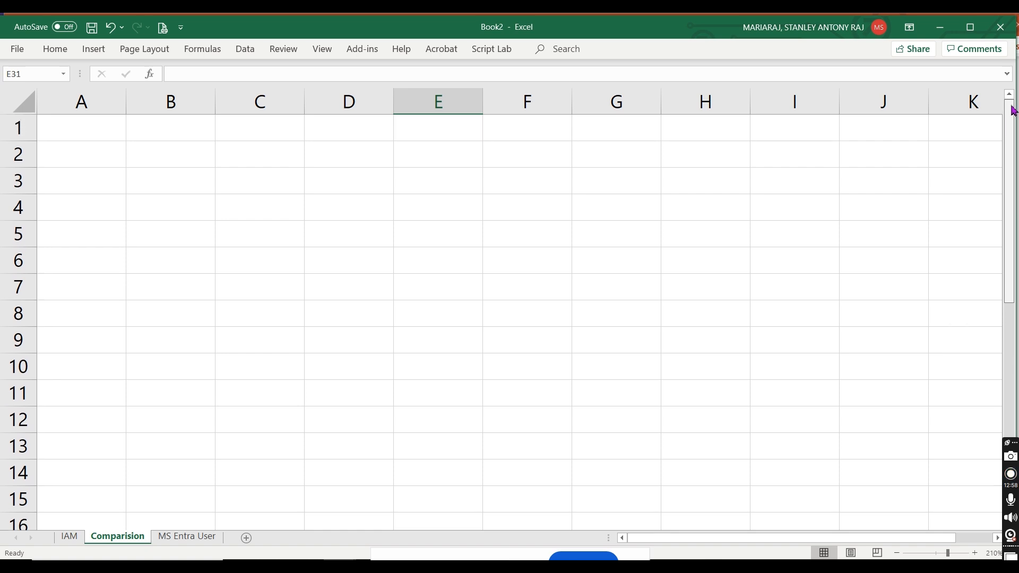
Widen columns A and B and enter the heading 'Windows Server AD (WSAD)' in A1
{"action": "left_click_drag", "start_coordinate": [130, 100], "coordinate": [304, 106]}
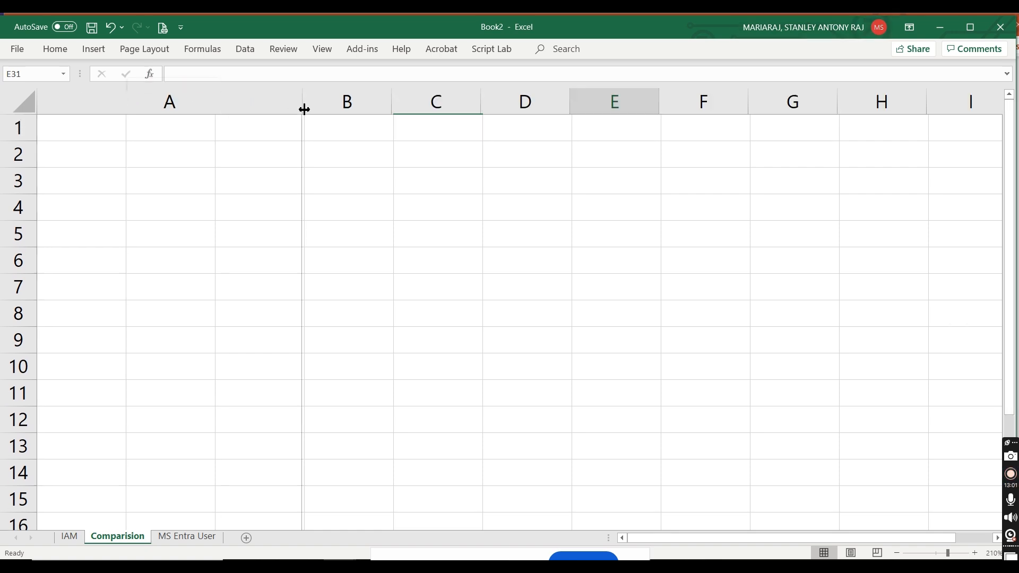
{"action": "left_click_drag", "start_coordinate": [391, 101], "coordinate": [621, 103]}
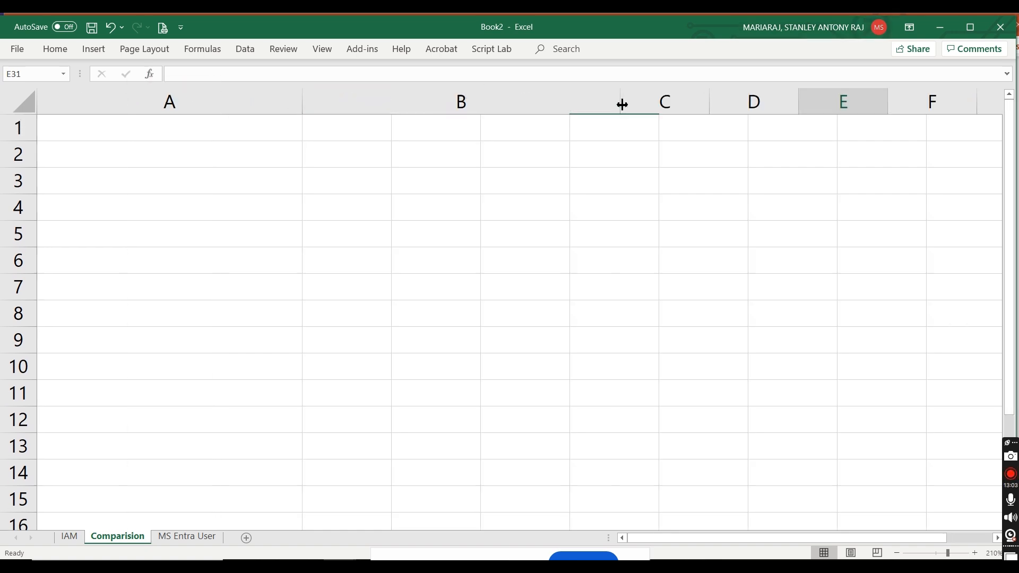
{"action": "double_click", "coordinate": [200, 133]}
{"action": "type", "text": "Windows Serer"}
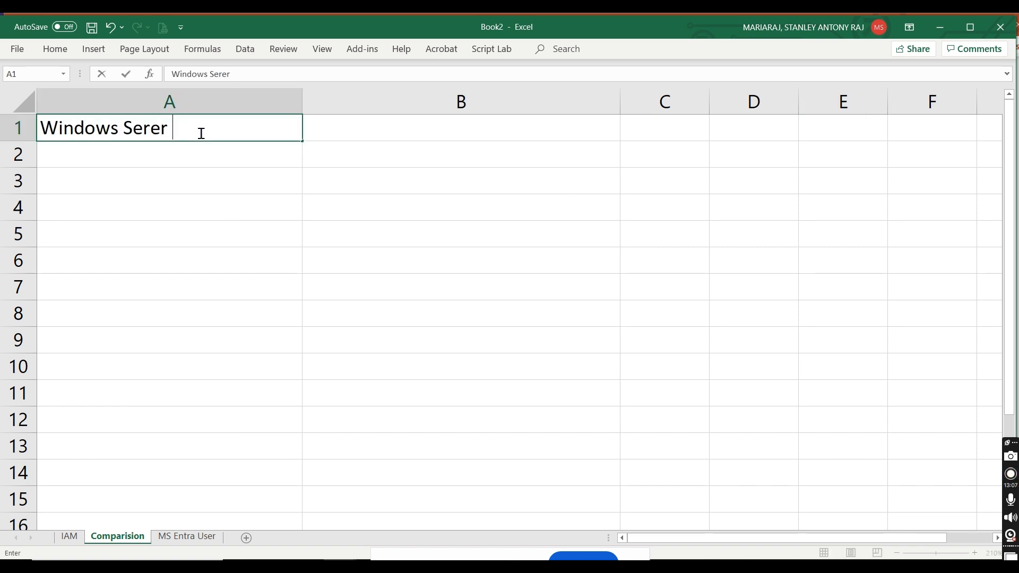
{"action": "key", "text": "BackSpace"}
{"action": "key", "text": "BackSpace"}
{"action": "type", "text": "ve"}
{"action": "key", "text": "BackSpace"}
{"action": "key", "text": "BackSpace"}
{"action": "key", "text": "BackSpace"}
{"action": "type", "text": "ver AD (WAS"}
{"action": "key", "text": "BackSpace"}
{"action": "key", "text": "BackSpace"}
{"action": "type", "text": "SAD)"}
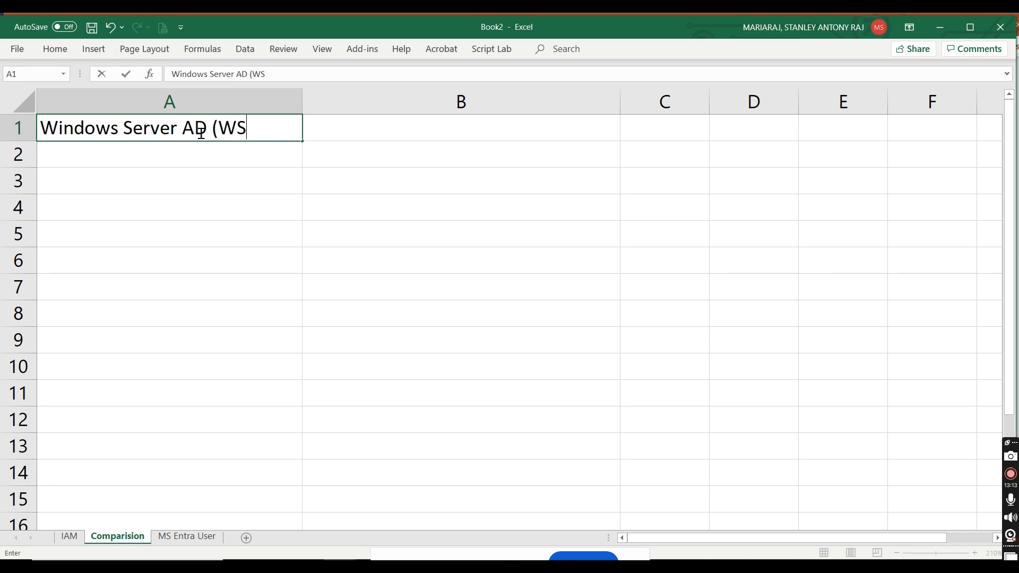
{"action": "left_click", "coordinate": [178, 153]}
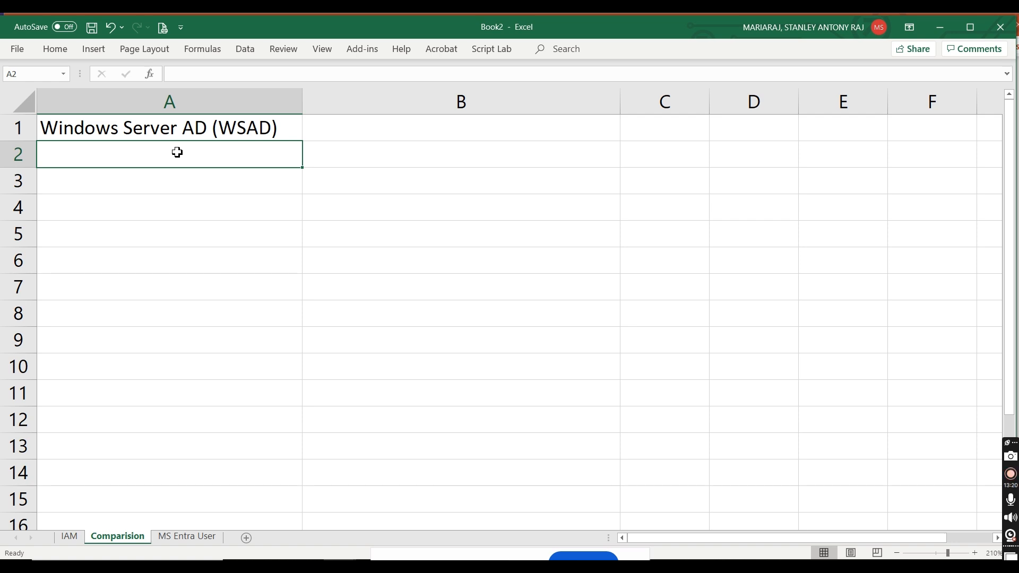
Enter 'Active Directory - Domain Services (AD DS)' in A3 and 'AD - CS - Certificate Services' in A4
{"action": "left_click", "coordinate": [161, 189]}
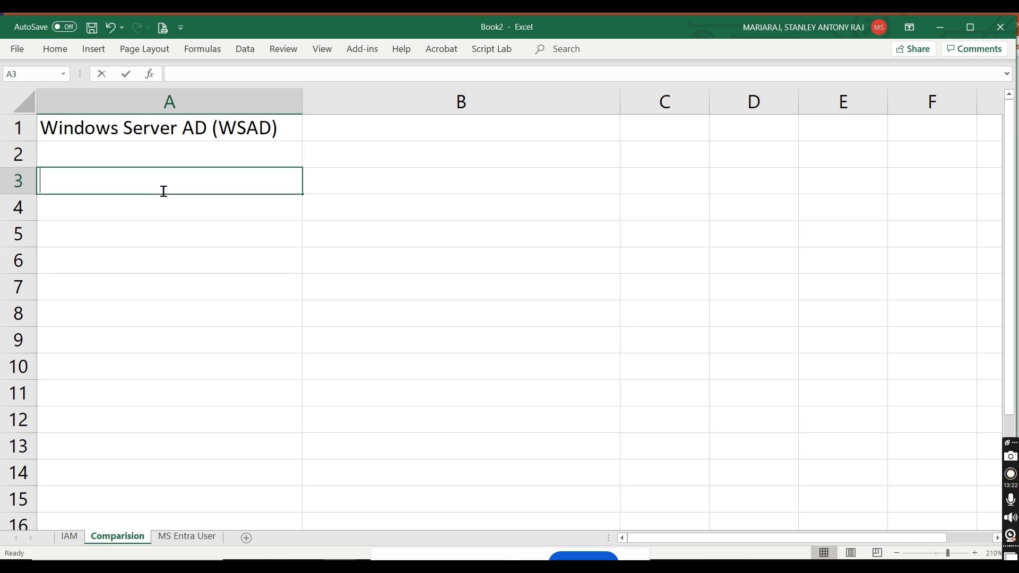
{"action": "type", "text": "Active Directo"}
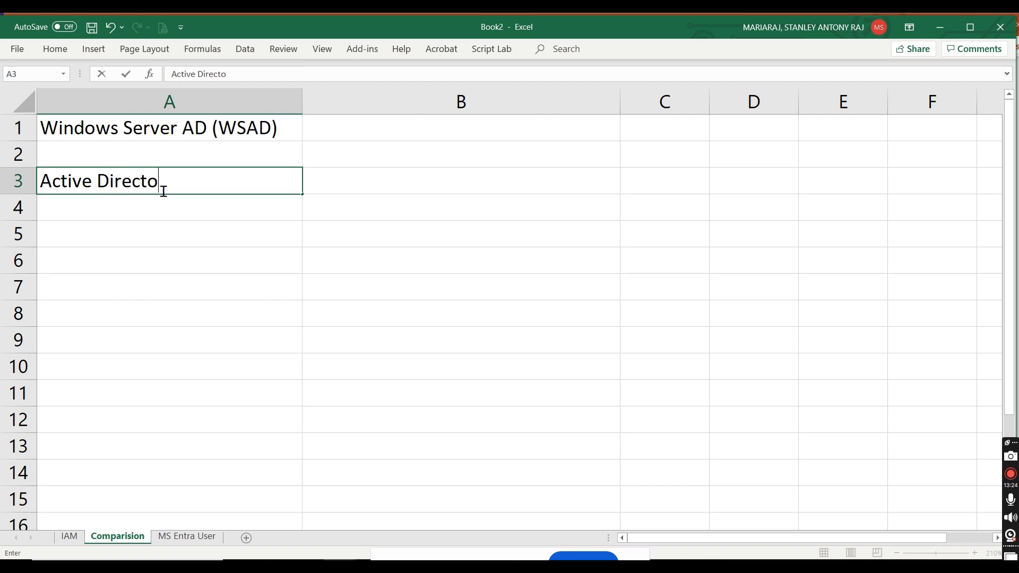
{"action": "type", "text": "ry - Domain Servic"}
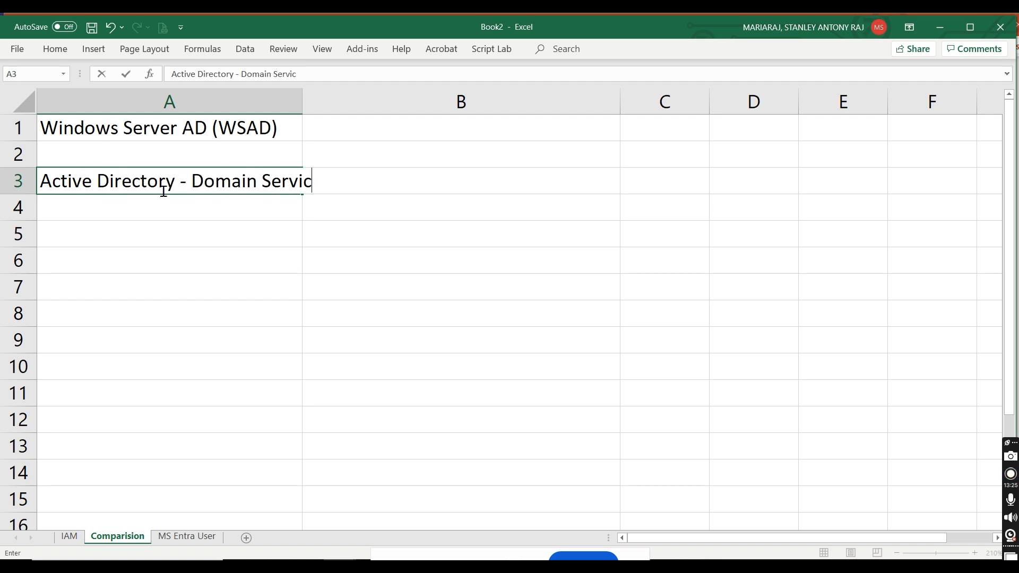
{"action": "type", "text": "es (AD DS)"}
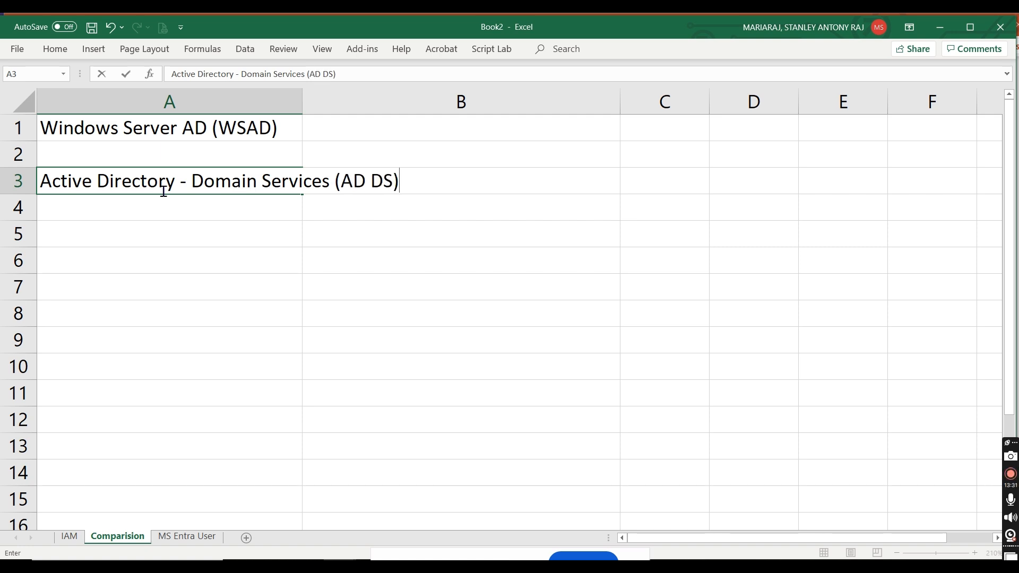
{"action": "left_click", "coordinate": [133, 213]}
{"action": "type", "text": "AD "}
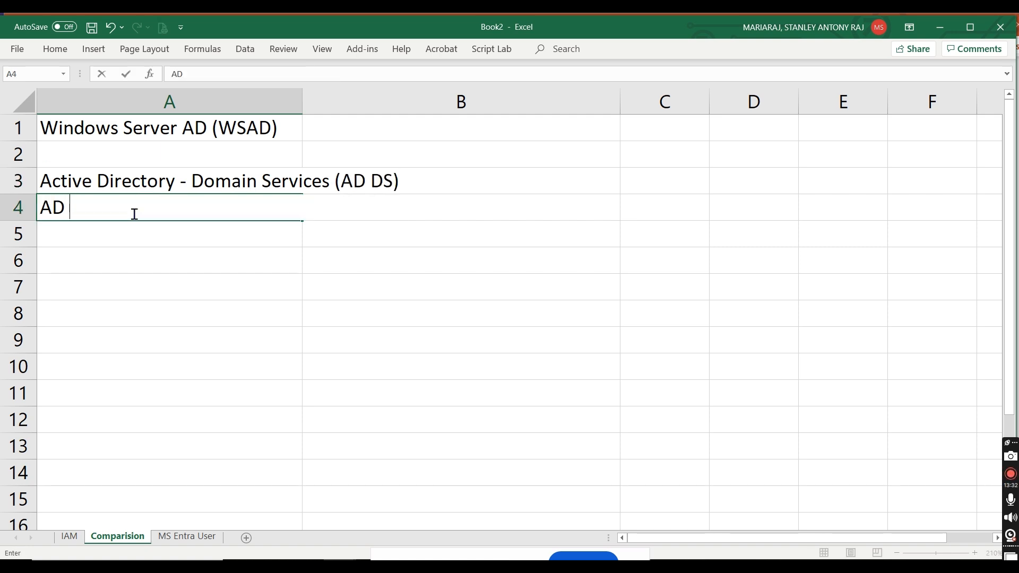
{"action": "type", "text": "- CS - Certifi"}
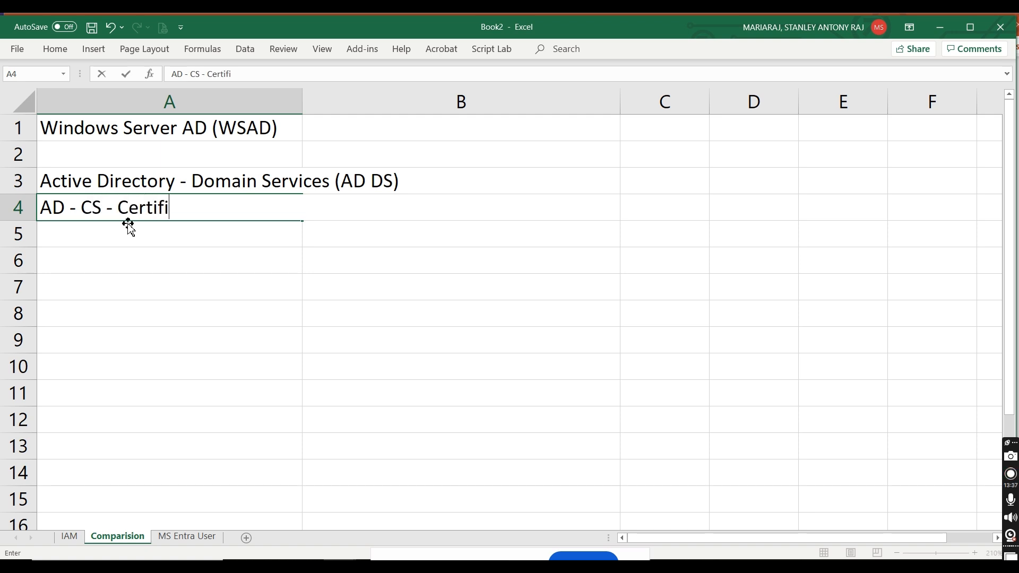
{"action": "type", "text": "cates"}
{"action": "key", "text": "BackSpace"}
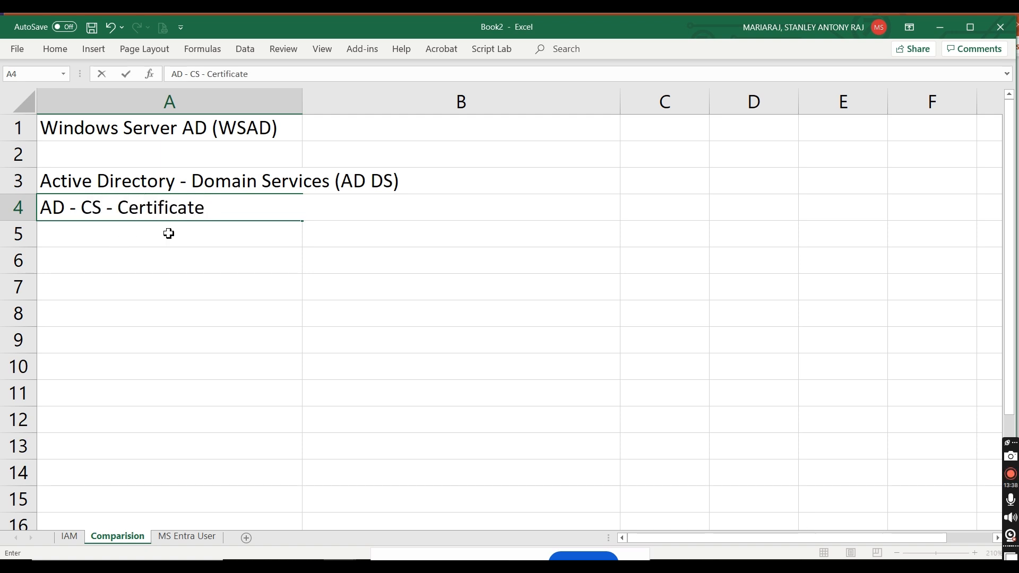
{"action": "type", "text": "Services"}
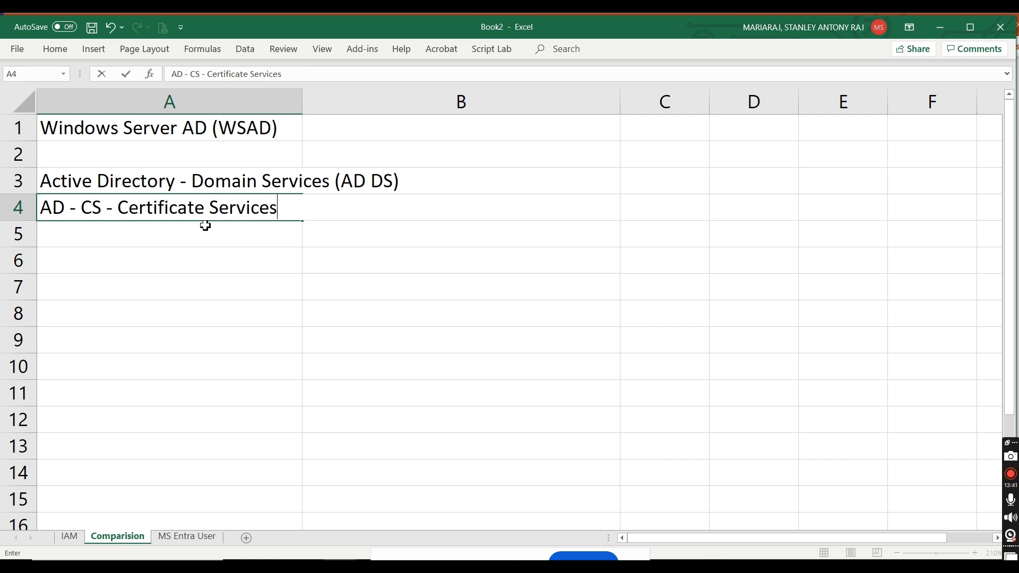
Add 'AD - RMS', 'AD LDS' and 'AD Federation Services' in A5:A7, then widen column A to fit
{"action": "double_click", "coordinate": [188, 231]}
{"action": "type", "text": "AD"}
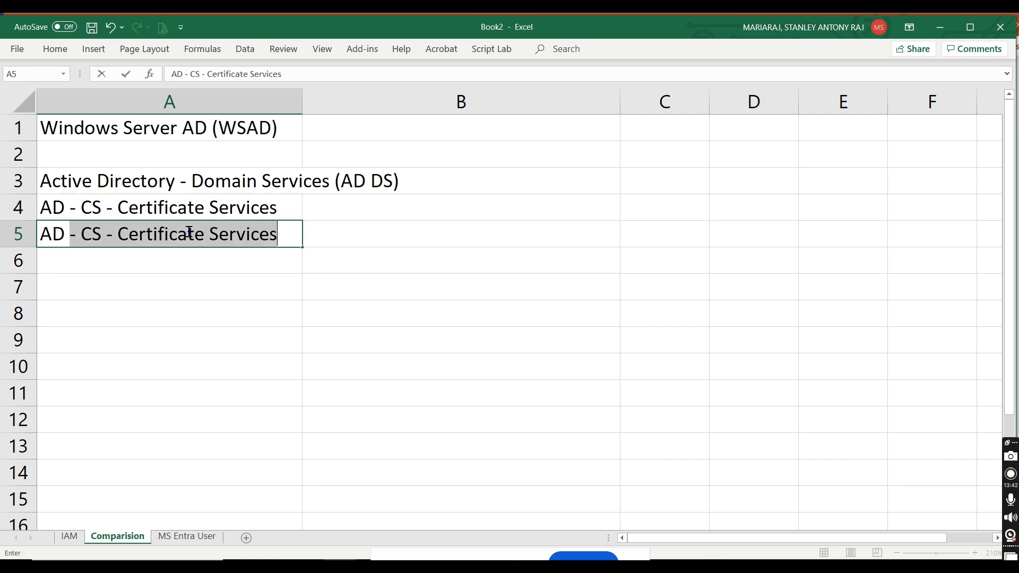
{"action": "type", "text": " - RMS"}
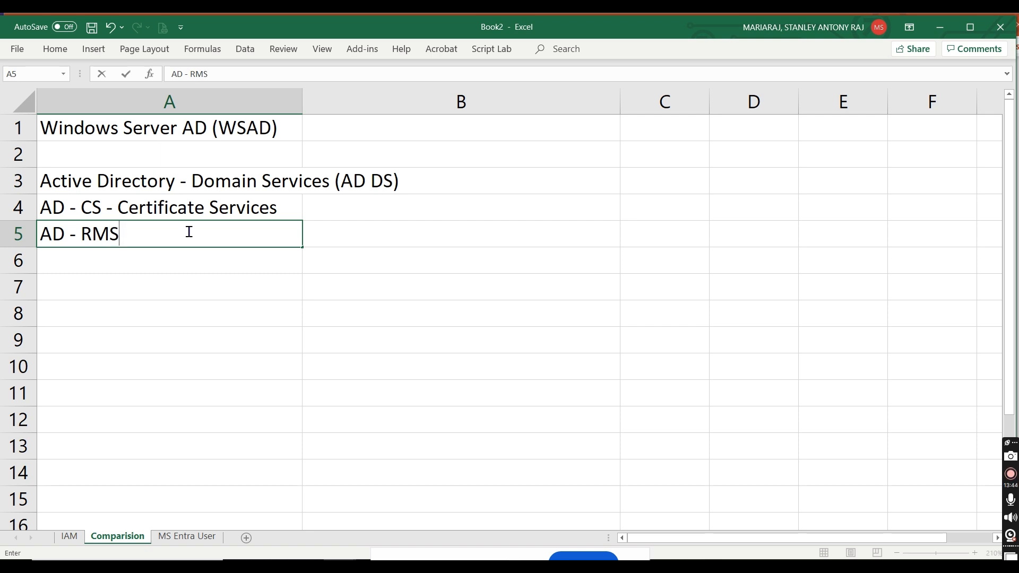
{"action": "left_click", "coordinate": [136, 271]}
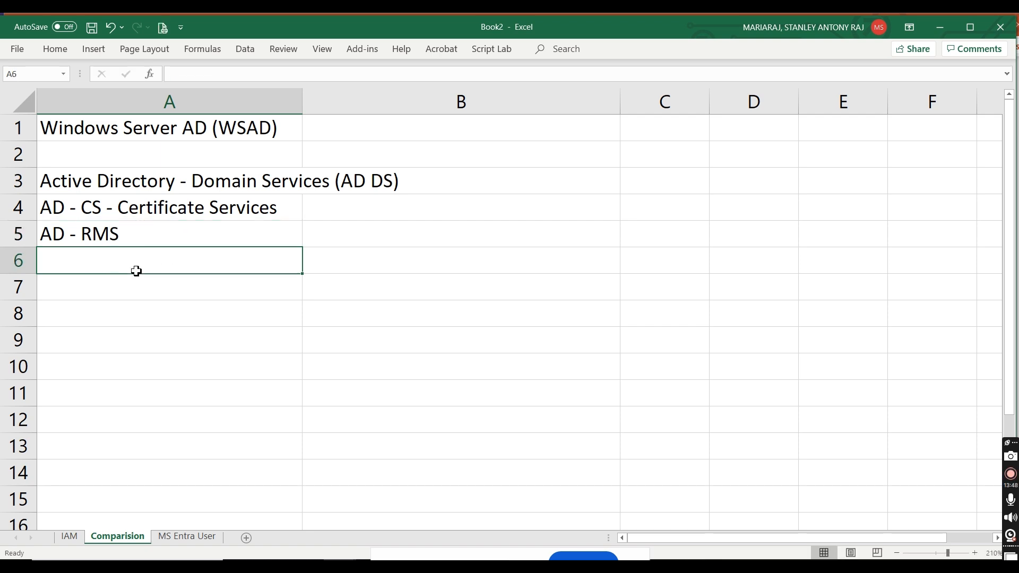
{"action": "type", "text": "AD L"}
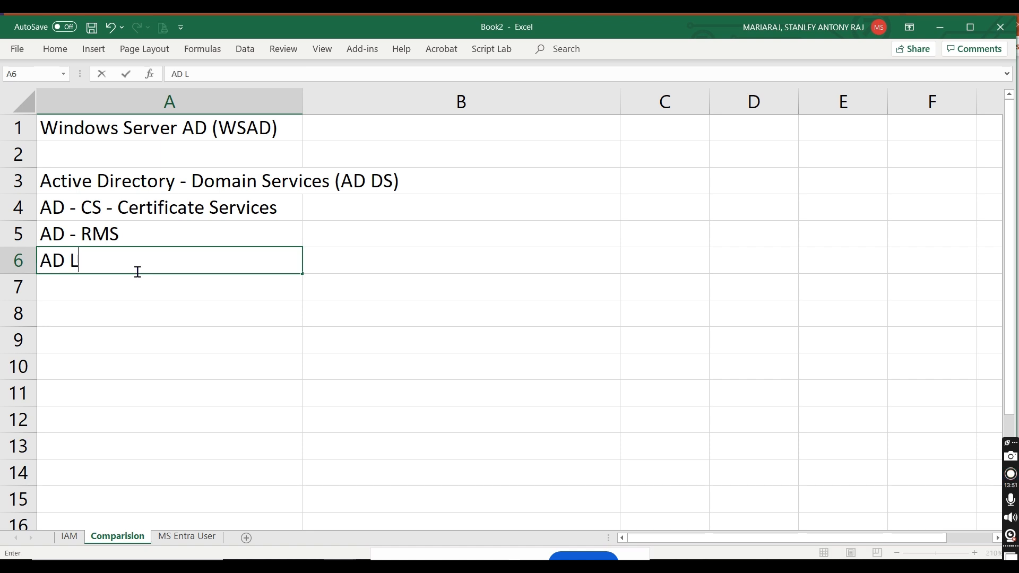
{"action": "type", "text": "DS"}
{"action": "left_click", "coordinate": [126, 290]}
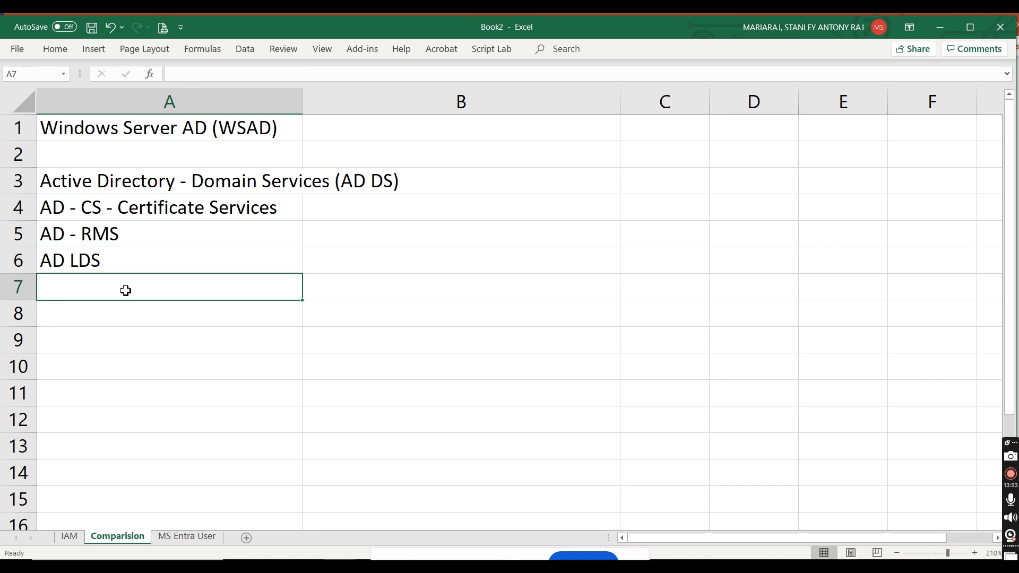
{"action": "type", "text": "AD LDS"}
{"action": "key", "text": "BackSpace"}
{"action": "type", "text": "D F"}
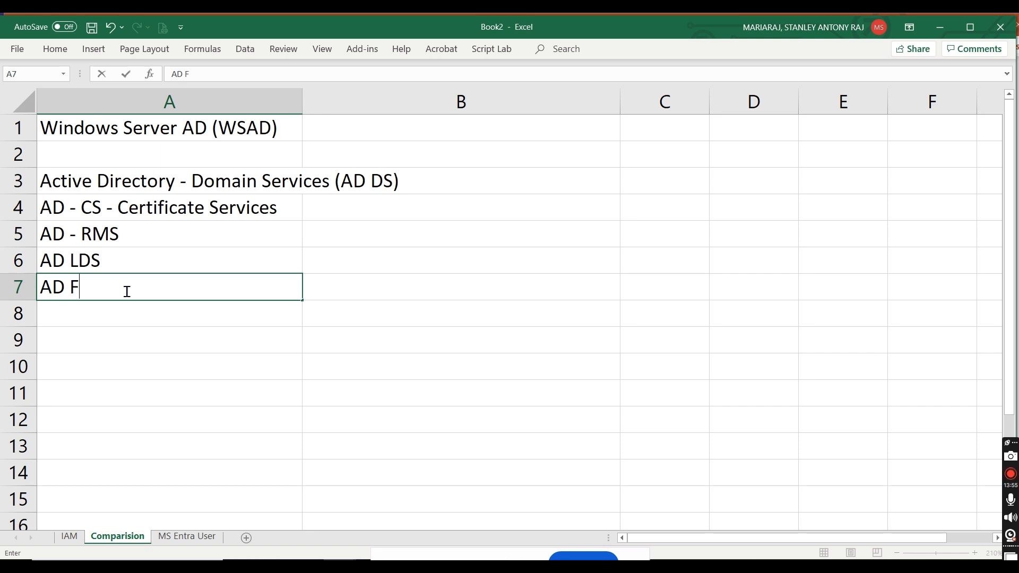
{"action": "type", "text": "ederation "}
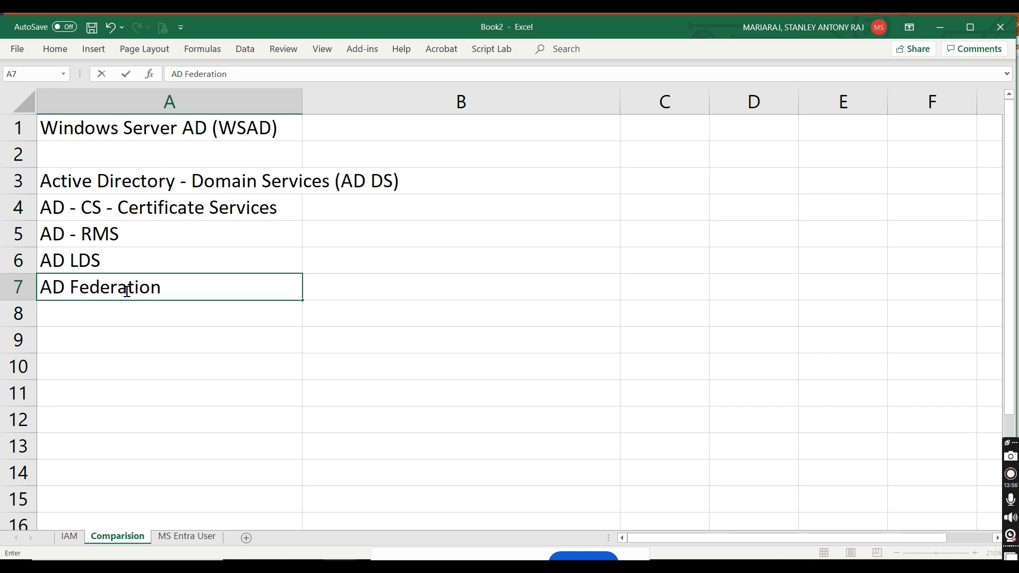
{"action": "type", "text": "Services"}
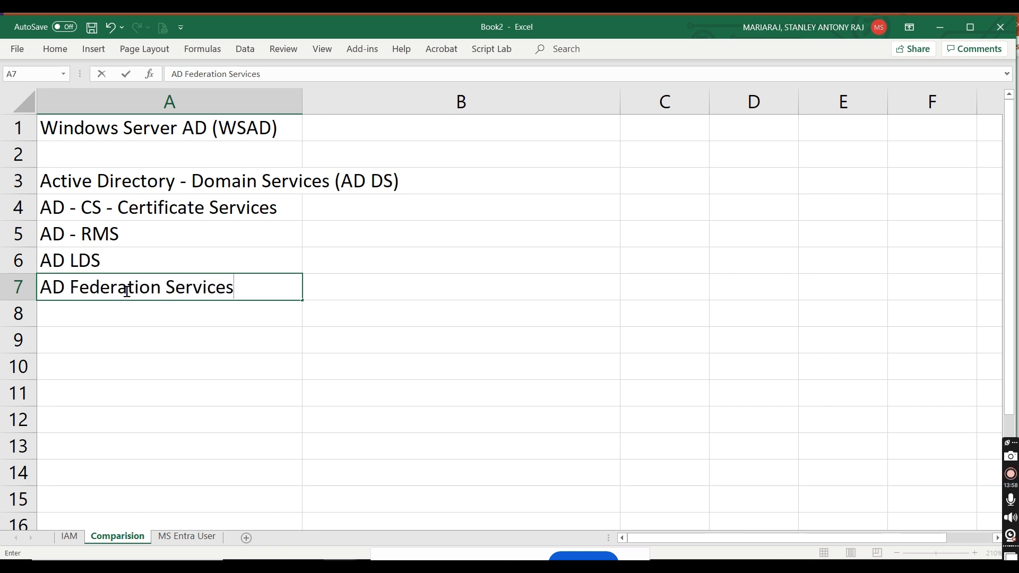
{"action": "left_click", "coordinate": [200, 183]}
{"action": "left_click_drag", "start_coordinate": [305, 110], "coordinate": [416, 120]}
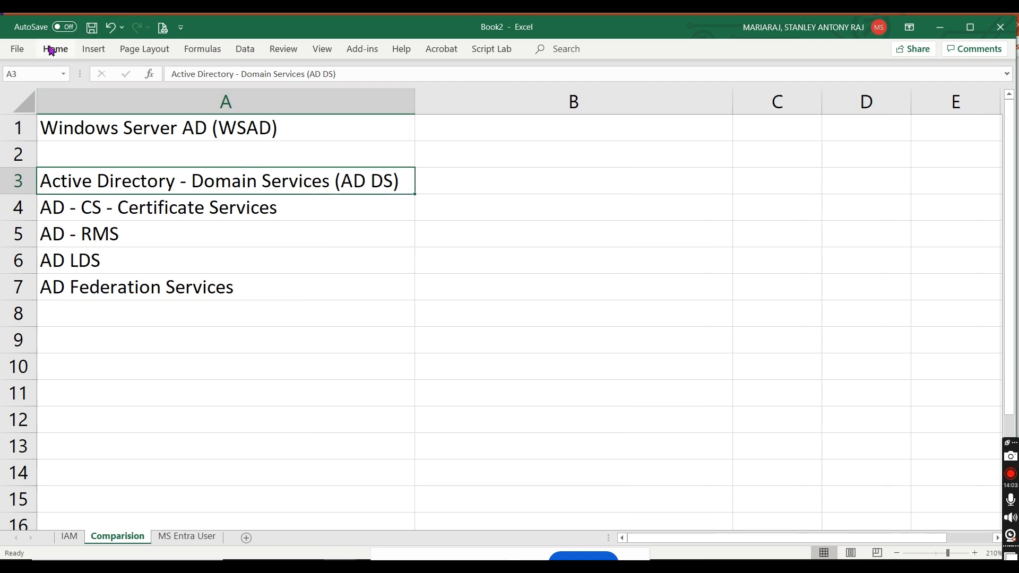
{"action": "left_click", "coordinate": [51, 48]}
Give the AD DS cell A3 a light-blue fill and bold text
{"action": "left_click", "coordinate": [165, 96]}
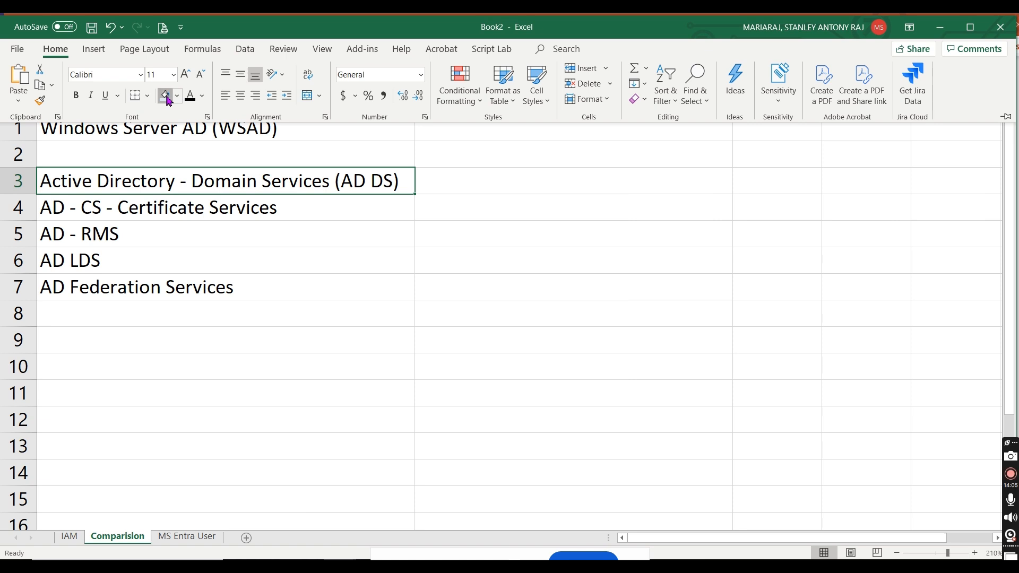
{"action": "left_click", "coordinate": [252, 337]}
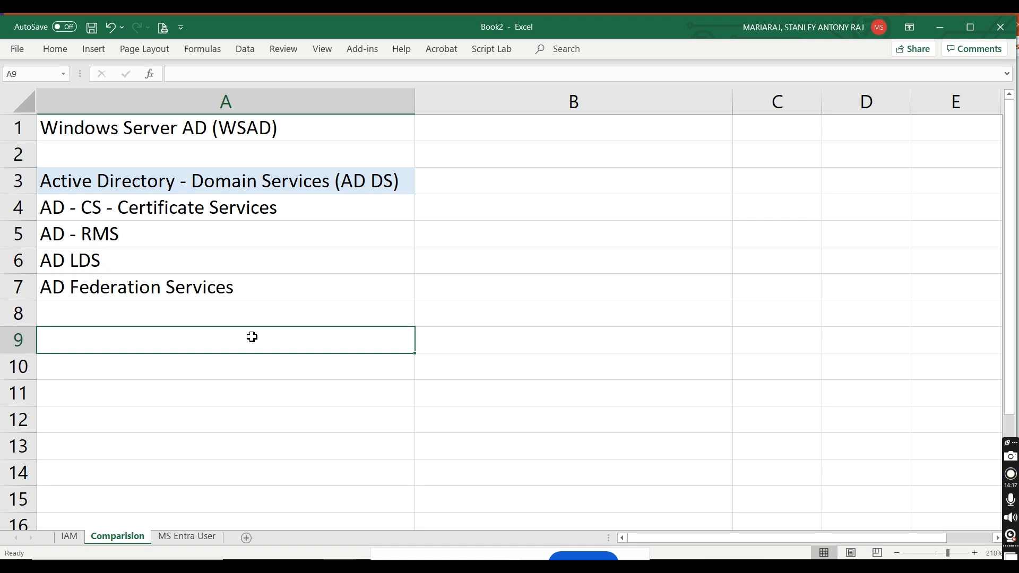
{"action": "left_click", "coordinate": [246, 186]}
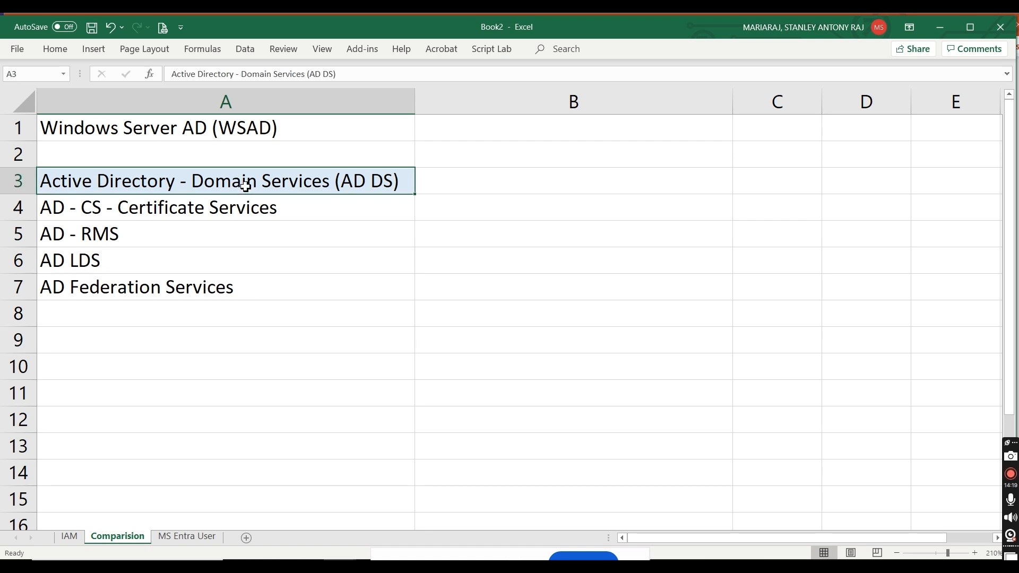
{"action": "key", "text": "ctrl+b"}
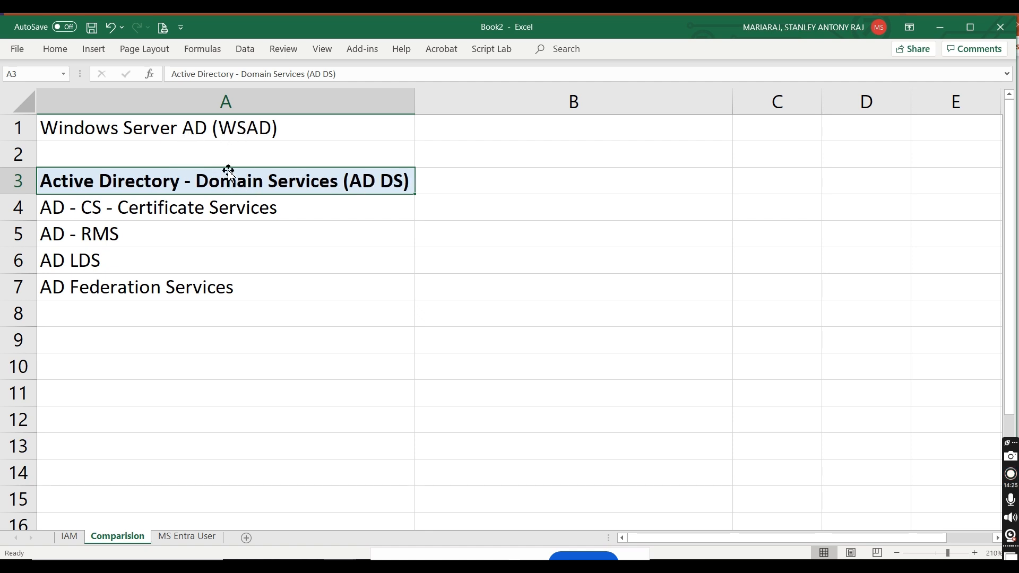
{"action": "left_click", "coordinate": [158, 333]}
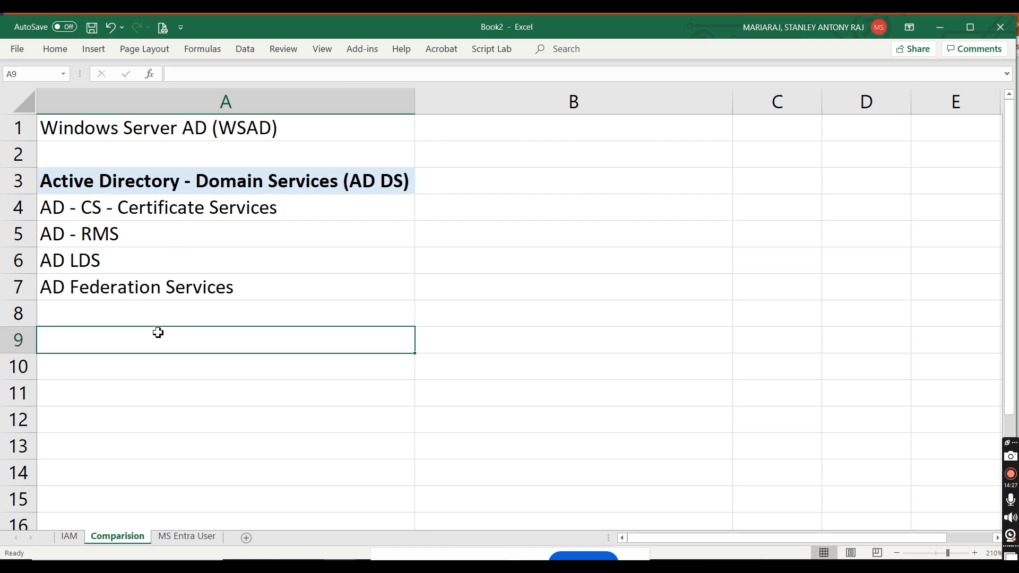
Enter 'Promoted with Role - Domain Controller' in A9 and 'Authentication -- Kerberos / NTLM / TG' in A11
{"action": "type", "text": "Promote"}
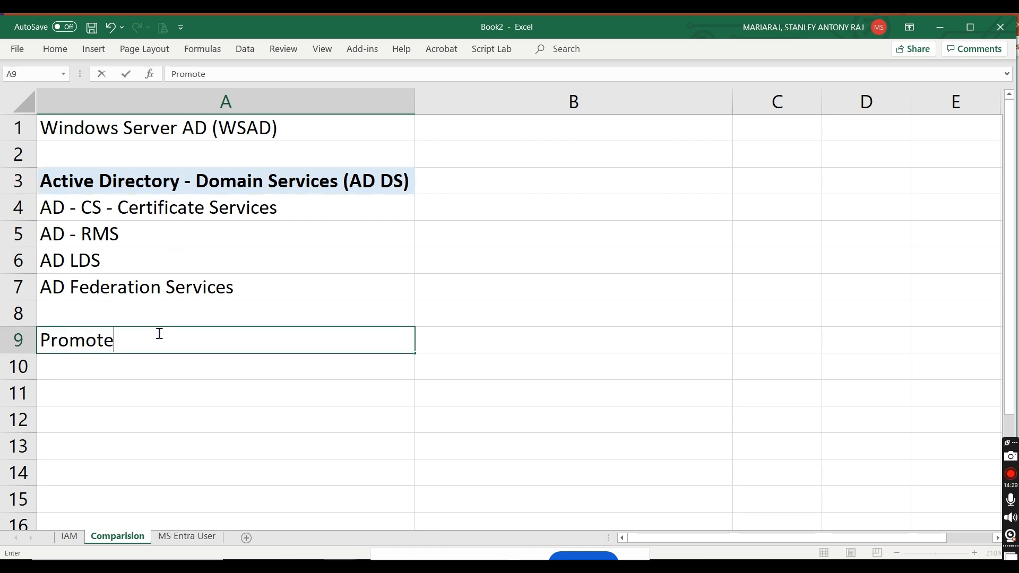
{"action": "type", "text": "ed with "}
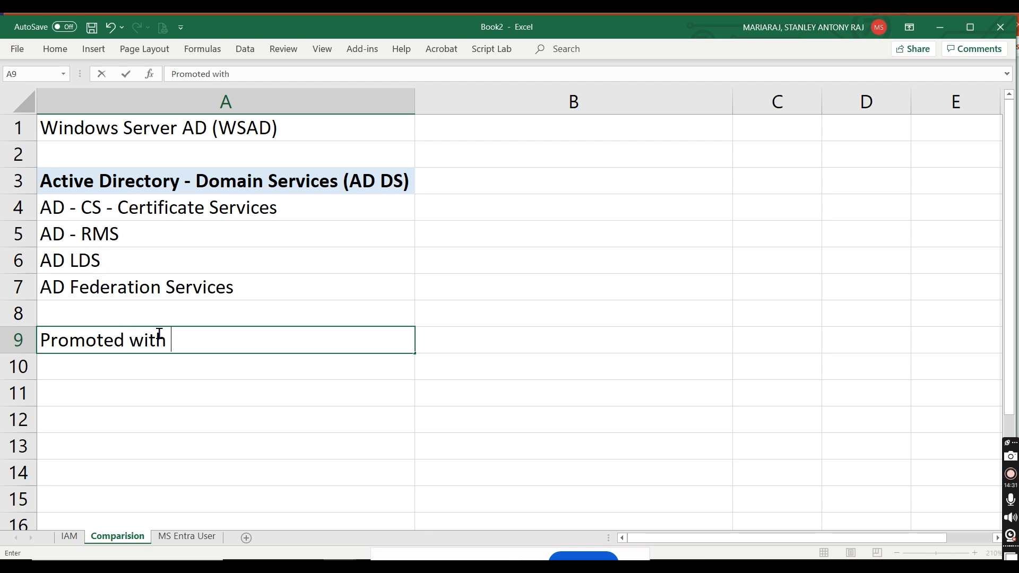
{"action": "type", "text": "Role - Dom"}
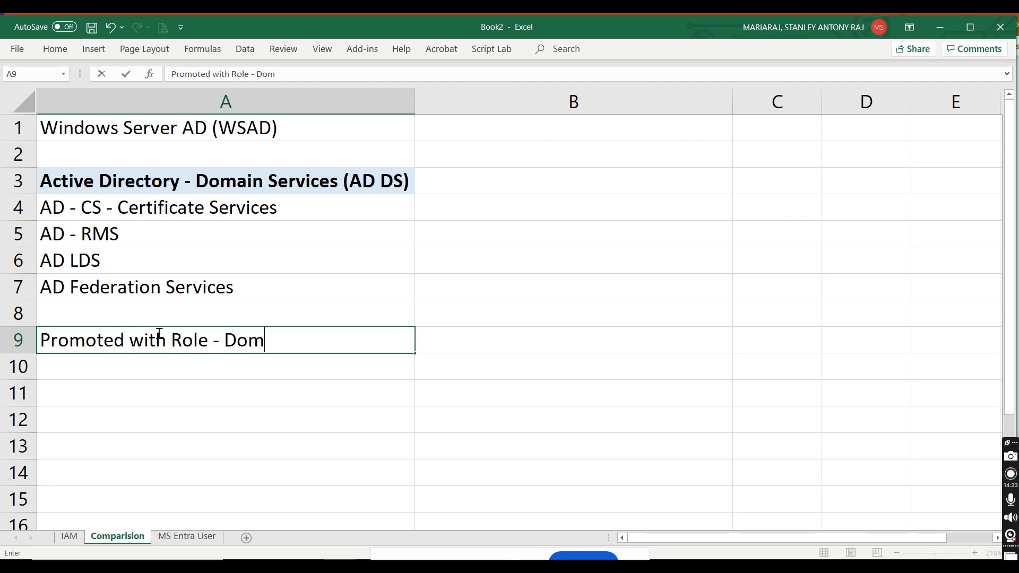
{"action": "type", "text": "ain Controller"}
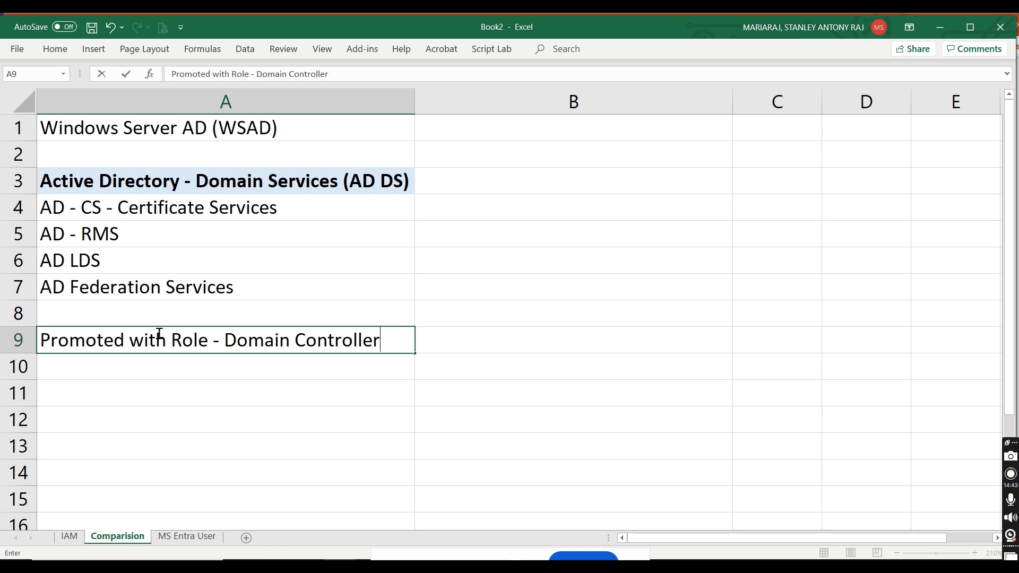
{"action": "left_click", "coordinate": [125, 392]}
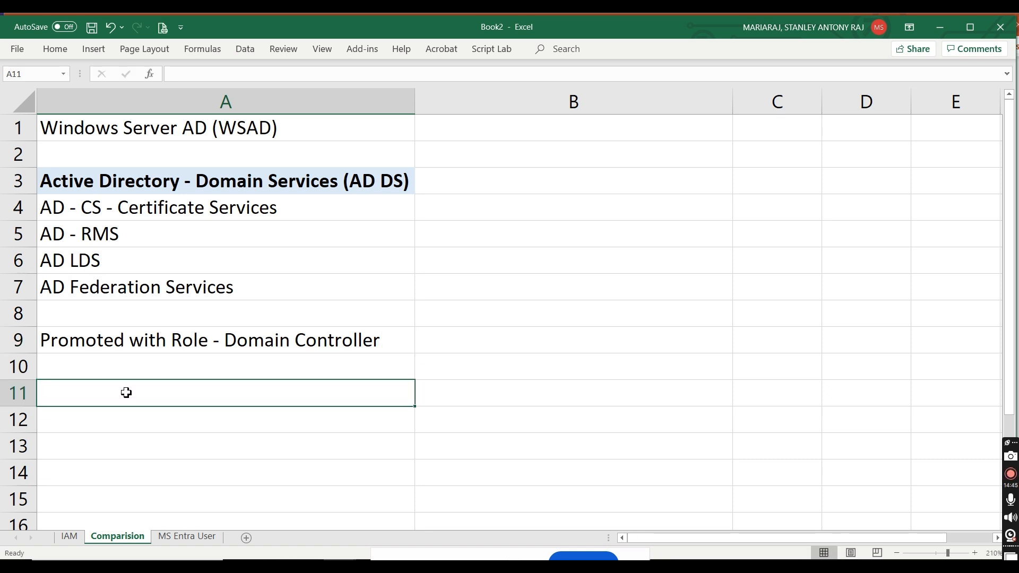
{"action": "type", "text": "Authentica"}
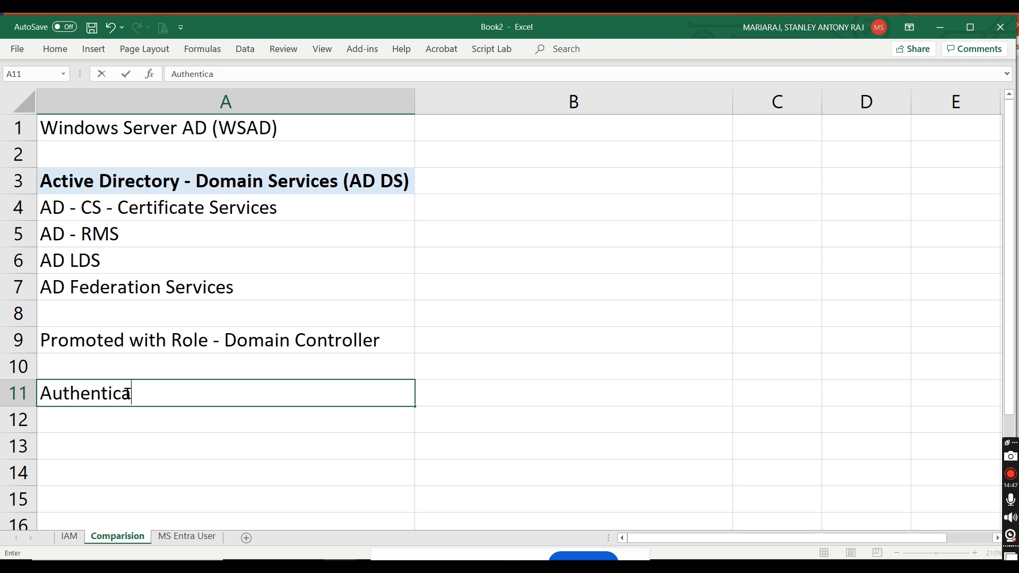
{"action": "type", "text": "tion -- Ker"}
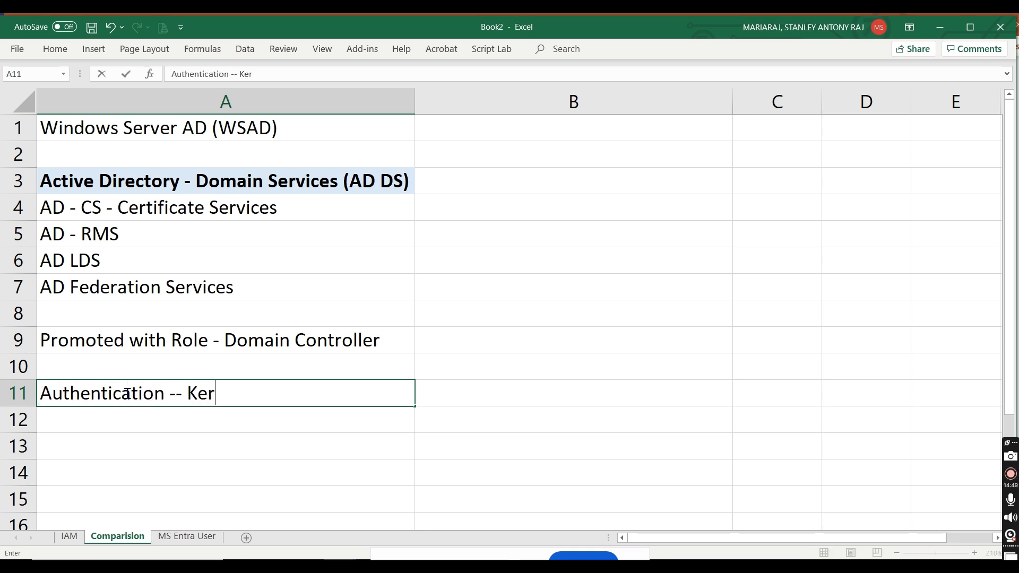
{"action": "type", "text": "beros "}
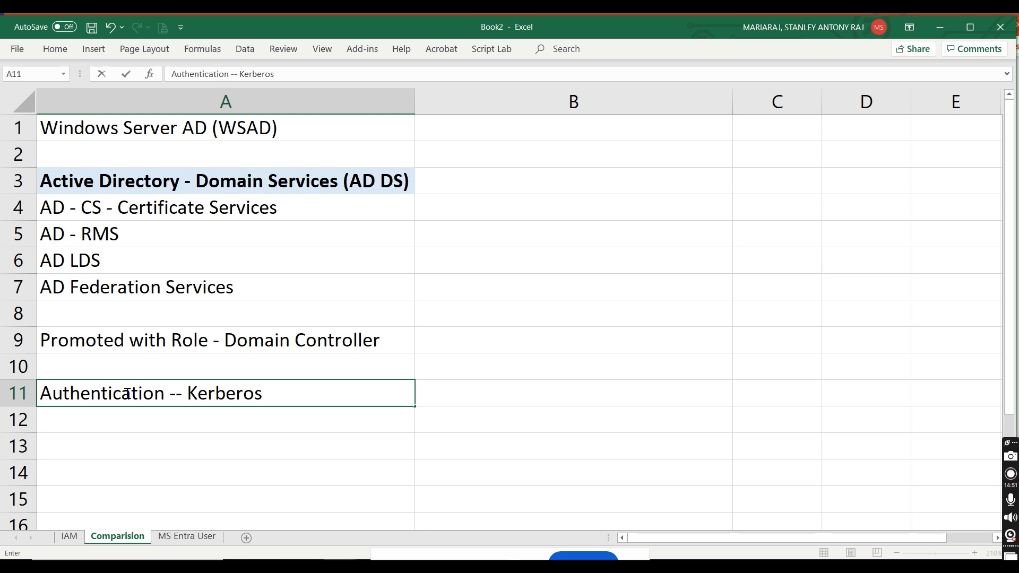
{"action": "type", "text": "/ "}
{"action": "type", "text": "MT"}
{"action": "key", "text": "BackSpace"}
{"action": "key", "text": "BackSpace"}
{"action": "type", "text": "NTLM / "}
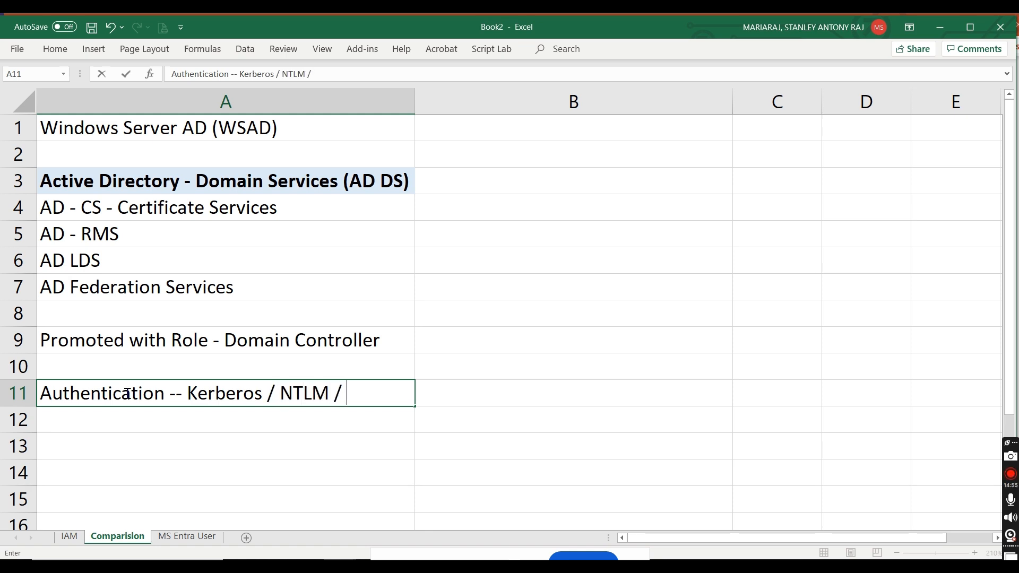
{"action": "type", "text": "TG"}
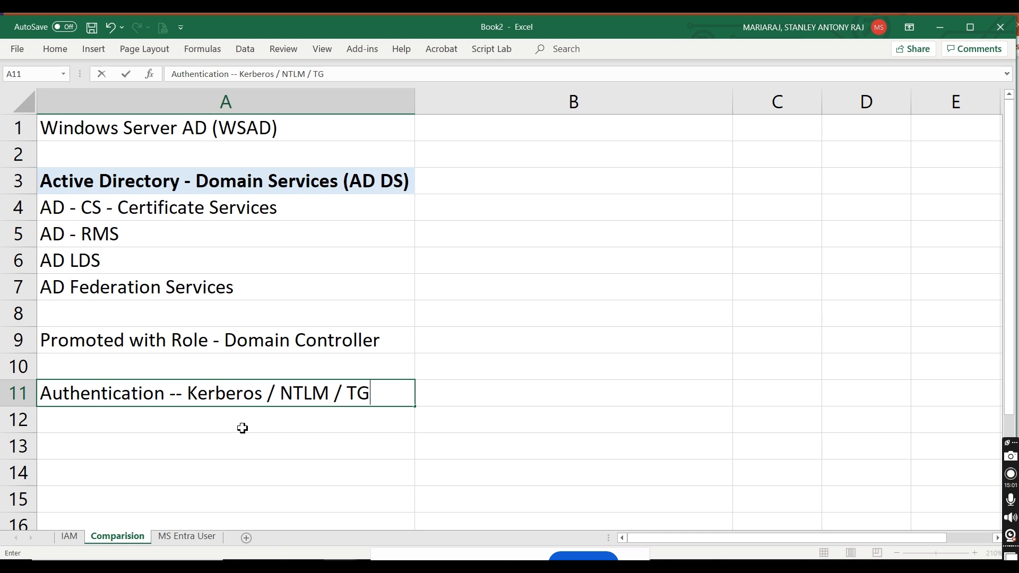
{"action": "left_click", "coordinate": [217, 422]}
Add 'Authorization -- NetBIOS', 'Federation - AD FS' and 'Scripts, Policies -- SYSVOL' in A12:A14
{"action": "type", "text": "A"}
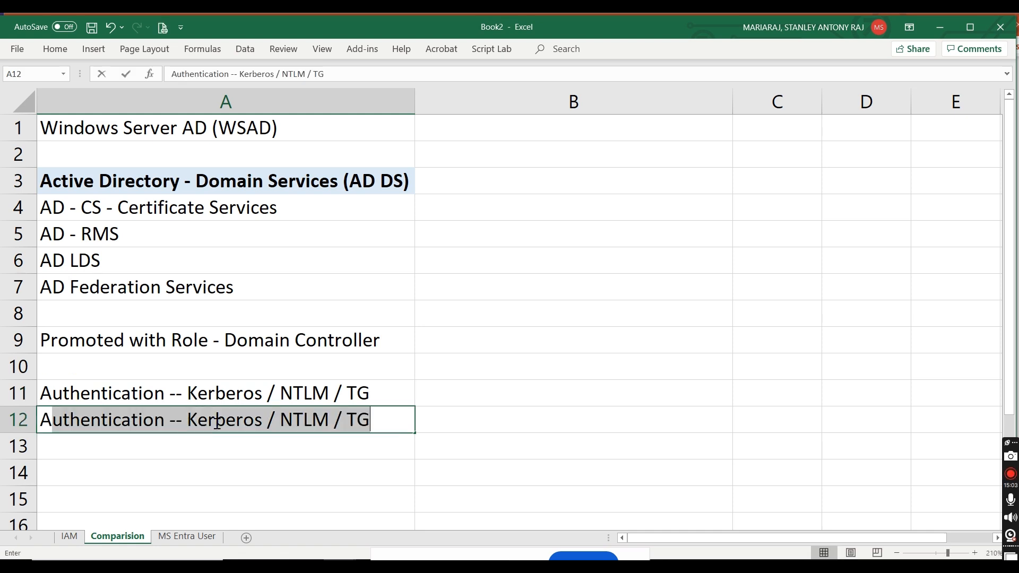
{"action": "type", "text": "uthroi"}
{"action": "key", "text": "BackSpace"}
{"action": "key", "text": "BackSpace"}
{"action": "key", "text": "BackSpace"}
{"action": "type", "text": "ori"}
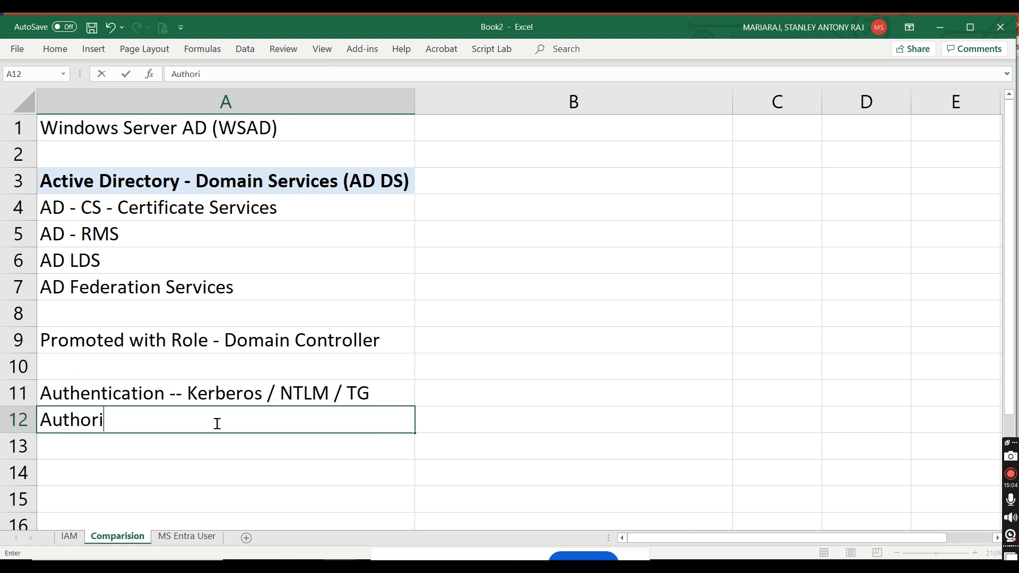
{"action": "type", "text": "zation -- net"}
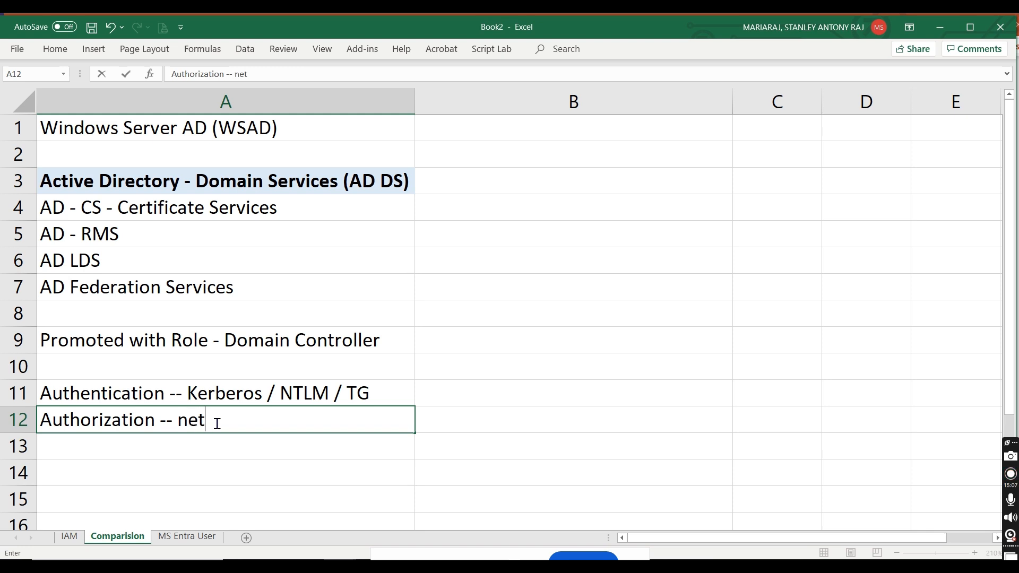
{"action": "type", "text": "BIOS"}
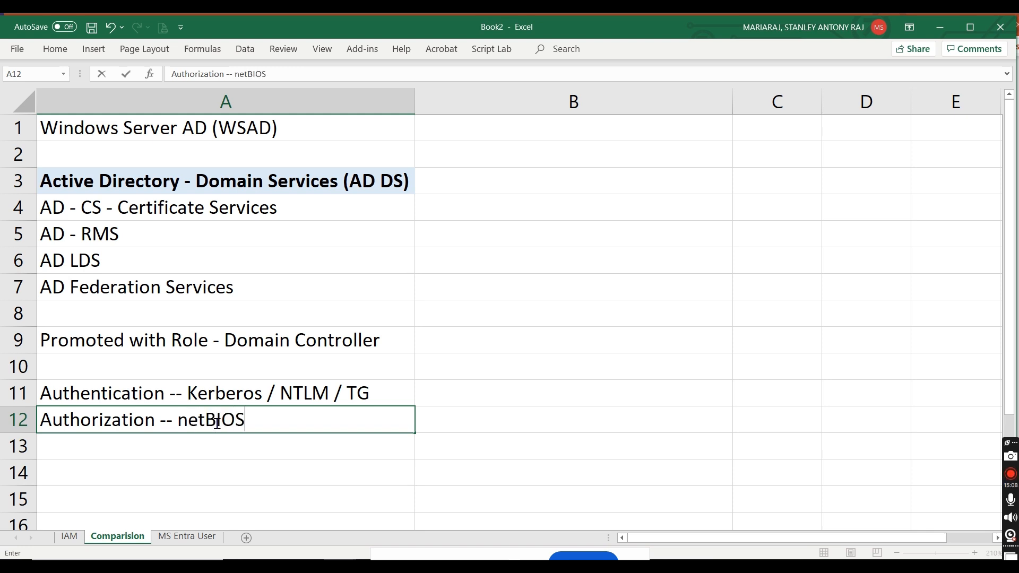
{"action": "left_click", "coordinate": [188, 425]}
{"action": "key", "text": "BackSpace"}
{"action": "type", "text": "N"}
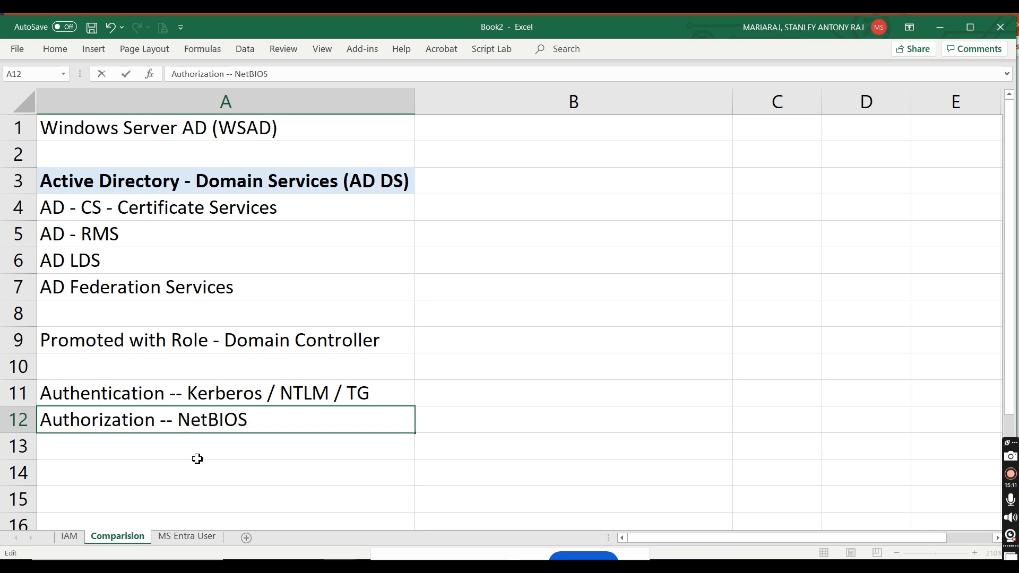
{"action": "key", "text": "Return"}
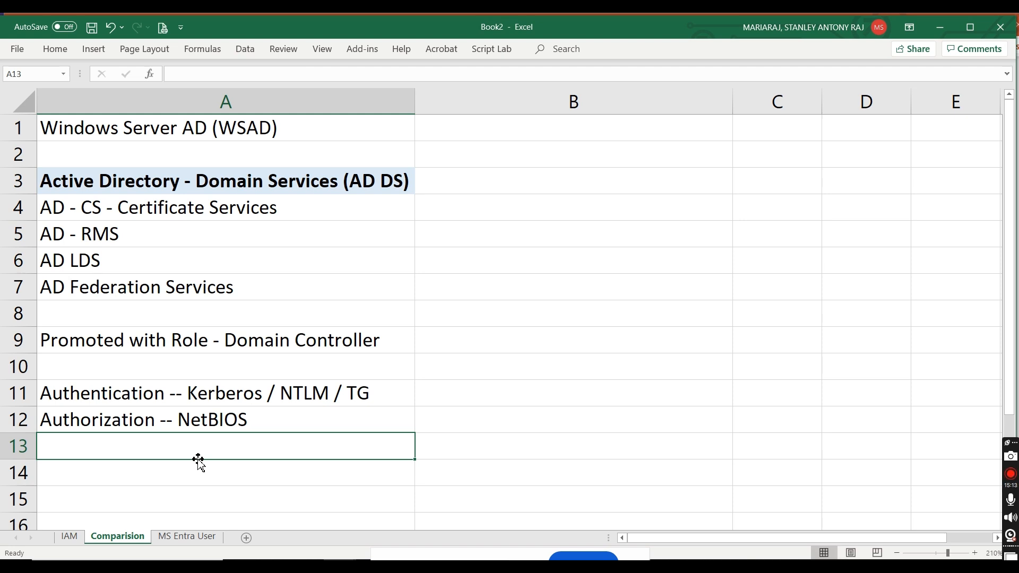
{"action": "type", "text": "Federat"}
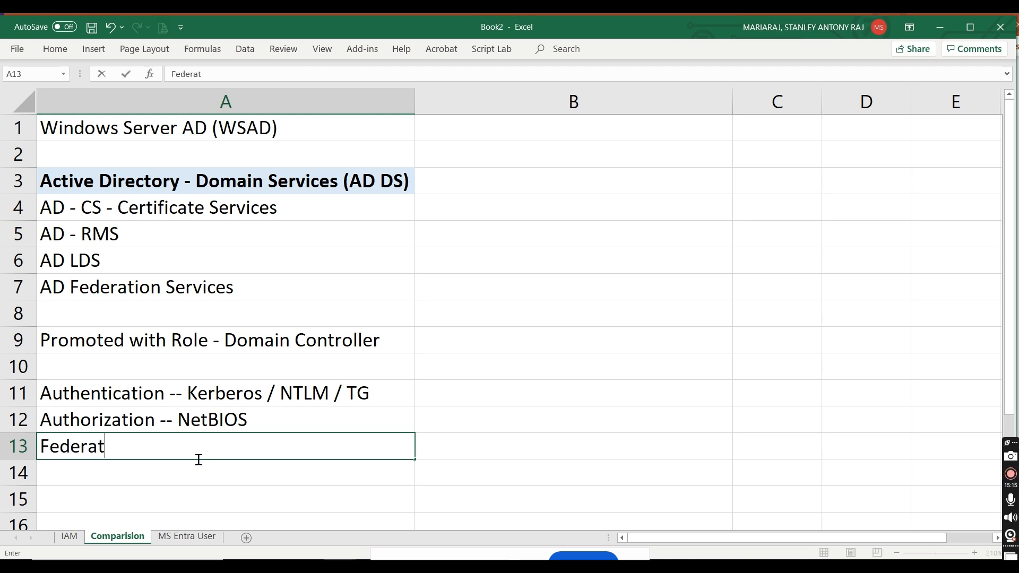
{"action": "type", "text": "ion - AD FS"}
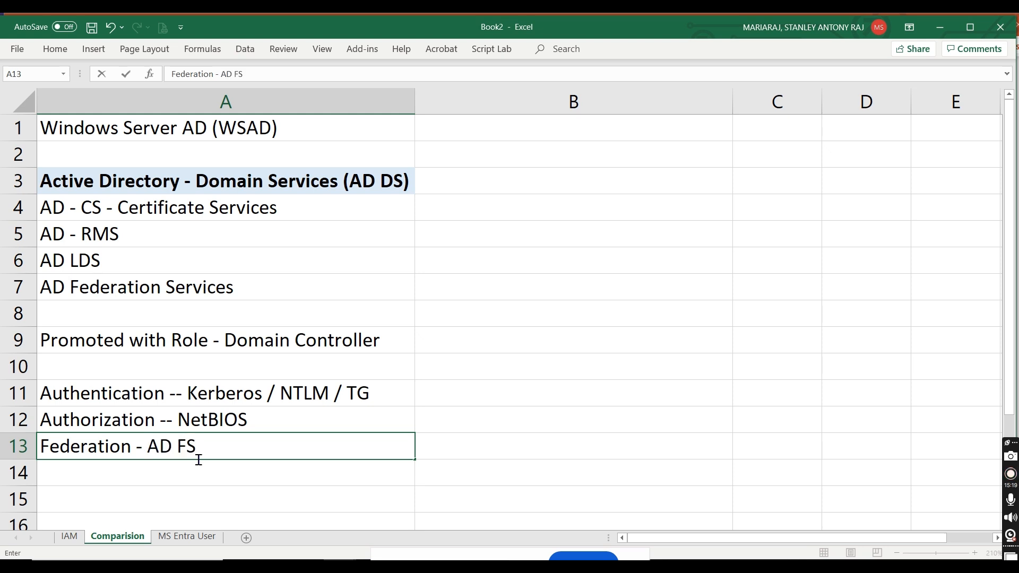
{"action": "left_click", "coordinate": [157, 477]}
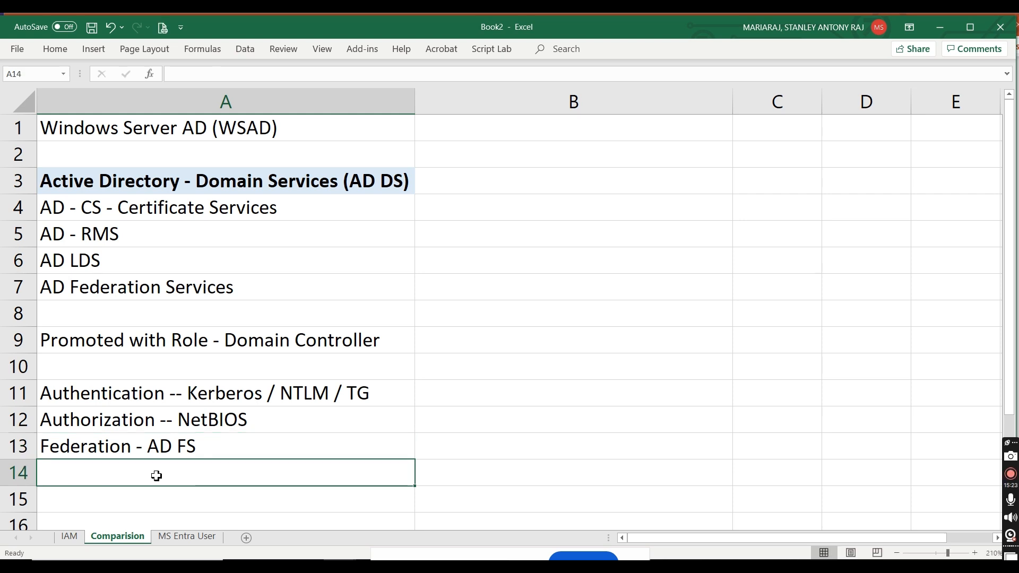
{"action": "type", "text": "Scripts, Pol"}
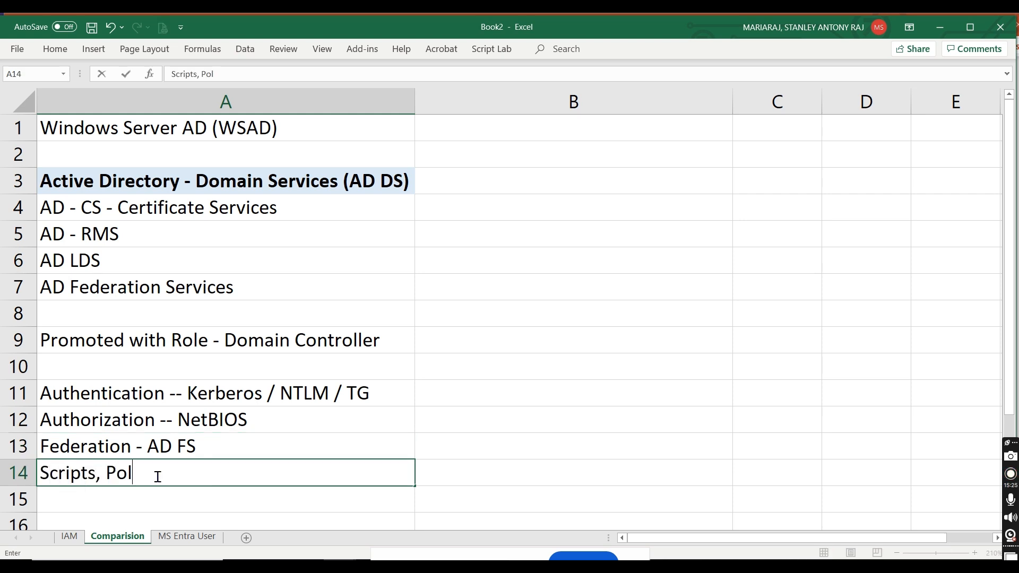
{"action": "type", "text": "icies -- SY"}
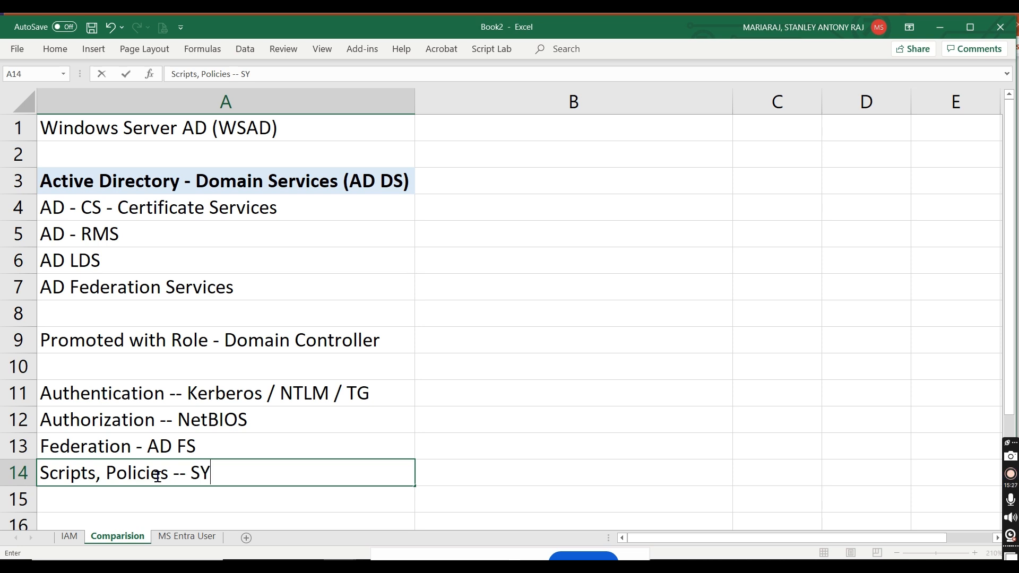
{"action": "type", "text": "SVOL"}
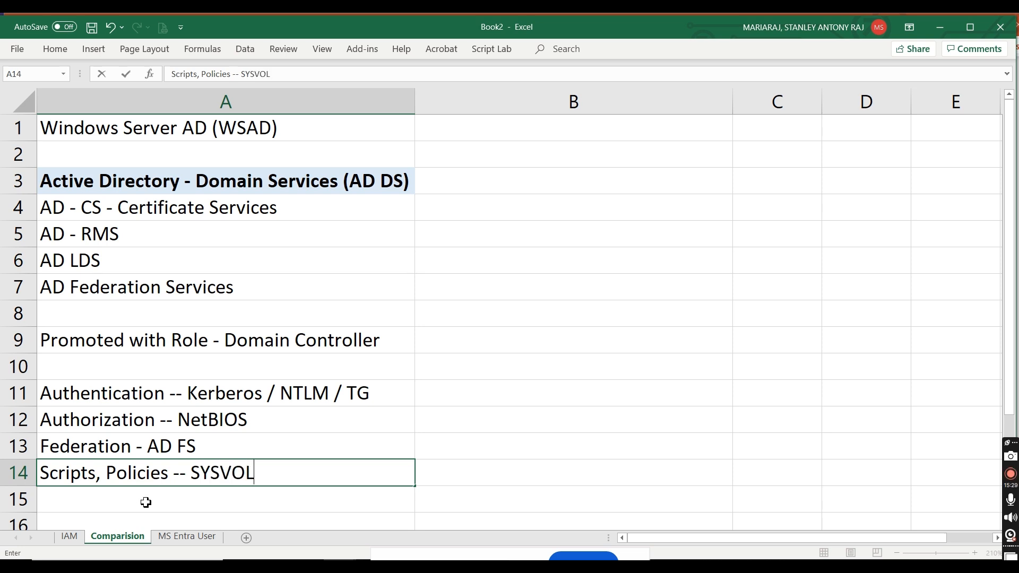
{"action": "key", "text": "Return"}
Add 'SMB - Server Message Block' and 'Directory Access -- LDAP' in A15:A16, then select A11:A16
{"action": "type", "text": "SMDB"}
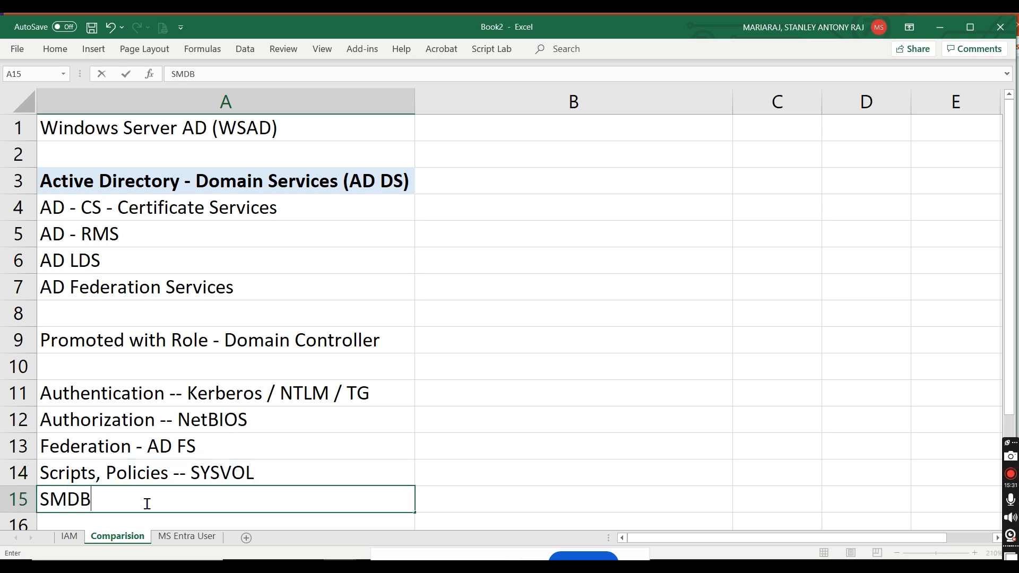
{"action": "key", "text": "BackSpace"}
{"action": "key", "text": "BackSpace"}
{"action": "type", "text": "B - S"}
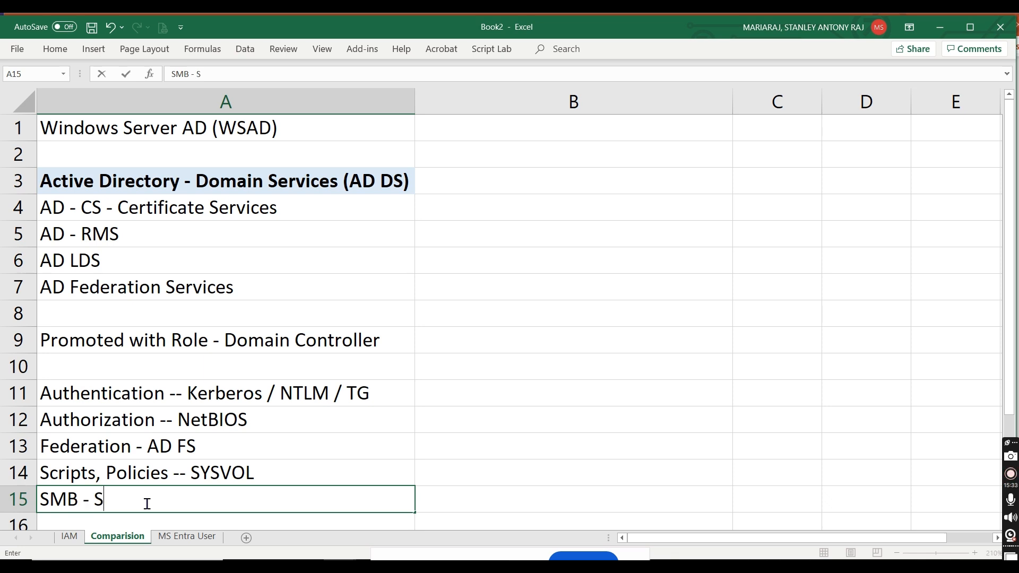
{"action": "type", "text": "erver Message Block"}
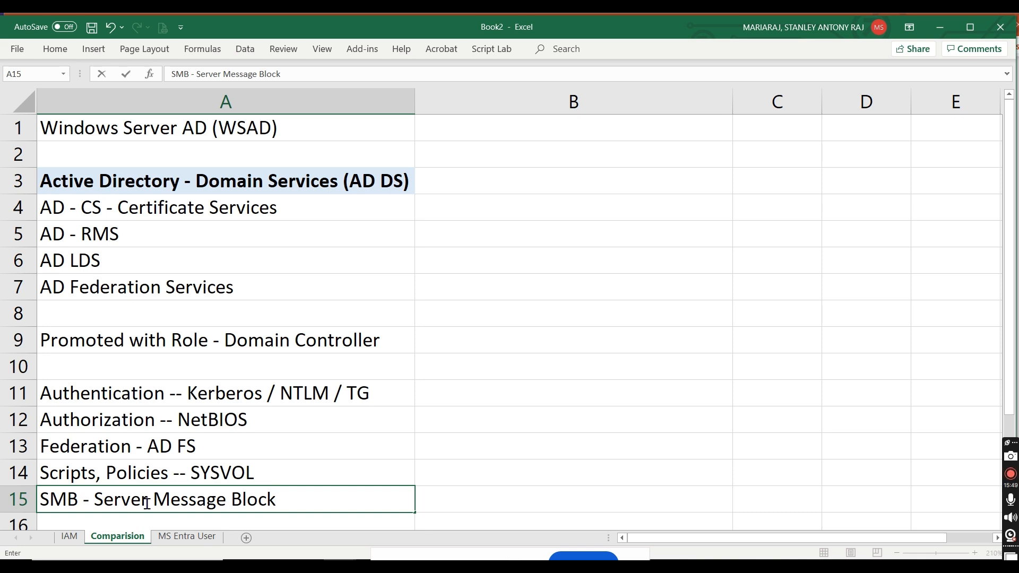
{"action": "key", "text": "Return"}
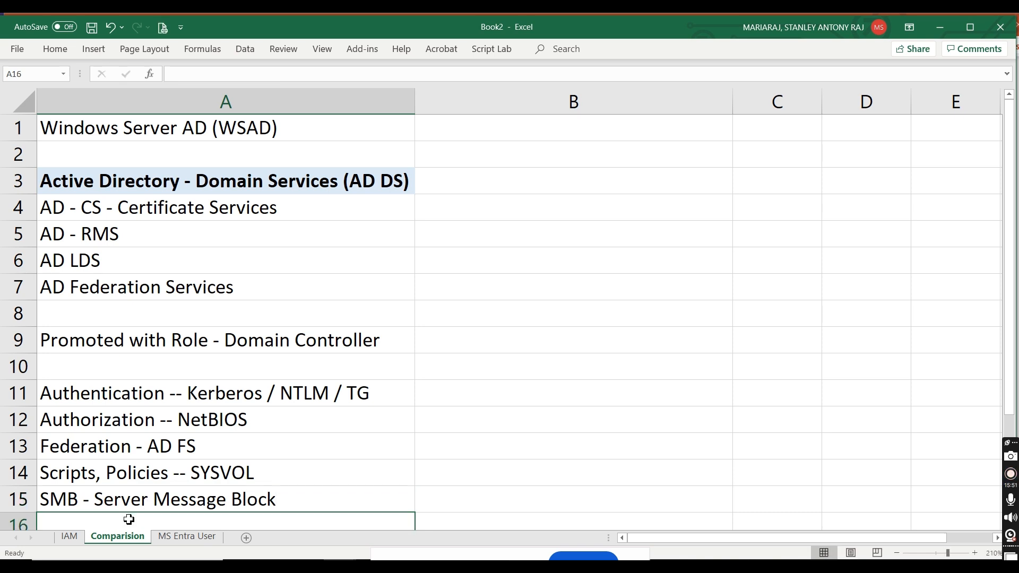
{"action": "type", "text": "Diretory A"}
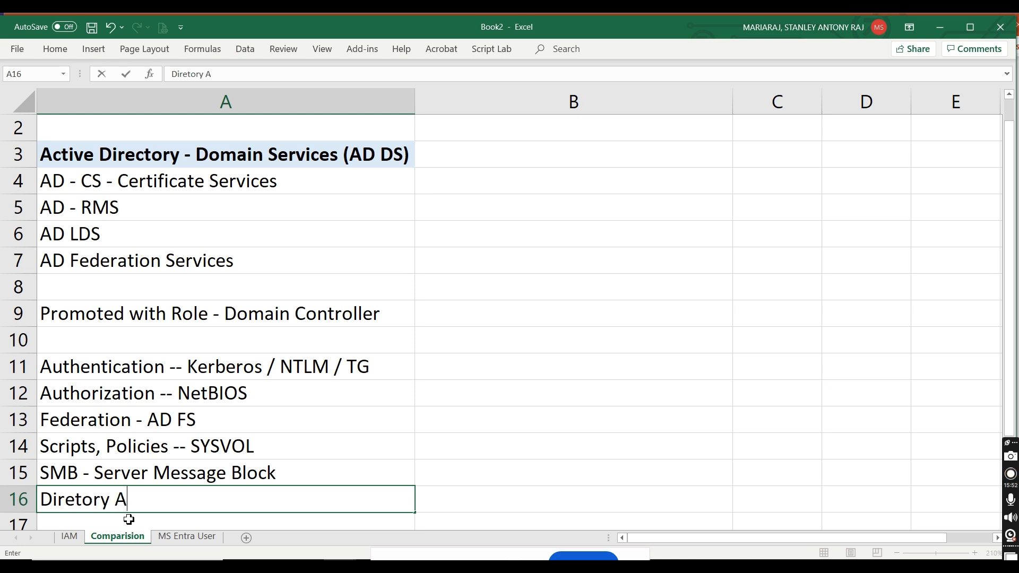
{"action": "type", "text": "ccess -- LDAP"}
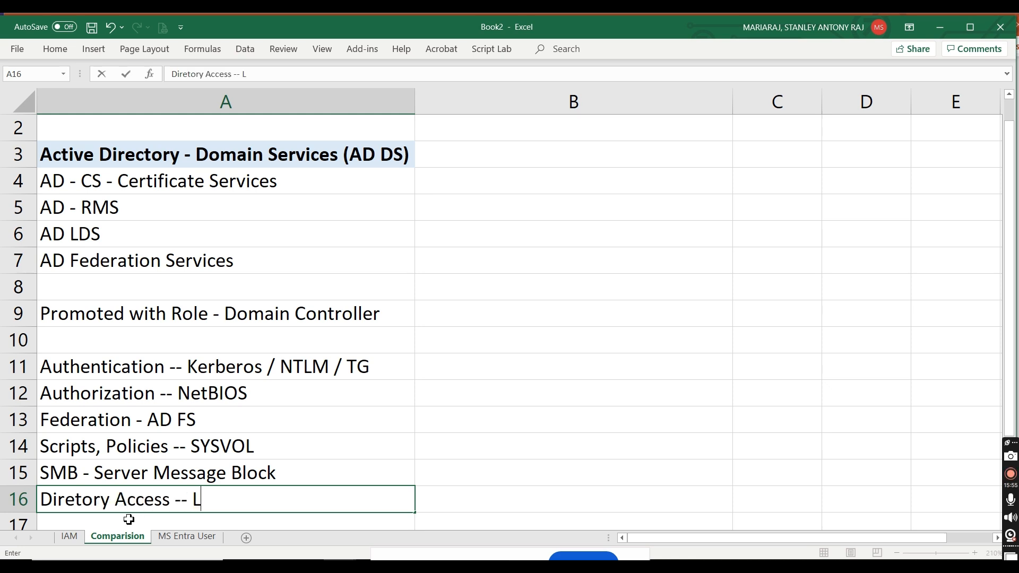
{"action": "left_click", "coordinate": [76, 503]}
{"action": "type", "text": "c"}
{"action": "left_click", "coordinate": [622, 433]}
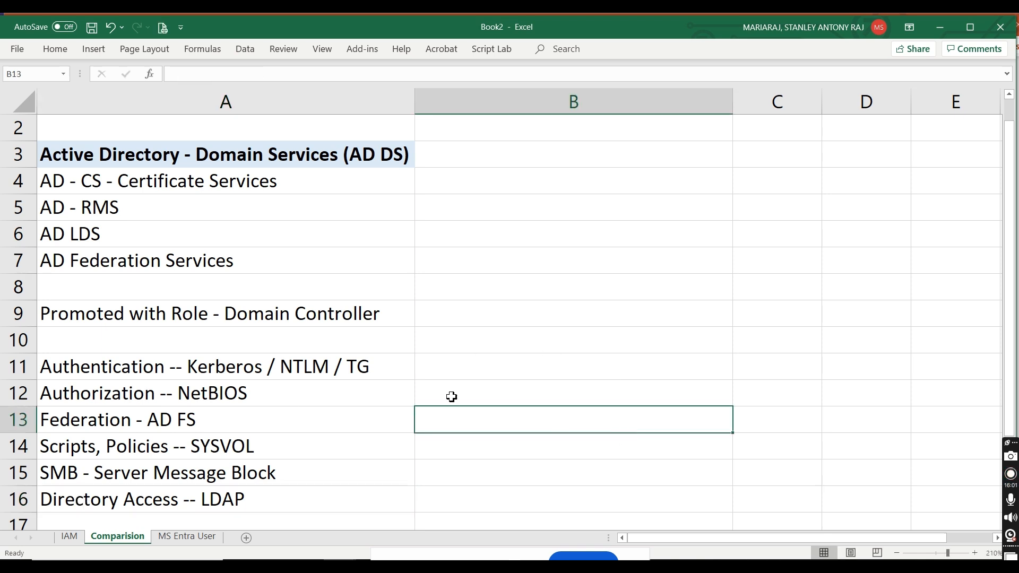
{"action": "left_click_drag", "start_coordinate": [329, 366], "coordinate": [307, 489]}
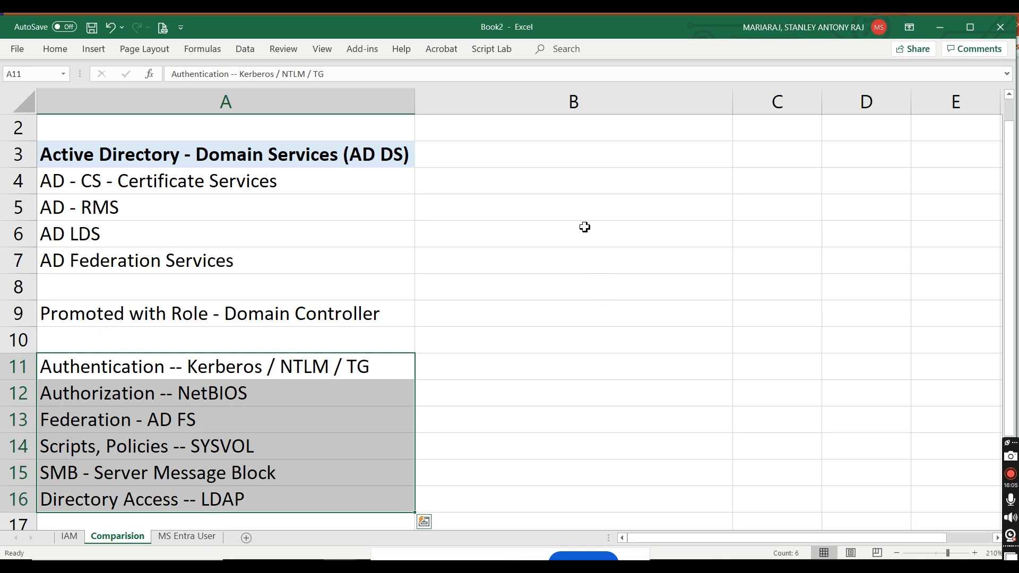
{"action": "left_click", "coordinate": [547, 373]}
Enter 'SAML, OpenID Connect, Graph API' in cell D11
{"action": "left_click", "coordinate": [842, 363]}
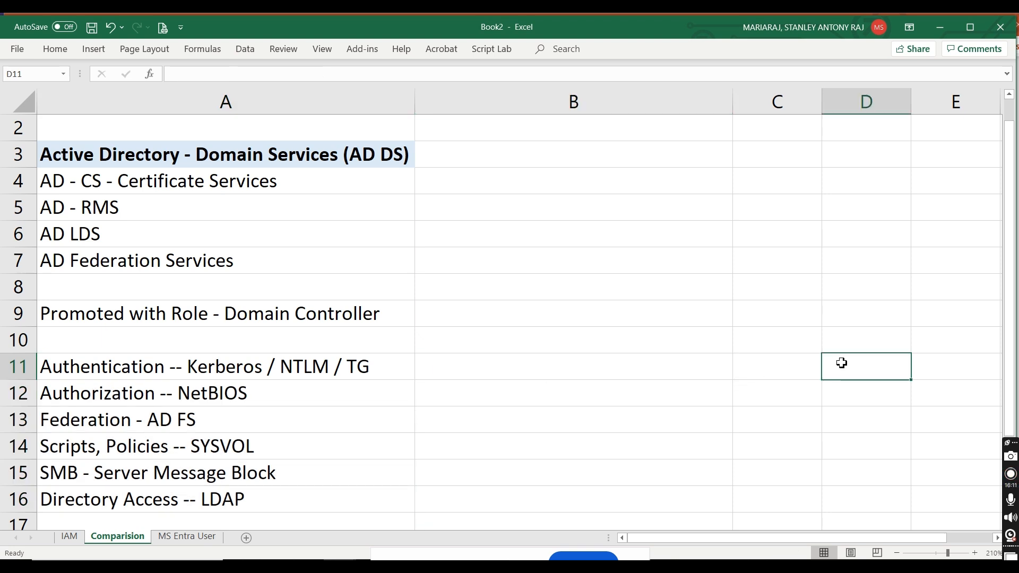
{"action": "type", "text": "SAM"}
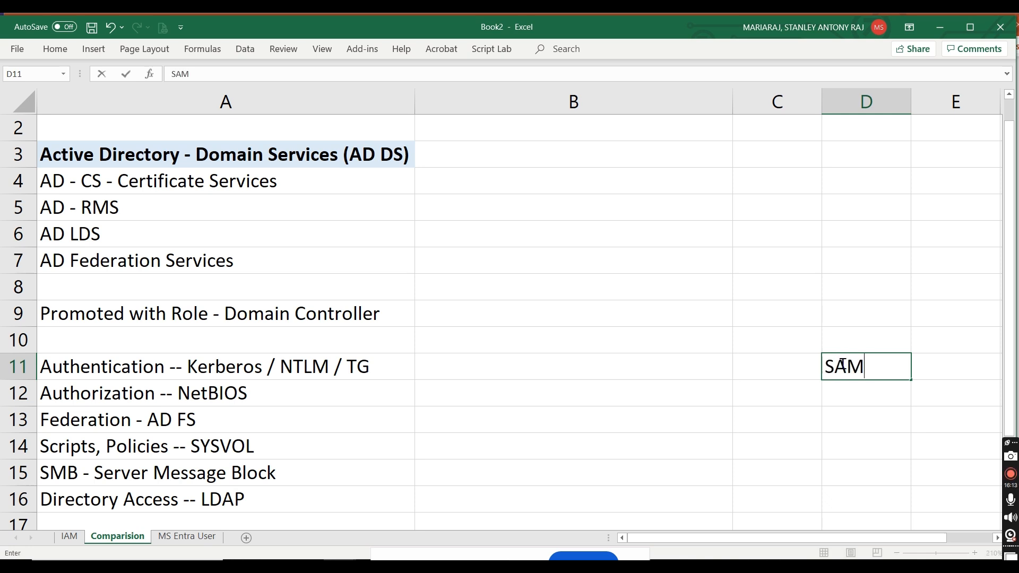
{"action": "type", "text": "L, OpenID"}
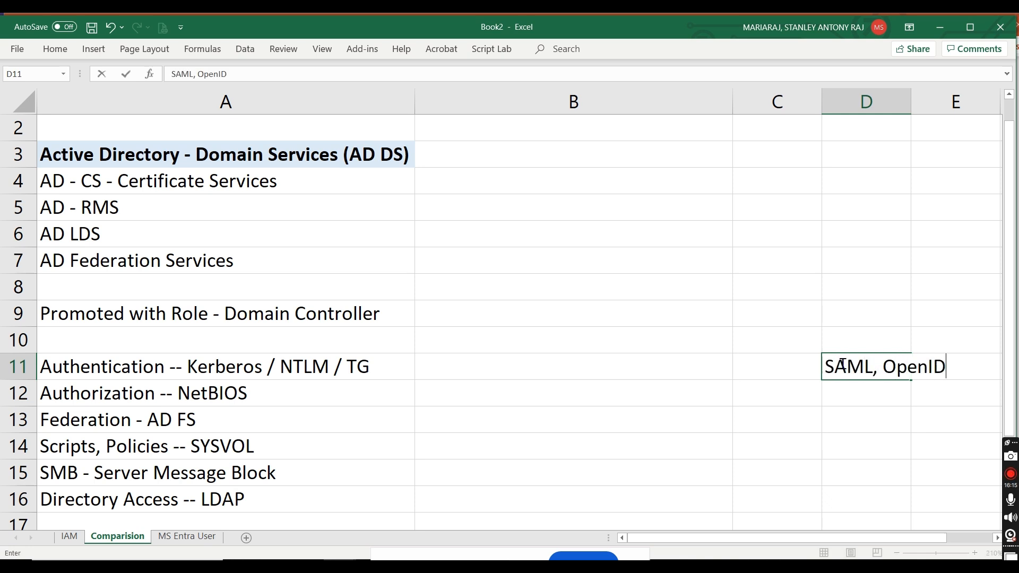
{"action": "type", "text": " Connect,"}
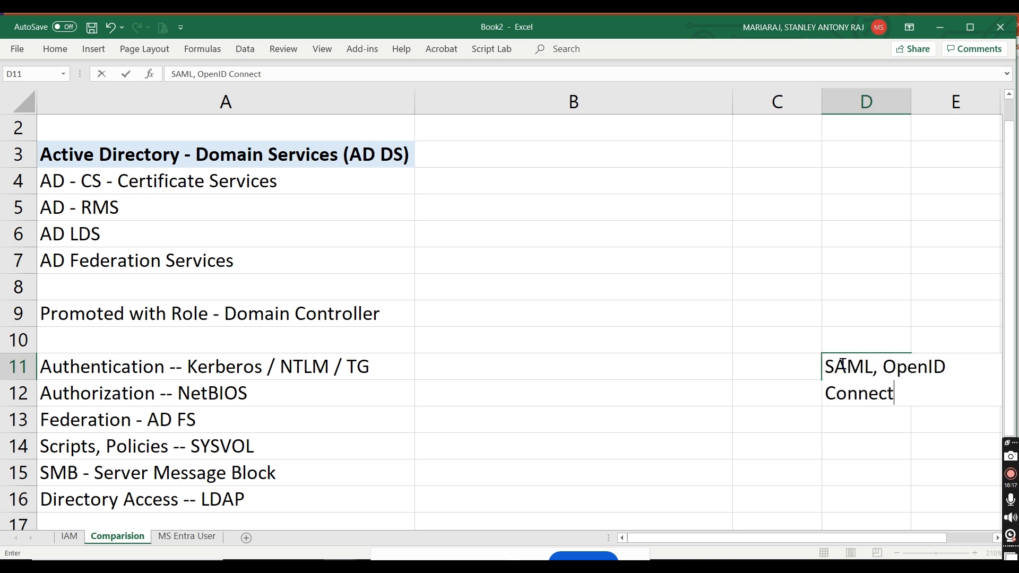
{"action": "type", "text": "Graph API"}
{"action": "left_click", "coordinate": [818, 464]}
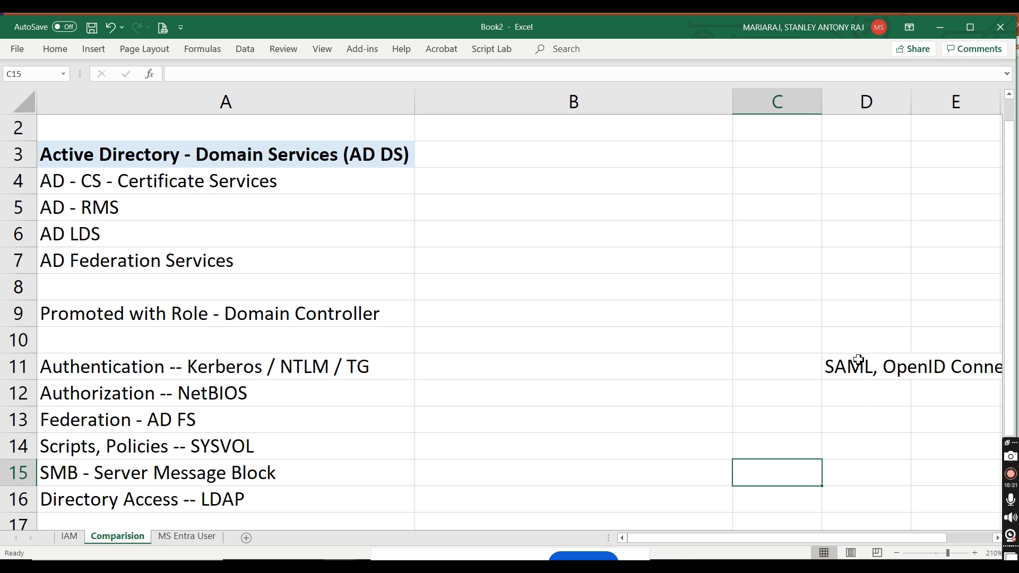
Type 'LAN - Intranet' into A10 and select the protocol rows A11:A16
{"action": "left_click", "coordinate": [324, 345]}
{"action": "type", "text": "LAN "}
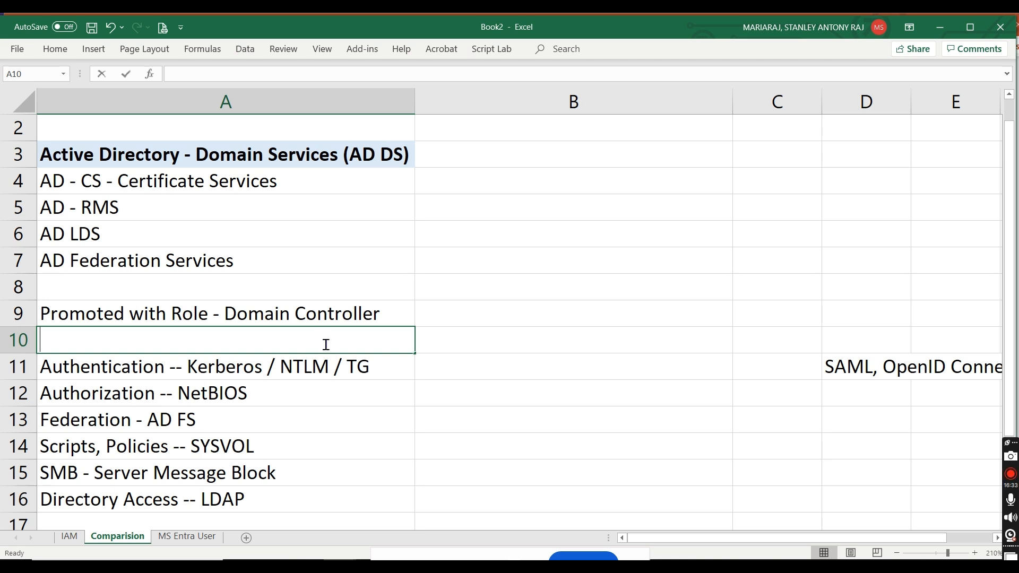
{"action": "type", "text": "- Intranet"}
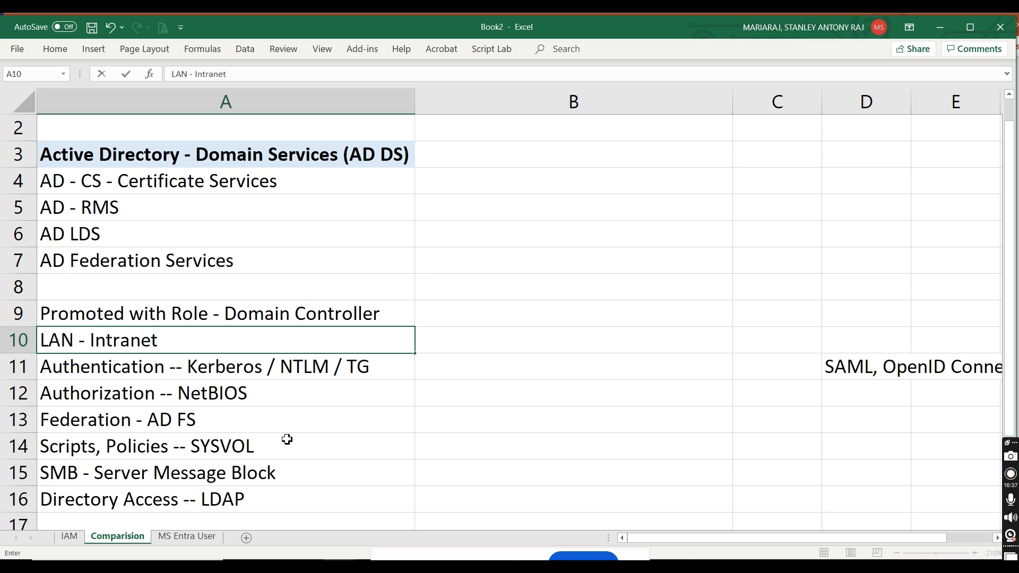
{"action": "left_click", "coordinate": [836, 334]}
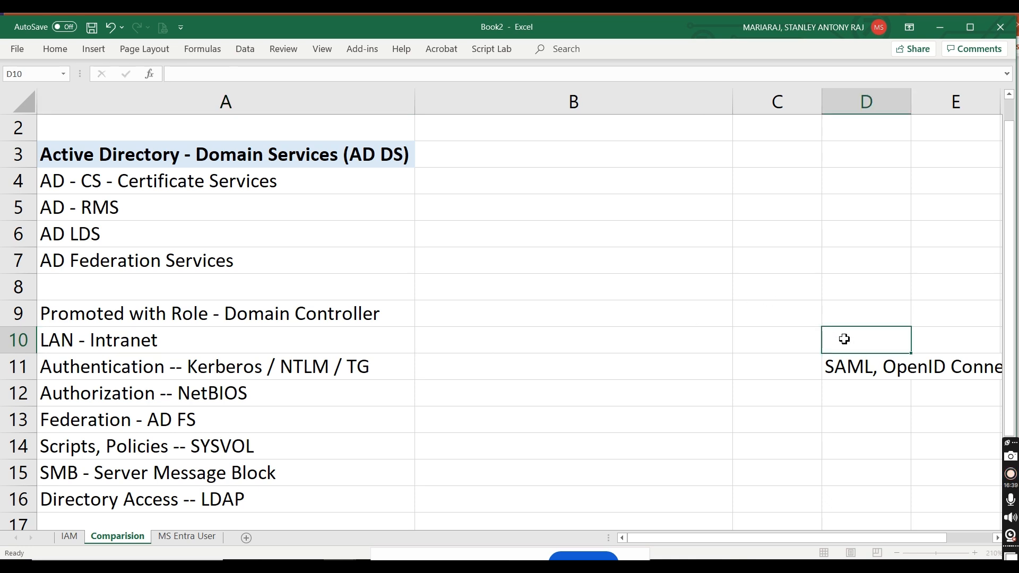
{"action": "left_click_drag", "start_coordinate": [282, 365], "coordinate": [273, 494]}
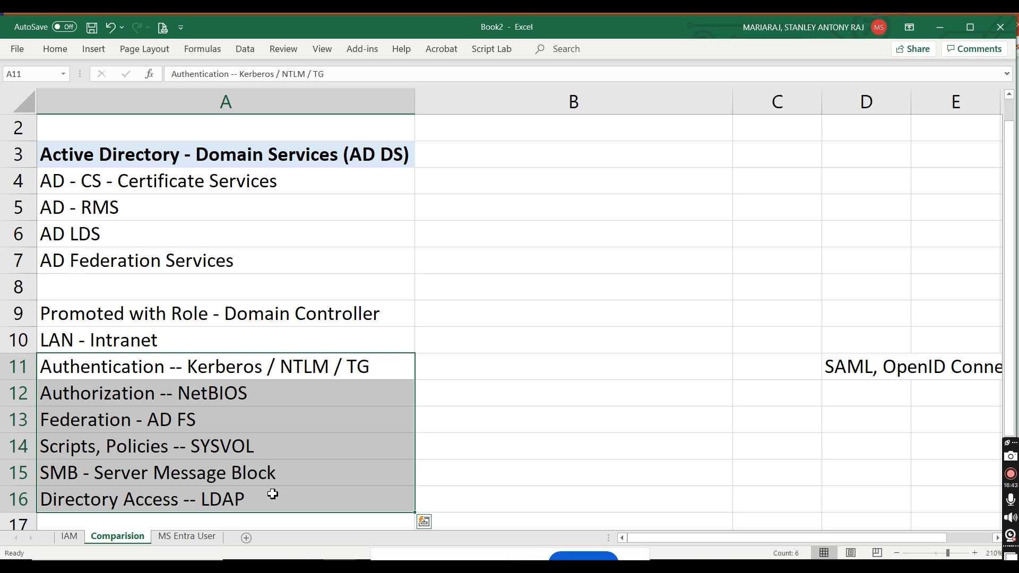
Enter 'WAN - Interenet' in D10 and 'Oauth' in D12
{"action": "left_click", "coordinate": [855, 346]}
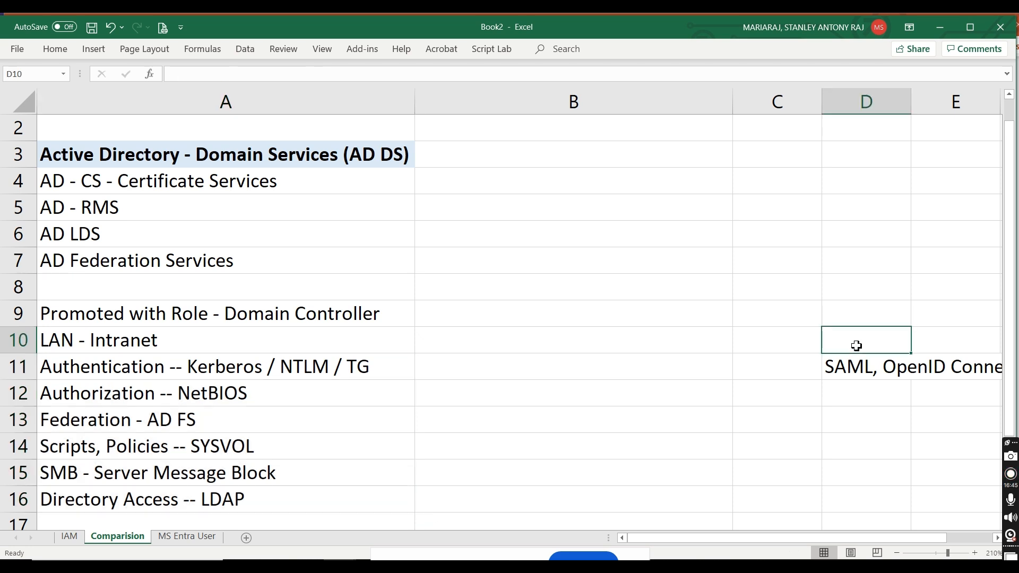
{"action": "type", "text": "WAM"}
{"action": "key", "text": "BackSpace"}
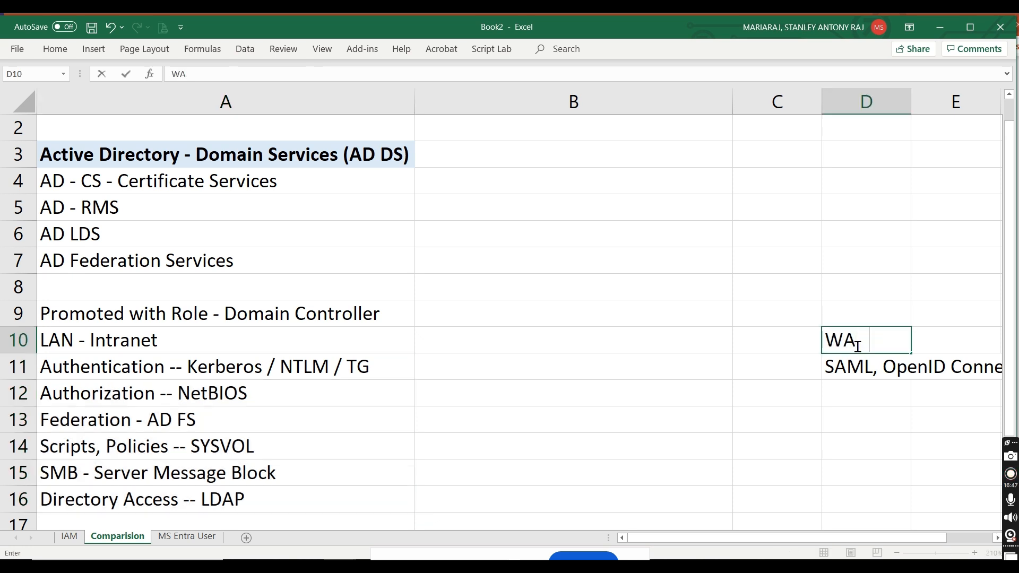
{"action": "type", "text": "N -"}
{"action": "type", "text": " Int"}
{"action": "key", "text": "BackSpace"}
{"action": "type", "text": "nterenet"}
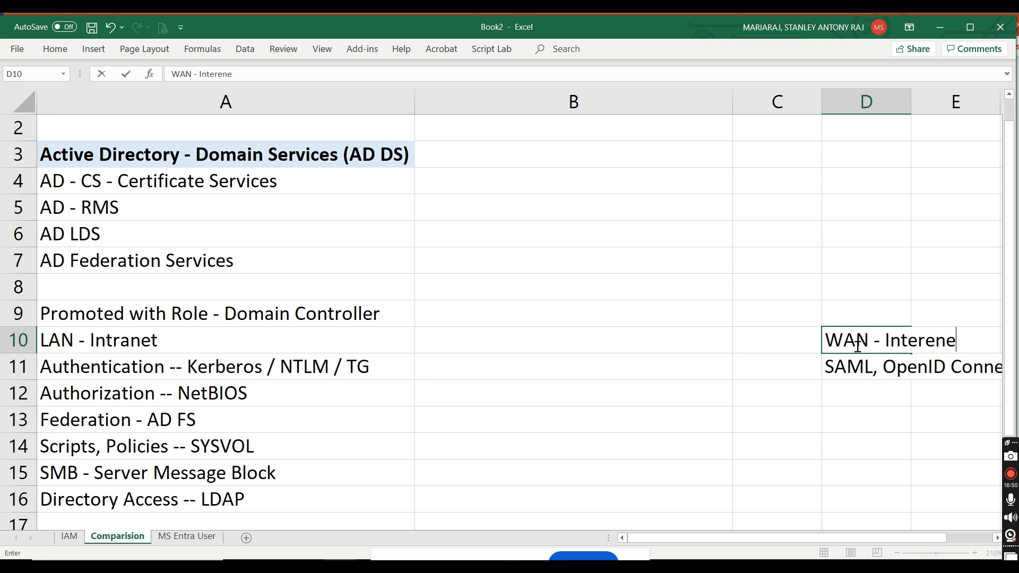
{"action": "left_click", "coordinate": [875, 409]}
{"action": "type", "text": "O"}
{"action": "key", "text": "BackSpace"}
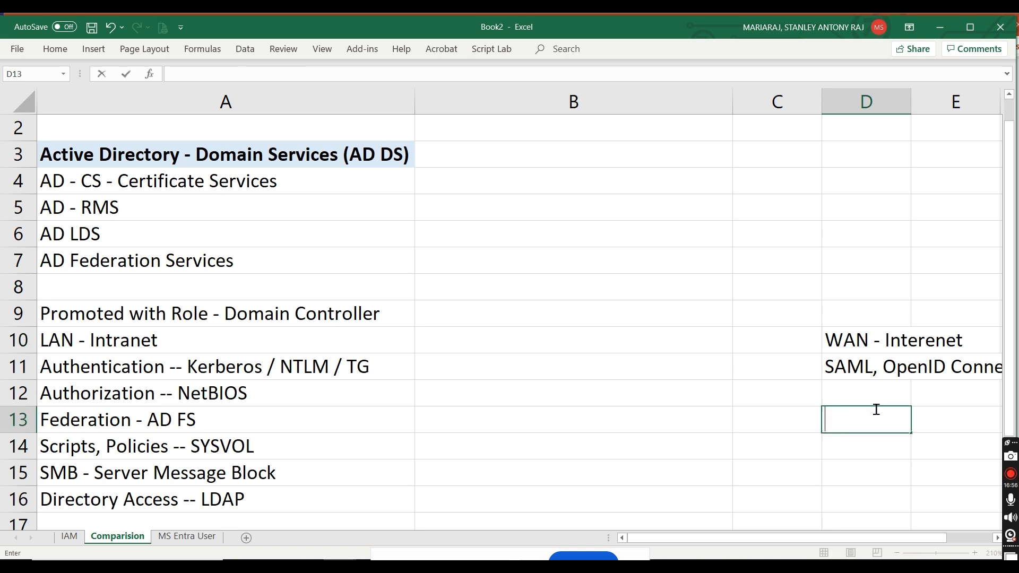
{"action": "left_click", "coordinate": [878, 388]}
{"action": "type", "text": "OAut"}
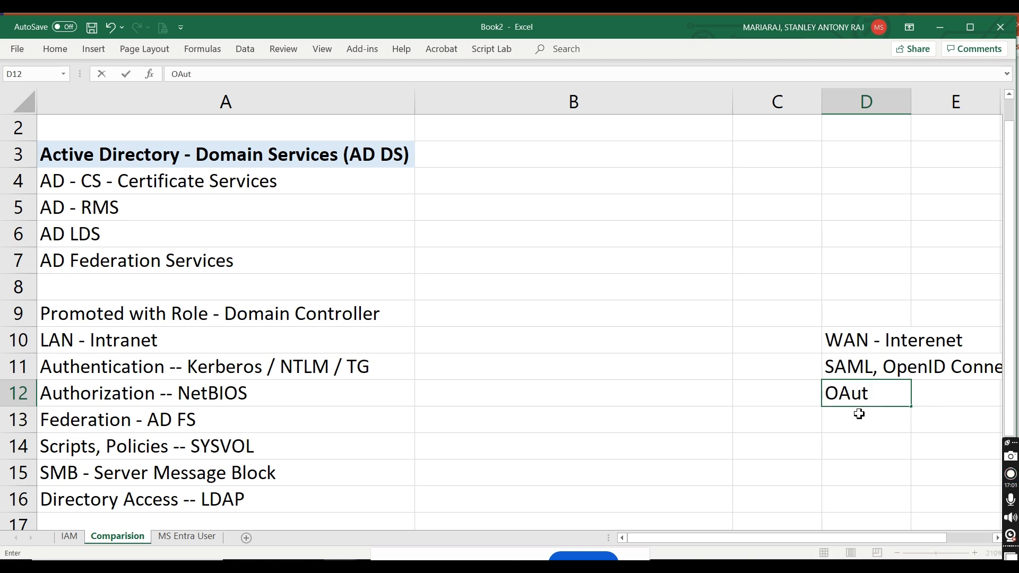
{"action": "type", "text": "h"}
{"action": "key", "text": "Return"}
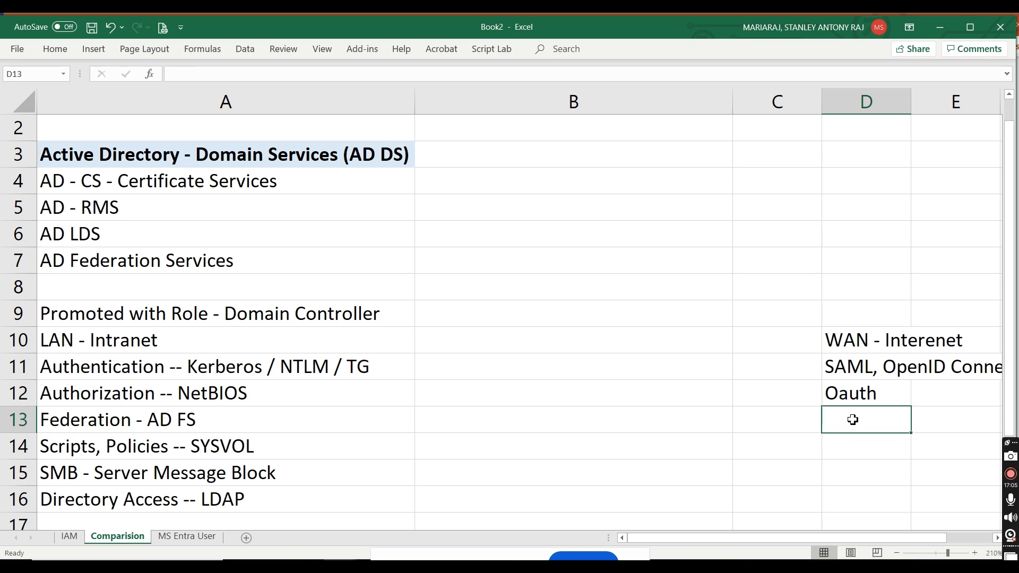
Enter 'WS -FED', 'API - REST' and 'HTTP (S)' in D13:D15
{"action": "type", "text": "WS -FED"}
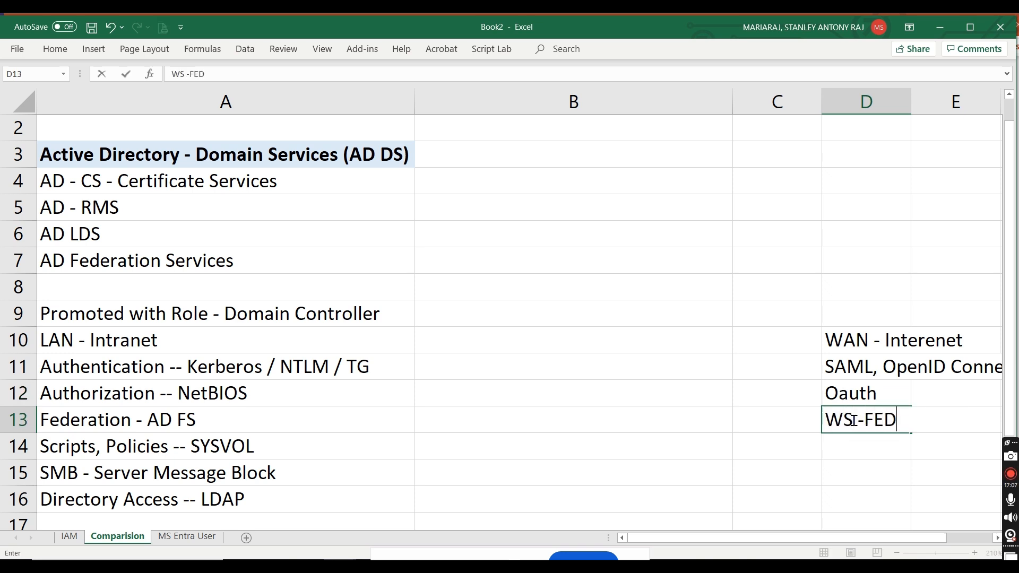
{"action": "key", "text": "Return"}
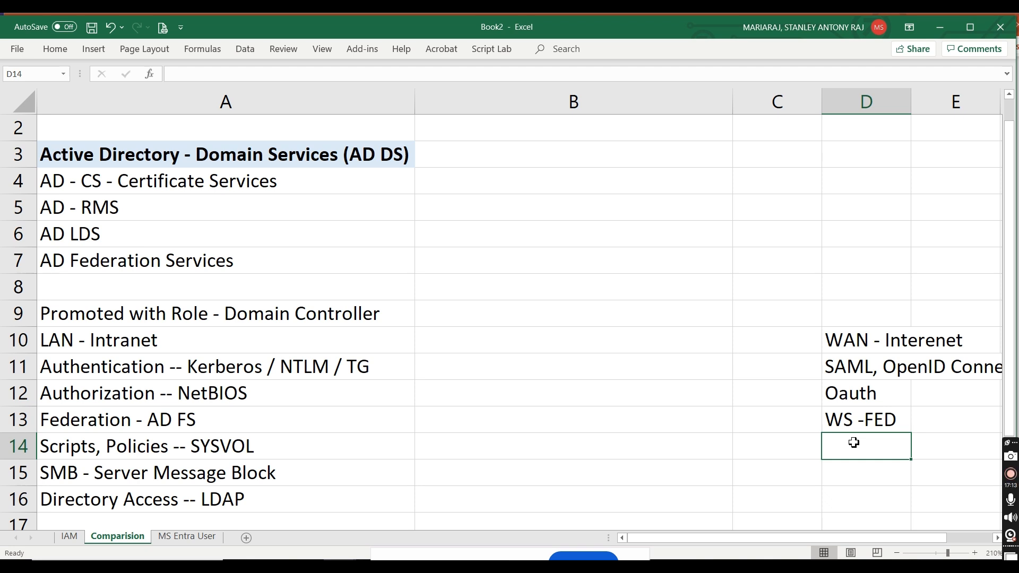
{"action": "type", "text": "A"}
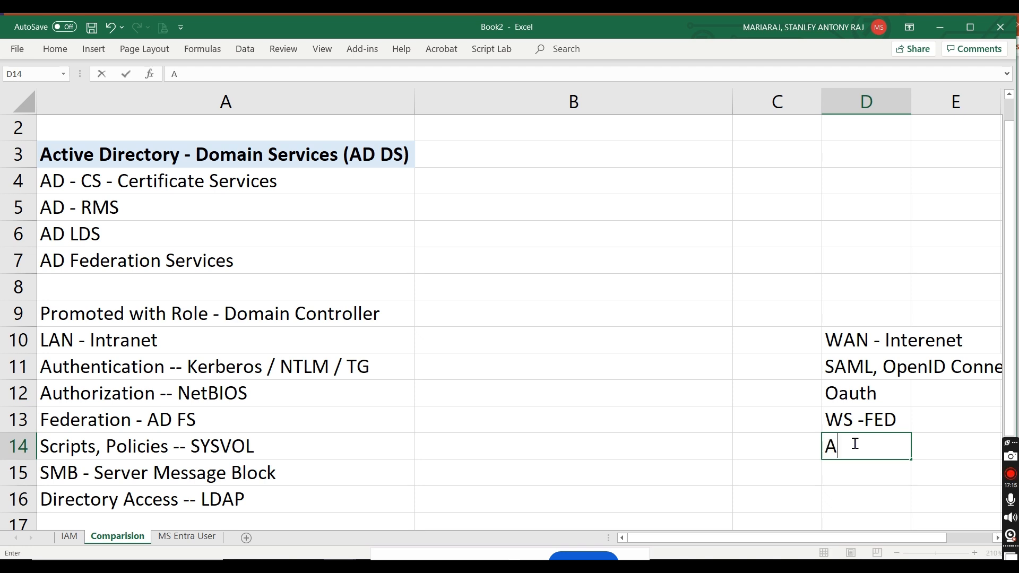
{"action": "type", "text": "PI - REST"}
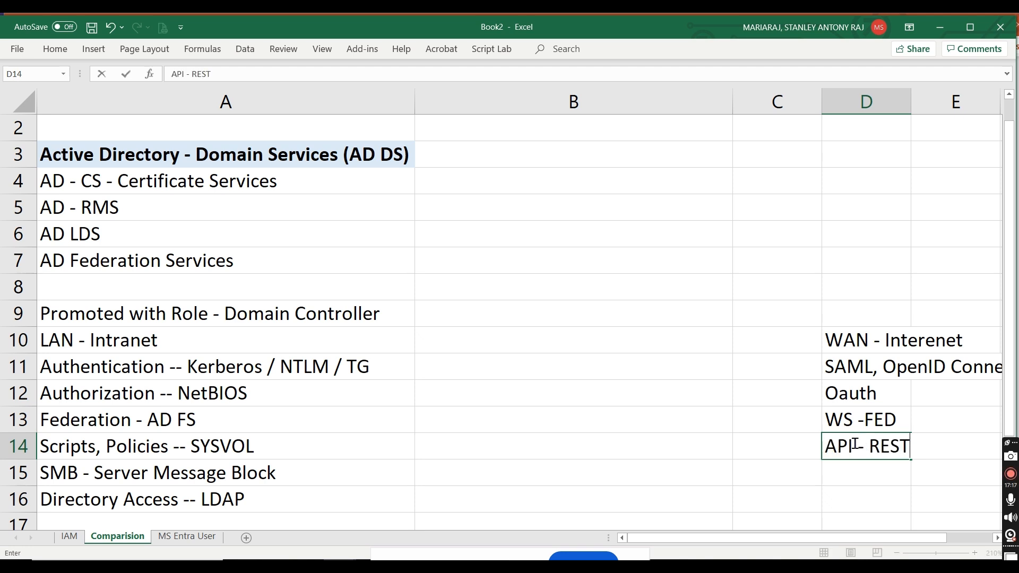
{"action": "left_click", "coordinate": [875, 480]}
{"action": "type", "text": "HHT"}
{"action": "key", "text": "BackSpace"}
{"action": "key", "text": "BackSpace"}
{"action": "key", "text": "BackSpace"}
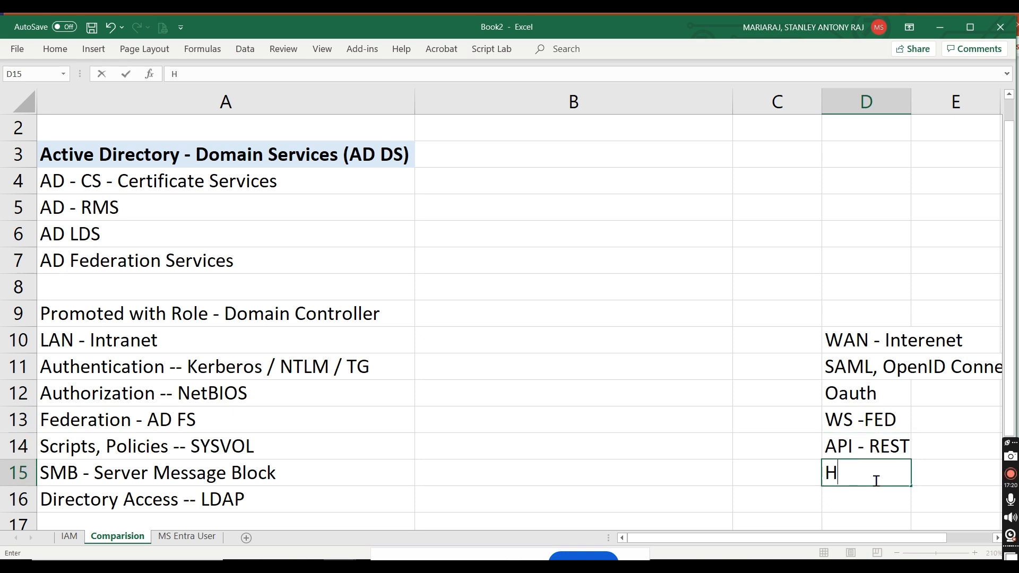
{"action": "type", "text": "HTTP /"}
{"action": "key", "text": "BackSpace"}
{"action": "type", "text": "S"}
{"action": "key", "text": "BackSpace"}
{"action": "type", "text": "(S)"}
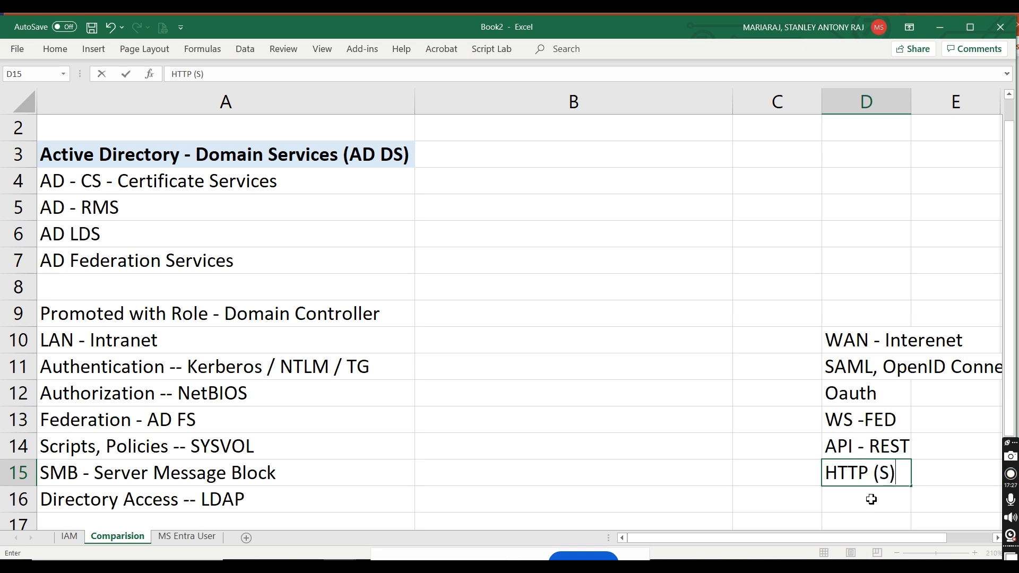
{"action": "left_click", "coordinate": [871, 499]}
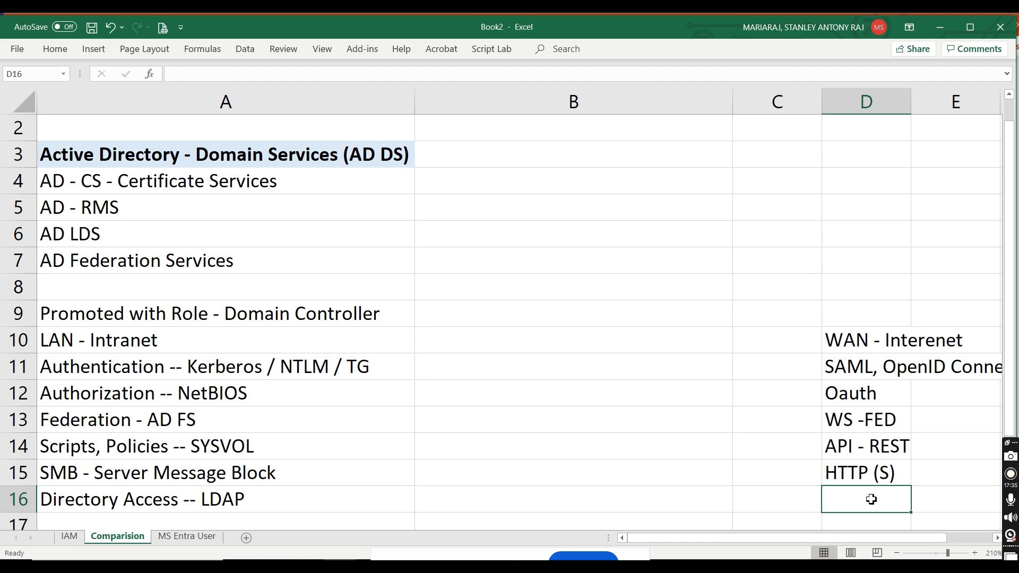
{"action": "left_click_drag", "start_coordinate": [1013, 305], "coordinate": [1017, 236]}
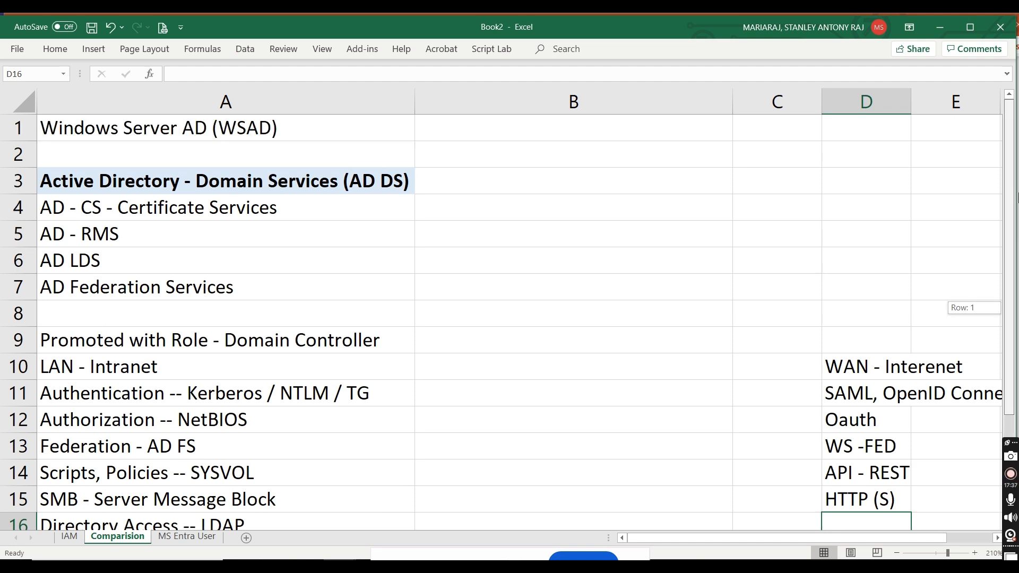
Enter the heading 'Microsoft Entra ID' in D1 and narrow column B
{"action": "left_click_drag", "start_coordinate": [1017, 194], "coordinate": [1017, 194]}
{"action": "left_click", "coordinate": [847, 134]}
{"action": "type", "text": "Mic"}
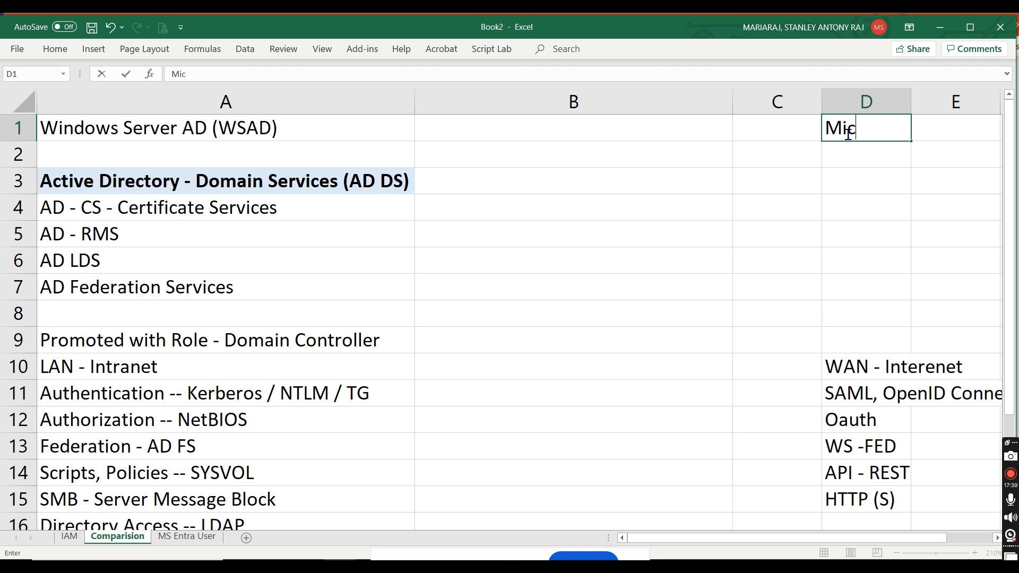
{"action": "type", "text": "rosoft entra"}
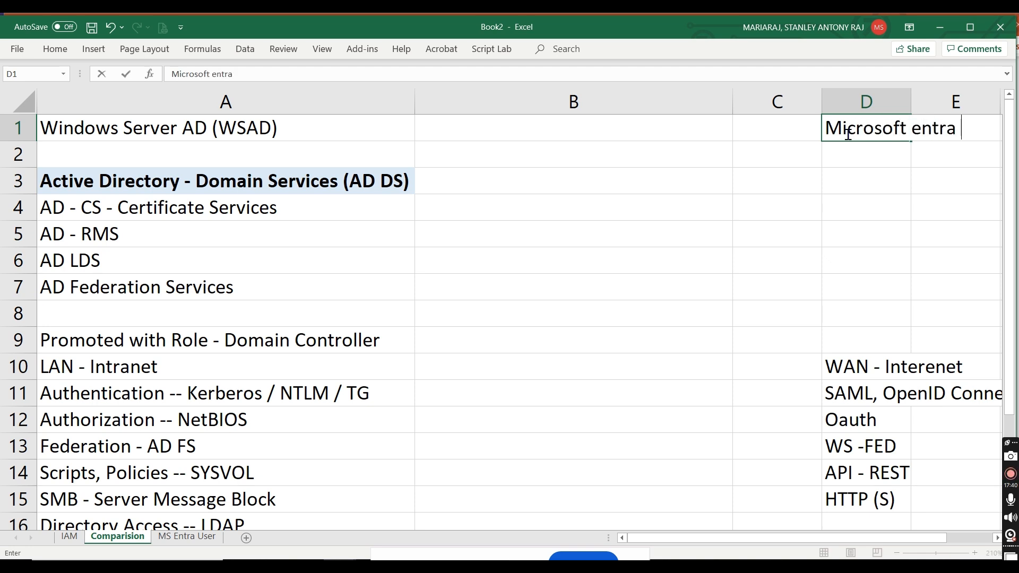
{"action": "key", "text": "BackSpace"}
{"action": "key", "text": "BackSpace"}
{"action": "key", "text": "BackSpace"}
{"action": "key", "text": "BackSpace"}
{"action": "key", "text": "BackSpace"}
{"action": "type", "text": "Entra ID"}
{"action": "left_click", "coordinate": [815, 199]}
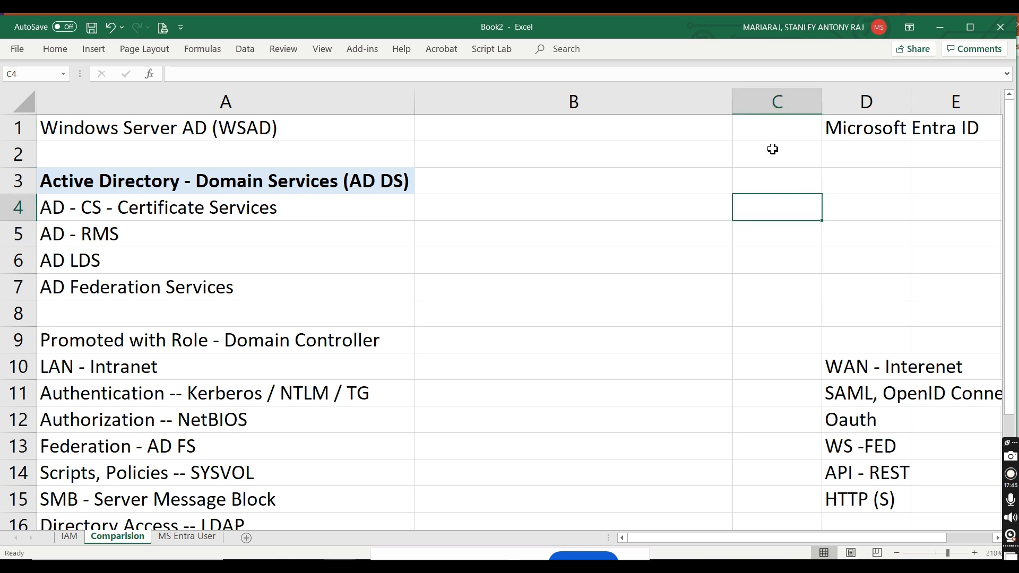
{"action": "left_click_drag", "start_coordinate": [733, 101], "coordinate": [668, 110]}
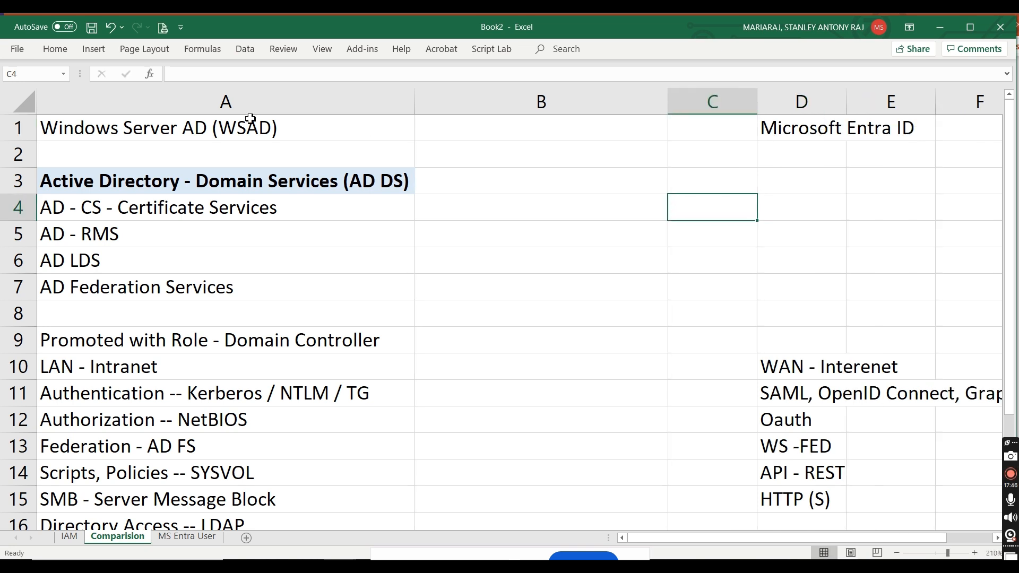
Label A2 'Onpremises - LAN Identity Manager' and D2 'Cloud IAM'
{"action": "left_click", "coordinate": [207, 150]}
{"action": "type", "text": "O"}
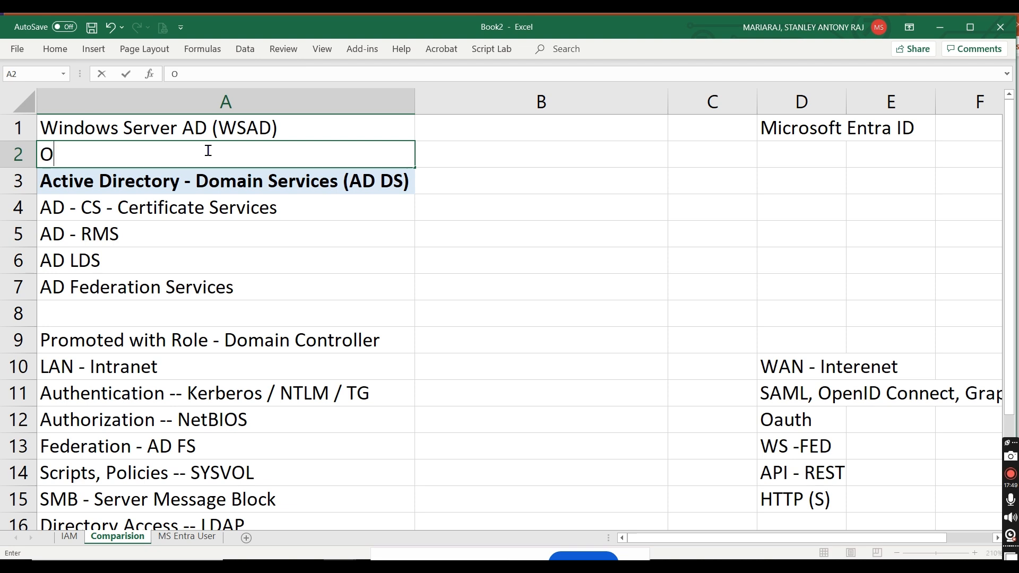
{"action": "type", "text": "npremises - LAN Ide"}
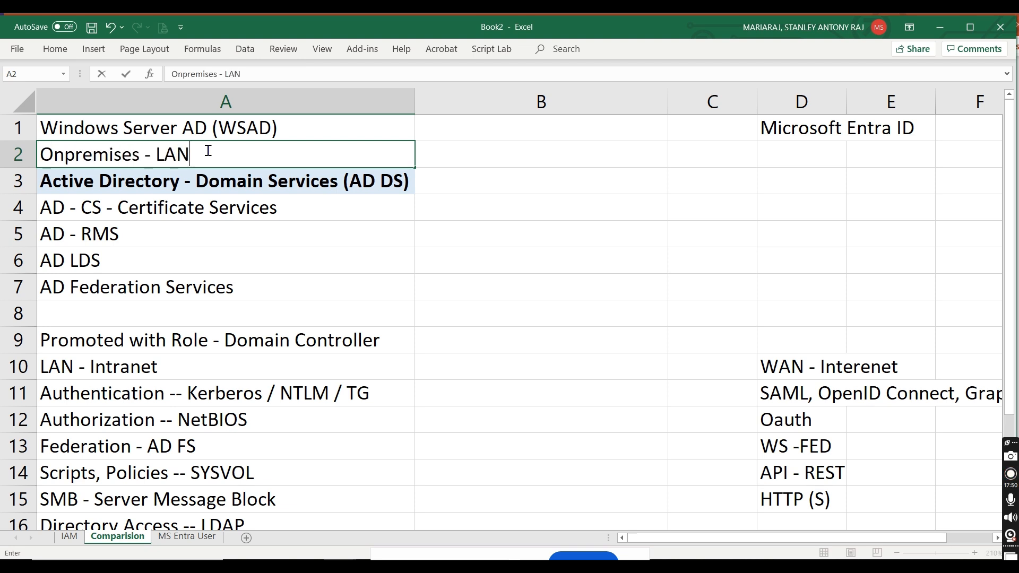
{"action": "key", "text": "BackSpace"}
{"action": "key", "text": "BackSpace"}
{"action": "type", "text": "dentify Manage"}
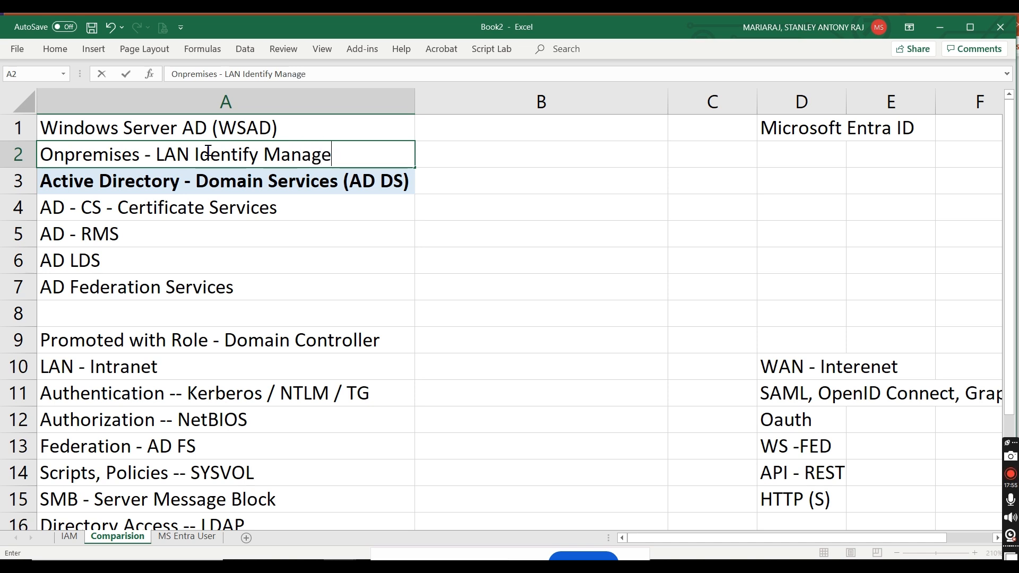
{"action": "key", "text": "BackSpace"}
{"action": "key", "text": "BackSpace"}
{"action": "key", "text": "BackSpace"}
{"action": "key", "text": "BackSpace"}
{"action": "key", "text": "BackSpace"}
{"action": "key", "text": "BackSpace"}
{"action": "key", "text": "BackSpace"}
{"action": "key", "text": "BackSpace"}
{"action": "key", "text": "BackSpace"}
{"action": "type", "text": "ty Manager"}
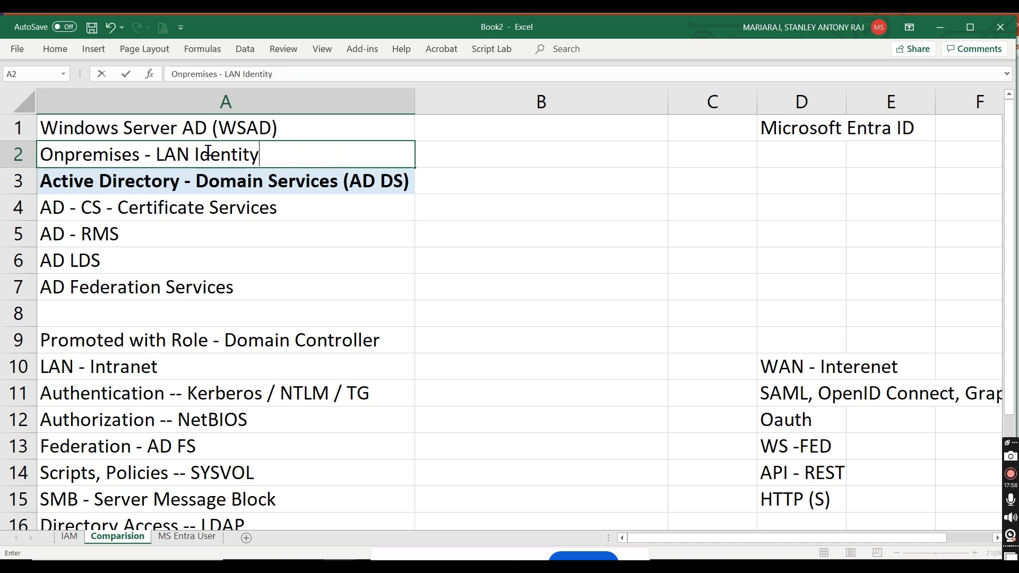
{"action": "key", "text": "Tab"}
{"action": "key", "text": "Tab"}
{"action": "key", "text": "Tab"}
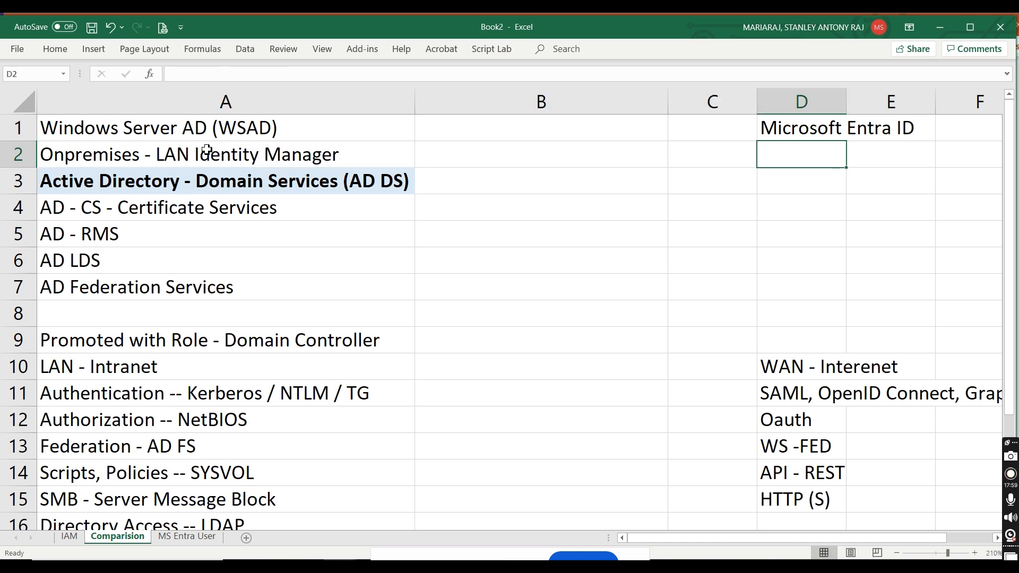
{"action": "type", "text": "Cloud IAM"}
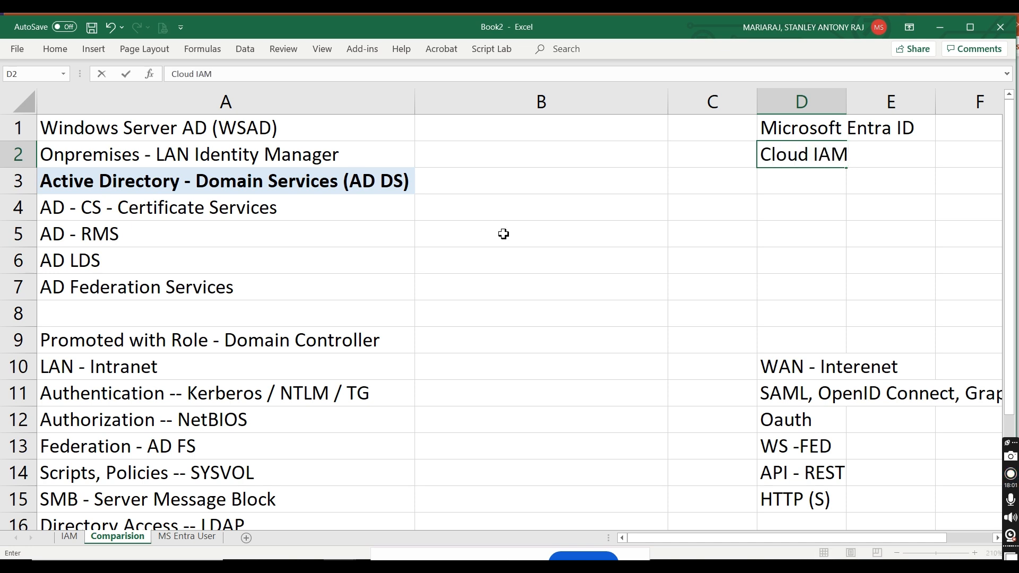
{"action": "left_click", "coordinate": [696, 291]}
Widen columns D and C and narrow column B
{"action": "left_click_drag", "start_coordinate": [848, 109], "coordinate": [986, 102]}
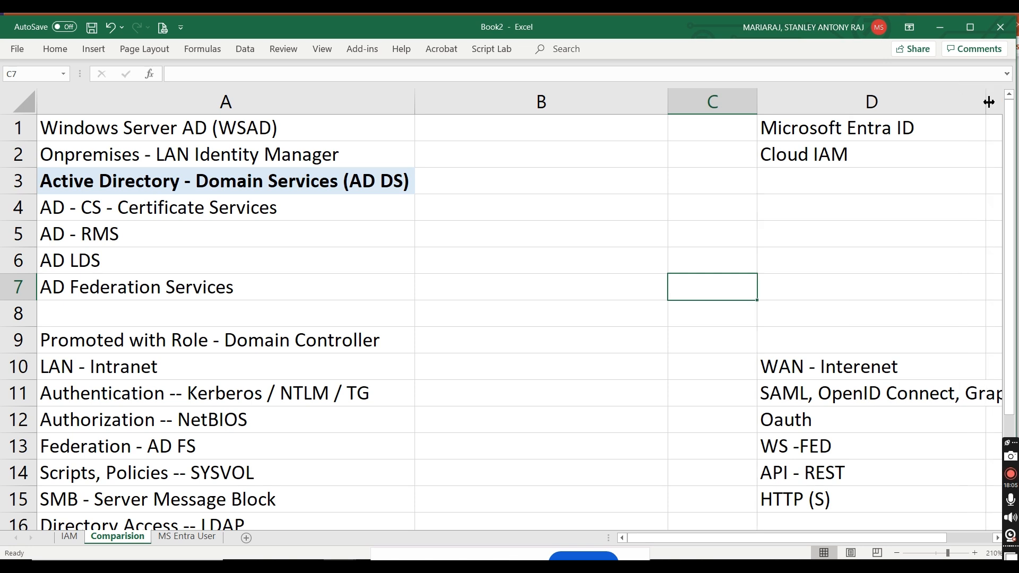
{"action": "left_click_drag", "start_coordinate": [615, 102], "coordinate": [614, 102]}
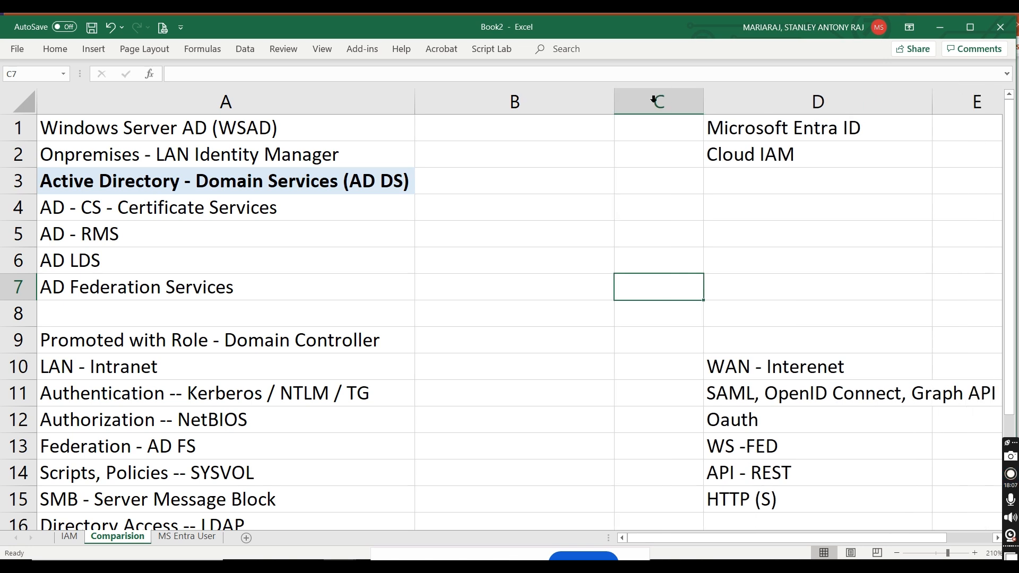
{"action": "left_click_drag", "start_coordinate": [703, 100], "coordinate": [790, 104]}
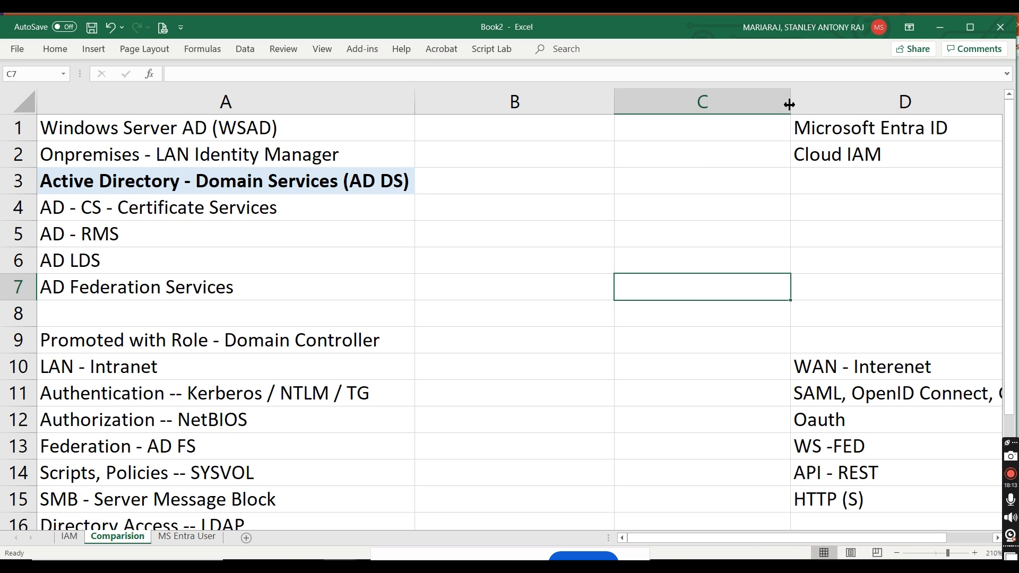
Append ' - Physical Server / VMware VM / Azure VM' to the A1 heading and widen column B
{"action": "double_click", "coordinate": [321, 126]}
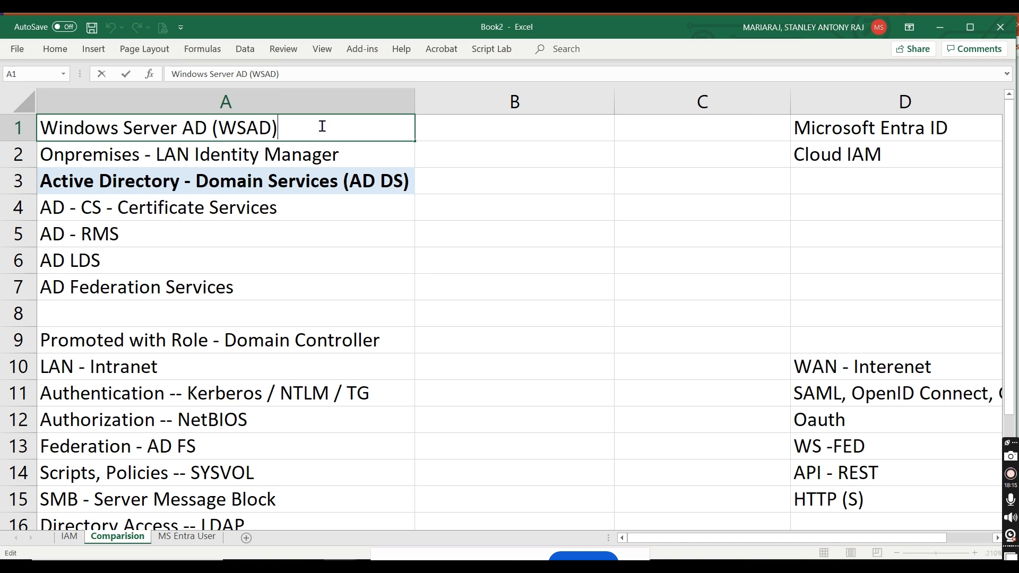
{"action": "type", "text": "- Physical "}
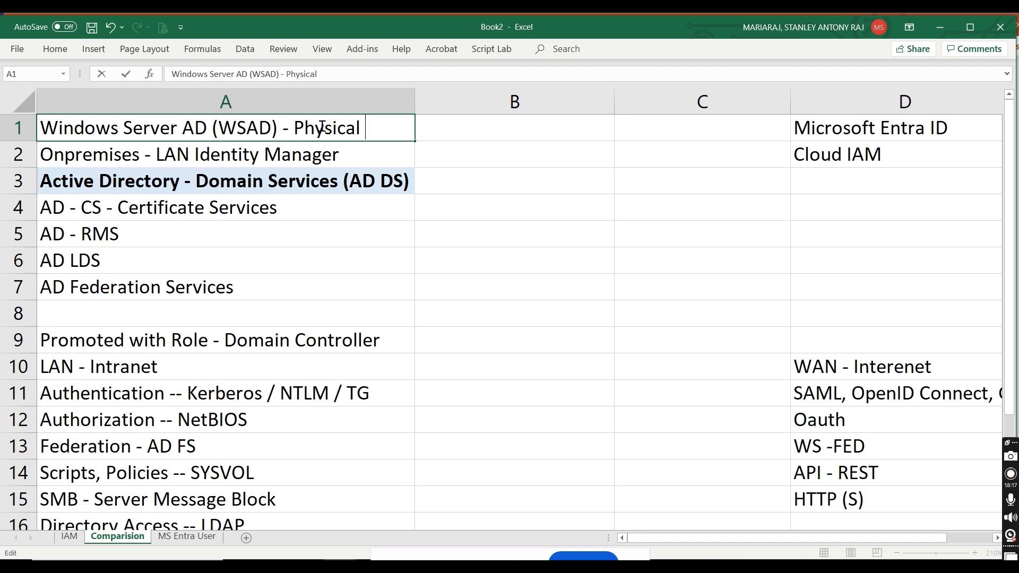
{"action": "type", "text": "Server / "}
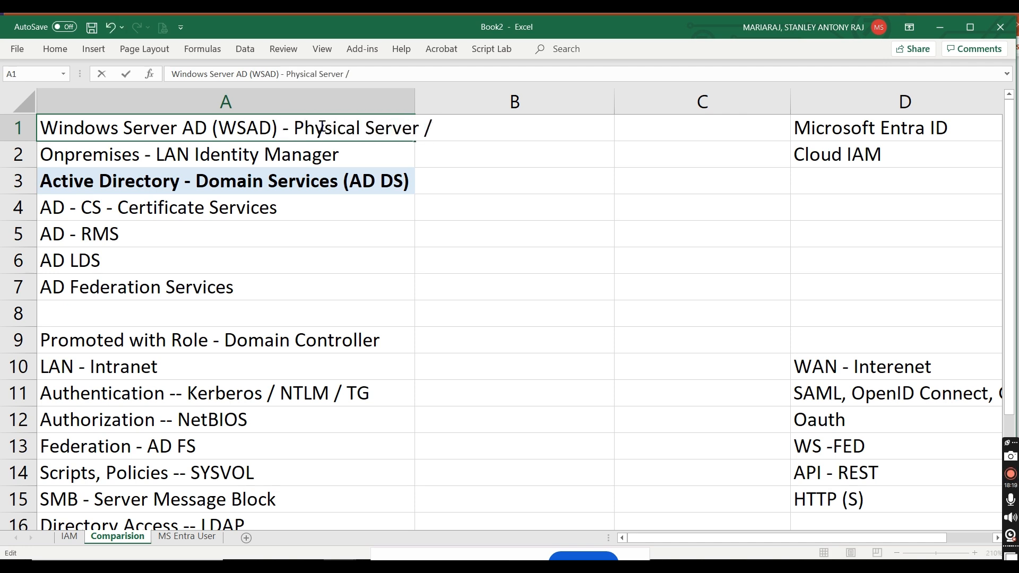
{"action": "type", "text": "VMware V"}
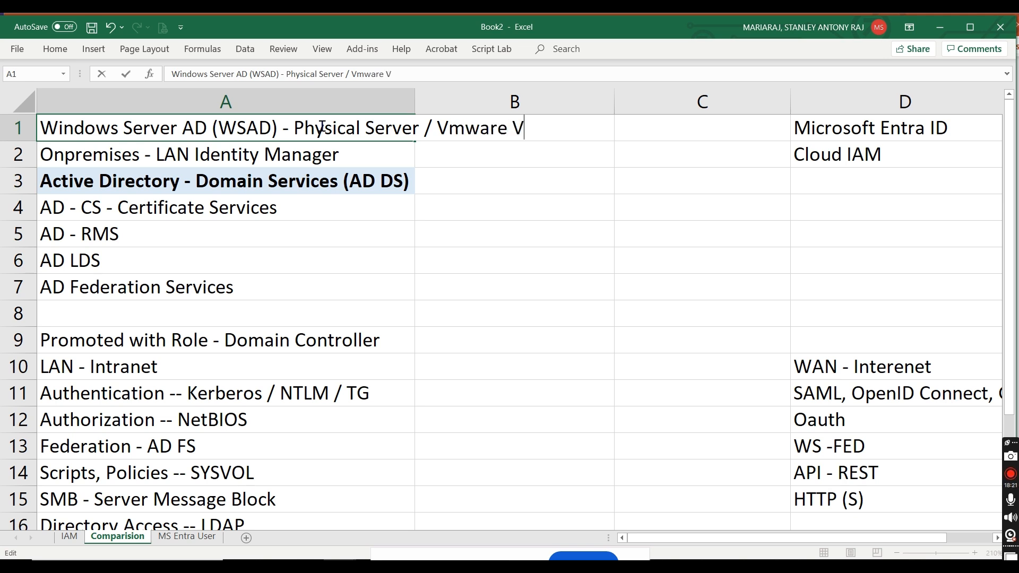
{"action": "type", "text": "M"}
{"action": "left_click", "coordinate": [466, 129]}
{"action": "key", "text": "BackSpace"}
{"action": "type", "text": "M"}
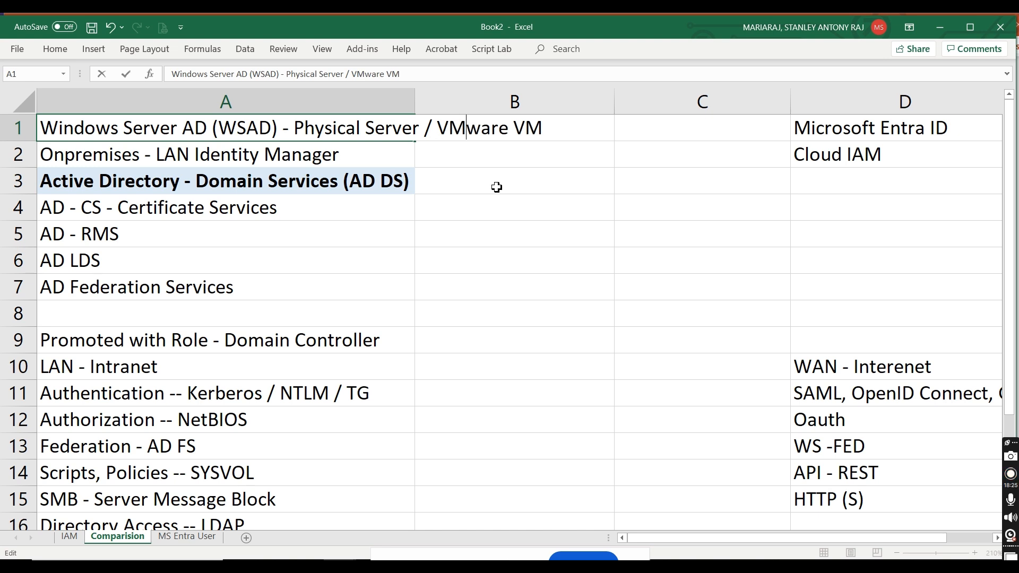
{"action": "left_click", "coordinate": [557, 134]}
{"action": "type", "text": "/ Azure VM"}
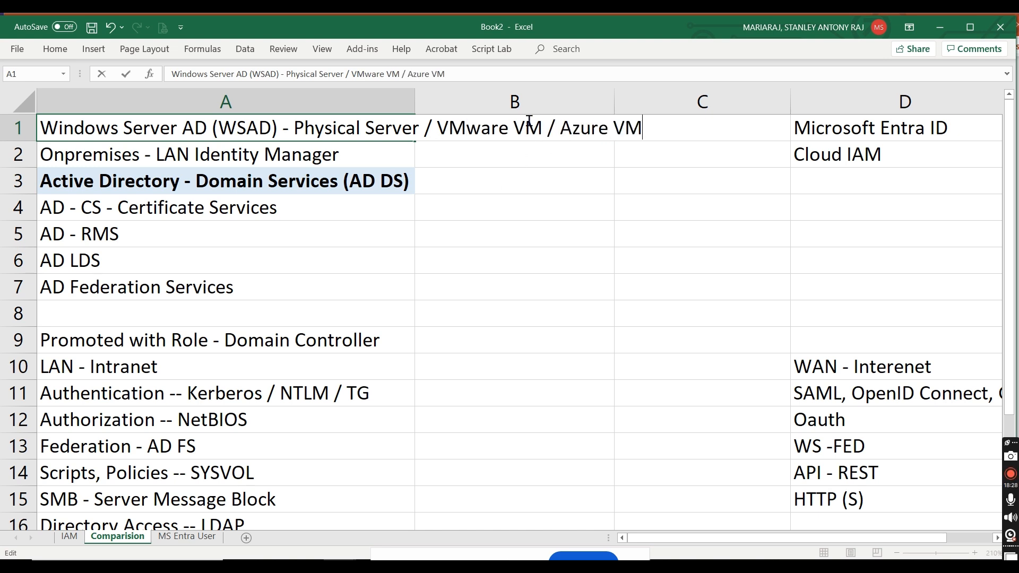
{"action": "left_click_drag", "start_coordinate": [543, 129], "coordinate": [307, 130]}
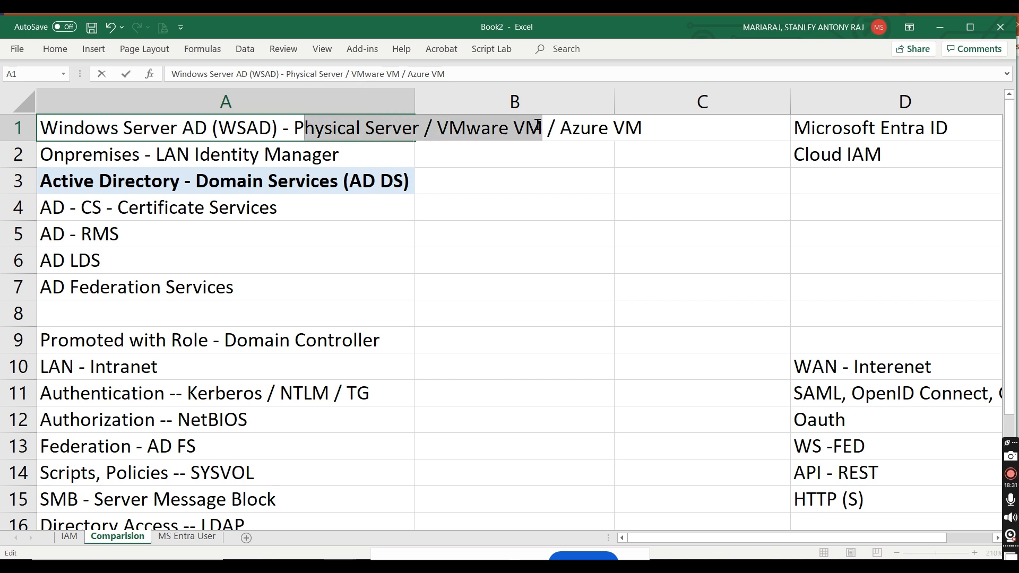
{"action": "left_click", "coordinate": [549, 177]}
{"action": "left_click_drag", "start_coordinate": [615, 102], "coordinate": [645, 100]}
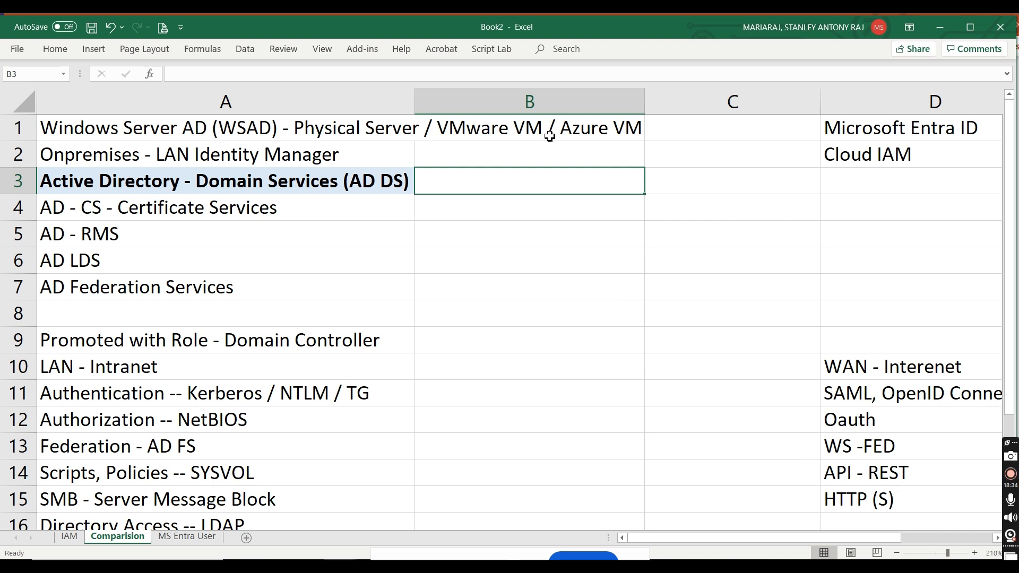
{"action": "left_click", "coordinate": [519, 153]}
Enter IaaS in B2 and Full Control on OS in B4
{"action": "type", "text": "IaaS"}
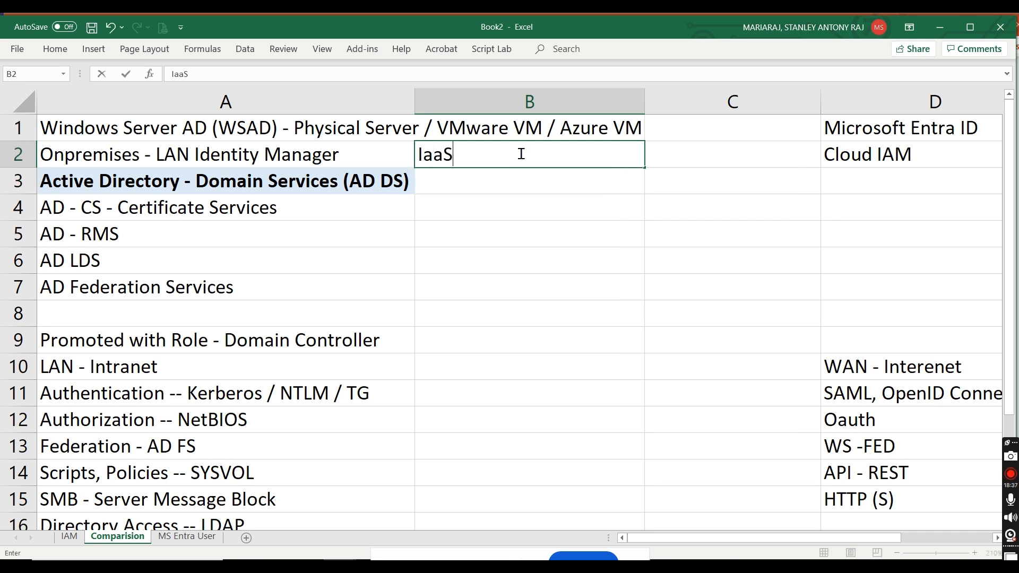
{"action": "left_click", "coordinate": [489, 171]}
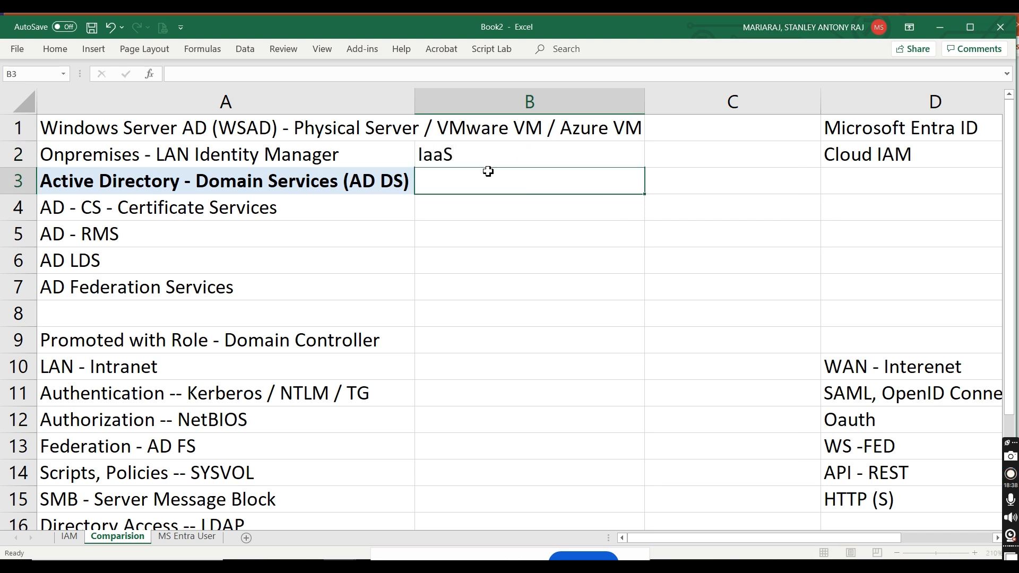
{"action": "left_click", "coordinate": [499, 212]}
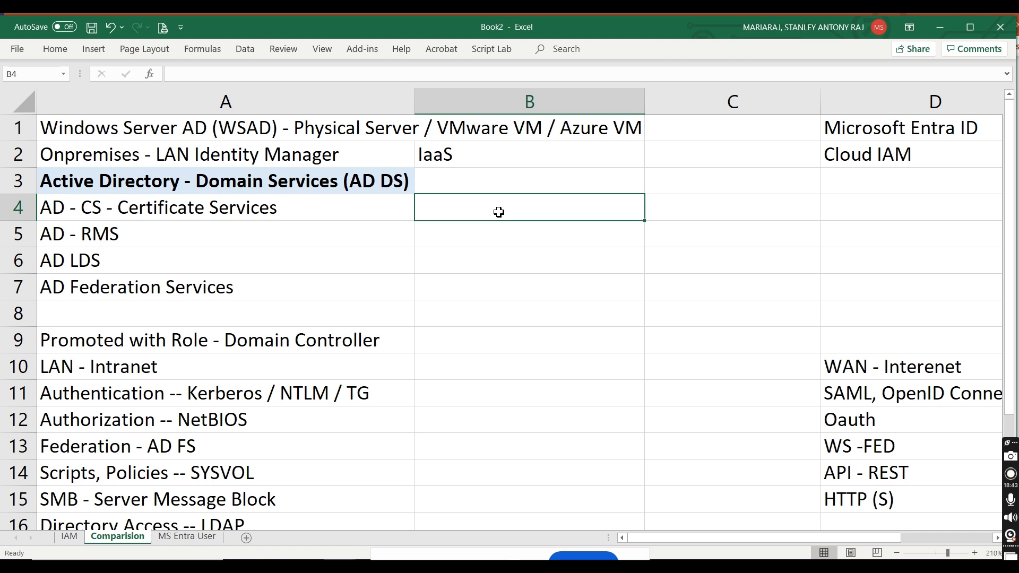
{"action": "type", "text": "F"}
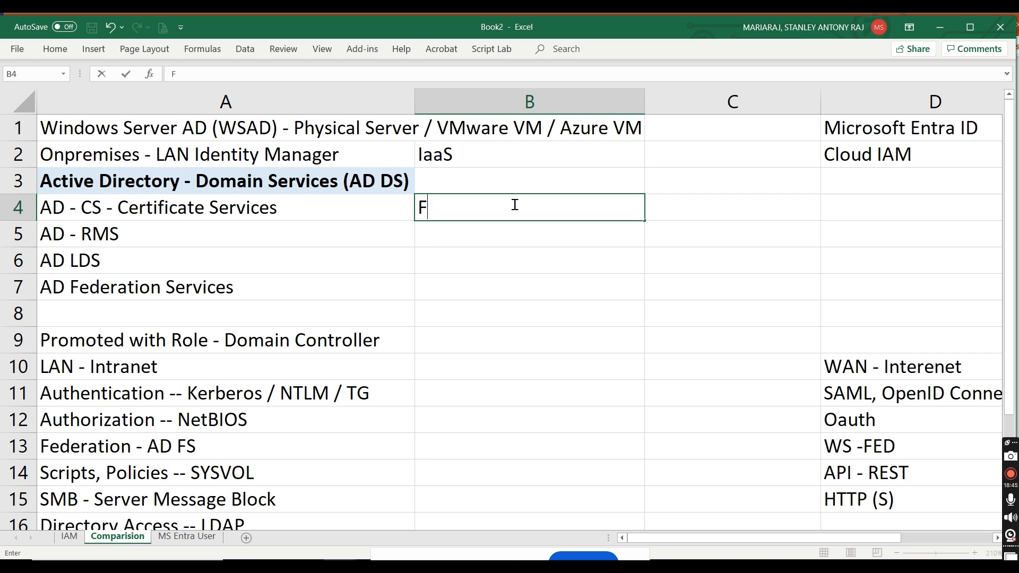
{"action": "type", "text": "ull Control on "}
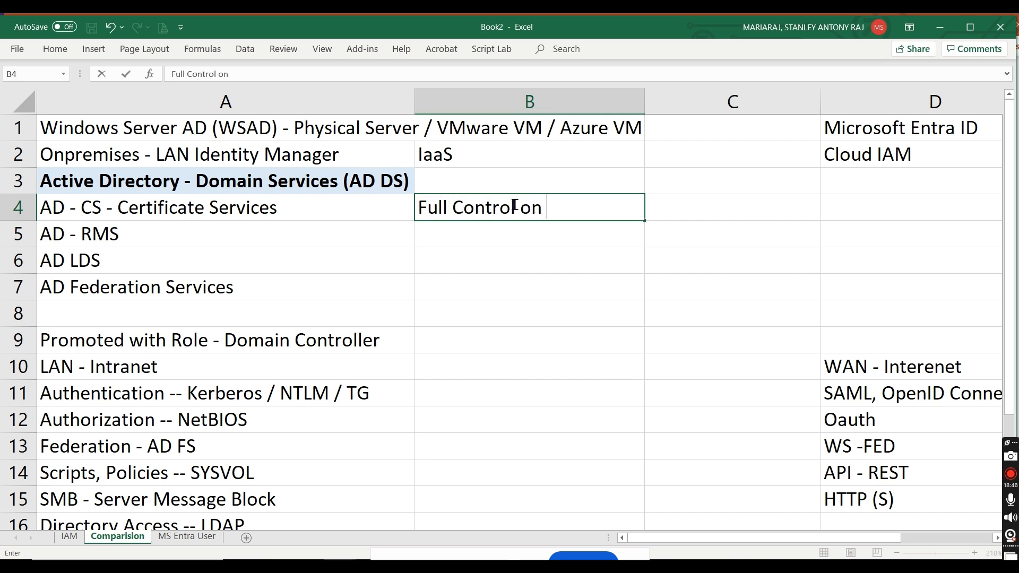
{"action": "type", "text": "OS"}
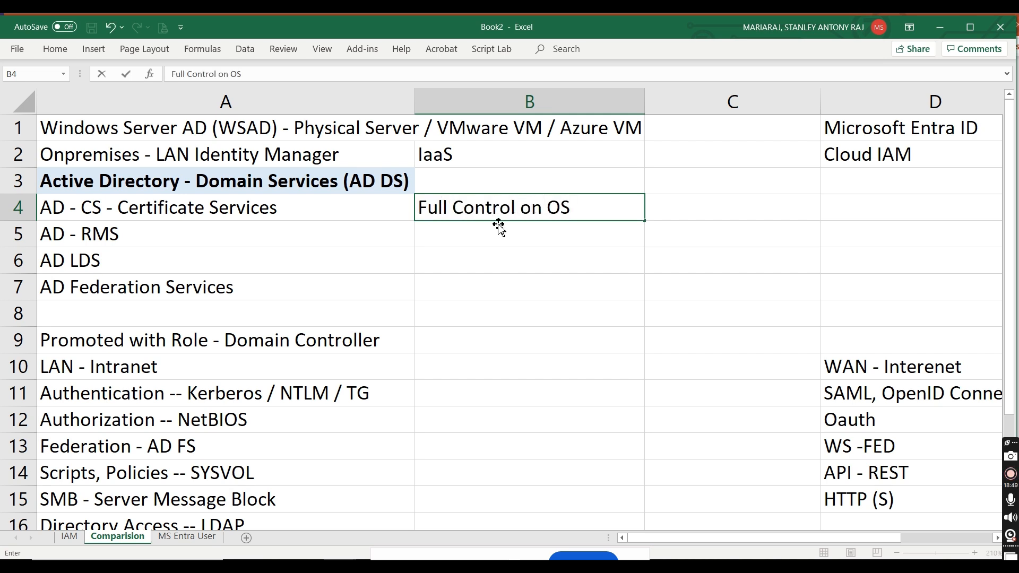
{"action": "left_click", "coordinate": [496, 227]}
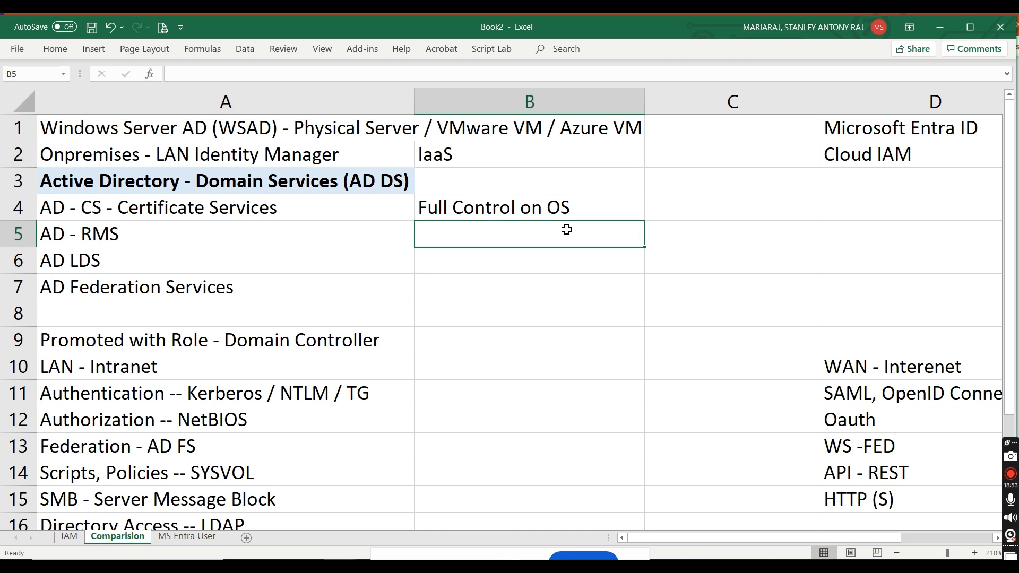
{"action": "left_click", "coordinate": [569, 214]}
Enter Full Control on AD in B5 and Group Policy in B6, fixing typos
{"action": "left_click", "coordinate": [523, 234]}
{"action": "type", "text": "Full Cont"}
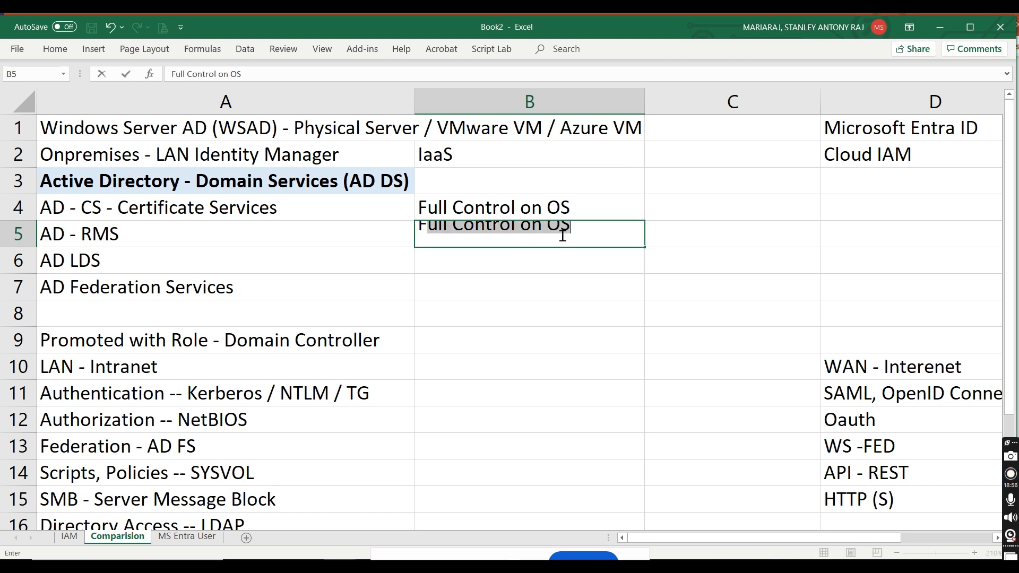
{"action": "type", "text": "rol"}
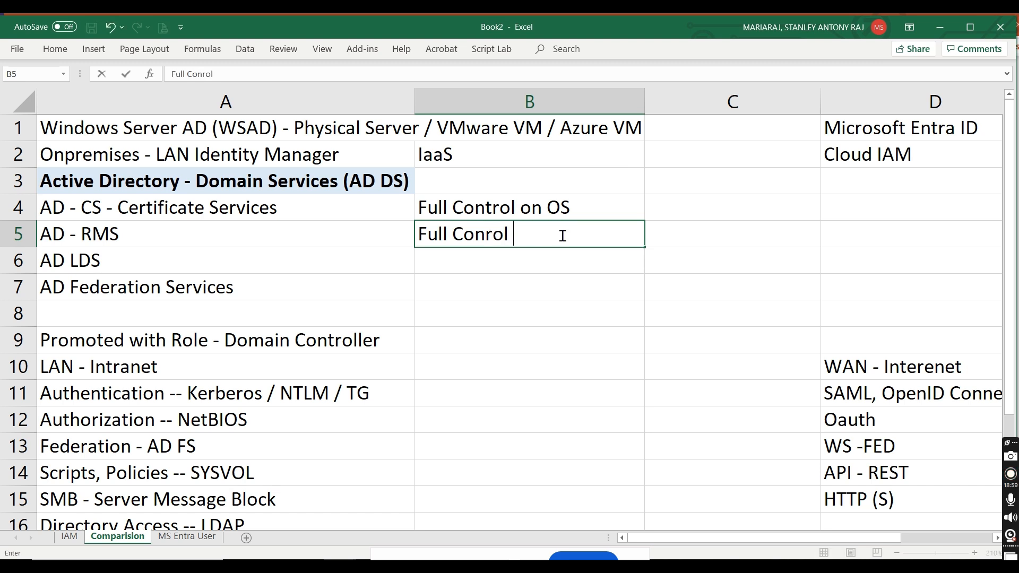
{"action": "key", "text": "BackSpace"}
{"action": "key", "text": "BackSpace"}
{"action": "key", "text": "BackSpace"}
{"action": "key", "text": "BackSpace"}
{"action": "type", "text": "trol on "}
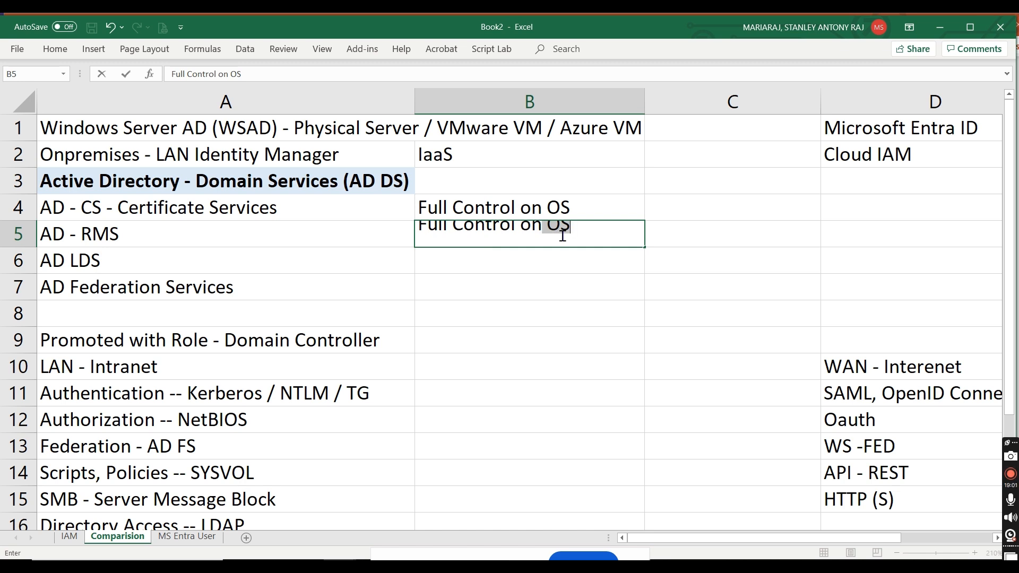
{"action": "type", "text": "AD="}
{"action": "key", "text": "BackSpace"}
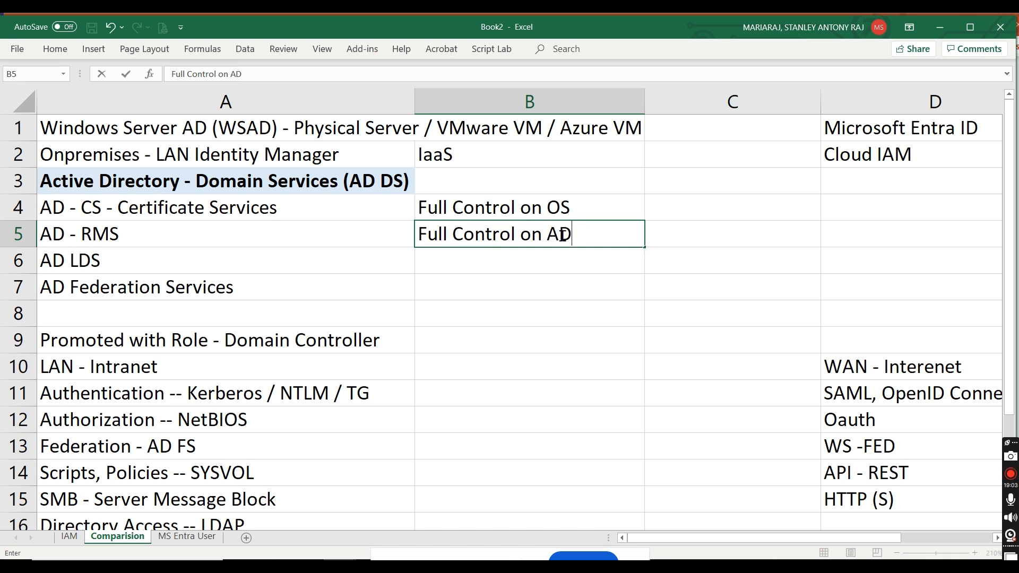
{"action": "double_click", "coordinate": [491, 260]}
{"action": "type", "text": "Full"}
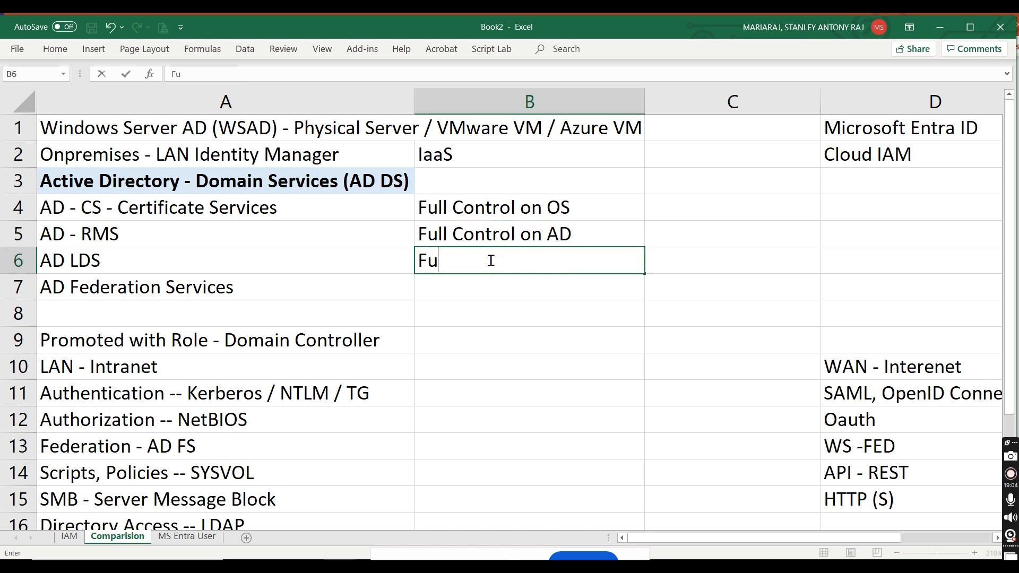
{"action": "key", "text": "BackSpace"}
{"action": "key", "text": "BackSpace"}
{"action": "key", "text": "BackSpace"}
{"action": "key", "text": "BackSpace"}
{"action": "type", "text": "r"}
{"action": "key", "text": "BackSpace"}
{"action": "type", "text": "Group Policy"}
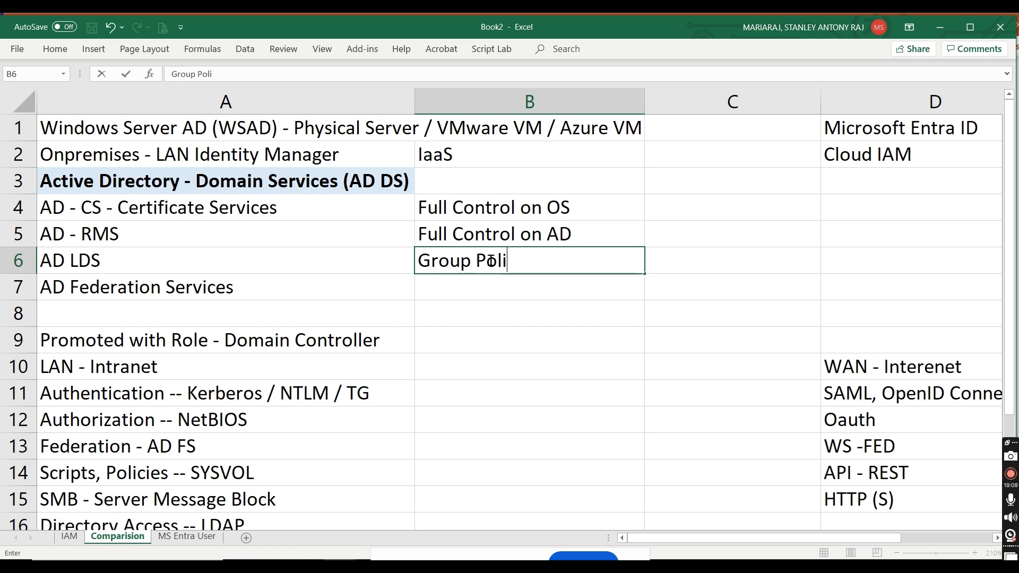
{"action": "left_click", "coordinate": [467, 281]}
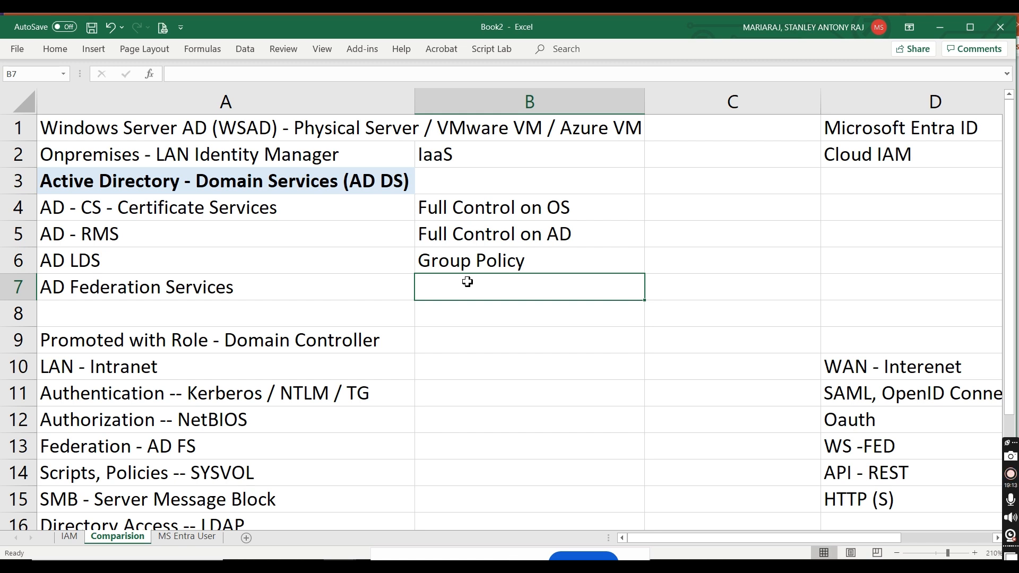
Add DNS service in B7, then start editing cell B3
{"action": "left_click", "coordinate": [453, 312]}
{"action": "left_click", "coordinate": [469, 286]}
{"action": "type", "text": "DN"}
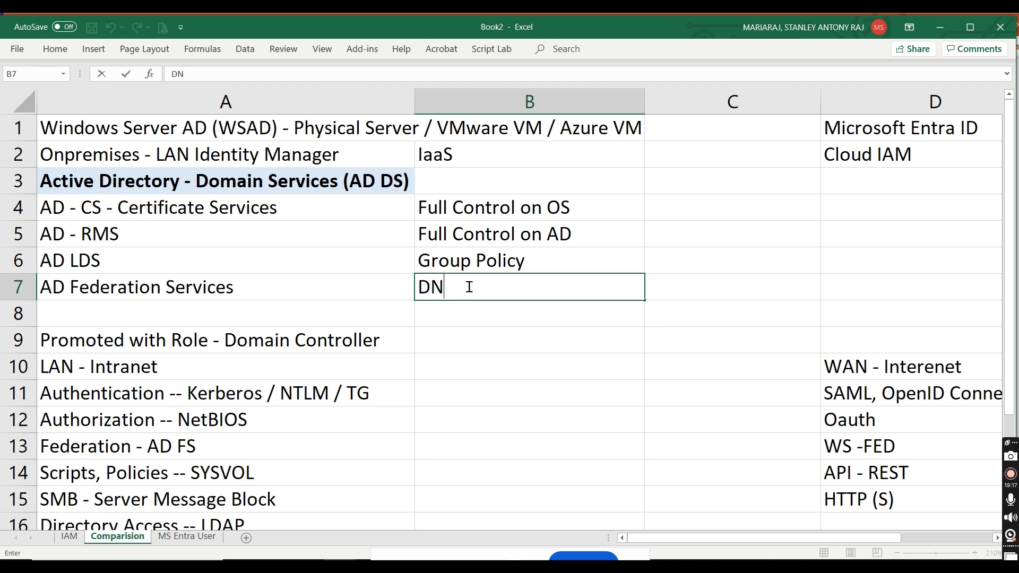
{"action": "type", "text": "S service"}
{"action": "left_click", "coordinate": [468, 314]}
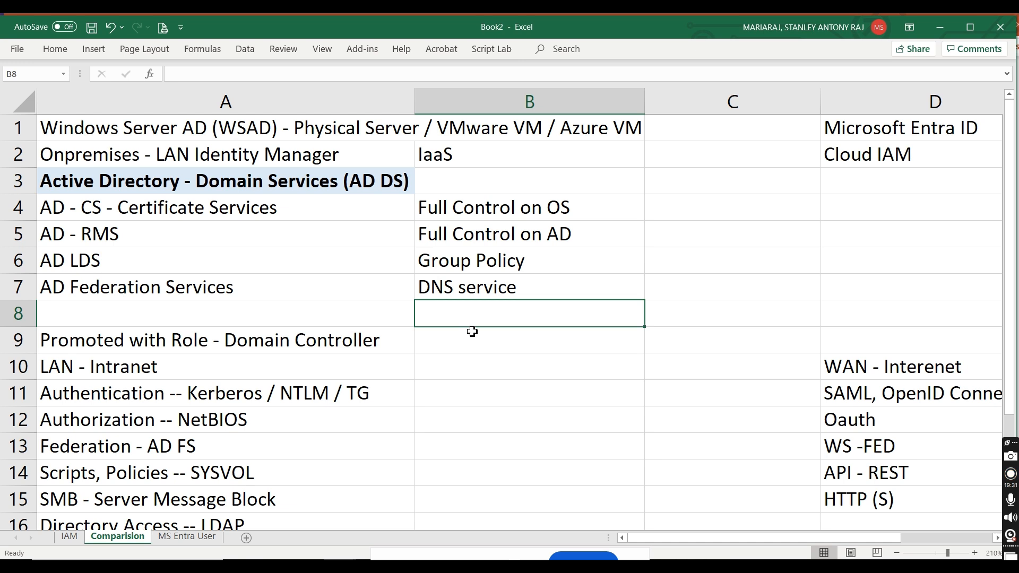
{"action": "left_click", "coordinate": [451, 182]}
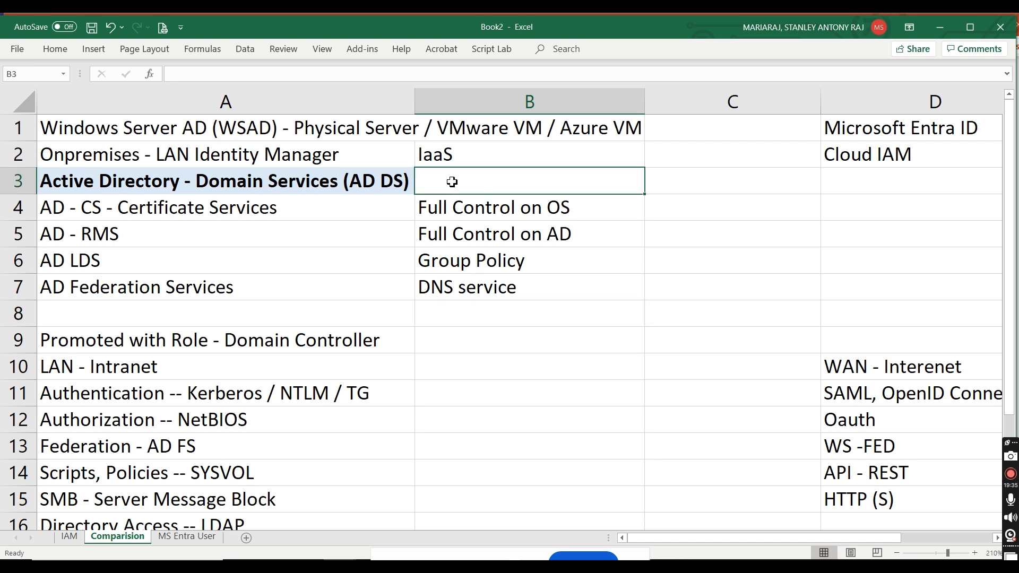
{"action": "double_click", "coordinate": [452, 182]}
Enter 'AD DS (DC) on Azure VM' in cell B3
{"action": "type", "text": "D"}
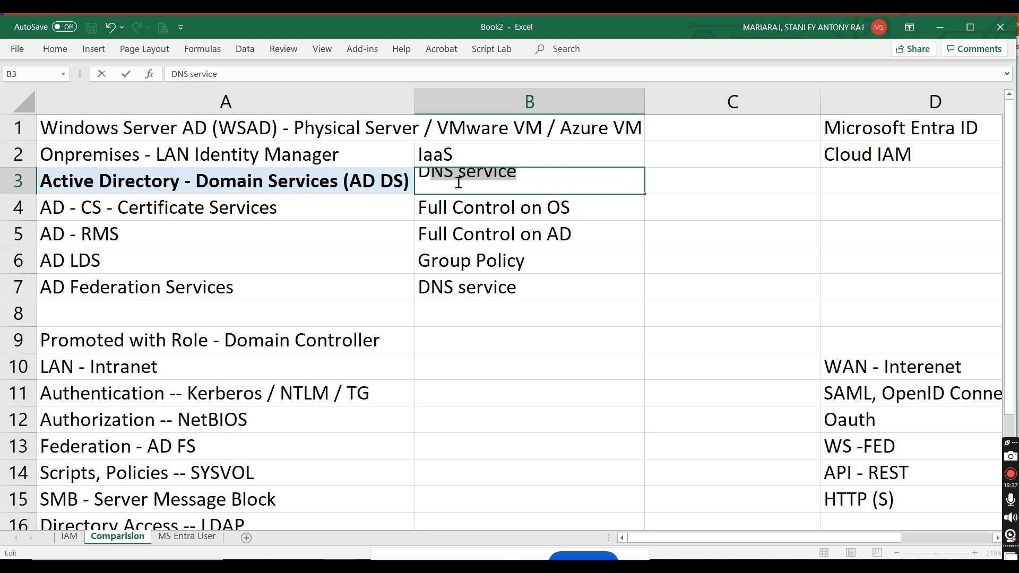
{"action": "key", "text": "BackSpace"}
{"action": "key", "text": "BackSpace"}
{"action": "type", "text": "A"}
{"action": "key", "text": "BackSpace"}
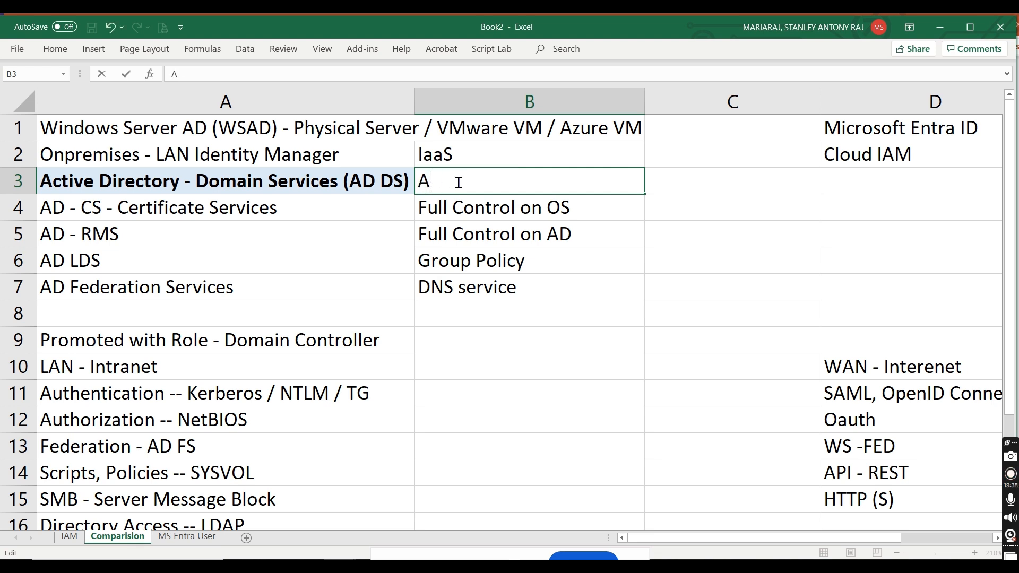
{"action": "type", "text": "D DS (DC) o"}
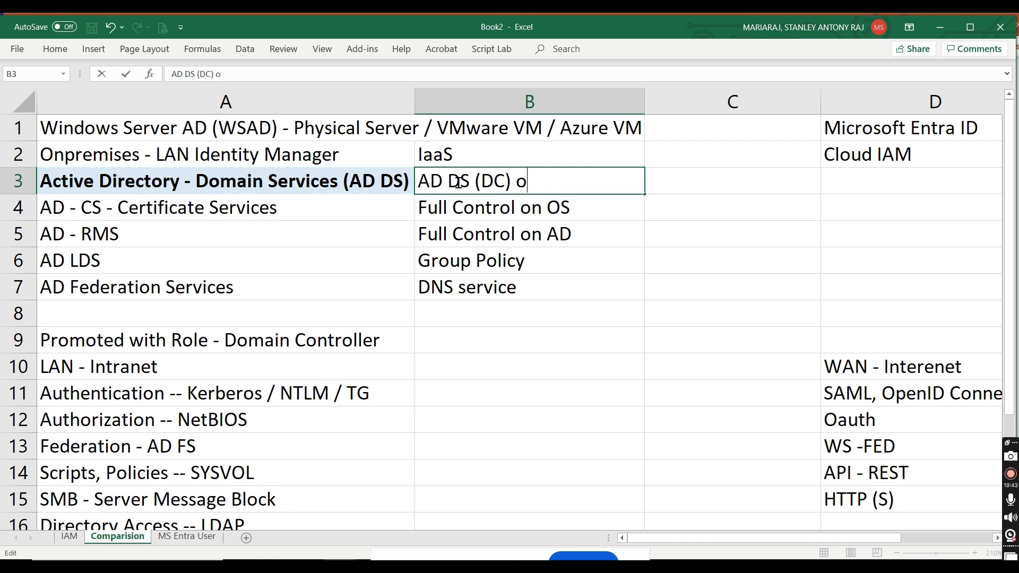
{"action": "type", "text": "n Azre VM"}
{"action": "key", "text": "BackSpace"}
{"action": "key", "text": "BackSpace"}
{"action": "key", "text": "BackSpace"}
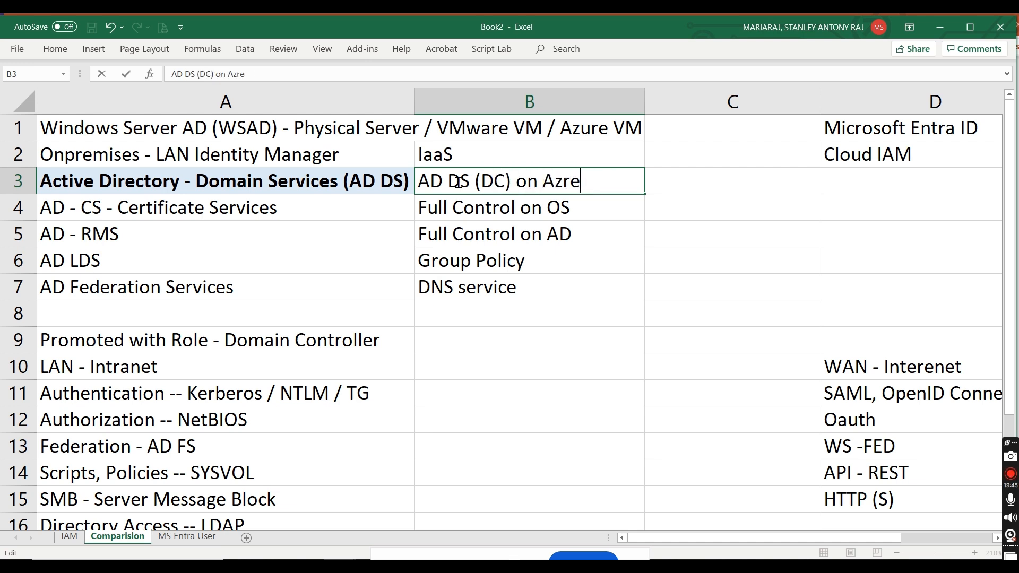
{"action": "key", "text": "BackSpace"}
{"action": "key", "text": "BackSpace"}
{"action": "type", "text": "ure VM"}
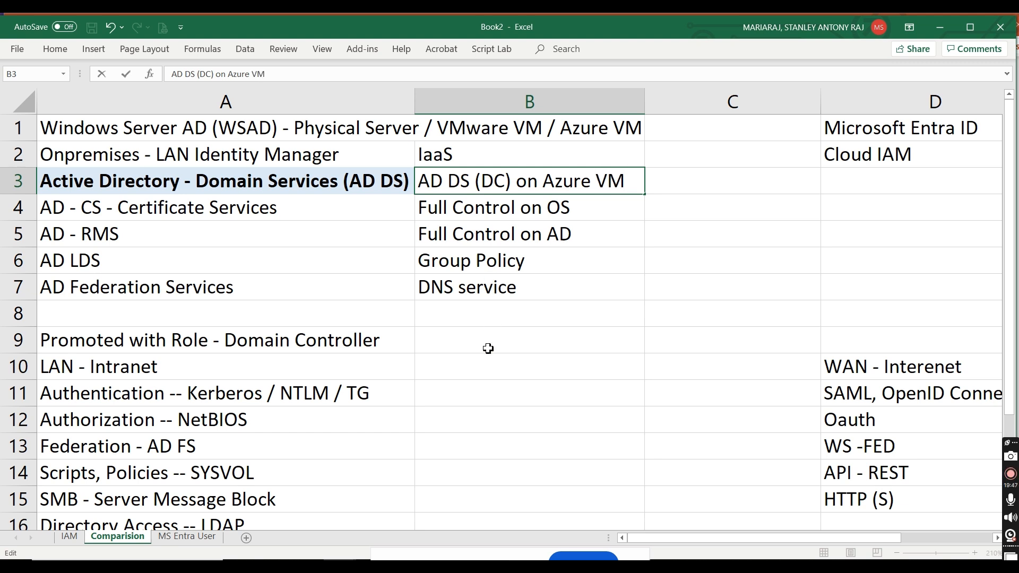
{"action": "left_click", "coordinate": [489, 349]}
{"action": "left_click", "coordinate": [716, 129]}
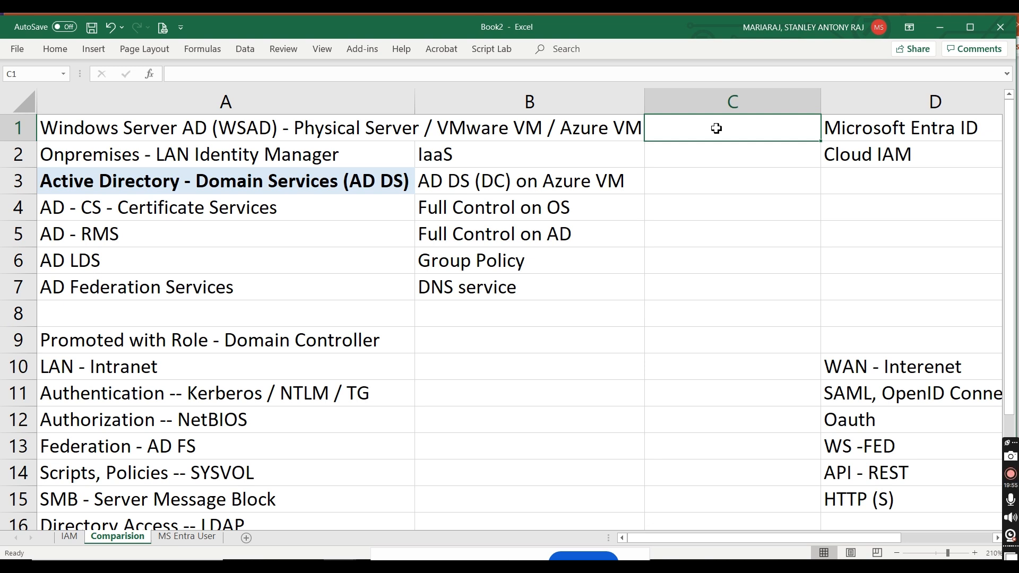
Change B5 to Full Control on AD DB and add Schema in B8
{"action": "double_click", "coordinate": [597, 237]}
{"action": "type", "text": "DV"}
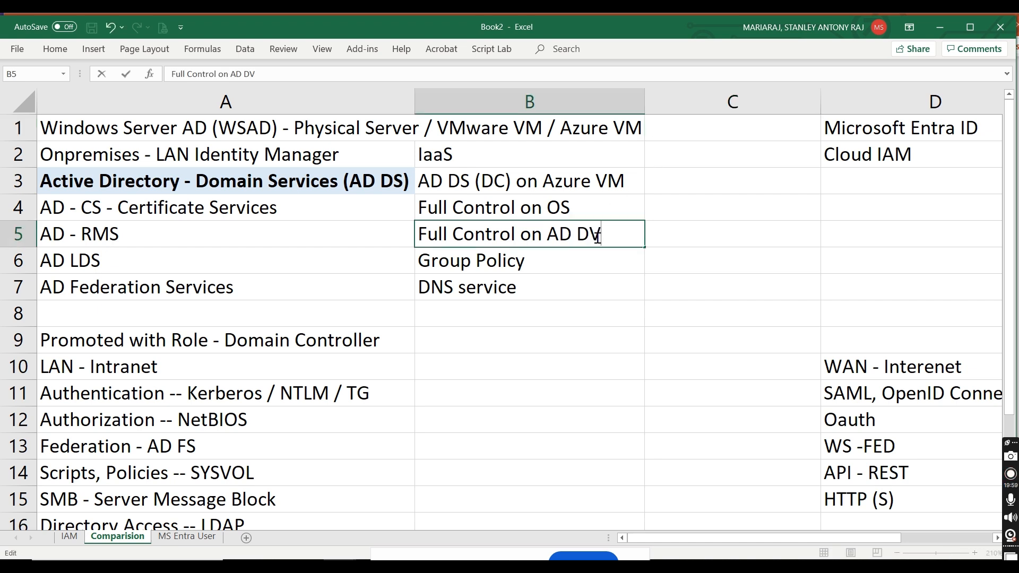
{"action": "key", "text": "BackSpace"}
{"action": "type", "text": "B"}
{"action": "left_click", "coordinate": [545, 318]}
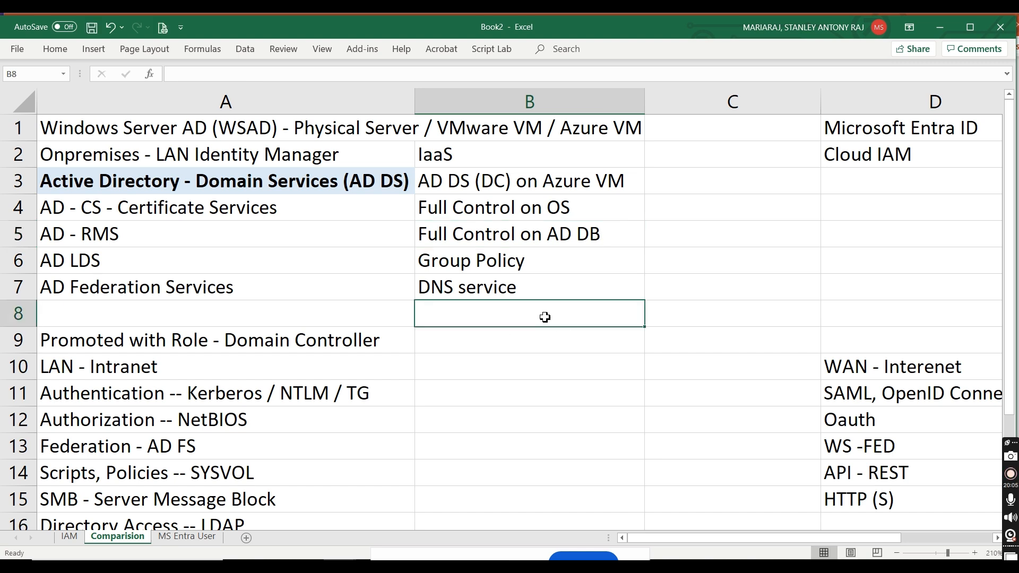
{"action": "type", "text": "Sc"}
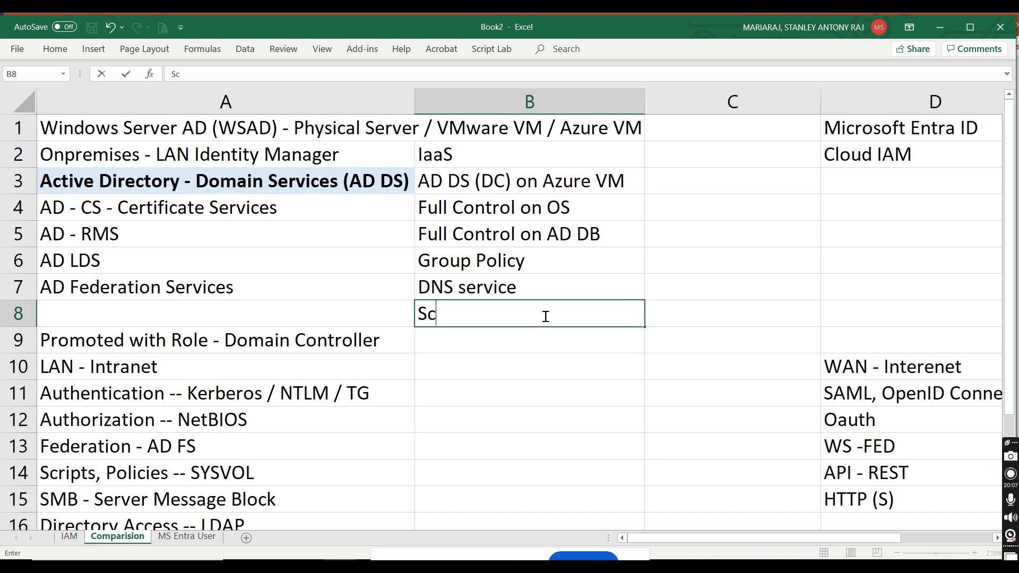
{"action": "type", "text": "hema"}
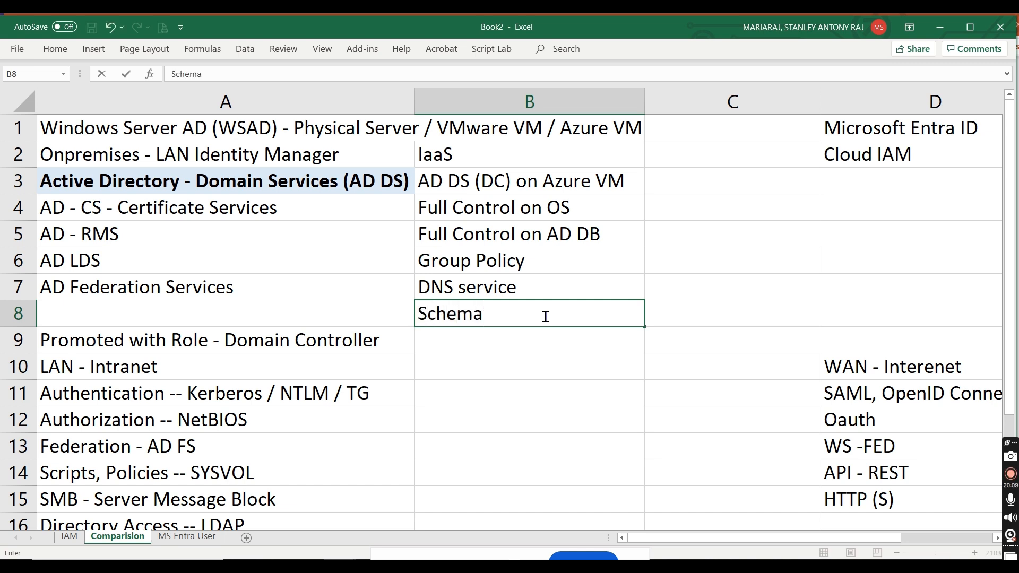
{"action": "left_click", "coordinate": [697, 128]}
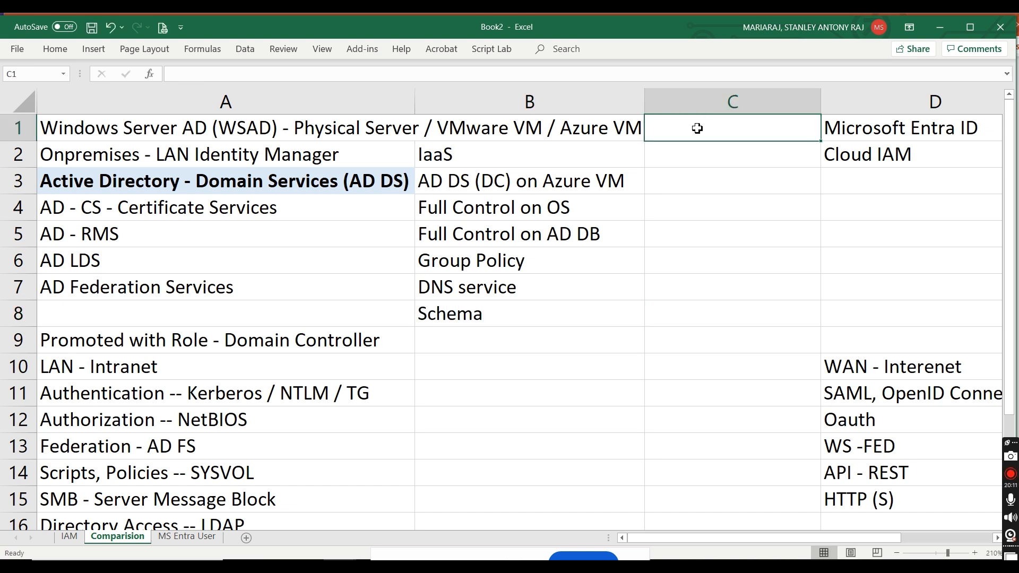
Head column C 'Microsoft Entra DS' with PaaS in C2 and NO Control on OS in C4
{"action": "type", "text": "Mic"}
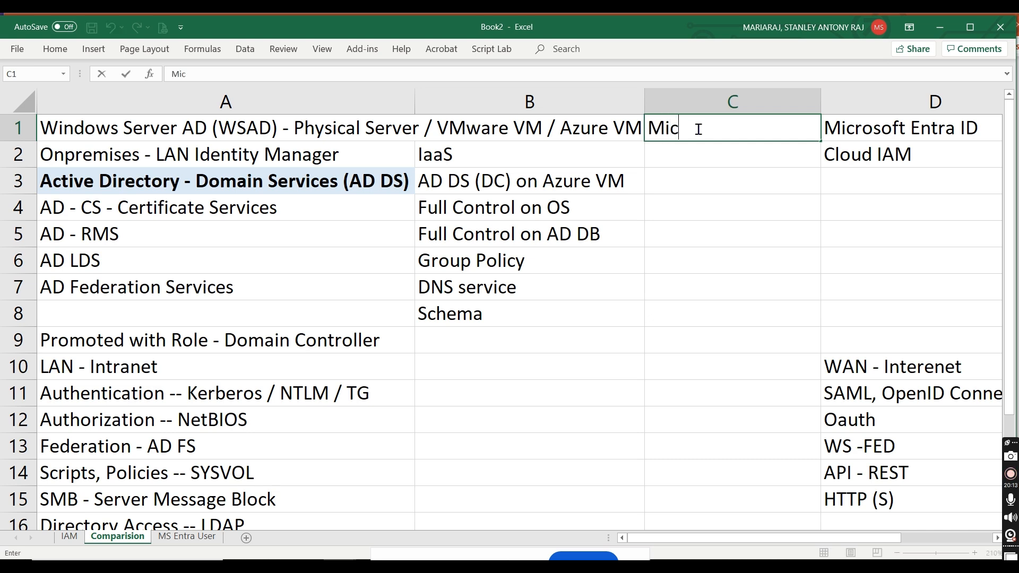
{"action": "type", "text": "rosoft En"}
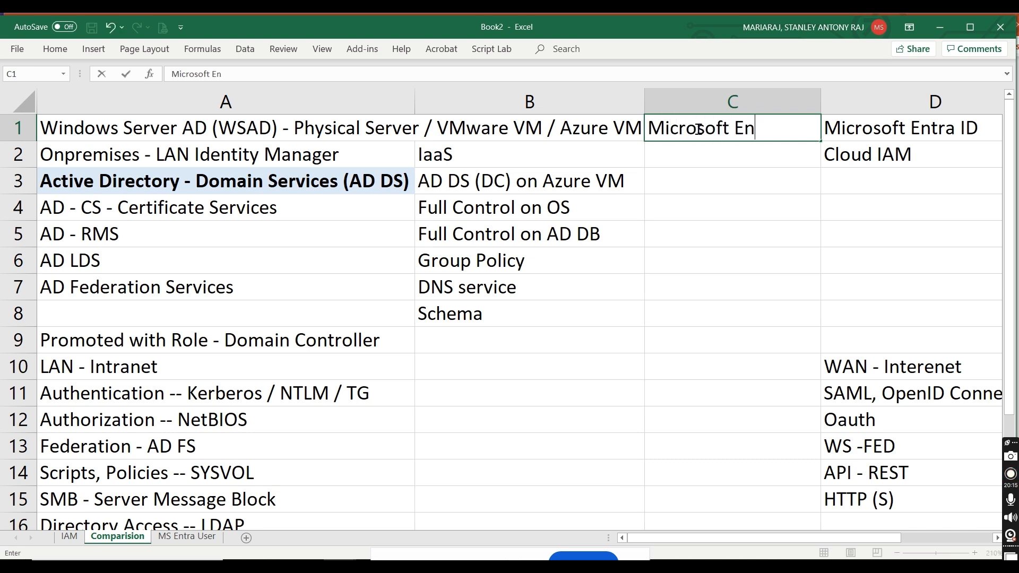
{"action": "type", "text": "tra DS"}
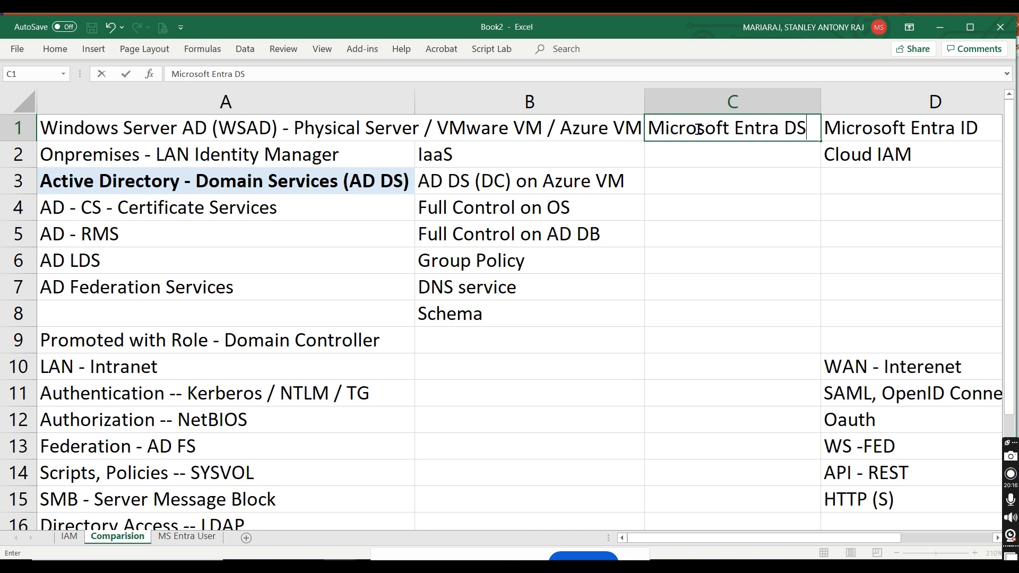
{"action": "left_click", "coordinate": [687, 157]}
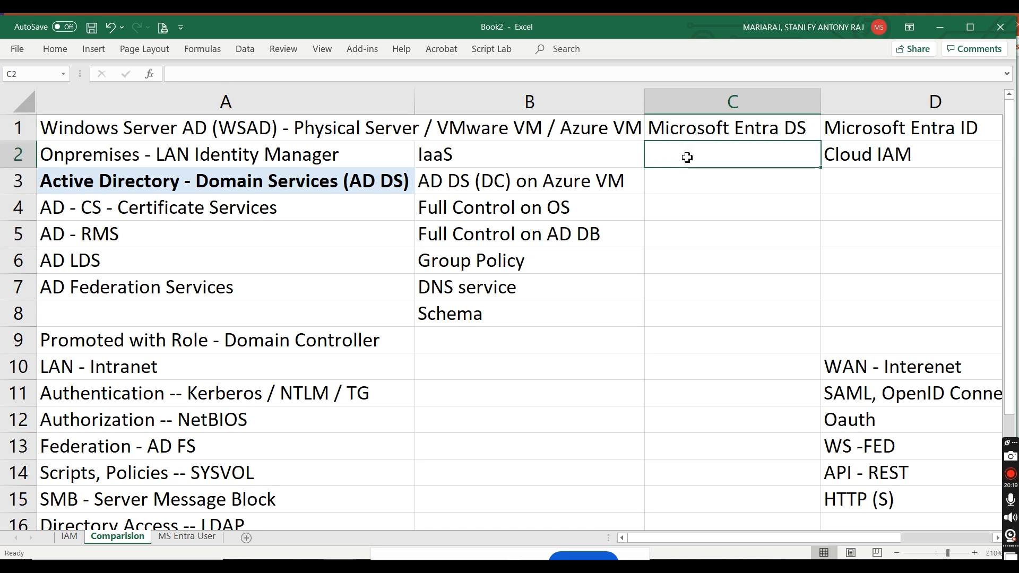
{"action": "type", "text": "PaaS"}
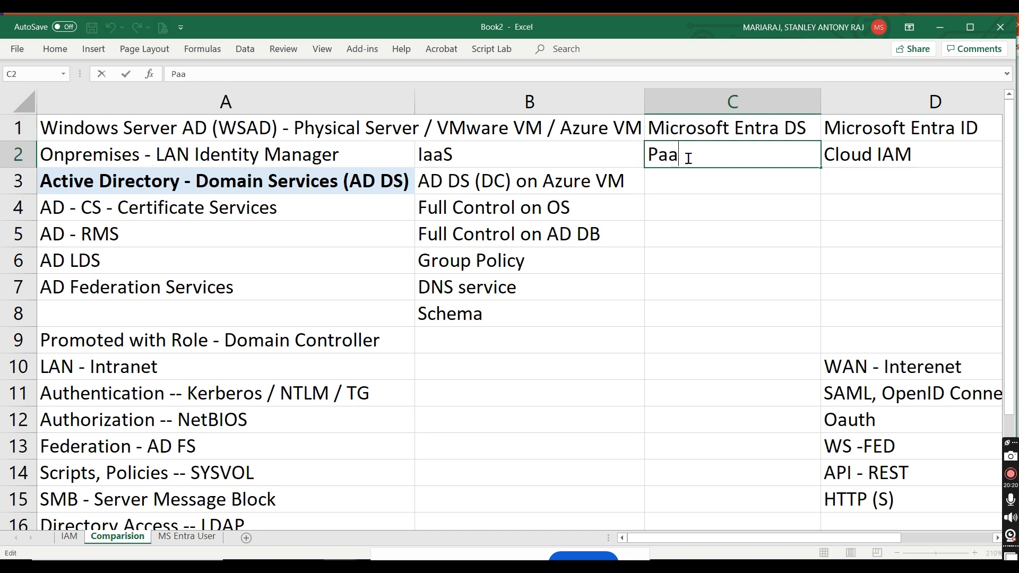
{"action": "left_click", "coordinate": [687, 259]}
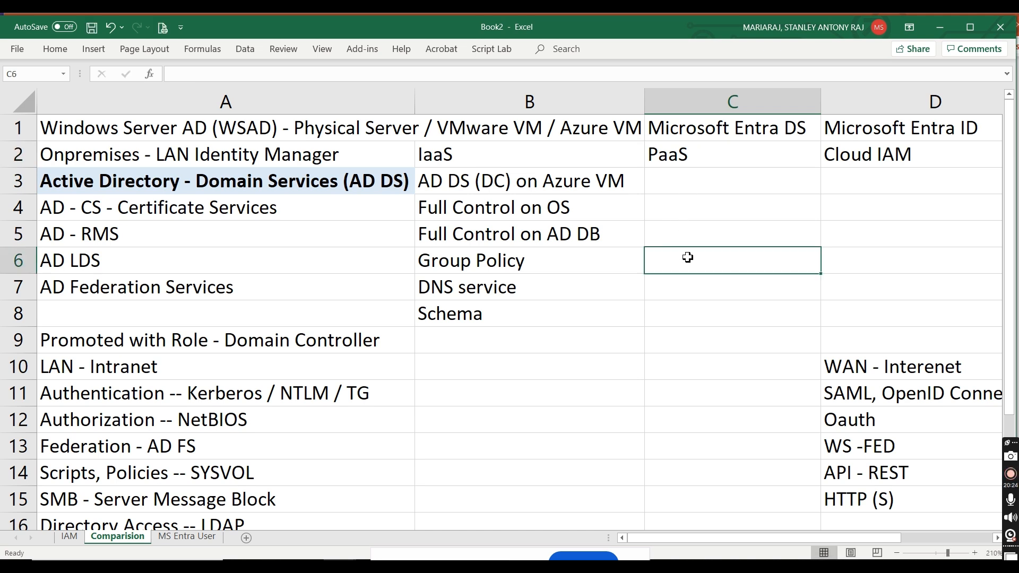
{"action": "double_click", "coordinate": [688, 258]}
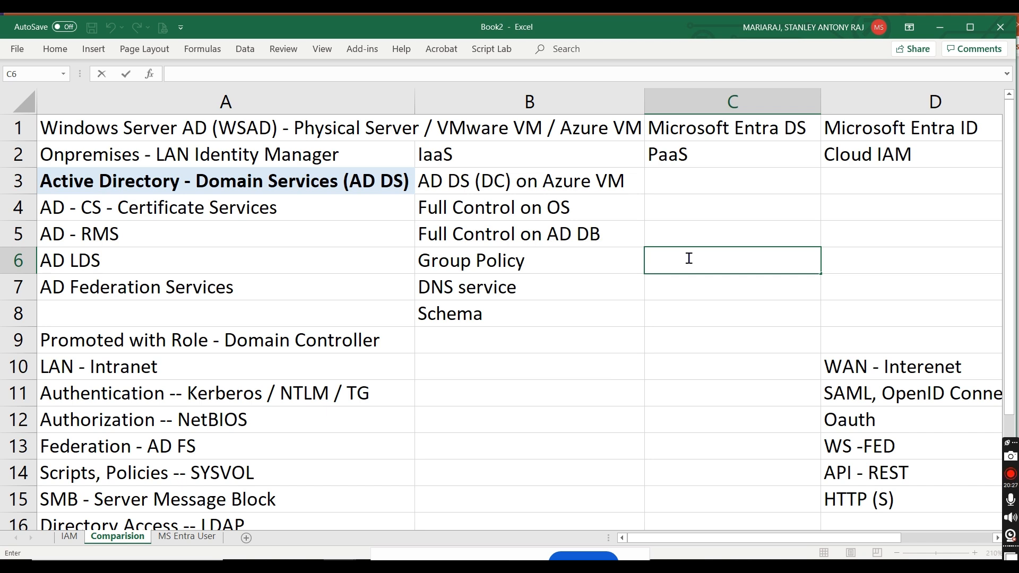
{"action": "left_click", "coordinate": [695, 209]}
{"action": "type", "text": "NO"}
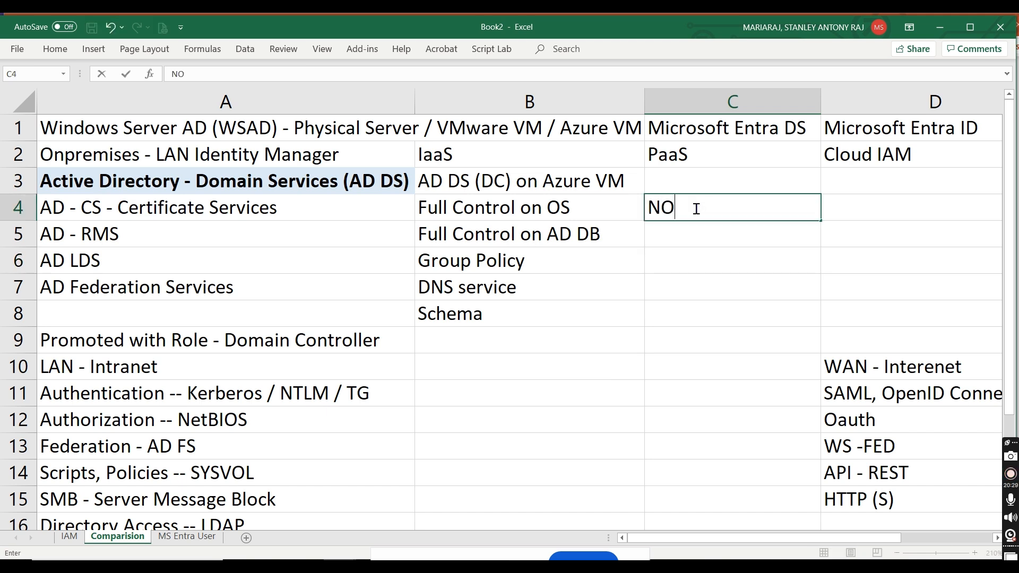
{"action": "type", "text": " Control on OS"}
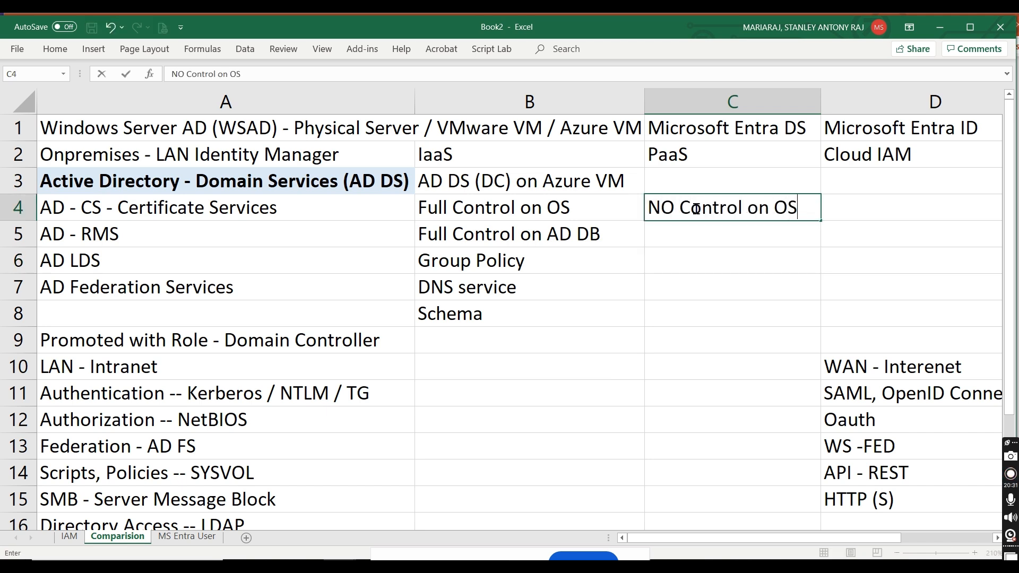
Enter 'No control on AD DB' in C5
{"action": "double_click", "coordinate": [612, 232]}
{"action": "left_click_drag", "start_coordinate": [615, 232], "coordinate": [397, 235]}
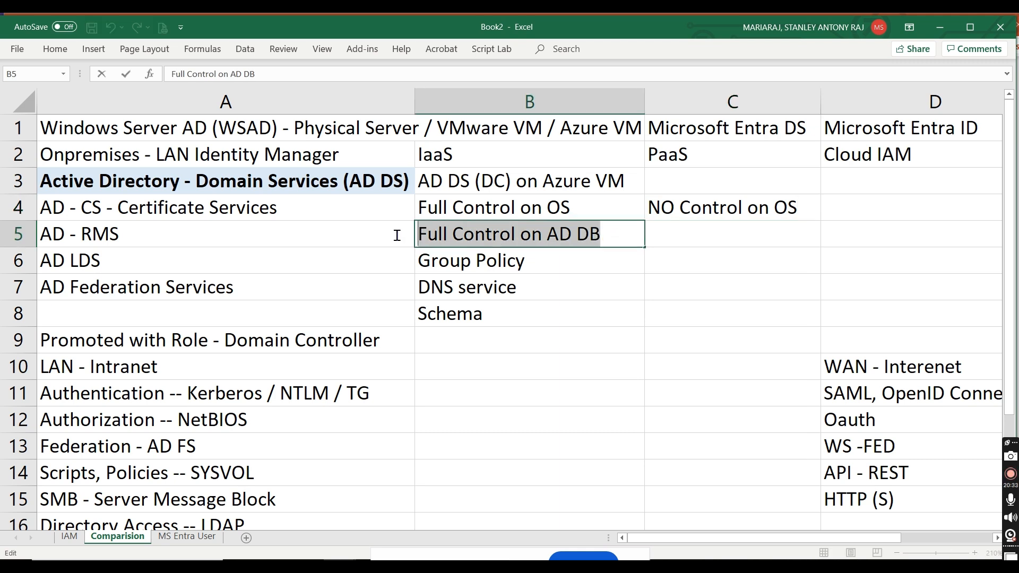
{"action": "left_click", "coordinate": [696, 234]}
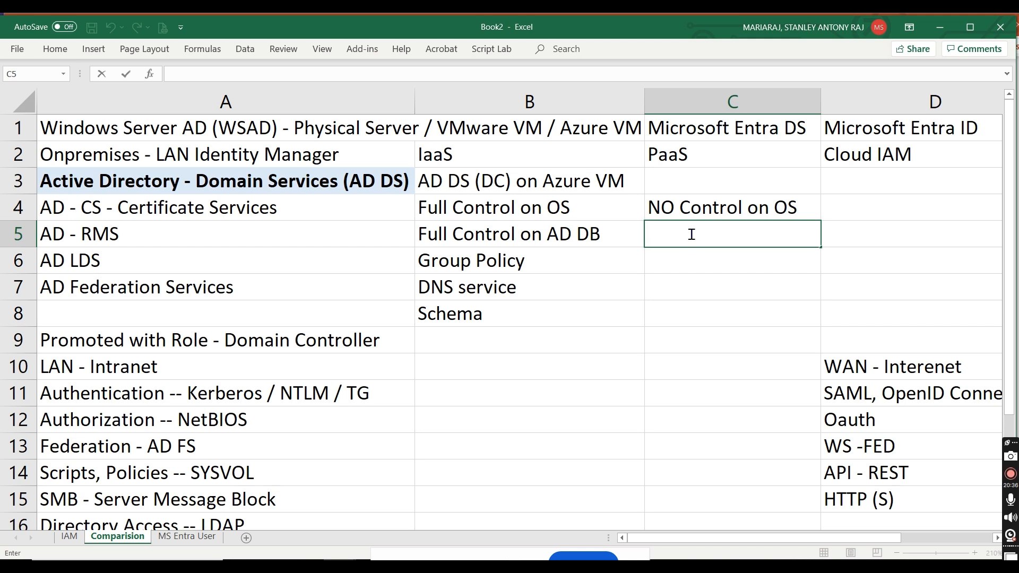
{"action": "key", "text": "Return"}
{"action": "left_click", "coordinate": [696, 237]}
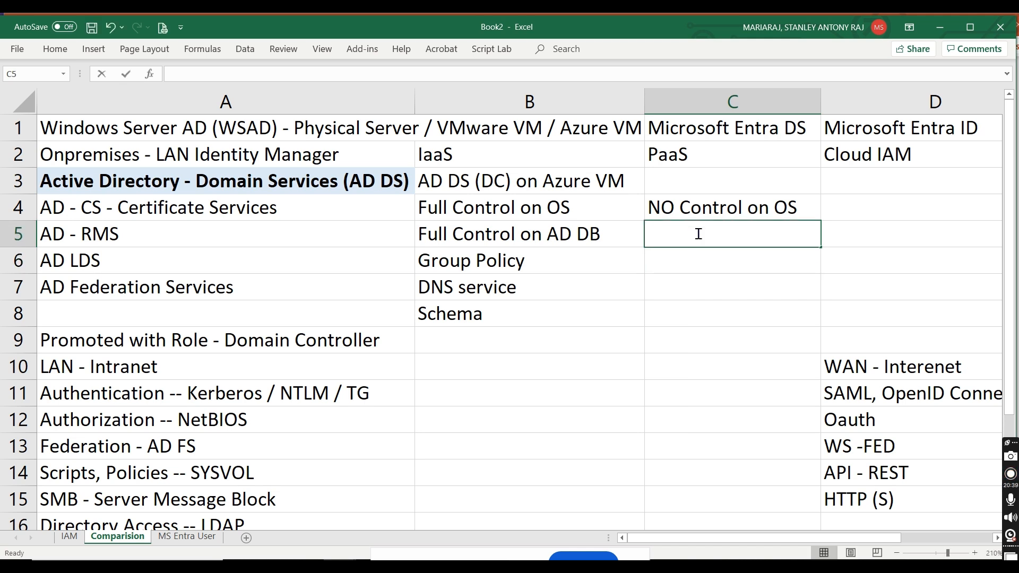
{"action": "type", "text": "No control on AD DB"}
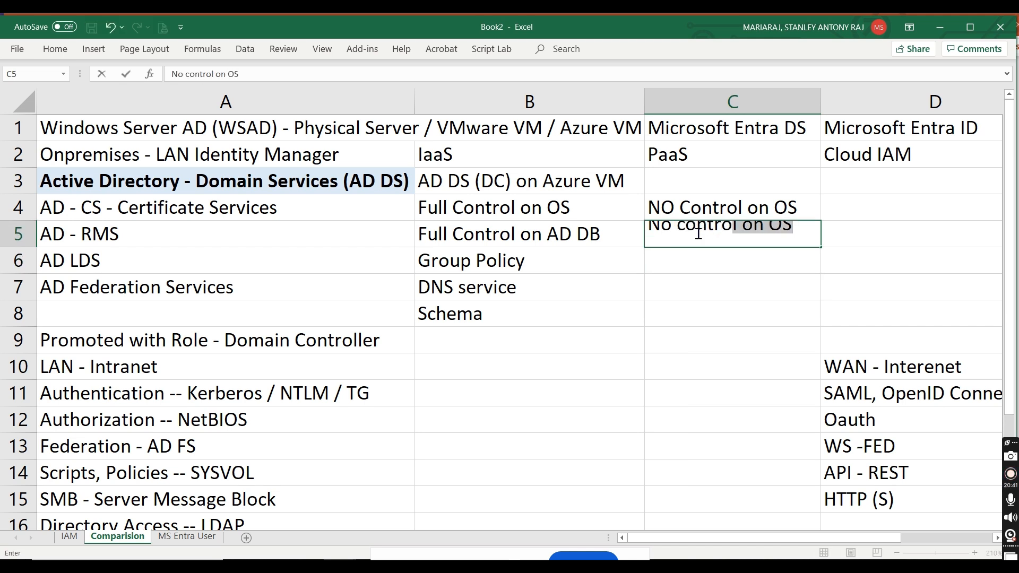
{"action": "left_click", "coordinate": [685, 276]}
Enter Control on Sync in C8 and Control on # of DC in C9
{"action": "left_click", "coordinate": [678, 316]}
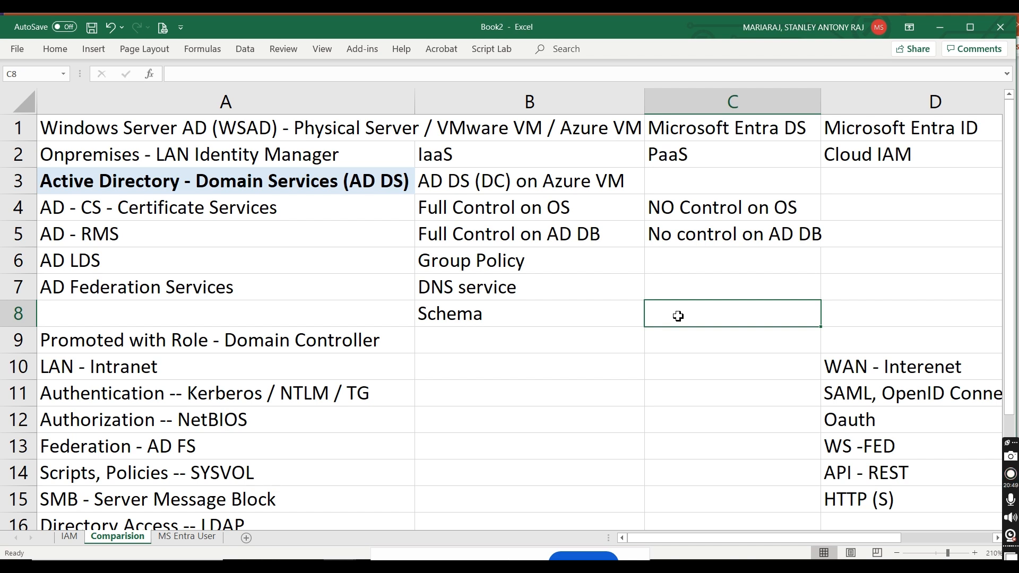
{"action": "type", "text": "Contr"}
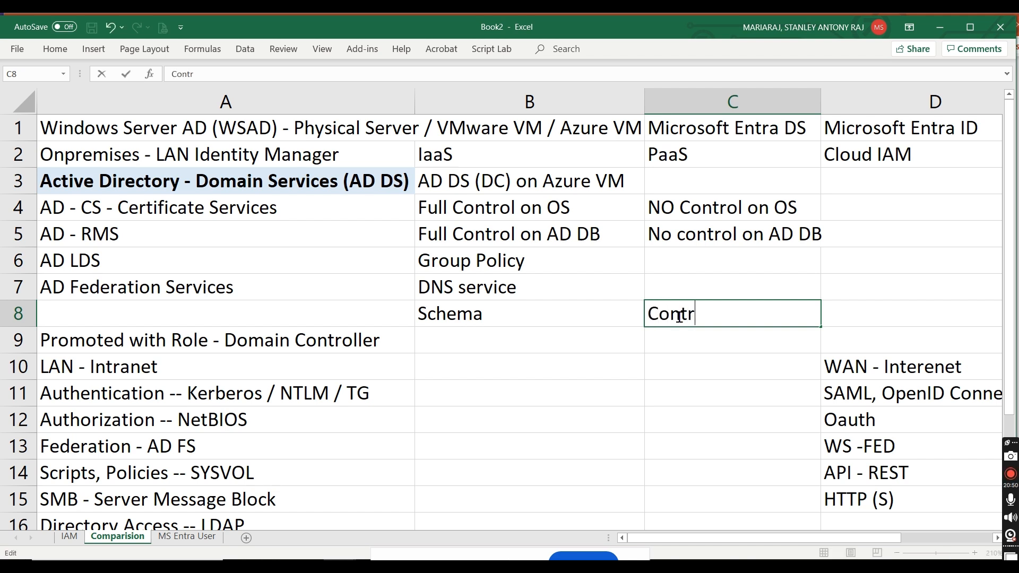
{"action": "type", "text": "ol on Sync"}
{"action": "left_click", "coordinate": [678, 346]}
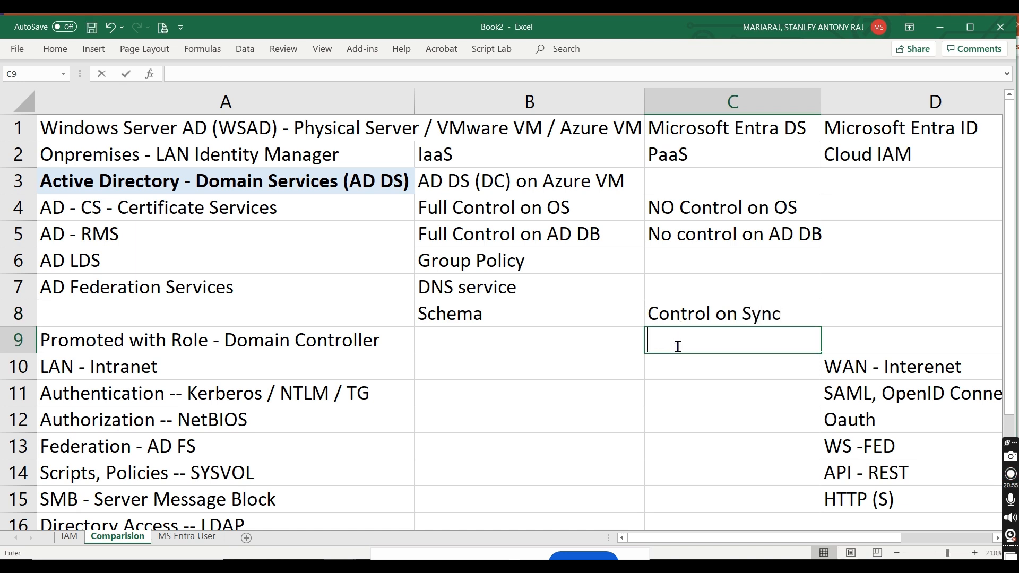
{"action": "type", "text": "Control o"}
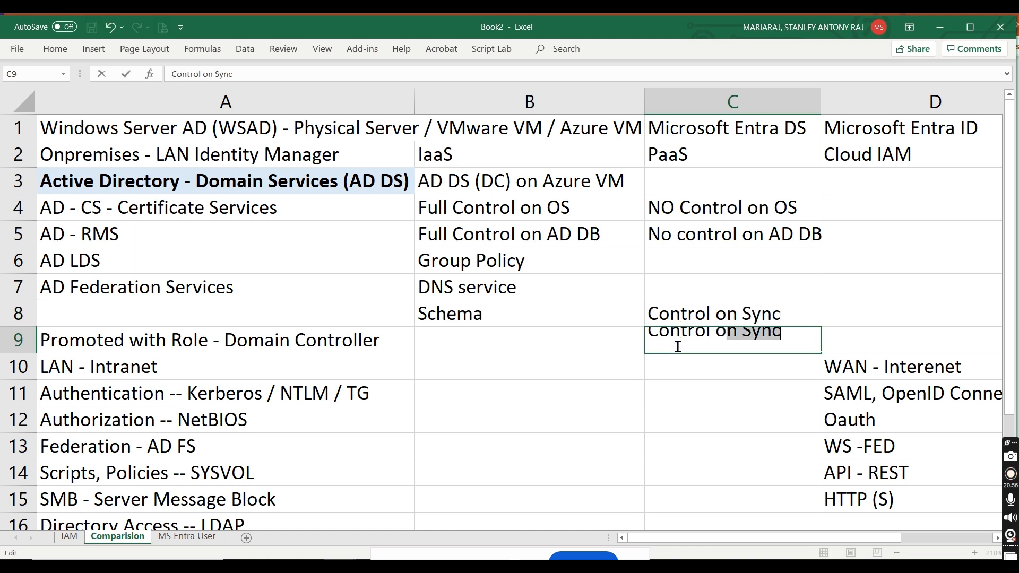
{"action": "type", "text": "n # of DC"}
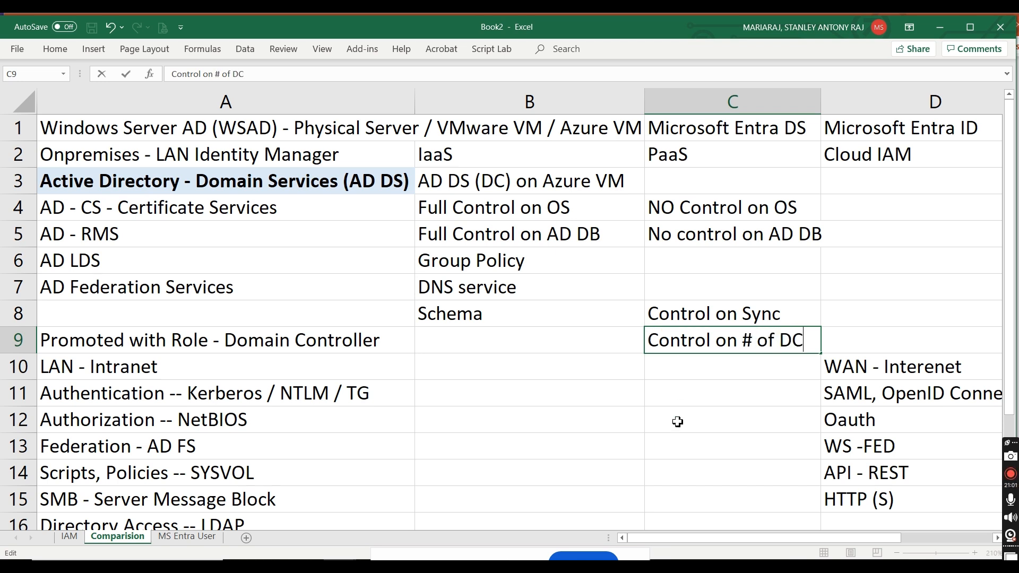
{"action": "left_click", "coordinate": [666, 495]}
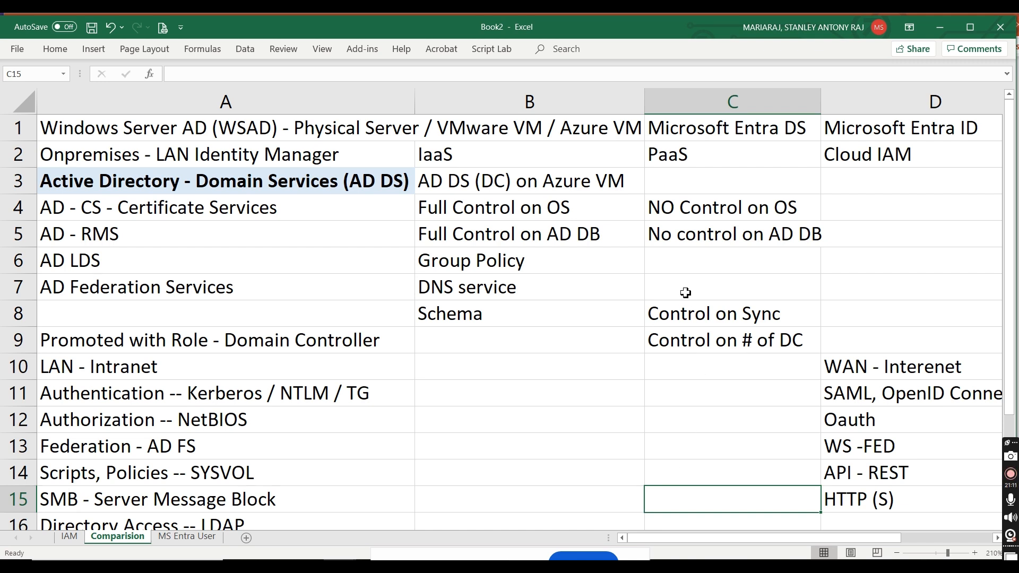
Enter 'Full Control on AD activities' in C10
{"action": "left_click", "coordinate": [679, 364]}
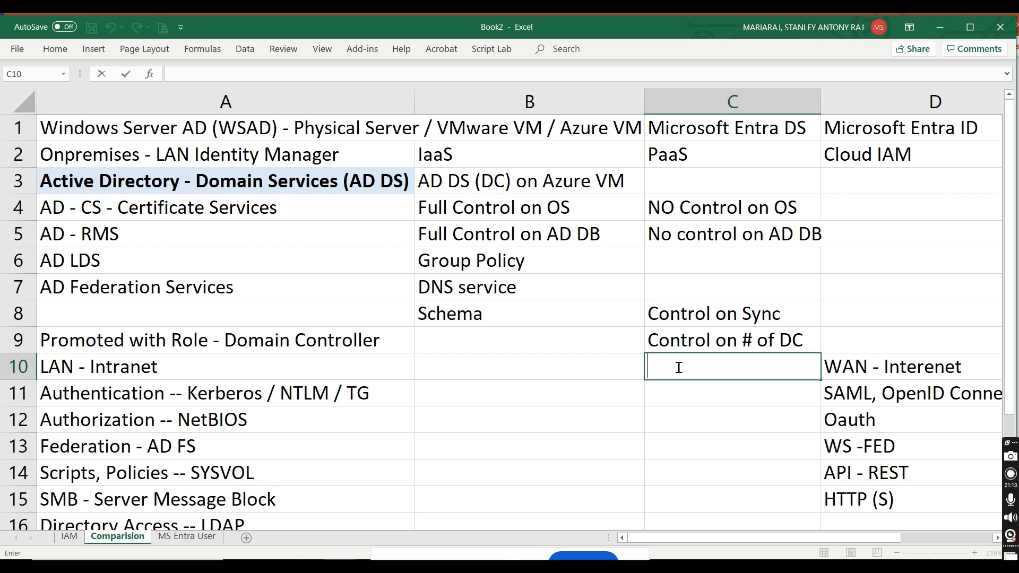
{"action": "type", "text": "Fykk"}
{"action": "key", "text": "BackSpace"}
{"action": "key", "text": "BackSpace"}
{"action": "key", "text": "BackSpace"}
{"action": "type", "text": "ull Control on AD "}
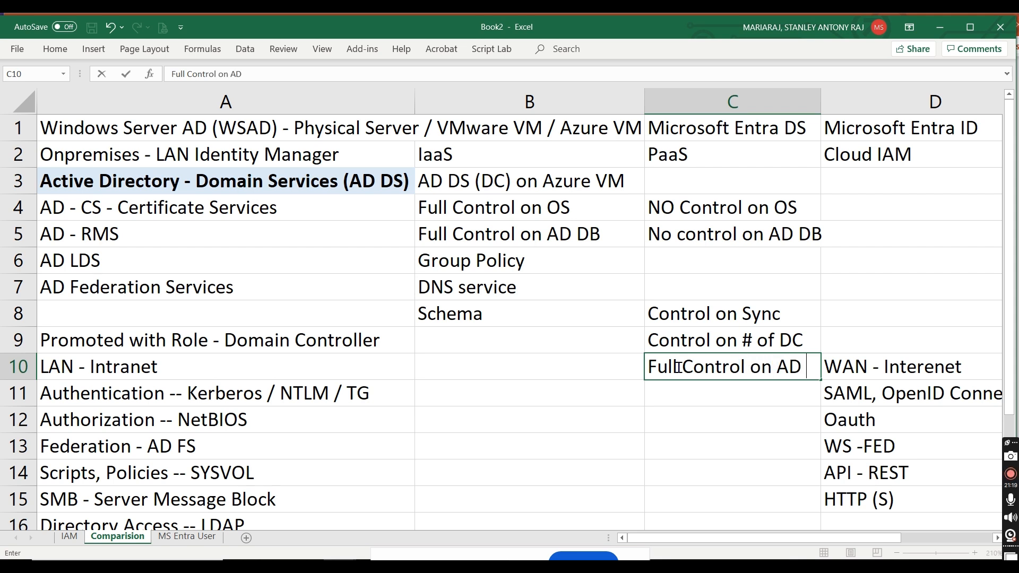
{"action": "type", "text": "activities"}
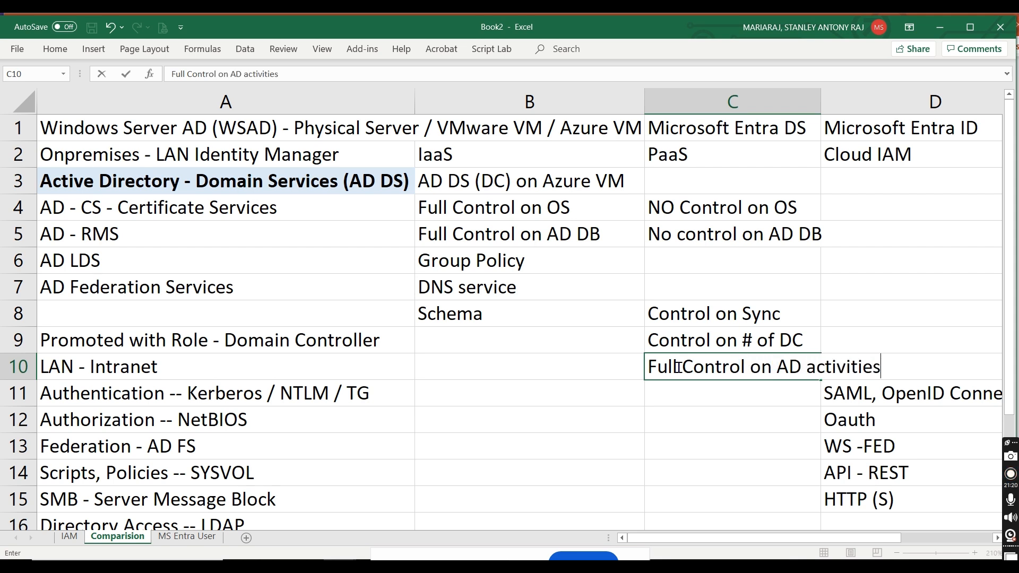
{"action": "double_click", "coordinate": [693, 393]}
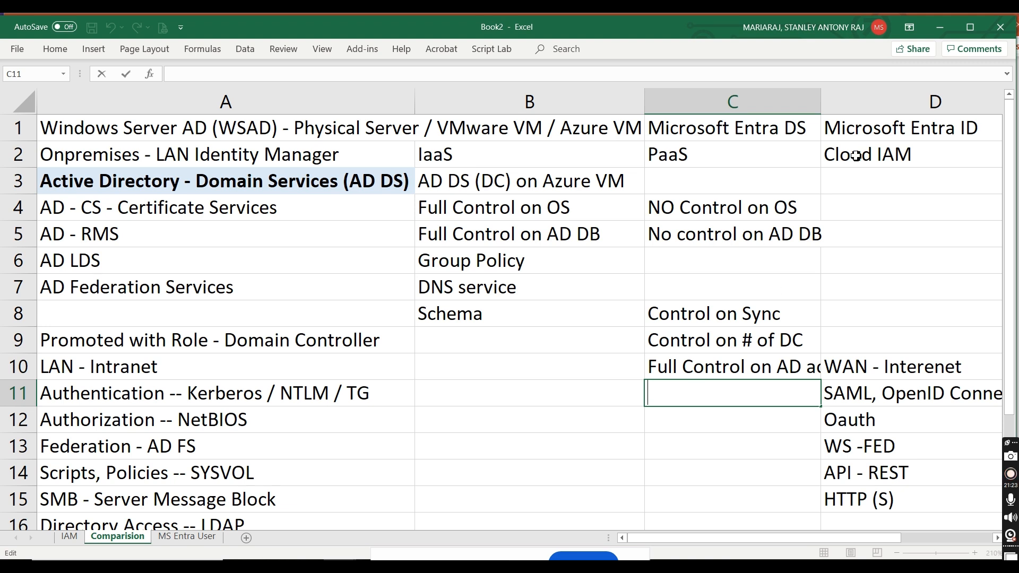
{"action": "left_click", "coordinate": [785, 146]}
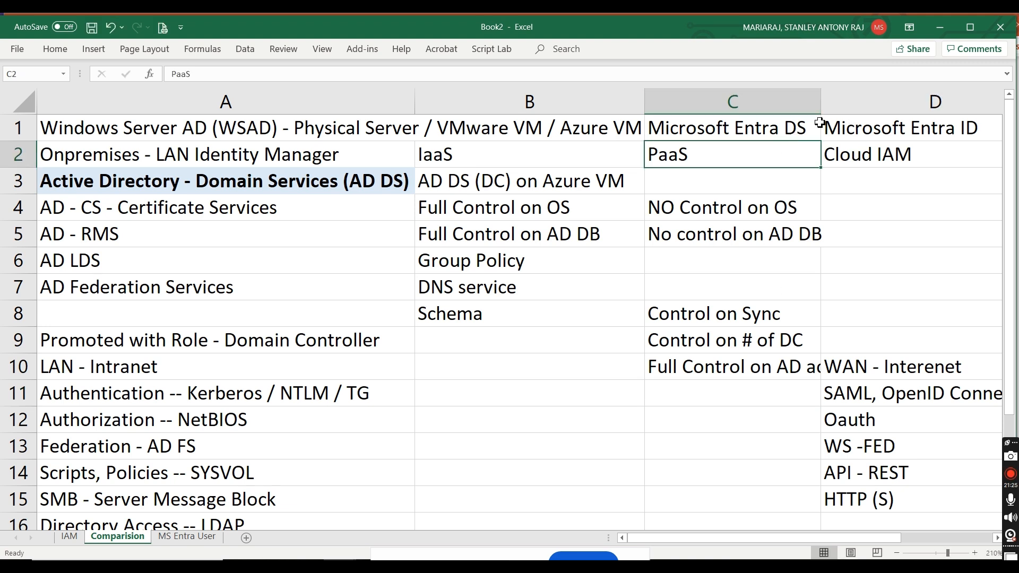
Widen column C and enter 'No Access directly on DC' in C6
{"action": "left_click_drag", "start_coordinate": [825, 108], "coordinate": [890, 108]}
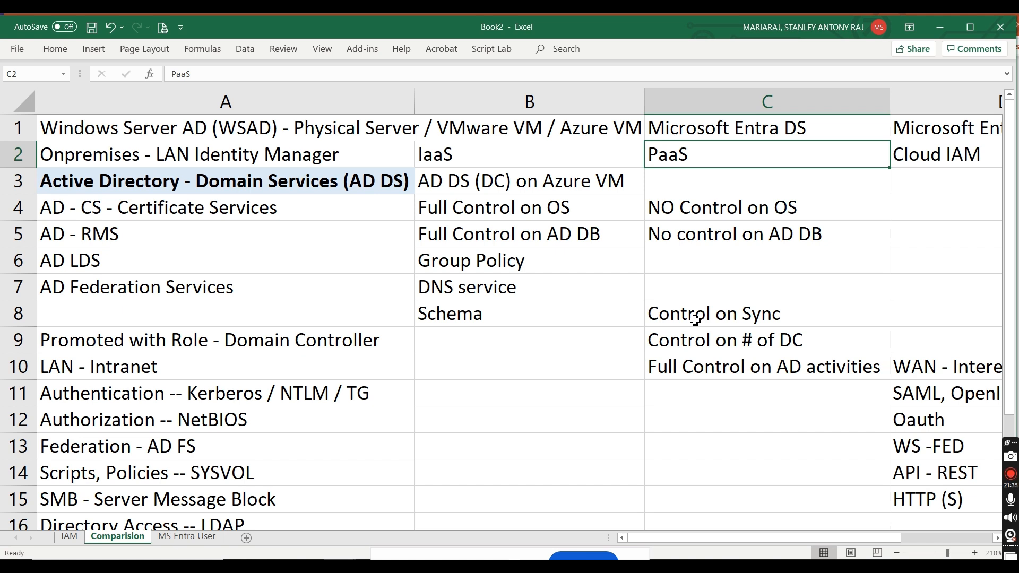
{"action": "double_click", "coordinate": [696, 270]}
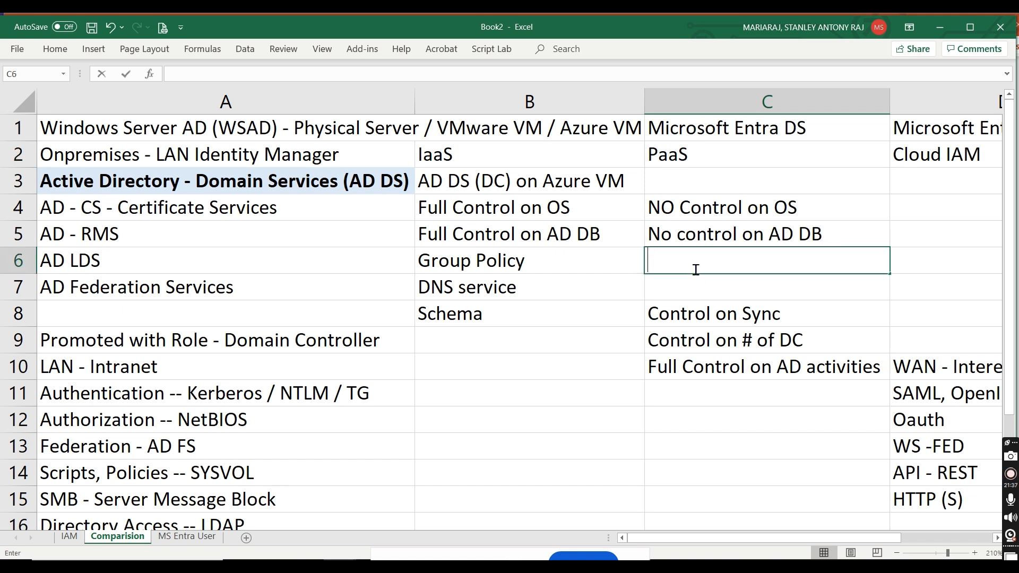
{"action": "type", "text": "No Acce"}
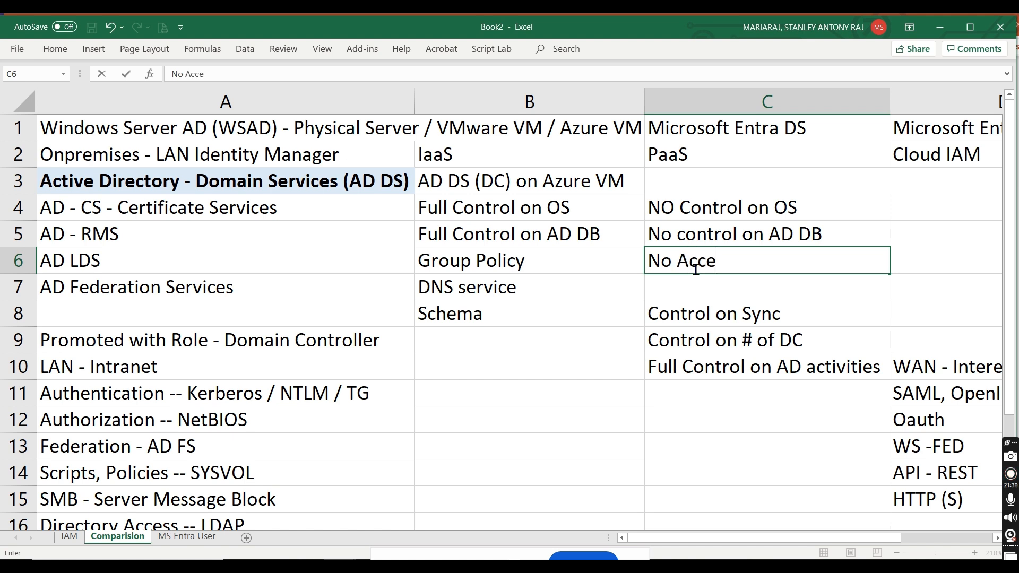
{"action": "type", "text": "ss directl"}
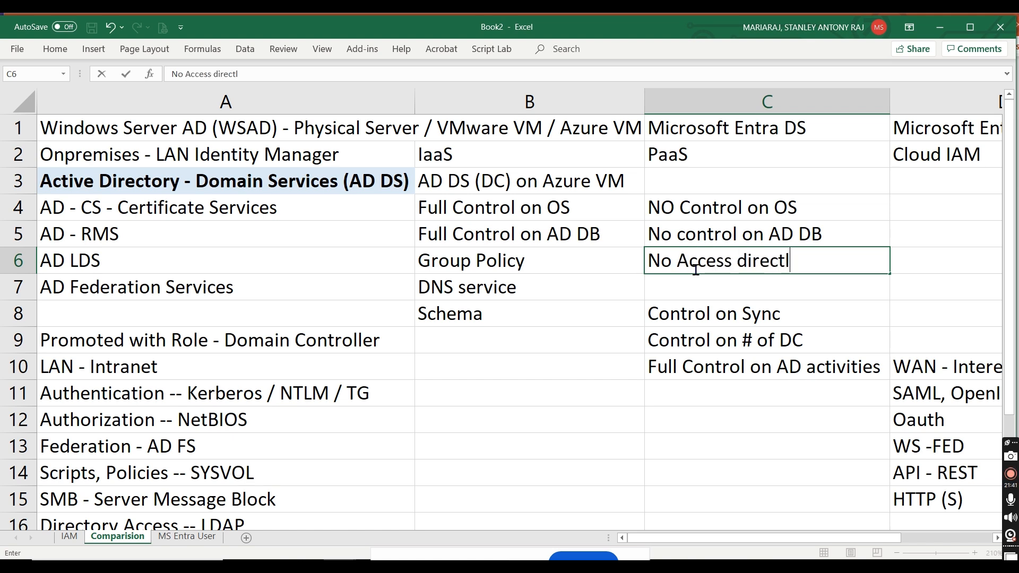
{"action": "type", "text": "y on DC"}
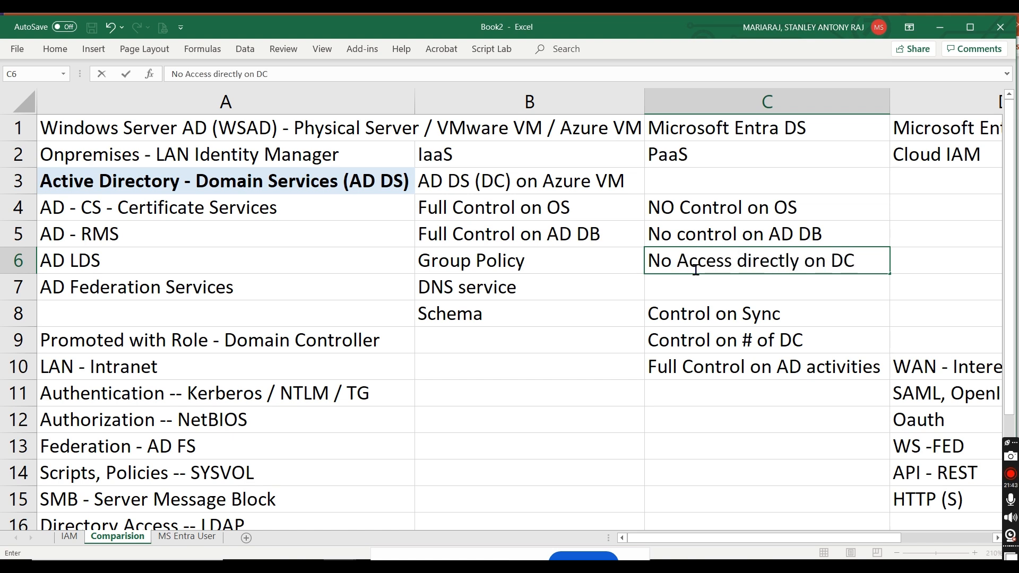
{"action": "left_click", "coordinate": [685, 287]}
Enter 'Access AD services via ADU' in C7
{"action": "type", "text": "Acc"}
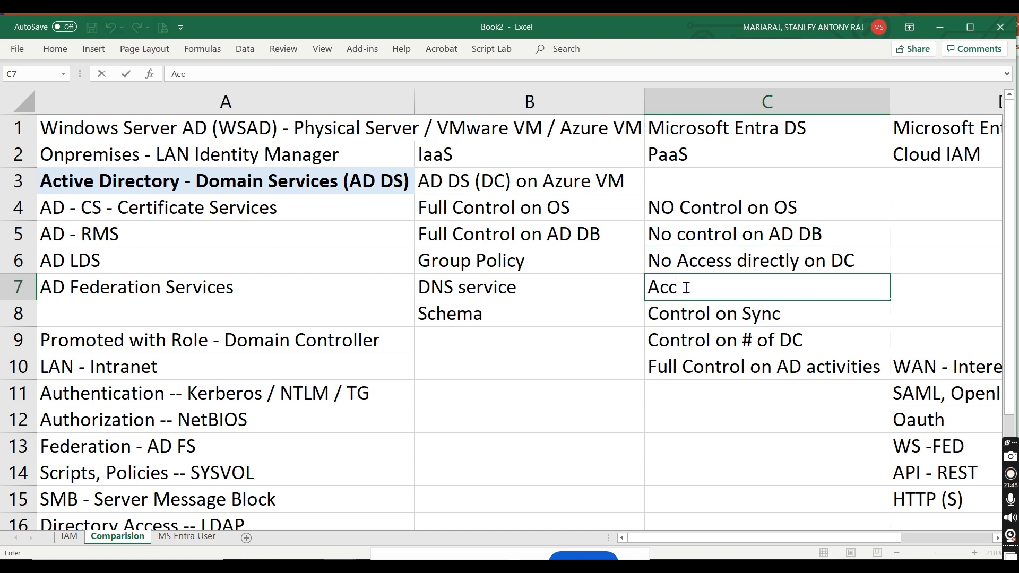
{"action": "type", "text": "ess AD service"}
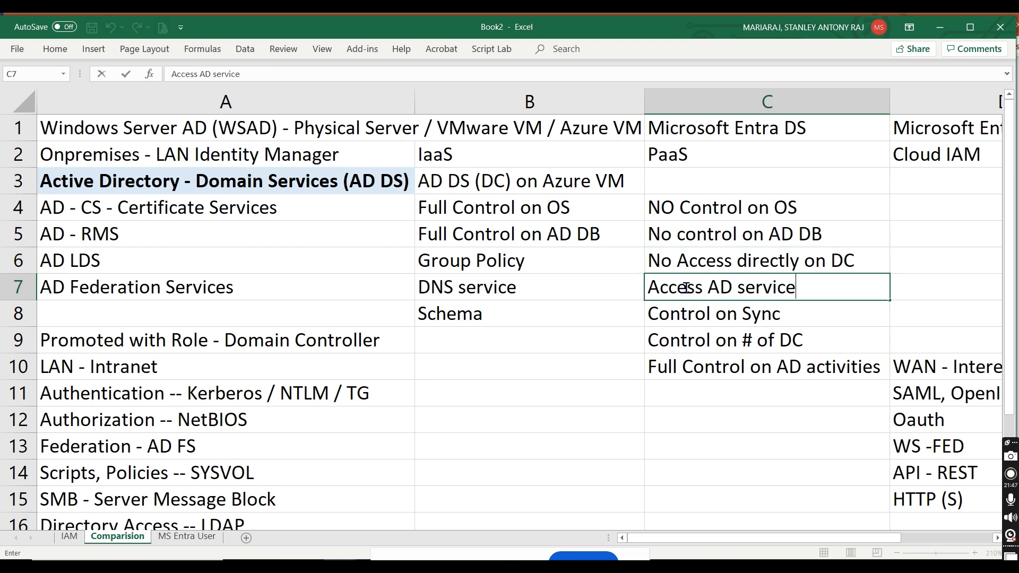
{"action": "type", "text": "s va"}
{"action": "key", "text": "BackSpace"}
{"action": "type", "text": "ia"}
{"action": "type", "text": "AD"}
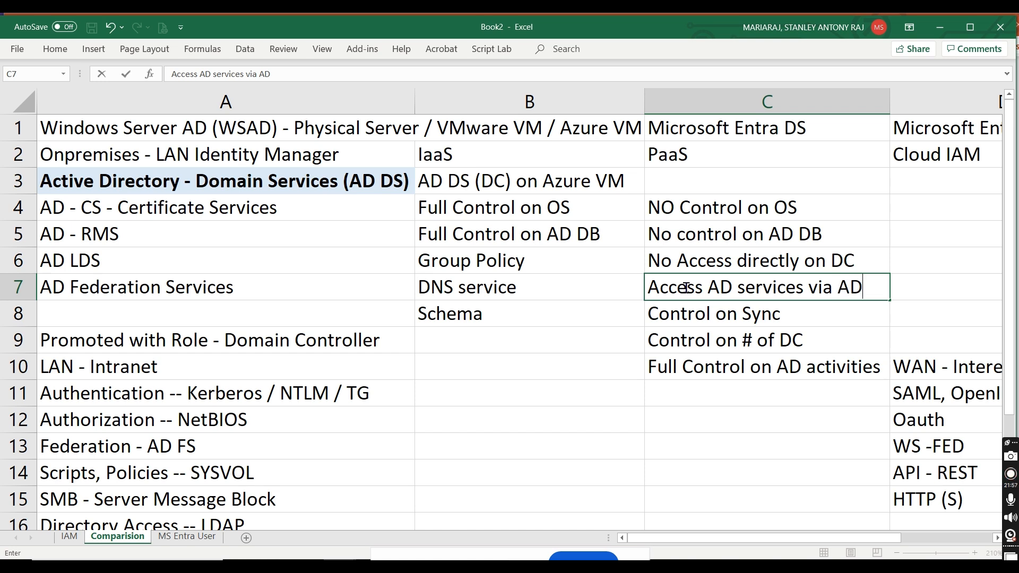
{"action": "key", "text": "BackSpace"}
{"action": "type", "text": "U"}
Enter 'Identity as a Service' in D3
{"action": "left_click", "coordinate": [961, 176]}
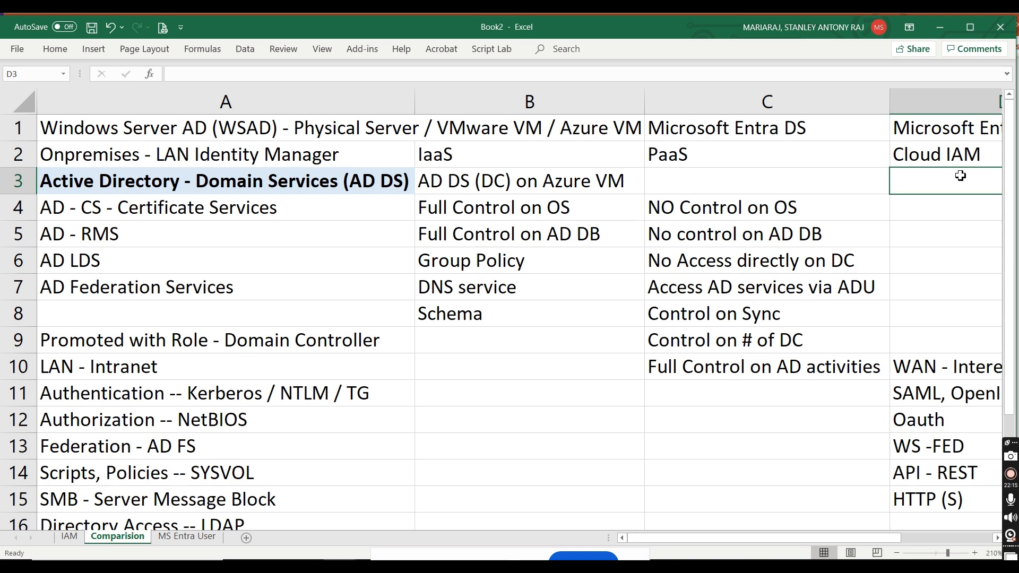
{"action": "scroll", "coordinate": [961, 176], "scroll_direction": "right", "scroll_amount": 1}
{"action": "left_click", "coordinate": [961, 176]}
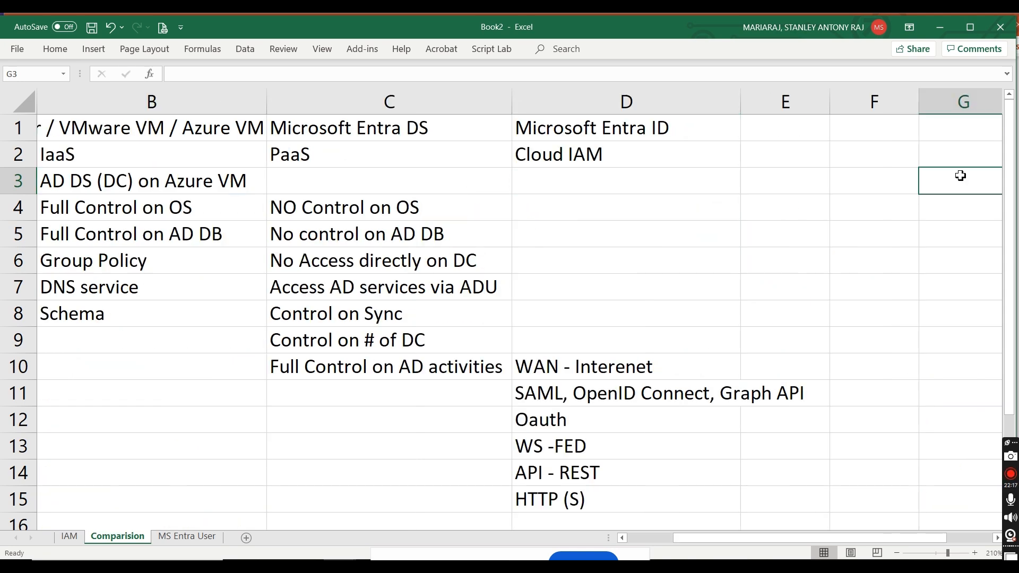
{"action": "left_click", "coordinate": [697, 179]}
{"action": "type", "text": "Id"}
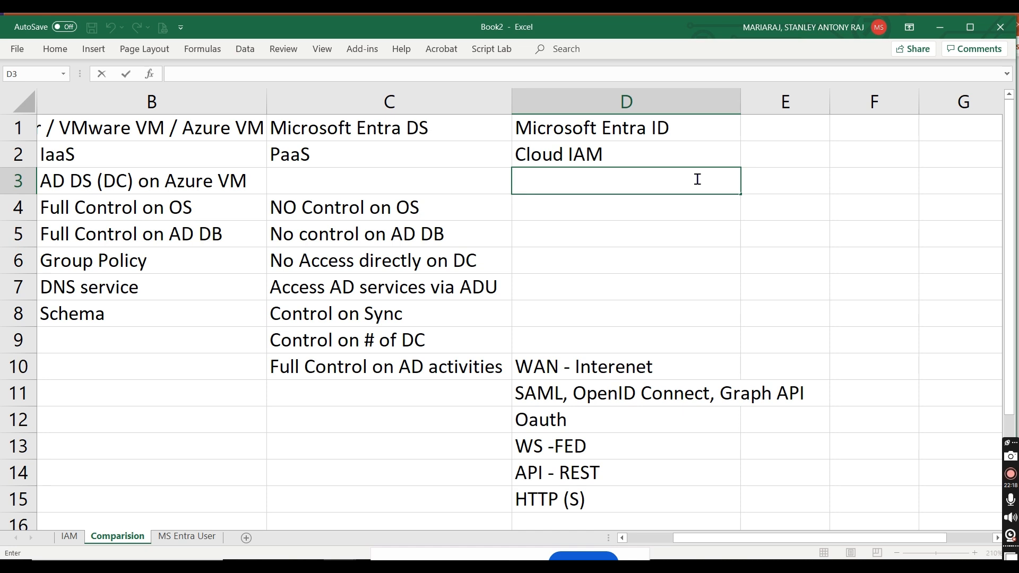
{"action": "type", "text": "entit"}
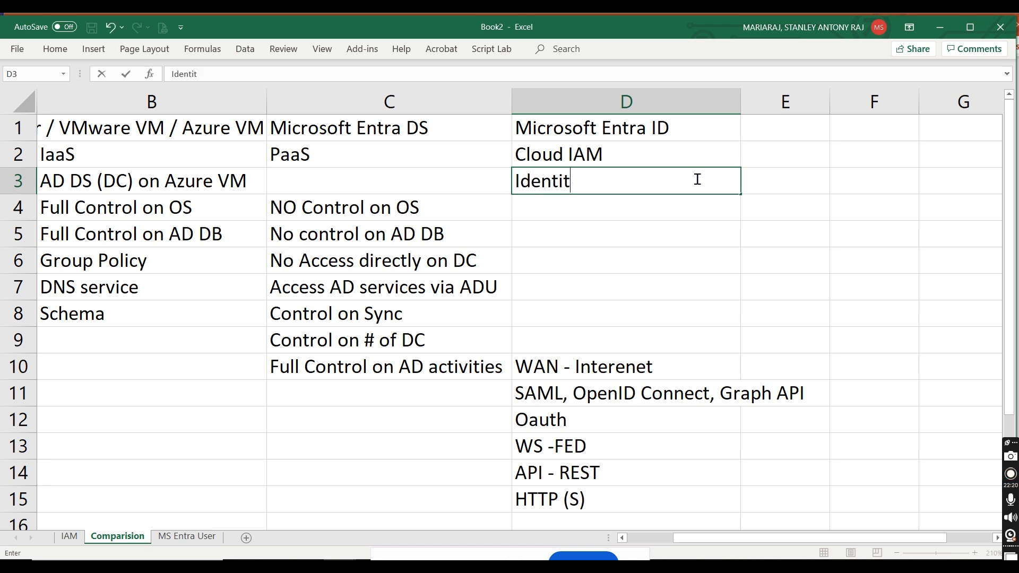
{"action": "type", "text": "y as a Service"}
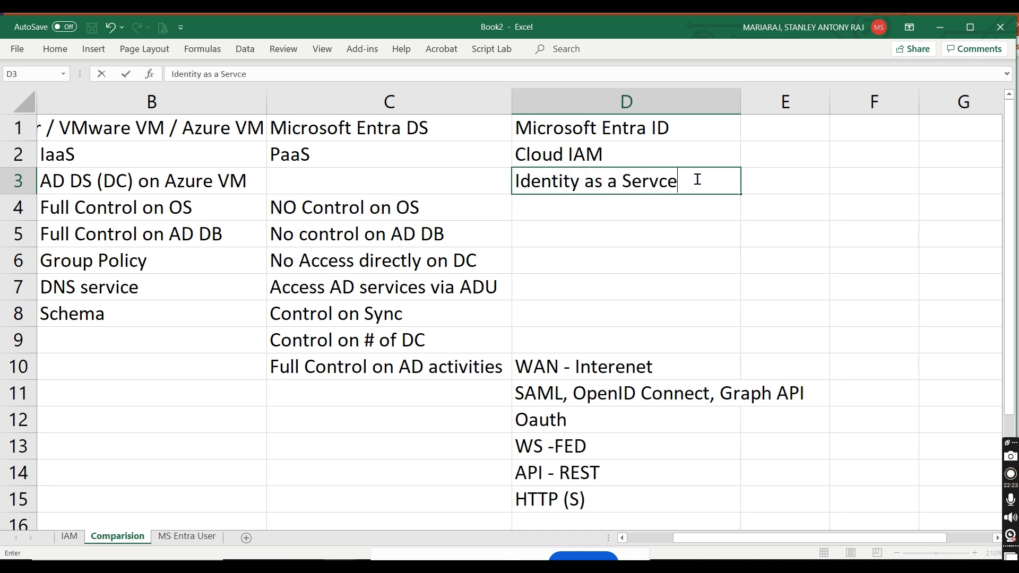
{"action": "key", "text": "BackSpace"}
{"action": "key", "text": "BackSpace"}
{"action": "key", "text": "BackSpace"}
{"action": "type", "text": "ice"}
Enter 'AD as a Service' in C3
{"action": "double_click", "coordinate": [435, 190]}
{"action": "type", "text": "AD as "}
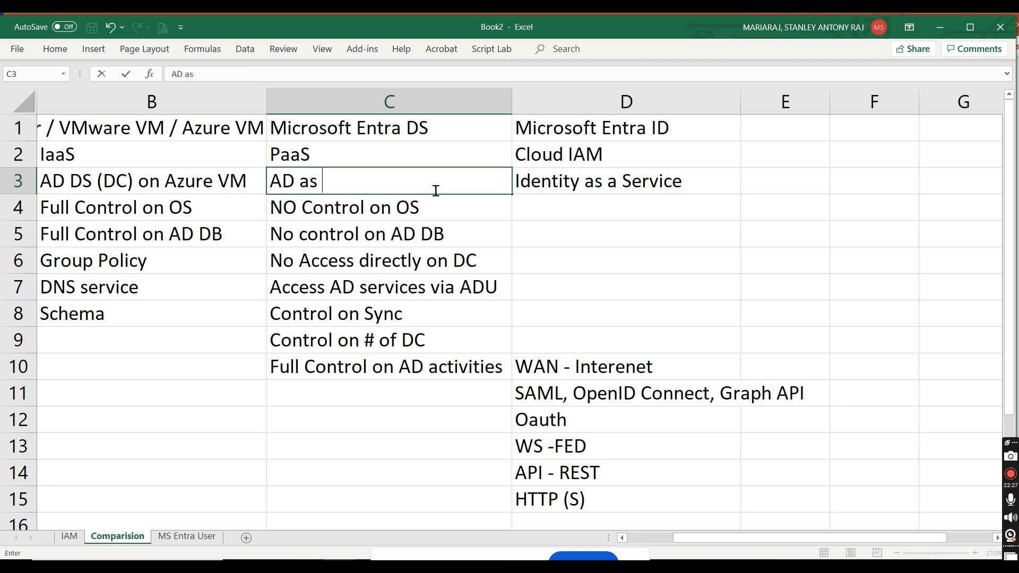
{"action": "type", "text": "a Service"}
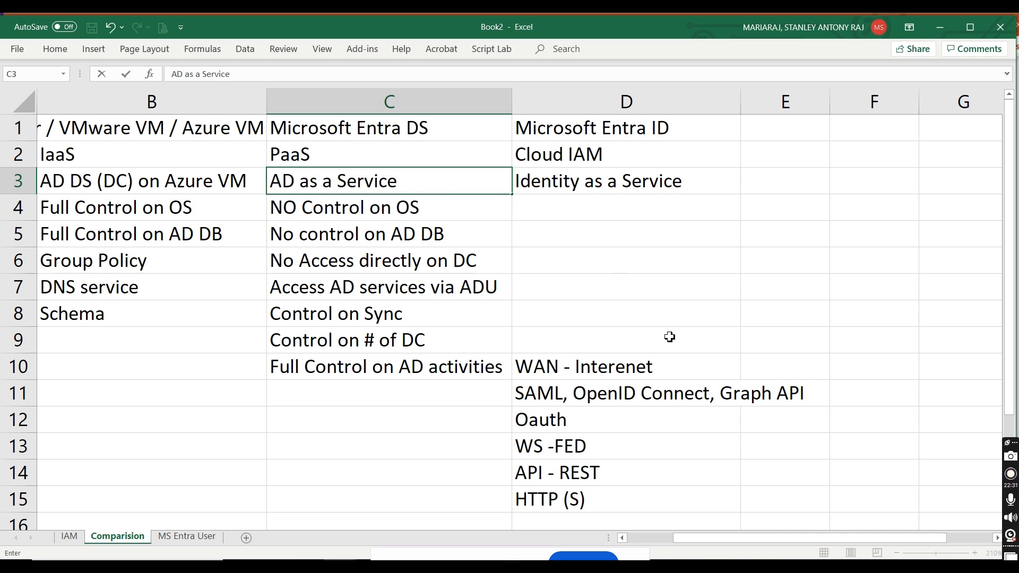
{"action": "left_click", "coordinate": [670, 337]}
{"action": "left_click_drag", "start_coordinate": [794, 537], "coordinate": [657, 531]}
{"action": "left_click_drag", "start_coordinate": [227, 130], "coordinate": [900, 119]}
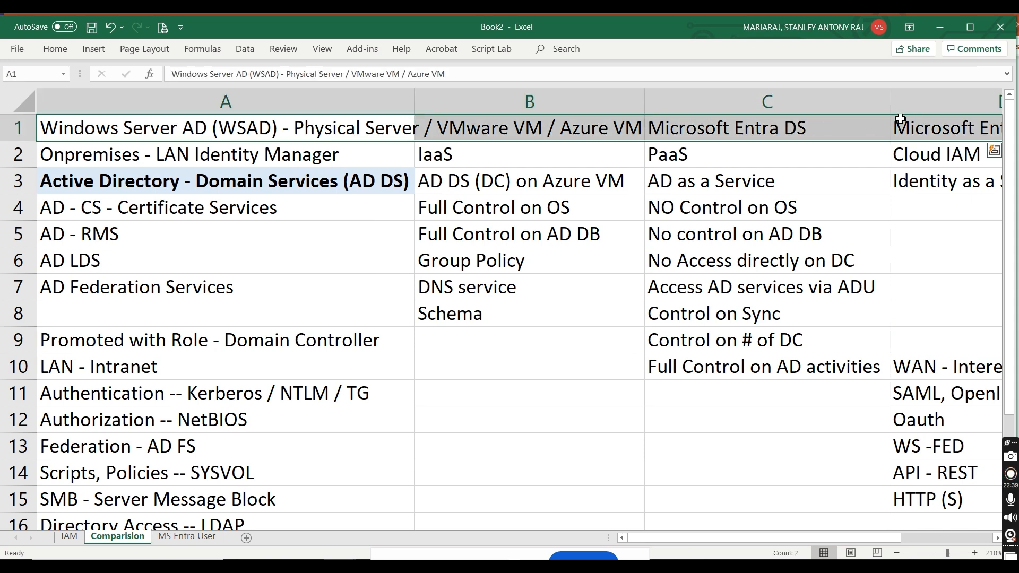
Scroll down column C and select empty cell C17 below the existing entries
{"action": "left_click", "coordinate": [261, 127]}
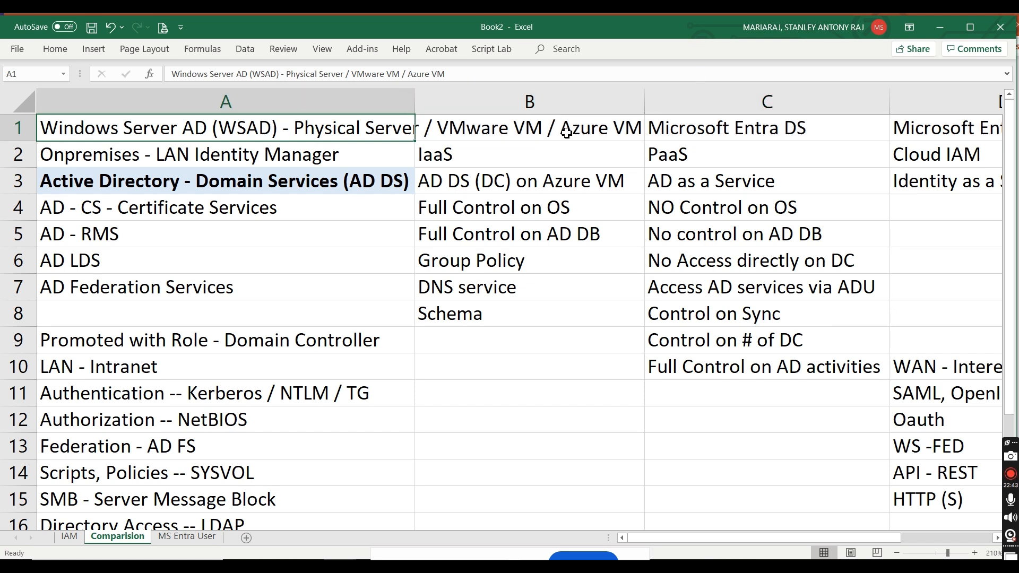
{"action": "left_click", "coordinate": [532, 154]}
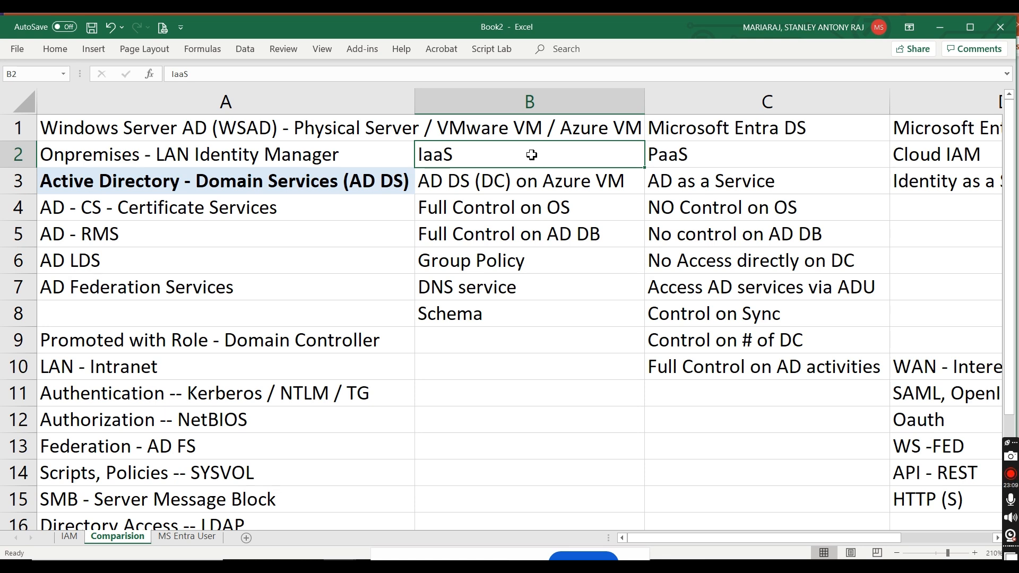
{"action": "left_click", "coordinate": [704, 131]}
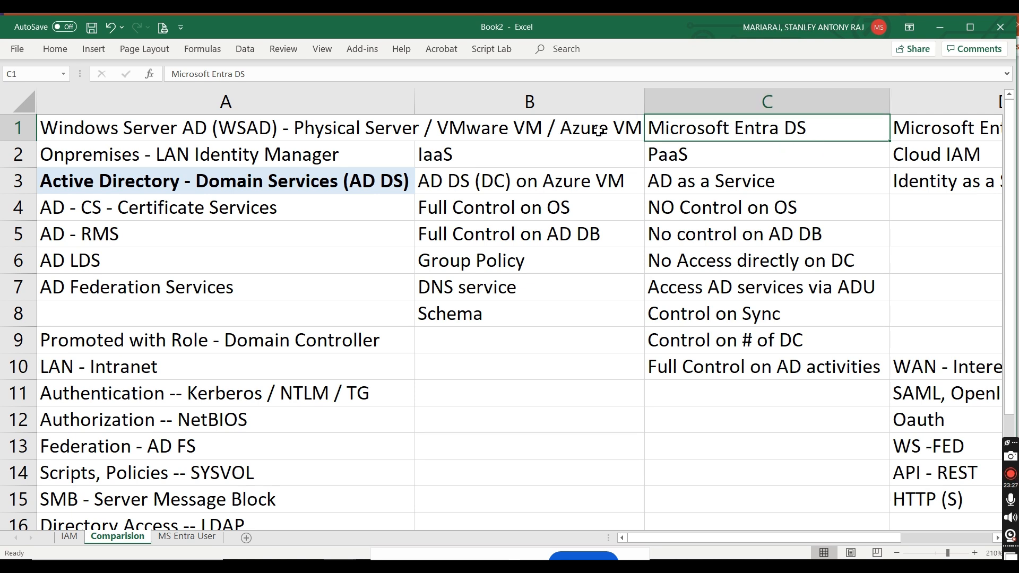
{"action": "left_click", "coordinate": [717, 466]}
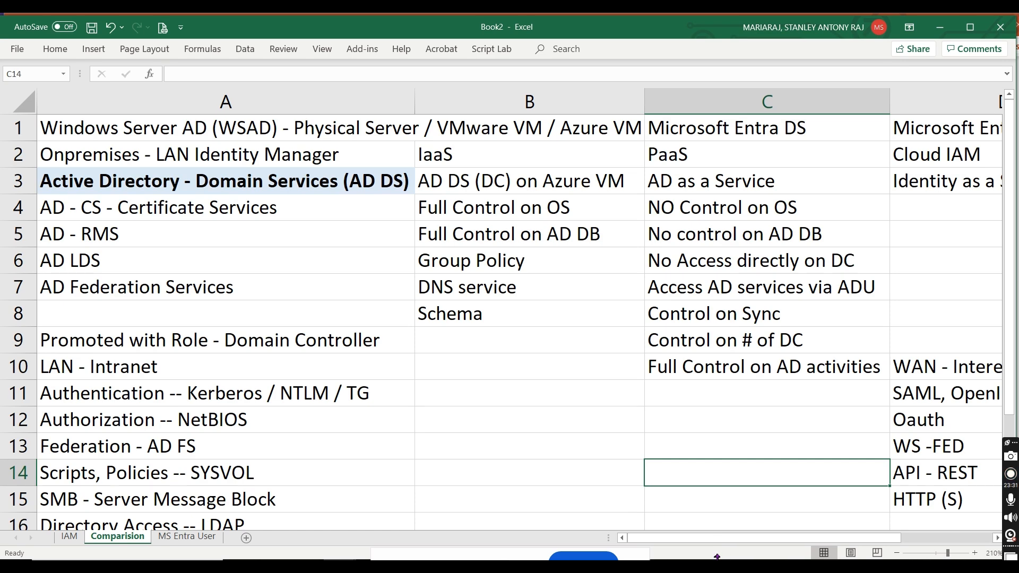
{"action": "left_click_drag", "start_coordinate": [1015, 273], "coordinate": [1015, 400]}
{"action": "left_click", "coordinate": [741, 419]}
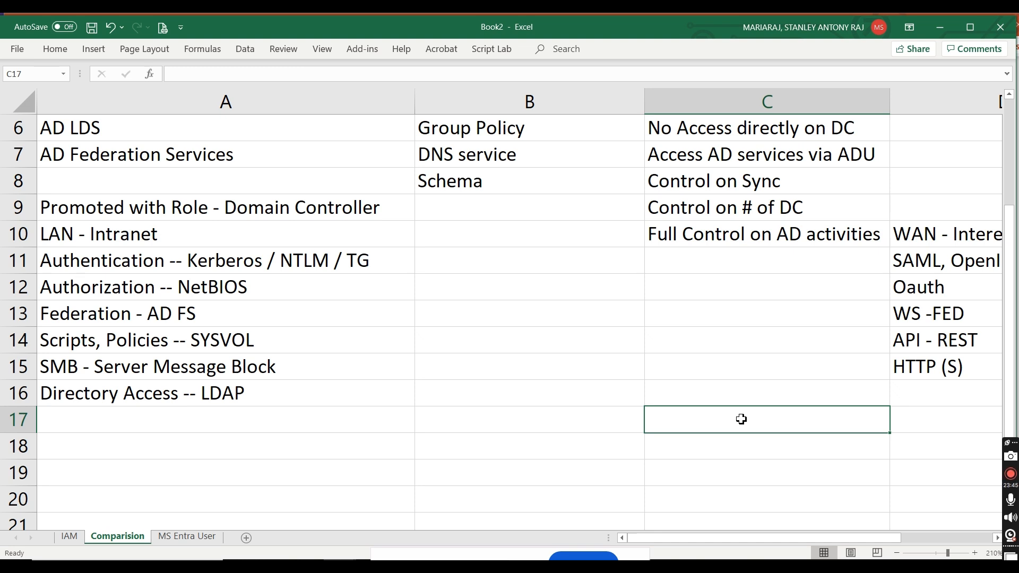
Enter Web - MS IIS in C17 and DB - MS SQL in C18
{"action": "double_click", "coordinate": [741, 419]}
{"action": "type", "text": "Web"}
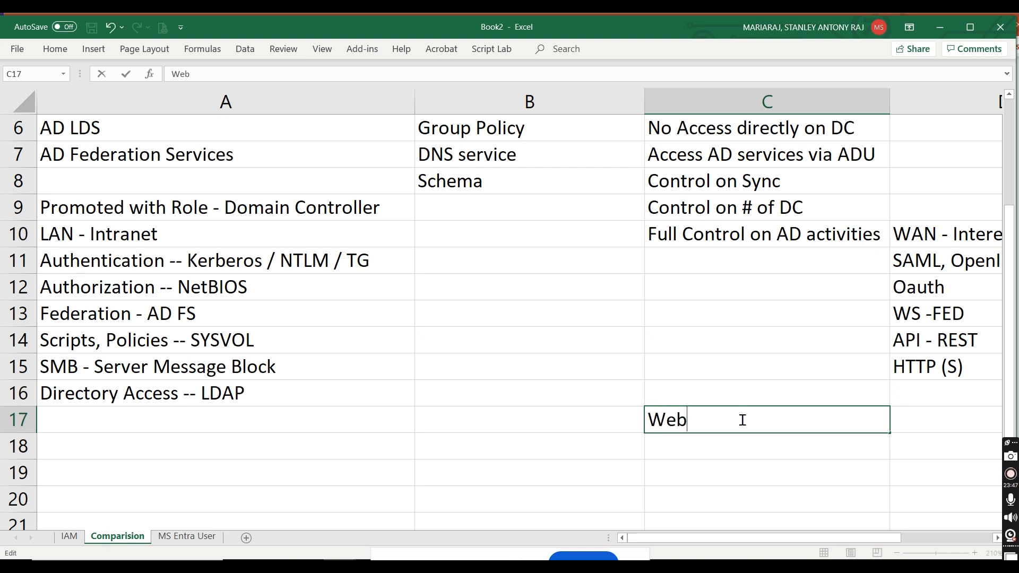
{"action": "type", "text": " - MS IS"}
{"action": "key", "text": "BackSpace"}
{"action": "type", "text": "IS"}
{"action": "left_click", "coordinate": [700, 446]}
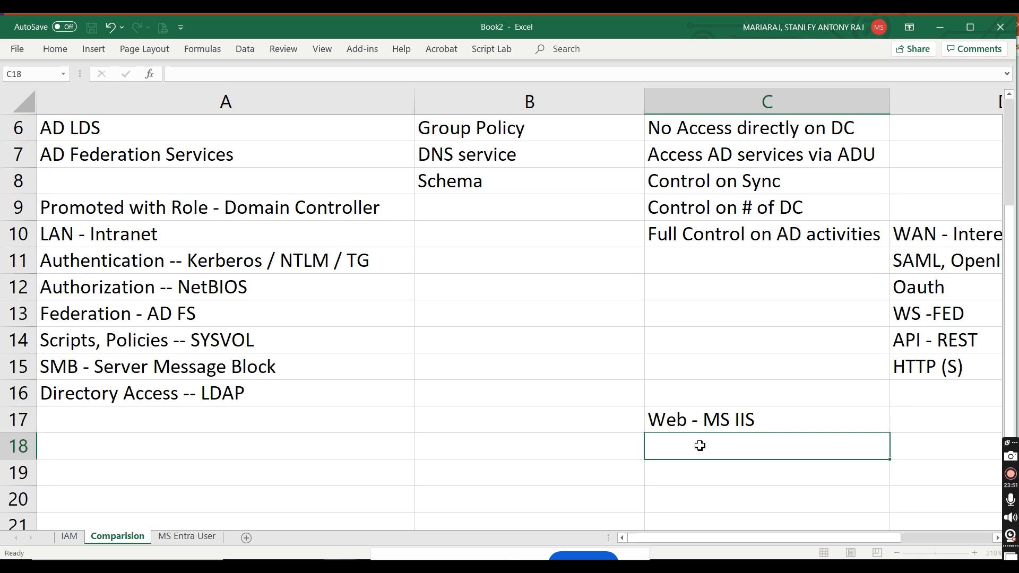
{"action": "double_click", "coordinate": [700, 446]}
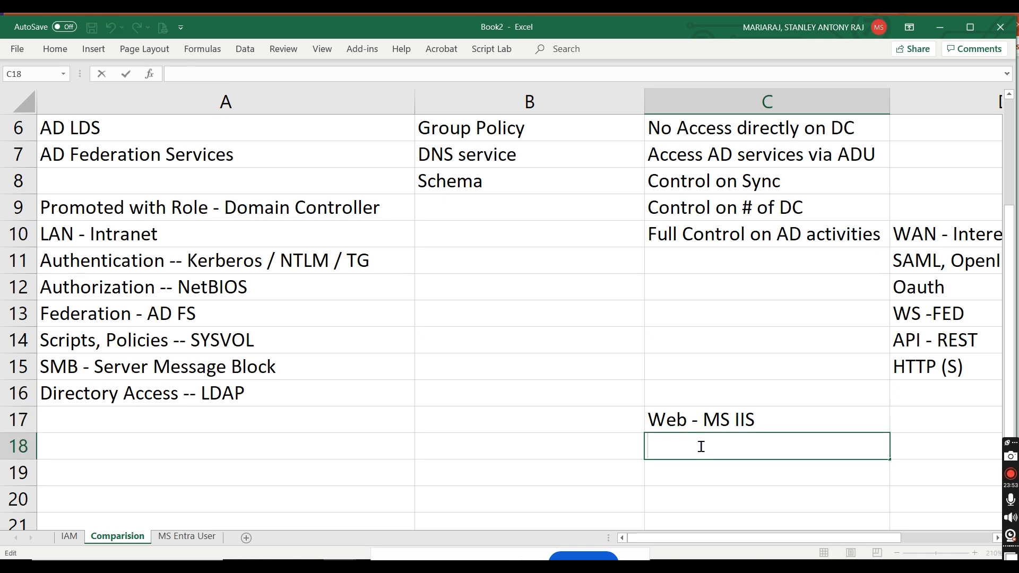
{"action": "type", "text": "DB "}
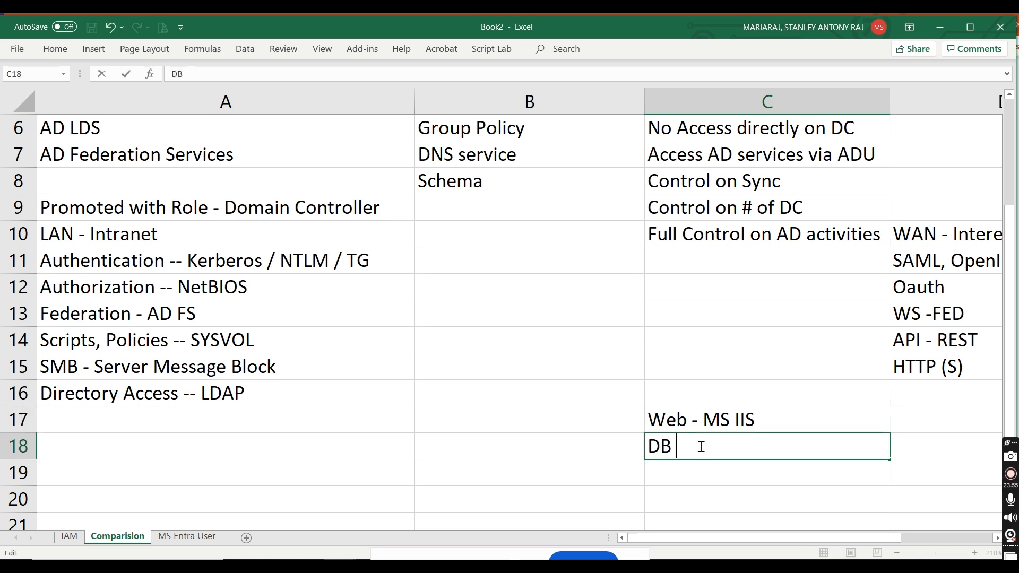
{"action": "type", "text": "- MSQ"}
{"action": "key", "text": "BackSpace"}
{"action": "type", "text": "SQL"}
{"action": "key", "text": "Return"}
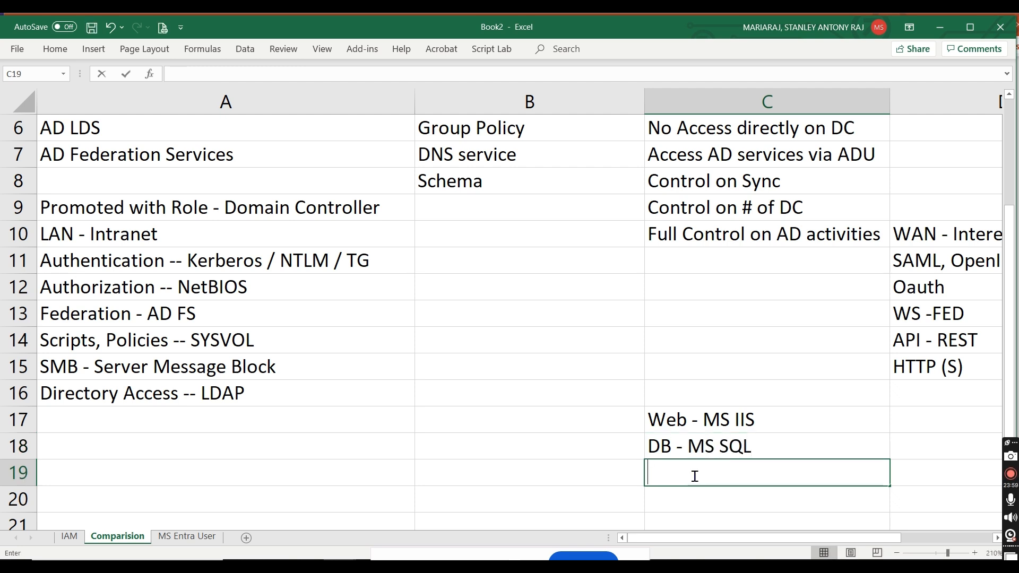
Enter the Clustering (File, DB) entry in C19
{"action": "type", "text": "Clou"}
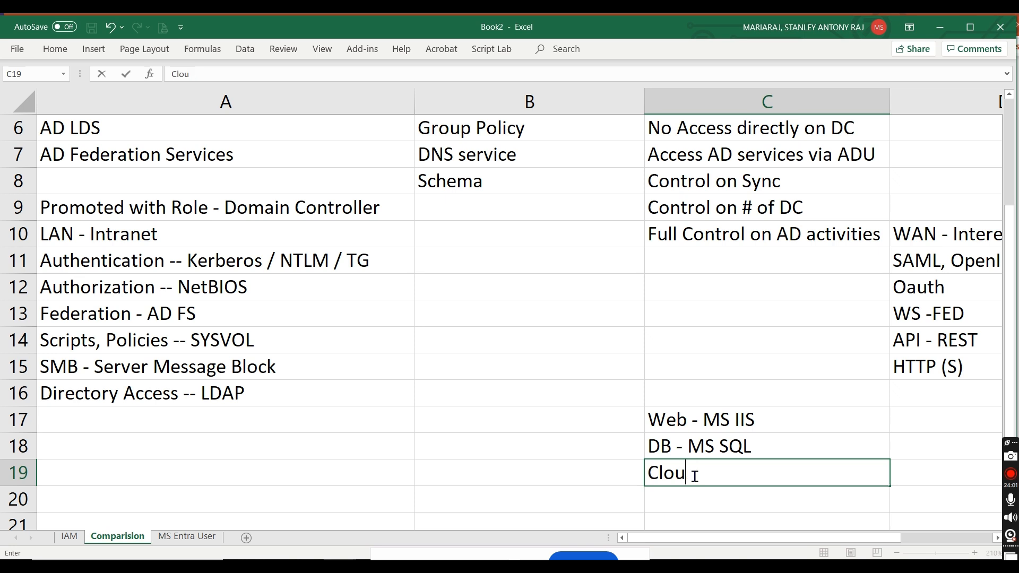
{"action": "key", "text": "BackSpace"}
{"action": "key", "text": "BackSpace"}
{"action": "type", "text": "ustering -- "}
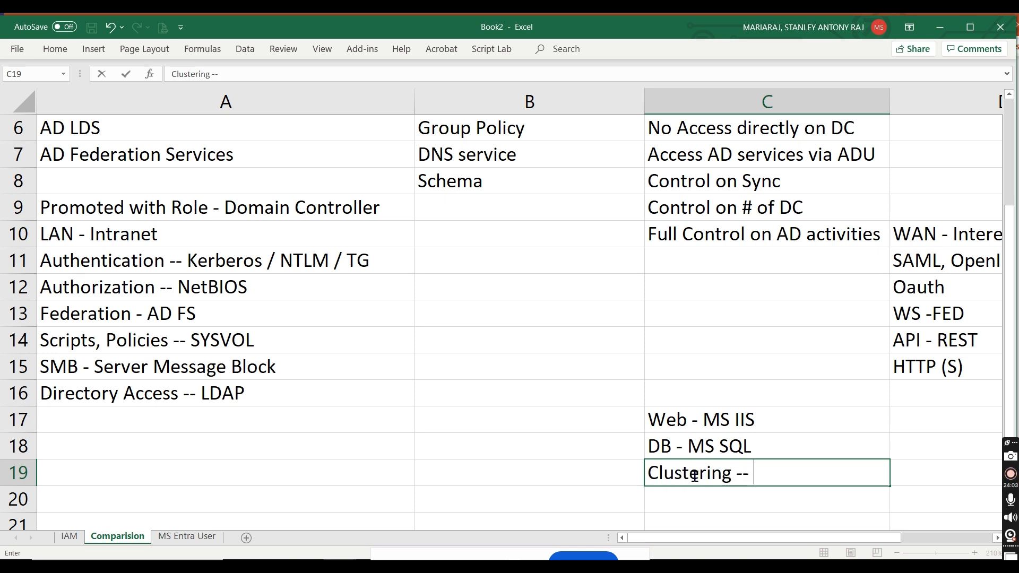
{"action": "type", "text": "File, DB>."}
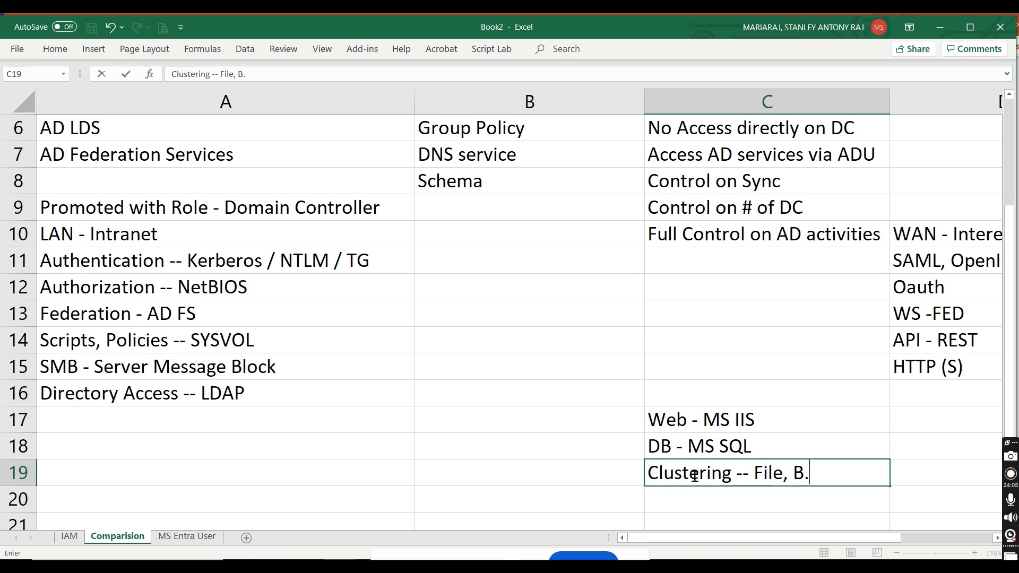
{"action": "type", "text": "."}
{"action": "key", "text": "BackSpace"}
{"action": "key", "text": "BackSpace"}
{"action": "key", "text": "BackSpace"}
{"action": "type", "text": "DB>.."}
{"action": "key", "text": "BackSpace"}
{"action": "key", "text": "BackSpace"}
{"action": "key", "text": "BackSpace"}
{"action": "type", "text": ".."}
{"action": "double_click", "coordinate": [687, 500]}
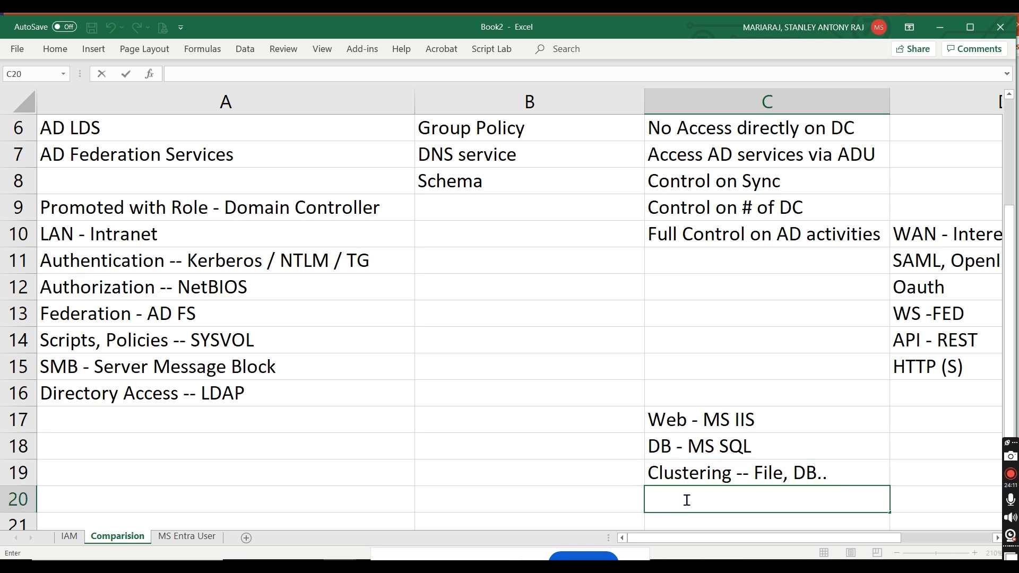
Enter Sharepoint servers in C20 and Exchange servers in C21
{"action": "type", "text": "Sharepoint"}
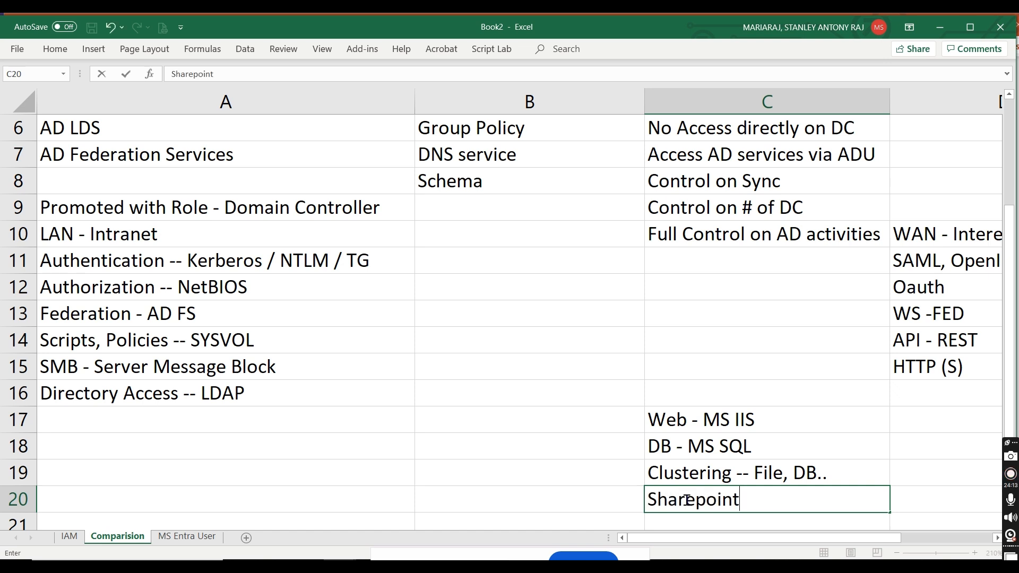
{"action": "type", "text": " servers"}
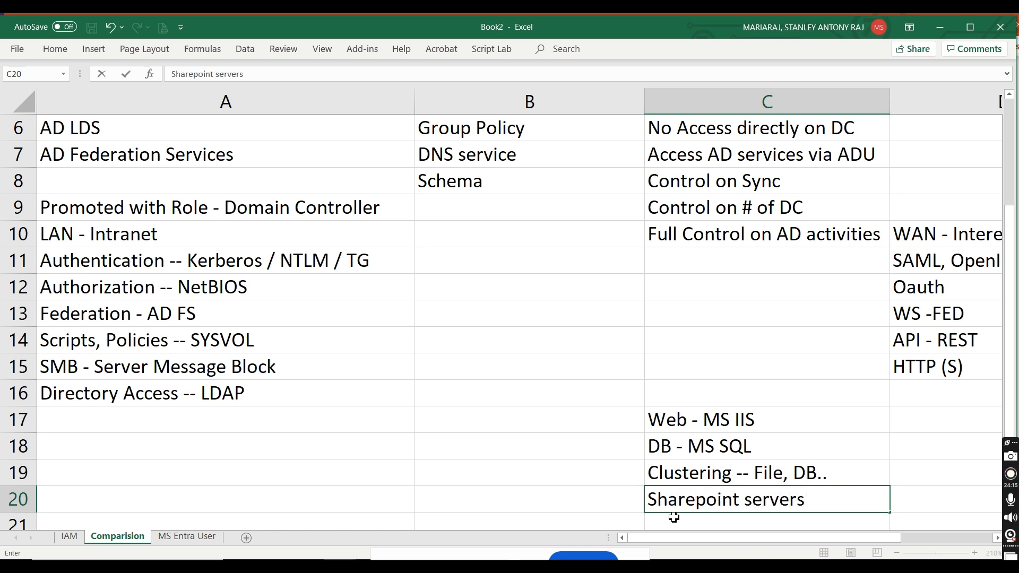
{"action": "left_click", "coordinate": [673, 520]}
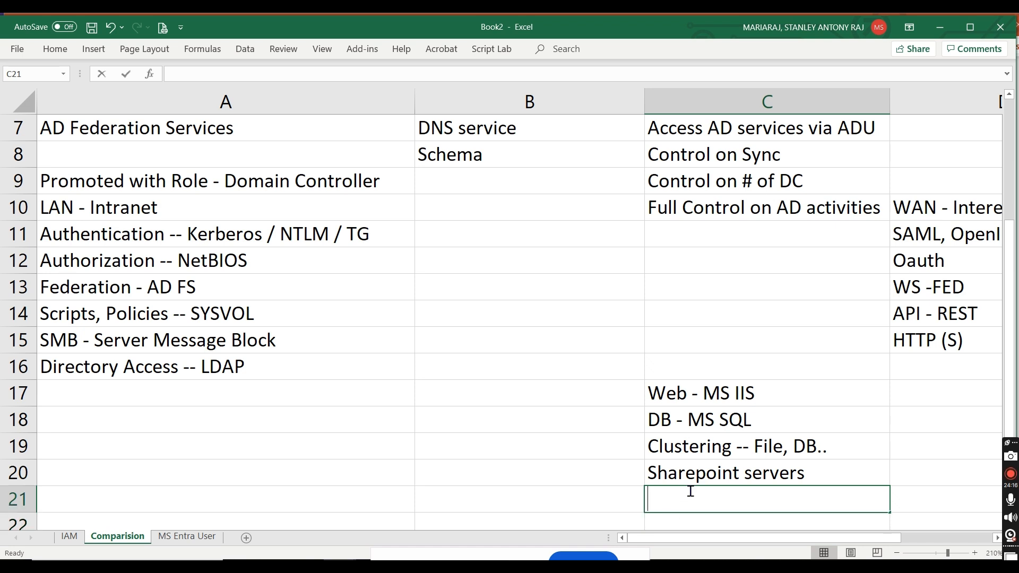
{"action": "double_click", "coordinate": [690, 491]}
{"action": "type", "text": "Exhcang"}
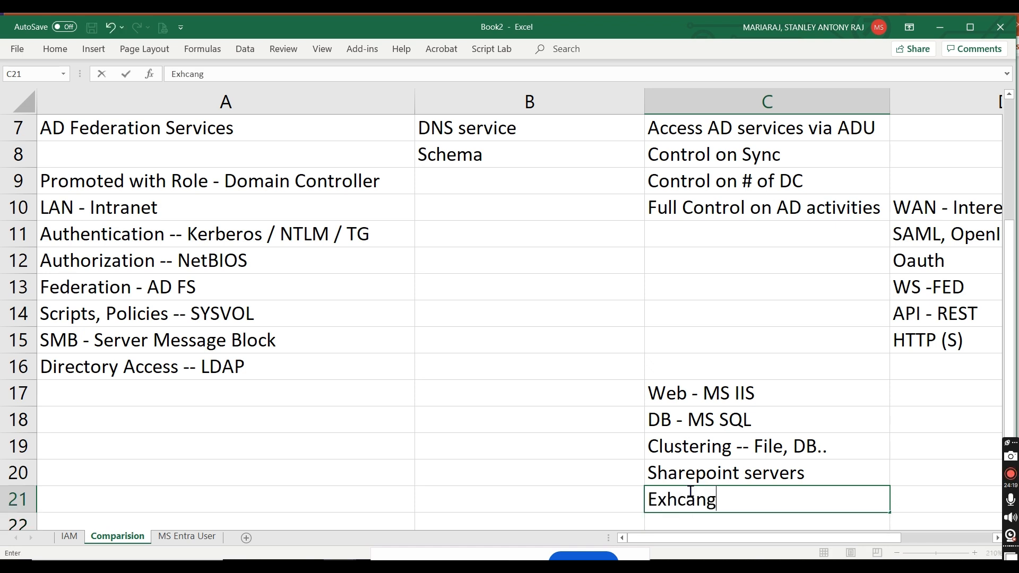
{"action": "key", "text": "BackSpace"}
{"action": "key", "text": "BackSpace"}
{"action": "key", "text": "BackSpace"}
{"action": "key", "text": "BackSpace"}
{"action": "type", "text": "ange s"}
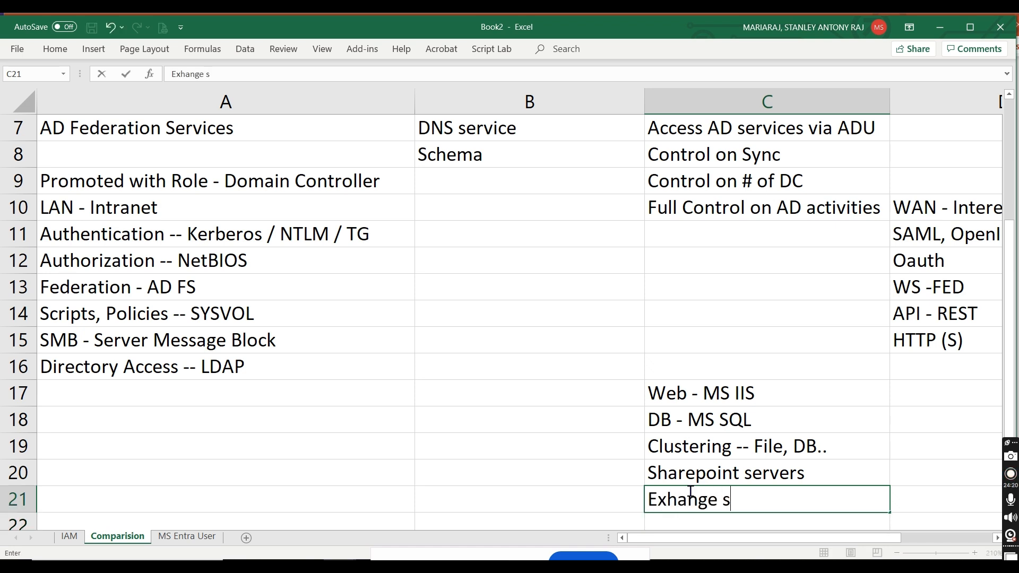
{"action": "type", "text": "ervers"}
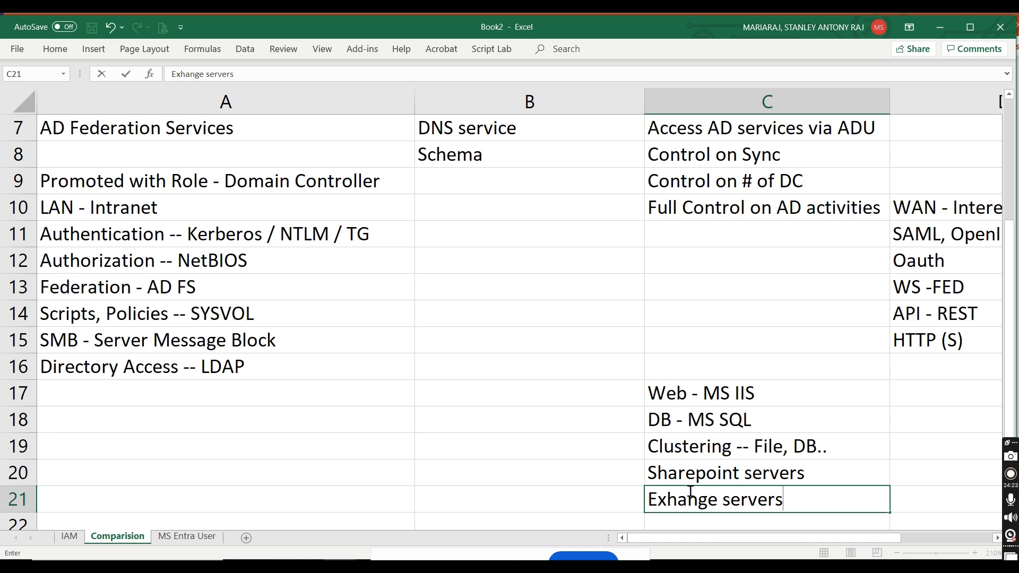
{"action": "left_click", "coordinate": [667, 499]}
{"action": "type", "text": "c"}
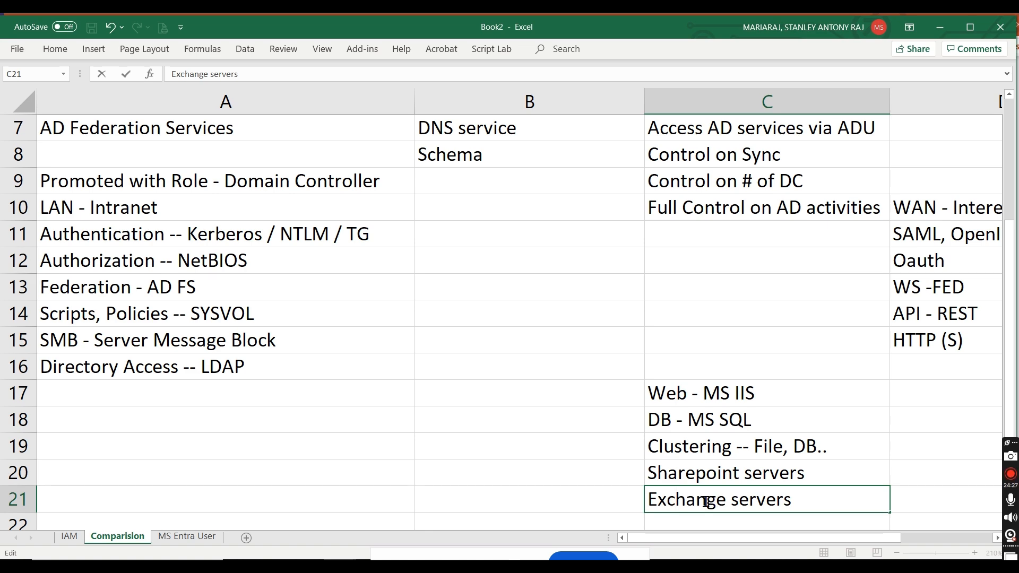
{"action": "key", "text": "Return"}
Scroll down and start an entry in empty cell C22
{"action": "left_click", "coordinate": [705, 522]}
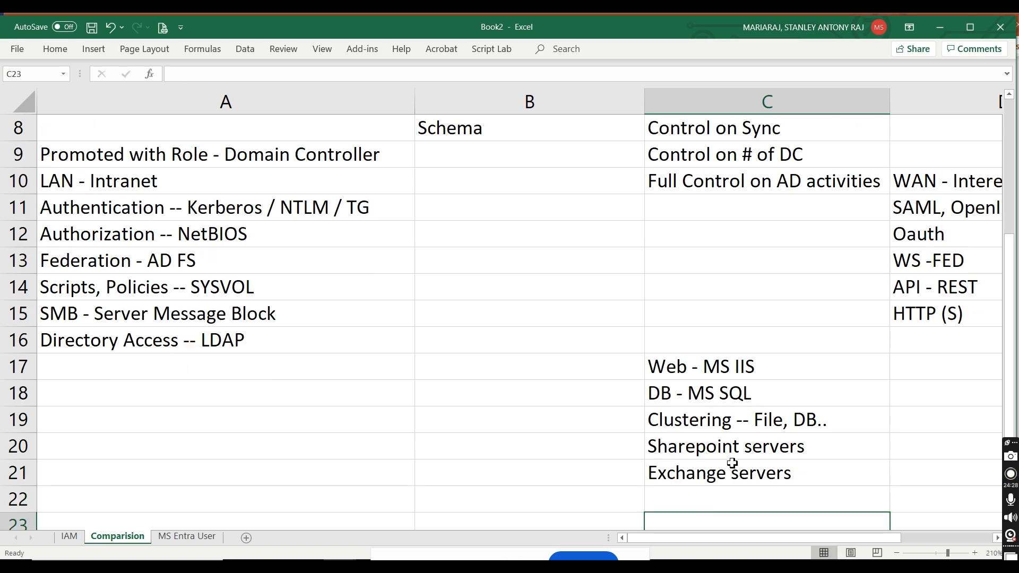
{"action": "left_click_drag", "start_coordinate": [1010, 353], "coordinate": [1010, 147]}
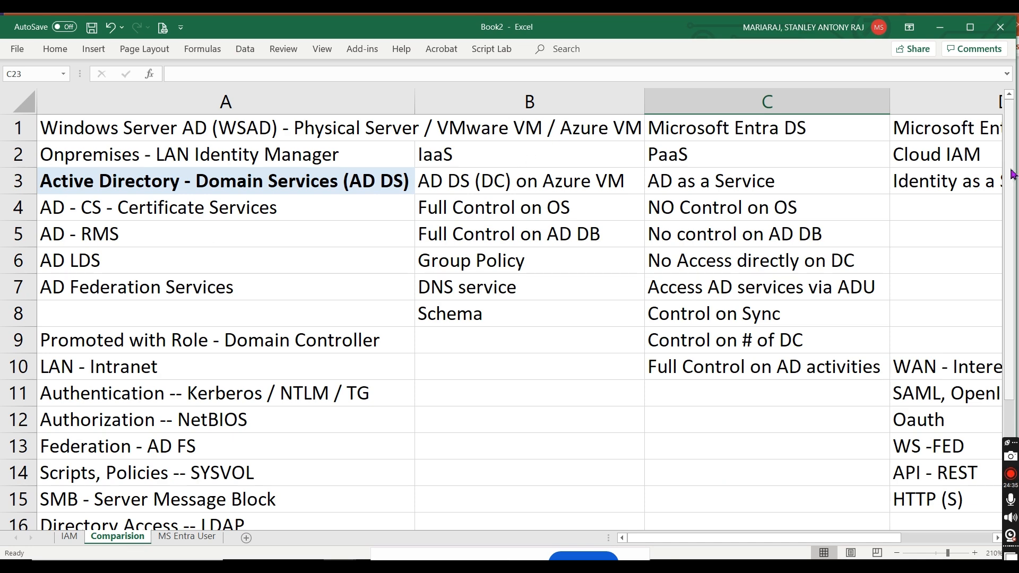
{"action": "scroll", "coordinate": [1012, 174], "scroll_direction": "down", "scroll_amount": 2}
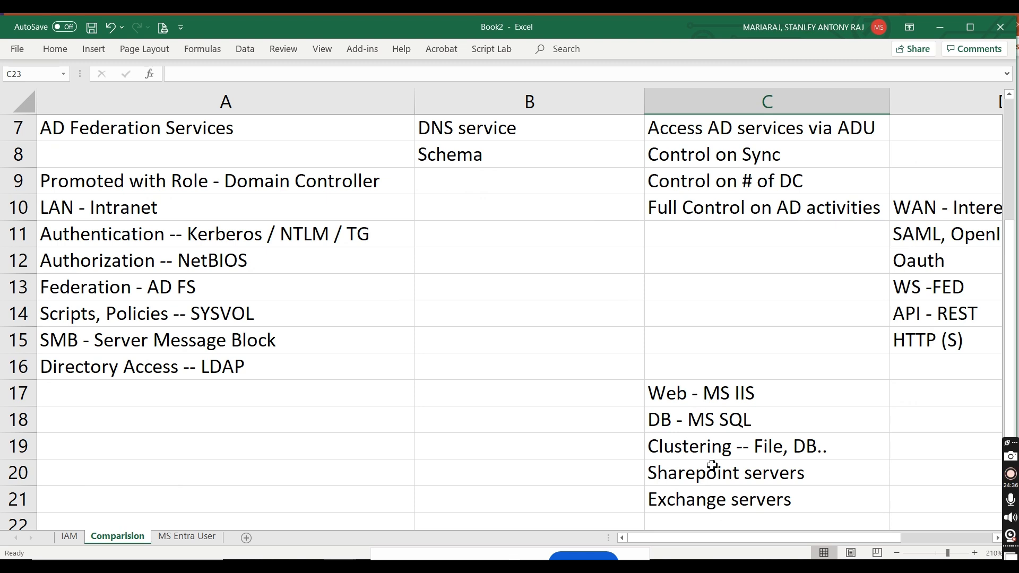
{"action": "left_click", "coordinate": [700, 522]}
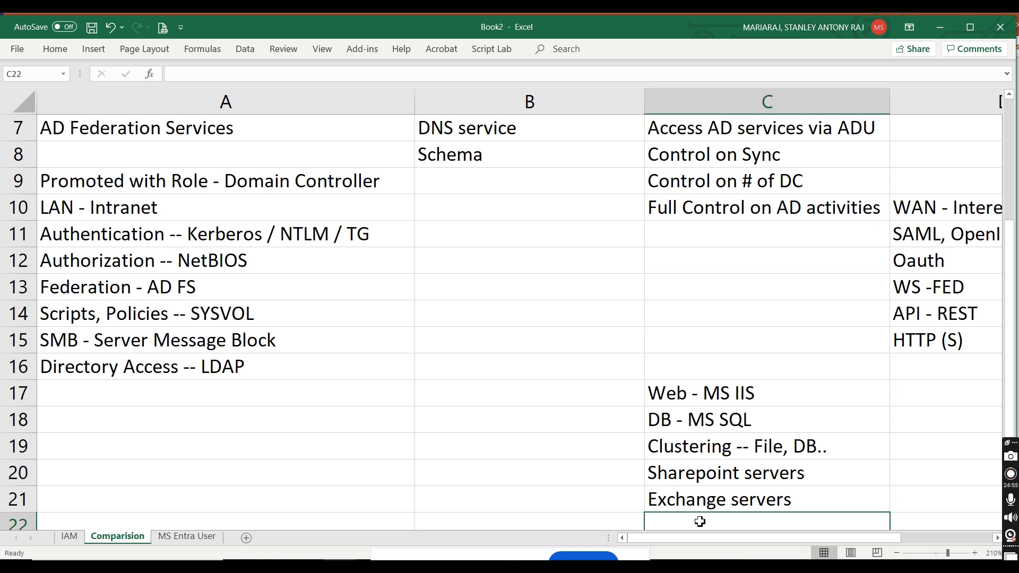
{"action": "double_click", "coordinate": [700, 521]}
Enter '.Net Apps' in cell C22
{"action": "type", "text": ">"}
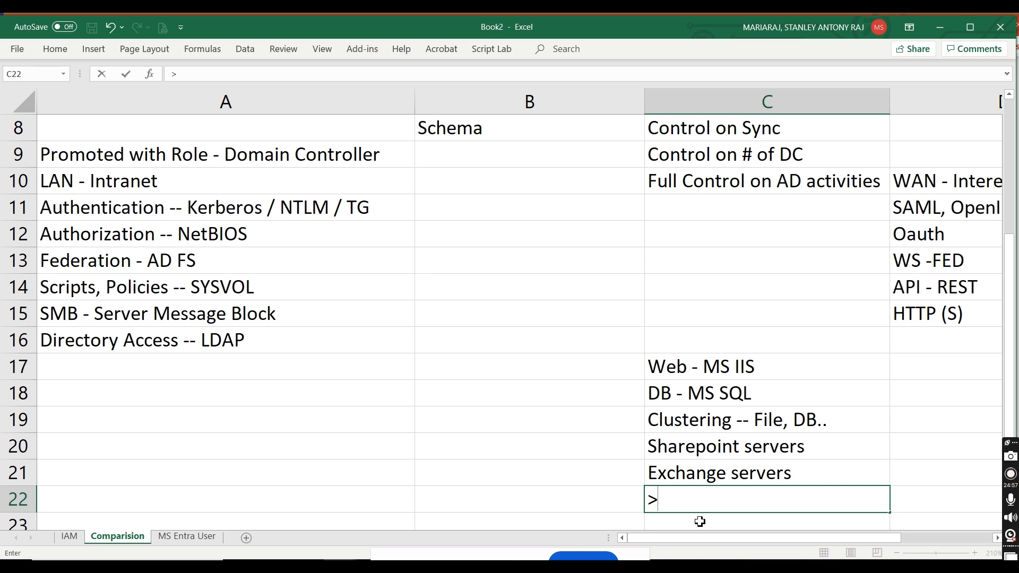
{"action": "key", "text": "BackSpace"}
{"action": "type", "text": ".Net Apps"}
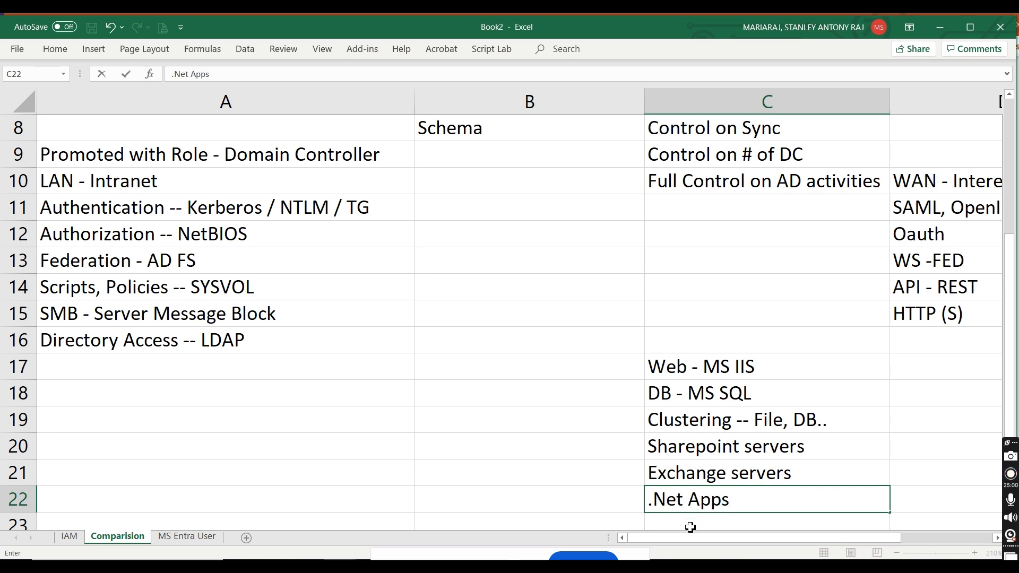
{"action": "key", "text": "Return"}
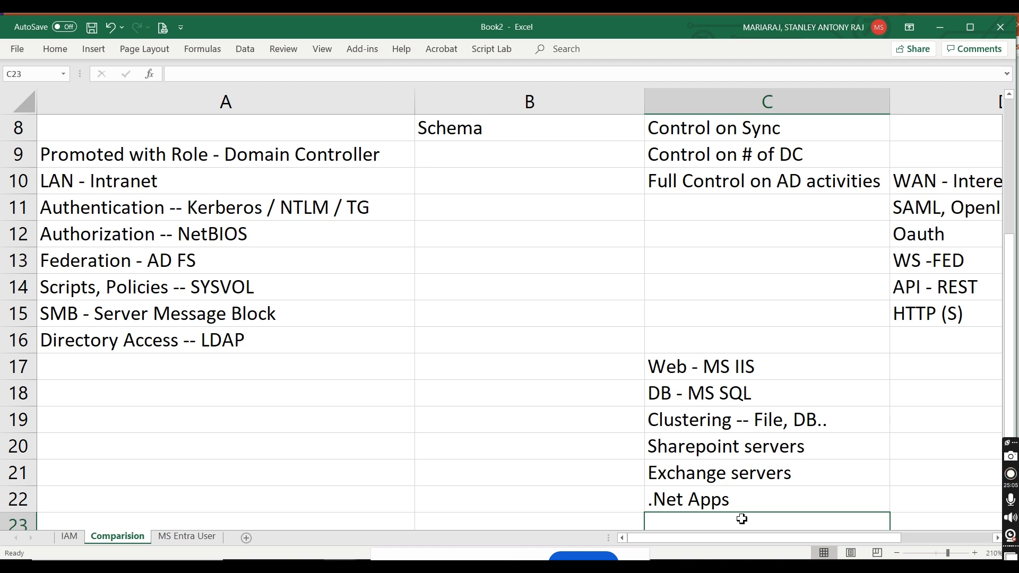
Enter 'SC - CM, OM, DPM...' in cell C23
{"action": "left_click", "coordinate": [898, 469]}
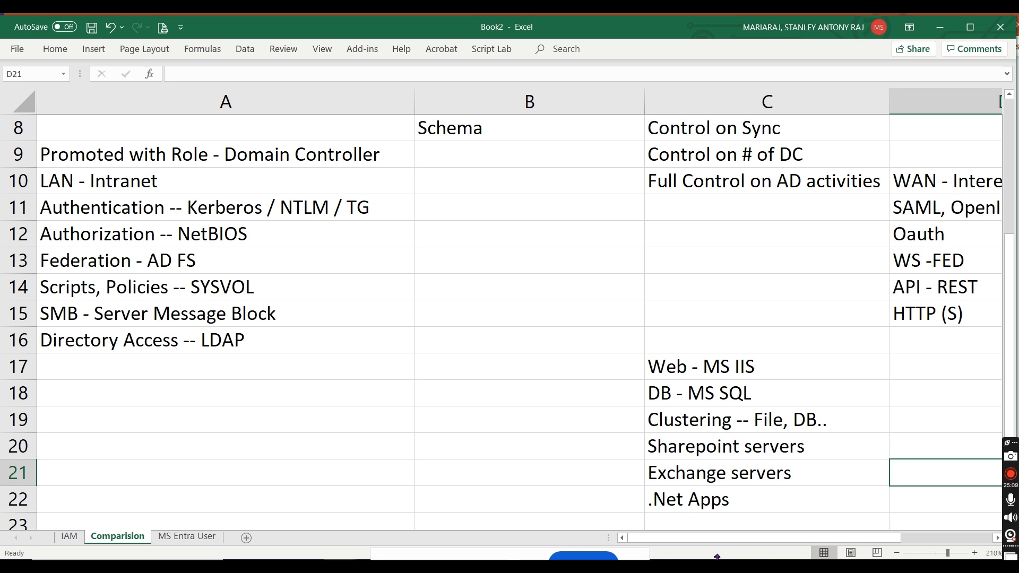
{"action": "left_click", "coordinate": [917, 499]}
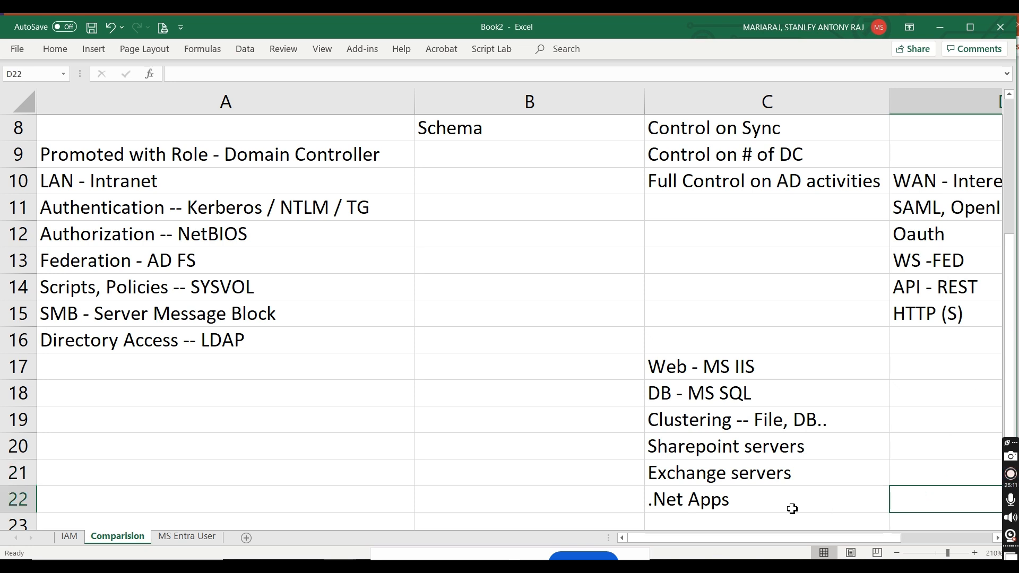
{"action": "left_click", "coordinate": [778, 520]}
{"action": "left_click", "coordinate": [778, 520]}
{"action": "left_click", "coordinate": [752, 499]}
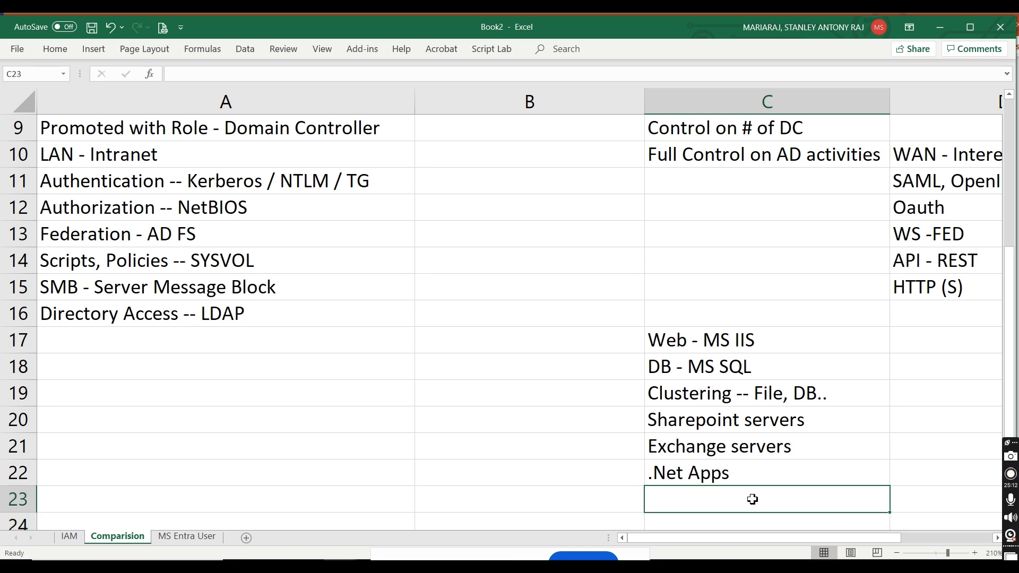
{"action": "type", "text": "SC - D"}
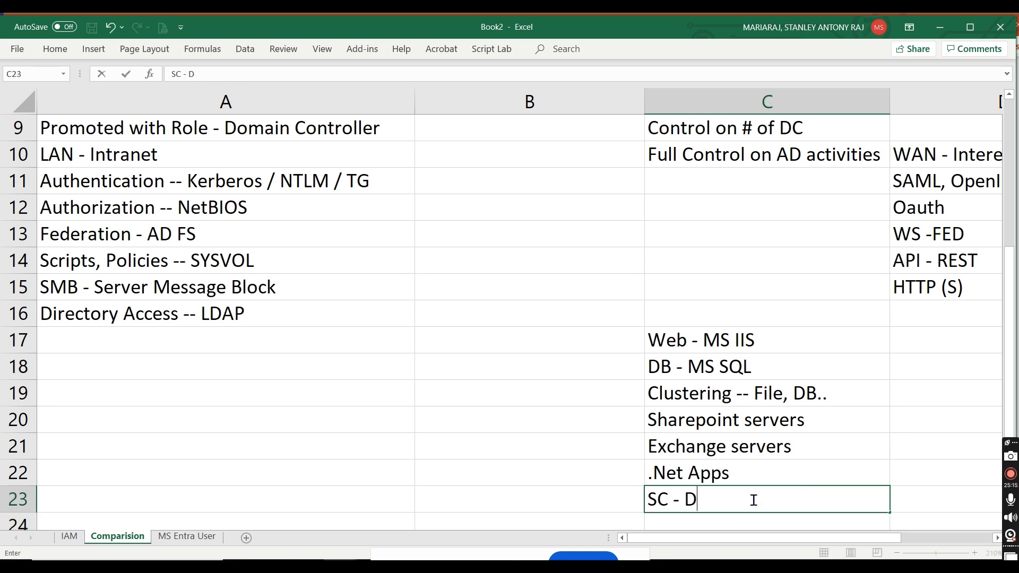
{"action": "key", "text": "BackSpace"}
{"action": "type", "text": "CM, OM, DPM"}
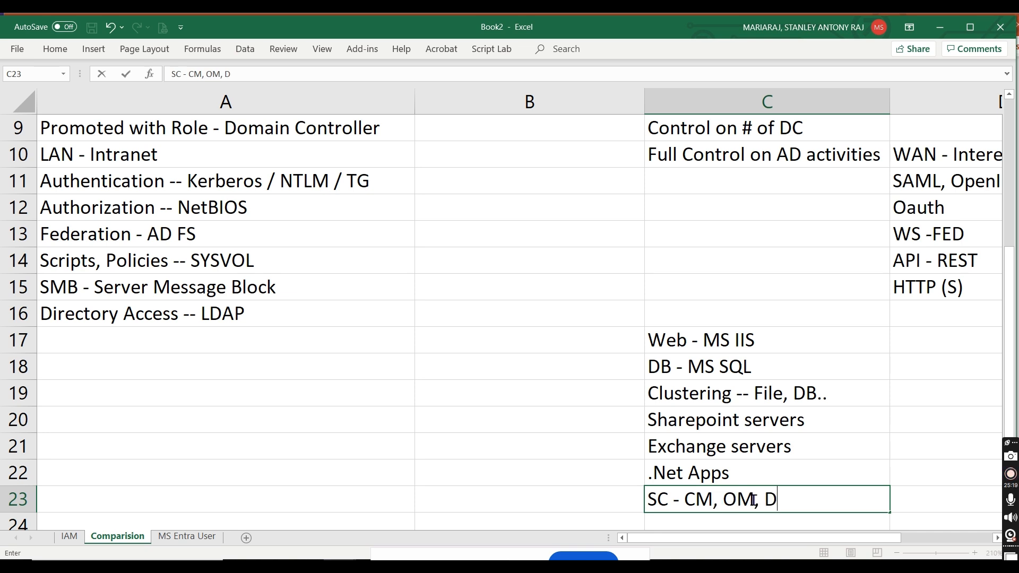
{"action": "type", "text": "..."}
{"action": "left_click", "coordinate": [722, 522]}
Add 'MECM' in C24 and 'WSUS..' in C25
{"action": "double_click", "coordinate": [722, 522]}
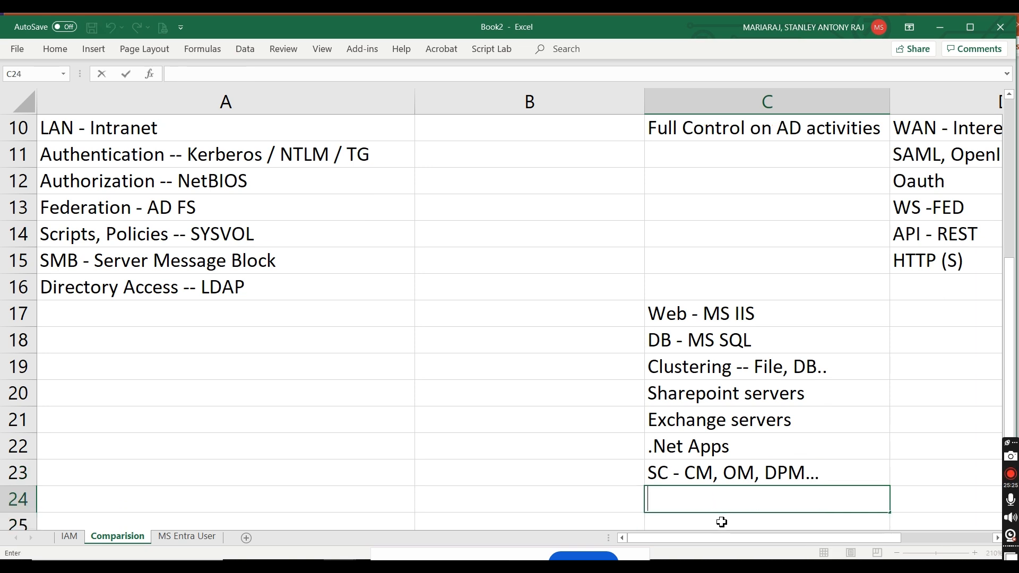
{"action": "type", "text": "MECM"}
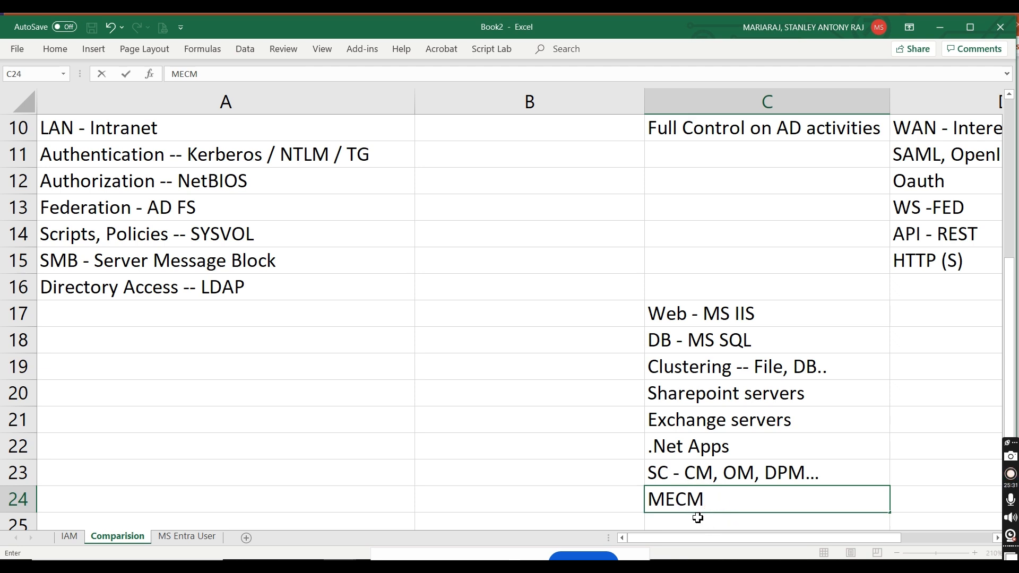
{"action": "key", "text": "Return"}
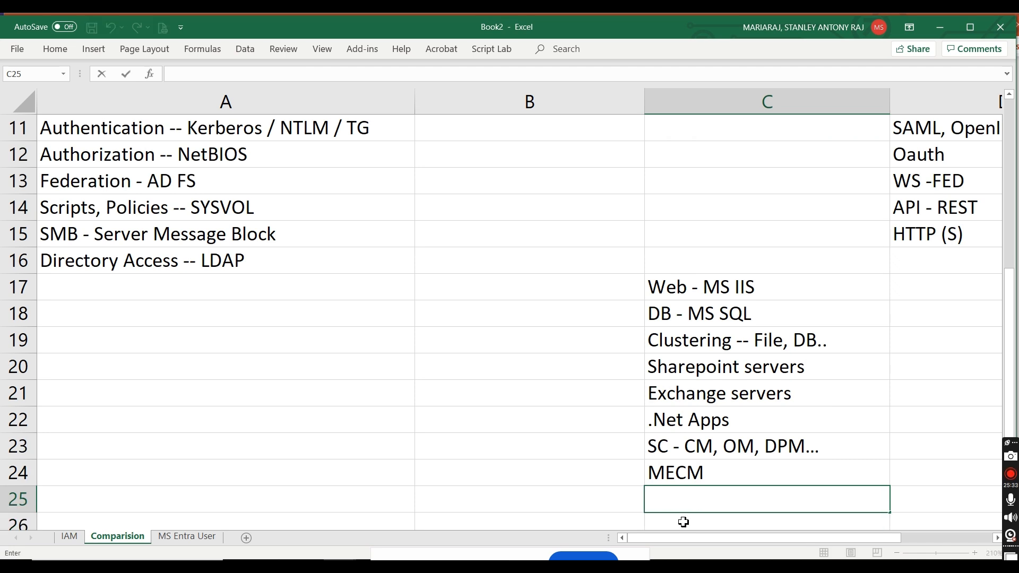
{"action": "type", "text": "WSIS"}
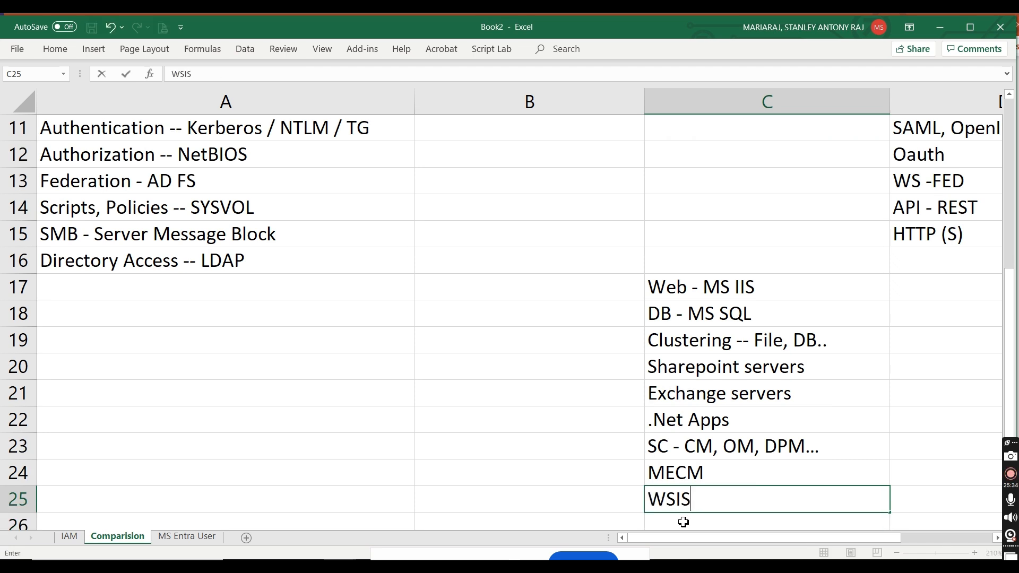
{"action": "key", "text": "BackSpace"}
{"action": "key", "text": "BackSpace"}
{"action": "type", "text": "US///"}
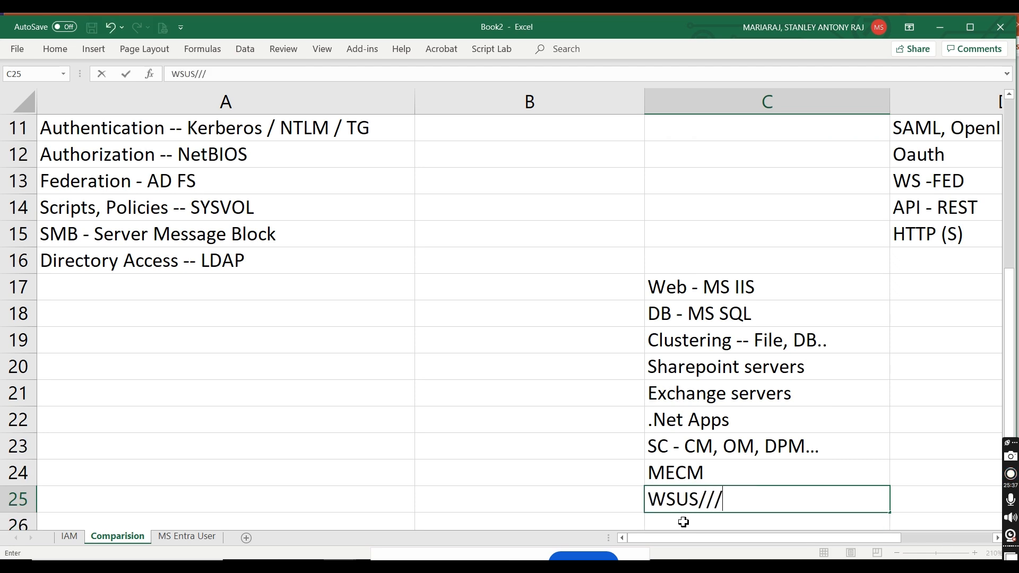
{"action": "key", "text": "BackSpace"}
{"action": "key", "text": "BackSpace"}
{"action": "key", "text": "BackSpace"}
{"action": "type", "text": ".."}
{"action": "left_click_drag", "start_coordinate": [1012, 315], "coordinate": [1016, 106]}
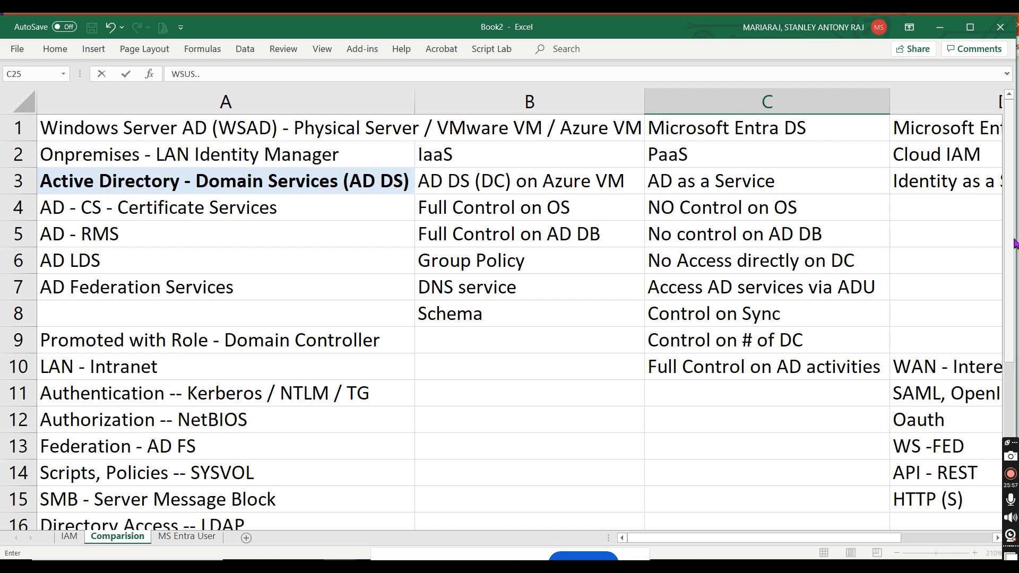
Review the IaaS and PaaS columns, then enter 'Enterprise Admins' in B10
{"action": "left_click", "coordinate": [521, 145]}
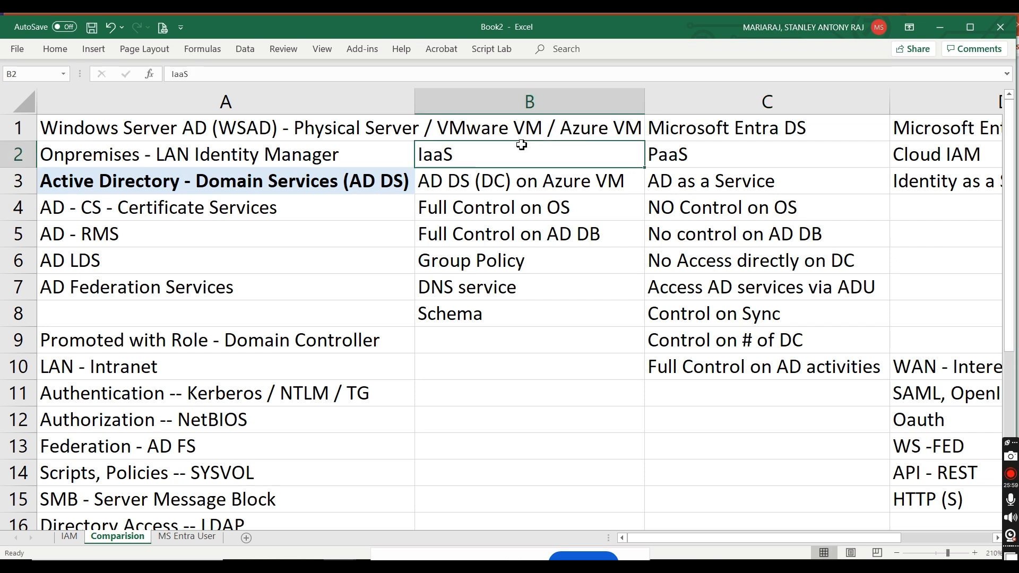
{"action": "left_click", "coordinate": [711, 159]}
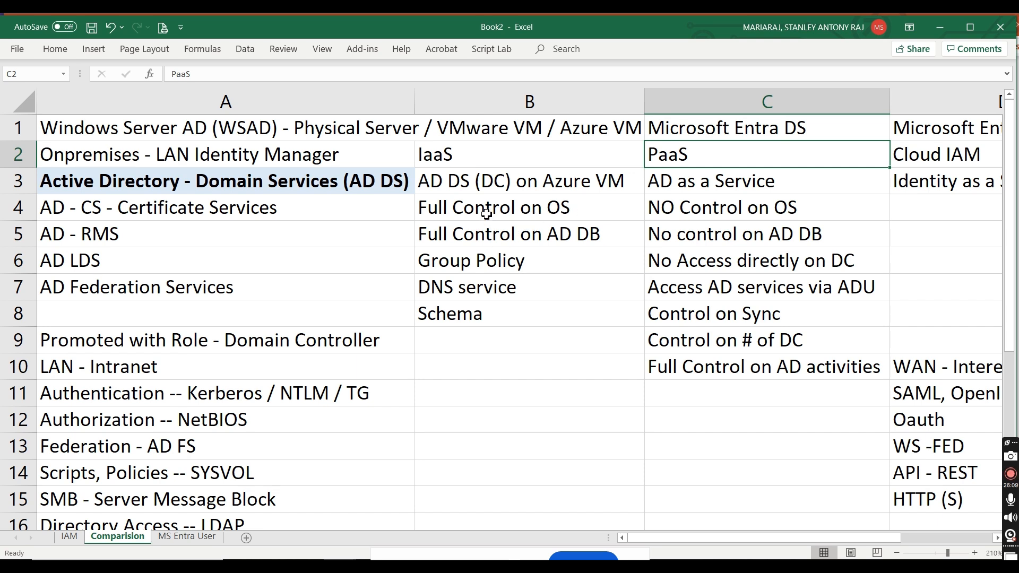
{"action": "left_click_drag", "start_coordinate": [488, 180], "coordinate": [479, 307]}
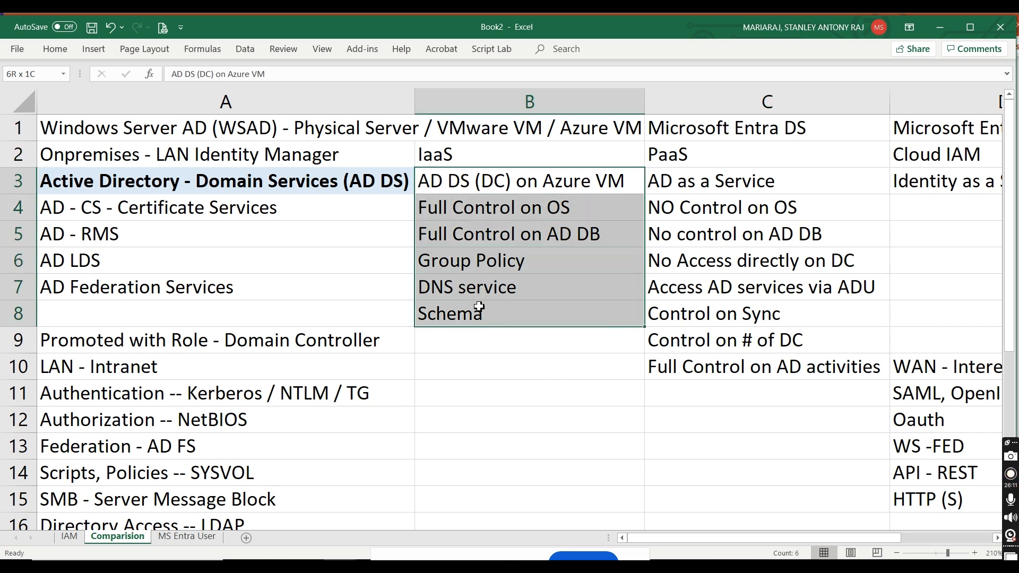
{"action": "double_click", "coordinate": [468, 369]}
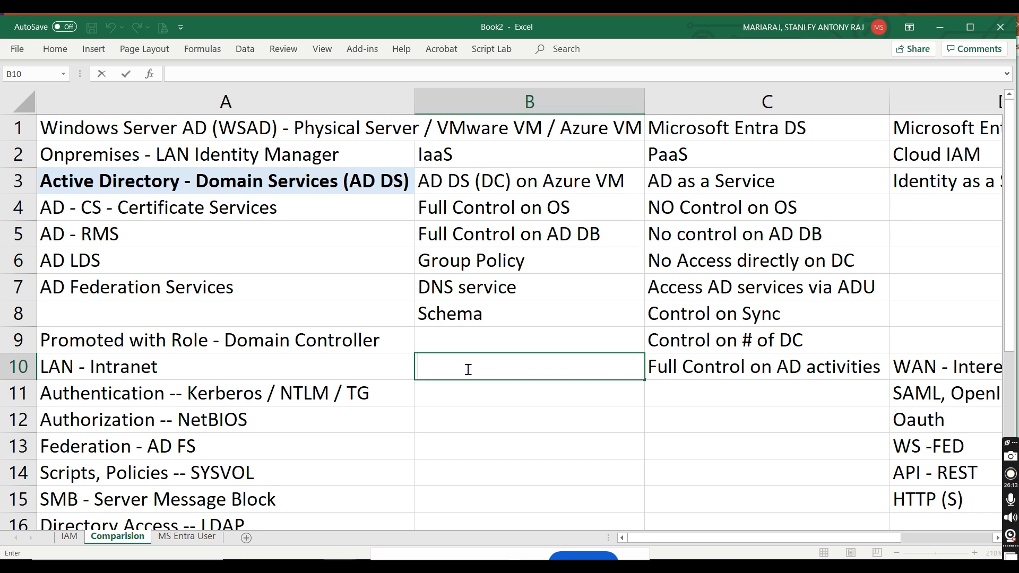
{"action": "type", "text": "Entre"}
{"action": "key", "text": "BackSpace"}
{"action": "key", "text": "BackSpace"}
{"action": "type", "text": "e"}
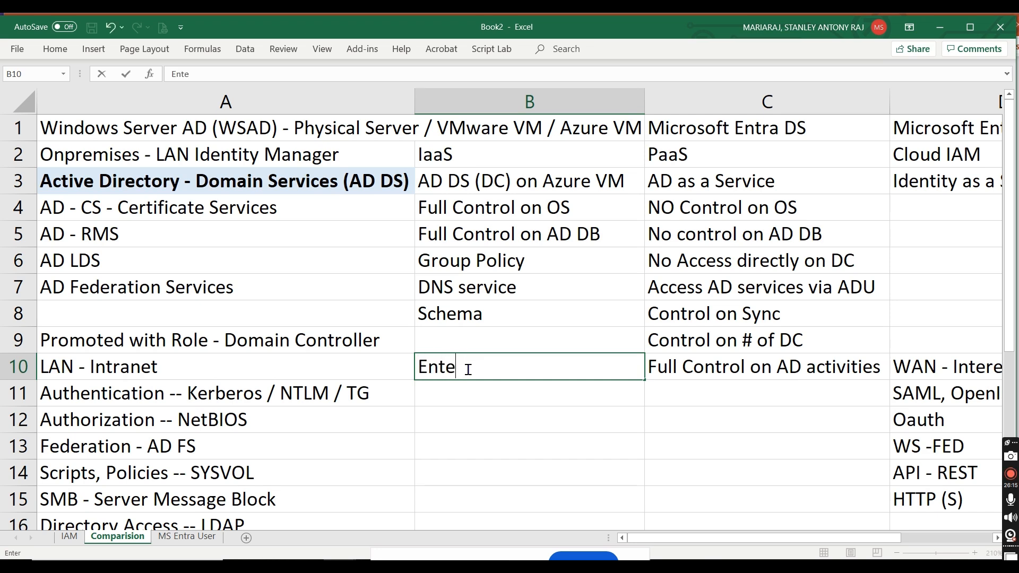
{"action": "type", "text": "rprise Add"}
{"action": "key", "text": "BackSpace"}
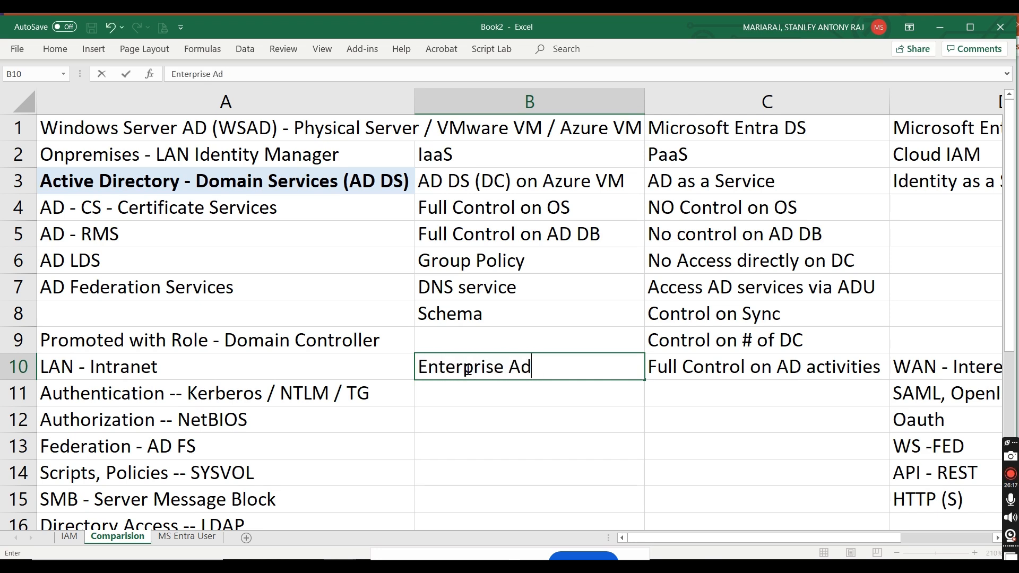
{"action": "type", "text": "mins"}
Enter 'Domain Admins' in B11 and 'Schema Admins' in B12
{"action": "type", "text": "Domain Add"}
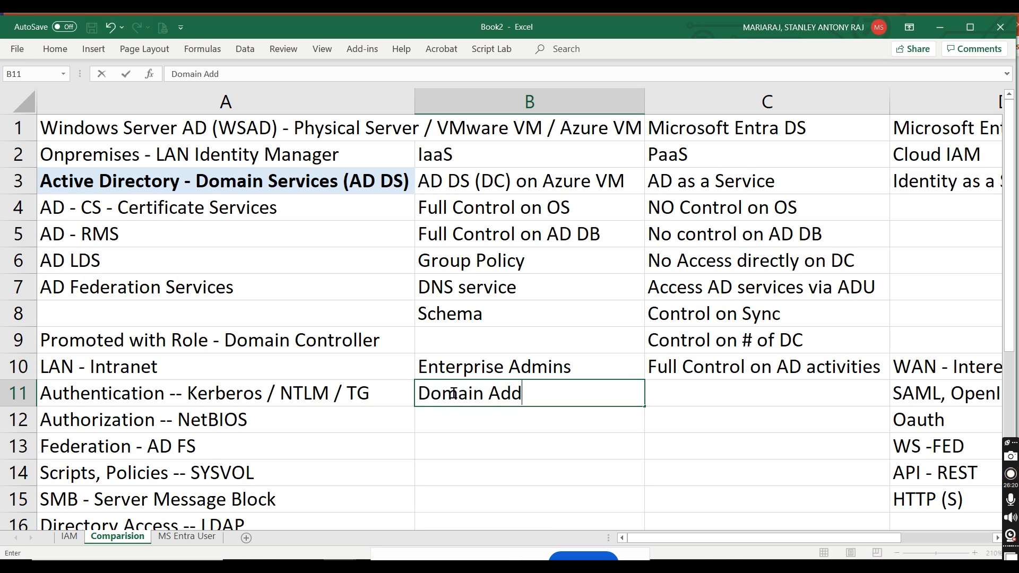
{"action": "key", "text": "BackSpace"}
{"action": "type", "text": "mins"}
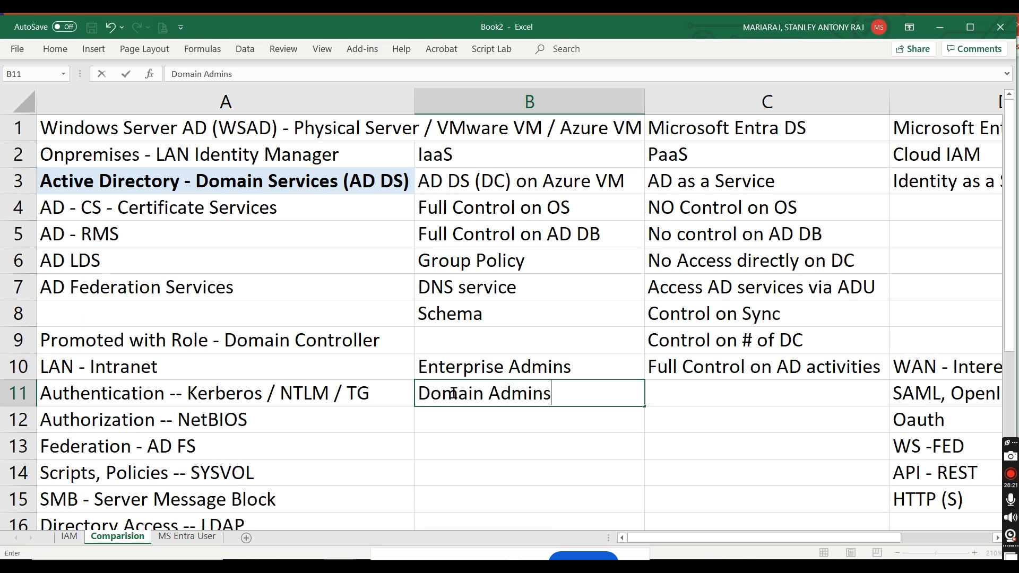
{"action": "left_click", "coordinate": [491, 159]}
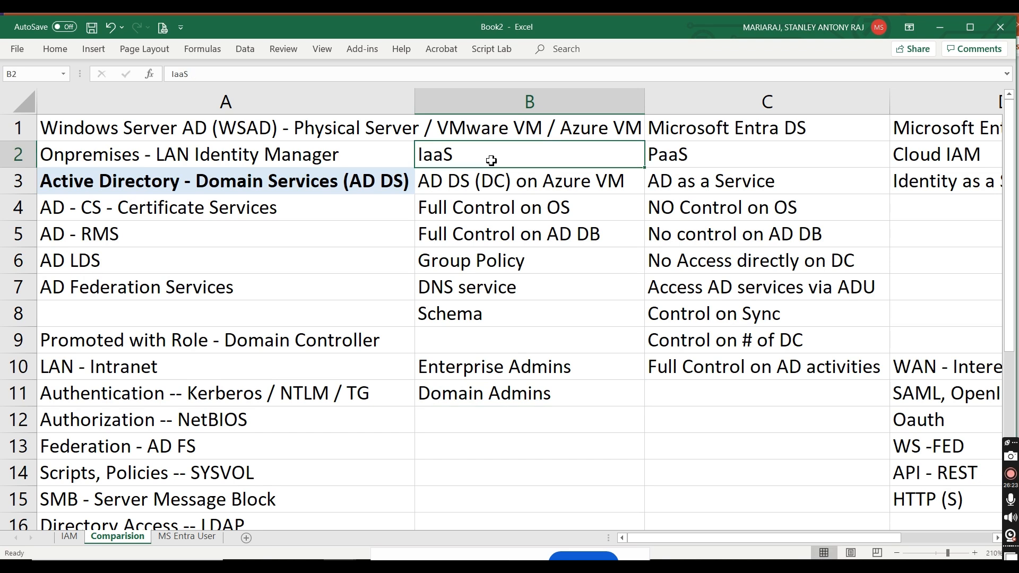
{"action": "left_click", "coordinate": [471, 413]}
{"action": "type", "text": "Schema Admins"}
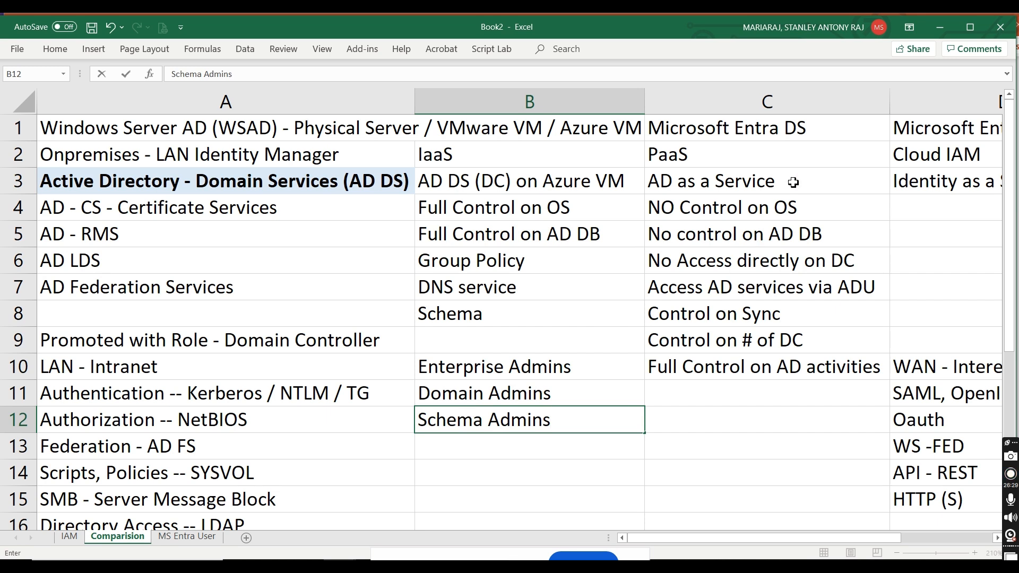
{"action": "left_click", "coordinate": [831, 128]}
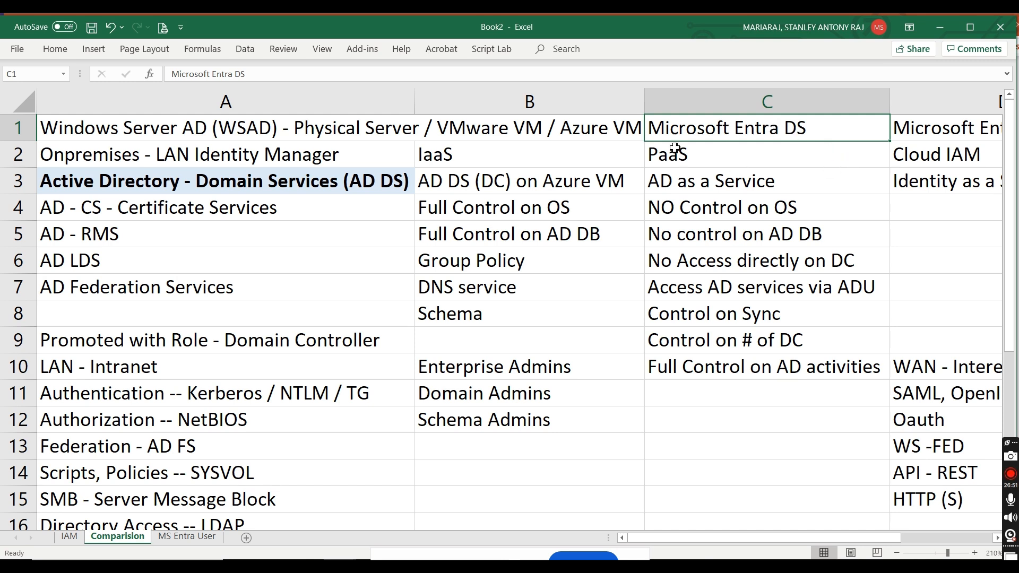
Bold and centre the Entra headings in C1:D1, then show the MS Entra User sheet
{"action": "left_click", "coordinate": [919, 129], "text": "shift"}
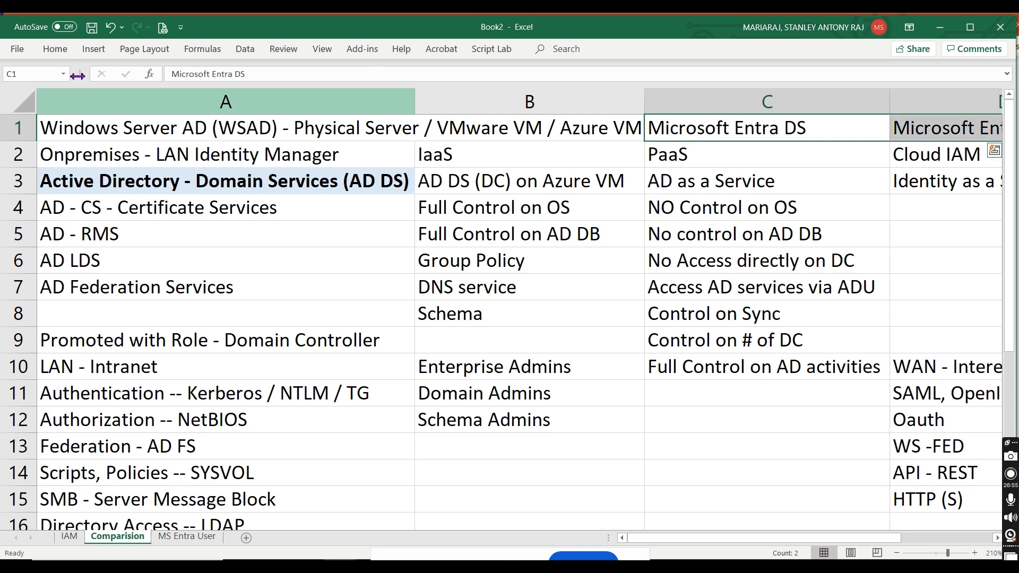
{"action": "left_click", "coordinate": [58, 51]}
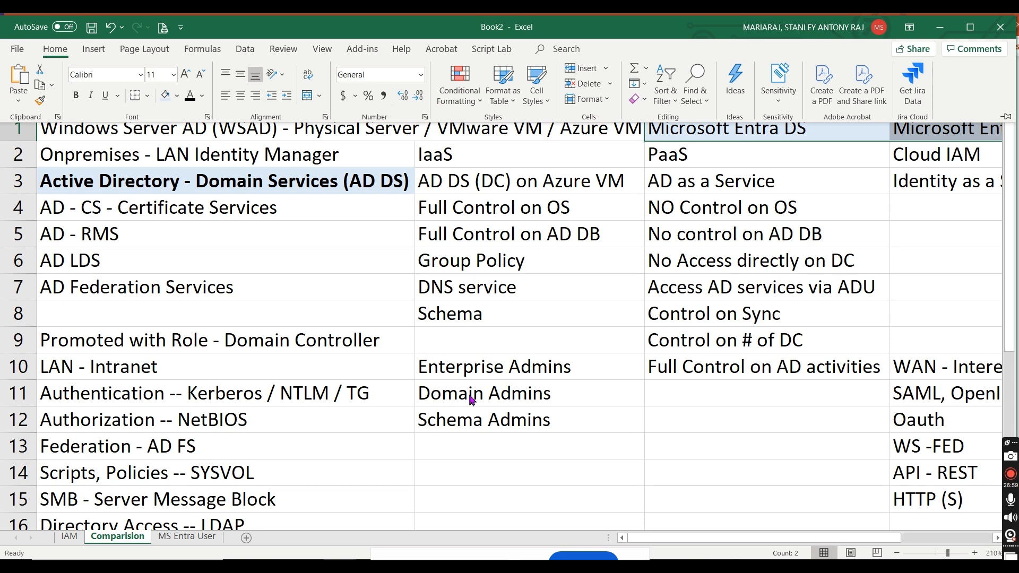
{"action": "key", "text": "ctrl+b"}
{"action": "left_click", "coordinate": [241, 96]}
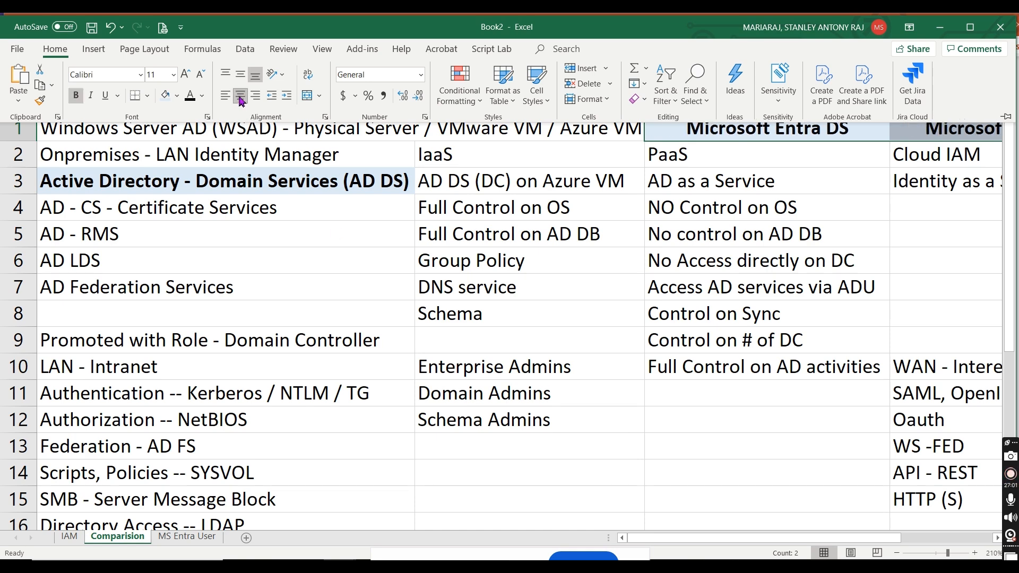
{"action": "left_click", "coordinate": [410, 449]}
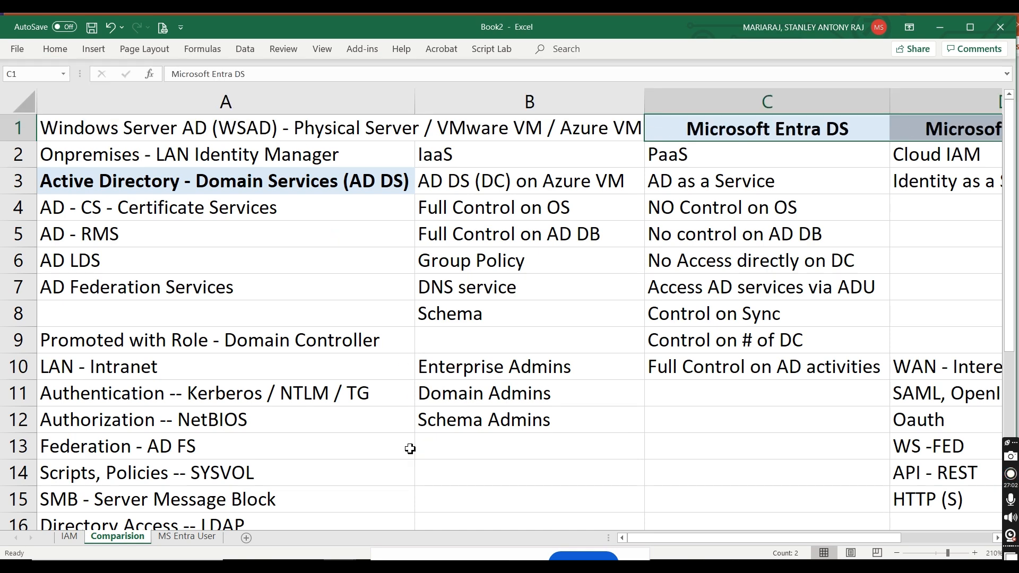
{"action": "left_click", "coordinate": [496, 471]}
{"action": "left_click", "coordinate": [207, 542]}
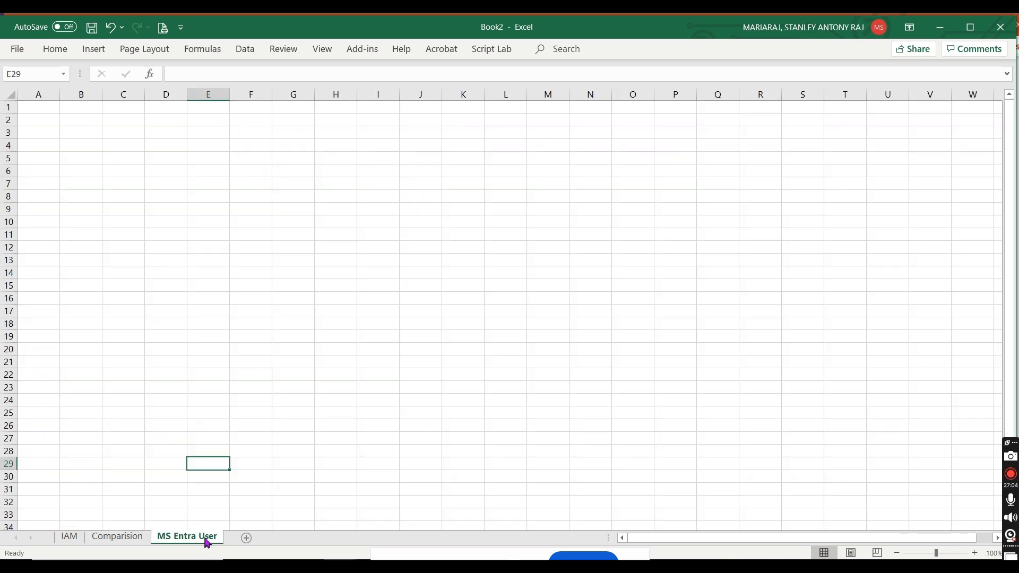
Zoom in, widen column A, then switch to the AZURE_MS_ENTRA_ID_NOV2024 presentation
{"action": "left_click", "coordinate": [976, 554]}
{"action": "left_click", "coordinate": [976, 553]}
{"action": "left_click", "coordinate": [976, 553]}
{"action": "left_click", "coordinate": [975, 553]}
{"action": "left_click", "coordinate": [976, 553]}
{"action": "left_click", "coordinate": [976, 553]}
{"action": "left_click", "coordinate": [976, 554]}
{"action": "left_click", "coordinate": [976, 553]}
{"action": "left_click", "coordinate": [976, 553]}
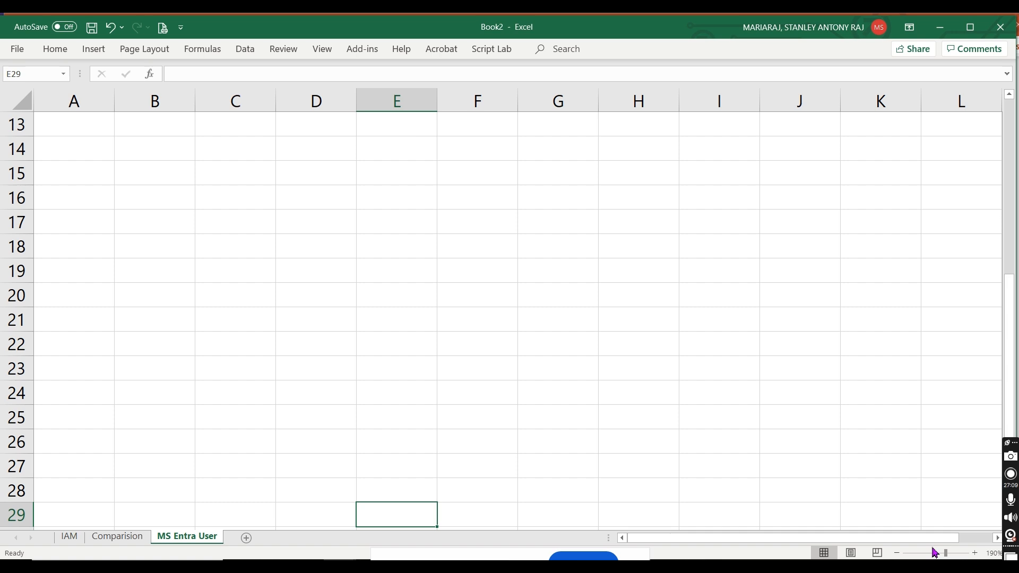
{"action": "left_click_drag", "start_coordinate": [1013, 300], "coordinate": [1015, 106]}
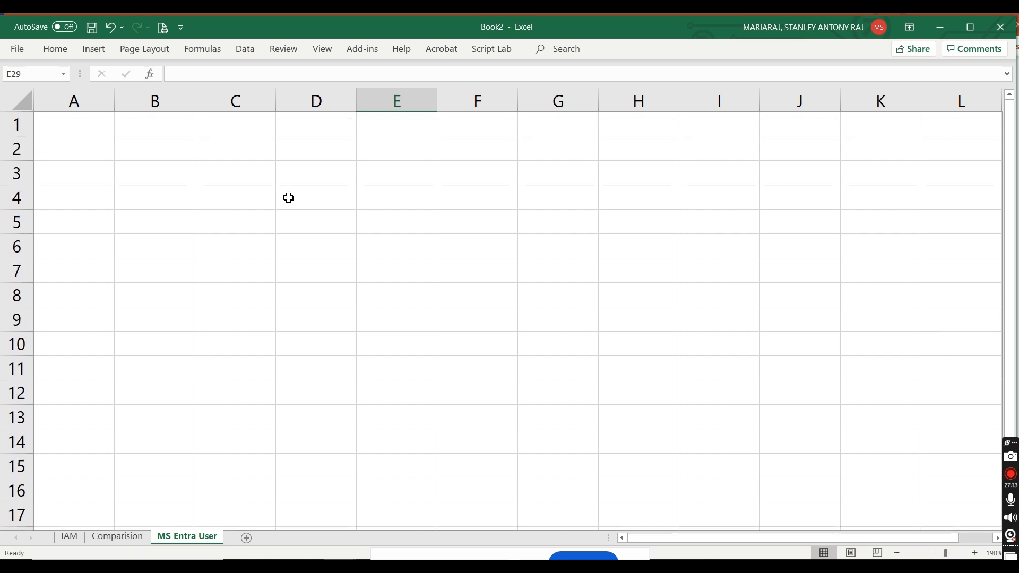
{"action": "left_click_drag", "start_coordinate": [115, 104], "coordinate": [221, 103]}
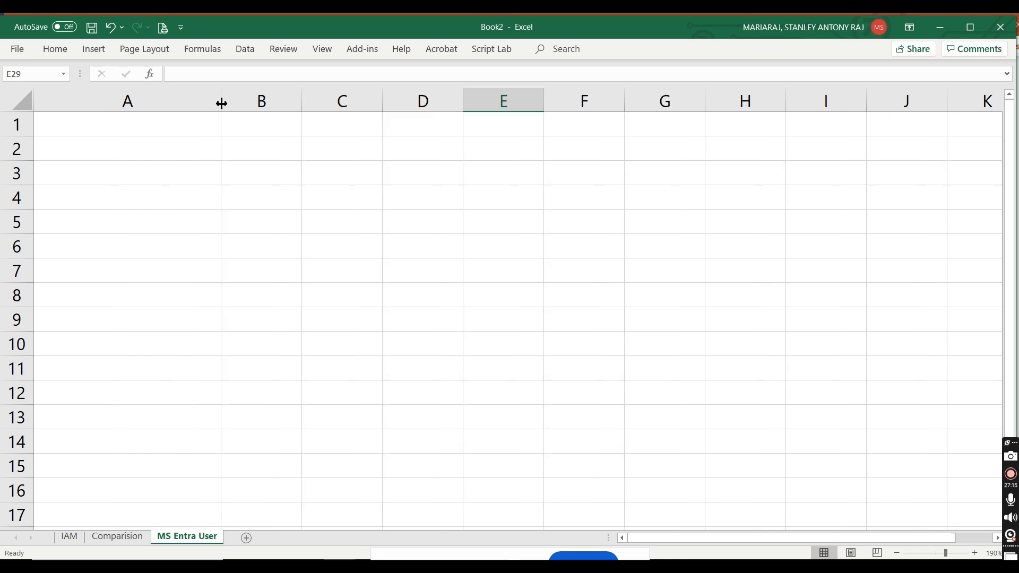
{"action": "key", "text": "alt+Tab"}
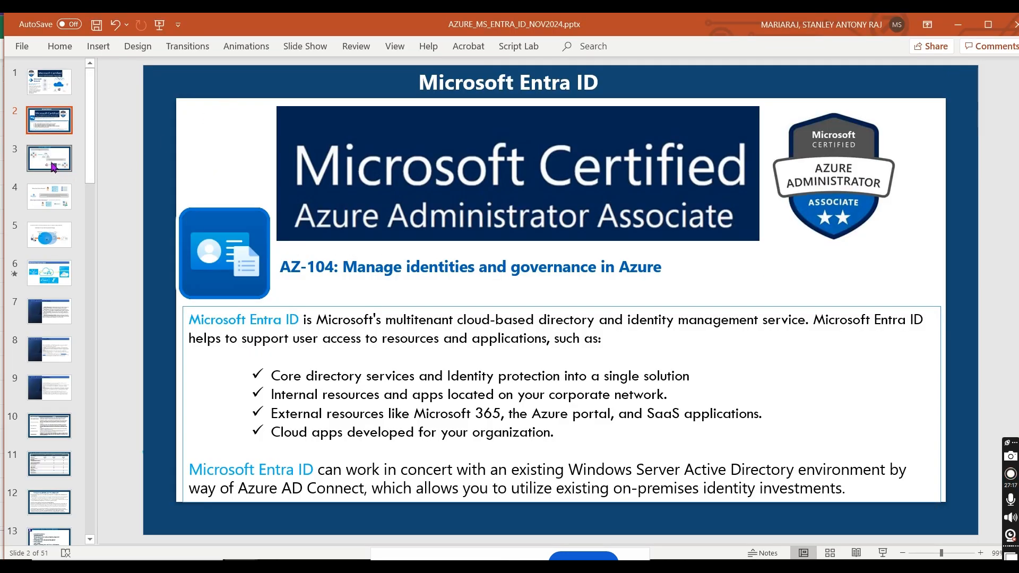
{"action": "left_click", "coordinate": [53, 167]}
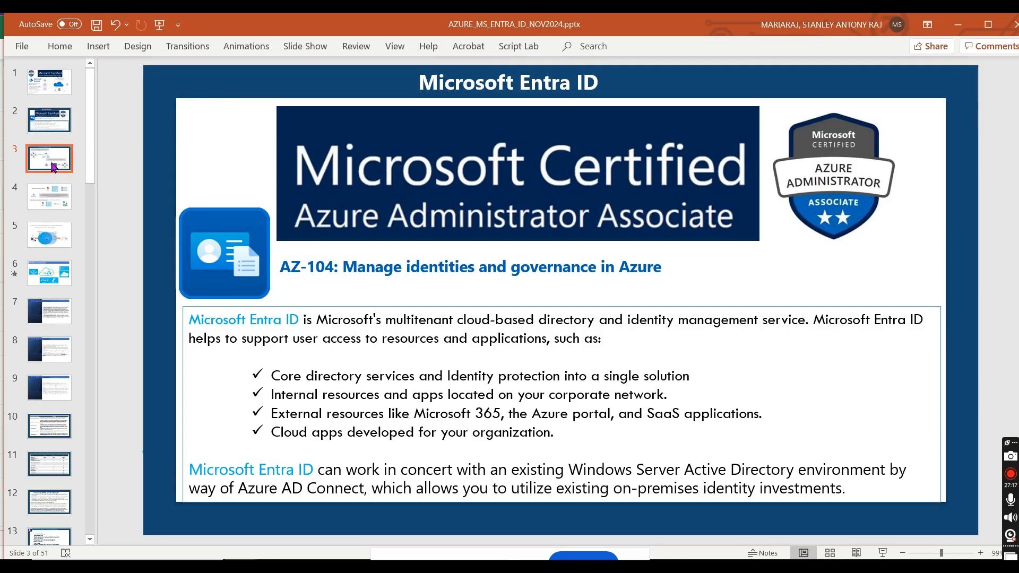
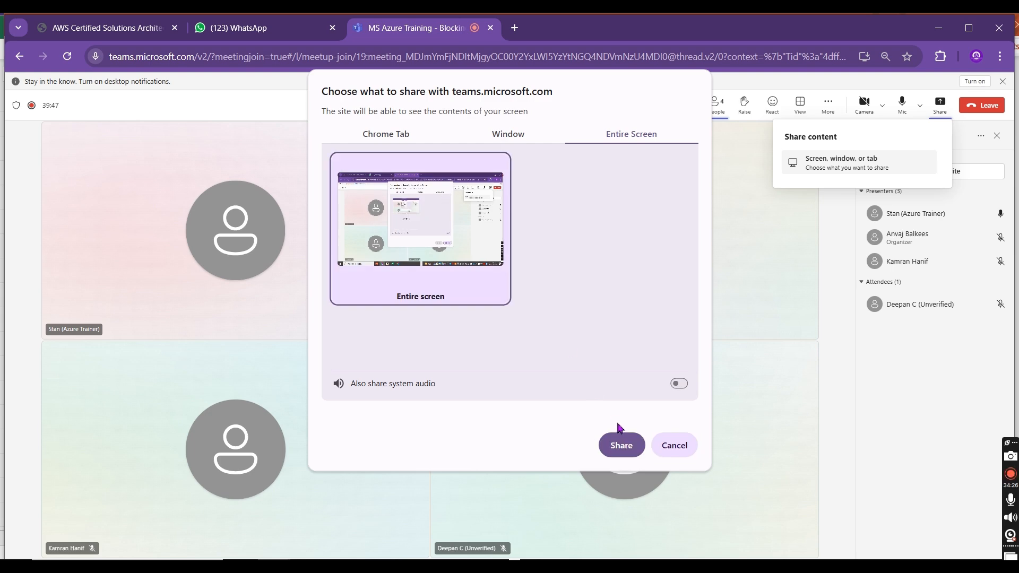
Share the entire screen in the Teams meeting, then bring the Azure portal window forward
{"action": "left_click", "coordinate": [616, 441]}
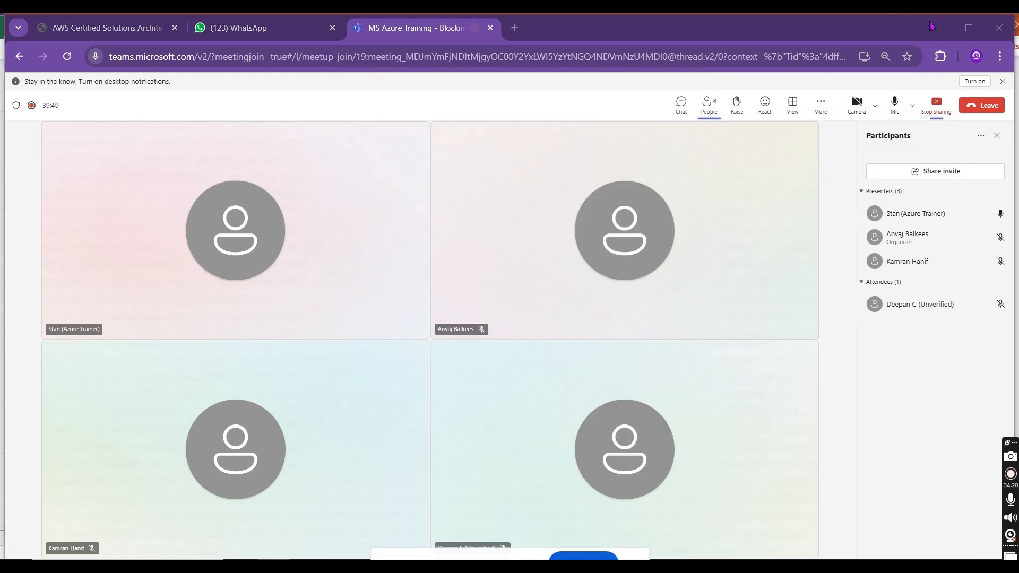
{"action": "key", "text": "alt+Tab"}
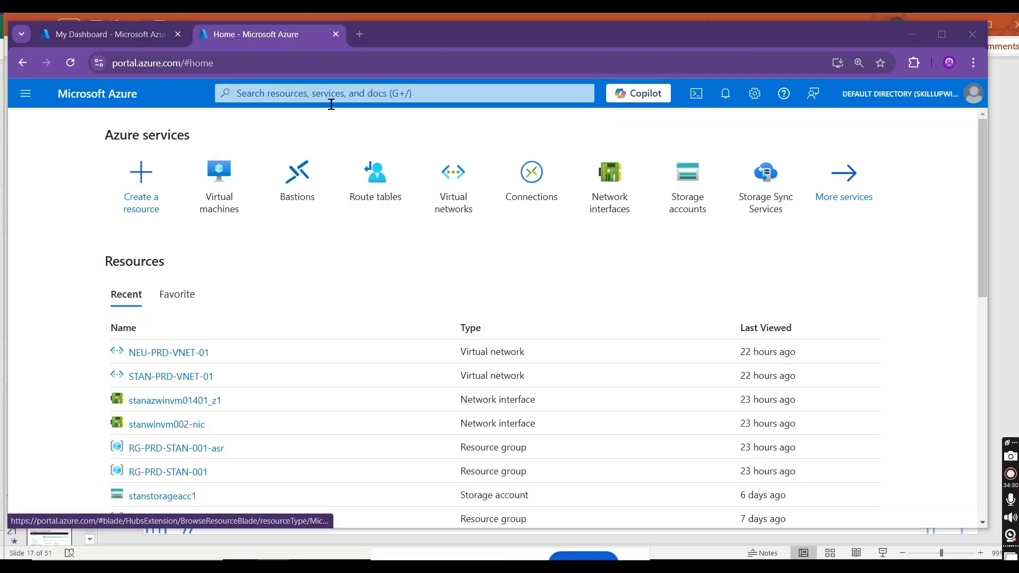
Search for 'Entra ID', open Microsoft Entra ID and go to Users under Manage
{"action": "left_click", "coordinate": [274, 93]}
{"action": "type", "text": "Entra ID"}
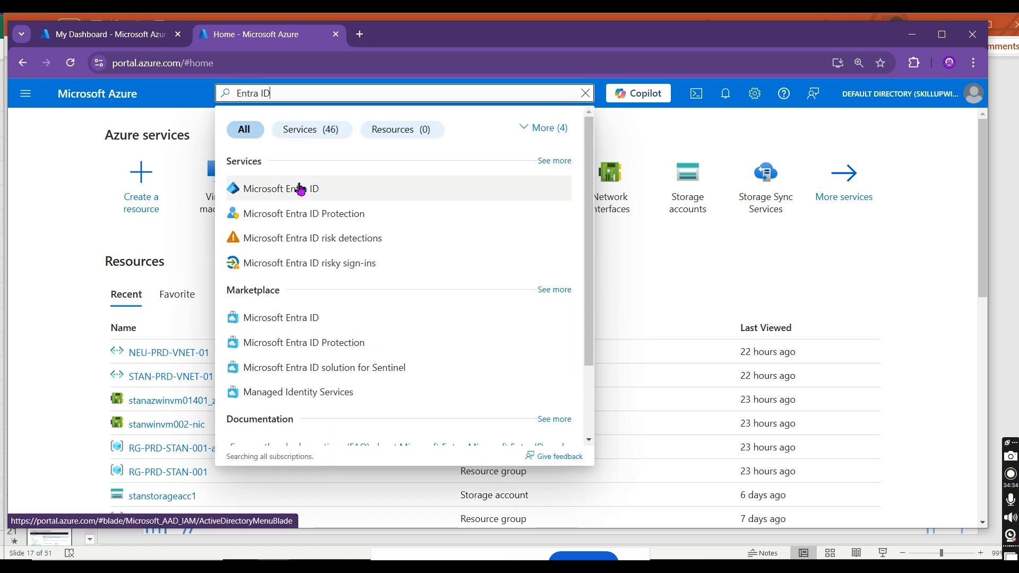
{"action": "left_click", "coordinate": [299, 189]}
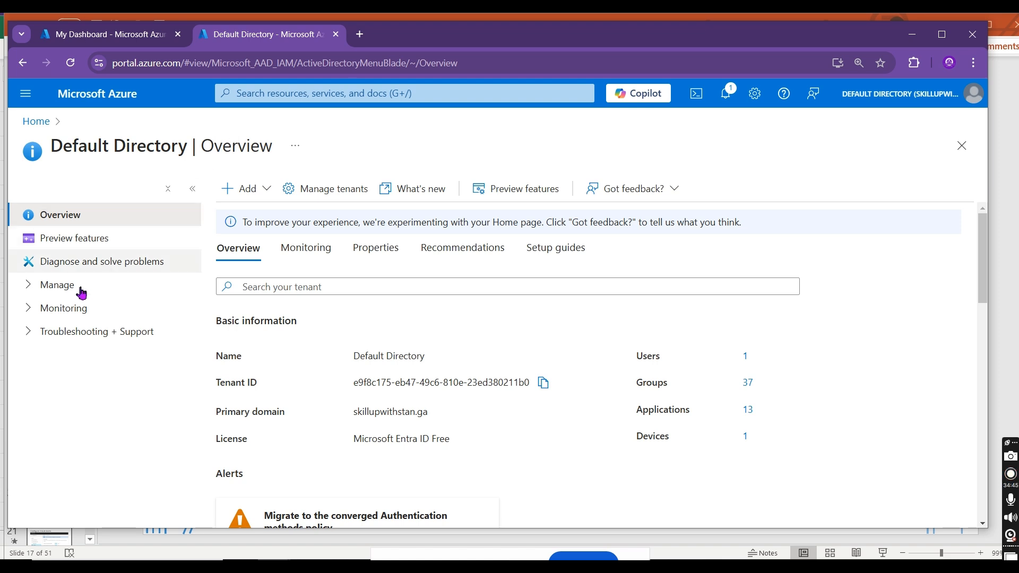
{"action": "left_click", "coordinate": [48, 288]}
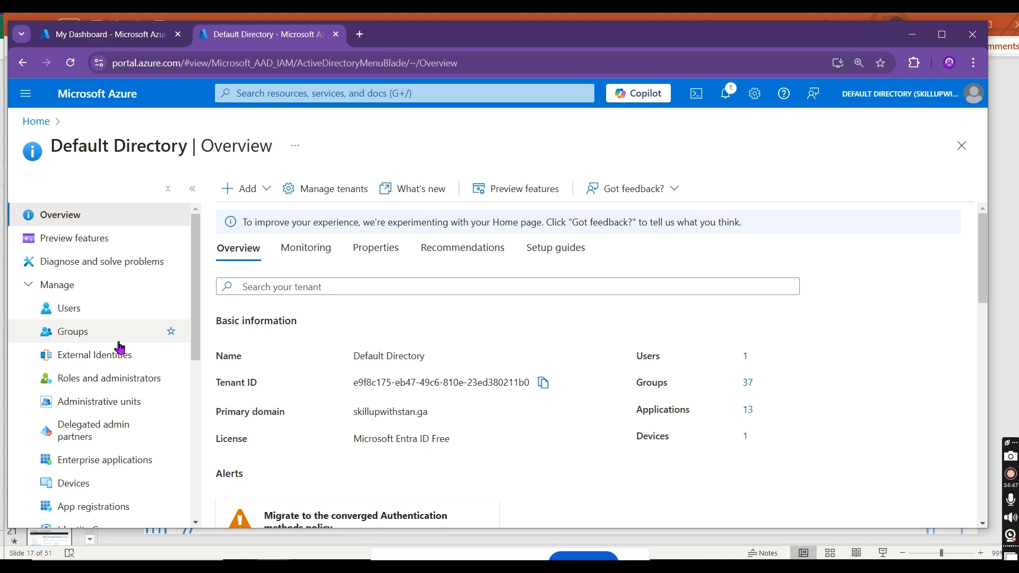
{"action": "left_click_drag", "start_coordinate": [200, 303], "coordinate": [195, 465]}
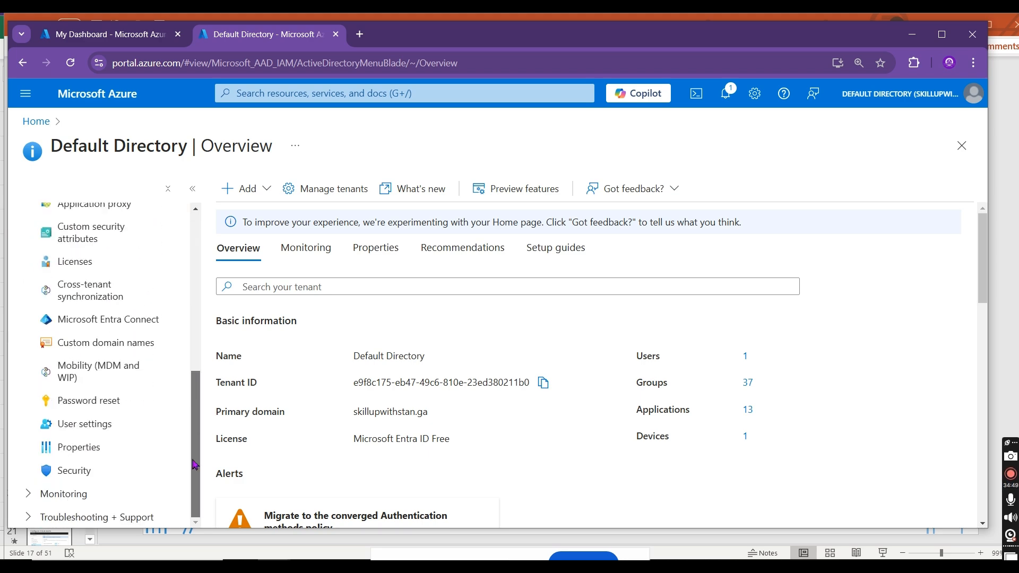
{"action": "left_click_drag", "start_coordinate": [194, 508], "coordinate": [204, 266]}
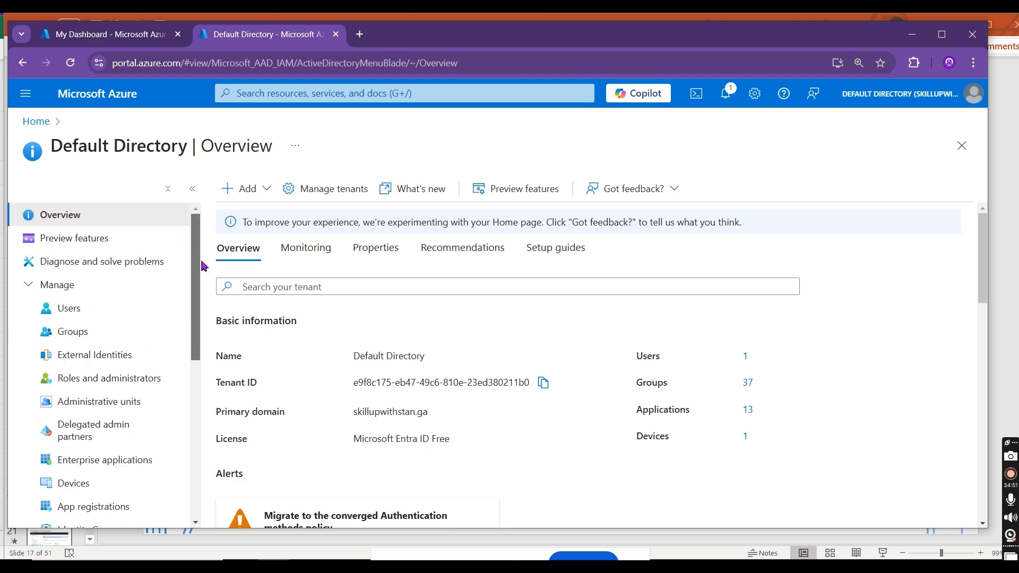
{"action": "left_click", "coordinate": [87, 311]}
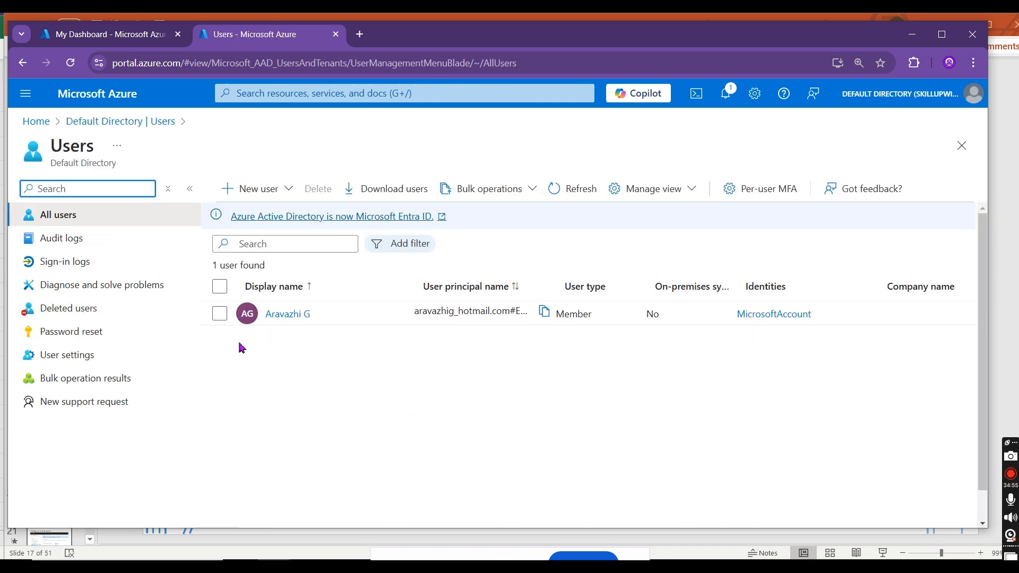
Start a new internal user with user principal name 'stan'
{"action": "left_click", "coordinate": [276, 194]}
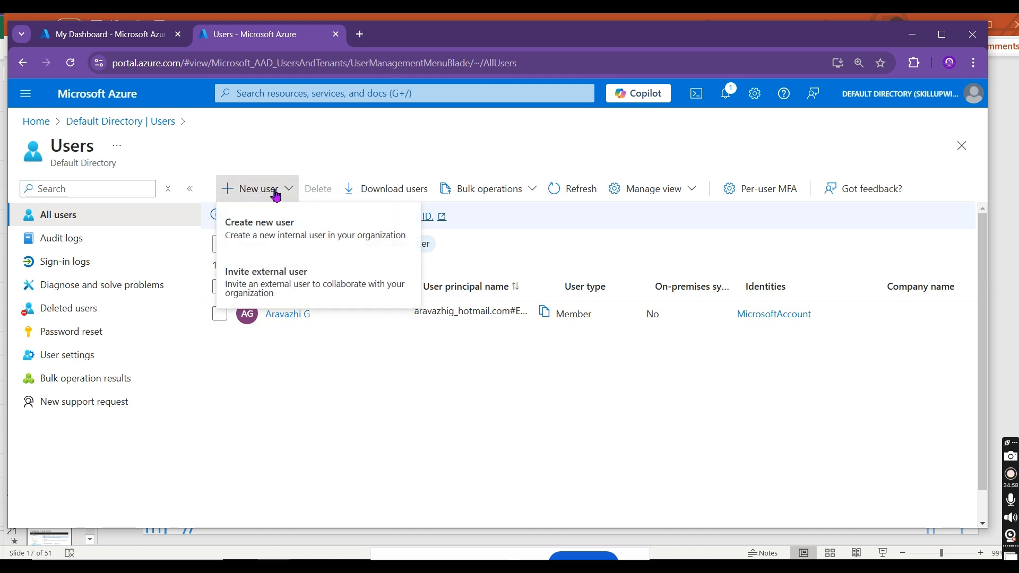
{"action": "left_click", "coordinate": [282, 224]}
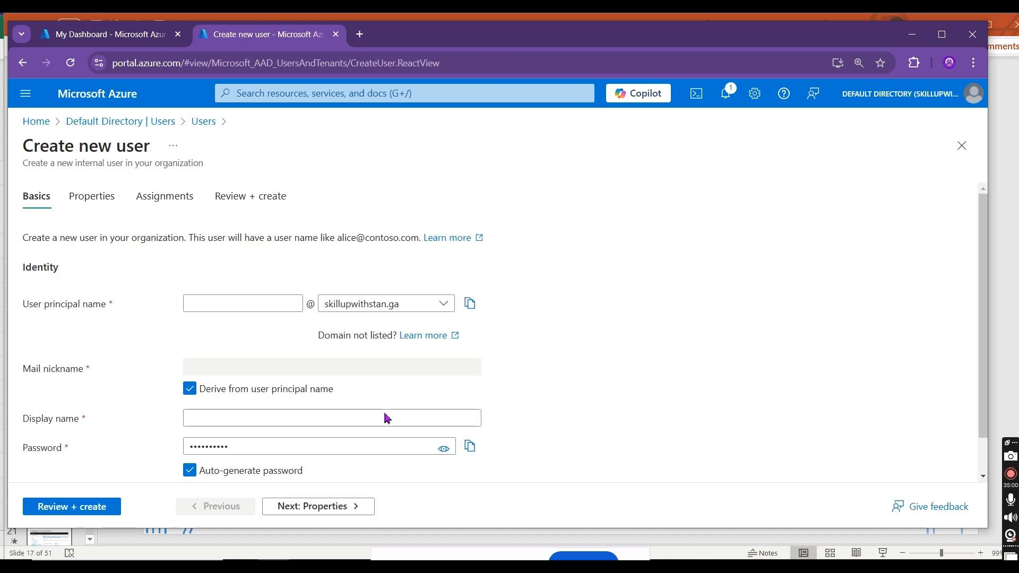
{"action": "left_click", "coordinate": [232, 304]}
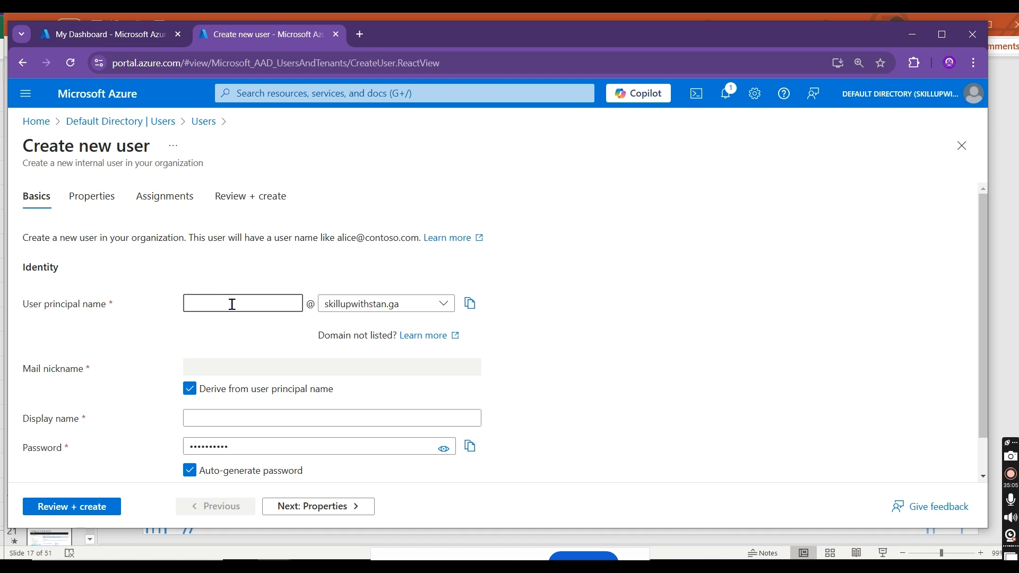
{"action": "type", "text": "stan"}
{"action": "left_click", "coordinate": [240, 419]}
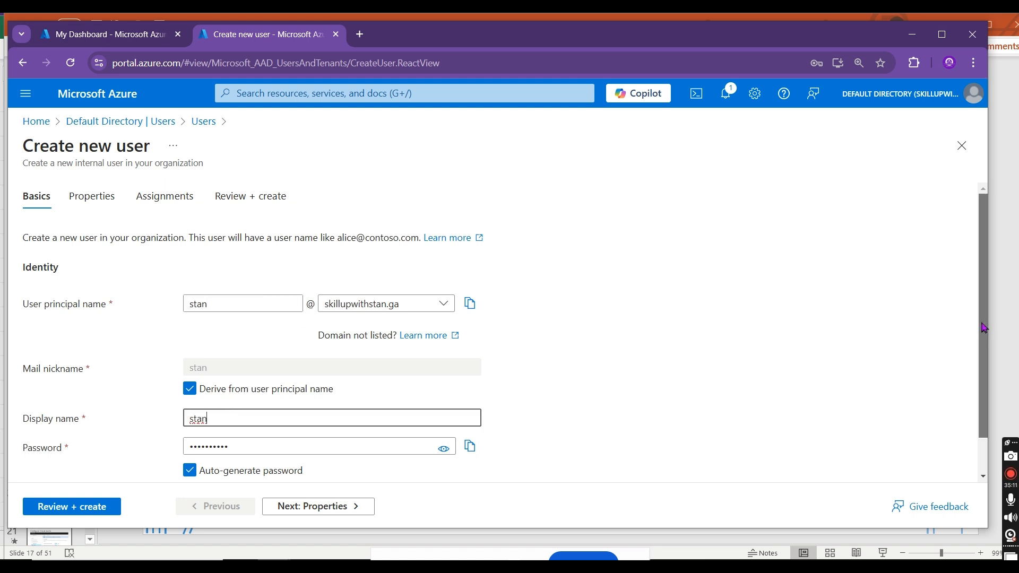
{"action": "scroll", "coordinate": [982, 328], "scroll_direction": "down", "scroll_amount": 1}
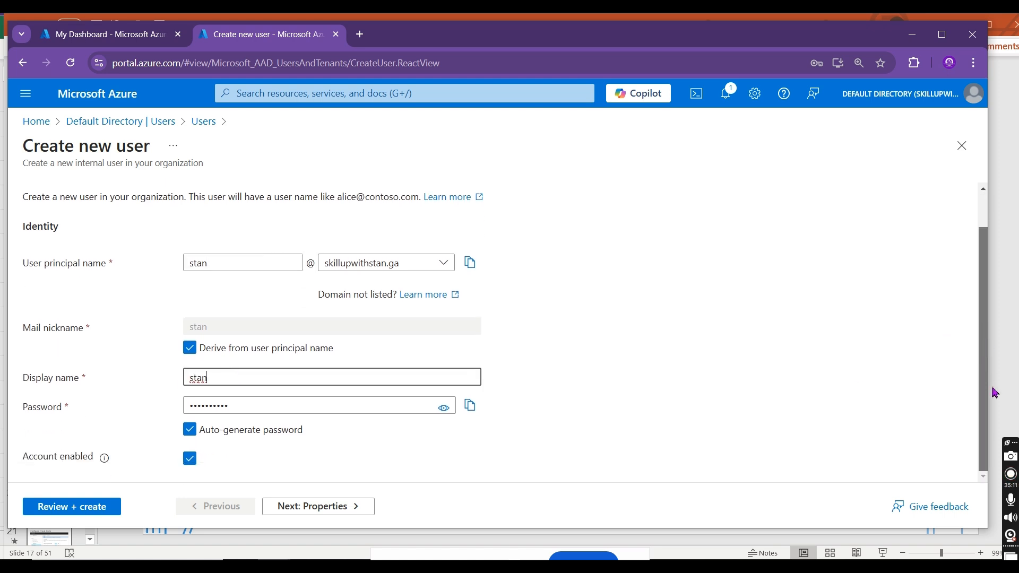
Check the domain list, keep skillupwithstan.ga, then discard the form for the directory overview
{"action": "left_click", "coordinate": [404, 256]}
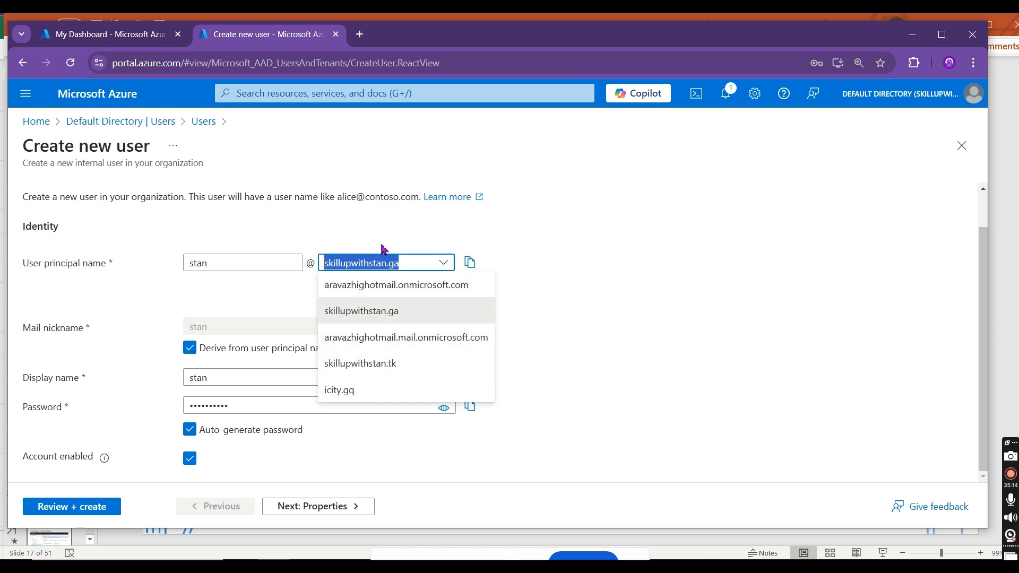
{"action": "left_click", "coordinate": [654, 378]}
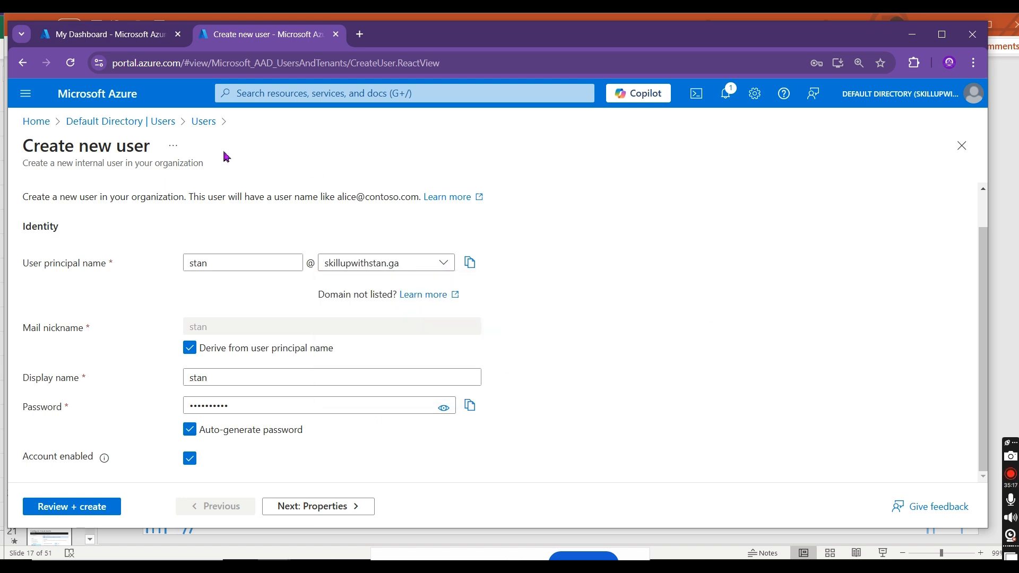
{"action": "left_click", "coordinate": [146, 124]}
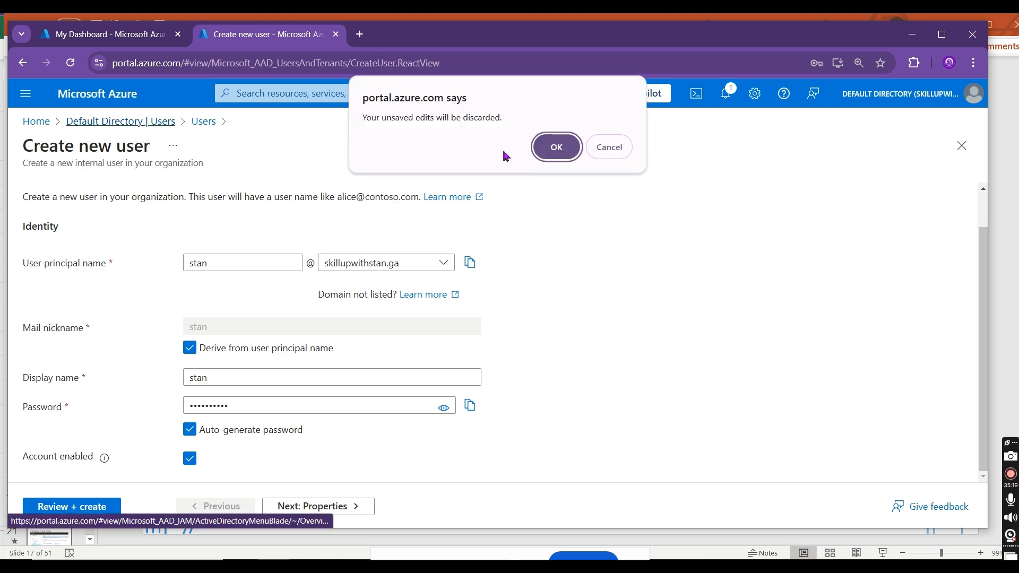
{"action": "left_click", "coordinate": [556, 147]}
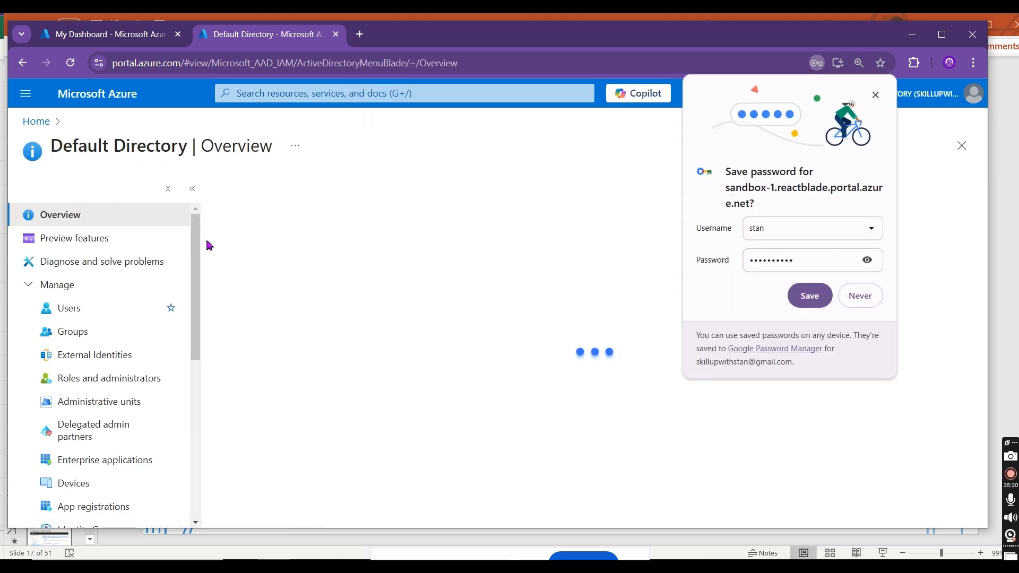
Open the Custom domain names page and decline Chrome's offer to save the password
{"action": "left_click_drag", "start_coordinate": [196, 257], "coordinate": [195, 406]}
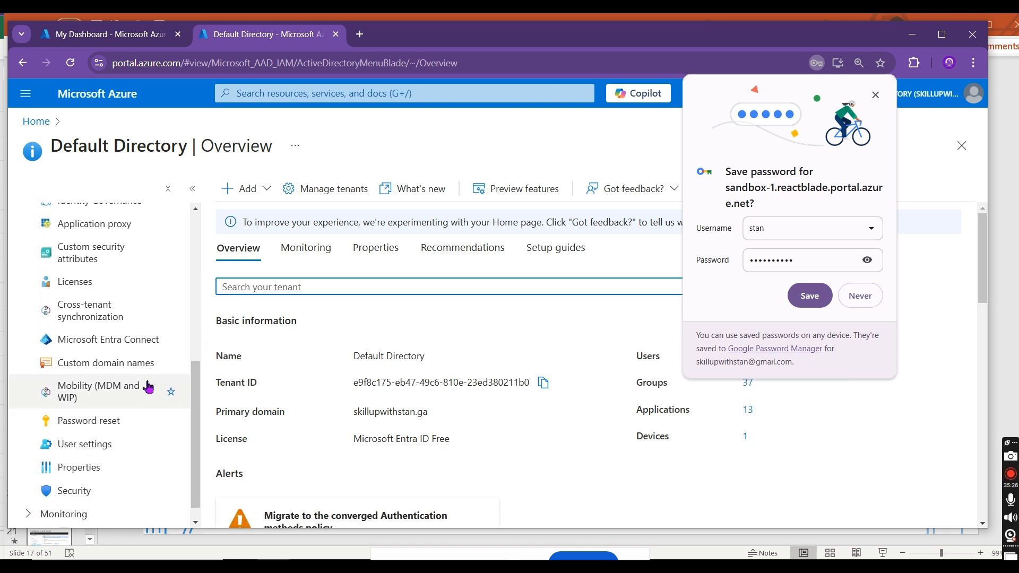
{"action": "left_click", "coordinate": [141, 364]}
{"action": "left_click", "coordinate": [860, 296]}
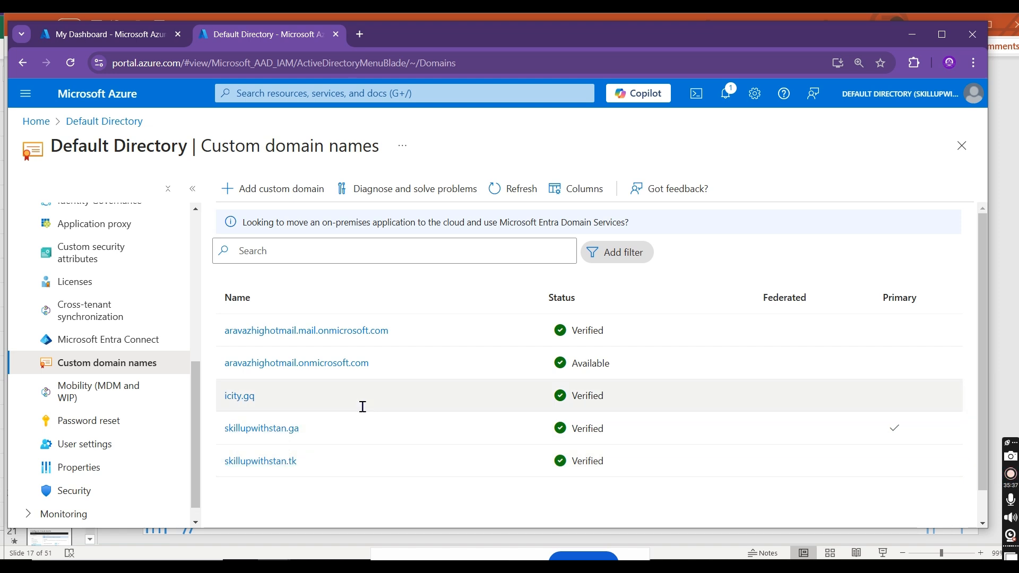
Add skillupwithstan.com as a custom domain name
{"action": "left_click", "coordinate": [292, 190]}
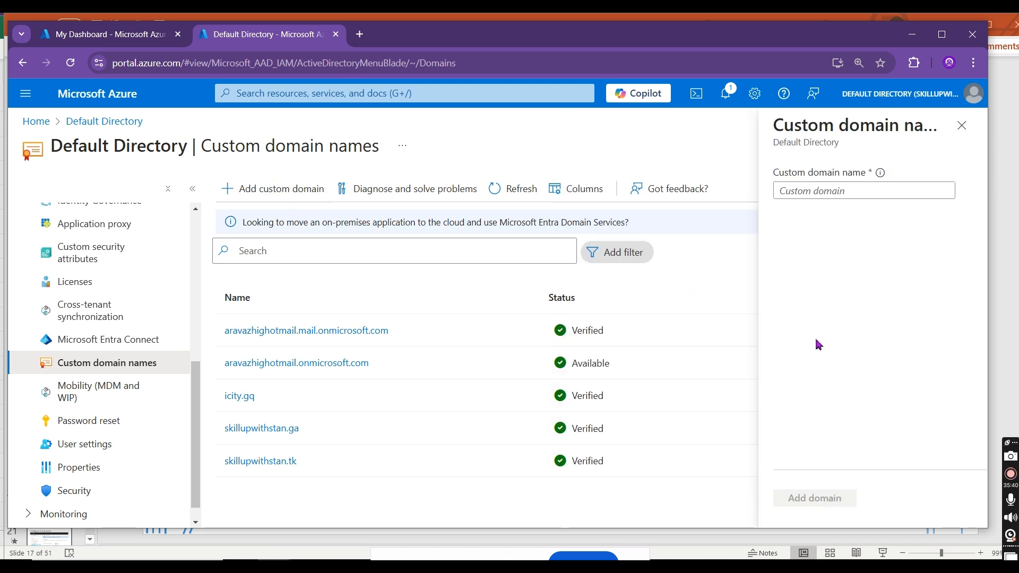
{"action": "left_click", "coordinate": [854, 191]}
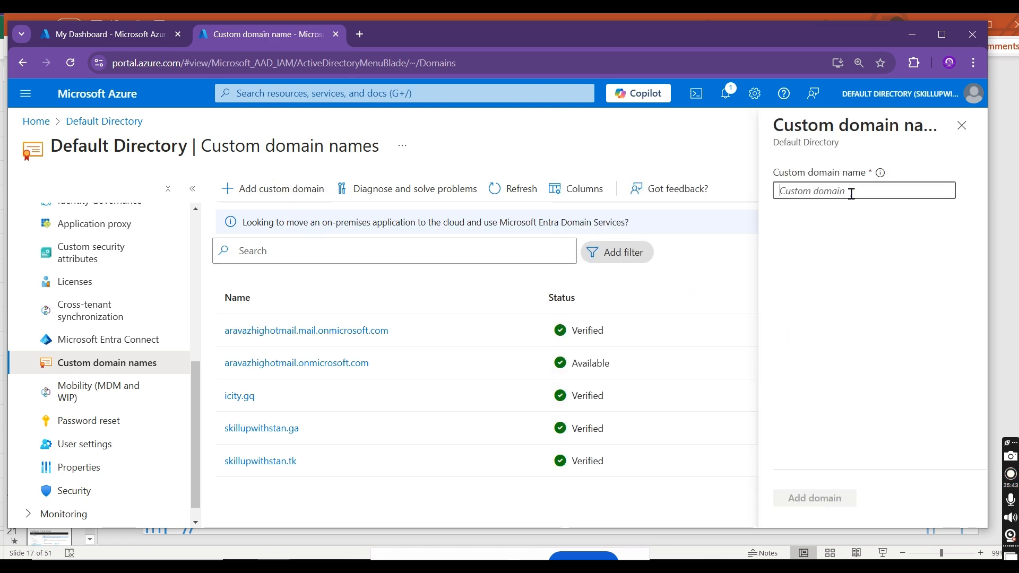
{"action": "type", "text": "skillu"}
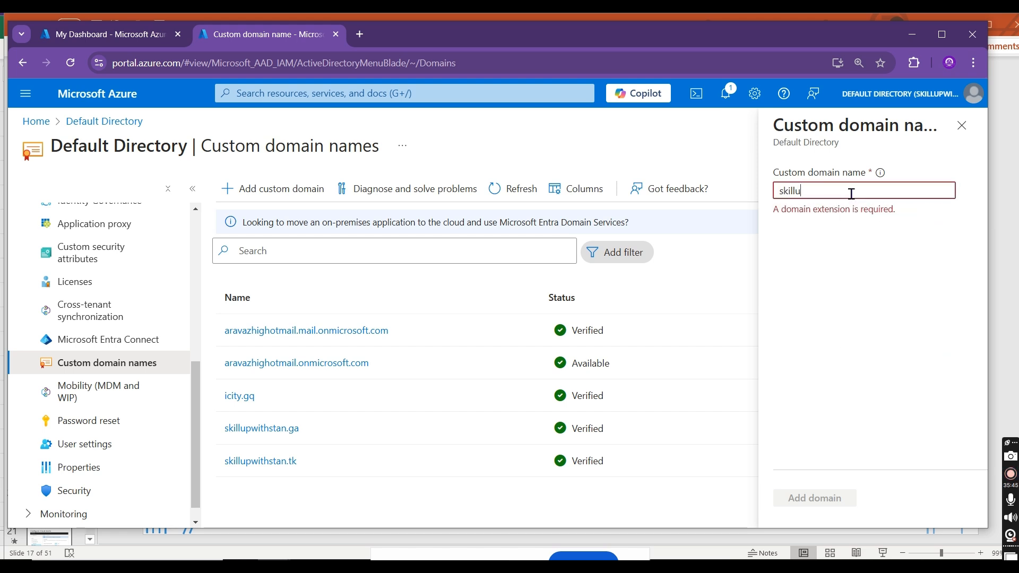
{"action": "type", "text": "pwithstan.com"}
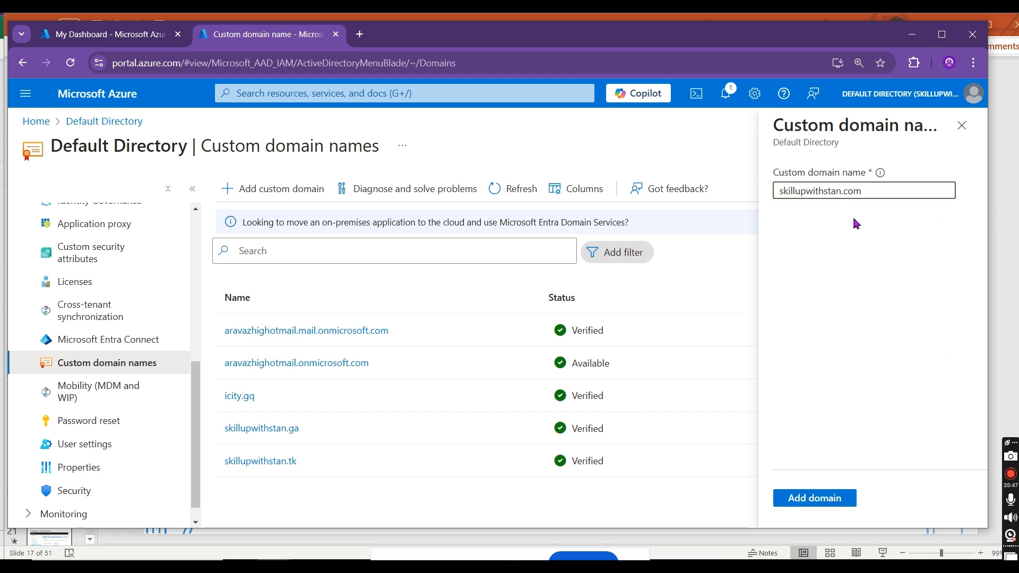
{"action": "left_click", "coordinate": [816, 500]}
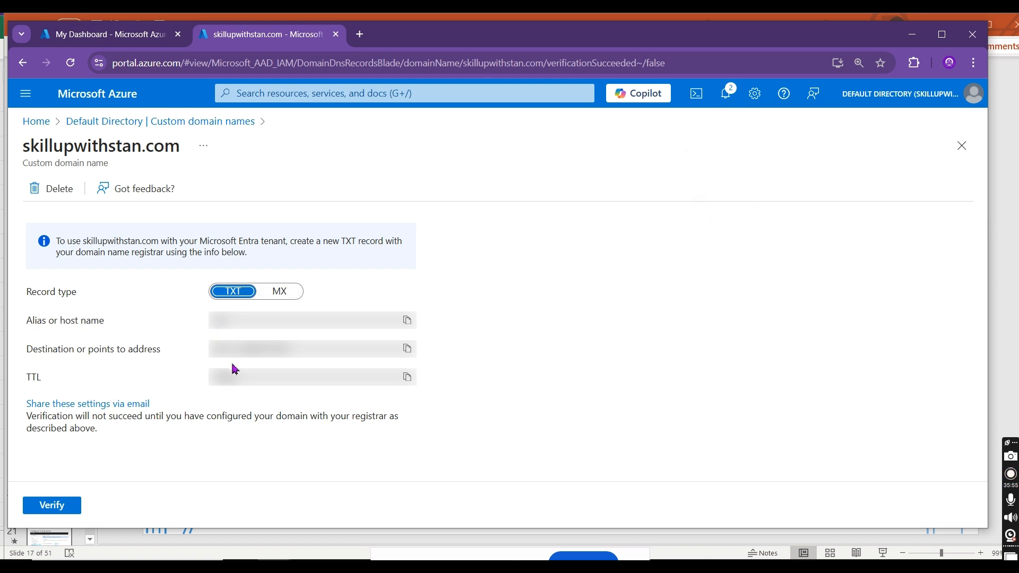
Return to the domain list, view the icity.gq domain details, then open the Users list
{"action": "left_click", "coordinate": [219, 124]}
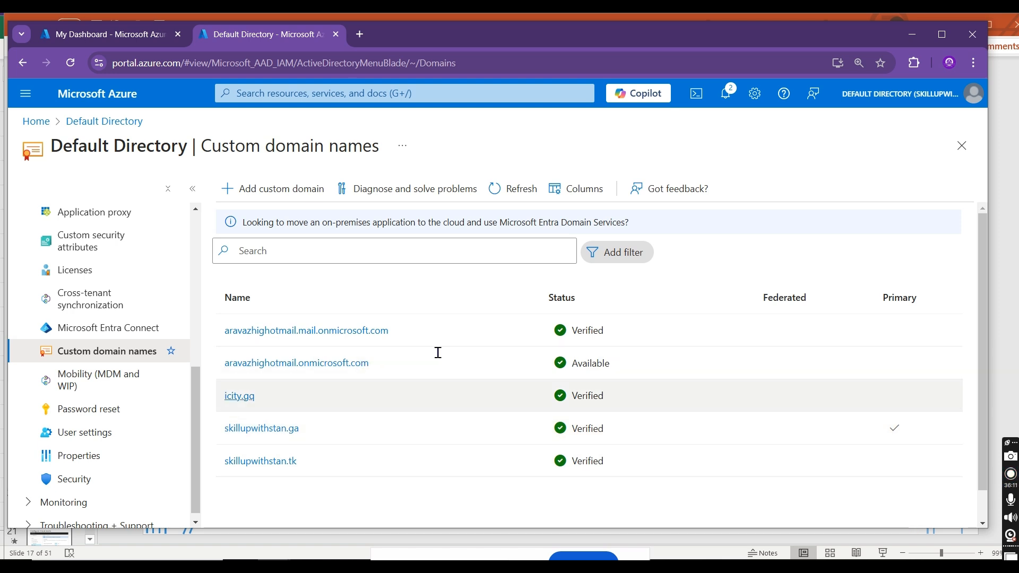
{"action": "left_click", "coordinate": [326, 403]}
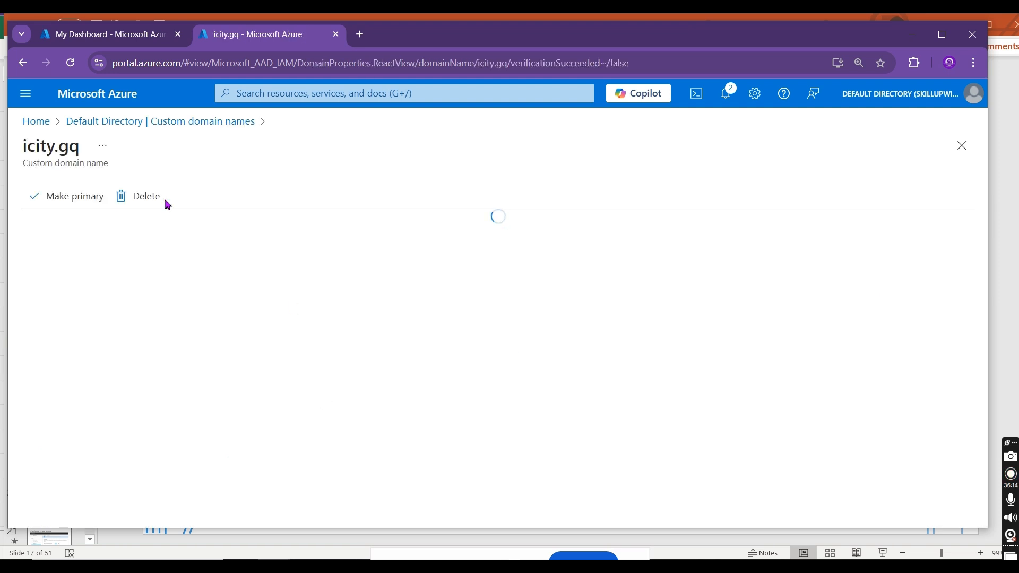
{"action": "left_click", "coordinate": [209, 122]}
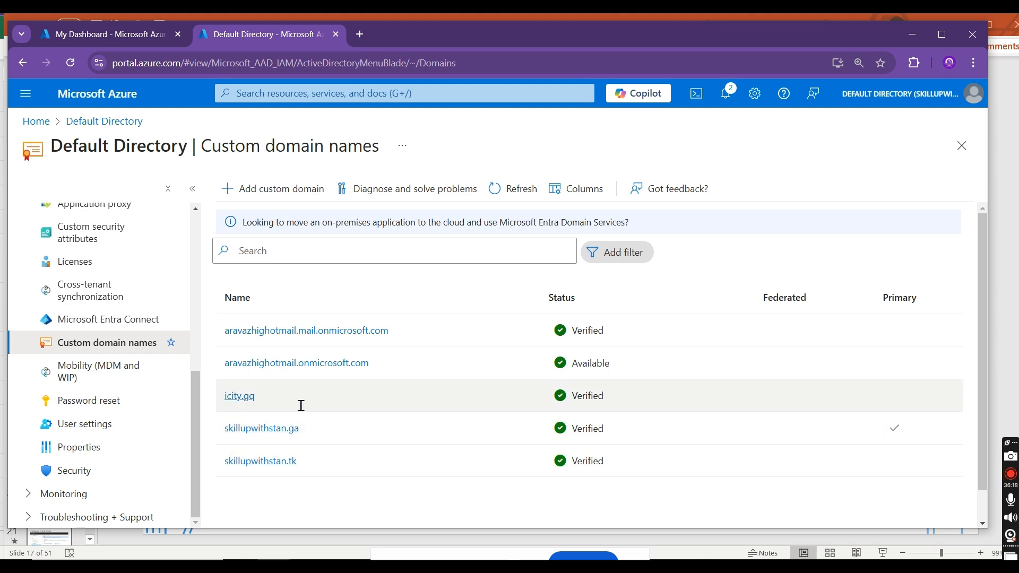
{"action": "left_click_drag", "start_coordinate": [198, 428], "coordinate": [198, 282]}
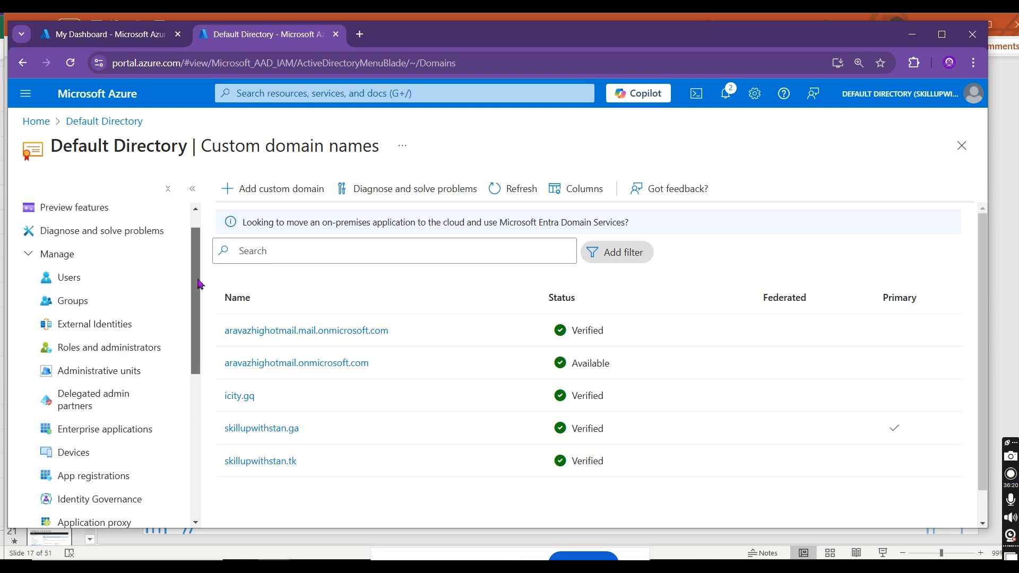
{"action": "left_click", "coordinate": [95, 280]}
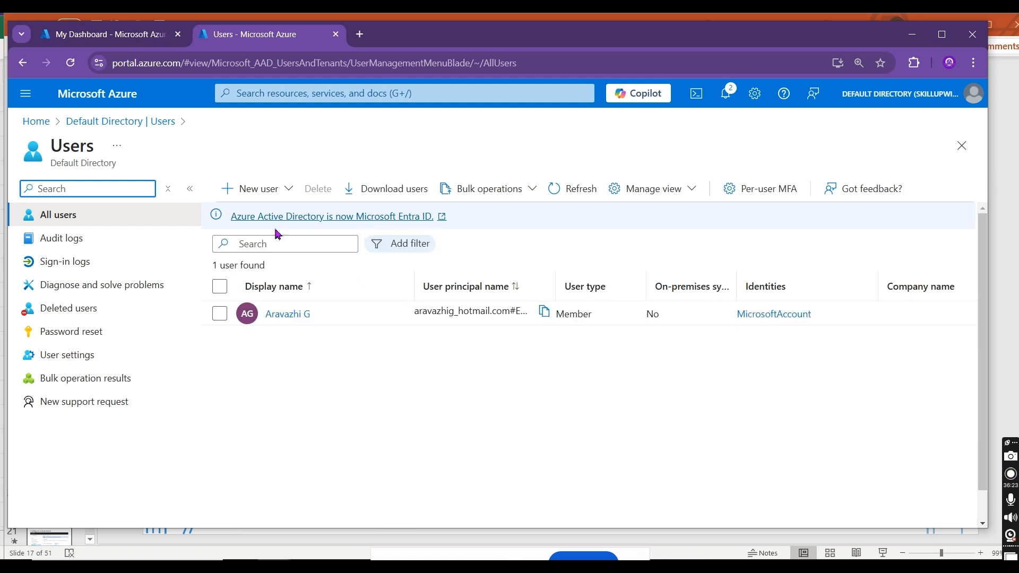
Create a new user with principal name 'stan' on the skillupwithstan.ga domain
{"action": "left_click", "coordinate": [280, 192]}
{"action": "left_click", "coordinate": [266, 226]}
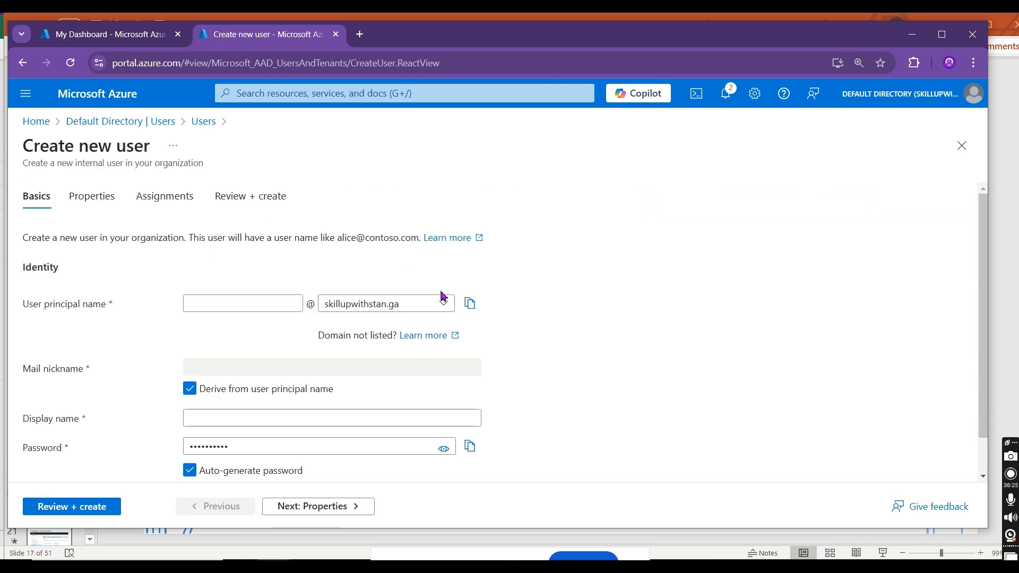
{"action": "left_click", "coordinate": [437, 302]}
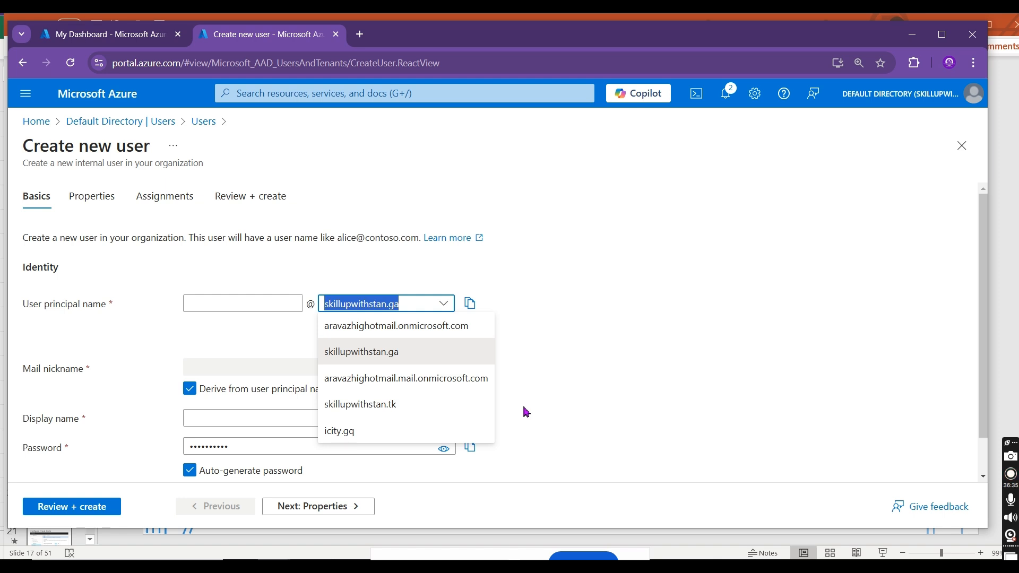
{"action": "left_click", "coordinate": [225, 298]}
{"action": "type", "text": "stan"}
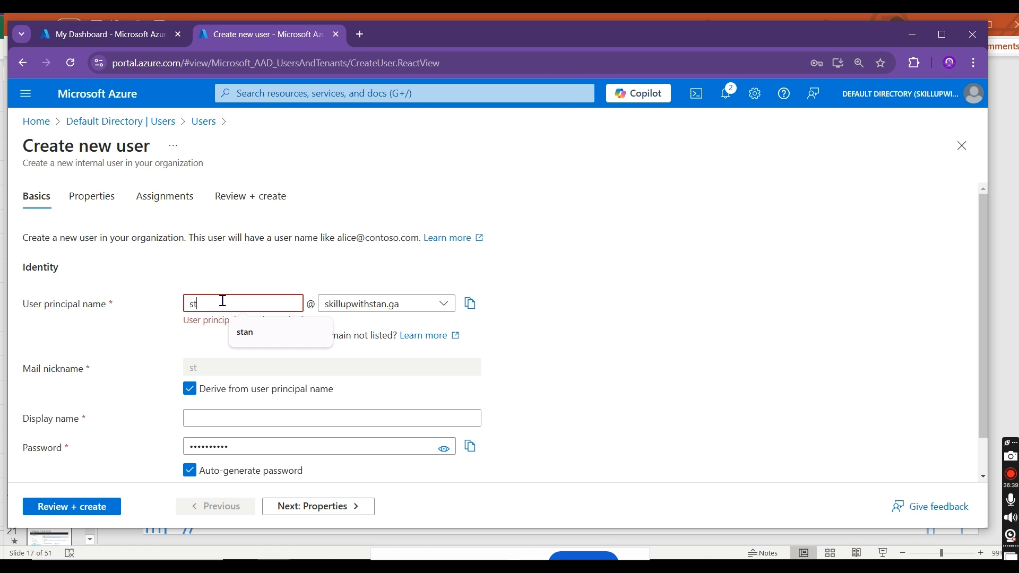
Set the display name to 'stan' and copy the auto-generated password
{"action": "left_click", "coordinate": [241, 423]}
{"action": "type", "text": "stan"}
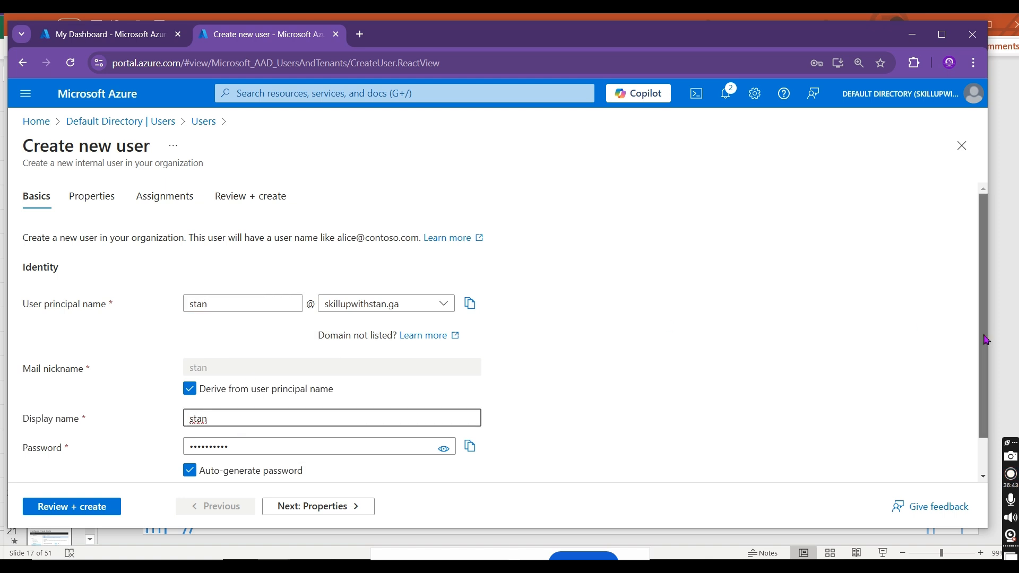
{"action": "scroll", "coordinate": [986, 335], "scroll_direction": "down", "scroll_amount": 1}
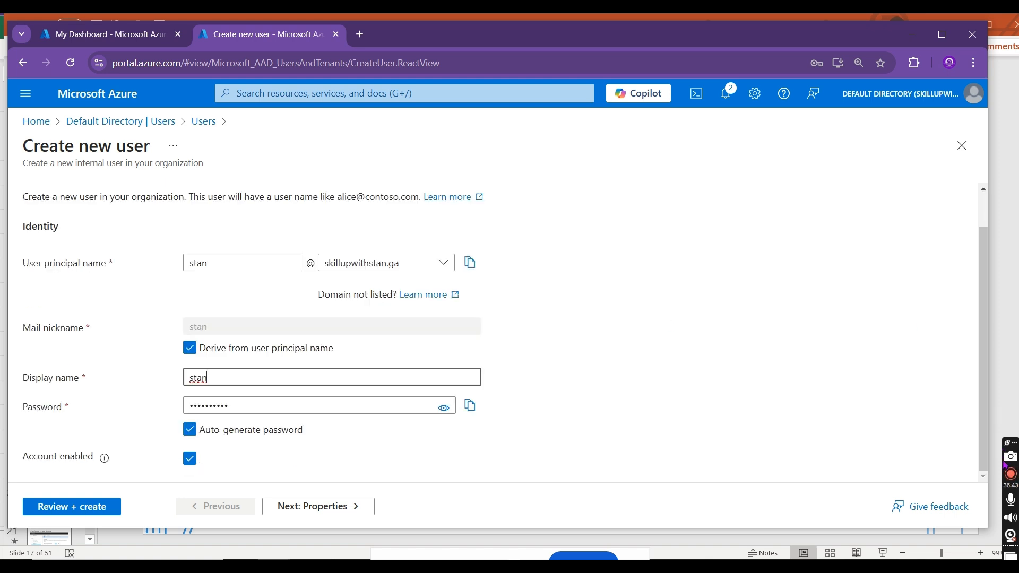
{"action": "left_click", "coordinate": [471, 408]}
{"action": "key", "text": "super+r"}
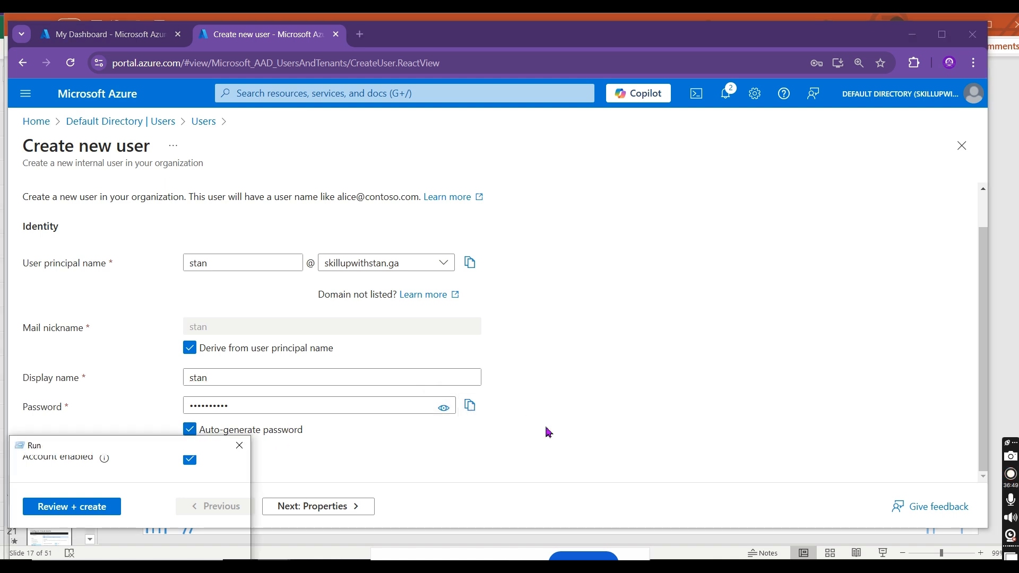
In a new Notepad document, record the user's sign-in name and password on separate lines
{"action": "key", "text": "Return"}
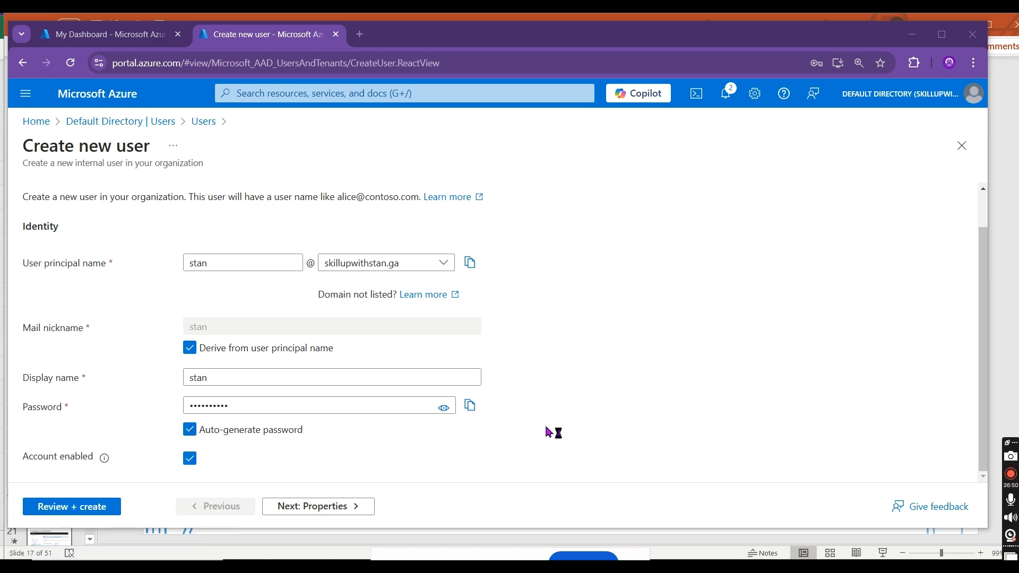
{"action": "key", "text": "ctrl+v"}
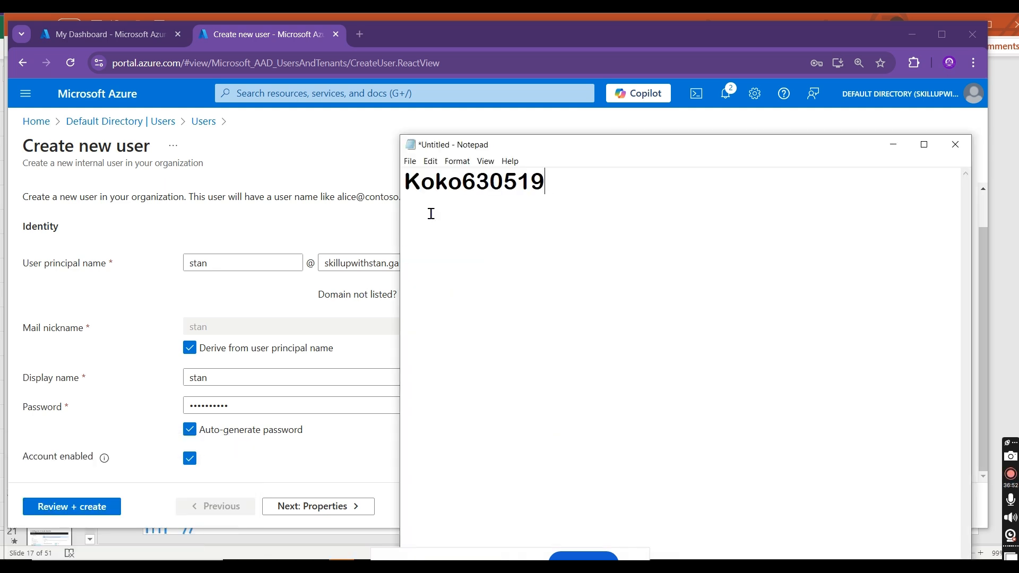
{"action": "left_click", "coordinate": [325, 227]}
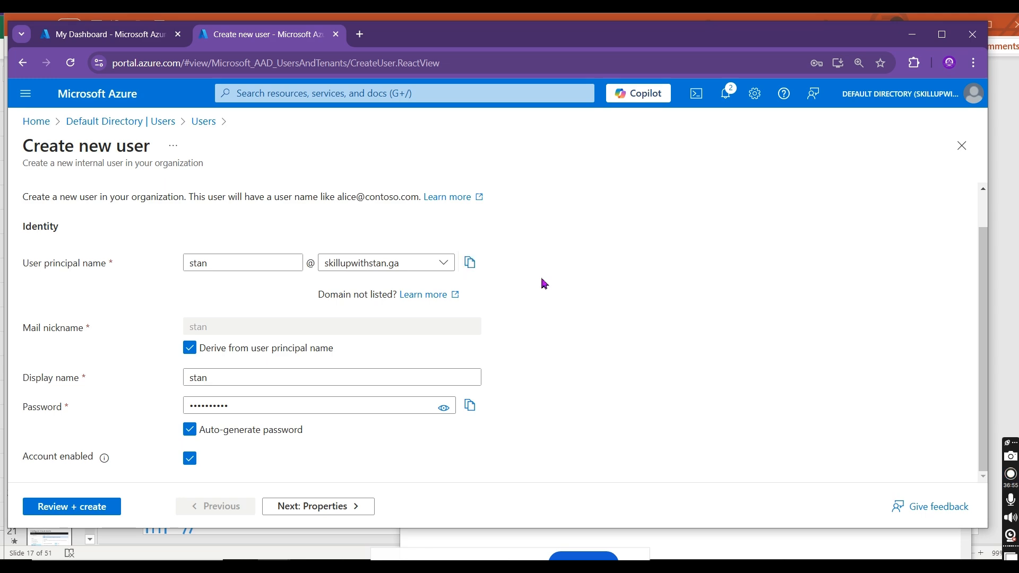
{"action": "key", "text": "alt+Tab"}
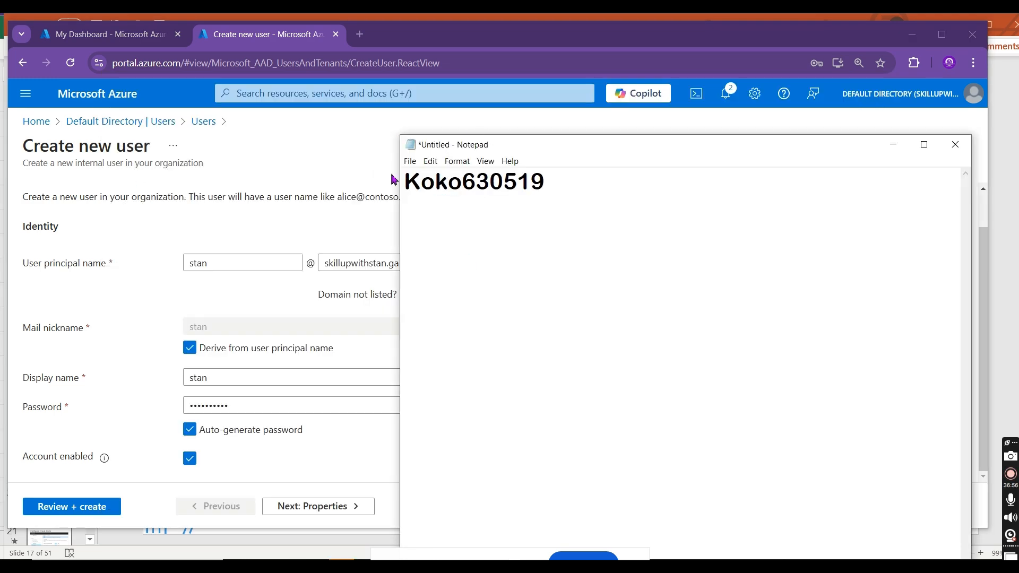
{"action": "key", "text": "ctrl+v"}
{"action": "key", "text": "Return"}
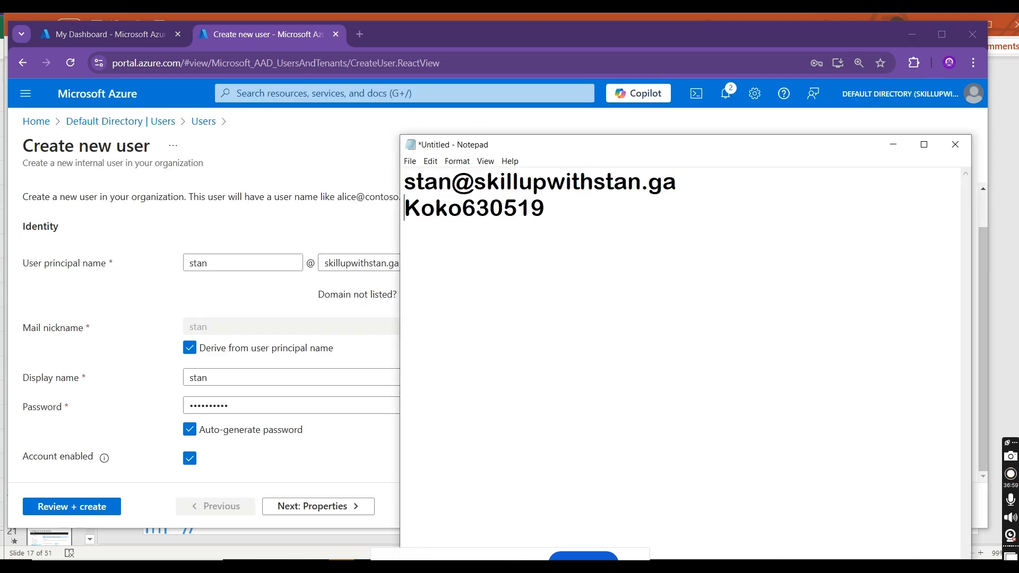
{"action": "key", "text": "alt+Tab"}
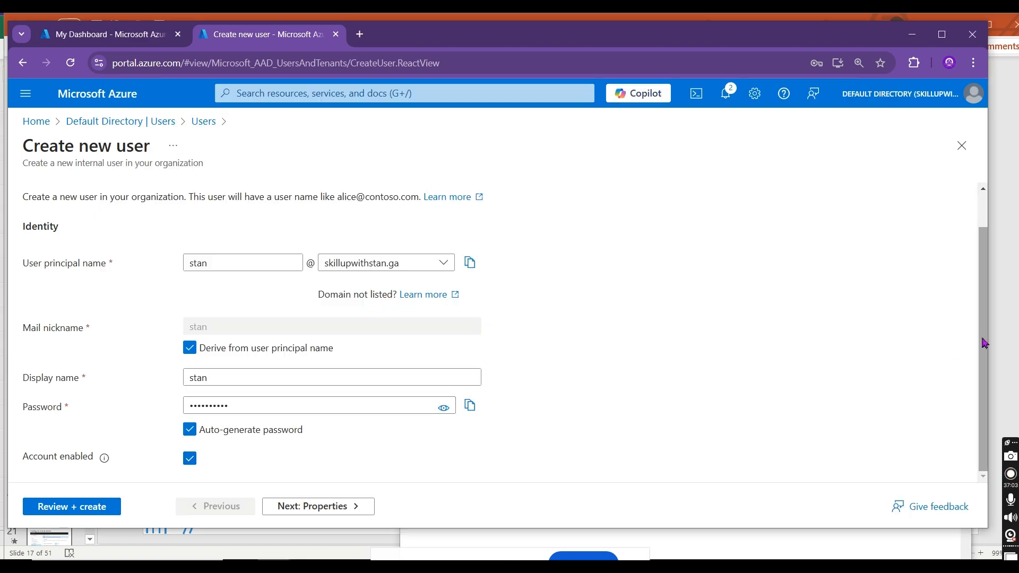
{"action": "scroll", "coordinate": [984, 344], "scroll_direction": "up", "scroll_amount": 1}
{"action": "scroll", "coordinate": [994, 239], "scroll_direction": "down", "scroll_amount": 1}
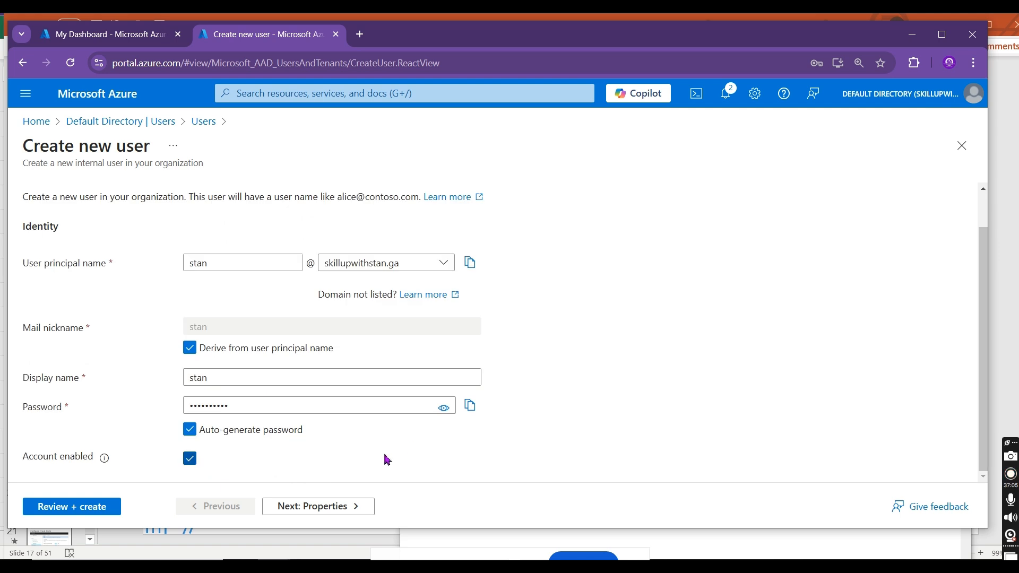
Leave User type as Member, add no assignments, and go to Review + create
{"action": "left_click", "coordinate": [313, 506]}
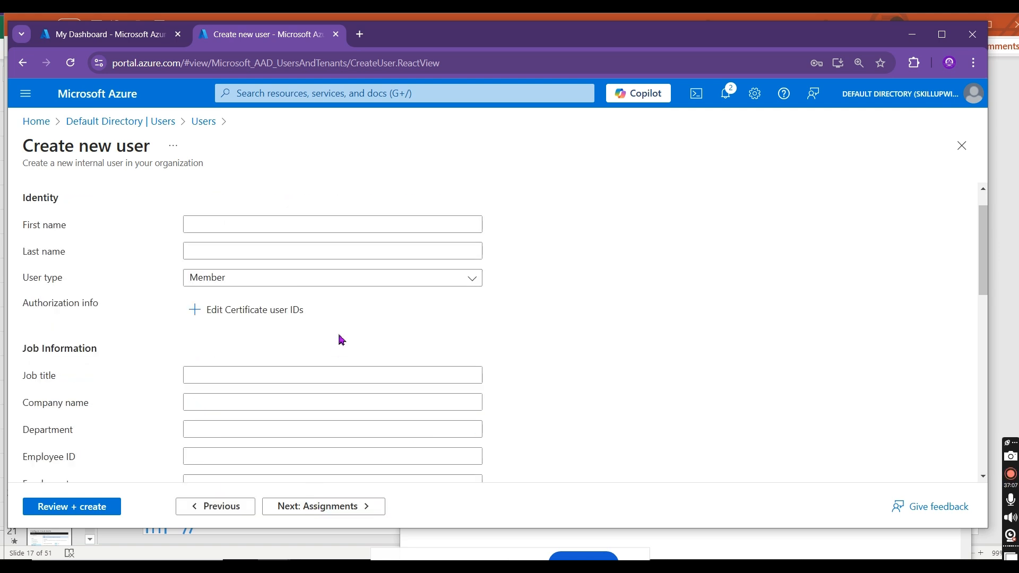
{"action": "left_click", "coordinate": [306, 281]}
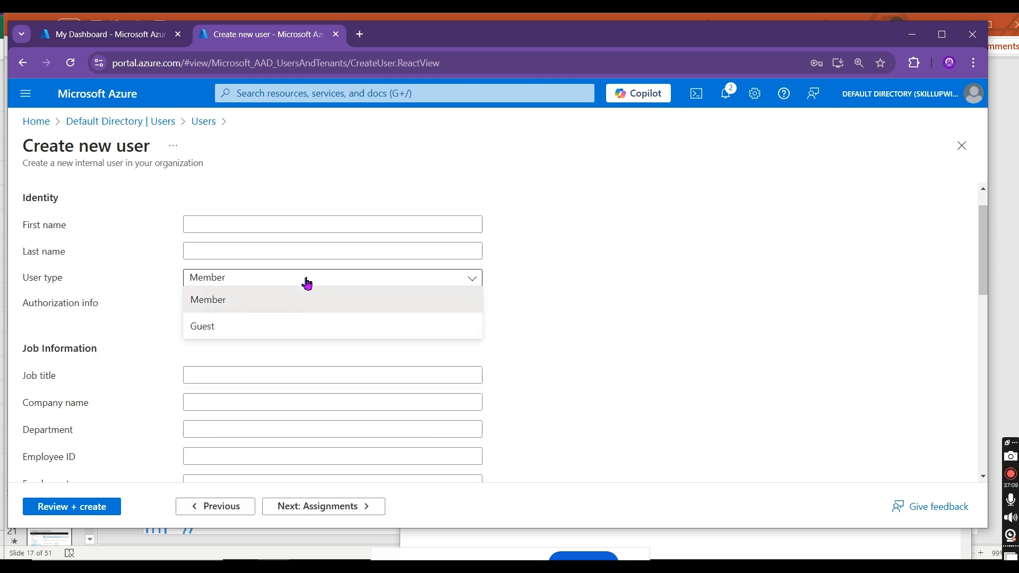
{"action": "left_click", "coordinate": [613, 346]}
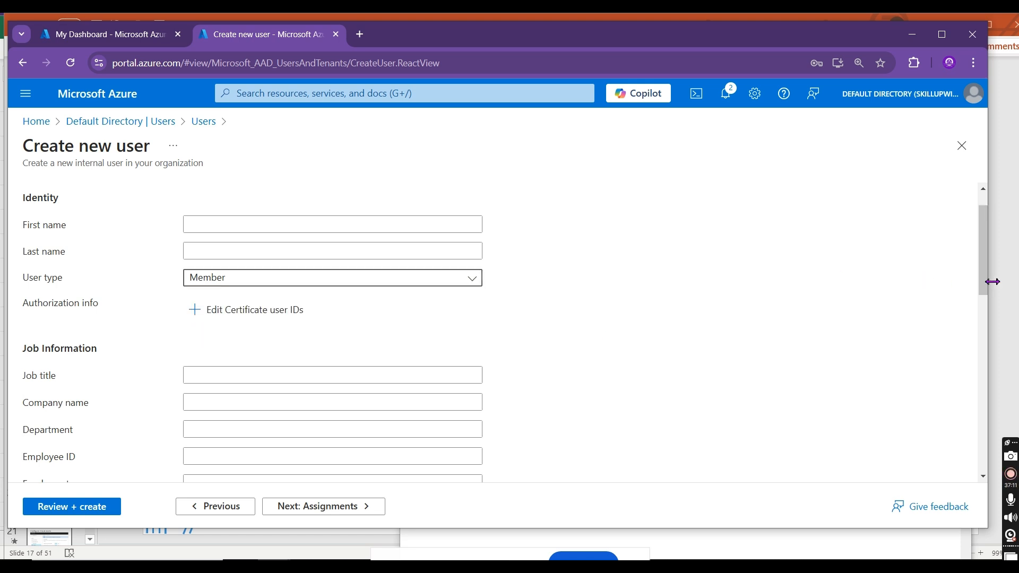
{"action": "scroll", "coordinate": [984, 265], "scroll_direction": "up", "scroll_amount": 1}
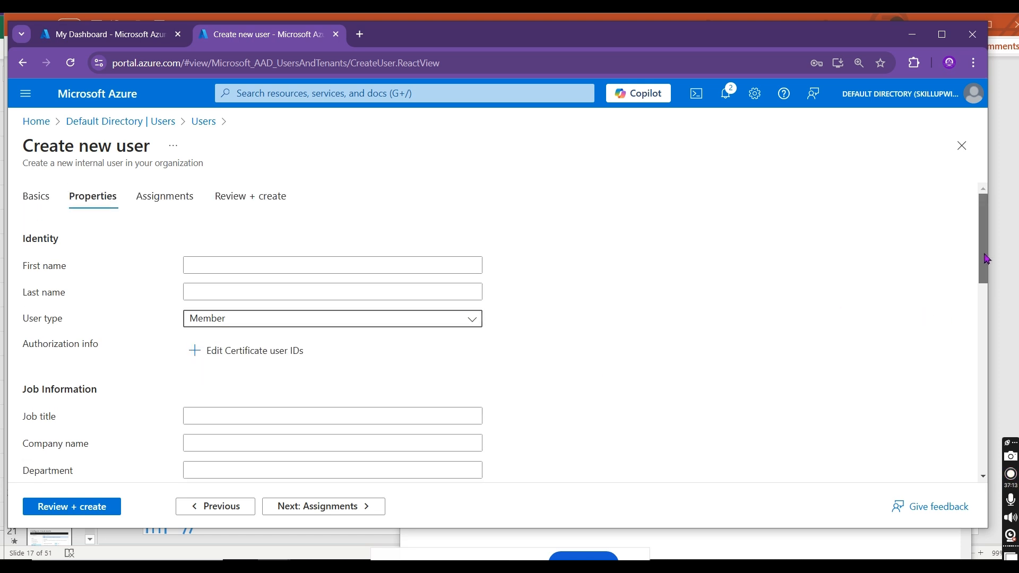
{"action": "left_click_drag", "start_coordinate": [987, 260], "coordinate": [1012, 497]}
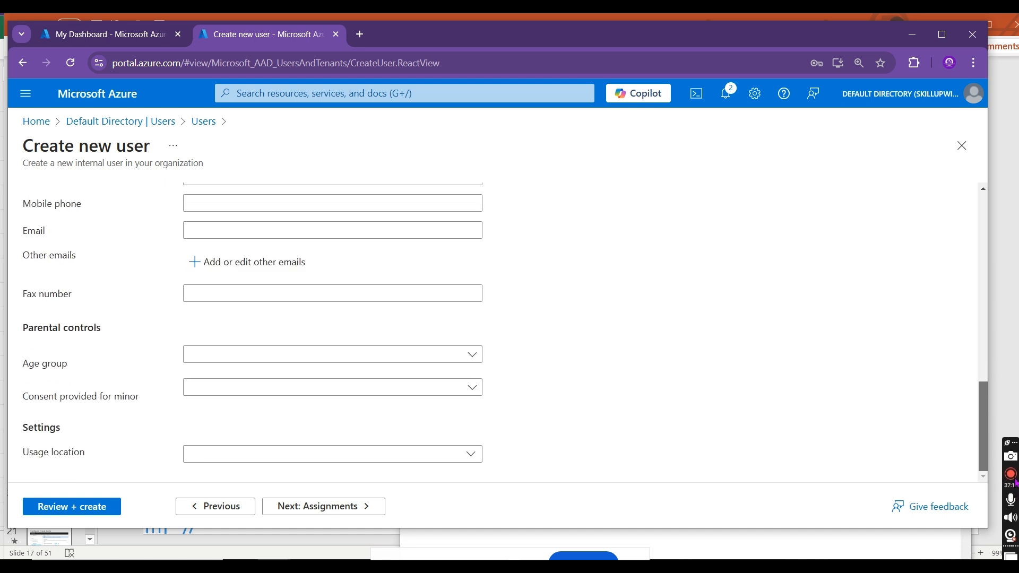
{"action": "left_click_drag", "start_coordinate": [1011, 497], "coordinate": [1017, 262]}
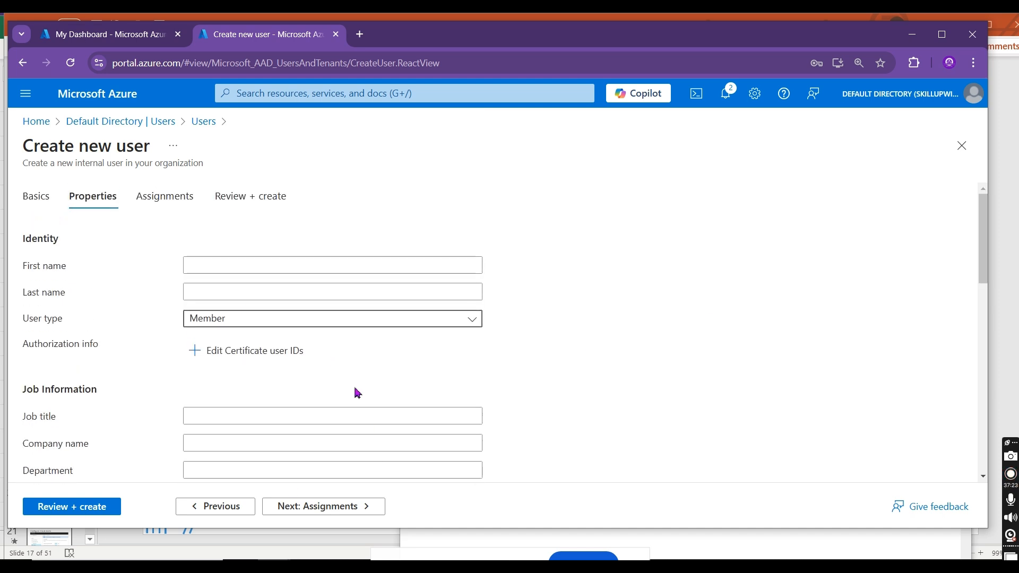
{"action": "left_click", "coordinate": [326, 507]}
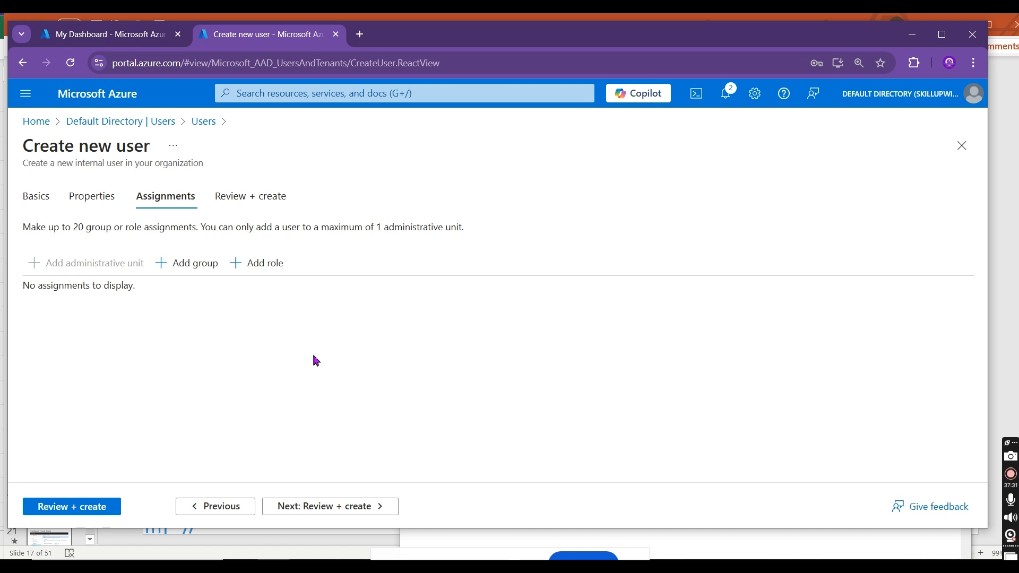
{"action": "left_click", "coordinate": [70, 509]}
Create user stan, then load portal.azure.com in a new incognito Chrome window
{"action": "left_click", "coordinate": [72, 507]}
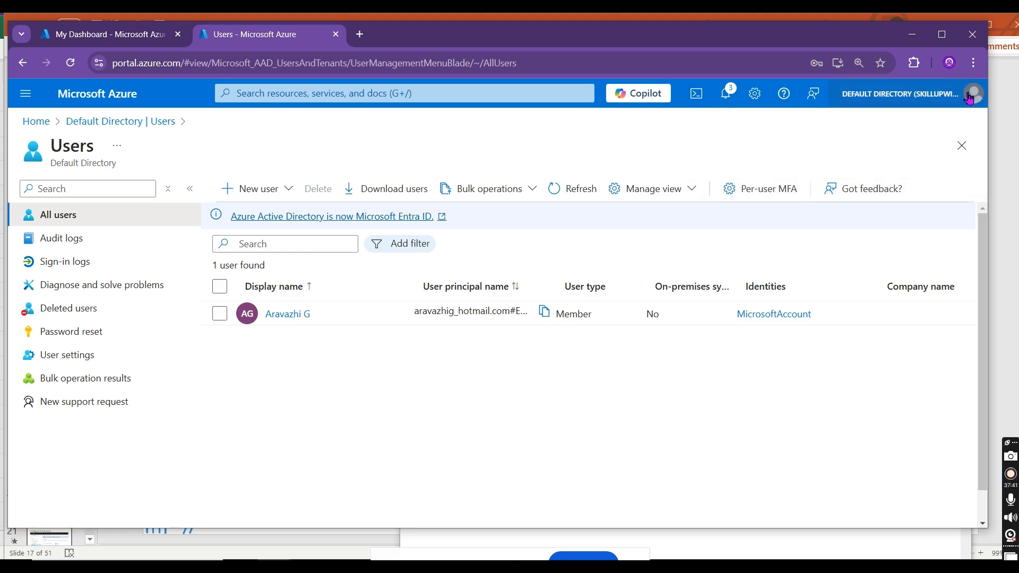
{"action": "left_click", "coordinate": [973, 63]}
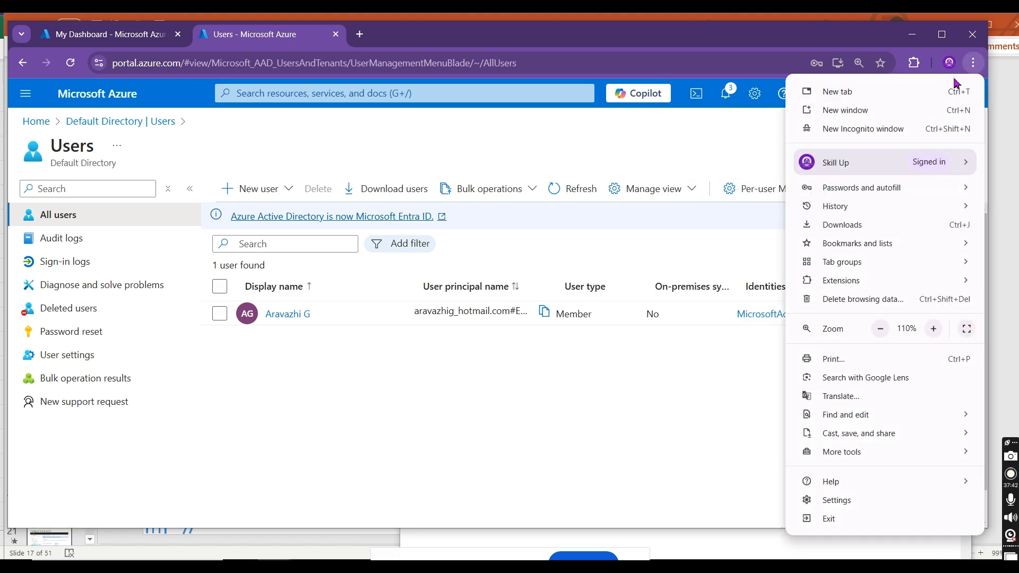
{"action": "left_click", "coordinate": [876, 129]}
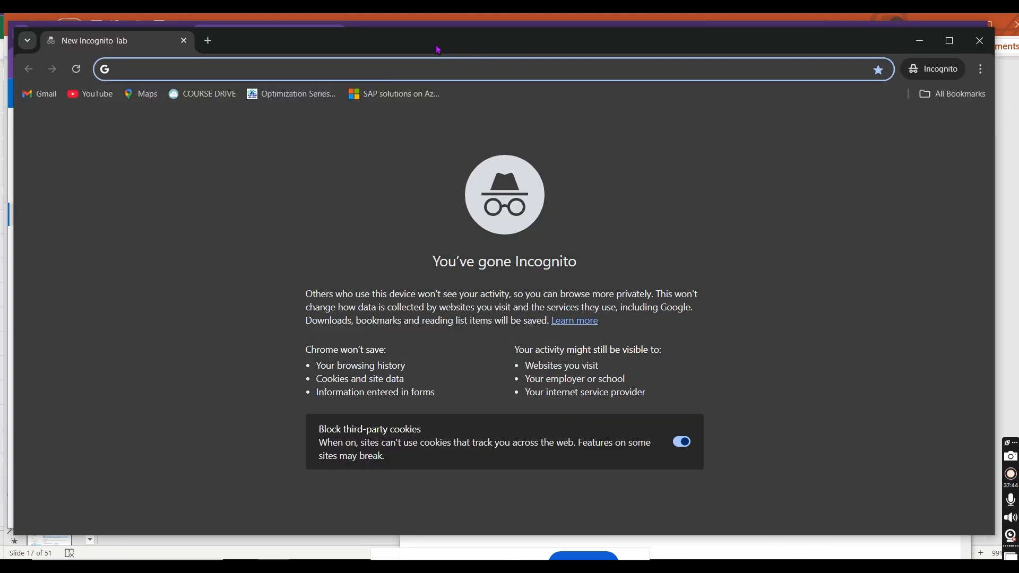
{"action": "left_click_drag", "start_coordinate": [472, 50], "coordinate": [566, 141]}
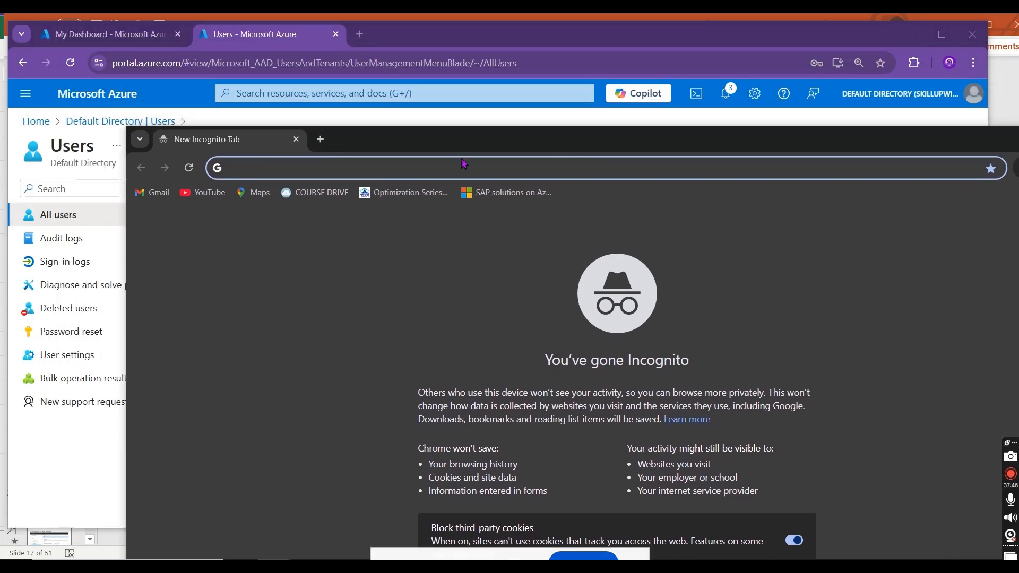
{"action": "type", "text": "protal"}
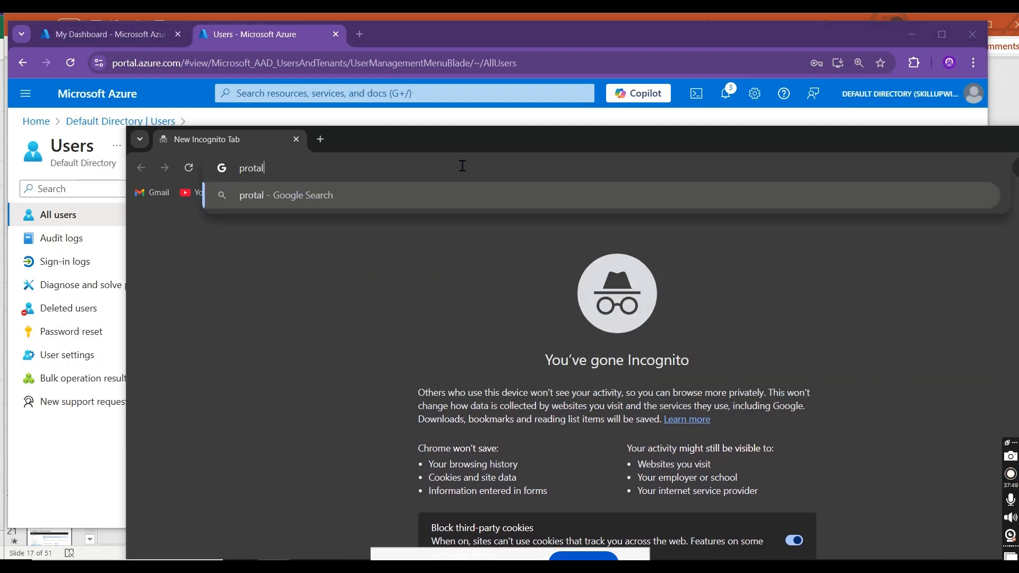
{"action": "key", "text": "BackSpace"}
{"action": "key", "text": "BackSpace"}
{"action": "key", "text": "BackSpace"}
{"action": "key", "text": "BackSpace"}
{"action": "key", "text": "BackSpace"}
{"action": "type", "text": "ortal.azu"}
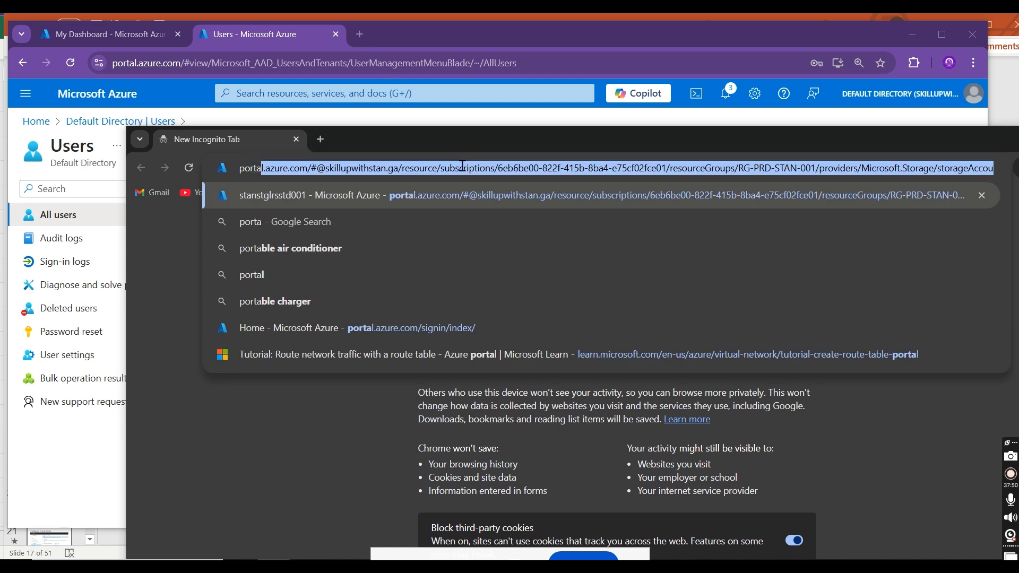
{"action": "type", "text": "re.com"}
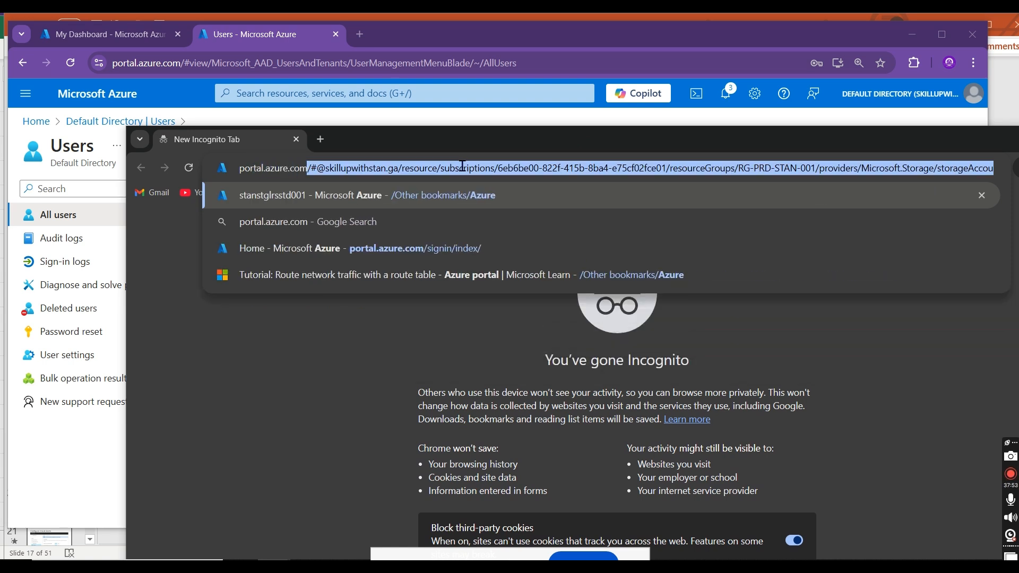
{"action": "key", "text": "Delete"}
{"action": "key", "text": "Return"}
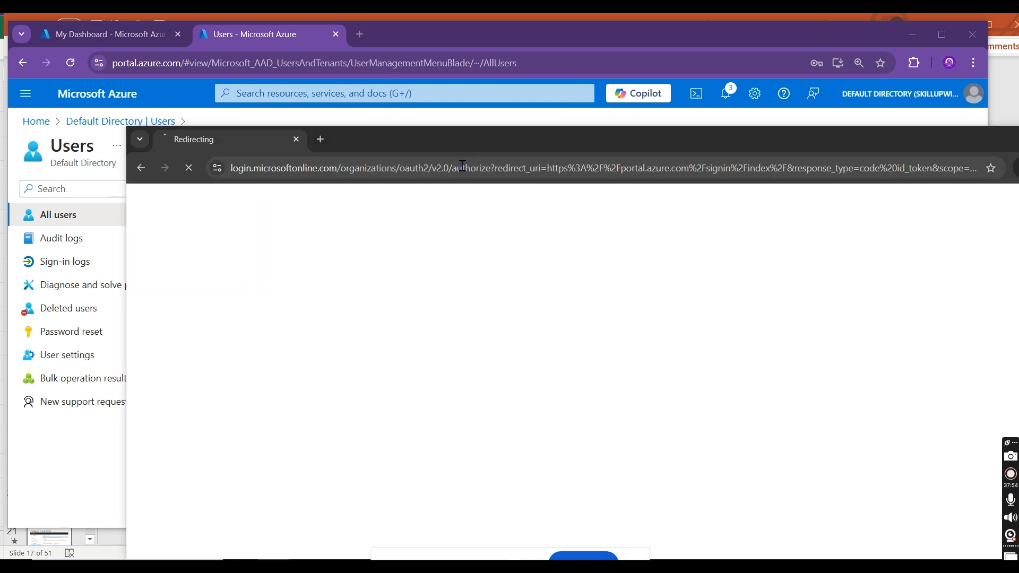
Copy the new user's sign-in name from the note into the Azure sign-in box
{"action": "key", "text": "alt+Tab"}
{"action": "key", "text": "alt+Tab"}
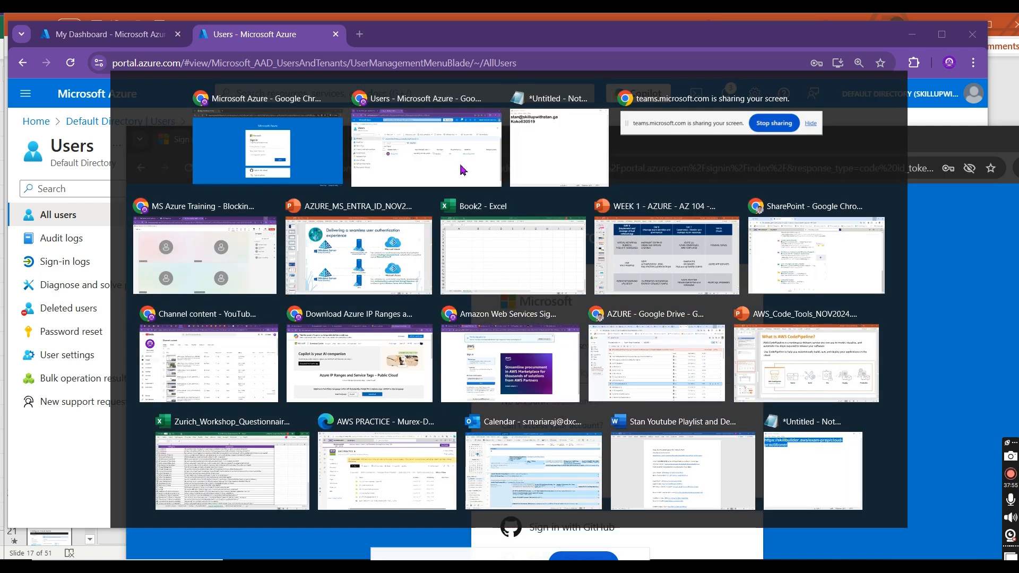
{"action": "left_click_drag", "start_coordinate": [686, 188], "coordinate": [412, 181]}
{"action": "key", "text": "ctrl+c"}
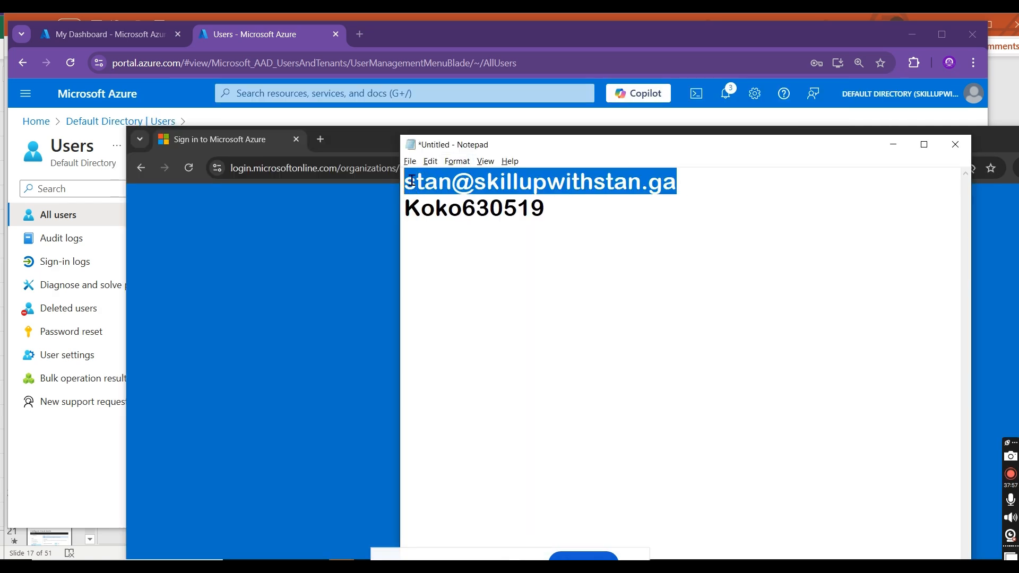
{"action": "key", "text": "alt+Tab"}
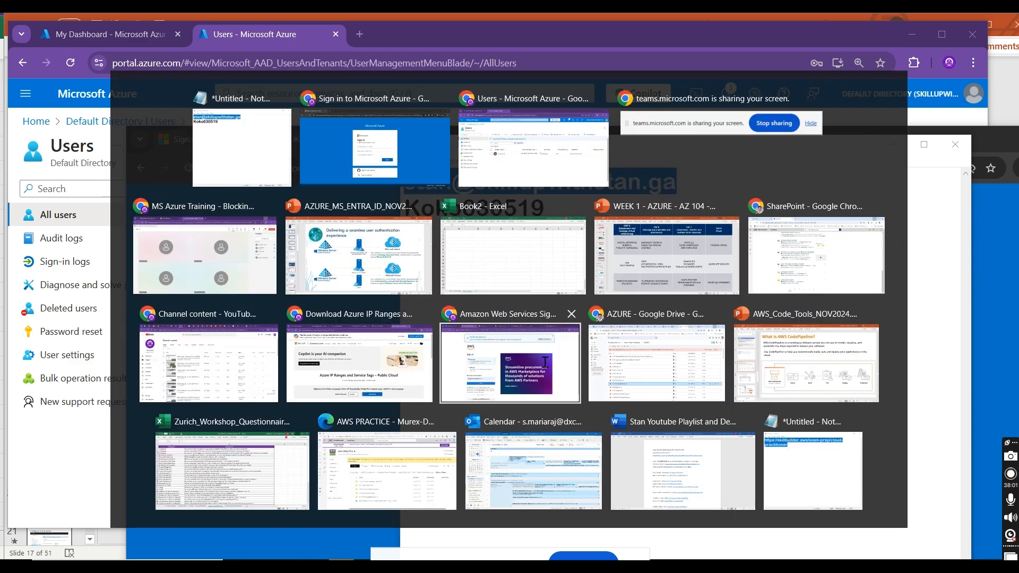
{"action": "key", "text": "ctrl+v"}
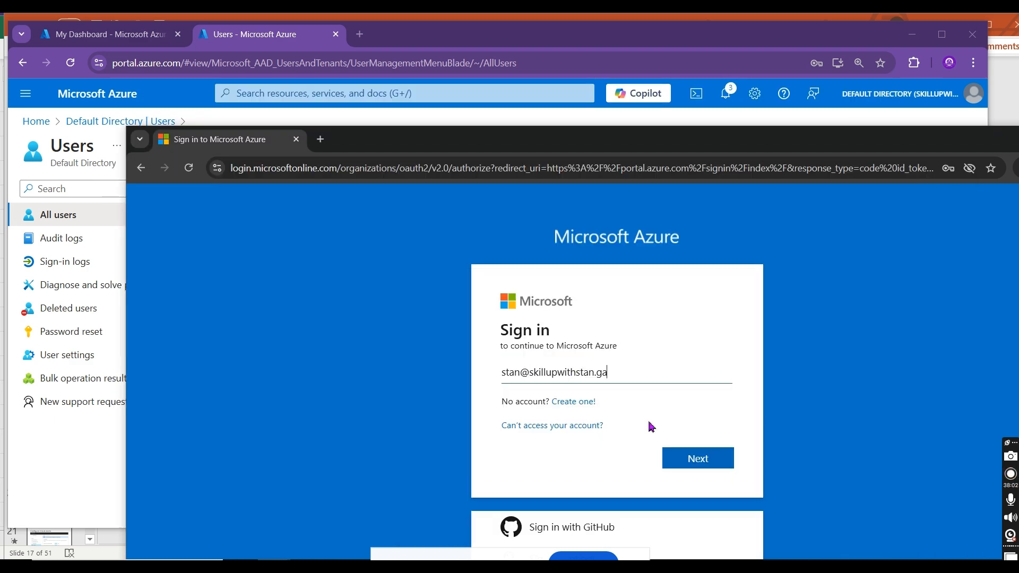
Sign in as the new user with the temporary password copied from the notes
{"action": "left_click", "coordinate": [710, 462]}
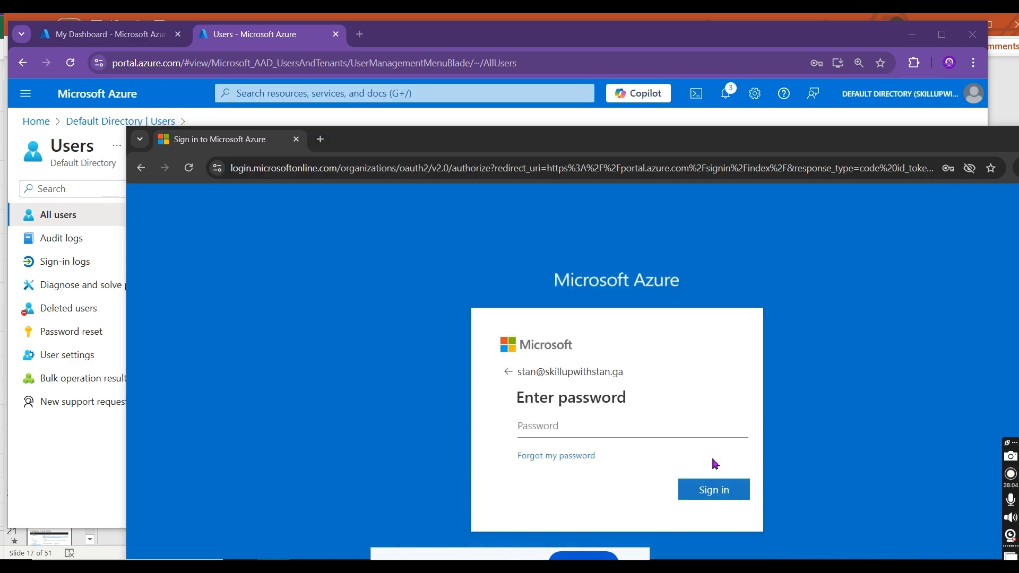
{"action": "key", "text": "alt+Tab"}
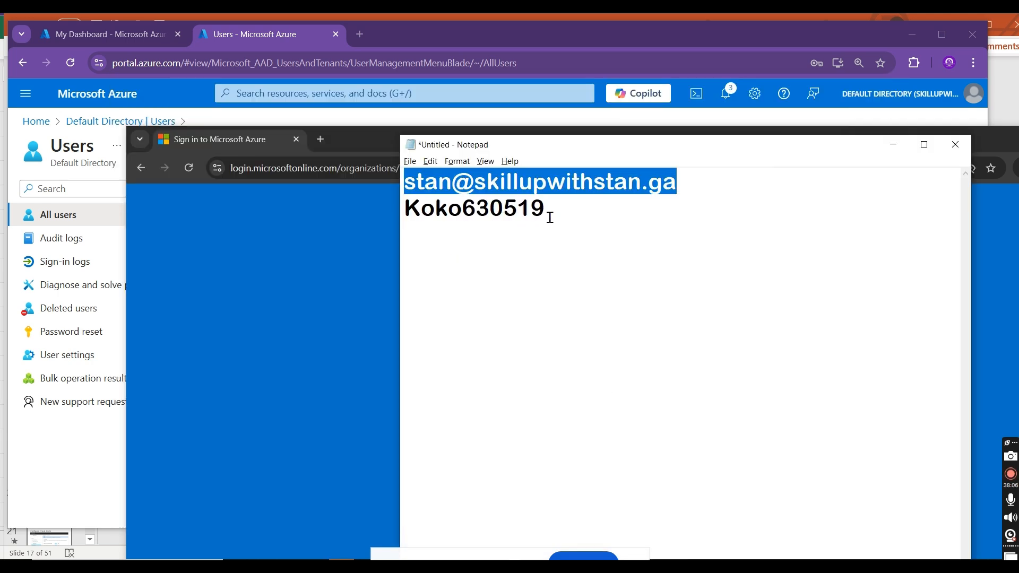
{"action": "left_click_drag", "start_coordinate": [550, 218], "coordinate": [411, 210]}
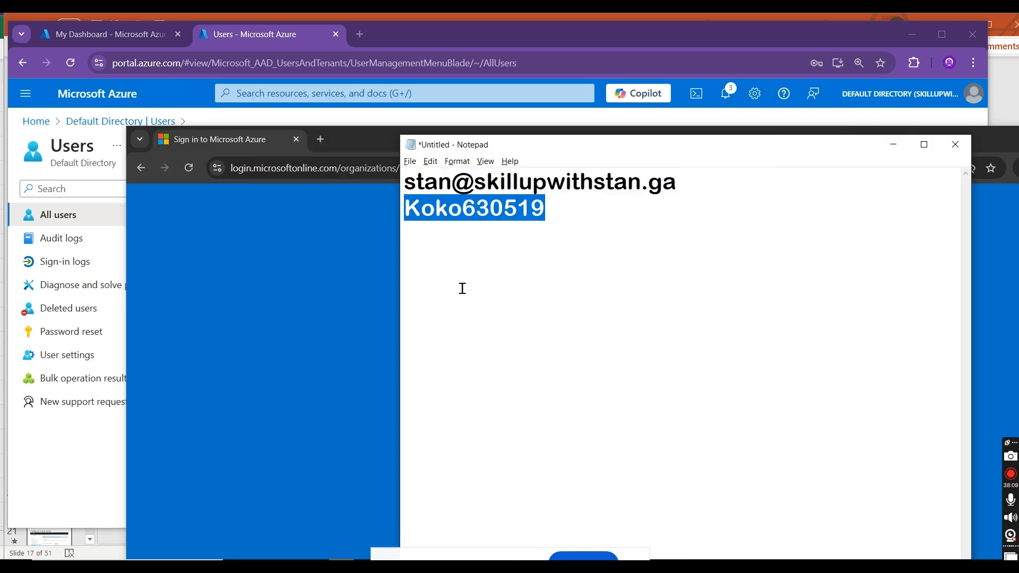
{"action": "key", "text": "ctrl+c"}
{"action": "key", "text": "alt+Tab"}
{"action": "key", "text": "ctrl+v"}
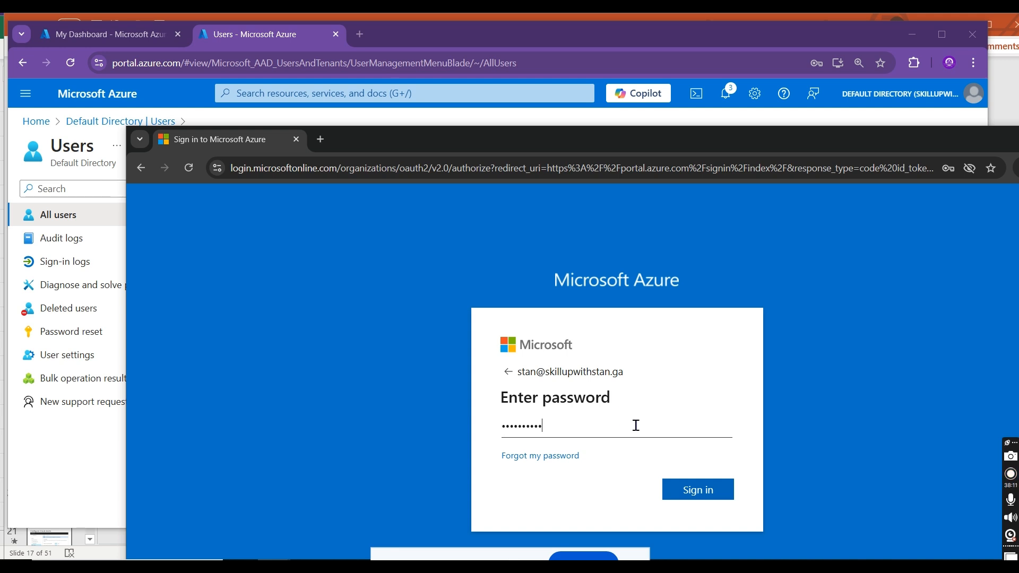
{"action": "left_click", "coordinate": [681, 489]}
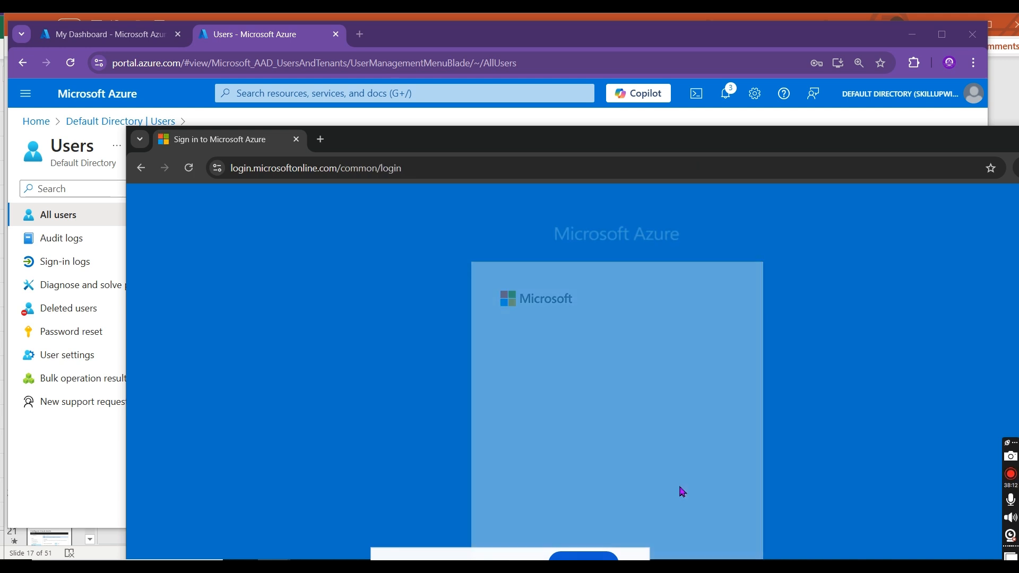
Paste the current password, then edit the noted password into a new one ending in '20'
{"action": "left_click", "coordinate": [599, 425]}
{"action": "key", "text": "ctrl+v"}
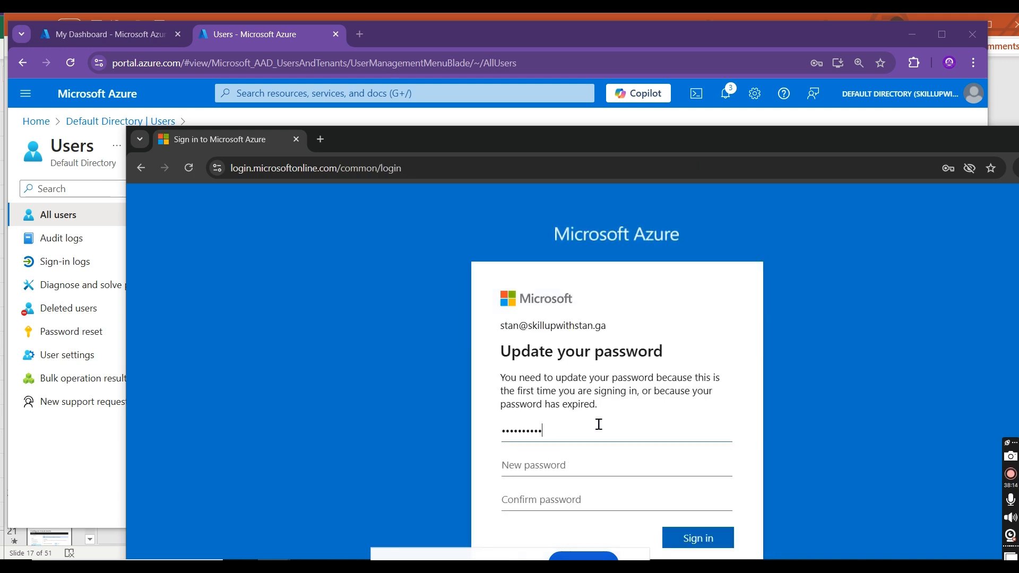
{"action": "key", "text": "alt+Tab"}
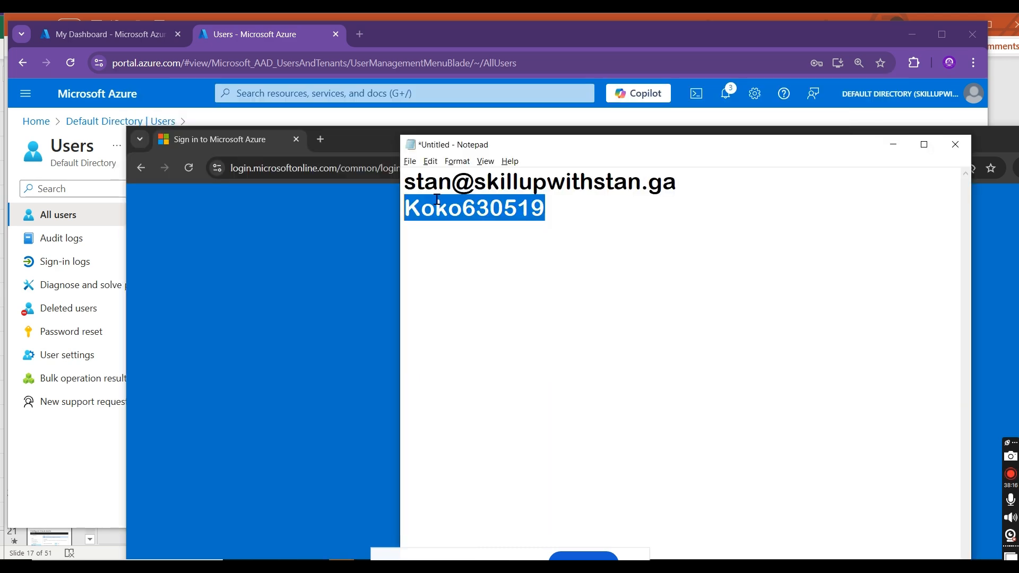
{"action": "left_click", "coordinate": [579, 207]}
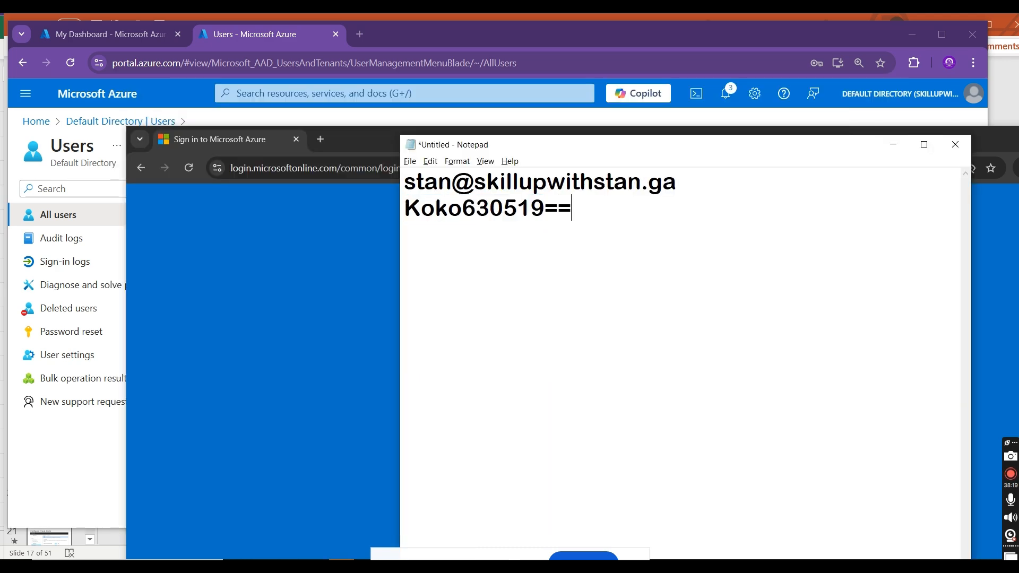
{"action": "key", "text": "BackSpace"}
{"action": "key", "text": "BackSpace"}
{"action": "key", "text": "BackSpace"}
{"action": "key", "text": "BackSpace"}
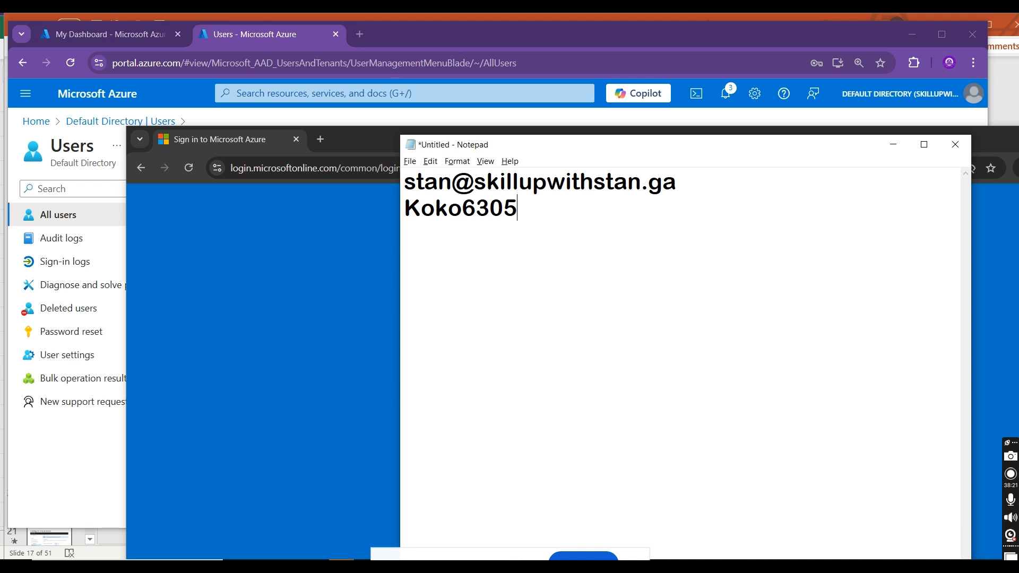
{"action": "left_click_drag", "start_coordinate": [547, 208], "coordinate": [410, 206]}
Enter and confirm the new password and submit the password update
{"action": "left_click", "coordinate": [291, 284]}
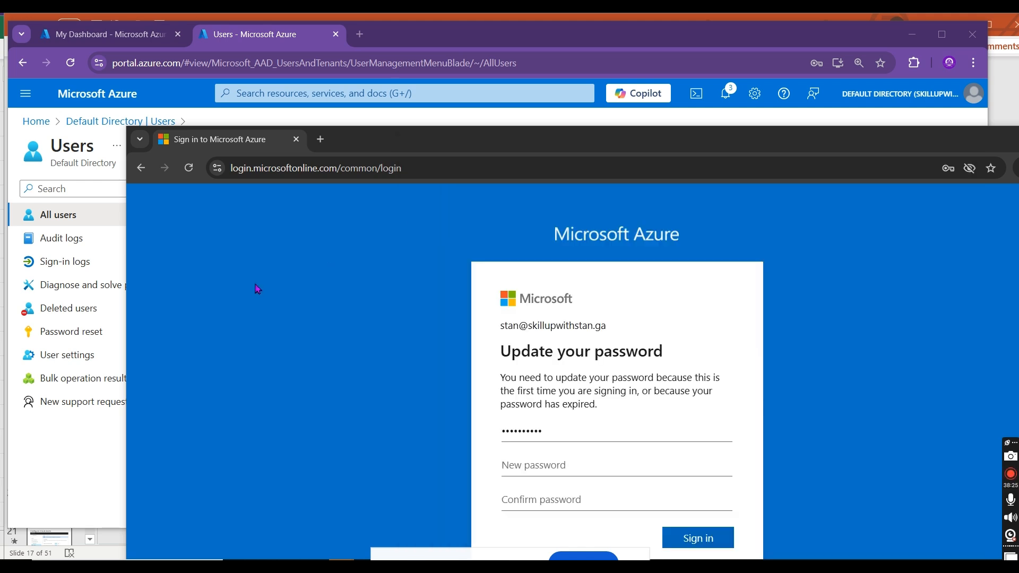
{"action": "left_click", "coordinate": [542, 467]}
{"action": "key", "text": "ctrl+v"}
{"action": "left_click", "coordinate": [535, 499]}
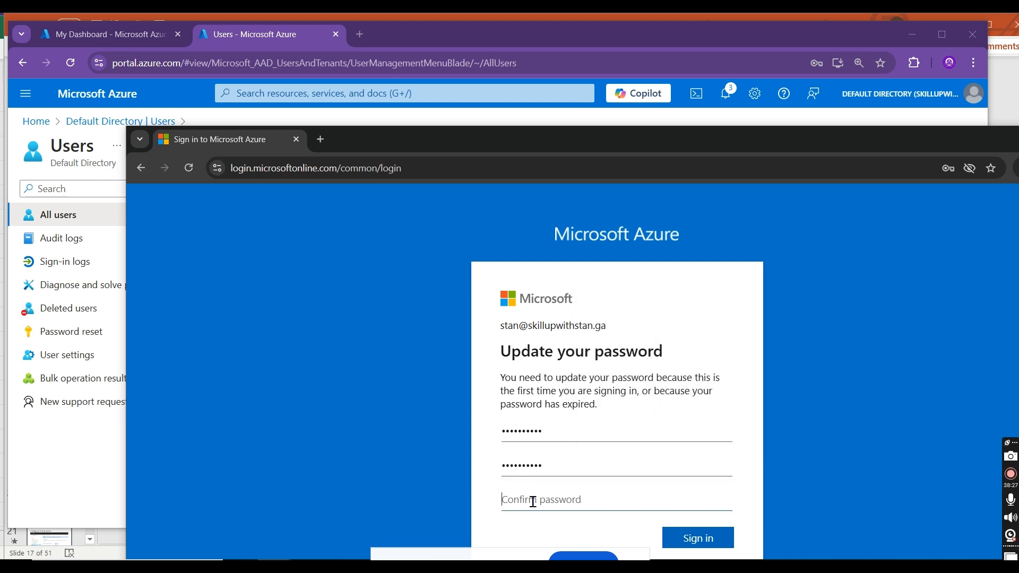
{"action": "key", "text": "ctrl+v"}
{"action": "left_click", "coordinate": [696, 537]}
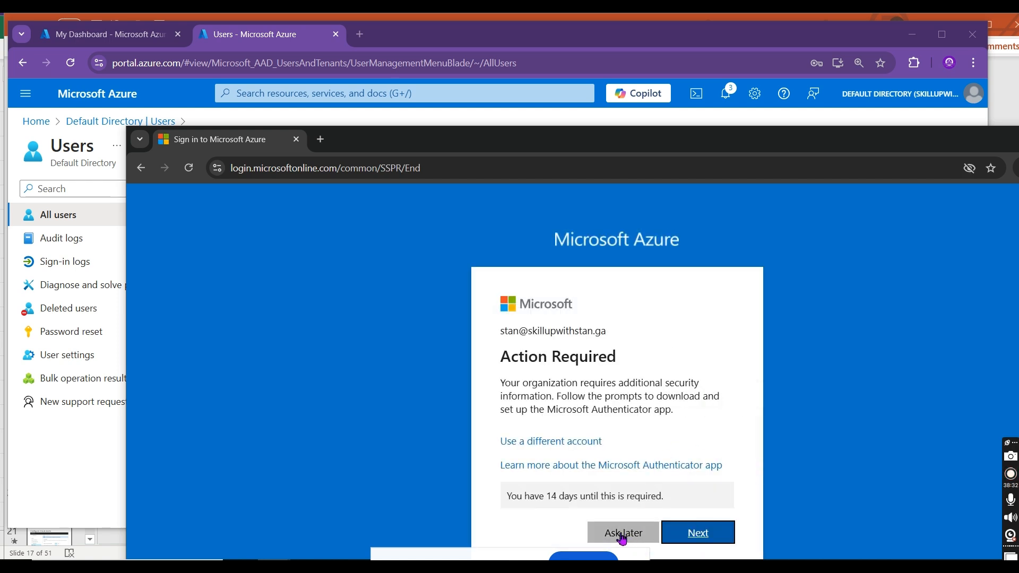
Choose Ask later for the authenticator setup and No to staying signed in
{"action": "left_click_drag", "start_coordinate": [597, 139], "coordinate": [538, 80]}
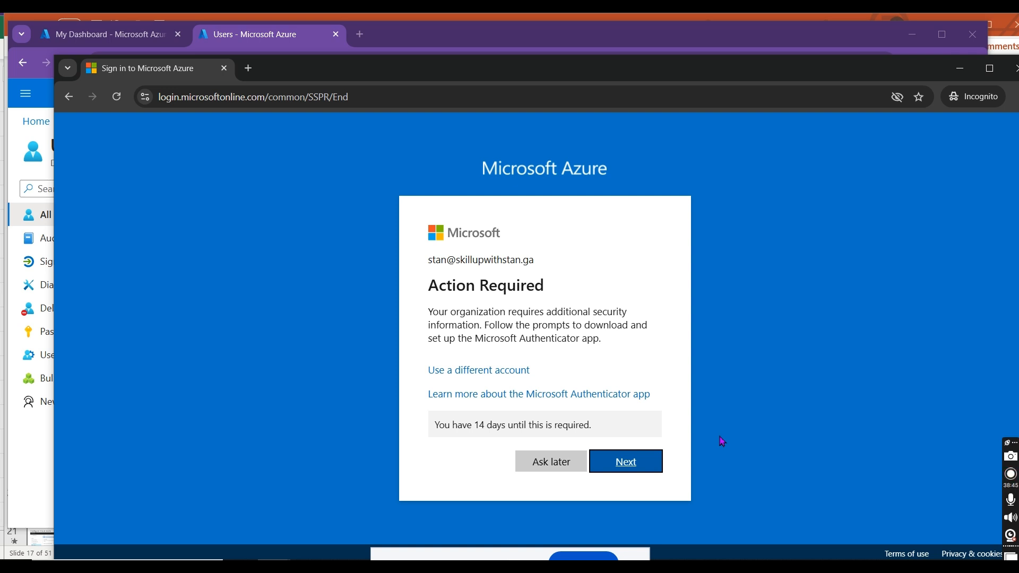
{"action": "left_click", "coordinate": [558, 461]}
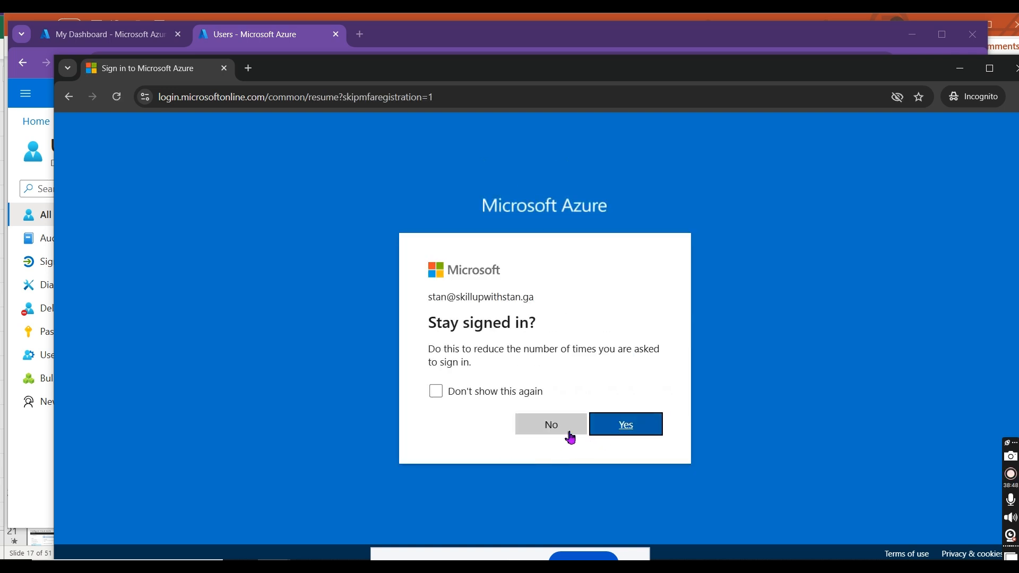
{"action": "left_click", "coordinate": [567, 433]}
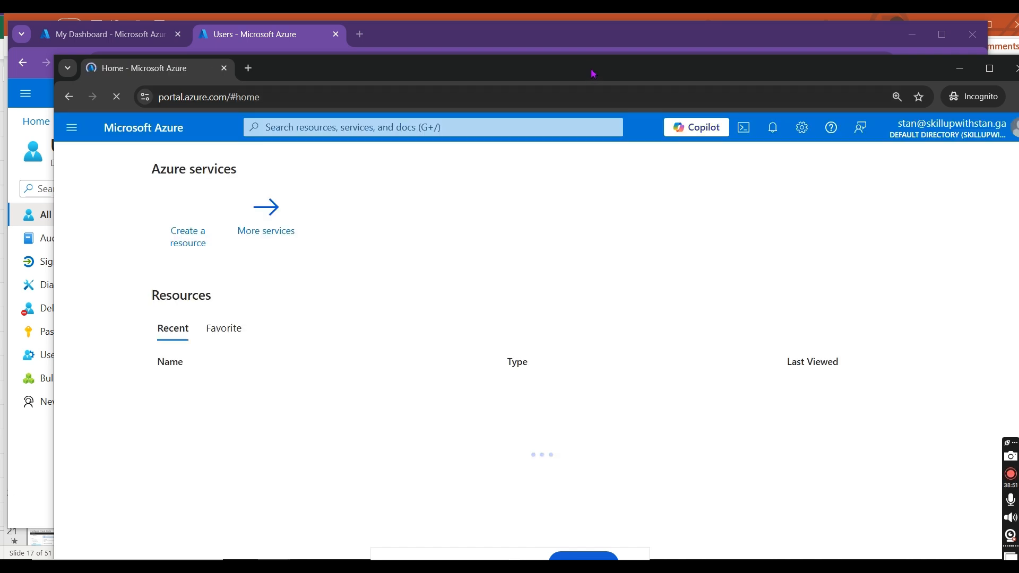
{"action": "left_click_drag", "start_coordinate": [593, 73], "coordinate": [590, 60]}
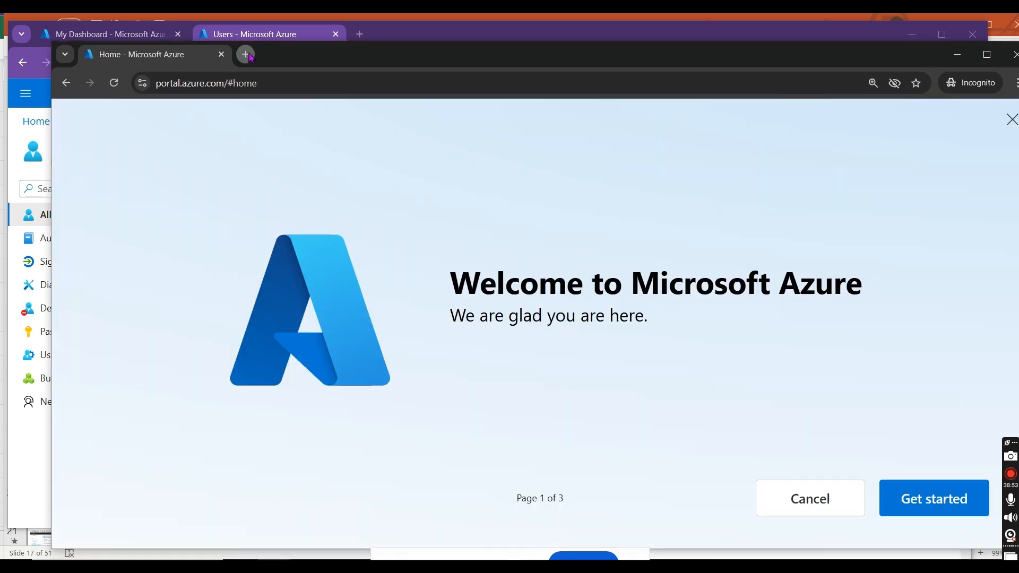
Load apps.microsoft.com in a new incognito tab
{"action": "left_click", "coordinate": [246, 54]}
{"action": "type", "text": "a"}
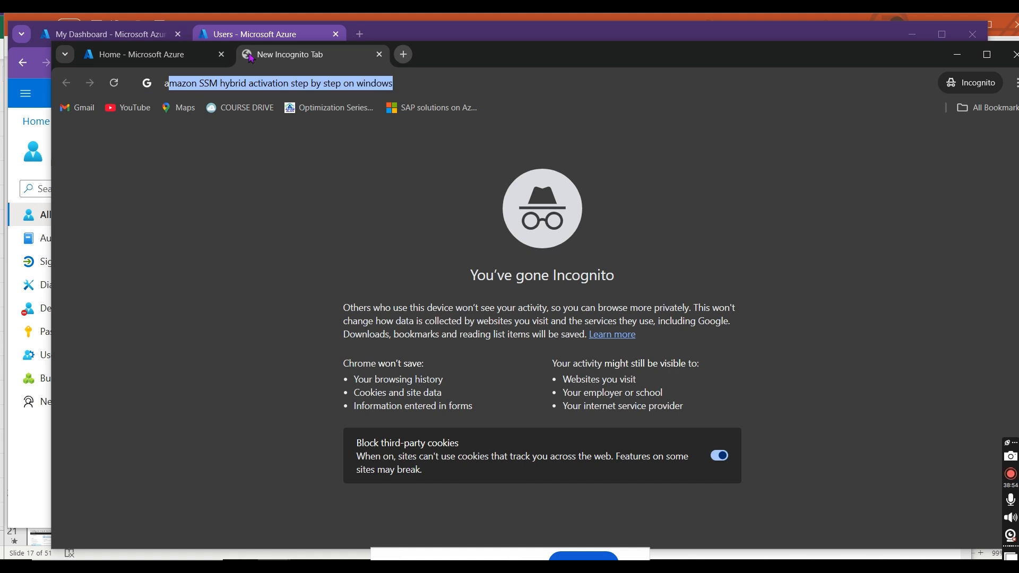
{"action": "type", "text": "pps.mciros"}
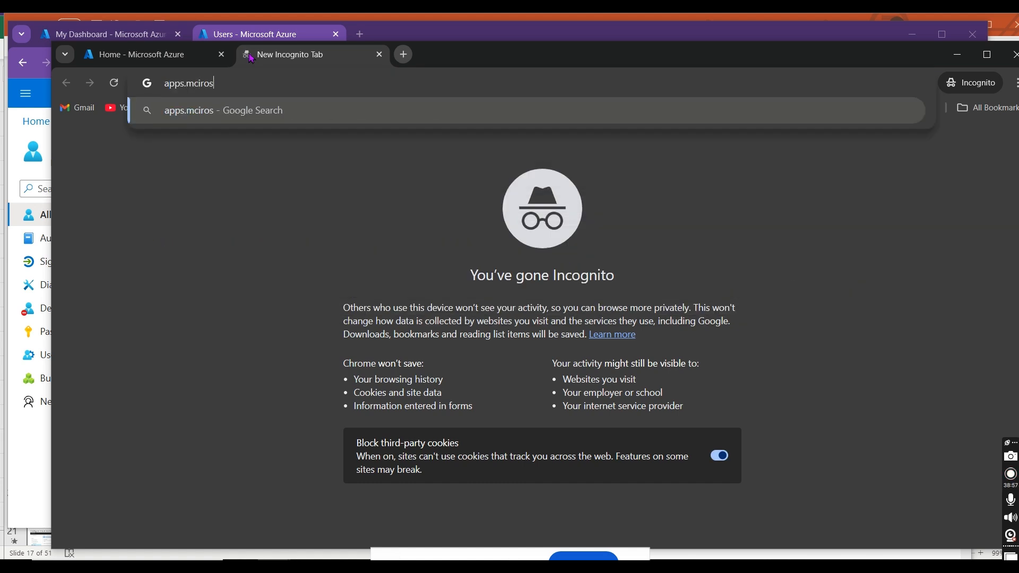
{"action": "key", "text": "BackSpace"}
{"action": "key", "text": "BackSpace"}
{"action": "key", "text": "BackSpace"}
{"action": "key", "text": "BackSpace"}
{"action": "key", "text": "BackSpace"}
{"action": "type", "text": "icrosoft.com"}
{"action": "key", "text": "Return"}
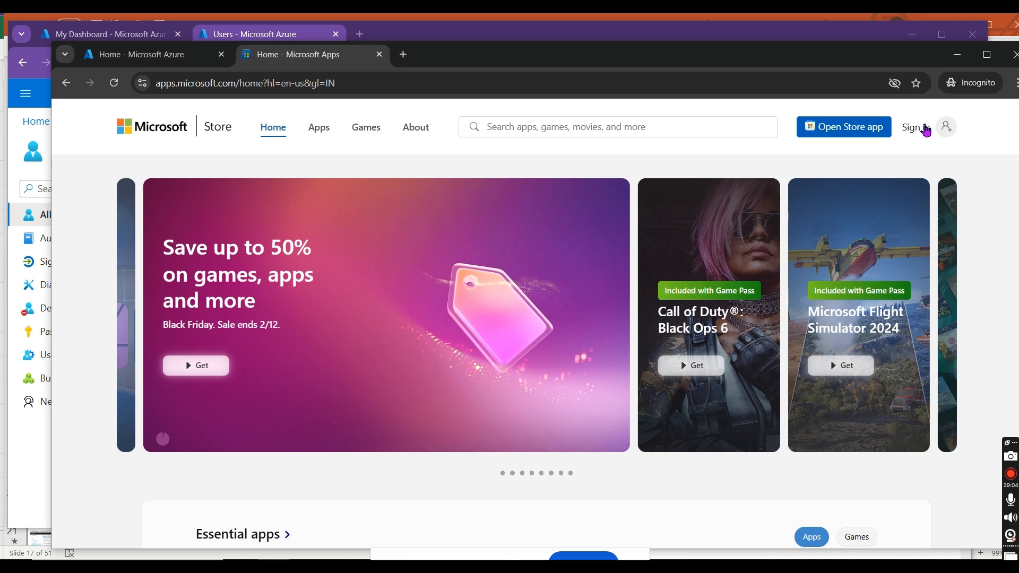
Sign in to the Microsoft Apps store with the new user's sign-in name copied from the notes
{"action": "left_click", "coordinate": [922, 129]}
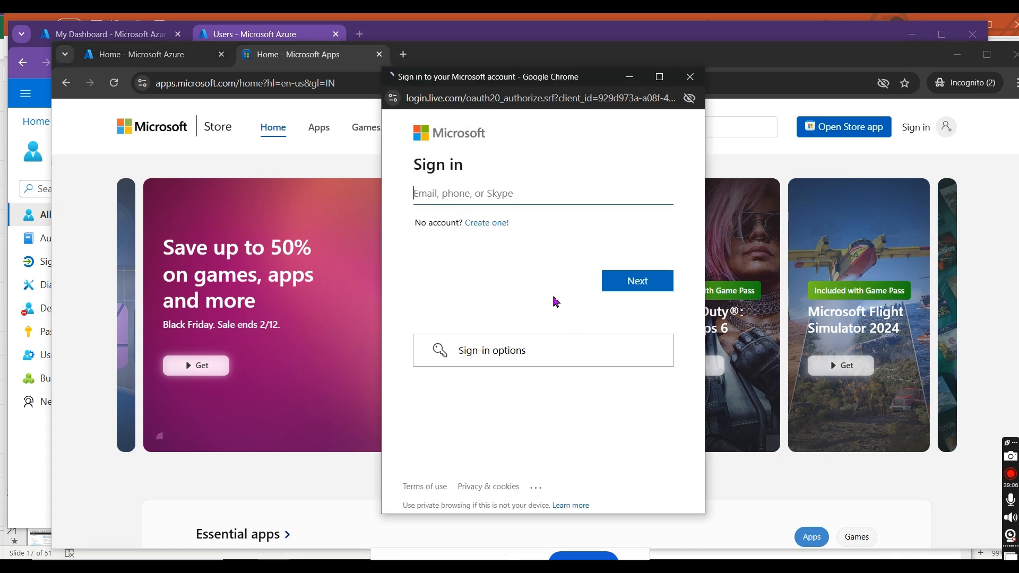
{"action": "left_click", "coordinate": [494, 224]}
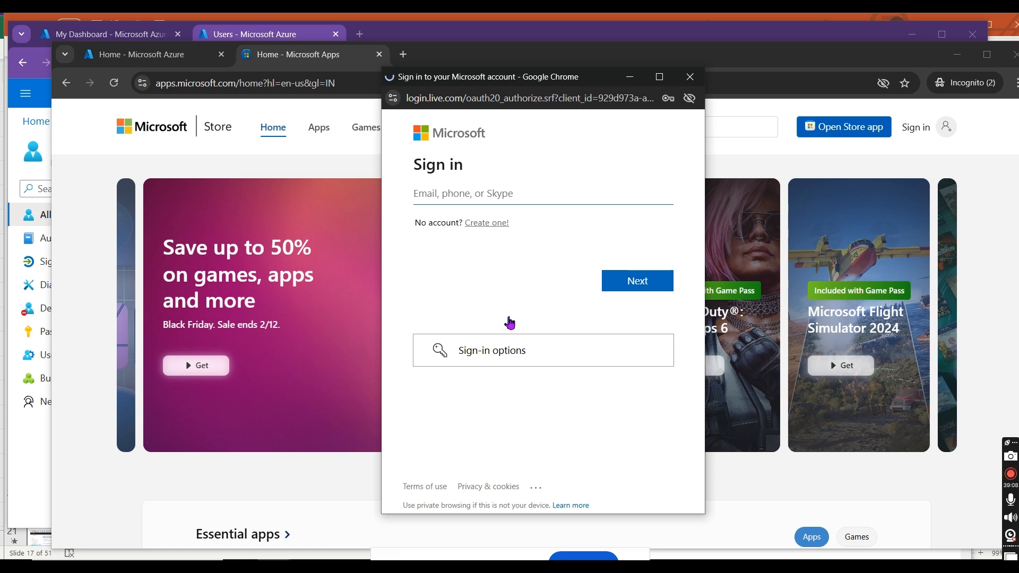
{"action": "left_click", "coordinate": [490, 351]}
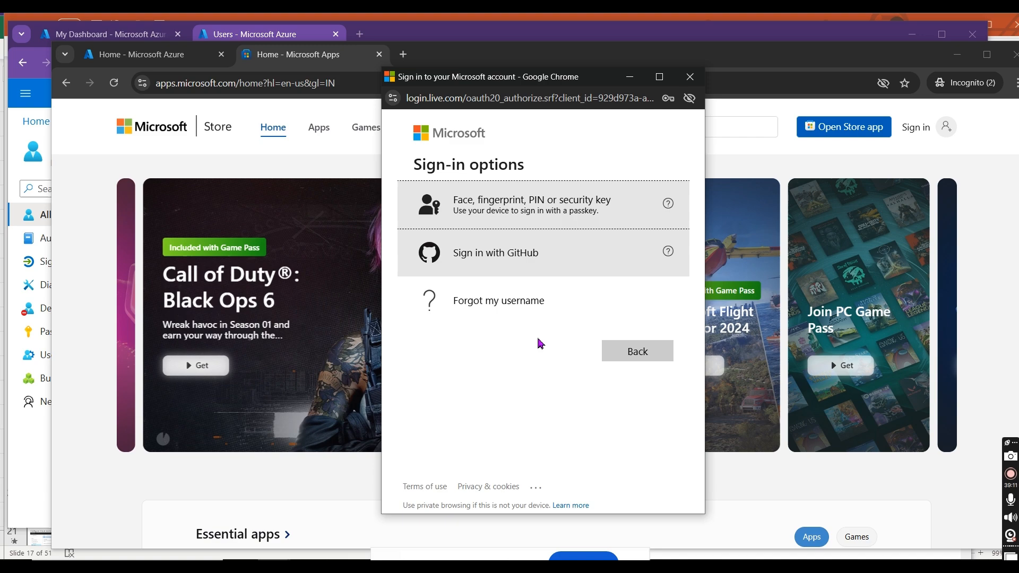
{"action": "left_click", "coordinate": [640, 357]}
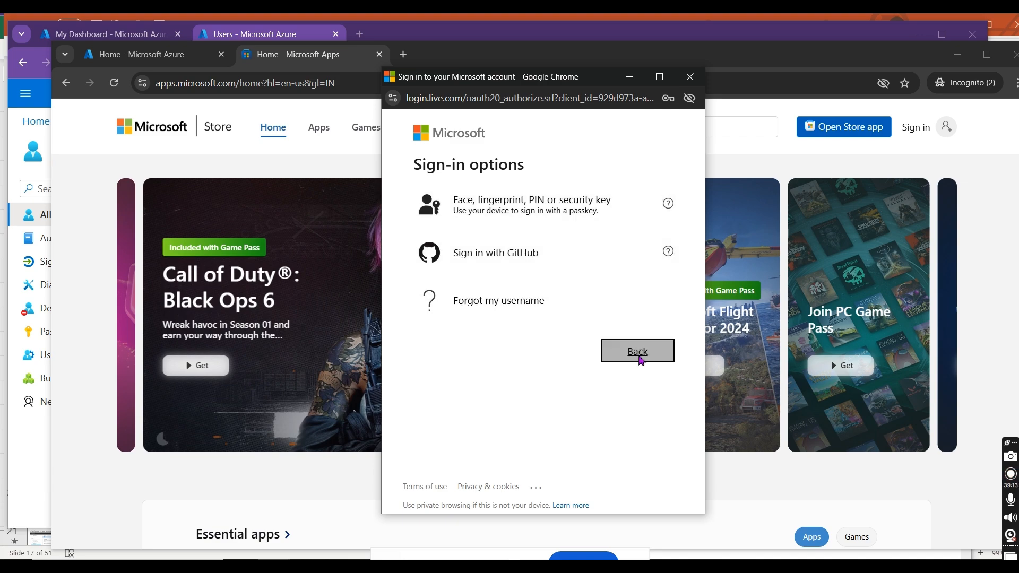
{"action": "key", "text": "alt+Tab"}
{"action": "key", "text": "alt+Tab"}
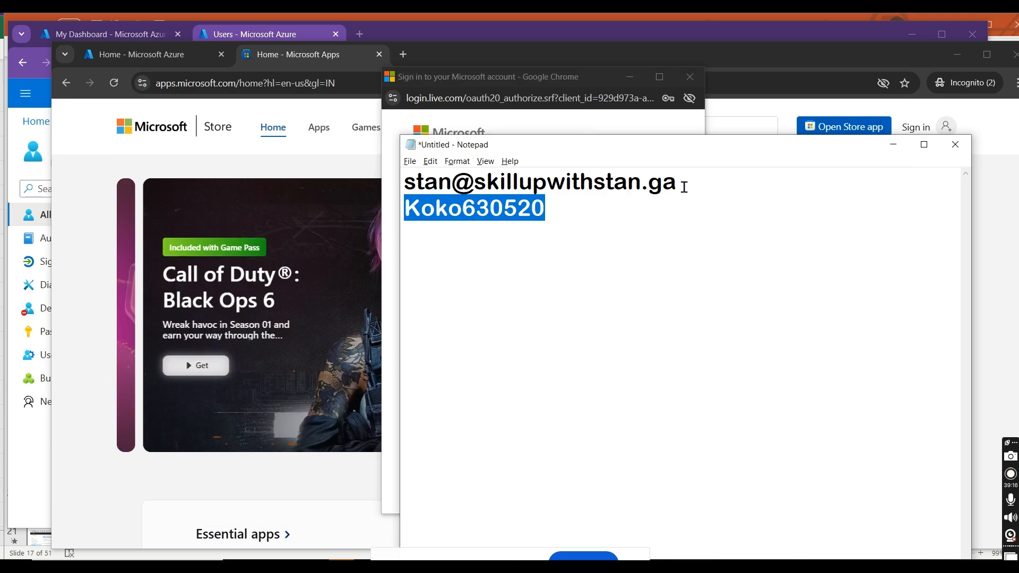
{"action": "left_click_drag", "start_coordinate": [680, 182], "coordinate": [408, 172]}
{"action": "key", "text": "ctrl+c"}
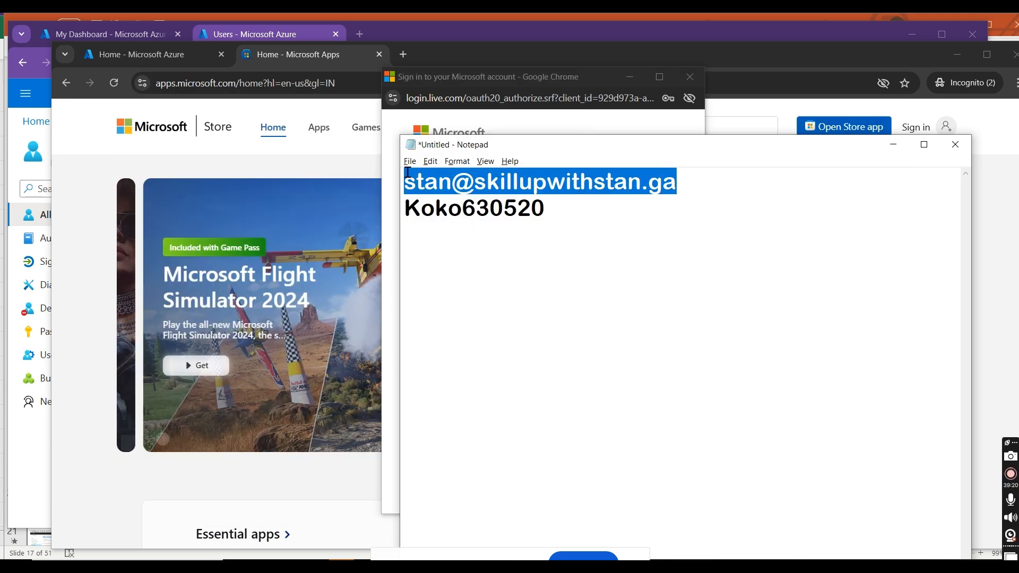
{"action": "key", "text": "alt+Tab"}
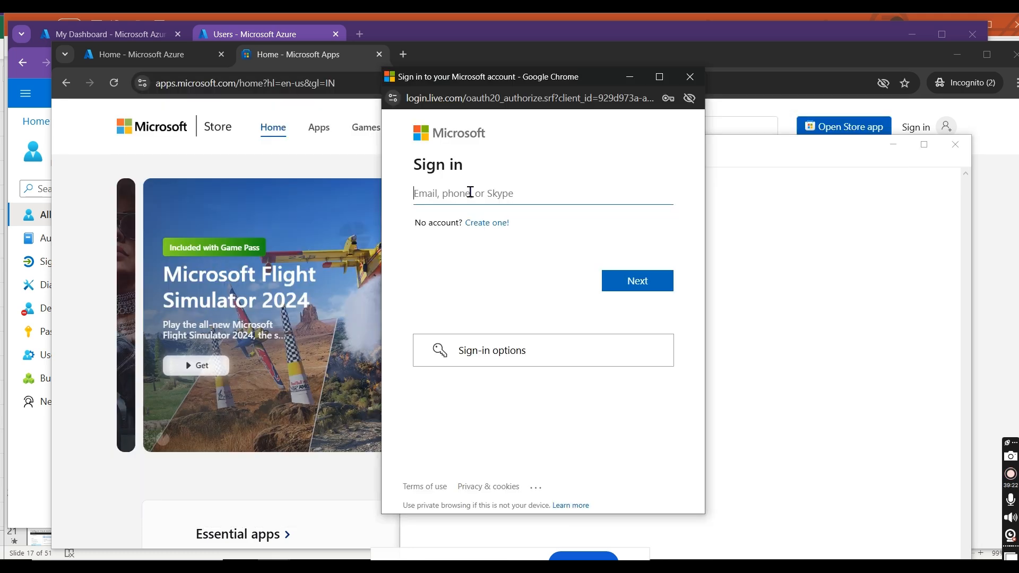
{"action": "left_click", "coordinate": [476, 189]}
{"action": "key", "text": "ctrl+v"}
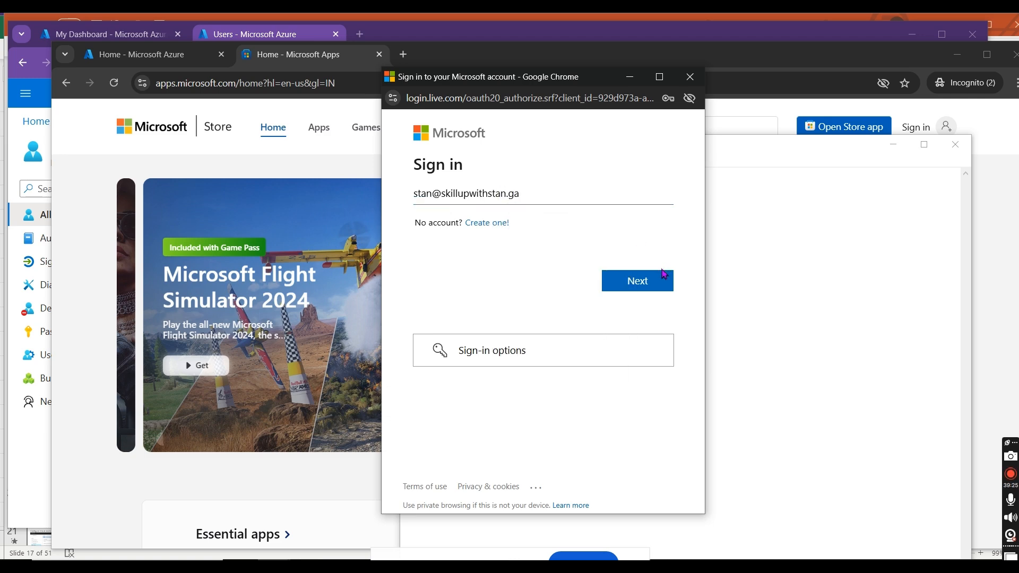
{"action": "left_click", "coordinate": [663, 280]}
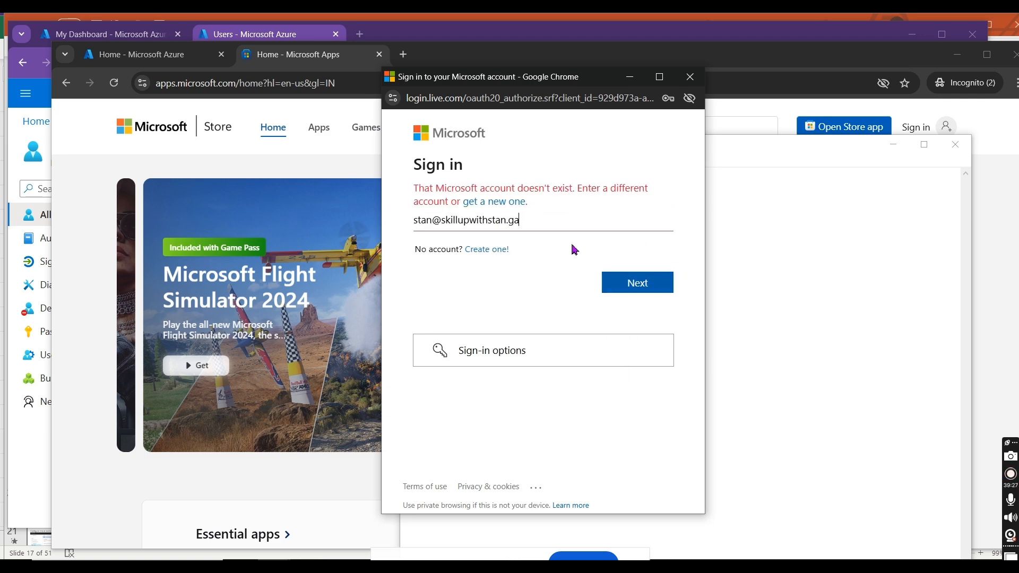
Close the Store page, dismiss the Azure welcome tour and tip, and return to the admin's Users list
{"action": "left_click", "coordinate": [690, 76]}
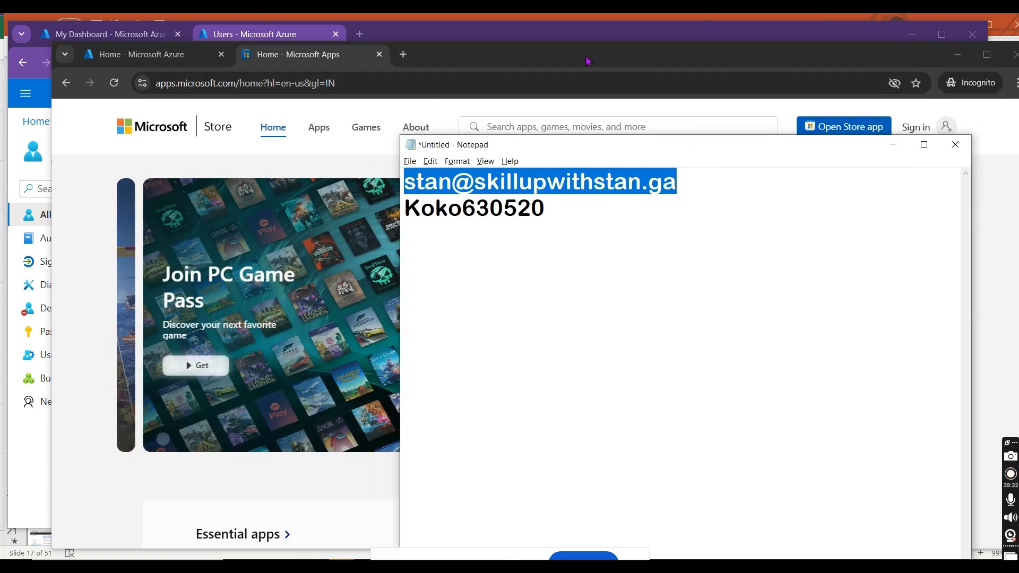
{"action": "left_click", "coordinate": [589, 61]}
{"action": "left_click", "coordinate": [381, 79]}
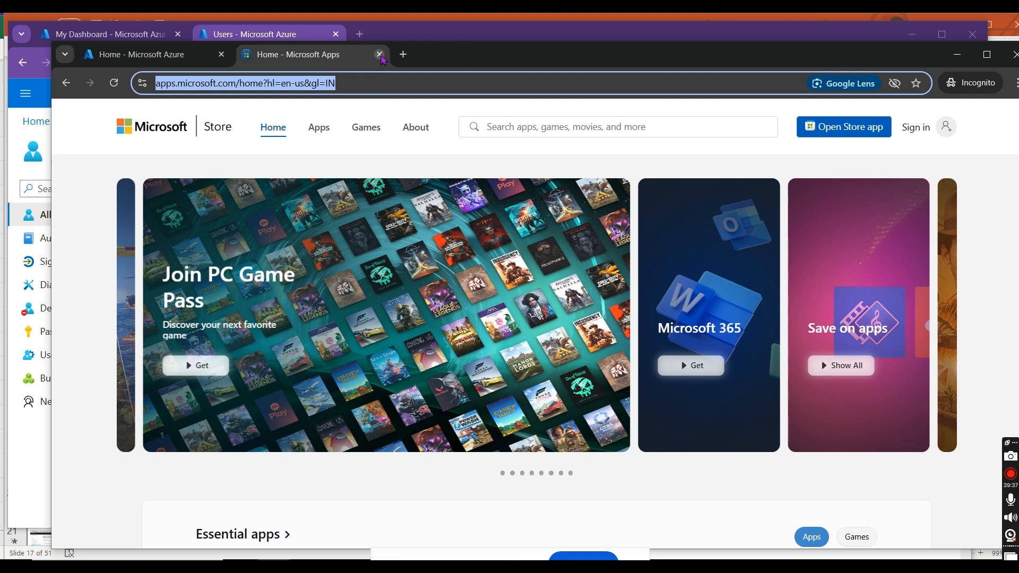
{"action": "left_click", "coordinate": [380, 54]}
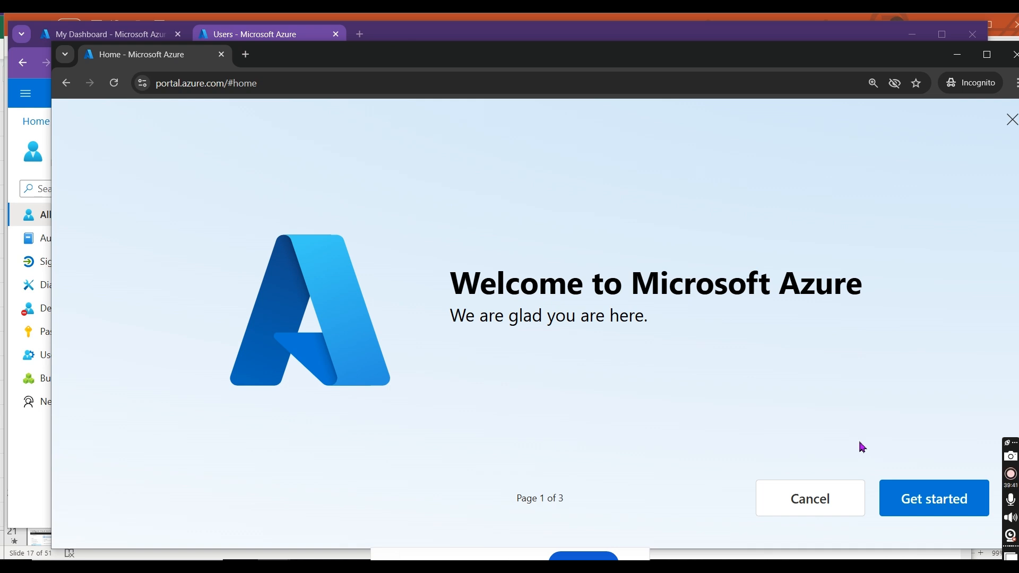
{"action": "left_click", "coordinate": [814, 497]}
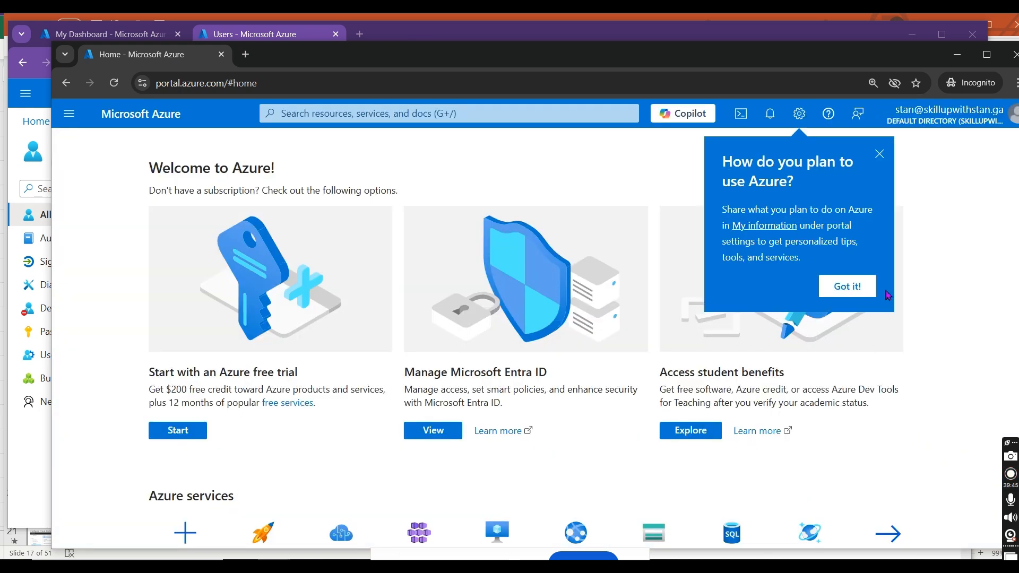
{"action": "left_click", "coordinate": [880, 155]}
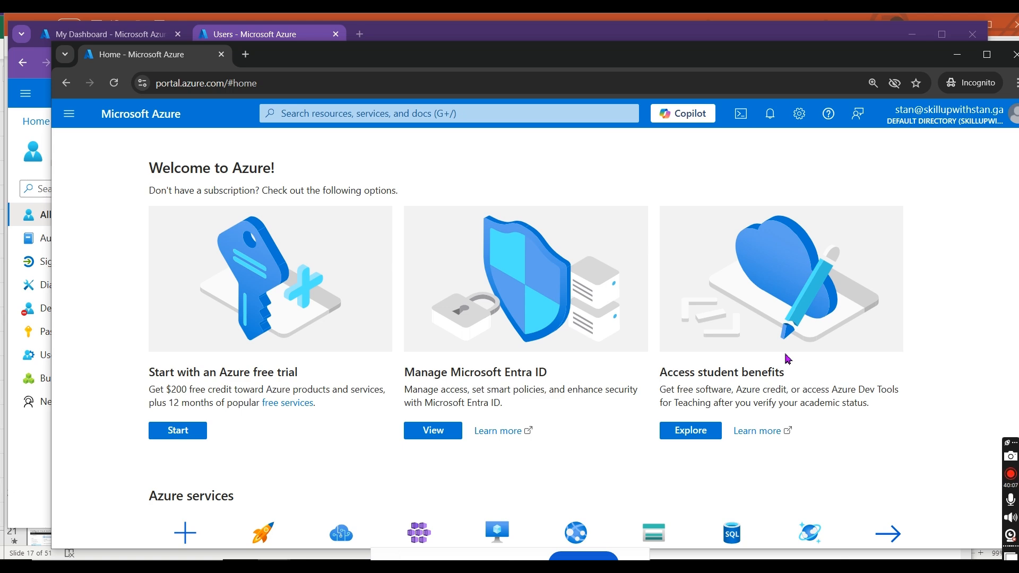
{"action": "key", "text": "alt+Tab"}
{"action": "key", "text": "alt+Tab"}
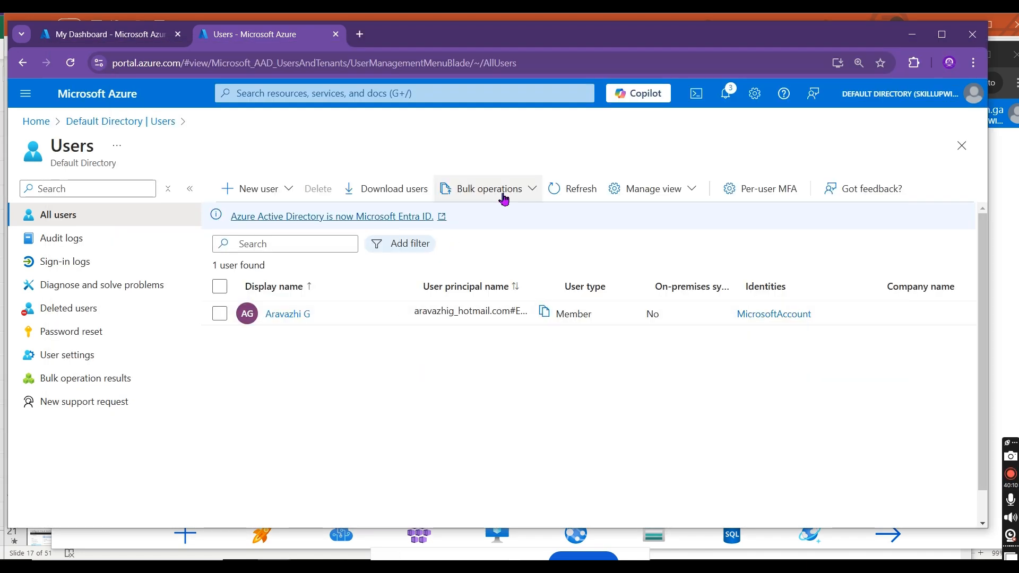
Refresh the users list and start an external-user invitation with the guest's e-mail address
{"action": "left_click", "coordinate": [577, 189]}
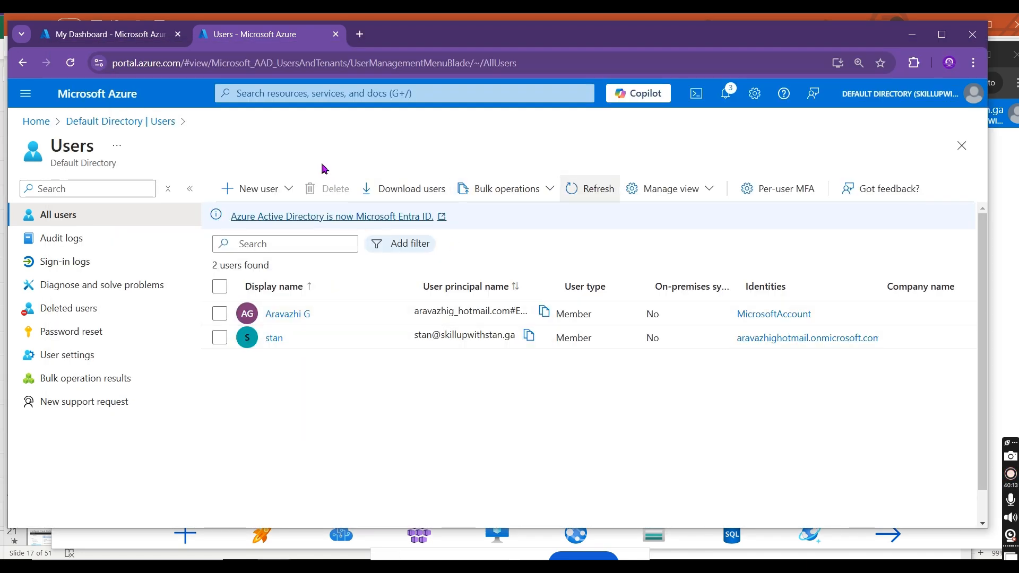
{"action": "left_click", "coordinate": [289, 189]}
{"action": "left_click", "coordinate": [280, 292]}
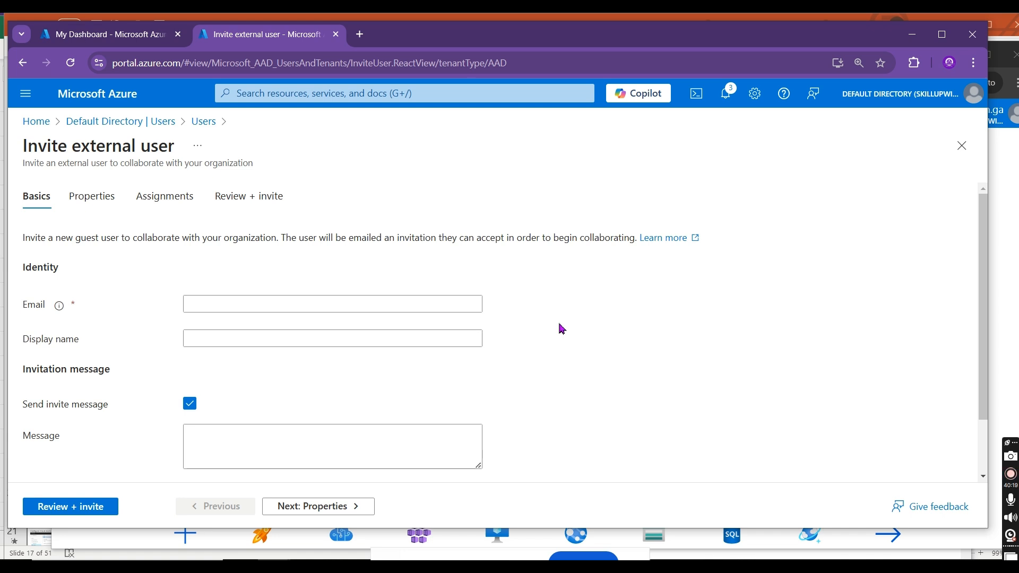
{"action": "left_click", "coordinate": [298, 305]}
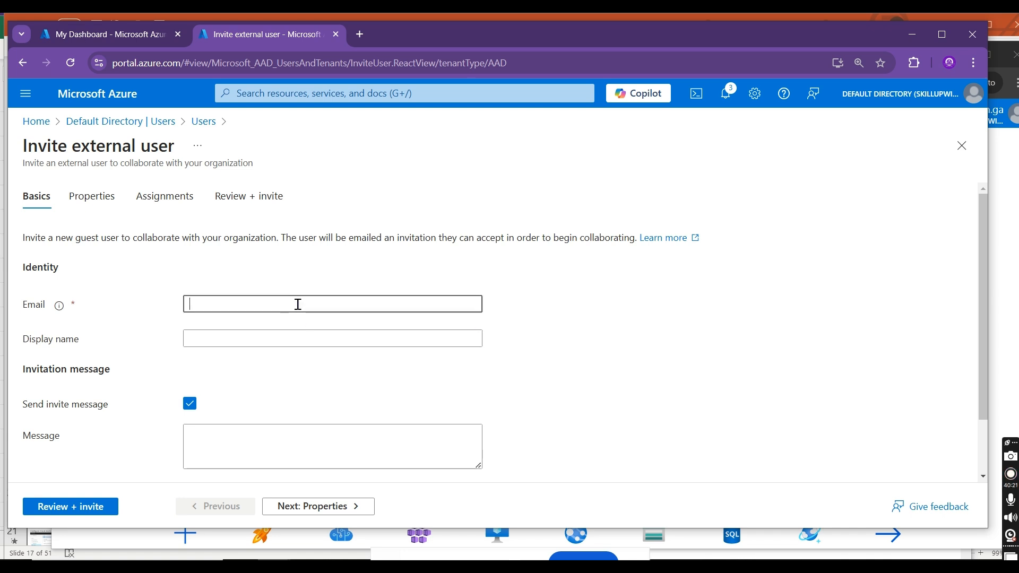
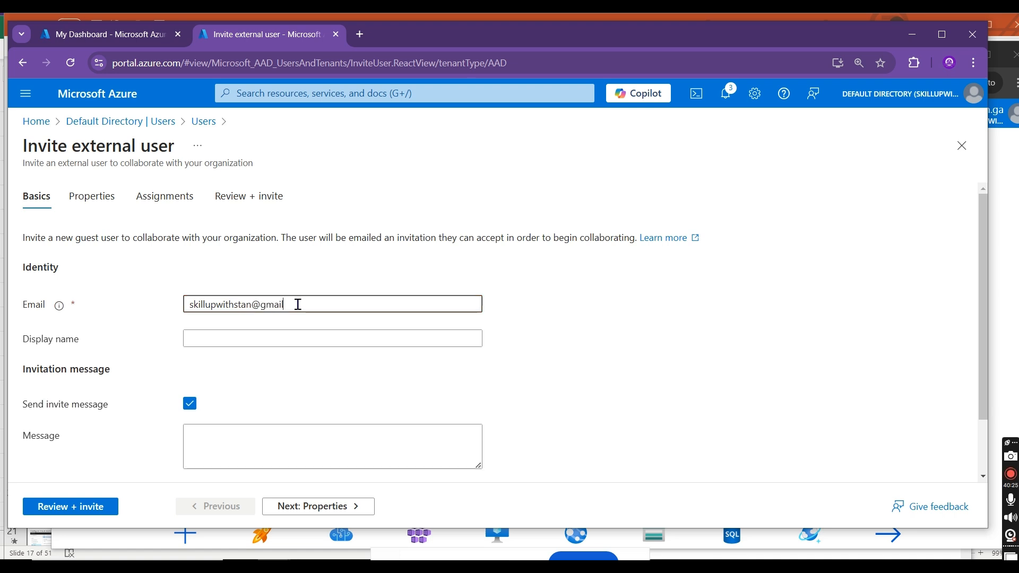
Enter the guest's display name and select the My Apps redirect URL
{"action": "left_click", "coordinate": [249, 340]}
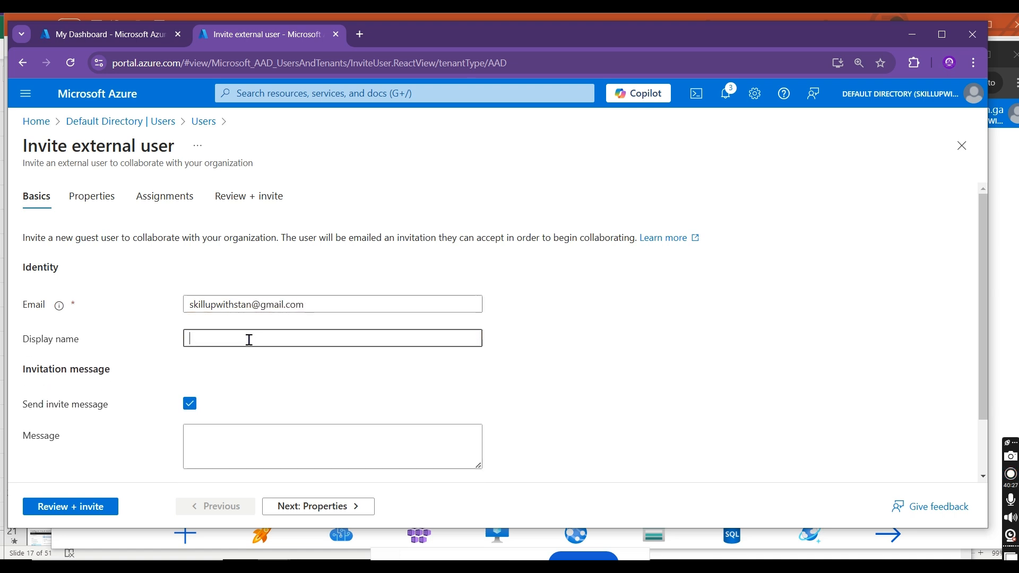
{"action": "type", "text": "STAN GMAIL"}
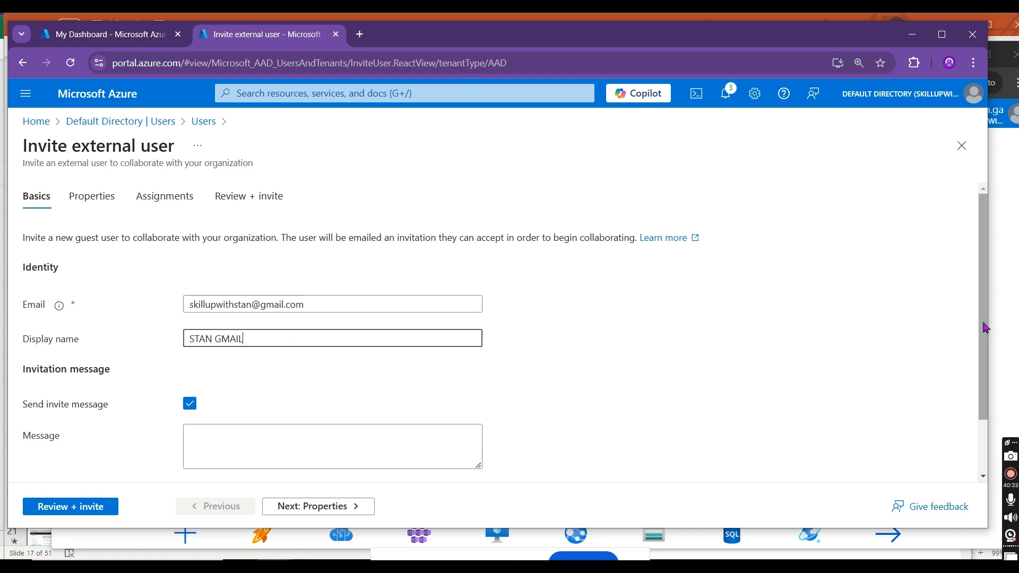
{"action": "left_click_drag", "start_coordinate": [985, 325], "coordinate": [995, 397]}
{"action": "left_click", "coordinate": [252, 375]}
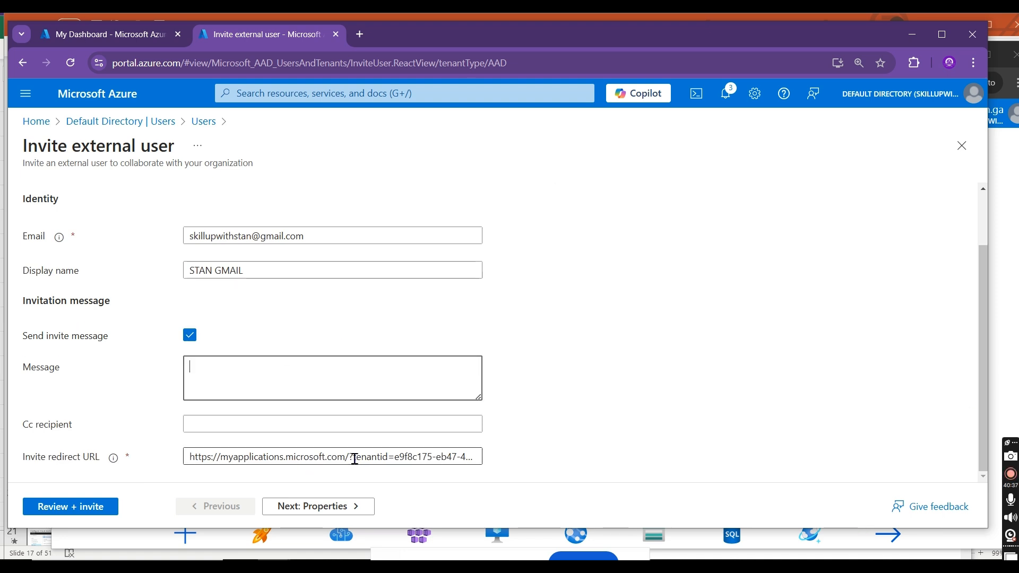
{"action": "left_click_drag", "start_coordinate": [347, 460], "coordinate": [186, 454]}
{"action": "key", "text": "ctrl+c"}
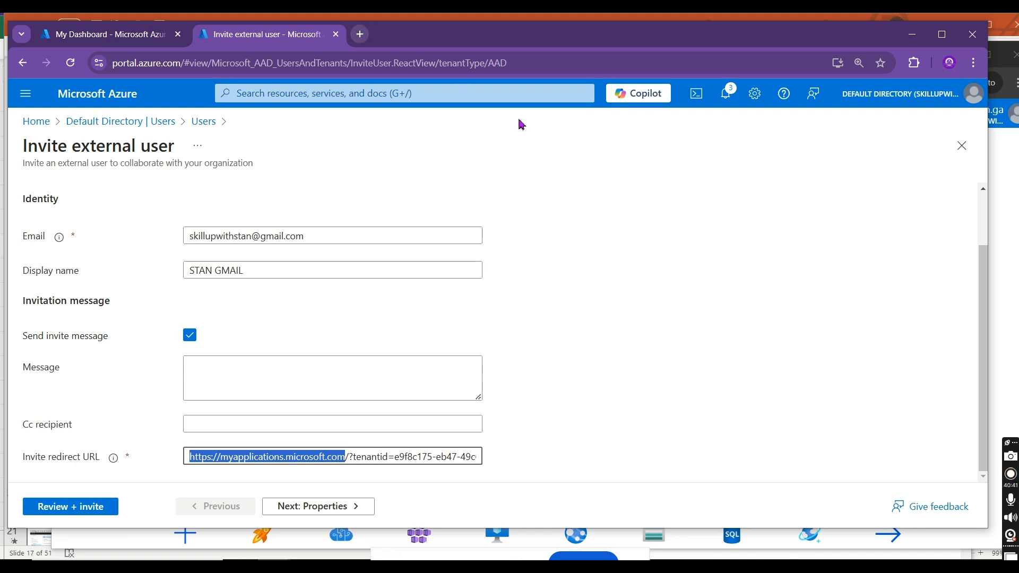
{"action": "key", "text": "alt+Tab"}
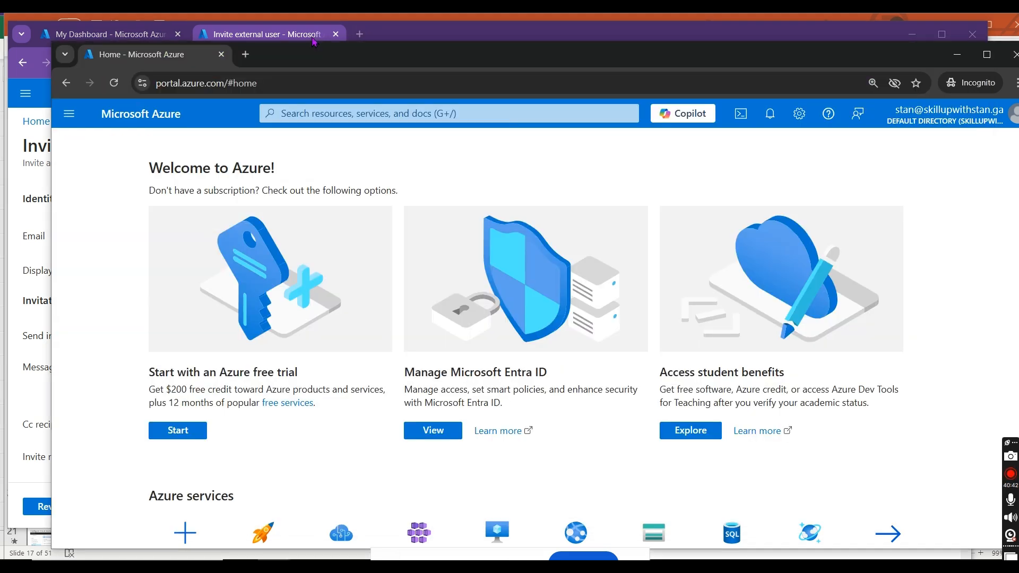
Load the copied My Apps address in a new private tab
{"action": "left_click", "coordinate": [247, 58]}
{"action": "key", "text": "ctrl+v"}
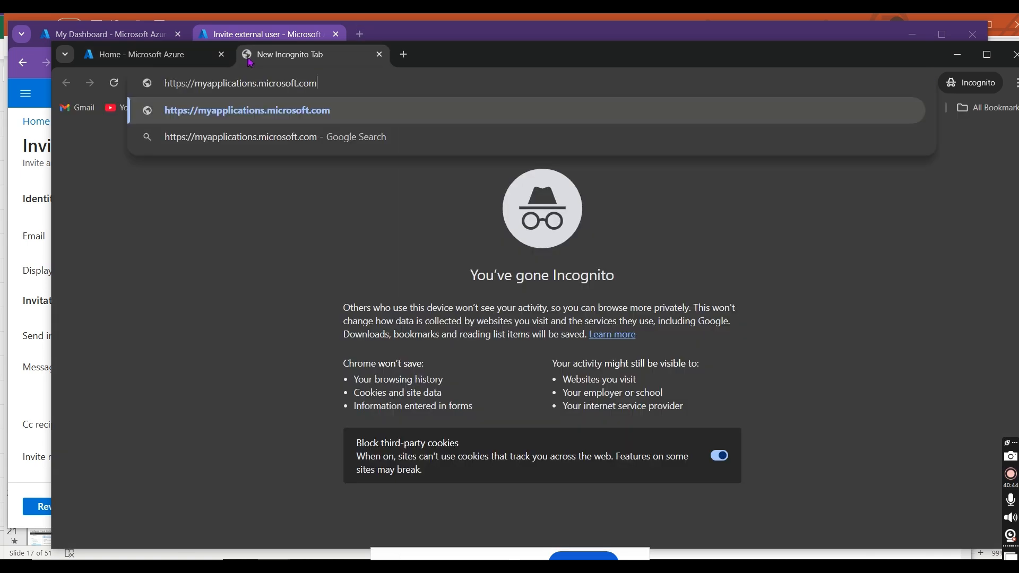
{"action": "key", "text": "Return"}
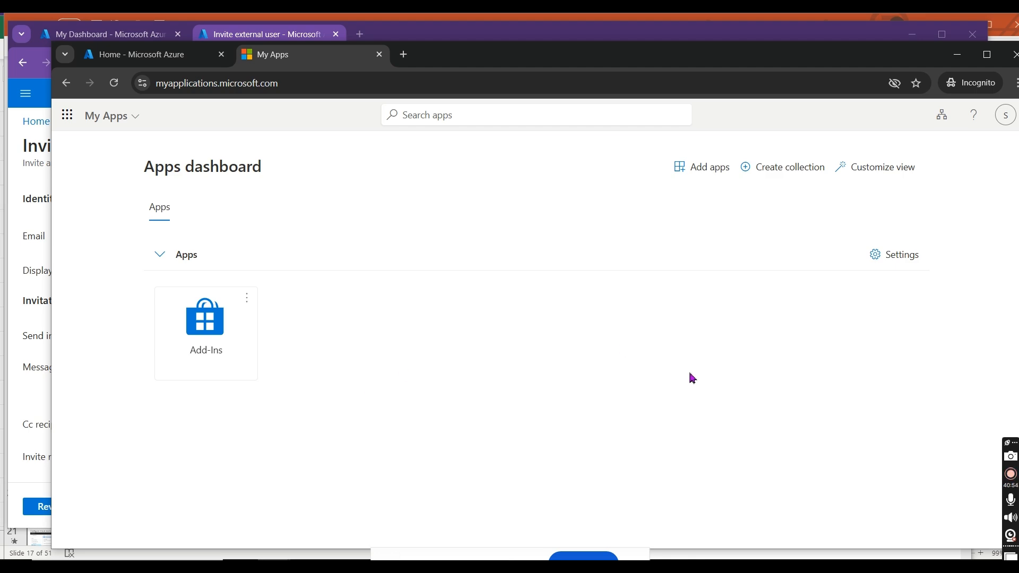
Review and send the guest invitation
{"action": "key", "text": "alt+Tab"}
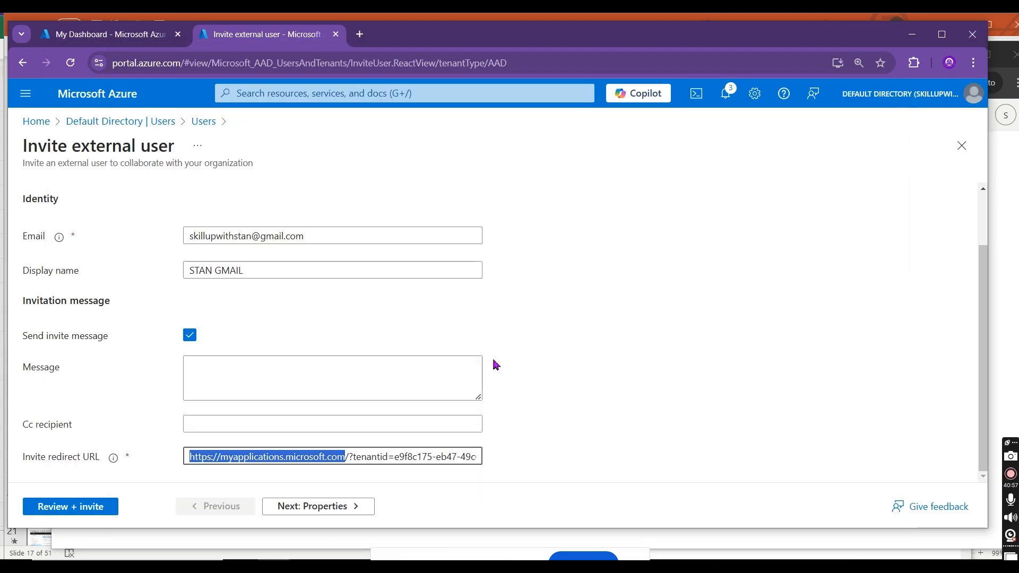
{"action": "left_click", "coordinate": [95, 507]}
{"action": "left_click", "coordinate": [67, 509]}
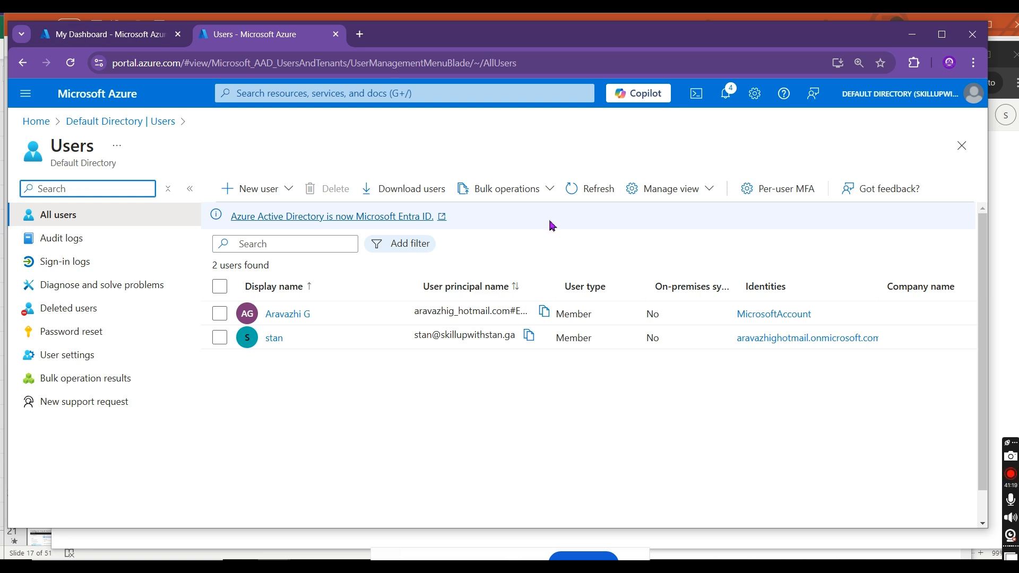
Open Bulk create, download the CSV user template, and locate it among Excel's open workbooks
{"action": "left_click", "coordinate": [554, 197]}
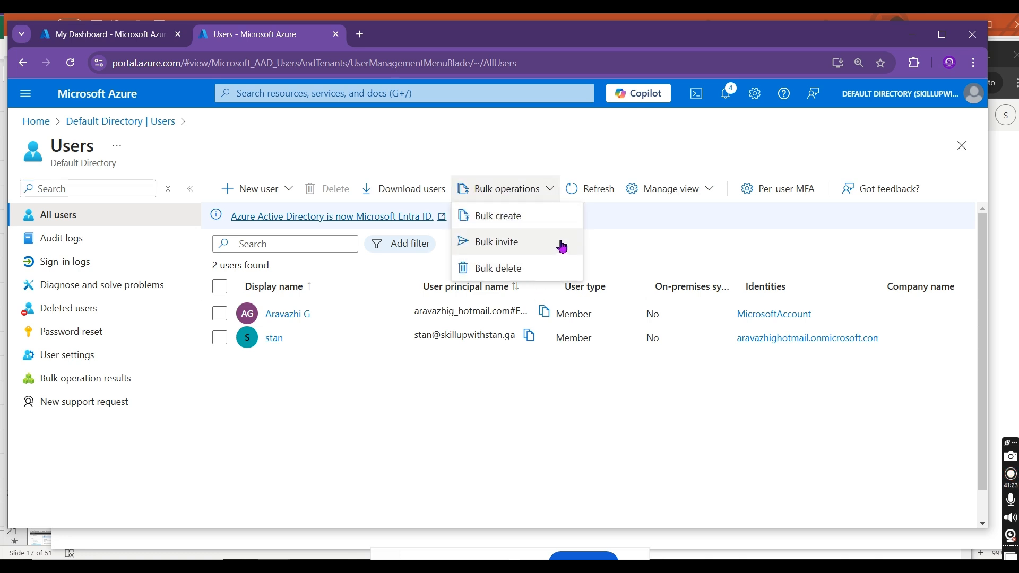
{"action": "left_click", "coordinate": [552, 226]}
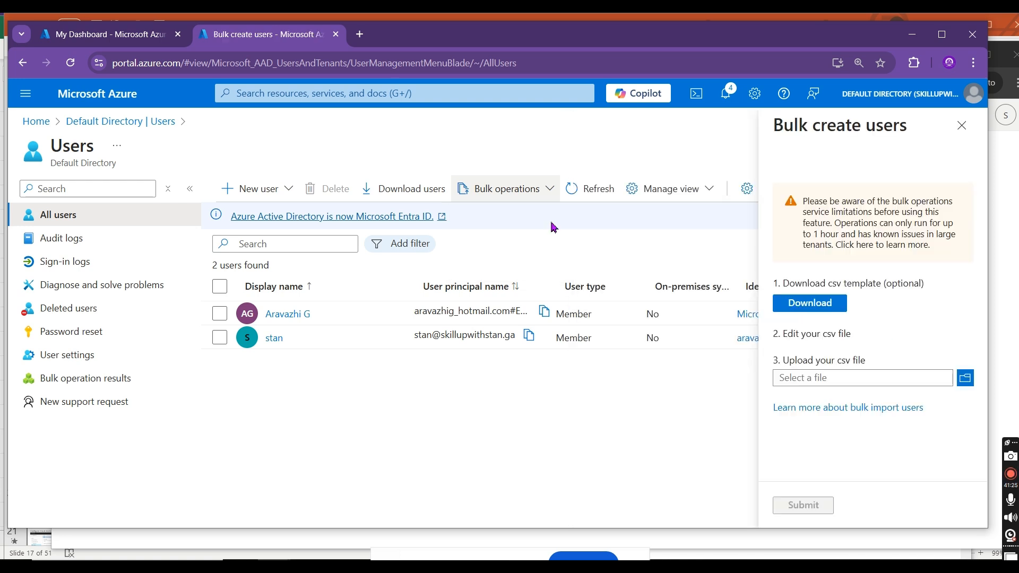
{"action": "left_click", "coordinate": [802, 305]}
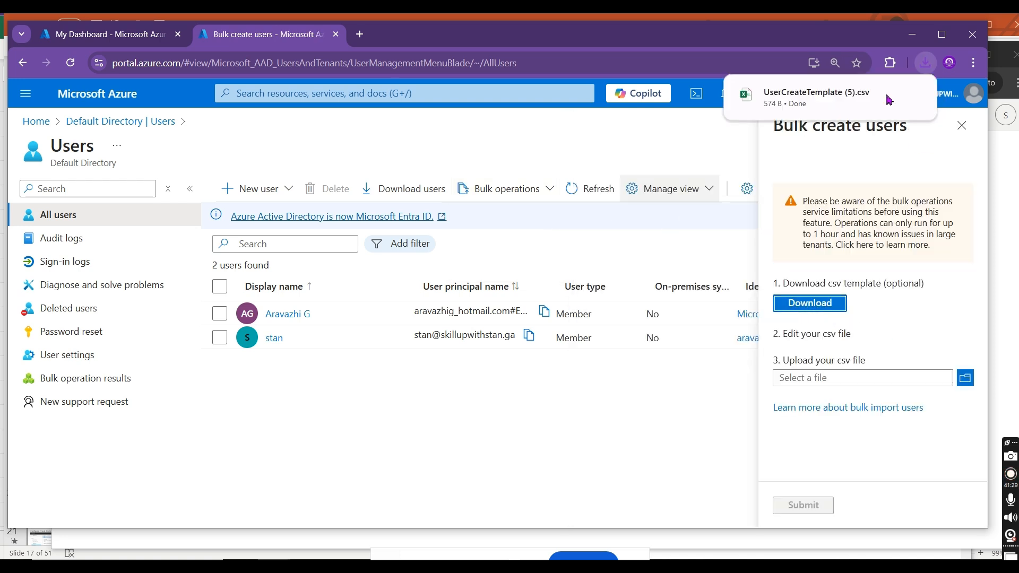
{"action": "left_click", "coordinate": [891, 95]}
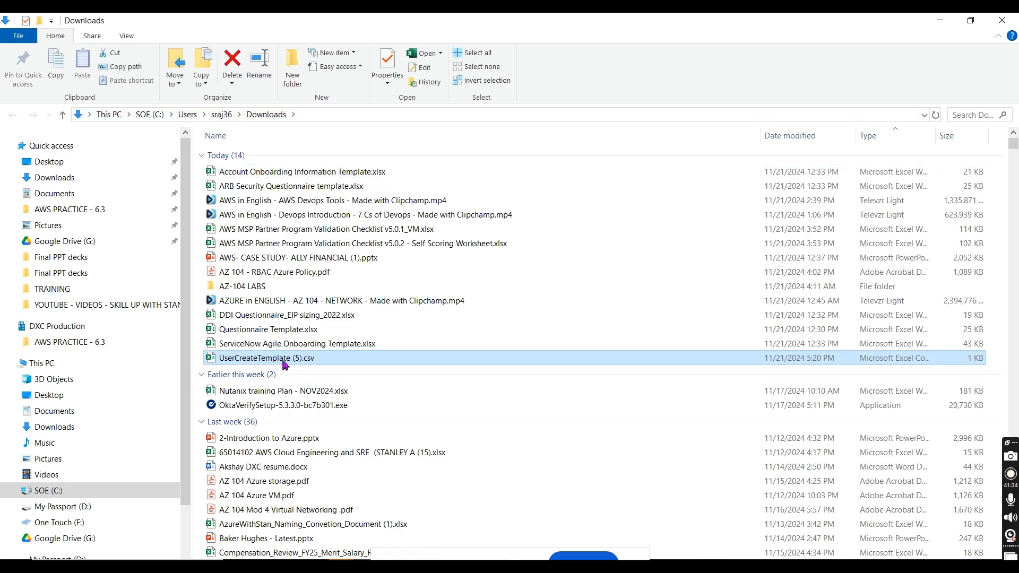
{"action": "left_click", "coordinate": [941, 21]}
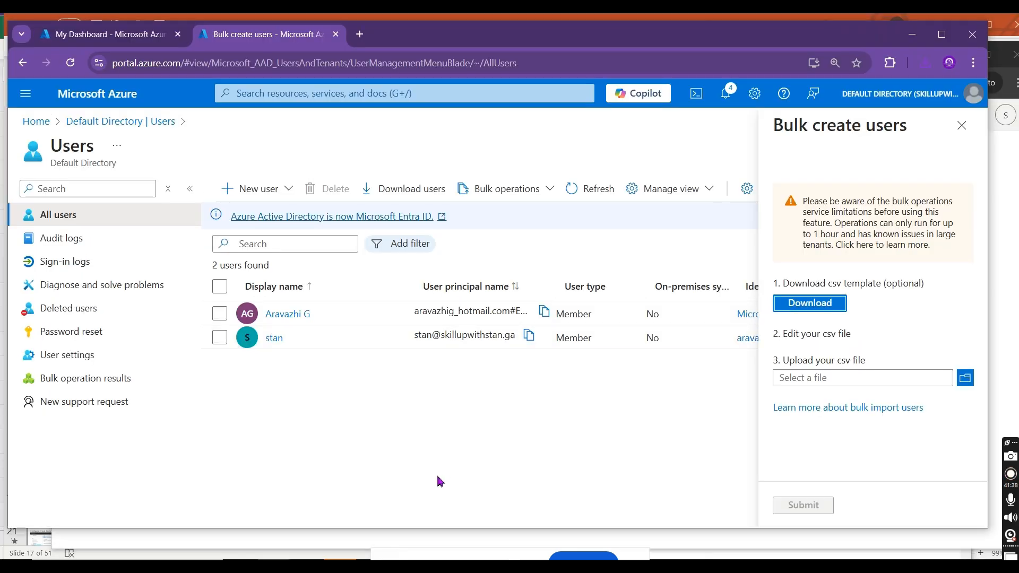
{"action": "left_click", "coordinate": [340, 566]}
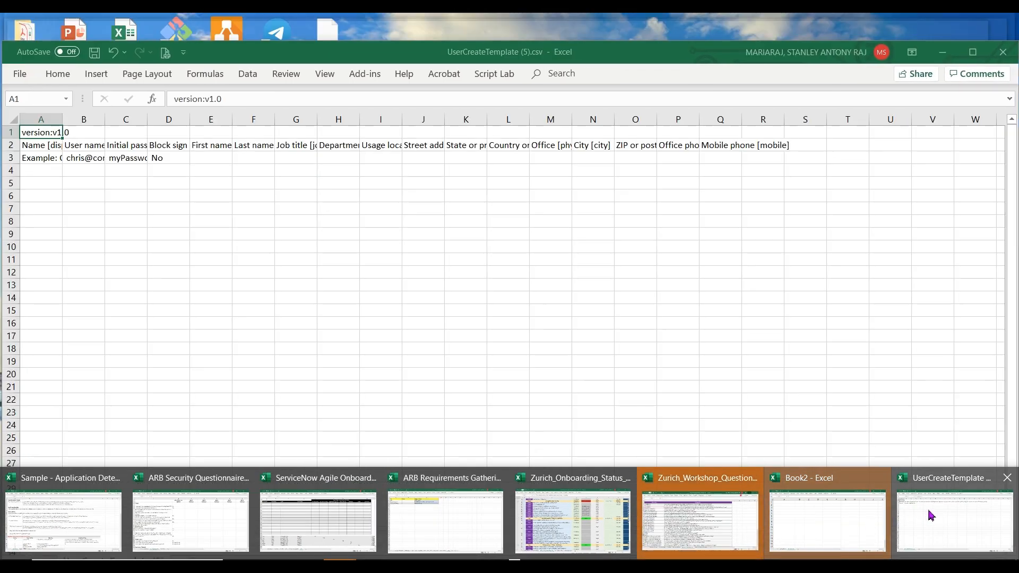
Open UserCreateTemplate (5).csv, auto-fit all columns, and fill in the names in A4 and A5
{"action": "left_click", "coordinate": [933, 512]}
{"action": "left_click", "coordinate": [303, 325]}
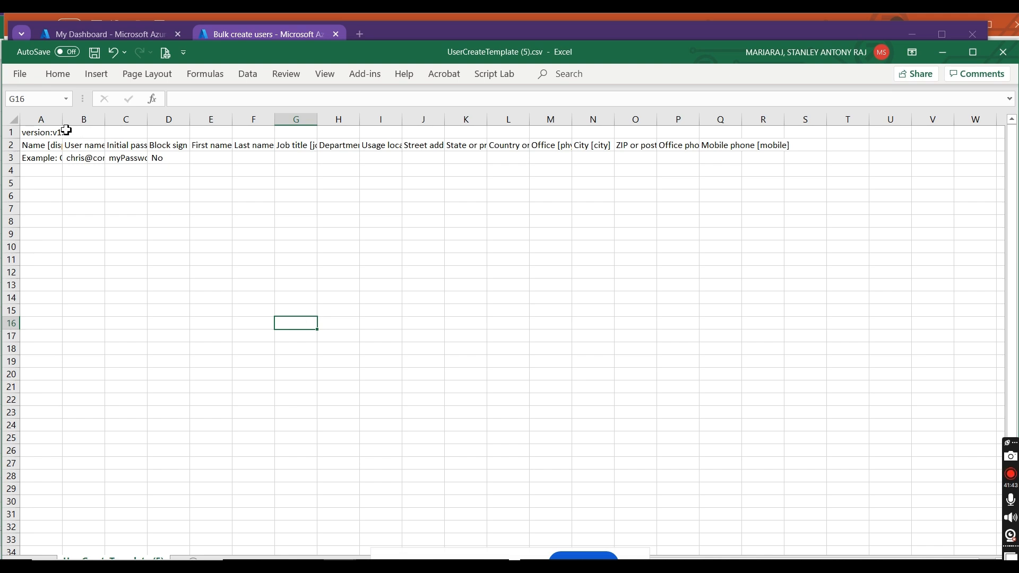
{"action": "left_click", "coordinate": [13, 120]}
{"action": "double_click", "coordinate": [62, 120]}
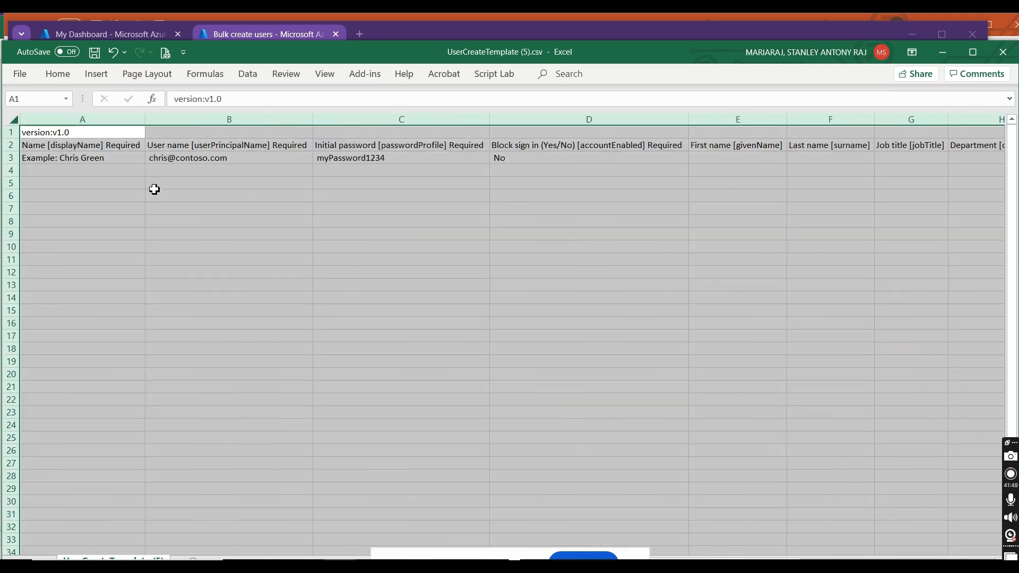
{"action": "left_click", "coordinate": [111, 175]}
{"action": "type", "text": "Anvaj"}
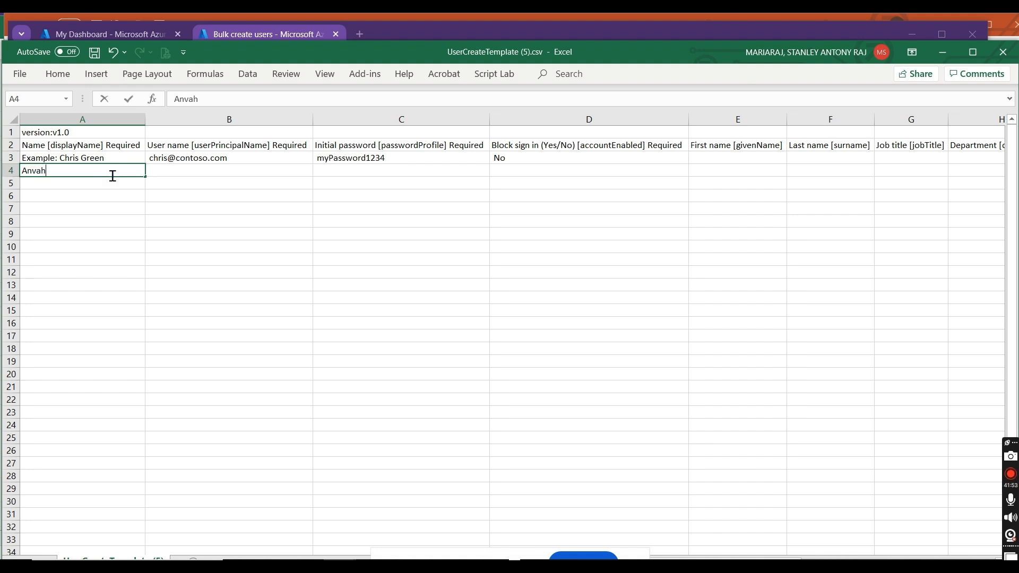
{"action": "left_click", "coordinate": [98, 186]}
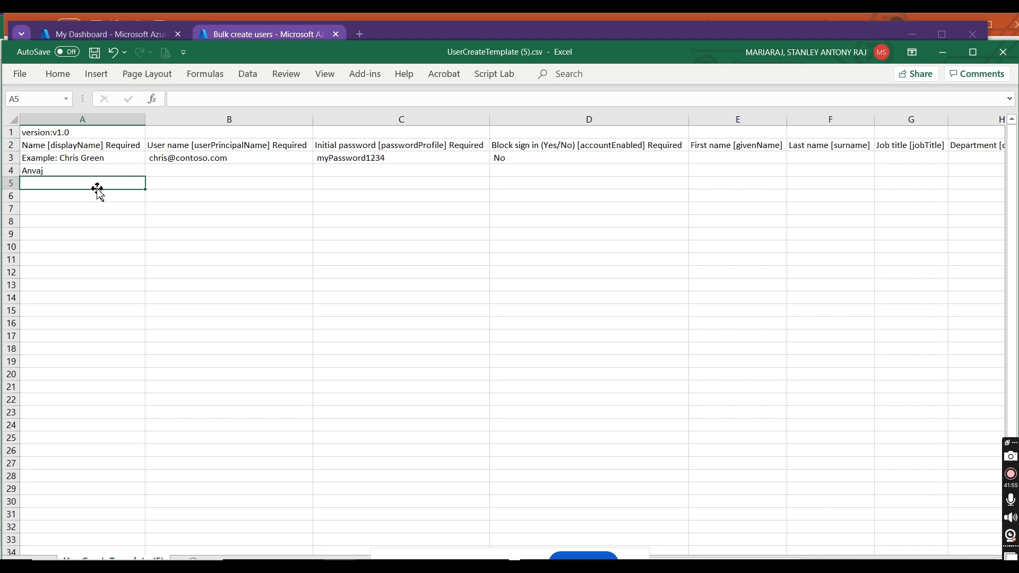
{"action": "type", "text": "kamran"}
Enter the two users' principal names in B4 and B5, reusing the existing domain suffix
{"action": "left_click", "coordinate": [175, 168]}
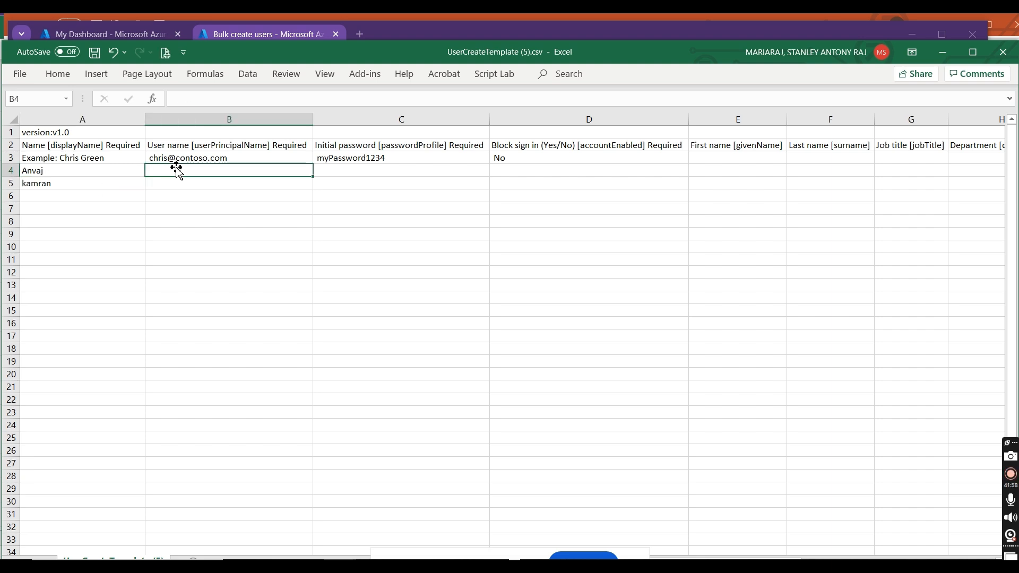
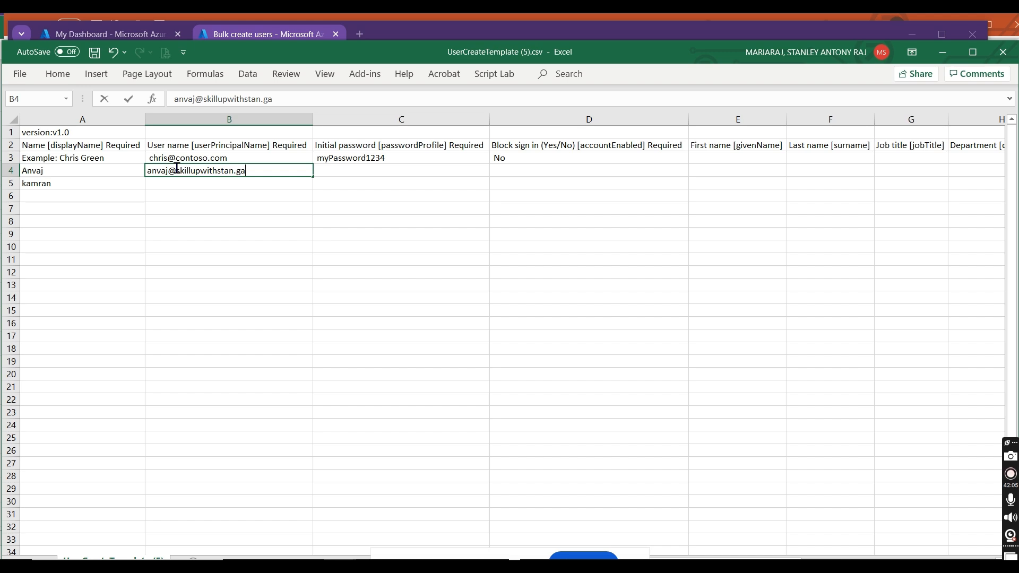
{"action": "key", "text": "alt+Tab"}
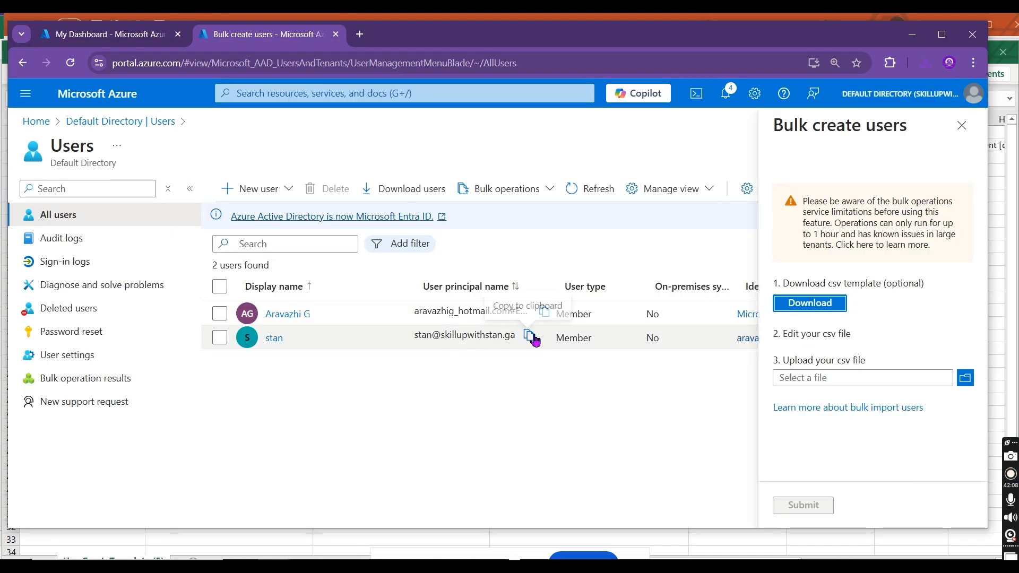
{"action": "left_click", "coordinate": [531, 337]}
{"action": "key", "text": "alt+Tab"}
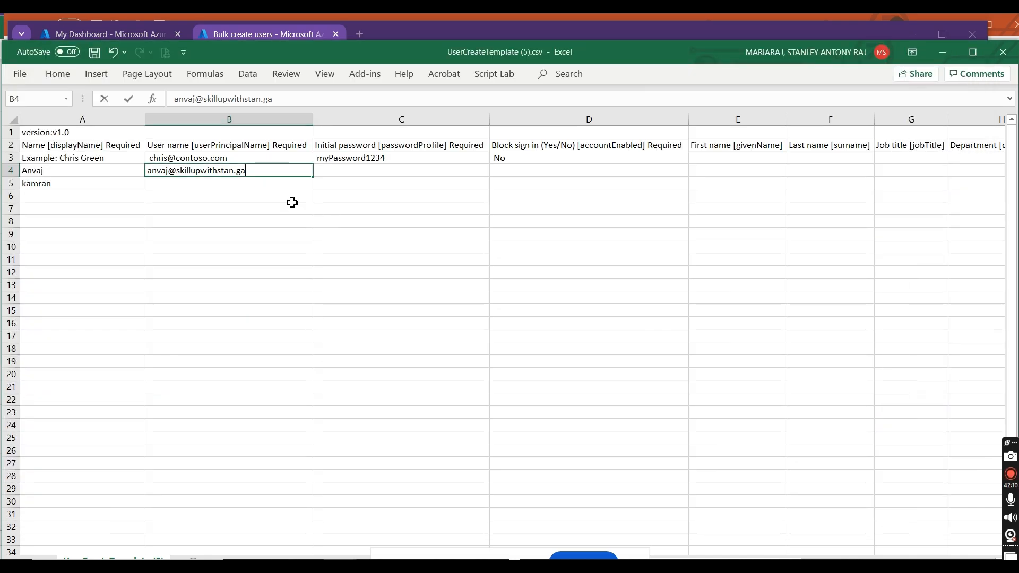
{"action": "double_click", "coordinate": [249, 184]}
{"action": "key", "text": "ctrl+v"}
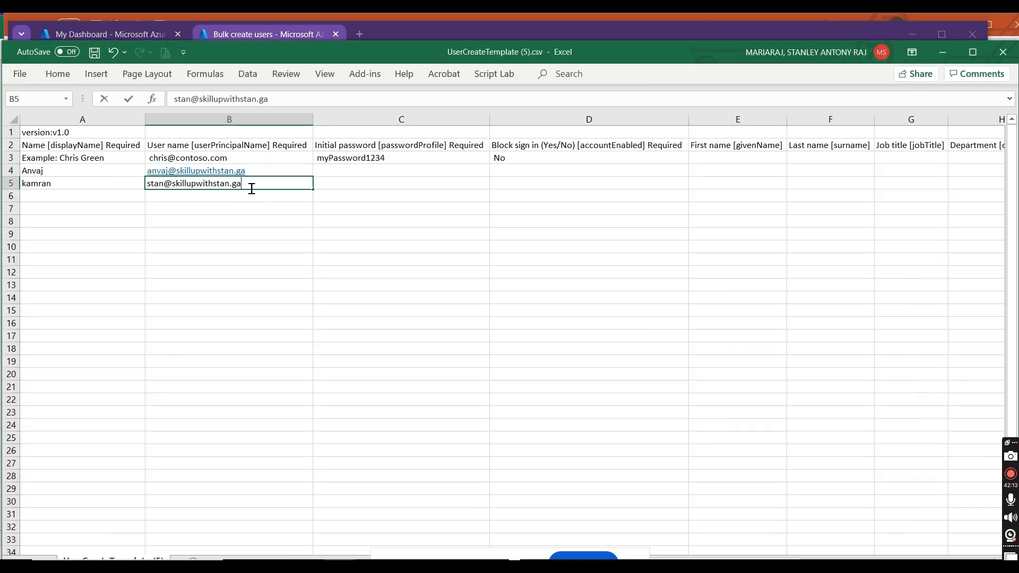
{"action": "left_click_drag", "start_coordinate": [159, 185], "coordinate": [142, 186]}
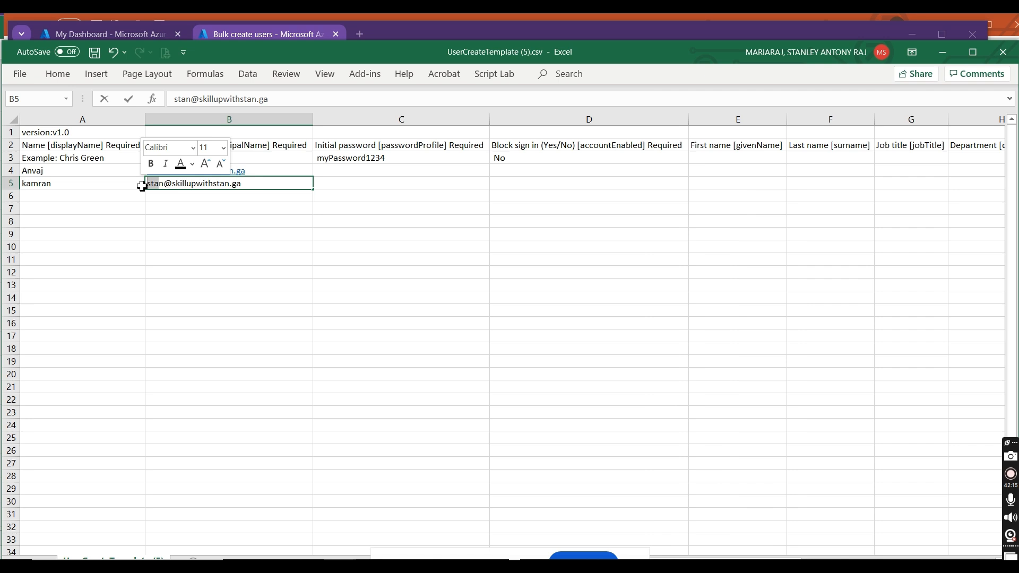
{"action": "key", "text": "BackSpace"}
{"action": "type", "text": "kamran"}
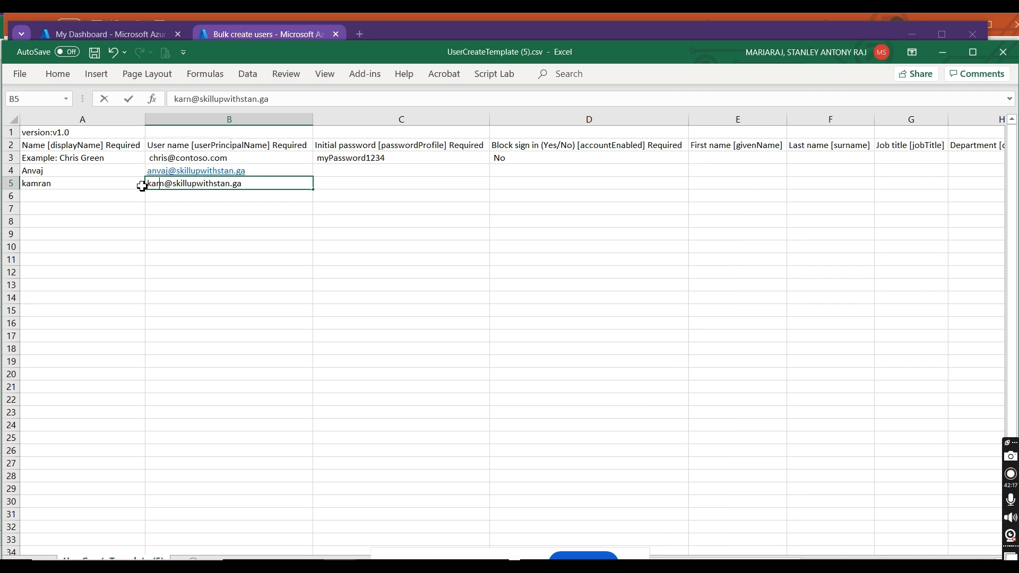
{"action": "key", "text": "Delete"}
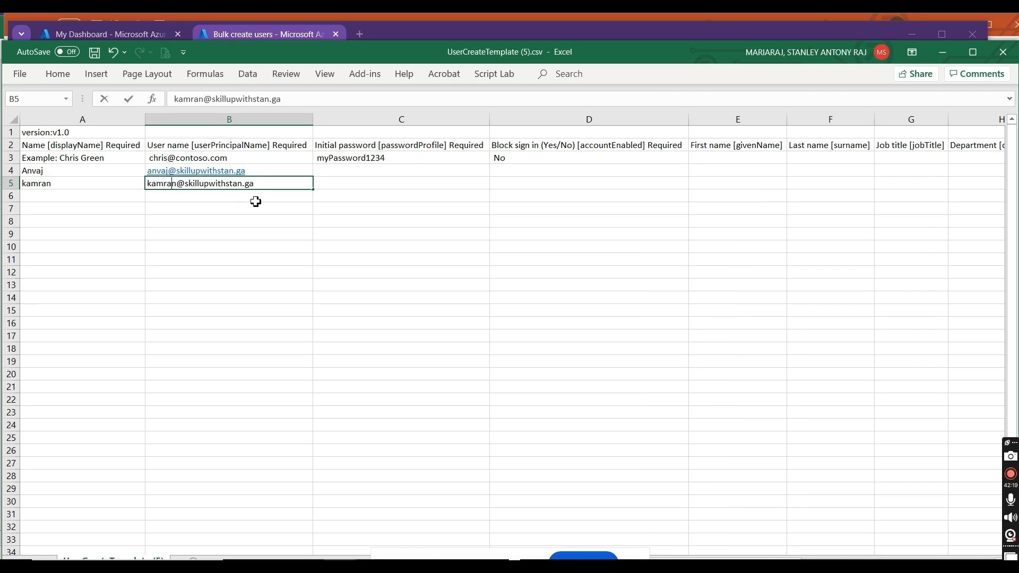
Fill C4 and C5 with the initial password copied from the notes
{"action": "left_click", "coordinate": [330, 173]}
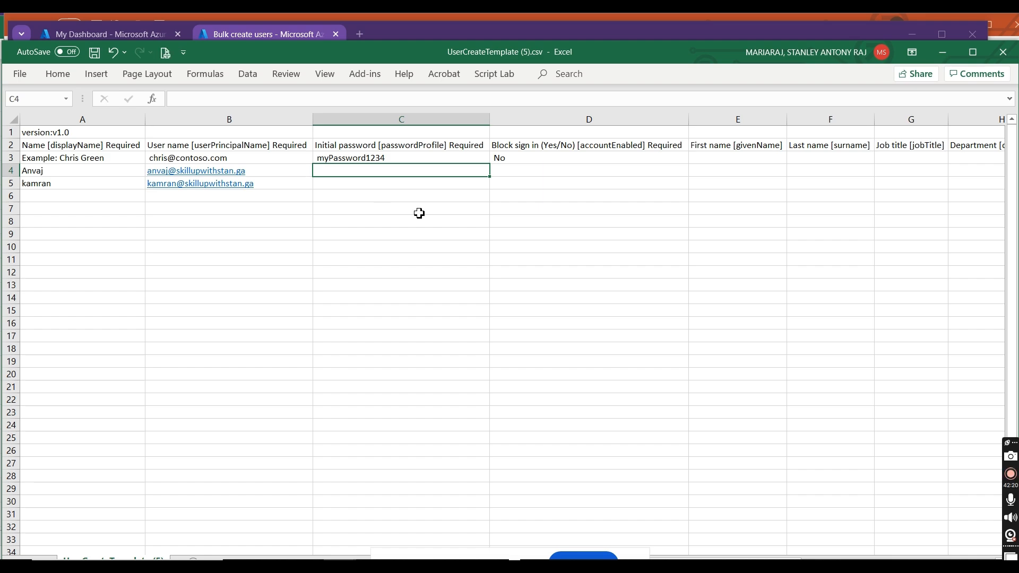
{"action": "key", "text": "ctrl+d"}
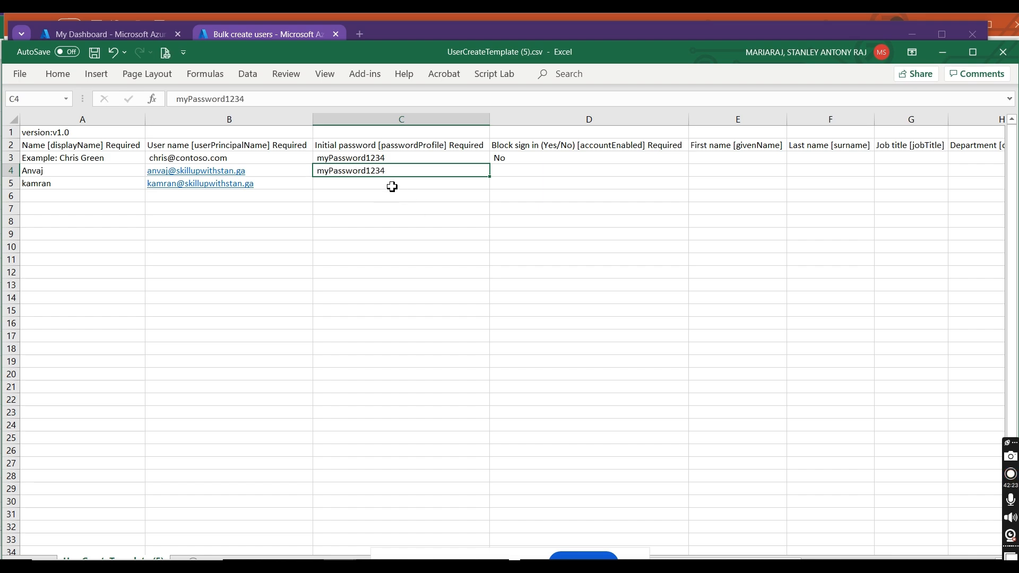
{"action": "key", "text": "alt+Tab"}
{"action": "key", "text": "alt+Tab"}
{"action": "key", "text": "alt+Tab"}
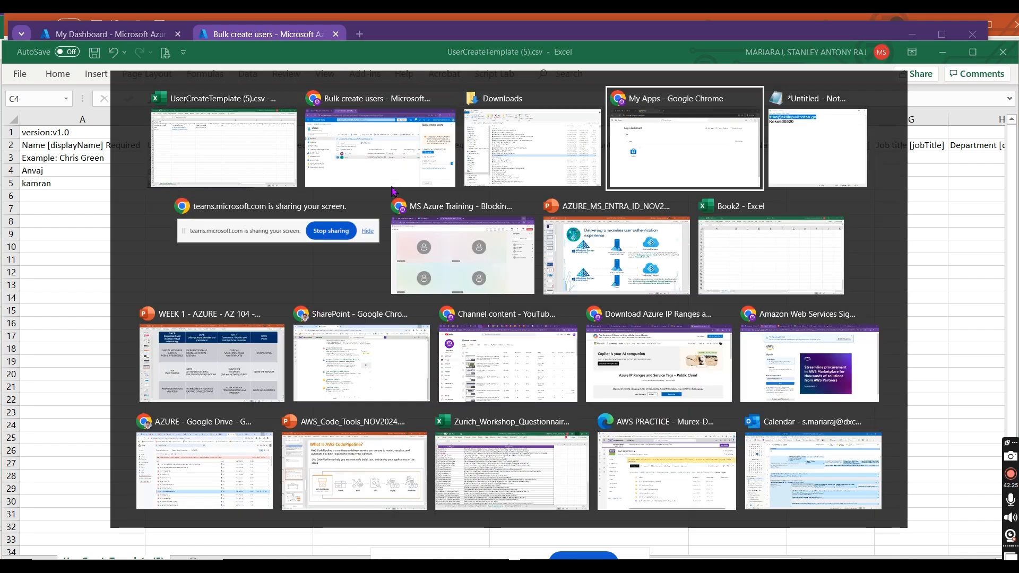
{"action": "key", "text": "alt+Tab"}
{"action": "double_click", "coordinate": [470, 206]}
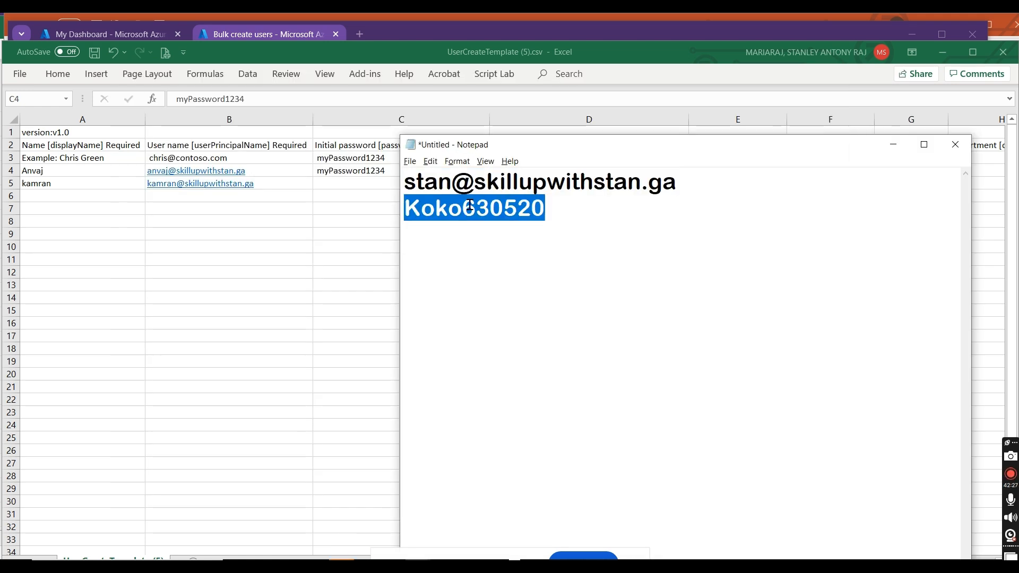
{"action": "double_click", "coordinate": [362, 170]}
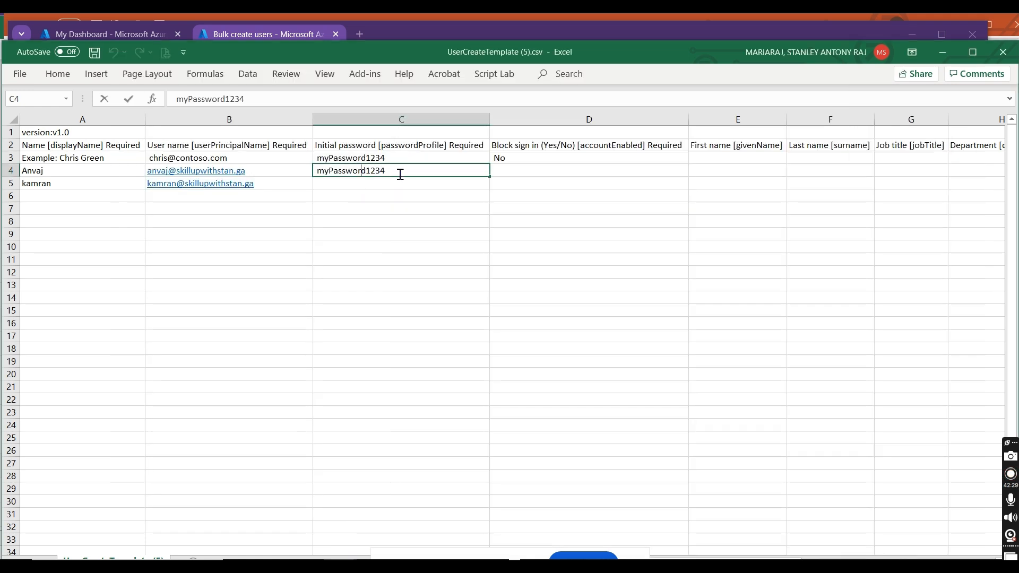
{"action": "left_click_drag", "start_coordinate": [400, 174], "coordinate": [319, 171]}
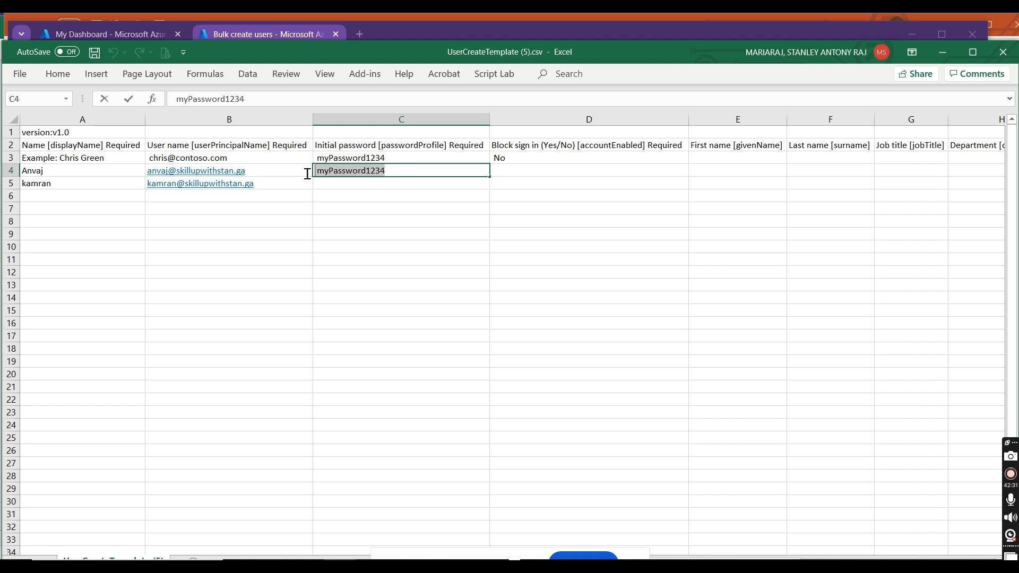
{"action": "key", "text": "ctrl+v"}
{"action": "left_click", "coordinate": [341, 183]}
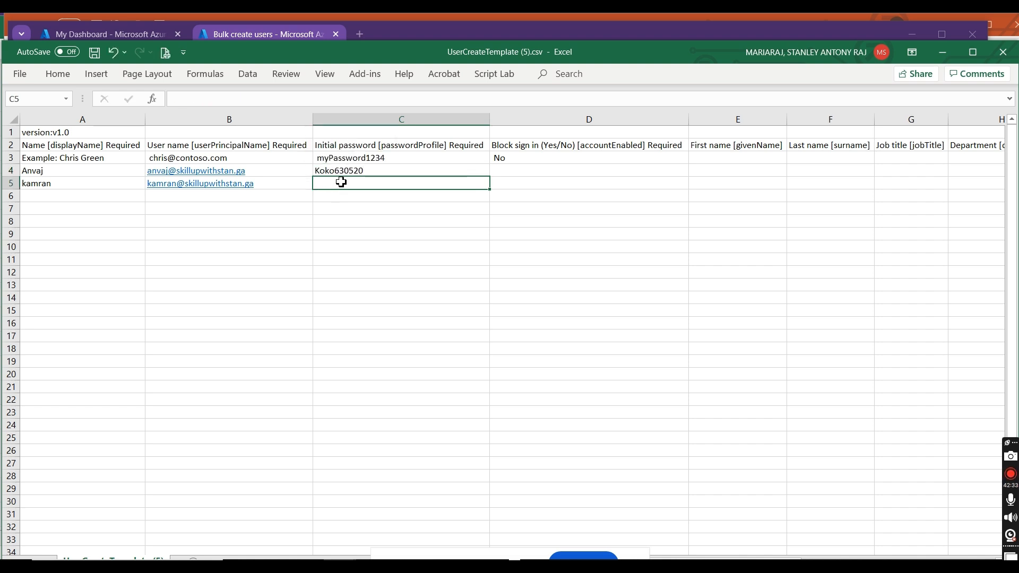
{"action": "key", "text": "ctrl+v"}
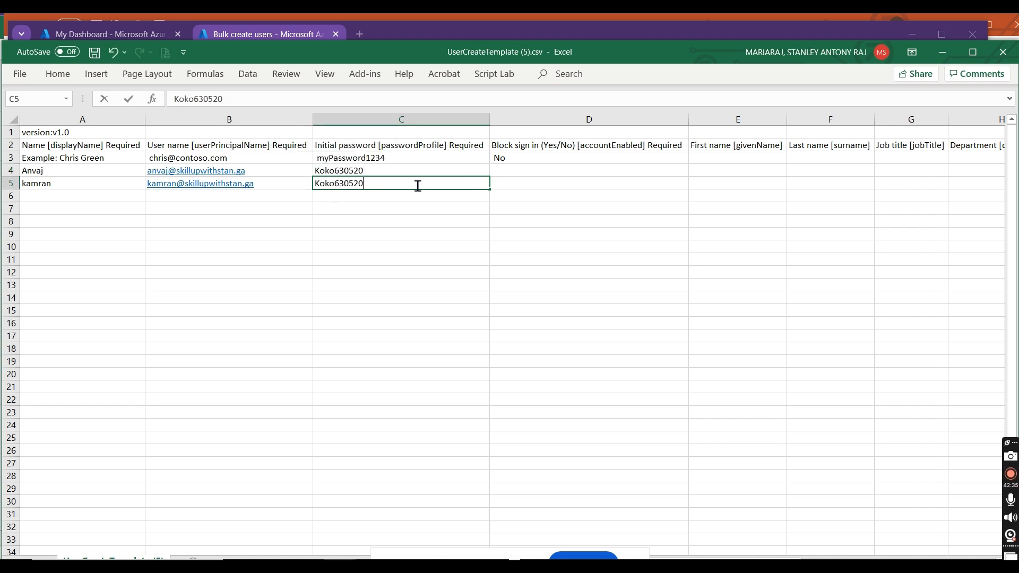
Set block sign-in to No in D4 and D5, then save and close the CSV
{"action": "left_click", "coordinate": [529, 175]}
{"action": "type", "text": "N"}
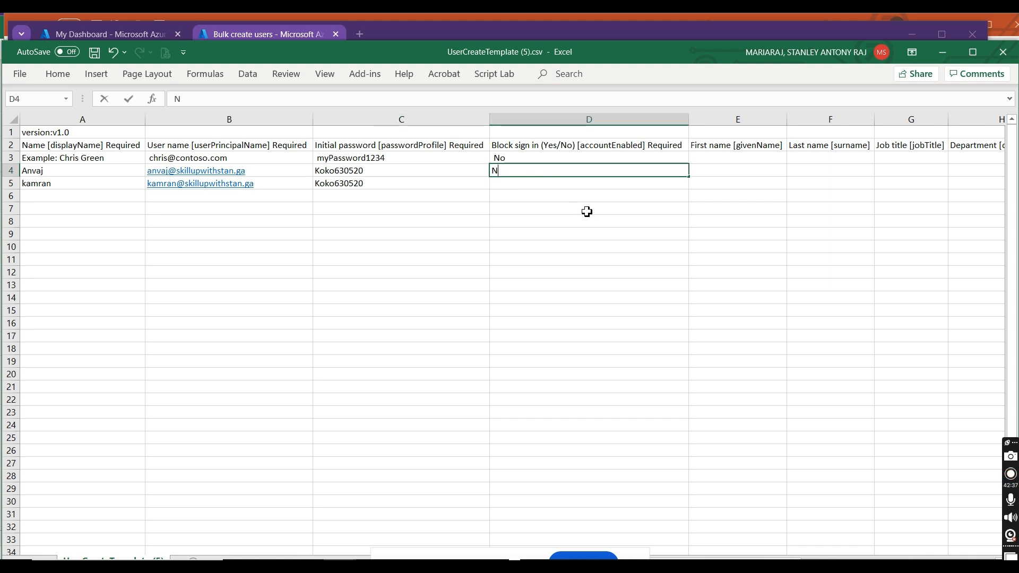
{"action": "type", "text": "o"}
{"action": "left_click", "coordinate": [560, 188]}
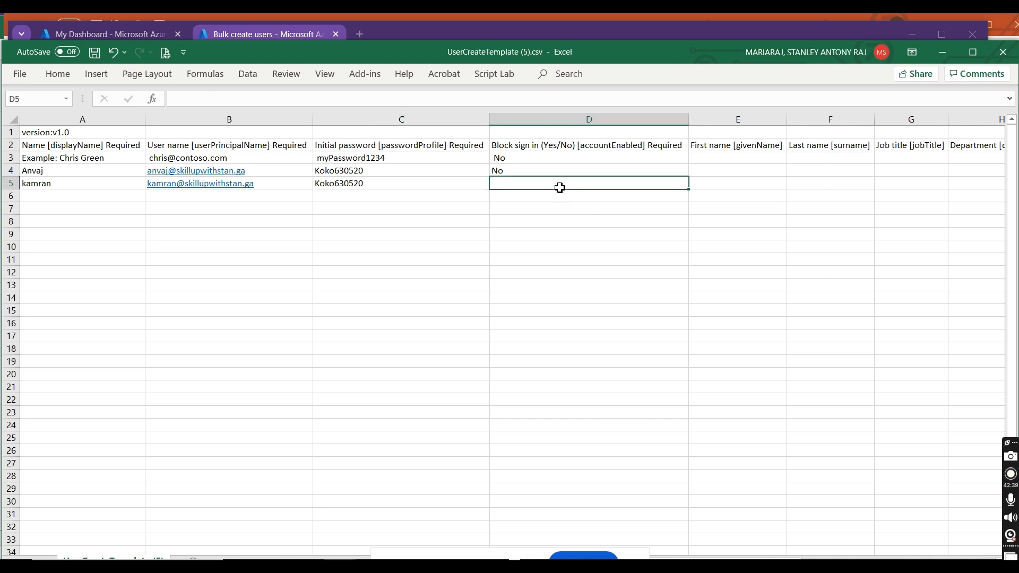
{"action": "type", "text": "No"}
{"action": "left_click", "coordinate": [437, 272]}
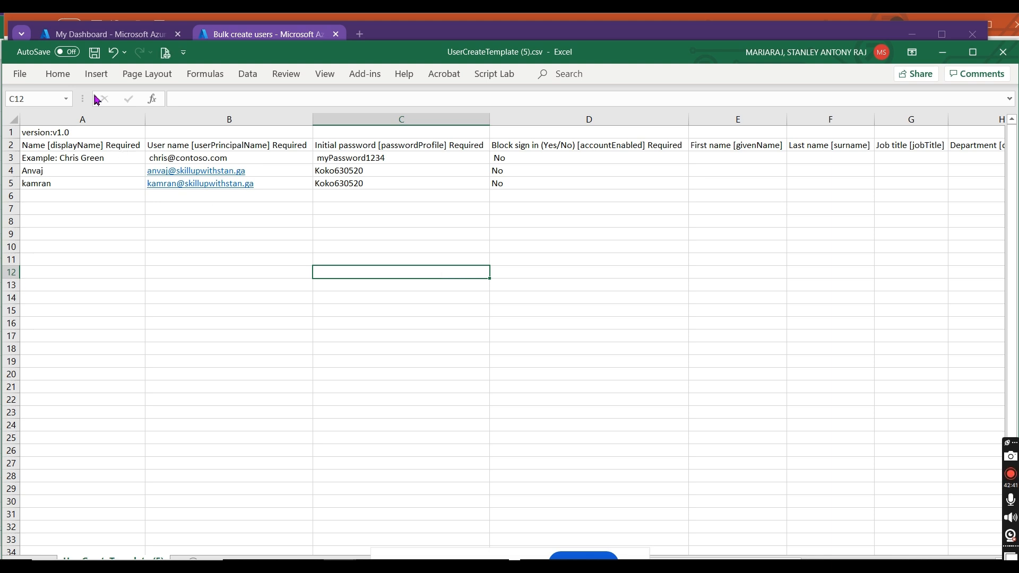
{"action": "left_click", "coordinate": [94, 52]}
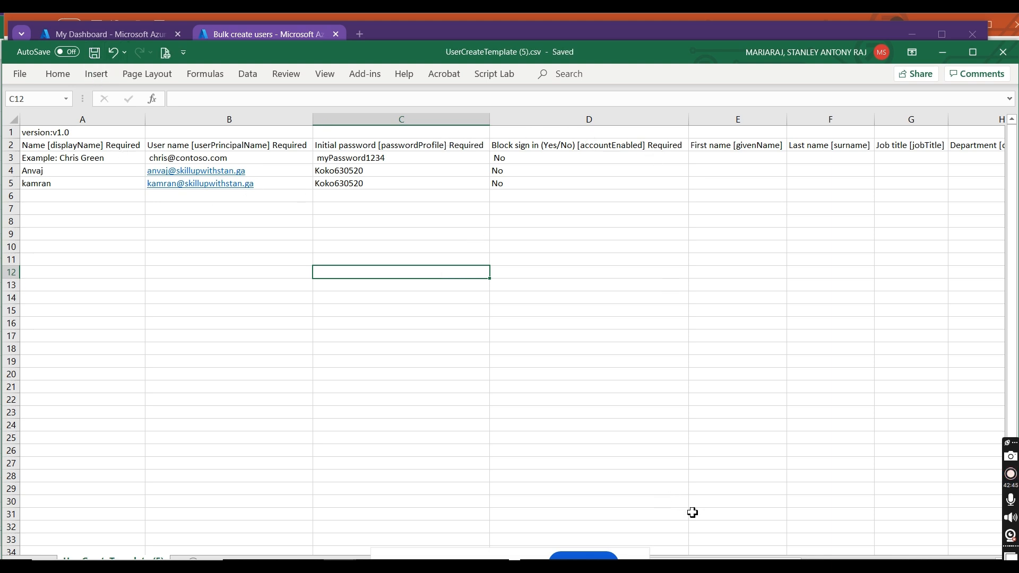
{"action": "left_click", "coordinate": [1003, 52]}
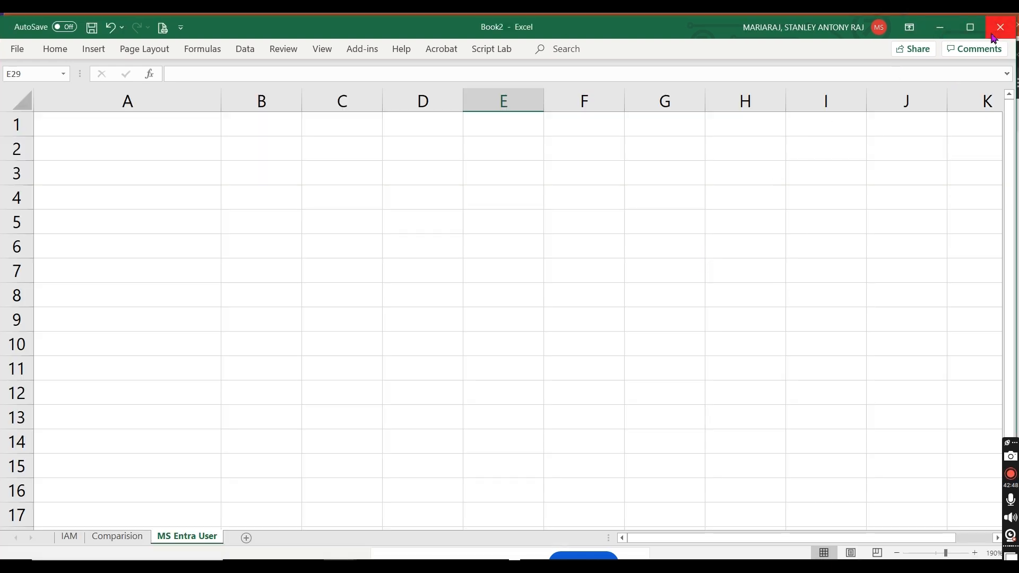
Upload UserCreateTemplate (5).csv to Bulk create, submit it, and open the operation status
{"action": "left_click", "coordinate": [938, 32]}
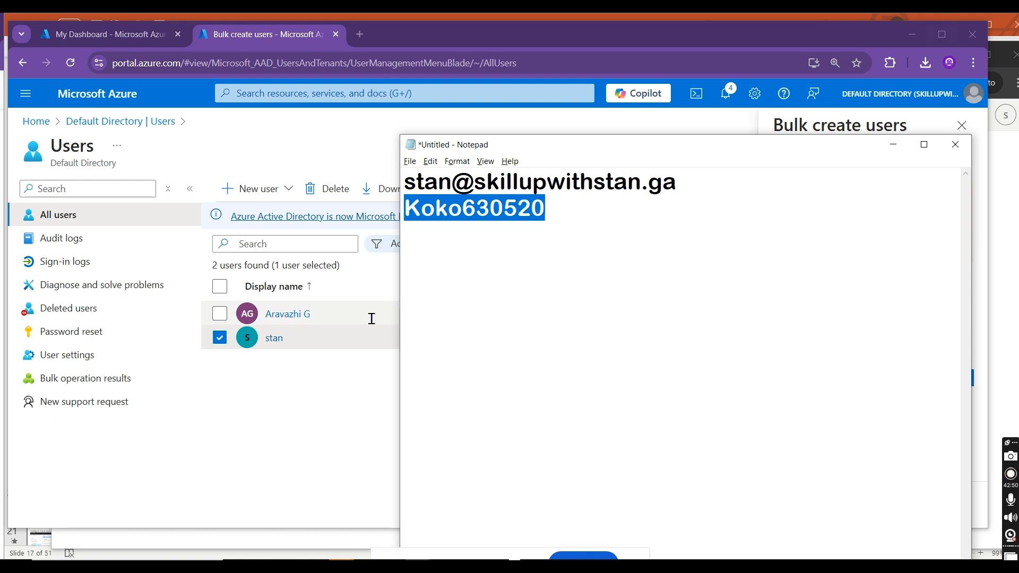
{"action": "left_click", "coordinate": [361, 394]}
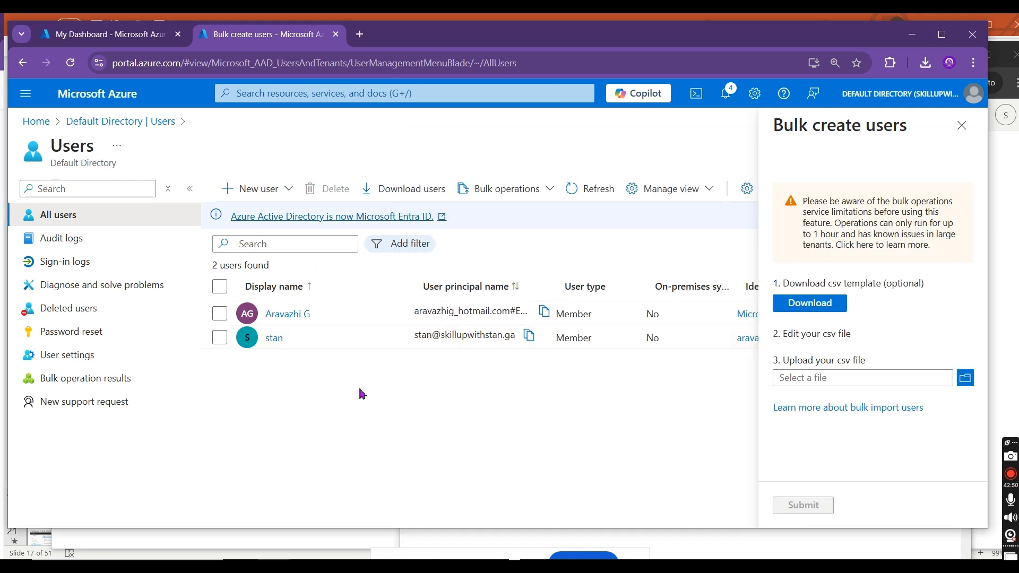
{"action": "left_click", "coordinate": [966, 378]}
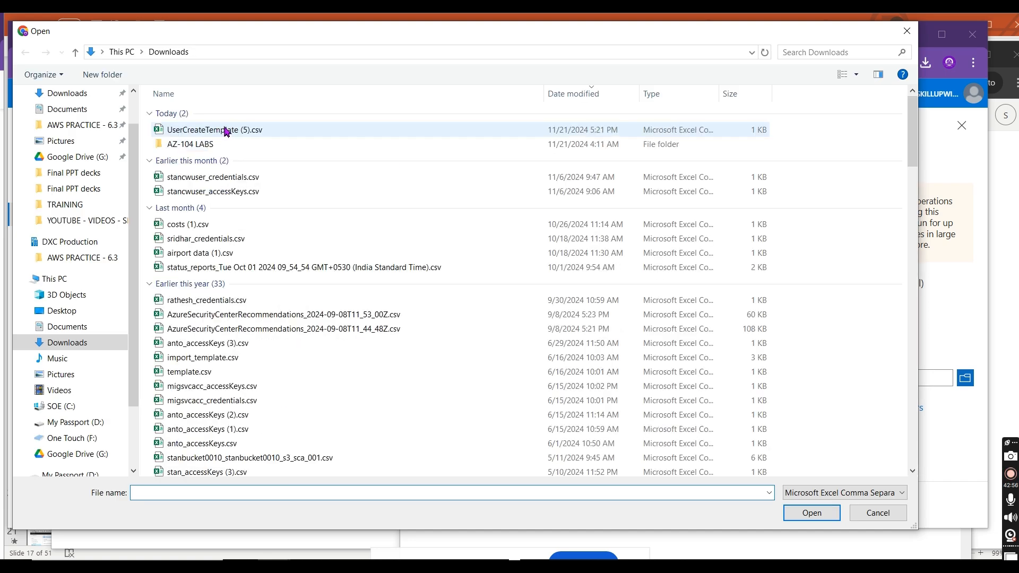
{"action": "double_click", "coordinate": [213, 128]}
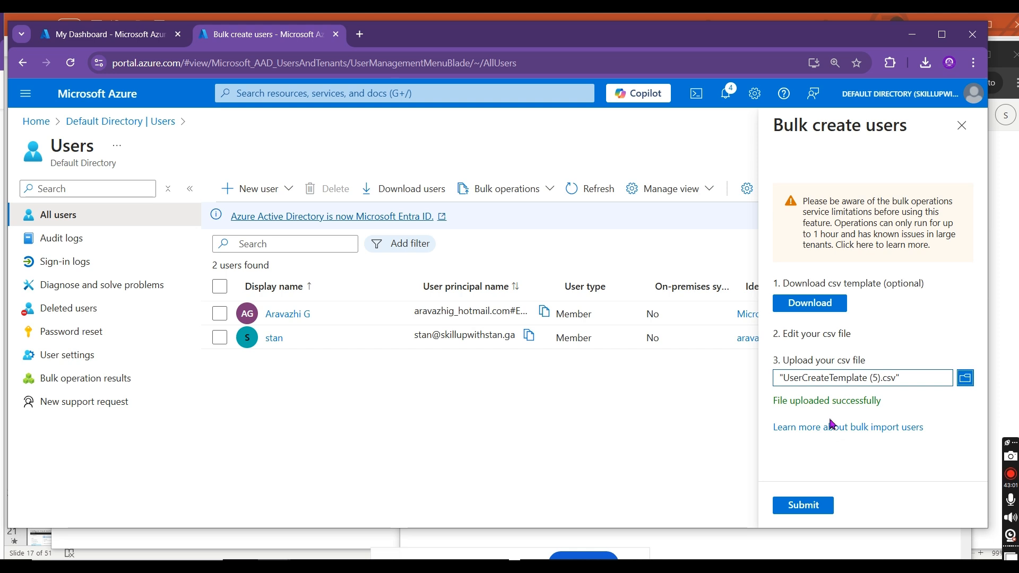
{"action": "left_click", "coordinate": [800, 503]}
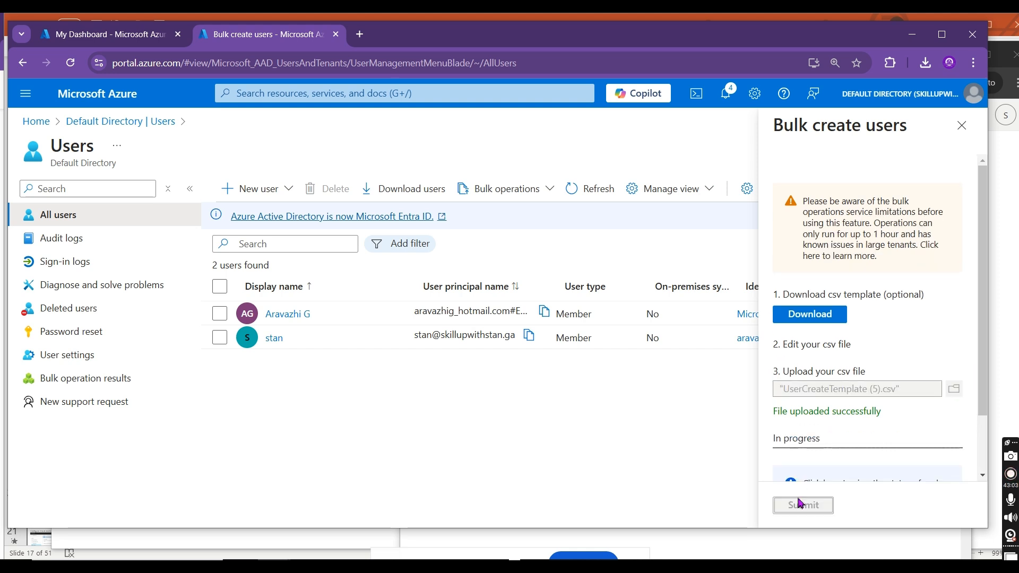
{"action": "left_click_drag", "start_coordinate": [983, 362], "coordinate": [992, 418]}
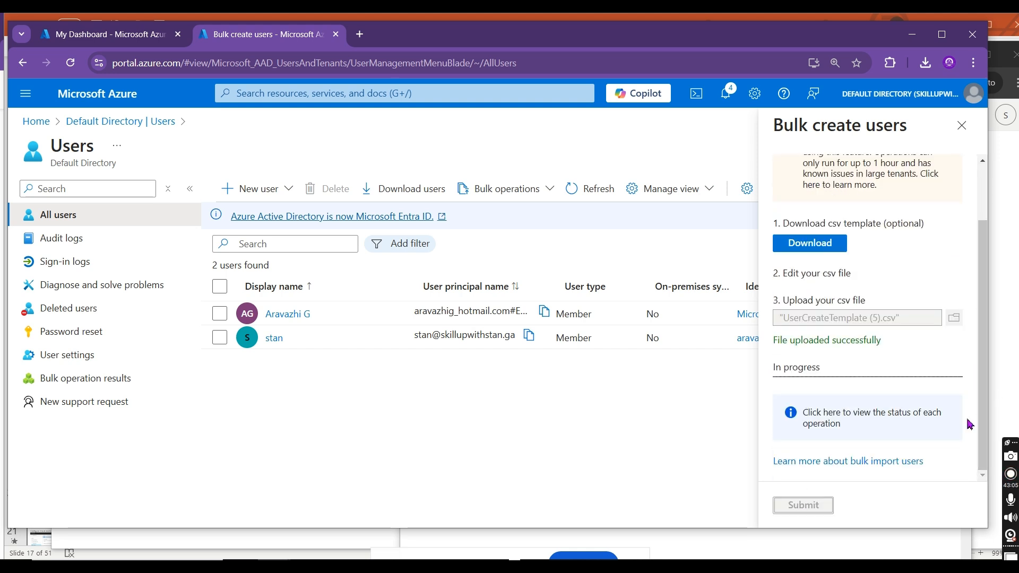
{"action": "left_click", "coordinate": [891, 416]}
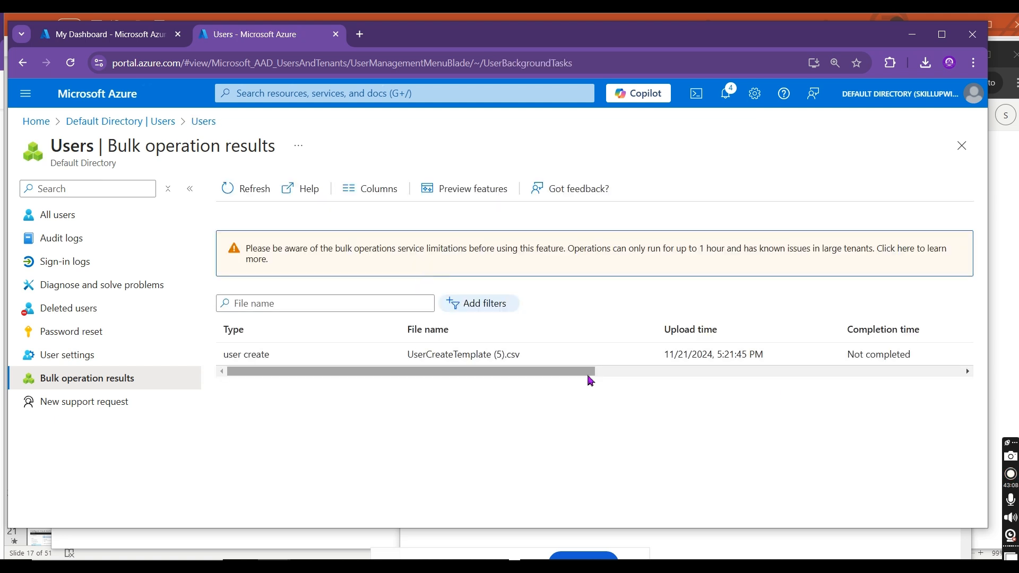
Refresh the bulk operation results and confirm 2 successes, completed with no errors
{"action": "left_click_drag", "start_coordinate": [590, 380], "coordinate": [942, 373]}
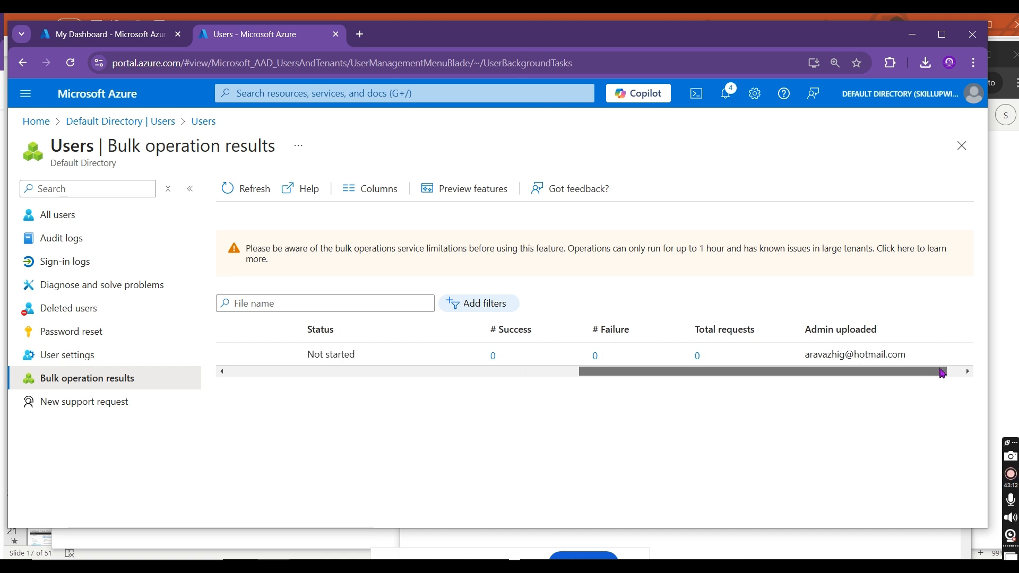
{"action": "left_click", "coordinate": [253, 187]}
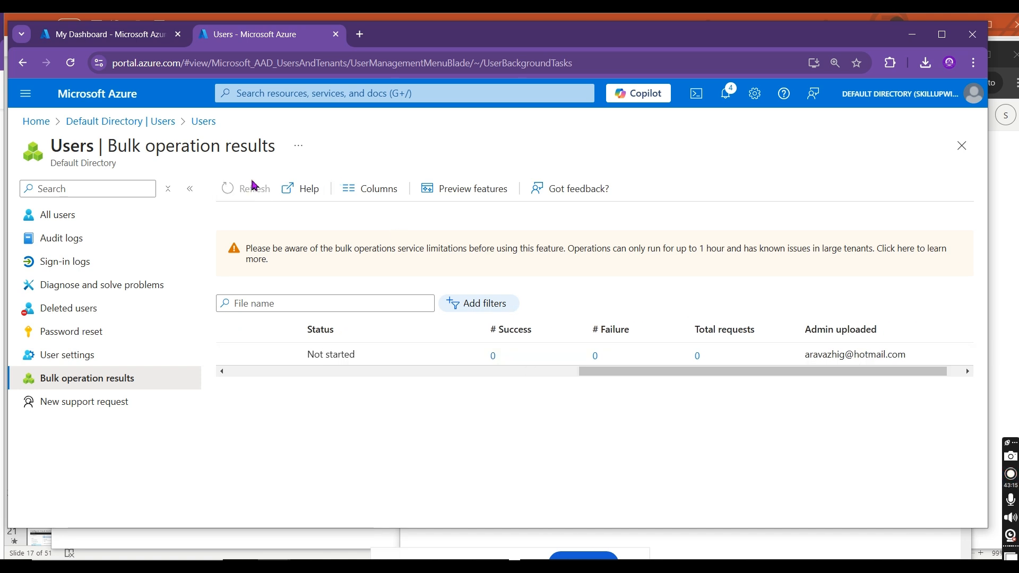
{"action": "double_click", "coordinate": [492, 355]}
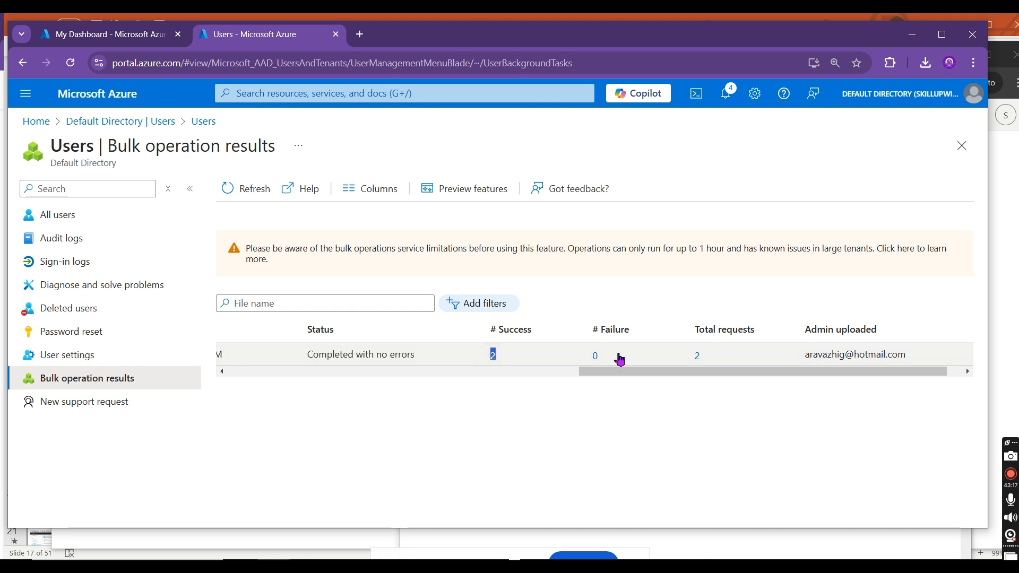
{"action": "double_click", "coordinate": [697, 355]}
{"action": "left_click_drag", "start_coordinate": [441, 356], "coordinate": [271, 357]}
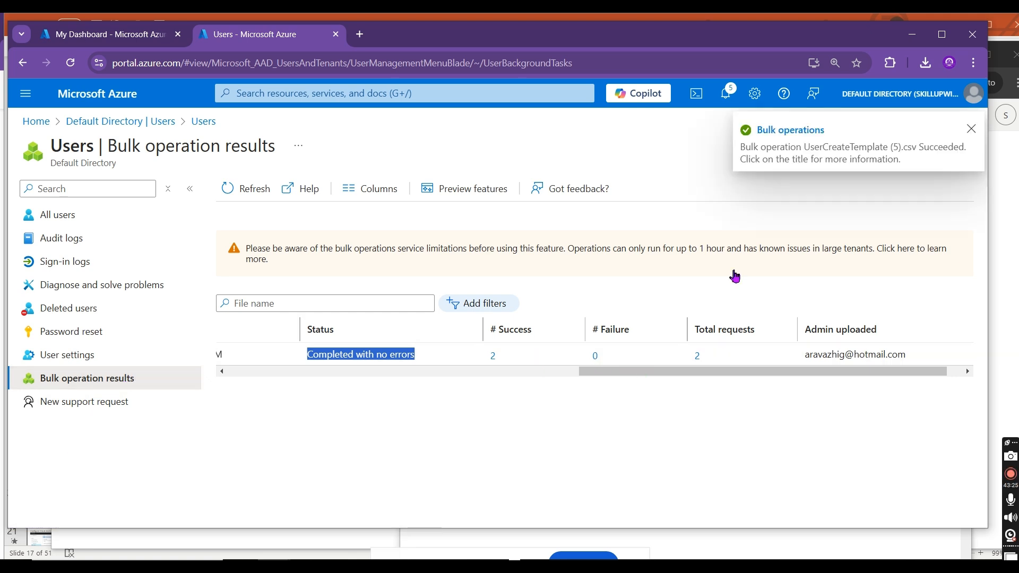
Check both created users show Success in the upload details, then go to Azure Home
{"action": "left_click", "coordinate": [785, 134]}
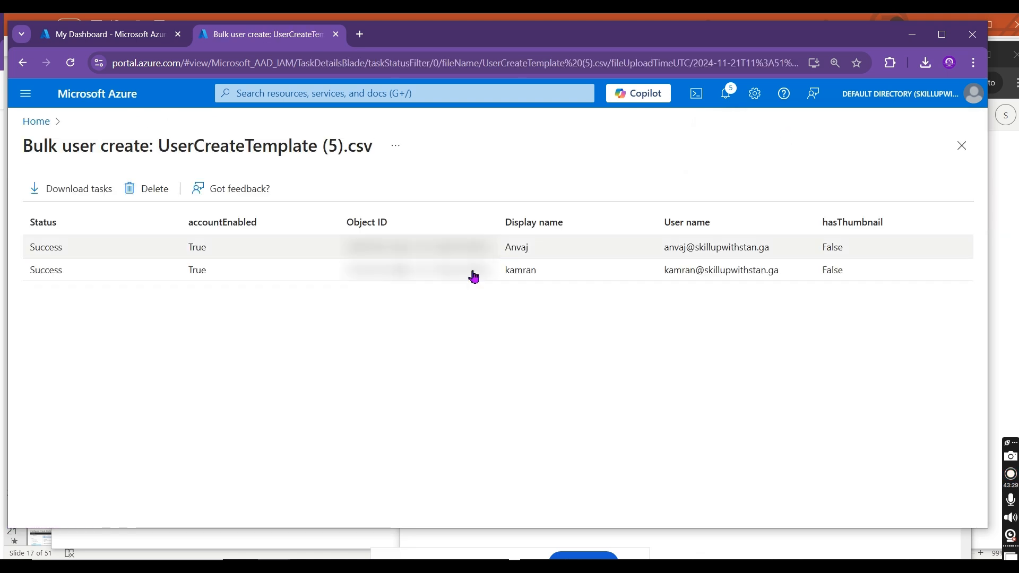
{"action": "double_click", "coordinate": [42, 248]}
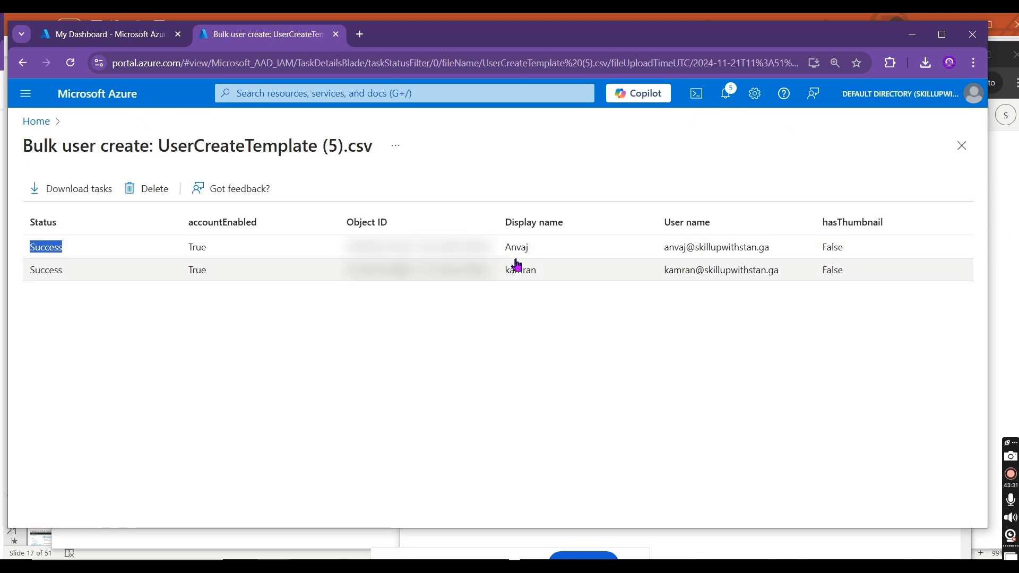
{"action": "double_click", "coordinate": [558, 248]}
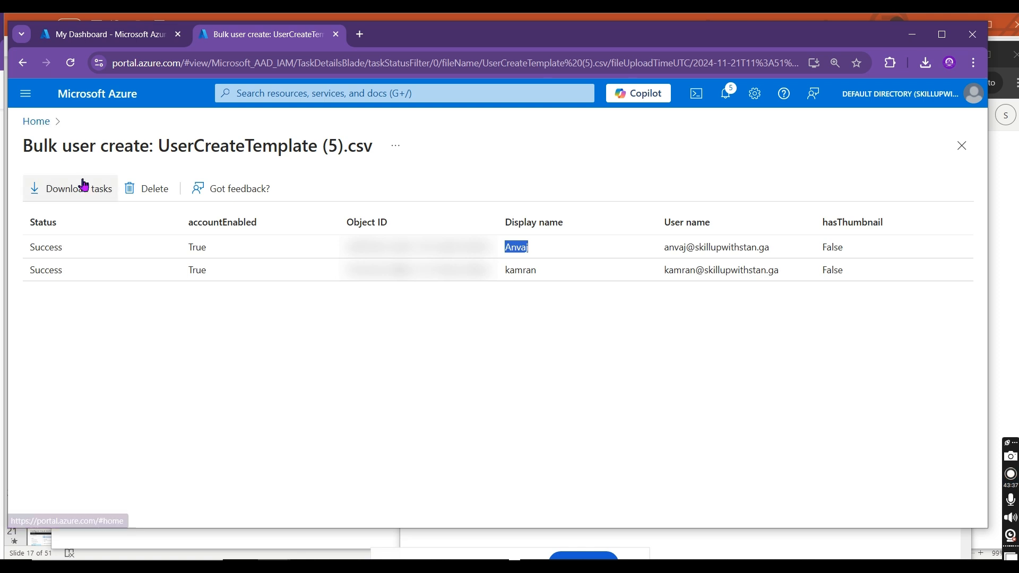
{"action": "left_click", "coordinate": [44, 126]}
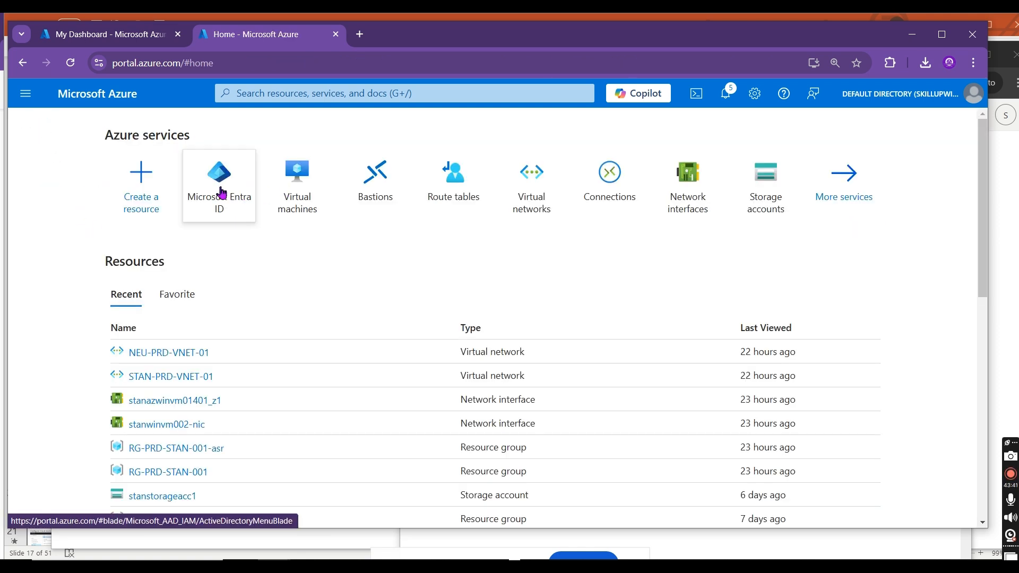
In Entra ID Users, check the invited guest's Guest type, then open Sign-in logs
{"action": "left_click", "coordinate": [218, 171]}
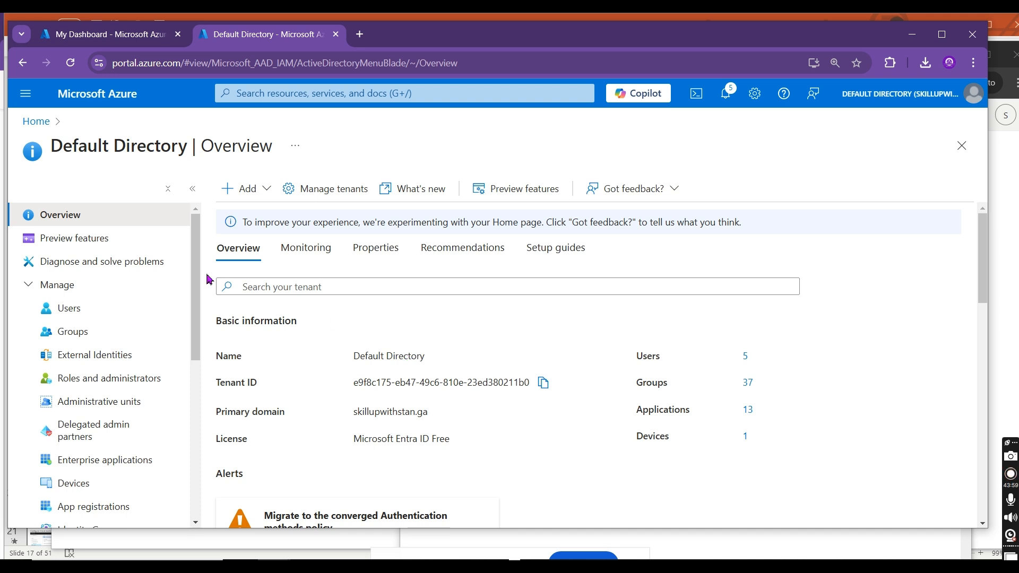
{"action": "left_click", "coordinate": [79, 309]}
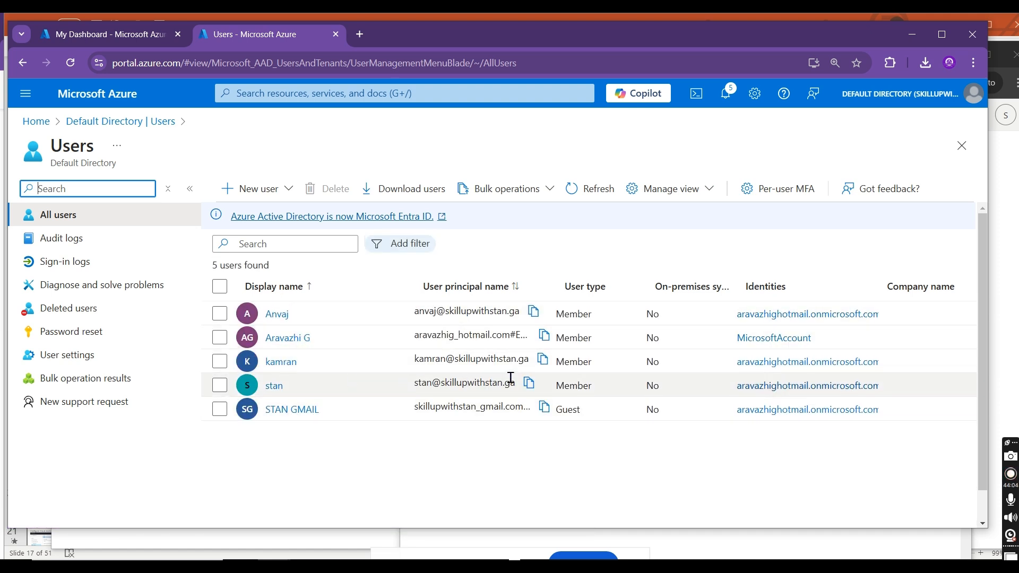
{"action": "double_click", "coordinate": [568, 410]}
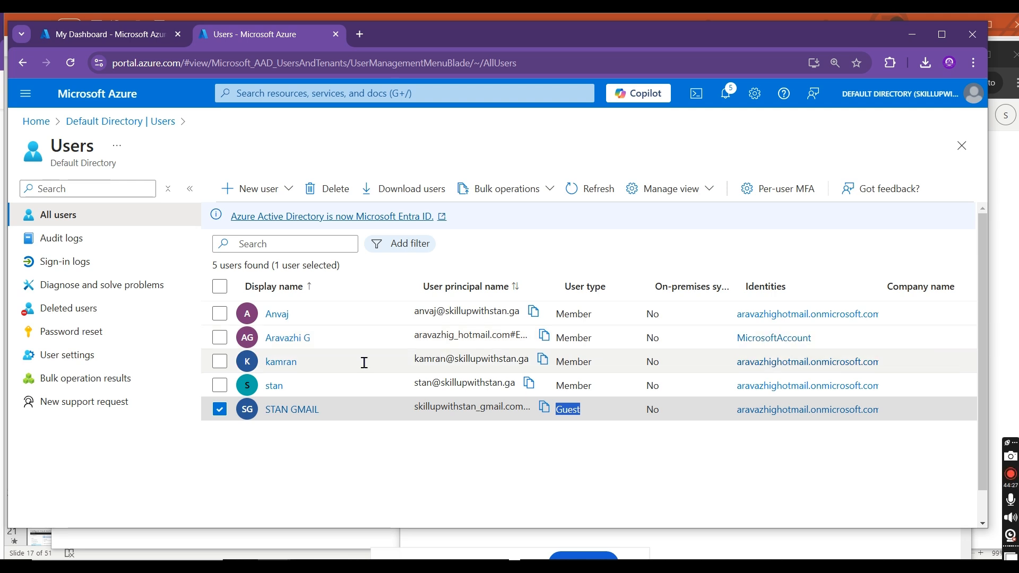
{"action": "left_click", "coordinate": [223, 415]}
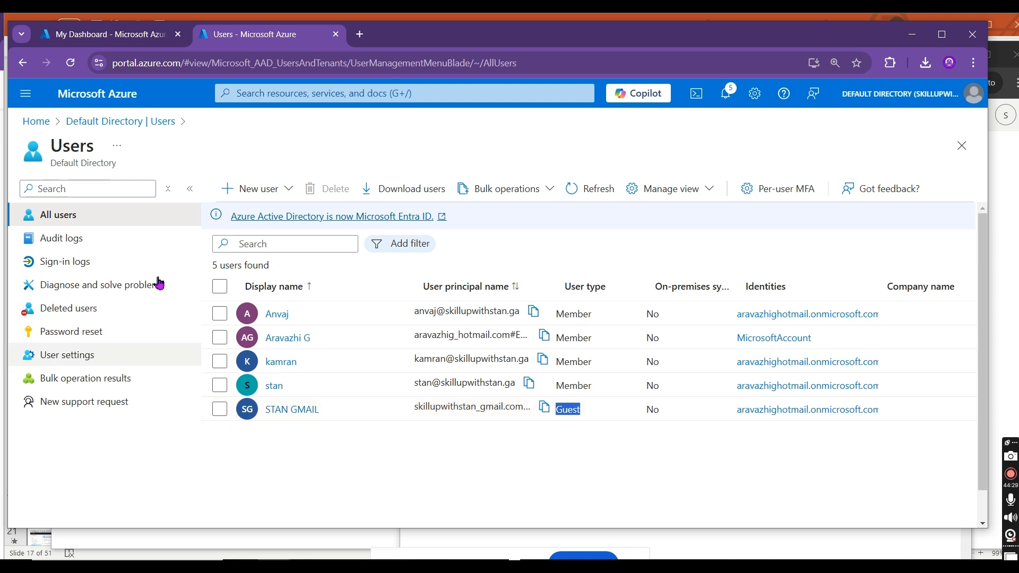
{"action": "left_click", "coordinate": [87, 262]}
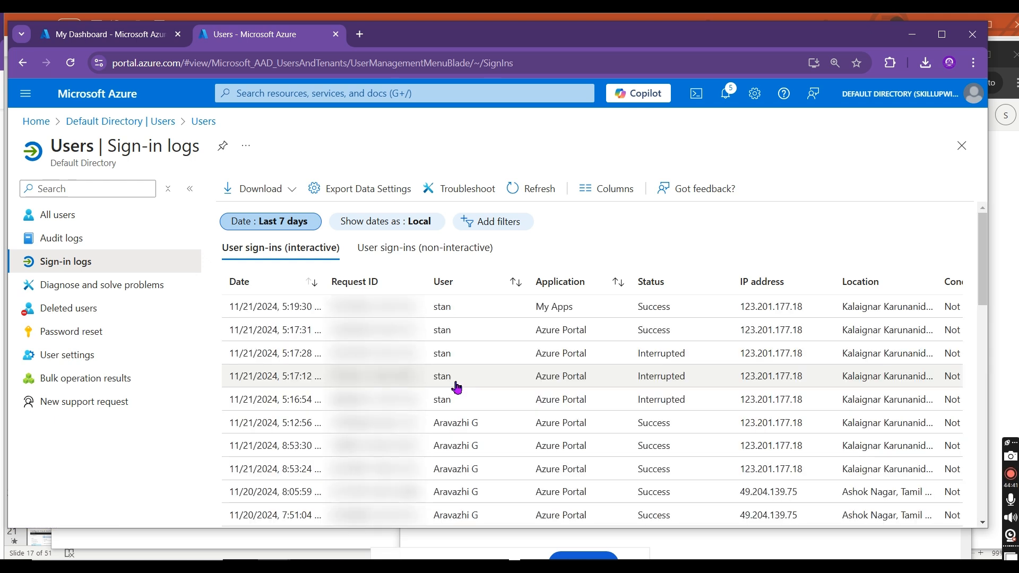
Examine sign-in entries (Azure Portal, My Apps, IP, location, Interrupted statuses), then open Audit logs
{"action": "left_click_drag", "start_coordinate": [587, 331], "coordinate": [530, 335]}
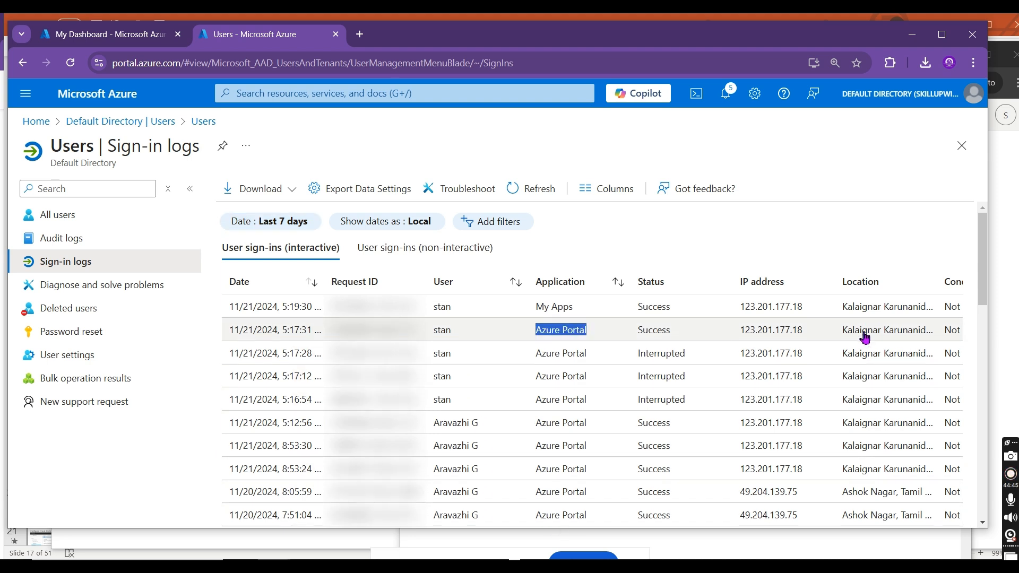
{"action": "left_click_drag", "start_coordinate": [991, 282], "coordinate": [1018, 281]}
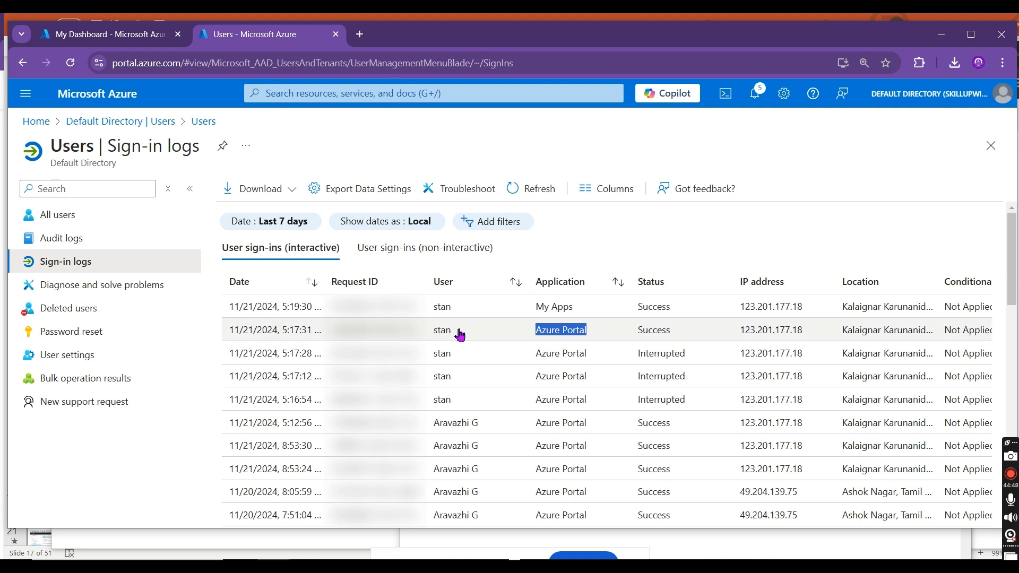
{"action": "left_click_drag", "start_coordinate": [809, 333], "coordinate": [734, 339]}
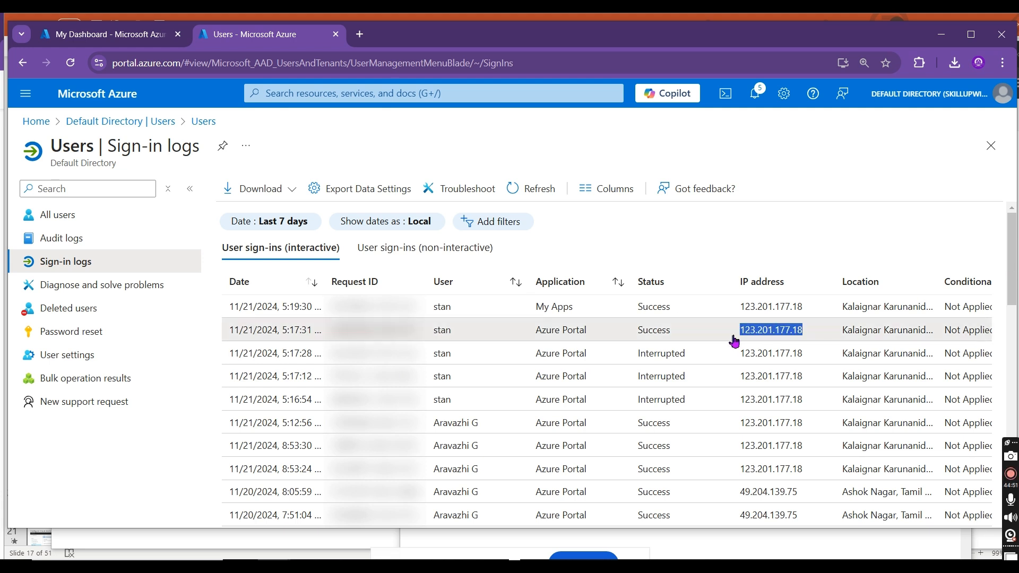
{"action": "left_click_drag", "start_coordinate": [844, 333], "coordinate": [929, 334]}
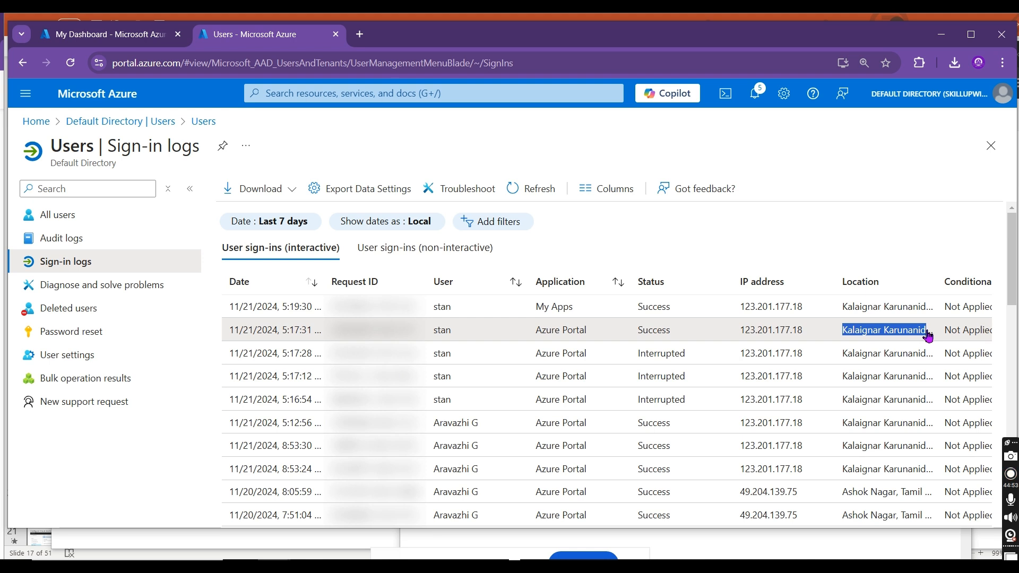
{"action": "left_click_drag", "start_coordinate": [576, 306], "coordinate": [537, 310]}
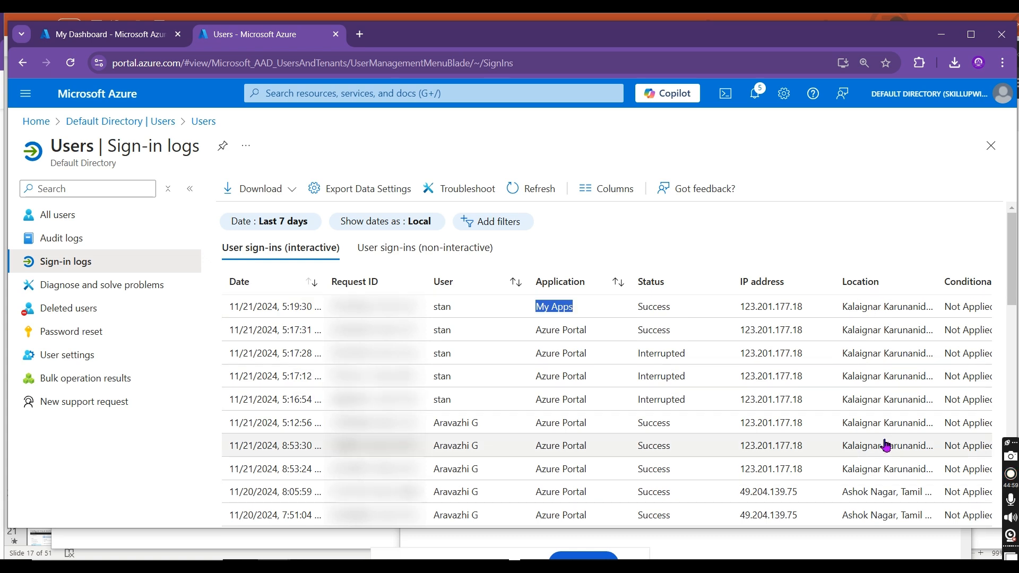
{"action": "scroll", "coordinate": [1012, 252], "scroll_direction": "down", "scroll_amount": 15}
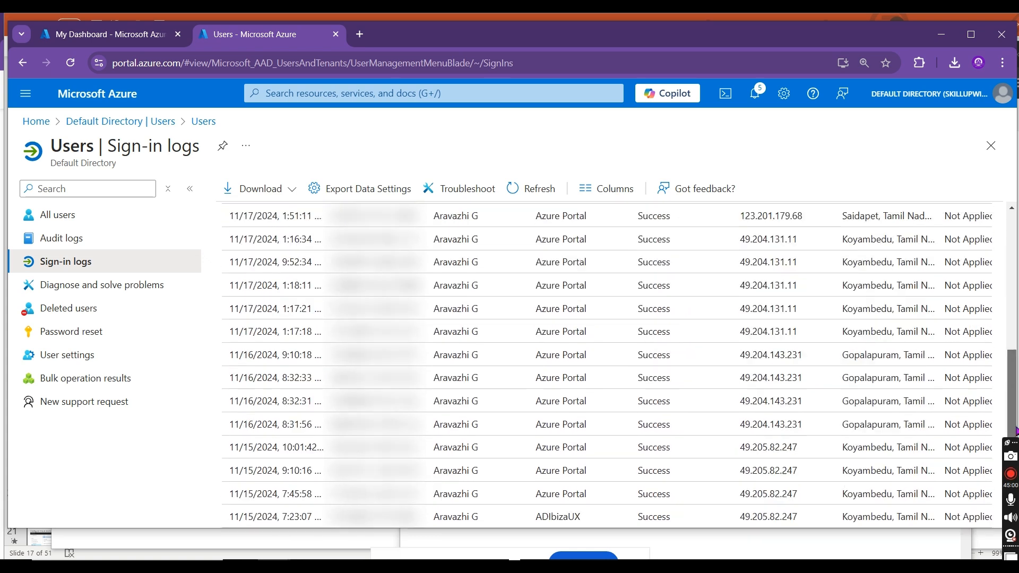
{"action": "scroll", "coordinate": [1018, 324], "scroll_direction": "up", "scroll_amount": 3}
{"action": "scroll", "coordinate": [1018, 324], "scroll_direction": "up", "scroll_amount": 12}
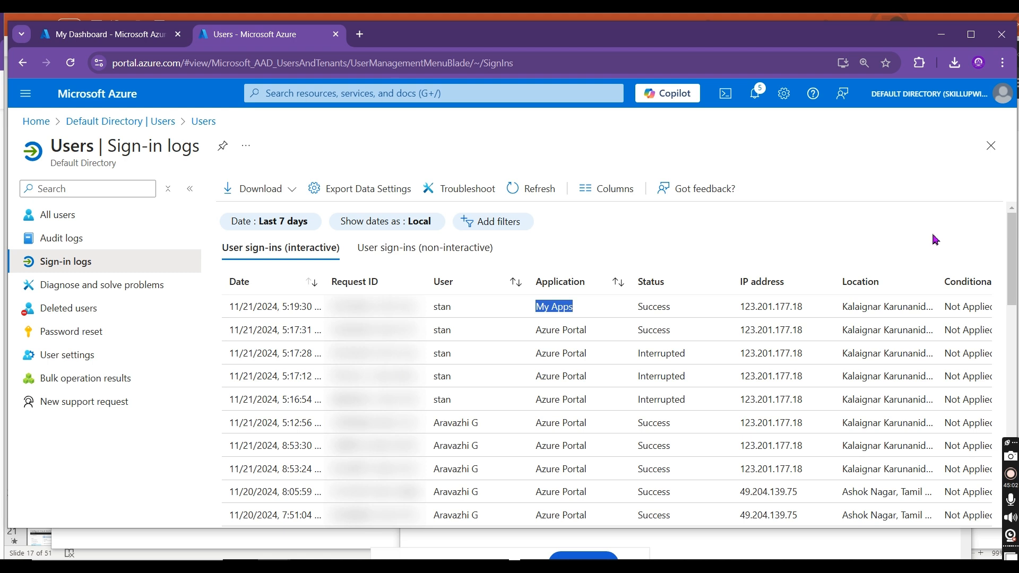
{"action": "left_click_drag", "start_coordinate": [684, 352], "coordinate": [633, 356]}
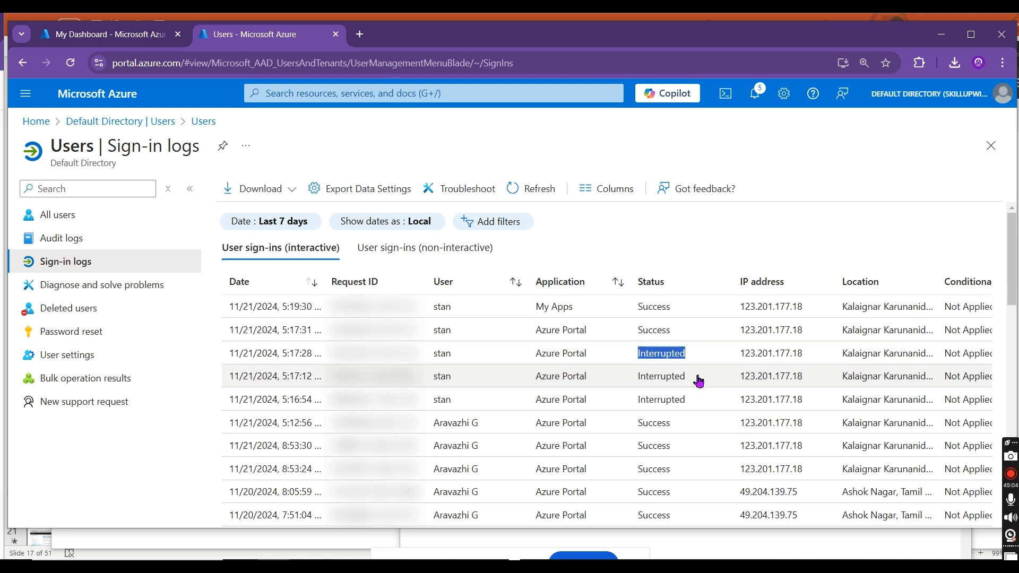
{"action": "left_click_drag", "start_coordinate": [693, 376], "coordinate": [613, 399]}
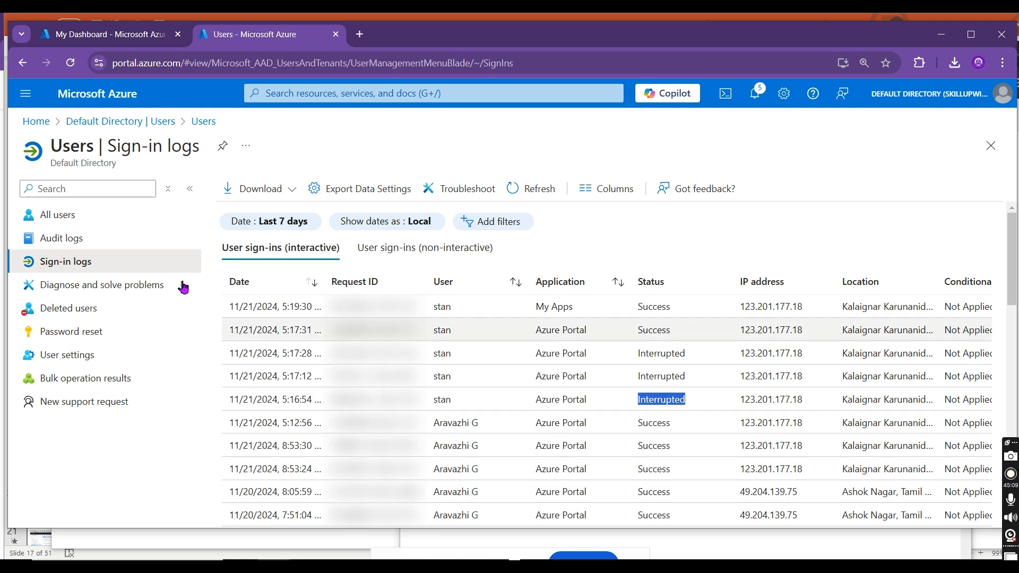
{"action": "left_click", "coordinate": [85, 240]}
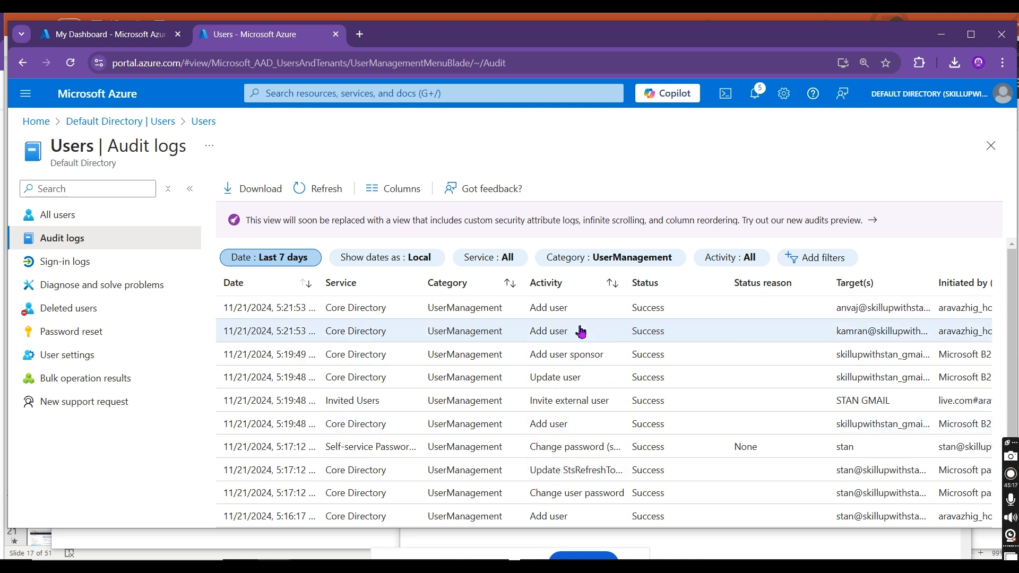
{"action": "double_click", "coordinate": [848, 312]}
{"action": "left_click_drag", "start_coordinate": [841, 332], "coordinate": [867, 331]}
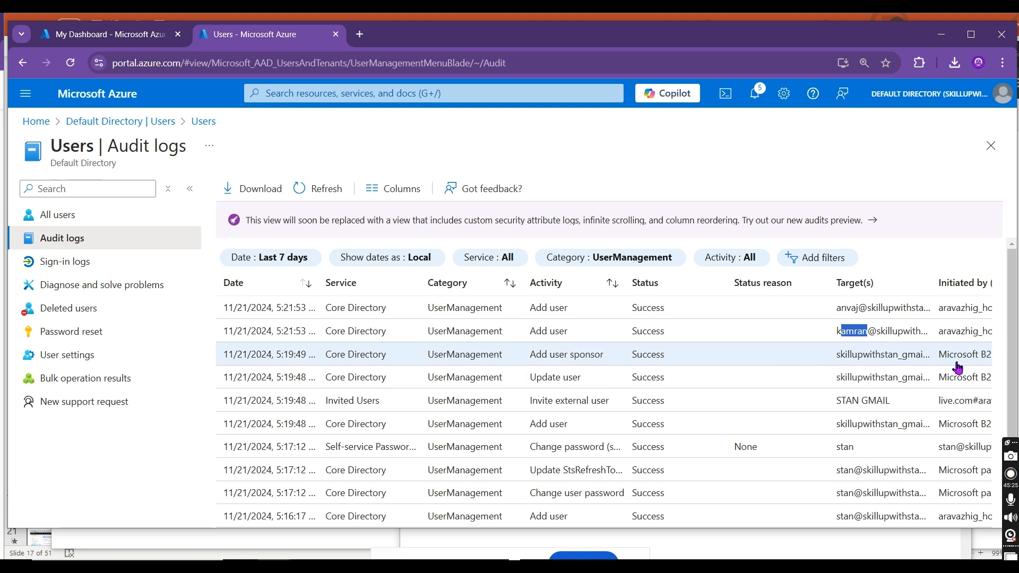
{"action": "left_click_drag", "start_coordinate": [911, 404], "coordinate": [795, 407]}
{"action": "left_click_drag", "start_coordinate": [585, 379], "coordinate": [526, 378]}
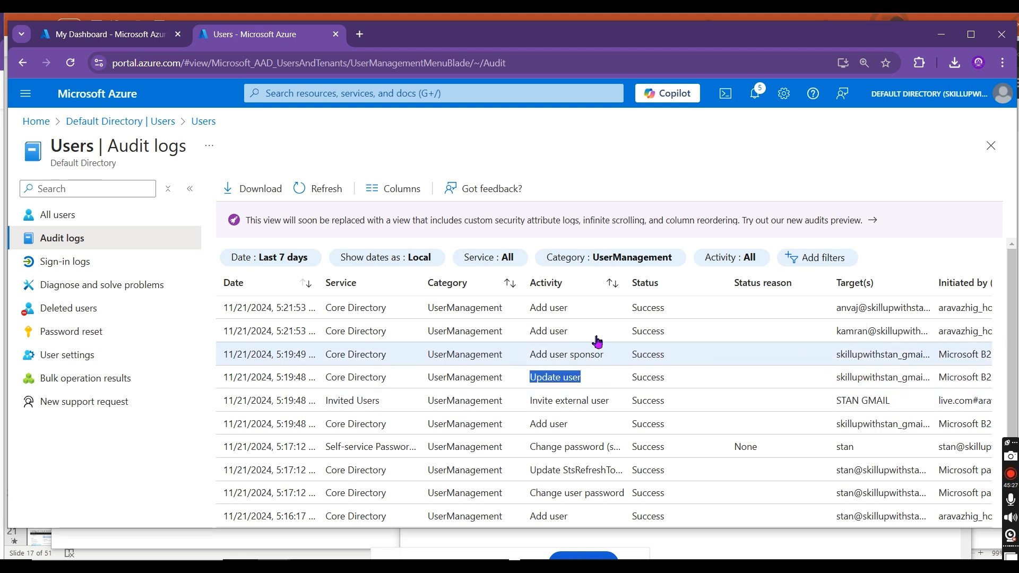
{"action": "left_click_drag", "start_coordinate": [586, 334], "coordinate": [616, 292]}
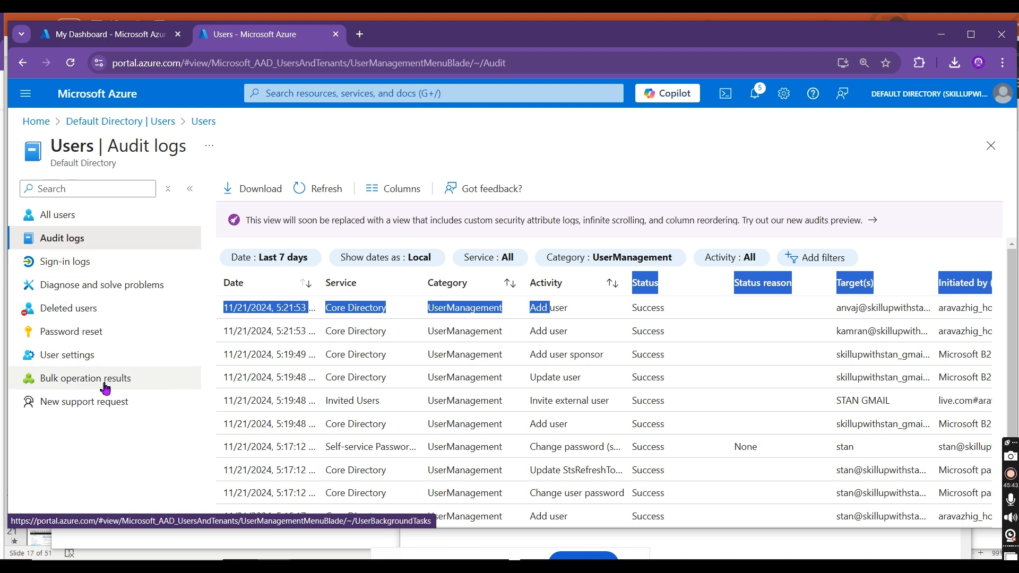
{"action": "left_click", "coordinate": [91, 313]}
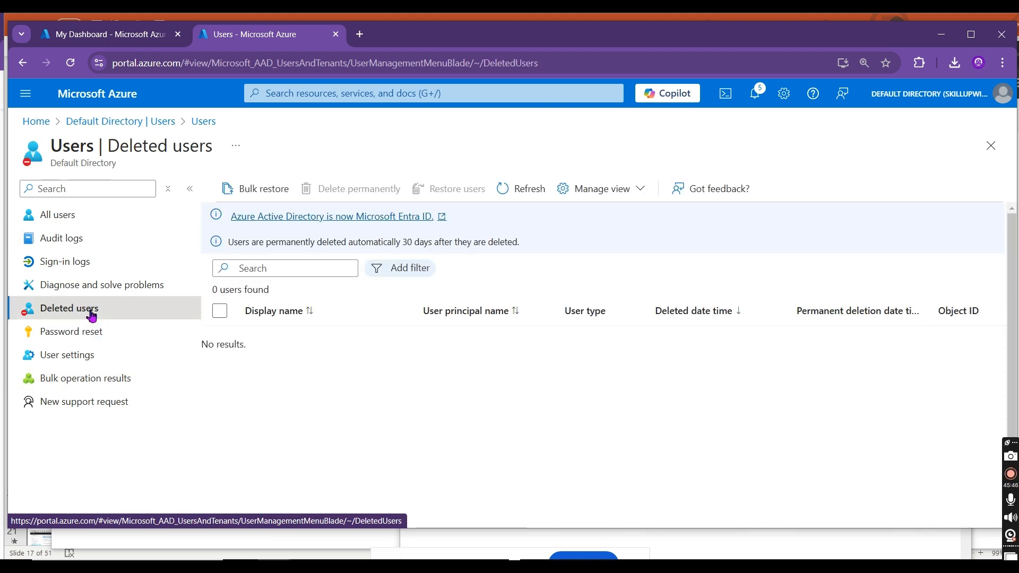
Delete the user kamran from the All users list
{"action": "left_click_drag", "start_coordinate": [402, 246], "coordinate": [531, 249]}
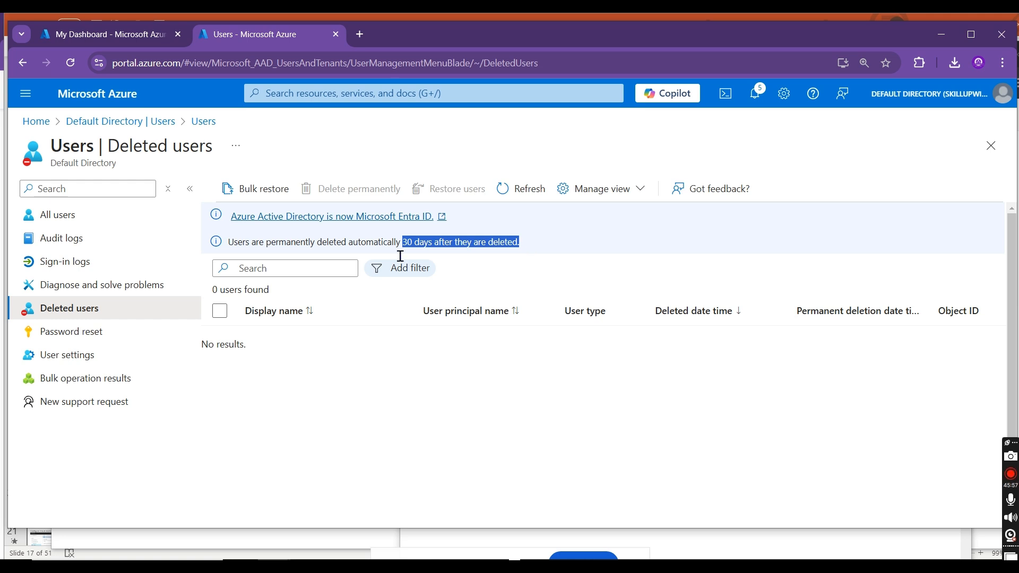
{"action": "left_click", "coordinate": [83, 220]}
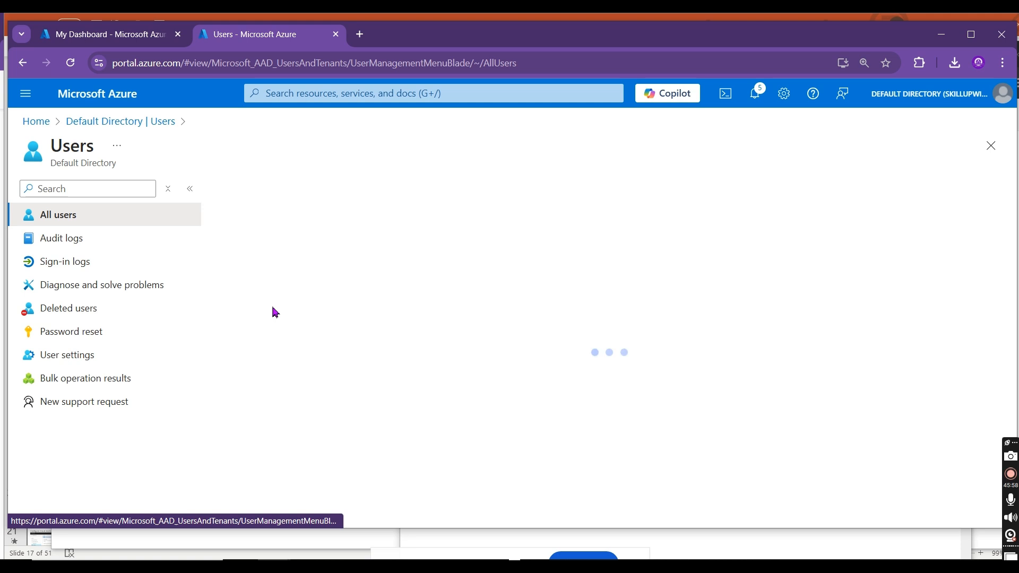
{"action": "left_click", "coordinate": [217, 391]}
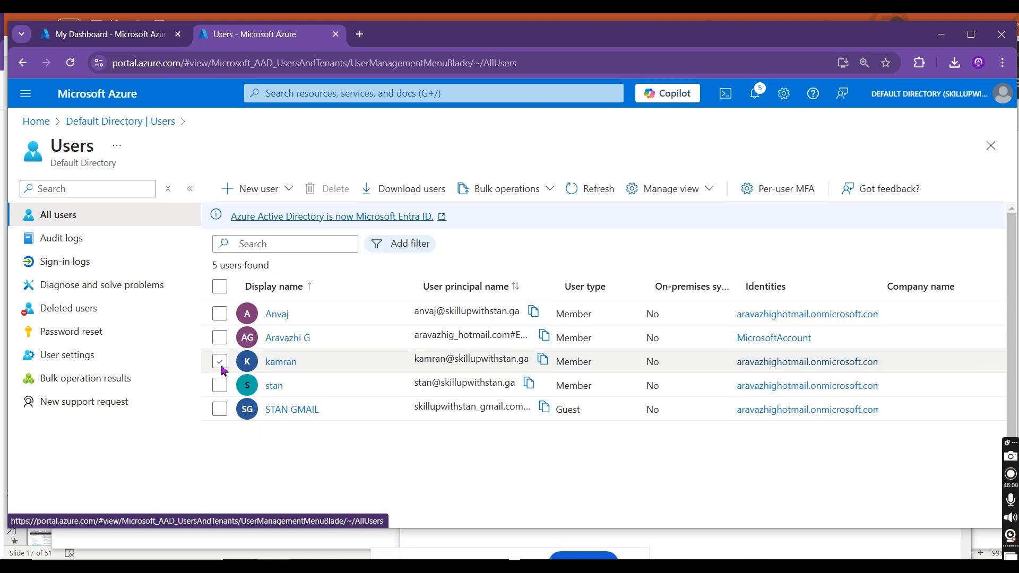
{"action": "left_click", "coordinate": [220, 363]}
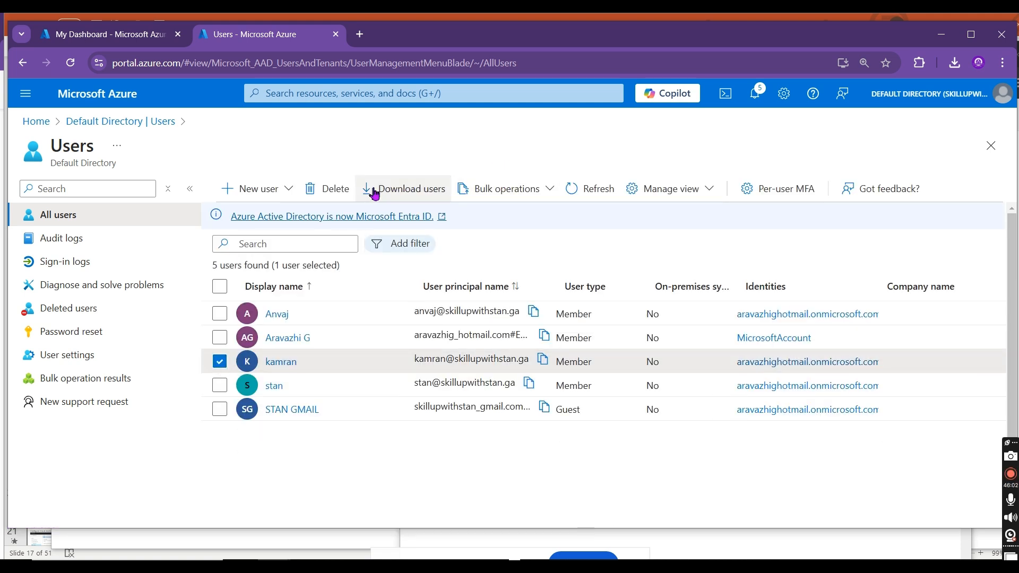
{"action": "left_click", "coordinate": [334, 190]}
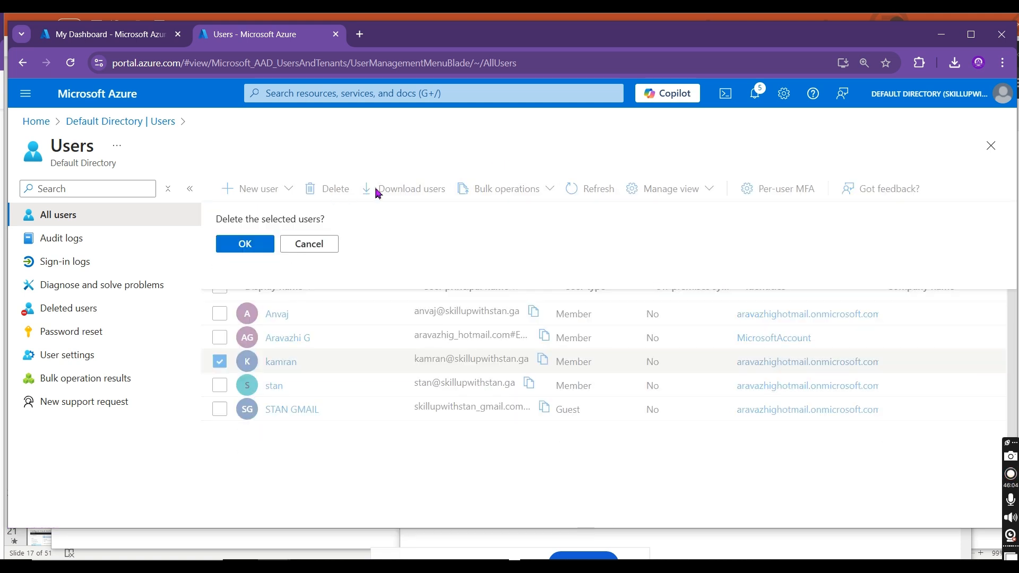
{"action": "left_click", "coordinate": [245, 244]}
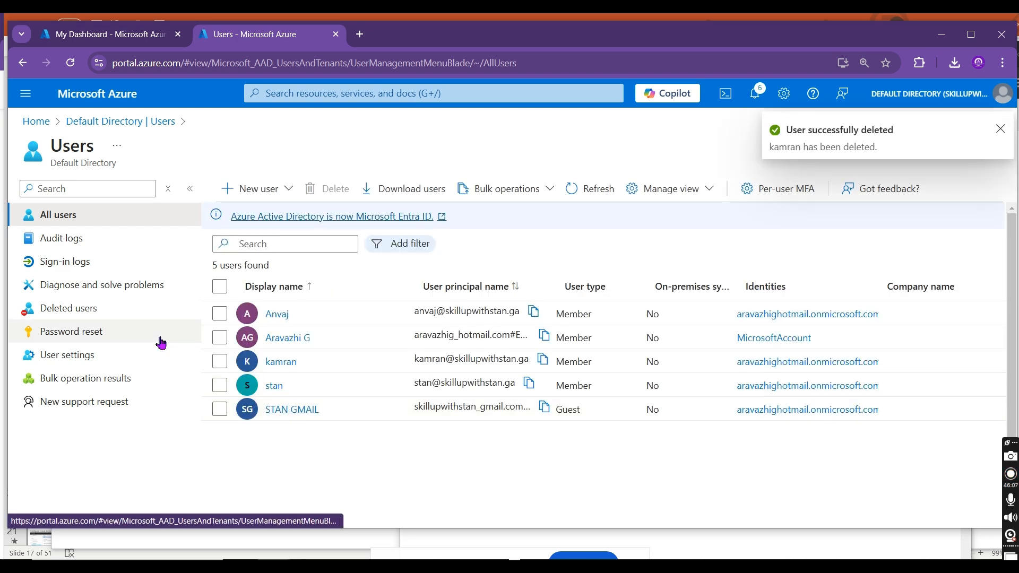
Restore kamran from Deleted users so All users lists five users again
{"action": "left_click", "coordinate": [86, 317]}
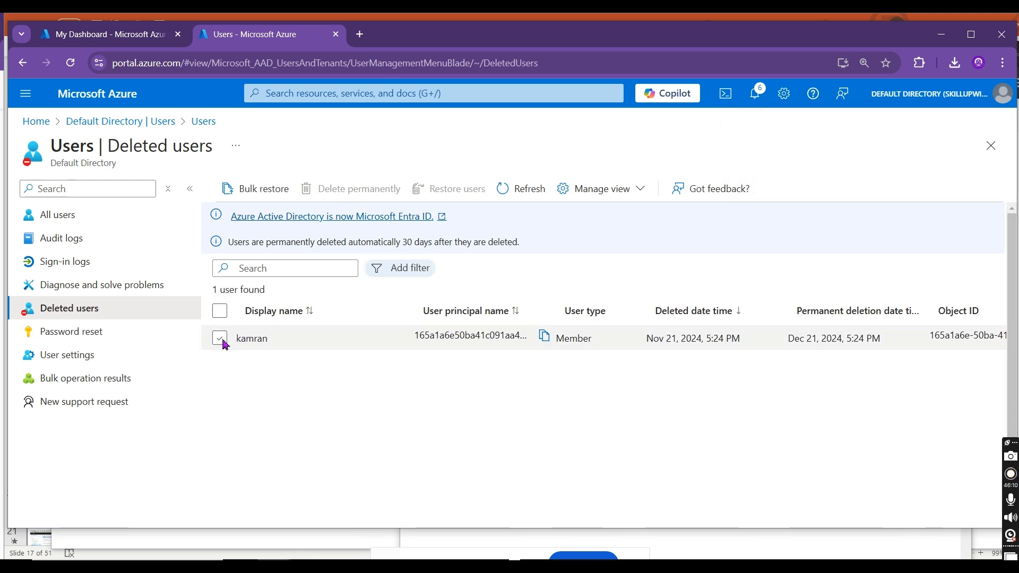
{"action": "left_click", "coordinate": [222, 342]}
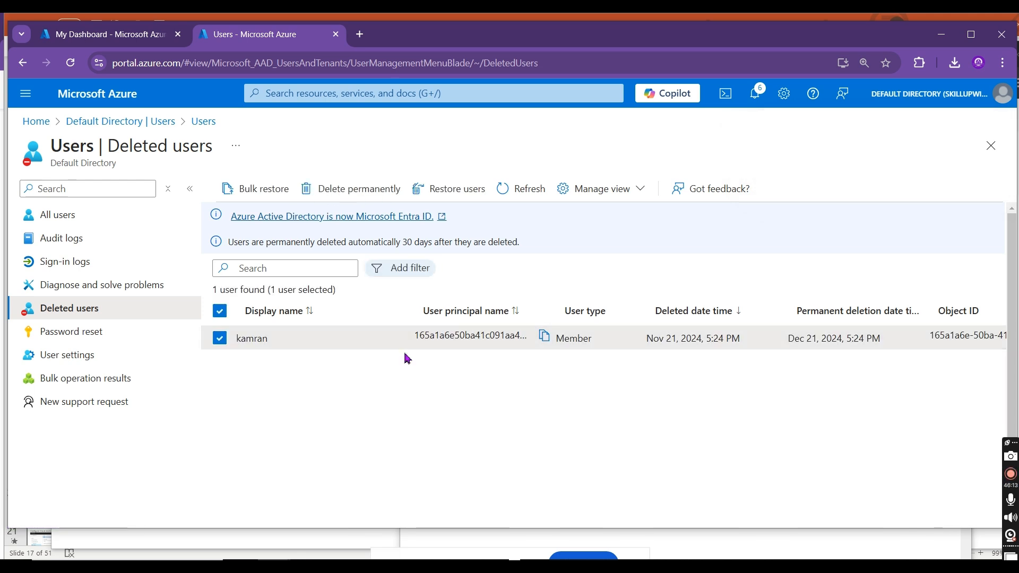
{"action": "left_click", "coordinate": [459, 193]}
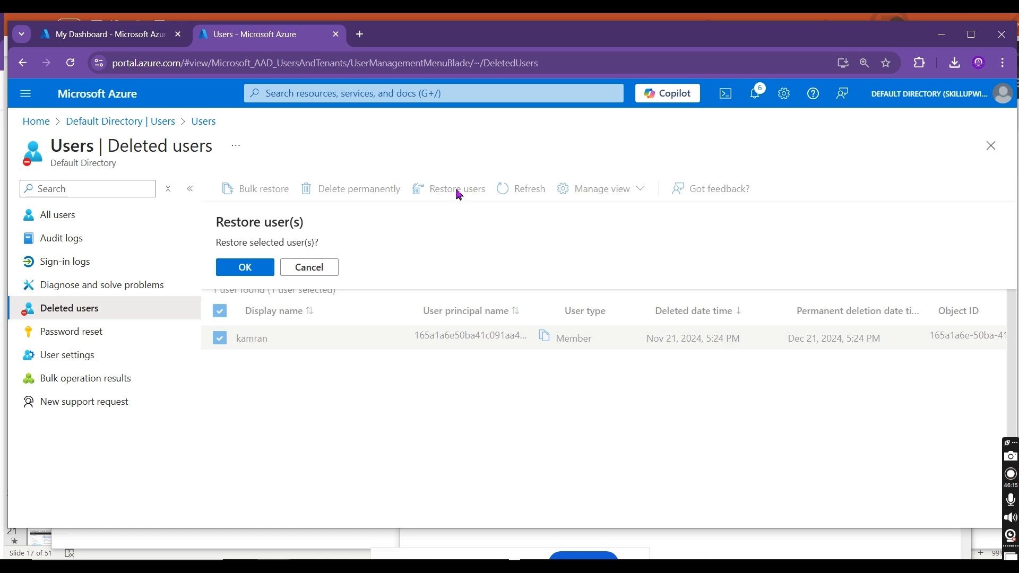
{"action": "left_click", "coordinate": [256, 277]}
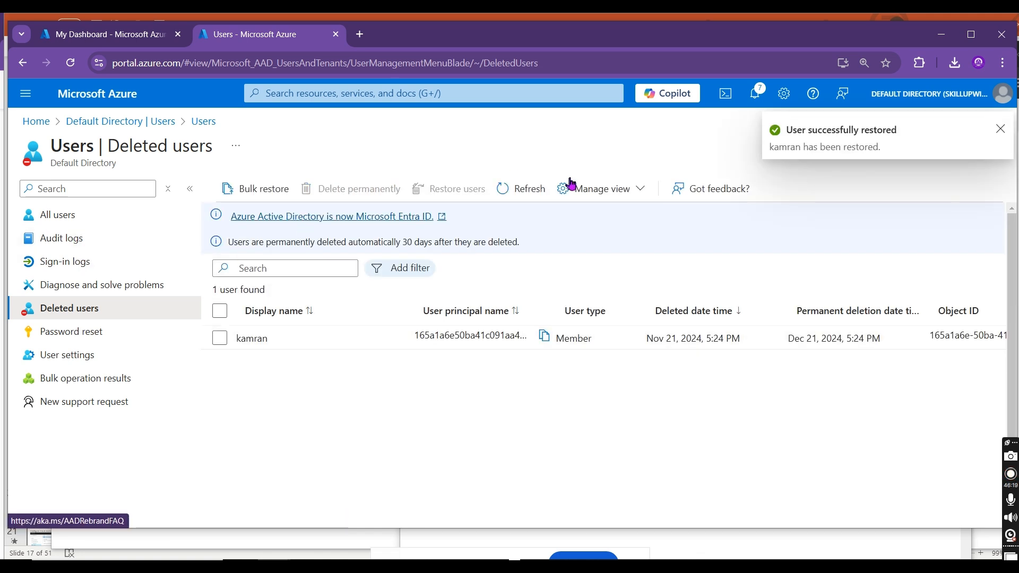
{"action": "left_click", "coordinate": [528, 190]}
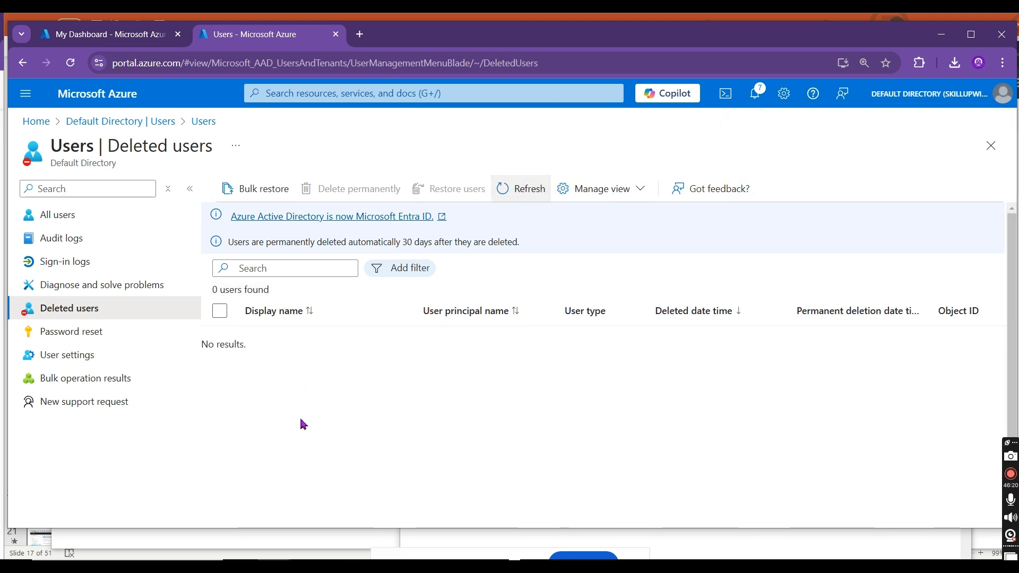
{"action": "left_click", "coordinate": [77, 216]}
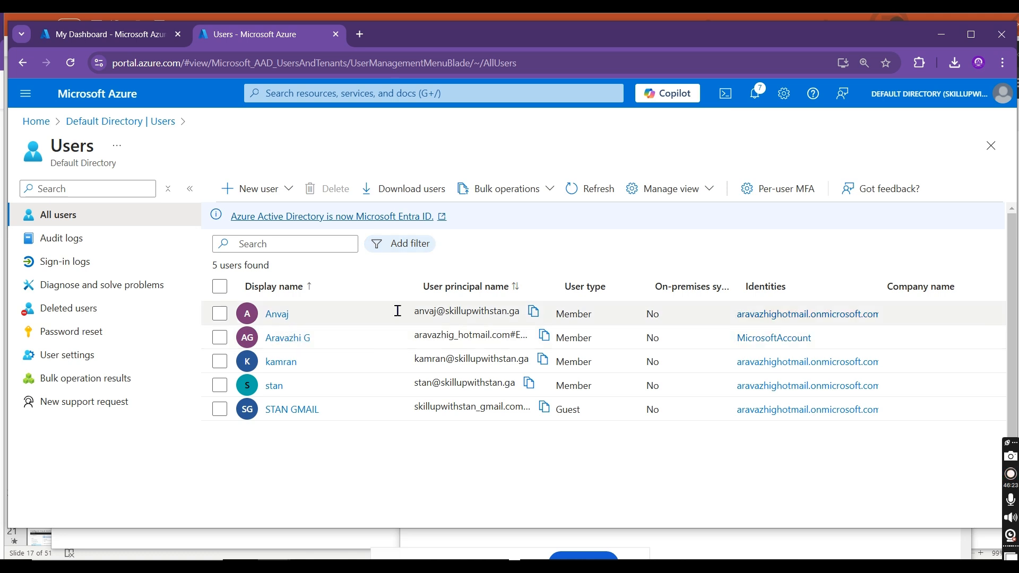
{"action": "double_click", "coordinate": [311, 363]}
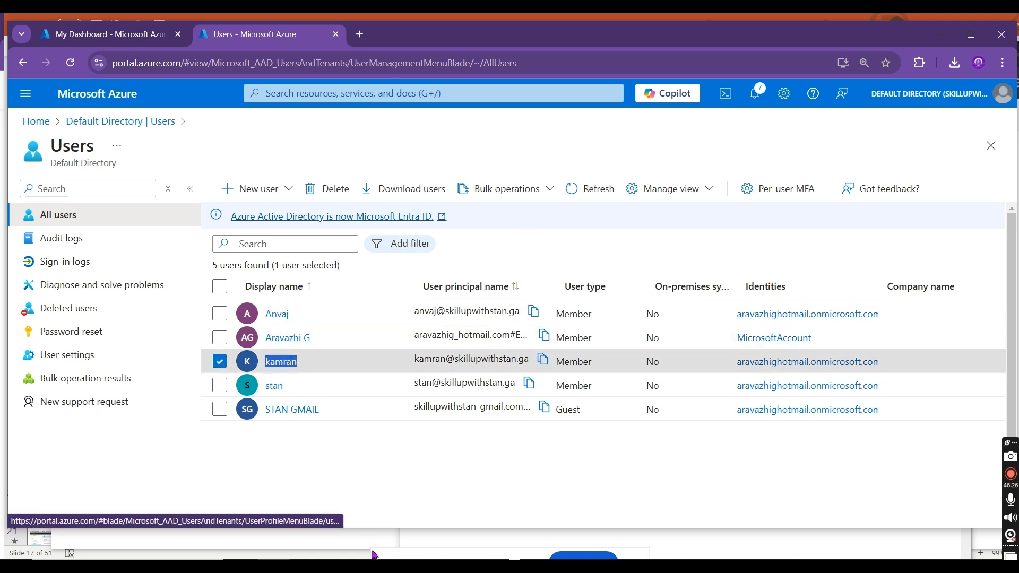
{"action": "left_click", "coordinate": [98, 359]}
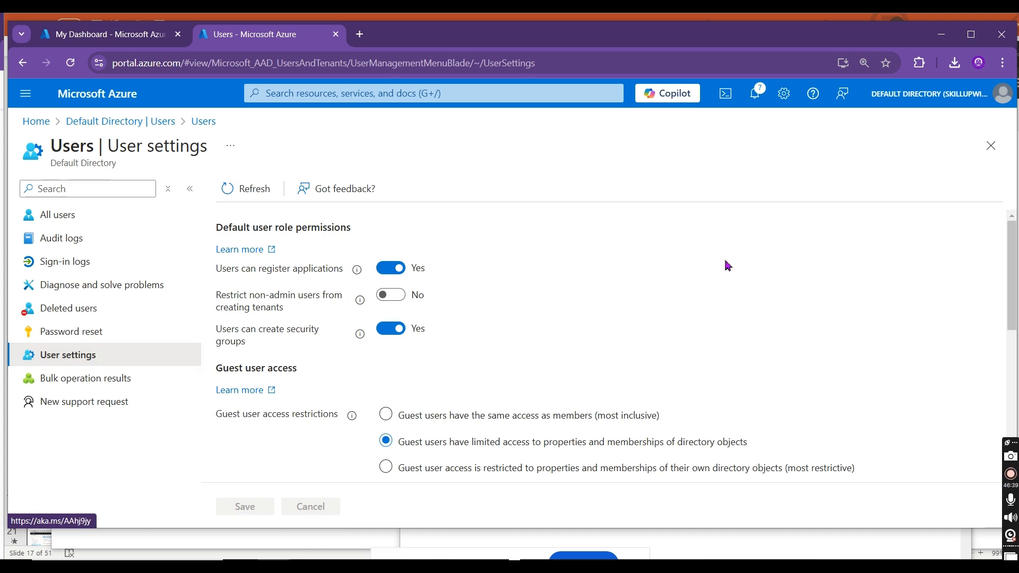
{"action": "left_click_drag", "start_coordinate": [1016, 270], "coordinate": [1018, 371]}
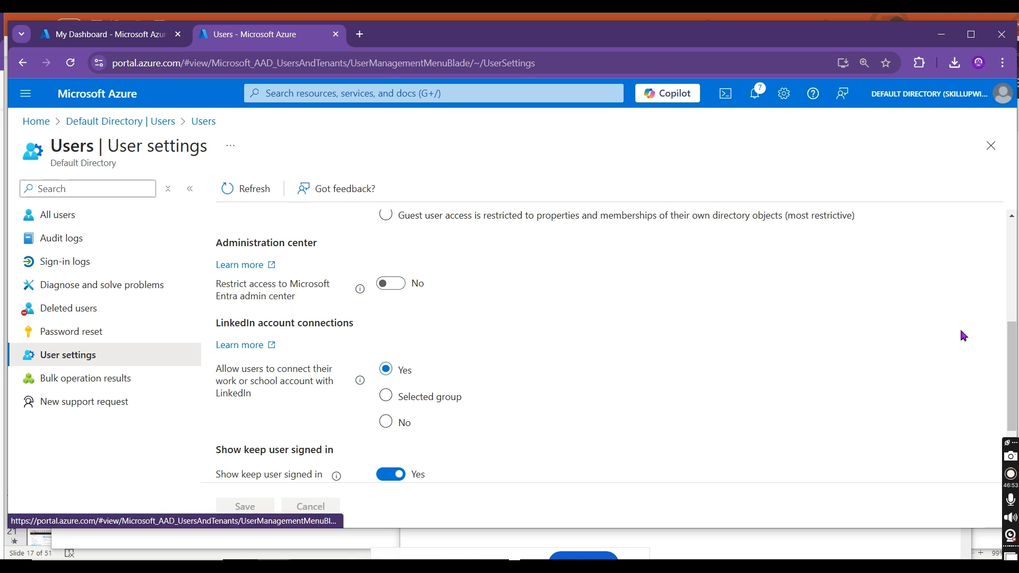
{"action": "scroll", "coordinate": [1015, 348], "scroll_direction": "down", "scroll_amount": 3}
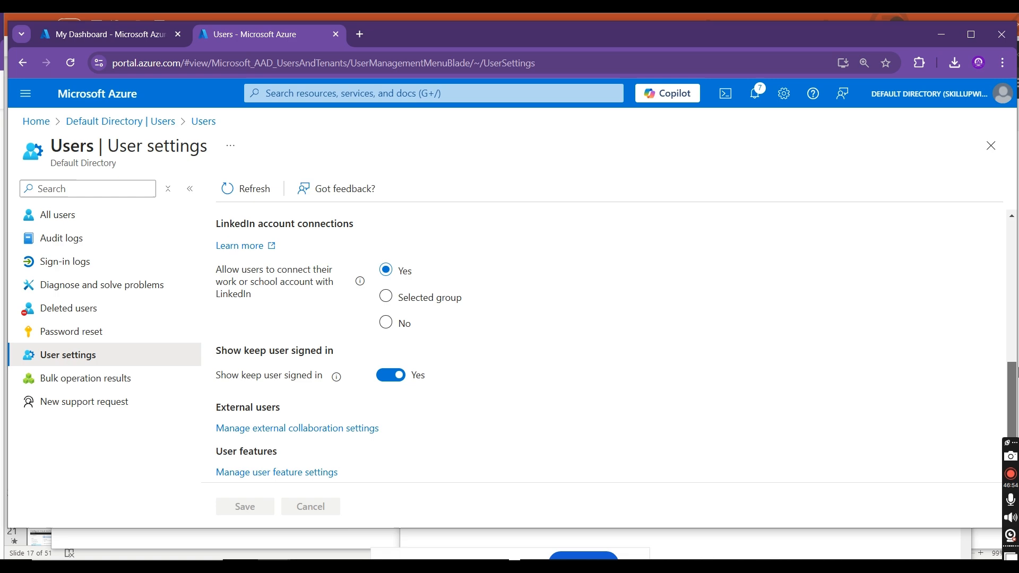
{"action": "scroll", "coordinate": [1015, 347], "scroll_direction": "up", "scroll_amount": 7}
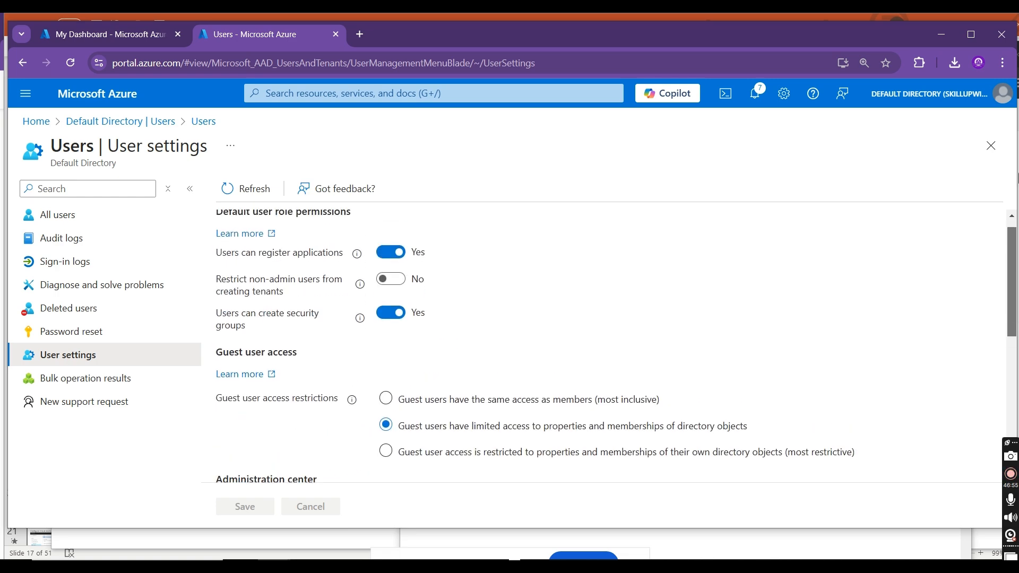
{"action": "left_click", "coordinate": [63, 224]}
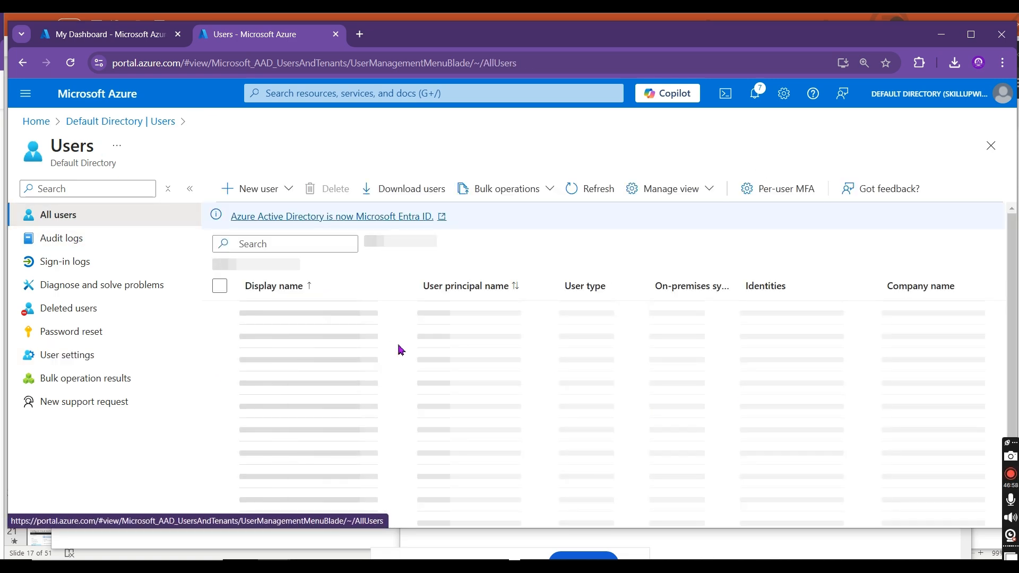
Add stan to the AAD DC Administrators group as a new membership
{"action": "left_click", "coordinate": [274, 387]}
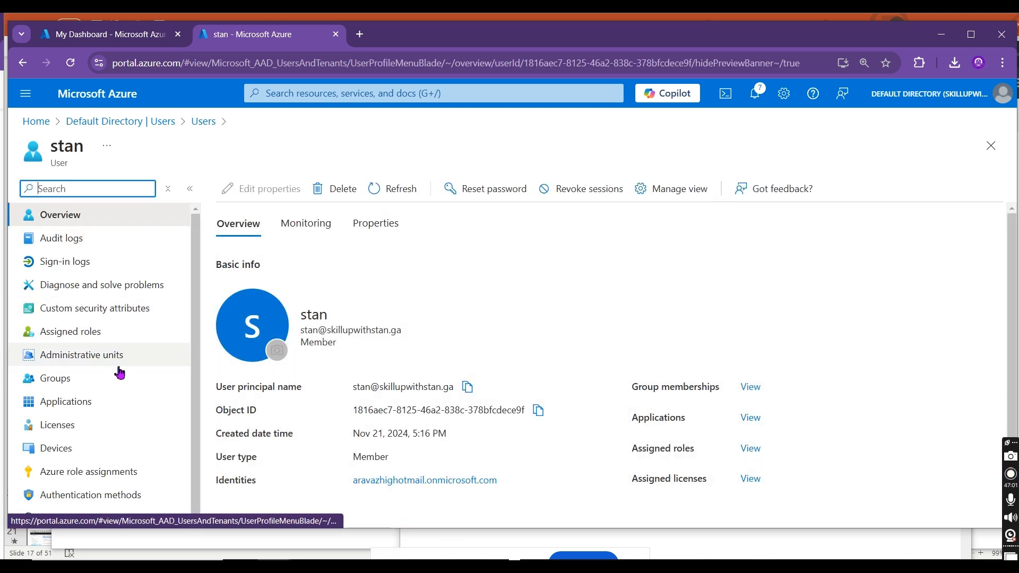
{"action": "left_click", "coordinate": [92, 376]}
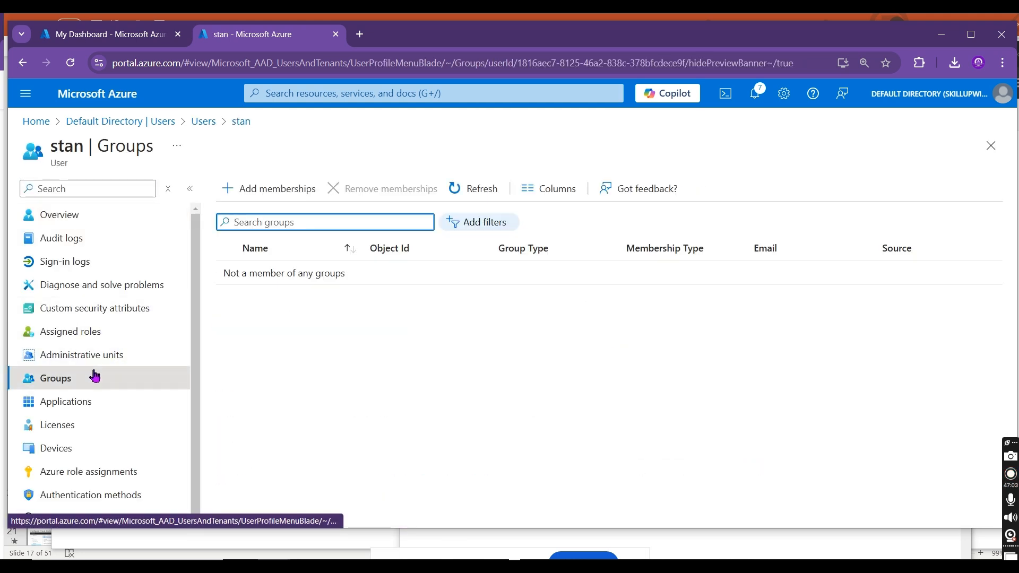
{"action": "left_click", "coordinate": [269, 189]}
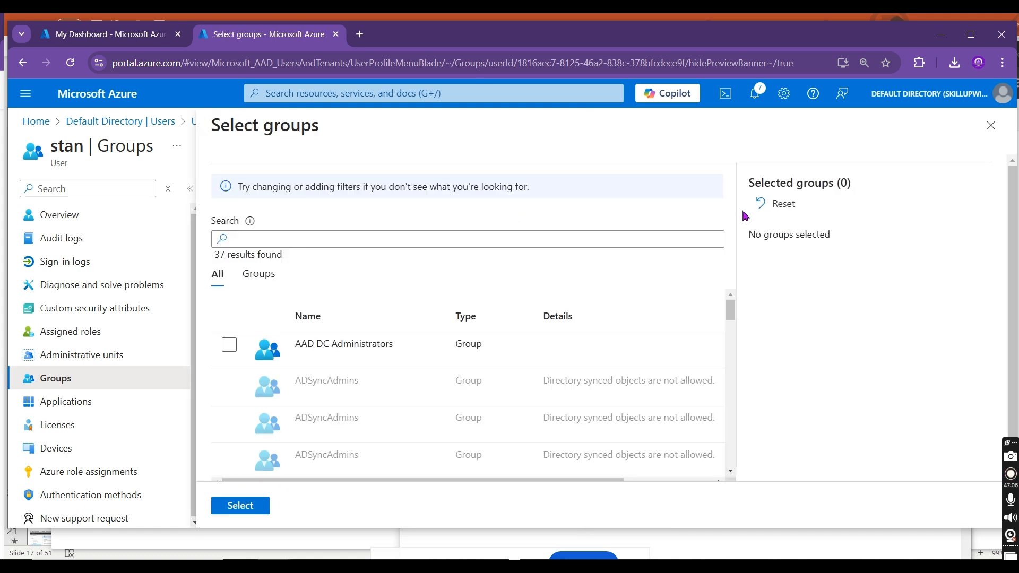
{"action": "left_click", "coordinate": [223, 351]}
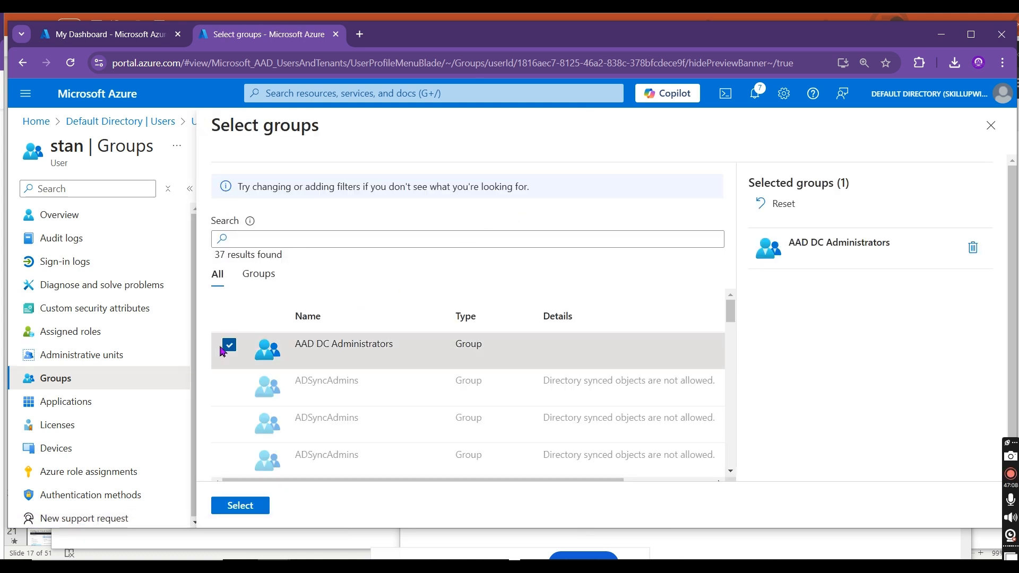
{"action": "left_click_drag", "start_coordinate": [730, 312], "coordinate": [733, 432]}
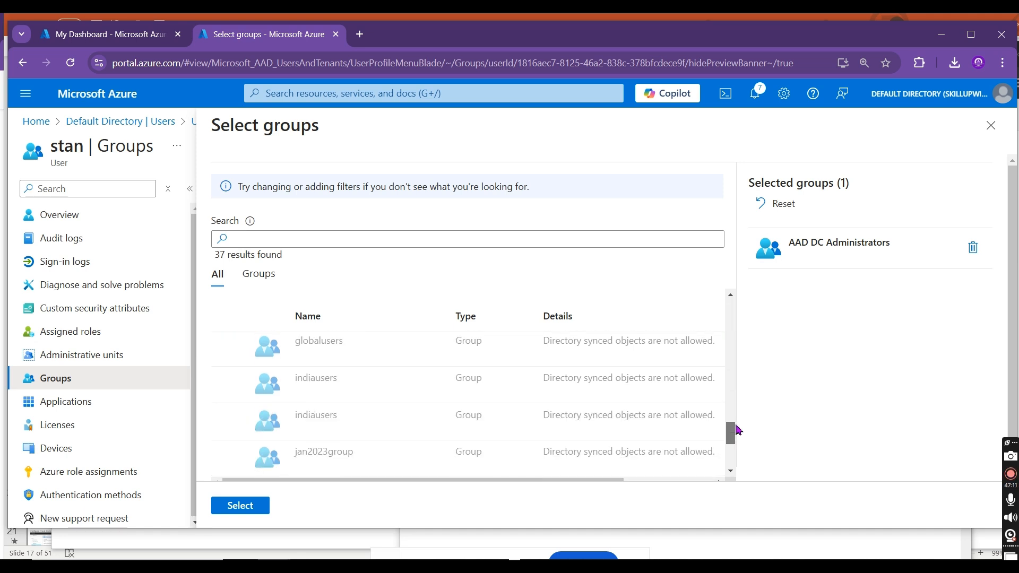
{"action": "left_click_drag", "start_coordinate": [750, 488], "coordinate": [755, 301]}
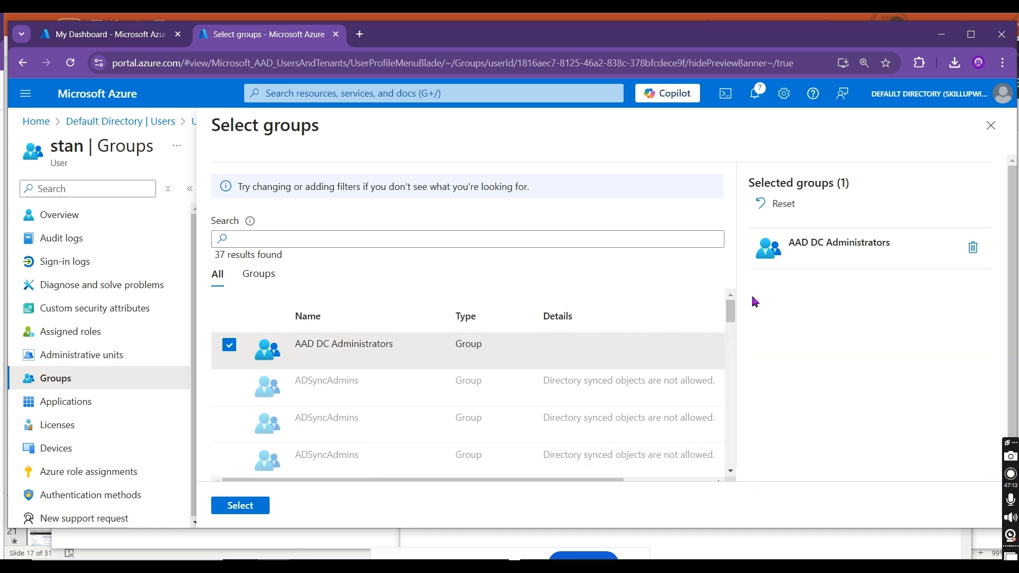
{"action": "left_click", "coordinate": [242, 506]}
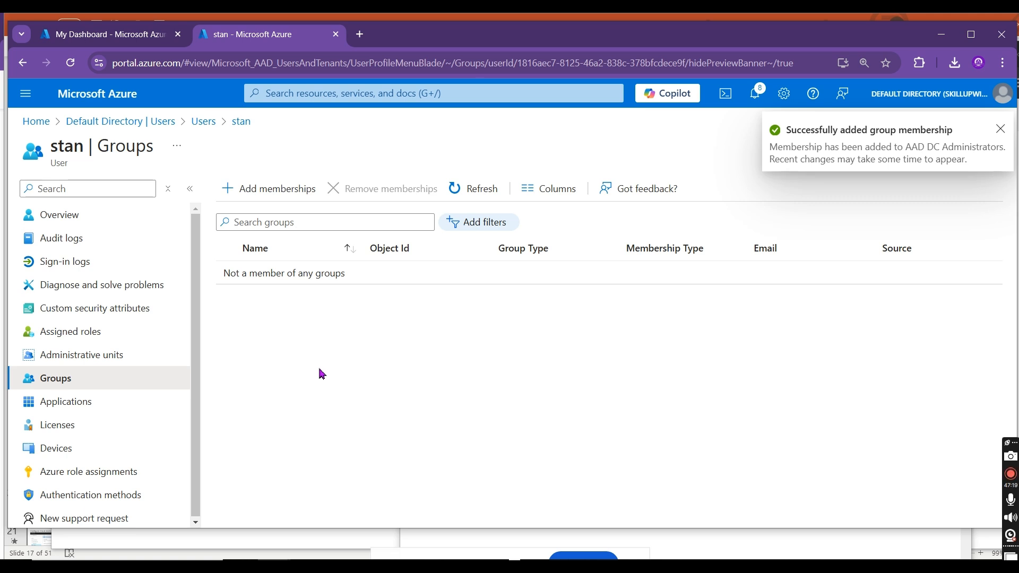
Review stan's assigned roles and applications, now listing Domain Controller Services
{"action": "left_click", "coordinate": [118, 331]}
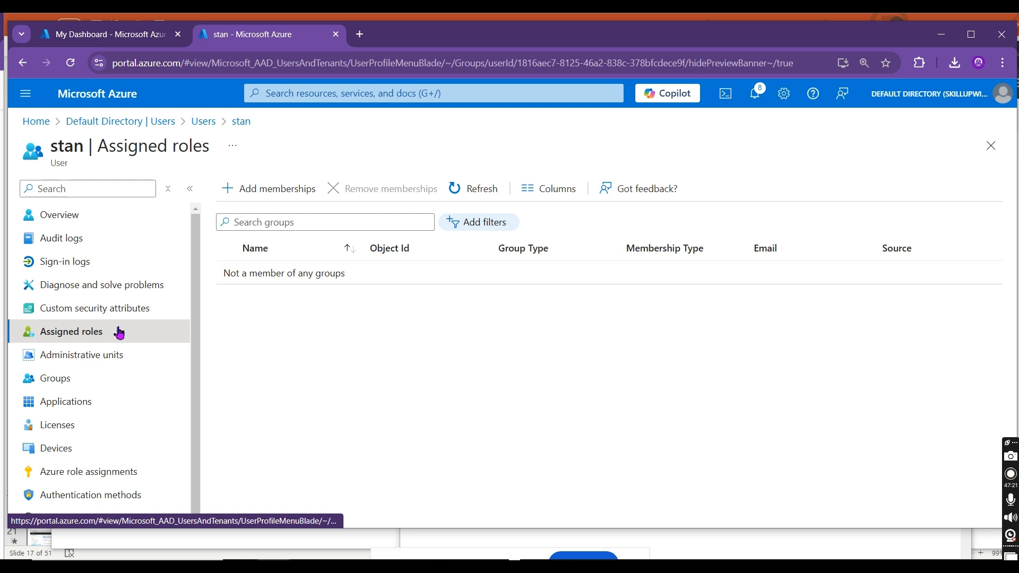
{"action": "left_click", "coordinate": [84, 408]}
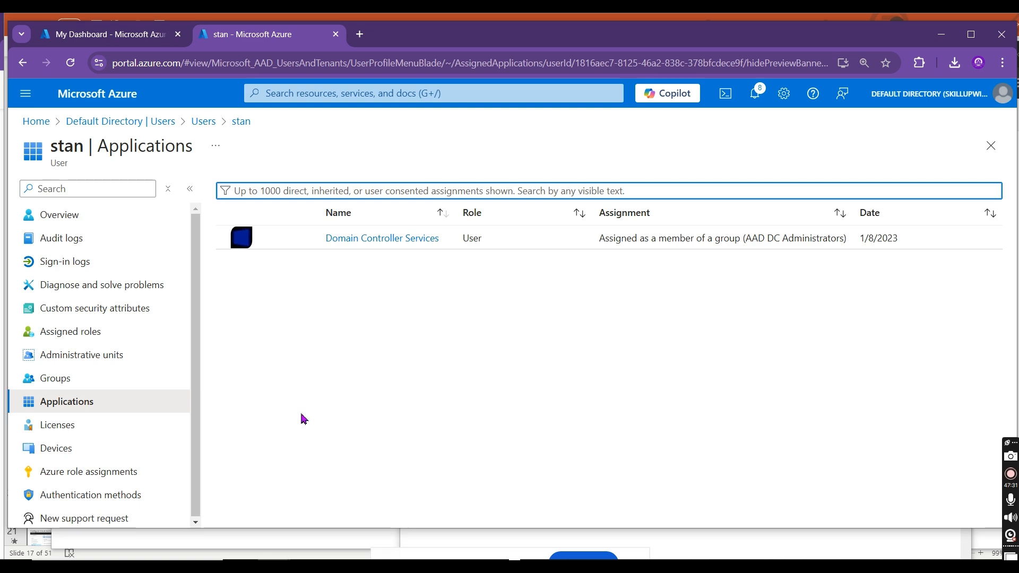
{"action": "key", "text": "alt+Tab"}
Compare the My Apps dashboard with stan's Applications page in the Azure portal
{"action": "key", "text": "alt+Tab"}
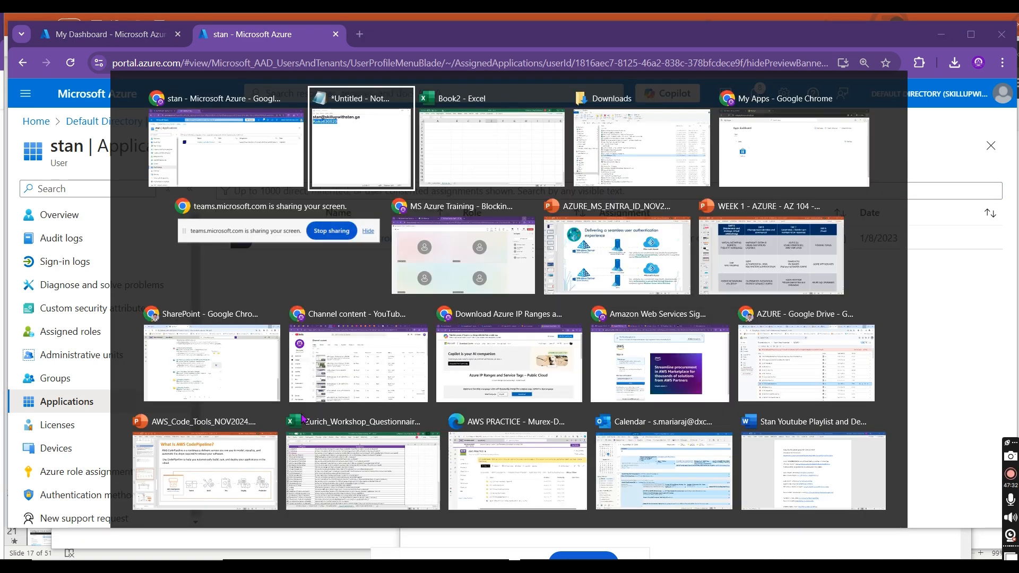
{"action": "key", "text": "alt+Tab"}
{"action": "key", "text": "alt+Tab"}
{"action": "key", "text": "alt+Tab"}
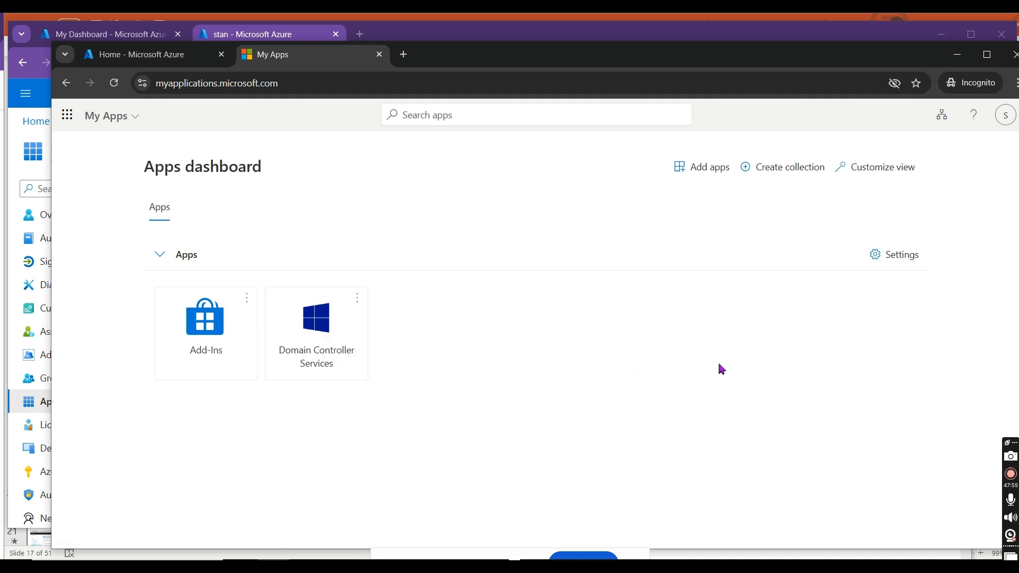
{"action": "key", "text": "alt+Tab"}
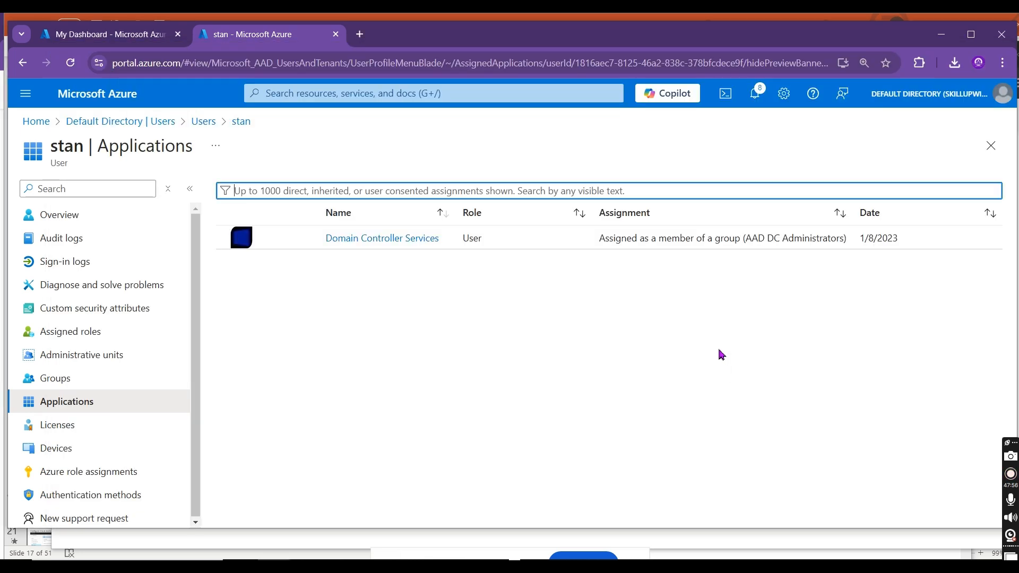
{"action": "key", "text": "alt+Tab"}
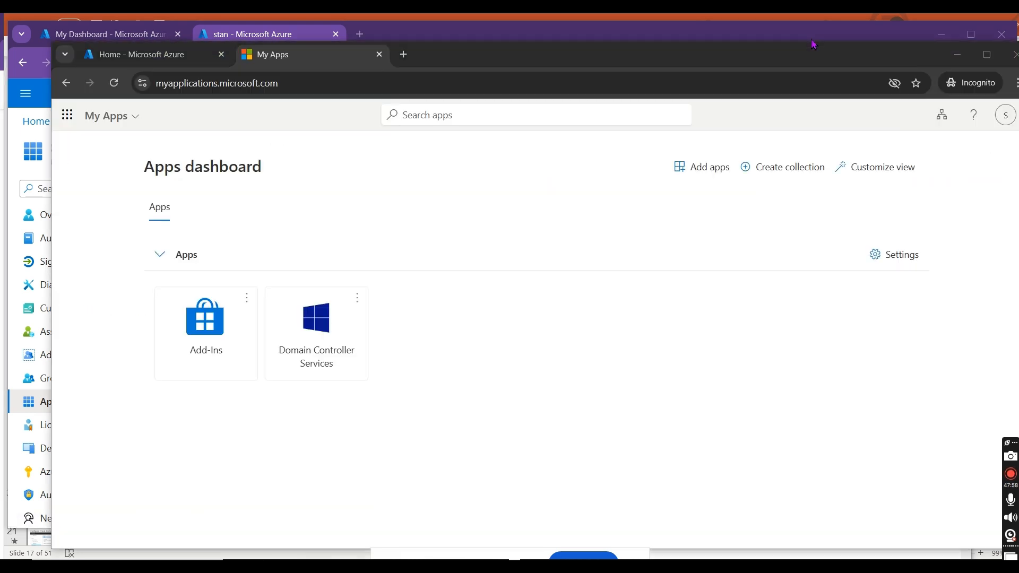
{"action": "left_click_drag", "start_coordinate": [812, 40], "coordinate": [756, 40]}
{"action": "left_click", "coordinate": [908, 96]}
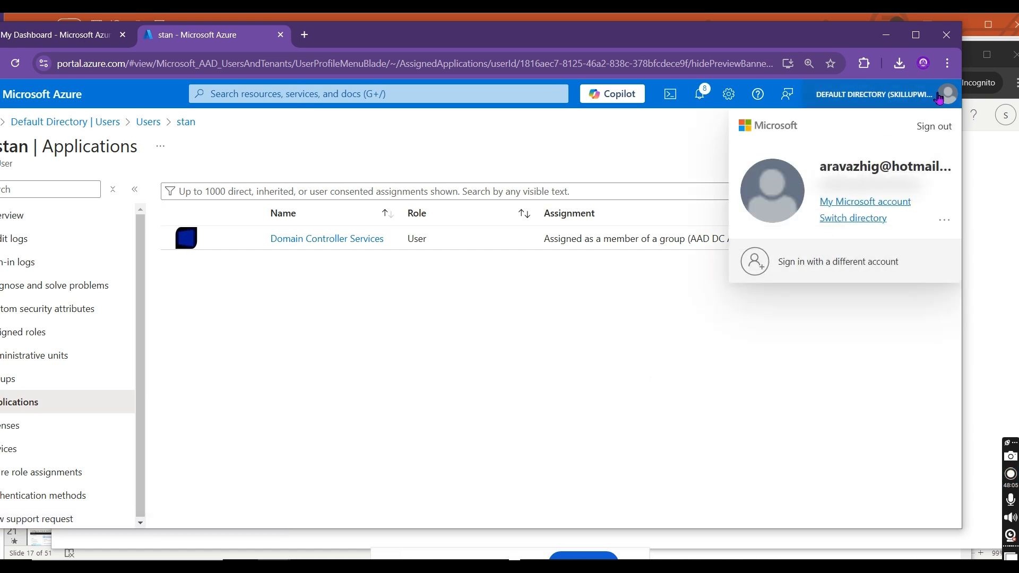
{"action": "left_click_drag", "start_coordinate": [614, 40], "coordinate": [712, 41]}
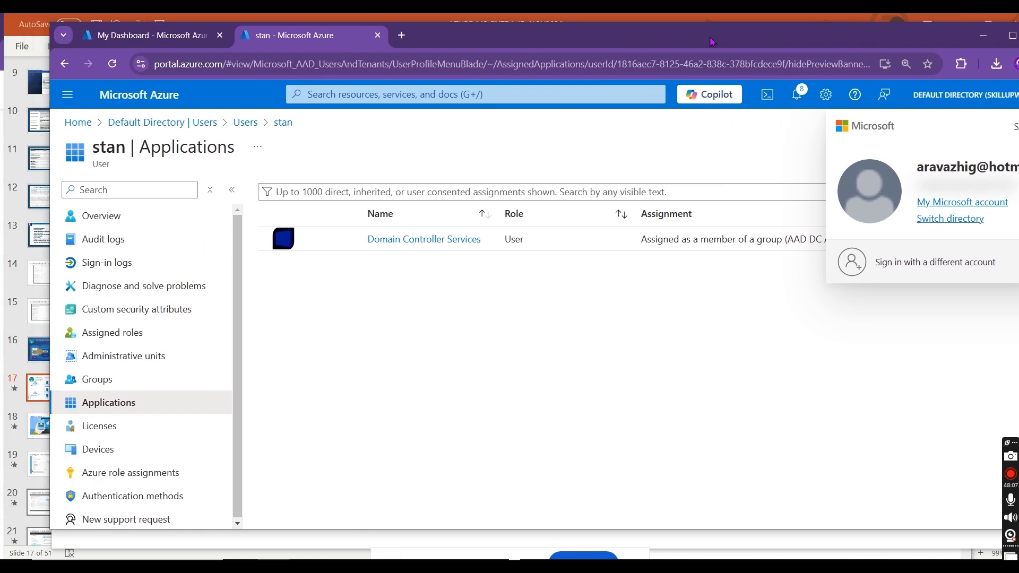
{"action": "left_click", "coordinate": [167, 36]}
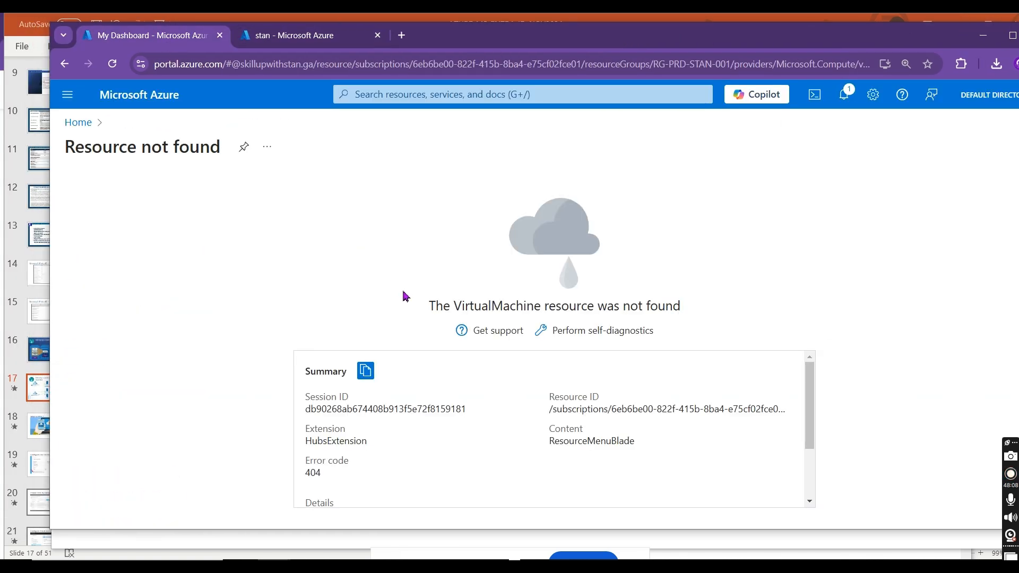
{"action": "left_click_drag", "start_coordinate": [256, 24], "coordinate": [257, 26]}
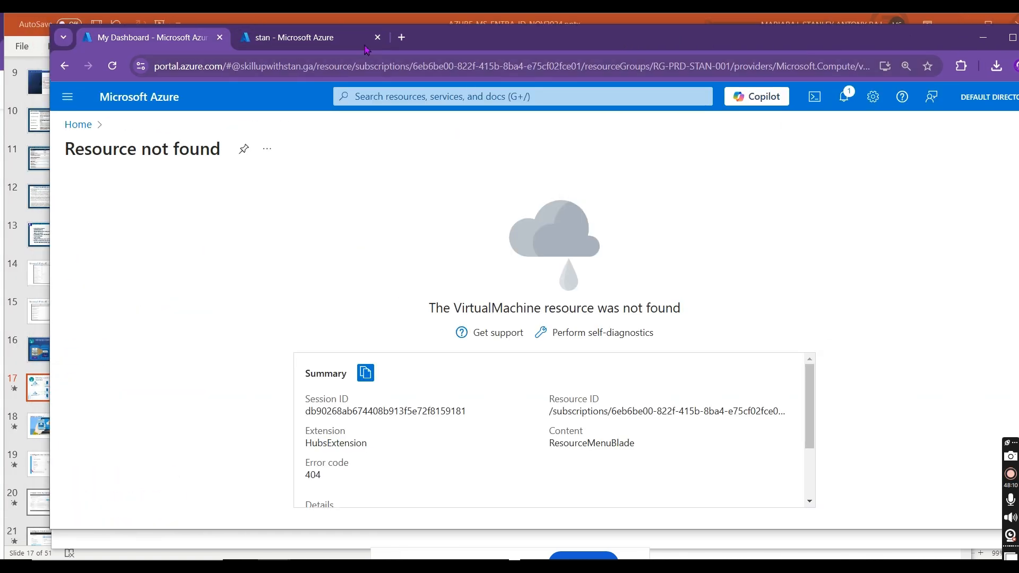
{"action": "left_click", "coordinate": [340, 42]}
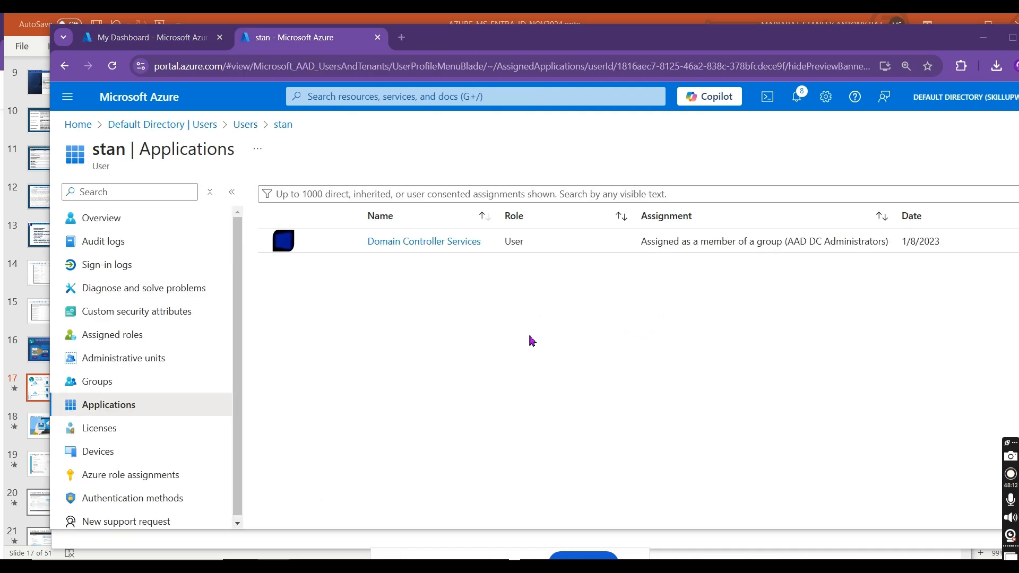
Check the signed-in account's details in My Apps, then return to the Azure portal
{"action": "key", "text": "alt+Tab"}
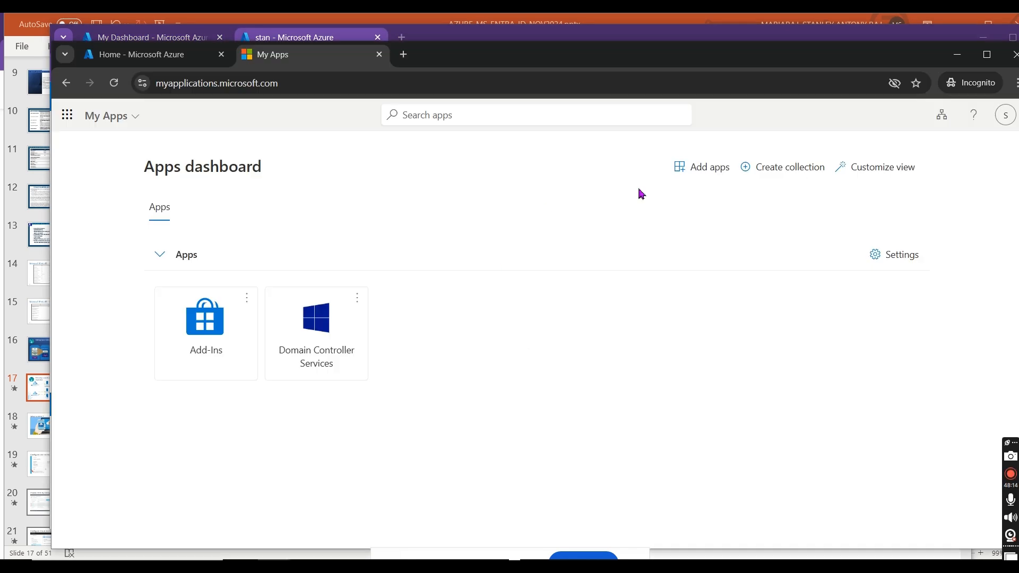
{"action": "left_click_drag", "start_coordinate": [779, 57], "coordinate": [703, 60]}
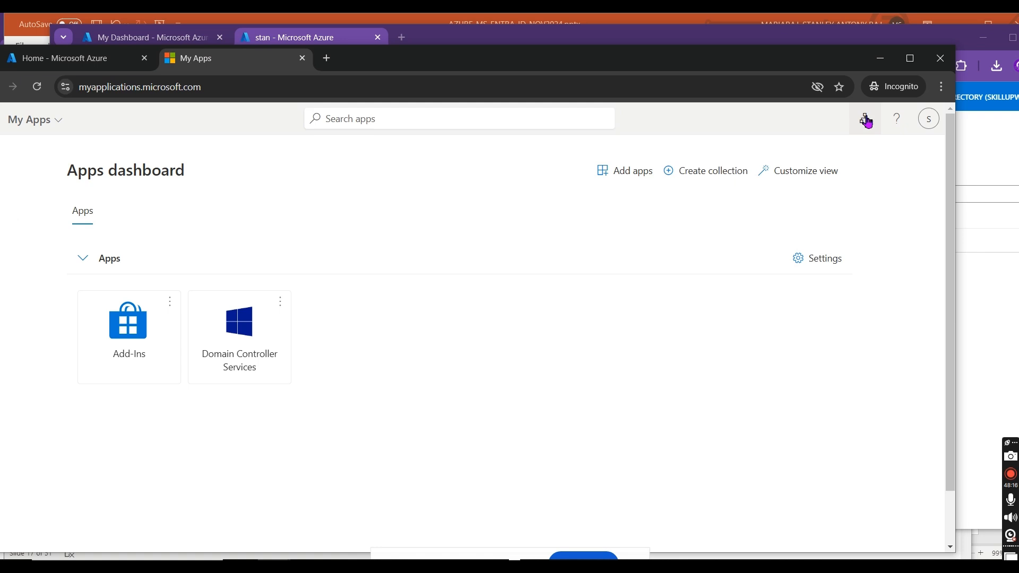
{"action": "left_click", "coordinate": [933, 119]}
{"action": "double_click", "coordinate": [831, 187]}
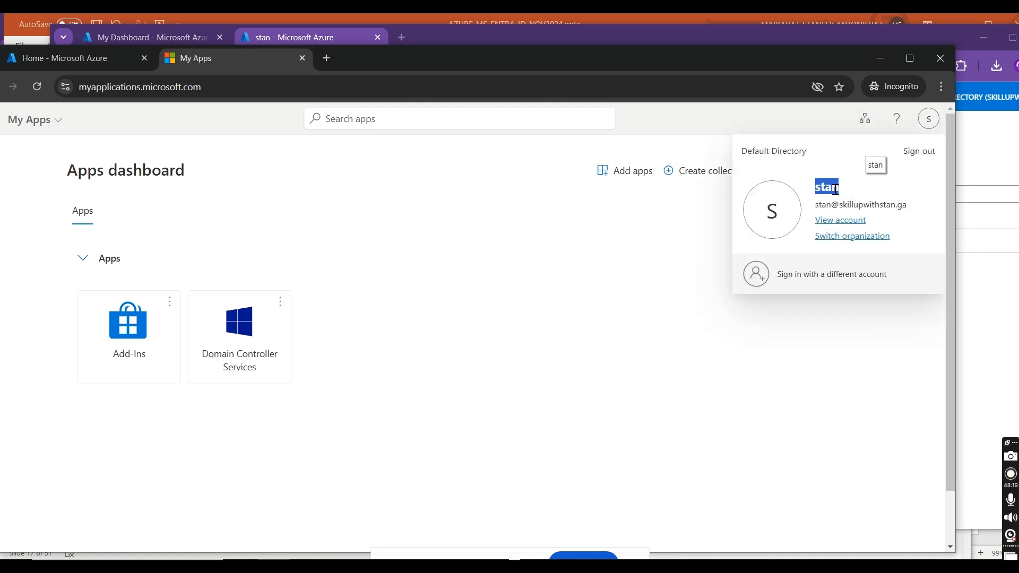
{"action": "left_click_drag", "start_coordinate": [919, 215], "coordinate": [814, 211]}
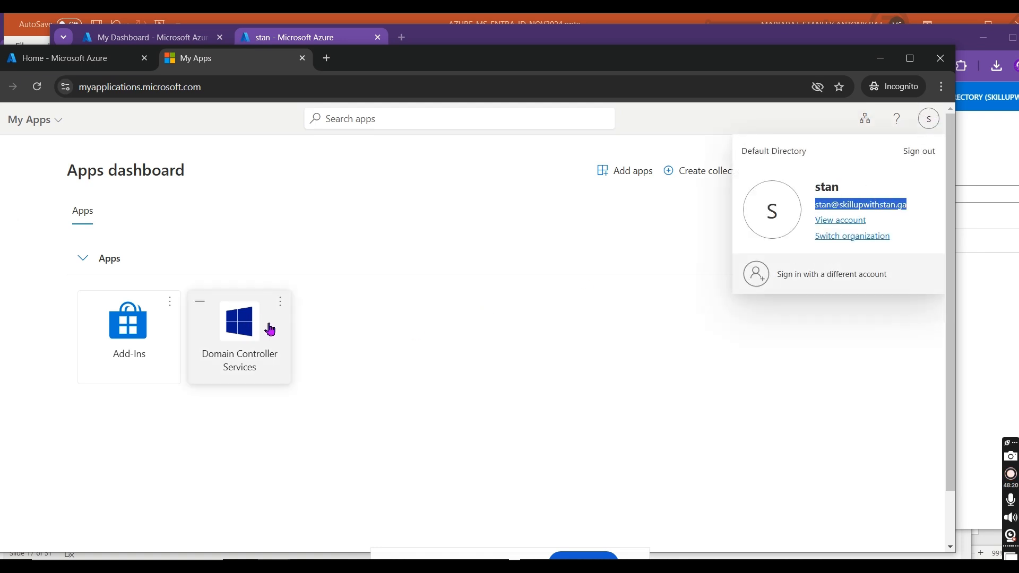
{"action": "left_click_drag", "start_coordinate": [565, 49], "coordinate": [654, 75]}
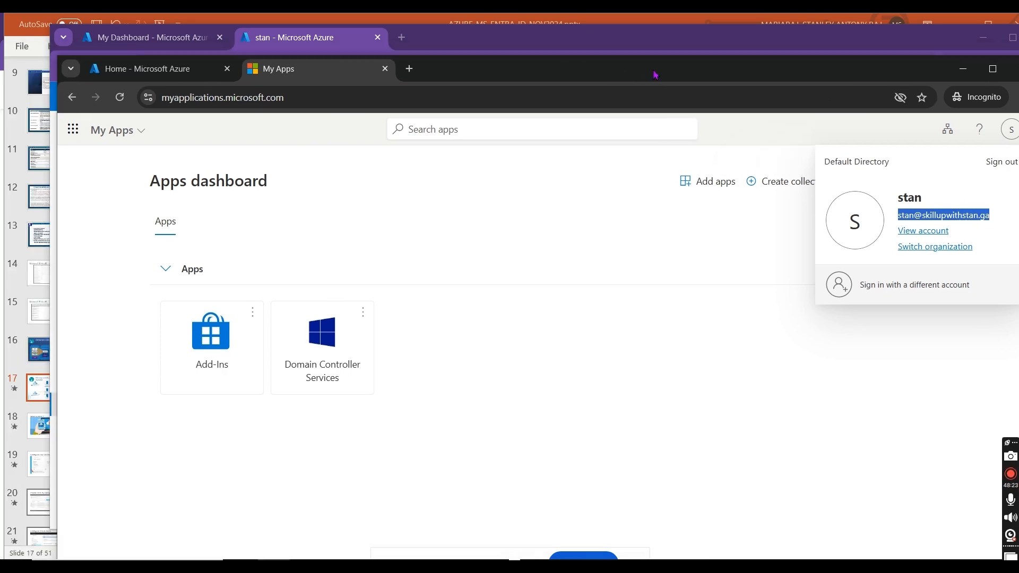
{"action": "key", "text": "alt+Tab"}
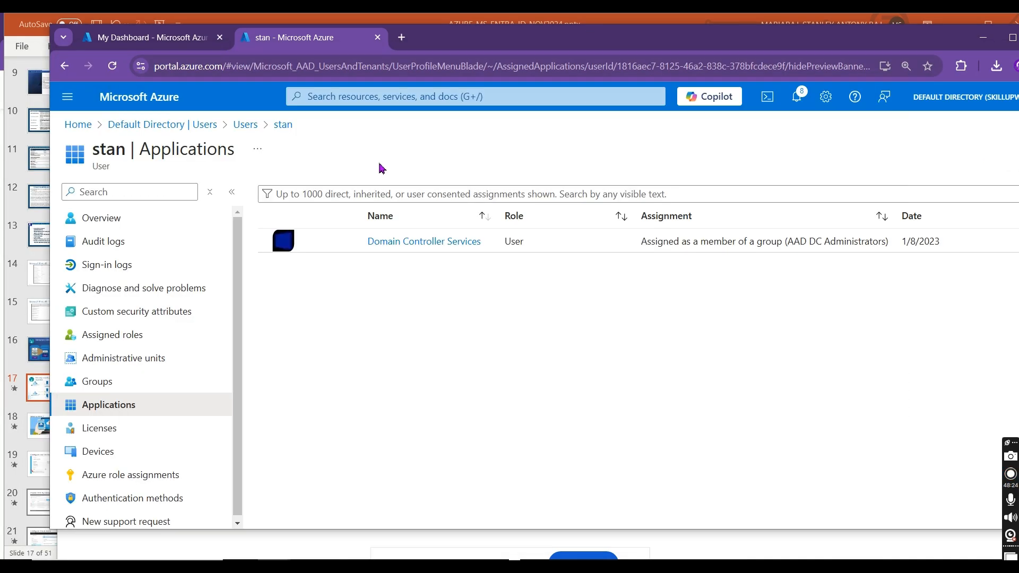
Delete the AAD DC Administrators group, leaving stan with no groups or applications
{"action": "left_click", "coordinate": [114, 383]}
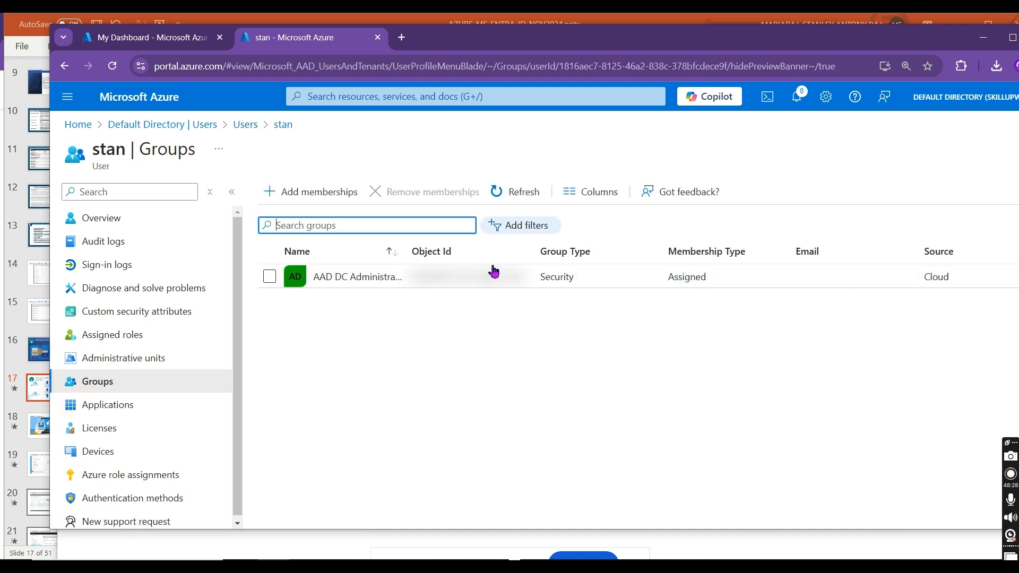
{"action": "left_click", "coordinate": [287, 277]}
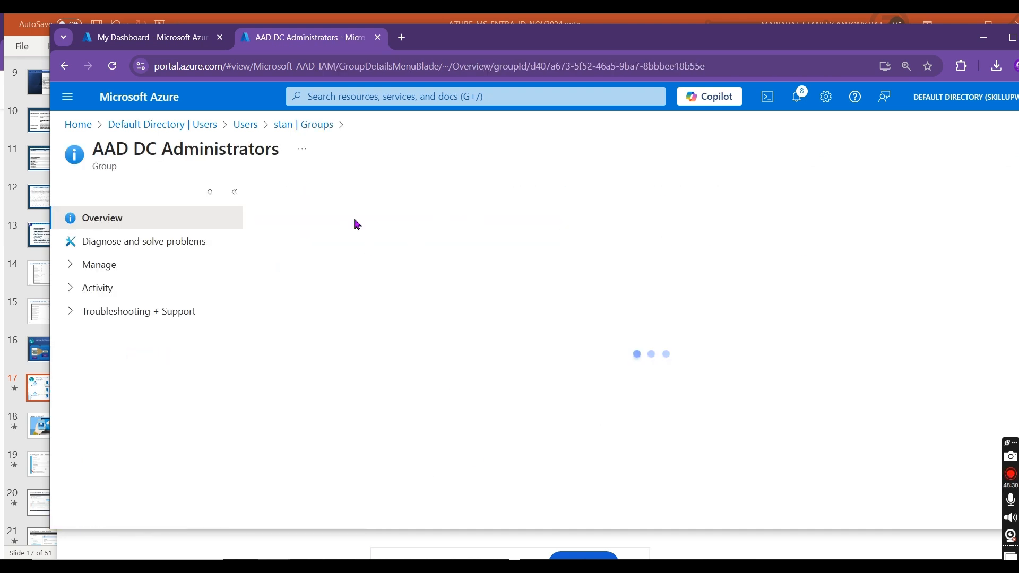
{"action": "left_click", "coordinate": [297, 195]}
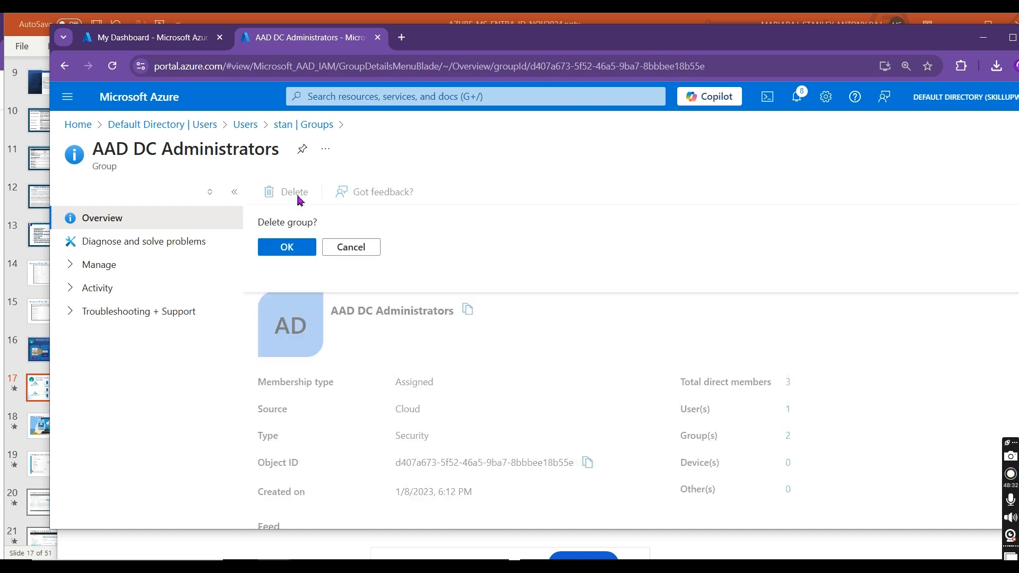
{"action": "left_click", "coordinate": [298, 249]}
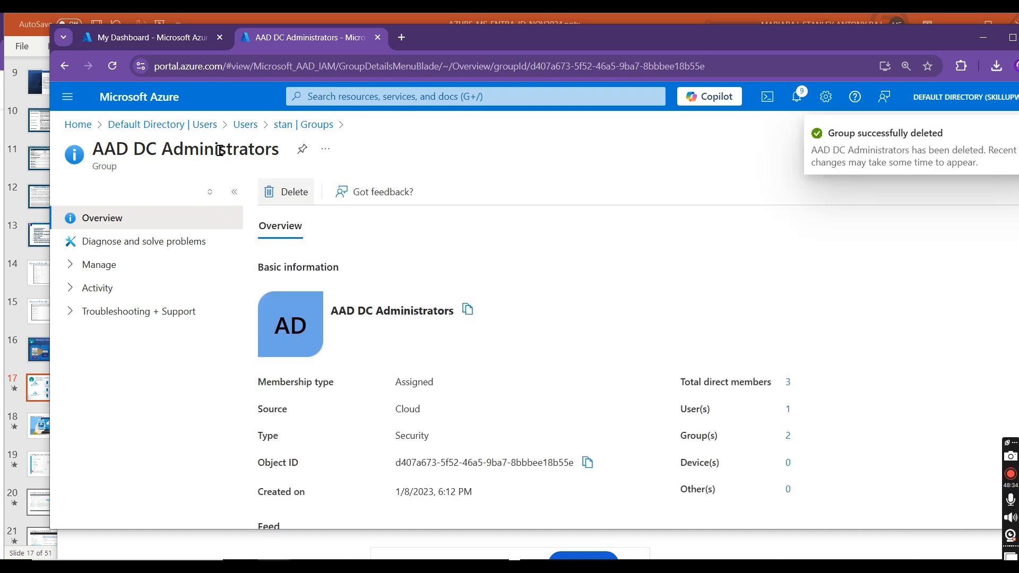
{"action": "left_click", "coordinate": [304, 125]}
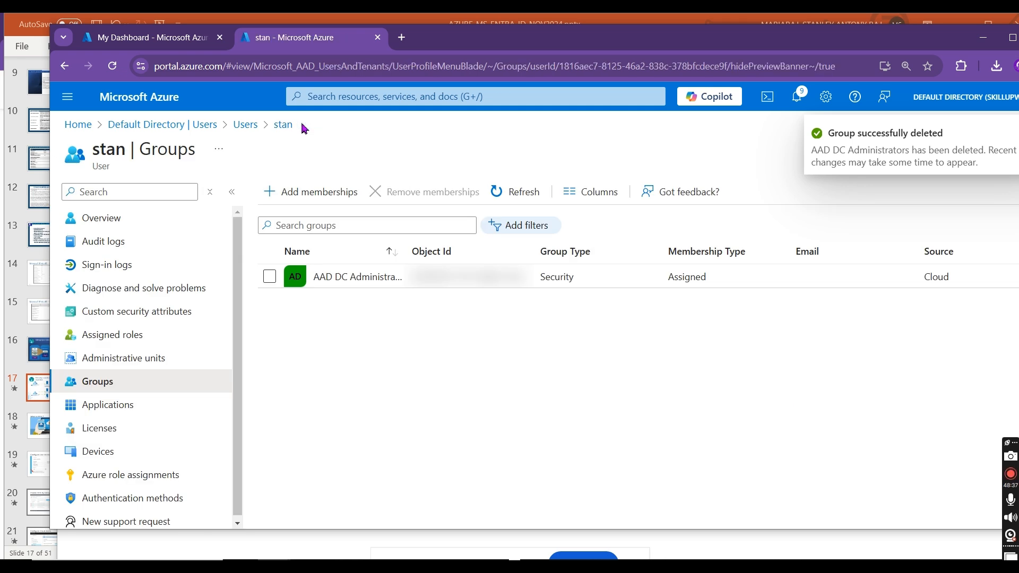
{"action": "left_click", "coordinate": [503, 190]}
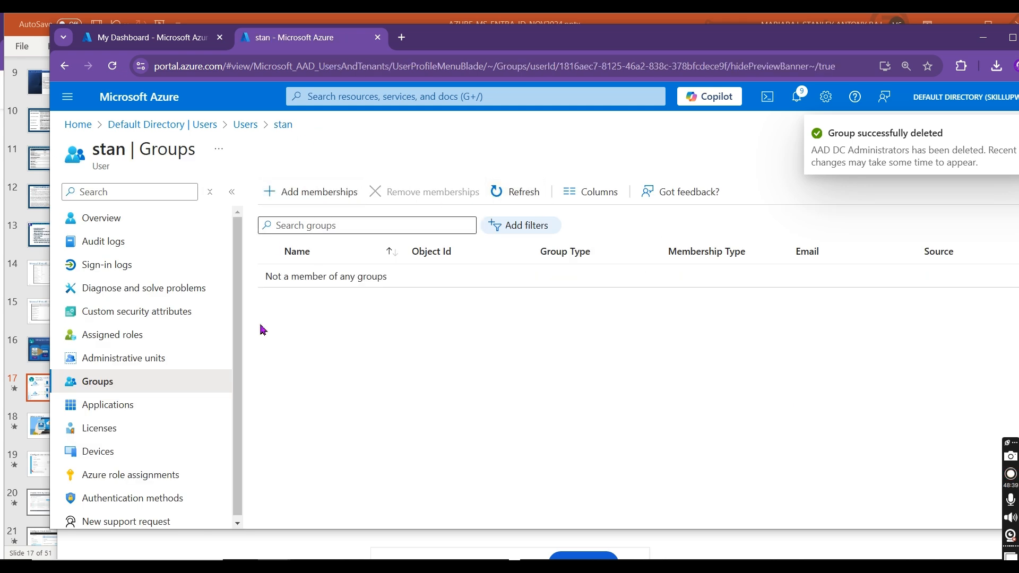
{"action": "left_click", "coordinate": [116, 406]}
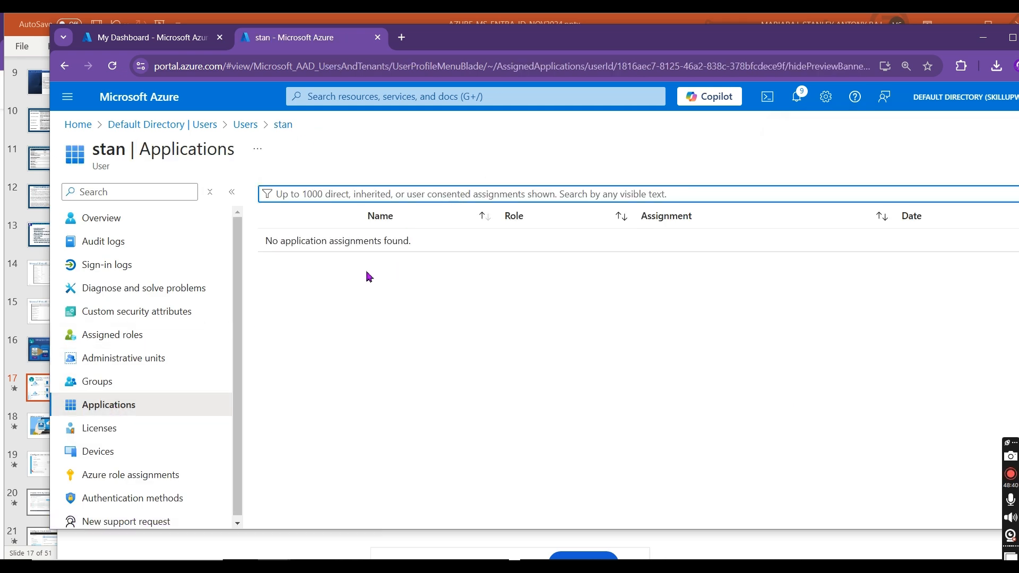
{"action": "key", "text": "alt+Tab"}
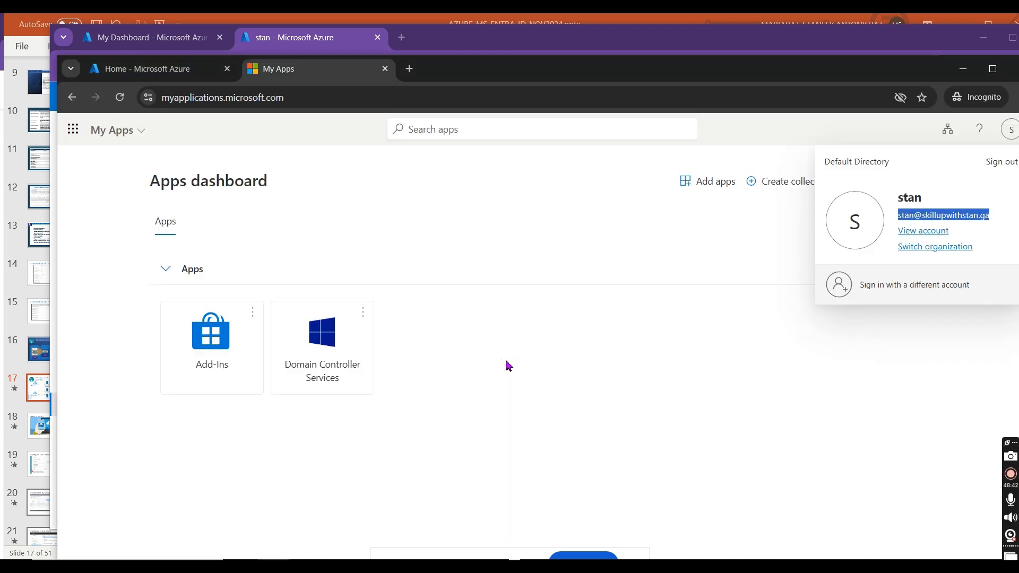
{"action": "left_click", "coordinate": [535, 442]}
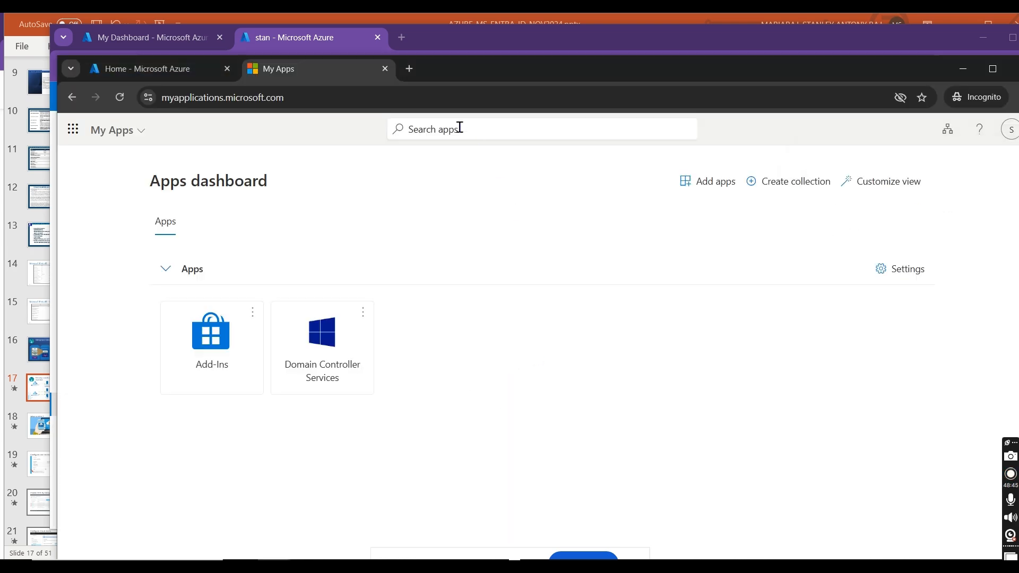
{"action": "left_click", "coordinate": [423, 102]}
{"action": "key", "text": "Return"}
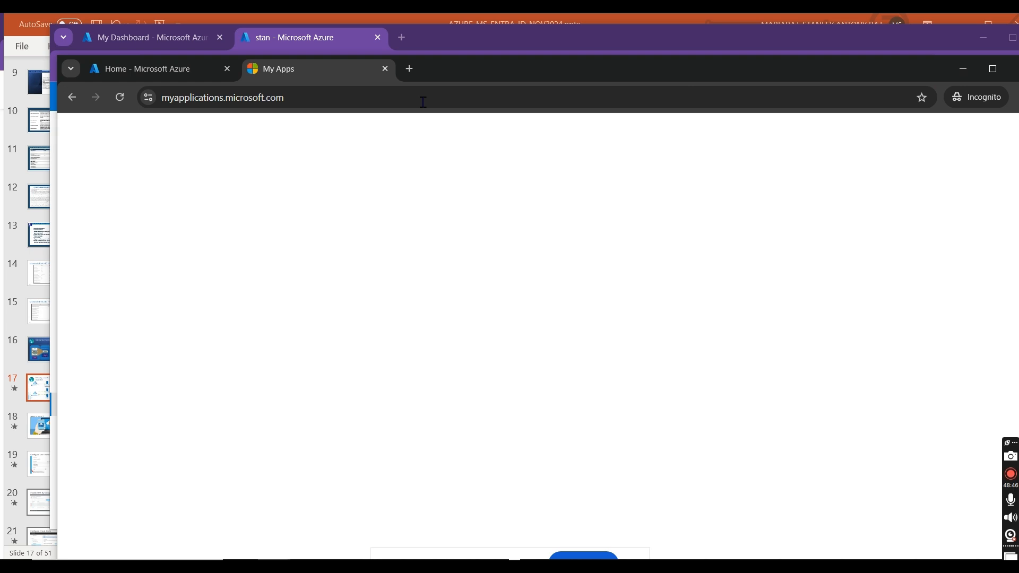
{"action": "right_click", "coordinate": [559, 390]}
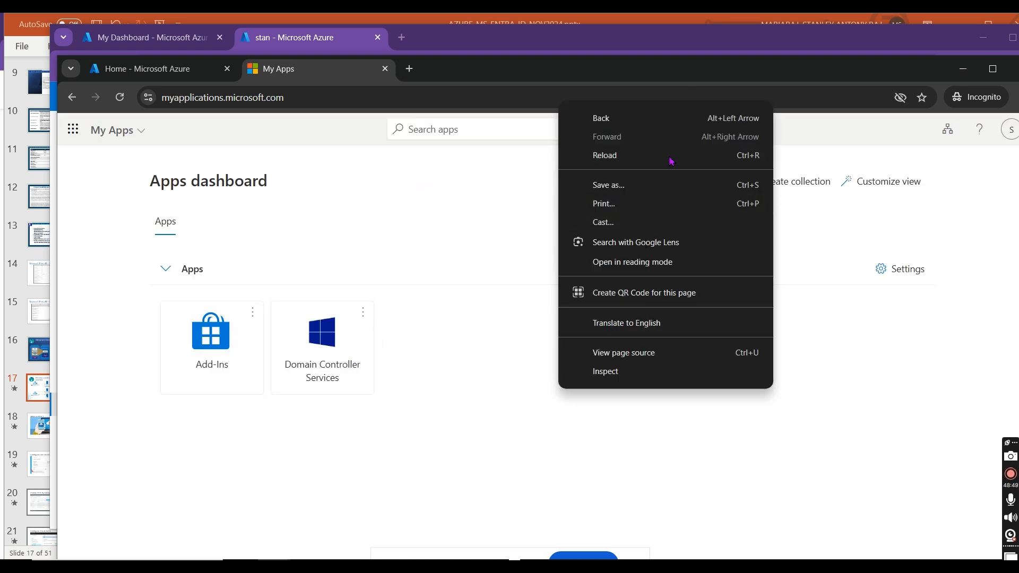
{"action": "left_click", "coordinate": [603, 156]}
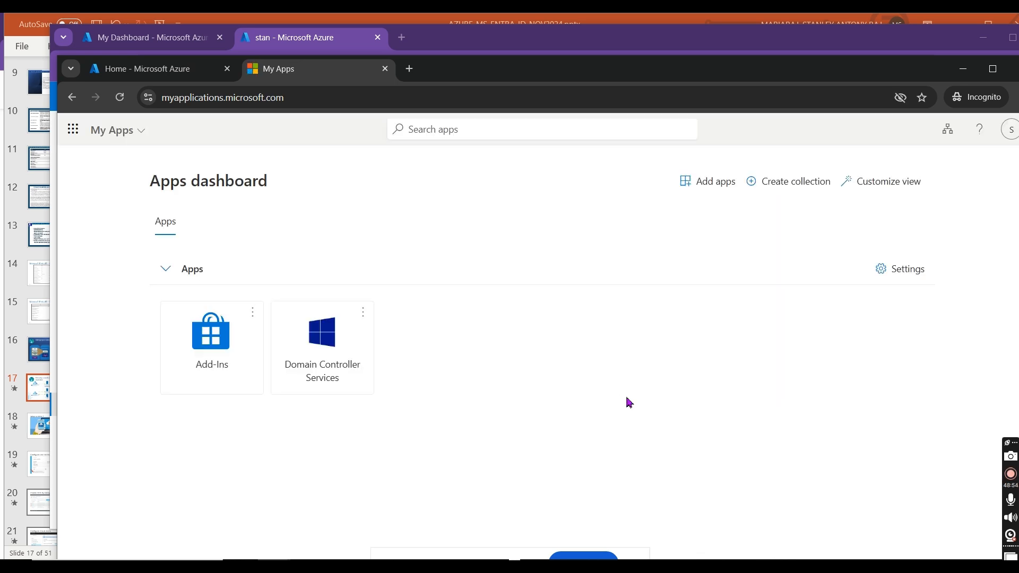
{"action": "key", "text": "alt+Tab"}
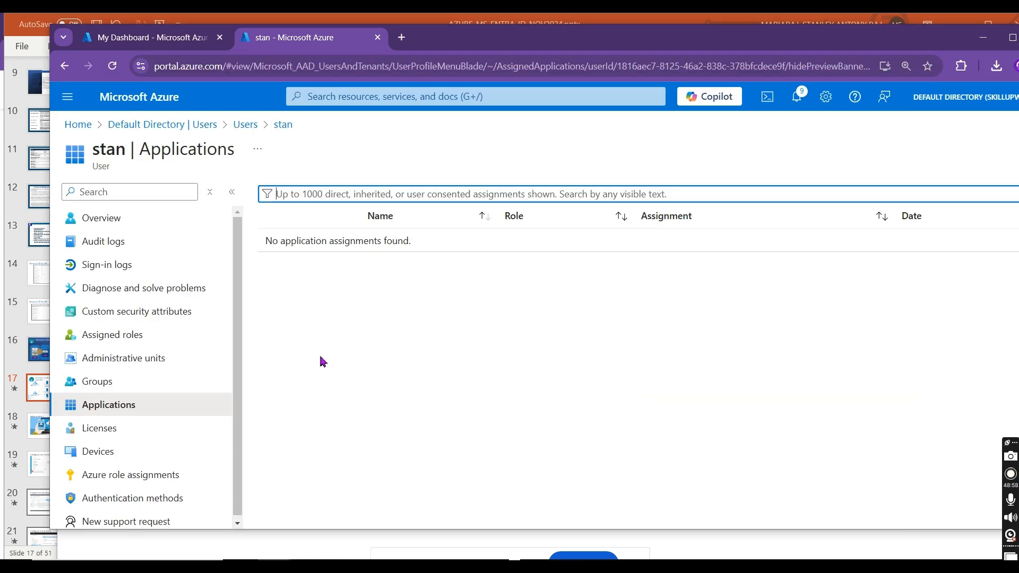
Check stan's licenses, then go to the Default Directory Groups overview showing 36 groups
{"action": "left_click", "coordinate": [149, 429]}
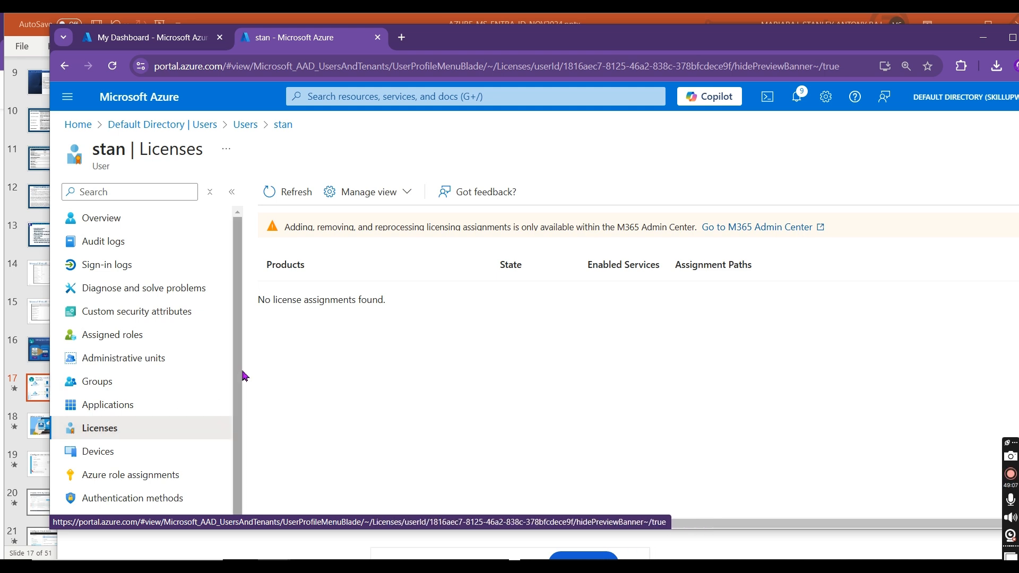
{"action": "scroll", "coordinate": [241, 446], "scroll_direction": "down", "scroll_amount": 1}
{"action": "scroll", "coordinate": [244, 448], "scroll_direction": "up", "scroll_amount": 1}
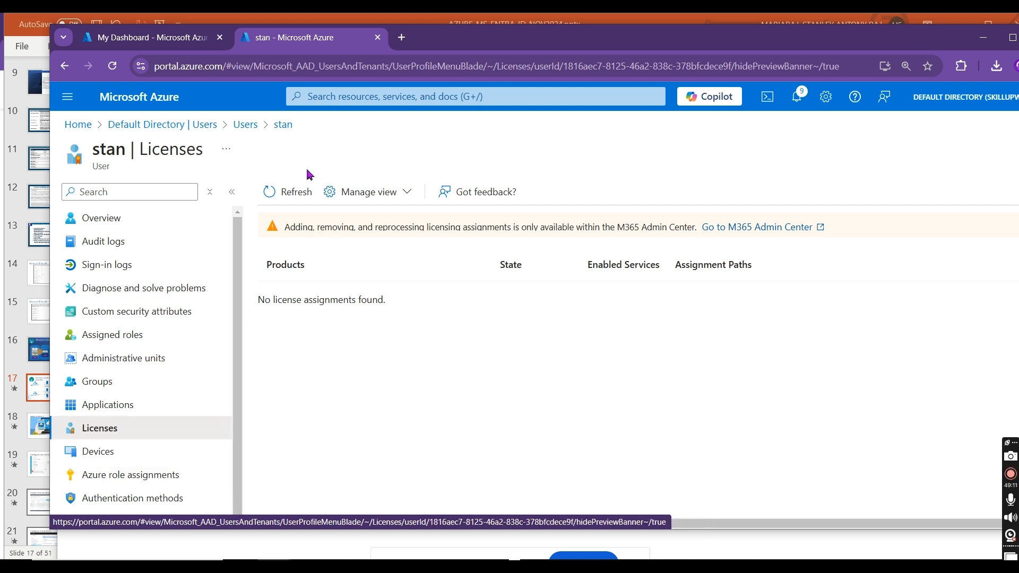
{"action": "left_click", "coordinate": [252, 130]}
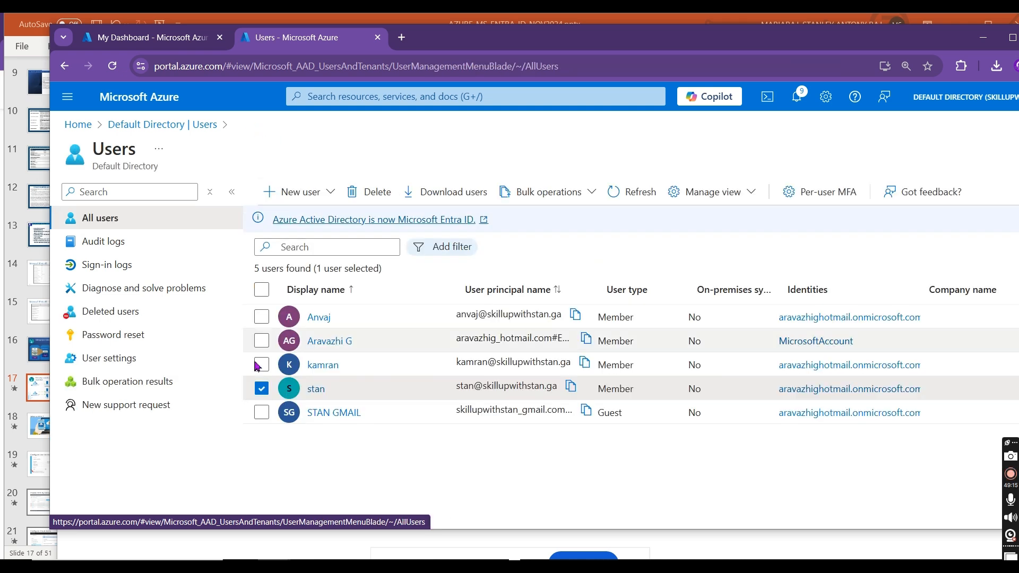
{"action": "left_click", "coordinate": [263, 390]}
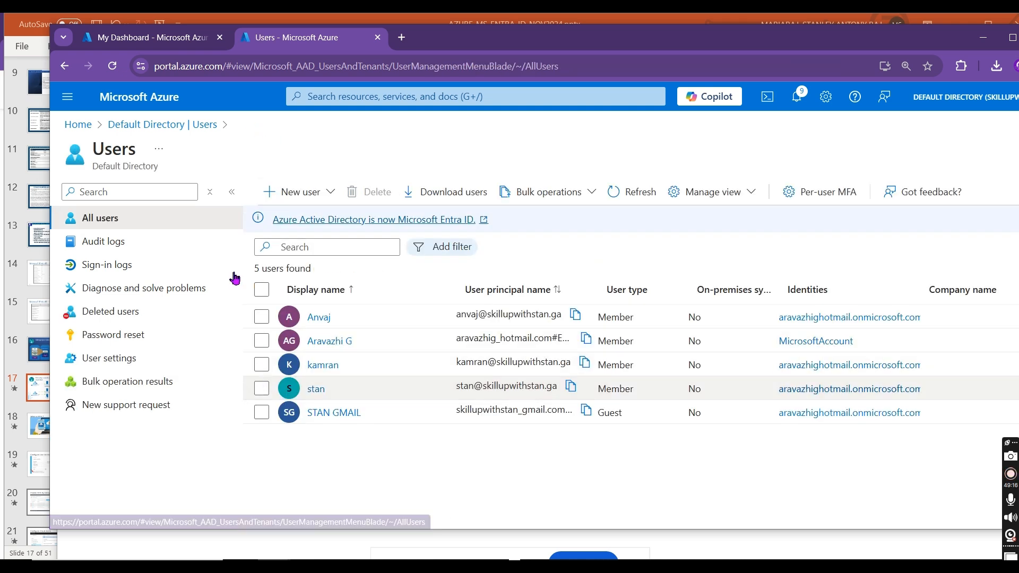
{"action": "left_click", "coordinate": [177, 129]}
{"action": "left_click", "coordinate": [117, 334]}
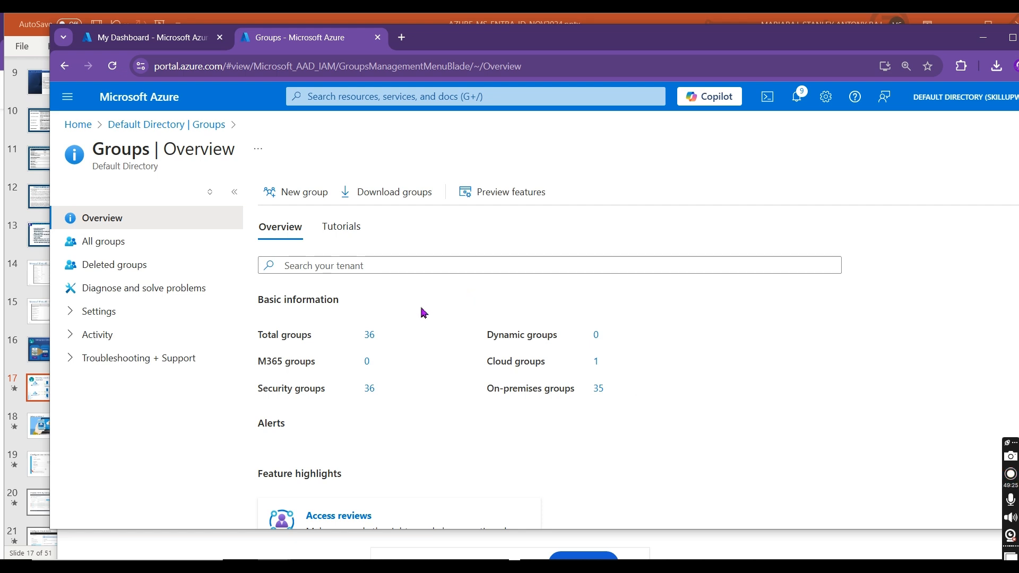
Fill in a new Security group named AzureVMAdmins, described 'Admins for azure VM'
{"action": "left_click", "coordinate": [286, 204]}
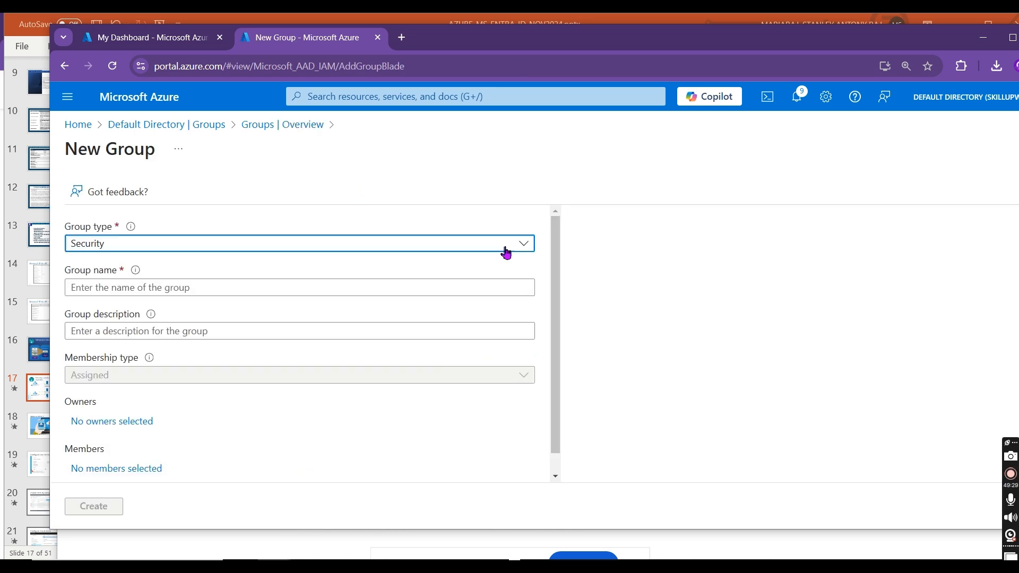
{"action": "left_click", "coordinate": [362, 244]}
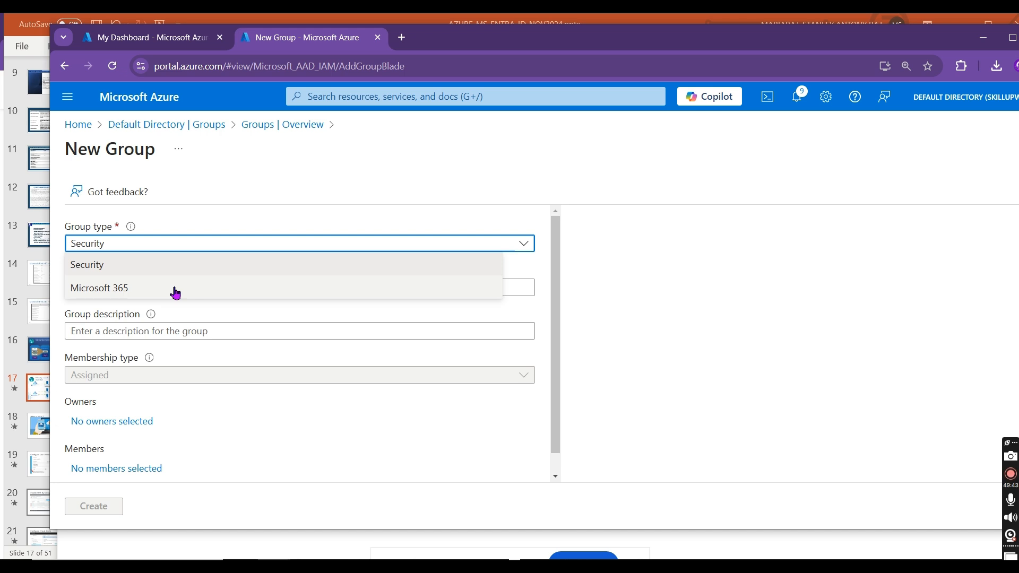
{"action": "left_click", "coordinate": [160, 268]}
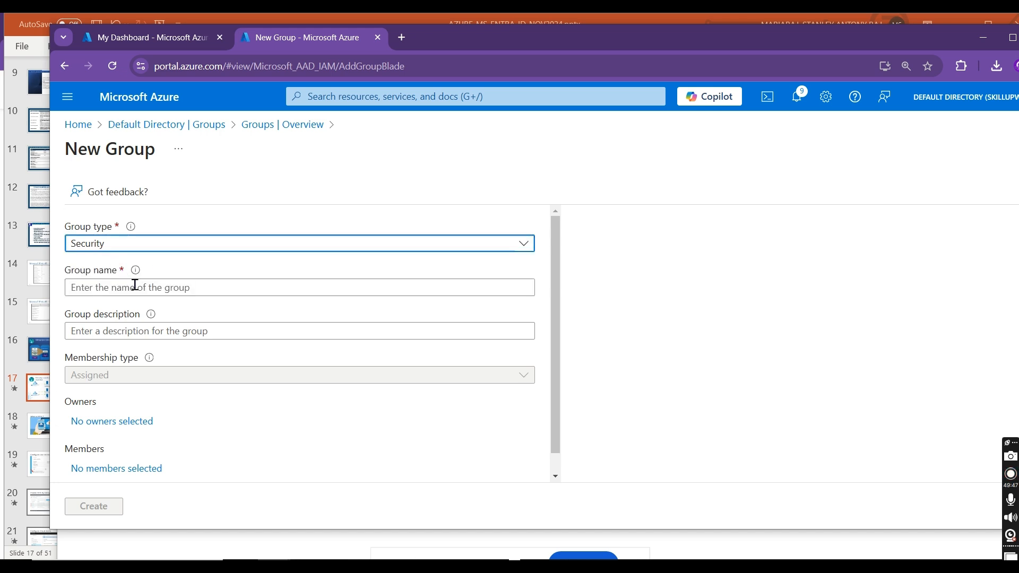
{"action": "left_click", "coordinate": [114, 288]}
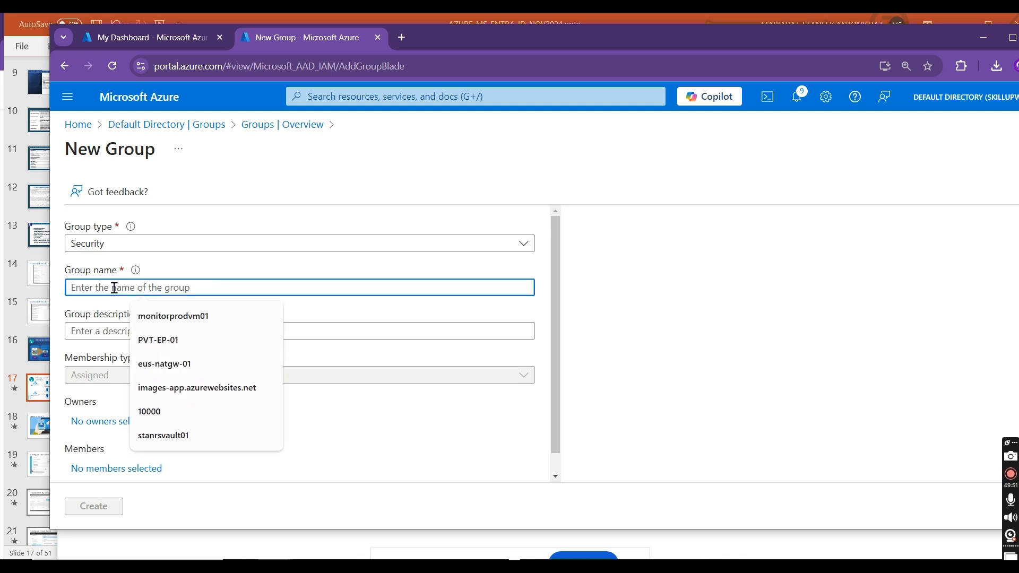
{"action": "type", "text": "AzureVMAdmins"}
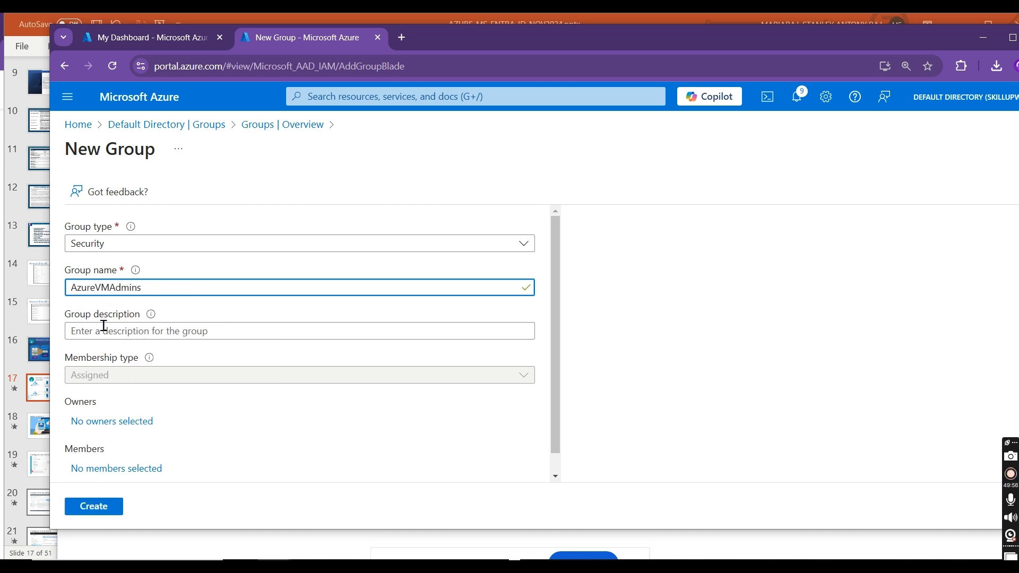
{"action": "left_click", "coordinate": [103, 326]}
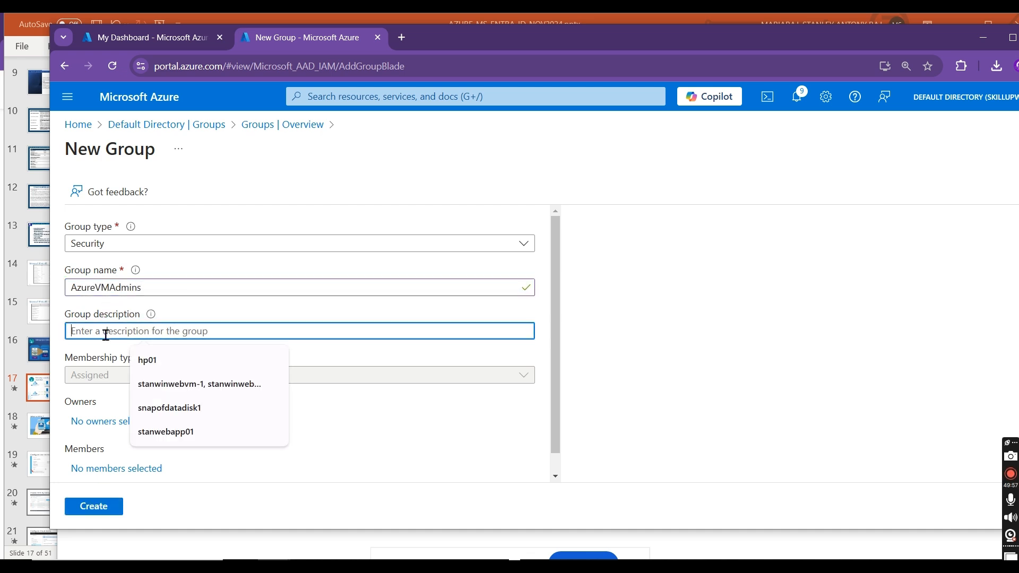
{"action": "type", "text": "Admins for"}
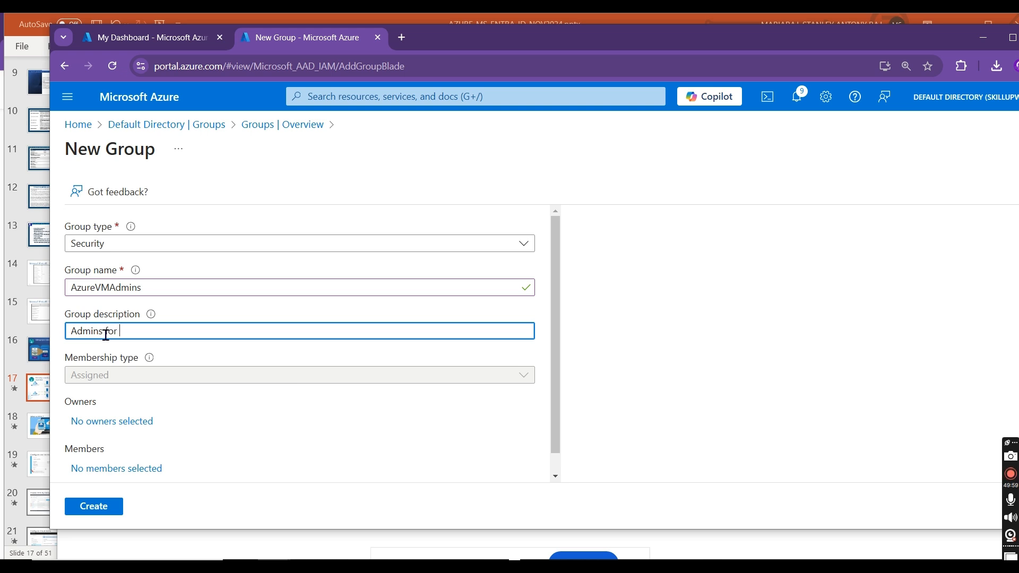
{"action": "type", "text": " azure VM"}
{"action": "scroll", "coordinate": [558, 369], "scroll_direction": "down", "scroll_amount": 1}
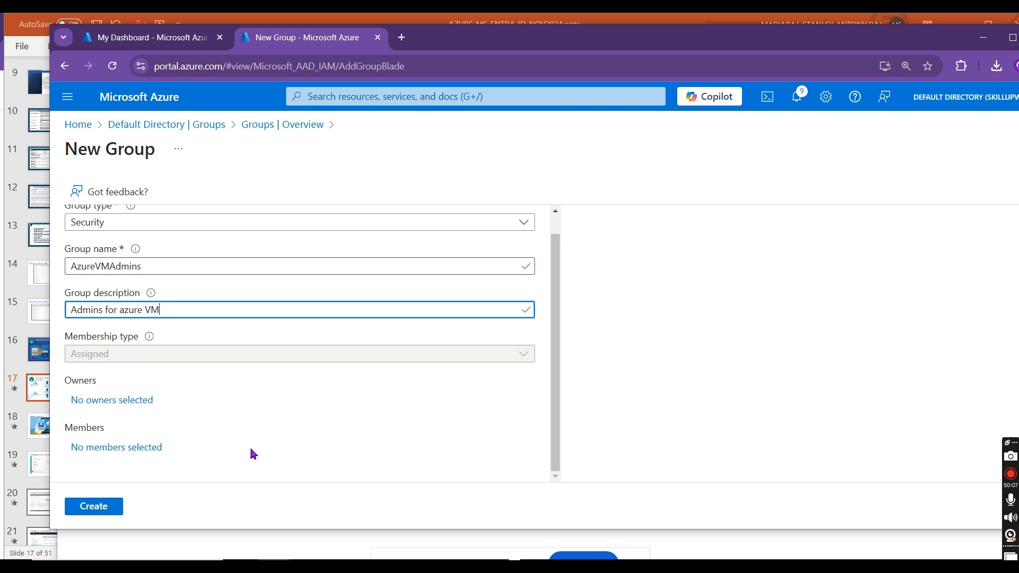
{"action": "scroll", "coordinate": [557, 366], "scroll_direction": "up", "scroll_amount": 1}
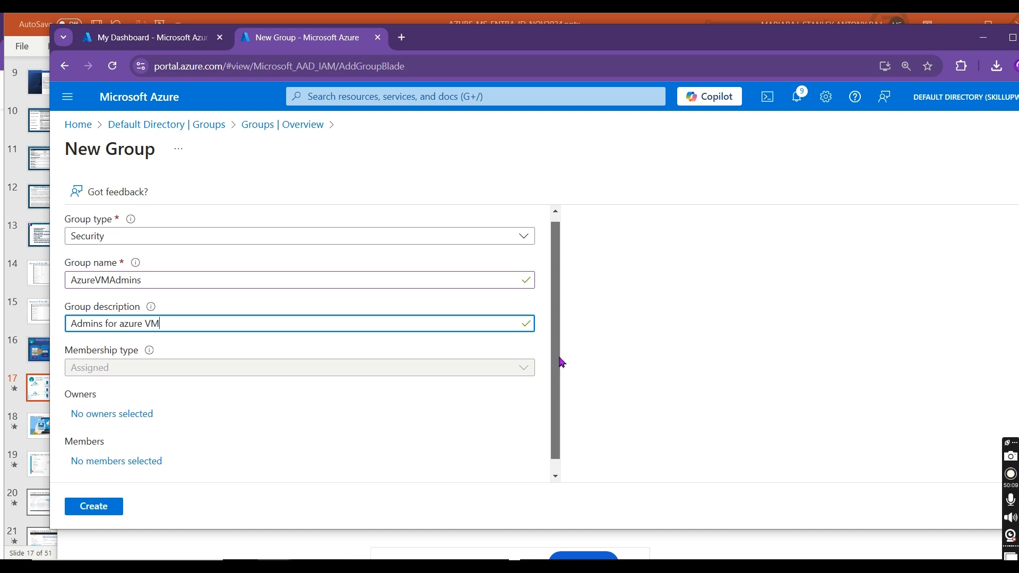
{"action": "scroll", "coordinate": [554, 428], "scroll_direction": "down", "scroll_amount": 1}
Add stan as the group's member and create the group
{"action": "left_click", "coordinate": [154, 451]}
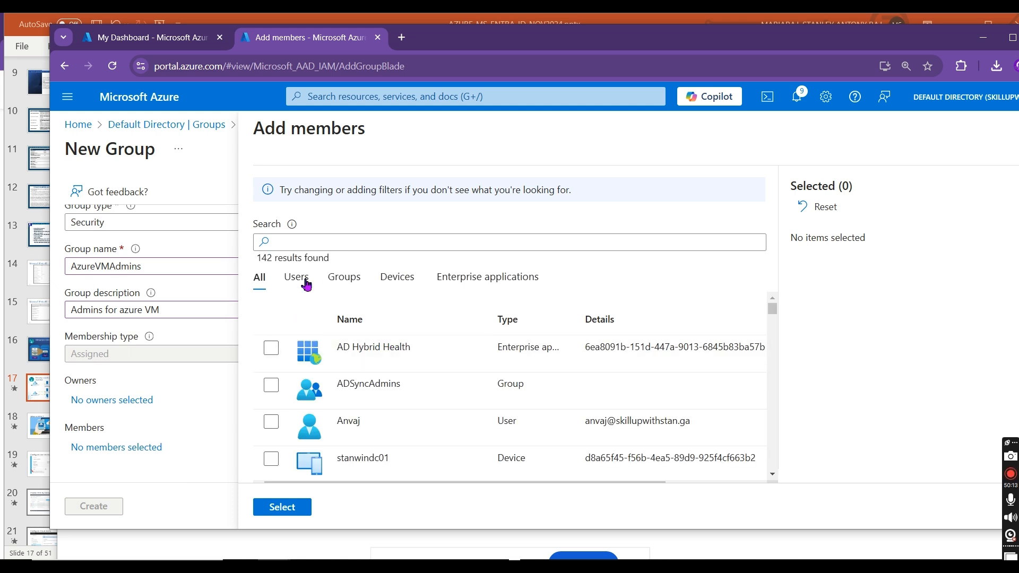
{"action": "left_click", "coordinate": [300, 248]}
{"action": "type", "text": "stan"}
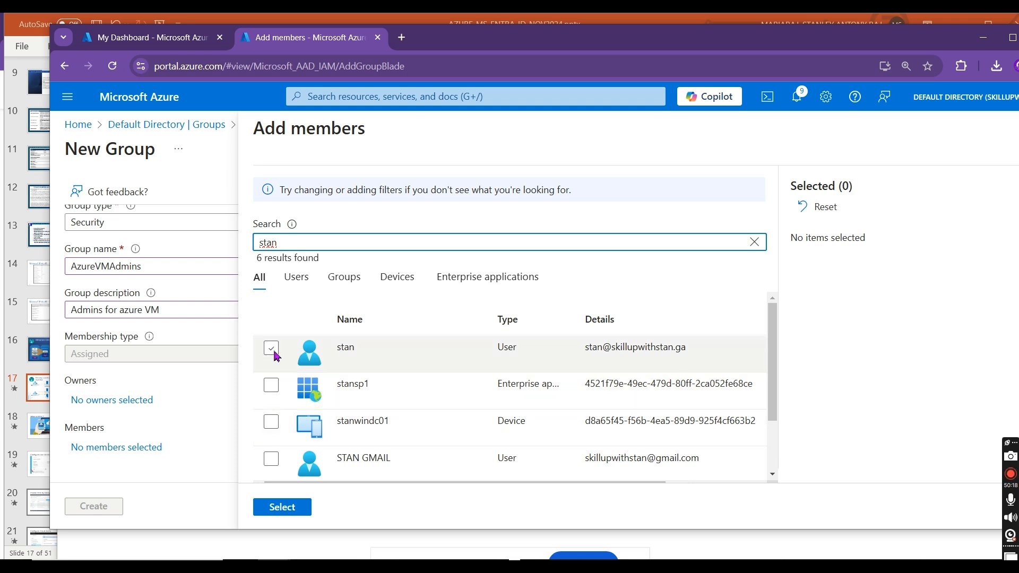
{"action": "left_click", "coordinate": [271, 348]}
{"action": "left_click", "coordinate": [282, 507]}
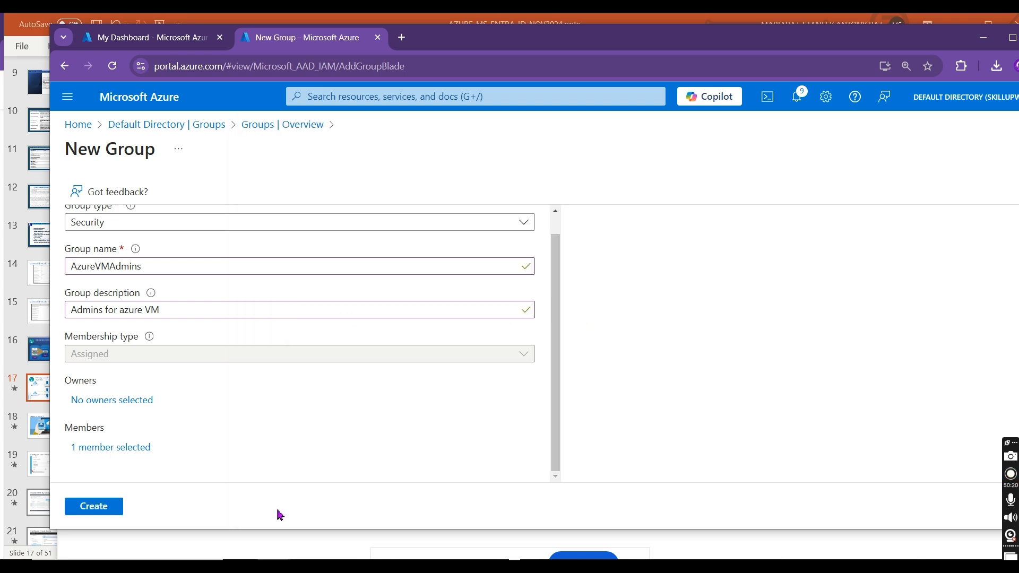
{"action": "left_click", "coordinate": [99, 506]}
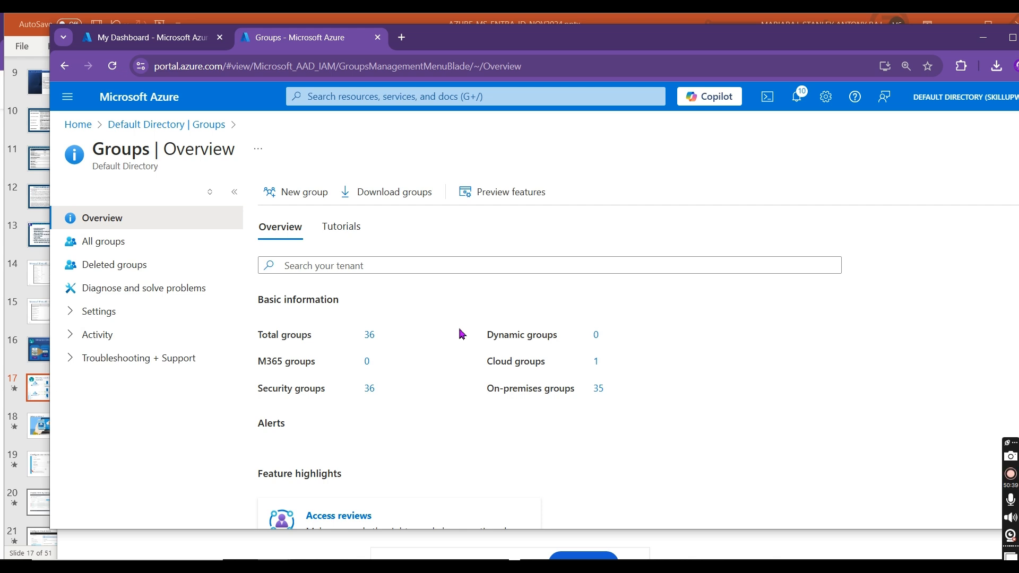
List the dynamic groups, then open and cancel a New group form
{"action": "left_click", "coordinate": [595, 335]}
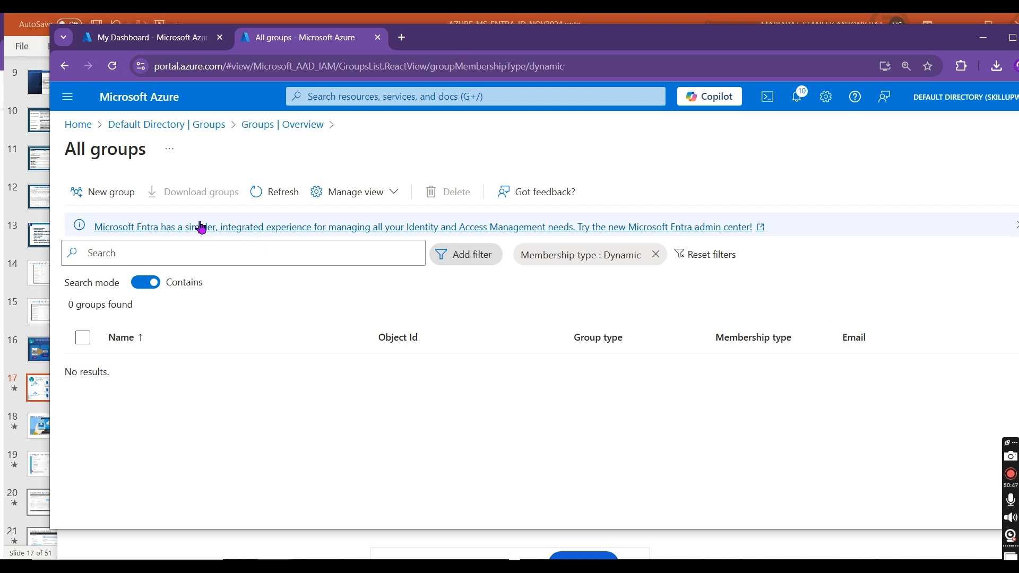
{"action": "left_click", "coordinate": [105, 194]}
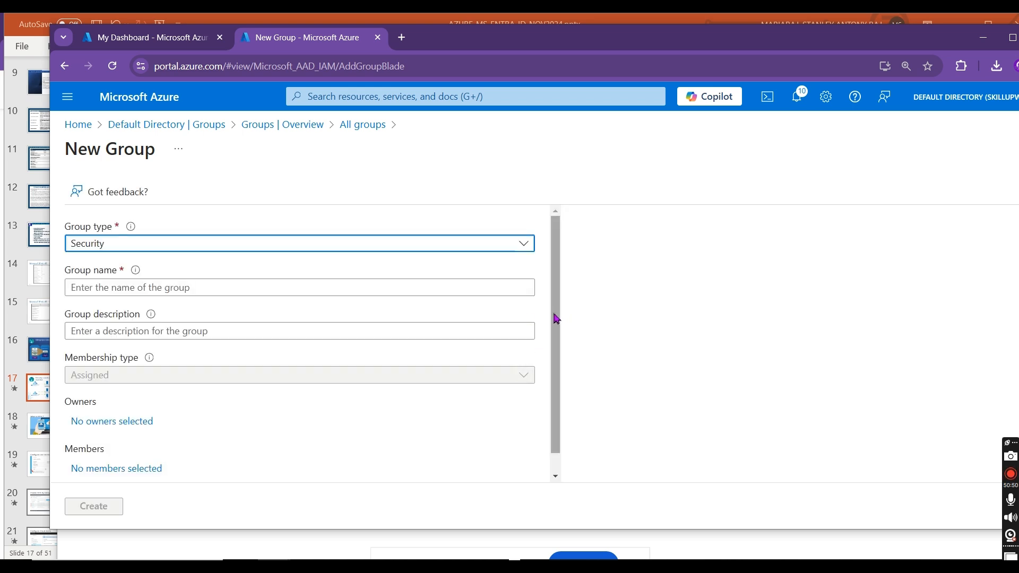
{"action": "left_click_drag", "start_coordinate": [555, 317], "coordinate": [562, 267]}
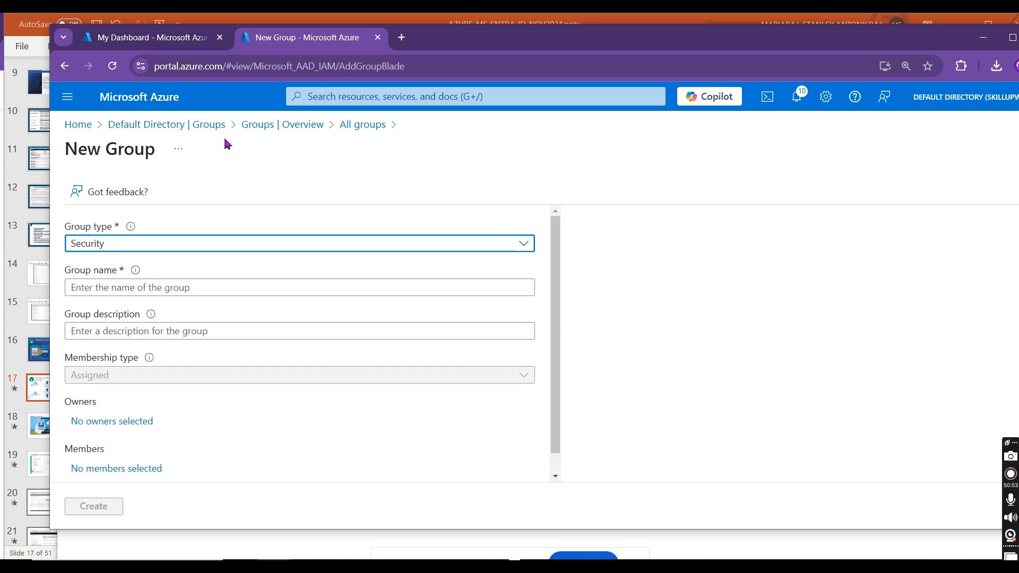
{"action": "left_click", "coordinate": [363, 125]}
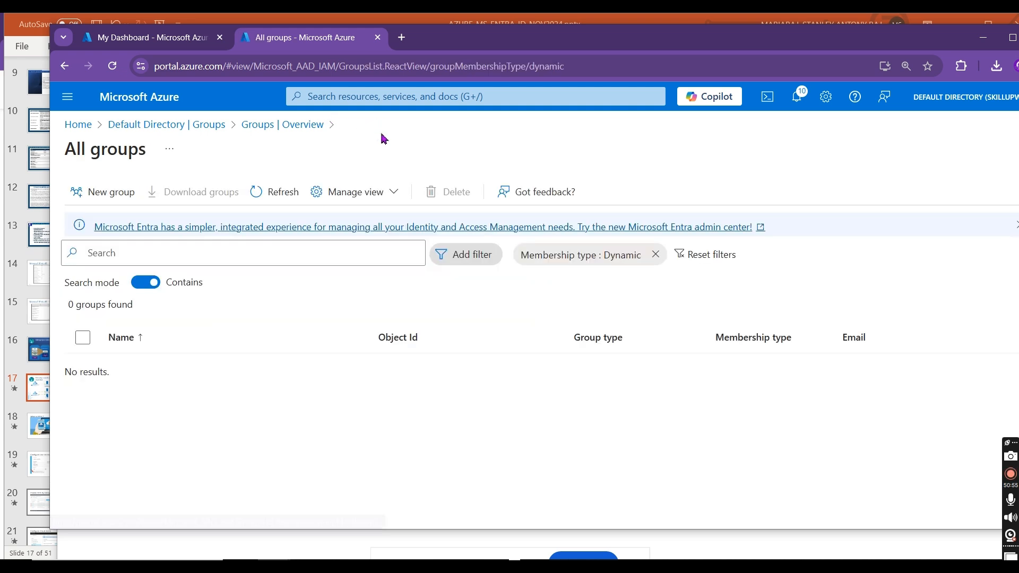
{"action": "left_click", "coordinate": [300, 125]}
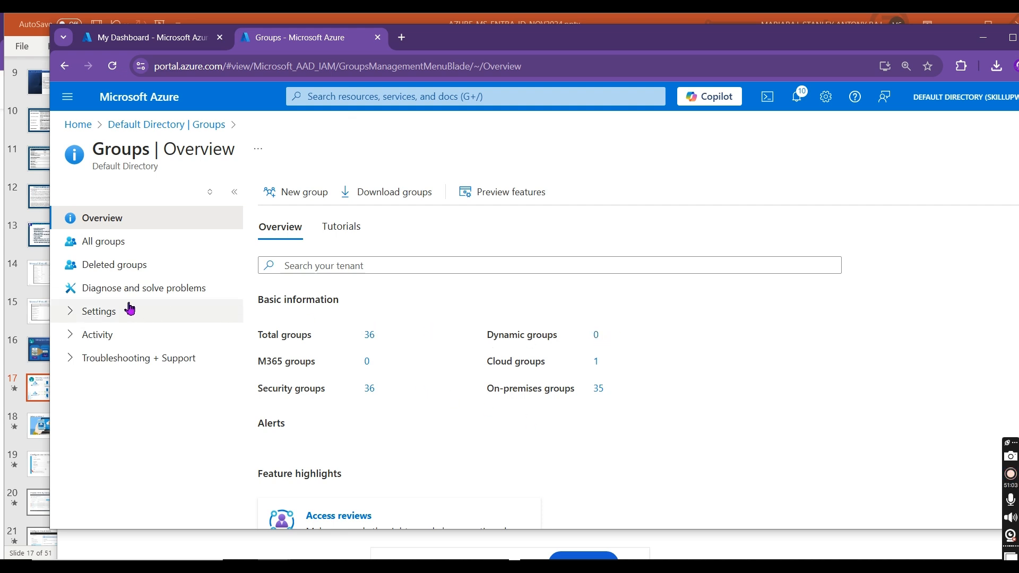
Expand the group Settings and Activity sections, return to Default Directory, and switch to Excel
{"action": "left_click", "coordinate": [107, 312]}
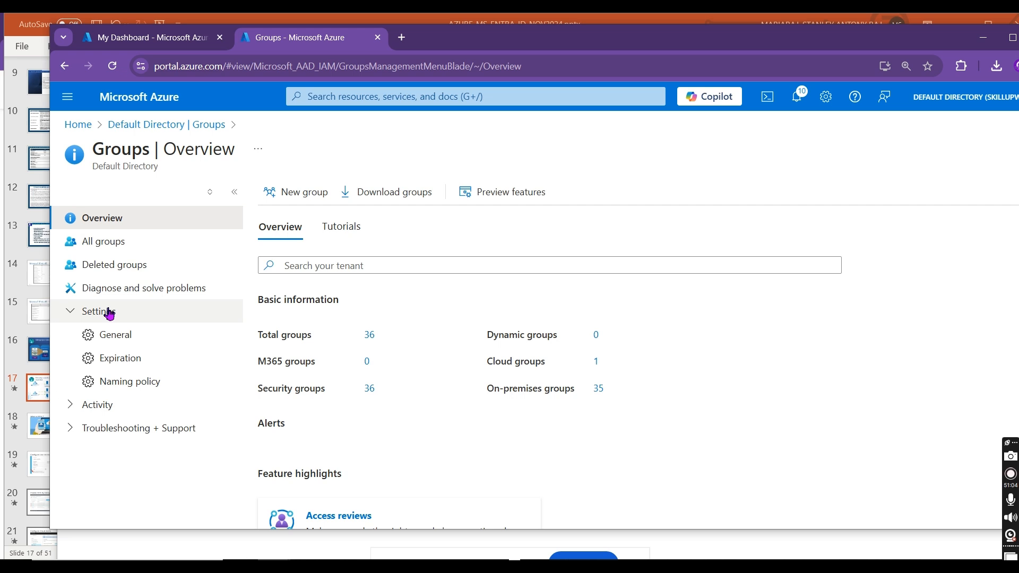
{"action": "left_click", "coordinate": [102, 406]}
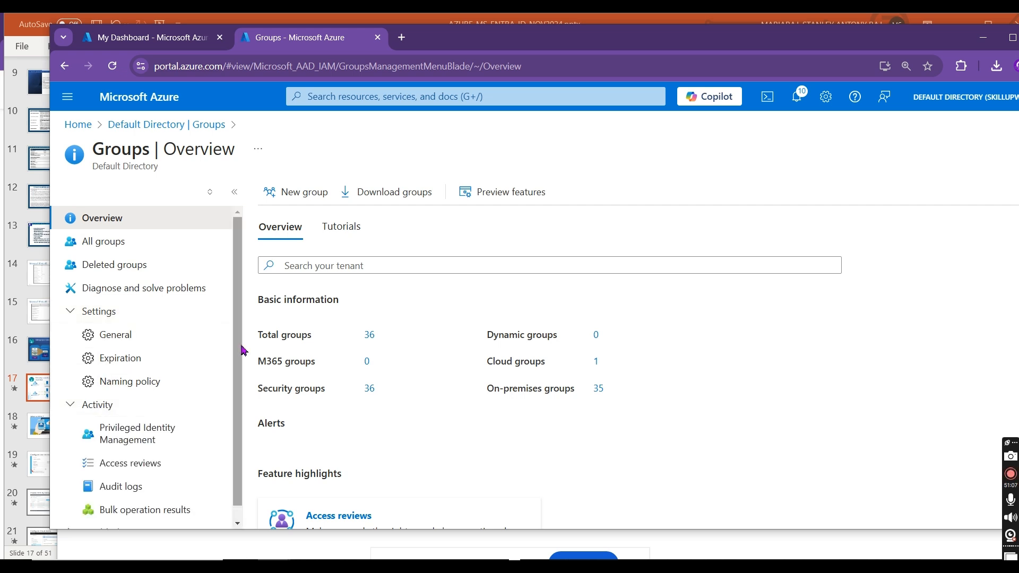
{"action": "scroll", "coordinate": [242, 361], "scroll_direction": "down", "scroll_amount": 1}
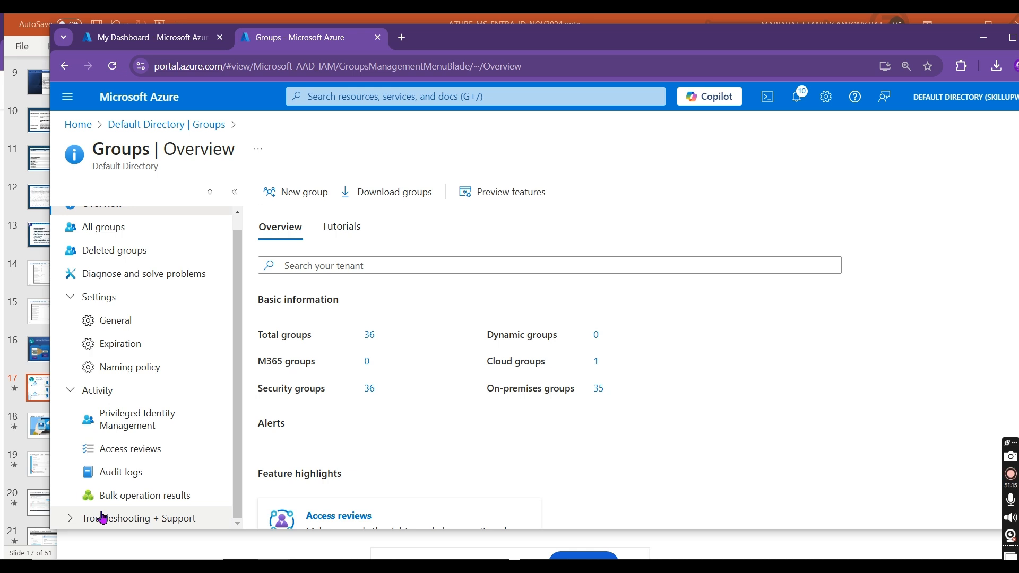
{"action": "left_click_drag", "start_coordinate": [238, 336], "coordinate": [241, 224]}
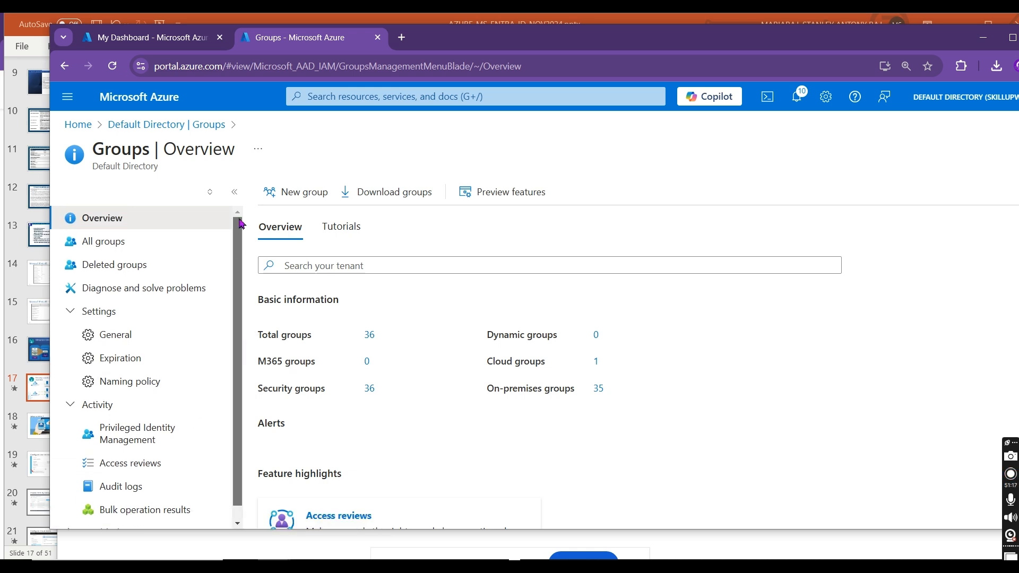
{"action": "left_click", "coordinate": [180, 128]}
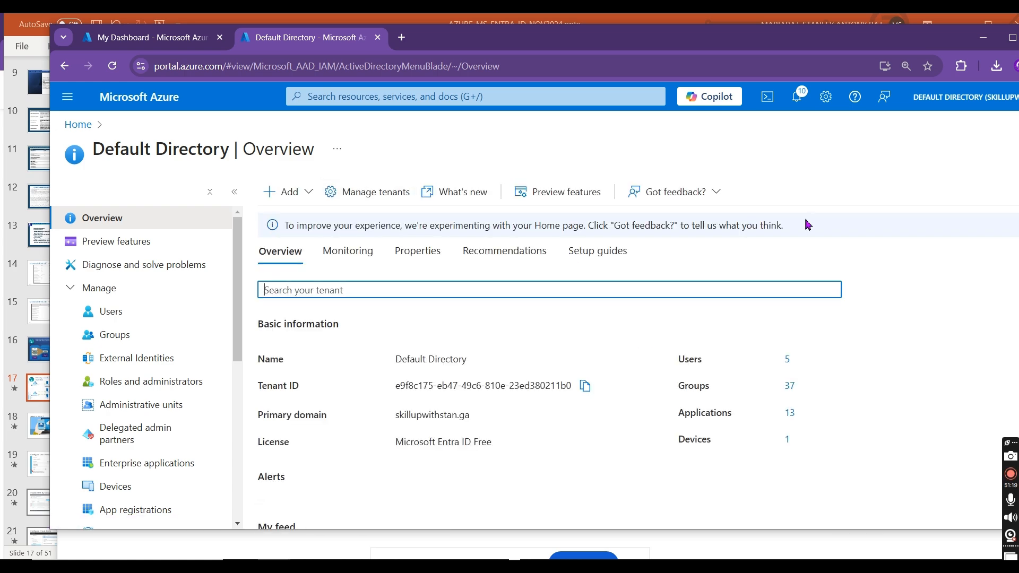
{"action": "left_click_drag", "start_coordinate": [239, 296], "coordinate": [253, 241]}
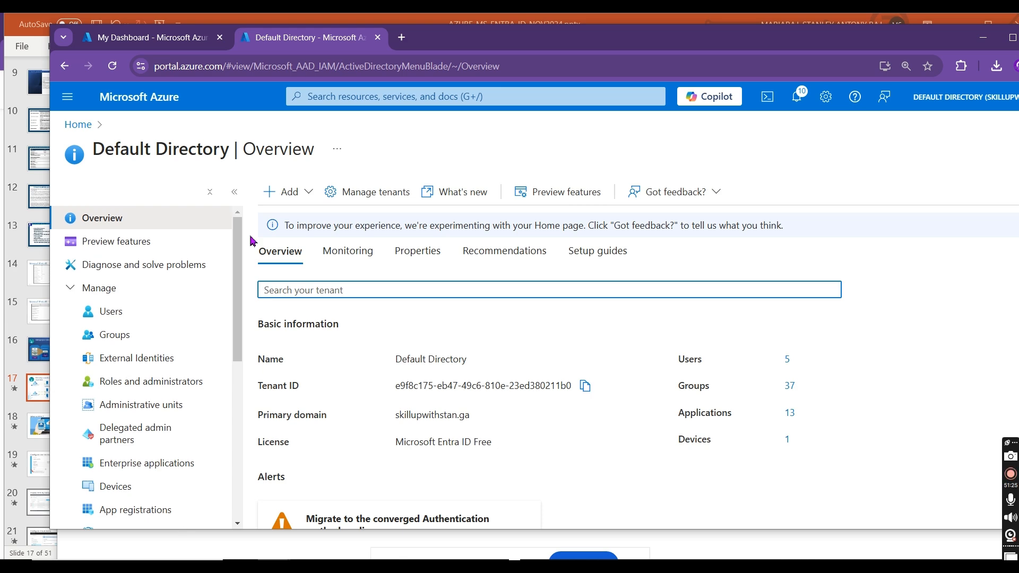
{"action": "key", "text": "alt+Tab"}
{"action": "key", "text": "alt+Tab"}
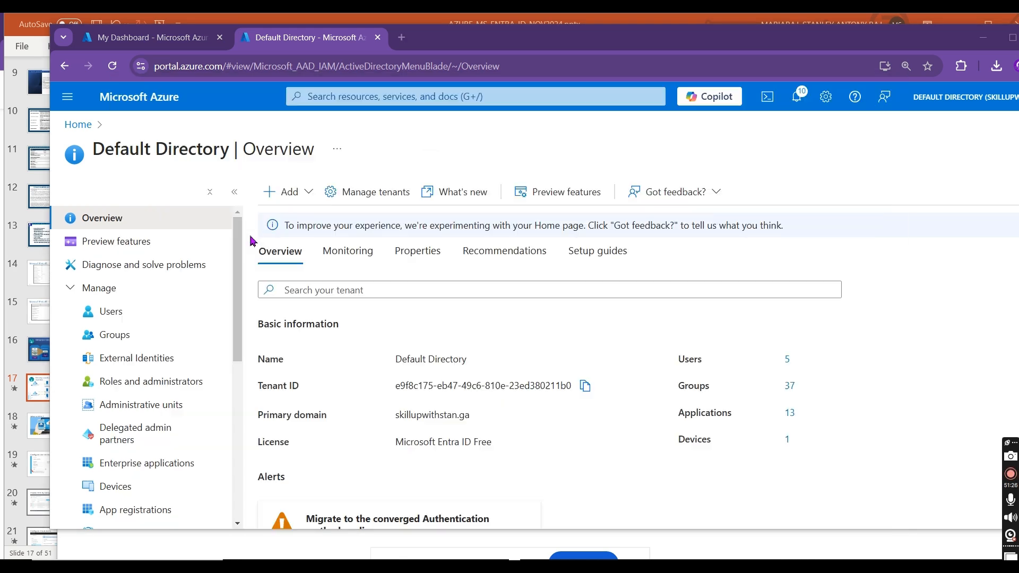
{"action": "left_click", "coordinate": [119, 142]}
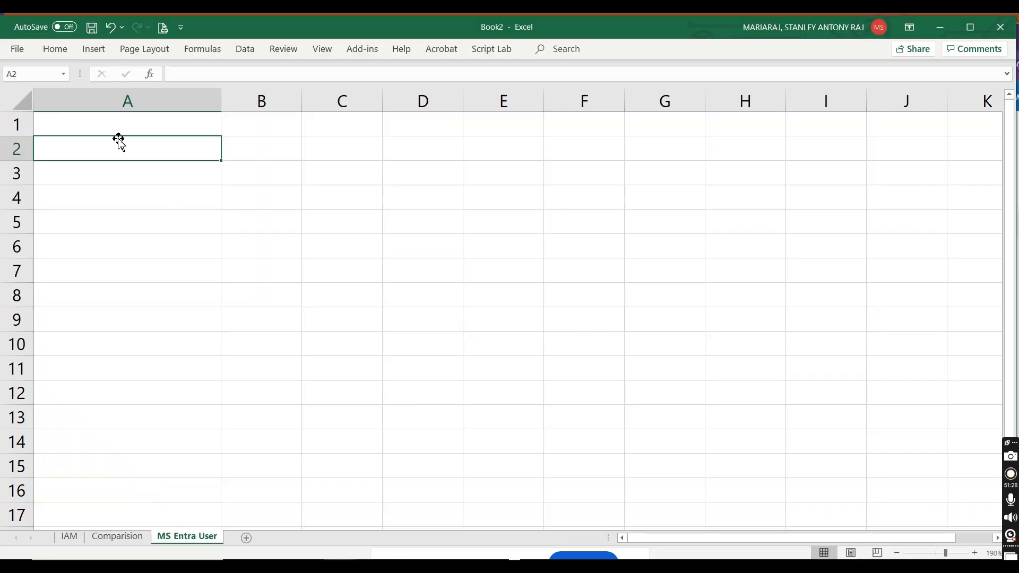
Enter USERS in A1 and ENTRA ID Users, Guest Accounts, Directory Sync Identities in B1:B3
{"action": "left_click", "coordinate": [125, 117]}
{"action": "type", "text": "USERS"}
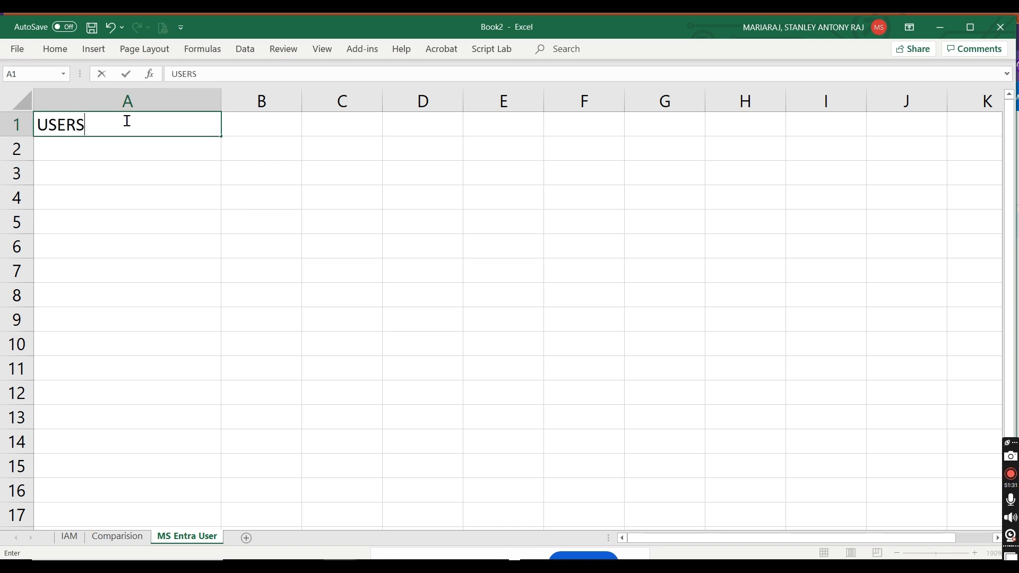
{"action": "key", "text": "Tab"}
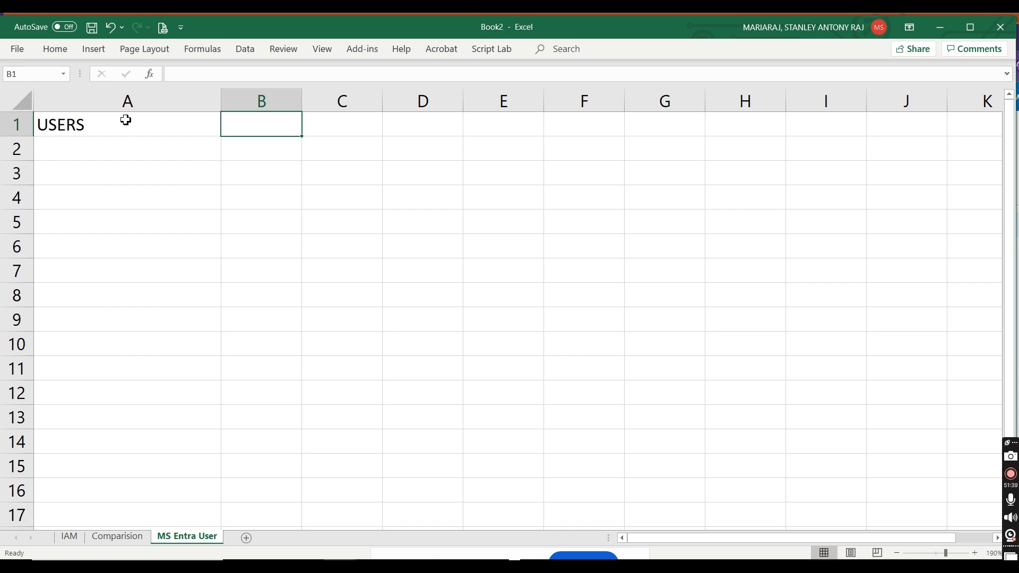
{"action": "type", "text": "ENTRA ID Us"}
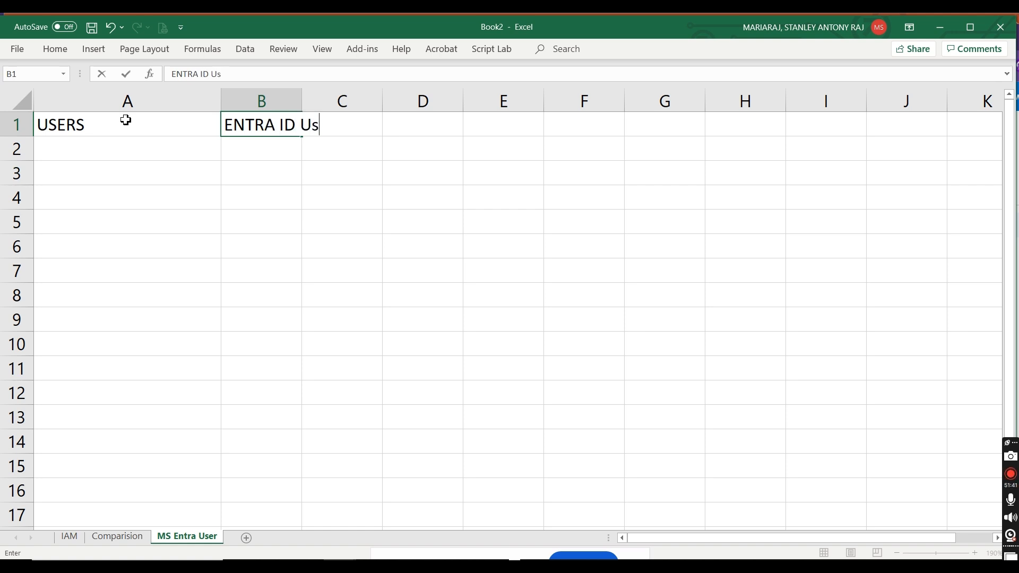
{"action": "type", "text": "ers"}
{"action": "left_click", "coordinate": [245, 149]}
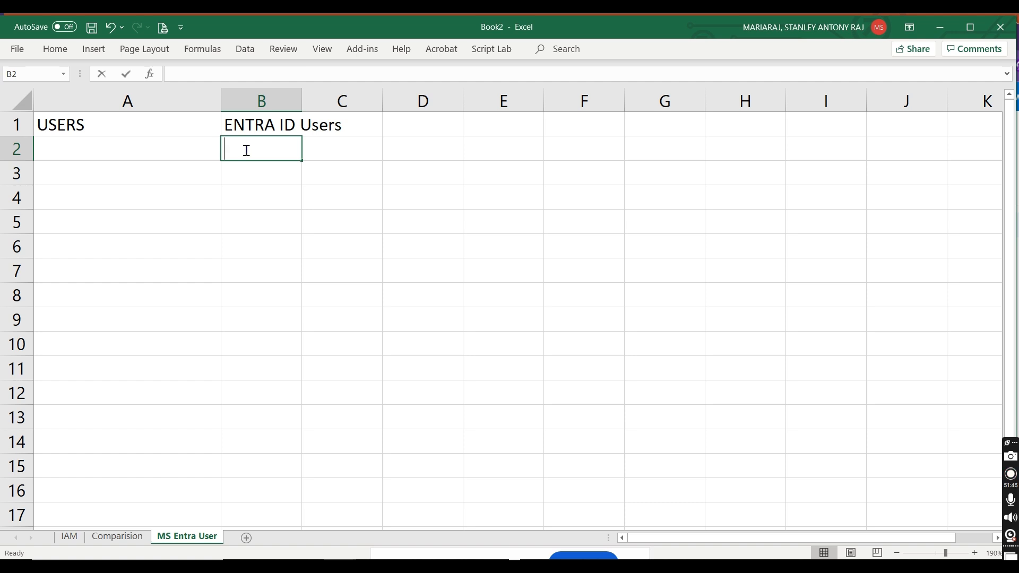
{"action": "type", "text": "Guest Accounts"}
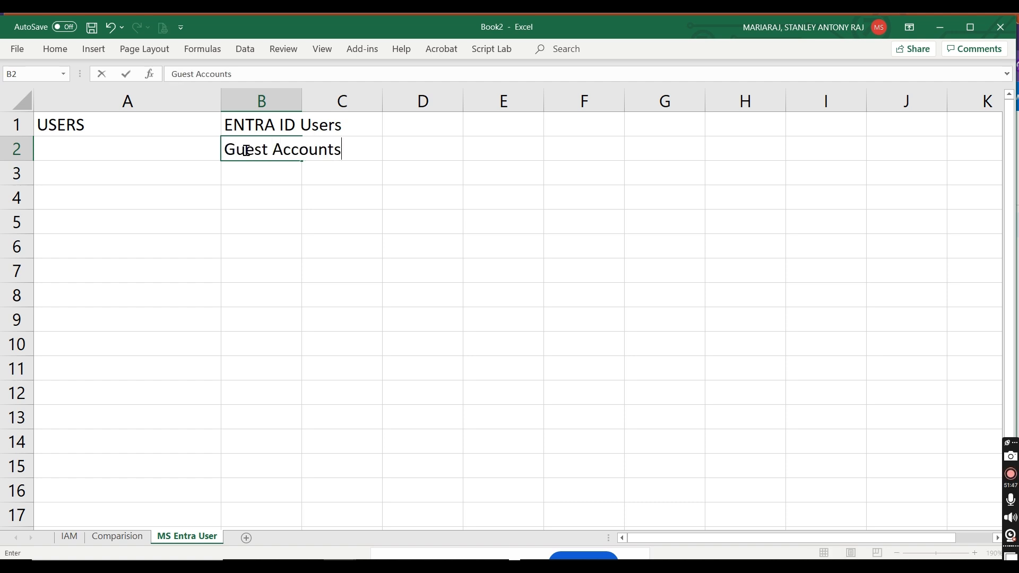
{"action": "left_click", "coordinate": [253, 177]}
{"action": "type", "text": "Directory Sync"}
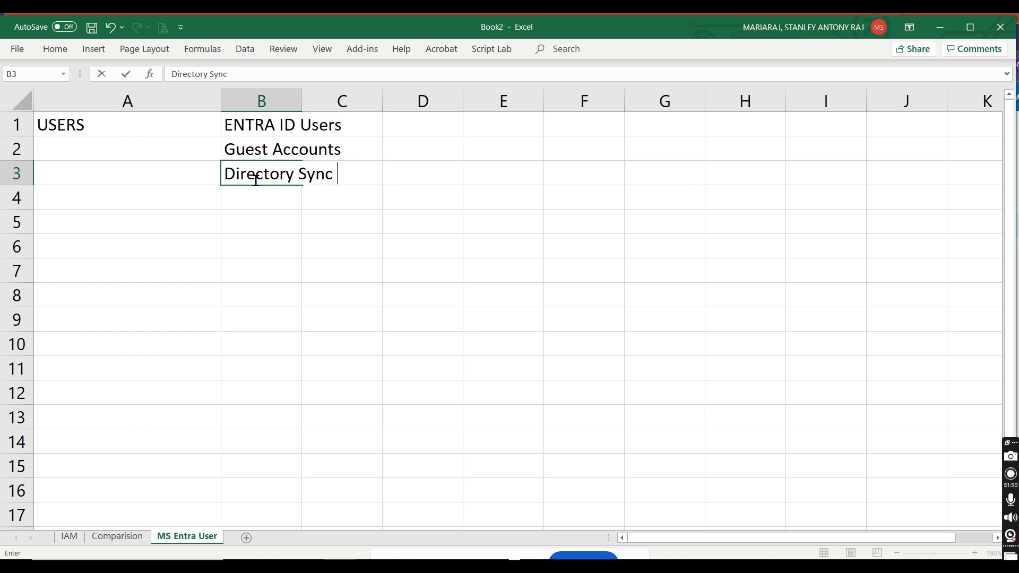
{"action": "type", "text": " Identities"}
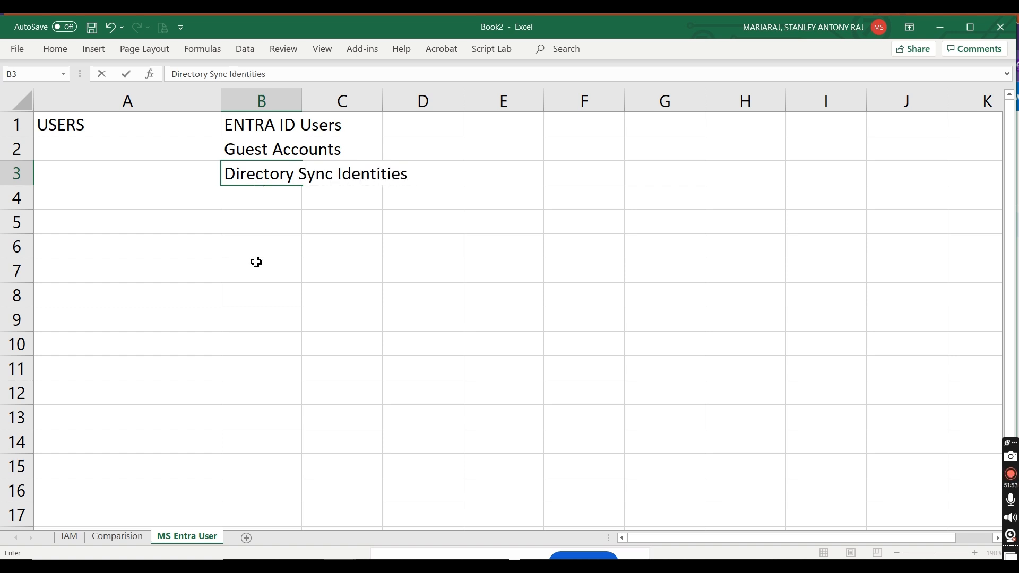
{"action": "left_click", "coordinate": [180, 233]}
Narrow column A and widen column B to fit the user types
{"action": "left_click_drag", "start_coordinate": [222, 101], "coordinate": [130, 107]}
{"action": "left_click_drag", "start_coordinate": [210, 100], "coordinate": [385, 103]}
{"action": "left_click", "coordinate": [292, 239]}
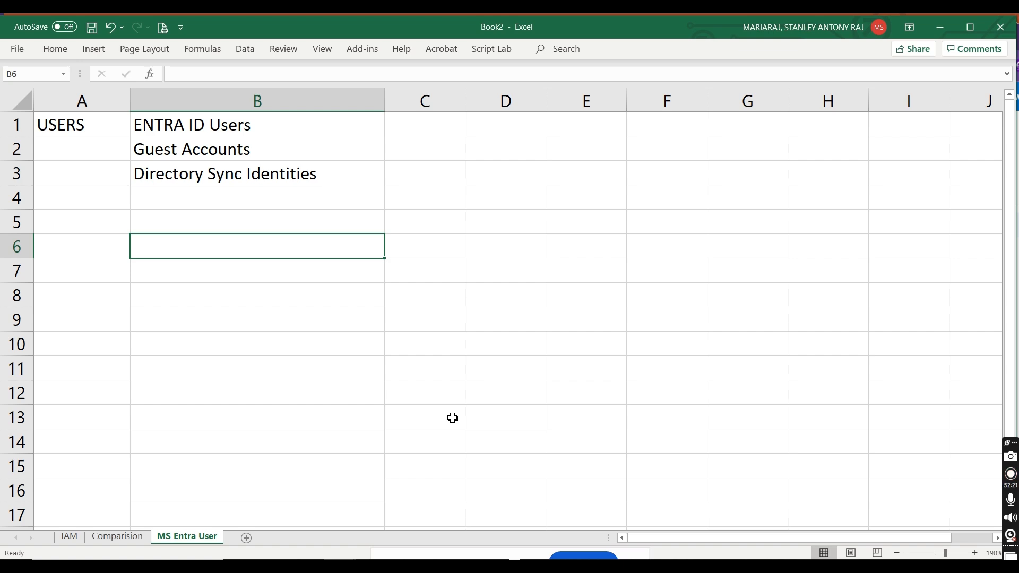
Enter GROUPS in A5, SECURITY in B5 and 'Azure.. Shared resources' in C5
{"action": "key", "text": "alt+Tab"}
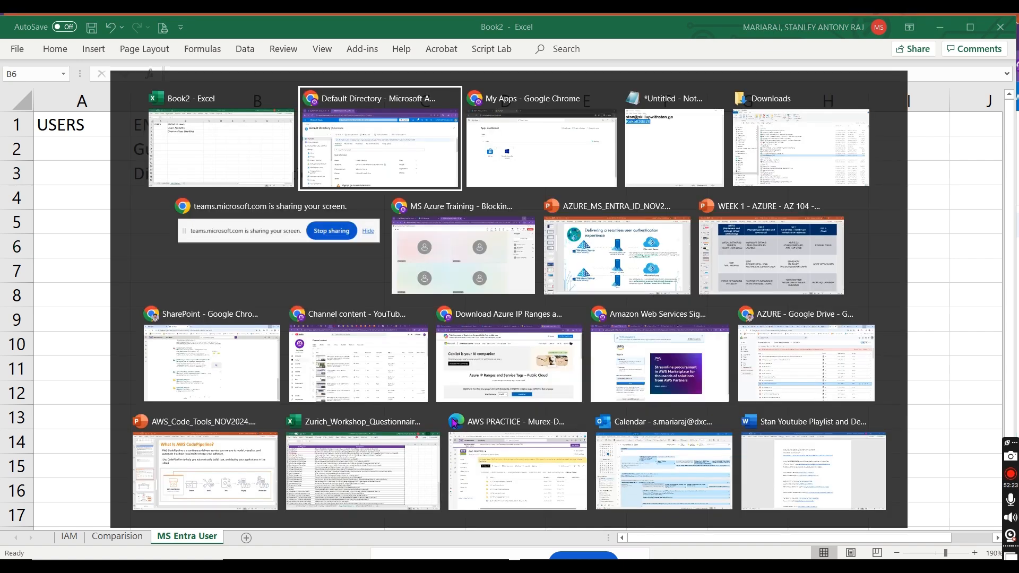
{"action": "key", "text": "Escape"}
{"action": "left_click_drag", "start_coordinate": [212, 126], "coordinate": [205, 148]}
{"action": "left_click", "coordinate": [204, 171]}
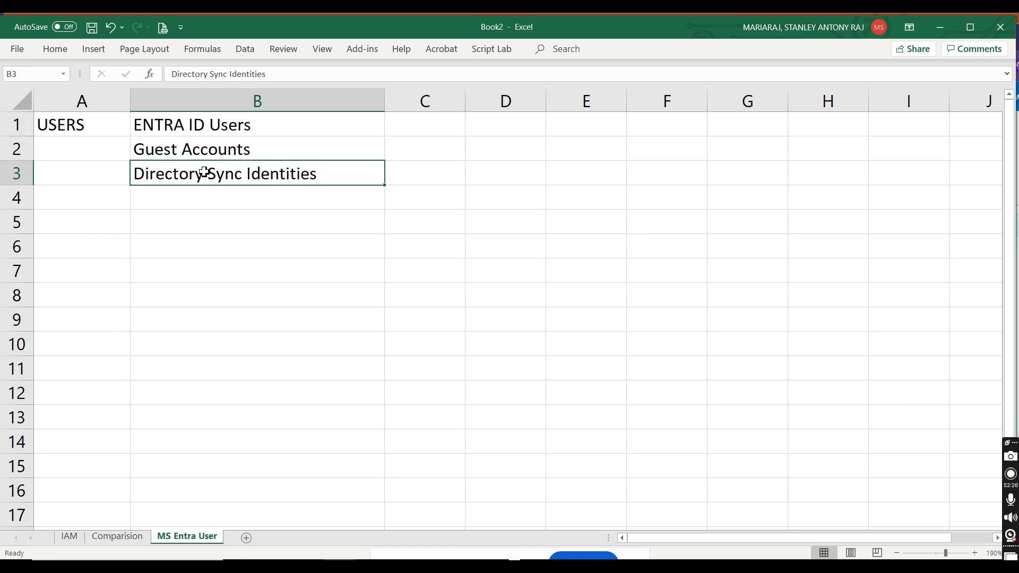
{"action": "left_click", "coordinate": [88, 228]}
{"action": "type", "text": "GROUPS"}
{"action": "key", "text": "Tab"}
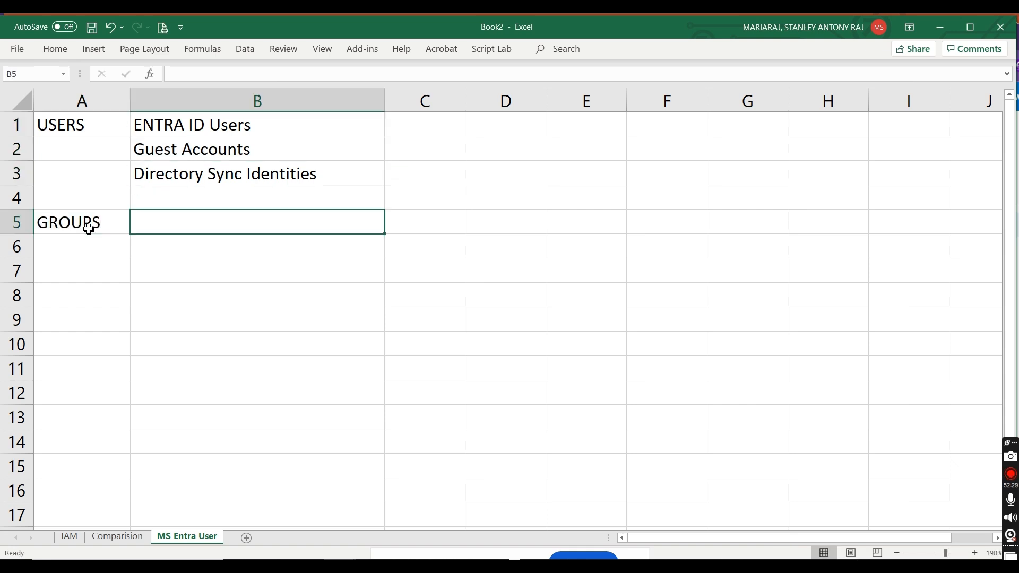
{"action": "type", "text": "SECURITY"}
{"action": "key", "text": "Tab"}
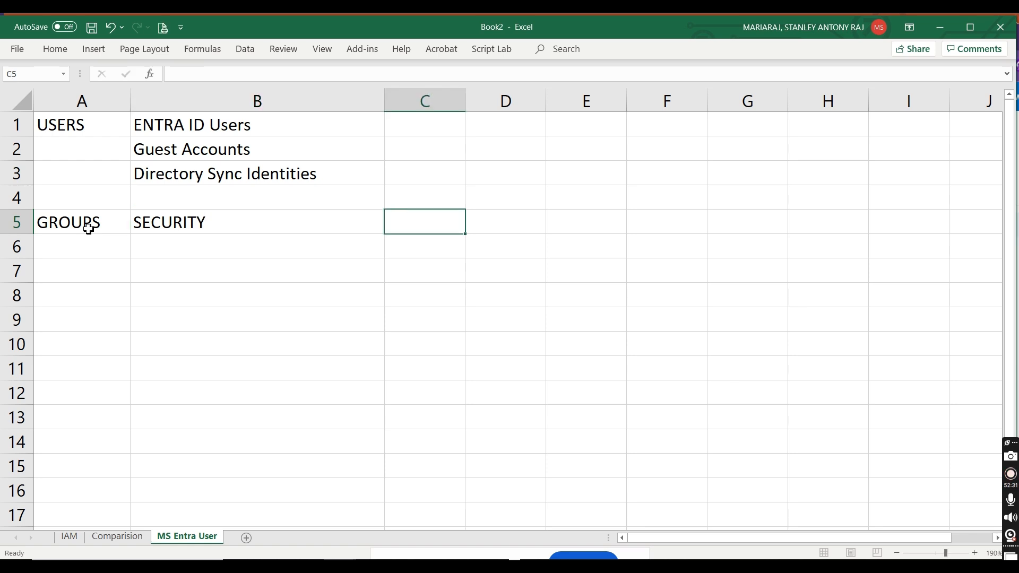
{"action": "type", "text": "Azure"}
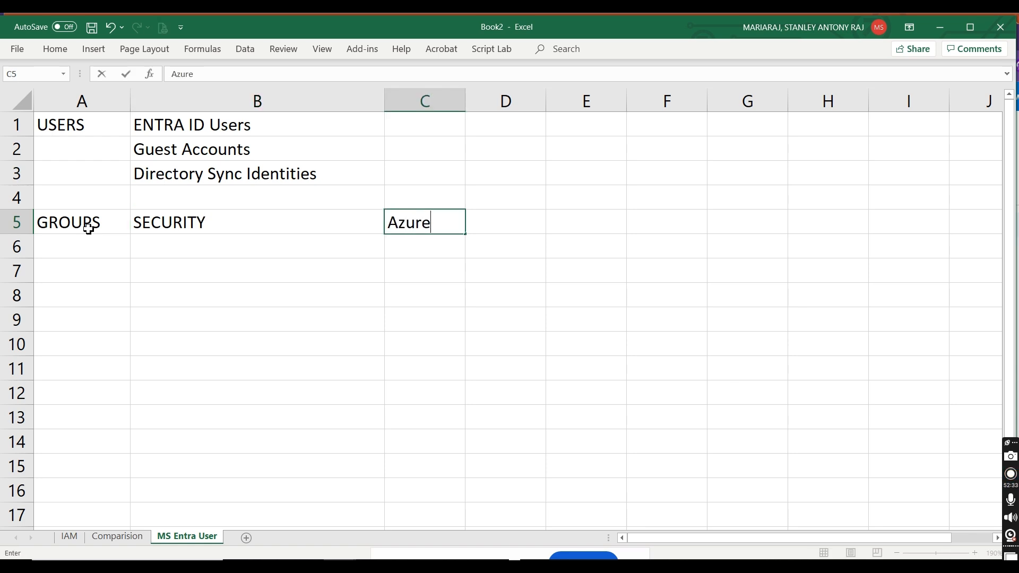
{"action": "type", "text": ".. Shared resources"}
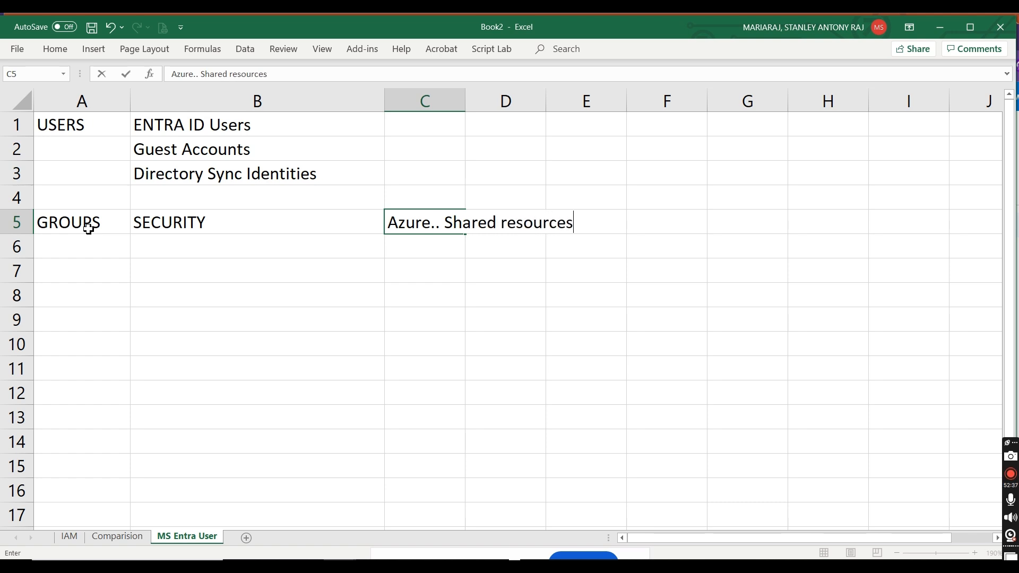
Add the M365 note in B6 (shared mailbox, calendars, files, sharepoint sites etc) and a new sheet
{"action": "left_click", "coordinate": [161, 254]}
{"action": "type", "text": "<"}
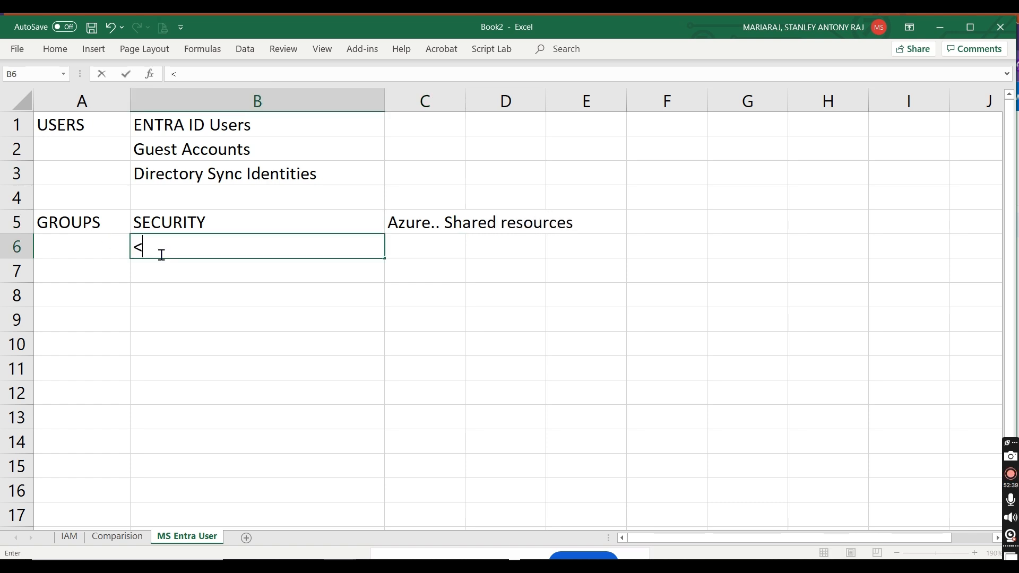
{"action": "type", "text": "365"}
{"action": "key", "text": "BackSpace"}
{"action": "key", "text": "BackSpace"}
{"action": "key", "text": "BackSpace"}
{"action": "key", "text": "BackSpace"}
{"action": "type", "text": "M 365 00 "}
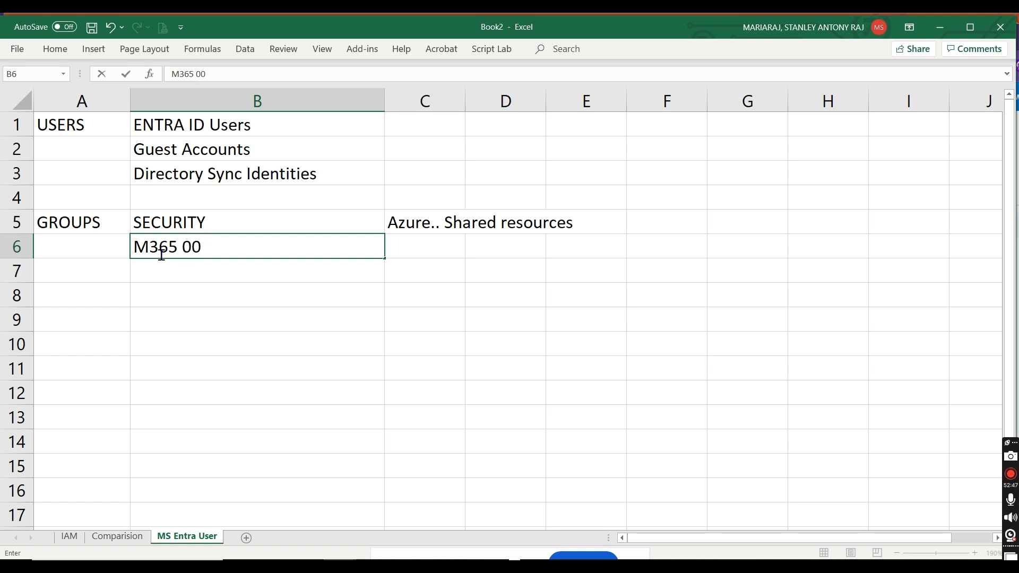
{"action": "type", "text": "Shared"}
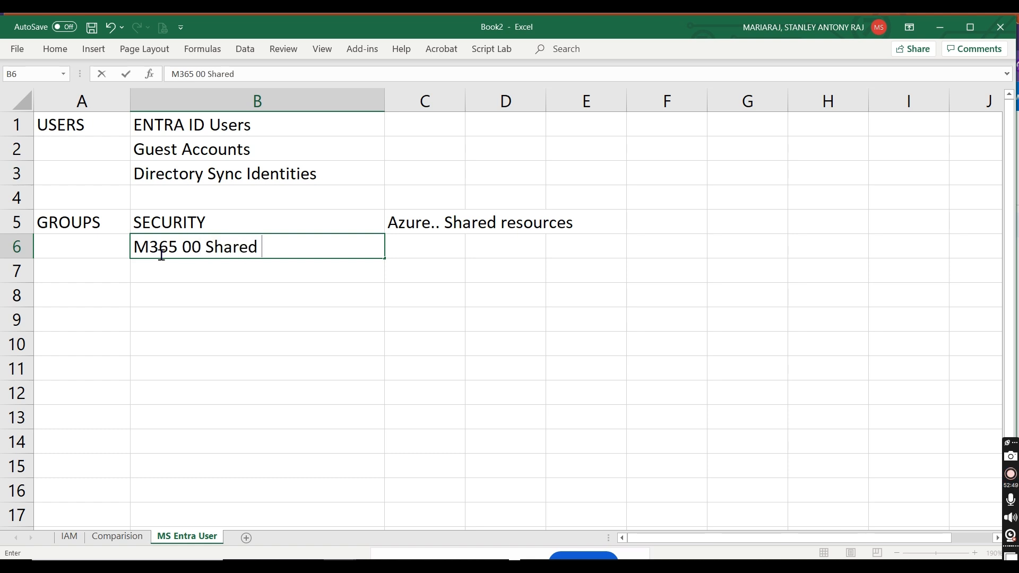
{"action": "type", "text": " mailbox, "}
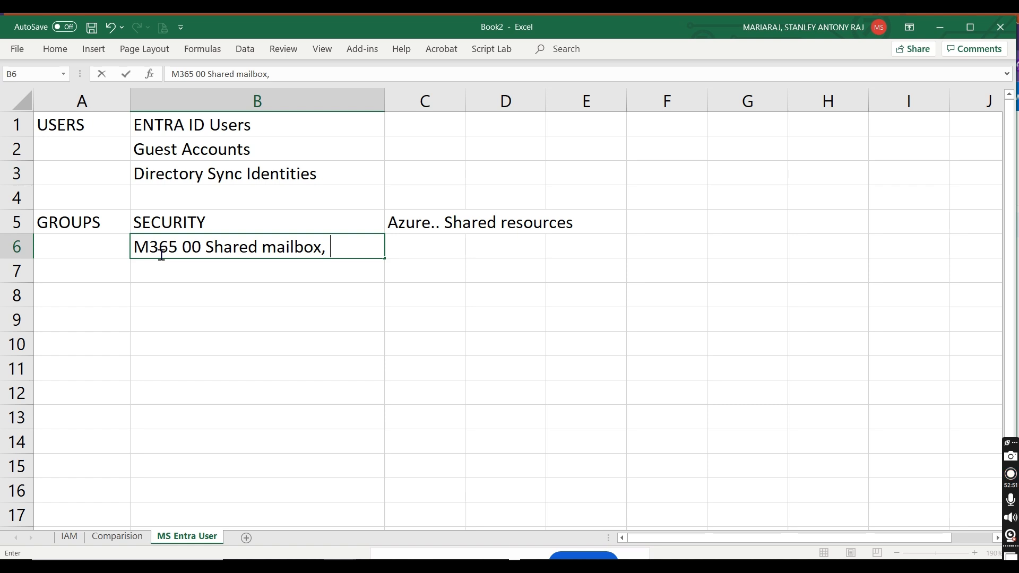
{"action": "type", "text": "calendar"}
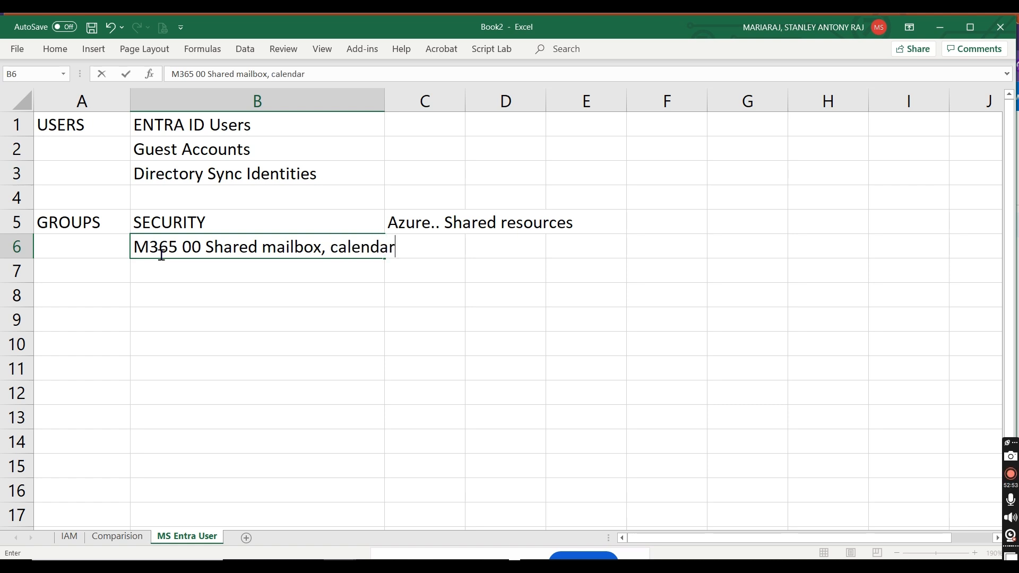
{"action": "type", "text": "s, files, sharepoint f"}
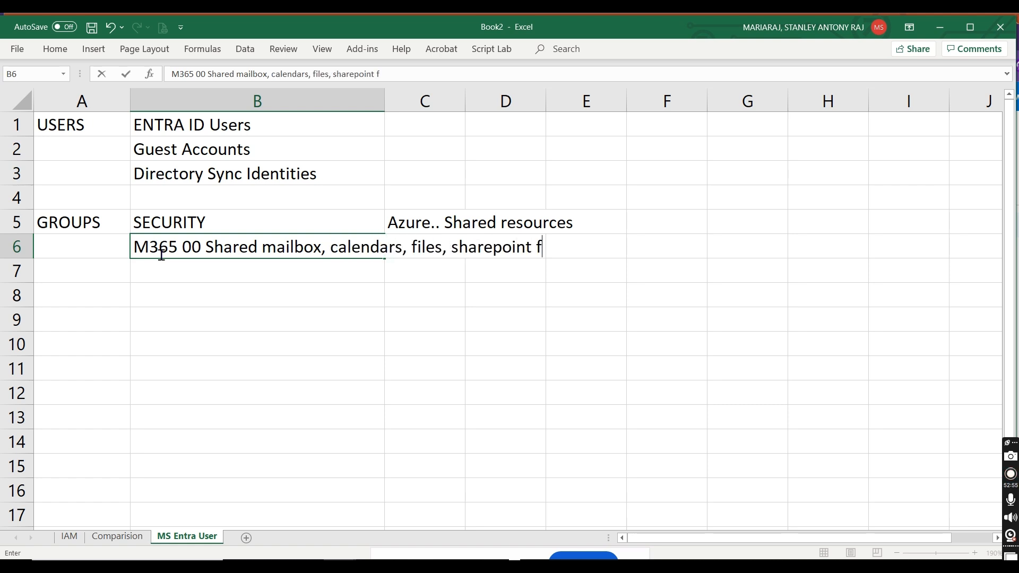
{"action": "key", "text": "BackSpace"}
{"action": "type", "text": "sites...m"}
{"action": "key", "text": "BackSpace"}
{"action": "type", "text": "etc"}
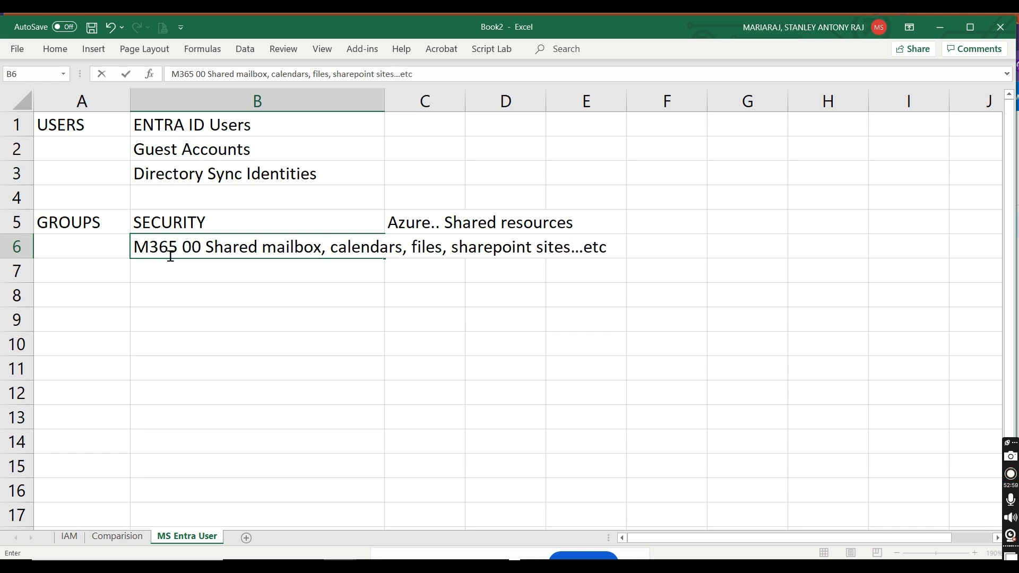
{"action": "left_click", "coordinate": [203, 250]}
{"action": "key", "text": "BackSpace"}
{"action": "key", "text": "BackSpace"}
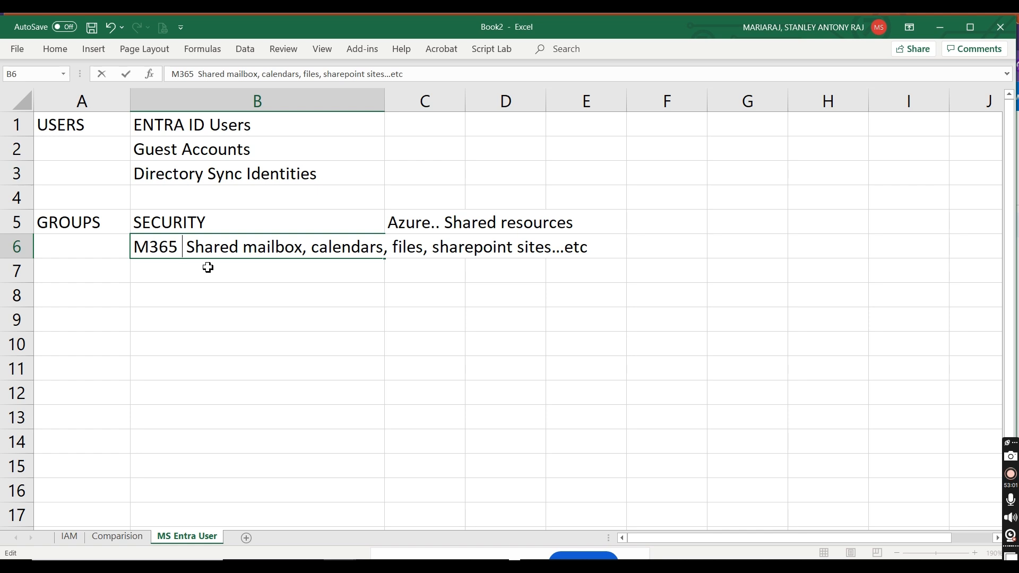
{"action": "type", "text": "--"}
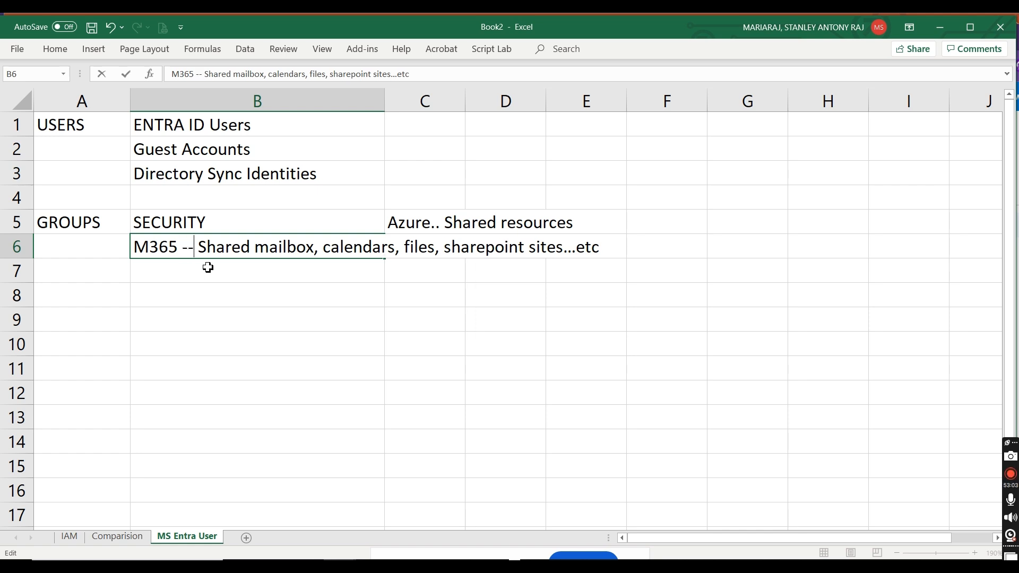
{"action": "left_click", "coordinate": [214, 279]}
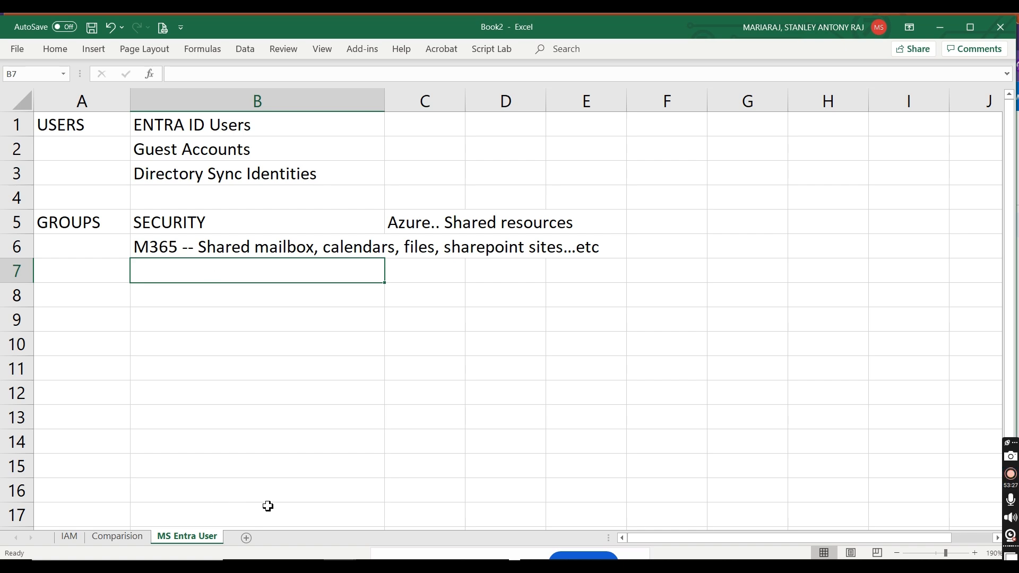
{"action": "left_click", "coordinate": [245, 538]}
On the IAM sheet, centre the Identity heading in B1 and fill it light blue
{"action": "double_click", "coordinate": [247, 536]}
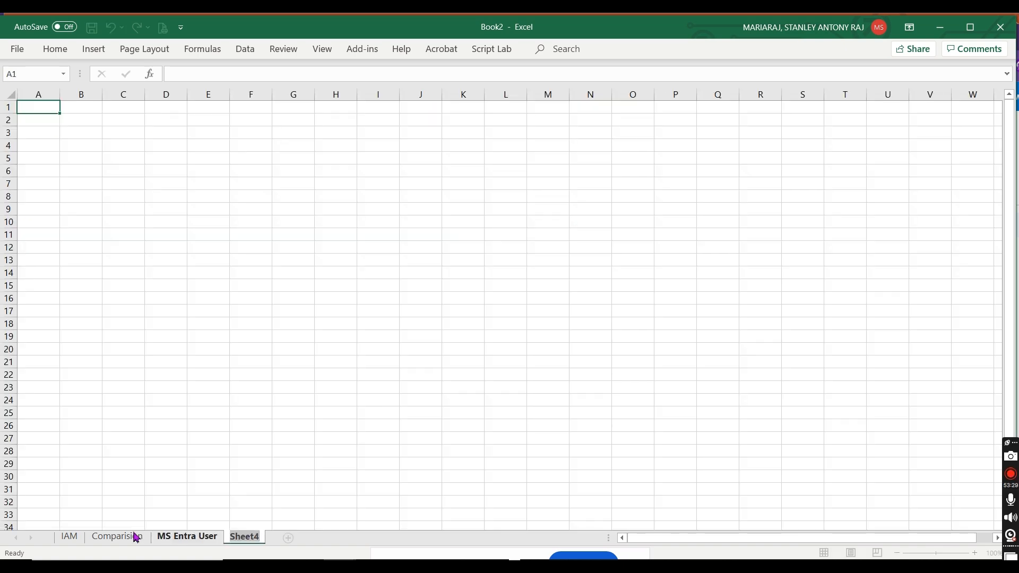
{"action": "left_click", "coordinate": [71, 540]}
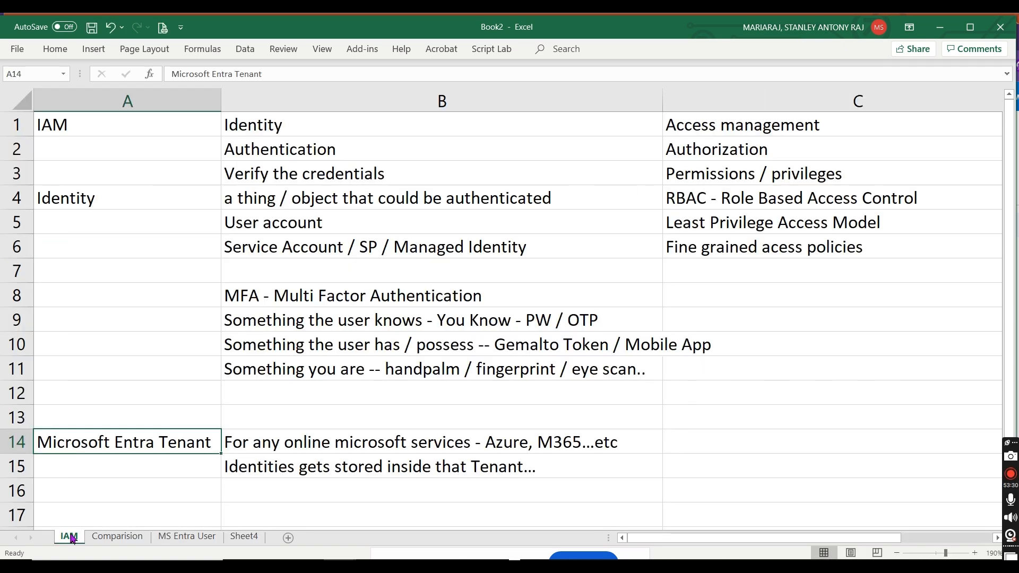
{"action": "left_click", "coordinate": [282, 122]}
{"action": "left_click", "coordinate": [55, 49]}
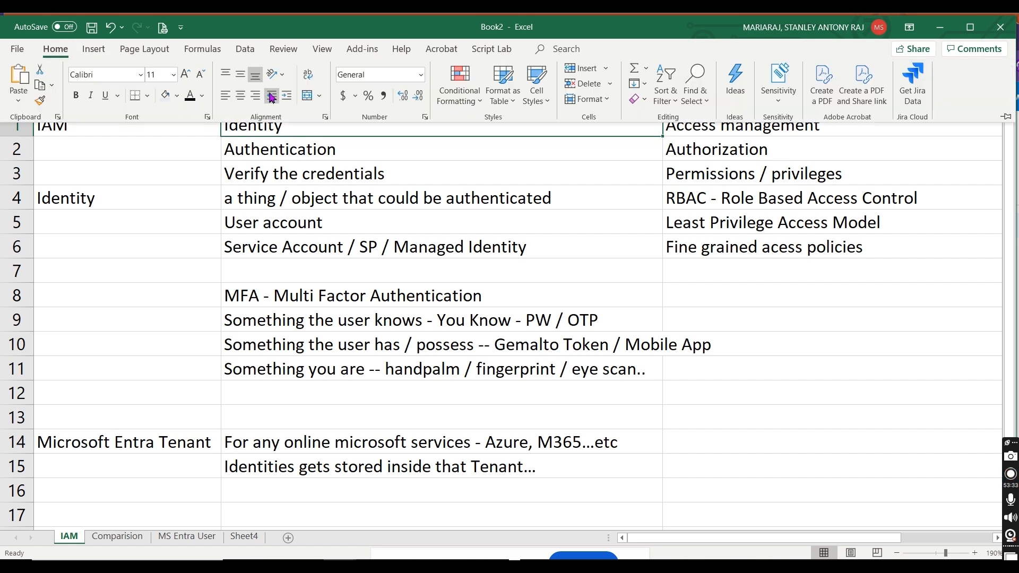
{"action": "left_click", "coordinate": [246, 96]}
{"action": "left_click", "coordinate": [166, 95]}
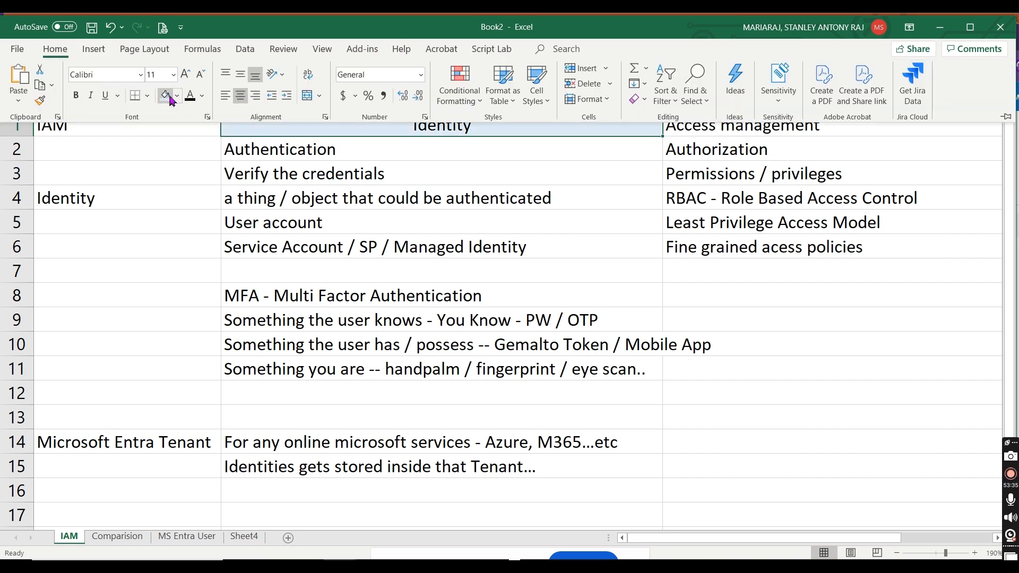
Shade the Access management heading in C1 light green
{"action": "left_click", "coordinate": [756, 134]}
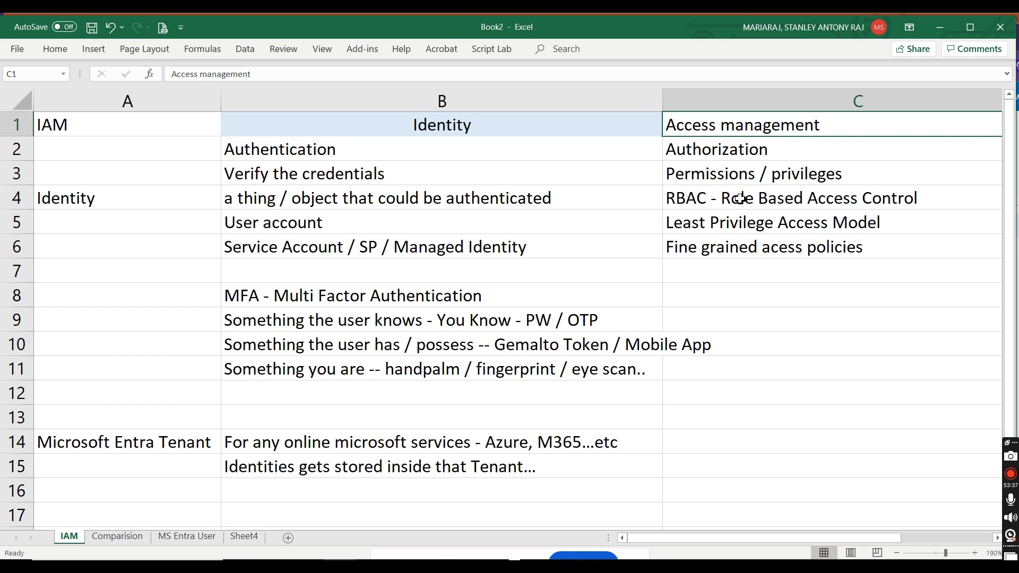
{"action": "left_click", "coordinate": [53, 49]}
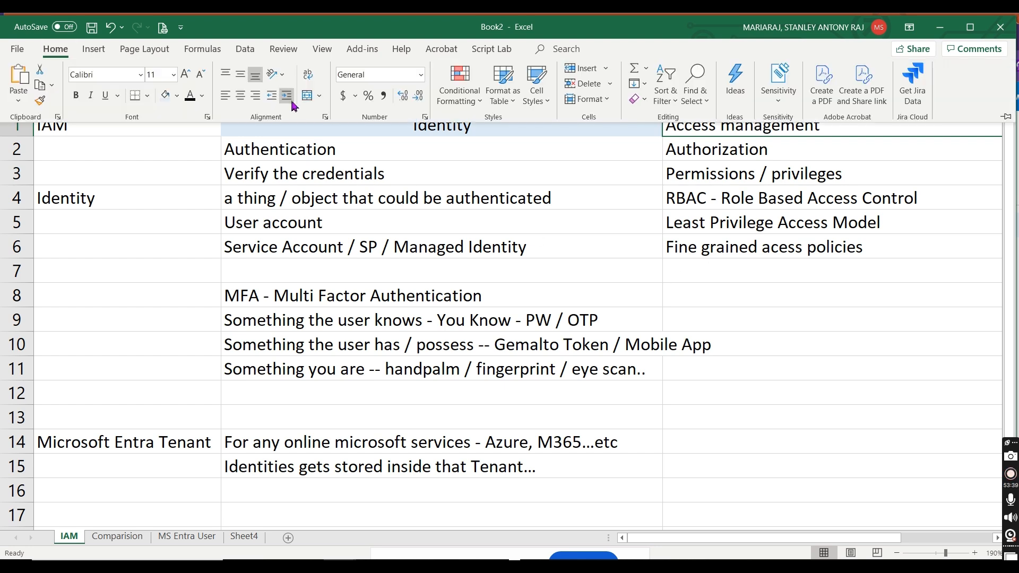
{"action": "left_click", "coordinate": [178, 96]}
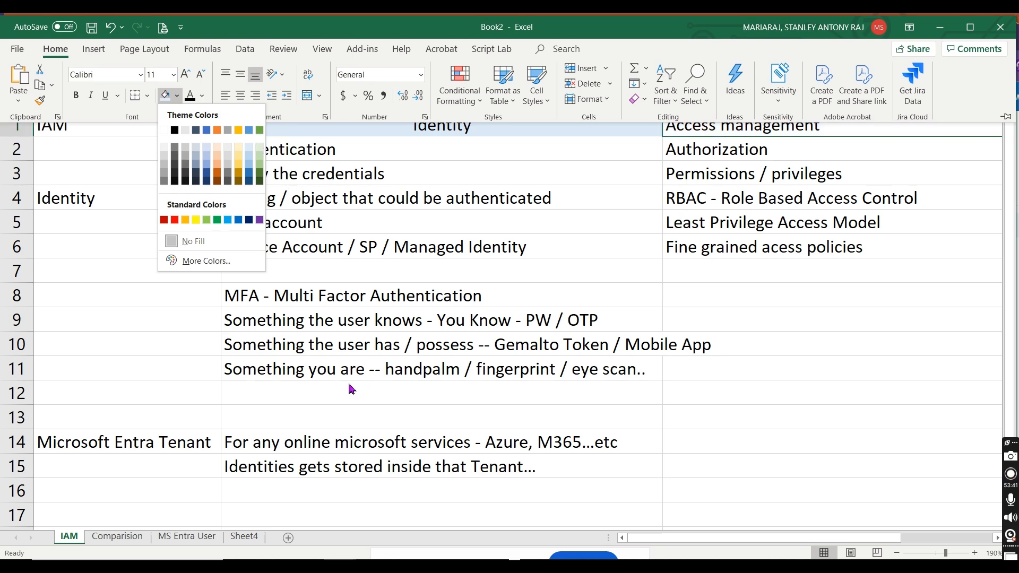
{"action": "left_click", "coordinate": [260, 151]}
{"action": "left_click", "coordinate": [782, 379]}
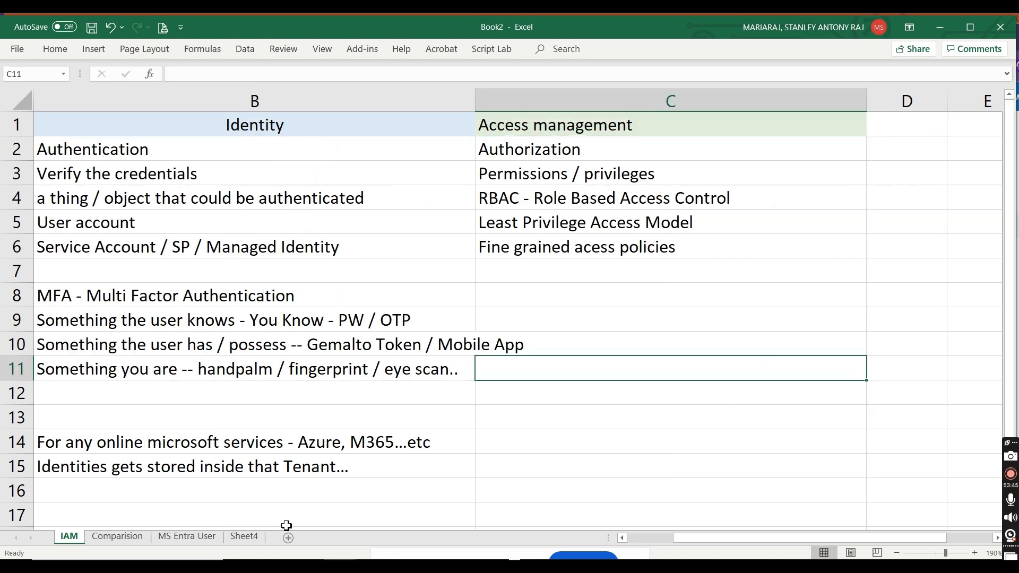
{"action": "left_click", "coordinate": [242, 538]}
Rename Sheet4 to RBAC and zoom it to 200%
{"action": "double_click", "coordinate": [241, 537]}
{"action": "type", "text": "RBAC"}
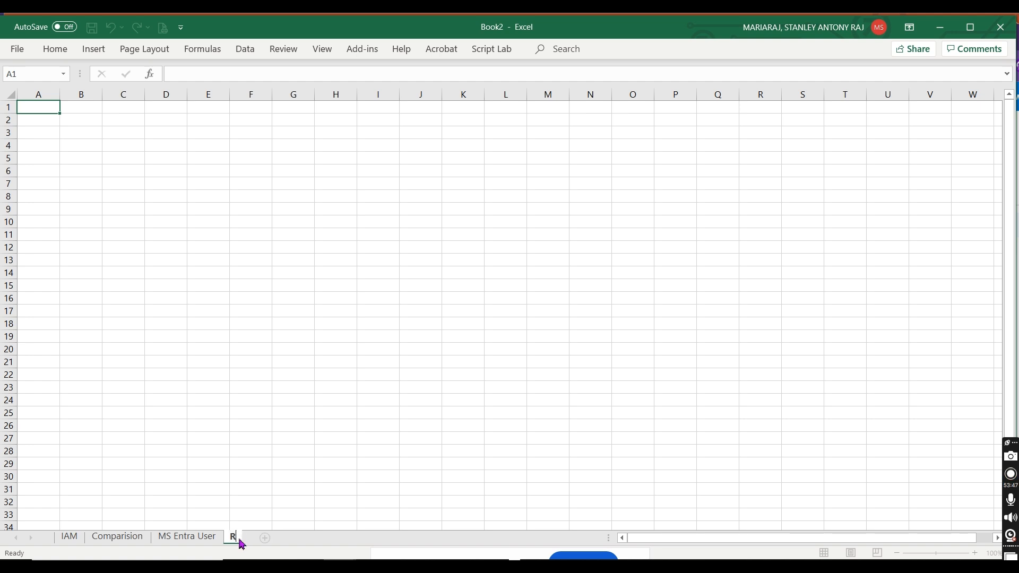
{"action": "left_click", "coordinate": [259, 409]}
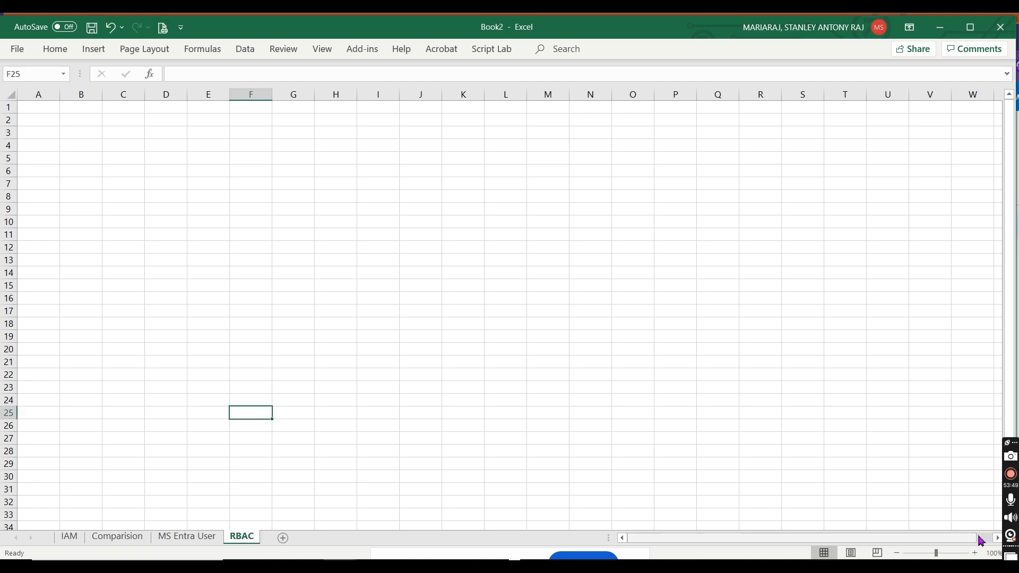
{"action": "left_click", "coordinate": [975, 553]}
{"action": "left_click", "coordinate": [977, 554]}
{"action": "left_click", "coordinate": [977, 554]}
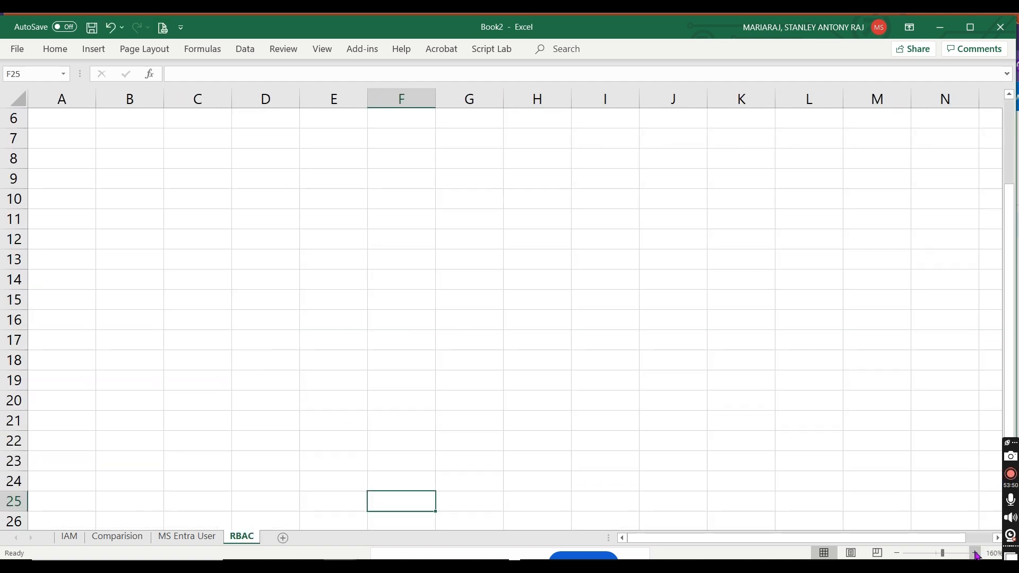
{"action": "left_click", "coordinate": [976, 554]}
{"action": "left_click", "coordinate": [977, 553]}
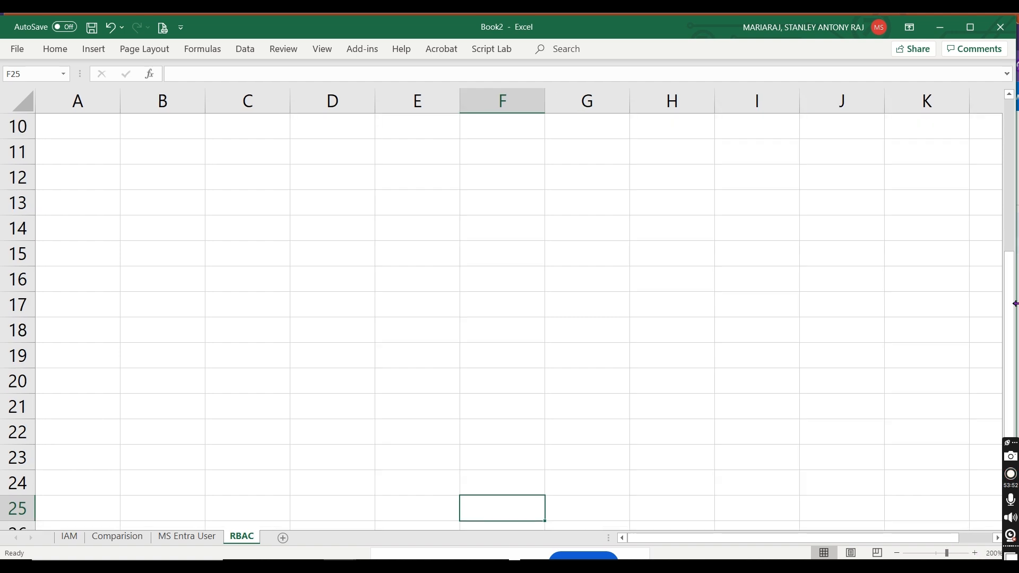
{"action": "left_click_drag", "start_coordinate": [1010, 314], "coordinate": [1016, 125]}
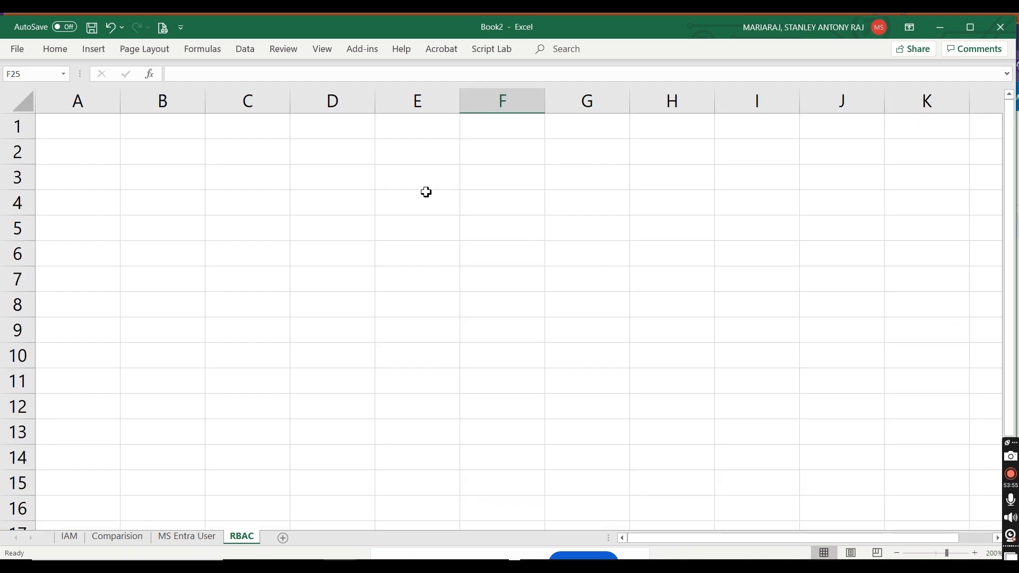
Enter RBAC in A1 and Role Based Access Control in B1, widening column B
{"action": "left_click", "coordinate": [78, 125]}
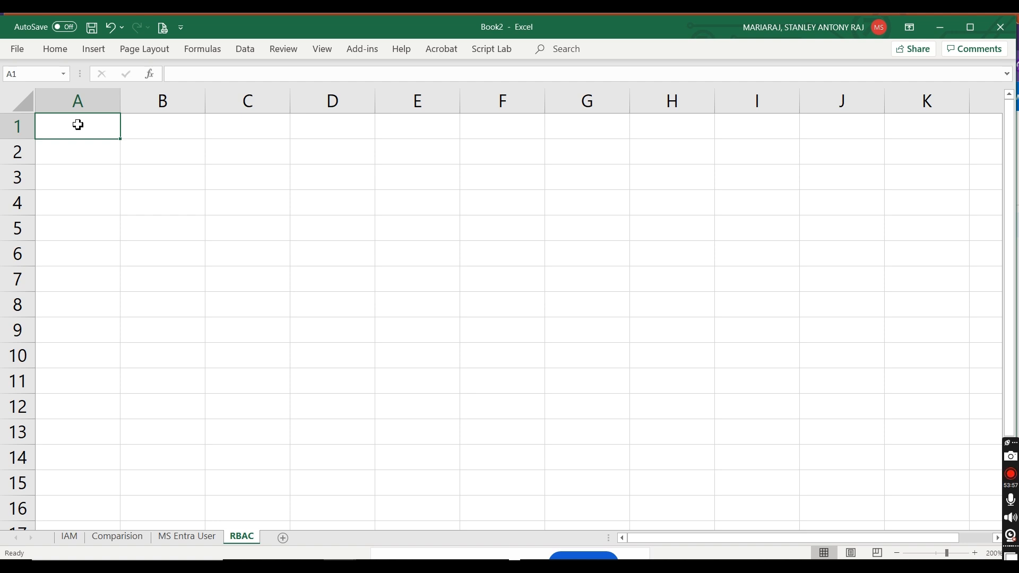
{"action": "type", "text": "RBAC"}
{"action": "key", "text": "Tab"}
{"action": "type", "text": "Rol"}
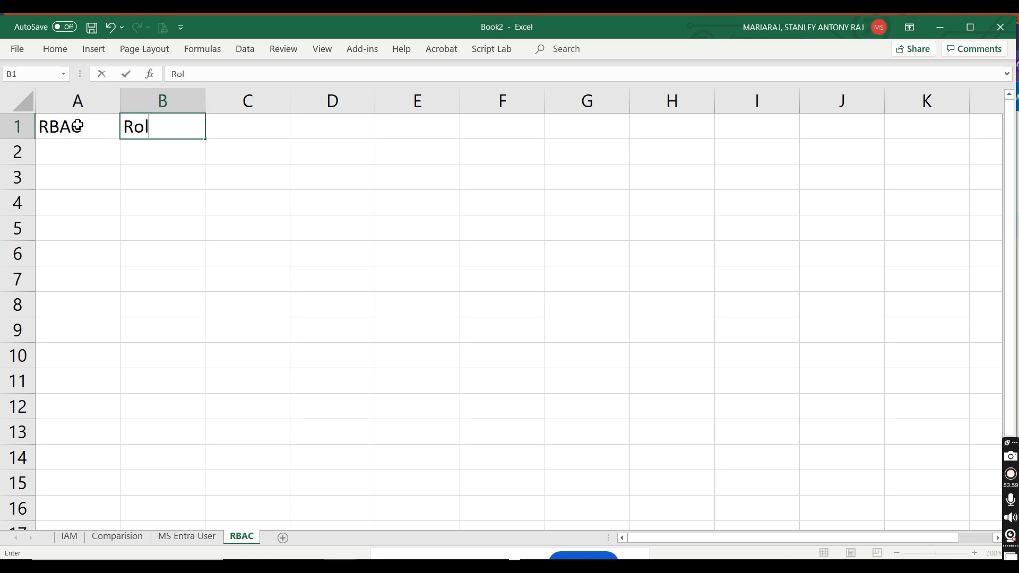
{"action": "type", "text": "e Based Ac"}
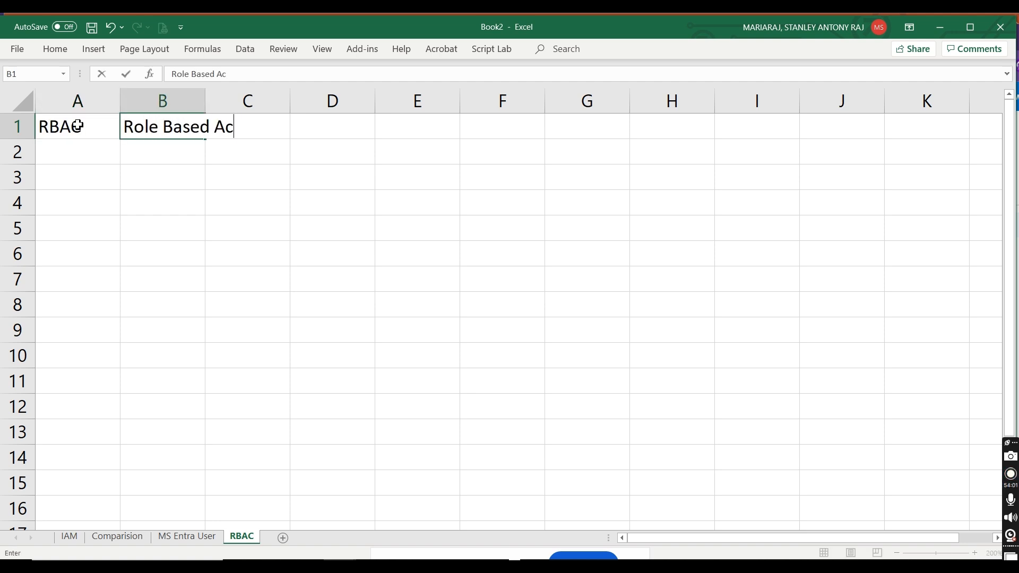
{"action": "type", "text": "cess Control"}
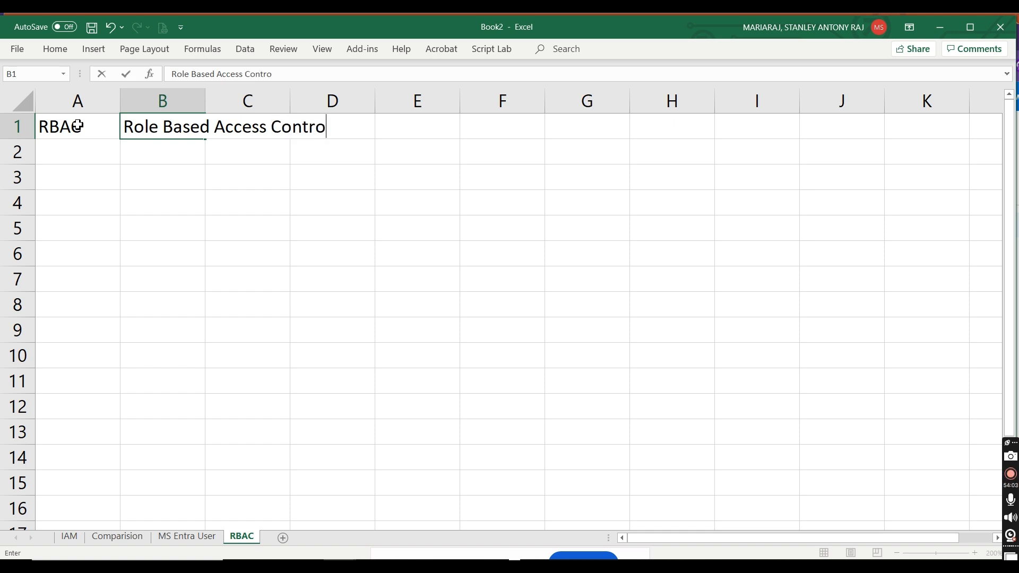
{"action": "left_click", "coordinate": [162, 232]}
{"action": "left_click_drag", "start_coordinate": [206, 101], "coordinate": [360, 101]}
Add RACI Matrix in A7 with Role / responsibilities in B7, widening column A
{"action": "left_click", "coordinate": [96, 271]}
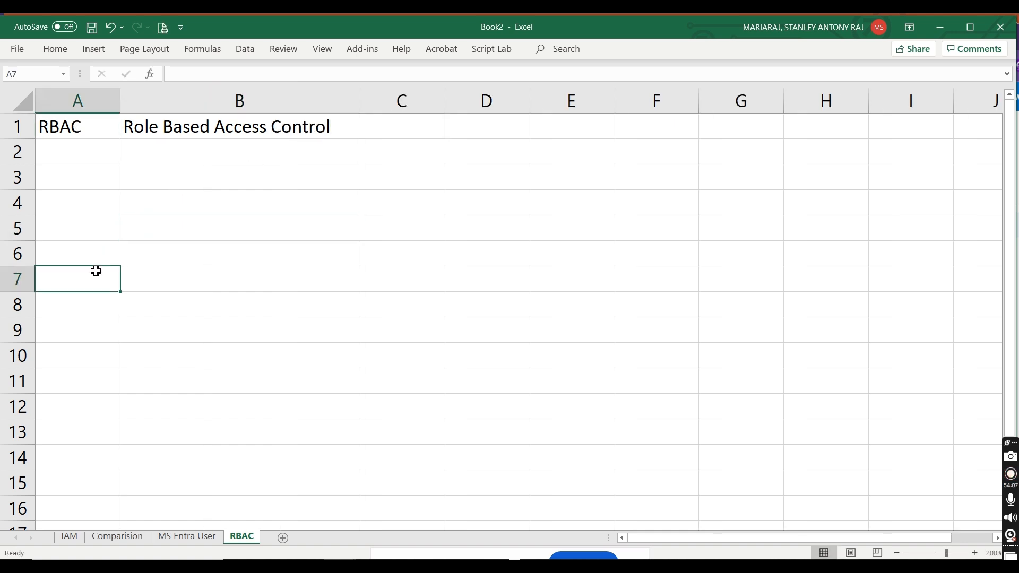
{"action": "type", "text": "RACI Matric"}
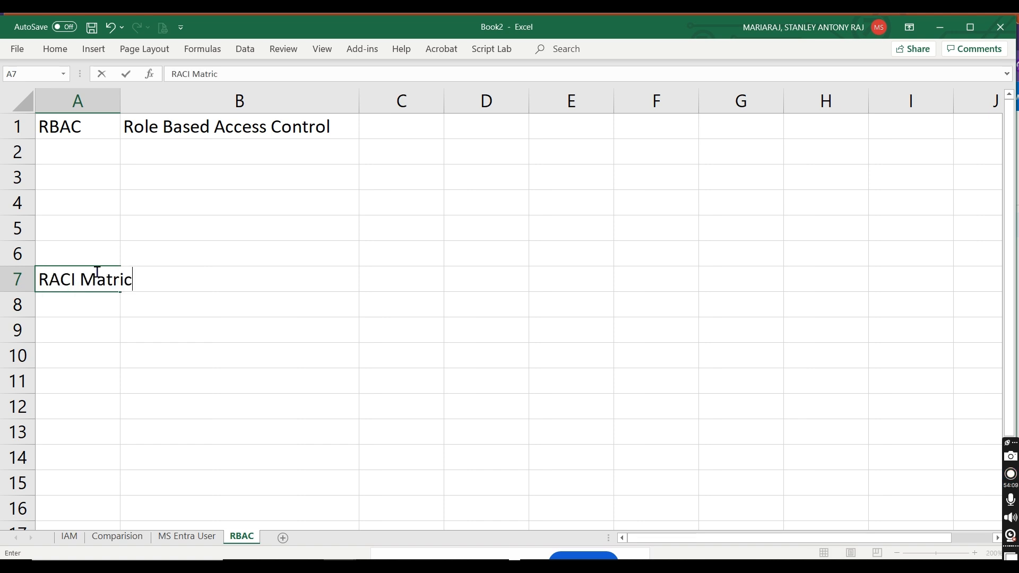
{"action": "key", "text": "BackSpace"}
{"action": "type", "text": "x"}
{"action": "key", "text": "Return"}
{"action": "key", "text": "Tab"}
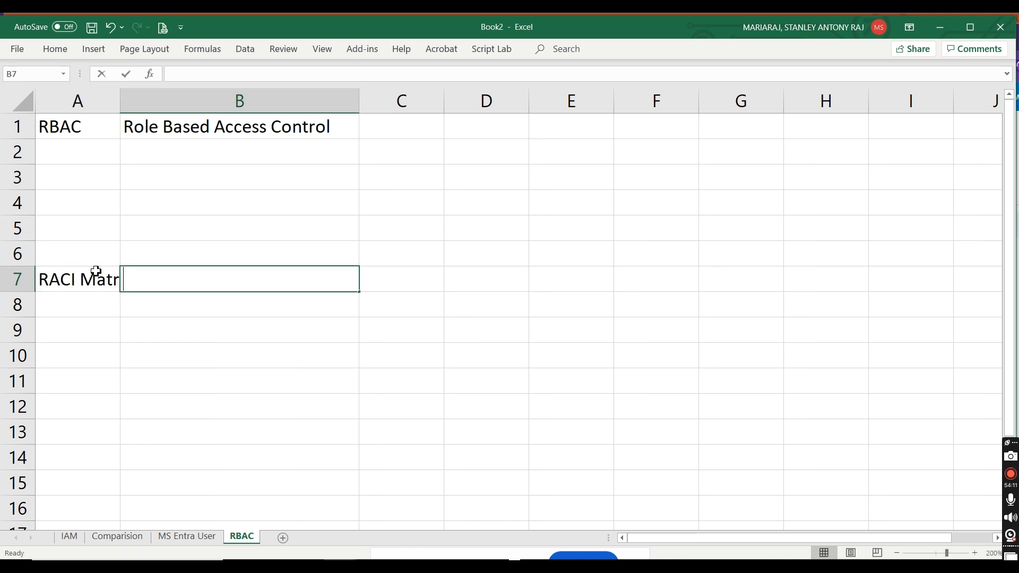
{"action": "type", "text": "Role / resposi"}
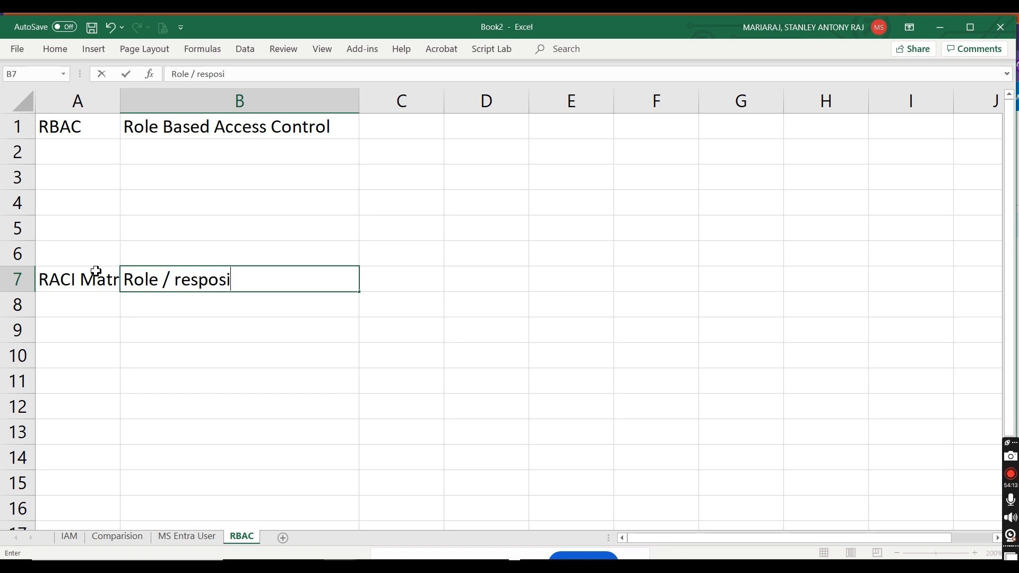
{"action": "key", "text": "BackSpace"}
{"action": "key", "text": "BackSpace"}
{"action": "type", "text": "nsibilities"}
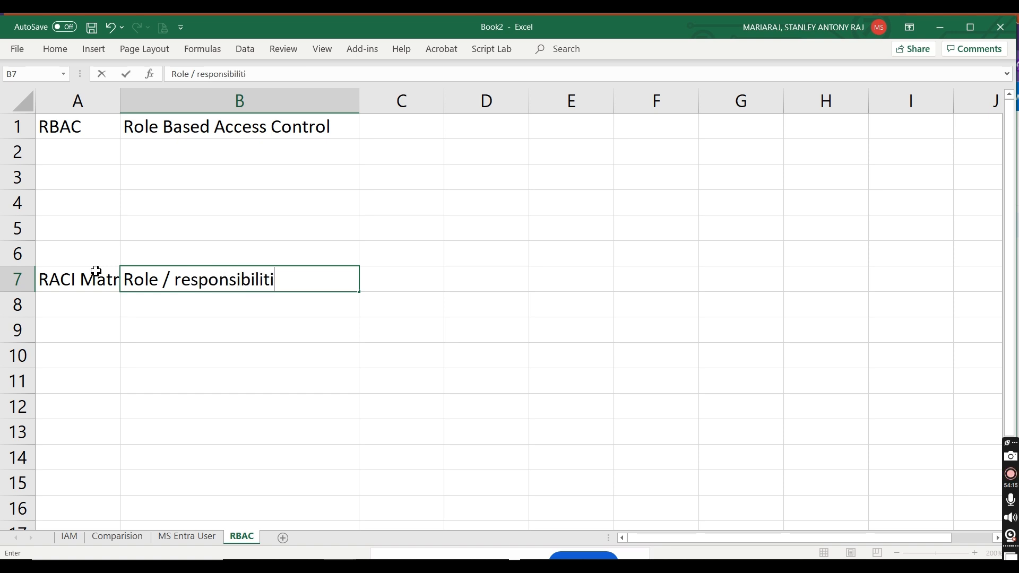
{"action": "left_click", "coordinate": [208, 359]}
{"action": "left_click", "coordinate": [89, 168]}
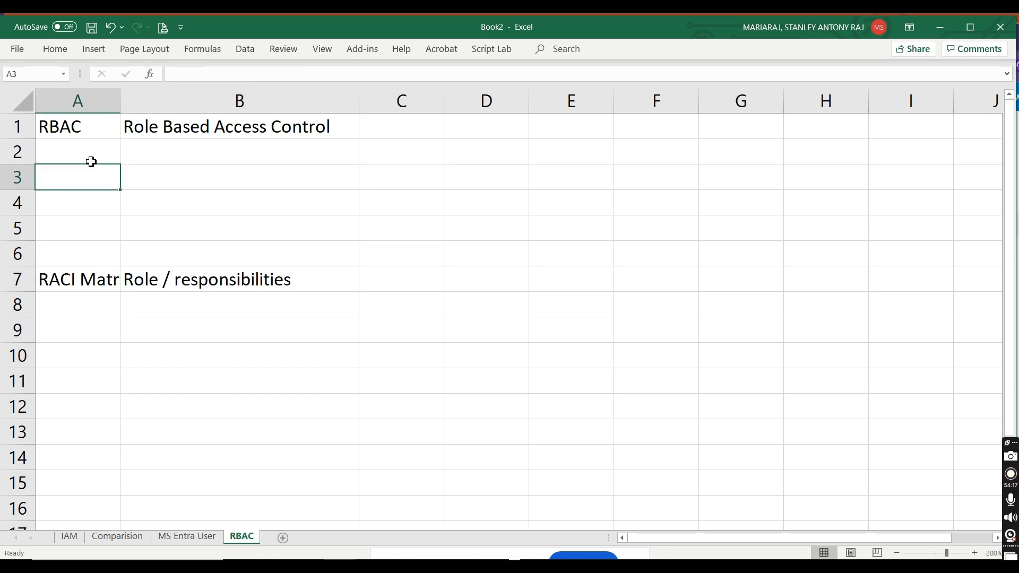
{"action": "left_click_drag", "start_coordinate": [121, 105], "coordinate": [164, 112]}
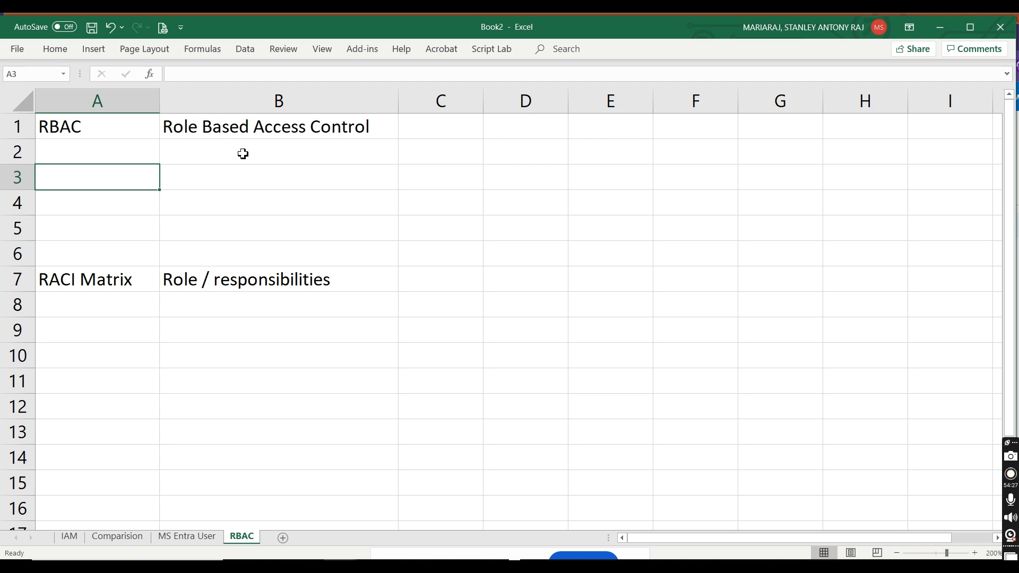
{"action": "left_click", "coordinate": [454, 284]}
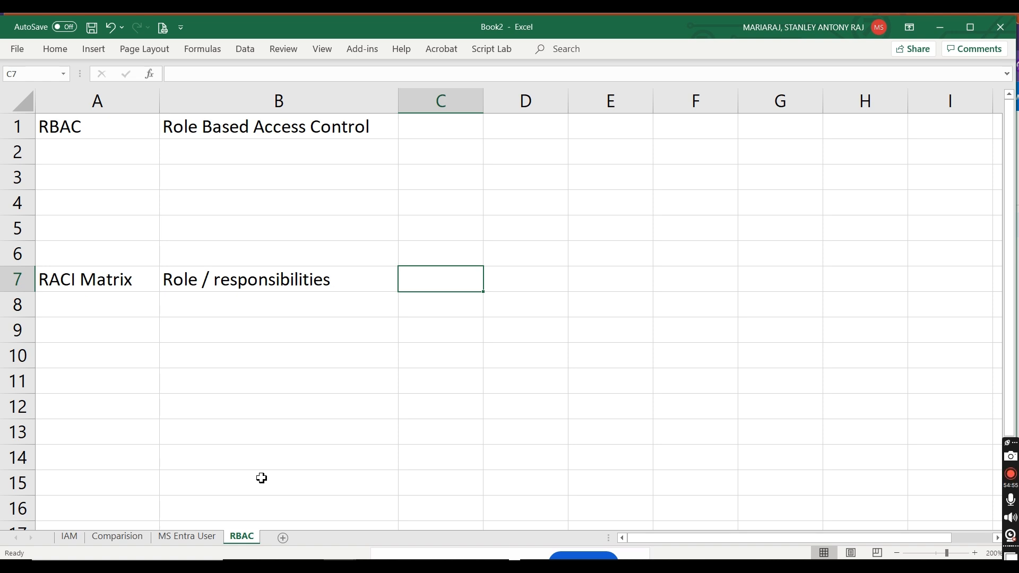
Enter Fine Grained Access mgmt system in B2
{"action": "left_click", "coordinate": [190, 161]}
{"action": "type", "text": "Fine "}
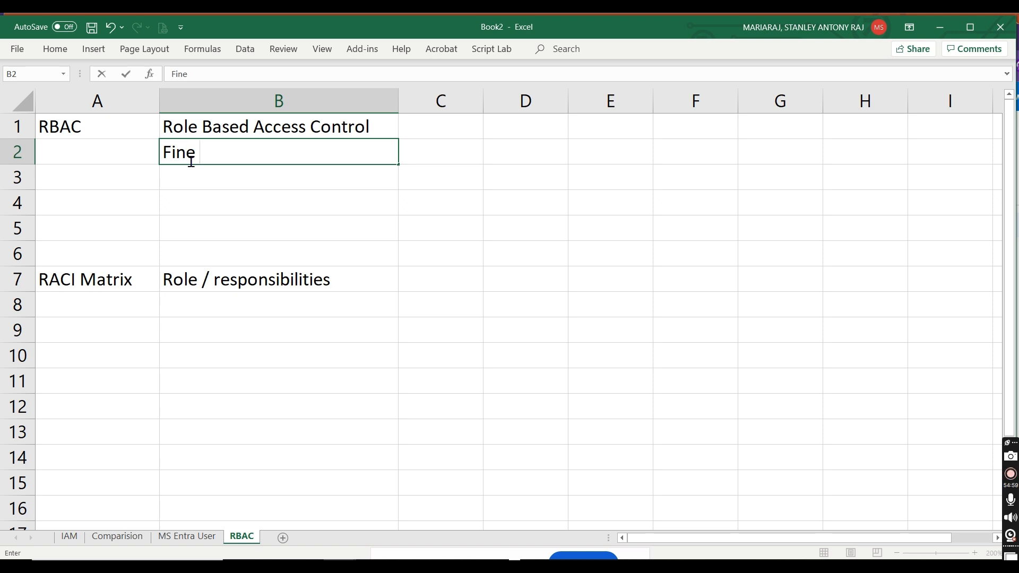
{"action": "type", "text": "Graned"}
{"action": "key", "text": "BackSpace"}
{"action": "key", "text": "BackSpace"}
{"action": "key", "text": "BackSpace"}
{"action": "type", "text": "ined Access mgmt system"}
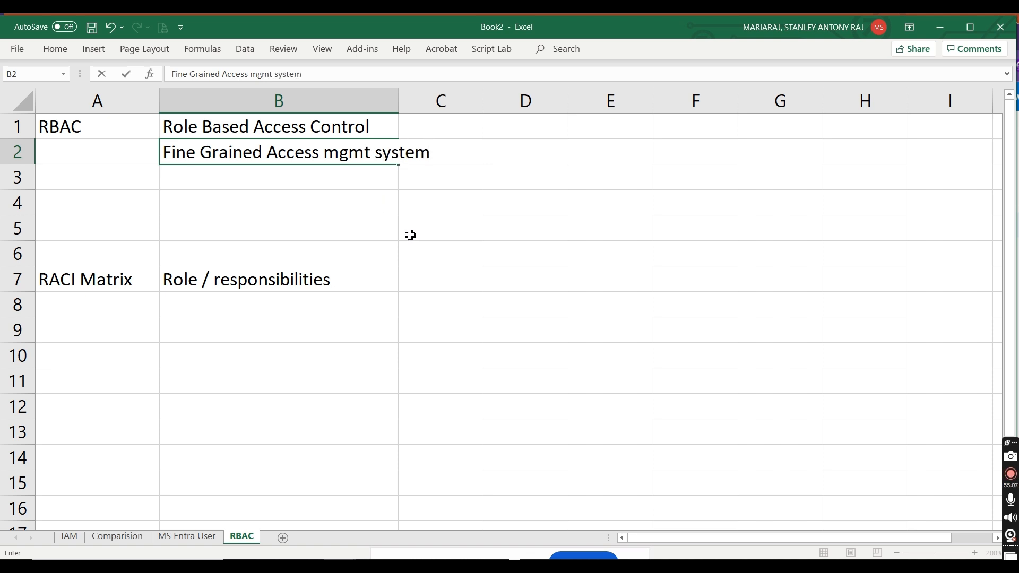
{"action": "left_click", "coordinate": [441, 184]}
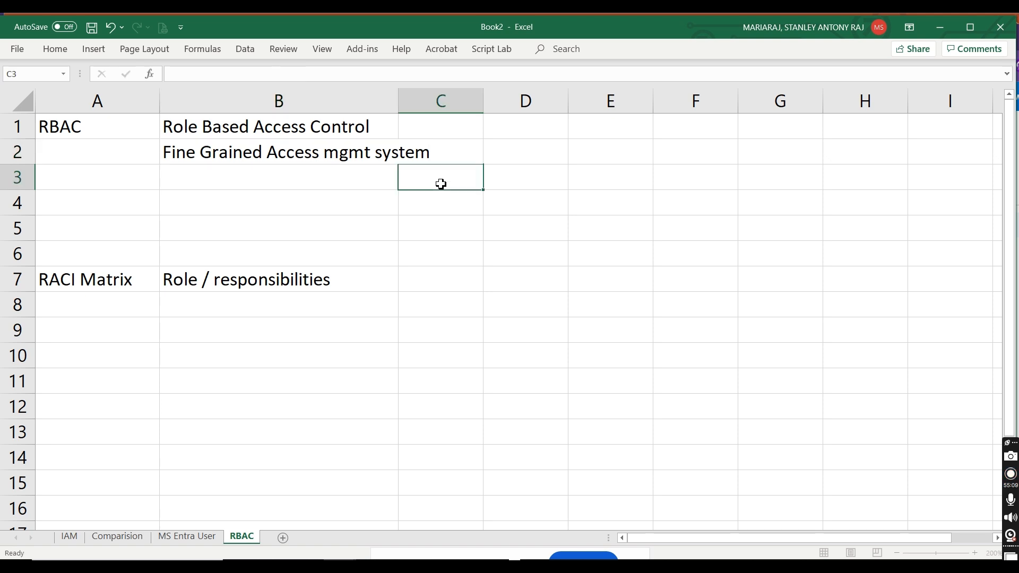
Fill row 3 with MG (C3), Subscription (D3), RG (F3) and Resource (G3)
{"action": "type", "text": "MG"}
{"action": "key", "text": "Tab"}
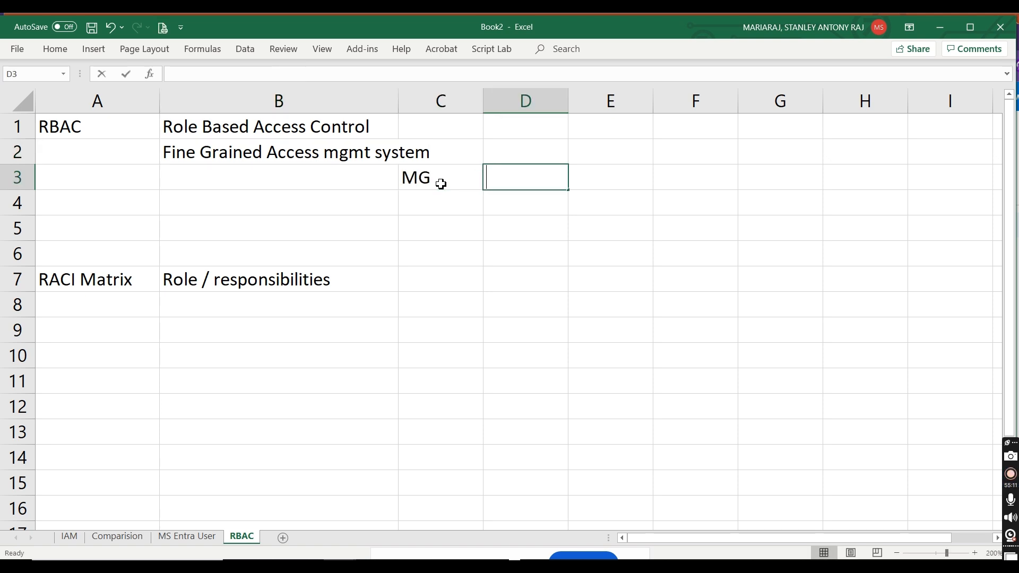
{"action": "type", "text": "Subscription"}
{"action": "key", "text": "Tab"}
{"action": "key", "text": "Tab"}
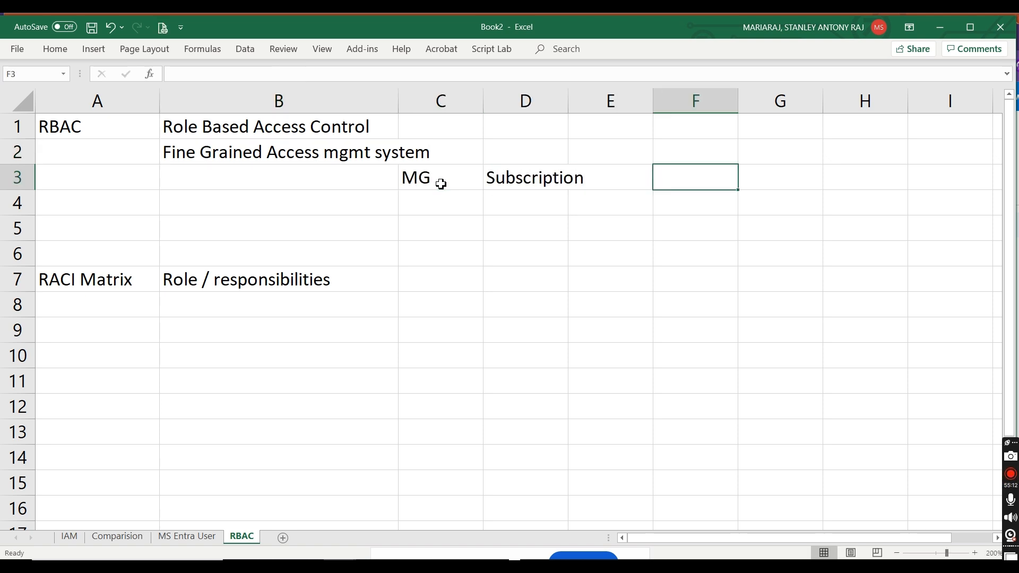
{"action": "type", "text": "RG"}
{"action": "key", "text": "Tab"}
{"action": "key", "text": "Tab"}
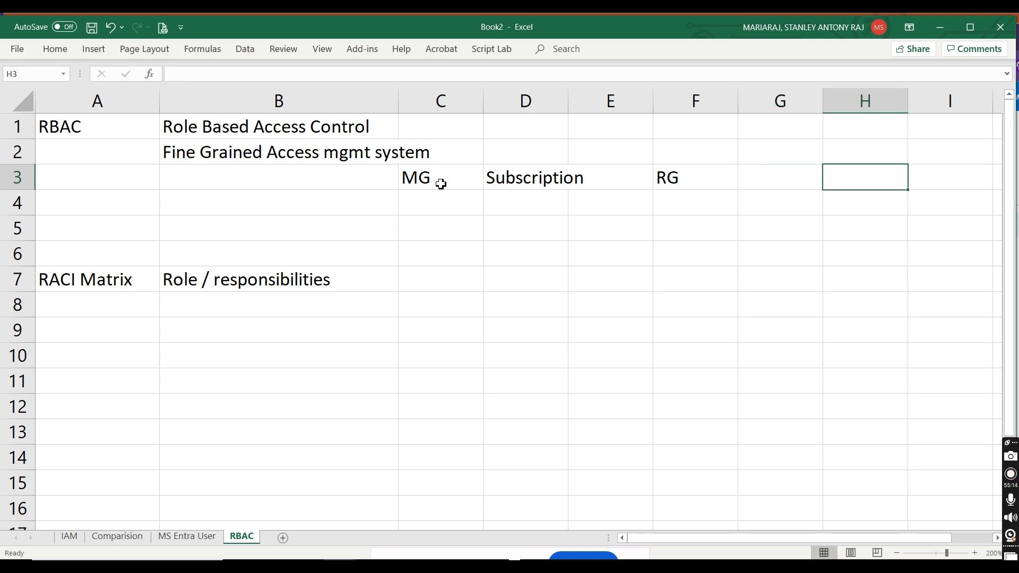
{"action": "key", "text": "Left"}
{"action": "type", "text": "Resouc"}
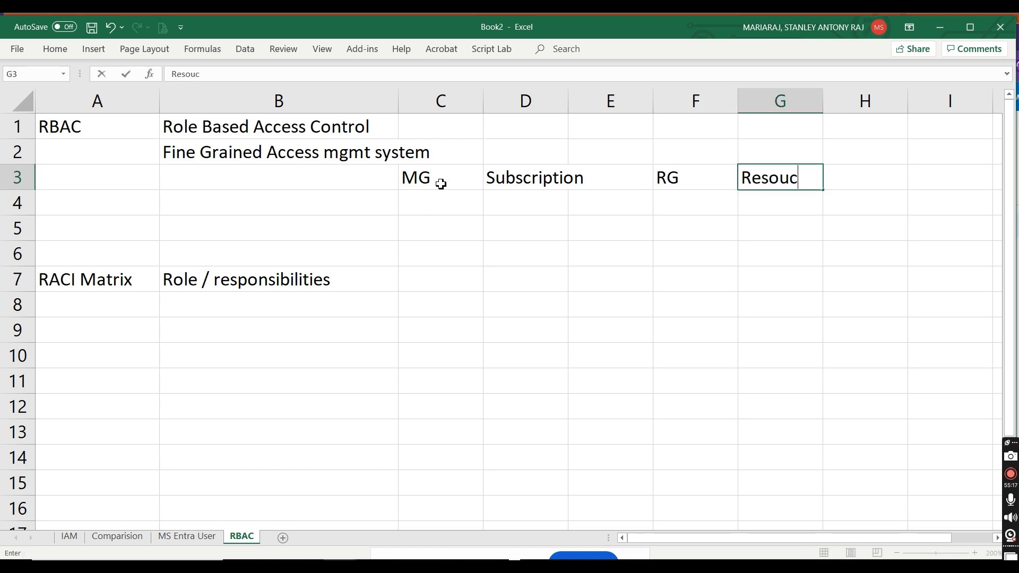
{"action": "key", "text": "BackSpace"}
{"action": "type", "text": "rce"}
{"action": "left_click", "coordinate": [556, 287]}
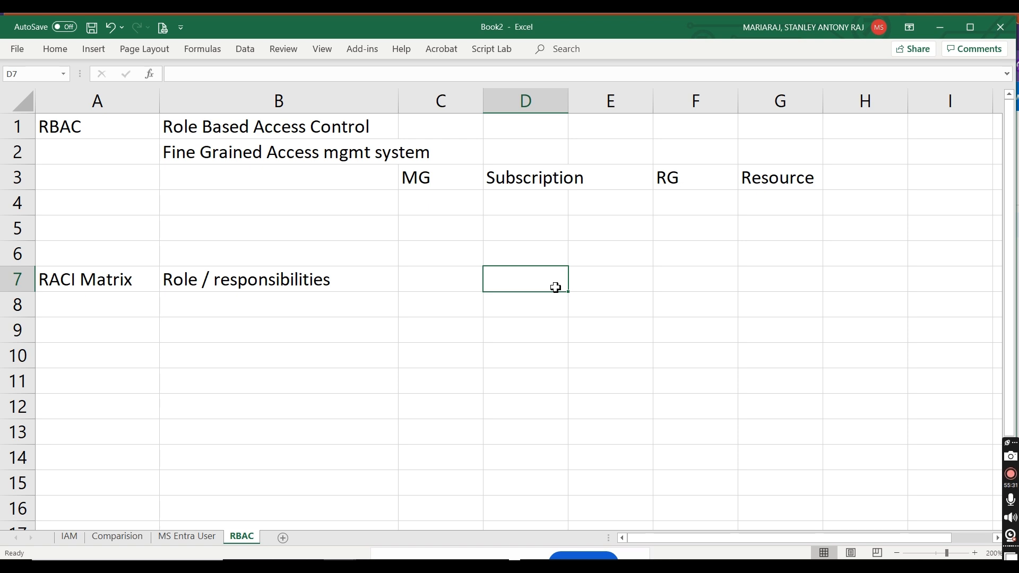
Add ROLE DEFINITION in A9 described as 'set of permissions', widening column A
{"action": "left_click", "coordinate": [107, 331]}
{"action": "type", "text": "ROLE"}
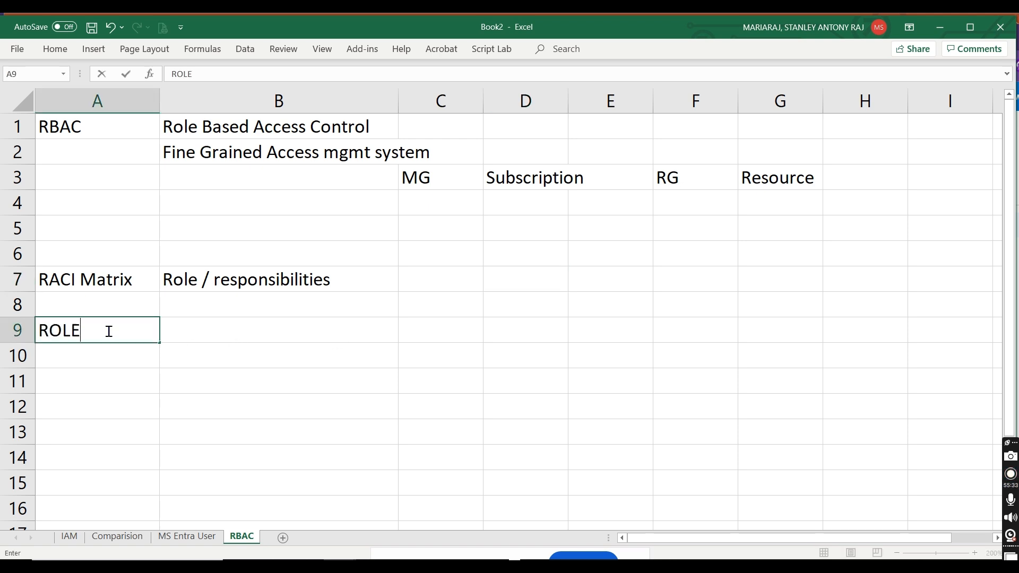
{"action": "type", "text": " DEFINITION"}
{"action": "key", "text": "Tab"}
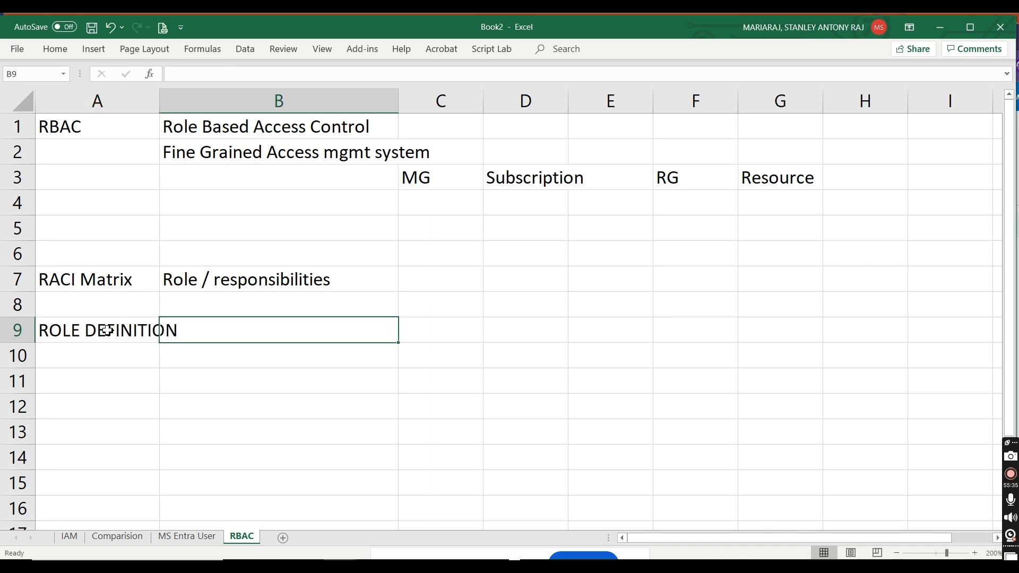
{"action": "type", "text": "define"}
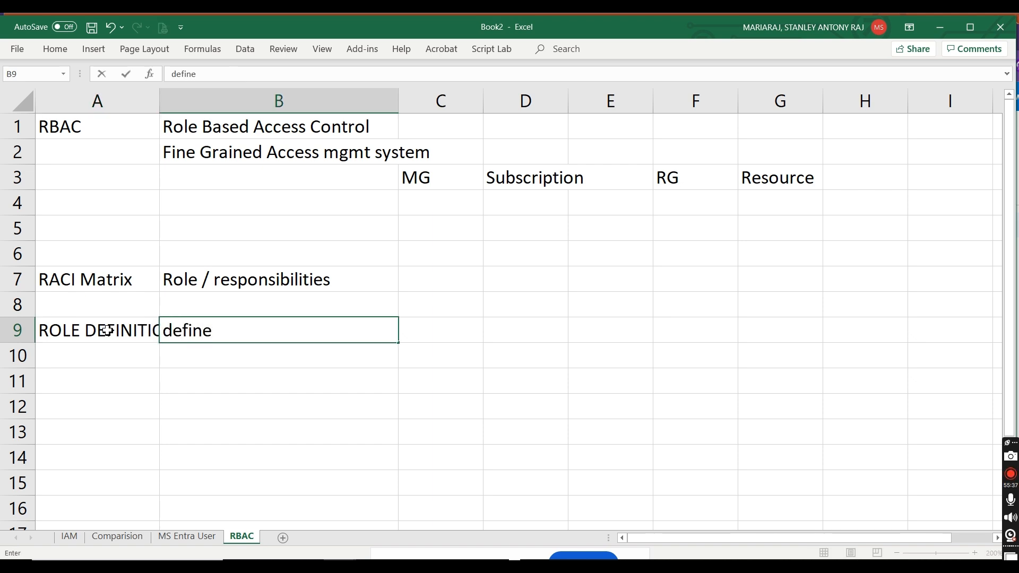
{"action": "type", "text": "s the dw"}
{"action": "key", "text": "BackSpace"}
{"action": "key", "text": "BackSpace"}
{"action": "type", "text": "set "}
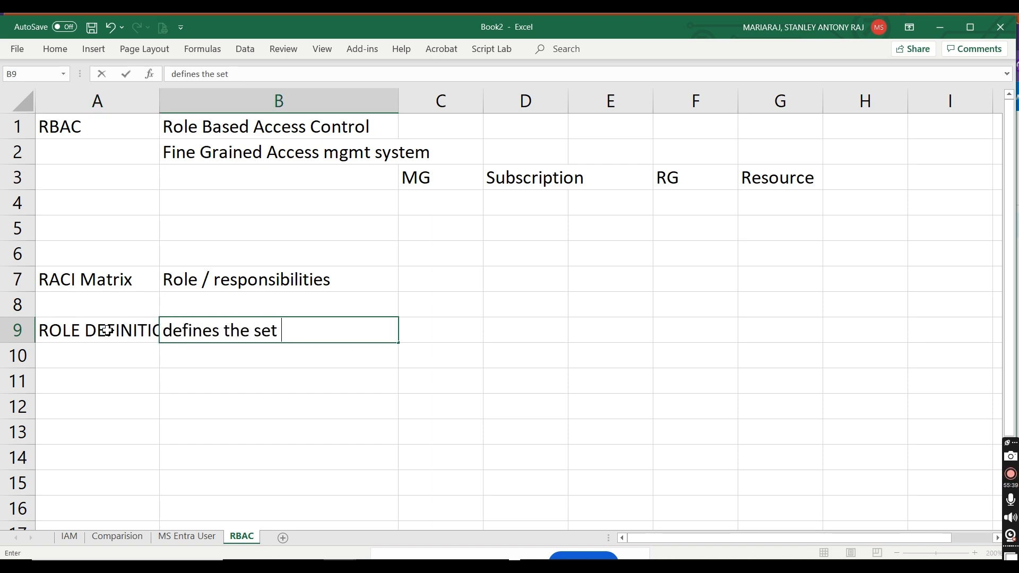
{"action": "type", "text": "of permissions"}
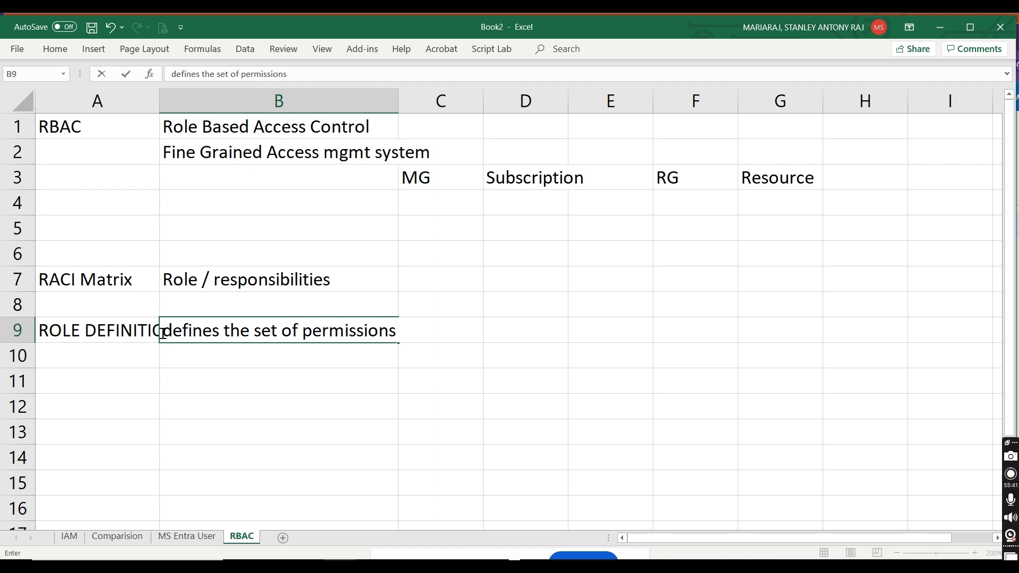
{"action": "left_click", "coordinate": [294, 436]}
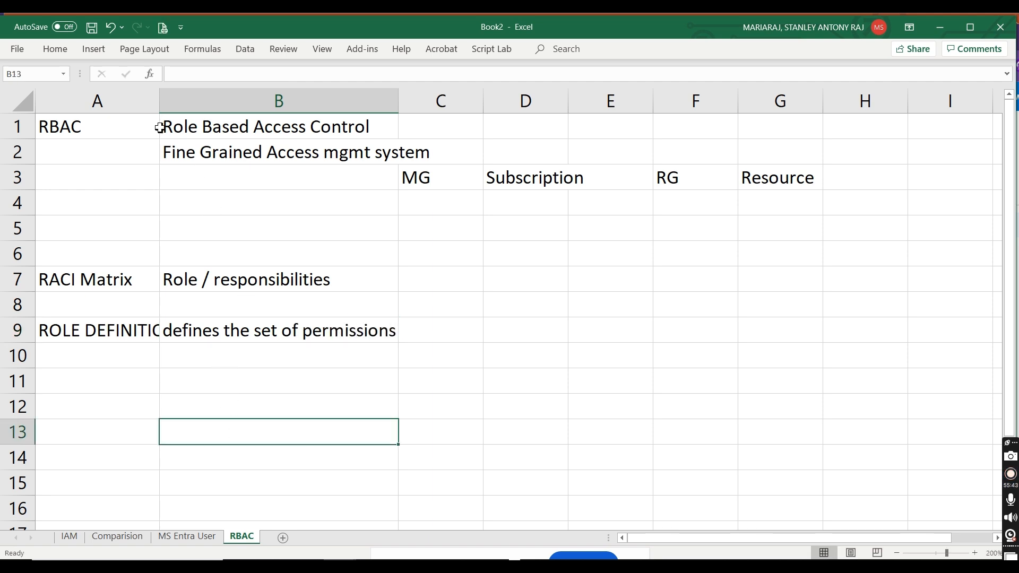
{"action": "left_click_drag", "start_coordinate": [161, 106], "coordinate": [198, 106]}
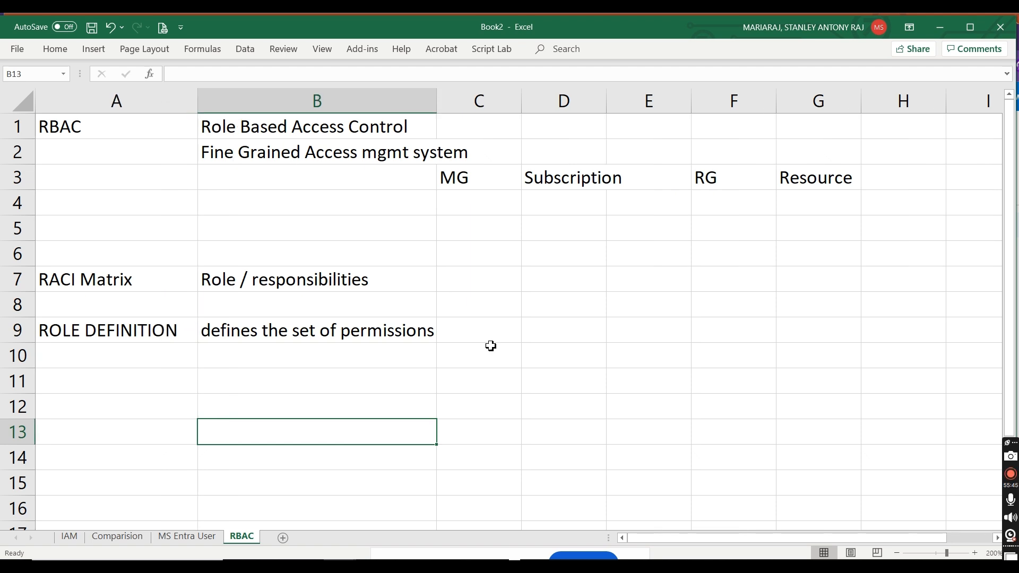
List Built-in roles in C10 and Custom roles in C11, then return to the Azure portal
{"action": "left_click", "coordinate": [501, 359]}
{"action": "type", "text": "Buil"}
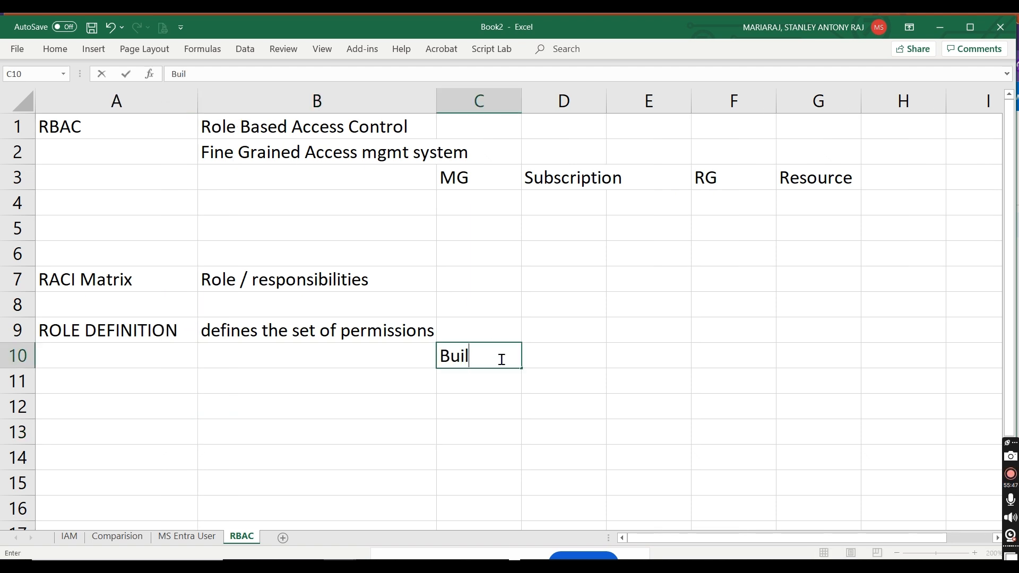
{"action": "type", "text": "t-in ro"}
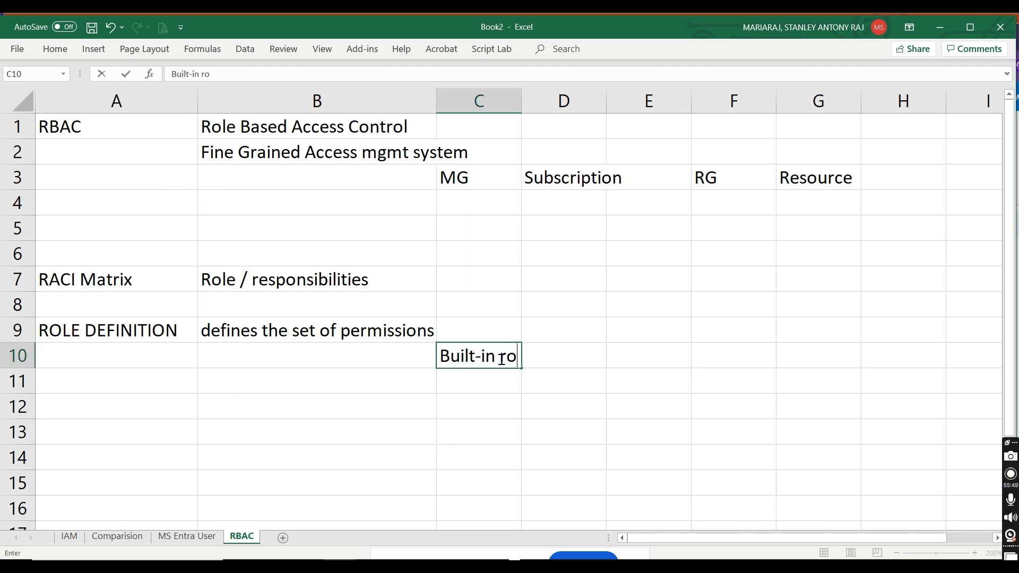
{"action": "type", "text": "les"}
{"action": "left_click", "coordinate": [488, 392]}
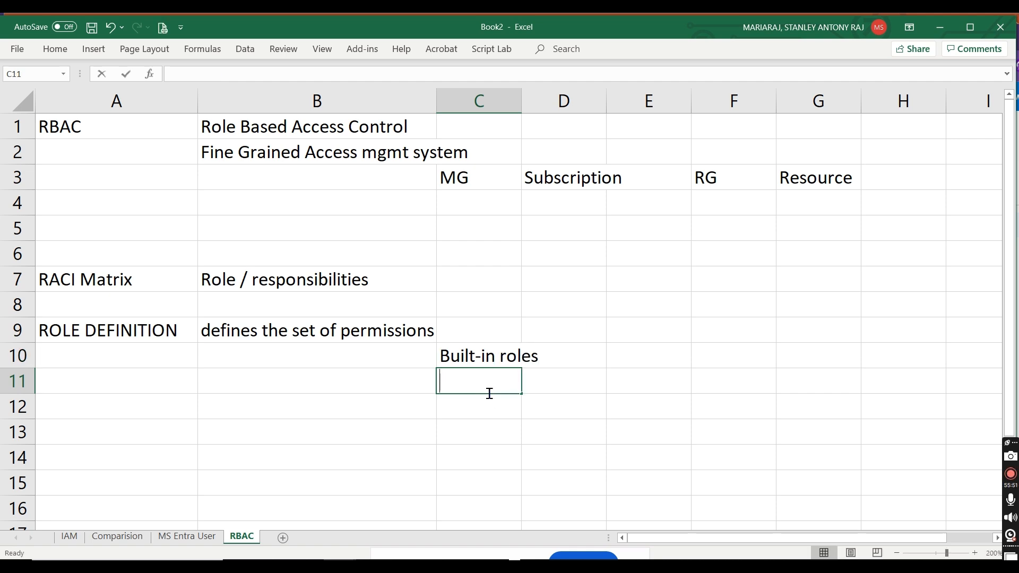
{"action": "type", "text": "Custom r"}
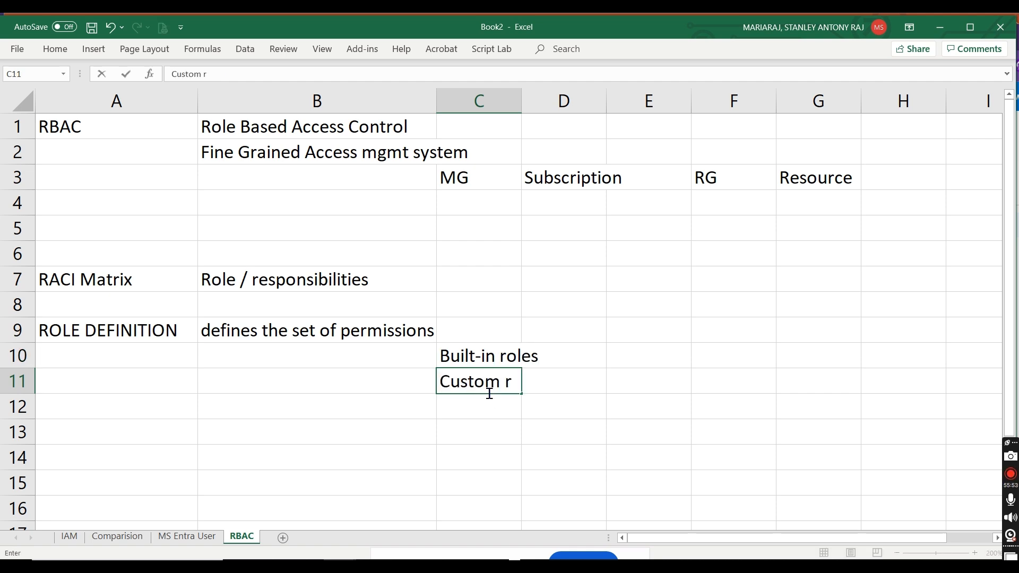
{"action": "type", "text": "u"}
{"action": "key", "text": "BackSpace"}
{"action": "type", "text": "oles"}
{"action": "left_click", "coordinate": [458, 461]}
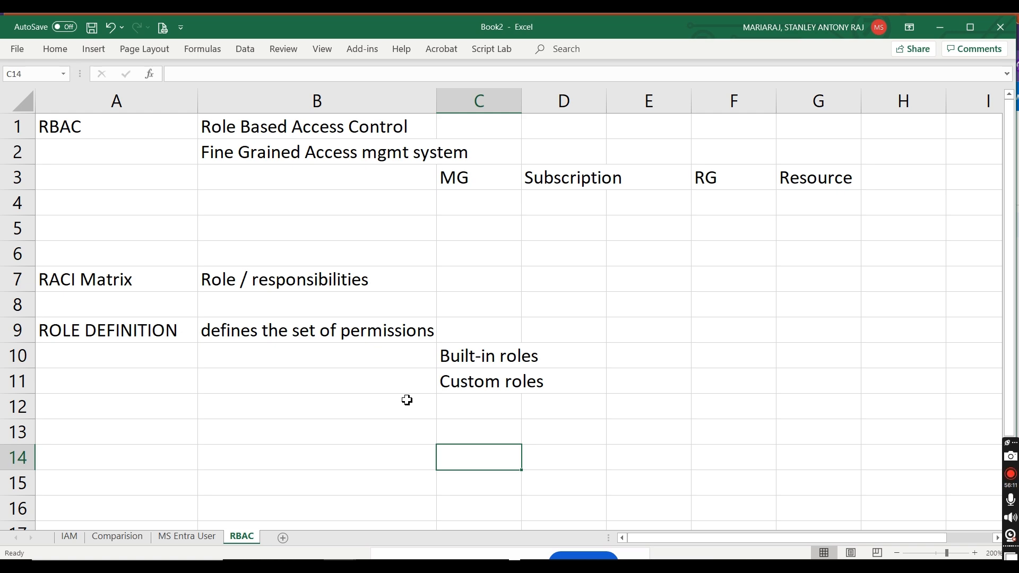
{"action": "left_click", "coordinate": [275, 480]}
{"action": "key", "text": "alt+Tab"}
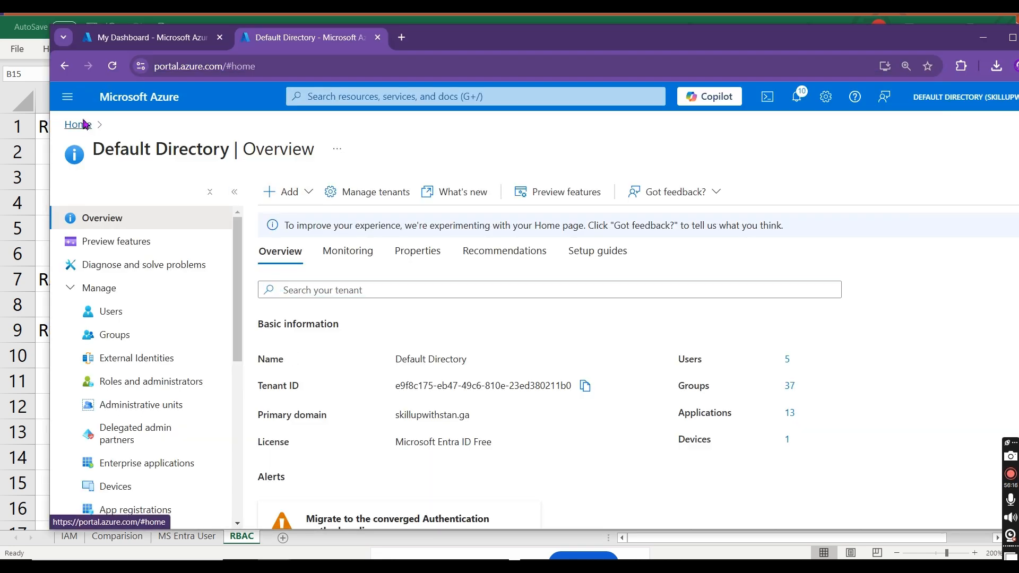
Start creating an Azure virtual machine from the Virtual machines page
{"action": "left_click", "coordinate": [79, 125]}
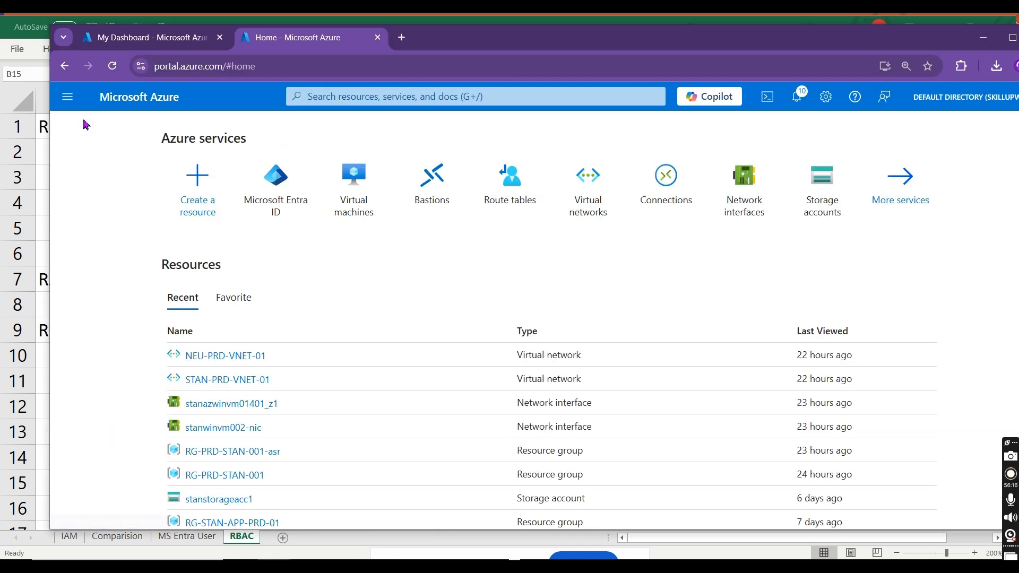
{"action": "left_click", "coordinate": [353, 206]}
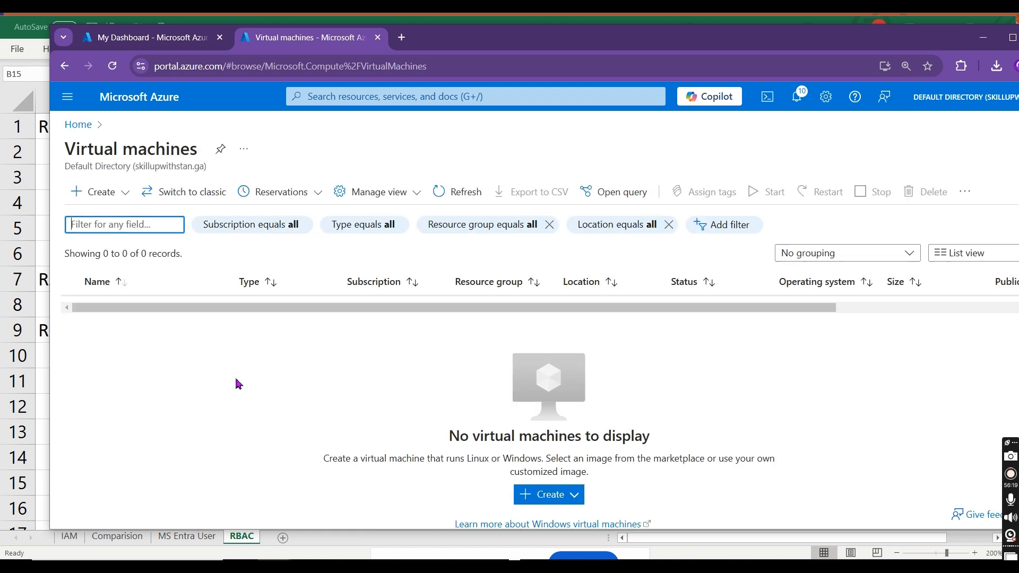
{"action": "left_click", "coordinate": [127, 193]}
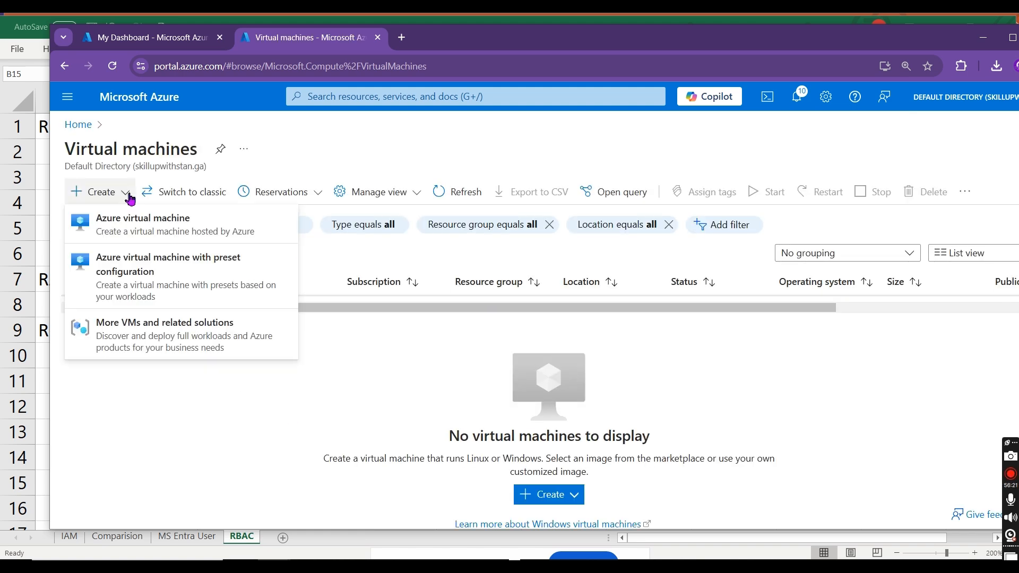
{"action": "left_click", "coordinate": [106, 218]}
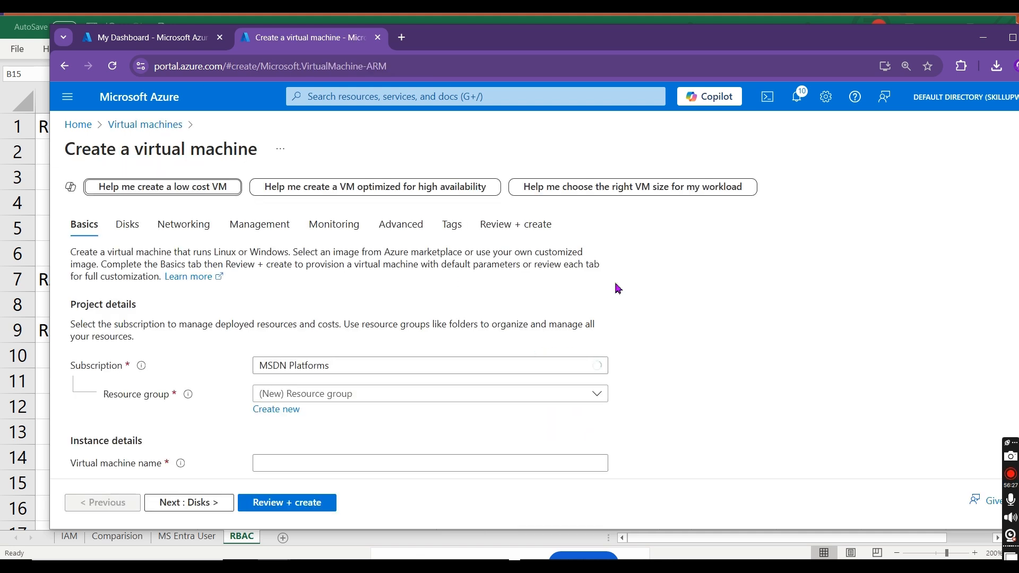
Place the VM in resource group RG-PRD-STAN-001 and name it stanwindc001
{"action": "left_click", "coordinate": [317, 406]}
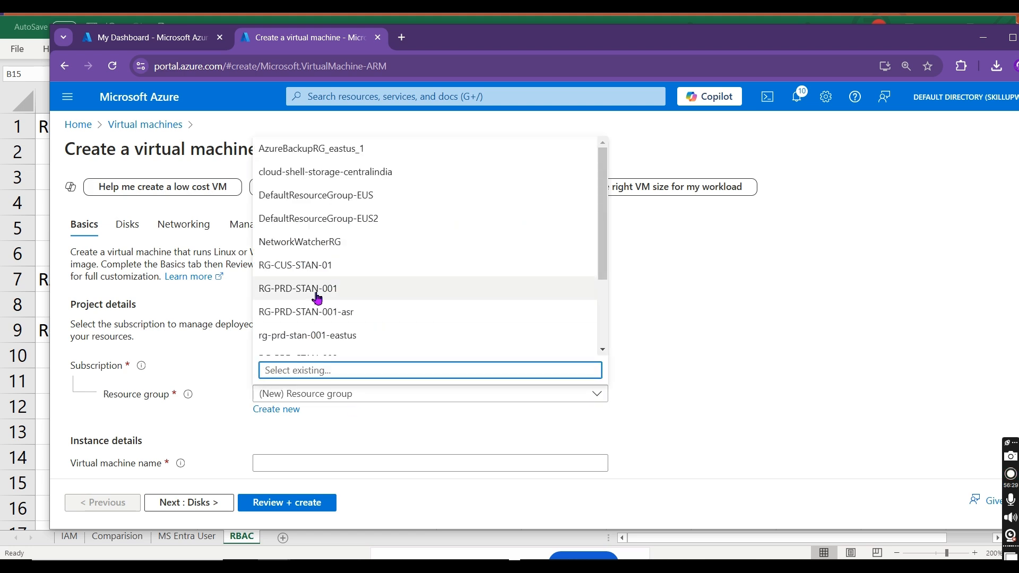
{"action": "left_click", "coordinate": [317, 294]}
{"action": "left_click", "coordinate": [320, 464]}
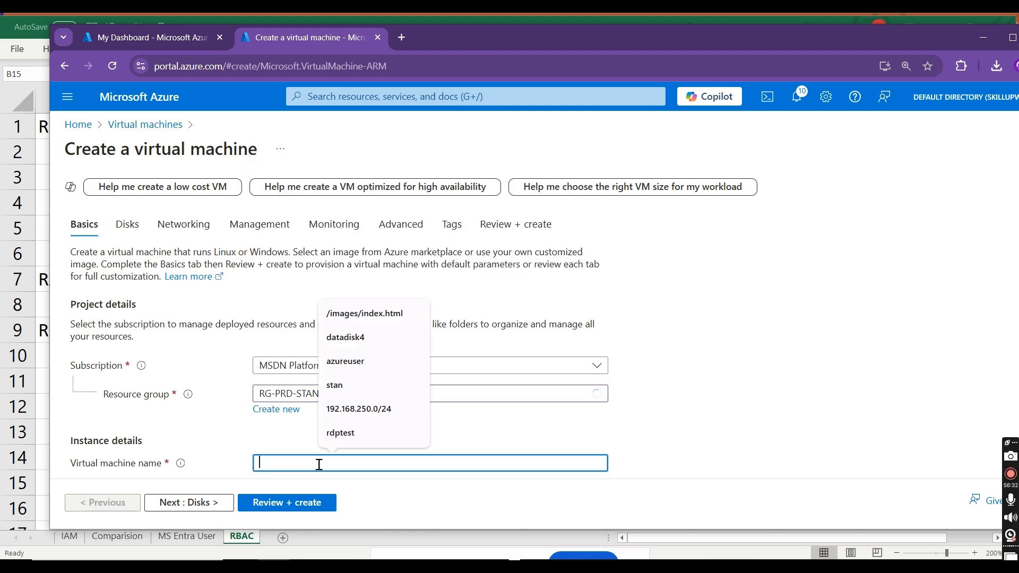
{"action": "type", "text": "stan"}
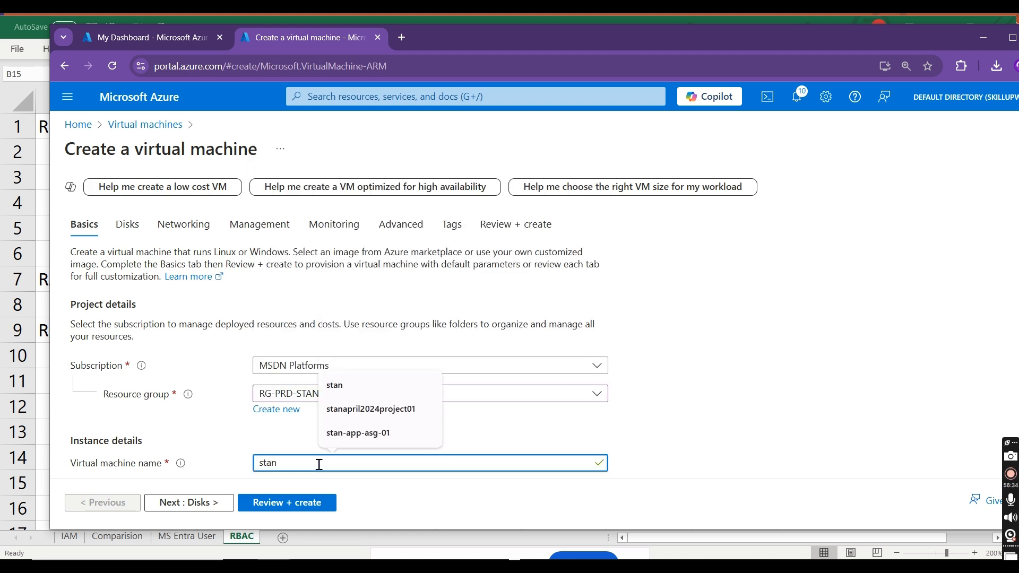
{"action": "type", "text": "windo"}
{"action": "type", "text": "001"}
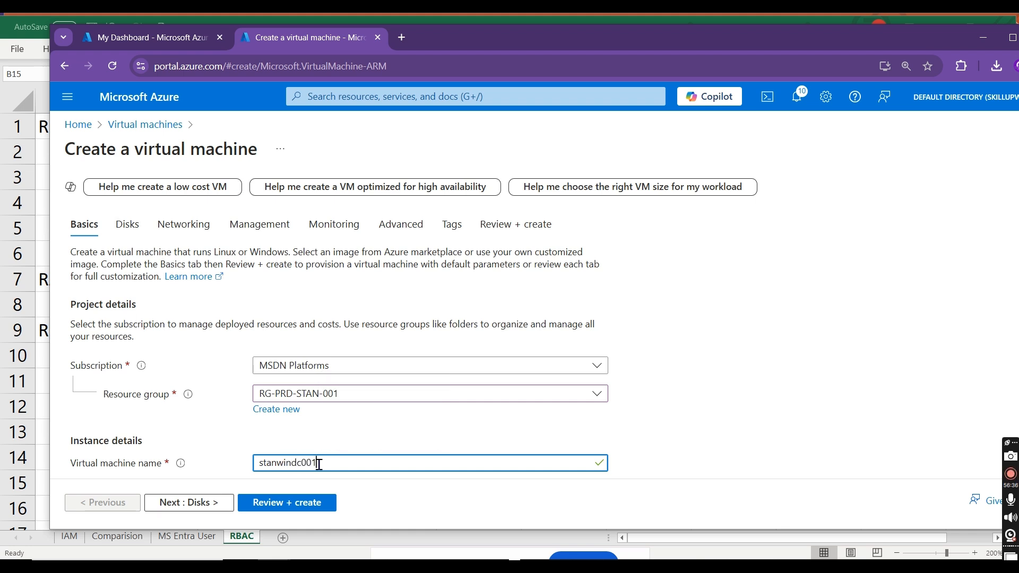
{"action": "left_click", "coordinate": [630, 416]}
{"action": "scroll", "coordinate": [630, 420], "scroll_direction": "down", "scroll_amount": 5}
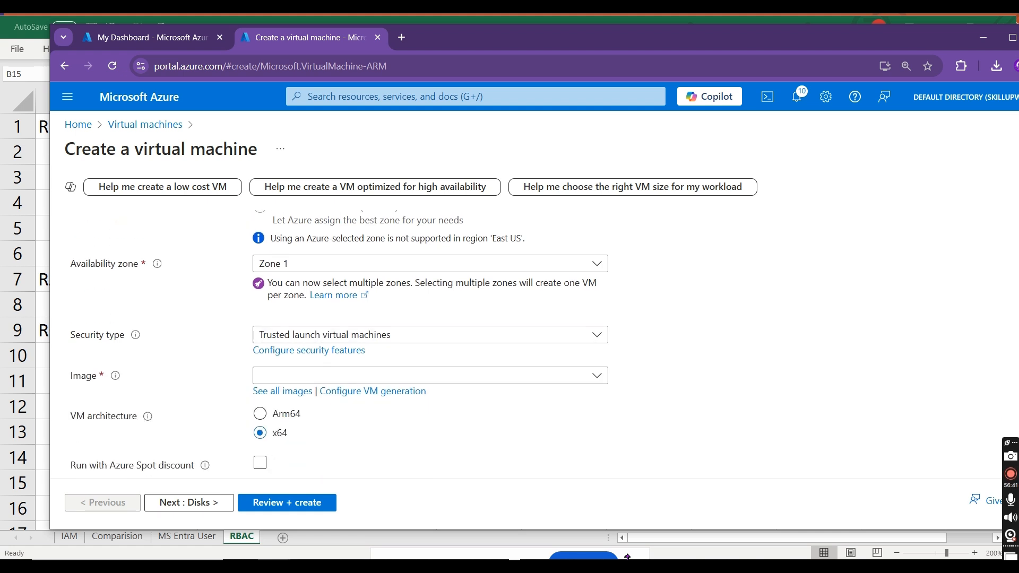
Choose the Windows Server 2019 Datacenter - x64 Gen2 image for the VM
{"action": "left_click", "coordinate": [377, 376]}
{"action": "left_click", "coordinate": [351, 172]}
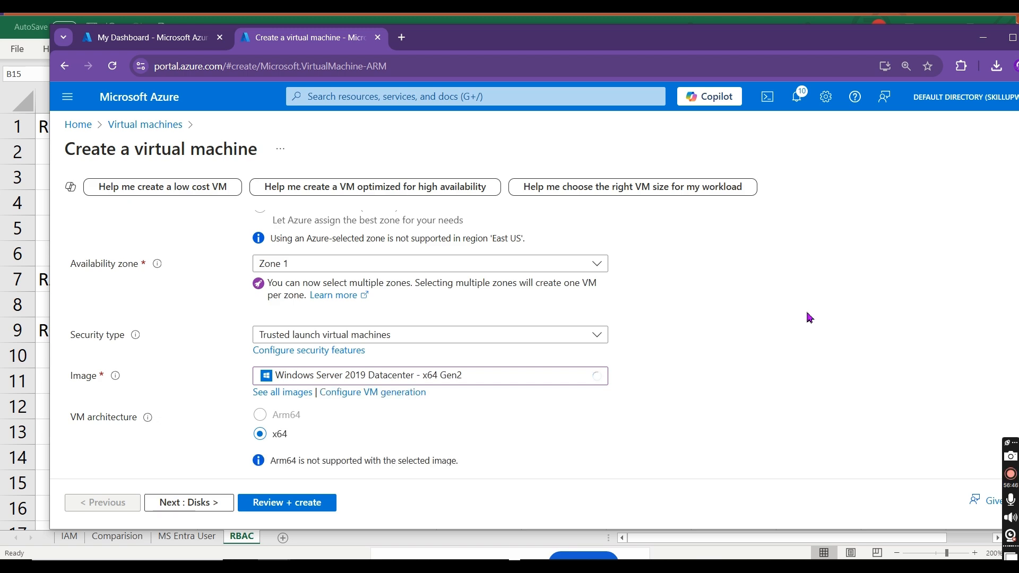
{"action": "scroll", "coordinate": [810, 318], "scroll_direction": "down", "scroll_amount": 6}
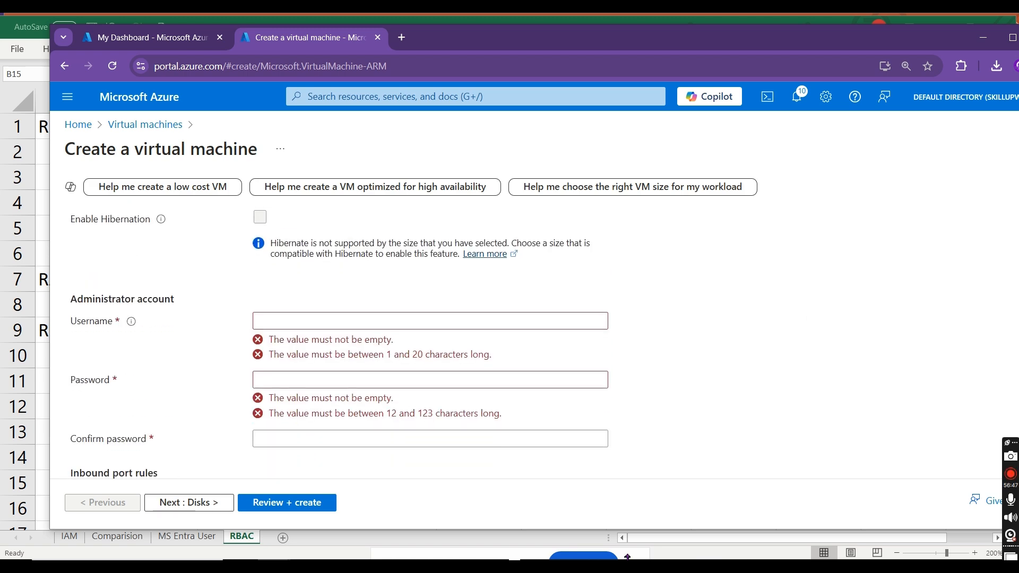
{"action": "scroll", "coordinate": [430, 344], "scroll_direction": "down", "scroll_amount": 1}
Enter the administrator username and a matching password and password confirmation
{"action": "left_click", "coordinate": [313, 274]}
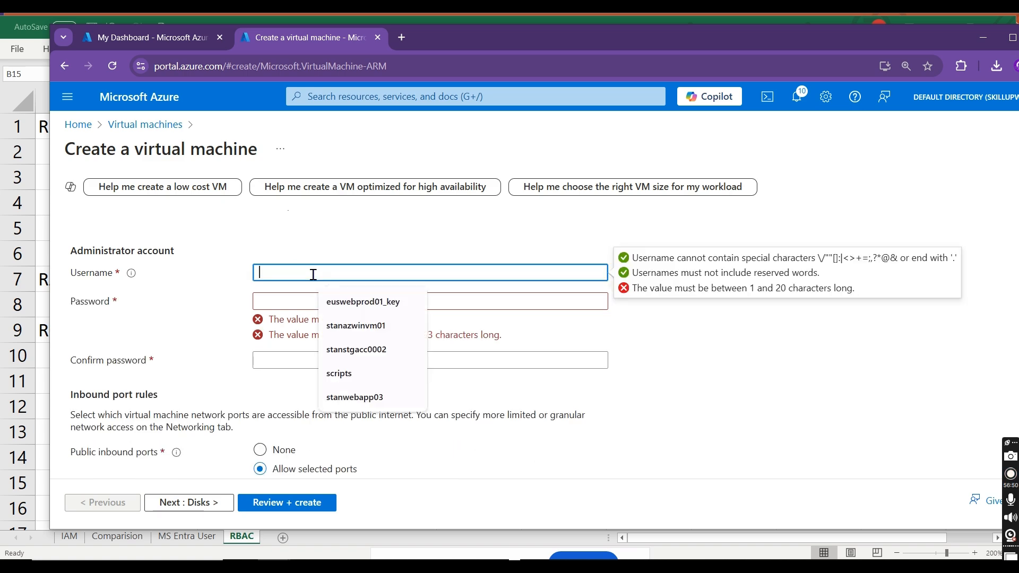
{"action": "type", "text": "stan"}
{"action": "key", "text": "Tab"}
{"action": "type", "text": "•"}
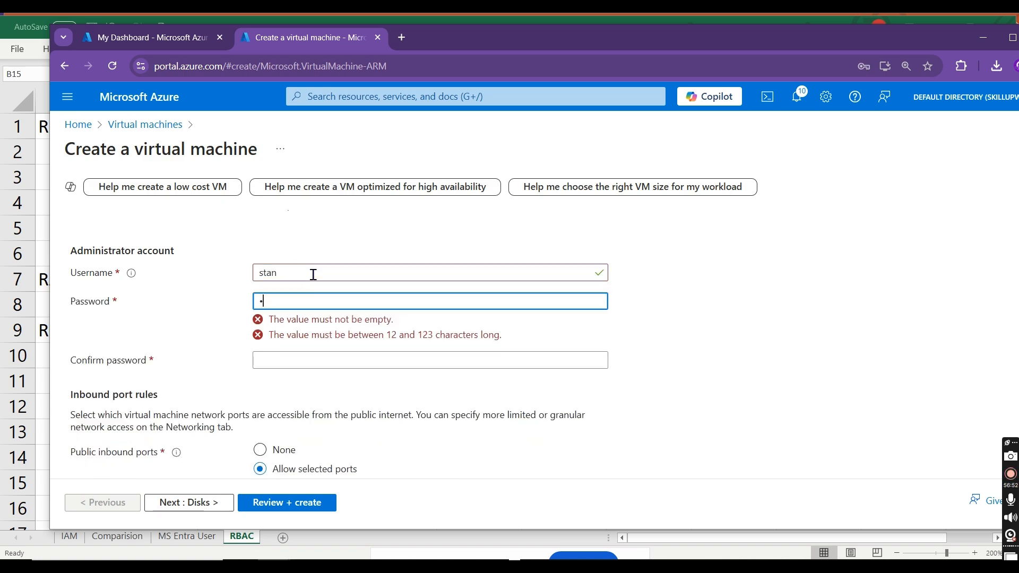
{"action": "type", "text": "•••••••••••"}
{"action": "key", "text": "Tab"}
{"action": "type", "text": "•••••"}
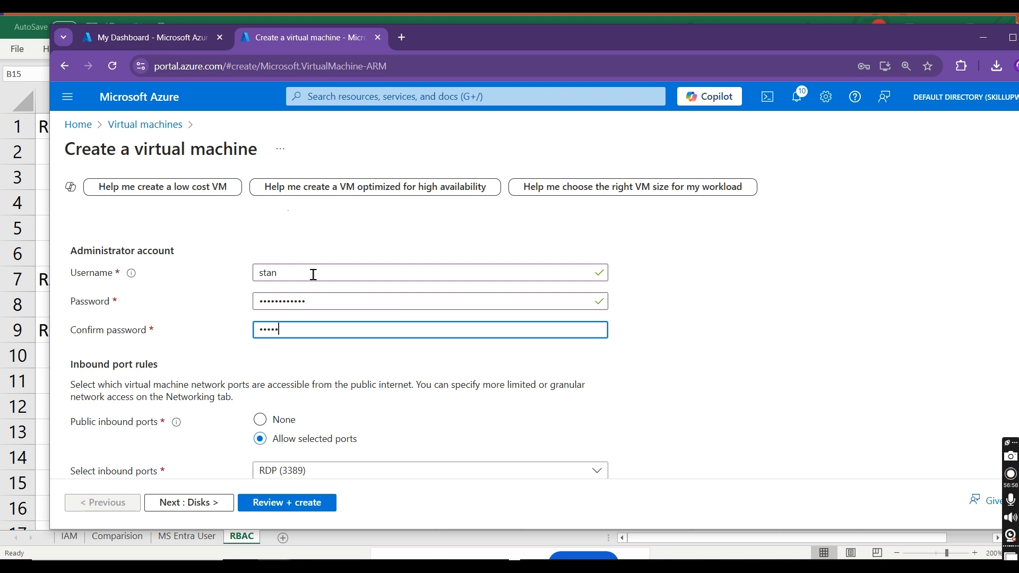
{"action": "type", "text": "•••••"}
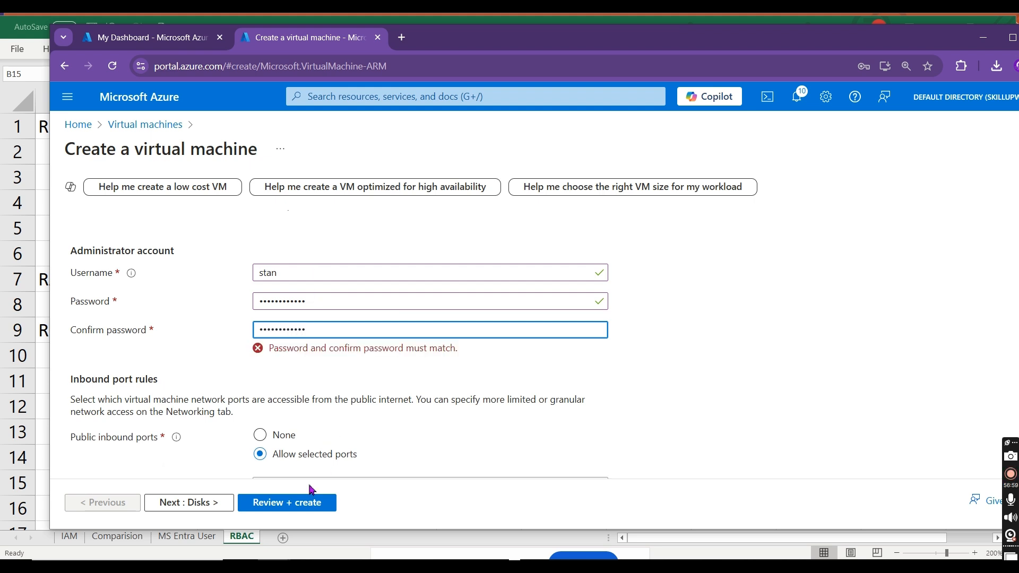
{"action": "key", "text": "shift+Tab"}
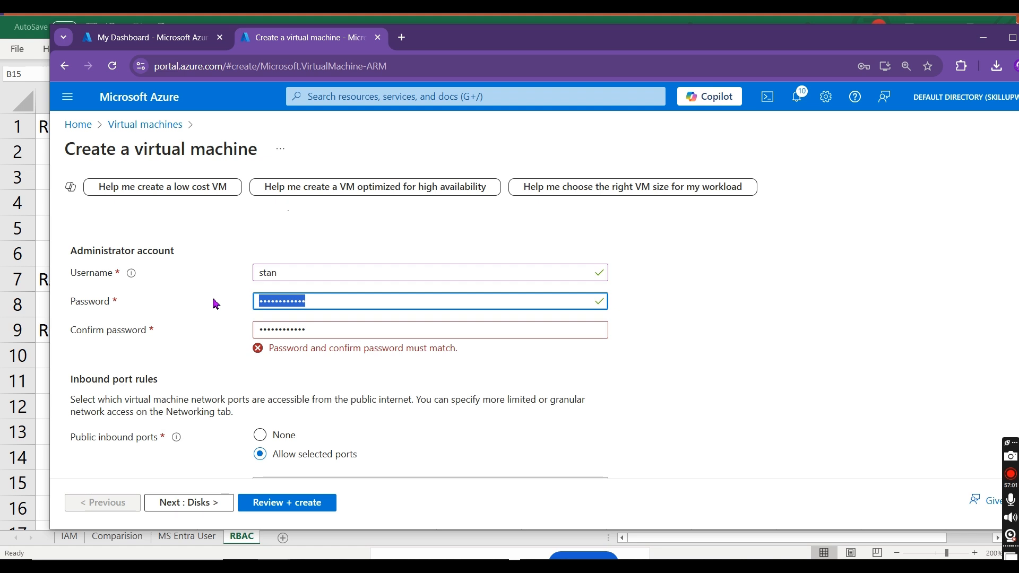
{"action": "type", "text": "•••••"}
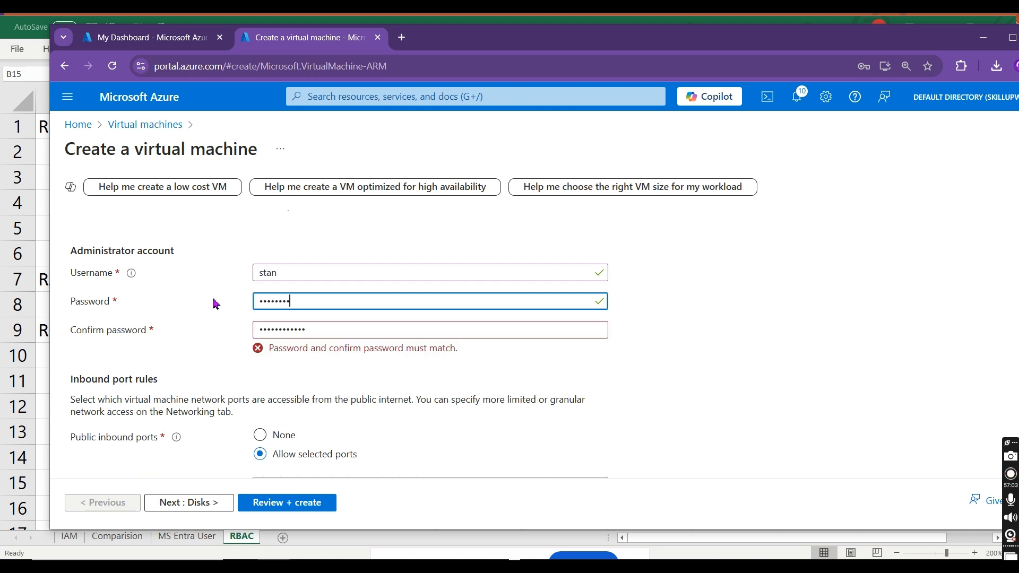
{"action": "type", "text": "••"}
{"action": "key", "text": "Tab"}
{"action": "type", "text": "•••"}
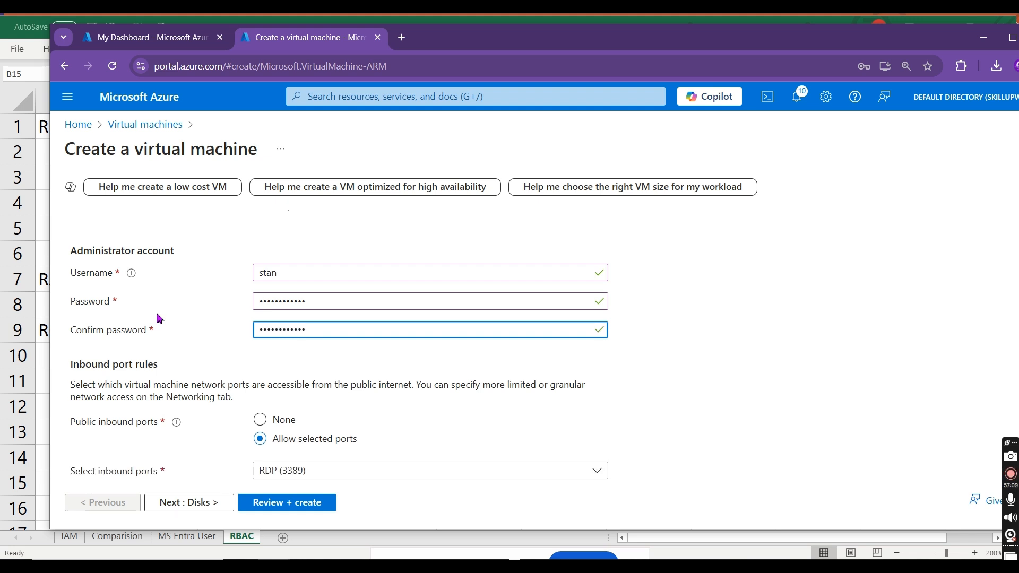
Review the VM configuration until validation passes, then submit it with Create
{"action": "left_click", "coordinate": [251, 505]}
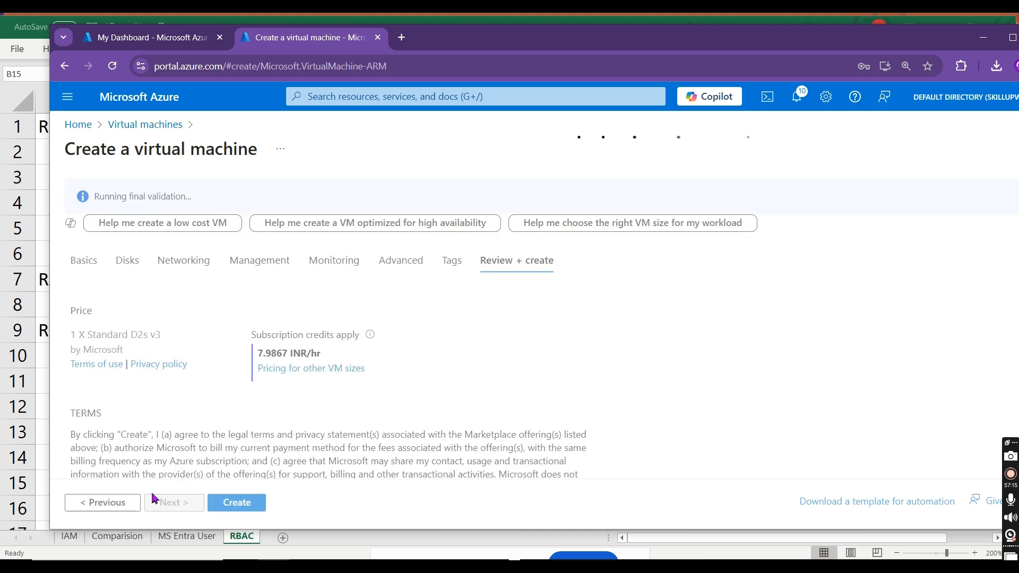
{"action": "left_click", "coordinate": [237, 503]}
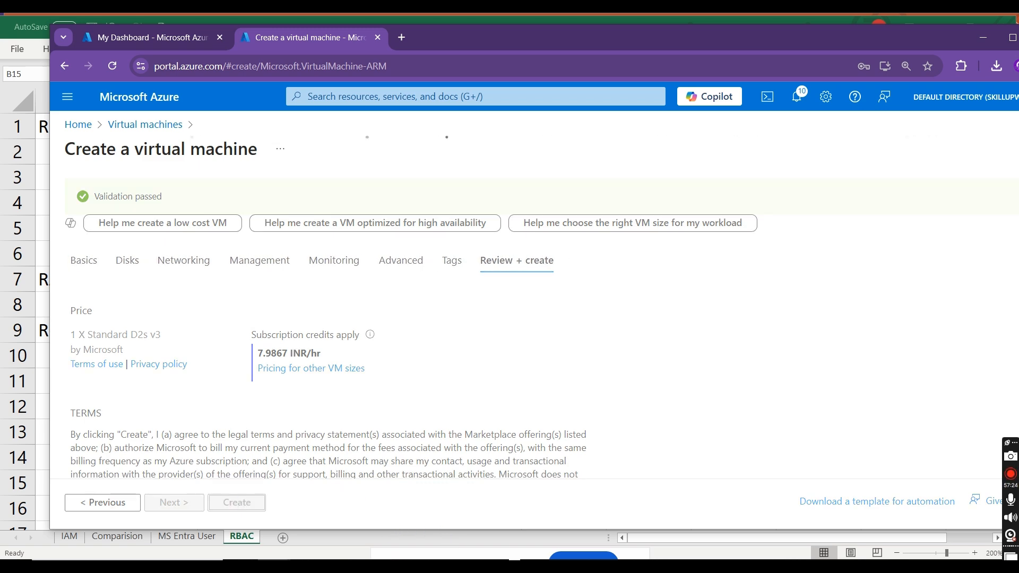
In the test user's incognito window, open the Virtual machines list via search
{"action": "mouse_move", "coordinate": [273, 566]}
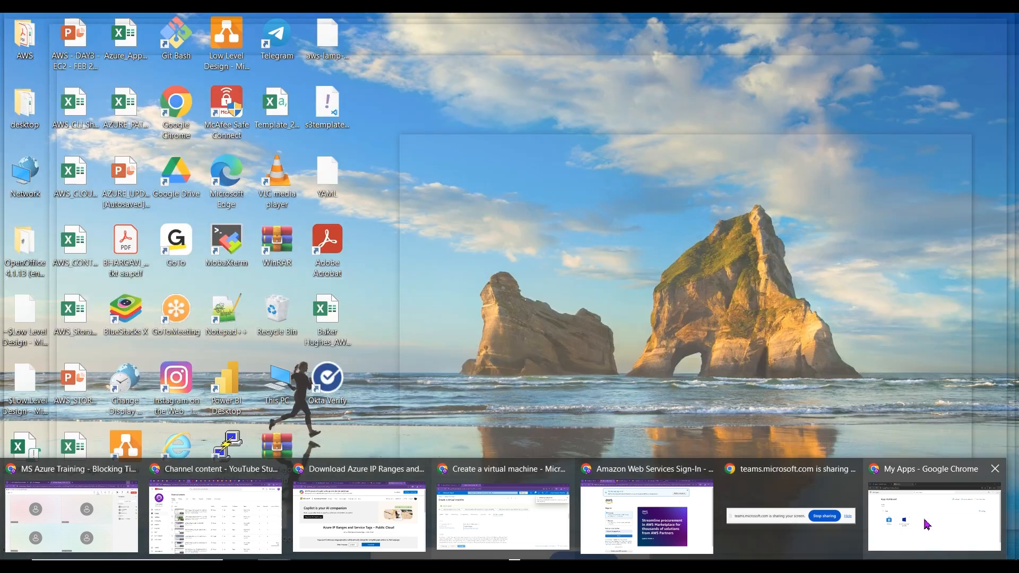
{"action": "left_click", "coordinate": [928, 525]}
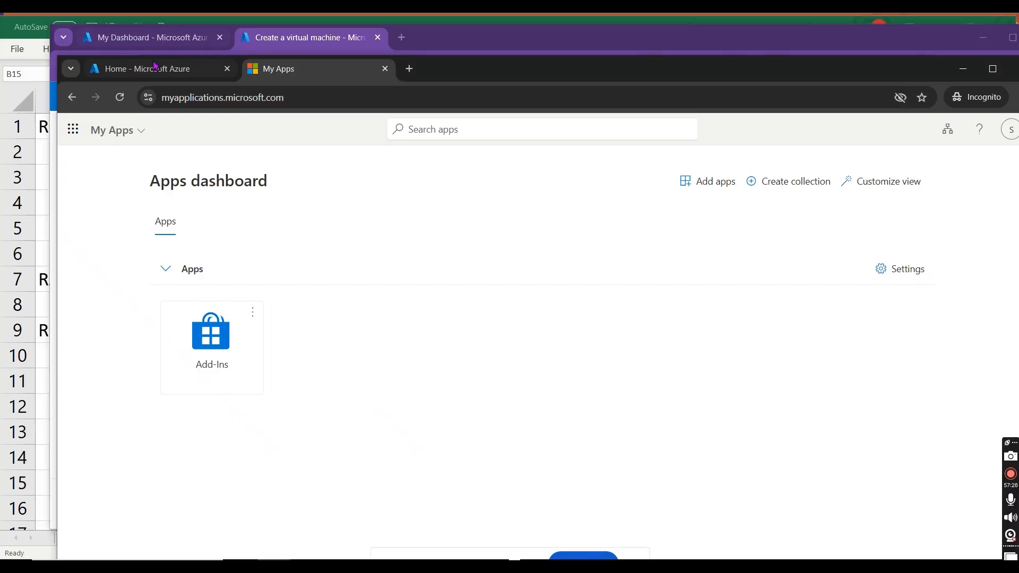
{"action": "left_click", "coordinate": [155, 68]}
{"action": "left_click", "coordinate": [326, 126]}
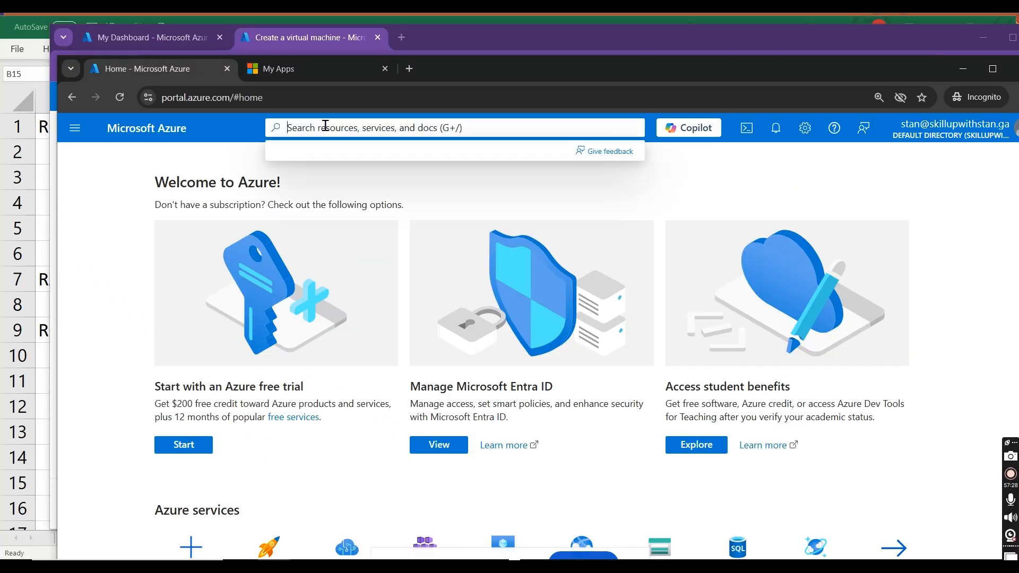
{"action": "type", "text": "virtual"}
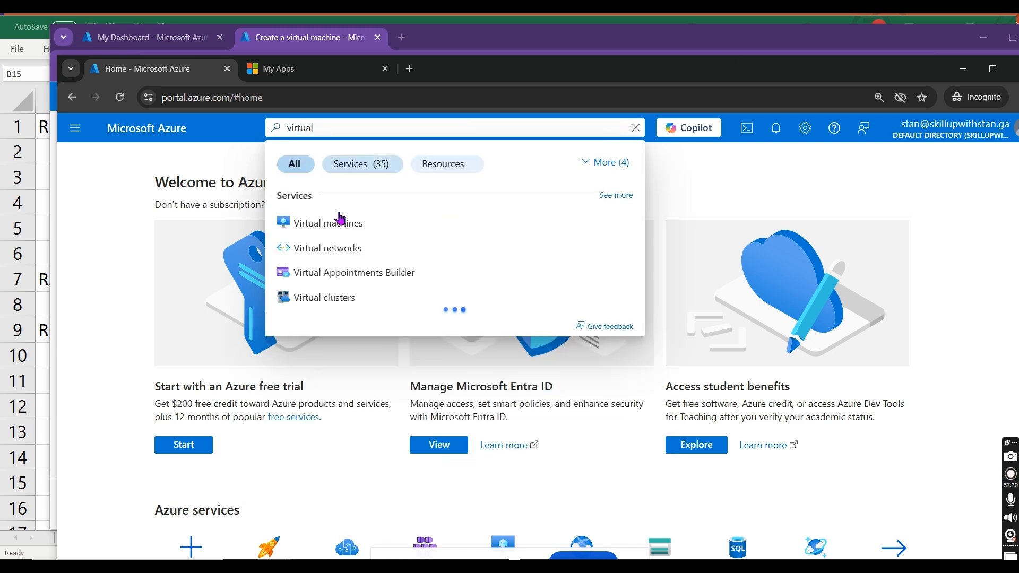
{"action": "left_click", "coordinate": [337, 224]}
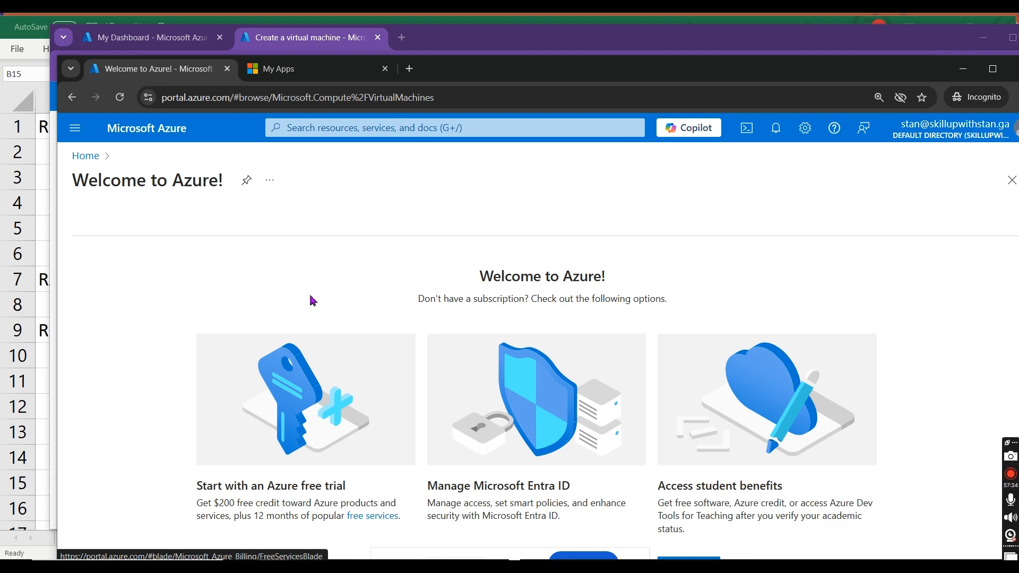
Check the Storage accounts page as the test user
{"action": "left_click", "coordinate": [86, 156]}
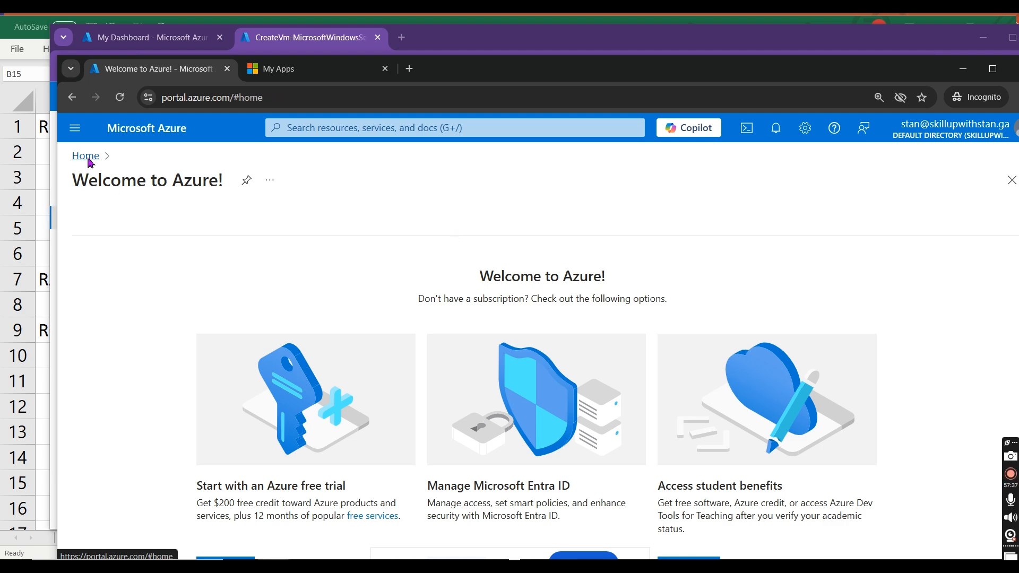
{"action": "left_click", "coordinate": [327, 126]}
{"action": "type", "text": "storag"}
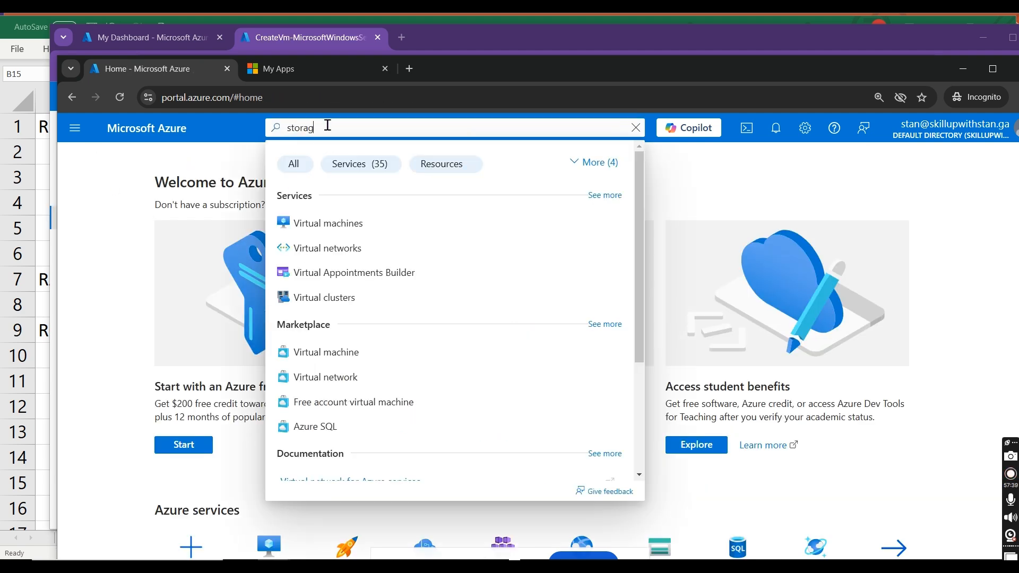
{"action": "type", "text": "e accou"}
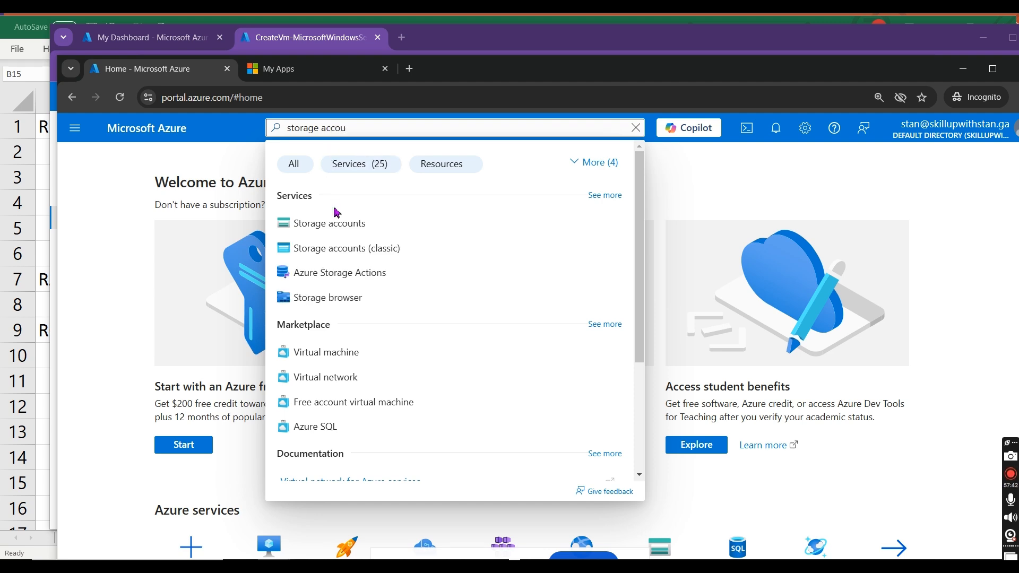
{"action": "left_click", "coordinate": [336, 223]}
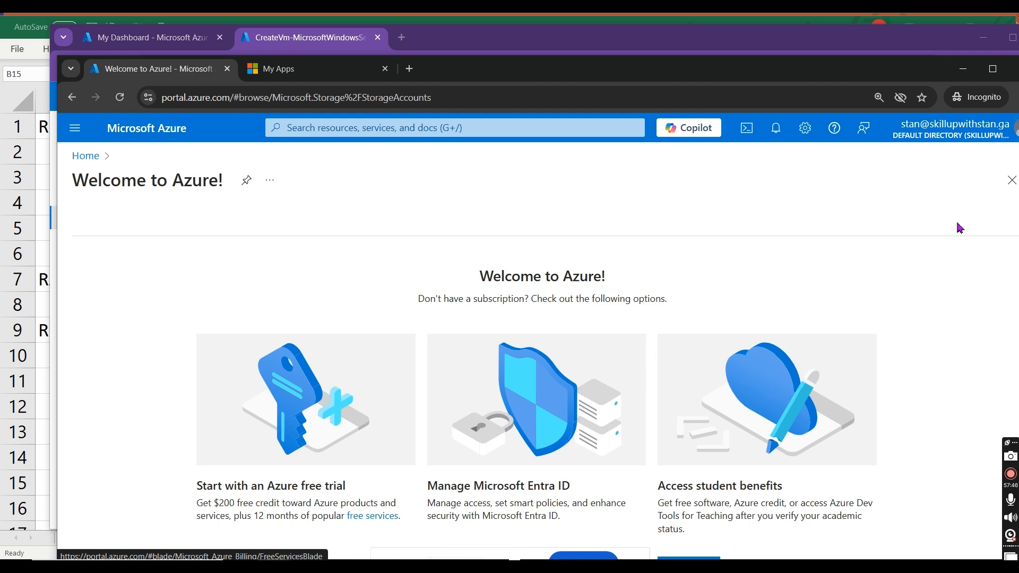
Return the admin's browser window to the Azure portal home page
{"action": "key", "text": "alt+Tab"}
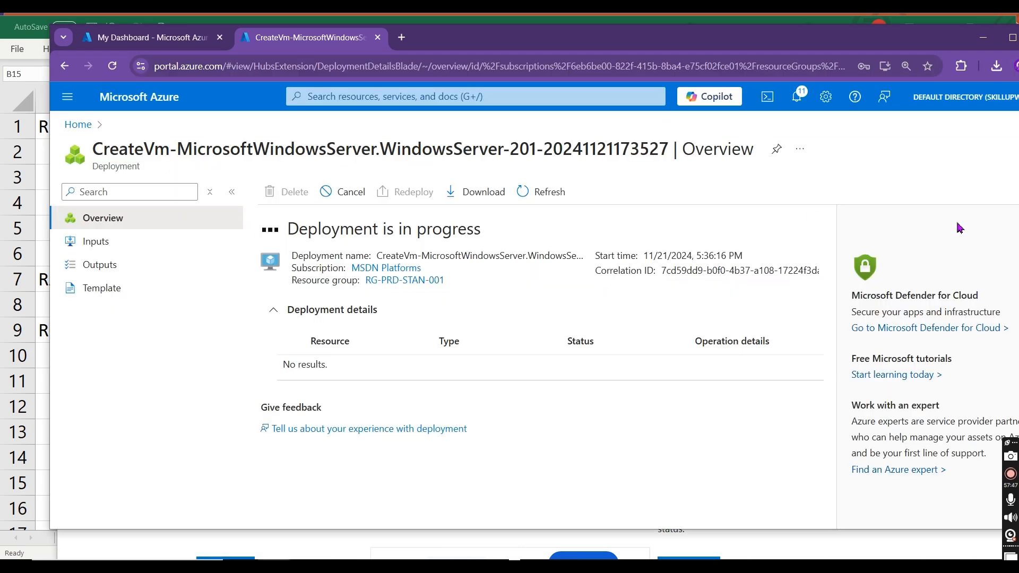
{"action": "left_click", "coordinate": [77, 127]}
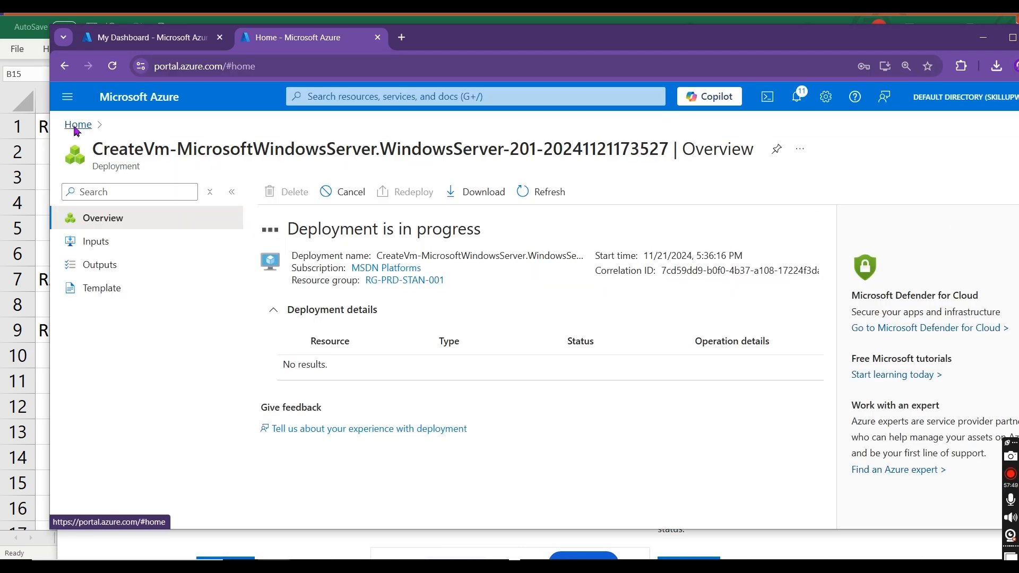
{"action": "left_click", "coordinate": [346, 106]}
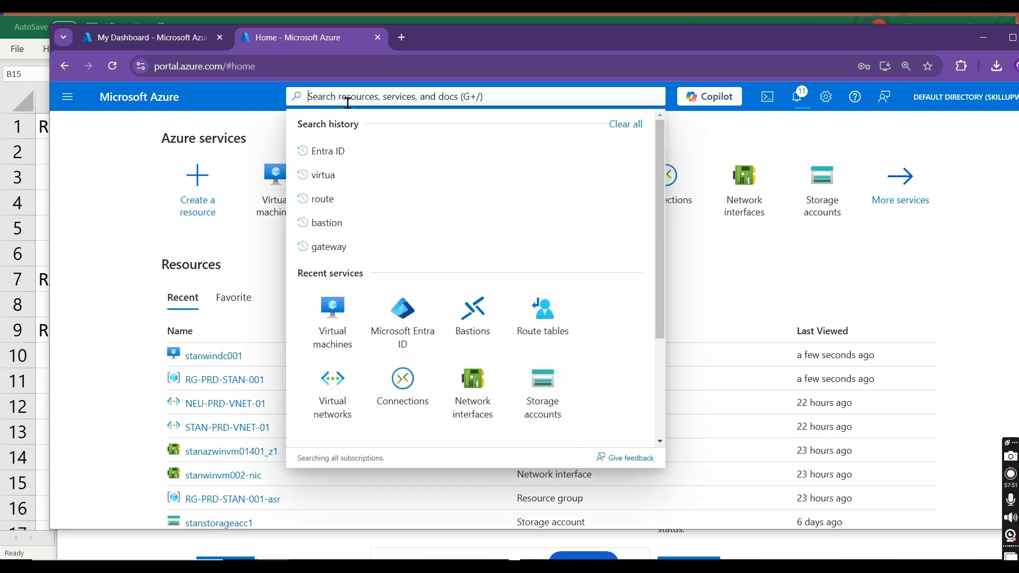
Open the Access control (IAM) page of the MSDN Platforms subscription
{"action": "type", "text": "subsc"}
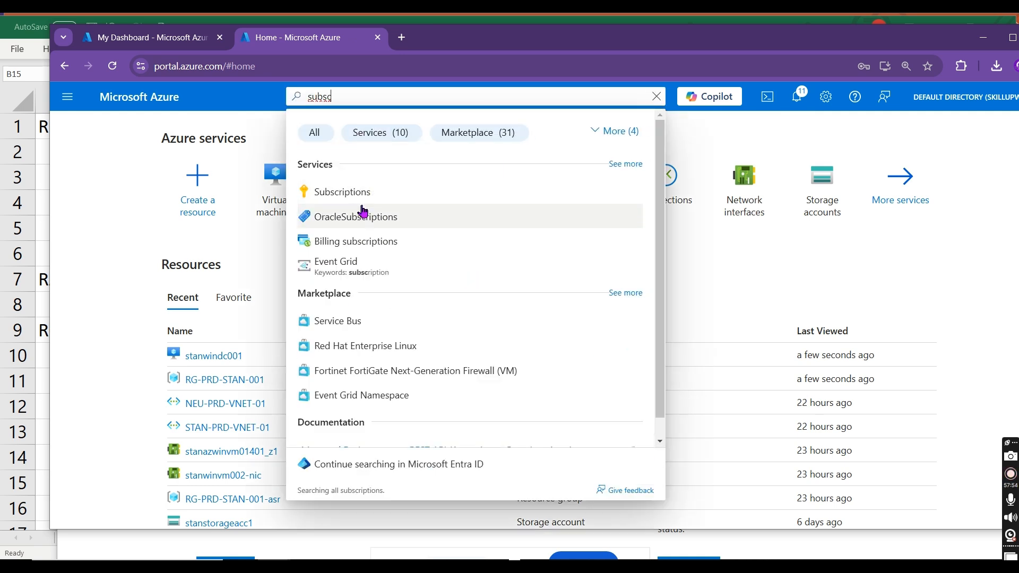
{"action": "left_click", "coordinate": [363, 193]}
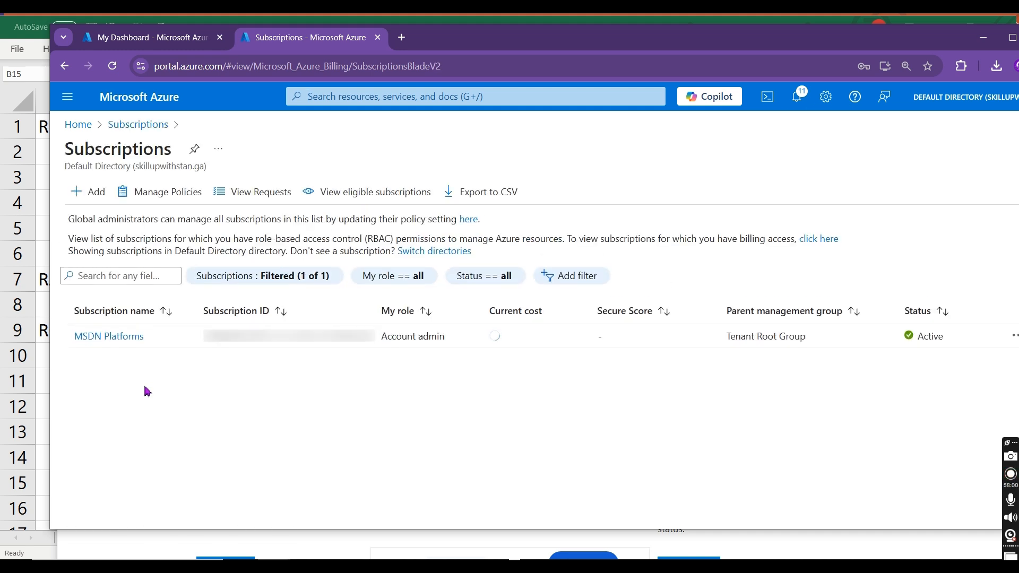
{"action": "left_click", "coordinate": [132, 337]}
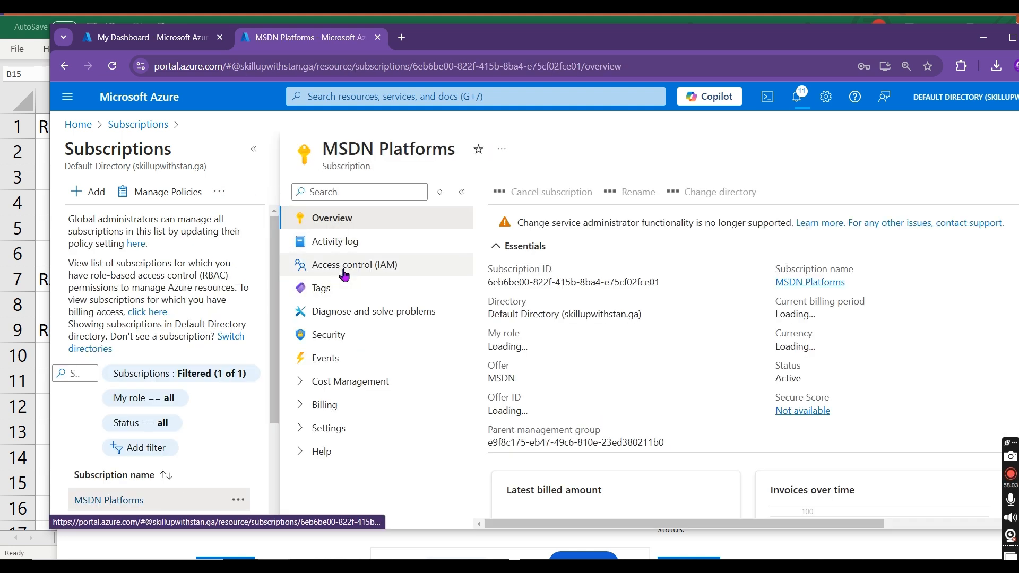
{"action": "left_click", "coordinate": [255, 151]}
{"action": "left_click", "coordinate": [164, 267]}
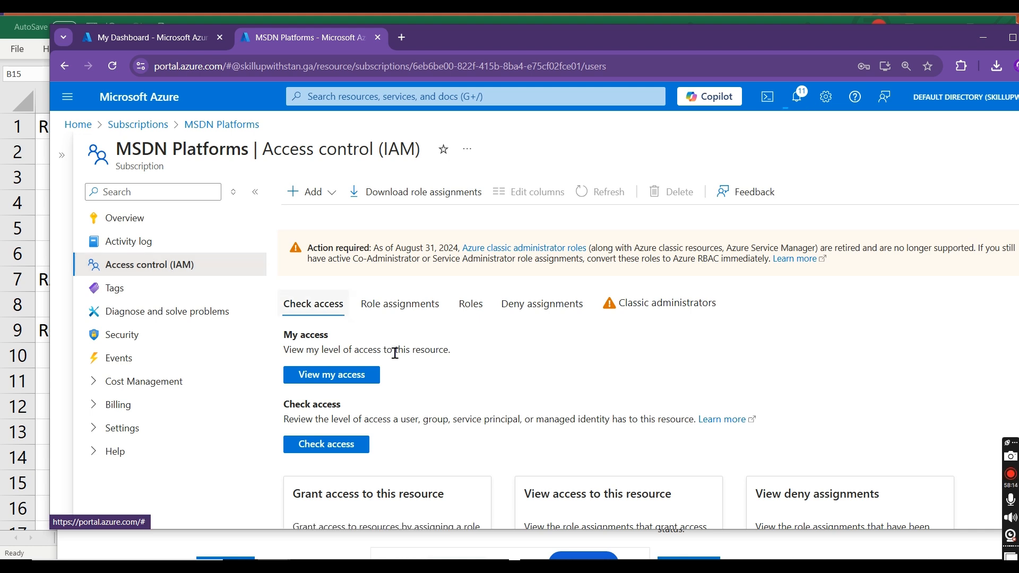
Check the test user's access on the subscription, showing zero role assignments, then return to Subscriptions
{"action": "left_click", "coordinate": [351, 442]}
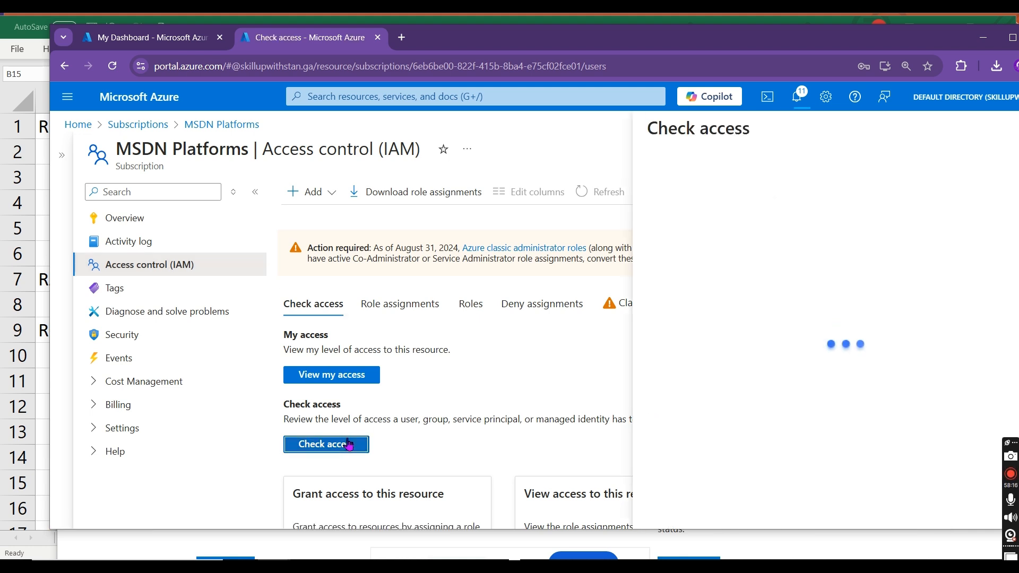
{"action": "left_click", "coordinate": [723, 269]}
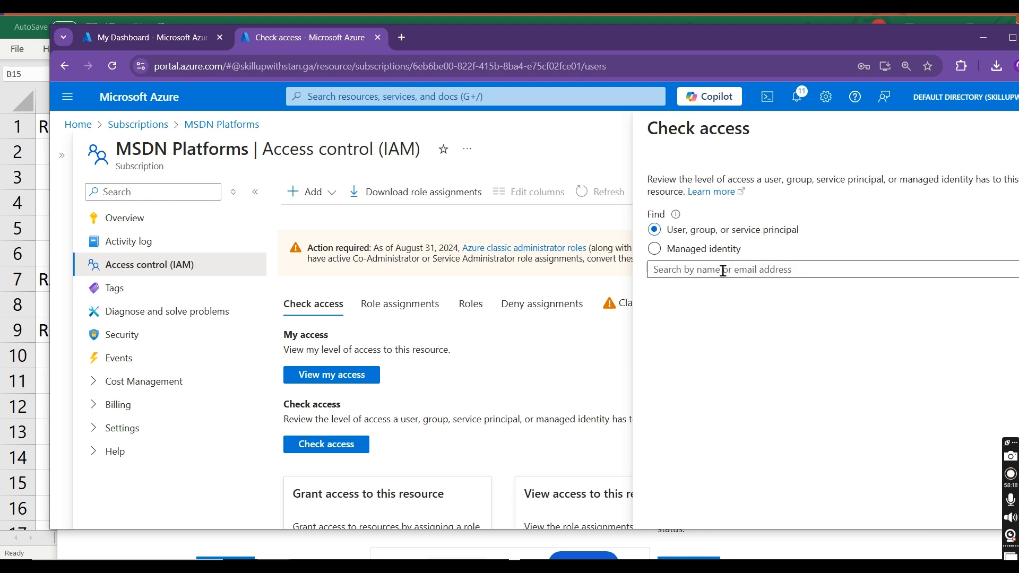
{"action": "type", "text": "stan"}
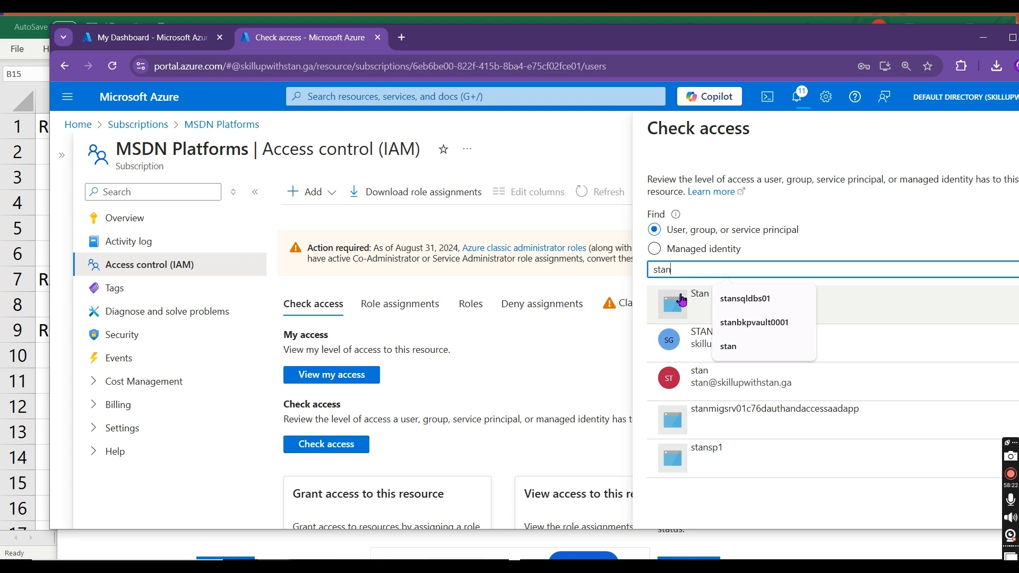
{"action": "left_click", "coordinate": [683, 303]}
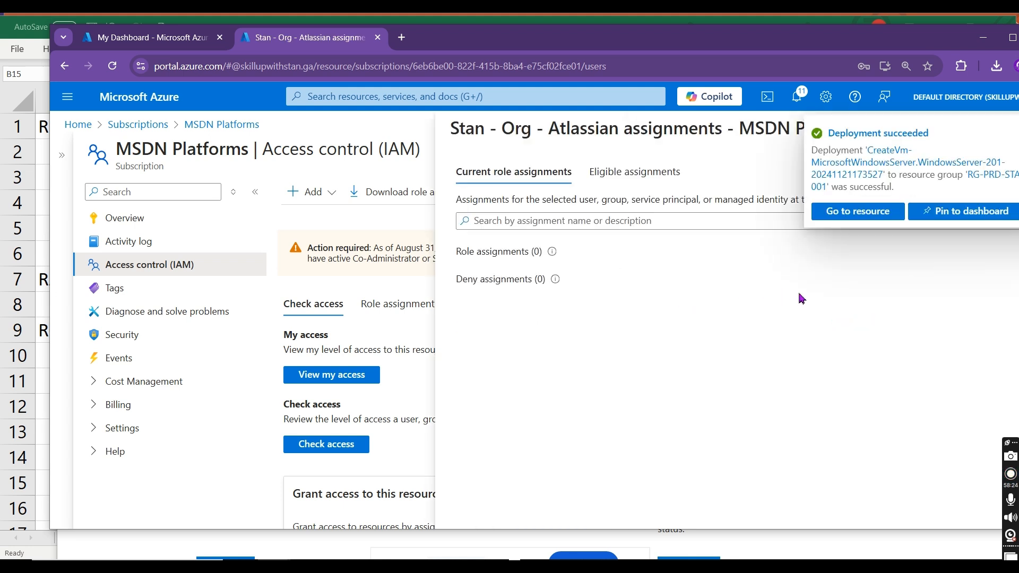
{"action": "left_click_drag", "start_coordinate": [472, 252], "coordinate": [515, 253]}
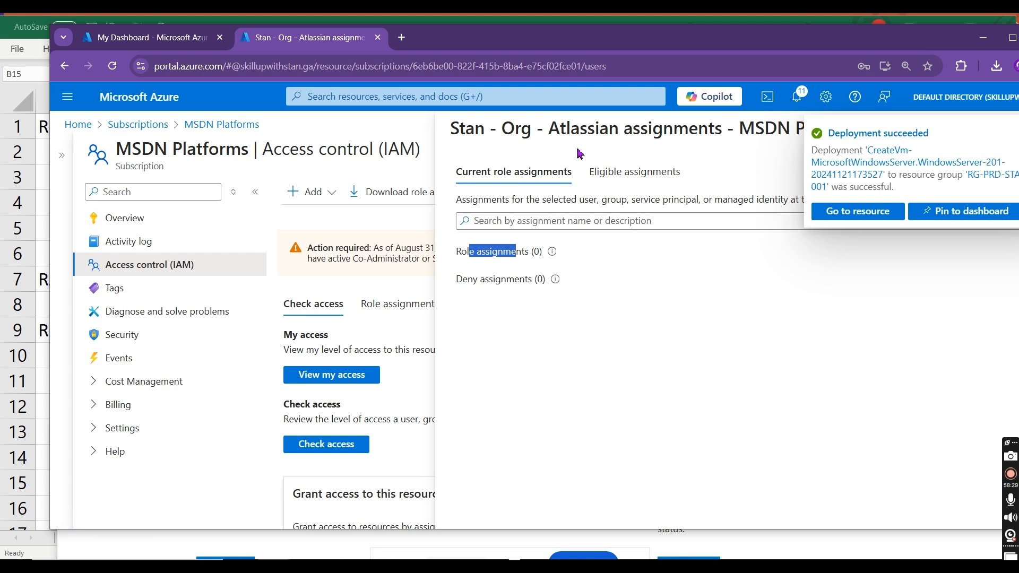
{"action": "left_click", "coordinate": [320, 222]}
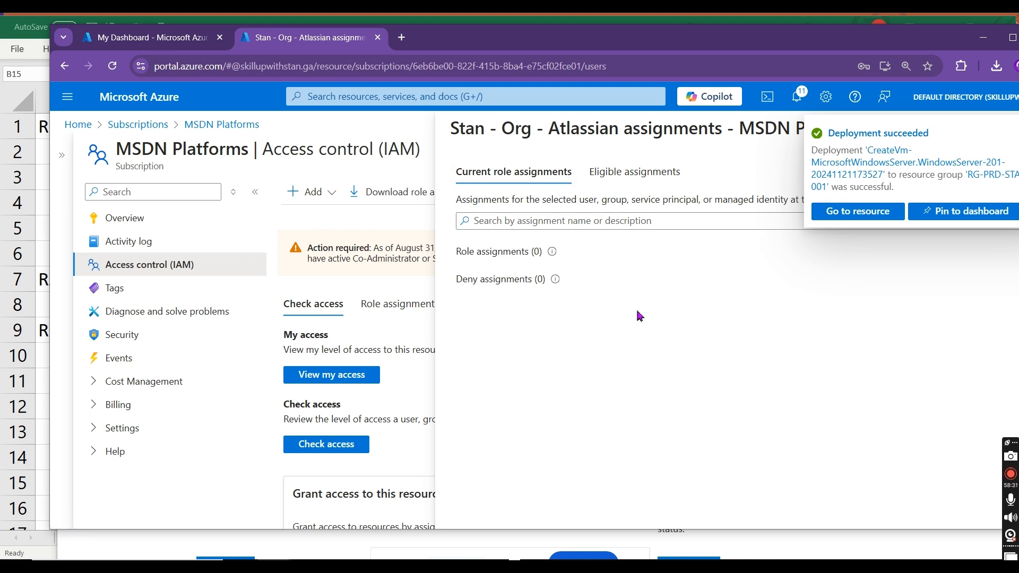
{"action": "left_click", "coordinate": [138, 125]}
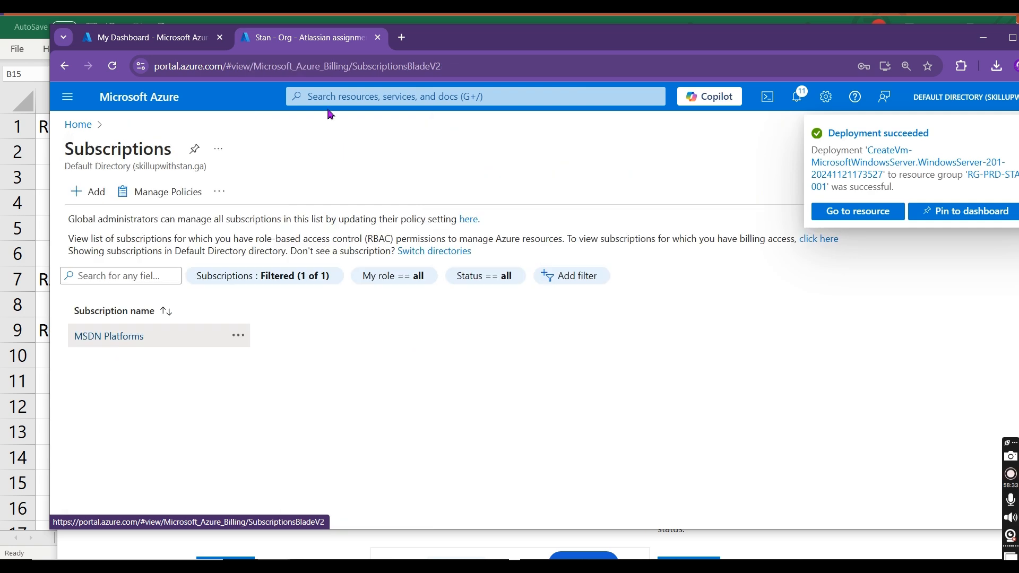
Open the RG-PRD-STAN-001 resource group and select its name for copying
{"action": "left_click", "coordinate": [347, 99]}
{"action": "type", "text": "resource"}
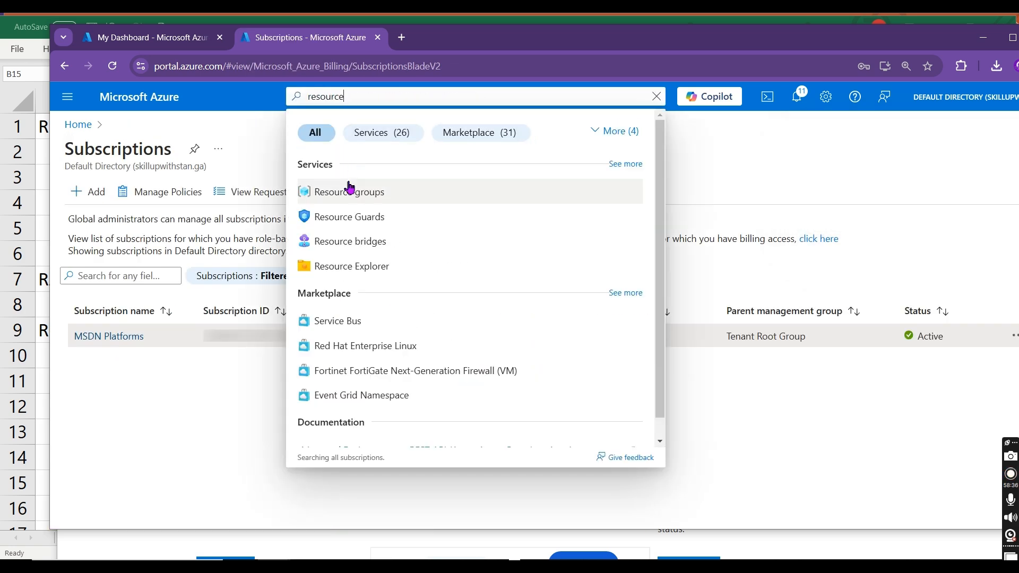
{"action": "left_click", "coordinate": [350, 190]}
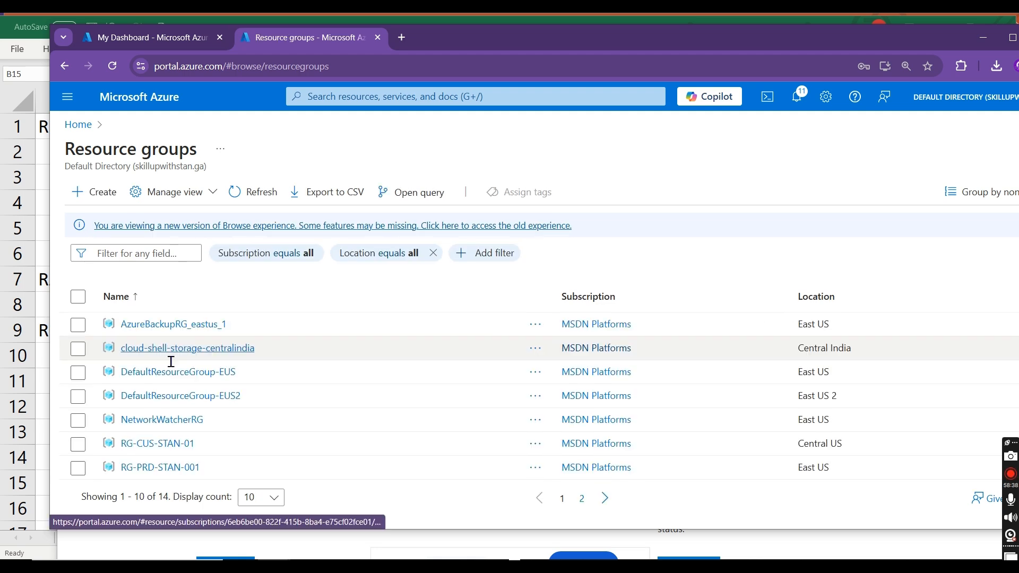
{"action": "left_click", "coordinate": [171, 470]}
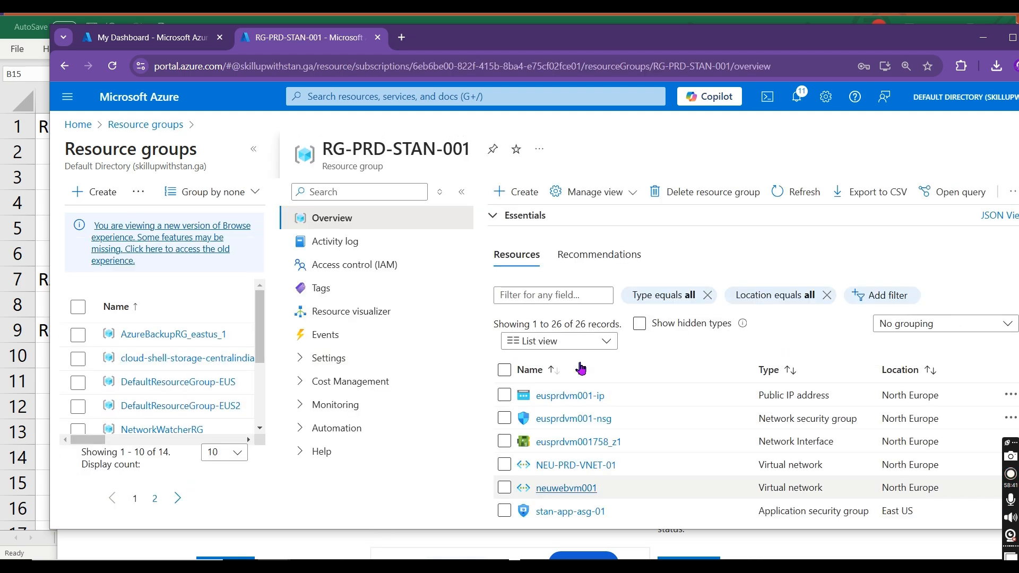
{"action": "left_click_drag", "start_coordinate": [475, 152], "coordinate": [324, 159]}
{"action": "key", "text": "ctrl+c"}
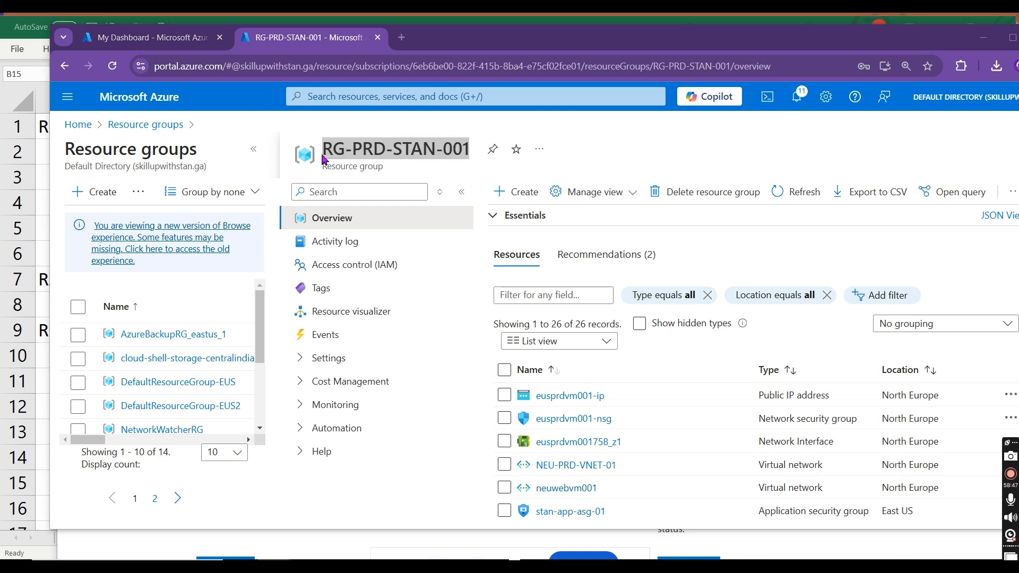
Search RG-PRD-STAN-001 in the test user's portal, confirming nothing is found, then return
{"action": "key", "text": "alt+Tab"}
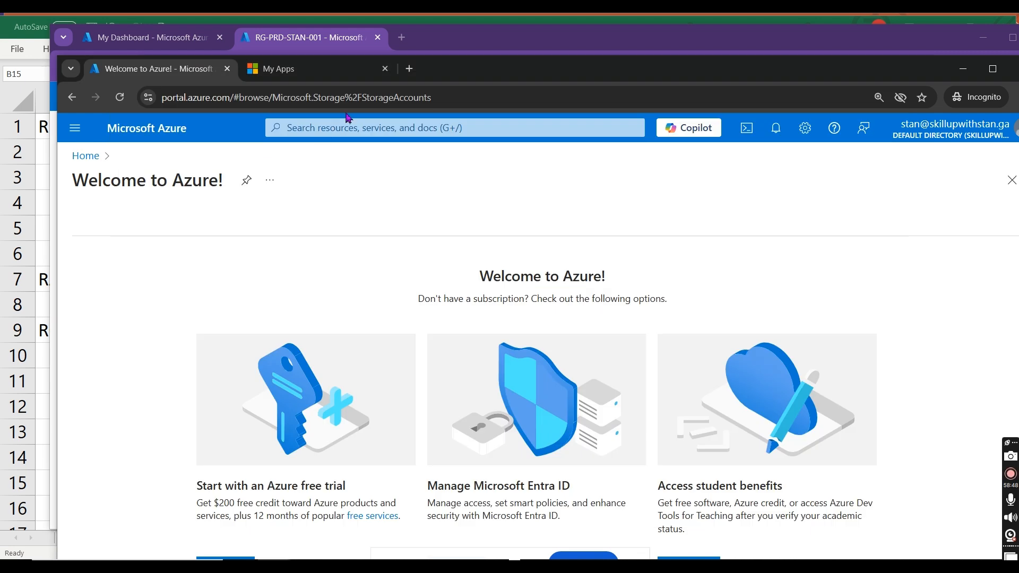
{"action": "left_click", "coordinate": [343, 130]}
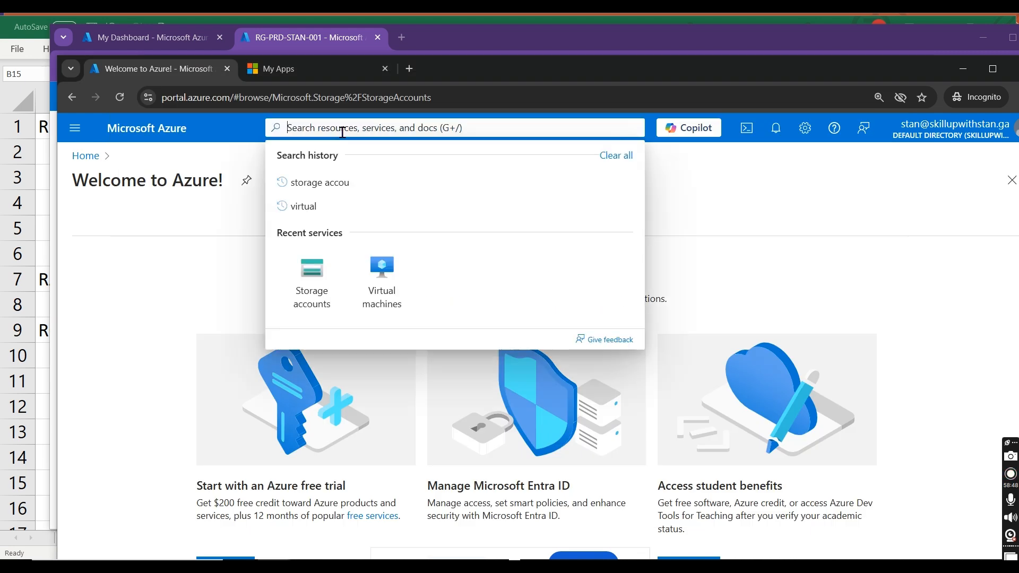
{"action": "key", "text": "ctrl+v"}
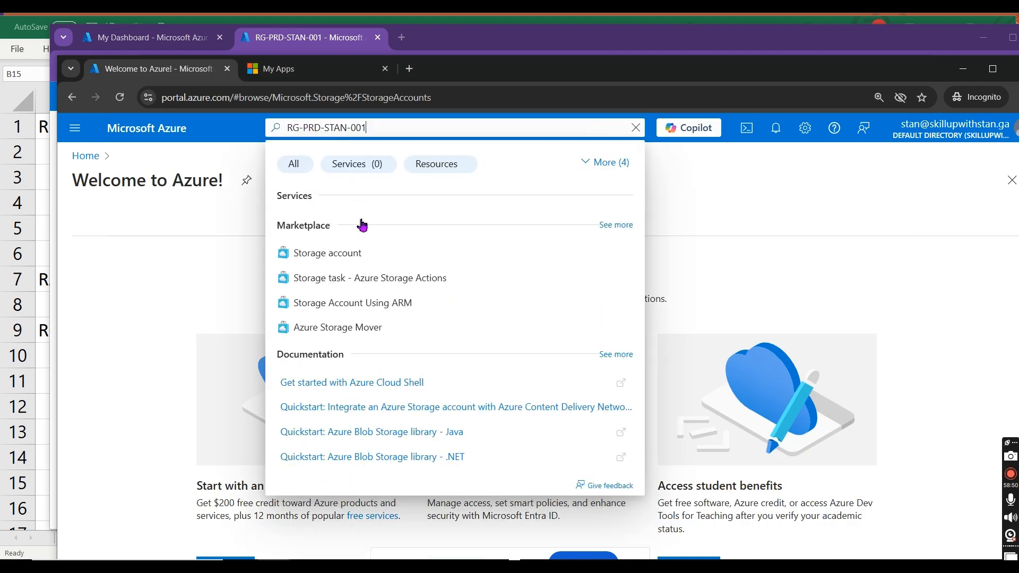
{"action": "left_click", "coordinate": [756, 202]}
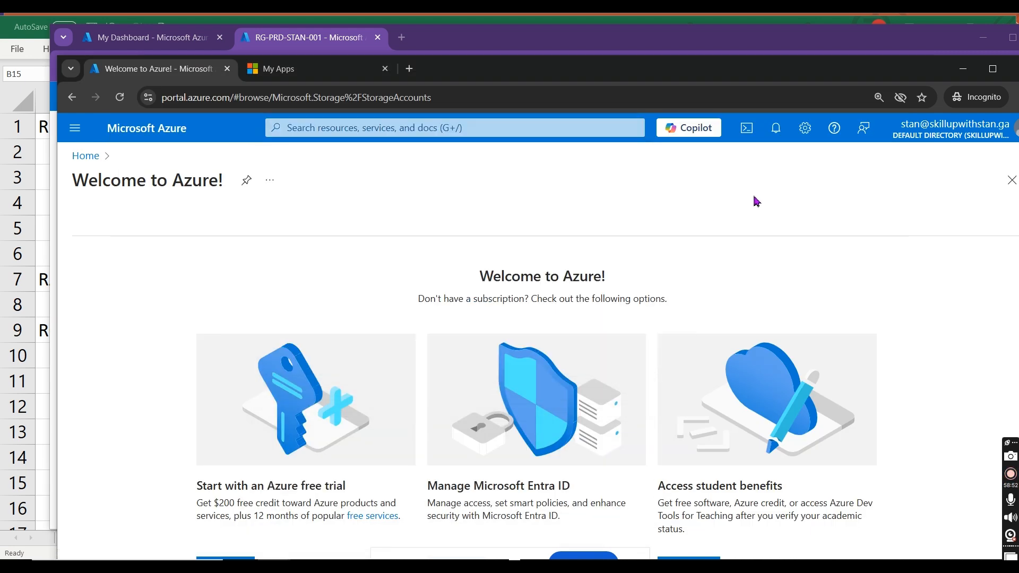
{"action": "key", "text": "alt+Tab"}
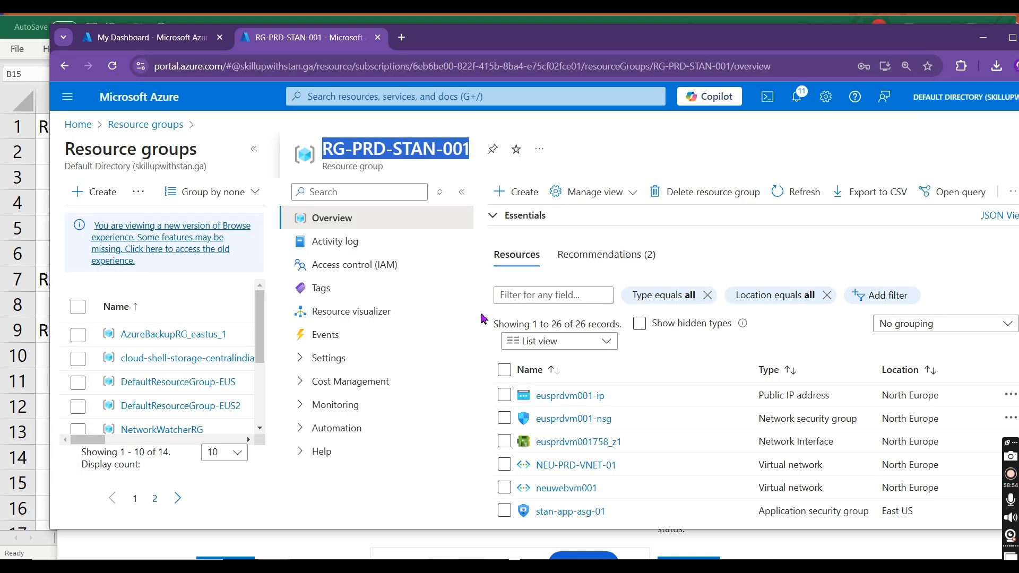
Check the test user's access on RG-PRD-STAN-001, which shows zero role assignments
{"action": "left_click", "coordinate": [336, 266]}
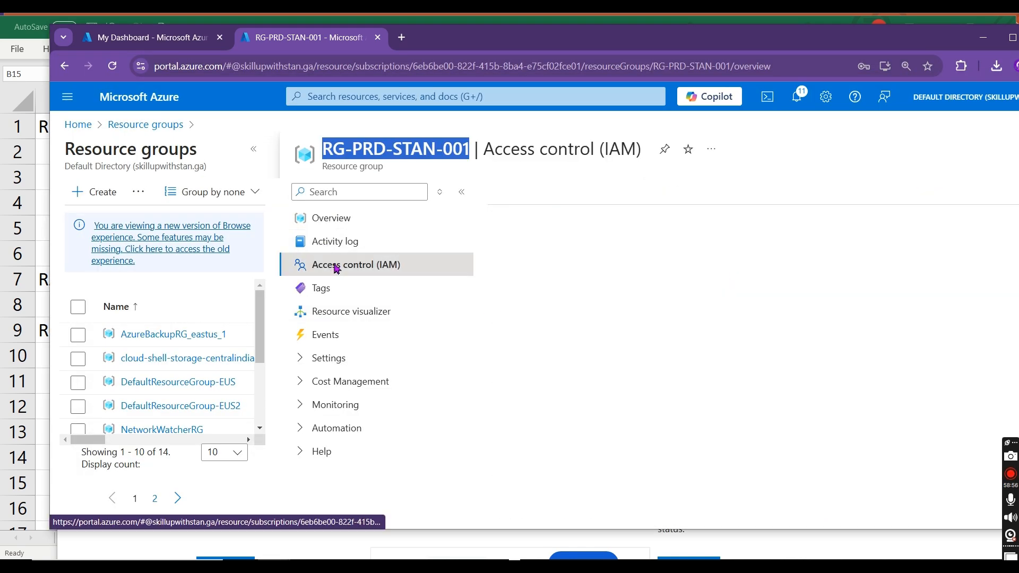
{"action": "left_click", "coordinate": [255, 150]}
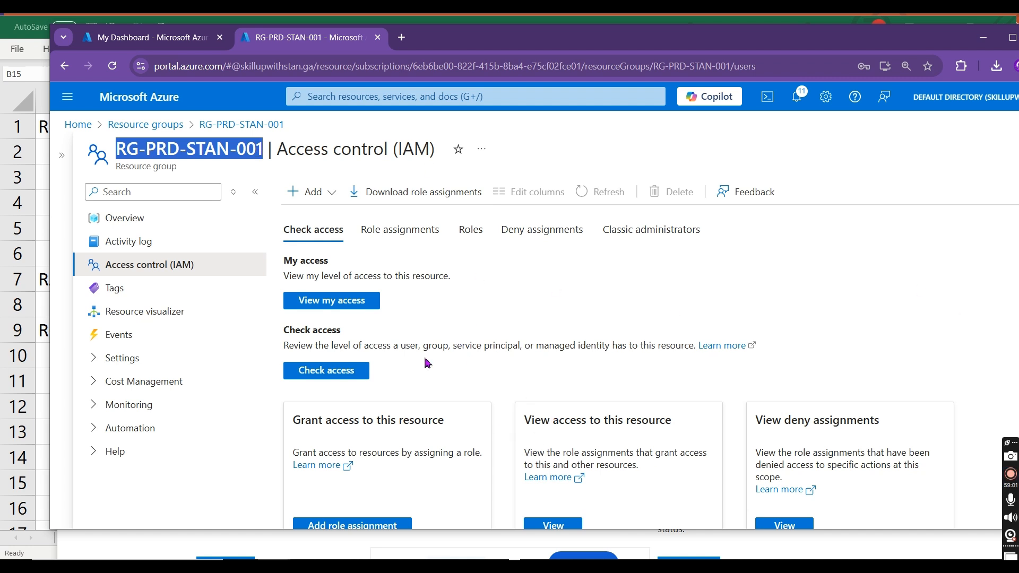
{"action": "left_click", "coordinate": [344, 368]}
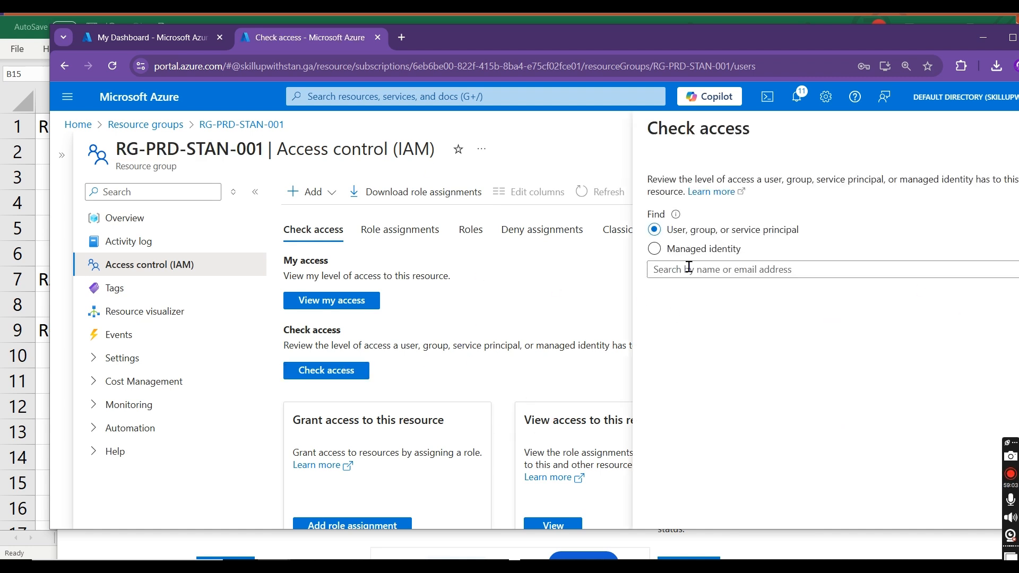
{"action": "left_click", "coordinate": [703, 269]}
{"action": "type", "text": "stan"}
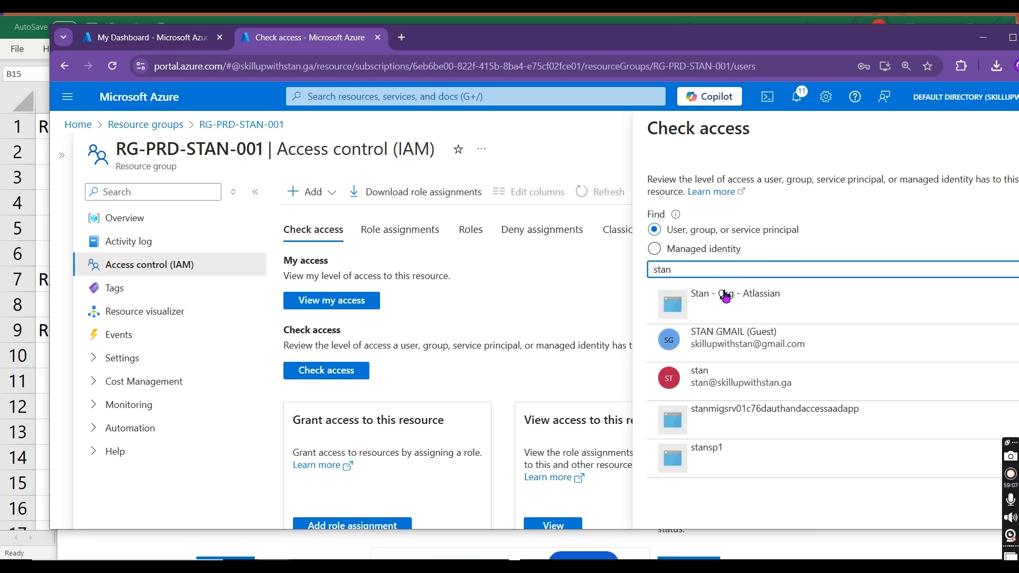
{"action": "left_click", "coordinate": [710, 381]}
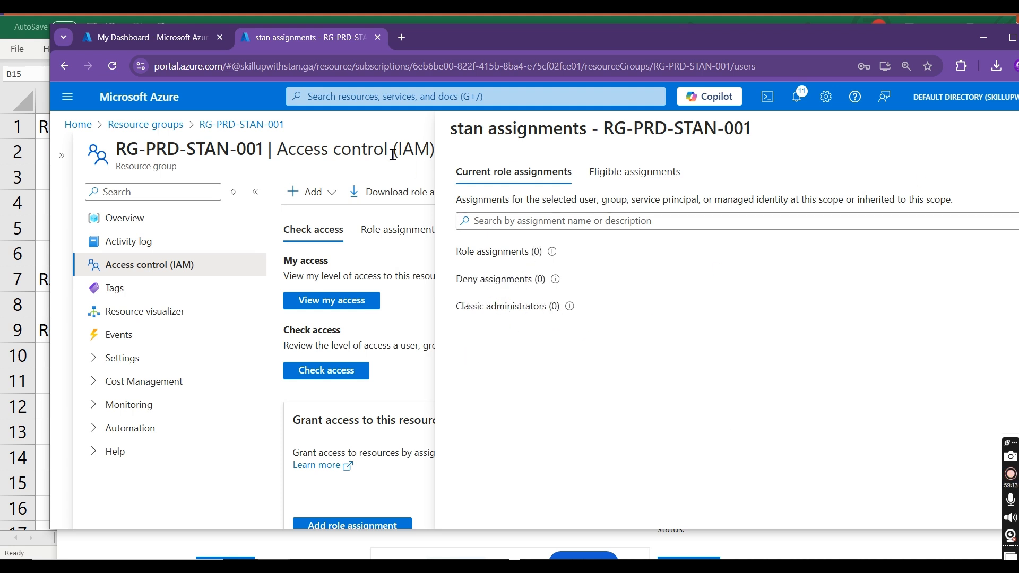
Close the user's assignments details and the Check access panel
{"action": "left_click_drag", "start_coordinate": [515, 46], "coordinate": [453, 42]}
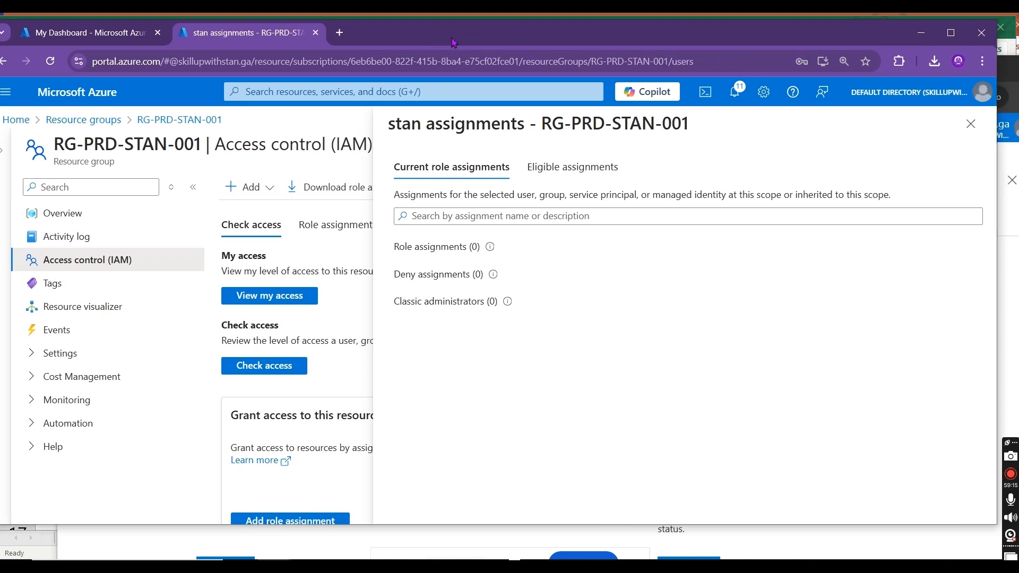
{"action": "left_click", "coordinate": [971, 123]}
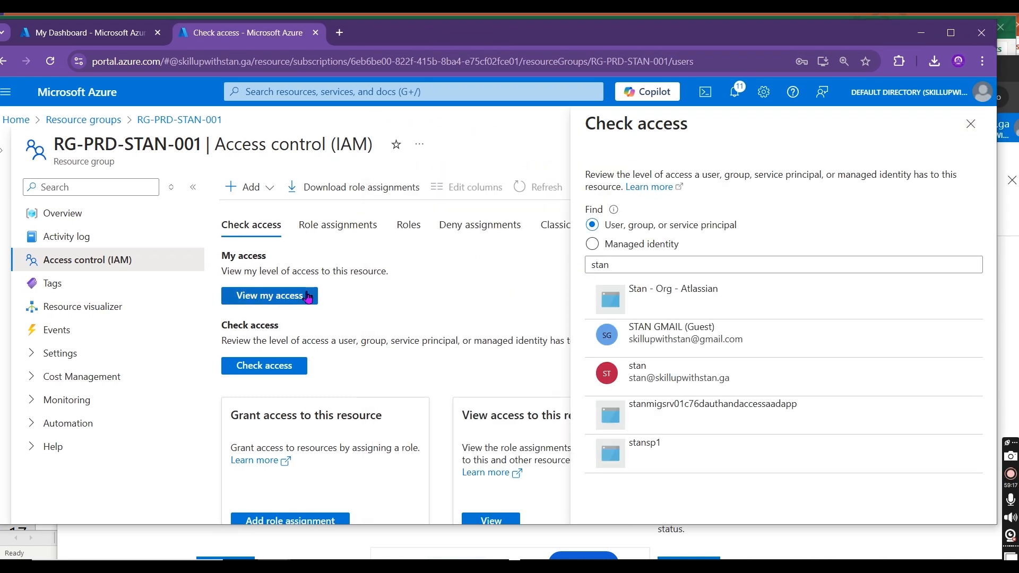
{"action": "left_click", "coordinate": [971, 123]}
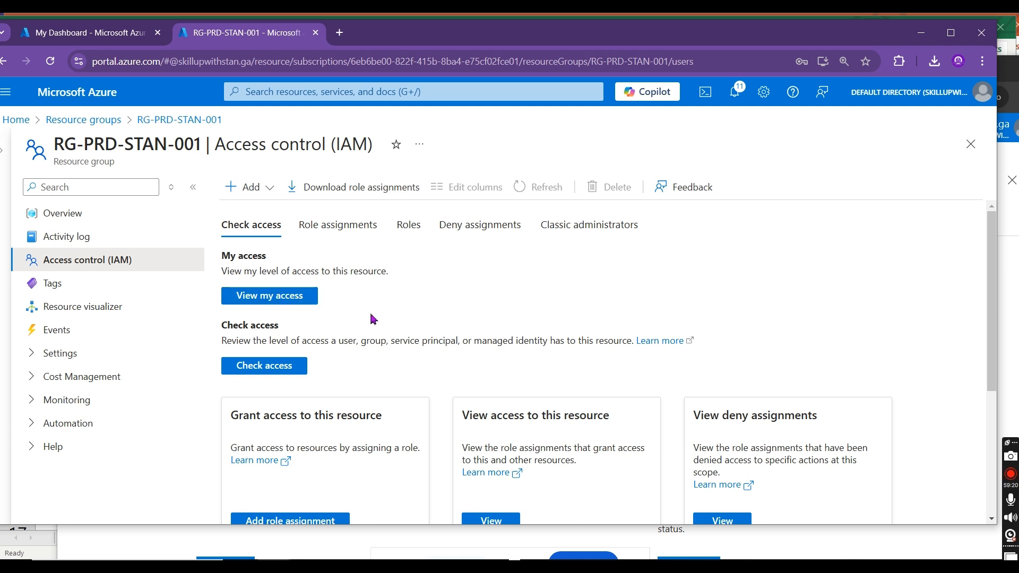
Copy the Owner, Contributor and Reader rows from the resource group's Roles tab into Excel
{"action": "left_click", "coordinate": [330, 227]}
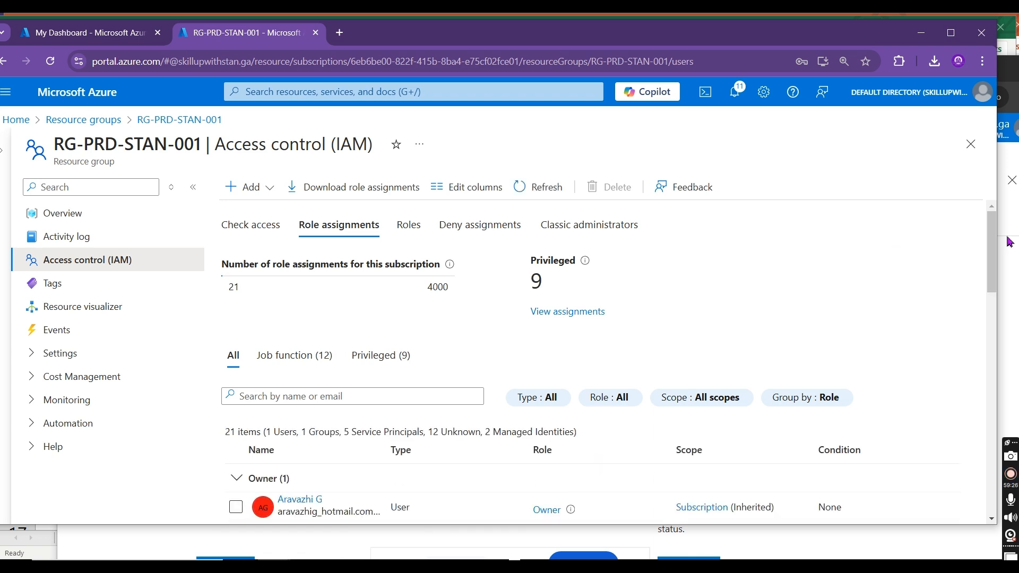
{"action": "mouse_move", "coordinate": [993, 243]}
{"action": "left_mouse_down"}
{"action": "mouse_move", "coordinate": [995, 377]}
{"action": "mouse_move", "coordinate": [993, 236]}
{"action": "left_mouse_up"}
{"action": "left_click", "coordinate": [410, 225]}
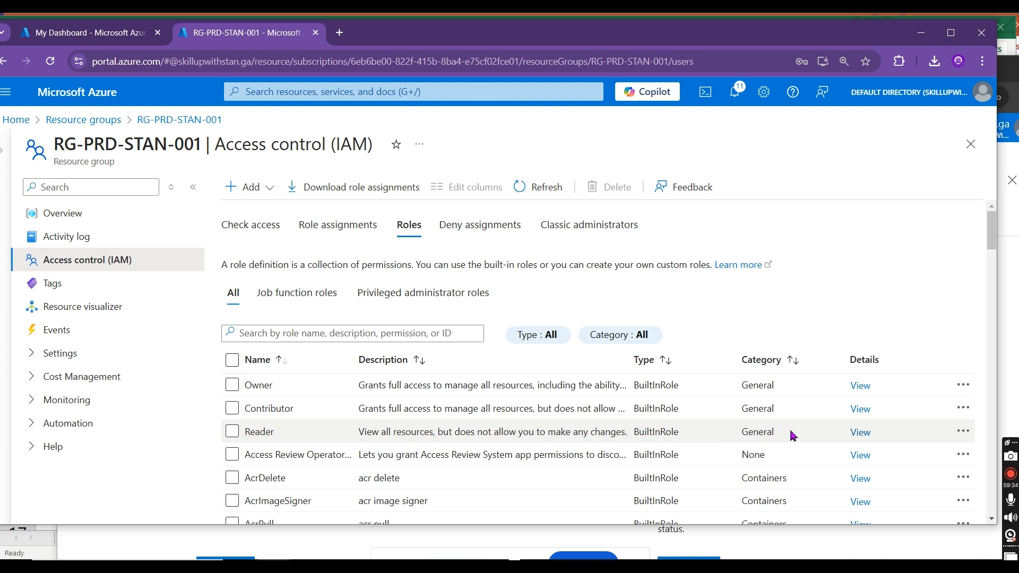
{"action": "left_click_drag", "start_coordinate": [791, 436], "coordinate": [252, 386]}
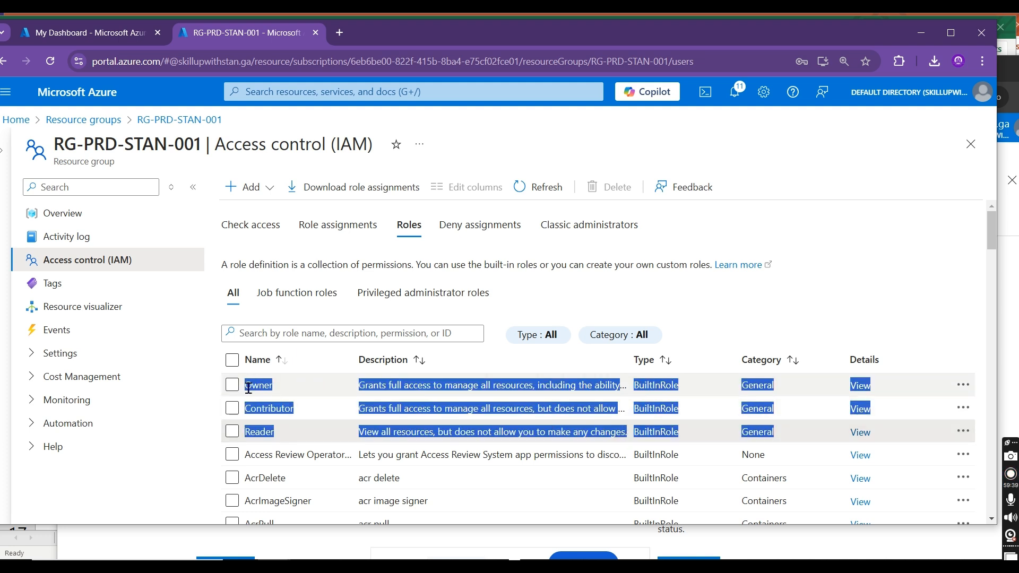
{"action": "key", "text": "alt+Tab"}
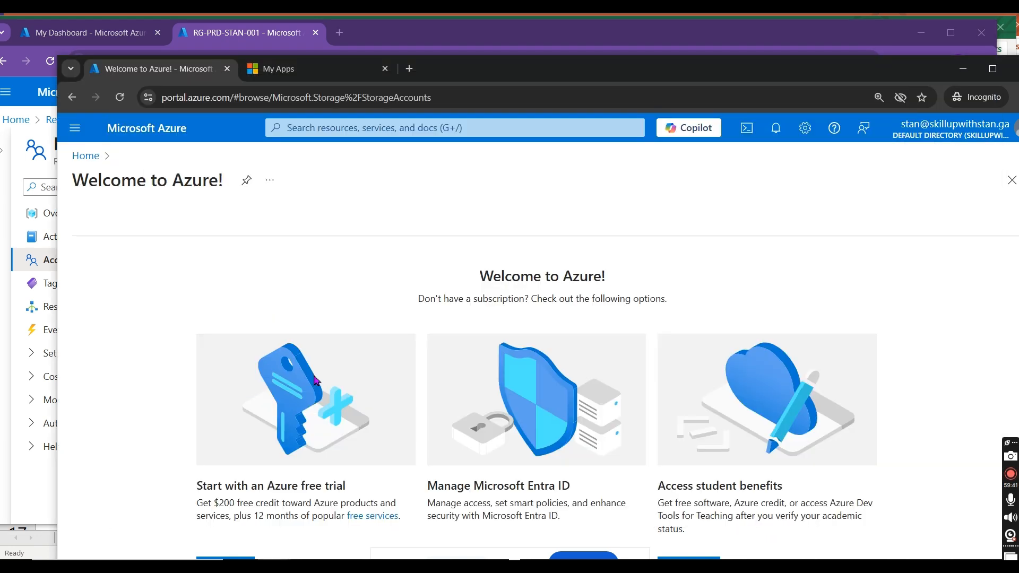
{"action": "key", "text": "alt+Tab"}
{"action": "key", "text": "alt+Tab"}
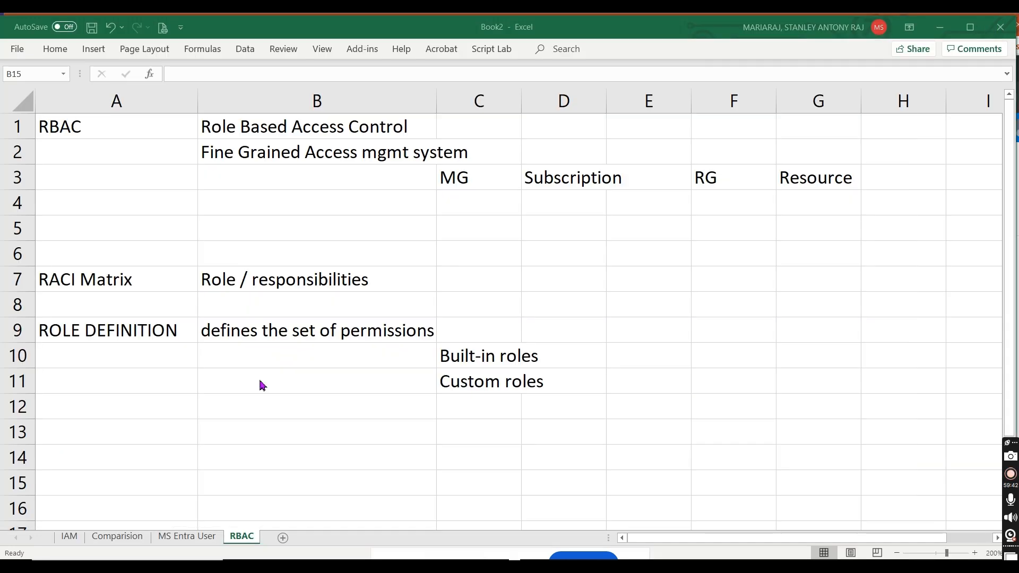
Paste the roles at A13 with sheet formatting, put Owner's description in B13, and clear BuiltInRole/General
{"action": "left_click", "coordinate": [122, 431]}
{"action": "key", "text": "ctrl+v"}
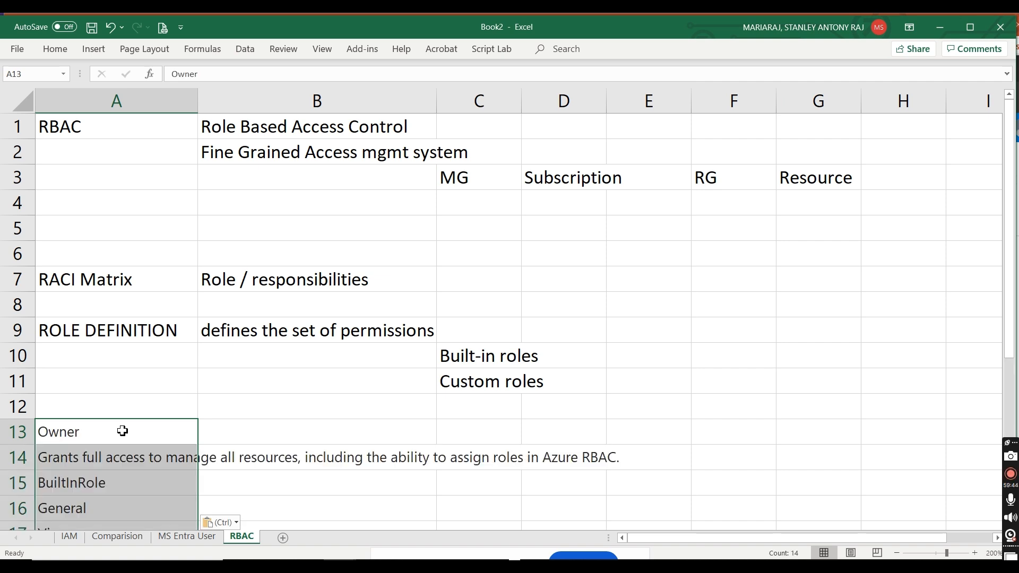
{"action": "left_click", "coordinate": [220, 522]}
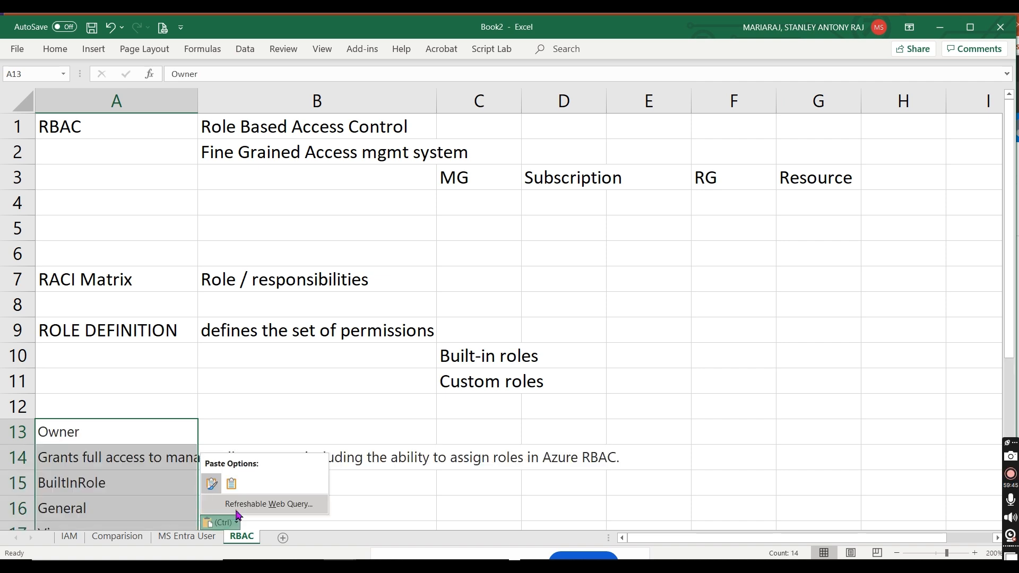
{"action": "left_click", "coordinate": [237, 484]}
{"action": "left_click", "coordinate": [155, 455]}
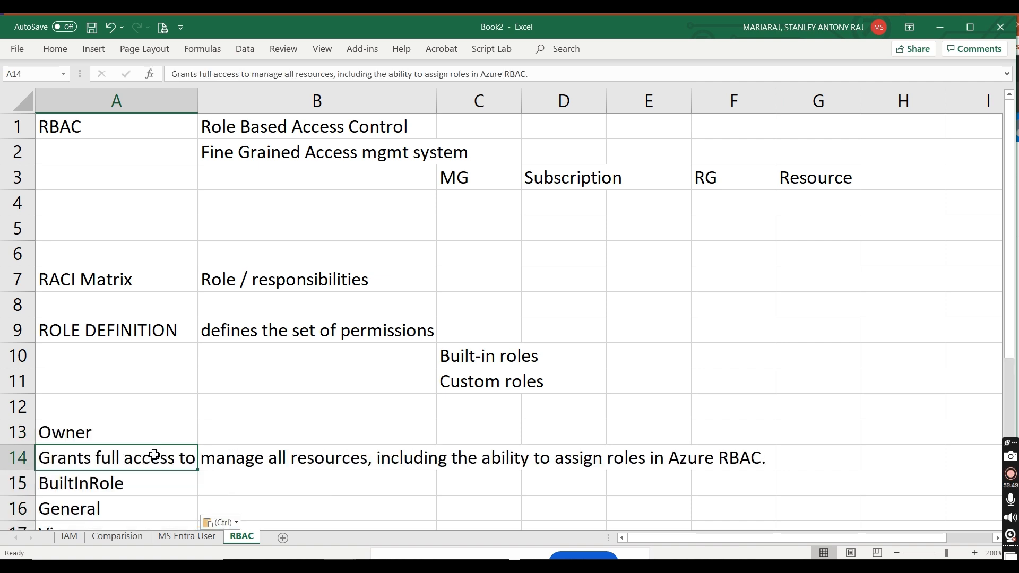
{"action": "key", "text": "ctrl+c"}
{"action": "left_click", "coordinate": [239, 425]}
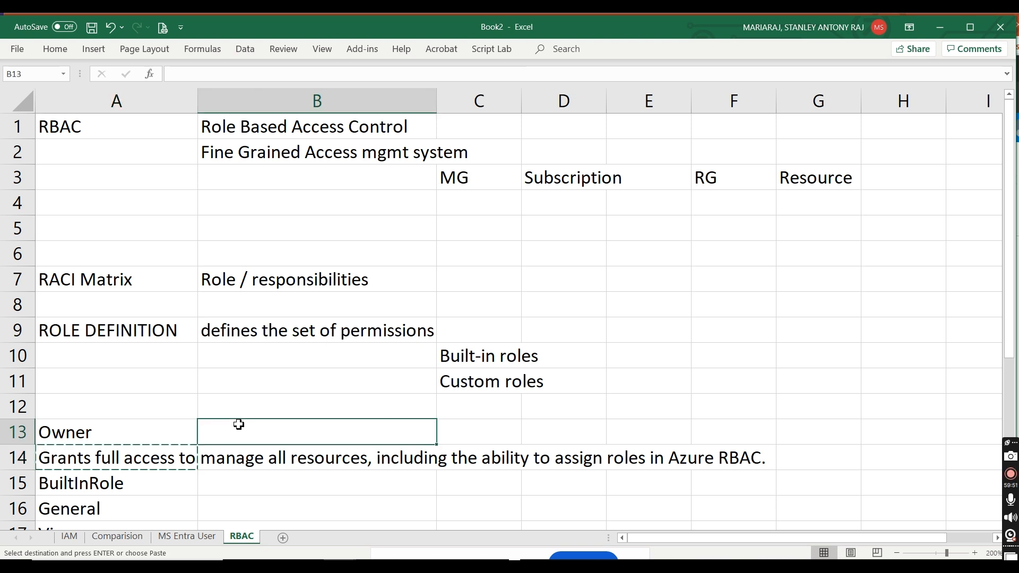
{"action": "key", "text": "ctrl+v"}
{"action": "left_click", "coordinate": [119, 483]}
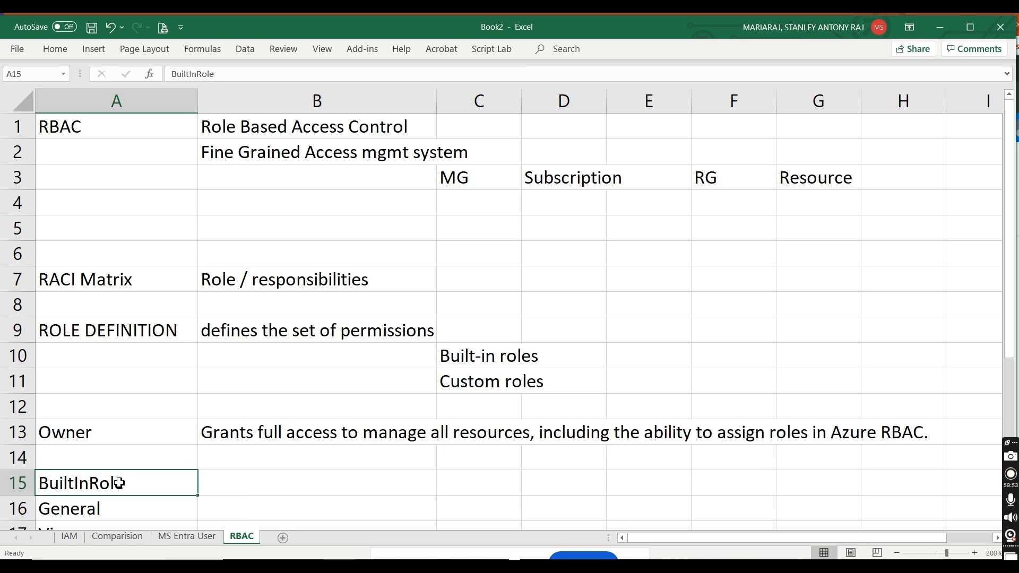
{"action": "key", "text": "Delete"}
{"action": "left_click", "coordinate": [105, 509]}
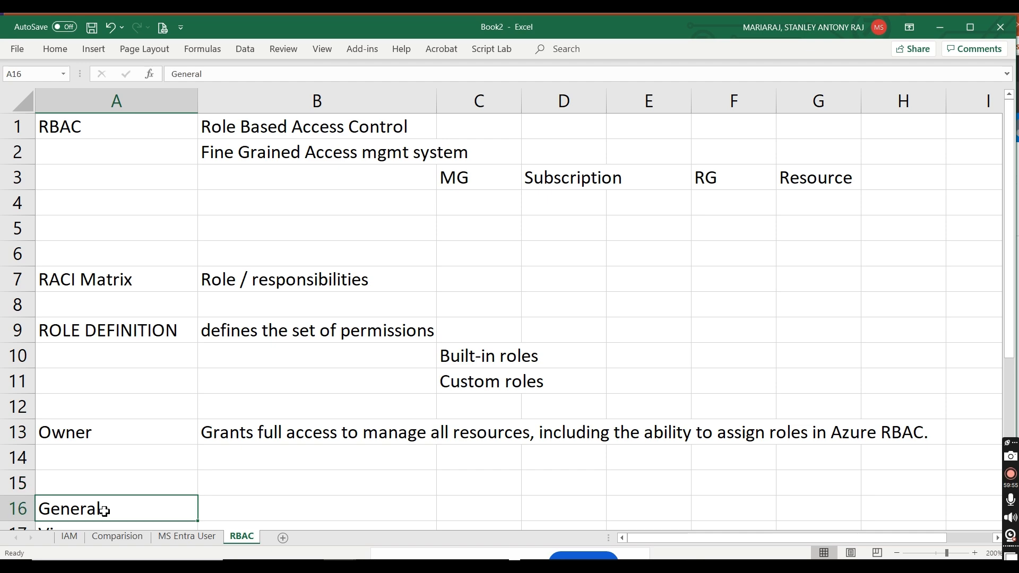
{"action": "key", "text": "Delete"}
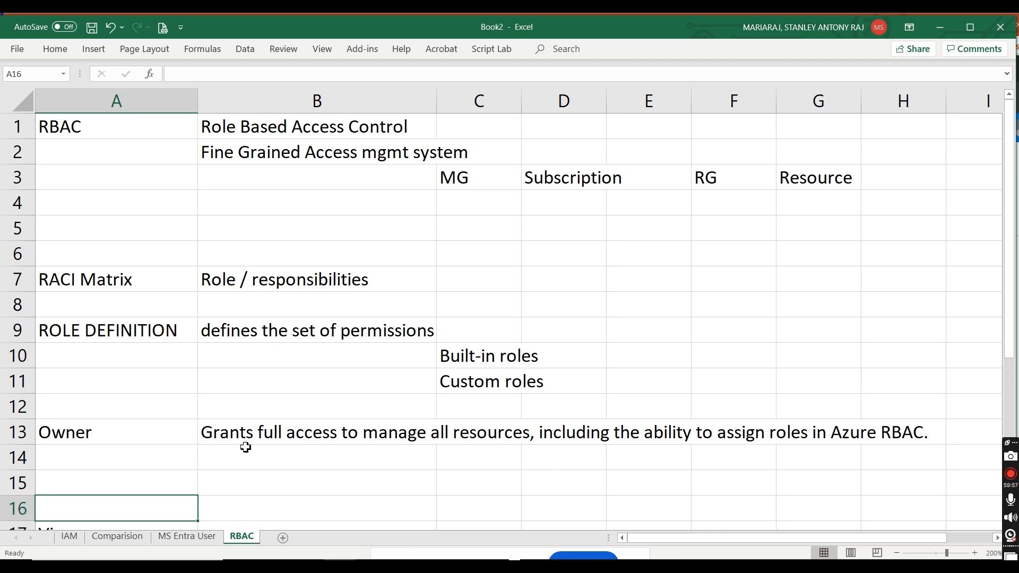
{"action": "key", "text": "Down"}
{"action": "key", "text": "Down"}
{"action": "key", "text": "Down"}
{"action": "key", "text": "Down"}
{"action": "key", "text": "Down"}
{"action": "key", "text": "Down"}
{"action": "key", "text": "Down"}
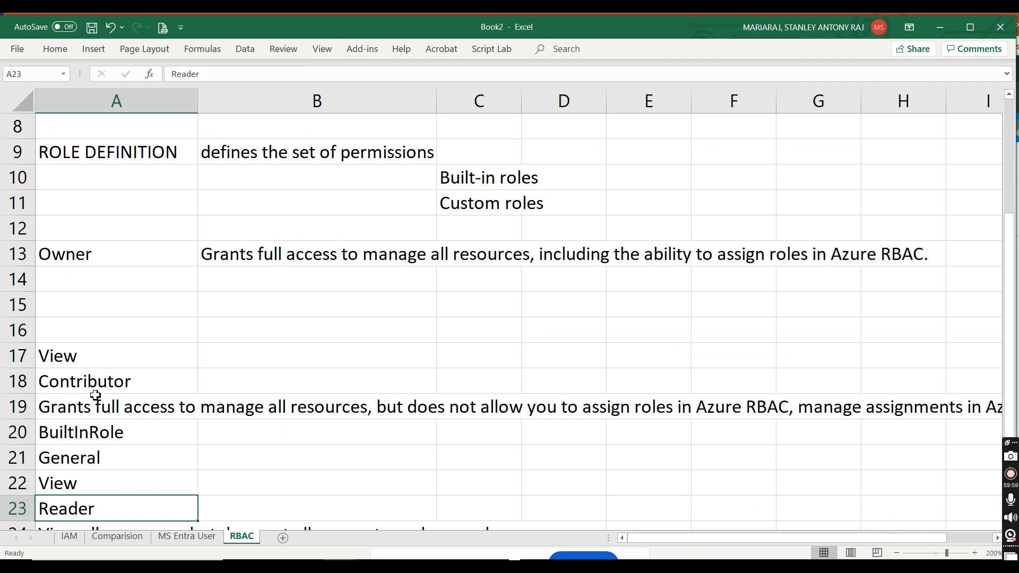
Move Contributor to A14 with its description in B14, clearing the leftover View cell
{"action": "left_click", "coordinate": [96, 396]}
{"action": "left_click", "coordinate": [110, 378]}
{"action": "key", "text": "ctrl+c"}
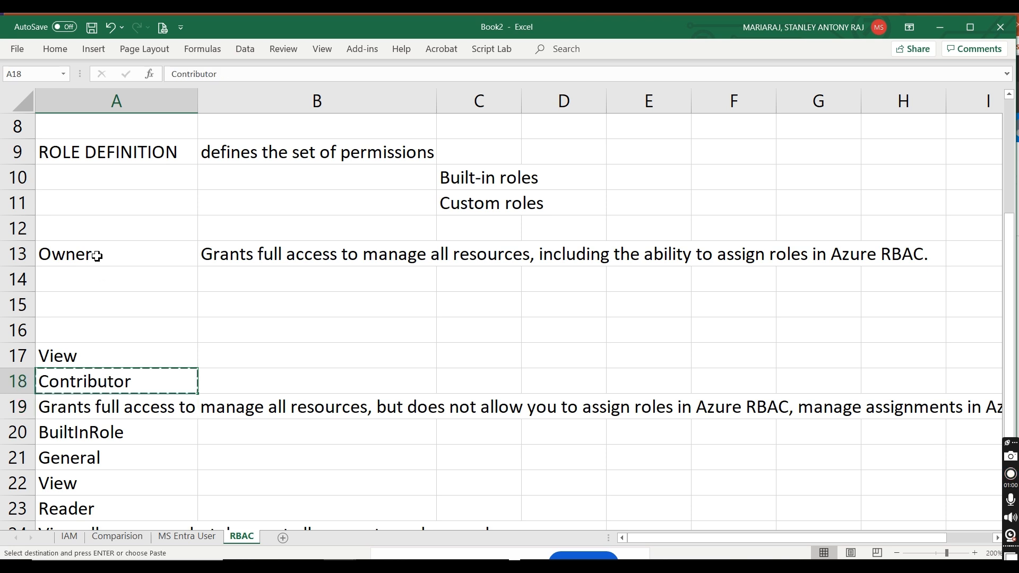
{"action": "left_click", "coordinate": [91, 280]}
{"action": "key", "text": "ctrl+v"}
{"action": "left_click", "coordinate": [98, 351]}
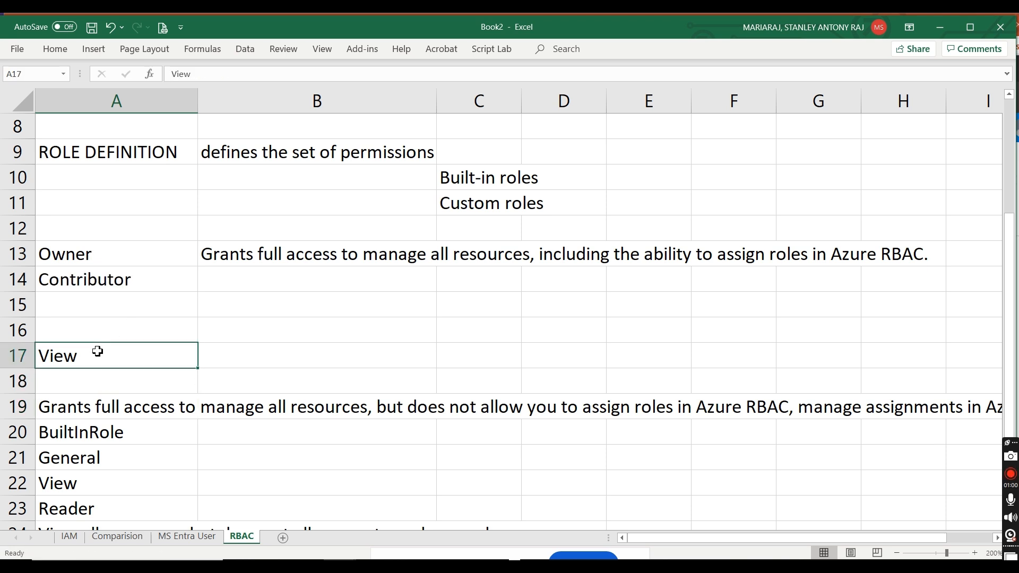
{"action": "key", "text": "Delete"}
{"action": "left_click", "coordinate": [103, 404]}
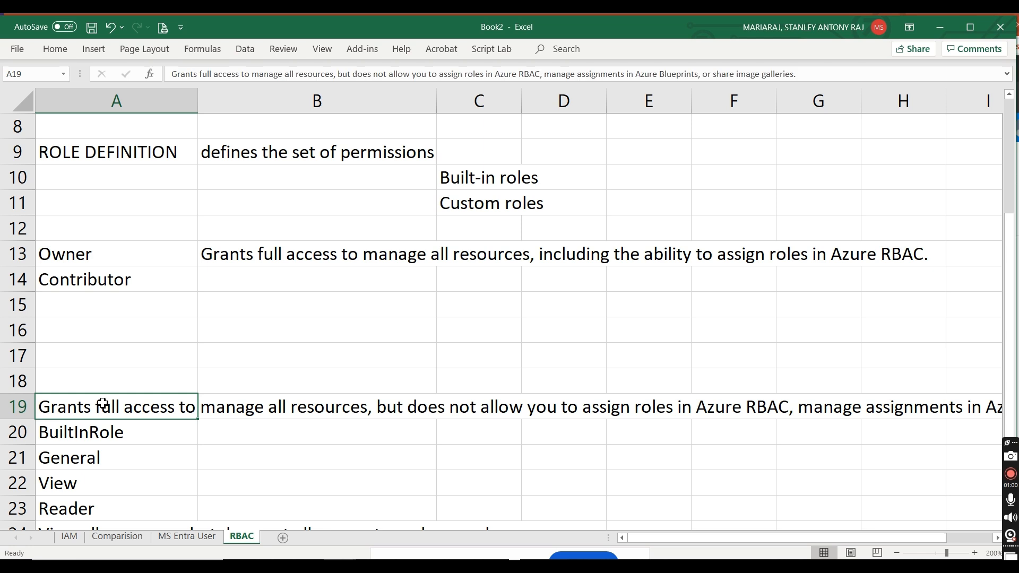
{"action": "key", "text": "ctrl+x"}
{"action": "left_click", "coordinate": [210, 277]}
{"action": "key", "text": "ctrl+v"}
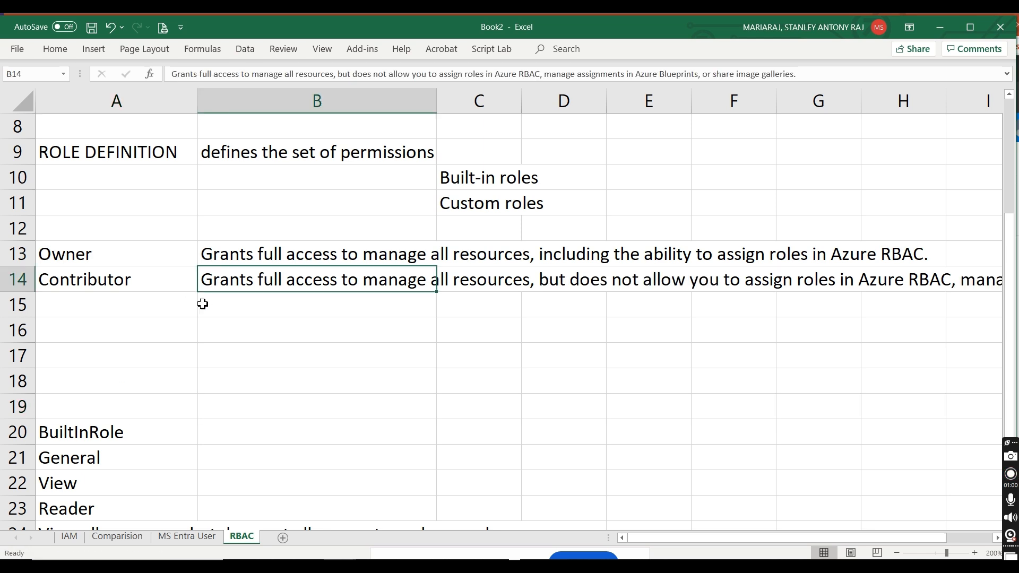
Move Reader to A15 with its description in B15 and delete the leftover role details
{"action": "left_click", "coordinate": [85, 495]}
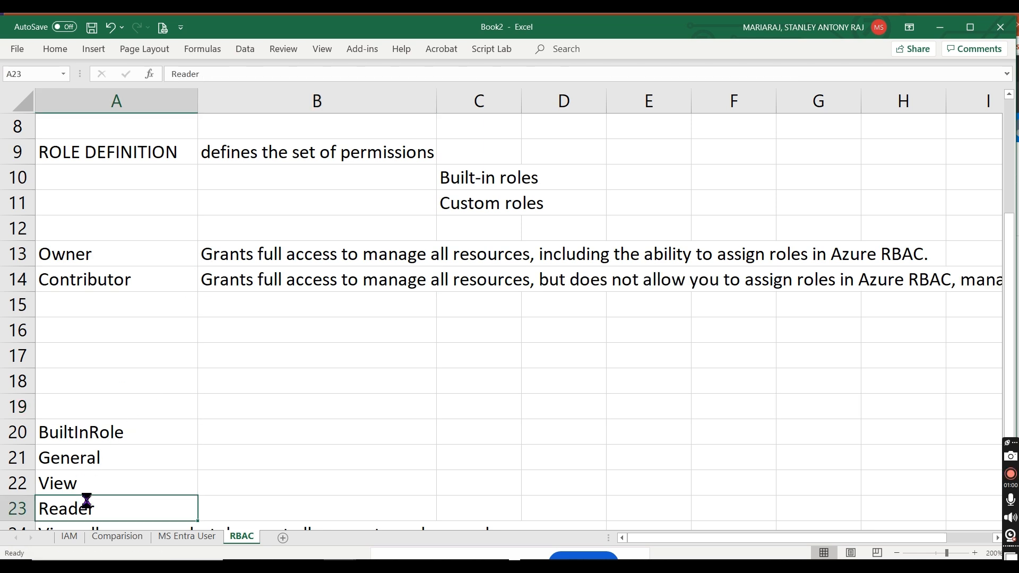
{"action": "key", "text": "ctrl+x"}
{"action": "left_click", "coordinate": [78, 306]}
{"action": "key", "text": "ctrl+v"}
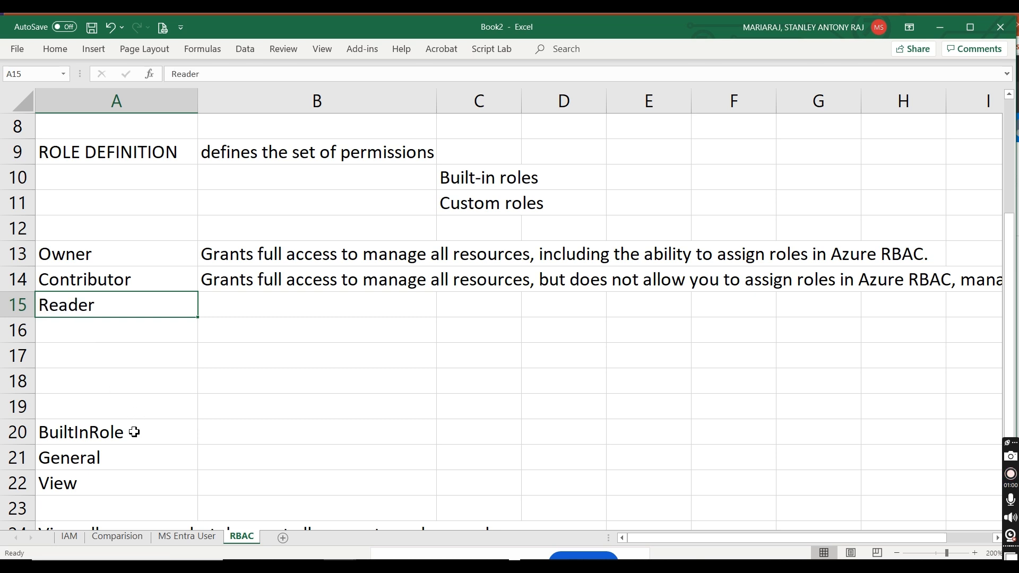
{"action": "key", "text": "Down"}
{"action": "key", "text": "Down"}
{"action": "key", "text": "Down"}
{"action": "key", "text": "Down"}
{"action": "key", "text": "Down"}
{"action": "key", "text": "Down"}
{"action": "key", "text": "Down"}
{"action": "key", "text": "Down"}
{"action": "key", "text": "Down"}
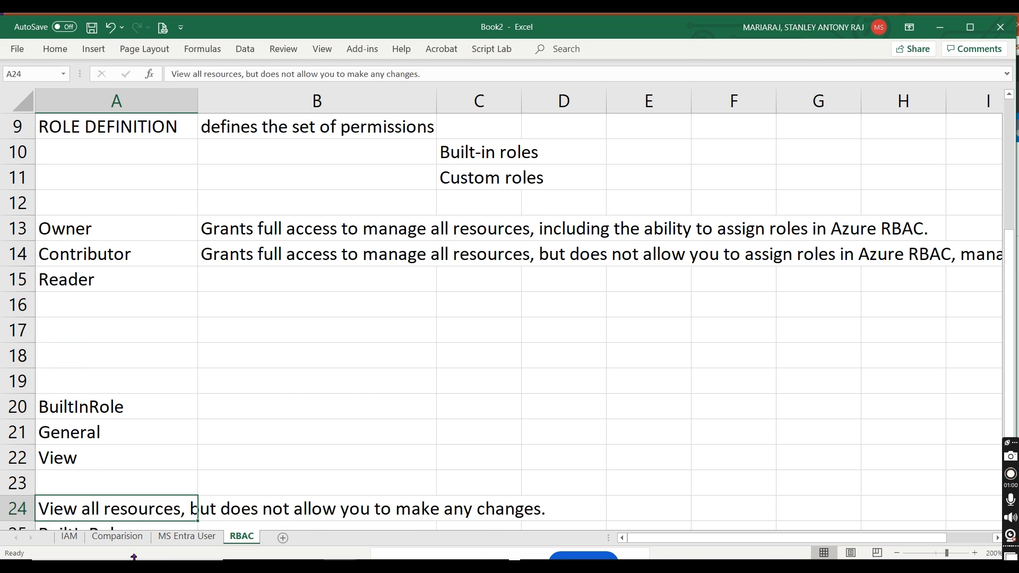
{"action": "key", "text": "ctrl+x"}
{"action": "left_click", "coordinate": [262, 269]}
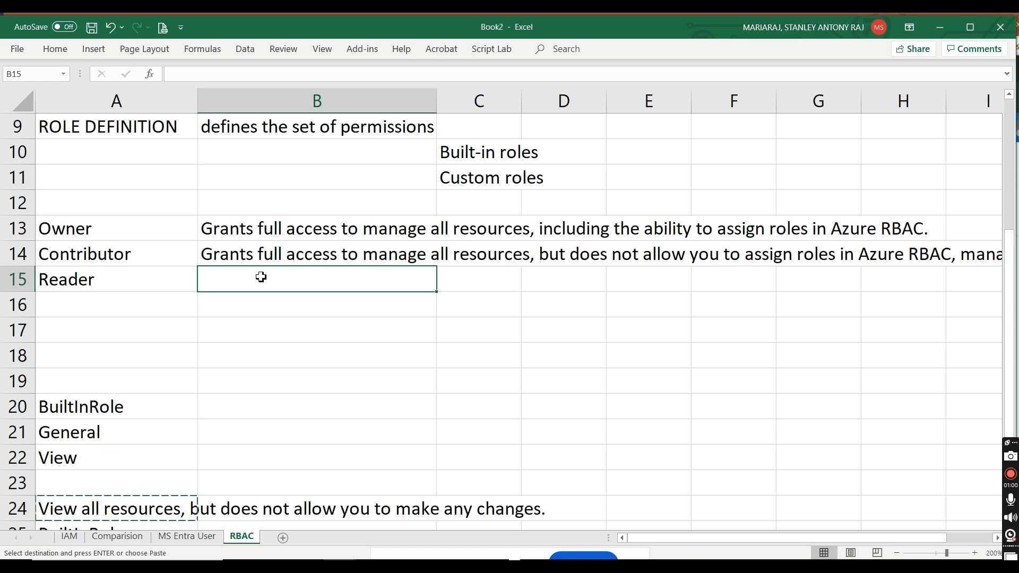
{"action": "key", "text": "ctrl+v"}
{"action": "left_click_drag", "start_coordinate": [118, 409], "coordinate": [111, 484]}
{"action": "key", "text": "Delete"}
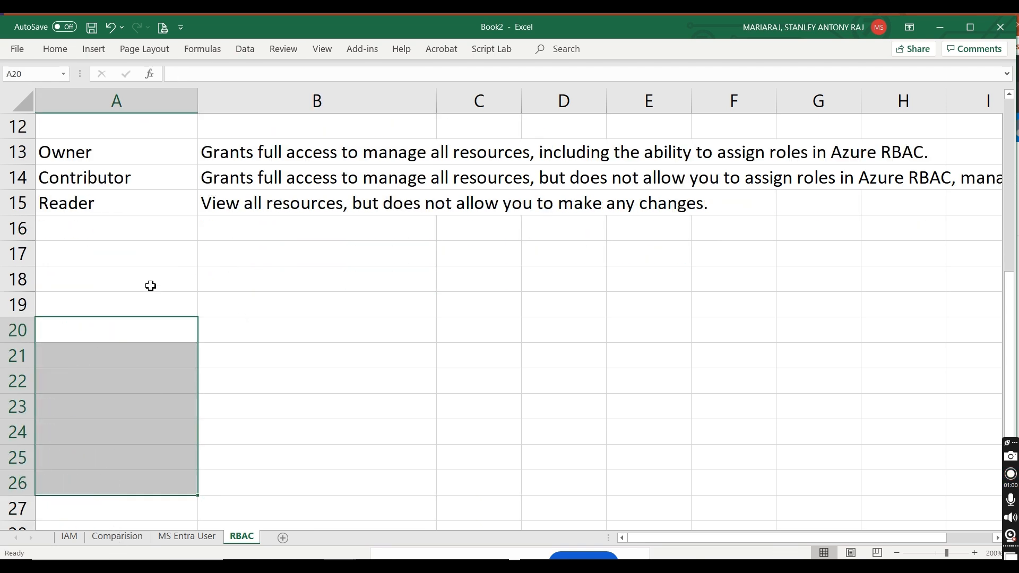
Enter RO, Modify and Full Control in cells A17 to A19
{"action": "left_click", "coordinate": [140, 250]}
{"action": "type", "text": "RO"}
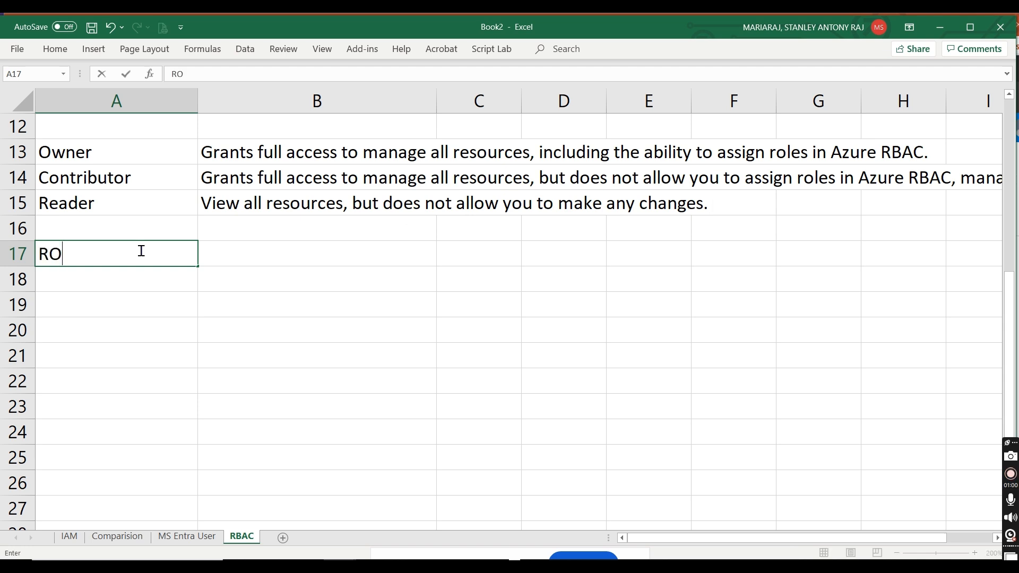
{"action": "key", "text": "Return"}
{"action": "type", "text": "R"}
{"action": "key", "text": "BackSpace"}
{"action": "key", "text": "BackSpace"}
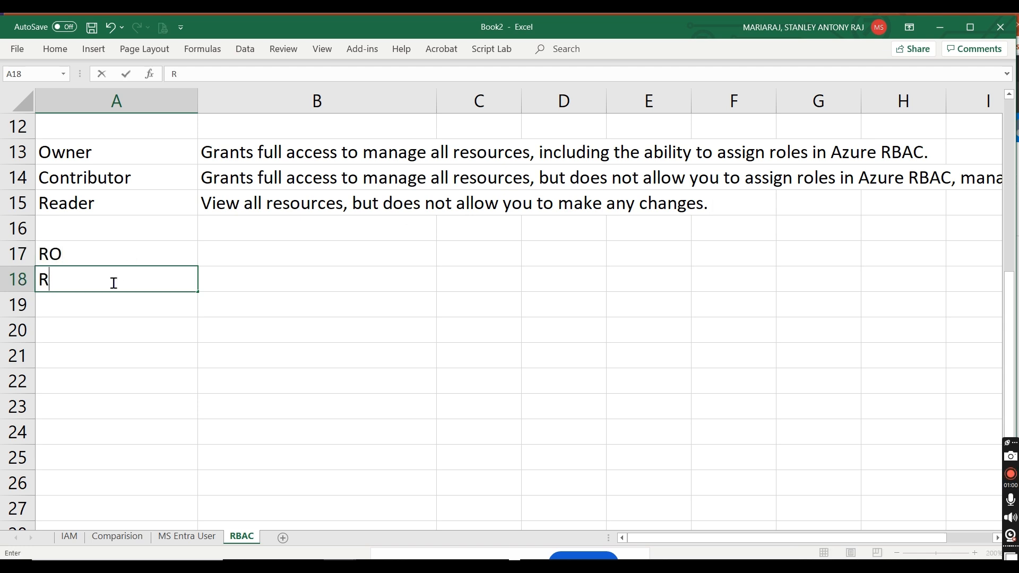
{"action": "type", "text": "Modify"}
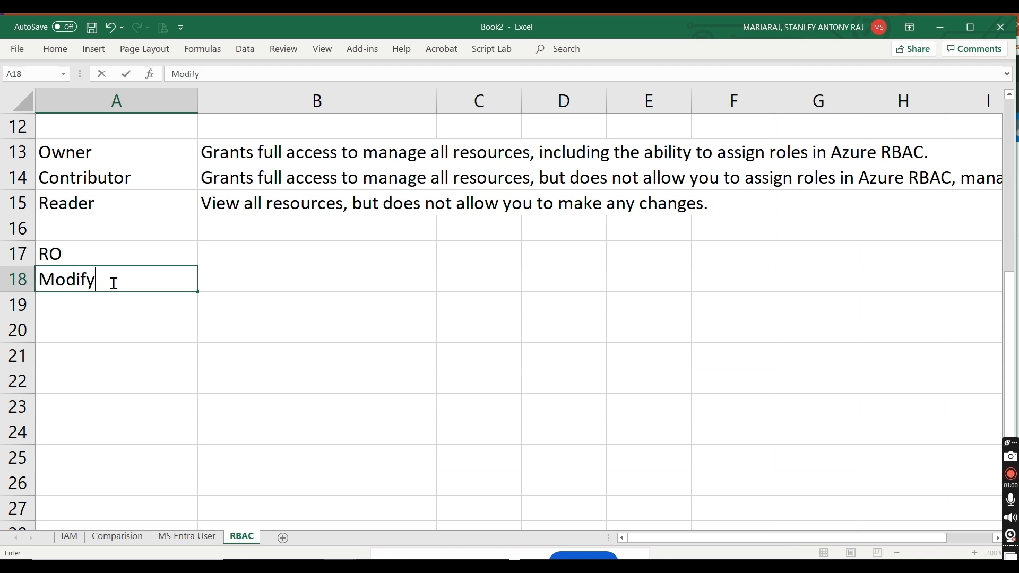
{"action": "key", "text": "Return"}
{"action": "type", "text": "Full Control"}
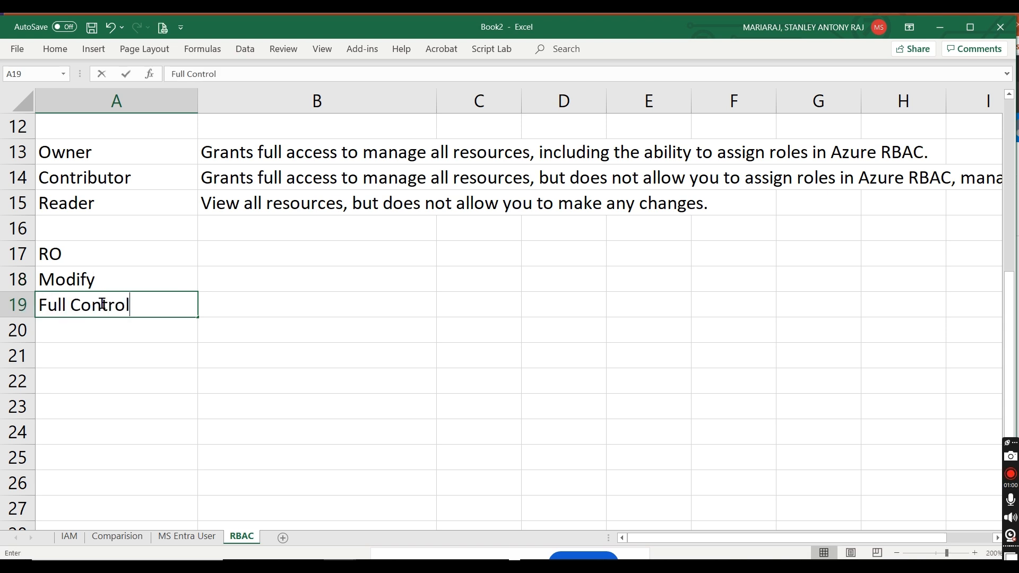
Note R W X in B17 beside RO and review the Owner and Contributor roles
{"action": "left_click", "coordinate": [333, 254]}
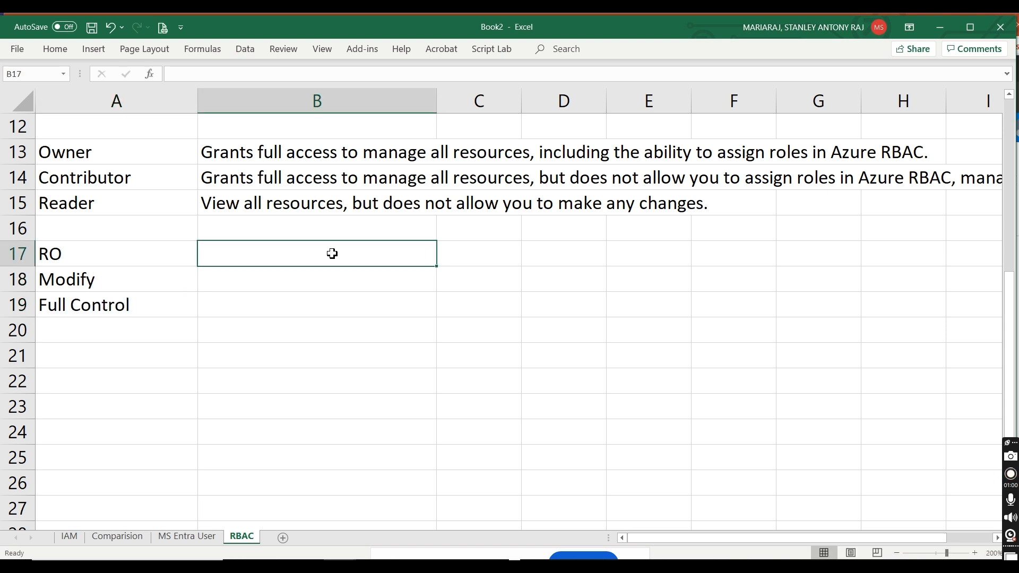
{"action": "type", "text": "R W "}
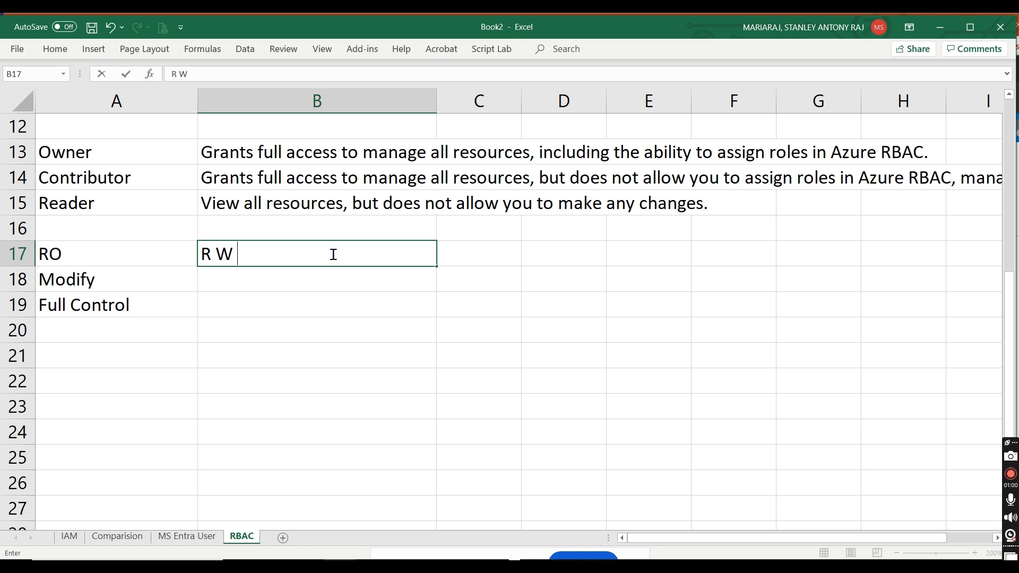
{"action": "type", "text": "X"}
{"action": "left_click", "coordinate": [285, 329]}
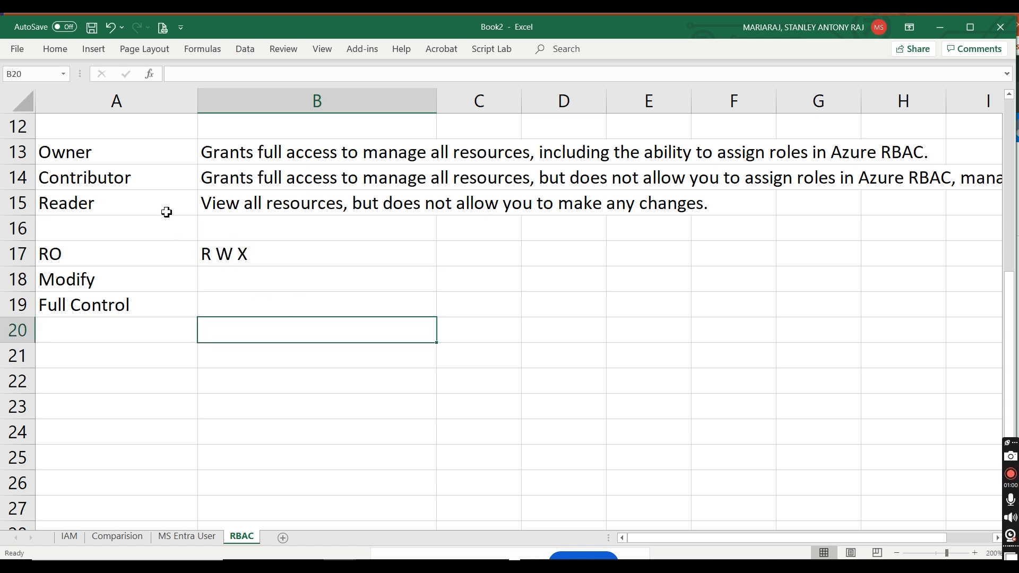
{"action": "left_click_drag", "start_coordinate": [139, 157], "coordinate": [135, 228]}
{"action": "left_click", "coordinate": [88, 223]}
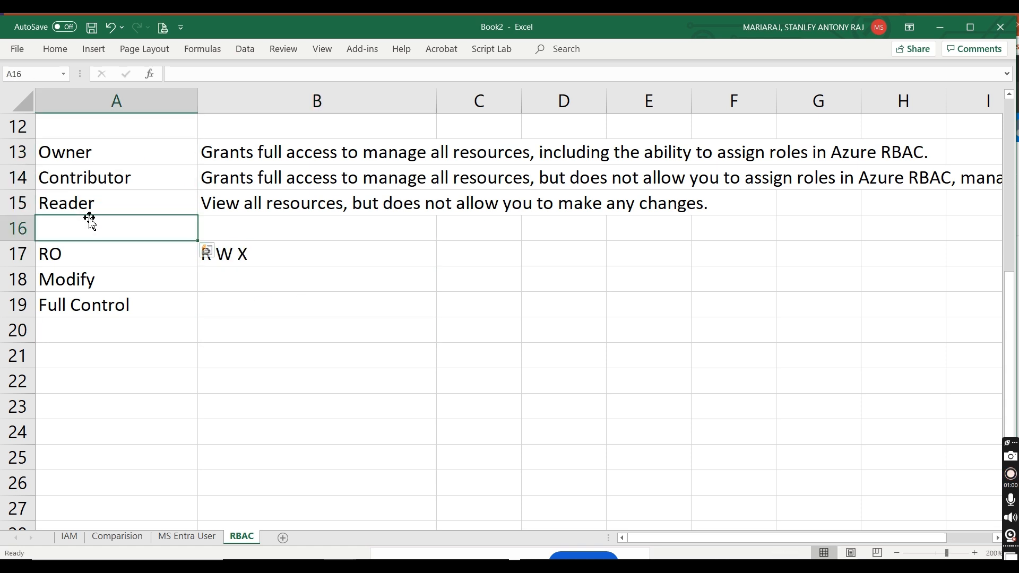
{"action": "left_click", "coordinate": [94, 187]}
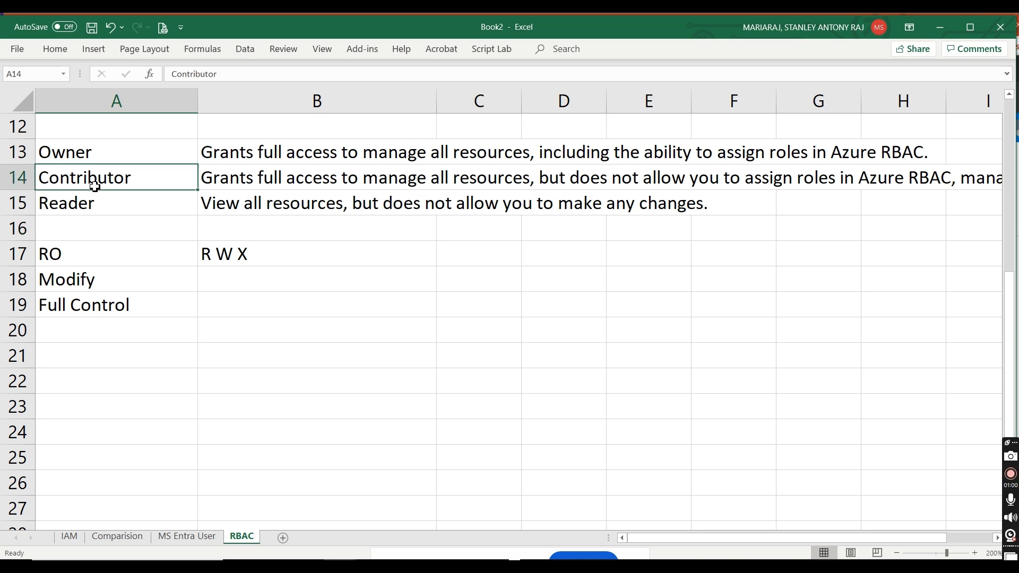
{"action": "left_click", "coordinate": [81, 159]}
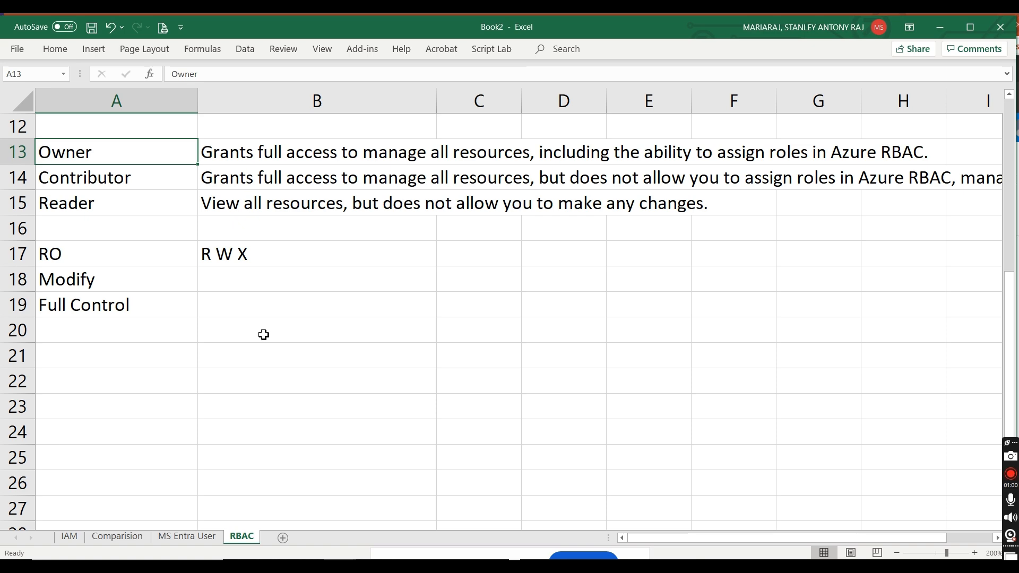
{"action": "key", "text": "alt+Tab"}
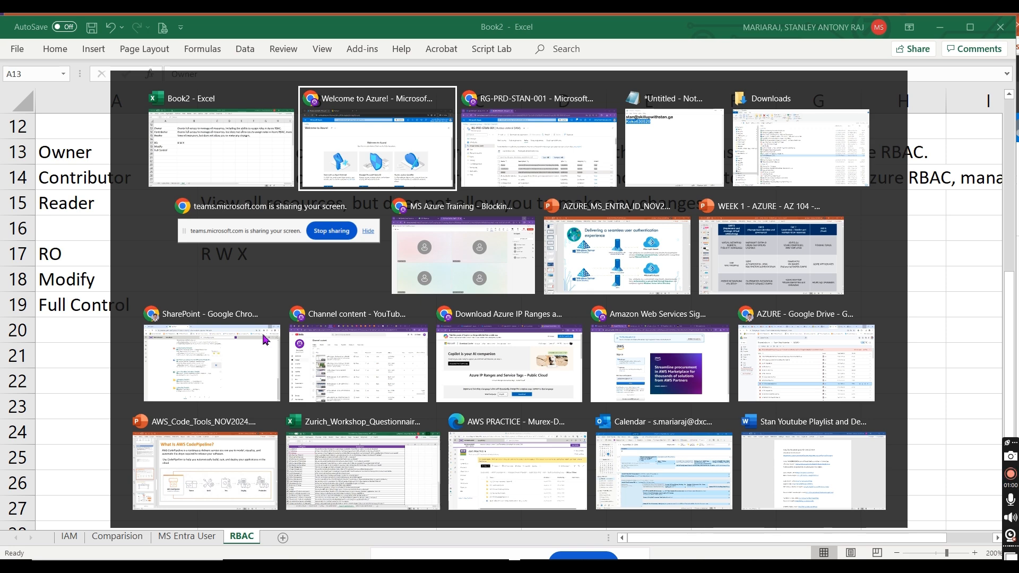
Review the RG-PRD-STAN-001 roles list, highlighting the BuiltInRole type
{"action": "key", "text": "alt+Tab"}
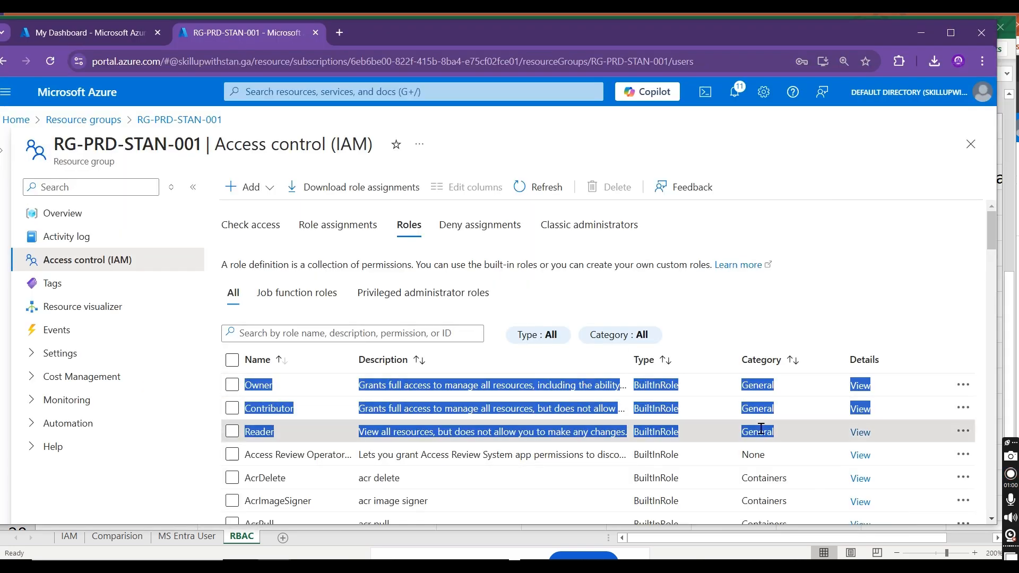
{"action": "left_click_drag", "start_coordinate": [993, 237], "coordinate": [982, 484]}
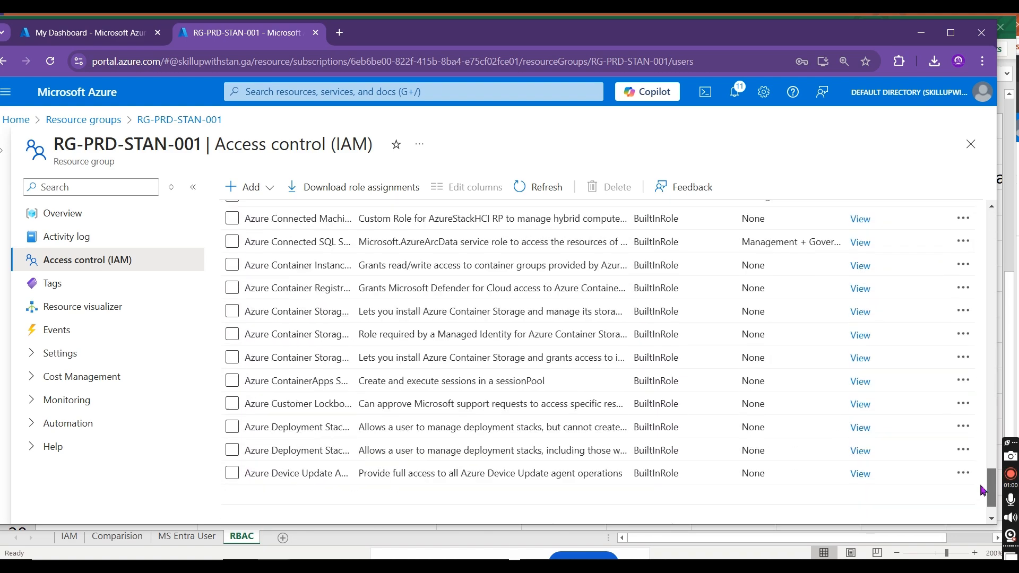
{"action": "double_click", "coordinate": [682, 337]}
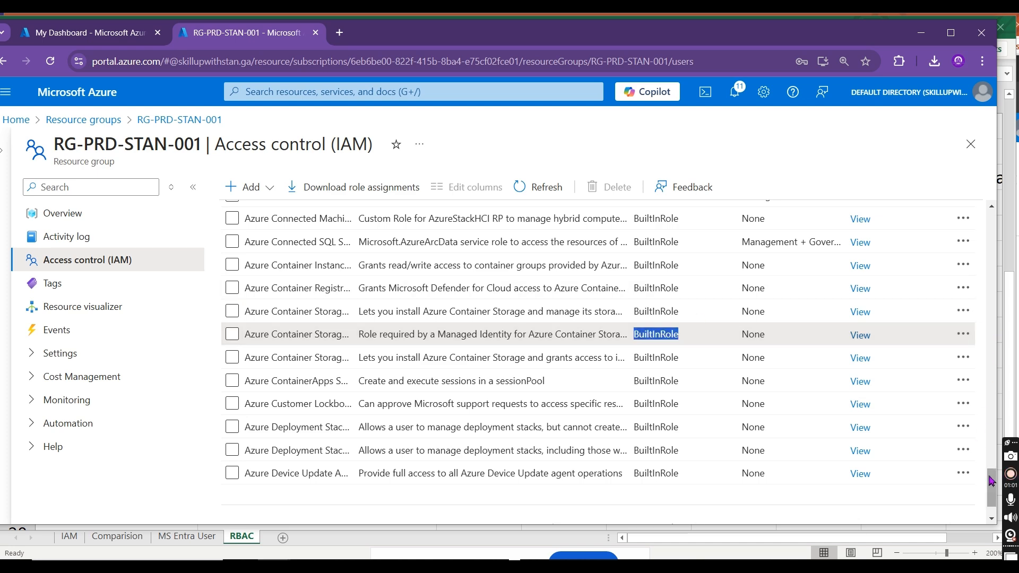
{"action": "left_click_drag", "start_coordinate": [991, 481], "coordinate": [991, 228]}
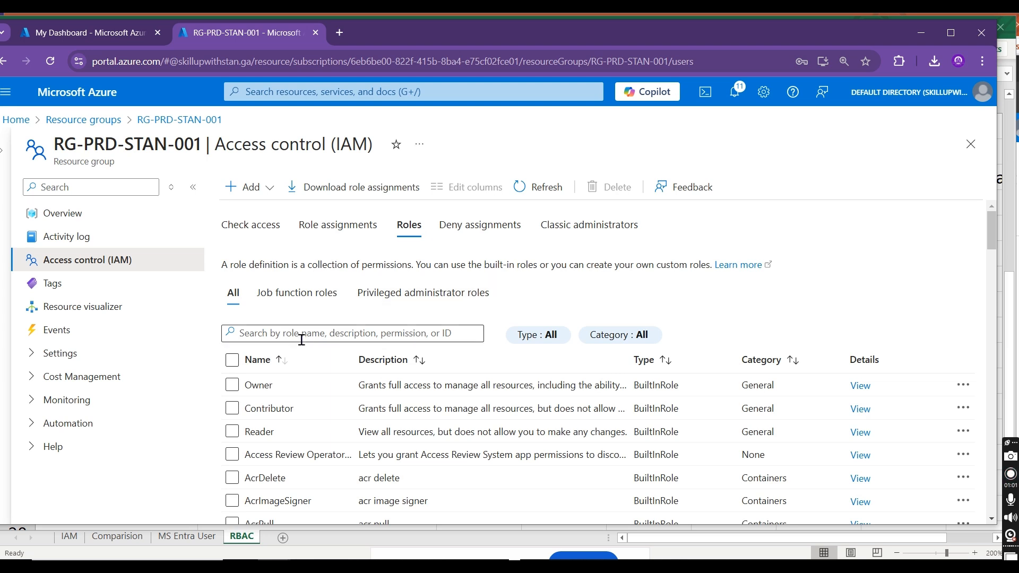
Filter the roles by Type to Custom role, showing five roles including stancustomrole1
{"action": "left_click", "coordinate": [557, 345]}
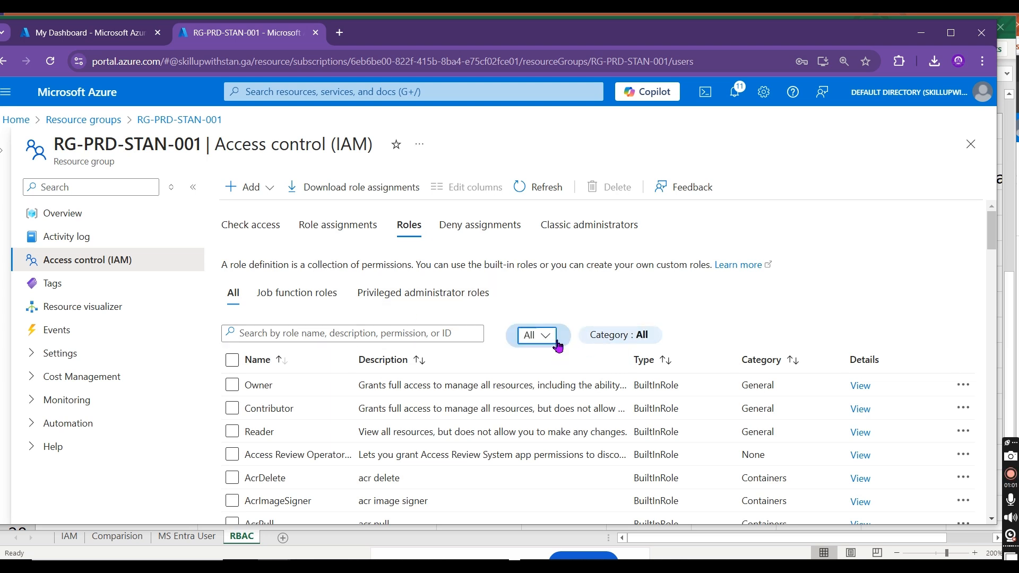
{"action": "left_click", "coordinate": [552, 340]}
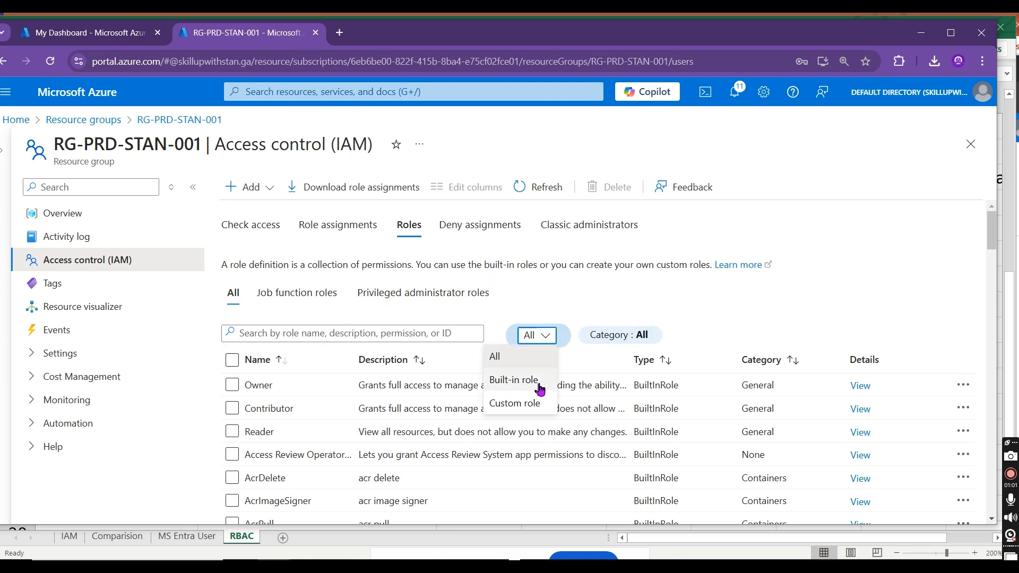
{"action": "left_click", "coordinate": [536, 407]}
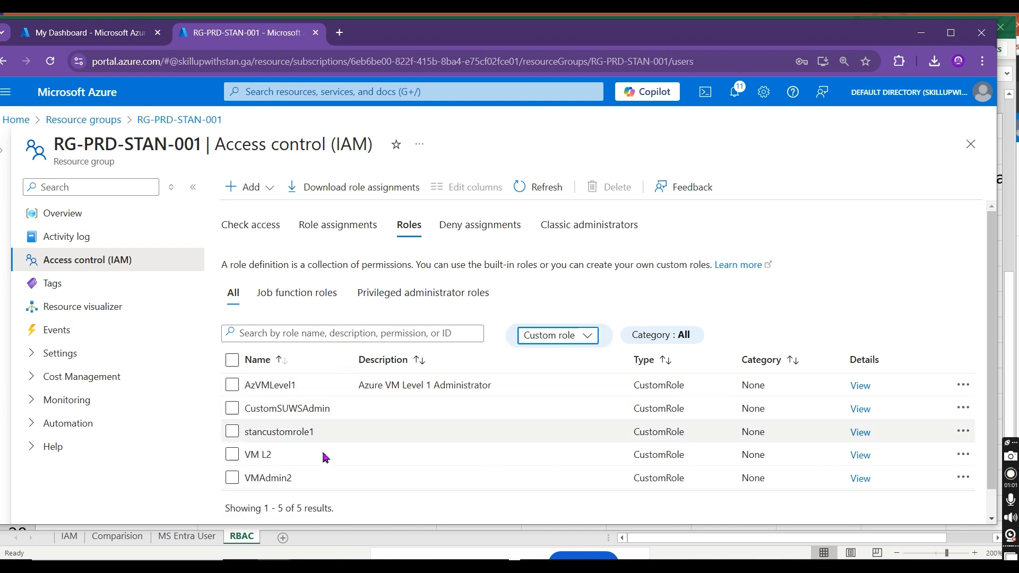
{"action": "double_click", "coordinate": [659, 384]}
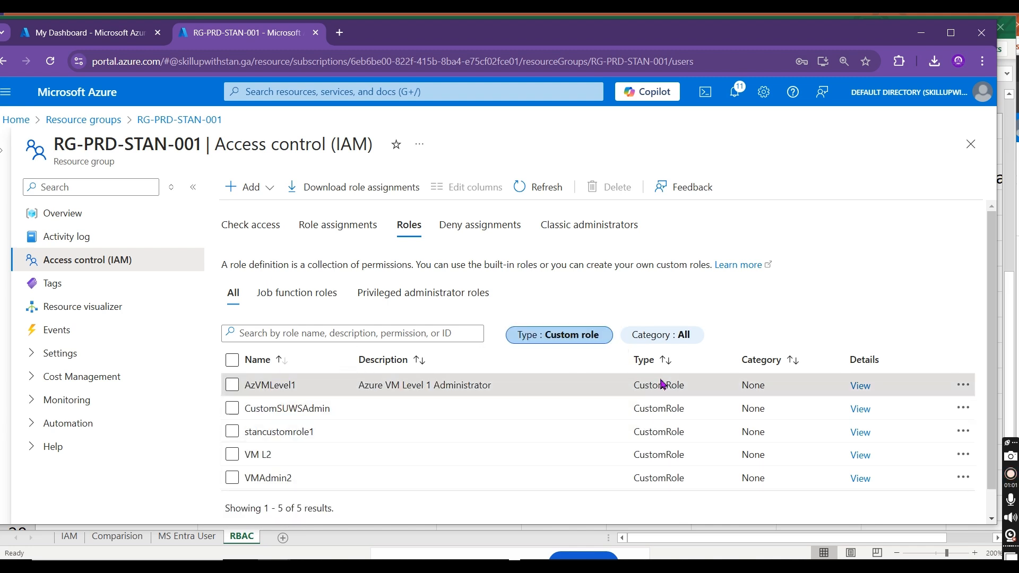
{"action": "double_click", "coordinate": [659, 409]}
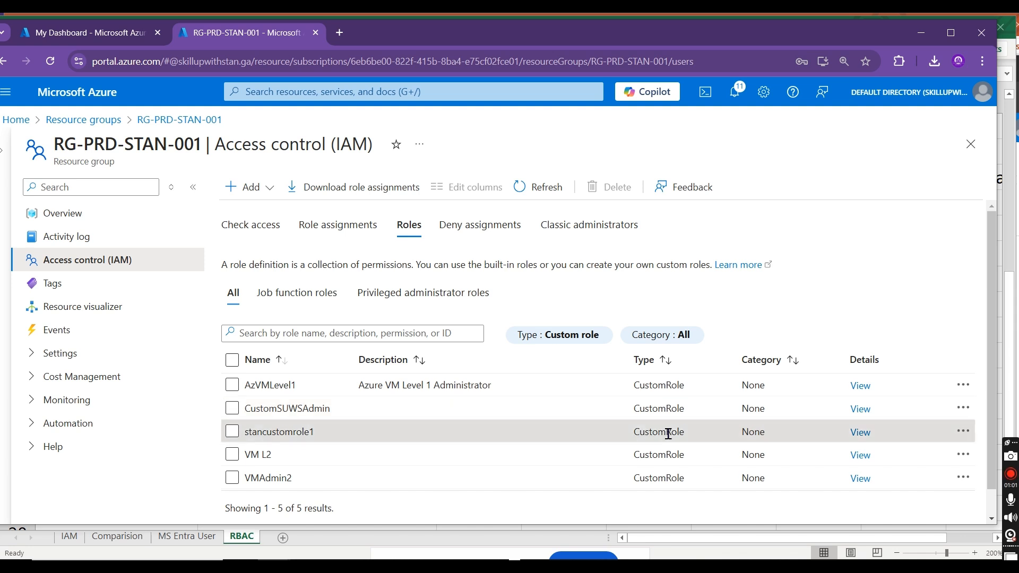
{"action": "double_click", "coordinate": [660, 432]}
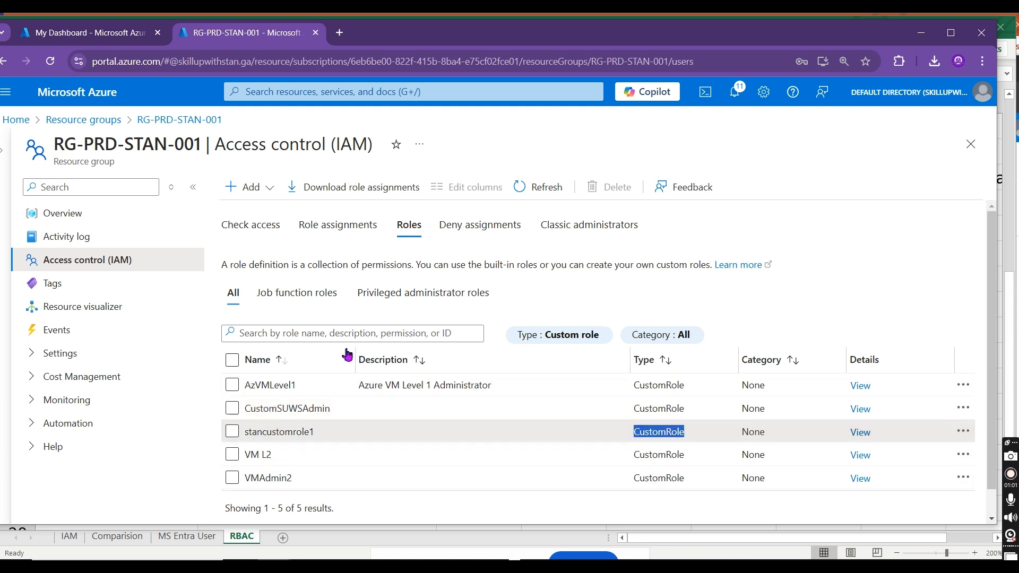
{"action": "left_click", "coordinate": [276, 198]}
Add a new custom role and name it AZUREVMADMIN
{"action": "left_click", "coordinate": [258, 236]}
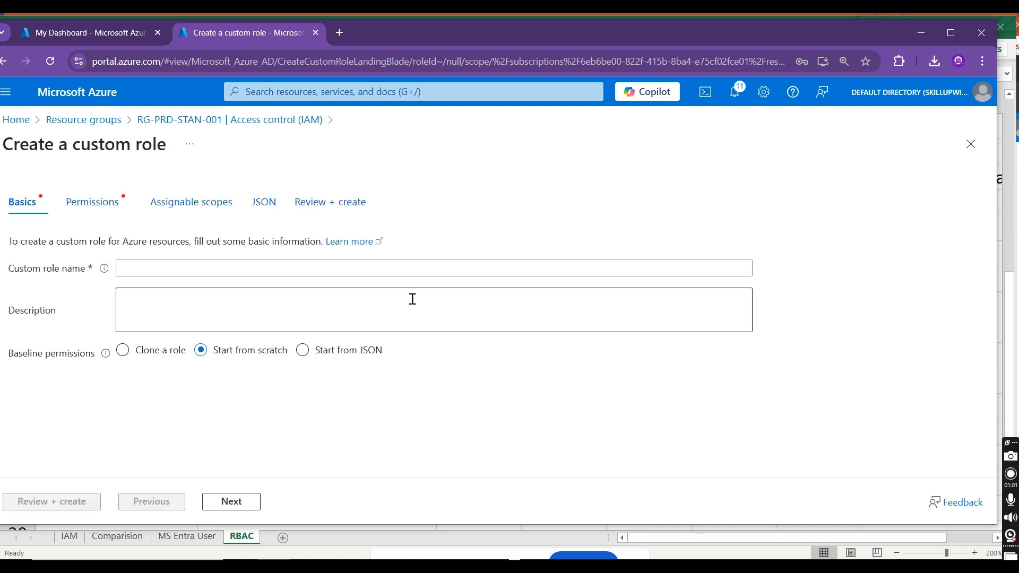
{"action": "left_click", "coordinate": [241, 269]}
{"action": "type", "text": "AZUREVMADMIN"}
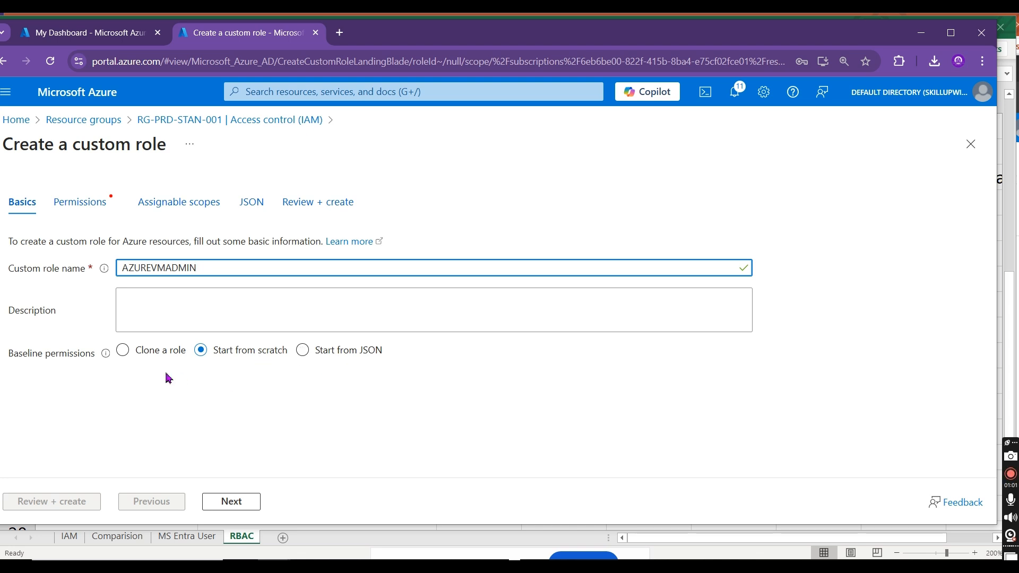
Clone the Virtual Machine Administrator Login role as the baseline
{"action": "left_click", "coordinate": [138, 354]}
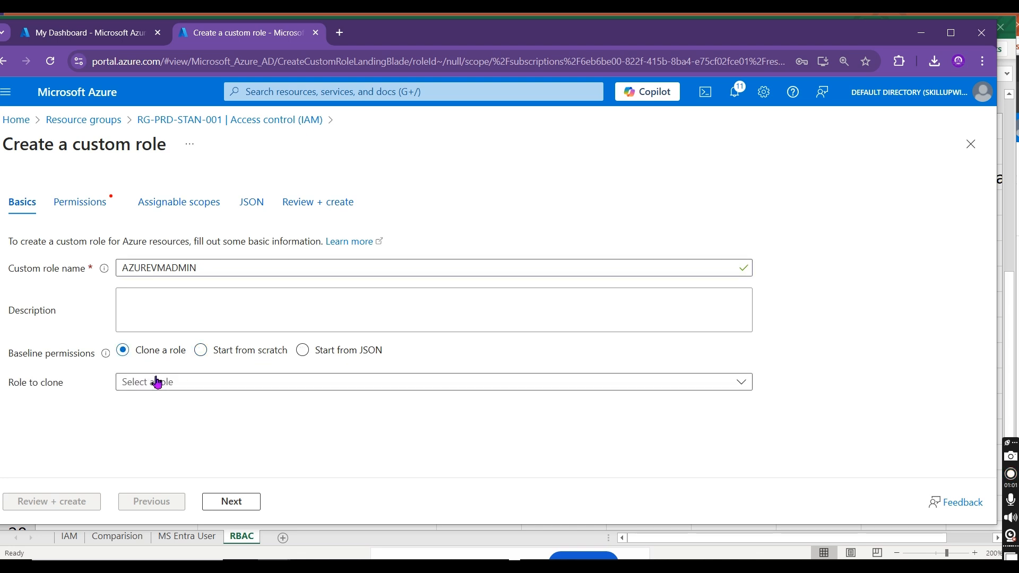
{"action": "left_click", "coordinate": [506, 389]}
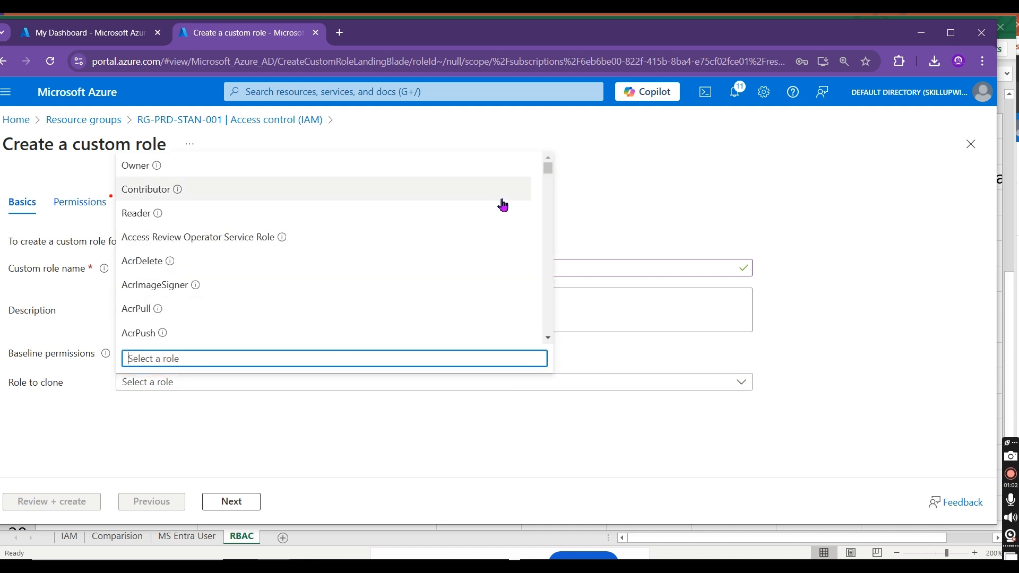
{"action": "type", "text": "Virtual"}
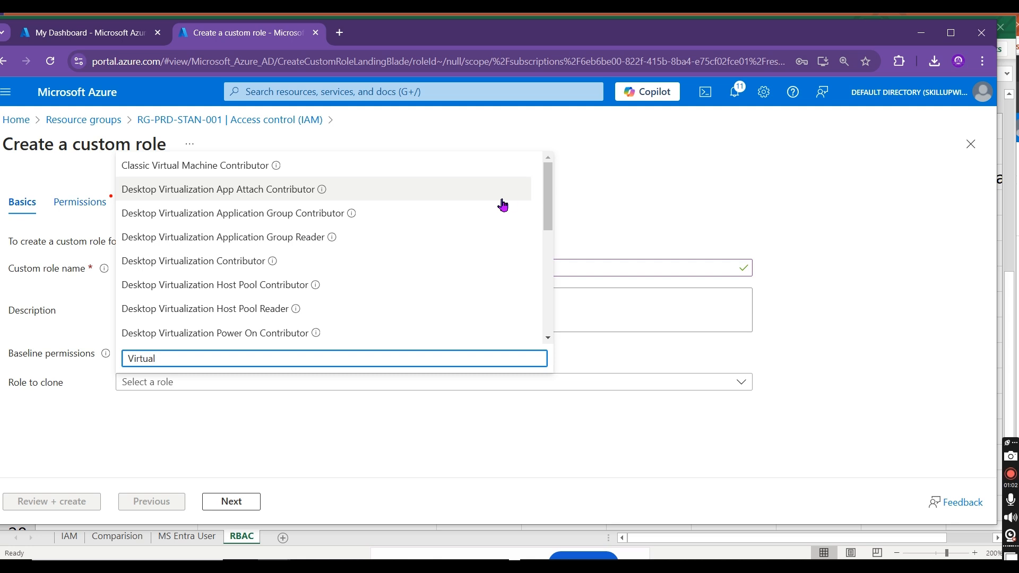
{"action": "type", "text": "Mach"}
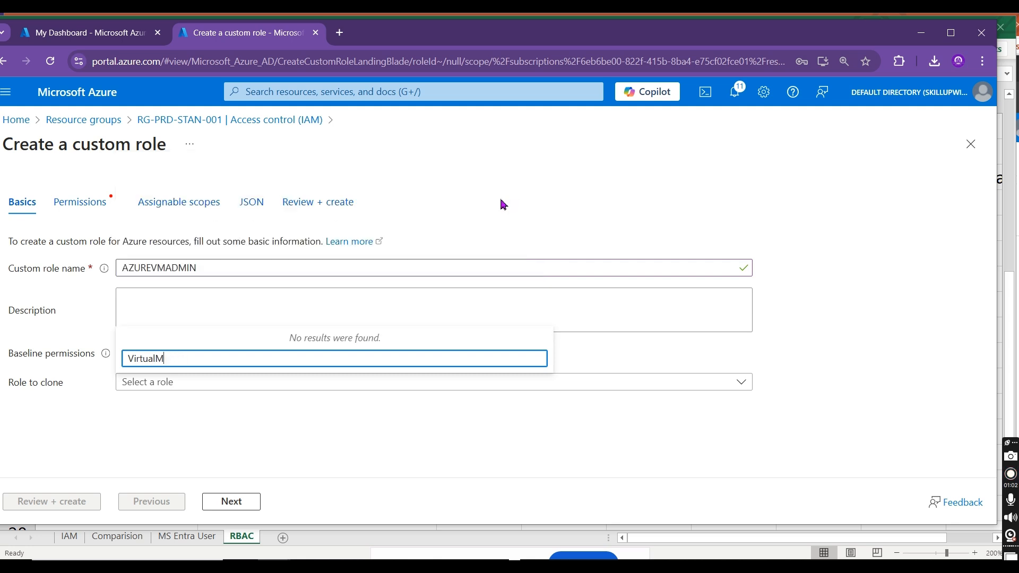
{"action": "key", "text": "BackSpace"}
{"action": "type", "text": "machine"}
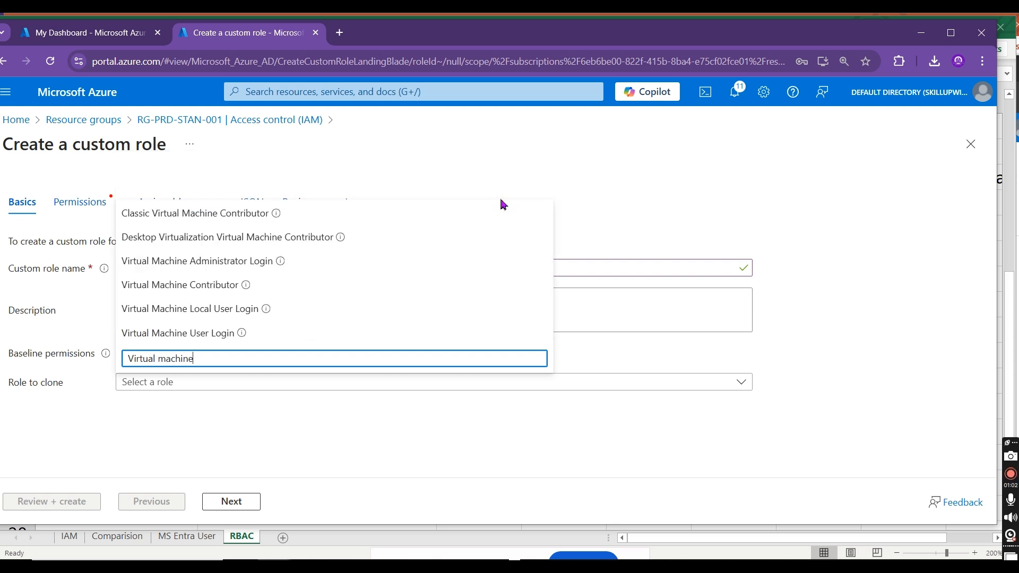
{"action": "left_click", "coordinate": [201, 264]}
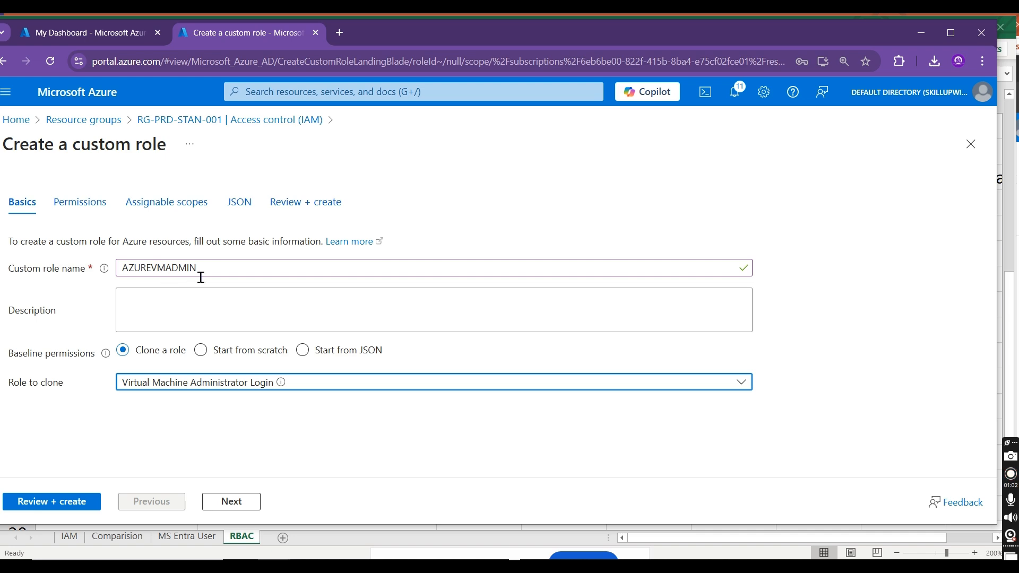
Delete the loadBalancers/read and networkInterfaces/read permissions, then continue to Assignable scopes
{"action": "left_click", "coordinate": [209, 499]}
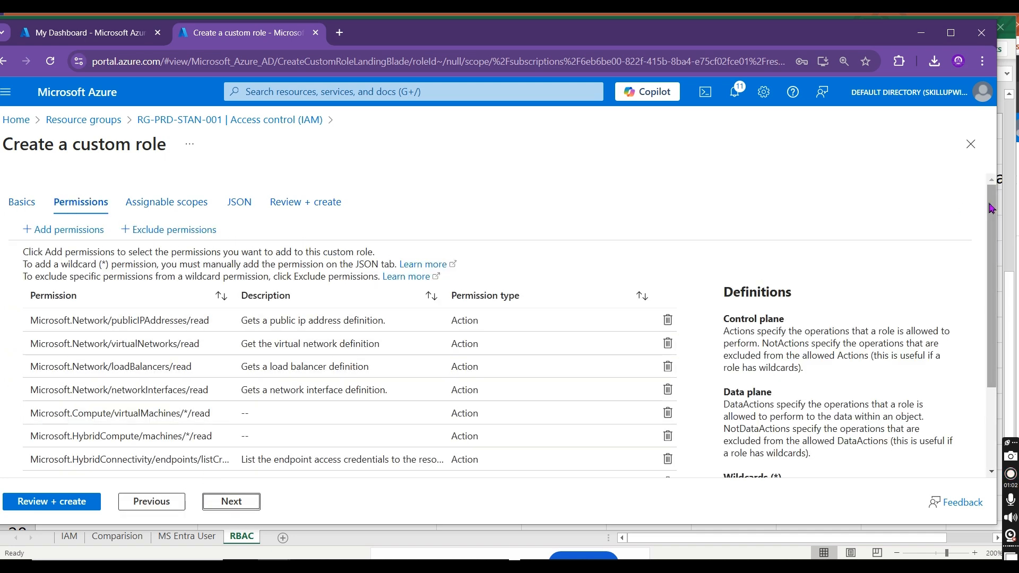
{"action": "left_click_drag", "start_coordinate": [993, 213], "coordinate": [996, 244]}
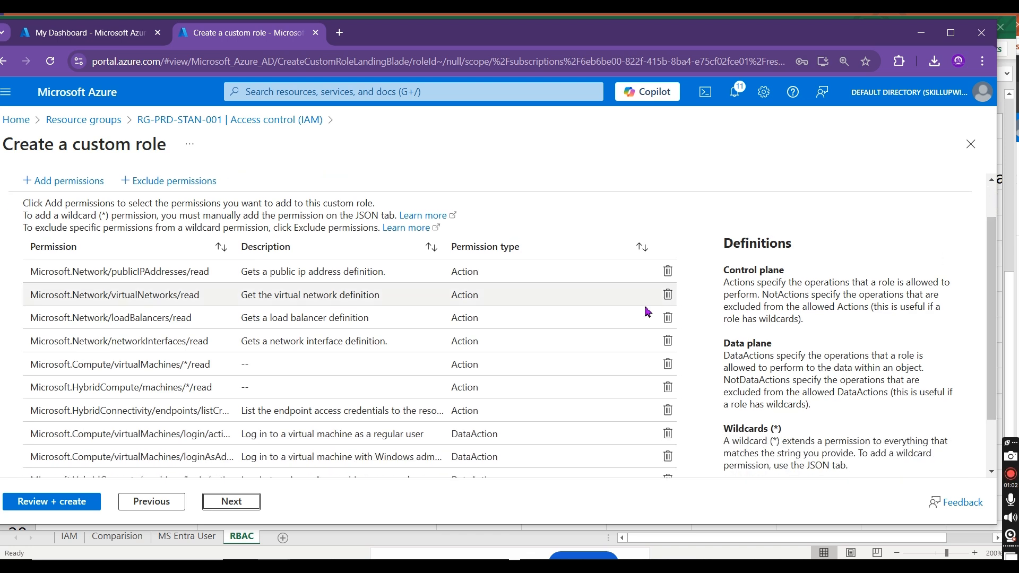
{"action": "left_click", "coordinate": [668, 318]}
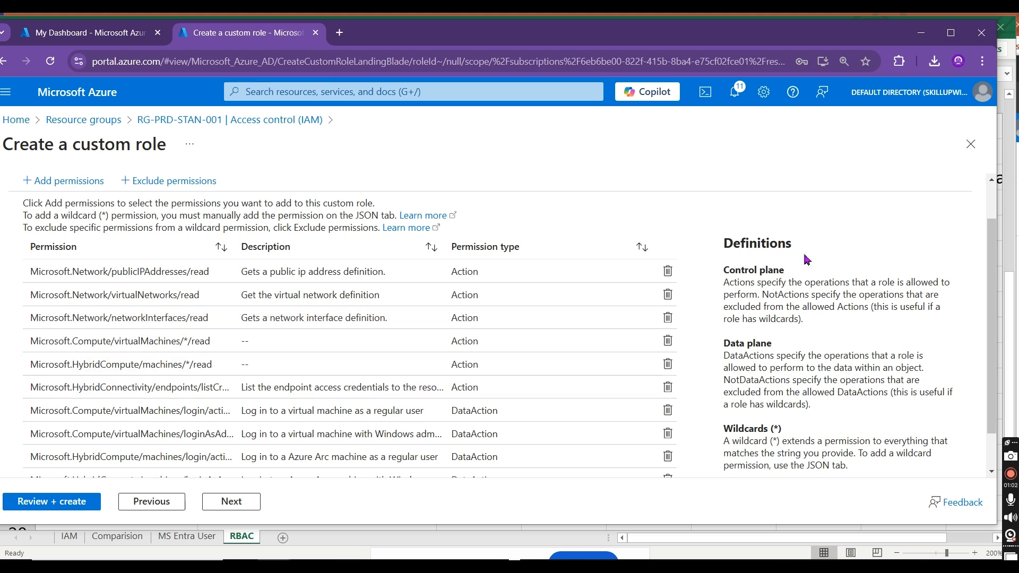
{"action": "left_click", "coordinate": [668, 318]}
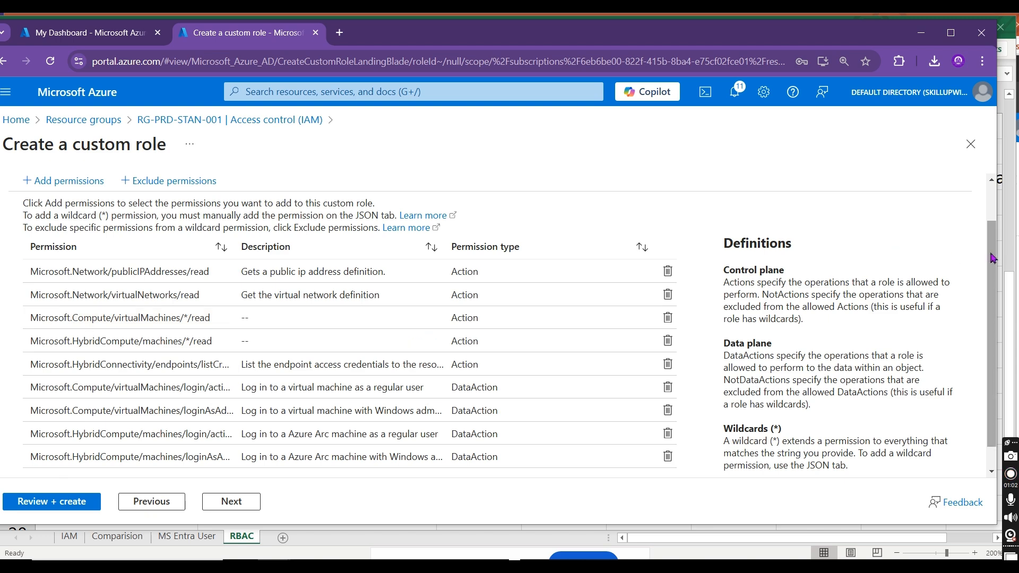
{"action": "left_click_drag", "start_coordinate": [993, 258], "coordinate": [995, 380]}
{"action": "scroll", "coordinate": [997, 306], "scroll_direction": "up", "scroll_amount": 3}
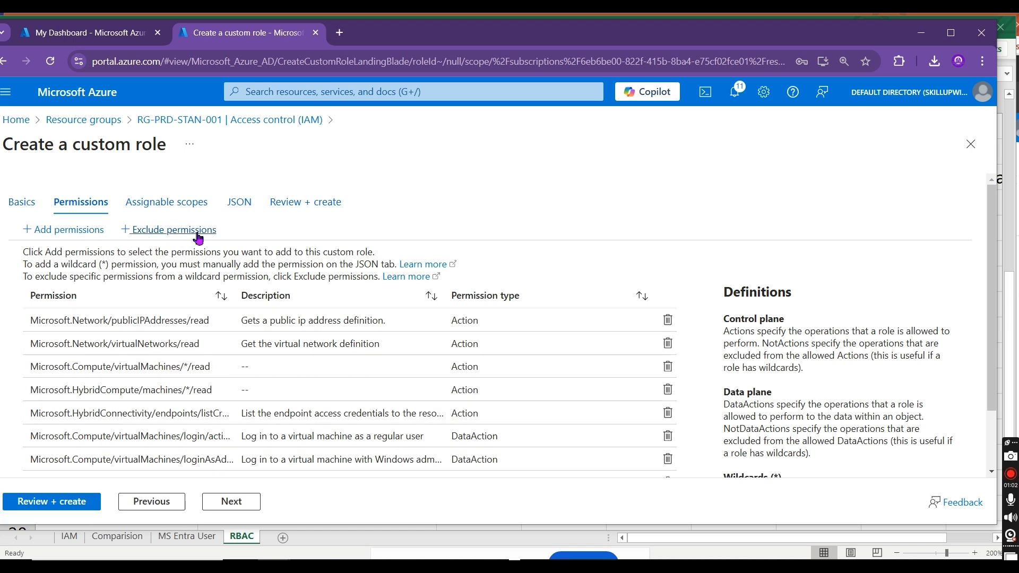
{"action": "left_click", "coordinate": [230, 502]}
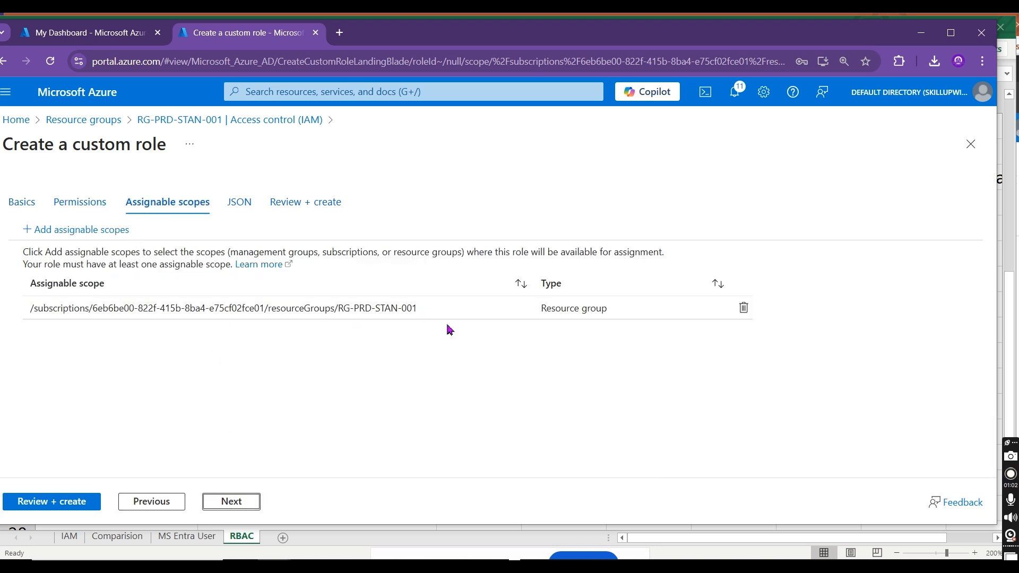
{"action": "left_click_drag", "start_coordinate": [432, 312], "coordinate": [344, 310]}
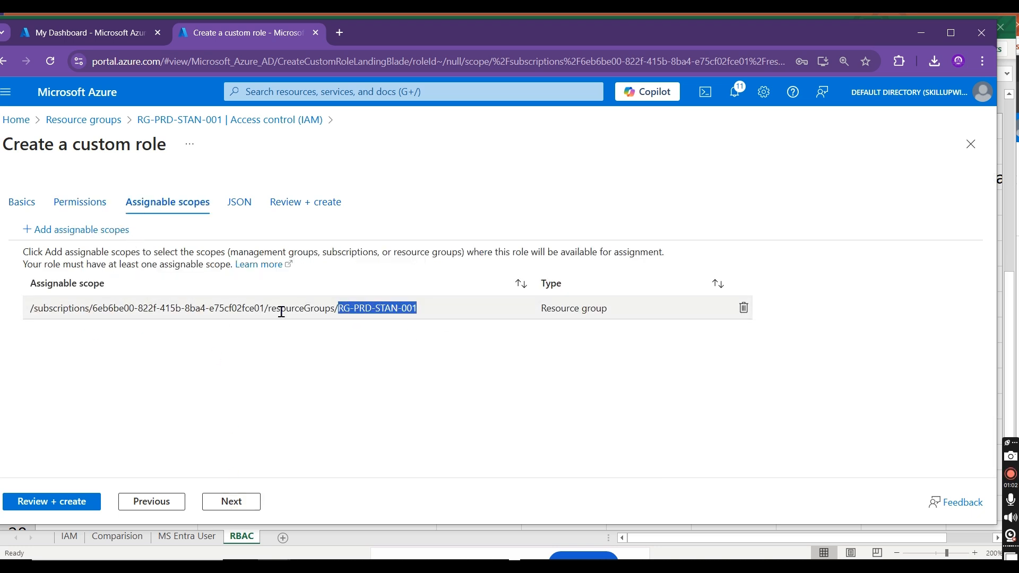
{"action": "left_click", "coordinate": [70, 230]}
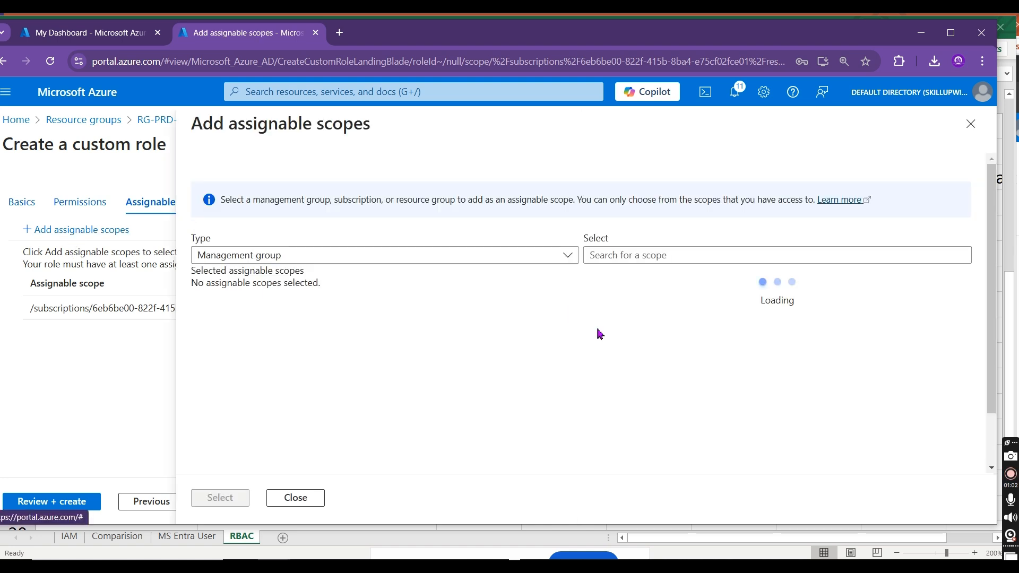
{"action": "left_click", "coordinate": [300, 259]}
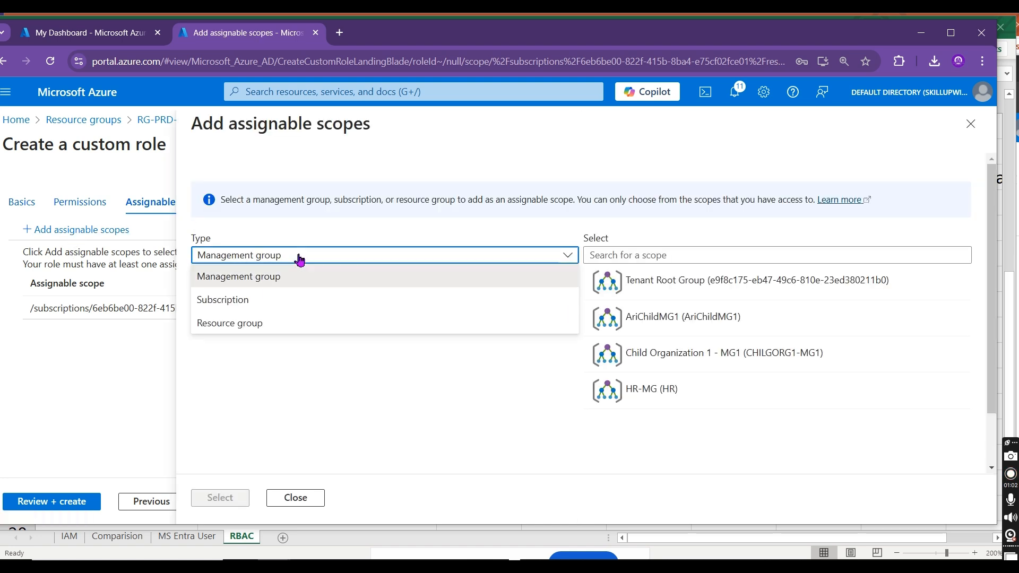
{"action": "left_click", "coordinate": [263, 301]}
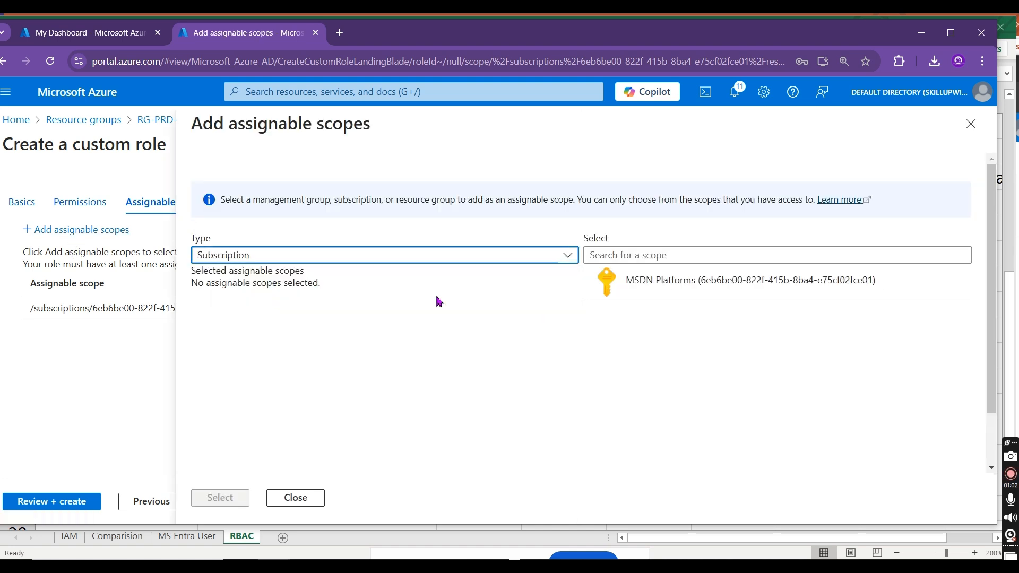
{"action": "left_click", "coordinate": [472, 258]}
{"action": "left_click", "coordinate": [318, 328]}
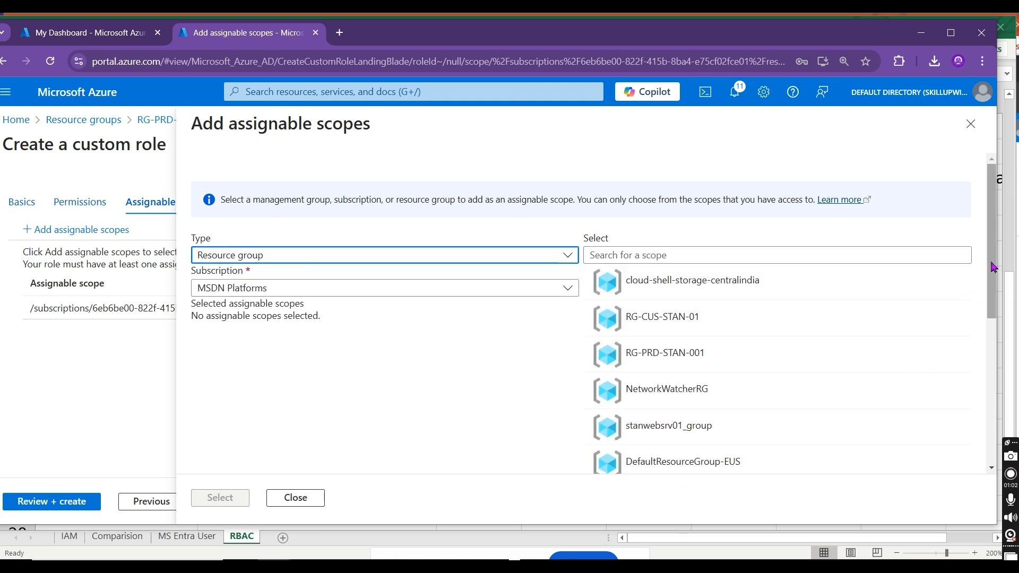
{"action": "mouse_move", "coordinate": [995, 267]}
{"action": "left_mouse_down"}
{"action": "mouse_move", "coordinate": [997, 462]}
{"action": "mouse_move", "coordinate": [999, 255]}
{"action": "mouse_move", "coordinate": [999, 268]}
{"action": "left_mouse_up"}
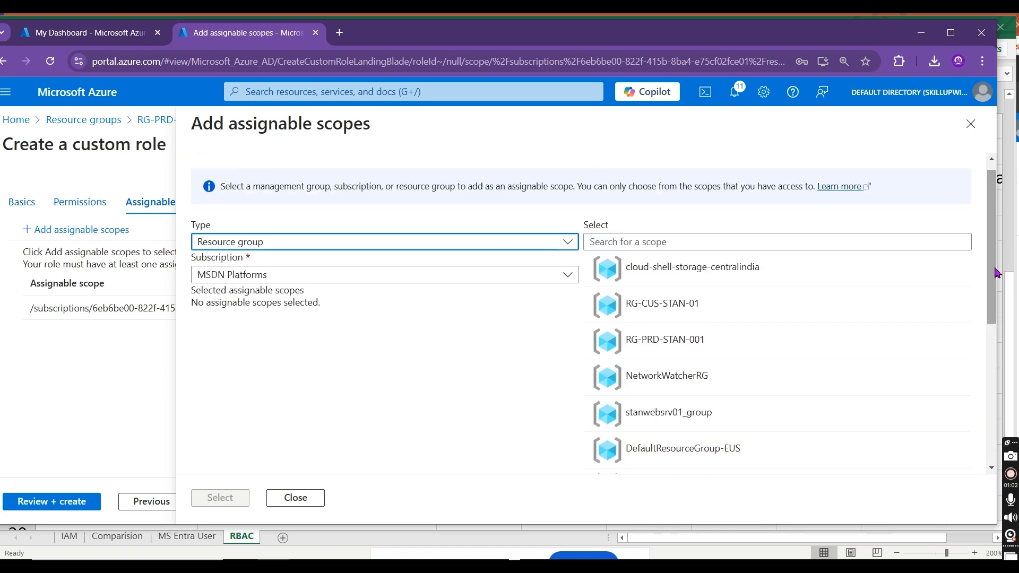
{"action": "left_click", "coordinate": [971, 124]}
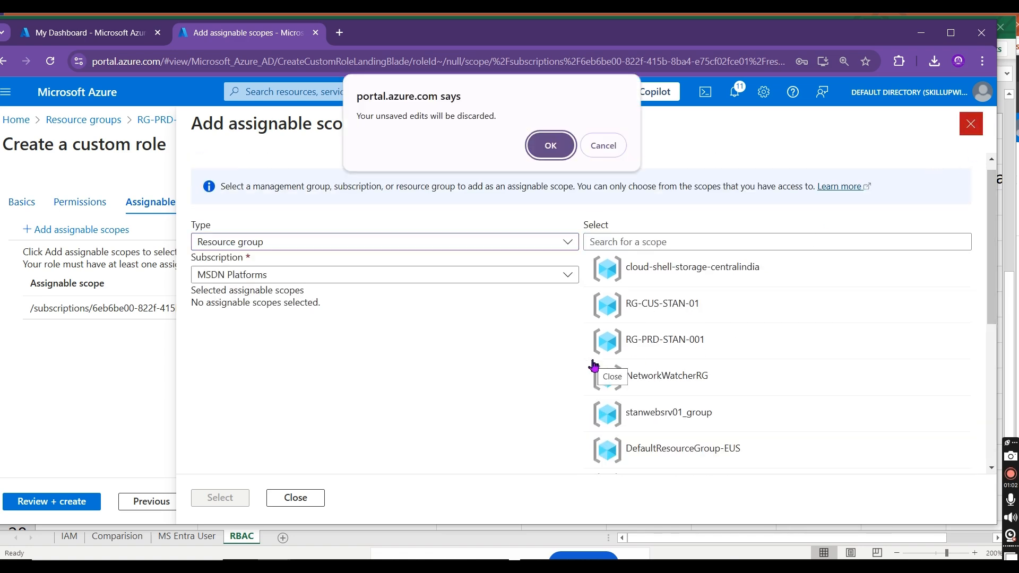
{"action": "left_click", "coordinate": [543, 148]}
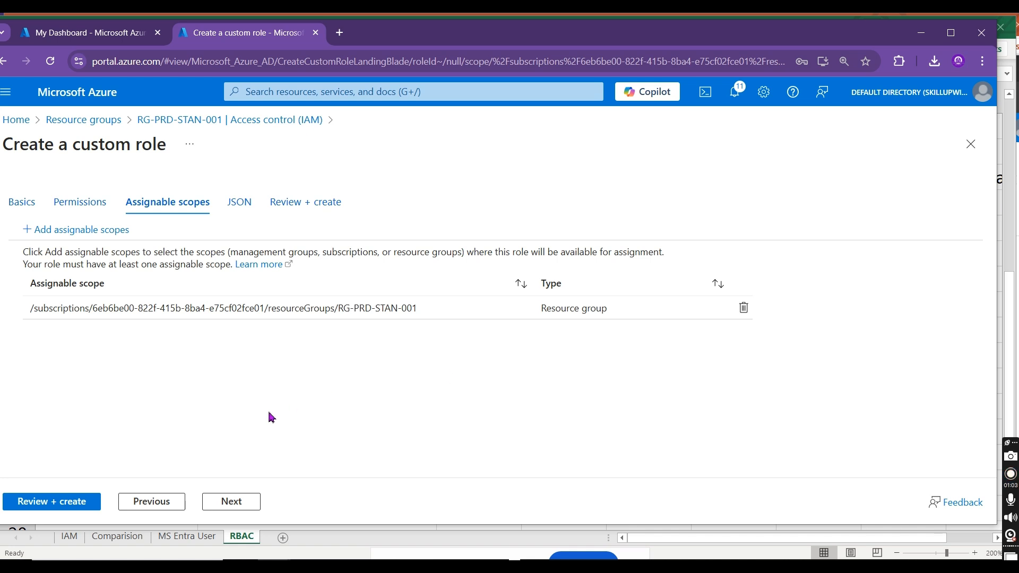
Review and create the AZUREVMADMIN custom role, then acknowledge the success message
{"action": "left_click", "coordinate": [85, 502]}
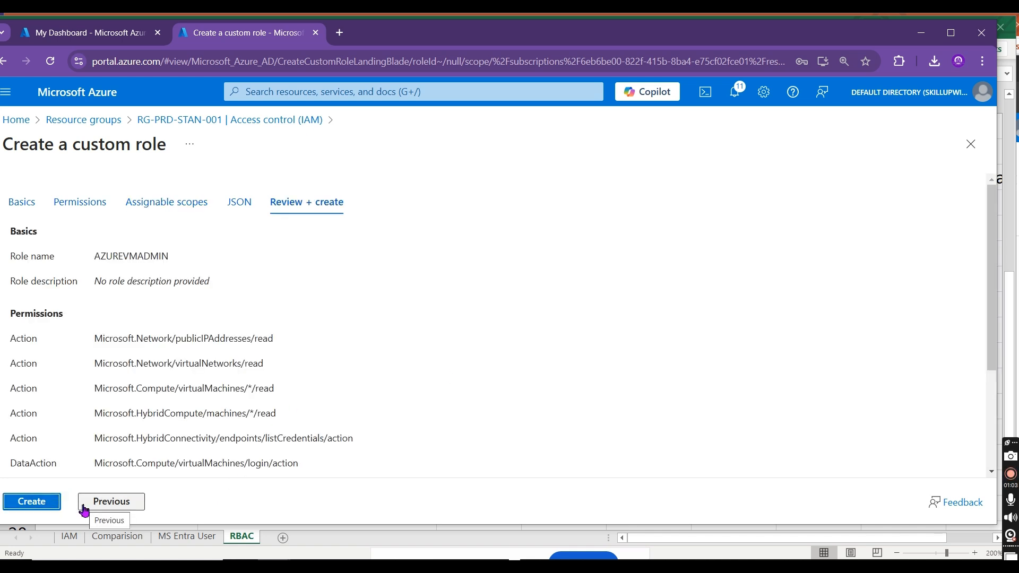
{"action": "left_click", "coordinate": [32, 502]}
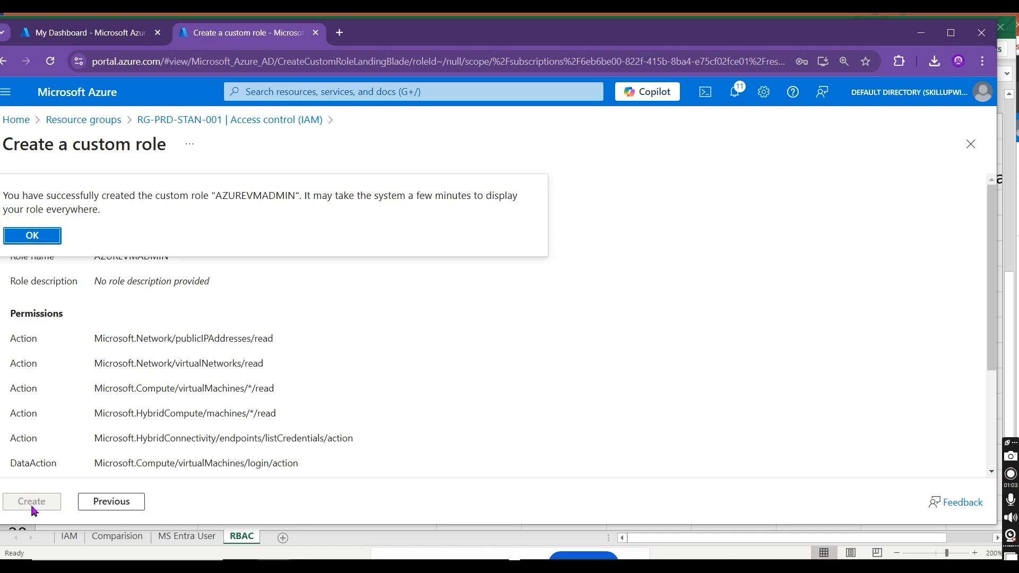
{"action": "left_click", "coordinate": [32, 234]}
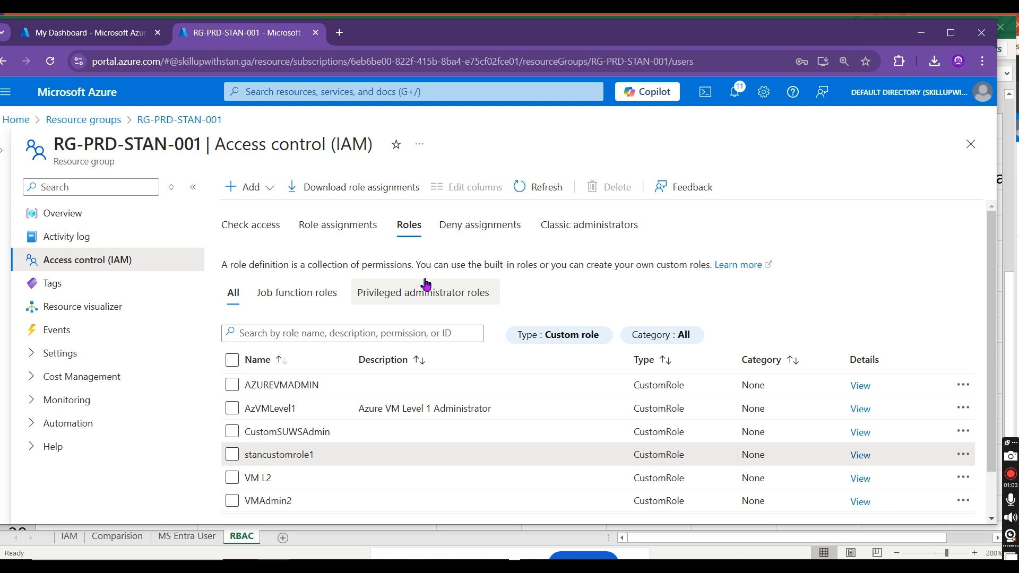
Start a role assignment on RG-PRD-STAN-001, search 'AZURE' and pick the AZUREVMADMIN custom role
{"action": "left_click", "coordinate": [354, 232]}
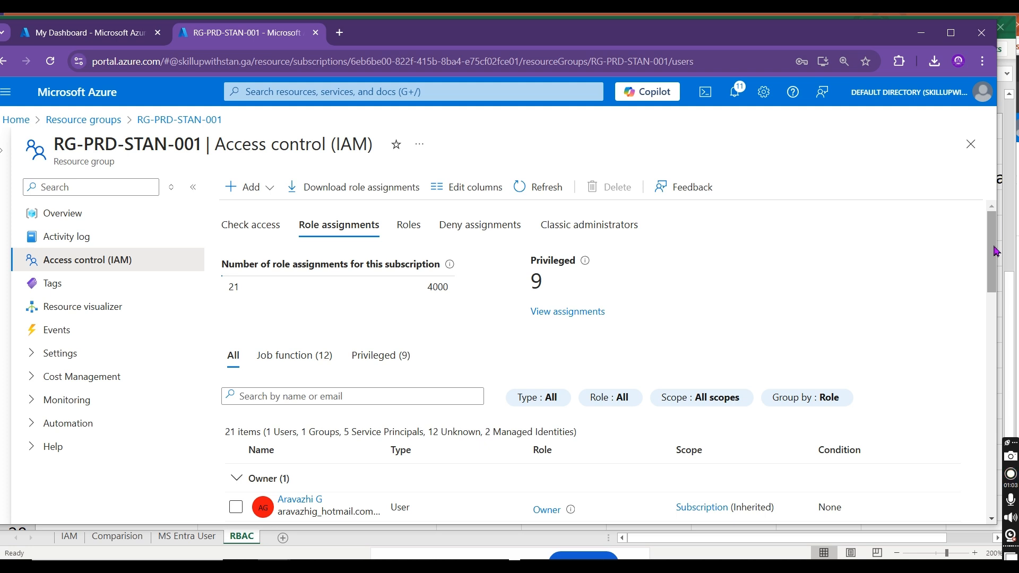
{"action": "left_click", "coordinate": [269, 189]}
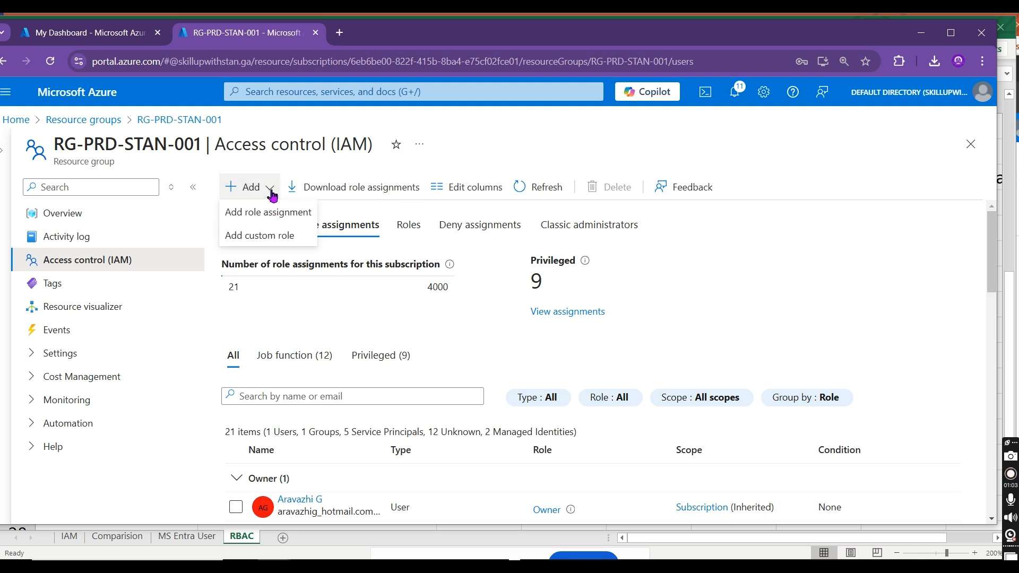
{"action": "left_click", "coordinate": [283, 214]}
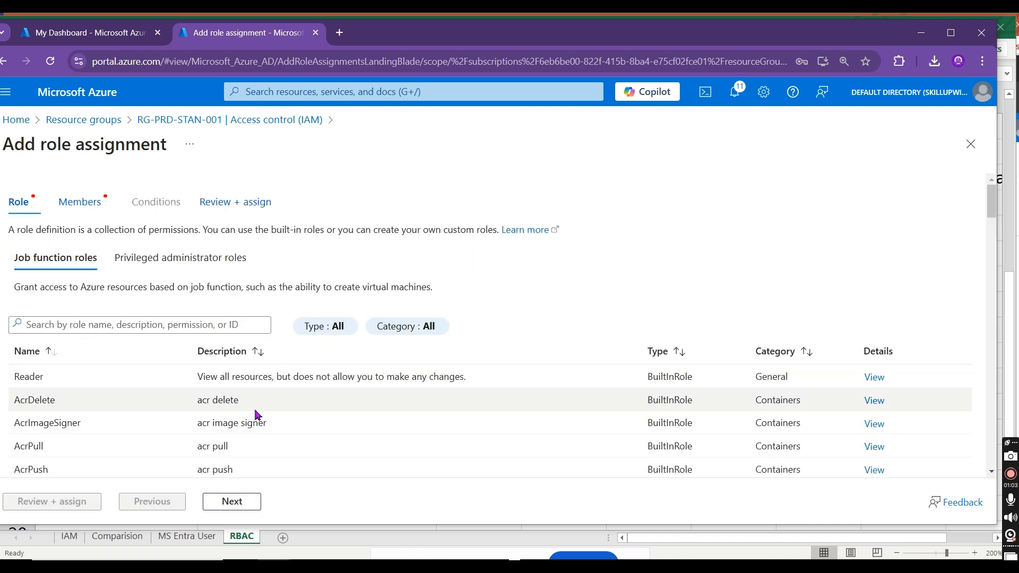
{"action": "left_click", "coordinate": [122, 325]}
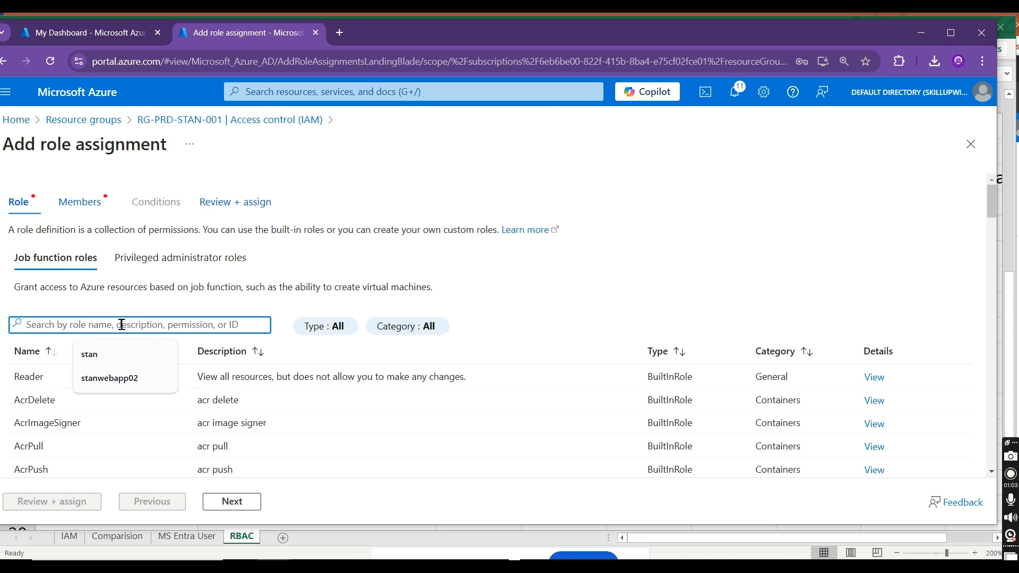
{"action": "type", "text": "AZUREVM"}
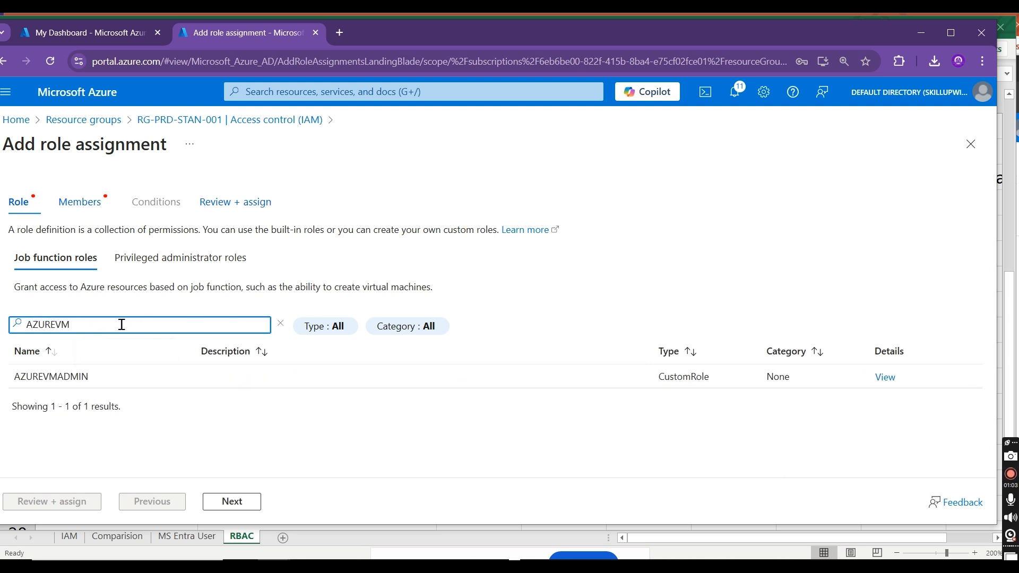
{"action": "left_click", "coordinate": [91, 378]}
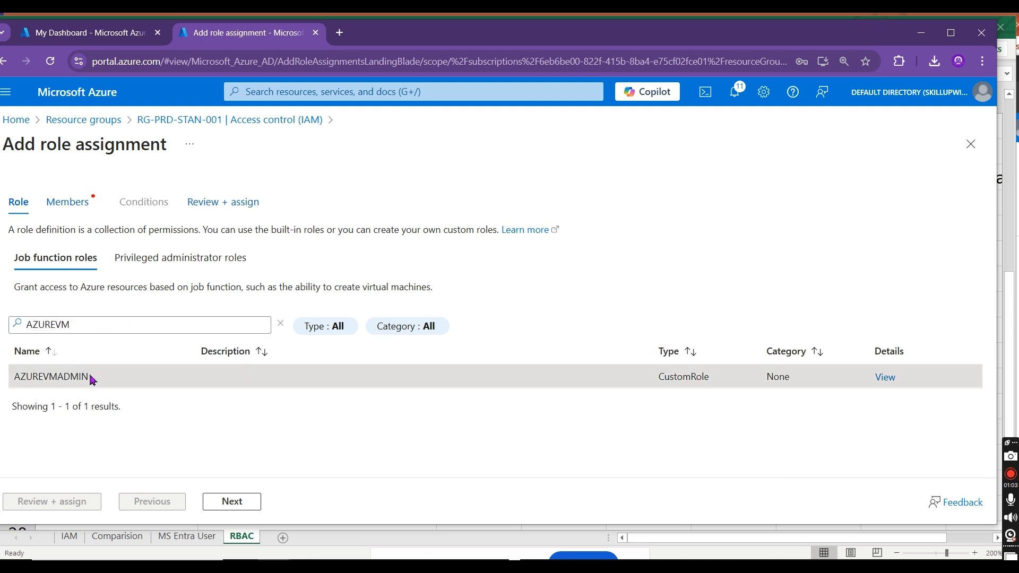
{"action": "left_click", "coordinate": [244, 505]}
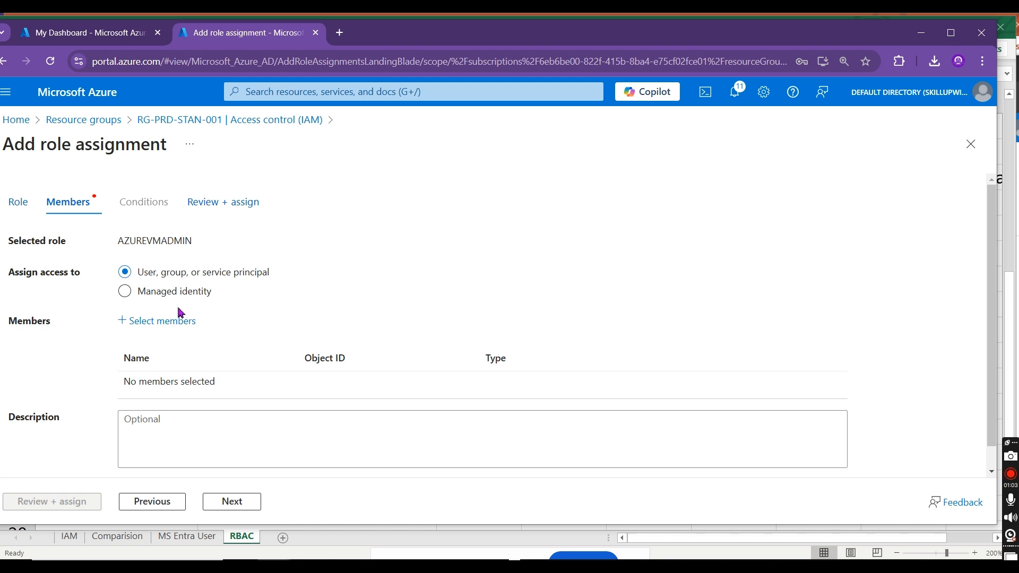
Add the test user, found by name search, to the assignment's selected members
{"action": "left_click", "coordinate": [186, 321]}
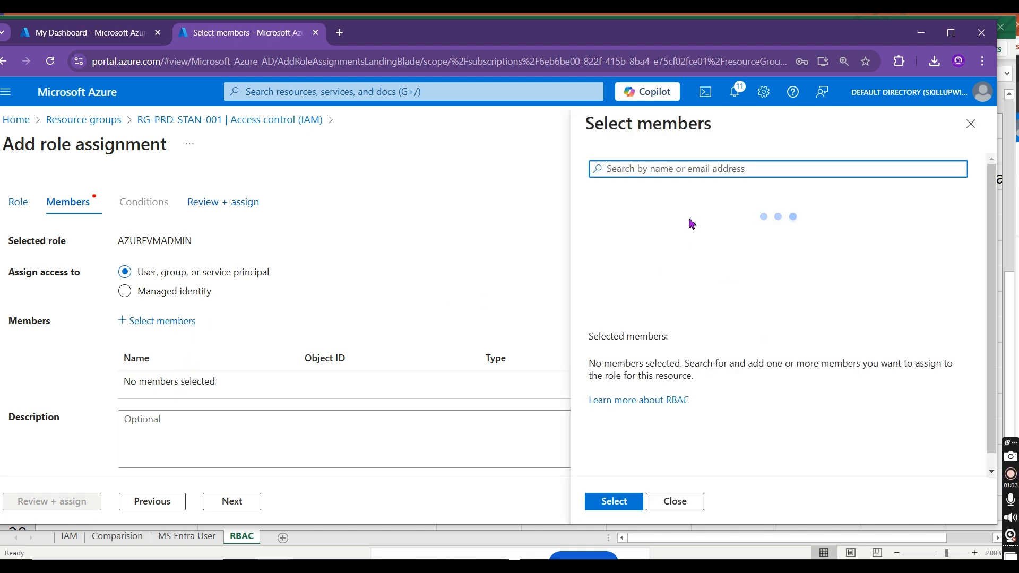
{"action": "left_click", "coordinate": [692, 174]}
{"action": "type", "text": "stan"}
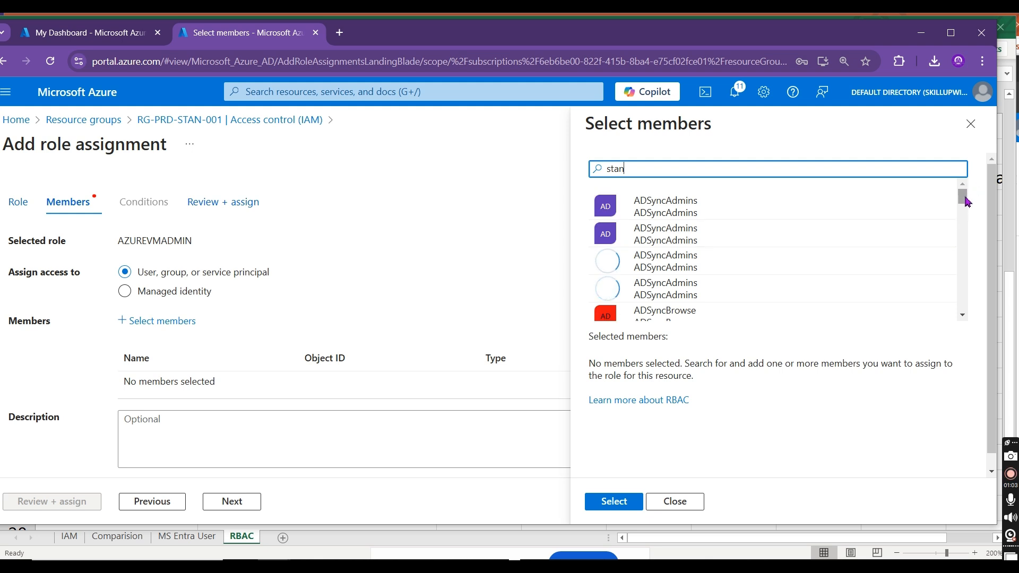
{"action": "left_click_drag", "start_coordinate": [962, 198], "coordinate": [972, 307]}
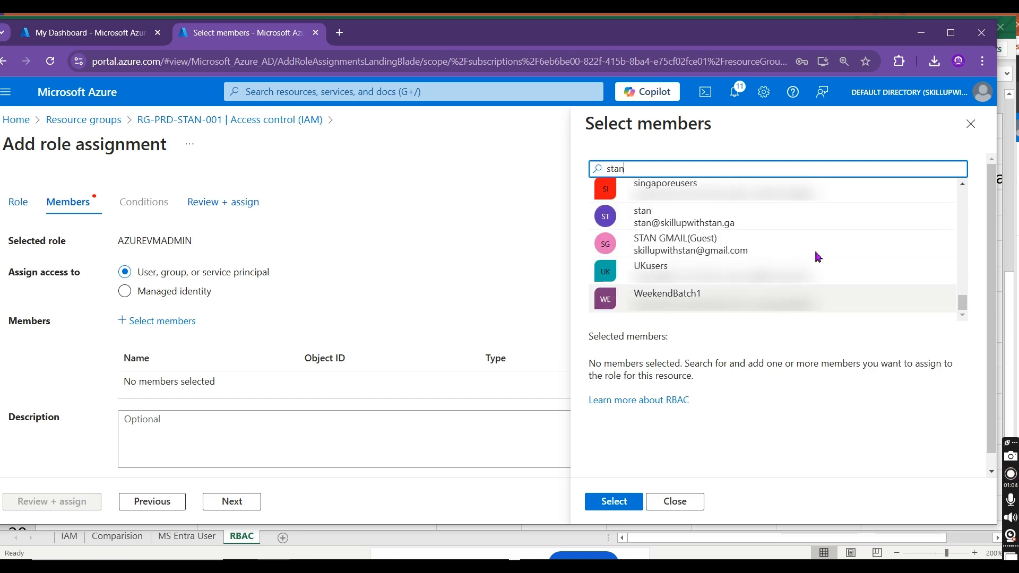
{"action": "left_click", "coordinate": [730, 218]}
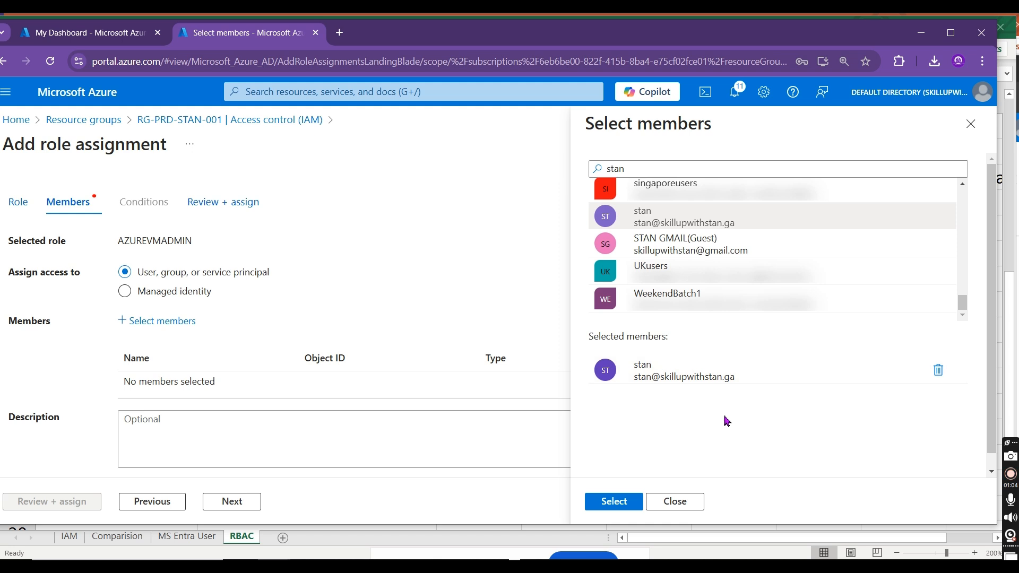
Add the AzureVMAdmins group as a second member, confirm the selection and go to Review + assign
{"action": "left_click", "coordinate": [607, 168]}
{"action": "double_click", "coordinate": [617, 170]}
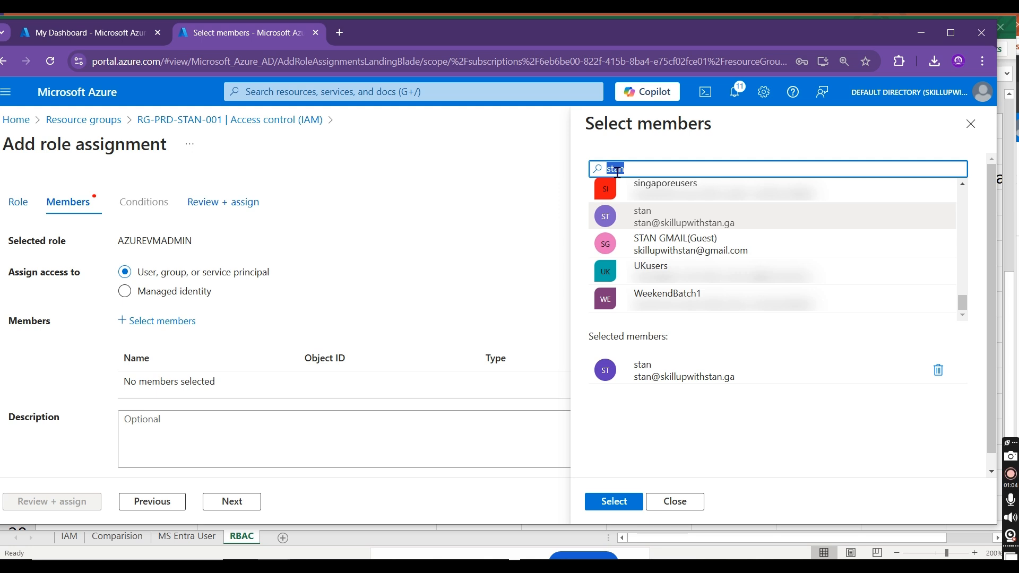
{"action": "type", "text": "az"}
{"action": "key", "text": "BackSpace"}
{"action": "key", "text": "BackSpace"}
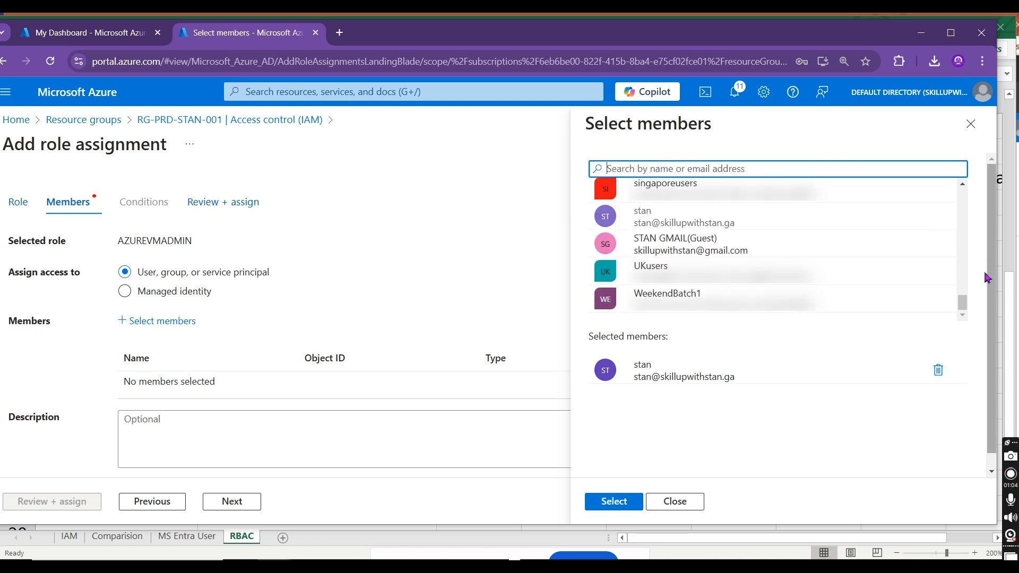
{"action": "left_click_drag", "start_coordinate": [967, 303], "coordinate": [976, 248]}
{"action": "left_click", "coordinate": [736, 254]}
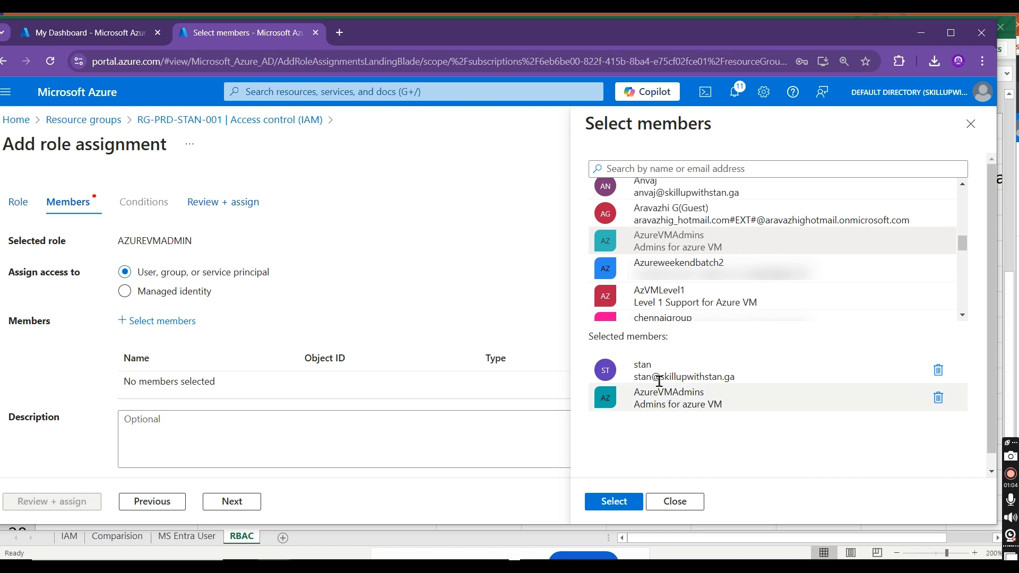
{"action": "left_click", "coordinate": [631, 504]}
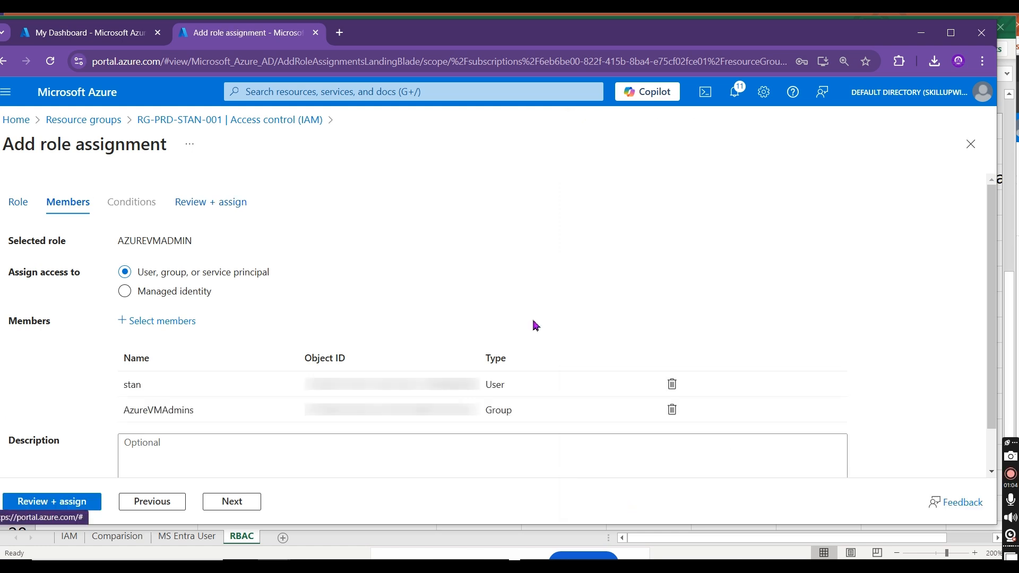
{"action": "double_click", "coordinate": [494, 384]}
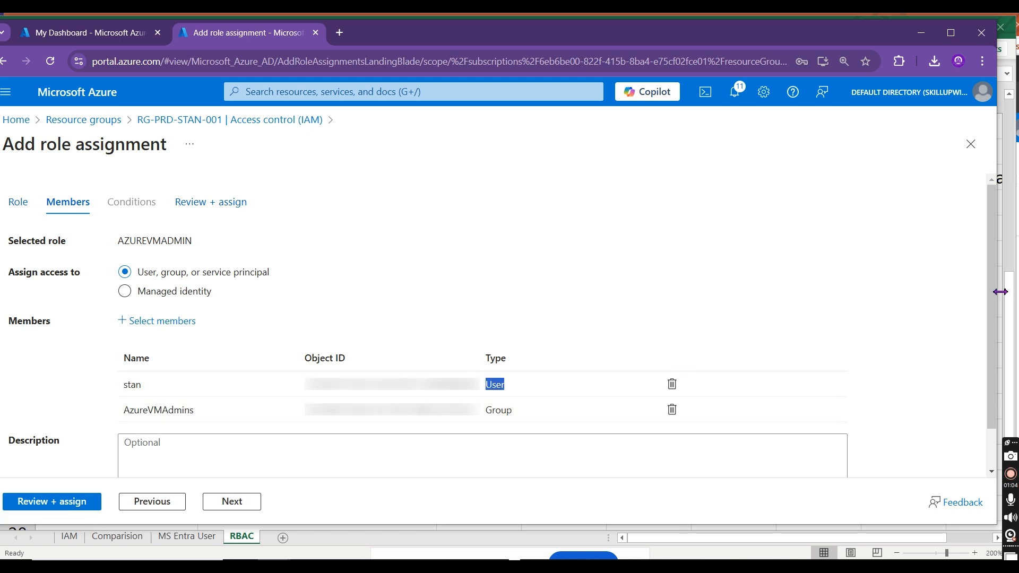
{"action": "scroll", "coordinate": [997, 339], "scroll_direction": "down", "scroll_amount": 1}
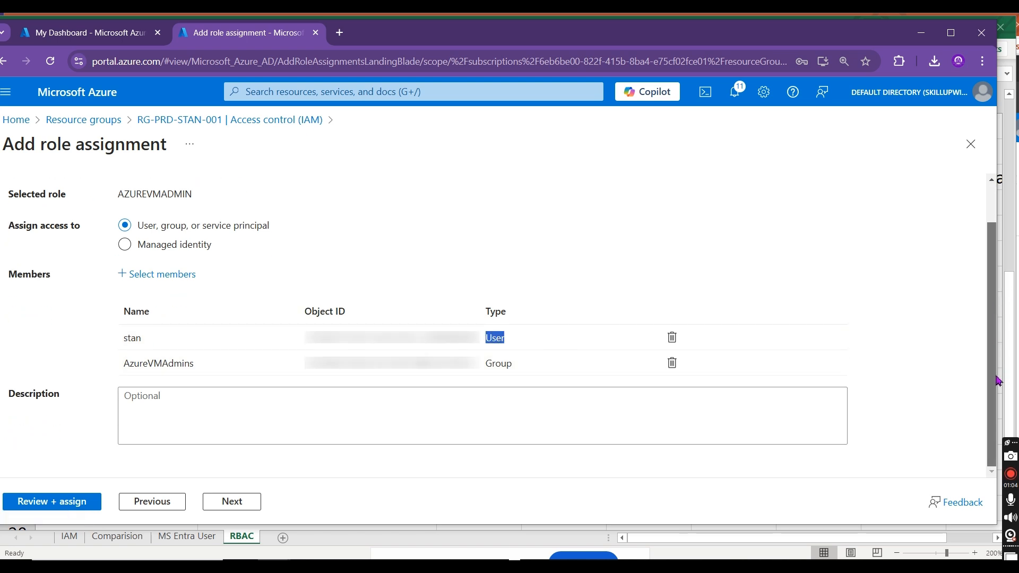
{"action": "scroll", "coordinate": [997, 387], "scroll_direction": "up", "scroll_amount": 1}
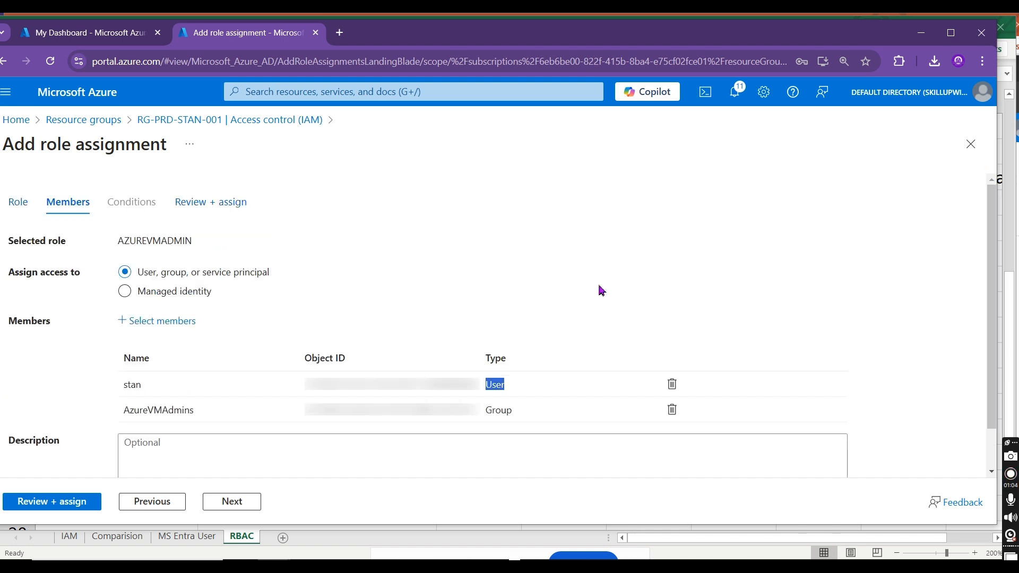
{"action": "left_click", "coordinate": [69, 512]}
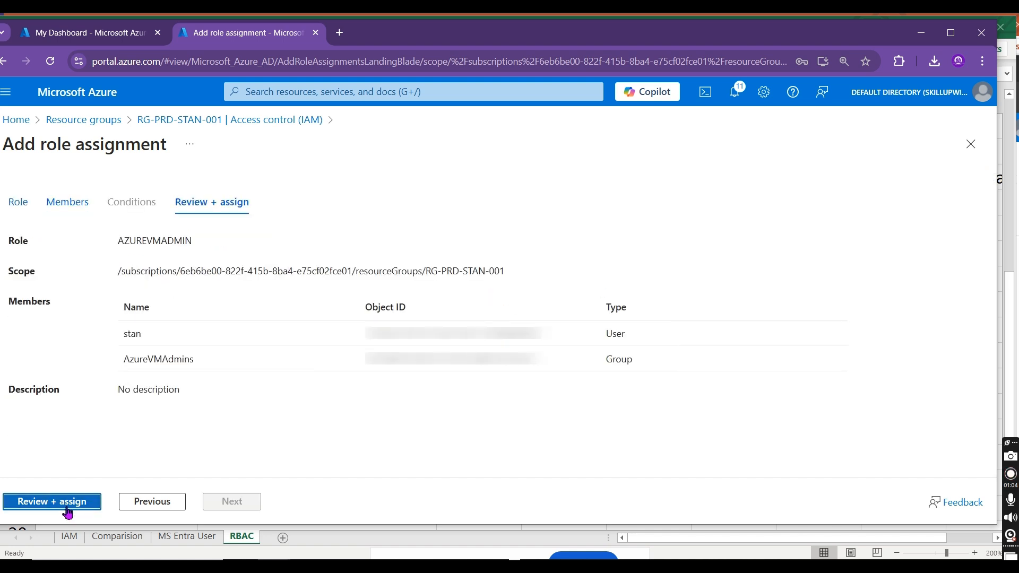
Submit the pending AZUREVMADMIN assignment for the user and AzureVMAdmins group
{"action": "left_click", "coordinate": [67, 510]}
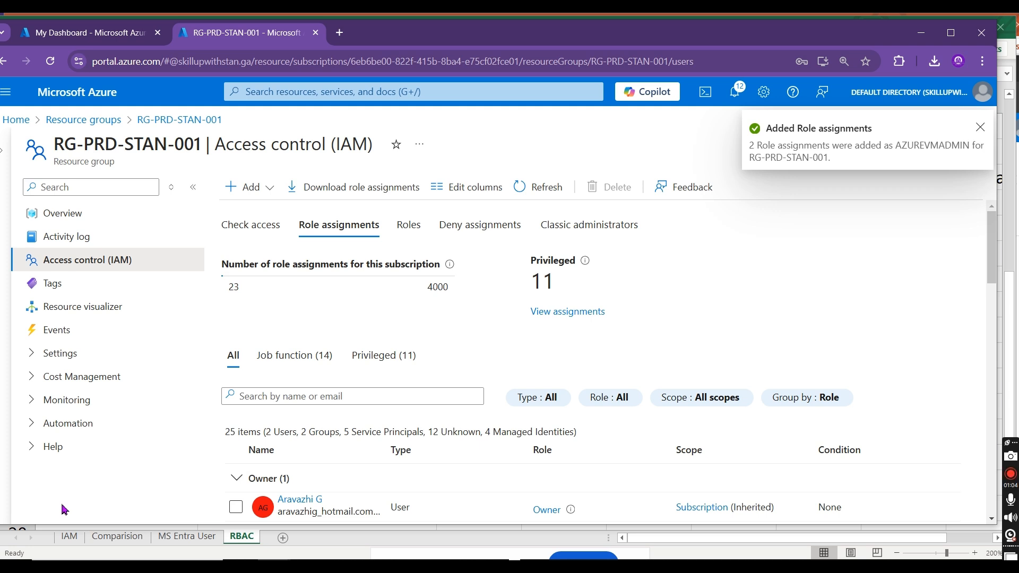
Use Check access to look up the test user's role assignments on RG-PRD-STAN-001
{"action": "left_click", "coordinate": [242, 222]}
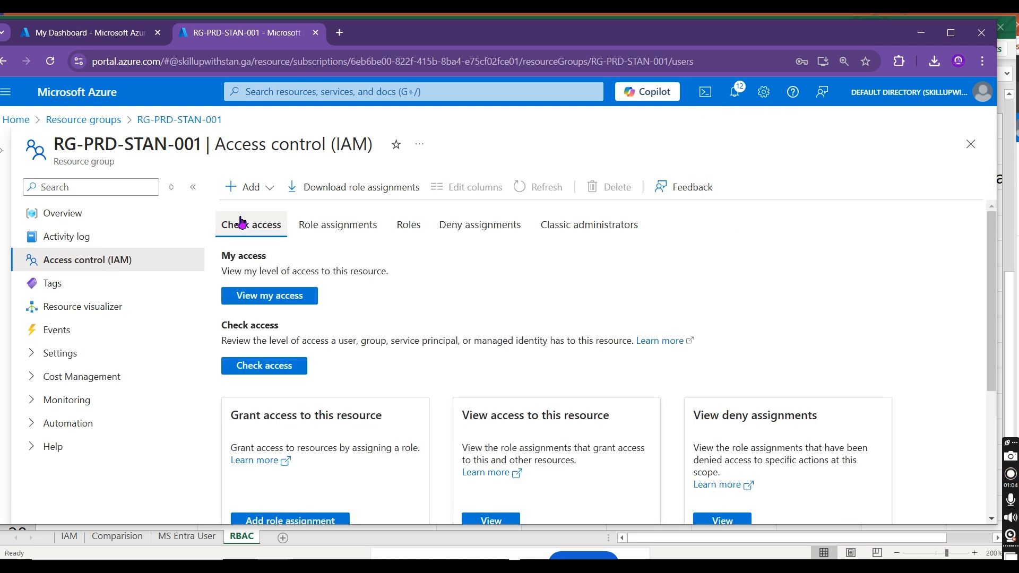
{"action": "left_click", "coordinate": [266, 365]}
{"action": "left_click", "coordinate": [646, 265]}
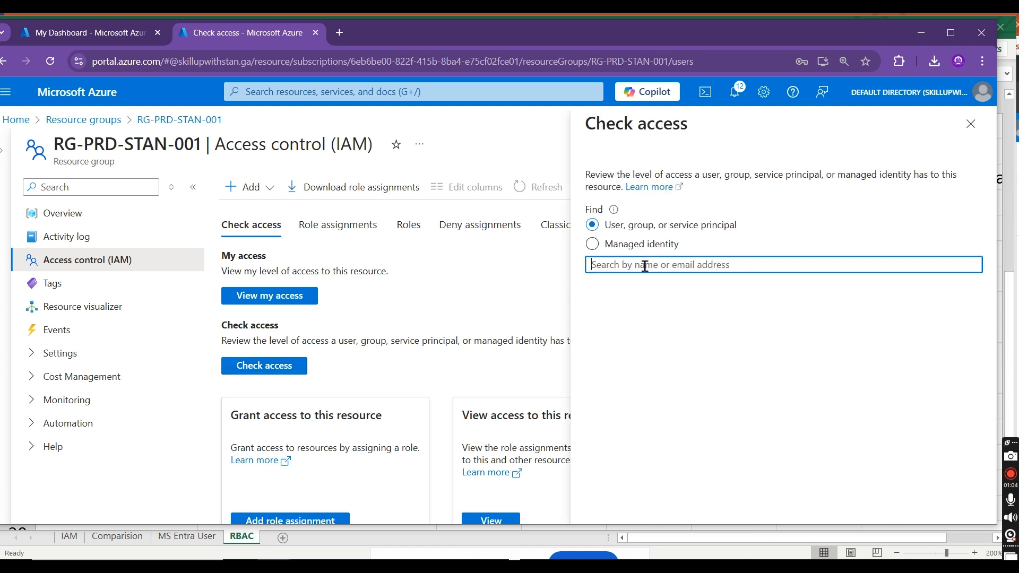
{"action": "type", "text": "satn"}
{"action": "key", "text": "BackSpace"}
{"action": "key", "text": "BackSpace"}
{"action": "key", "text": "BackSpace"}
{"action": "type", "text": "tan"}
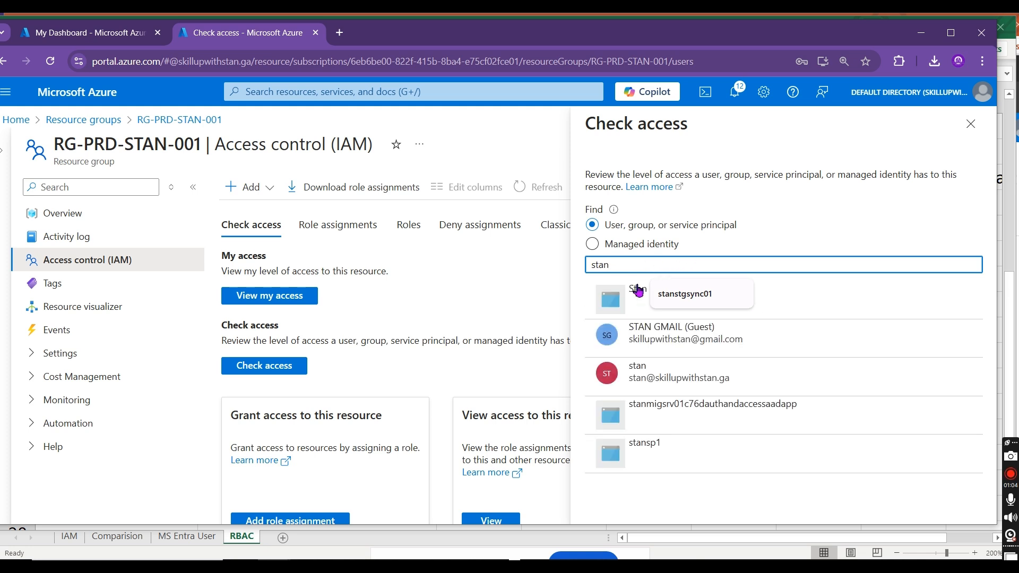
{"action": "left_click", "coordinate": [637, 366]}
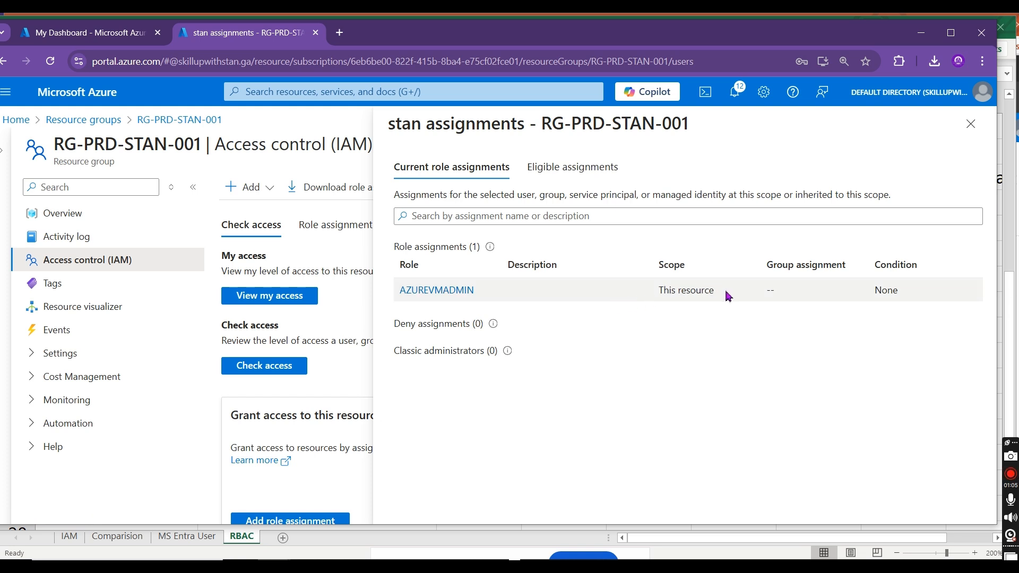
Verify the AZUREVMADMIN scope is This resource, then close both side panels
{"action": "left_click_drag", "start_coordinate": [726, 291], "coordinate": [653, 293]}
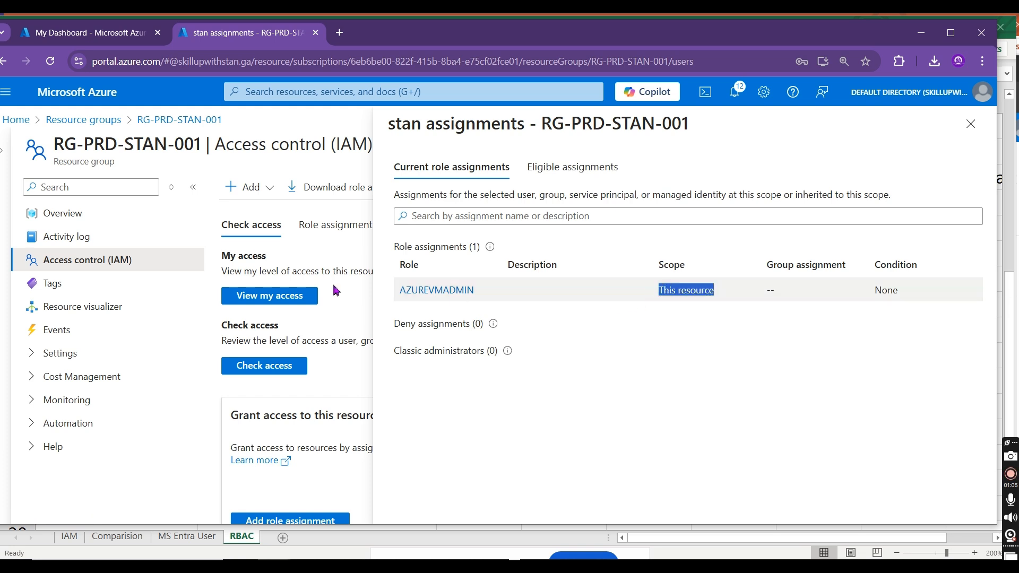
{"action": "left_click_drag", "start_coordinate": [69, 157], "coordinate": [121, 173]}
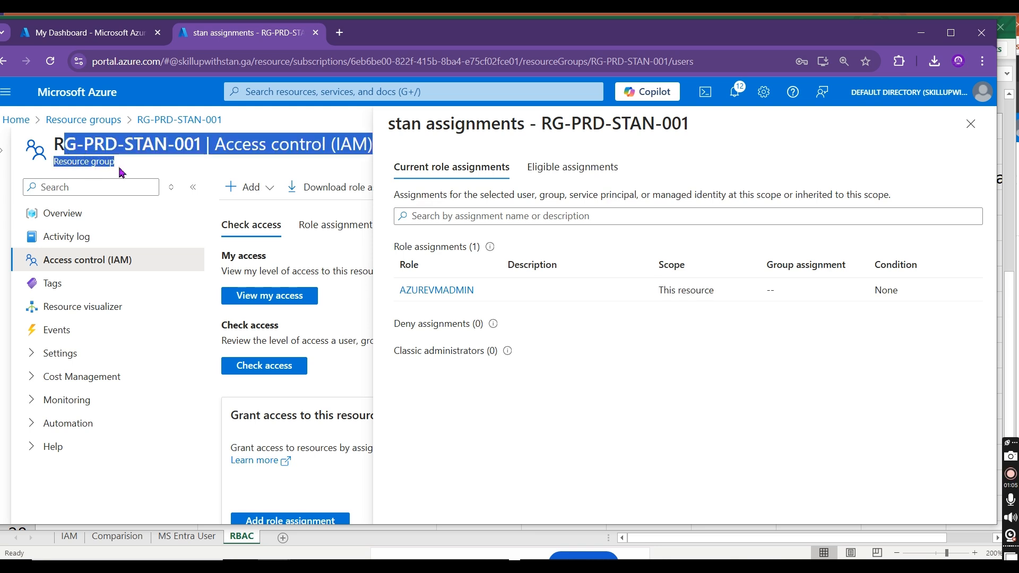
{"action": "left_click", "coordinate": [971, 124]}
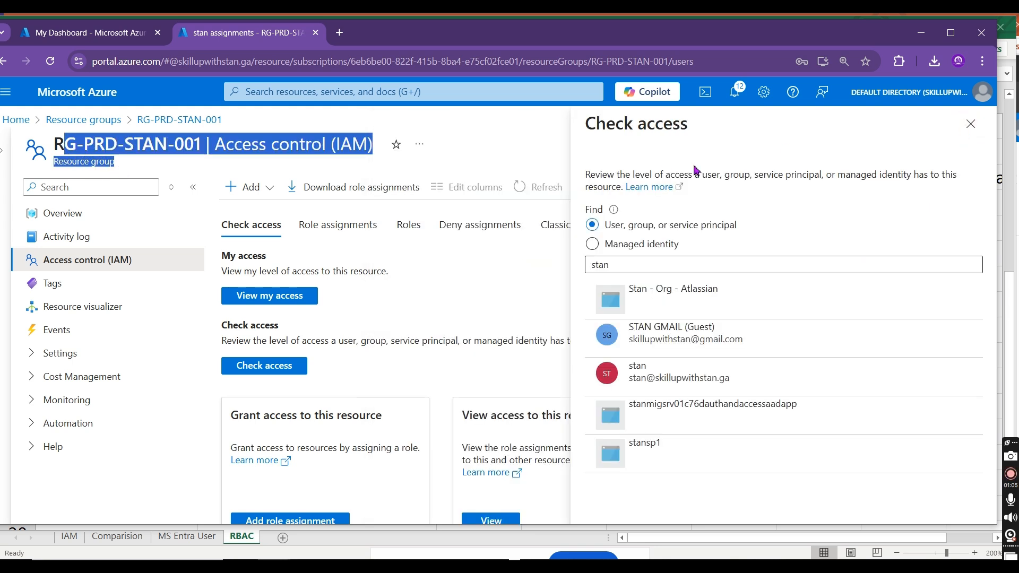
{"action": "left_click", "coordinate": [971, 125]}
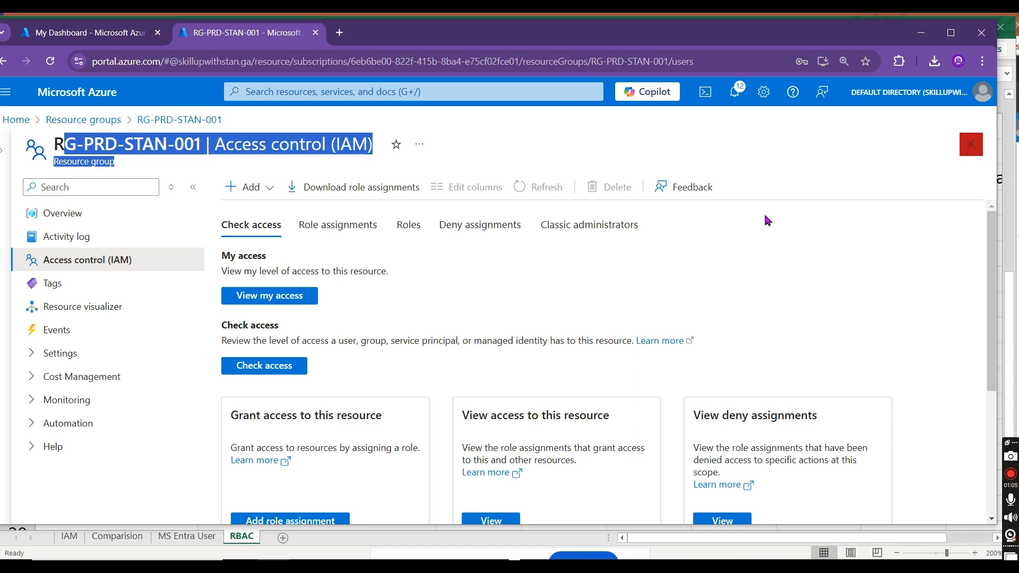
{"action": "key", "text": "alt+Tab"}
{"action": "key", "text": "alt+Tab"}
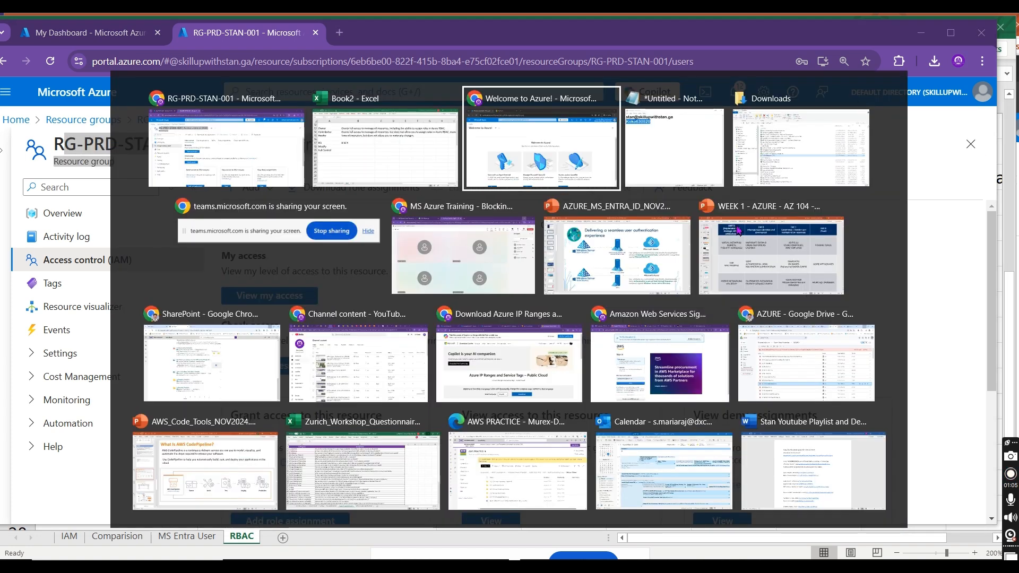
{"action": "left_click", "coordinate": [388, 128]}
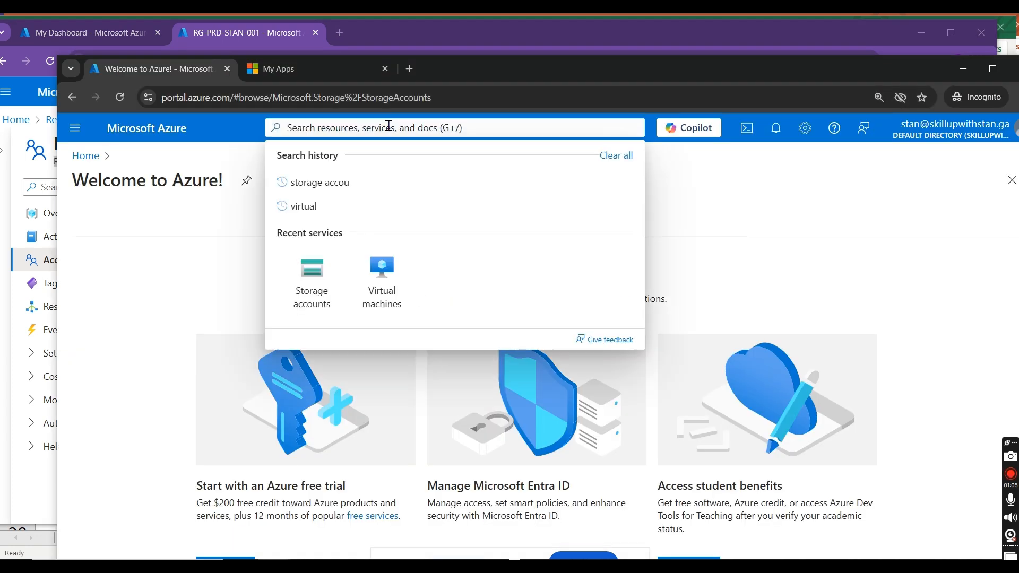
{"action": "type", "text": "Resource group"}
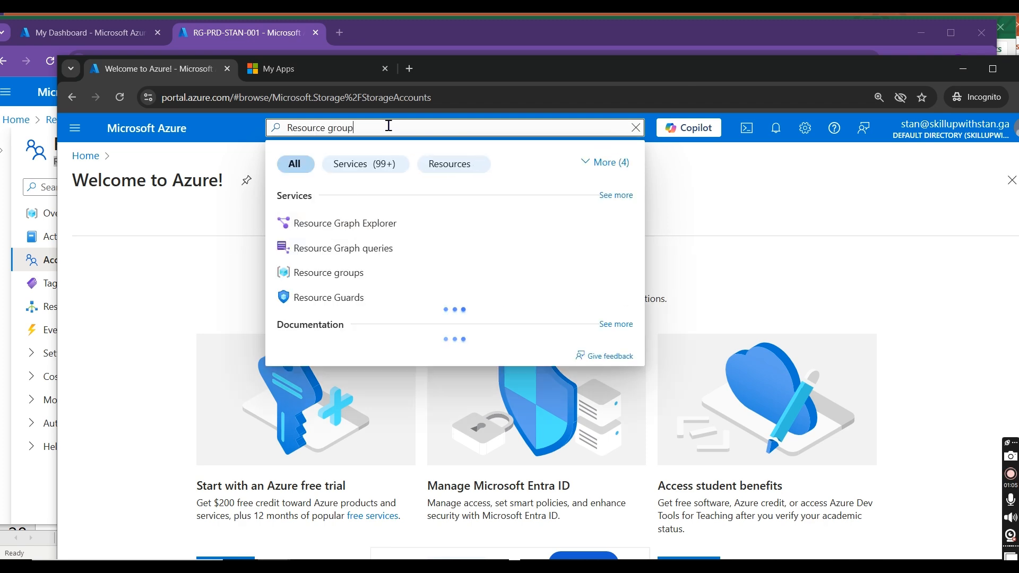
{"action": "left_click", "coordinate": [355, 227]}
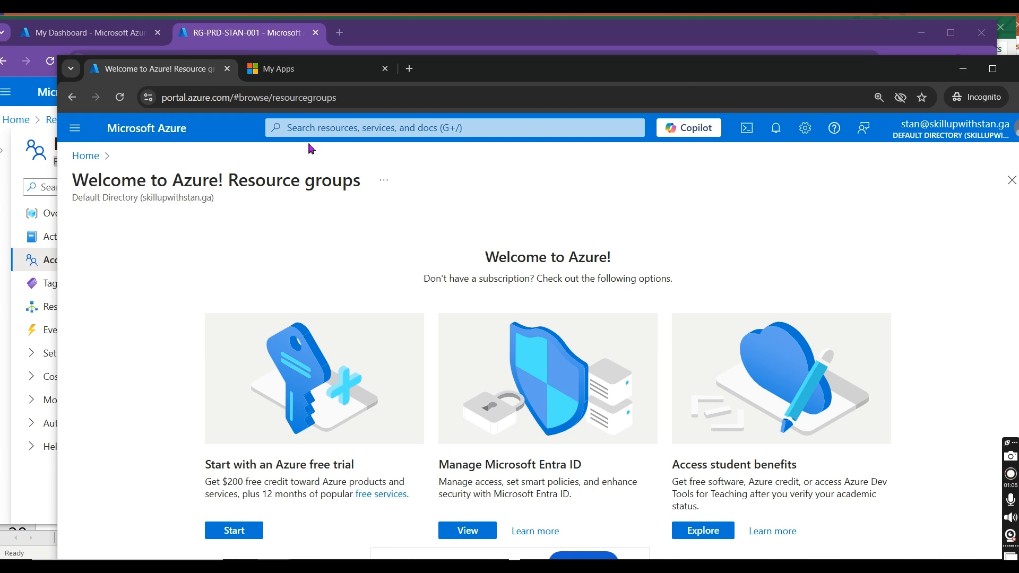
{"action": "left_click", "coordinate": [325, 128]}
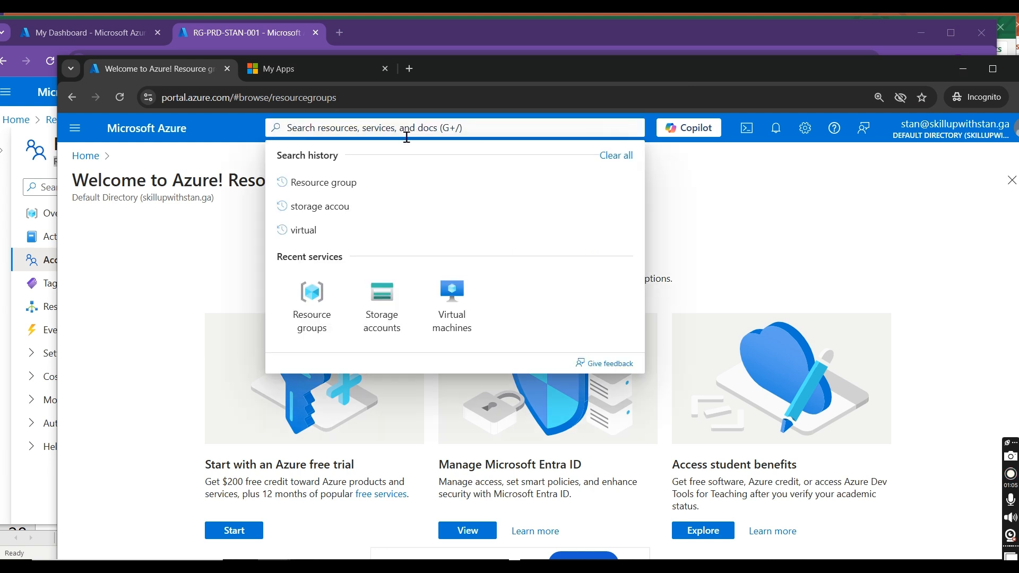
{"action": "left_click", "coordinate": [349, 186]}
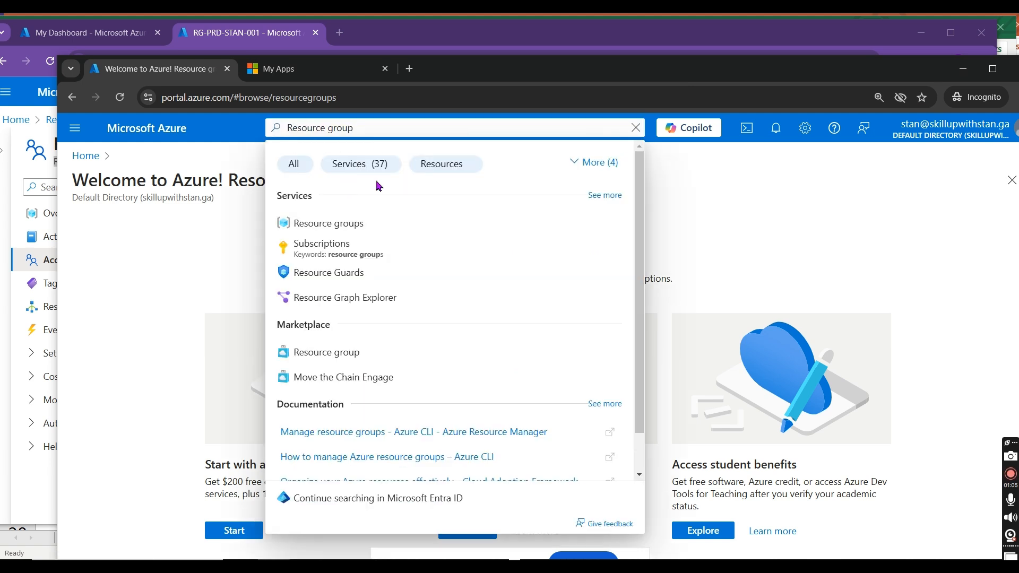
{"action": "left_click_drag", "start_coordinate": [370, 125], "coordinate": [237, 127]}
{"action": "type", "text": "Virtual"}
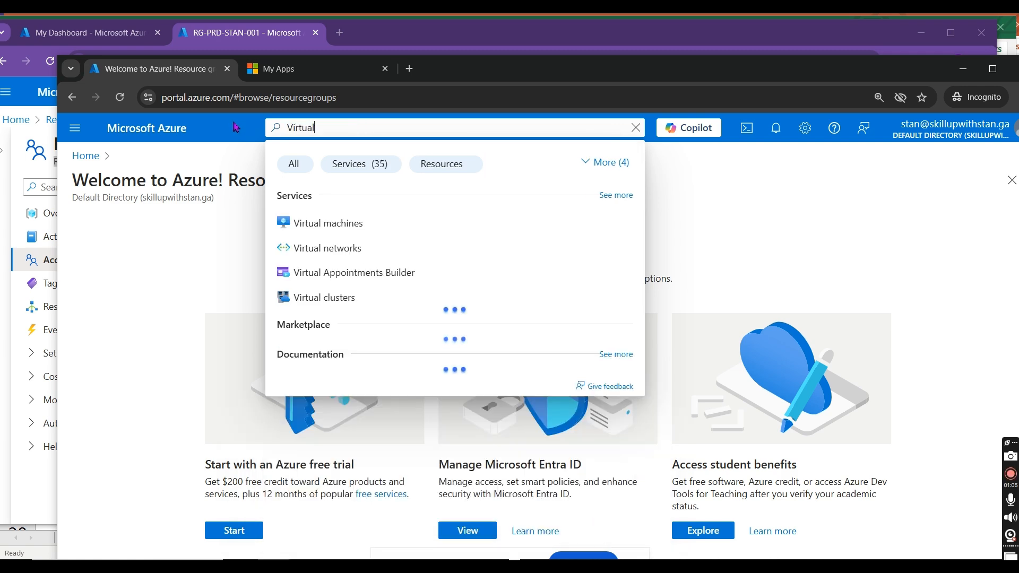
{"action": "left_click", "coordinate": [328, 223]}
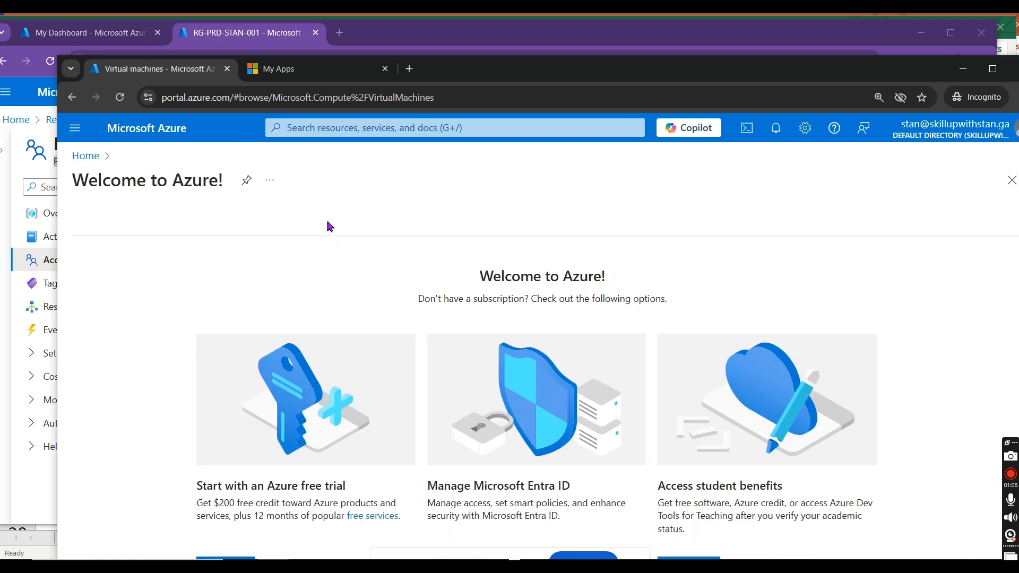
{"action": "left_click", "coordinate": [989, 128]}
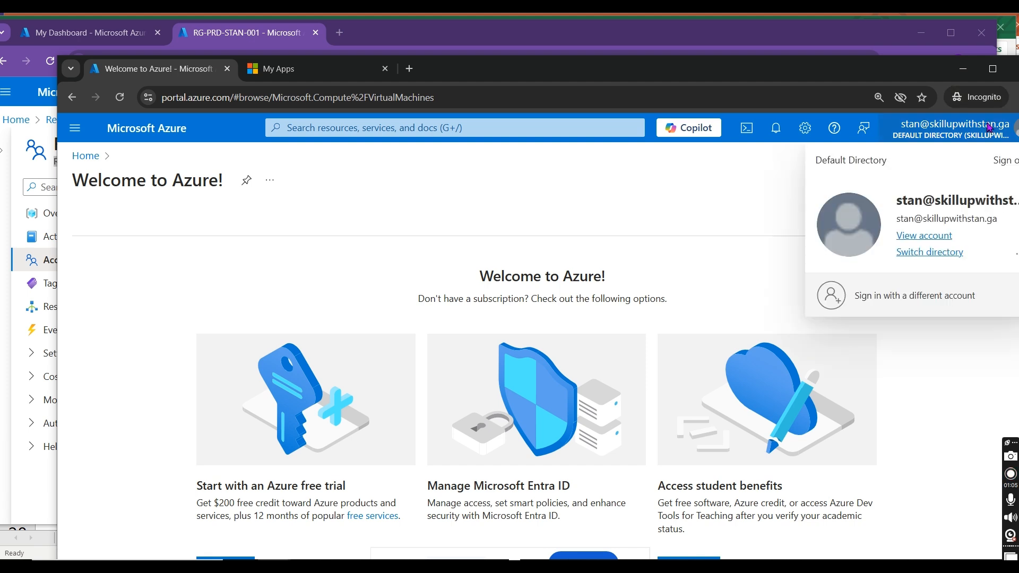
{"action": "left_click", "coordinate": [614, 97]}
{"action": "key", "text": "Return"}
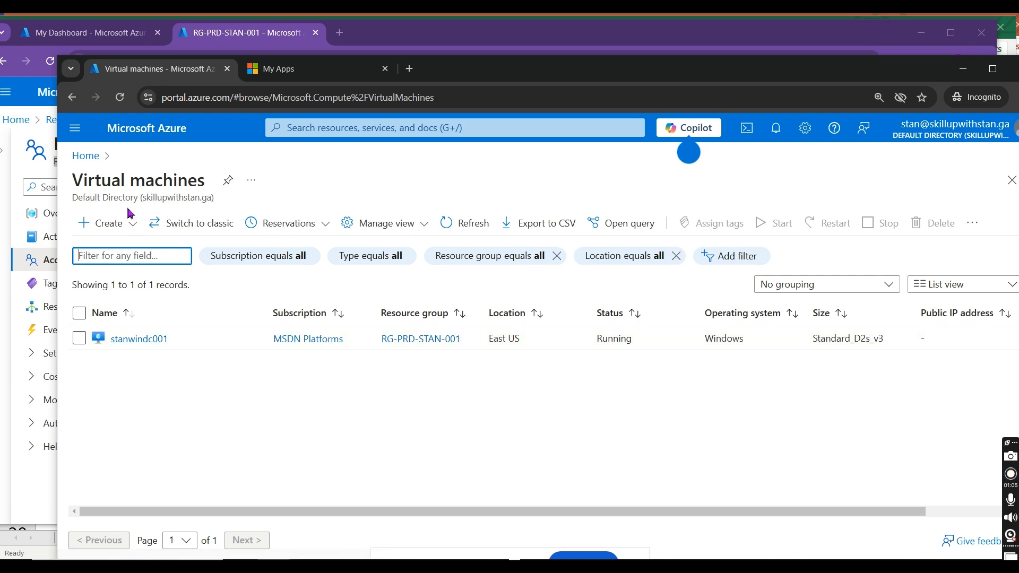
{"action": "left_click", "coordinate": [315, 133]}
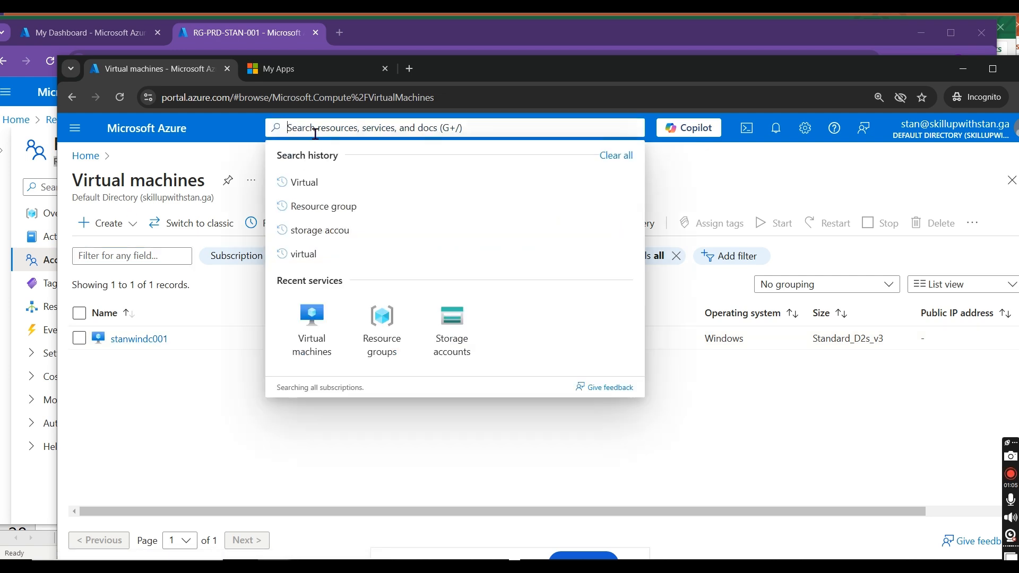
{"action": "type", "text": "Stroage"}
{"action": "left_click", "coordinate": [325, 223]}
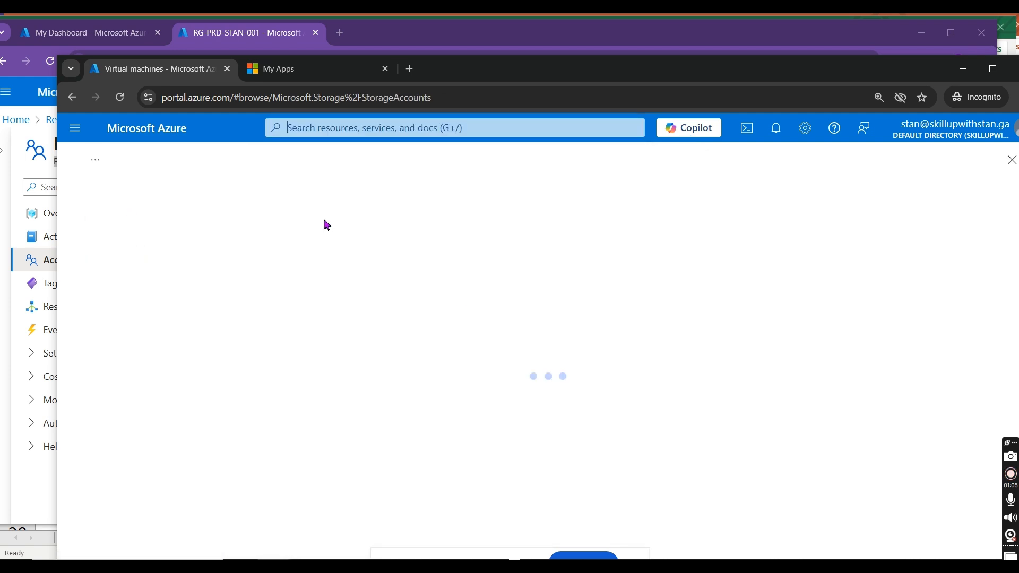
{"action": "left_click_drag", "start_coordinate": [601, 71], "coordinate": [557, 59]}
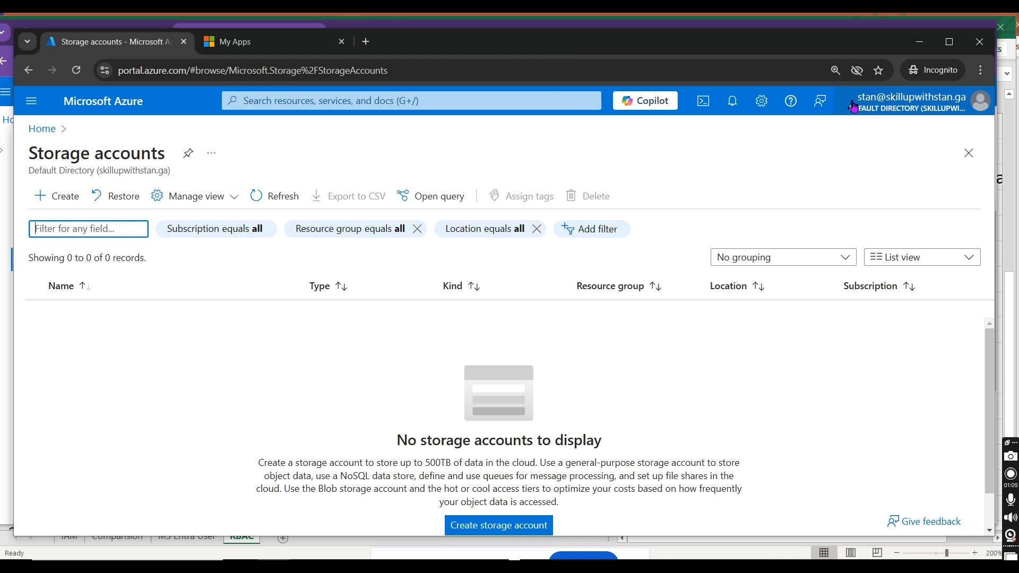
{"action": "left_click_drag", "start_coordinate": [852, 101], "coordinate": [930, 99]}
{"action": "left_click", "coordinate": [948, 102]}
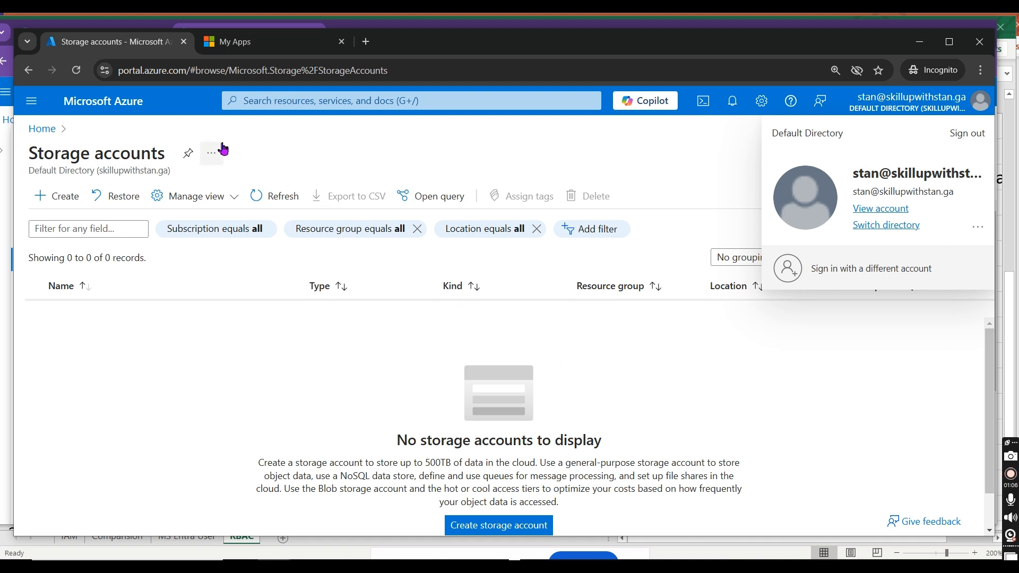
{"action": "left_click", "coordinate": [42, 130]}
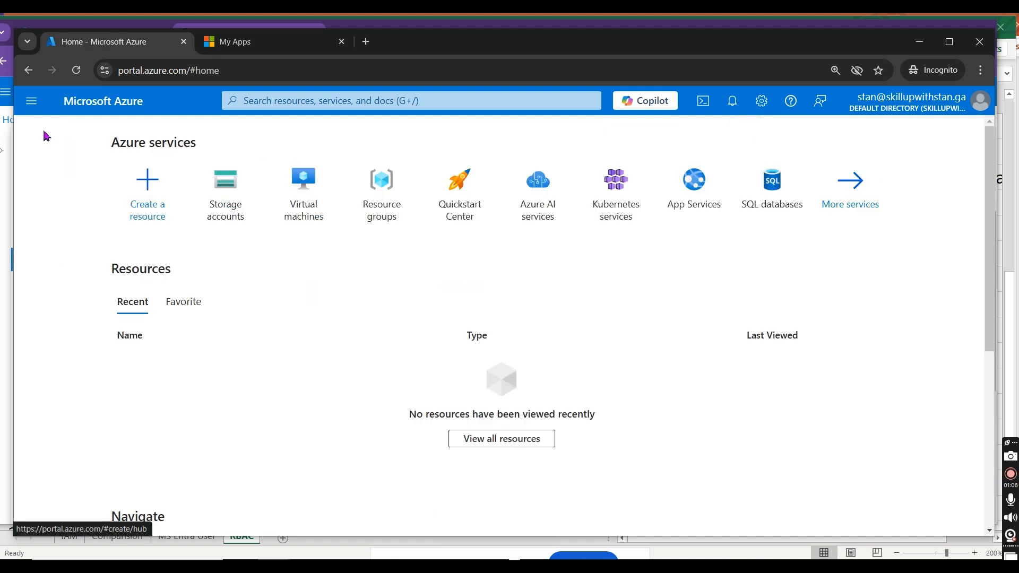
{"action": "left_click", "coordinate": [387, 200]}
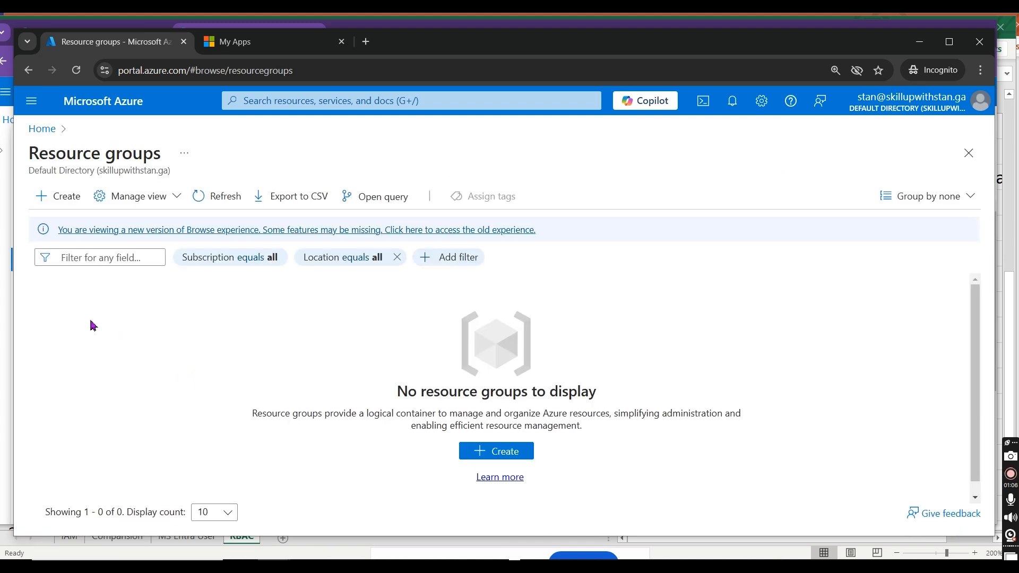
{"action": "left_click", "coordinate": [42, 130]}
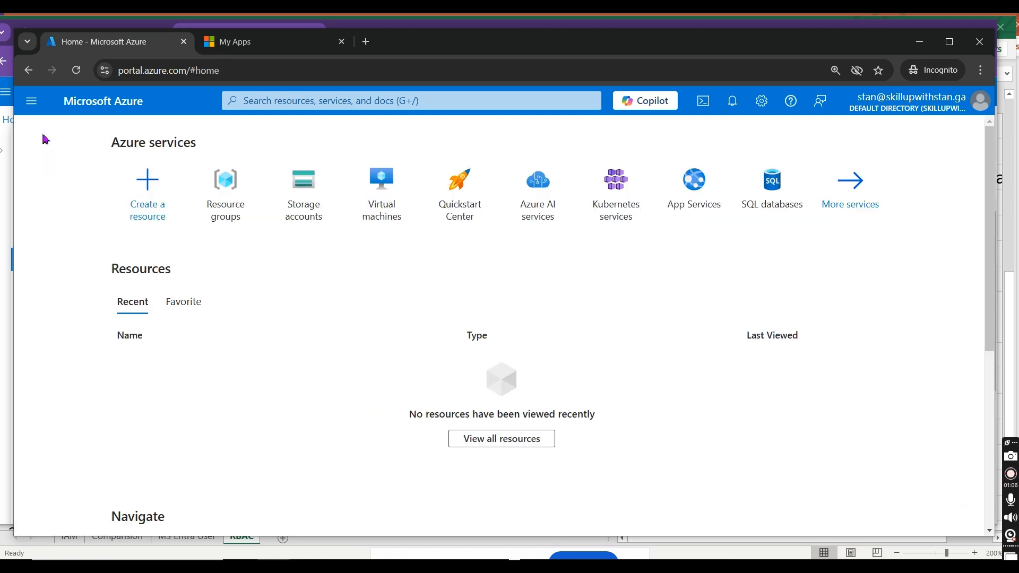
{"action": "key", "text": "alt+Tab"}
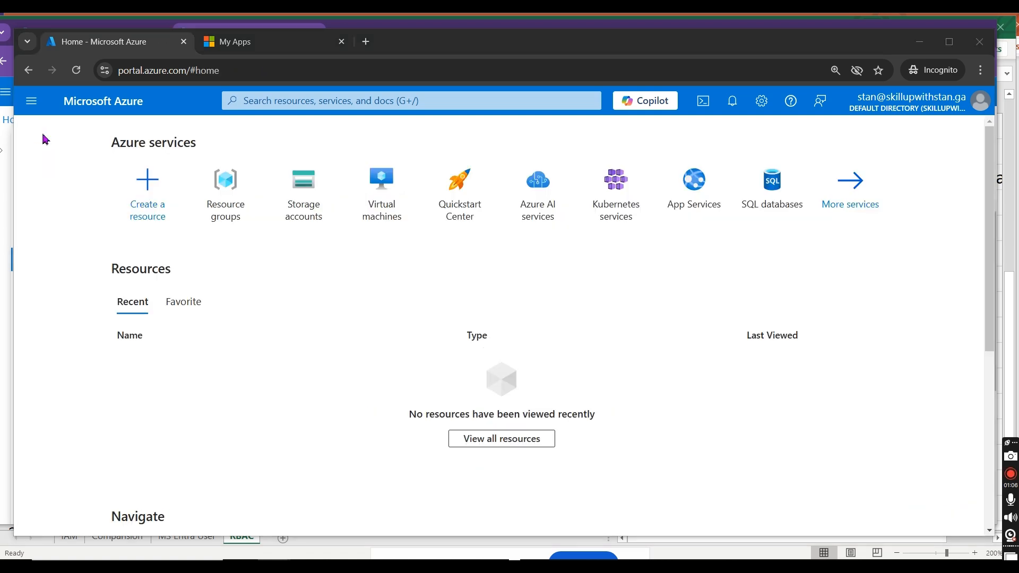
{"action": "key", "text": "alt+Tab"}
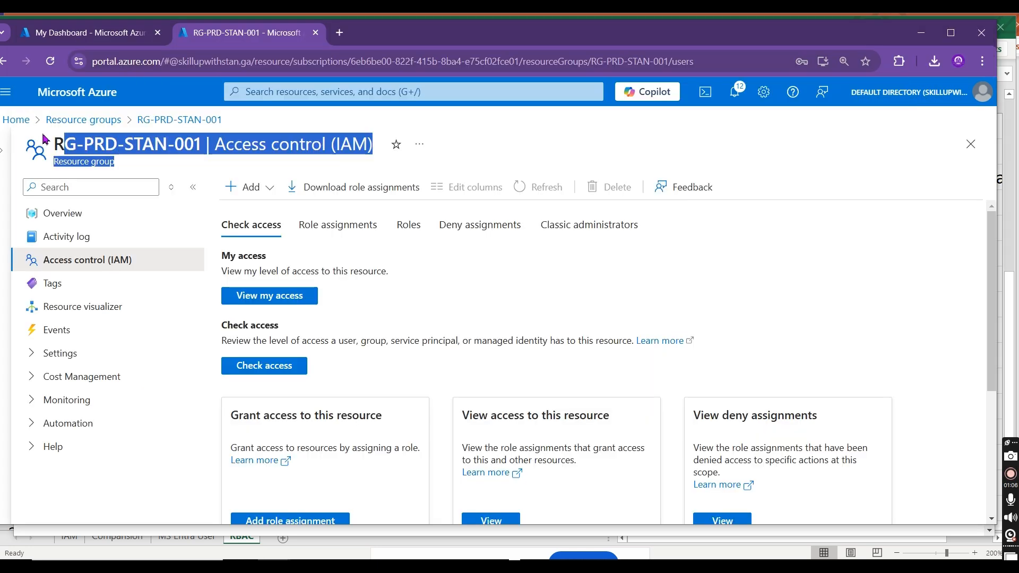
Open Access control (IAM) for the MSDN Platforms subscription and begin Add role assignment
{"action": "left_click", "coordinate": [16, 122]}
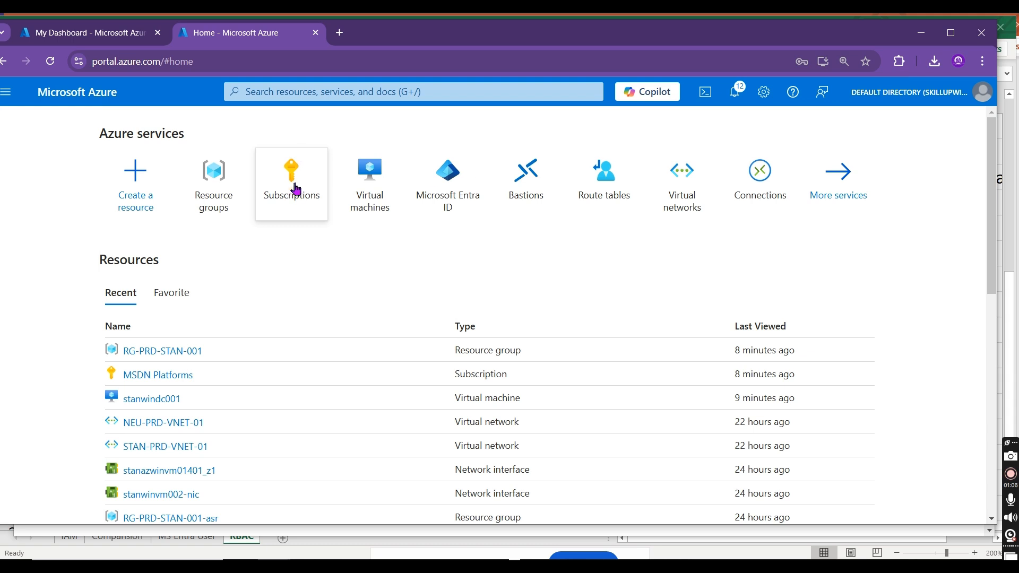
{"action": "left_click", "coordinate": [299, 191]}
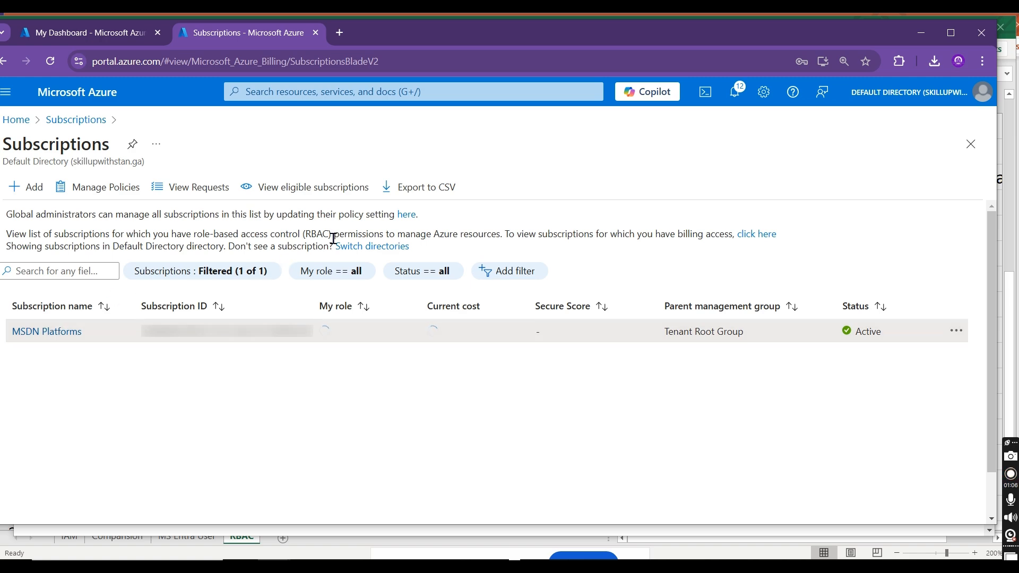
{"action": "left_click", "coordinate": [72, 333]}
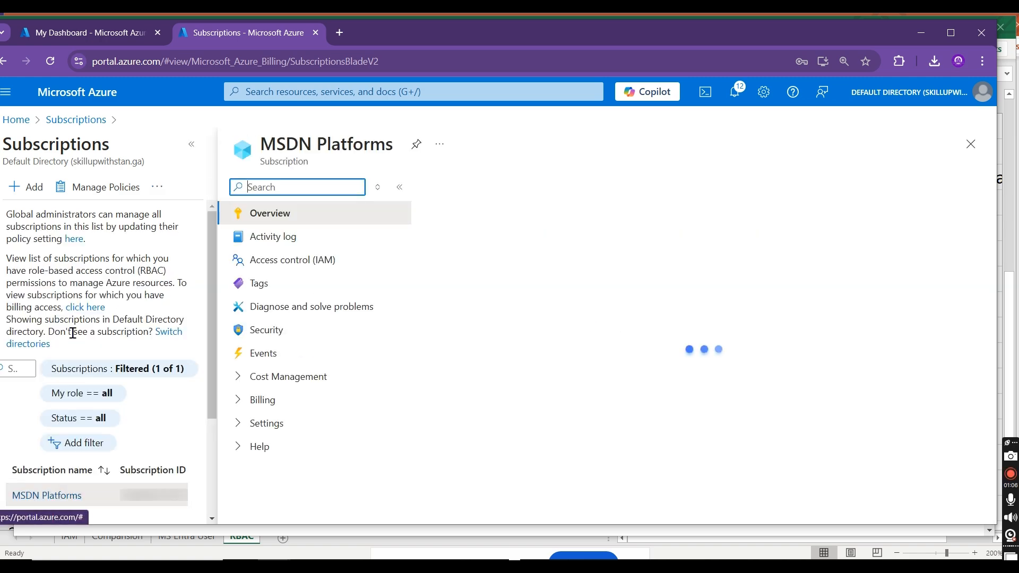
{"action": "left_click", "coordinate": [287, 259]}
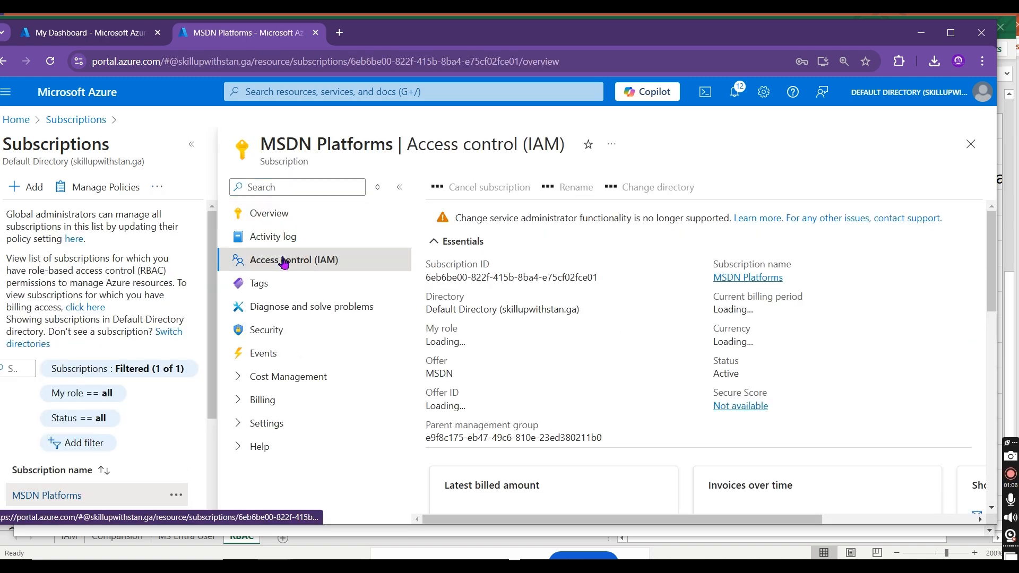
{"action": "left_click", "coordinate": [191, 144]}
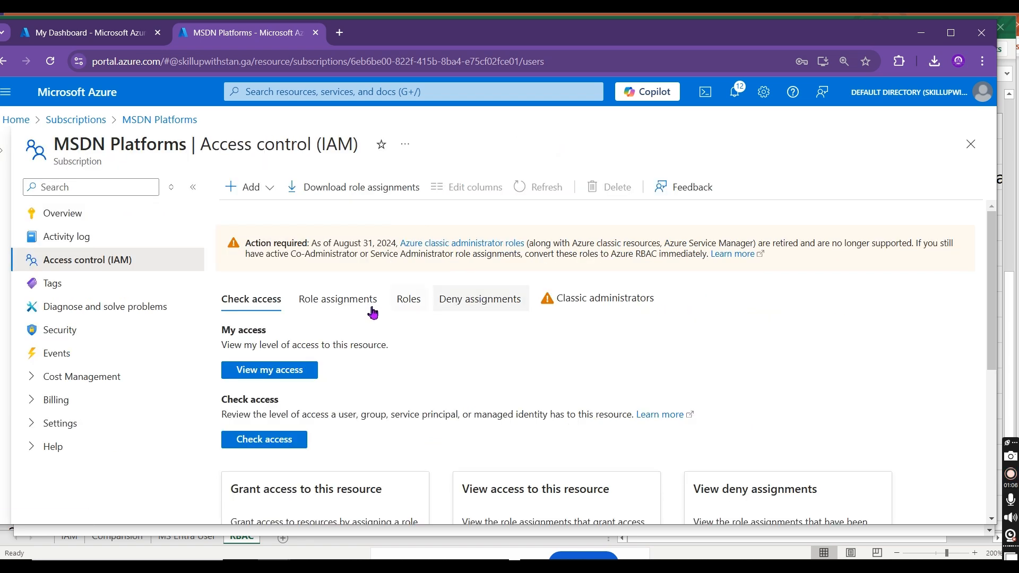
{"action": "left_click", "coordinate": [327, 302]}
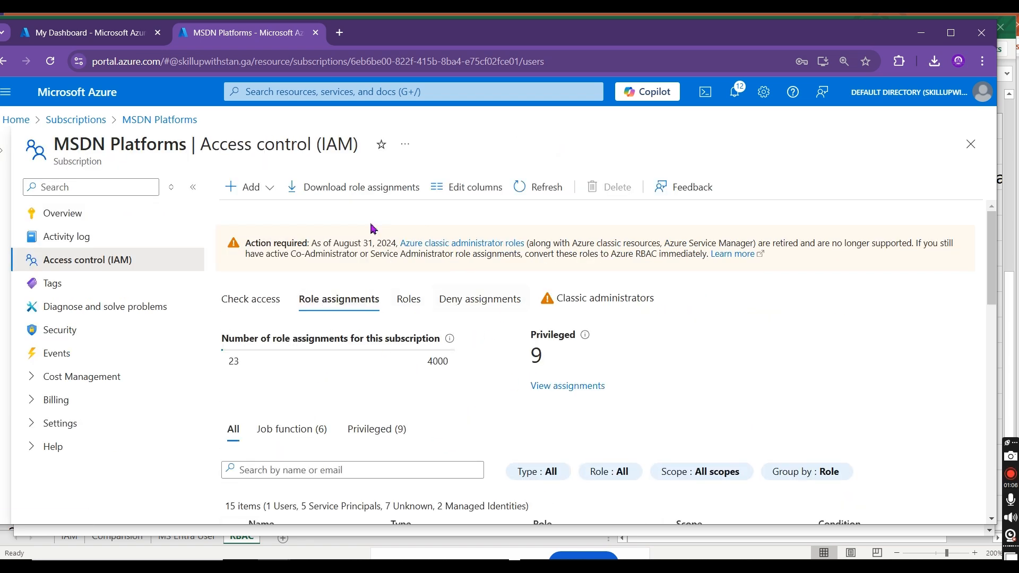
{"action": "left_click", "coordinate": [267, 194]}
{"action": "left_click", "coordinate": [277, 213]}
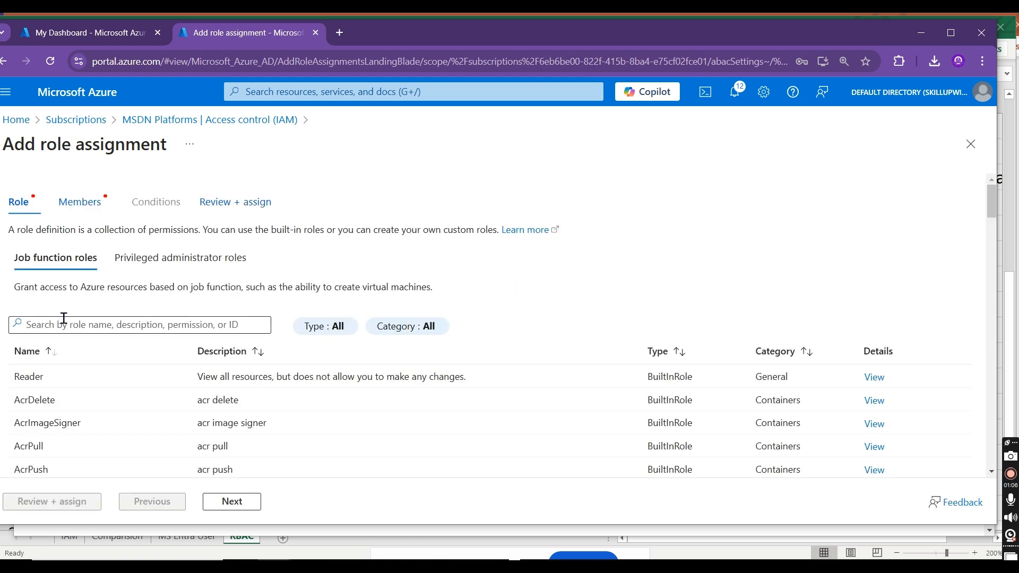
Choose the Reader role and select only the test user account as its member
{"action": "left_click", "coordinate": [29, 321]}
{"action": "left_click", "coordinate": [22, 378]}
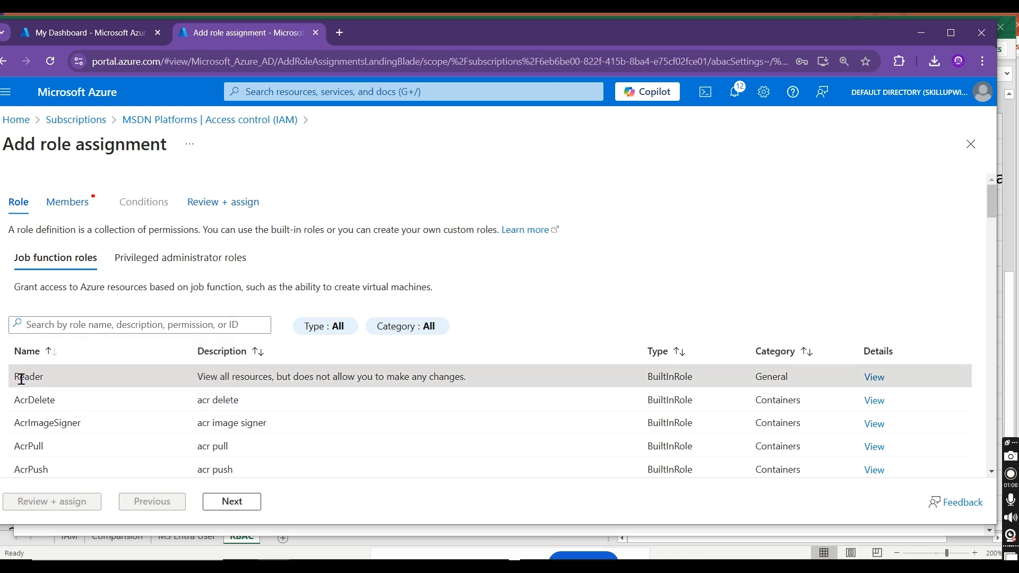
{"action": "left_click", "coordinate": [221, 506]}
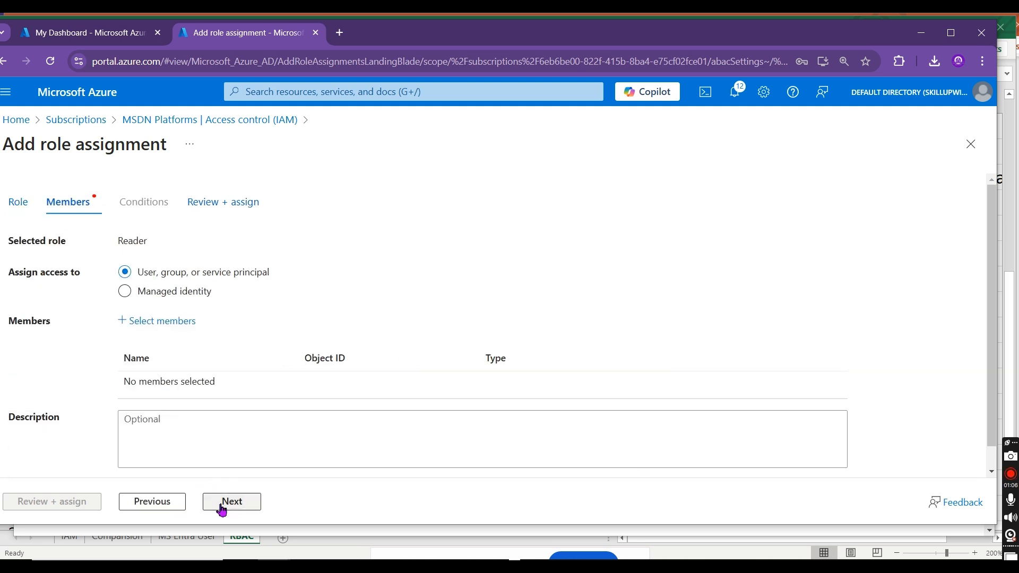
{"action": "left_click", "coordinate": [159, 320]}
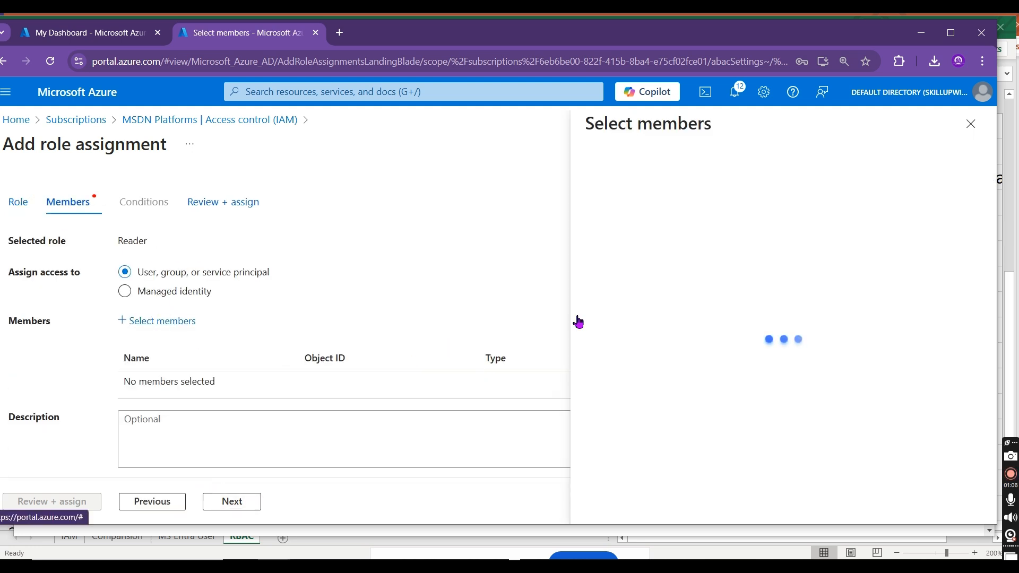
{"action": "type", "text": "stan"}
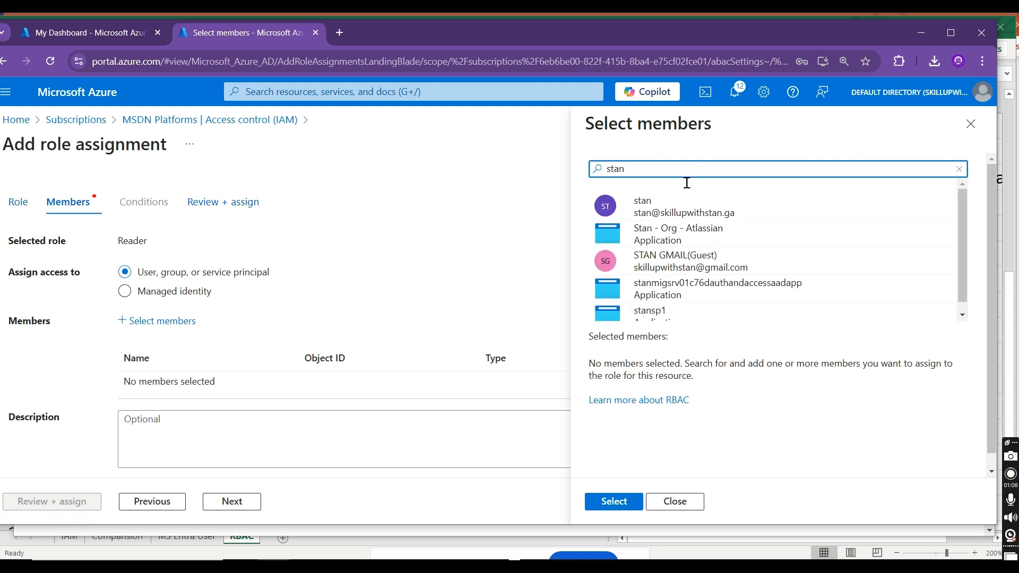
{"action": "left_click", "coordinate": [665, 228]}
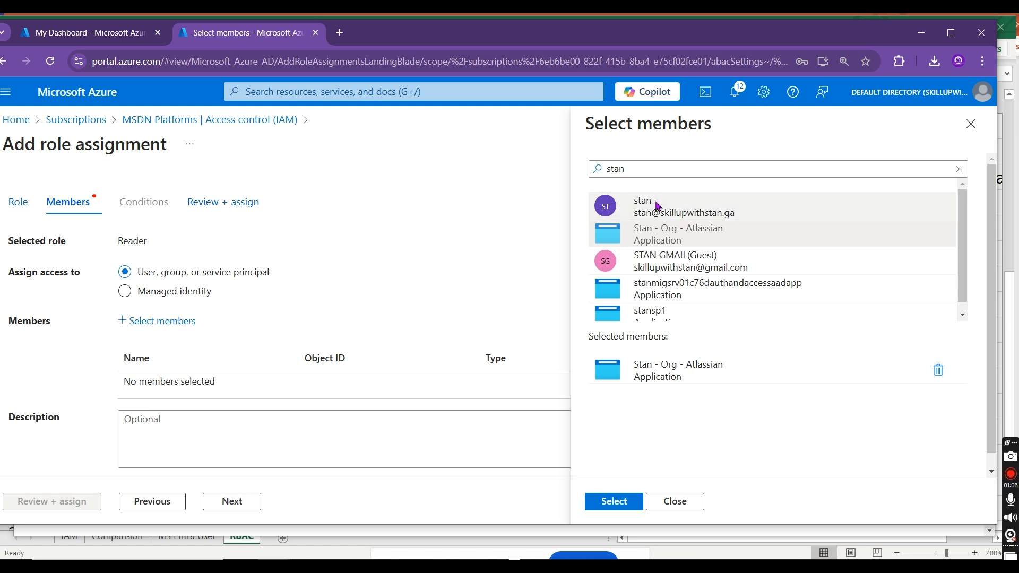
{"action": "left_click", "coordinate": [645, 206]}
{"action": "left_click", "coordinate": [938, 369]}
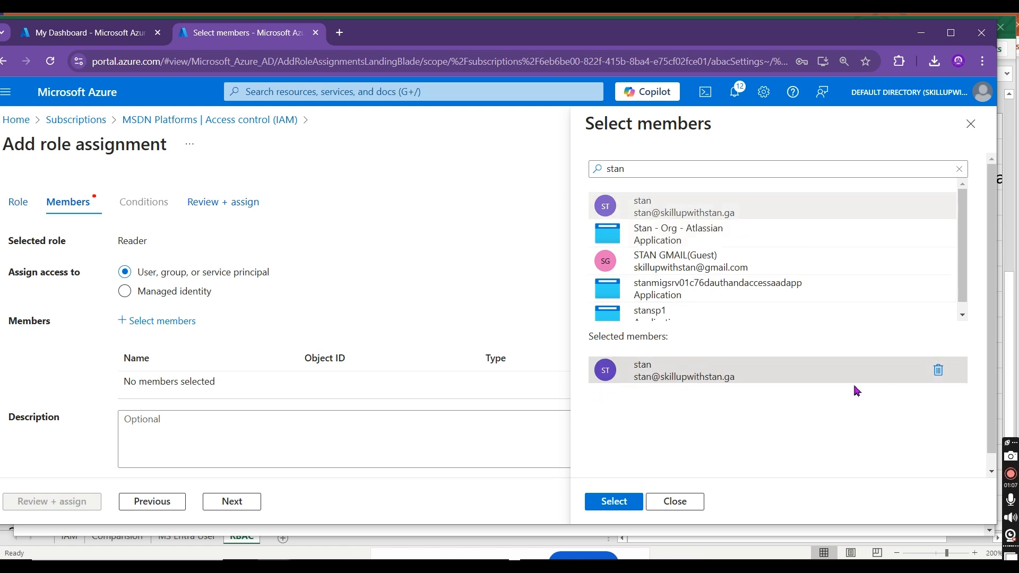
{"action": "left_click", "coordinate": [610, 502]}
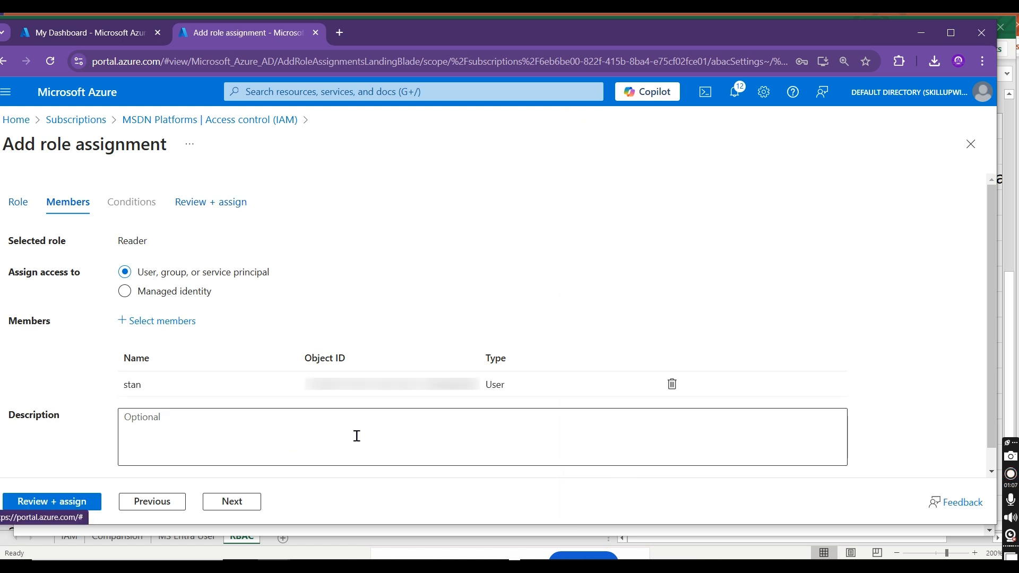
Review and create the Reader assignment, then switch to the user's private portal window
{"action": "left_click", "coordinate": [223, 503]}
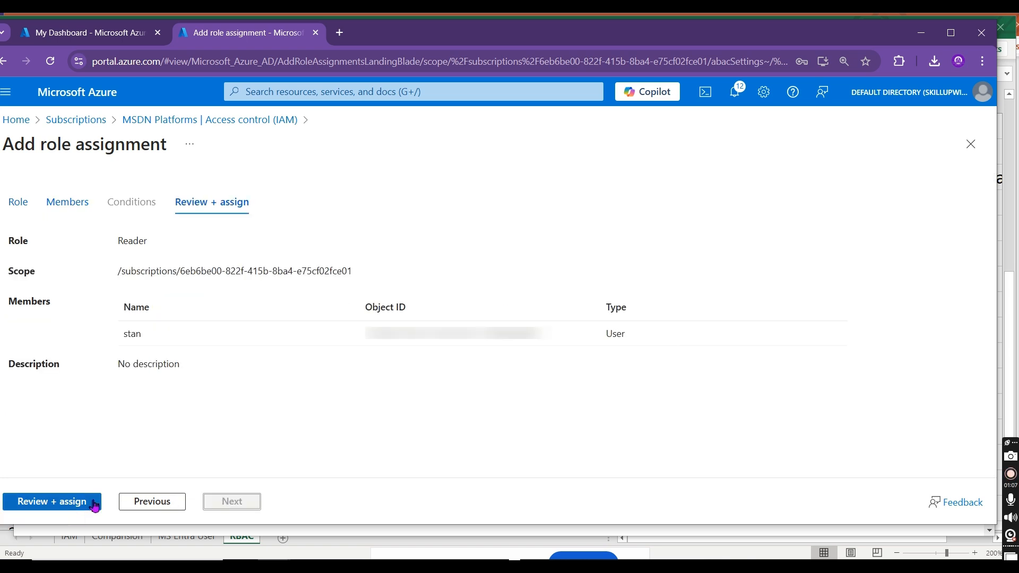
{"action": "left_click", "coordinate": [90, 503]}
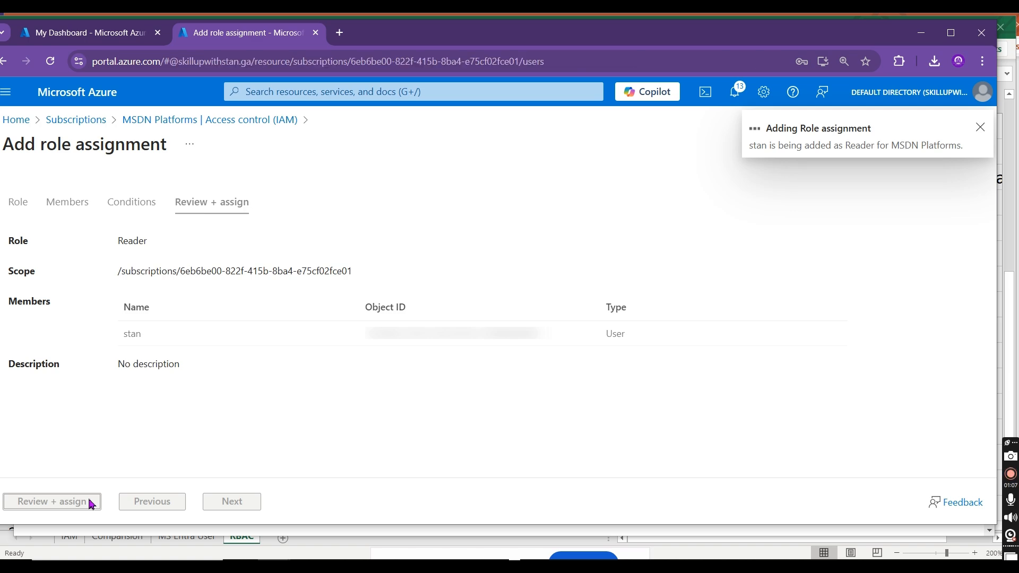
{"action": "key", "text": "alt+Tab"}
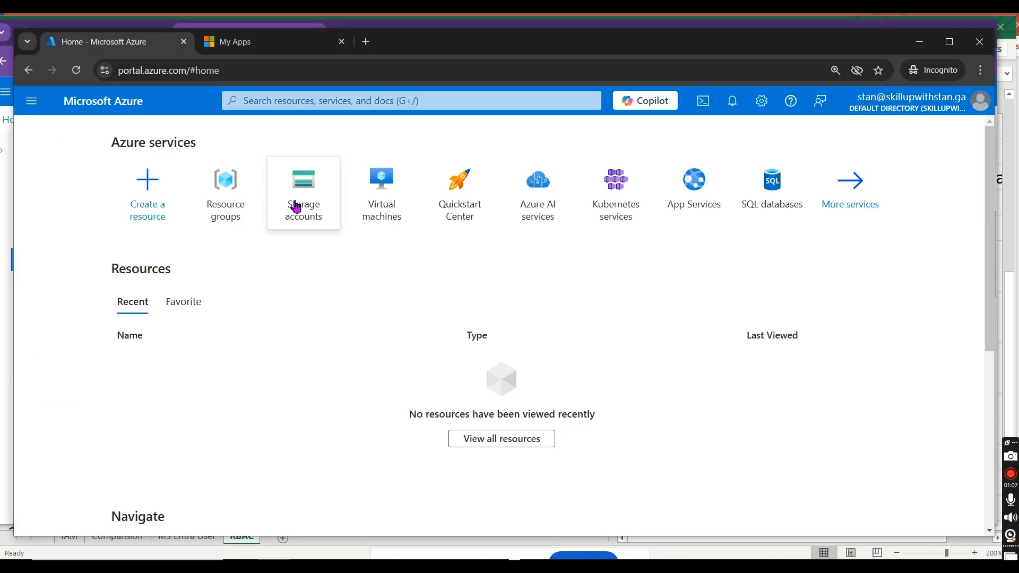
As the test user, reload Resource groups, browse RG-PRD-STAN-001 and stan-app-asg-01, then return to the list
{"action": "left_click", "coordinate": [224, 206]}
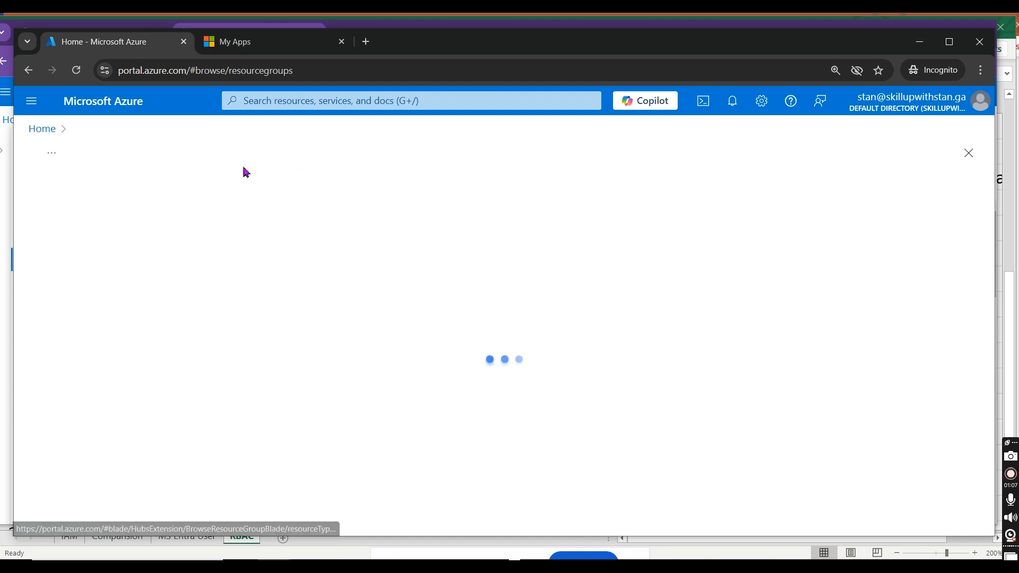
{"action": "left_click", "coordinate": [340, 71]}
{"action": "key", "text": "Return"}
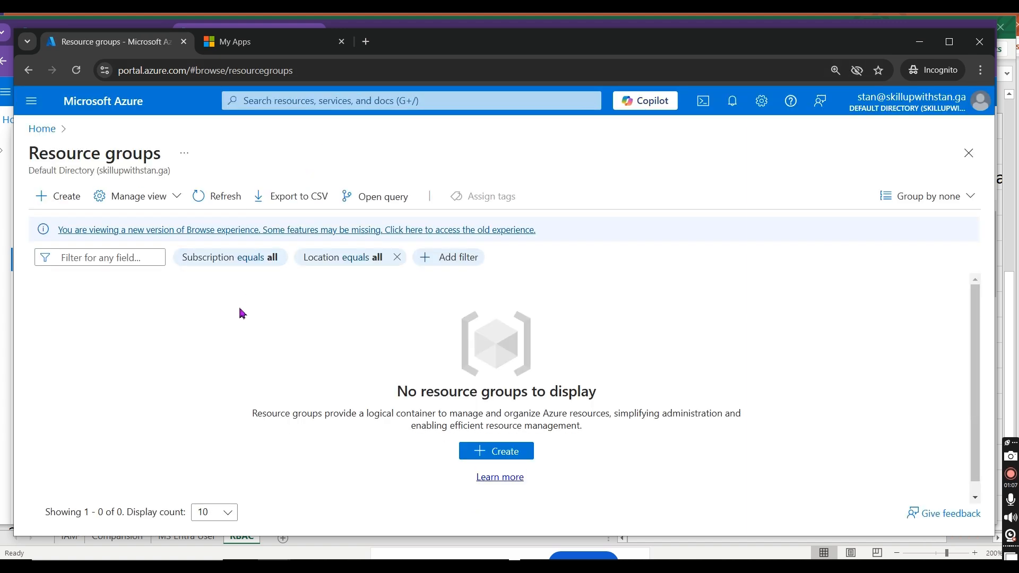
{"action": "left_click", "coordinate": [217, 197]}
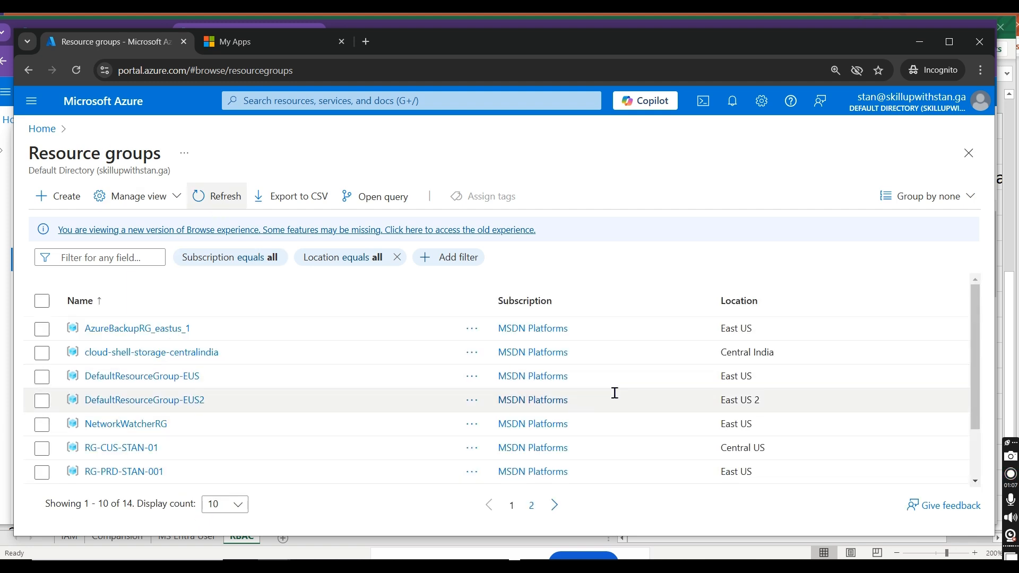
{"action": "scroll", "coordinate": [982, 319], "scroll_direction": "down", "scroll_amount": 3}
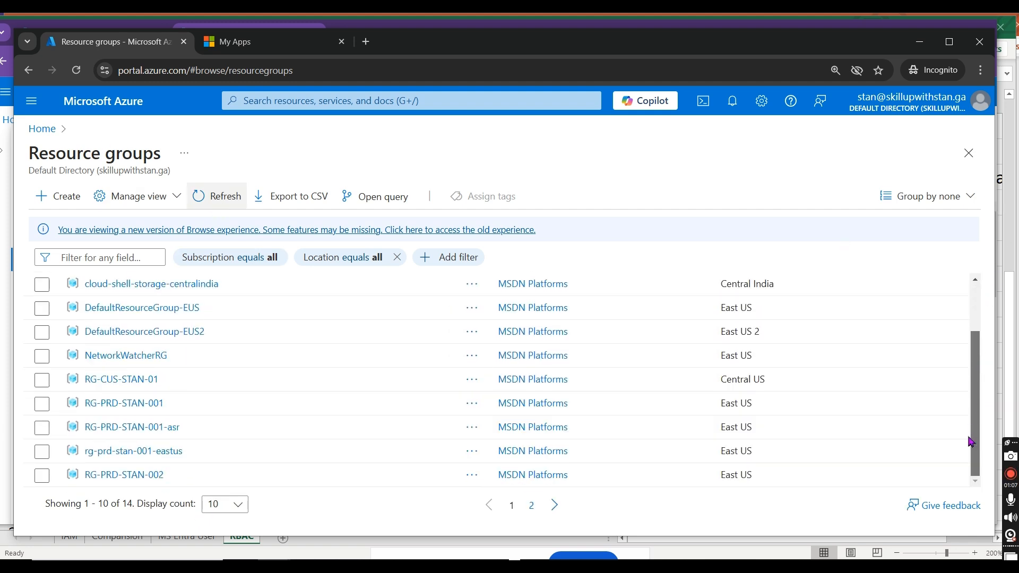
{"action": "left_click", "coordinate": [129, 405]}
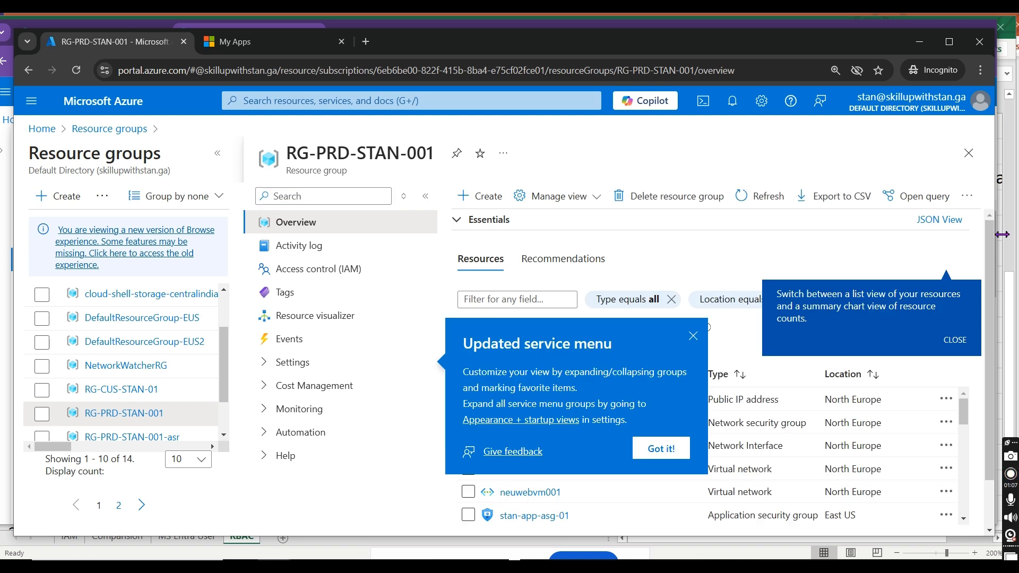
{"action": "left_click_drag", "start_coordinate": [991, 239], "coordinate": [999, 375]}
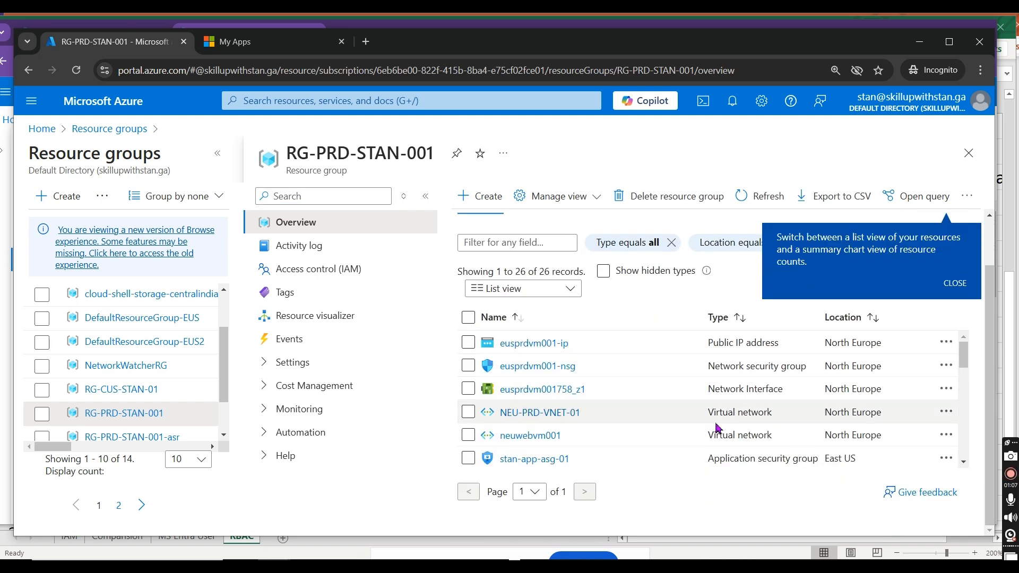
{"action": "left_click", "coordinate": [565, 461]}
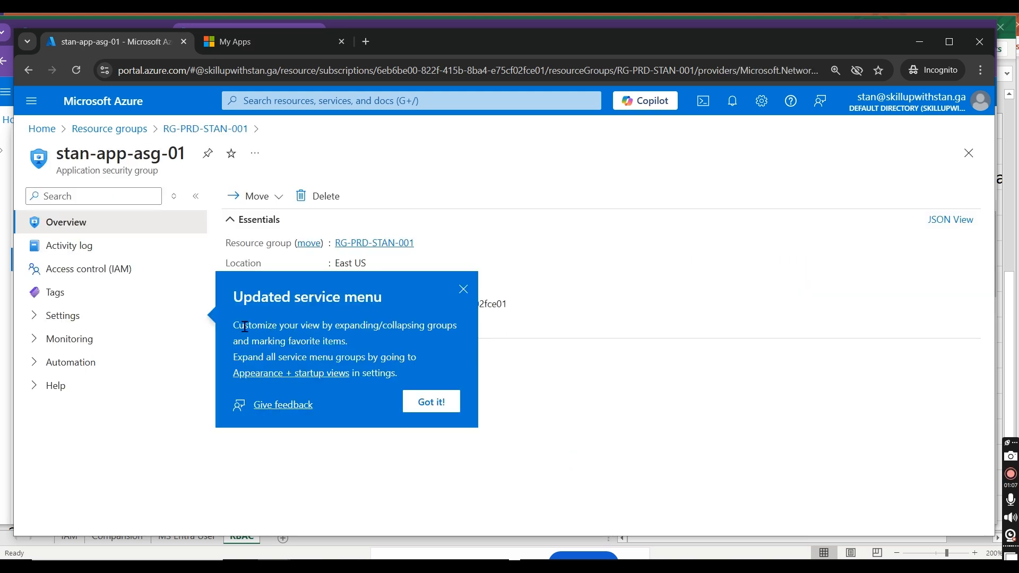
{"action": "left_click", "coordinate": [136, 129]}
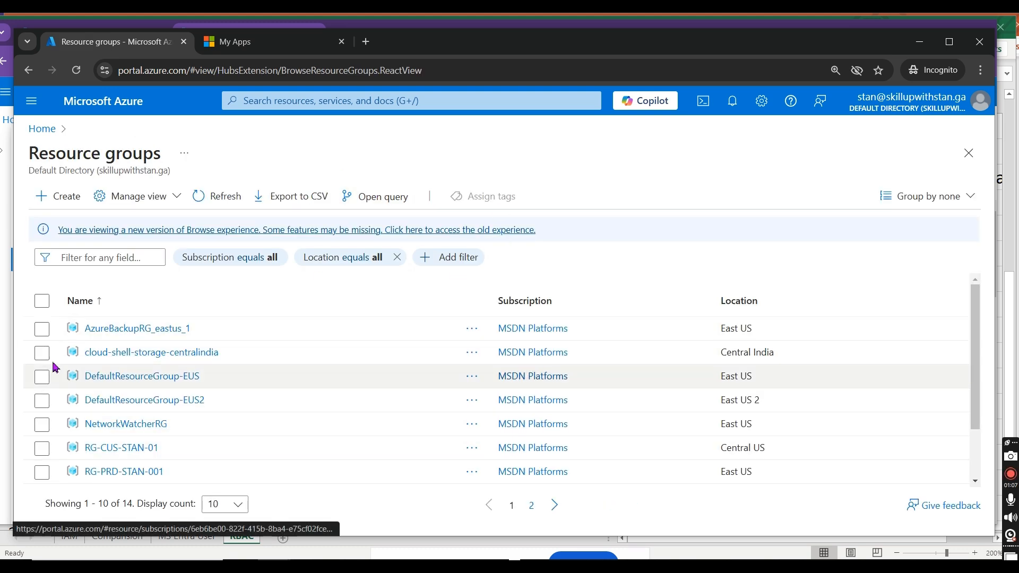
Delete AzureBackupRG_eastus_1, pasting its name into the confirmation box and confirming
{"action": "left_click", "coordinate": [42, 331]}
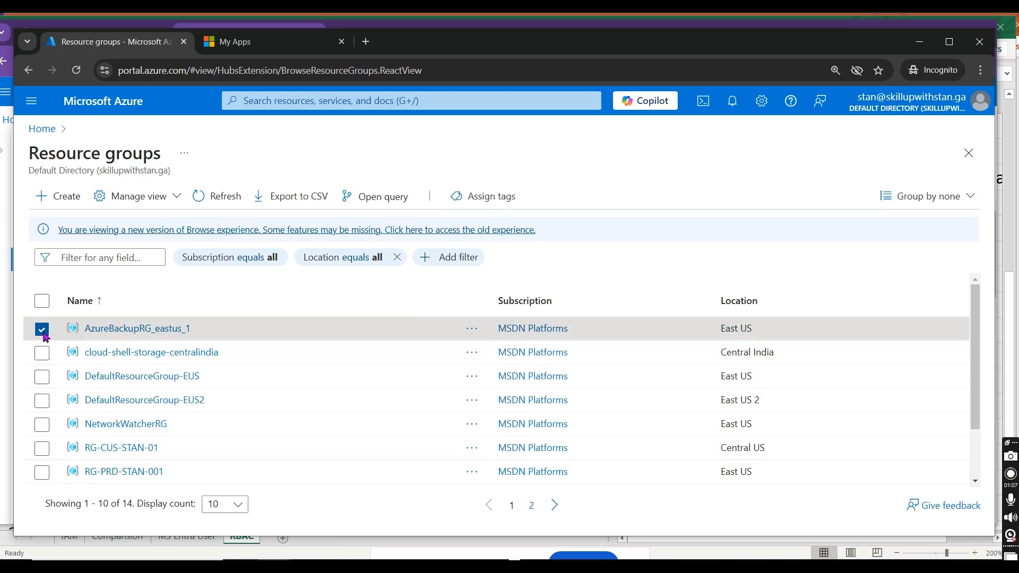
{"action": "left_click", "coordinate": [176, 330]}
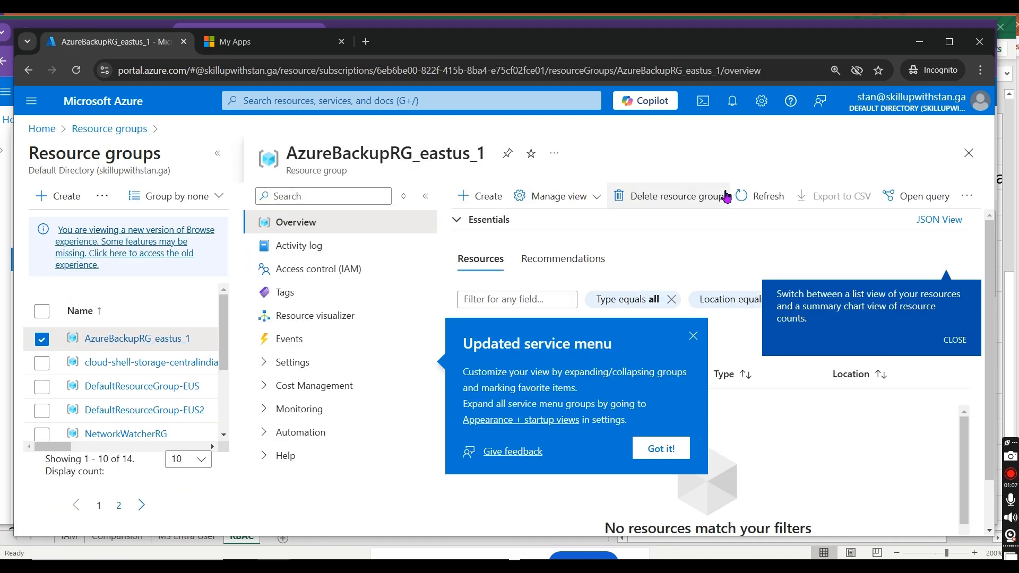
{"action": "left_click", "coordinate": [679, 197]}
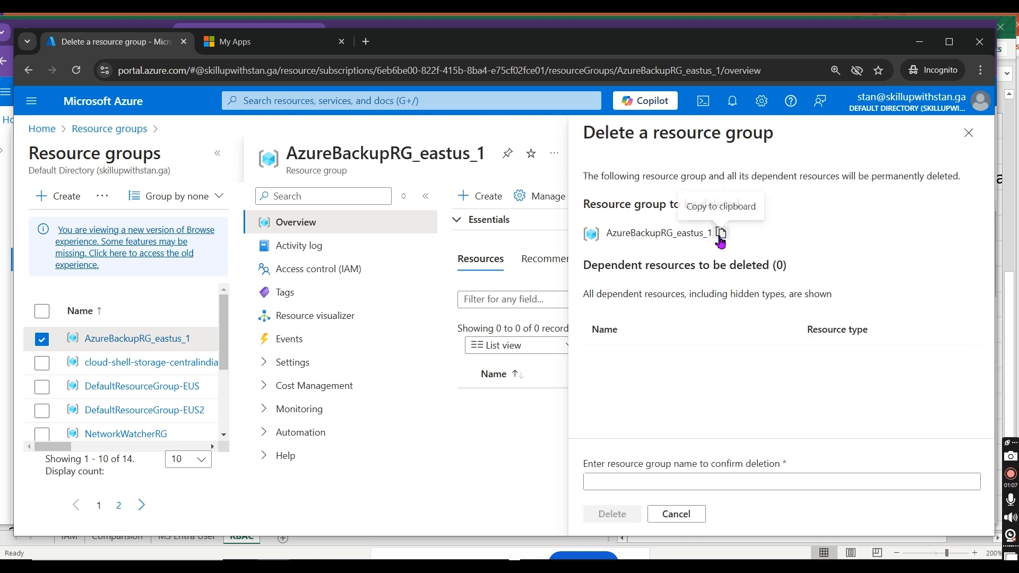
{"action": "left_click", "coordinate": [666, 485]}
{"action": "type", "text": "AzureBackupRG_eastus_1"}
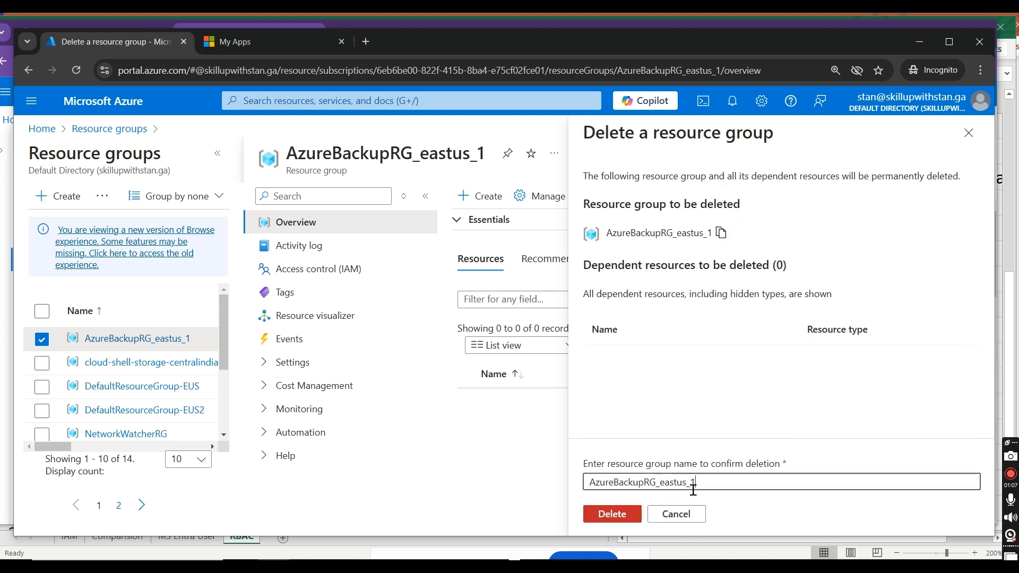
{"action": "left_click", "coordinate": [626, 514]}
{"action": "left_click", "coordinate": [782, 393]}
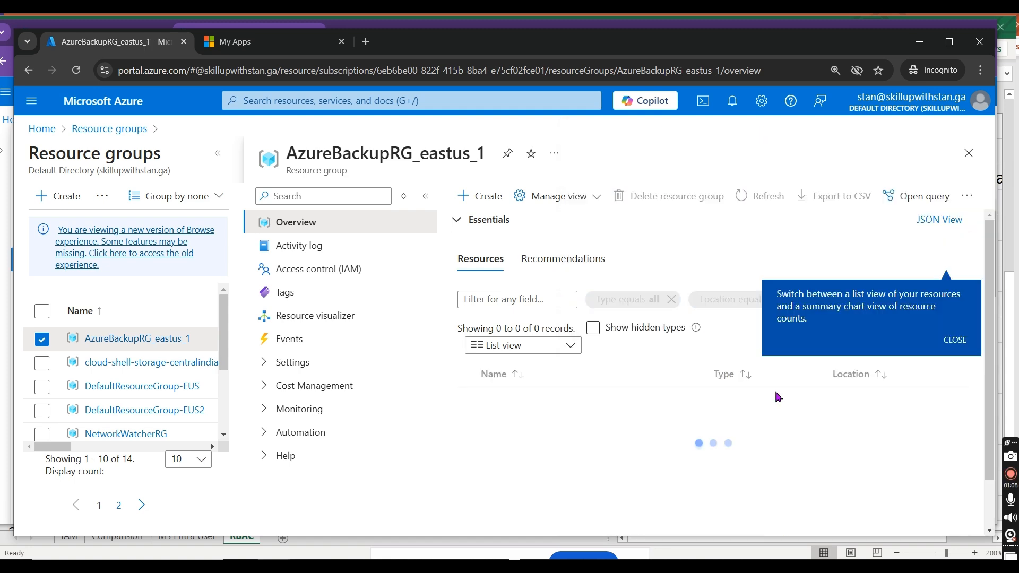
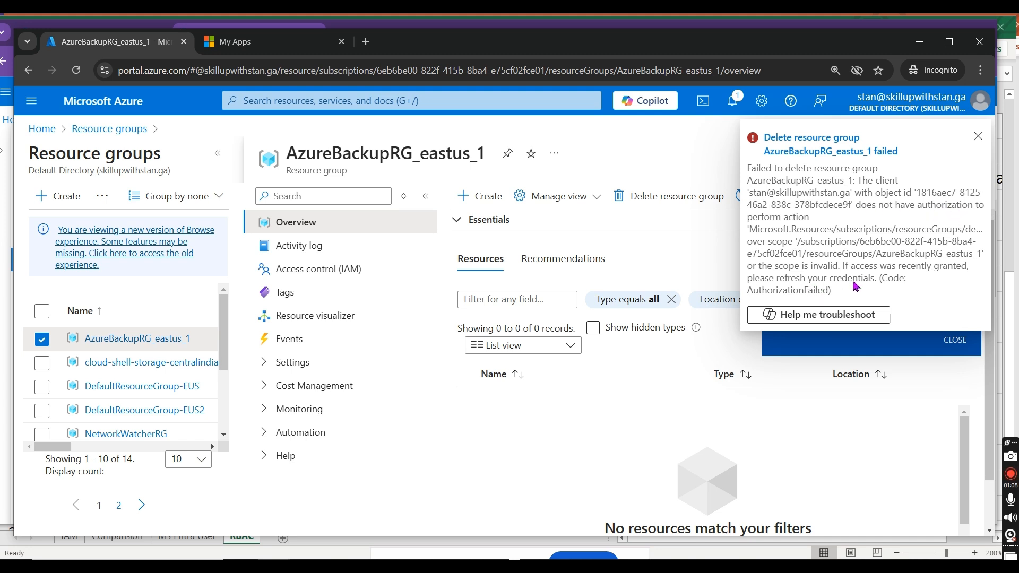
Dismiss the unauthorized-deletion error, close and deselect AzureBackupRG_eastus_1, then return to the admin window
{"action": "left_click", "coordinate": [977, 136]}
{"action": "left_click", "coordinate": [969, 152]}
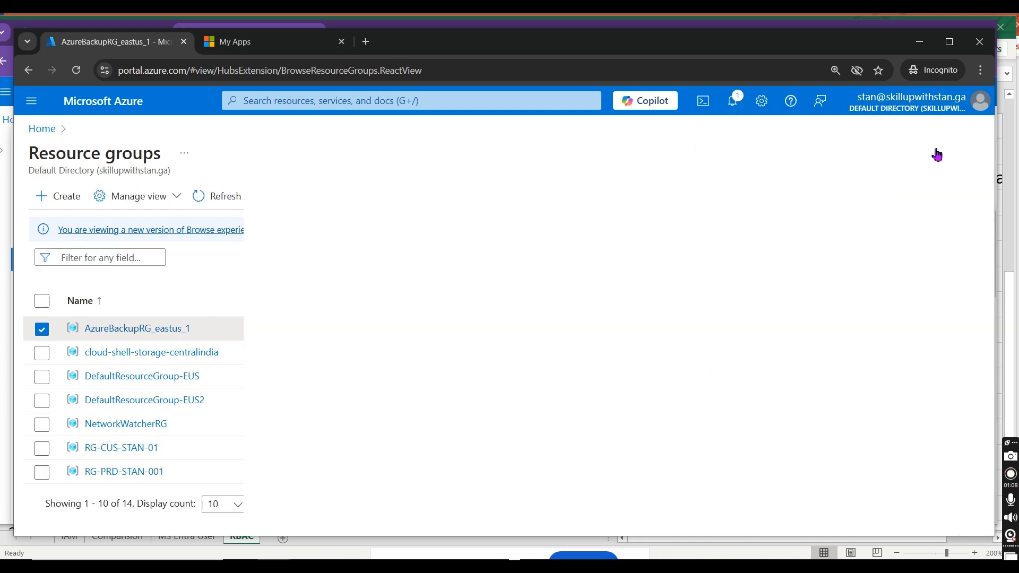
{"action": "left_click", "coordinate": [41, 330]}
{"action": "key", "text": "alt+Tab"}
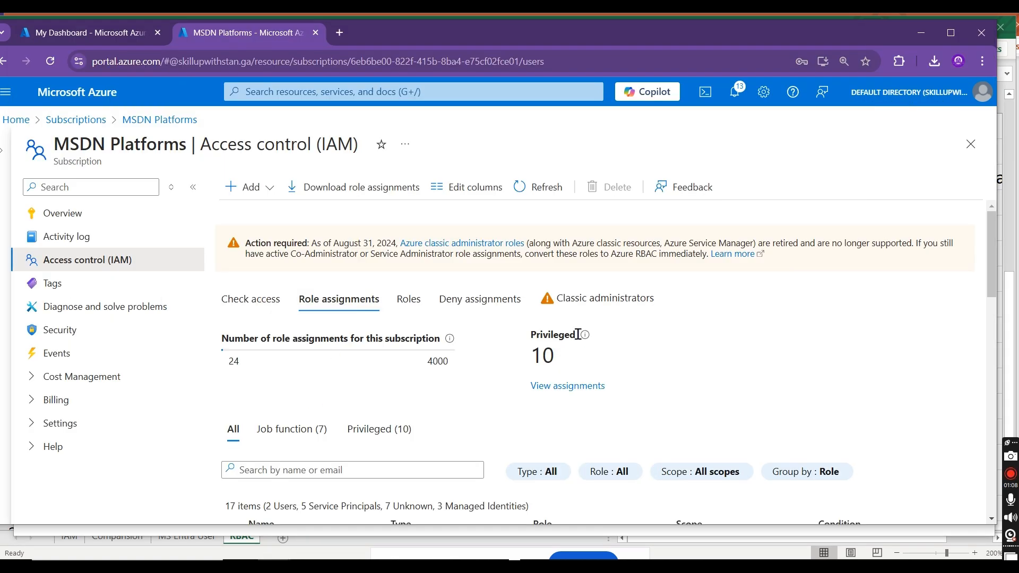
Open the Reader user's profile, confirm AzureVMAdmins group membership, and return to Subscriptions
{"action": "left_click_drag", "start_coordinate": [993, 268], "coordinate": [1010, 330]}
{"action": "scroll", "coordinate": [407, 405], "scroll_direction": "down", "scroll_amount": 10}
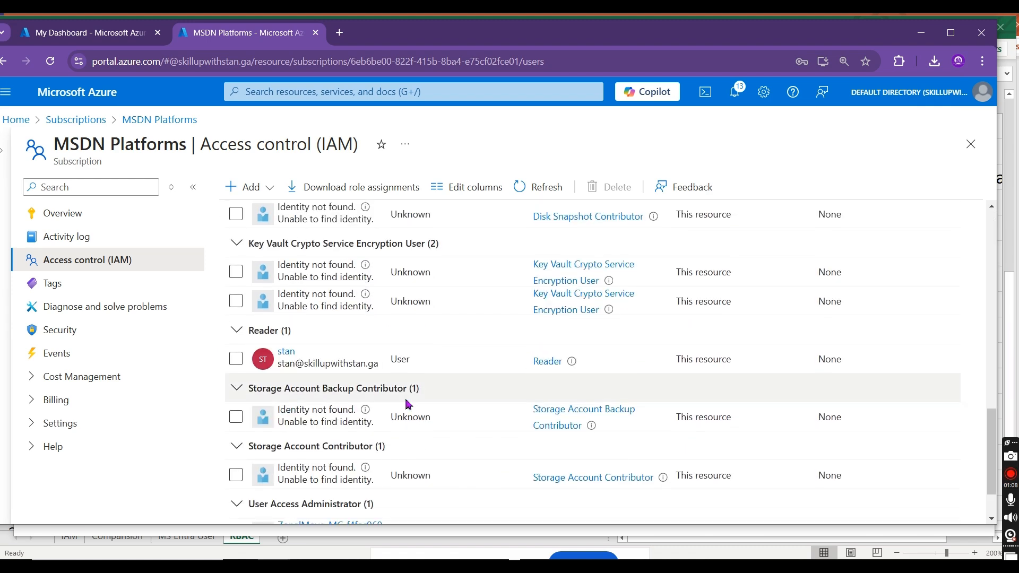
{"action": "left_click", "coordinate": [287, 357]}
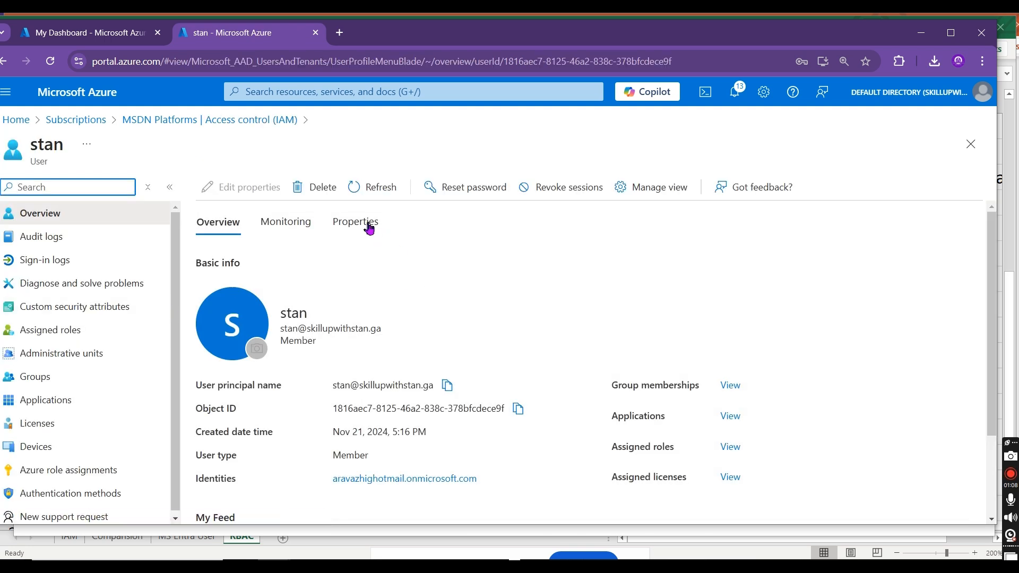
{"action": "left_click_drag", "start_coordinate": [991, 286], "coordinate": [983, 246]}
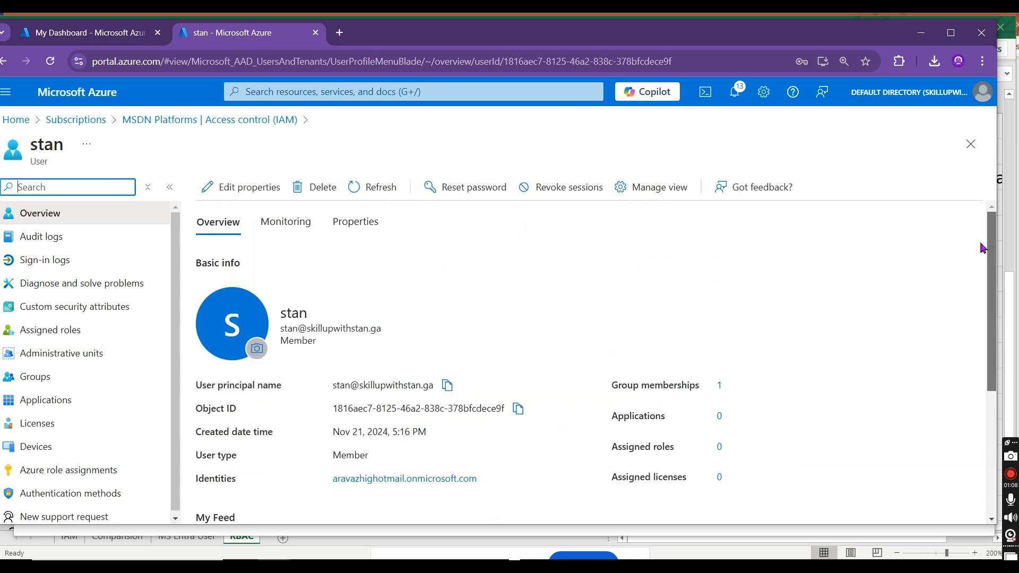
{"action": "left_click", "coordinate": [720, 389]}
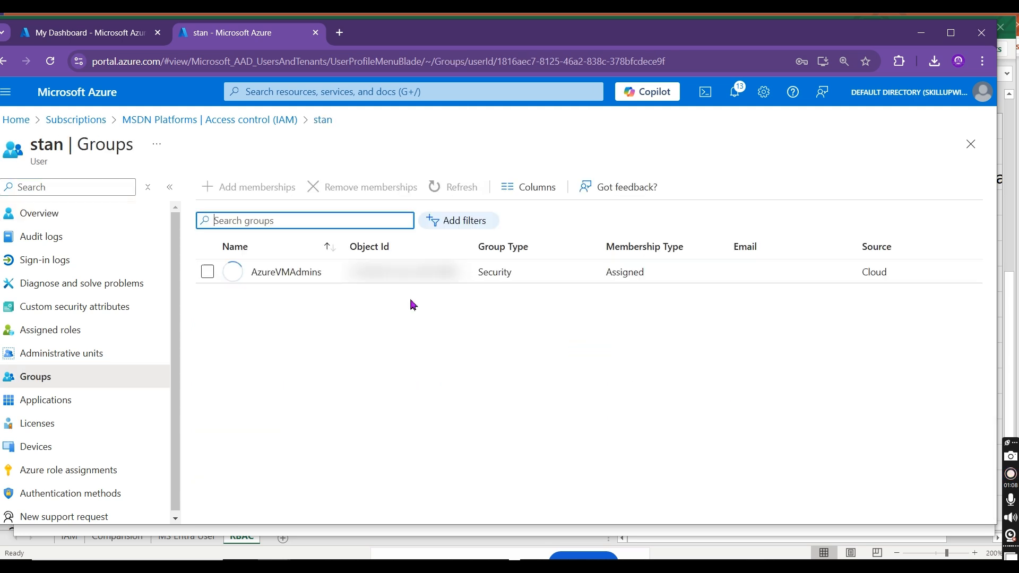
{"action": "left_click", "coordinate": [70, 120]}
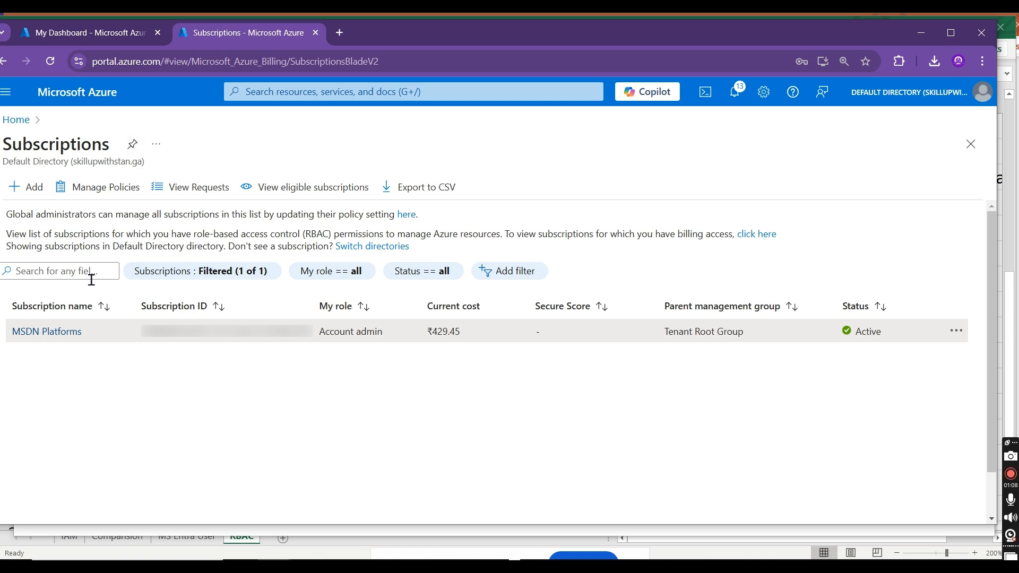
Open Access control (IAM) role assignments for the MSDN Platforms subscription
{"action": "left_click", "coordinate": [75, 333]}
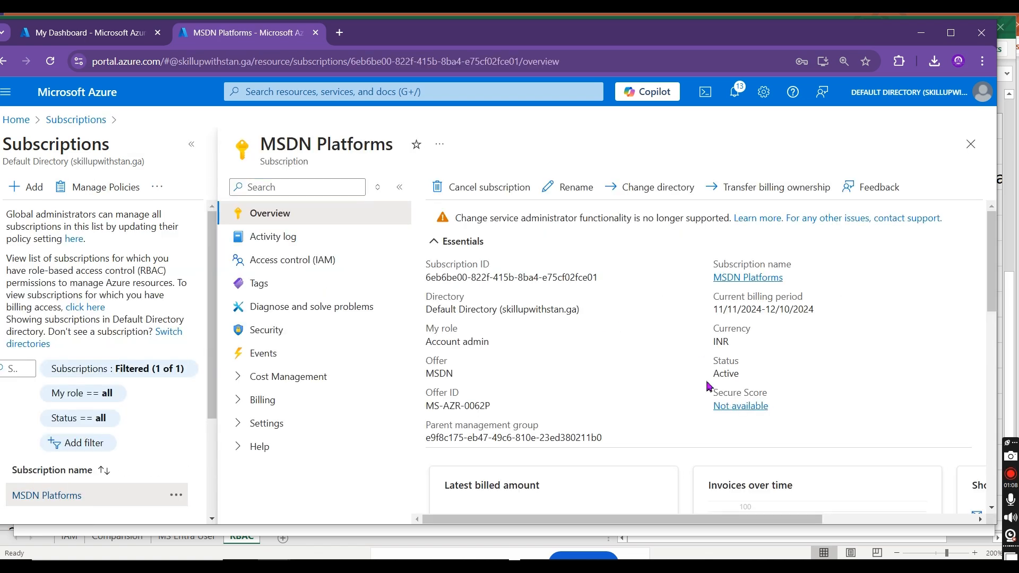
{"action": "scroll", "coordinate": [982, 263], "scroll_direction": "down", "scroll_amount": 5}
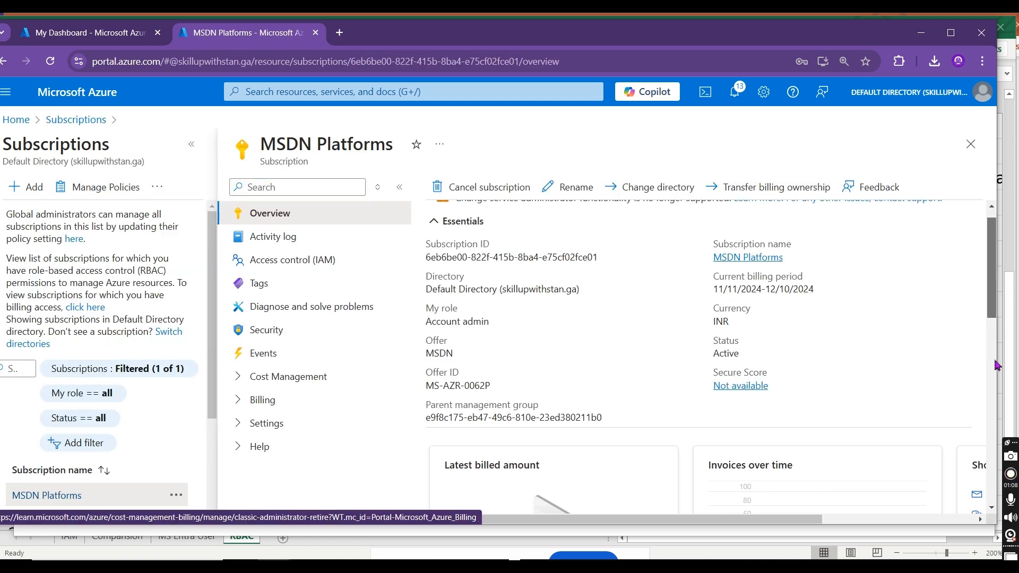
{"action": "scroll", "coordinate": [984, 263], "scroll_direction": "up", "scroll_amount": 5}
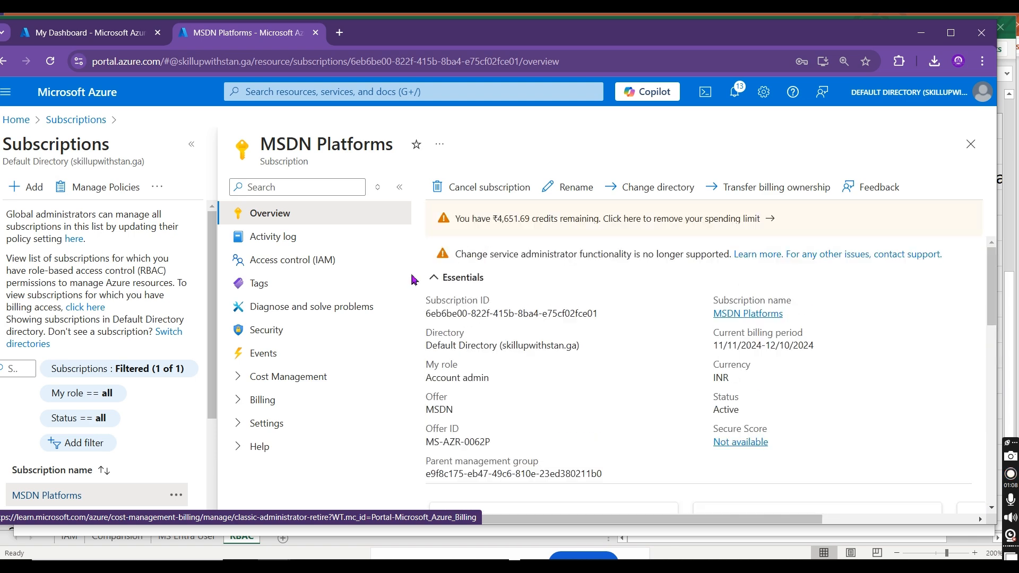
{"action": "left_click", "coordinate": [329, 260]}
{"action": "left_click", "coordinate": [192, 145]}
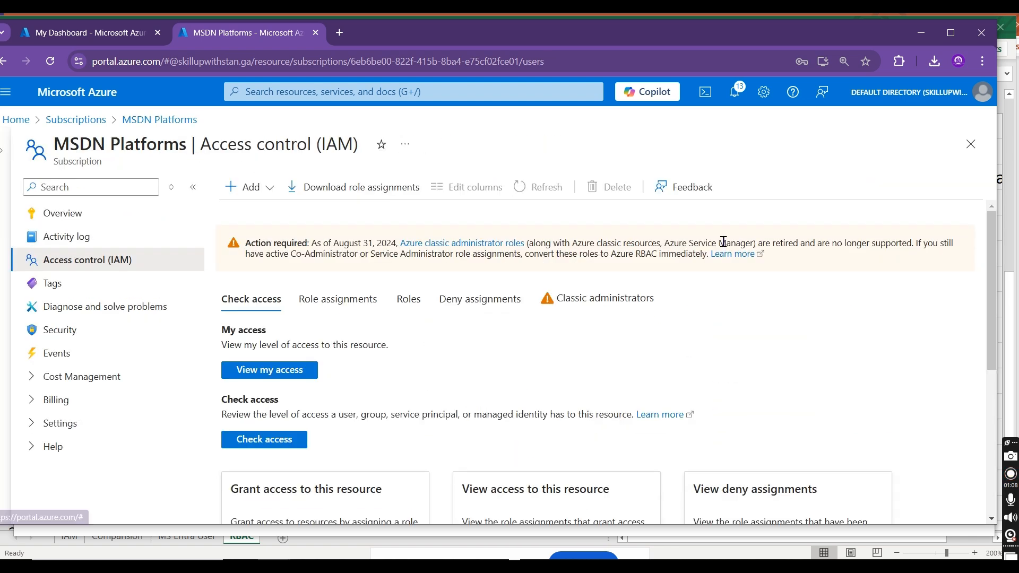
{"action": "left_click", "coordinate": [332, 299]}
Delete the user's Reader role assignment and start adding a new role assignment
{"action": "left_click_drag", "start_coordinate": [991, 271], "coordinate": [998, 422]}
{"action": "scroll", "coordinate": [441, 359], "scroll_direction": "down", "scroll_amount": 1}
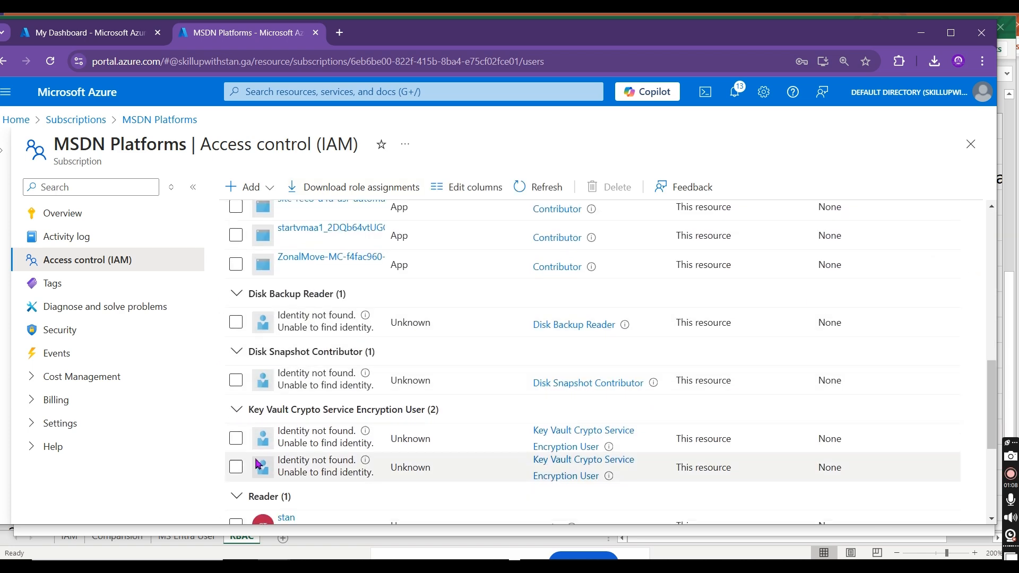
{"action": "left_click", "coordinate": [237, 522]}
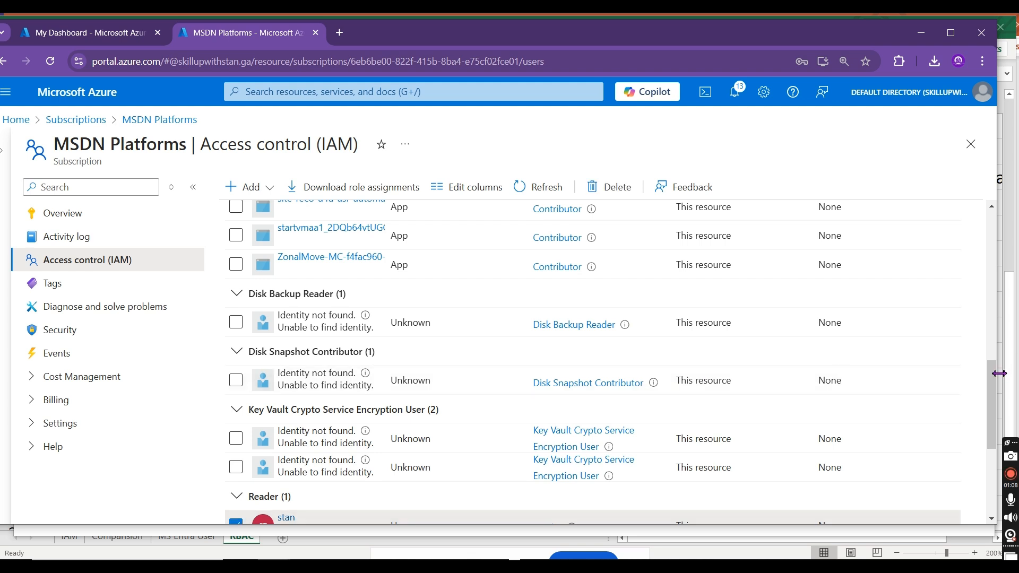
{"action": "left_click_drag", "start_coordinate": [993, 375], "coordinate": [992, 400]}
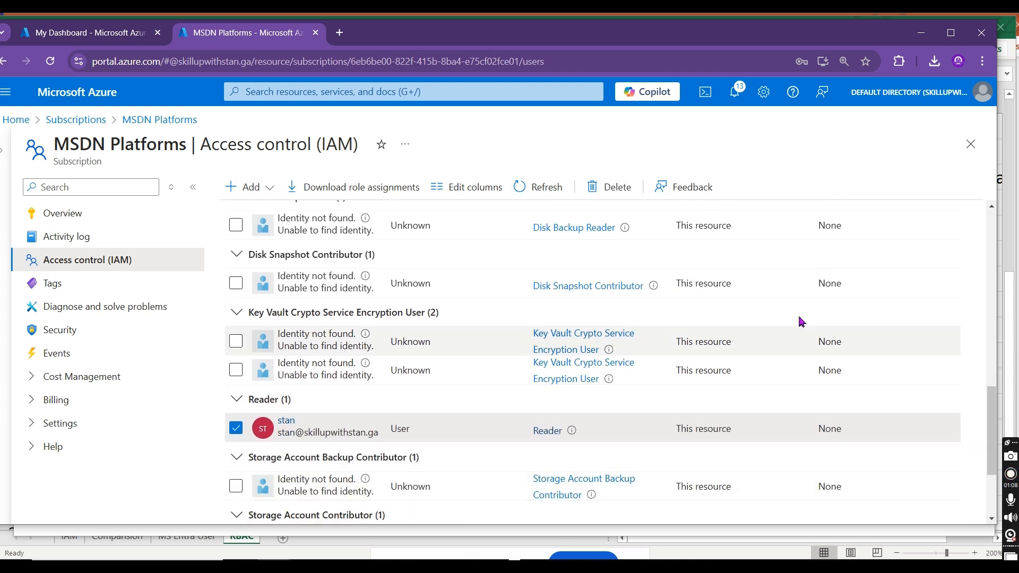
{"action": "left_click", "coordinate": [592, 188]}
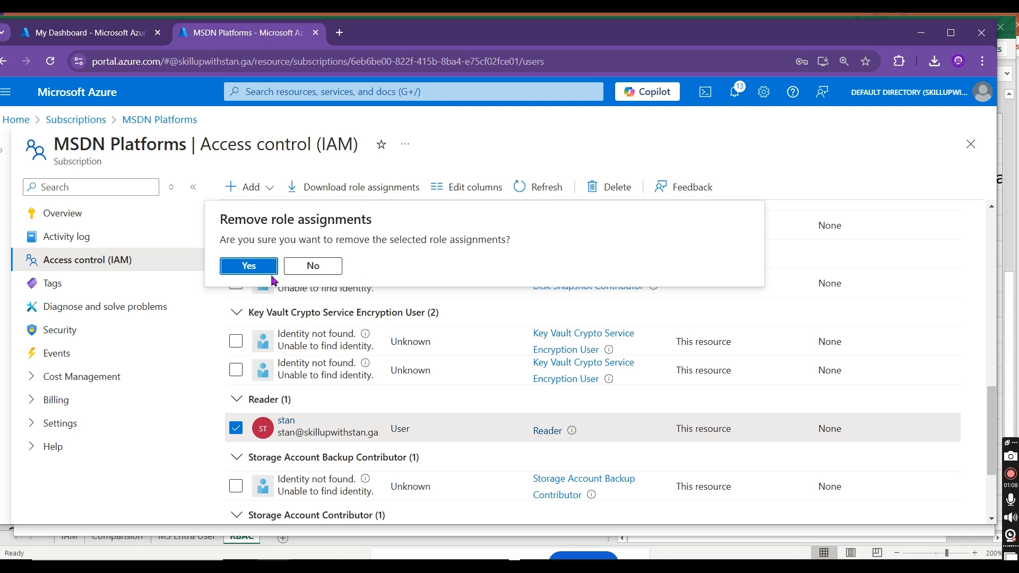
{"action": "left_click", "coordinate": [253, 269]}
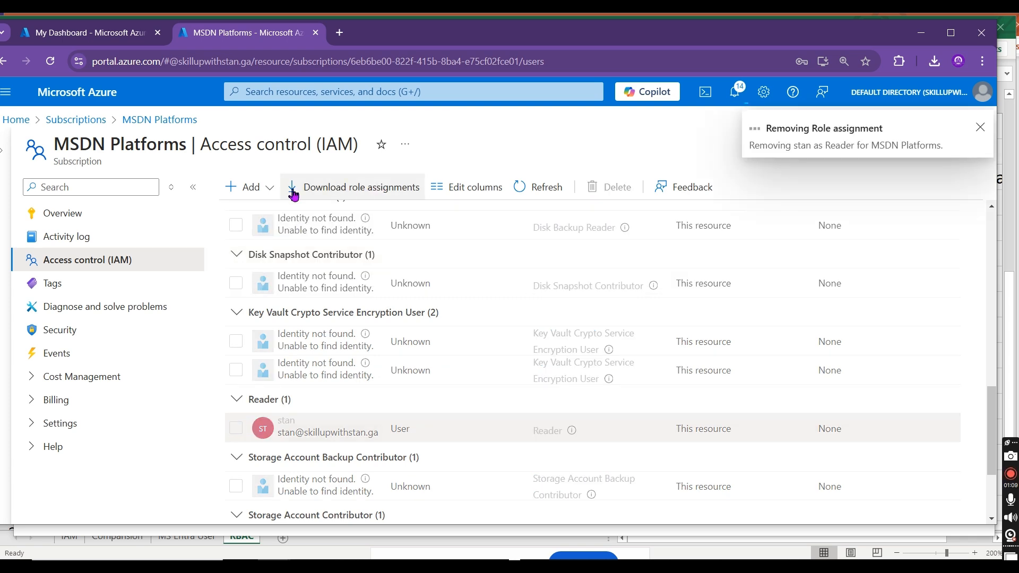
{"action": "left_click", "coordinate": [265, 198]}
{"action": "left_click", "coordinate": [271, 212]}
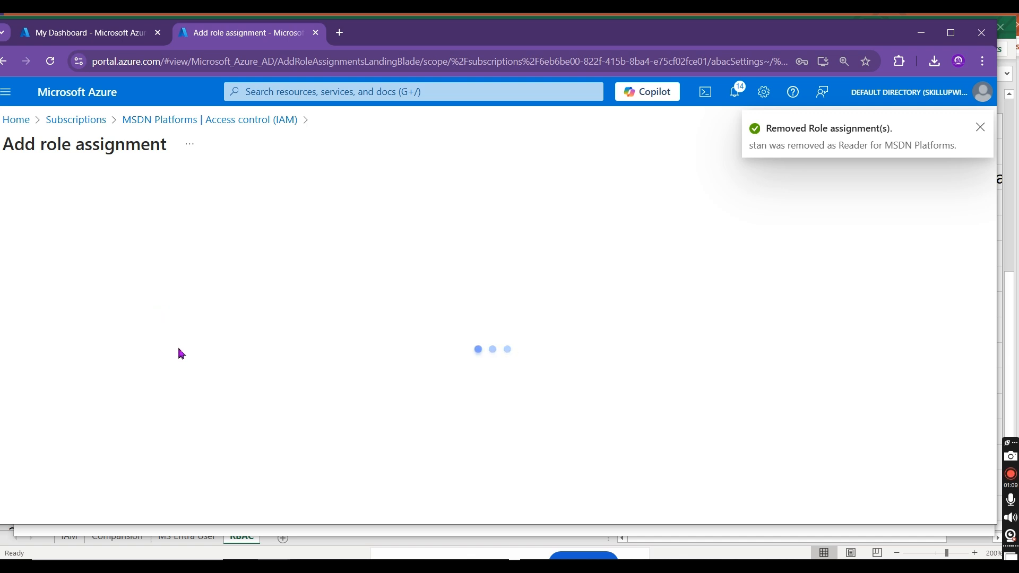
Search privileged administrator roles and select the Owner role
{"action": "left_click", "coordinate": [65, 324]}
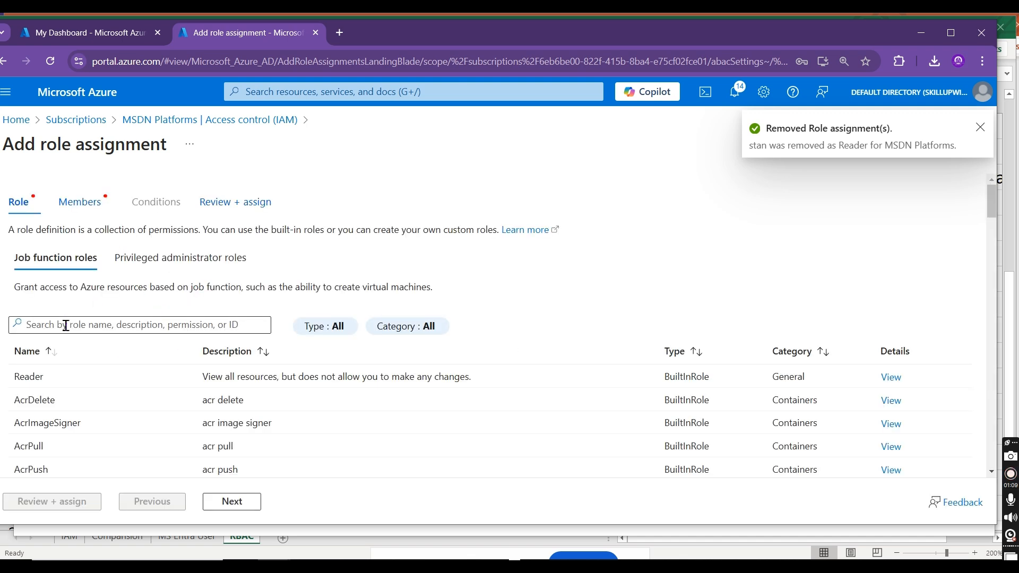
{"action": "type", "text": "O"}
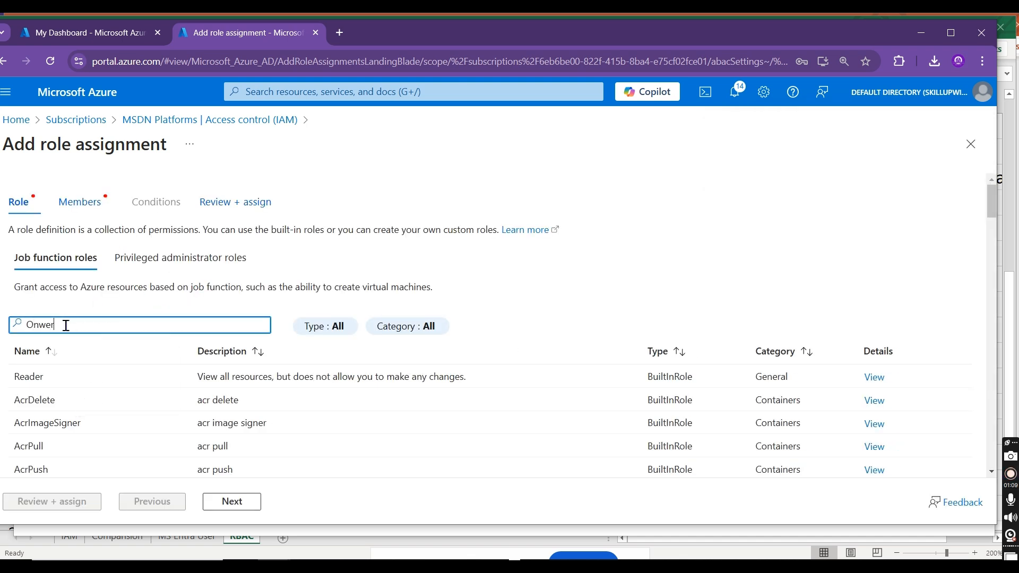
{"action": "type", "text": "nwer"}
{"action": "key", "text": "BackSpace"}
{"action": "type", "text": "wner"}
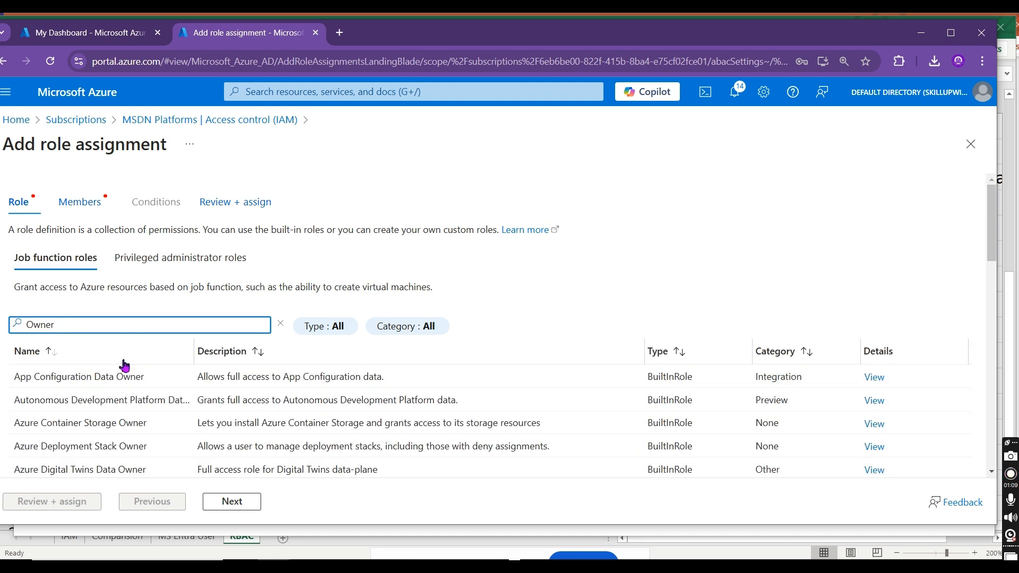
{"action": "left_click", "coordinate": [159, 260]}
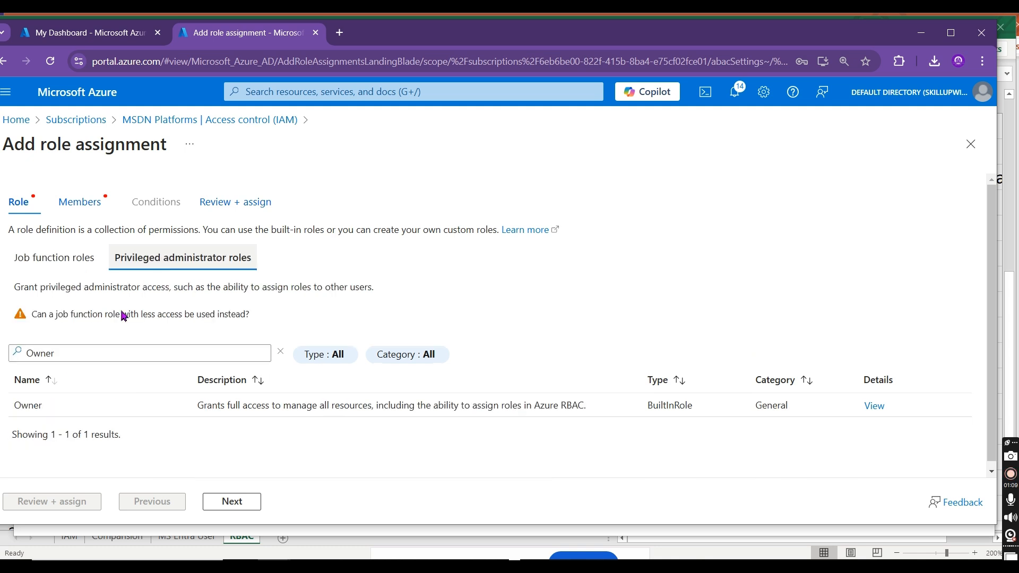
{"action": "left_click", "coordinate": [59, 406]}
{"action": "left_click", "coordinate": [231, 501]}
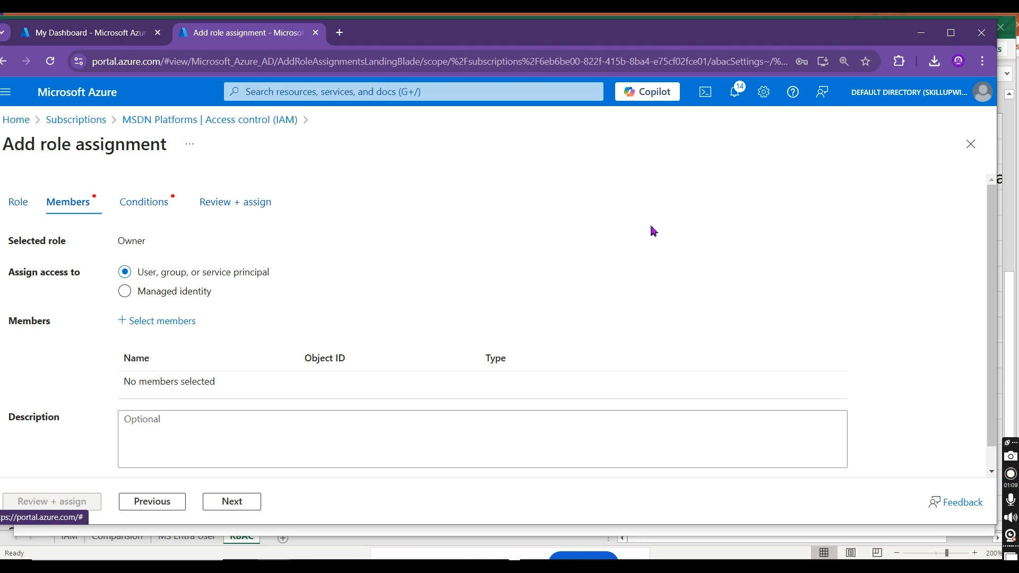
Select the AzureVMAdmins group as the assignment's member
{"action": "left_click", "coordinate": [165, 323]}
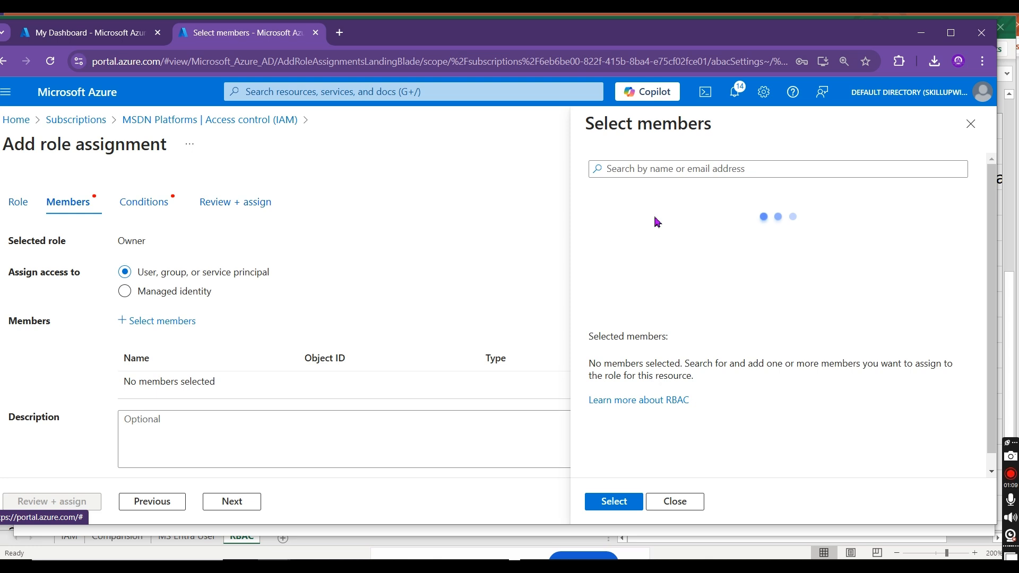
{"action": "left_click", "coordinate": [660, 169]}
{"action": "type", "text": "AzureVM"}
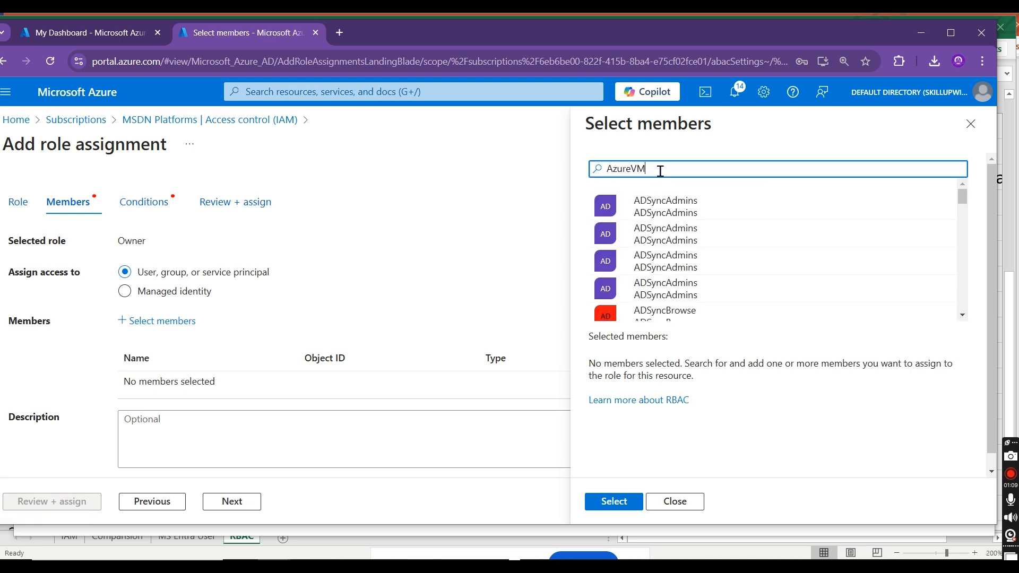
{"action": "type", "text": "ad"}
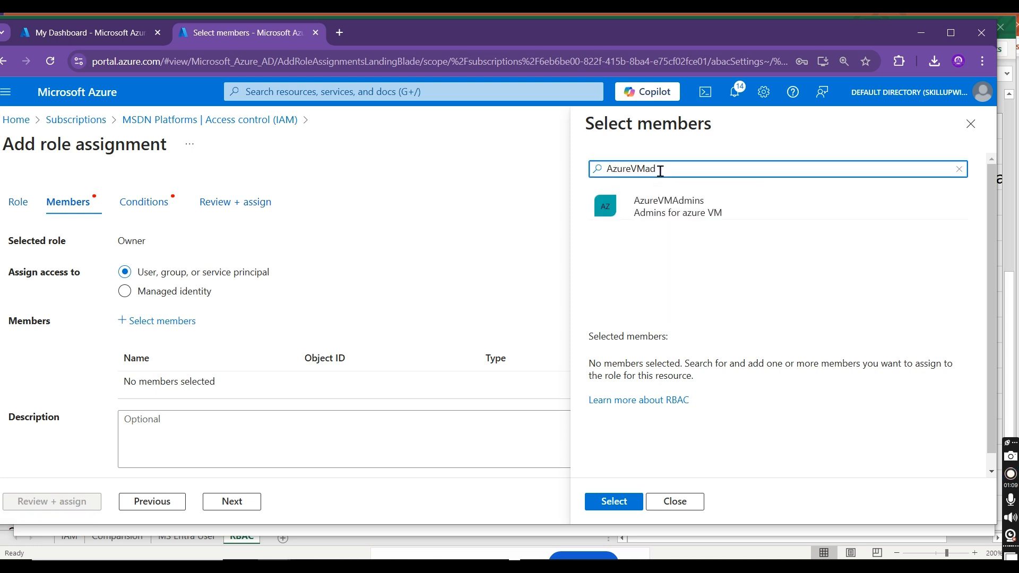
{"action": "left_click", "coordinate": [663, 200]}
{"action": "left_click", "coordinate": [611, 501]}
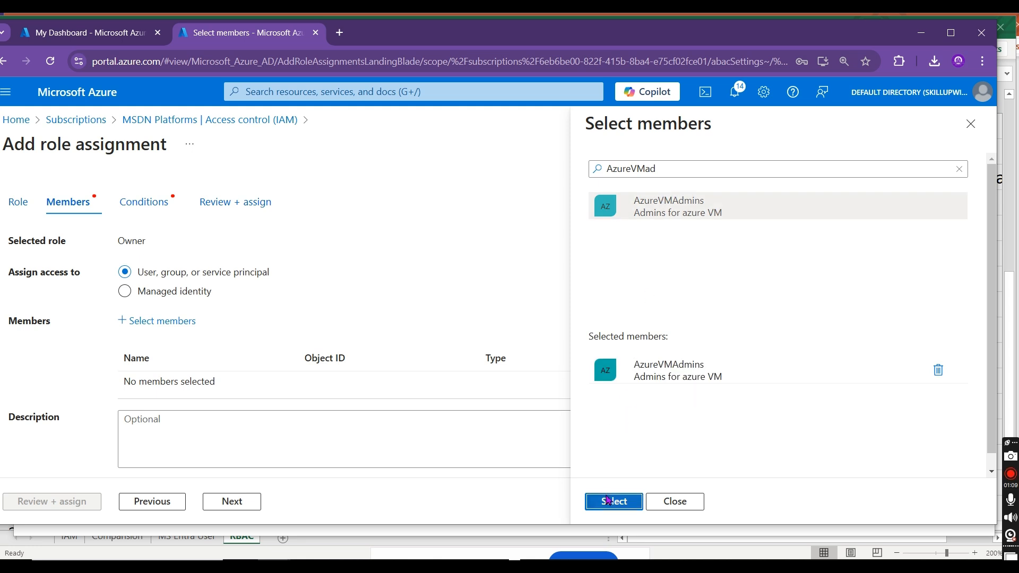
{"action": "left_click", "coordinate": [234, 502]}
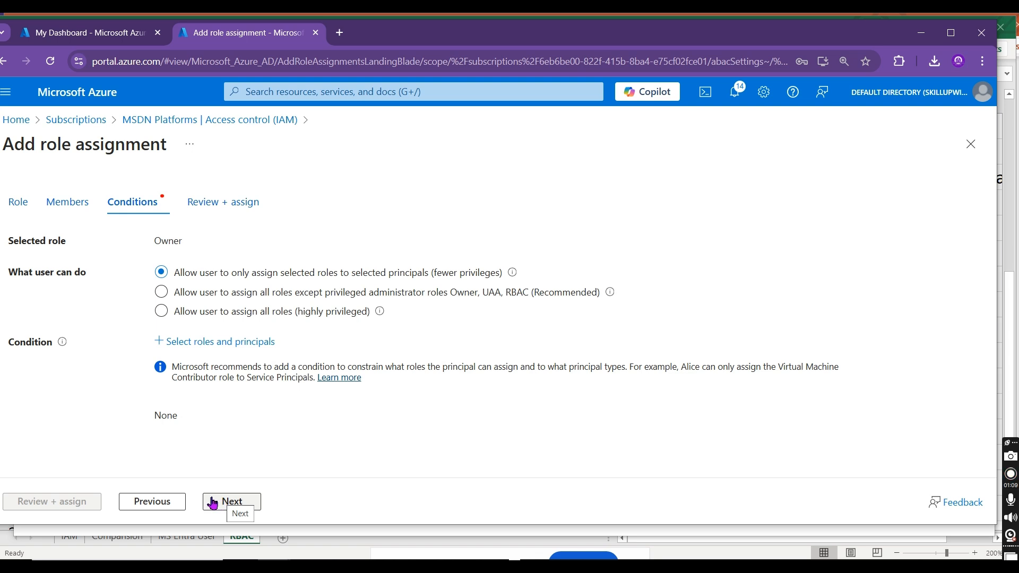
Allow the user to assign all roles (highly privileged), then review and assign
{"action": "left_click", "coordinate": [213, 503]}
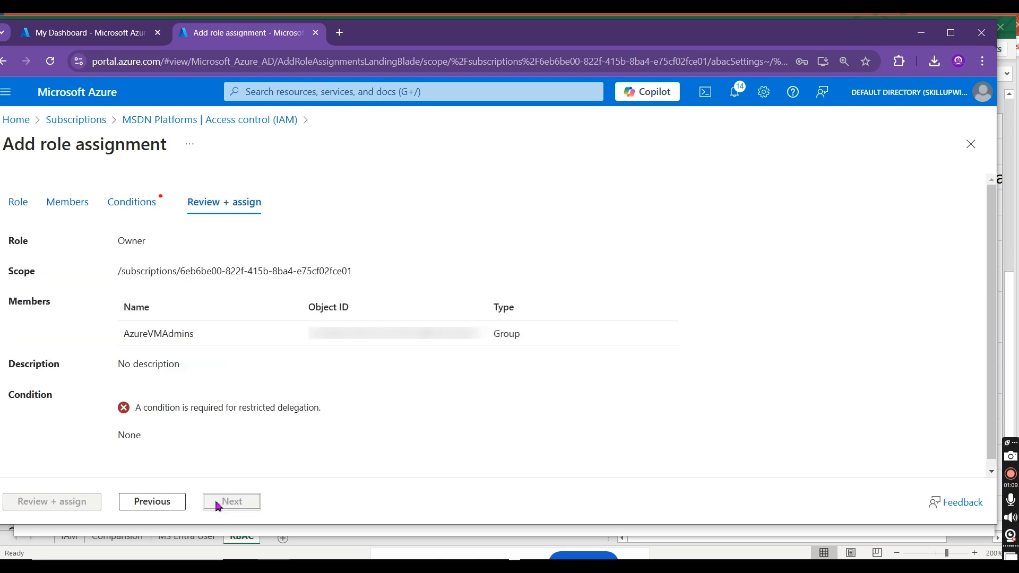
{"action": "left_click", "coordinate": [125, 502]}
{"action": "left_click", "coordinate": [192, 313]}
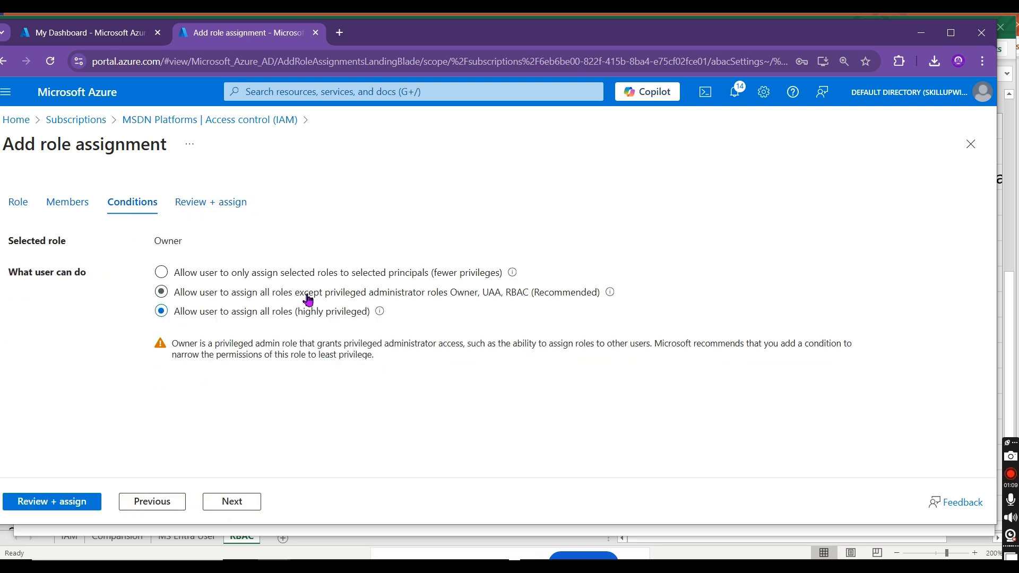
{"action": "left_click", "coordinate": [250, 503]}
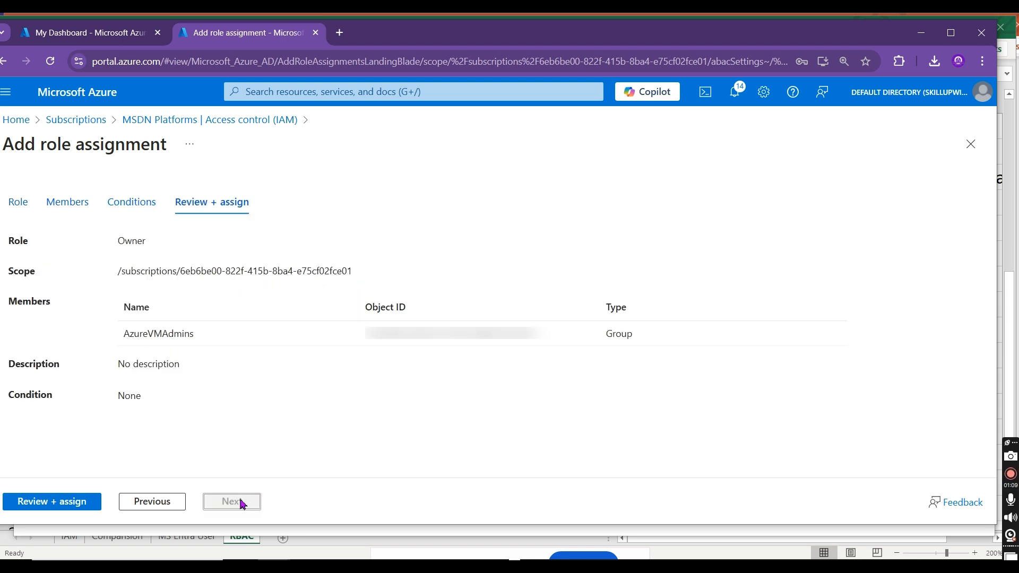
{"action": "left_click", "coordinate": [71, 499]}
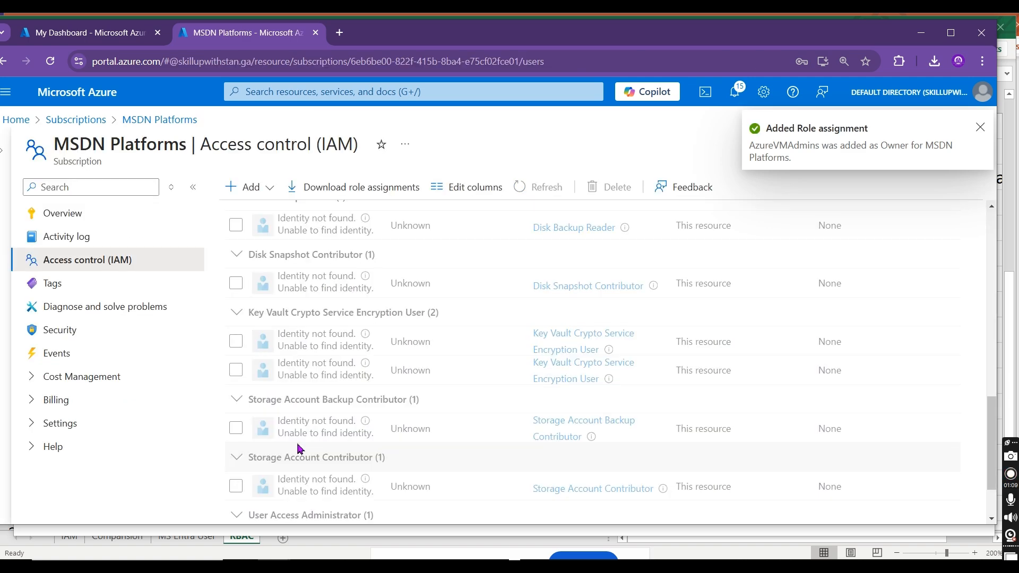
In the test user's session, reload the portal and refresh Resource groups, which still shows none
{"action": "scroll", "coordinate": [299, 449], "scroll_direction": "up", "scroll_amount": 1}
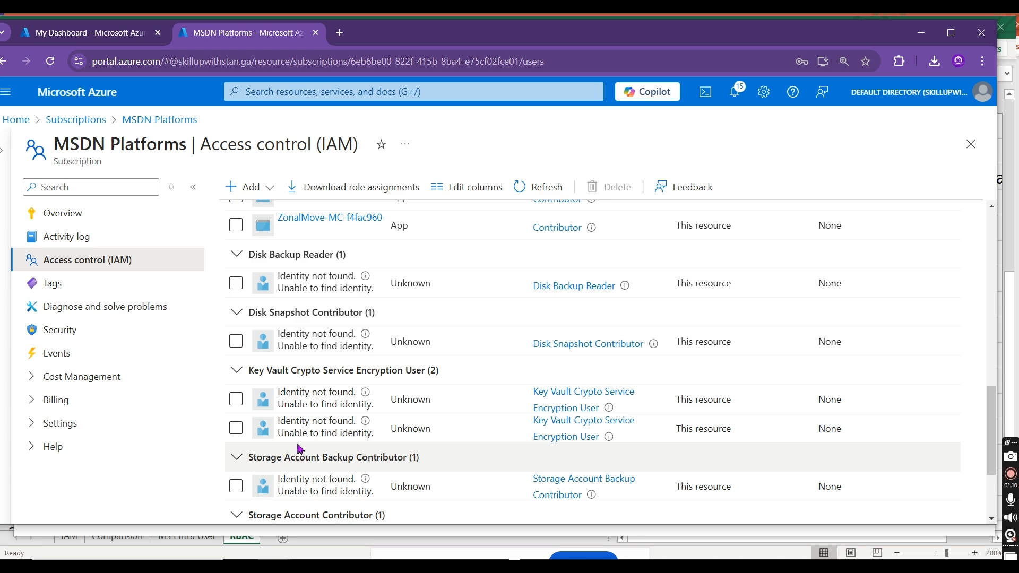
{"action": "key", "text": "alt+Tab"}
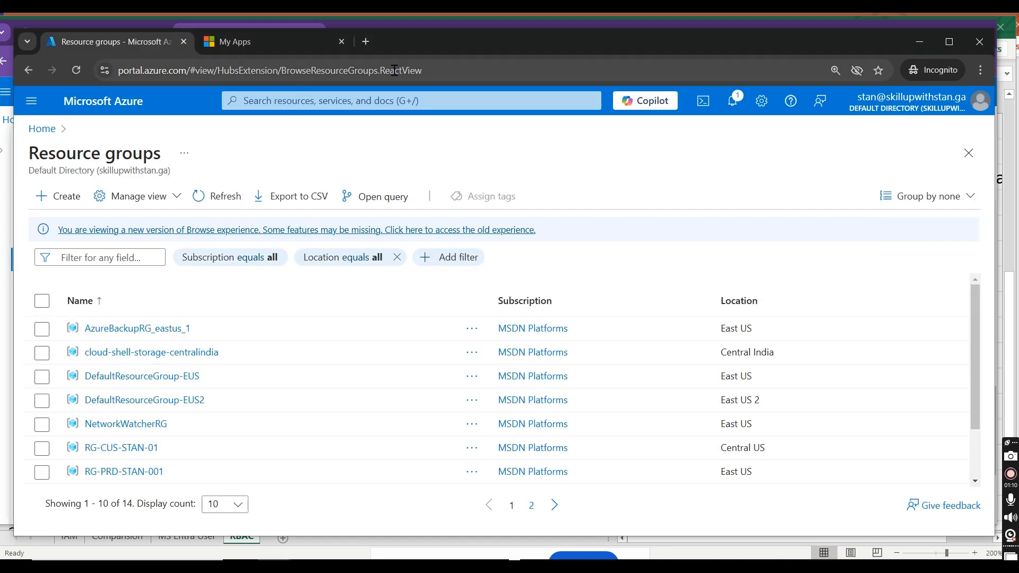
{"action": "left_click", "coordinate": [455, 70]}
{"action": "key", "text": "Return"}
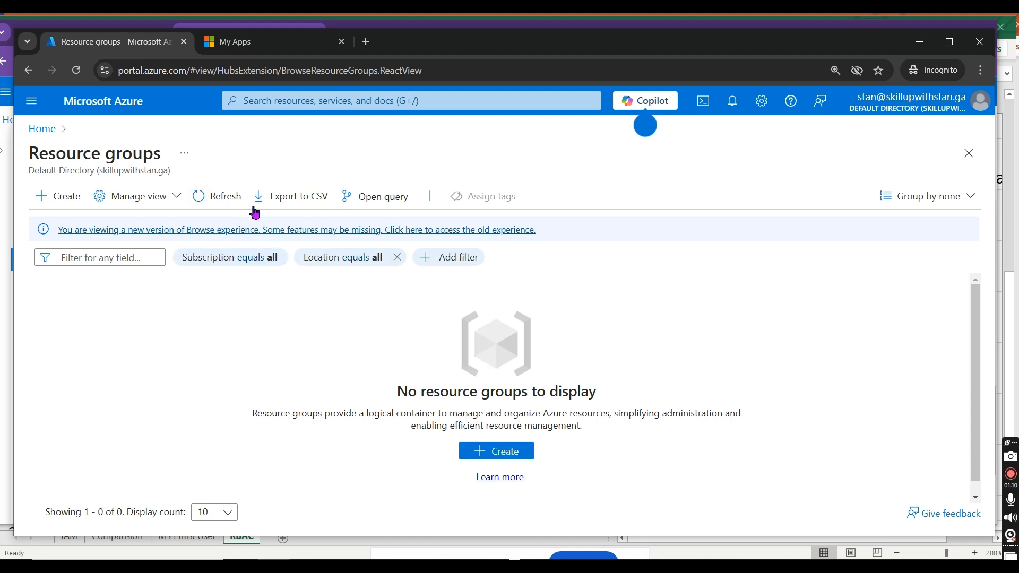
{"action": "left_click", "coordinate": [226, 204]}
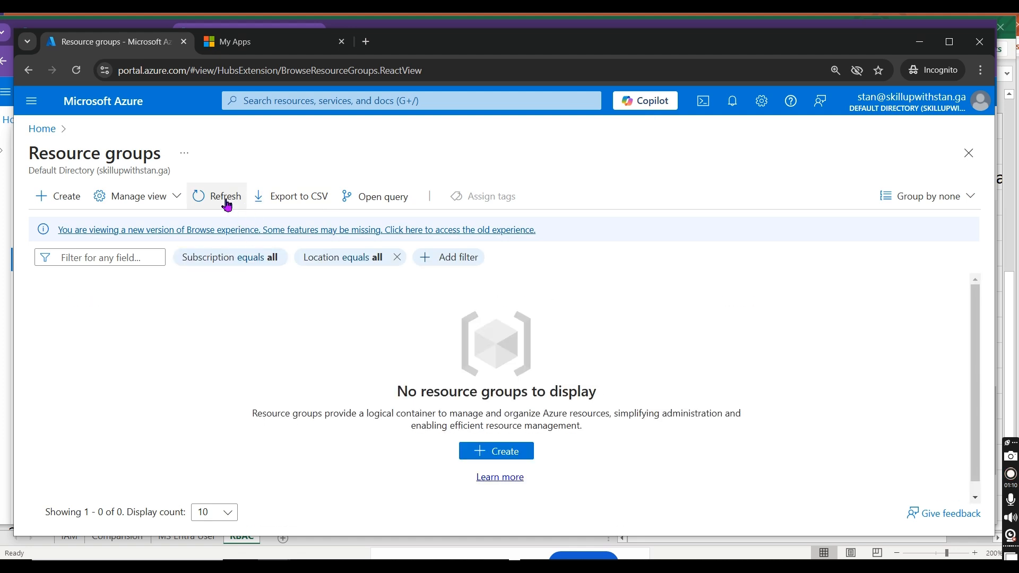
{"action": "left_click", "coordinate": [448, 71]}
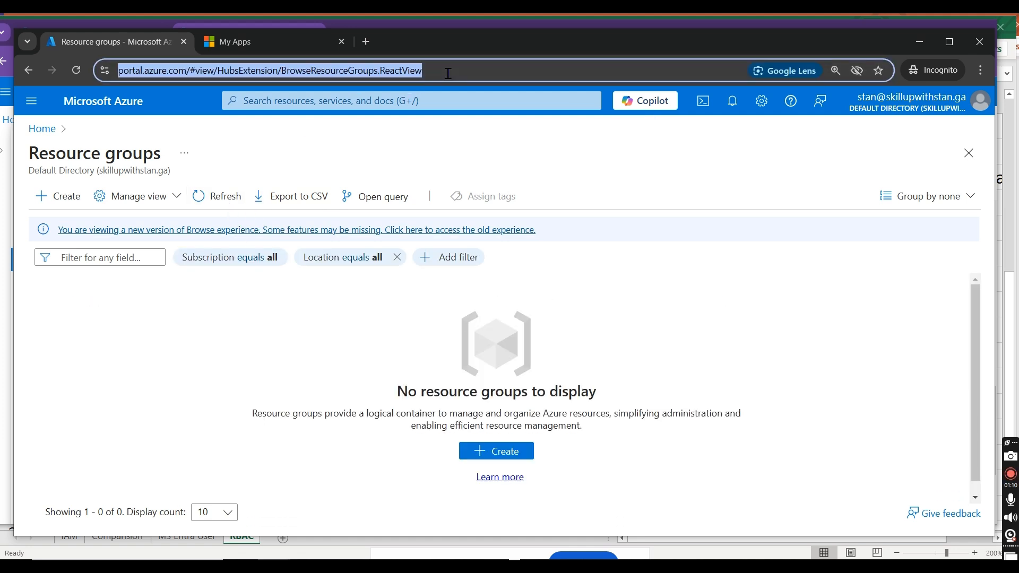
{"action": "key", "text": "Return"}
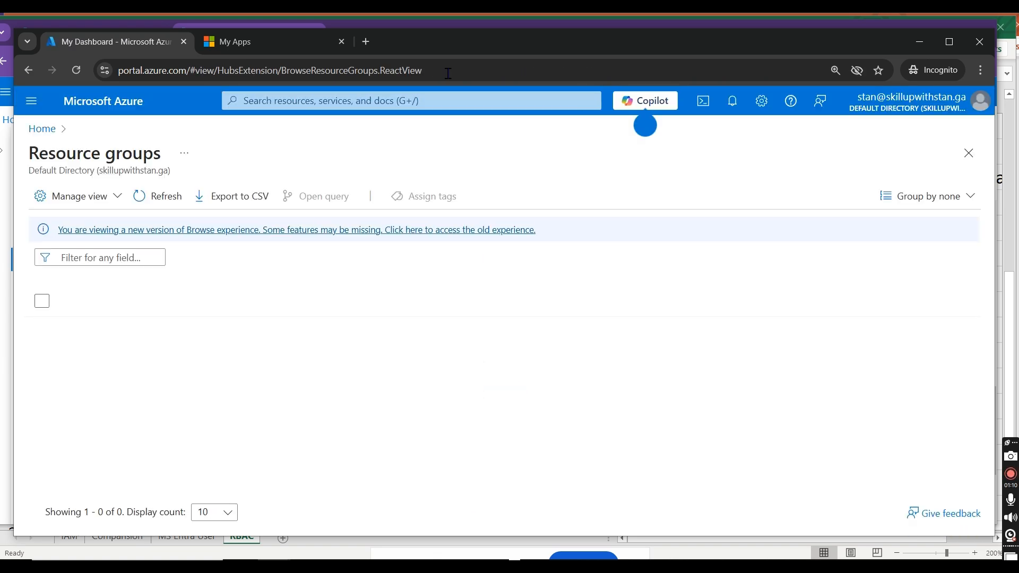
{"action": "key", "text": "alt+Tab"}
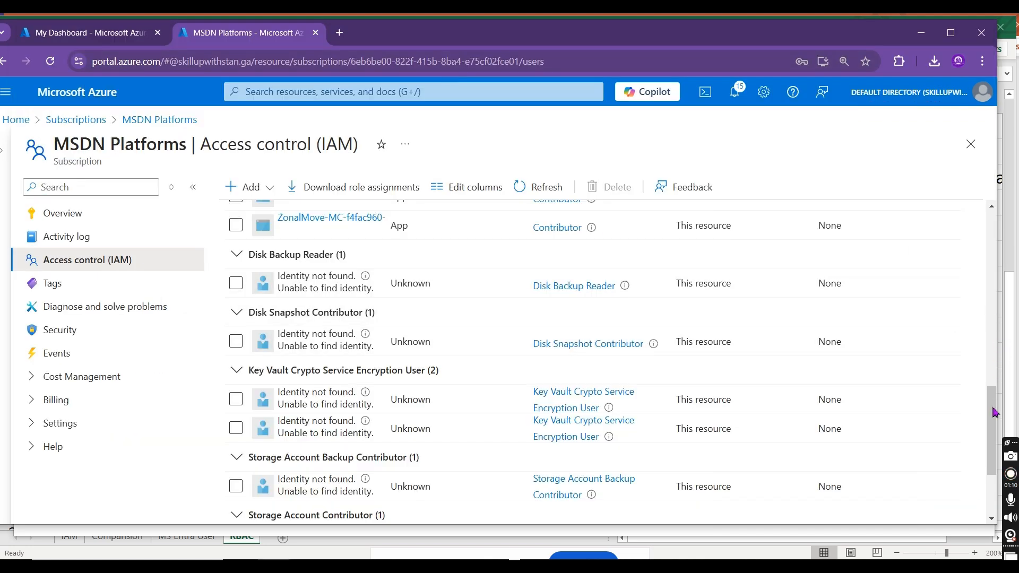
Refresh subscription role assignments, then go Home > Resource groups > RG-PRD-STAN-001 > Access control (IAM)
{"action": "left_click_drag", "start_coordinate": [996, 413], "coordinate": [988, 181]}
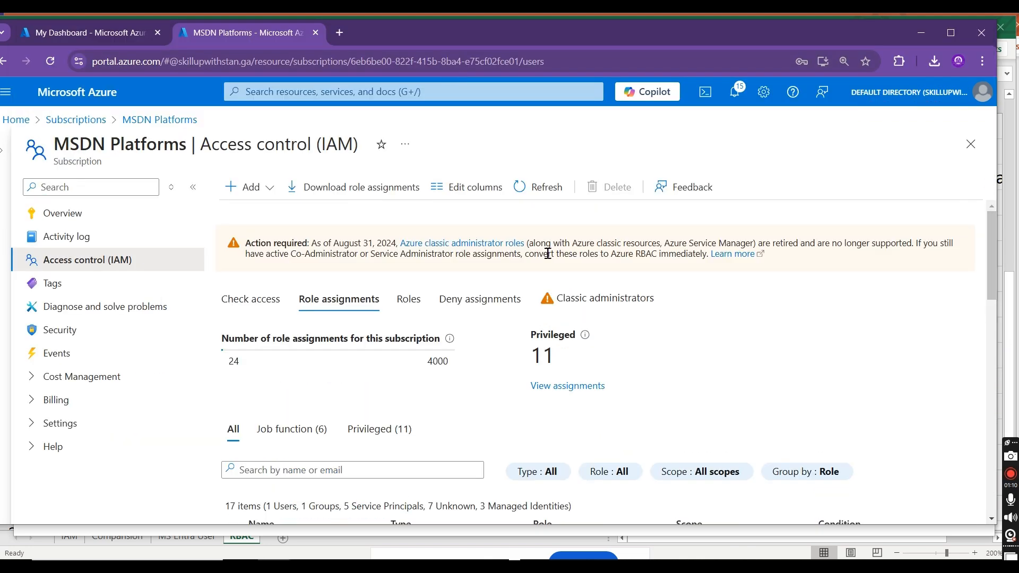
{"action": "left_click", "coordinate": [540, 200]}
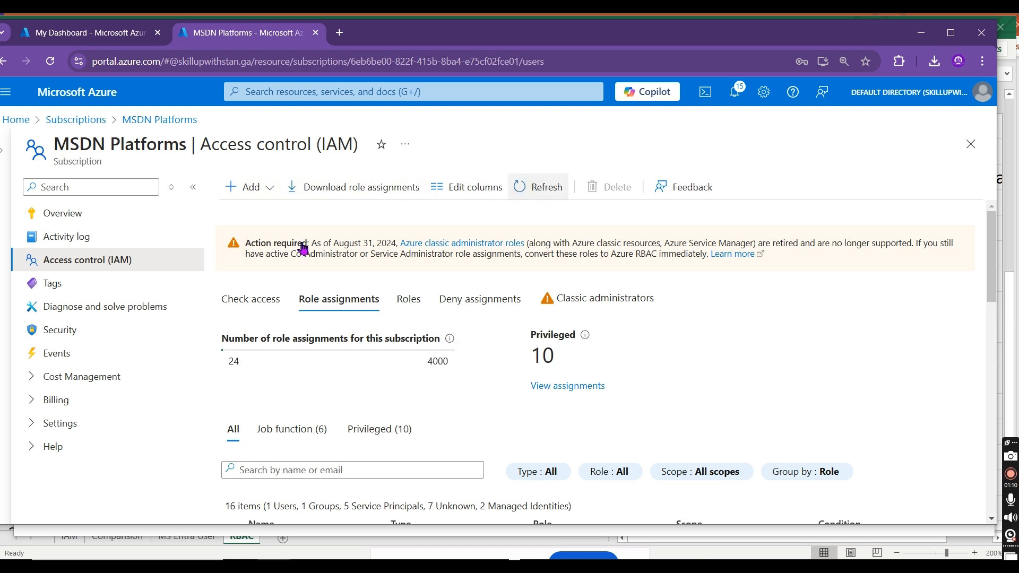
{"action": "left_click", "coordinate": [58, 120]}
{"action": "left_click", "coordinate": [17, 120]}
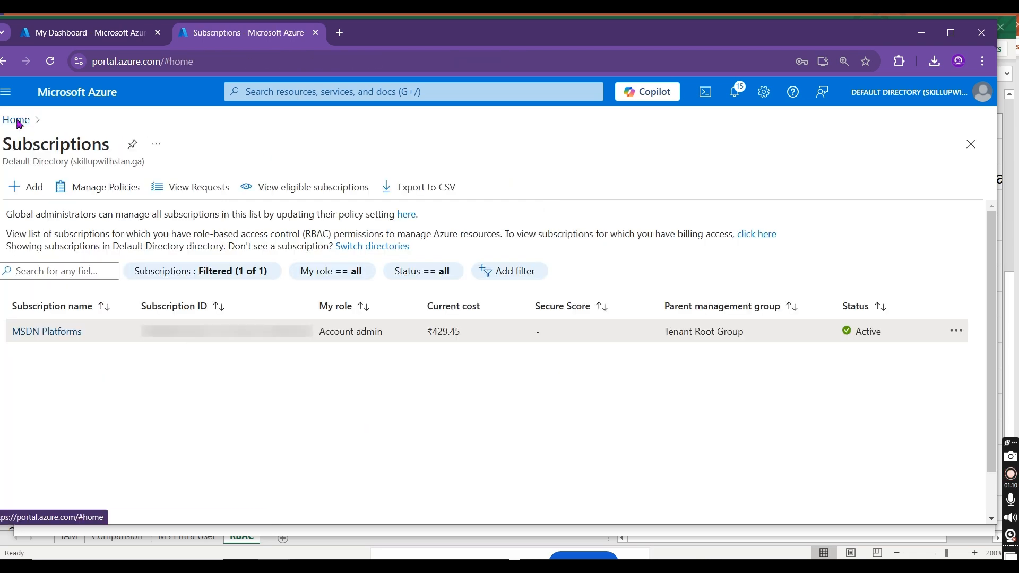
{"action": "left_click", "coordinate": [306, 197]}
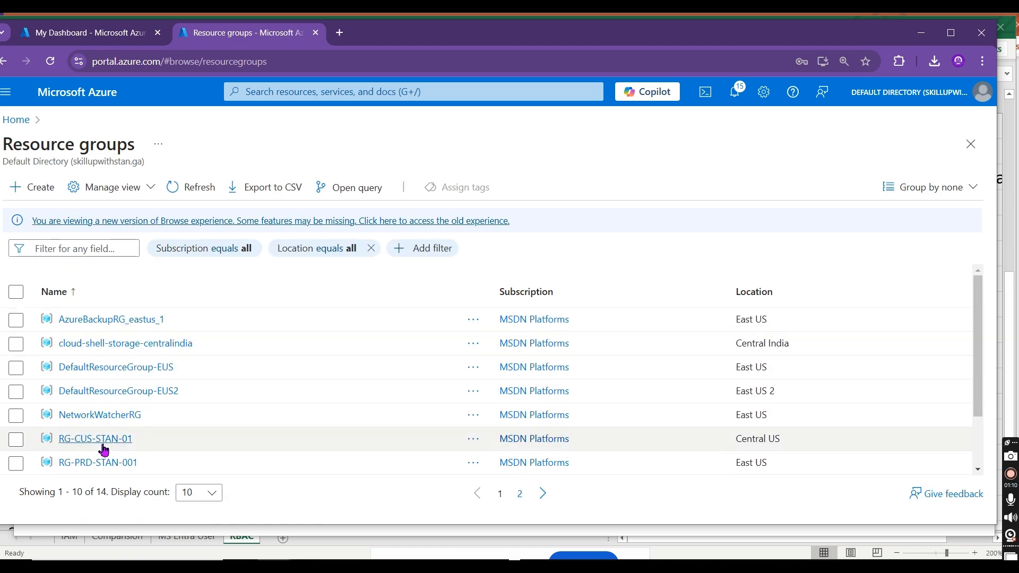
{"action": "left_click", "coordinate": [101, 463]}
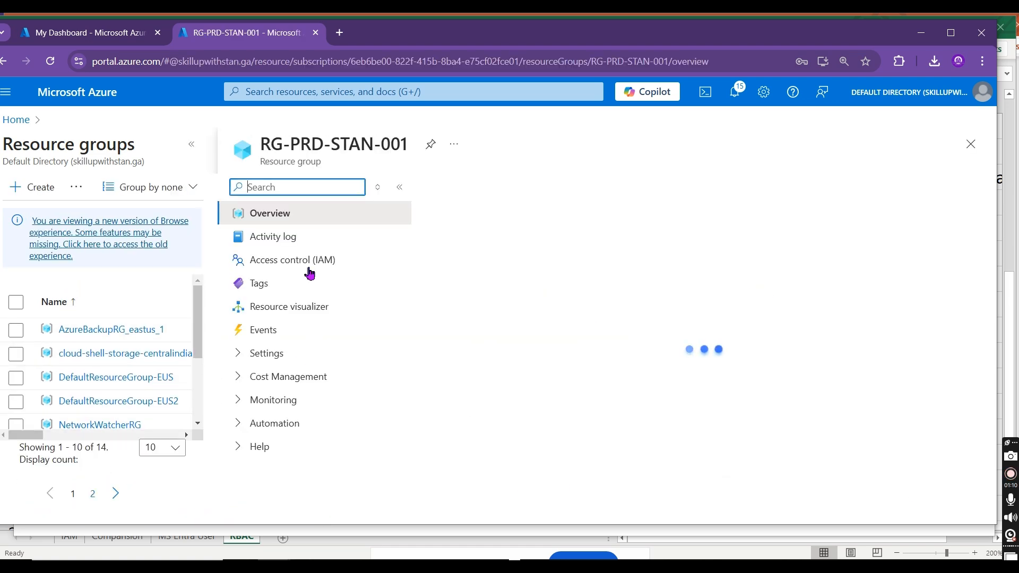
{"action": "left_click", "coordinate": [295, 262]}
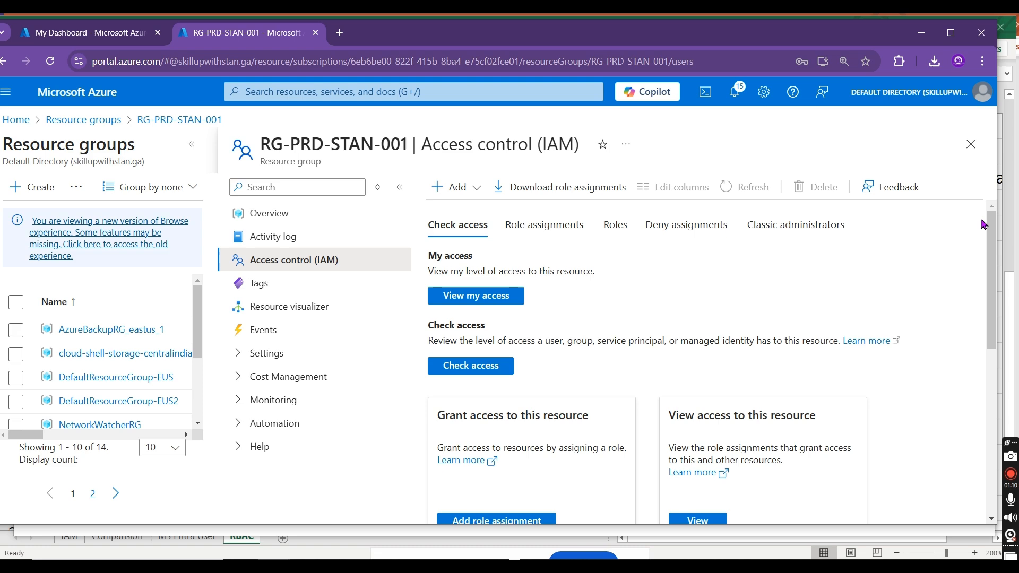
Delete the test user's and AzureVMAdmins group's AZUREVMADMIN assignments on RG-PRD-STAN-001, then go Home
{"action": "scroll", "coordinate": [983, 244], "scroll_direction": "down", "scroll_amount": 5}
{"action": "scroll", "coordinate": [983, 244], "scroll_direction": "up", "scroll_amount": 5}
{"action": "left_click", "coordinate": [540, 225]}
{"action": "left_click_drag", "start_coordinate": [992, 290], "coordinate": [993, 401]}
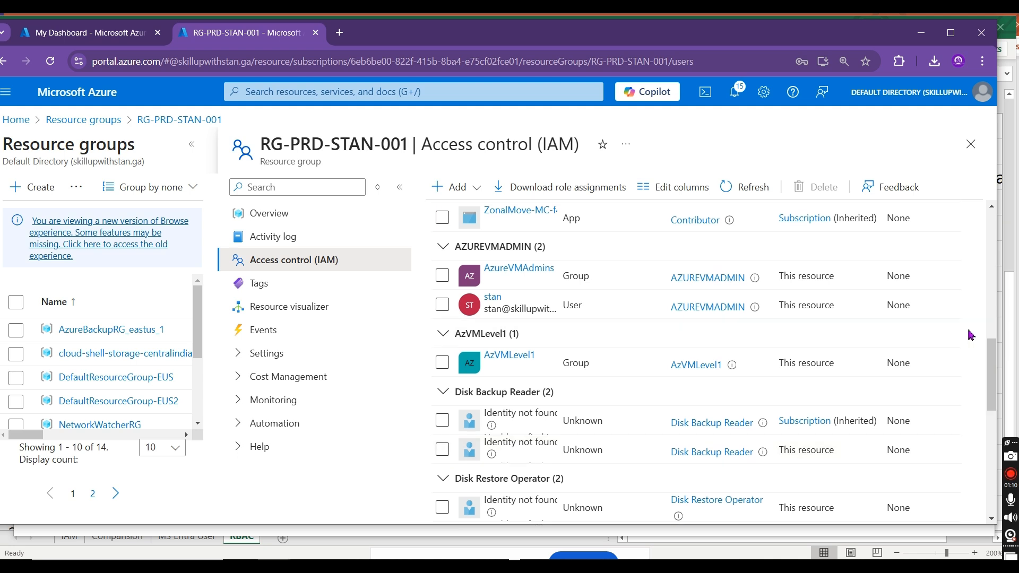
{"action": "left_click", "coordinate": [444, 305]}
{"action": "left_click", "coordinate": [443, 276]}
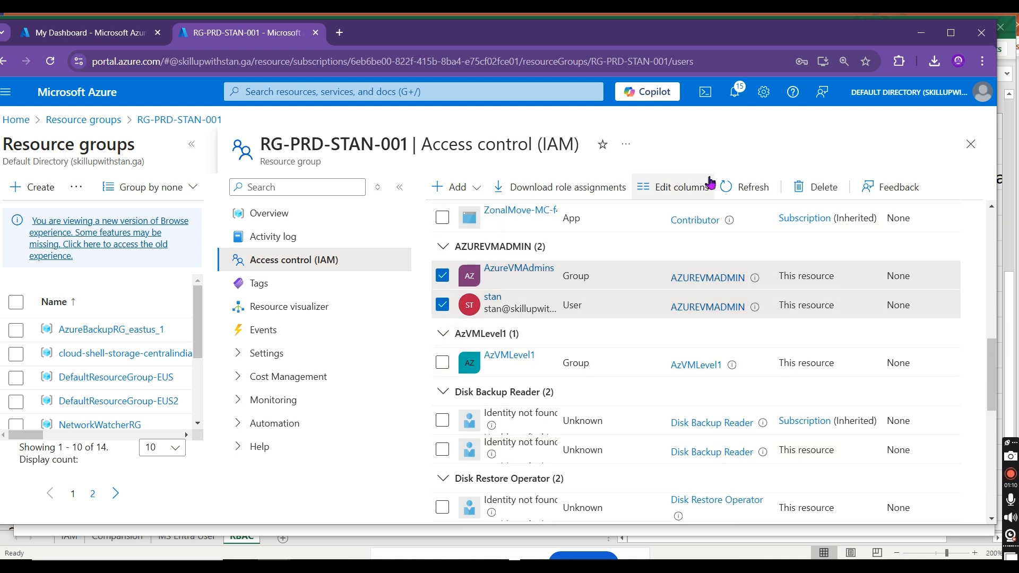
{"action": "left_click", "coordinate": [822, 190]}
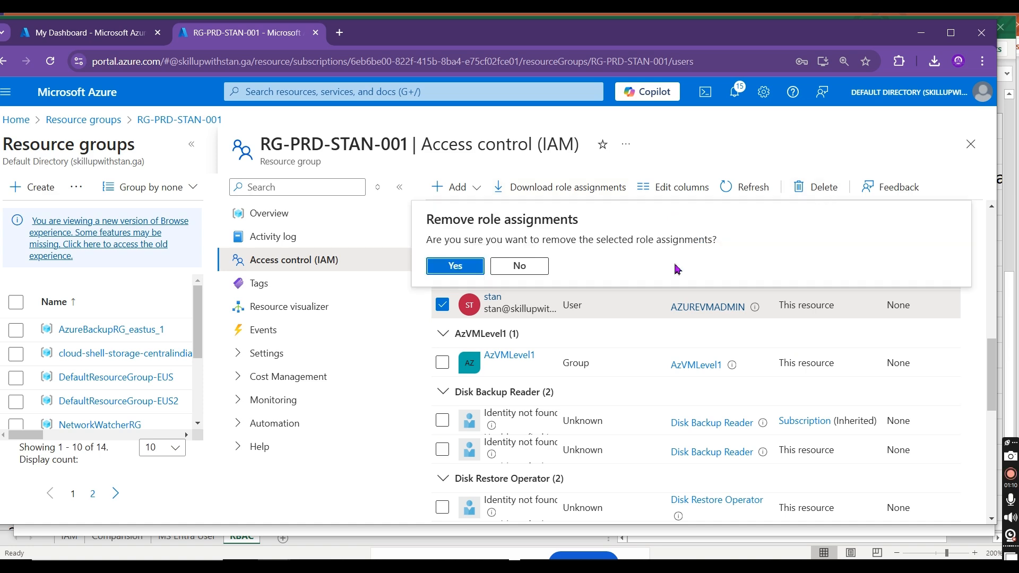
{"action": "left_click", "coordinate": [455, 267]}
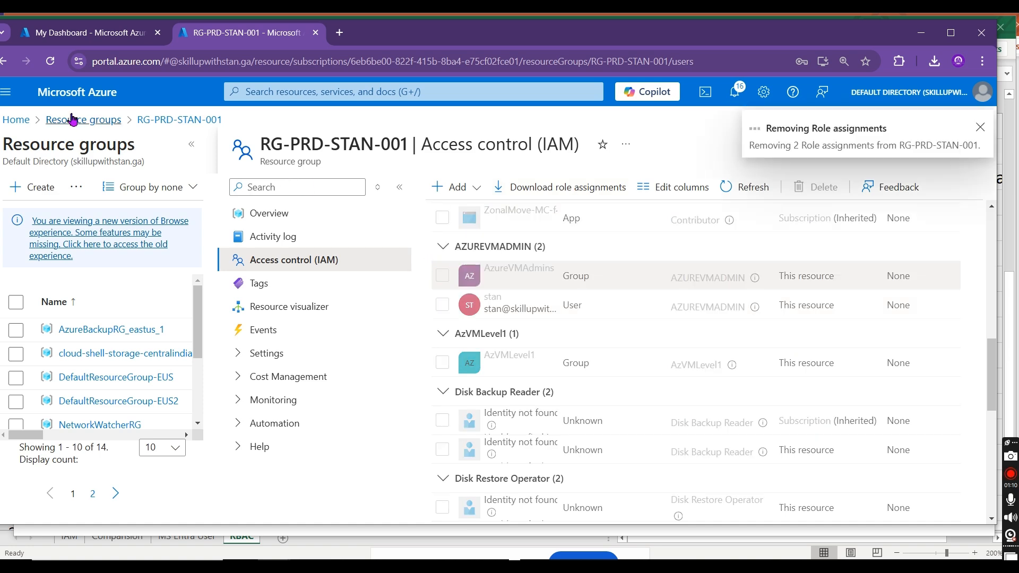
{"action": "left_click", "coordinate": [73, 120]}
{"action": "left_click", "coordinate": [24, 119]}
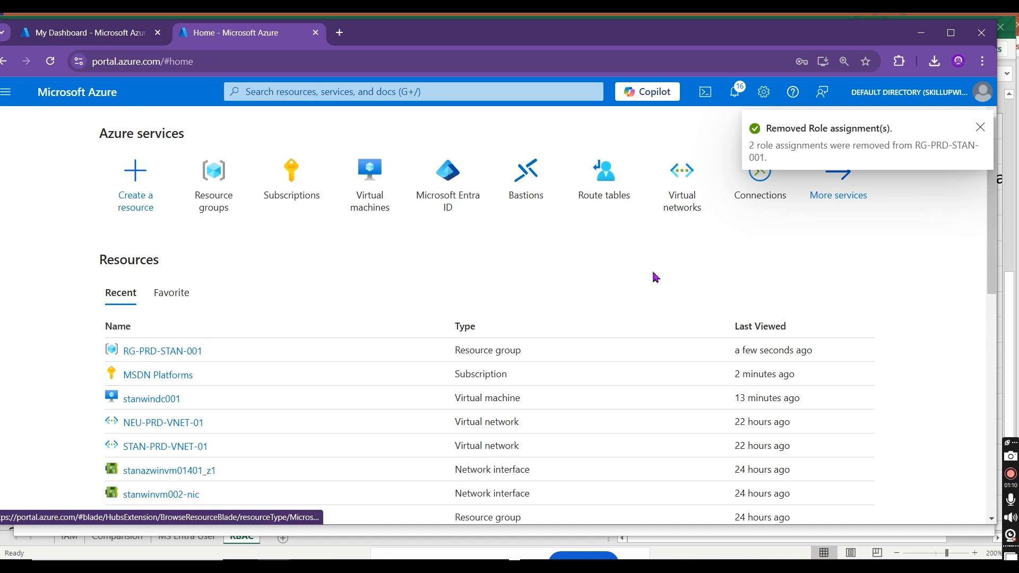
Check the test user's access on RG-PRD-STAN-001, showing Owner inherited via AzureVMAdmins
{"action": "left_click", "coordinate": [183, 360]}
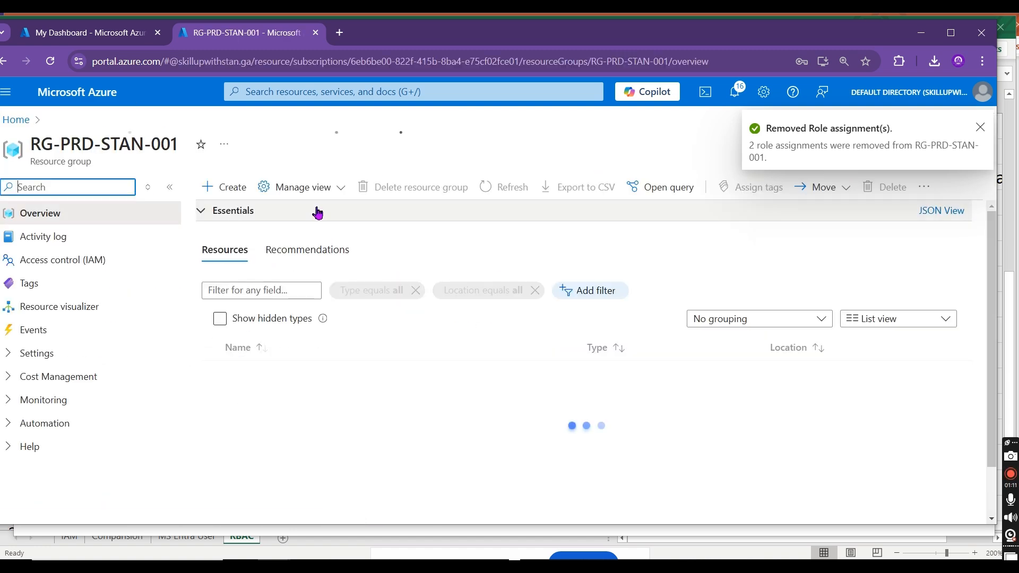
{"action": "left_click", "coordinate": [67, 261]}
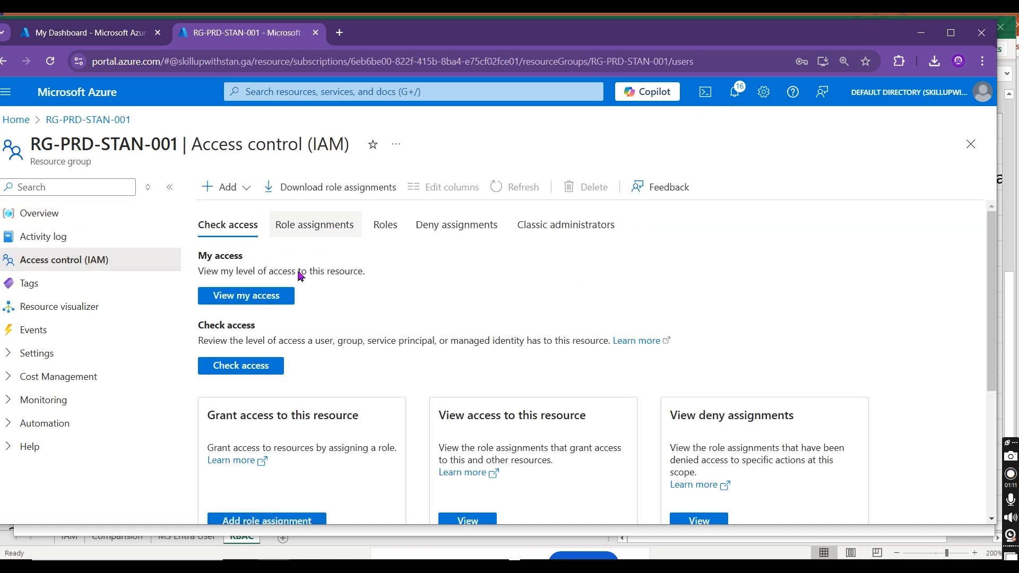
{"action": "left_click", "coordinate": [237, 366]}
{"action": "left_click", "coordinate": [642, 265]}
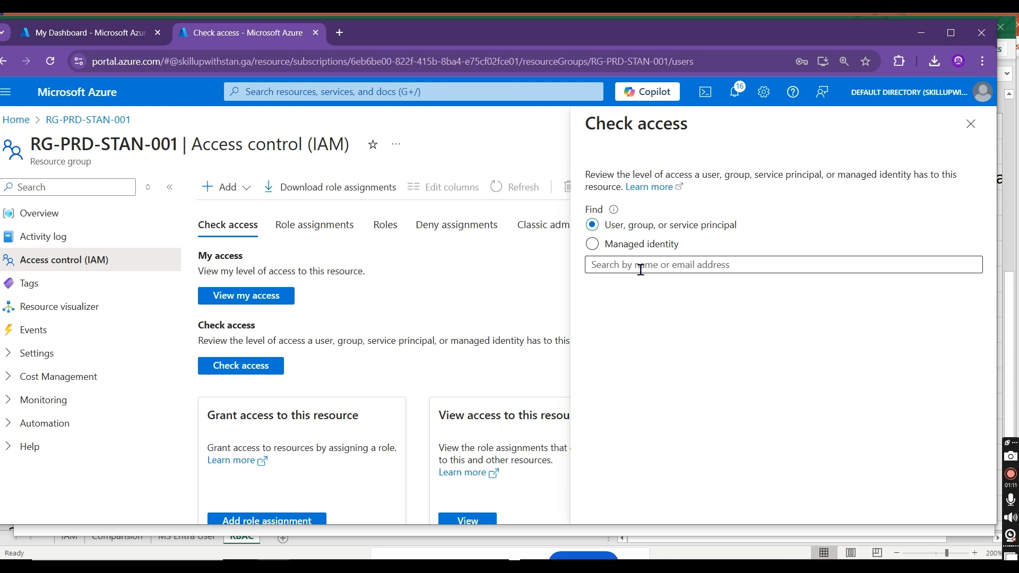
{"action": "type", "text": "stan"}
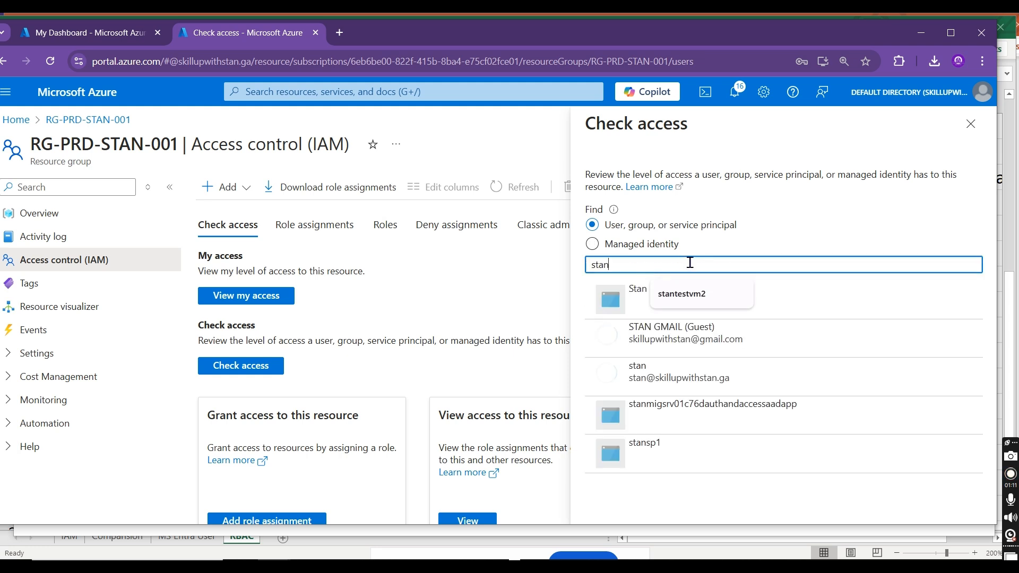
{"action": "left_click", "coordinate": [654, 392]}
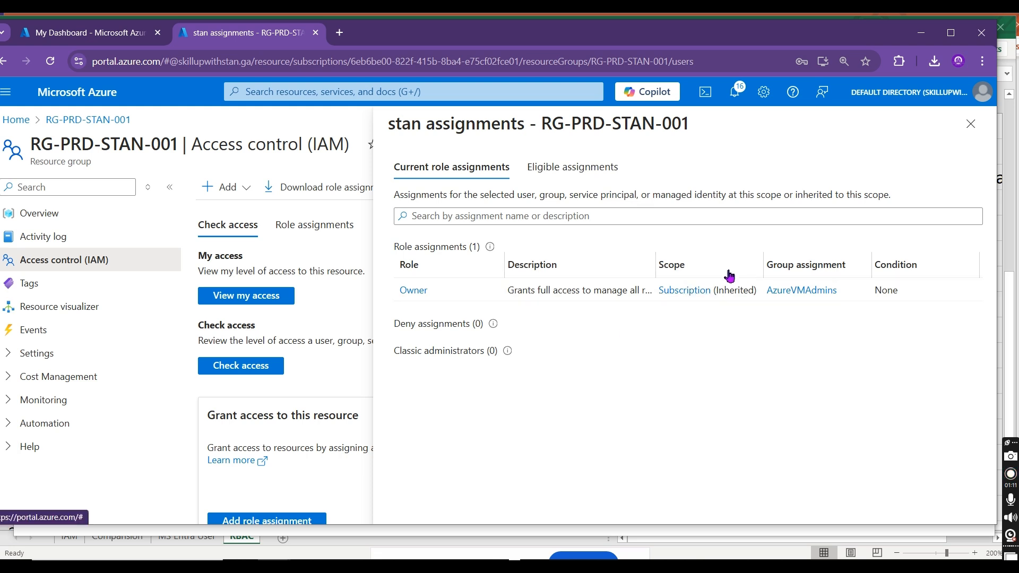
{"action": "left_click_drag", "start_coordinate": [652, 267], "coordinate": [715, 268]}
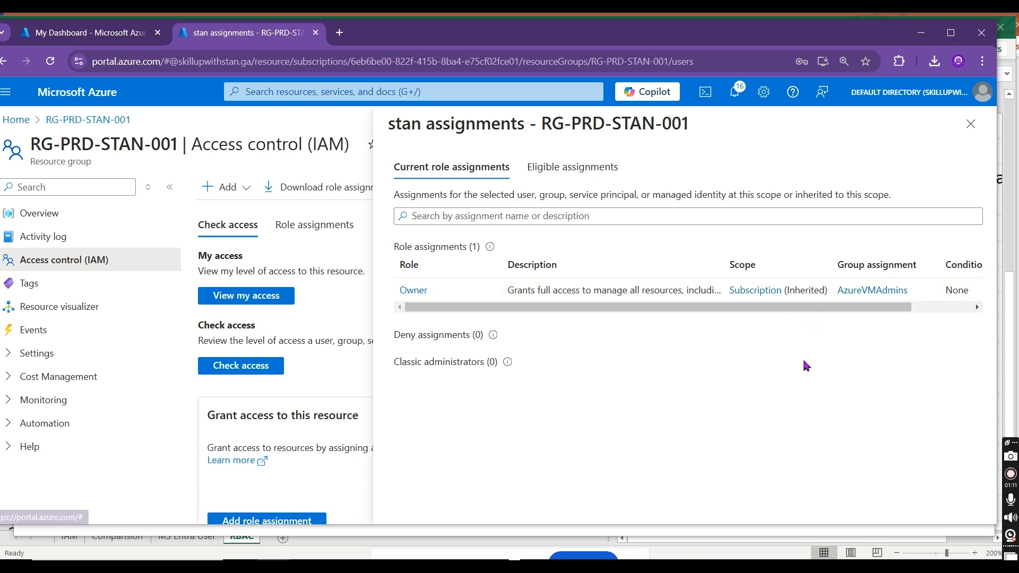
{"action": "key", "text": "alt+Tab"}
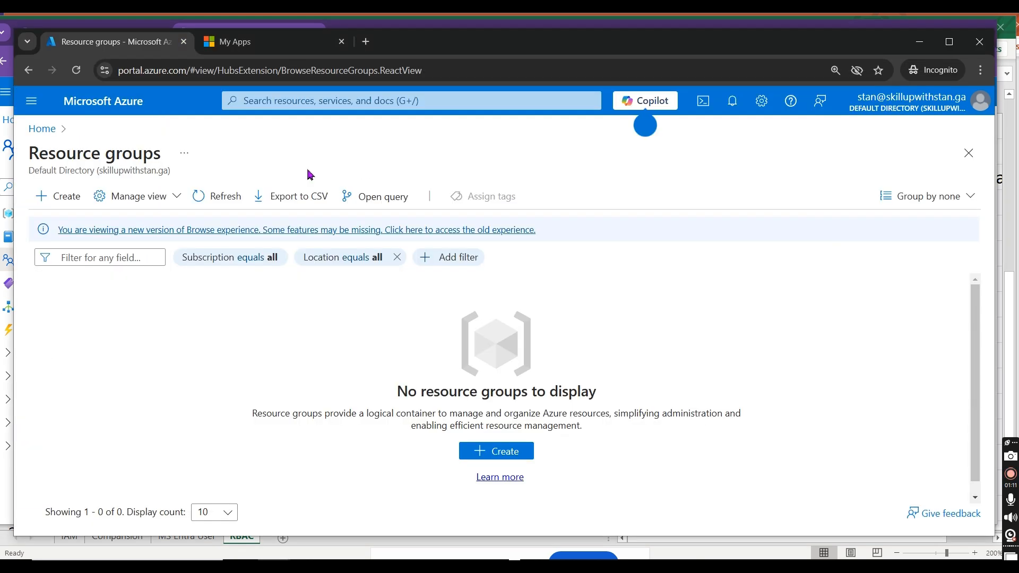
As the test user, reload and reopen Resource groups, which returns AccessDenied
{"action": "left_click", "coordinate": [206, 197]}
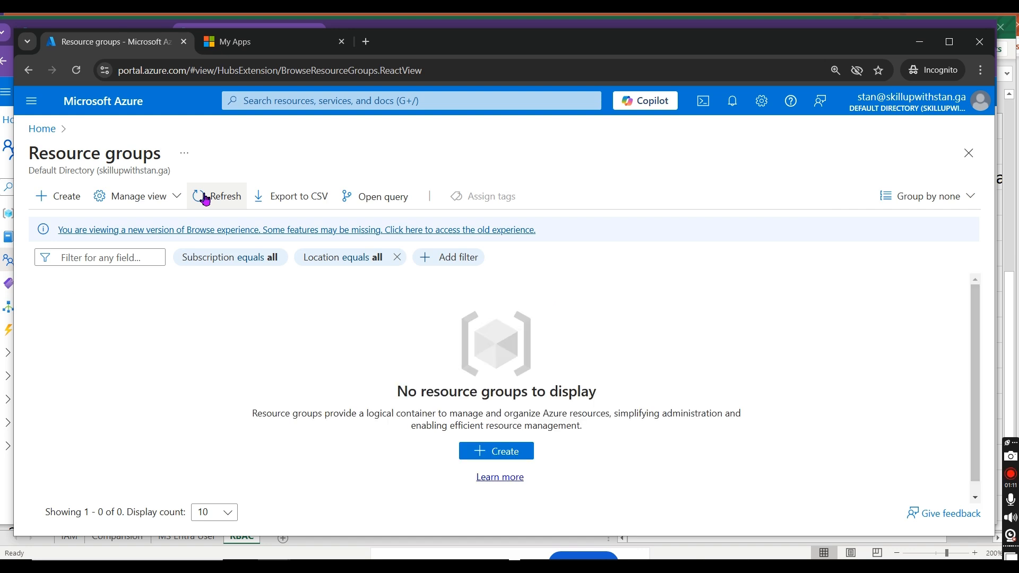
{"action": "left_click", "coordinate": [457, 66]}
{"action": "key", "text": "Return"}
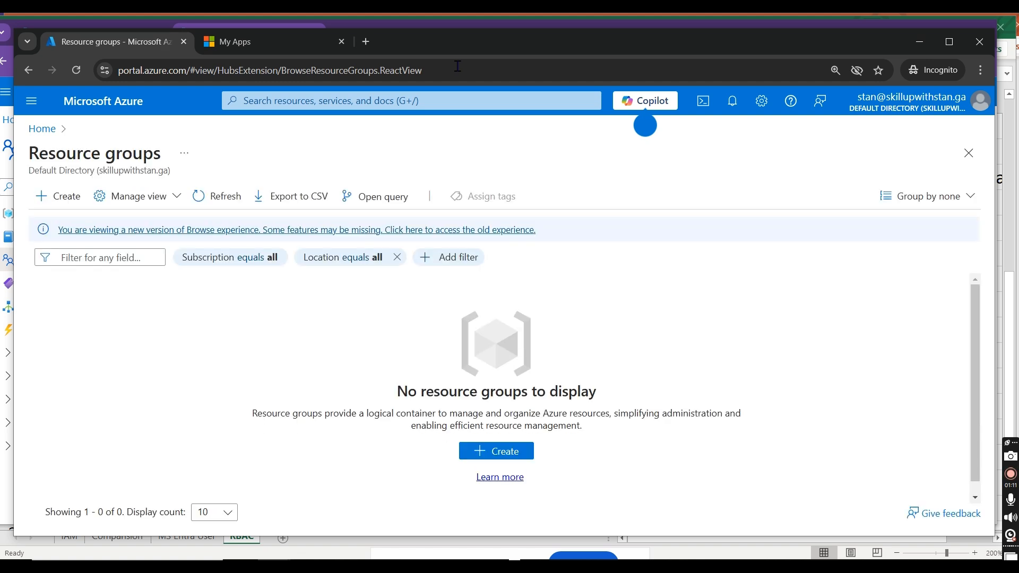
{"action": "left_click", "coordinate": [40, 129]}
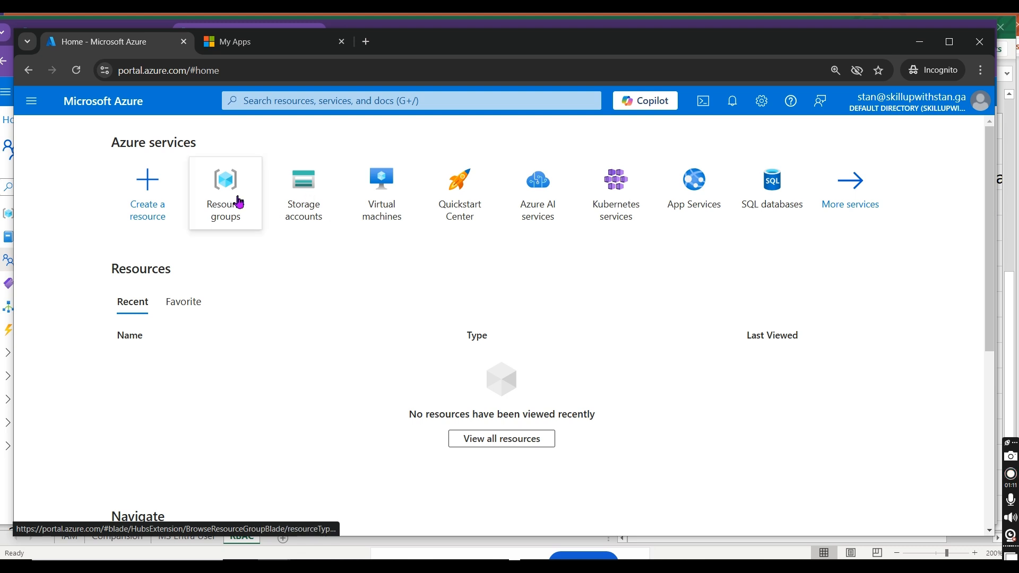
{"action": "left_click", "coordinate": [237, 201]}
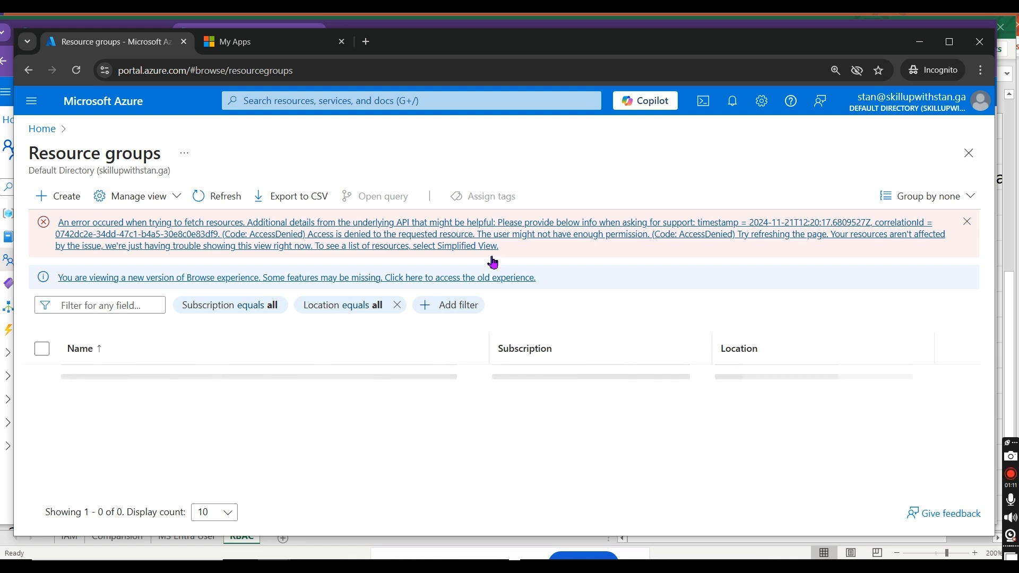
{"action": "left_click", "coordinate": [382, 71]}
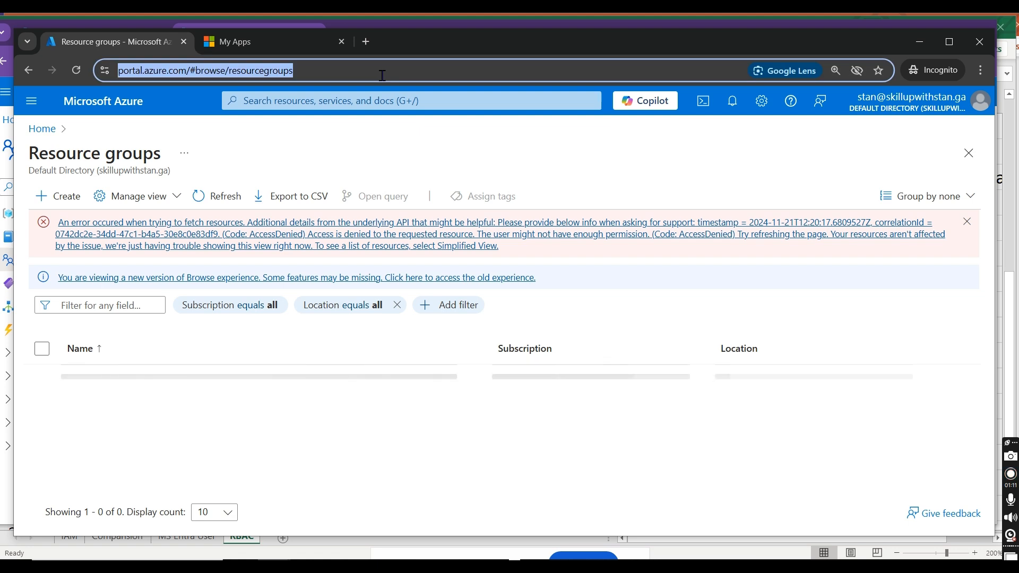
{"action": "key", "text": "Return"}
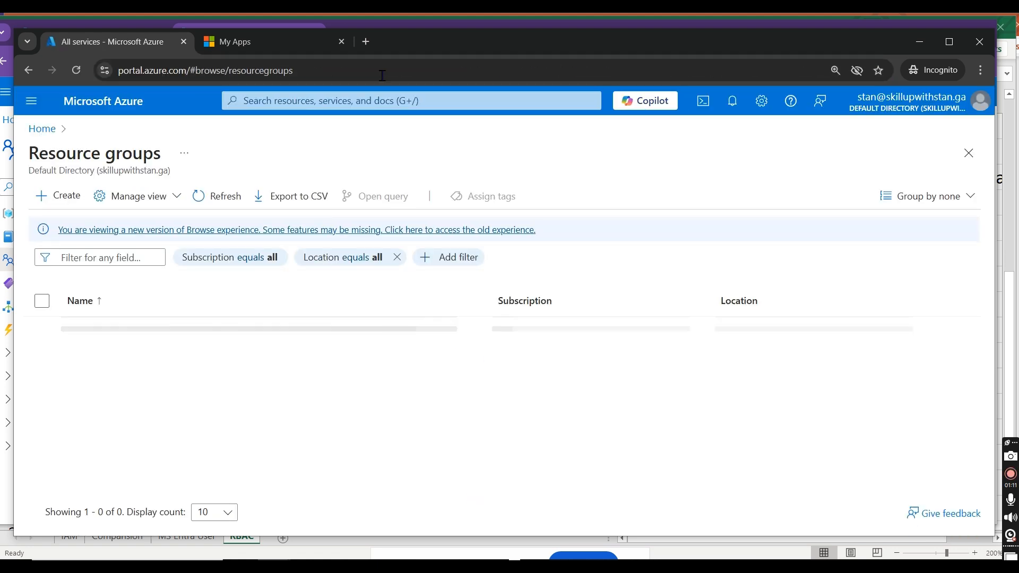
Try opening Storage accounts, also denied, then return to the admin window
{"action": "left_click", "coordinate": [33, 130]}
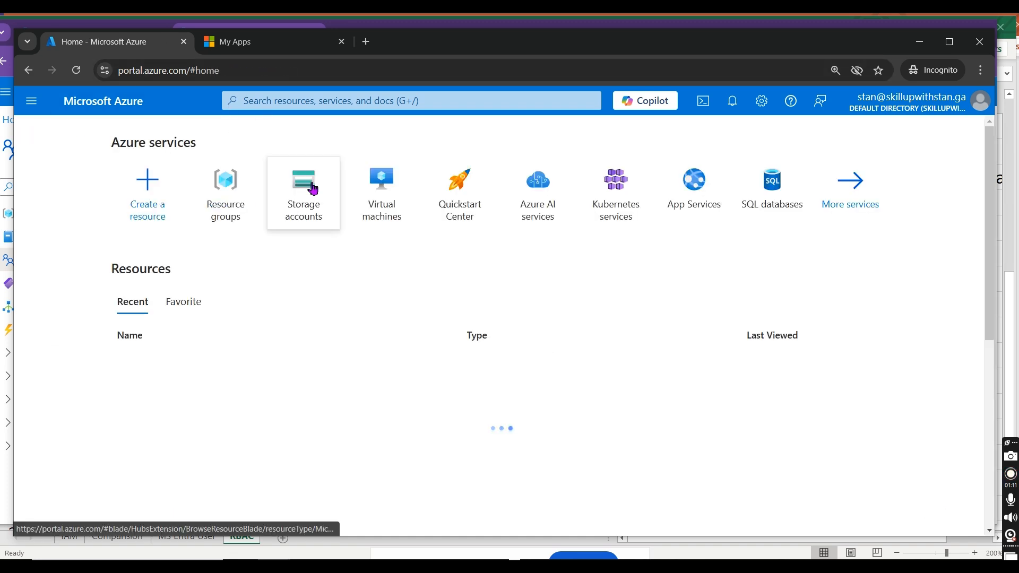
{"action": "left_click", "coordinate": [314, 189]}
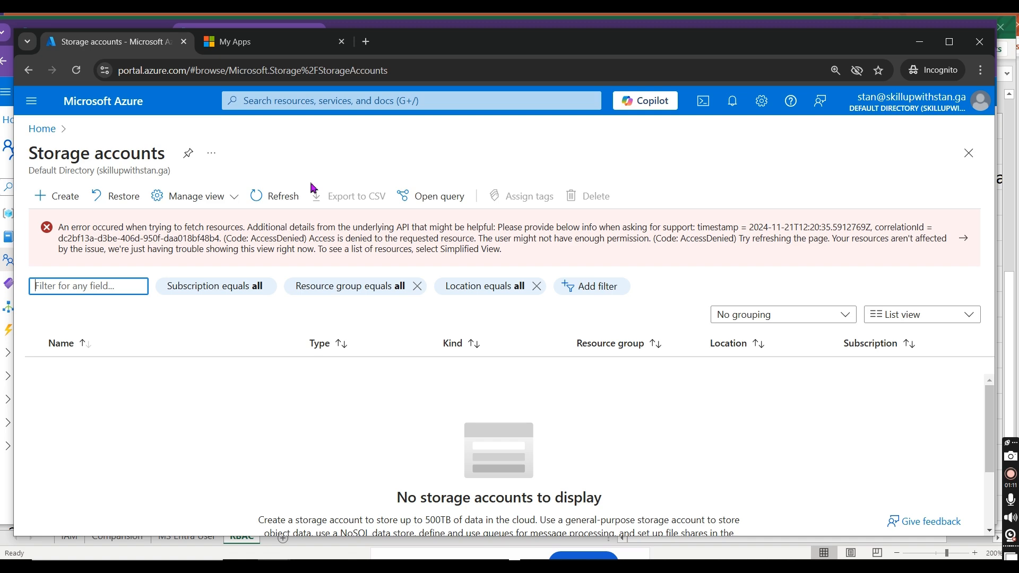
{"action": "left_click", "coordinate": [37, 129]}
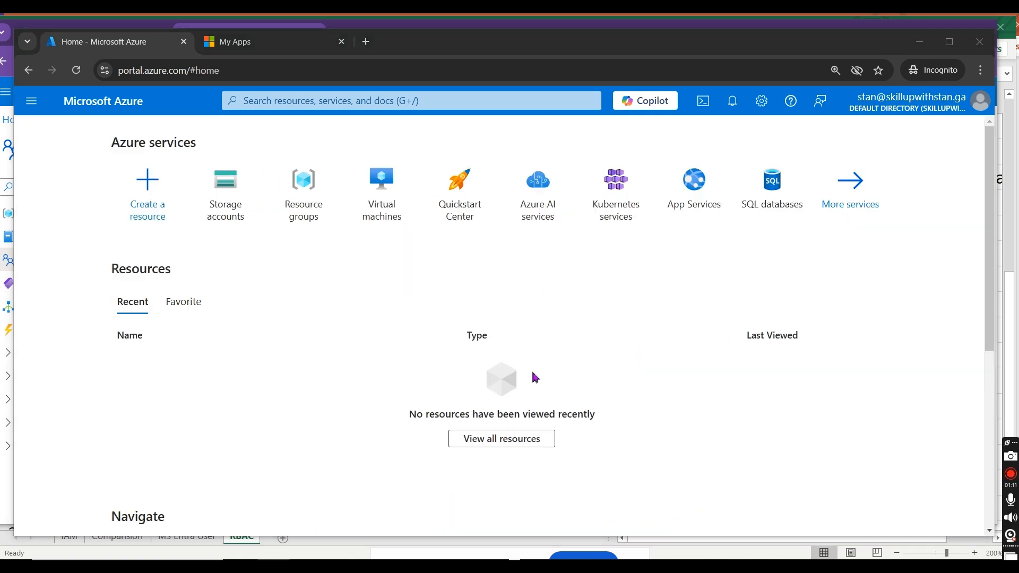
{"action": "key", "text": "alt+Tab"}
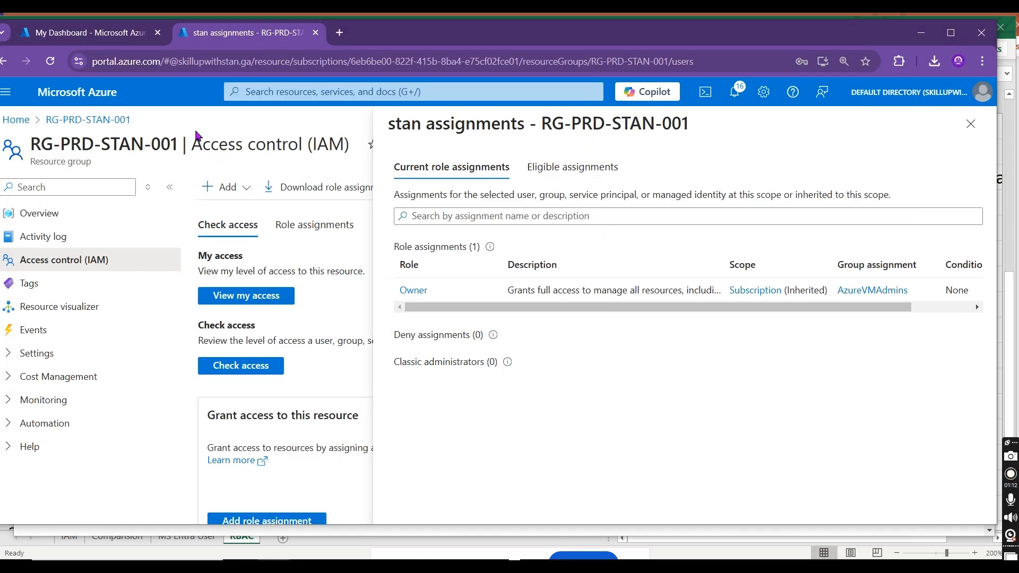
Open VM stanwindc001, copy its public IP 74.235.136.140, and bring up the Windows Run box
{"action": "left_click", "coordinate": [24, 123]}
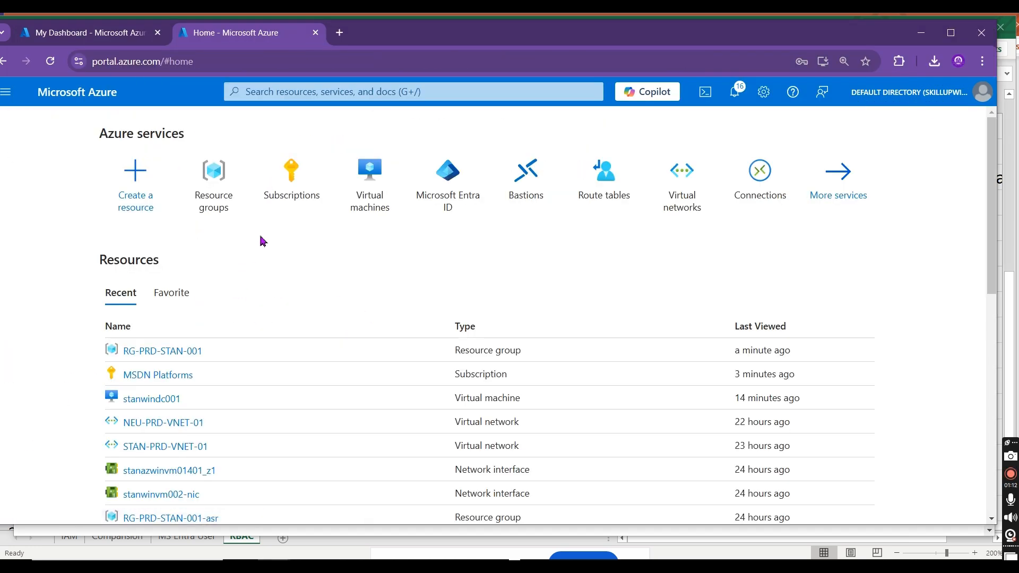
{"action": "left_click", "coordinate": [380, 192]}
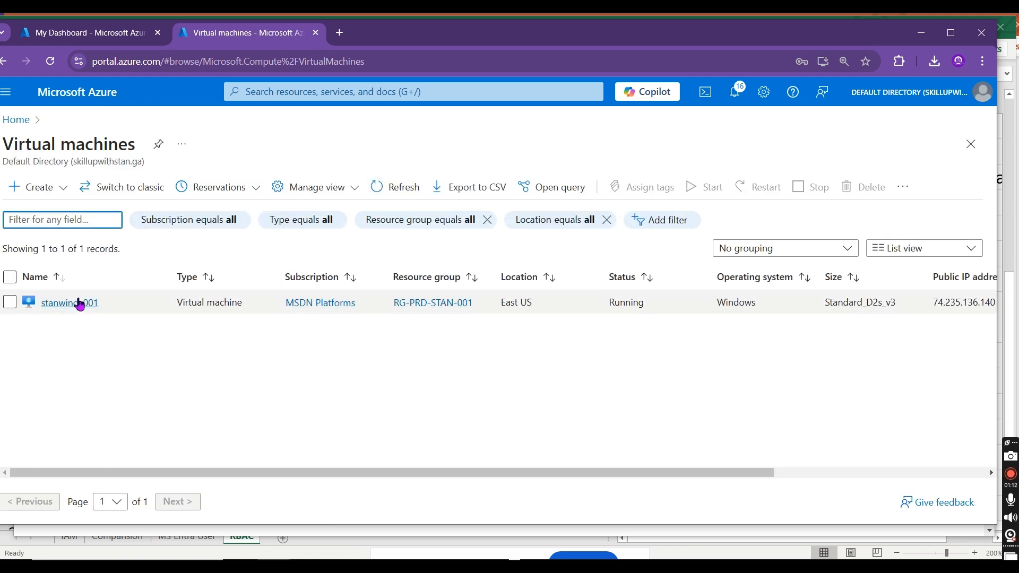
{"action": "left_click", "coordinate": [78, 304]}
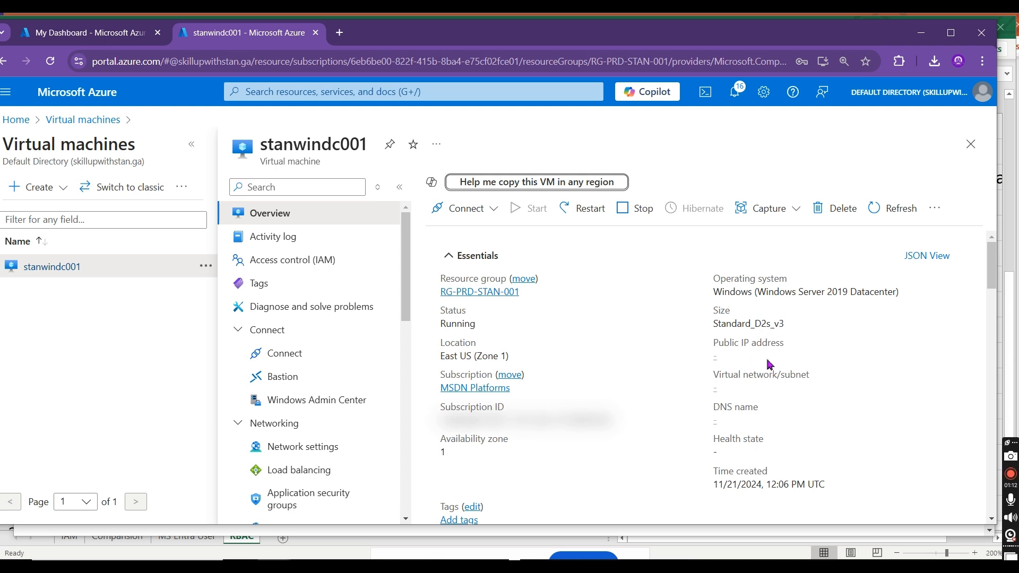
{"action": "left_click", "coordinate": [786, 357]}
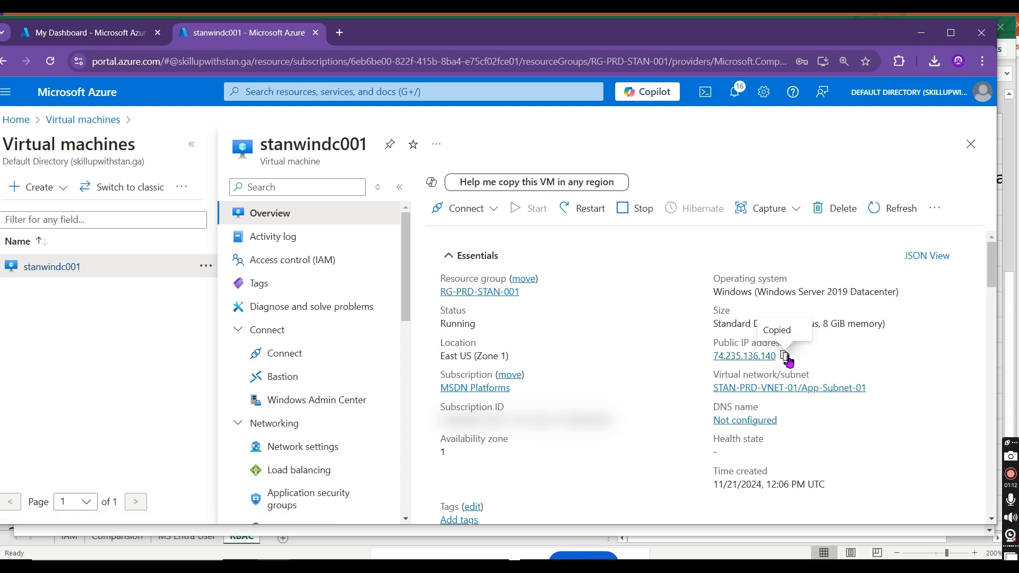
{"action": "key", "text": "super+r"}
Launch Remote Desktop with mstsc and connect to the VM at 74.235.136.140
{"action": "type", "text": "mstsc"}
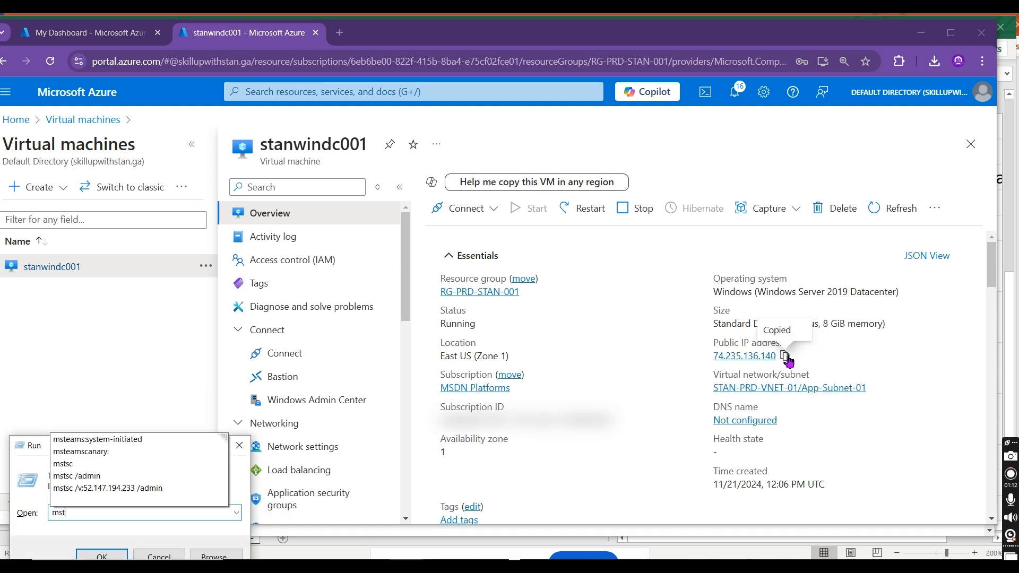
{"action": "key", "text": "Return"}
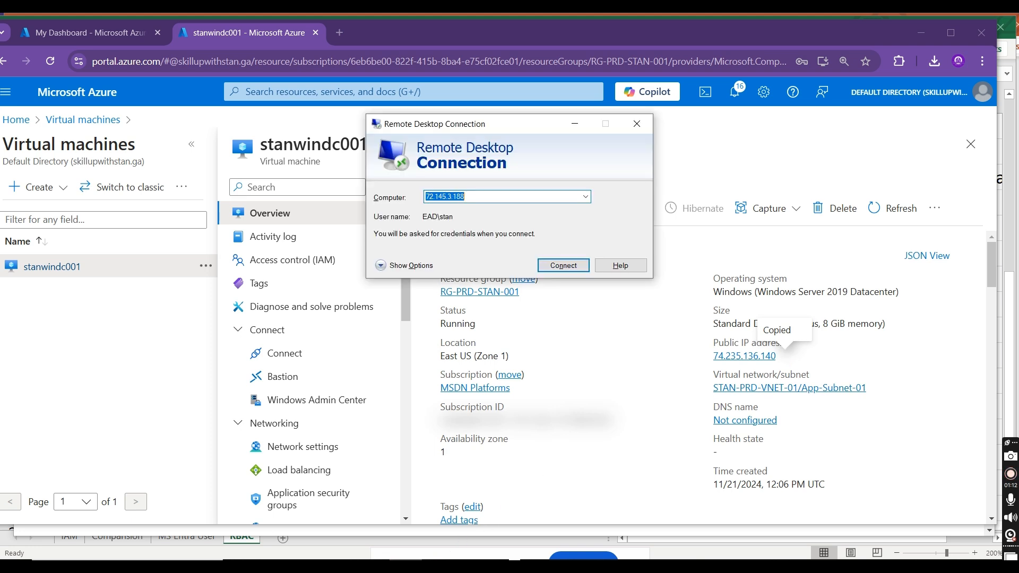
{"action": "key", "text": "ctrl+v"}
{"action": "left_click", "coordinate": [562, 265]}
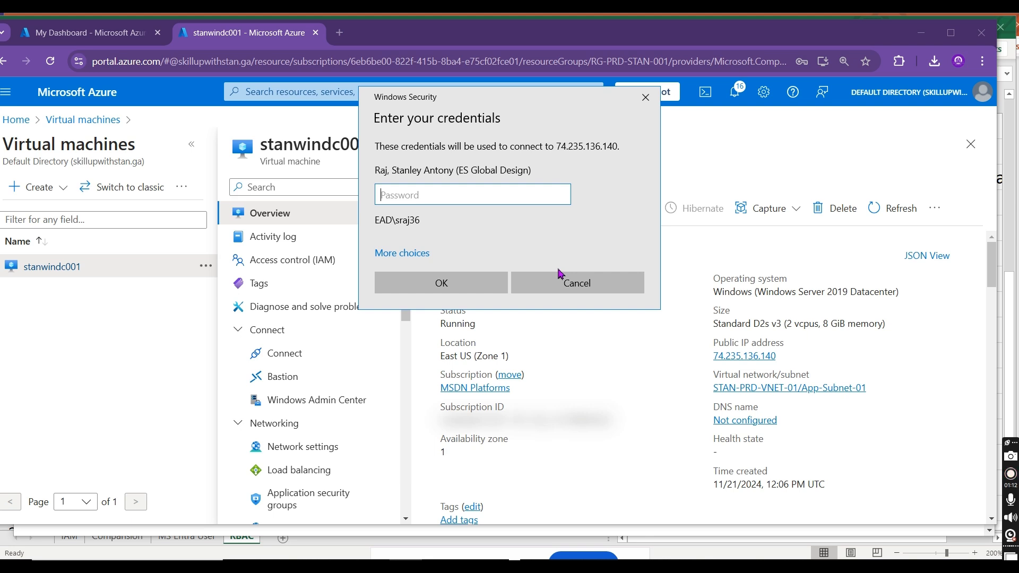
Sign in as the domain test user with a different account; the credentials are rejected
{"action": "left_click", "coordinate": [411, 263]}
{"action": "left_click", "coordinate": [402, 326]}
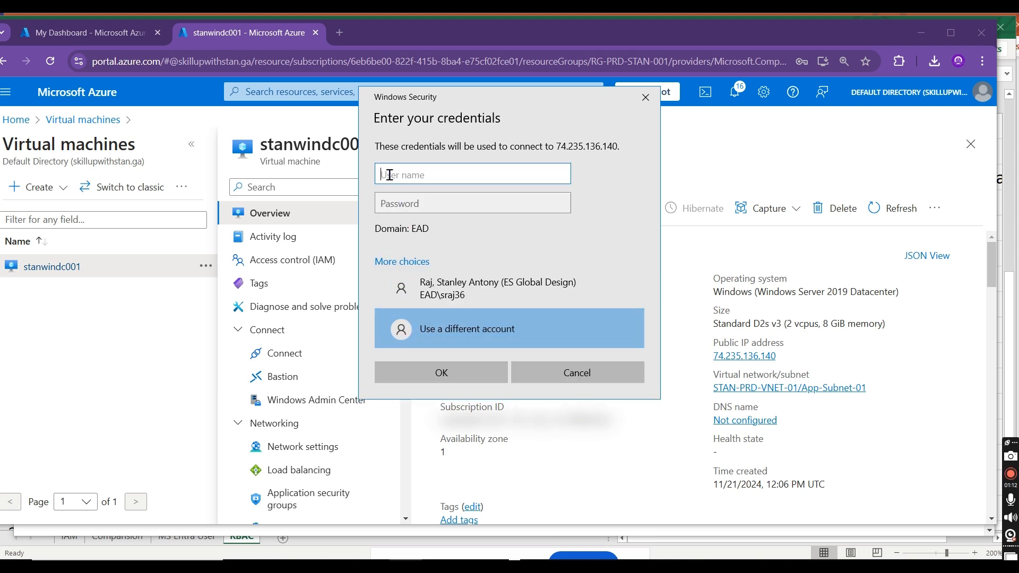
{"action": "type", "text": "stan"}
{"action": "key", "text": "Tab"}
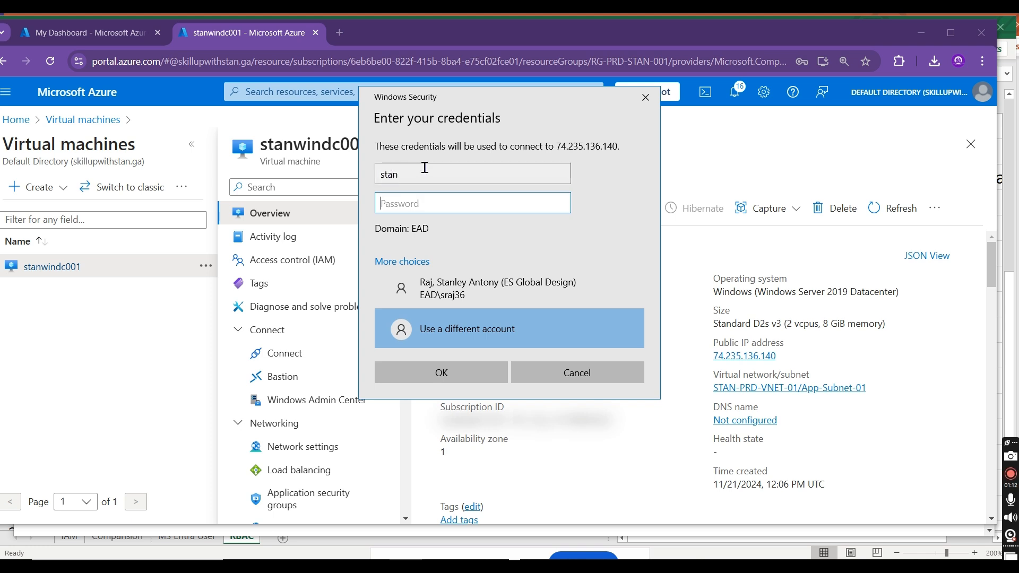
{"action": "type", "text": "•"}
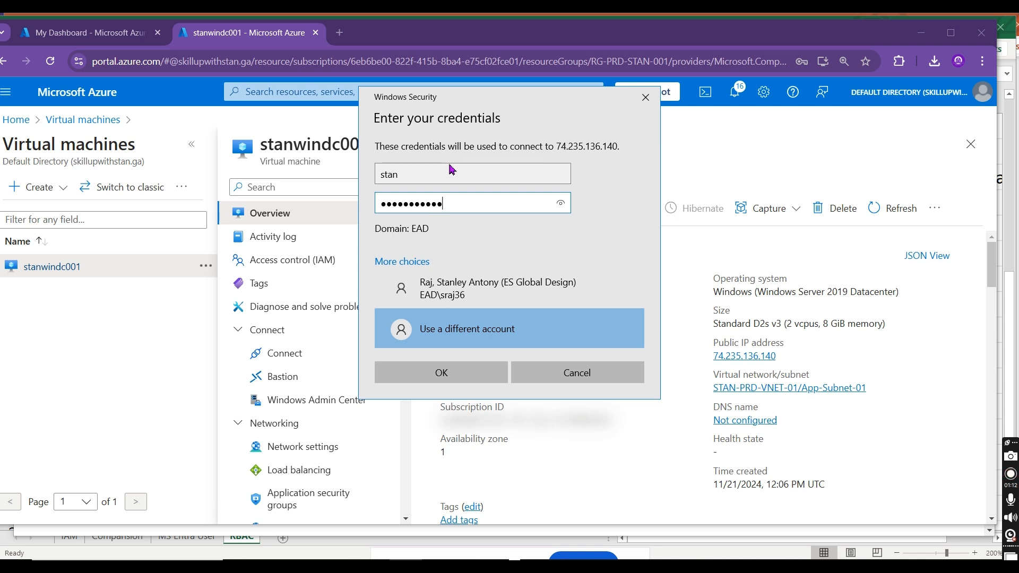
{"action": "type", "text": "••••••••••"}
{"action": "key", "text": "Return"}
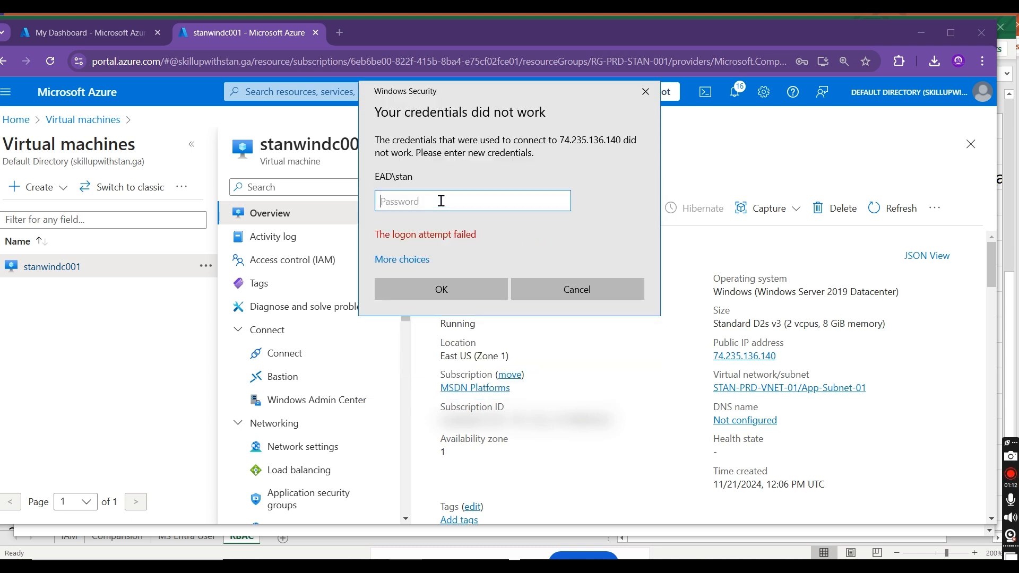
{"action": "type", "text": "•••••••••••"}
{"action": "key", "text": "Return"}
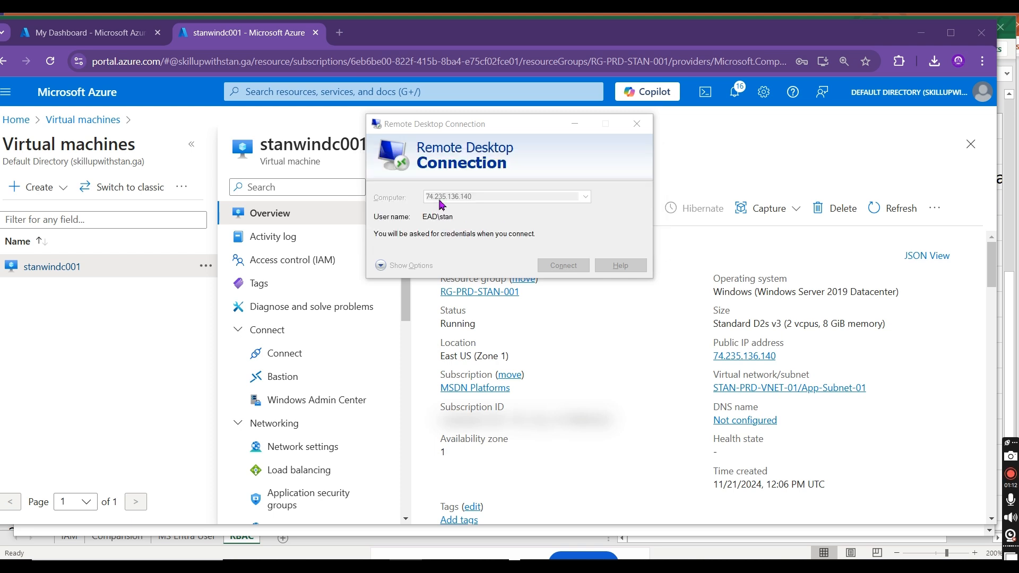
Retry the test user's logon with other passwords; every attempt fails, back to the portal
{"action": "left_click", "coordinate": [417, 260]}
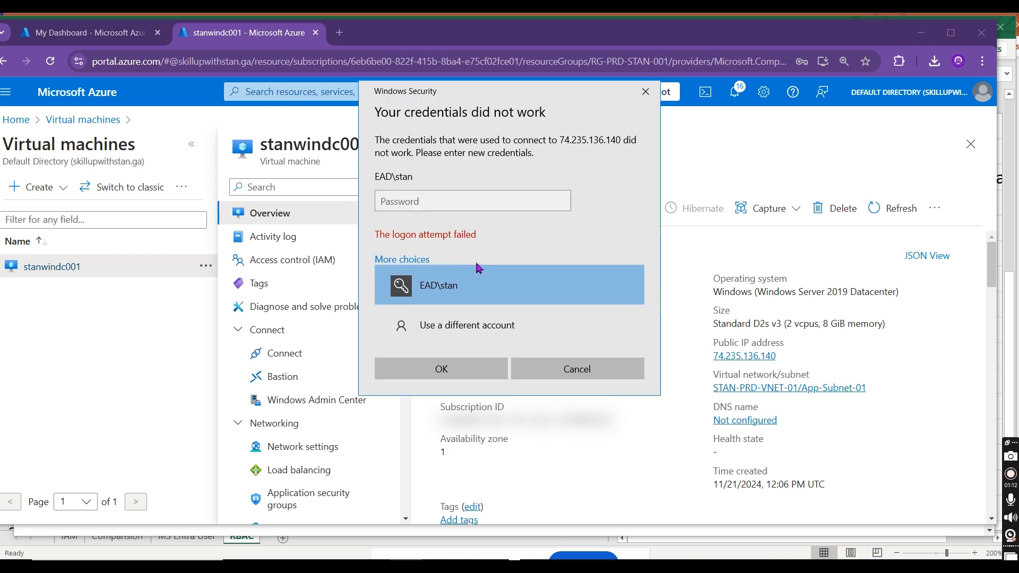
{"action": "left_click", "coordinate": [450, 325]}
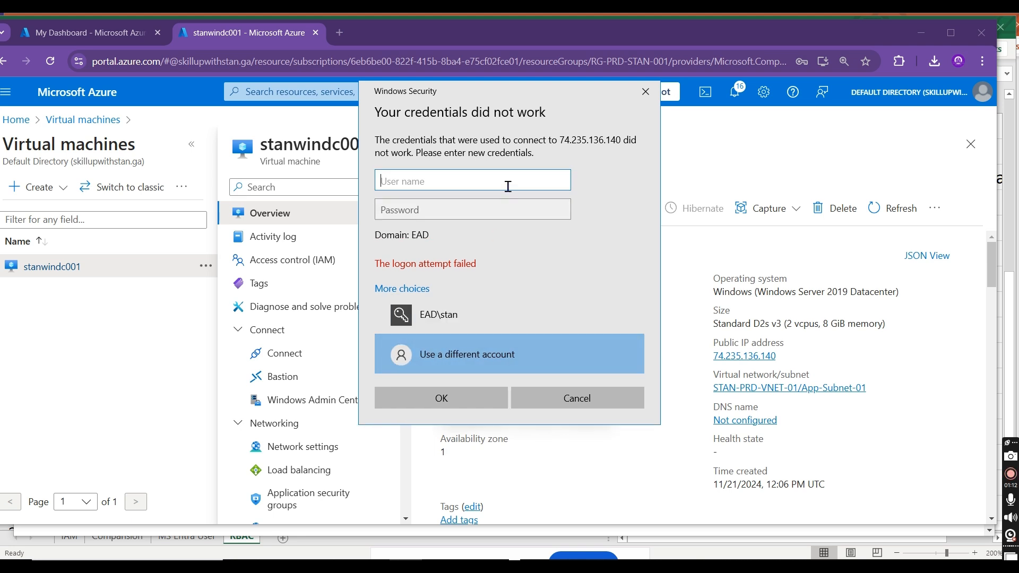
{"action": "type", "text": "stan"}
{"action": "key", "text": "Tab"}
{"action": "type", "text": "•"}
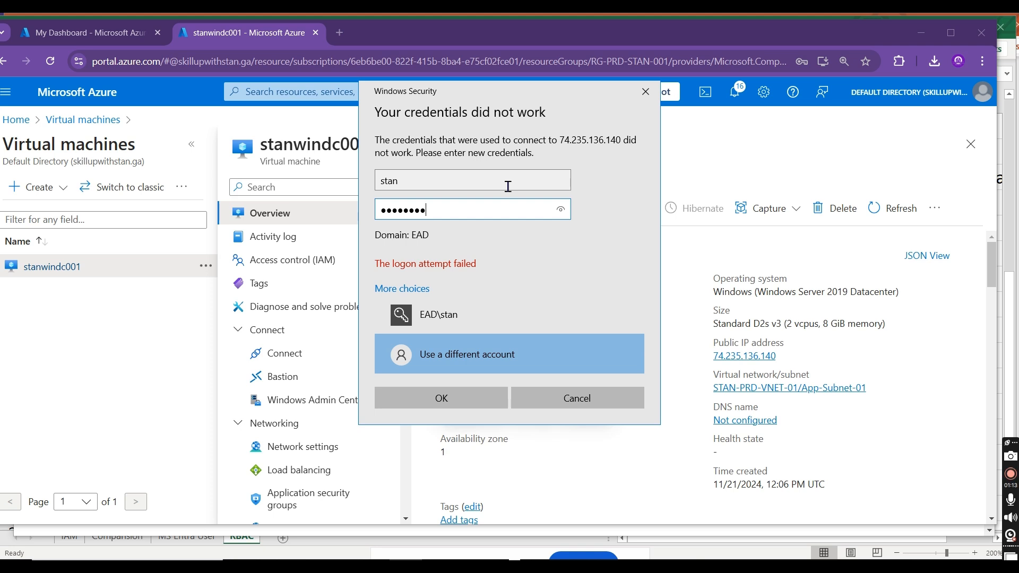
{"action": "type", "text": "••••••••••"}
{"action": "key", "text": "Return"}
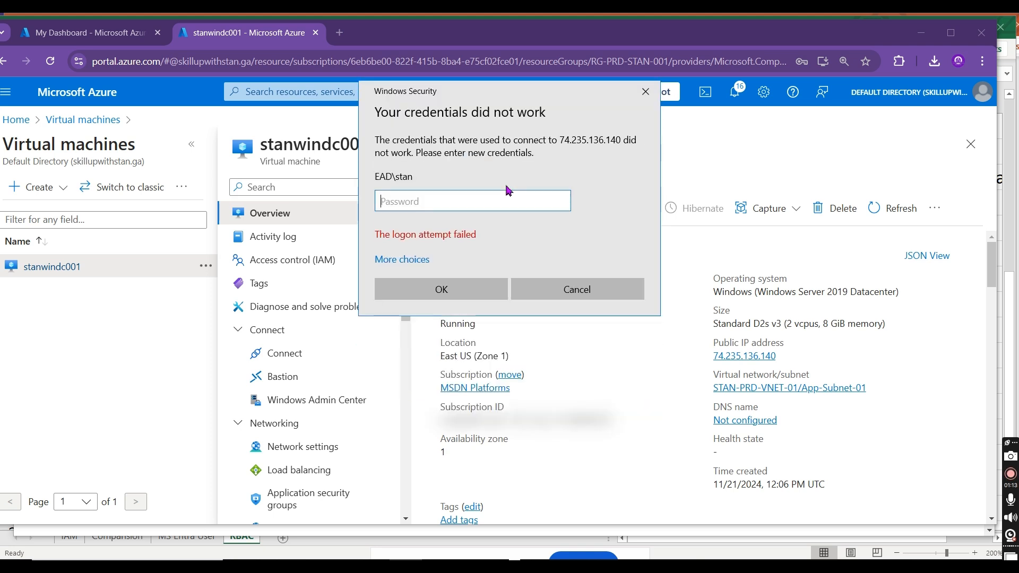
{"action": "type", "text": "•"}
{"action": "key", "text": "Return"}
{"action": "type", "text": "••••••••••••"}
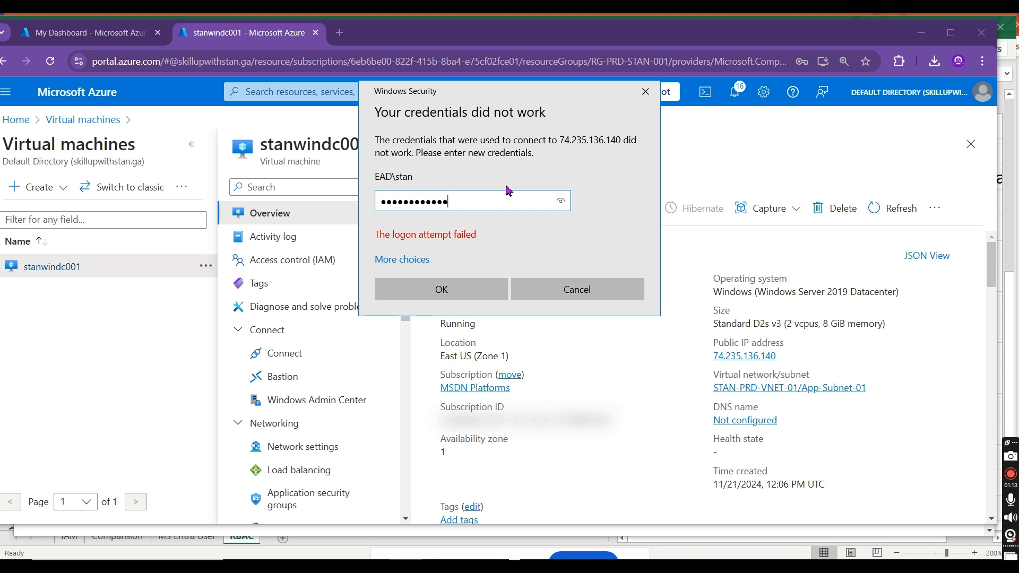
{"action": "key", "text": "Return"}
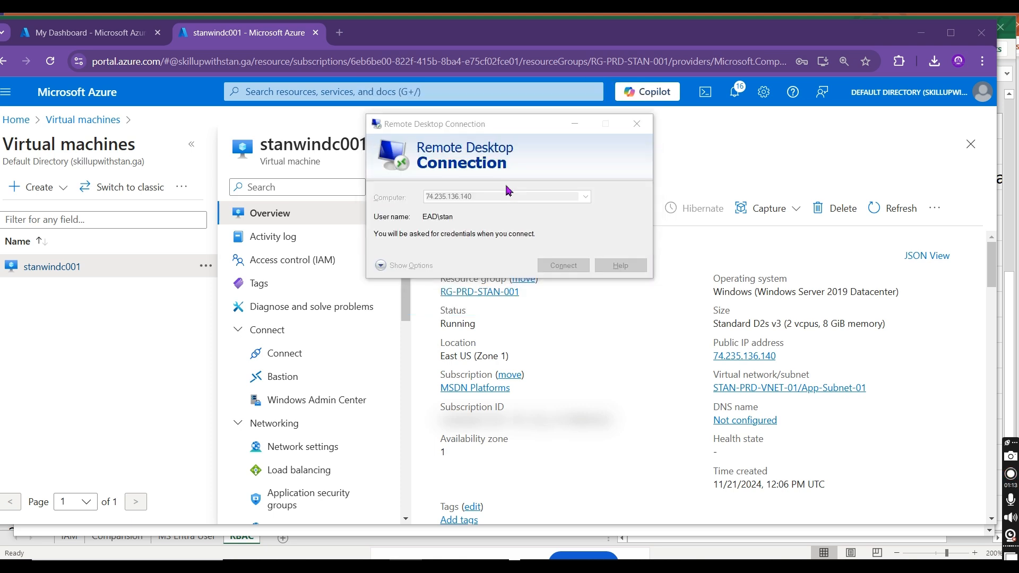
{"action": "left_click", "coordinate": [405, 379]}
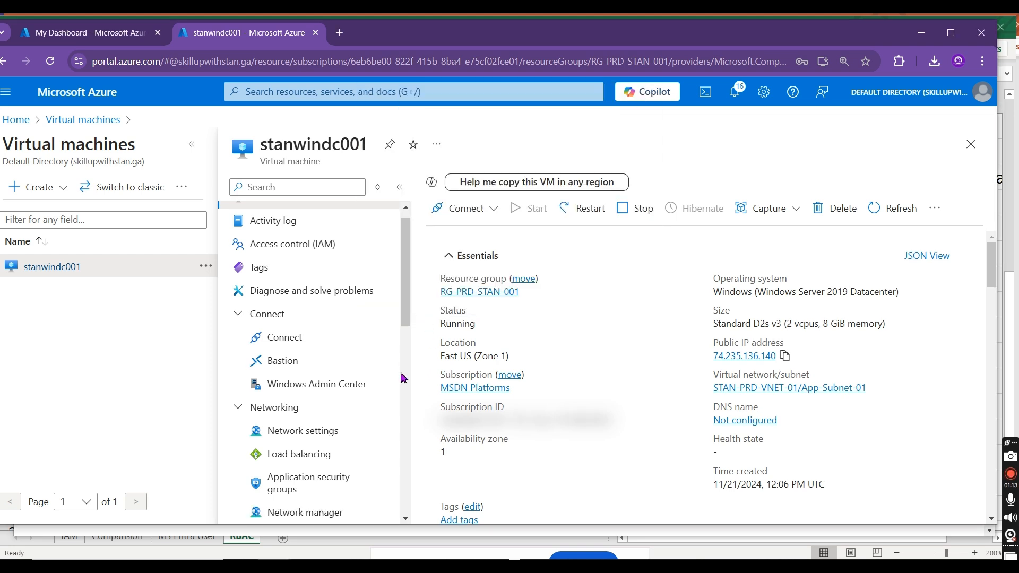
On stanwindc001's Reset password page, enter and confirm a new password and apply the update
{"action": "left_click_drag", "start_coordinate": [404, 323], "coordinate": [410, 475]}
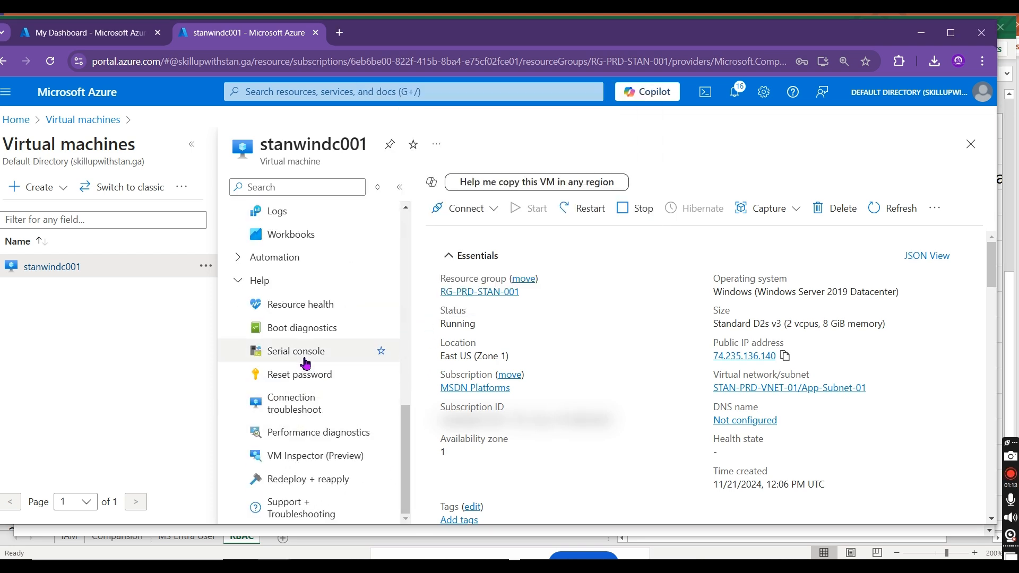
{"action": "left_click", "coordinate": [301, 375]}
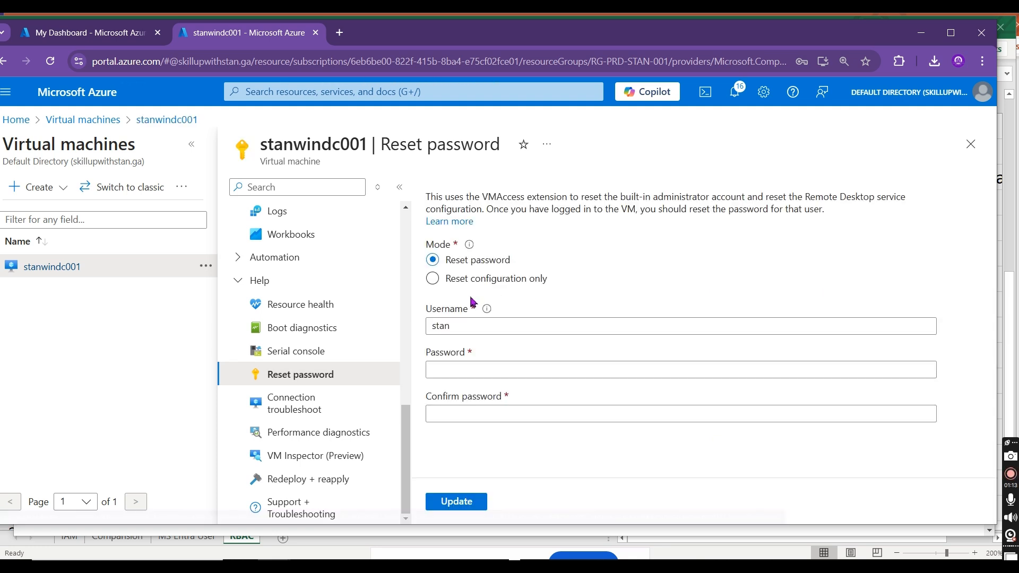
{"action": "left_click", "coordinate": [449, 374]}
{"action": "type", "text": "••"}
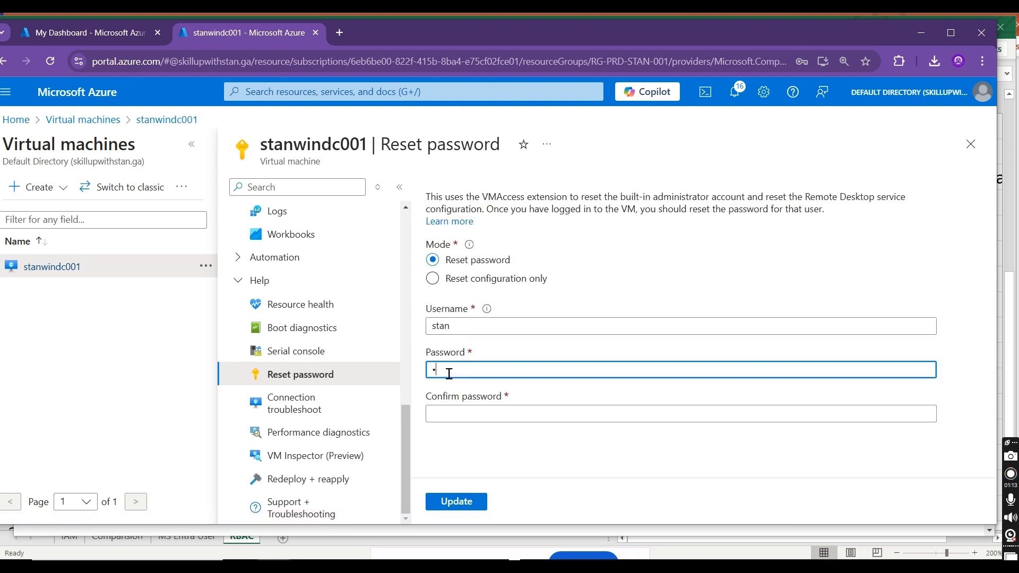
{"action": "type", "text": "•••••••••"}
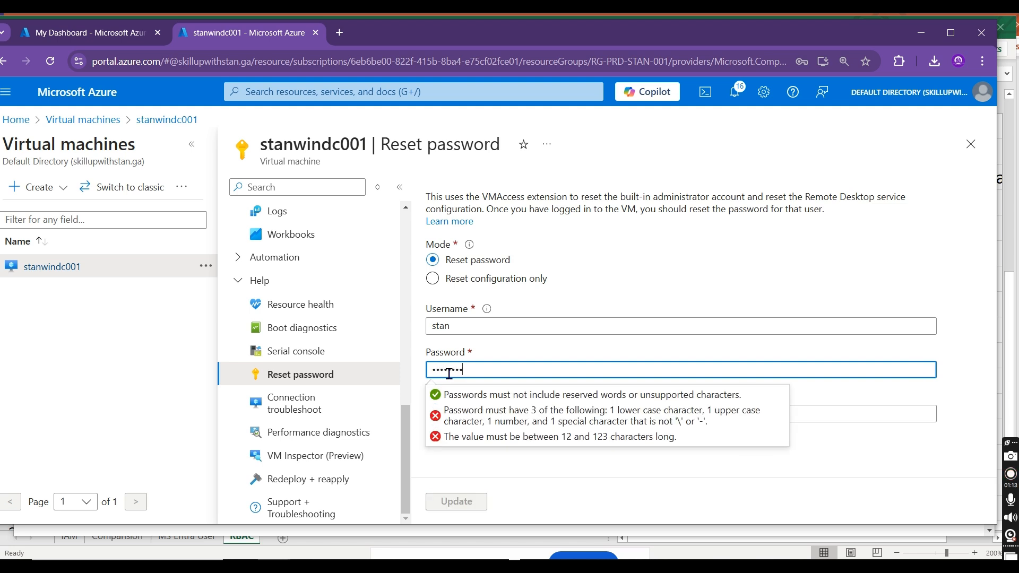
{"action": "type", "text": "•"}
{"action": "key", "text": "Tab"}
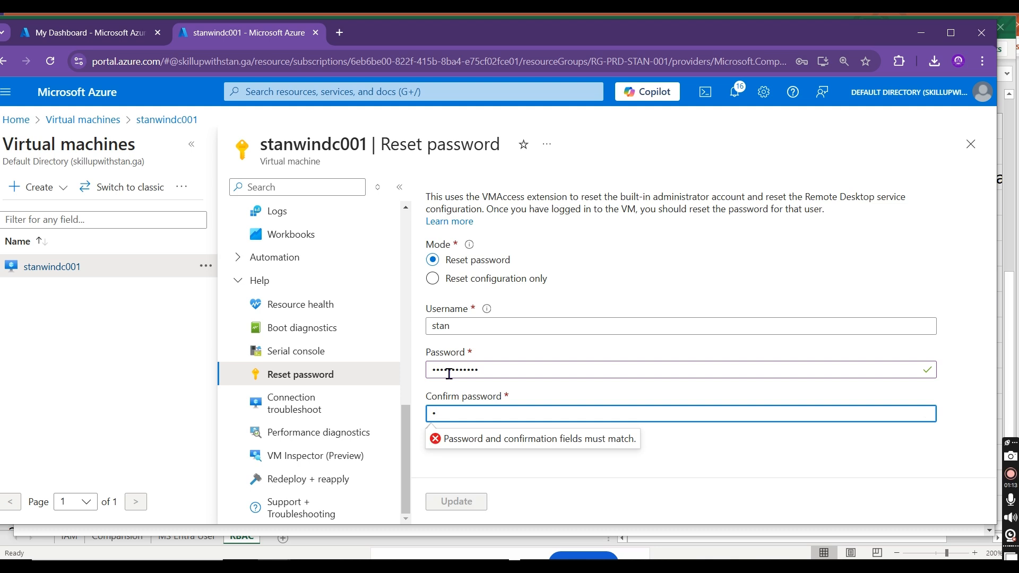
{"action": "type", "text": "••••••••••••"}
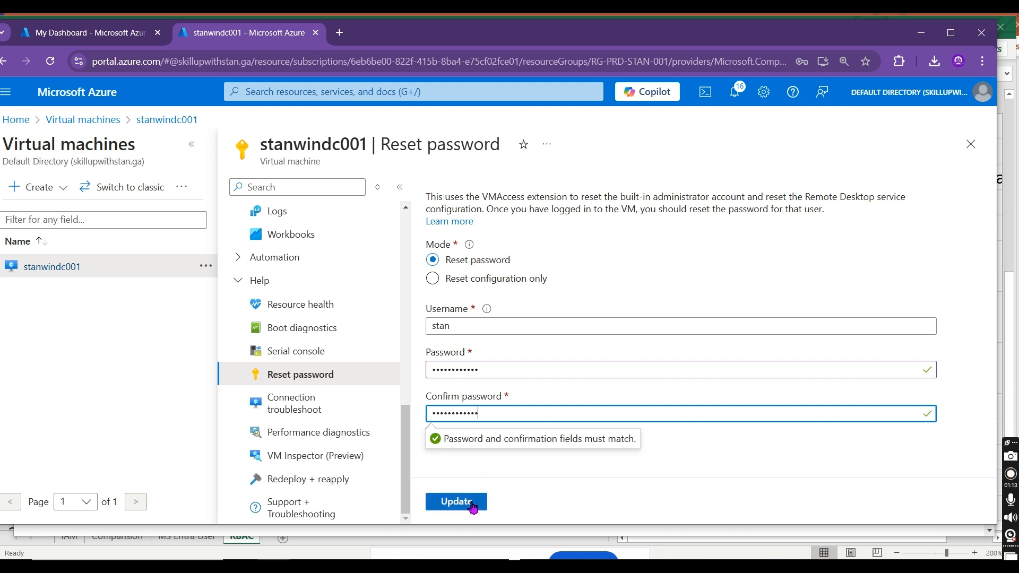
{"action": "left_click", "coordinate": [472, 503]}
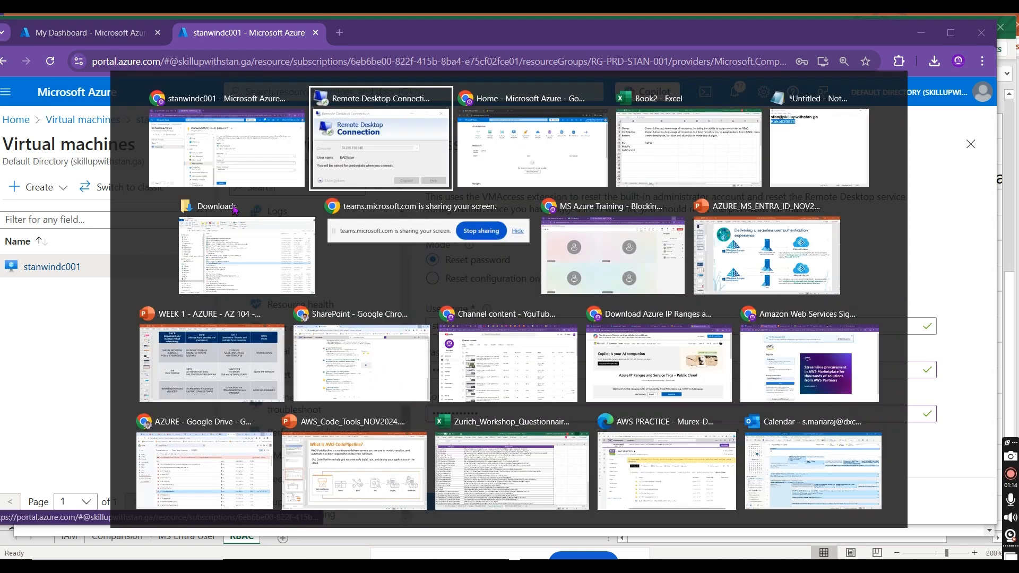
As the test user, list Resource groups, get AccessDenied again after reloading, and go Home
{"action": "key", "text": "alt+Tab"}
{"action": "key", "text": "alt+Tab"}
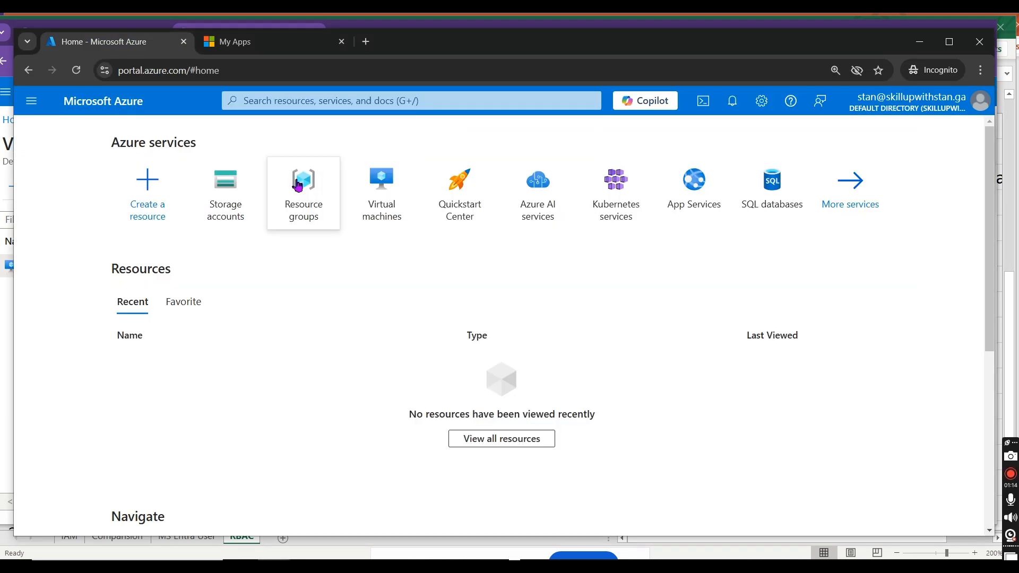
{"action": "left_click", "coordinate": [316, 194]}
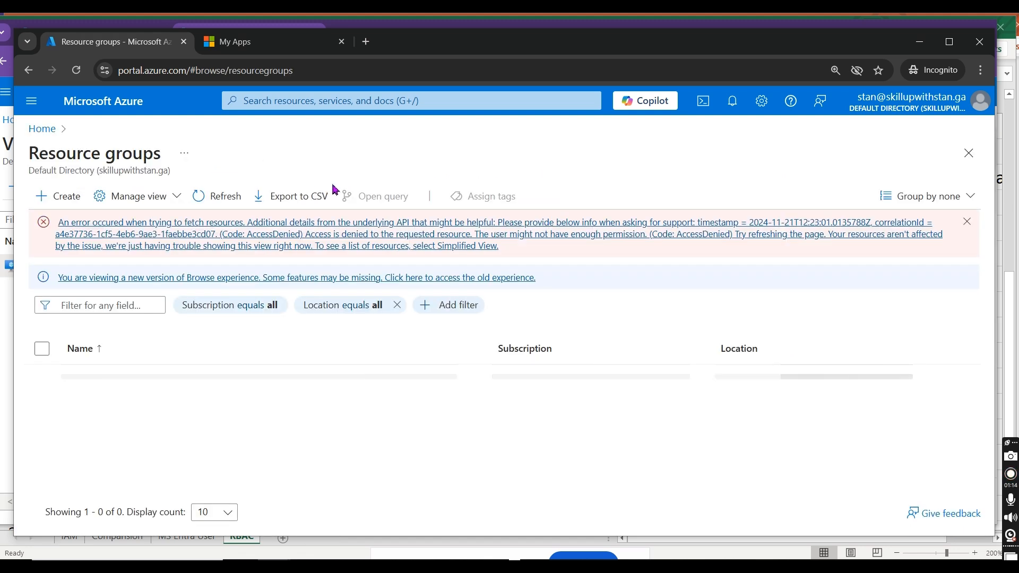
{"action": "left_click", "coordinate": [969, 227]}
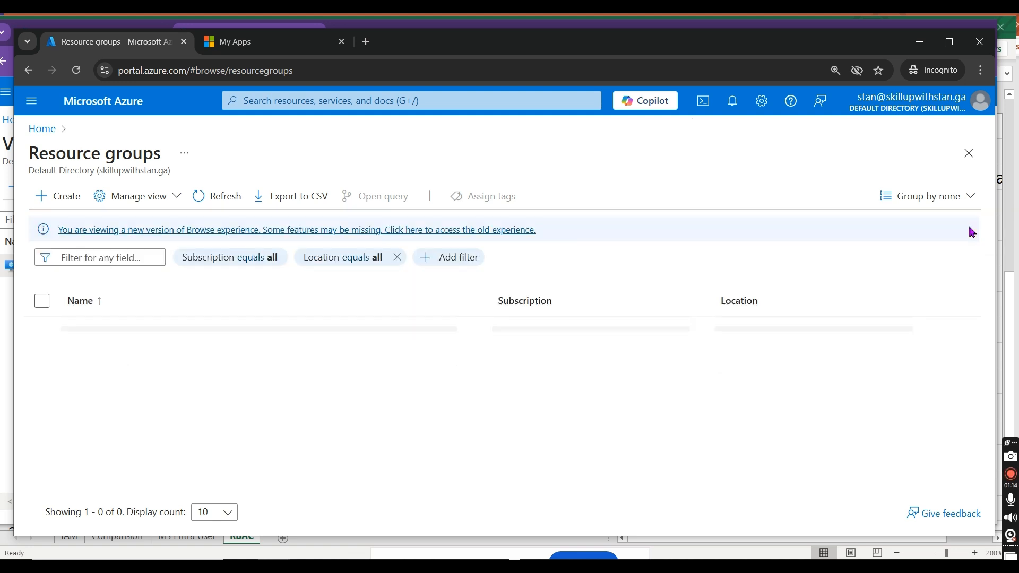
{"action": "left_click", "coordinate": [909, 112]}
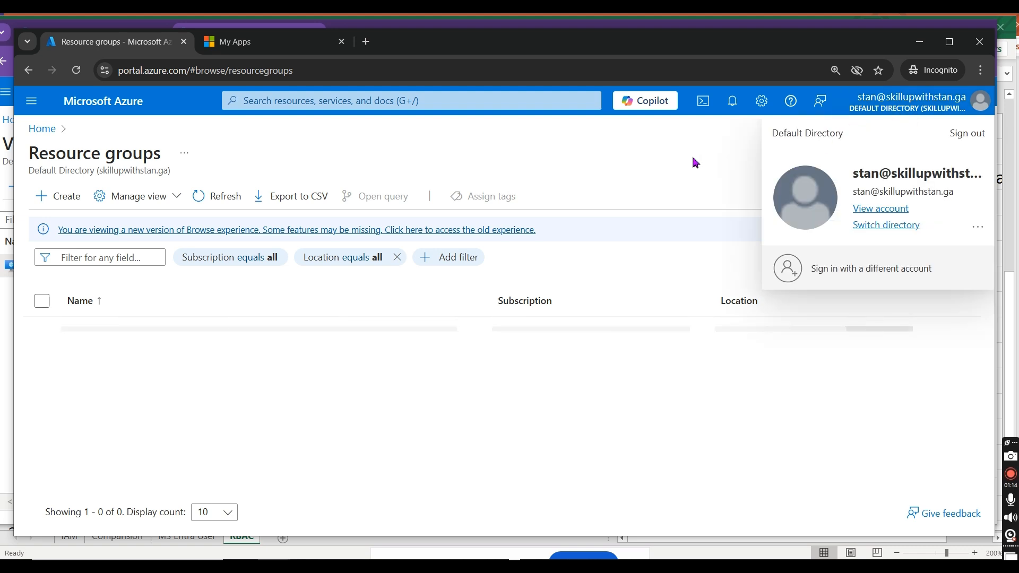
{"action": "left_click", "coordinate": [482, 69]}
{"action": "key", "text": "Return"}
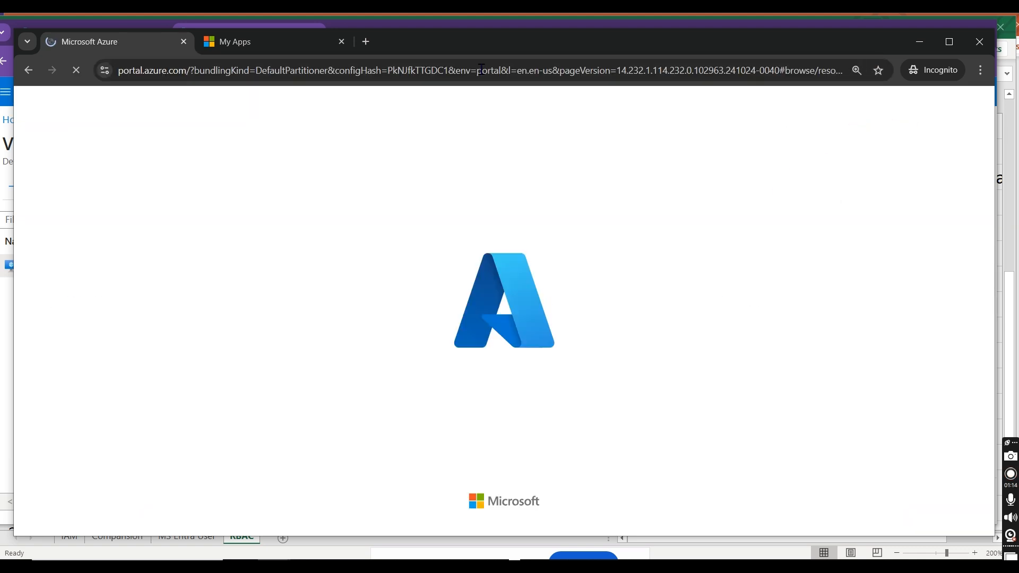
{"action": "left_click", "coordinate": [341, 42]}
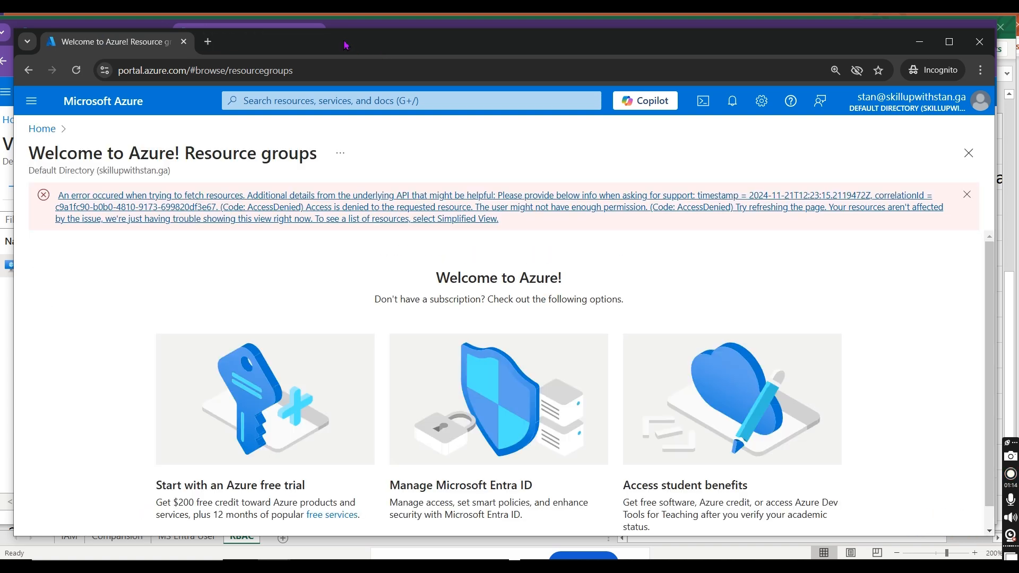
{"action": "left_click", "coordinate": [43, 130]}
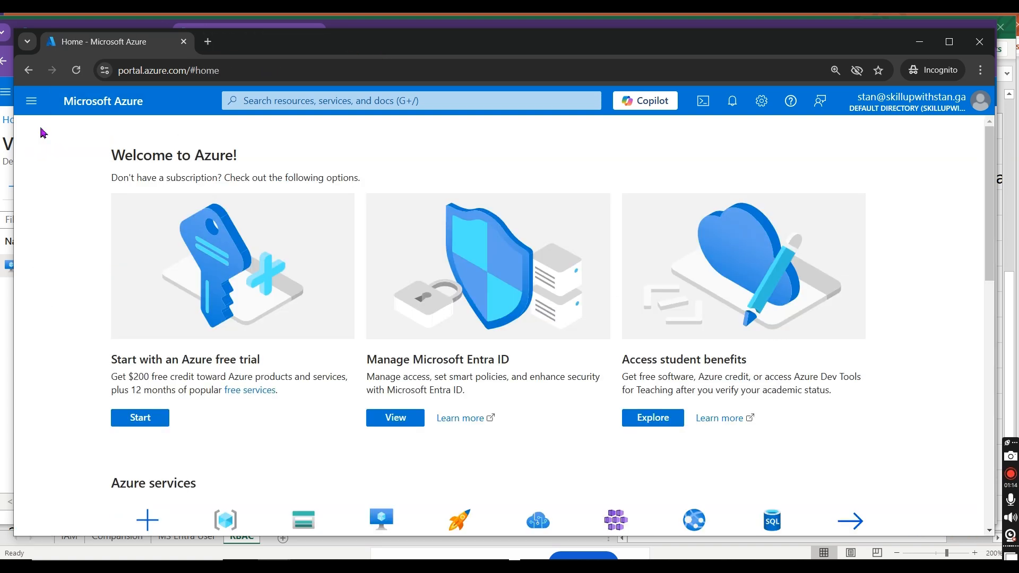
{"action": "key", "text": "alt+Tab"}
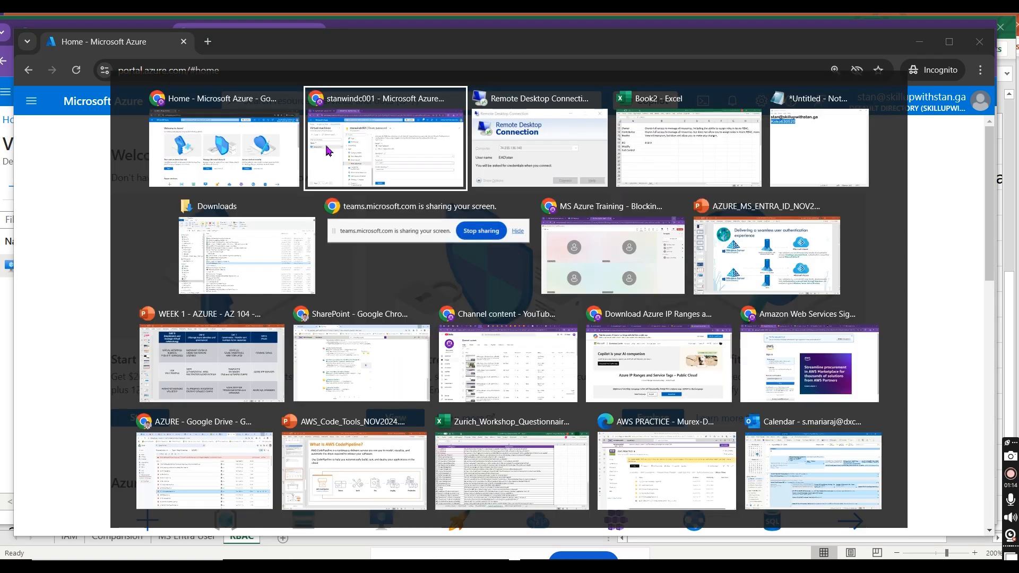
Open the MSDN Platforms subscription's Access control (IAM) settings
{"action": "left_click", "coordinate": [329, 151]}
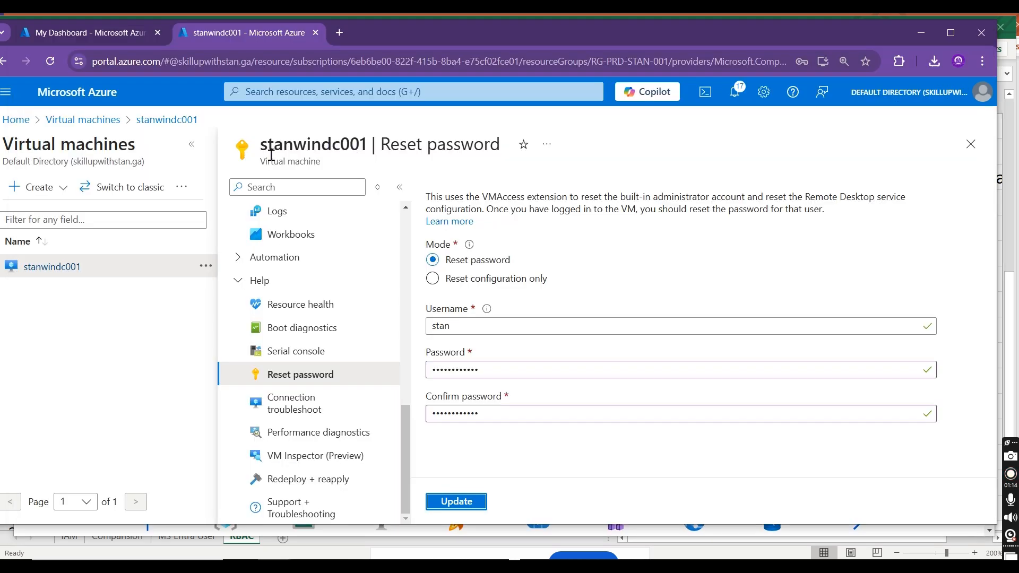
{"action": "left_click", "coordinate": [22, 124]}
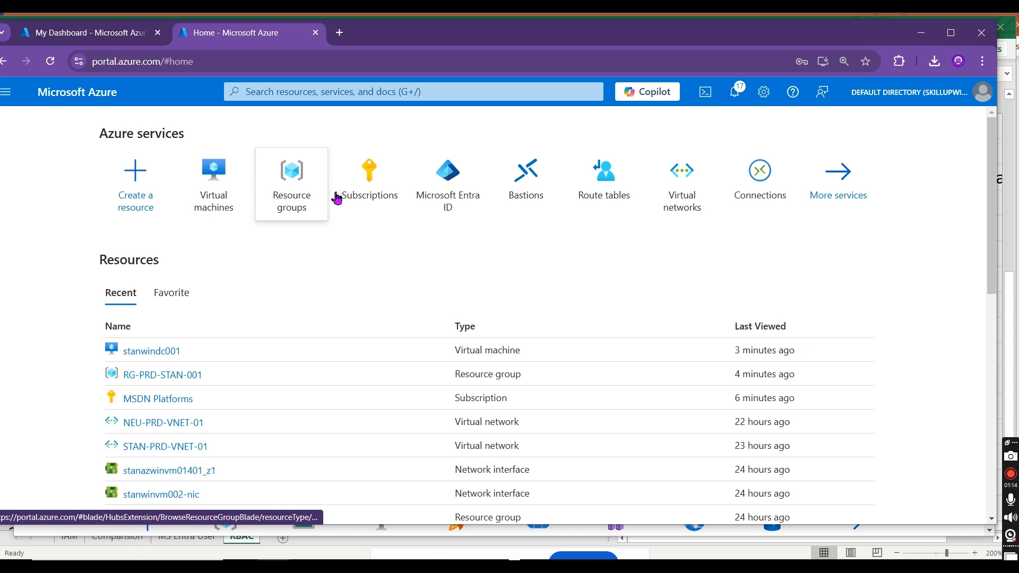
{"action": "left_click", "coordinate": [370, 200]}
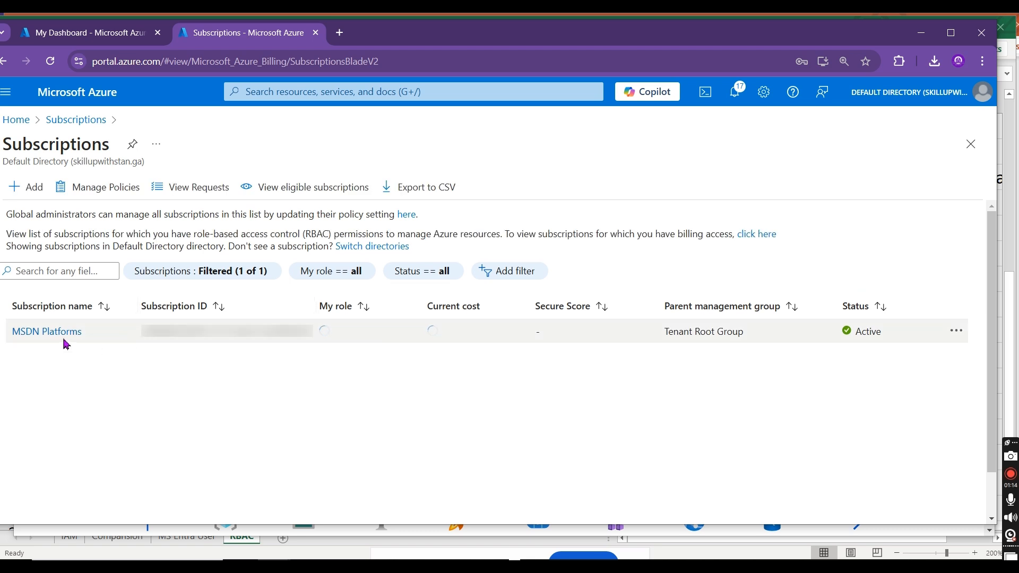
{"action": "left_click", "coordinate": [60, 336]}
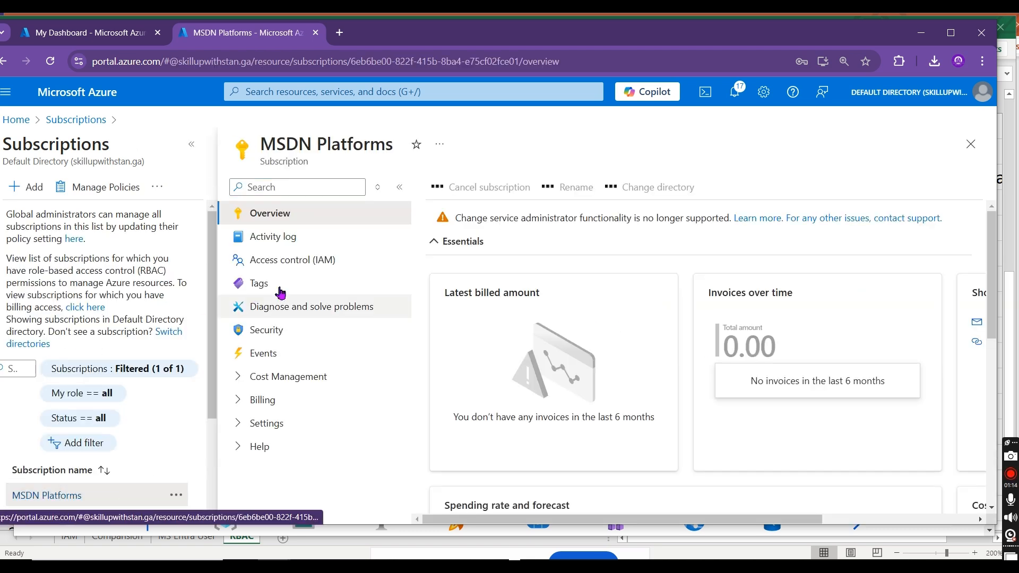
{"action": "left_click", "coordinate": [302, 238]}
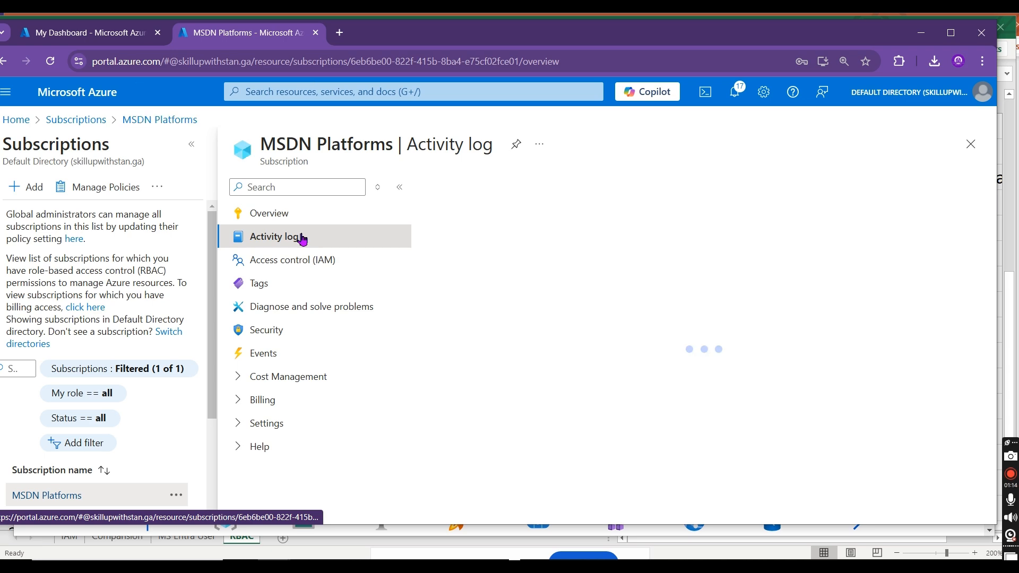
{"action": "left_click", "coordinate": [298, 259]}
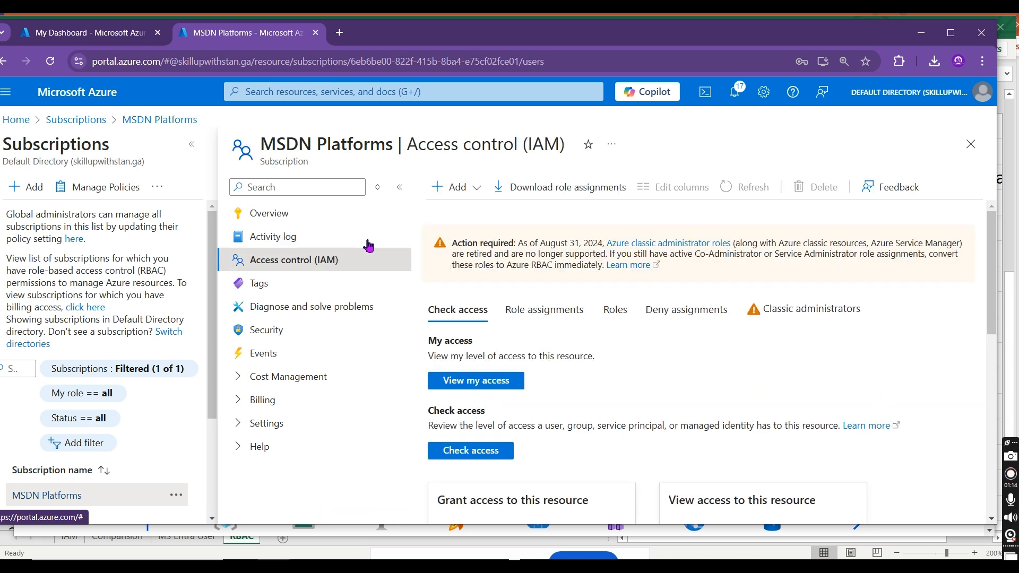
Check the test user's access, reviewing current and eligible assignments showing Owner via AzureVMAdmins
{"action": "left_click", "coordinate": [459, 446]}
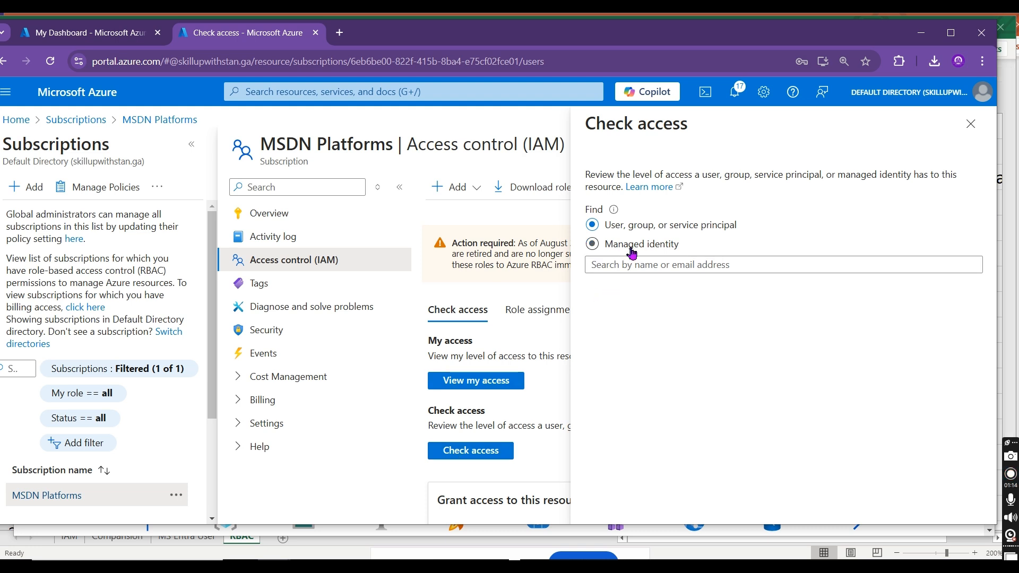
{"action": "left_click", "coordinate": [597, 265]}
{"action": "type", "text": "stan"}
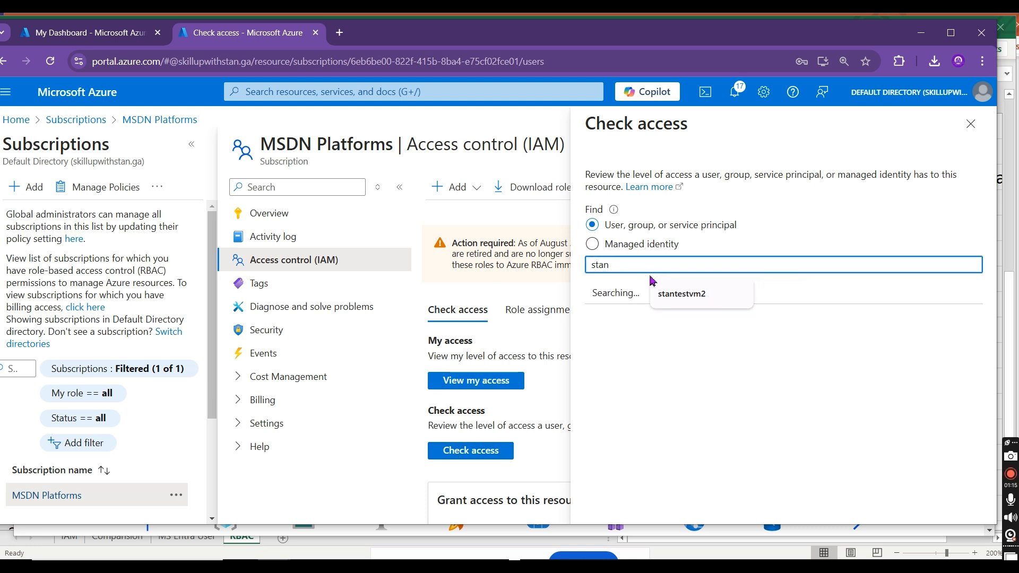
{"action": "left_click", "coordinate": [690, 390]}
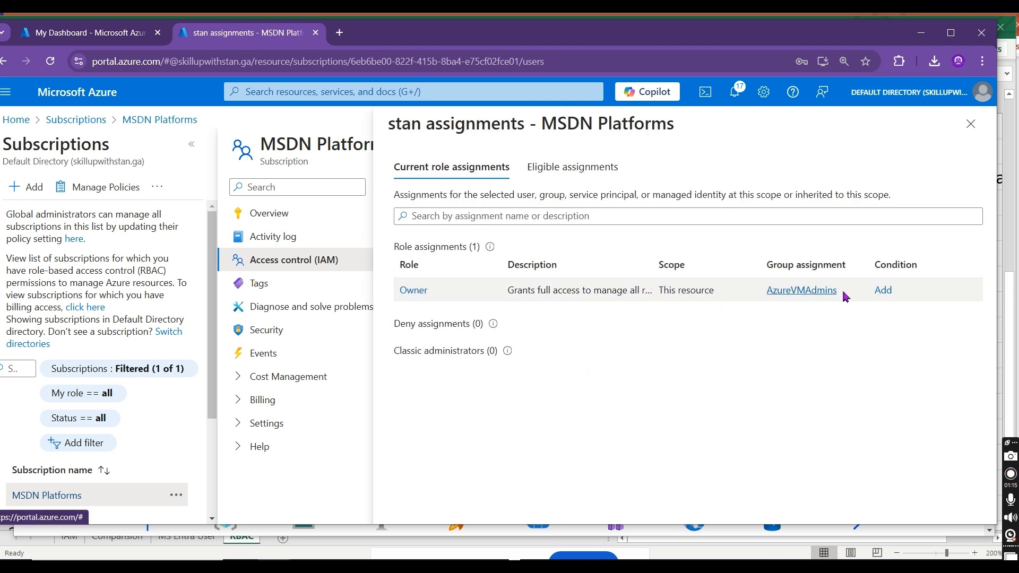
{"action": "left_click", "coordinate": [582, 167]}
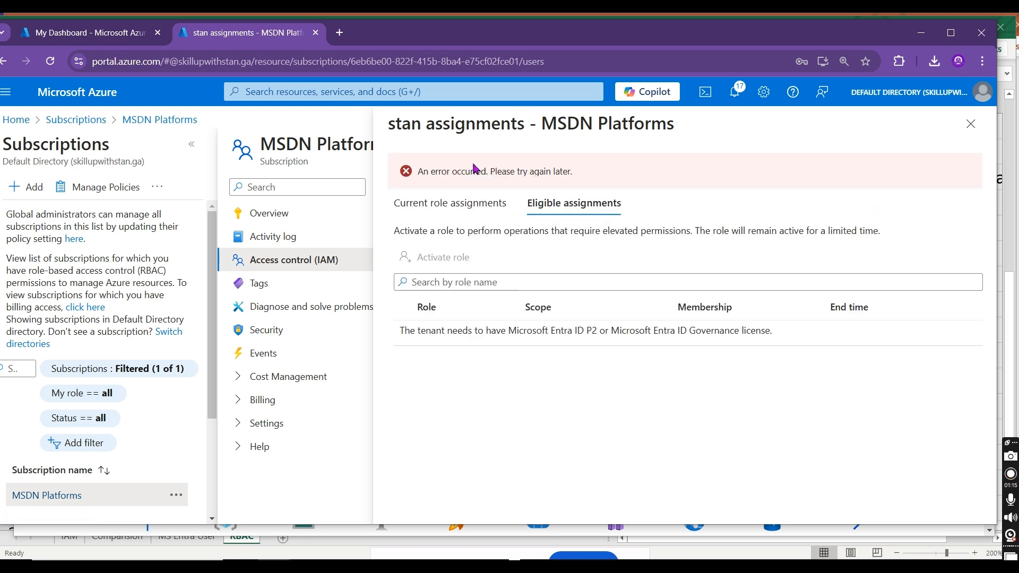
{"action": "left_click", "coordinate": [457, 214]}
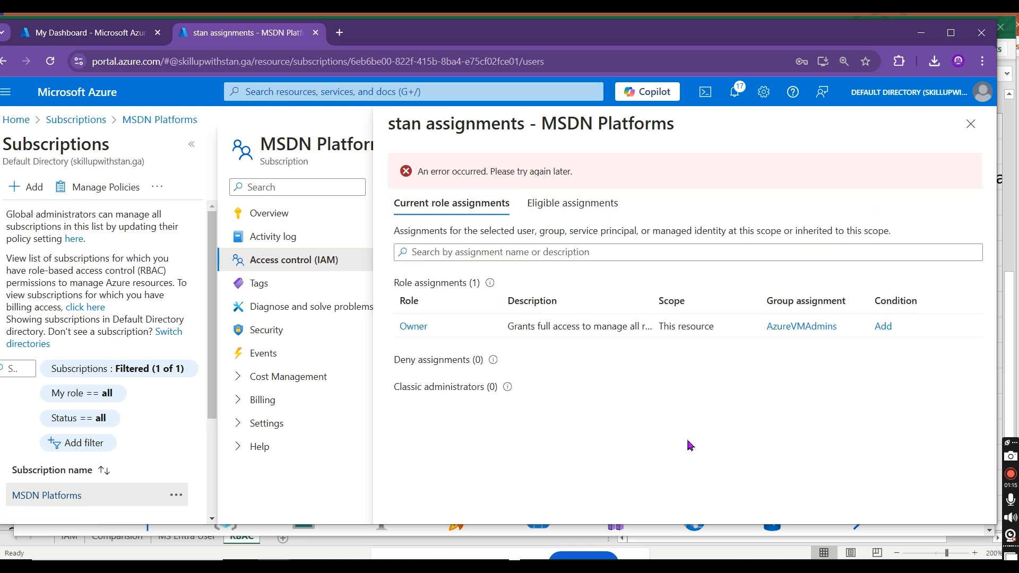
{"action": "key", "text": "alt+Tab"}
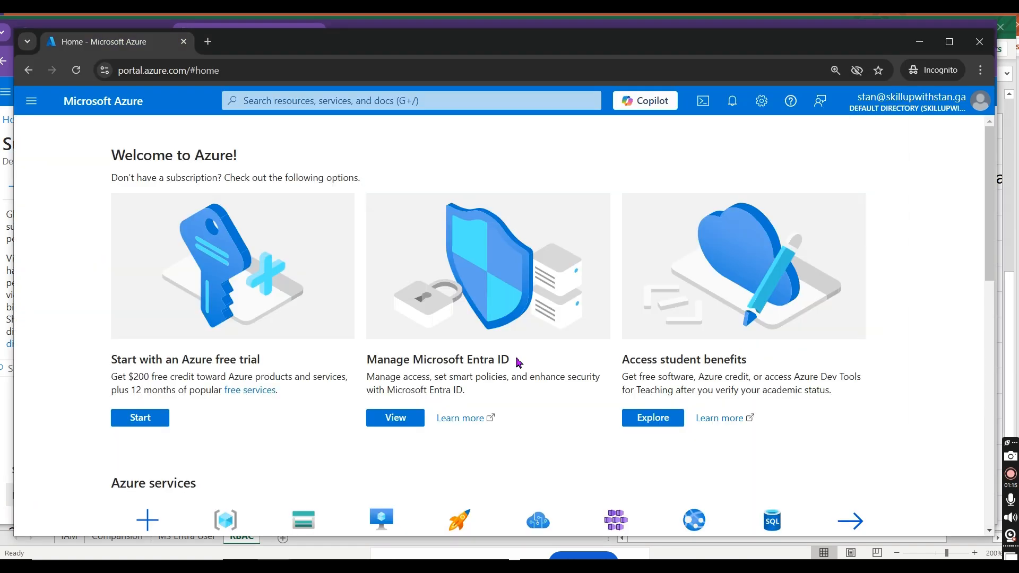
Search for Resource groups as the test user and hit access denied
{"action": "left_click", "coordinate": [278, 104]}
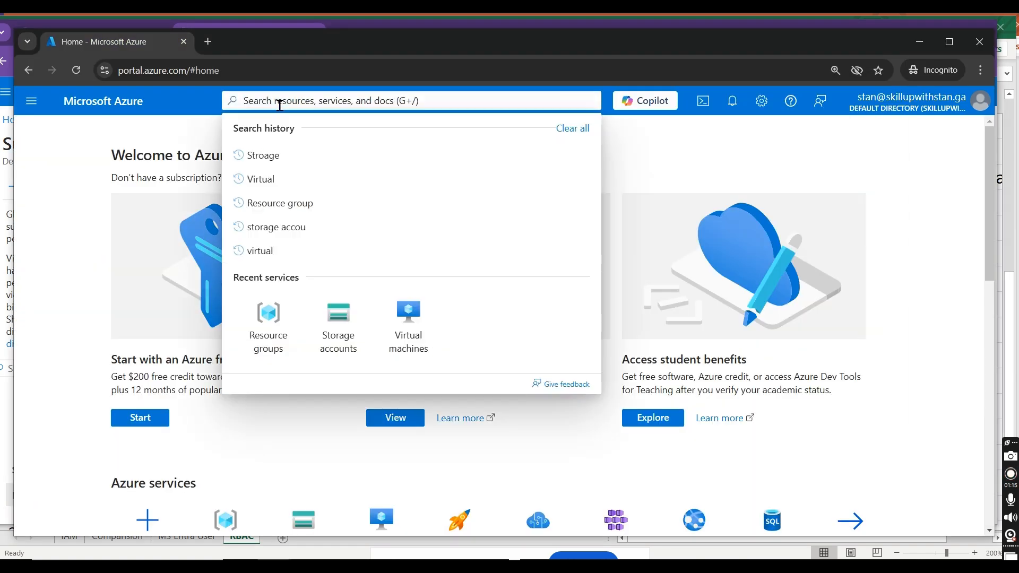
{"action": "type", "text": "Resource"}
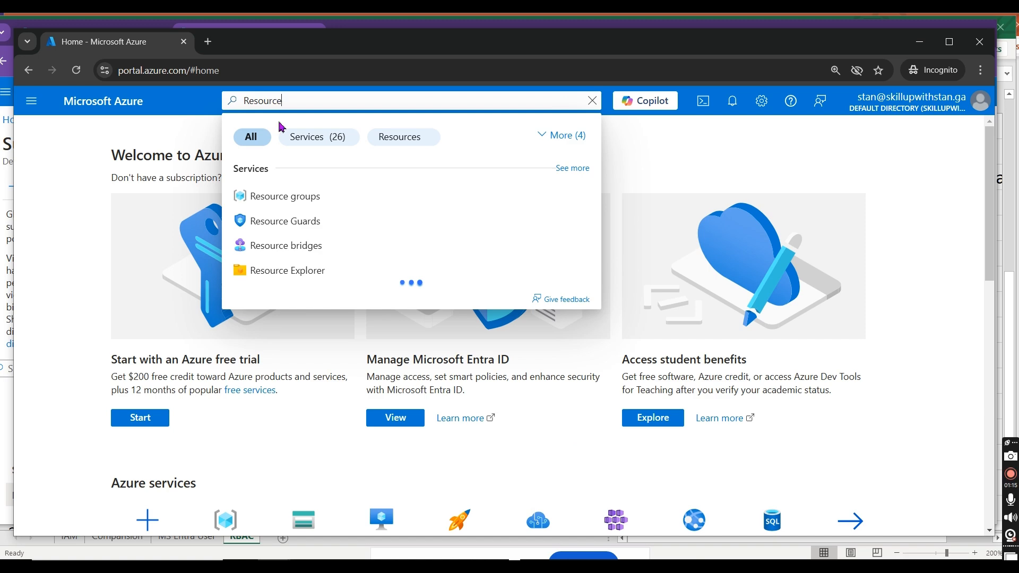
{"action": "left_click", "coordinate": [286, 196]}
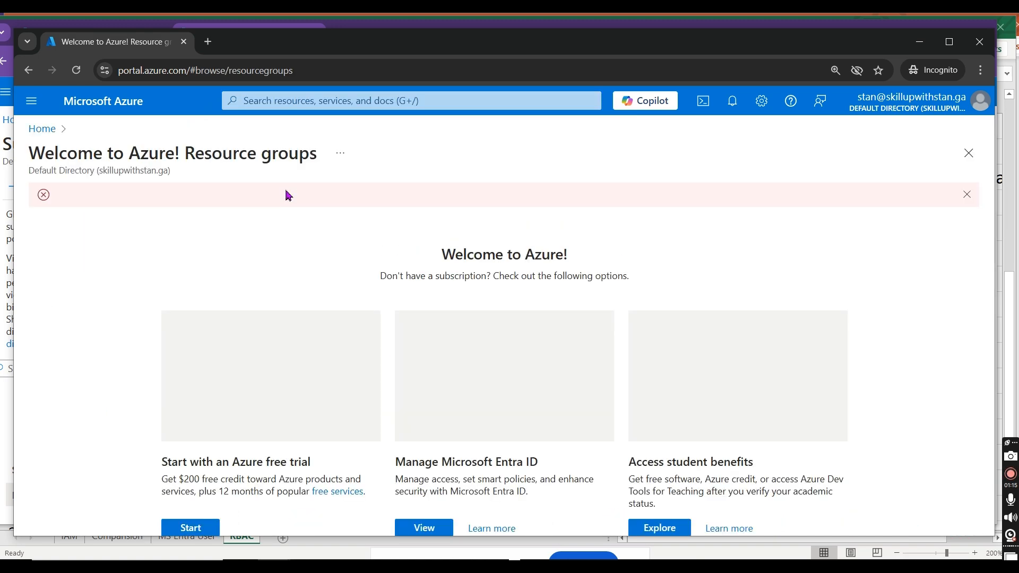
Sign the test user out and back in with the pasted password, declining to stay signed in
{"action": "left_click", "coordinate": [958, 112]}
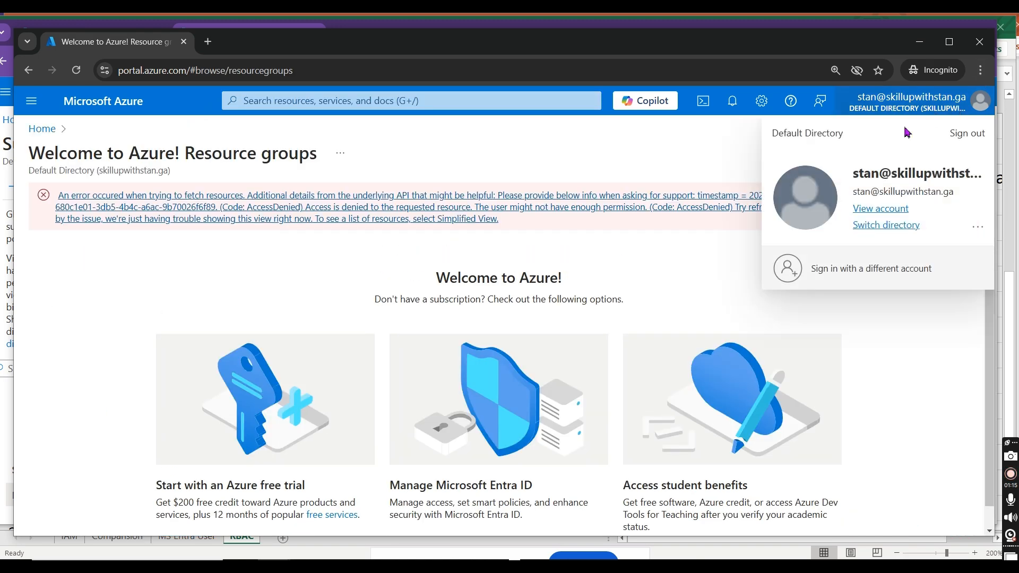
{"action": "left_click", "coordinate": [967, 133]}
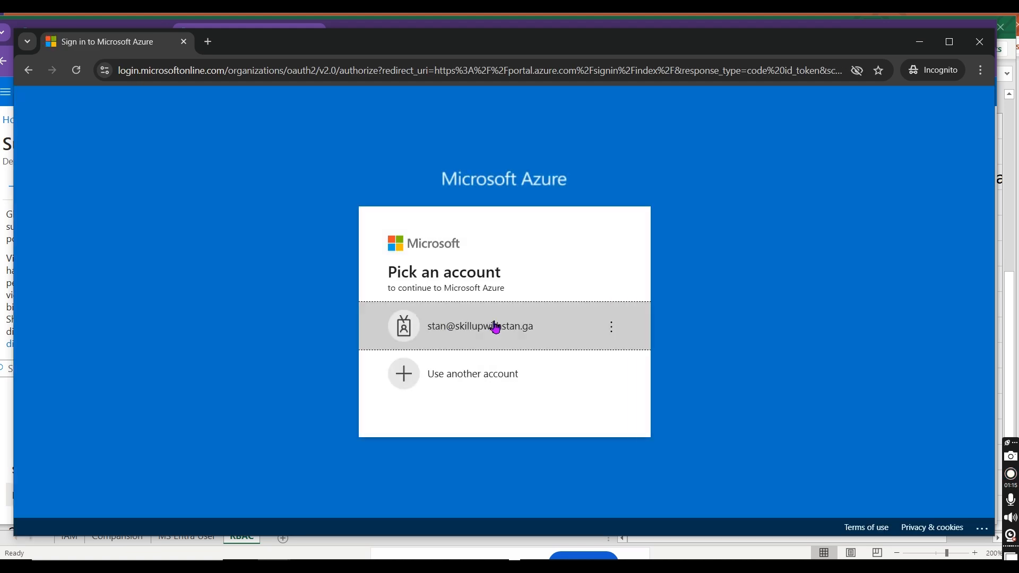
{"action": "left_click", "coordinate": [495, 327]}
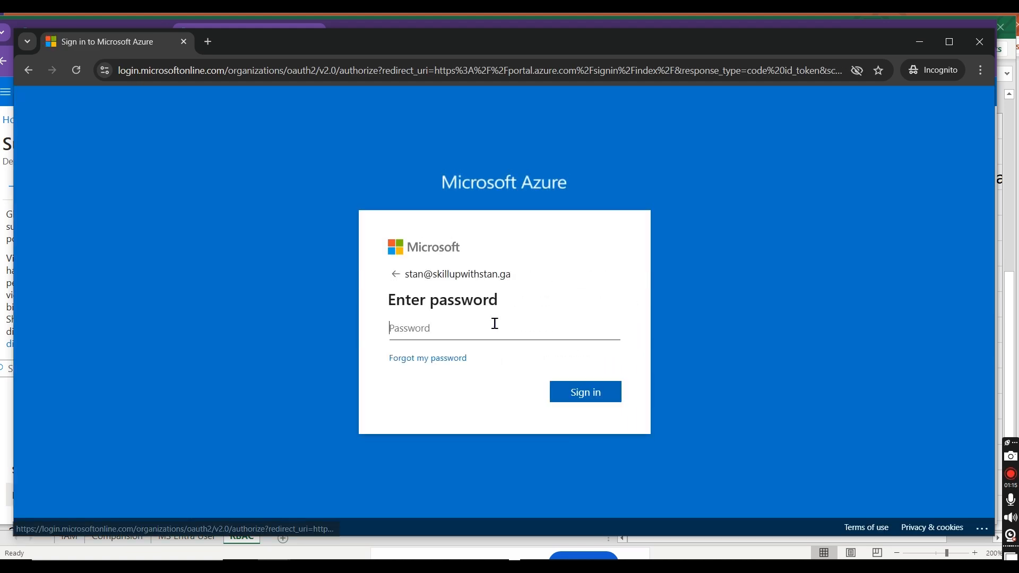
{"action": "key", "text": "alt+Tab"}
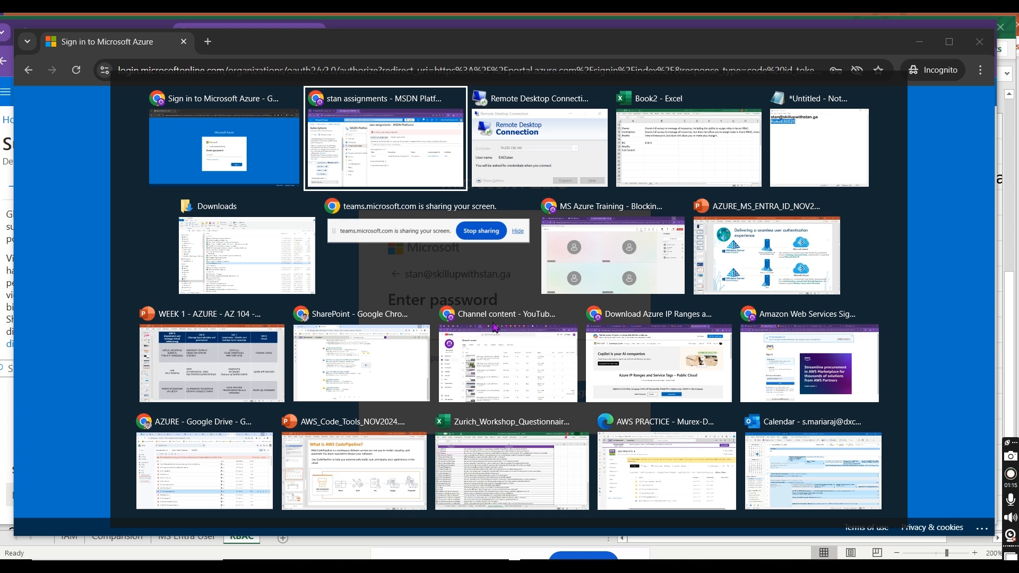
{"action": "key", "text": "alt+Tab"}
{"action": "key", "text": "alt+Tab"}
{"action": "key", "text": "alt+Tab"}
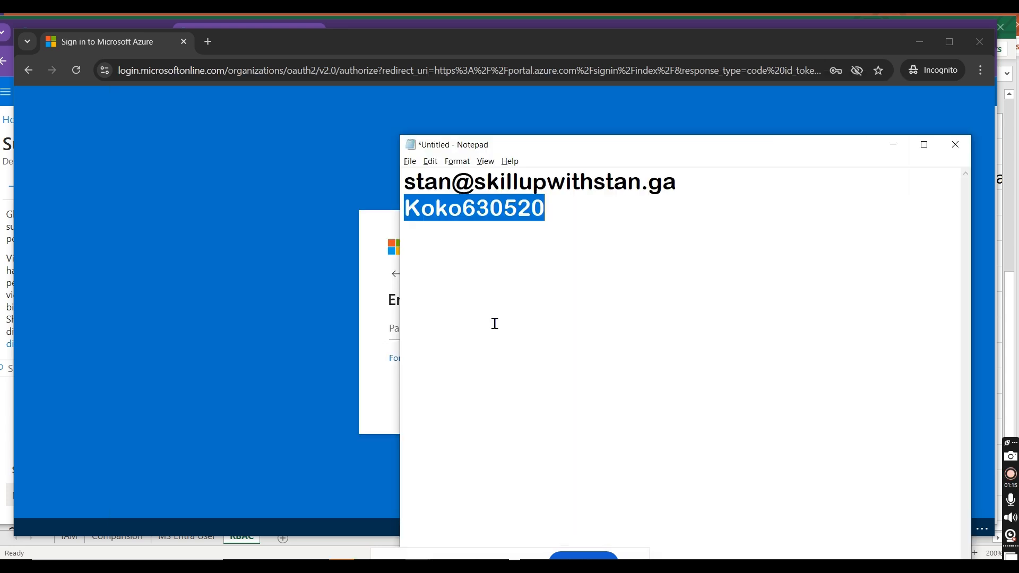
{"action": "key", "text": "alt+Tab"}
{"action": "left_click", "coordinate": [455, 325]}
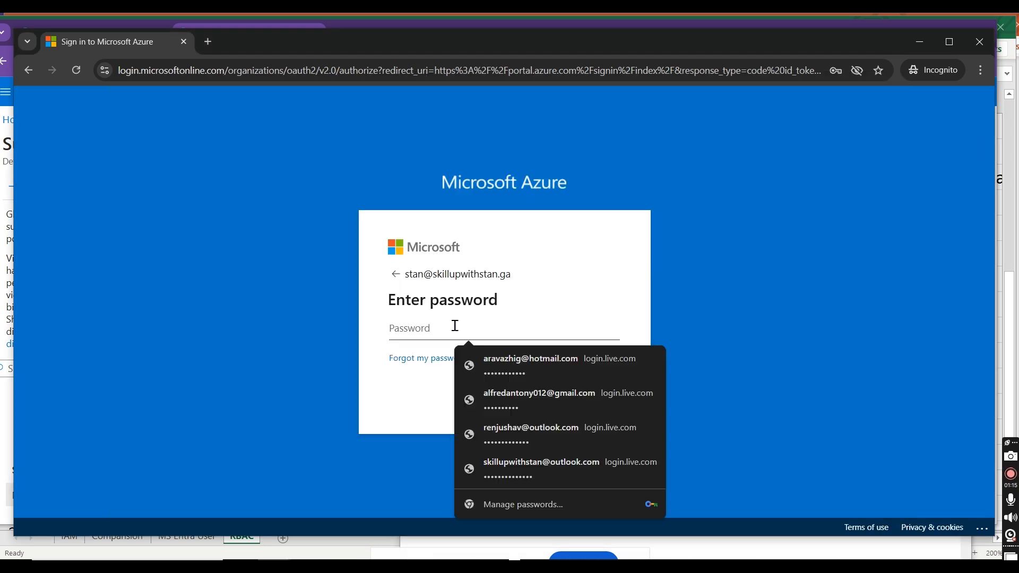
{"action": "key", "text": "ctrl+v"}
{"action": "left_click", "coordinate": [580, 395]}
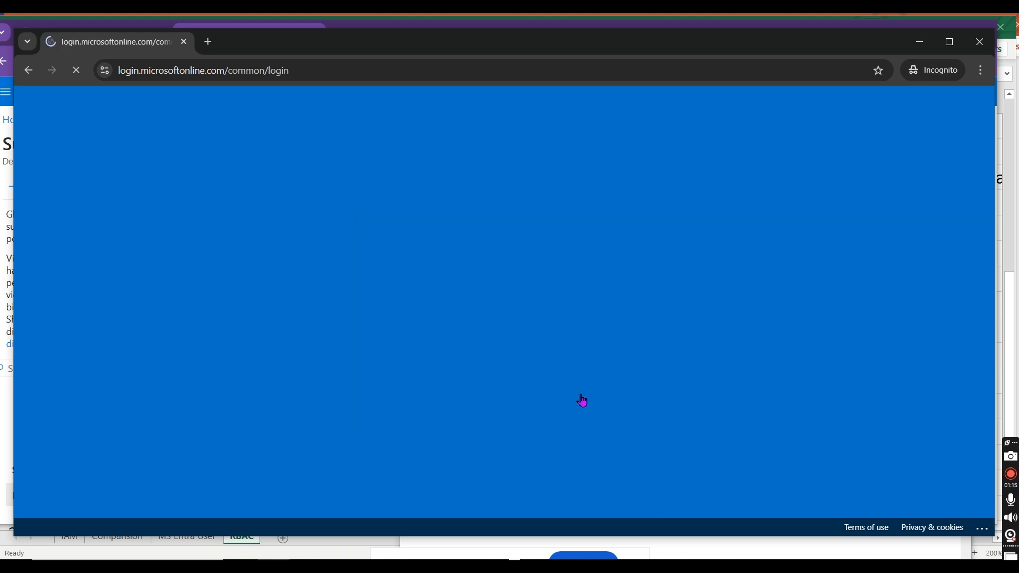
{"action": "left_click", "coordinate": [513, 398]}
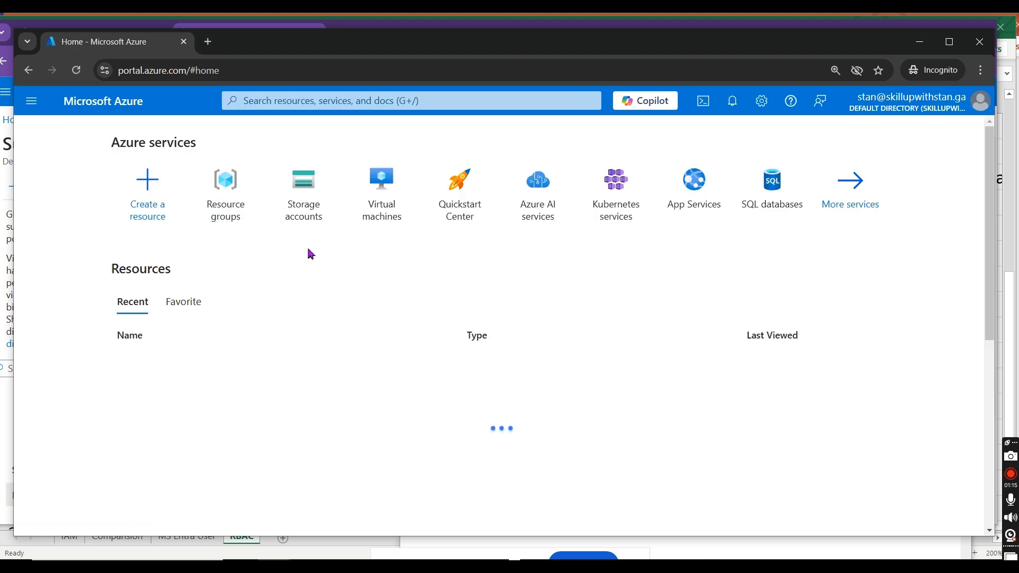
Delete the DefaultResourceGroup-EUS resource group, entering its name to confirm the deletion
{"action": "left_click", "coordinate": [235, 200]}
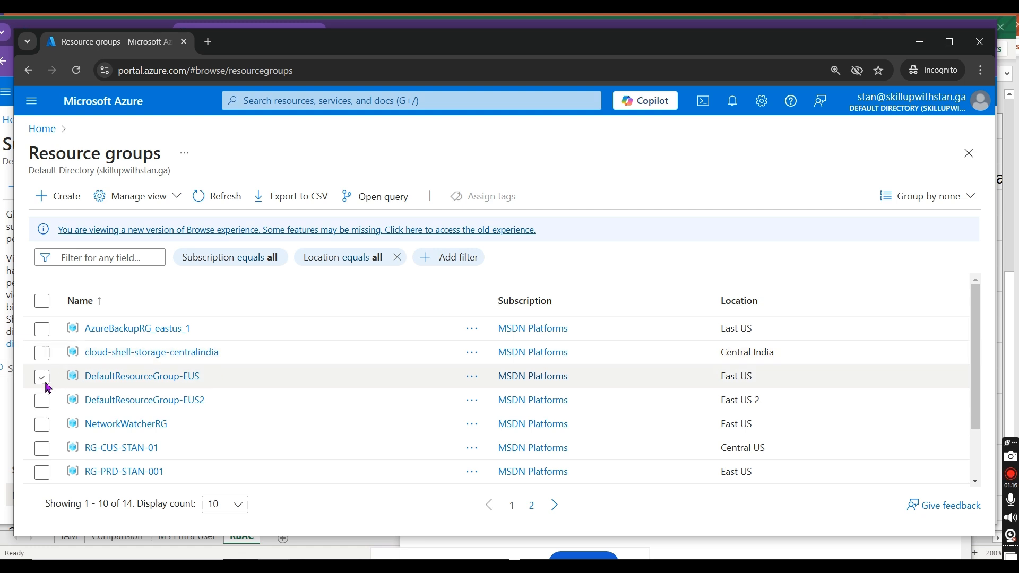
{"action": "left_click", "coordinate": [92, 378]}
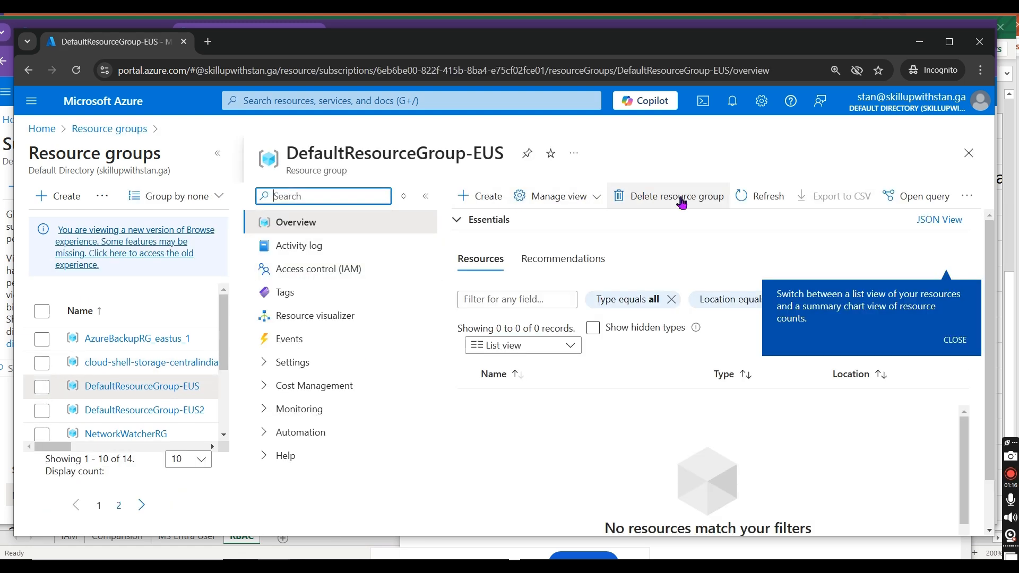
{"action": "left_click", "coordinate": [681, 201]}
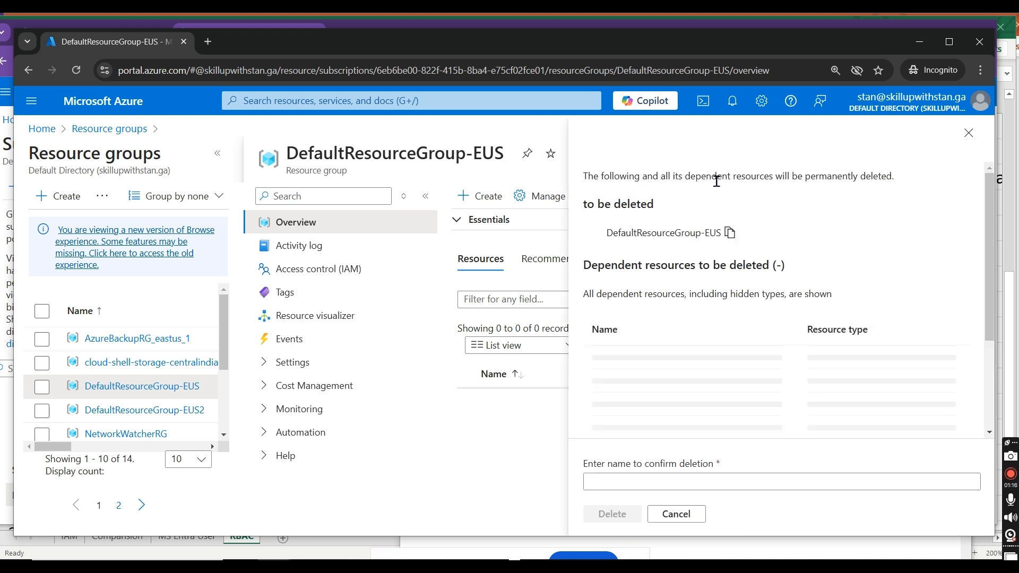
{"action": "left_click", "coordinate": [658, 482]}
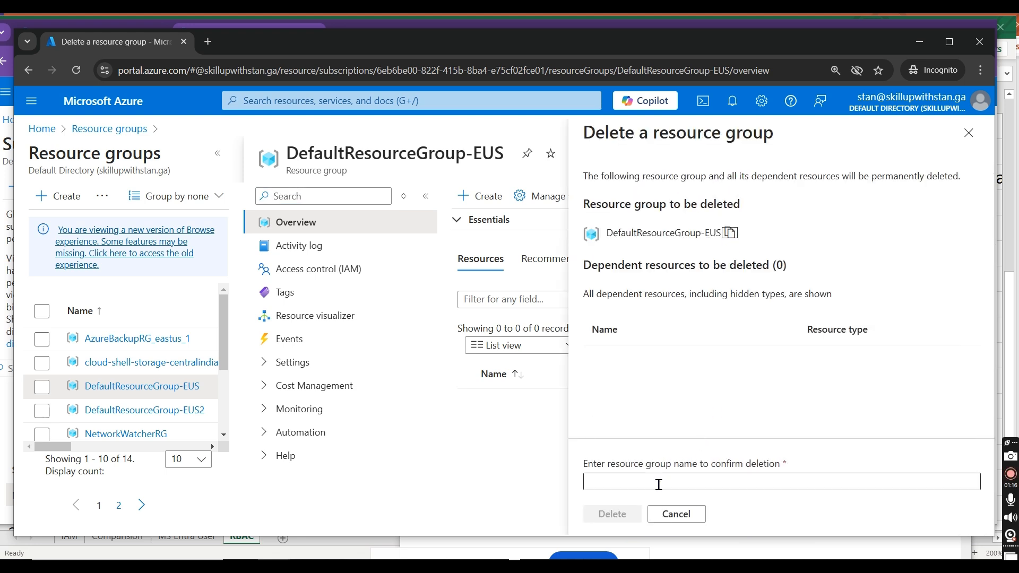
{"action": "type", "text": "DefaultResourceGroup-EUS"}
{"action": "left_click", "coordinate": [619, 515]}
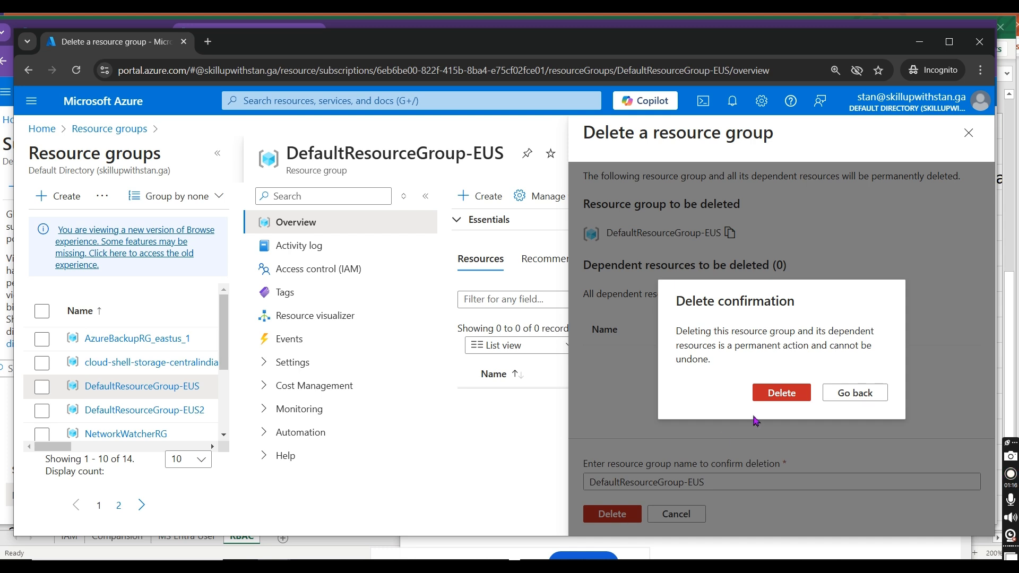
{"action": "left_click", "coordinate": [782, 393]}
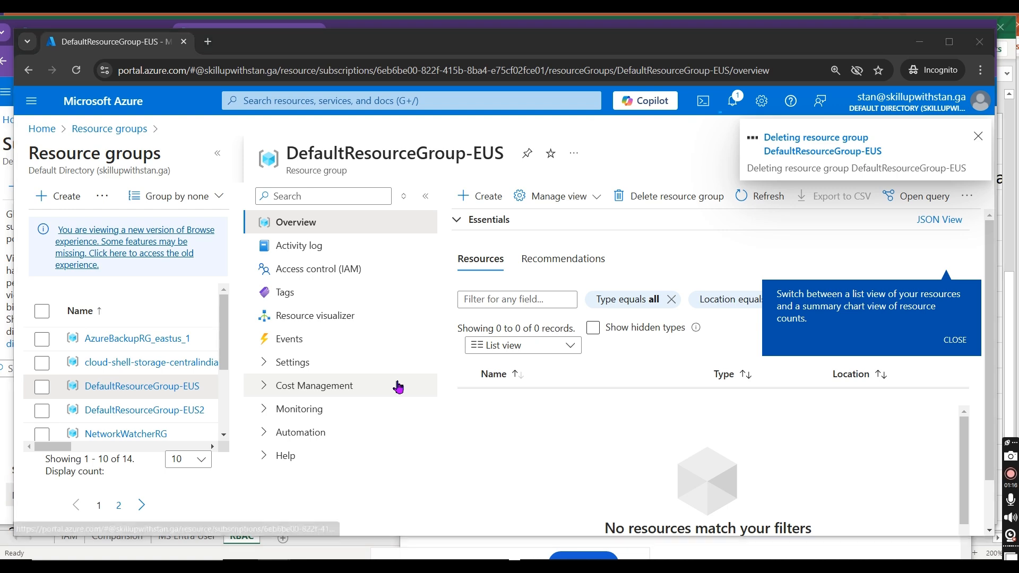
{"action": "key", "text": "alt+Tab"}
{"action": "key", "text": "alt+Tab"}
{"action": "key", "text": "alt+Tab"}
{"action": "key", "text": "alt+Tab"}
{"action": "key", "text": "alt+Tab"}
{"action": "key", "text": "alt+Tab"}
{"action": "key", "text": "alt+Tab"}
{"action": "key", "text": "alt+Tab"}
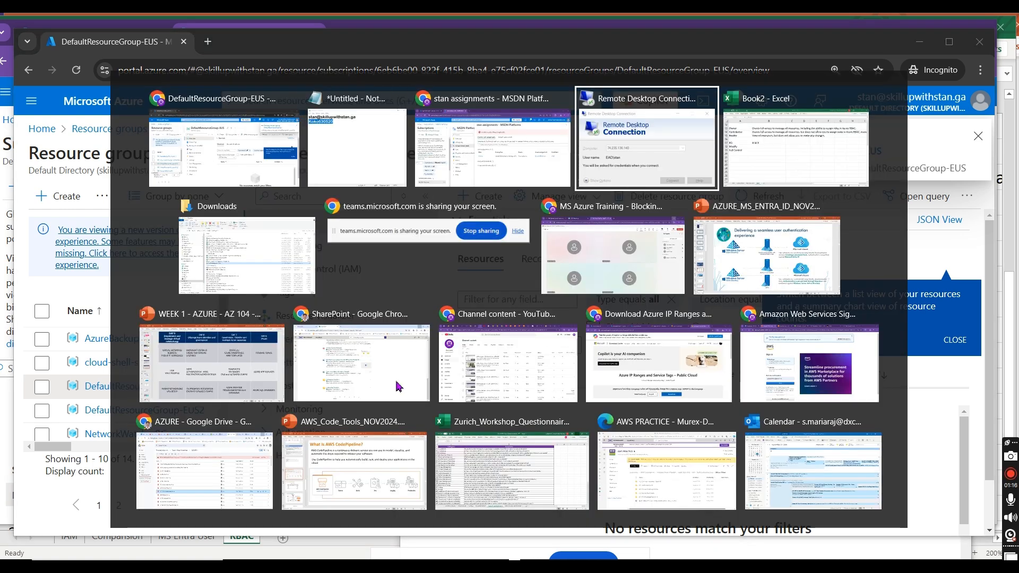
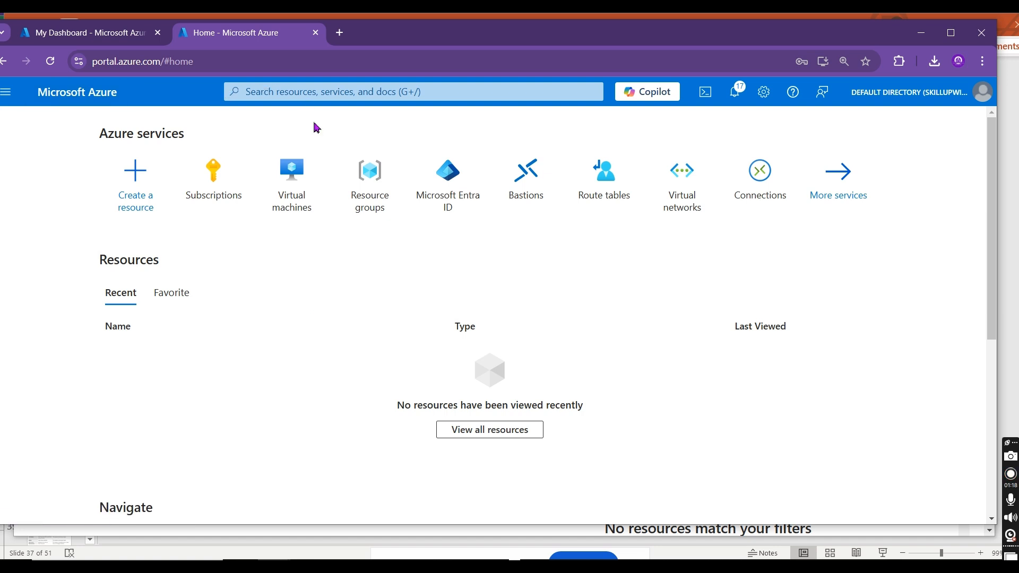
Look over the directory's Roles and administrators in Microsoft Entra ID, then return to portal home
{"action": "left_click", "coordinate": [445, 195]}
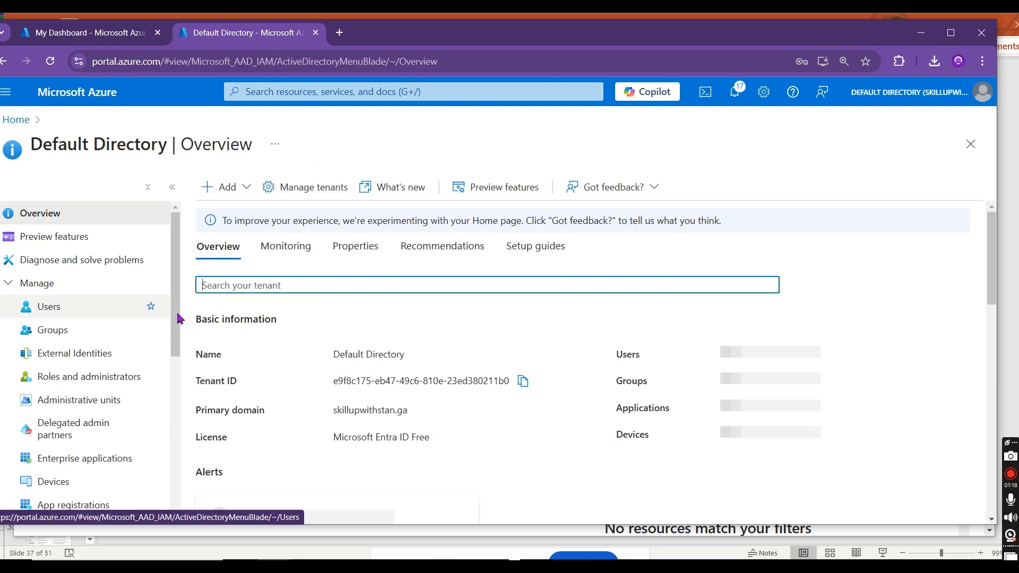
{"action": "left_click", "coordinate": [114, 376]}
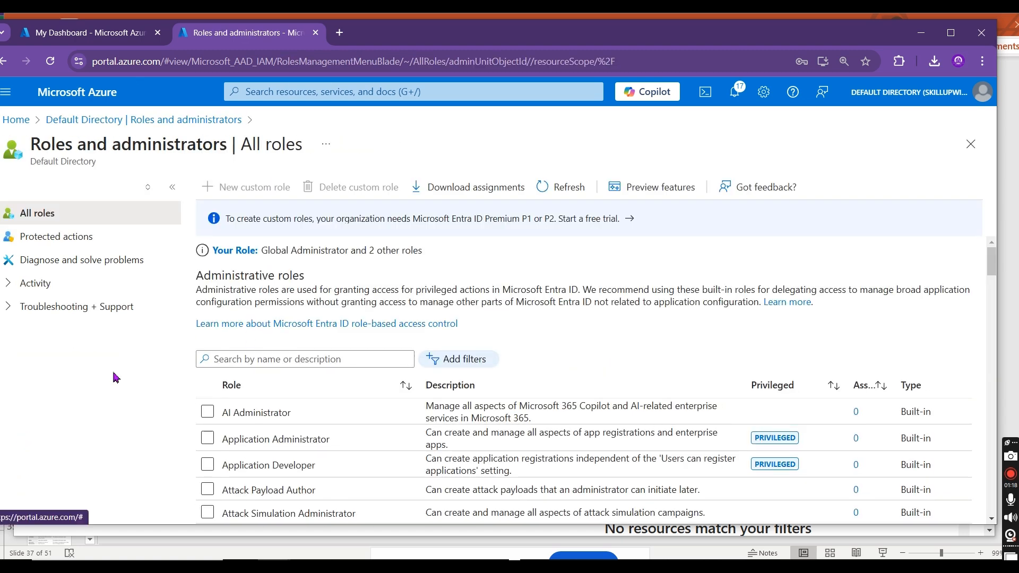
{"action": "left_click_drag", "start_coordinate": [993, 260], "coordinate": [1009, 405]}
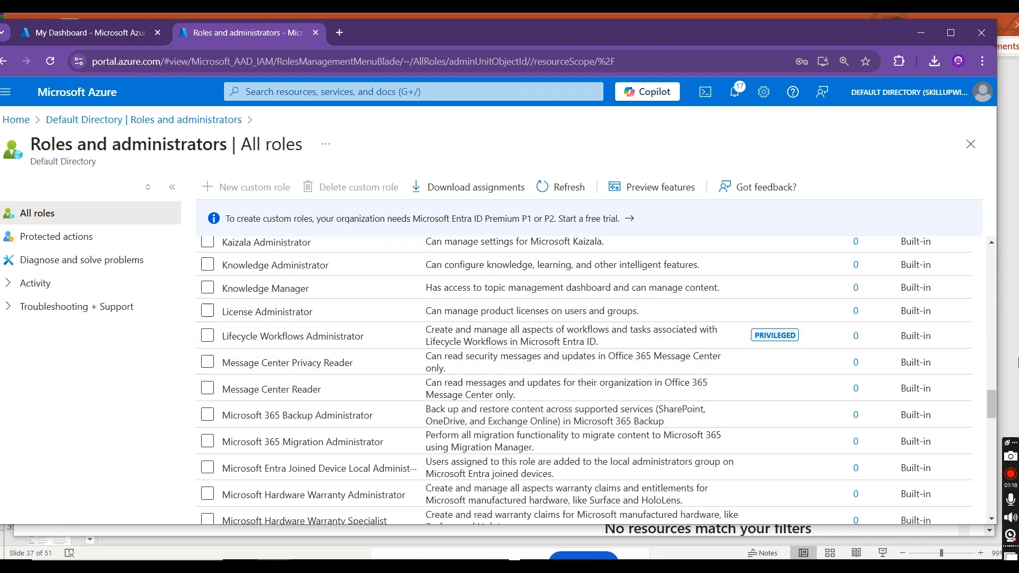
{"action": "left_click_drag", "start_coordinate": [993, 400], "coordinate": [991, 260]}
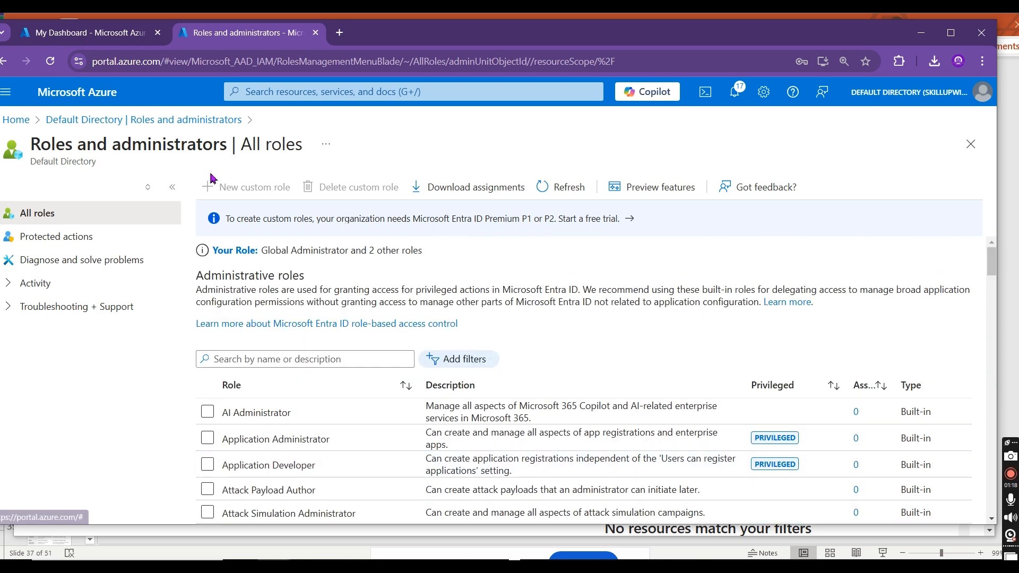
{"action": "left_click", "coordinate": [31, 123]}
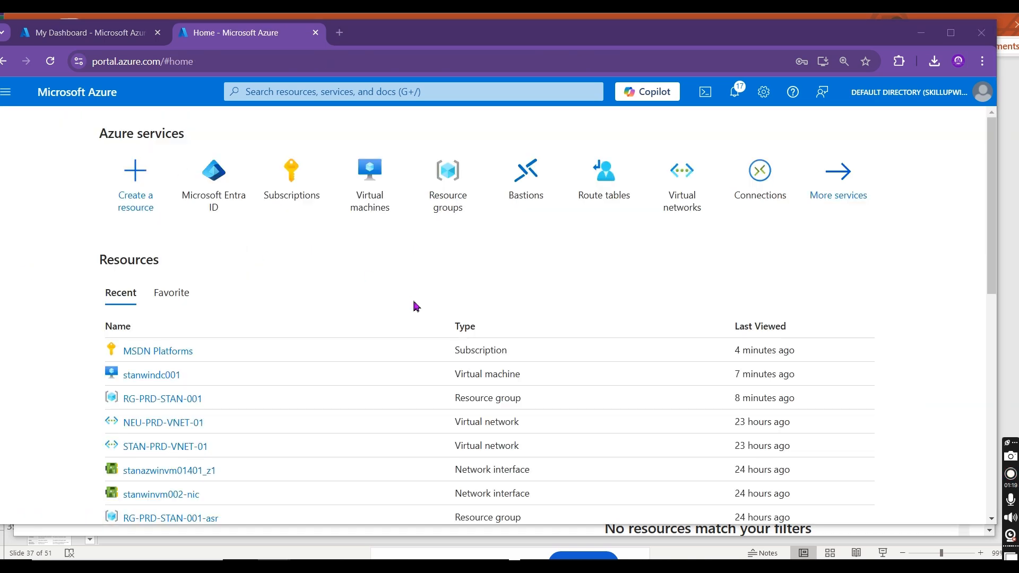
In PowerPoint, page through RBAC slides 38–40 and settle on the Entra vs Azure RBAC roles slide
{"action": "key", "text": "alt+Tab"}
{"action": "key", "text": "alt+Tab"}
{"action": "key", "text": "Tab"}
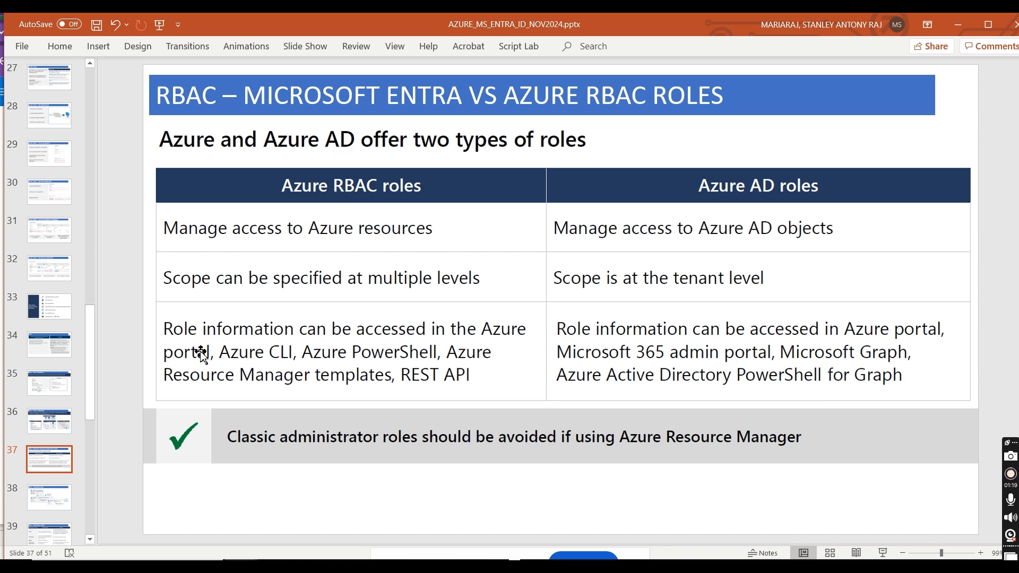
{"action": "left_click", "coordinate": [57, 503]}
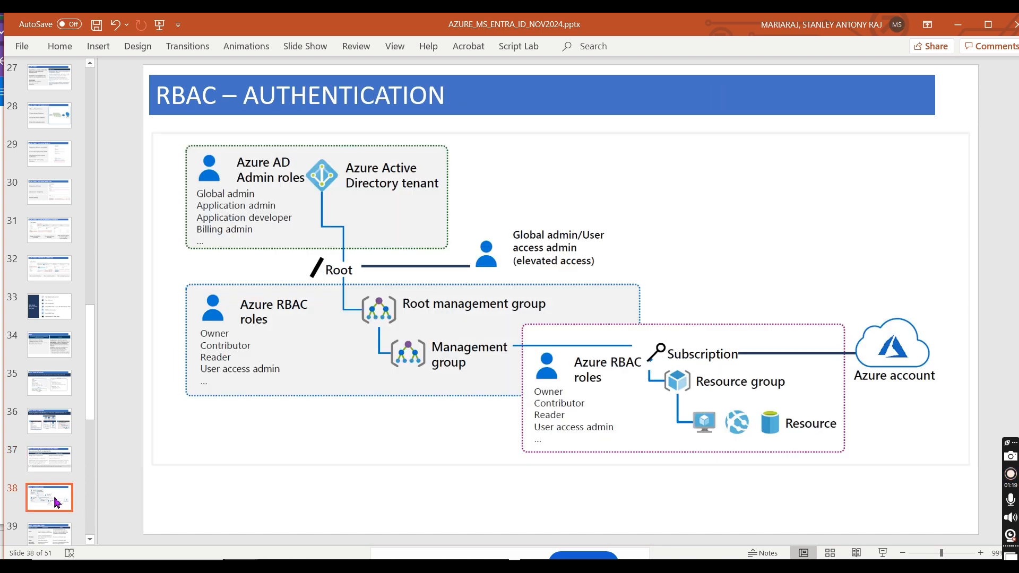
{"action": "left_click", "coordinate": [58, 533]}
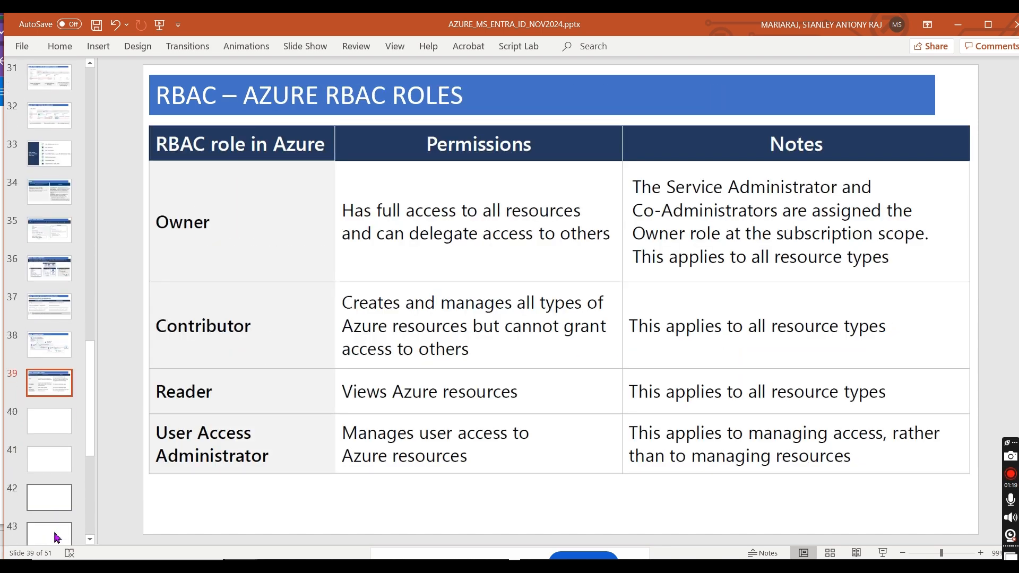
{"action": "key", "text": "Down"}
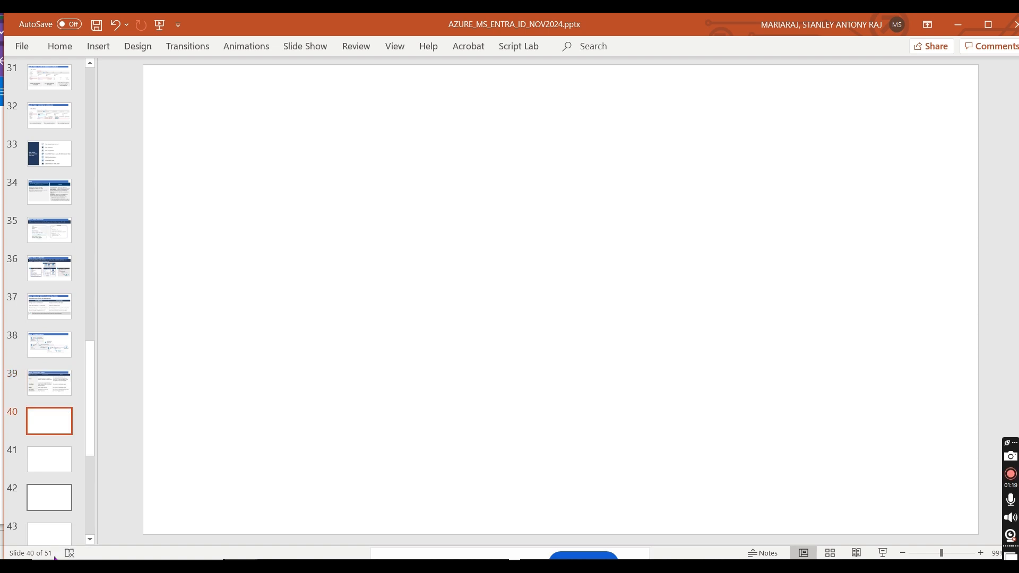
{"action": "key", "text": "Up"}
{"action": "key", "text": "Up"}
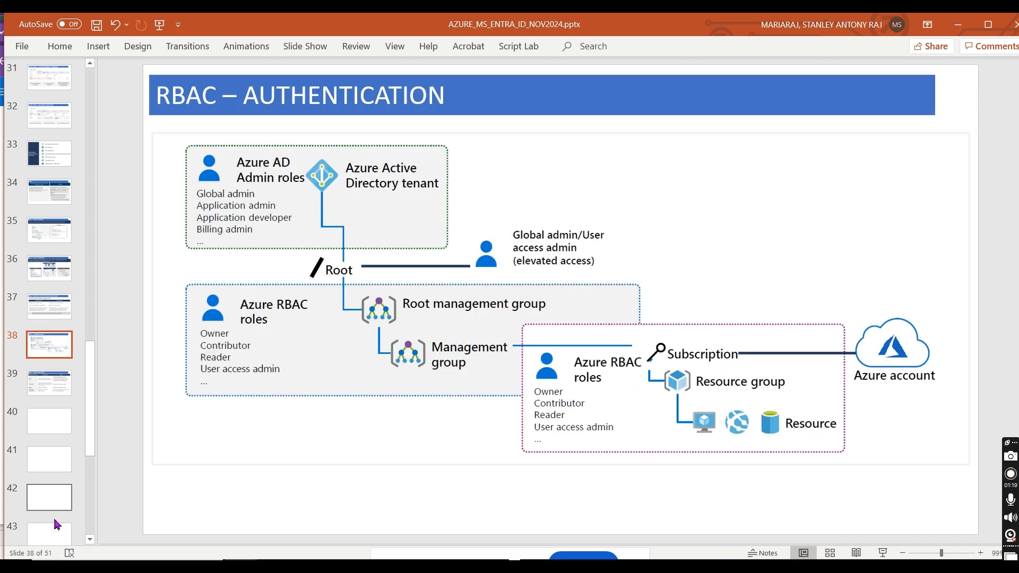
{"action": "key", "text": "Up"}
{"action": "key", "text": "alt+Tab"}
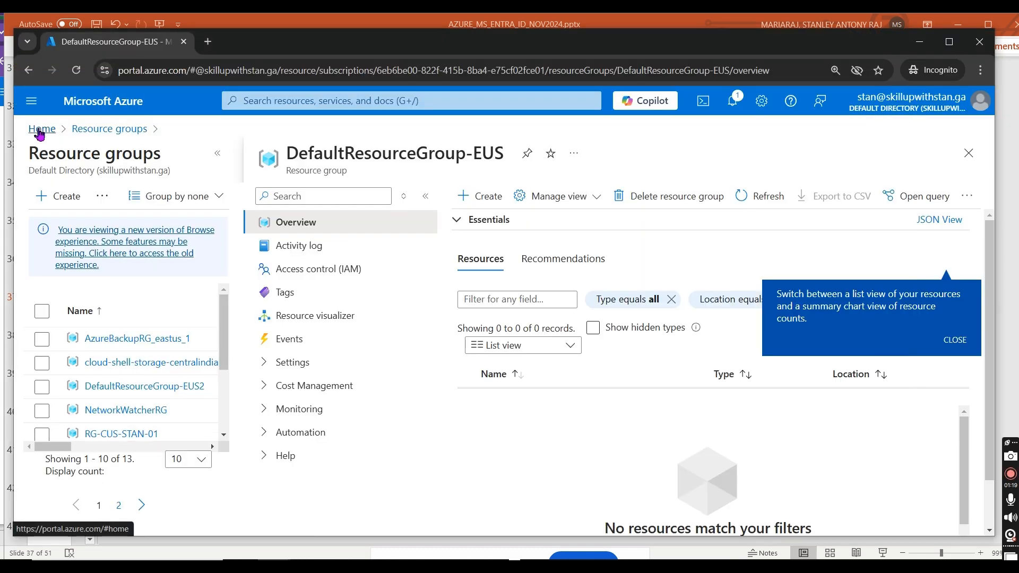
Return to portal home and reconnect Remote Desktop to 74.235.136.140 with the domain password, accepting the certificate
{"action": "left_click", "coordinate": [40, 131]}
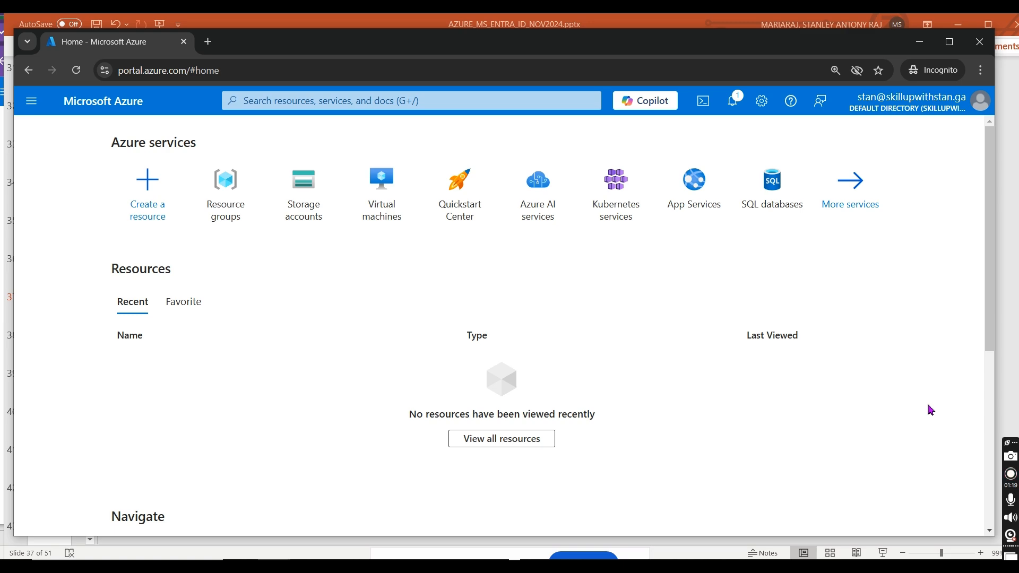
{"action": "key", "text": "alt+Tab"}
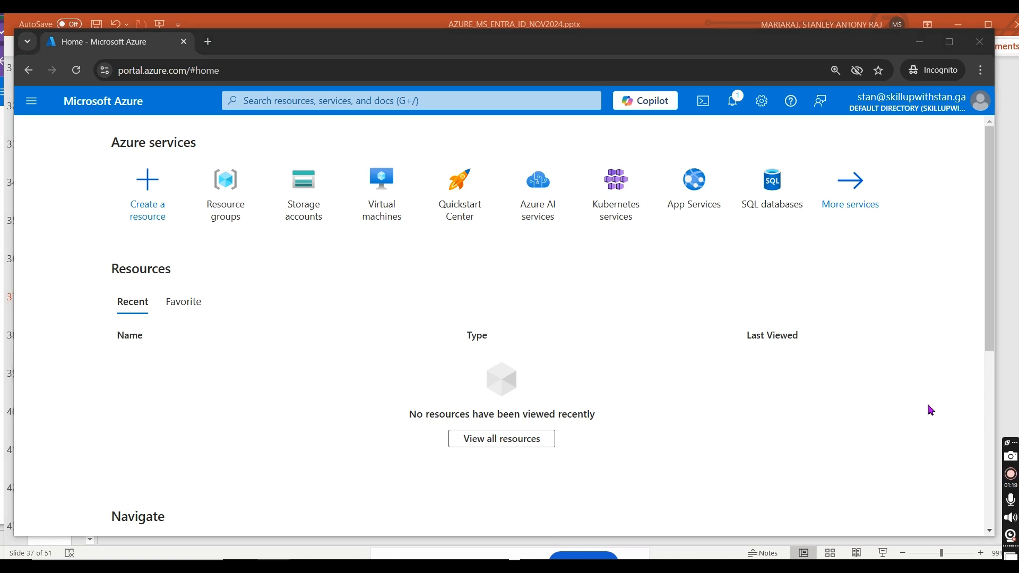
{"action": "key", "text": "alt+Tab"}
{"action": "key", "text": "alt+Tab"}
{"action": "key", "text": "alt+Tab"}
{"action": "key", "text": "alt+Tab"}
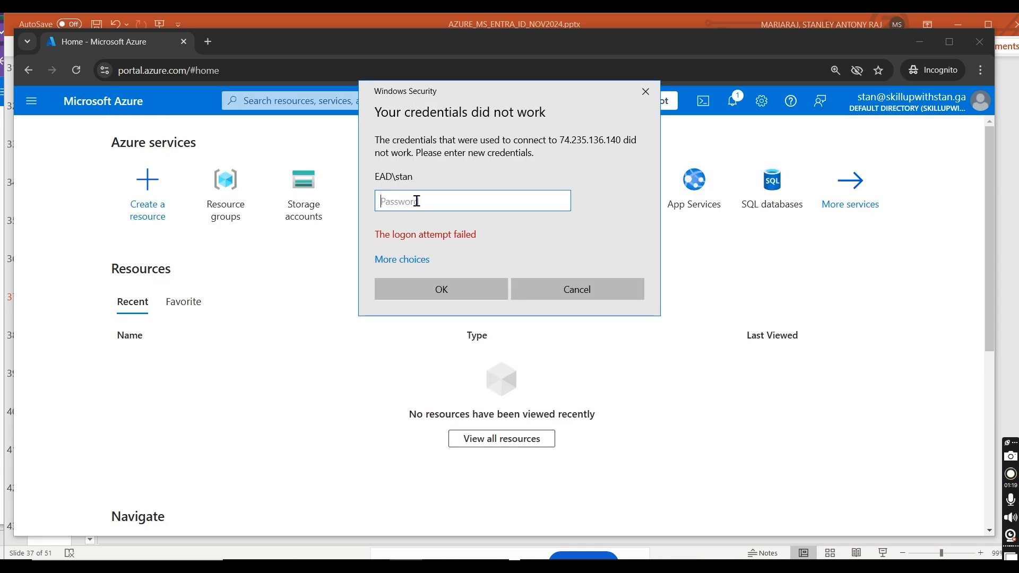
{"action": "type", "text": "•••••••••••"}
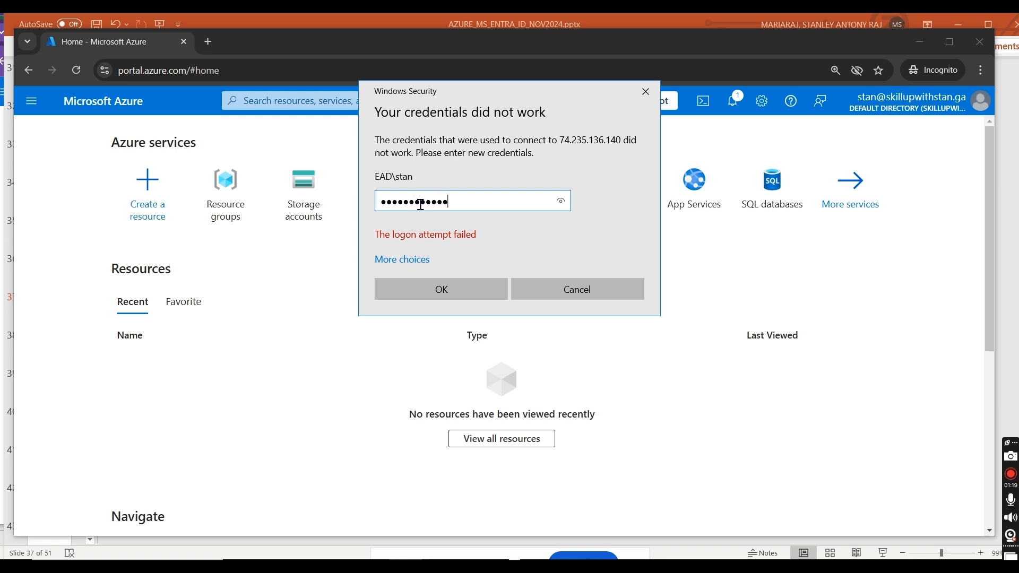
{"action": "left_click", "coordinate": [468, 291]}
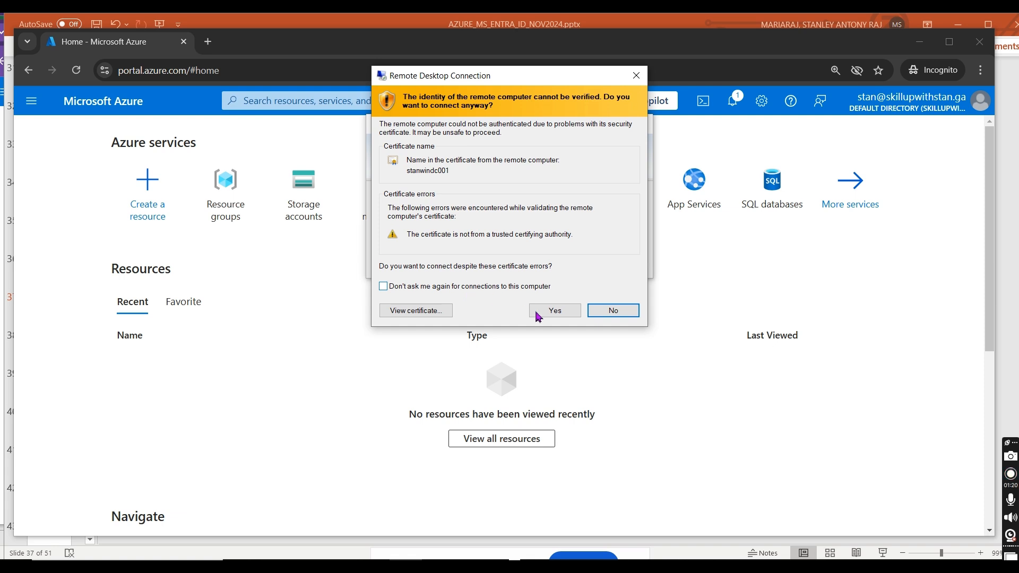
{"action": "left_click", "coordinate": [552, 311]}
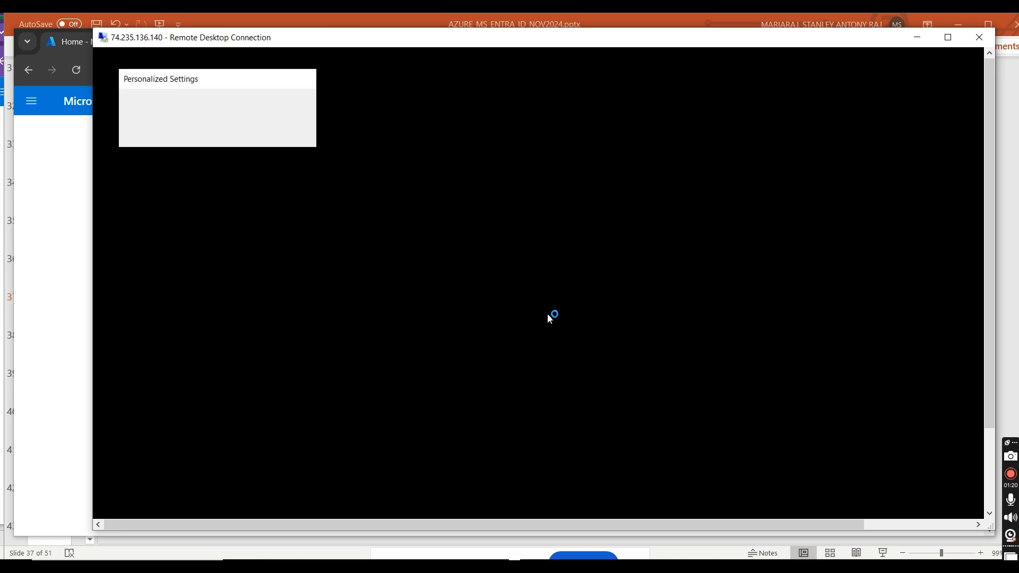
Back in the Azure portal, search for 'Microsoft entra'
{"action": "left_click", "coordinate": [61, 310]}
{"action": "left_click", "coordinate": [327, 104]}
{"action": "type", "text": "Microsoft entra"}
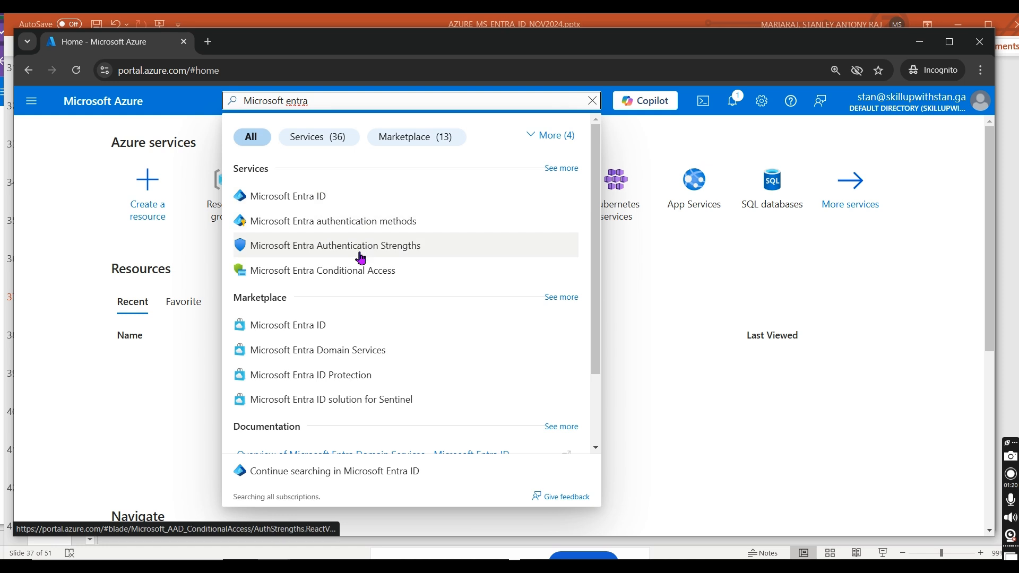
Open Entra Domain Services, then in the admin window search 'Entra domain' and start creating a managed domain
{"action": "left_click", "coordinate": [345, 349]}
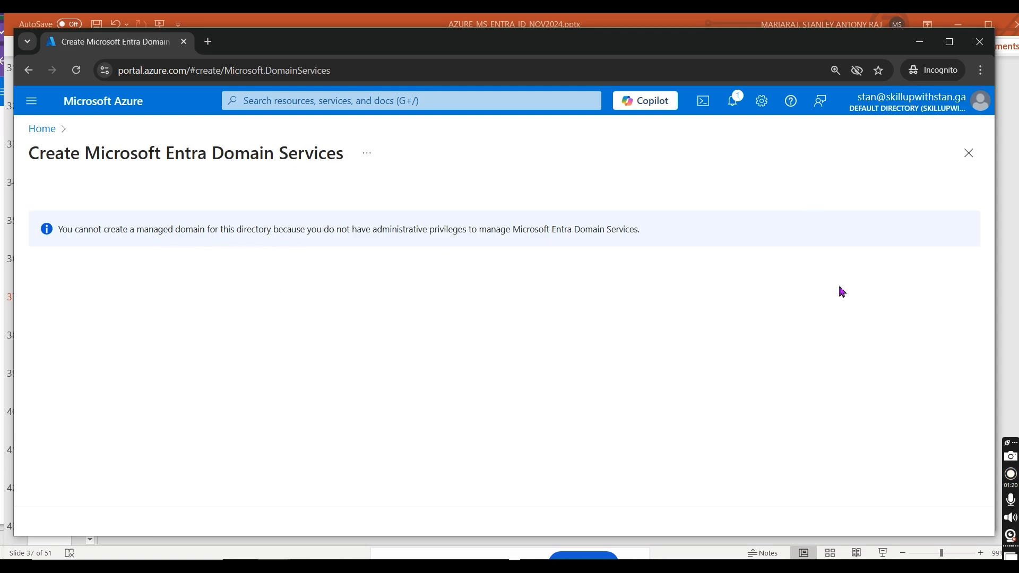
{"action": "key", "text": "alt+Tab"}
{"action": "key", "text": "alt+Tab"}
{"action": "key", "text": "alt+Tab"}
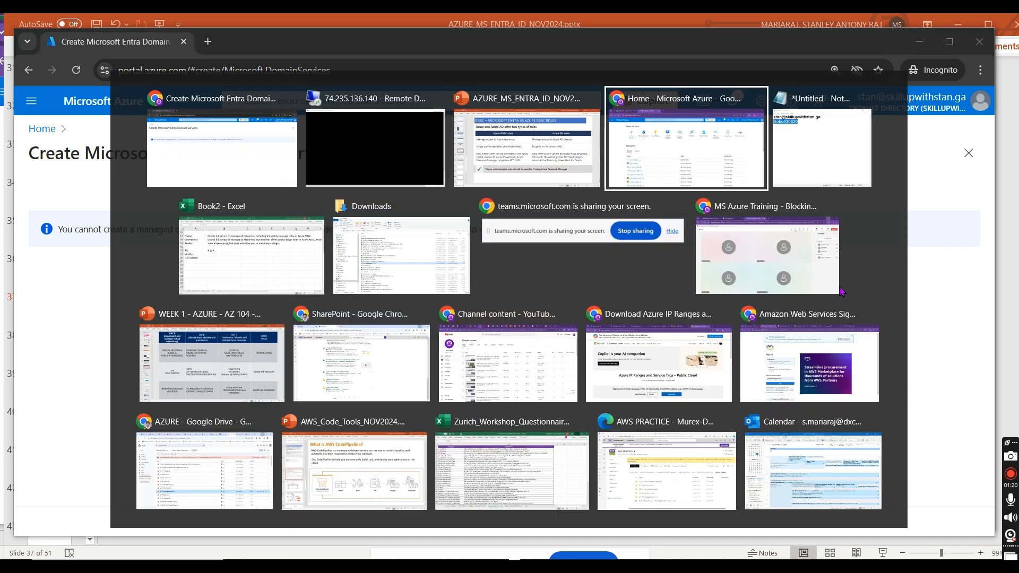
{"action": "left_click", "coordinate": [379, 88]}
{"action": "type", "text": "E"}
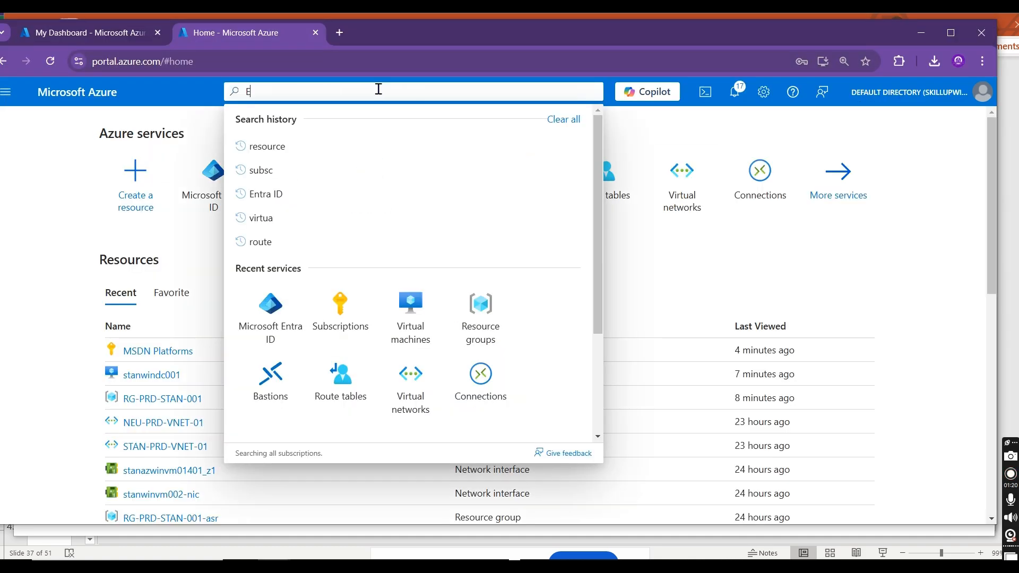
{"action": "type", "text": "ntra domain"}
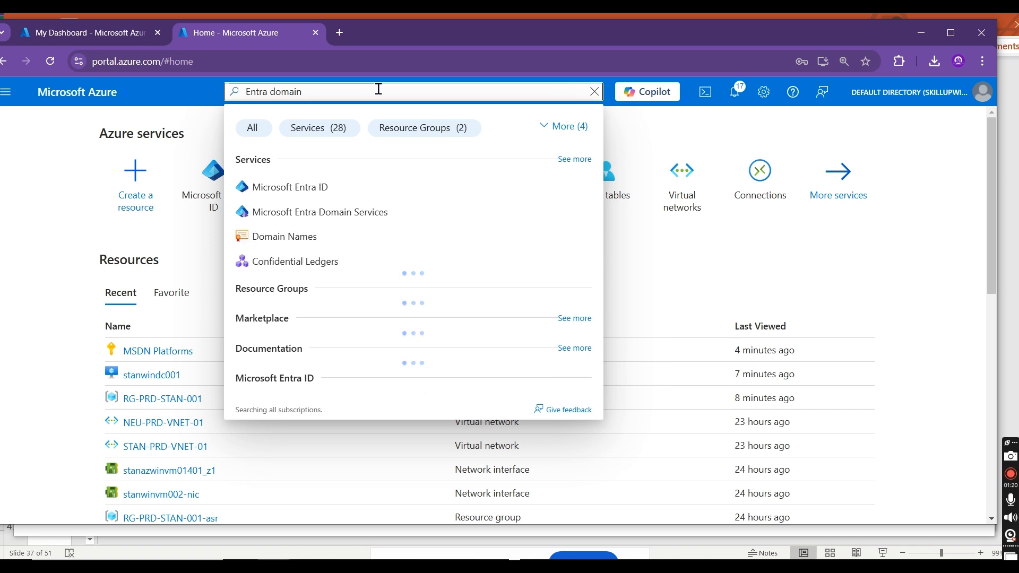
{"action": "left_click", "coordinate": [333, 212]}
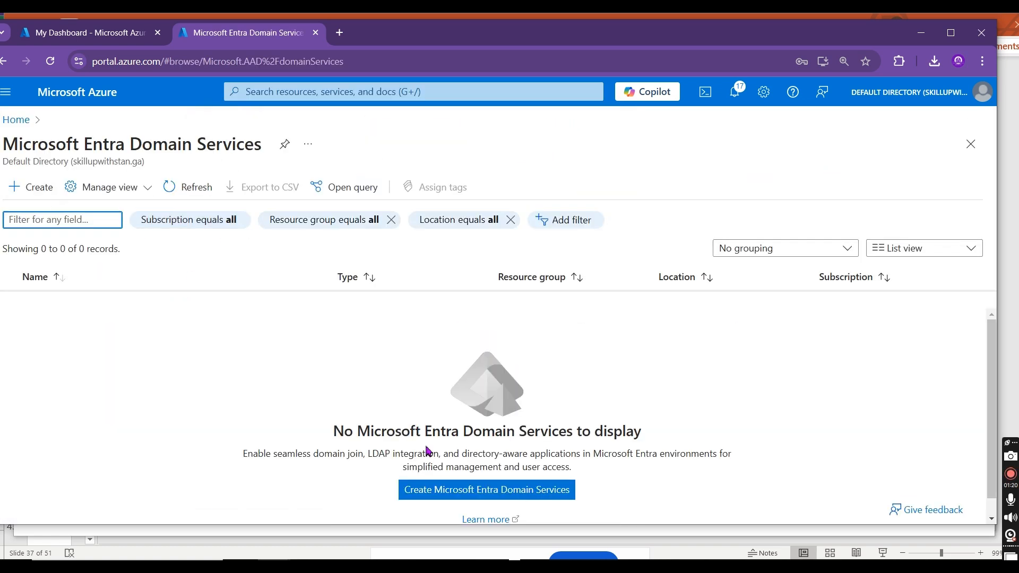
{"action": "left_click", "coordinate": [441, 493]}
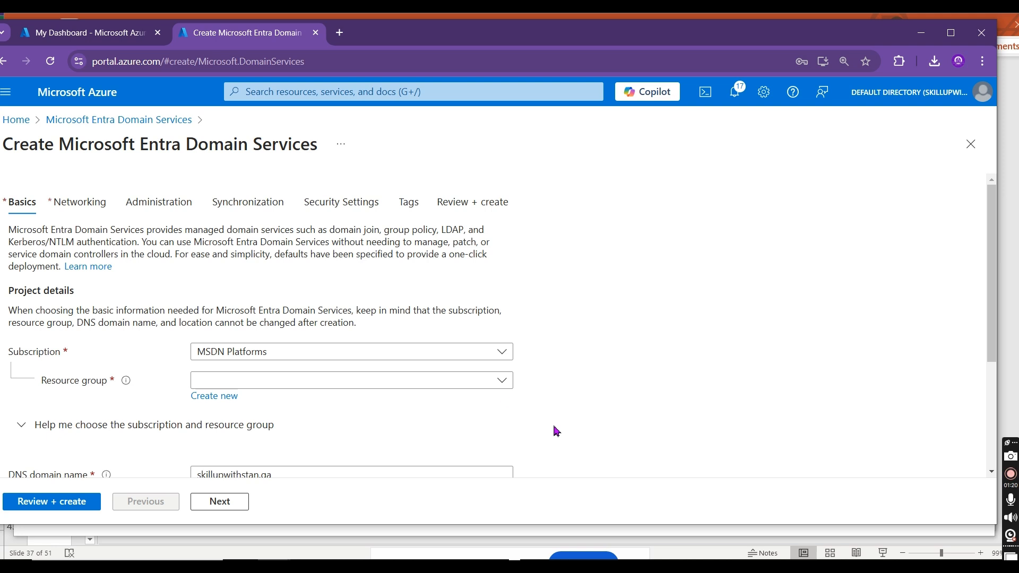
Place the managed domain in resource group RG-PRD-STAN-001, after highlighting domain join and group policy
{"action": "left_click_drag", "start_coordinate": [316, 232], "coordinate": [387, 225]}
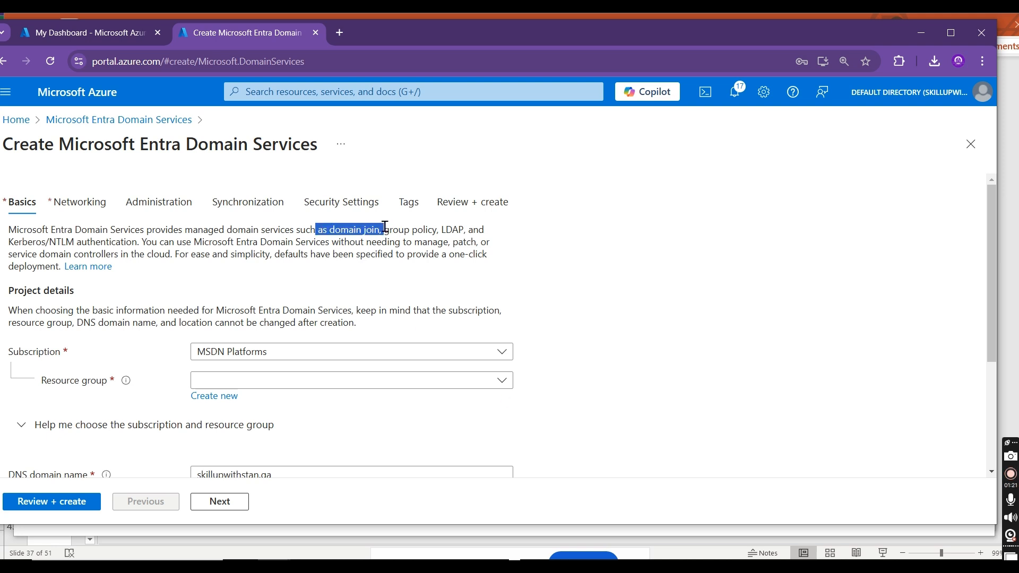
{"action": "left_click_drag", "start_coordinate": [394, 229], "coordinate": [443, 233]}
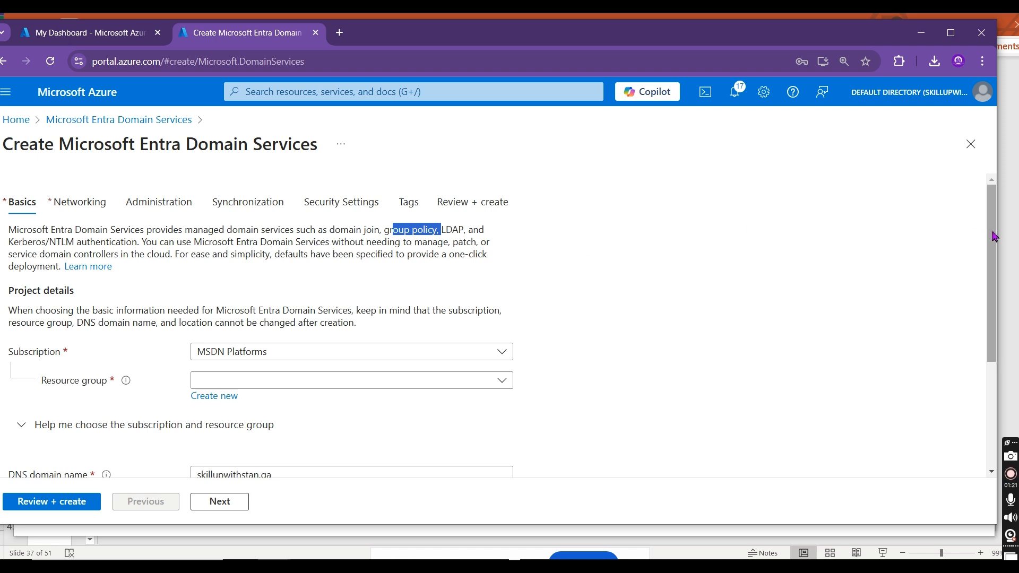
{"action": "scroll", "coordinate": [995, 236], "scroll_direction": "down", "scroll_amount": 2}
{"action": "left_click", "coordinate": [337, 270]}
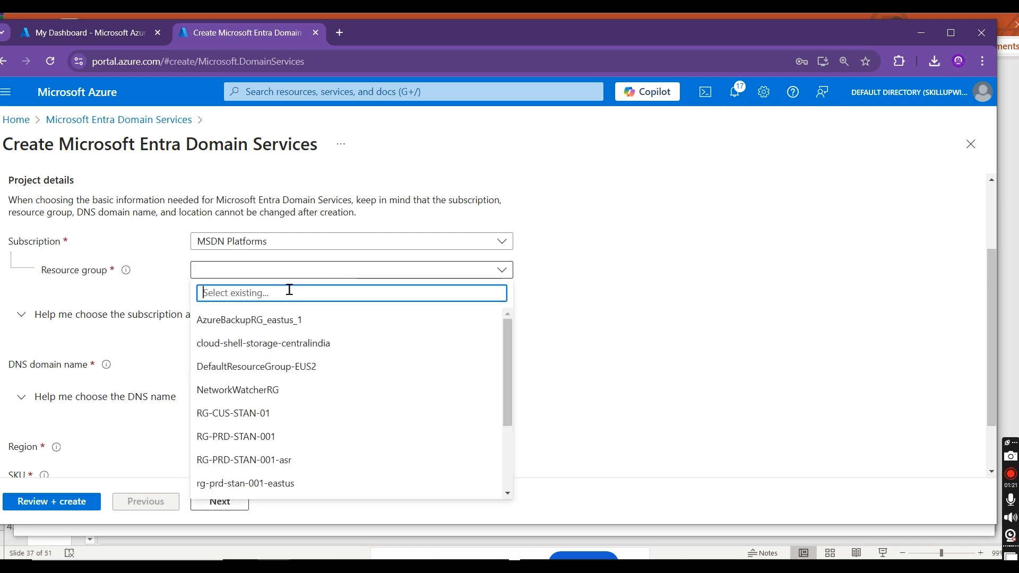
{"action": "left_click", "coordinate": [259, 438]}
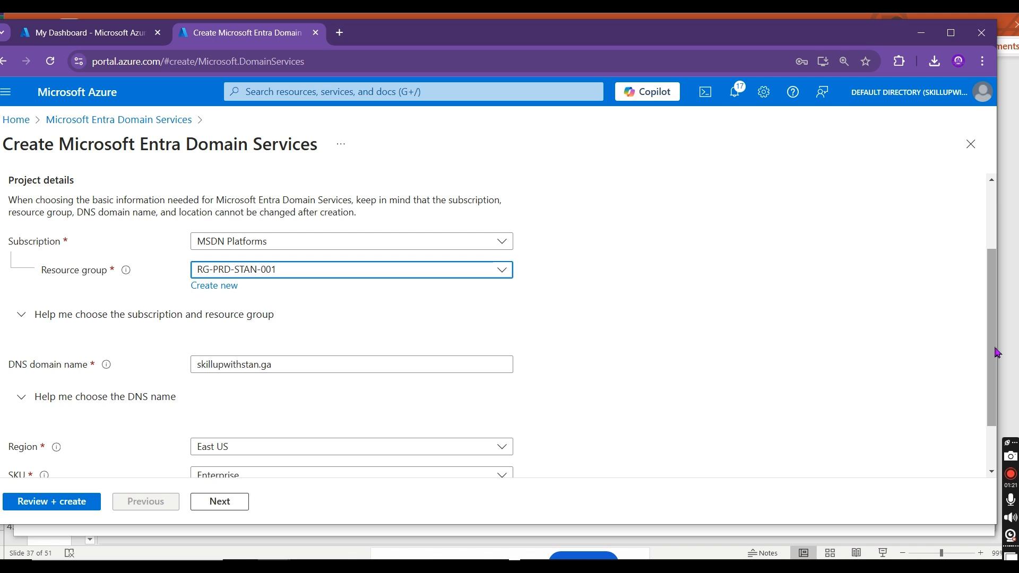
{"action": "scroll", "coordinate": [997, 351], "scroll_direction": "down", "scroll_amount": 2}
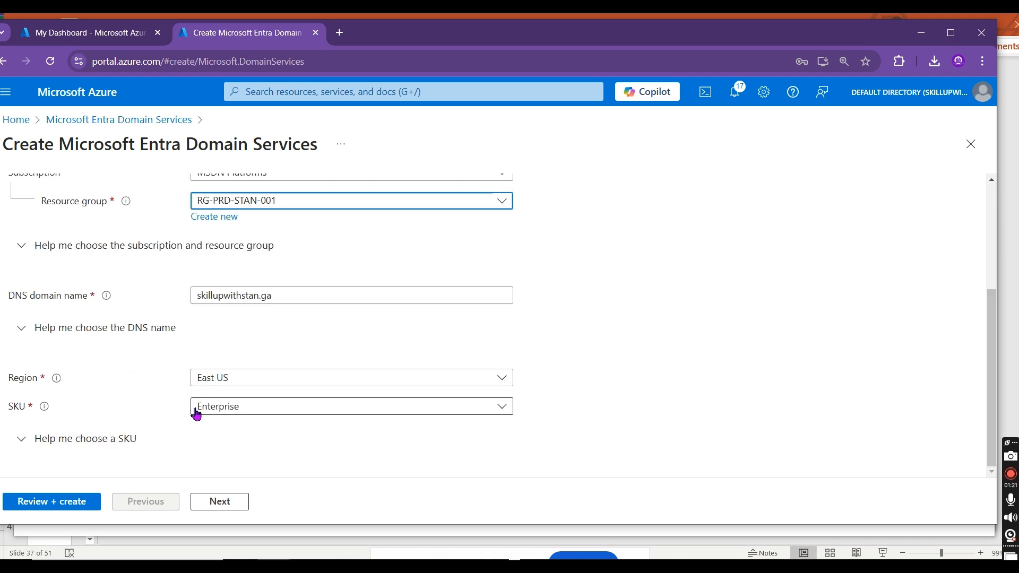
Open the 'Choosing Microsoft Entra Domain Services SKUs' guide in a new window from the SKU help
{"action": "left_click", "coordinate": [226, 410]}
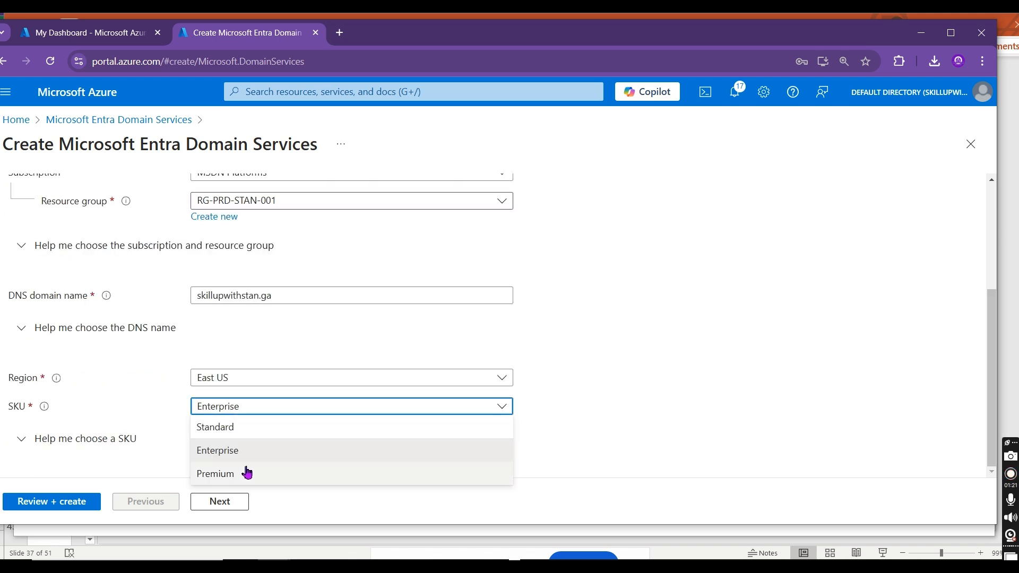
{"action": "mouse_move", "coordinate": [45, 408]}
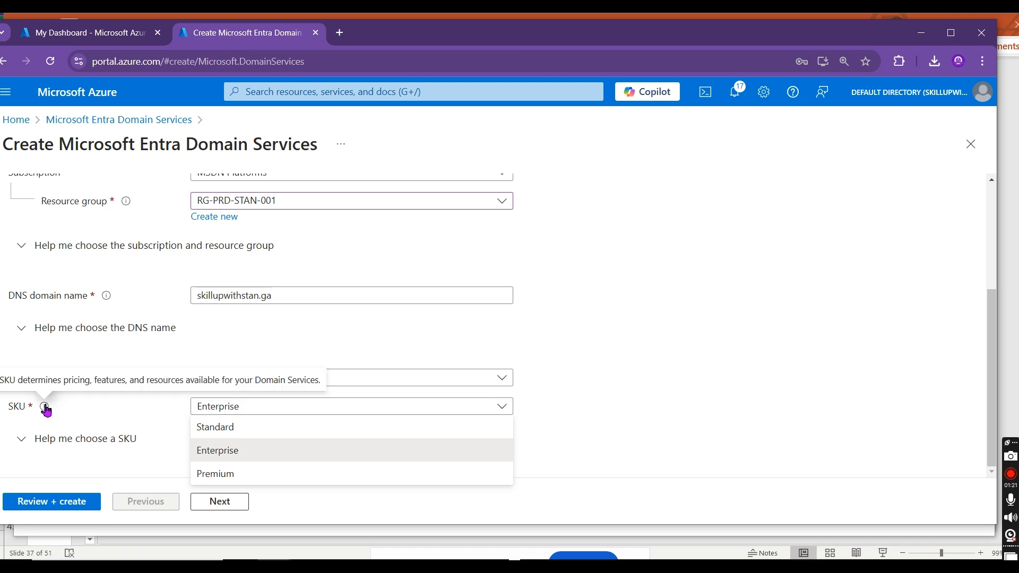
{"action": "left_click", "coordinate": [101, 439]}
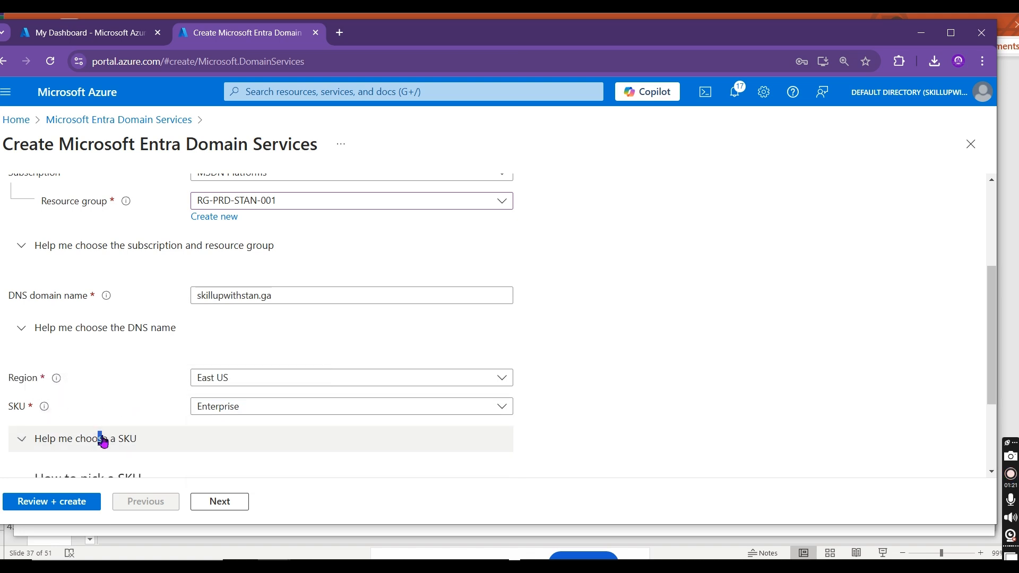
{"action": "left_click_drag", "start_coordinate": [993, 326], "coordinate": [993, 390]}
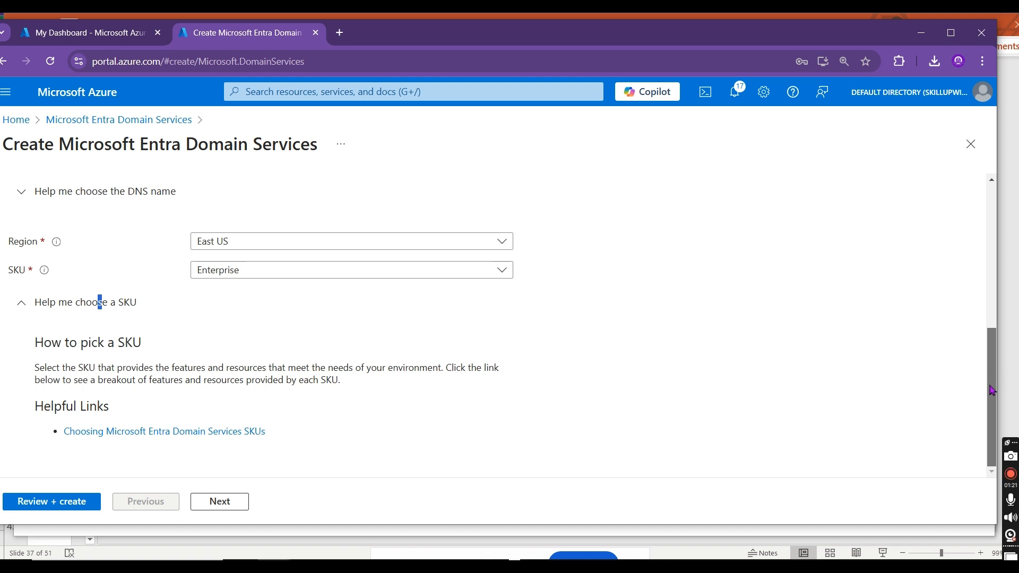
{"action": "right_click", "coordinate": [170, 433]}
{"action": "left_click", "coordinate": [218, 299]}
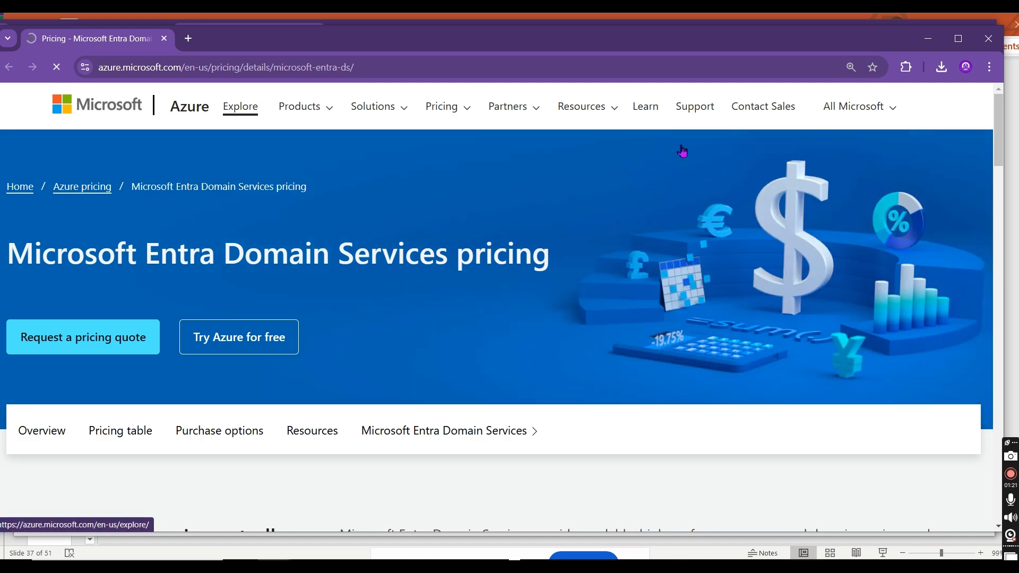
Scroll the SKU guide and jump through purchase options to the pricing table
{"action": "left_click_drag", "start_coordinate": [1002, 150], "coordinate": [1013, 352]}
{"action": "left_click_drag", "start_coordinate": [1013, 347], "coordinate": [987, 255]}
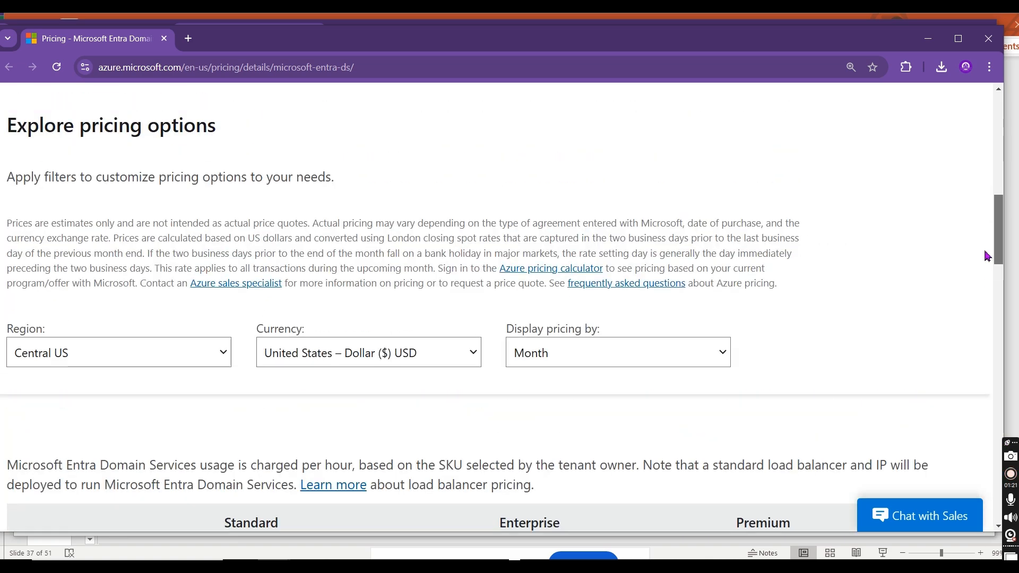
{"action": "scroll", "coordinate": [988, 257], "scroll_direction": "down", "scroll_amount": 2}
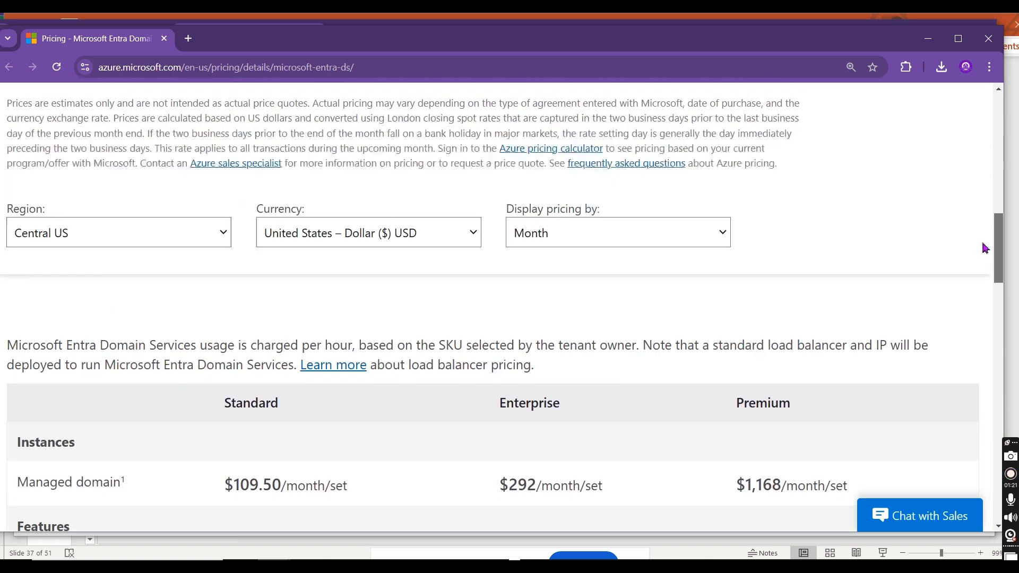
{"action": "scroll", "coordinate": [984, 248], "scroll_direction": "up", "scroll_amount": 10}
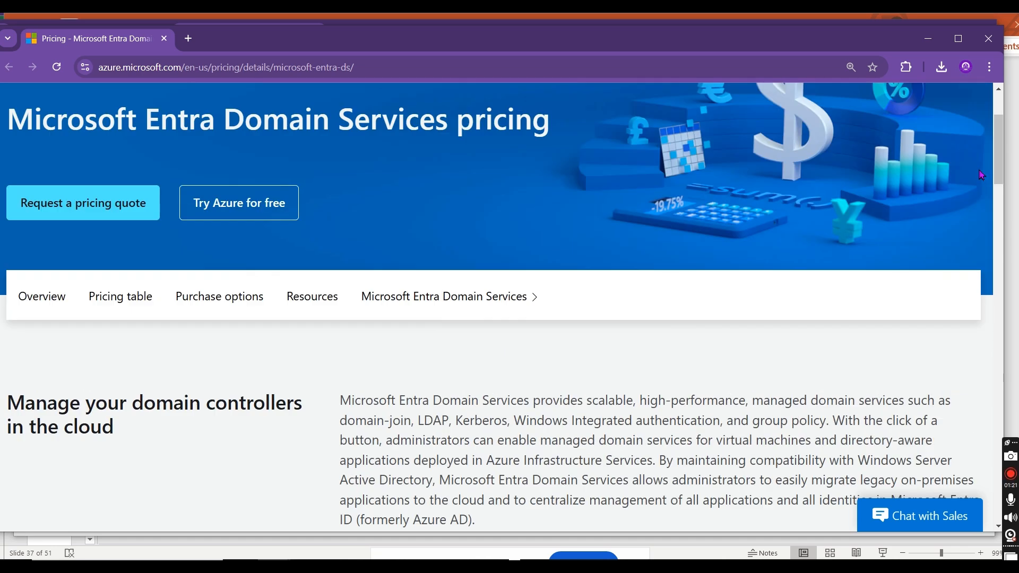
{"action": "left_click", "coordinate": [195, 301]}
{"action": "scroll", "coordinate": [195, 303], "scroll_direction": "down", "scroll_amount": 5}
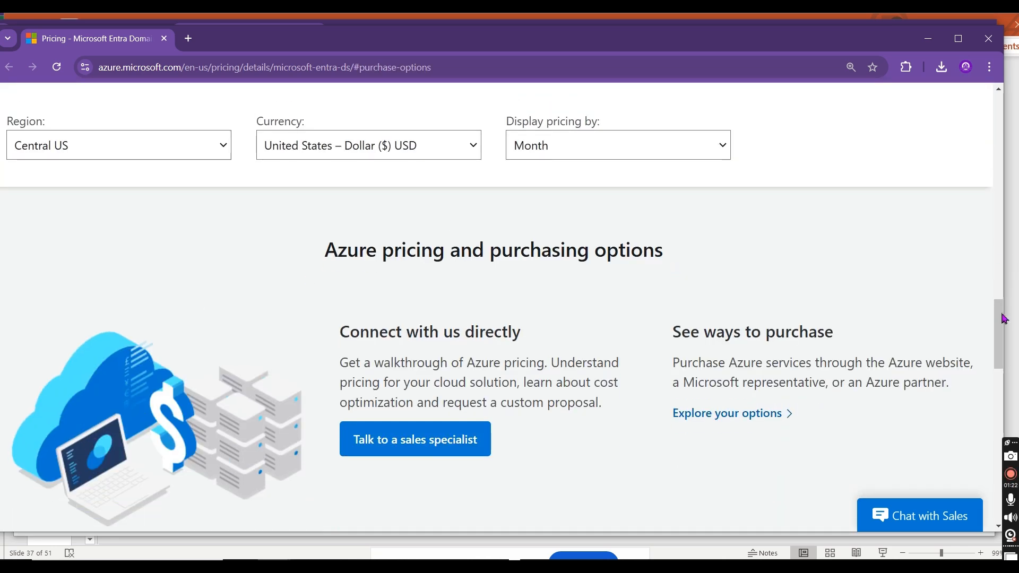
{"action": "left_click_drag", "start_coordinate": [999, 317], "coordinate": [989, 147]}
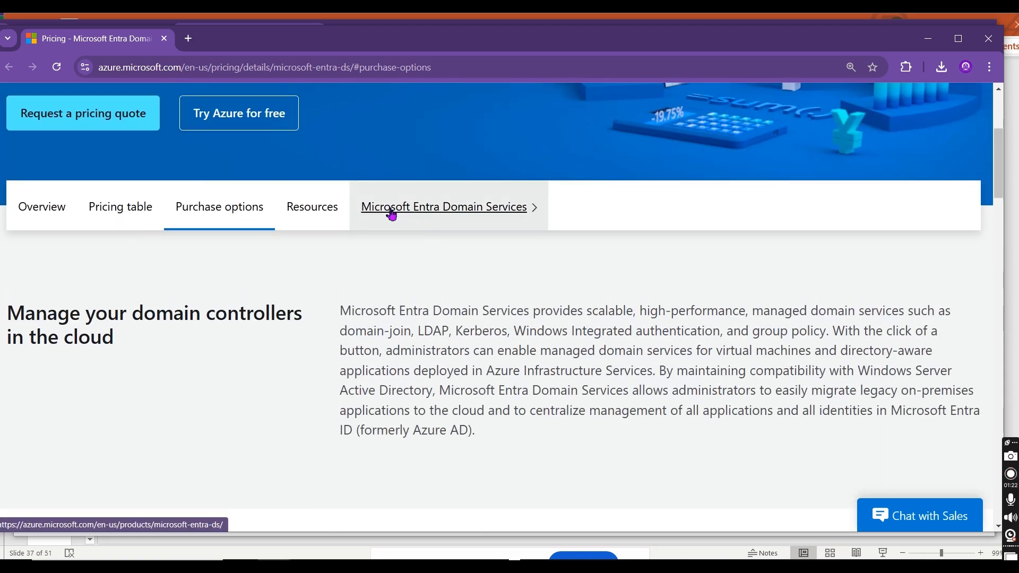
{"action": "left_click", "coordinate": [154, 215]}
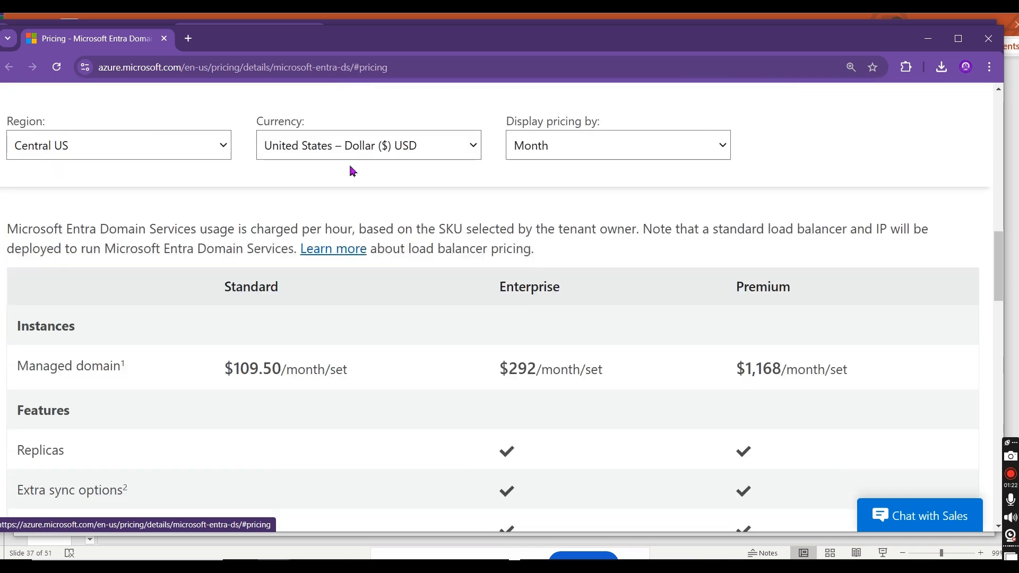
{"action": "scroll", "coordinate": [1002, 290], "scroll_direction": "down", "scroll_amount": 1}
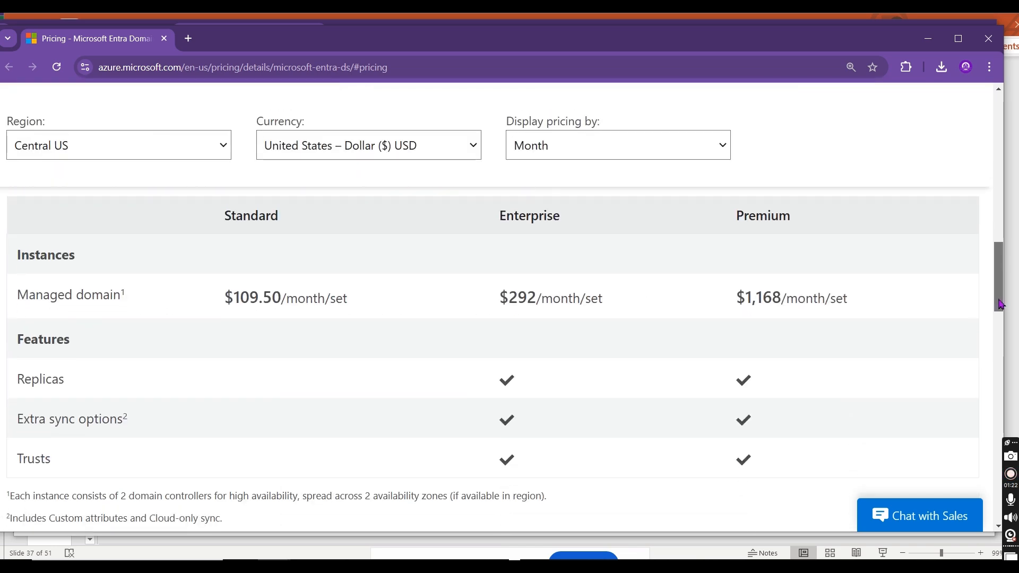
Highlight the Enterprise and Premium monthly prices, the 2-domain-controller note and the availability zones note
{"action": "left_click_drag", "start_coordinate": [656, 296], "coordinate": [519, 291]}
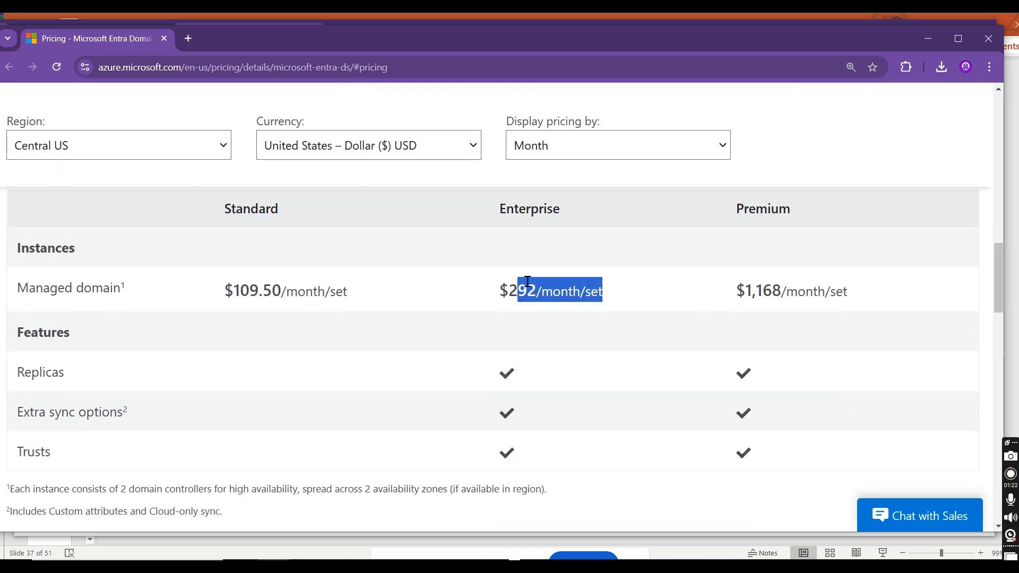
{"action": "triple_click", "coordinate": [753, 292]}
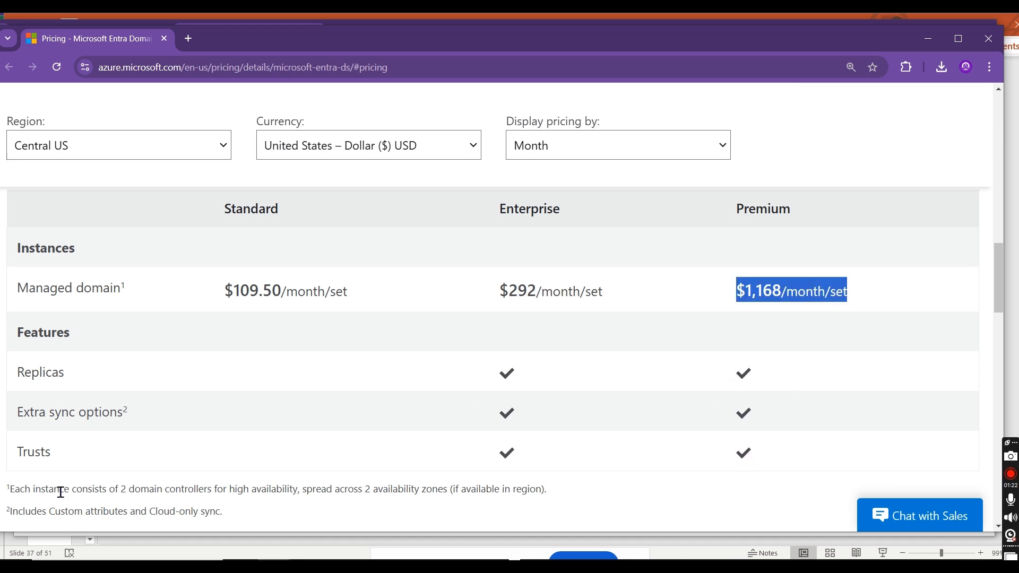
{"action": "left_click_drag", "start_coordinate": [60, 493], "coordinate": [126, 494]}
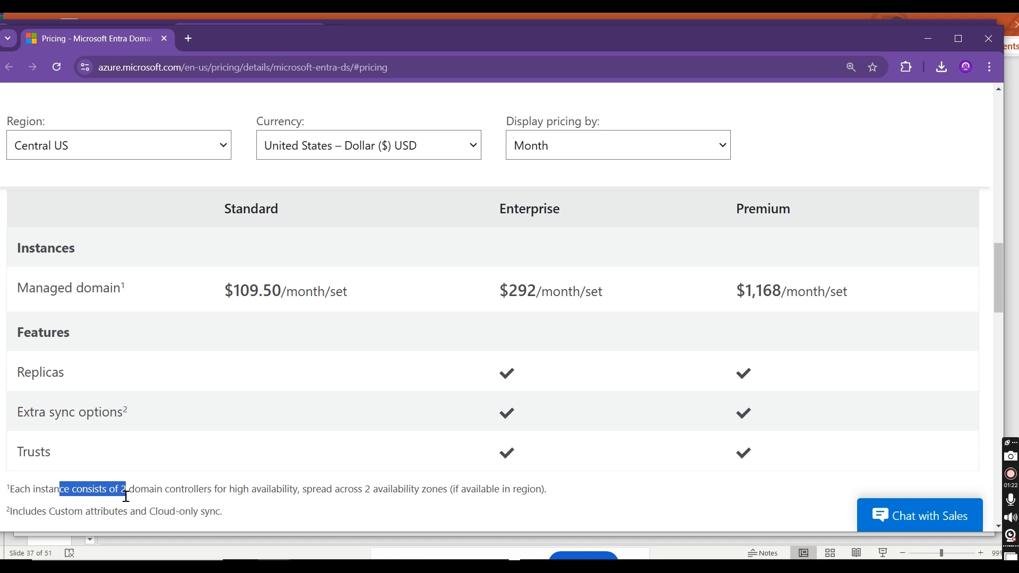
{"action": "left_click", "coordinate": [158, 495]}
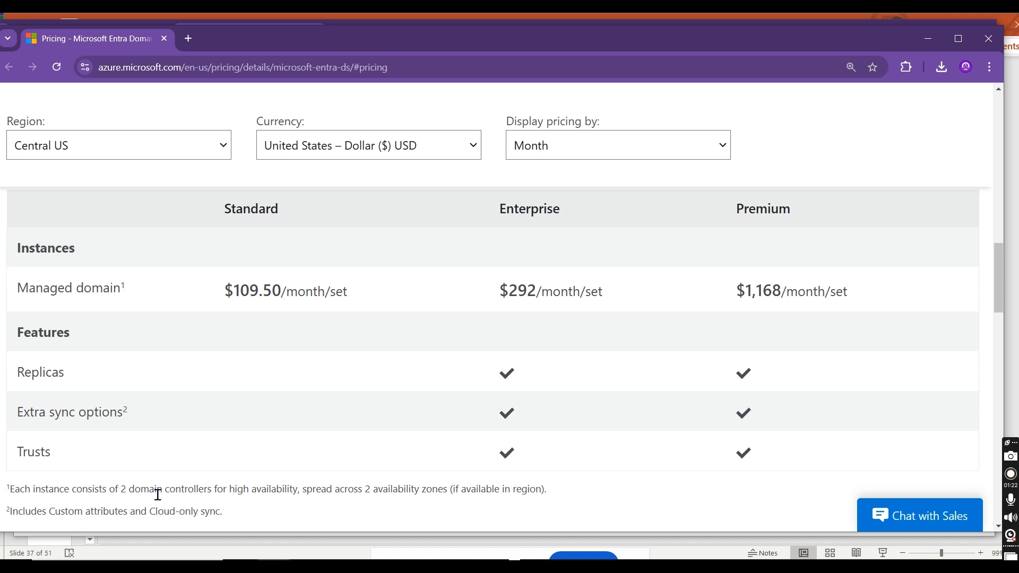
{"action": "left_click_drag", "start_coordinate": [374, 493], "coordinate": [463, 494]}
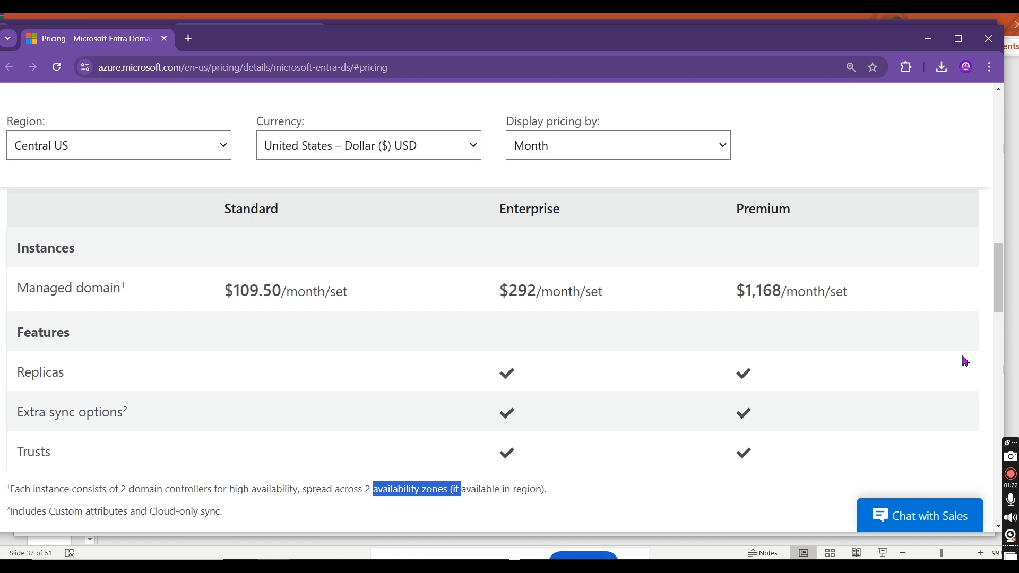
Open the Microsoft Entra Domain Services product page and scroll through it
{"action": "left_click_drag", "start_coordinate": [1005, 288], "coordinate": [994, 167]}
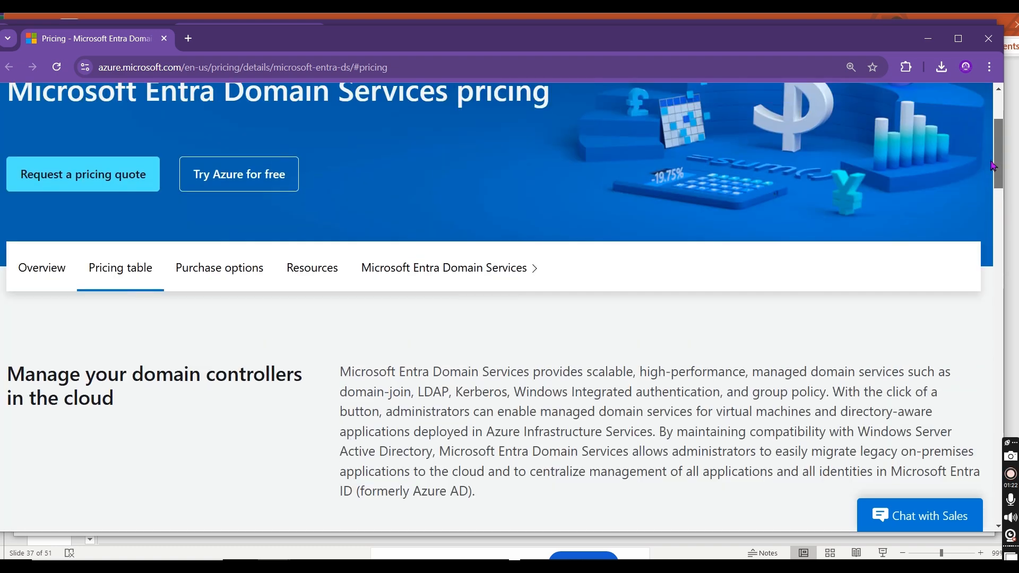
{"action": "left_click", "coordinate": [459, 266]}
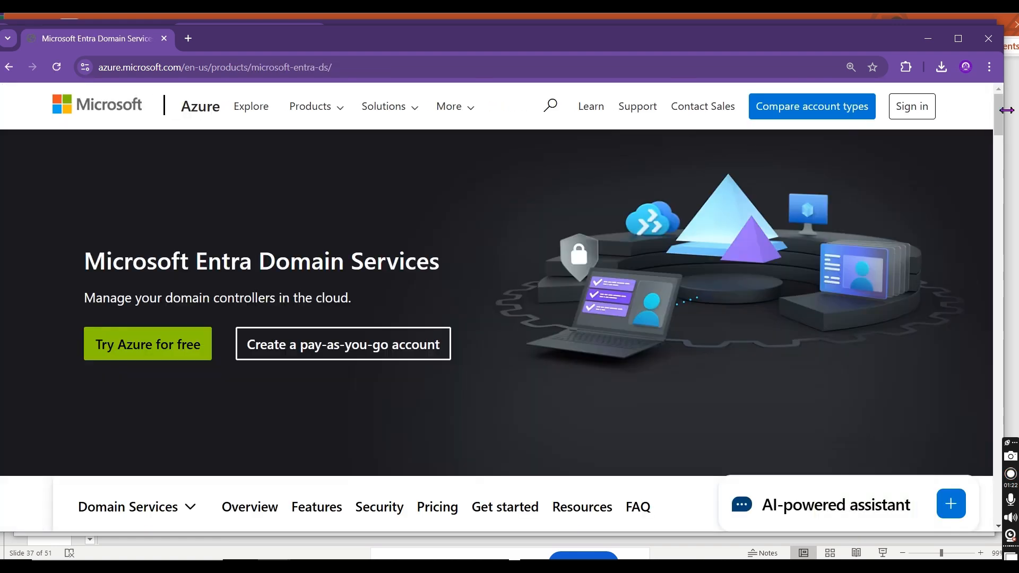
{"action": "left_click_drag", "start_coordinate": [1007, 142], "coordinate": [1014, 417]}
Back on the creation form, keep Enterprise as the SKU and collapse the SKU help
{"action": "left_click", "coordinate": [1014, 417]}
{"action": "key", "text": "alt+Tab"}
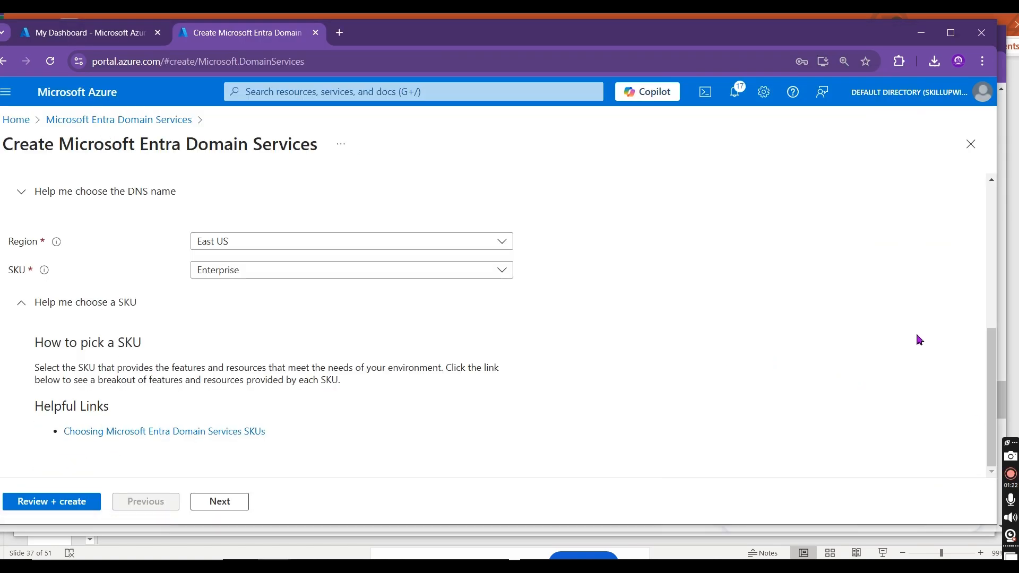
{"action": "left_click", "coordinate": [451, 269]}
{"action": "left_click", "coordinate": [346, 317]}
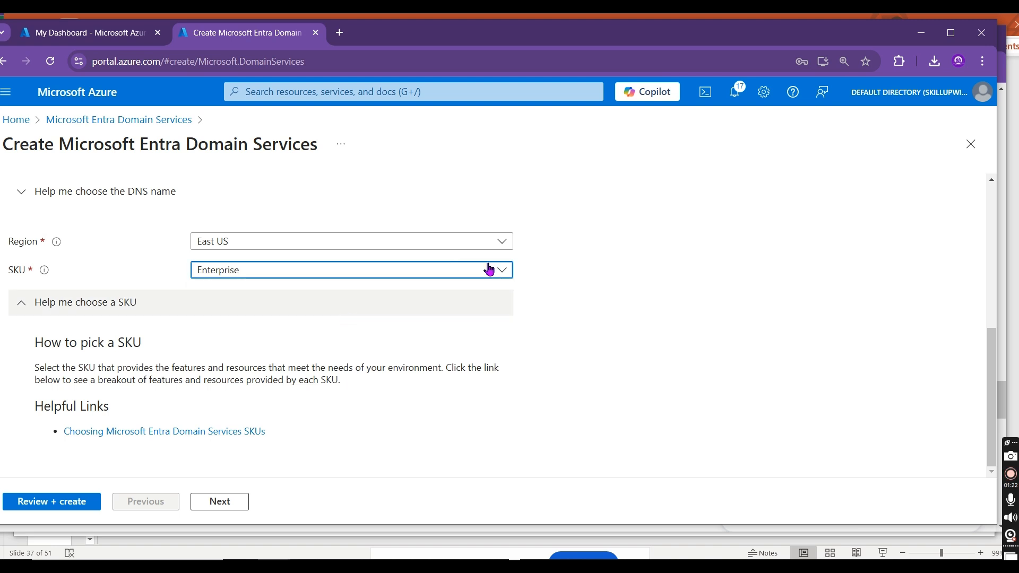
{"action": "left_click", "coordinate": [40, 304]}
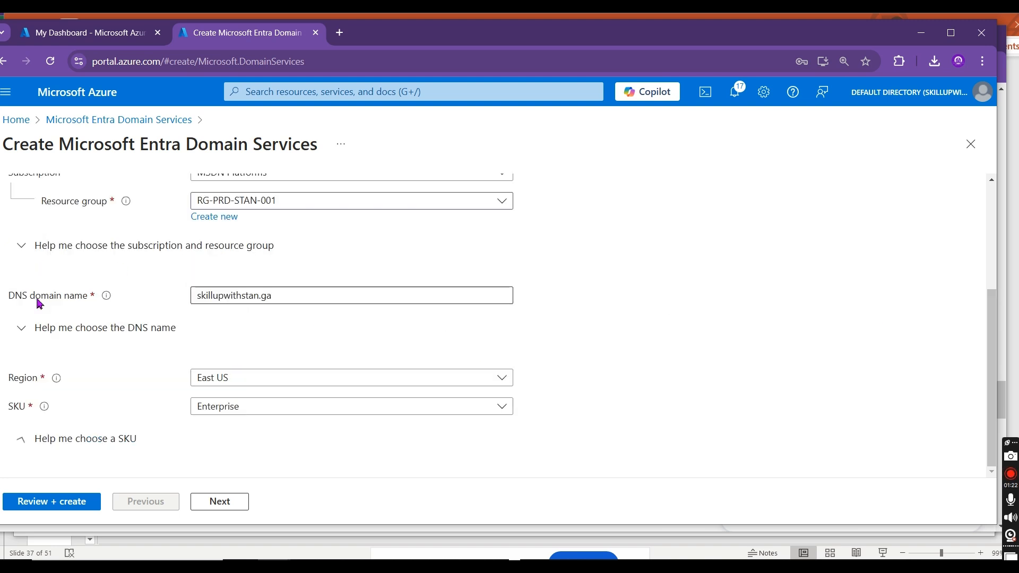
Review Networking (aadds-vnet, aadds-subnet 10.3.0.0/24) and advance to Administration
{"action": "left_click", "coordinate": [225, 501]}
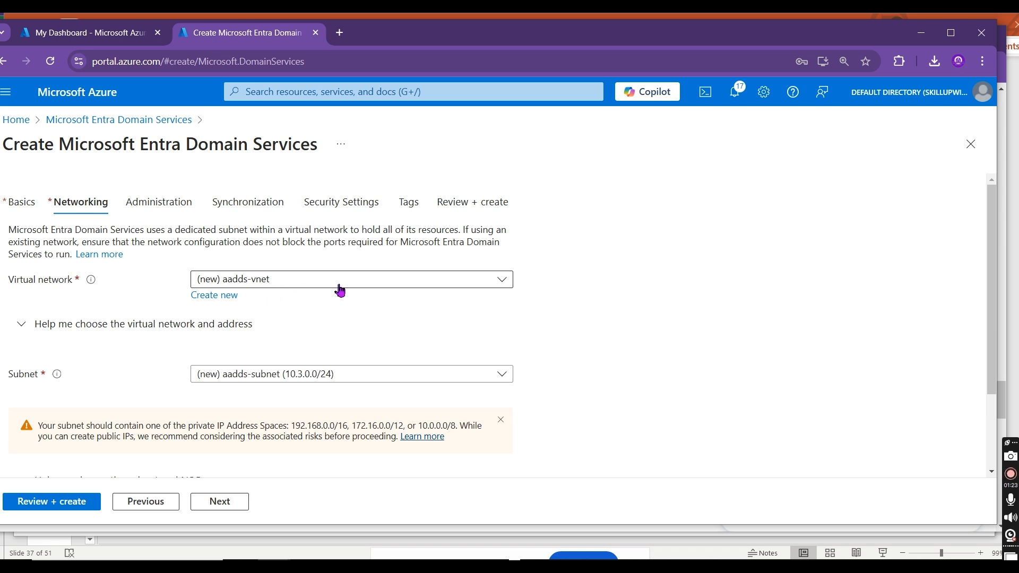
{"action": "scroll", "coordinate": [992, 273], "scroll_direction": "down", "scroll_amount": 1}
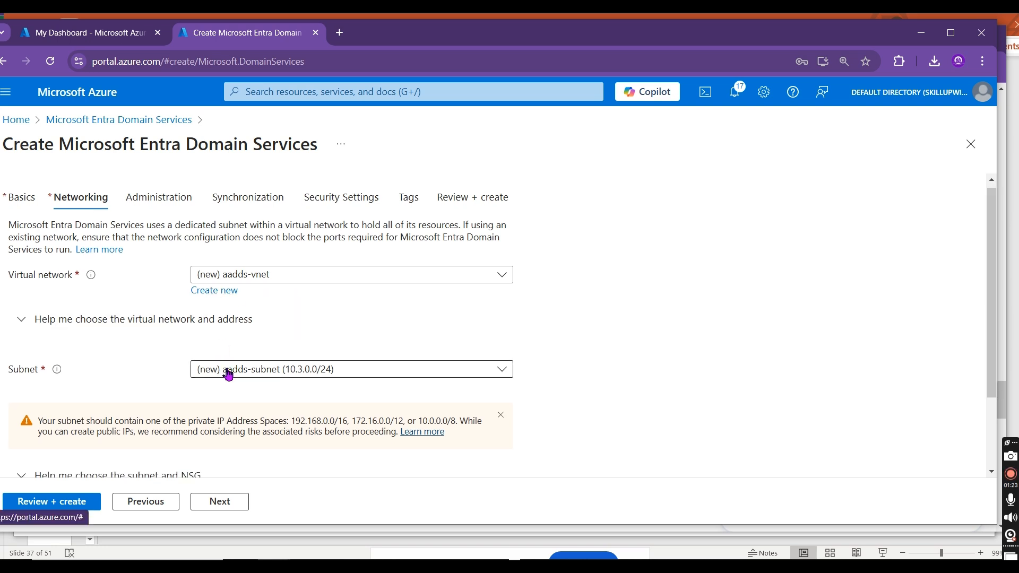
{"action": "left_click_drag", "start_coordinate": [992, 311], "coordinate": [990, 212]}
{"action": "scroll", "coordinate": [606, 243], "scroll_direction": "up", "scroll_amount": 1}
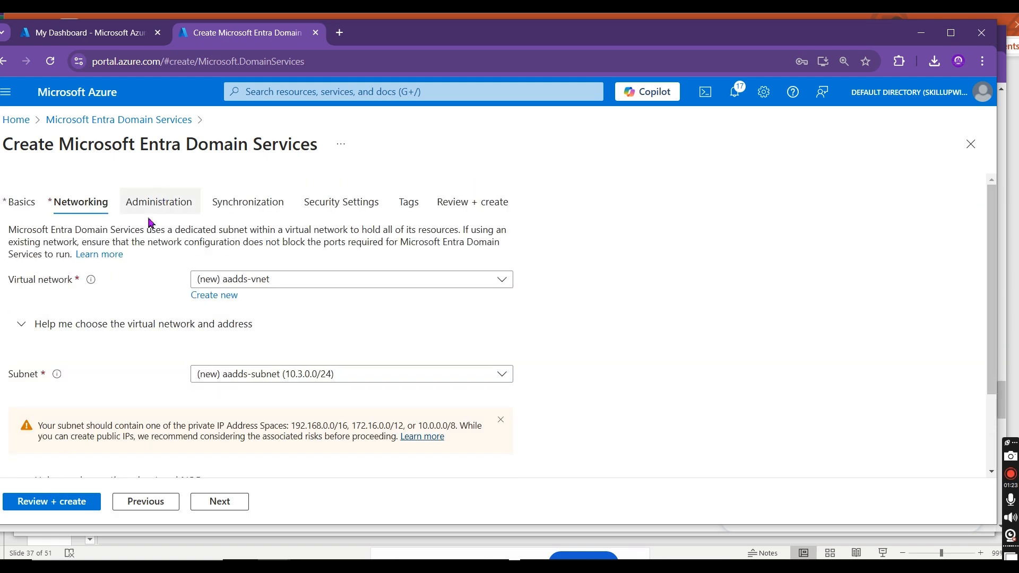
{"action": "left_click", "coordinate": [228, 505]}
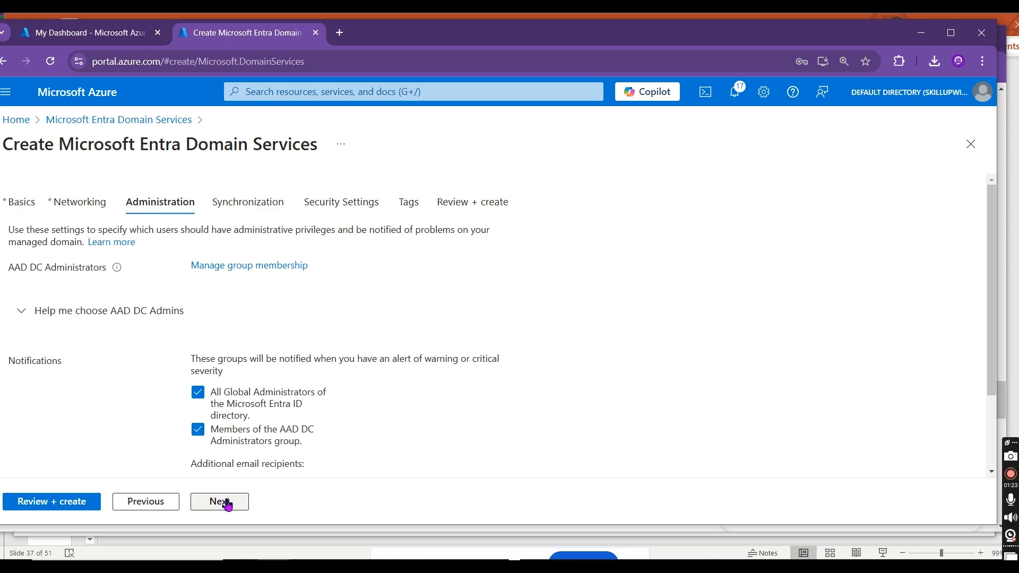
{"action": "left_click_drag", "start_coordinate": [992, 260], "coordinate": [992, 223]}
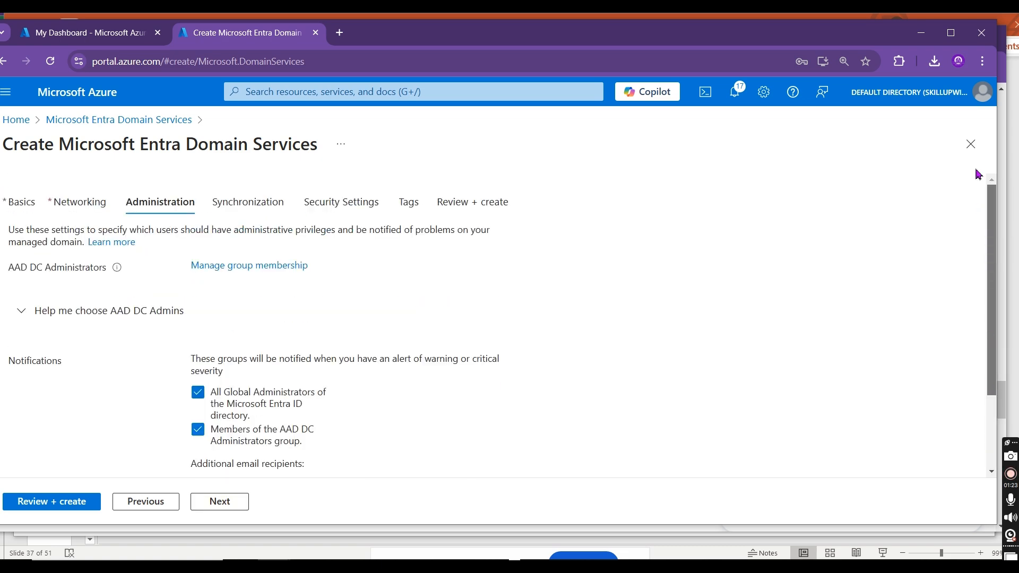
Search AAD DC Administrators members for 'stan', then add the AAD DC Administrators entry and the stan user
{"action": "left_click", "coordinate": [245, 269]}
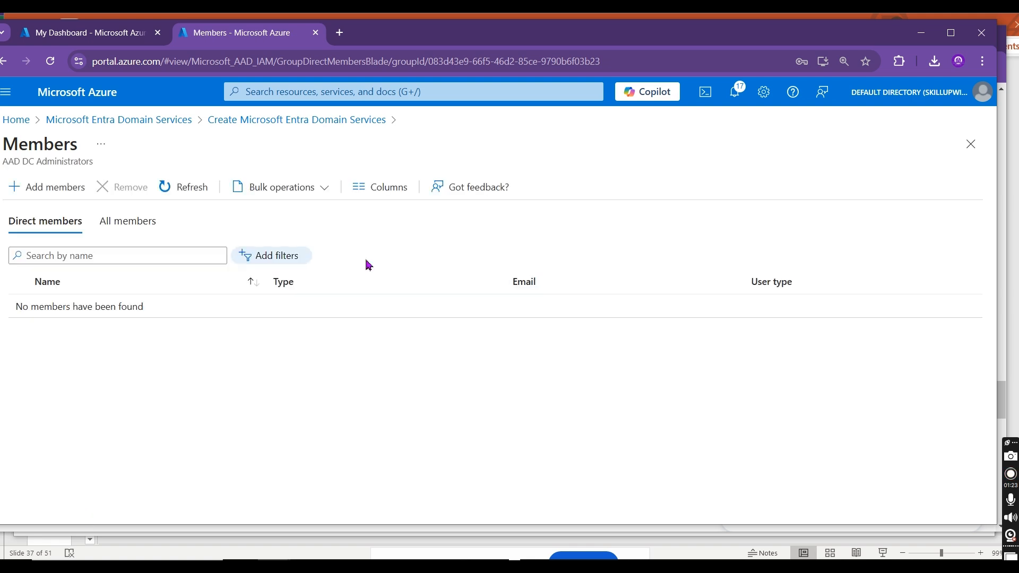
{"action": "left_click", "coordinate": [94, 262]}
{"action": "type", "text": "stan"}
{"action": "left_click", "coordinate": [48, 191]}
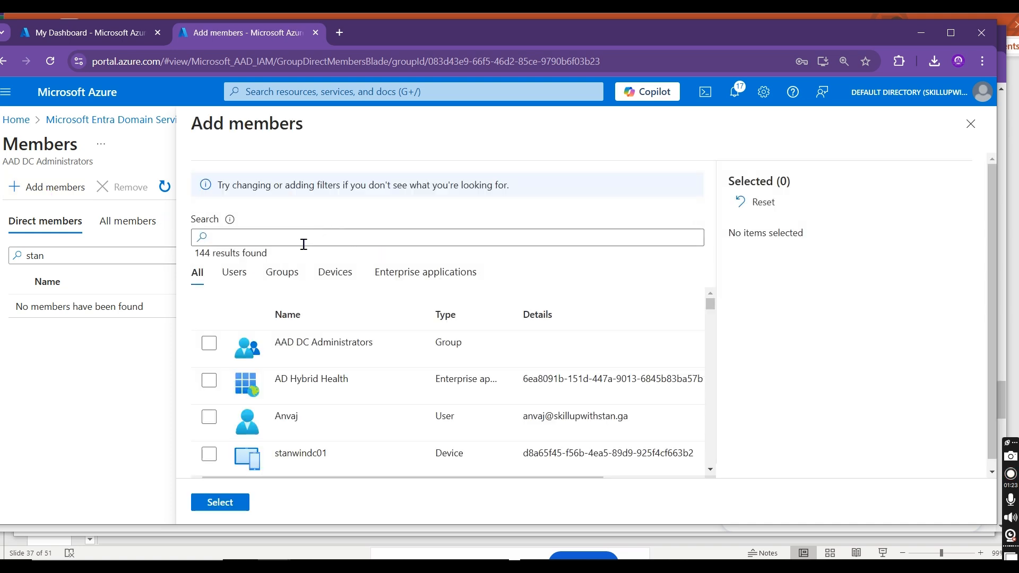
{"action": "left_click", "coordinate": [303, 243]}
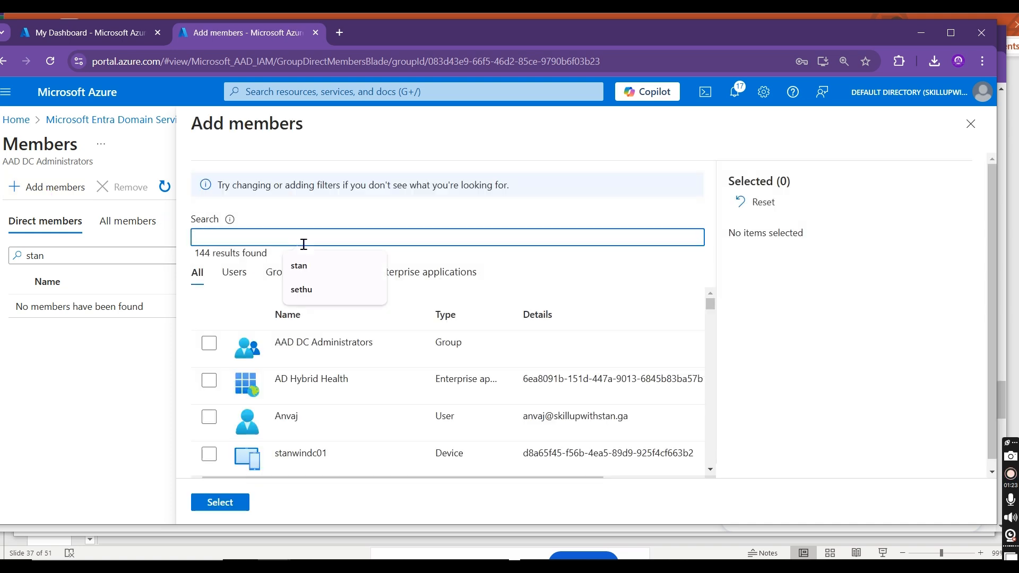
{"action": "left_click", "coordinate": [209, 344]}
{"action": "left_click", "coordinate": [250, 243]}
{"action": "type", "text": "stam"}
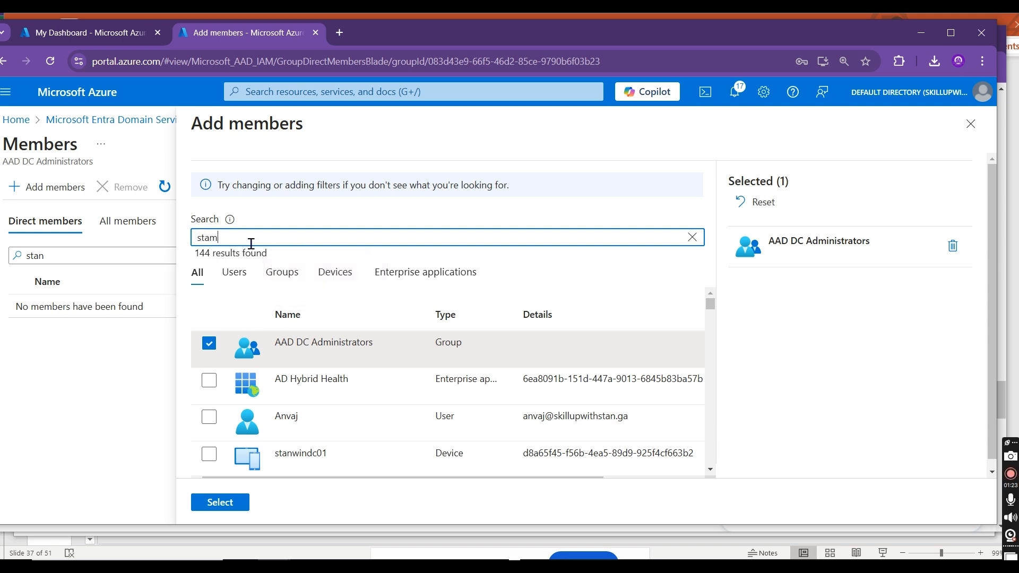
{"action": "key", "text": "BackSpace"}
{"action": "type", "text": "n"}
{"action": "left_click", "coordinate": [209, 344]}
{"action": "left_click", "coordinate": [222, 513]}
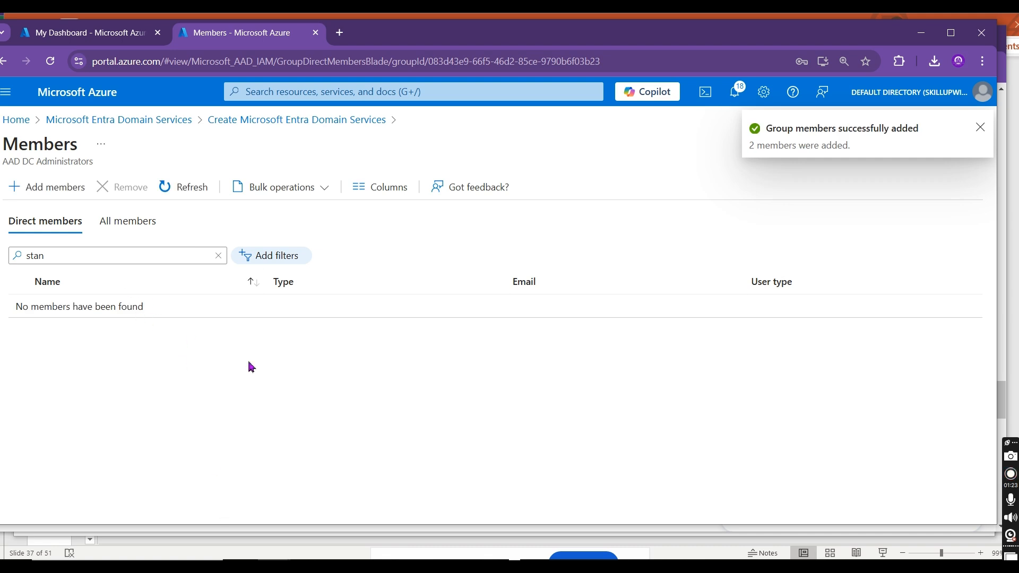
Refresh and check the direct and all members lists, then close the Members blade
{"action": "left_click", "coordinate": [165, 190]}
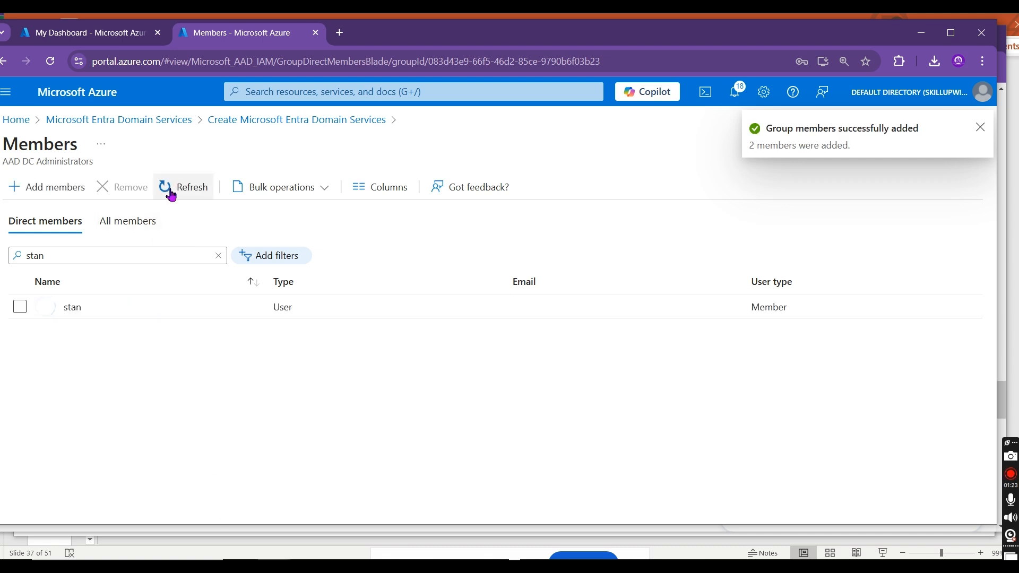
{"action": "left_click", "coordinate": [127, 231]}
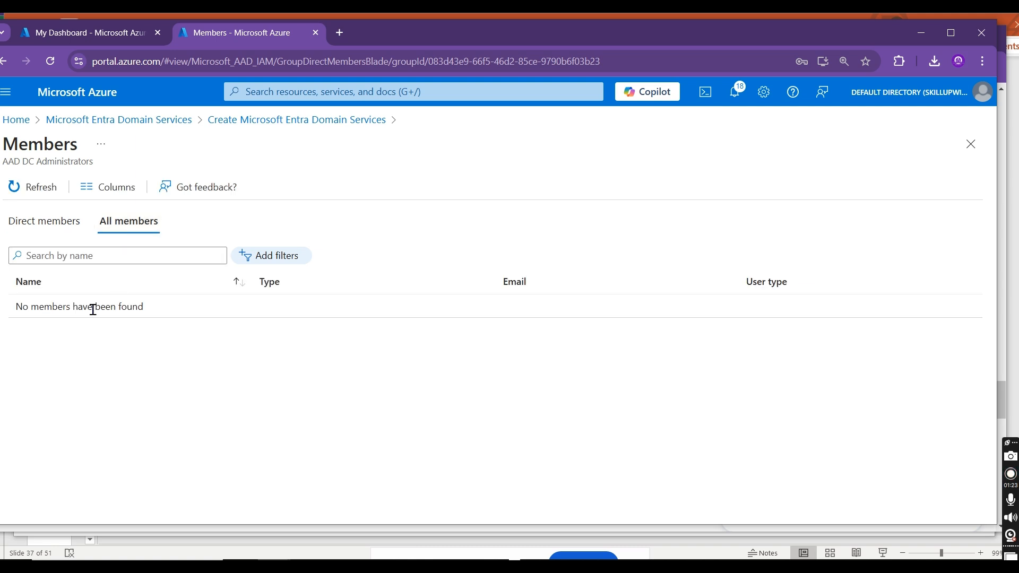
{"action": "left_click", "coordinate": [47, 192]}
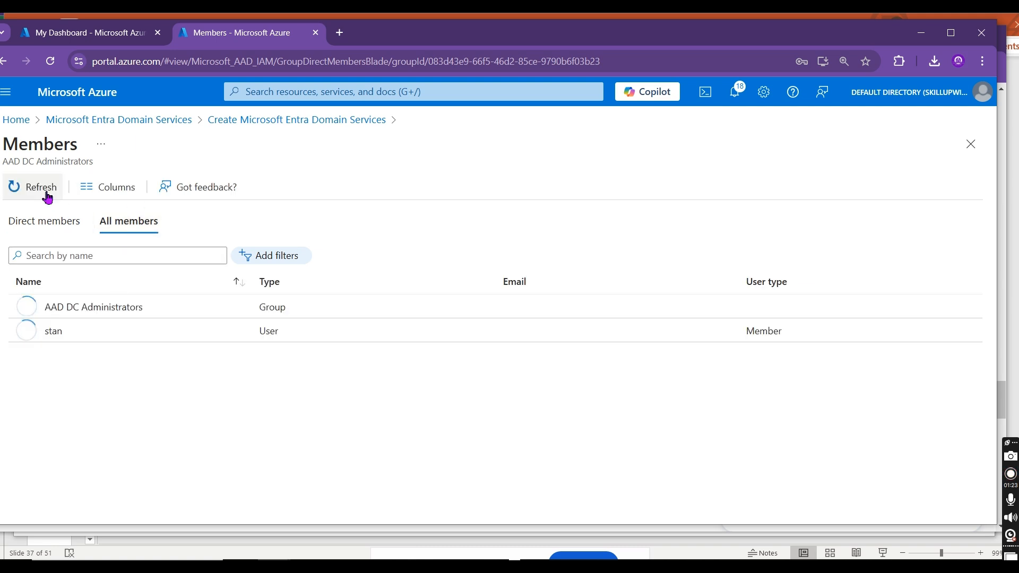
{"action": "left_click", "coordinate": [45, 223]}
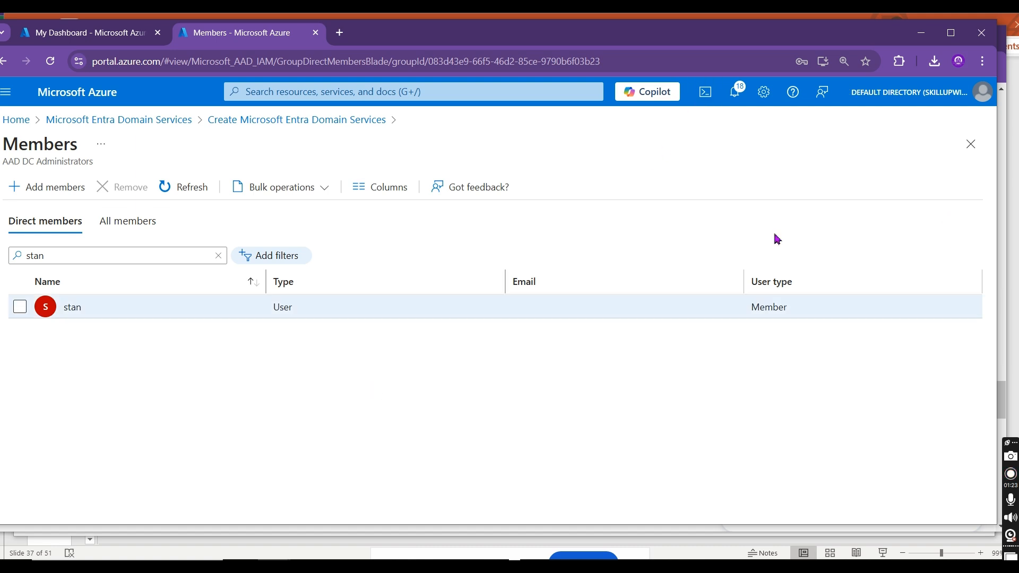
{"action": "left_click", "coordinate": [971, 144]}
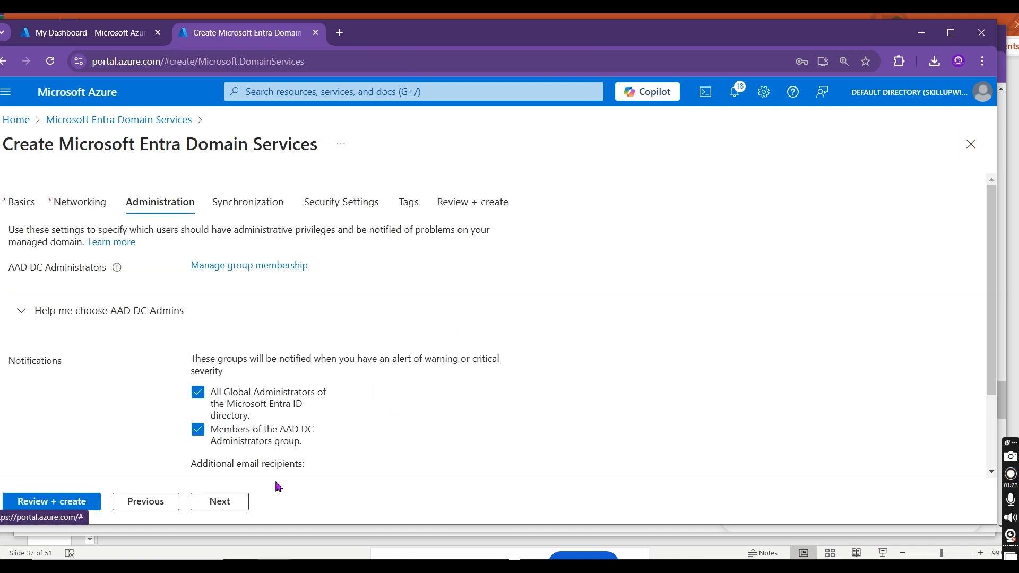
Review the Synchronization tab's one-way sync explanation and help, then advance to Security Settings
{"action": "left_click", "coordinate": [207, 502]}
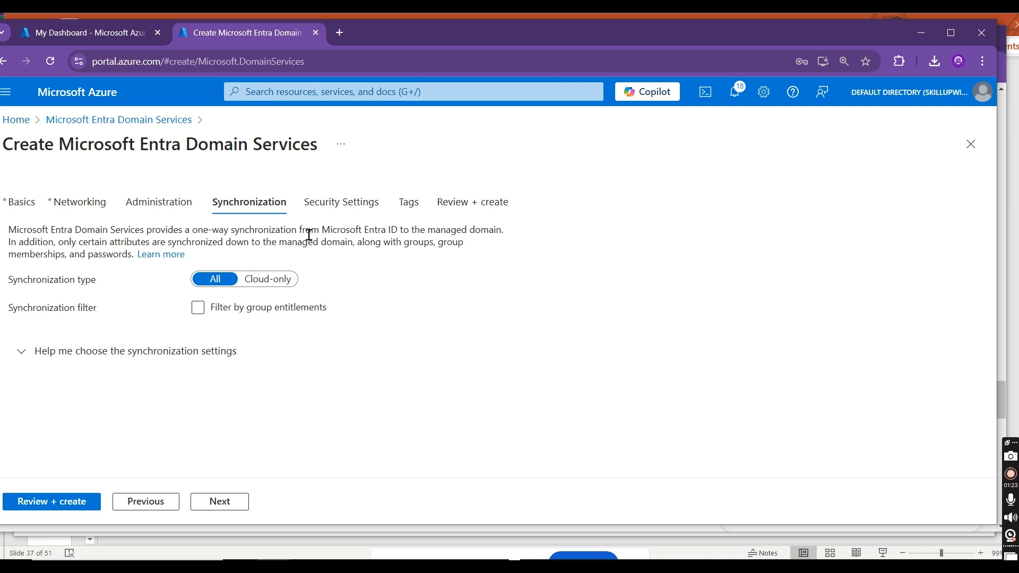
{"action": "left_click_drag", "start_coordinate": [95, 232], "coordinate": [444, 243]}
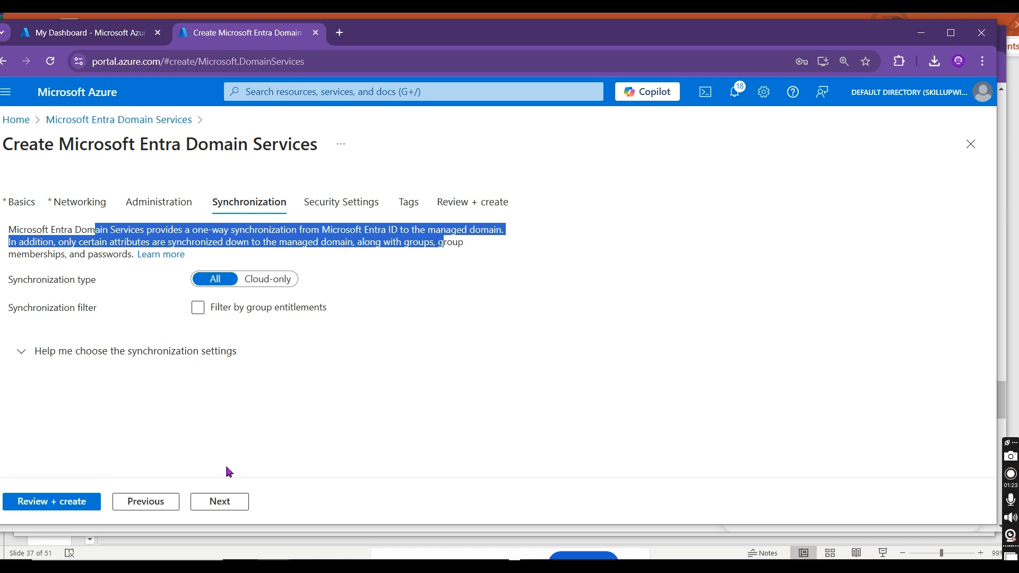
{"action": "left_click", "coordinate": [261, 309]}
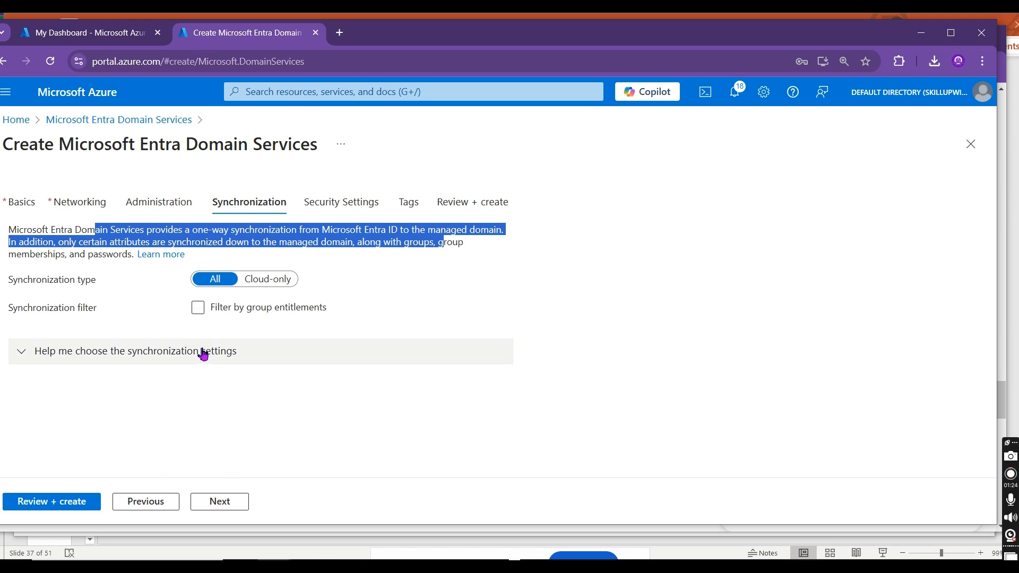
{"action": "left_click", "coordinate": [231, 351]}
{"action": "left_click", "coordinate": [207, 363]}
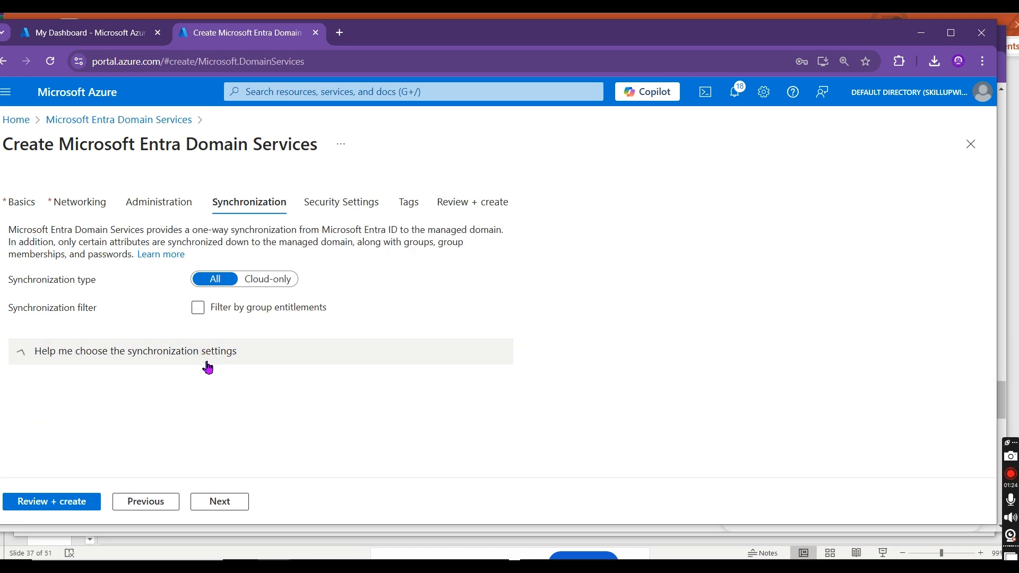
{"action": "left_click", "coordinate": [213, 507]}
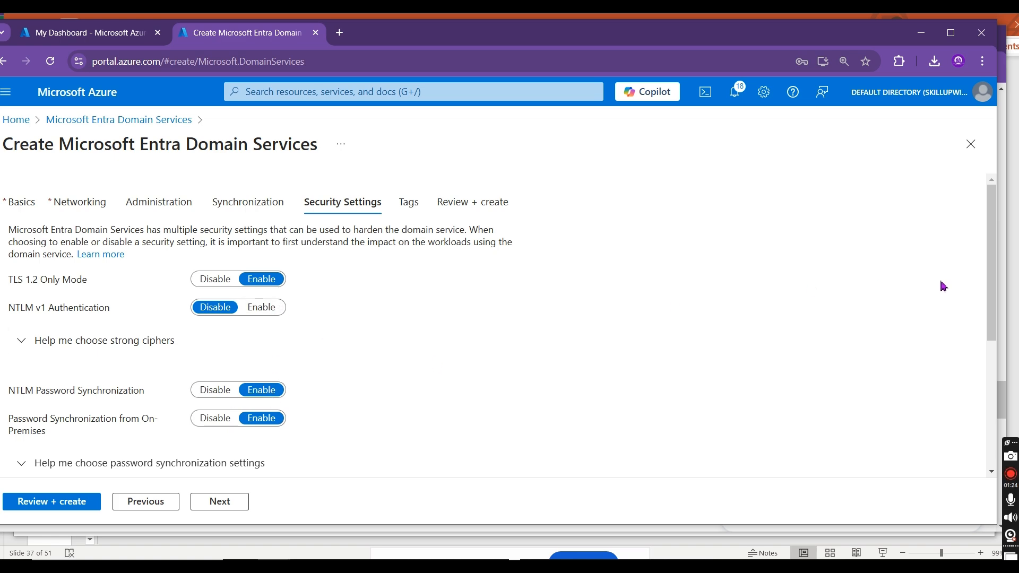
{"action": "left_click_drag", "start_coordinate": [994, 301], "coordinate": [543, 294]}
In the Remote Desktop session, dismiss the Server Manager pop-up and enlarge the window
{"action": "key", "text": "alt+Tab"}
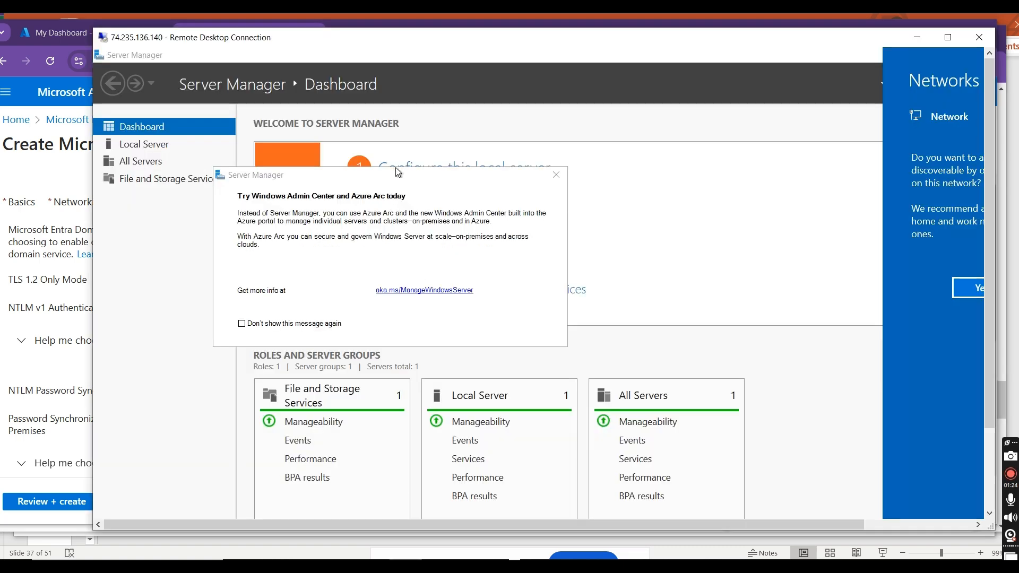
{"action": "left_click", "coordinate": [557, 180]}
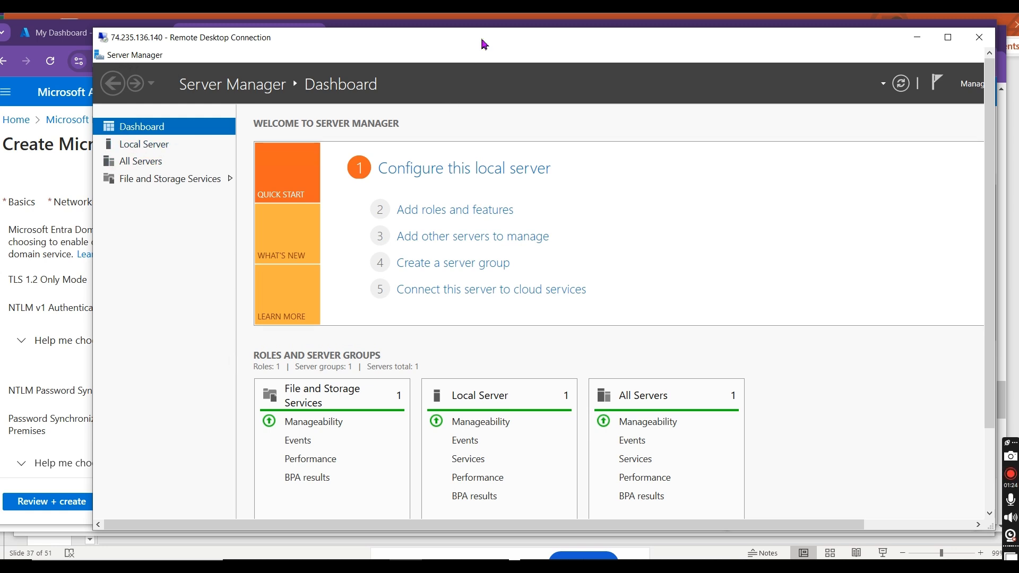
{"action": "left_click_drag", "start_coordinate": [482, 41], "coordinate": [389, 29]}
{"action": "left_click_drag", "start_coordinate": [894, 512], "coordinate": [1015, 541]}
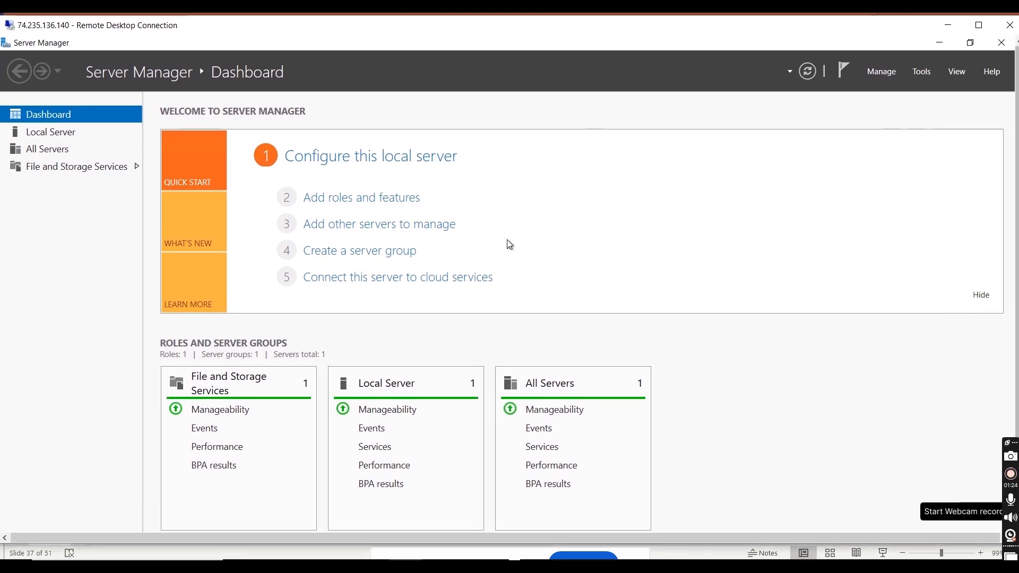
Add the Active Directory Domain Services role with its management tools and start installing
{"action": "left_click", "coordinate": [330, 200]}
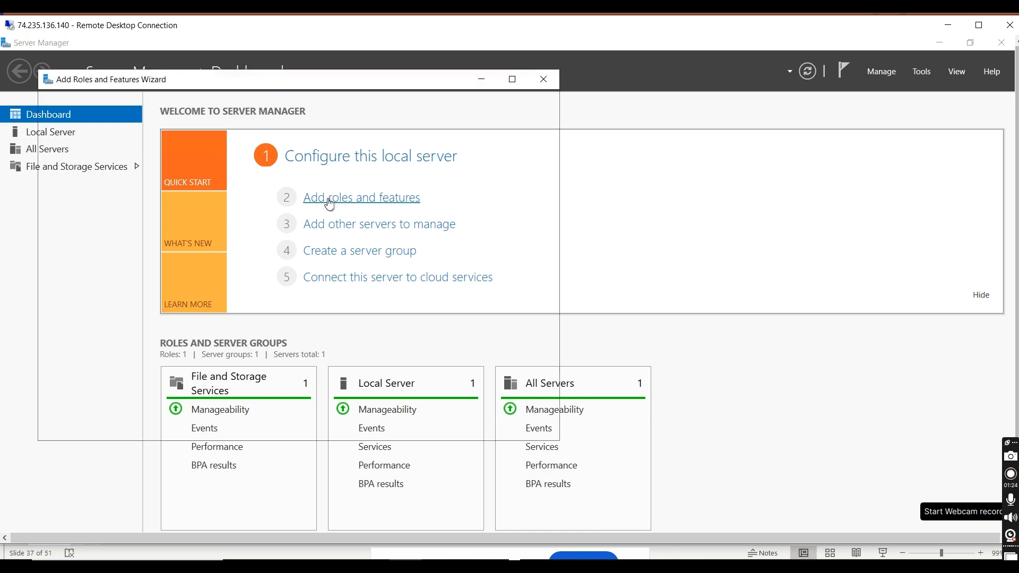
{"action": "left_click", "coordinate": [387, 431]}
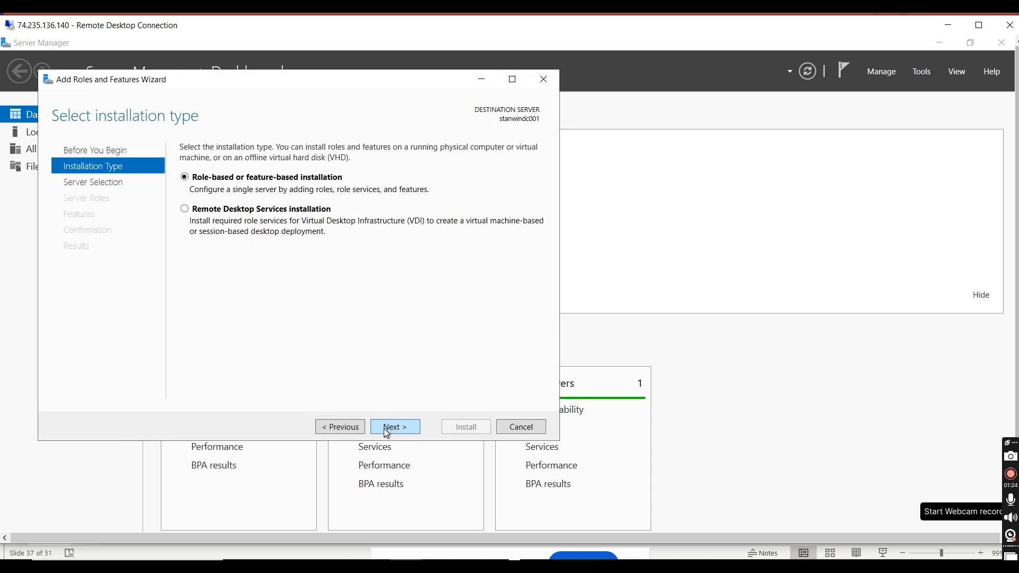
{"action": "left_click", "coordinate": [387, 429]}
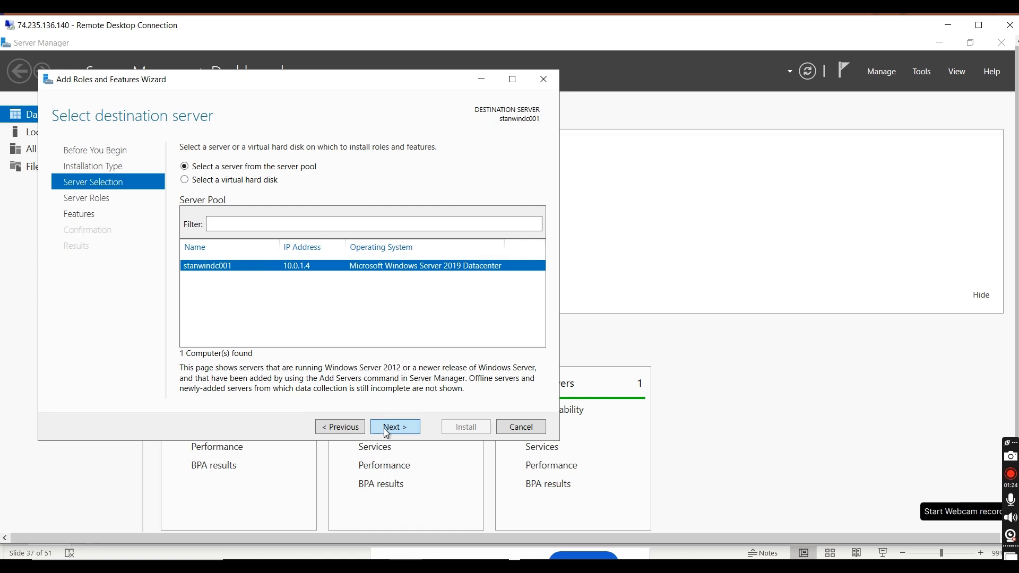
{"action": "left_click", "coordinate": [387, 429]}
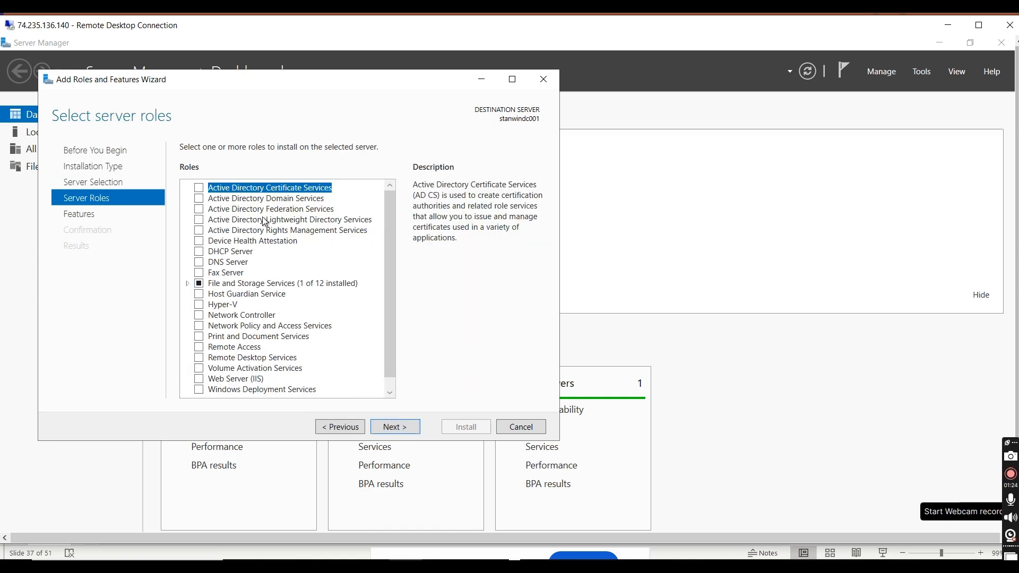
{"action": "left_click", "coordinate": [200, 199]}
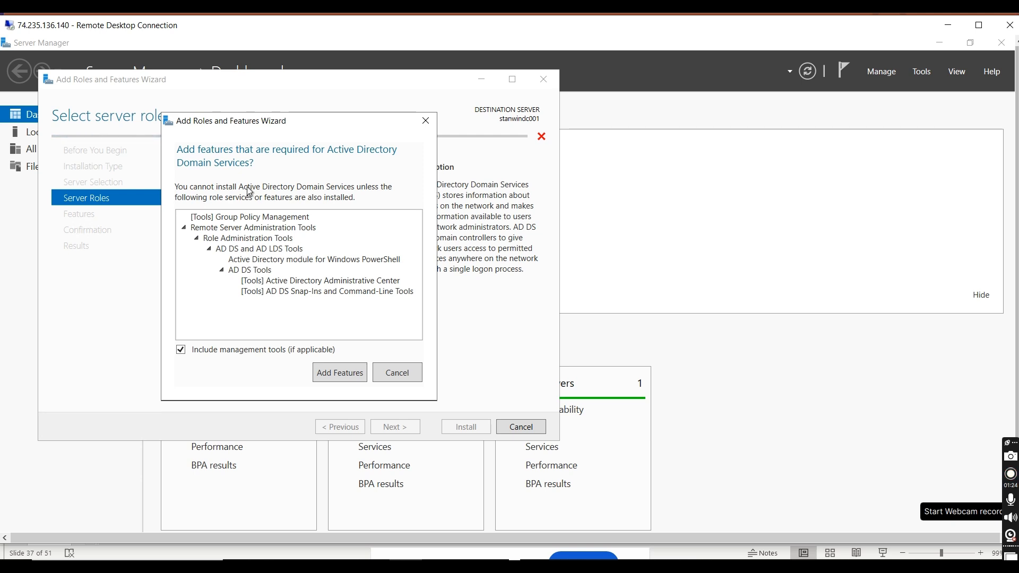
{"action": "left_click", "coordinate": [339, 372]}
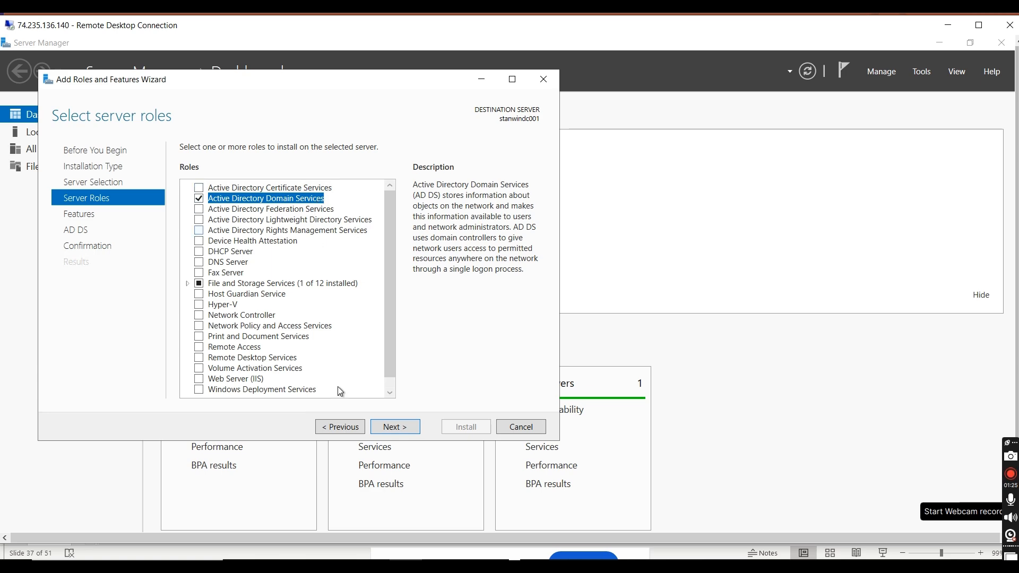
{"action": "left_click", "coordinate": [398, 432]}
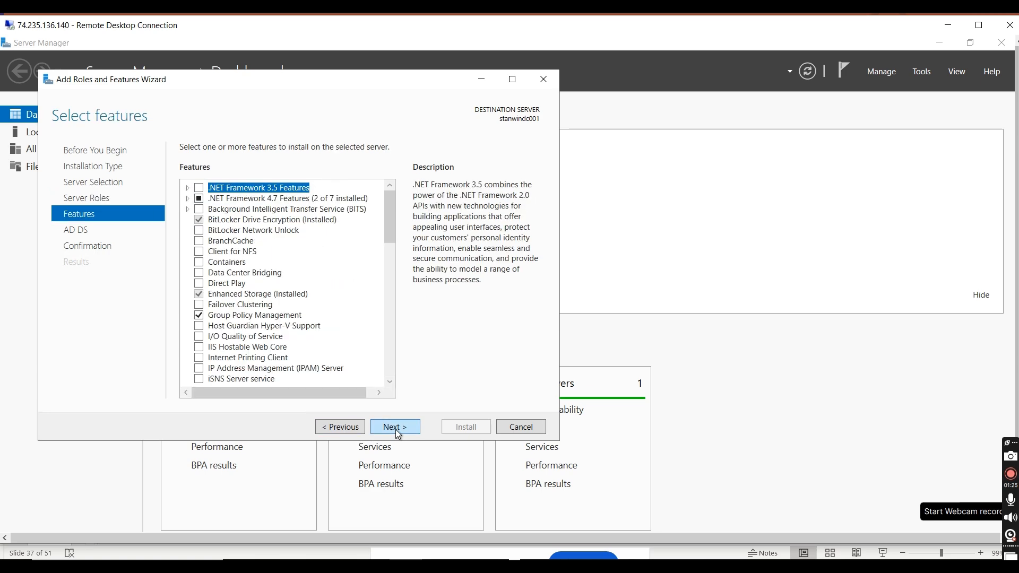
{"action": "left_click", "coordinate": [399, 431]}
{"action": "left_click", "coordinate": [398, 432]}
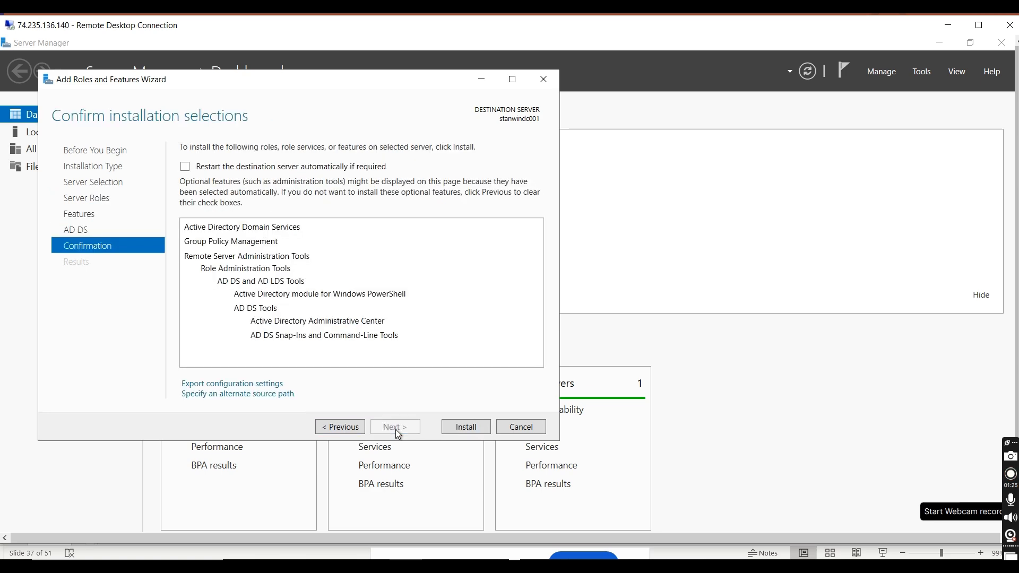
{"action": "left_click", "coordinate": [455, 426]}
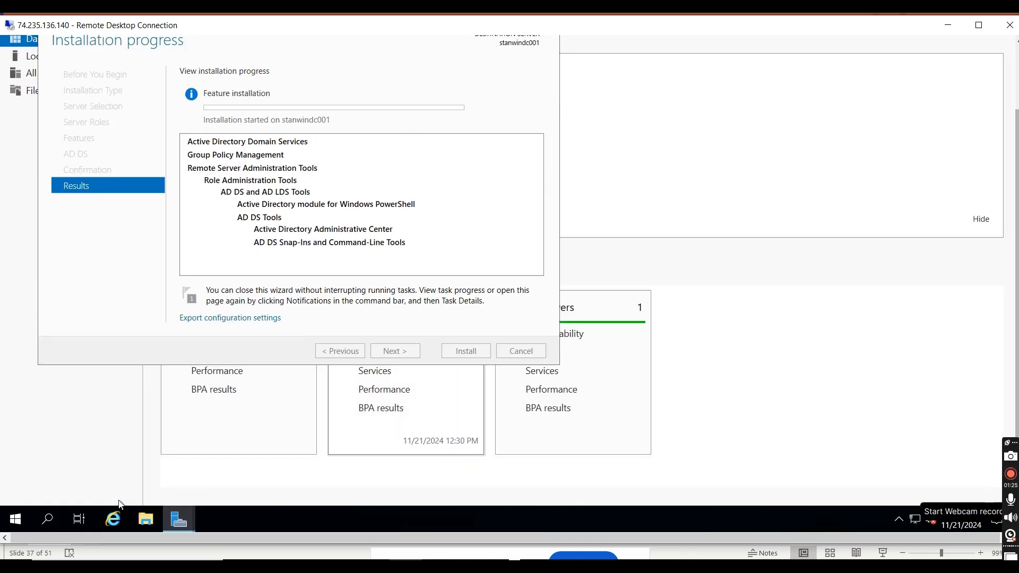
Turn off Windows Defender Firewall for private and public networks via firewall.cpl
{"action": "right_click", "coordinate": [15, 519]}
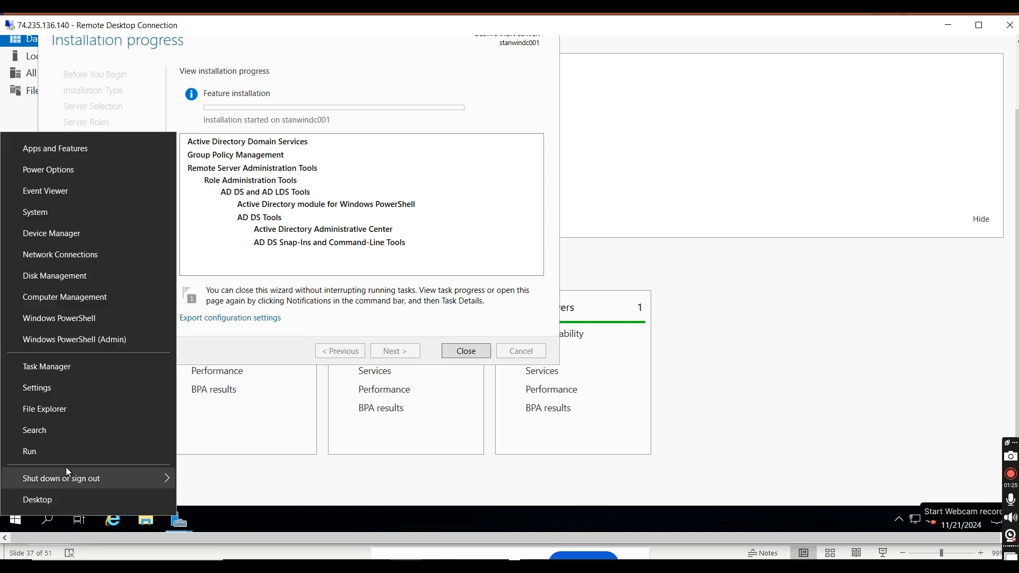
{"action": "left_click", "coordinate": [68, 452]}
{"action": "type", "text": "firew"}
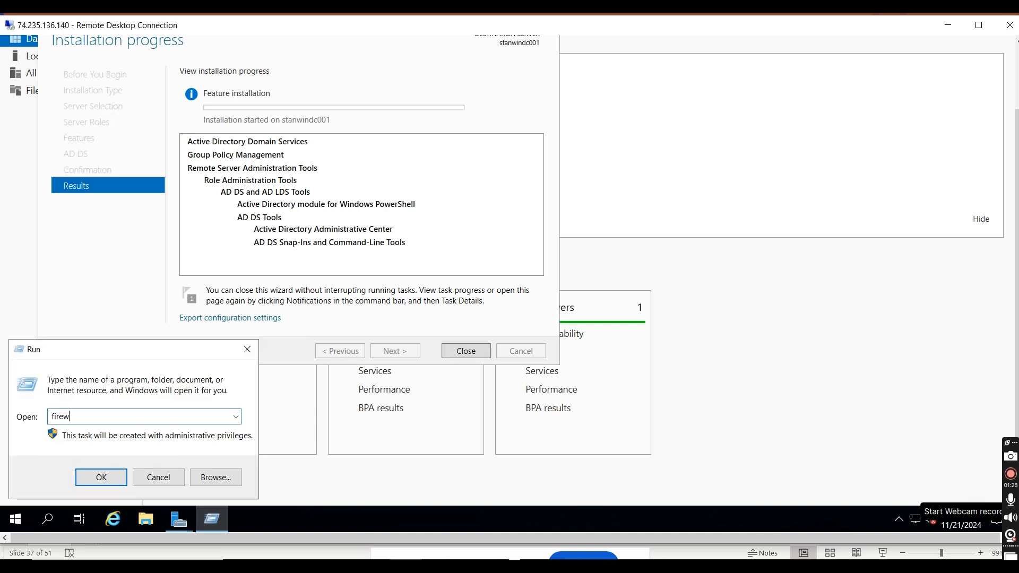
{"action": "type", "text": "all.cpl"}
{"action": "key", "text": "Return"}
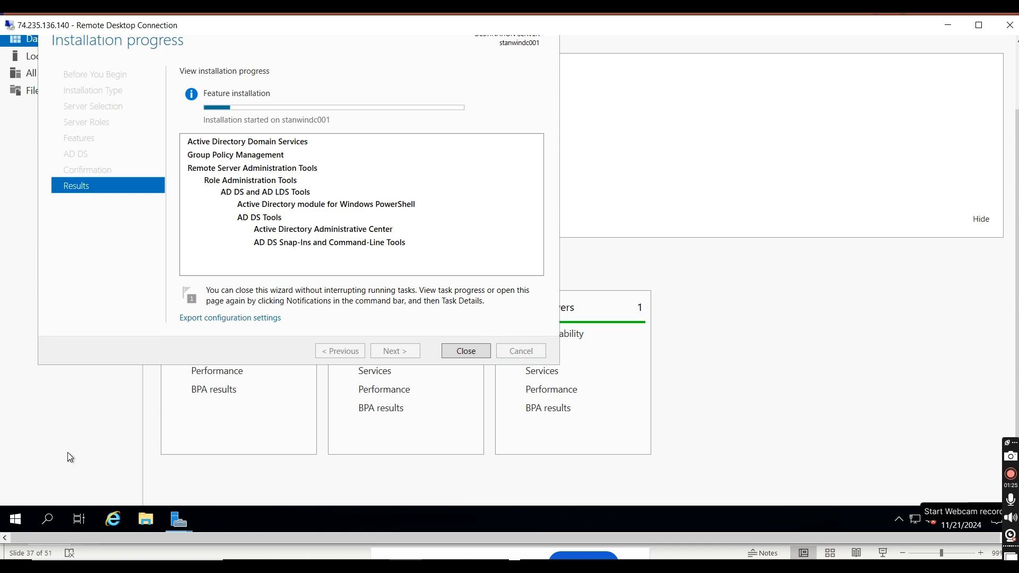
{"action": "left_click", "coordinate": [218, 181]}
{"action": "left_click", "coordinate": [385, 196]}
{"action": "left_click", "coordinate": [447, 292]}
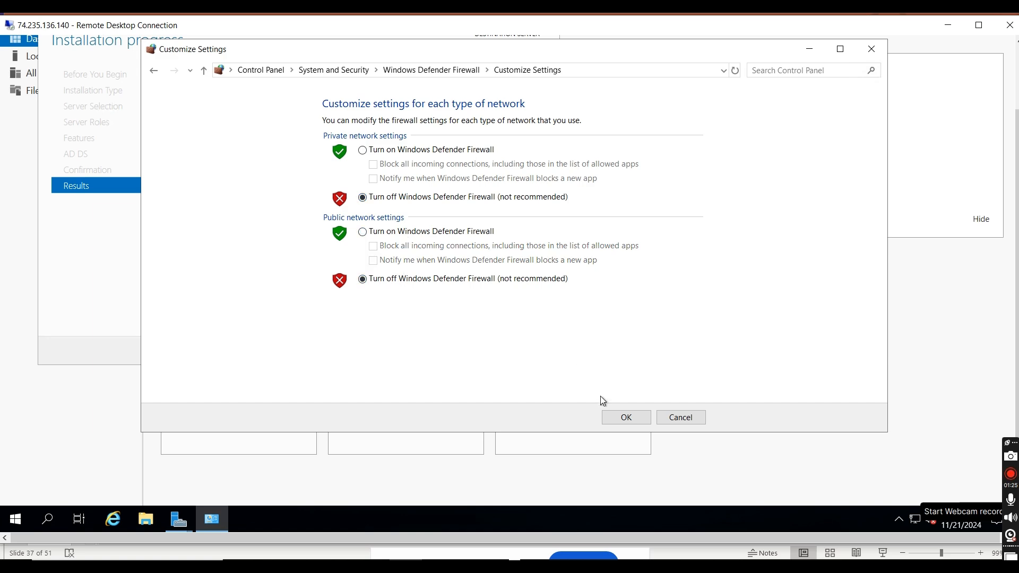
{"action": "left_click", "coordinate": [616, 422]}
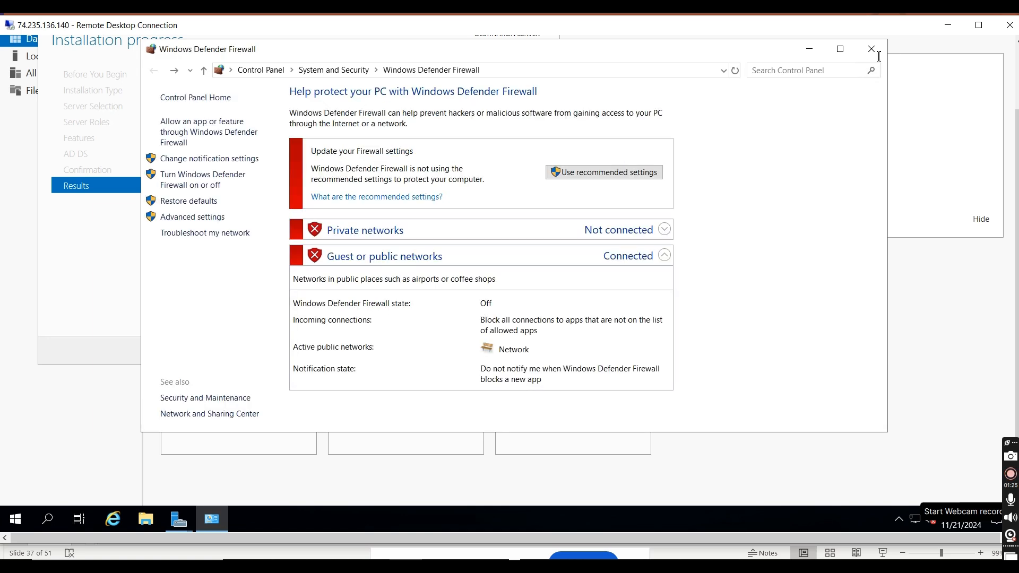
{"action": "left_click", "coordinate": [872, 49]}
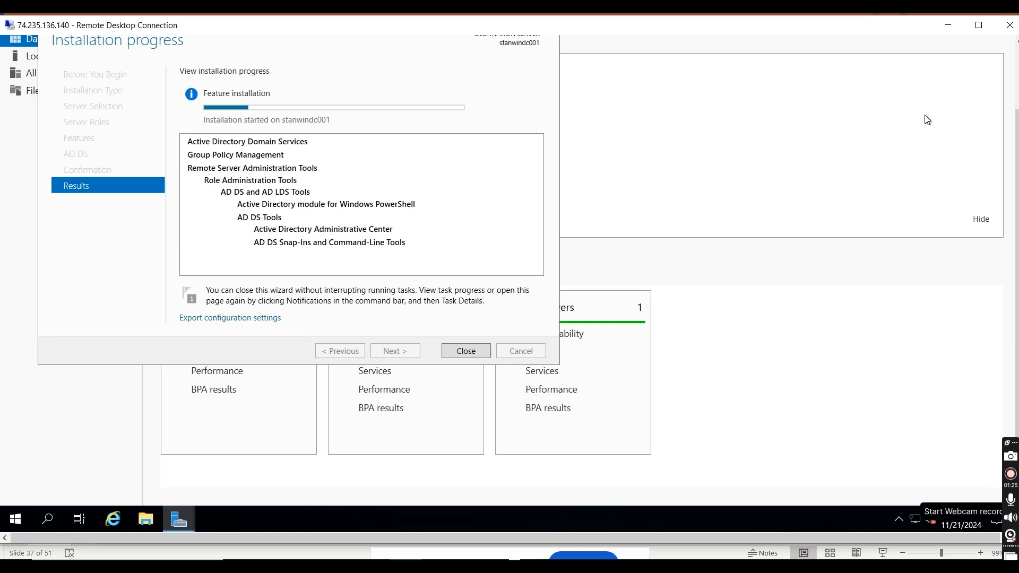
Set IE Enhanced Security Configuration to Off for Administrators and Users on the Local Server page
{"action": "left_click", "coordinate": [103, 434]}
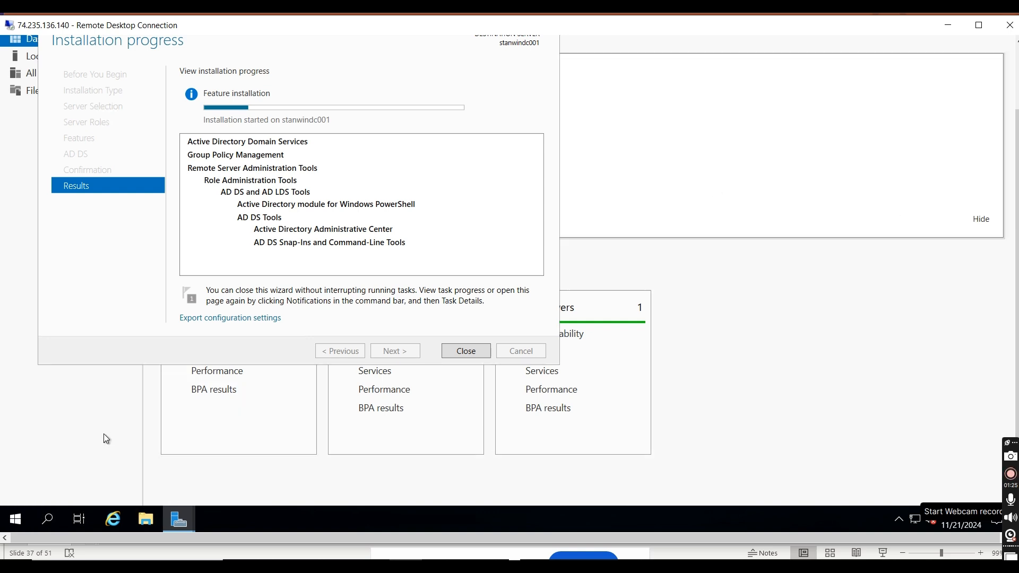
{"action": "left_click", "coordinate": [28, 56]}
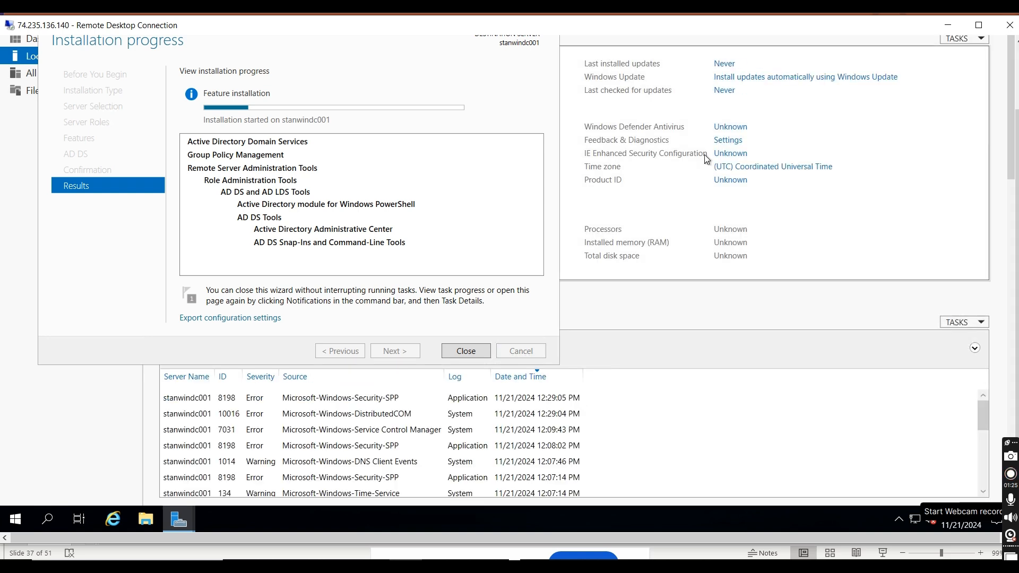
{"action": "left_click", "coordinate": [727, 153]}
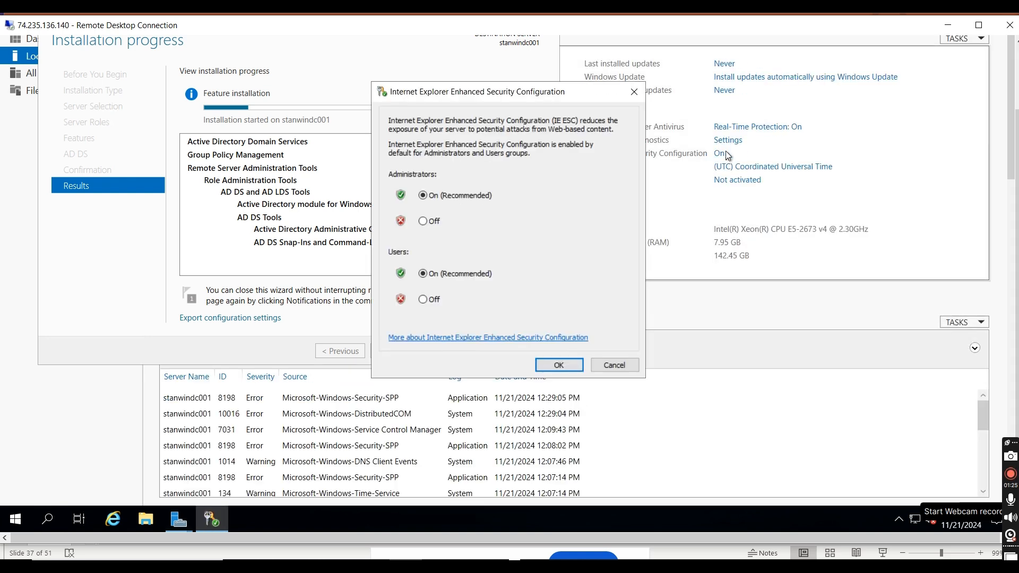
{"action": "left_click", "coordinate": [423, 221]}
{"action": "left_click", "coordinate": [434, 301]}
{"action": "left_click", "coordinate": [566, 367]}
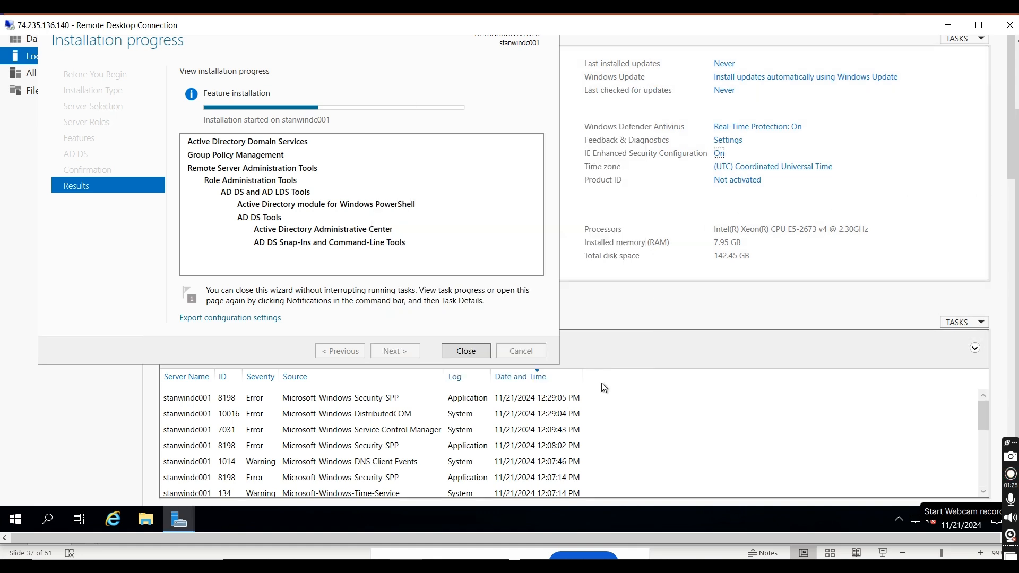
{"action": "key", "text": "alt+Tab"}
{"action": "key", "text": "alt+Tab"}
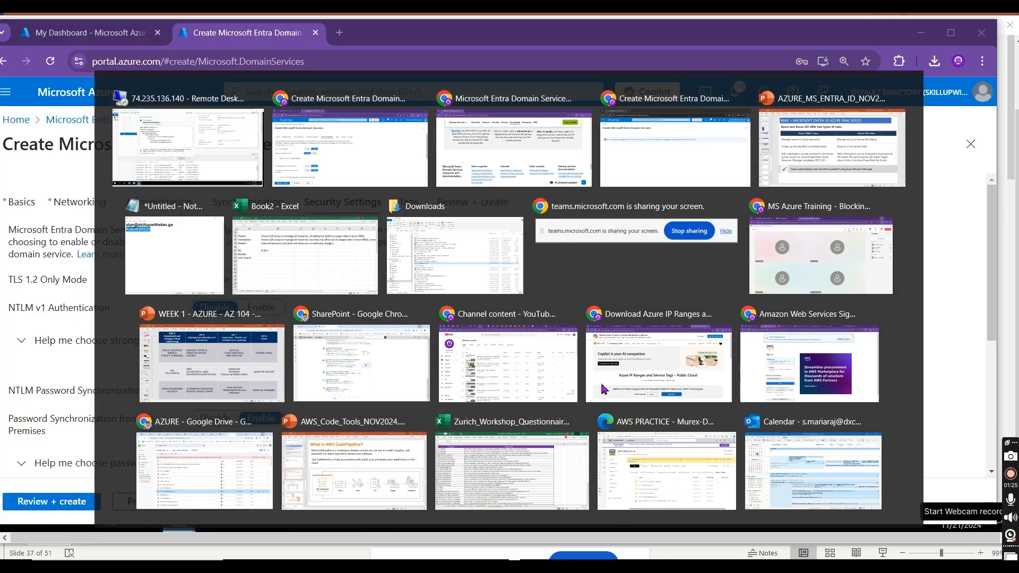
From My Dashboard, find 'entra', open Microsoft Entra ID and go to Microsoft Entra Connect
{"action": "left_click", "coordinate": [419, 173]}
{"action": "left_click", "coordinate": [99, 35]}
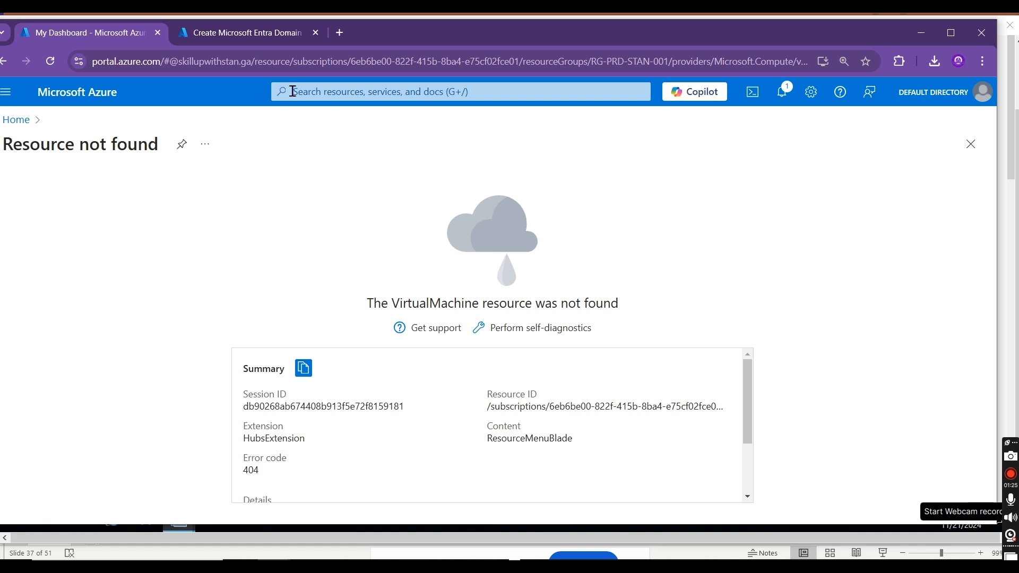
{"action": "left_click", "coordinate": [313, 91]}
{"action": "type", "text": "entra"}
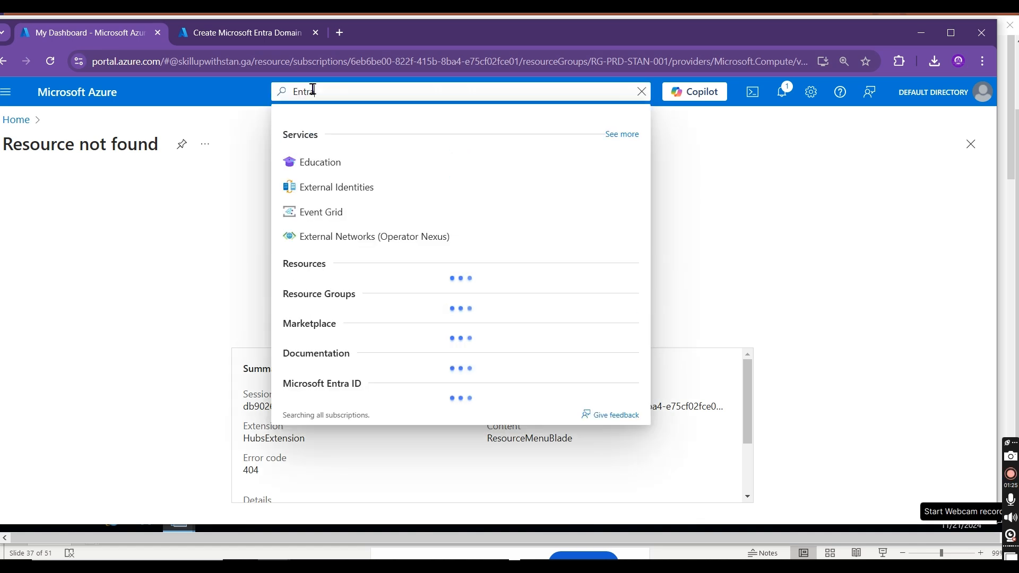
{"action": "left_click", "coordinate": [366, 197]}
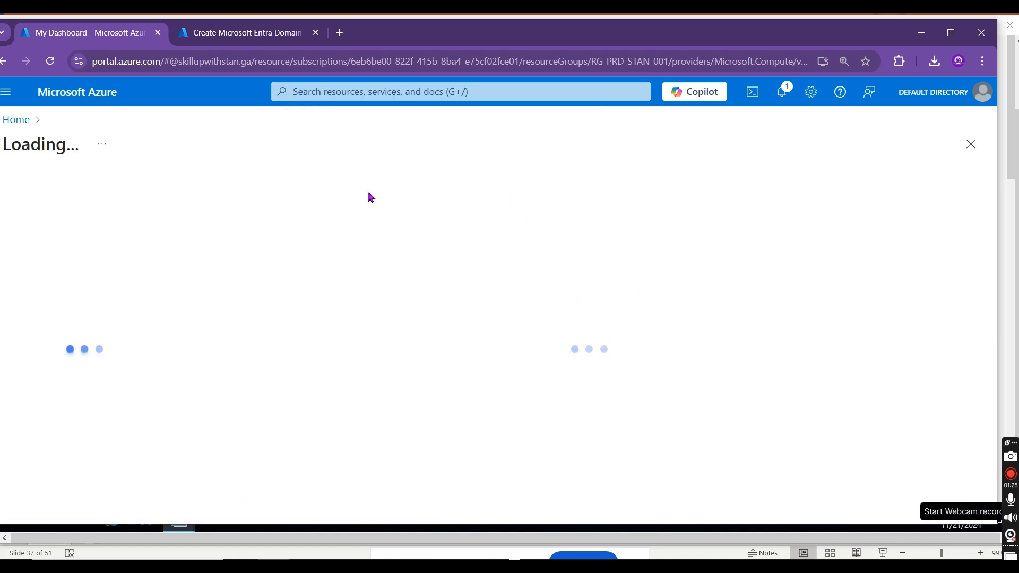
{"action": "left_click_drag", "start_coordinate": [177, 308], "coordinate": [177, 447]}
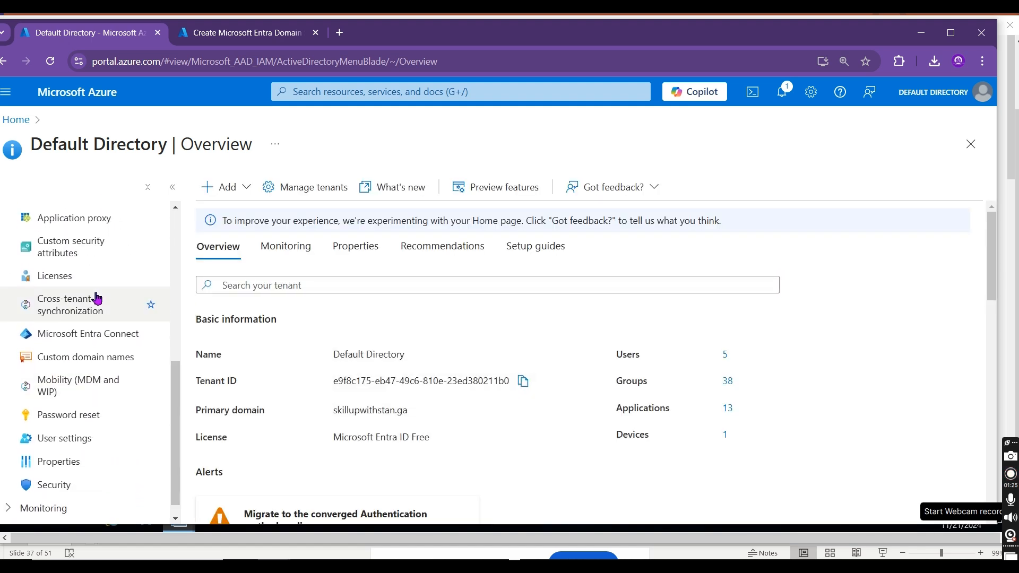
{"action": "left_click", "coordinate": [84, 333]}
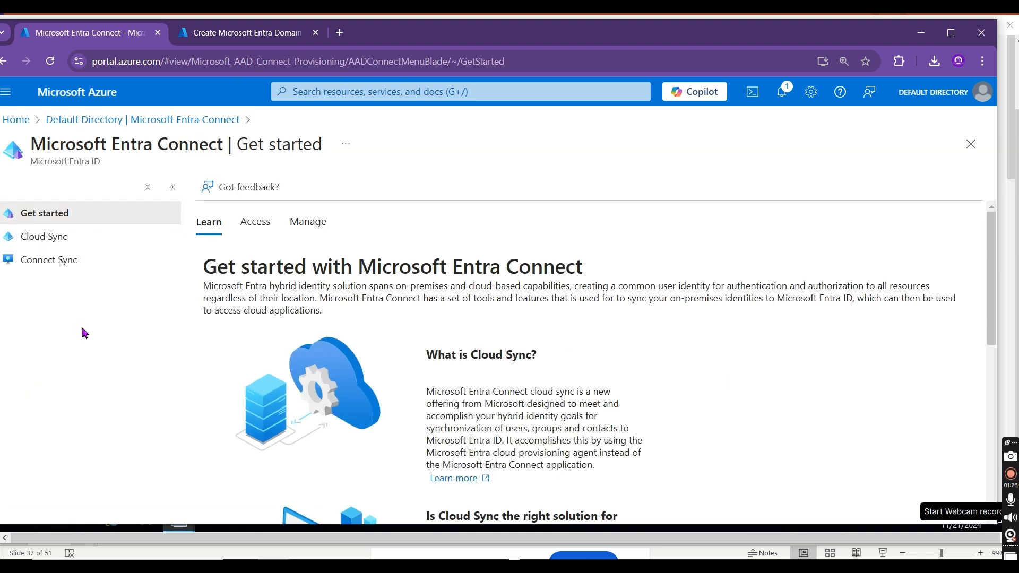
{"action": "left_click_drag", "start_coordinate": [997, 241], "coordinate": [998, 288]}
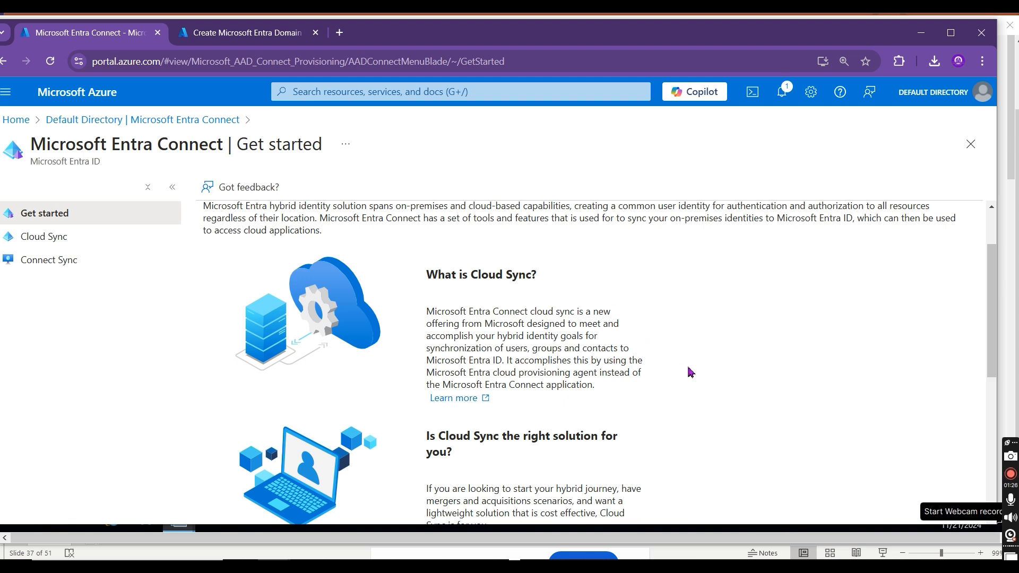
{"action": "key", "text": "alt+Tab"}
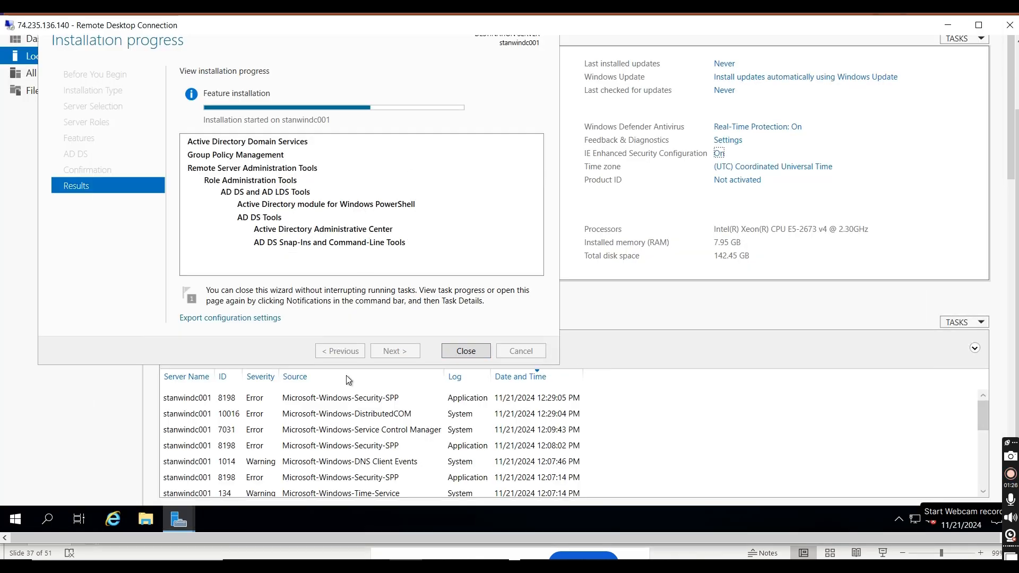
Launch Microsoft Edge on the server and finish its welcome setup without your data
{"action": "left_click", "coordinate": [16, 520]}
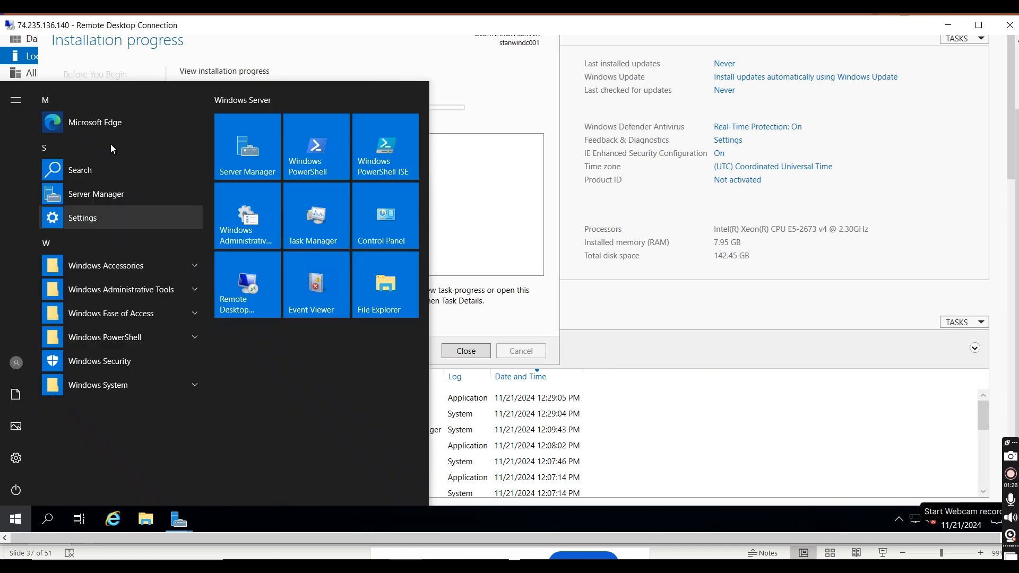
{"action": "left_click", "coordinate": [102, 130]}
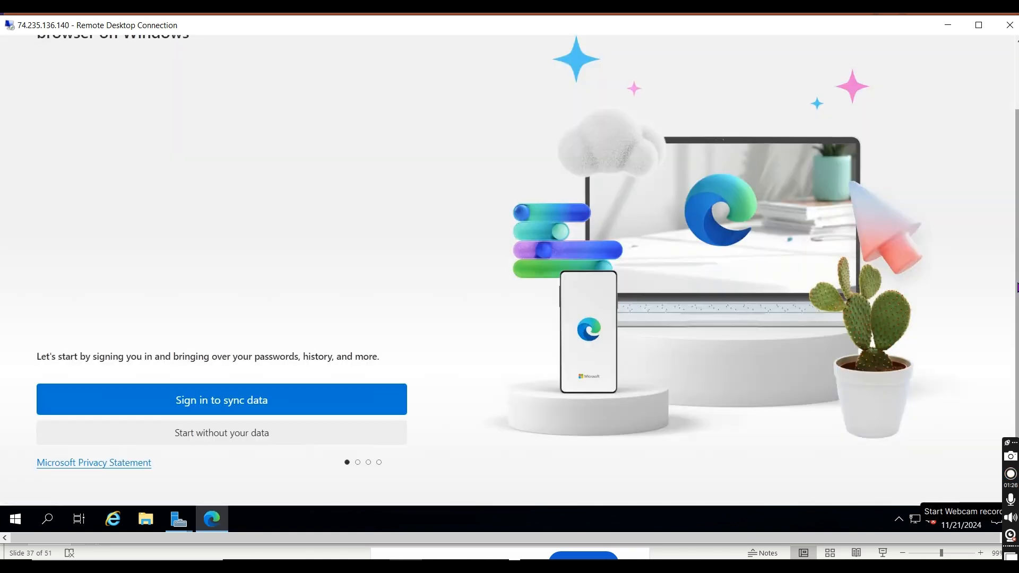
{"action": "left_click", "coordinate": [252, 436]}
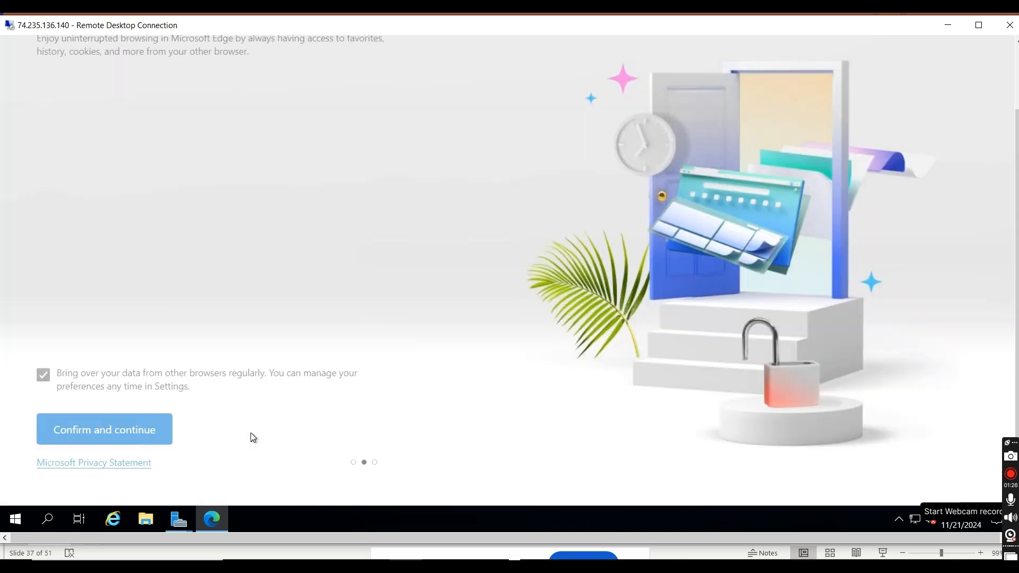
{"action": "left_click", "coordinate": [112, 432]}
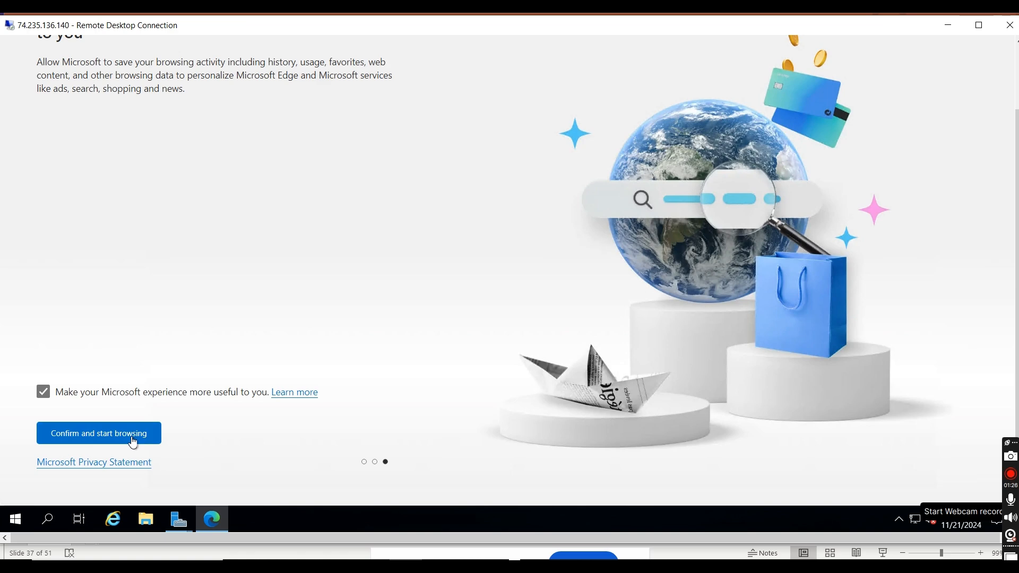
{"action": "left_click", "coordinate": [133, 440]}
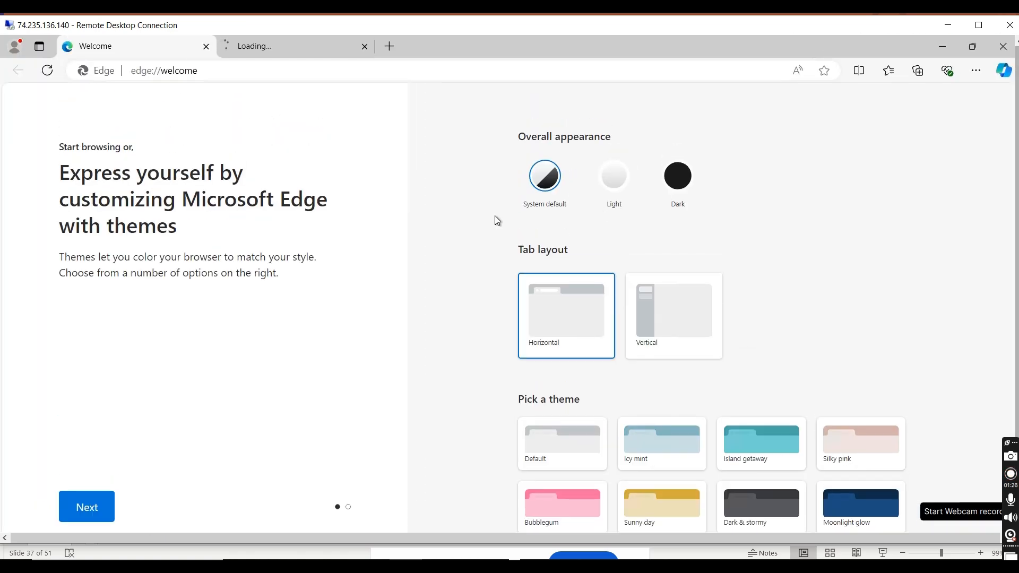
Close the Welcome tab and enter 'microsoft entra id connect download' in the address bar
{"action": "left_click", "coordinate": [206, 47]}
{"action": "left_click", "coordinate": [181, 72]}
{"action": "type", "text": "m"}
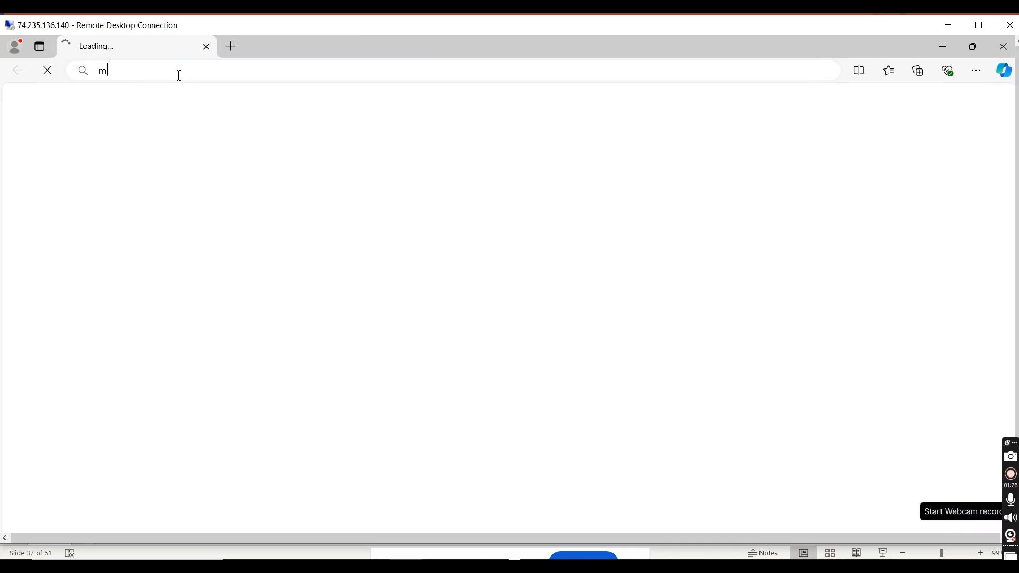
{"action": "type", "text": "icrosoft entra "}
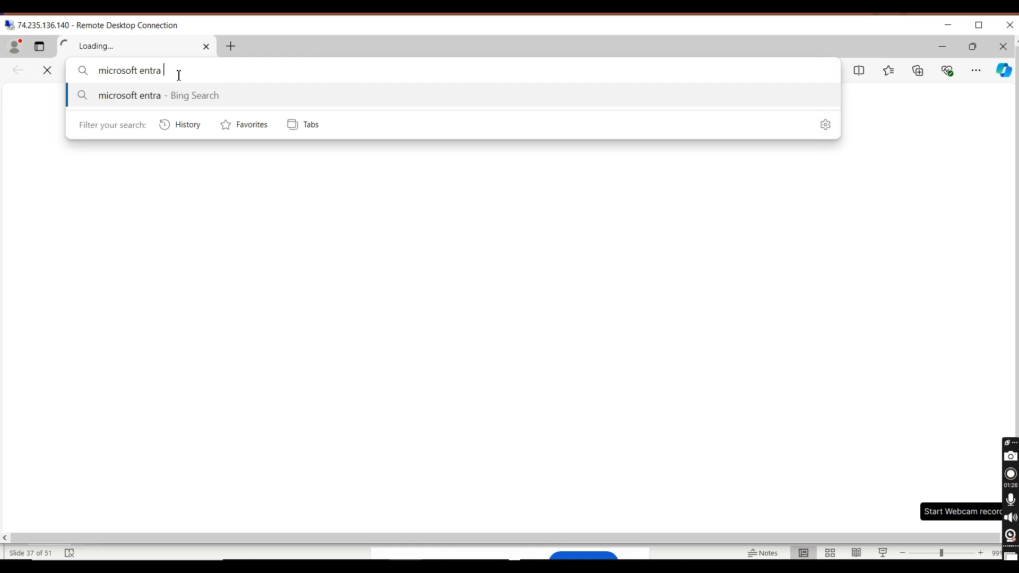
{"action": "type", "text": "id connect download"}
Run the web search, then try google.co.in; both fail because DNS cannot resolve
{"action": "key", "text": "Return"}
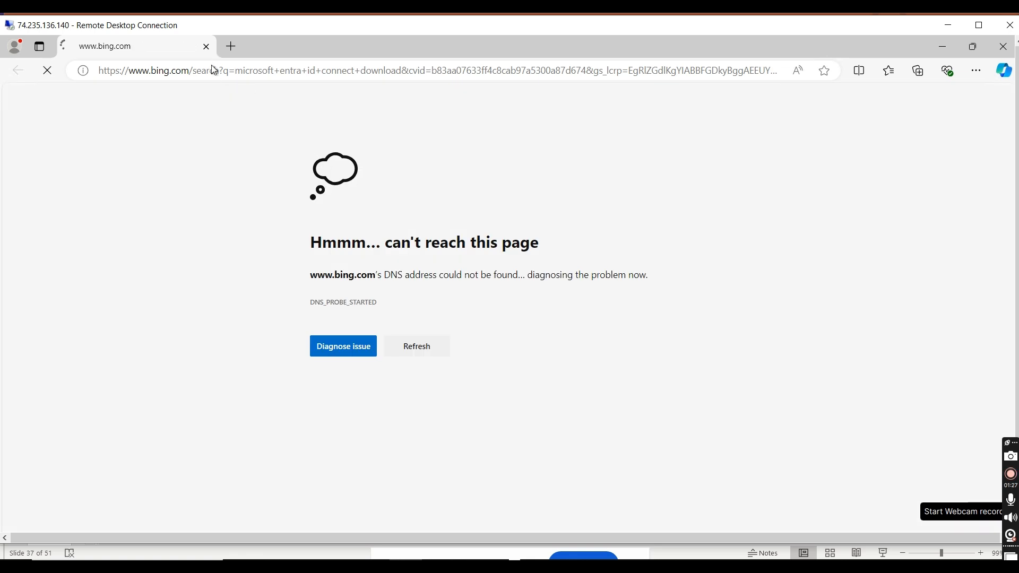
{"action": "left_click", "coordinate": [214, 71]}
{"action": "type", "text": "google.co.in"}
{"action": "key", "text": "Return"}
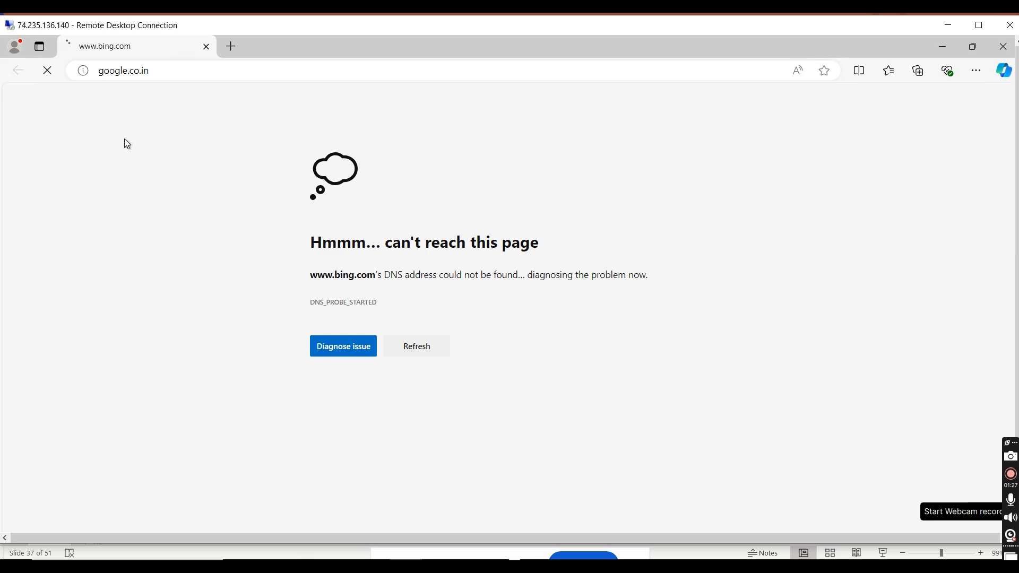
{"action": "key", "text": "alt+Tab"}
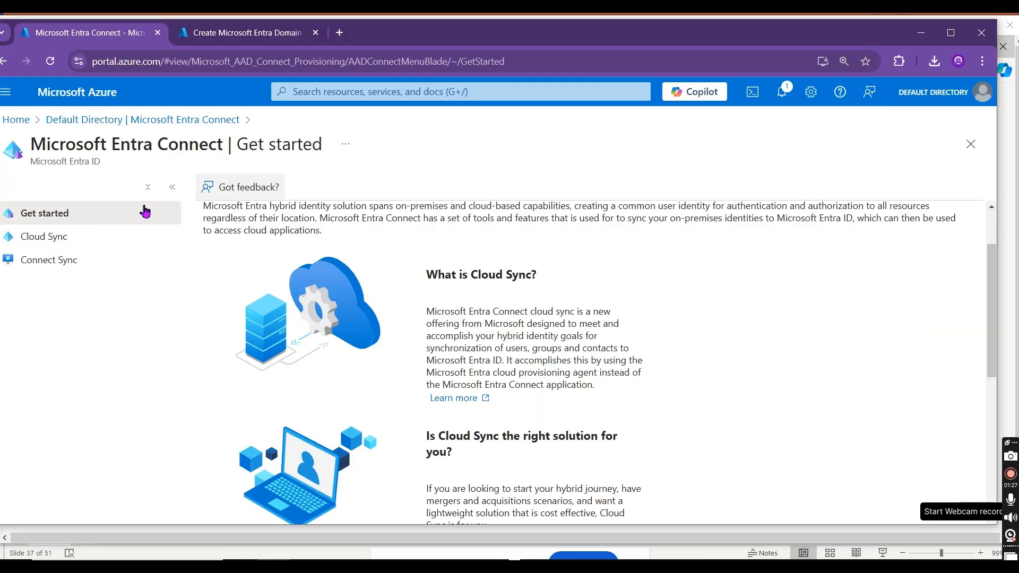
Open the stanwindc001 virtual machine's network settings
{"action": "left_click", "coordinate": [10, 123]}
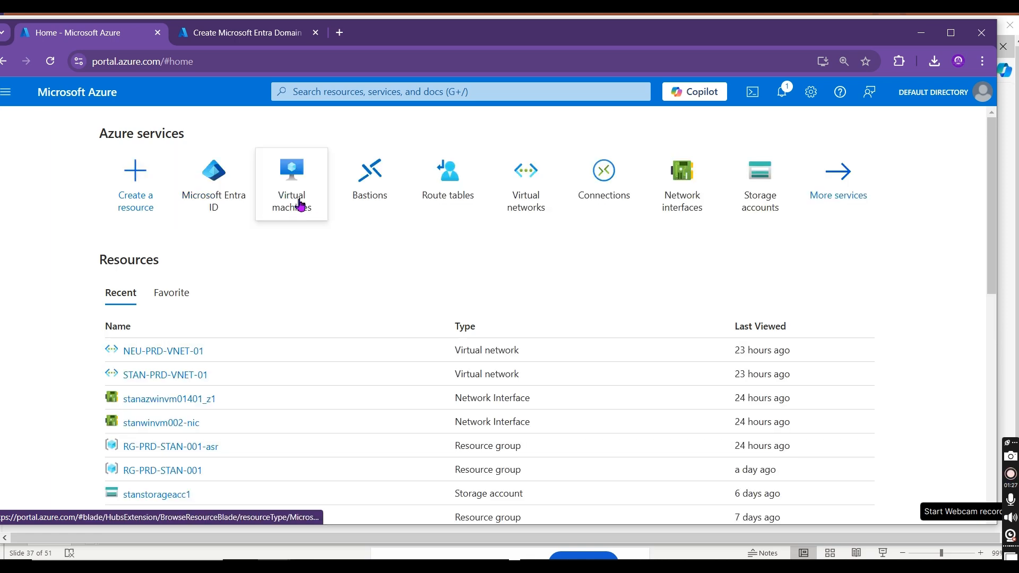
{"action": "left_click", "coordinate": [295, 206]}
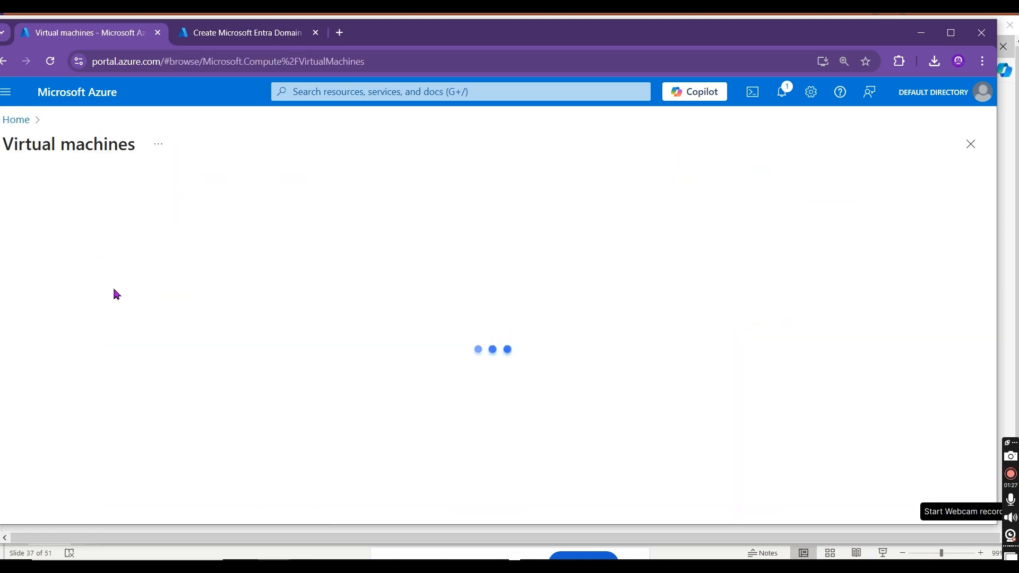
{"action": "left_click", "coordinate": [68, 303]}
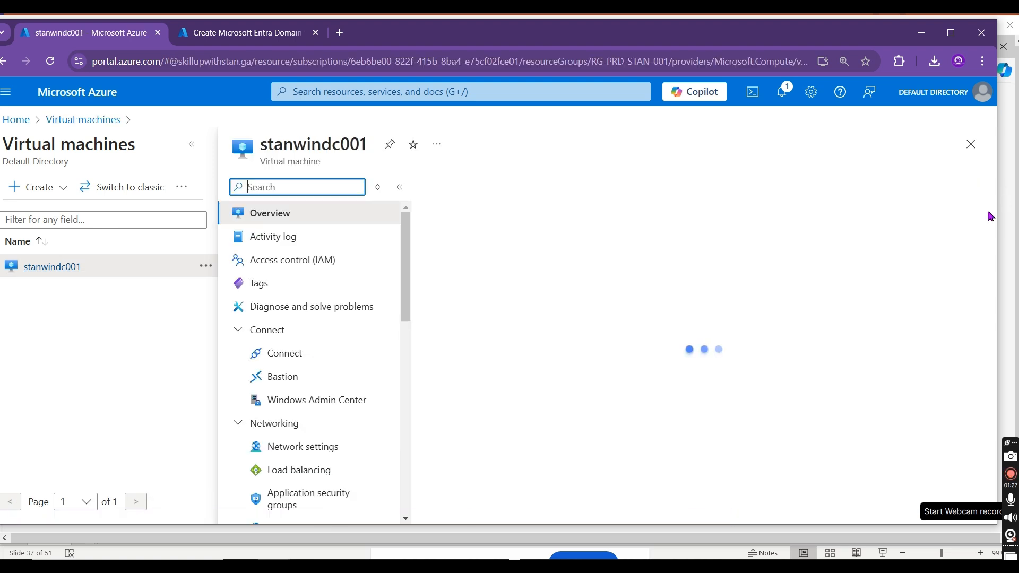
{"action": "scroll", "coordinate": [457, 353], "scroll_direction": "down", "scroll_amount": 8}
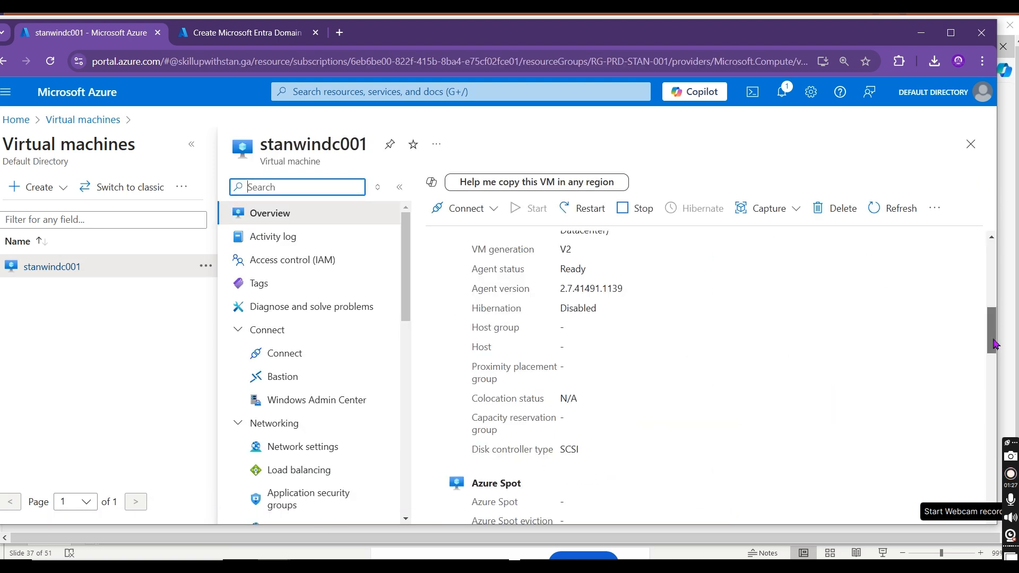
{"action": "left_click", "coordinate": [304, 449]}
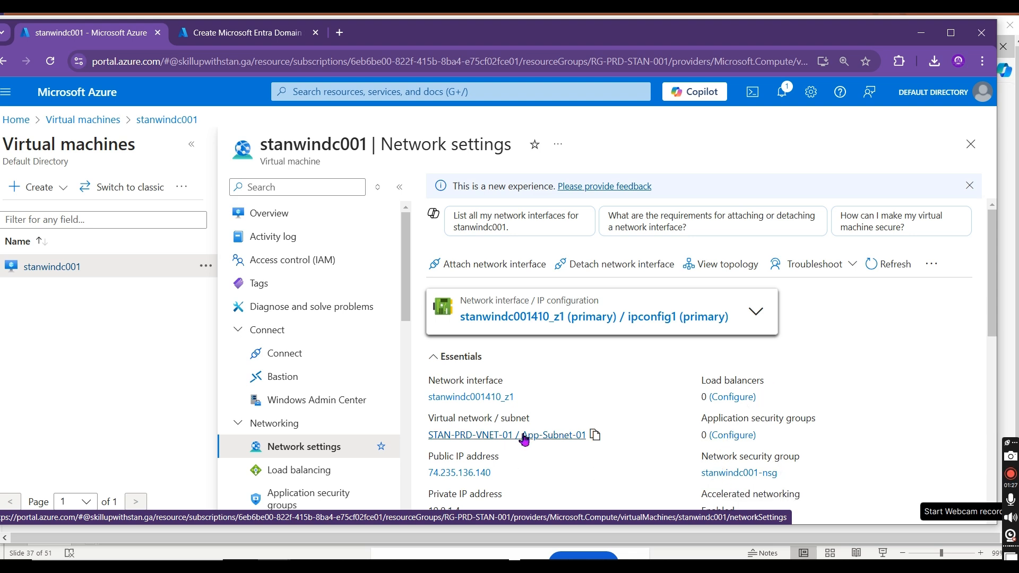
Set STAN-PRD-VNET-01's DNS servers to Default (Azure-provided) and save
{"action": "left_click", "coordinate": [500, 437]}
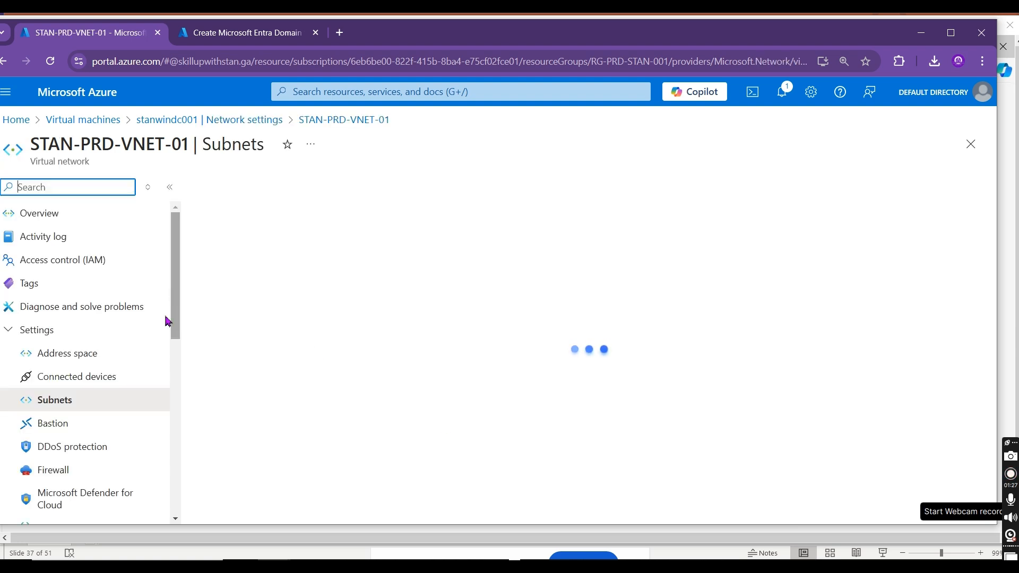
{"action": "scroll", "coordinate": [178, 316], "scroll_direction": "down", "scroll_amount": 3}
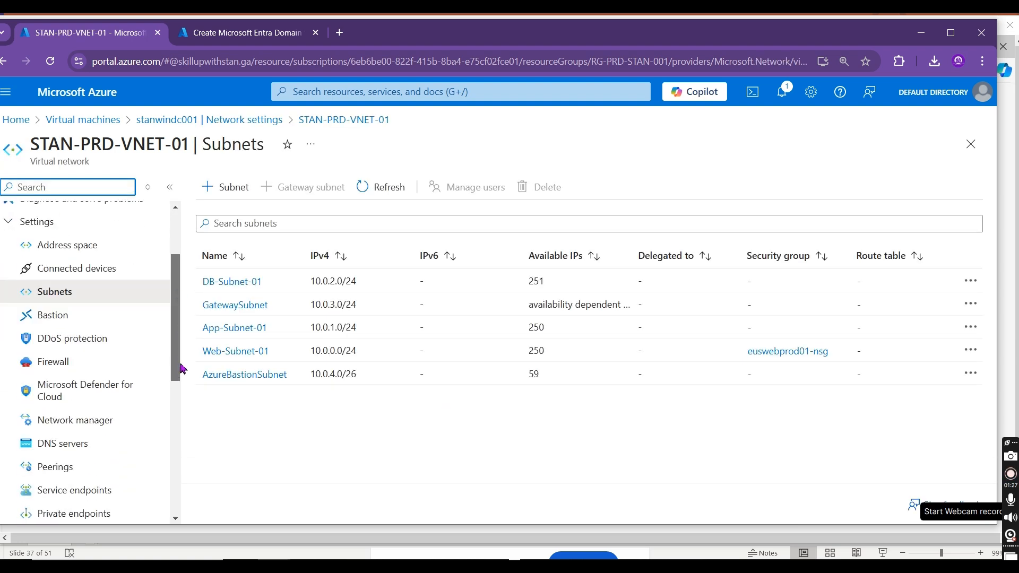
{"action": "left_click", "coordinate": [96, 401]}
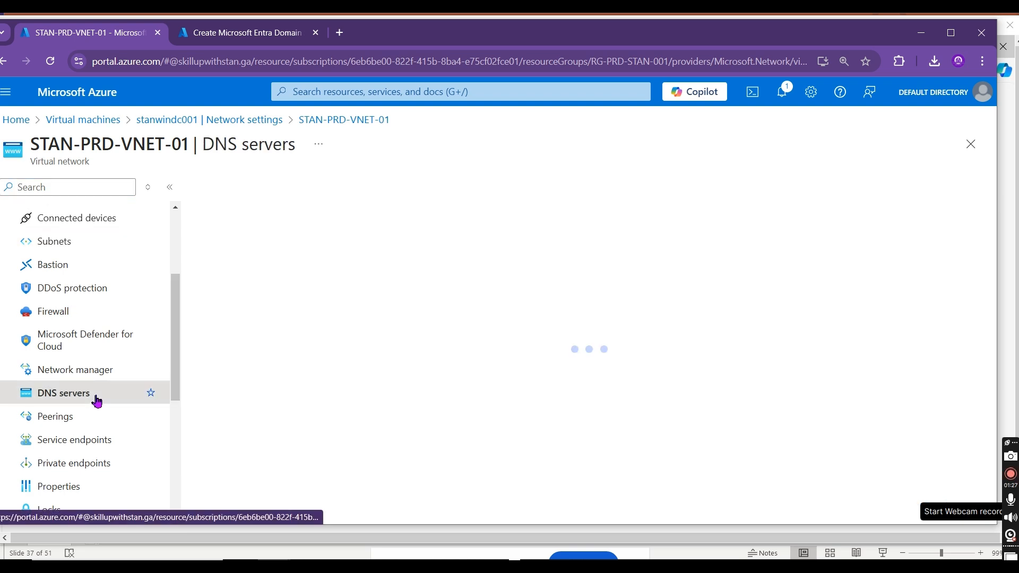
{"action": "left_click", "coordinate": [222, 210]}
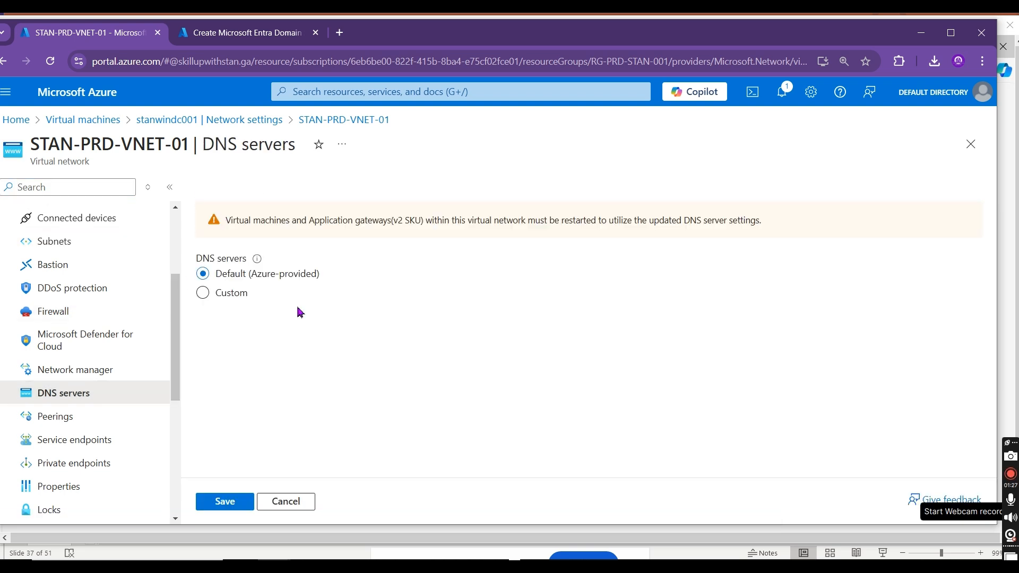
{"action": "left_click", "coordinate": [219, 499]}
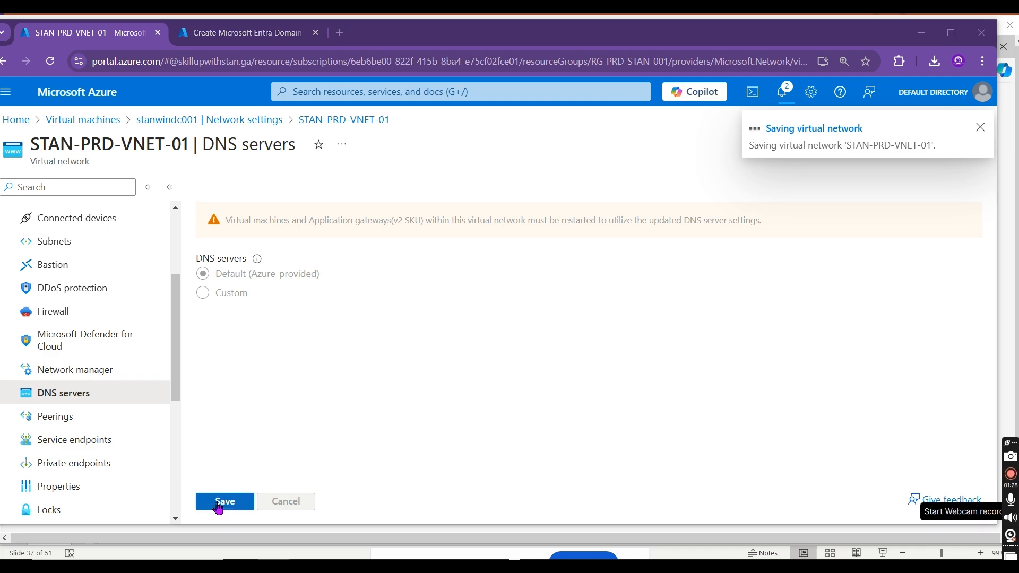
{"action": "key", "text": "alt+Tab"}
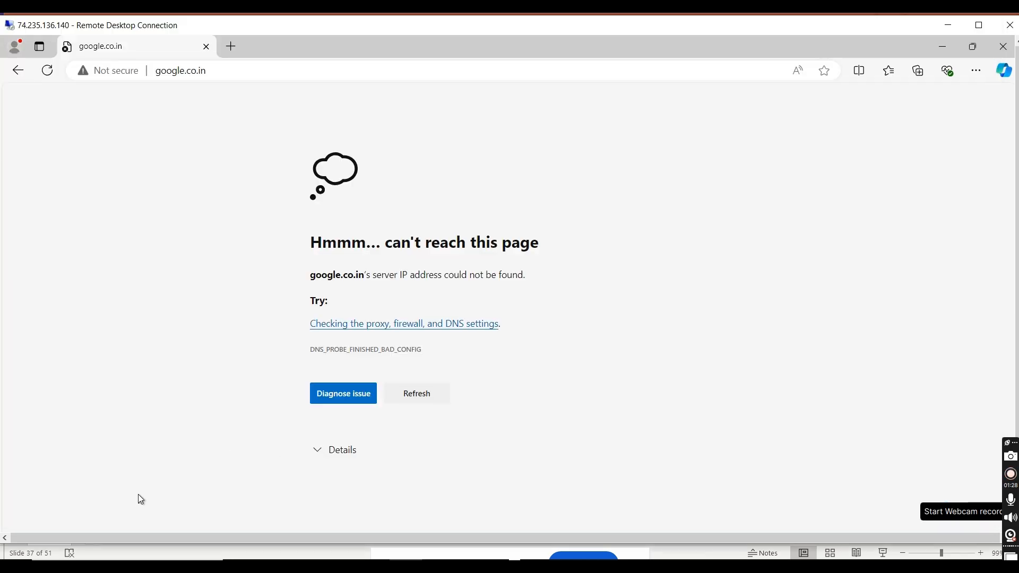
Launch Command Prompt via Run 'cmd' and renew the IP configuration with ipconfig /renew
{"action": "left_click_drag", "start_coordinate": [1018, 193], "coordinate": [1017, 259]}
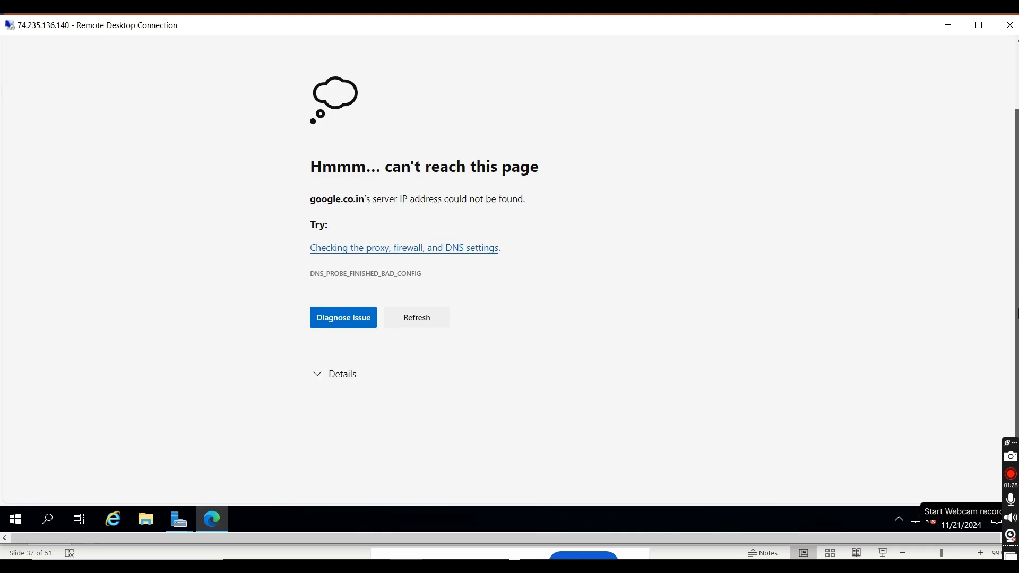
{"action": "right_click", "coordinate": [21, 521]}
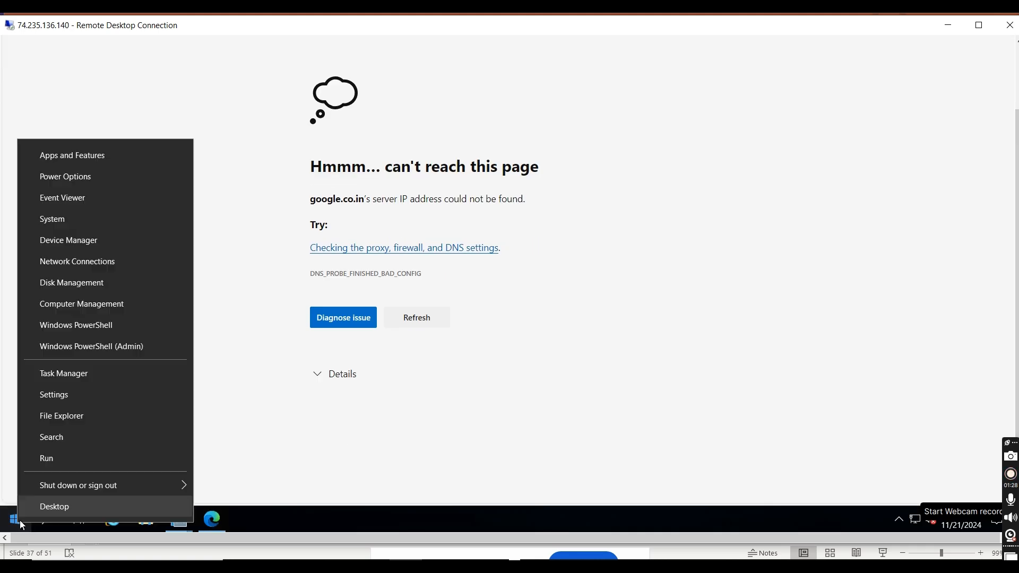
{"action": "left_click", "coordinate": [83, 463]}
{"action": "type", "text": "cmd"}
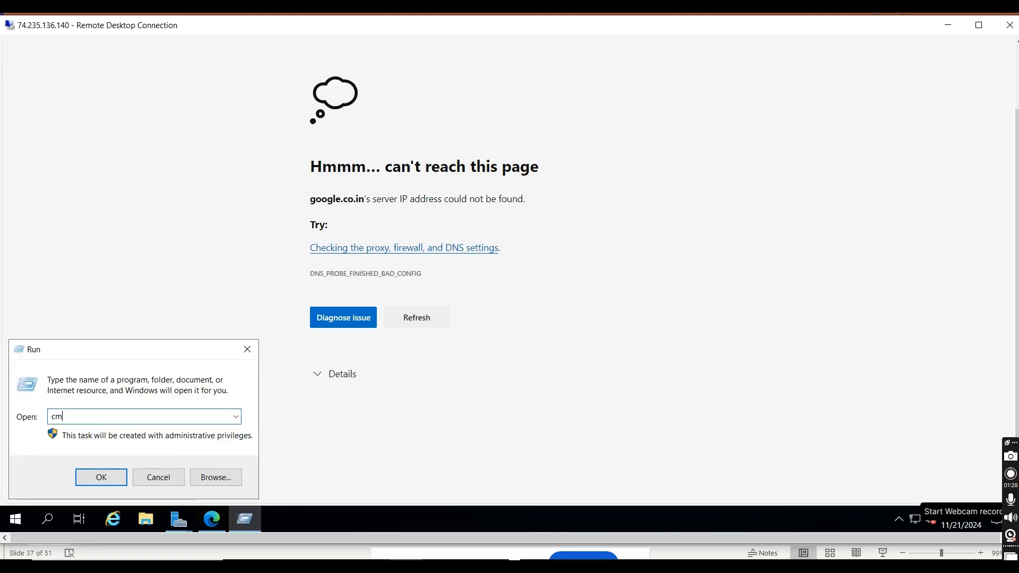
{"action": "key", "text": "Return"}
{"action": "type", "text": "ipconfig /renew"}
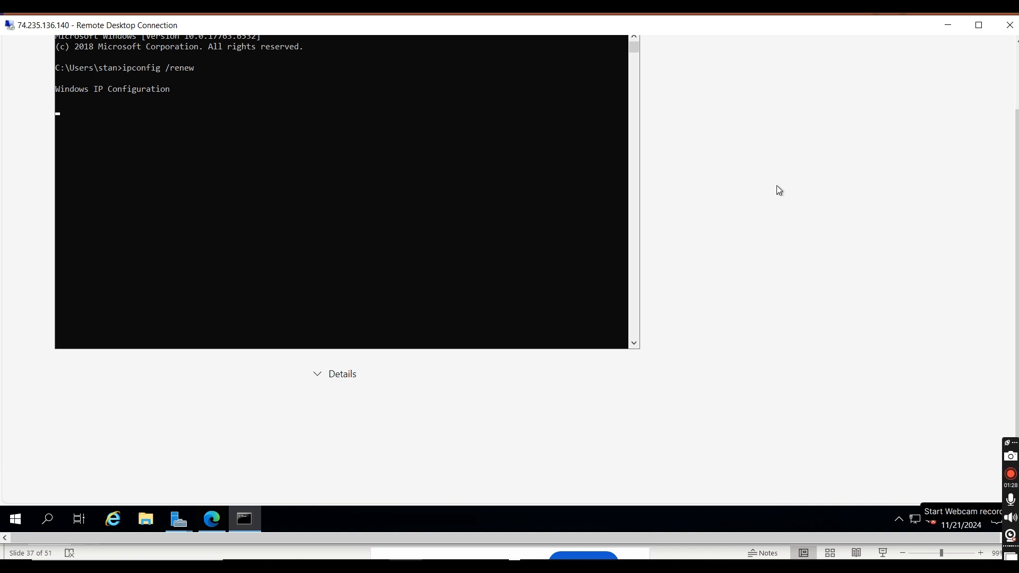
{"action": "left_click", "coordinate": [754, 210]}
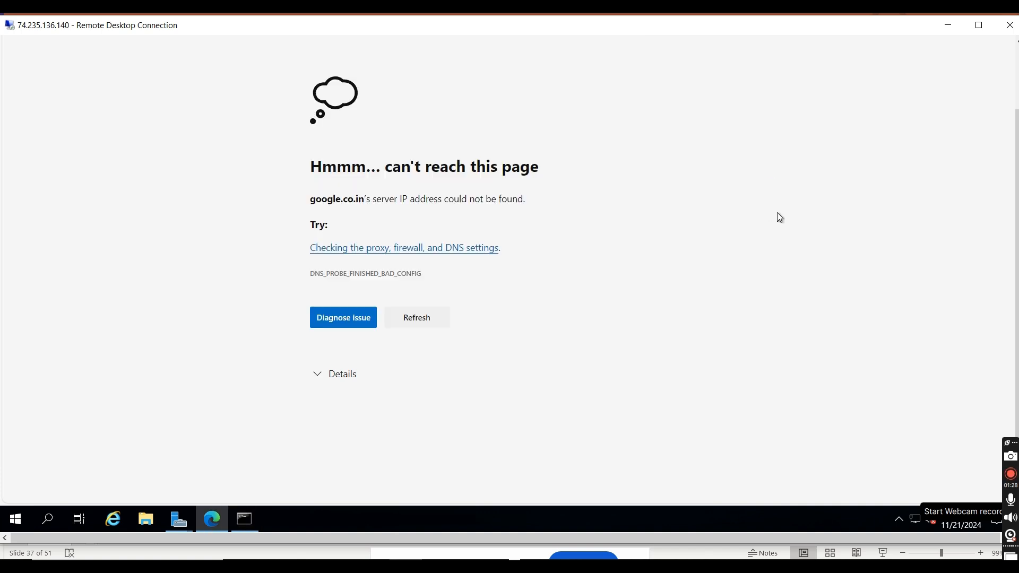
{"action": "left_click_drag", "start_coordinate": [1018, 265], "coordinate": [1018, 166]}
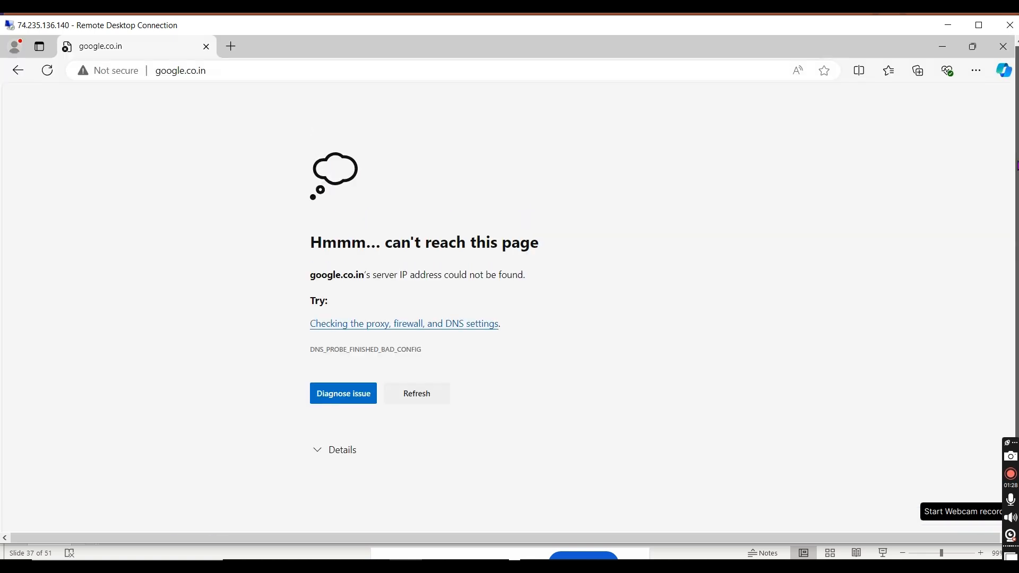
Reload google.co.in, search 'Microsoft entra ID connect download' and download AzureADConnect.msi
{"action": "left_click", "coordinate": [362, 78]}
{"action": "key", "text": "Return"}
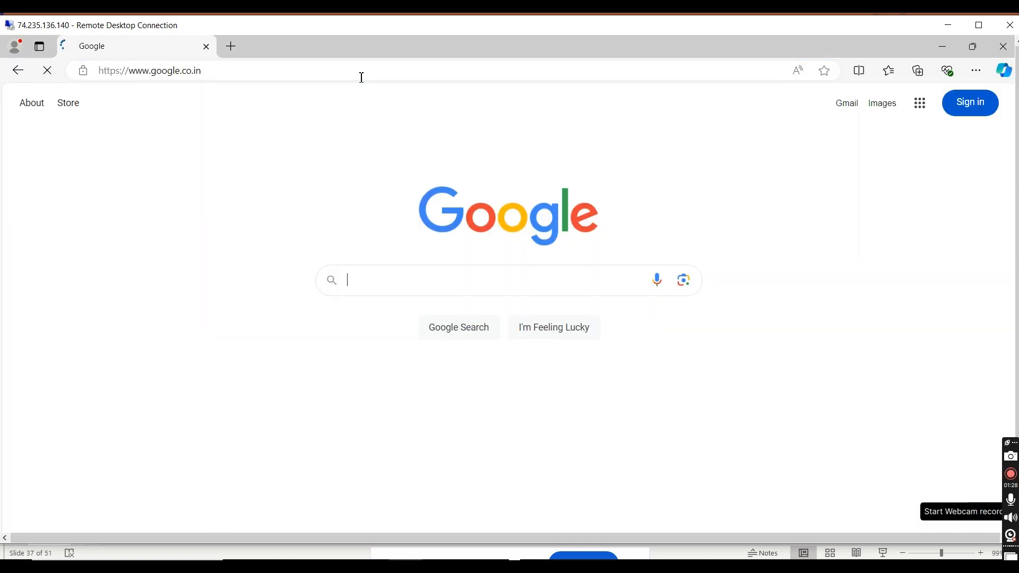
{"action": "left_click", "coordinate": [373, 281]}
{"action": "type", "text": "Microsoft entra "}
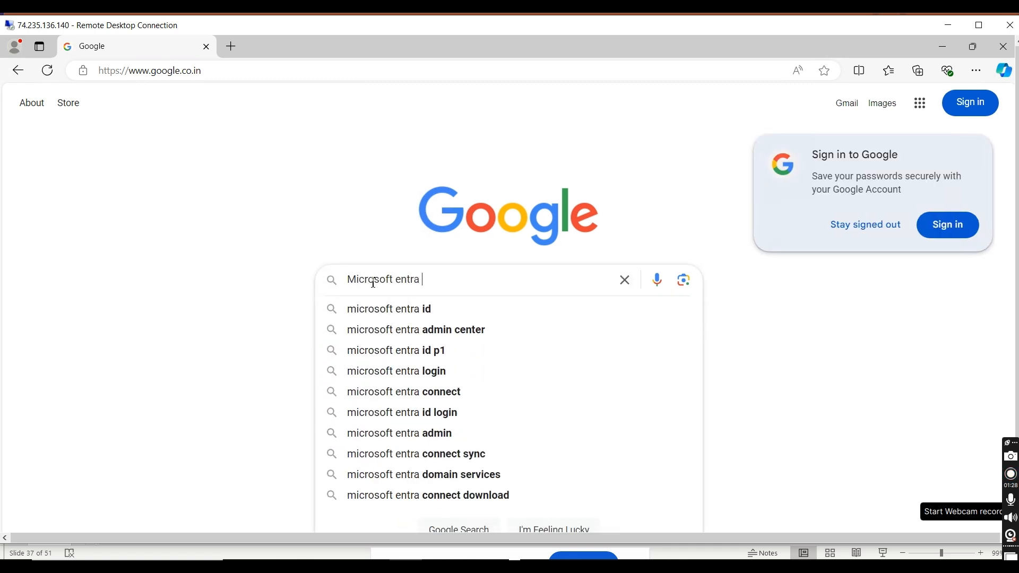
{"action": "type", "text": "ID connec"}
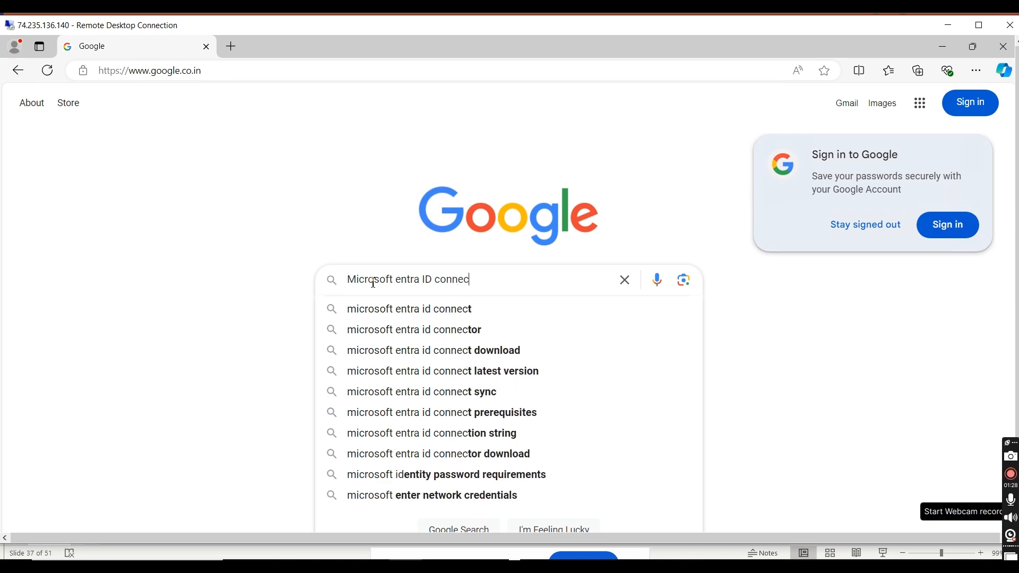
{"action": "type", "text": "t download"}
{"action": "key", "text": "Return"}
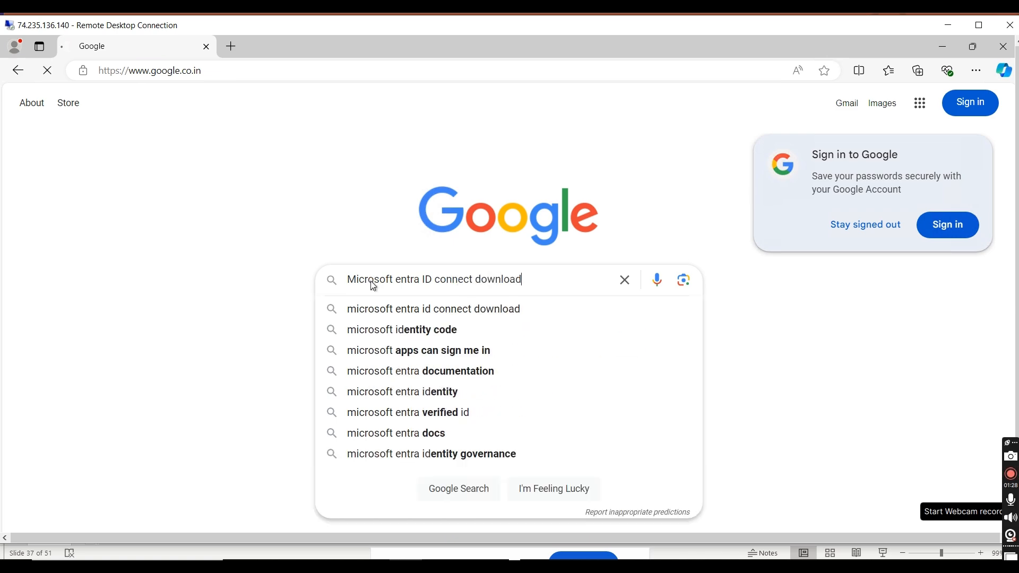
{"action": "left_click", "coordinate": [296, 266]}
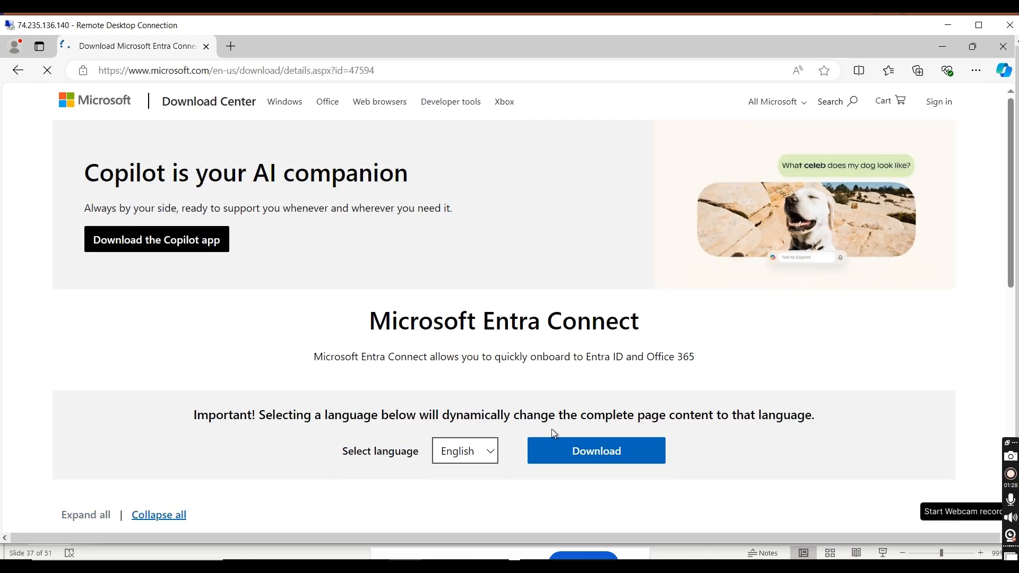
{"action": "left_click", "coordinate": [588, 452]}
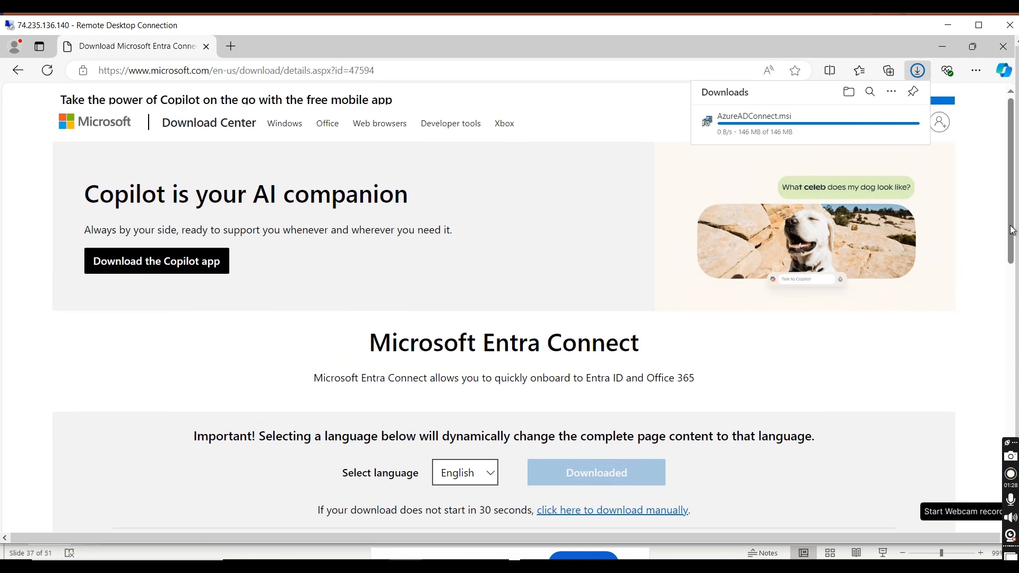
Minimize Edge and Command Prompt, then start 'Promote this server to a domain controller'
{"action": "scroll", "coordinate": [918, 340], "scroll_direction": "down", "scroll_amount": 5}
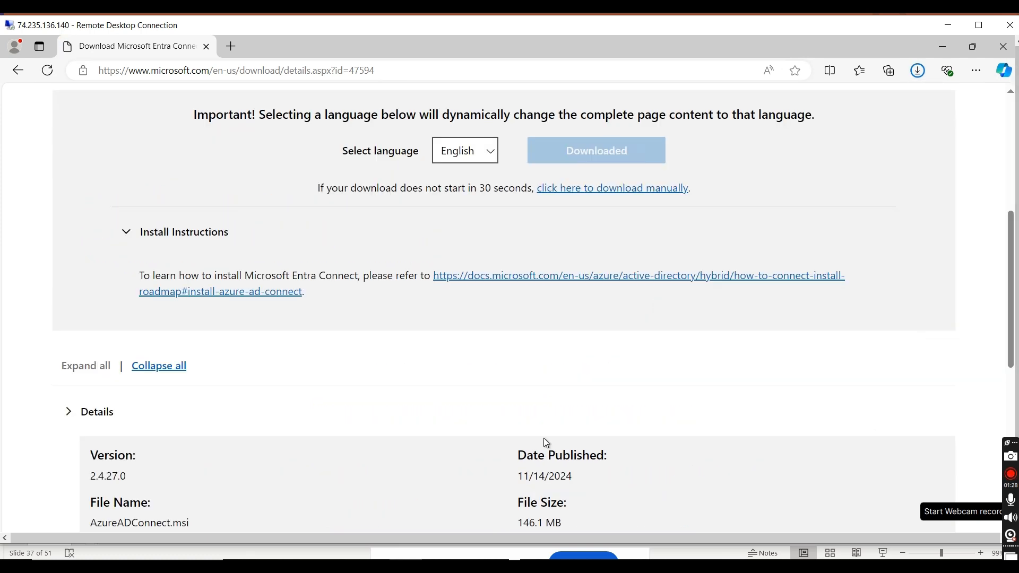
{"action": "left_click", "coordinate": [945, 51]}
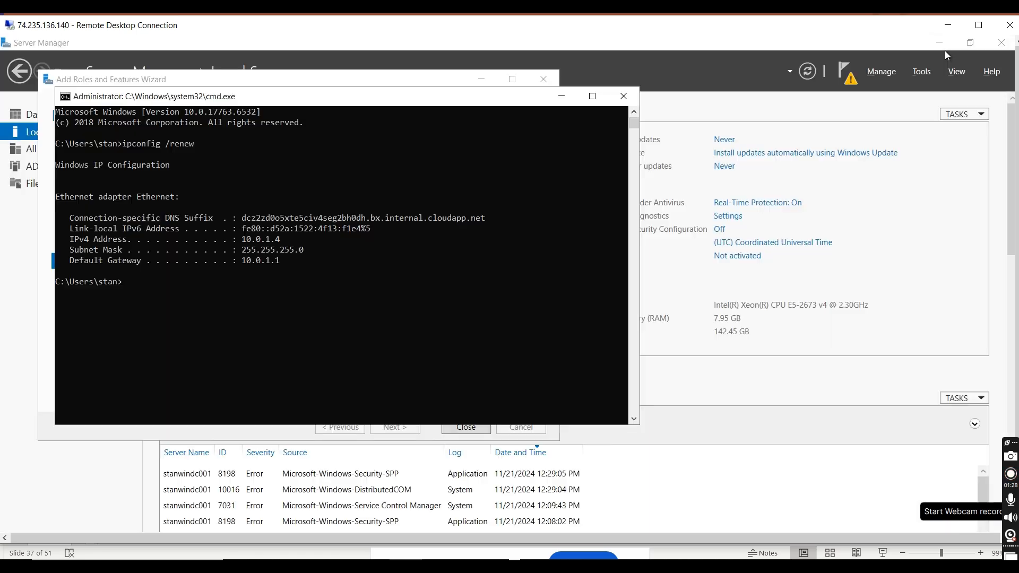
{"action": "left_click", "coordinate": [561, 97]}
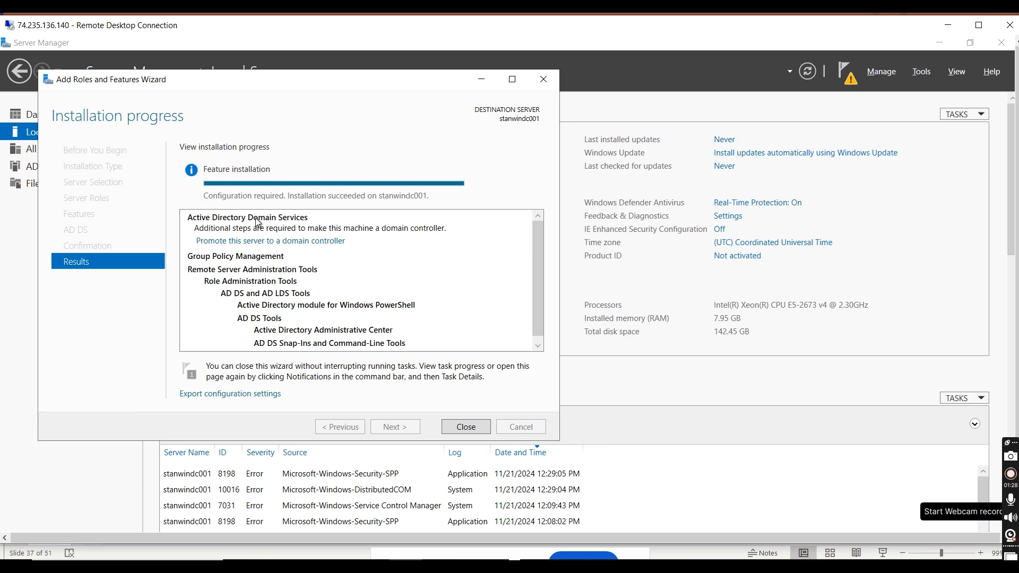
{"action": "left_click", "coordinate": [273, 246]}
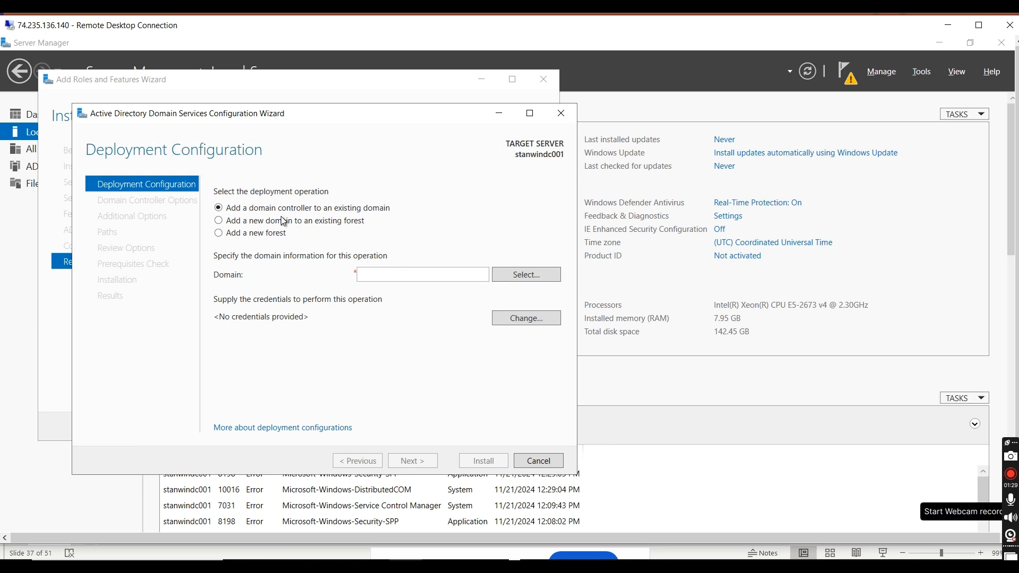
Choose to add a new forest, enter the root domain name, and continue
{"action": "left_click", "coordinate": [259, 235]}
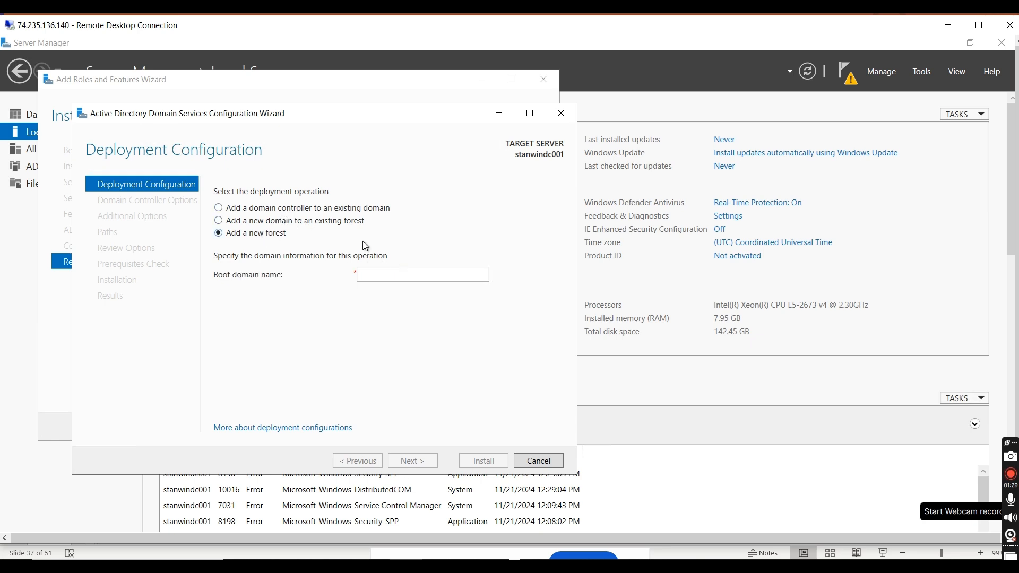
{"action": "left_click", "coordinate": [377, 279]}
{"action": "type", "text": "skillupwithstan.ga"}
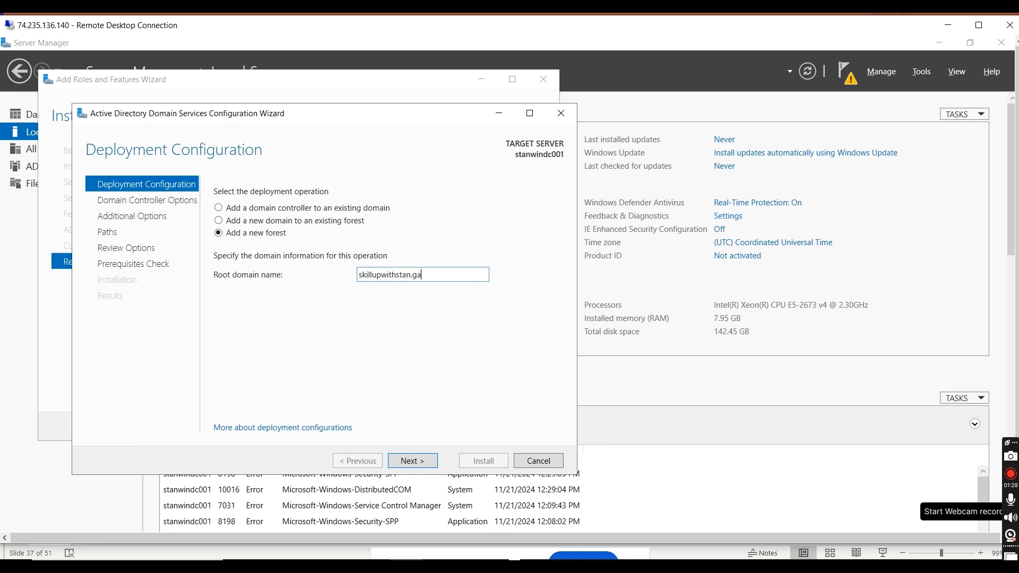
{"action": "left_click", "coordinate": [427, 465]}
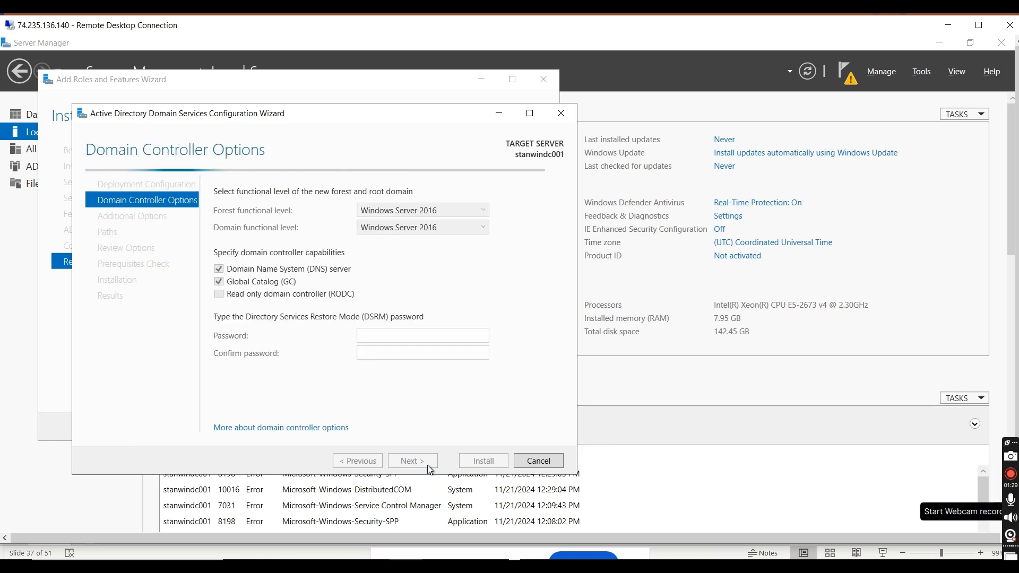
Enter and confirm a matching DSRM password, then move past Domain Controller Options
{"action": "left_click", "coordinate": [371, 340]}
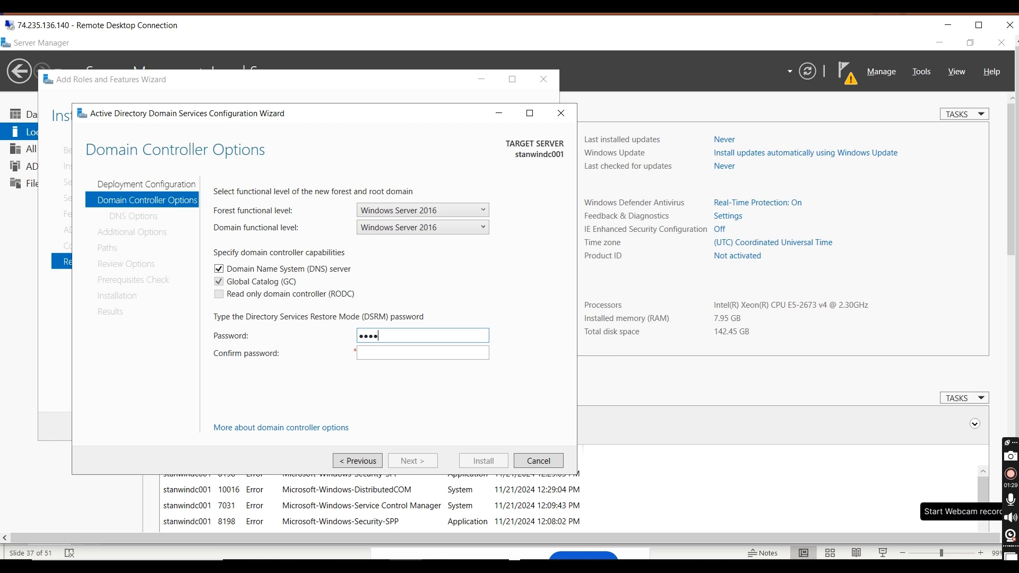
{"action": "type", "text": "••"}
{"action": "key", "text": "Tab"}
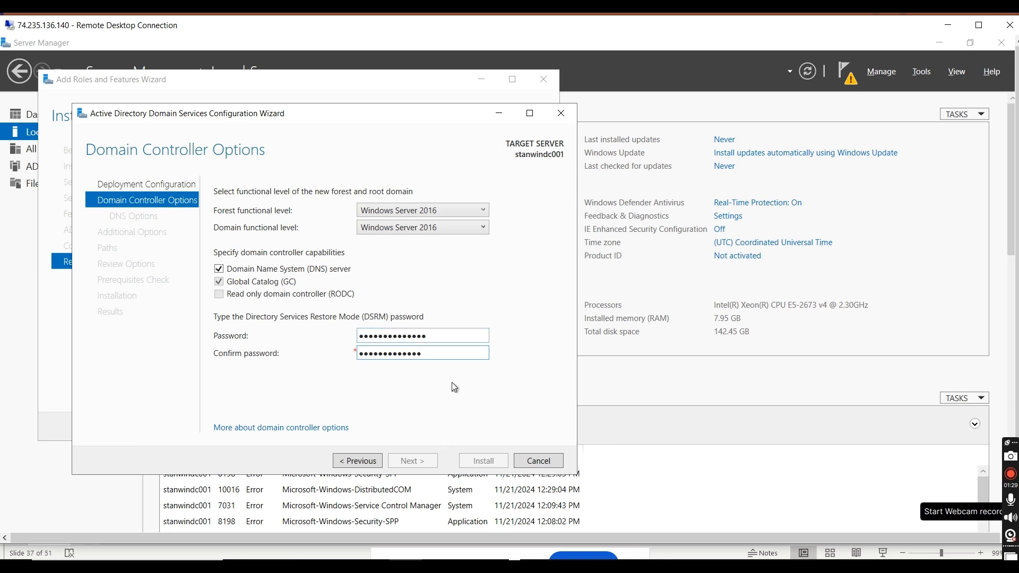
{"action": "double_click", "coordinate": [404, 335]}
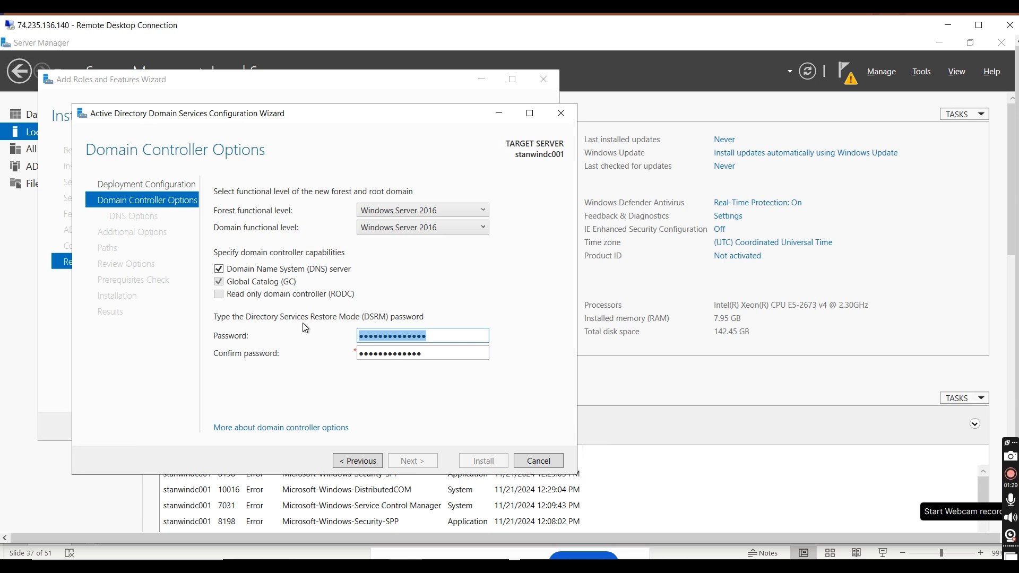
{"action": "type", "text": "••••••••••••••"}
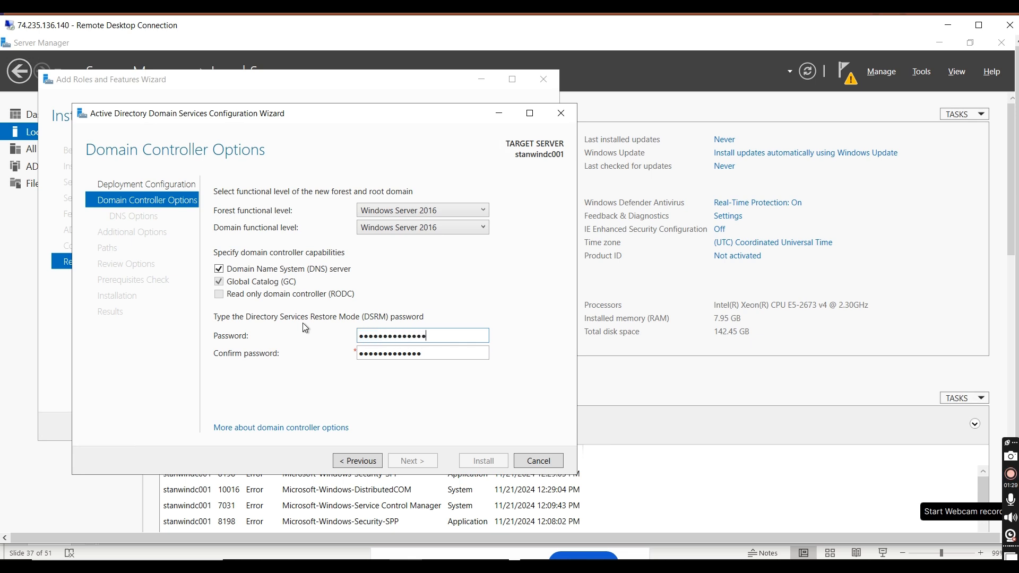
{"action": "double_click", "coordinate": [413, 349]}
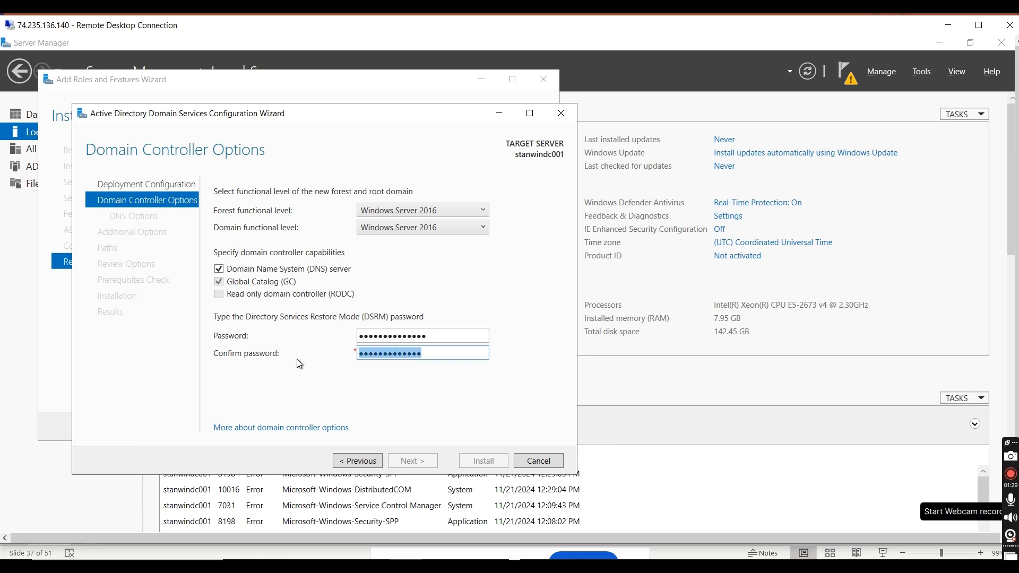
{"action": "type", "text": "••••••••••••"}
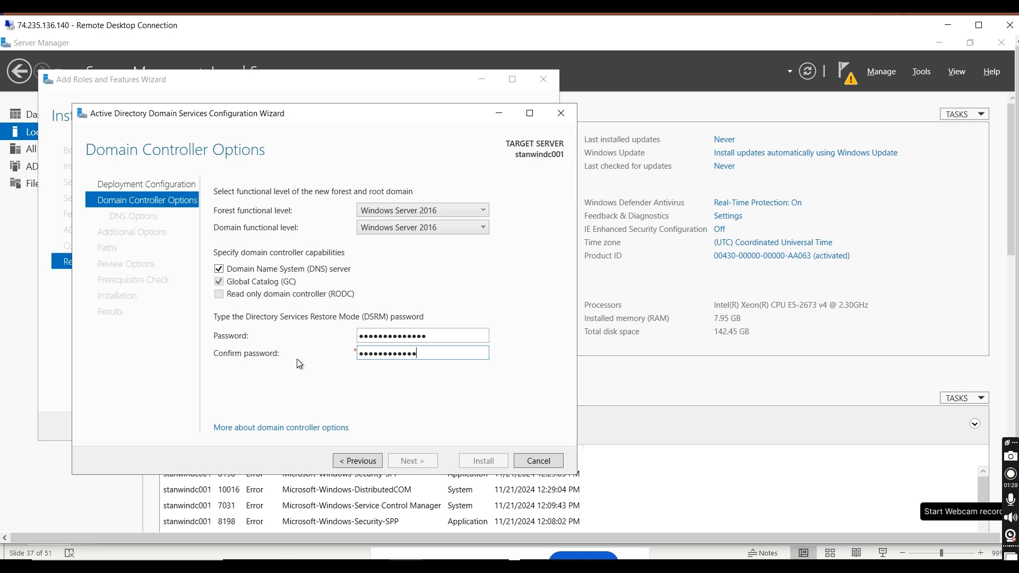
{"action": "type", "text": "••"}
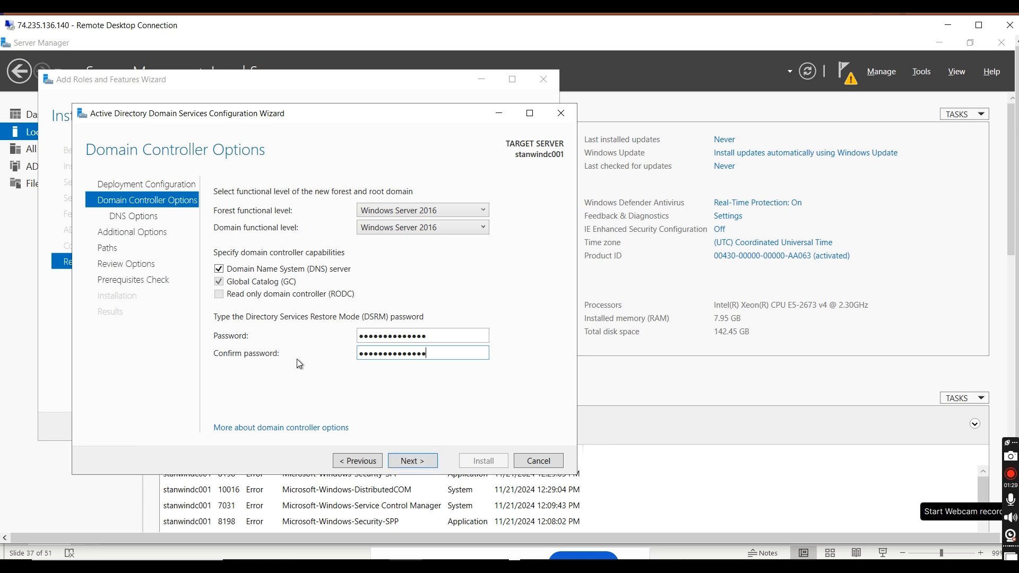
{"action": "left_click", "coordinate": [403, 462]}
Accept default DNS options, NetBIOS name SKILLUPWITHSTAN and paths, then install after prerequisites pass
{"action": "left_click", "coordinate": [402, 462]}
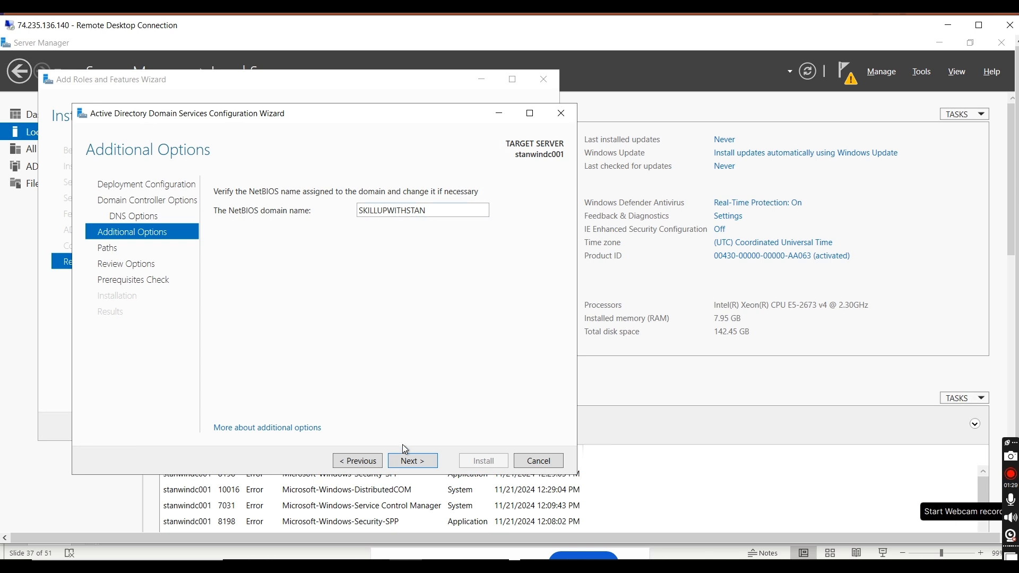
{"action": "left_click", "coordinate": [404, 466]}
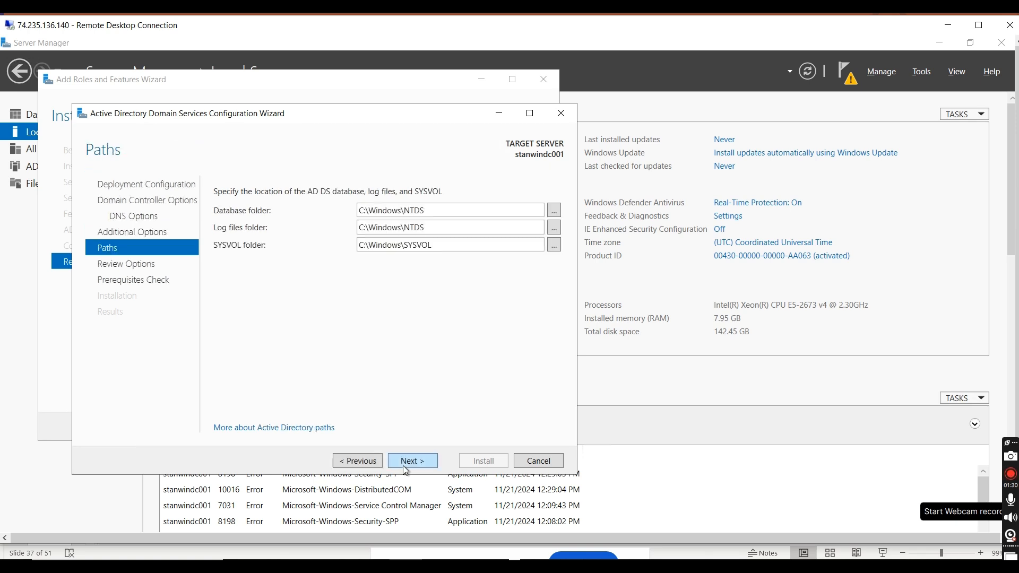
{"action": "left_click", "coordinate": [403, 466]}
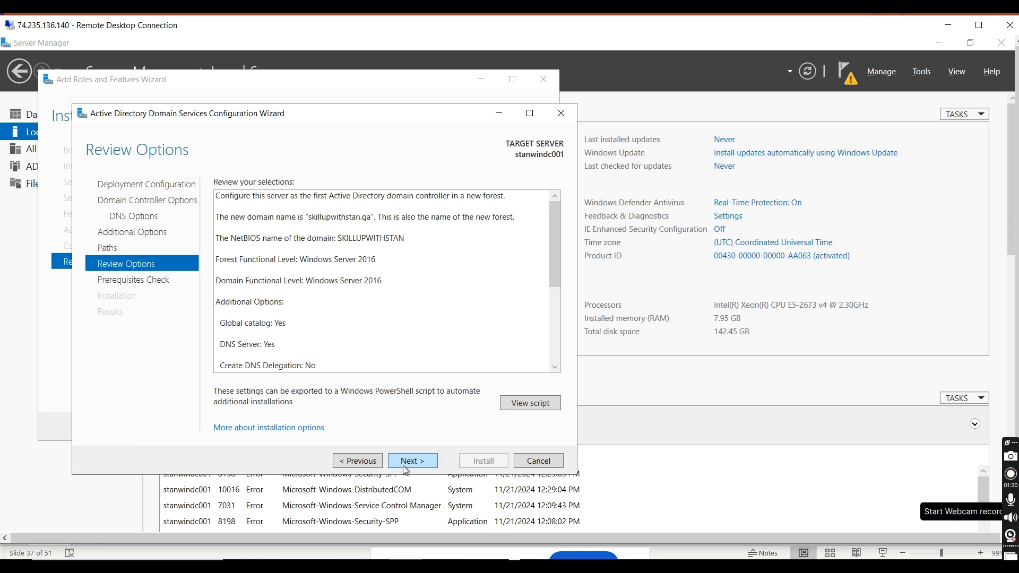
{"action": "left_click", "coordinate": [403, 466]}
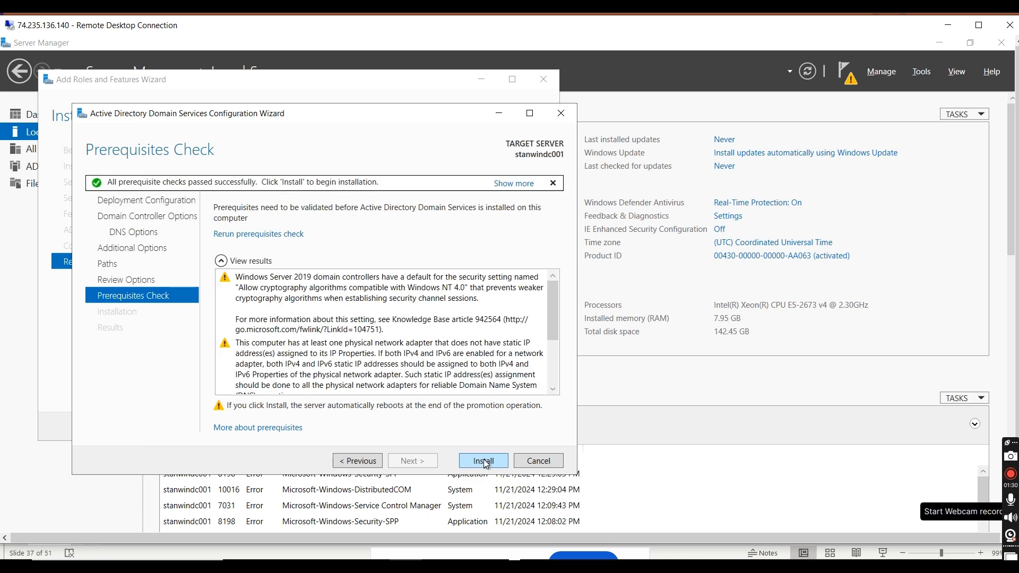
{"action": "left_click", "coordinate": [484, 462]}
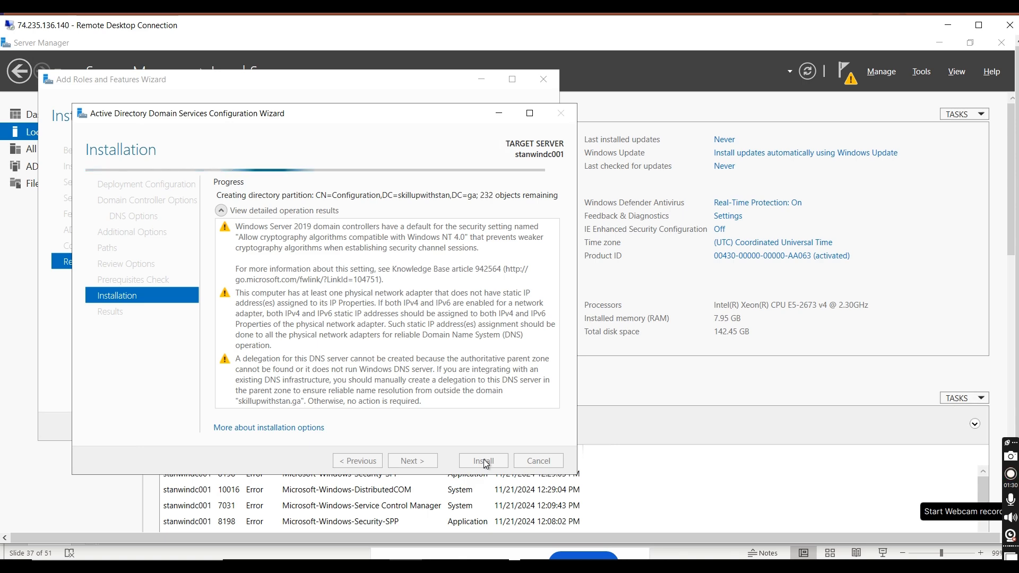
Open the member user's assigned roles in Microsoft Entra ID
{"action": "left_click", "coordinate": [949, 25]}
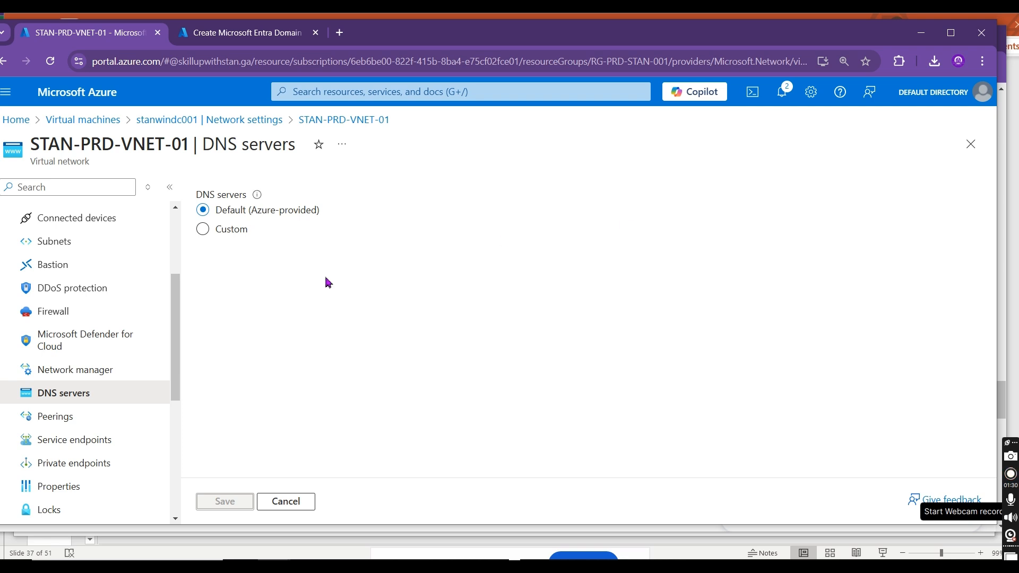
{"action": "left_click", "coordinate": [15, 119]}
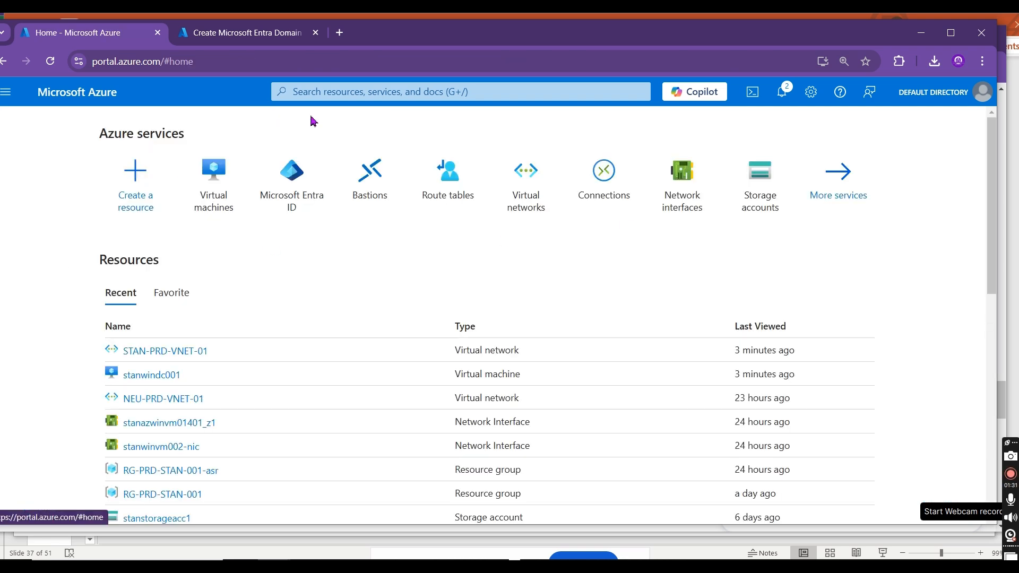
{"action": "left_click", "coordinate": [282, 195]}
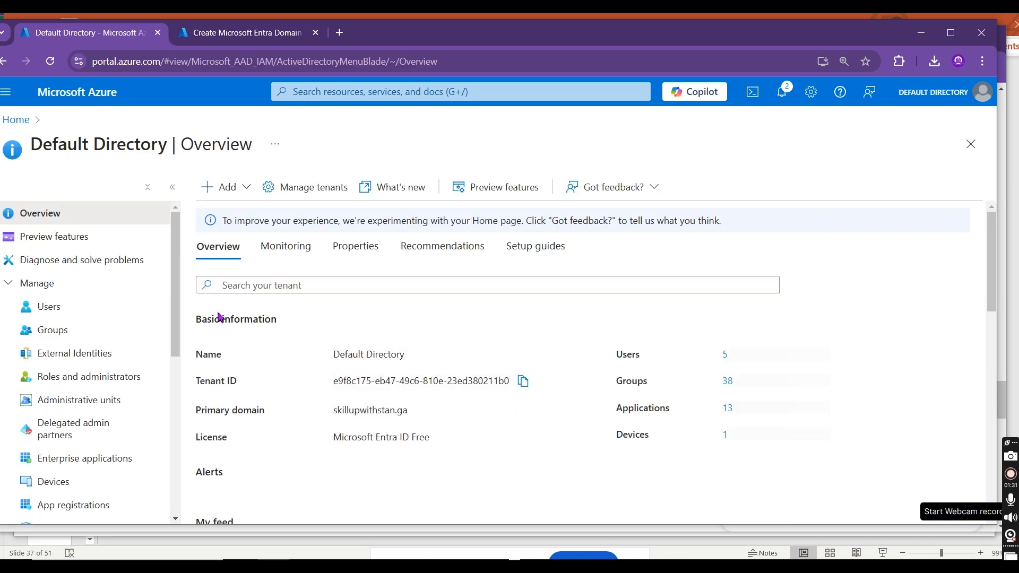
{"action": "left_click", "coordinate": [74, 310]}
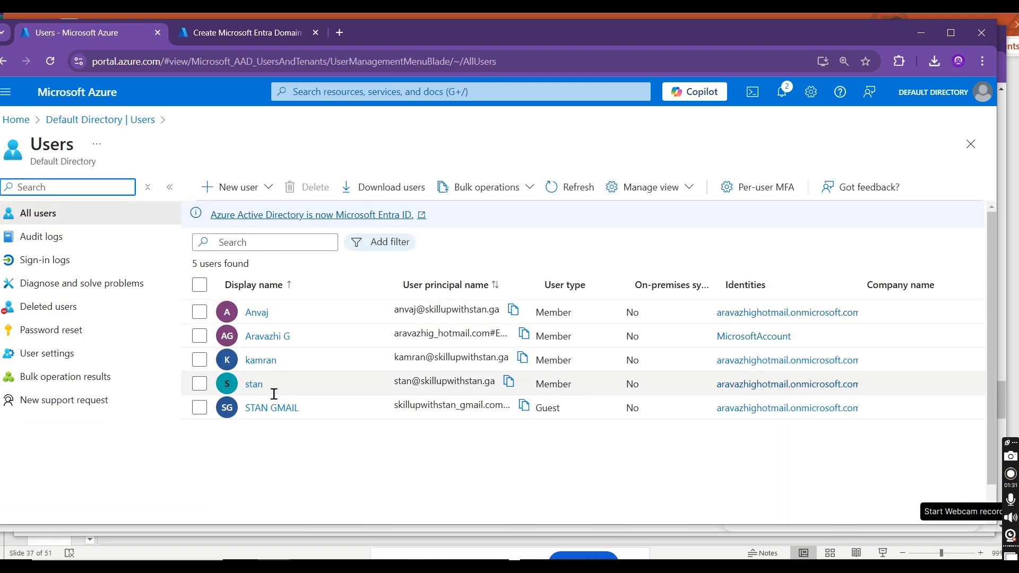
{"action": "left_click", "coordinate": [265, 392]}
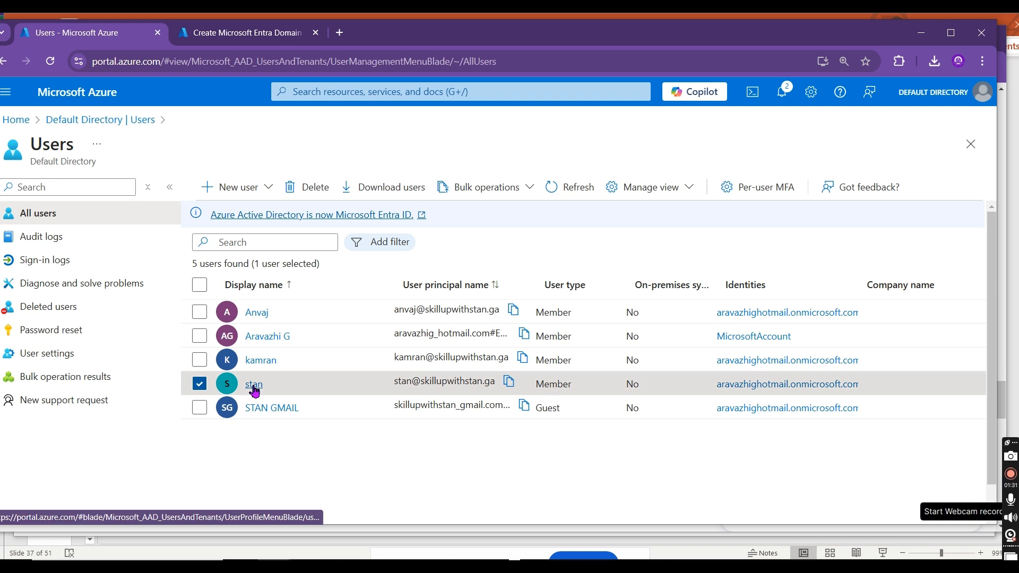
{"action": "left_click", "coordinate": [256, 388]}
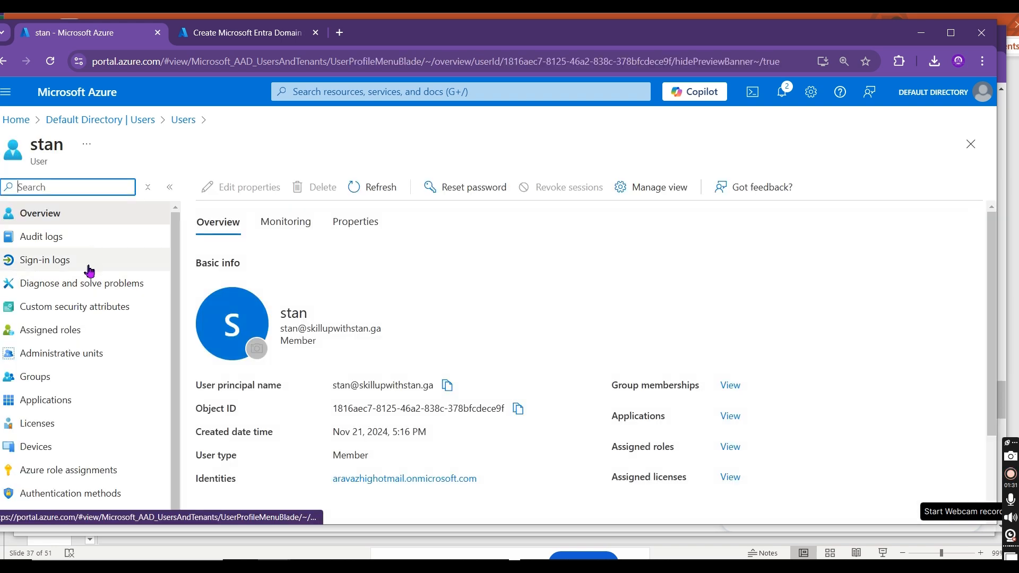
{"action": "left_click", "coordinate": [81, 330]}
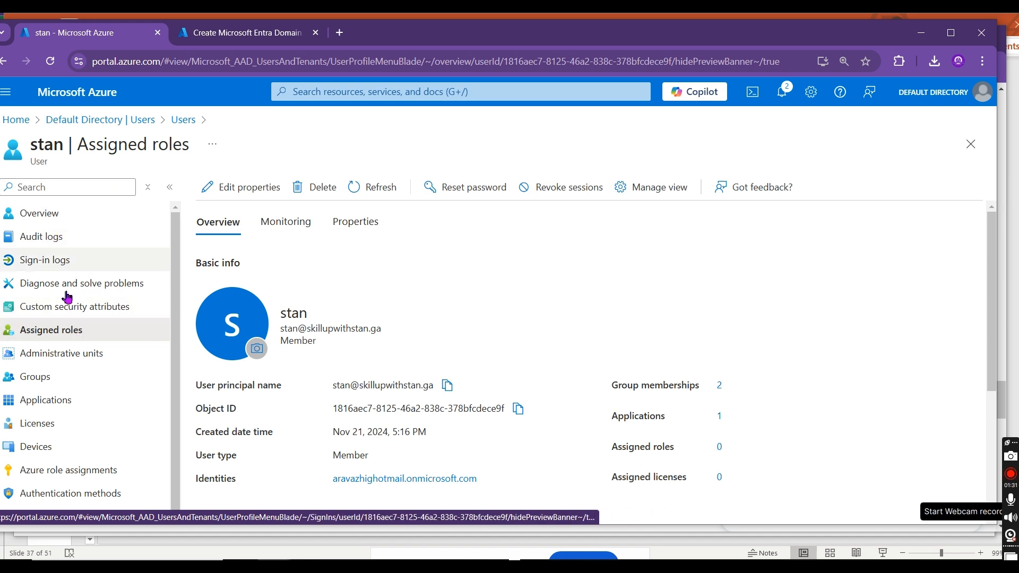
{"action": "left_click", "coordinate": [53, 217]}
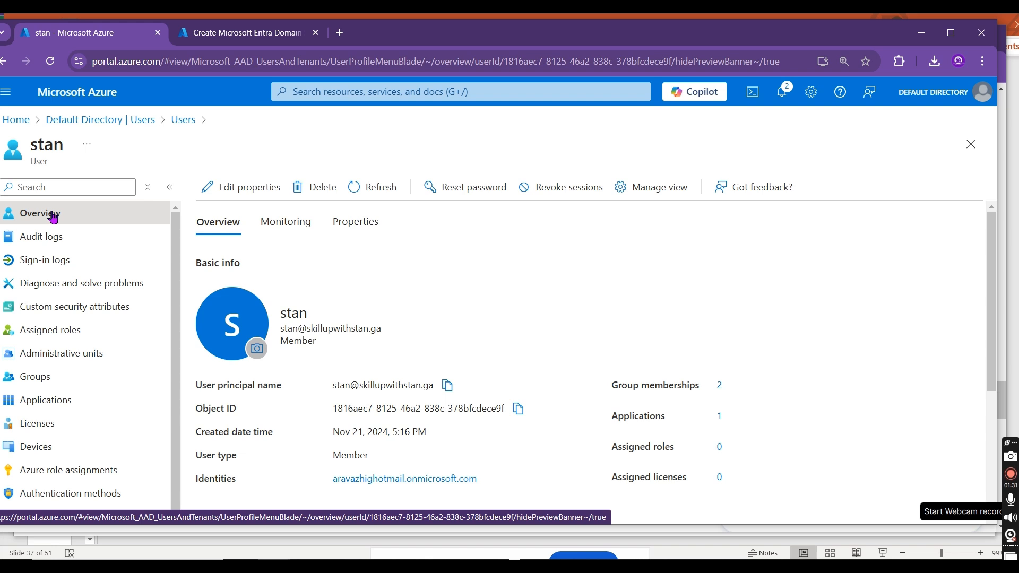
{"action": "left_click", "coordinate": [234, 194]}
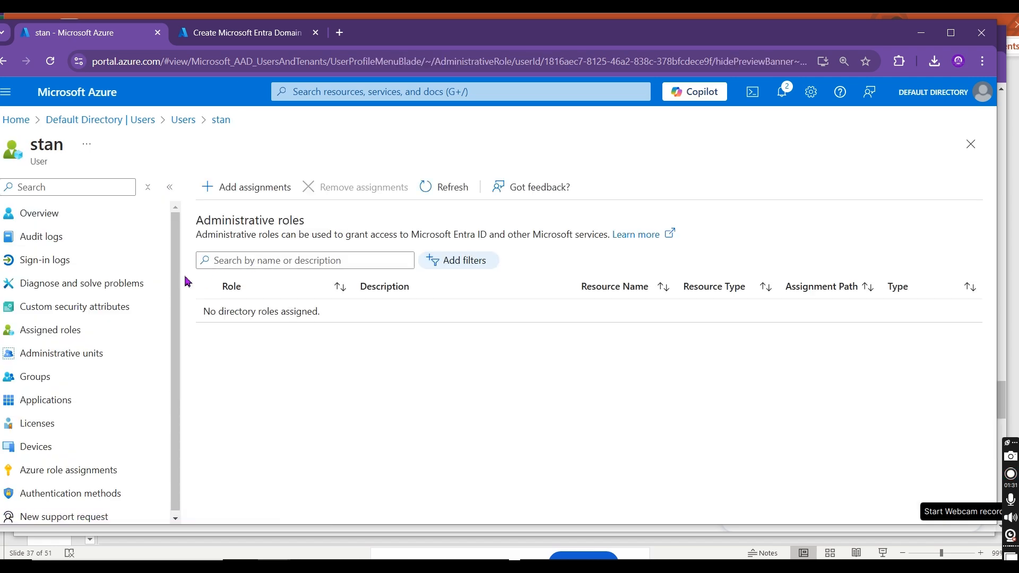
Search 'Glob' and assign the Global Administrator role to the user
{"action": "left_click", "coordinate": [250, 192]}
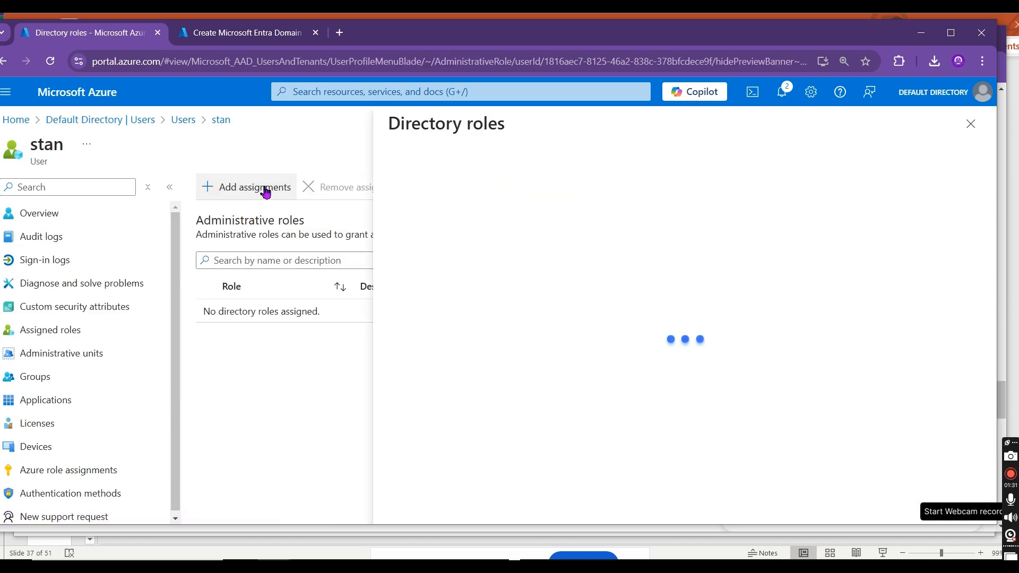
{"action": "left_click", "coordinate": [471, 242]}
{"action": "type", "text": "Global"}
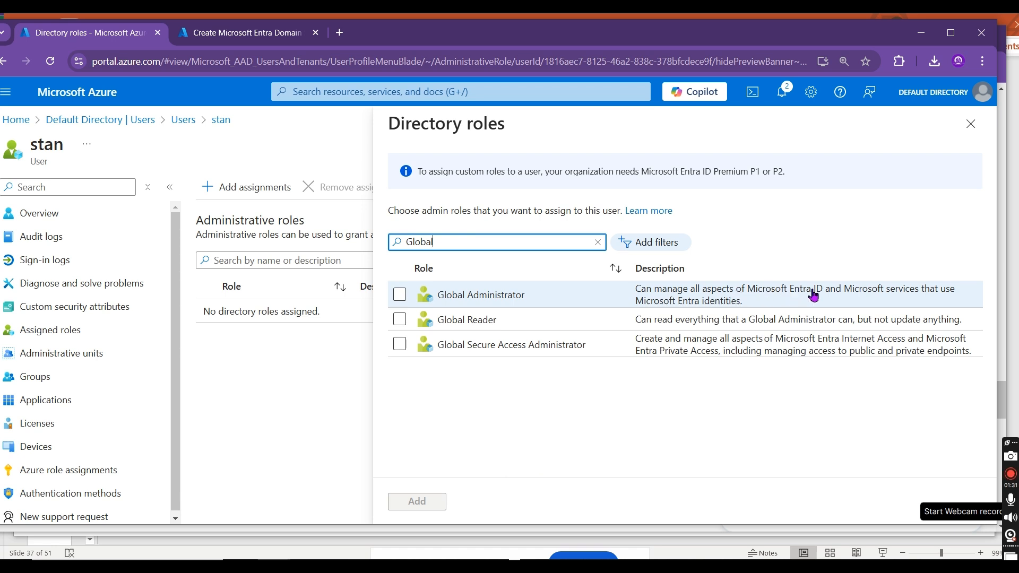
{"action": "left_click", "coordinate": [399, 295]}
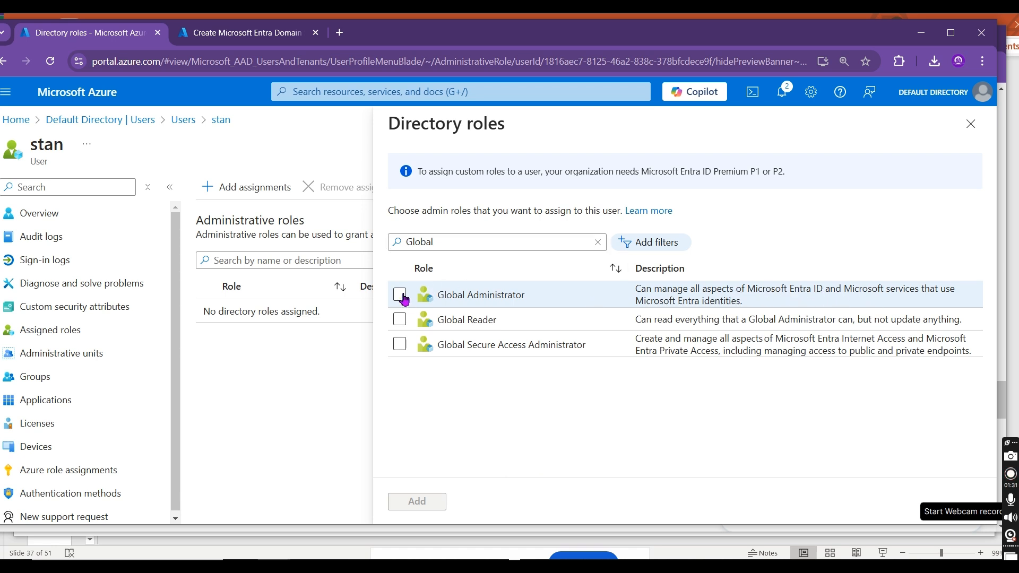
{"action": "left_click", "coordinate": [430, 502]}
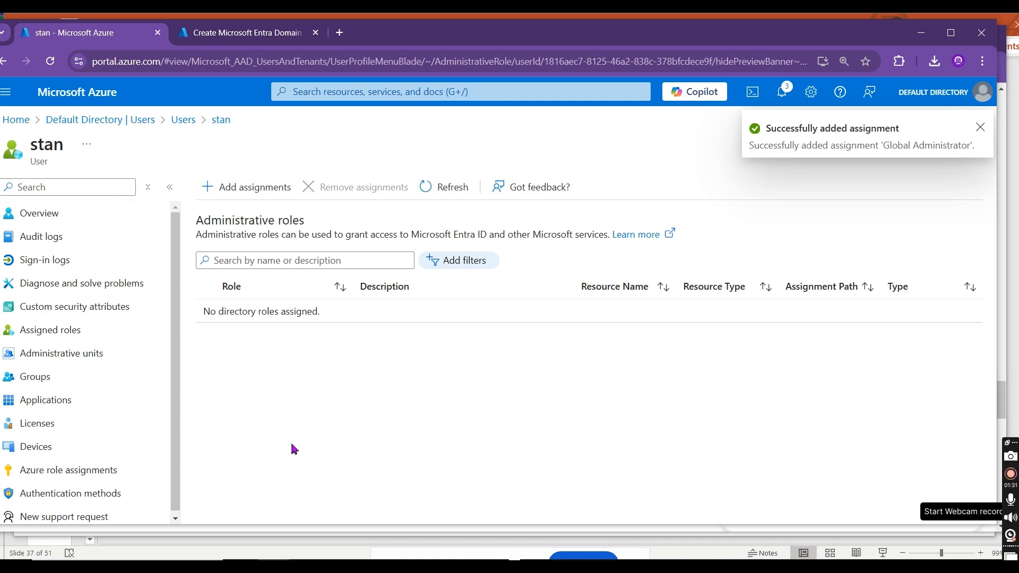
{"action": "key", "text": "alt+Tab"}
{"action": "key", "text": "Tab"}
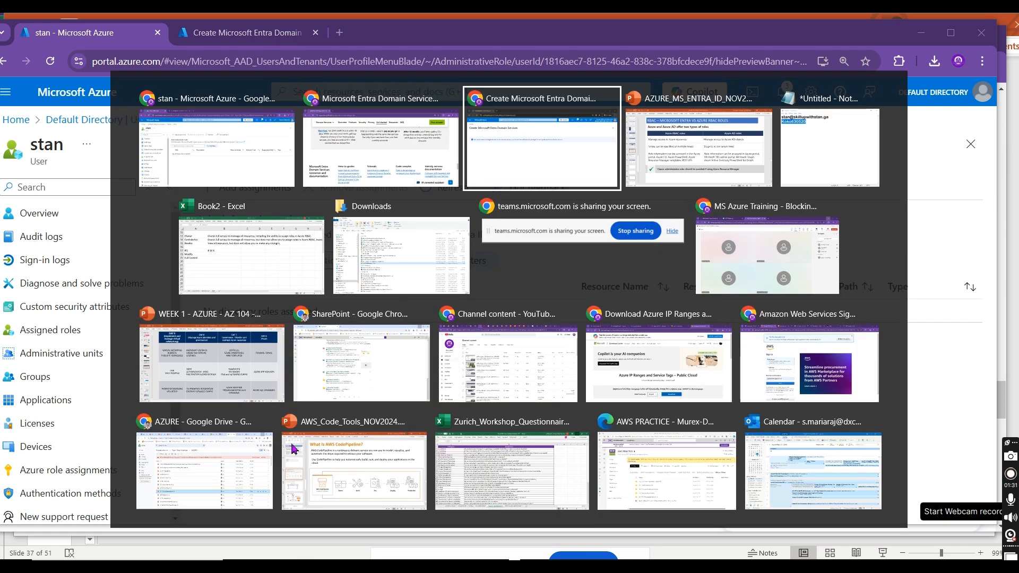
{"action": "key", "text": "Tab"}
{"action": "key", "text": "Tab"}
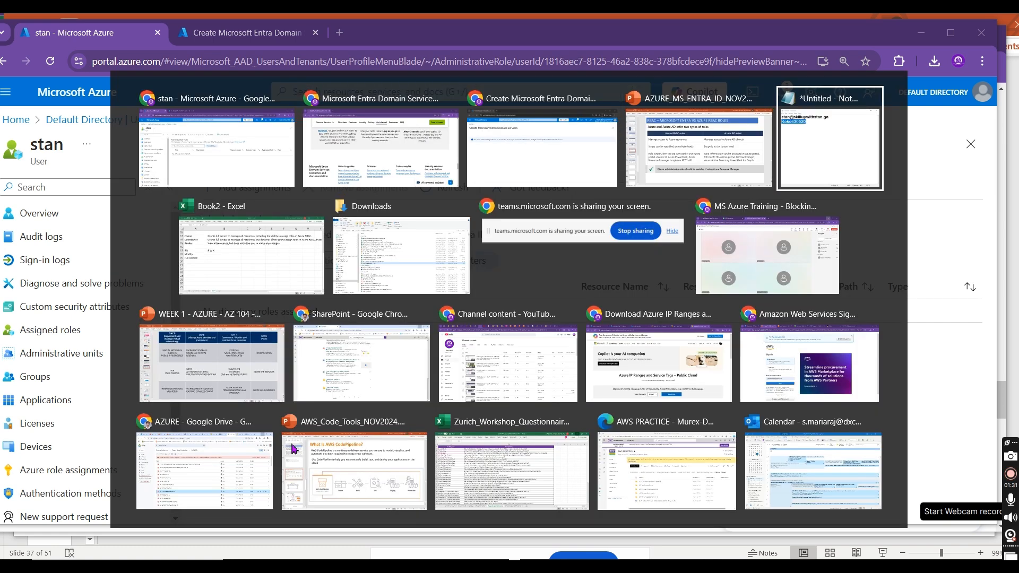
{"action": "key", "text": "shift+Tab"}
{"action": "key", "text": "shift+Tab"}
{"action": "key", "text": "shift+Tab"}
{"action": "key", "text": "shift+Tab"}
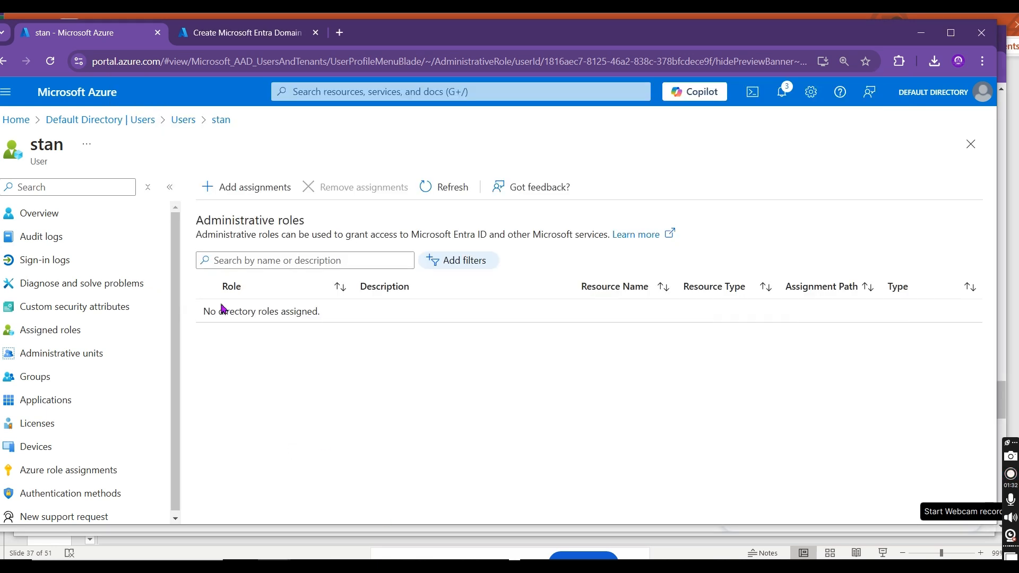
Copy the public IP address of the stanwindc001 virtual machine
{"action": "left_click", "coordinate": [14, 124]}
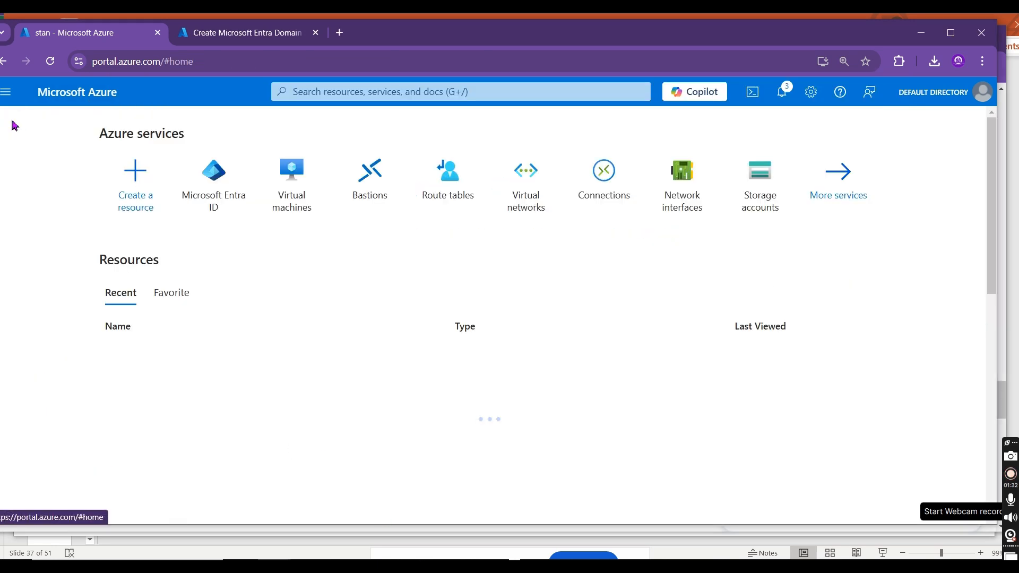
{"action": "left_click", "coordinate": [305, 206]}
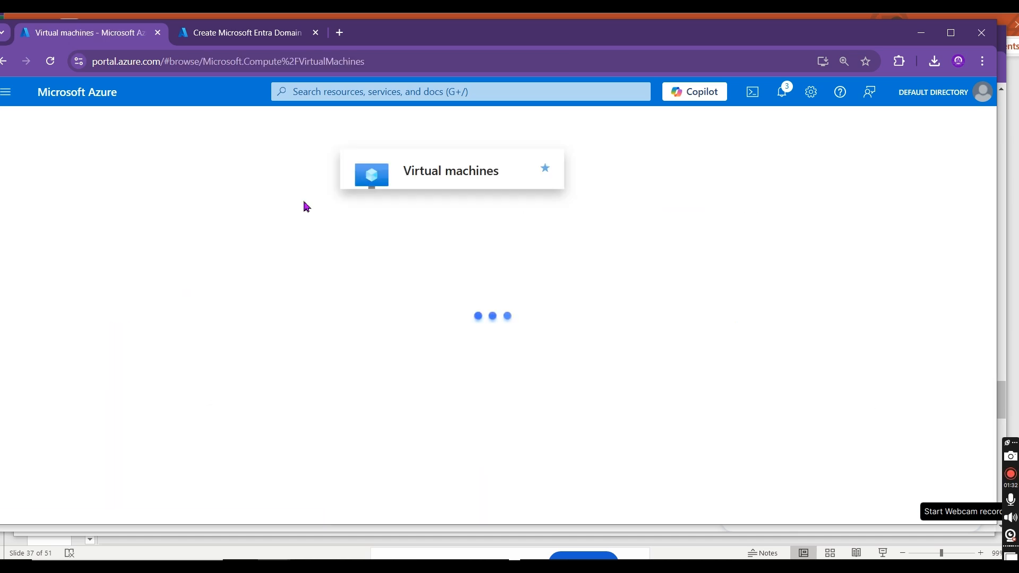
{"action": "left_click", "coordinate": [87, 302]}
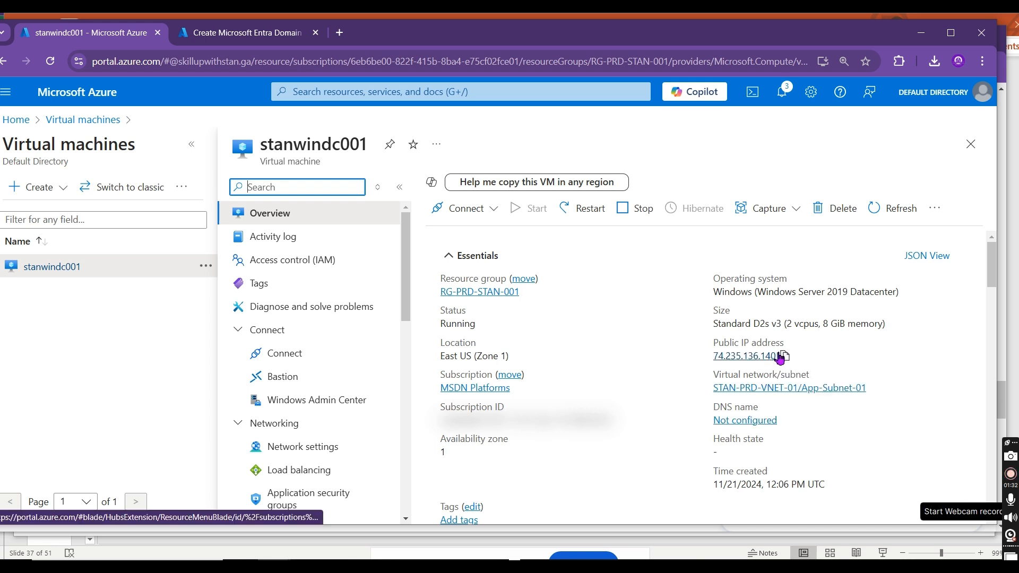
{"action": "left_click", "coordinate": [784, 356]}
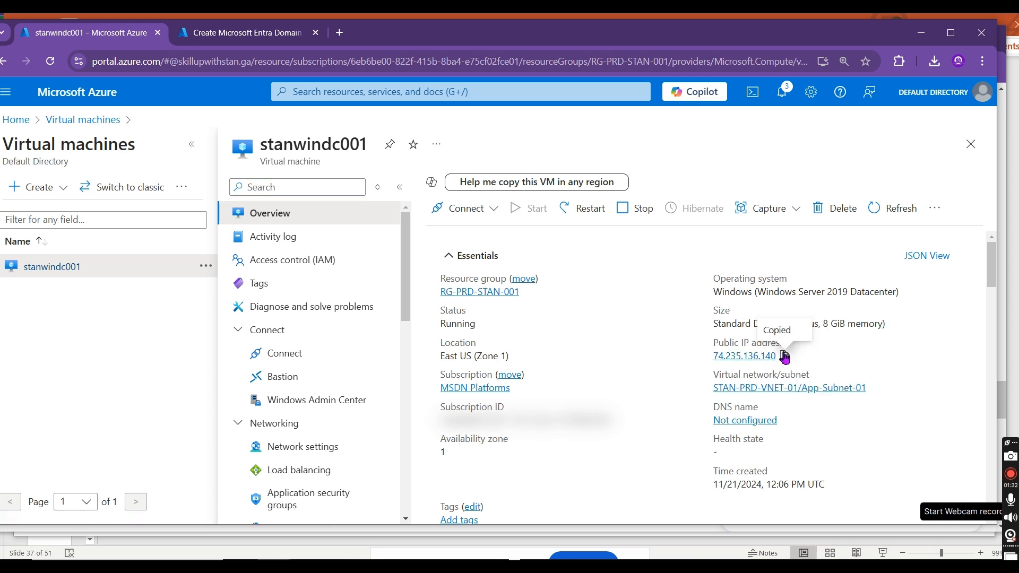
Connect via mstsc to 74.235.136.140 with the domain password, accepting the certificate
{"action": "key", "text": "super+r"}
{"action": "type", "text": "mstsc"}
{"action": "key", "text": "Return"}
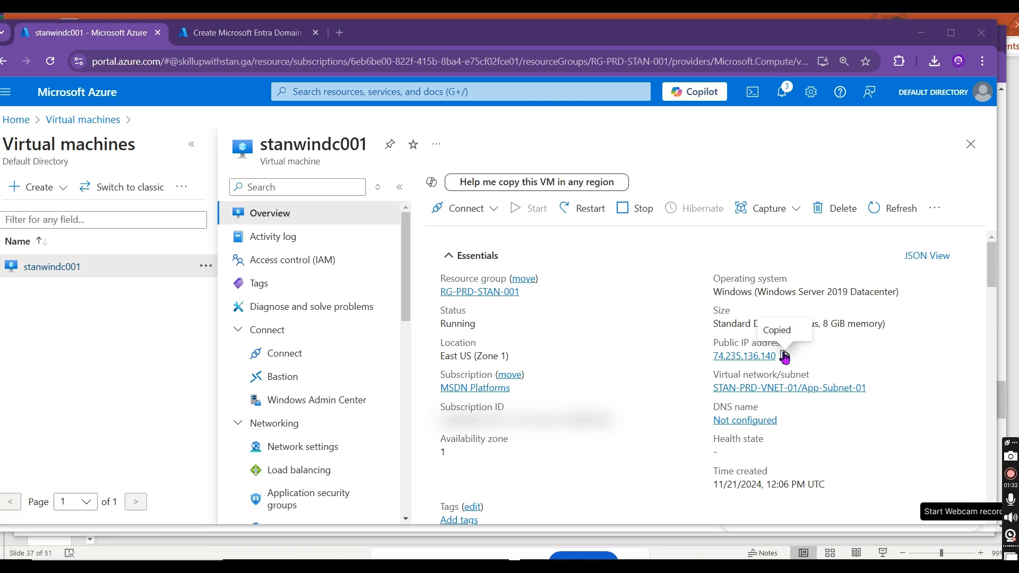
{"action": "key", "text": "ctrl+v"}
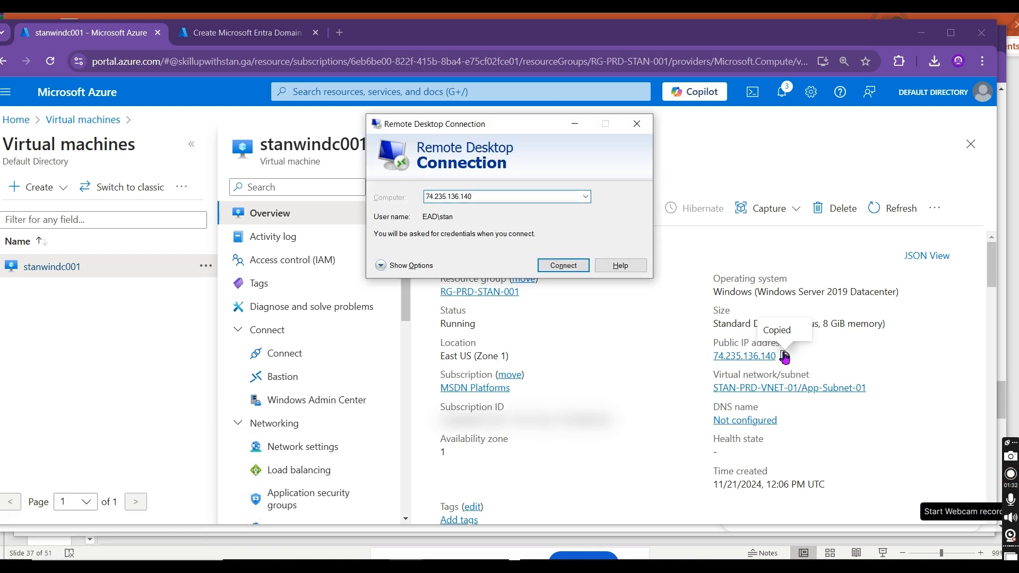
{"action": "key", "text": "Return"}
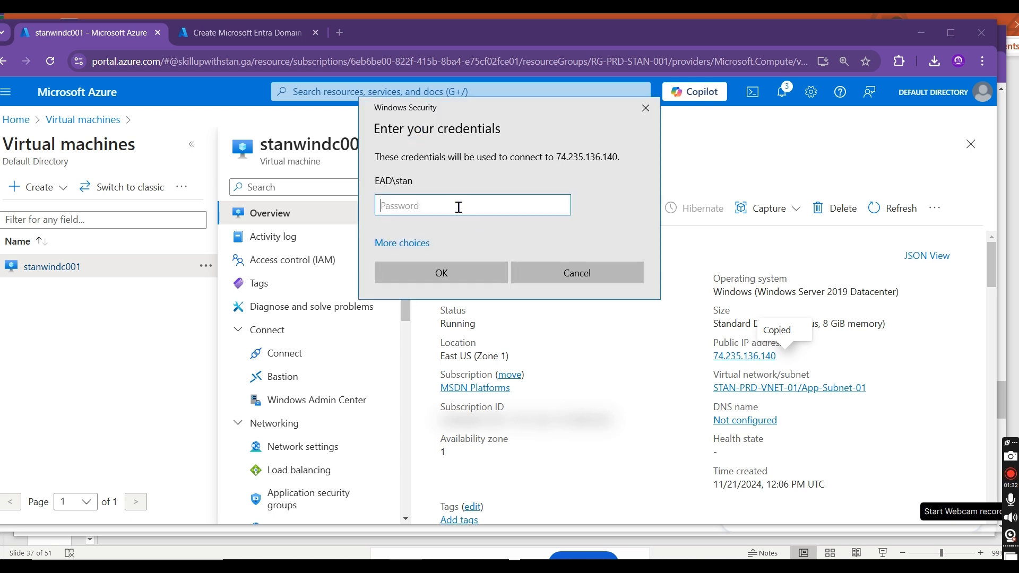
{"action": "type", "text": "•••••••••••"}
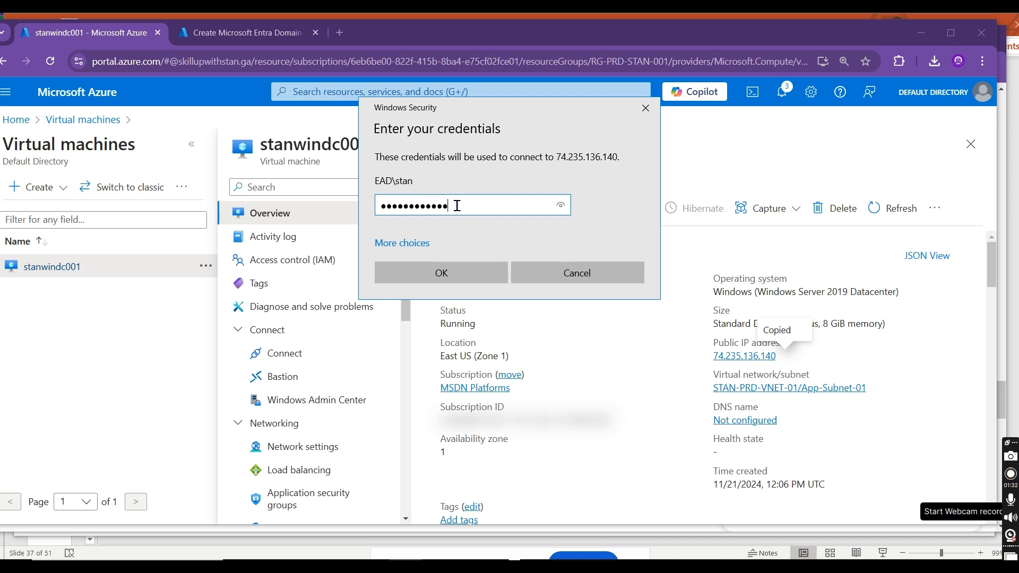
{"action": "left_click", "coordinate": [442, 272]}
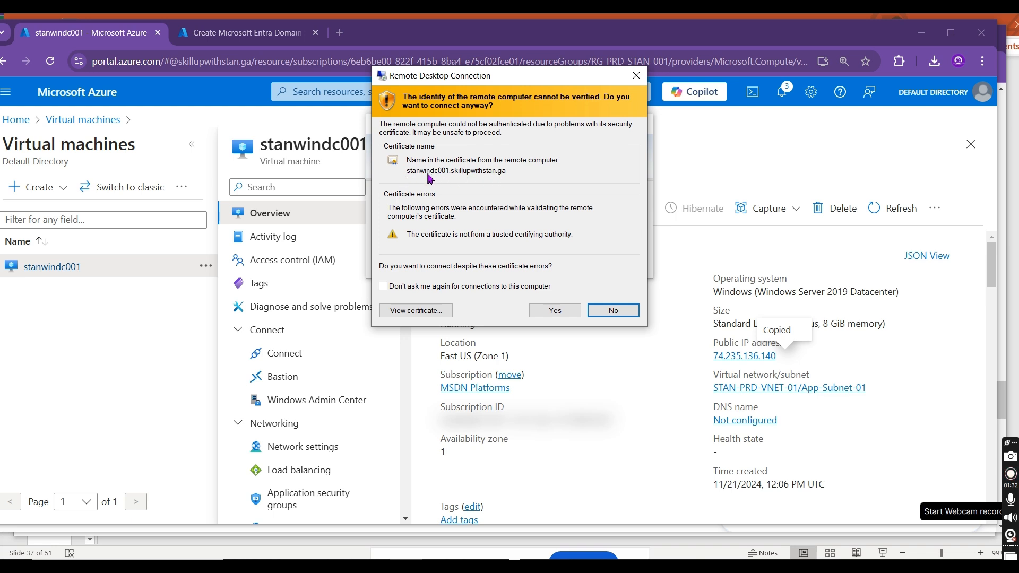
{"action": "left_click", "coordinate": [544, 310]}
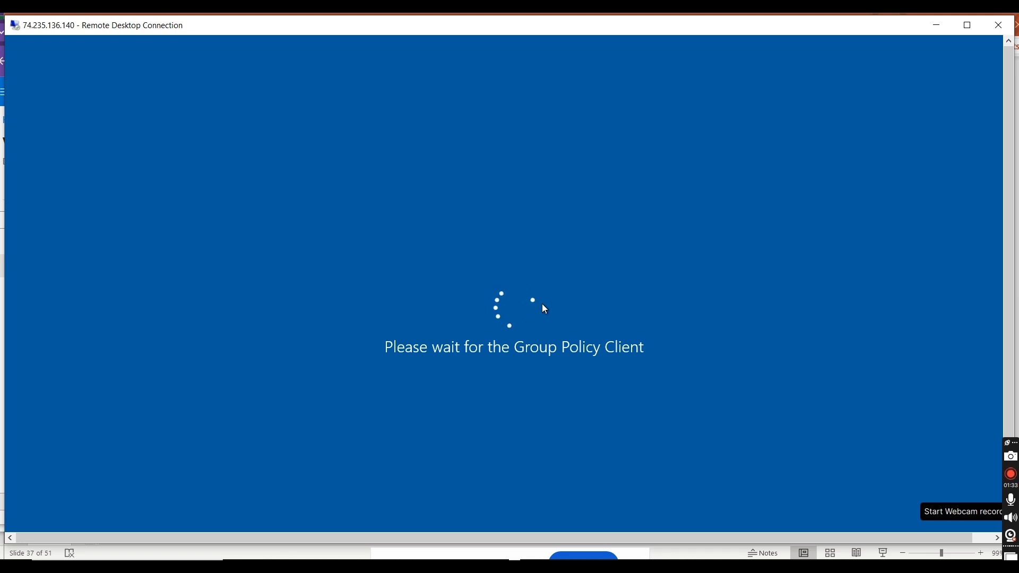
{"action": "key", "text": "alt+Tab"}
{"action": "key", "text": "alt+Tab"}
{"action": "key", "text": "alt+shift+Tab"}
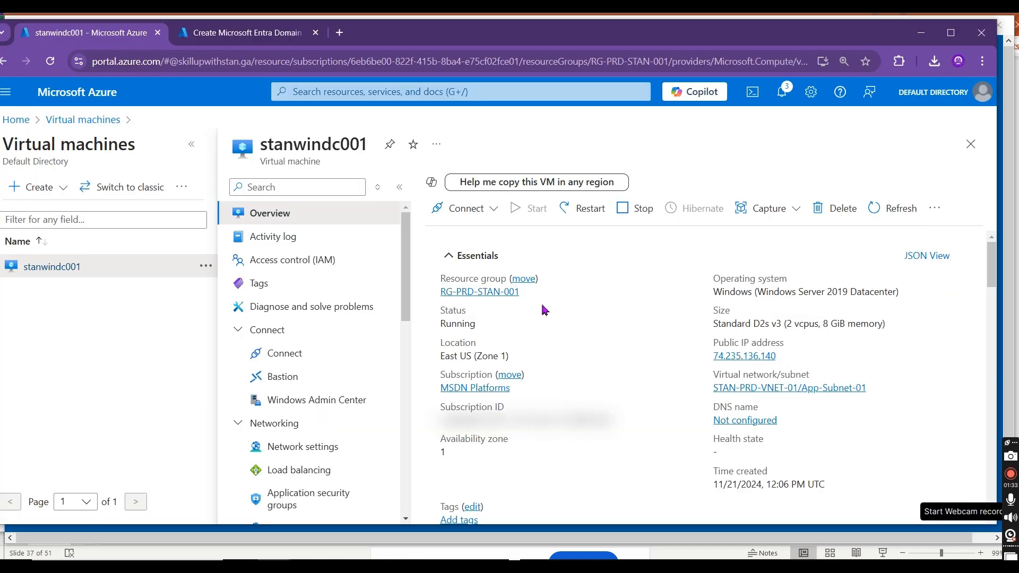
Return to the Entra Domain Services form and move past Security Settings and Tags to Review + create
{"action": "left_click", "coordinate": [16, 120]}
{"action": "left_click", "coordinate": [267, 35]}
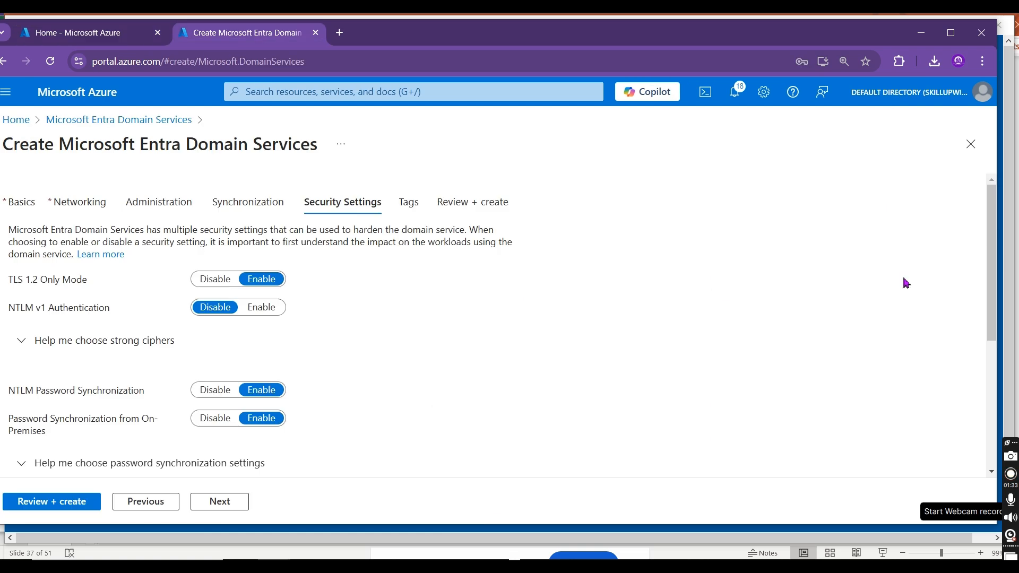
{"action": "scroll", "coordinate": [956, 345], "scroll_direction": "down", "scroll_amount": 5}
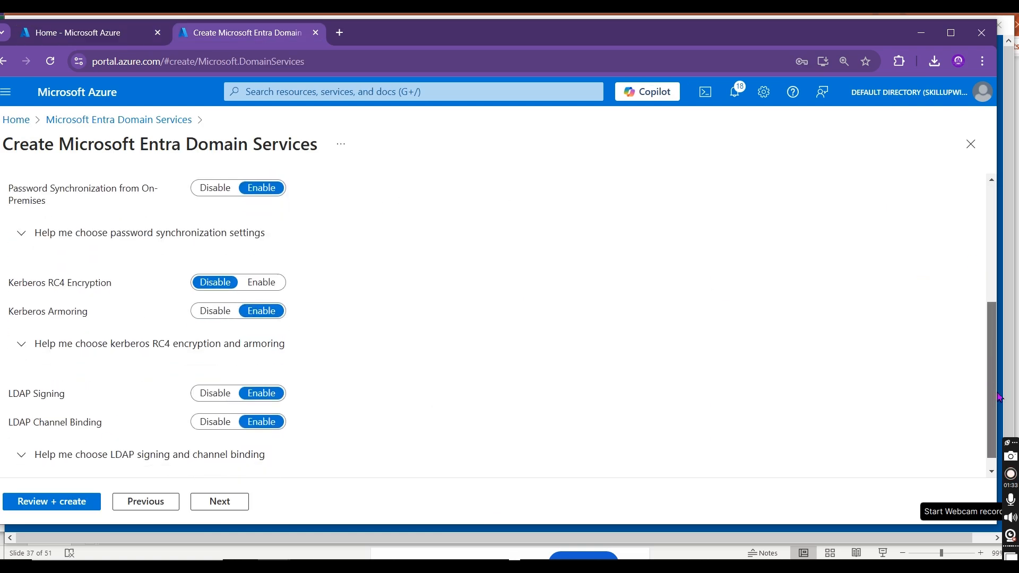
{"action": "left_click", "coordinate": [227, 503]}
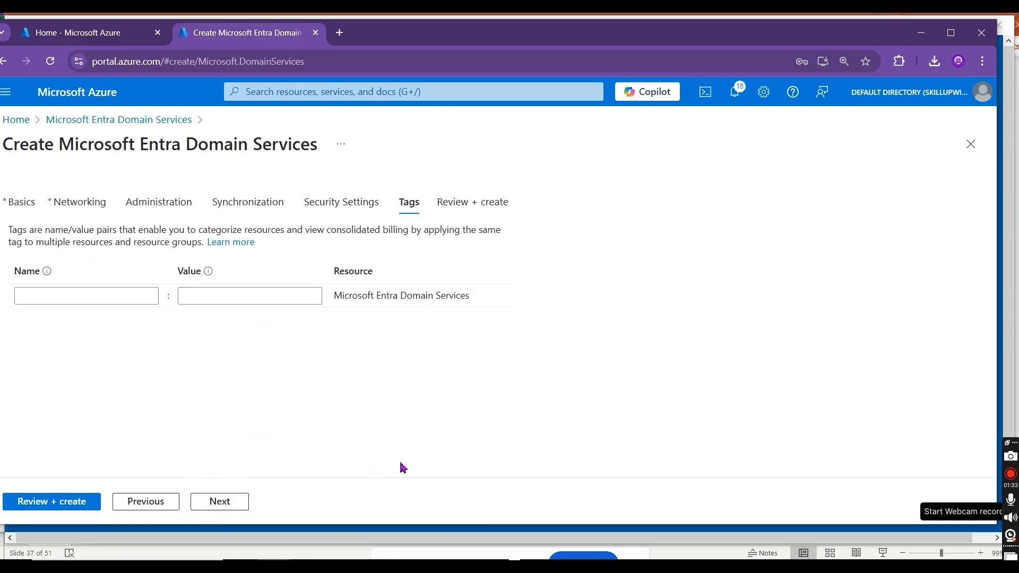
{"action": "left_click", "coordinate": [224, 502]}
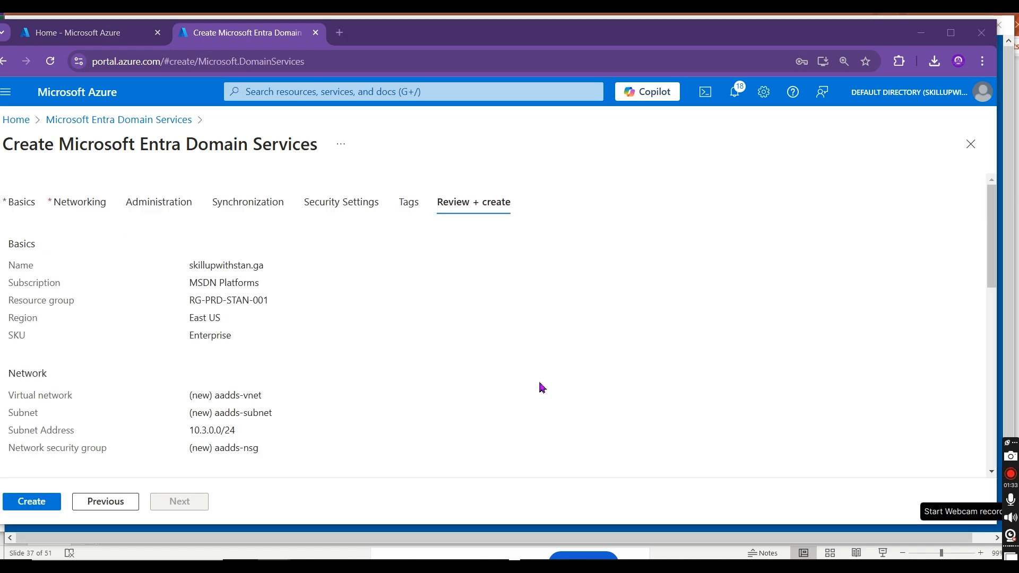
Check the Remote Desktop session, then bring the Home - Microsoft Azure tab to the front
{"action": "key", "text": "alt+Tab"}
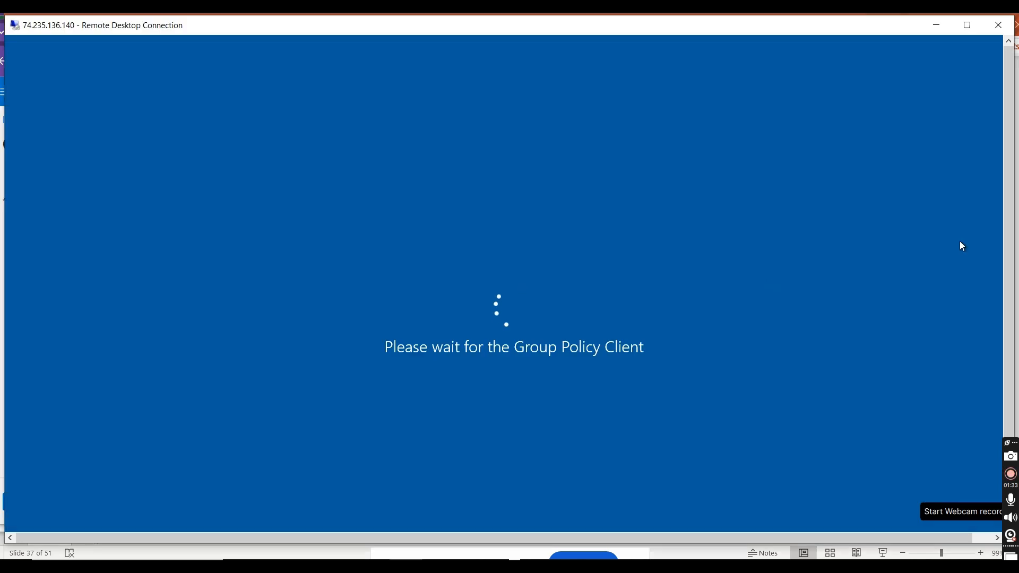
{"action": "left_click_drag", "start_coordinate": [1009, 228], "coordinate": [1009, 302]}
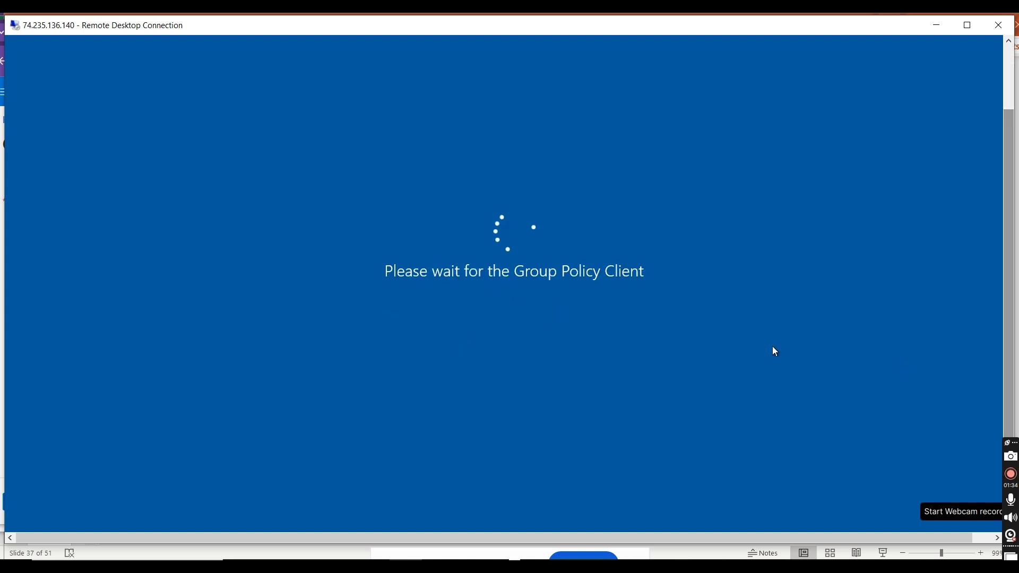
{"action": "key", "text": "alt+Tab"}
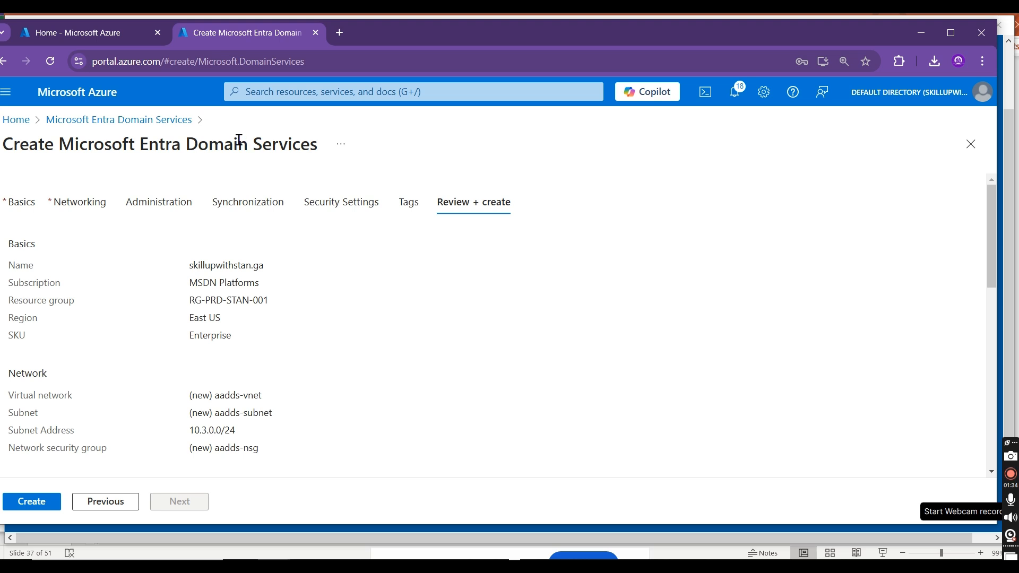
{"action": "left_click", "coordinate": [78, 34]}
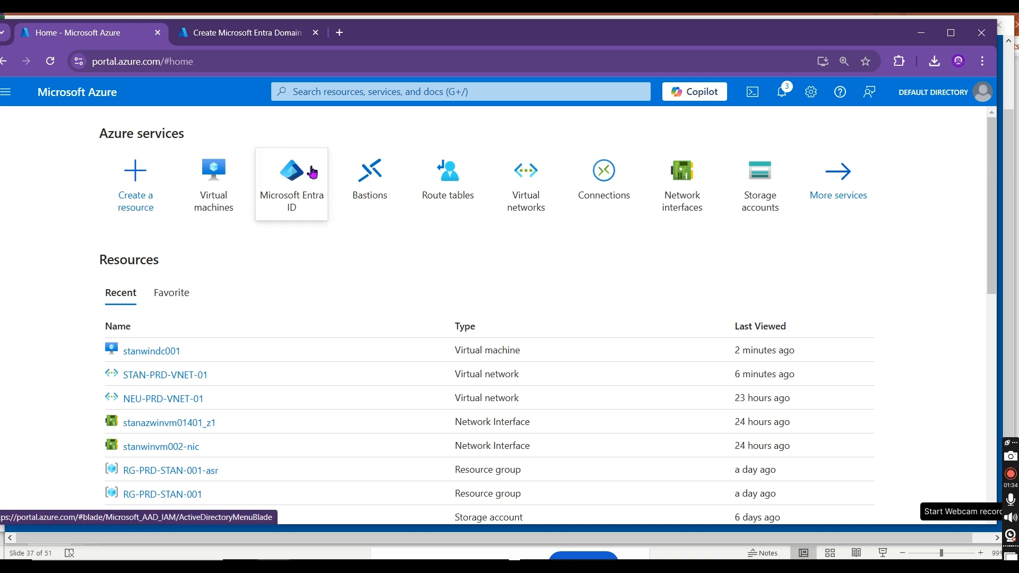
Start a new Azure virtual machine named winaddsmgmt01 in resource group RG-PRD-STAN-001
{"action": "left_click", "coordinate": [216, 194]}
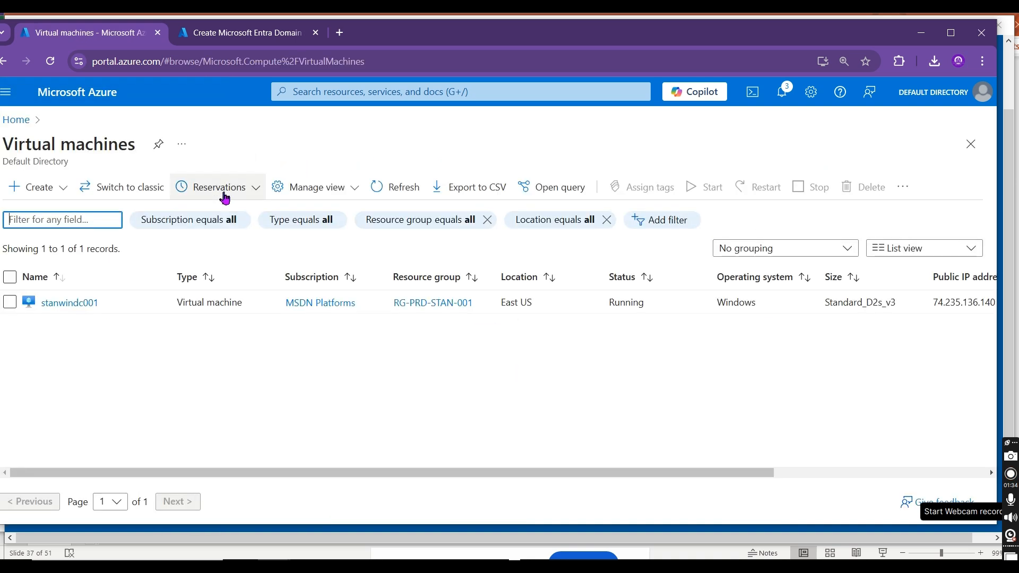
{"action": "left_click", "coordinate": [60, 190]}
{"action": "left_click", "coordinate": [71, 217]}
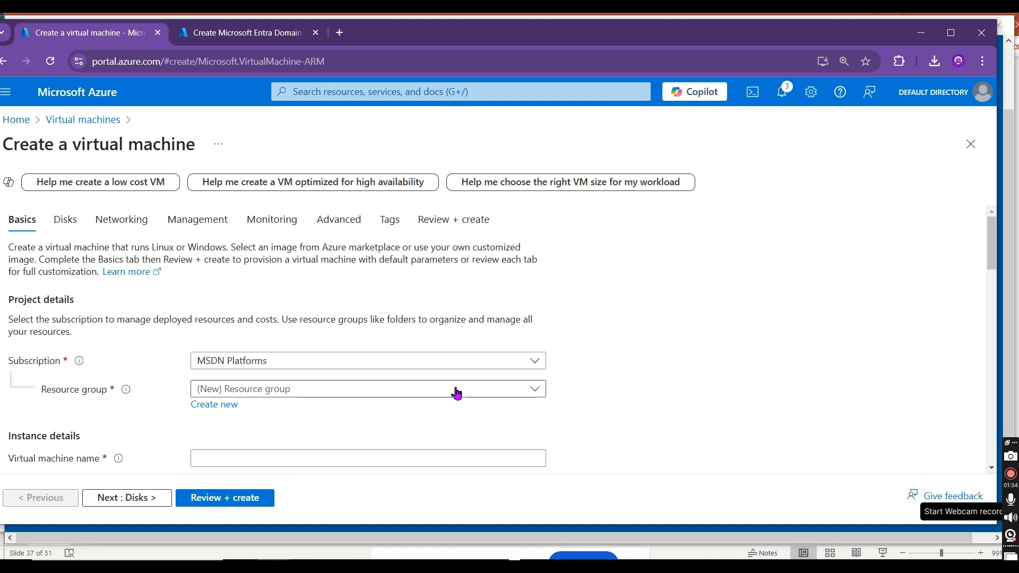
{"action": "left_click", "coordinate": [435, 390]}
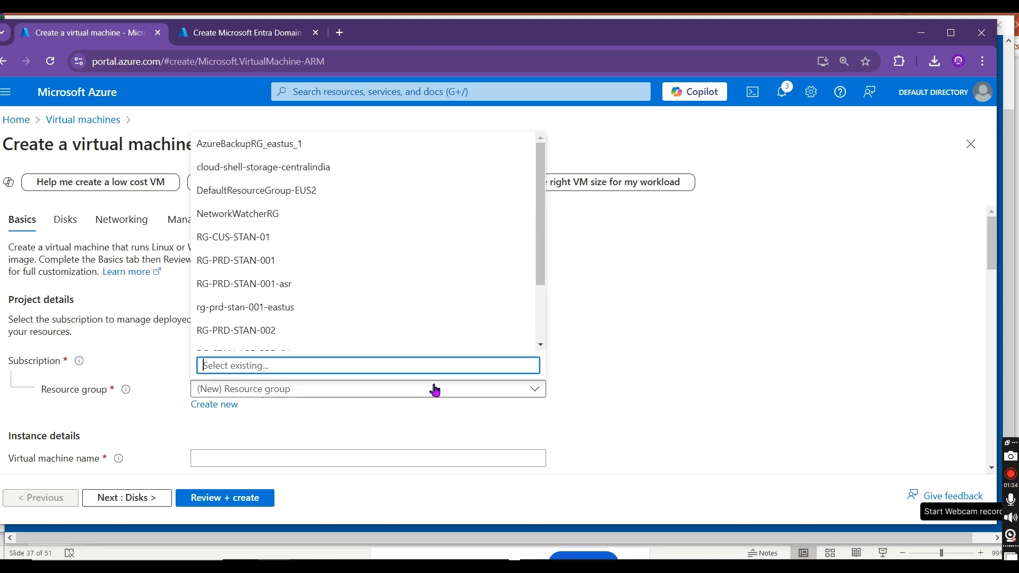
{"action": "left_click", "coordinate": [270, 263]}
{"action": "left_click_drag", "start_coordinate": [992, 260], "coordinate": [994, 303]}
{"action": "left_click", "coordinate": [350, 262]}
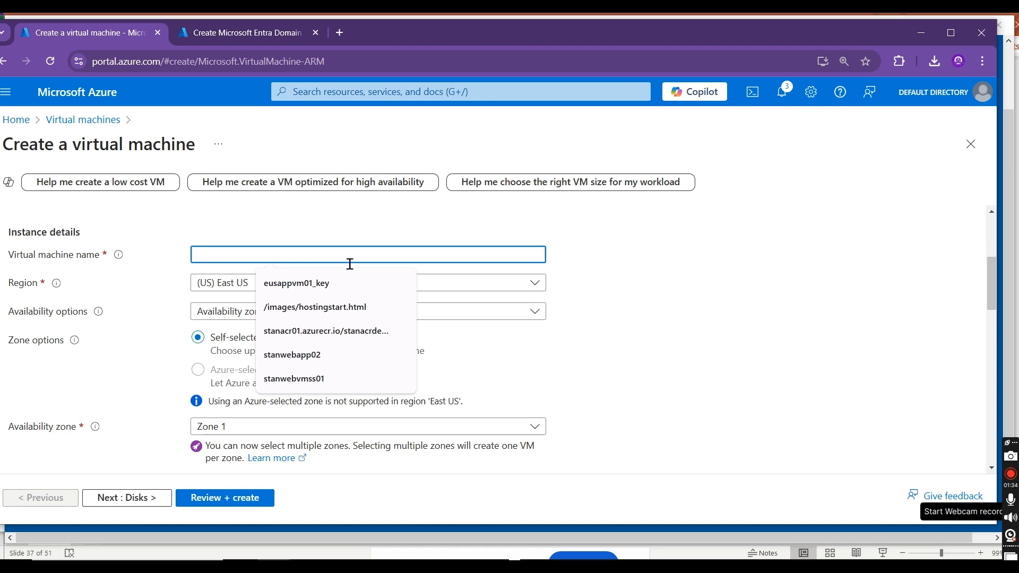
{"action": "type", "text": "wwinadd"}
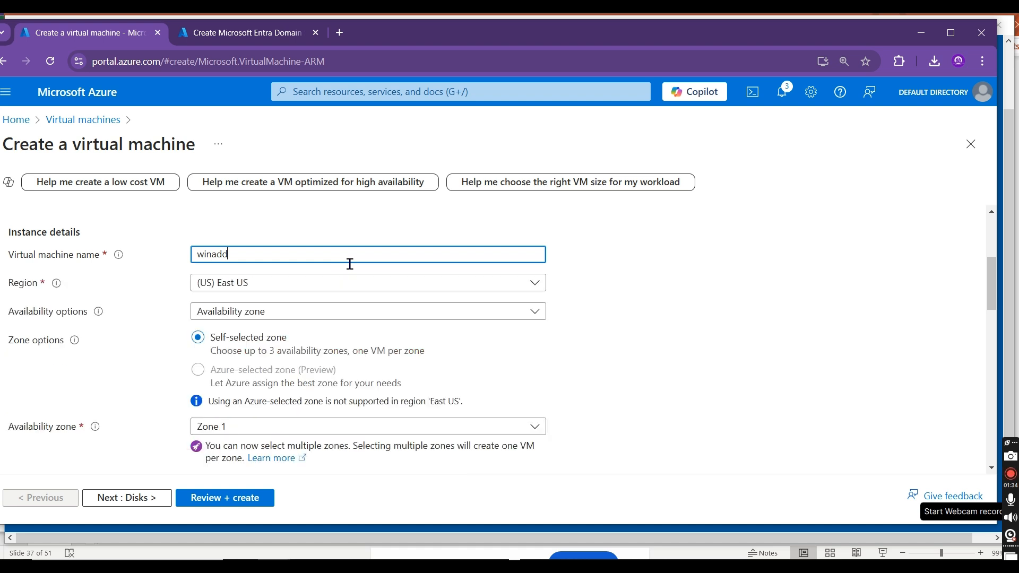
{"action": "type", "text": "smgmt01"}
Fill in the VM's administrator username and password
{"action": "scroll", "coordinate": [995, 254], "scroll_direction": "up", "scroll_amount": 1}
{"action": "left_click_drag", "start_coordinate": [993, 249], "coordinate": [990, 383]}
{"action": "left_click", "coordinate": [303, 355]}
{"action": "type", "text": "stan"}
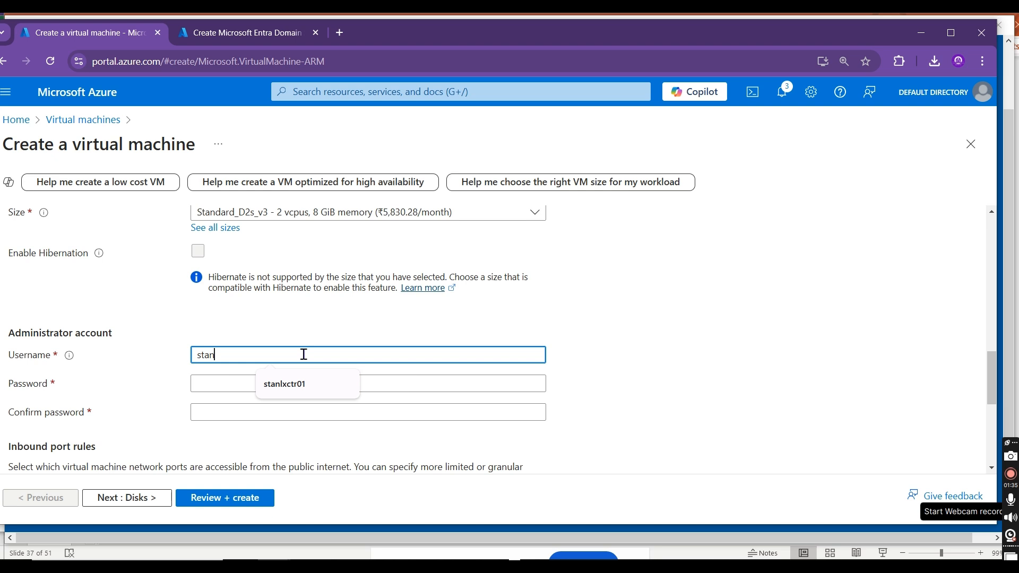
{"action": "key", "text": "Tab"}
{"action": "type", "text": "•••"}
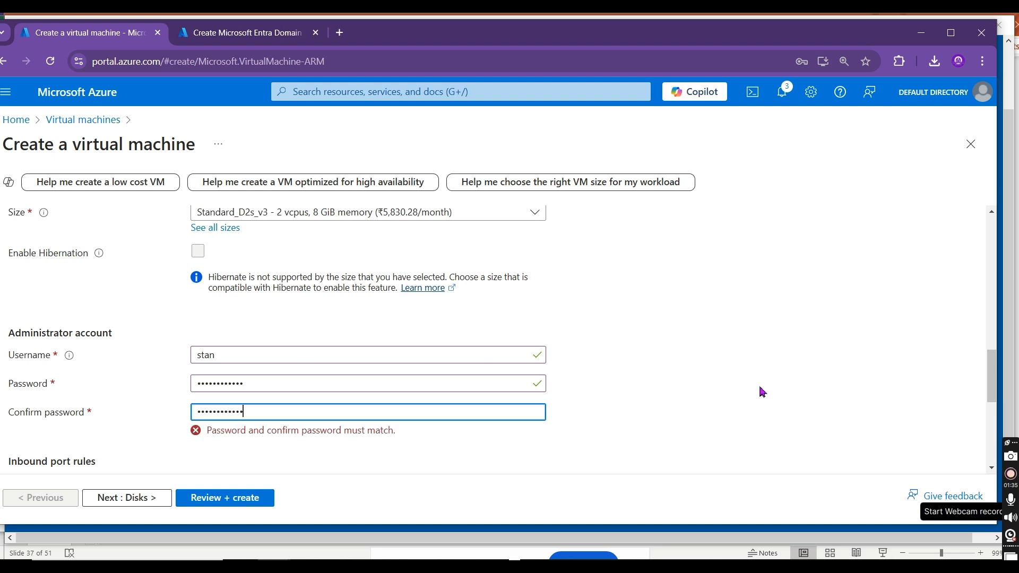
{"action": "double_click", "coordinate": [187, 379]}
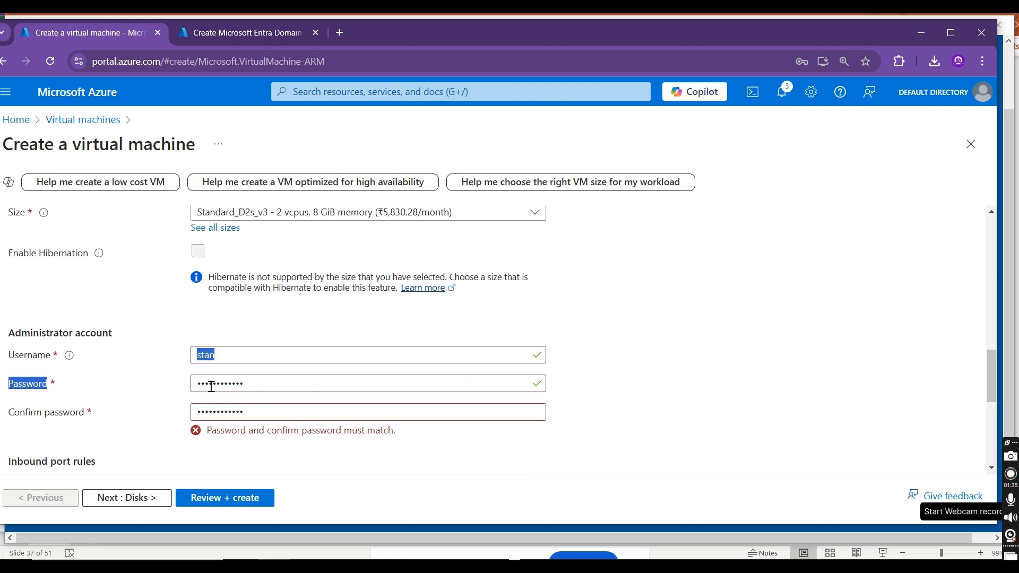
{"action": "double_click", "coordinate": [211, 386]}
{"action": "type", "text": "••"}
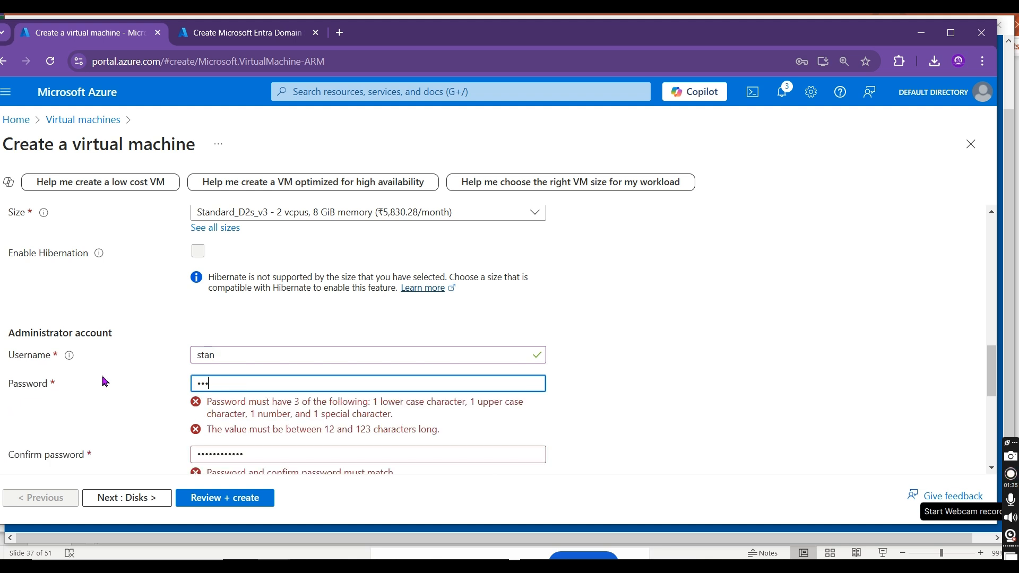
{"action": "type", "text": "••••••••"}
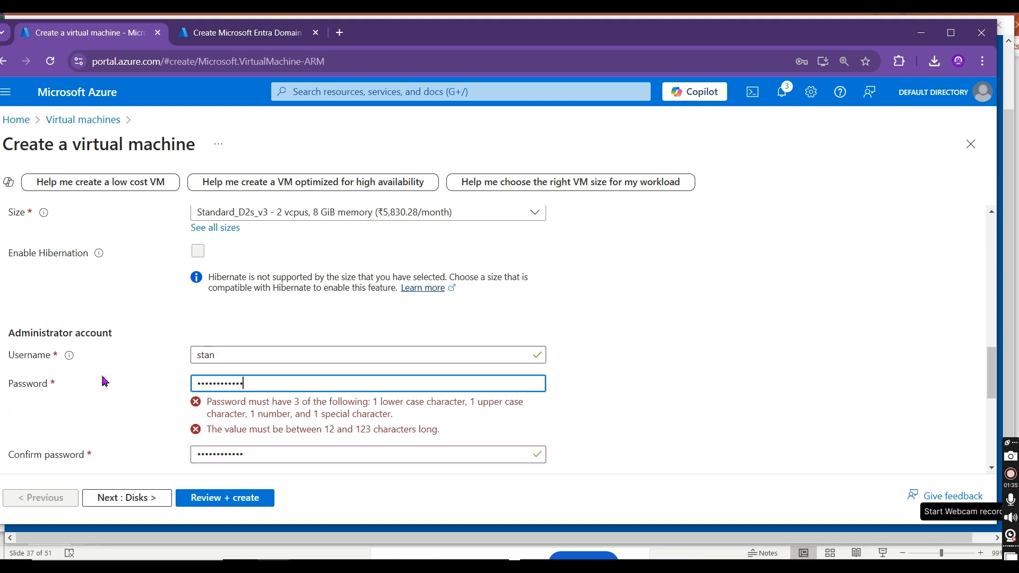
{"action": "type", "text": "•"}
{"action": "left_click_drag", "start_coordinate": [994, 353], "coordinate": [996, 201]}
On Networking, look through the virtual network, subnet and public IP options, keeping STAN-PRD-VNET-01
{"action": "left_click", "coordinate": [137, 222]}
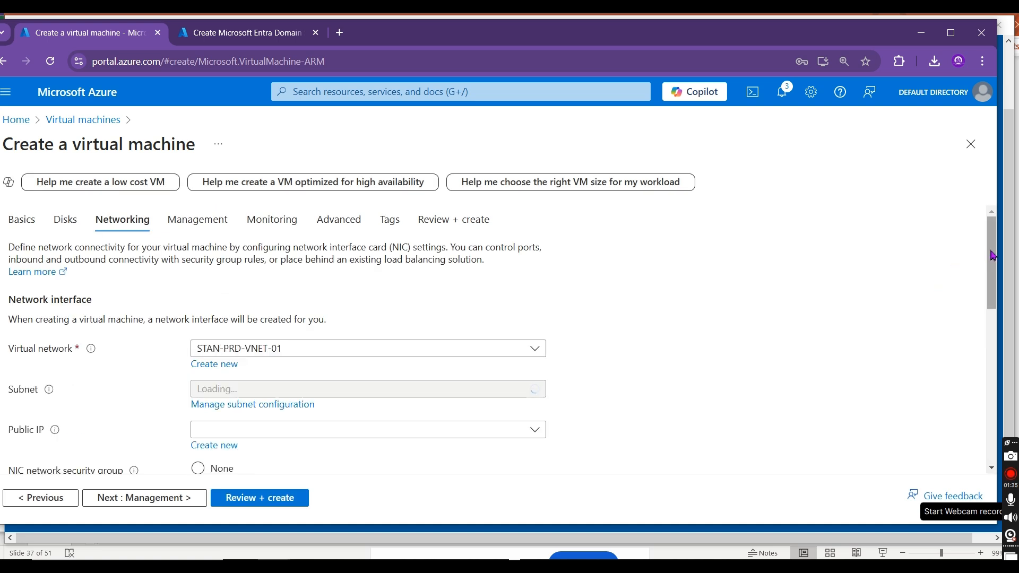
{"action": "scroll", "coordinate": [993, 256], "scroll_direction": "down", "scroll_amount": 2}
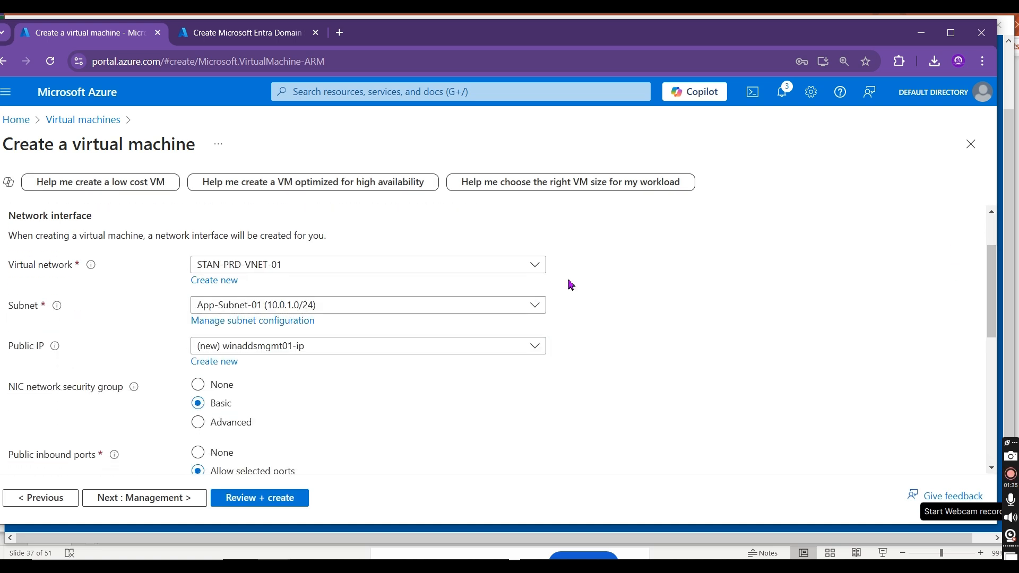
{"action": "left_click", "coordinate": [522, 267]}
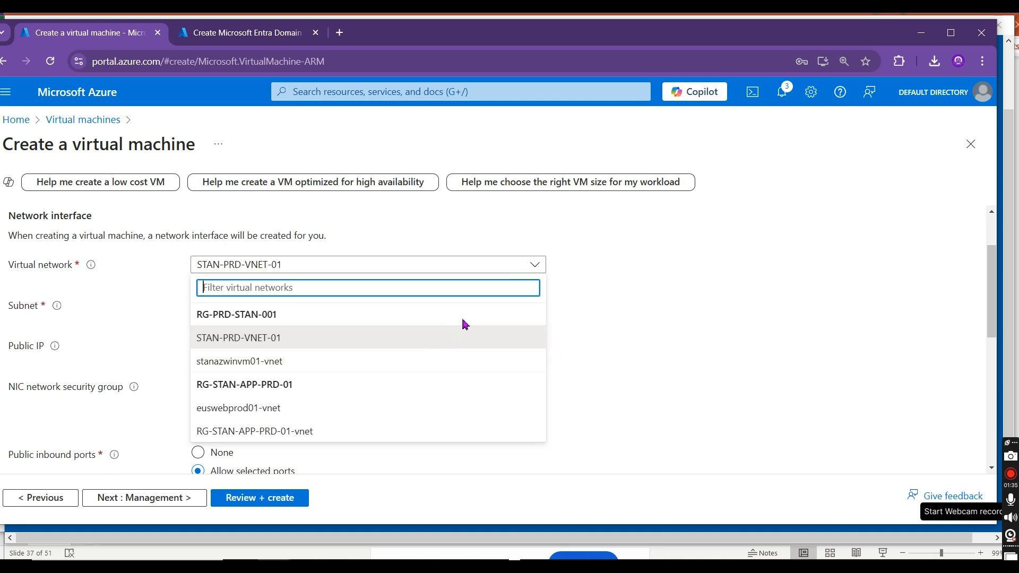
{"action": "type", "text": "ad"}
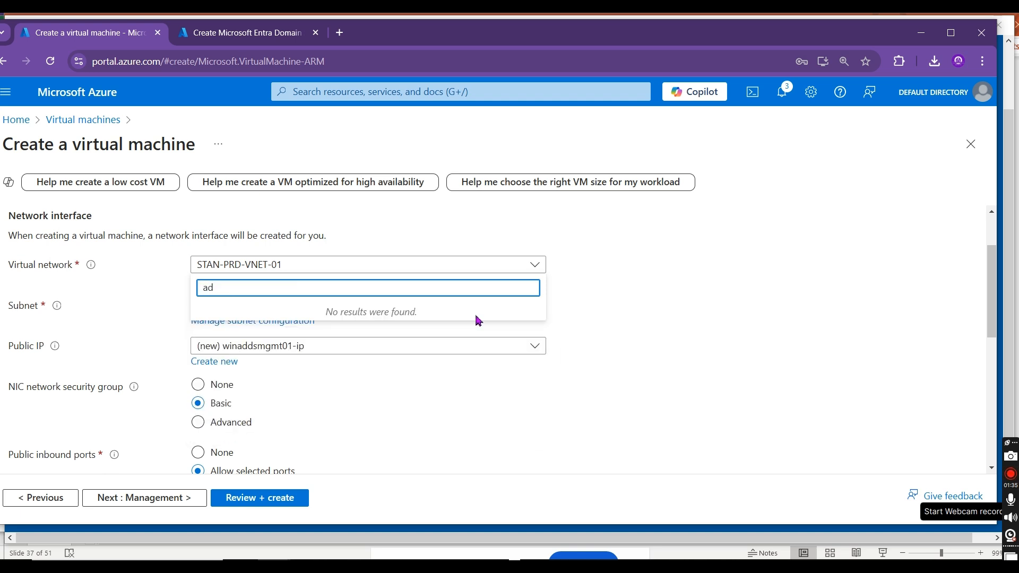
{"action": "key", "text": "BackSpace"}
{"action": "key", "text": "BackSpace"}
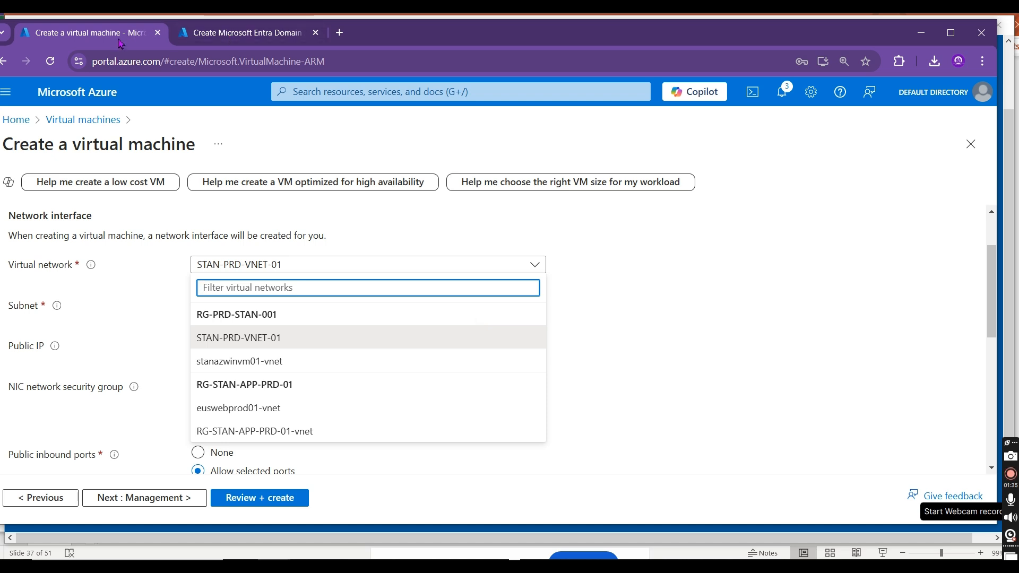
{"action": "left_click", "coordinate": [275, 272]}
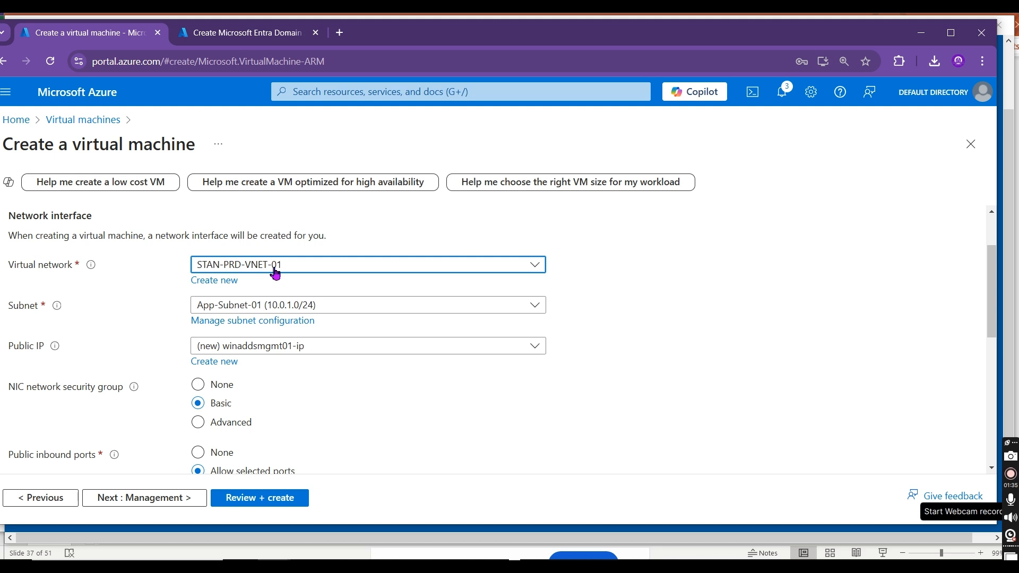
{"action": "left_click", "coordinate": [249, 271]}
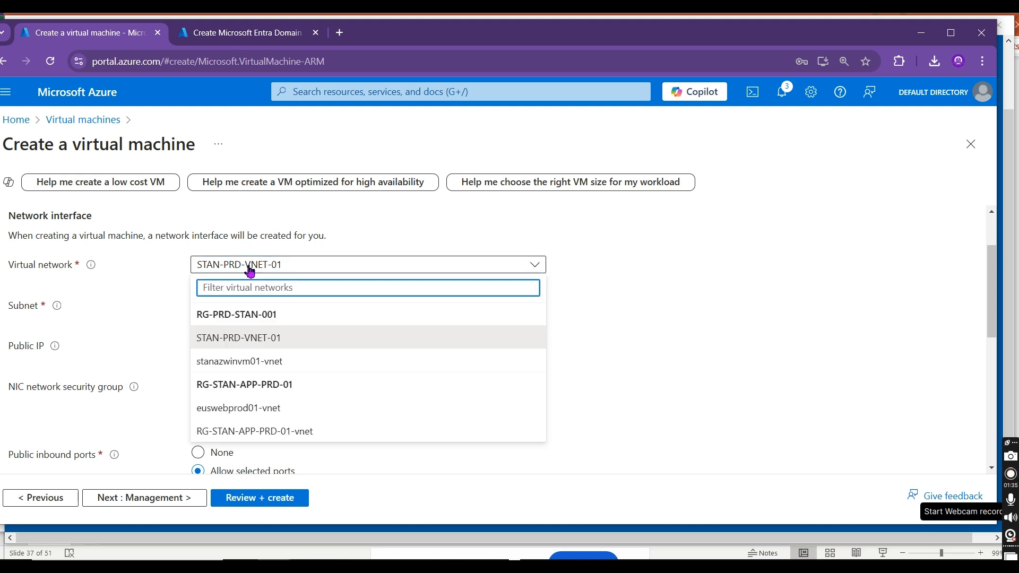
{"action": "left_click", "coordinate": [257, 340]}
{"action": "left_click", "coordinate": [290, 306]}
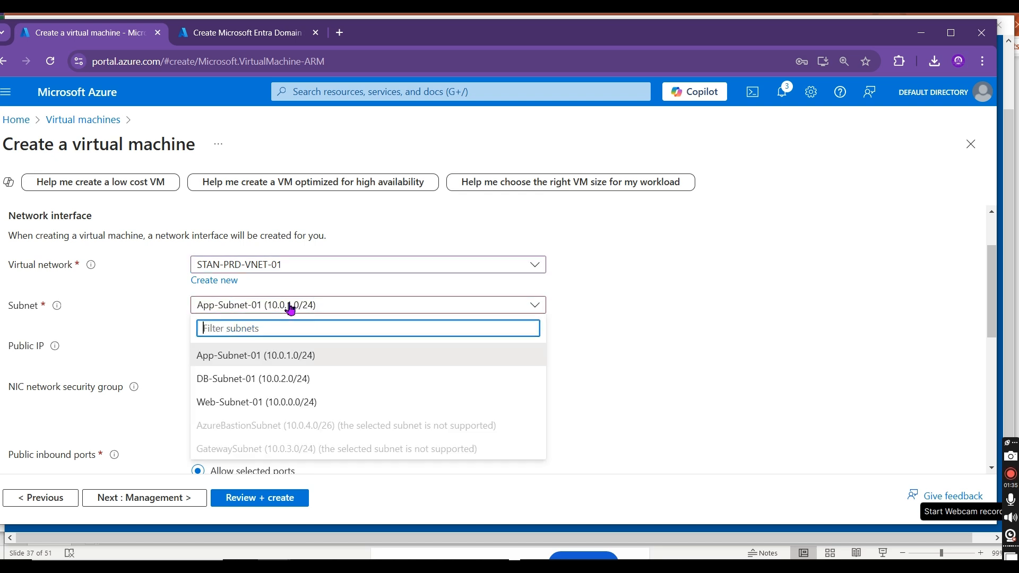
{"action": "left_click", "coordinate": [638, 332]}
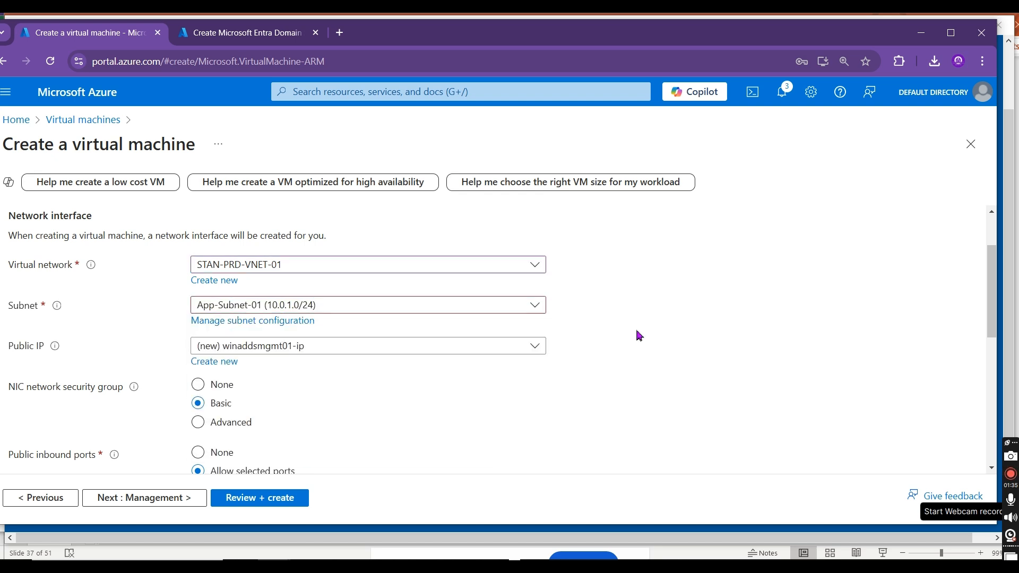
{"action": "left_click", "coordinate": [423, 355]}
{"action": "left_click", "coordinate": [403, 305]}
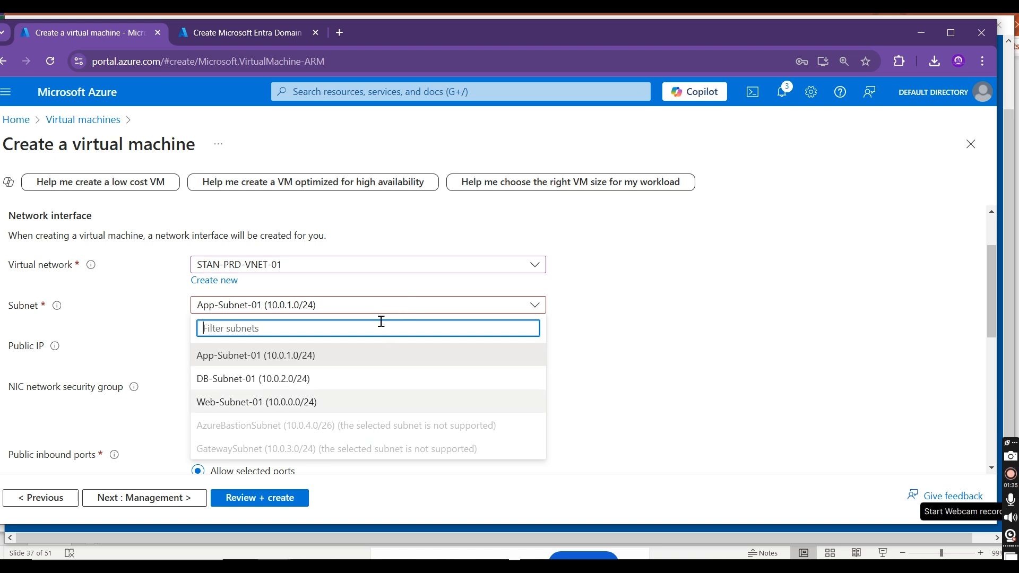
Switch the virtual network to stanazwinvm01-vnet, then discard the unsaved VM form
{"action": "left_click", "coordinate": [310, 265]}
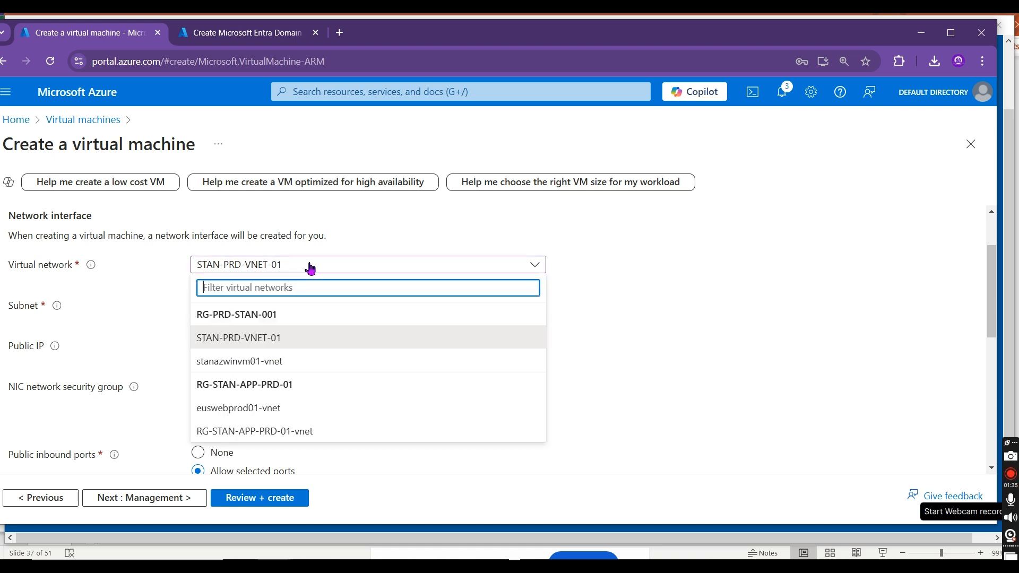
{"action": "left_click", "coordinate": [258, 362]}
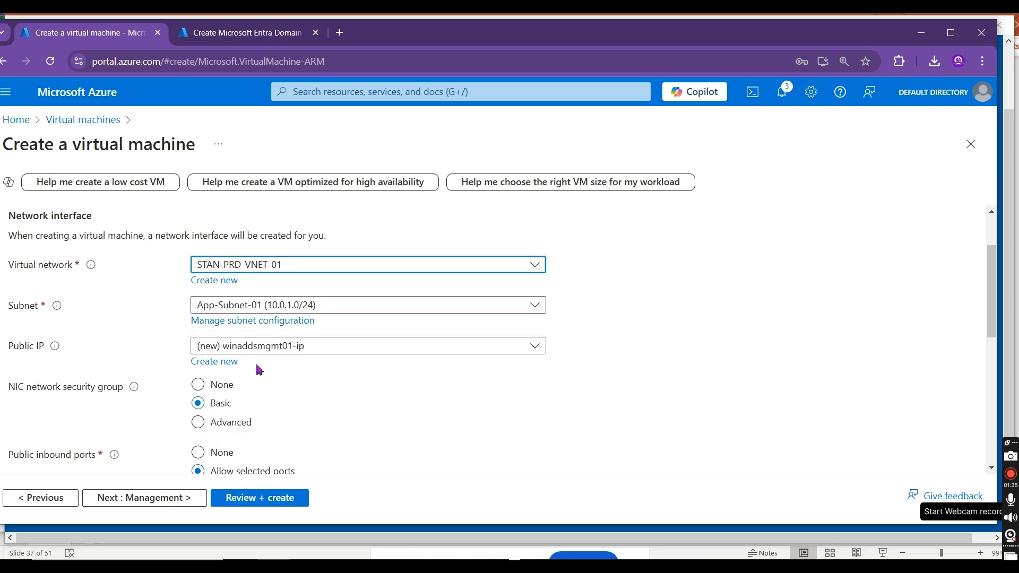
{"action": "left_click", "coordinate": [290, 313]}
{"action": "left_click", "coordinate": [289, 270]}
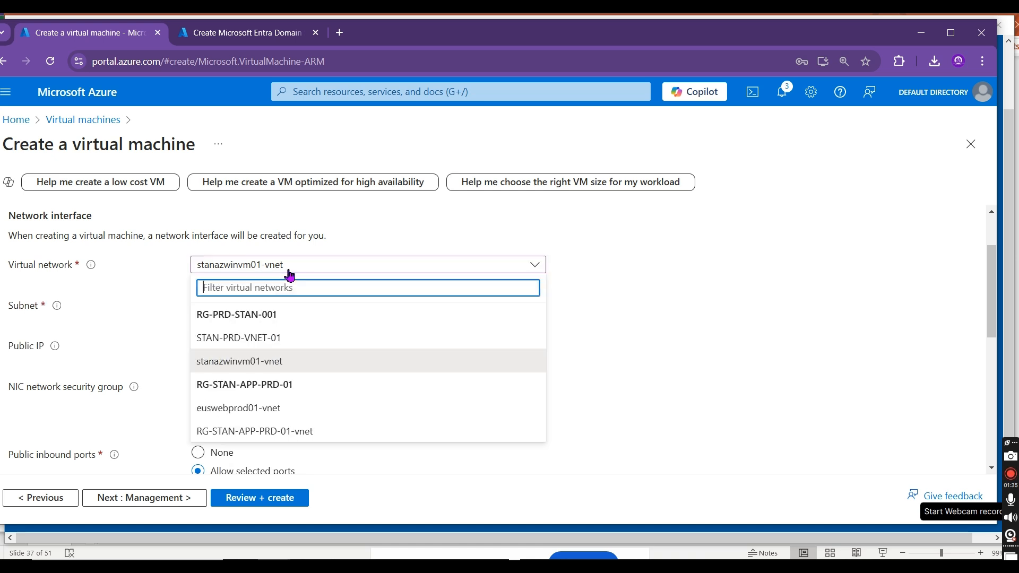
{"action": "left_click", "coordinate": [640, 308]}
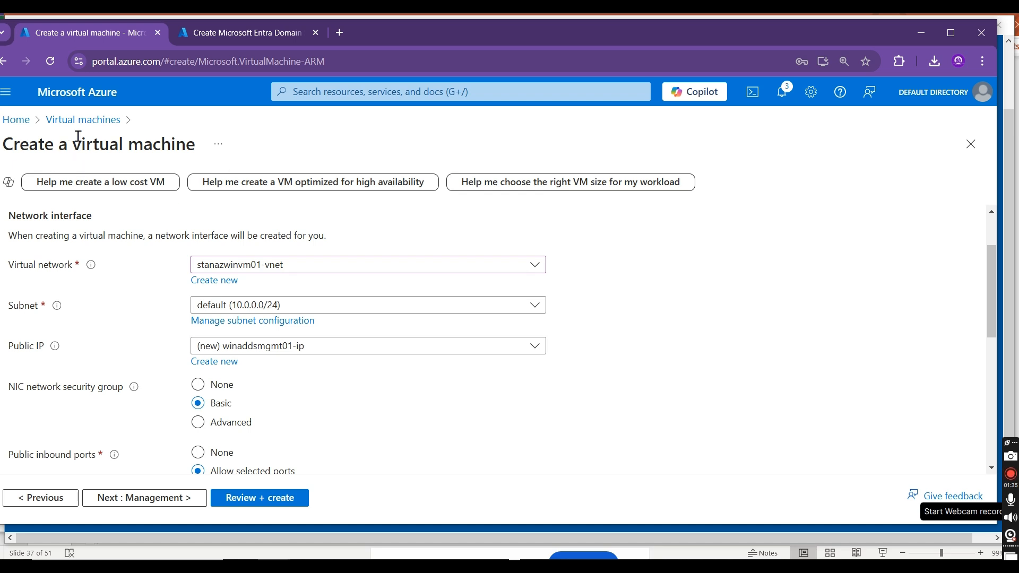
{"action": "left_click", "coordinate": [15, 120]}
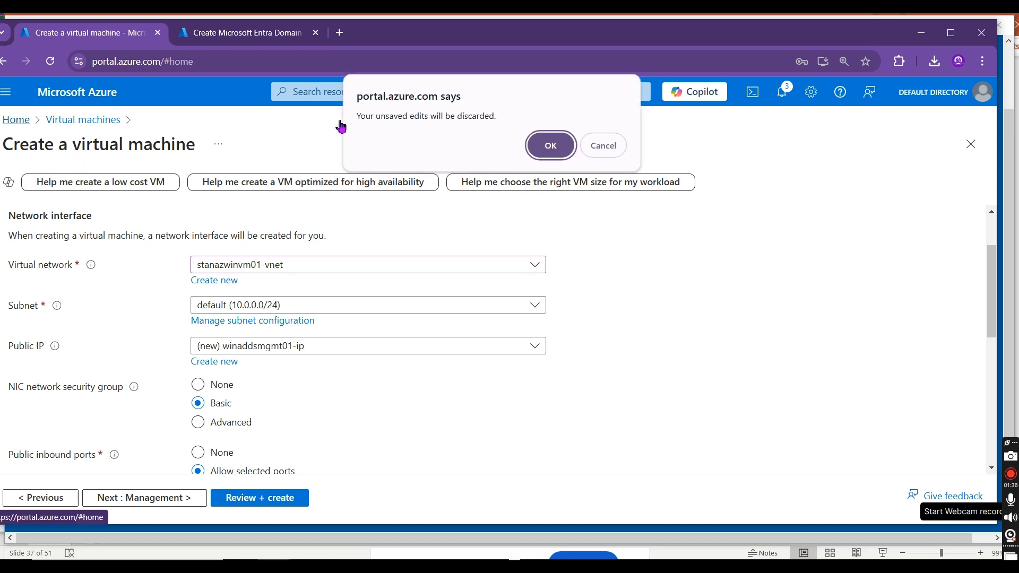
{"action": "left_click", "coordinate": [543, 152]}
Search for and open Virtual networks, then refresh the list
{"action": "left_click", "coordinate": [342, 93]}
{"action": "type", "text": "virtual"}
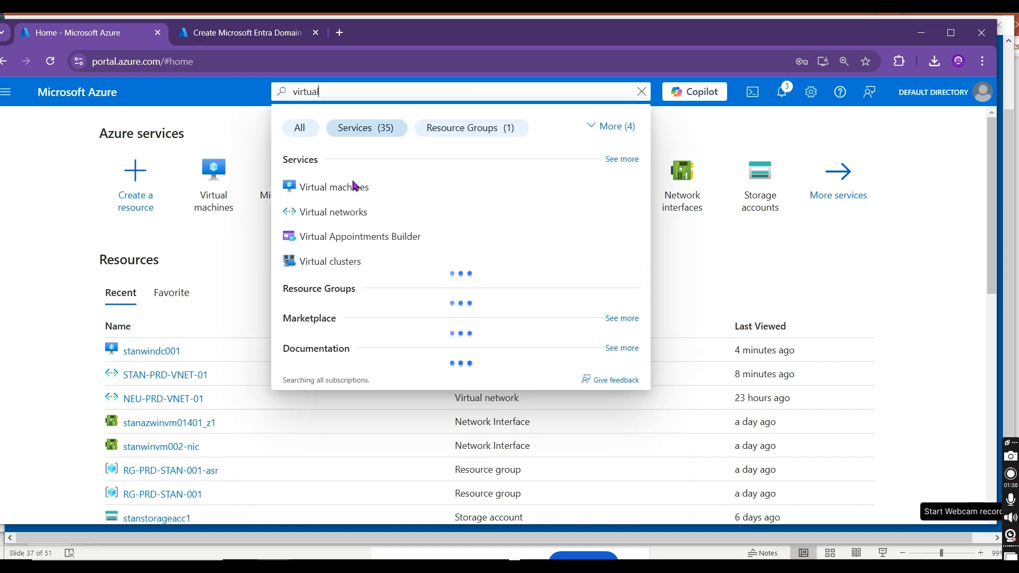
{"action": "left_click", "coordinate": [345, 214]}
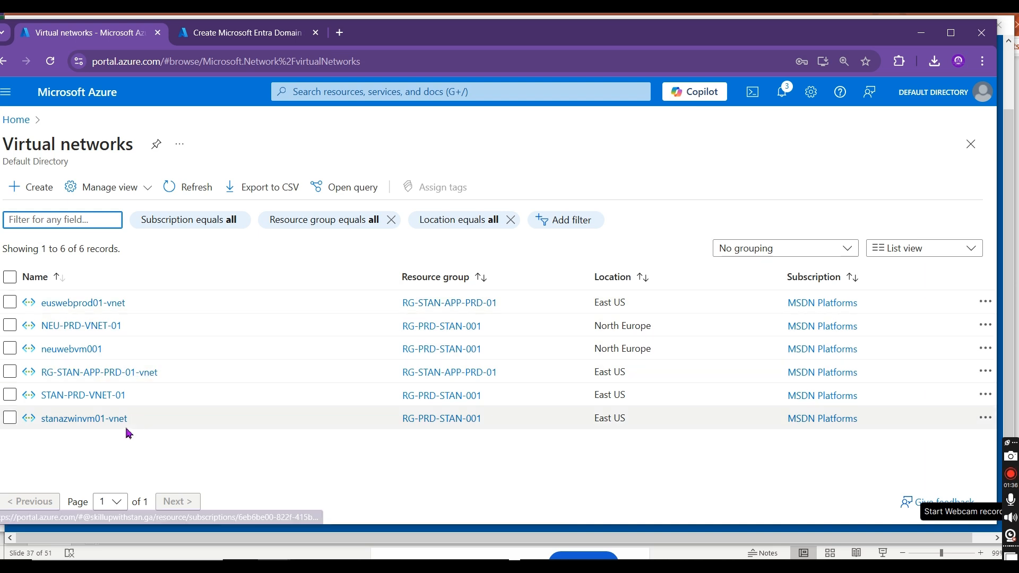
{"action": "left_click", "coordinate": [180, 193]}
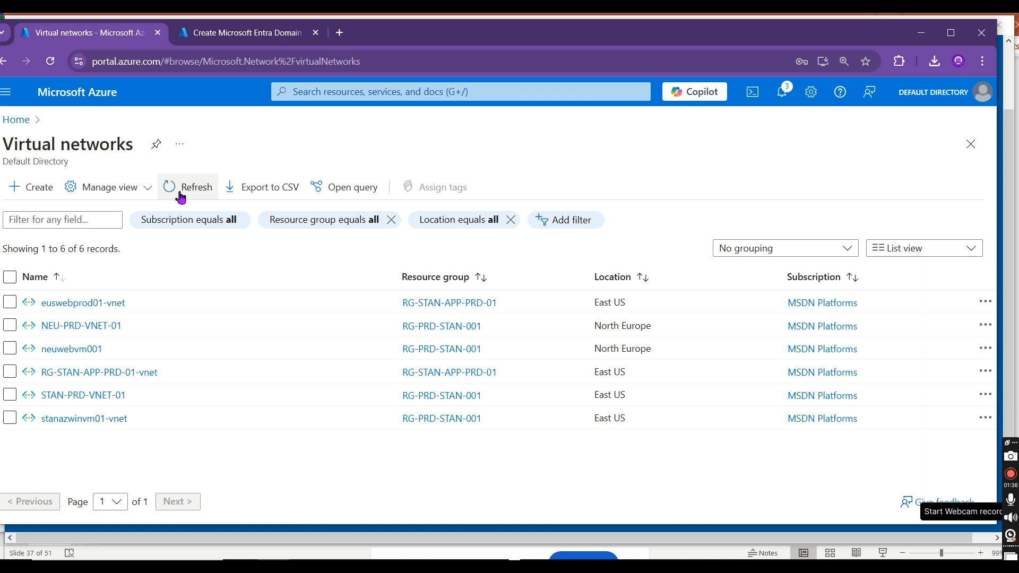
Review the aadds-vnet and aadds-subnet names on the Entra Domain Services summary, then return to Remote Desktop
{"action": "left_click", "coordinate": [245, 33]}
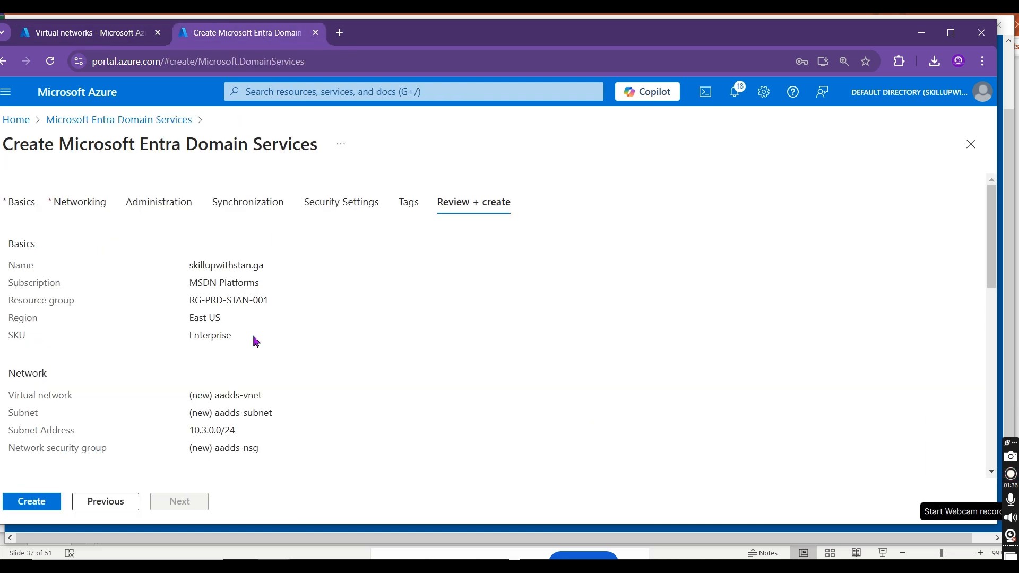
{"action": "left_click_drag", "start_coordinate": [263, 397], "coordinate": [173, 398]}
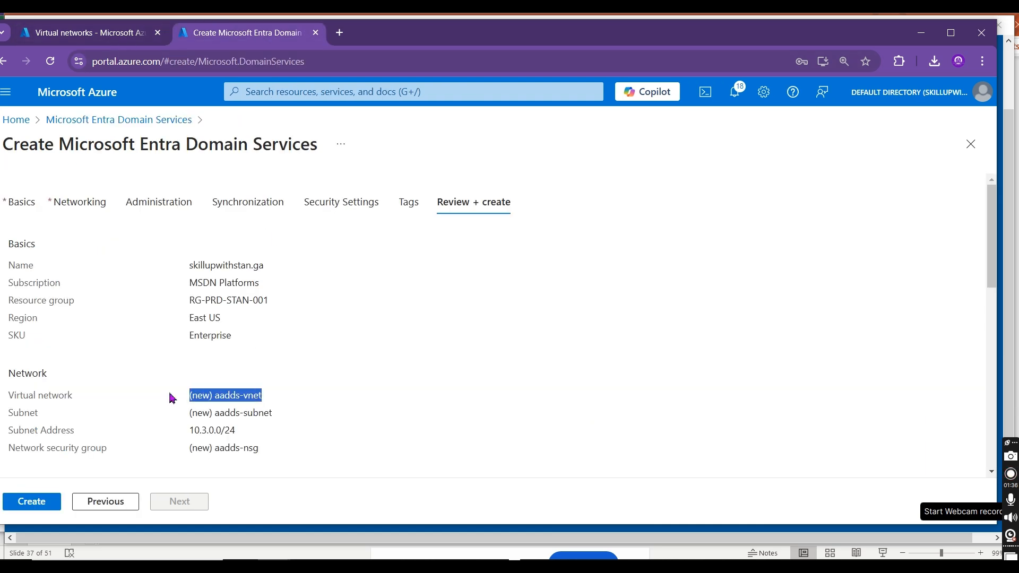
{"action": "left_click_drag", "start_coordinate": [274, 413], "coordinate": [203, 419]}
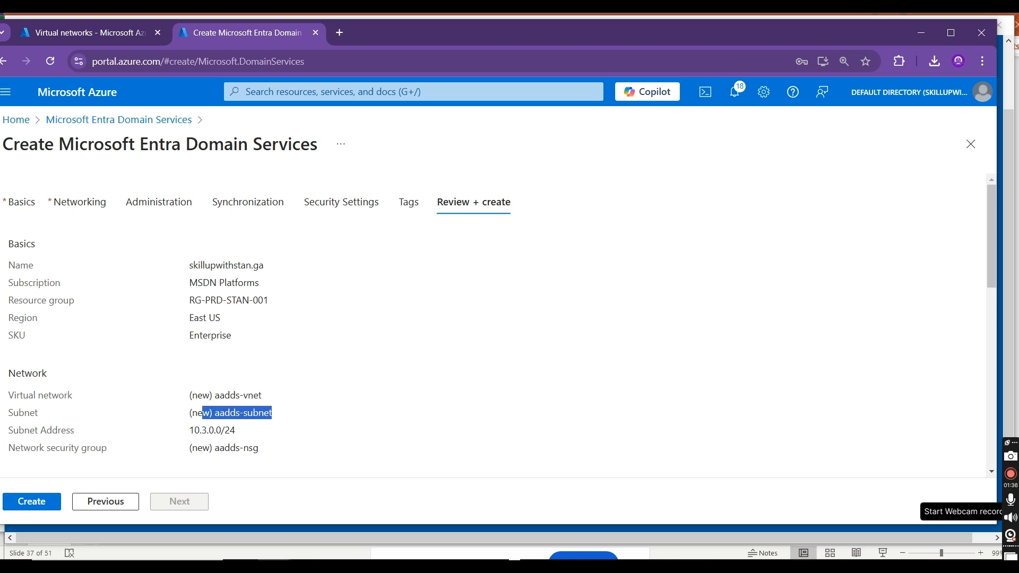
{"action": "key", "text": "alt+Tab"}
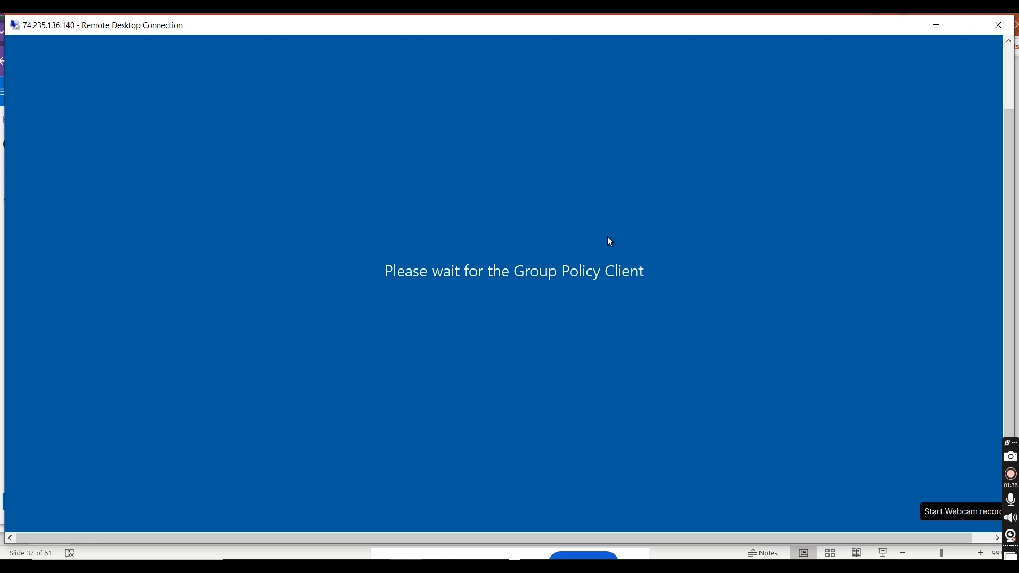
Launch mstsc from Run and connect to 74.235.136.140
{"action": "key", "text": "super+r"}
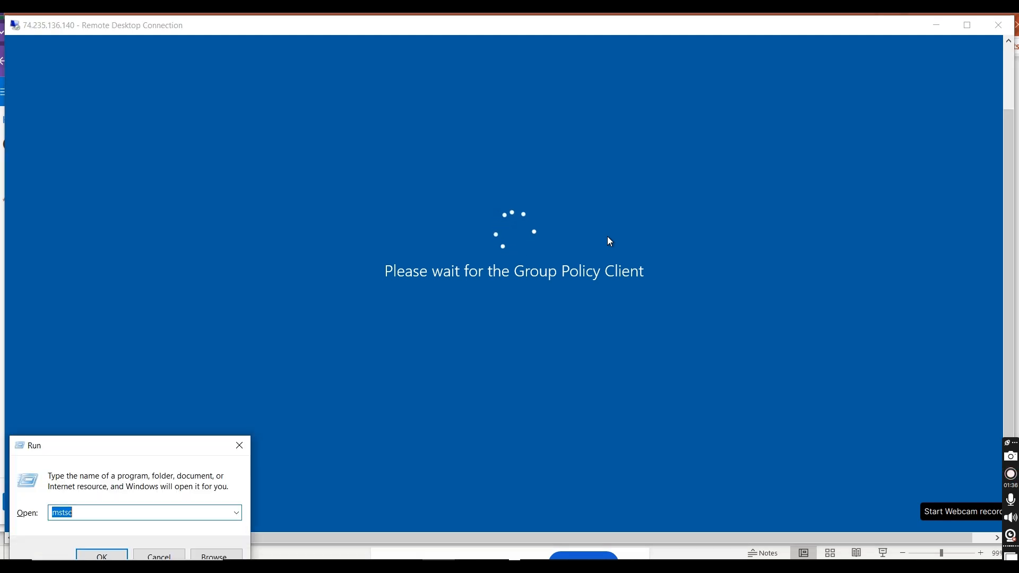
{"action": "type", "text": "stsc"}
{"action": "key", "text": "Return"}
{"action": "key", "text": "Return"}
{"action": "type", "text": "mstsc"}
{"action": "key", "text": "Return"}
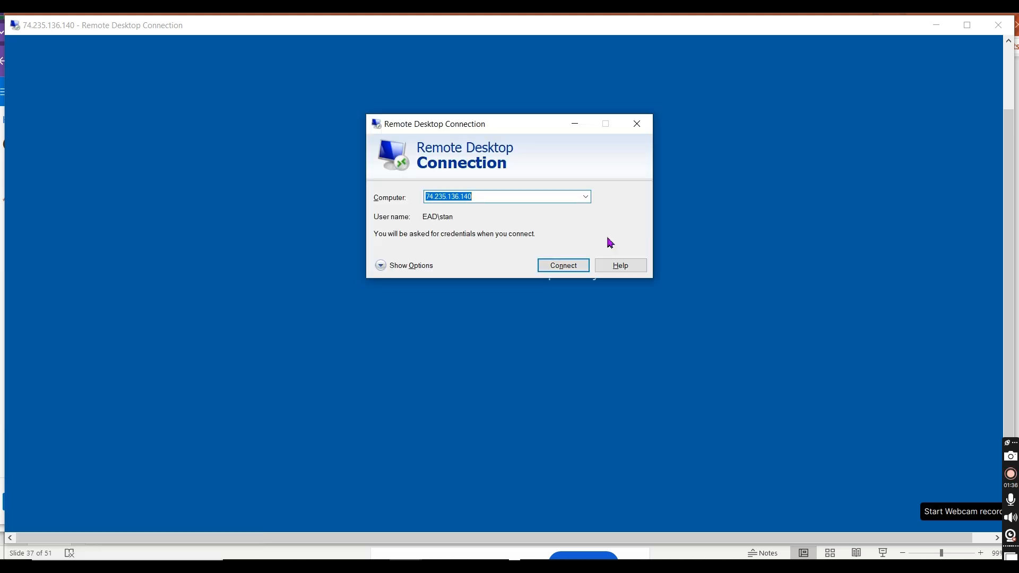
{"action": "left_click", "coordinate": [554, 264]}
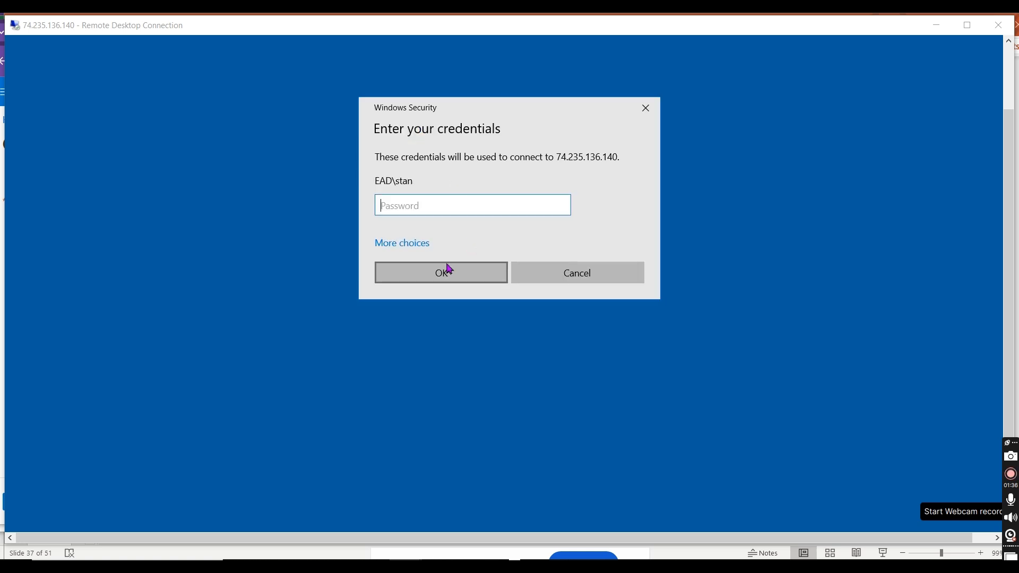
Sign in with a SKILLUPWITHSTAN domain account and its password, accepting the certificate warning
{"action": "left_click", "coordinate": [409, 254]}
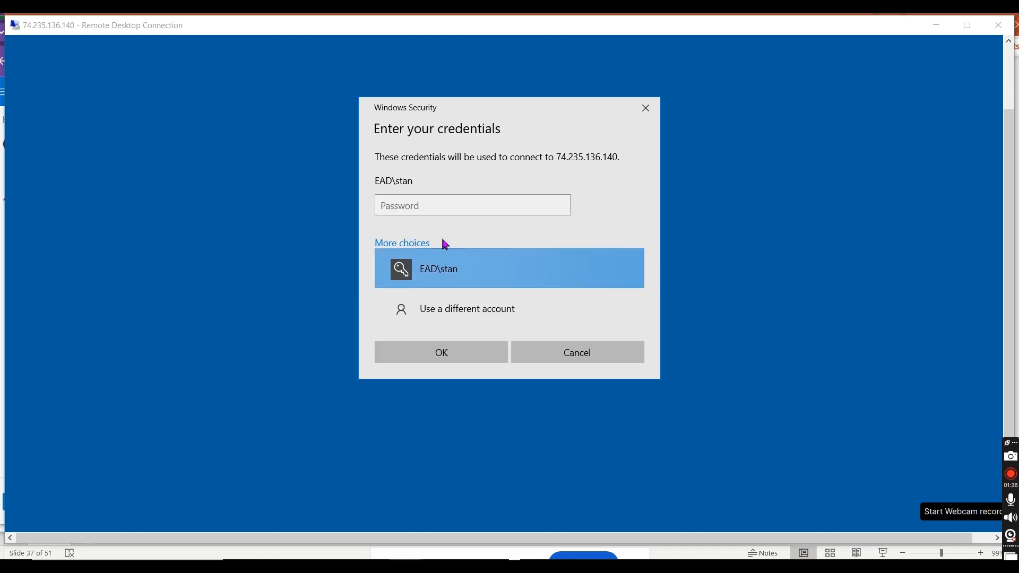
{"action": "left_click", "coordinate": [445, 296]}
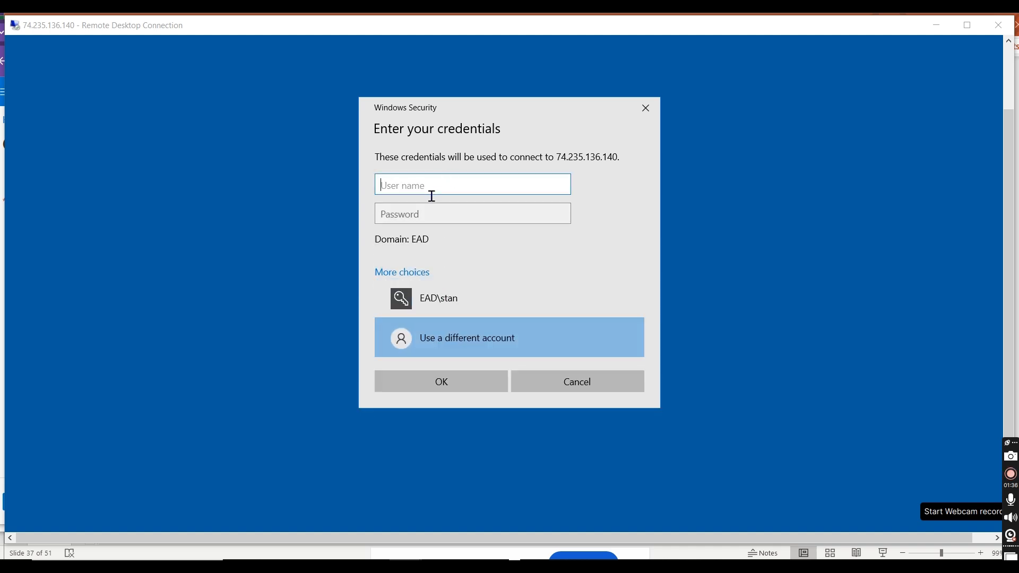
{"action": "type", "text": "SKILLUPWITHSTAN\\stan"}
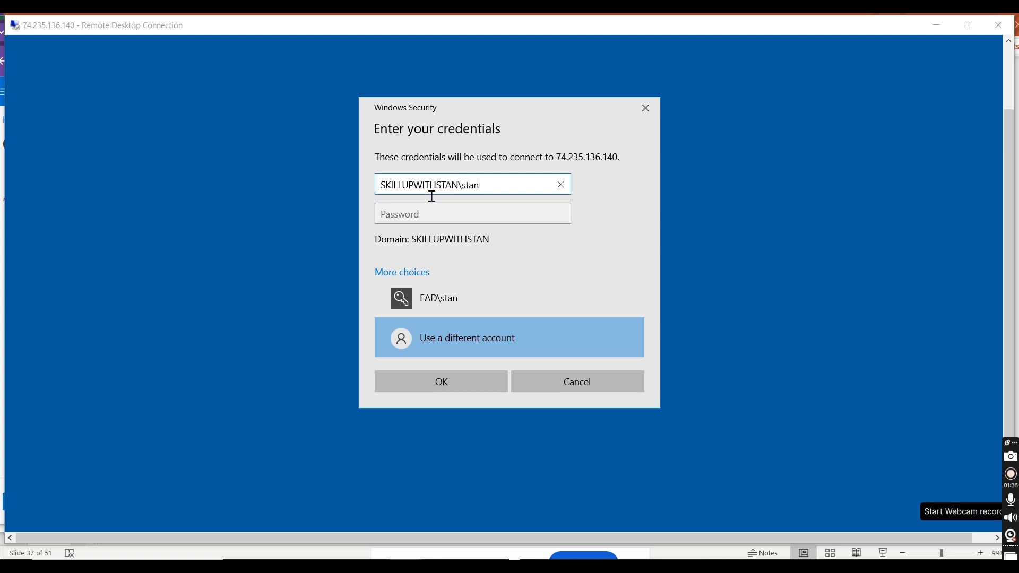
{"action": "key", "text": "Tab"}
{"action": "type", "text": "************"}
{"action": "left_click", "coordinate": [467, 384]}
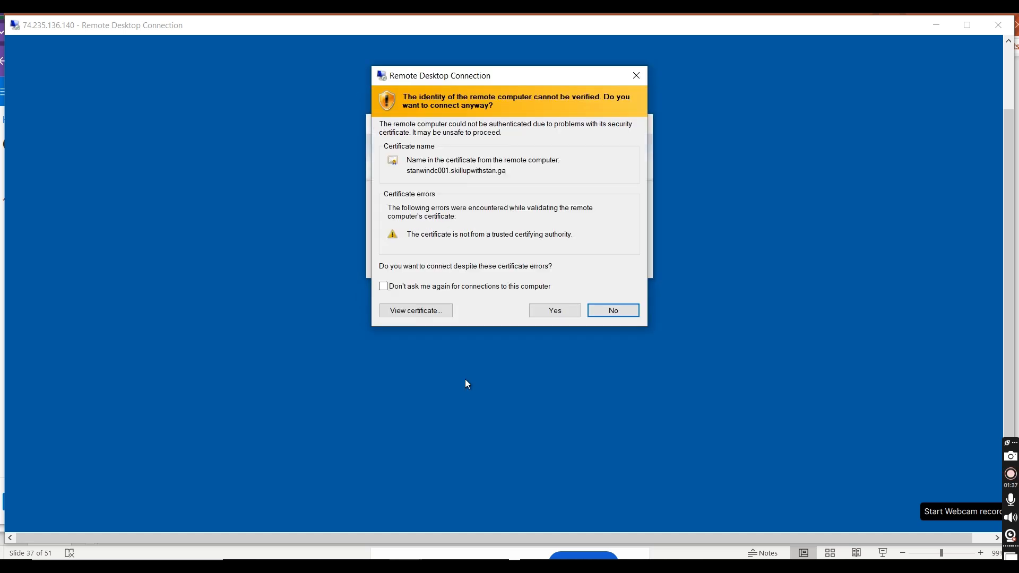
{"action": "left_click", "coordinate": [550, 308]}
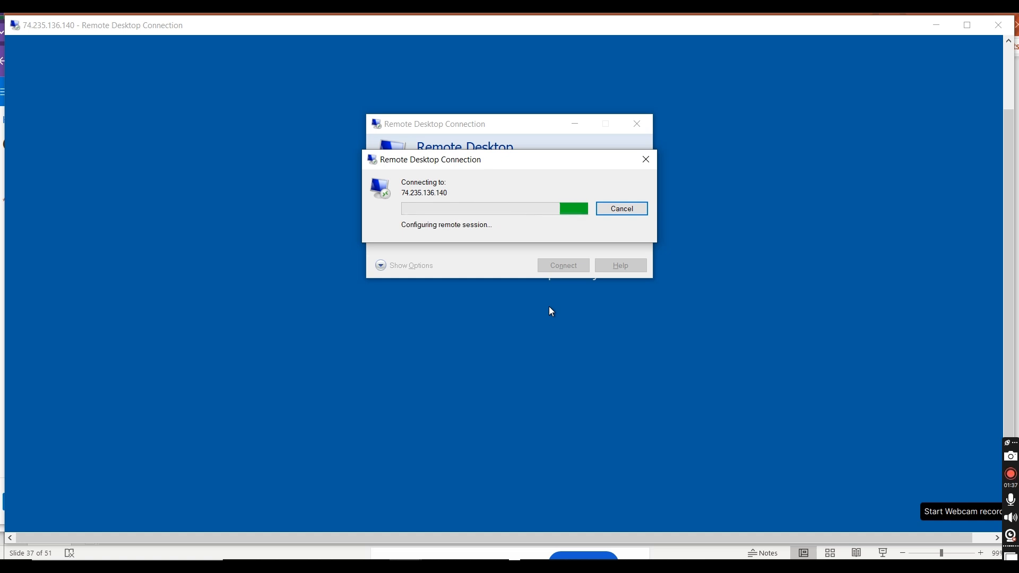
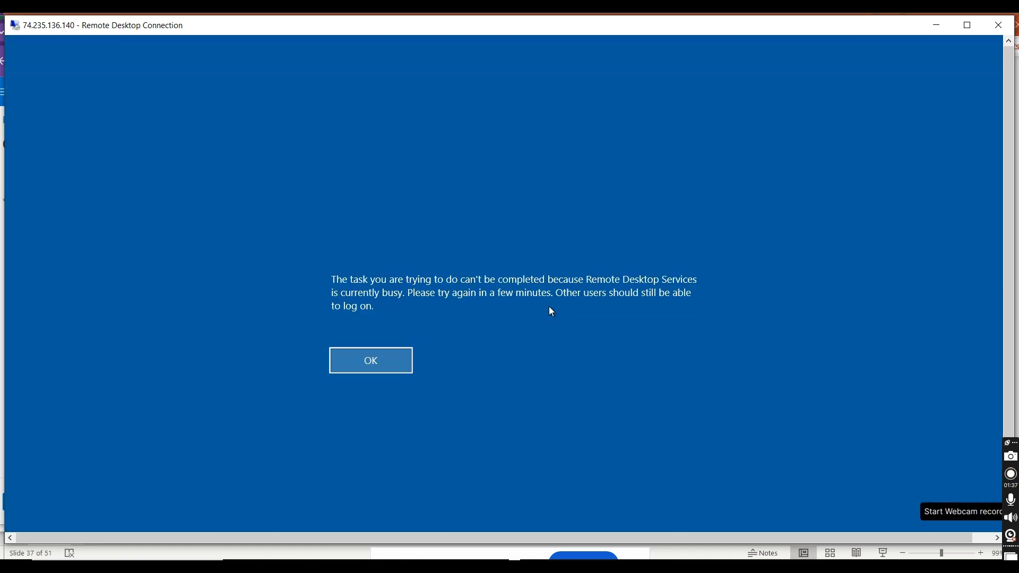
Dismiss the Remote Desktop Services busy message and move the RDP window aside
{"action": "left_click", "coordinate": [385, 366]}
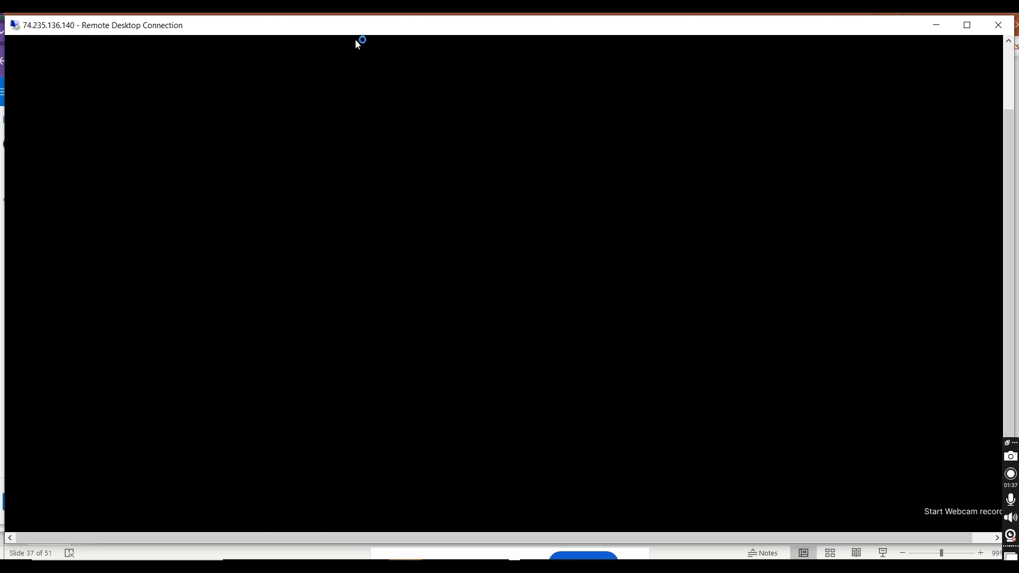
{"action": "left_click_drag", "start_coordinate": [355, 34], "coordinate": [461, 33]}
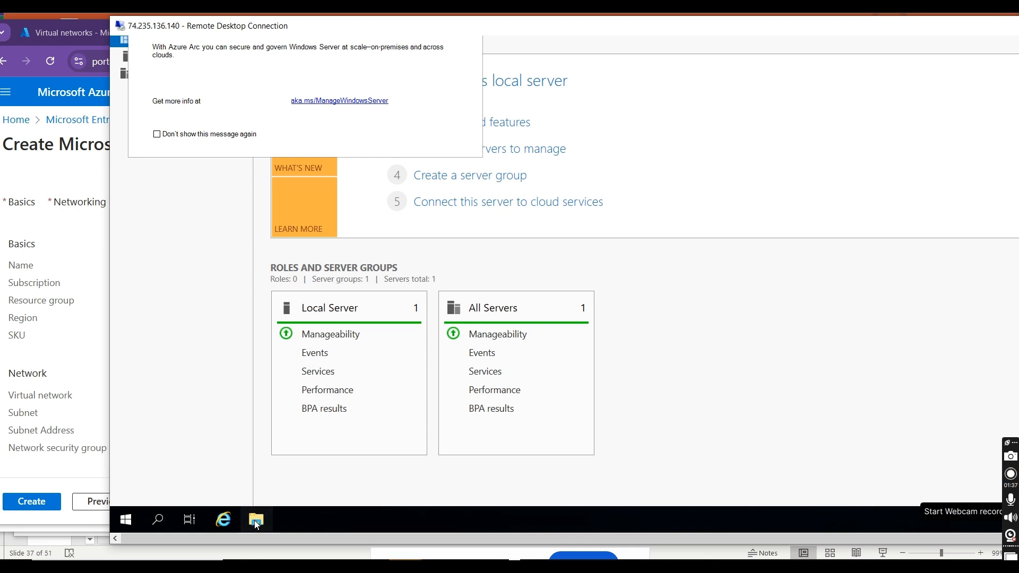
{"action": "right_click", "coordinate": [123, 522]}
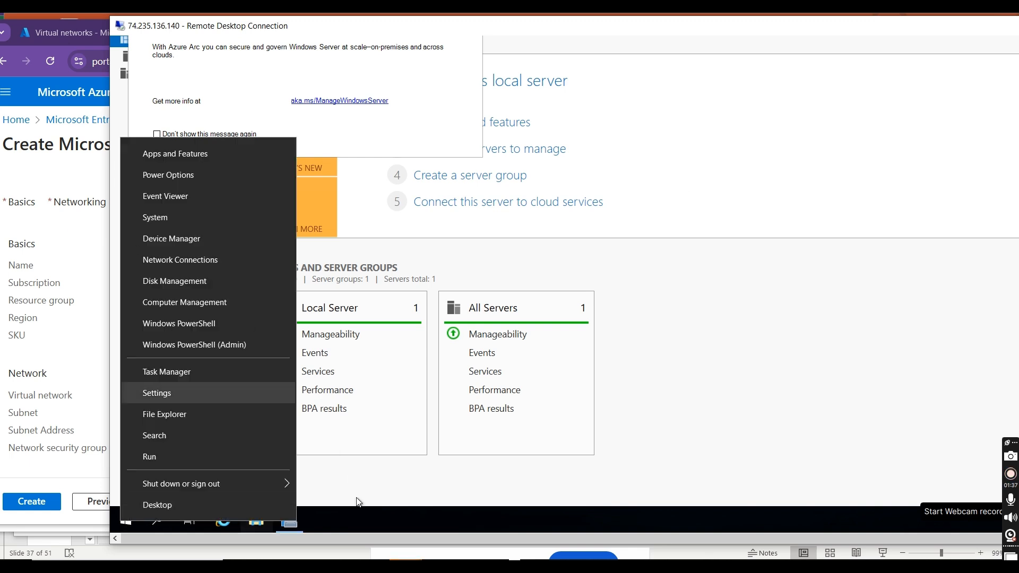
{"action": "left_click", "coordinate": [357, 515]}
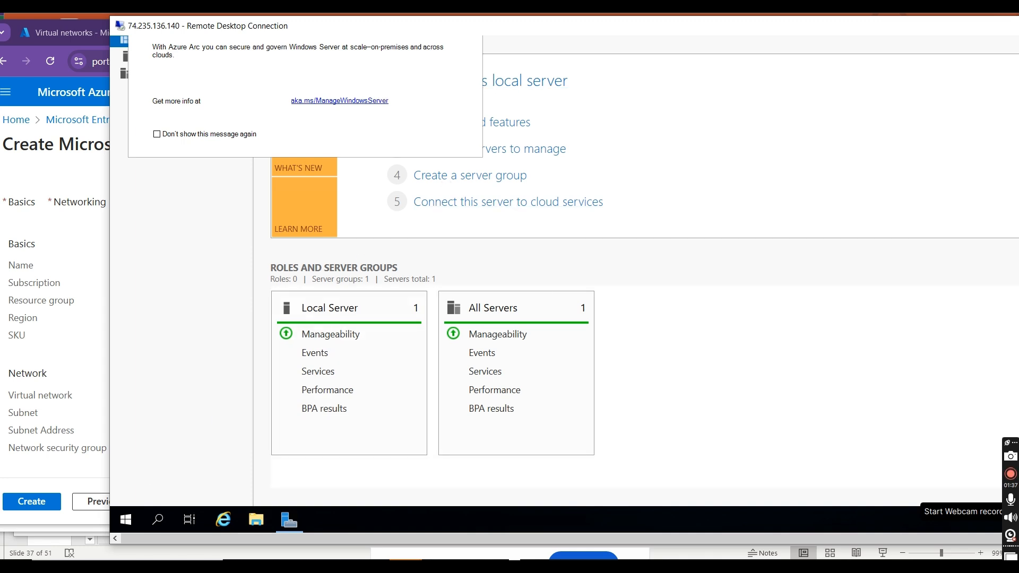
Maximize the remote session and launch the AzureADConnect installer from the Downloads folder
{"action": "double_click", "coordinate": [643, 27]}
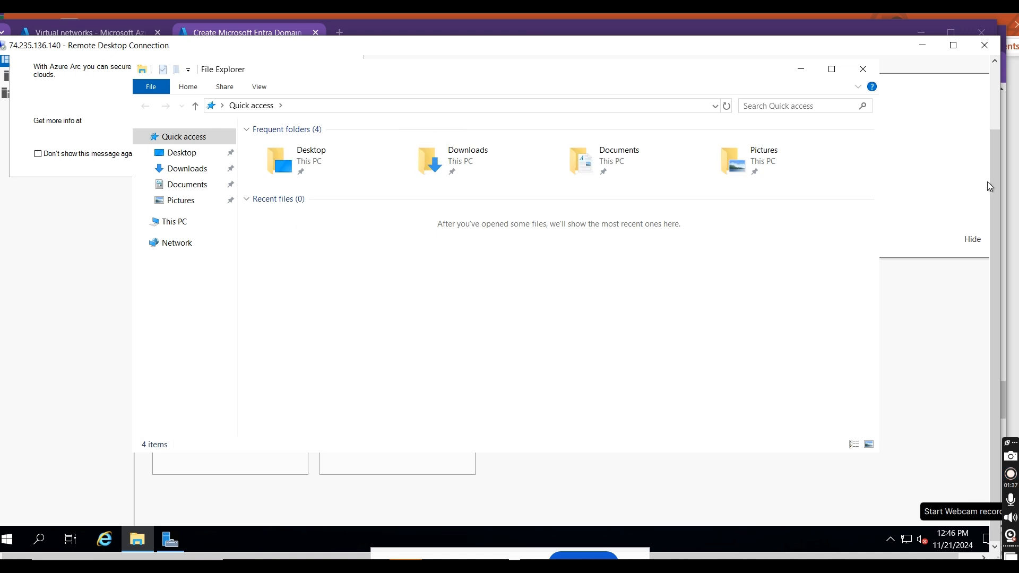
{"action": "left_click_drag", "start_coordinate": [996, 187], "coordinate": [996, 114]}
{"action": "double_click", "coordinate": [444, 234]}
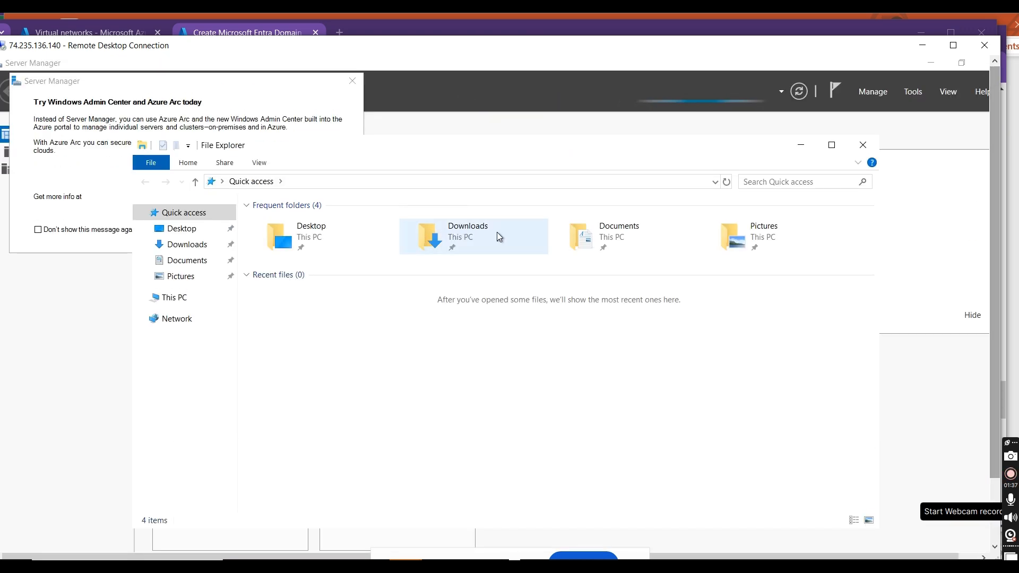
{"action": "double_click", "coordinate": [300, 225]}
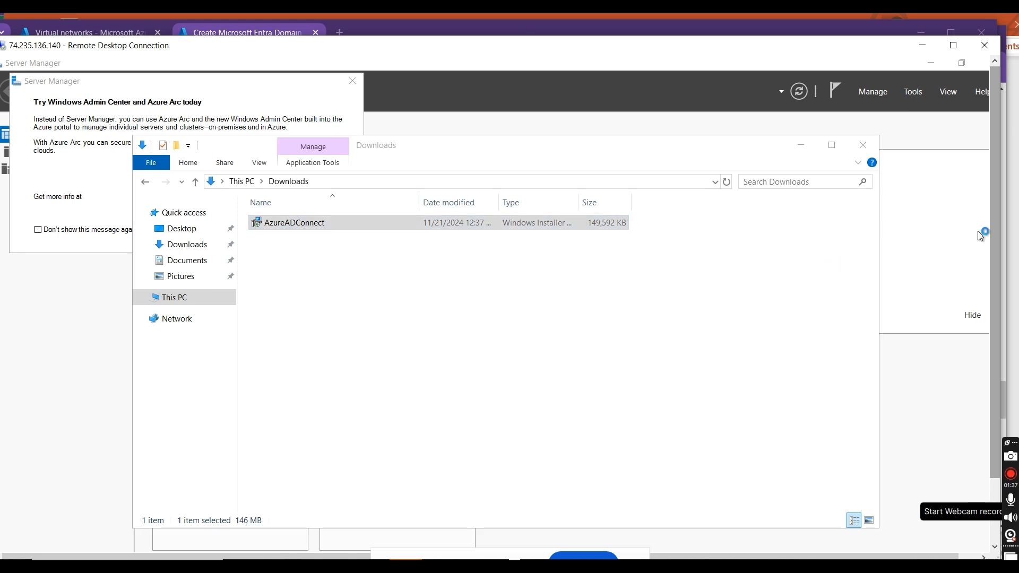
{"action": "left_click_drag", "start_coordinate": [995, 234], "coordinate": [995, 357]}
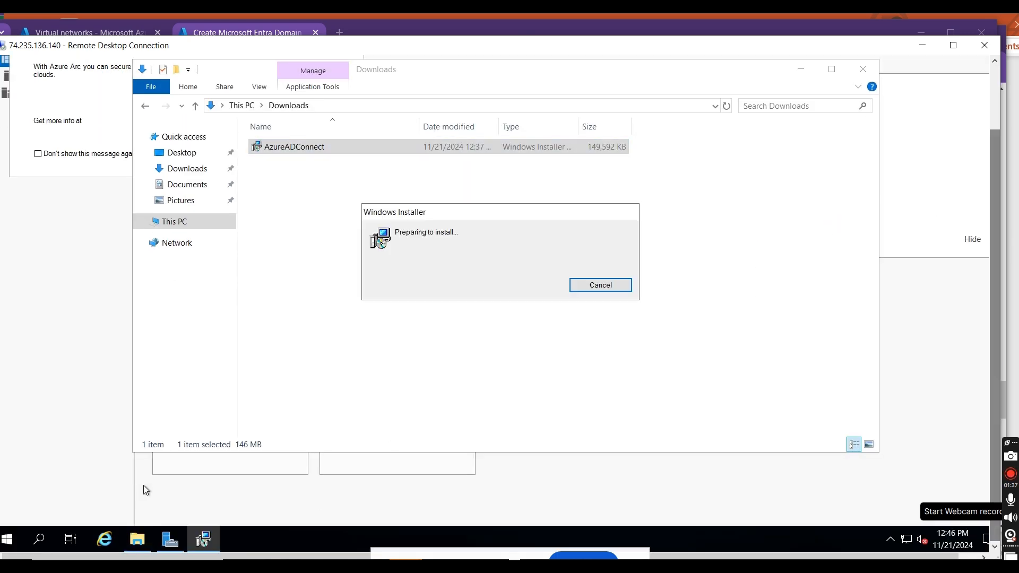
Start Active Directory Users and Computers by running dsa.msc
{"action": "right_click", "coordinate": [7, 539]}
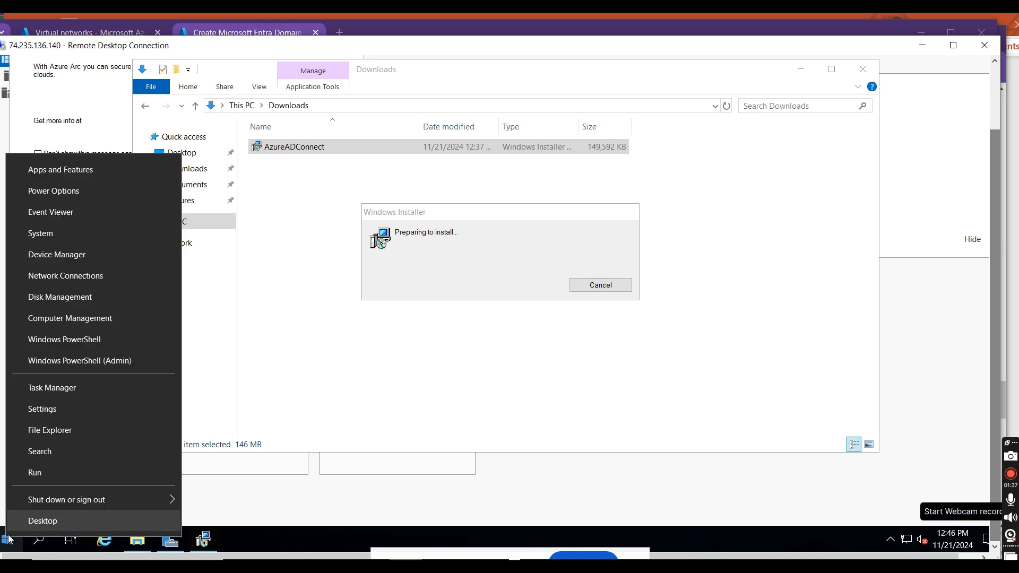
{"action": "left_click", "coordinate": [56, 473]}
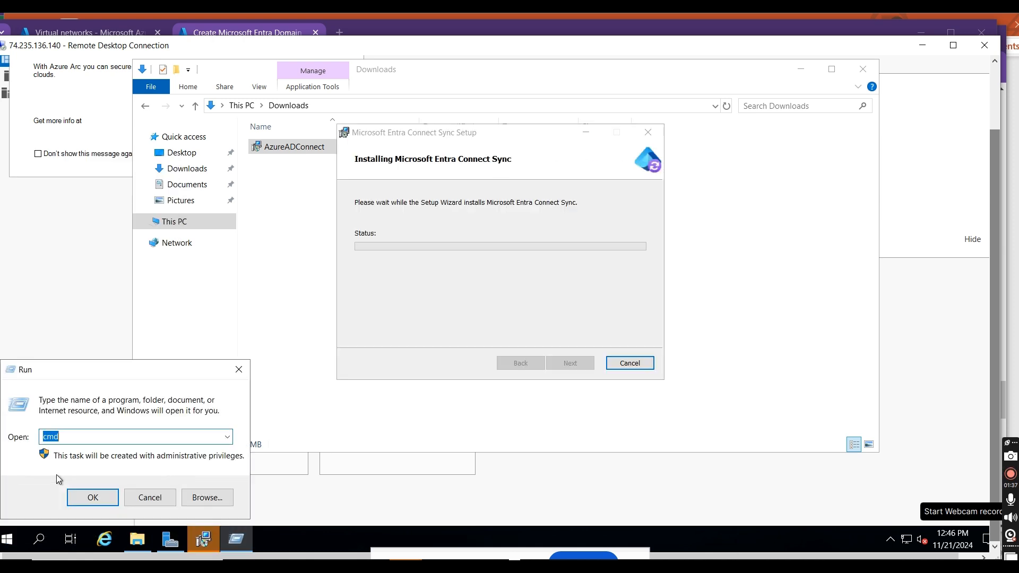
{"action": "type", "text": "dsa."}
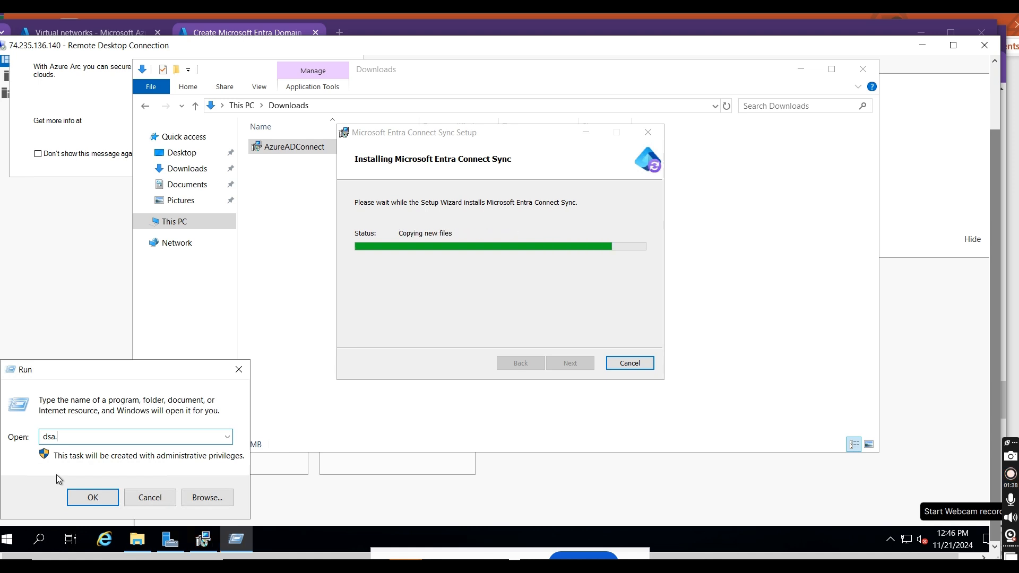
{"action": "type", "text": "msc"}
{"action": "key", "text": "Return"}
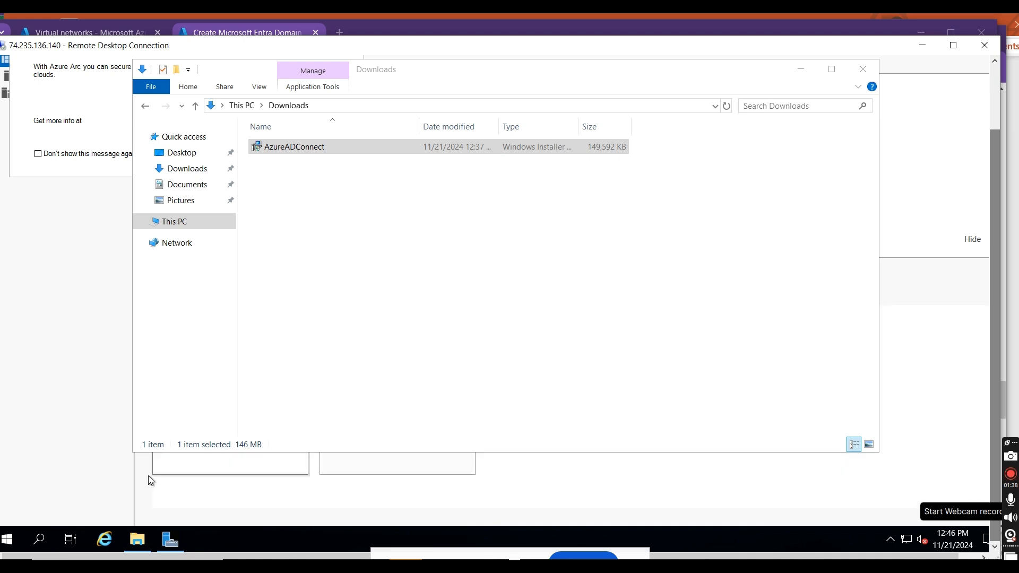
{"action": "right_click", "coordinate": [10, 541]}
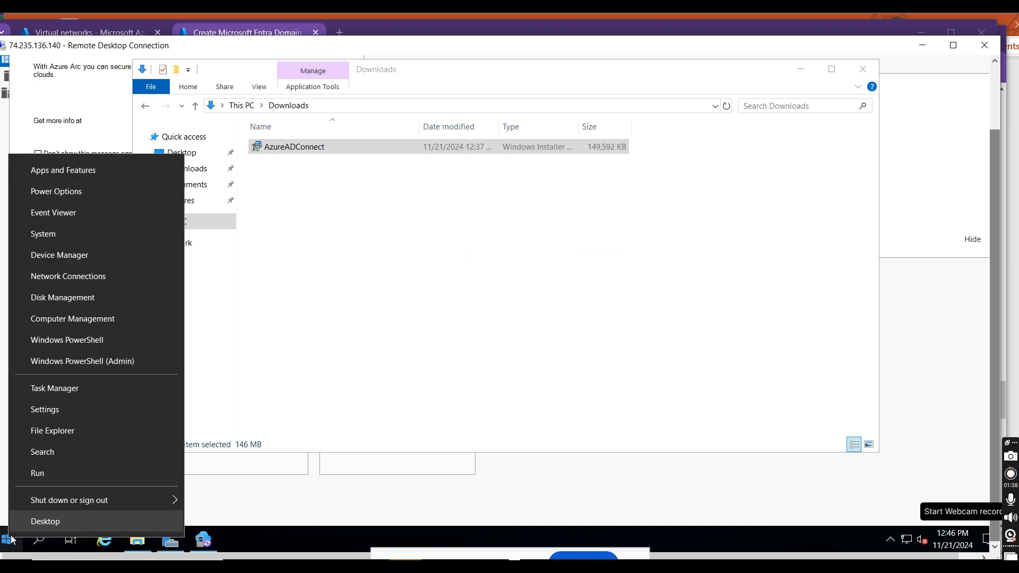
{"action": "left_click", "coordinate": [68, 473]}
In an administrator Command Prompt, create user anto with net user /add
{"action": "type", "text": "cmd"}
{"action": "key", "text": "Return"}
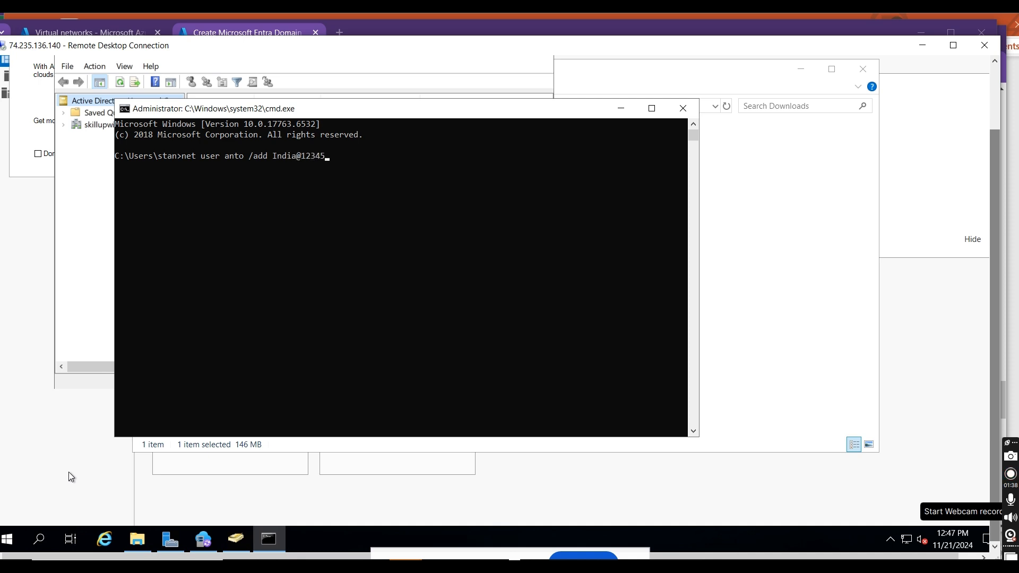
{"action": "key", "text": "Return"}
Create user deepan with net user deepan /add, then minimize the console
{"action": "type", "text": "n"}
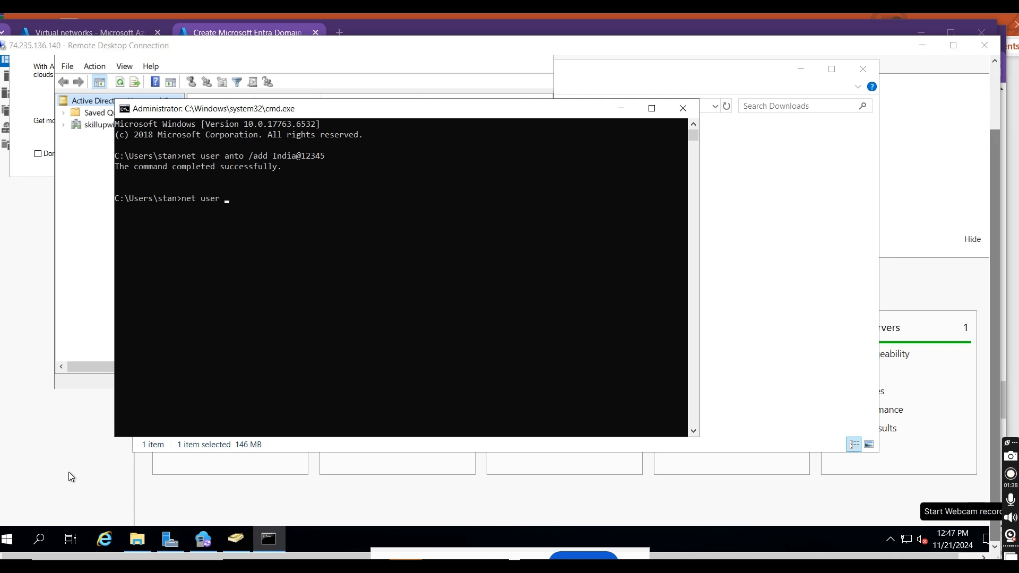
{"action": "key", "text": "alt+Tab"}
{"action": "key", "text": "Tab"}
{"action": "key", "text": "Tab"}
{"action": "key", "text": "Tab"}
{"action": "key", "text": "Tab"}
{"action": "key", "text": "Tab"}
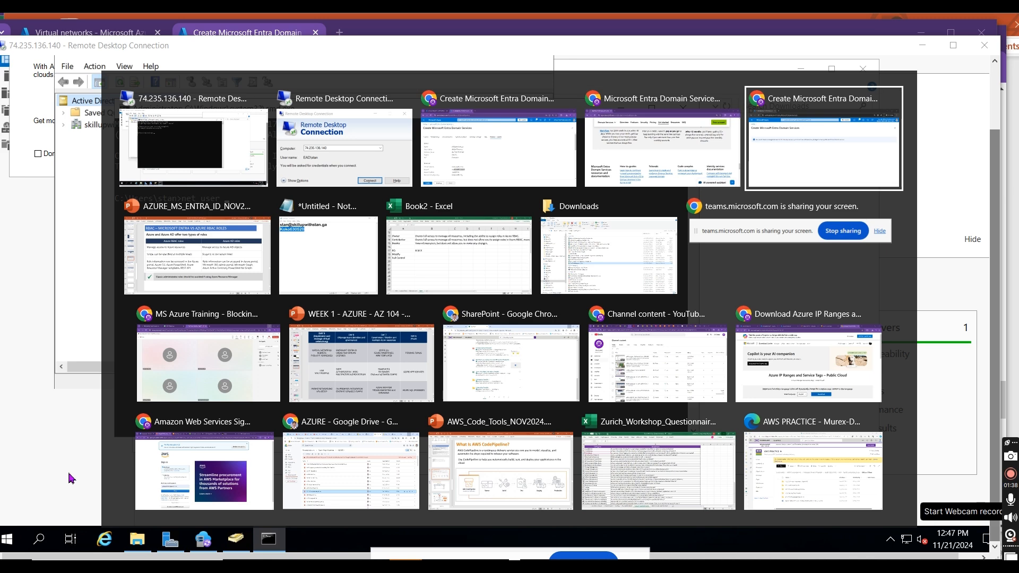
{"action": "key", "text": "Tab"}
{"action": "key", "text": "Tab"}
{"action": "key", "text": "Tab"}
{"action": "key", "text": "Tab"}
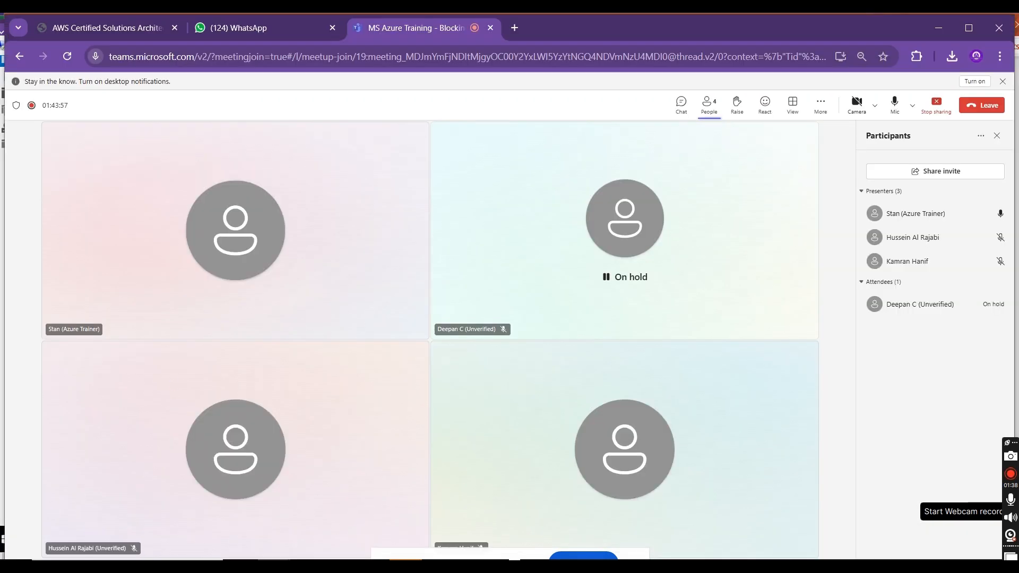
{"action": "left_click", "coordinate": [939, 31]}
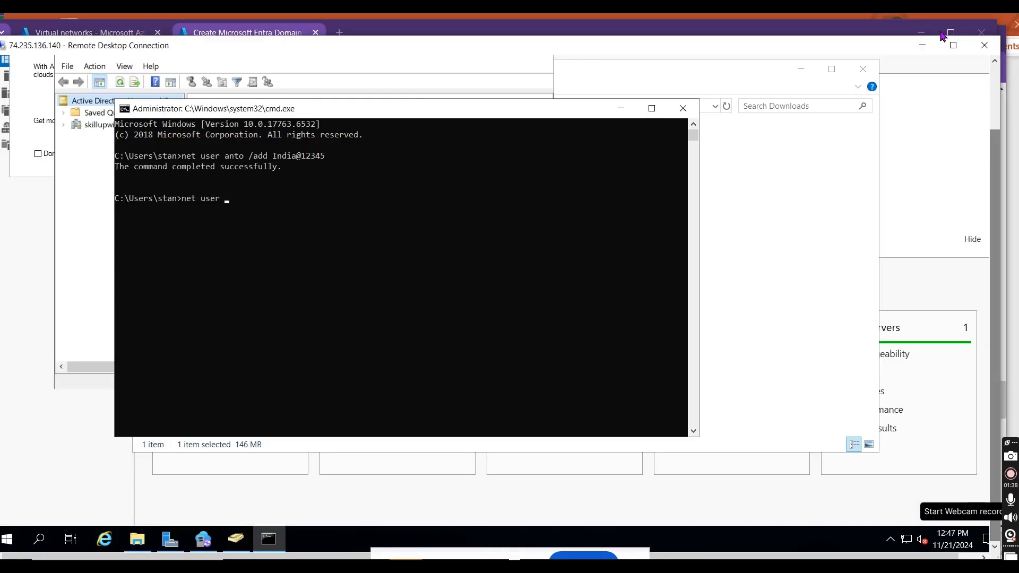
{"action": "left_click", "coordinate": [470, 325]}
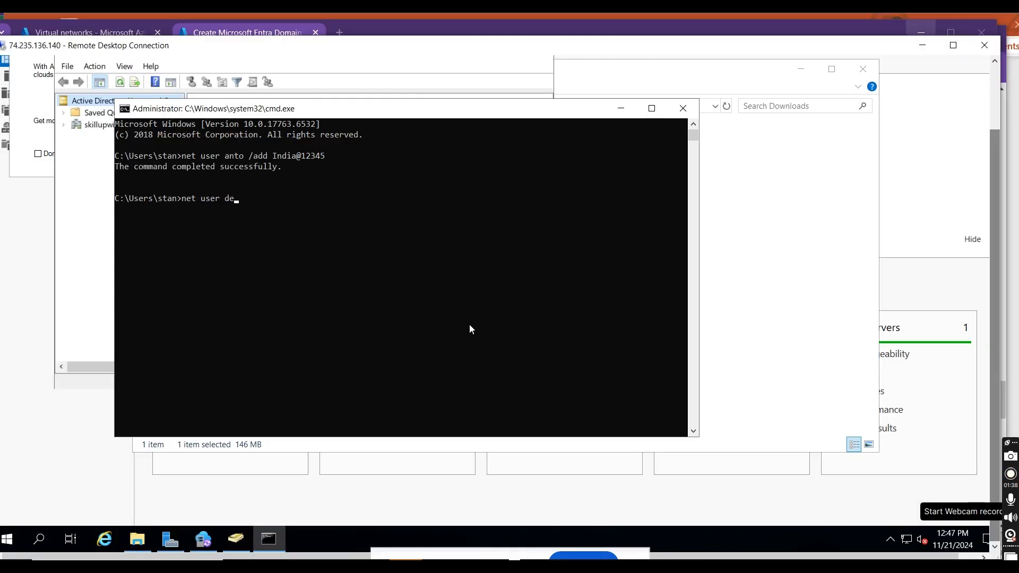
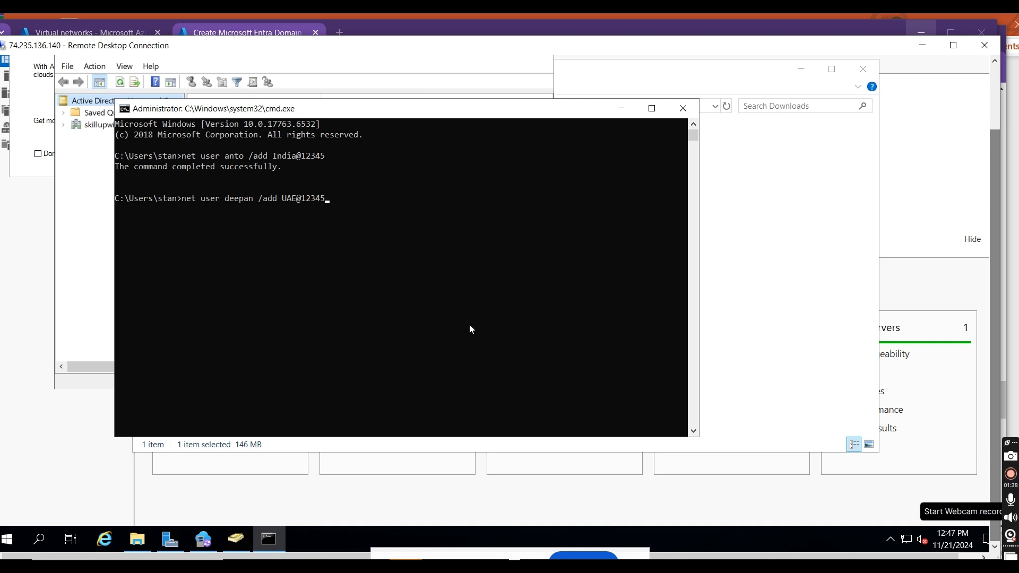
{"action": "key", "text": "Return"}
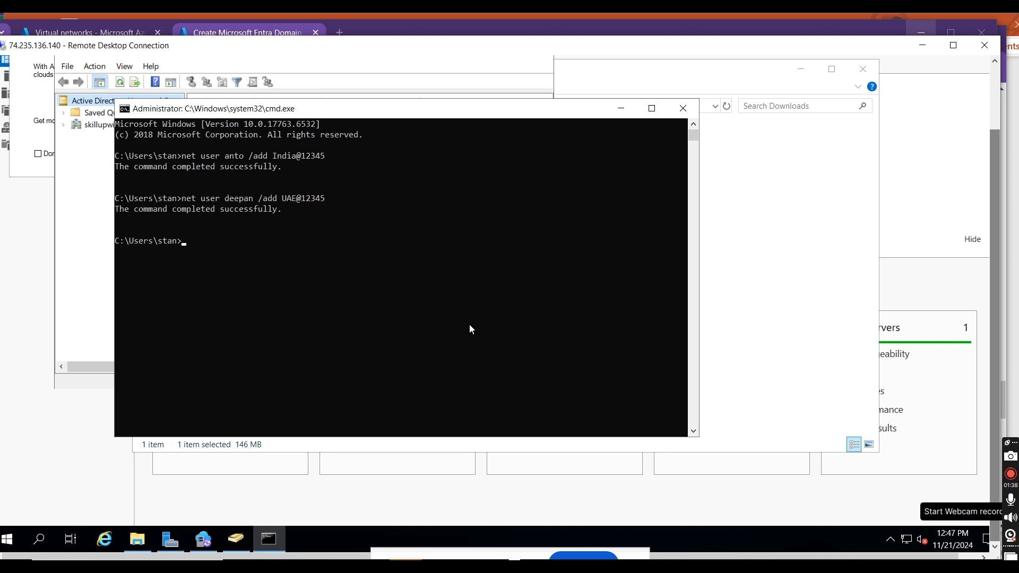
{"action": "left_click", "coordinate": [623, 108]}
{"action": "double_click", "coordinate": [122, 129]}
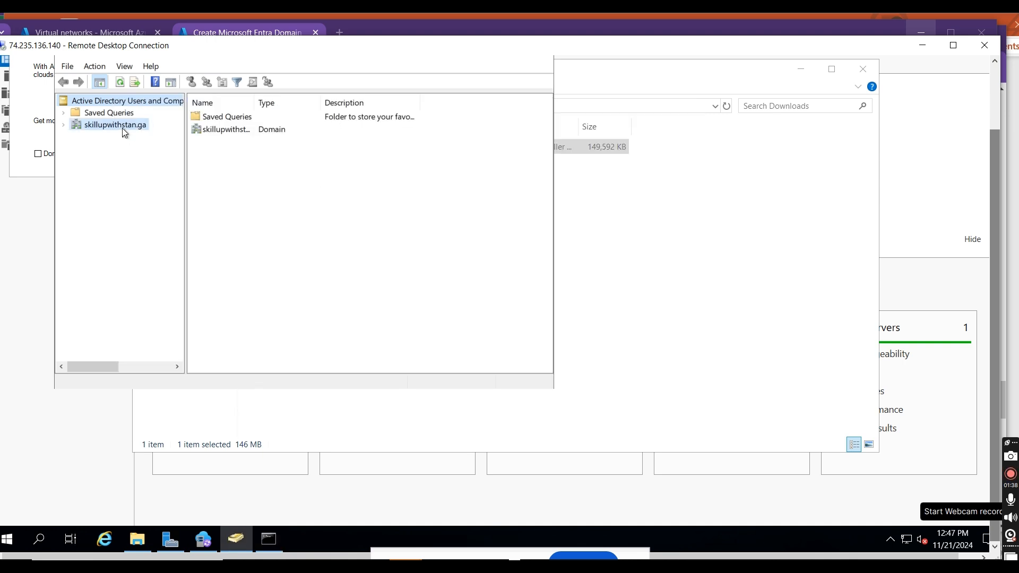
Create a new group named UAEusers in the Users container
{"action": "double_click", "coordinate": [219, 179]}
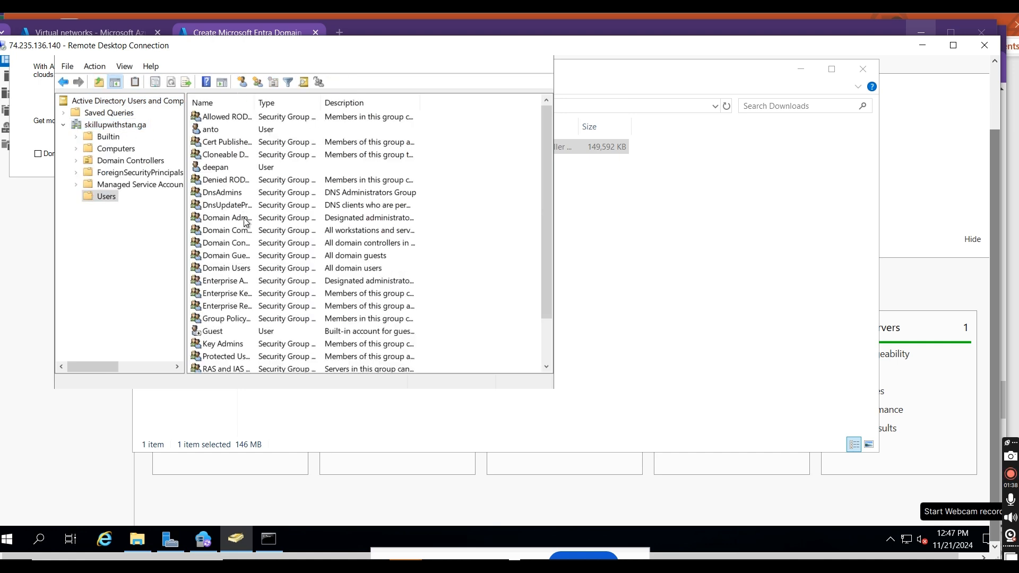
{"action": "left_click", "coordinate": [218, 129]}
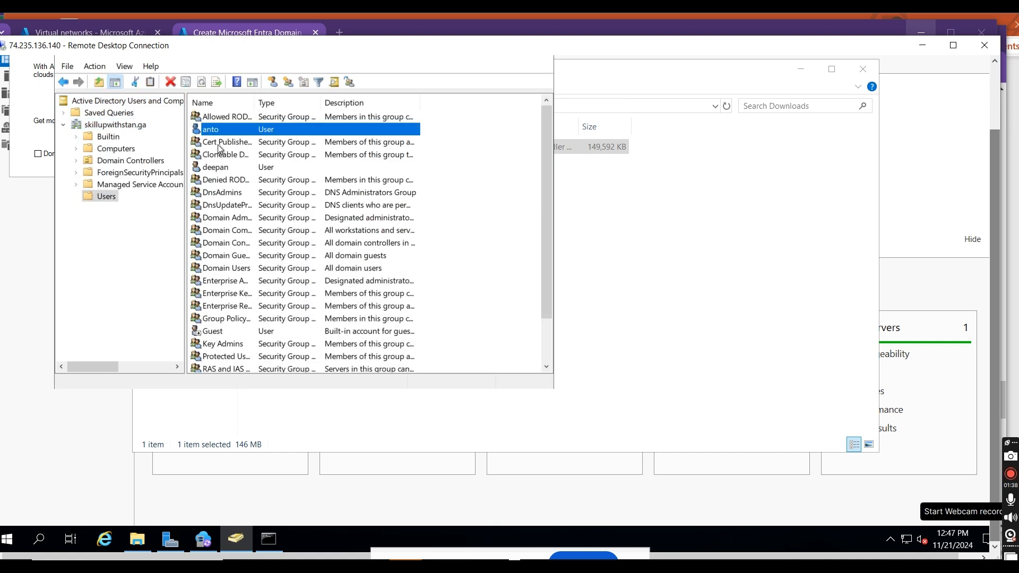
{"action": "left_click", "coordinate": [220, 168]}
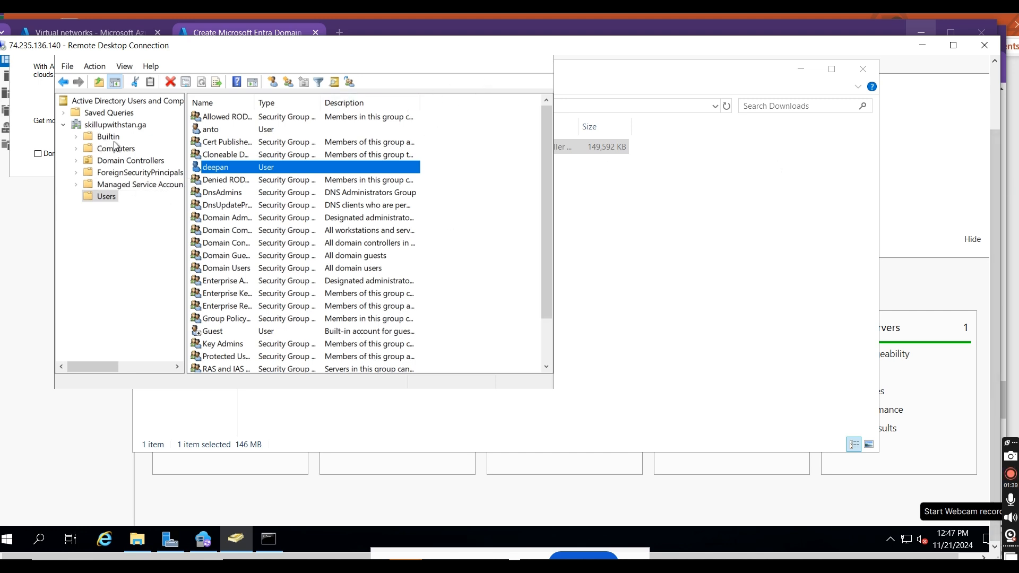
{"action": "right_click", "coordinate": [518, 195]}
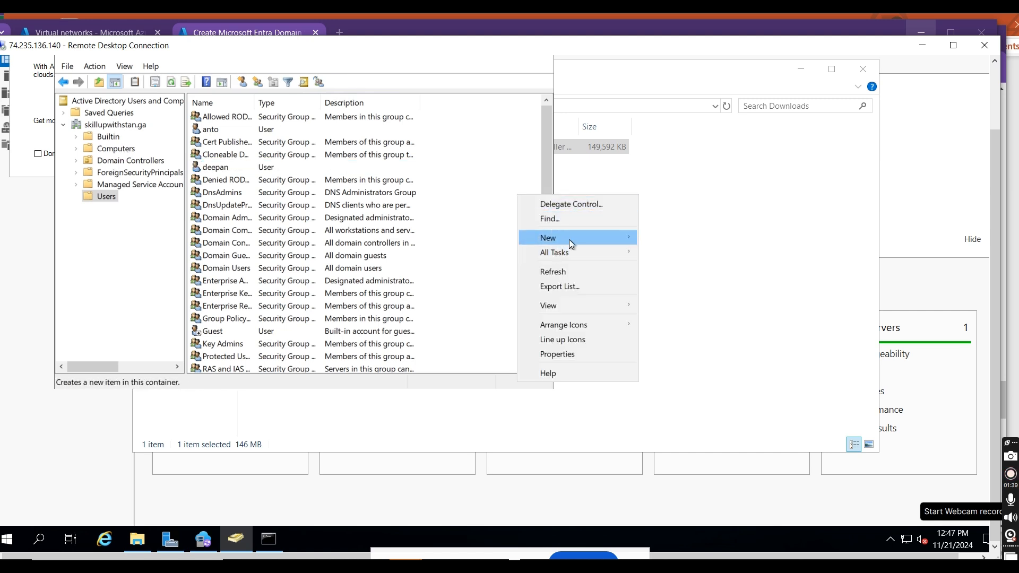
{"action": "mouse_move", "coordinate": [570, 240]}
{"action": "left_click", "coordinate": [677, 267]}
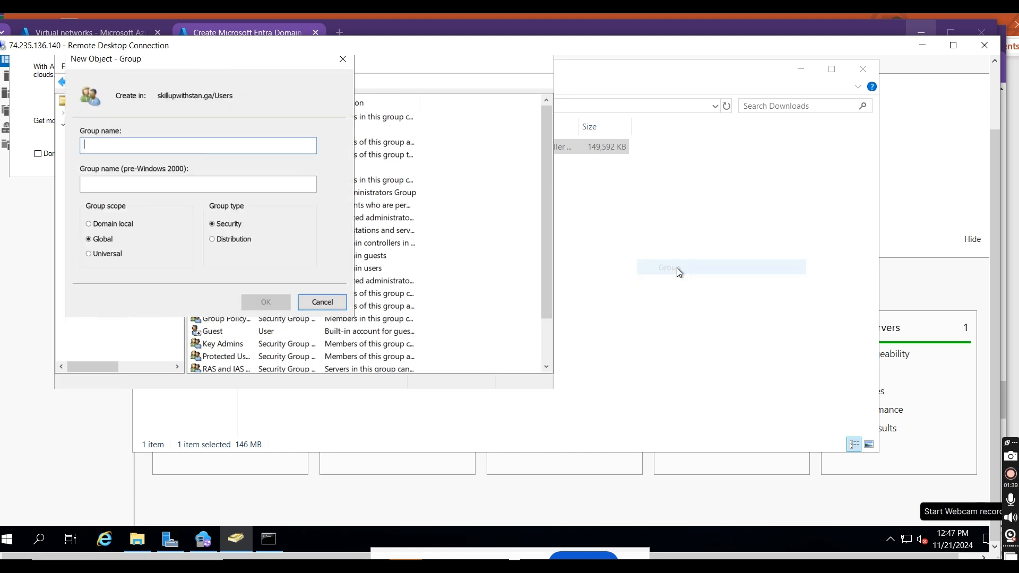
{"action": "type", "text": "UAEusers"}
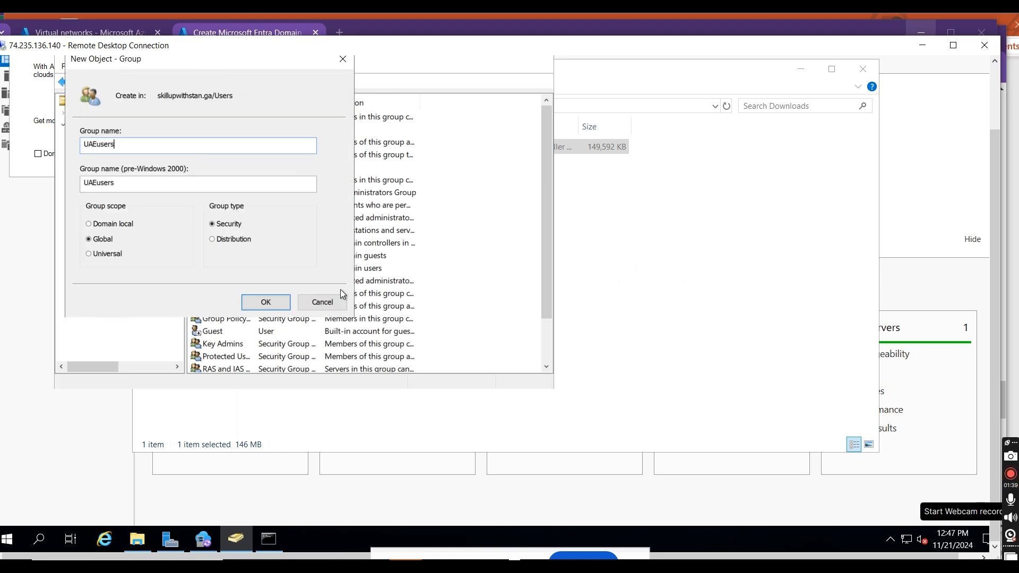
{"action": "left_click", "coordinate": [273, 303]}
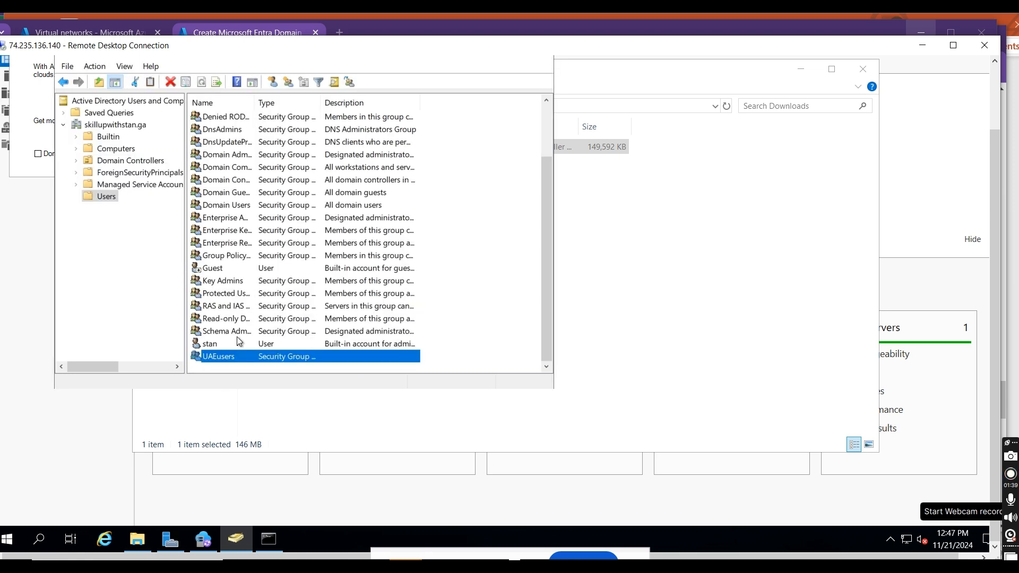
Add deepan and anto as members of UAEusers and apply the change
{"action": "double_click", "coordinate": [223, 361]}
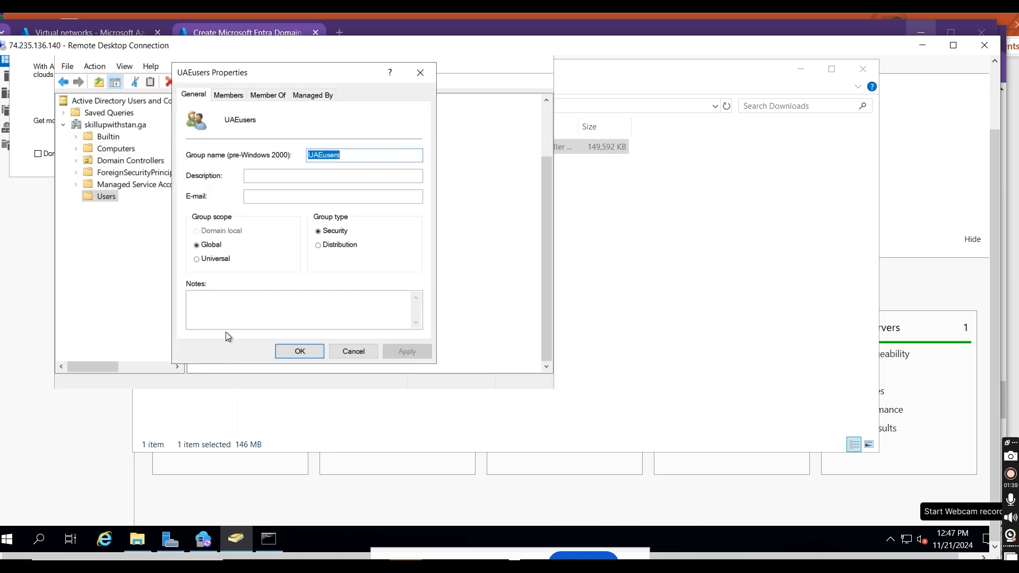
{"action": "left_click", "coordinate": [225, 95]}
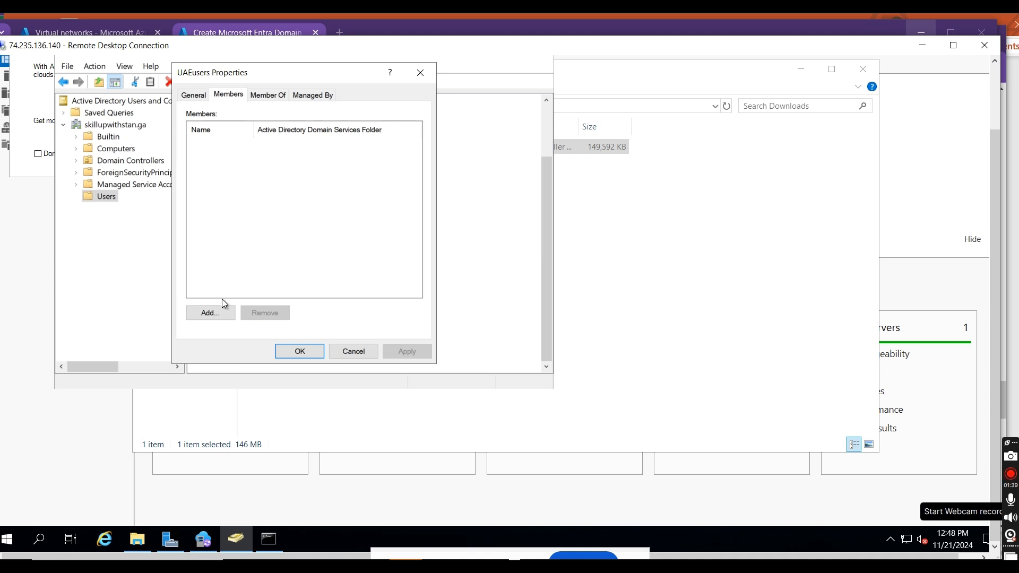
{"action": "left_click", "coordinate": [216, 314]}
{"action": "type", "text": "deepan,"}
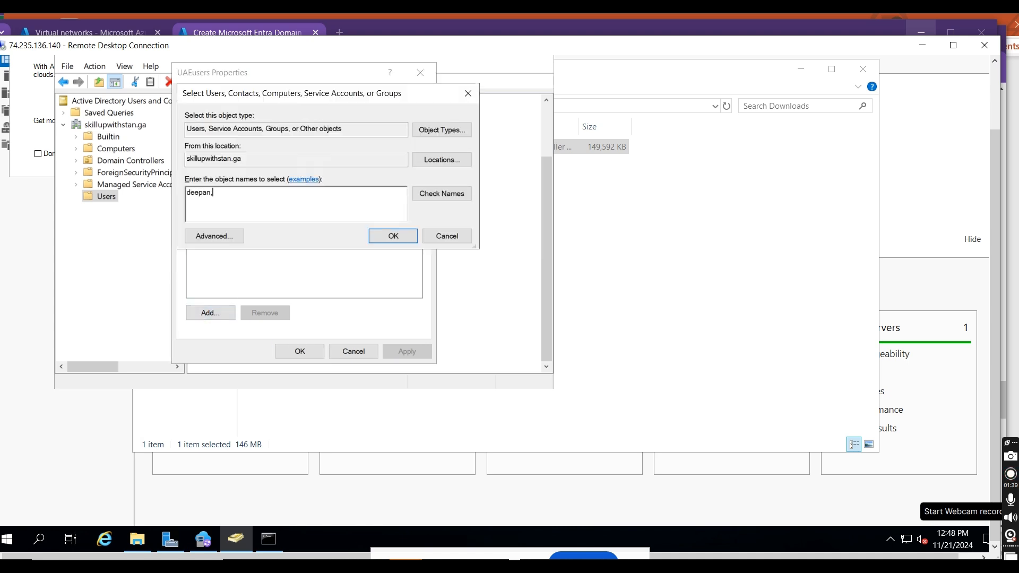
{"action": "key", "text": "BackSpace"}
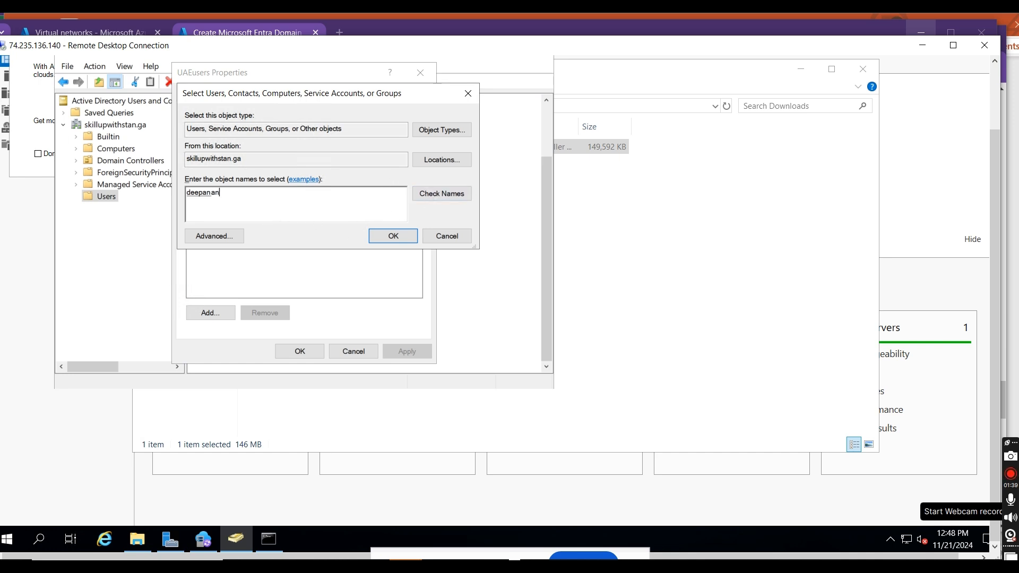
{"action": "type", "text": "anto"}
{"action": "left_click", "coordinate": [433, 193]}
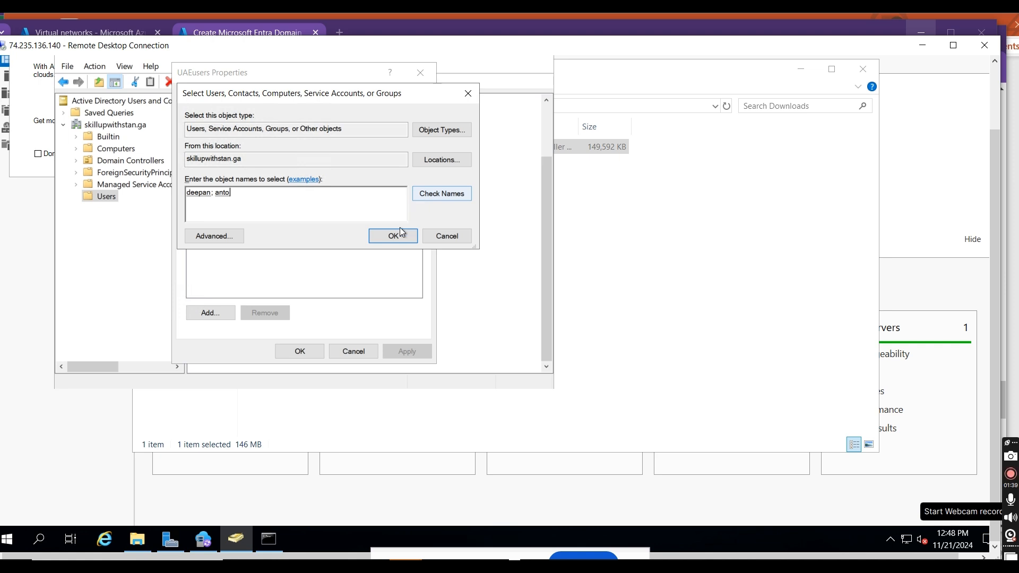
{"action": "left_click", "coordinate": [393, 237]}
{"action": "left_click", "coordinate": [406, 351]}
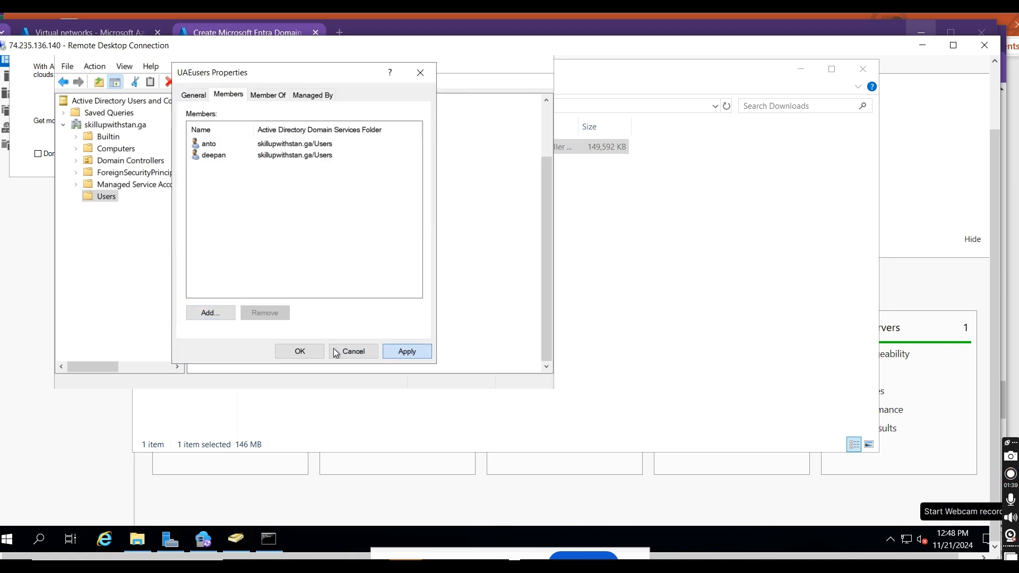
{"action": "left_click", "coordinate": [300, 351]}
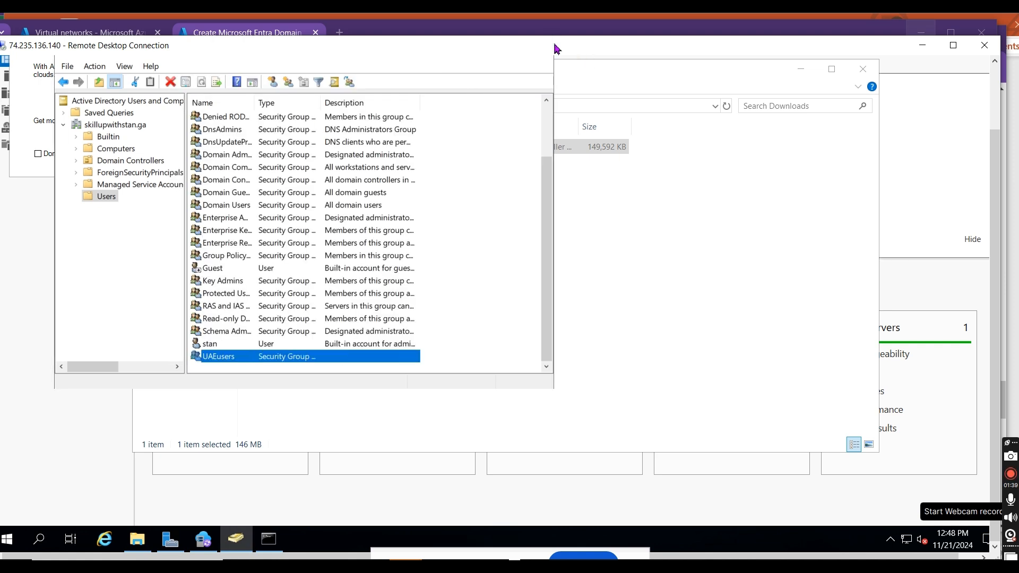
{"action": "left_click_drag", "start_coordinate": [996, 162], "coordinate": [1002, 85]}
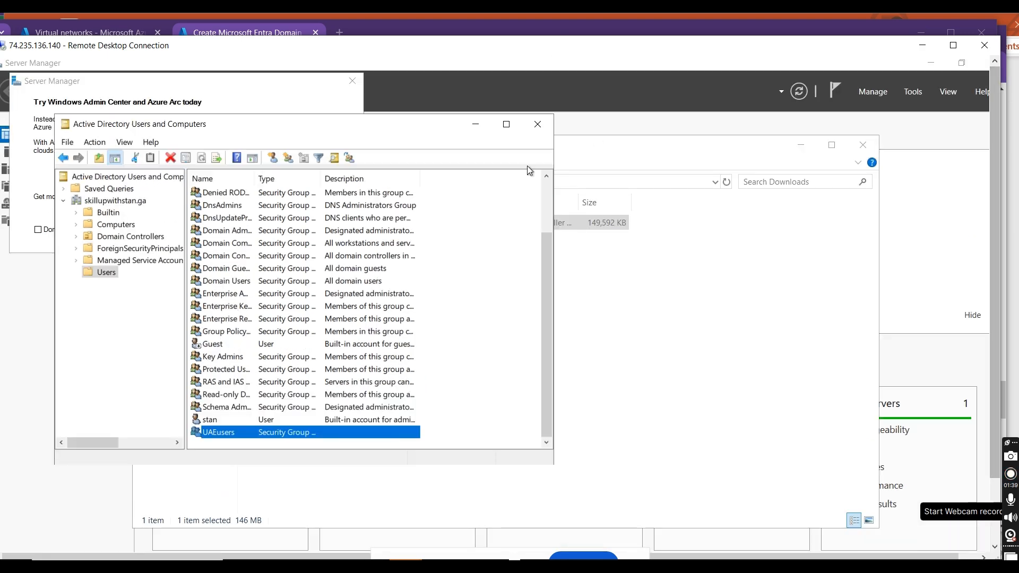
Close ADUC, run AzureADConnect, then cancel and finish the setup wizard
{"action": "left_click", "coordinate": [537, 124]}
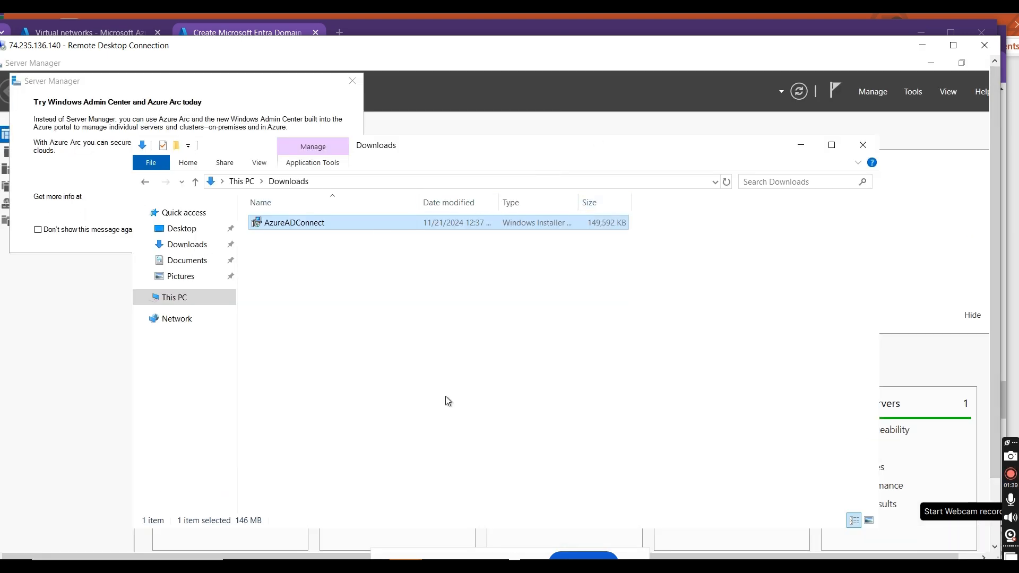
{"action": "left_click_drag", "start_coordinate": [999, 178], "coordinate": [1001, 291]}
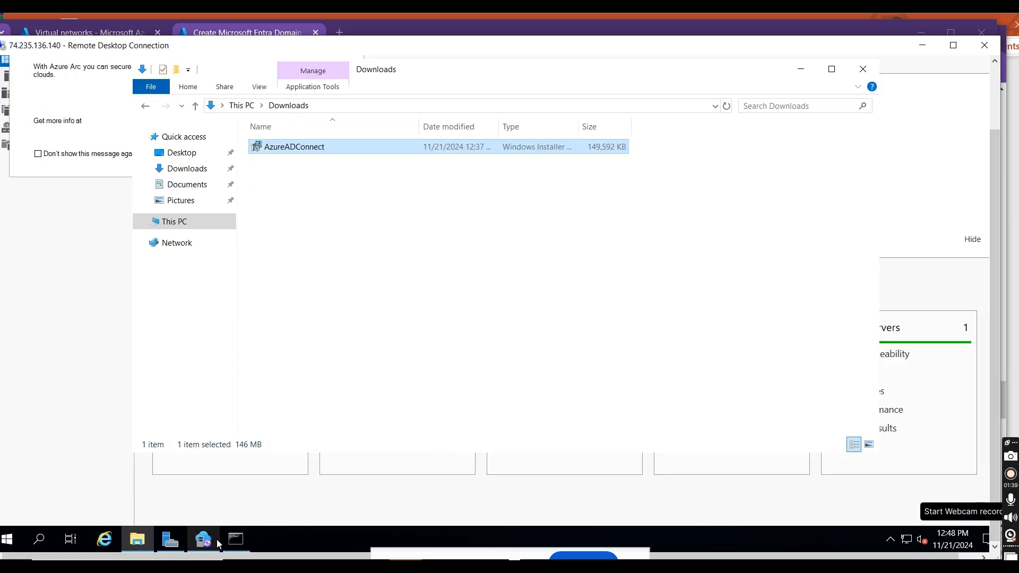
{"action": "double_click", "coordinate": [285, 151]}
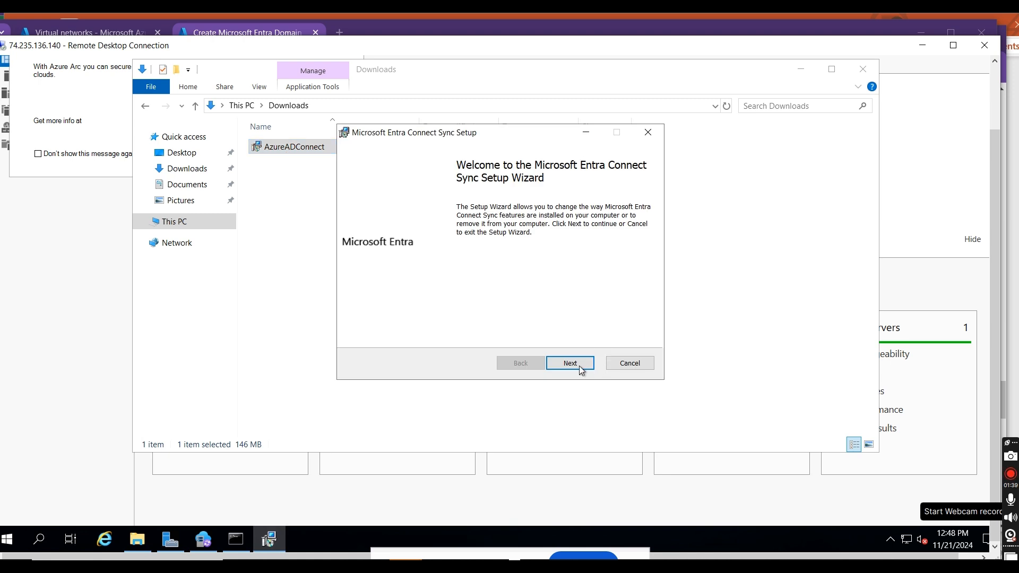
{"action": "left_click", "coordinate": [583, 365]}
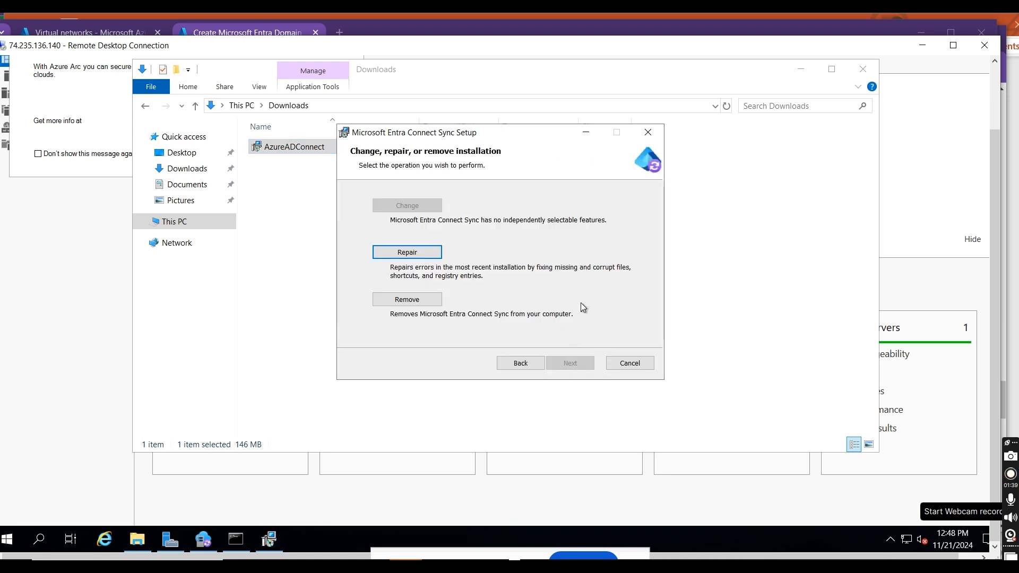
{"action": "left_click", "coordinate": [642, 368]}
{"action": "left_click", "coordinate": [482, 279]}
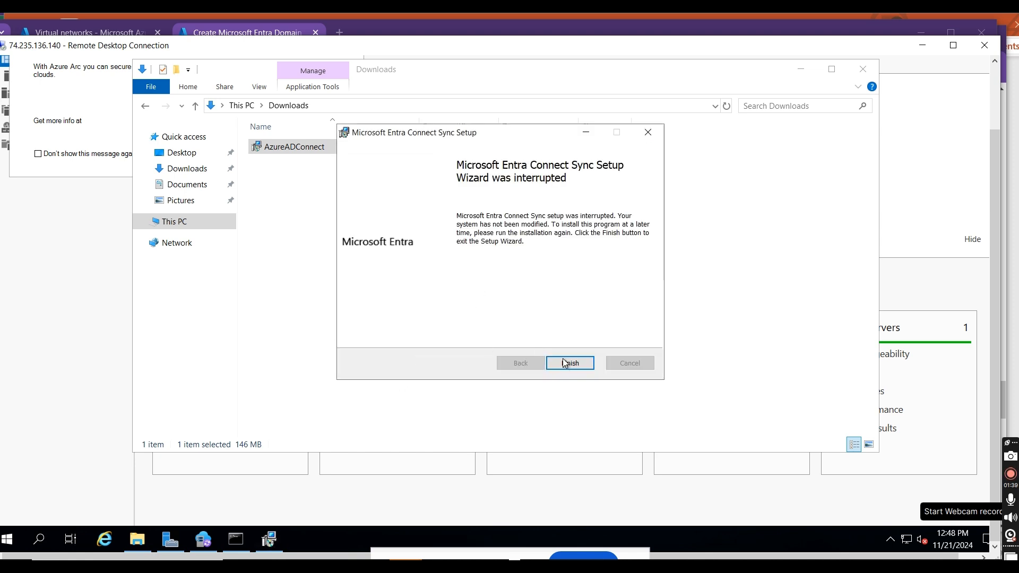
{"action": "left_click", "coordinate": [565, 363]}
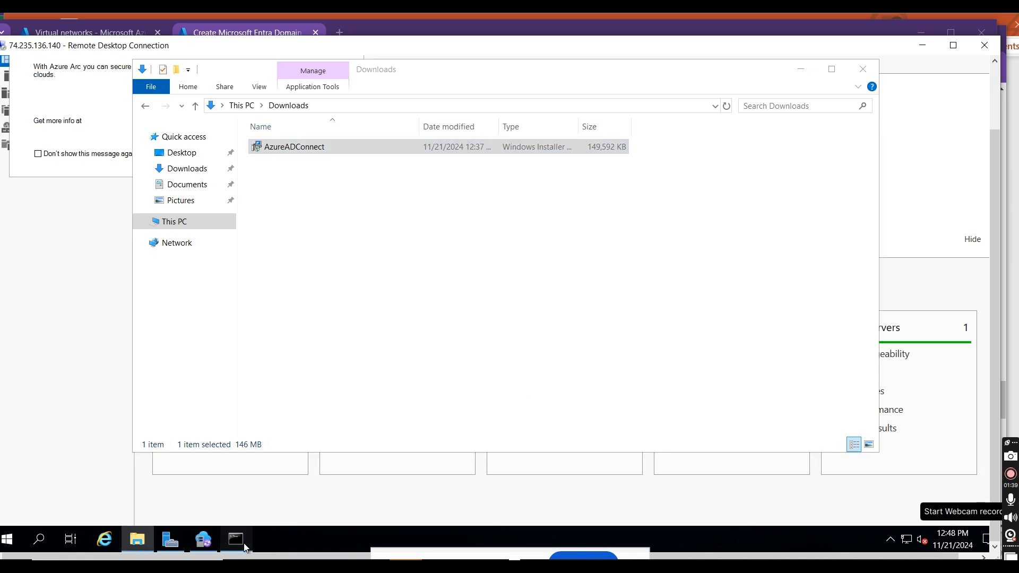
From the Incorrect version of TLS error, open the document on enabling TLS 1.2
{"action": "left_click", "coordinate": [244, 543]}
{"action": "left_click", "coordinate": [209, 545]}
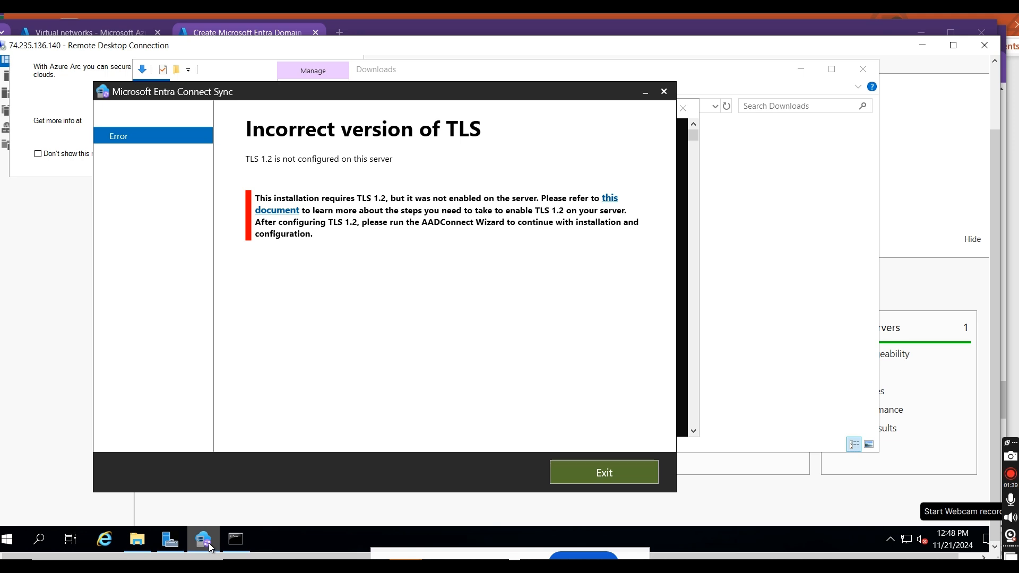
{"action": "left_click", "coordinate": [171, 541]}
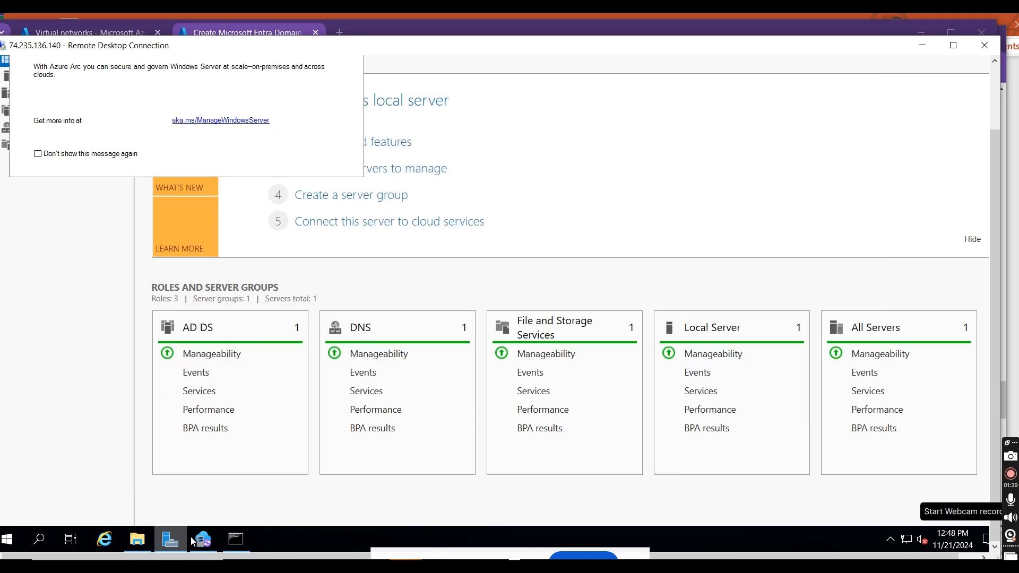
{"action": "left_click", "coordinate": [192, 541]}
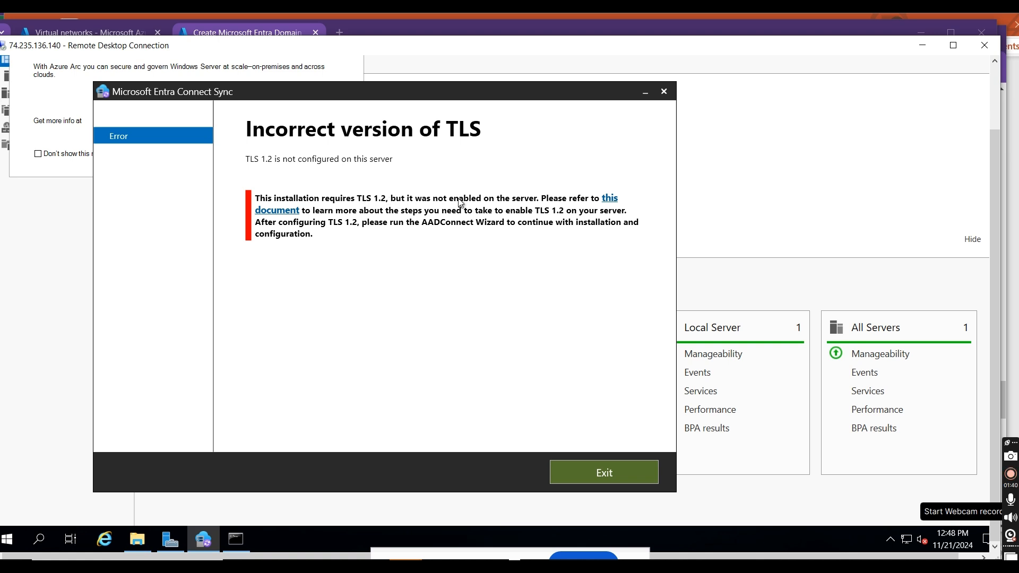
{"action": "left_click", "coordinate": [610, 203]}
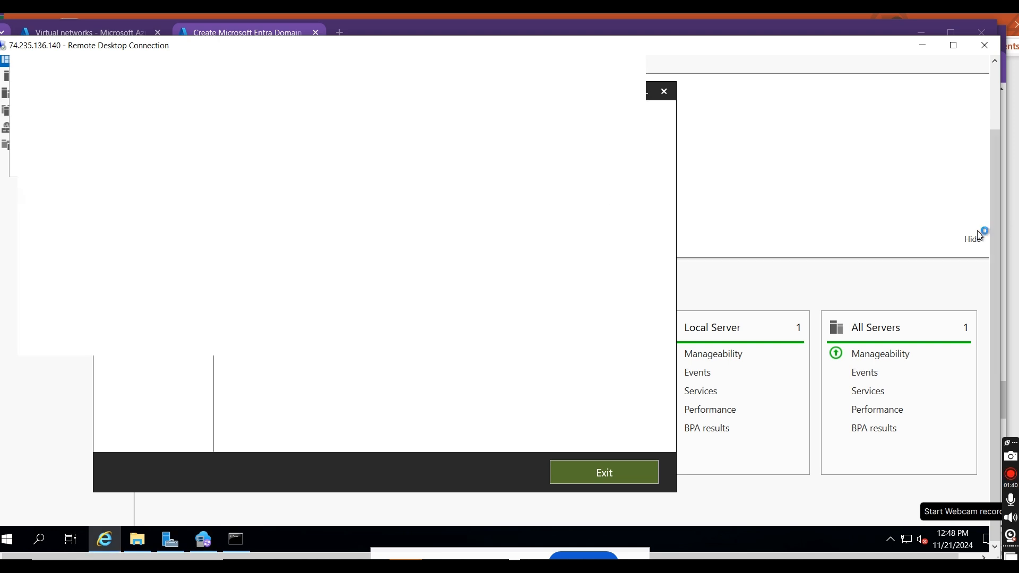
Decline recommended browser settings, accept and run MicrosoftEdgeSetup.exe, then return to the TLS article
{"action": "left_click_drag", "start_coordinate": [996, 237], "coordinate": [998, 197]}
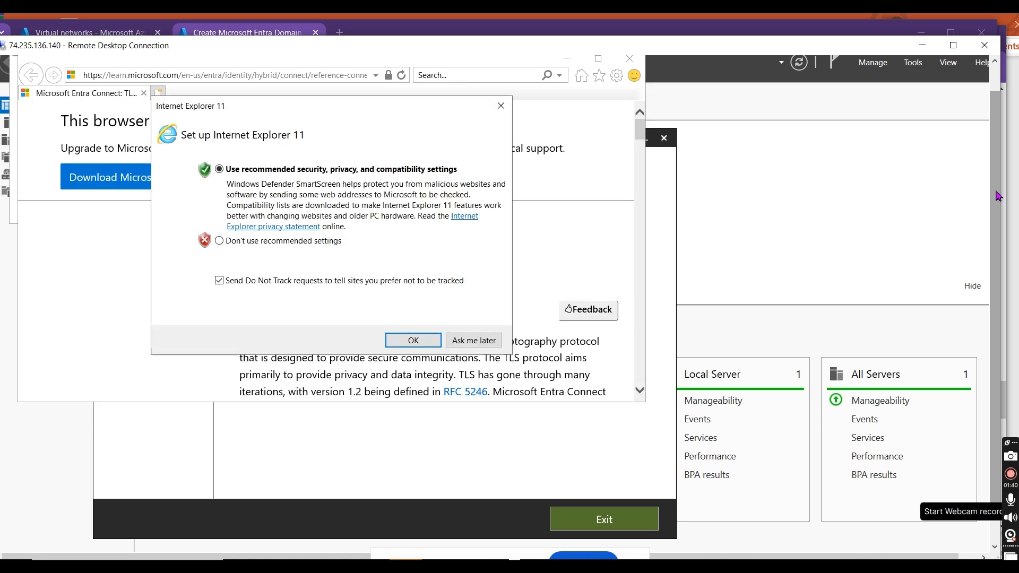
{"action": "left_click", "coordinate": [326, 243]}
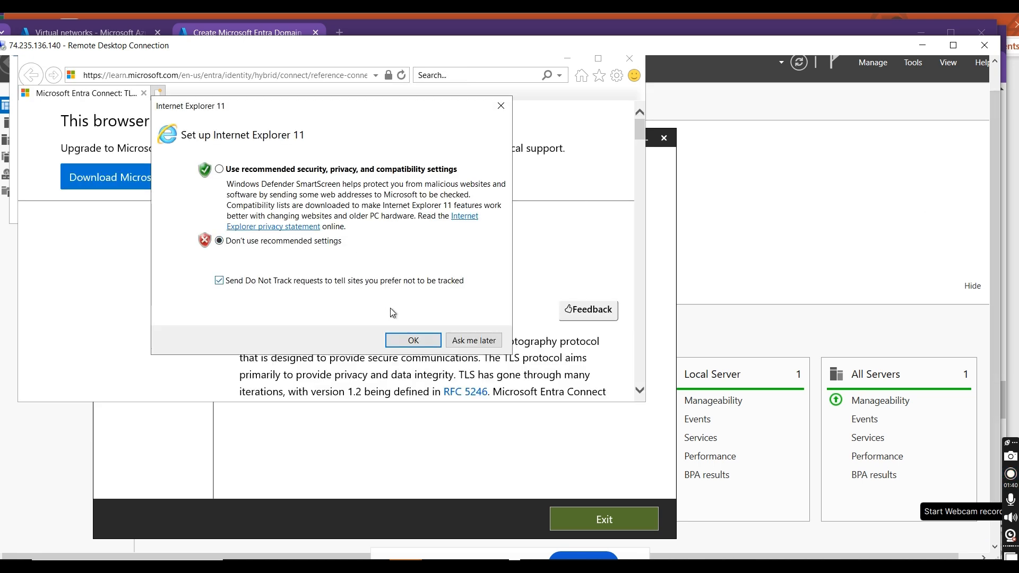
{"action": "left_click", "coordinate": [398, 341]}
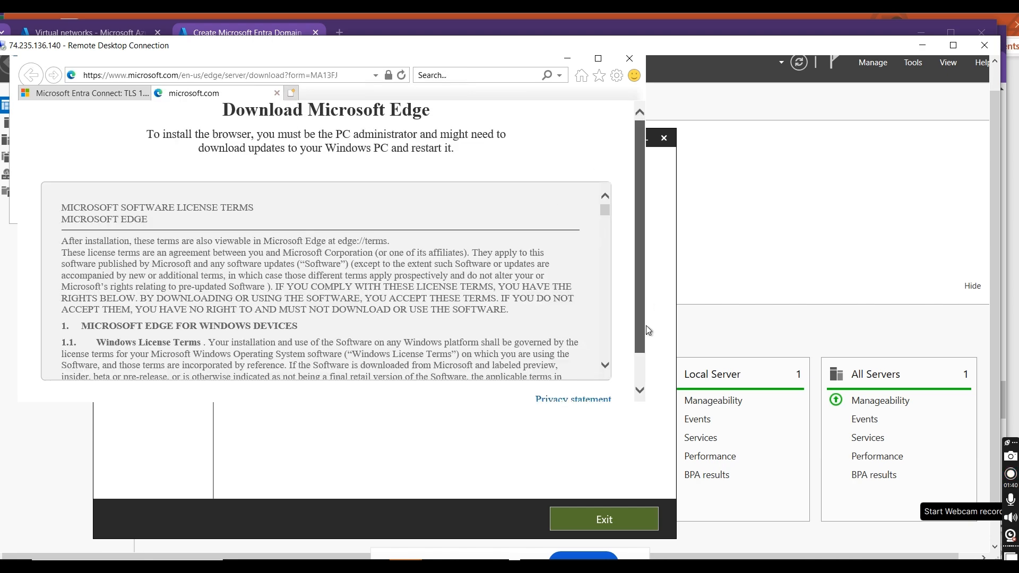
{"action": "scroll", "coordinate": [645, 327], "scroll_direction": "down", "scroll_amount": 1}
{"action": "left_click", "coordinate": [359, 399]}
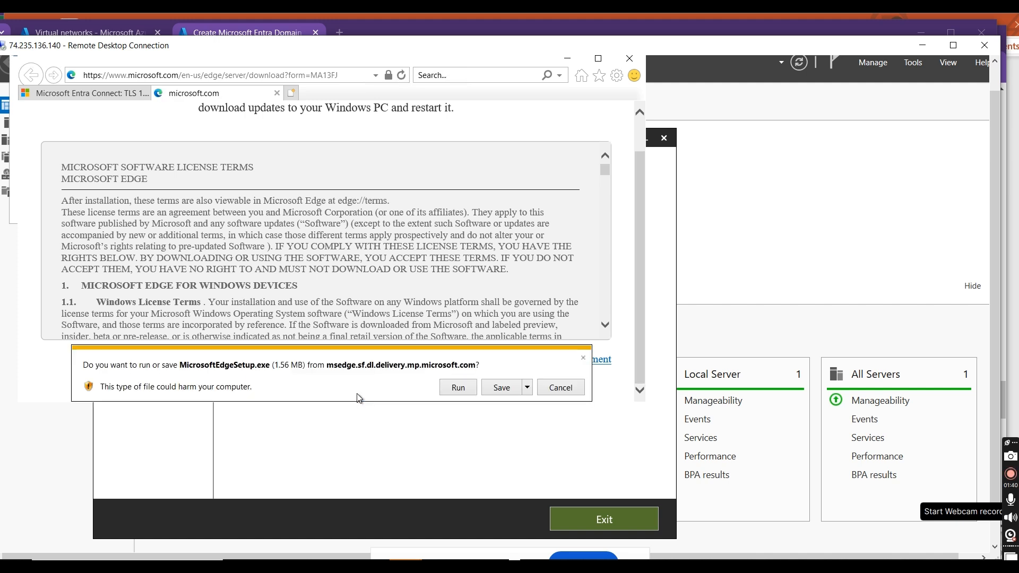
{"action": "left_click", "coordinate": [459, 387]}
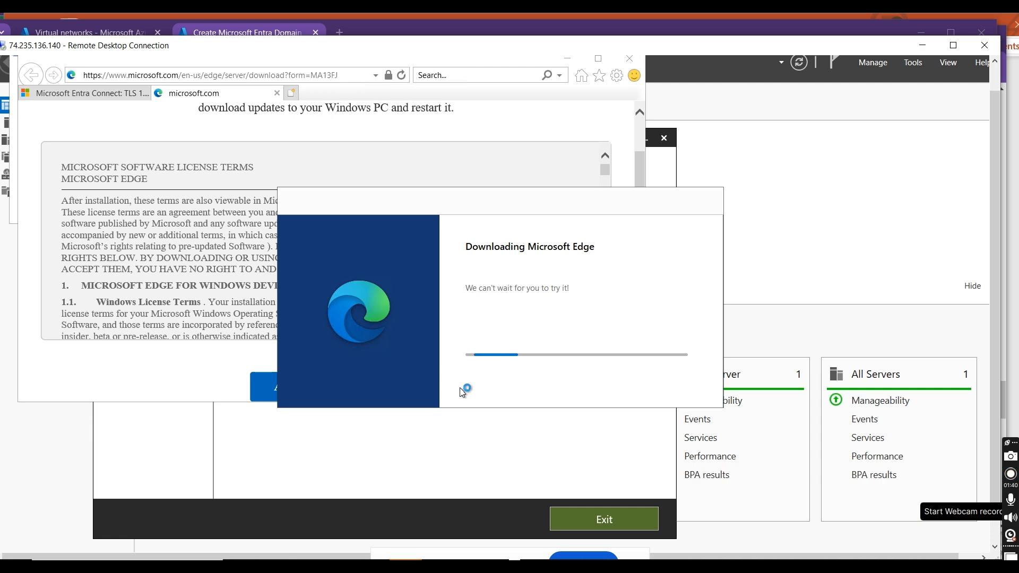
{"action": "left_click", "coordinate": [93, 94]}
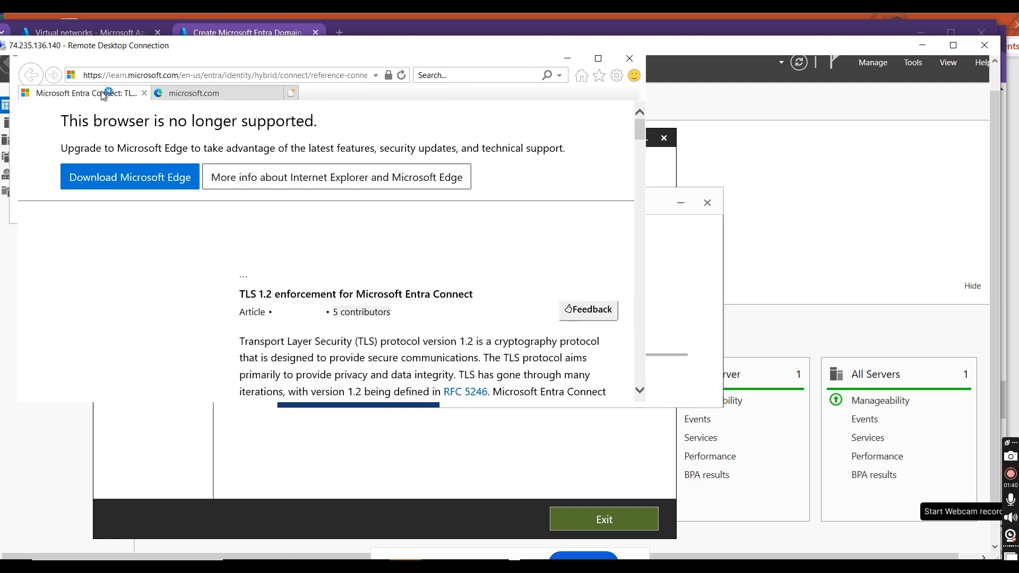
Scroll to the article's Enable TLS 1.2 registry keys and enlarge the browser window
{"action": "scroll", "coordinate": [636, 137], "scroll_direction": "down", "scroll_amount": 5}
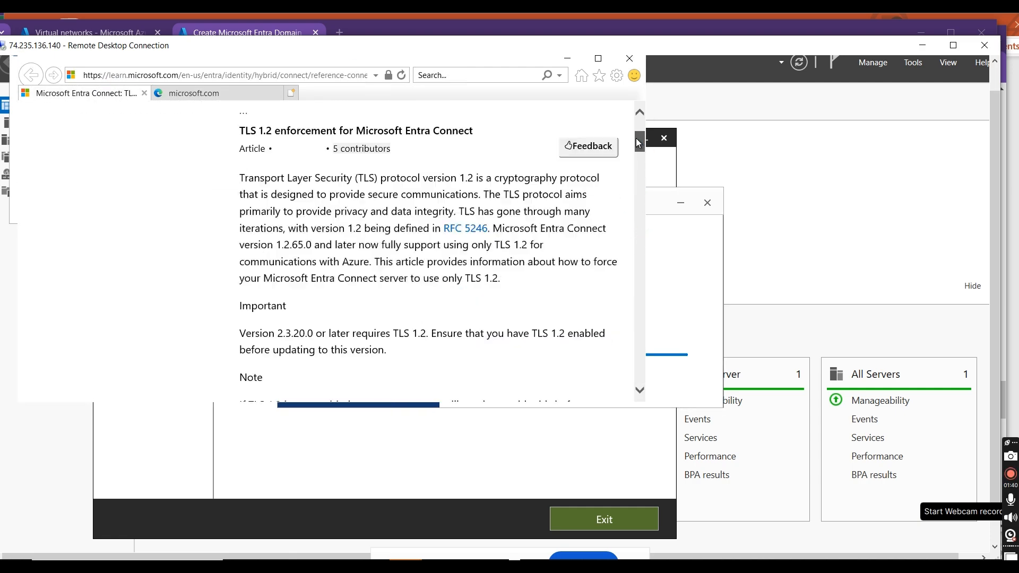
{"action": "scroll", "coordinate": [639, 139], "scroll_direction": "up", "scroll_amount": 2}
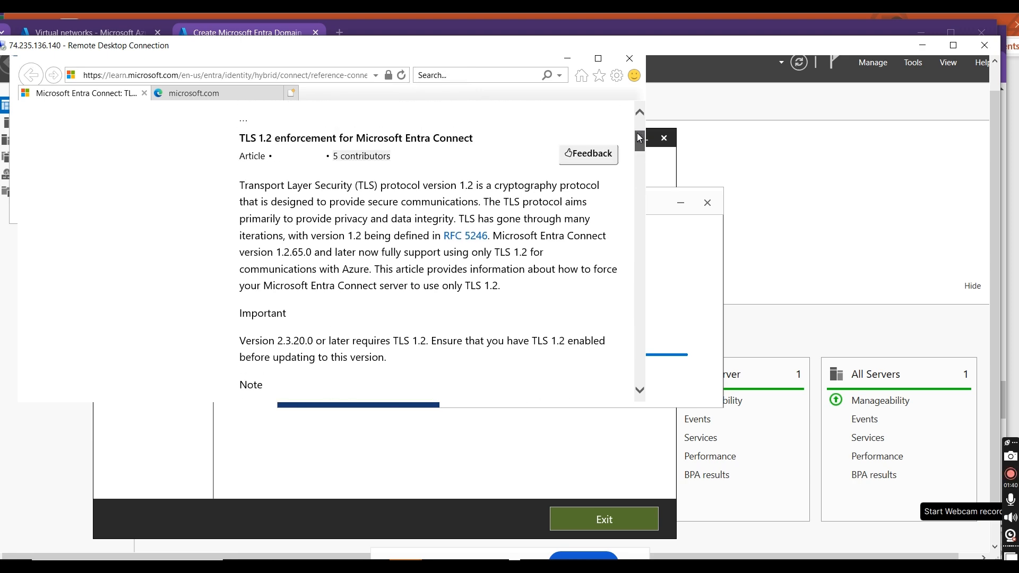
{"action": "left_click_drag", "start_coordinate": [637, 134], "coordinate": [646, 250]}
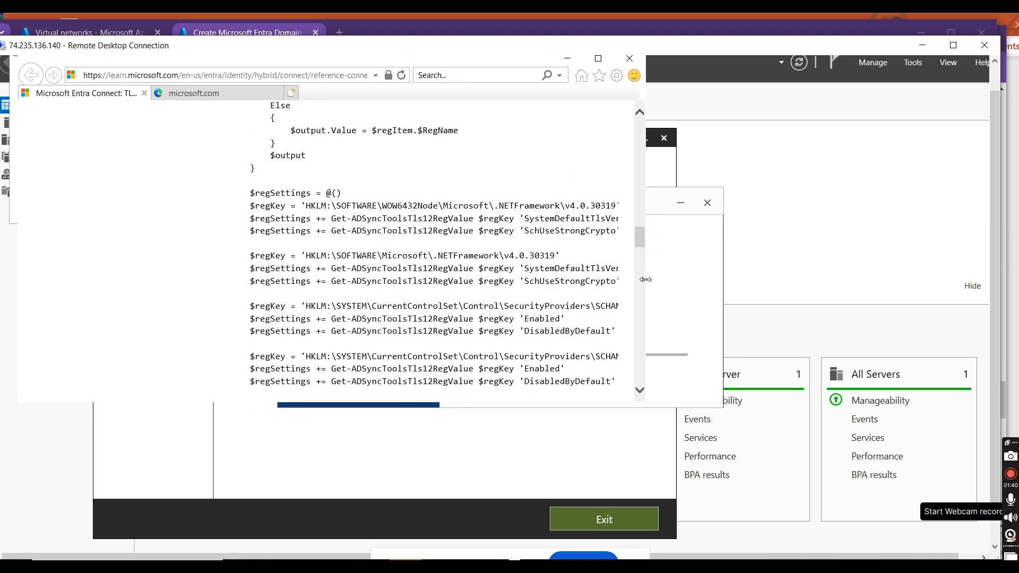
{"action": "left_click_drag", "start_coordinate": [639, 253], "coordinate": [640, 266]}
{"action": "scroll", "coordinate": [641, 271], "scroll_direction": "down", "scroll_amount": 3}
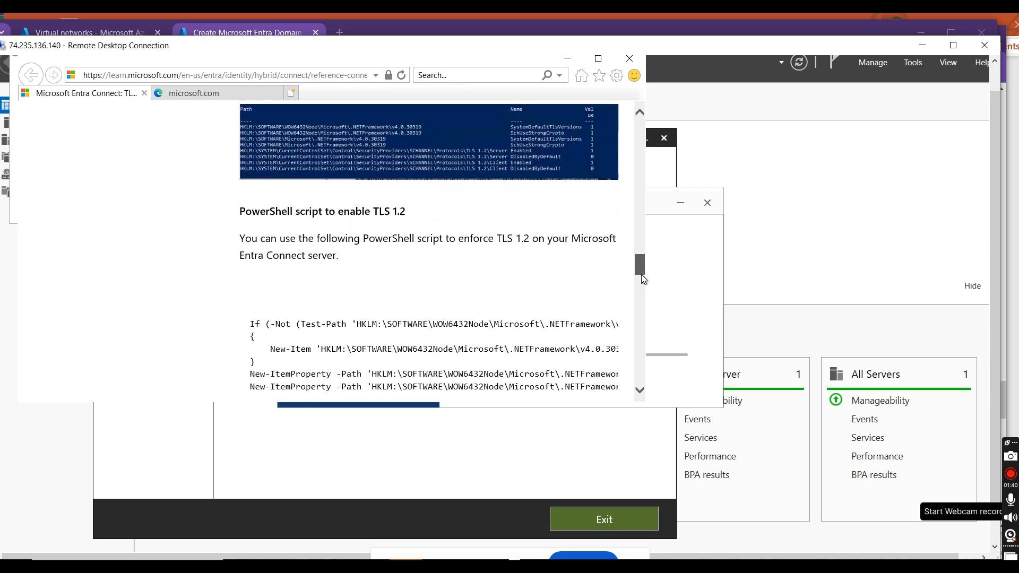
{"action": "scroll", "coordinate": [646, 288], "scroll_direction": "down", "scroll_amount": 6}
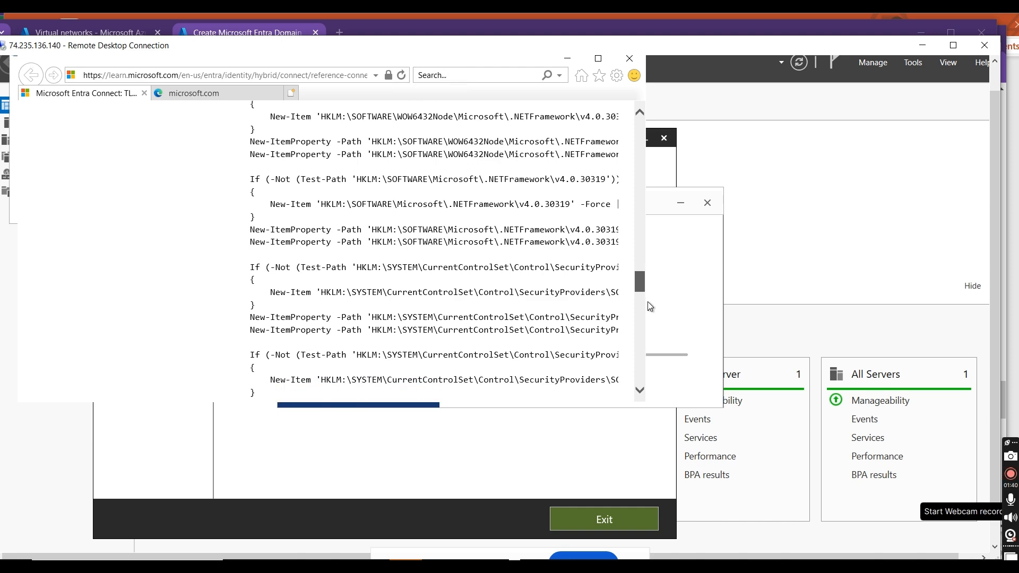
{"action": "scroll", "coordinate": [647, 299], "scroll_direction": "up", "scroll_amount": 8}
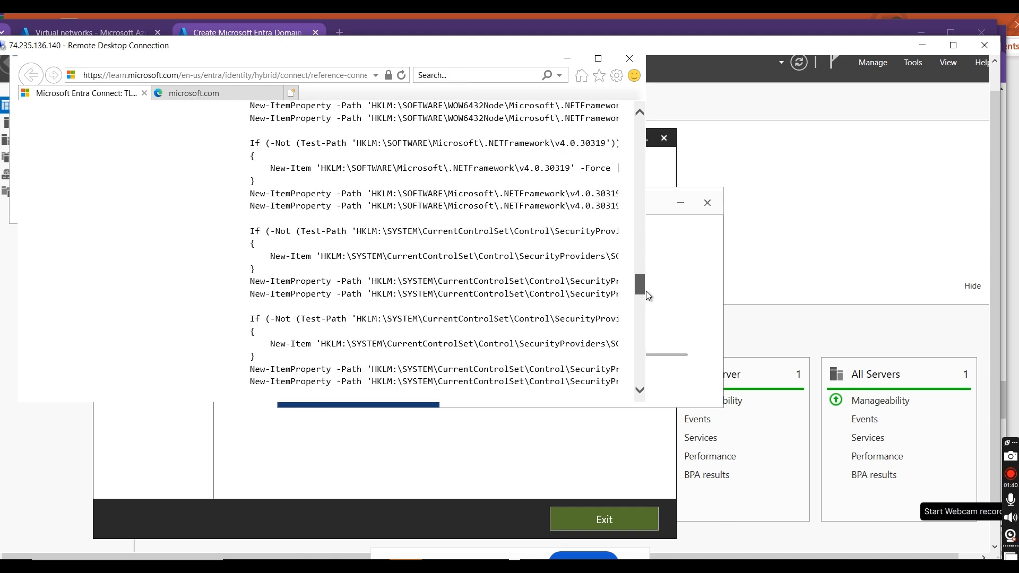
{"action": "scroll", "coordinate": [643, 277], "scroll_direction": "up", "scroll_amount": 2}
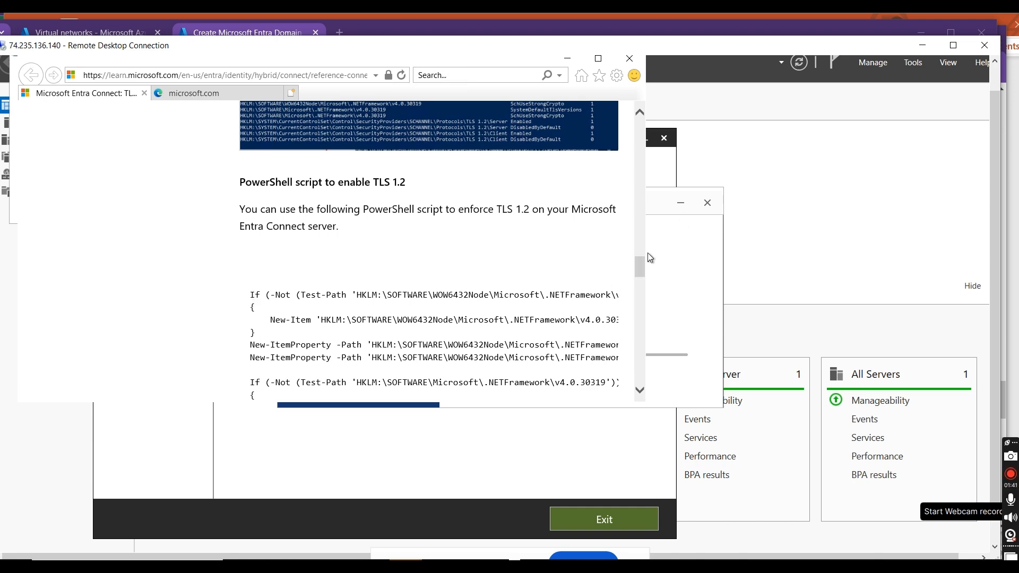
{"action": "left_click_drag", "start_coordinate": [639, 261], "coordinate": [632, 177]}
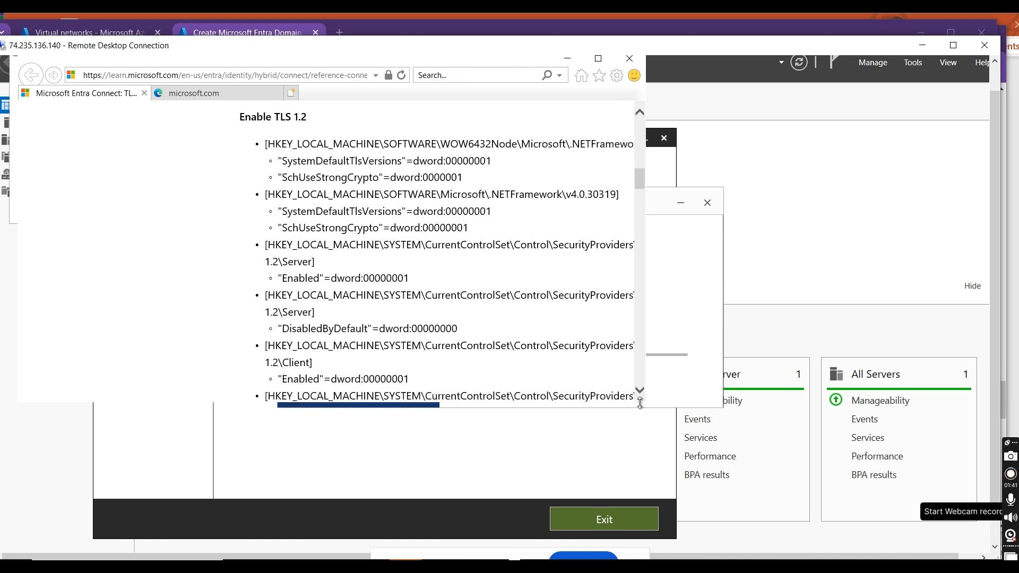
{"action": "left_click_drag", "start_coordinate": [645, 405], "coordinate": [917, 469]}
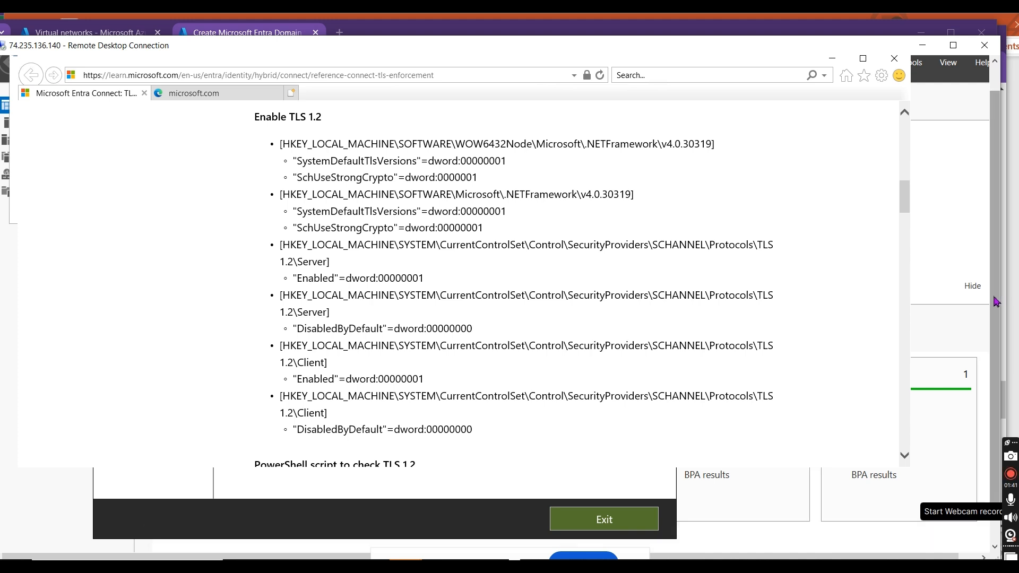
{"action": "scroll", "coordinate": [997, 301], "scroll_direction": "down", "scroll_amount": 2}
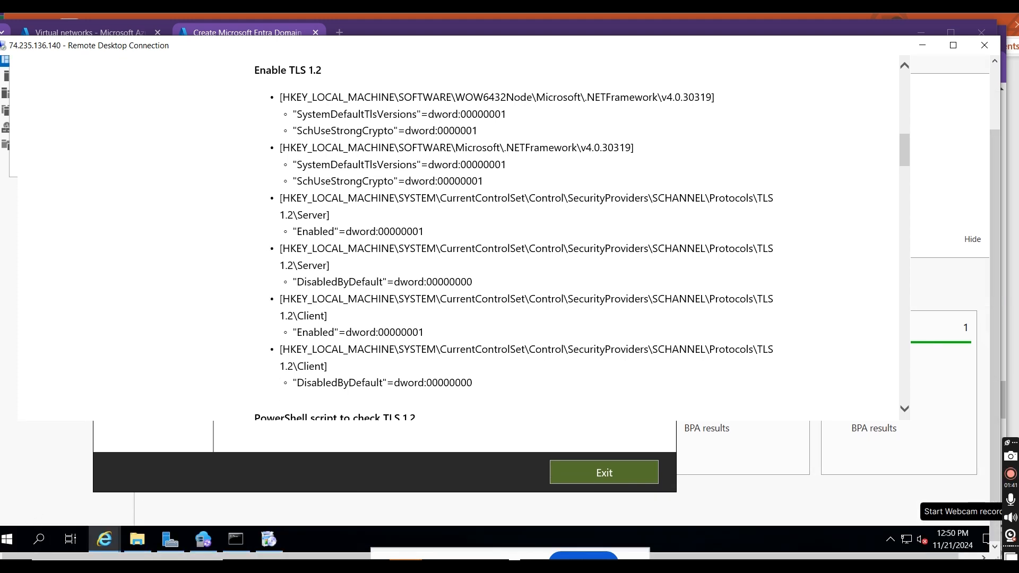
Launch regedit and expand HKEY_LOCAL_MACHINE\SOFTWARE beside the TLS article
{"action": "right_click", "coordinate": [7, 540]}
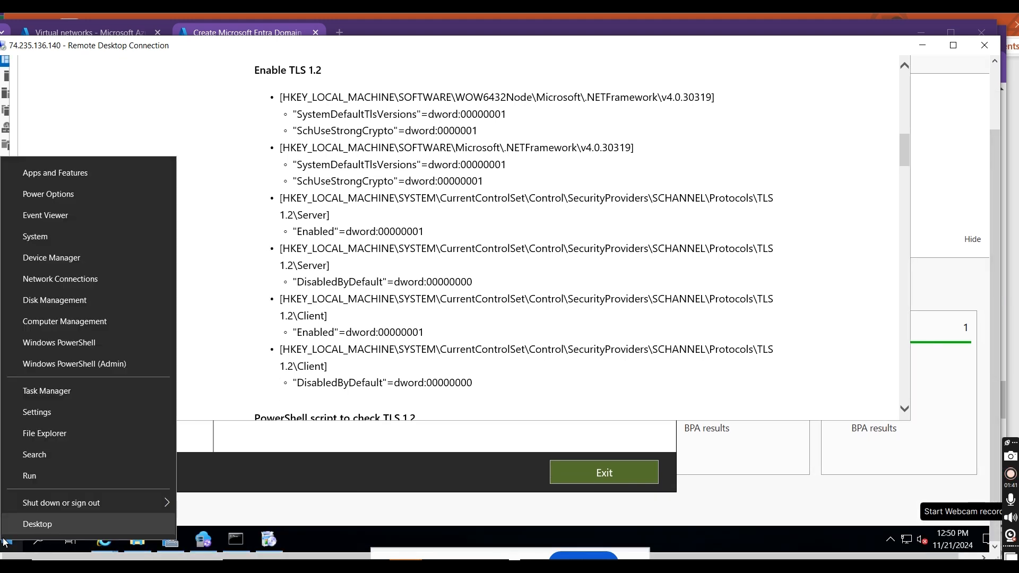
{"action": "left_click", "coordinate": [60, 481]}
{"action": "type", "text": "r"}
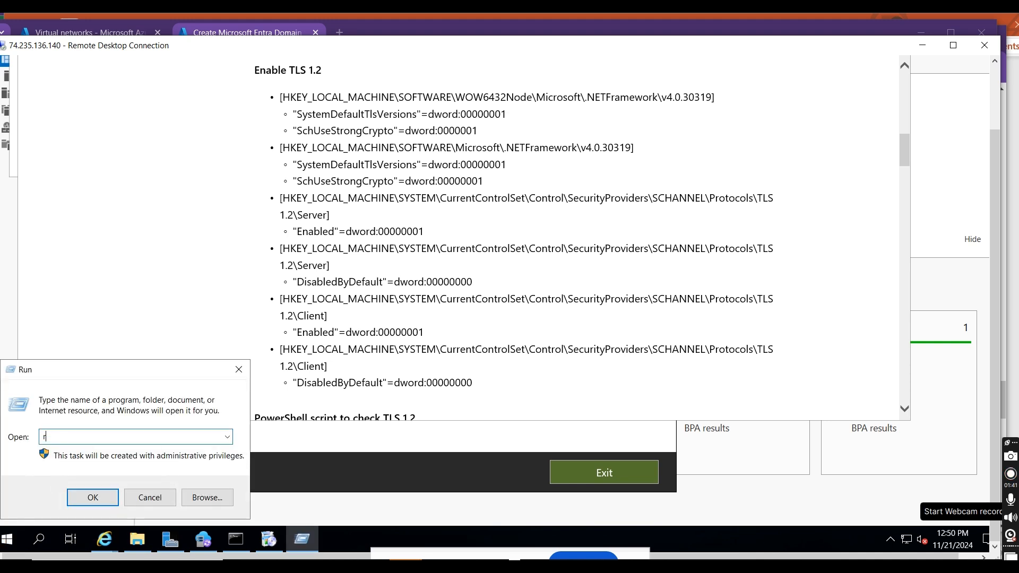
{"action": "type", "text": "egedit"}
{"action": "key", "text": "Return"}
{"action": "left_click_drag", "start_coordinate": [250, 118], "coordinate": [531, 234]}
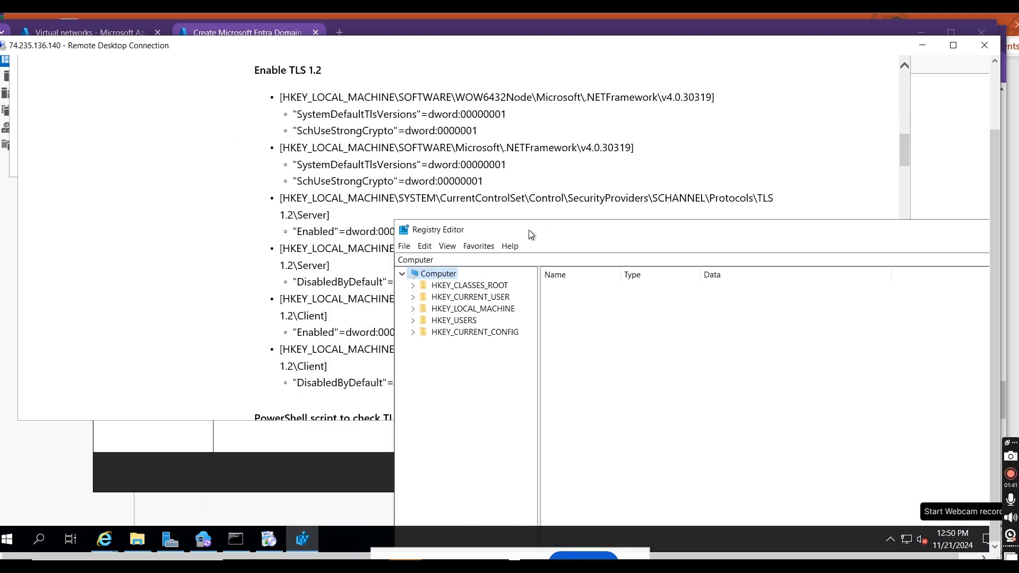
{"action": "double_click", "coordinate": [474, 310]}
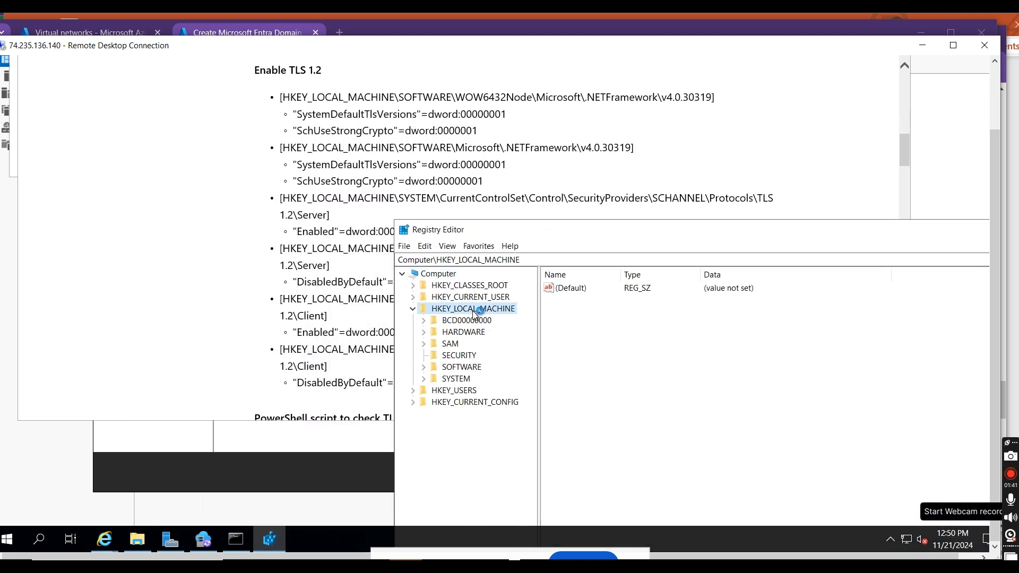
{"action": "double_click", "coordinate": [461, 367]}
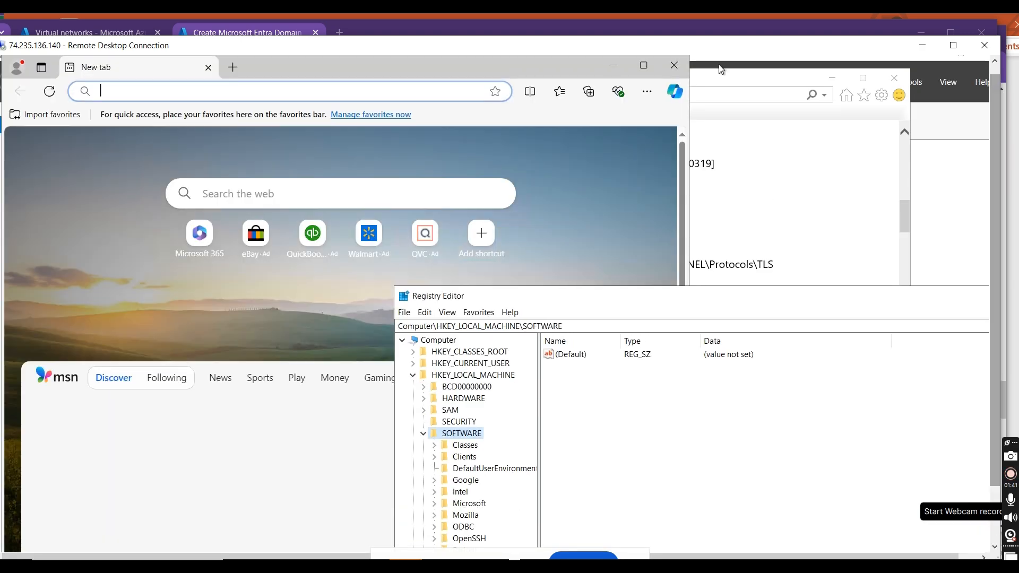
{"action": "left_click", "coordinate": [613, 66]}
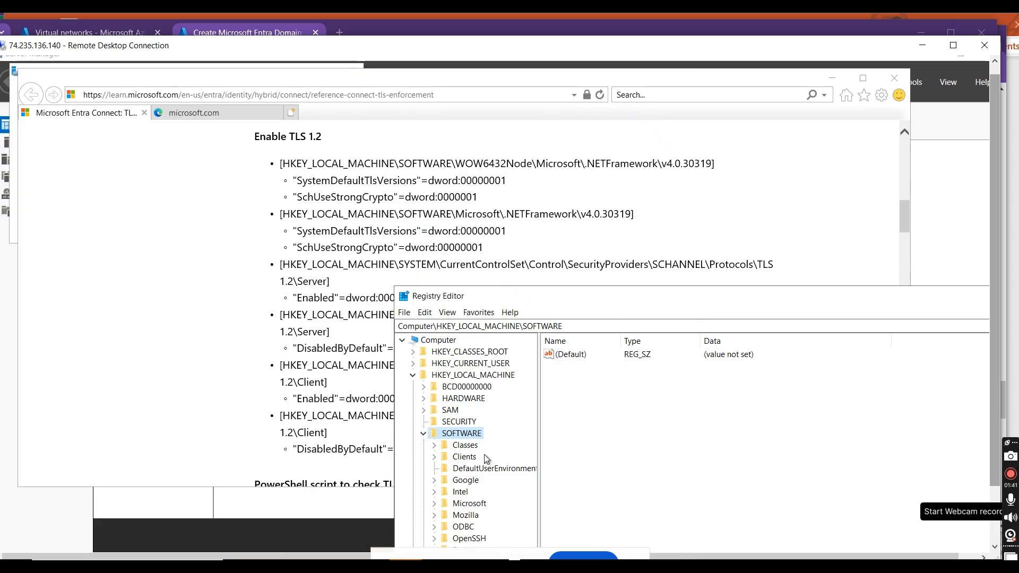
{"action": "left_click_drag", "start_coordinate": [548, 296], "coordinate": [646, 188]}
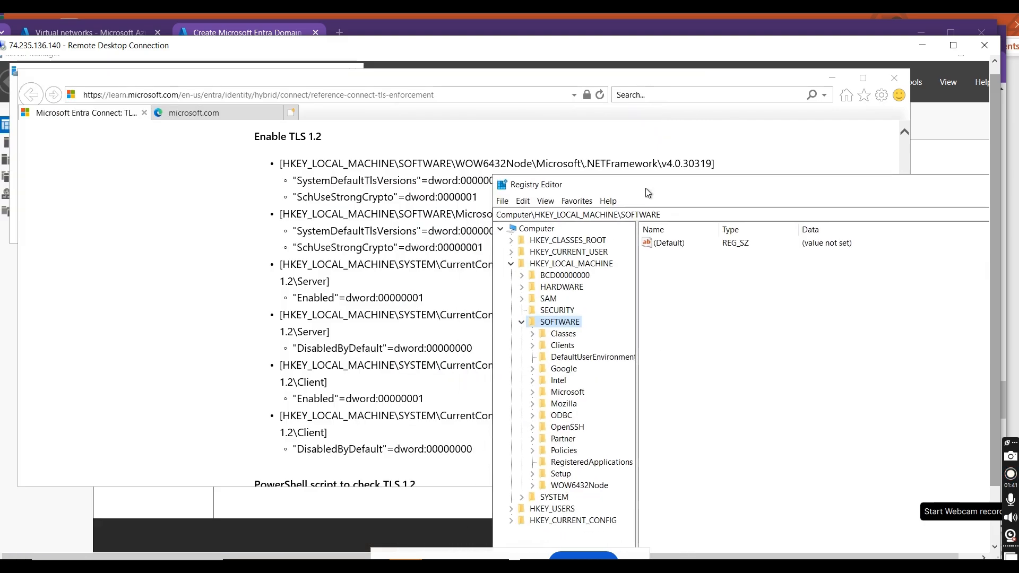
Expand WOW6432Node > Microsoft and open the .NETFramework key
{"action": "left_click", "coordinate": [569, 489]}
{"action": "double_click", "coordinate": [569, 490]}
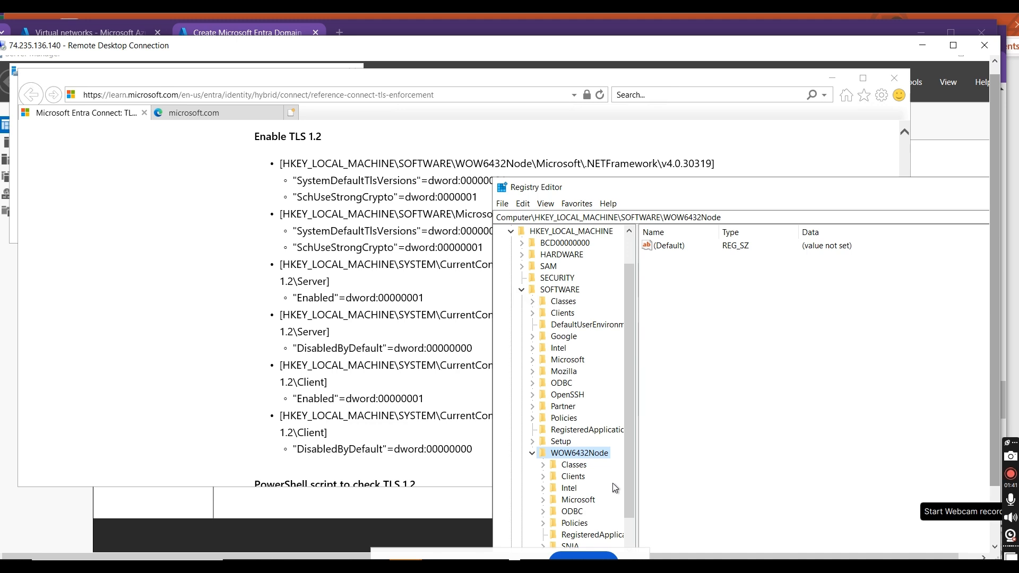
{"action": "scroll", "coordinate": [632, 499], "scroll_direction": "down", "scroll_amount": 1}
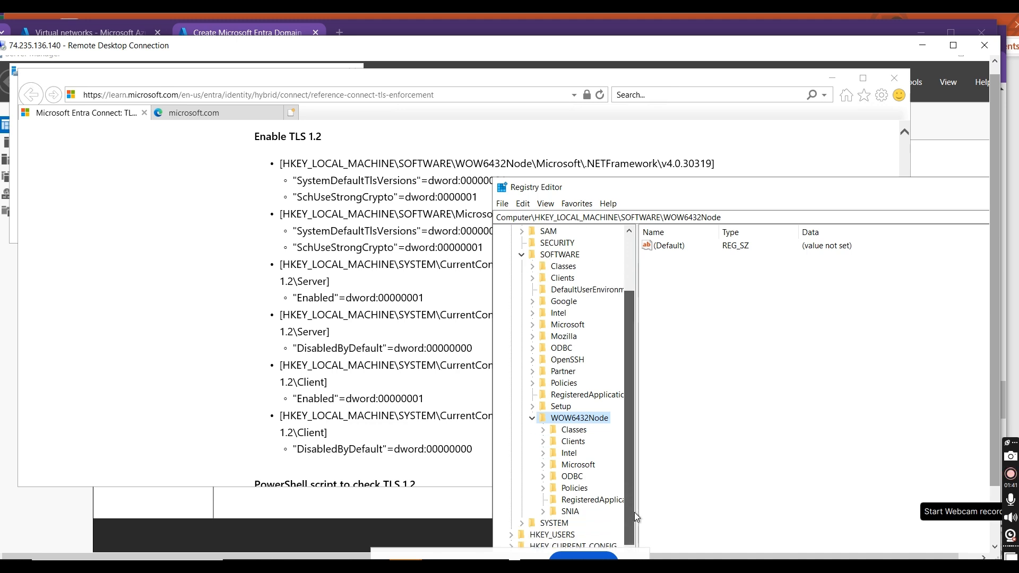
{"action": "double_click", "coordinate": [577, 465]}
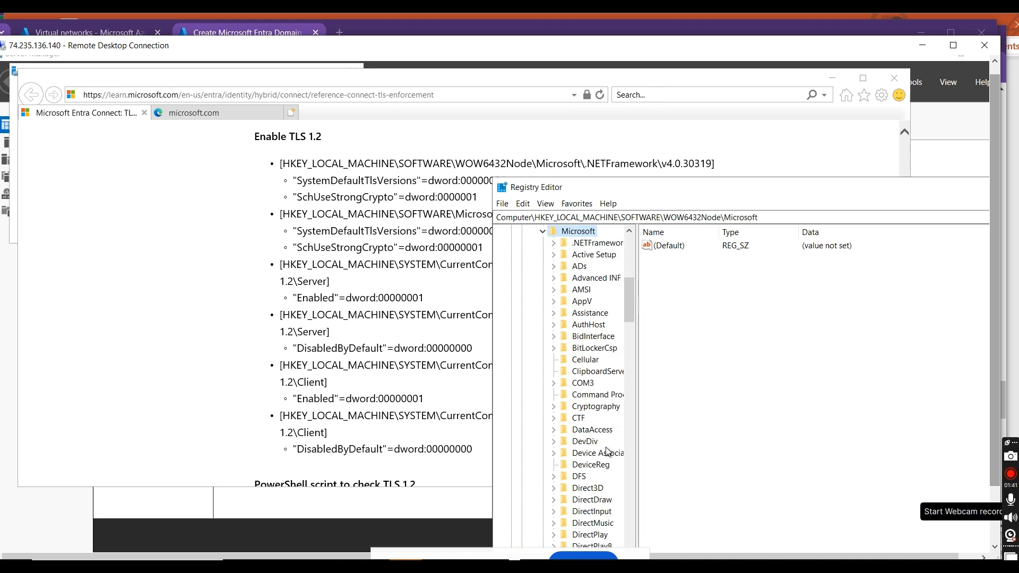
{"action": "left_click_drag", "start_coordinate": [626, 310], "coordinate": [640, 431]}
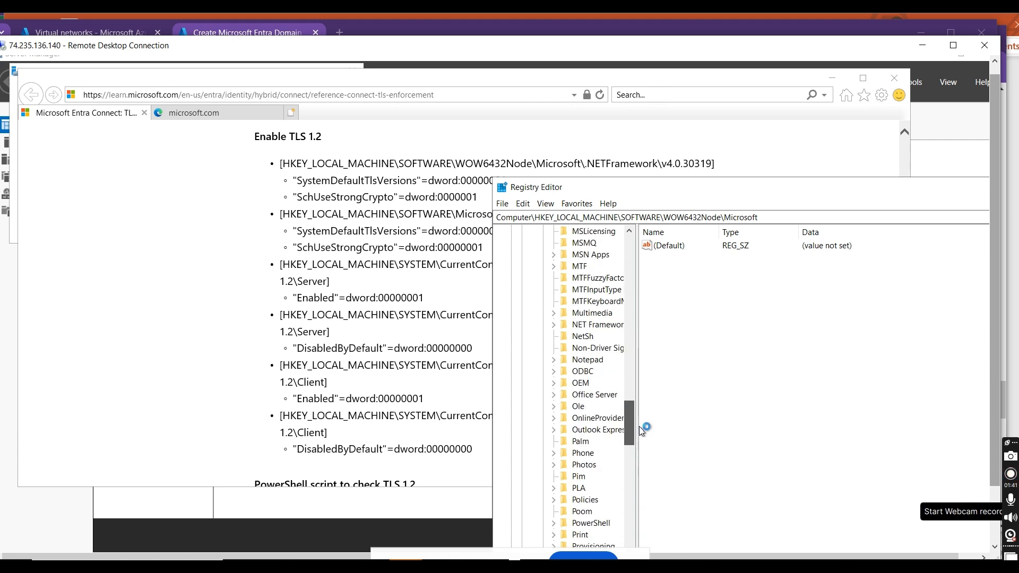
{"action": "left_click", "coordinate": [590, 336]}
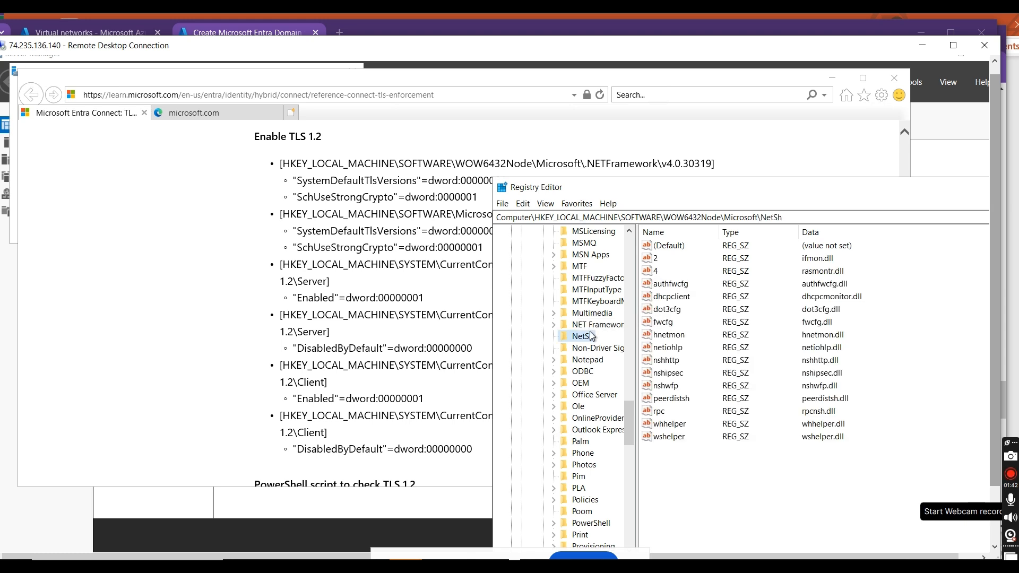
{"action": "left_click", "coordinate": [590, 328]}
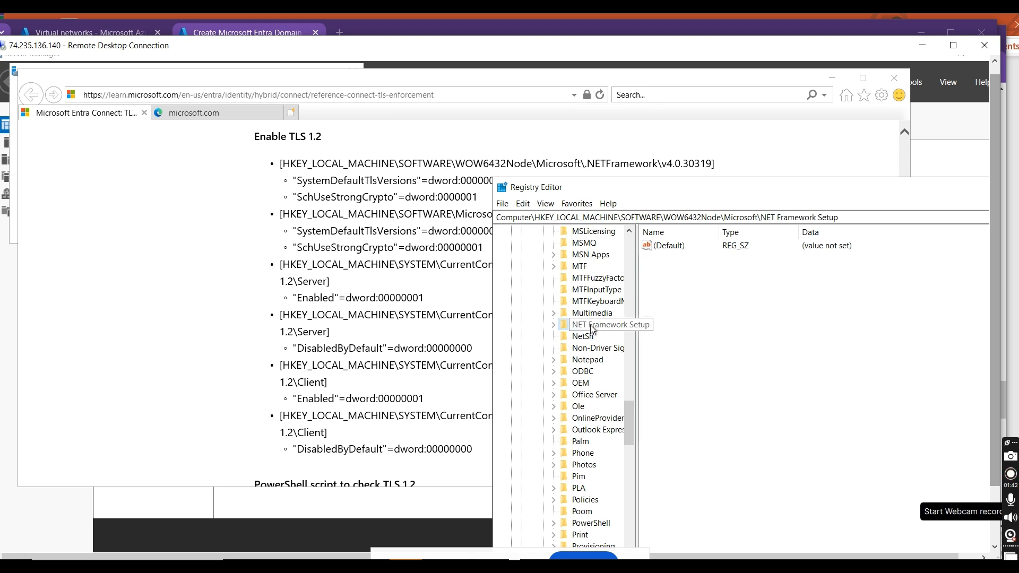
{"action": "key", "text": "period"}
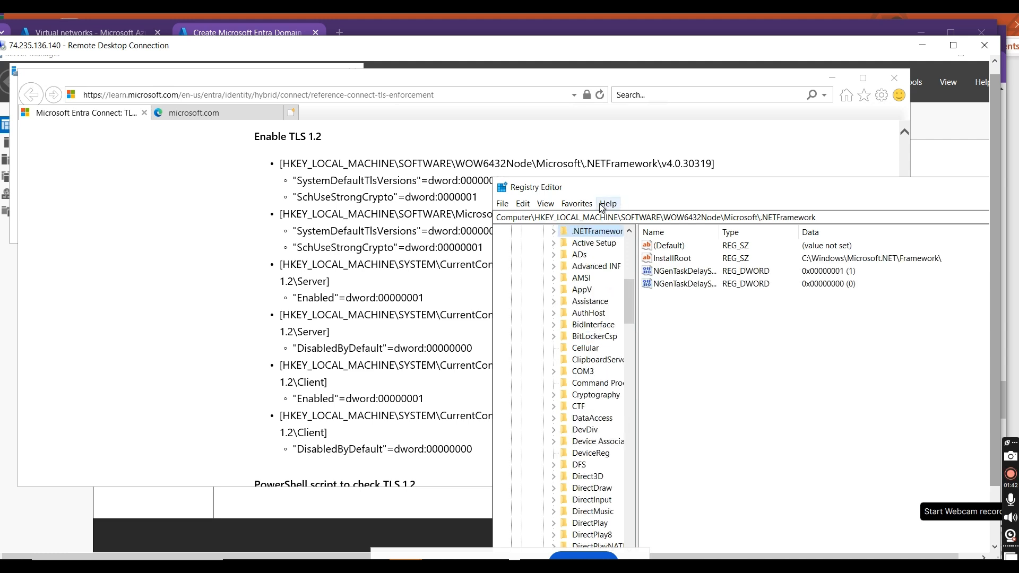
{"action": "left_click", "coordinate": [553, 231]}
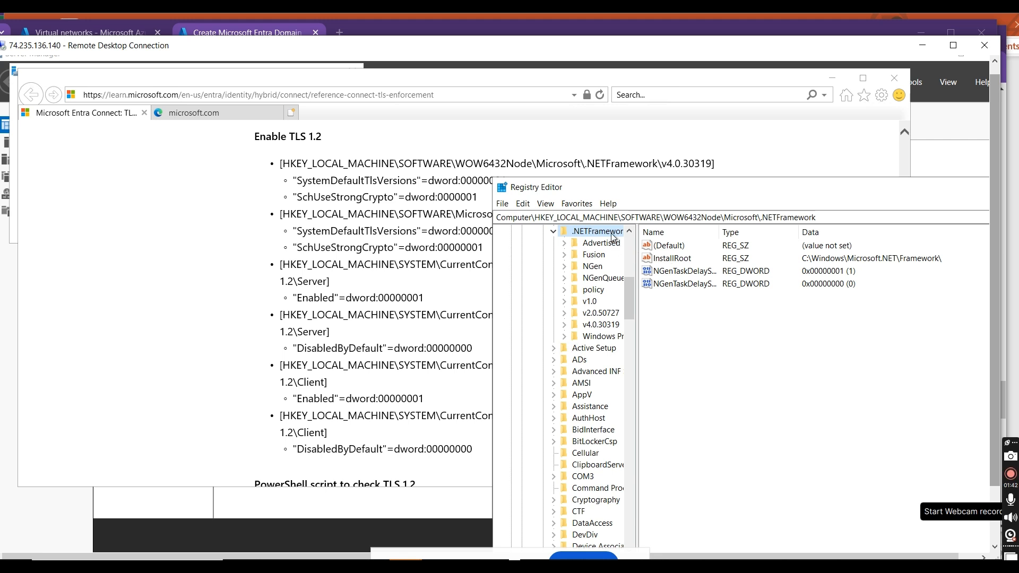
Inspect v4.0.30319's (Default) value unchanged, then return to the article's Update the registry section
{"action": "left_click", "coordinate": [602, 325]}
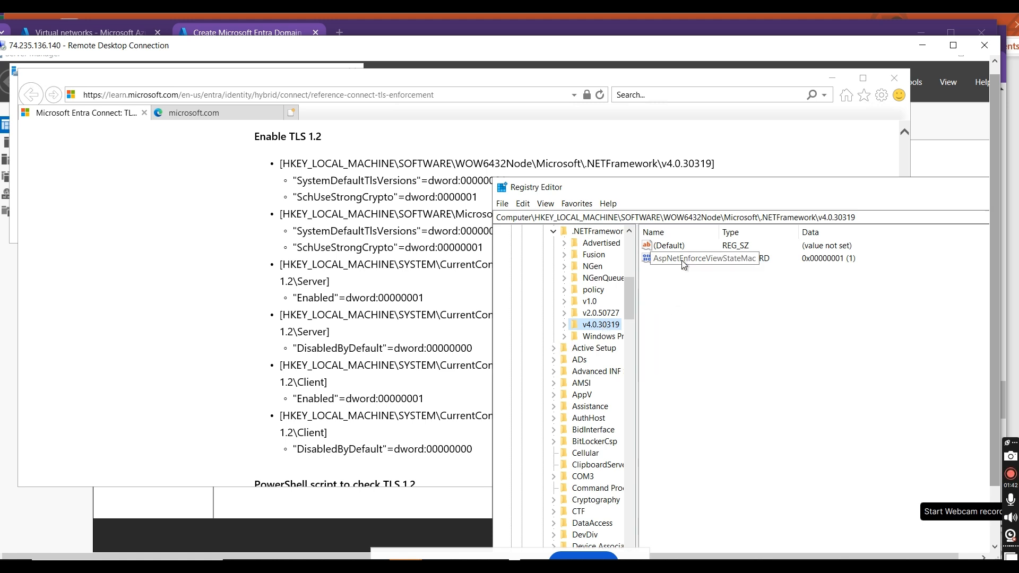
{"action": "double_click", "coordinate": [612, 327]}
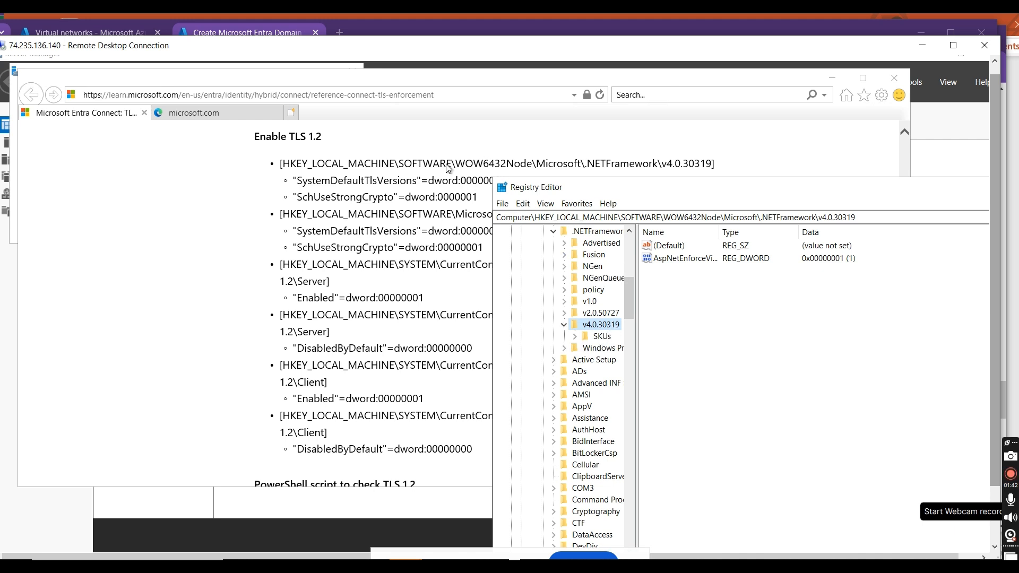
{"action": "double_click", "coordinate": [720, 232]}
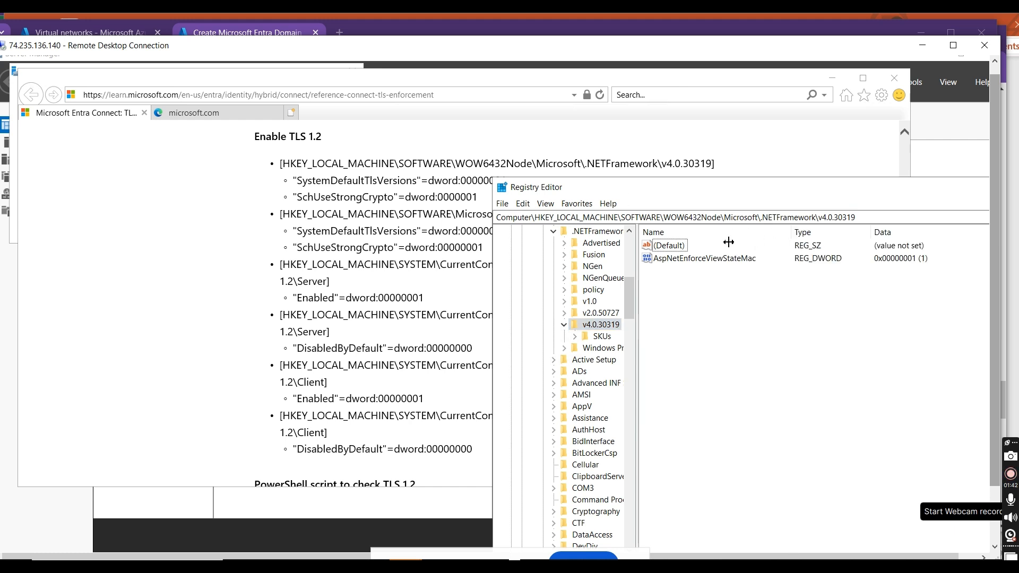
{"action": "double_click", "coordinate": [670, 246]}
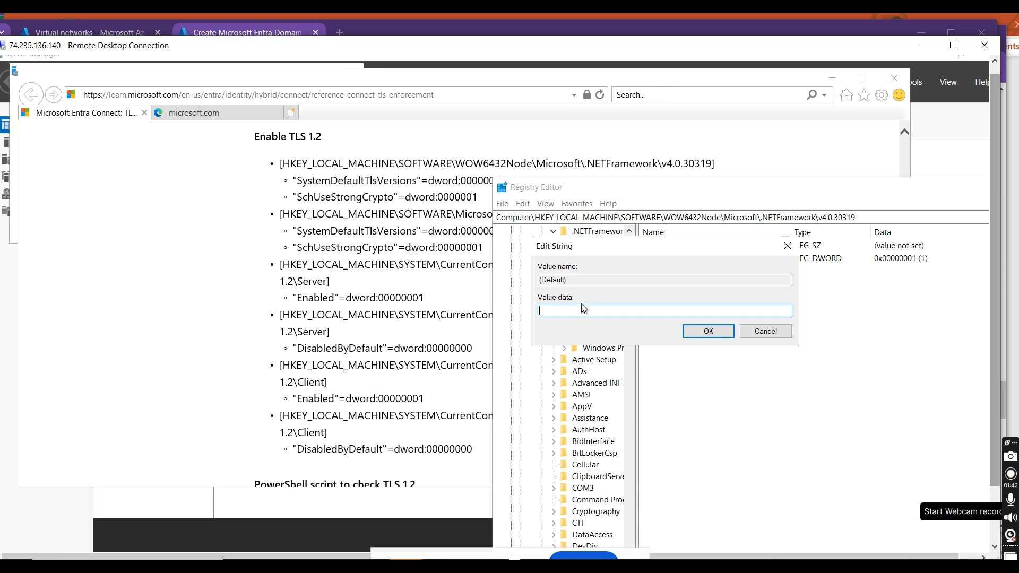
{"action": "left_click", "coordinate": [524, 243]}
{"action": "left_click", "coordinate": [476, 213]}
{"action": "left_click", "coordinate": [788, 246]}
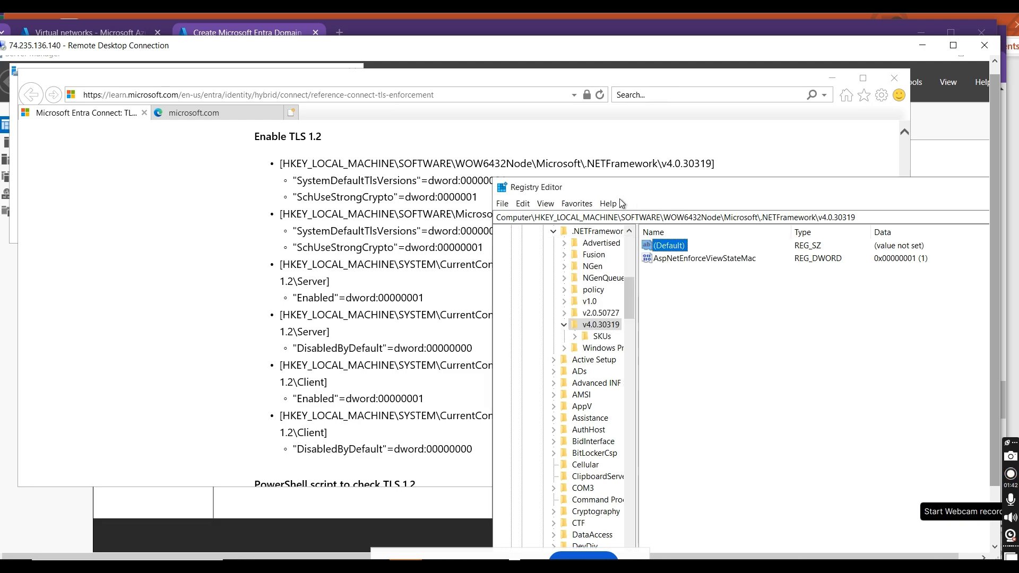
{"action": "left_click_drag", "start_coordinate": [620, 194], "coordinate": [523, 260]}
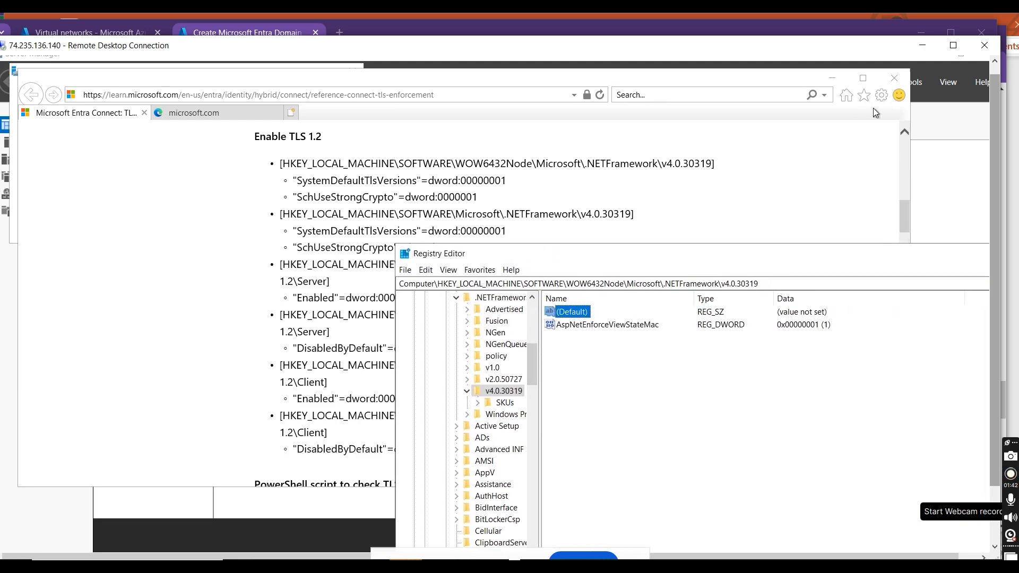
{"action": "left_click", "coordinate": [905, 133]}
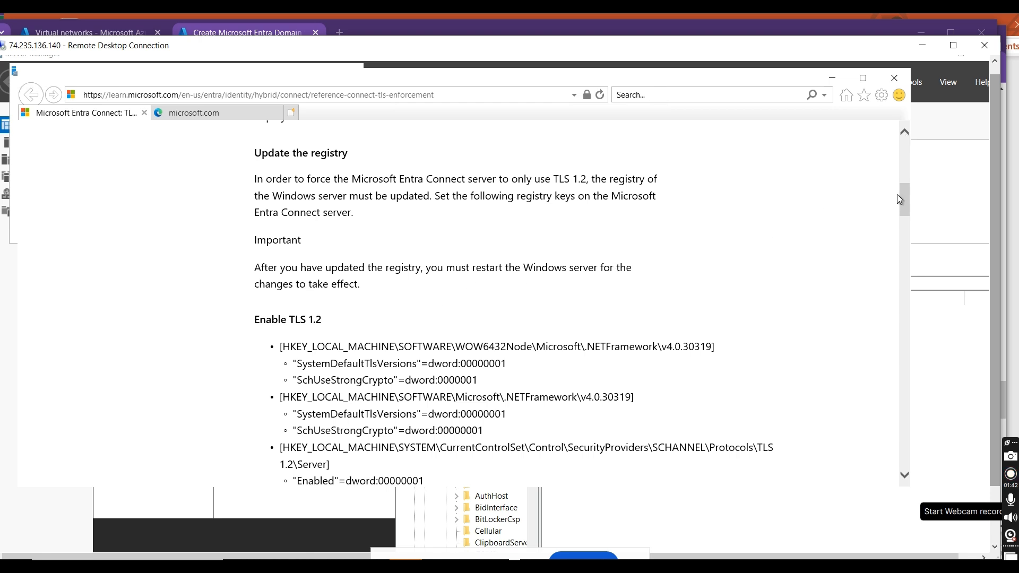
Copy the article's TLS 1.2 check script down to the $regSettings line
{"action": "left_click_drag", "start_coordinate": [897, 195], "coordinate": [900, 250]}
{"action": "scroll", "coordinate": [899, 250], "scroll_direction": "down", "scroll_amount": 2}
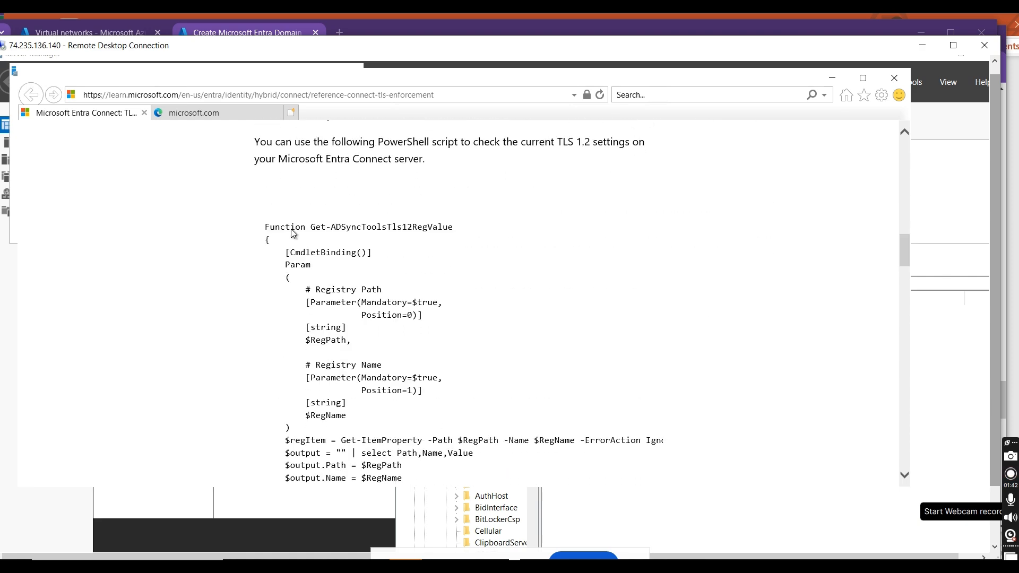
{"action": "left_click_drag", "start_coordinate": [263, 232], "coordinate": [365, 446]}
{"action": "key", "text": "super+c"}
{"action": "left_click_drag", "start_coordinate": [354, 335], "coordinate": [349, 356]}
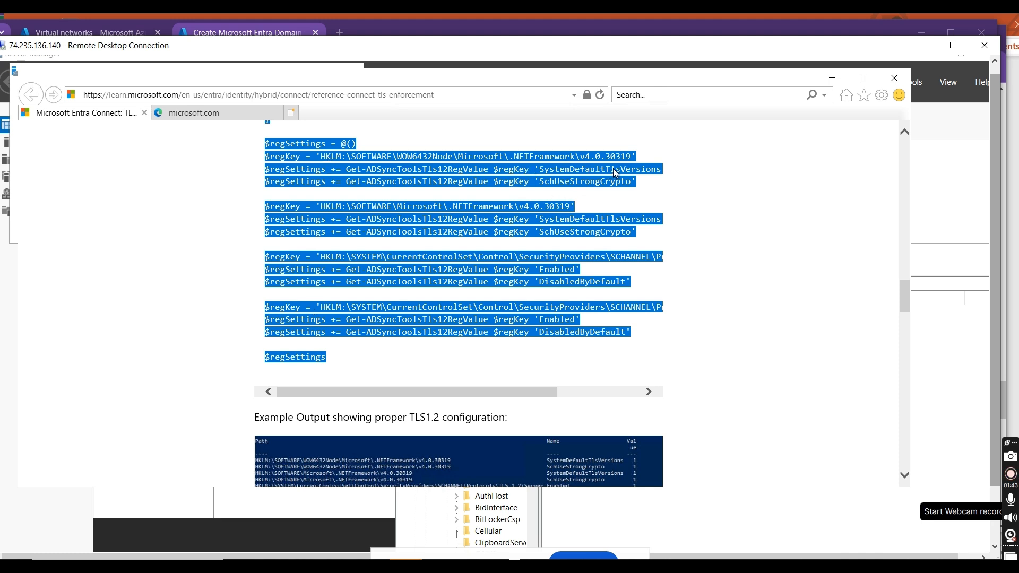
{"action": "right_click", "coordinate": [504, 178]}
{"action": "left_click", "coordinate": [528, 197]}
Paste and run the script in an administrator Windows PowerShell console
{"action": "left_click_drag", "start_coordinate": [996, 260], "coordinate": [996, 321]}
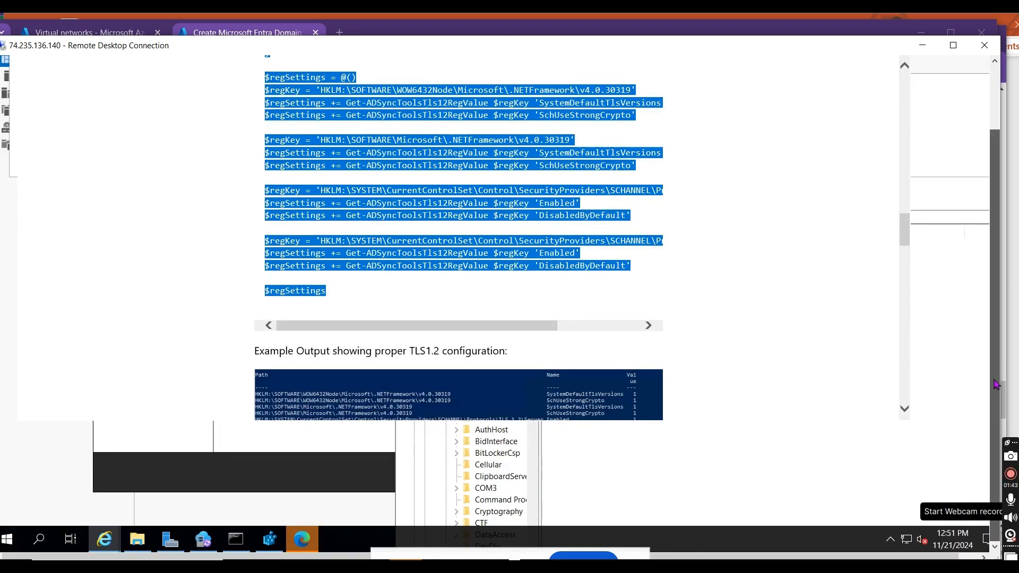
{"action": "right_click", "coordinate": [11, 541]}
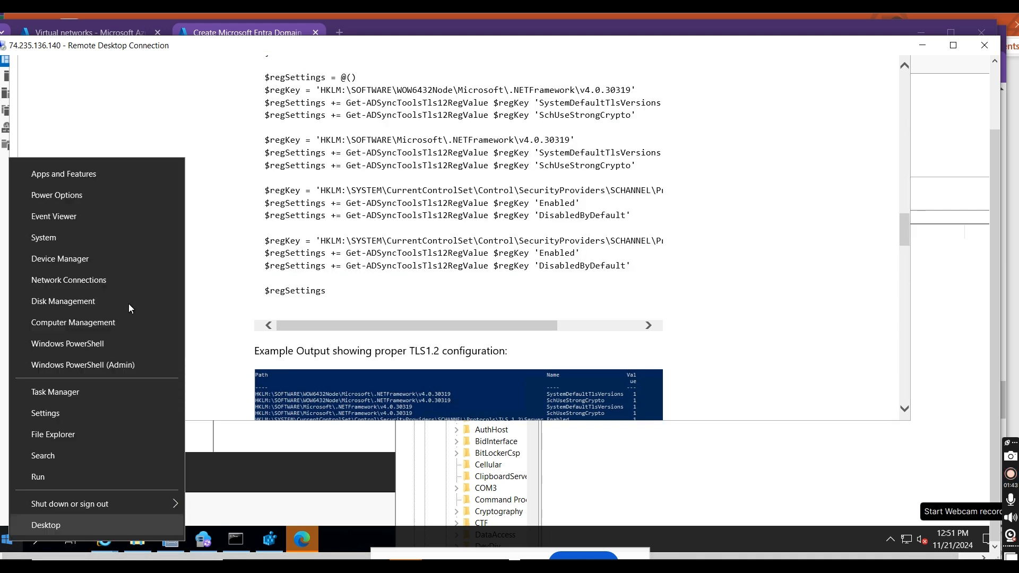
{"action": "left_click", "coordinate": [121, 364]}
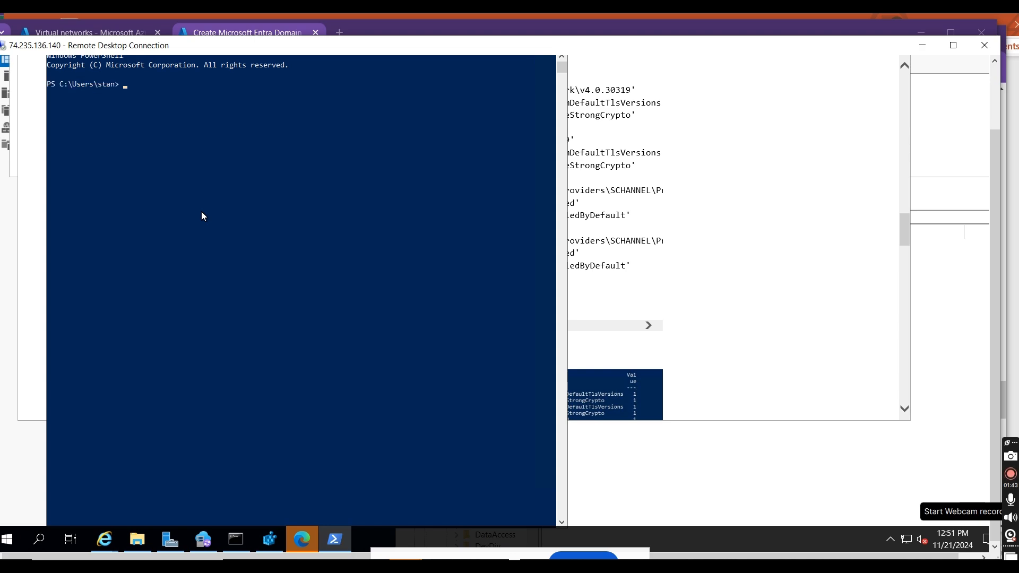
{"action": "right_click", "coordinate": [201, 211]}
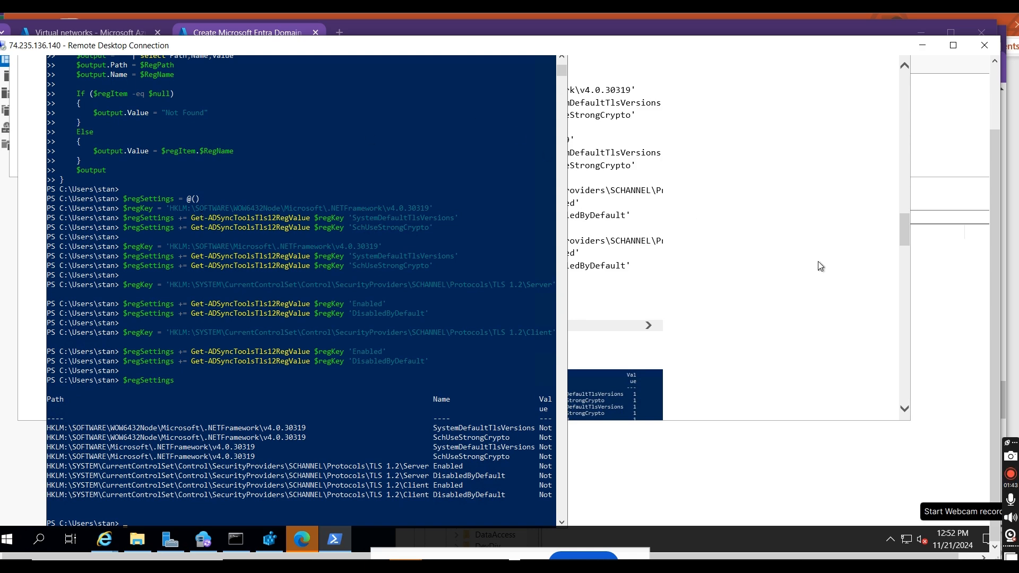
{"action": "left_click", "coordinate": [942, 258]}
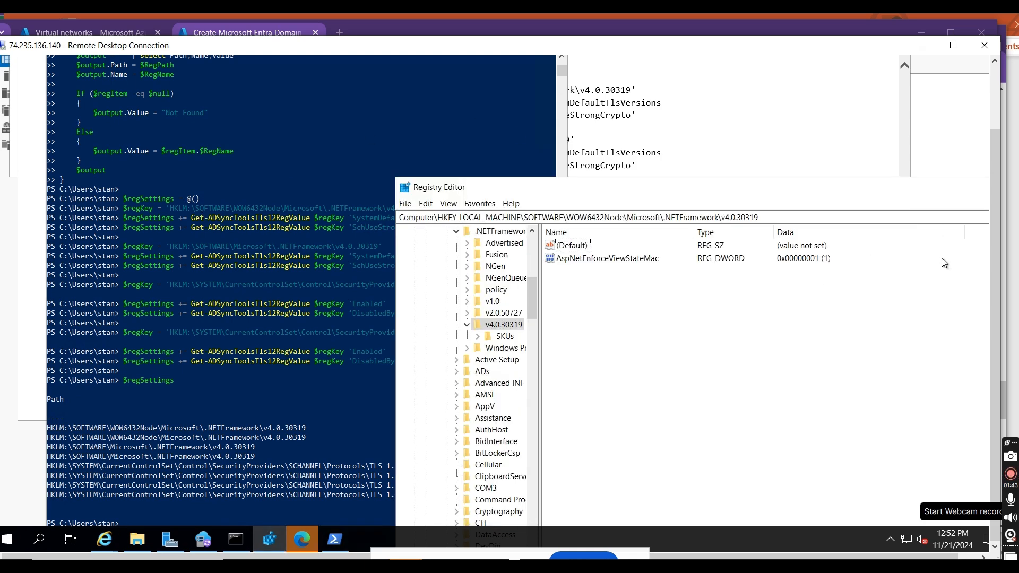
{"action": "right_click", "coordinate": [638, 314]}
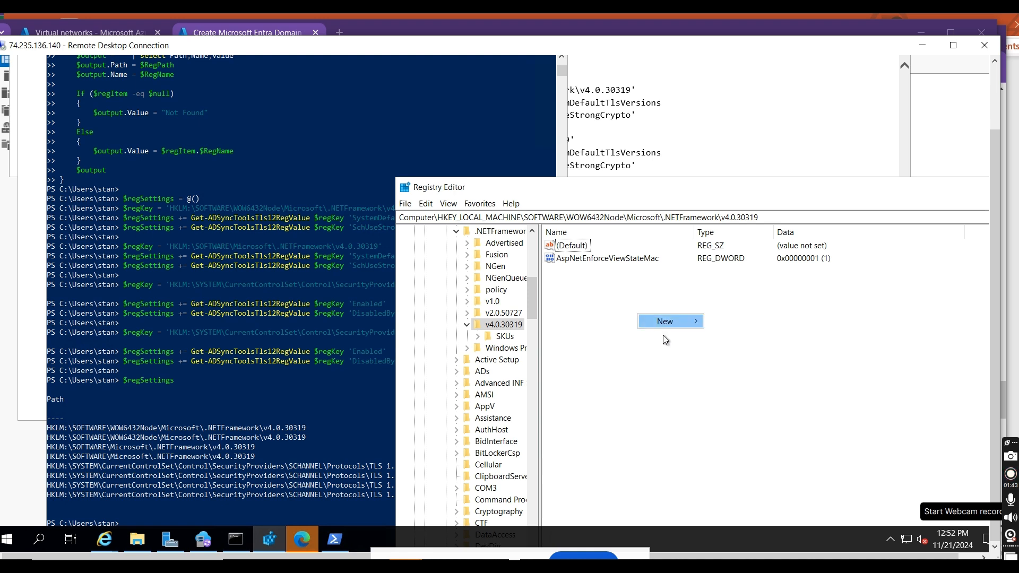
{"action": "left_click", "coordinate": [657, 374]}
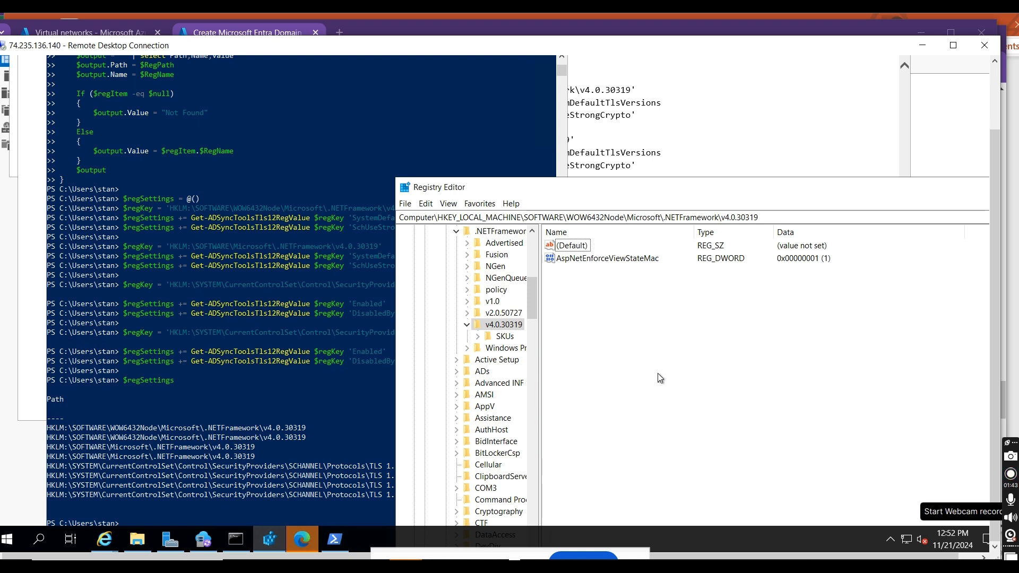
{"action": "key", "text": "XF86AudioLowerVolume"}
{"action": "key", "text": "XF86AudioLowerVolume"}
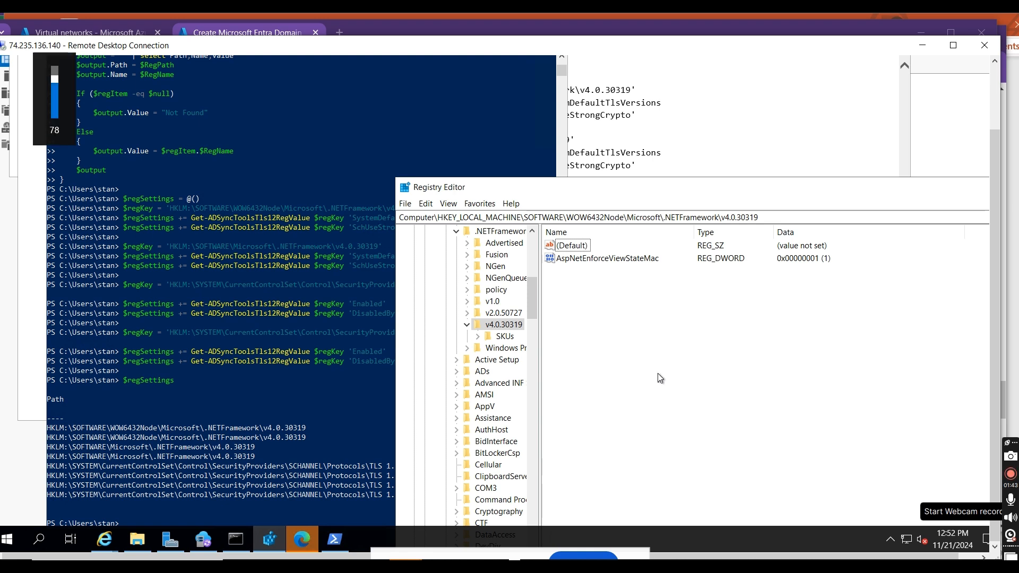
{"action": "left_click", "coordinate": [508, 326]}
{"action": "right_click", "coordinate": [508, 328]}
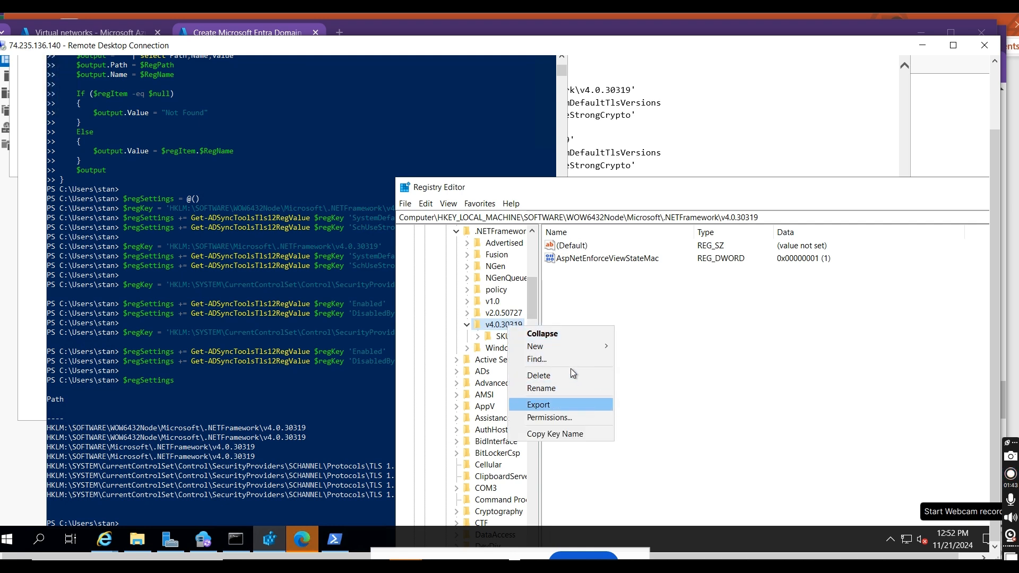
{"action": "left_click", "coordinate": [487, 316]}
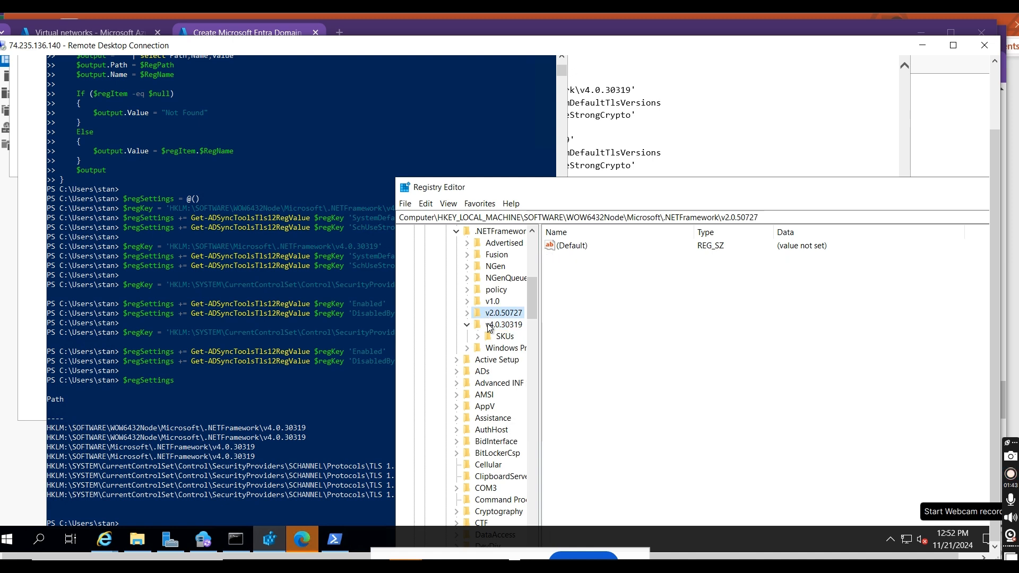
{"action": "left_click", "coordinate": [489, 325]}
{"action": "left_click_drag", "start_coordinate": [564, 190], "coordinate": [359, 130]}
{"action": "left_click", "coordinate": [197, 143]}
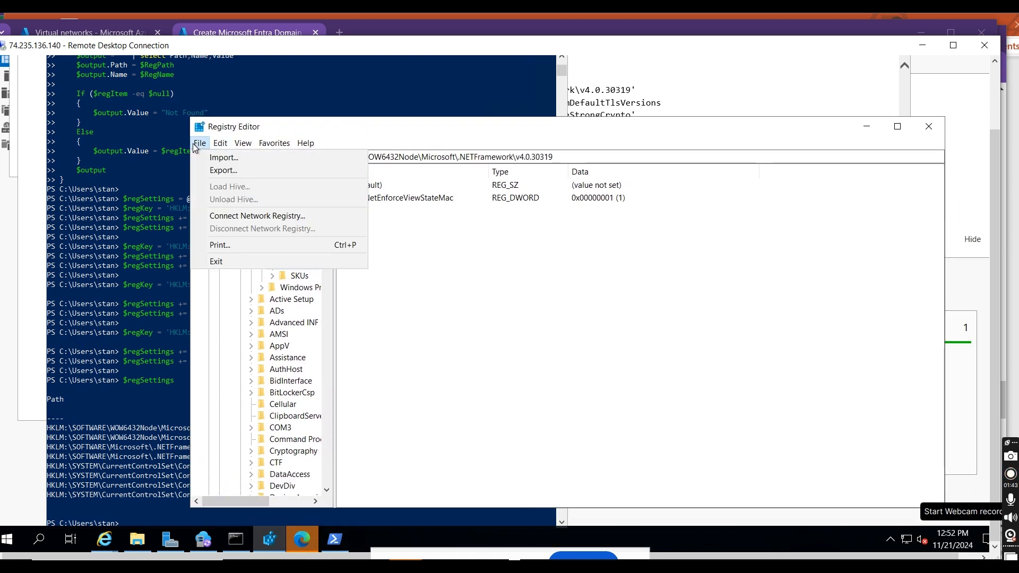
{"action": "left_click", "coordinate": [222, 145]}
{"action": "left_click", "coordinate": [223, 146]}
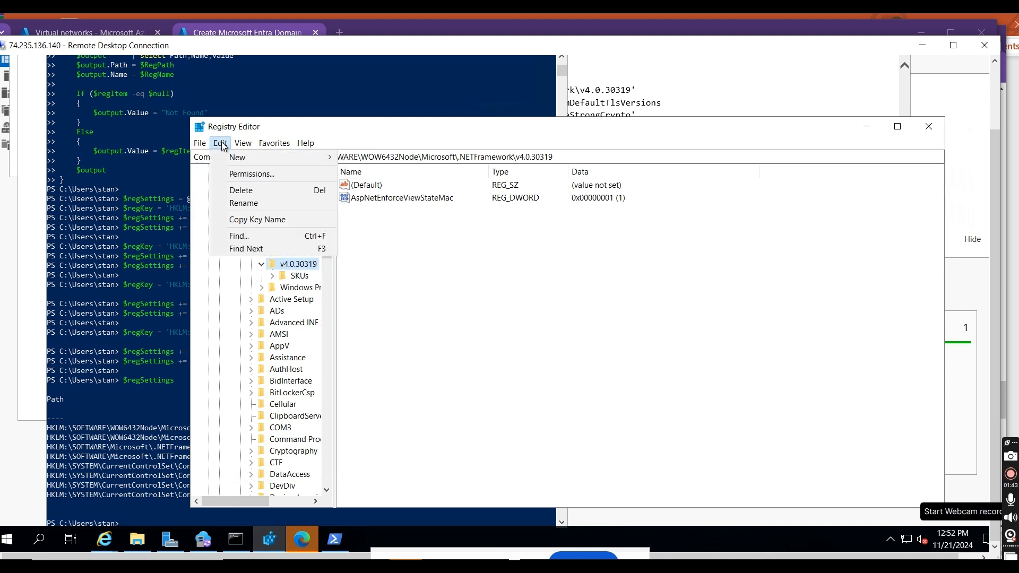
{"action": "left_click", "coordinate": [393, 247]}
{"action": "right_click", "coordinate": [393, 248]}
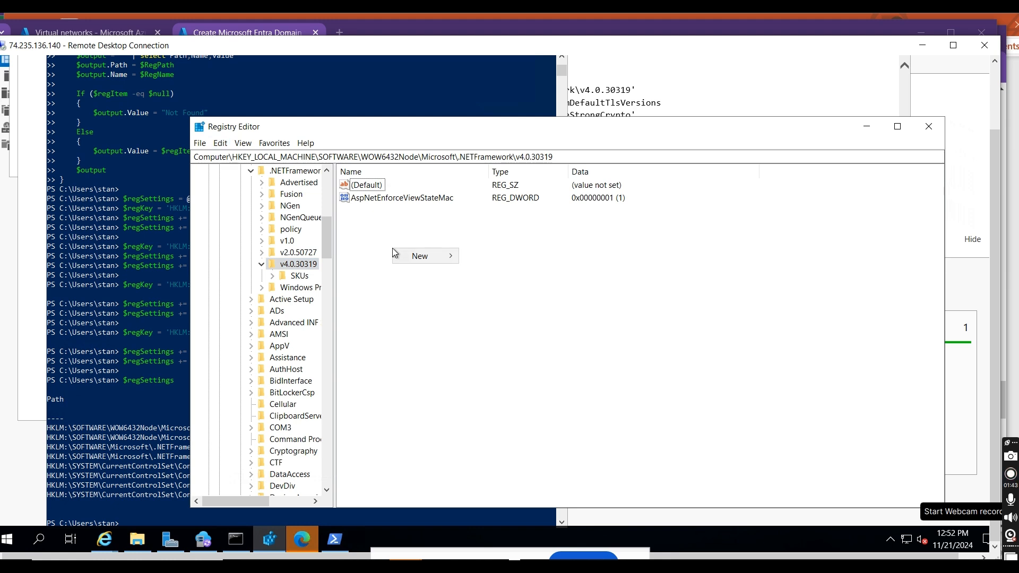
{"action": "left_click", "coordinate": [391, 320]}
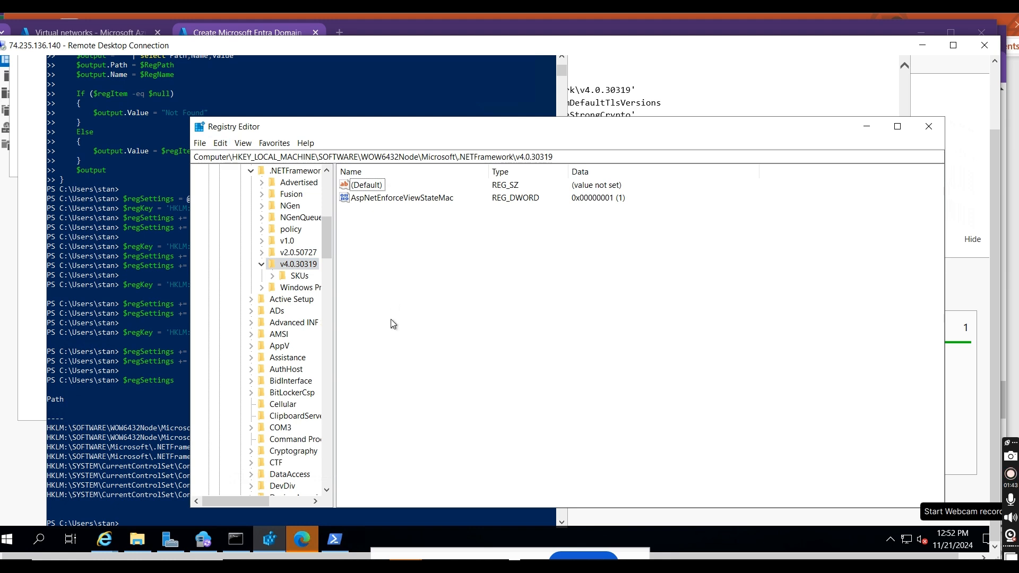
{"action": "key", "text": "XF86AudioRaiseVolume"}
{"action": "key", "text": "XF86AudioRaiseVolume"}
{"action": "key", "text": "XF86AudioRaiseVolume"}
{"action": "key", "text": "XF86AudioRaiseVolume"}
{"action": "key", "text": "XF86AudioRaiseVolume"}
{"action": "key", "text": "XF86AudioRaiseVolume"}
{"action": "key", "text": "XF86AudioRaiseVolume"}
{"action": "key", "text": "XF86AudioRaiseVolume"}
{"action": "key", "text": "XF86AudioRaiseVolume"}
{"action": "key", "text": "XF86AudioRaiseVolume"}
{"action": "key", "text": "XF86AudioRaiseVolume"}
{"action": "key", "text": "XF86AudioRaiseVolume"}
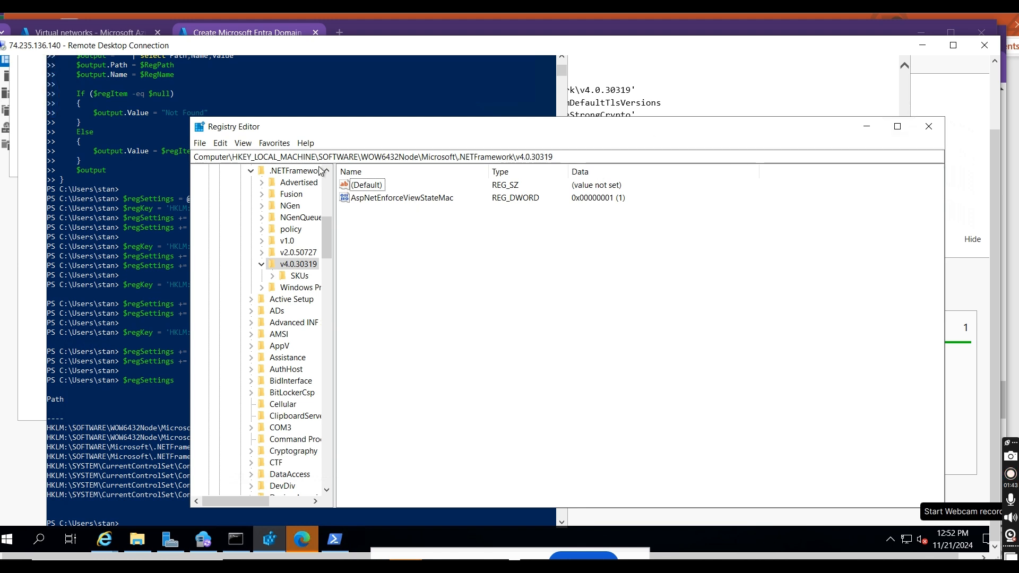
{"action": "left_click", "coordinate": [244, 144]}
{"action": "left_click", "coordinate": [247, 147]}
{"action": "left_click", "coordinate": [247, 147]}
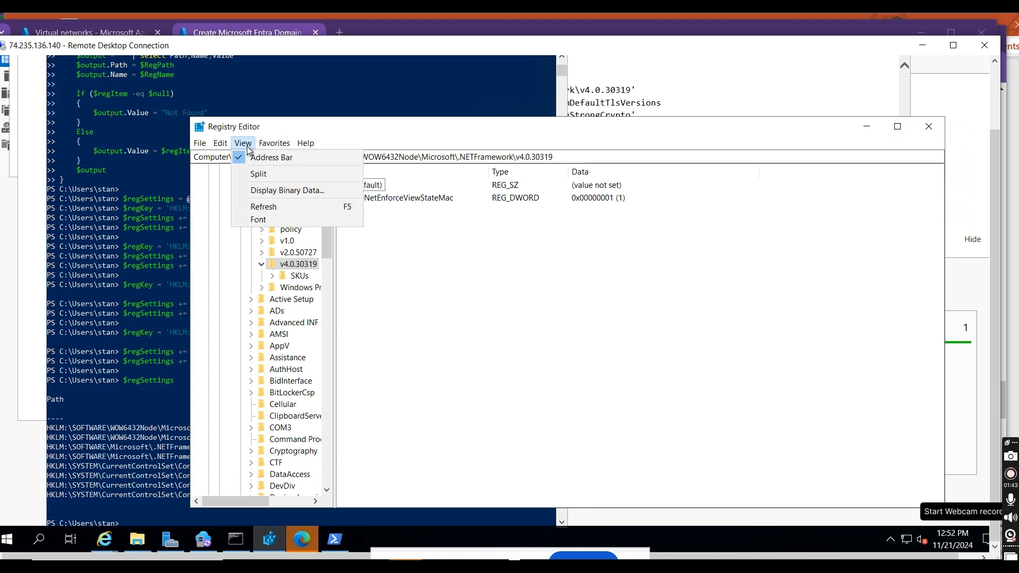
{"action": "left_click", "coordinate": [263, 207]}
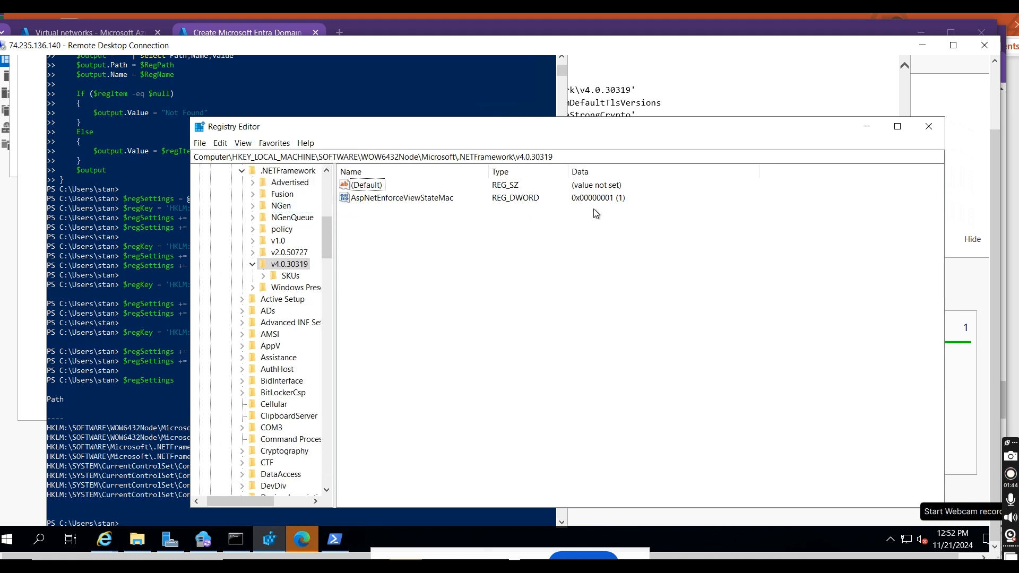
{"action": "left_click_drag", "start_coordinate": [463, 129], "coordinate": [656, 216]}
{"action": "left_click_drag", "start_coordinate": [667, 132], "coordinate": [666, 130]}
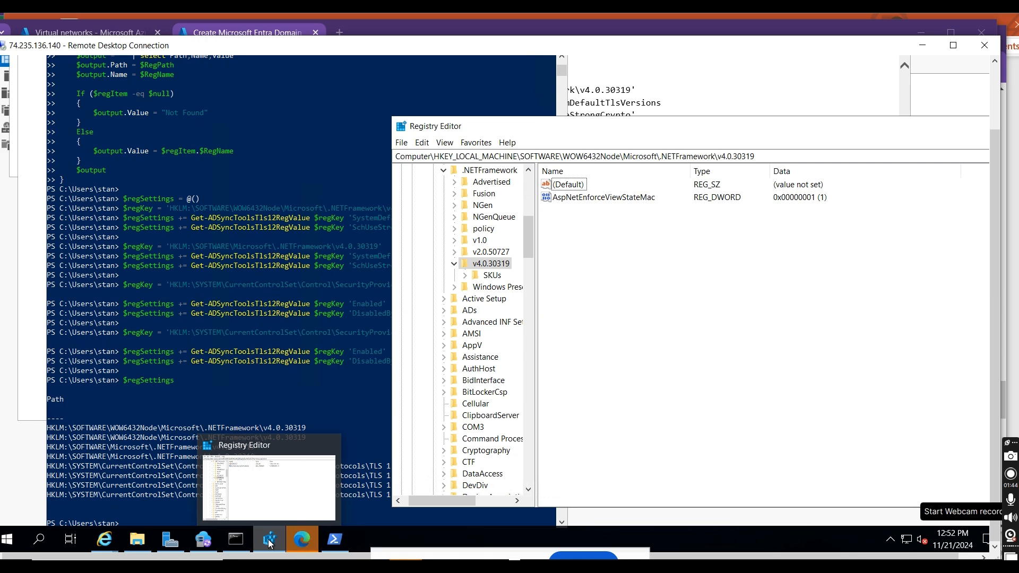
Close the TLS error window and rerun the Entra Connect installer in Repair mode
{"action": "left_click", "coordinate": [206, 543]}
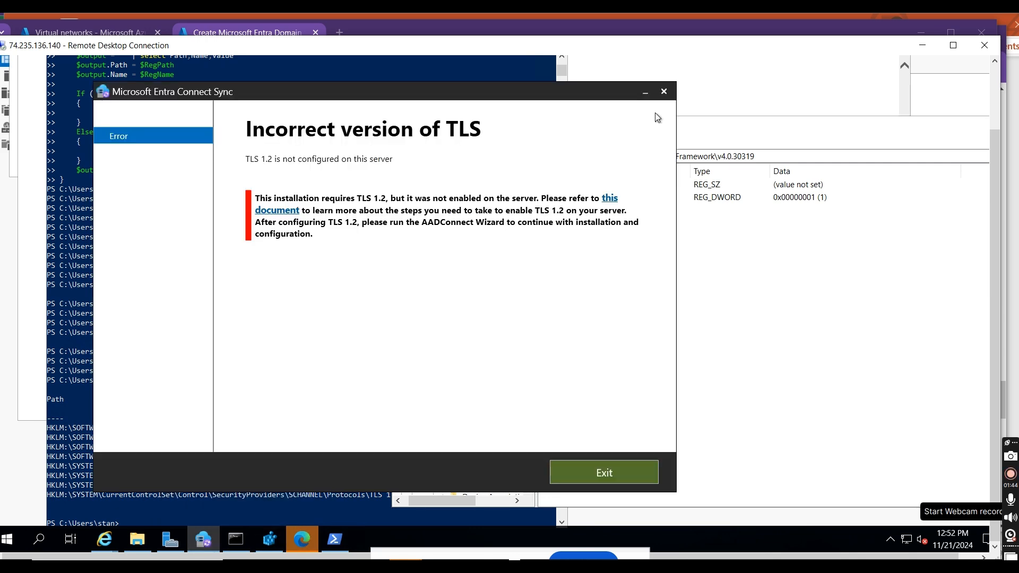
{"action": "left_click", "coordinate": [664, 91]}
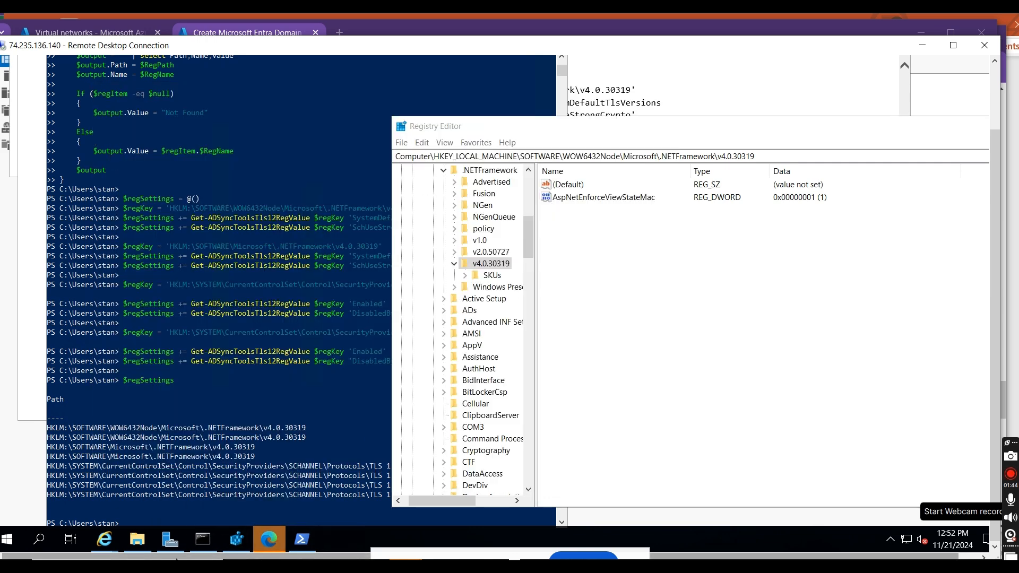
{"action": "left_click", "coordinate": [140, 544]}
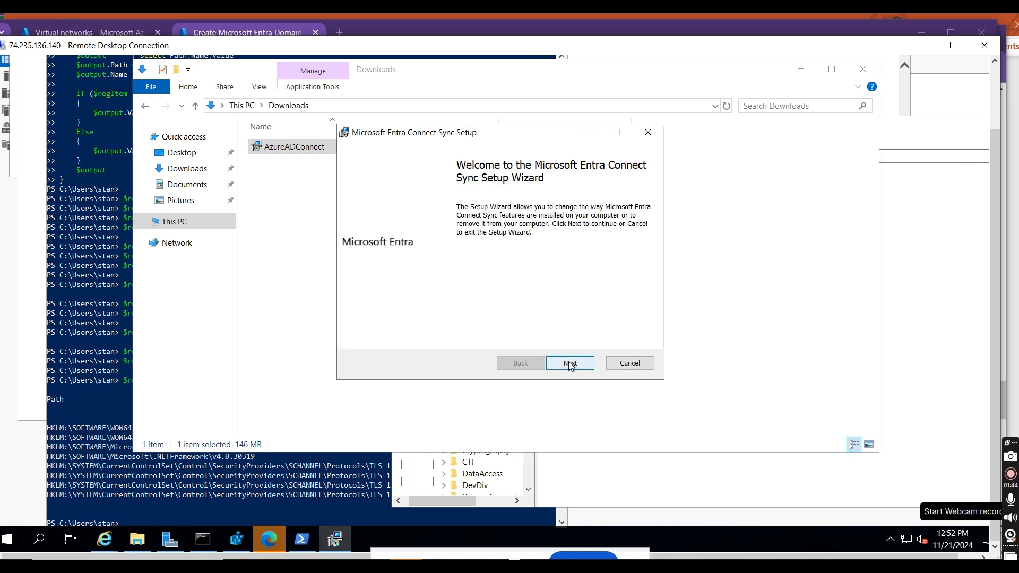
{"action": "left_click", "coordinate": [570, 365]}
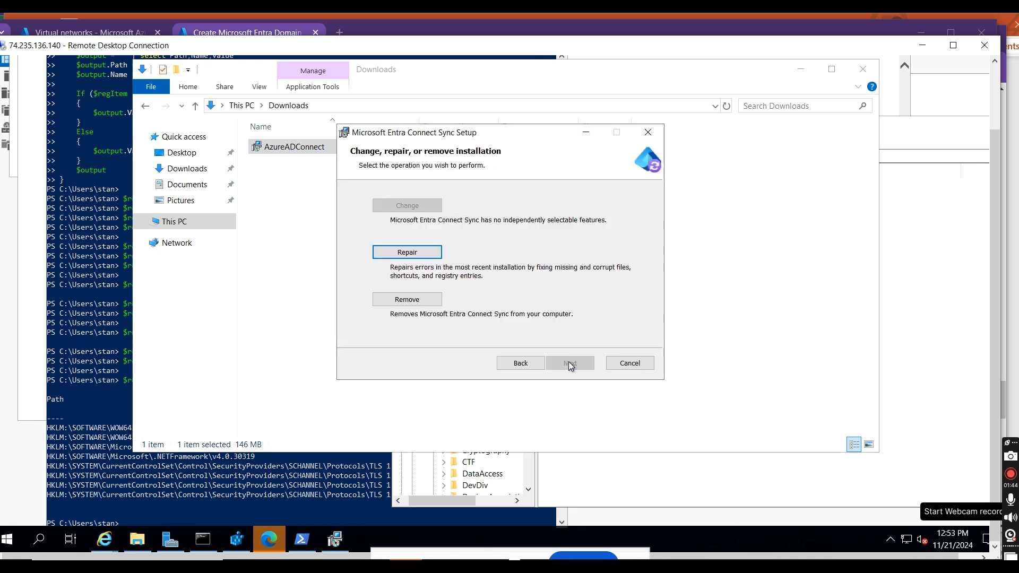
{"action": "left_click", "coordinate": [398, 256]}
{"action": "left_click", "coordinate": [566, 363]}
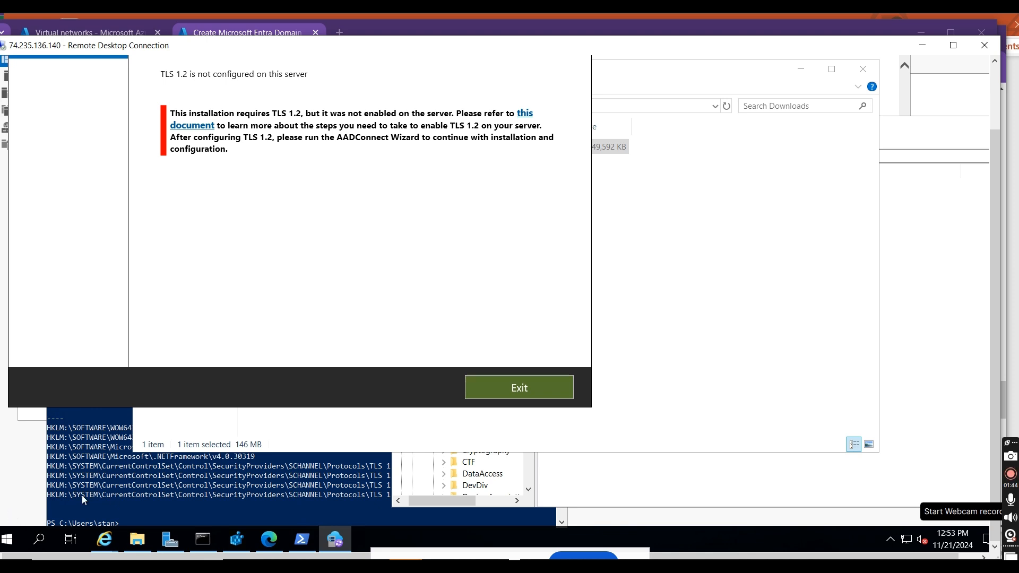
Restart the remote server from the Start button's admin menu, confirming the restart
{"action": "right_click", "coordinate": [10, 543]}
{"action": "mouse_move", "coordinate": [73, 506]}
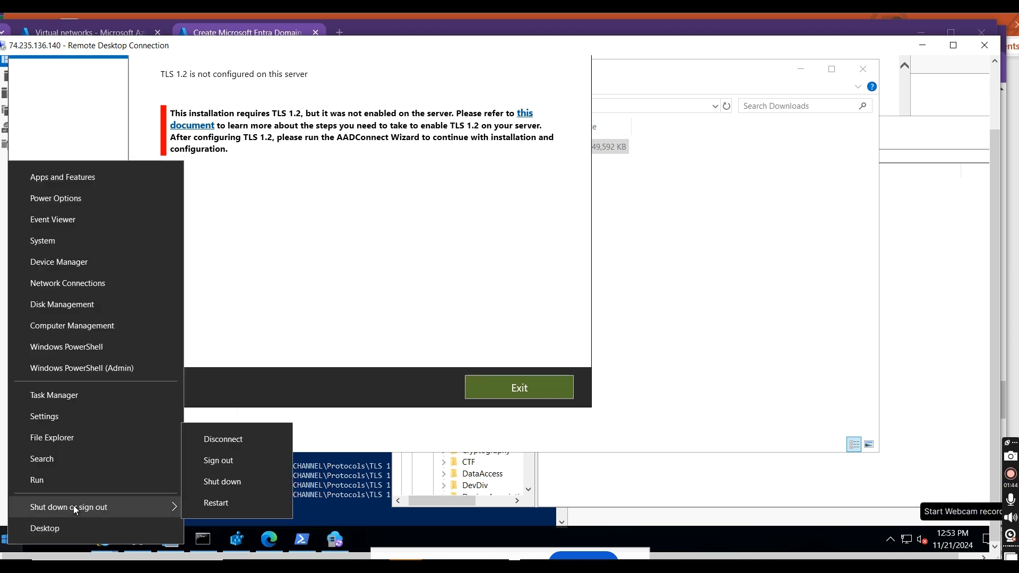
{"action": "left_click", "coordinate": [222, 505]}
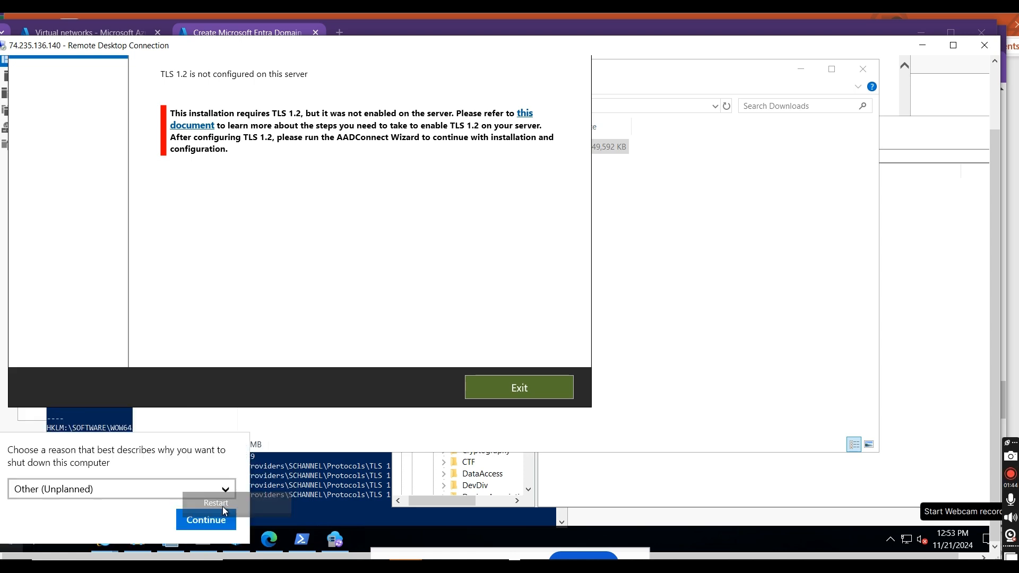
{"action": "left_click", "coordinate": [192, 523]}
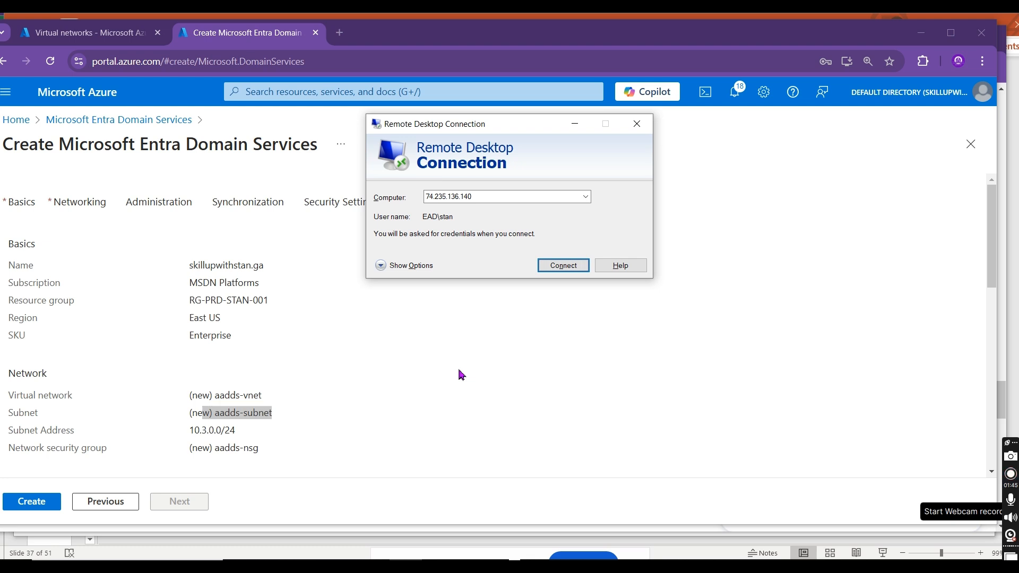
Launch Paint on the local machine with the mspaint command
{"action": "type", "text": "s"}
{"action": "key", "text": "BackSpace"}
{"action": "type", "text": "mspaint"}
{"action": "key", "text": "Return"}
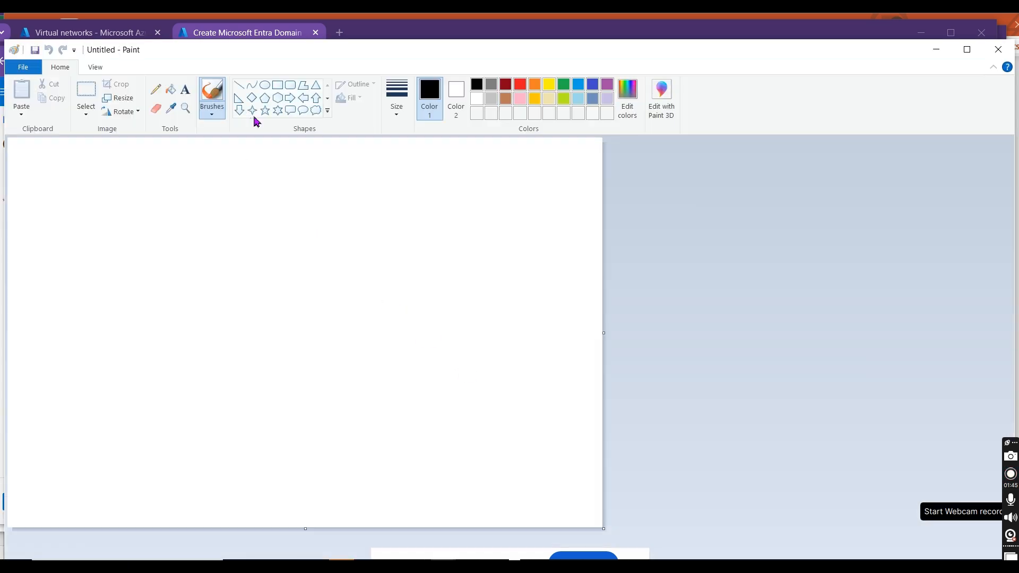
Draw a tall rectangle on the canvas's left side labelled 'WSAD DC' on two lines
{"action": "left_click", "coordinate": [277, 85]}
{"action": "mouse_move", "coordinate": [38, 286]}
{"action": "left_mouse_down"}
{"action": "mouse_move", "coordinate": [69, 382]}
{"action": "mouse_move", "coordinate": [111, 413]}
{"action": "left_mouse_up"}
{"action": "left_click", "coordinate": [186, 90]}
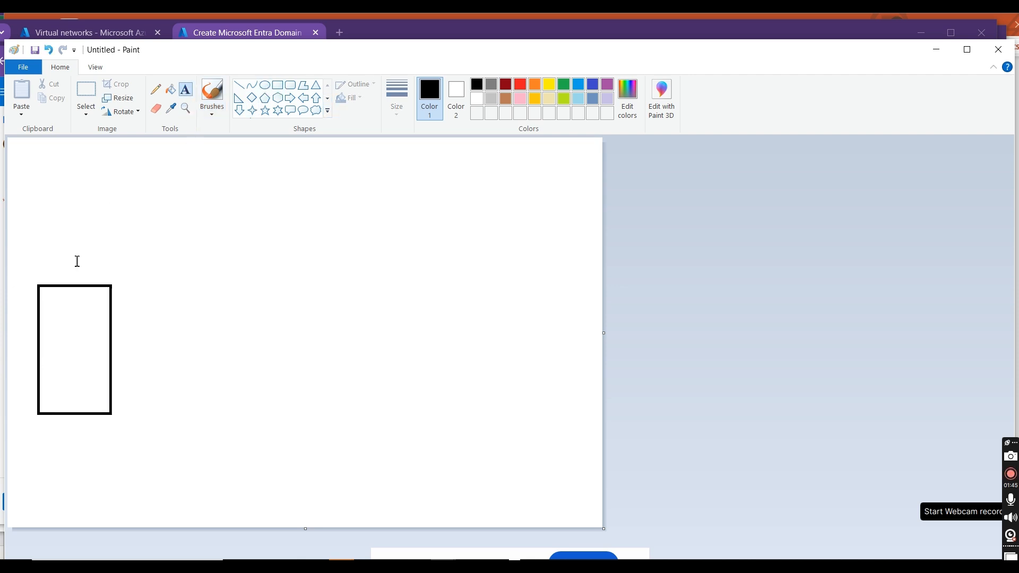
{"action": "left_click", "coordinate": [60, 317]}
{"action": "type", "text": "WSAD"}
{"action": "key", "text": "Return"}
{"action": "type", "text": "DC"}
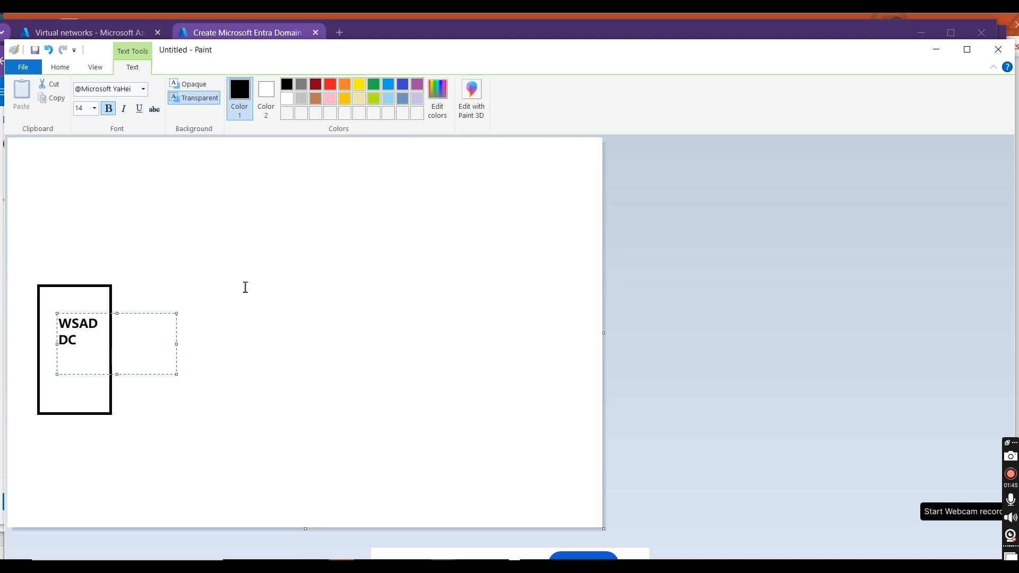
{"action": "left_click", "coordinate": [290, 278]}
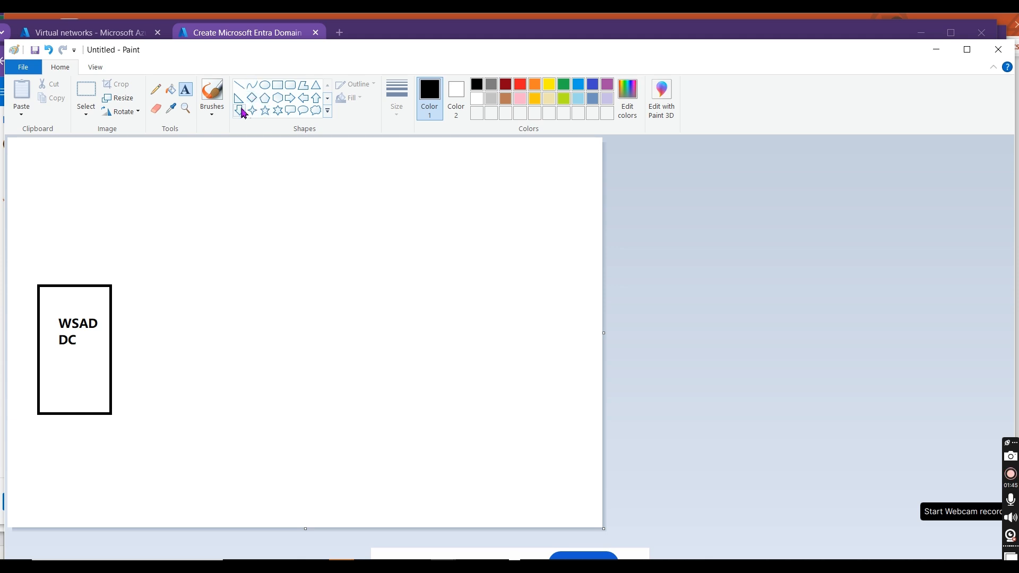
Draw a right arrow beside the box, labelled 'Microsoft Entra ID Connect' underneath
{"action": "left_click", "coordinate": [290, 98]}
{"action": "left_click_drag", "start_coordinate": [125, 324], "coordinate": [261, 377]}
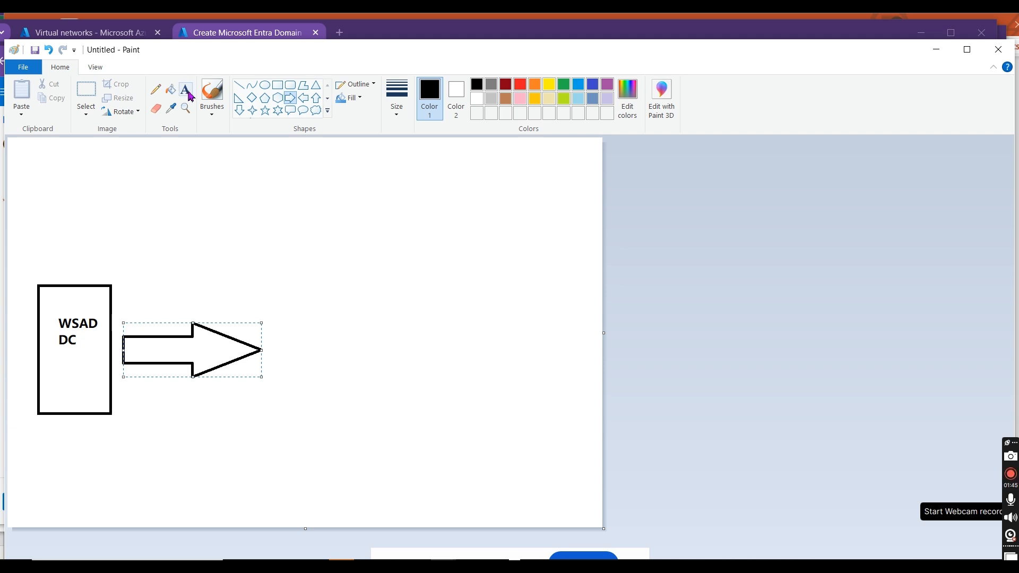
{"action": "left_click", "coordinate": [186, 89]}
{"action": "left_click", "coordinate": [137, 378]}
{"action": "type", "text": "Microsoft"}
{"action": "key", "text": "Return"}
{"action": "type", "text": "E"}
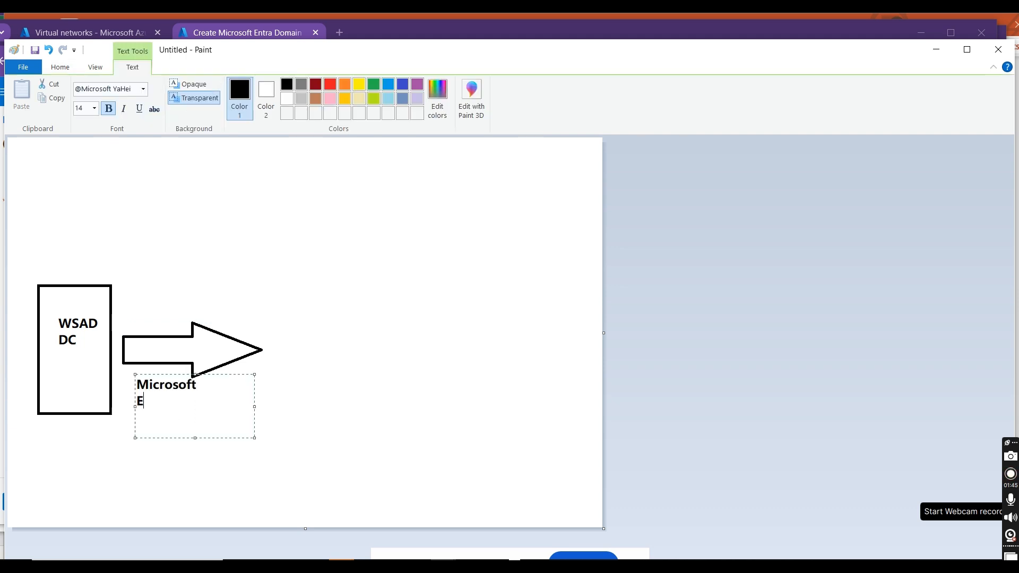
{"action": "type", "text": "ntra ID"}
{"action": "key", "text": "Return"}
{"action": "type", "text": "Connect"}
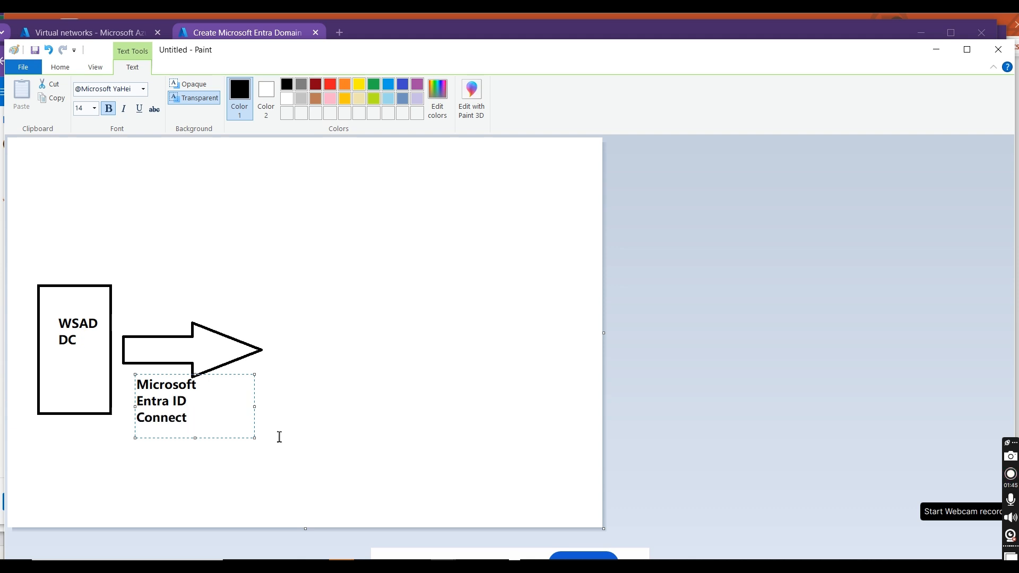
{"action": "left_click", "coordinate": [333, 462]}
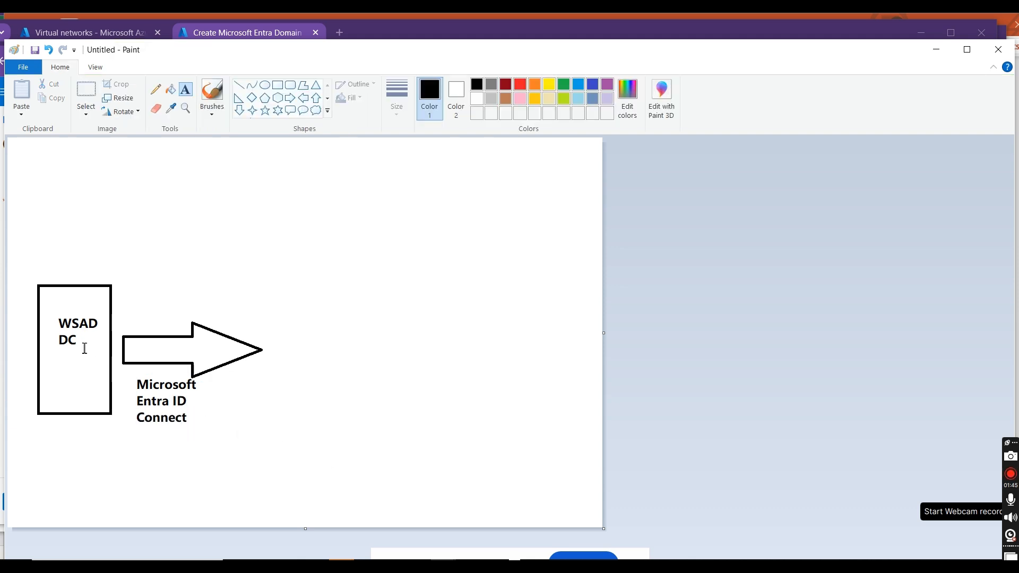
Add a cloud callout right of the arrow, labelled 'Microsoft Entra ID'
{"action": "left_click", "coordinate": [316, 111]}
{"action": "left_click_drag", "start_coordinate": [265, 283], "coordinate": [424, 376]}
{"action": "left_click_drag", "start_coordinate": [393, 326], "coordinate": [387, 302]}
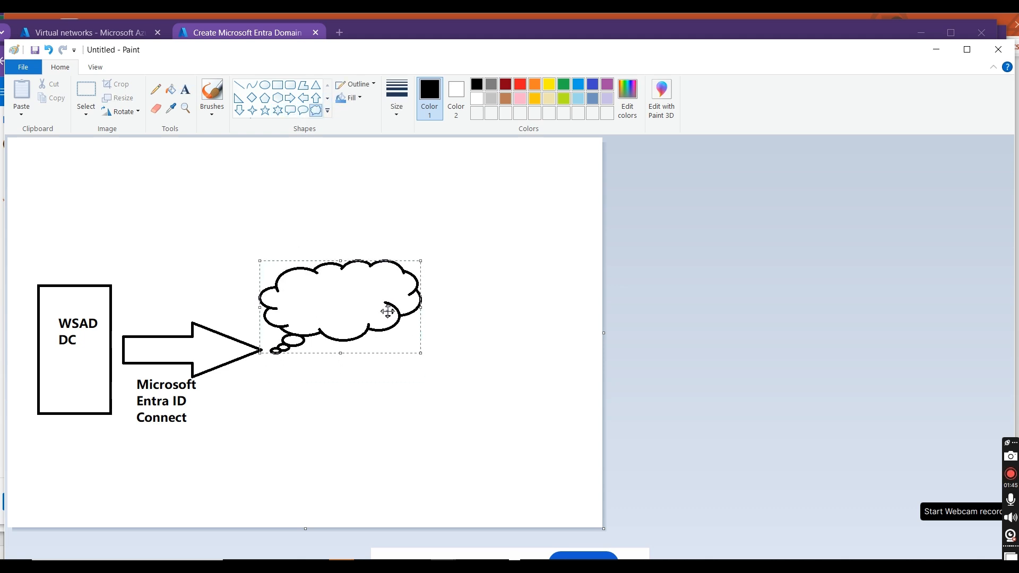
{"action": "left_click", "coordinate": [326, 413]}
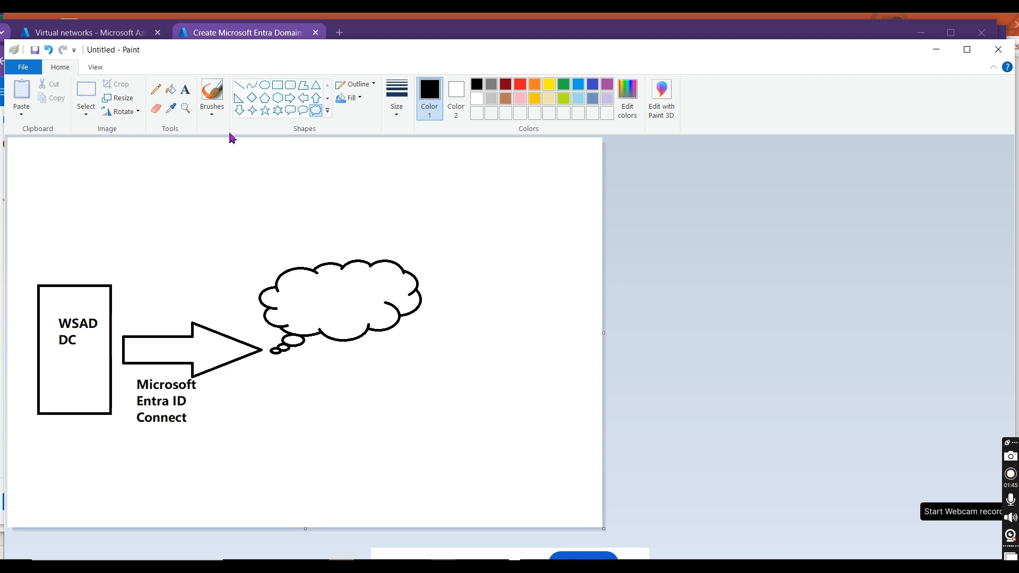
{"action": "left_click", "coordinate": [185, 89]}
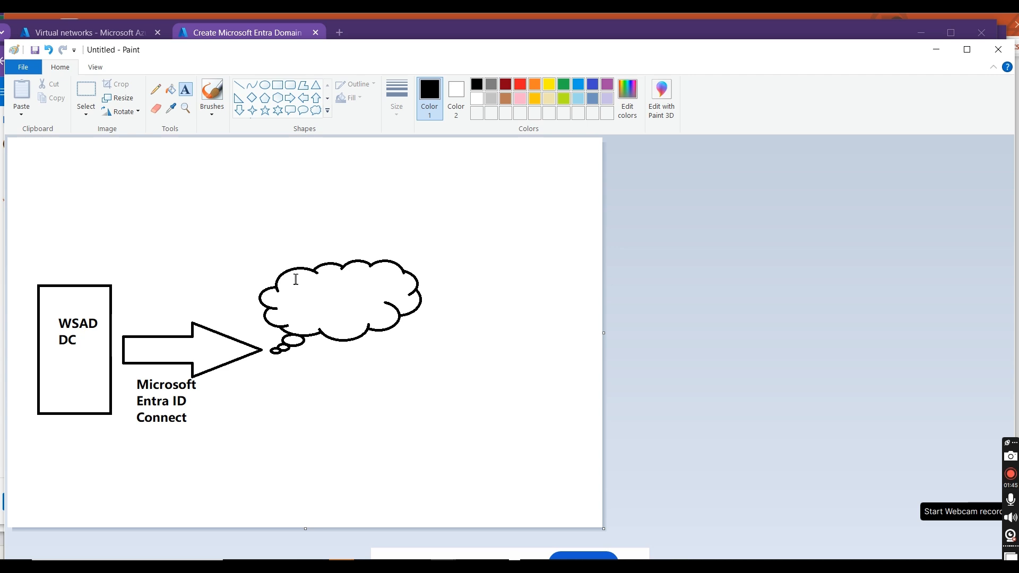
{"action": "left_click_drag", "start_coordinate": [295, 276], "coordinate": [414, 337]}
{"action": "type", "text": "Microsoft"}
{"action": "key", "text": "Return"}
{"action": "type", "text": "Et"}
{"action": "key", "text": "BackSpace"}
{"action": "type", "text": "ntra "}
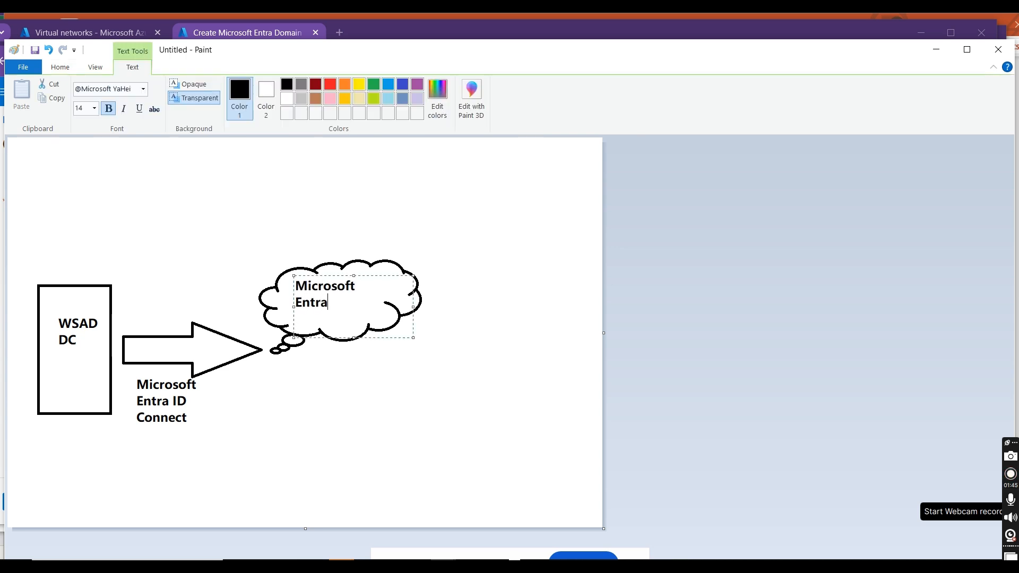
{"action": "type", "text": "ID"}
{"action": "left_click", "coordinate": [416, 419]}
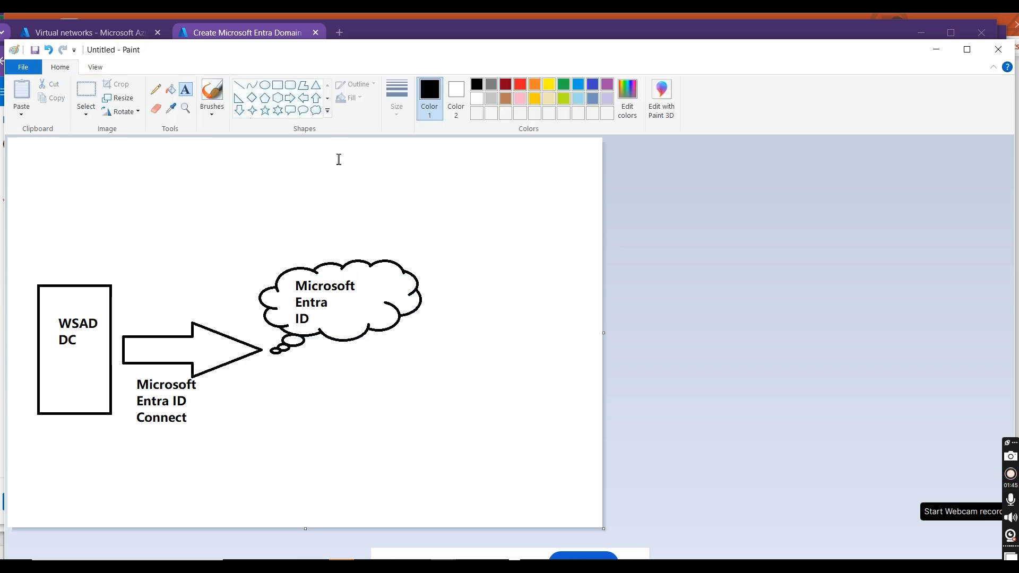
Draw a second right arrow after the cloud and a hexagon at the diagram's right end
{"action": "left_click", "coordinate": [290, 97]}
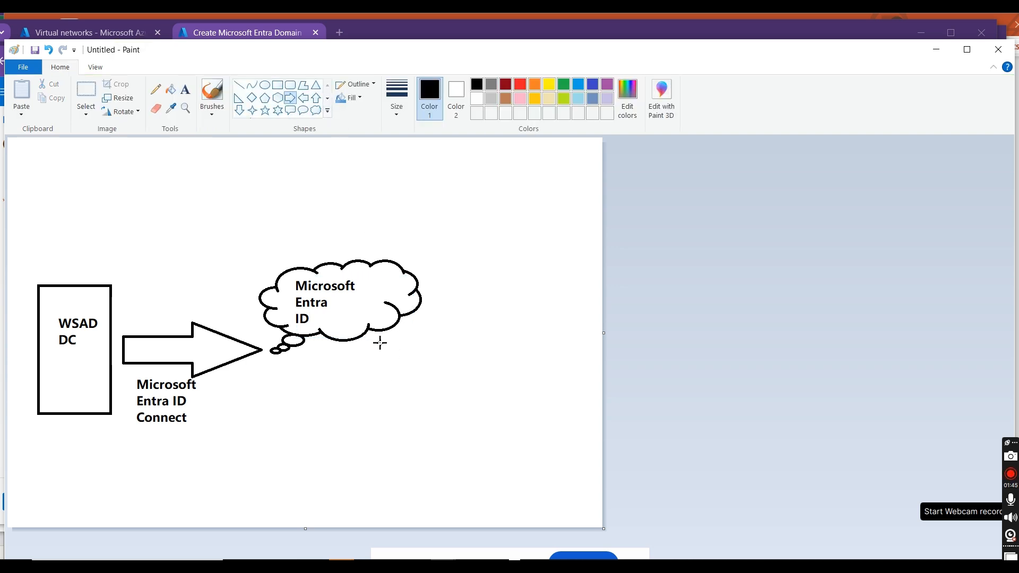
{"action": "left_click_drag", "start_coordinate": [376, 339], "coordinate": [475, 380]}
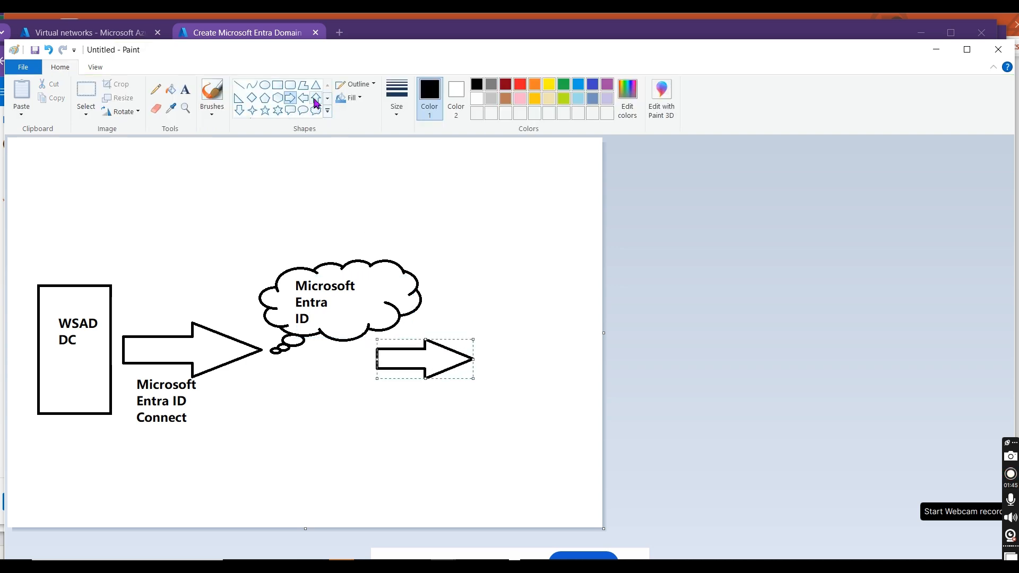
{"action": "left_click", "coordinate": [268, 100]}
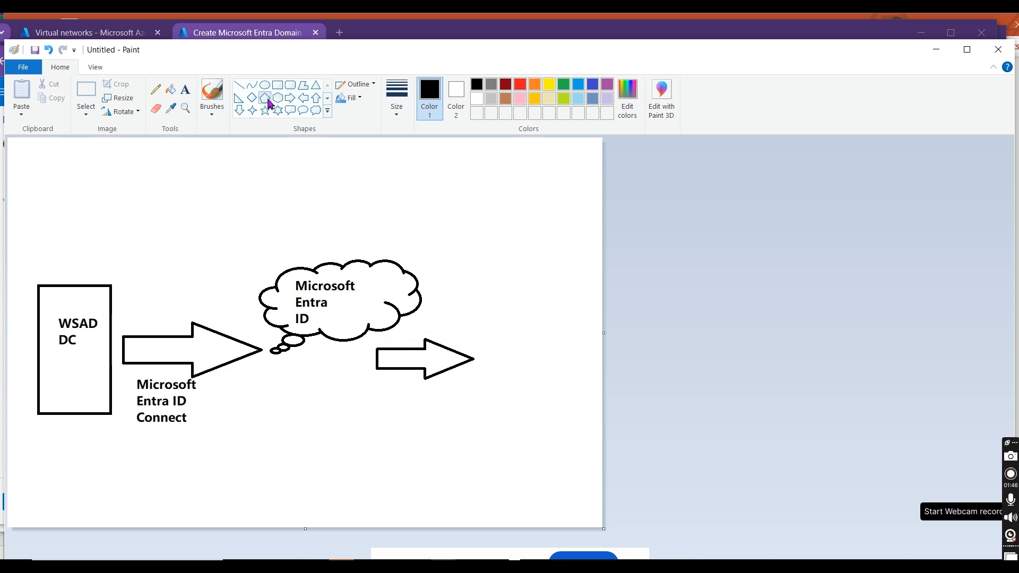
{"action": "left_click", "coordinate": [277, 99]}
{"action": "left_click_drag", "start_coordinate": [486, 292], "coordinate": [588, 433]}
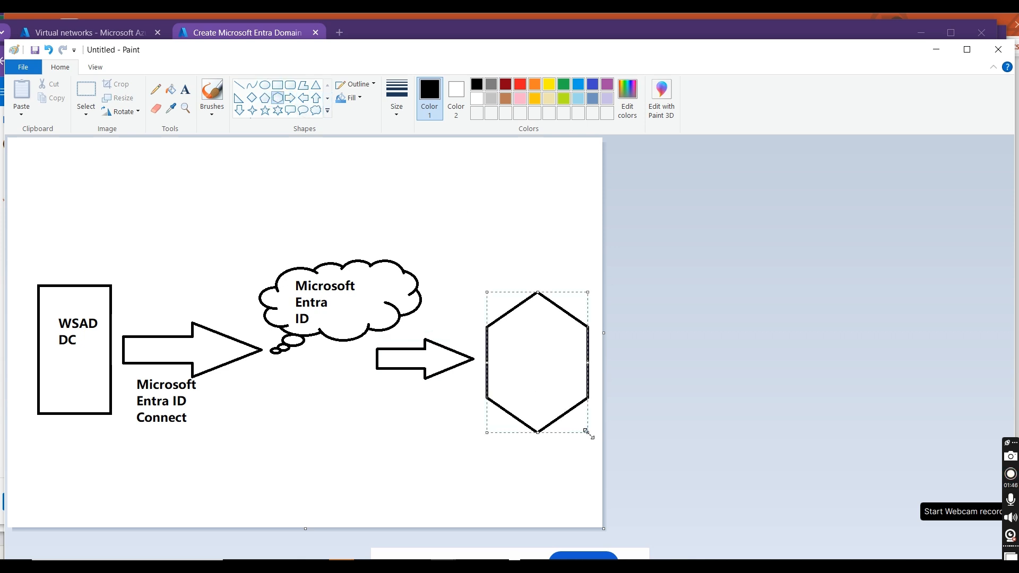
Label the hexagon 'Microsoft Entra DC' and switch back to the browser
{"action": "left_click", "coordinate": [185, 89]}
{"action": "left_click_drag", "start_coordinate": [494, 325], "coordinate": [544, 391]}
{"action": "type", "text": "Microsoft"}
{"action": "key", "text": "Return"}
{"action": "type", "text": "Entra"}
{"action": "key", "text": "Return"}
{"action": "type", "text": "DC"}
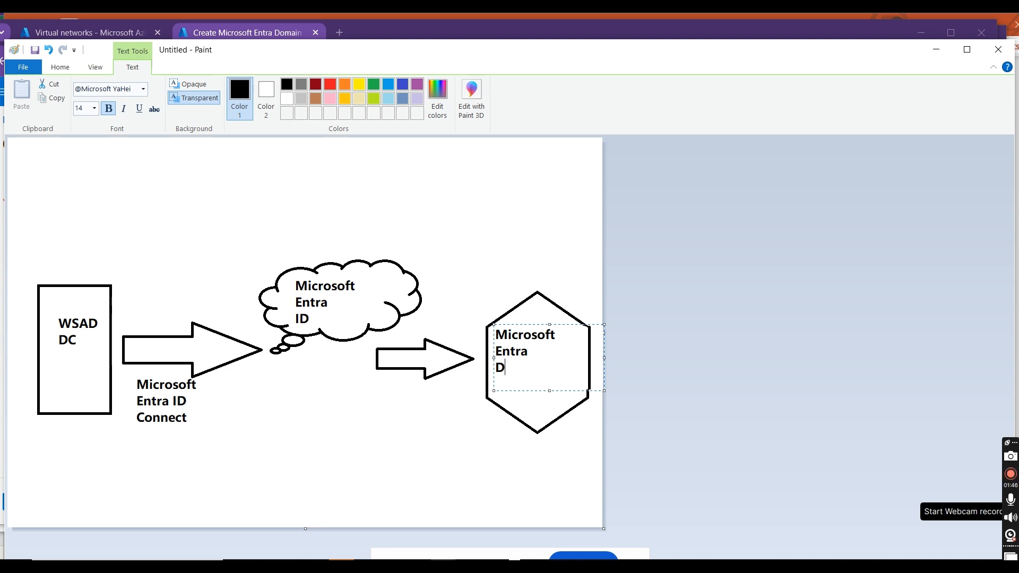
{"action": "left_click", "coordinate": [460, 467]}
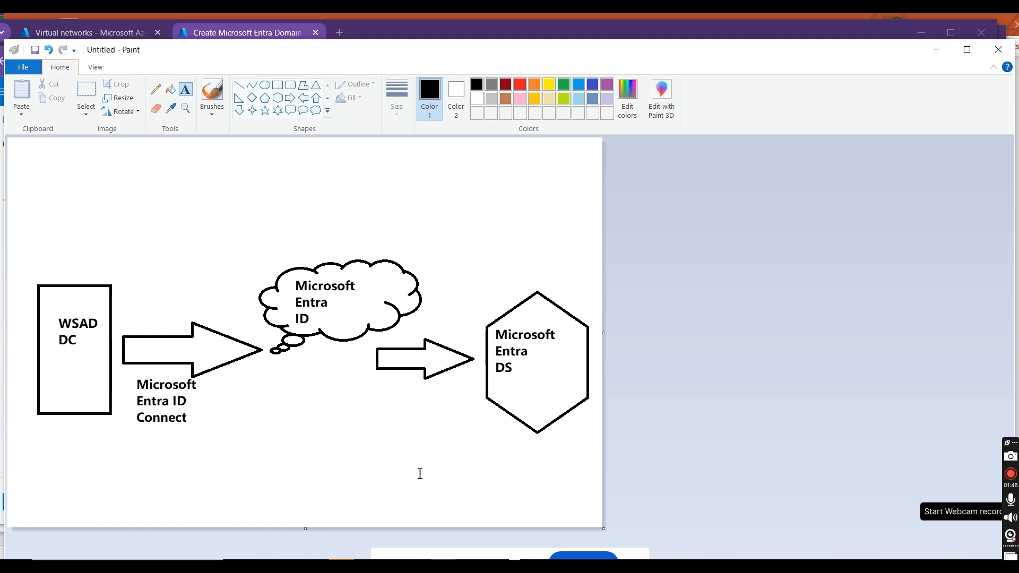
{"action": "key", "text": "alt+Tab"}
{"action": "key", "text": "alt+Tab"}
{"action": "key", "text": "alt+Tab"}
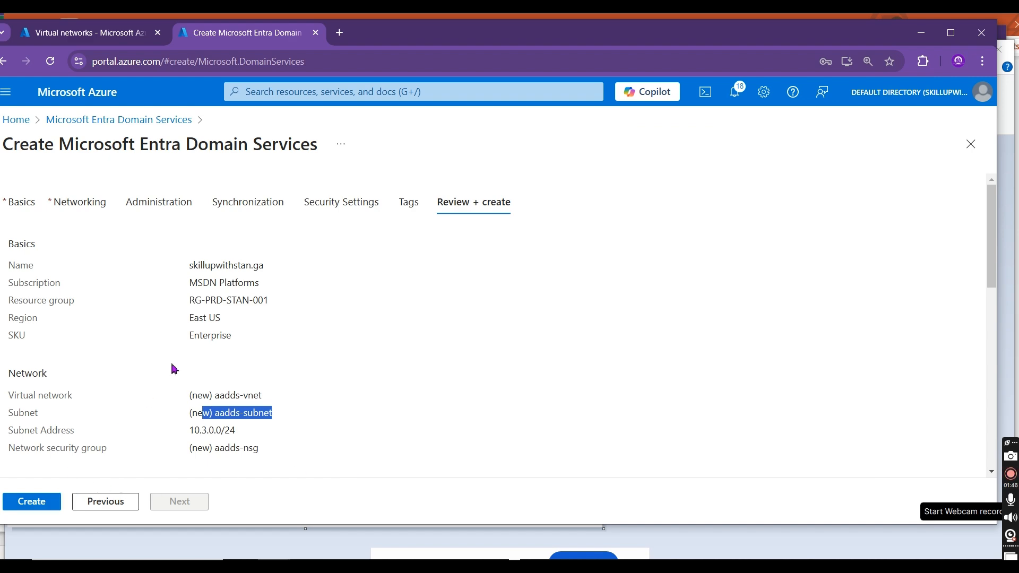
Revisit the Synchronization tab, return to Review + create to validate, then switch to Remote Desktop
{"action": "key", "text": "alt+Tab"}
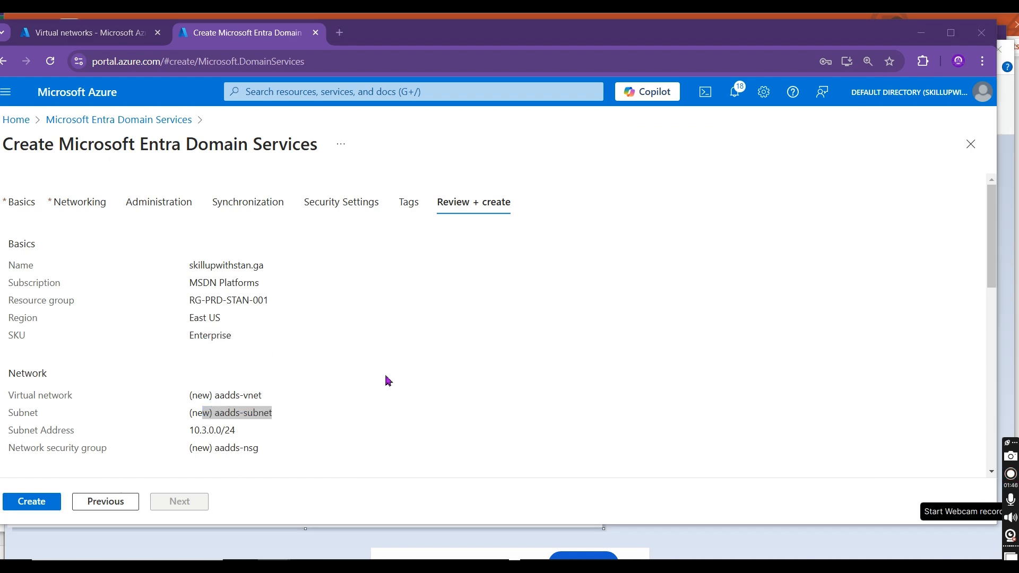
{"action": "key", "text": "Escape"}
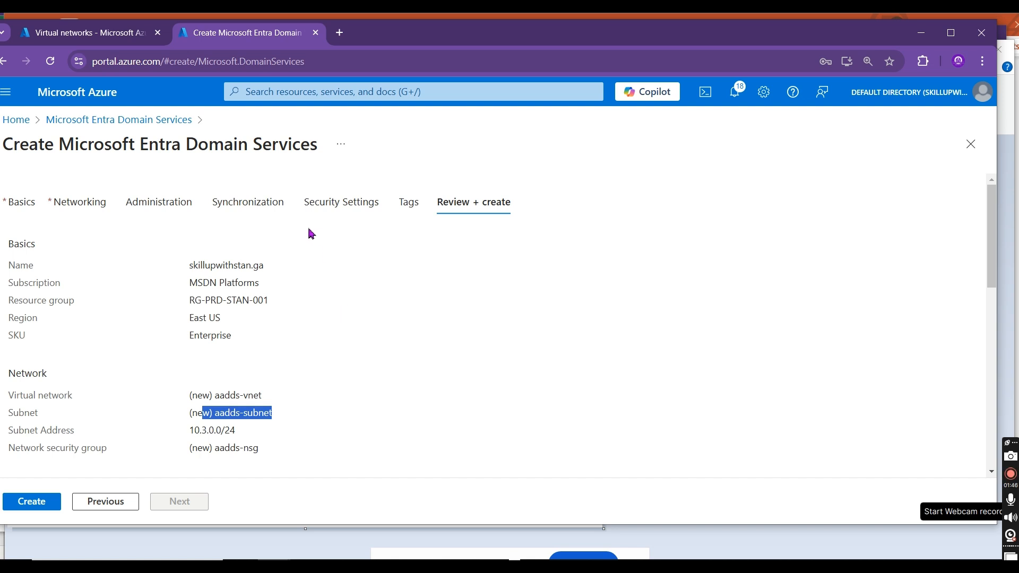
{"action": "left_click", "coordinate": [260, 210]}
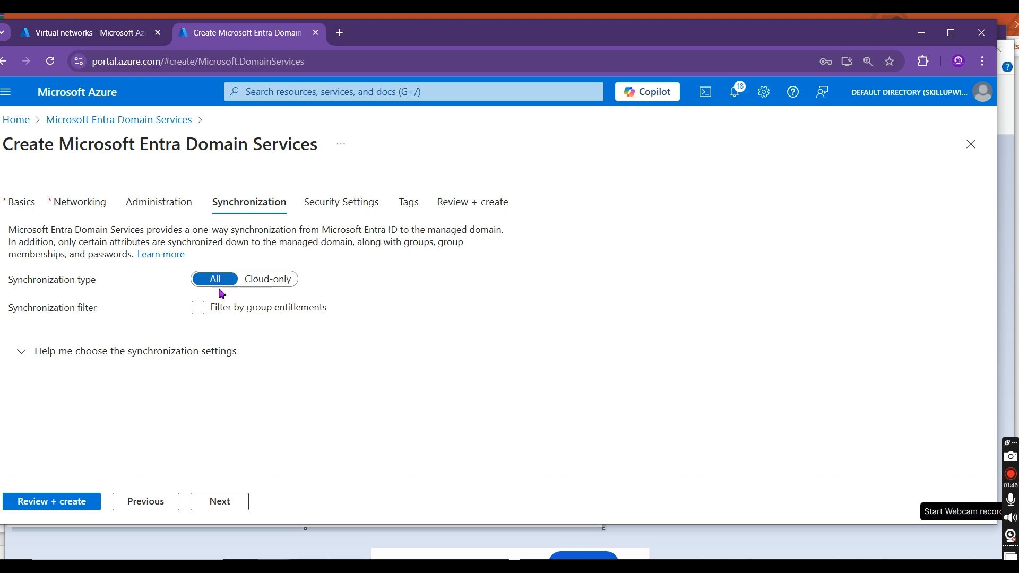
{"action": "left_click", "coordinate": [459, 208]}
{"action": "key", "text": "alt+Tab"}
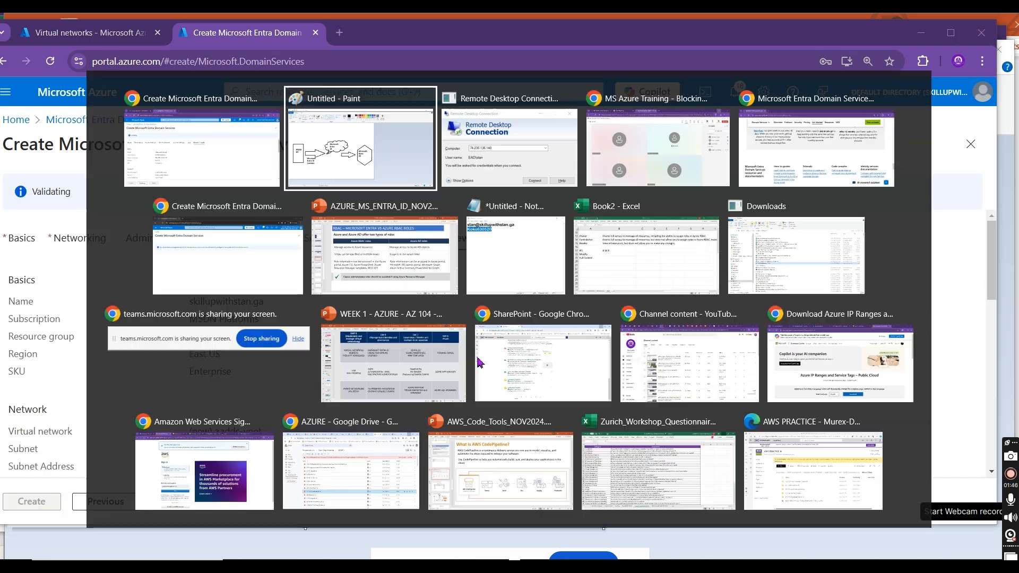
{"action": "key", "text": "alt+Tab"}
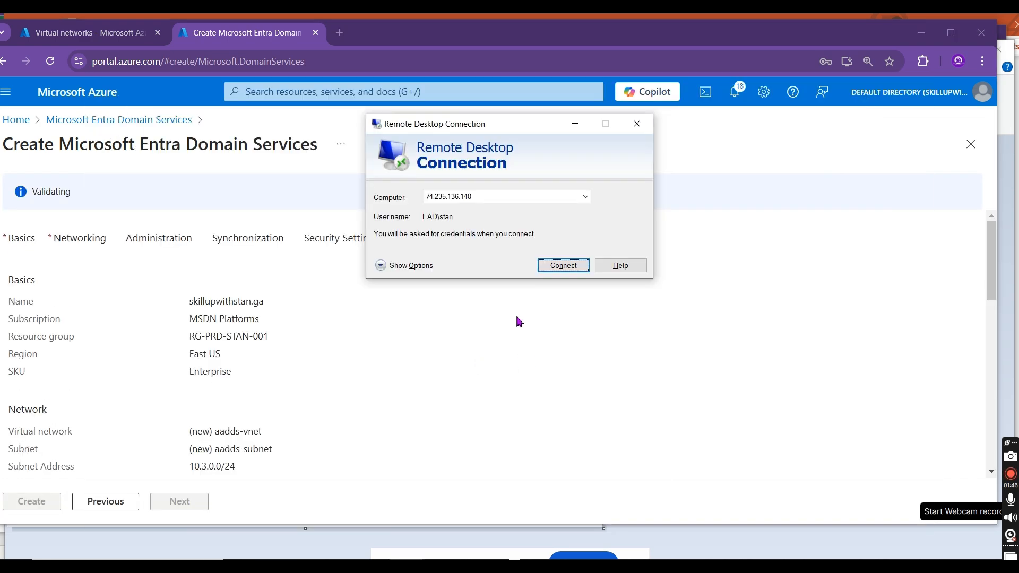
Connect to the server using a different domain account and its password, accepting the certificate warning
{"action": "left_click", "coordinate": [560, 265]}
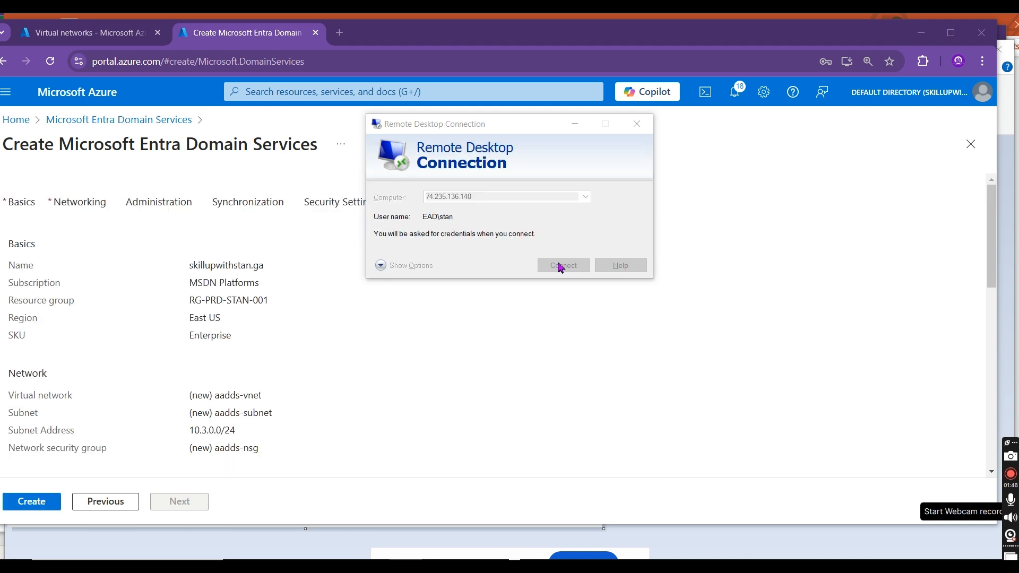
{"action": "left_click", "coordinate": [408, 244]}
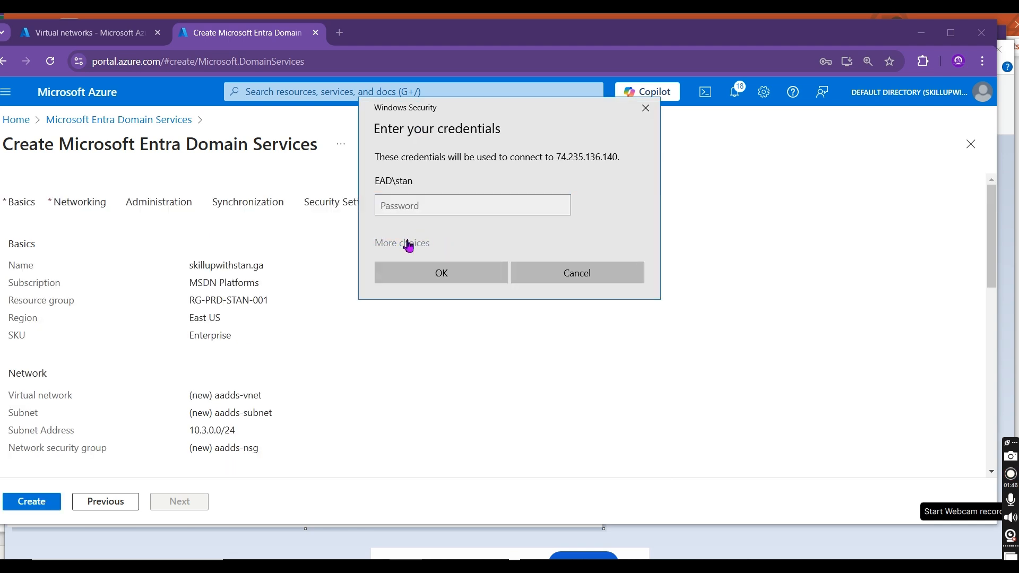
{"action": "left_click", "coordinate": [424, 312]}
{"action": "type", "text": "SKILLUPWITHSTAN"}
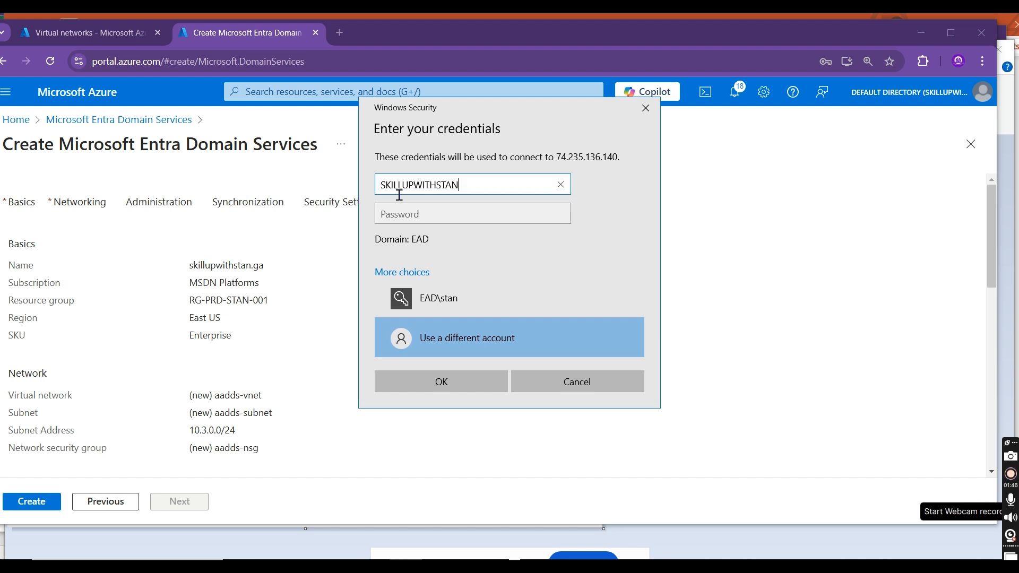
{"action": "key", "text": "Tab"}
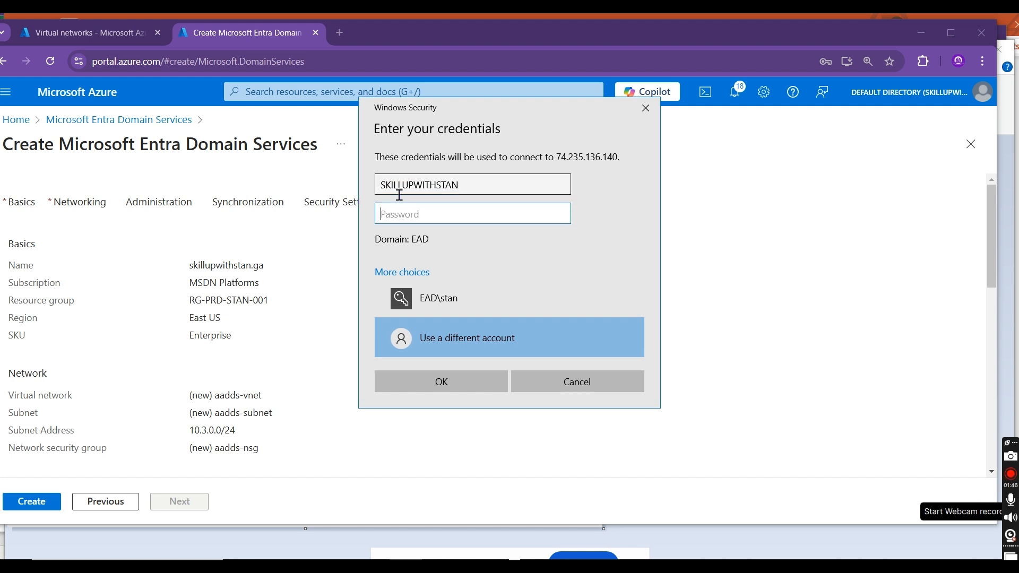
{"action": "type", "text": "••••••••••••"}
{"action": "key", "text": "Tab"}
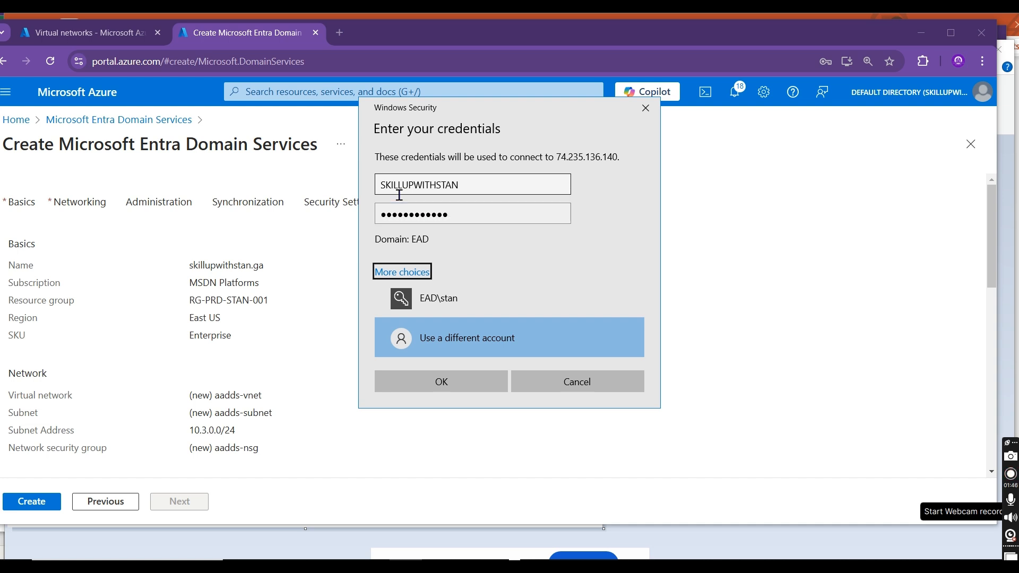
{"action": "left_click", "coordinate": [485, 189]}
{"action": "type", "text": "\\STAN"}
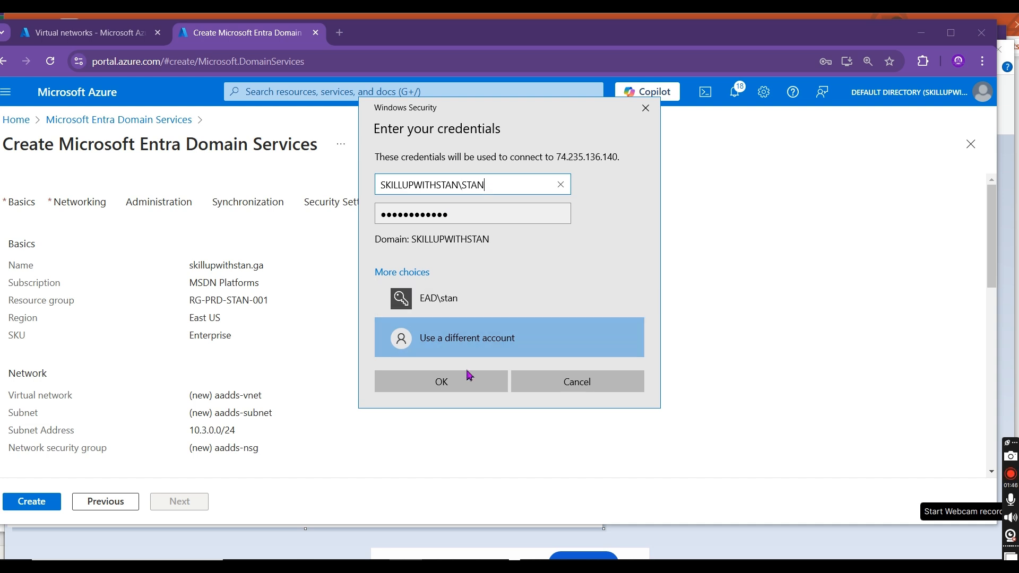
{"action": "left_click", "coordinate": [469, 378]}
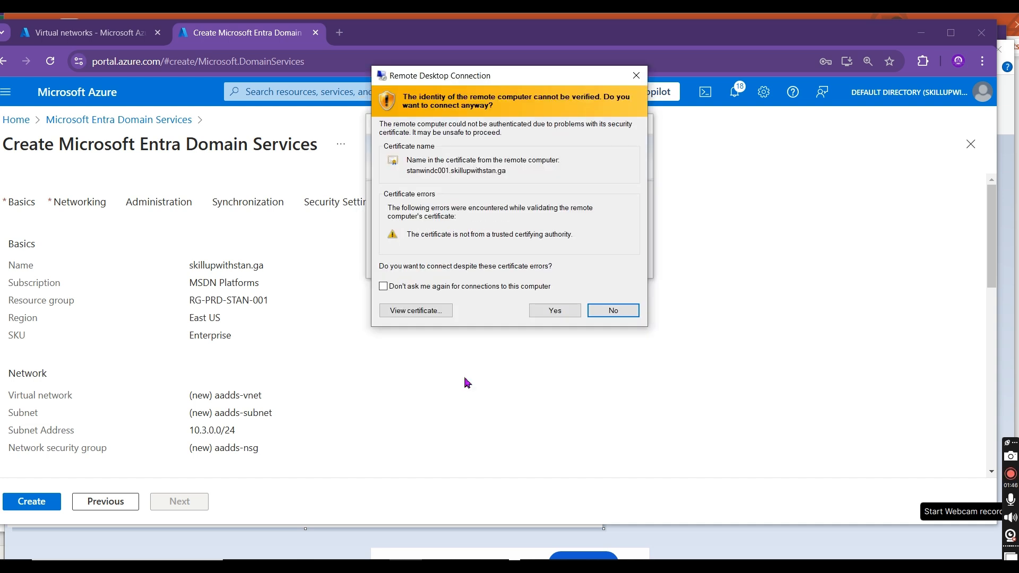
{"action": "left_click", "coordinate": [555, 312]}
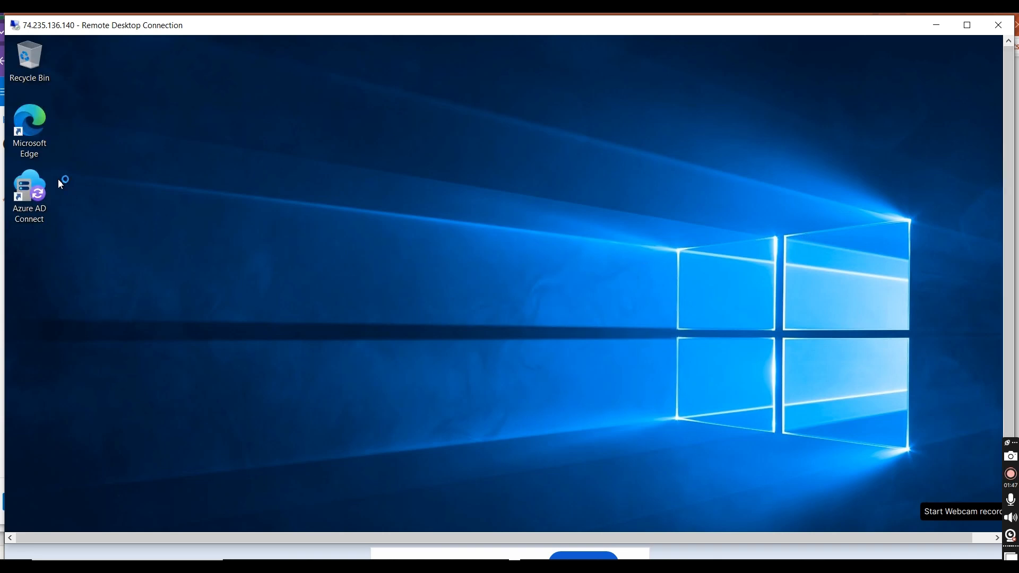
Launch Azure AD Connect on the server, close Server Manager, and read the TLS 1.2 guidance
{"action": "double_click", "coordinate": [36, 184]}
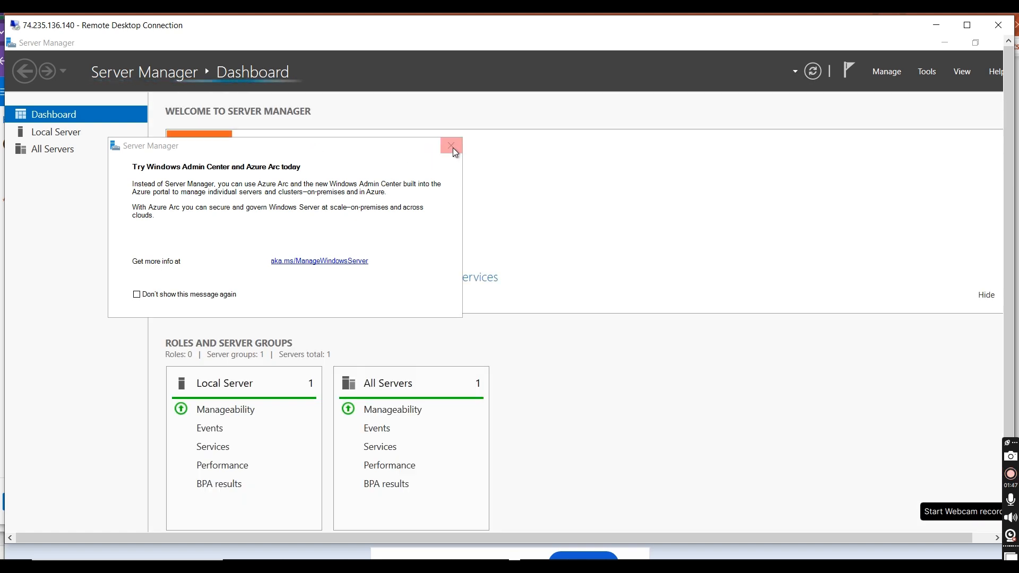
{"action": "left_click", "coordinate": [452, 146]}
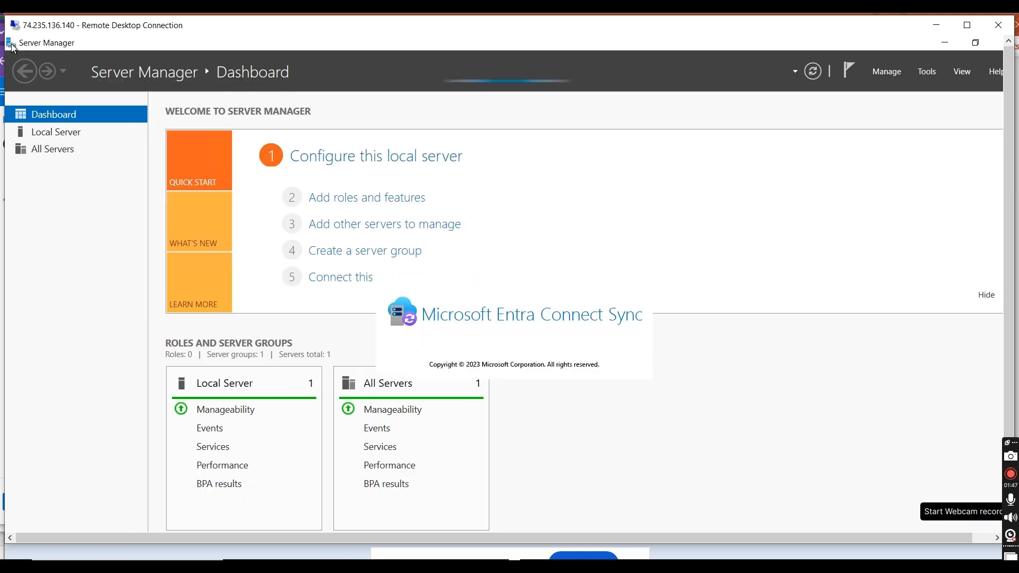
{"action": "double_click", "coordinate": [11, 44]}
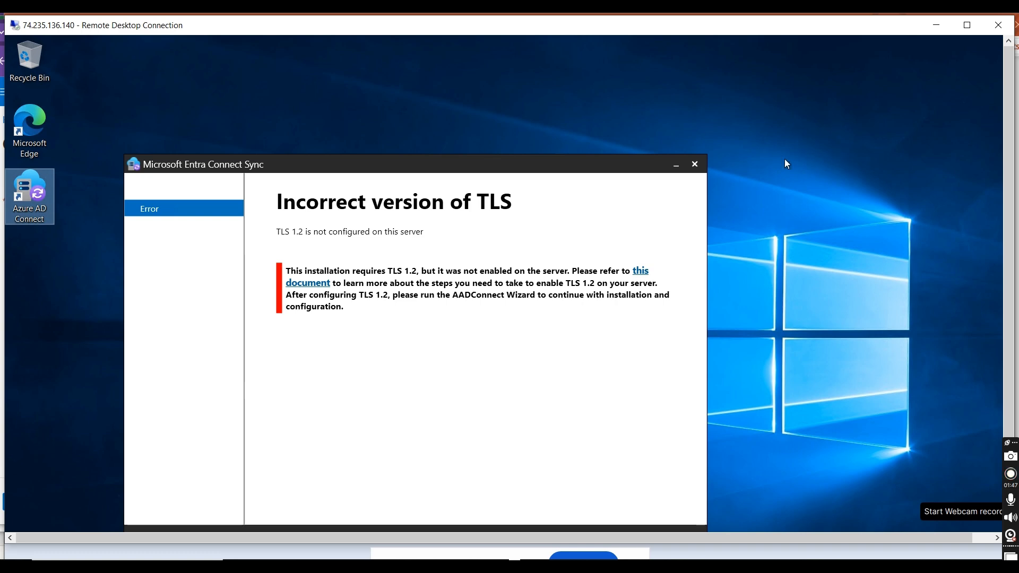
{"action": "left_click_drag", "start_coordinate": [1007, 194], "coordinate": [1018, 315]}
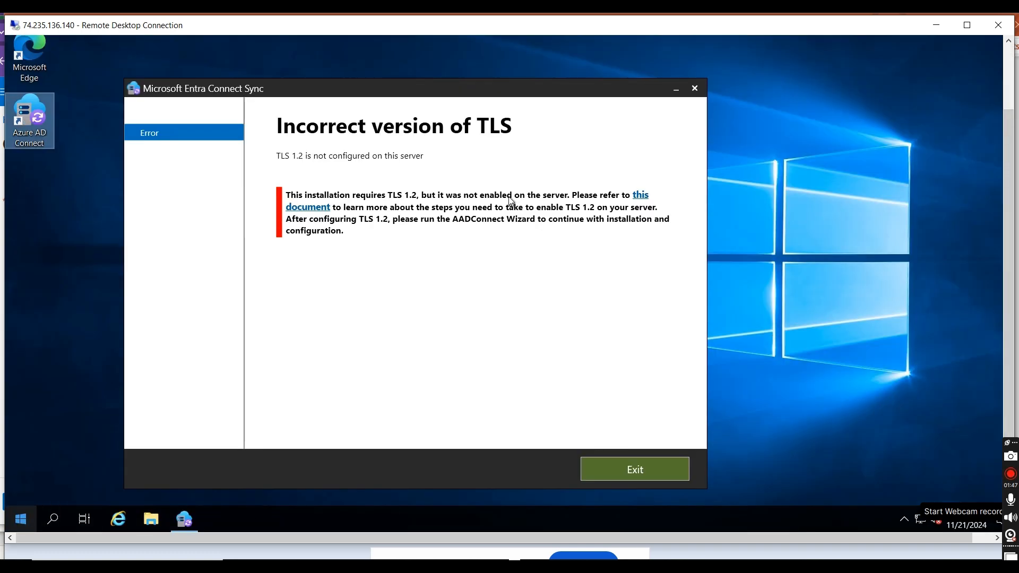
{"action": "left_click", "coordinate": [643, 197]}
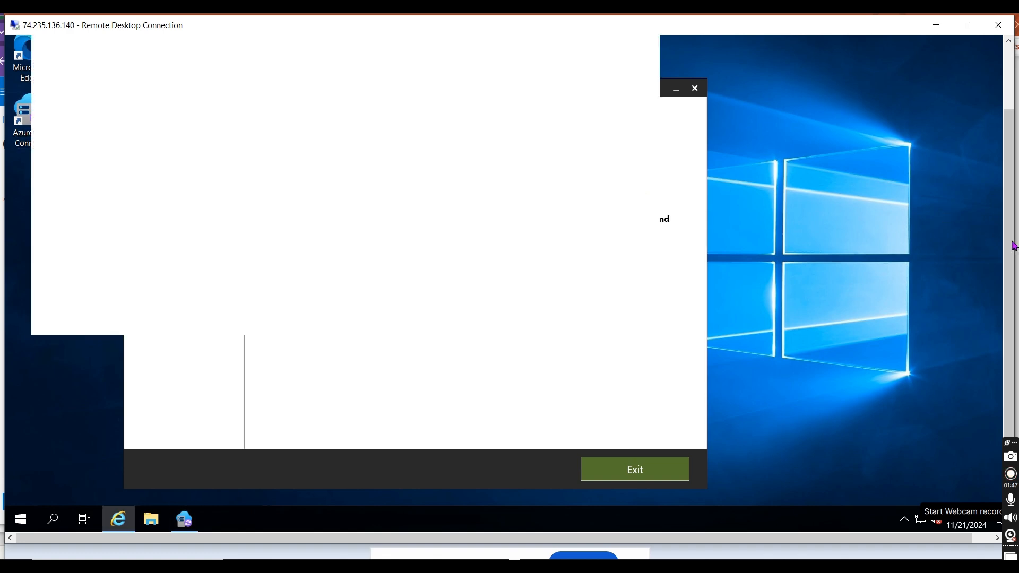
{"action": "left_click_drag", "start_coordinate": [1008, 236], "coordinate": [1008, 160]}
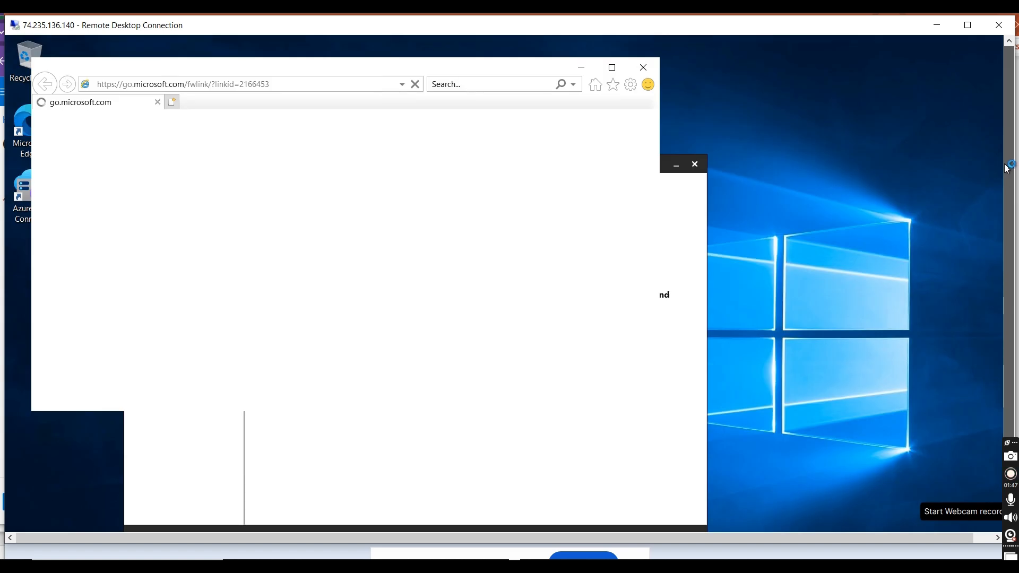
{"action": "left_click", "coordinate": [602, 68]}
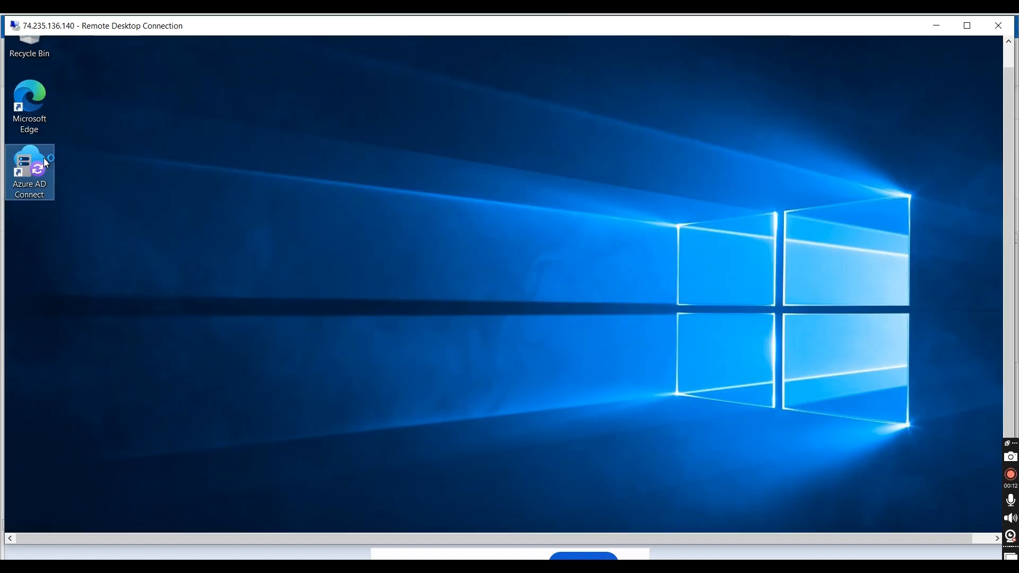
{"action": "left_click", "coordinate": [44, 157]}
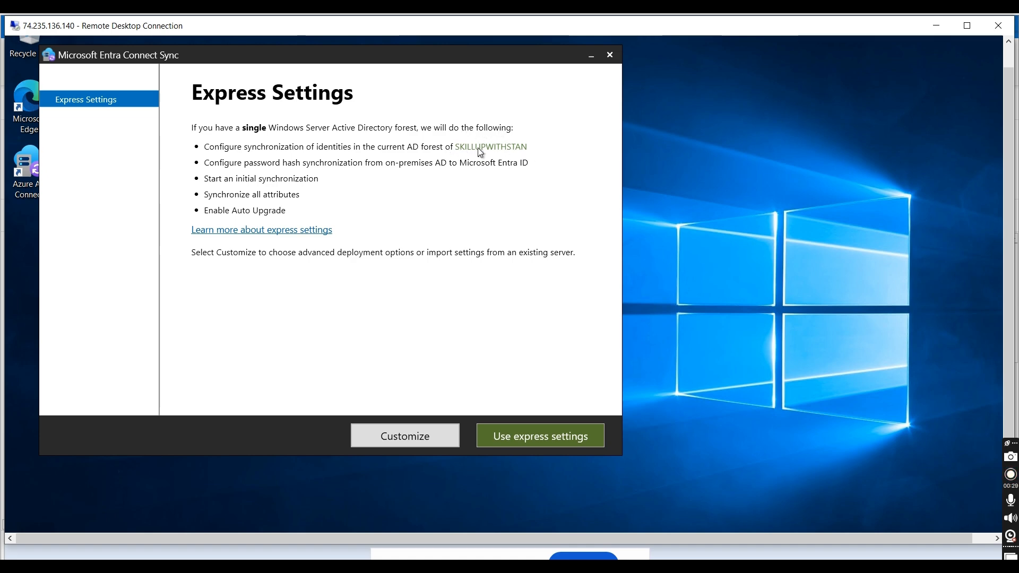
Choose express settings and copy the stored administrator password from the Notepad notes
{"action": "left_click", "coordinate": [513, 439]}
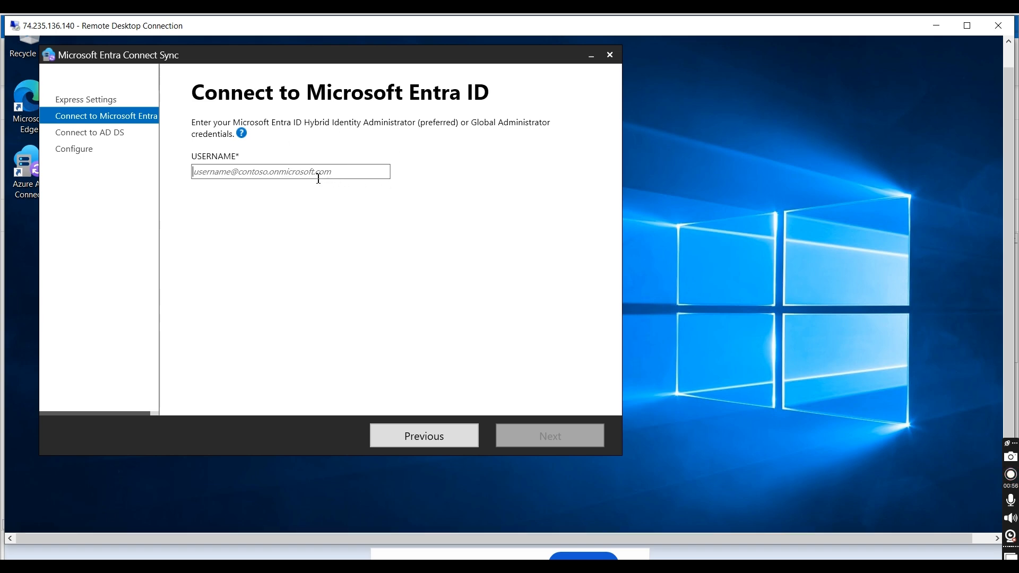
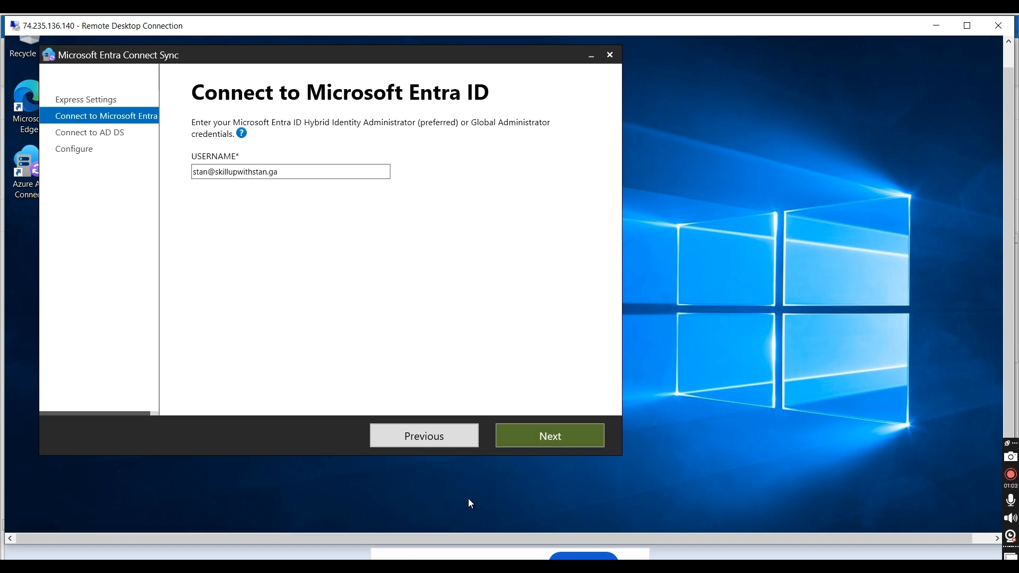
{"action": "key", "text": "ctrl+a"}
{"action": "key", "text": "alt+Tab"}
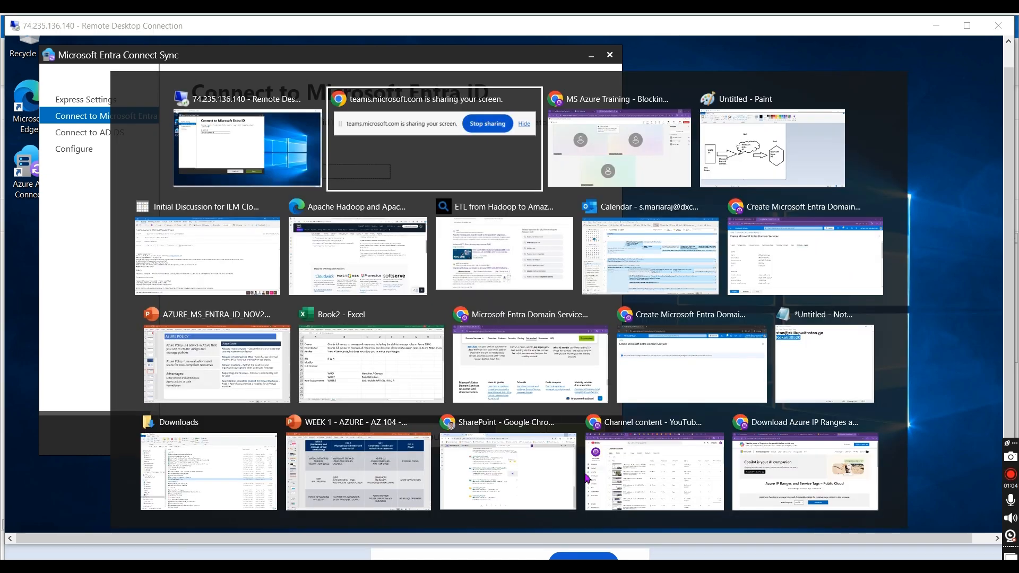
{"action": "key", "text": "Tab"}
{"action": "key", "text": "Tab"}
{"action": "key", "text": "Tab"}
{"action": "key", "text": "Tab"}
{"action": "key", "text": "Tab"}
{"action": "key", "text": "Tab"}
{"action": "key", "text": "Tab"}
{"action": "key", "text": "Tab"}
{"action": "key", "text": "Tab"}
{"action": "key", "text": "Tab"}
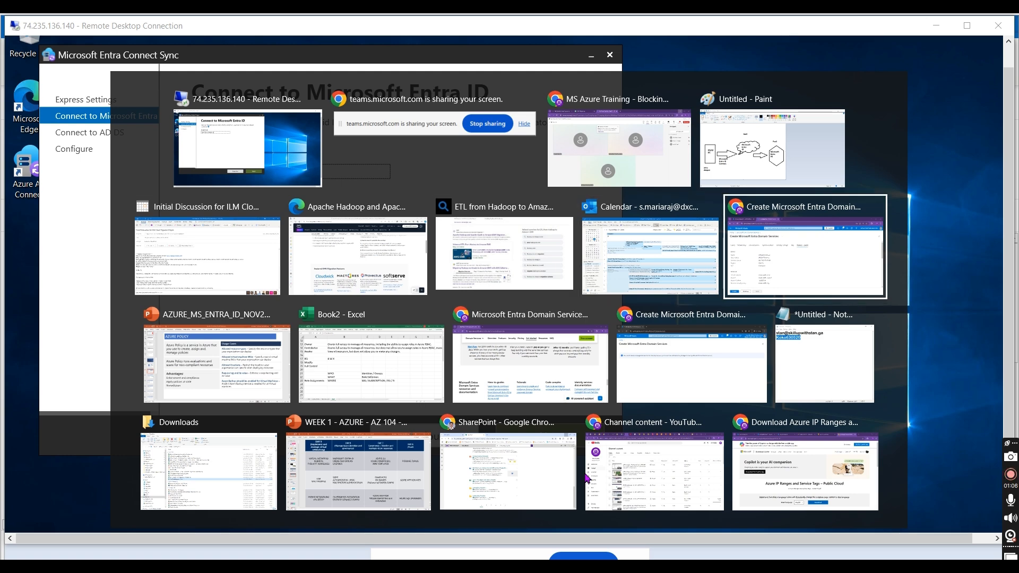
{"action": "key", "text": "Tab"}
{"action": "key", "text": "Tab"}
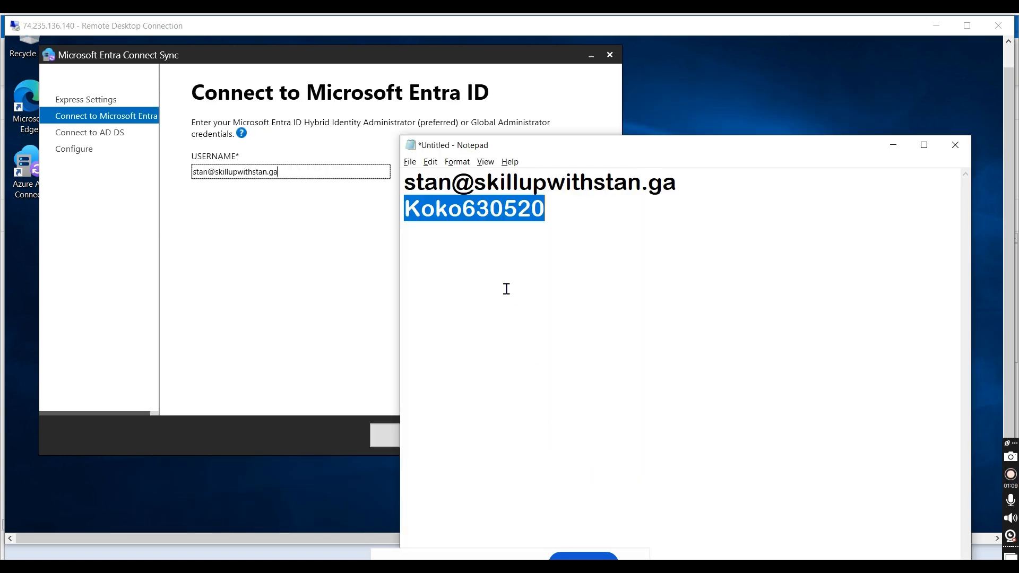
{"action": "right_click", "coordinate": [489, 208]}
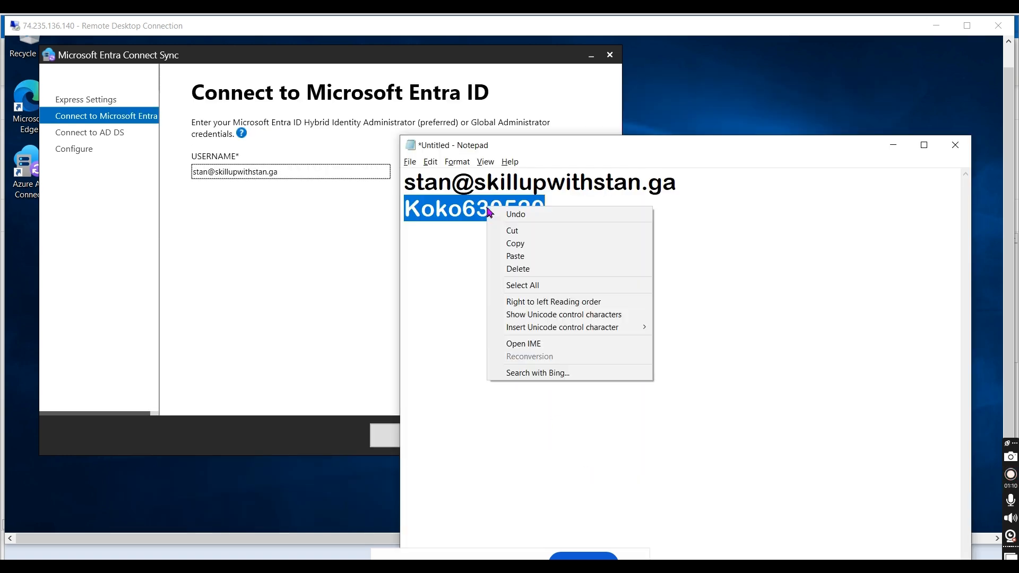
{"action": "left_click", "coordinate": [496, 243]}
{"action": "key", "text": "super+Down"}
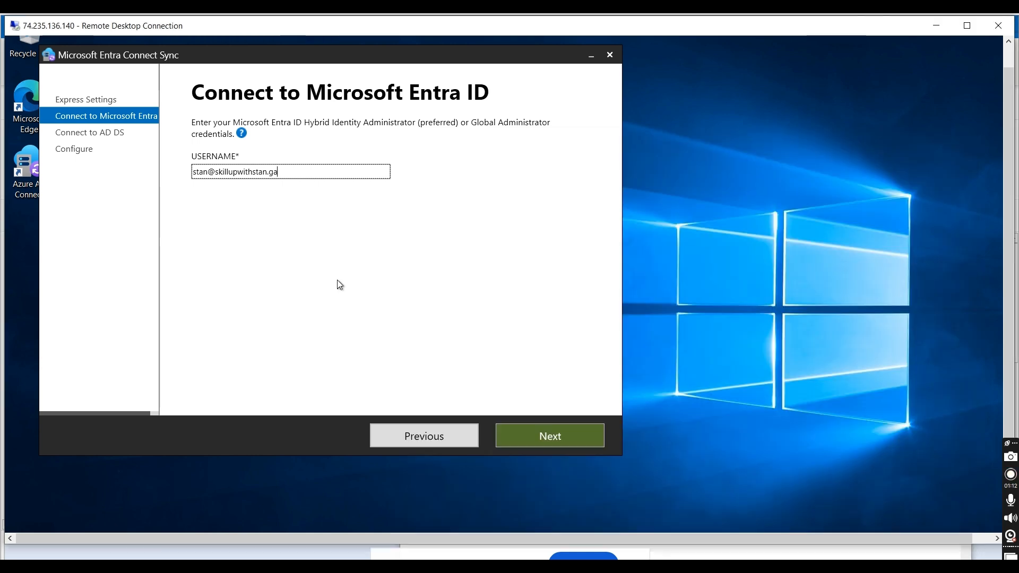
Sign in with the Entra ID administrator's e-mail address and the pasted password
{"action": "left_click", "coordinate": [529, 439]}
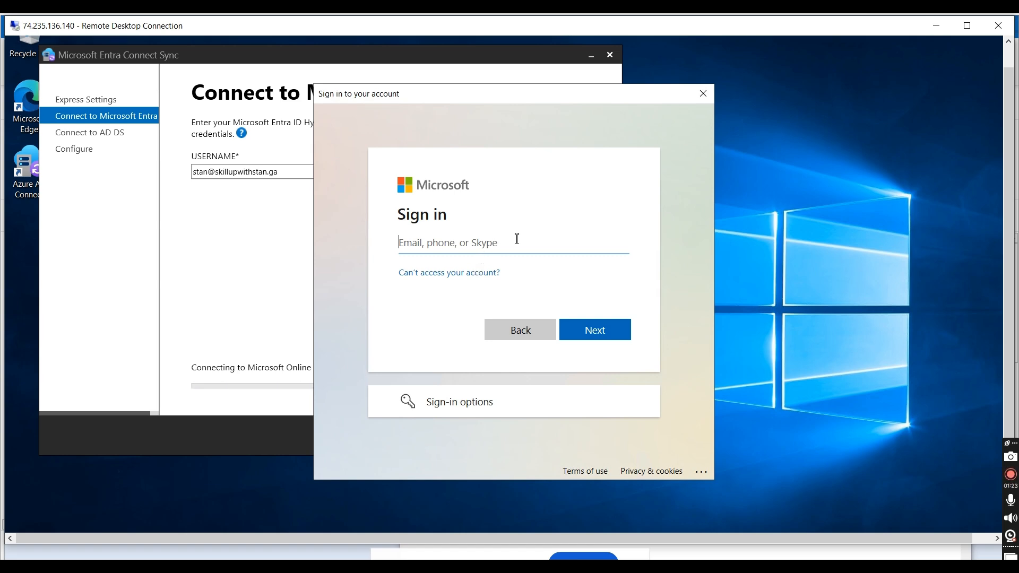
{"action": "left_click", "coordinate": [588, 339]}
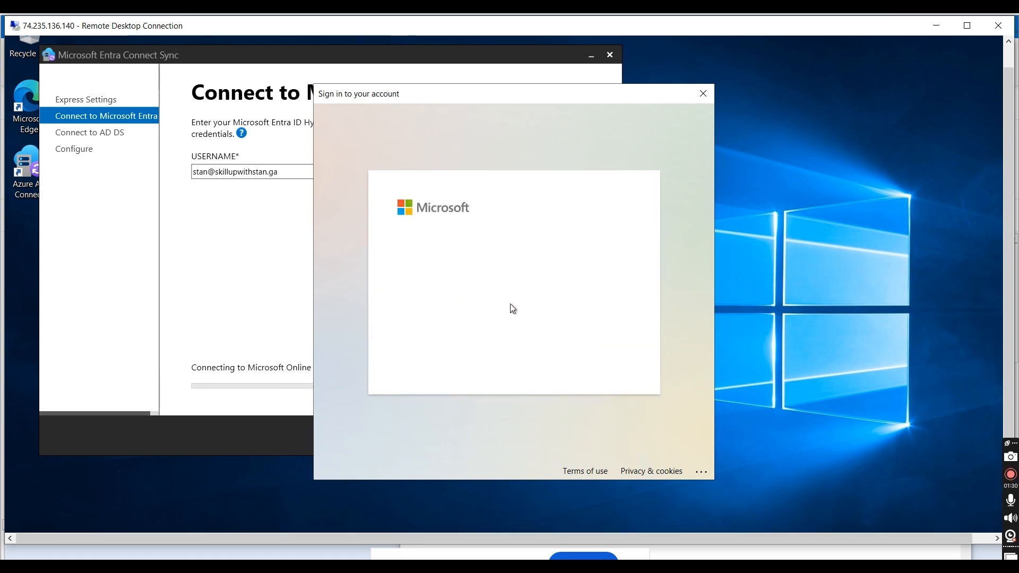
{"action": "key", "text": "ctrl+v"}
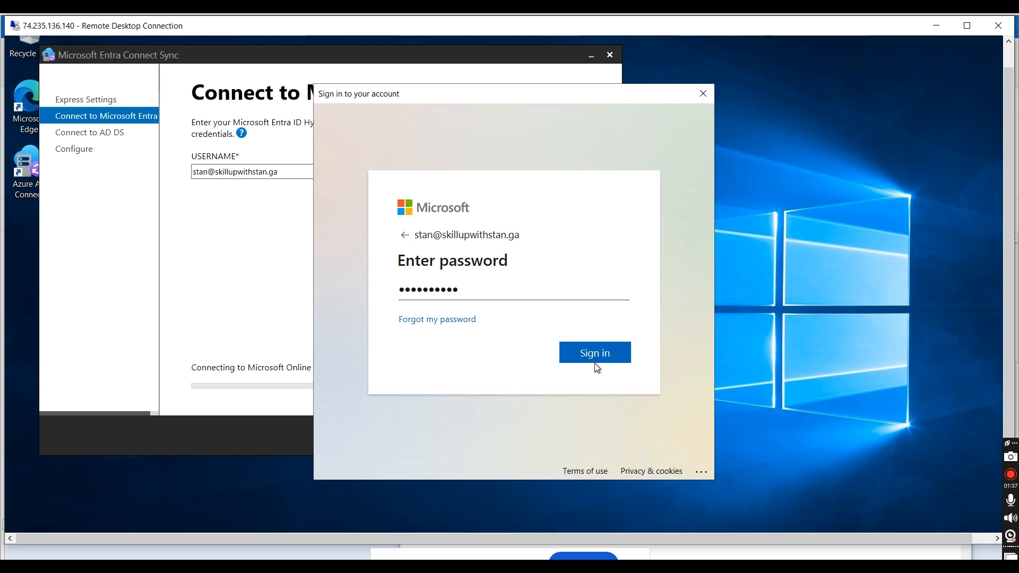
{"action": "left_click", "coordinate": [596, 365]}
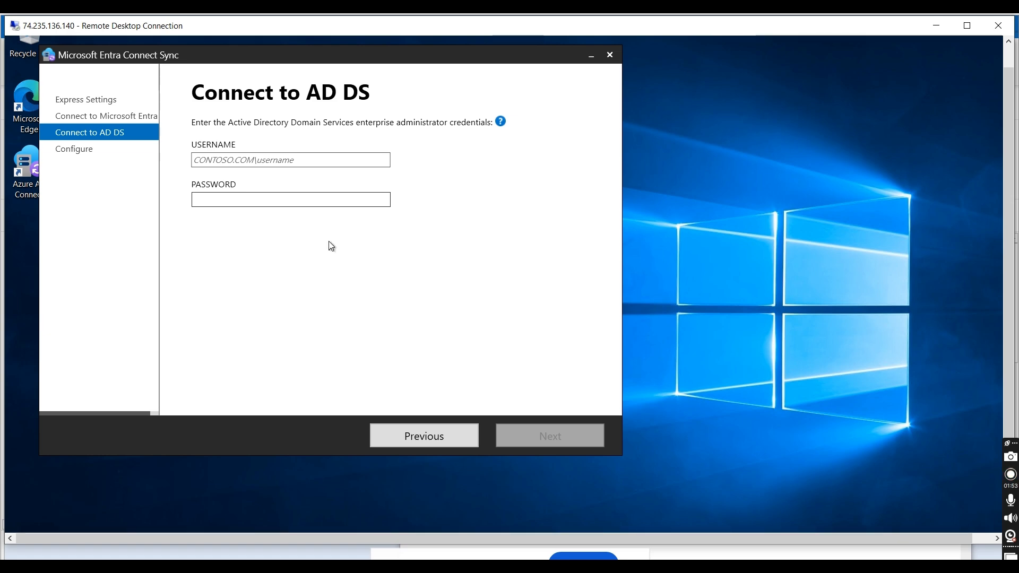
Enter the AD DS enterprise admin username and password, retyping the rejected password and resubmitting
{"action": "left_click", "coordinate": [222, 164]}
{"action": "type", "text": "SK"}
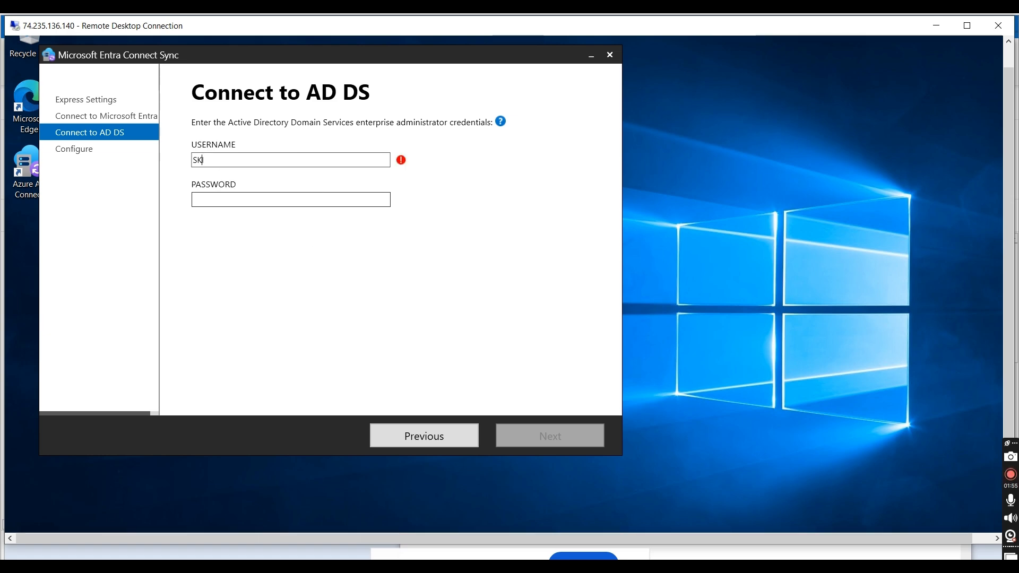
{"action": "type", "text": "ILLUPWITHSTAN\\stan"}
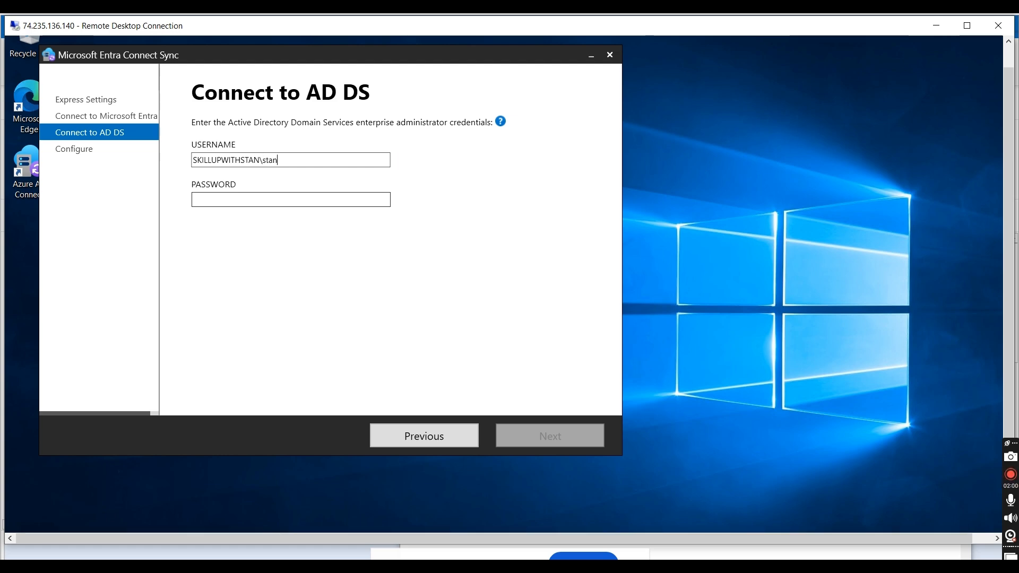
{"action": "key", "text": "Tab"}
{"action": "type", "text": "••••••"}
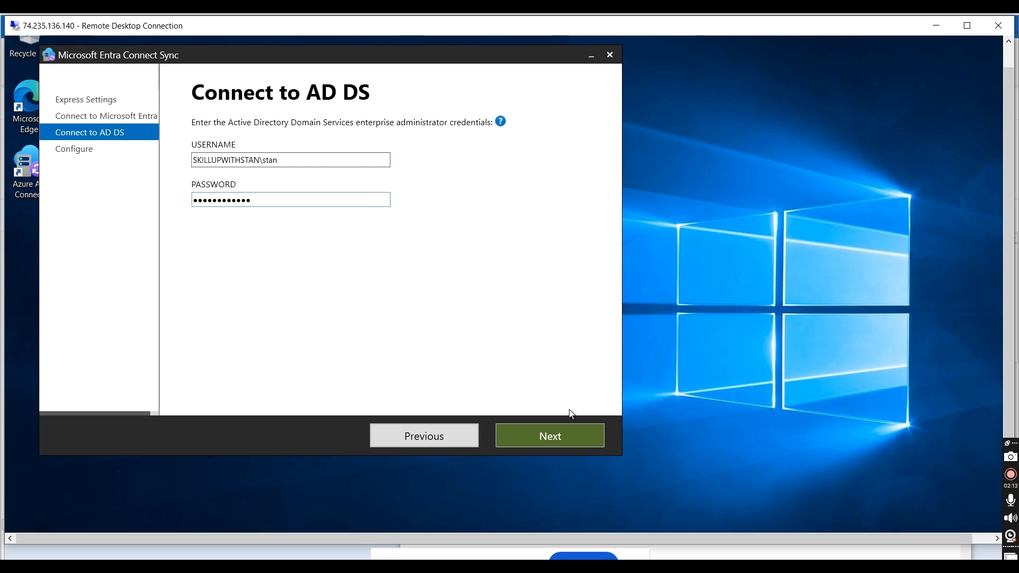
{"action": "left_click", "coordinate": [548, 434]}
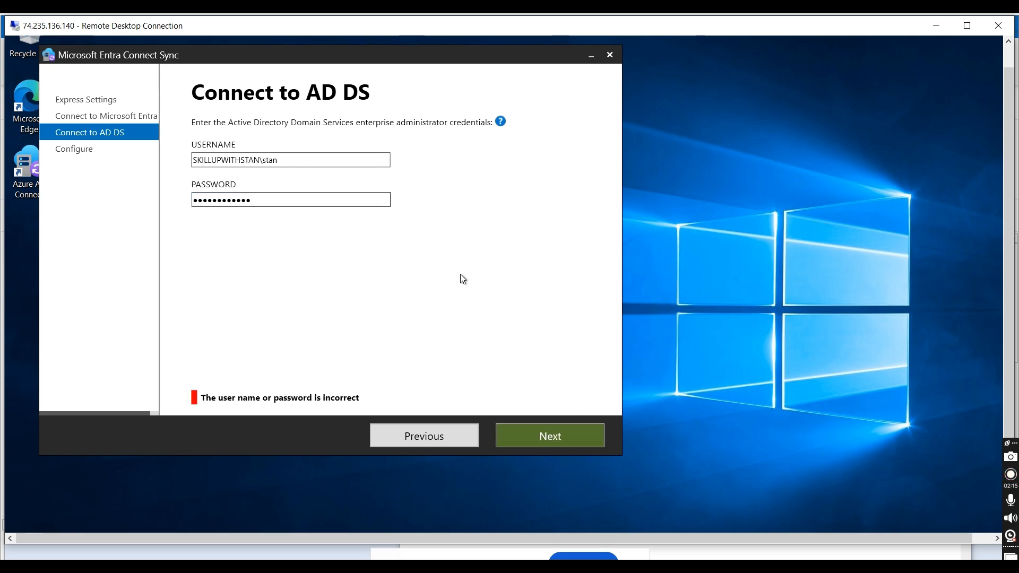
{"action": "left_click_drag", "start_coordinate": [283, 198], "coordinate": [165, 206]}
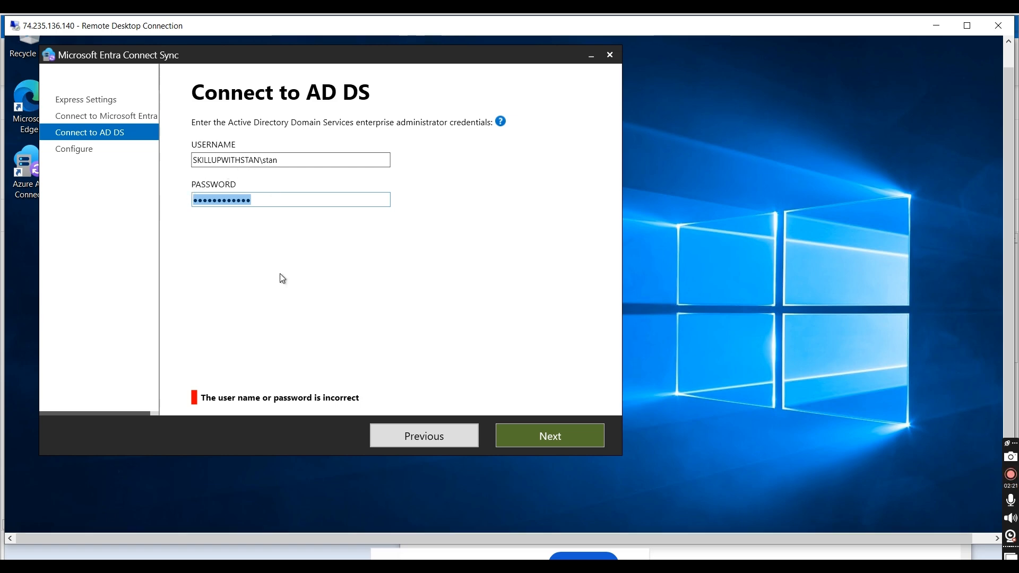
{"action": "type", "text": "•••••••••••"}
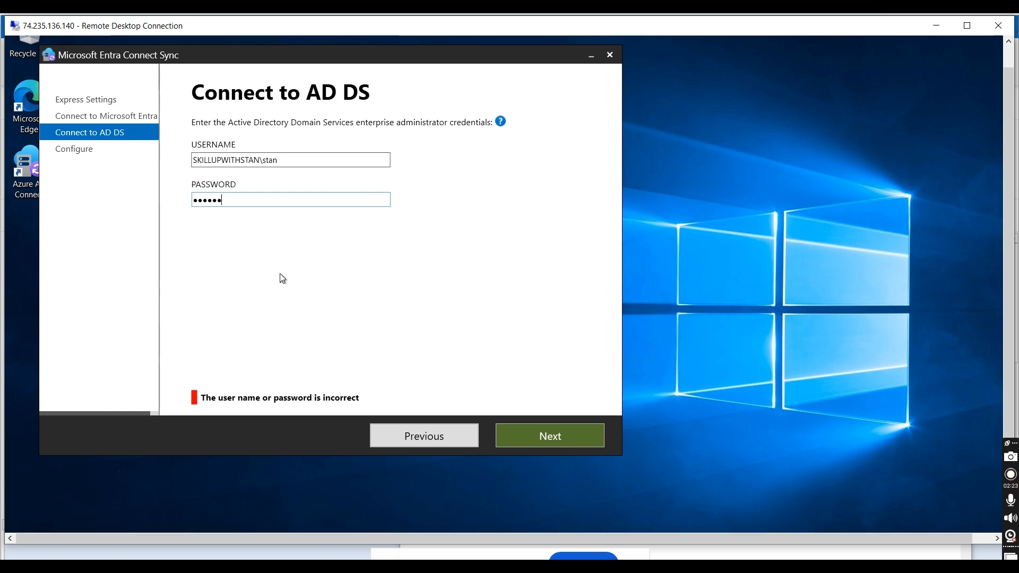
{"action": "type", "text": "•"}
{"action": "left_click", "coordinate": [516, 436]}
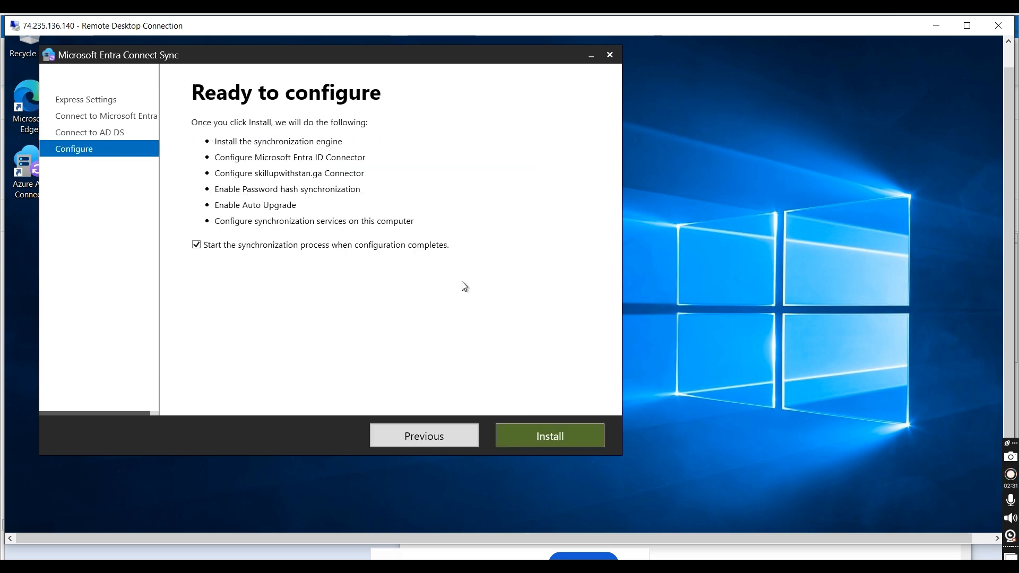
Start installing and configuring the sync service, then switch to the Azure portal browser window
{"action": "left_click", "coordinate": [518, 445]}
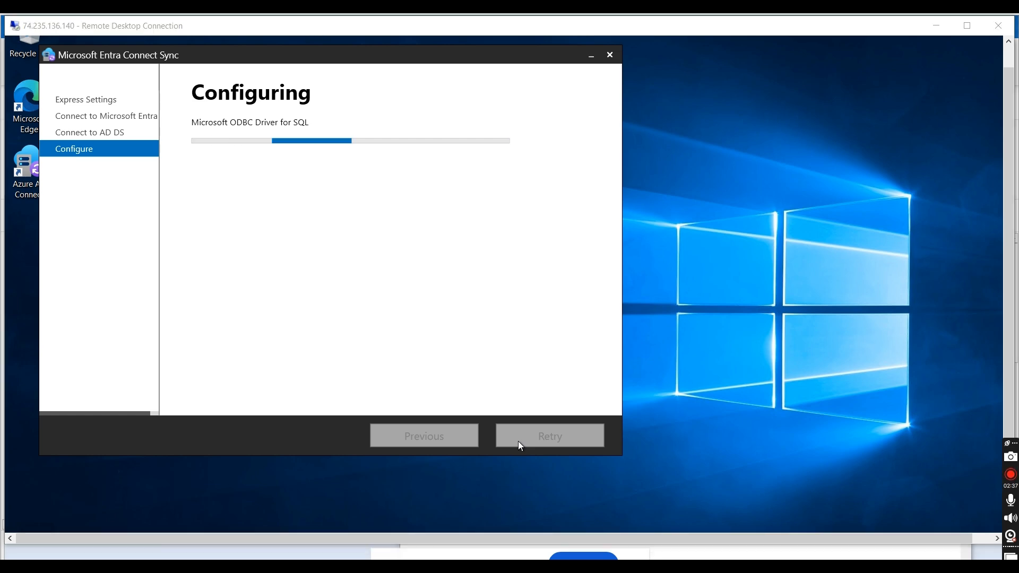
{"action": "key", "text": "alt+Tab"}
{"action": "key", "text": "Tab"}
{"action": "key", "text": "Tab"}
{"action": "key", "text": "Tab"}
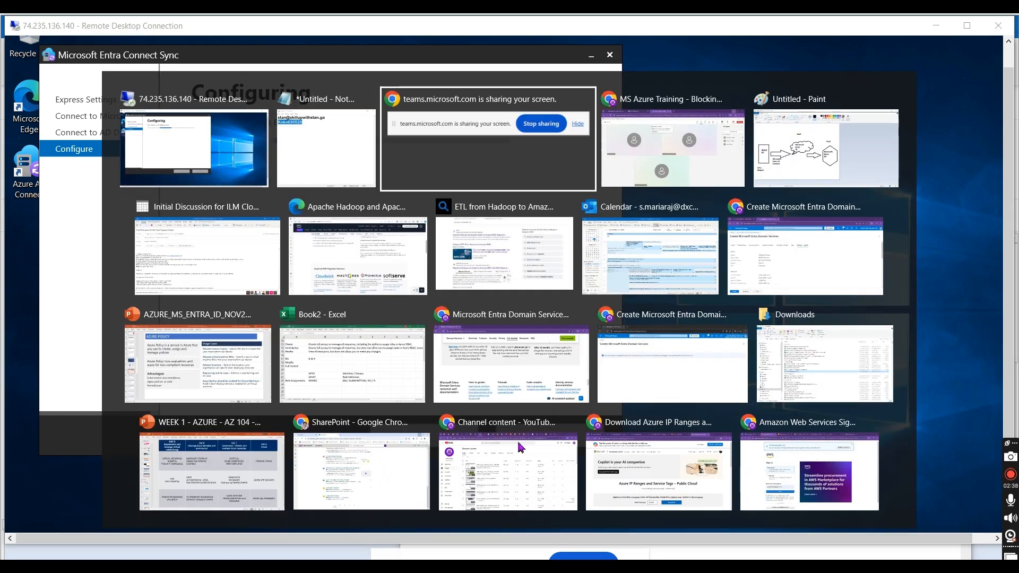
{"action": "key", "text": "Tab"}
{"action": "key", "text": "Tab"}
{"action": "key", "text": "Tab"}
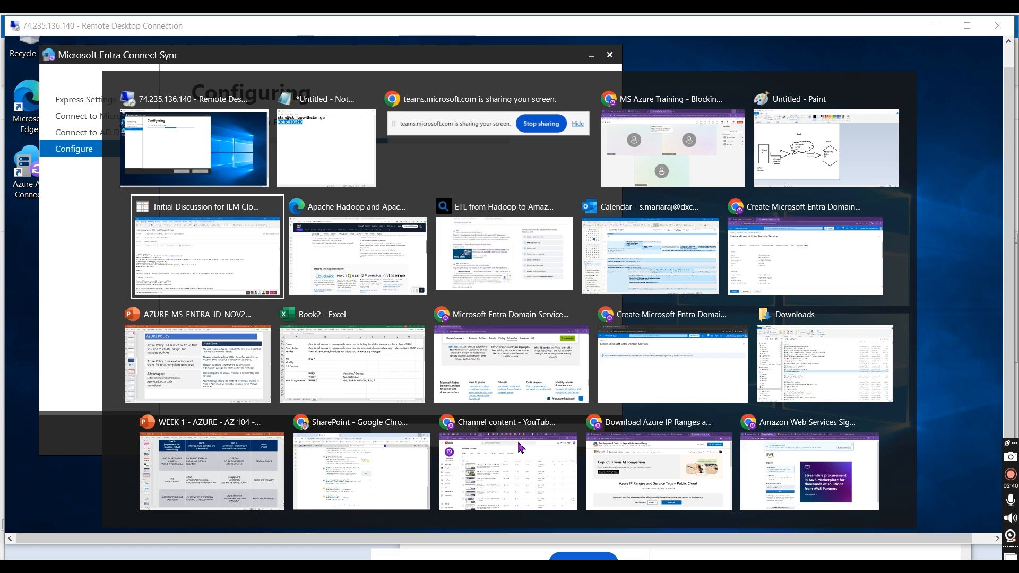
{"action": "key", "text": "Tab"}
{"action": "key", "text": "Tab"}
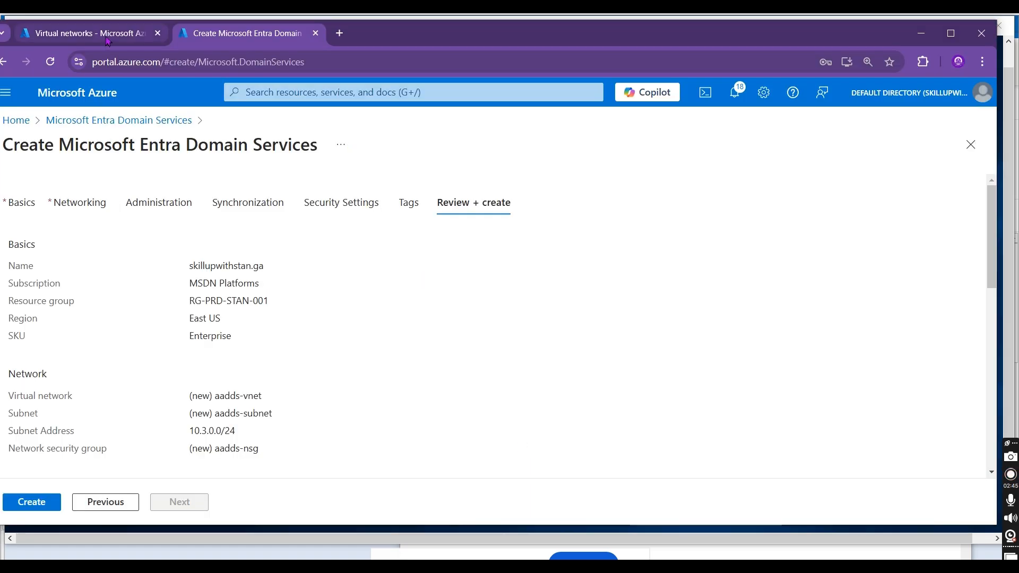
Search 'Entra ID' in the portal, view its Users list, then return to Remote Desktop
{"action": "left_click", "coordinate": [121, 42]}
{"action": "left_click", "coordinate": [301, 95]}
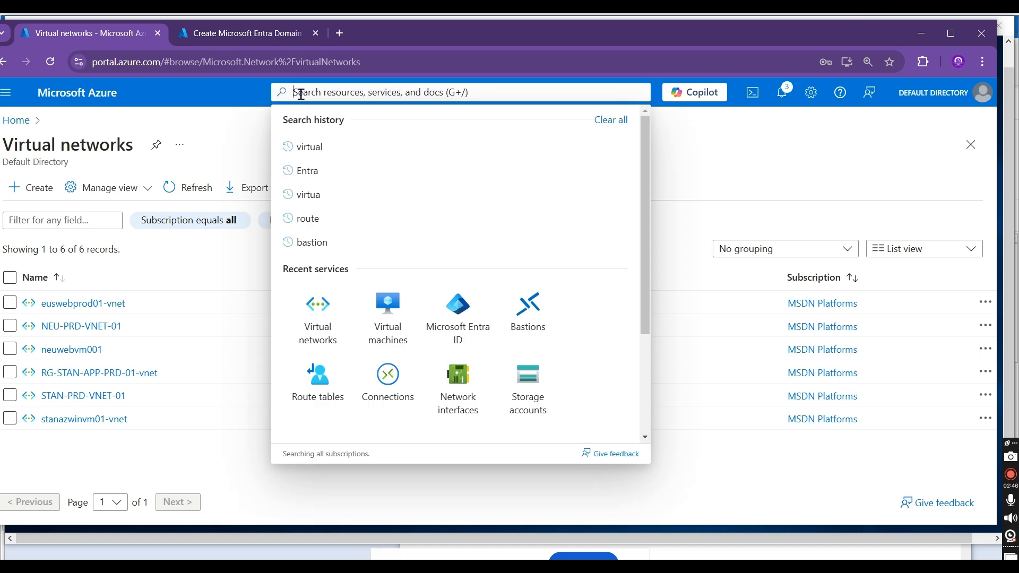
{"action": "type", "text": "Entra ID"}
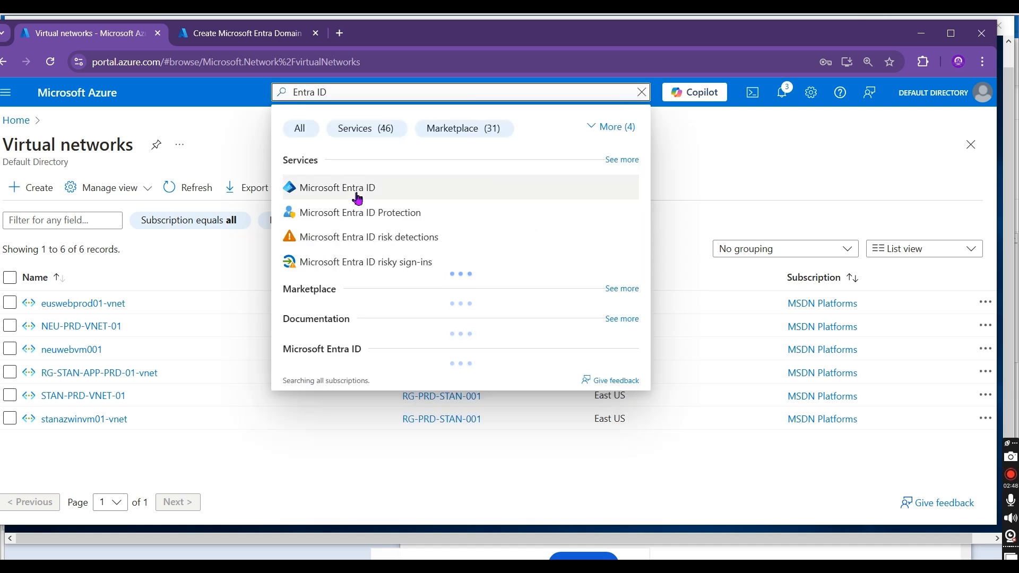
{"action": "left_click", "coordinate": [358, 199]}
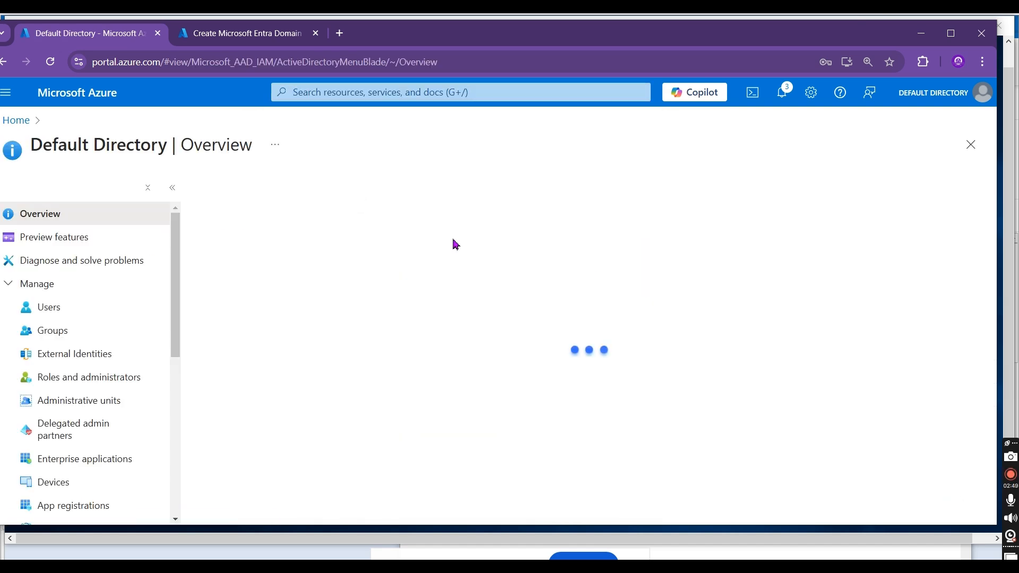
{"action": "left_click", "coordinate": [82, 309]}
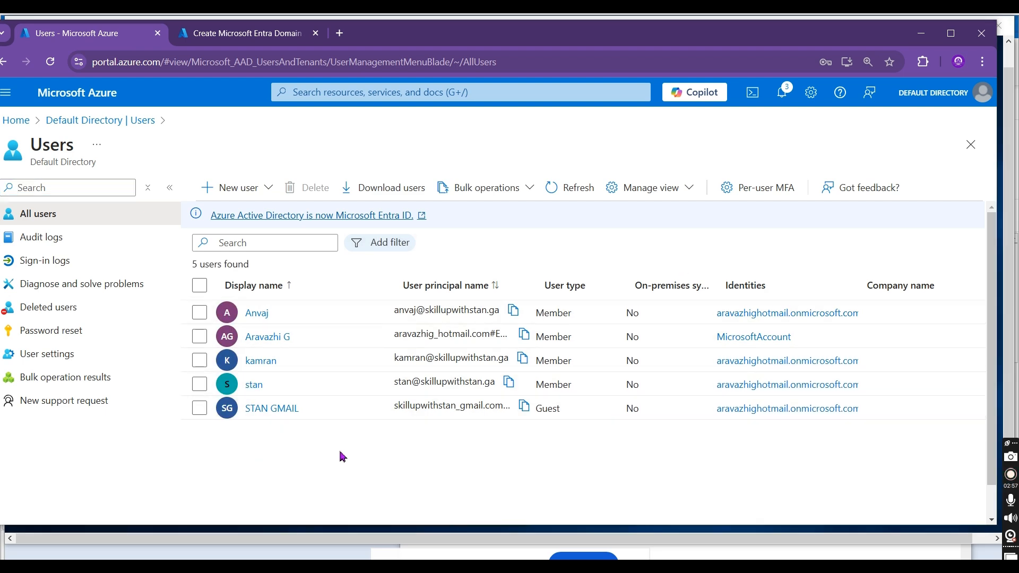
{"action": "key", "text": "alt+Tab"}
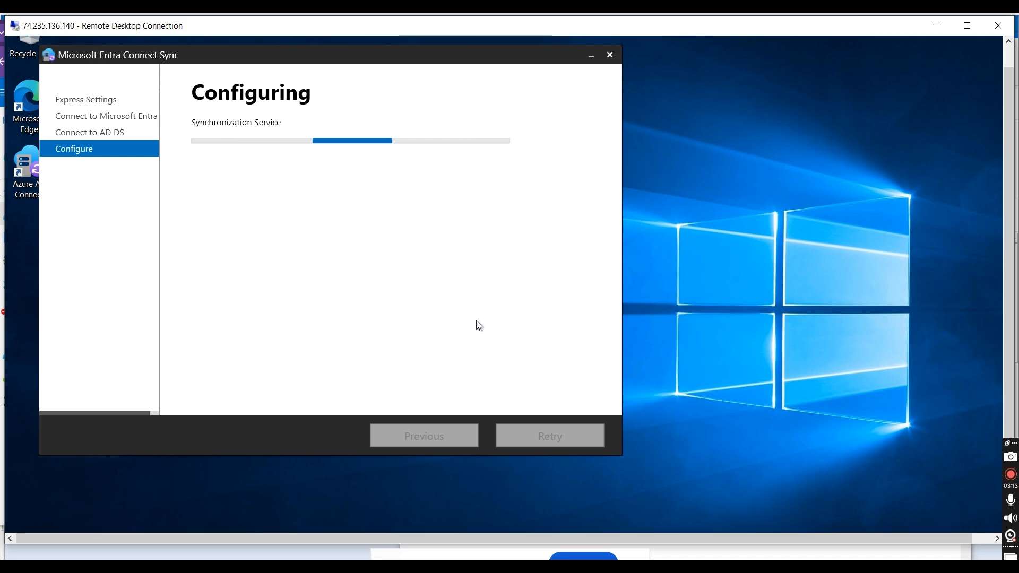
Try running dssiste.msc from the Win+X Run dialog and dismiss the cannot-find error
{"action": "left_click_drag", "start_coordinate": [1009, 214], "coordinate": [1010, 274]}
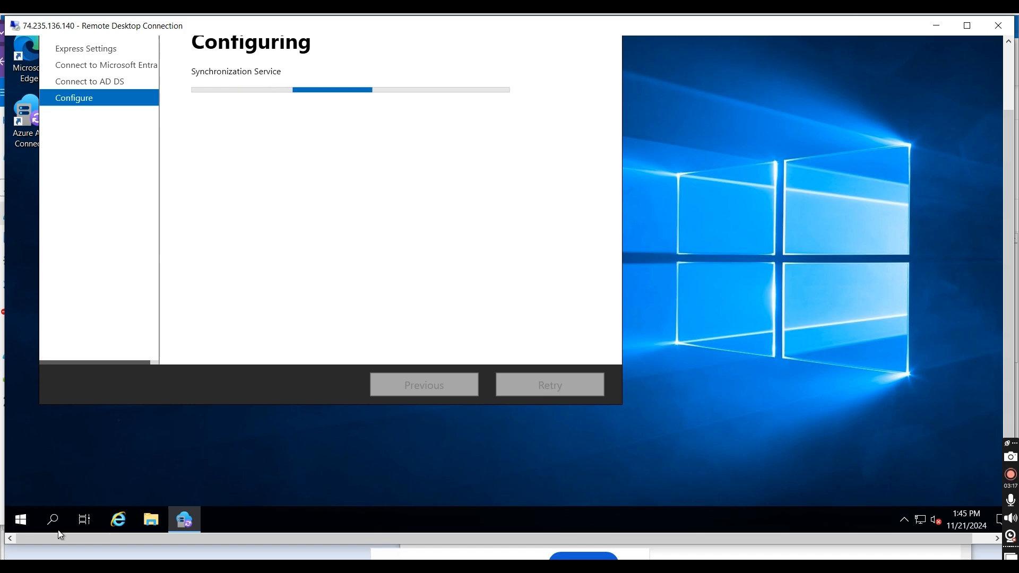
{"action": "right_click", "coordinate": [17, 527]}
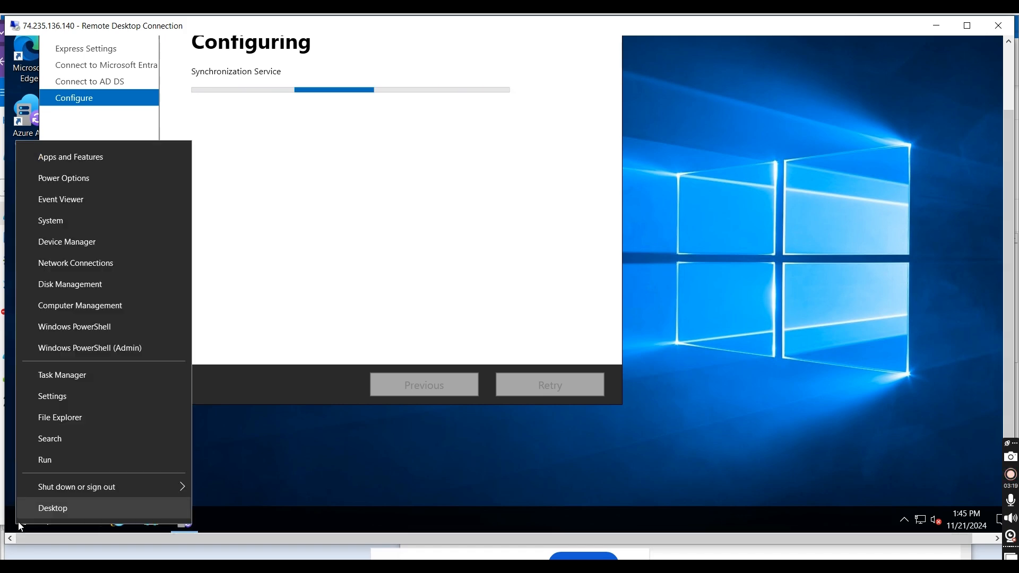
{"action": "left_click", "coordinate": [93, 461]}
{"action": "type", "text": "dssite"}
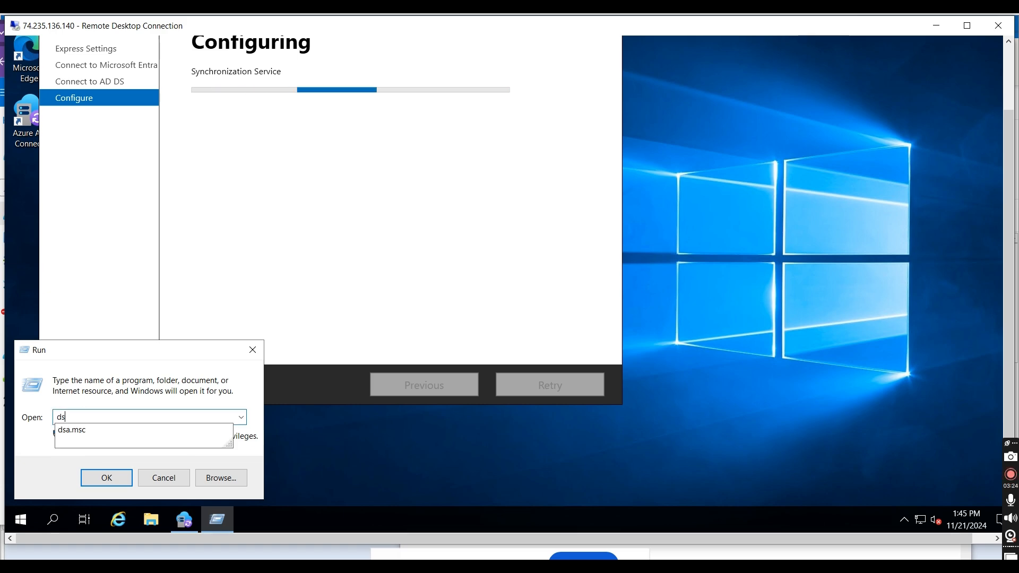
{"action": "key", "text": "BackSpace"}
{"action": "key", "text": "BackSpace"}
{"action": "key", "text": "BackSpace"}
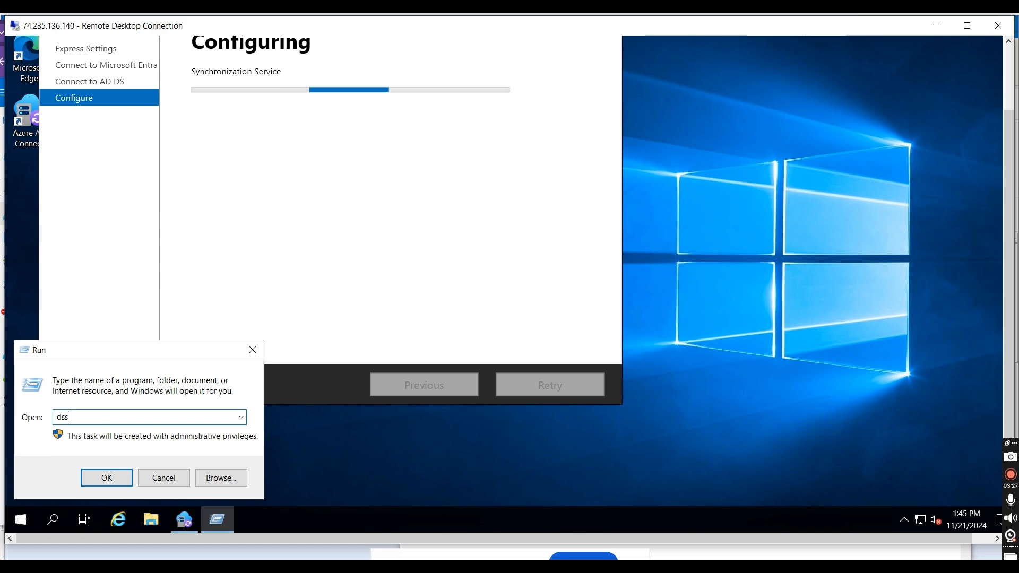
{"action": "key", "text": "BackSpace"}
{"action": "key", "text": "BackSpace"}
{"action": "key", "text": "BackSpace"}
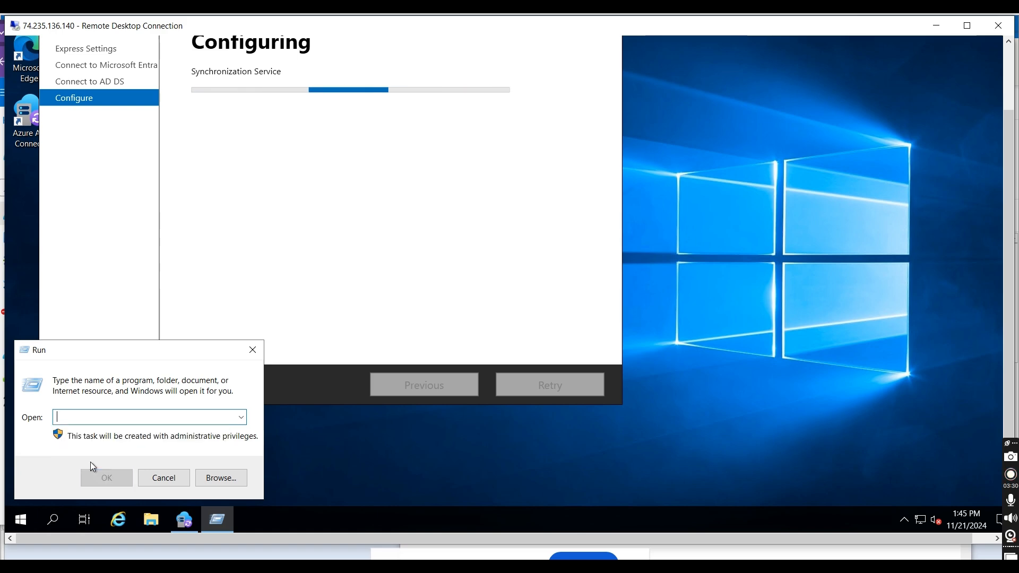
{"action": "type", "text": "dssiste.msc"}
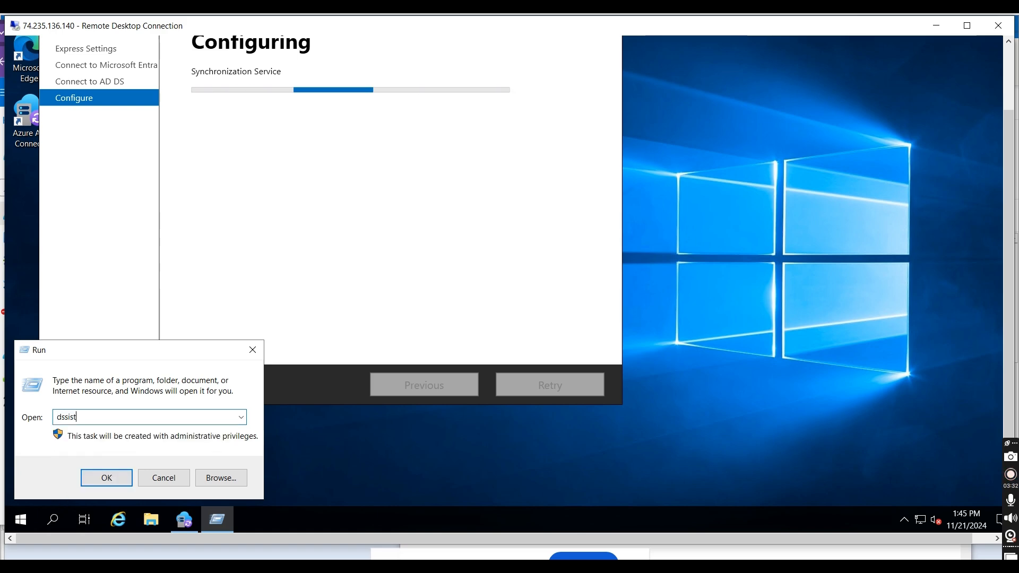
{"action": "key", "text": "Return"}
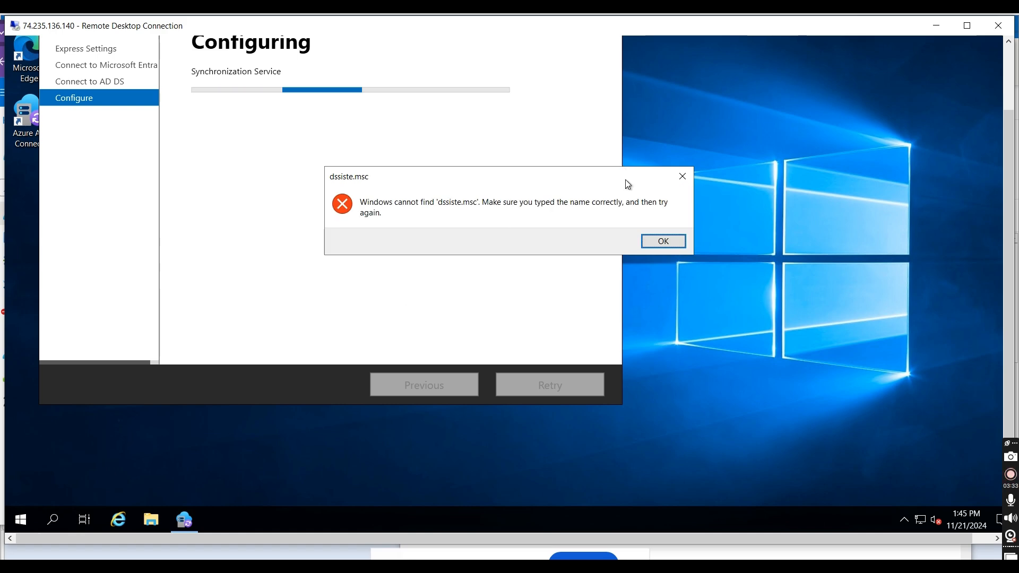
{"action": "left_click", "coordinate": [663, 243]}
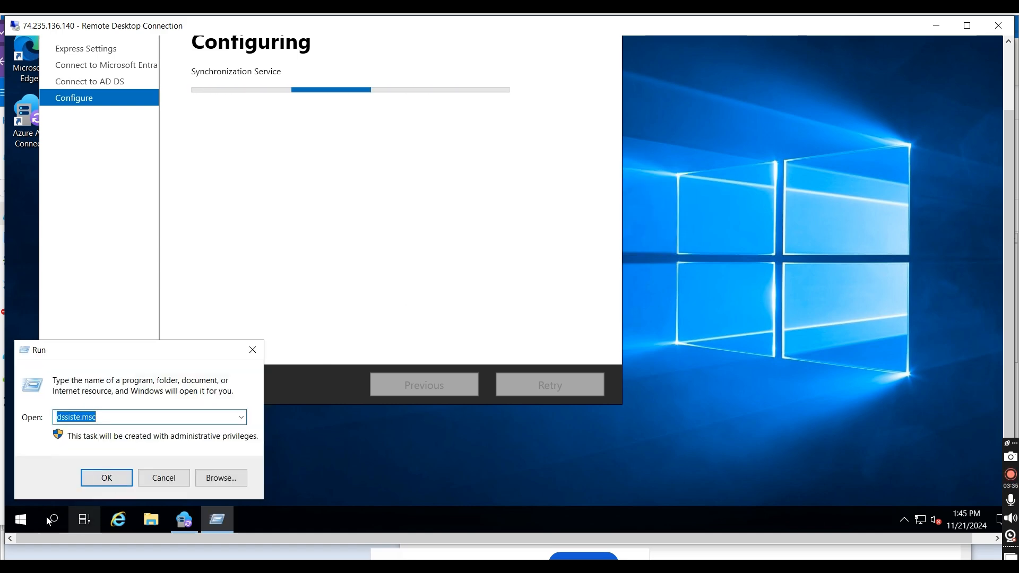
Search 'active' on the server and launch Active Directory Domains and Trusts
{"action": "right_click", "coordinate": [20, 520]}
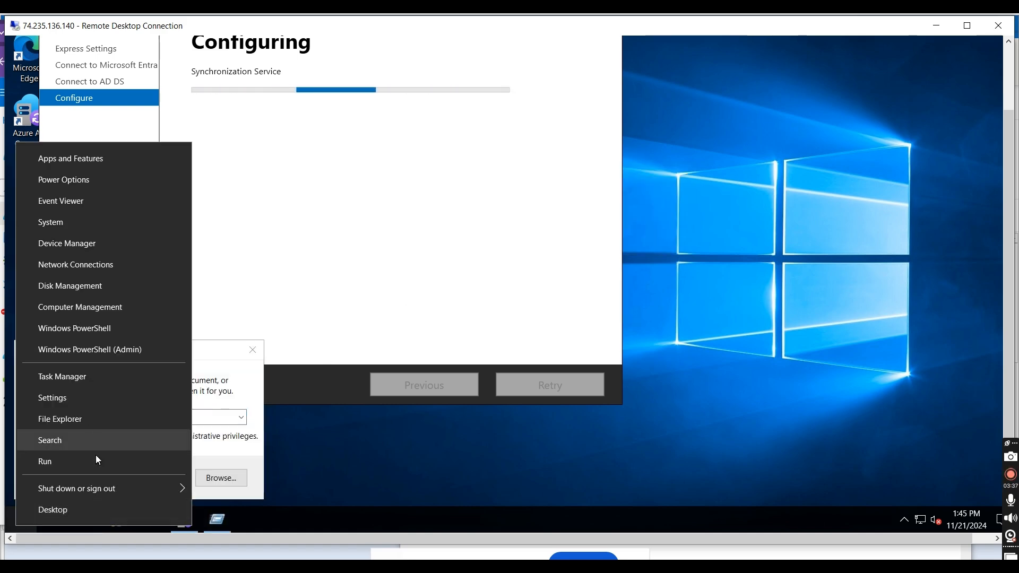
{"action": "left_click", "coordinate": [419, 500]}
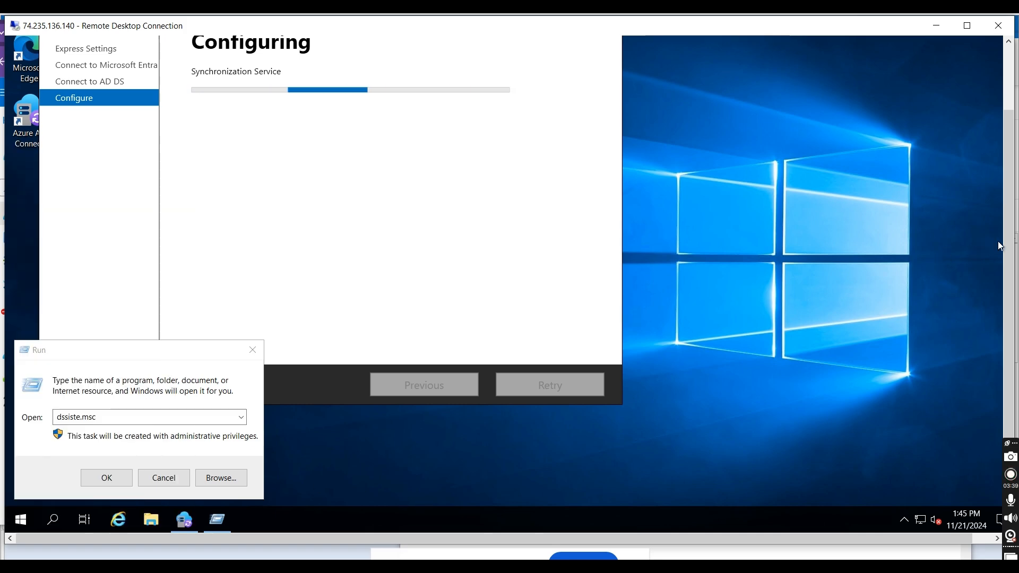
{"action": "left_click", "coordinate": [49, 523]}
{"action": "type", "text": "active"}
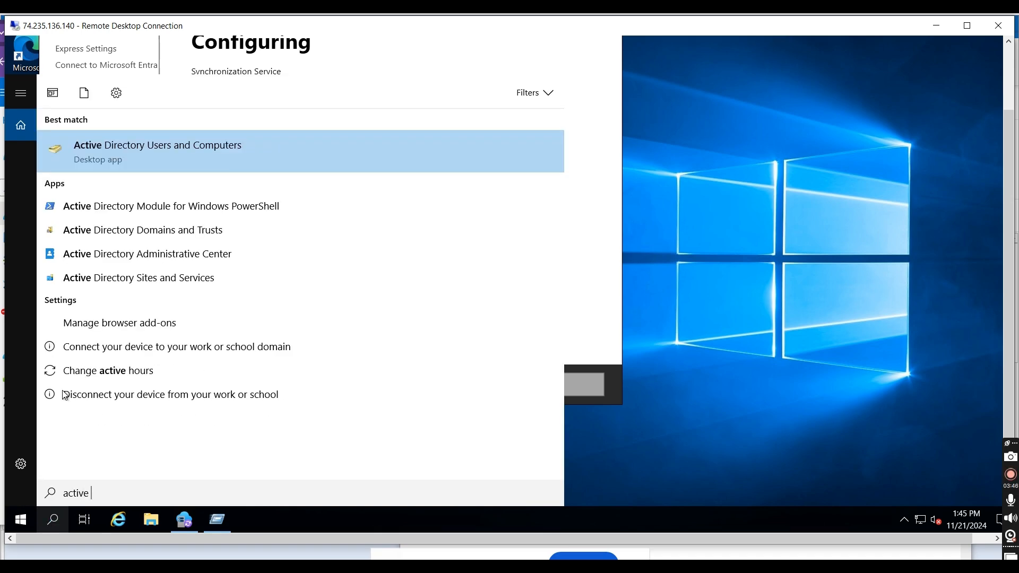
{"action": "left_click", "coordinate": [159, 230]}
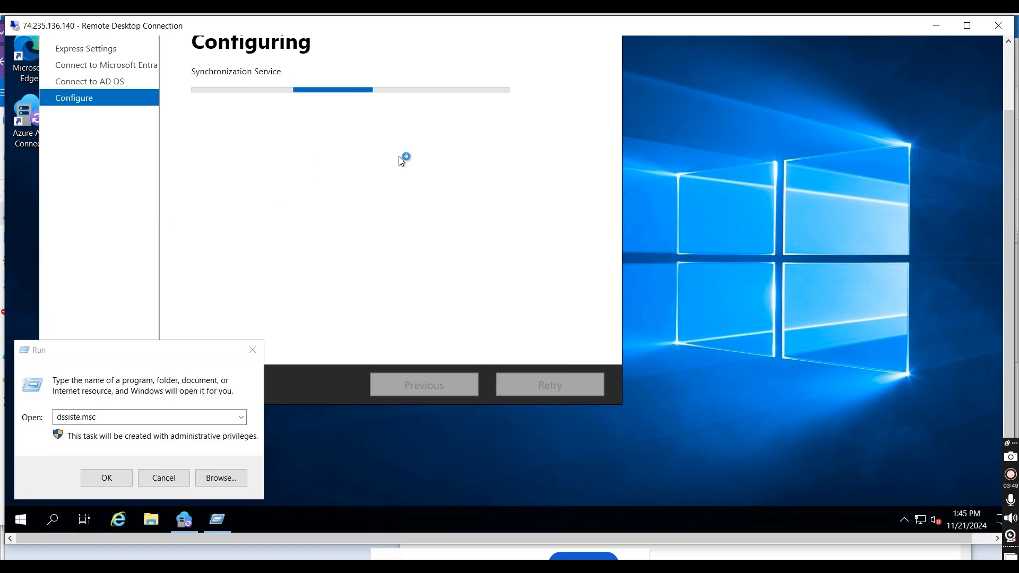
Inspect the skillupwithstan.ga domain properties (Managed By, trusts) and close them
{"action": "left_click_drag", "start_coordinate": [1011, 254], "coordinate": [1008, 186]}
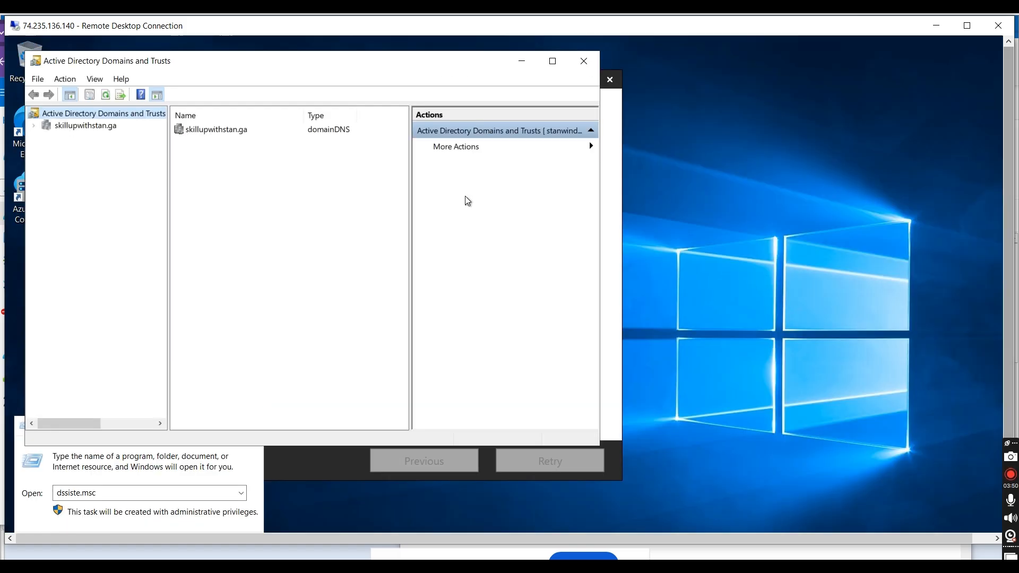
{"action": "left_click", "coordinate": [90, 127]}
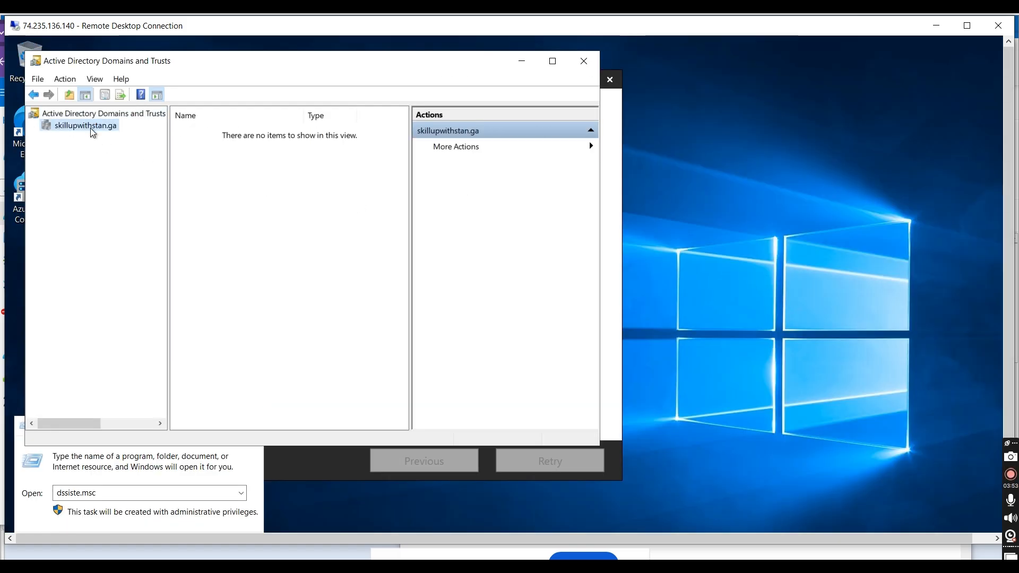
{"action": "right_click", "coordinate": [90, 129]}
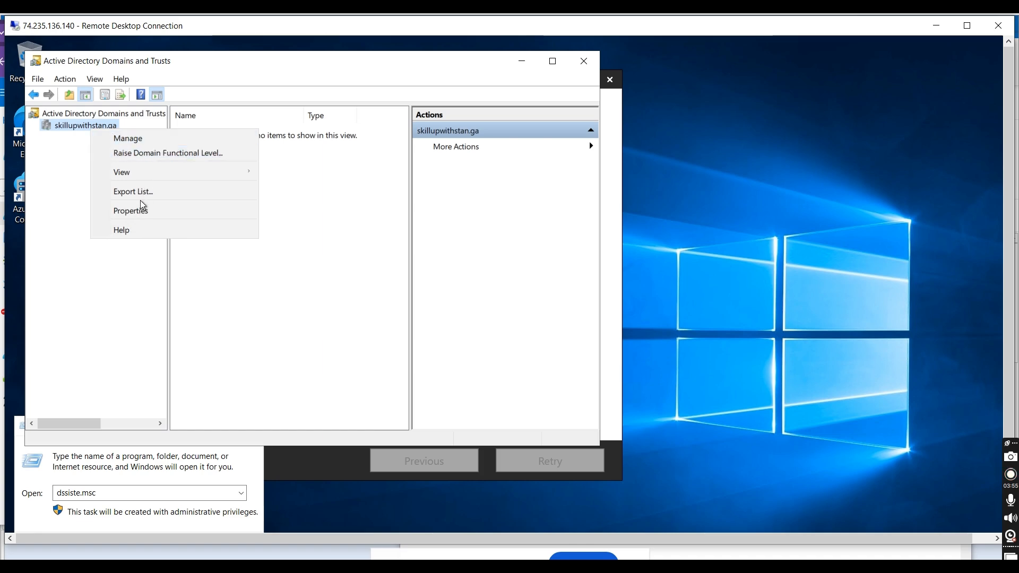
{"action": "left_click", "coordinate": [137, 216]}
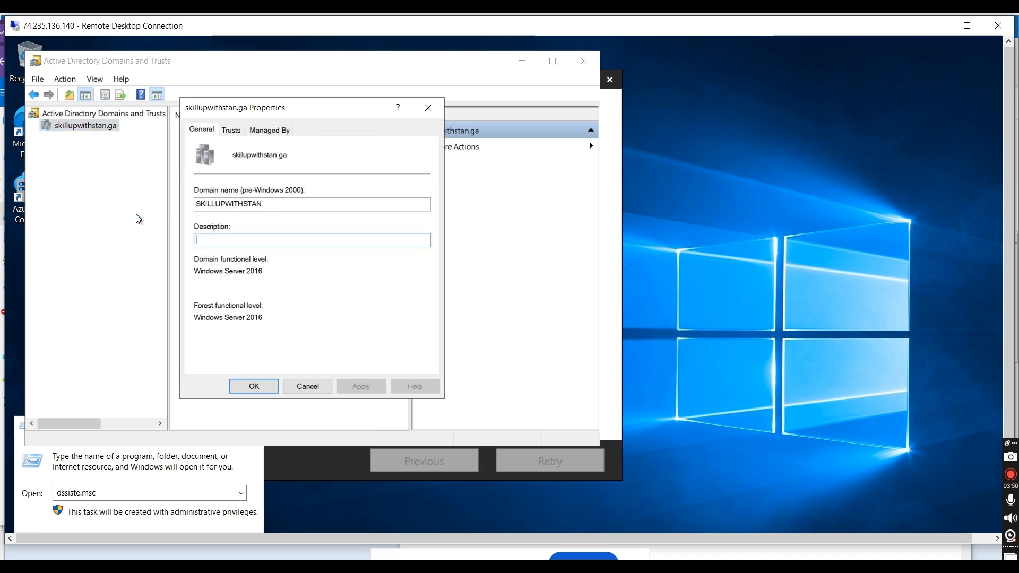
{"action": "left_click", "coordinate": [249, 130]}
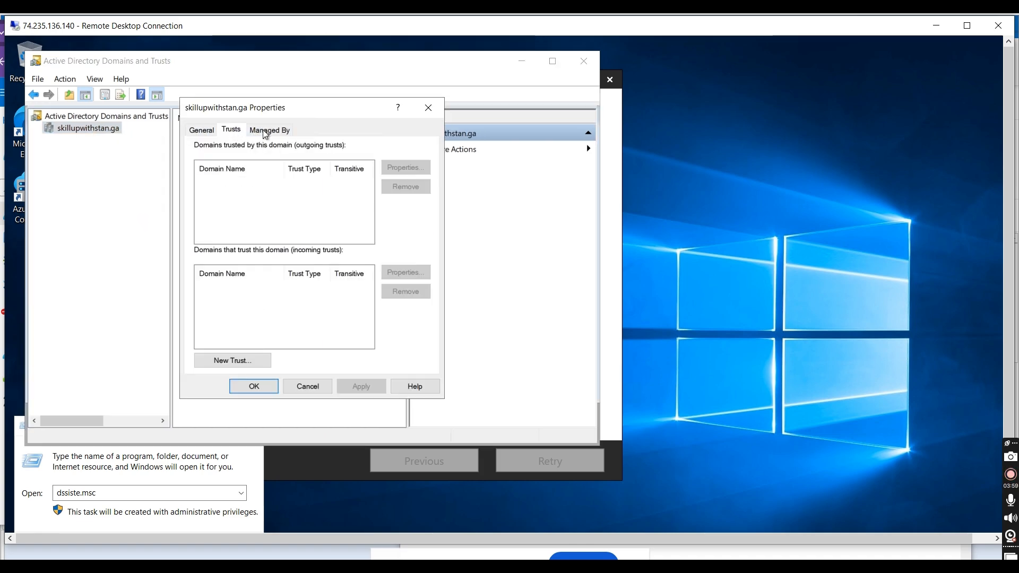
{"action": "left_click", "coordinate": [266, 132]}
{"action": "left_click", "coordinate": [234, 132]}
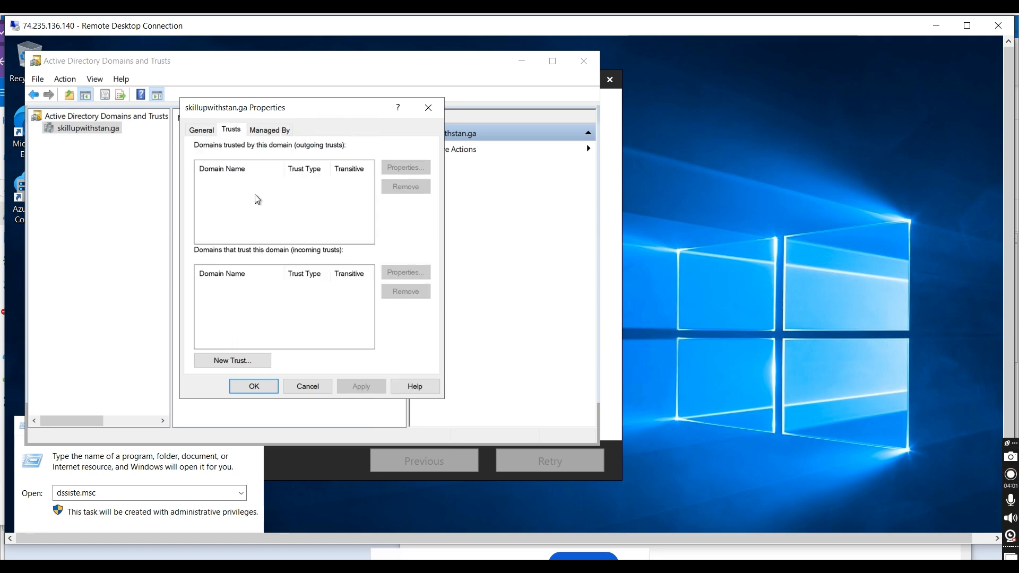
{"action": "left_click", "coordinate": [428, 107]}
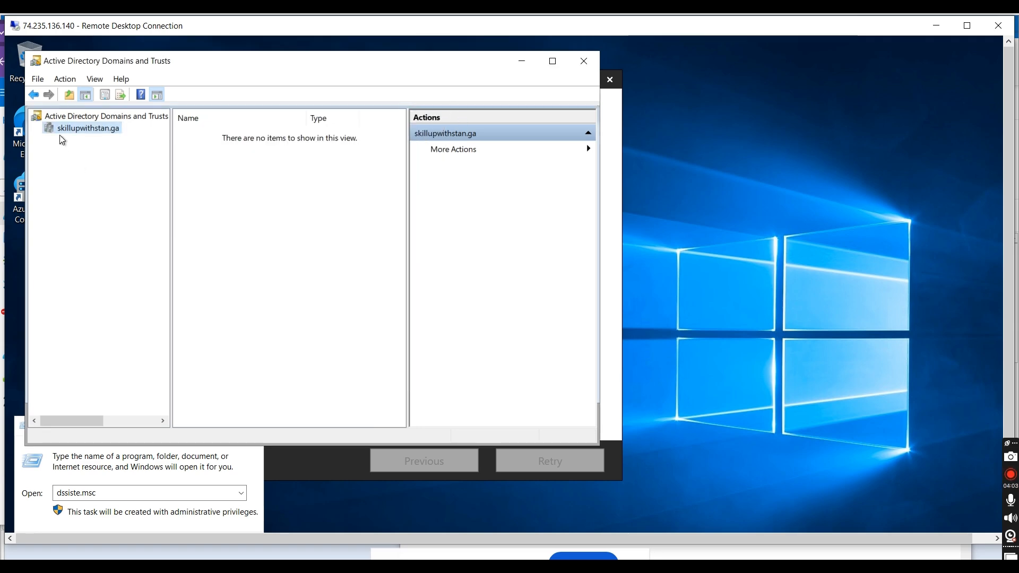
Add skillupwithstan.ga and skillupwithstan.com as UPN suffixes, apply, and close the console
{"action": "right_click", "coordinate": [68, 117]}
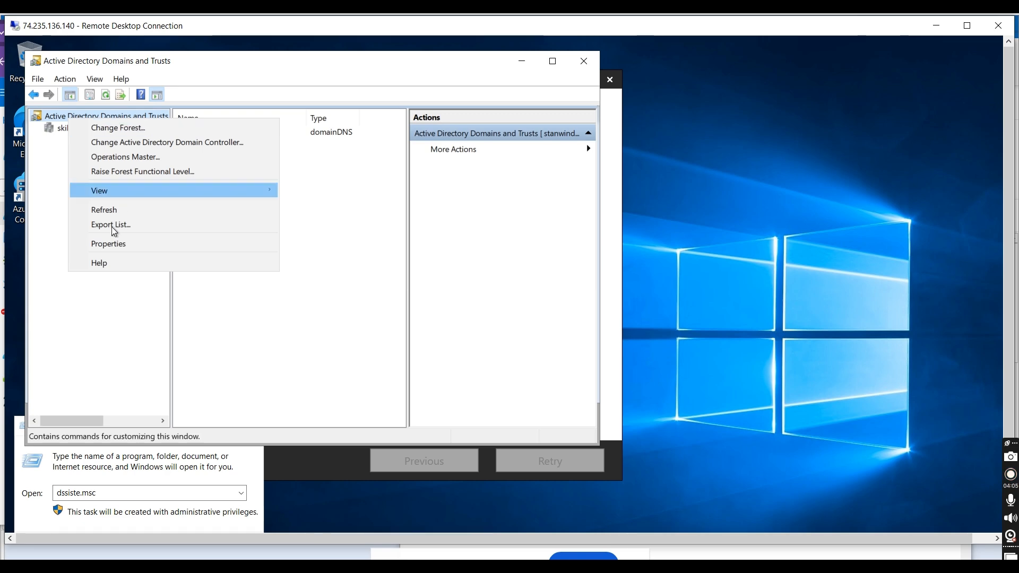
{"action": "left_click", "coordinate": [109, 243]}
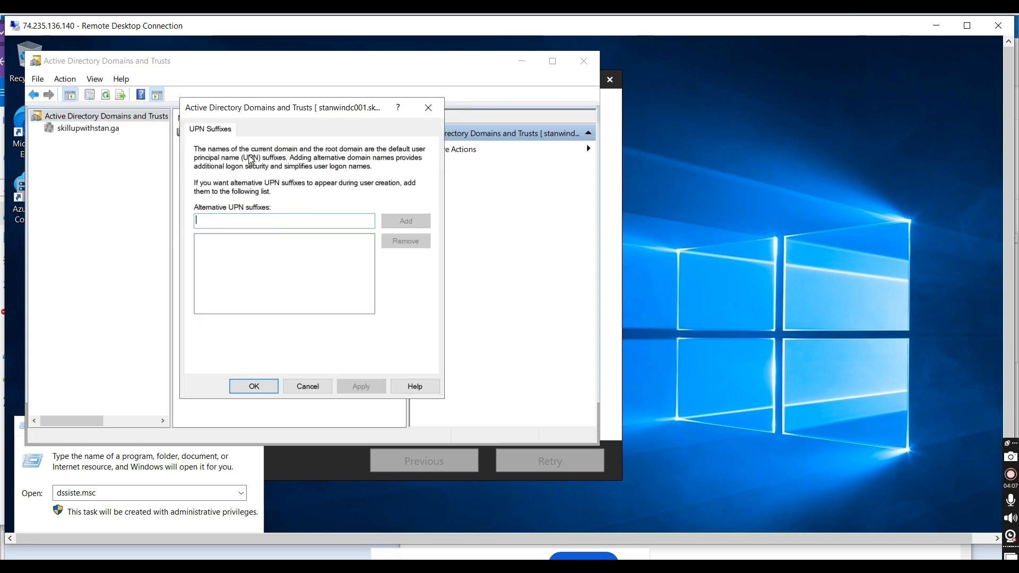
{"action": "type", "text": "skillupwithstan.ga"}
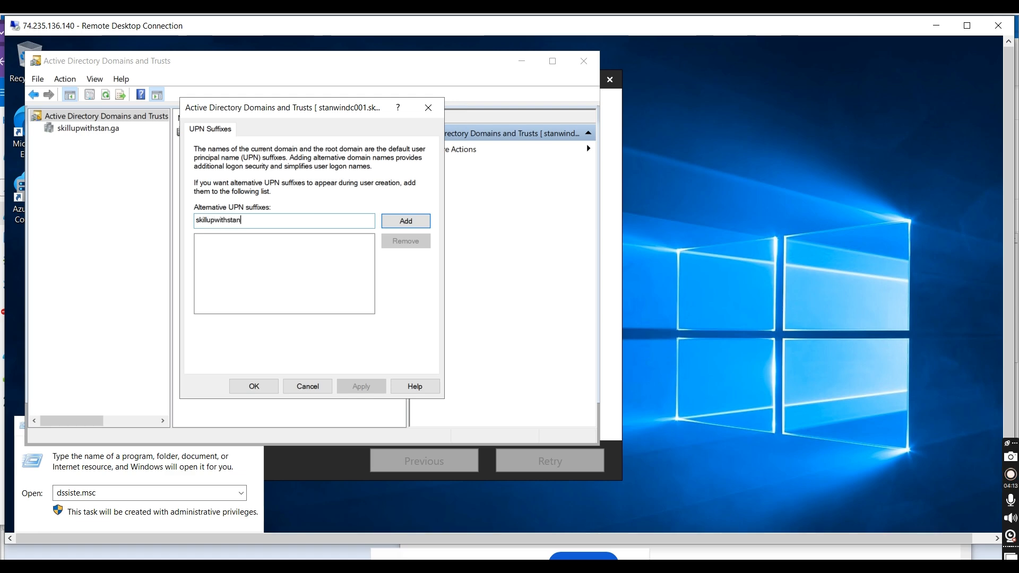
{"action": "left_click", "coordinate": [406, 221]}
{"action": "type", "text": "c"}
{"action": "key", "text": "BackSpace"}
{"action": "key", "text": "BackSpace"}
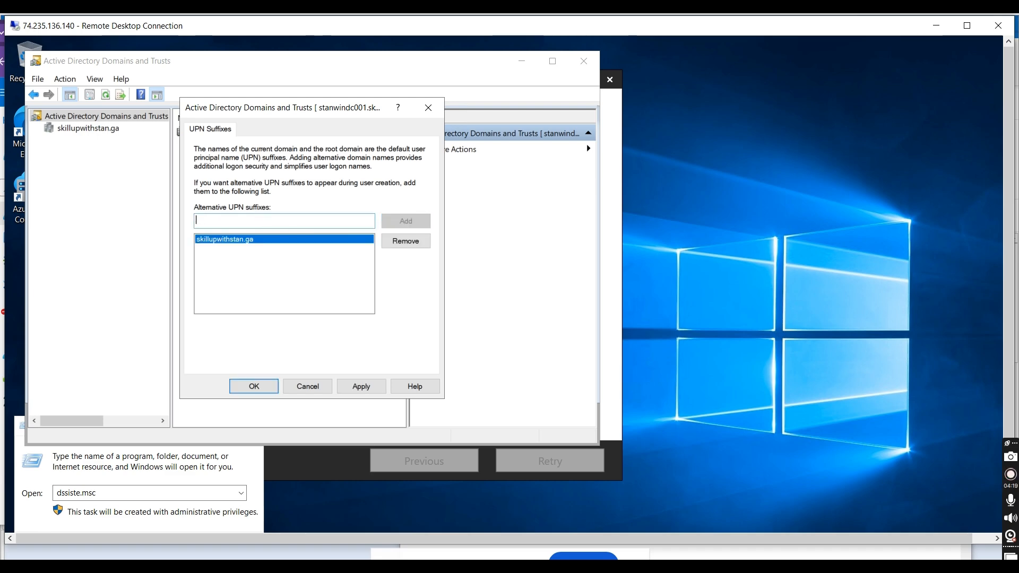
{"action": "type", "text": "skillupwithstan.com"}
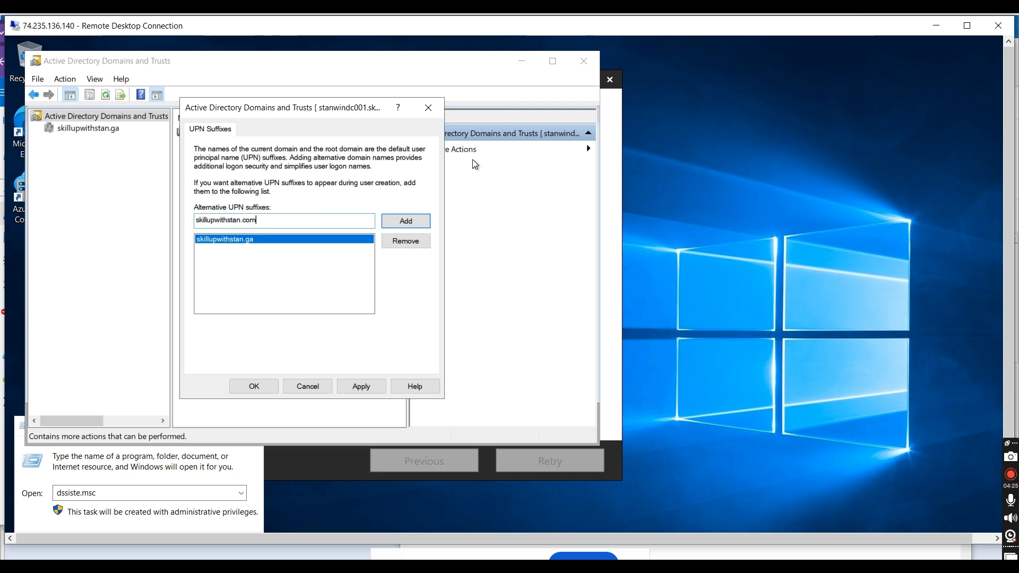
{"action": "left_click", "coordinate": [401, 222]}
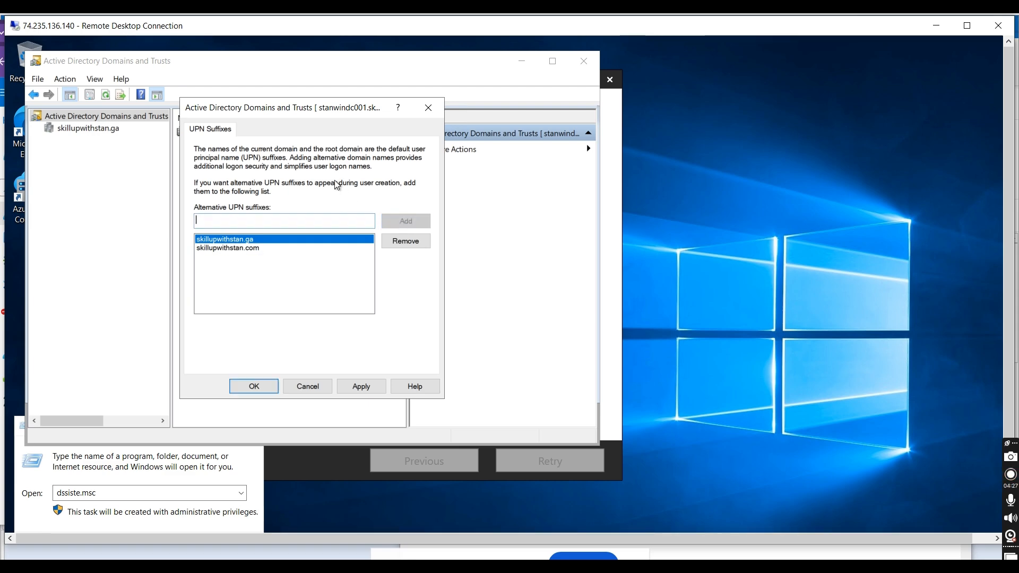
{"action": "left_click", "coordinate": [361, 384]}
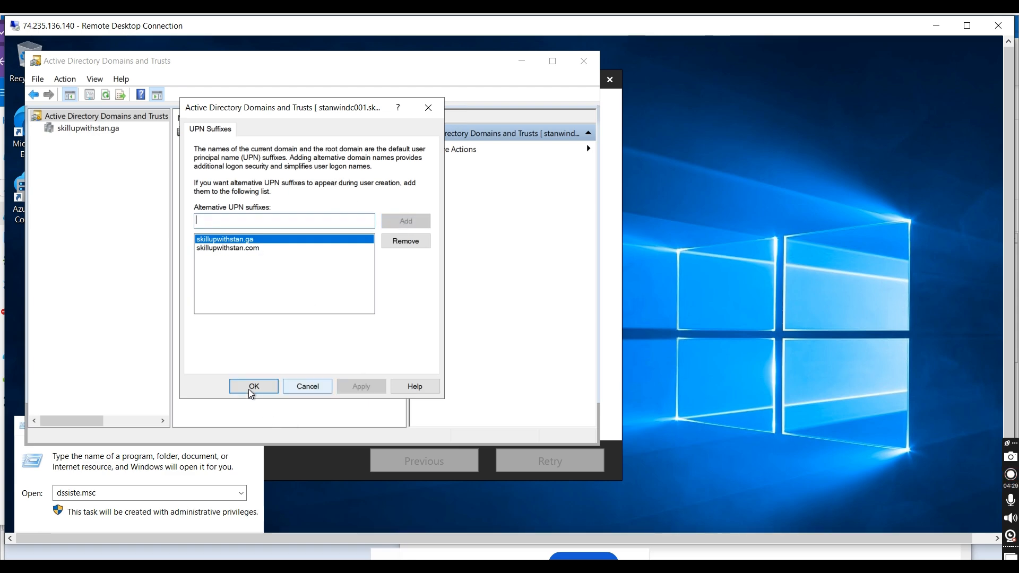
{"action": "left_click", "coordinate": [246, 390]}
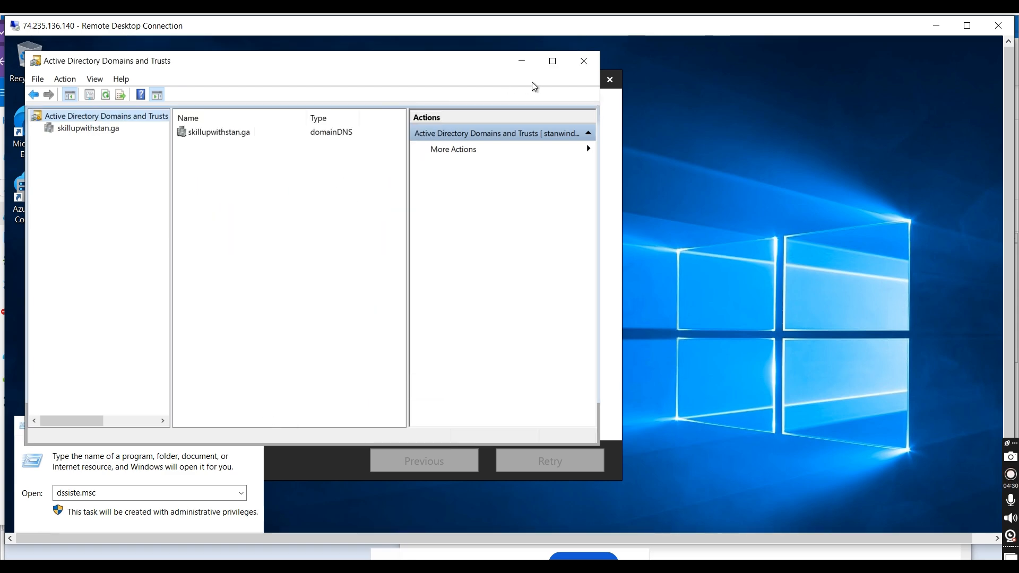
{"action": "left_click", "coordinate": [584, 61]}
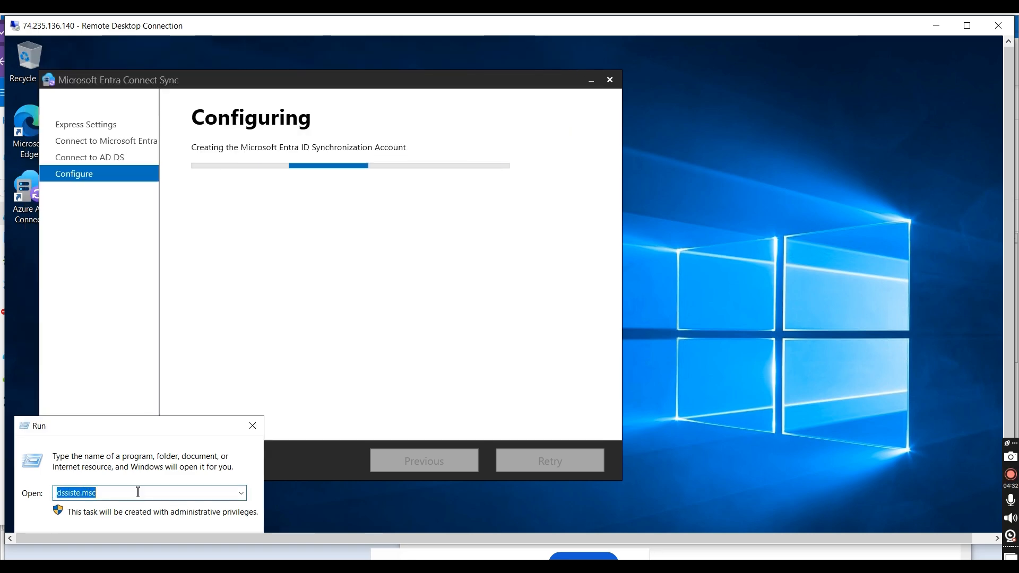
Via dsa.msc, confirm the New User logon suffix list offers skillupwithstan.com, then cancel and close
{"action": "type", "text": "dsa.msc"}
{"action": "key", "text": "Return"}
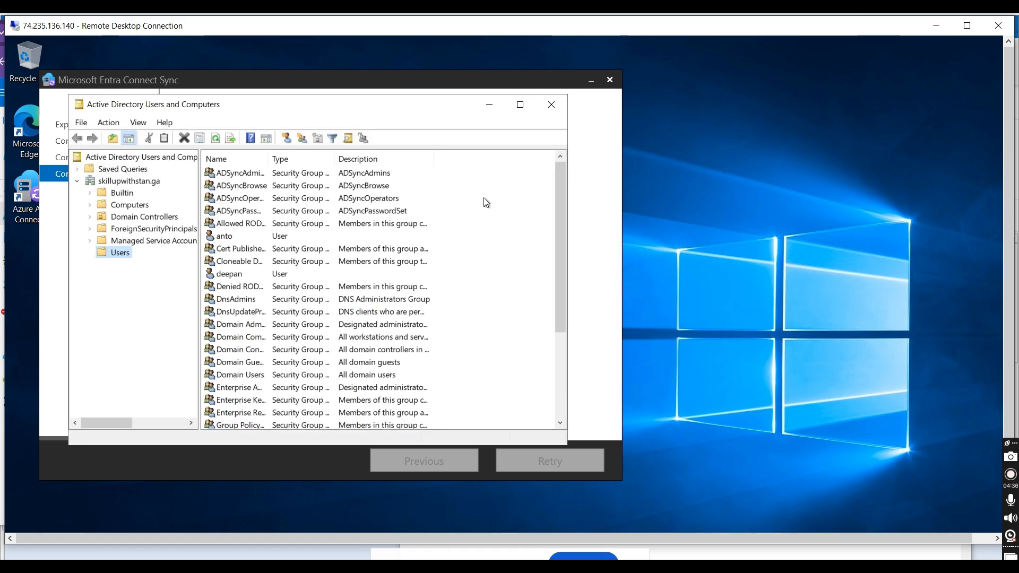
{"action": "right_click", "coordinate": [489, 199]}
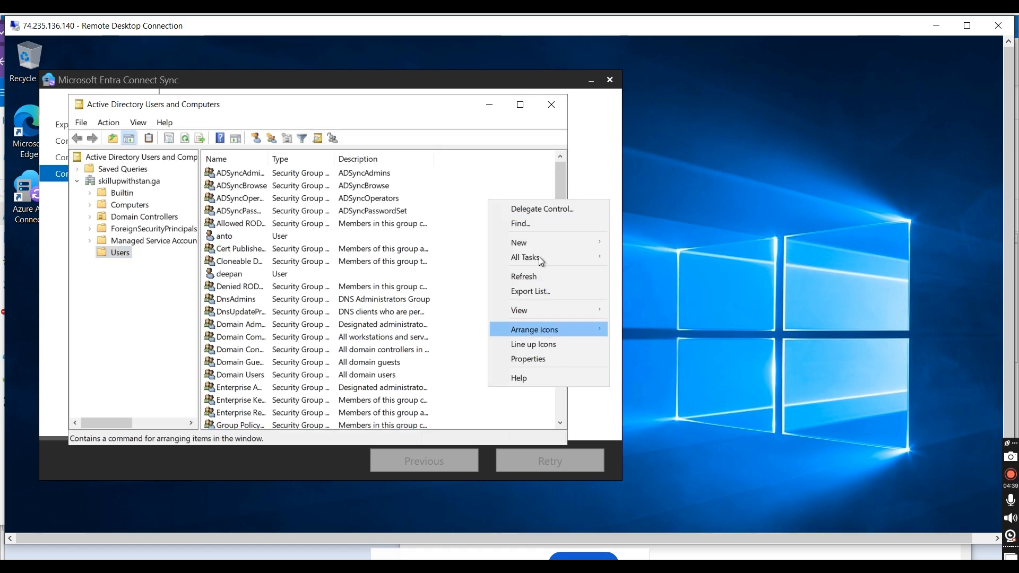
{"action": "mouse_move", "coordinate": [540, 241]}
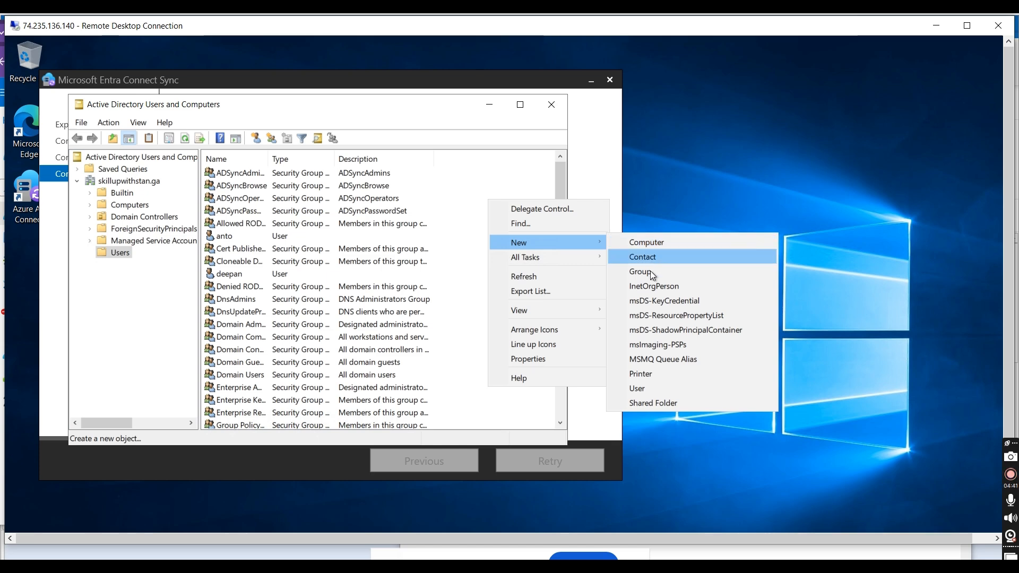
{"action": "left_click", "coordinate": [640, 393]}
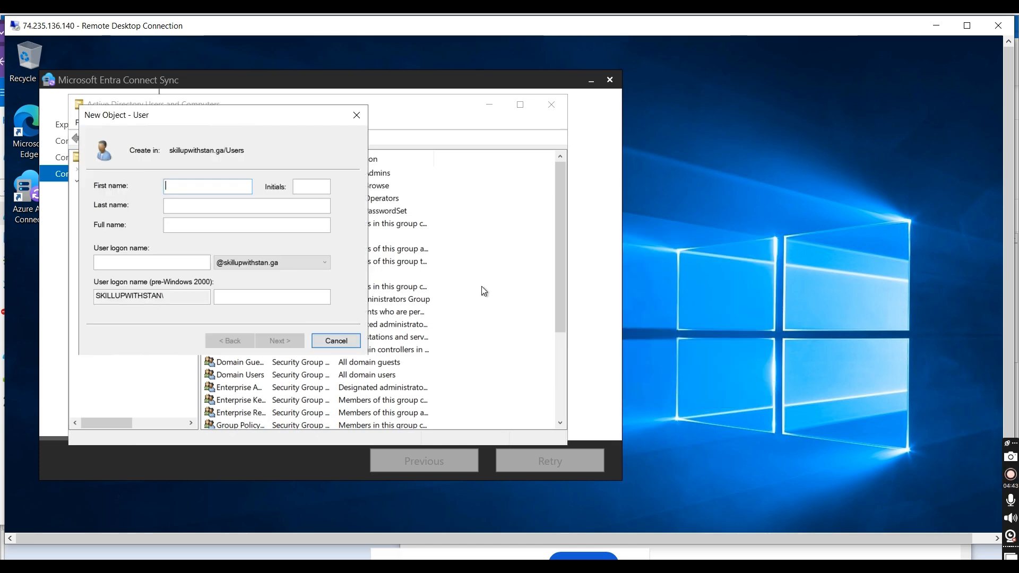
{"action": "left_click", "coordinate": [292, 268]}
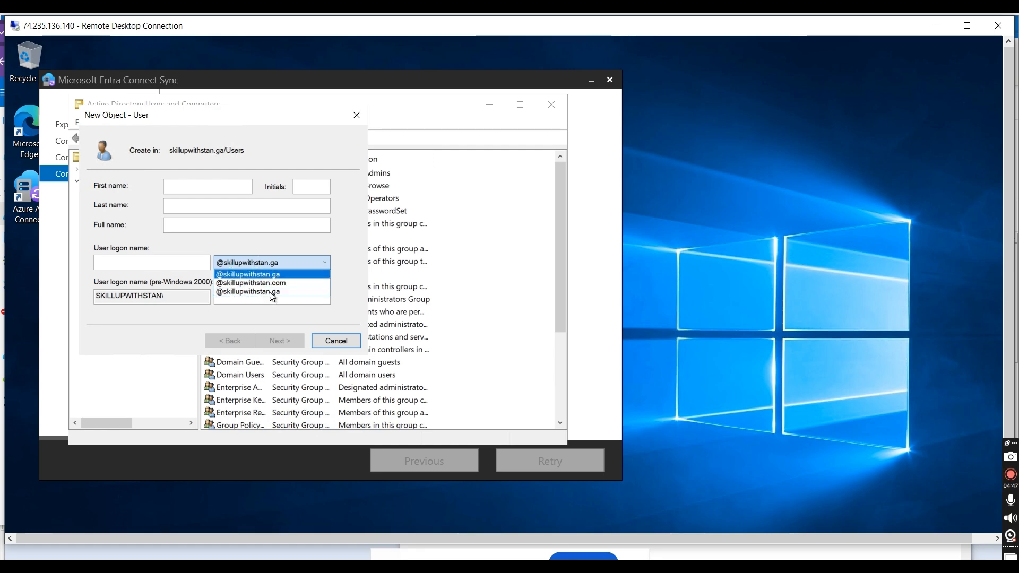
{"action": "left_click", "coordinate": [353, 119]}
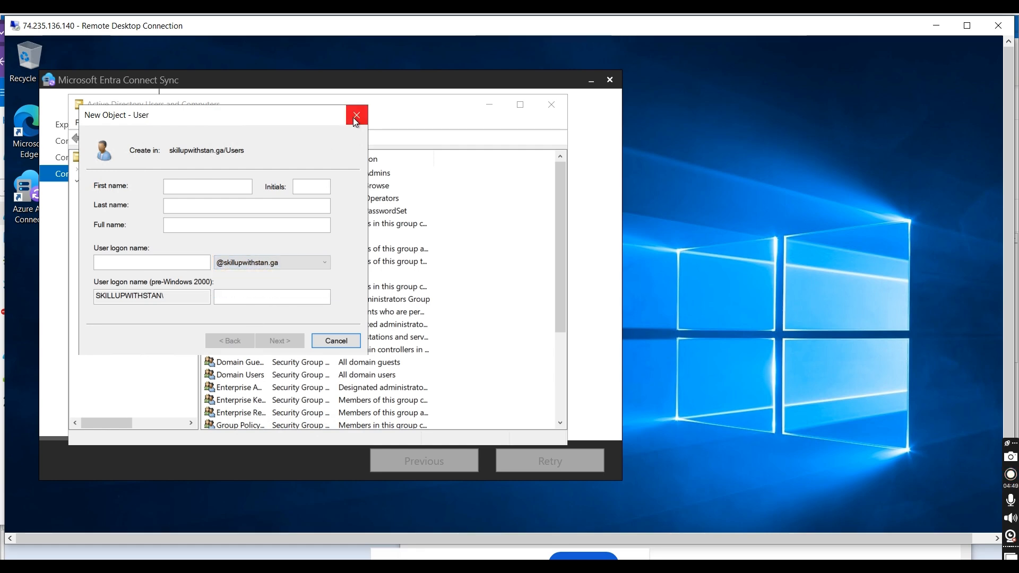
{"action": "left_click", "coordinate": [354, 117]}
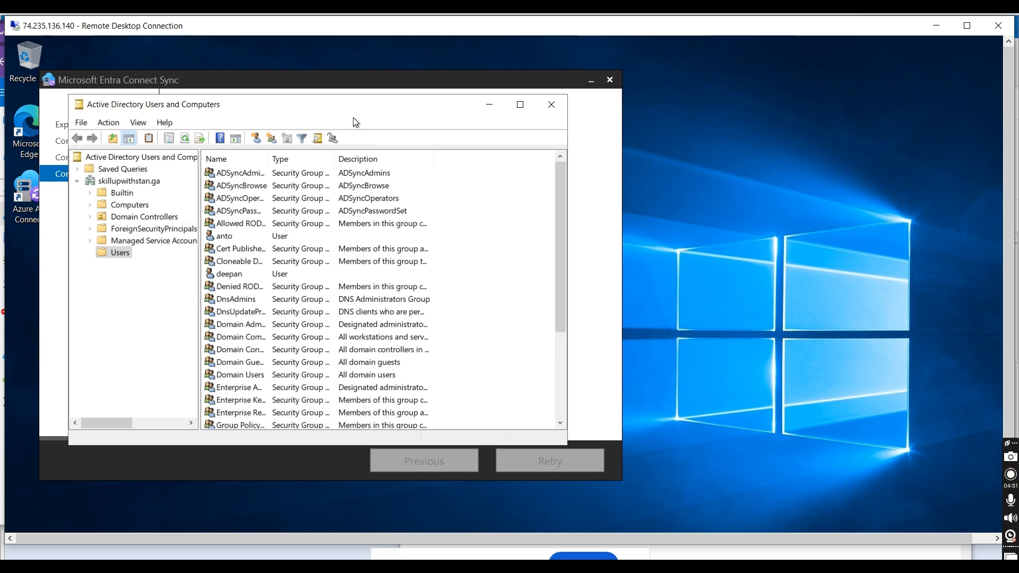
{"action": "left_click", "coordinate": [563, 109]}
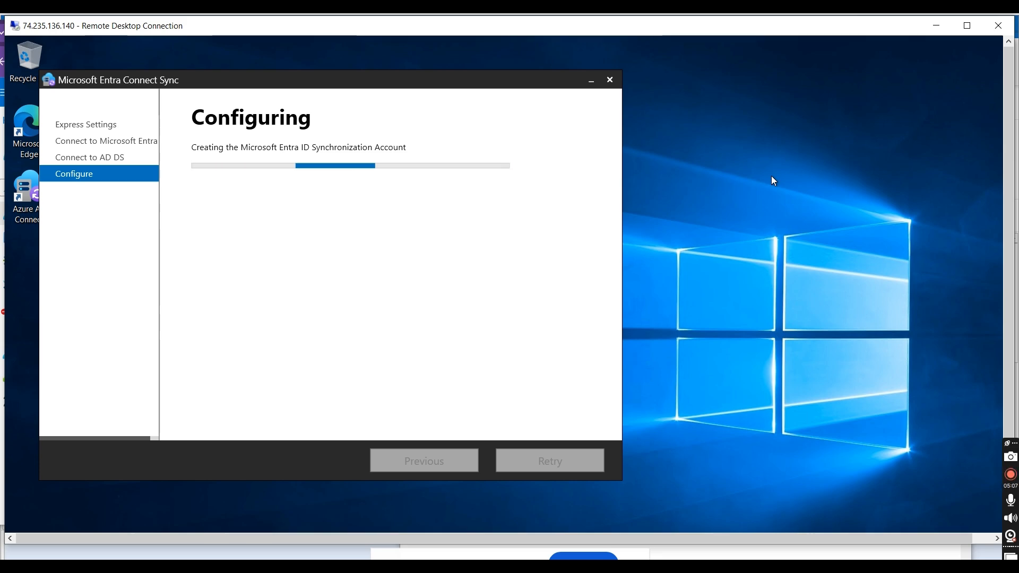
{"action": "key", "text": "alt+Tab"}
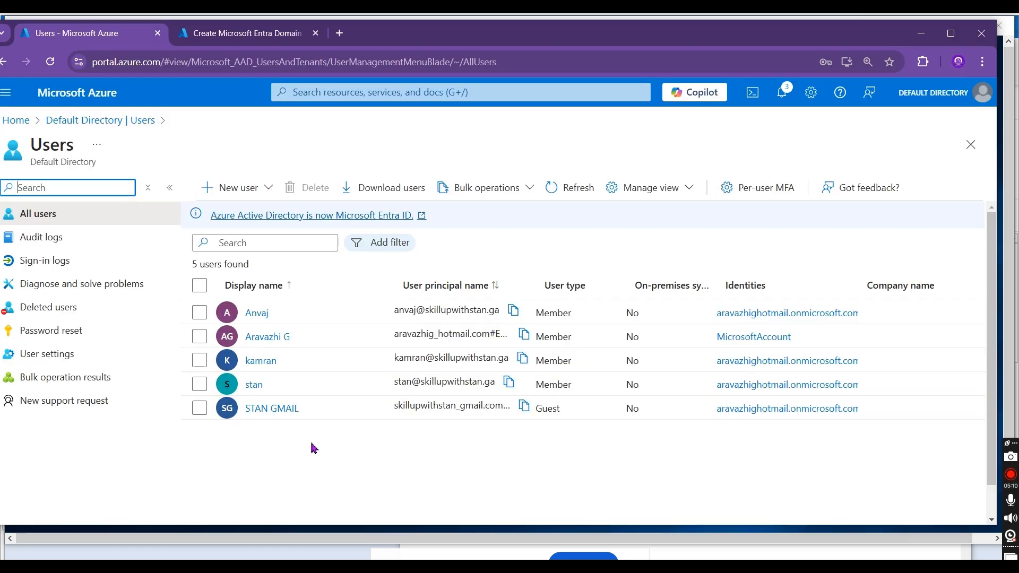
Refresh Users to show the On-Premises Directory Synchronization Service Account and widen Display name
{"action": "left_click", "coordinate": [572, 195]}
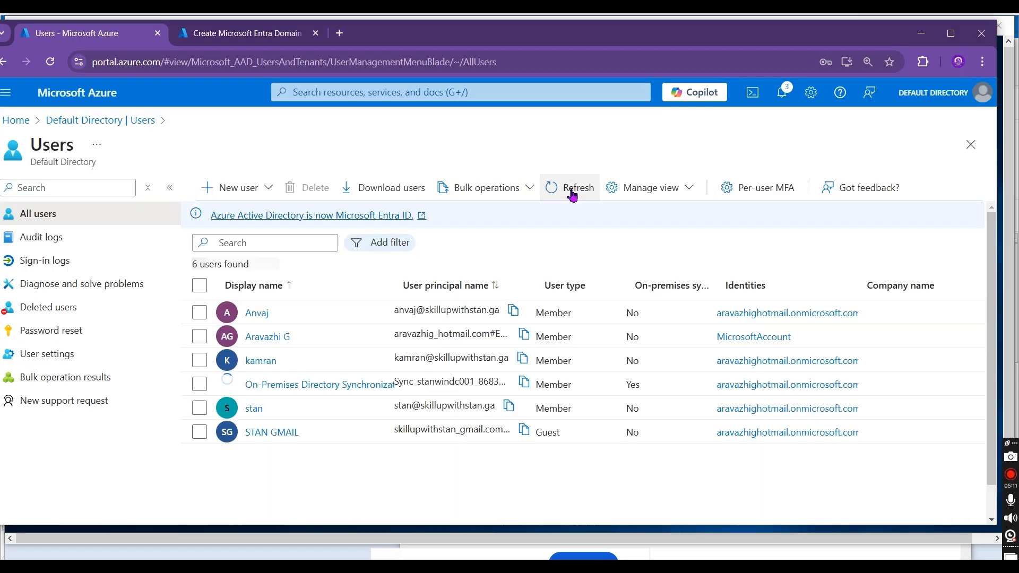
{"action": "left_click", "coordinate": [240, 390]}
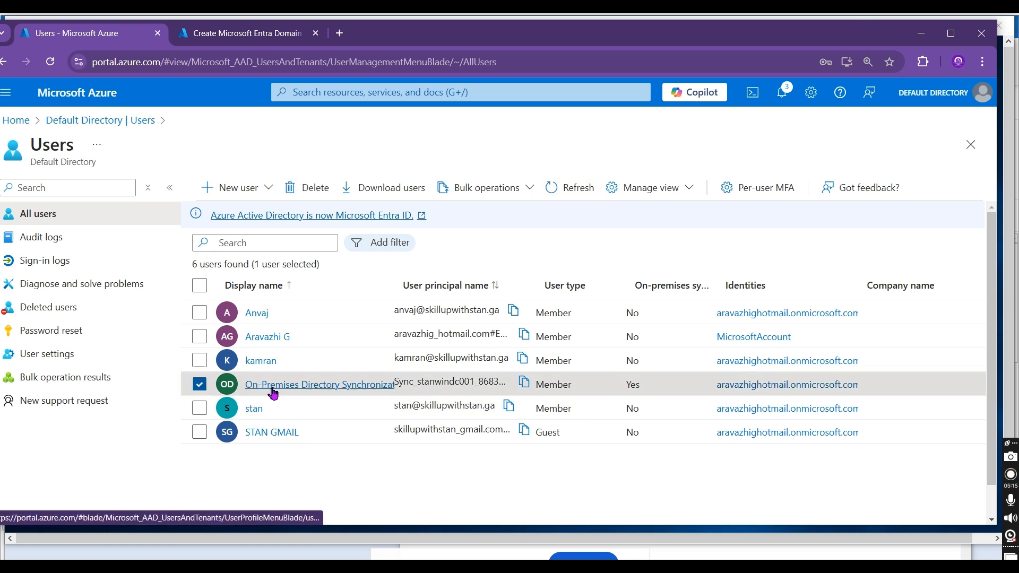
{"action": "double_click", "coordinate": [461, 387]}
{"action": "left_click", "coordinate": [475, 383]}
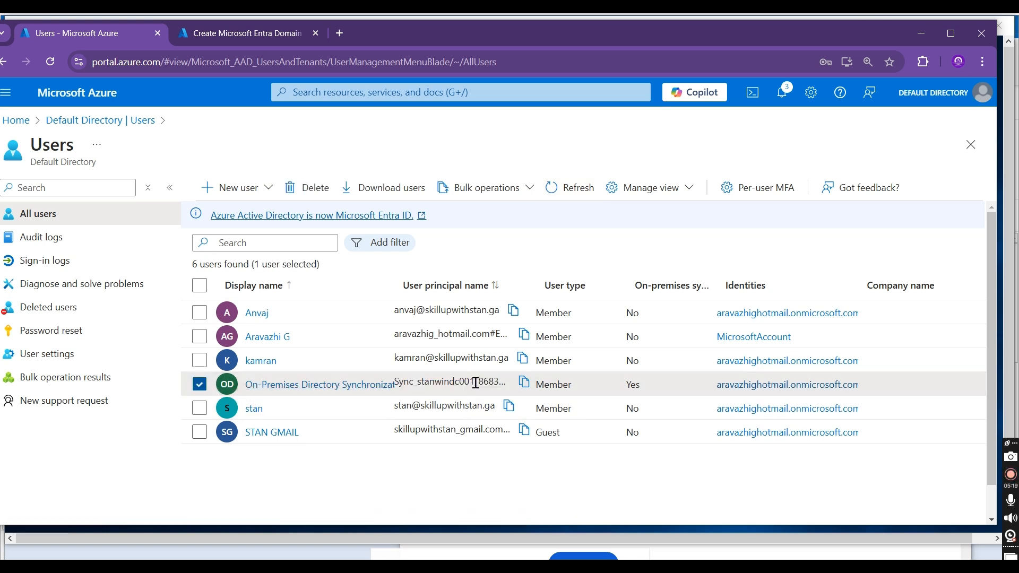
{"action": "left_click_drag", "start_coordinate": [475, 383], "coordinate": [430, 383]}
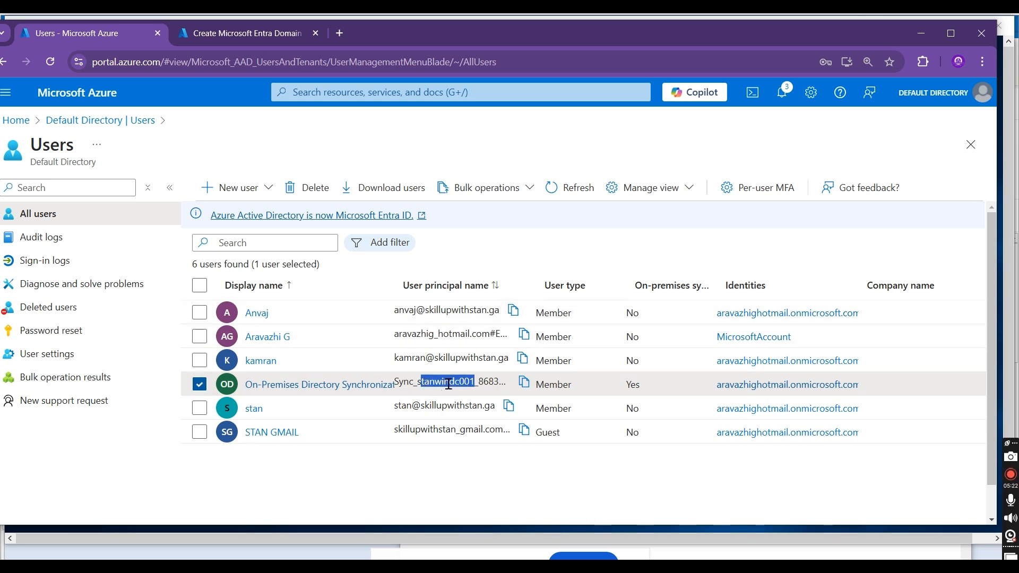
{"action": "left_click_drag", "start_coordinate": [393, 285], "coordinate": [474, 286]}
{"action": "key", "text": "alt+Tab"}
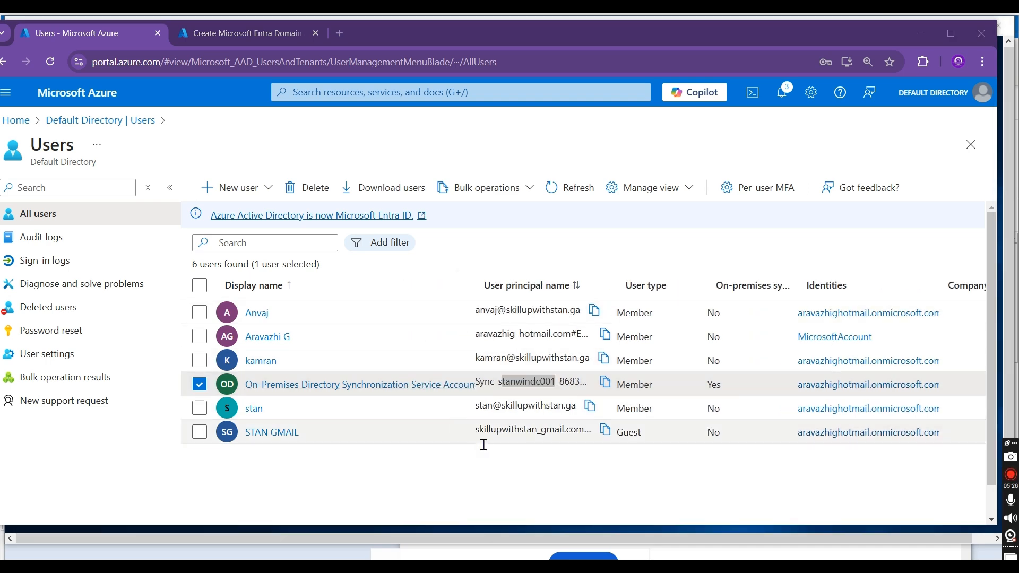
{"action": "key", "text": "alt+Tab"}
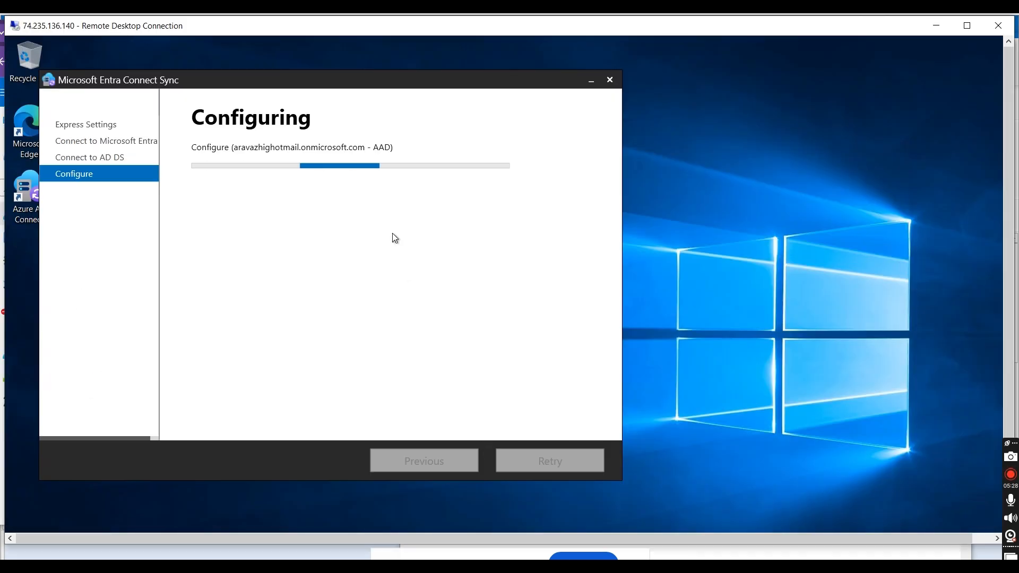
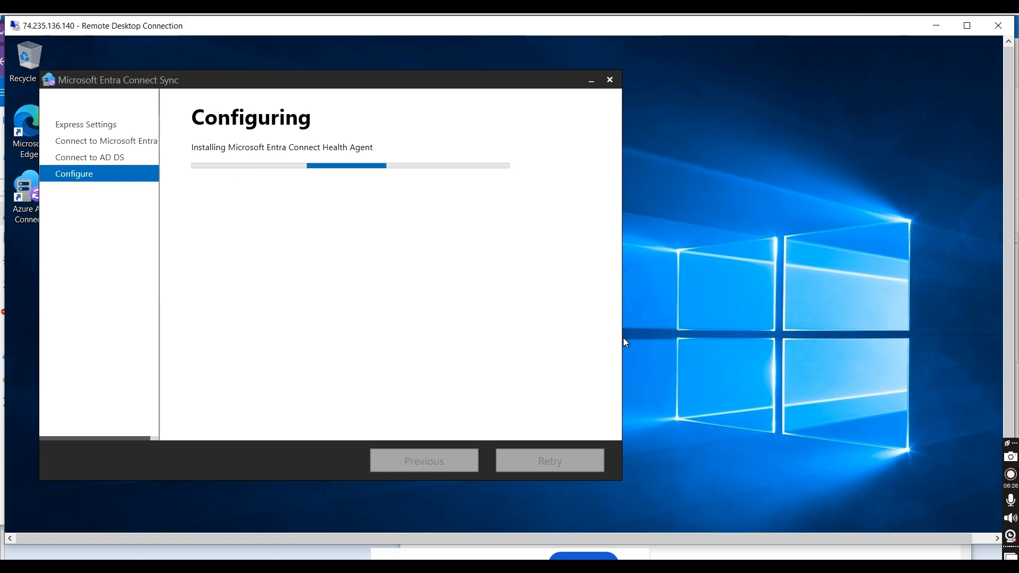
Refresh the Azure Users list for synced accounts, then return to the Domain Services Review + create tab
{"action": "key", "text": "alt+Tab"}
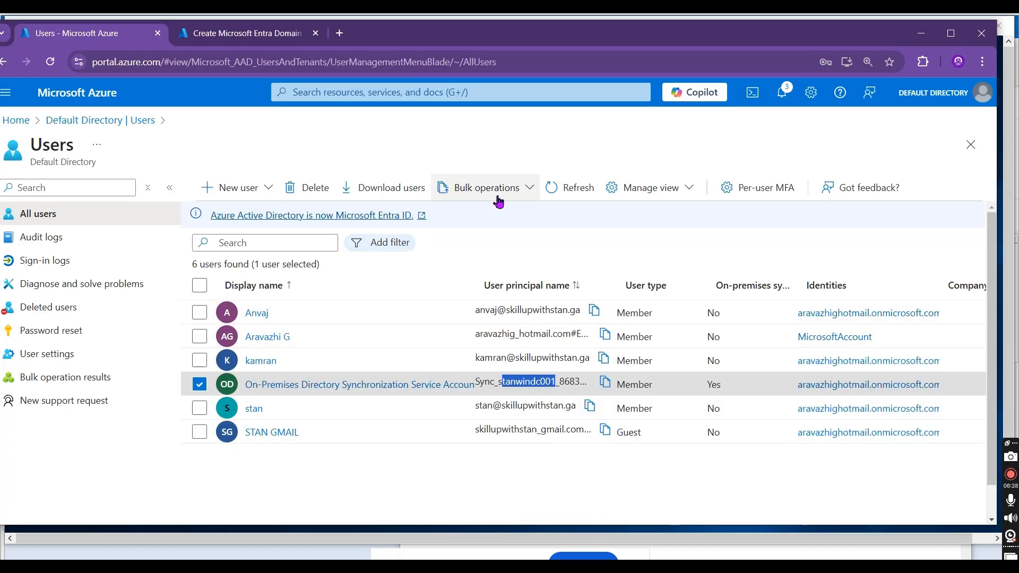
{"action": "left_click", "coordinate": [560, 193]}
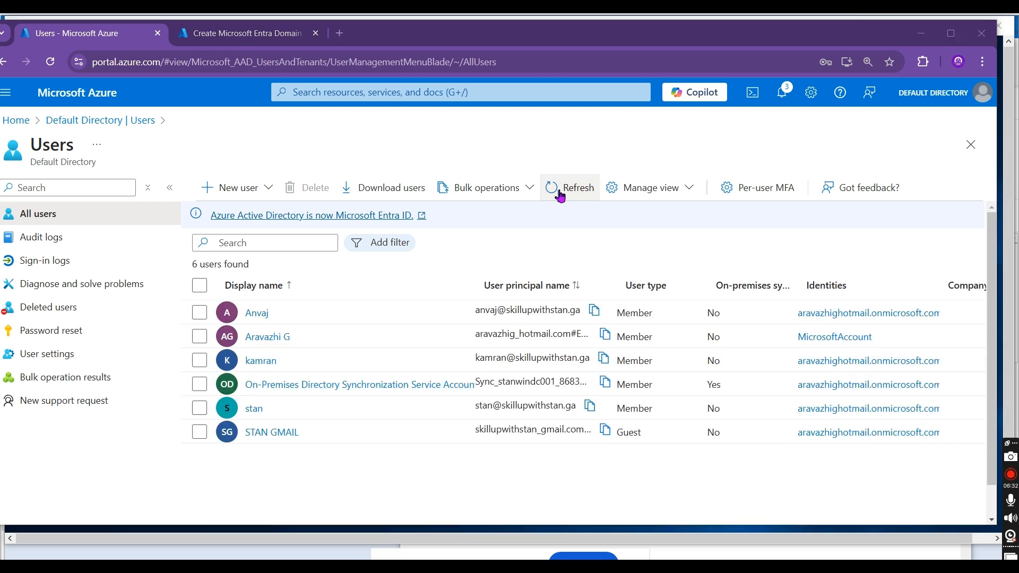
{"action": "key", "text": "alt+Tab"}
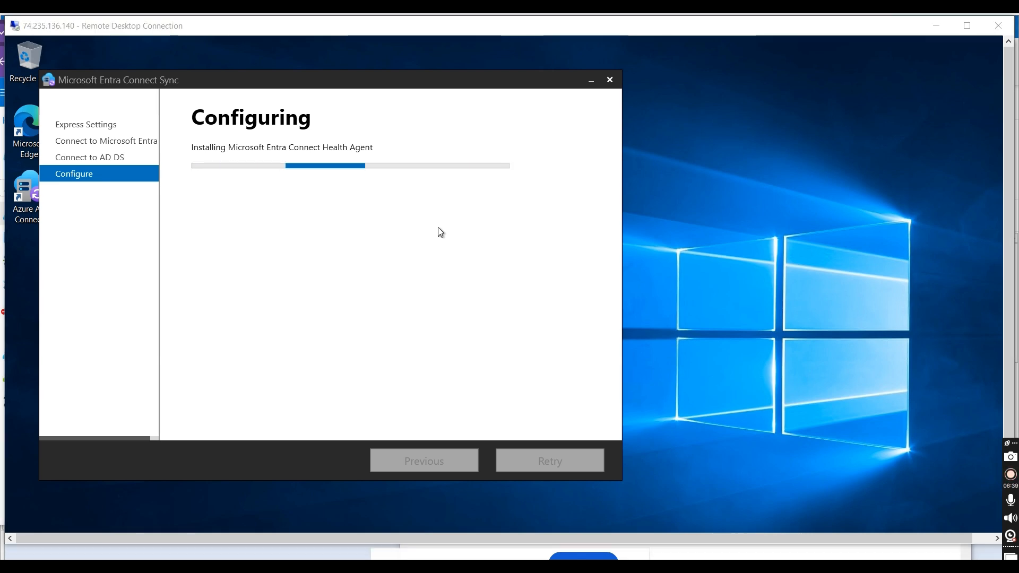
{"action": "key", "text": "alt+Tab"}
{"action": "key", "text": "alt+Tab"}
{"action": "key", "text": "alt+Tab"}
{"action": "key", "text": "alt+Tab"}
{"action": "key", "text": "alt+Tab"}
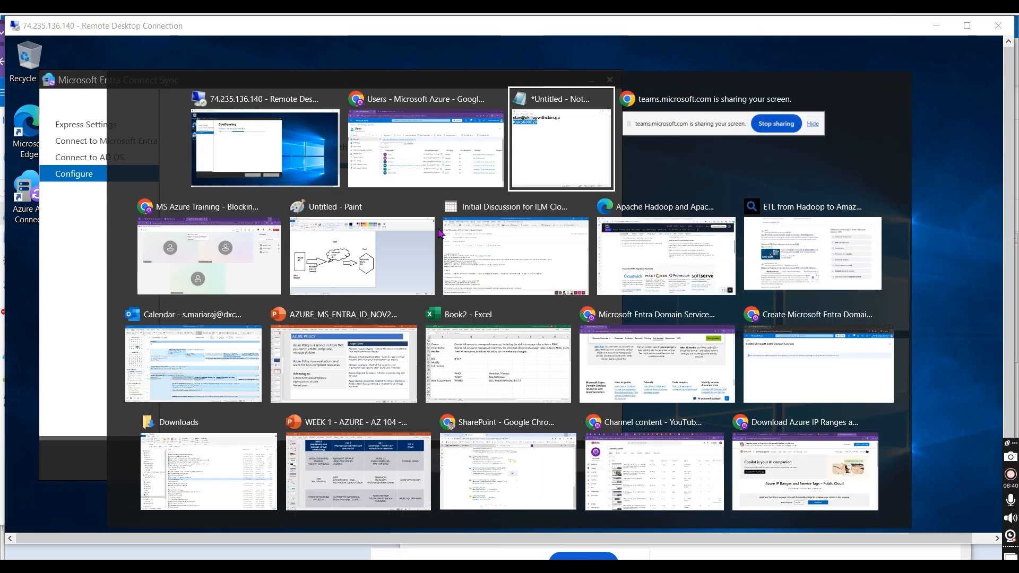
{"action": "key", "text": "alt+shift+Tab"}
{"action": "key", "text": "alt+shift+Tab"}
{"action": "key", "text": "alt+shift+Tab"}
{"action": "key", "text": "alt+shift+Tab"}
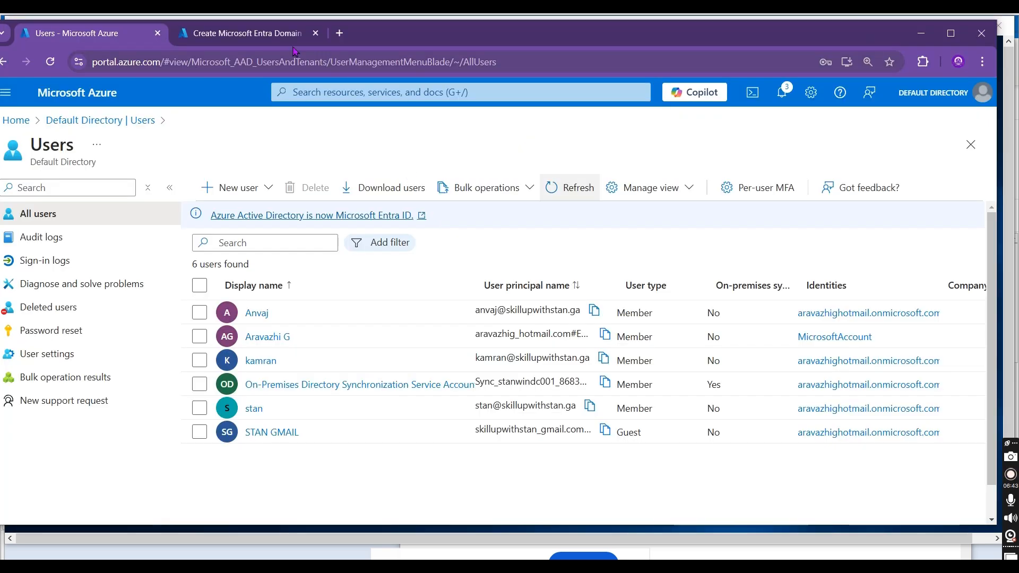
Create the skillupwithstan.ga Domain Services instance, acknowledge the notice, and return to the remote desktop
{"action": "left_click", "coordinate": [293, 36]}
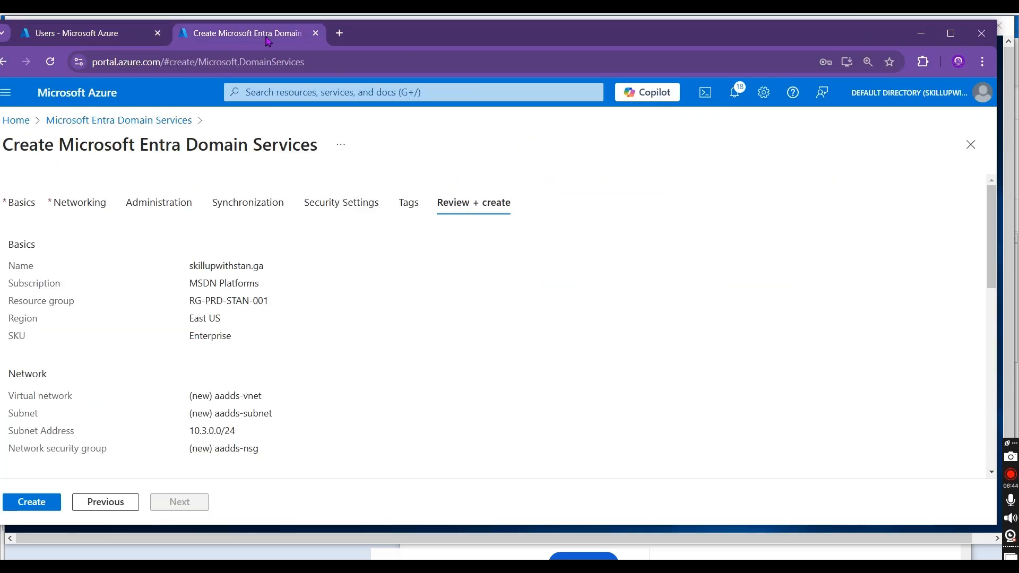
{"action": "left_click", "coordinate": [32, 504]}
{"action": "left_click", "coordinate": [32, 343]}
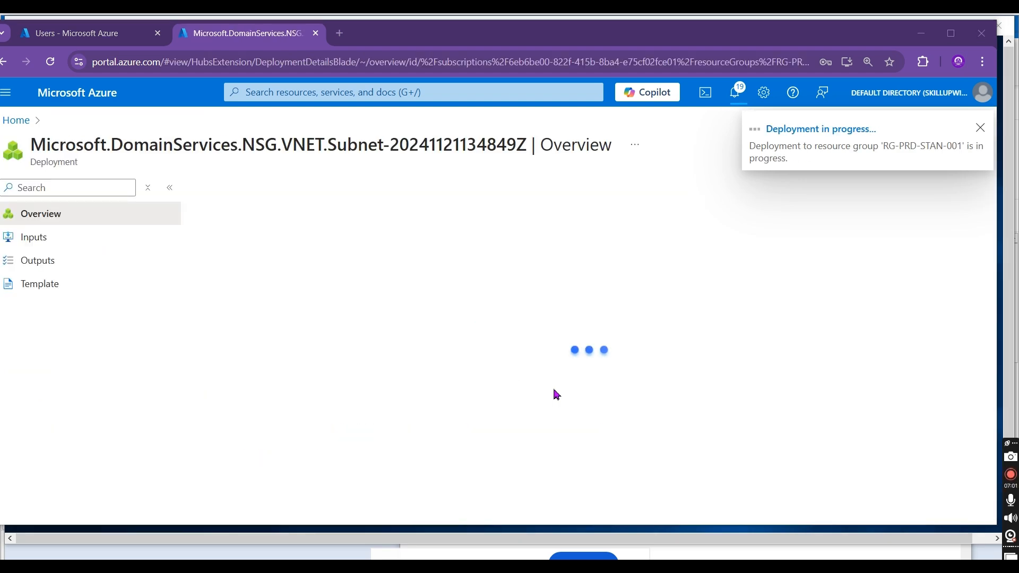
{"action": "key", "text": "alt+Tab"}
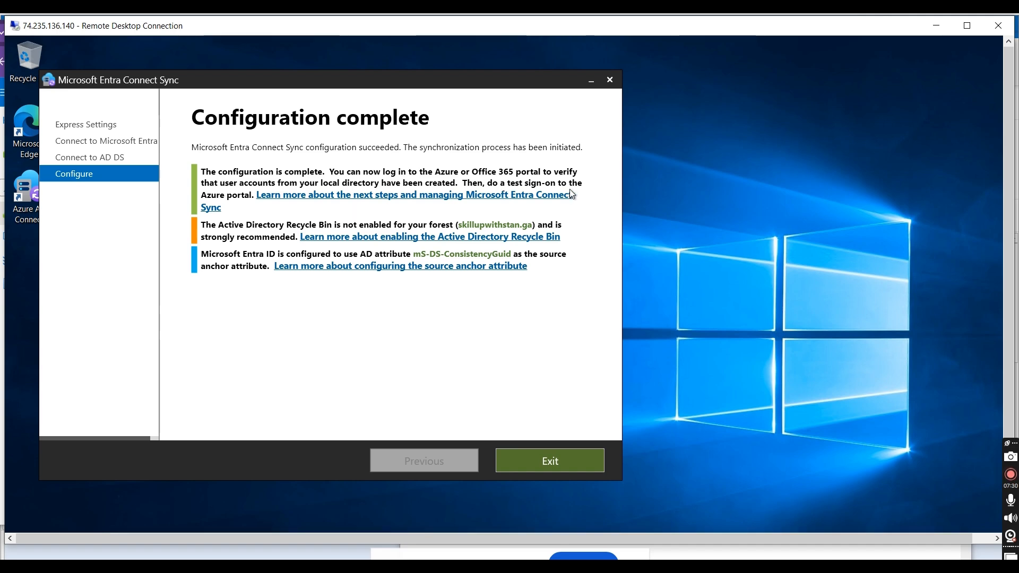
Launch Synchronization Service Manager and widen the Name column to show full connector names
{"action": "left_click_drag", "start_coordinate": [1011, 230], "coordinate": [1018, 378]}
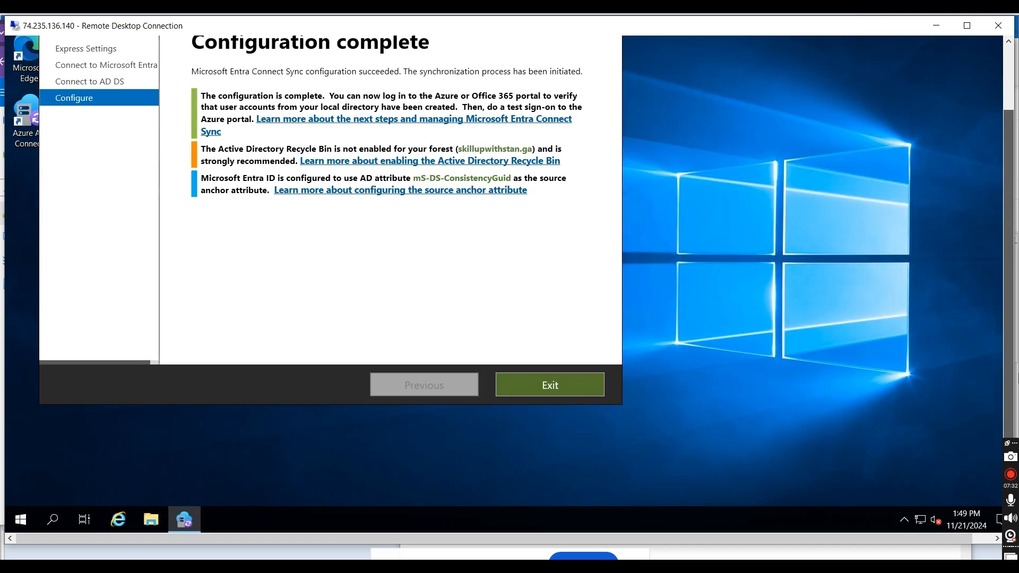
{"action": "left_click", "coordinate": [22, 520]}
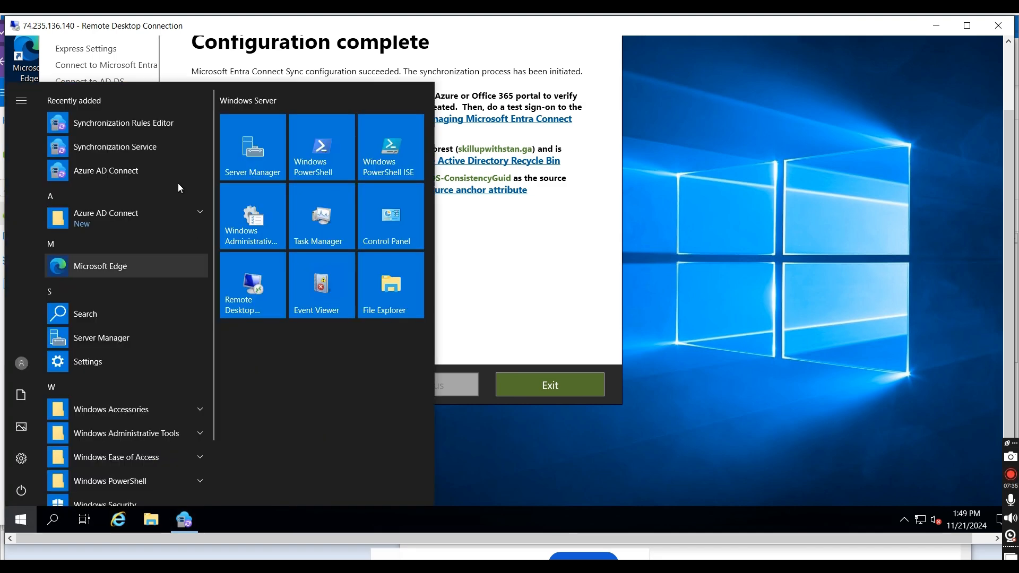
{"action": "left_click", "coordinate": [141, 149]}
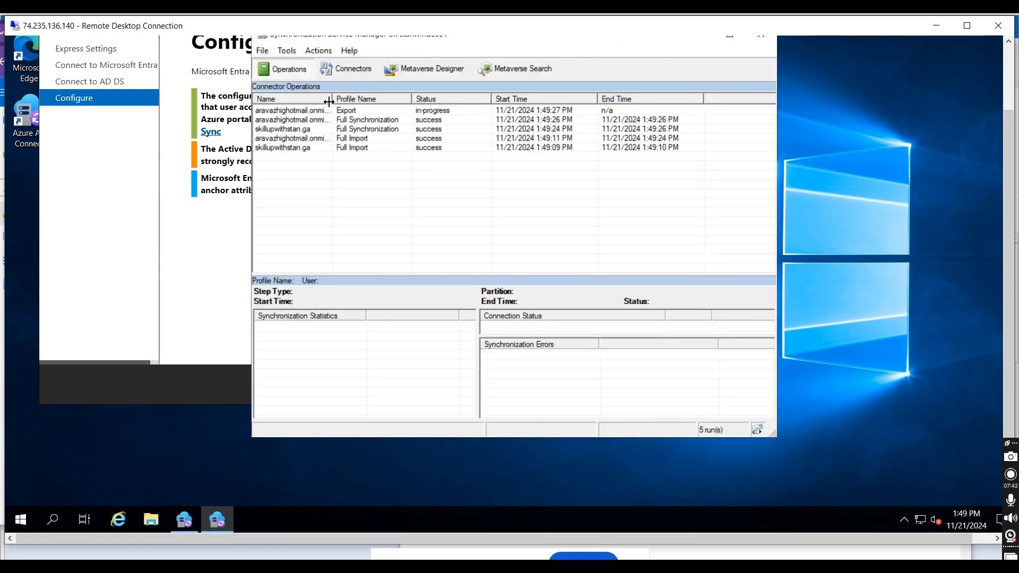
{"action": "left_click_drag", "start_coordinate": [372, 98], "coordinate": [373, 99]}
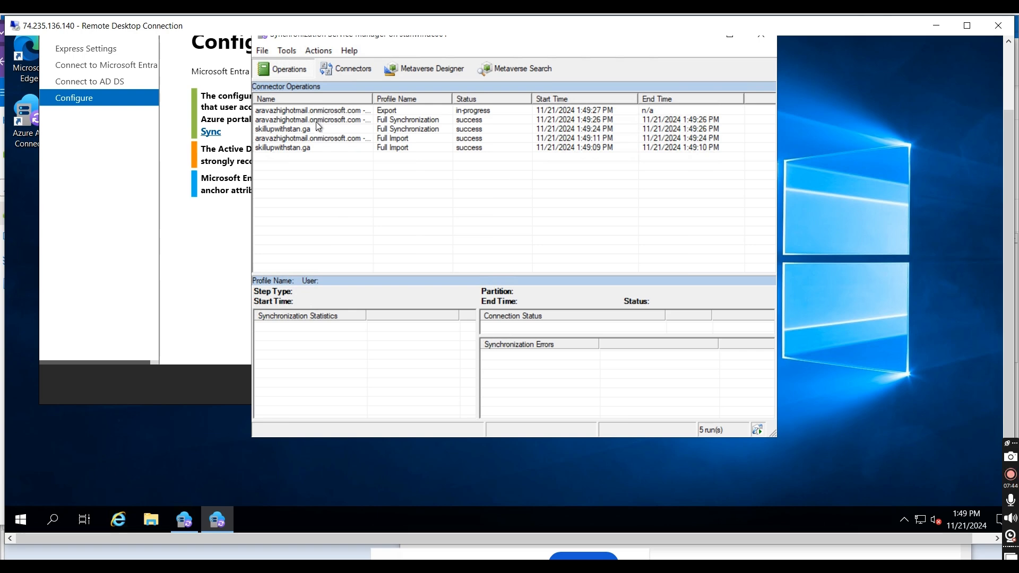
Inspect the skillupwithstan.ga full synchronization run and list its 11 projected objects
{"action": "left_click", "coordinate": [319, 121]}
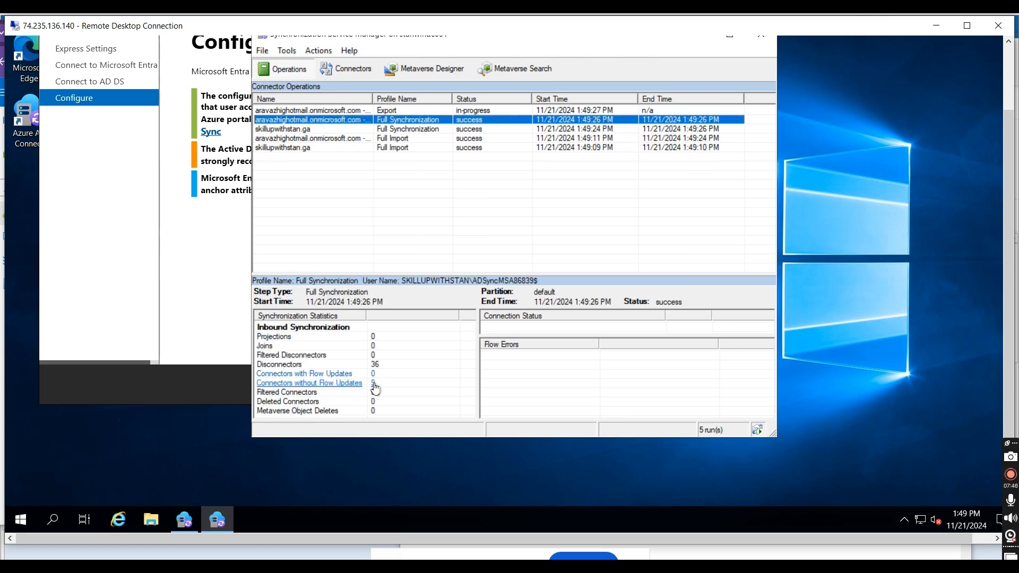
{"action": "left_click", "coordinate": [293, 130]}
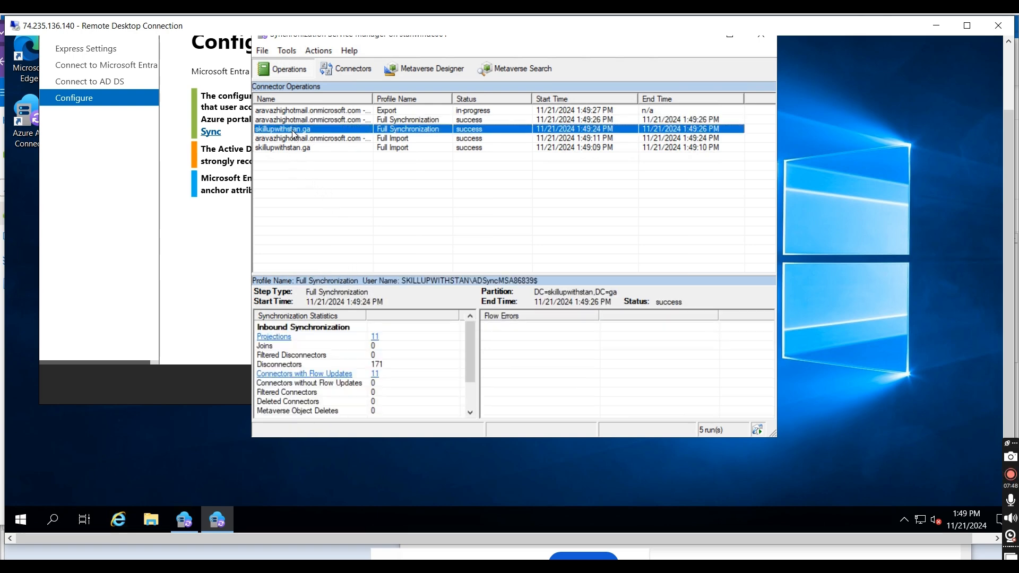
{"action": "left_click", "coordinate": [376, 340]}
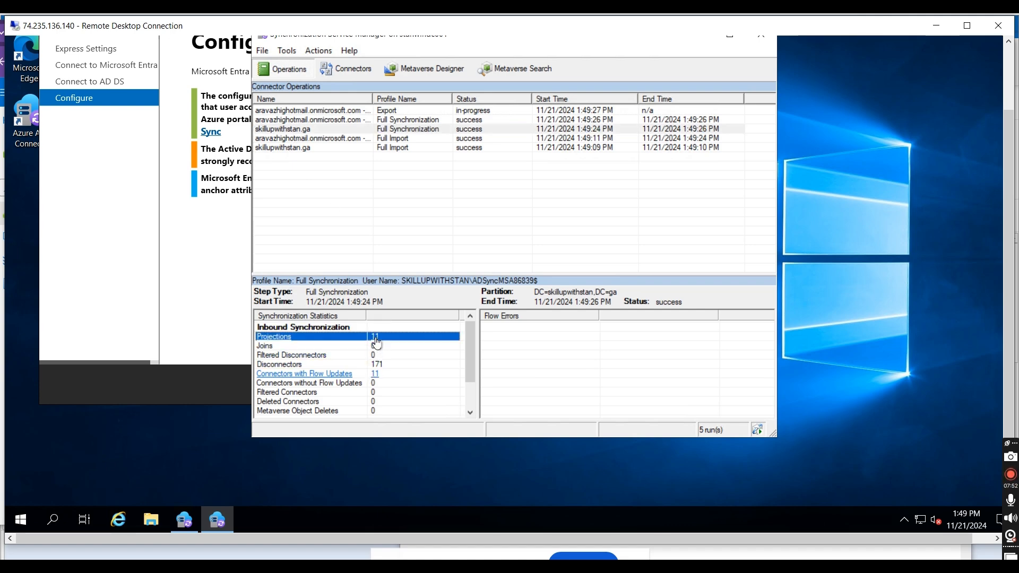
{"action": "left_click", "coordinate": [376, 337]}
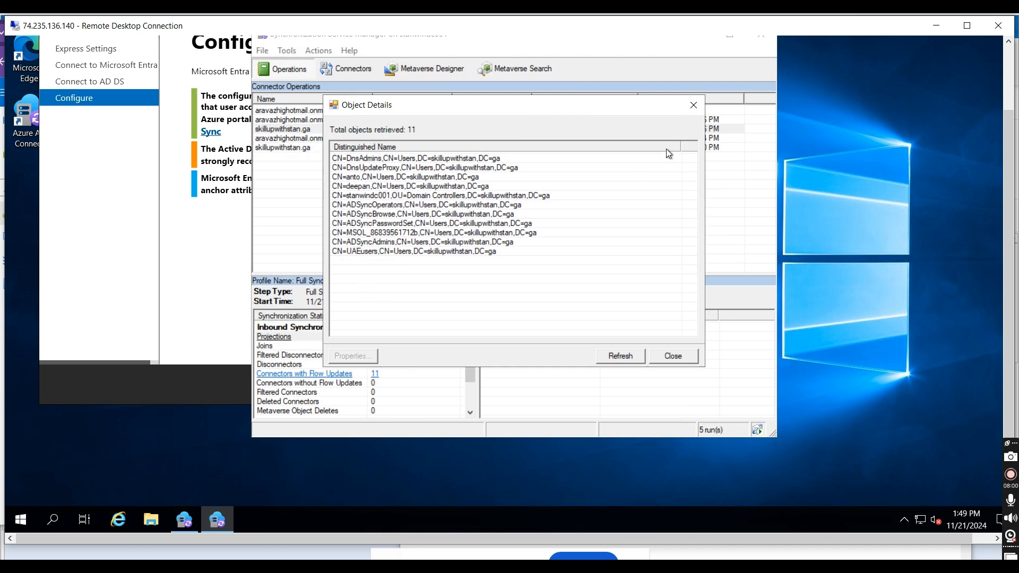
{"action": "left_click", "coordinate": [693, 105]}
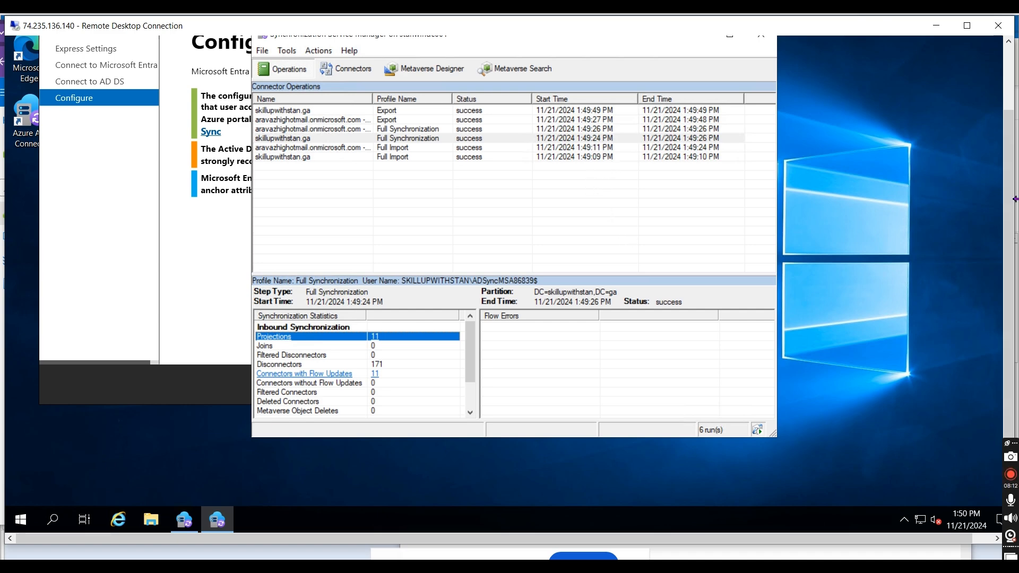
{"action": "left_click_drag", "start_coordinate": [1010, 208], "coordinate": [1014, 139]}
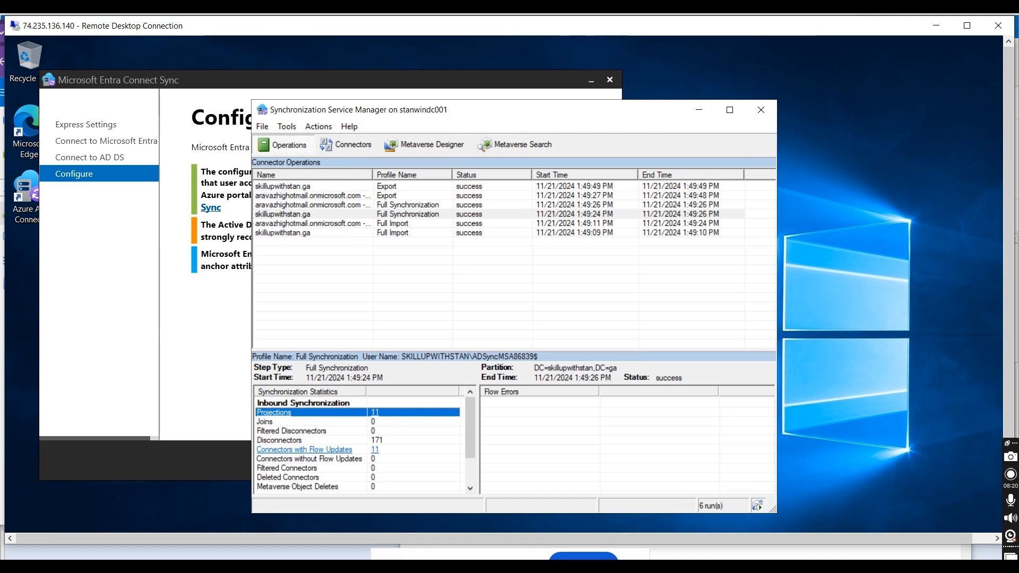
Refresh the Azure Users list and widen the On-premises sync enabled column
{"action": "left_click", "coordinate": [939, 26]}
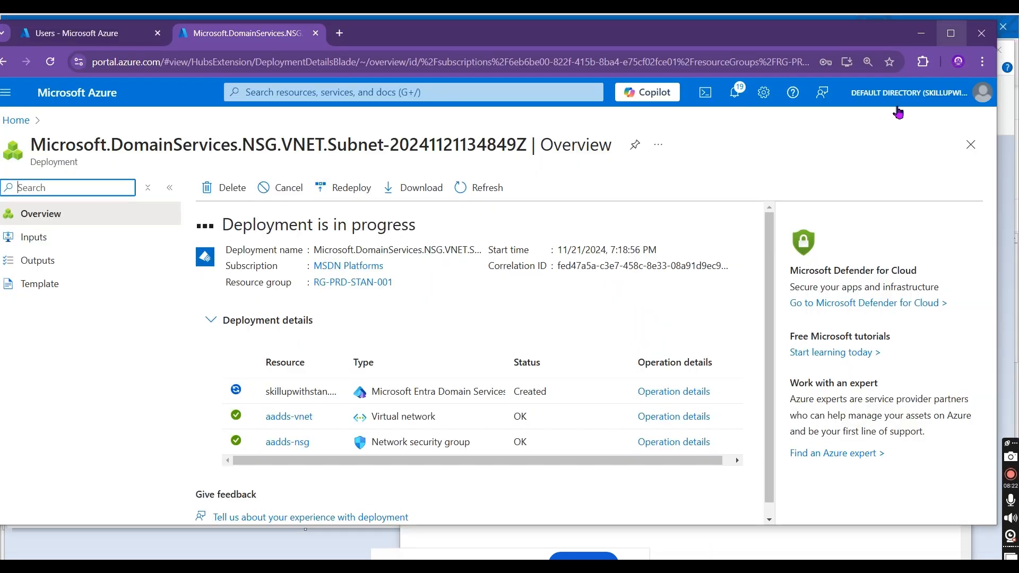
{"action": "left_click", "coordinate": [71, 35]}
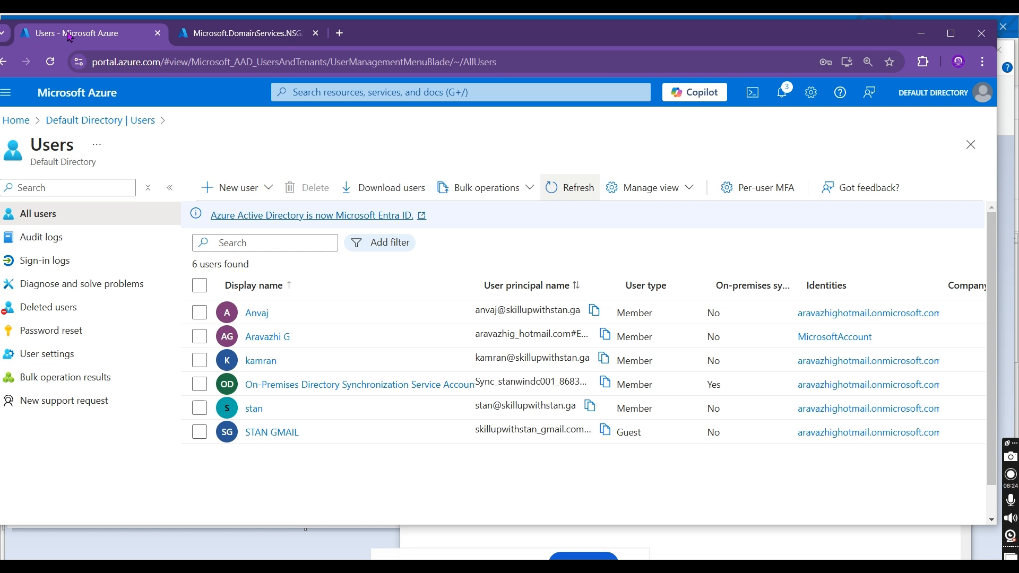
{"action": "left_click", "coordinate": [552, 196]}
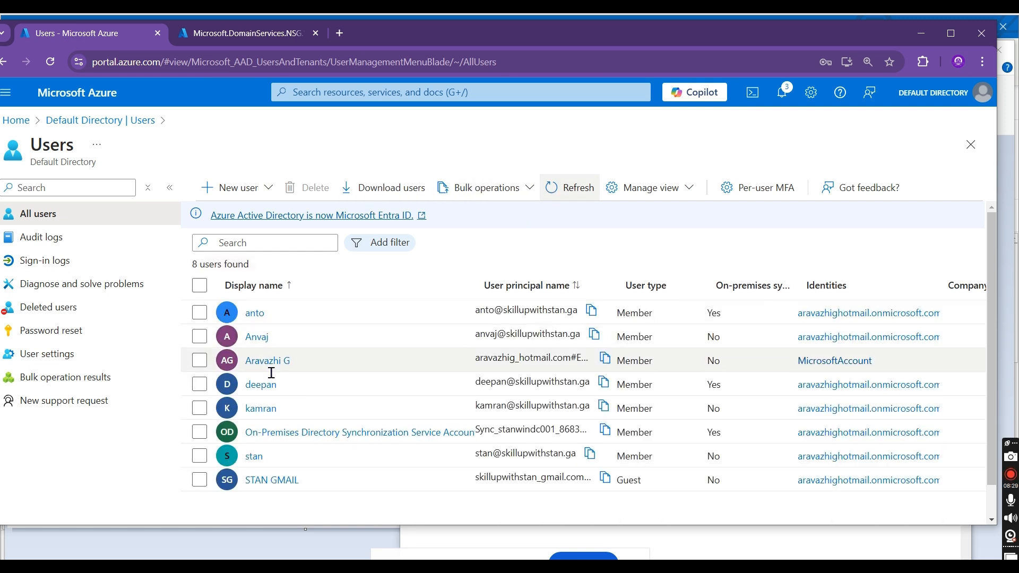
{"action": "double_click", "coordinate": [292, 390]}
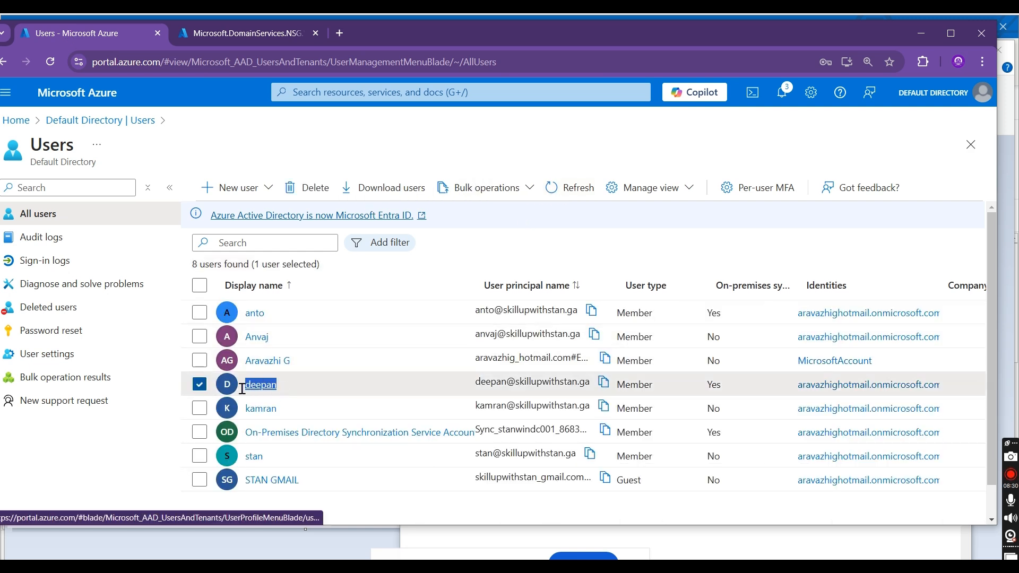
{"action": "double_click", "coordinate": [283, 319]}
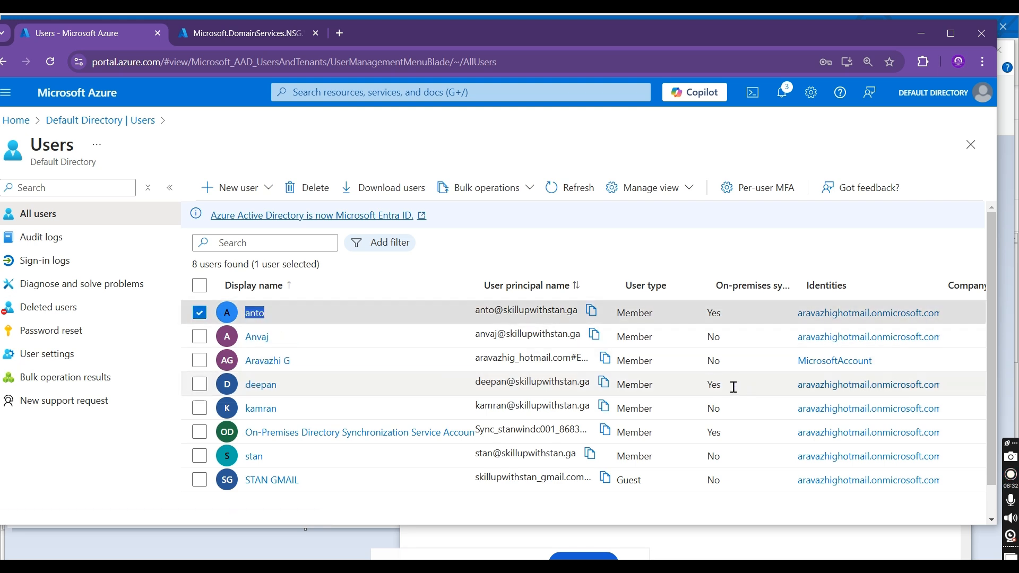
{"action": "left_click_drag", "start_coordinate": [719, 289], "coordinate": [880, 283]}
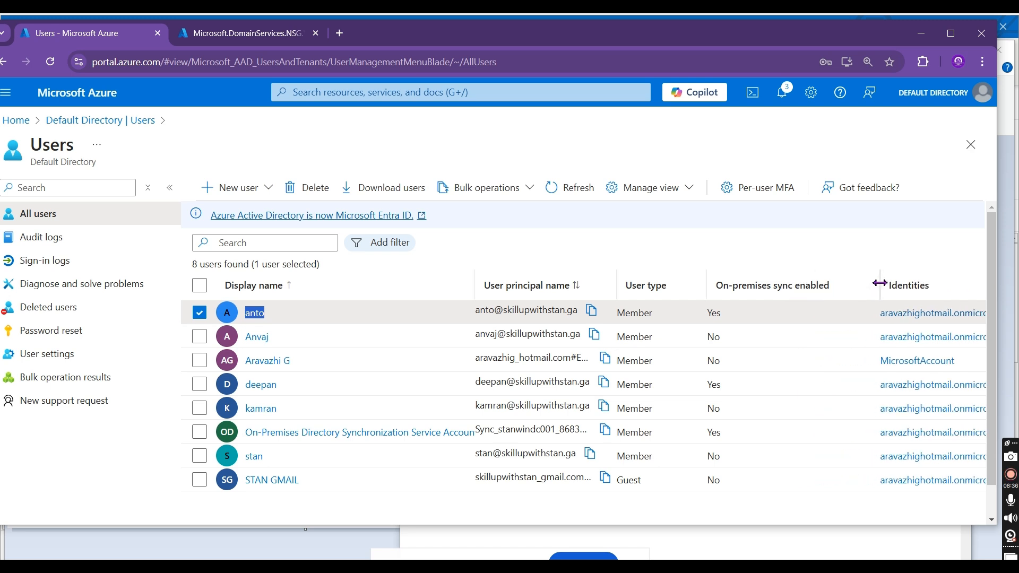
Check each user's on-premises sync status, highlighting synced users anto and deepan
{"action": "double_click", "coordinate": [715, 314]}
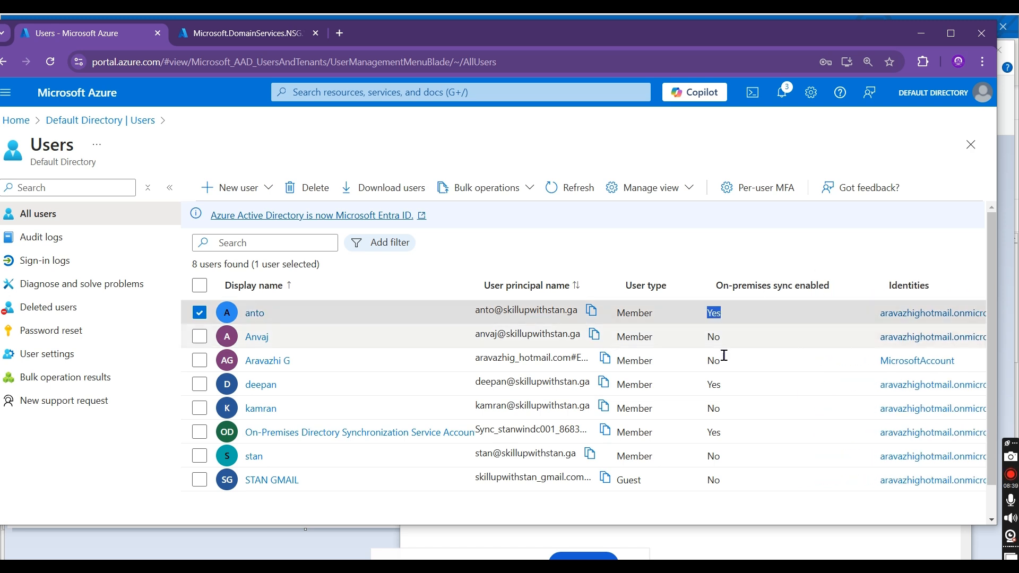
{"action": "left_click_drag", "start_coordinate": [712, 387], "coordinate": [717, 391]}
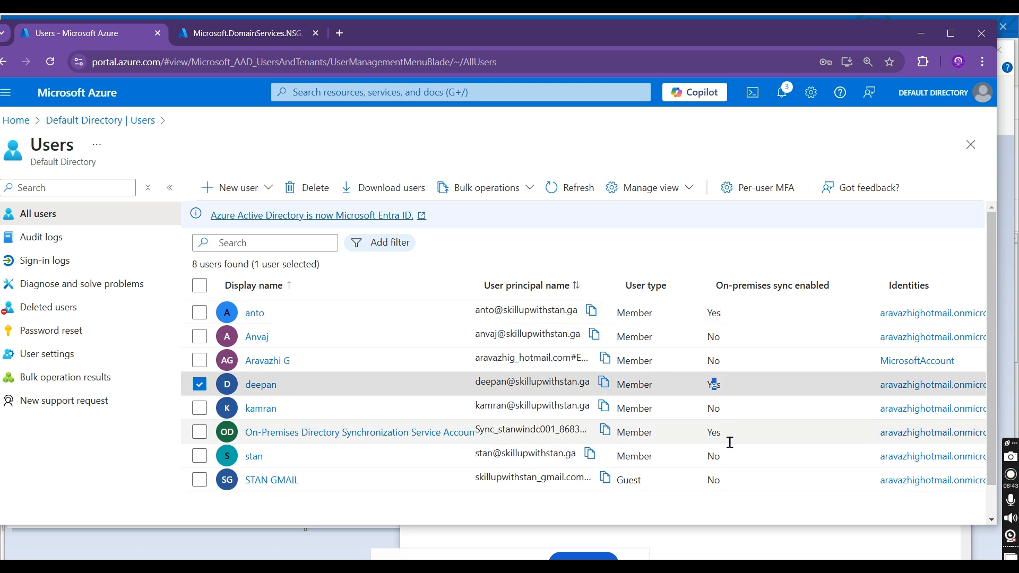
{"action": "double_click", "coordinate": [713, 455]}
{"action": "double_click", "coordinate": [713, 408]}
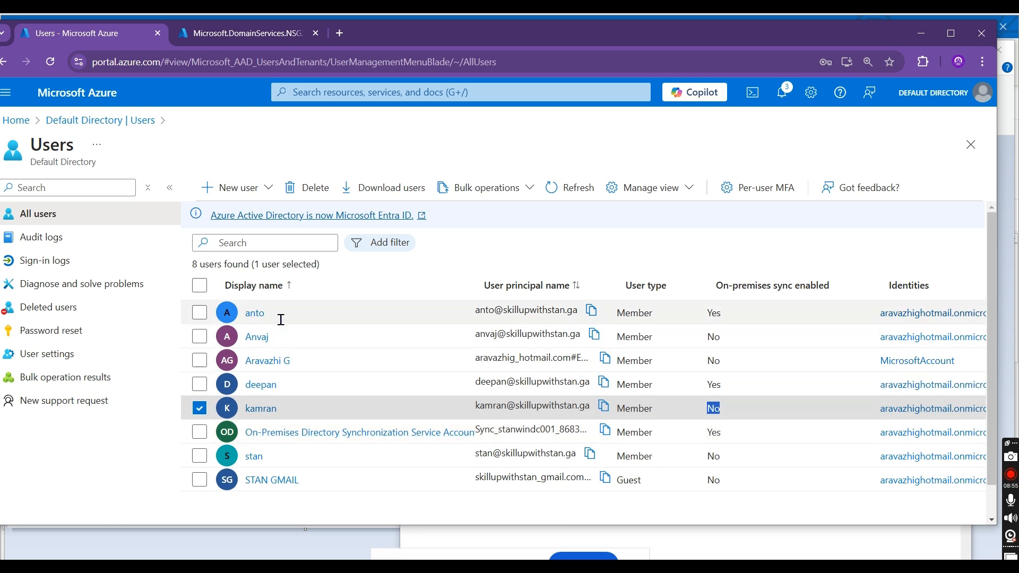
{"action": "double_click", "coordinate": [254, 313]}
{"action": "left_click_drag", "start_coordinate": [291, 378], "coordinate": [250, 384]}
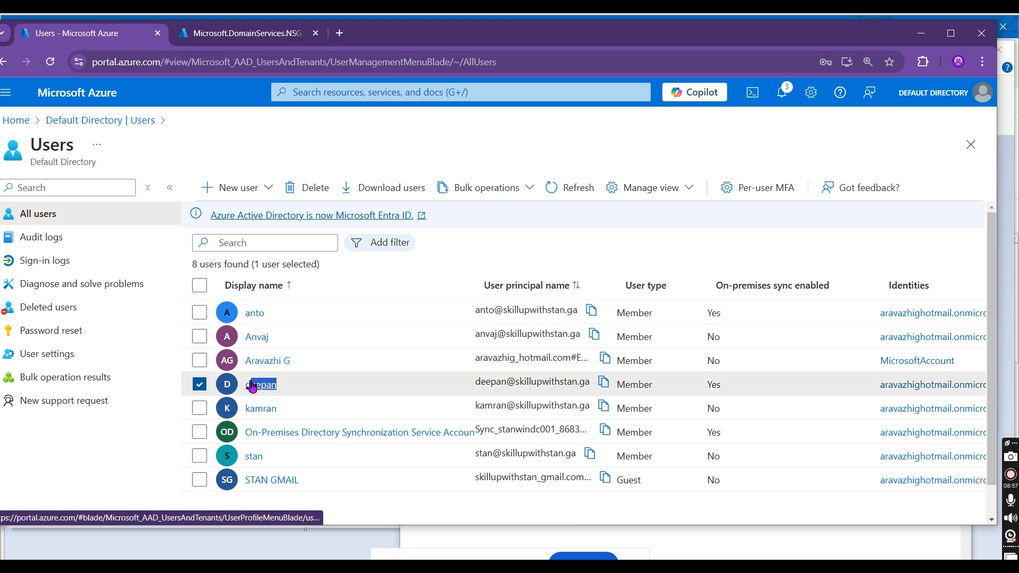
Search groups for 'UAE', open UAEusers, and view its user members
{"action": "left_click", "coordinate": [109, 124]}
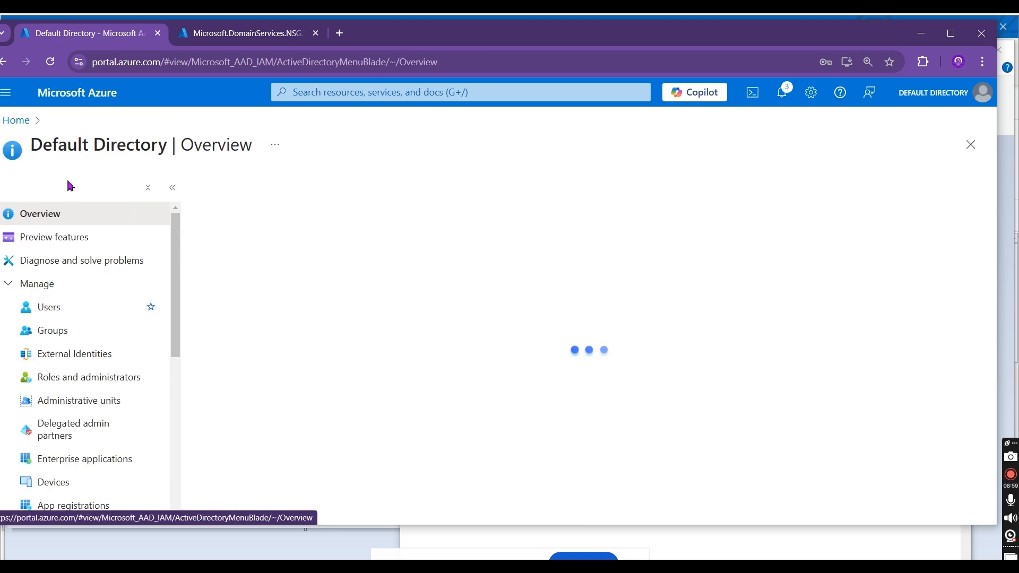
{"action": "left_click", "coordinate": [69, 330]}
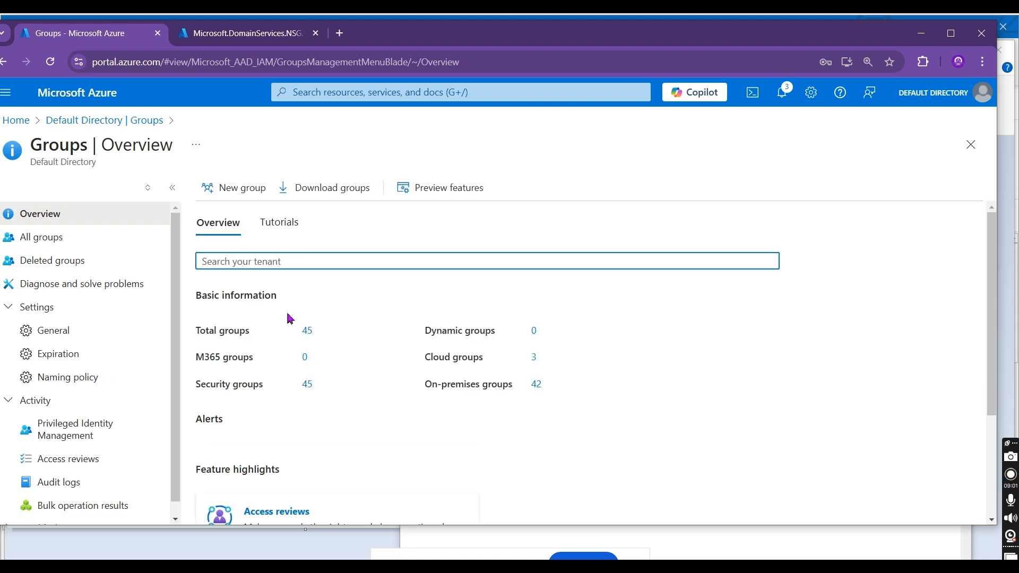
{"action": "type", "text": "UAE"}
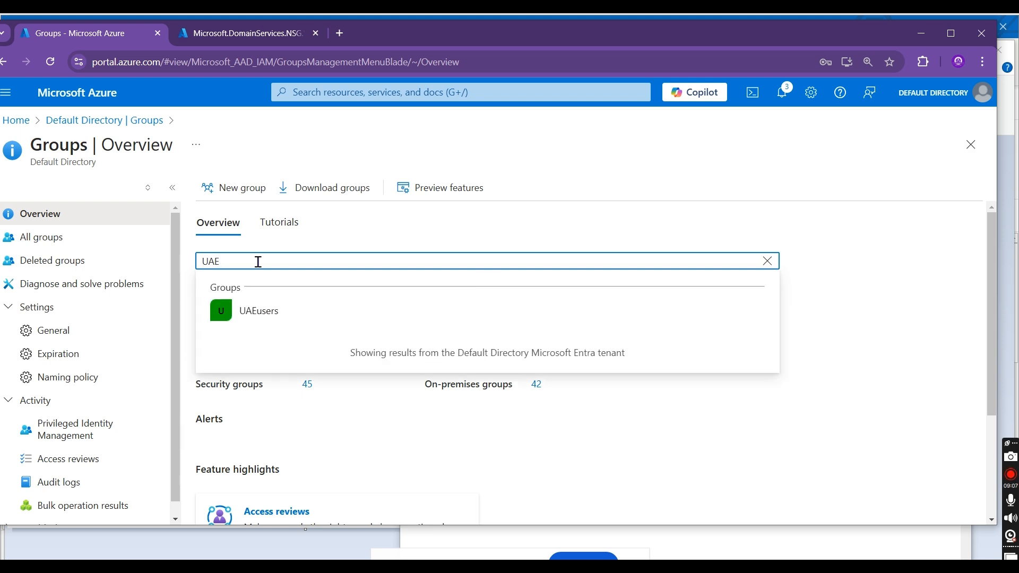
{"action": "left_click", "coordinate": [264, 313]}
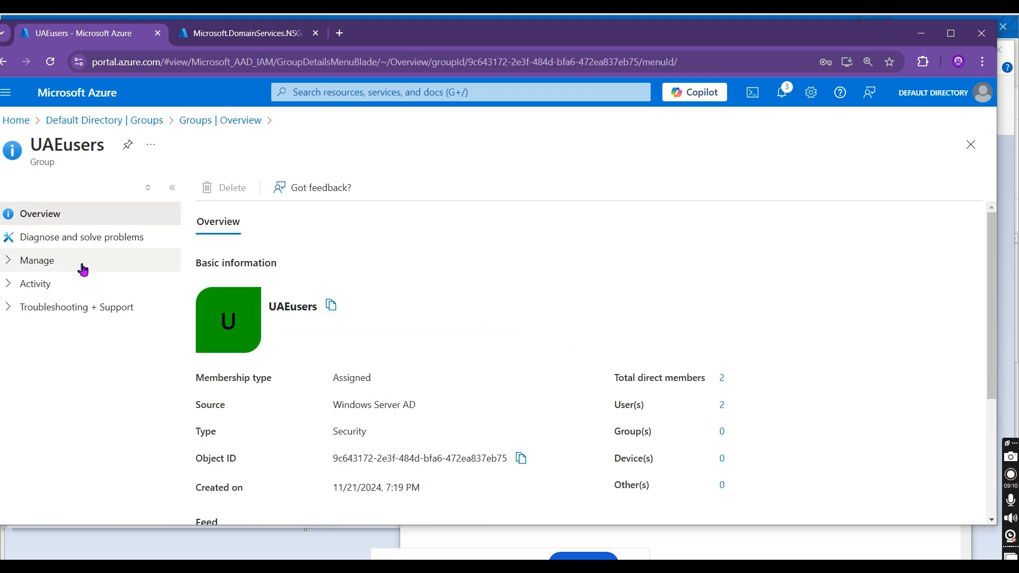
{"action": "left_click", "coordinate": [722, 407]}
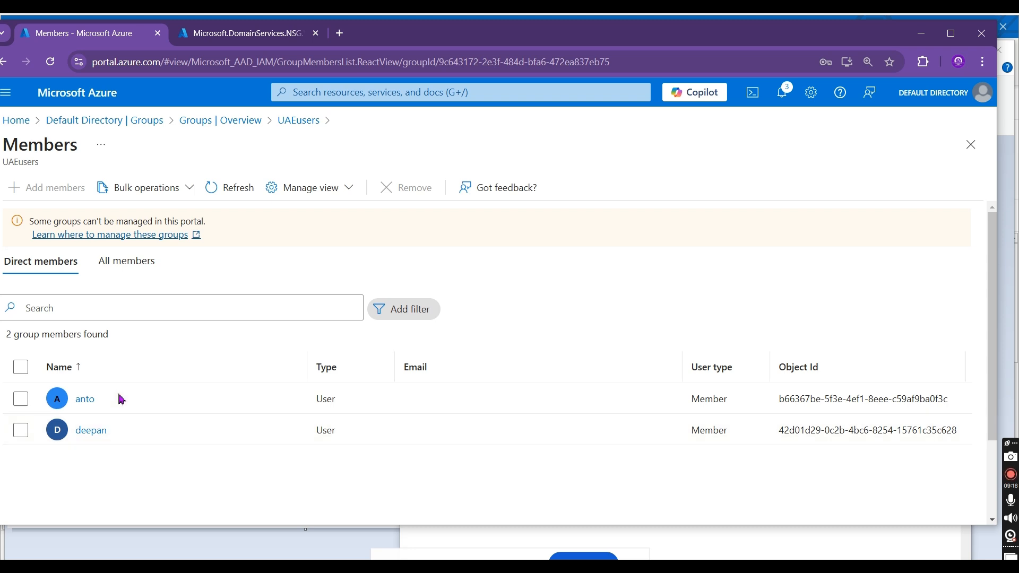
{"action": "left_click", "coordinate": [121, 399]}
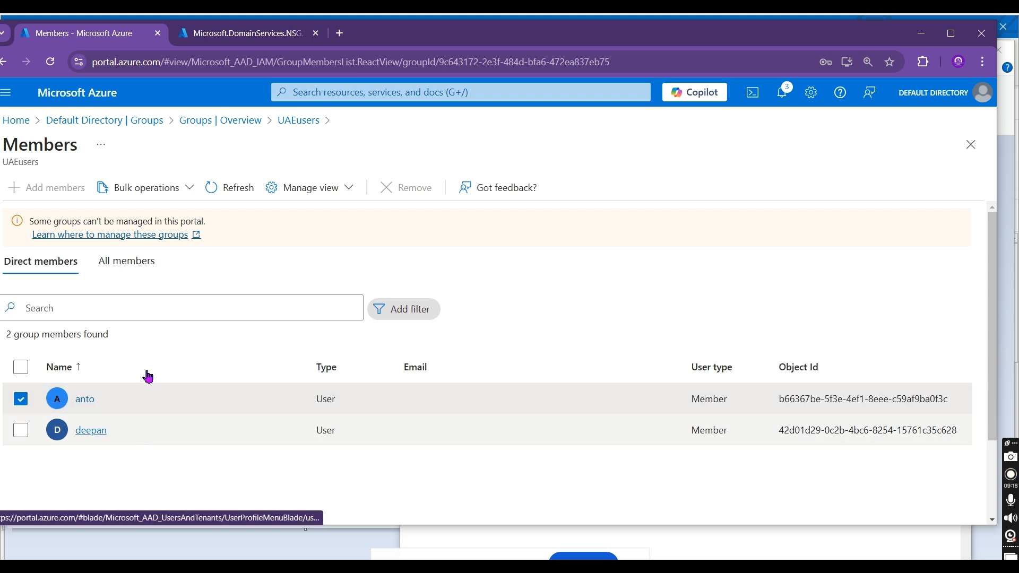
Reopen UAEusers to highlight its Windows Server AD source, then return to portal home
{"action": "left_click", "coordinate": [245, 117]}
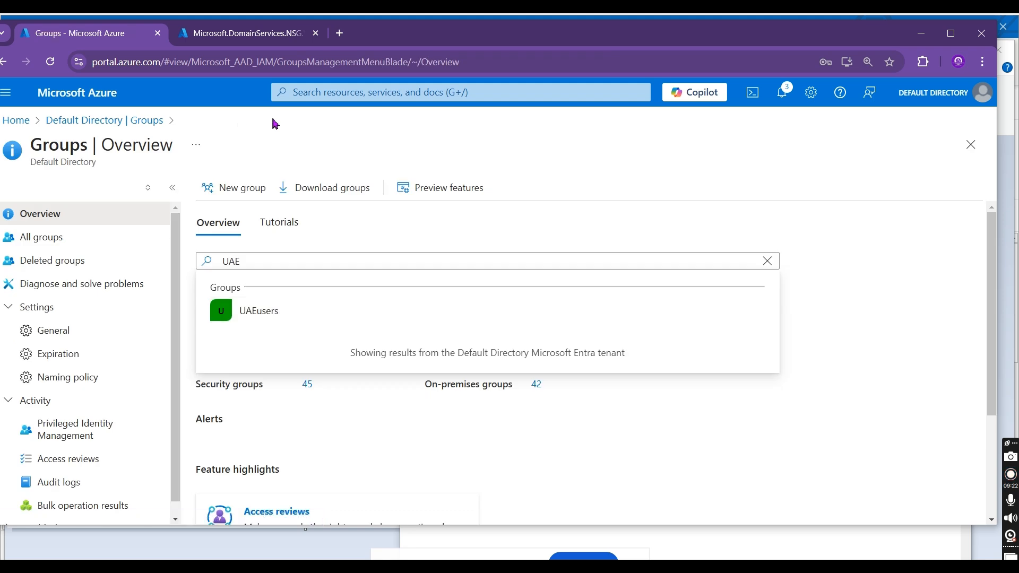
{"action": "left_click", "coordinate": [262, 313]}
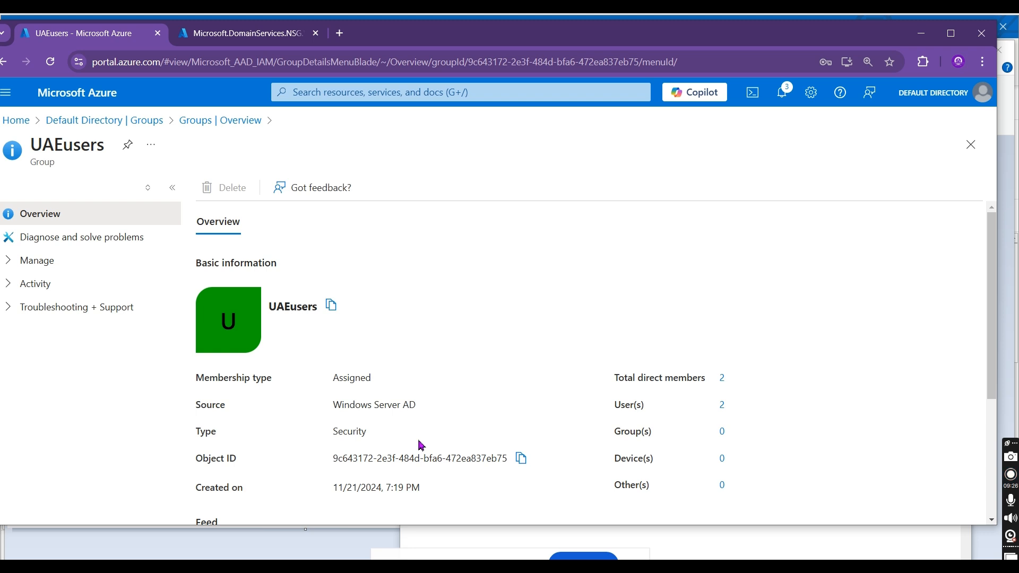
{"action": "left_click_drag", "start_coordinate": [418, 411], "coordinate": [199, 414]}
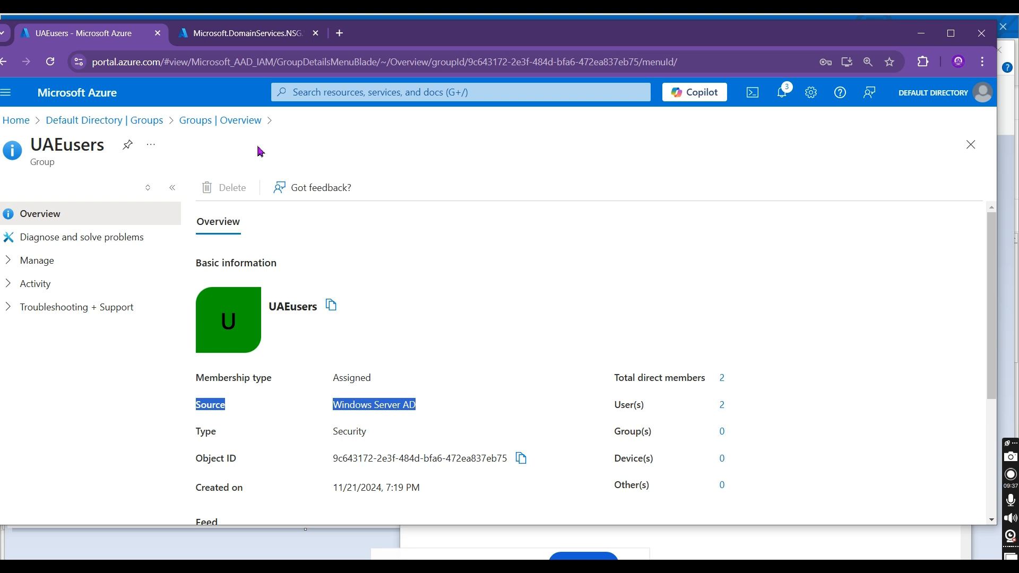
{"action": "left_click", "coordinate": [16, 121]}
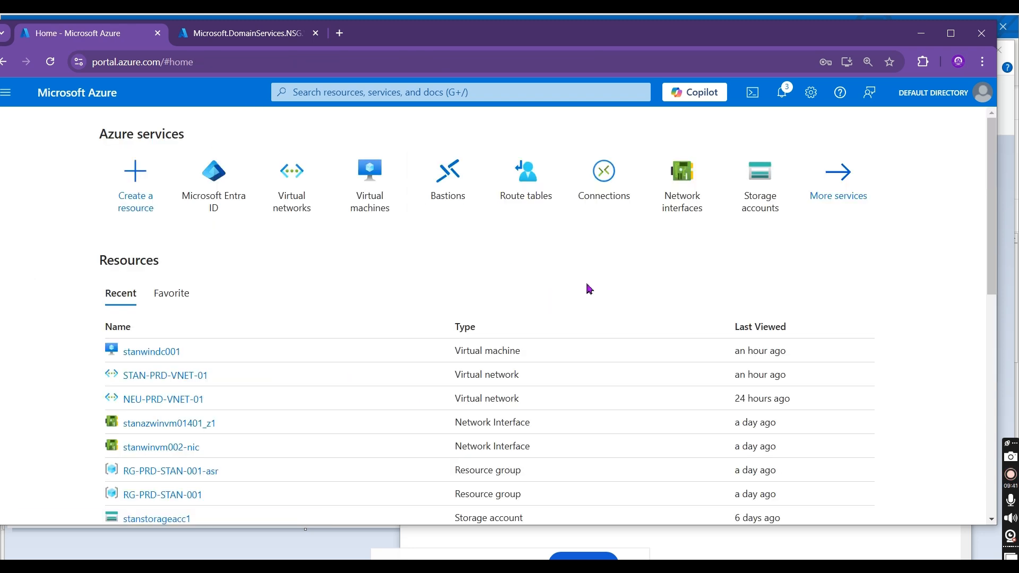
Check the Domain Services deployment overview and the Entra Domain Services list
{"action": "left_click", "coordinate": [236, 35]}
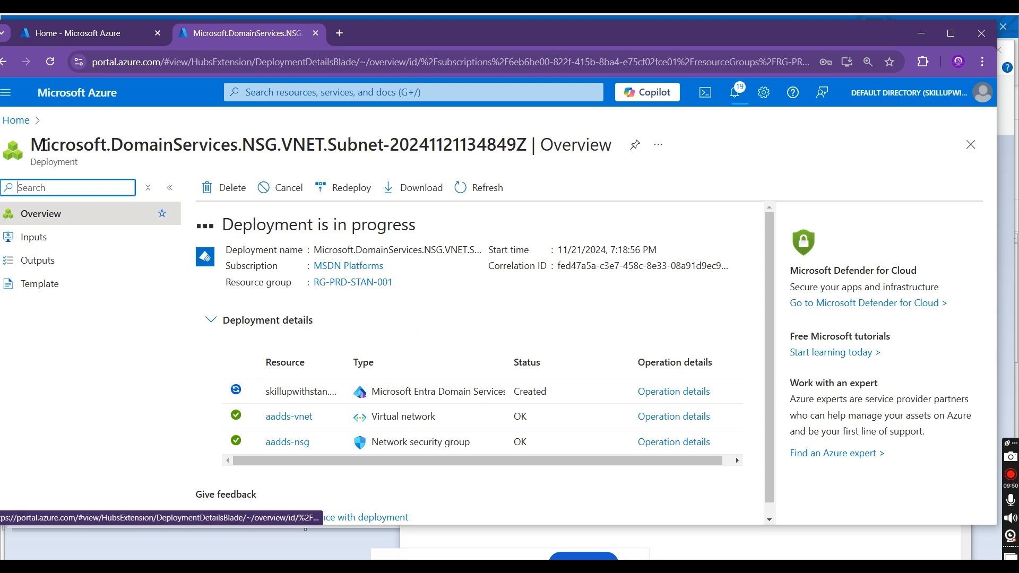
{"action": "left_click", "coordinate": [14, 120]}
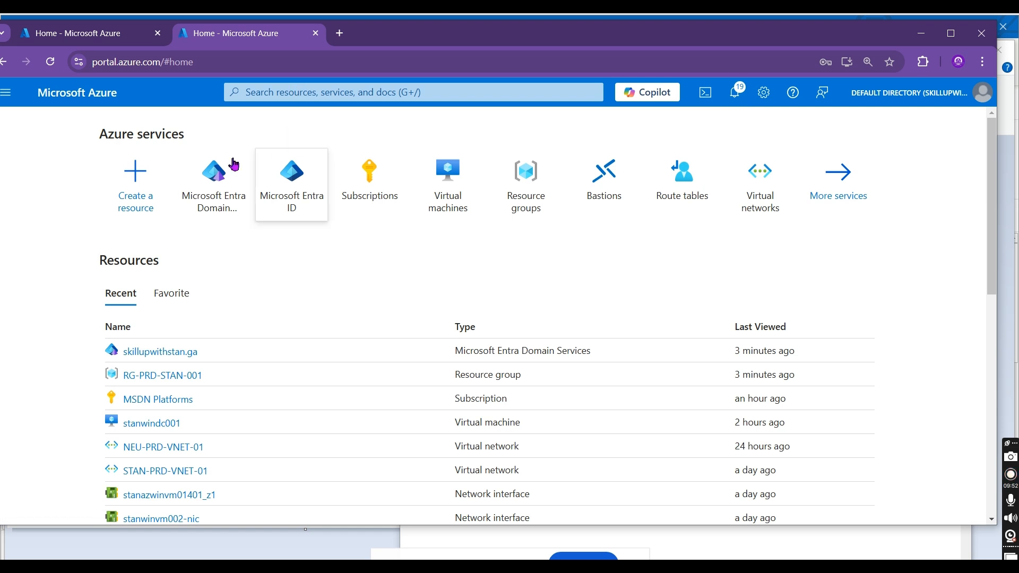
{"action": "left_click", "coordinate": [212, 172]}
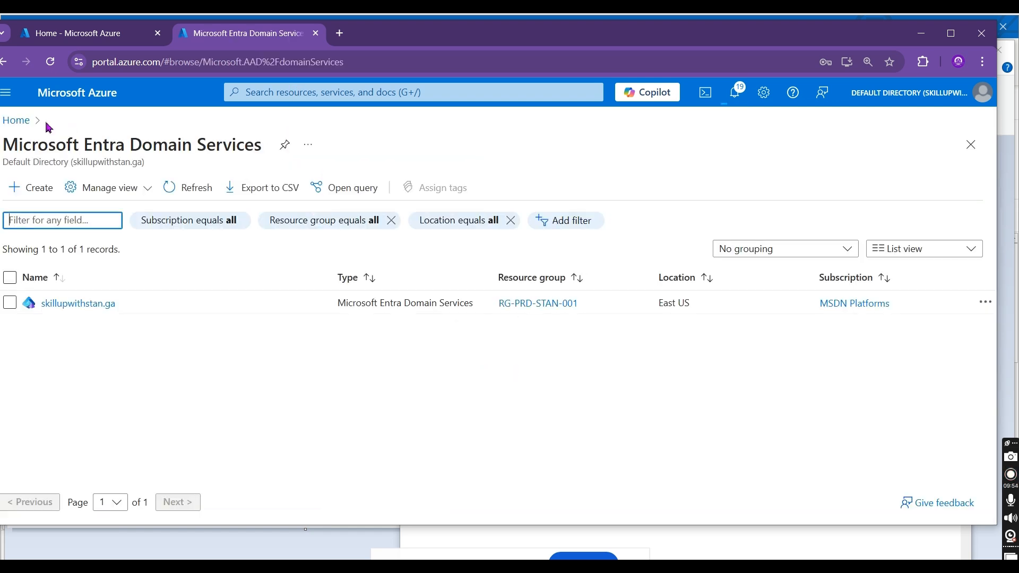
{"action": "left_click", "coordinate": [16, 120]}
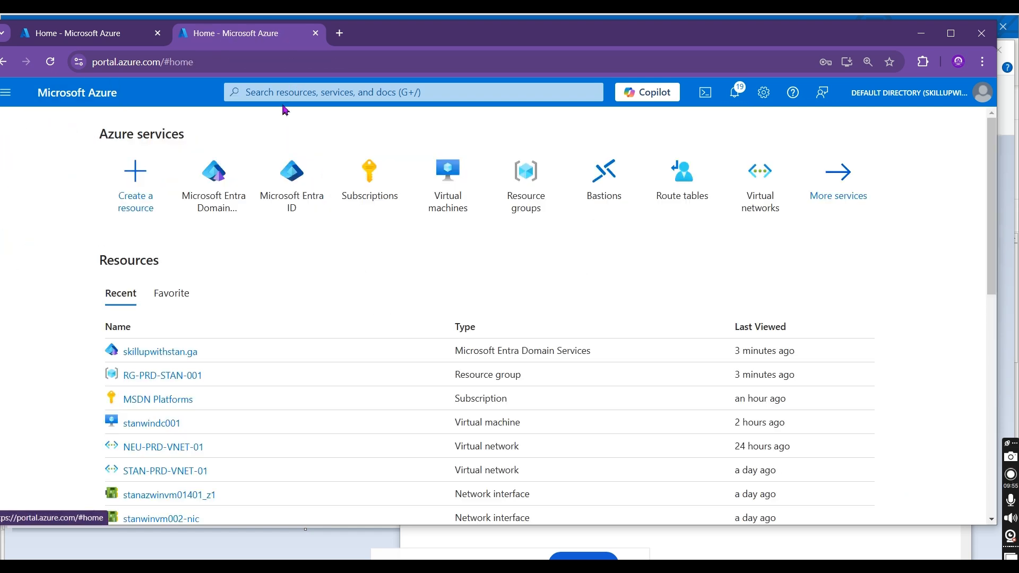
From Virtual machines, start creating a new Azure virtual machine
{"action": "left_click", "coordinate": [455, 189]}
{"action": "left_click", "coordinate": [298, 94]}
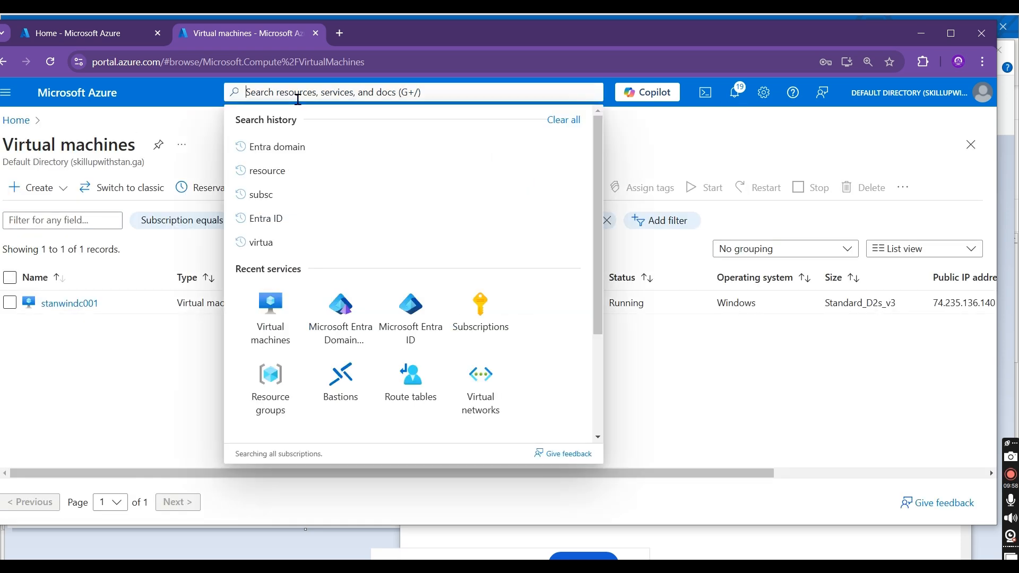
{"action": "type", "text": "v"}
{"action": "key", "text": "BackSpace"}
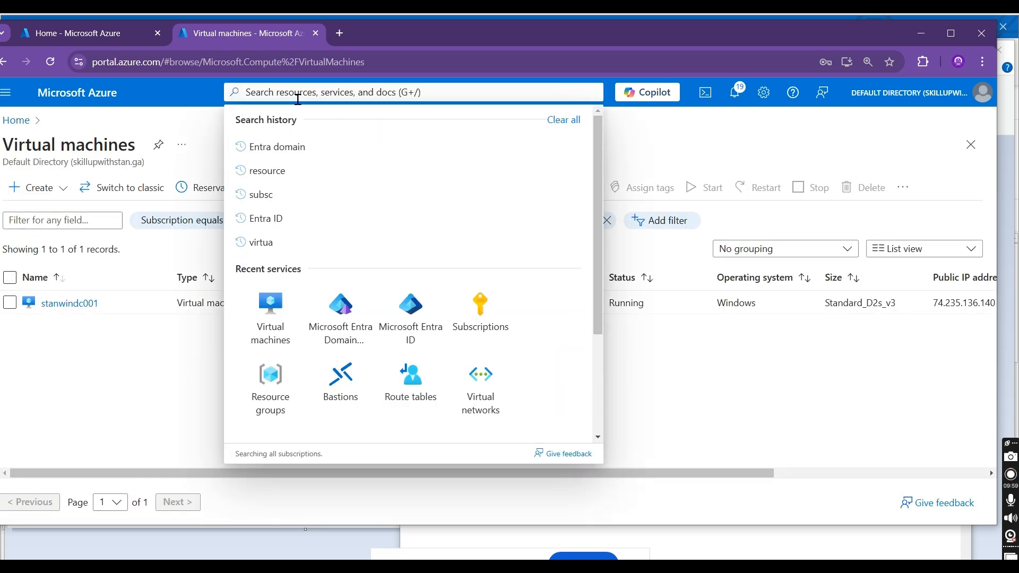
{"action": "left_click", "coordinate": [62, 188]}
{"action": "left_click", "coordinate": [75, 212]}
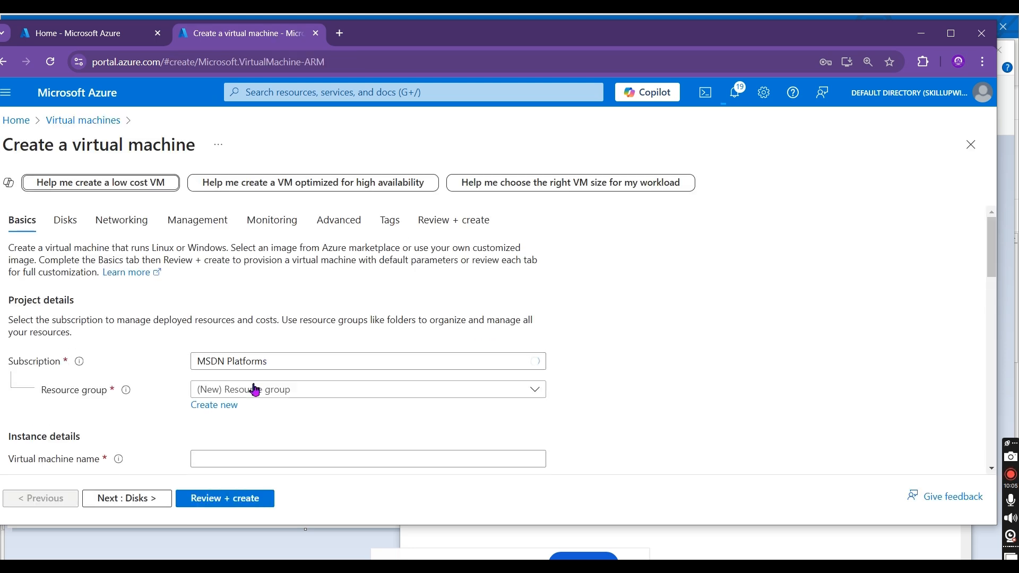
Place the VM in resource group RG-PRD-STAN-001 and name it winaddscli01
{"action": "left_click", "coordinate": [253, 393]}
{"action": "left_click", "coordinate": [237, 261]}
{"action": "scroll", "coordinate": [956, 271], "scroll_direction": "down", "scroll_amount": 3}
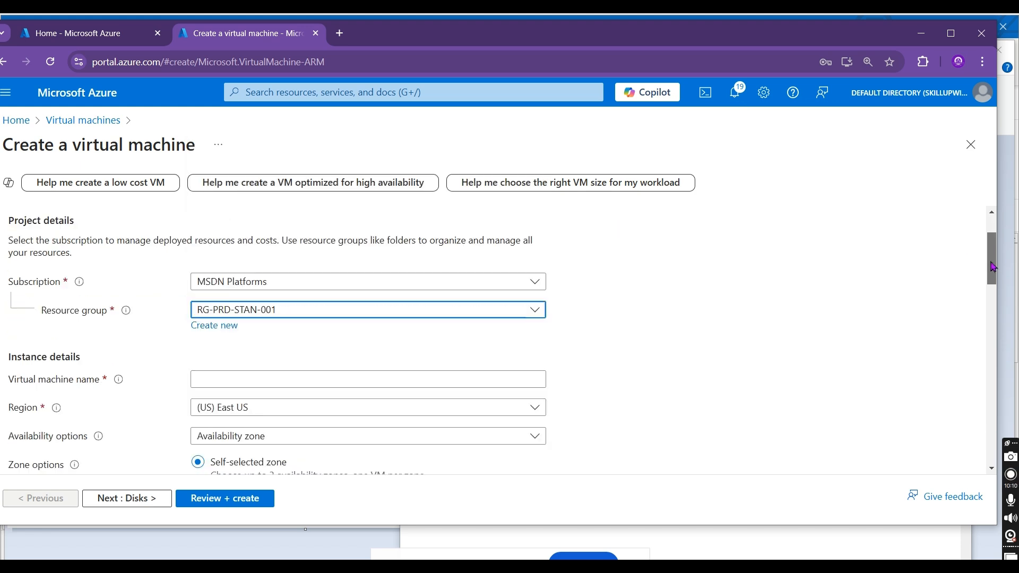
{"action": "left_click", "coordinate": [319, 288]}
{"action": "type", "text": "win"}
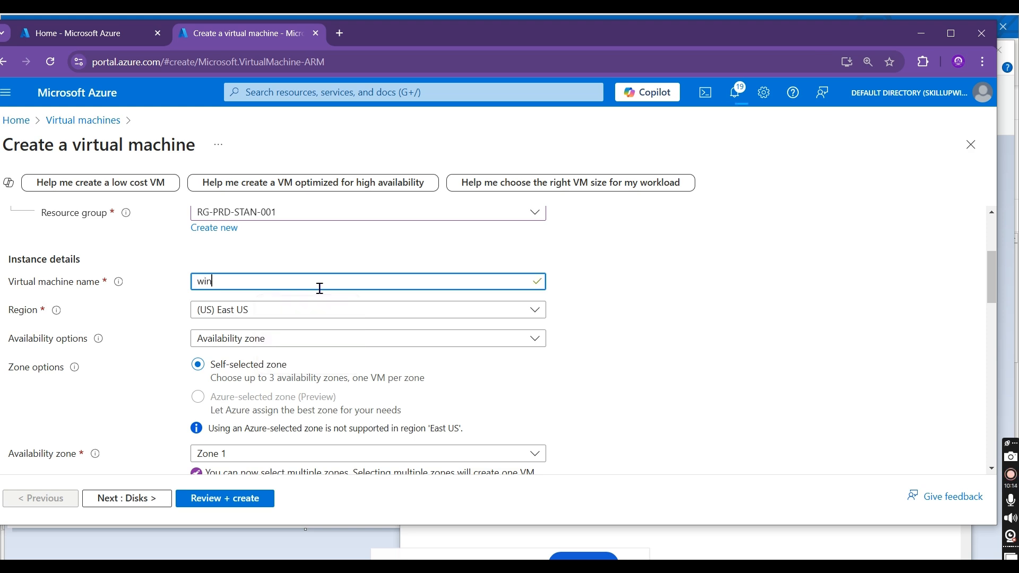
{"action": "type", "text": "addscli01"}
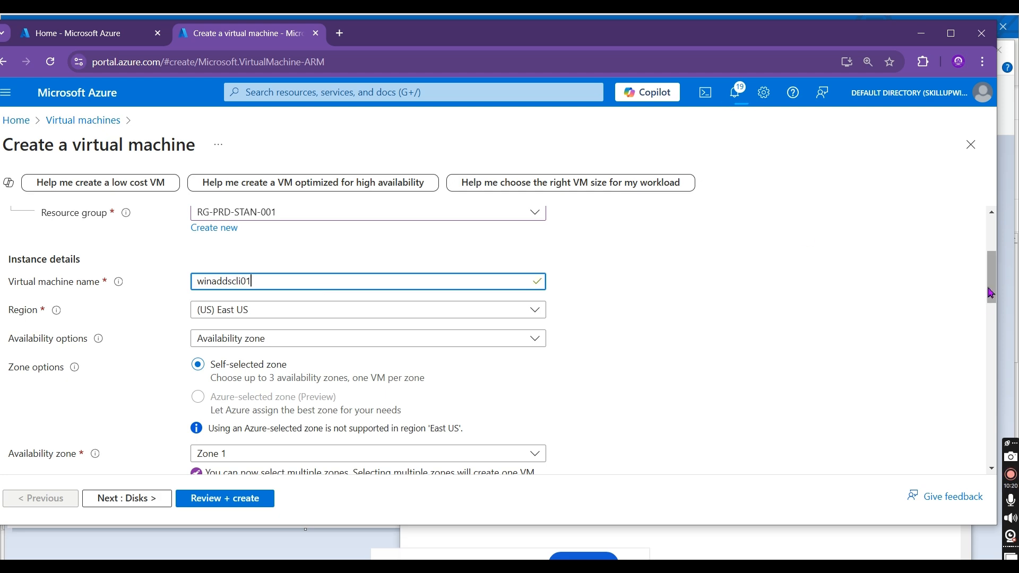
{"action": "scroll", "coordinate": [674, 290], "scroll_direction": "down", "scroll_amount": 5}
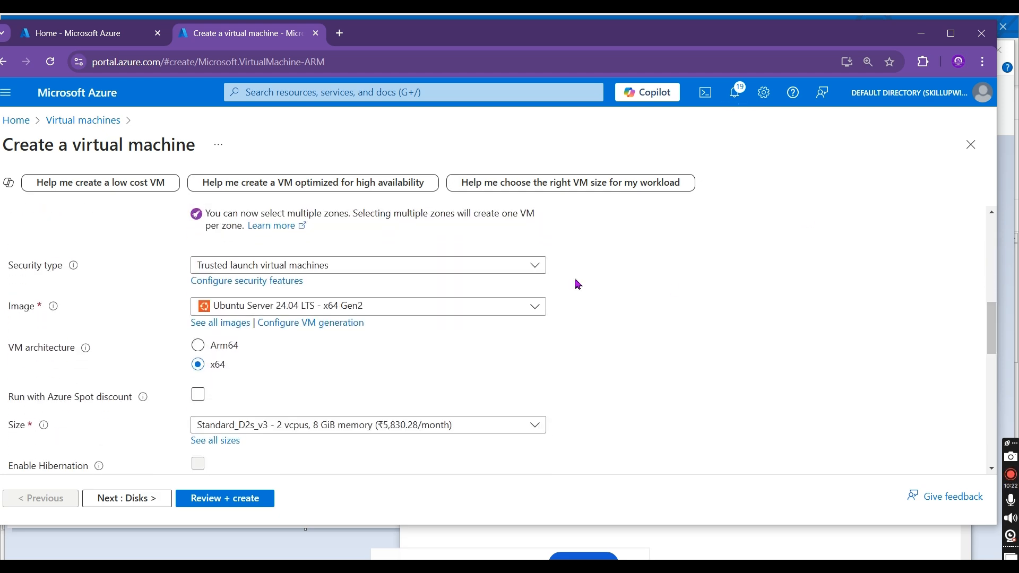
Choose the Windows Server 2019 Datacenter image and enter the administrator username and password
{"action": "left_click", "coordinate": [519, 305]}
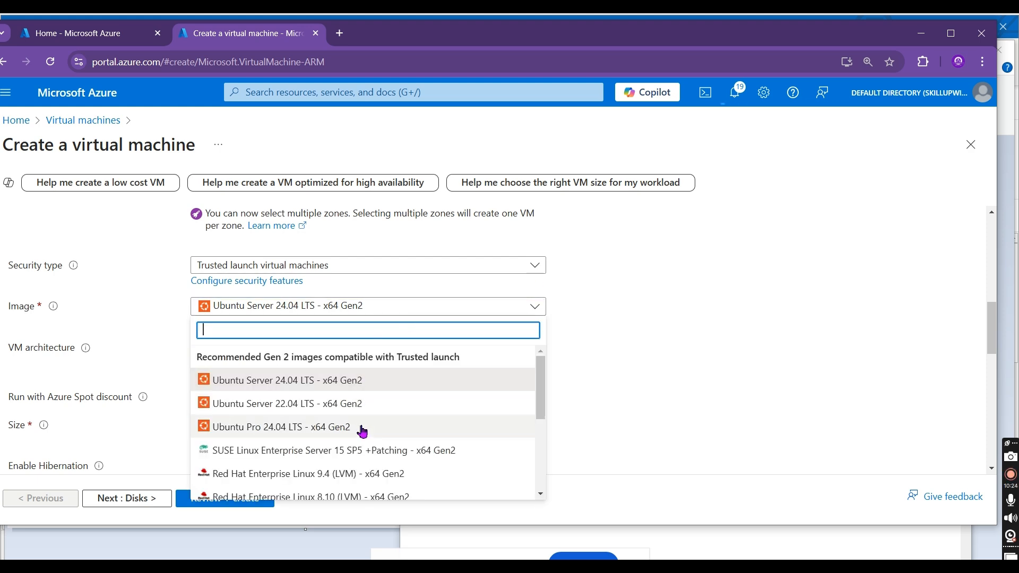
{"action": "type", "text": "Window"}
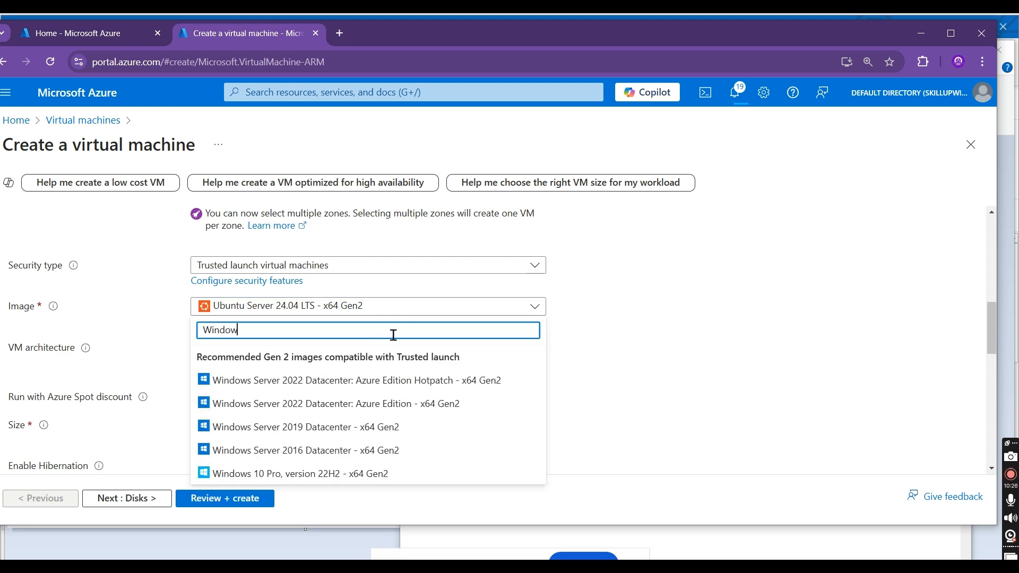
{"action": "left_click", "coordinate": [353, 430]}
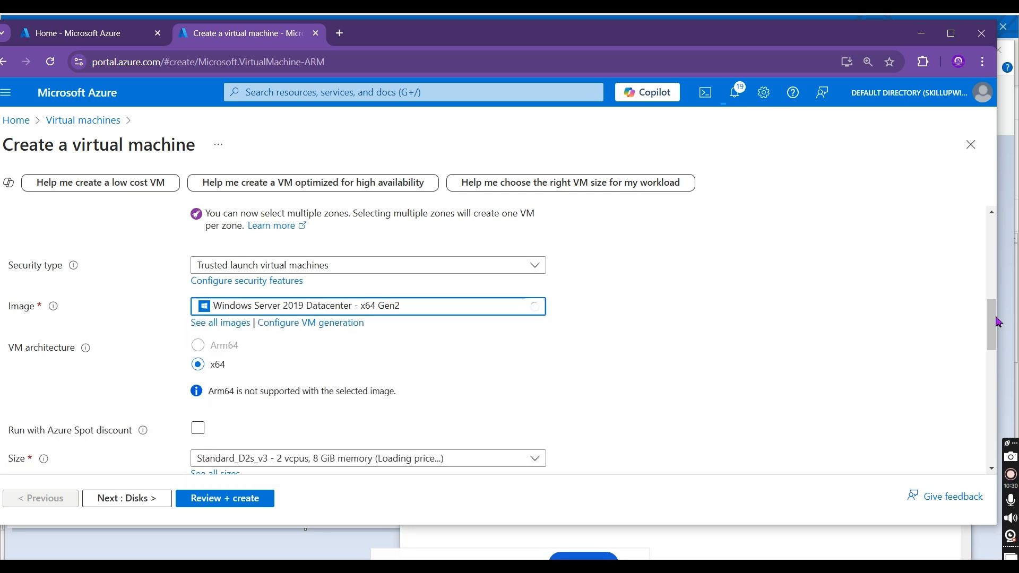
{"action": "scroll", "coordinate": [992, 318], "scroll_direction": "down", "scroll_amount": 5}
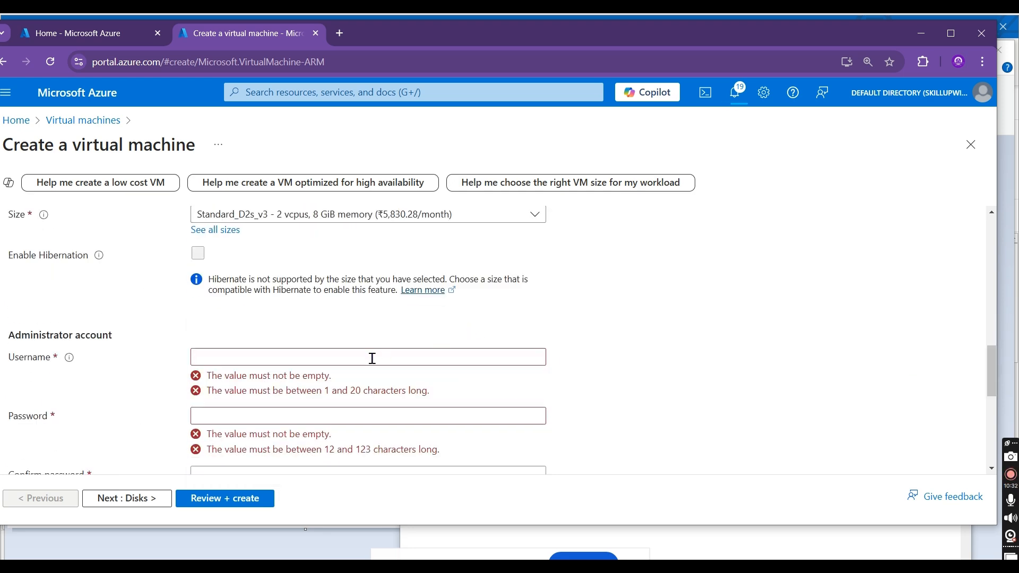
{"action": "left_click", "coordinate": [372, 358]}
{"action": "type", "text": "stan"}
{"action": "key", "text": "Tab"}
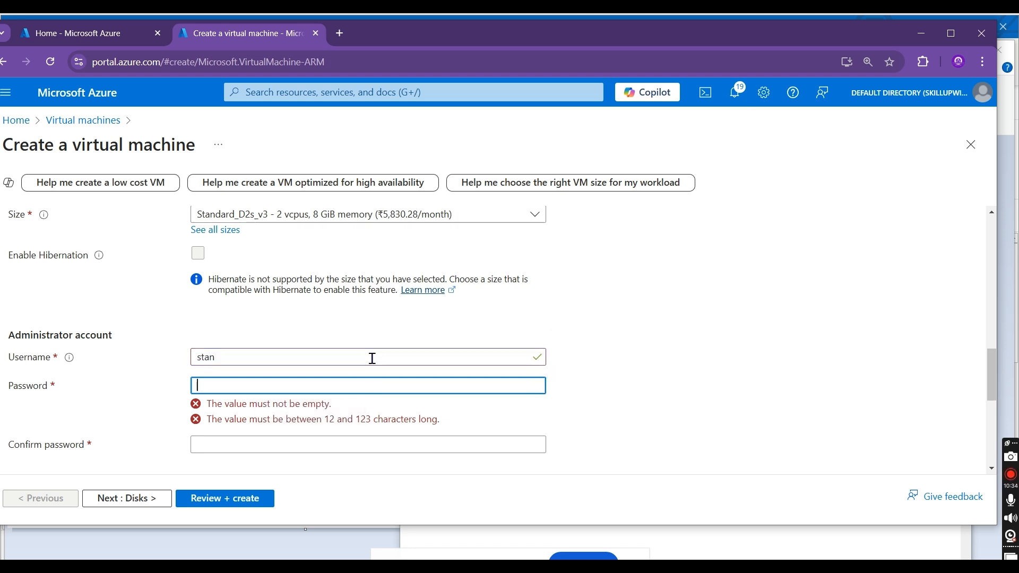
{"action": "type", "text": "•••••••••••"}
{"action": "key", "text": "Tab"}
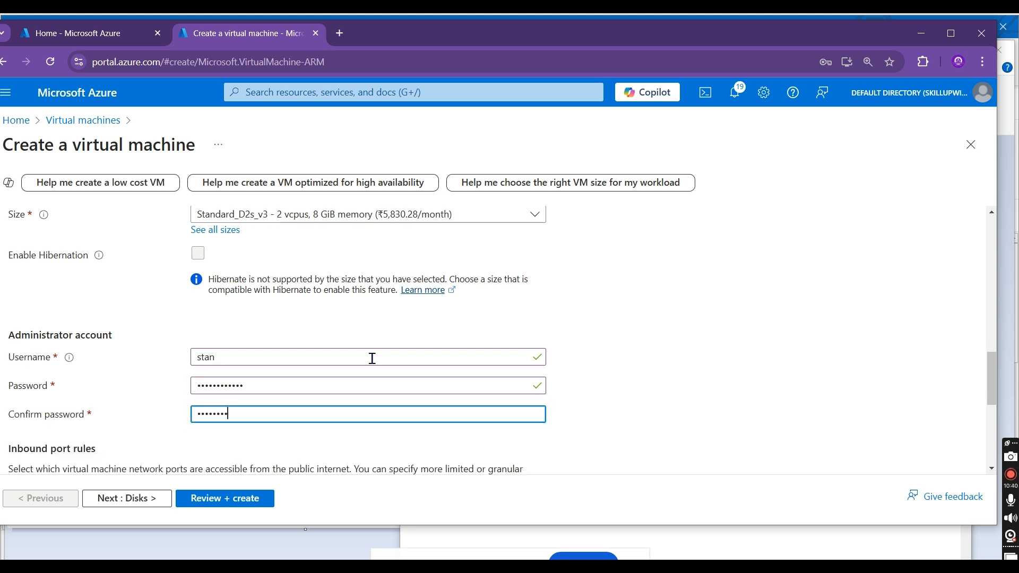
Assign public IP STAN-PRD-VNET-01-ip in Networking, then review and create the VM
{"action": "left_click", "coordinate": [159, 494]}
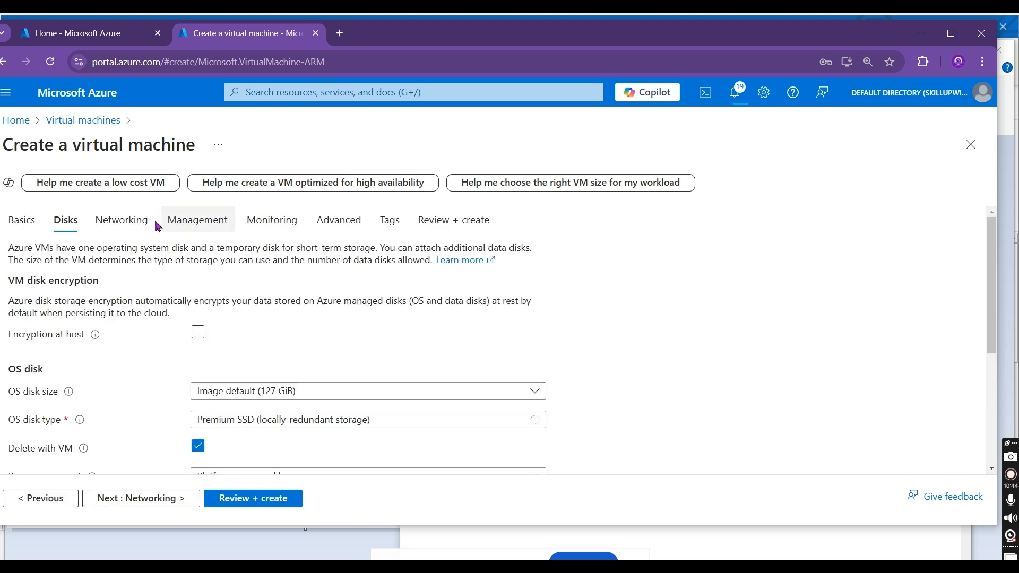
{"action": "left_click", "coordinate": [139, 225]}
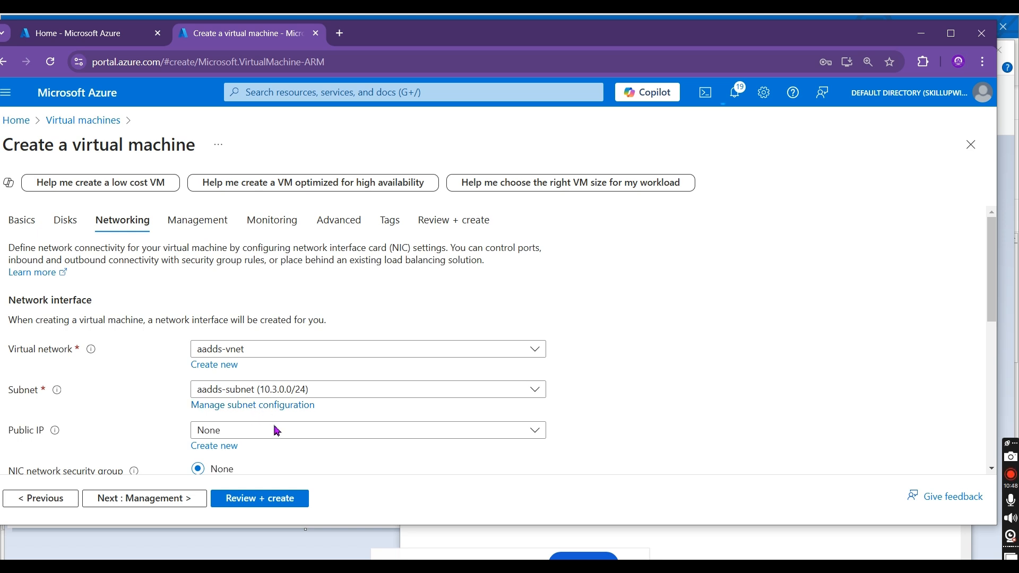
{"action": "left_click", "coordinate": [352, 433]}
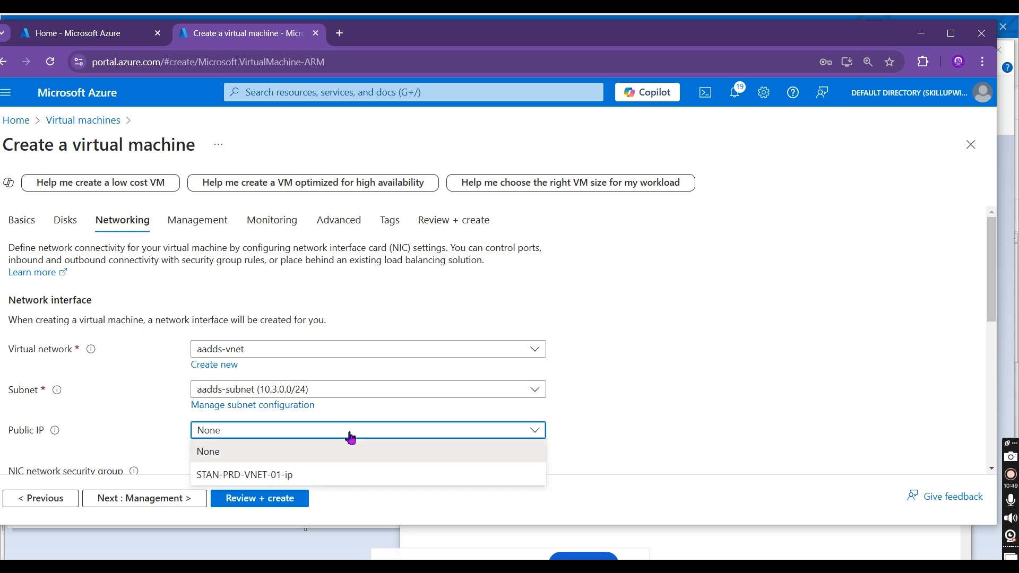
{"action": "left_click", "coordinate": [277, 474]}
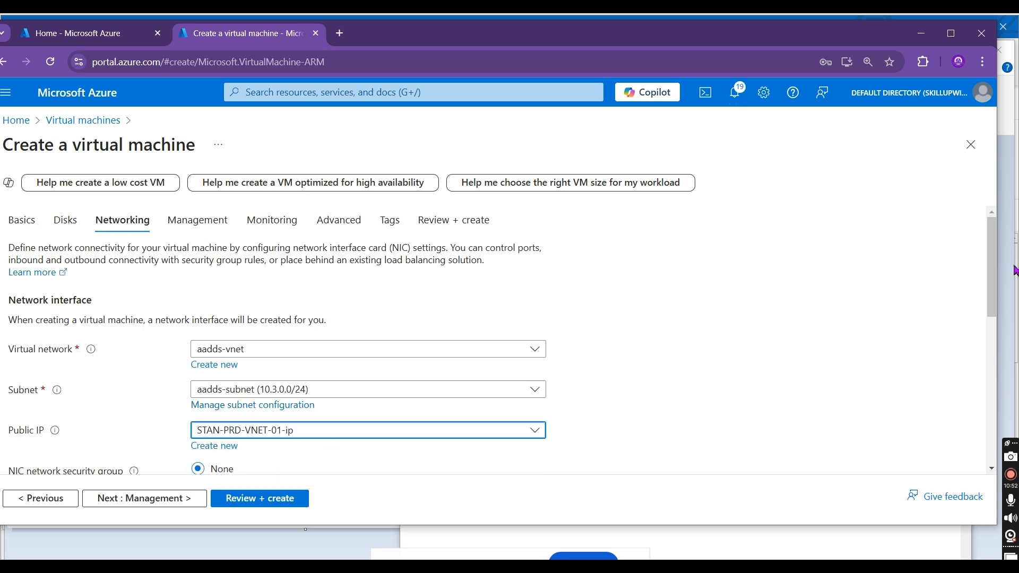
{"action": "scroll", "coordinate": [260, 456], "scroll_direction": "down", "scroll_amount": 3}
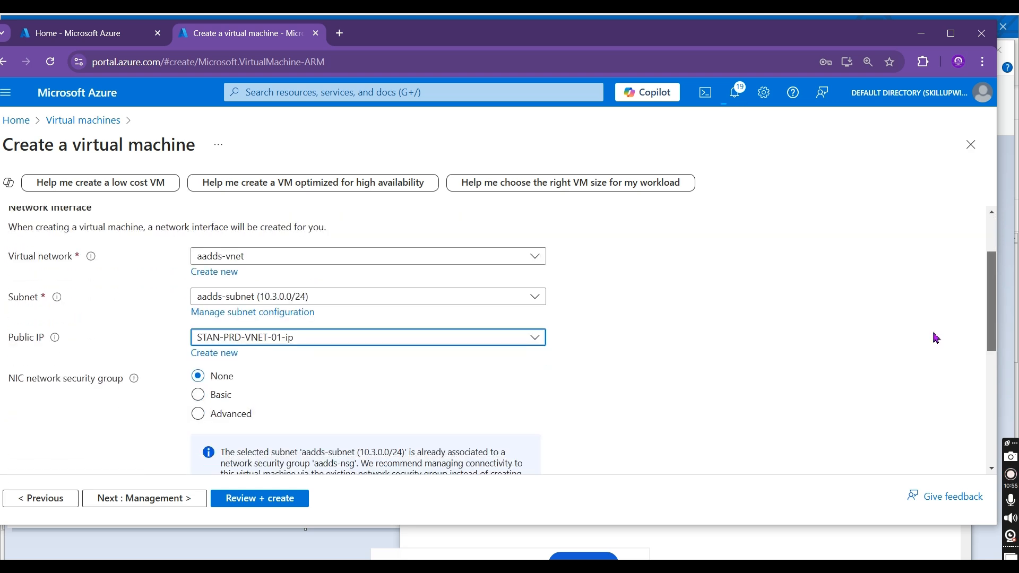
{"action": "left_click", "coordinate": [231, 496]}
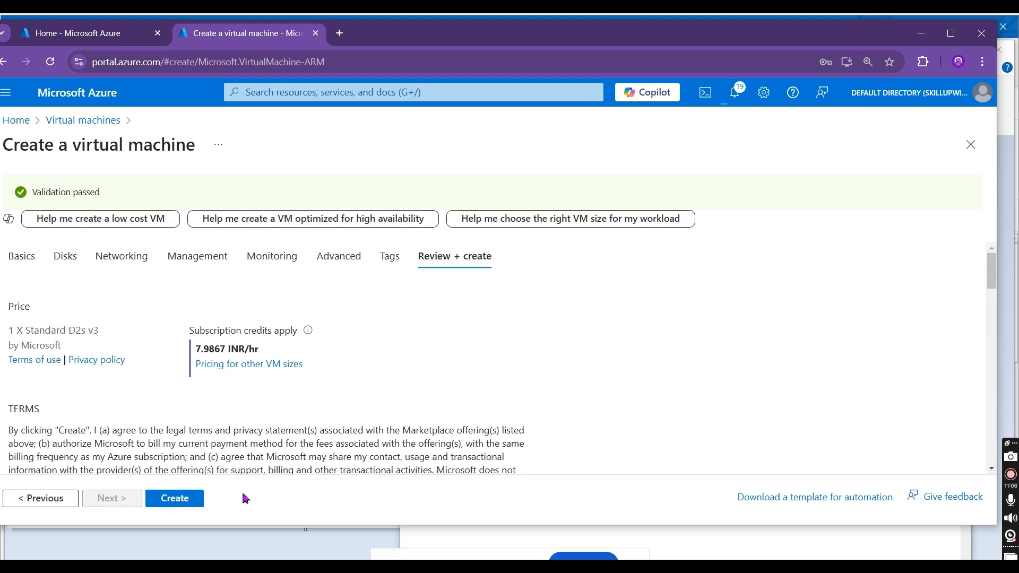
{"action": "left_click", "coordinate": [195, 500]}
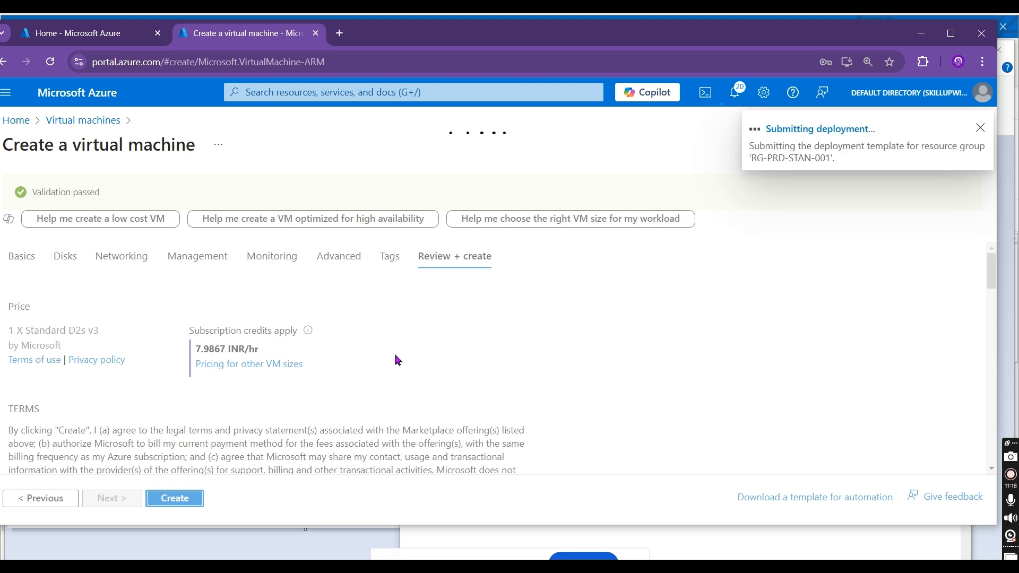
Check the deployment notifications on portal home, then switch to the Excel workbook
{"action": "left_click", "coordinate": [70, 34]}
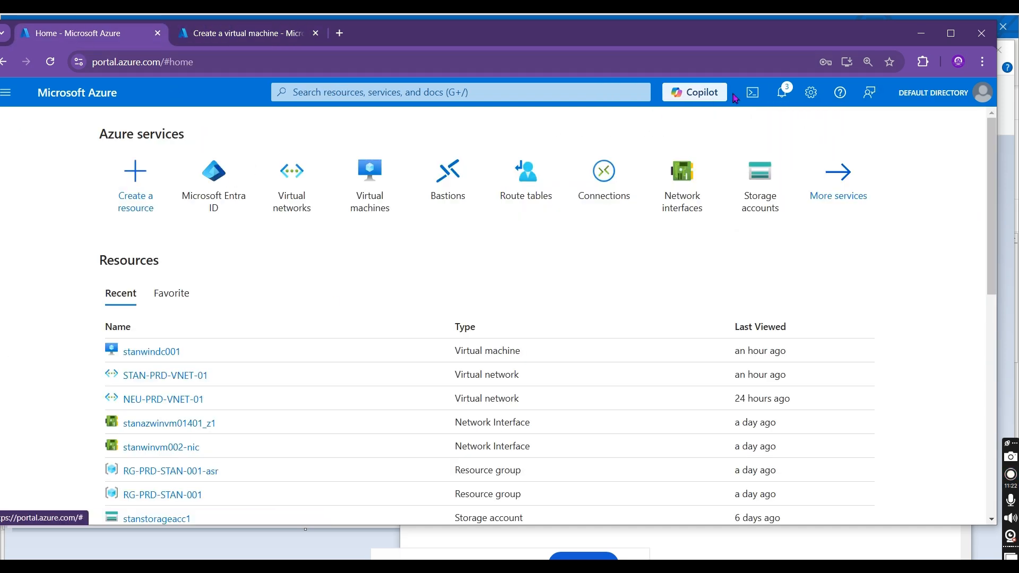
{"action": "left_click", "coordinate": [781, 94]}
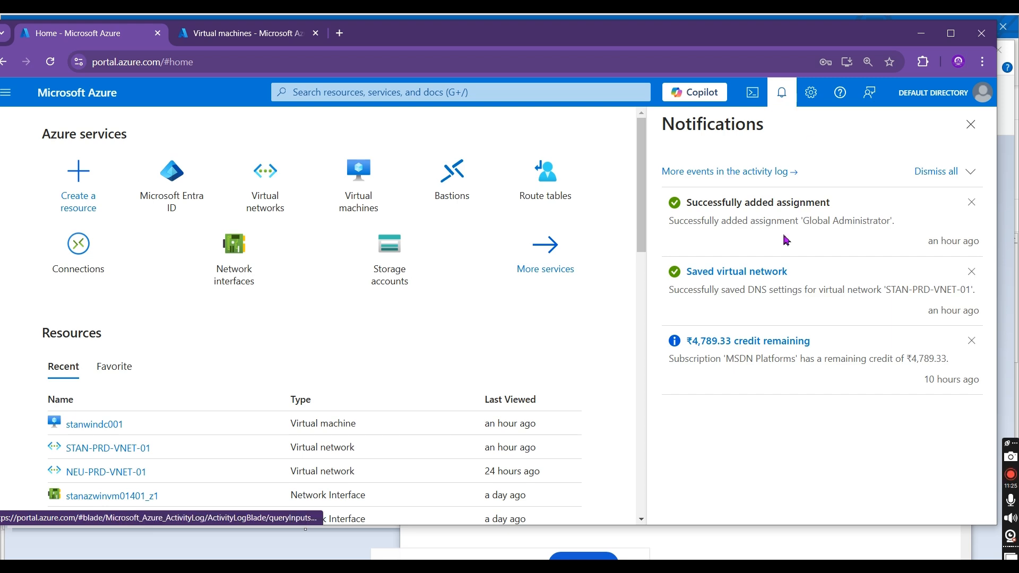
{"action": "left_click", "coordinate": [971, 125]}
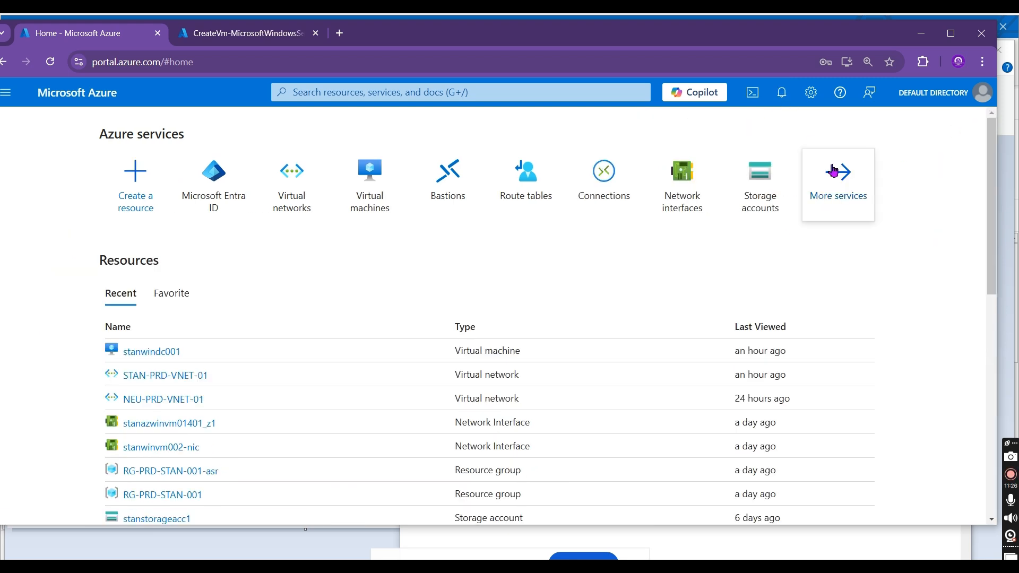
{"action": "key", "text": "alt+Tab"}
{"action": "key", "text": "alt+Tab"}
{"action": "key", "text": "alt+Tab"}
{"action": "key", "text": "alt+Tab"}
{"action": "key", "text": "alt+Tab"}
{"action": "key", "text": "alt+Tab"}
{"action": "key", "text": "alt+Tab"}
{"action": "key", "text": "alt+Tab"}
{"action": "key", "text": "alt+Tab"}
{"action": "key", "text": "alt+Tab"}
{"action": "key", "text": "alt+Tab"}
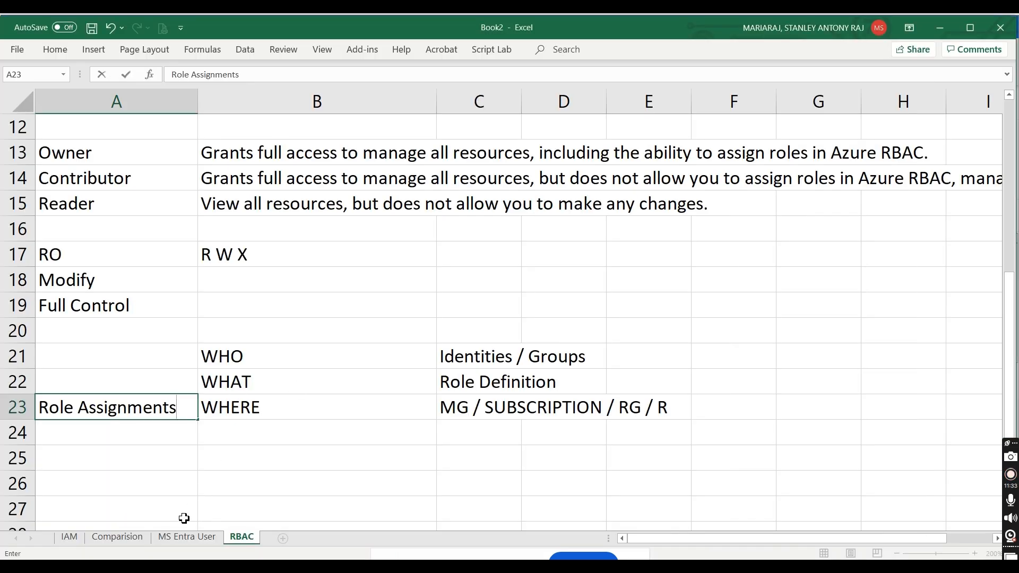
Show Excel's MS Entra User and Comparision sheets, then return to the Azure portal
{"action": "left_click", "coordinate": [172, 535]}
{"action": "left_click", "coordinate": [172, 537]}
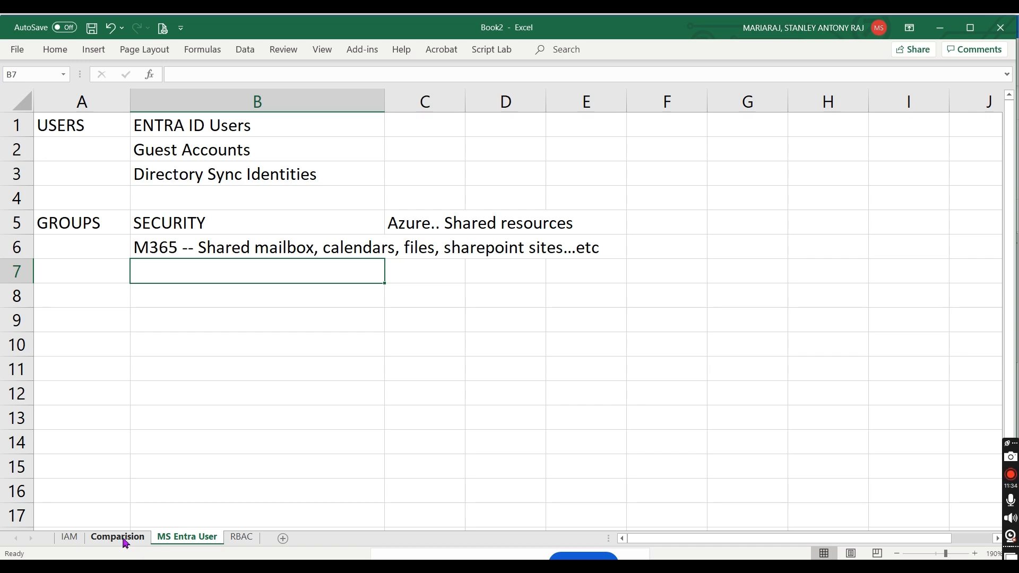
{"action": "left_click", "coordinate": [125, 537]}
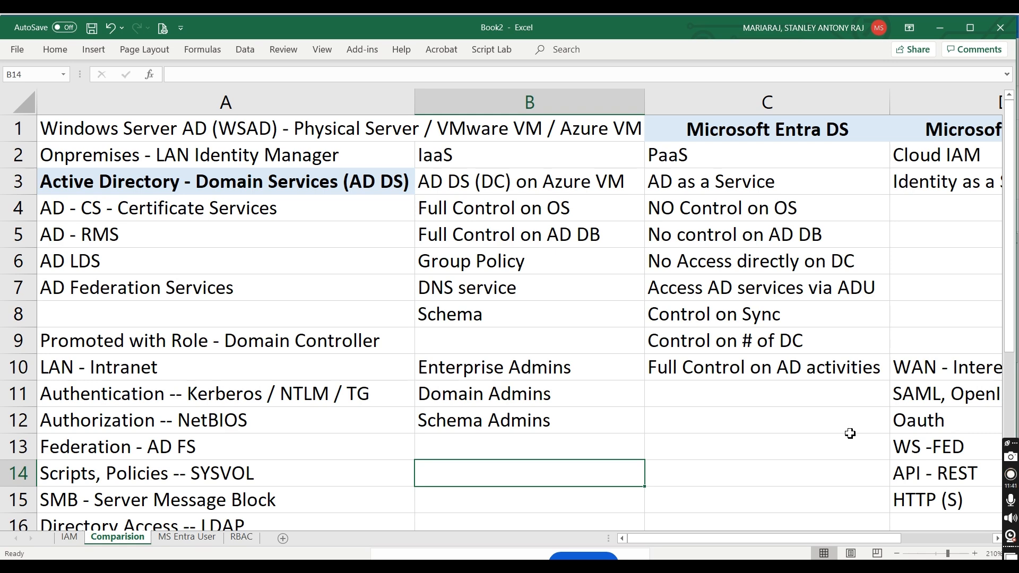
{"action": "key", "text": "alt+Tab"}
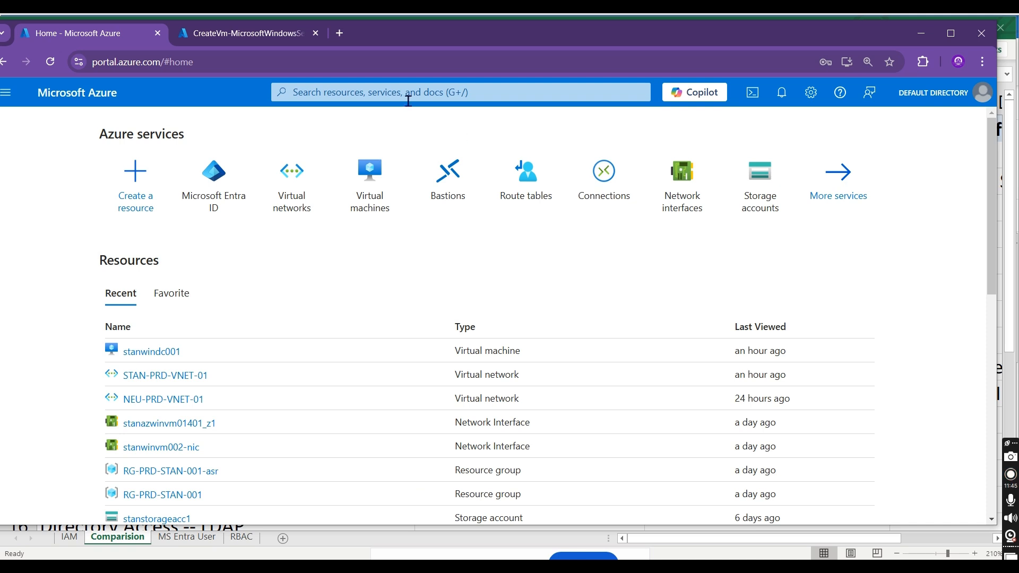
Search 'policy' to open the Policy overview for MSDN Platforms, then switch to the presentation
{"action": "left_click", "coordinate": [383, 92]}
{"action": "type", "text": "policy"}
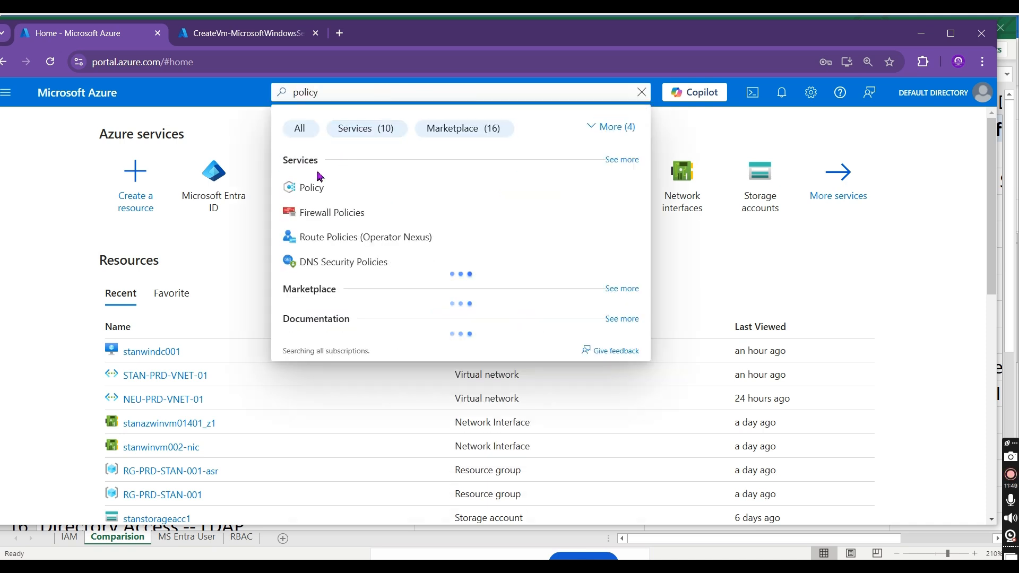
{"action": "left_click", "coordinate": [319, 188]}
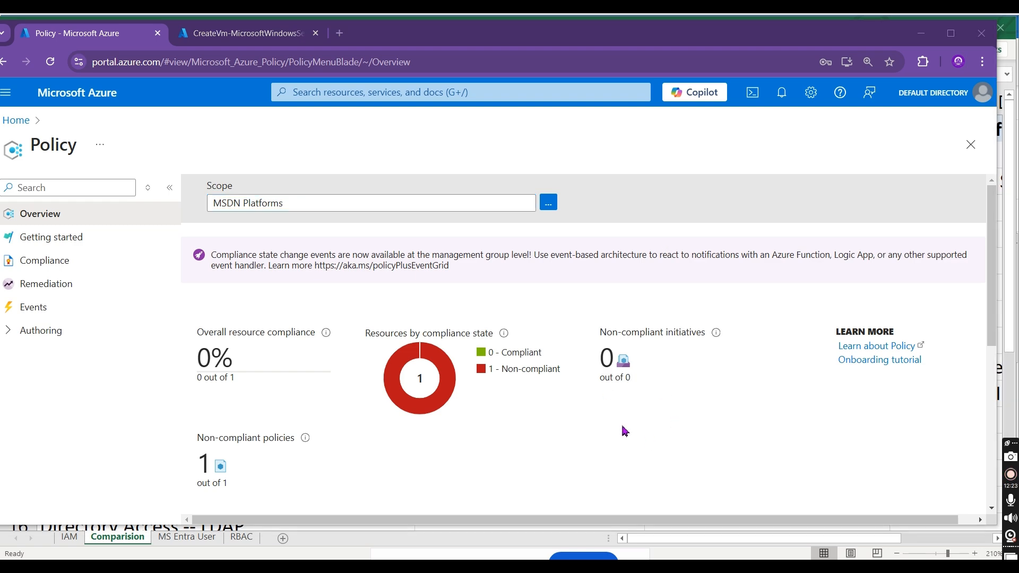
{"action": "key", "text": "alt+Tab"}
{"action": "key", "text": "alt+Tab"}
{"action": "key", "text": "alt+Tab"}
{"action": "key", "text": "alt+Tab"}
{"action": "key", "text": "alt+Tab"}
{"action": "key", "text": "alt+Tab"}
{"action": "key", "text": "alt+Tab"}
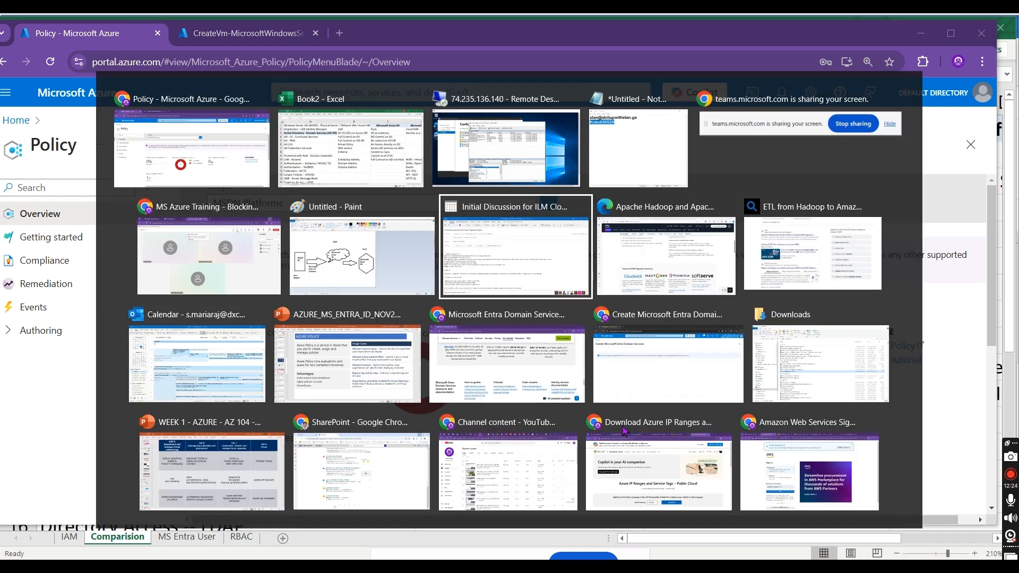
{"action": "key", "text": "alt+Tab"}
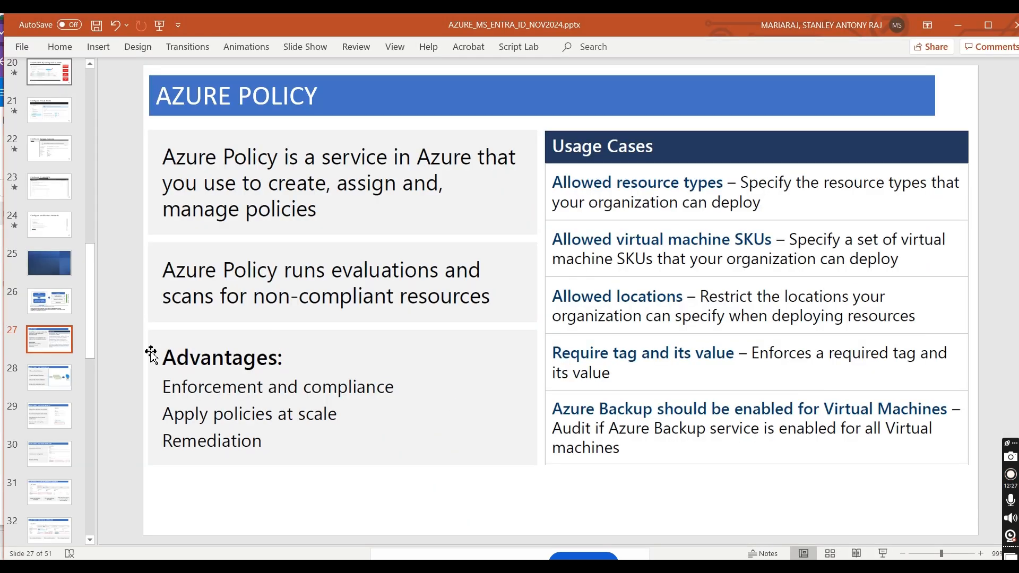
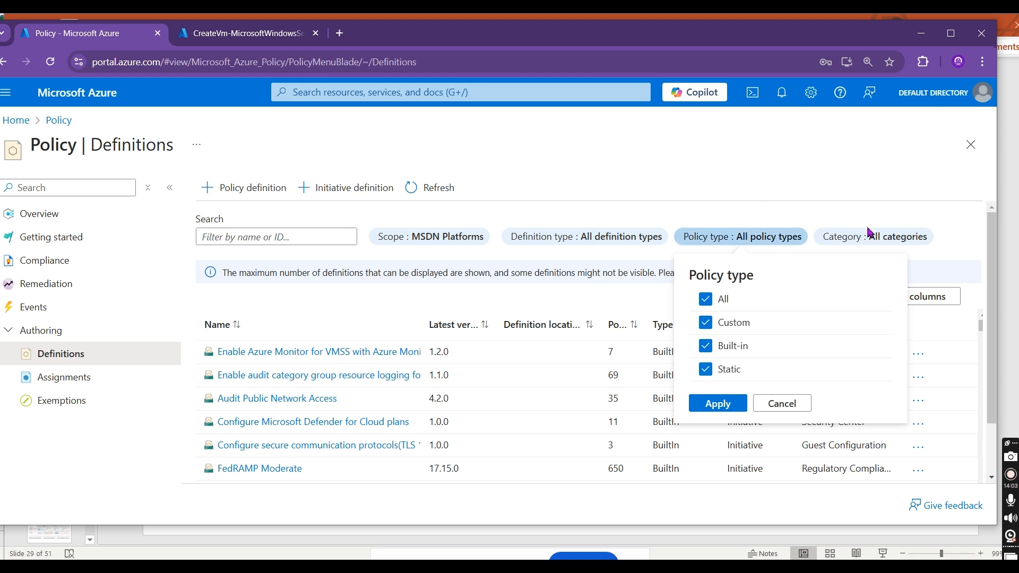
Search the Category filter for a Virtual Machine category under several spellings, finding nothing
{"action": "left_click", "coordinate": [871, 237]}
{"action": "left_click", "coordinate": [839, 242]}
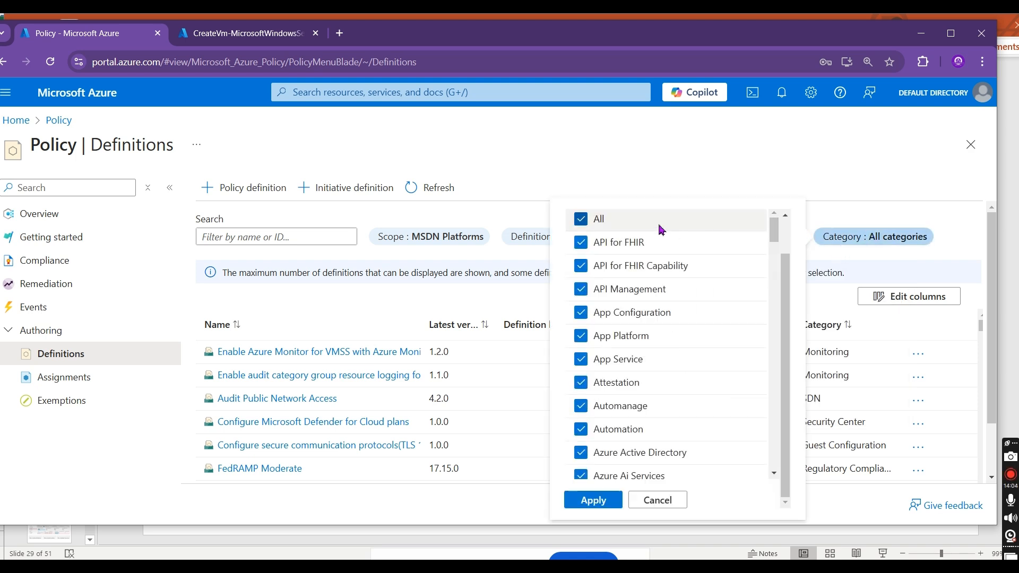
{"action": "left_click_drag", "start_coordinate": [788, 269], "coordinate": [788, 234]}
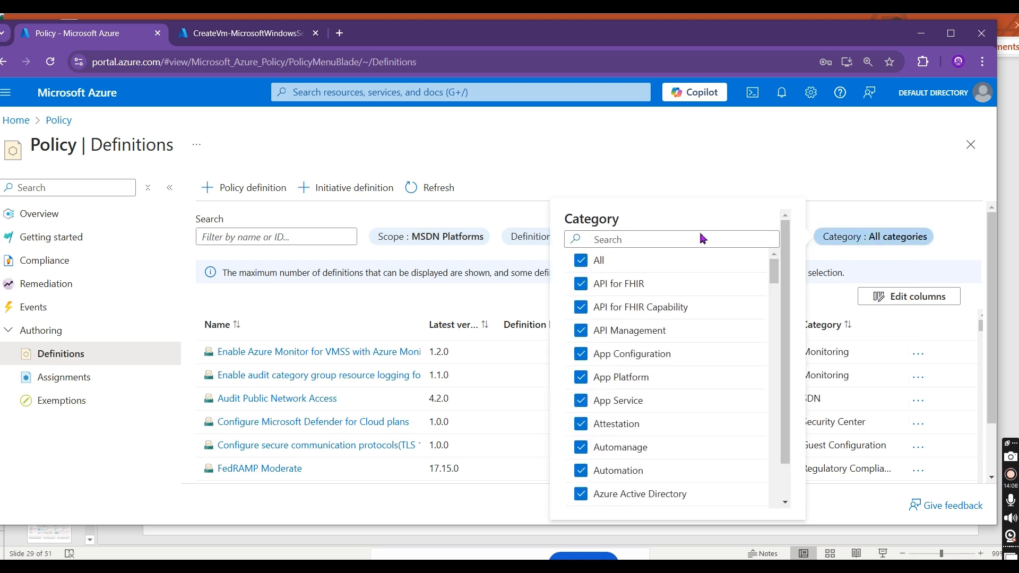
{"action": "left_click", "coordinate": [674, 238]}
{"action": "type", "text": "Vir"}
{"action": "type", "text": "t"}
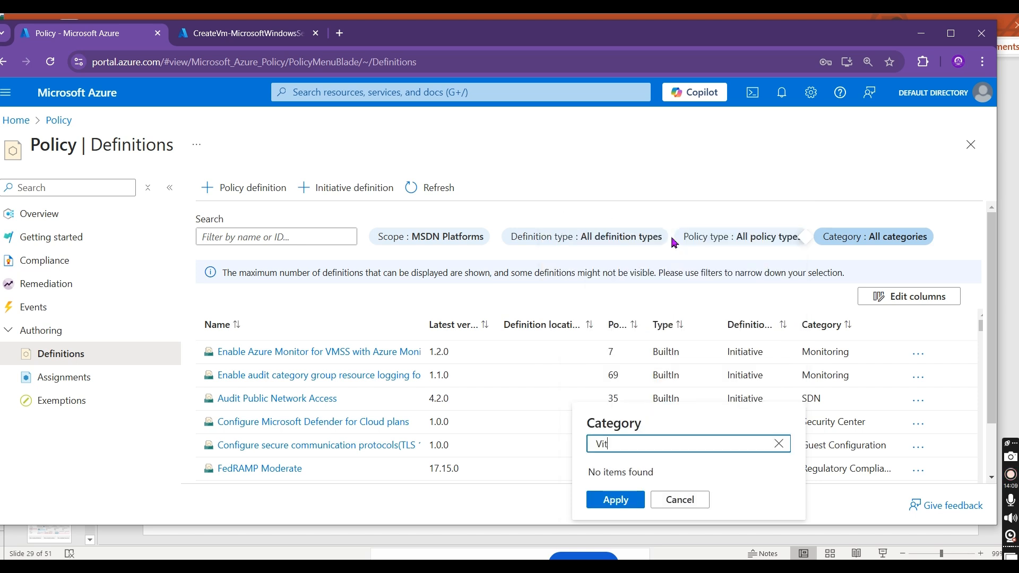
{"action": "type", "text": "u"}
{"action": "key", "text": "BackSpace"}
{"action": "key", "text": "BackSpace"}
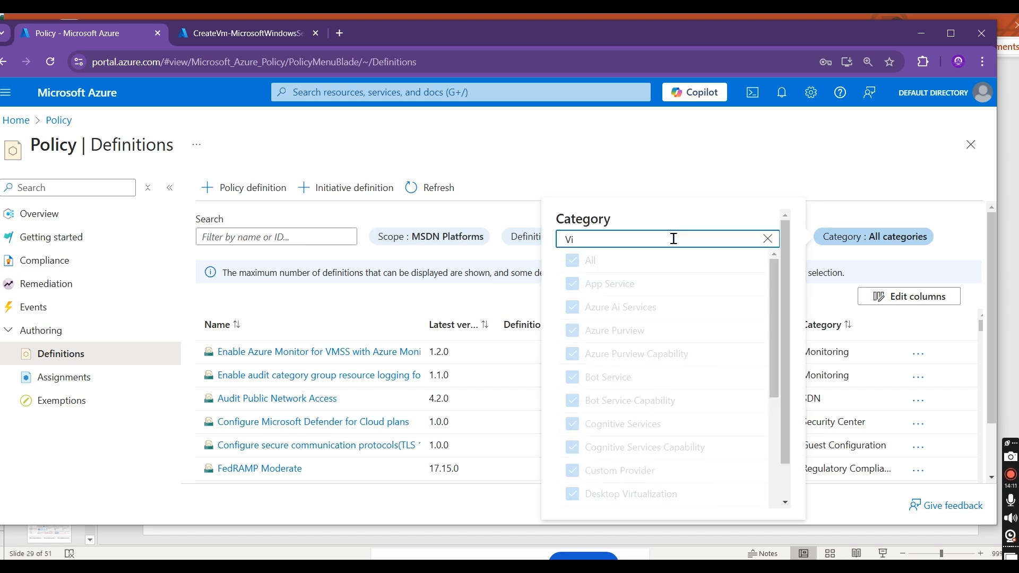
{"action": "type", "text": "rtu"}
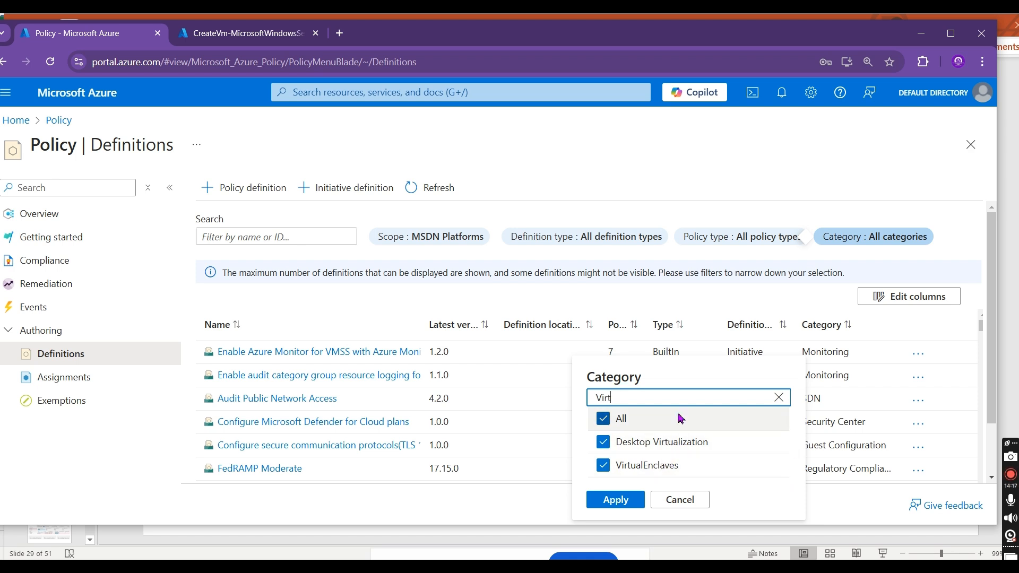
{"action": "key", "text": "BackSpace"}
{"action": "key", "text": "BackSpace"}
{"action": "key", "text": "BackSpace"}
{"action": "key", "text": "BackSpace"}
{"action": "type", "text": "VM"}
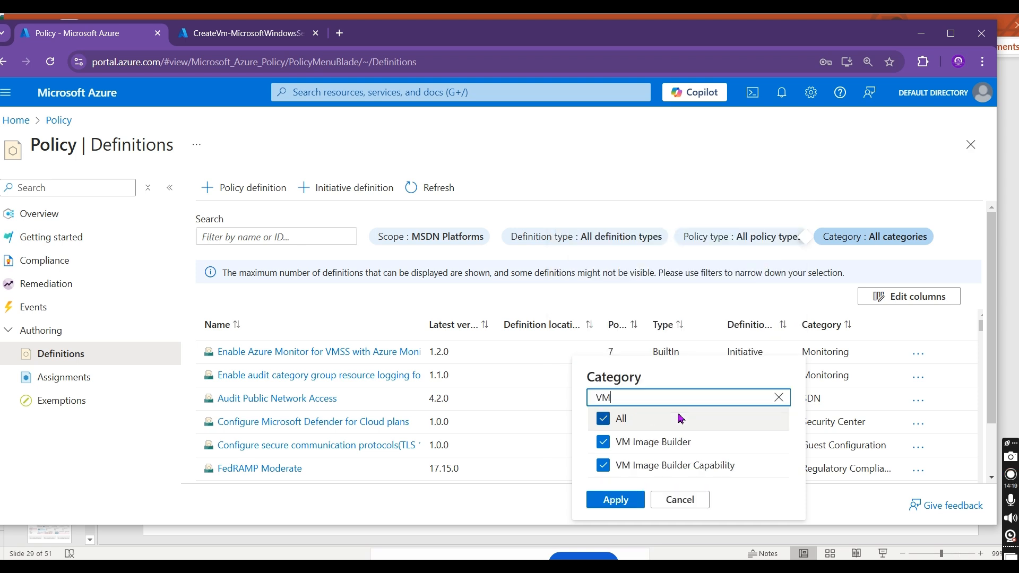
{"action": "key", "text": "BackSpace"}
{"action": "key", "text": "BackSpace"}
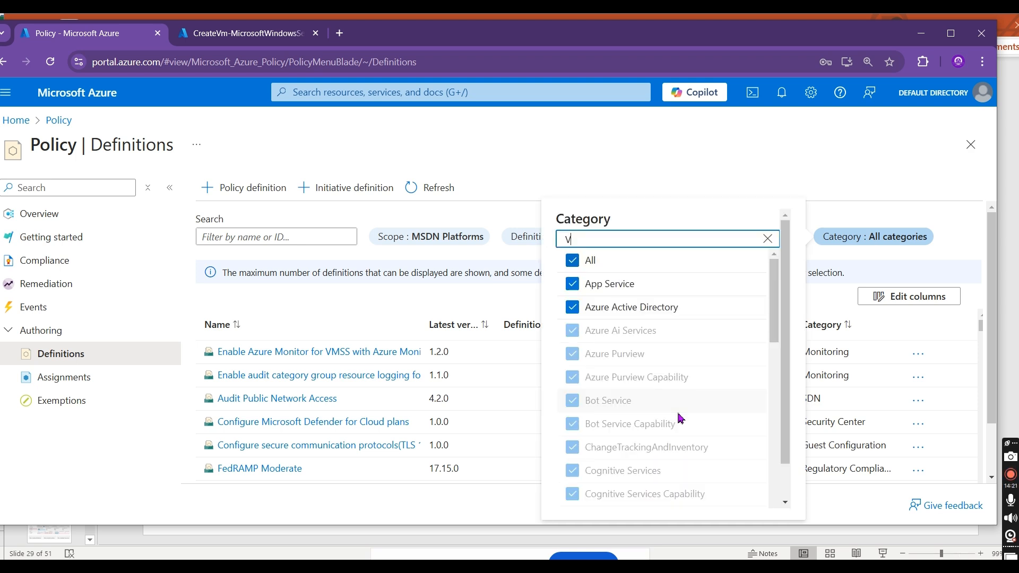
{"action": "type", "text": "Virtual"}
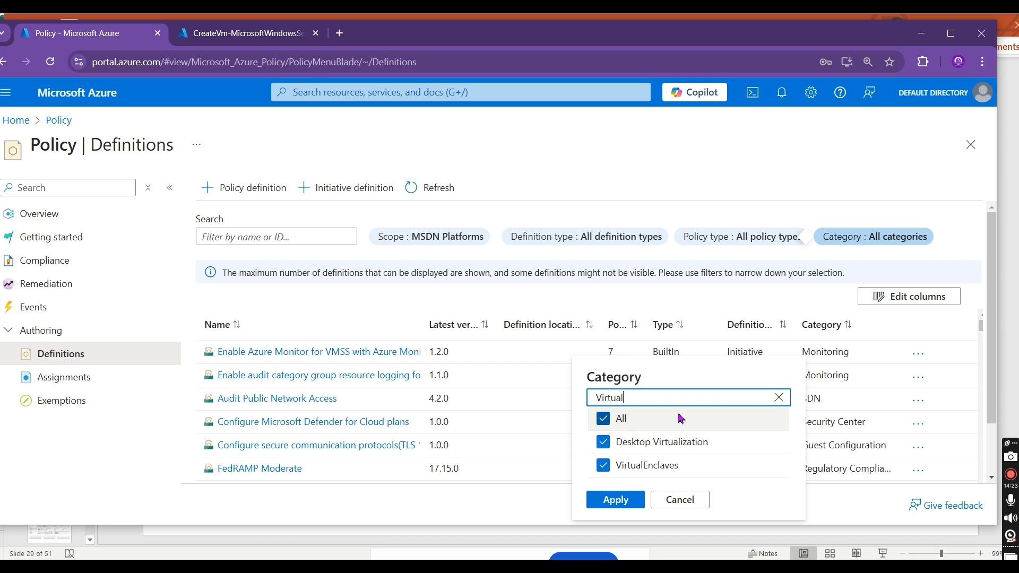
{"action": "type", "text": "Mach"}
{"action": "key", "text": "BackSpace"}
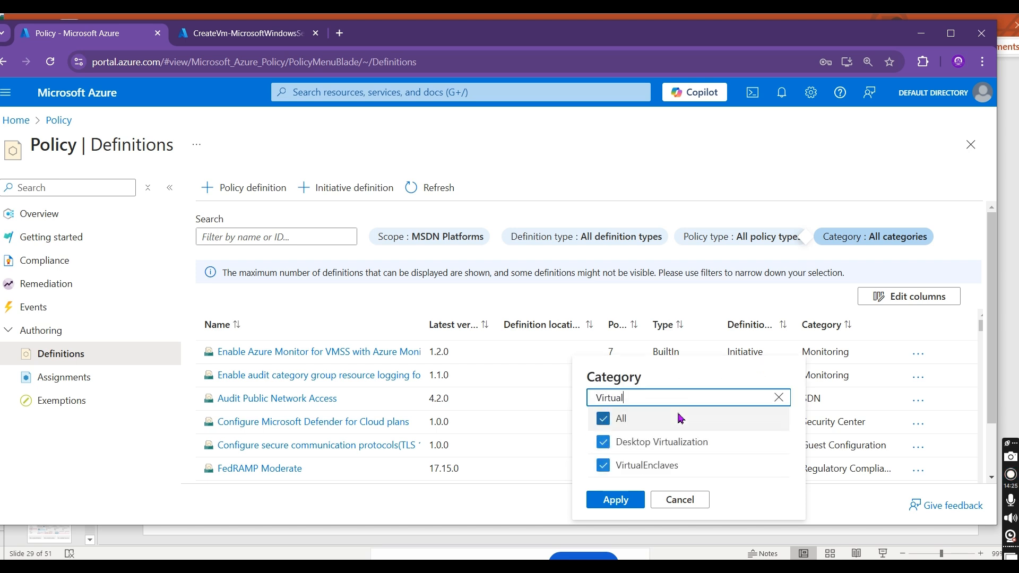
{"action": "type", "text": "ma"}
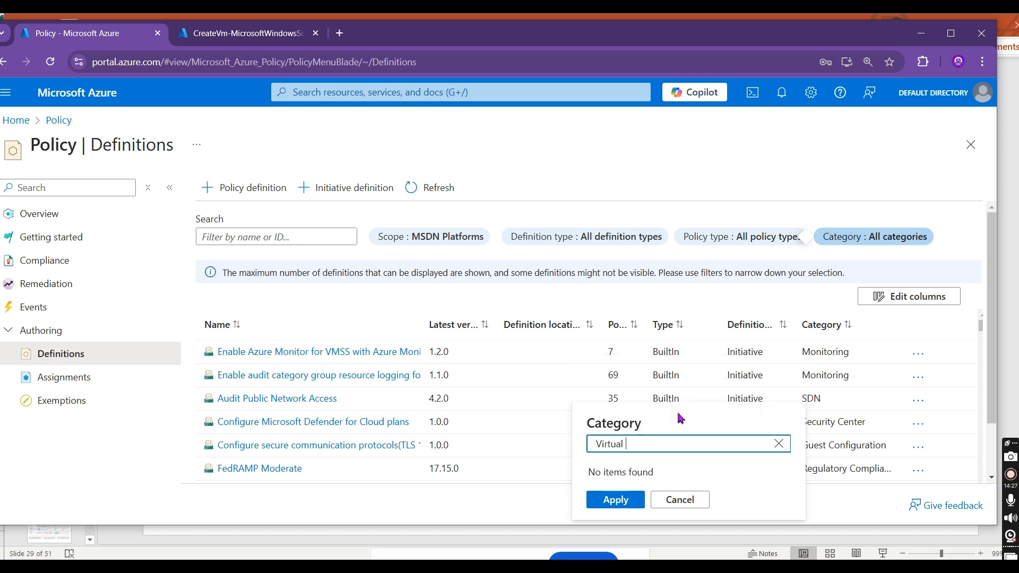
{"action": "key", "text": "BackSpace"}
{"action": "key", "text": "BackSpace"}
{"action": "key", "text": "BackSpace"}
{"action": "key", "text": "BackSpace"}
{"action": "key", "text": "BackSpace"}
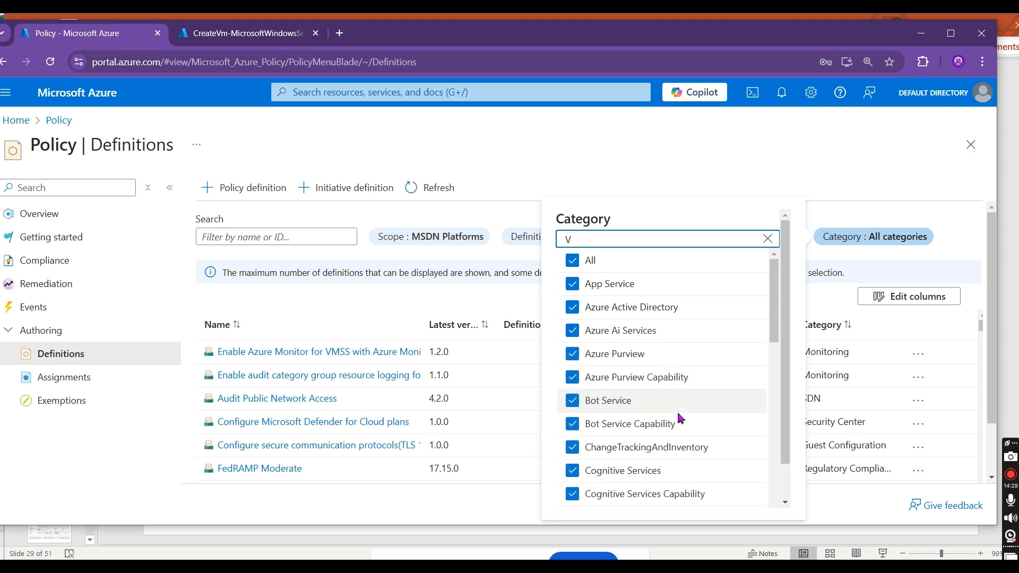
{"action": "key", "text": "BackSpace"}
Search categories for 'Sto' and apply the filter with only Storage checked
{"action": "type", "text": "Stp"}
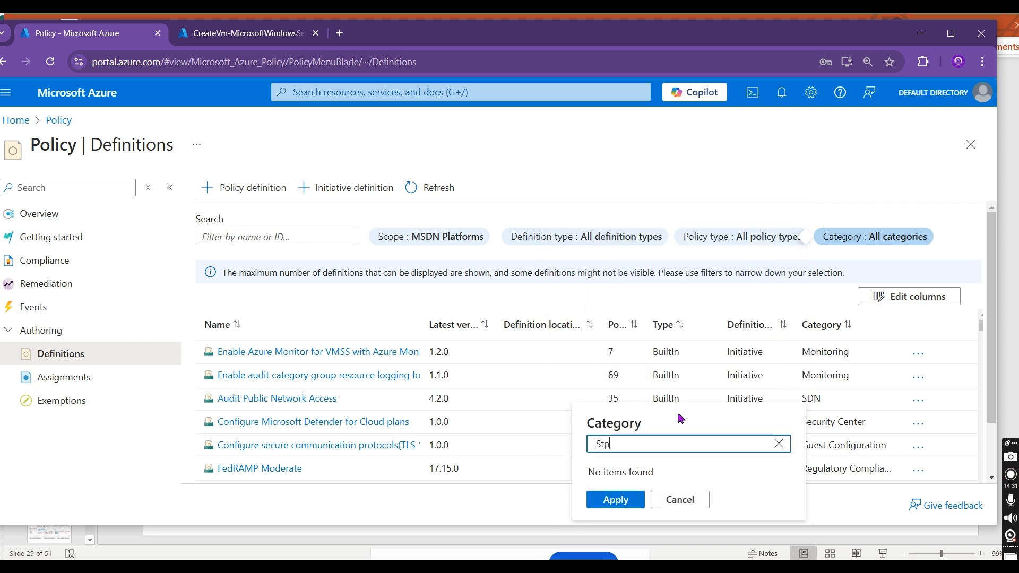
{"action": "key", "text": "BackSpace"}
{"action": "key", "text": "BackSpace"}
{"action": "type", "text": "to"}
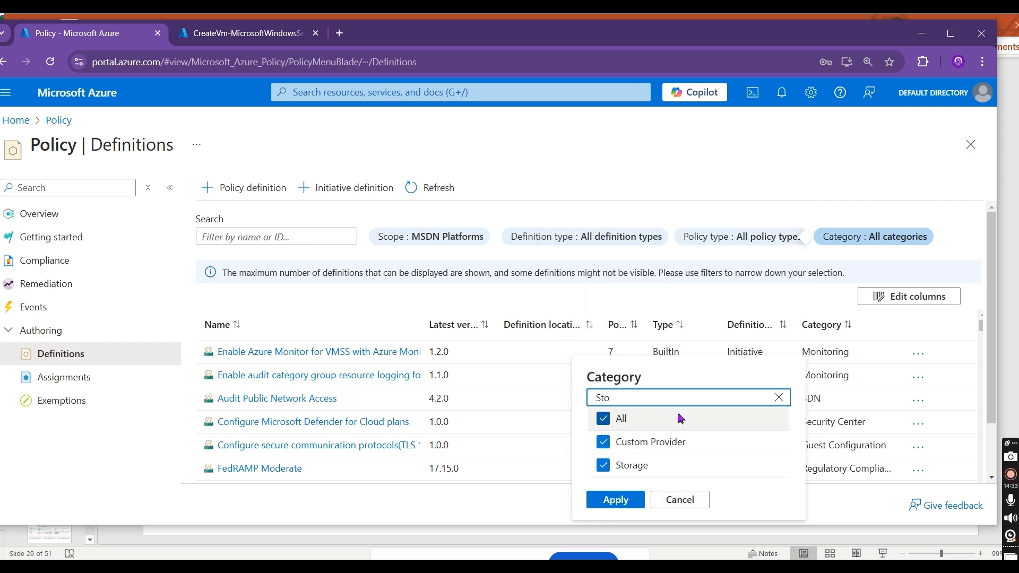
{"action": "left_click", "coordinate": [605, 441]}
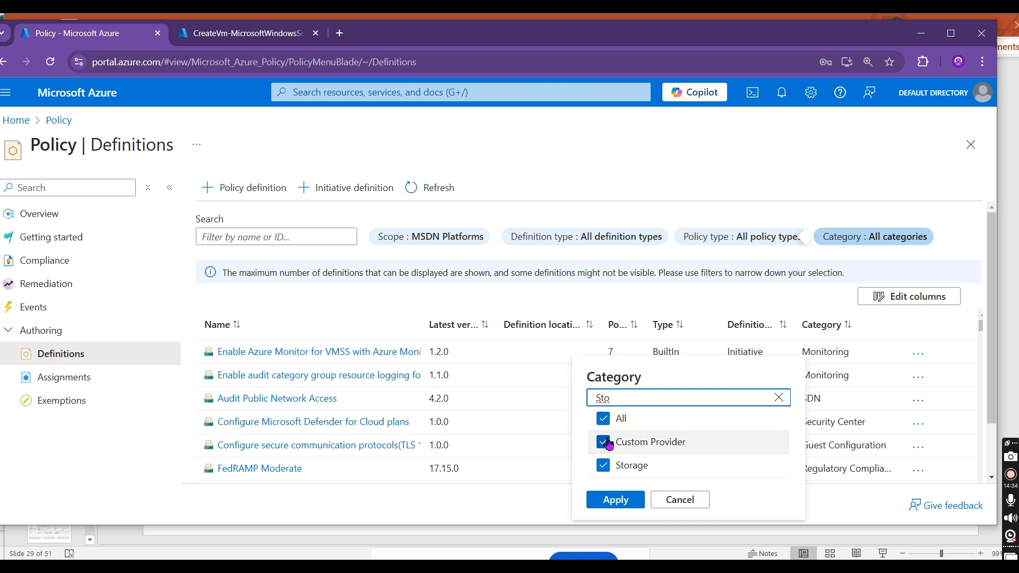
{"action": "left_click", "coordinate": [616, 501]}
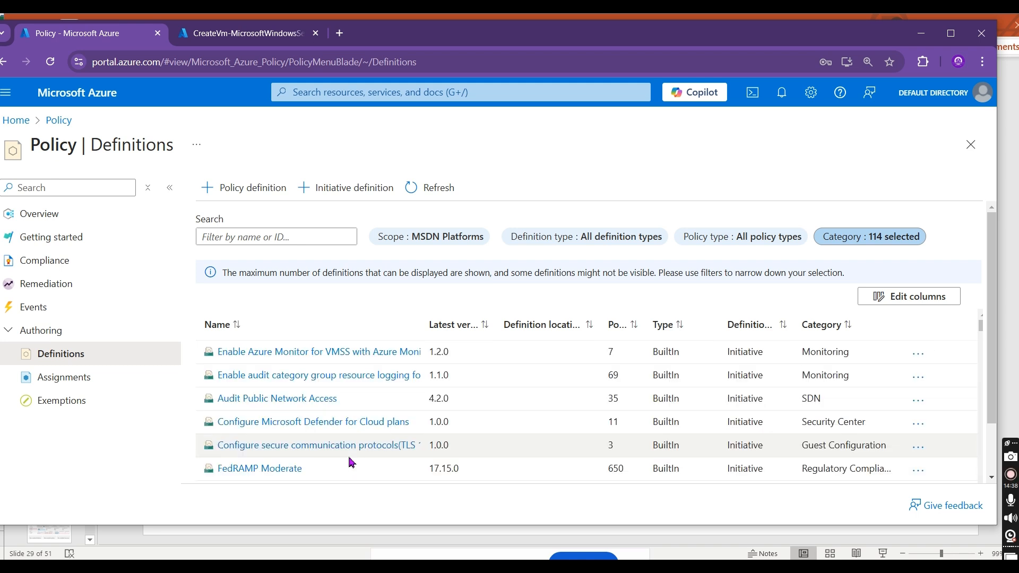
Widen the Name column so full policy definition names are visible
{"action": "left_click_drag", "start_coordinate": [418, 329], "coordinate": [477, 329]}
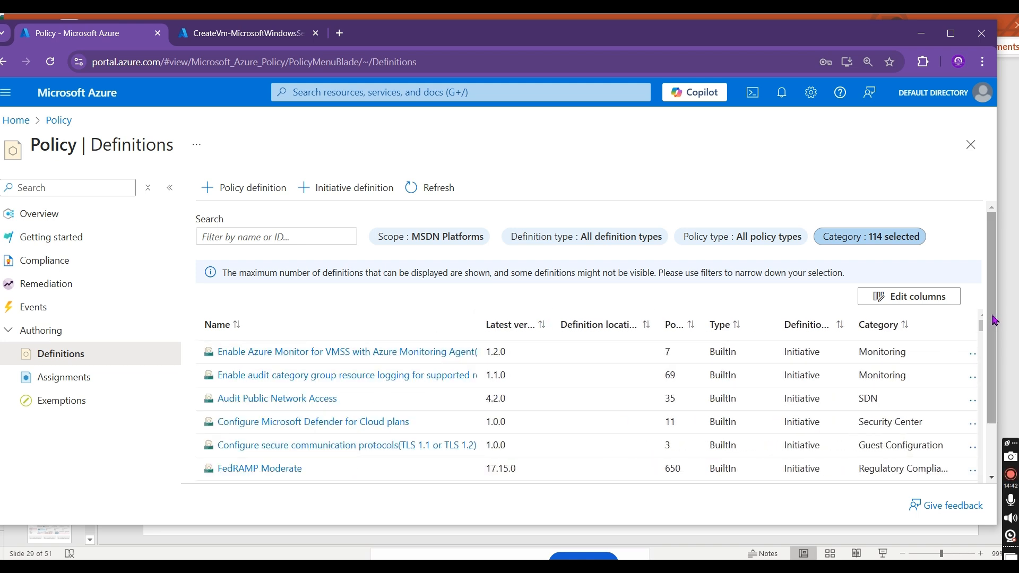
{"action": "left_click_drag", "start_coordinate": [995, 321], "coordinate": [997, 392]}
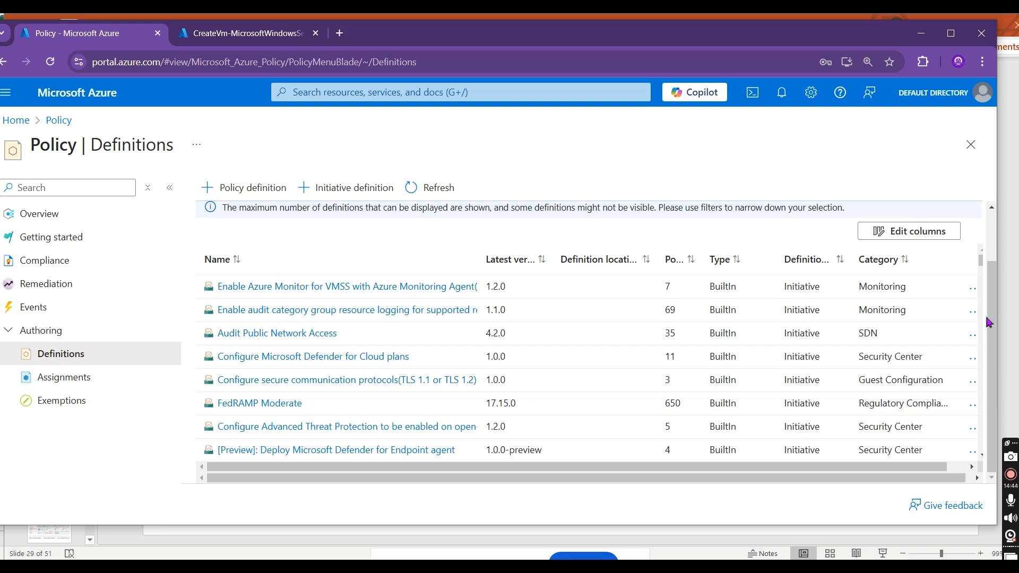
{"action": "left_click_drag", "start_coordinate": [980, 263], "coordinate": [982, 273]}
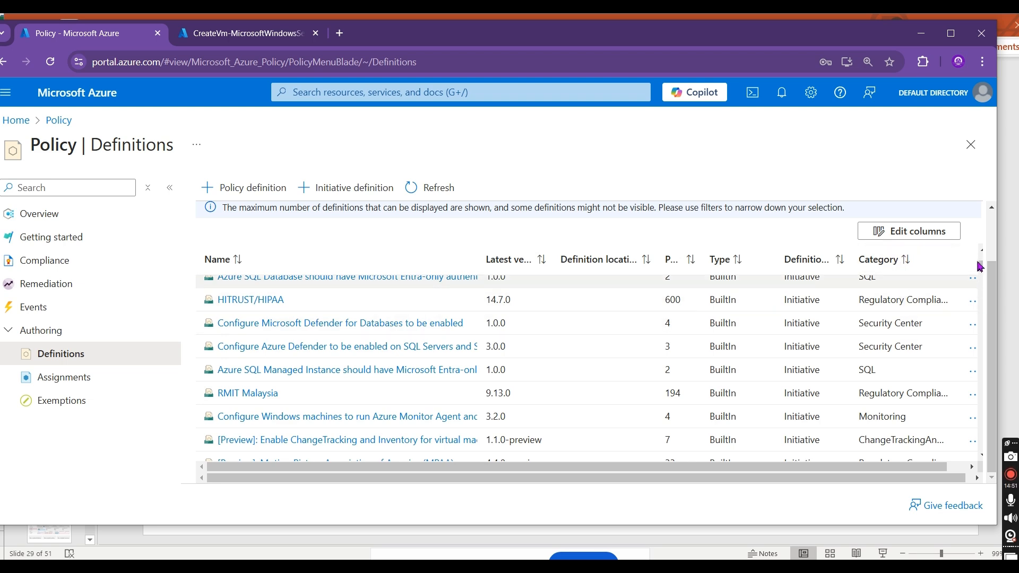
{"action": "left_click_drag", "start_coordinate": [981, 267], "coordinate": [975, 317]}
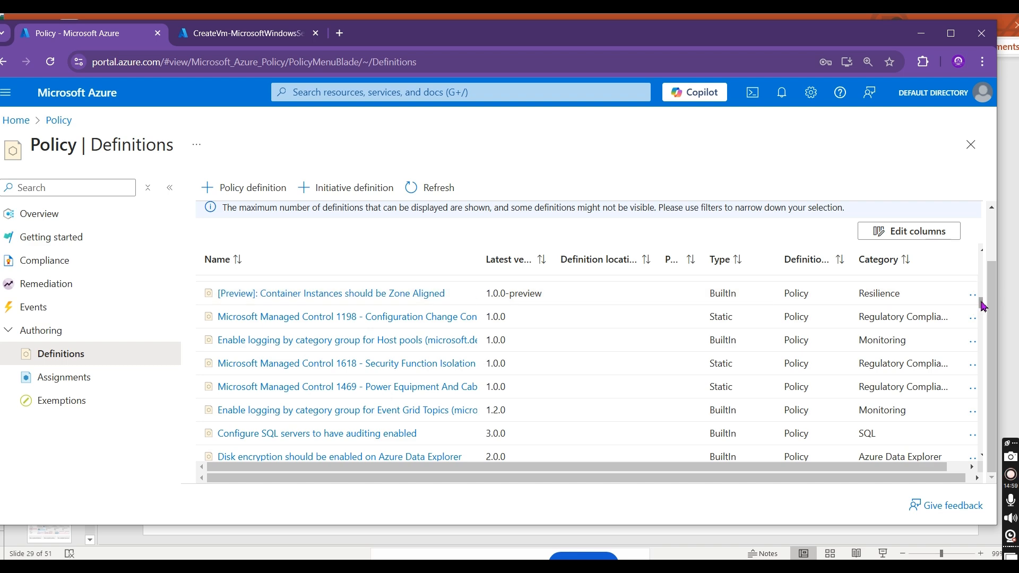
{"action": "left_click_drag", "start_coordinate": [981, 302], "coordinate": [982, 241]}
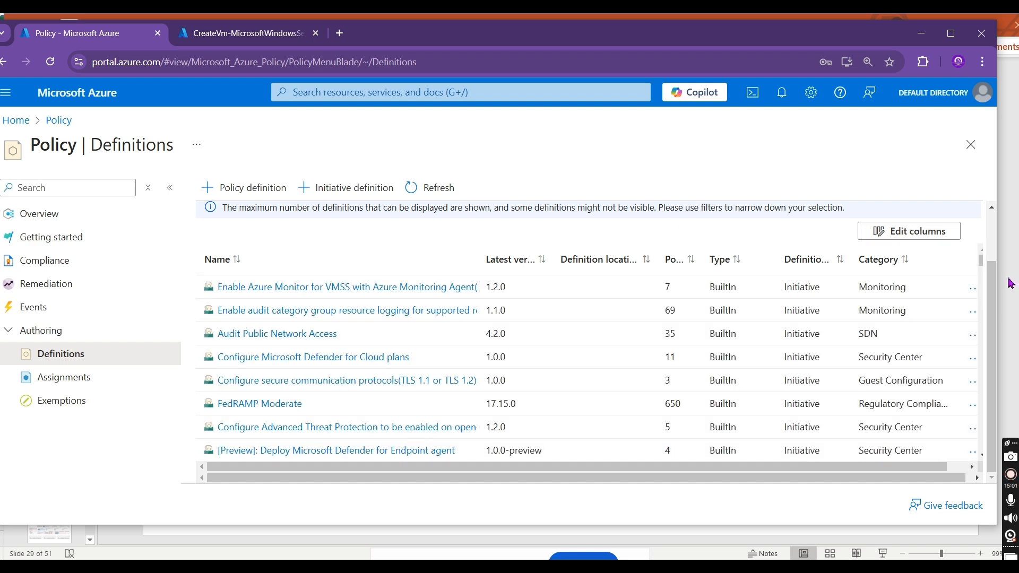
{"action": "left_click_drag", "start_coordinate": [995, 284], "coordinate": [1001, 247]}
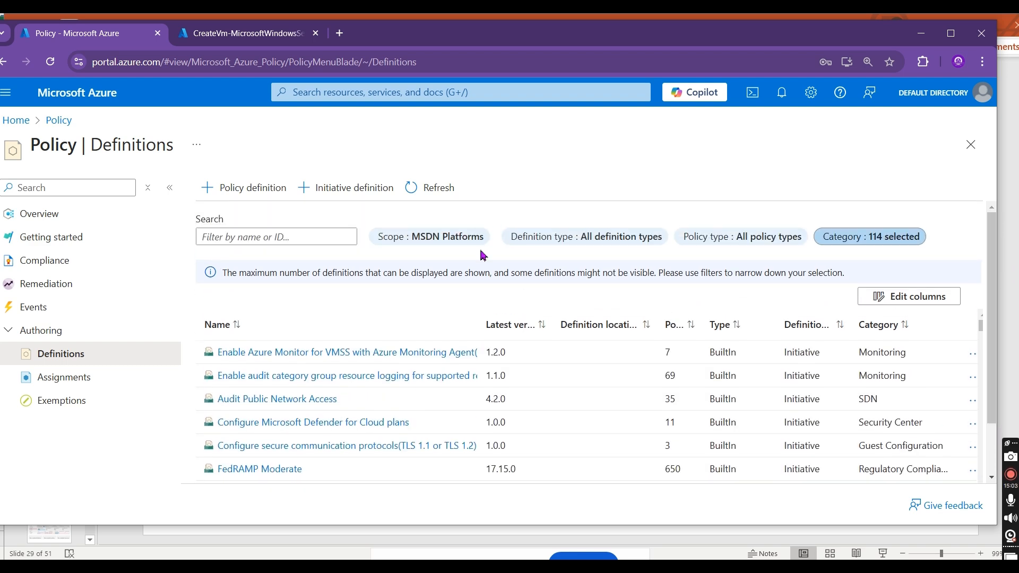
Search the definitions for 'Storage' and scroll through the matching policies
{"action": "left_click", "coordinate": [292, 236]}
{"action": "type", "text": "Storage"}
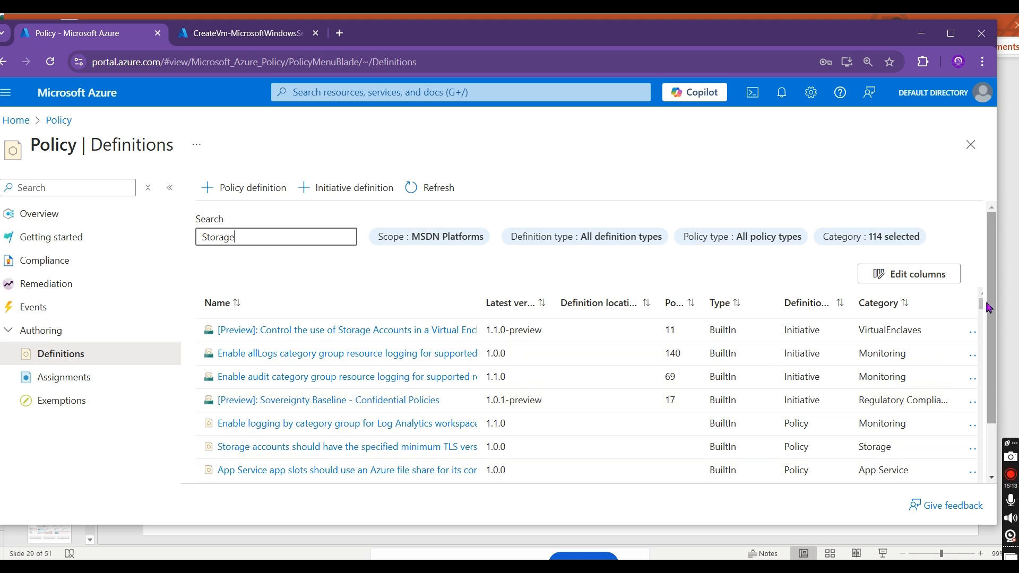
{"action": "left_click_drag", "start_coordinate": [983, 310], "coordinate": [983, 345]}
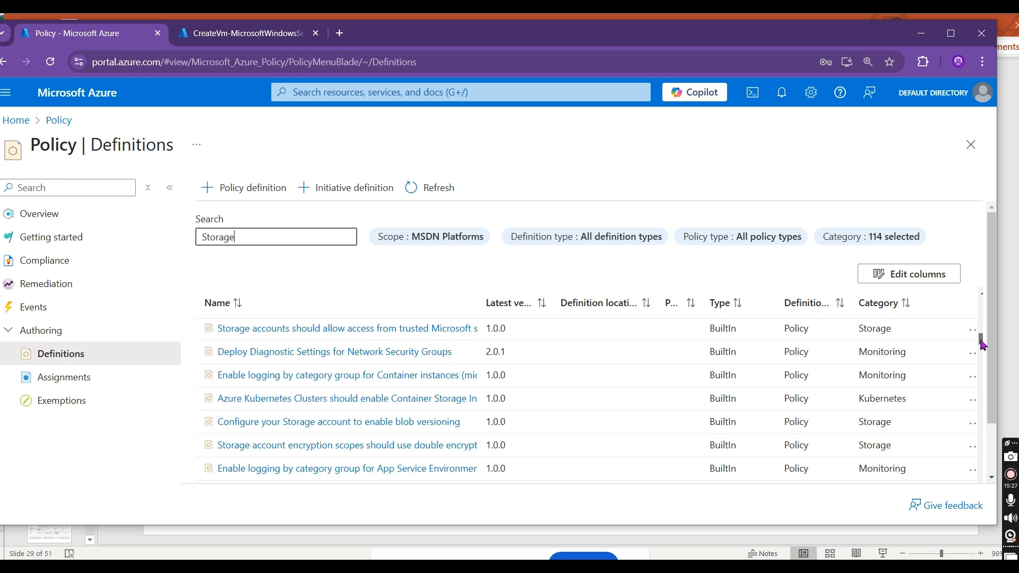
{"action": "left_click_drag", "start_coordinate": [983, 346], "coordinate": [984, 360]}
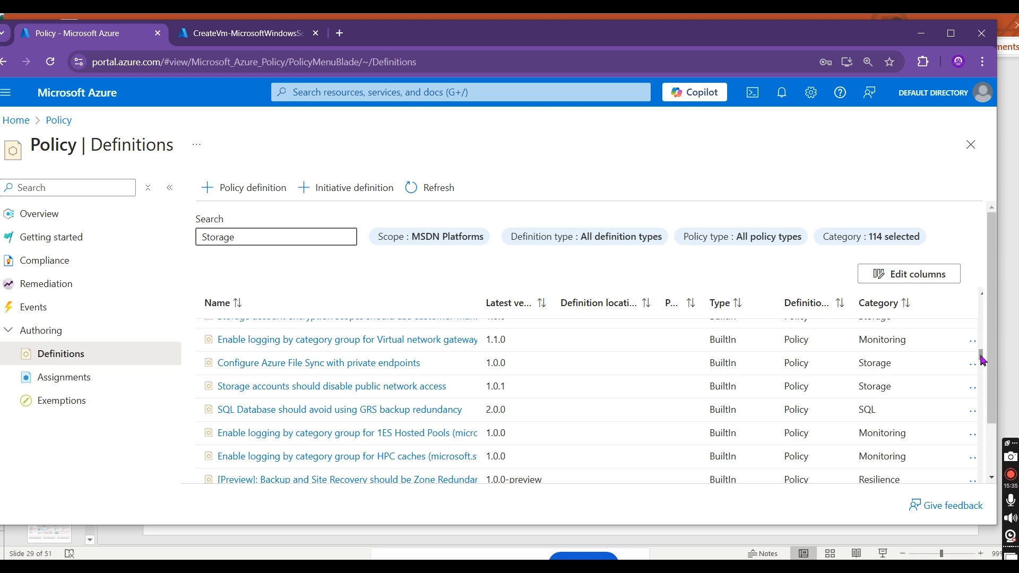
Assign 'Storage accounts should disable public network access' at MSDN Platforms scope, keeping default settings
{"action": "left_click", "coordinate": [385, 391]}
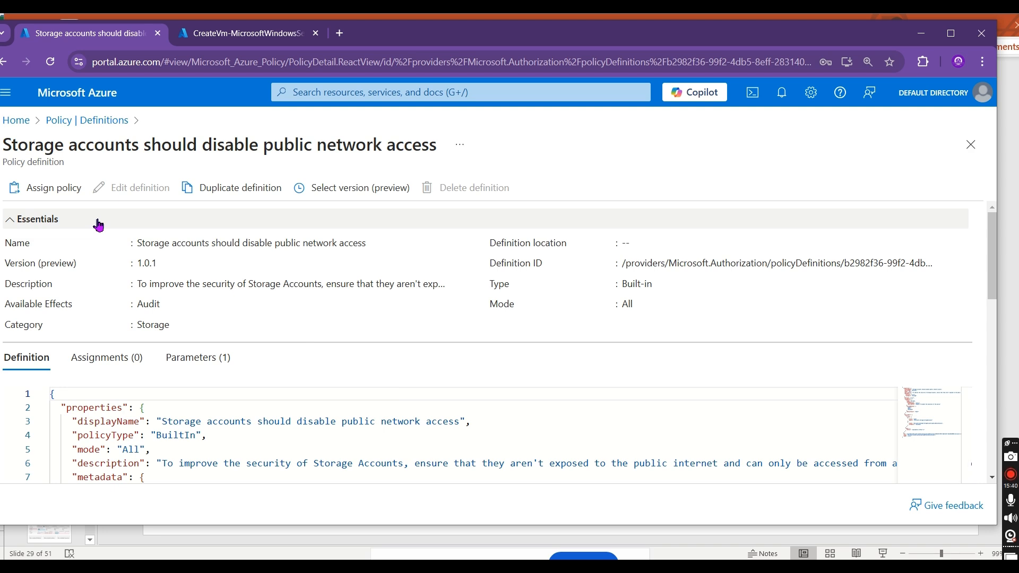
{"action": "left_click", "coordinate": [66, 198]}
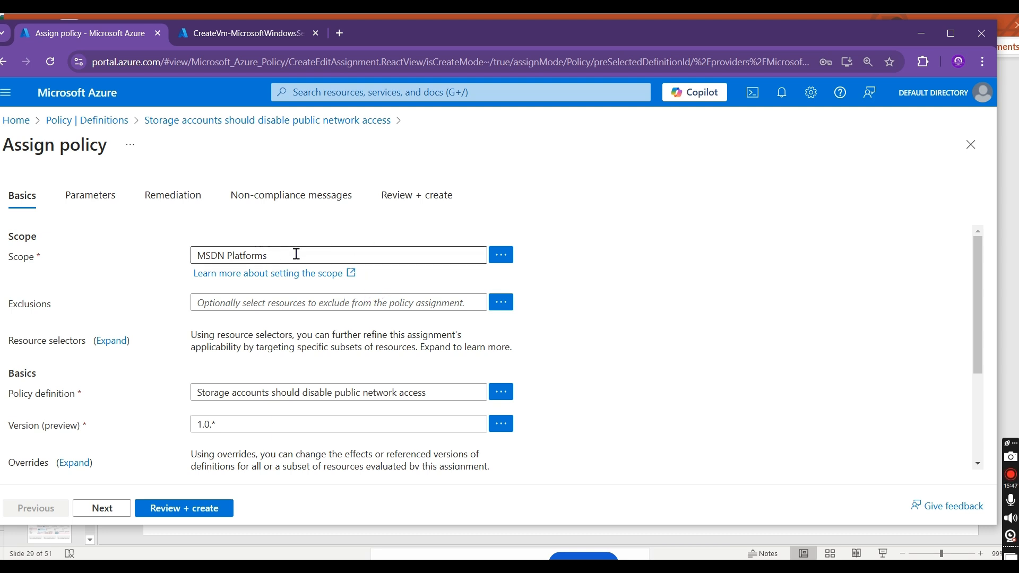
{"action": "left_click", "coordinate": [502, 256]}
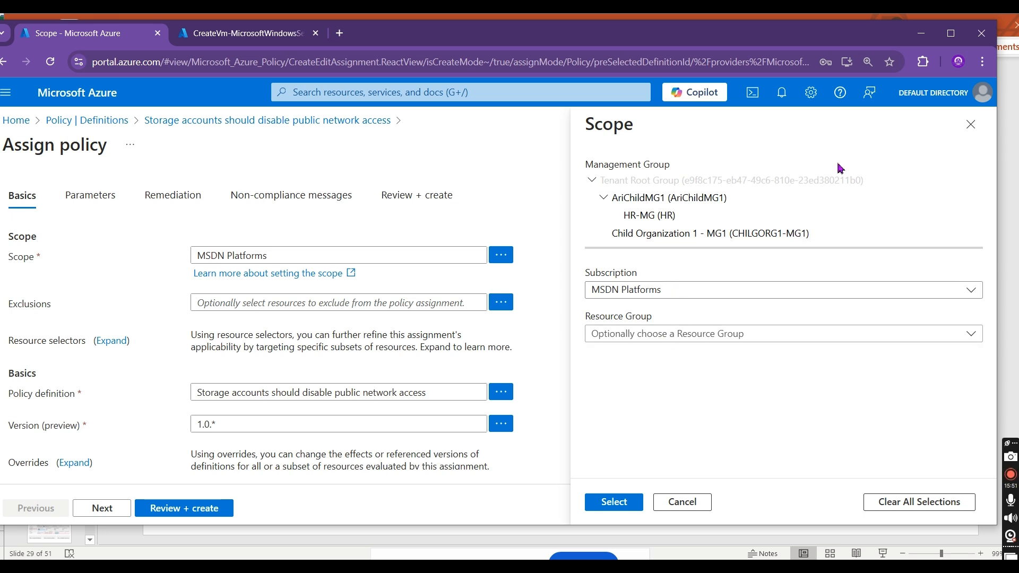
{"action": "left_click", "coordinate": [970, 125]}
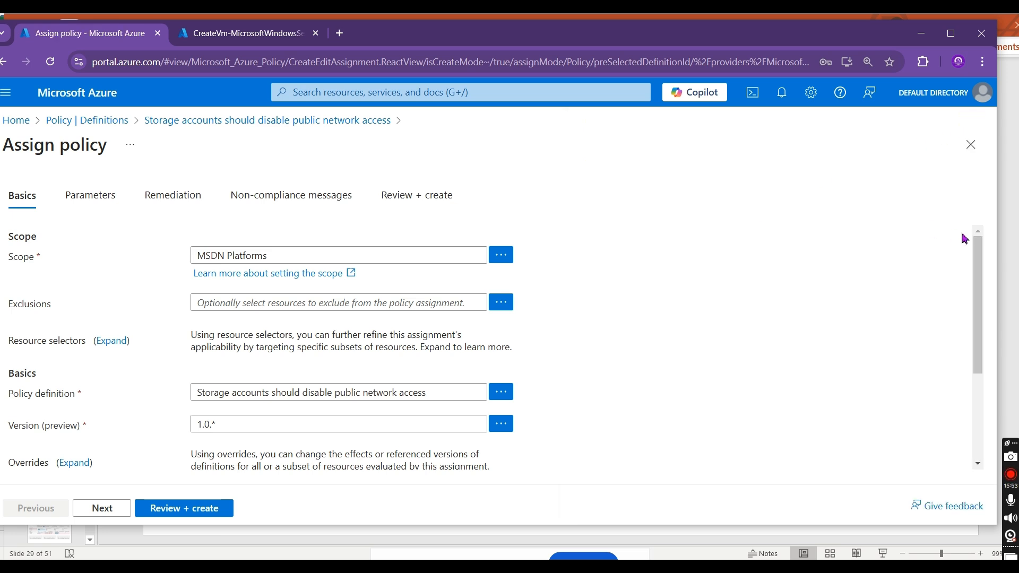
{"action": "left_click_drag", "start_coordinate": [986, 269], "coordinate": [992, 329]}
{"action": "scroll", "coordinate": [986, 296], "scroll_direction": "down", "scroll_amount": 3}
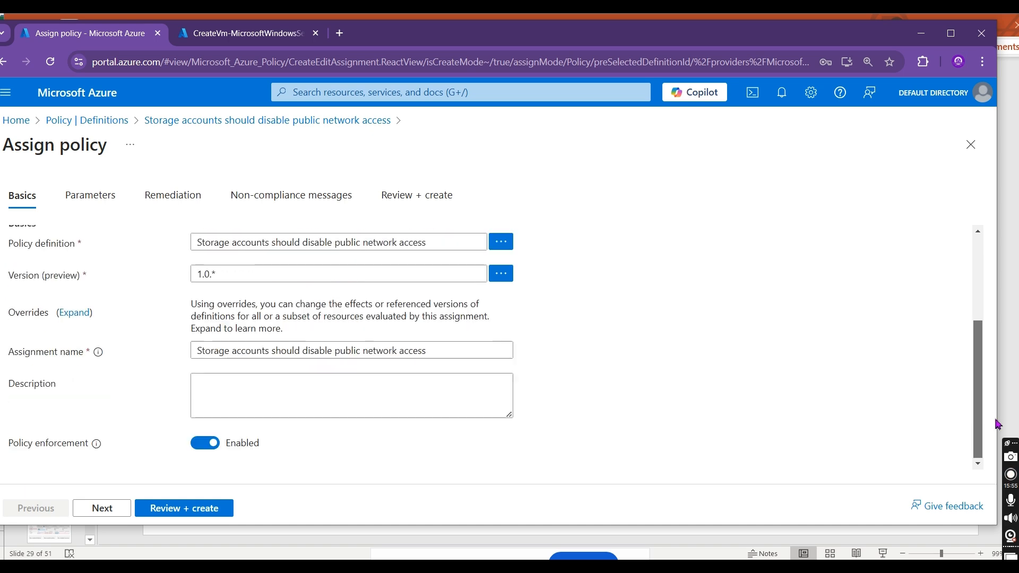
{"action": "left_click", "coordinate": [158, 508]}
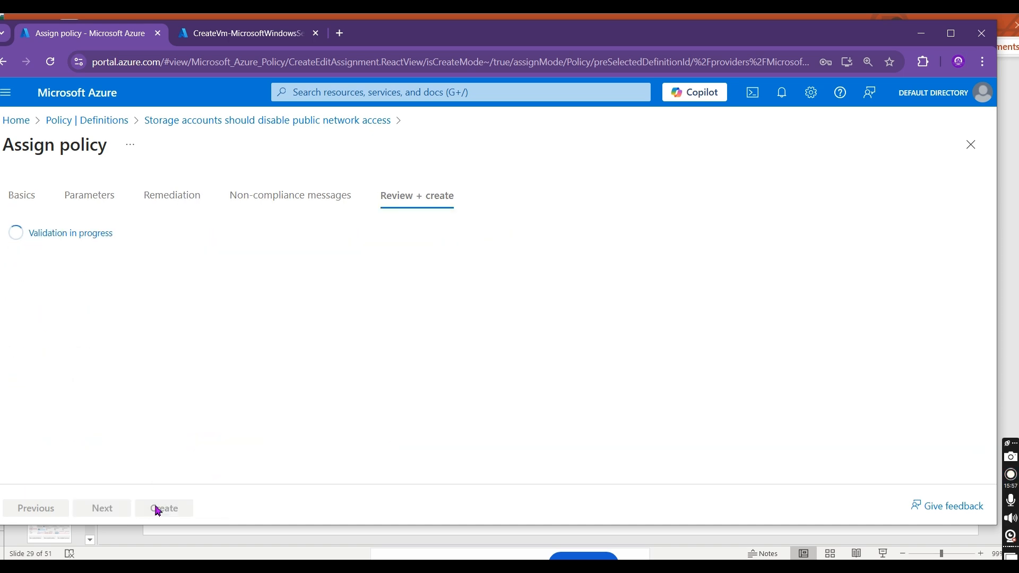
{"action": "left_click", "coordinate": [158, 509]}
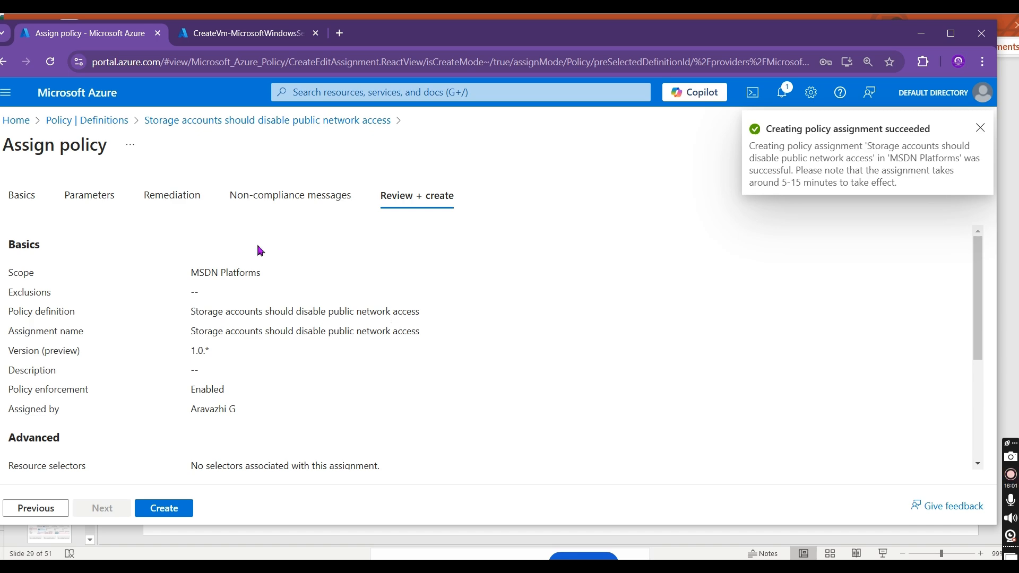
{"action": "left_click", "coordinate": [105, 120]}
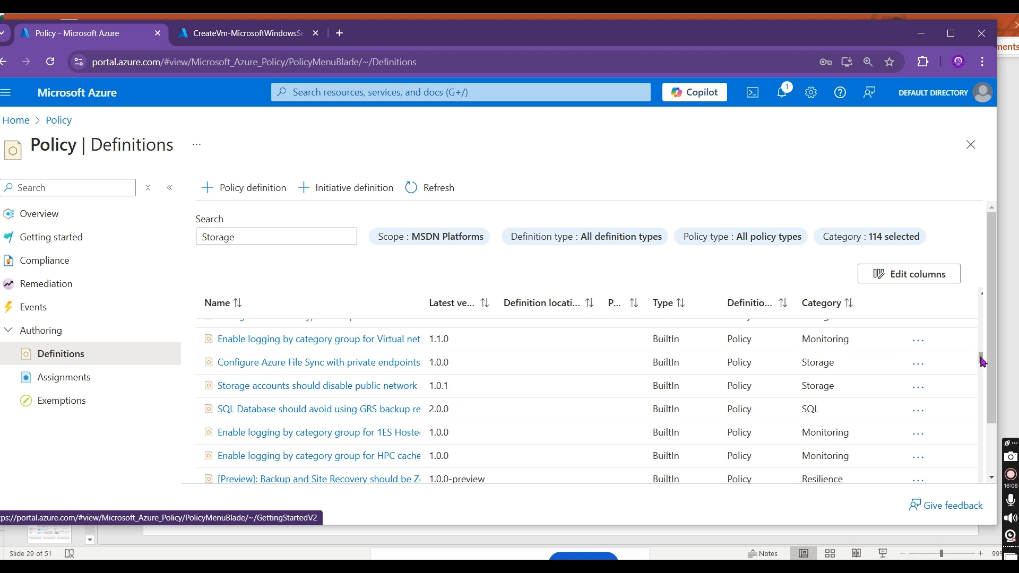
Replace the search with 'SKU' and open the Allowed virtual machine size SKUs definition (Compute)
{"action": "left_click_drag", "start_coordinate": [981, 361], "coordinate": [984, 389]}
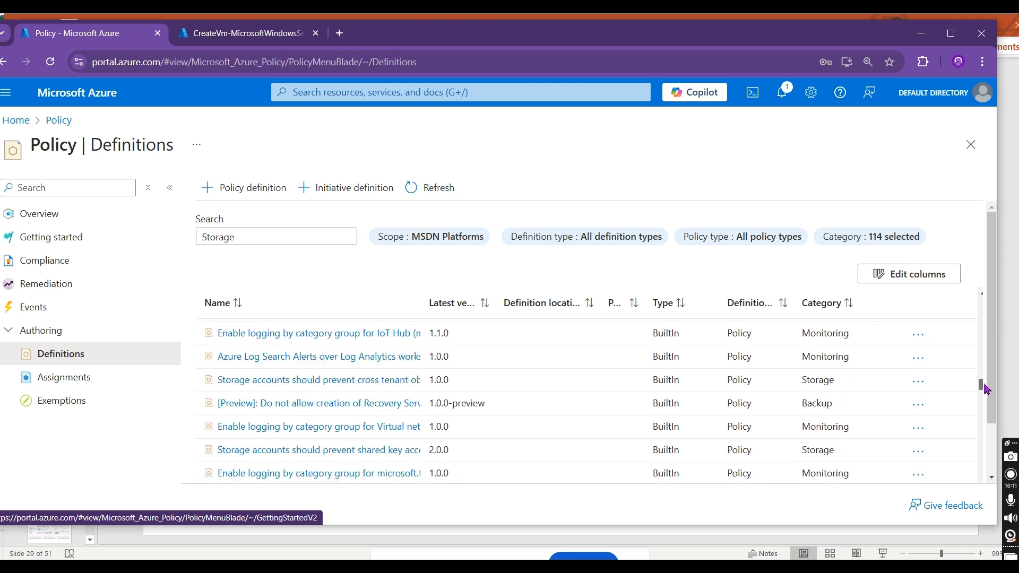
{"action": "left_click", "coordinate": [262, 235]}
{"action": "type", "text": "Sto"}
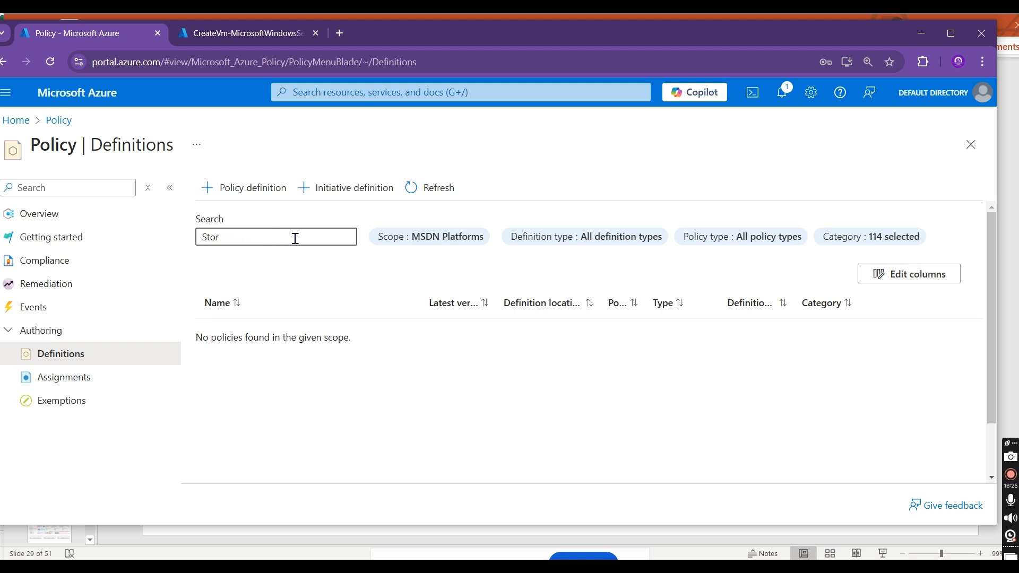
{"action": "key", "text": "BackSpace"}
{"action": "key", "text": "BackSpace"}
{"action": "key", "text": "BackSpace"}
{"action": "key", "text": "BackSpace"}
{"action": "type", "text": "S"}
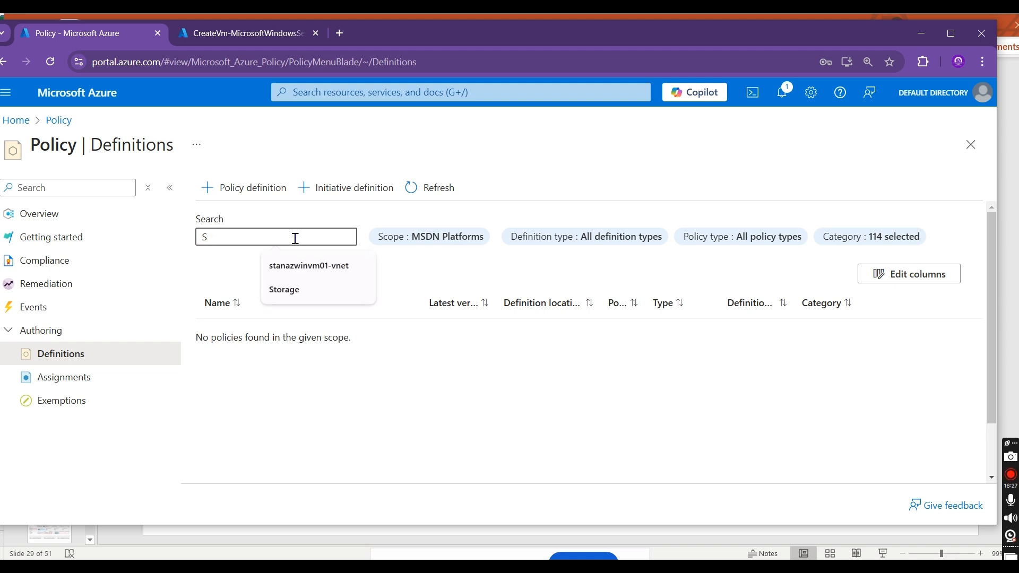
{"action": "type", "text": "KU"}
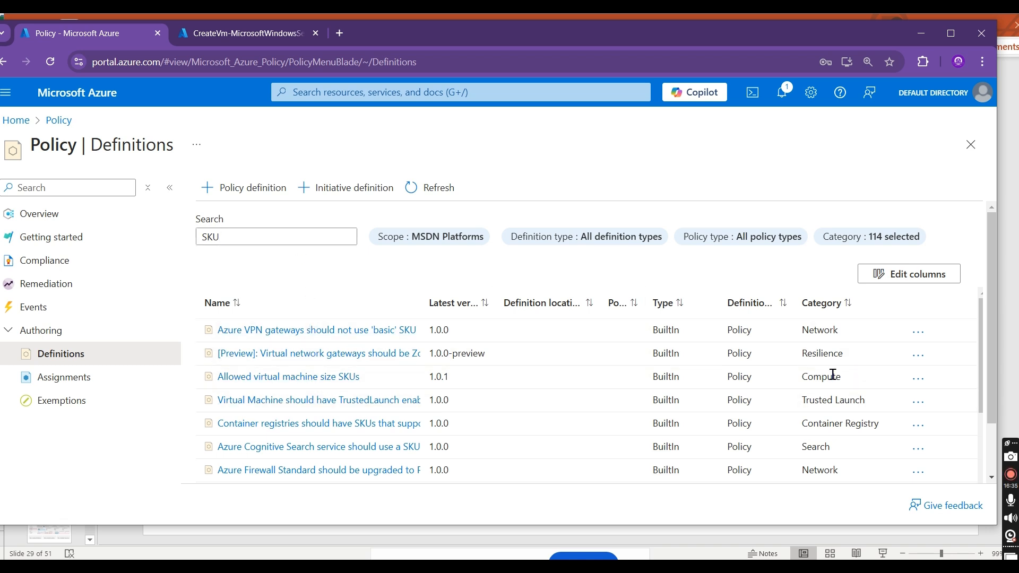
{"action": "left_click_drag", "start_coordinate": [842, 377], "coordinate": [804, 382]}
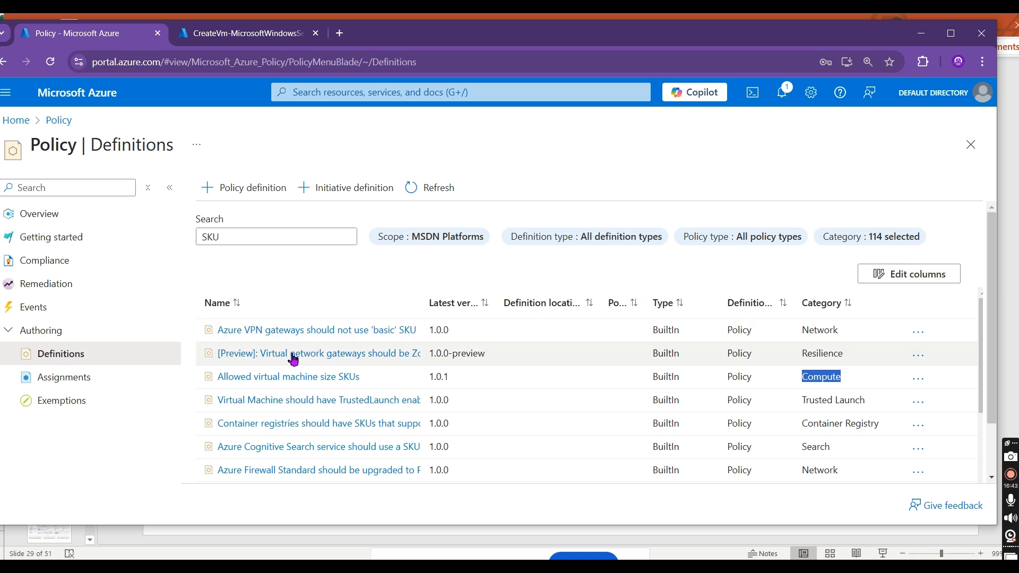
{"action": "left_click", "coordinate": [283, 377]}
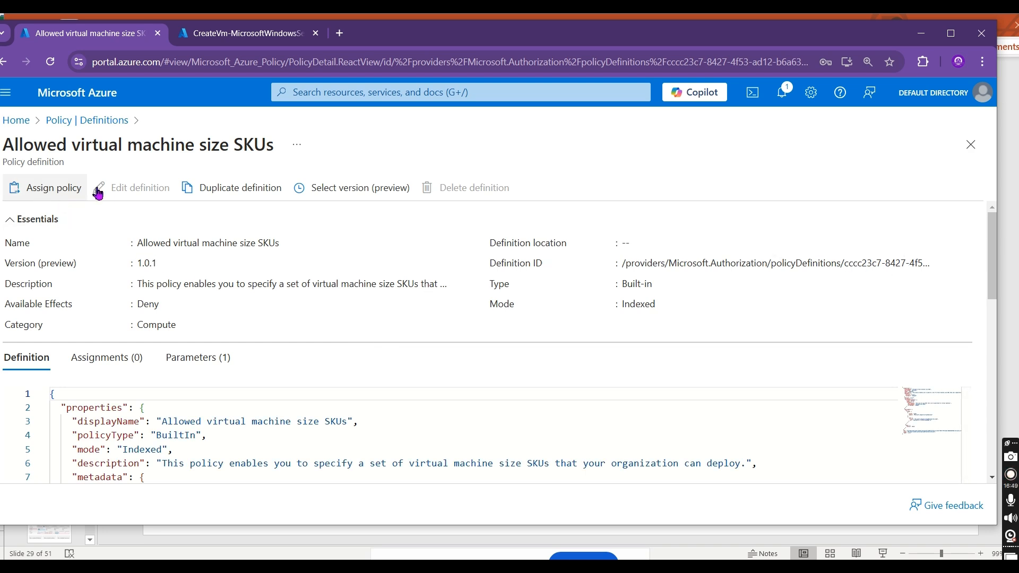
Begin assigning Allowed virtual machine size SKUs, adding a short name prefix to the assignment name
{"action": "left_click_drag", "start_coordinate": [995, 242], "coordinate": [1006, 430]}
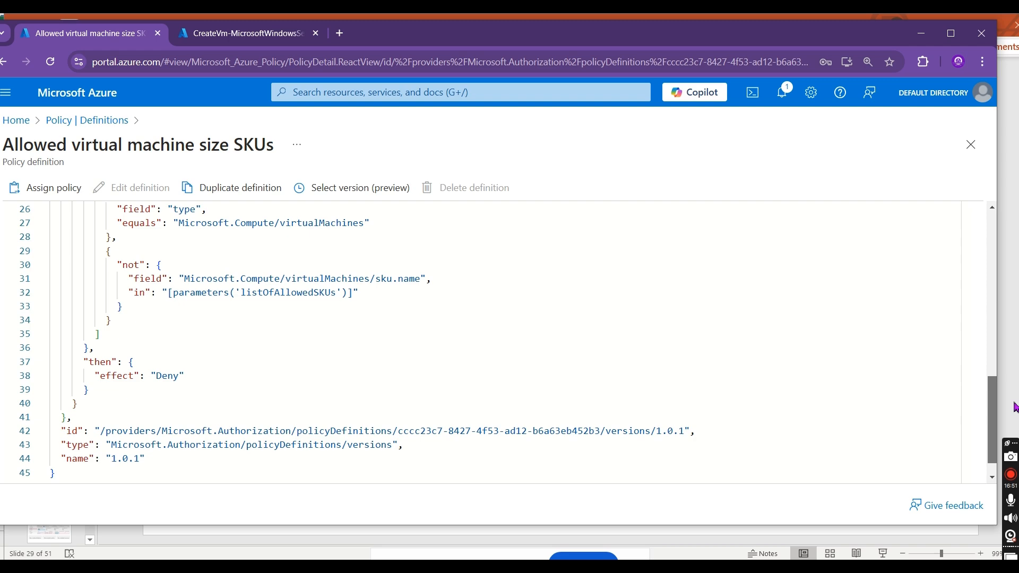
{"action": "left_click_drag", "start_coordinate": [1010, 354], "coordinate": [1003, 217]}
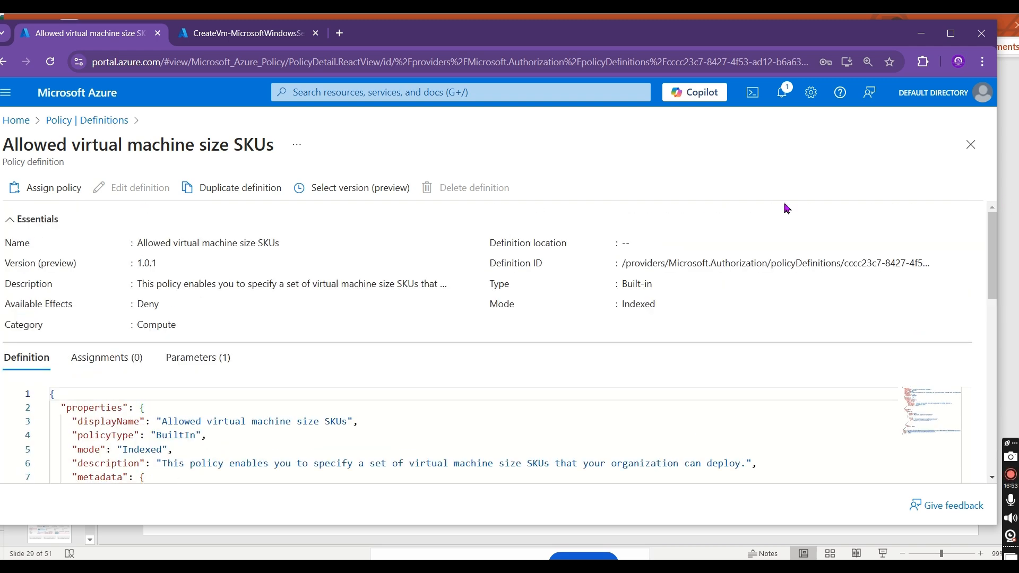
{"action": "left_click", "coordinate": [68, 190]}
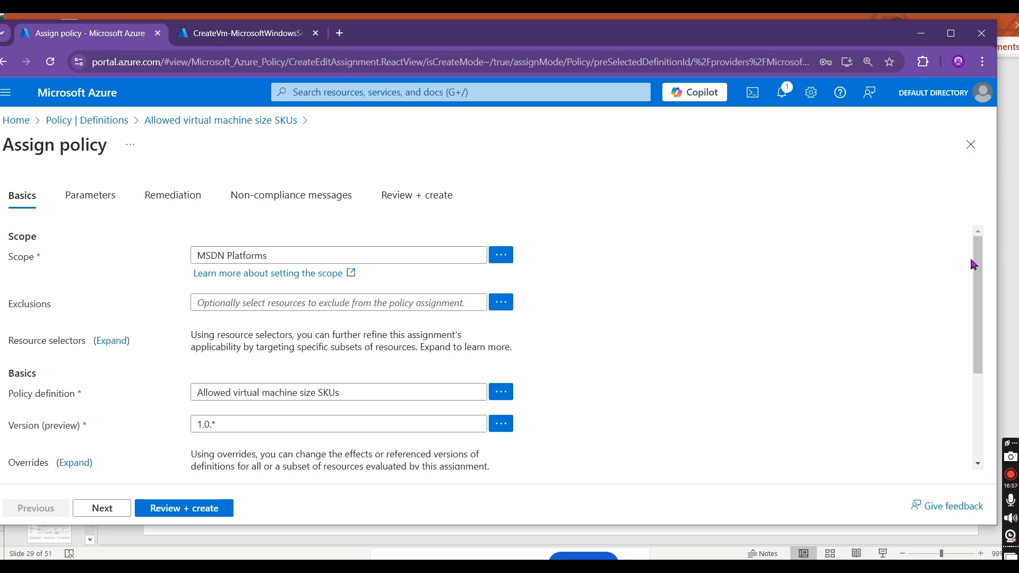
{"action": "left_click_drag", "start_coordinate": [985, 258], "coordinate": [985, 443]}
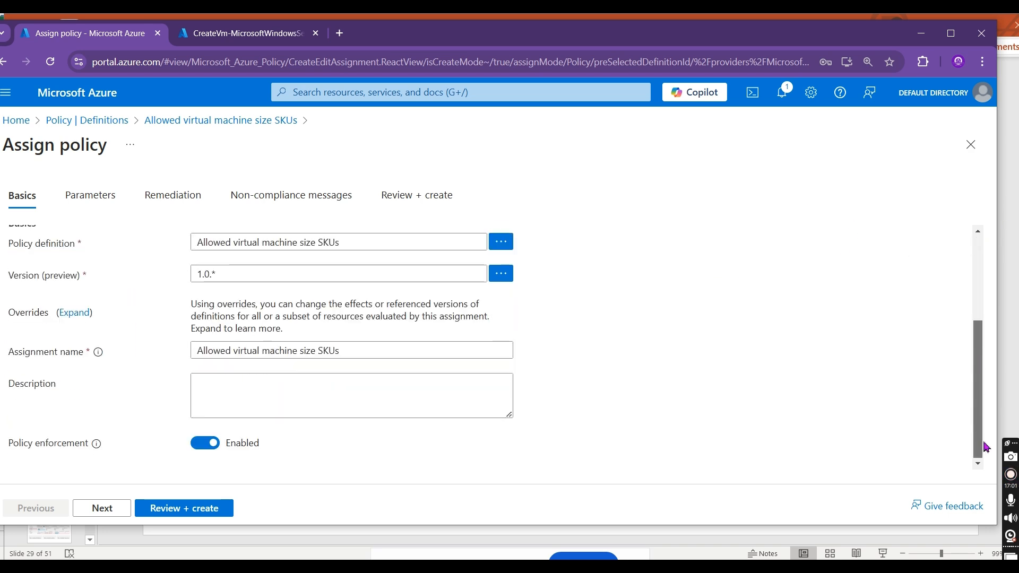
{"action": "left_click", "coordinate": [200, 352]}
{"action": "type", "text": "Stan -"}
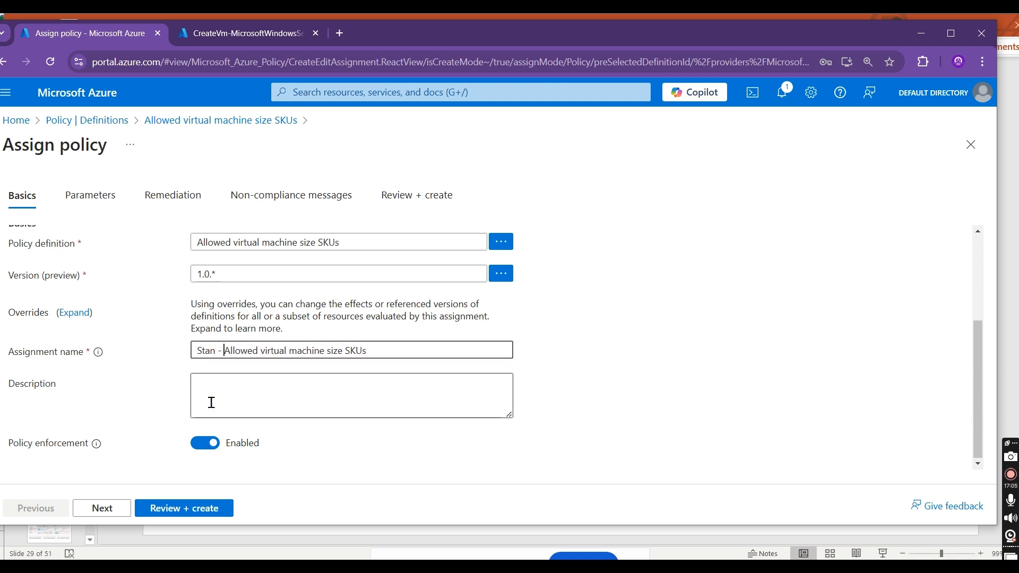
{"action": "left_click_drag", "start_coordinate": [978, 384], "coordinate": [991, 263]}
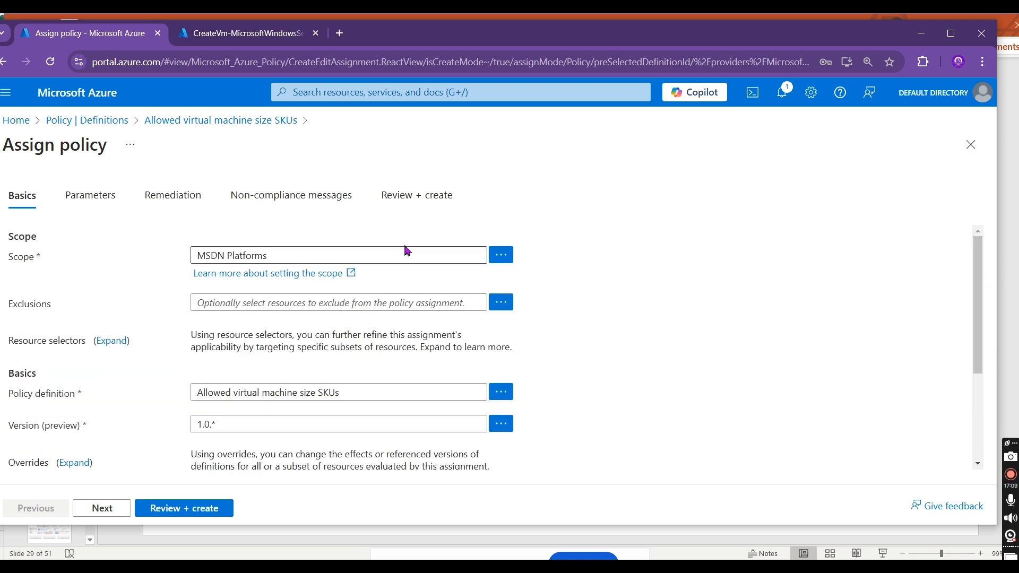
Set the allowed VM sizes parameter to only Standard_B1s and Basic_A1
{"action": "left_click", "coordinate": [106, 198]}
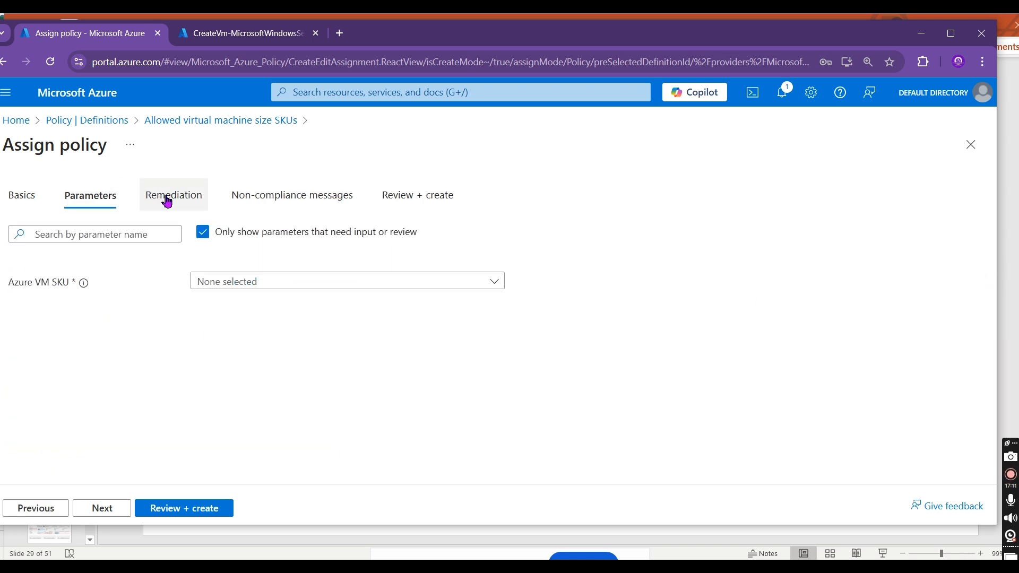
{"action": "left_click", "coordinate": [273, 281]}
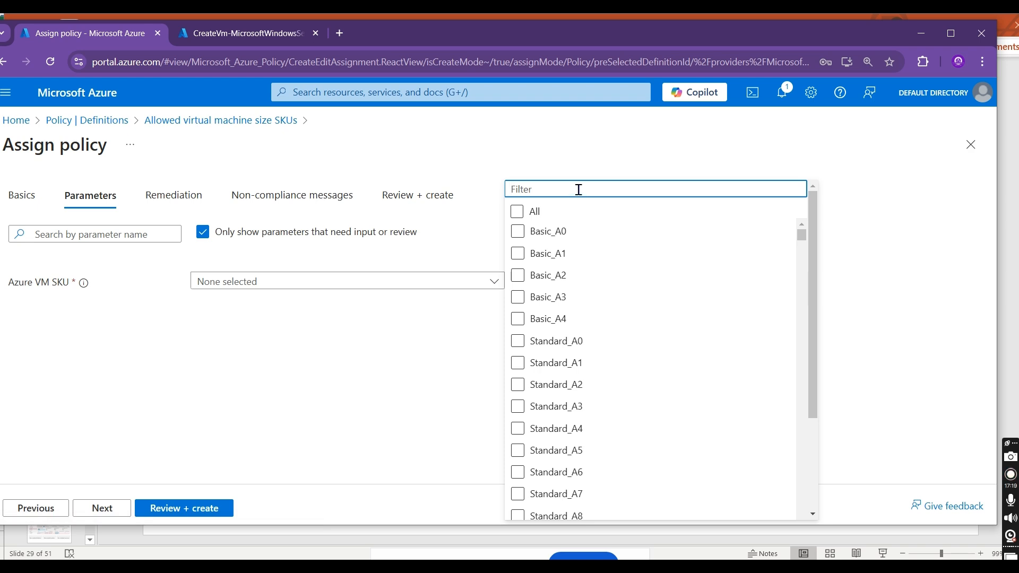
{"action": "type", "text": "B1"}
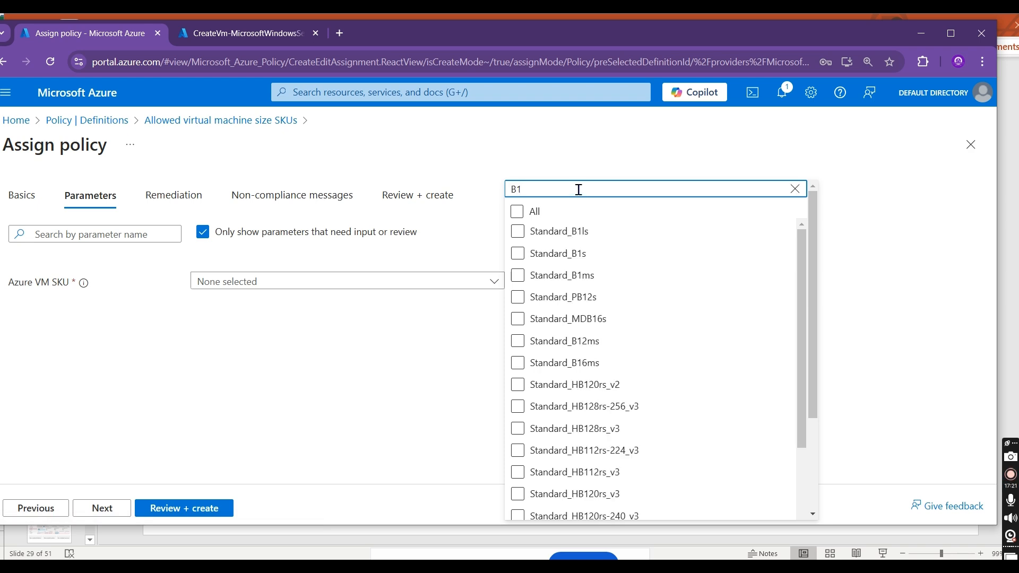
{"action": "left_click", "coordinate": [517, 257]}
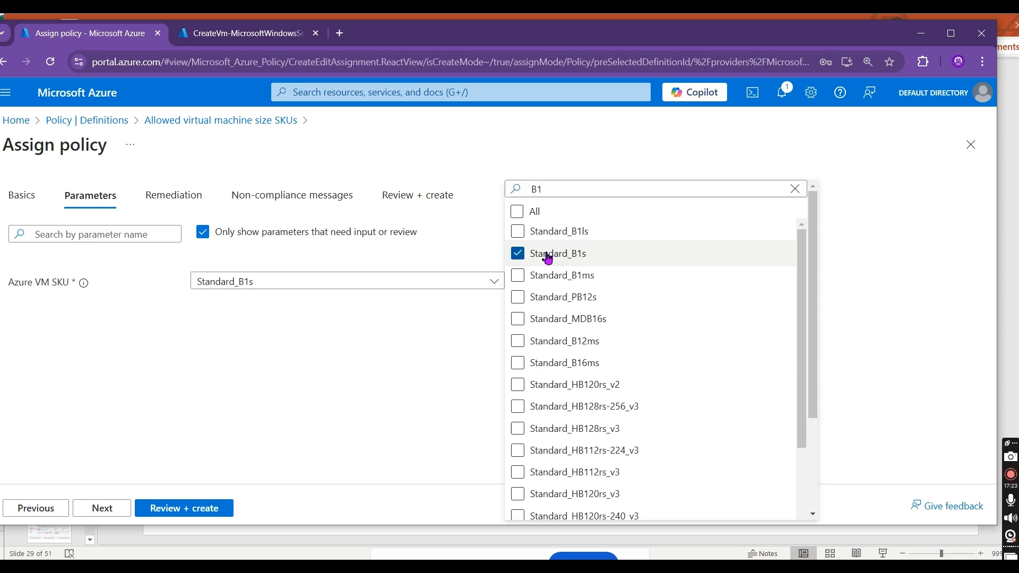
{"action": "double_click", "coordinate": [538, 190]}
{"action": "type", "text": "A"}
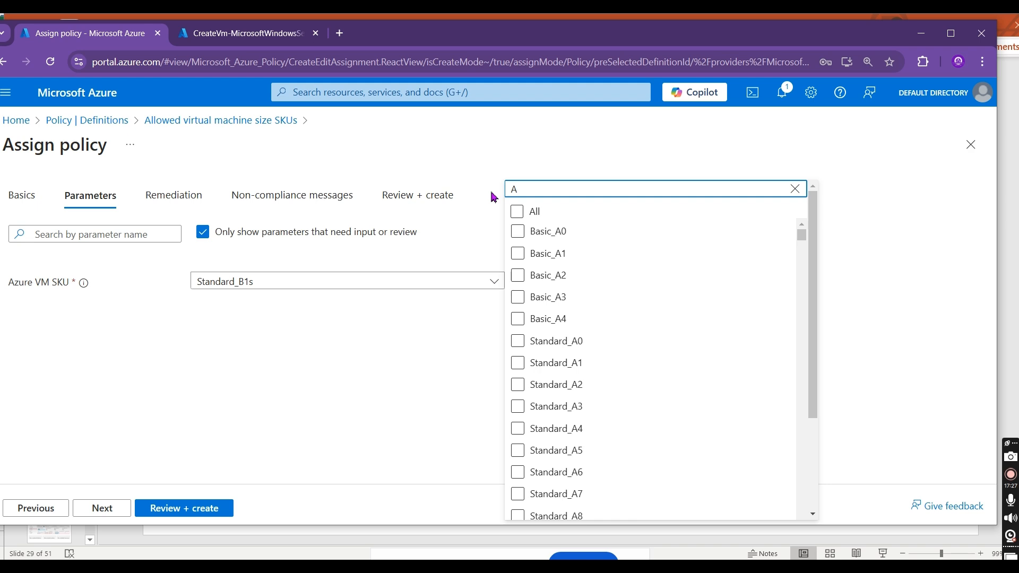
{"action": "left_click", "coordinate": [517, 255]}
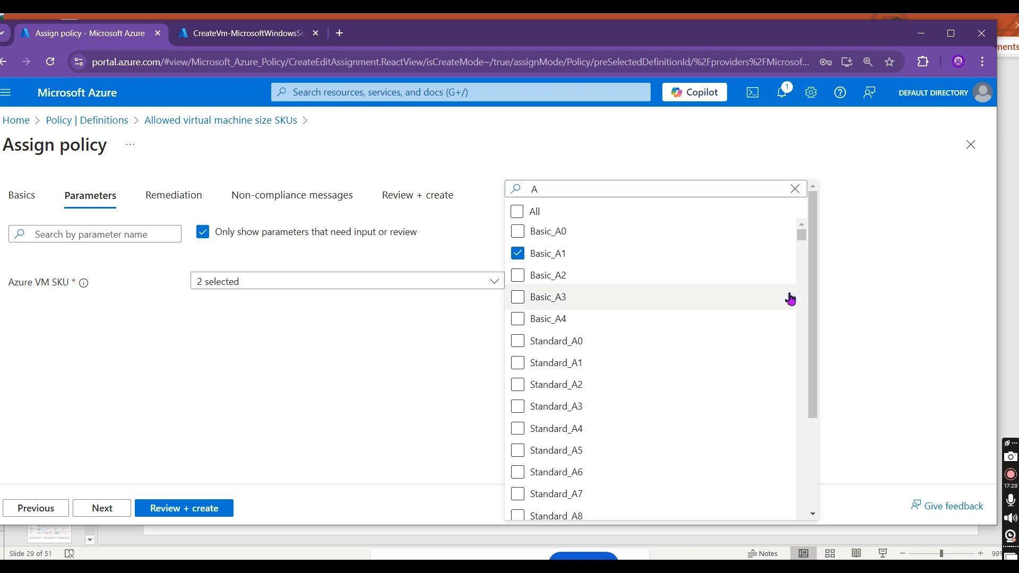
{"action": "left_click", "coordinate": [859, 310]}
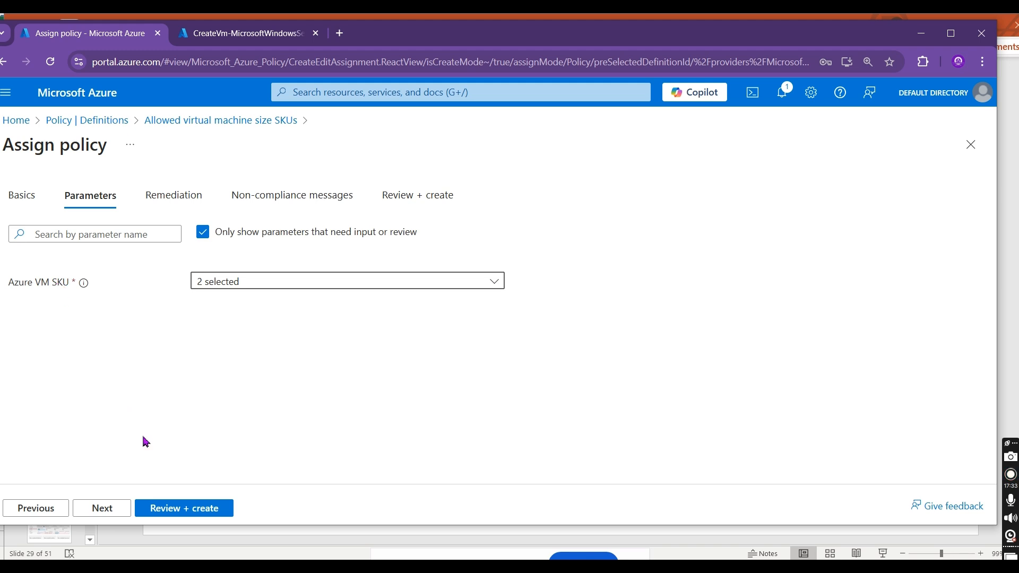
Add an A1/B1-only VM non-compliance message and create the VM size policy assignment
{"action": "left_click", "coordinate": [104, 510]}
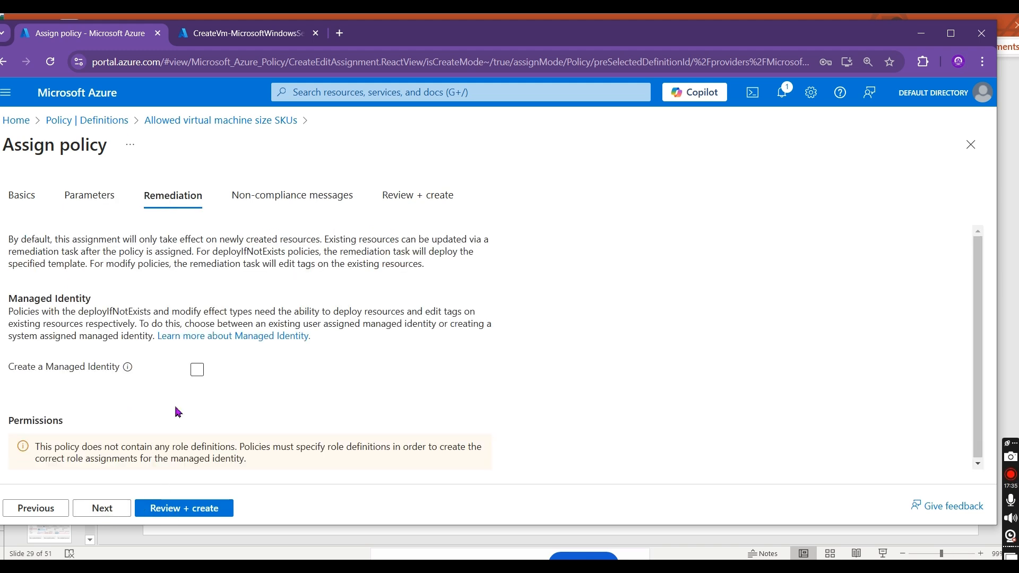
{"action": "left_click", "coordinate": [106, 510]}
{"action": "left_click", "coordinate": [244, 294]}
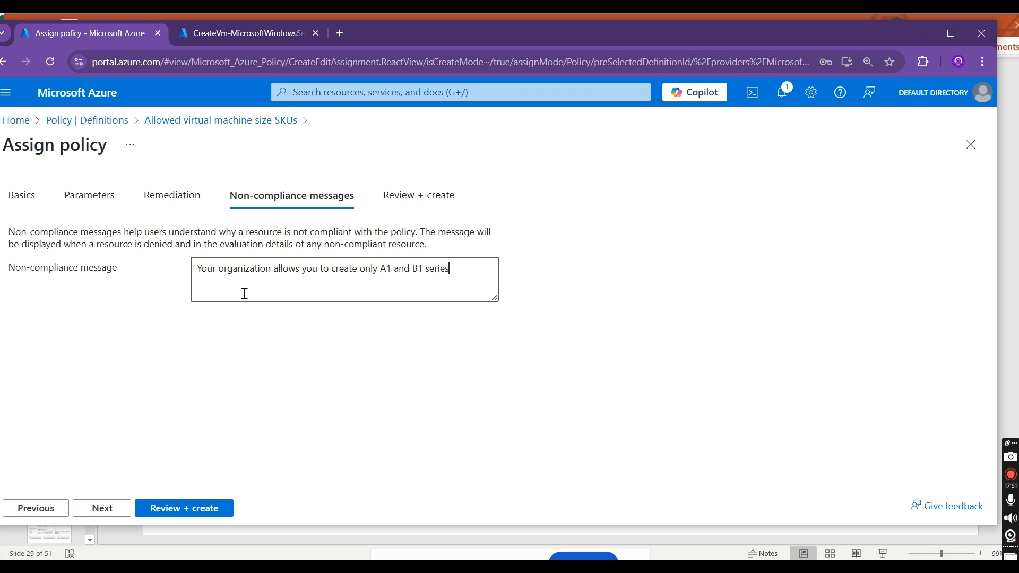
{"action": "type", "text": "VMs"}
{"action": "left_click", "coordinate": [163, 512]}
{"action": "left_click", "coordinate": [163, 511]}
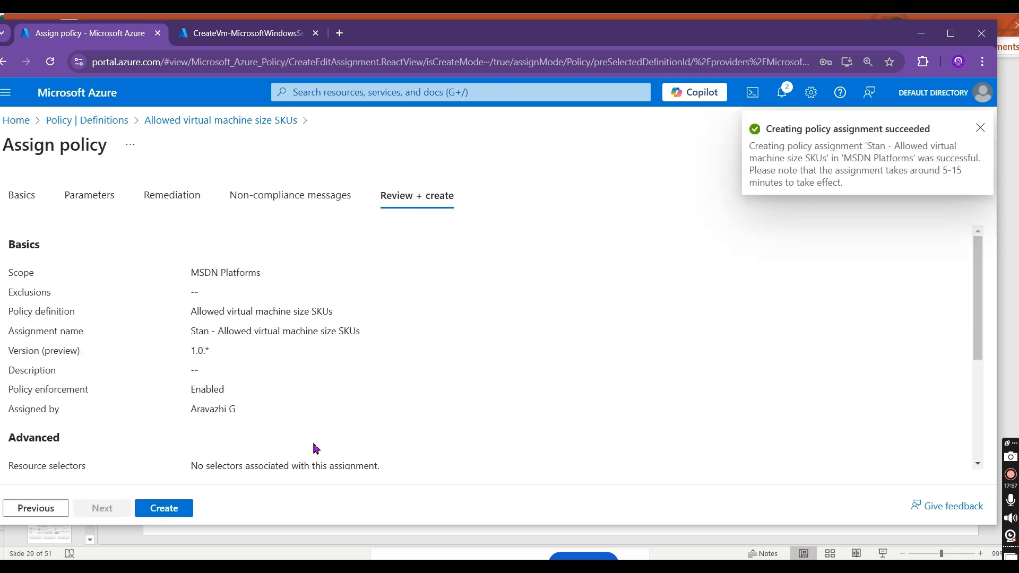
{"action": "left_click", "coordinate": [16, 121]}
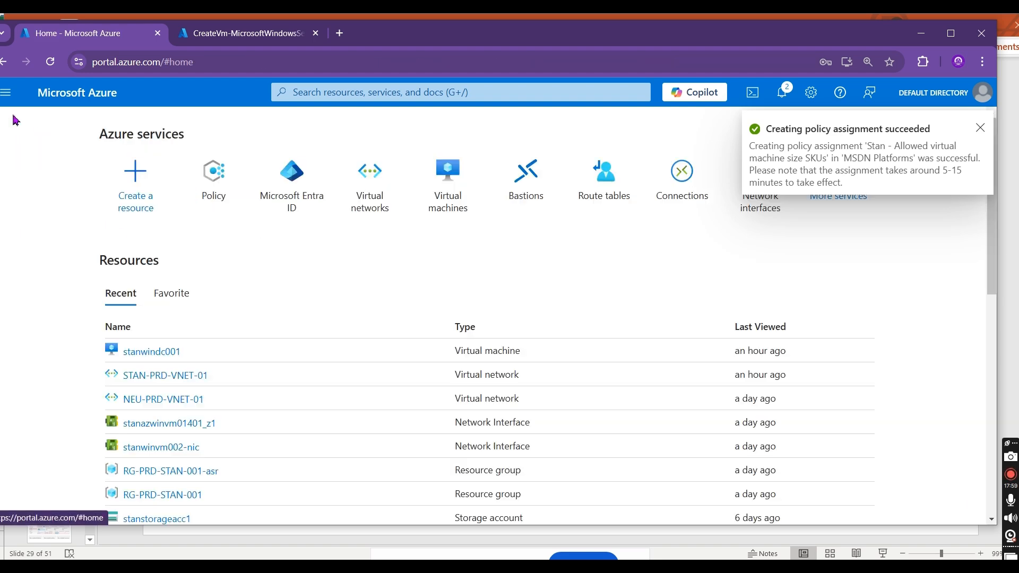
Start a new Azure VM named stanwinvm0001 in resource group RG-PRD-STAN-001
{"action": "left_click", "coordinate": [448, 190]}
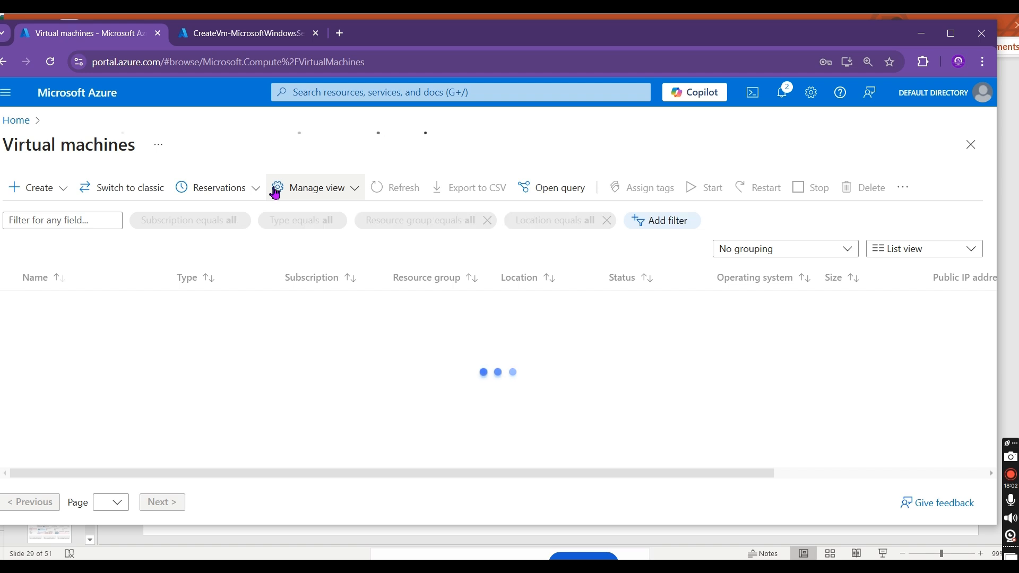
{"action": "left_click", "coordinate": [58, 188]}
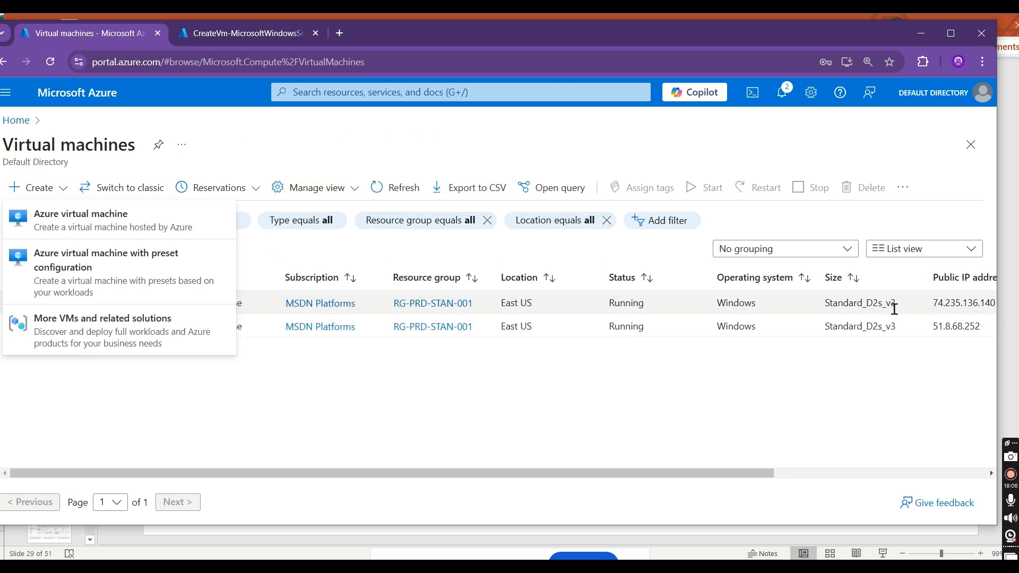
{"action": "left_click", "coordinate": [160, 221]}
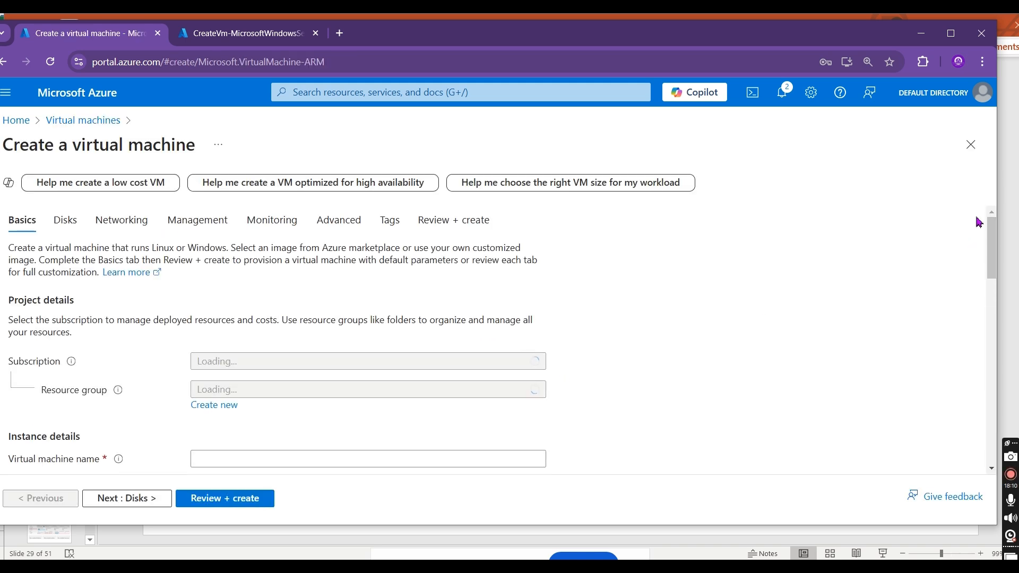
{"action": "left_click", "coordinate": [330, 391]}
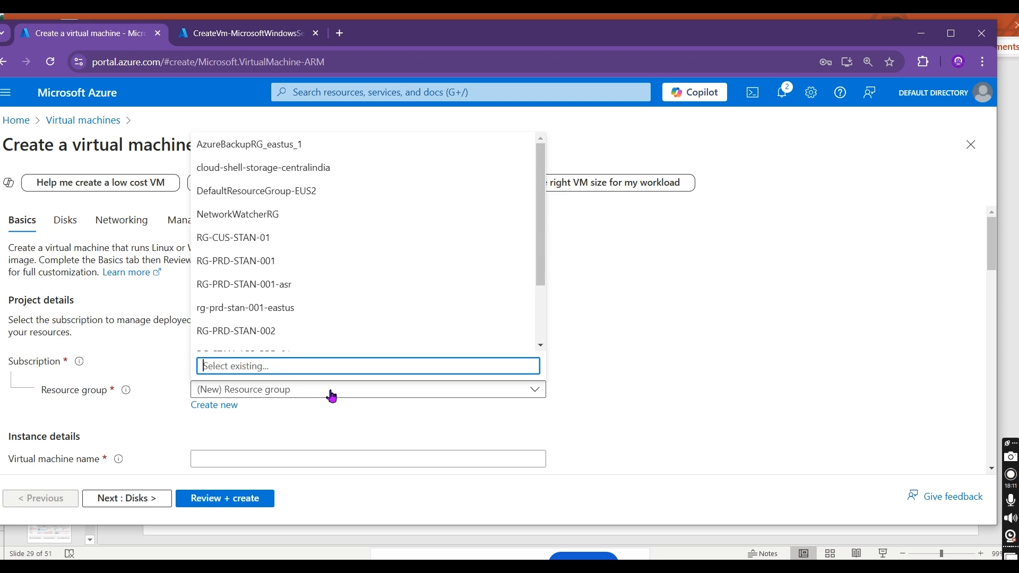
{"action": "left_click", "coordinate": [264, 261]}
{"action": "left_click_drag", "start_coordinate": [985, 232], "coordinate": [993, 266]}
{"action": "left_click", "coordinate": [284, 284]}
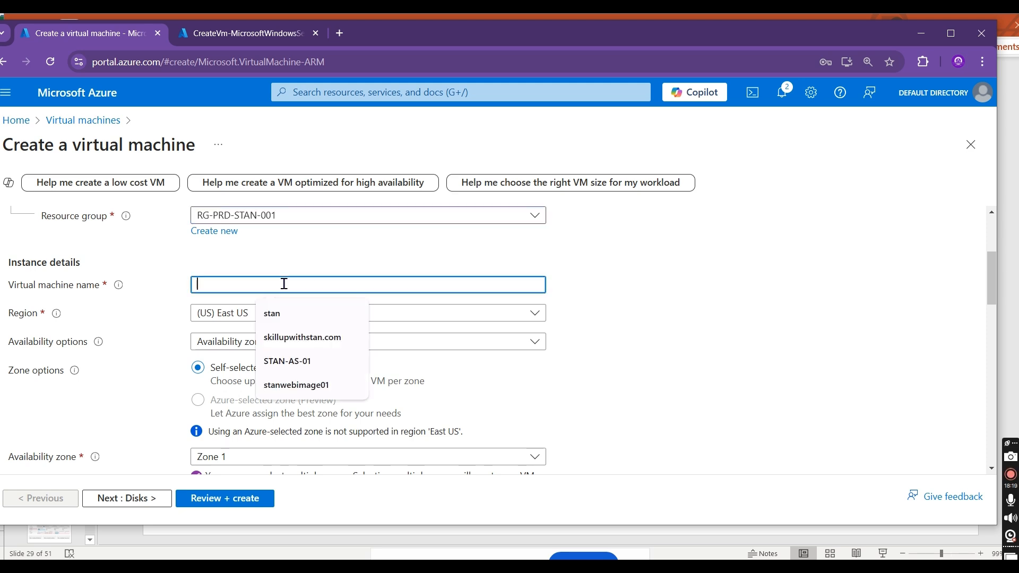
{"action": "type", "text": "stanwinvm0001"}
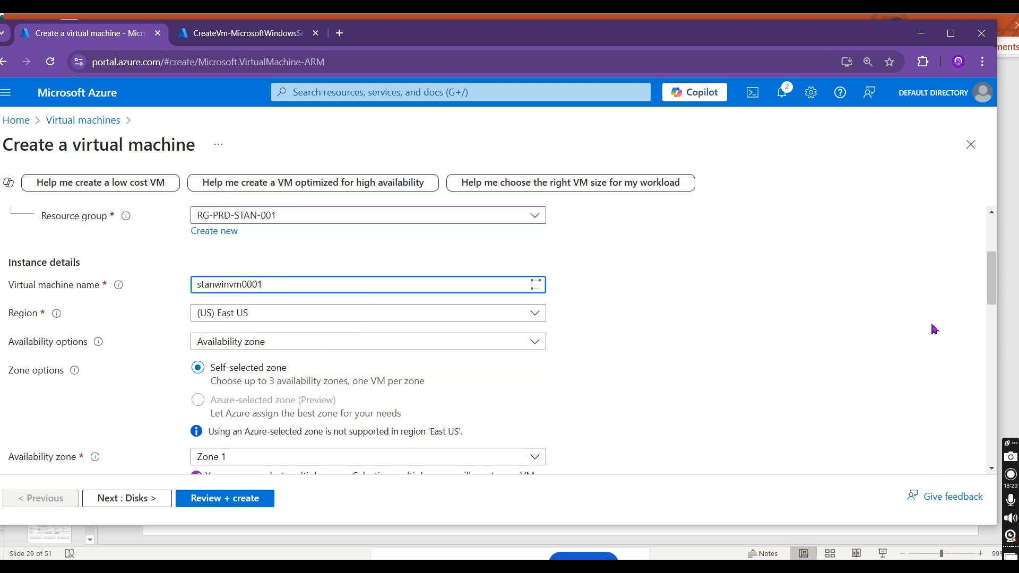
Choose the Standard_D2ads_v6 size from the D-Series v6 family in See all sizes
{"action": "left_click_drag", "start_coordinate": [993, 277], "coordinate": [995, 347]}
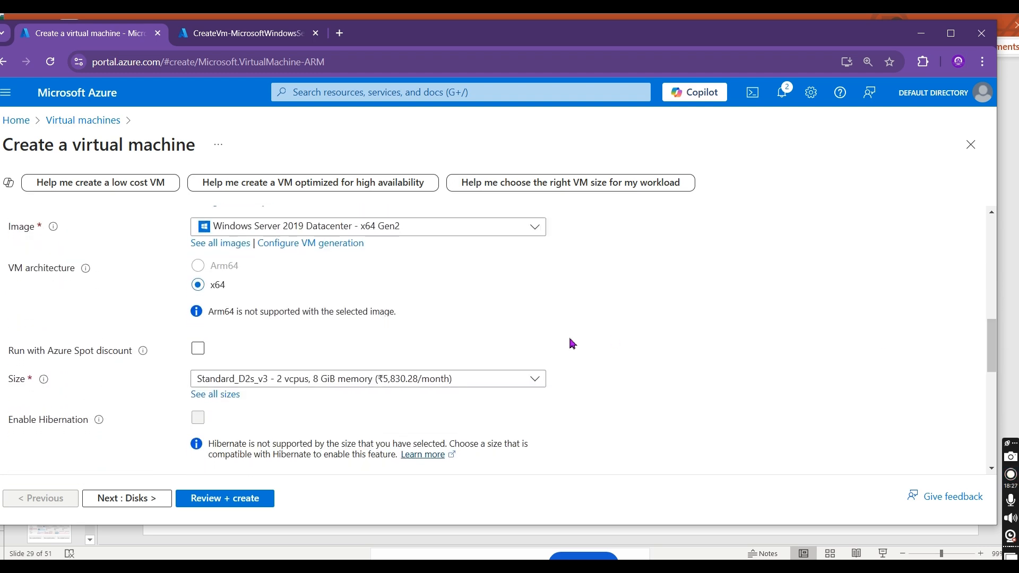
{"action": "left_click", "coordinate": [329, 387]}
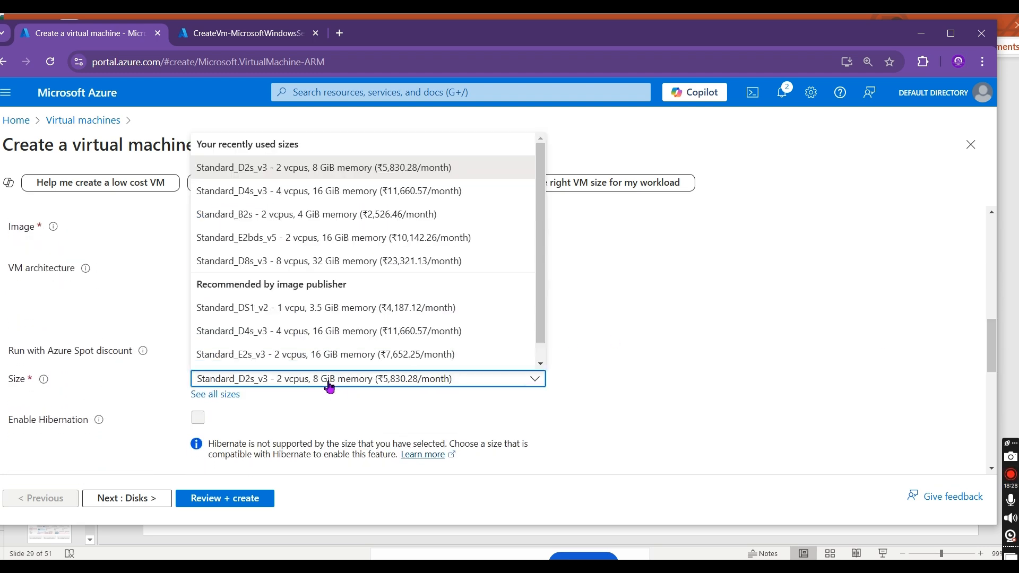
{"action": "left_click", "coordinate": [219, 395]}
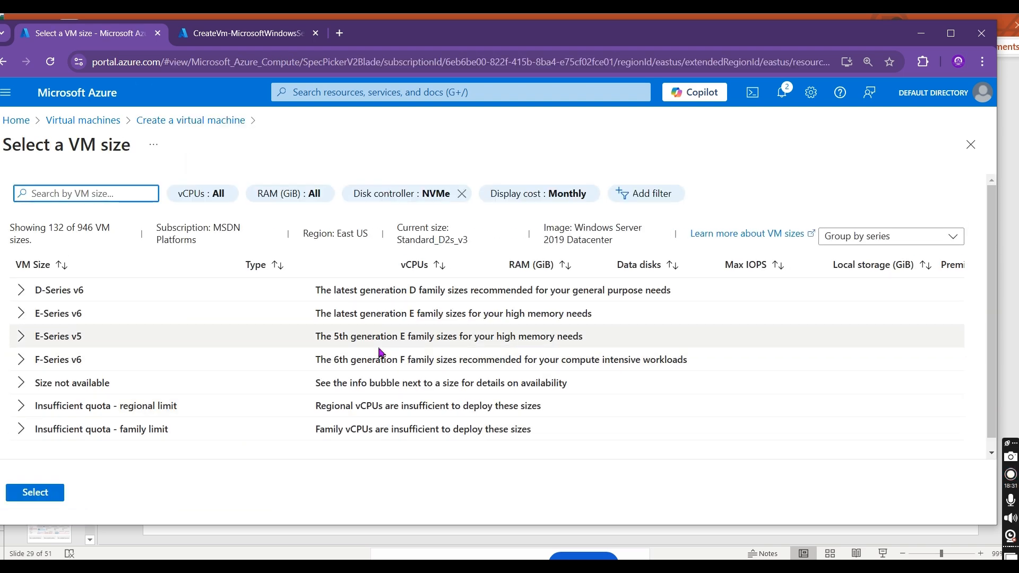
{"action": "left_click", "coordinate": [52, 291]}
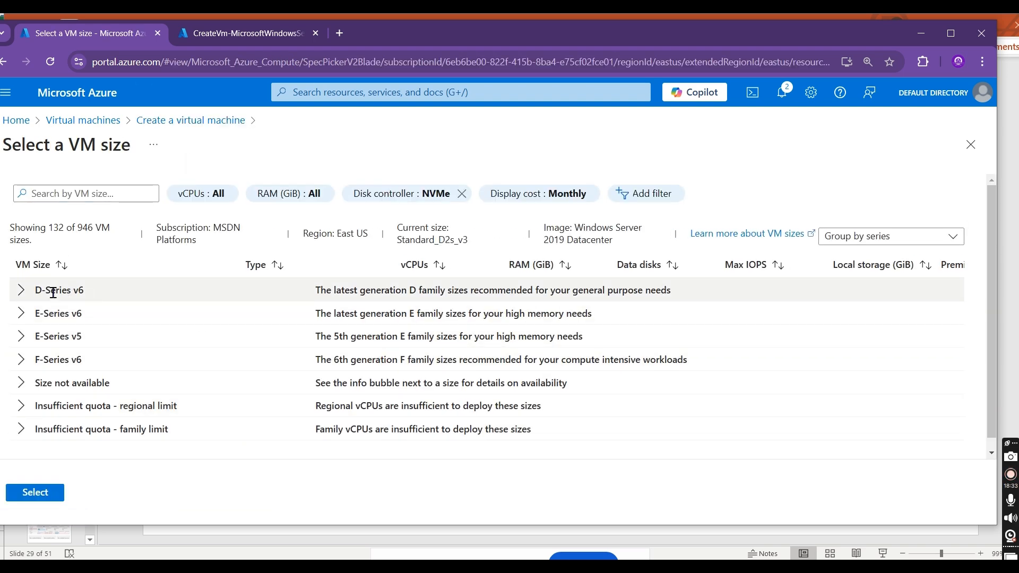
{"action": "left_click", "coordinate": [19, 293]}
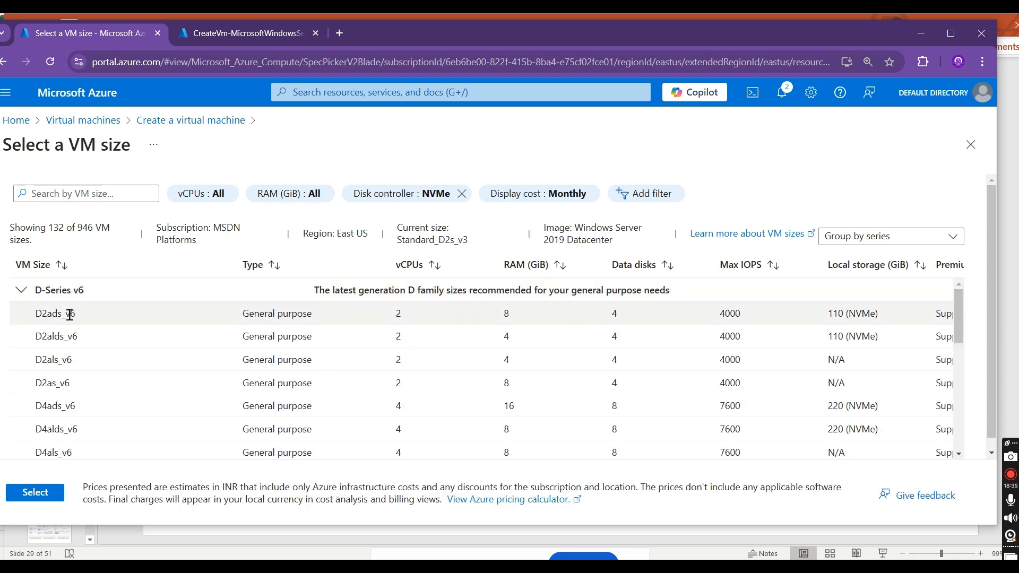
{"action": "left_click", "coordinate": [80, 313]}
{"action": "left_click", "coordinate": [50, 492]}
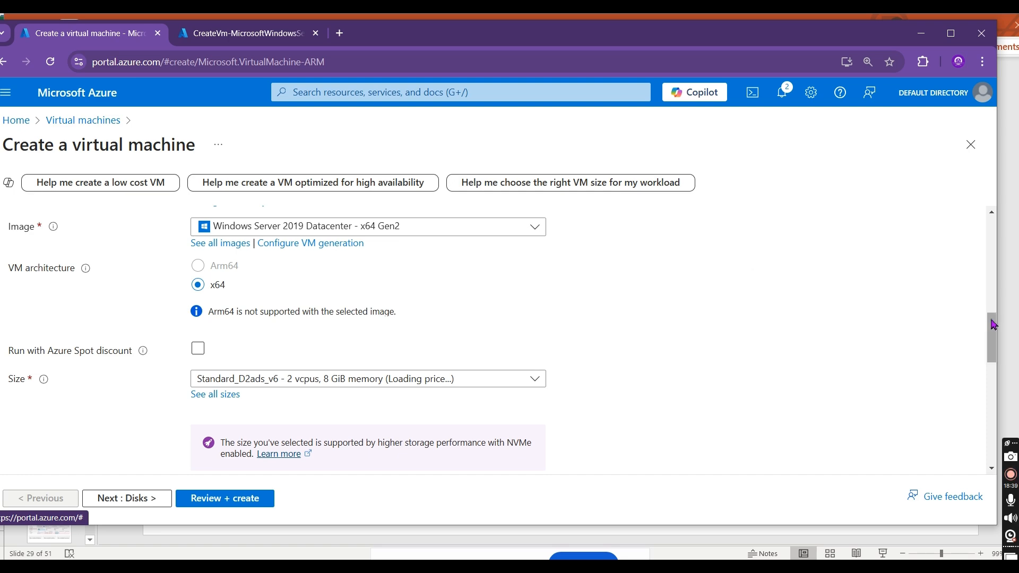
Enter the administrator username and password, then run Review + create validation
{"action": "left_click_drag", "start_coordinate": [993, 319], "coordinate": [1004, 389]}
{"action": "left_click", "coordinate": [277, 262]}
{"action": "type", "text": "sta"}
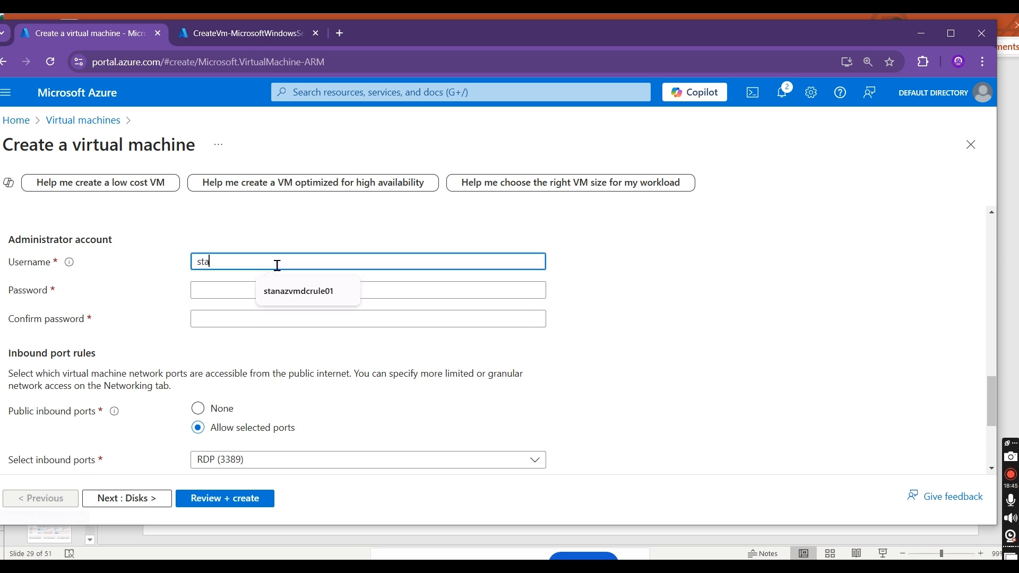
{"action": "type", "text": "n"}
{"action": "key", "text": "Tab"}
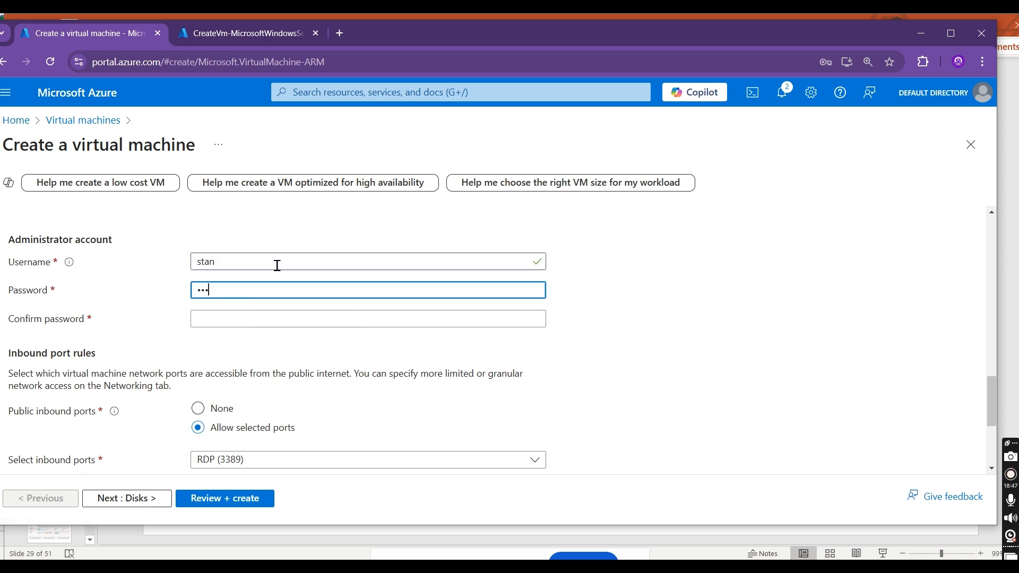
{"action": "type", "text": "••"}
{"action": "key", "text": "Tab"}
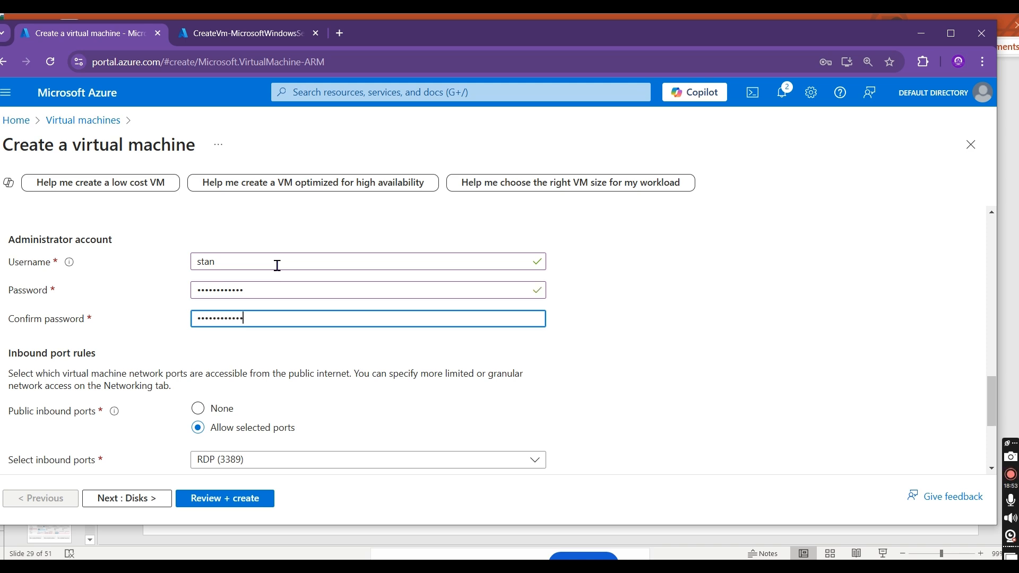
{"action": "left_click", "coordinate": [196, 499]}
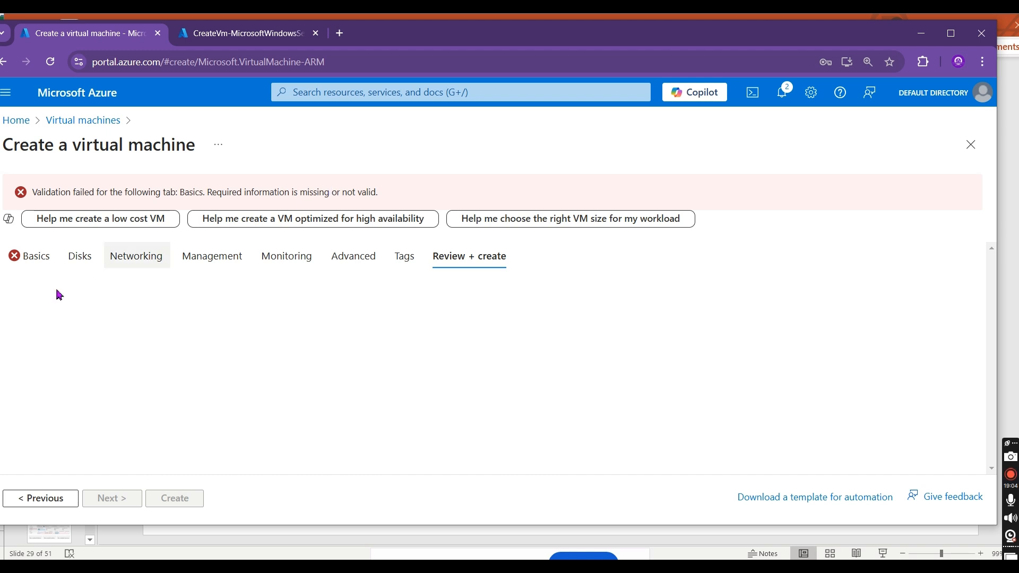
Keep East US, choose no infrastructure redundancy, resize to Standard_D2s_v3, and rerun validation
{"action": "left_click", "coordinate": [33, 259]}
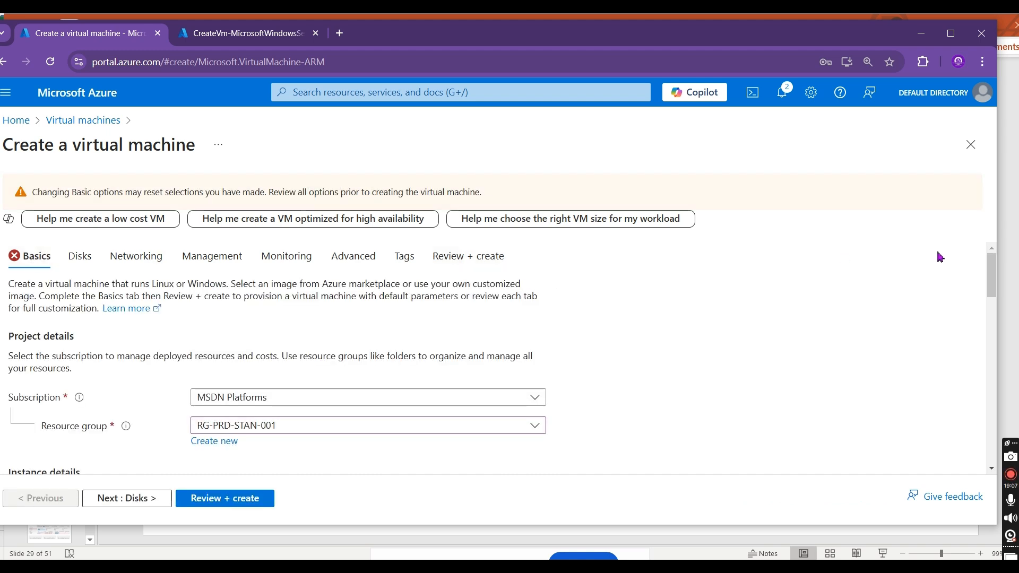
{"action": "left_click_drag", "start_coordinate": [994, 273], "coordinate": [1015, 306]}
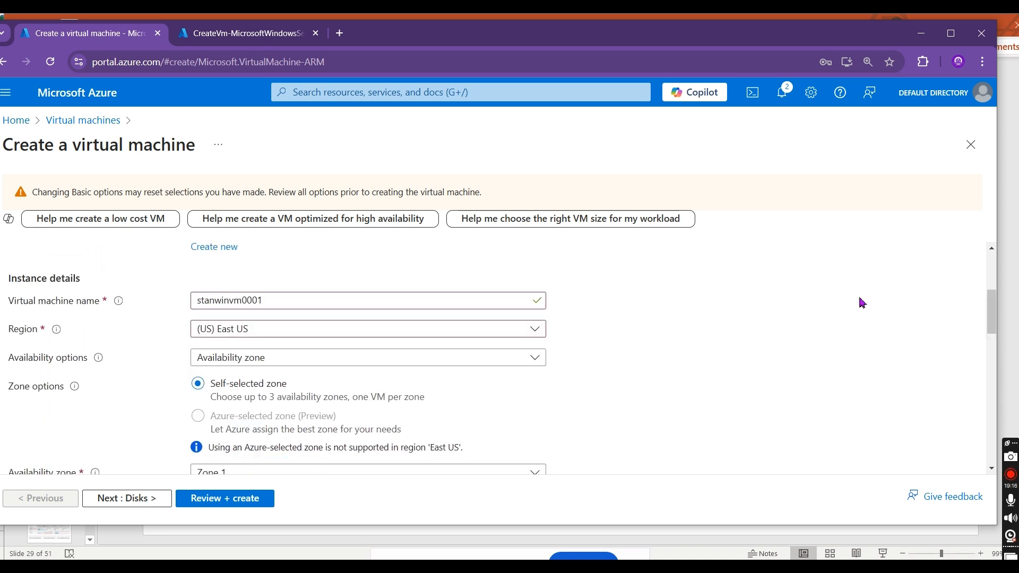
{"action": "left_click", "coordinate": [546, 330]}
{"action": "left_click", "coordinate": [544, 329]}
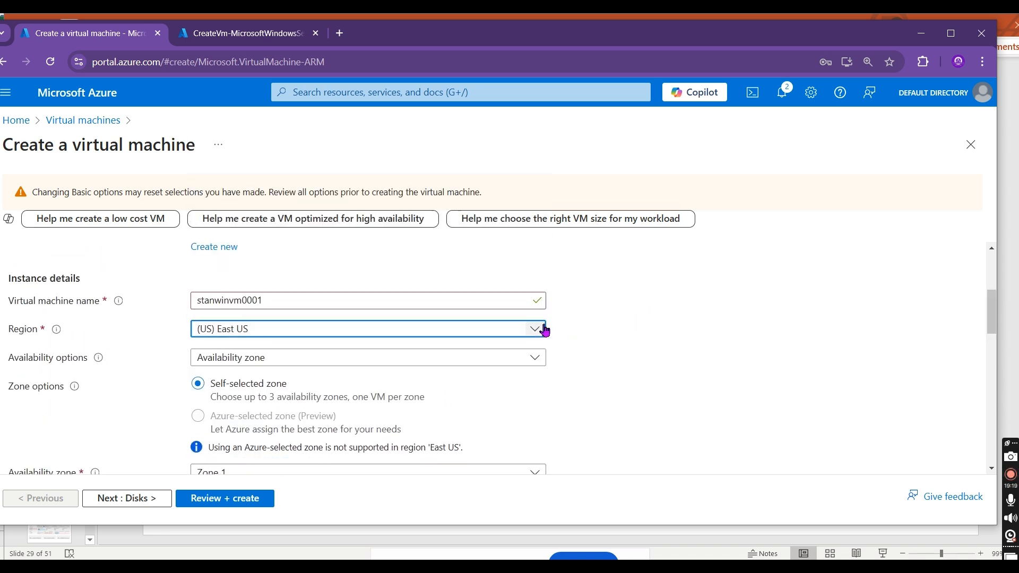
{"action": "left_click", "coordinate": [514, 359]}
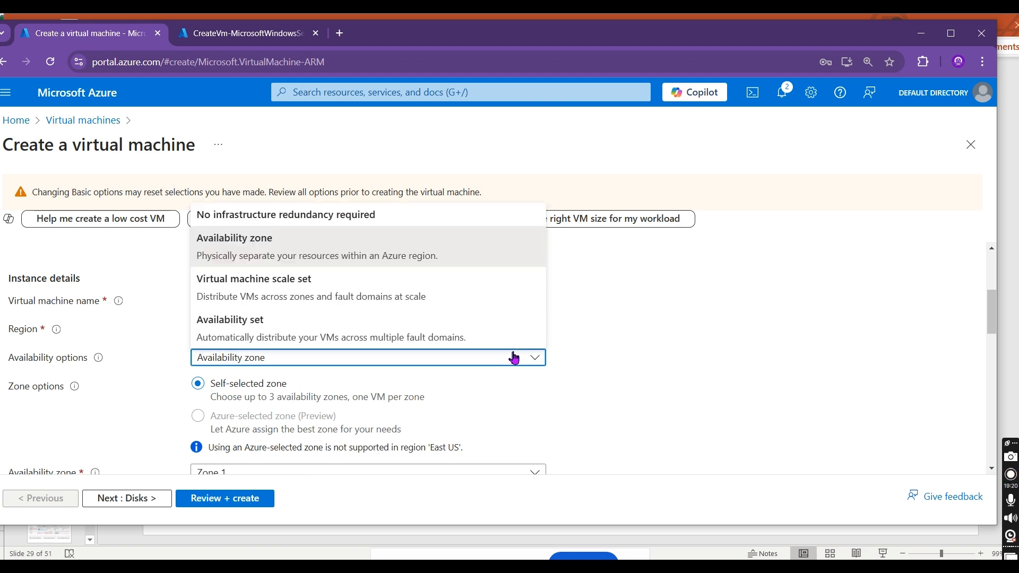
{"action": "left_click", "coordinate": [336, 217]}
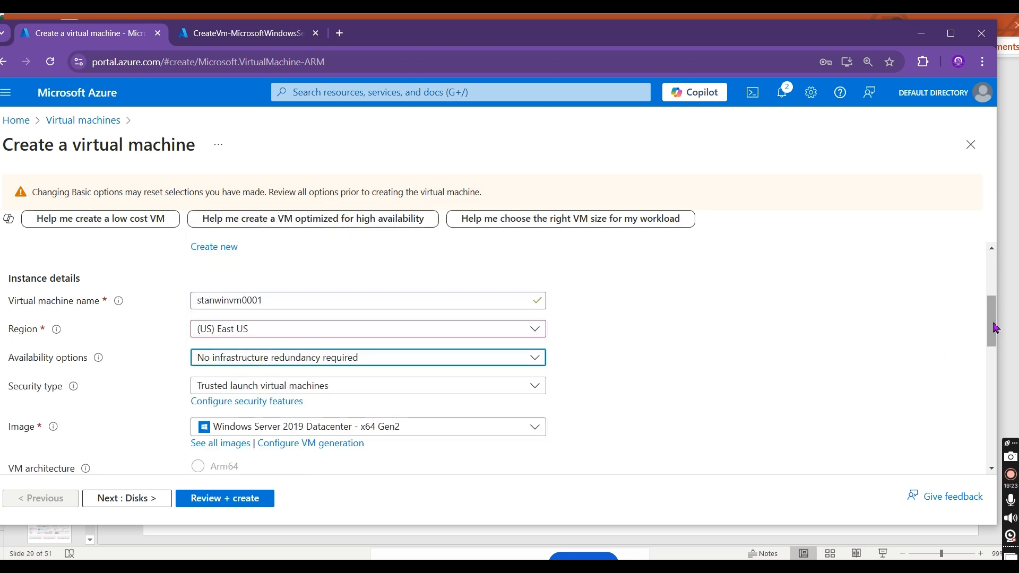
{"action": "left_click_drag", "start_coordinate": [994, 328], "coordinate": [995, 397]}
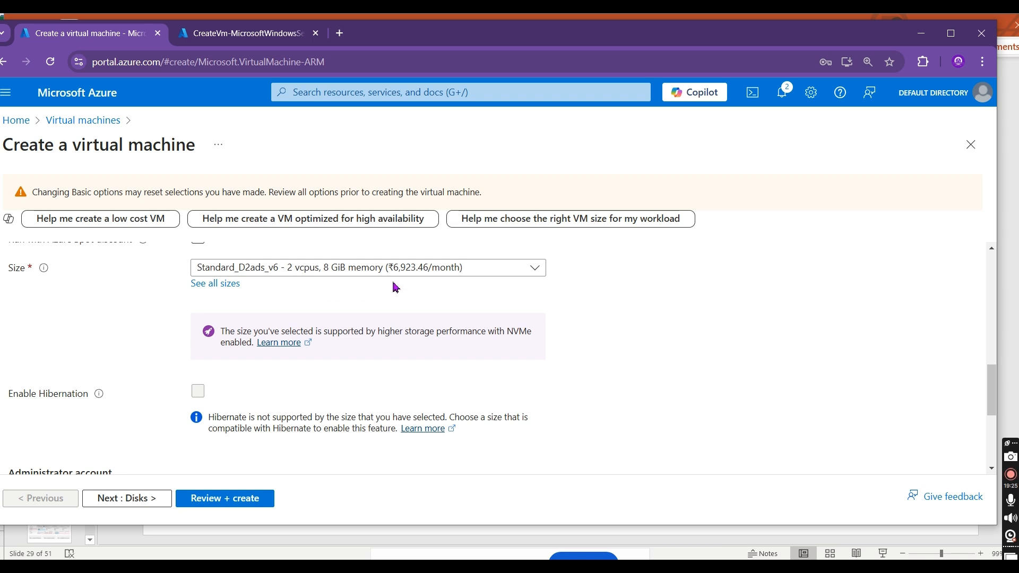
{"action": "left_click", "coordinate": [224, 273]}
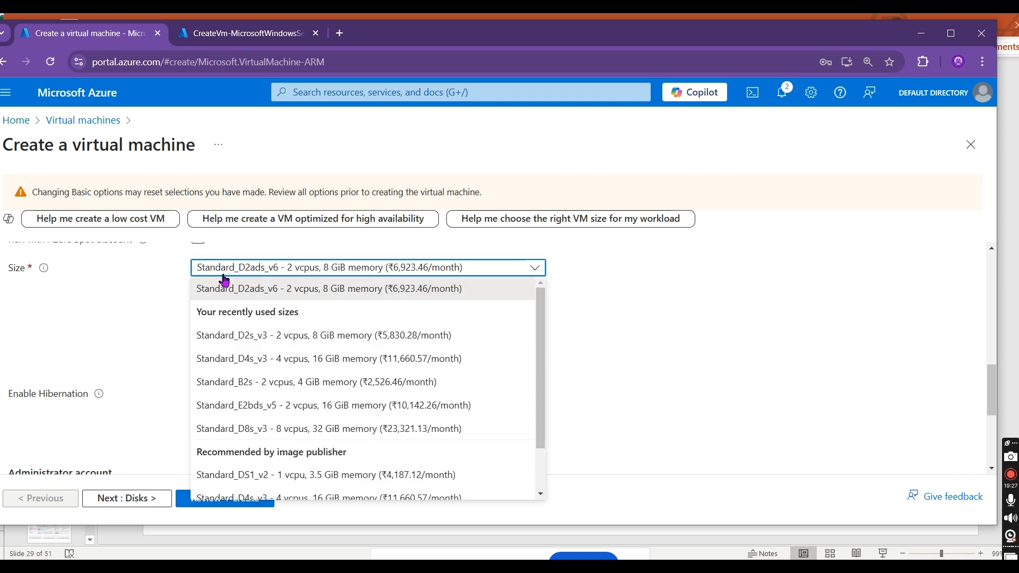
{"action": "left_click", "coordinate": [304, 335]}
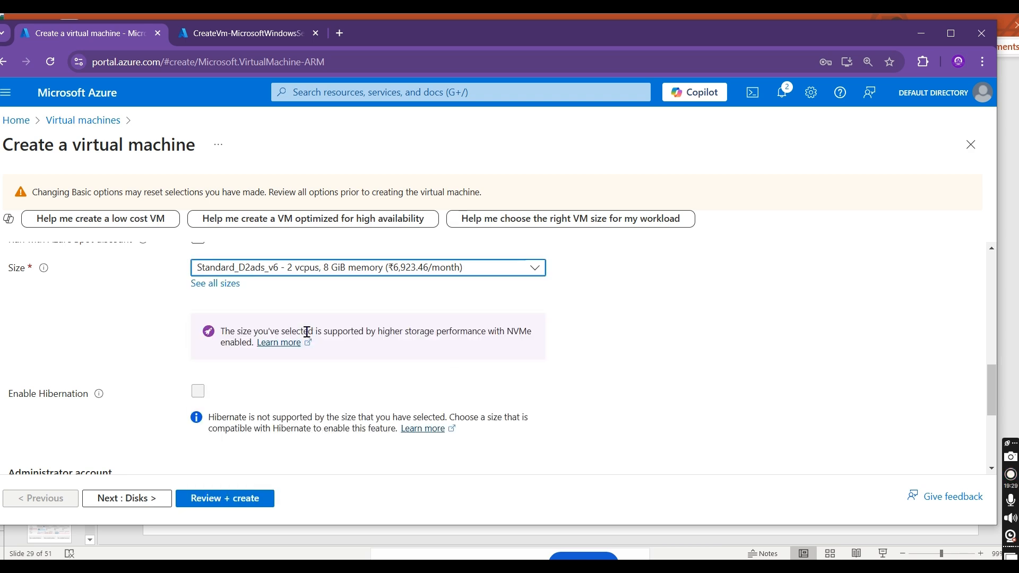
{"action": "left_click", "coordinate": [223, 498]}
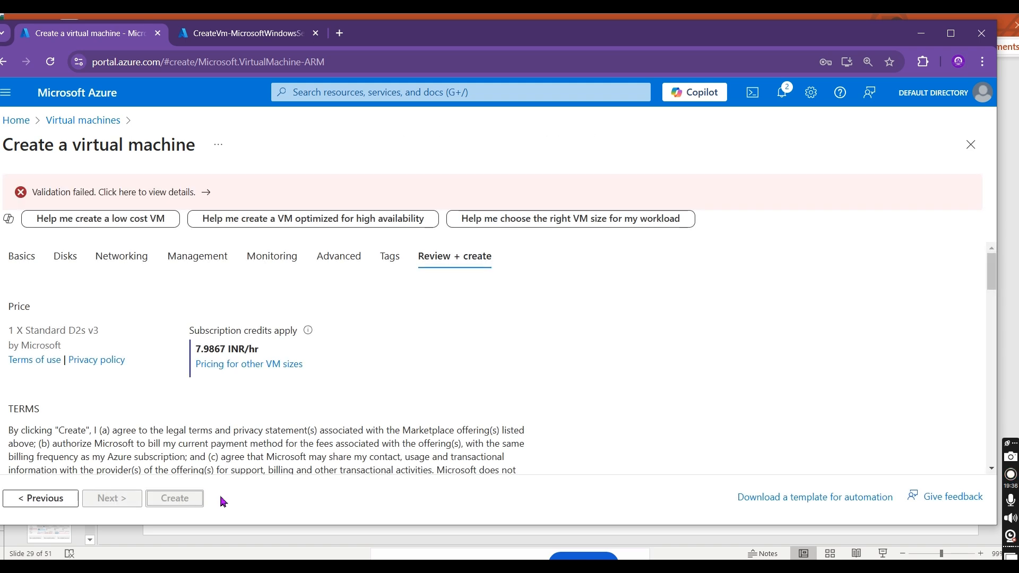
Read the validation errors showing only A1 and B1 sizes are allowed, then check Storage accounts
{"action": "left_click", "coordinate": [141, 193]}
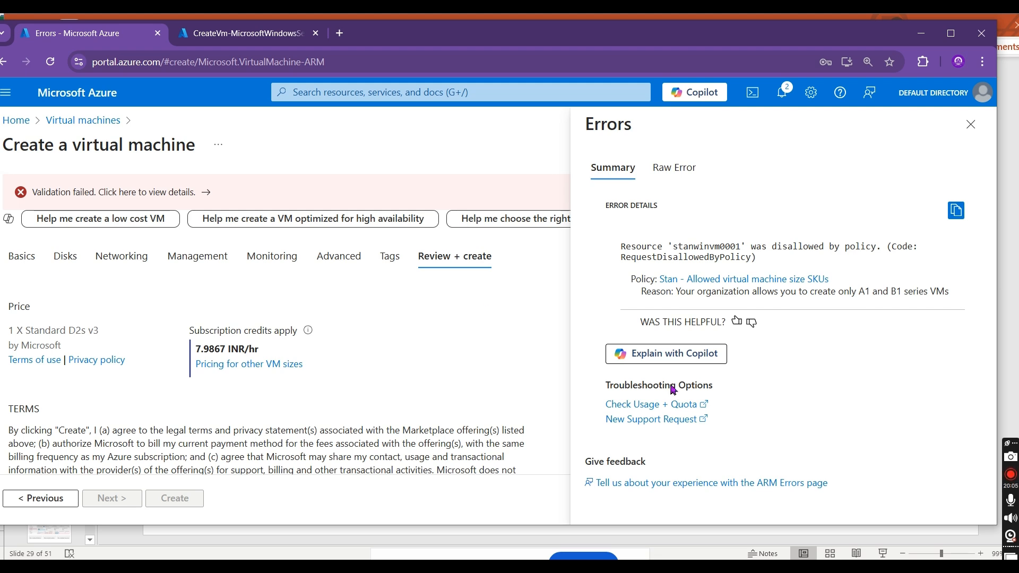
{"action": "left_click", "coordinate": [105, 126]}
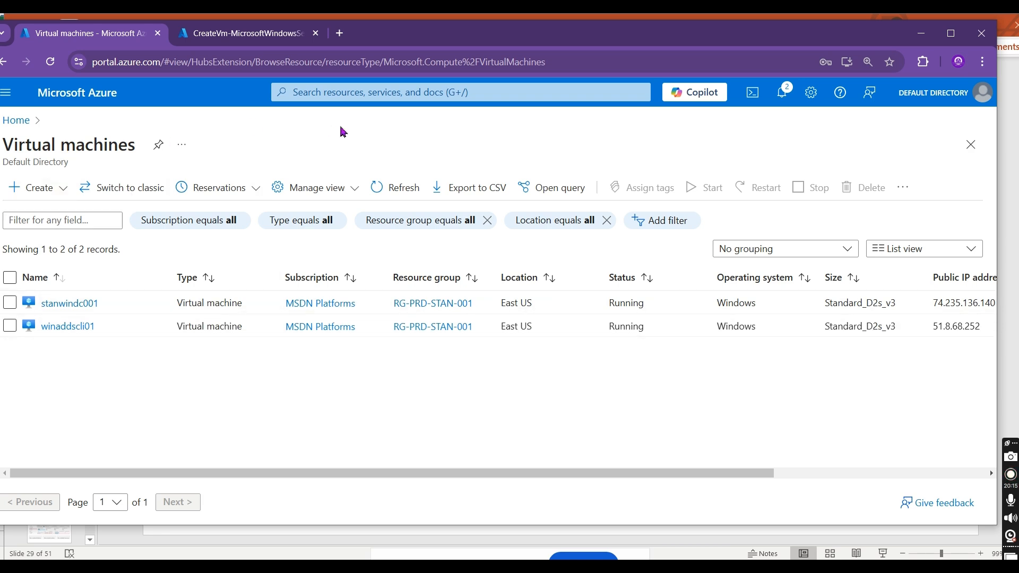
{"action": "left_click", "coordinate": [340, 93]}
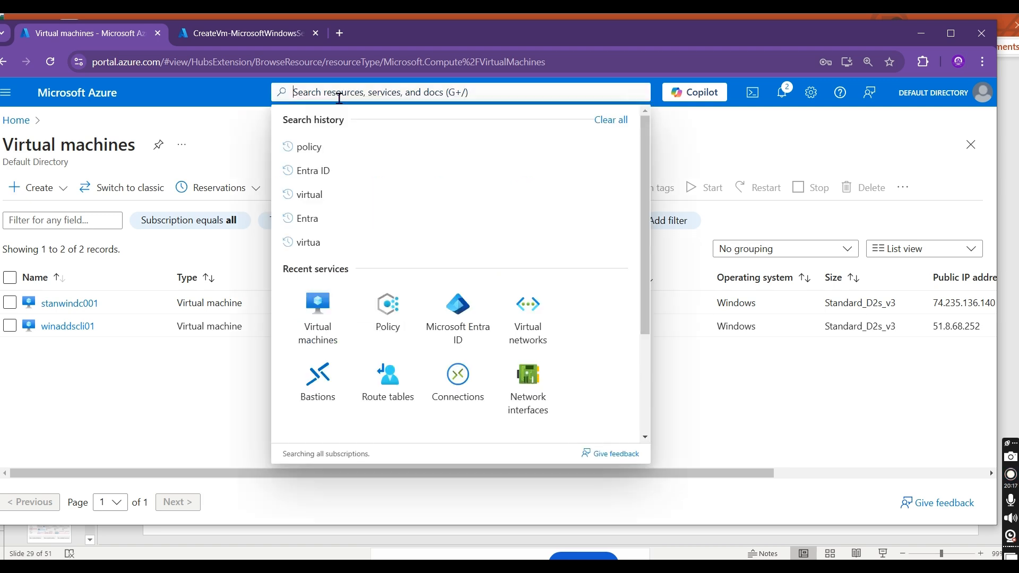
{"action": "type", "text": "storge"}
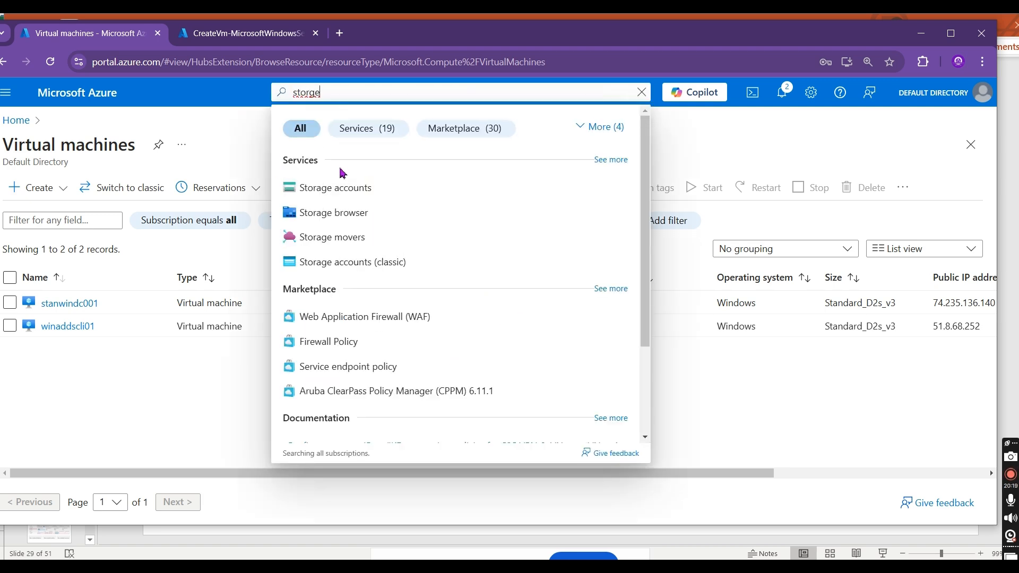
{"action": "left_click", "coordinate": [339, 187]}
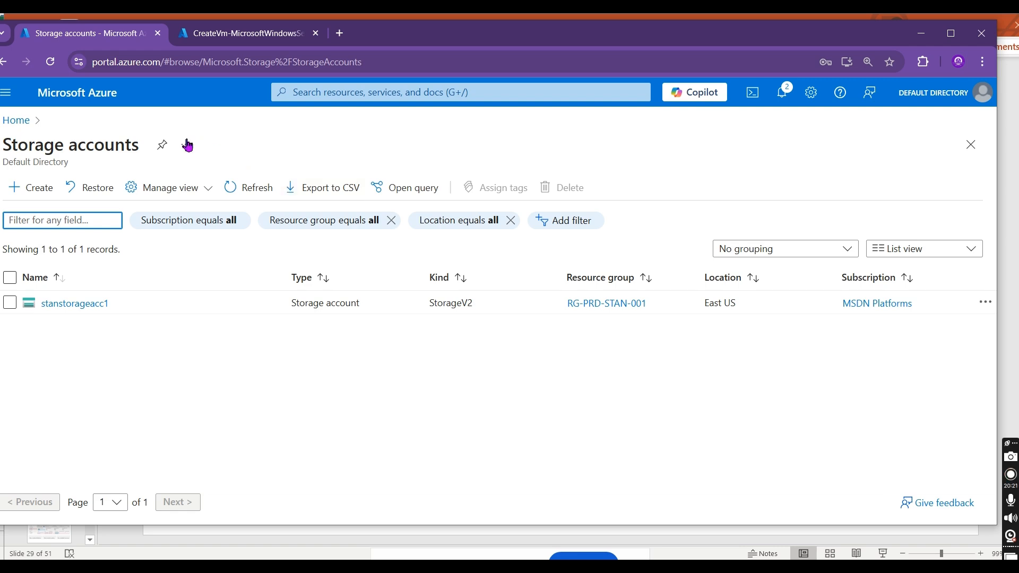
{"action": "left_click", "coordinate": [15, 120]}
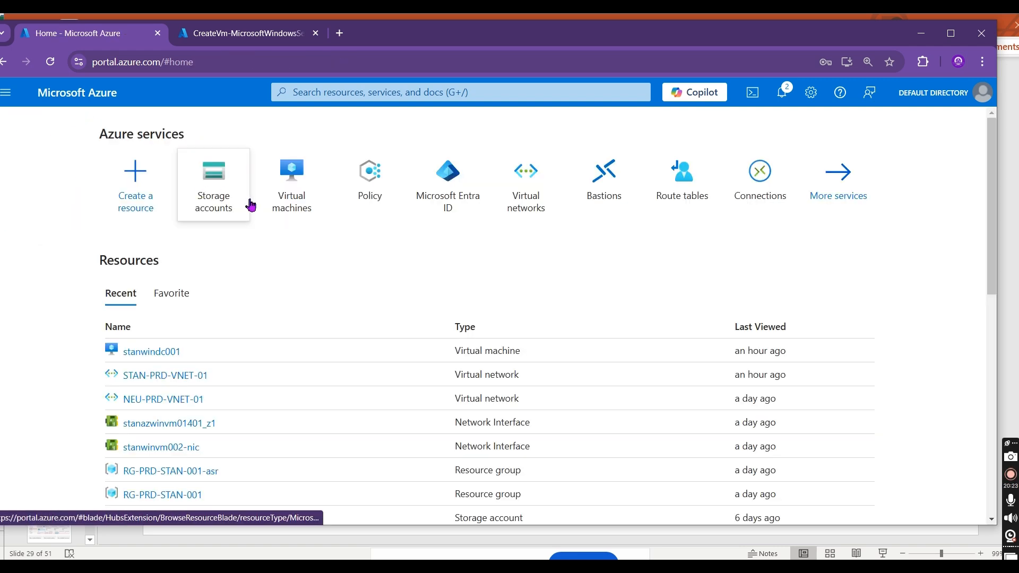
Start a new Azure virtual machine in resource group RG-PRD-STAN-001
{"action": "left_click", "coordinate": [291, 200]}
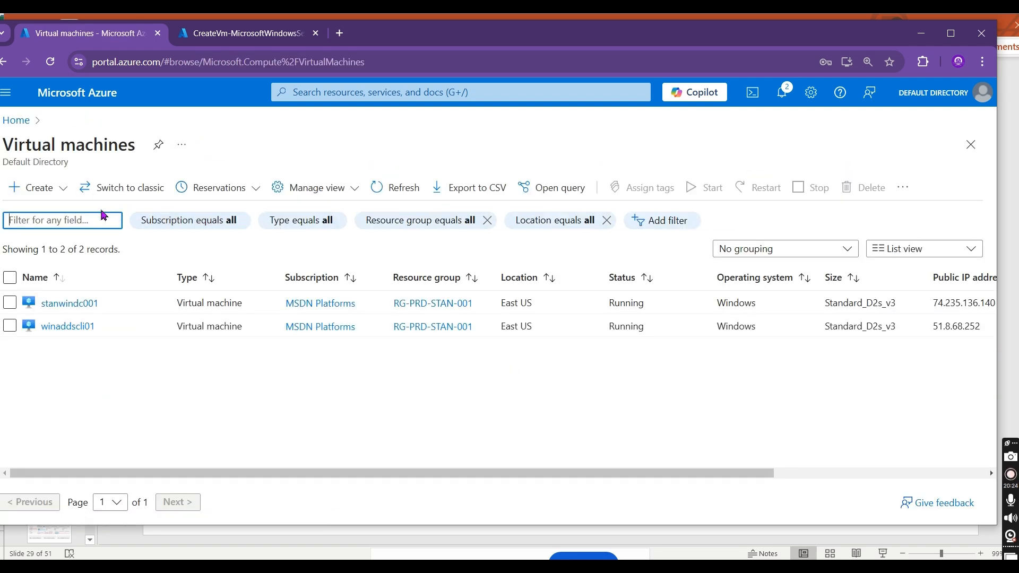
{"action": "left_click", "coordinate": [60, 192]}
{"action": "left_click", "coordinate": [81, 226]}
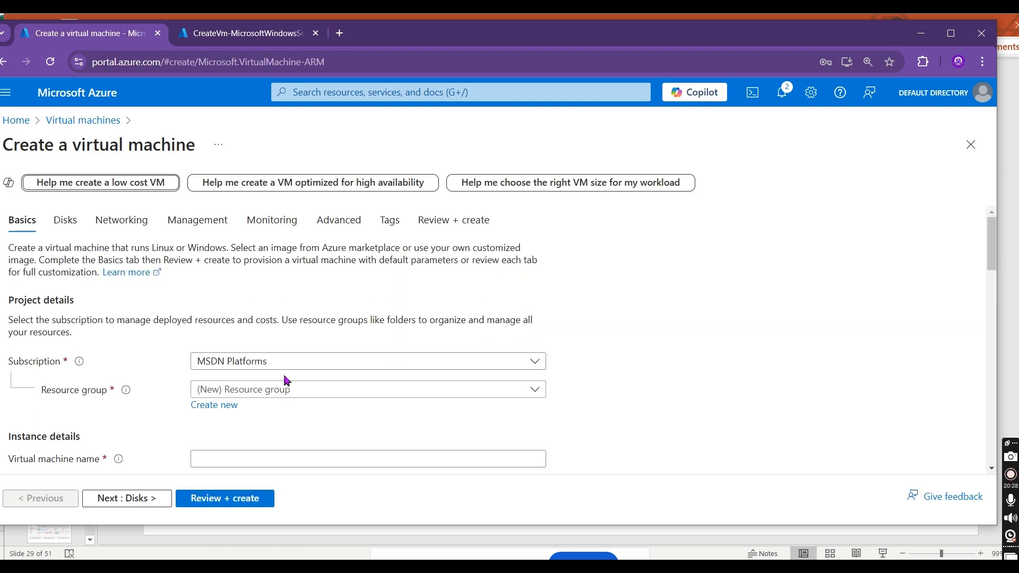
{"action": "left_click", "coordinate": [288, 391]}
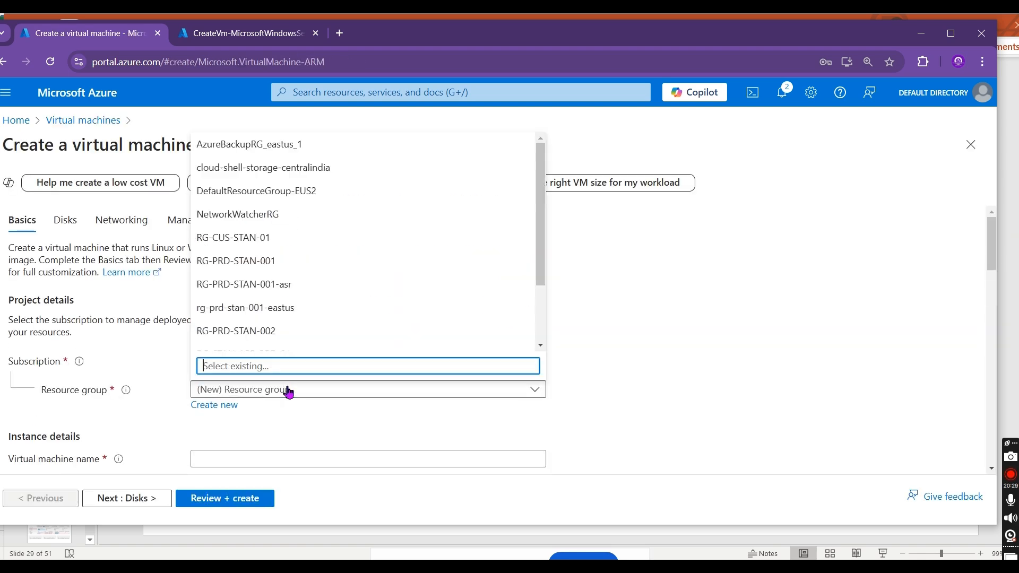
{"action": "left_click", "coordinate": [258, 262]}
{"action": "left_click_drag", "start_coordinate": [993, 248], "coordinate": [993, 296]}
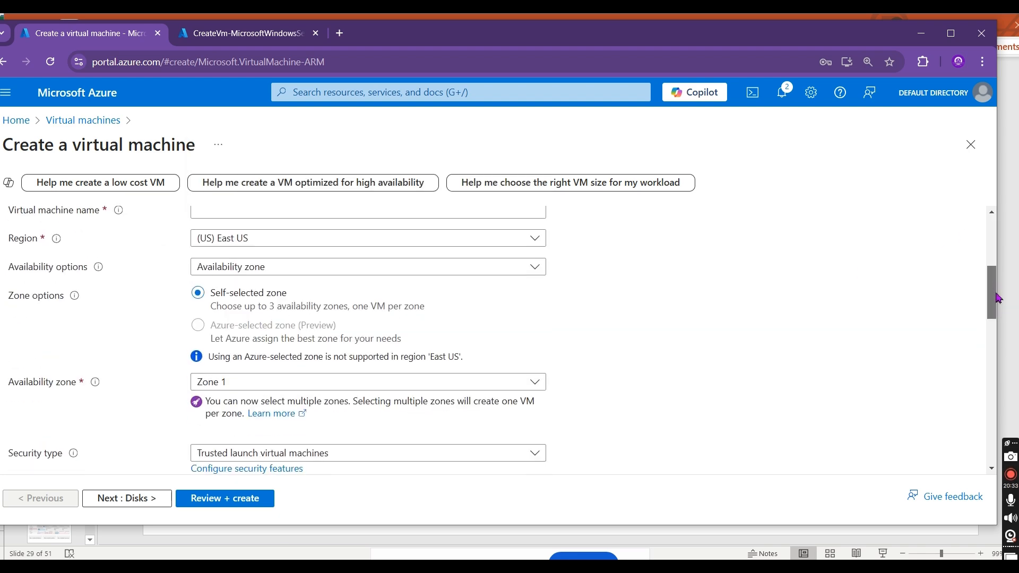
Name the VM stanb1vm001 and require no infrastructure redundancy
{"action": "left_click", "coordinate": [375, 214]}
{"action": "type", "text": "stan"}
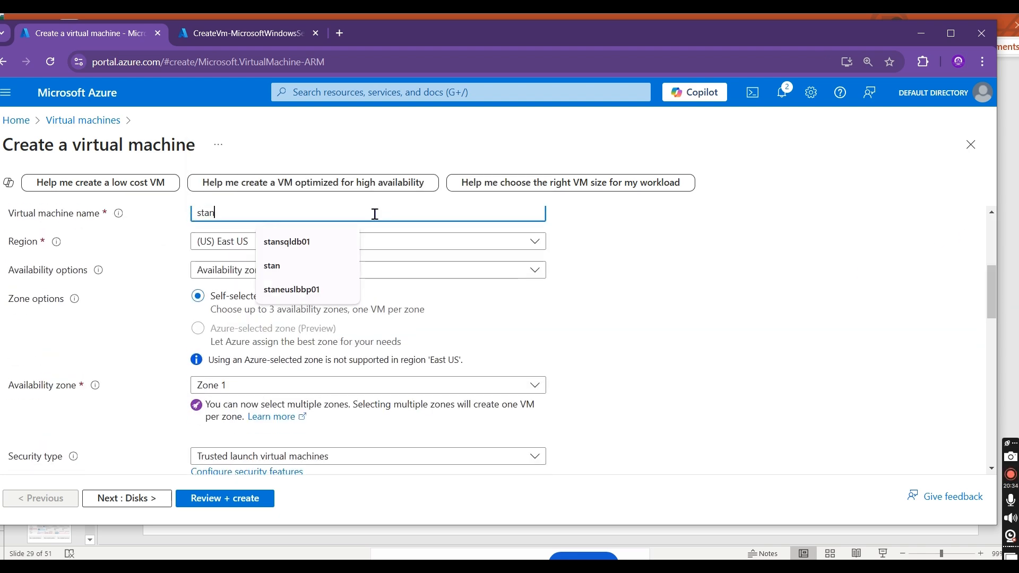
{"action": "type", "text": "b1vm001"}
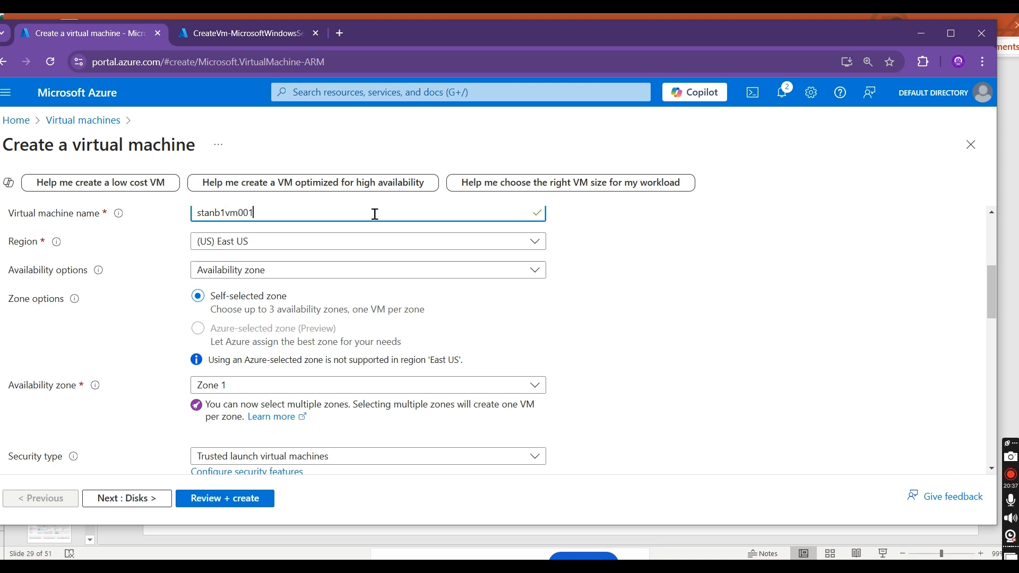
{"action": "left_click", "coordinate": [409, 274]}
{"action": "left_click", "coordinate": [358, 290]}
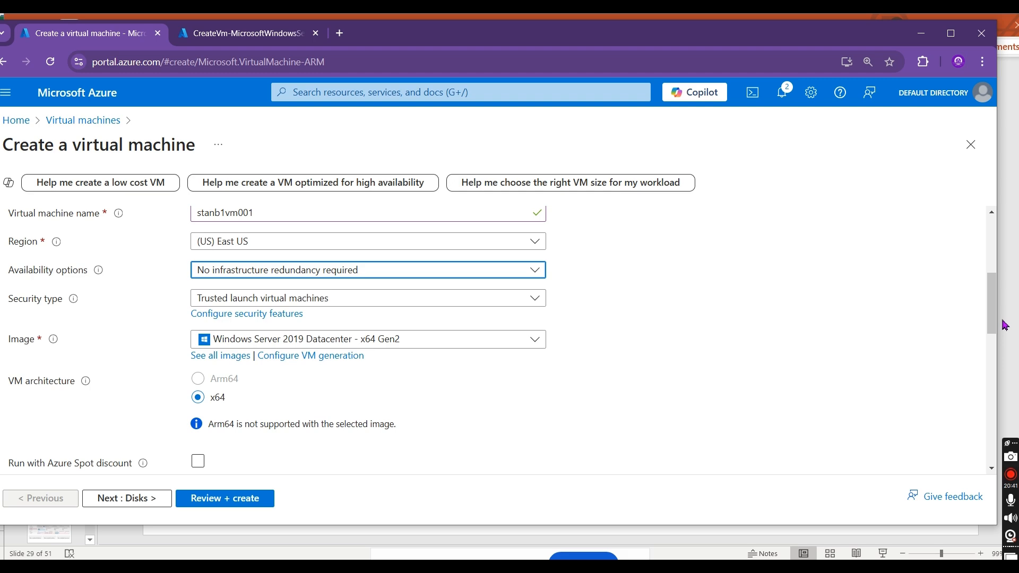
{"action": "left_click_drag", "start_coordinate": [992, 324], "coordinate": [995, 346]}
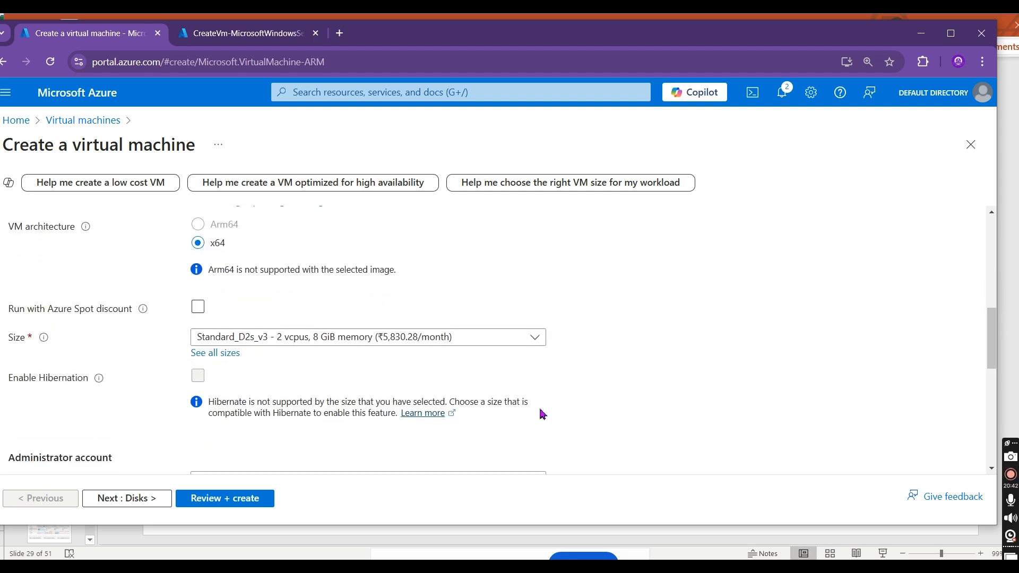
{"action": "left_click", "coordinate": [416, 347]}
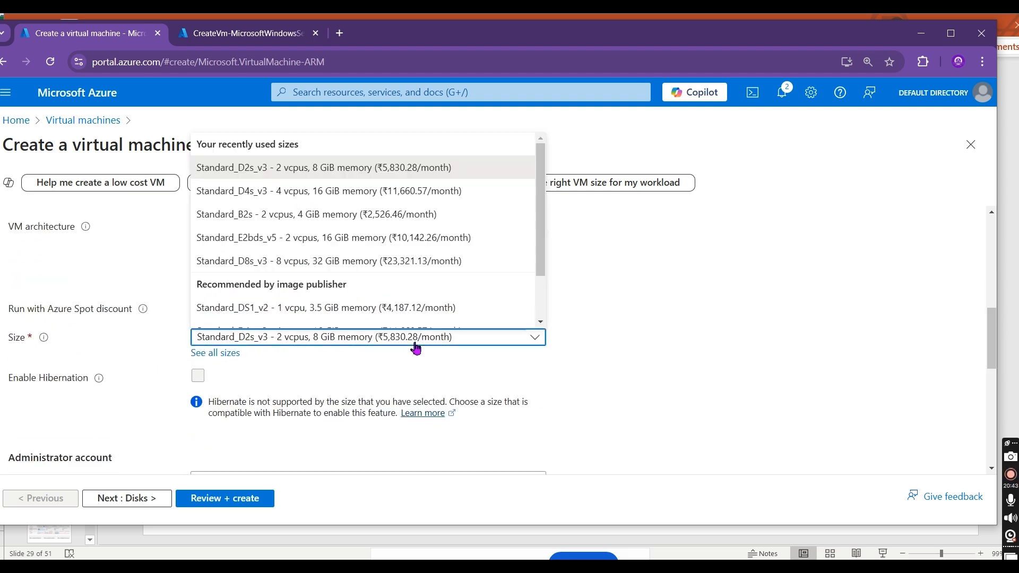
Search the full VM size catalogue for B1 and expand and collapse the Size not available and E-Series v5 groups
{"action": "left_click", "coordinate": [219, 353]}
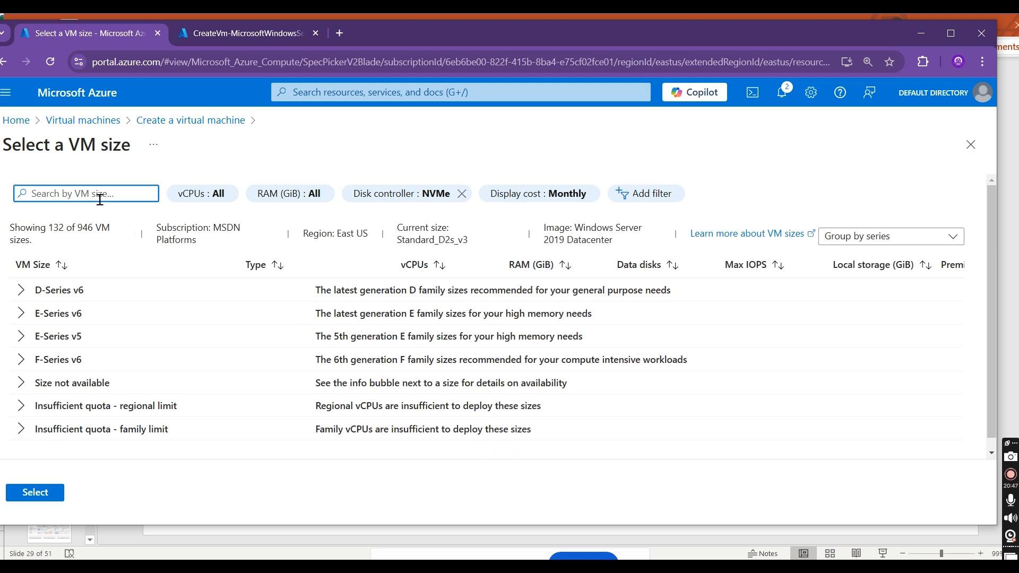
{"action": "type", "text": "B1"}
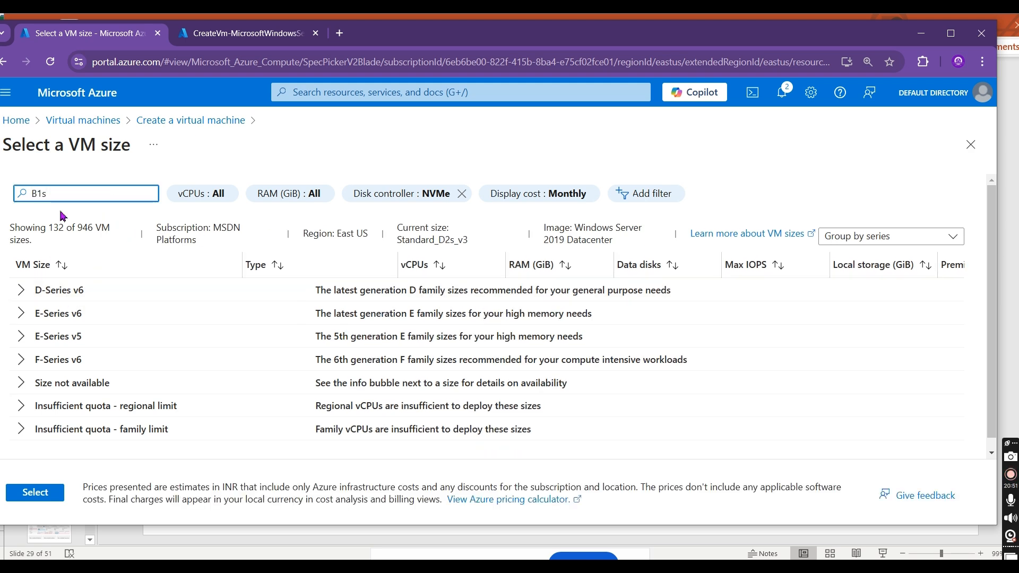
{"action": "key", "text": "Return"}
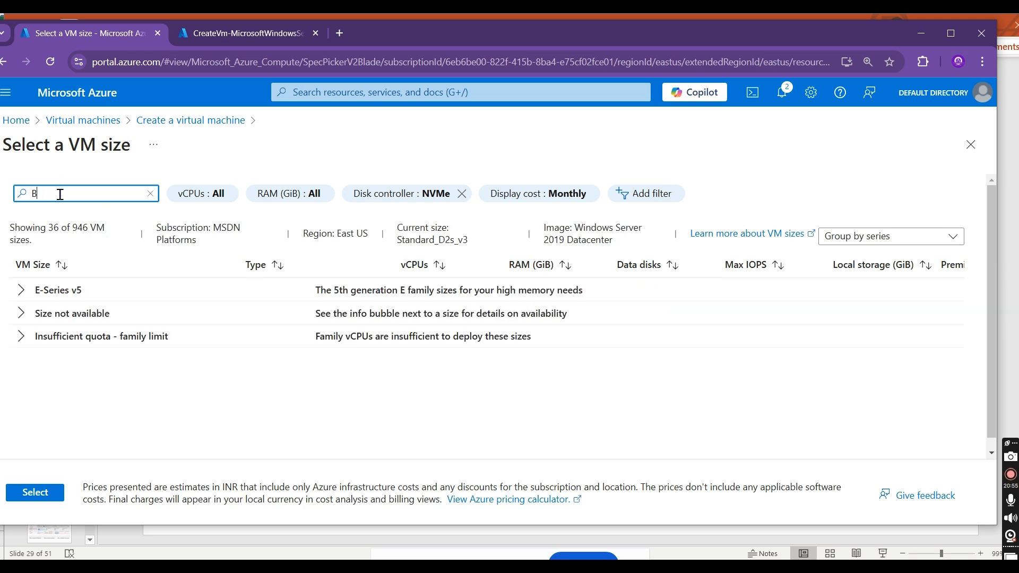
{"action": "left_click", "coordinate": [61, 312]}
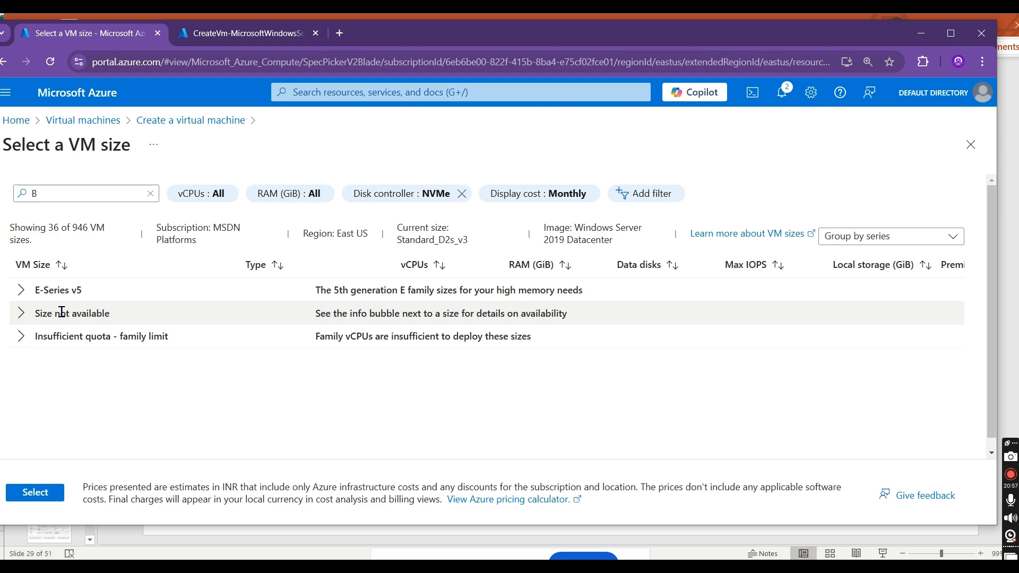
{"action": "left_click", "coordinate": [21, 317]}
{"action": "left_click", "coordinate": [21, 314]}
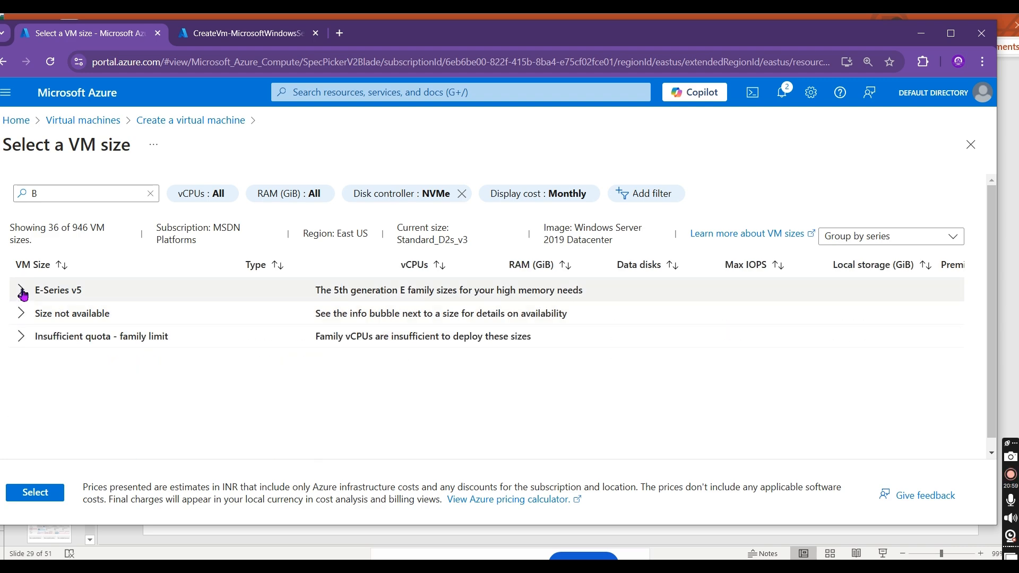
{"action": "left_click", "coordinate": [21, 290]}
{"action": "left_click", "coordinate": [22, 290]}
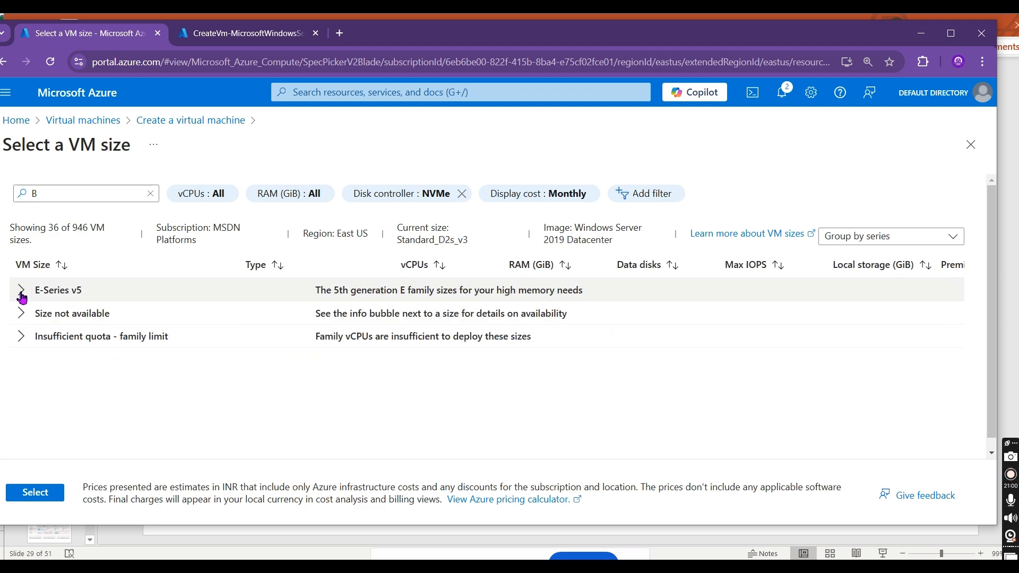
Clear the B1 search and filter the size list for A-series sizes with 'A1'
{"action": "left_click", "coordinate": [65, 197]}
{"action": "key", "text": "BackSpace"}
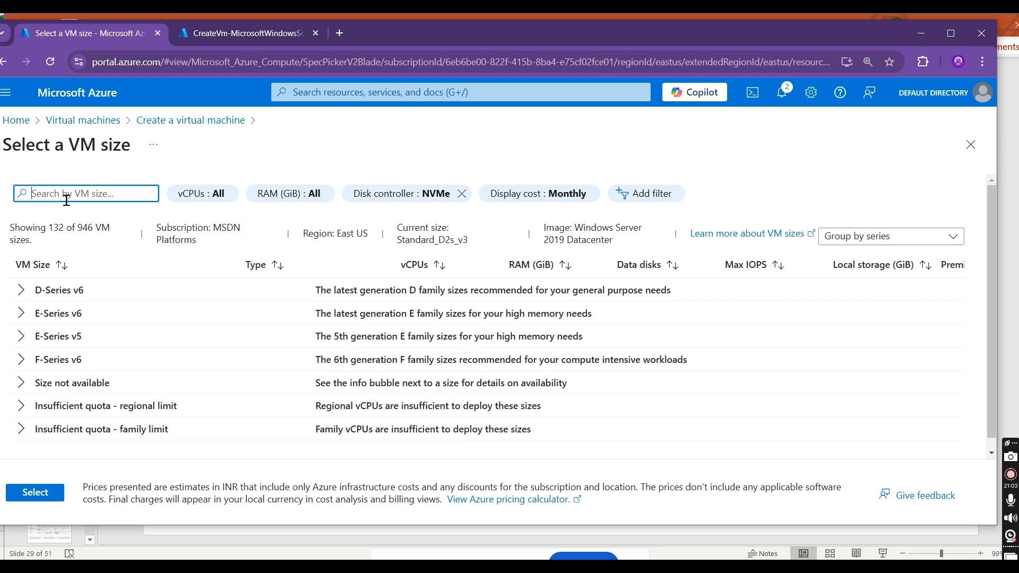
{"action": "scroll", "coordinate": [997, 369], "scroll_direction": "down", "scroll_amount": 1}
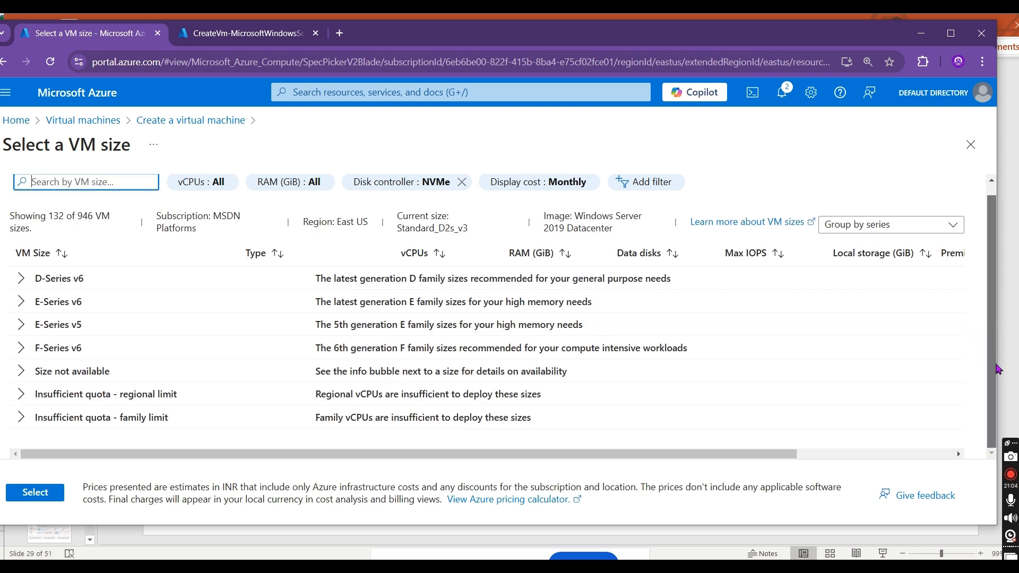
{"action": "scroll", "coordinate": [1001, 354], "scroll_direction": "up", "scroll_amount": 1}
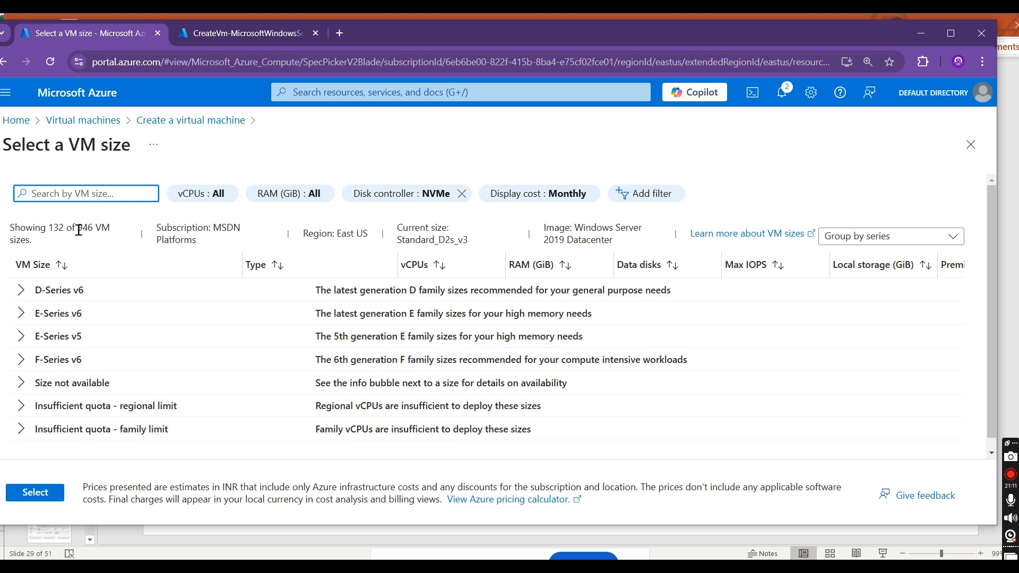
{"action": "type", "text": "A1"}
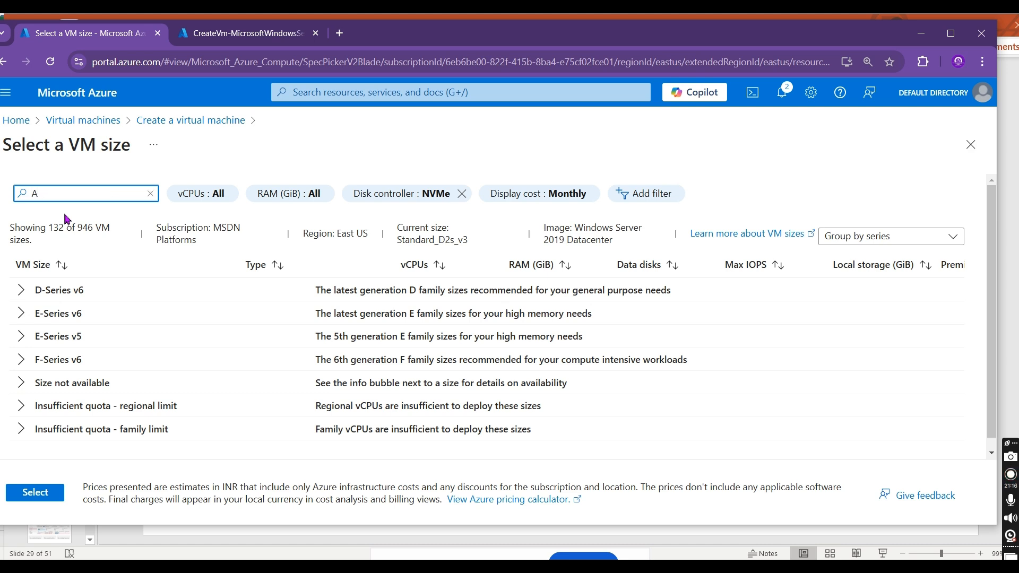
Switch the size list to No grouping, remove the NVMe disk controller filter and clear the search
{"action": "left_click", "coordinate": [868, 239]}
{"action": "left_click", "coordinate": [866, 259]}
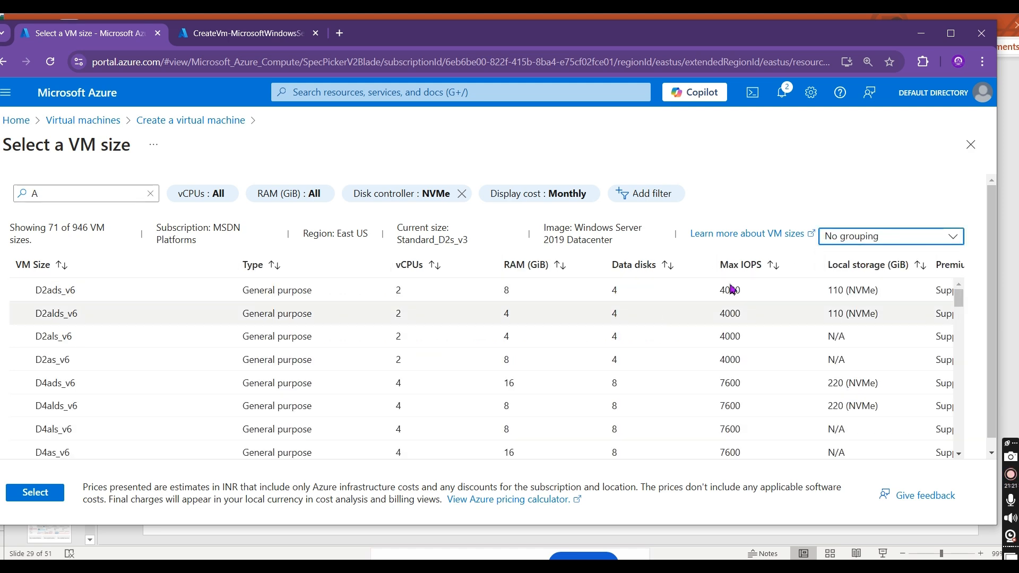
{"action": "left_click_drag", "start_coordinate": [958, 301], "coordinate": [952, 281]}
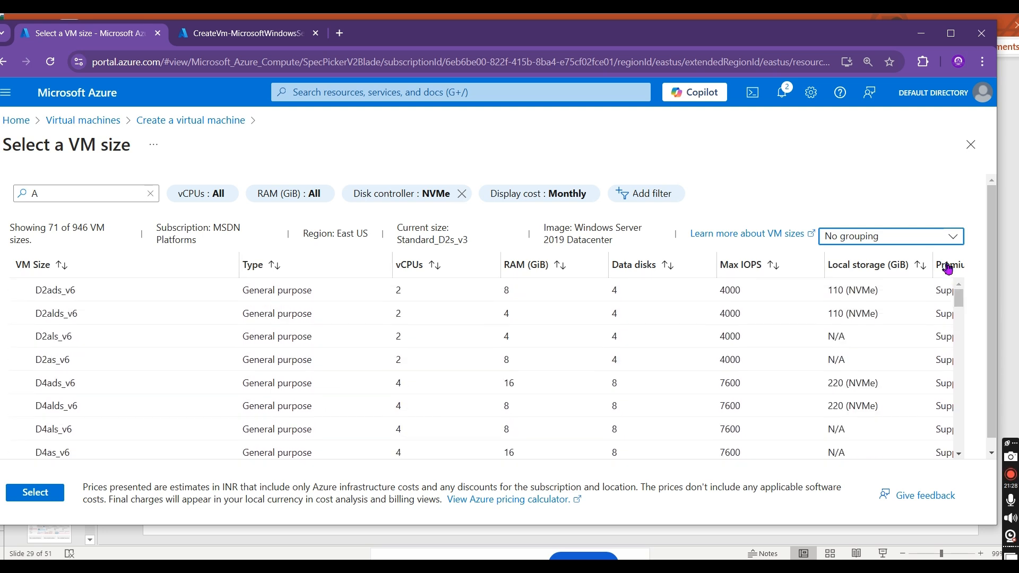
{"action": "left_click", "coordinate": [462, 194]}
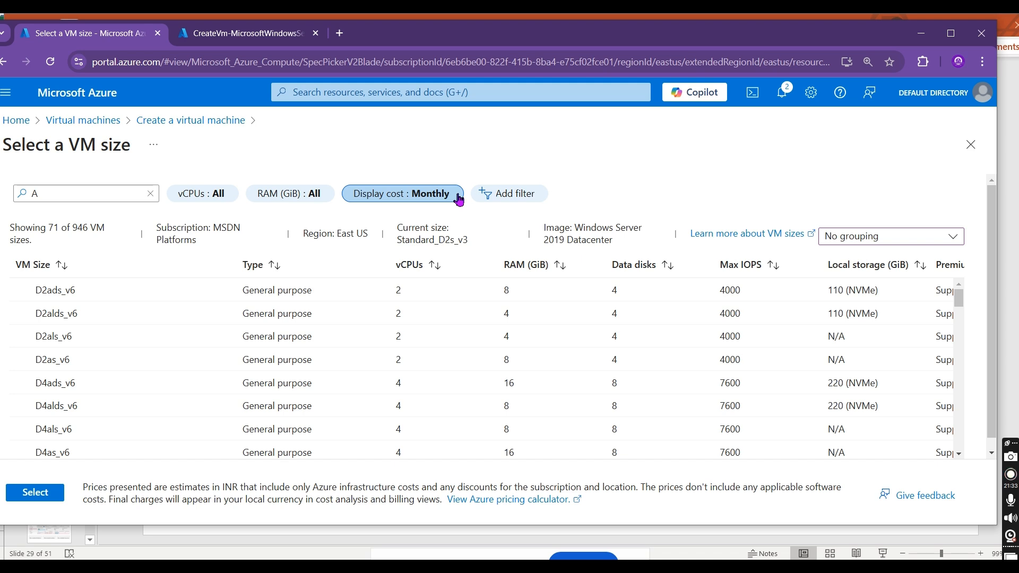
{"action": "left_click", "coordinate": [152, 194]}
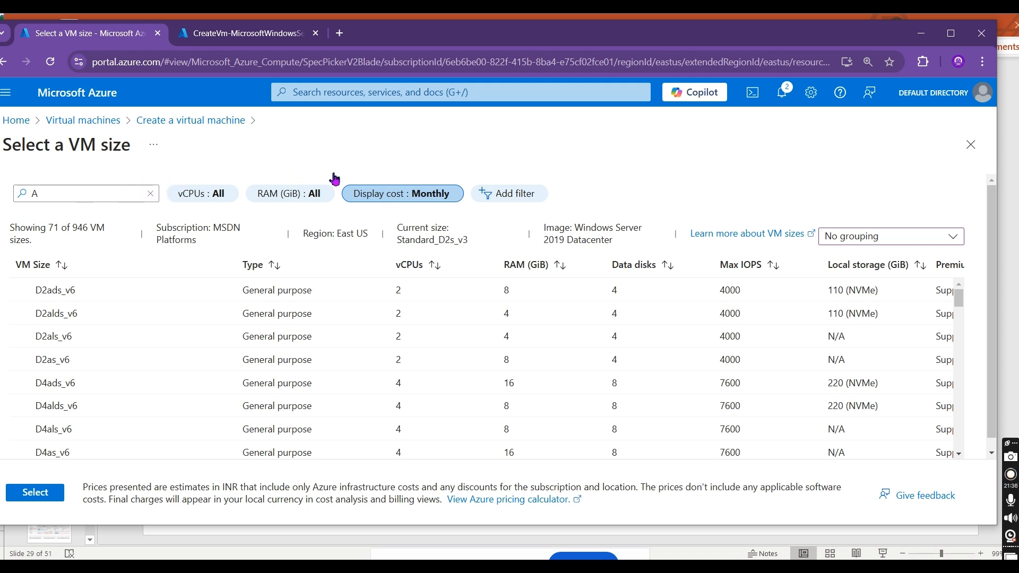
{"action": "left_click", "coordinate": [901, 235]}
{"action": "left_click", "coordinate": [882, 276]}
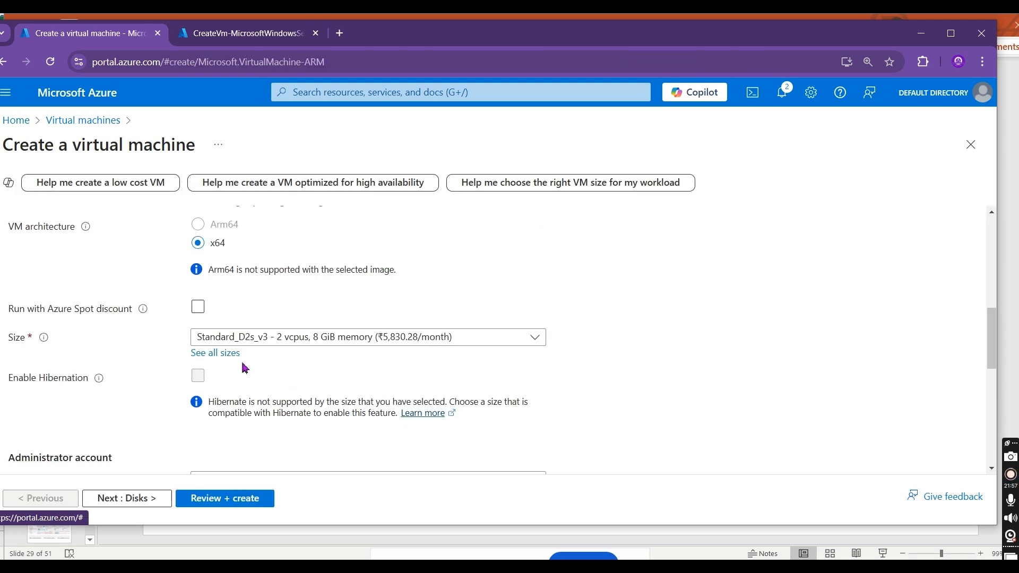
Select Standard_B1s (1 vCPU, 1 GiB memory) from the size catalogue as the VM size
{"action": "left_click", "coordinate": [228, 353]}
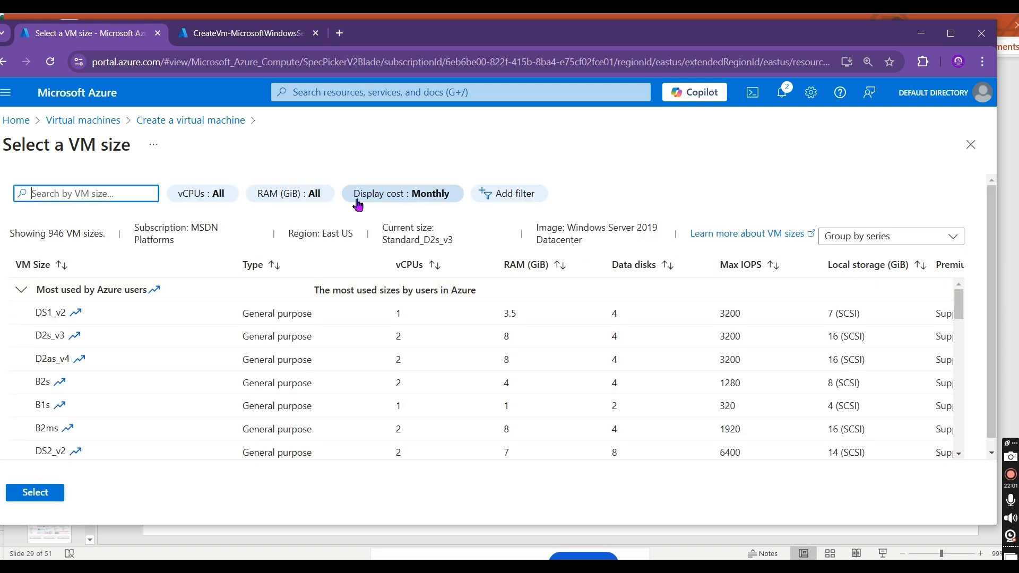
{"action": "left_click", "coordinate": [312, 200]}
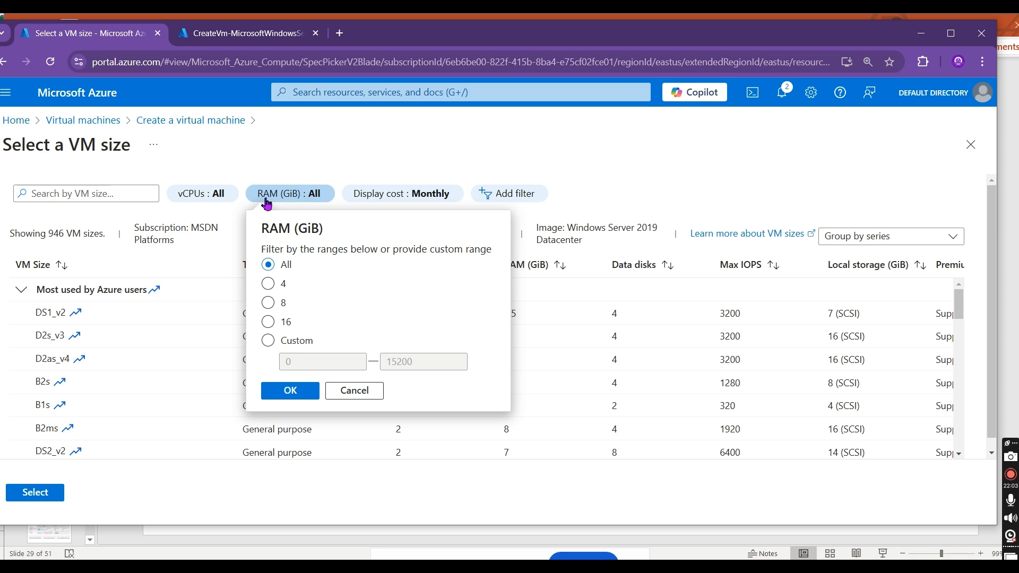
{"action": "left_click", "coordinate": [228, 200]}
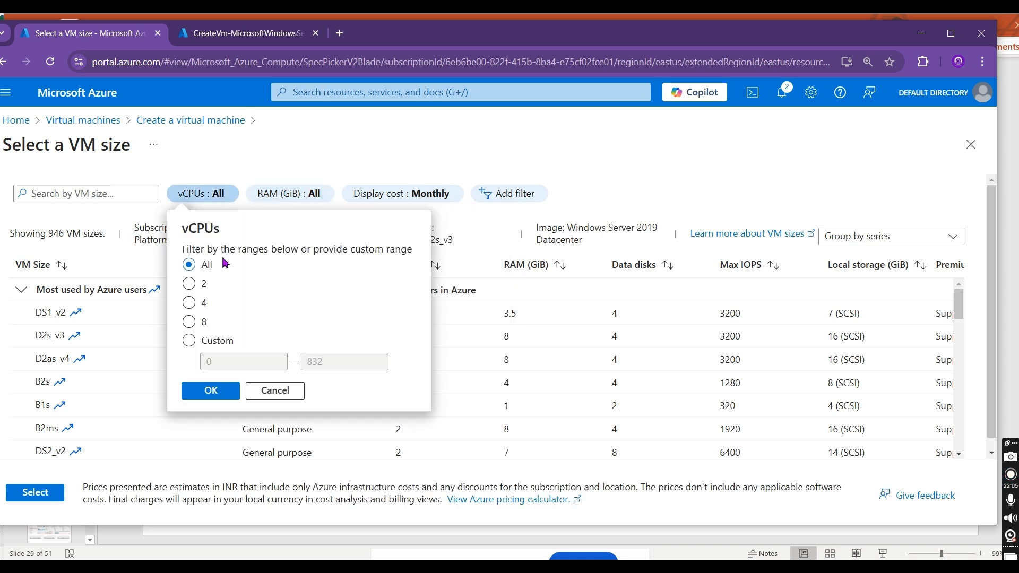
{"action": "left_click", "coordinate": [630, 159]}
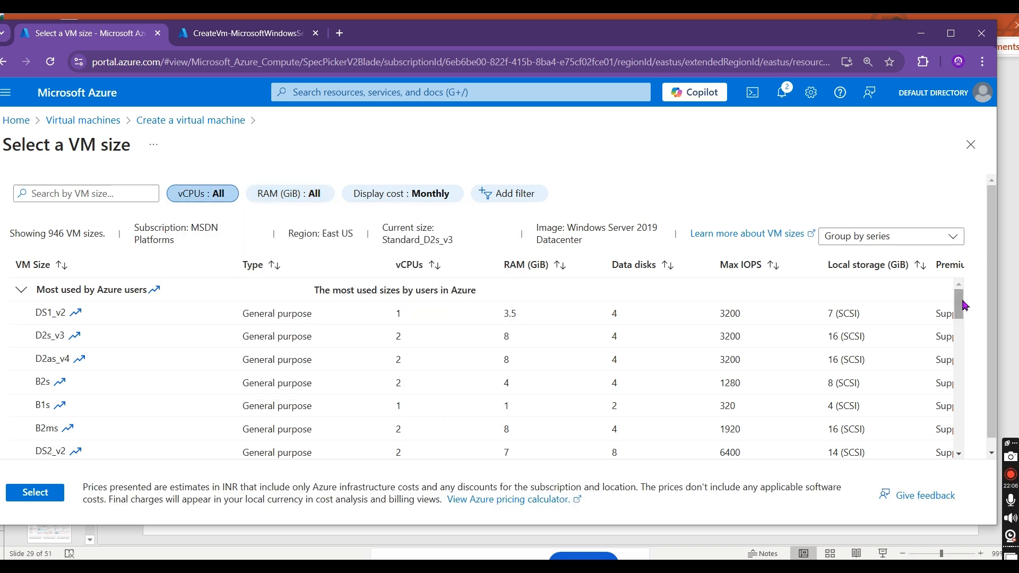
{"action": "mouse_move", "coordinate": [960, 301]}
{"action": "left_mouse_down"}
{"action": "mouse_move", "coordinate": [959, 326]}
{"action": "mouse_move", "coordinate": [964, 319]}
{"action": "left_mouse_up"}
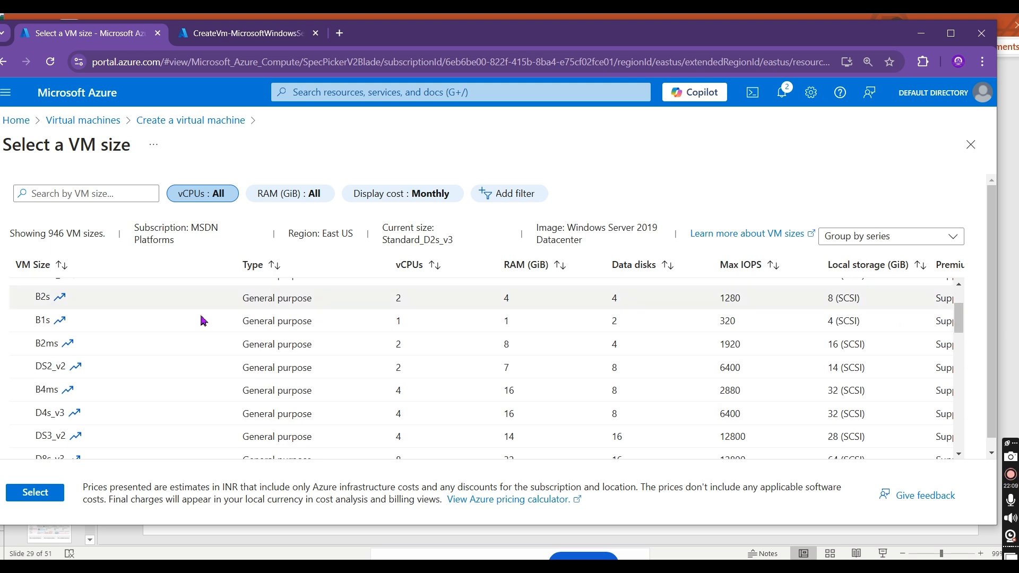
{"action": "left_click", "coordinate": [154, 325]}
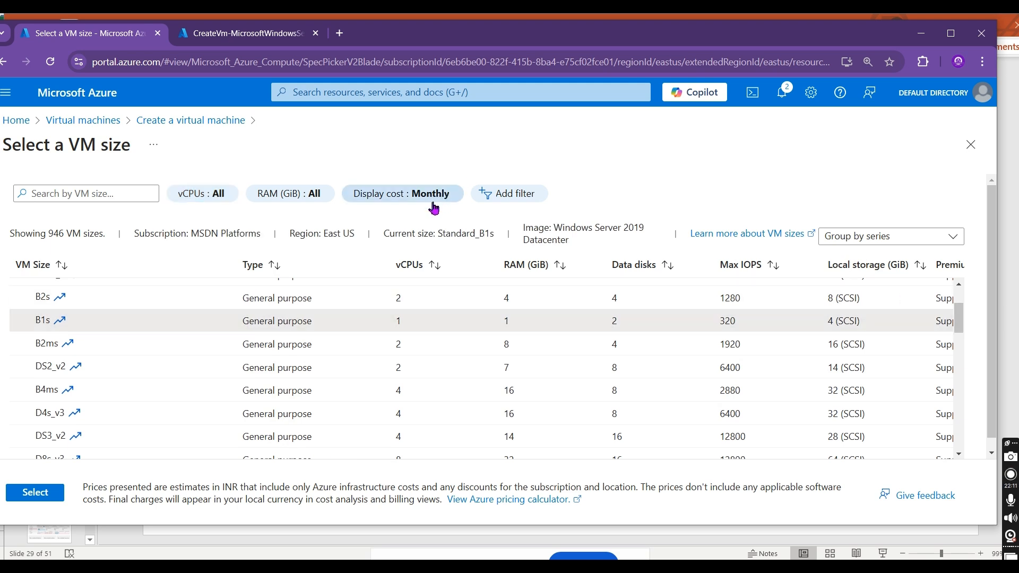
{"action": "left_click", "coordinate": [33, 494]}
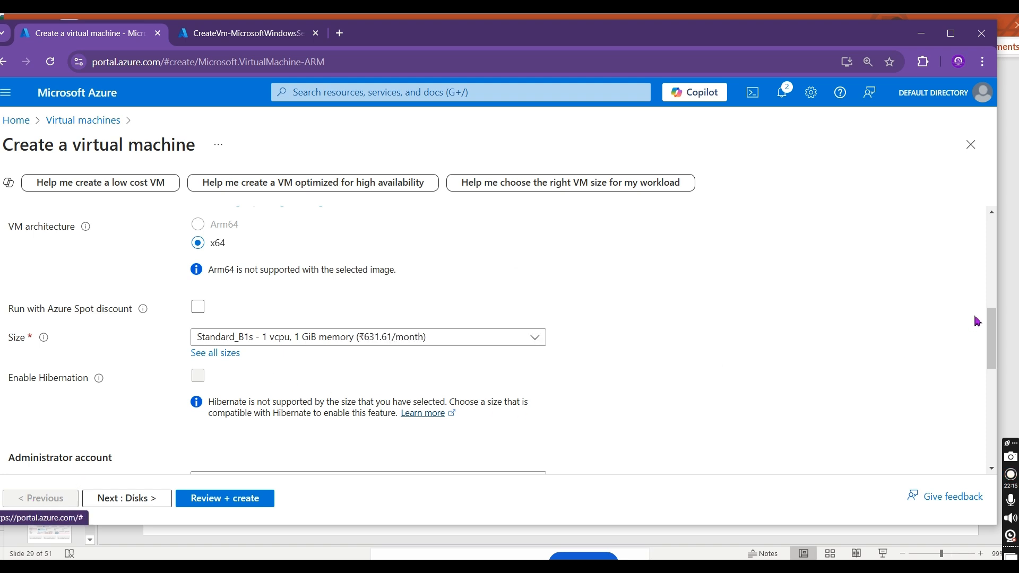
Enter the administrator username, password and confirmation, then submit the VM for Review + create
{"action": "left_click_drag", "start_coordinate": [991, 327], "coordinate": [1003, 382]}
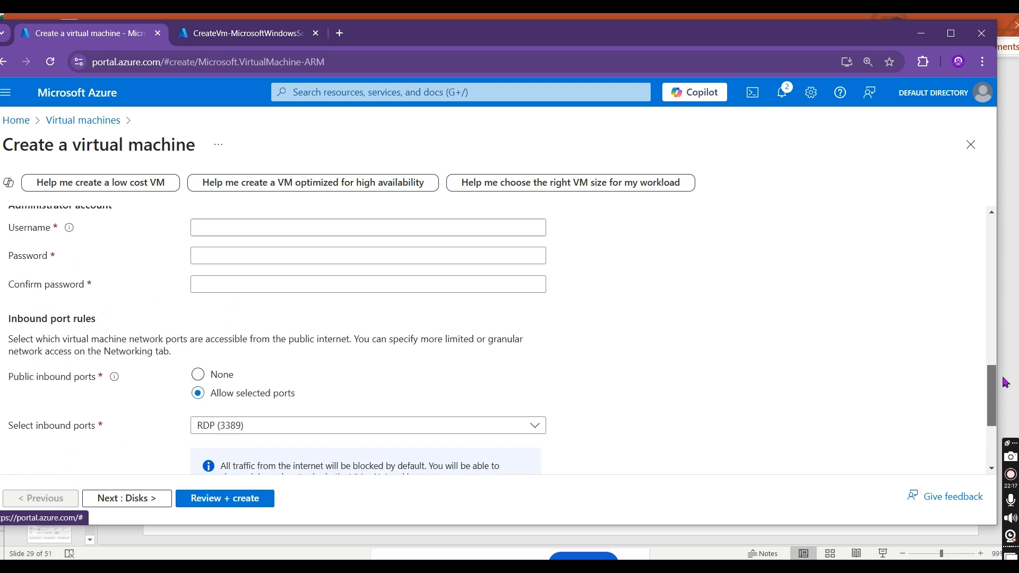
{"action": "left_click", "coordinate": [223, 251]}
{"action": "type", "text": "stan"}
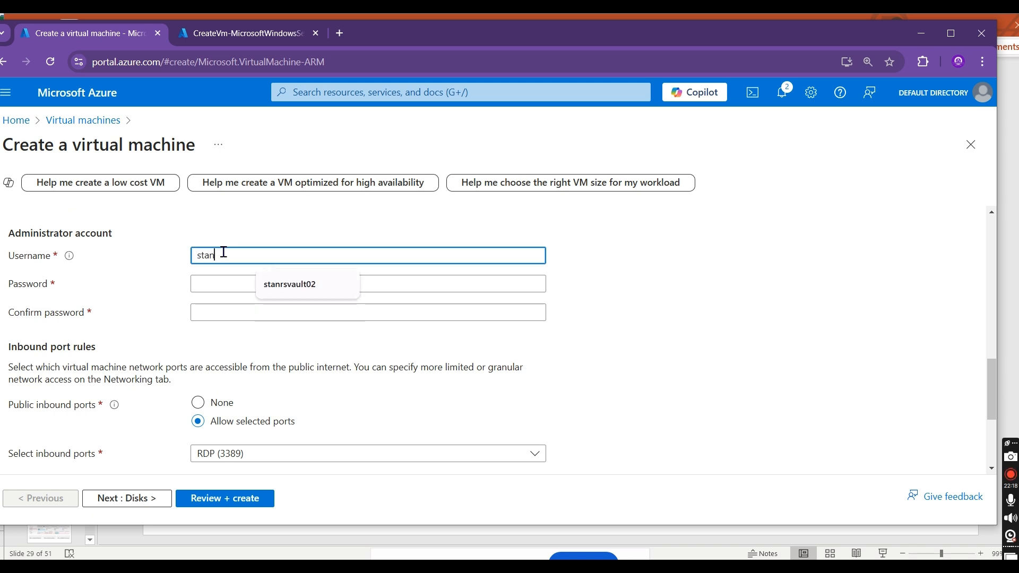
{"action": "key", "text": "Tab"}
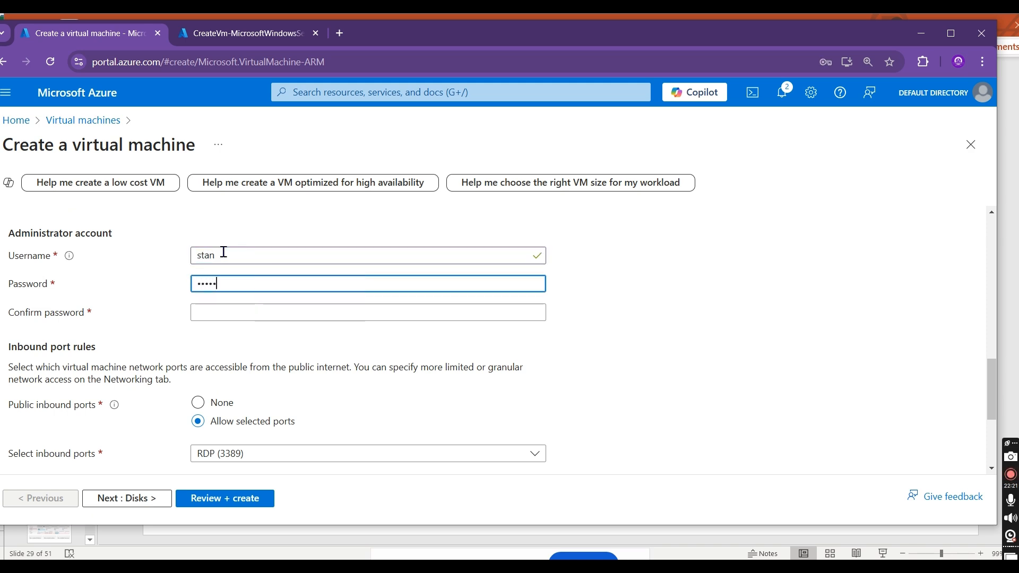
{"action": "key", "text": "Tab"}
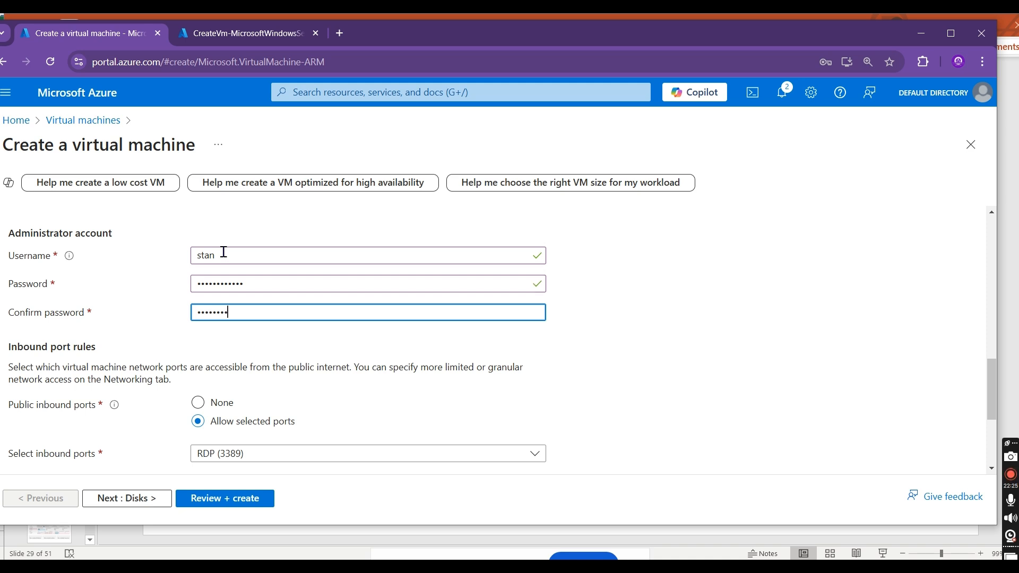
{"action": "left_click", "coordinate": [200, 505]}
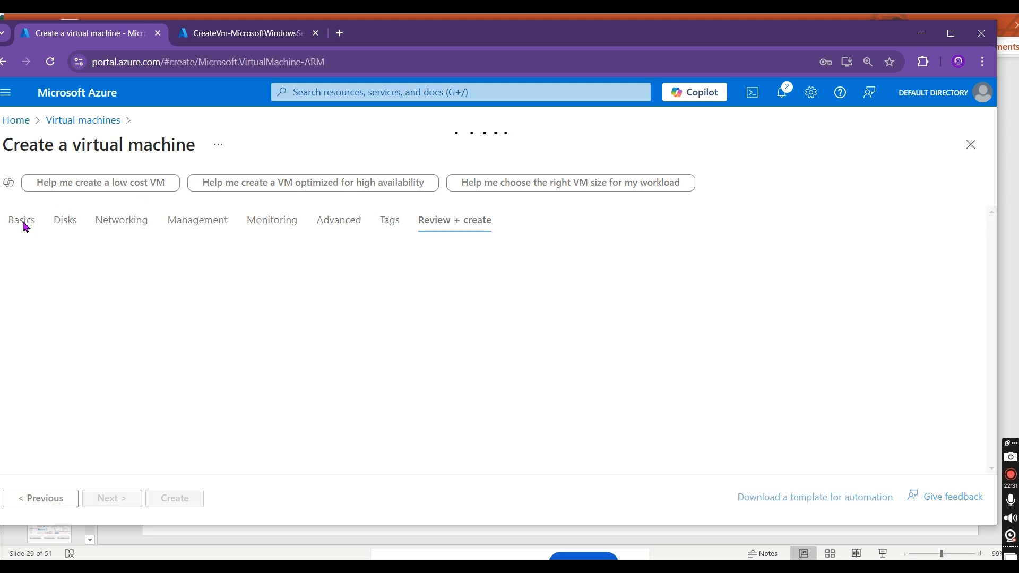
On Basics, retype the administrator password and confirmation so they match, then resubmit for review
{"action": "left_click", "coordinate": [24, 258]}
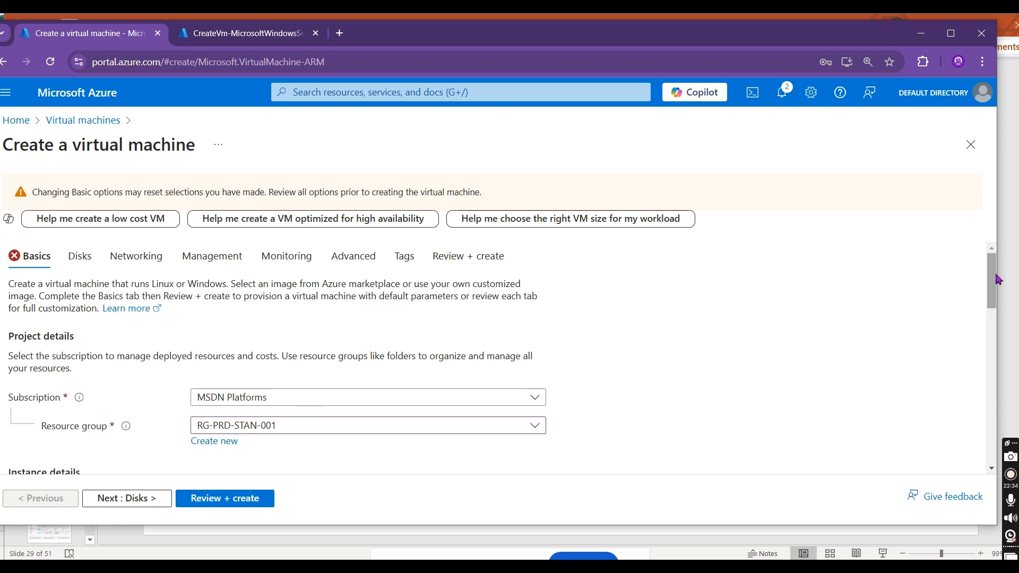
{"action": "left_click_drag", "start_coordinate": [993, 289], "coordinate": [996, 429]}
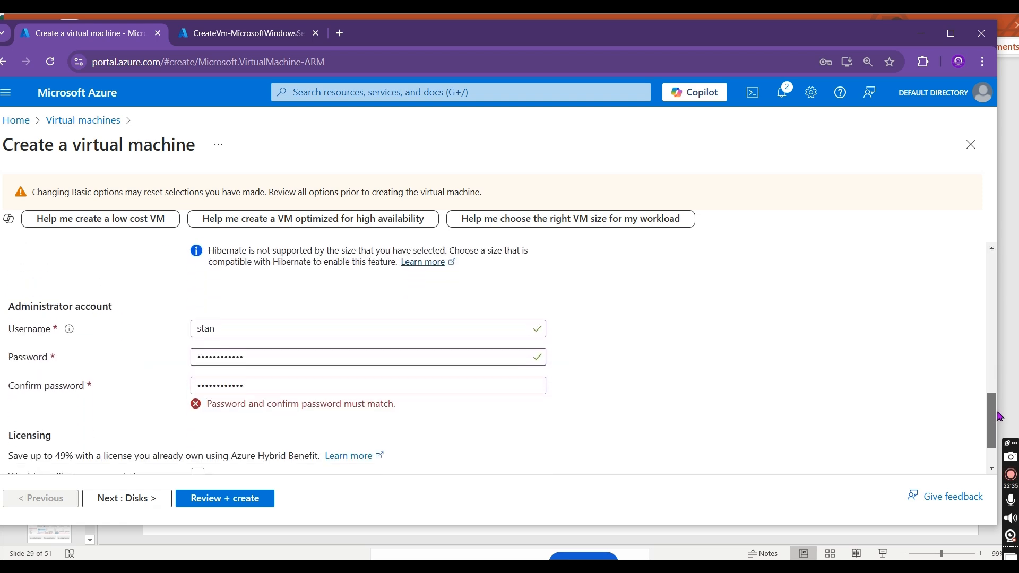
{"action": "left_click_drag", "start_coordinate": [287, 365], "coordinate": [141, 365]}
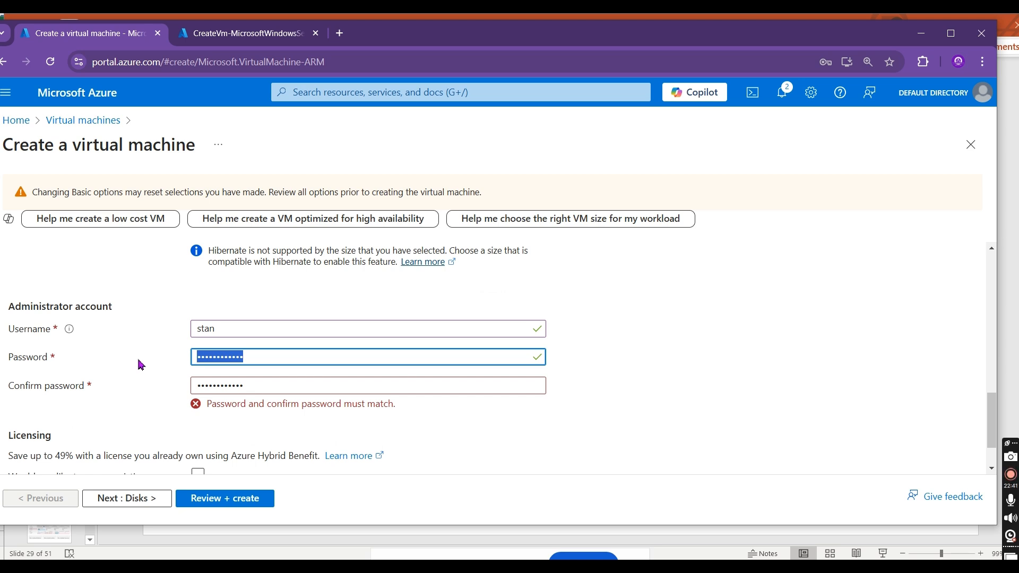
{"action": "left_click_drag", "start_coordinate": [244, 353], "coordinate": [117, 363]}
{"action": "type", "text": "••••••••"}
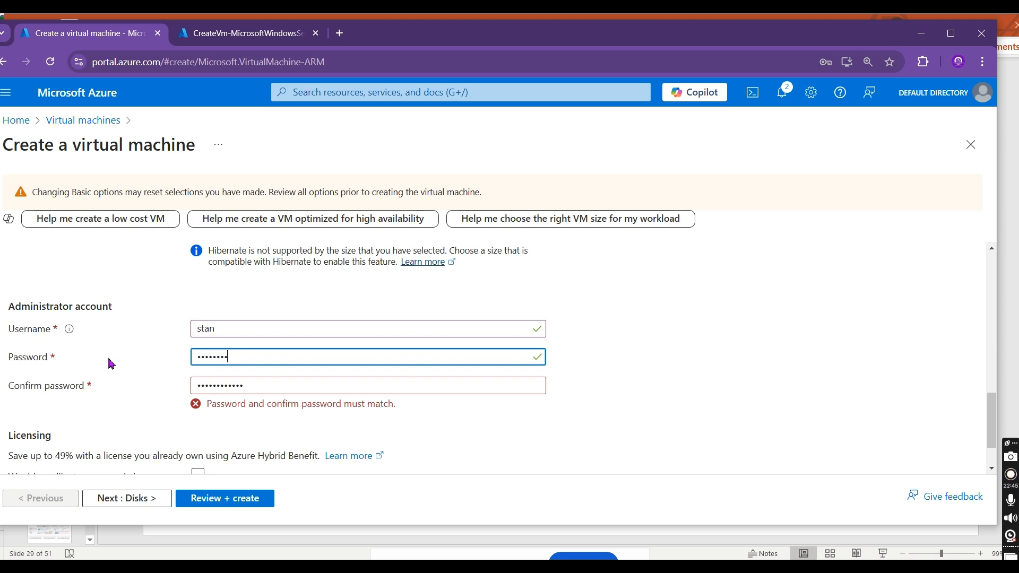
{"action": "type", "text": "••••"}
{"action": "key", "text": "Tab"}
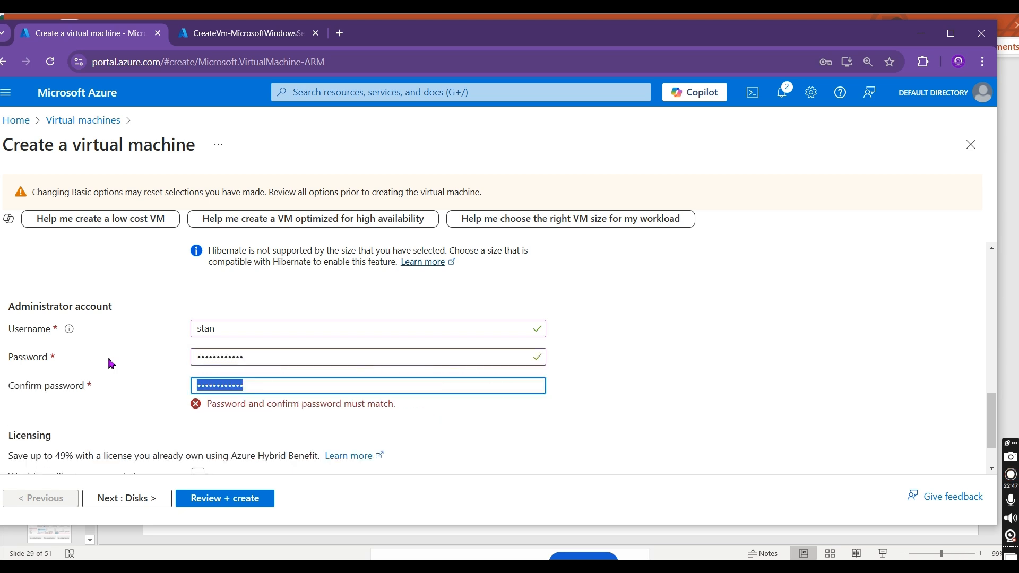
{"action": "type", "text": "•••••••••"}
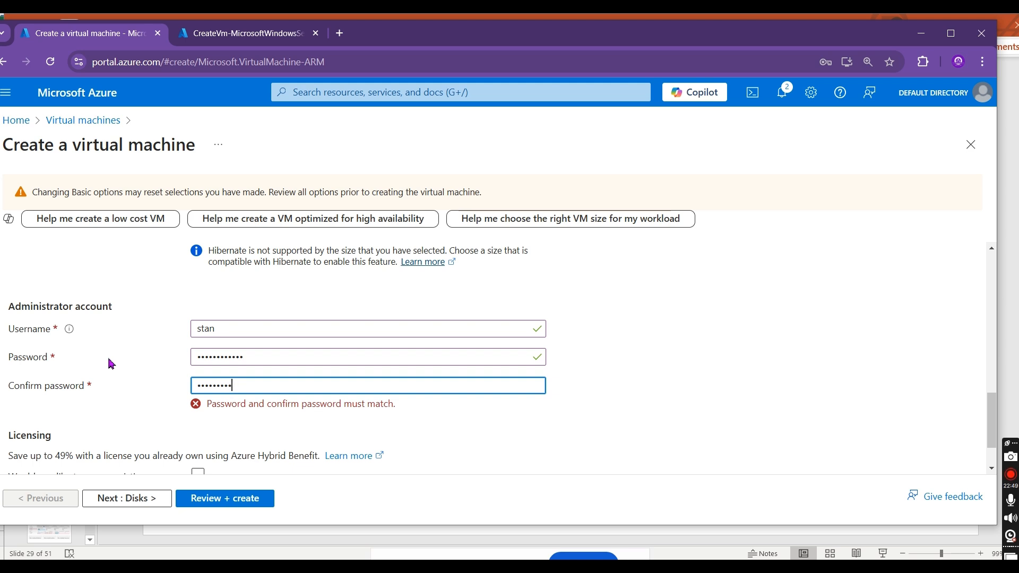
{"action": "left_click", "coordinate": [181, 503]}
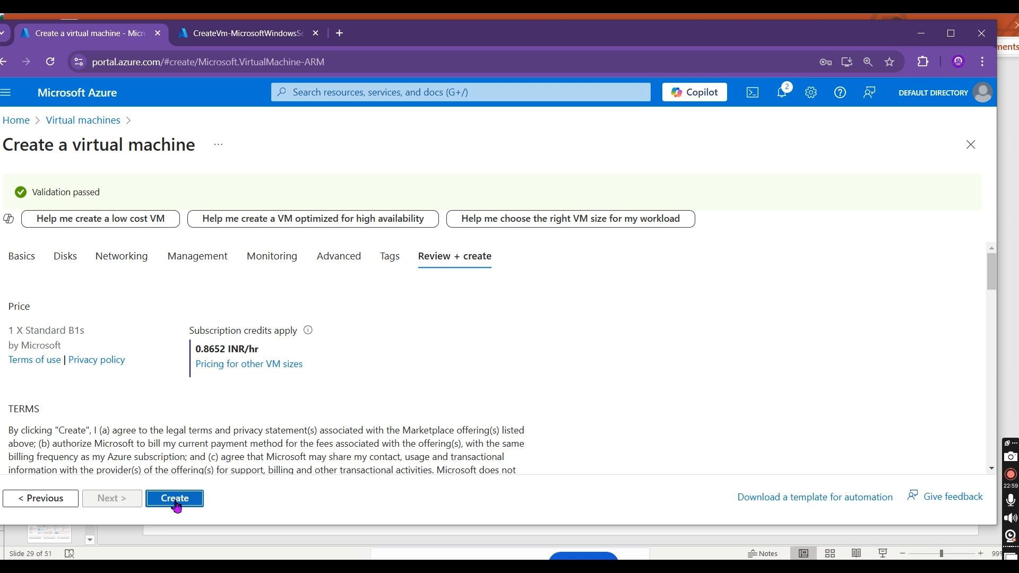
Leave the VM wizard, go to Storage accounts via search, and start creating a new account
{"action": "left_click", "coordinate": [99, 127]}
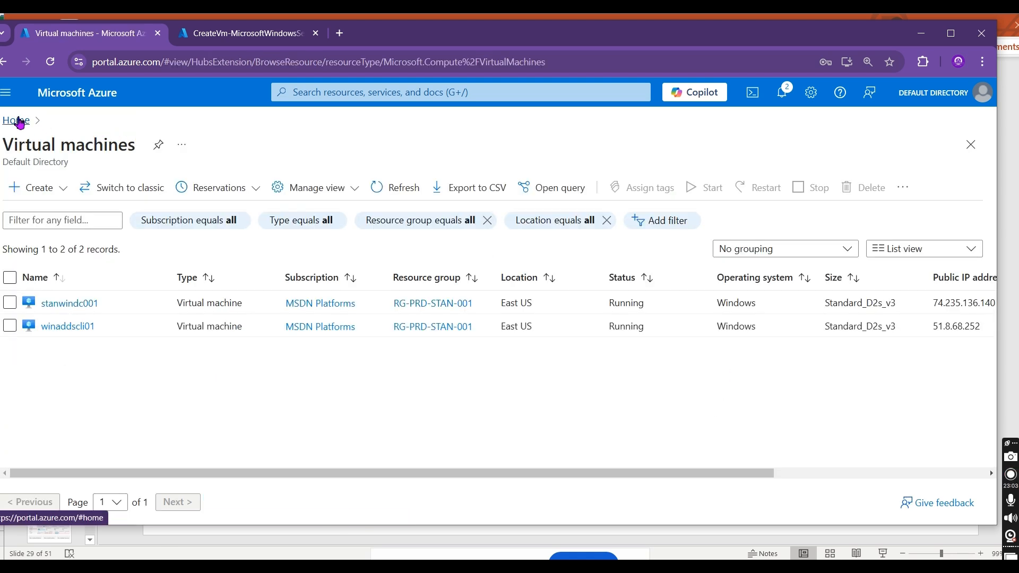
{"action": "left_click", "coordinate": [300, 91]}
{"action": "type", "text": "sto"}
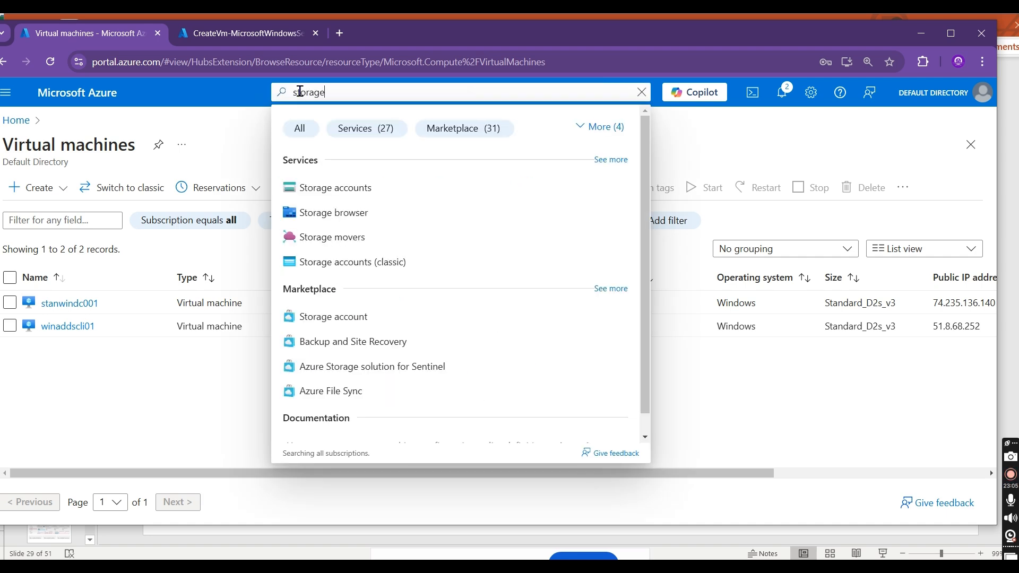
{"action": "type", "text": "rage"}
{"action": "left_click", "coordinate": [335, 188]}
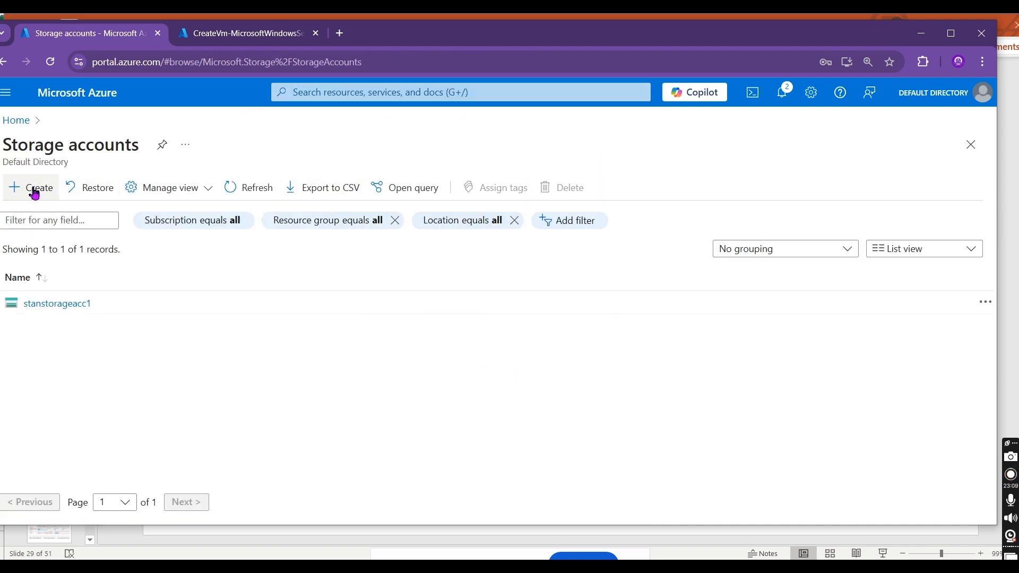
{"action": "left_click", "coordinate": [34, 190]}
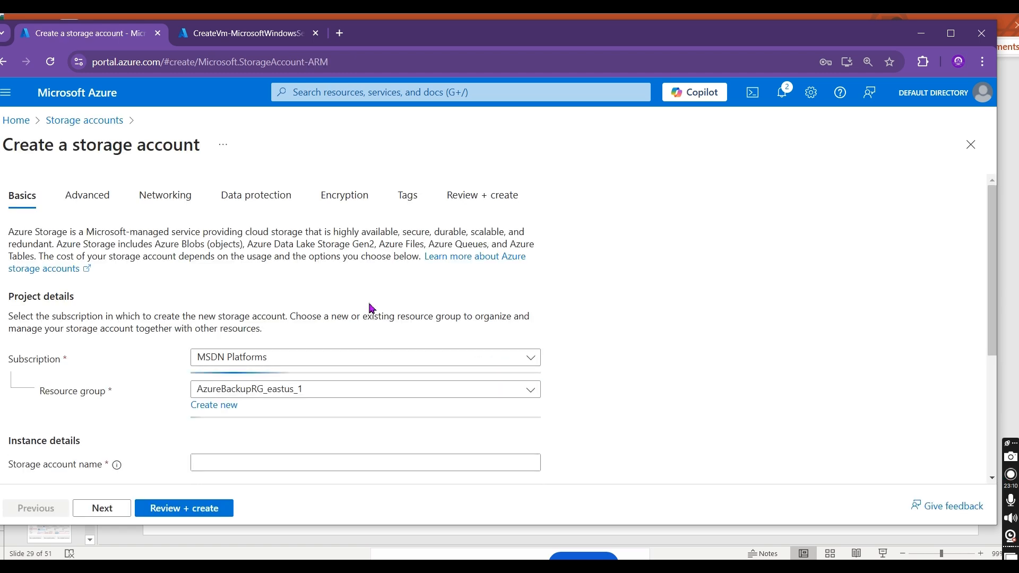
Put the account in RG-PRD-STAN-001, name it storagepublic001, and choose Azure Blob Storage as primary service
{"action": "left_click", "coordinate": [348, 389]}
{"action": "left_click", "coordinate": [609, 351]}
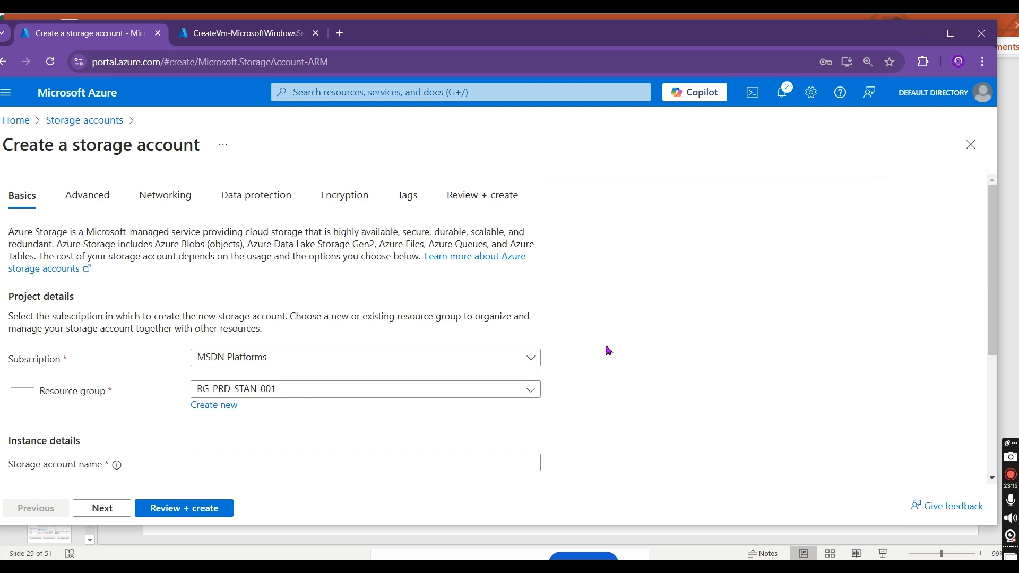
{"action": "scroll", "coordinate": [993, 334], "scroll_direction": "down", "scroll_amount": 2}
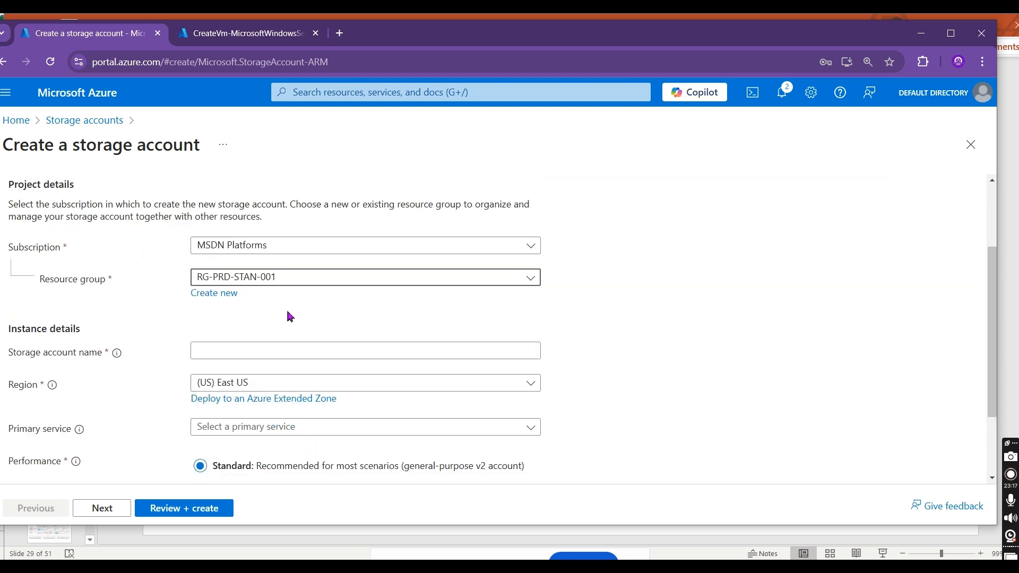
{"action": "left_click", "coordinate": [230, 352]}
{"action": "type", "text": "st"}
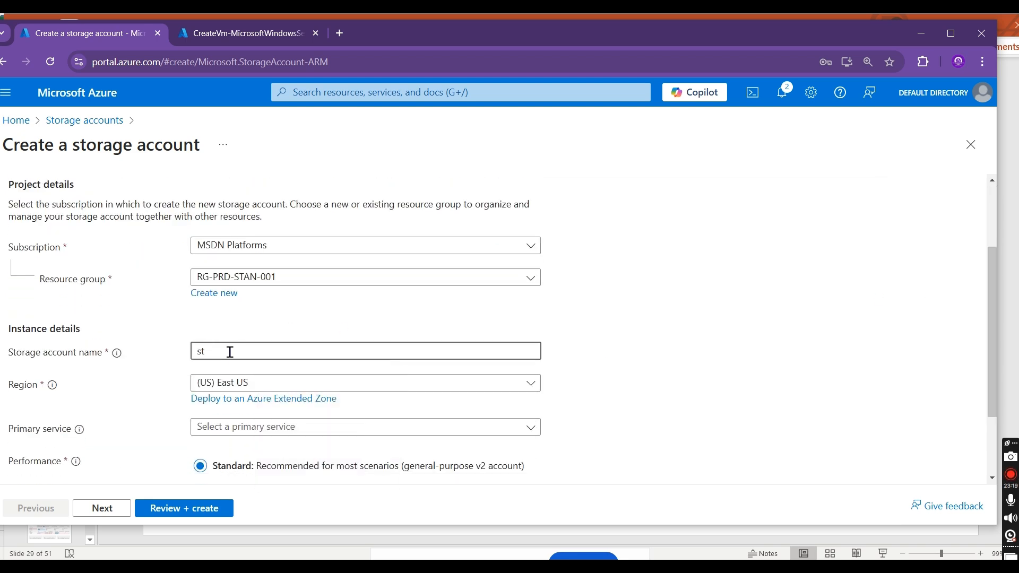
{"action": "type", "text": "rooragepublic001"}
{"action": "left_click", "coordinate": [292, 428]}
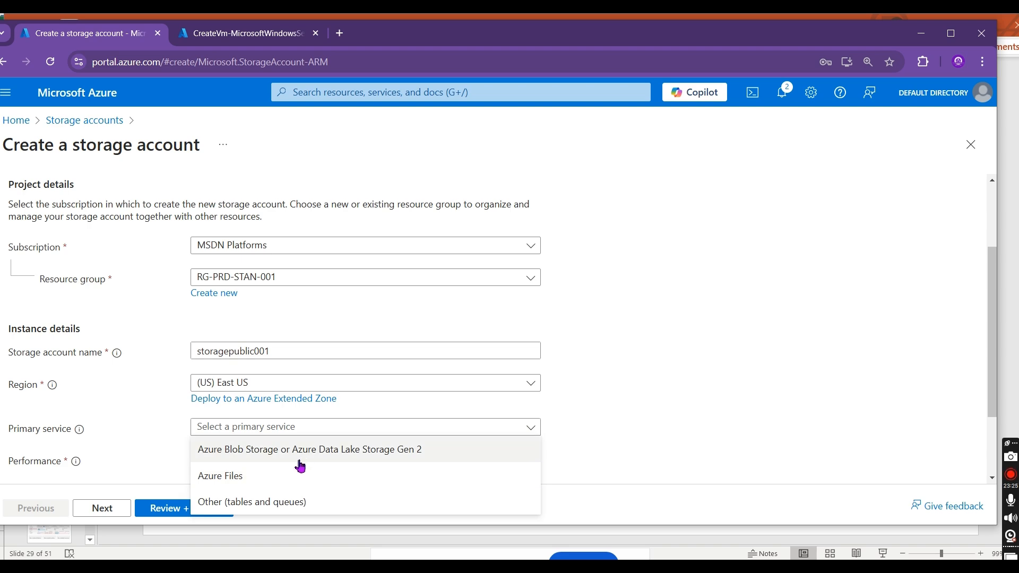
{"action": "left_click", "coordinate": [295, 449]}
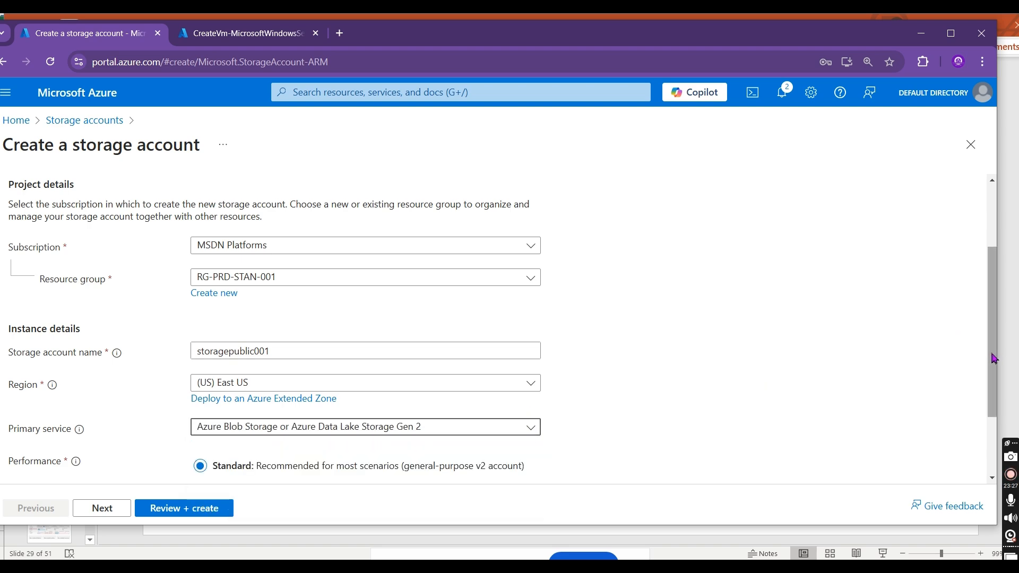
{"action": "scroll", "coordinate": [993, 382], "scroll_direction": "down", "scroll_amount": 2}
{"action": "left_click_drag", "start_coordinate": [996, 424], "coordinate": [1009, 262]}
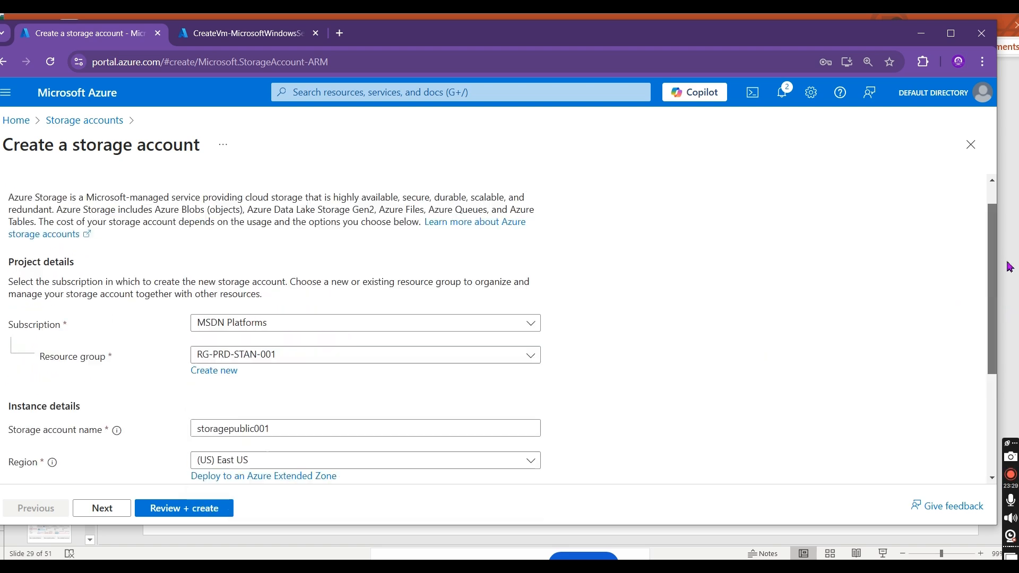
{"action": "left_click", "coordinate": [93, 207]}
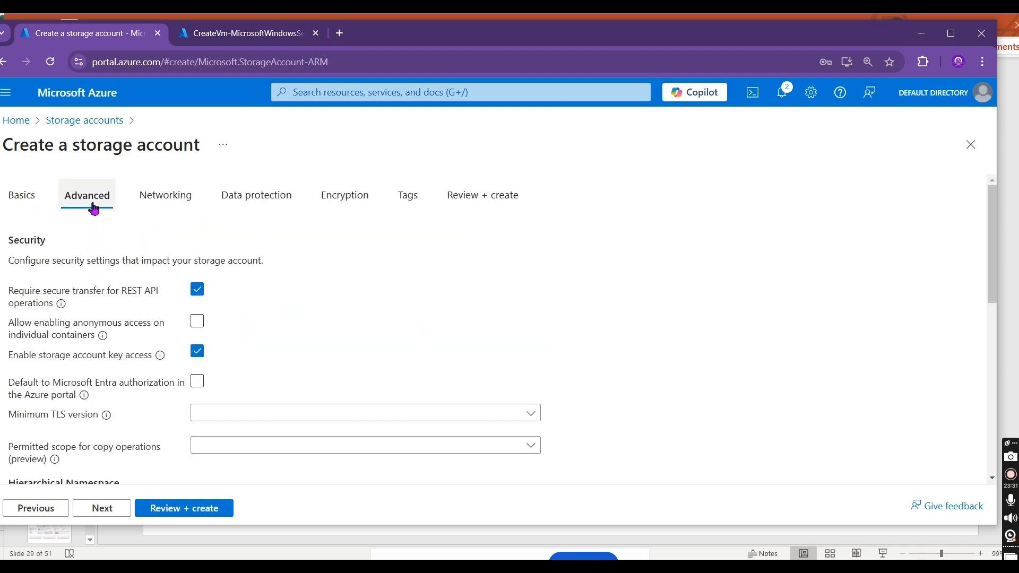
Allow anonymous access on individual containers in the Advanced security settings
{"action": "left_click", "coordinate": [159, 200]}
{"action": "left_click", "coordinate": [240, 201]}
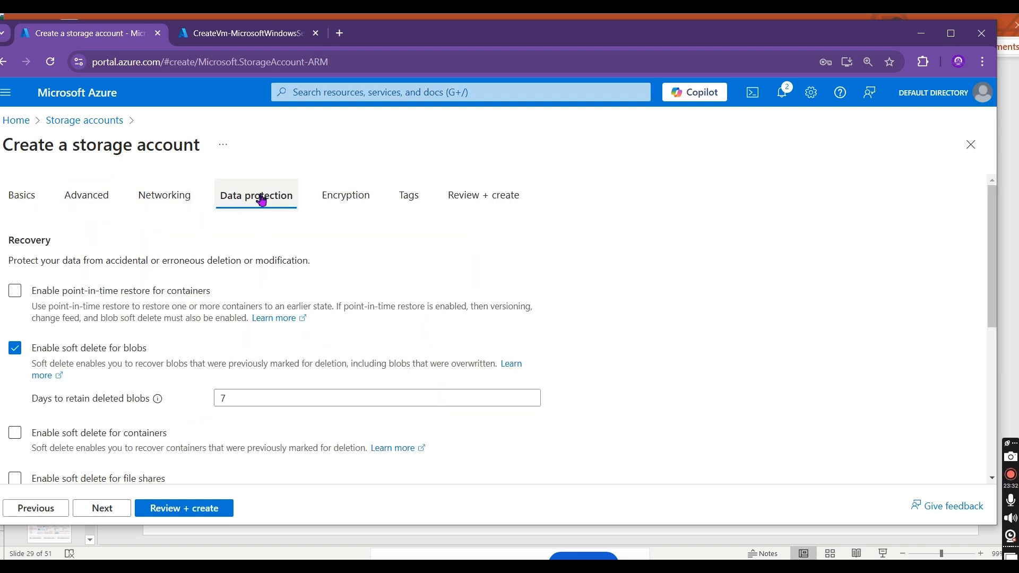
{"action": "left_click", "coordinate": [105, 204]}
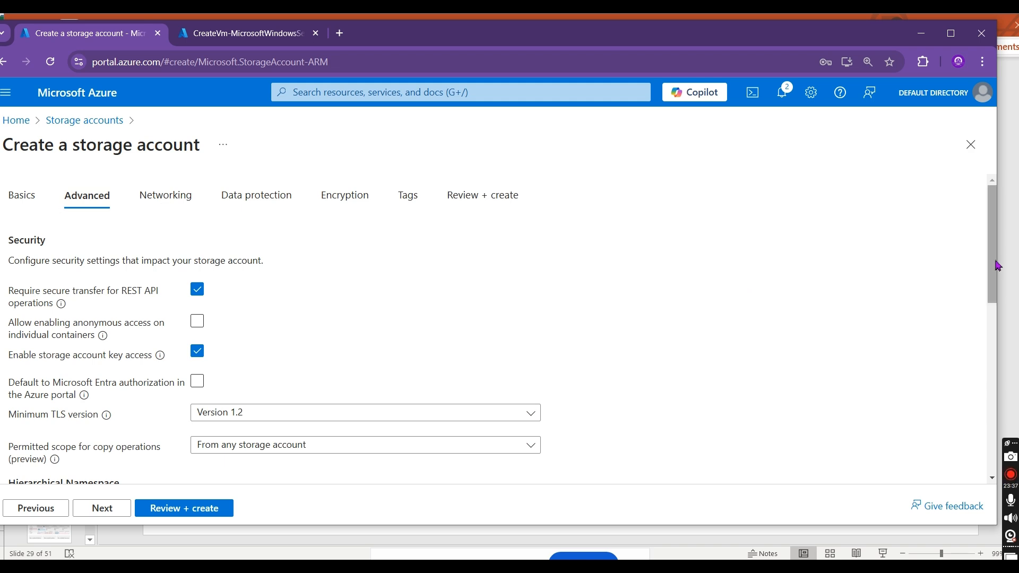
{"action": "scroll", "coordinate": [995, 271], "scroll_direction": "down", "scroll_amount": 1}
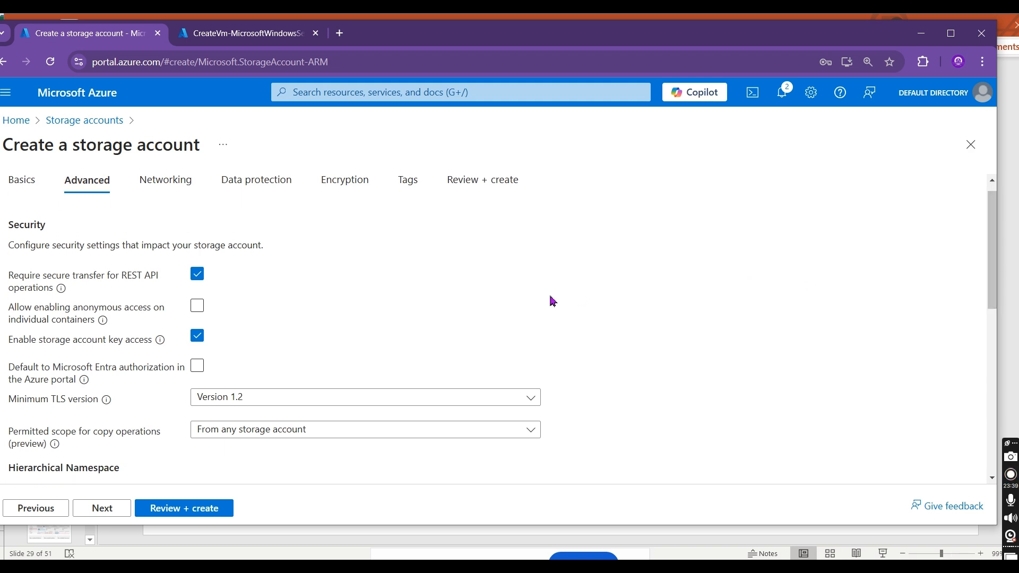
{"action": "left_click", "coordinate": [198, 307]}
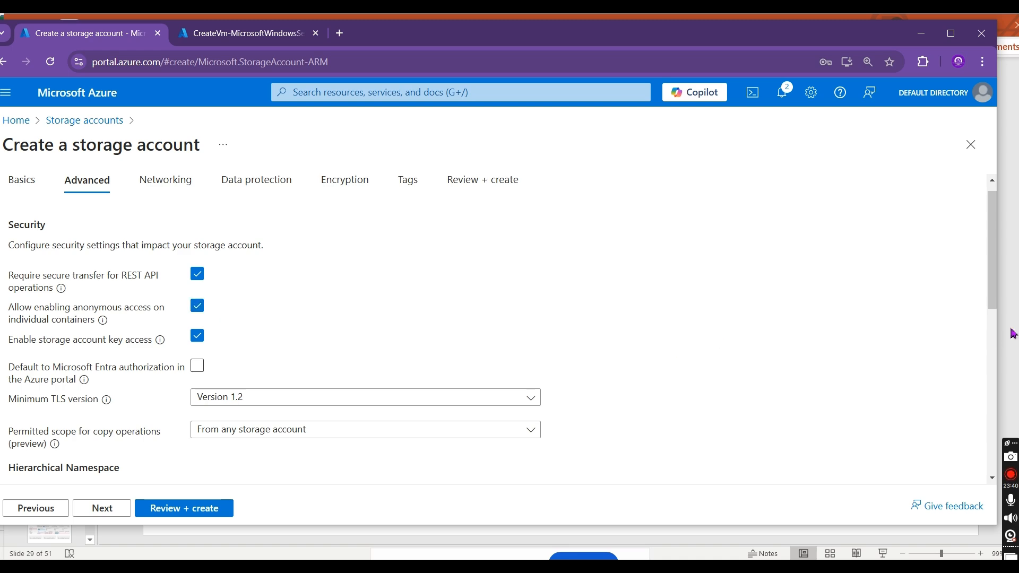
{"action": "mouse_move", "coordinate": [998, 296]}
{"action": "left_mouse_down"}
{"action": "mouse_move", "coordinate": [1013, 456]}
{"action": "mouse_move", "coordinate": [1015, 284]}
{"action": "left_mouse_up"}
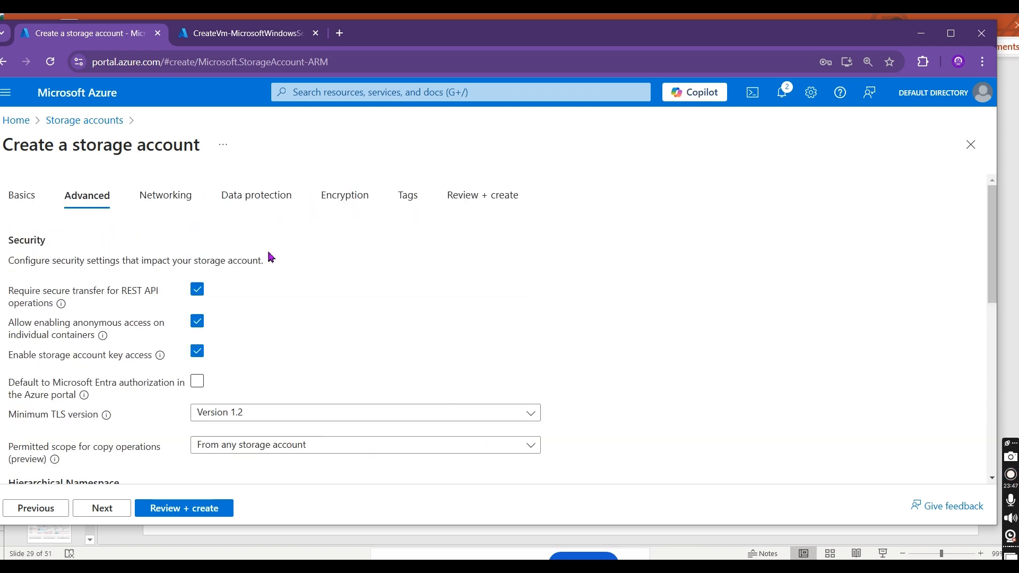
Turn off soft delete for containers, blobs and file shares under Data protection
{"action": "left_click", "coordinate": [175, 202]}
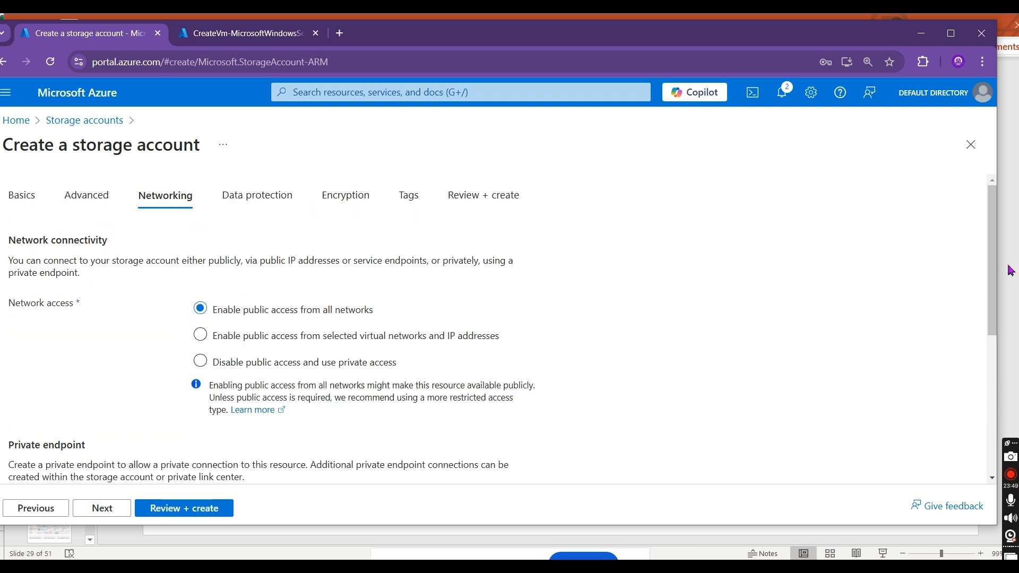
{"action": "left_click_drag", "start_coordinate": [989, 271], "coordinate": [1005, 308]}
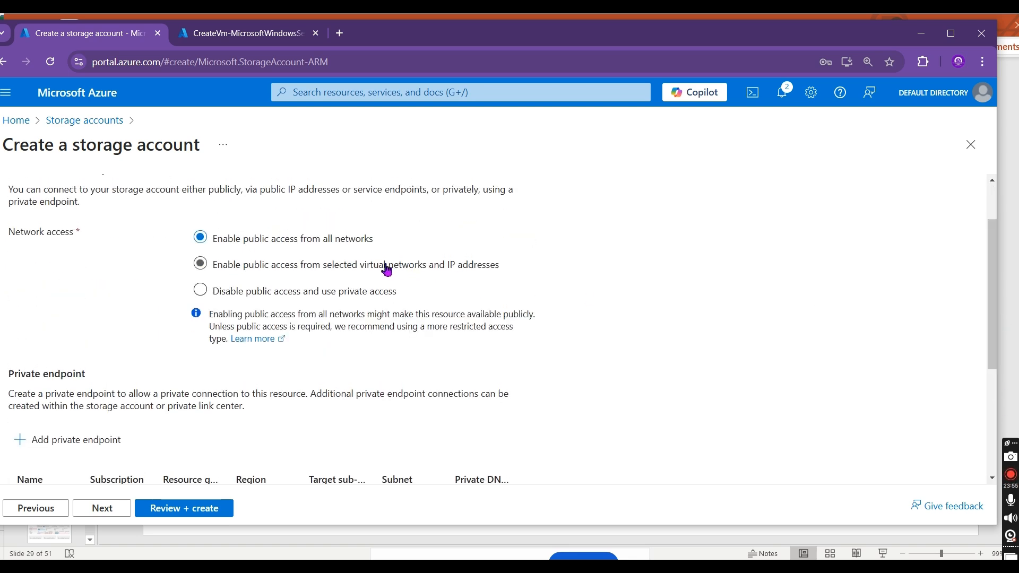
{"action": "left_click_drag", "start_coordinate": [988, 288], "coordinate": [998, 239]}
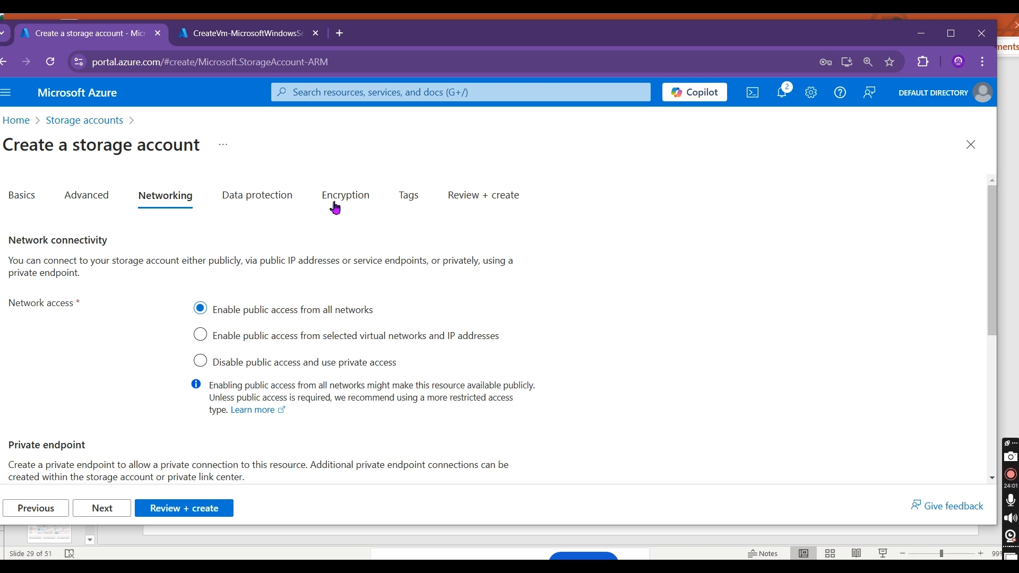
{"action": "left_click", "coordinate": [255, 201]}
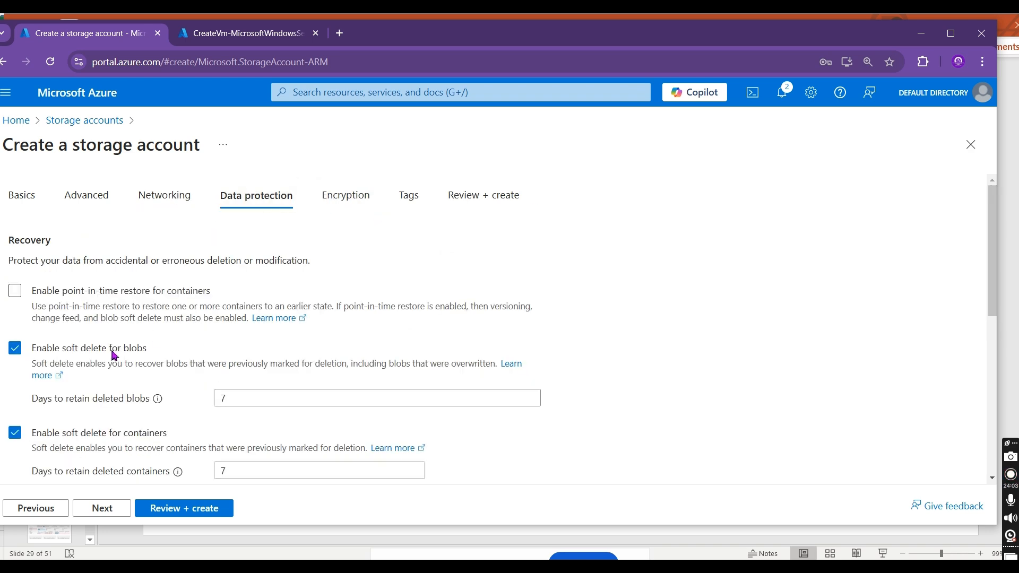
{"action": "left_click", "coordinate": [15, 433]}
{"action": "left_click", "coordinate": [15, 348]}
{"action": "left_click", "coordinate": [16, 453]}
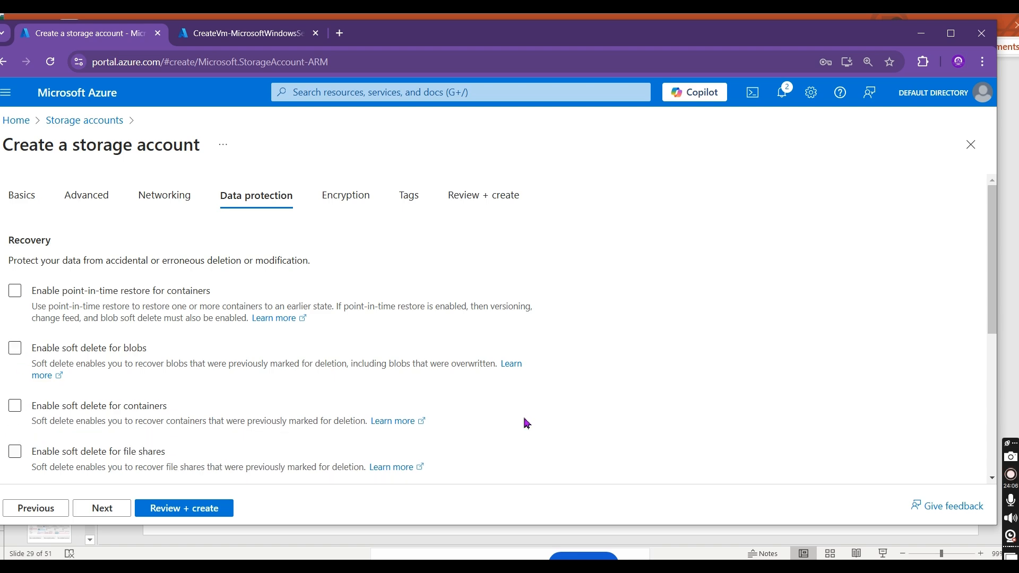
{"action": "left_click_drag", "start_coordinate": [1000, 337], "coordinate": [1002, 446]}
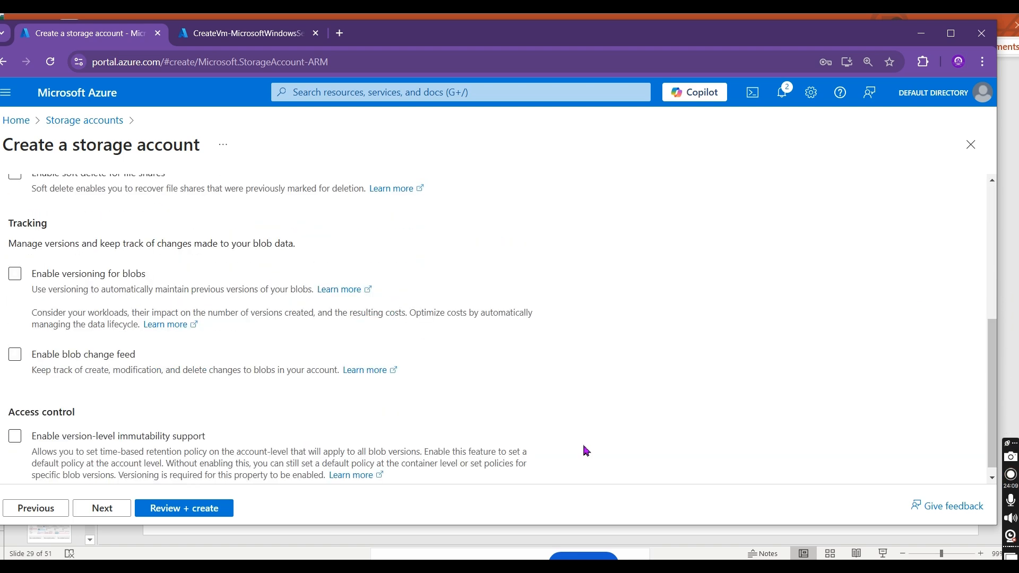
Validate and create storagepublic001, then view its deployment progress
{"action": "left_click", "coordinate": [192, 504]}
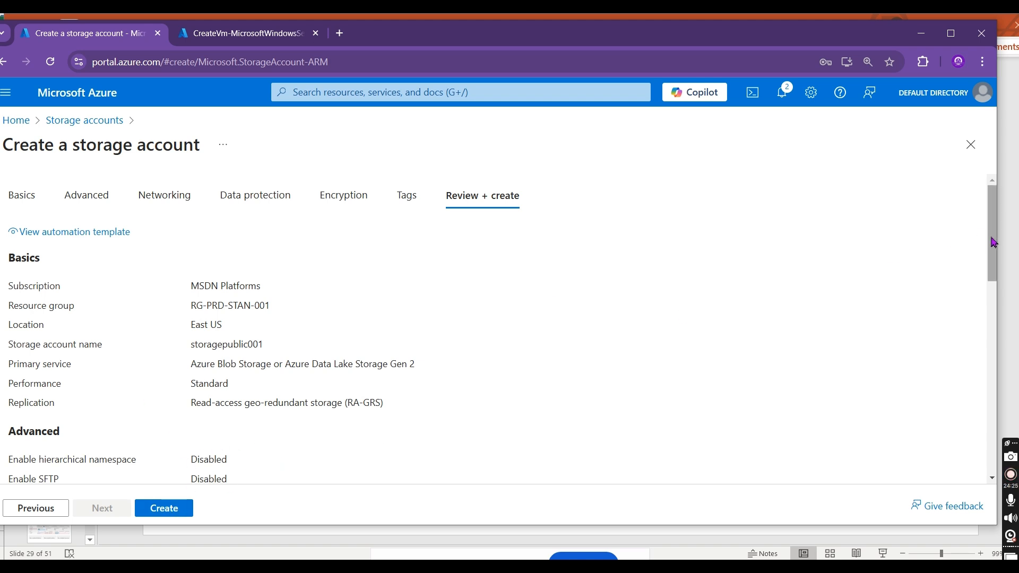
{"action": "left_click_drag", "start_coordinate": [991, 239], "coordinate": [1008, 342]}
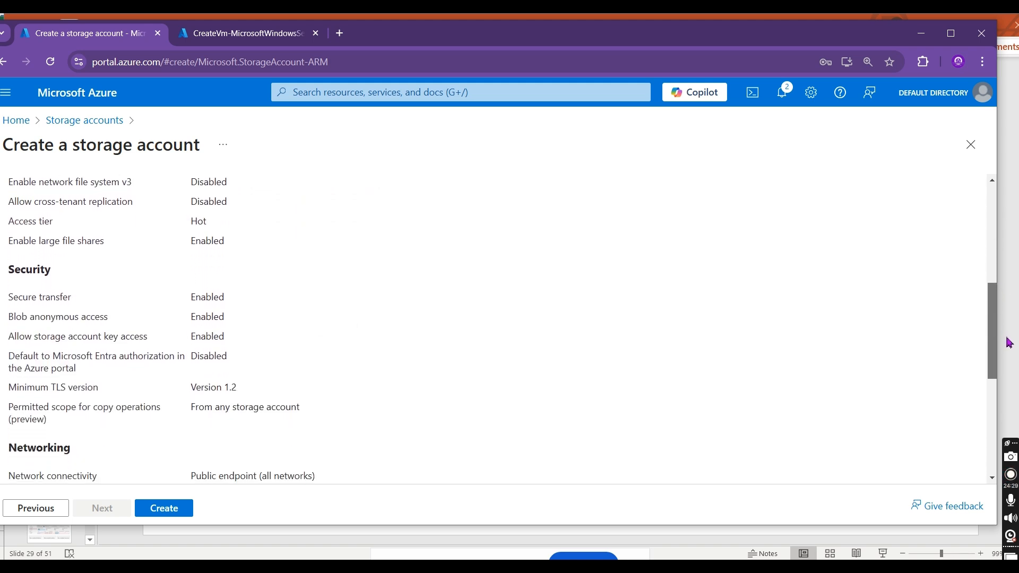
{"action": "left_click", "coordinate": [169, 509]}
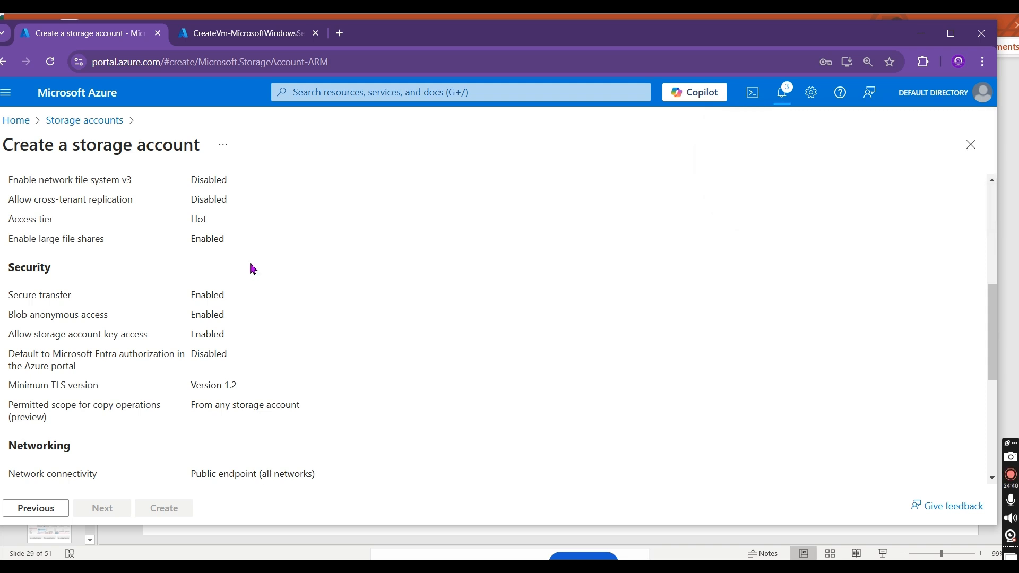
{"action": "left_click", "coordinate": [109, 123]}
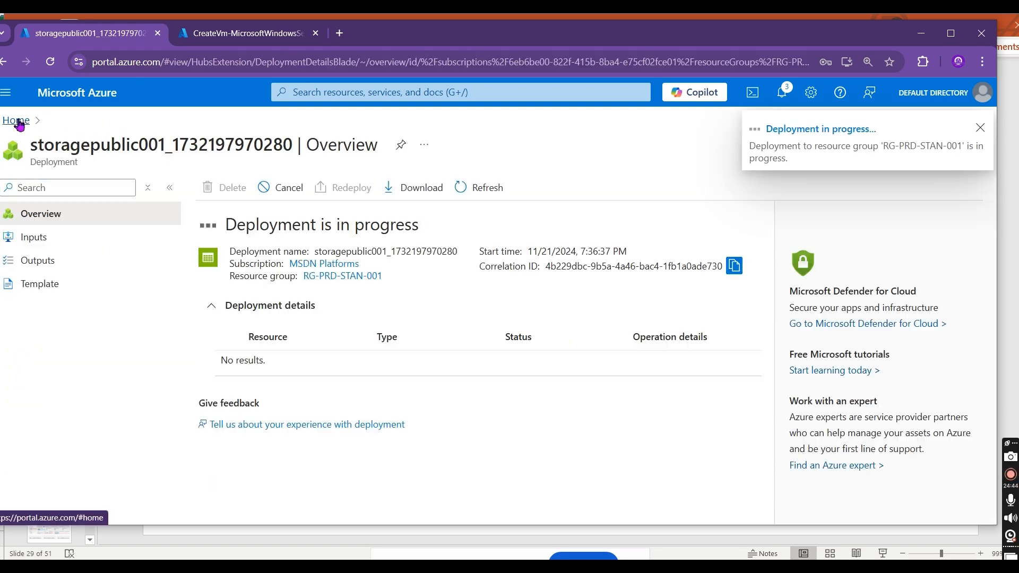
From Home, open Azure Policy and the Allowed virtual machine size SKUs compliance details
{"action": "left_click", "coordinate": [20, 123]}
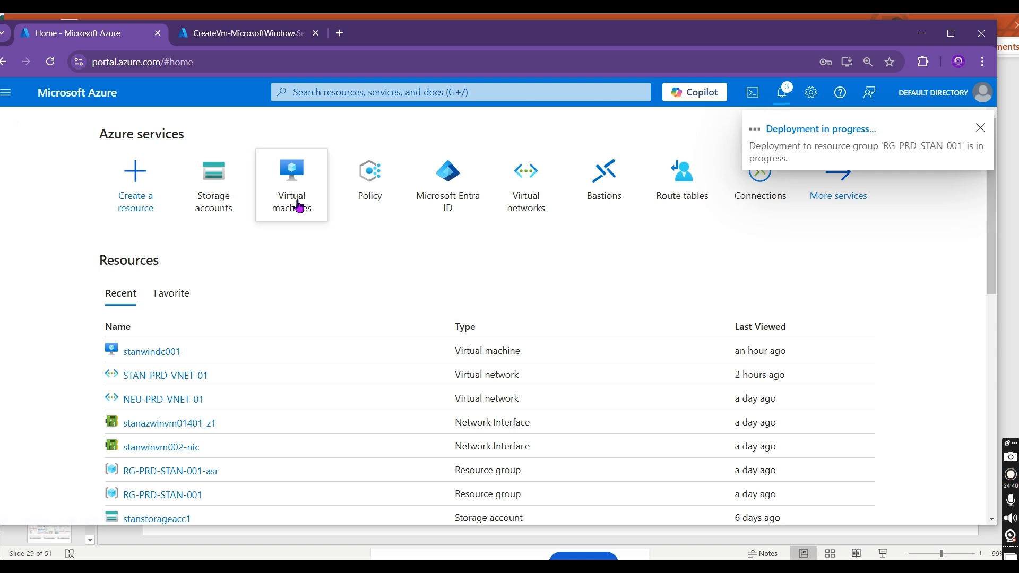
{"action": "left_click", "coordinate": [373, 181]}
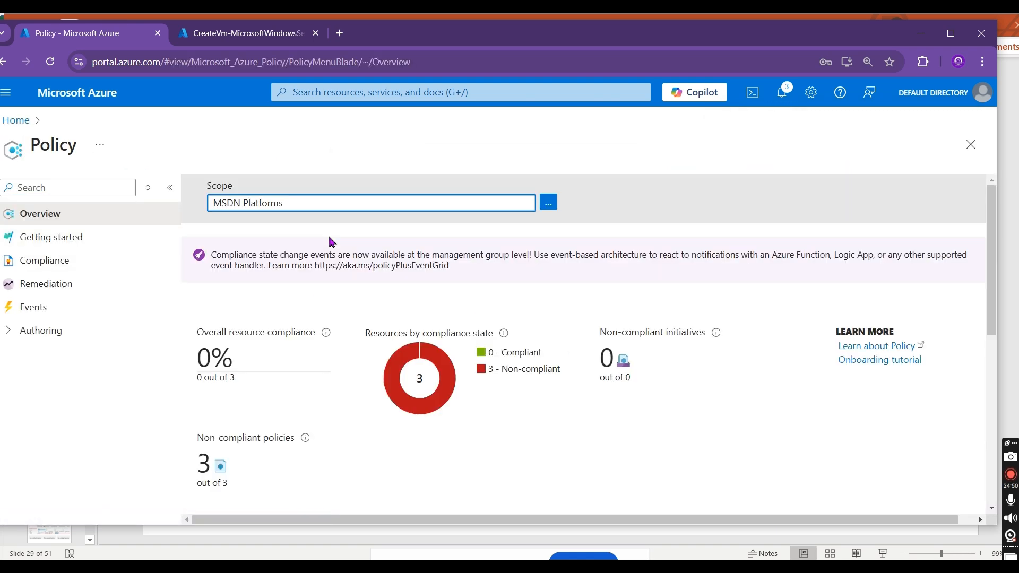
{"action": "left_click_drag", "start_coordinate": [991, 252], "coordinate": [999, 379]}
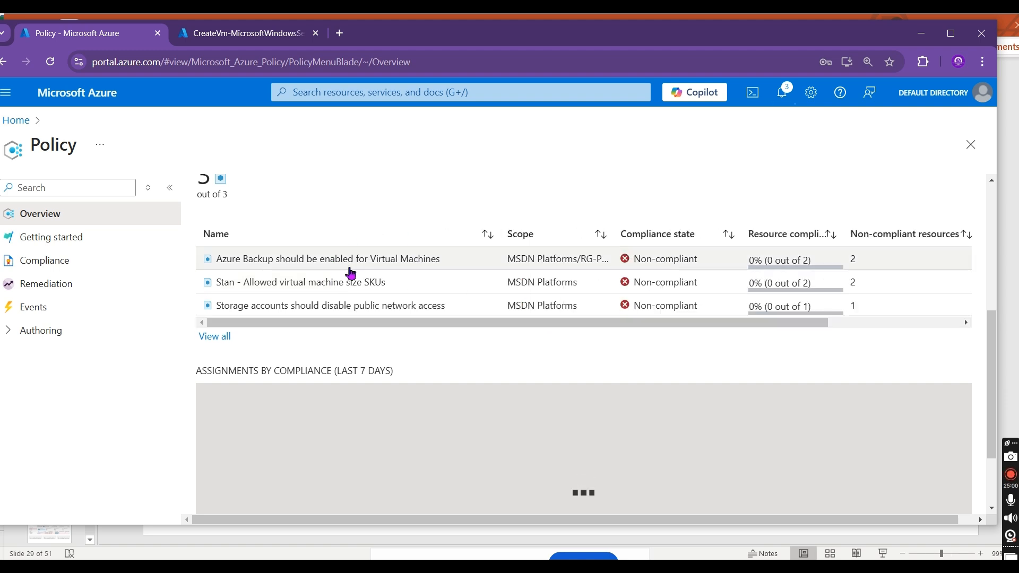
{"action": "left_click", "coordinate": [305, 287]}
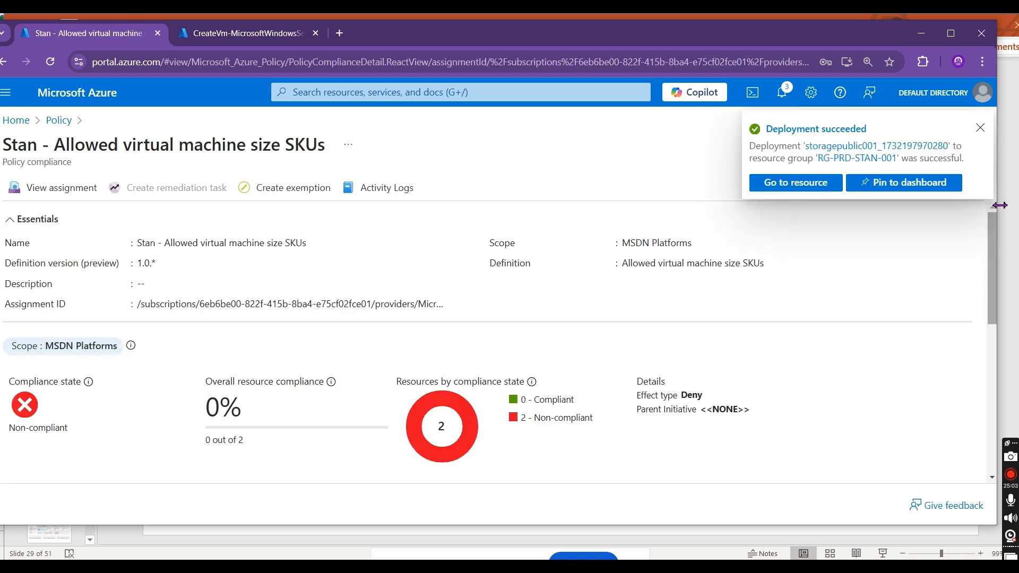
Review the allowed virtual machine size policy and its permitted size names
{"action": "left_click_drag", "start_coordinate": [999, 234], "coordinate": [1000, 323]}
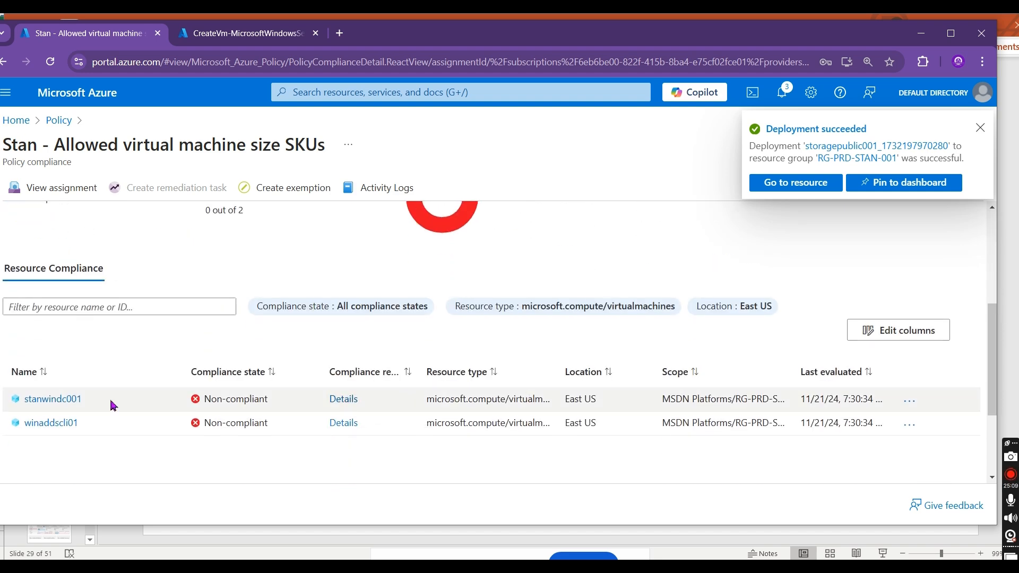
{"action": "left_click_drag", "start_coordinate": [992, 351], "coordinate": [980, 236]}
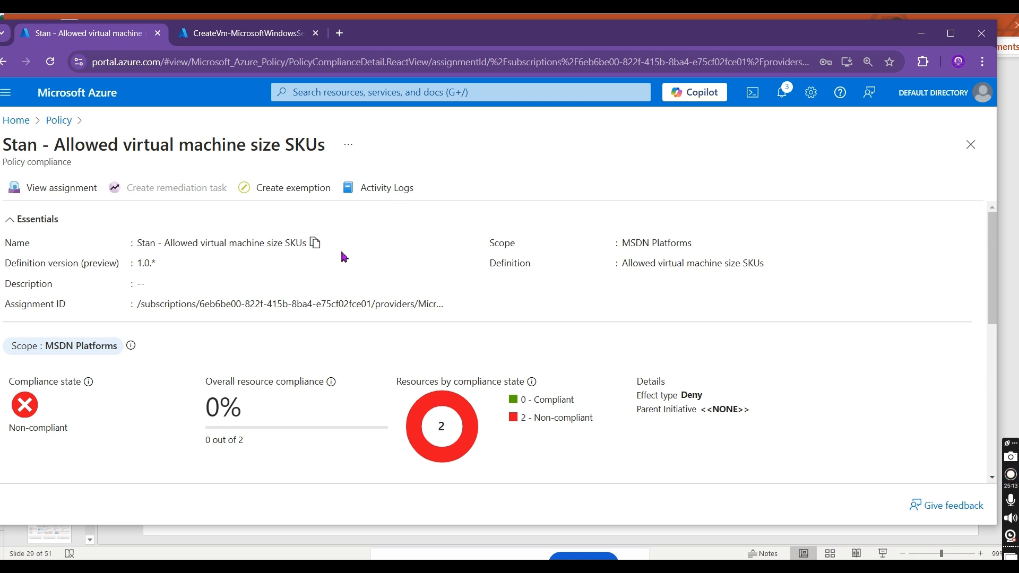
{"action": "left_click_drag", "start_coordinate": [169, 247], "coordinate": [295, 242]}
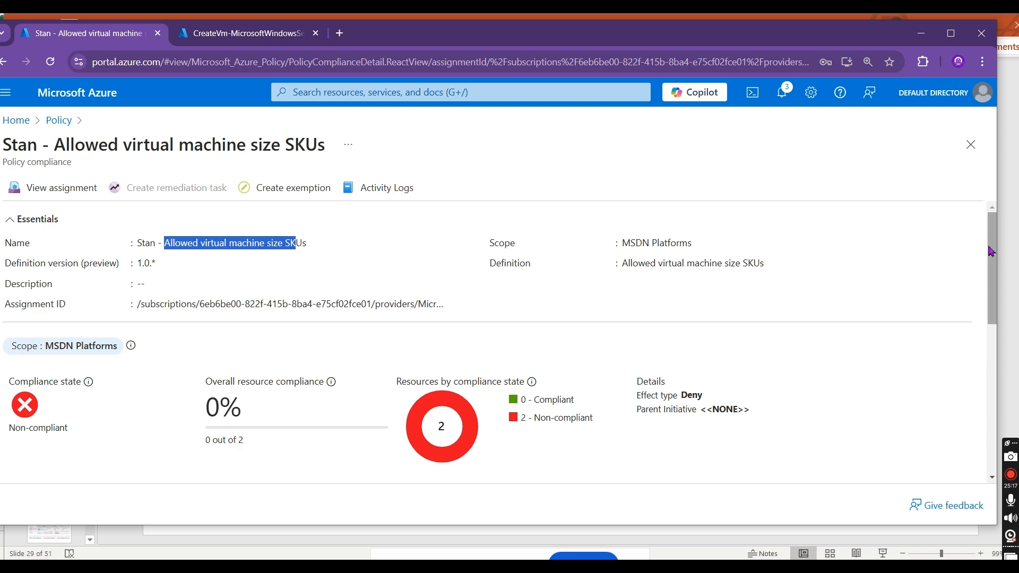
{"action": "scroll", "coordinate": [955, 298], "scroll_direction": "down", "scroll_amount": 5}
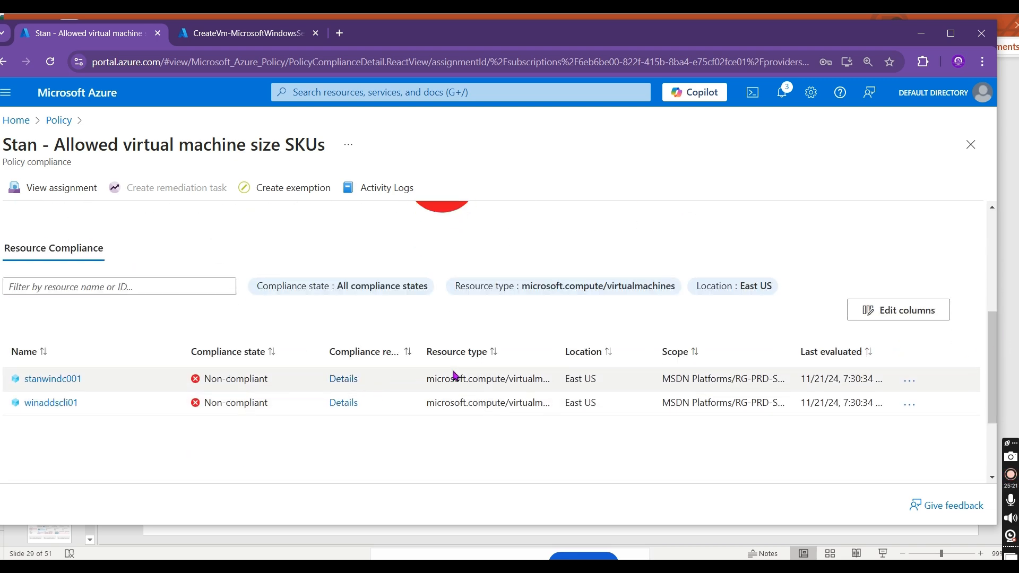
Inspect the first VM's compliance details: size Standard_D2s_v3 versus allowed standard_b1s/basic_a1
{"action": "left_click", "coordinate": [351, 387]}
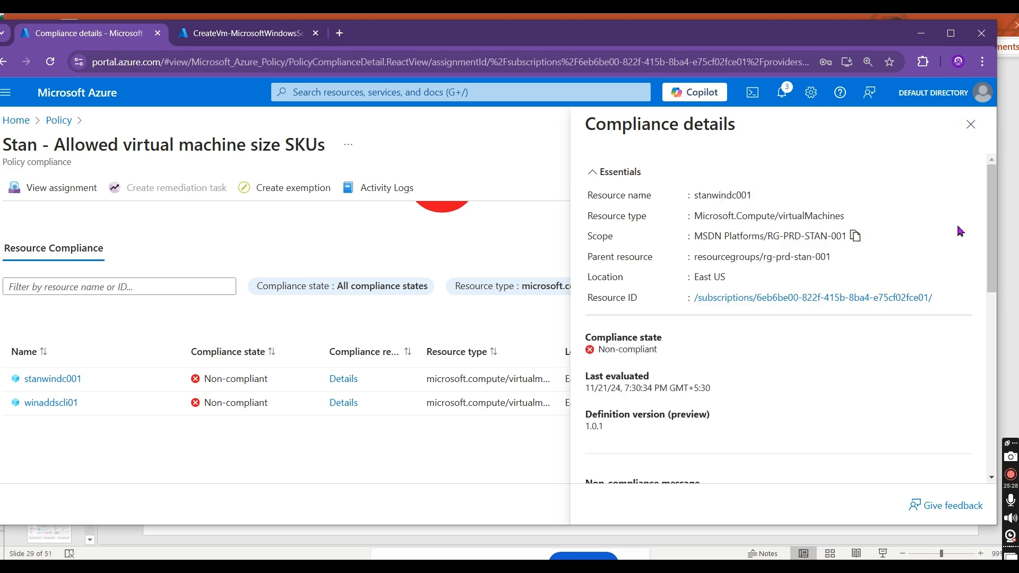
{"action": "left_click_drag", "start_coordinate": [995, 230], "coordinate": [1010, 352]}
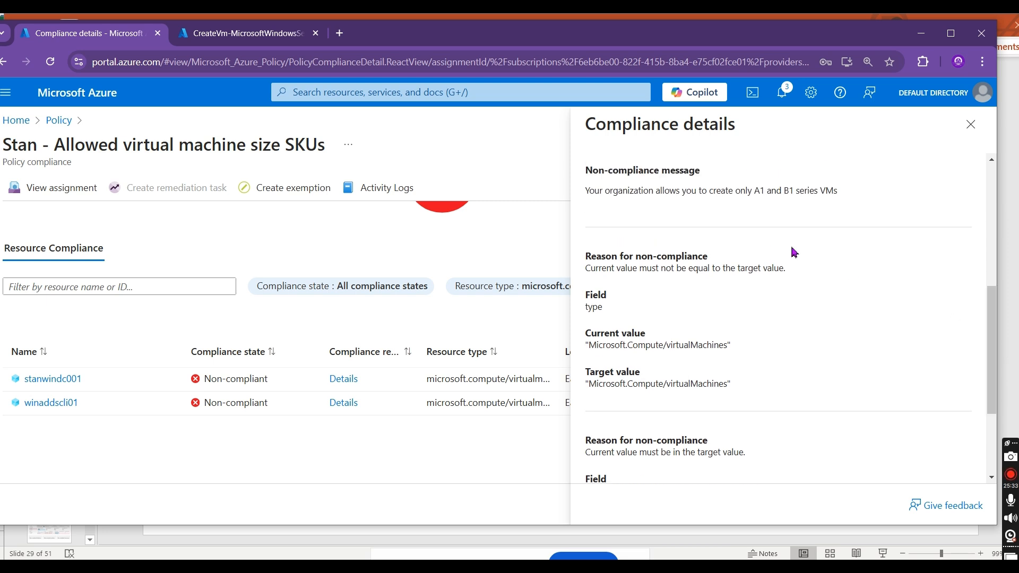
{"action": "left_click_drag", "start_coordinate": [707, 198], "coordinate": [865, 185]}
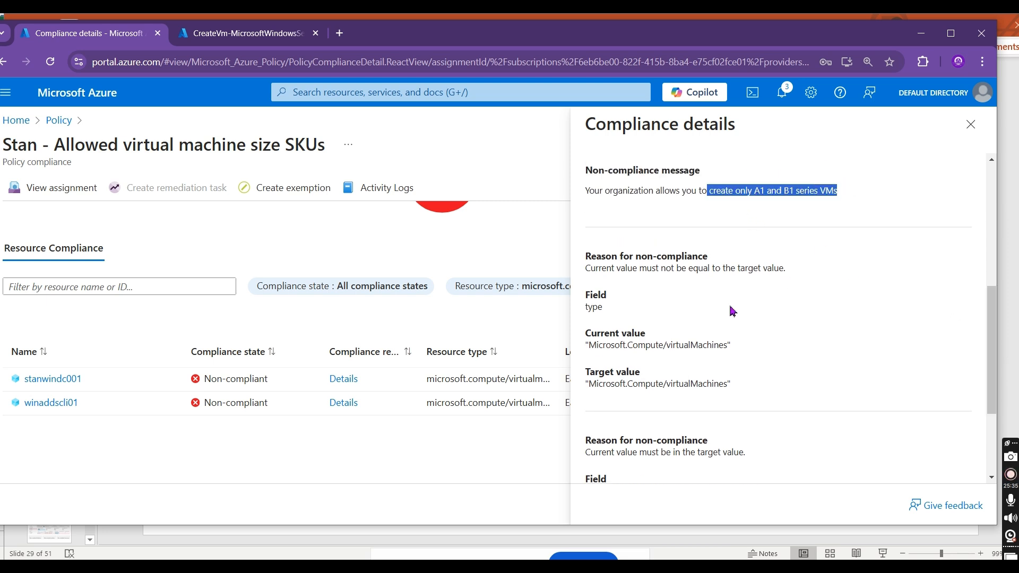
{"action": "left_click_drag", "start_coordinate": [993, 371], "coordinate": [994, 429]}
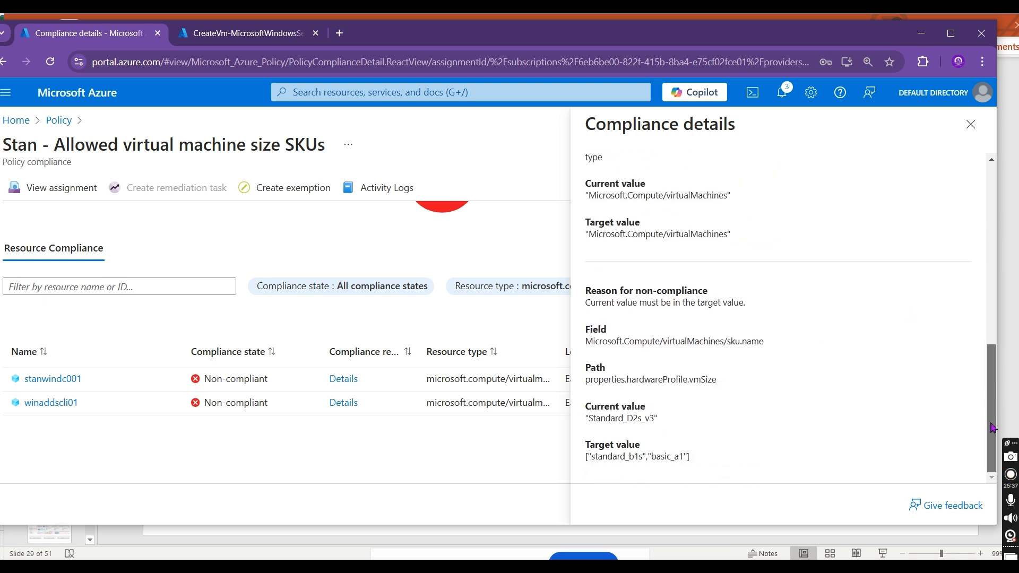
{"action": "left_click_drag", "start_coordinate": [615, 419], "coordinate": [668, 420]}
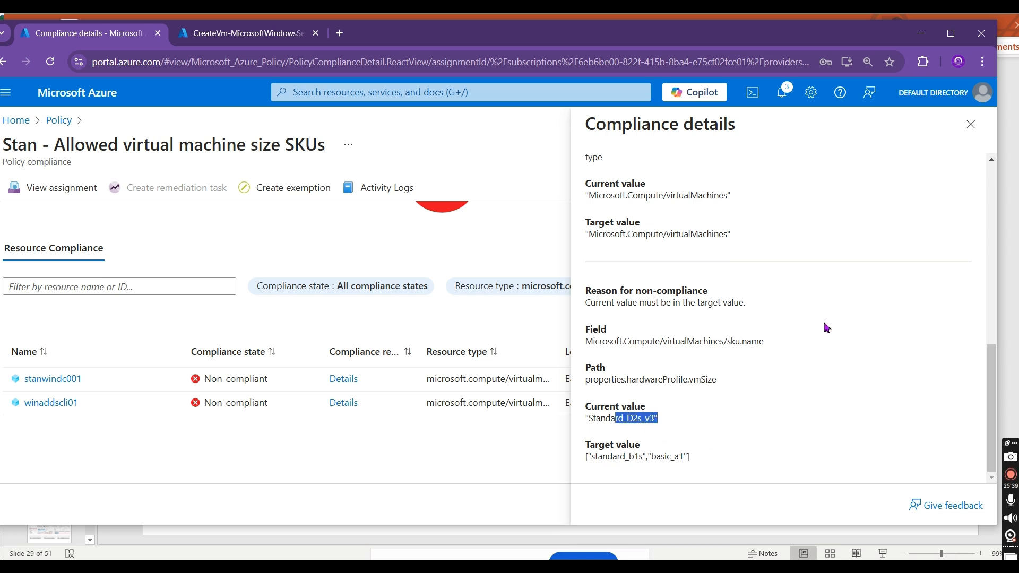
{"action": "left_click_drag", "start_coordinate": [620, 458], "coordinate": [691, 458]}
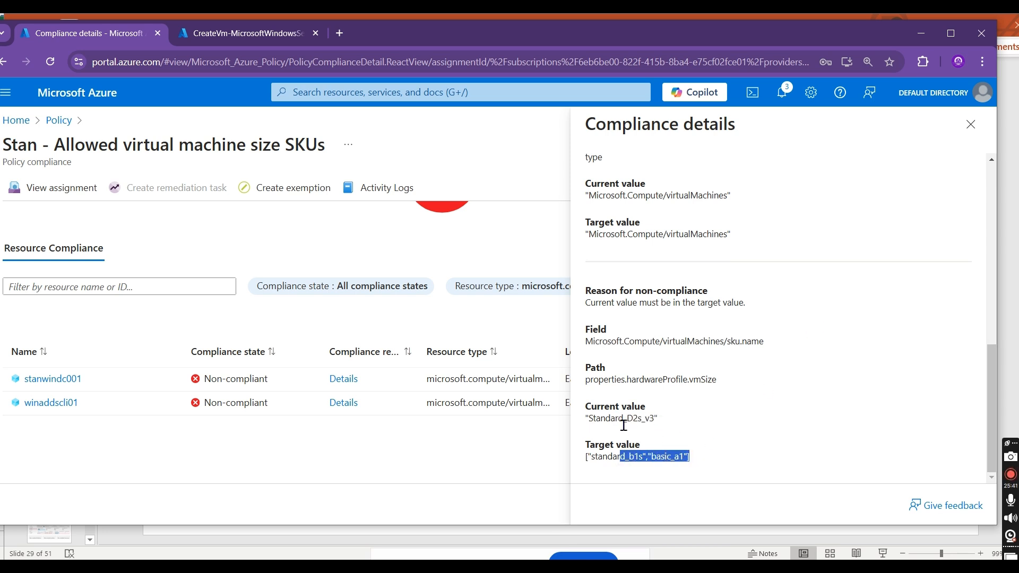
{"action": "left_click_drag", "start_coordinate": [624, 418], "coordinate": [695, 420]}
Return to the Policy compliance overview and open the storage public network access policy
{"action": "left_click", "coordinate": [971, 124]}
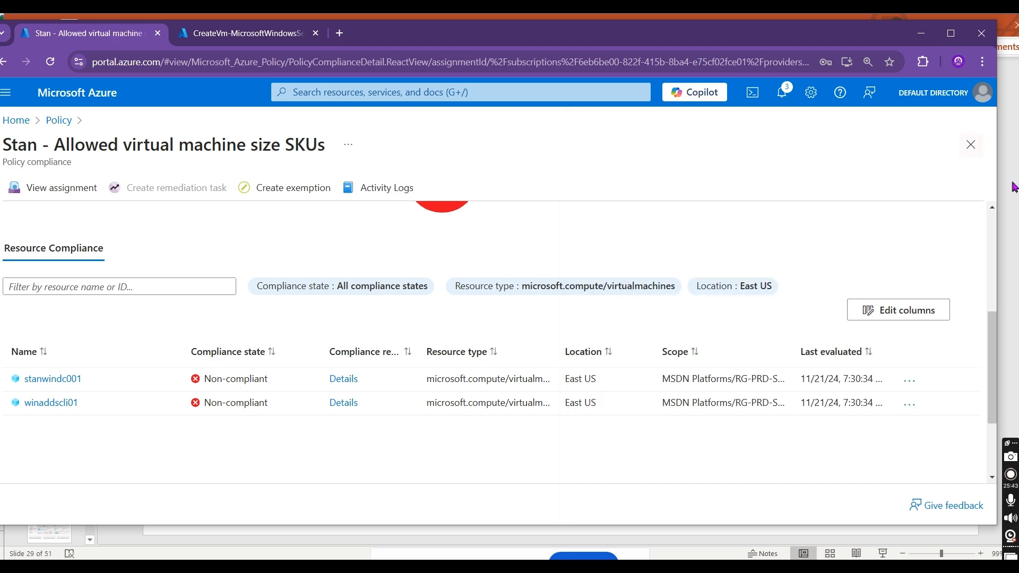
{"action": "left_click", "coordinate": [971, 144]}
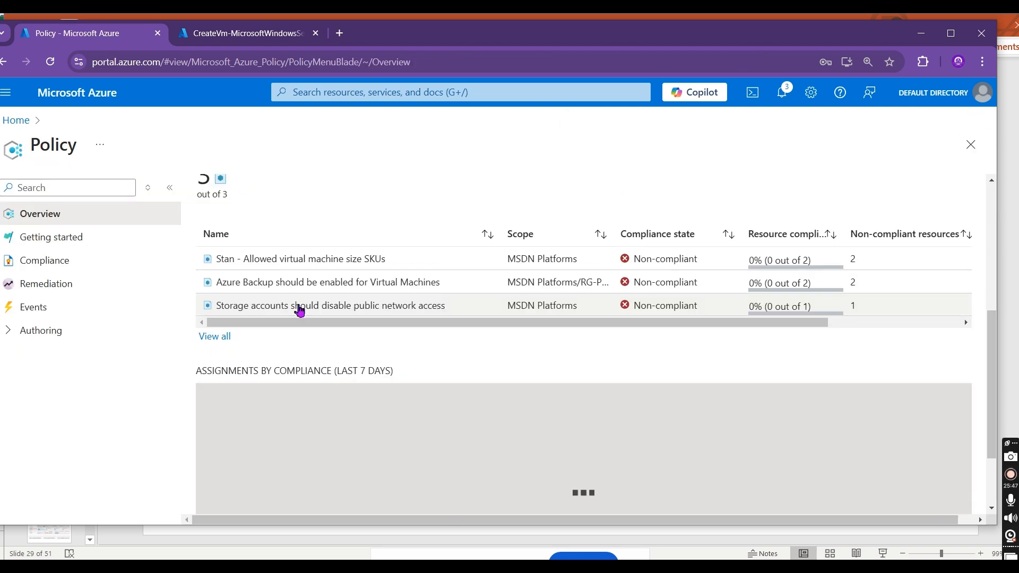
{"action": "left_click", "coordinate": [300, 308]}
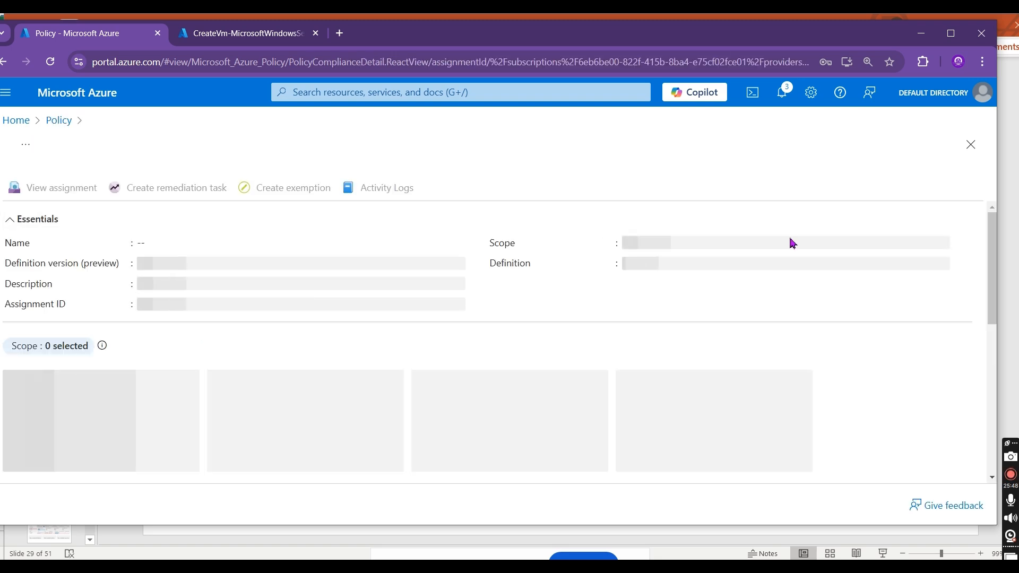
Check that stanstorageacc1's properties.publicNetworkAccess is Enabled instead of Disabled, then go Home
{"action": "left_click_drag", "start_coordinate": [992, 223], "coordinate": [1012, 338]}
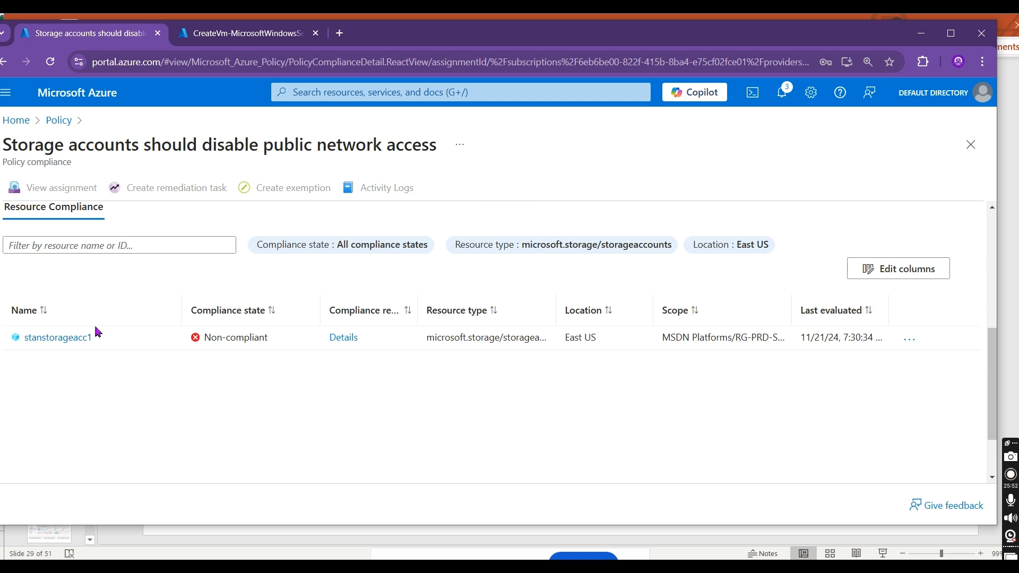
{"action": "left_click", "coordinate": [342, 346]}
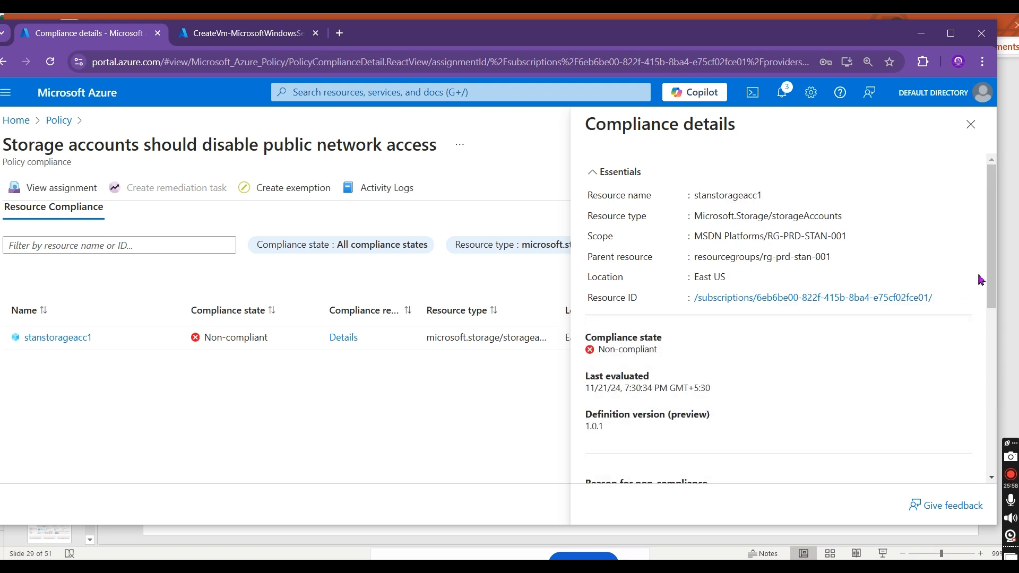
{"action": "left_click_drag", "start_coordinate": [991, 282], "coordinate": [1006, 451]}
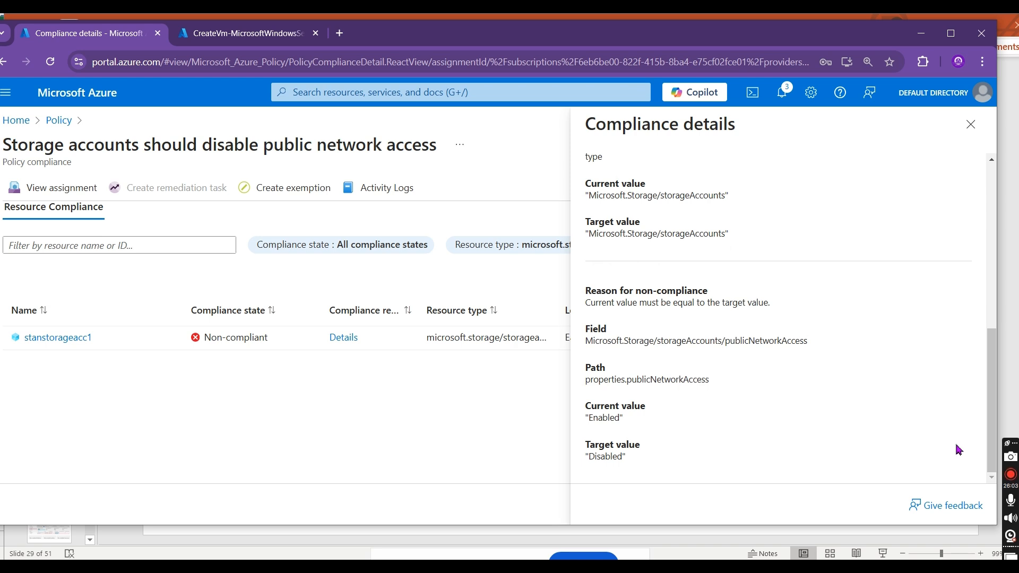
{"action": "left_click_drag", "start_coordinate": [716, 394], "coordinate": [537, 395]}
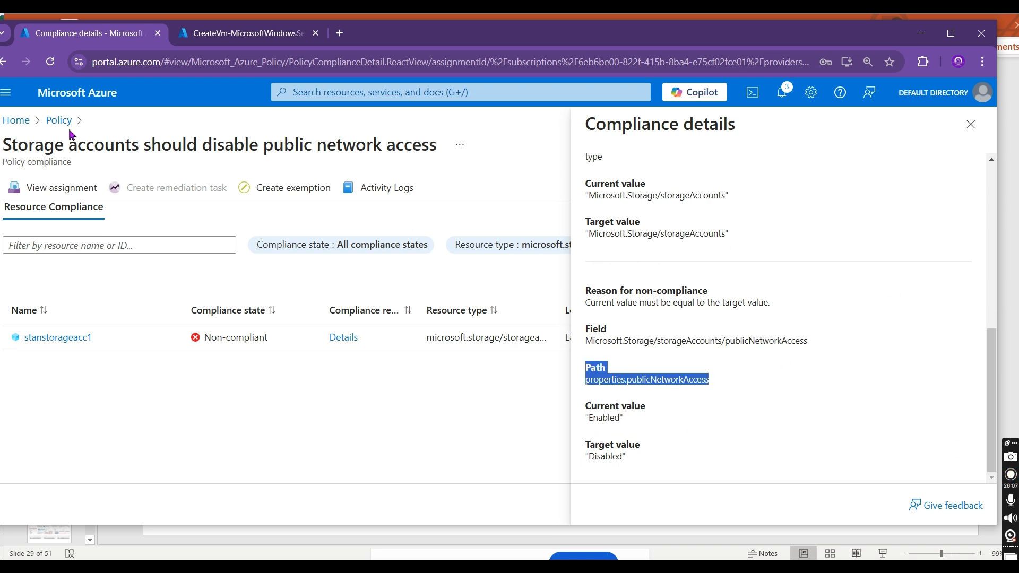
{"action": "left_click", "coordinate": [16, 119]}
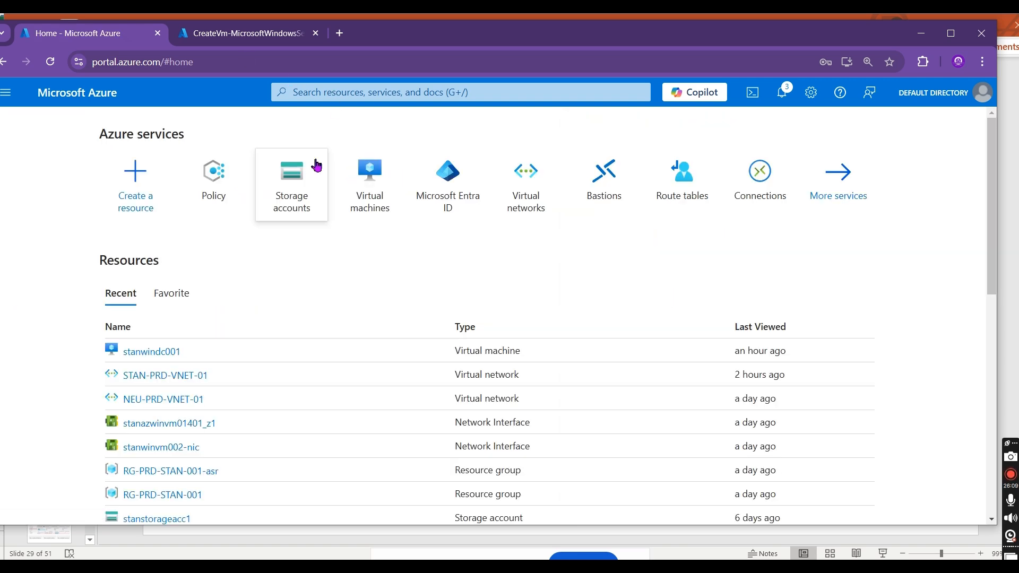
Save stanstorageacc1's Networking settings with Public network access Disabled
{"action": "left_click", "coordinate": [303, 174]}
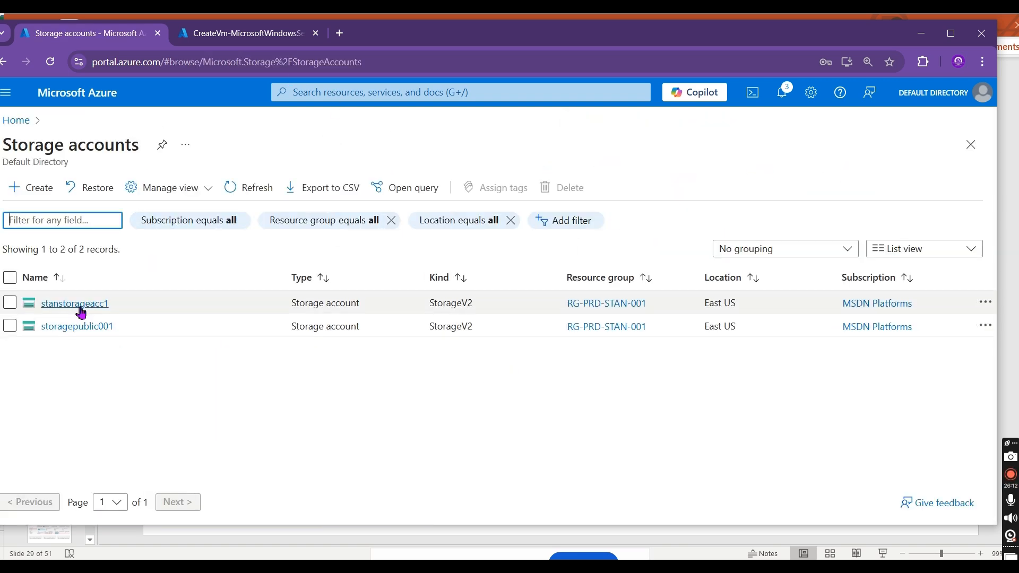
{"action": "left_click", "coordinate": [80, 300]}
{"action": "left_click", "coordinate": [190, 147]}
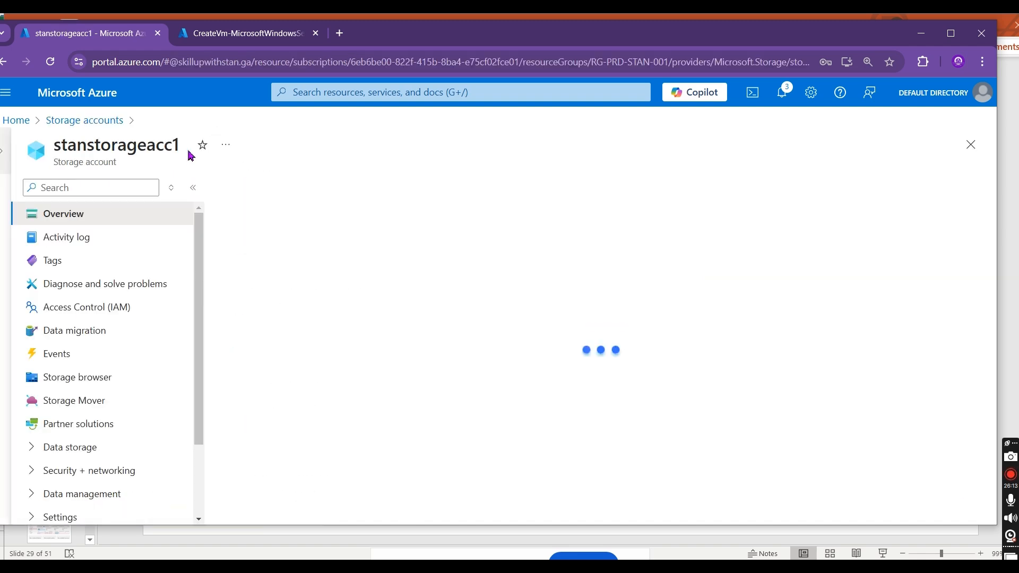
{"action": "scroll", "coordinate": [202, 308], "scroll_direction": "down", "scroll_amount": 2}
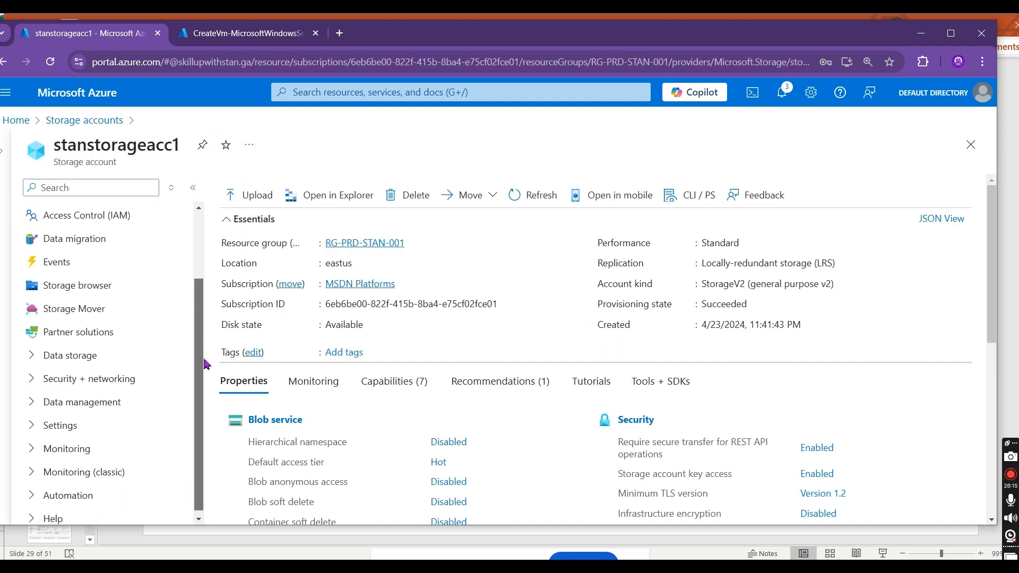
{"action": "left_click", "coordinate": [85, 380]}
{"action": "left_click", "coordinate": [97, 402]}
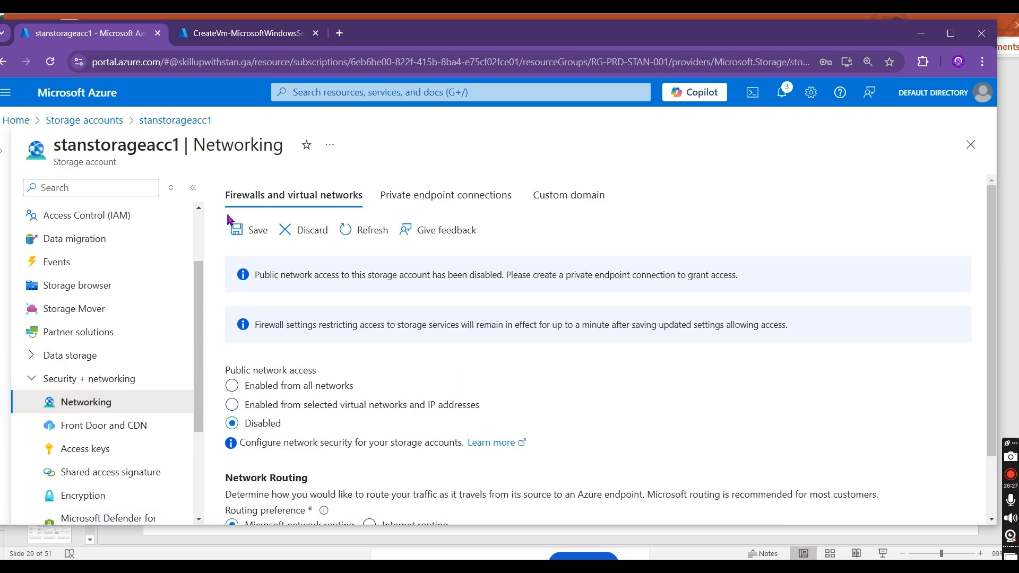
{"action": "left_click", "coordinate": [237, 229]}
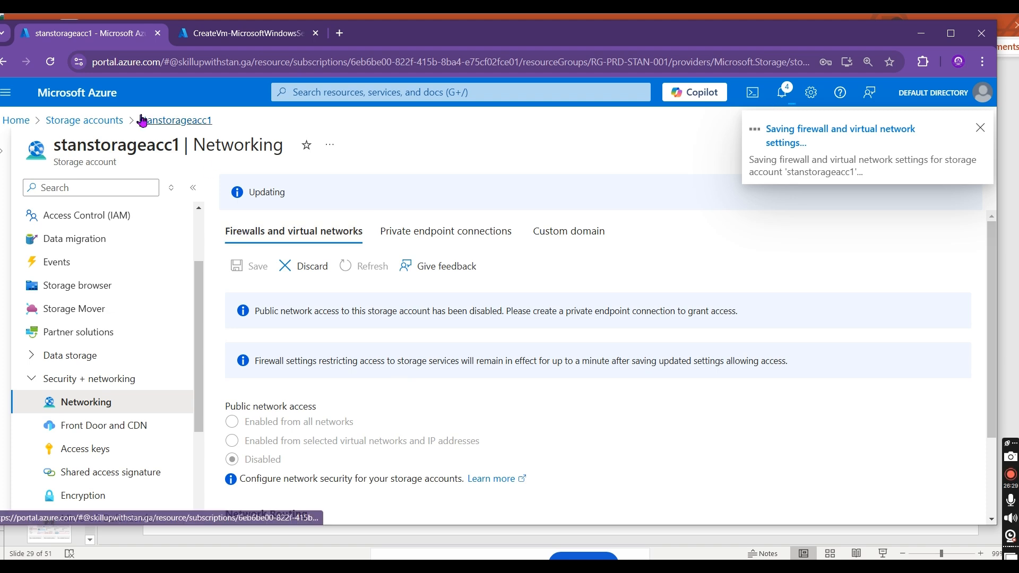
{"action": "left_click", "coordinate": [18, 124]}
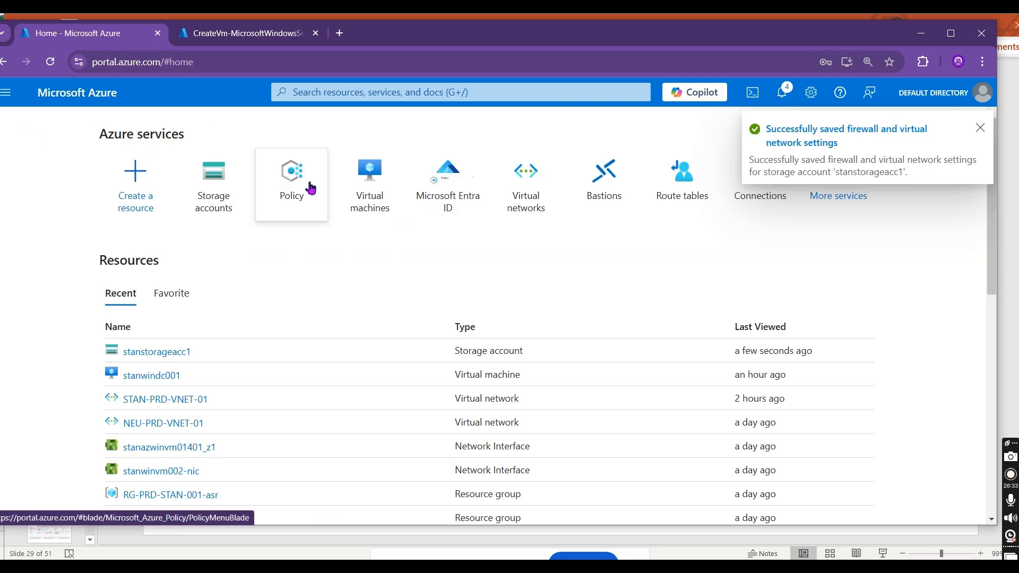
Open the Azure Policy overview and check the storage policy's non-compliant resource counts
{"action": "left_click", "coordinate": [311, 188]}
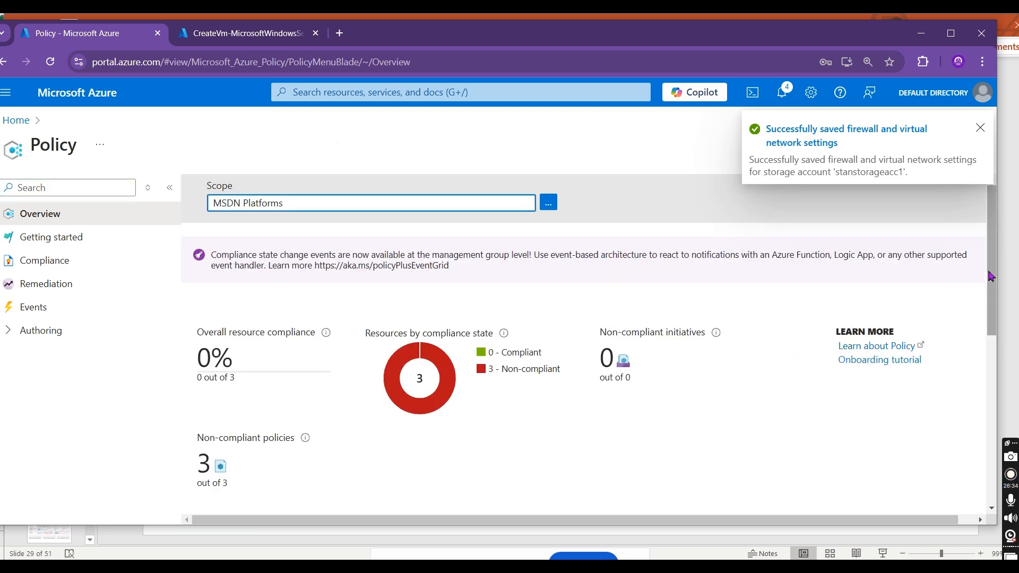
{"action": "left_click_drag", "start_coordinate": [991, 276], "coordinate": [991, 388]}
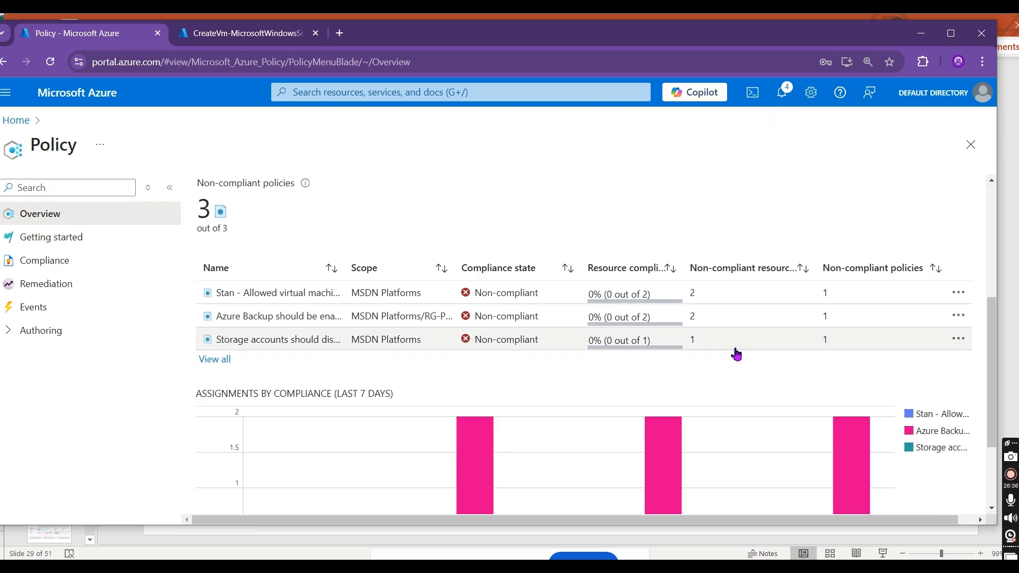
{"action": "left_click_drag", "start_coordinate": [855, 343], "coordinate": [633, 344]}
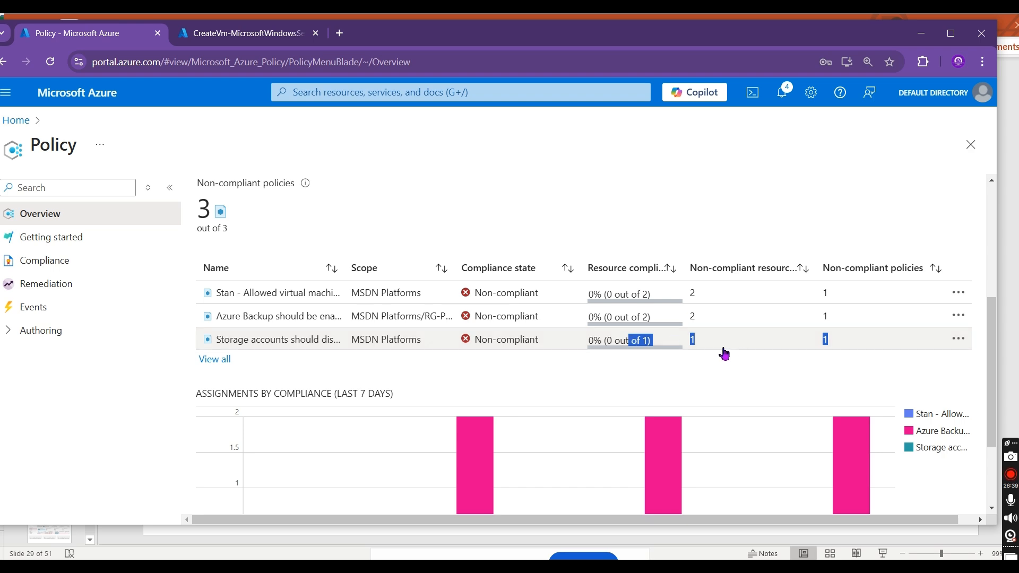
Refresh the full policy compliance list, then open Assignments under Authoring
{"action": "left_click", "coordinate": [225, 360]}
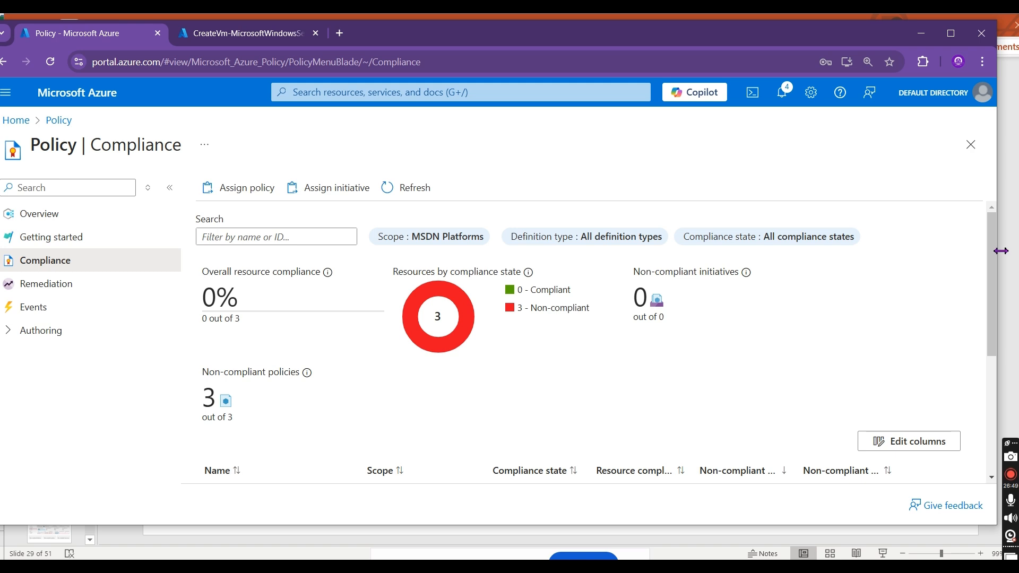
{"action": "scroll", "coordinate": [902, 318], "scroll_direction": "down", "scroll_amount": 5}
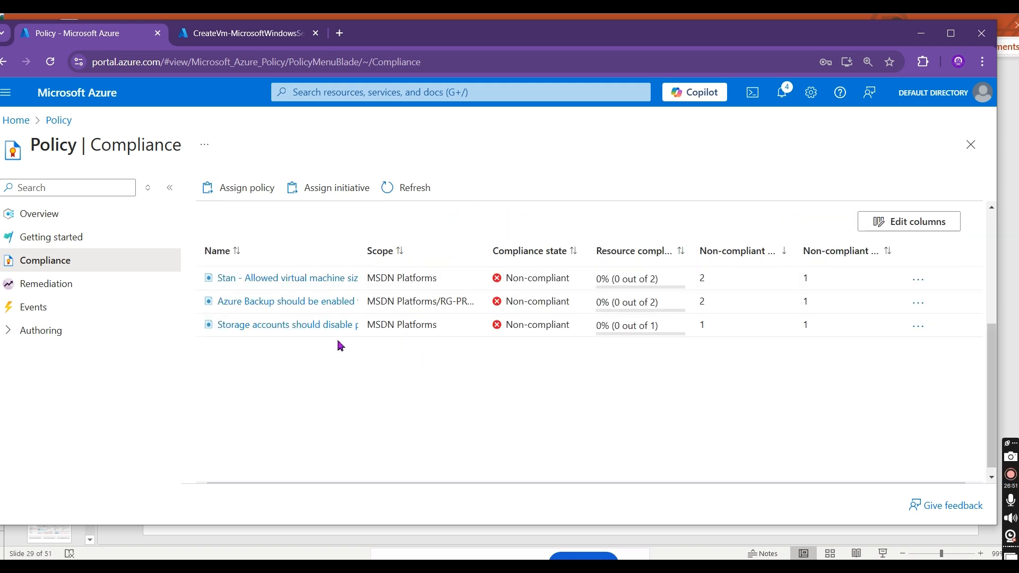
{"action": "left_click", "coordinate": [396, 191]}
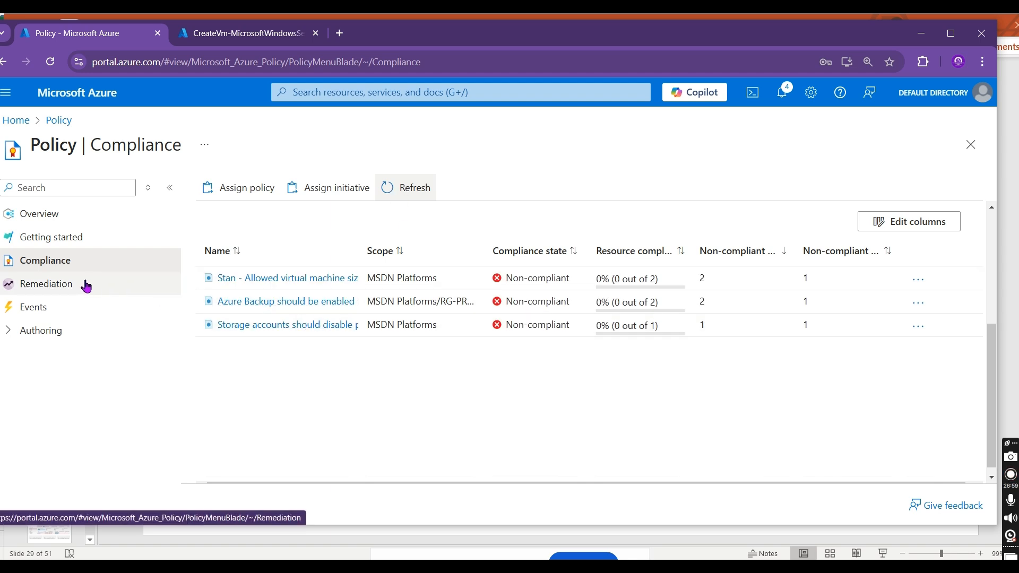
{"action": "left_click_drag", "start_coordinate": [361, 252], "coordinate": [489, 253]}
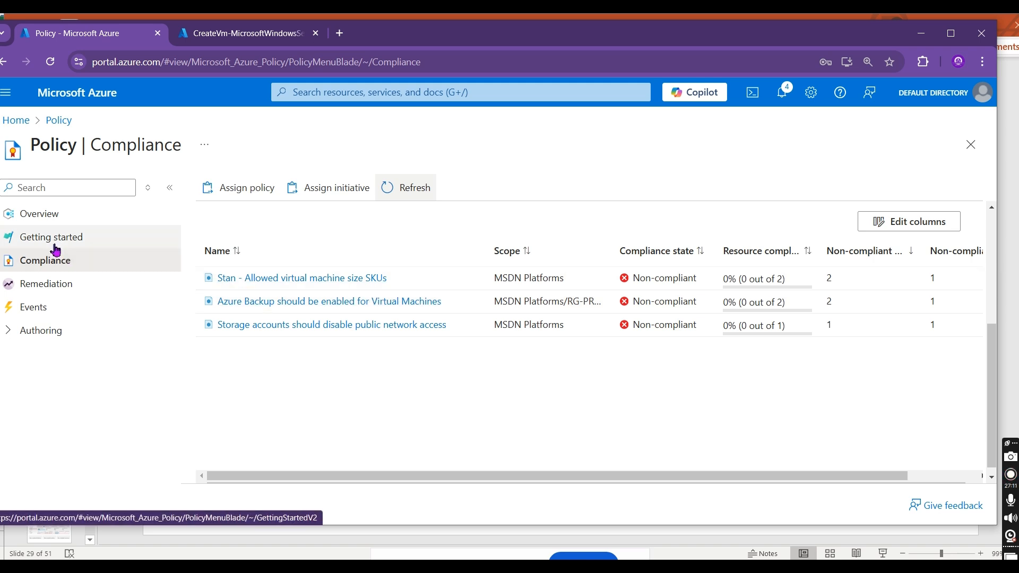
{"action": "left_click", "coordinate": [47, 330]}
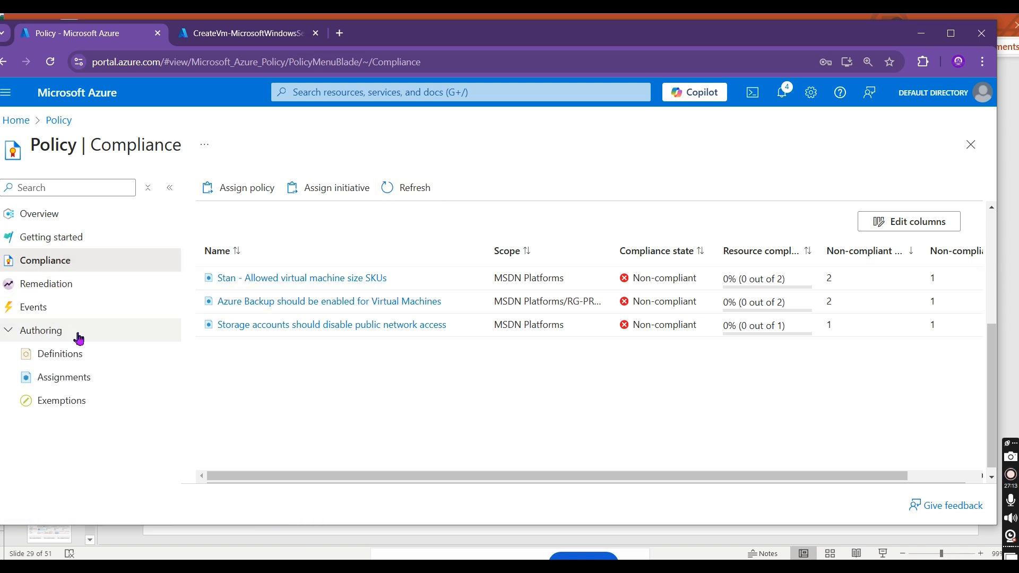
{"action": "left_click", "coordinate": [75, 377]}
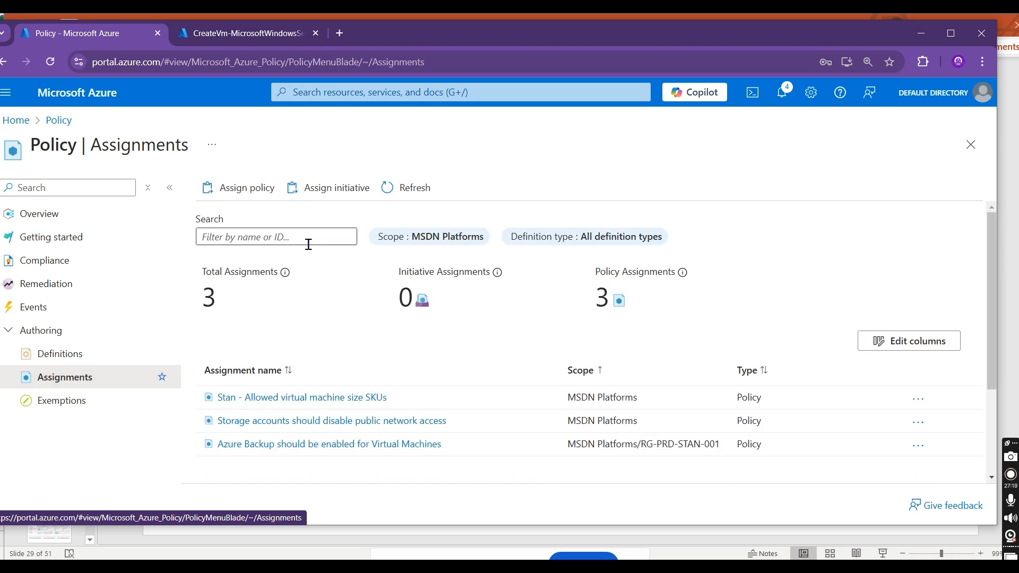
Start a new initiative assignment and open the available initiative definitions
{"action": "left_click", "coordinate": [330, 192]}
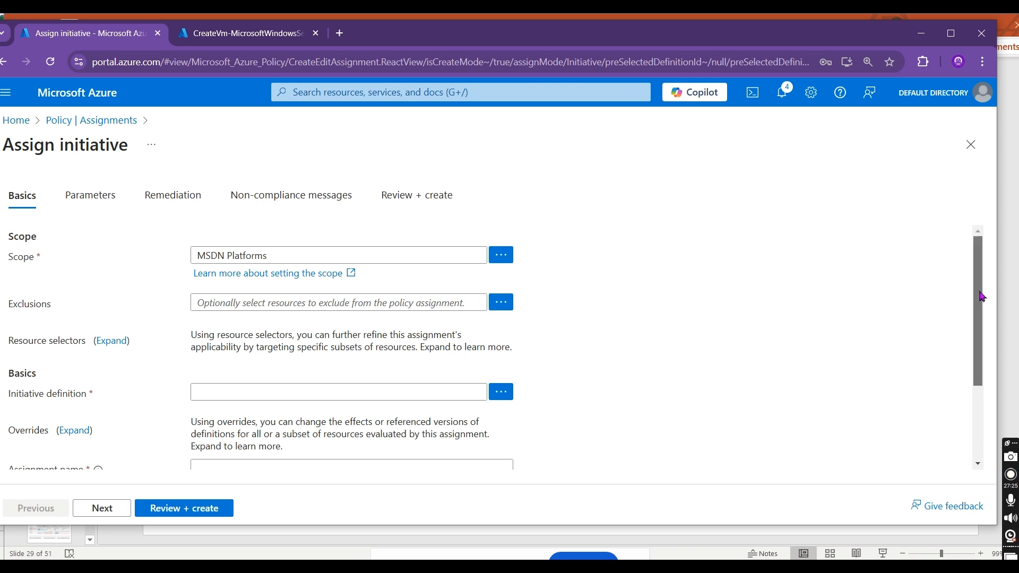
{"action": "left_click_drag", "start_coordinate": [980, 296], "coordinate": [979, 324]}
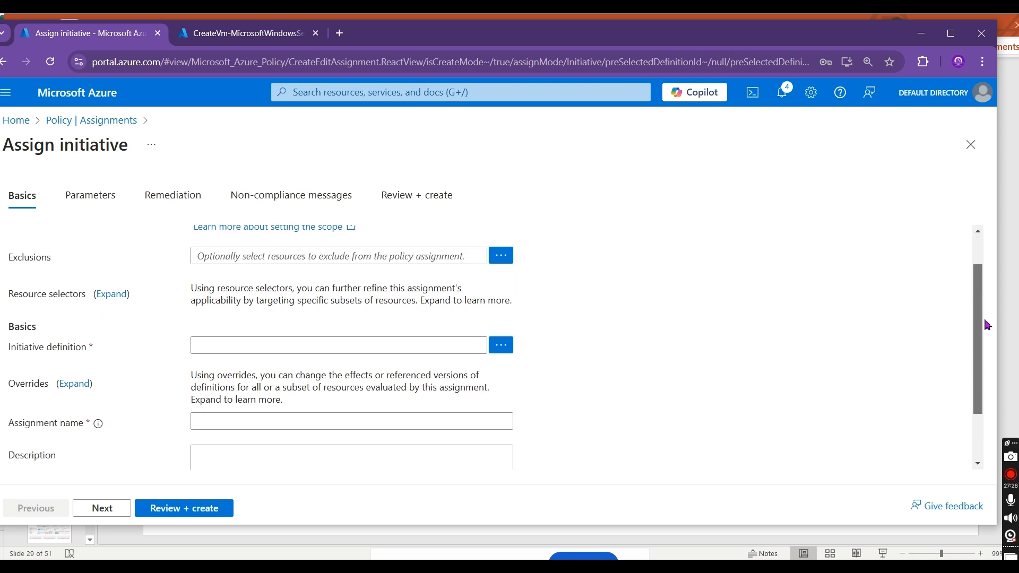
{"action": "left_click", "coordinate": [506, 348]}
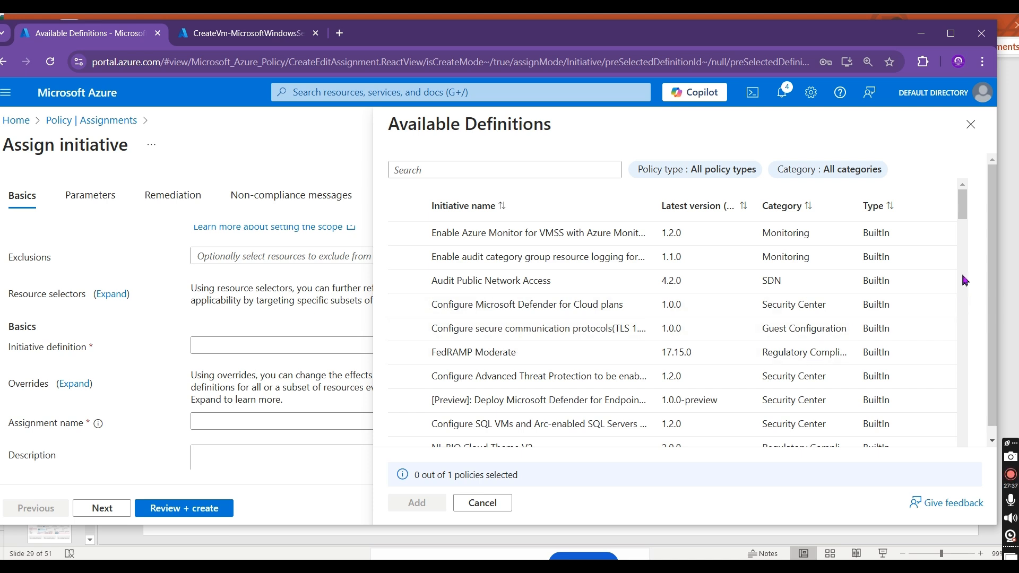
Browse built-in initiatives, trying PCI DSS v4 and CIS Azure Foundations v1.4.0, then close unselected
{"action": "left_click_drag", "start_coordinate": [963, 204], "coordinate": [963, 234]}
{"action": "scroll", "coordinate": [509, 355], "scroll_direction": "down", "scroll_amount": 3}
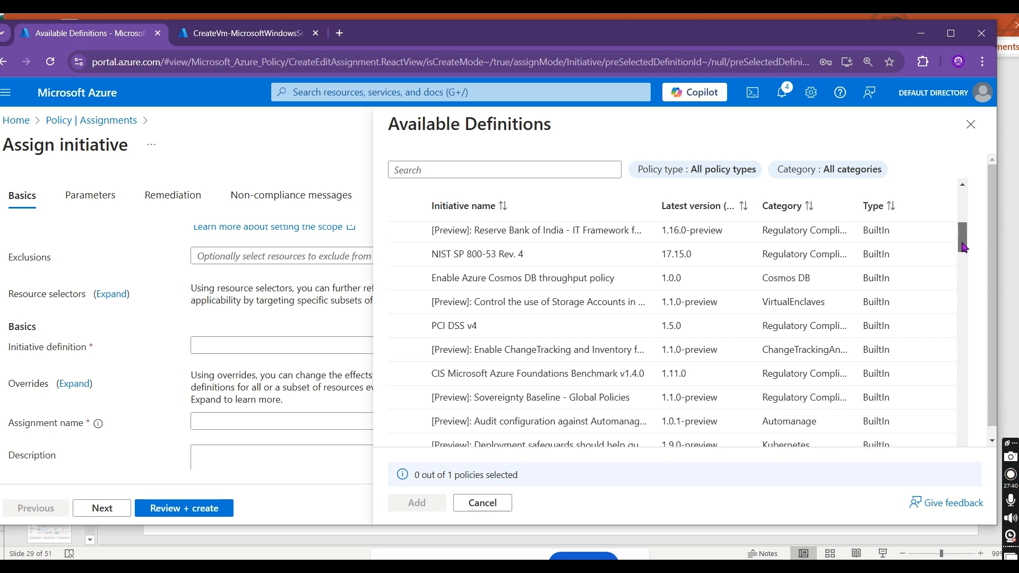
{"action": "left_click_drag", "start_coordinate": [478, 321], "coordinate": [441, 324]}
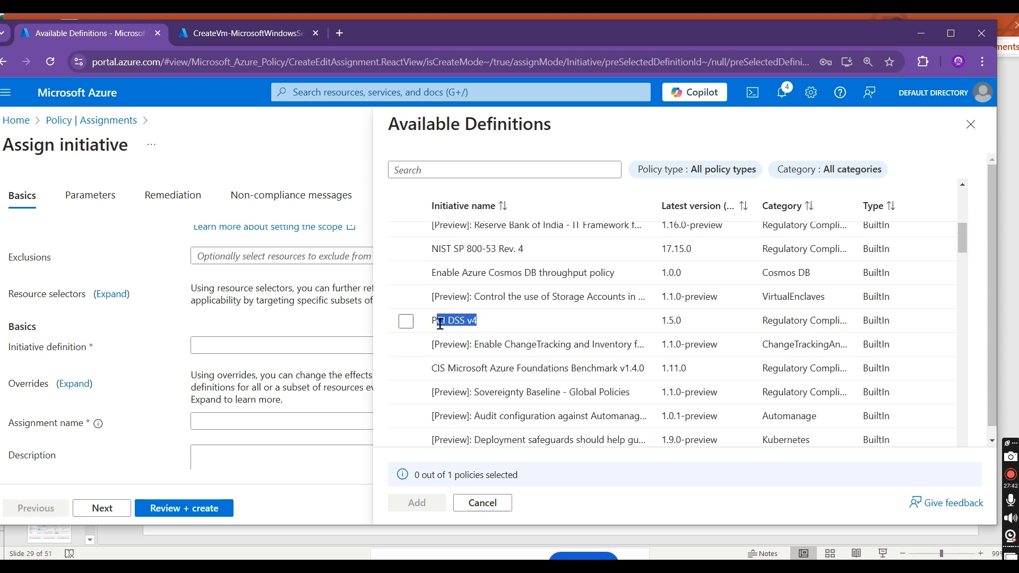
{"action": "left_click", "coordinate": [441, 324]}
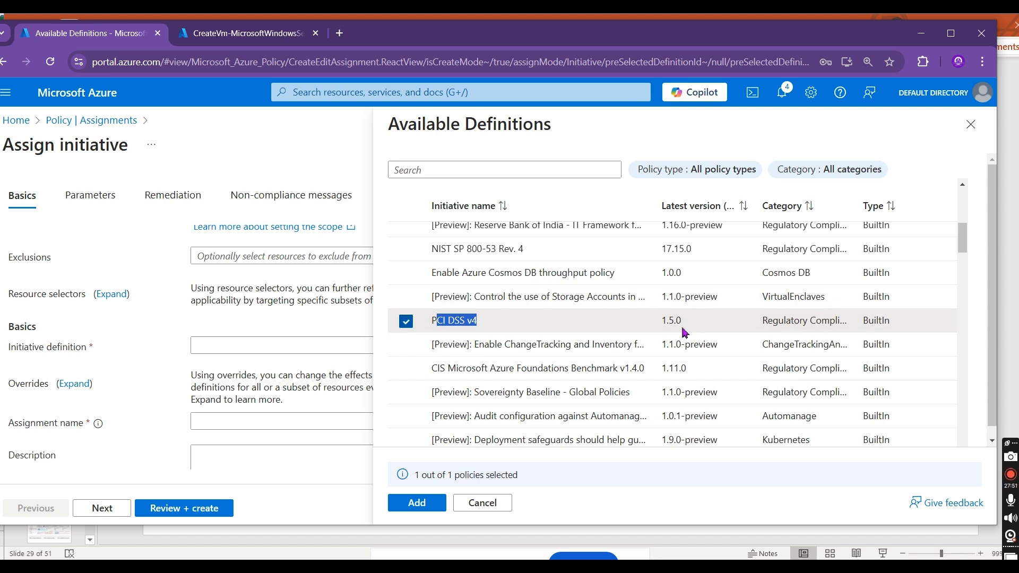
{"action": "left_click_drag", "start_coordinate": [654, 370], "coordinate": [419, 371]}
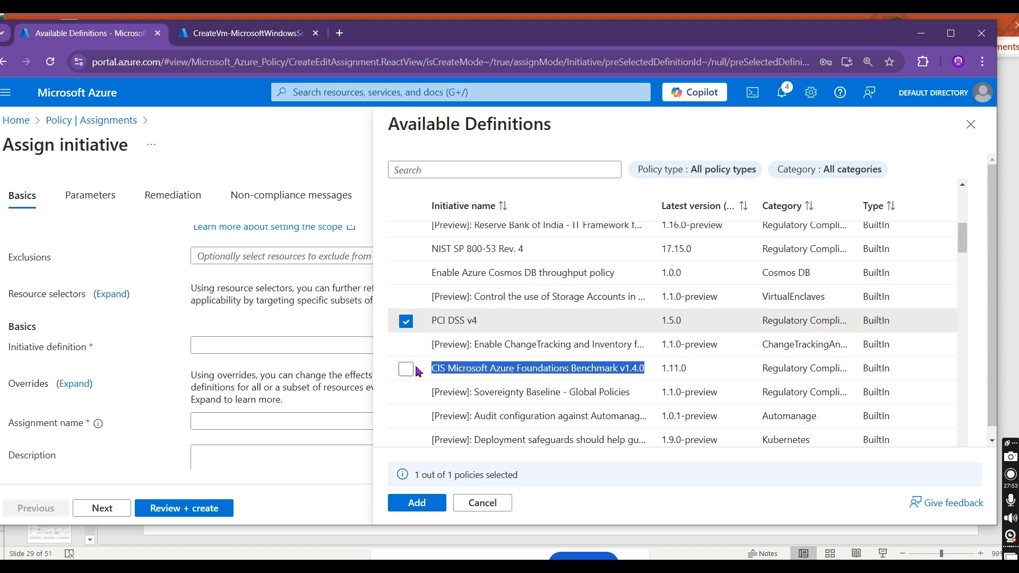
{"action": "left_click", "coordinate": [413, 370]}
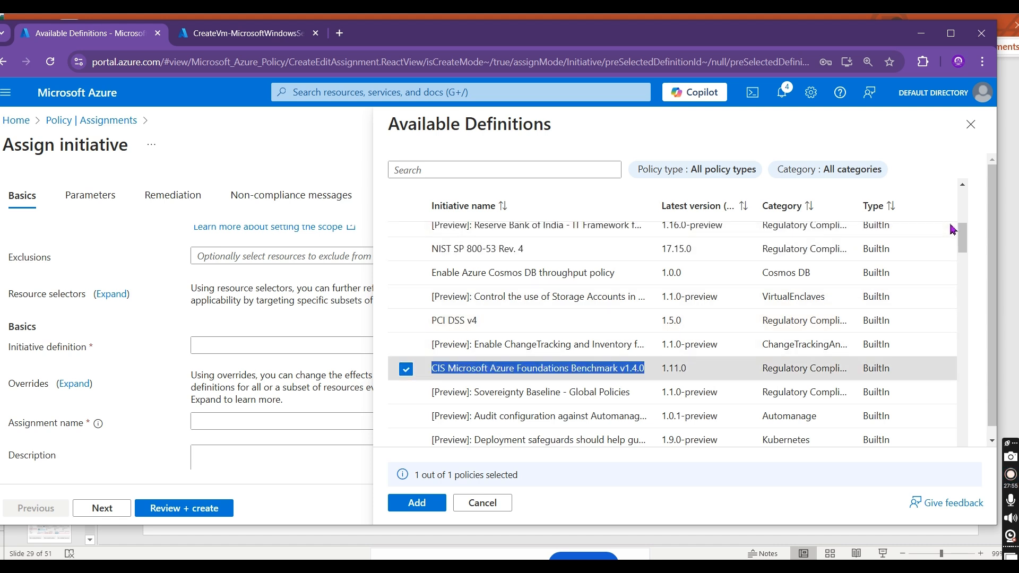
{"action": "left_click_drag", "start_coordinate": [962, 234], "coordinate": [962, 265]}
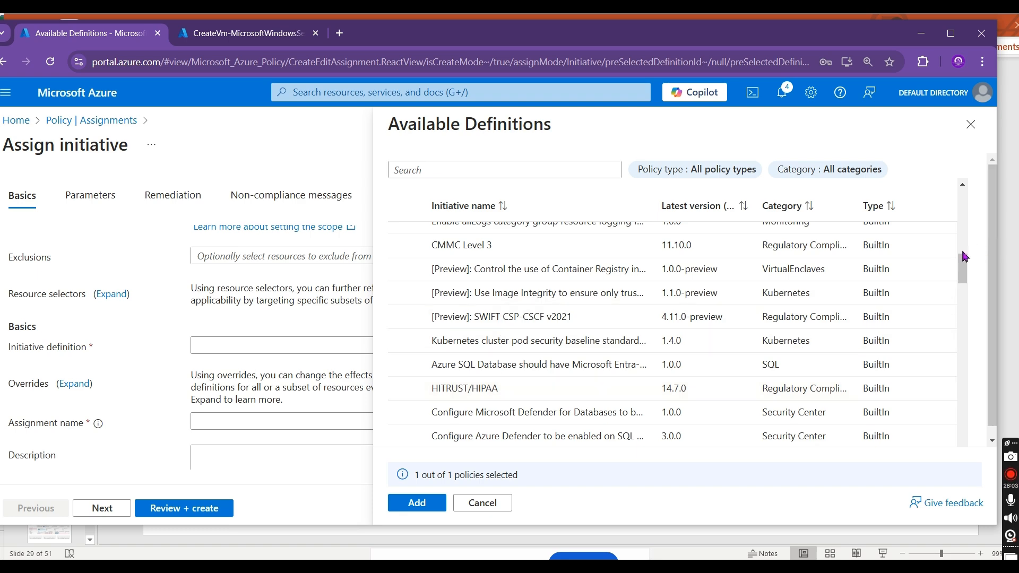
{"action": "left_click_drag", "start_coordinate": [965, 256], "coordinate": [970, 356]}
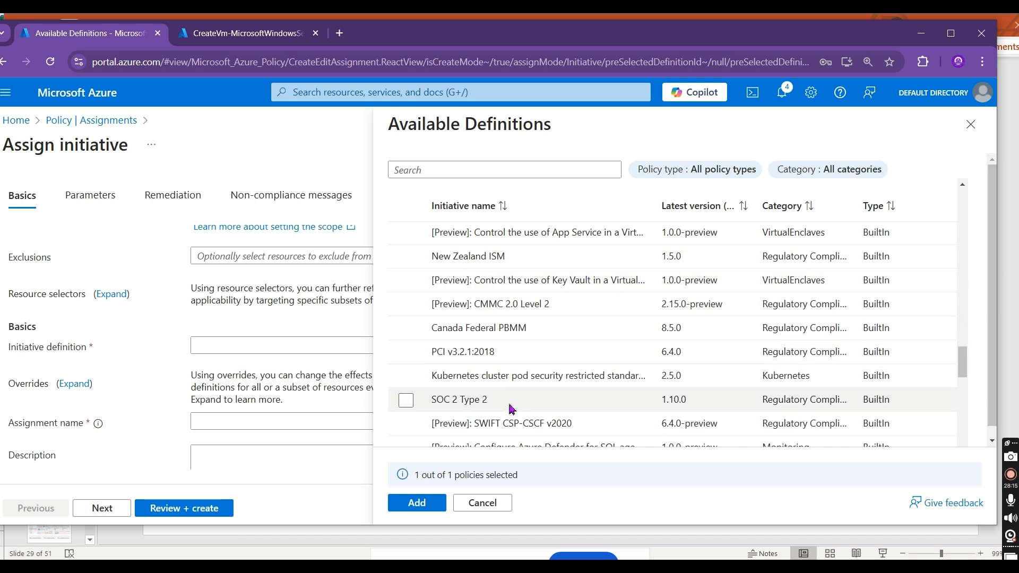
{"action": "left_click_drag", "start_coordinate": [963, 357], "coordinate": [966, 446]}
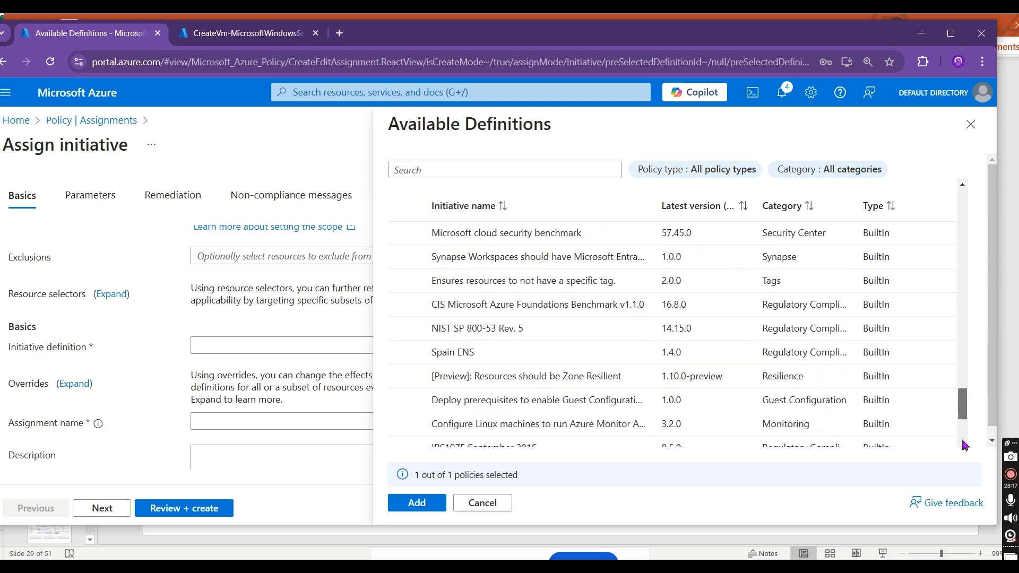
{"action": "left_click", "coordinate": [971, 124]}
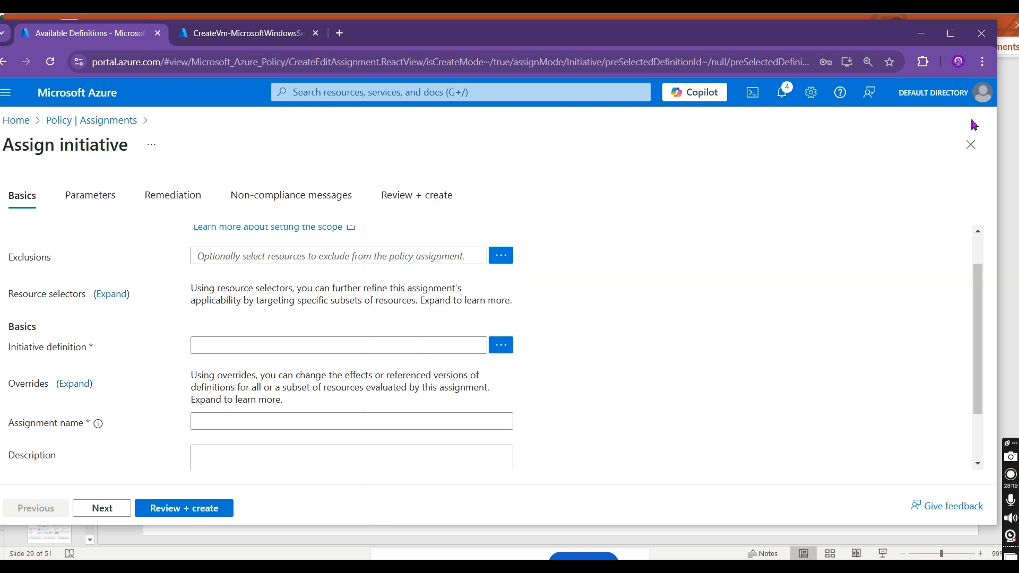
{"action": "left_click", "coordinate": [107, 121]}
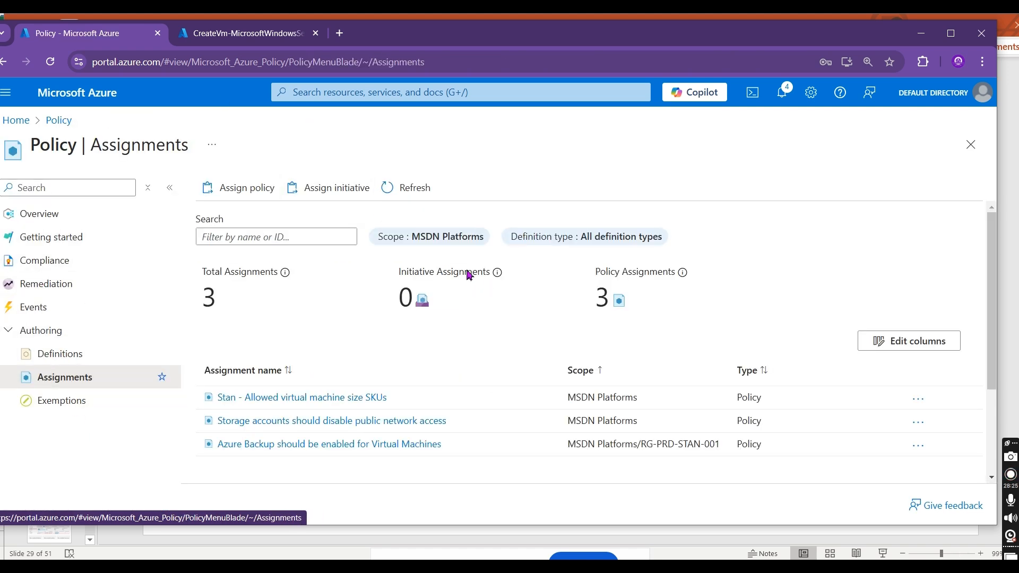
{"action": "left_click", "coordinate": [52, 359]}
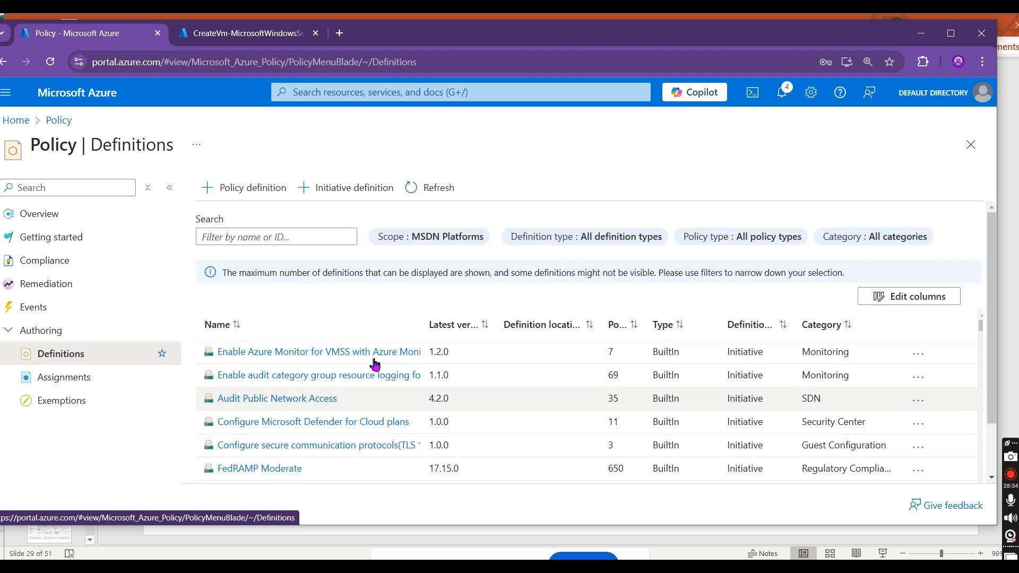
{"action": "left_click", "coordinate": [350, 189]}
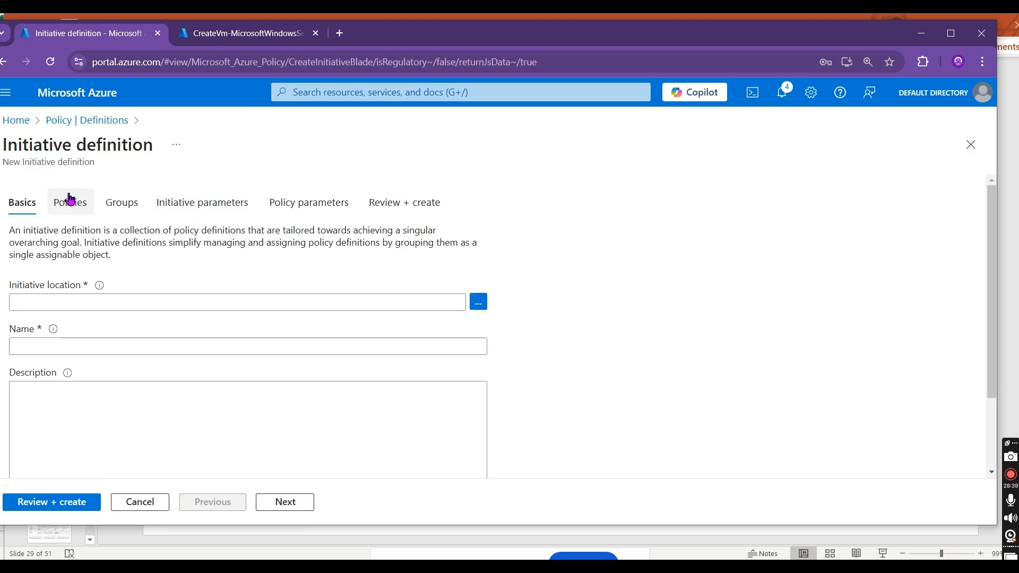
{"action": "left_click", "coordinate": [480, 302]}
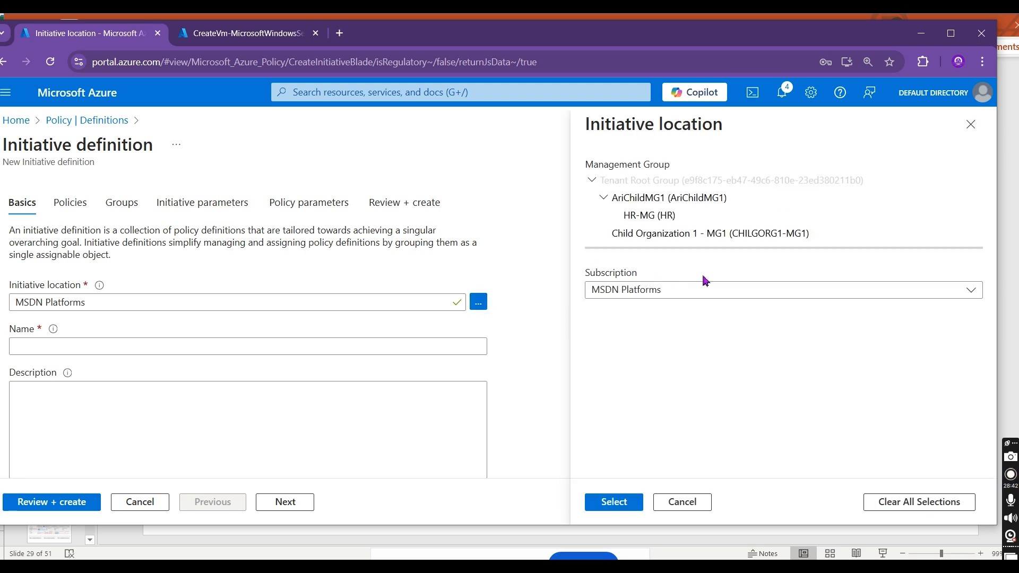
{"action": "left_click", "coordinate": [970, 125]}
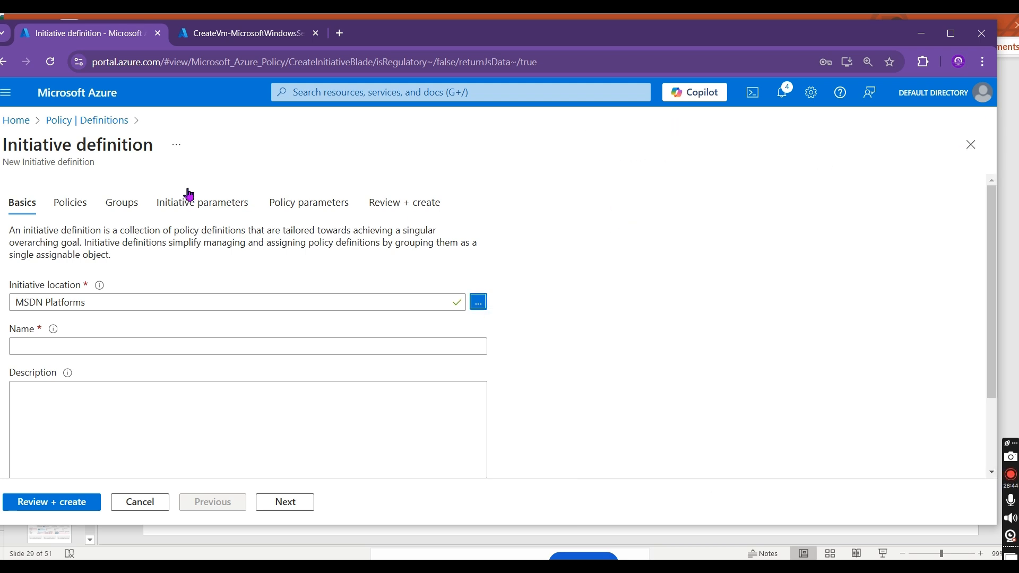
{"action": "left_click", "coordinate": [64, 203]}
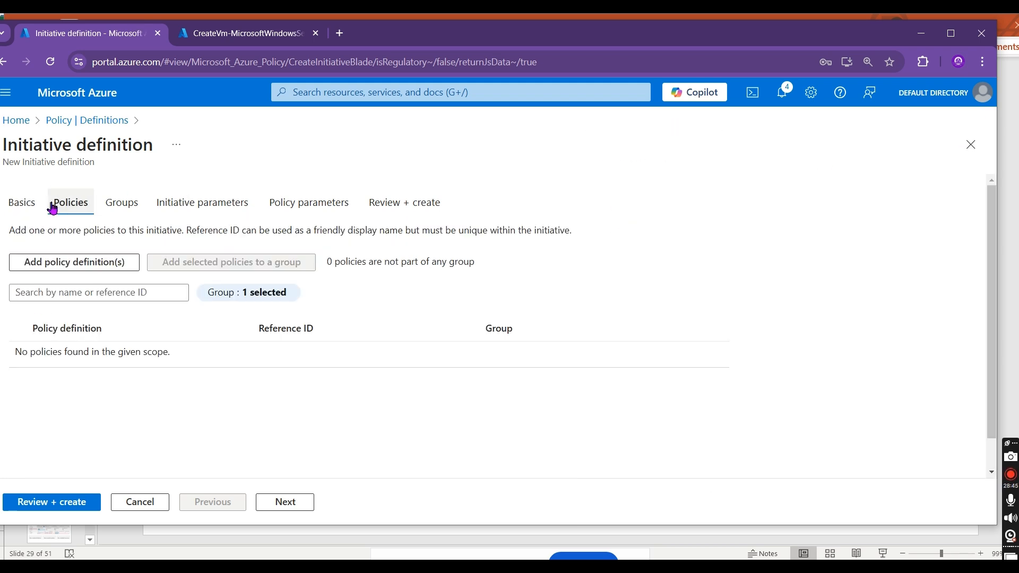
{"action": "left_click", "coordinate": [199, 208]}
{"action": "left_click", "coordinate": [102, 266]}
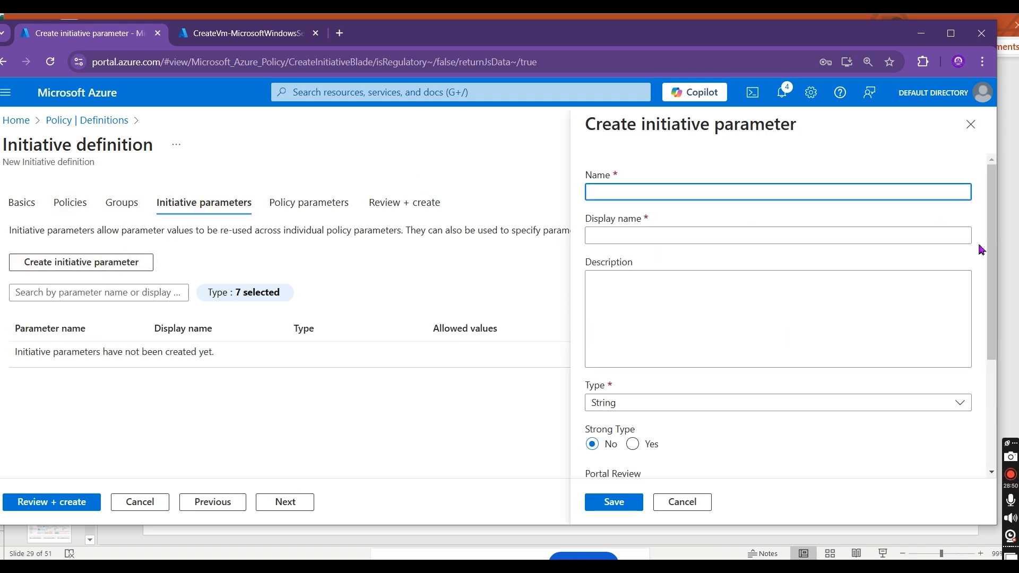
{"action": "scroll", "coordinate": [985, 247], "scroll_direction": "down", "scroll_amount": 3}
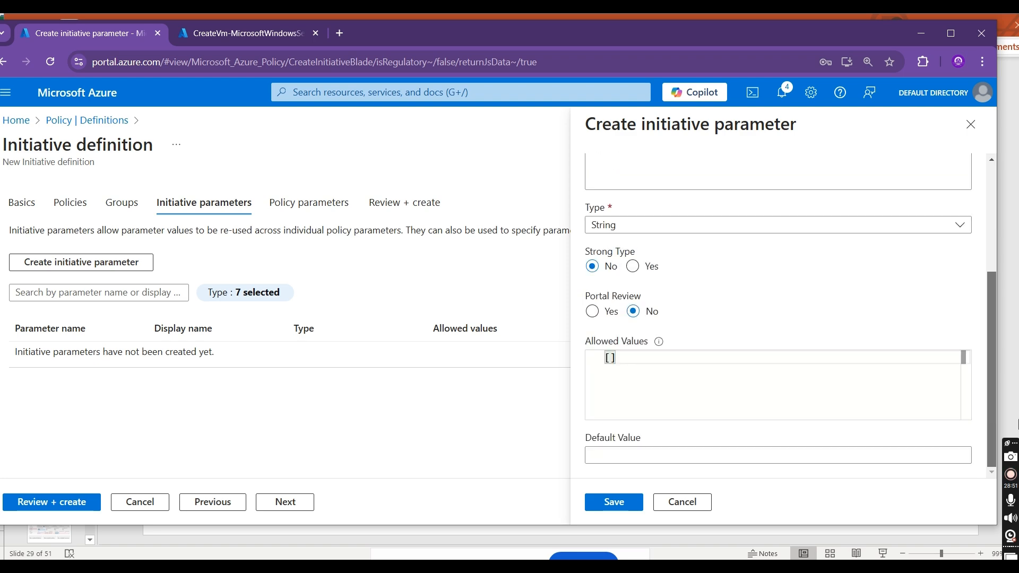
{"action": "left_click", "coordinate": [971, 125]}
{"action": "left_click", "coordinate": [95, 122]}
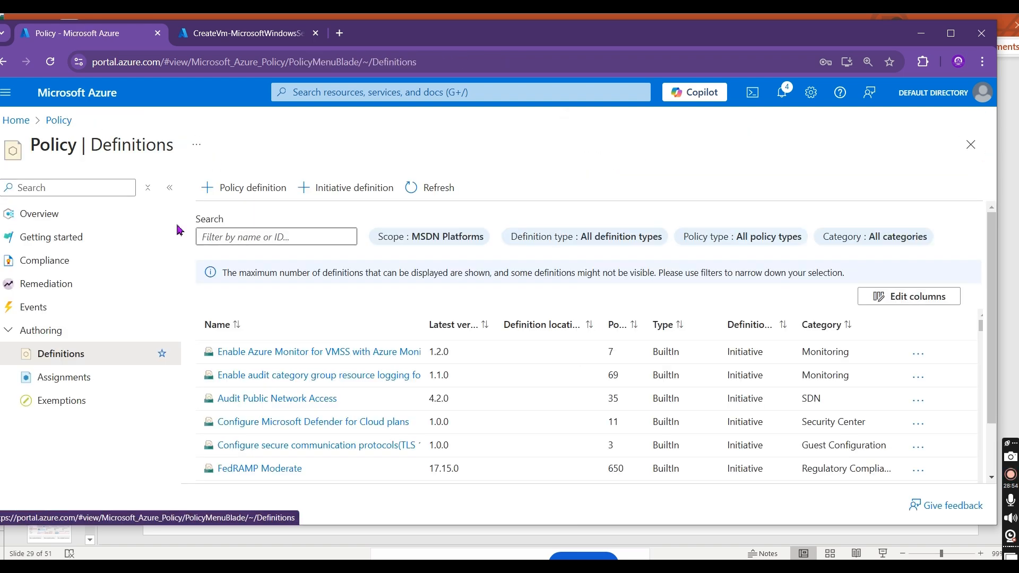
{"action": "left_click", "coordinate": [81, 378]}
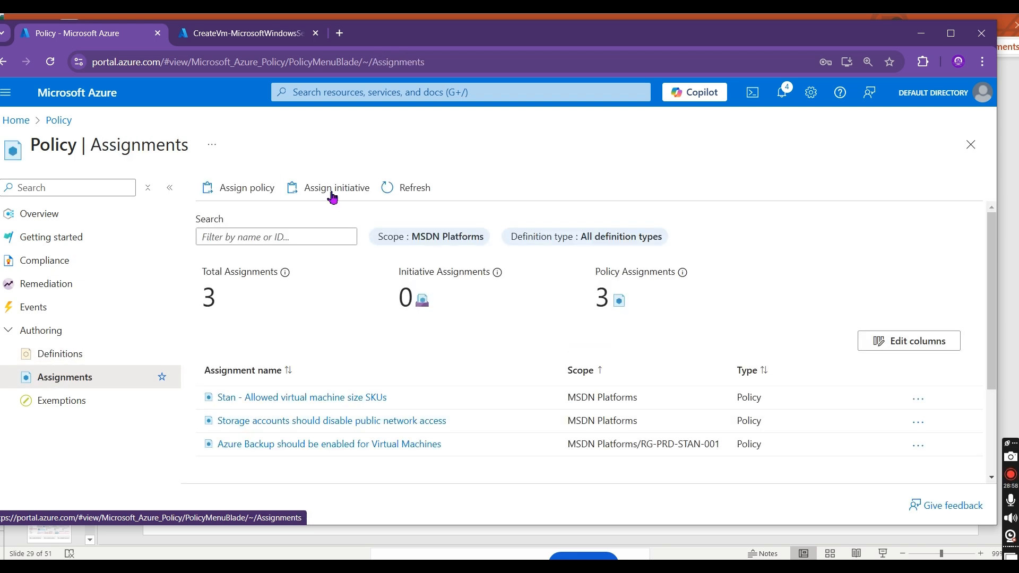
{"action": "left_click", "coordinate": [332, 195]}
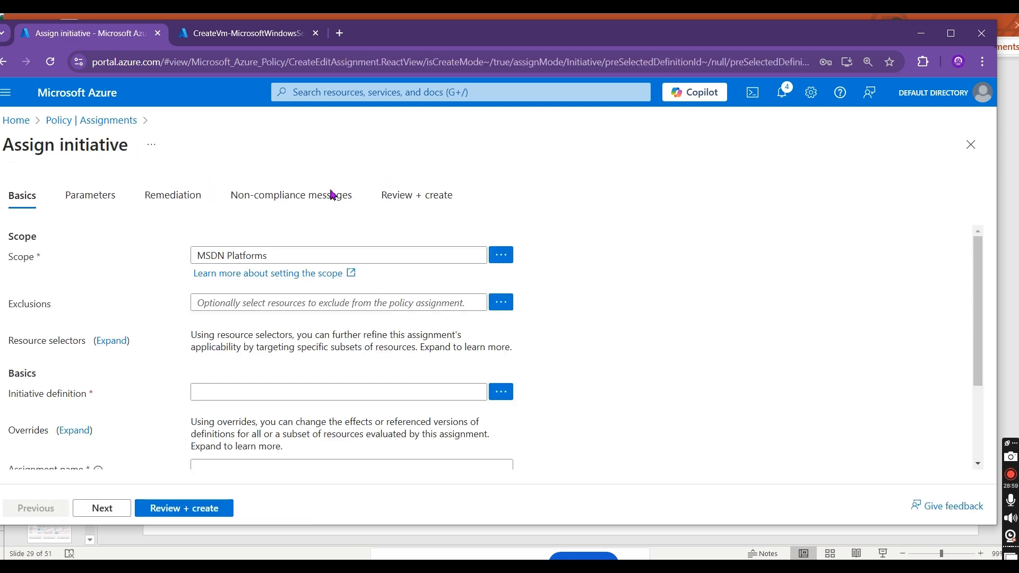
Search definitions for 'SOC' and add SOC 2 Type 2 (version 1.10.0) as the initiative
{"action": "left_click", "coordinate": [494, 396]}
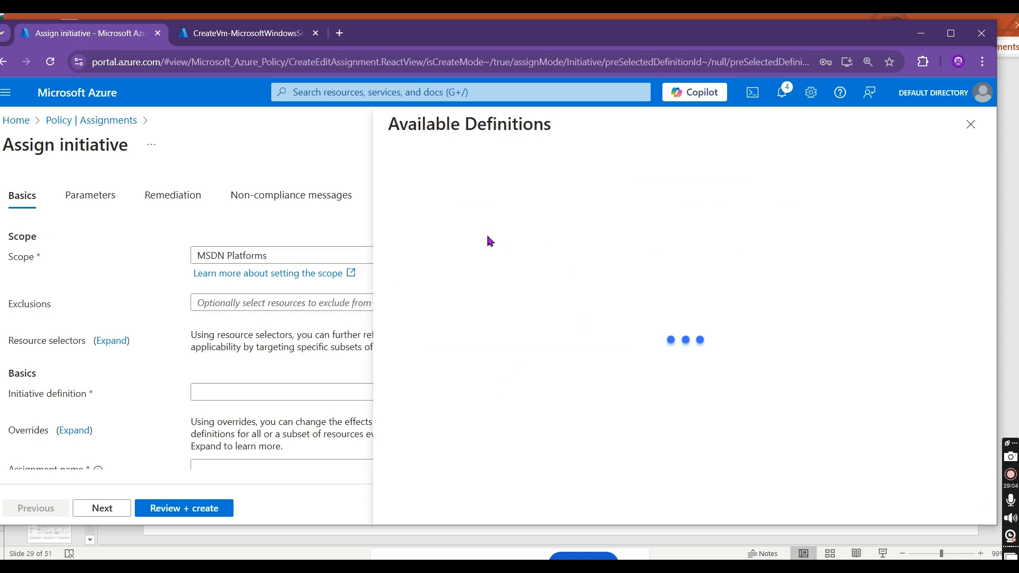
{"action": "left_click", "coordinate": [460, 177]}
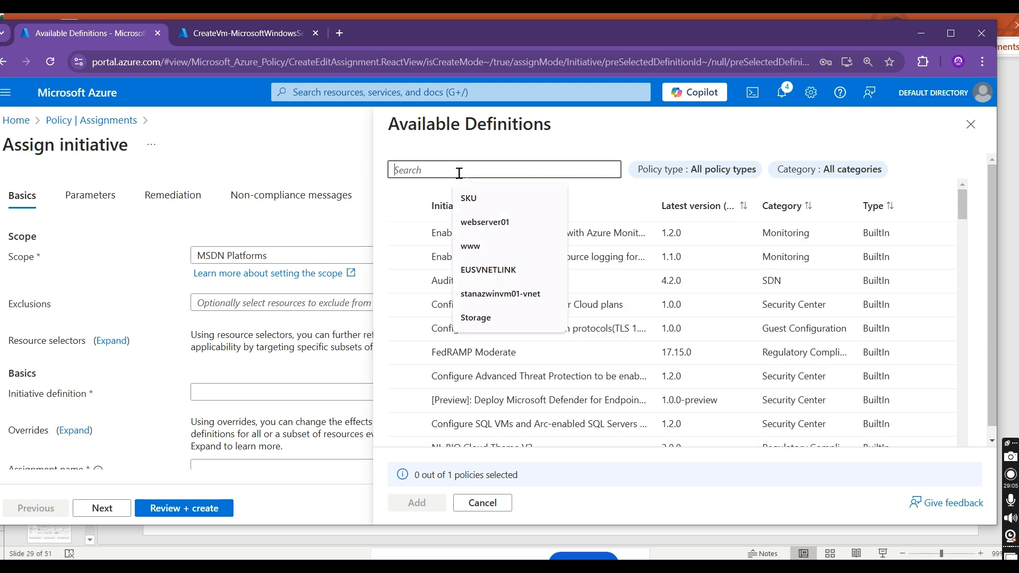
{"action": "type", "text": "SOC"}
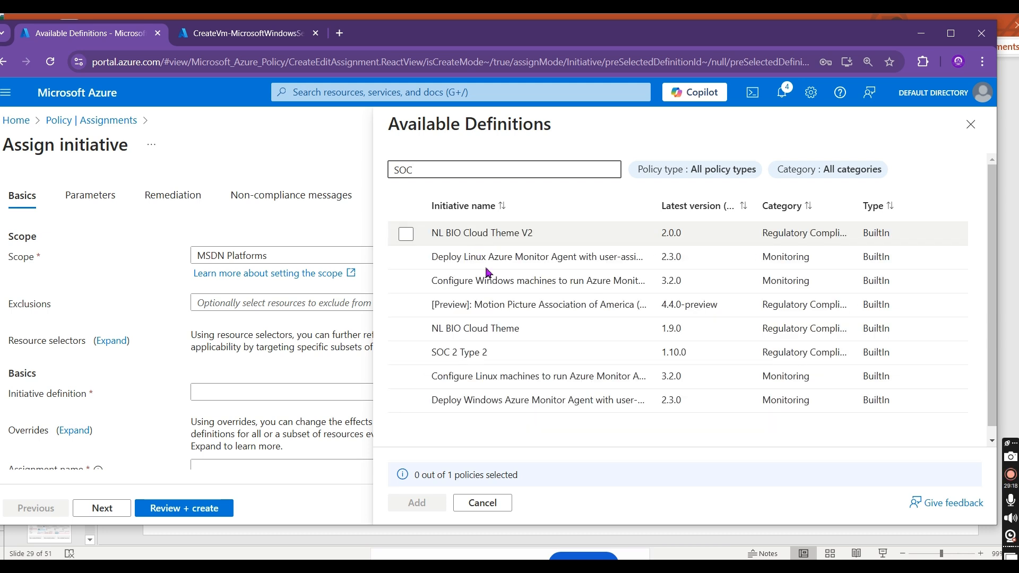
{"action": "left_click", "coordinate": [412, 356]}
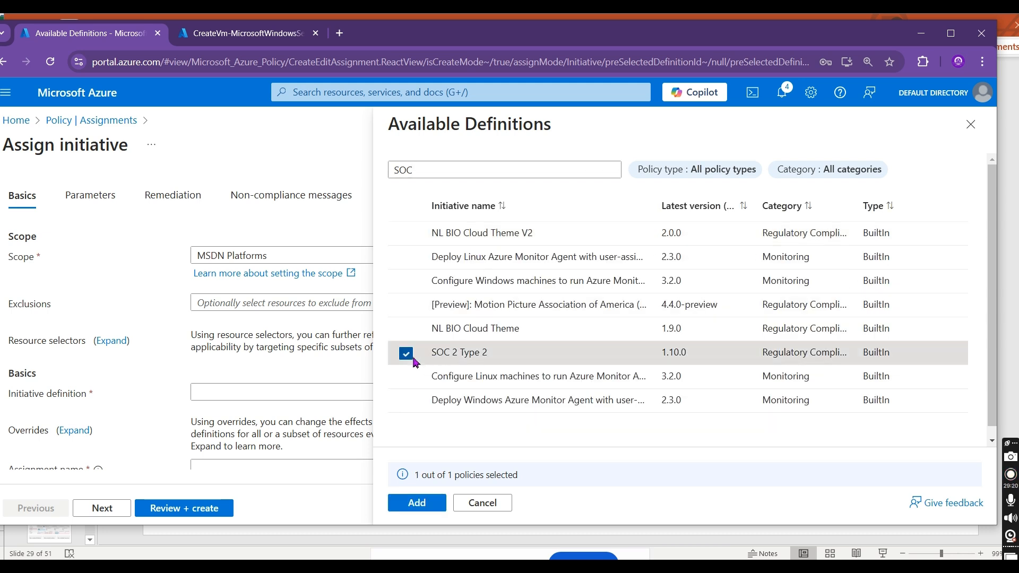
{"action": "left_click", "coordinate": [416, 503]}
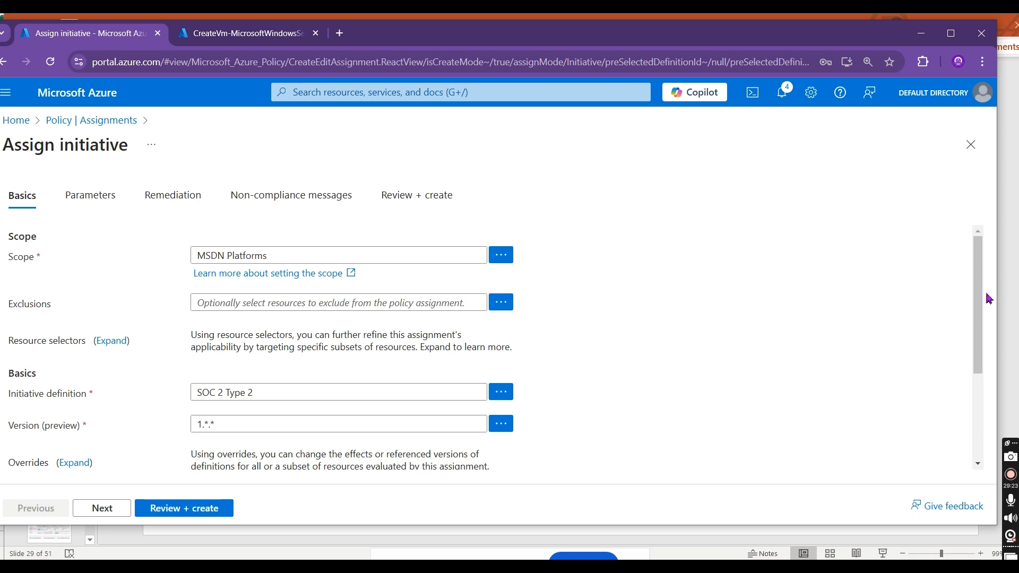
Advance to Review + create and view the missing registry regex, CPU and memory parameters
{"action": "left_click_drag", "start_coordinate": [988, 296], "coordinate": [987, 471]}
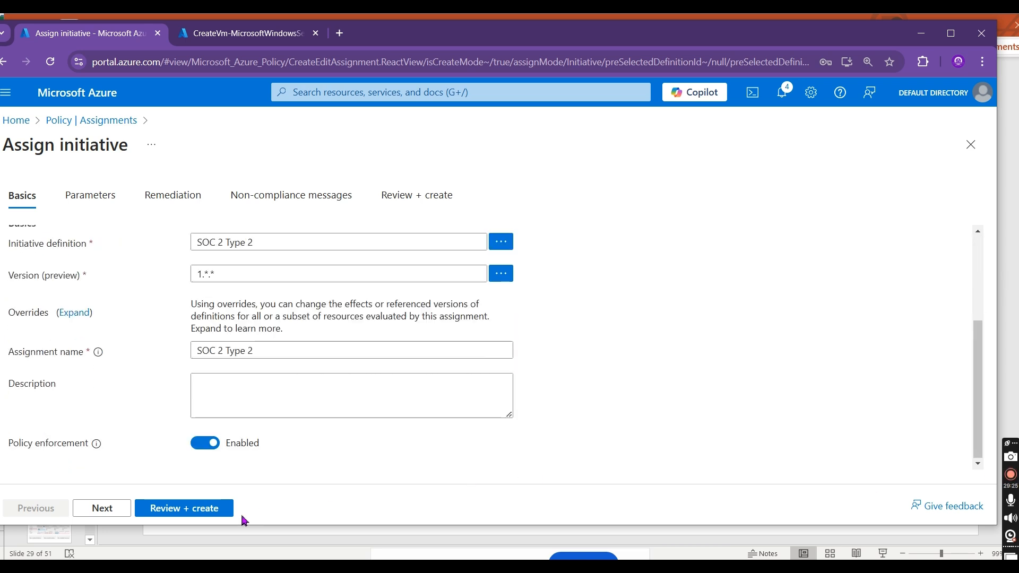
{"action": "left_click", "coordinate": [126, 513]}
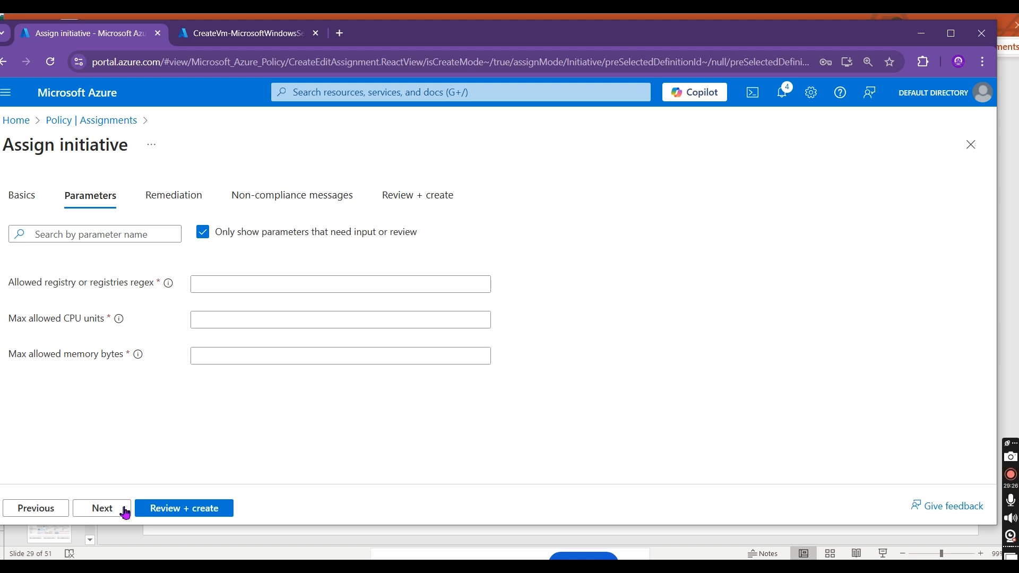
{"action": "left_click", "coordinate": [125, 512]}
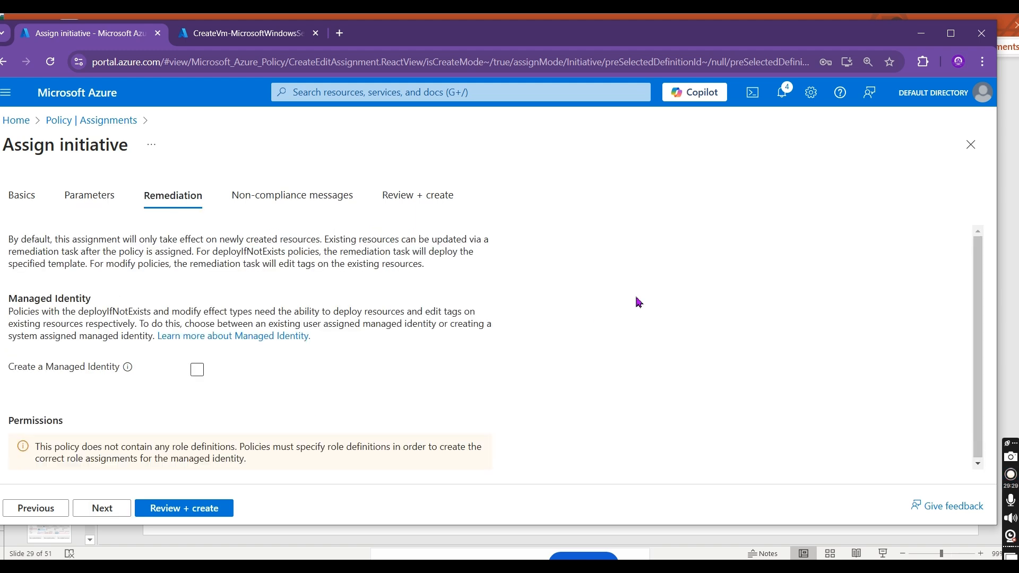
{"action": "left_click_drag", "start_coordinate": [979, 299], "coordinate": [995, 387]}
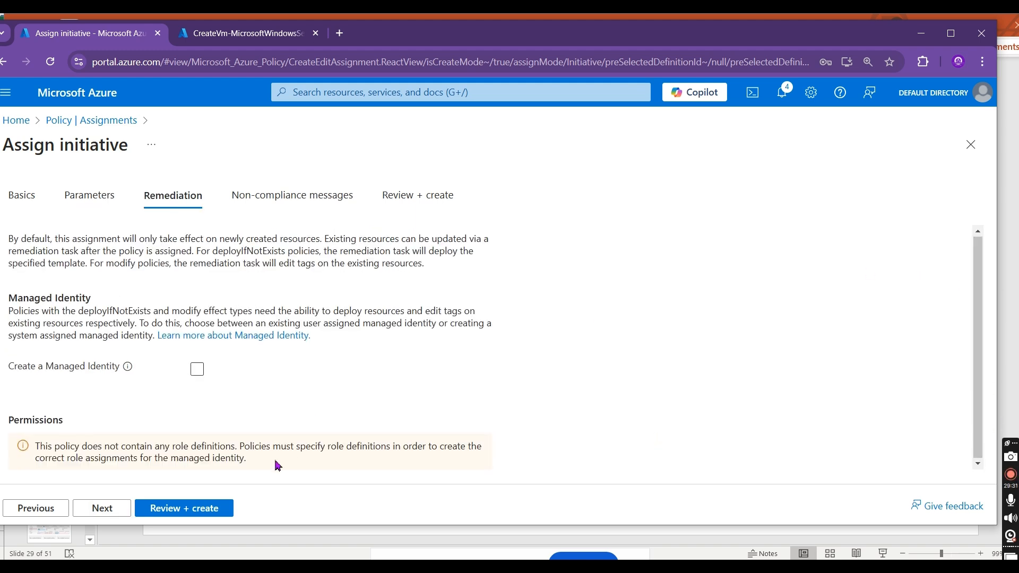
{"action": "left_click", "coordinate": [109, 510]}
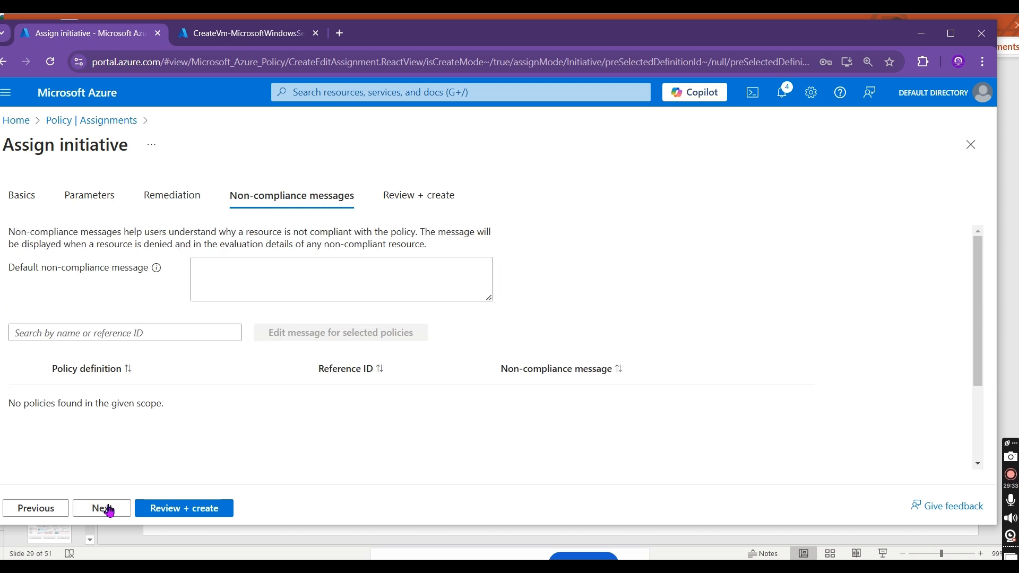
{"action": "left_click", "coordinate": [109, 510]}
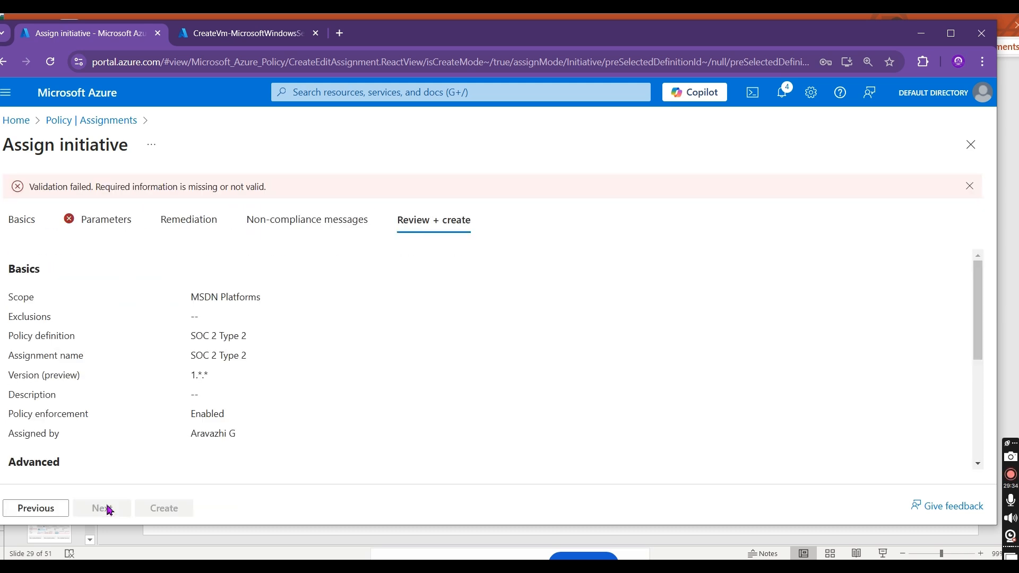
{"action": "left_click_drag", "start_coordinate": [975, 282], "coordinate": [969, 143]}
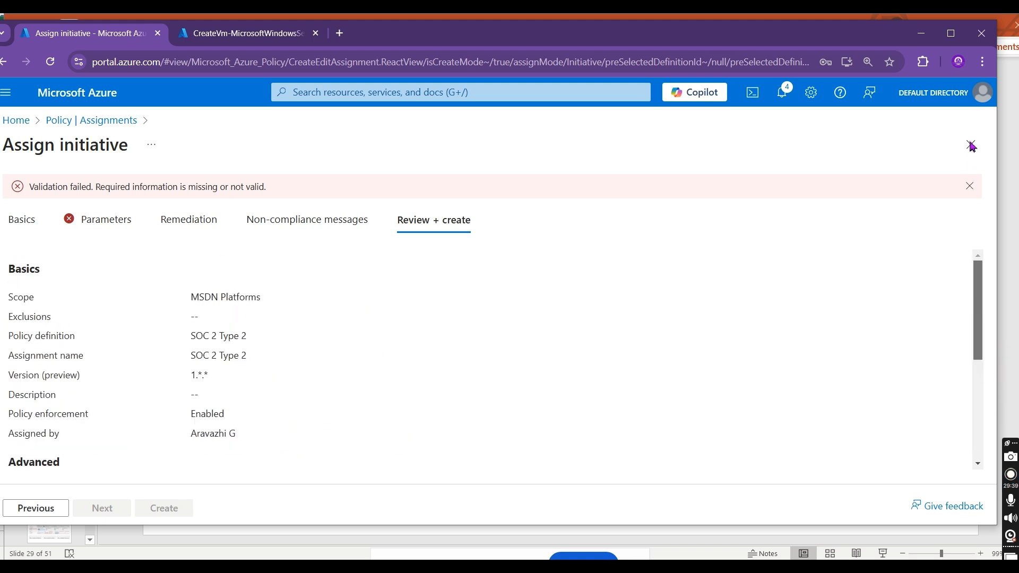
{"action": "left_click", "coordinate": [109, 221]}
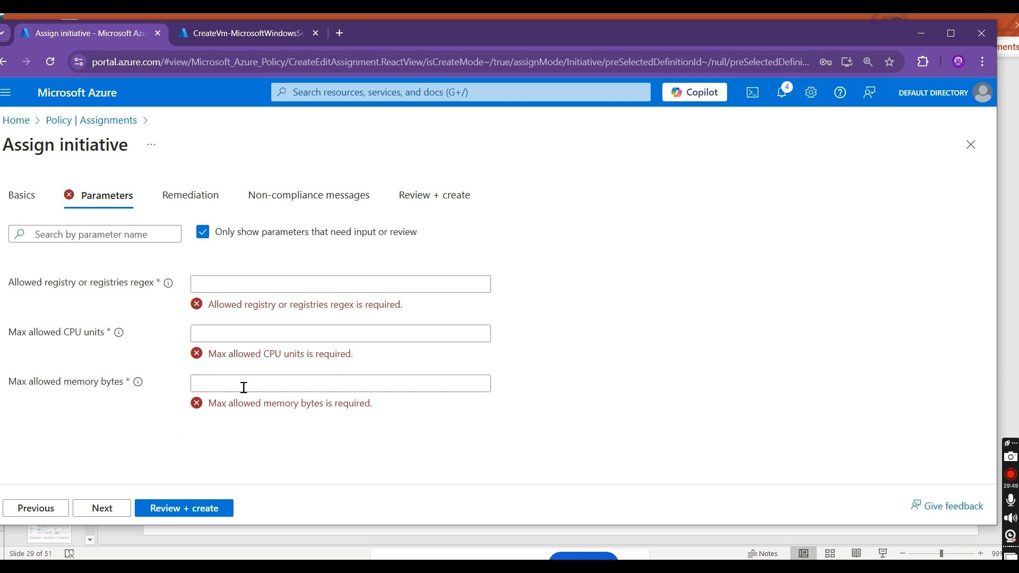
Filter the assignments list to initiatives only, then open the Definitions list
{"action": "left_click", "coordinate": [108, 121]}
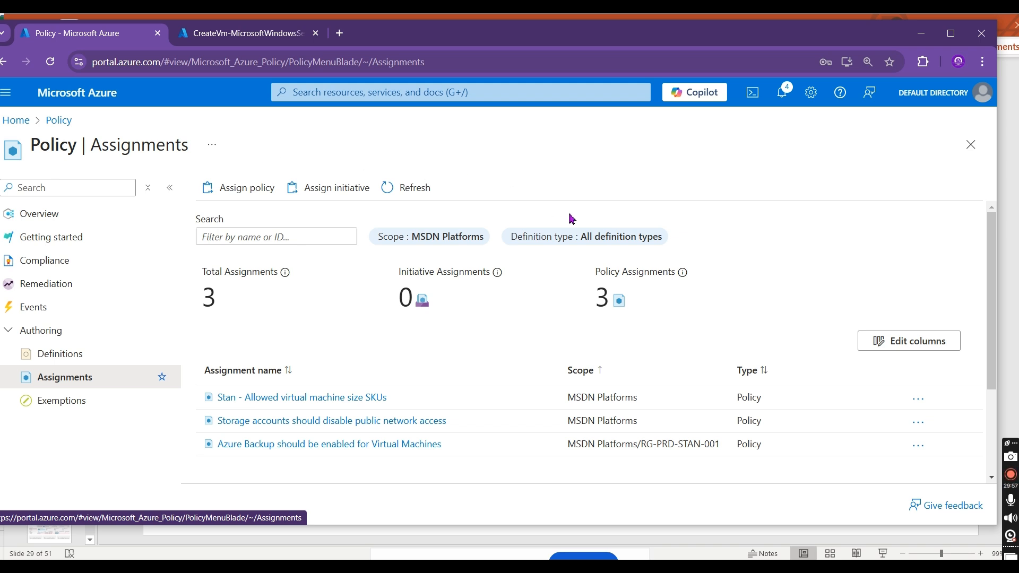
{"action": "left_click", "coordinate": [623, 247]}
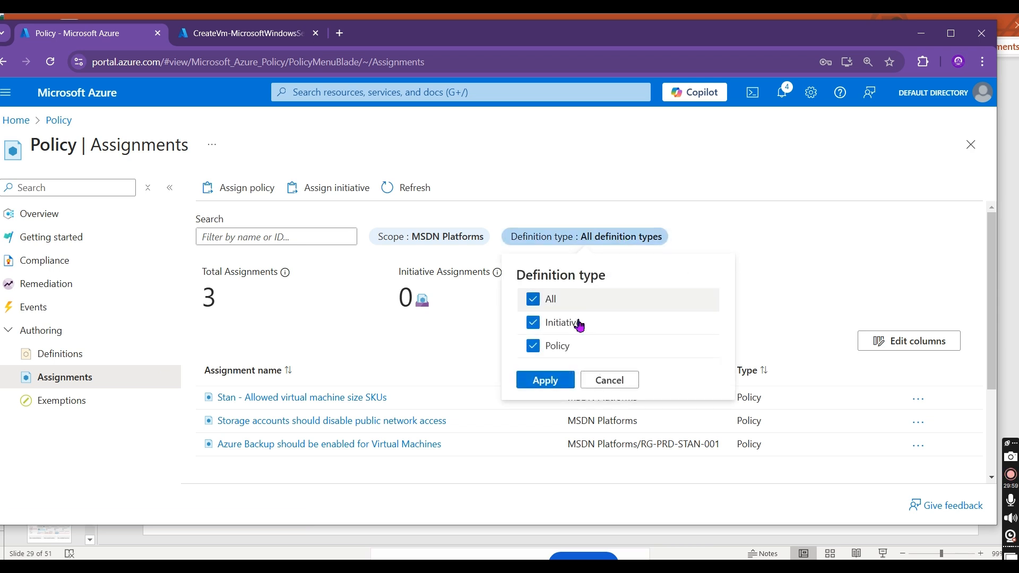
{"action": "left_click", "coordinate": [544, 308]}
{"action": "left_click", "coordinate": [531, 322]}
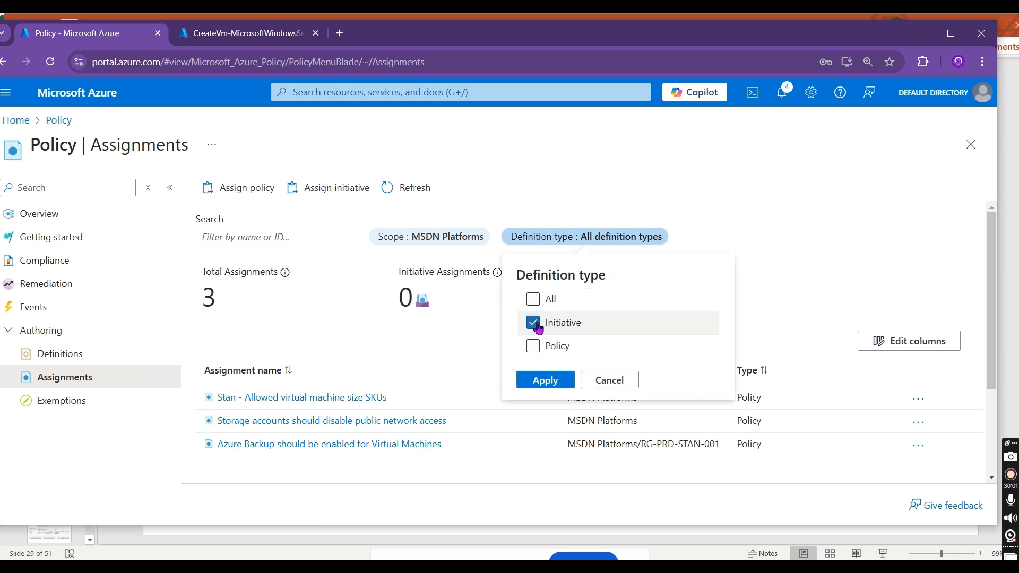
{"action": "left_click", "coordinate": [547, 380]}
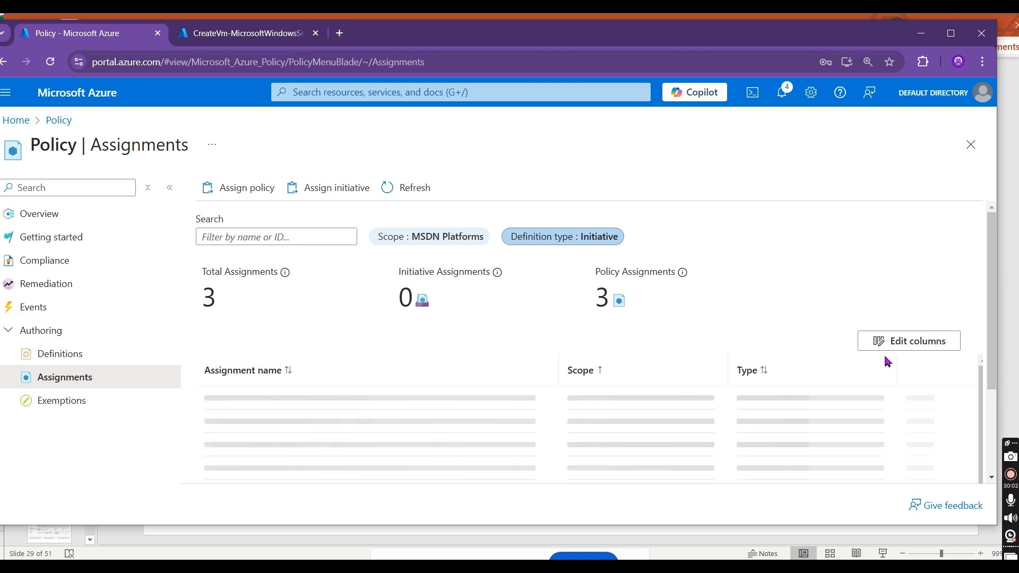
{"action": "scroll", "coordinate": [988, 347], "scroll_direction": "down", "scroll_amount": 1}
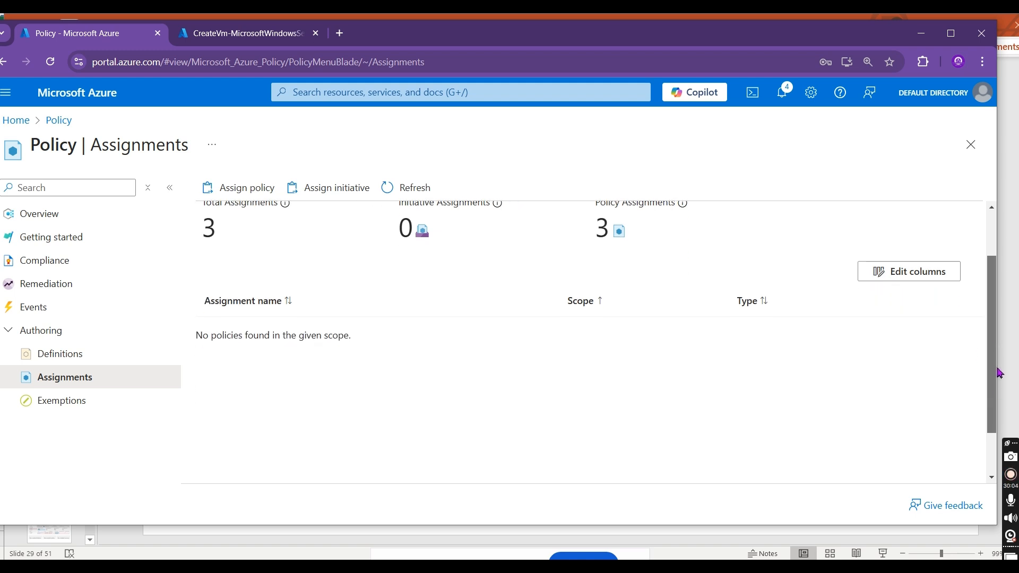
{"action": "scroll", "coordinate": [996, 382], "scroll_direction": "up", "scroll_amount": 1}
{"action": "left_click", "coordinate": [42, 356]}
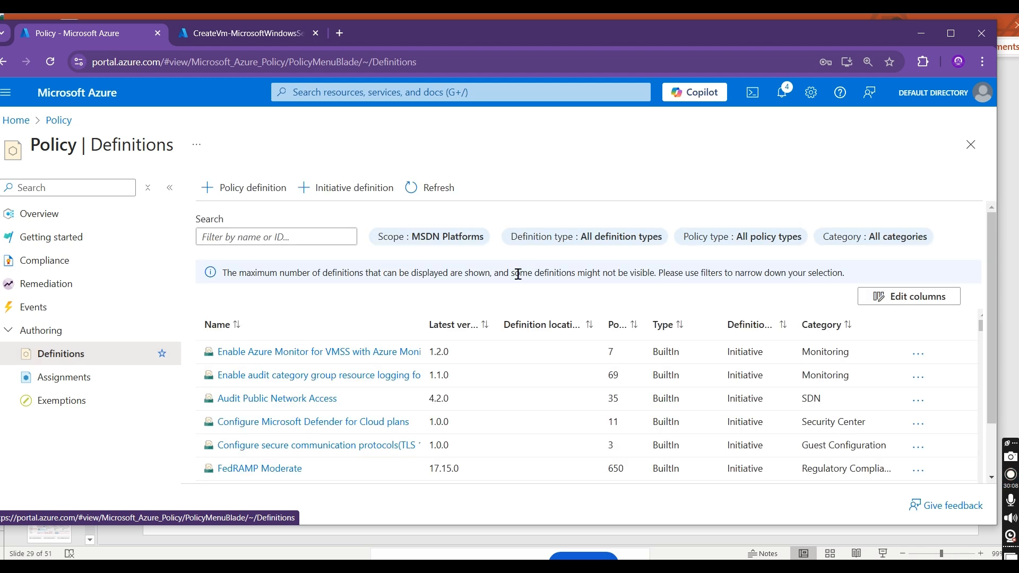
Filter the policy definitions list to Initiative as the only definition type
{"action": "left_click", "coordinate": [885, 238]}
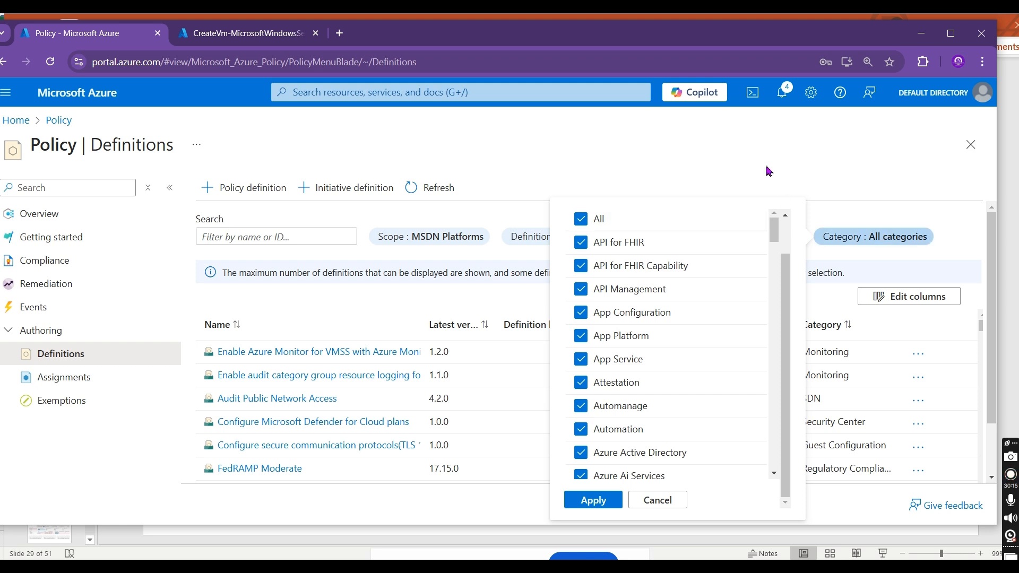
{"action": "left_click", "coordinate": [645, 501]}
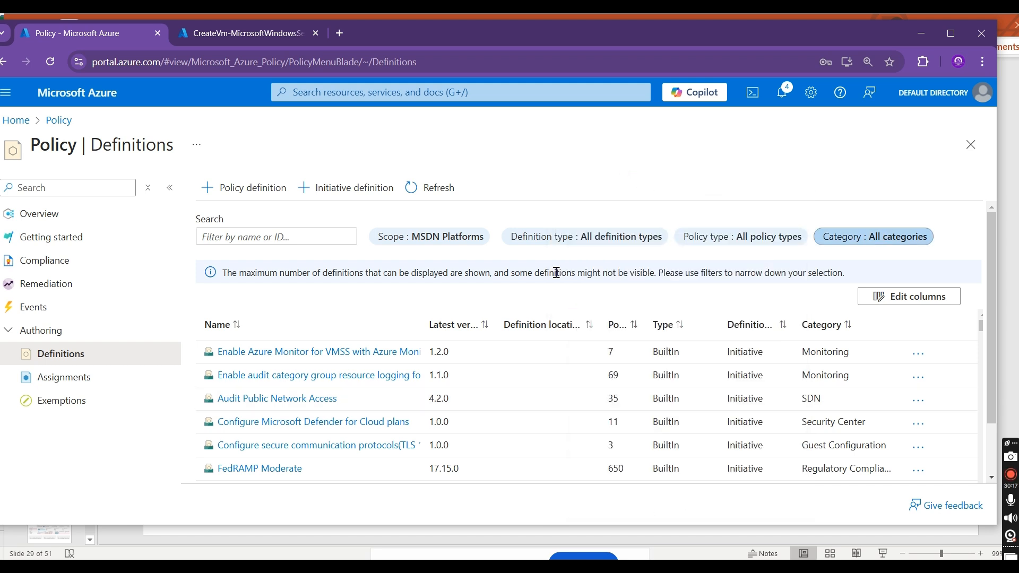
{"action": "left_click", "coordinate": [759, 239]}
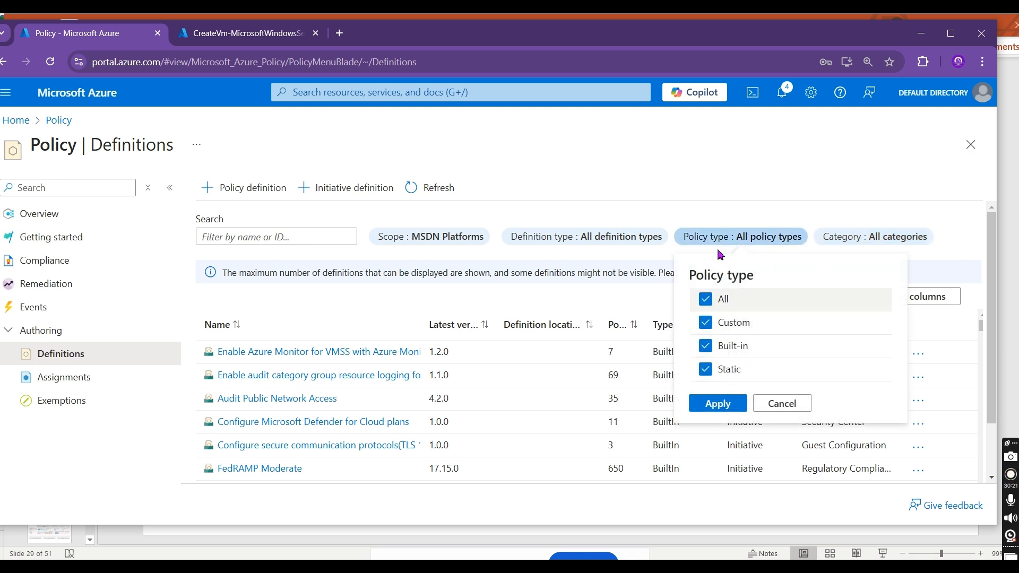
{"action": "left_click", "coordinate": [641, 233]}
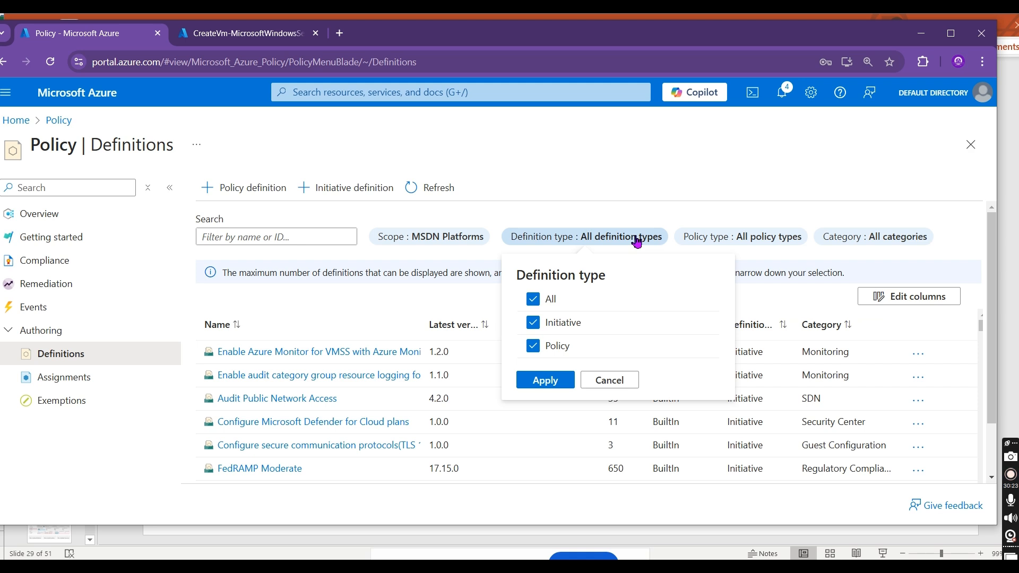
{"action": "left_click", "coordinate": [535, 300]}
{"action": "left_click", "coordinate": [534, 322]}
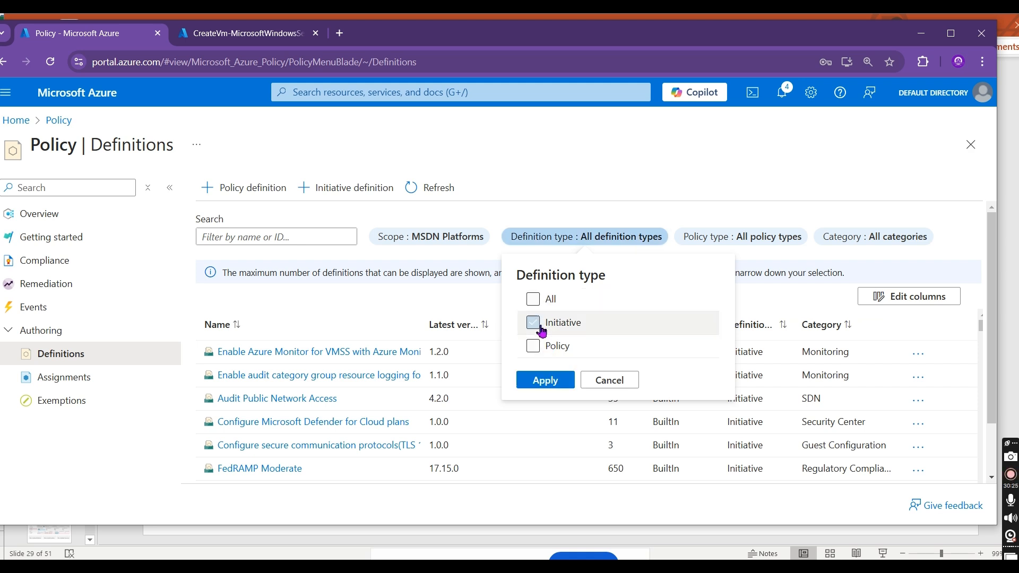
{"action": "left_click", "coordinate": [547, 380]}
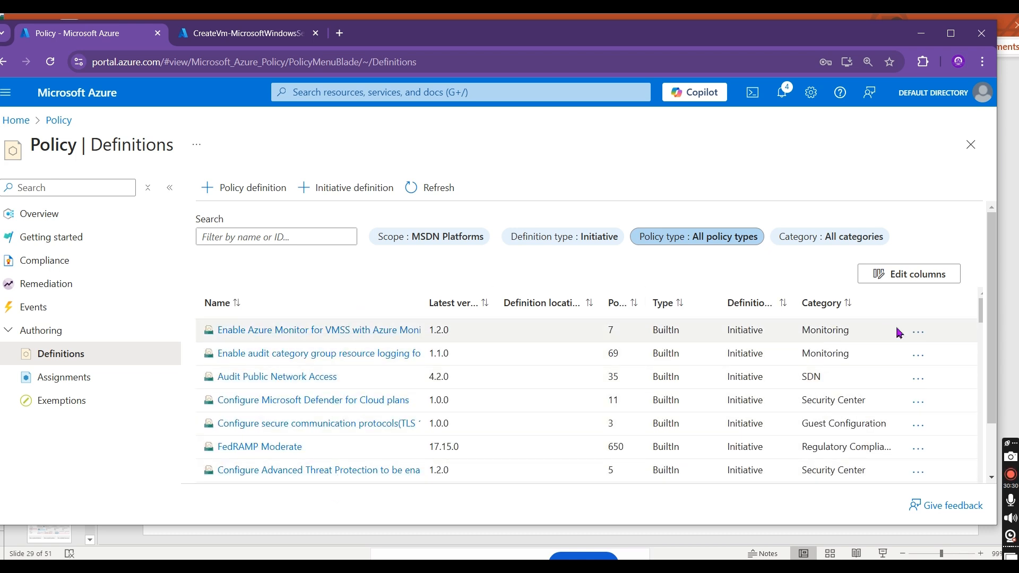
Compare initiative policy counts: audit logging 69, FedRAMP High 719, NIST SP 800-53 Rev. 4 720
{"action": "left_click_drag", "start_coordinate": [628, 357], "coordinate": [587, 409]}
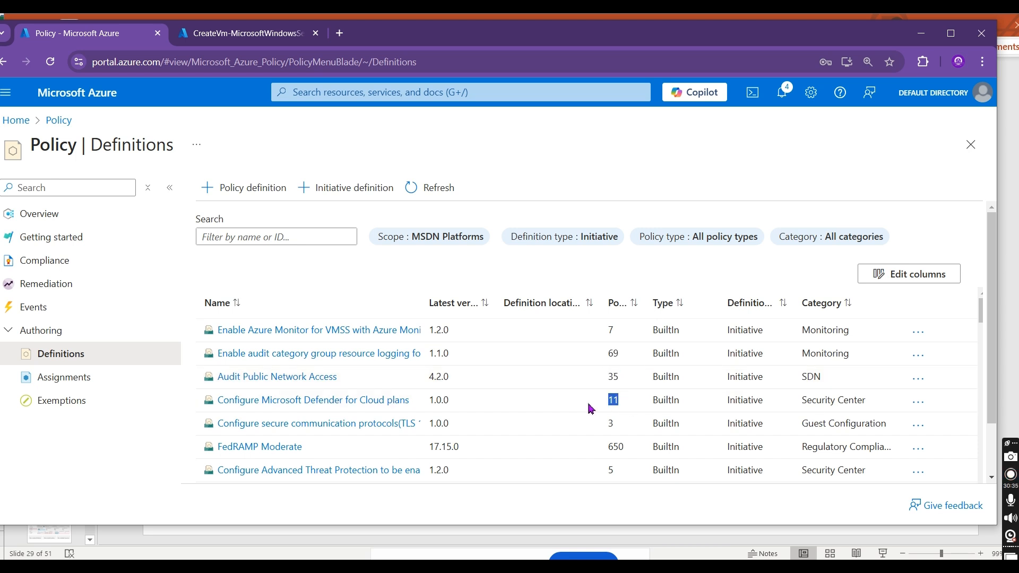
{"action": "left_click_drag", "start_coordinate": [630, 449], "coordinate": [601, 451]}
{"action": "left_click_drag", "start_coordinate": [981, 313], "coordinate": [988, 341]}
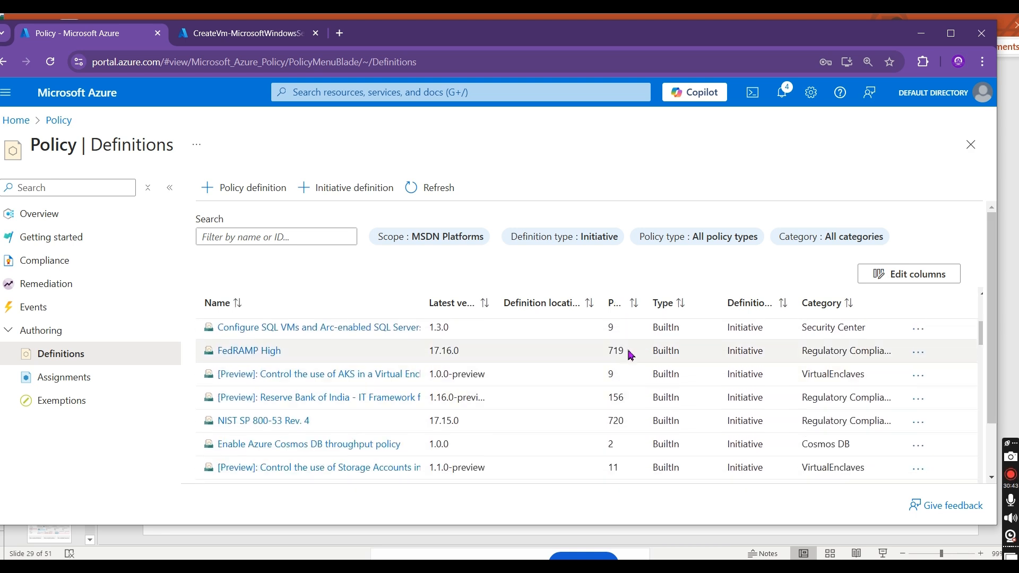
{"action": "left_click_drag", "start_coordinate": [628, 353], "coordinate": [597, 354]}
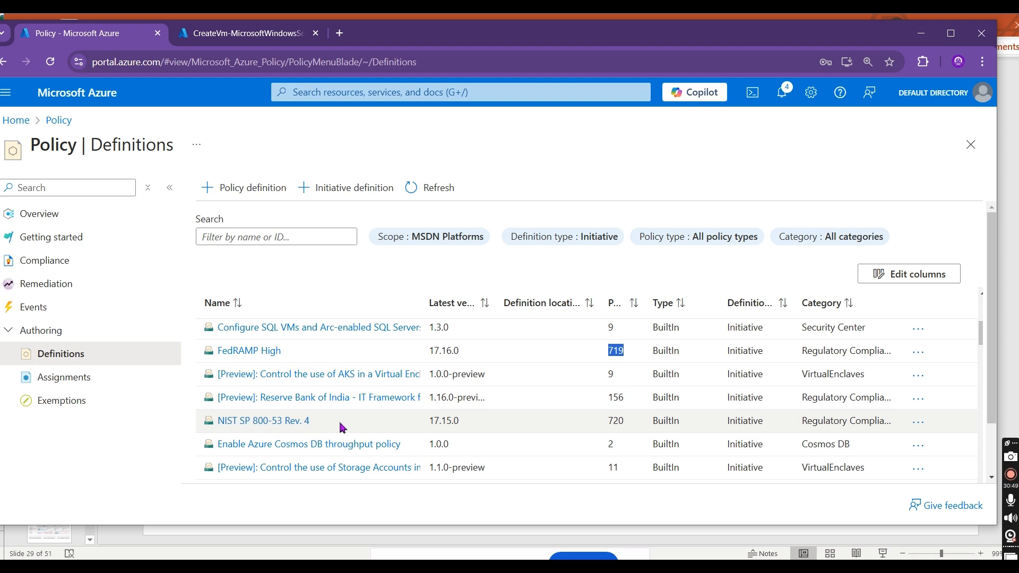
{"action": "left_click_drag", "start_coordinate": [635, 422], "coordinate": [586, 427]}
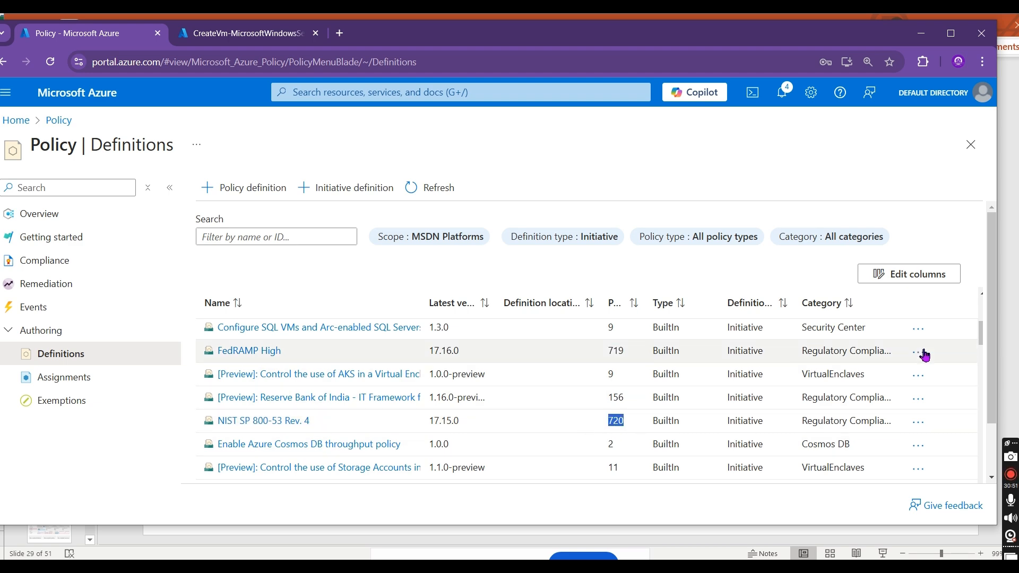
{"action": "left_click_drag", "start_coordinate": [982, 332], "coordinate": [983, 374]}
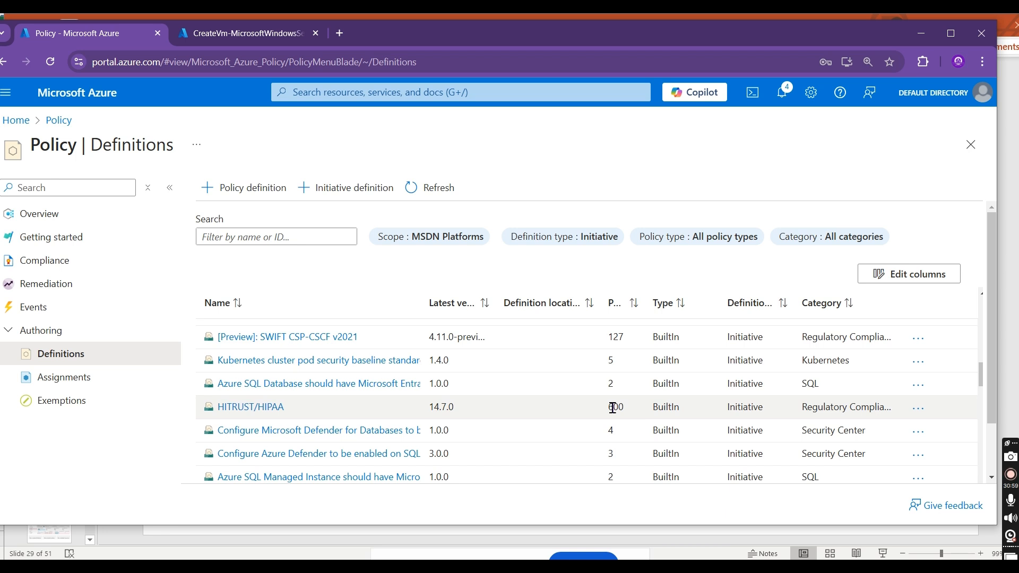
Browse HITRUST/HIPAA's policy list, return to Definitions, and switch to PowerPoint slide 29
{"action": "left_click", "coordinate": [261, 408]}
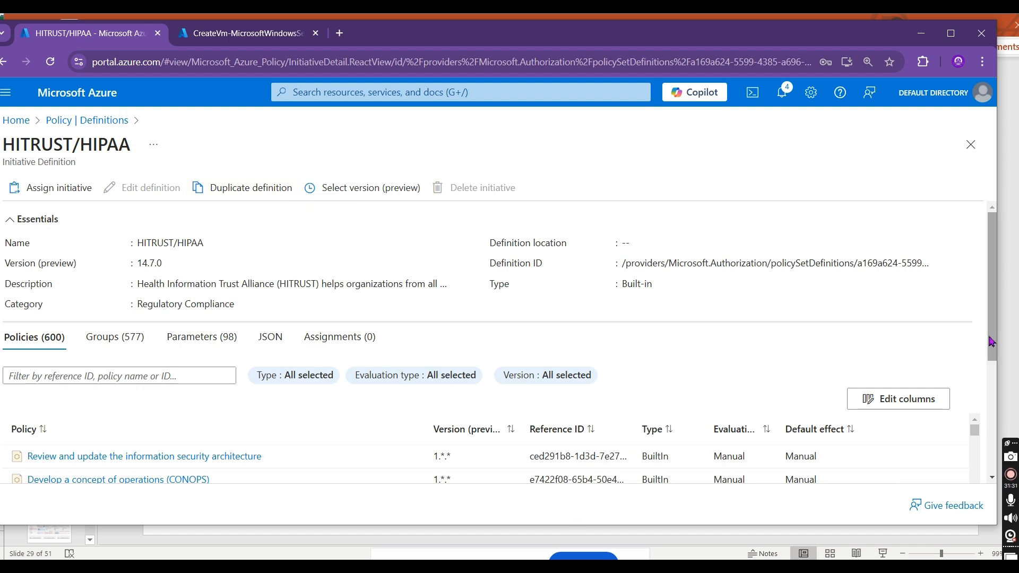
{"action": "left_click_drag", "start_coordinate": [992, 340], "coordinate": [998, 456]}
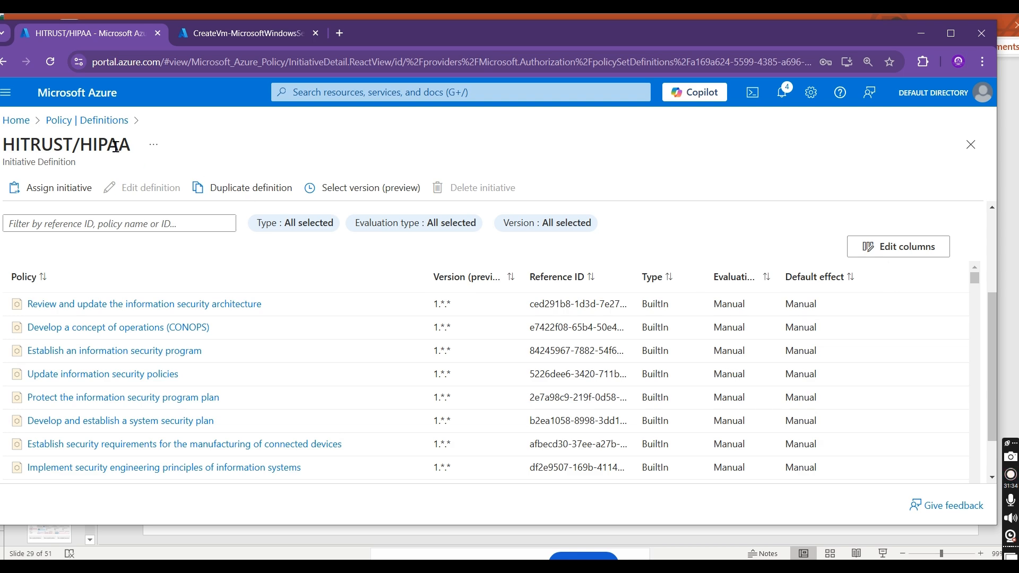
{"action": "left_click", "coordinate": [91, 122]}
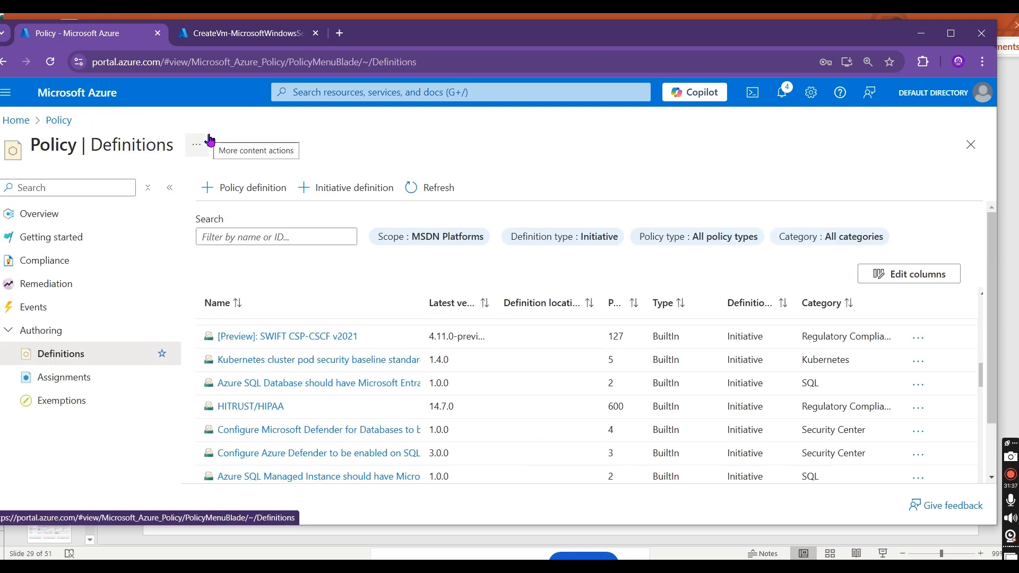
{"action": "key", "text": "alt+Tab"}
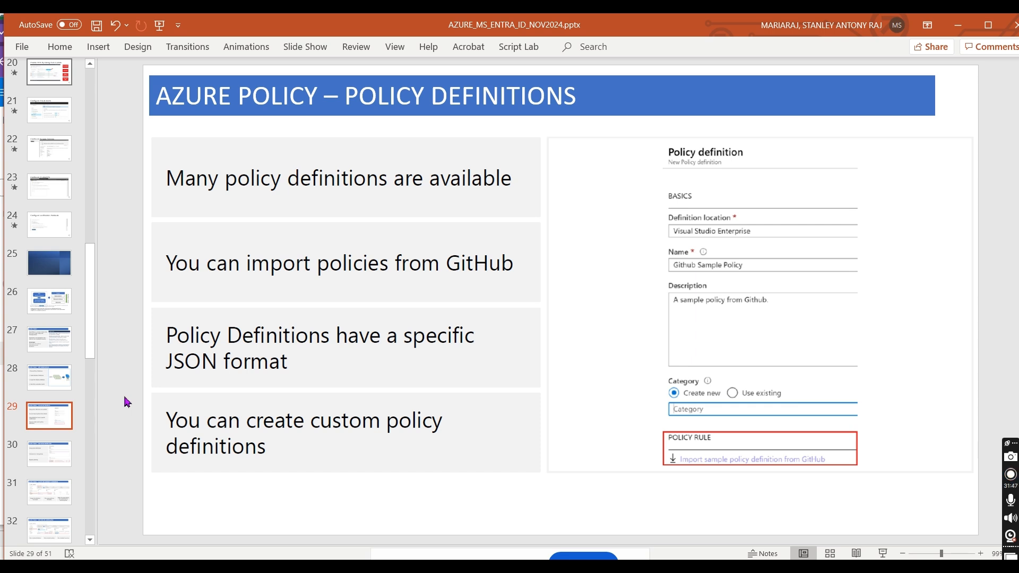
Page through slides 30–32 on initiative definitions, scoping and compliance, then return to the Azure portal
{"action": "left_click", "coordinate": [49, 462]}
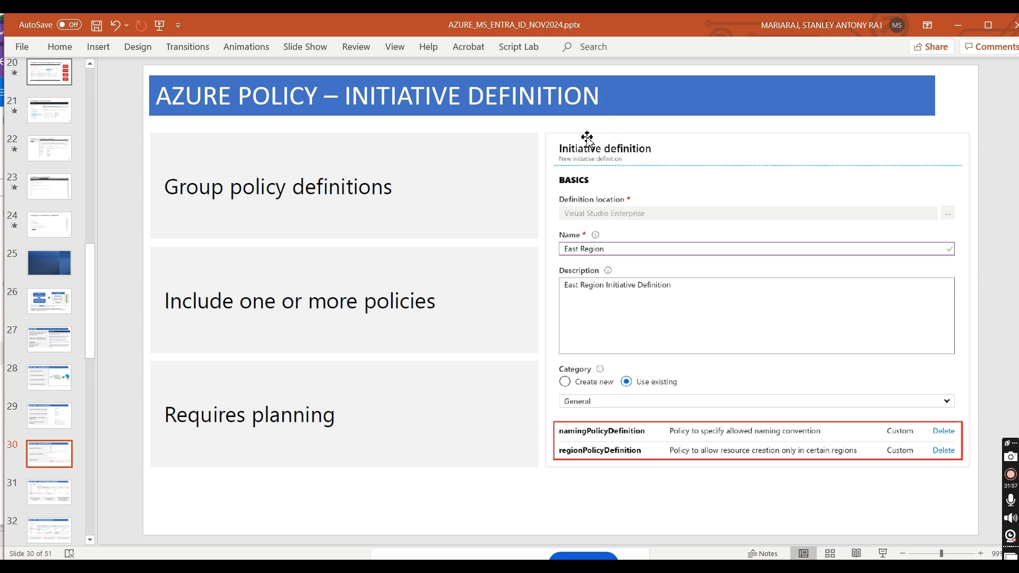
{"action": "left_click", "coordinate": [61, 489]}
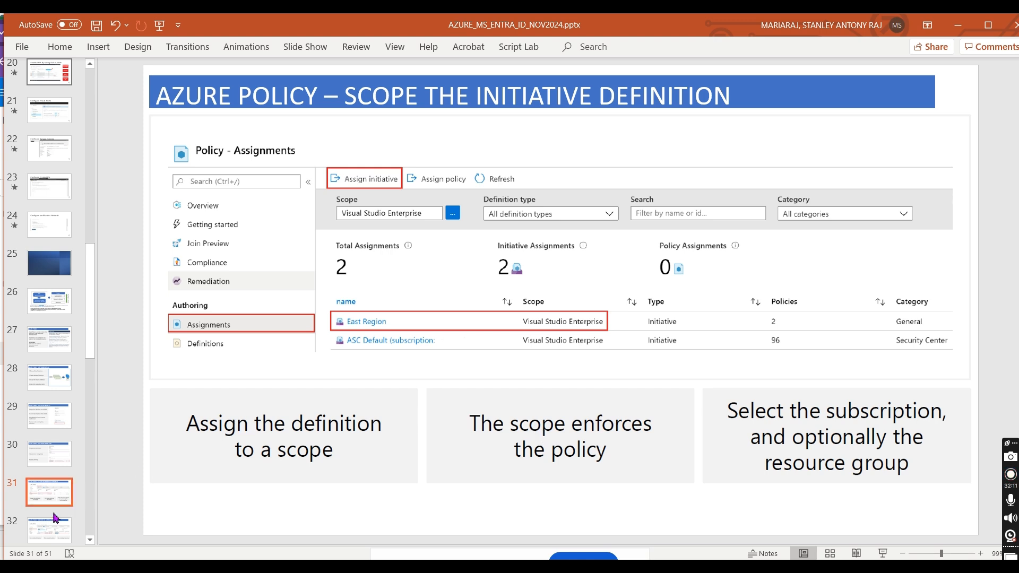
{"action": "left_click", "coordinate": [48, 529]}
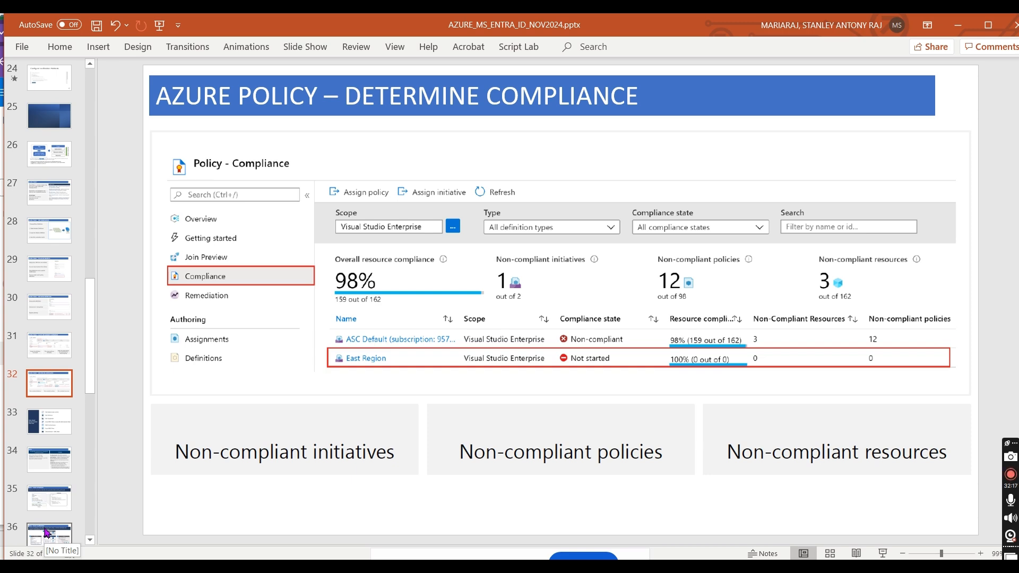
{"action": "key", "text": "alt+Tab"}
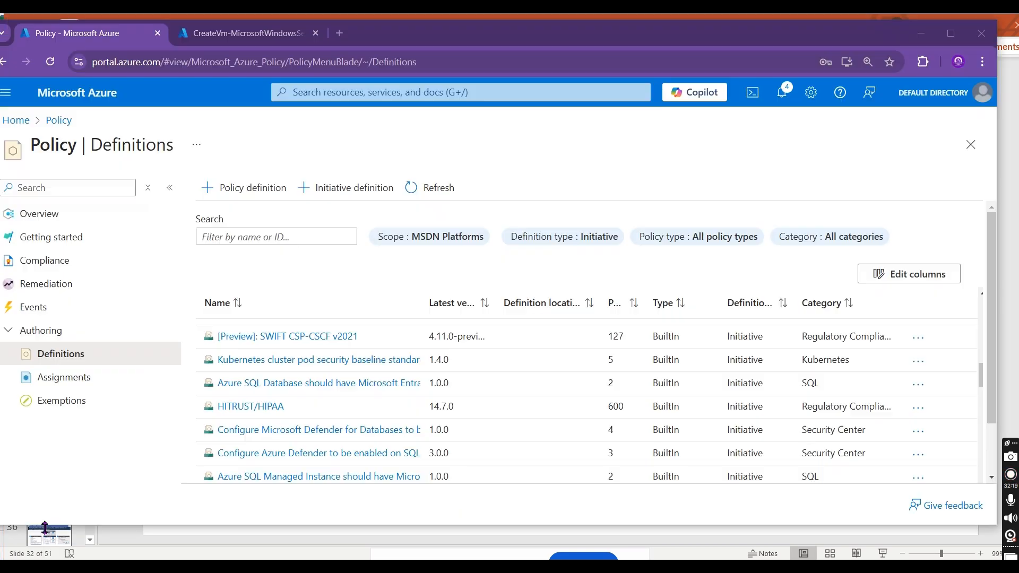
View Policy Compliance showing 0% resource compliance and 3 non-compliant assignments, then switch back to PowerPoint
{"action": "left_click", "coordinate": [52, 265]}
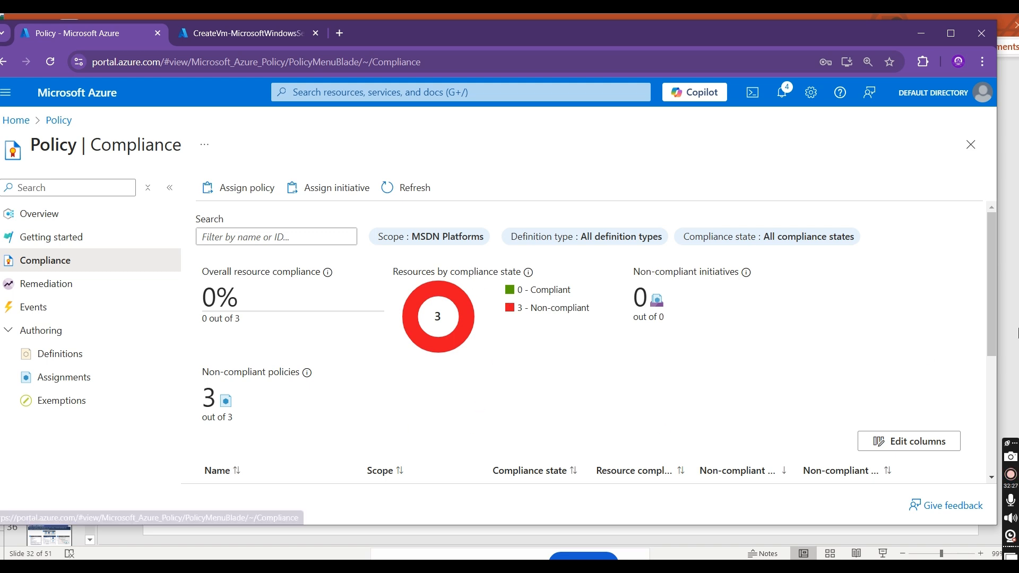
{"action": "left_click_drag", "start_coordinate": [998, 310], "coordinate": [993, 383]}
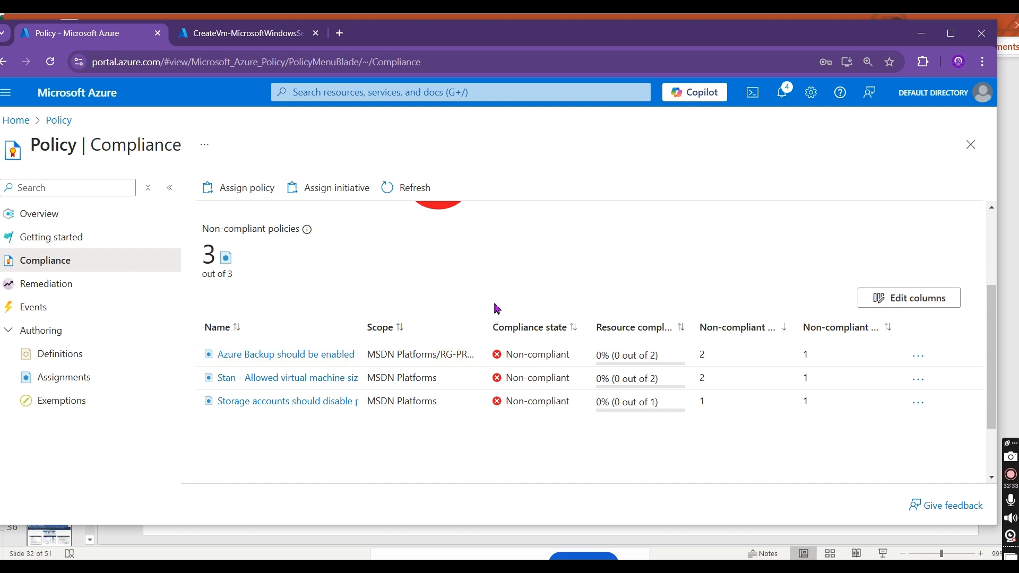
{"action": "key", "text": "alt+Tab"}
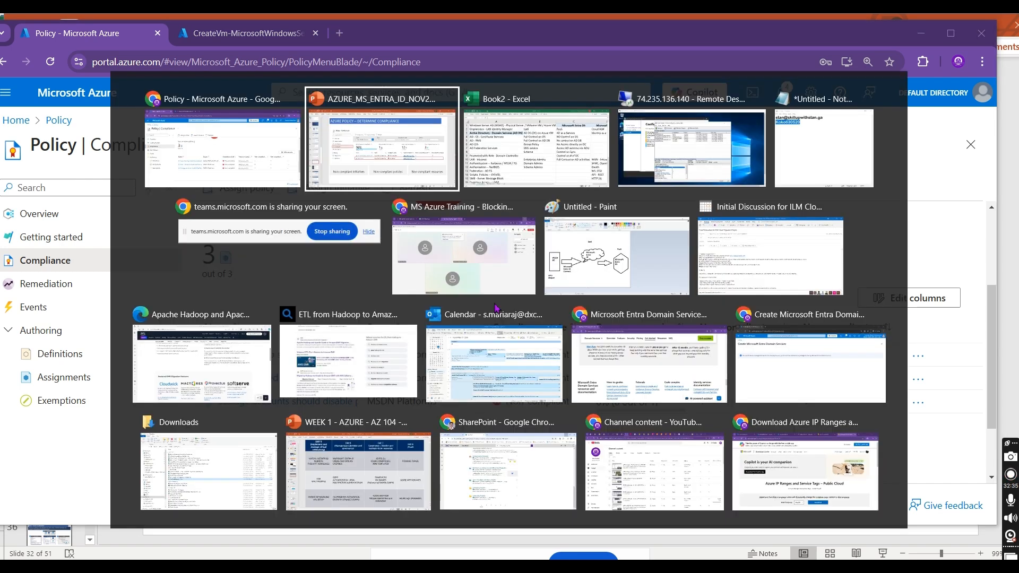
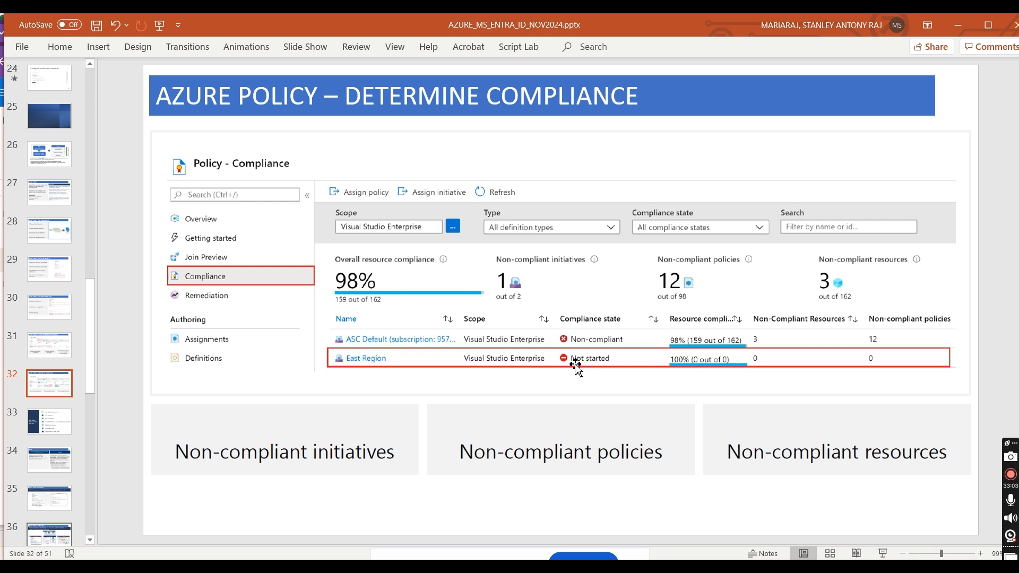
Flip between slides 33 and 32, then switch back to the Azure Policy Compliance page in Chrome
{"action": "left_click", "coordinate": [67, 423]}
{"action": "left_click", "coordinate": [67, 392]}
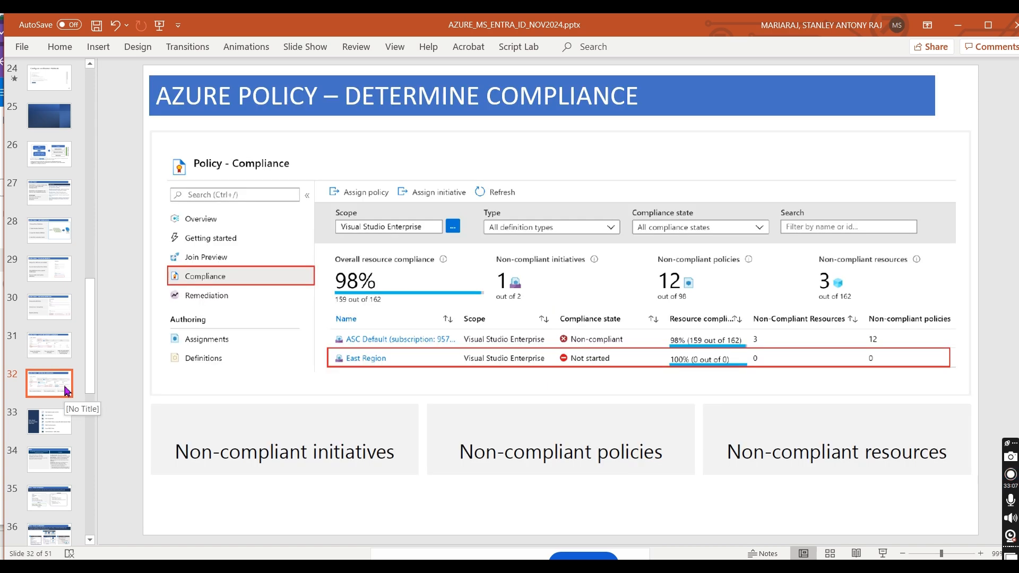
{"action": "key", "text": "alt+Tab"}
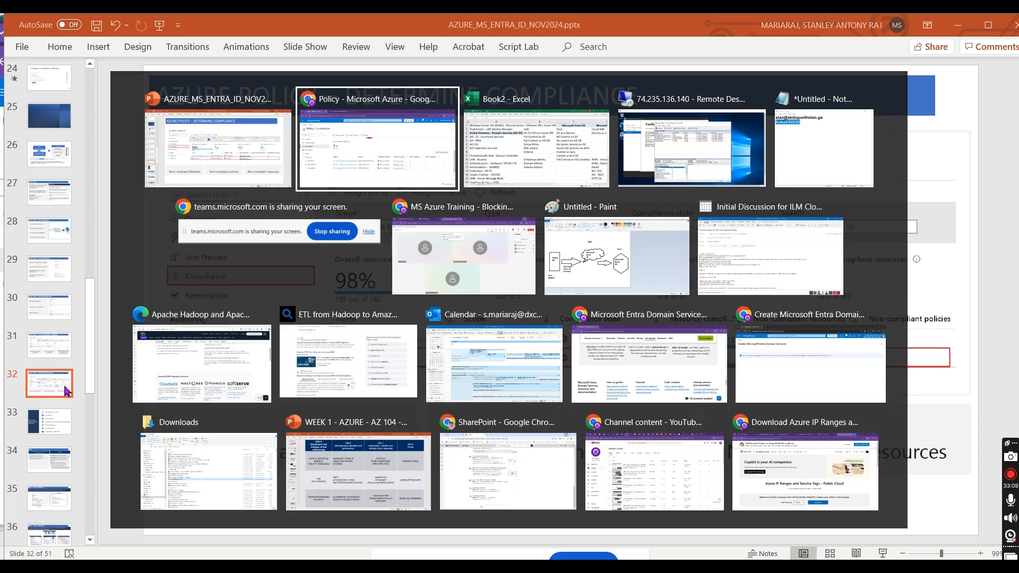
{"action": "key", "text": "Tab"}
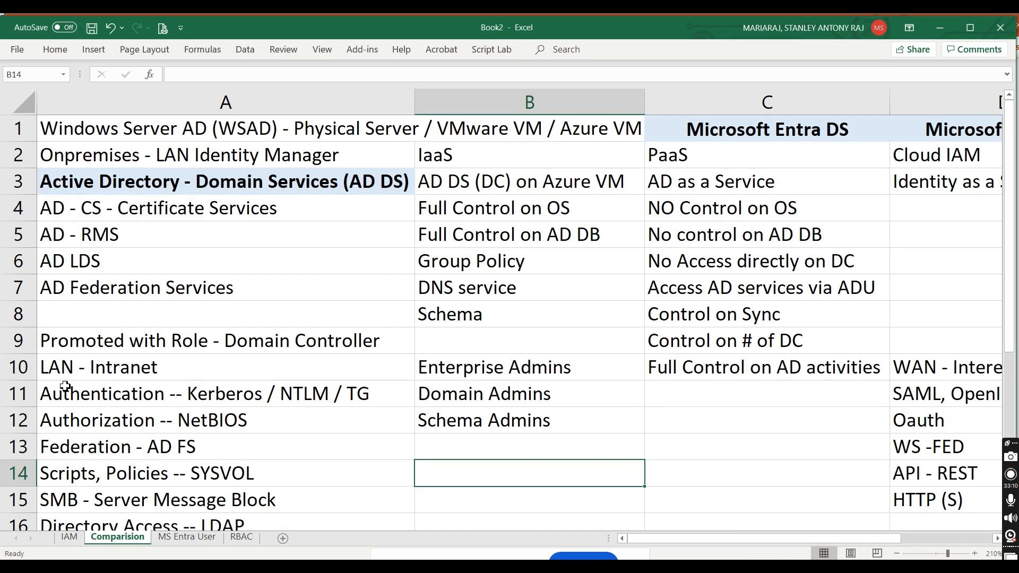
{"action": "key", "text": "alt+Tab"}
{"action": "key", "text": "alt+Tab"}
{"action": "key", "text": "alt+Tab"}
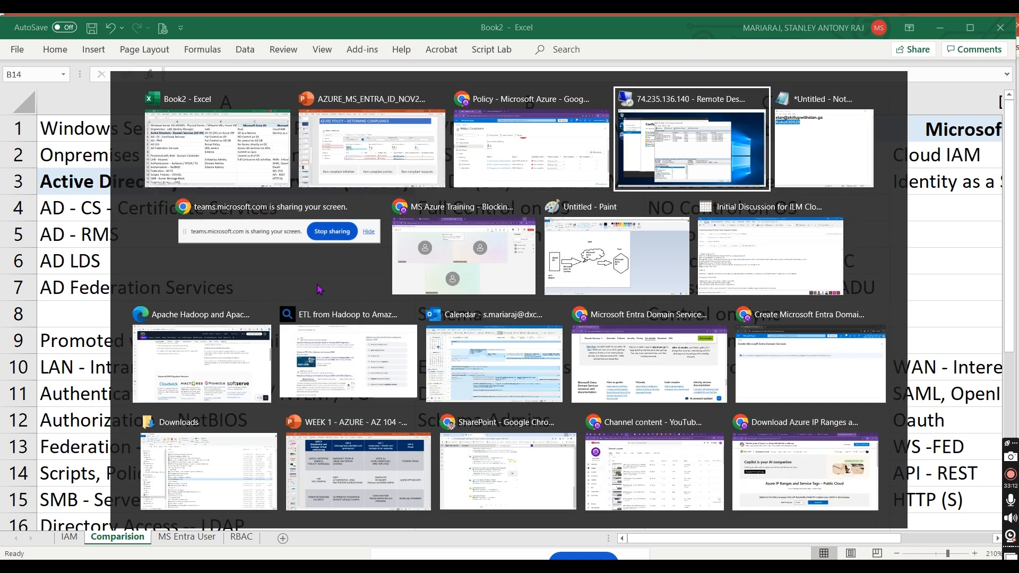
{"action": "key", "text": "Tab"}
{"action": "key", "text": "Tab"}
{"action": "key", "text": "Tab"}
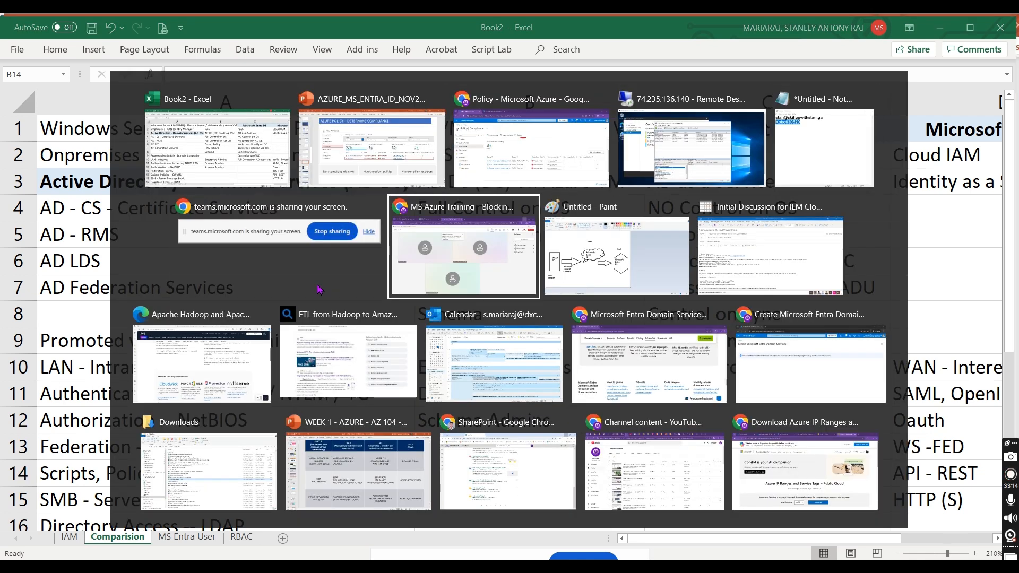
{"action": "key", "text": "shift+Tab"}
{"action": "key", "text": "shift+Tab"}
{"action": "key", "text": "shift+Tab"}
{"action": "key", "text": "shift+Tab"}
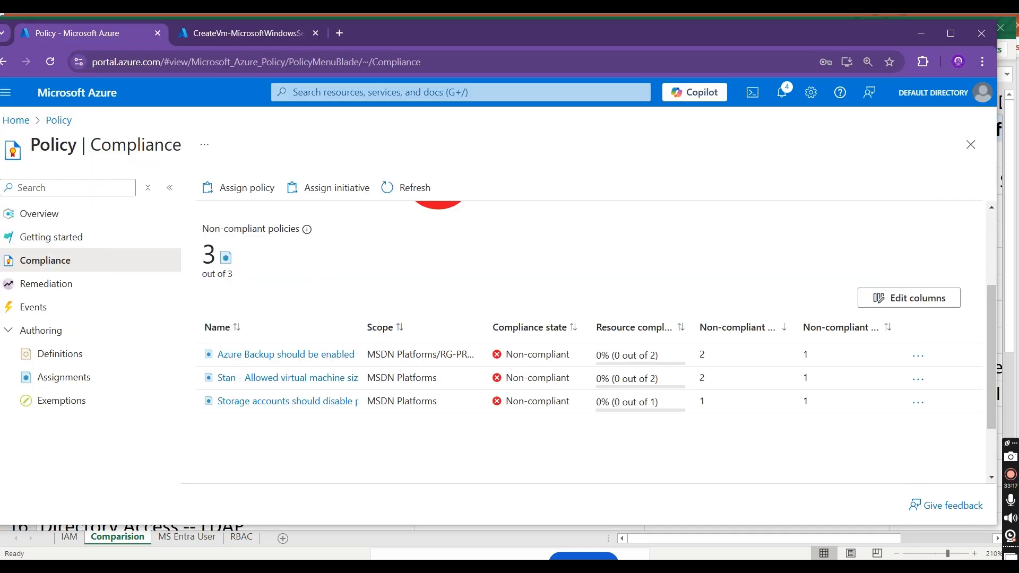
Open the winaddscli01 virtual machine from the deployment page and copy its public IP
{"action": "left_click", "coordinate": [211, 42]}
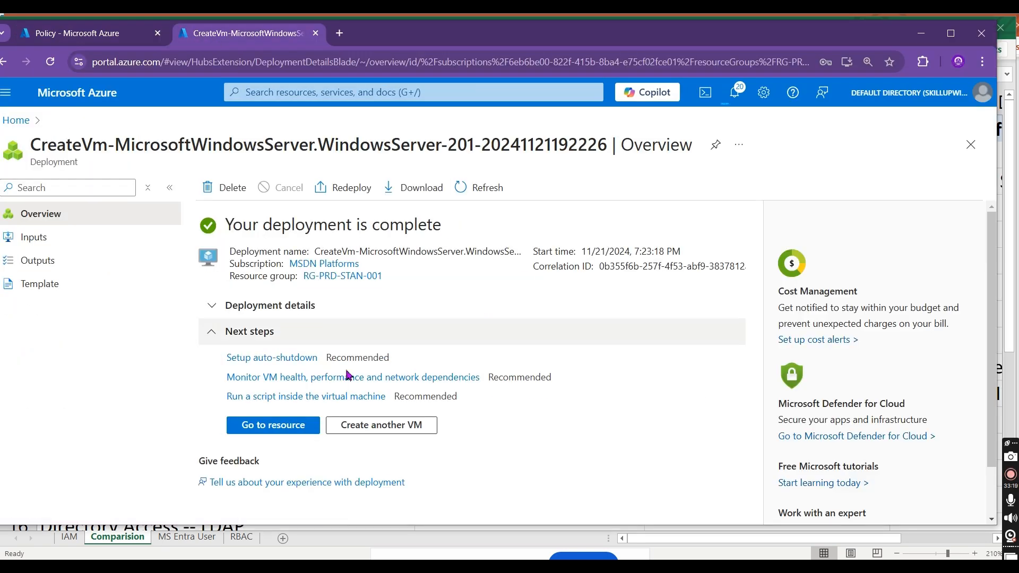
{"action": "left_click", "coordinate": [270, 427]}
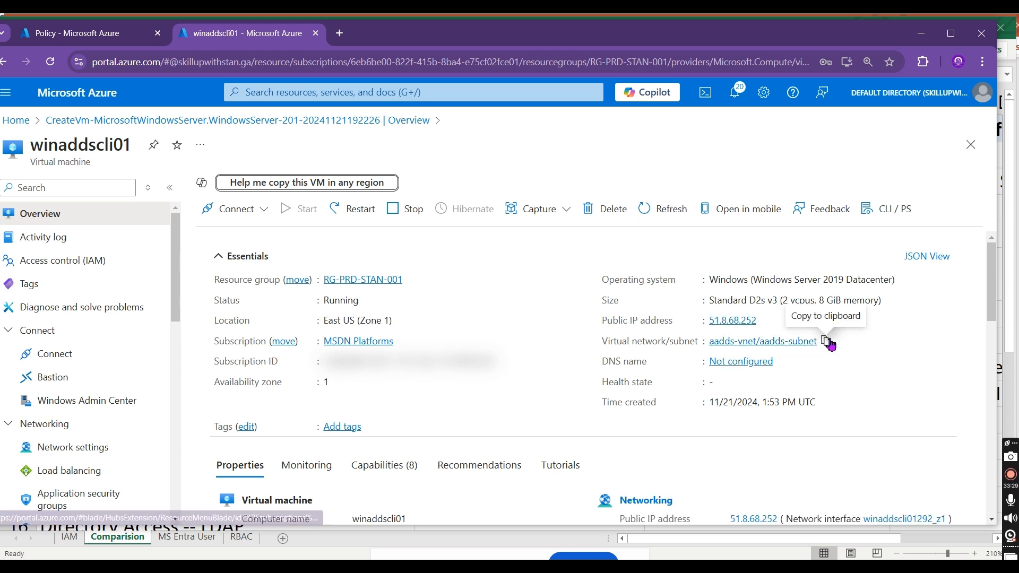
{"action": "left_click", "coordinate": [827, 342]}
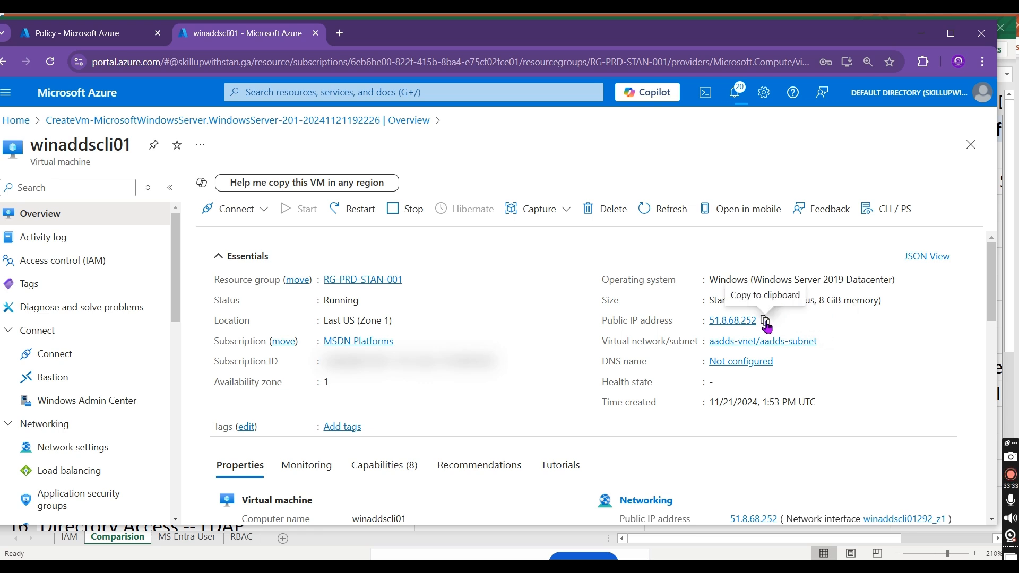
{"action": "left_click", "coordinate": [765, 322]}
Try a Remote Desktop connection to 51.8.68.252 with mstsc and dismiss the failure message
{"action": "key", "text": "super+r"}
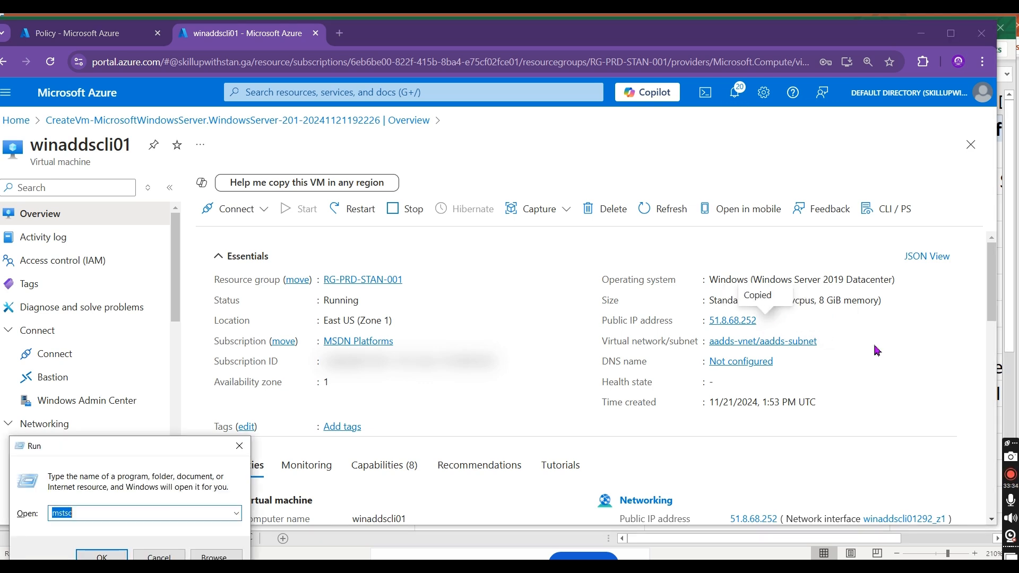
{"action": "type", "text": "mstsc"}
{"action": "key", "text": "Return"}
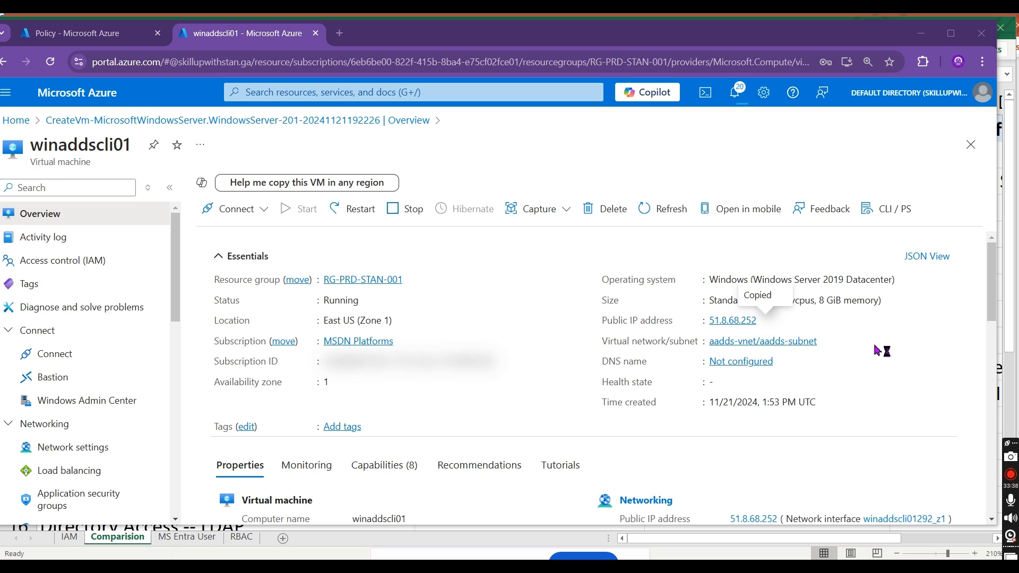
{"action": "key", "text": "ctrl+v"}
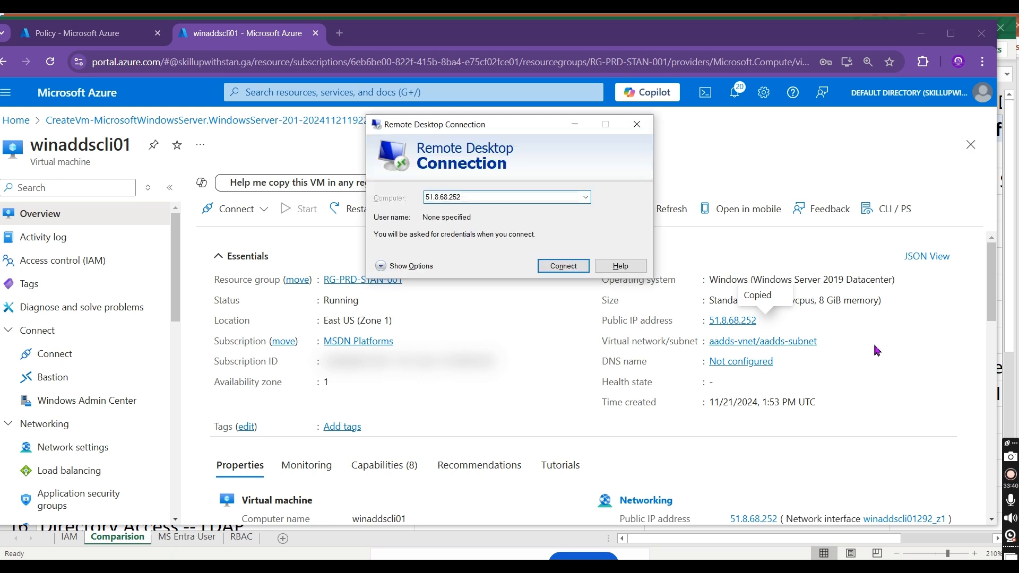
{"action": "key", "text": "Return"}
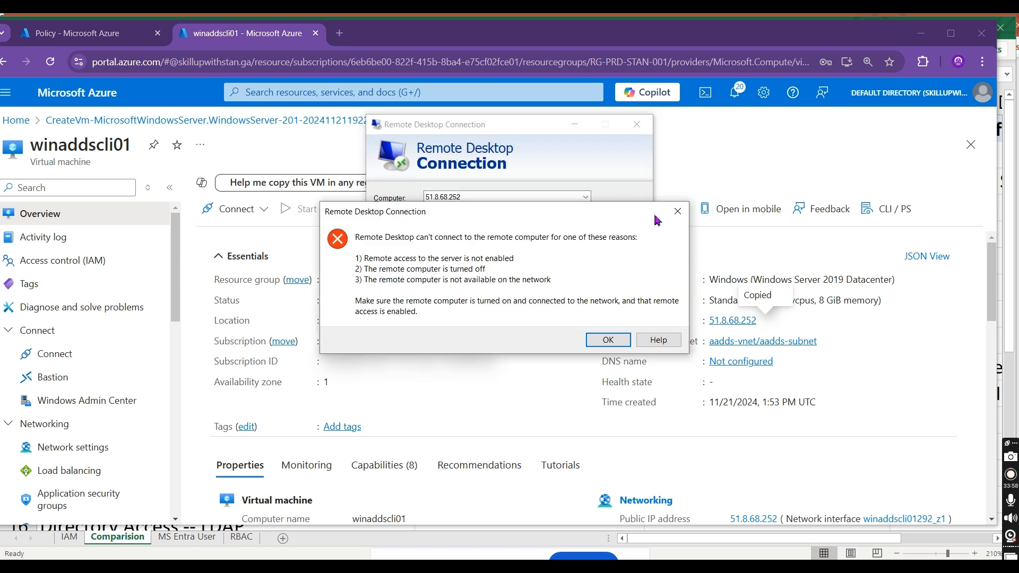
{"action": "left_click", "coordinate": [678, 211]}
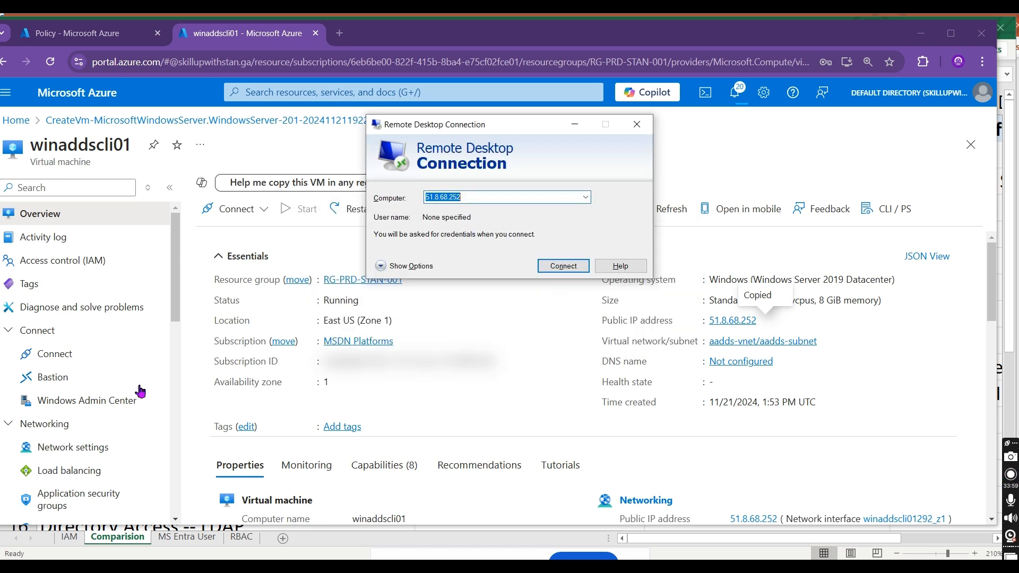
Review winaddscli01's inbound rules, where AllowRD allows 3389 only from CorpNetSaw, and begin a new inbound port rule
{"action": "left_click", "coordinate": [80, 451]}
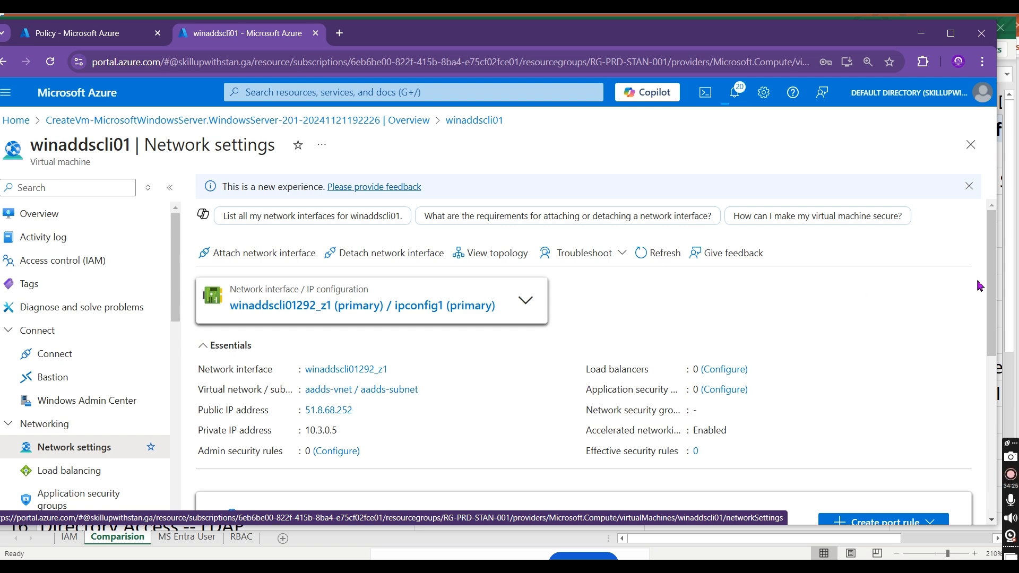
{"action": "left_click_drag", "start_coordinate": [991, 273], "coordinate": [1004, 415]}
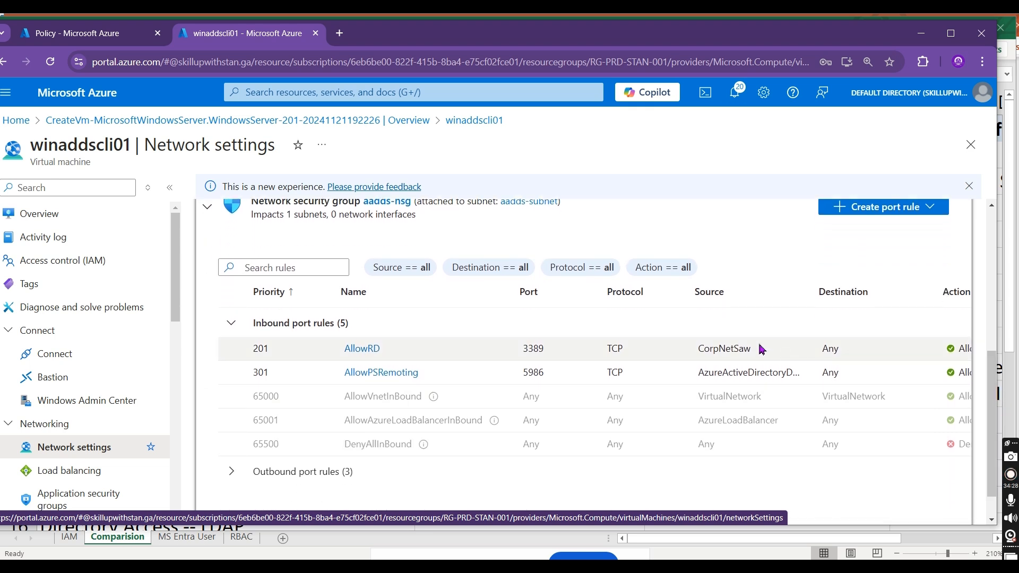
{"action": "left_click_drag", "start_coordinate": [761, 353], "coordinate": [699, 354]}
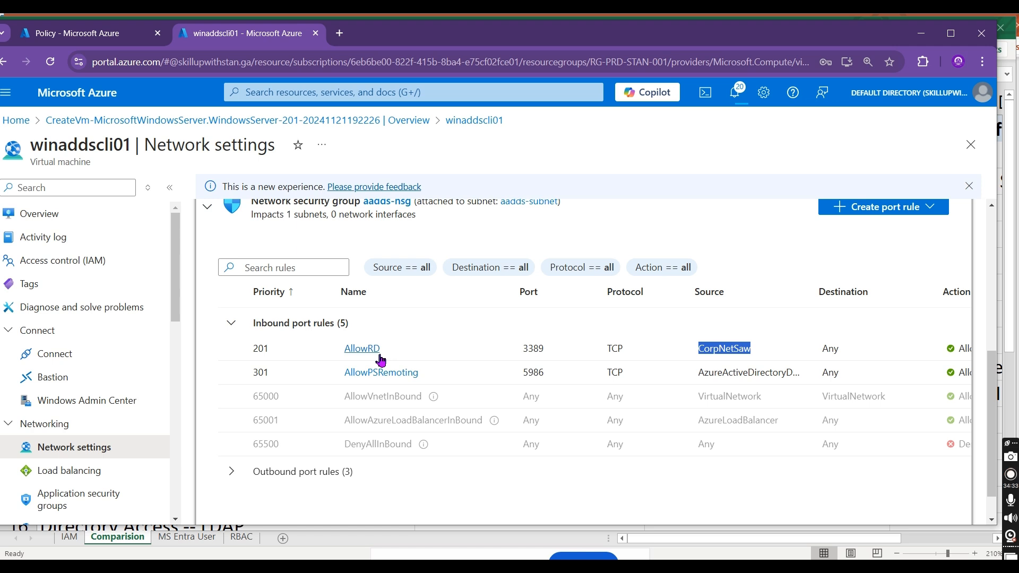
{"action": "left_click", "coordinate": [895, 209]}
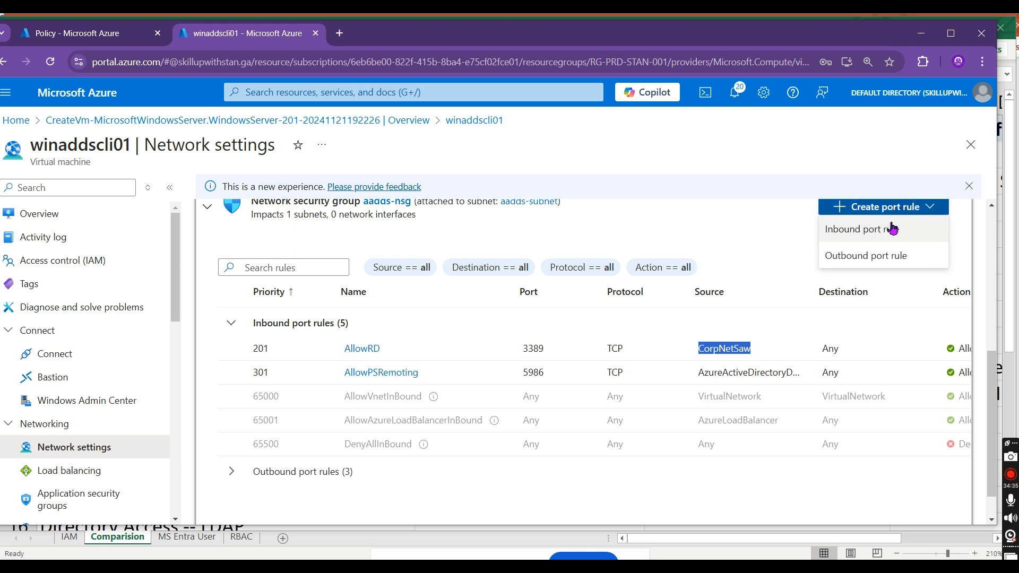
{"action": "left_click", "coordinate": [890, 230]}
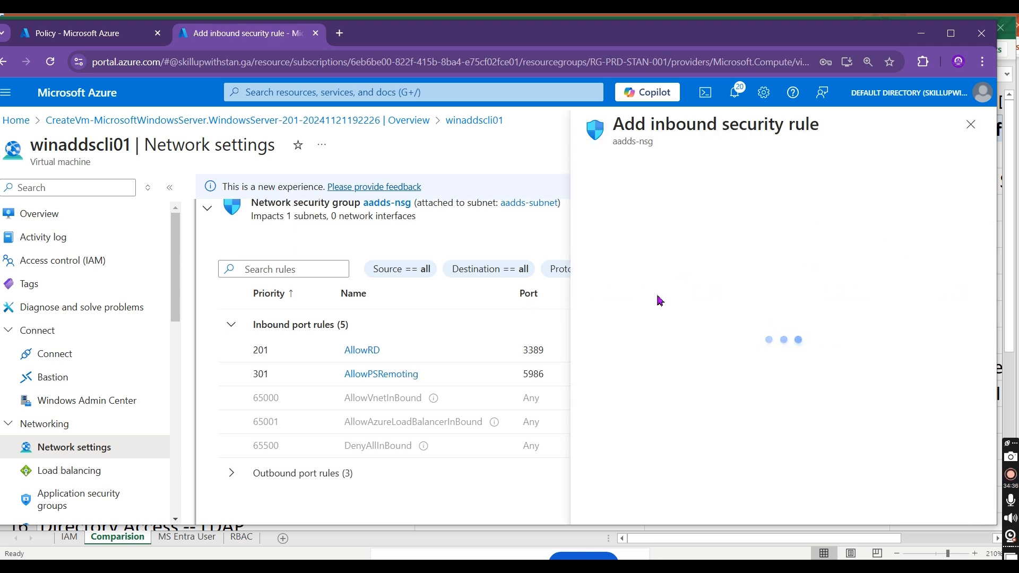
Set the new inbound rule's service to RDP on TCP port 3389
{"action": "double_click", "coordinate": [634, 368]}
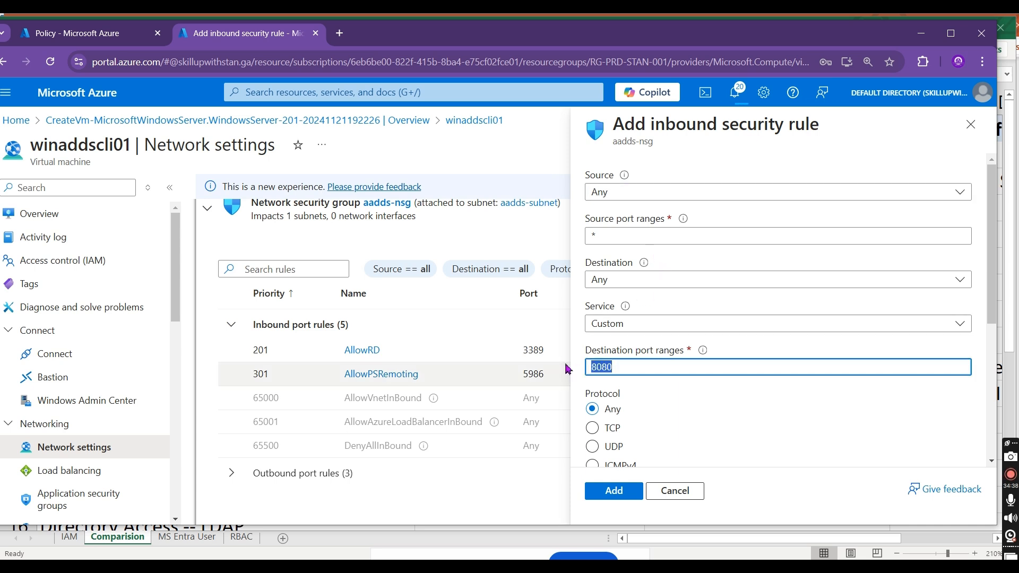
{"action": "left_click", "coordinate": [660, 325]}
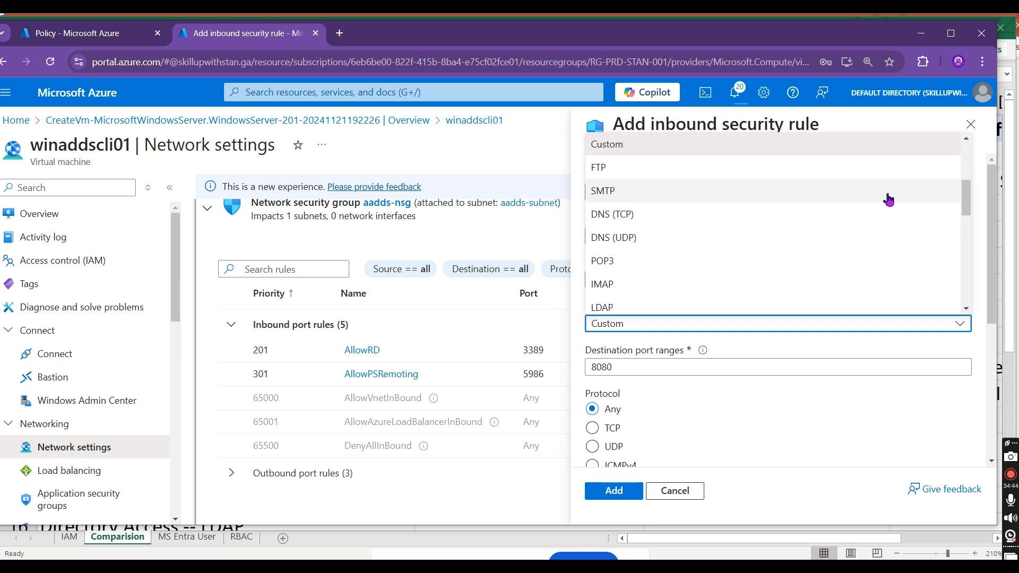
{"action": "left_click_drag", "start_coordinate": [968, 206], "coordinate": [971, 301]}
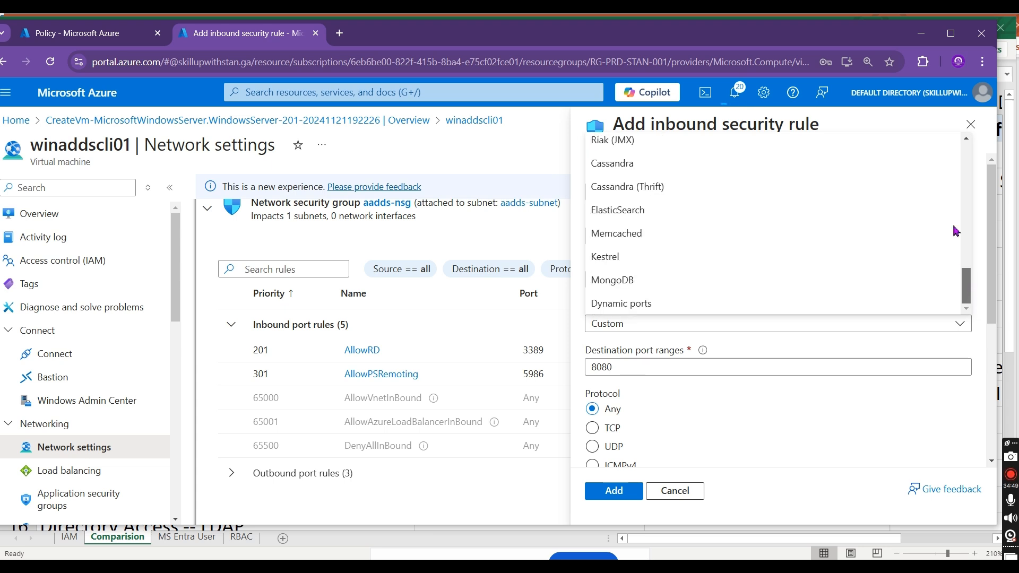
{"action": "scroll", "coordinate": [957, 231], "scroll_direction": "up", "scroll_amount": 10}
{"action": "left_click", "coordinate": [699, 214]}
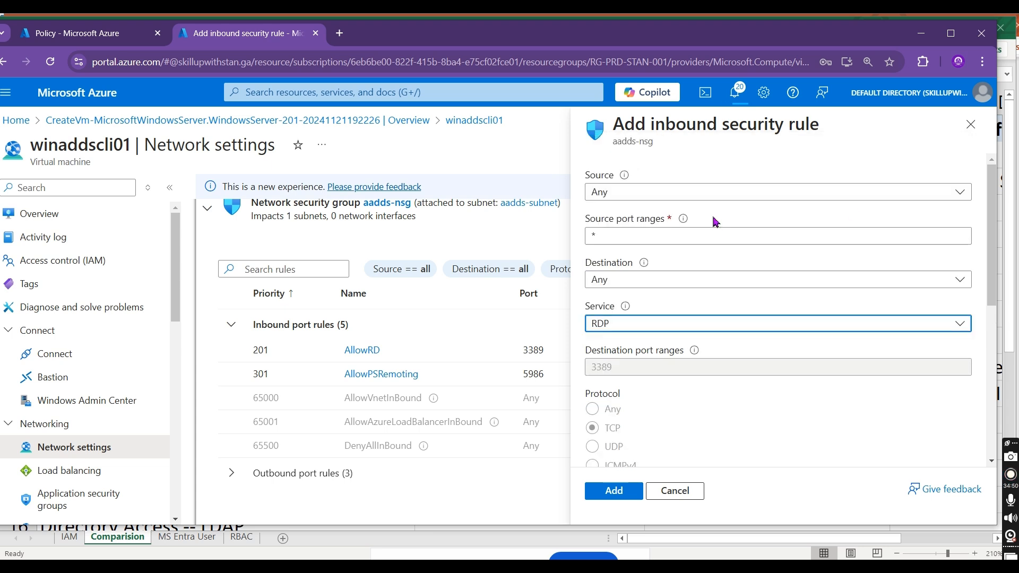
{"action": "left_click_drag", "start_coordinate": [993, 258], "coordinate": [1005, 335]}
{"action": "scroll", "coordinate": [628, 294], "scroll_direction": "down", "scroll_amount": 2}
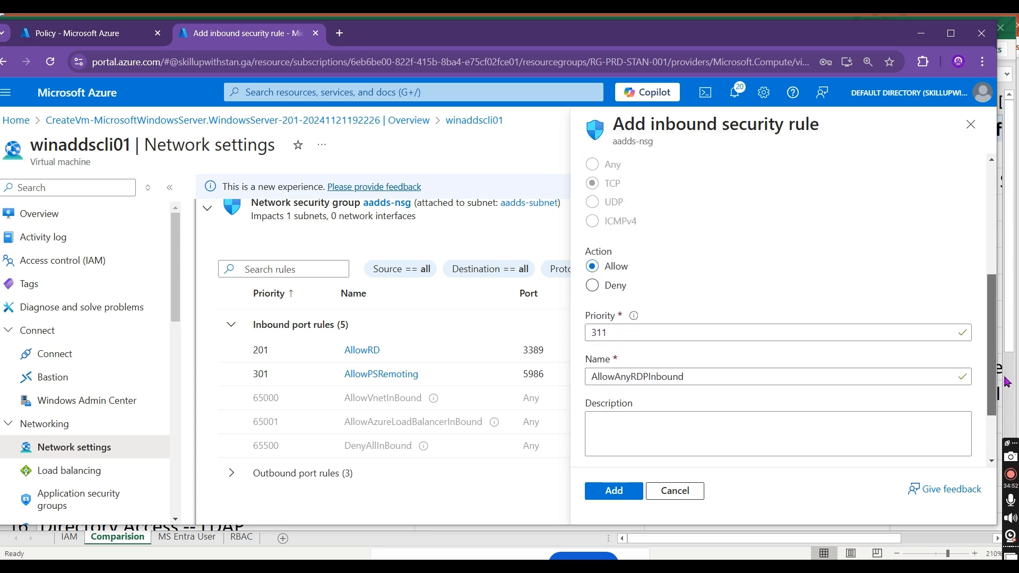
Give the AllowAnyRDPInbound rule priority 100, add it, and recheck the AllowRD rule's source
{"action": "double_click", "coordinate": [593, 302]}
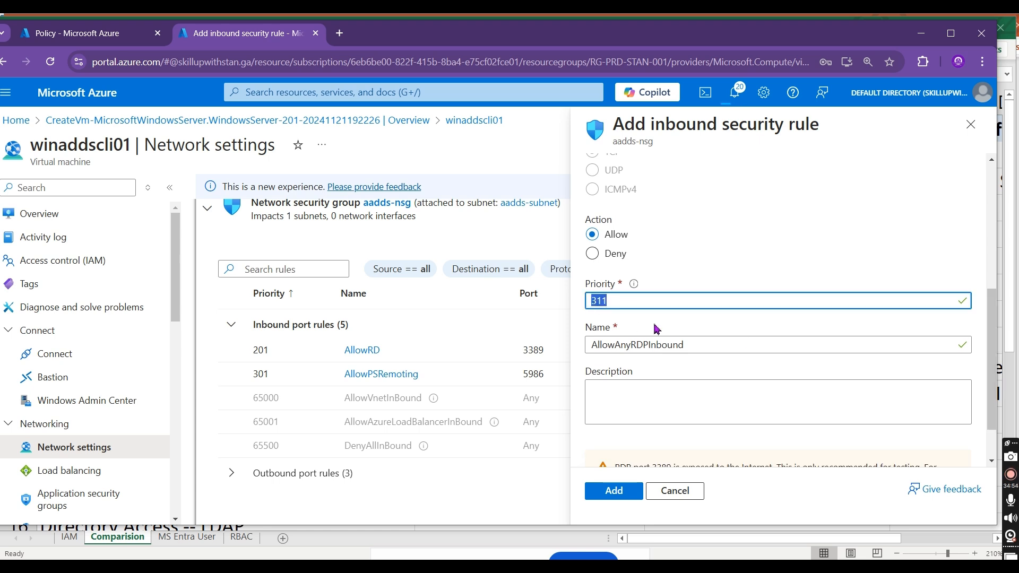
{"action": "type", "text": "100"}
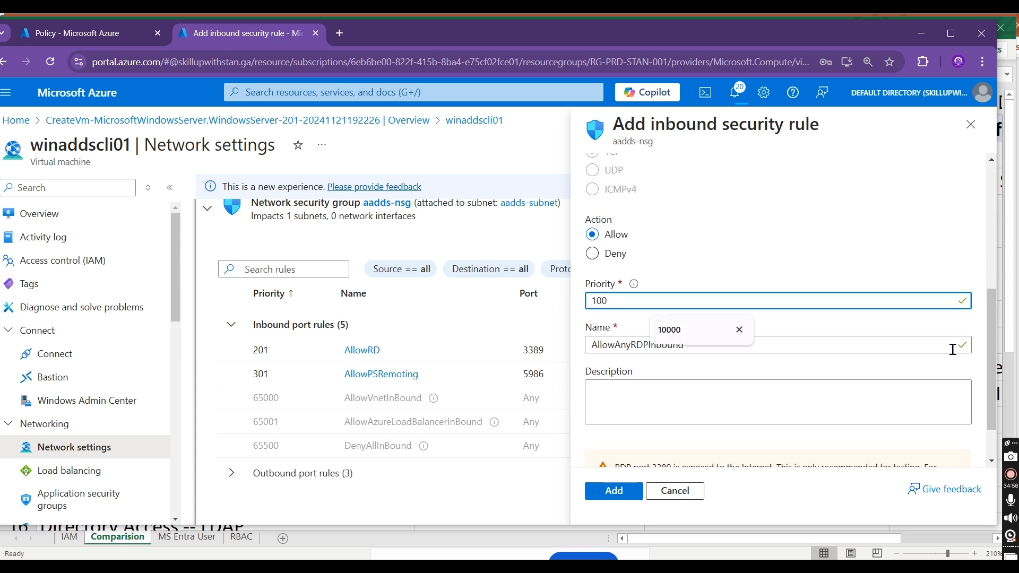
{"action": "left_click_drag", "start_coordinate": [999, 360], "coordinate": [996, 362]}
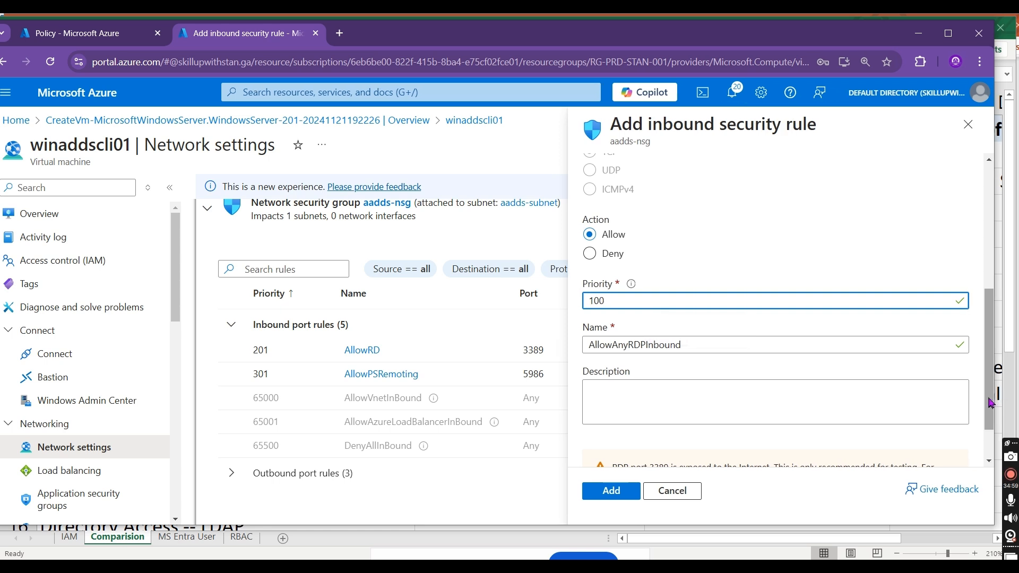
{"action": "left_click_drag", "start_coordinate": [991, 402], "coordinate": [965, 212]}
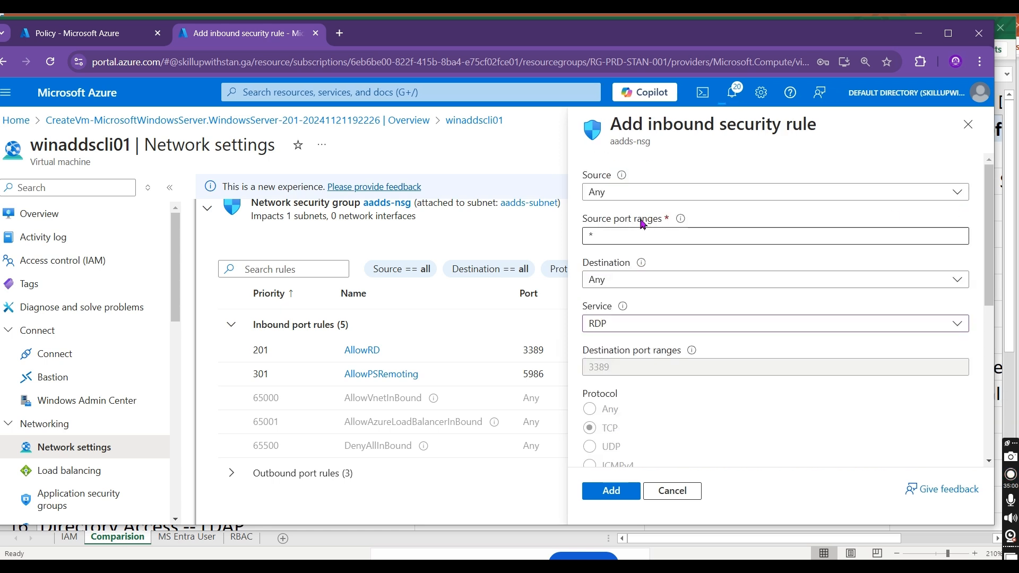
{"action": "left_click", "coordinate": [618, 495]}
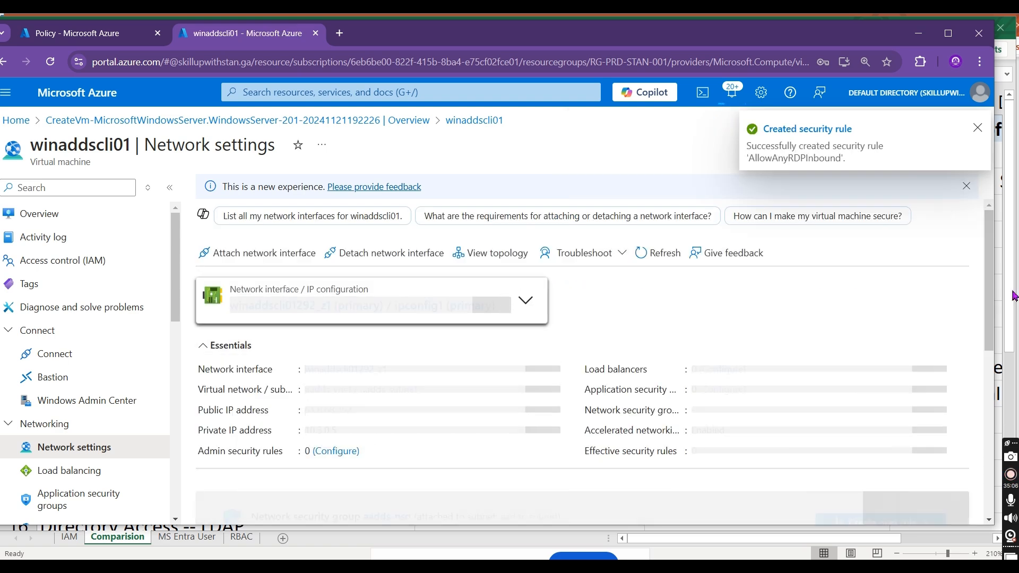
{"action": "left_click_drag", "start_coordinate": [991, 305], "coordinate": [998, 432]}
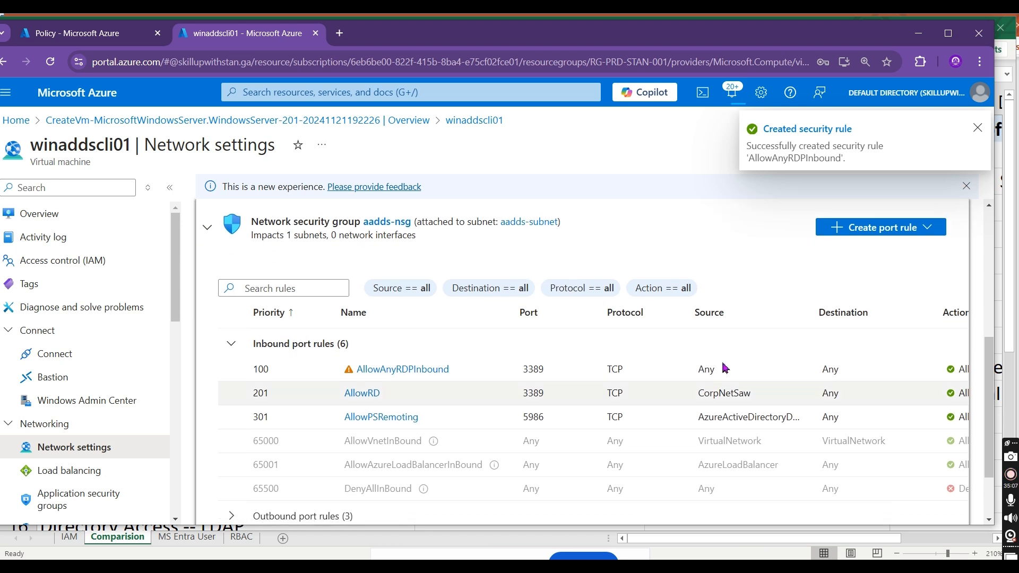
{"action": "double_click", "coordinate": [737, 394]}
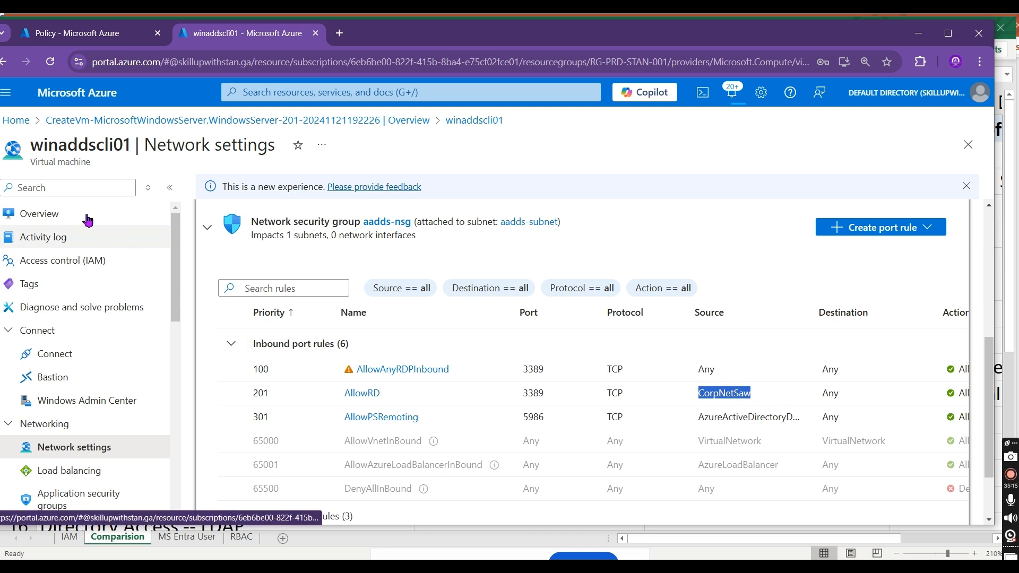
Copy the VM's public IP from Overview and start an mstsc connection to 51.8.68.252
{"action": "left_click", "coordinate": [67, 218]}
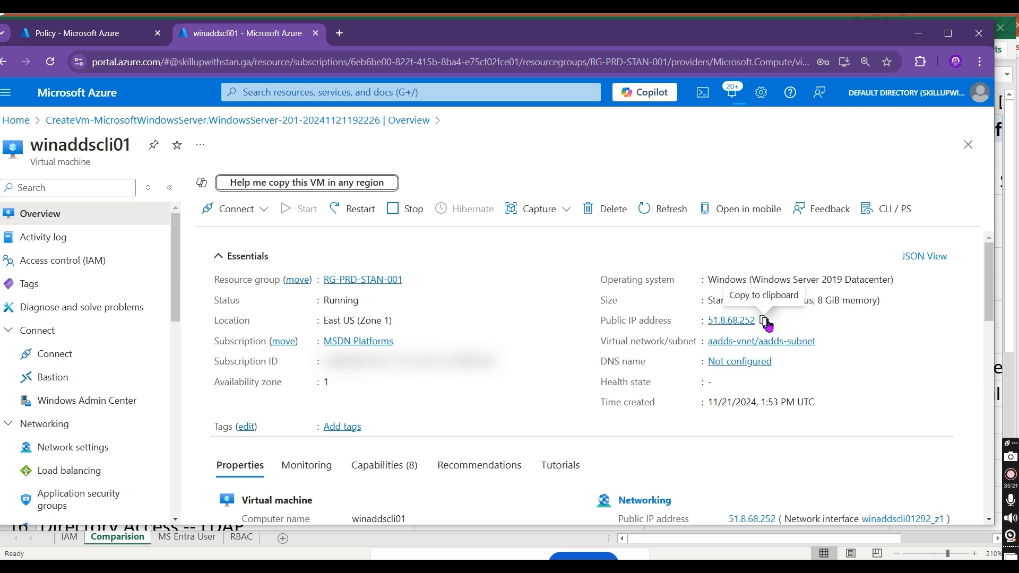
{"action": "left_click", "coordinate": [764, 321]}
{"action": "key", "text": "super+r"}
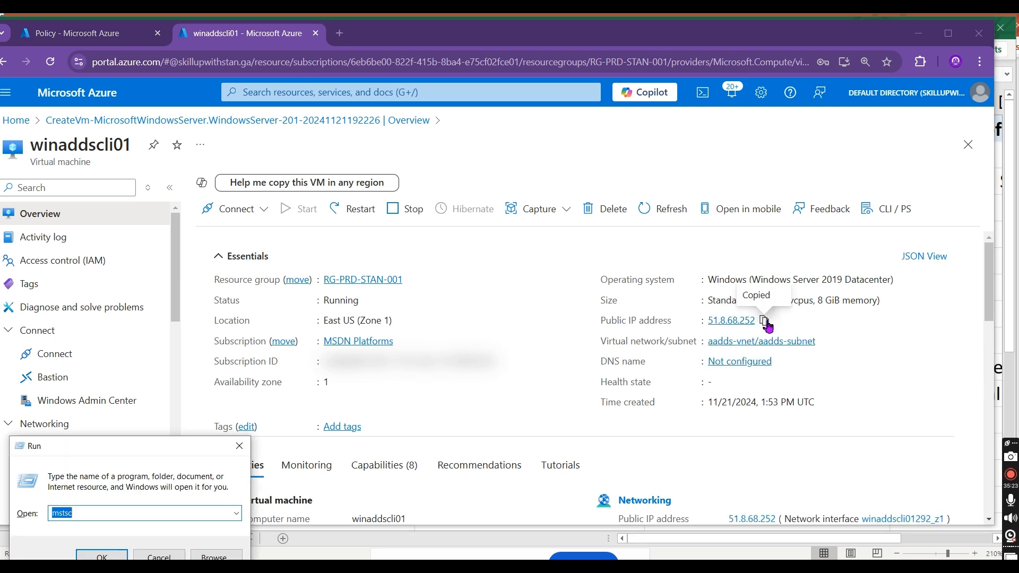
{"action": "type", "text": "mstsc"}
{"action": "key", "text": "Return"}
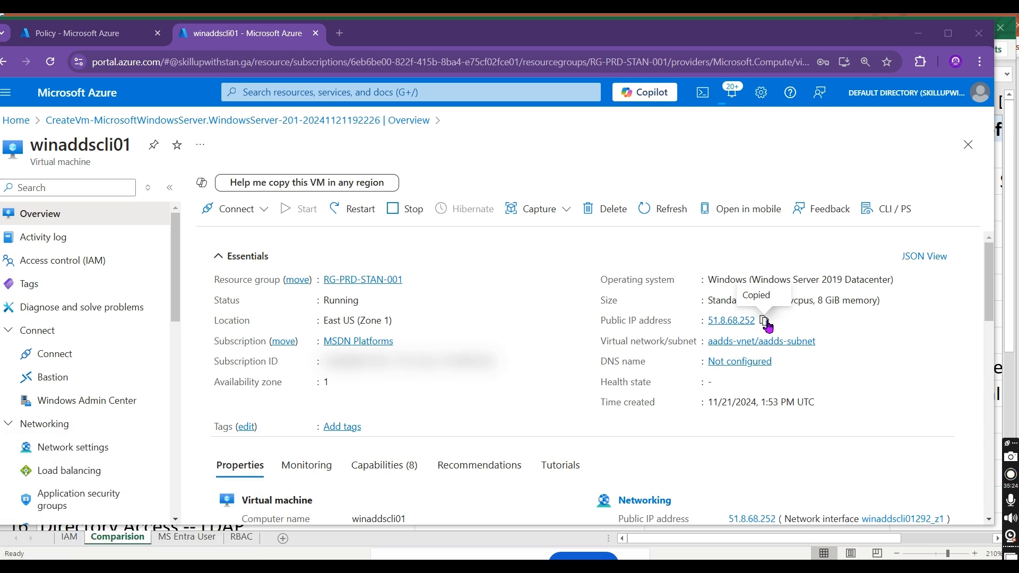
{"action": "key", "text": "ctrl+v"}
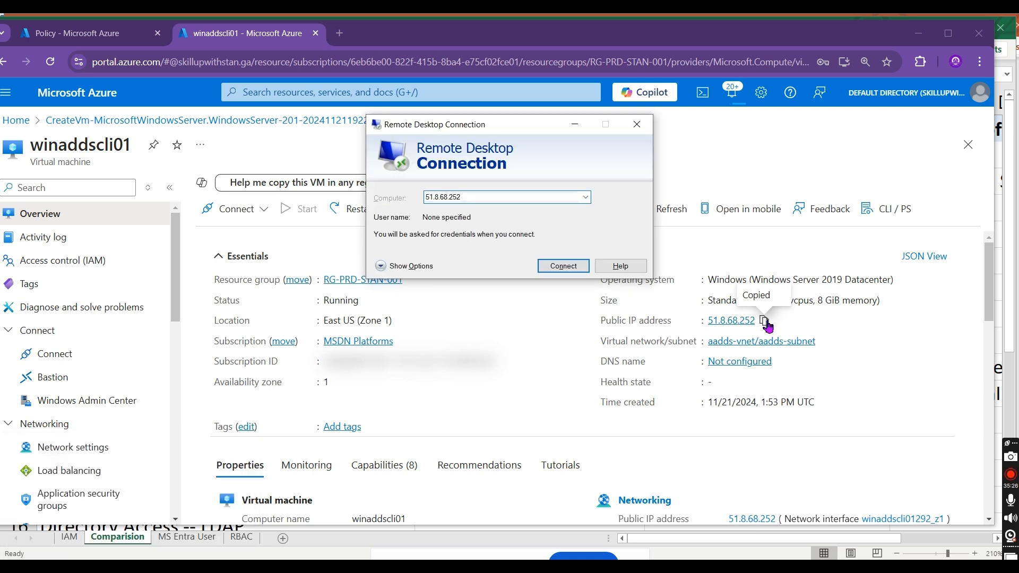
{"action": "key", "text": "Return"}
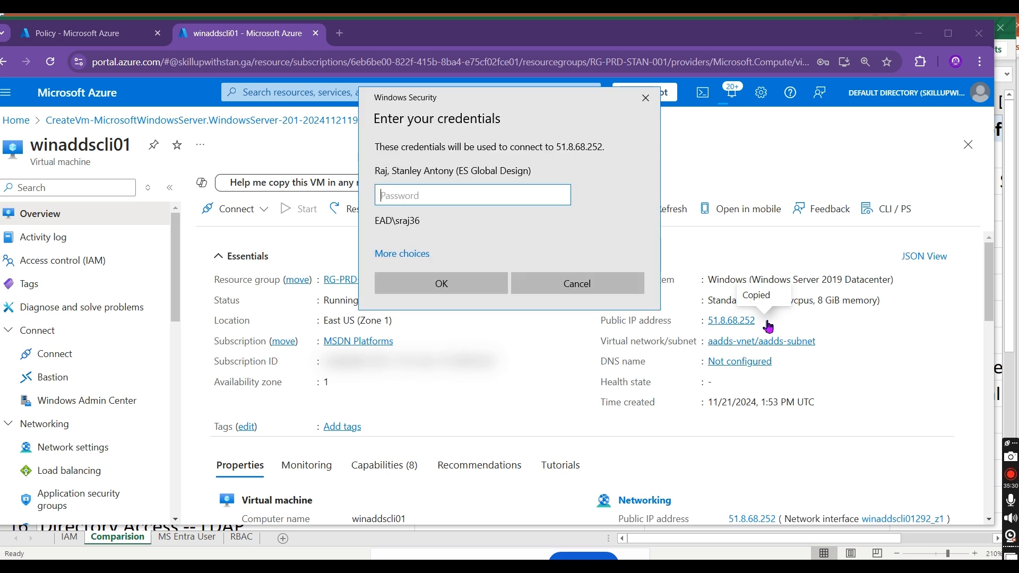
Sign in with a different domain account's username and password and accept the certificate warning
{"action": "left_click", "coordinate": [402, 254]}
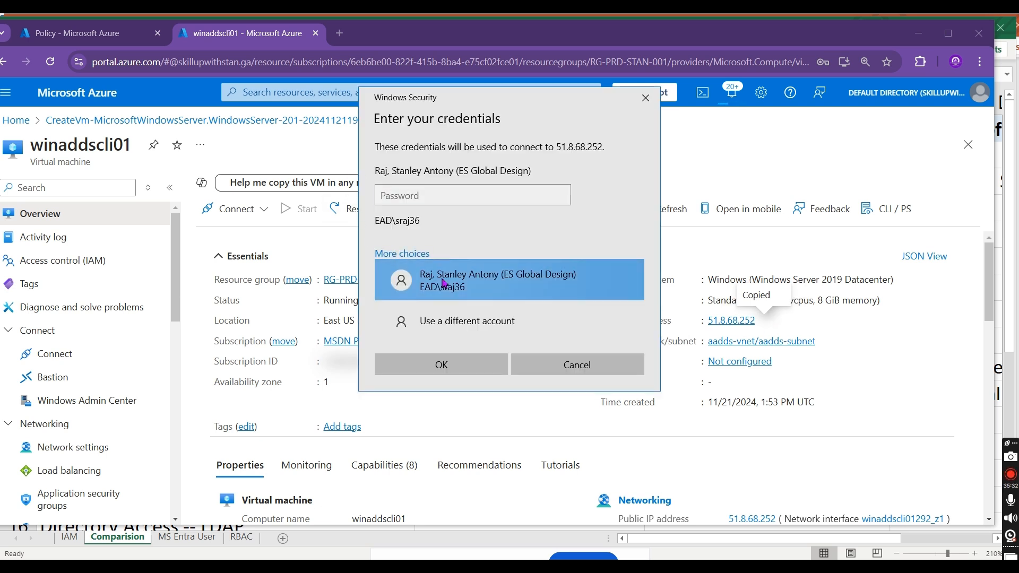
{"action": "left_click", "coordinate": [435, 326]}
{"action": "type", "text": "stan"}
{"action": "key", "text": "Tab"}
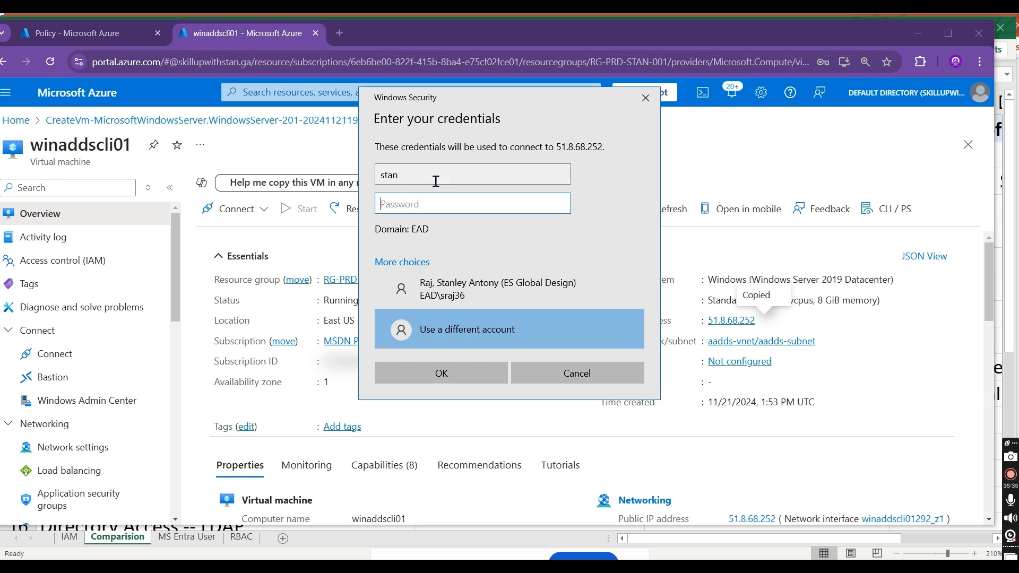
{"action": "type", "text": "P"}
{"action": "left_click", "coordinate": [463, 378]}
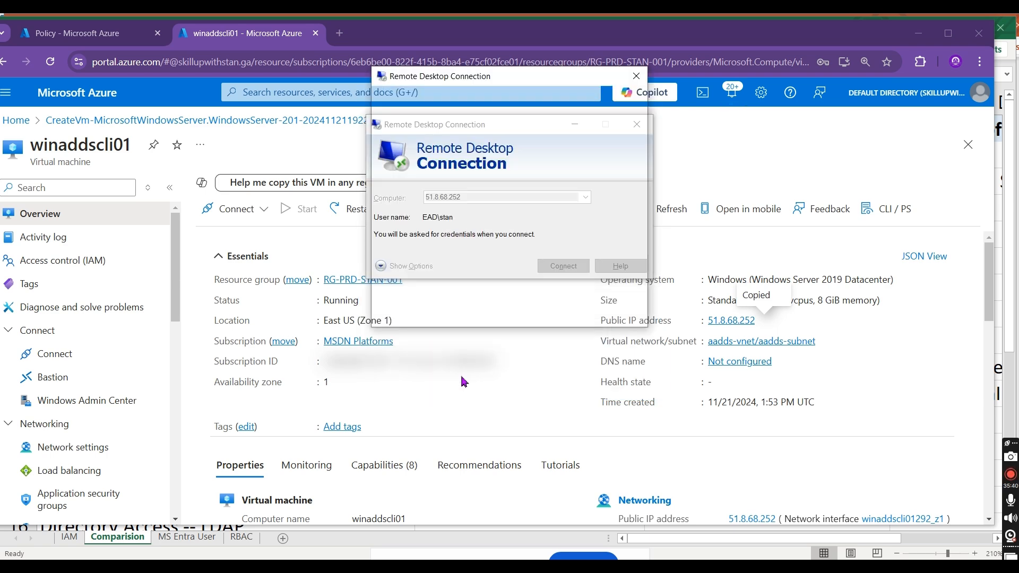
{"action": "left_click", "coordinate": [554, 310]}
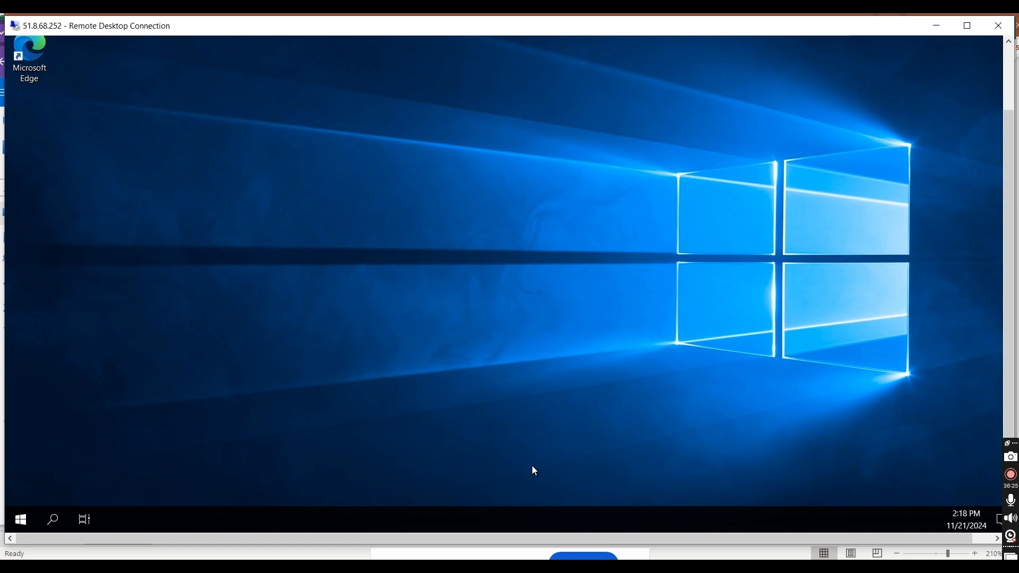
Make the remote server discoverable on its network and dismiss Server Manager's Windows Admin Center pop-up
{"action": "left_click", "coordinate": [13, 523]}
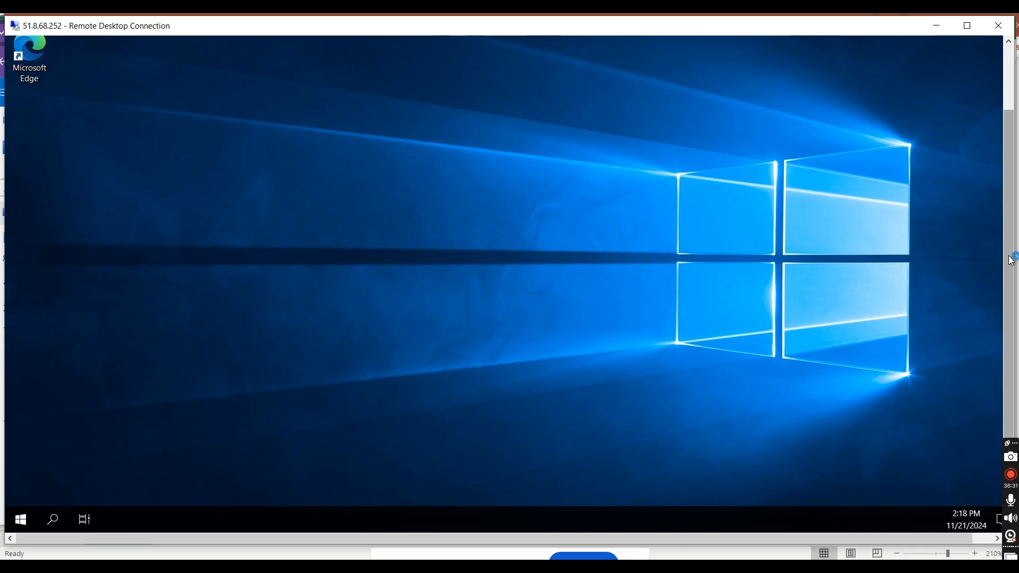
{"action": "left_click_drag", "start_coordinate": [1010, 259], "coordinate": [1011, 155]}
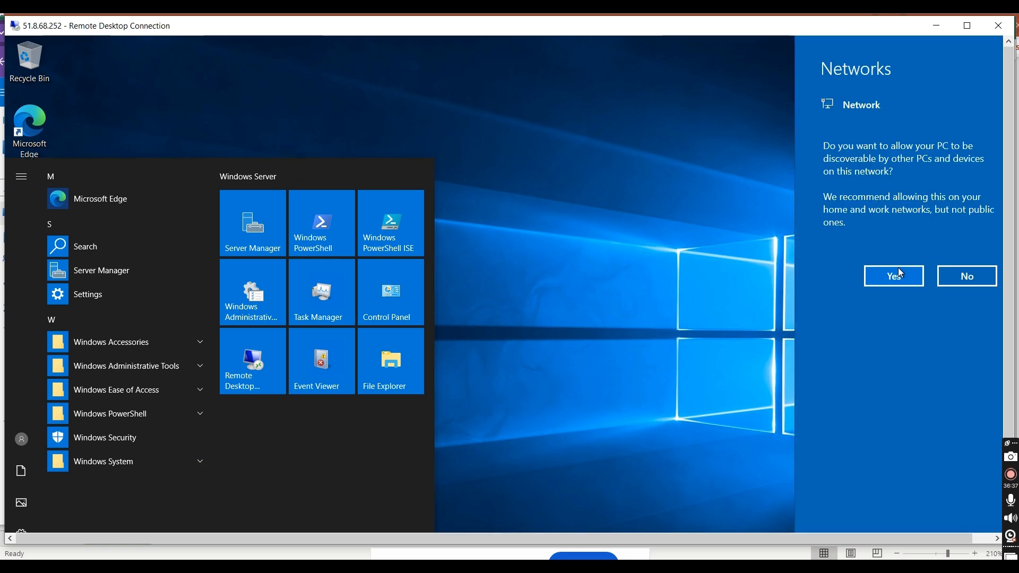
{"action": "left_click", "coordinate": [899, 275]}
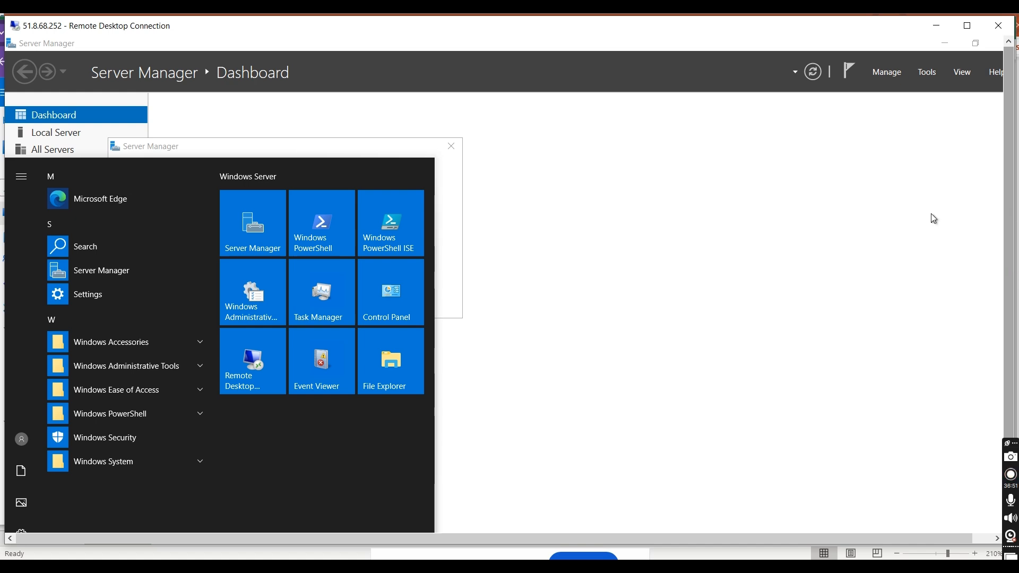
{"action": "left_click", "coordinate": [748, 192]}
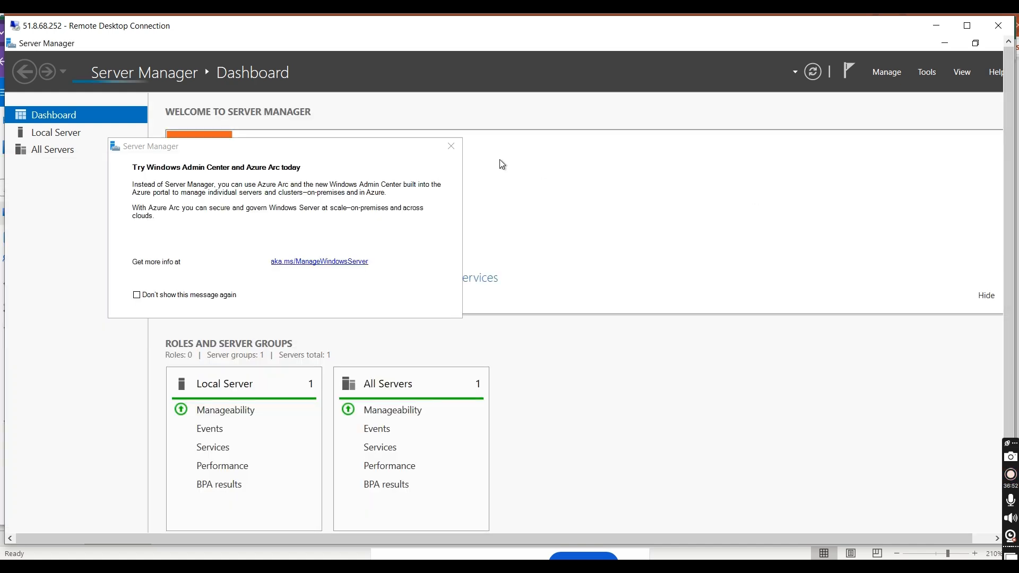
{"action": "left_click", "coordinate": [451, 145]}
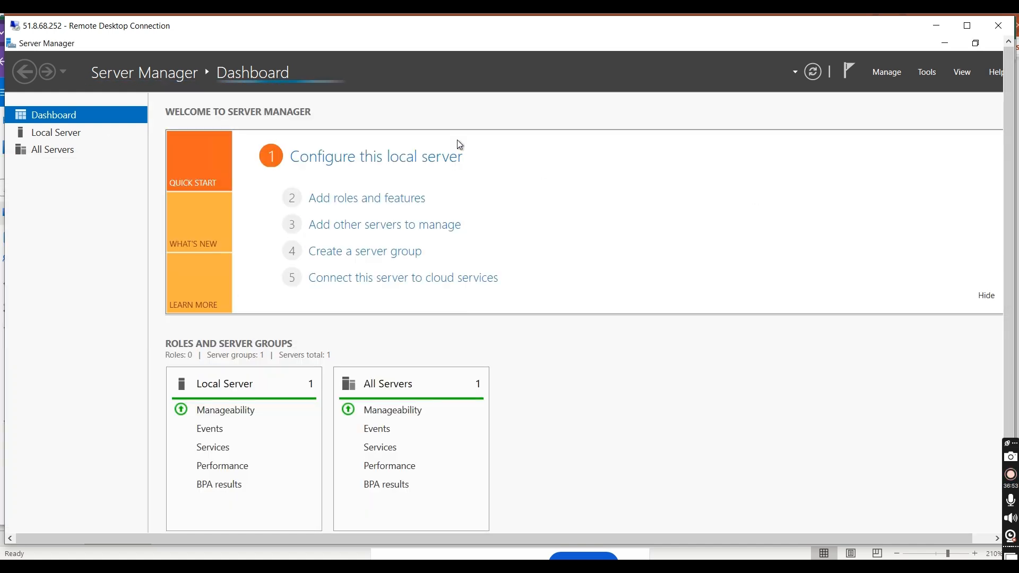
Set IE Enhanced Security Configuration to Off for Administrators and Users on Local Server
{"action": "left_click", "coordinate": [380, 202]}
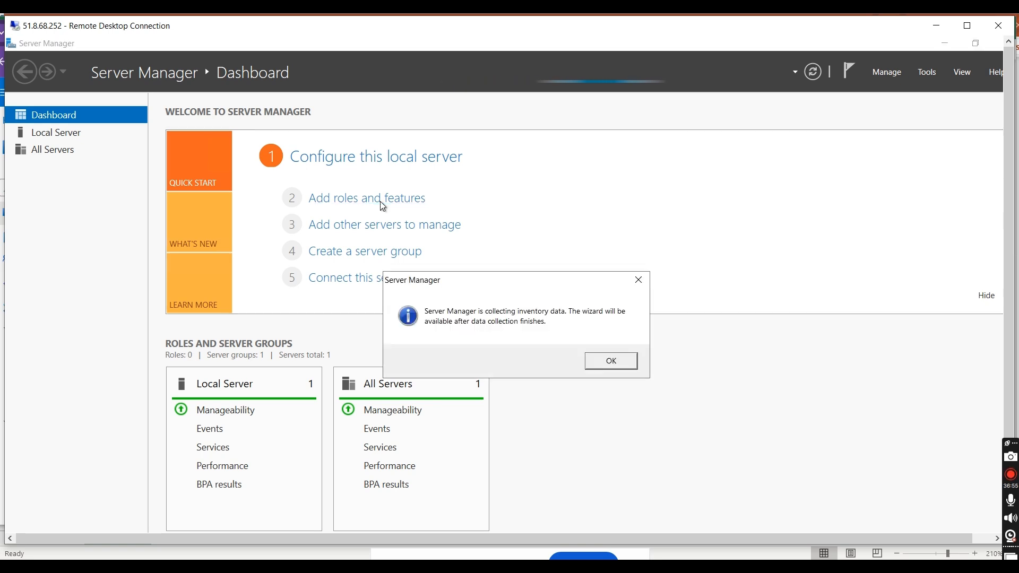
{"action": "left_click", "coordinate": [610, 362]}
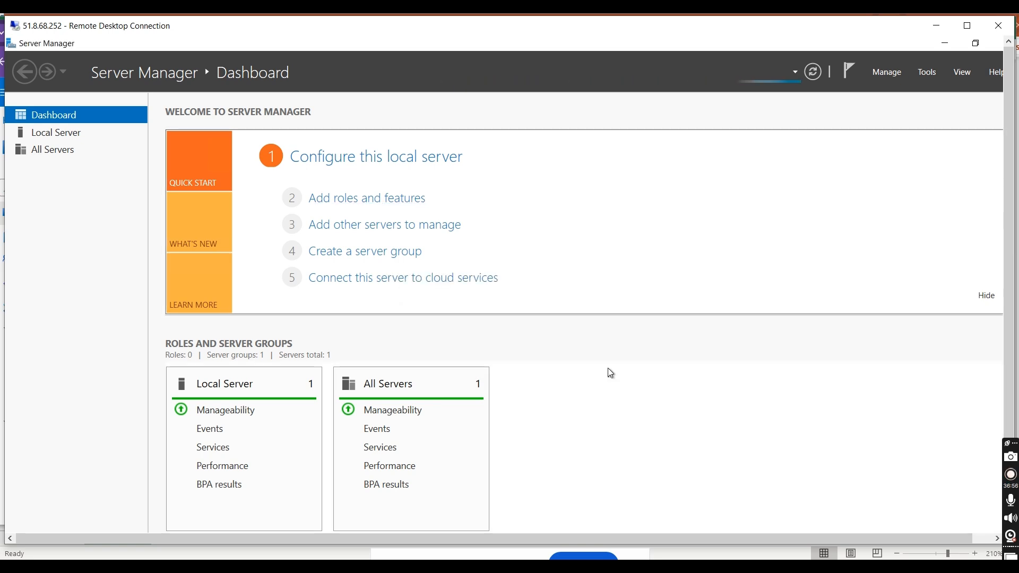
{"action": "left_click", "coordinate": [70, 136]}
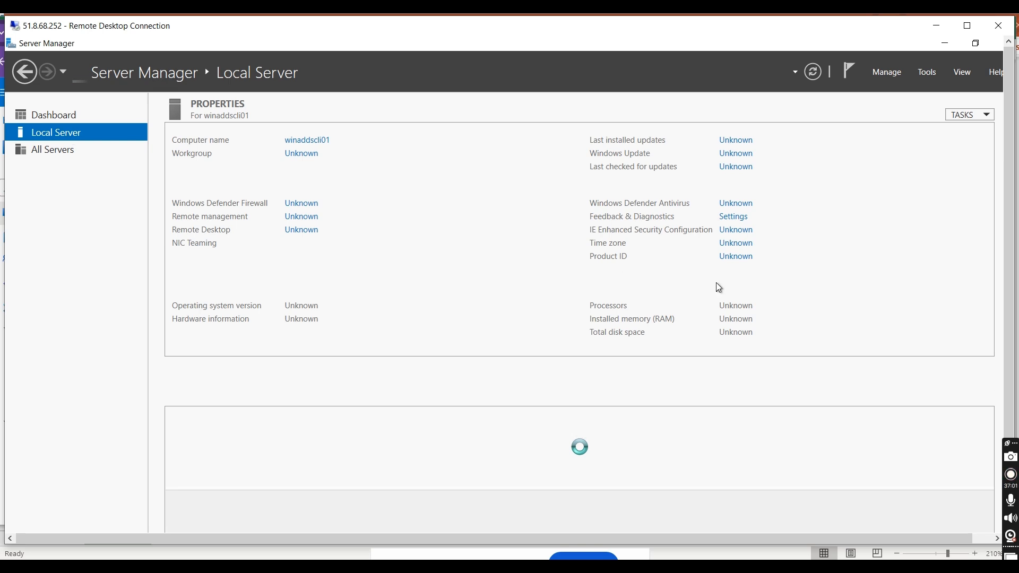
{"action": "left_click", "coordinate": [741, 233]}
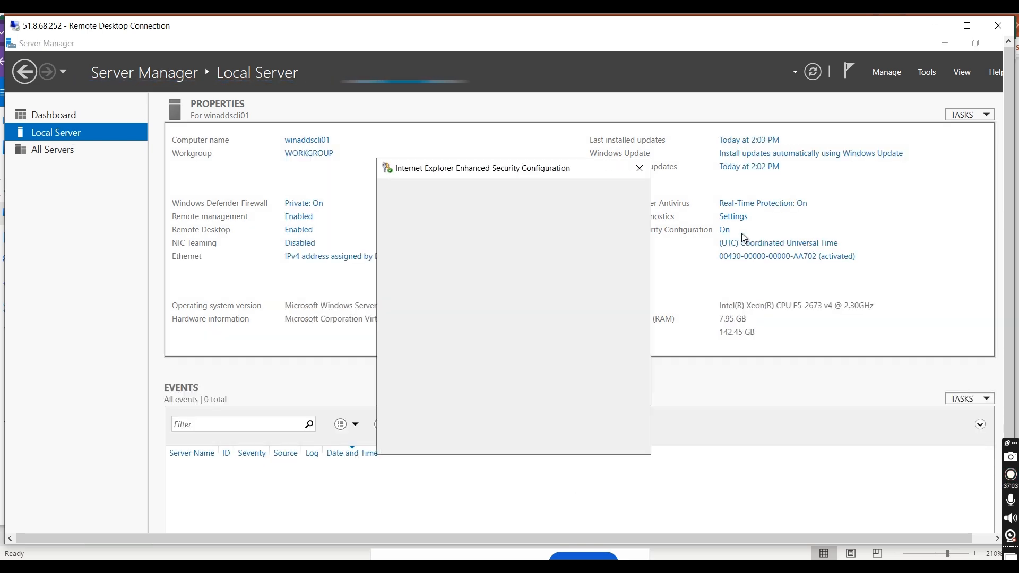
{"action": "left_click", "coordinate": [433, 300]}
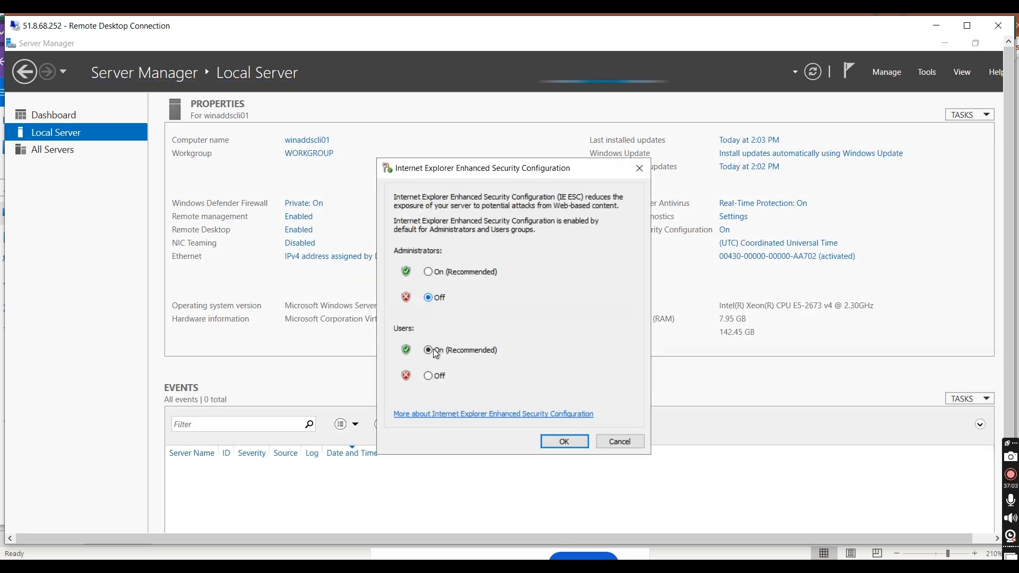
{"action": "left_click", "coordinate": [432, 376]}
{"action": "left_click", "coordinate": [565, 442]}
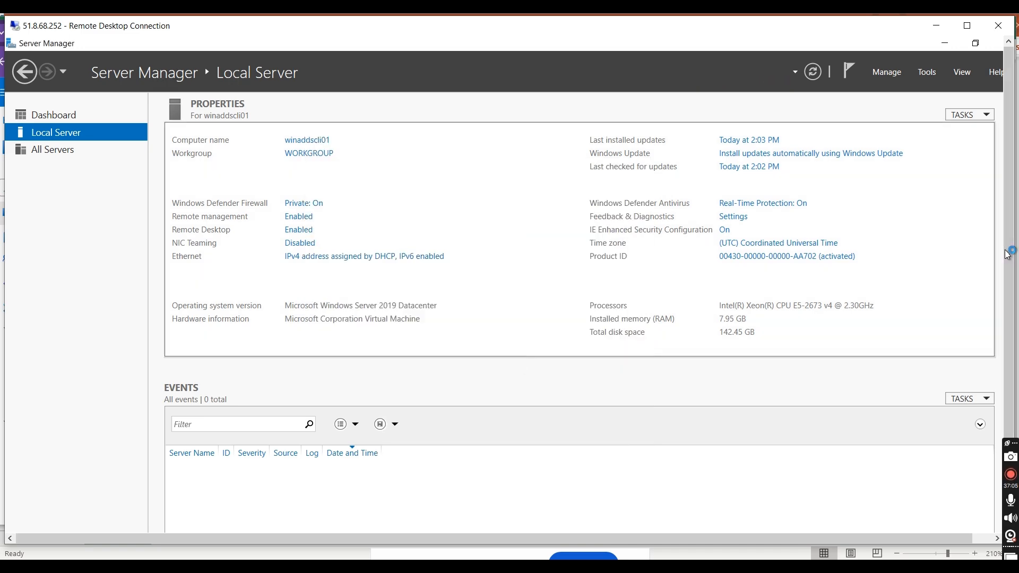
{"action": "left_click_drag", "start_coordinate": [1008, 255], "coordinate": [1008, 339]}
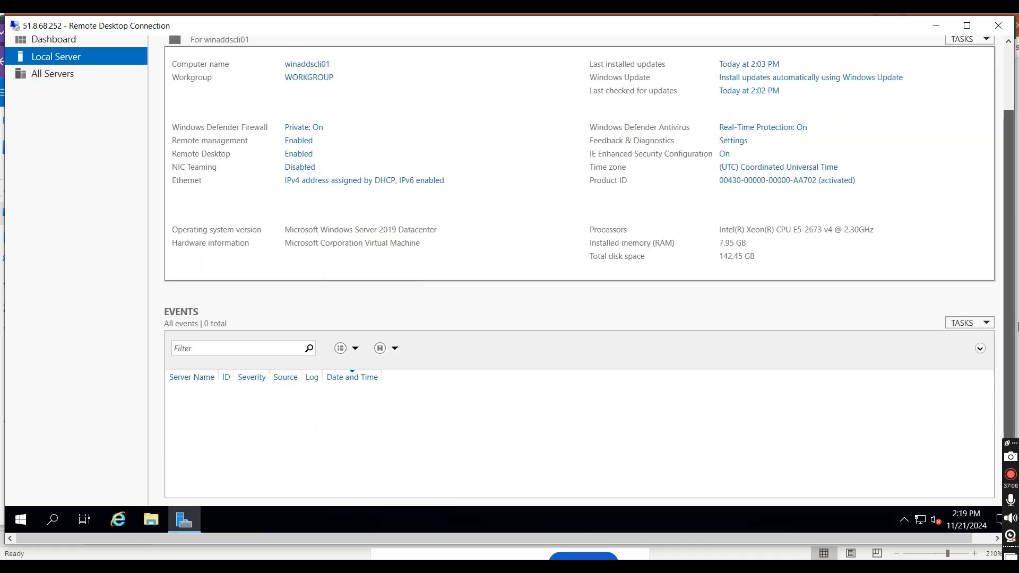
Run firewall.cpl, turn Windows Defender Firewall off for private and public networks, and close it
{"action": "right_click", "coordinate": [22, 521]}
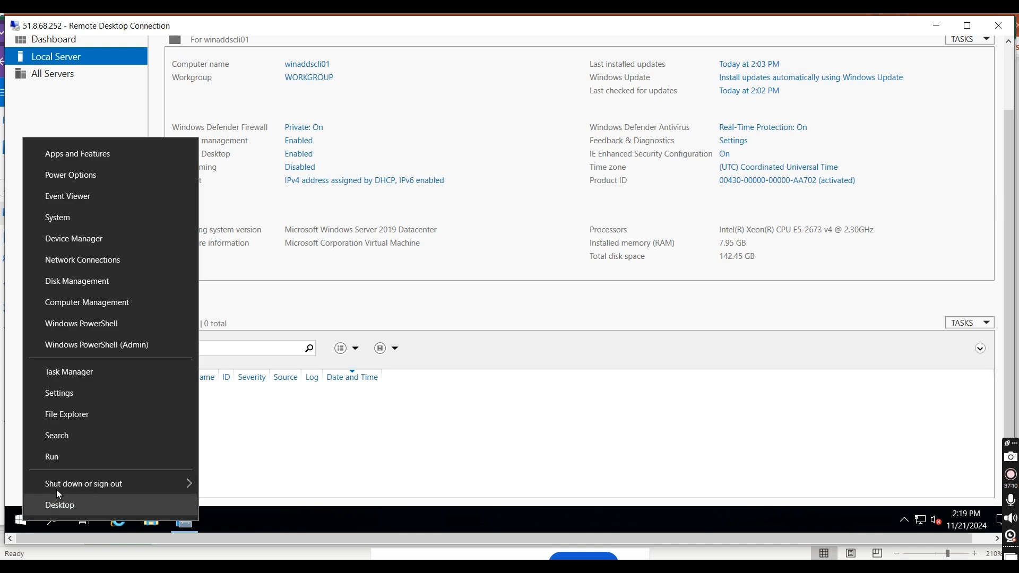
{"action": "left_click", "coordinate": [84, 460]}
{"action": "type", "text": "firew"}
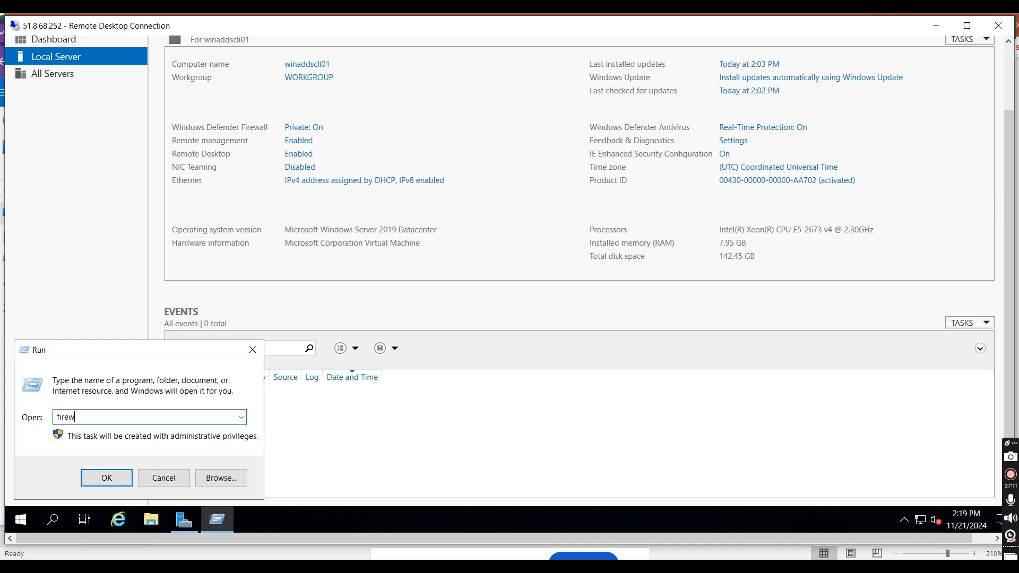
{"action": "type", "text": "all.cpl"}
{"action": "key", "text": "Return"}
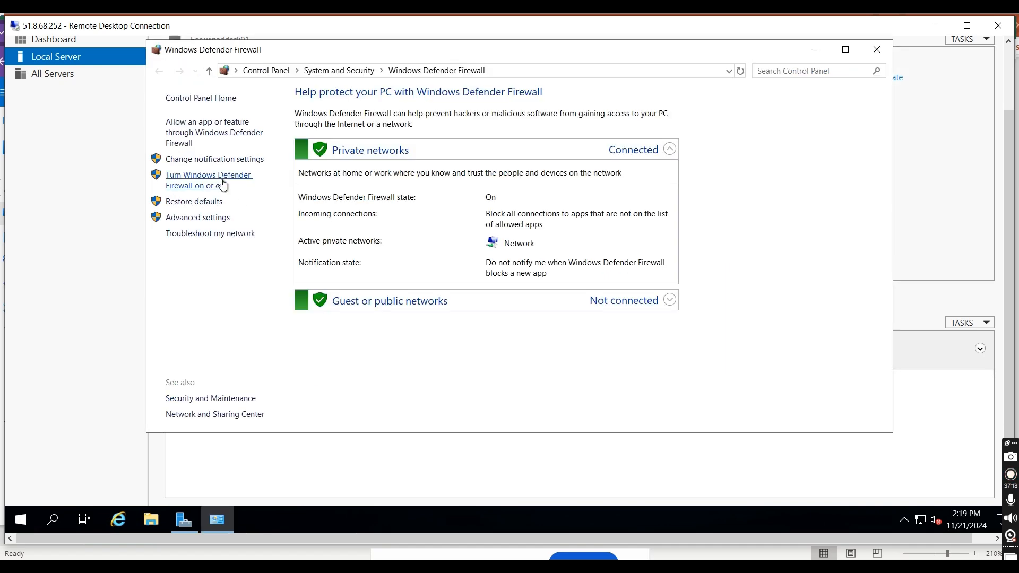
{"action": "left_click", "coordinate": [222, 184]}
{"action": "left_click", "coordinate": [378, 200]}
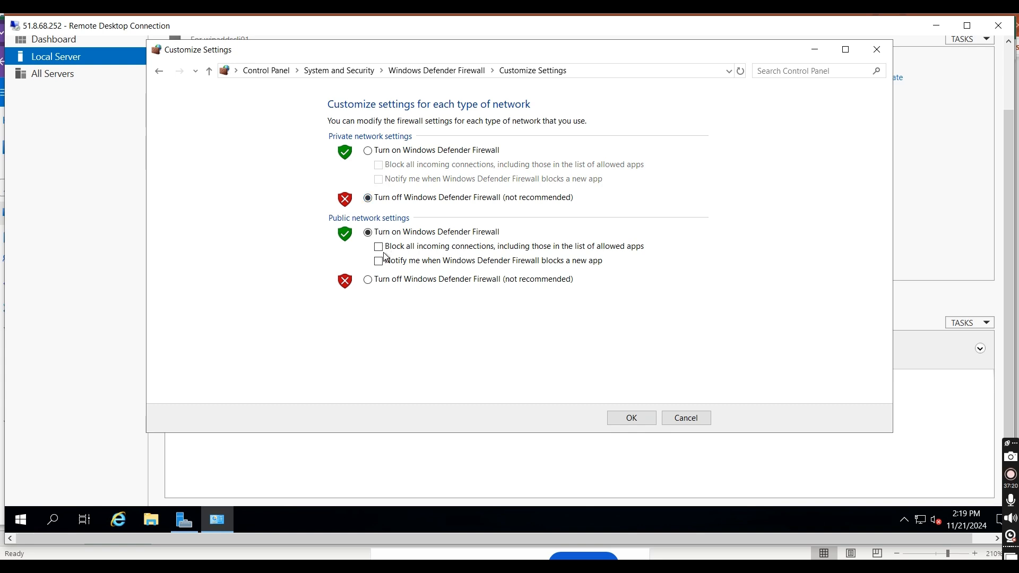
{"action": "left_click", "coordinate": [382, 280]}
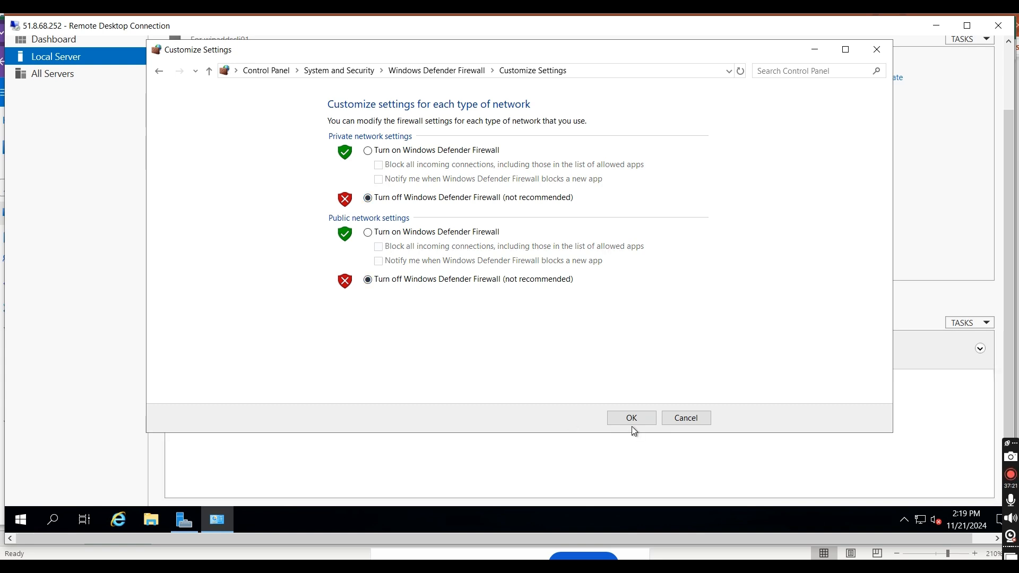
{"action": "left_click", "coordinate": [632, 420]}
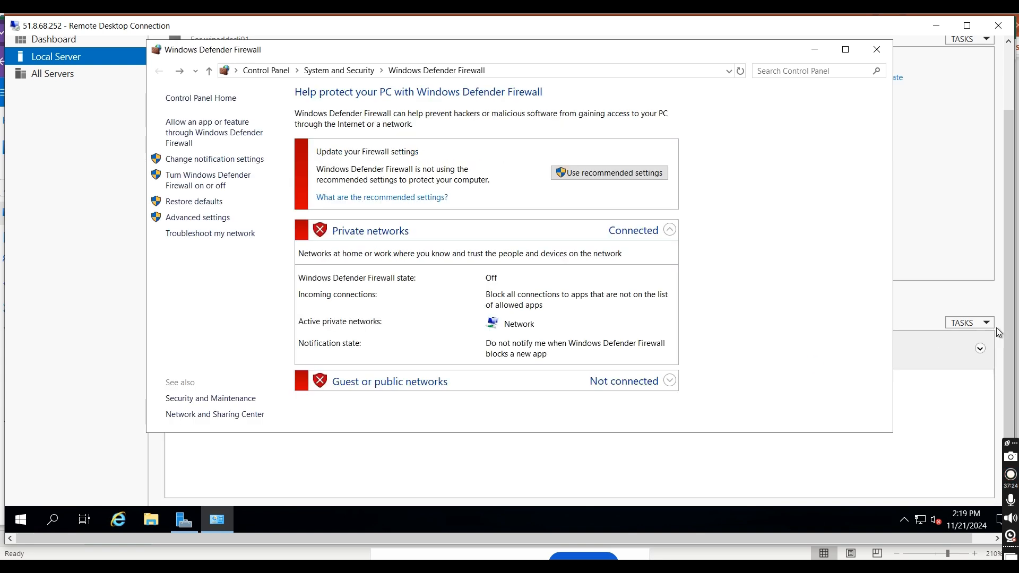
{"action": "left_click_drag", "start_coordinate": [1010, 319], "coordinate": [1009, 242]}
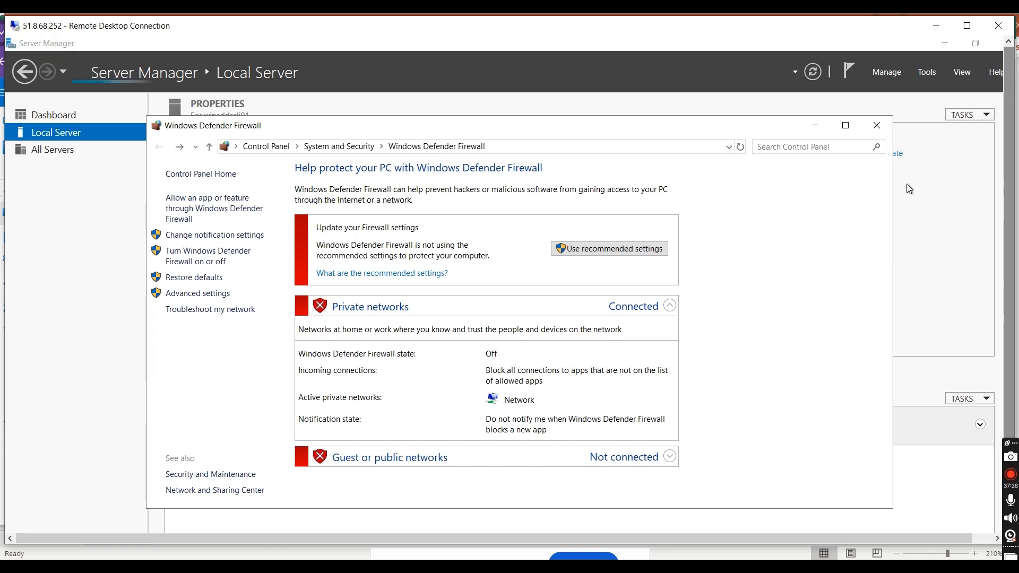
{"action": "left_click", "coordinate": [877, 126]}
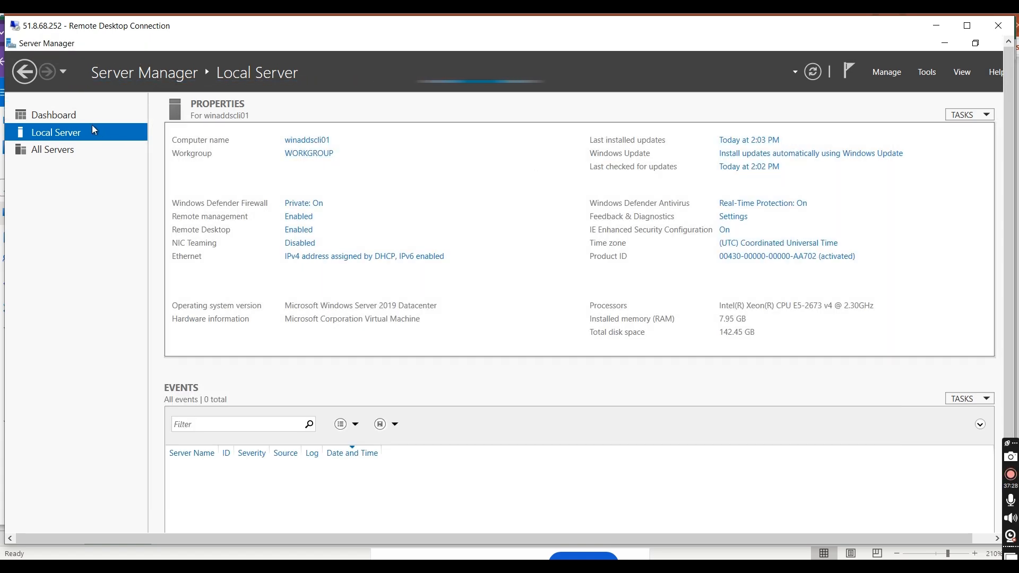
Launch Add Roles and Features from the Dashboard and advance to the Features page
{"action": "left_click", "coordinate": [72, 116]}
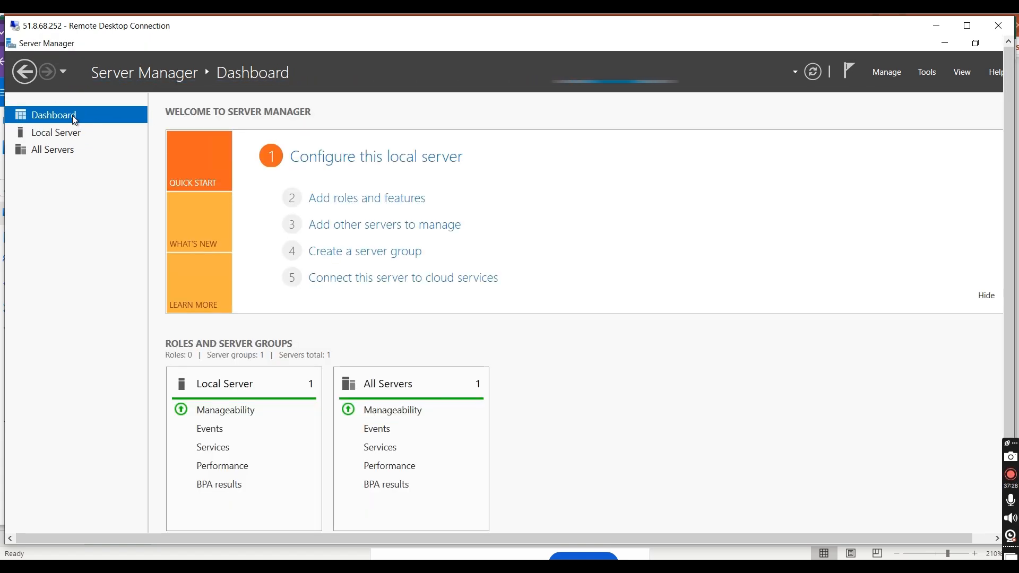
{"action": "left_click", "coordinate": [352, 201]}
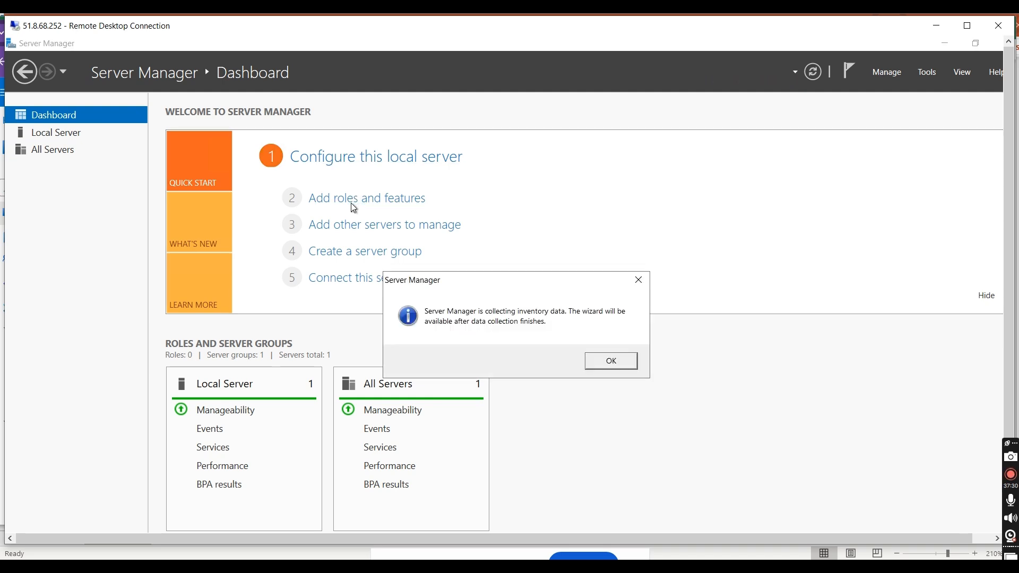
{"action": "left_click", "coordinate": [611, 361]}
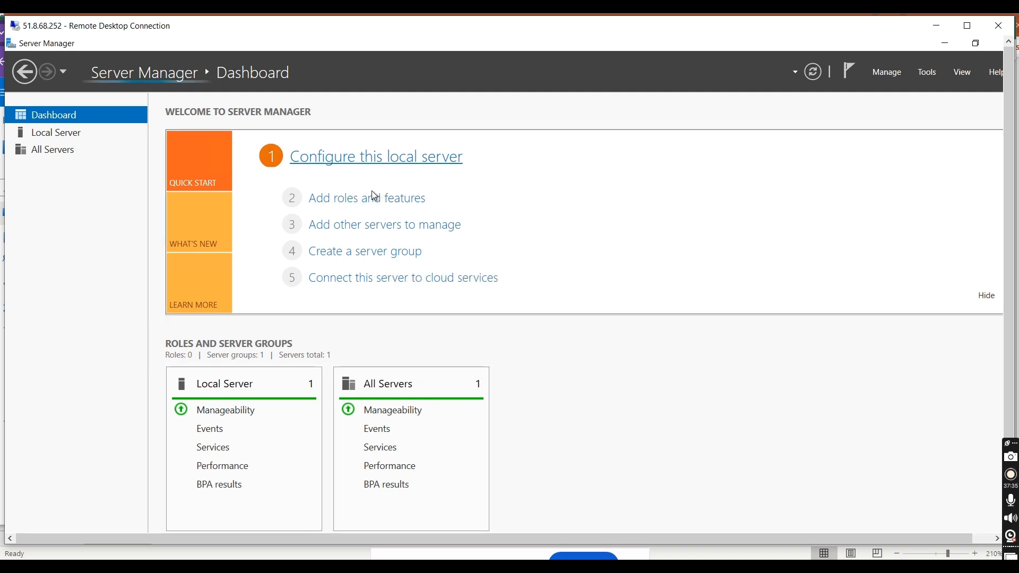
{"action": "left_click", "coordinate": [358, 204]}
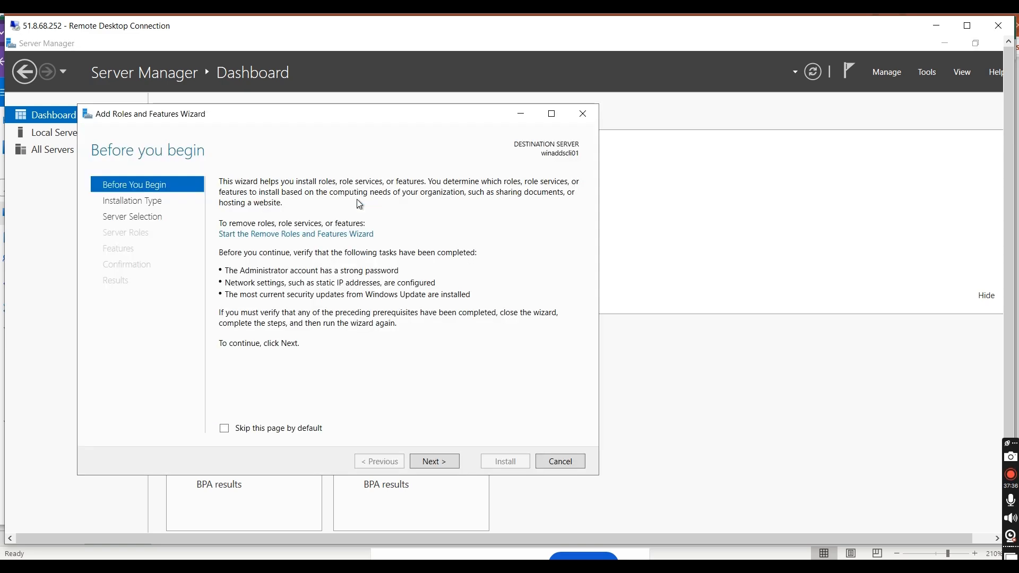
{"action": "left_click", "coordinate": [433, 462]}
{"action": "left_click", "coordinate": [433, 463]}
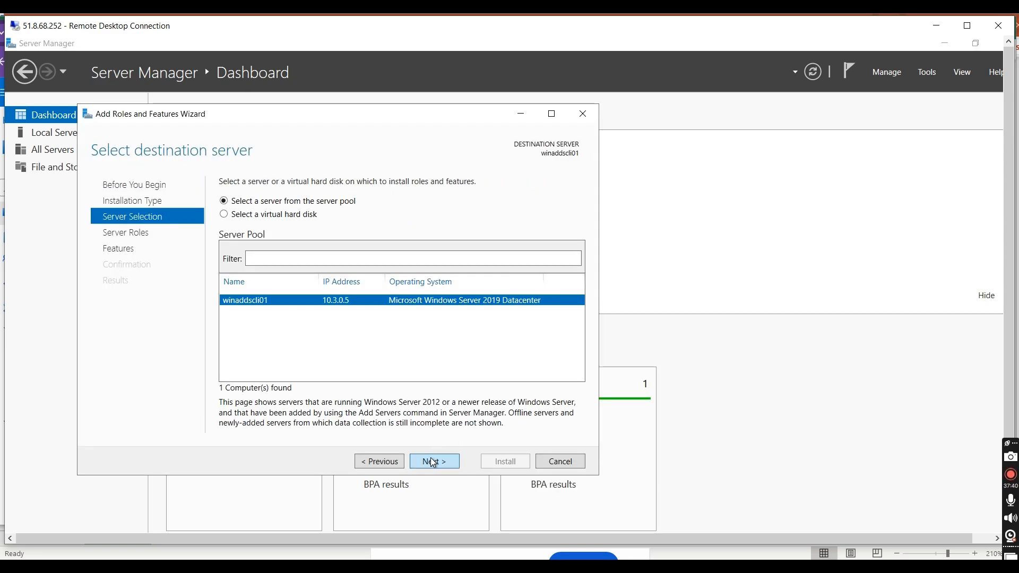
{"action": "left_click", "coordinate": [434, 463]}
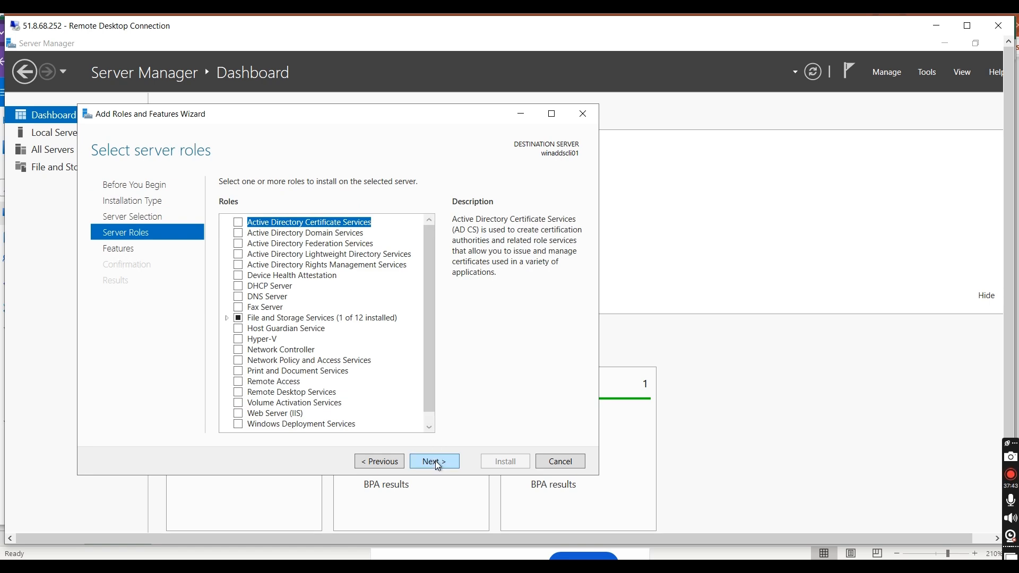
{"action": "left_click", "coordinate": [436, 460]}
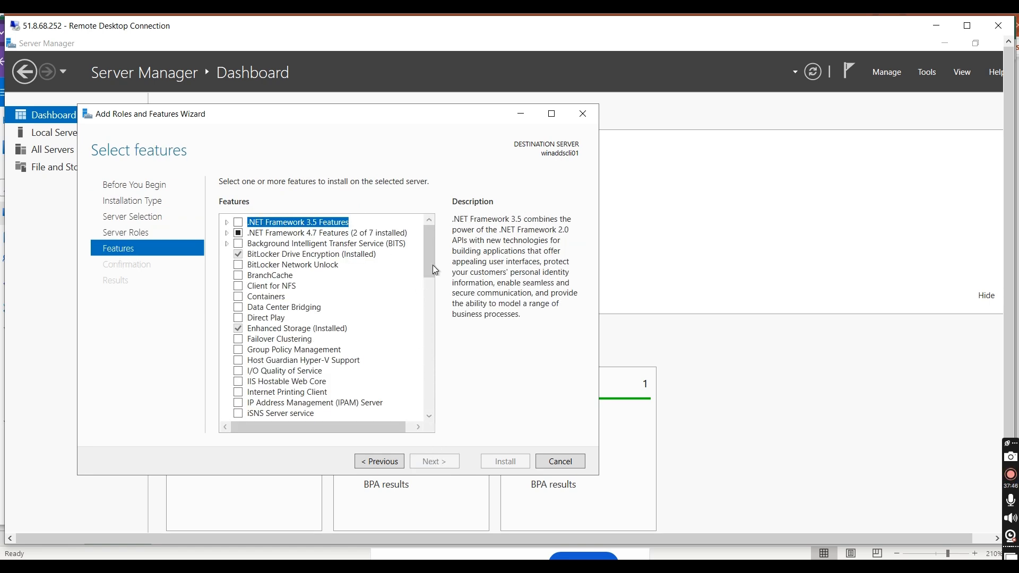
{"action": "left_click_drag", "start_coordinate": [432, 266], "coordinate": [435, 321]}
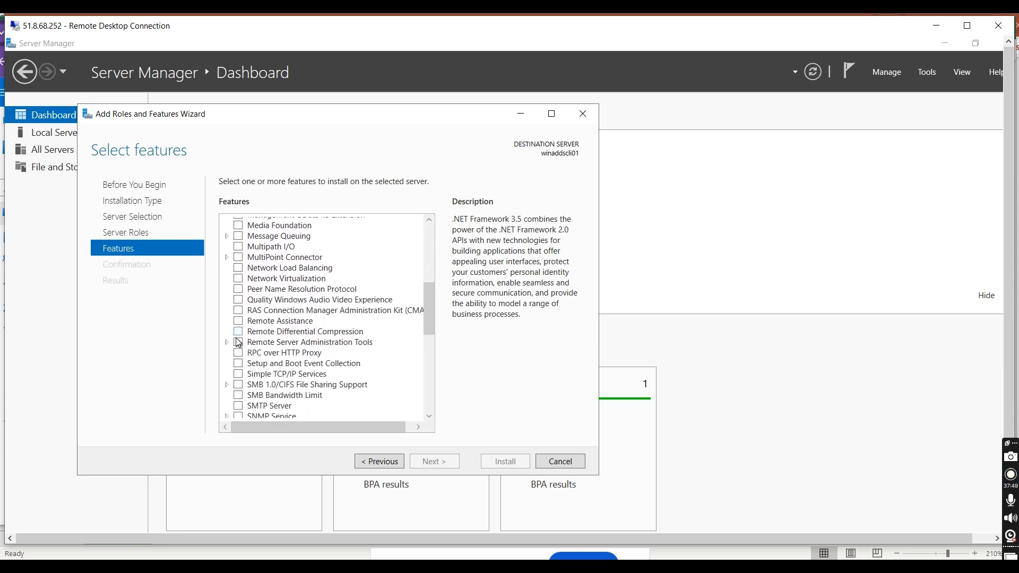
Select Active Directory Administrative Center under RSAT > AD DS Tools with its dependencies and install
{"action": "left_click", "coordinate": [226, 343]}
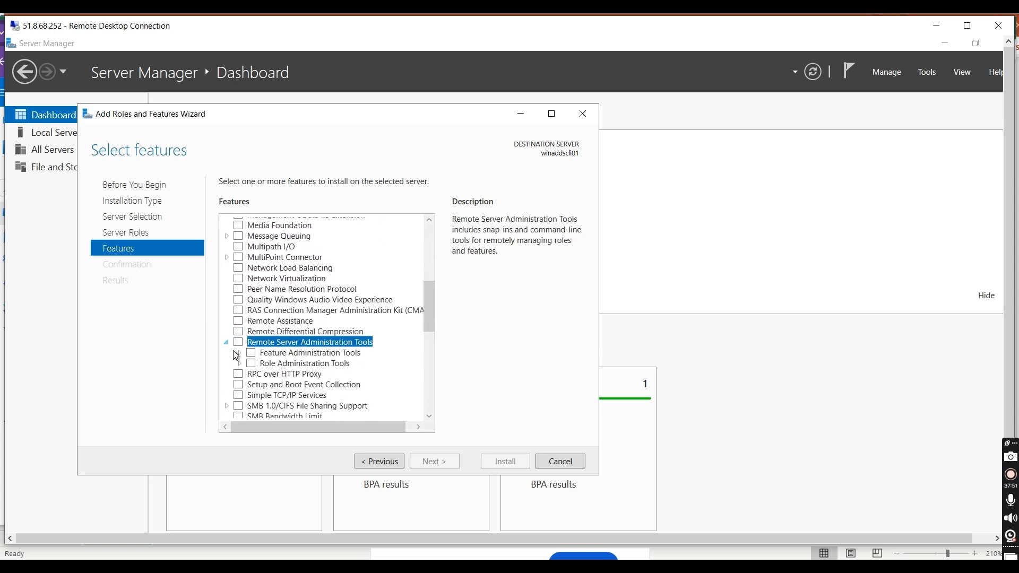
{"action": "left_click", "coordinate": [239, 364]}
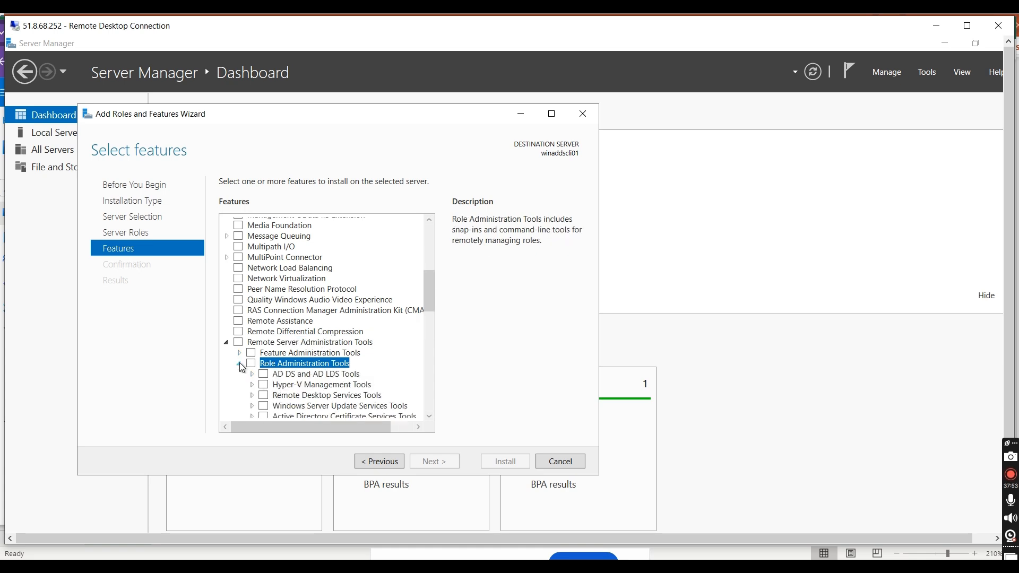
{"action": "scroll", "coordinate": [429, 317], "scroll_direction": "down", "scroll_amount": 4}
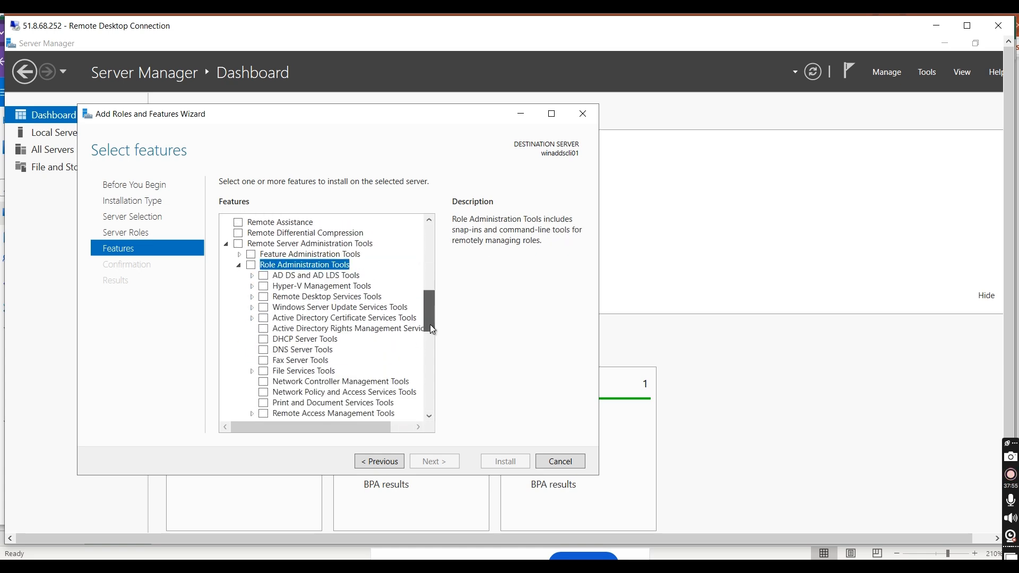
{"action": "left_click", "coordinate": [250, 271]}
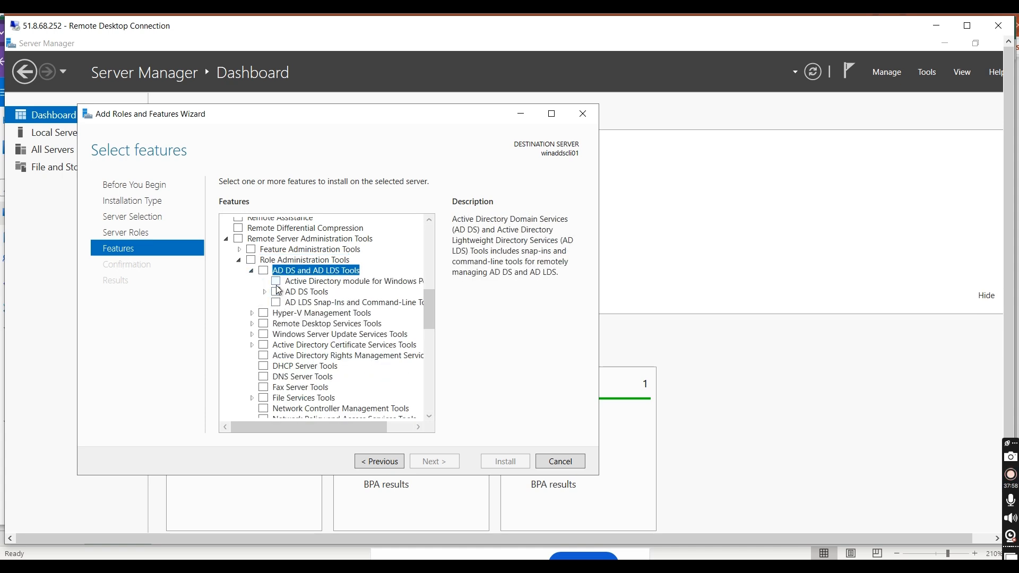
{"action": "left_click", "coordinate": [265, 293]}
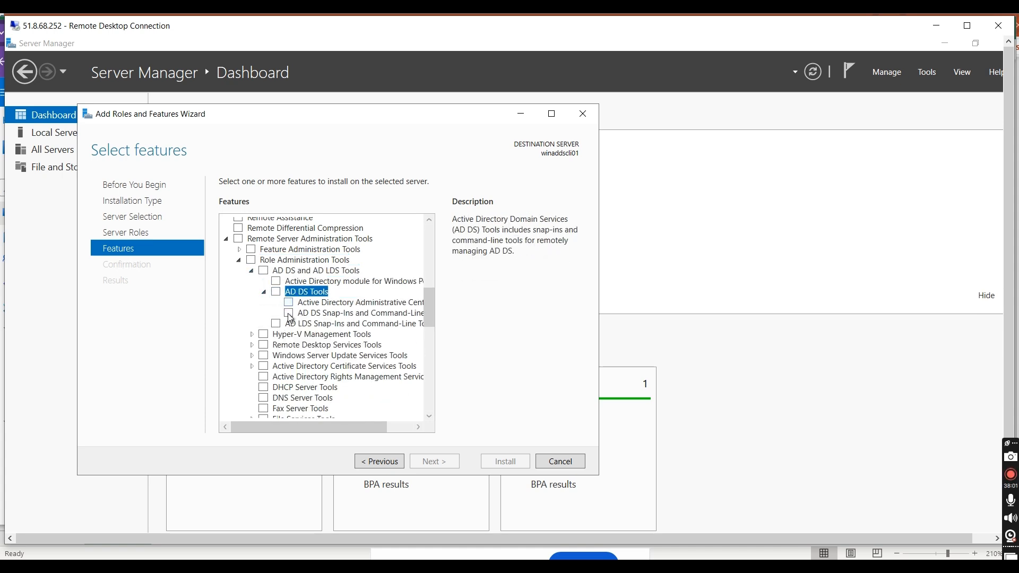
{"action": "left_click", "coordinate": [290, 305]}
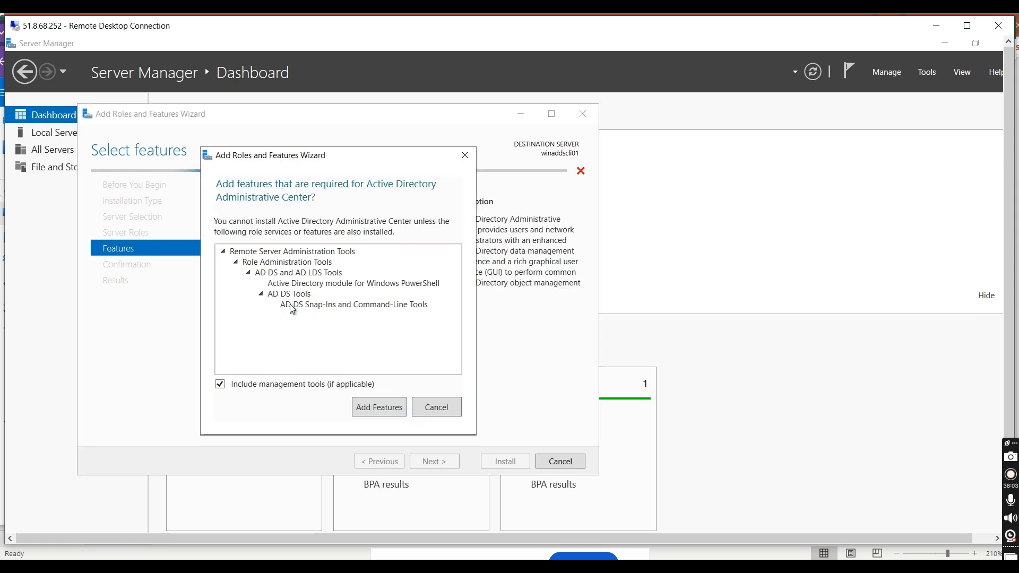
{"action": "left_click", "coordinate": [396, 413]}
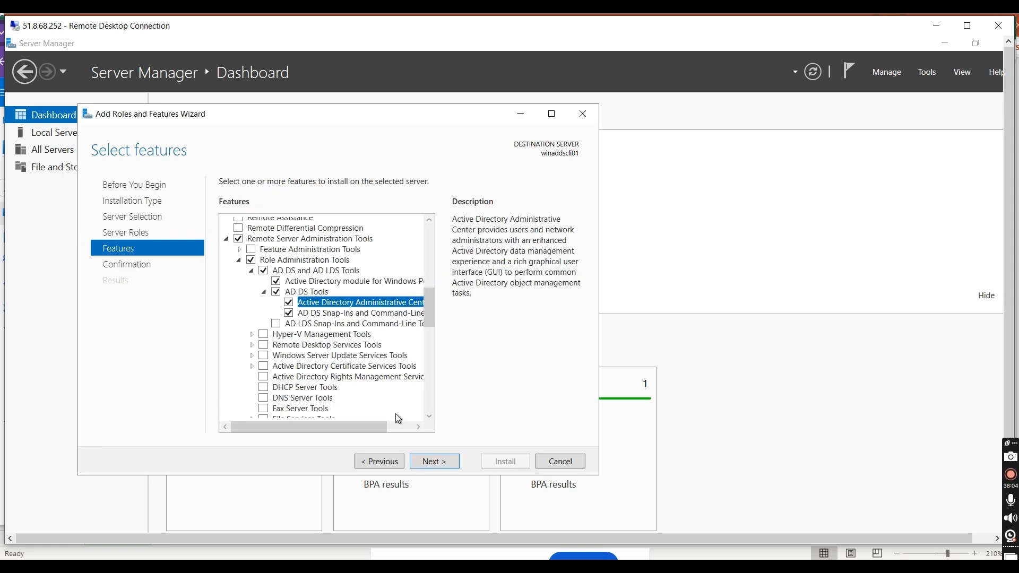
{"action": "left_click", "coordinate": [423, 464]}
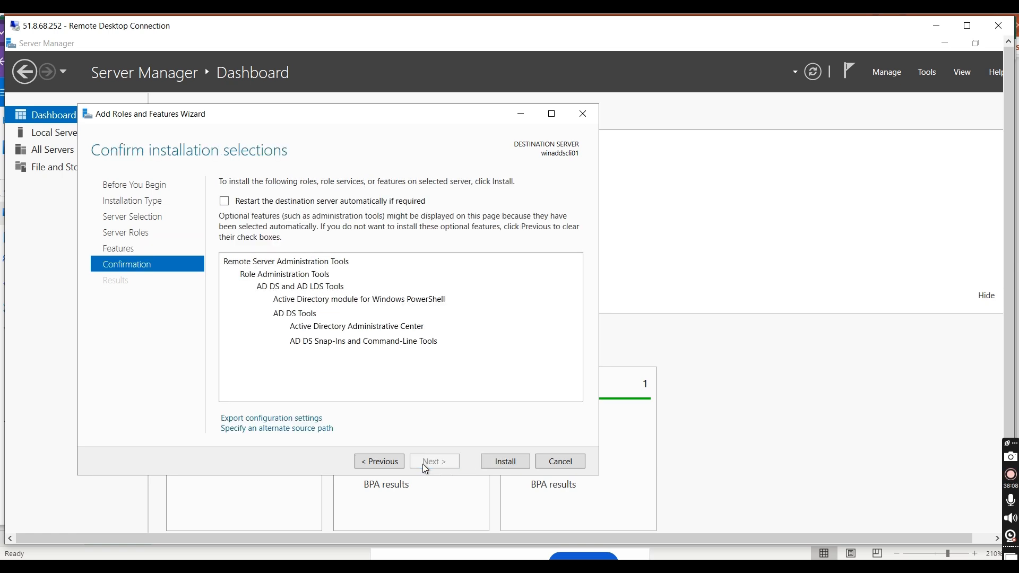
{"action": "left_click", "coordinate": [508, 462]}
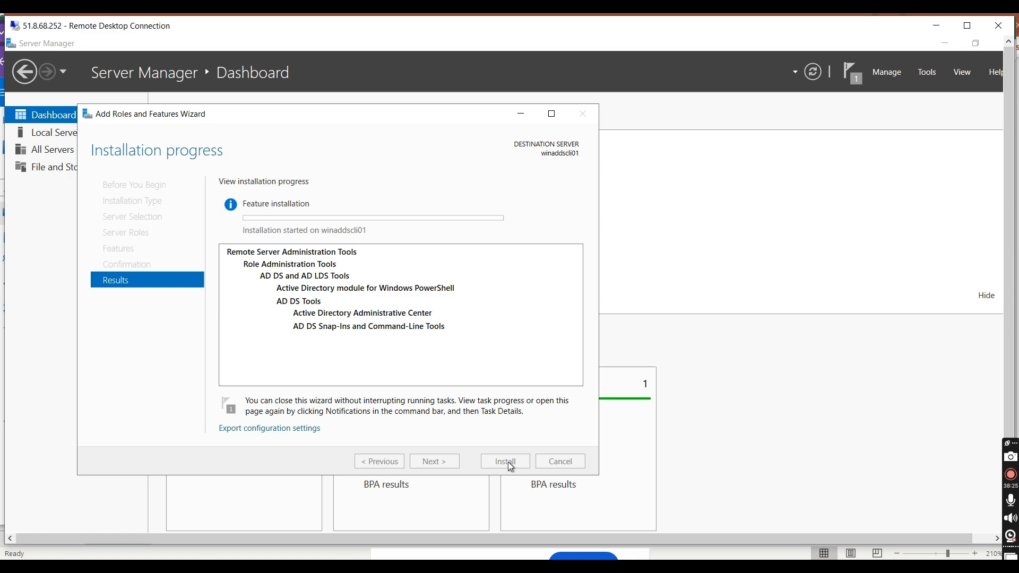
{"action": "key", "text": "alt+Tab"}
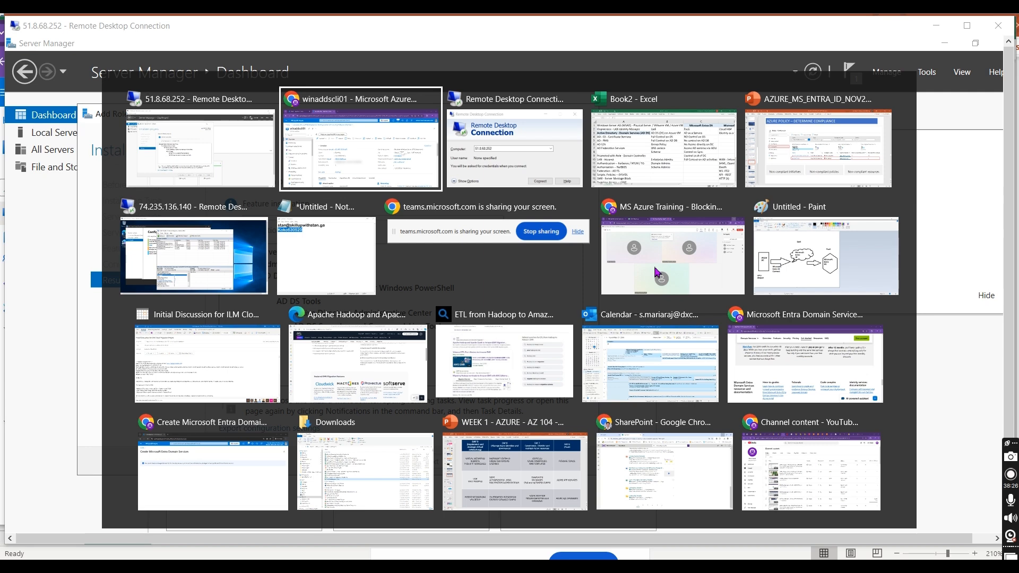
Check the in-progress Entra Domain Services deployment's operation details, then return to the Remote Desktop session
{"action": "key", "text": "alt+Tab"}
{"action": "key", "text": "alt+shift+Tab"}
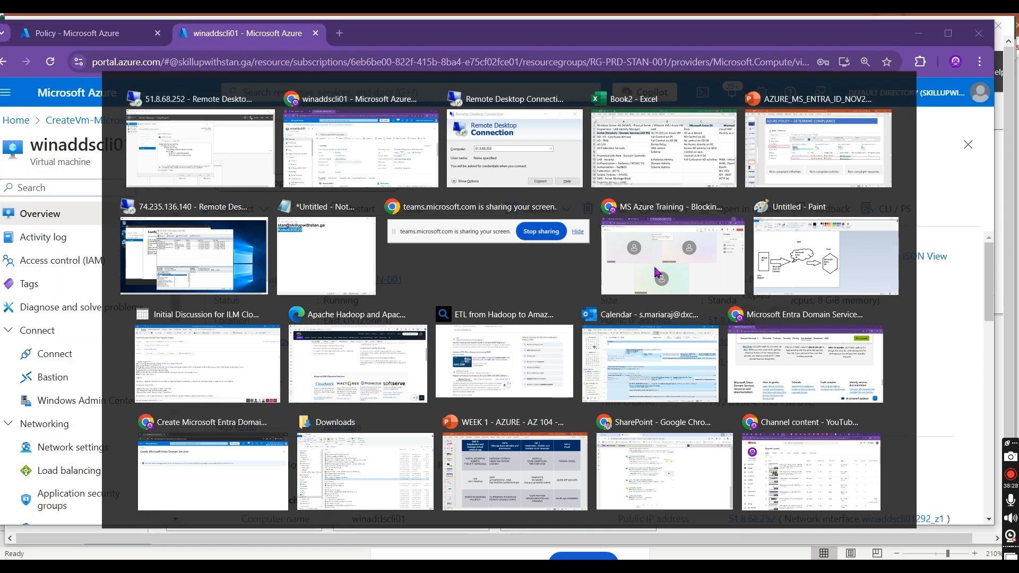
{"action": "left_click", "coordinate": [24, 120]}
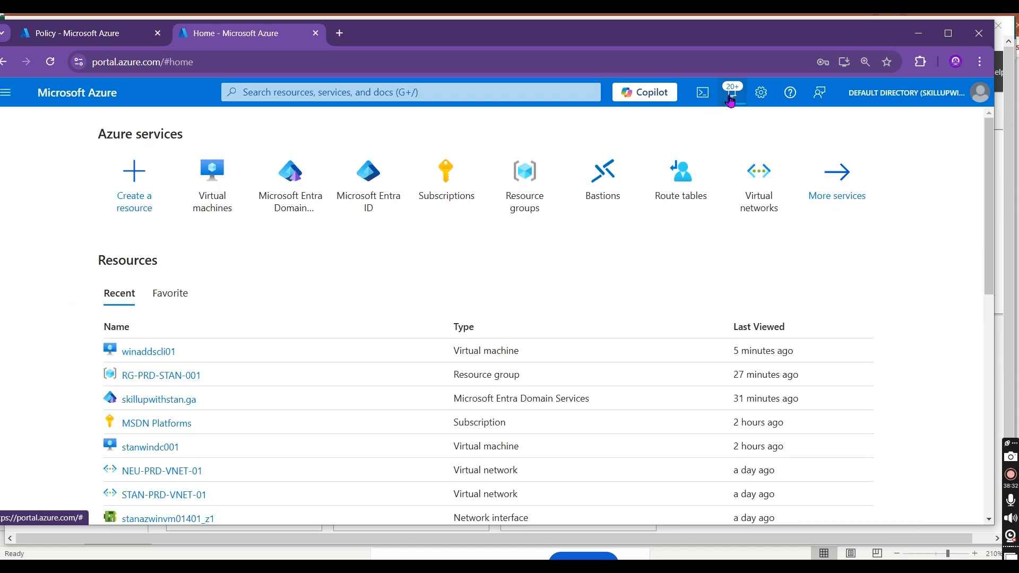
{"action": "left_click", "coordinate": [731, 100]}
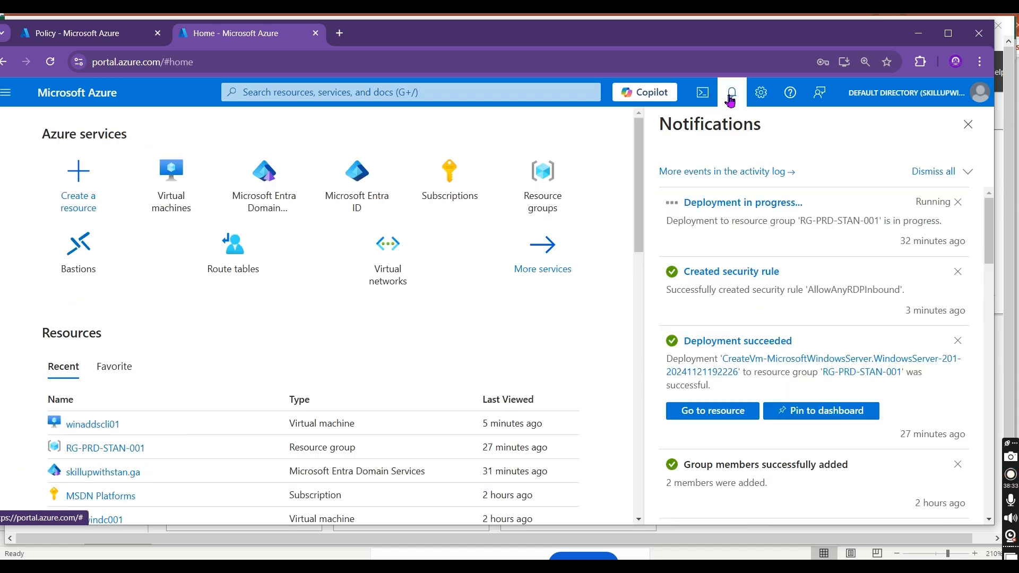
{"action": "left_click", "coordinate": [758, 206]}
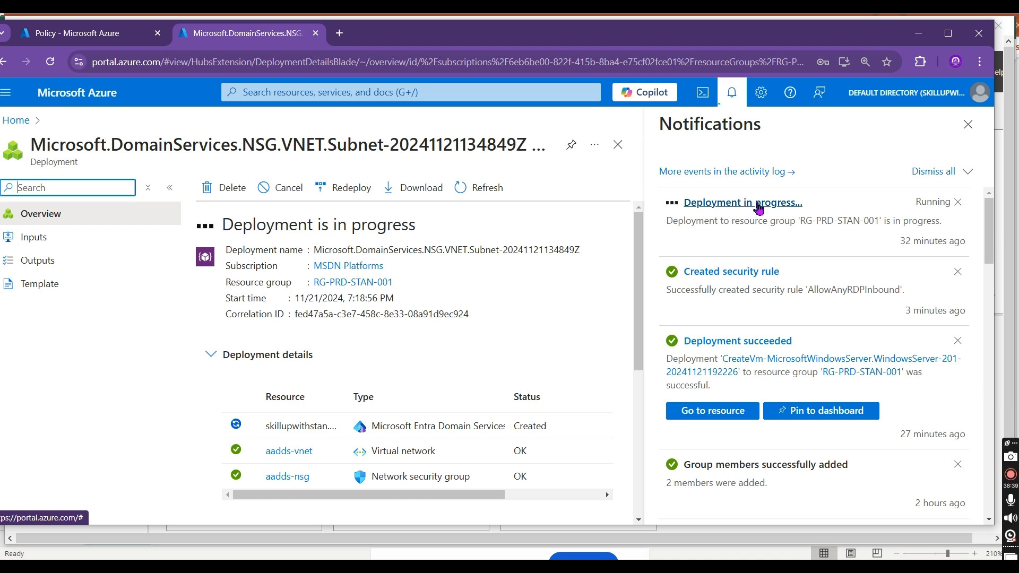
{"action": "left_click", "coordinate": [969, 124]}
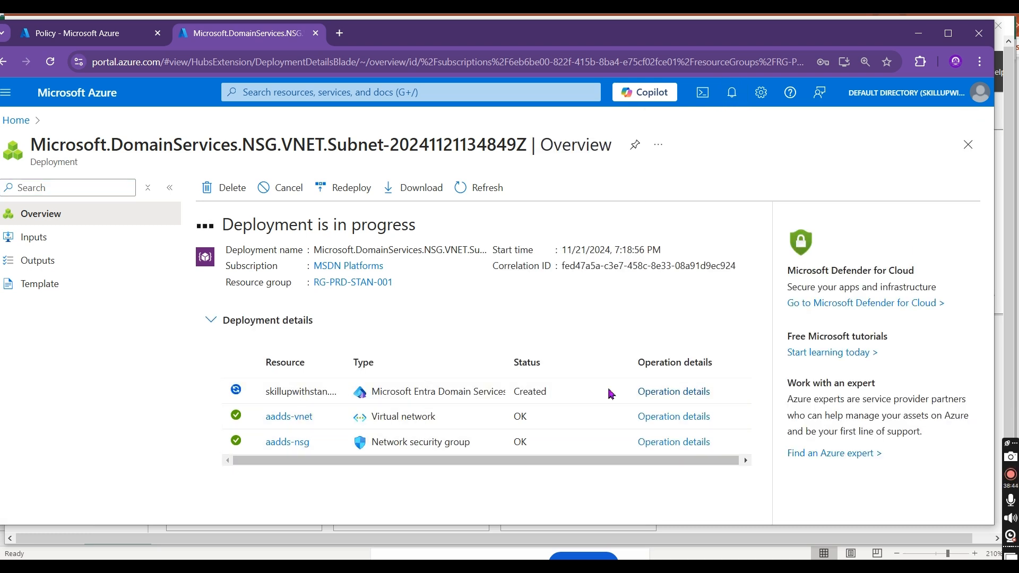
{"action": "left_click", "coordinate": [652, 393]}
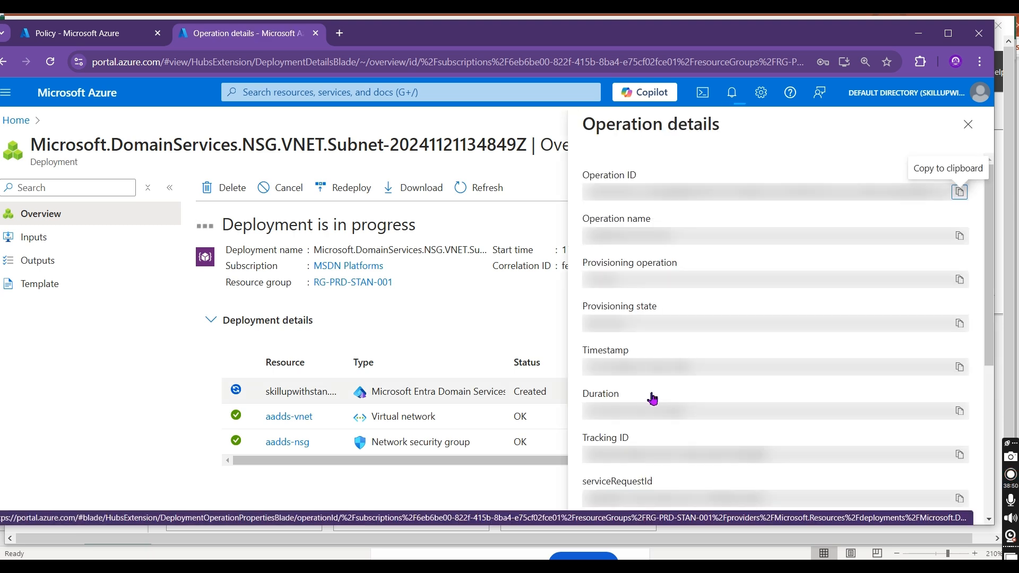
{"action": "left_click", "coordinate": [967, 132]}
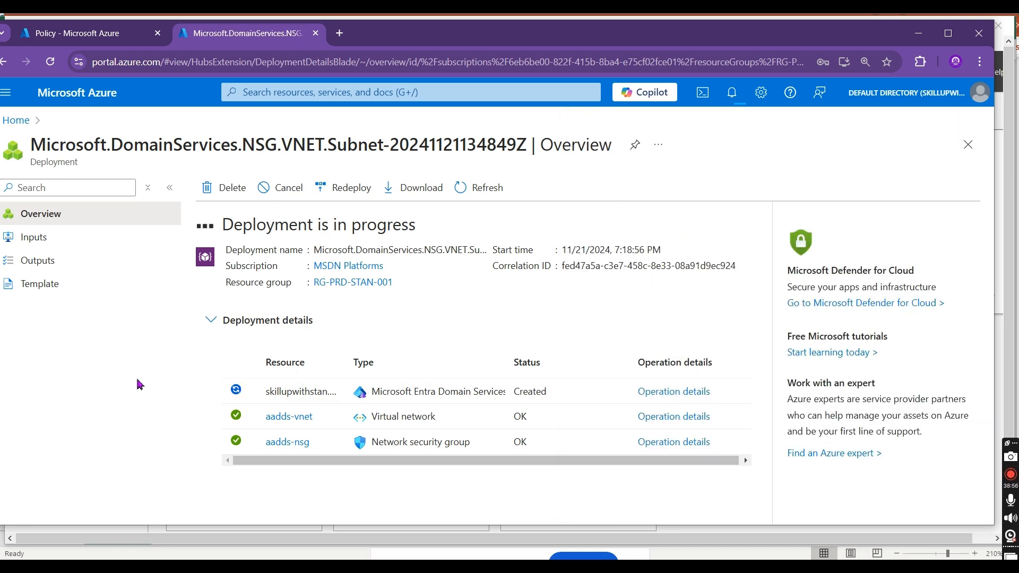
{"action": "key", "text": "alt+Tab"}
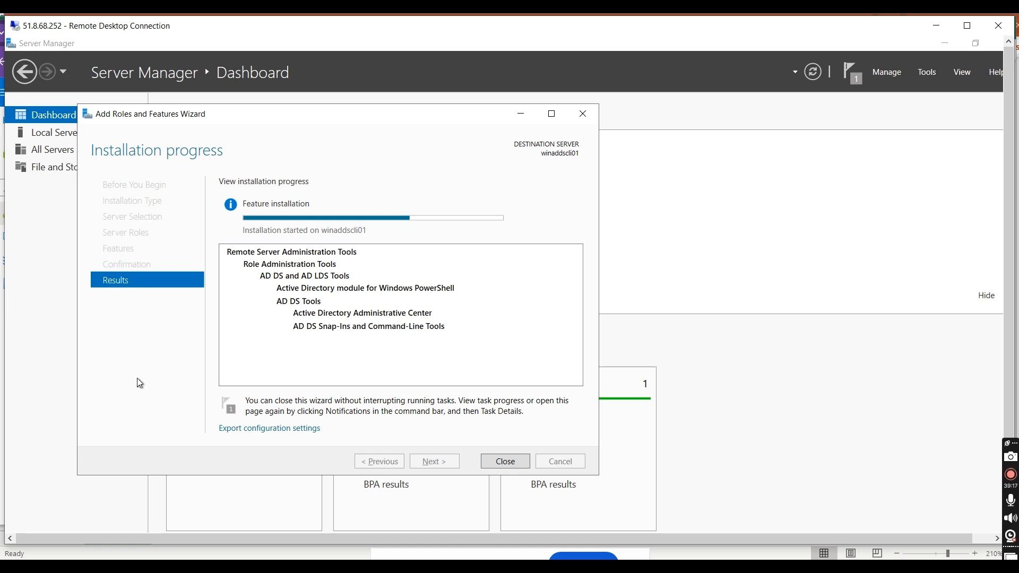
Leave the AD DS tools installing and return to the Microsoft.DomainServices deployment page
{"action": "key", "text": "alt+Tab"}
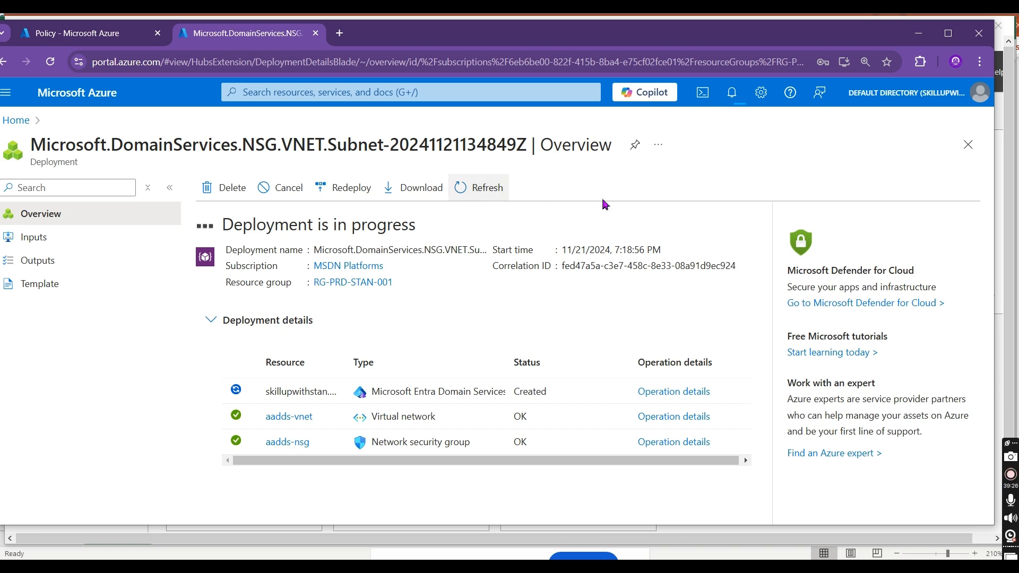
Open the skillupwithstan.ga managed domain at full width, dismiss the notification, and refresh its Deploying status
{"action": "left_click", "coordinate": [11, 121]}
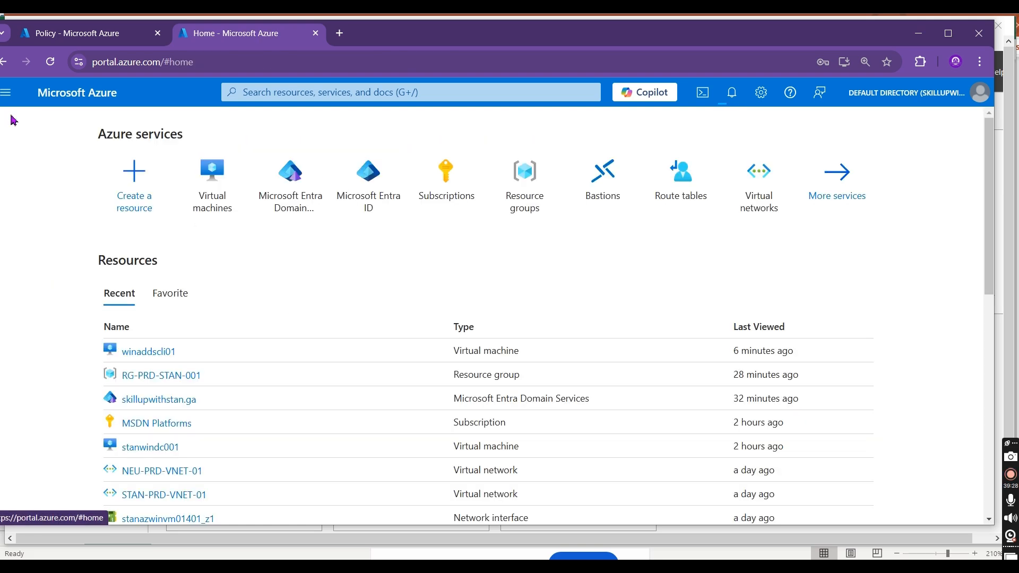
{"action": "left_click", "coordinate": [285, 177]}
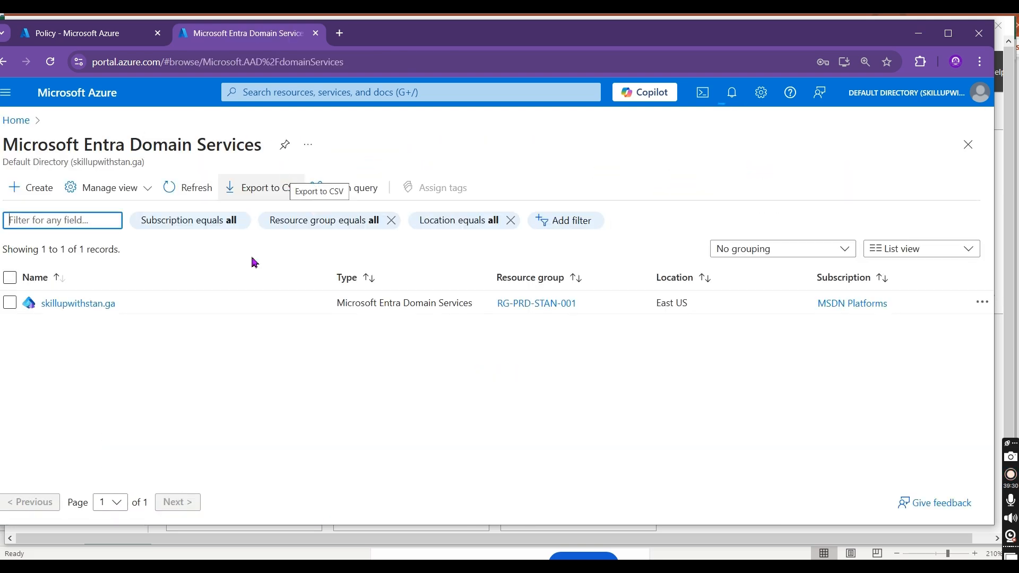
{"action": "left_click", "coordinate": [105, 303]}
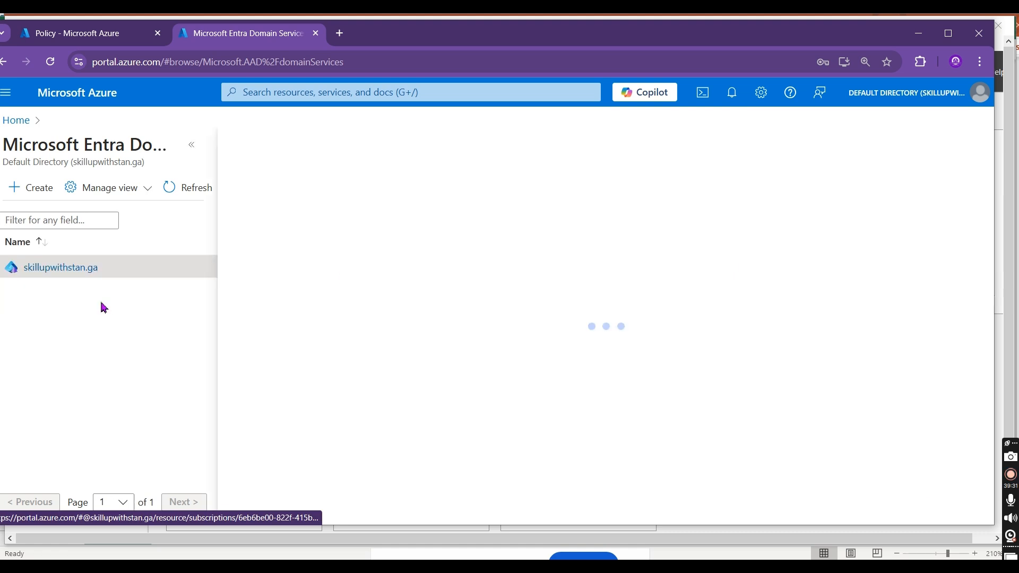
{"action": "left_click", "coordinate": [191, 148]}
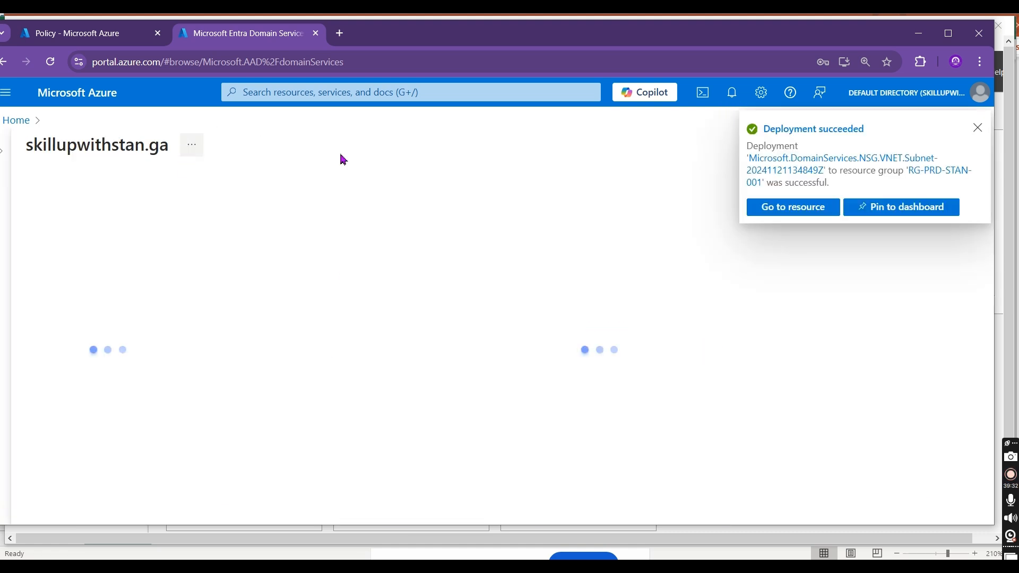
{"action": "left_click", "coordinate": [978, 128]}
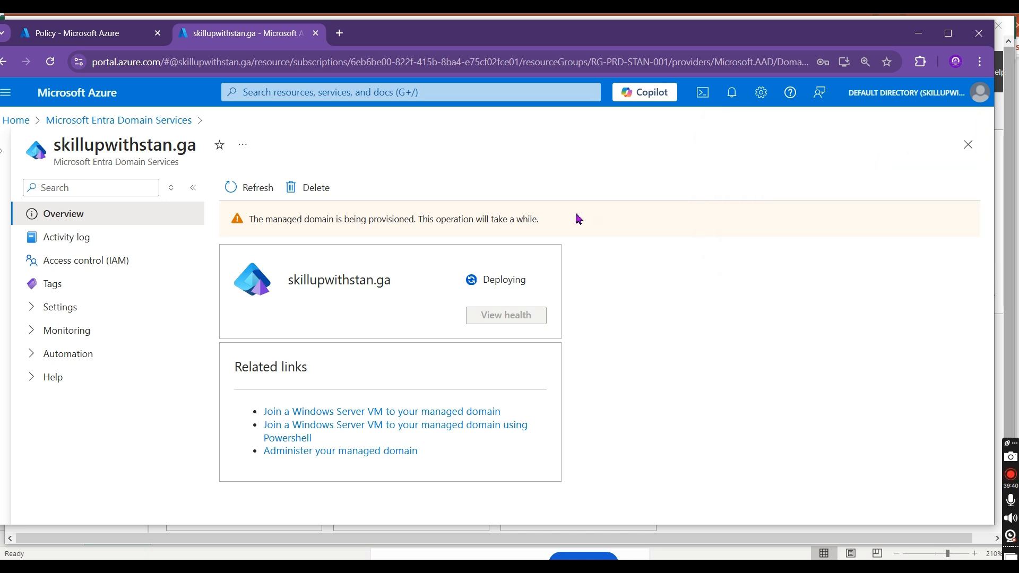
{"action": "double_click", "coordinate": [499, 280]}
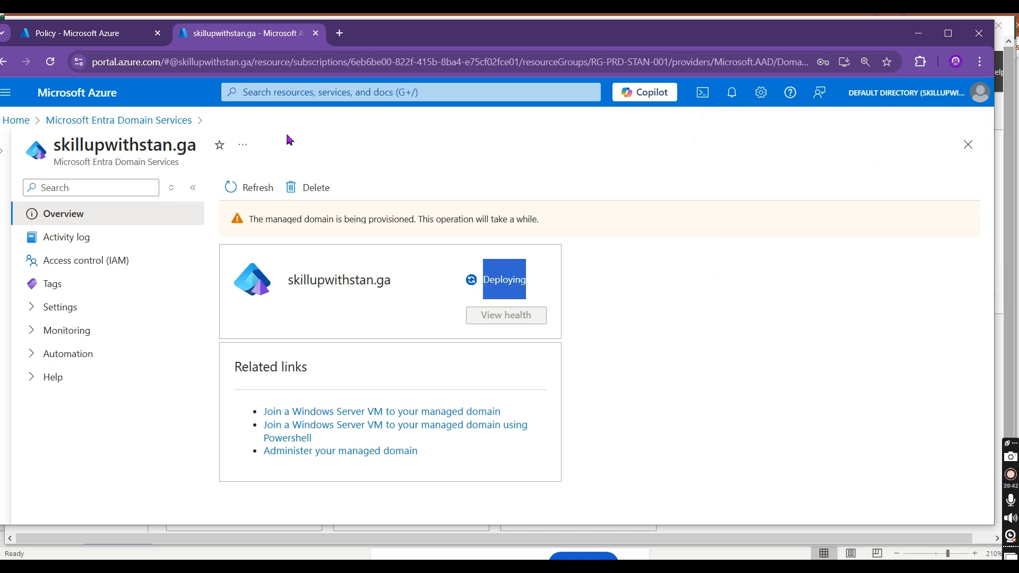
{"action": "left_click", "coordinate": [248, 187]}
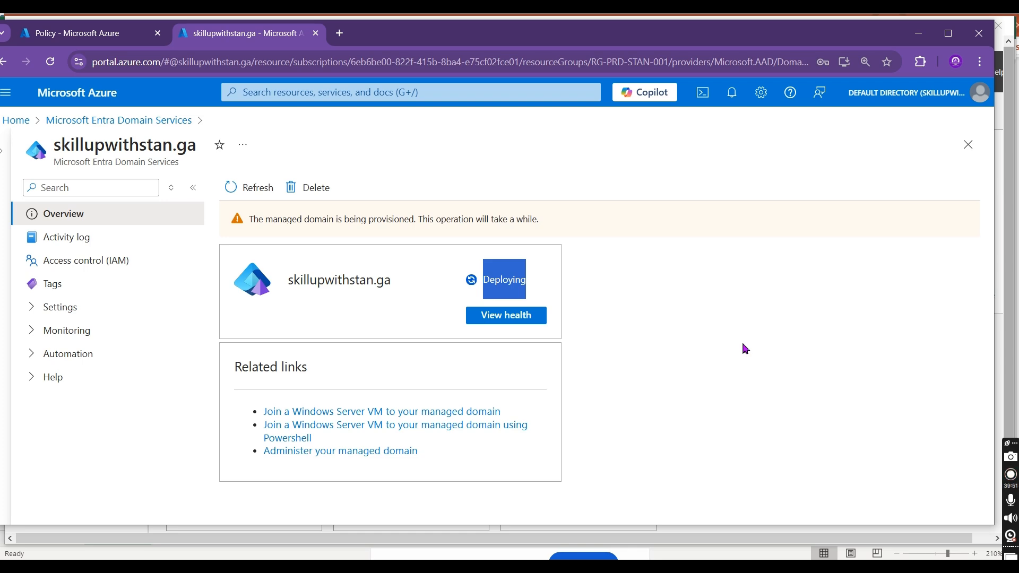
{"action": "key", "text": "alt+Tab"}
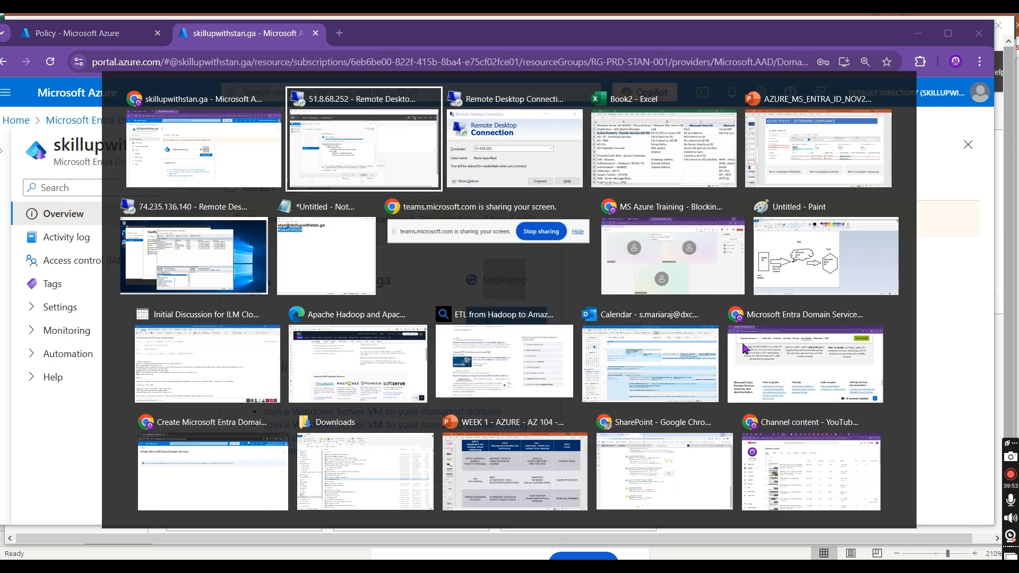
In Excel, append '- Managed Domain' to cell C2 so it reads 'PaaS - Managed Domain'
{"action": "key", "text": "alt+Tab"}
{"action": "key", "text": "alt+Tab"}
{"action": "left_click", "coordinate": [724, 152]}
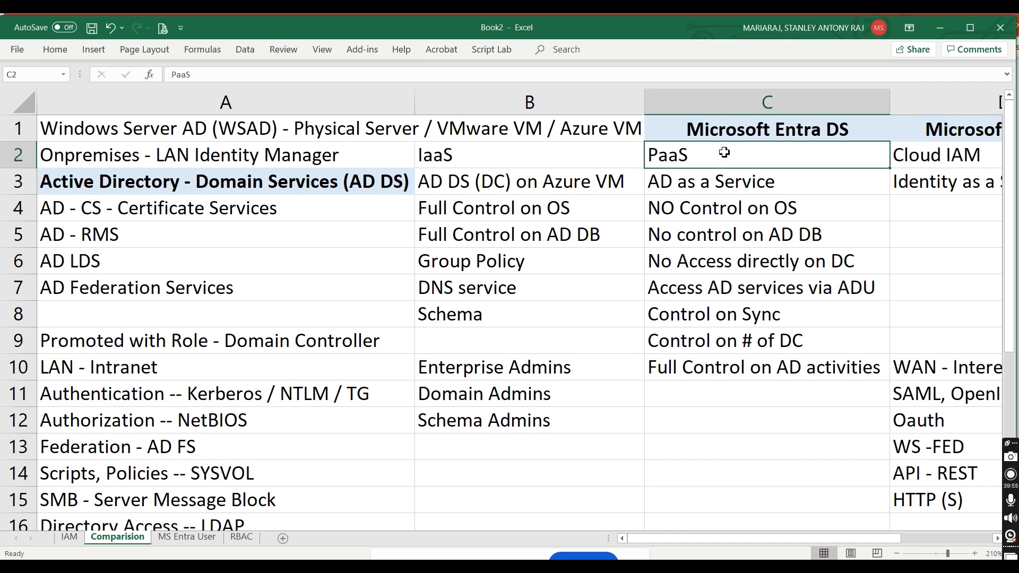
{"action": "double_click", "coordinate": [724, 152]}
{"action": "type", "text": "- "}
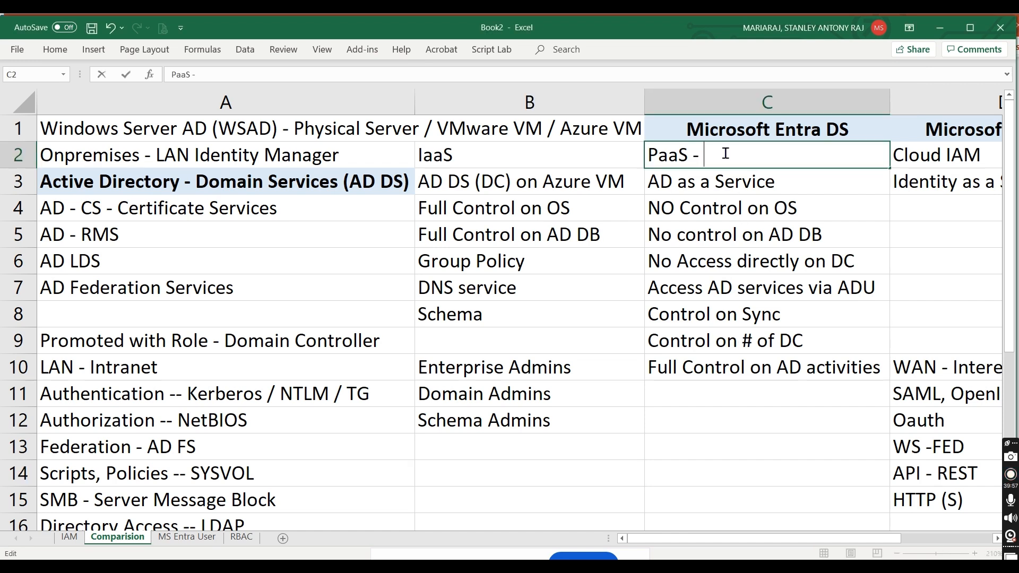
{"action": "type", "text": "Managed Domain"}
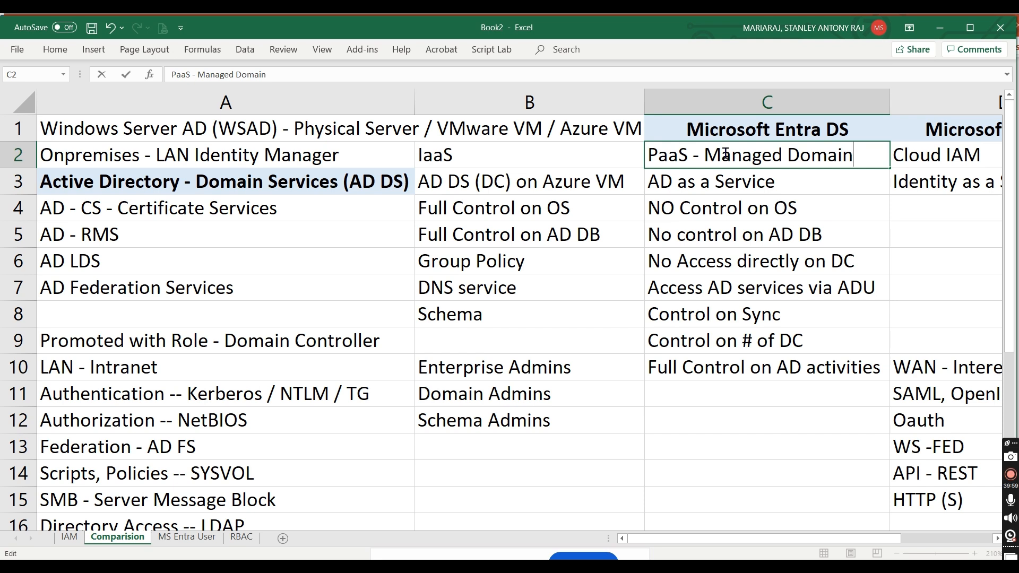
{"action": "left_click", "coordinate": [759, 431]}
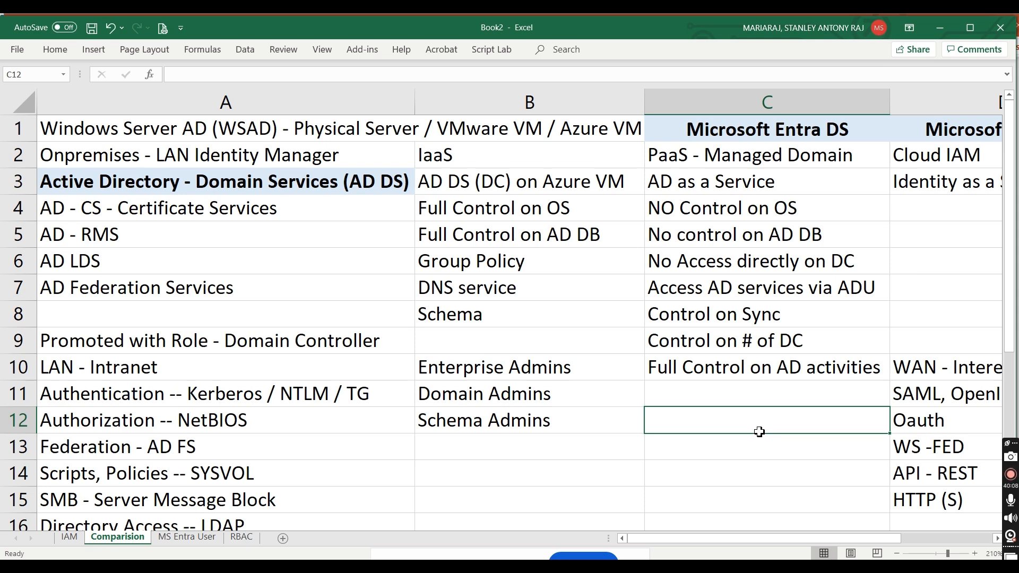
{"action": "key", "text": "alt+Tab"}
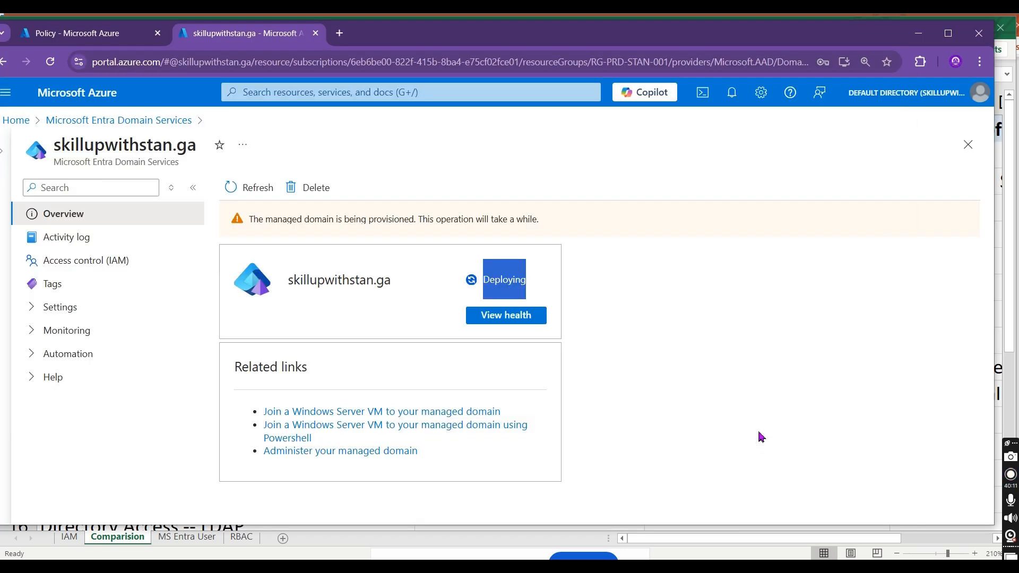
Check the portal notifications panel, then close it
{"action": "left_click", "coordinate": [732, 95]}
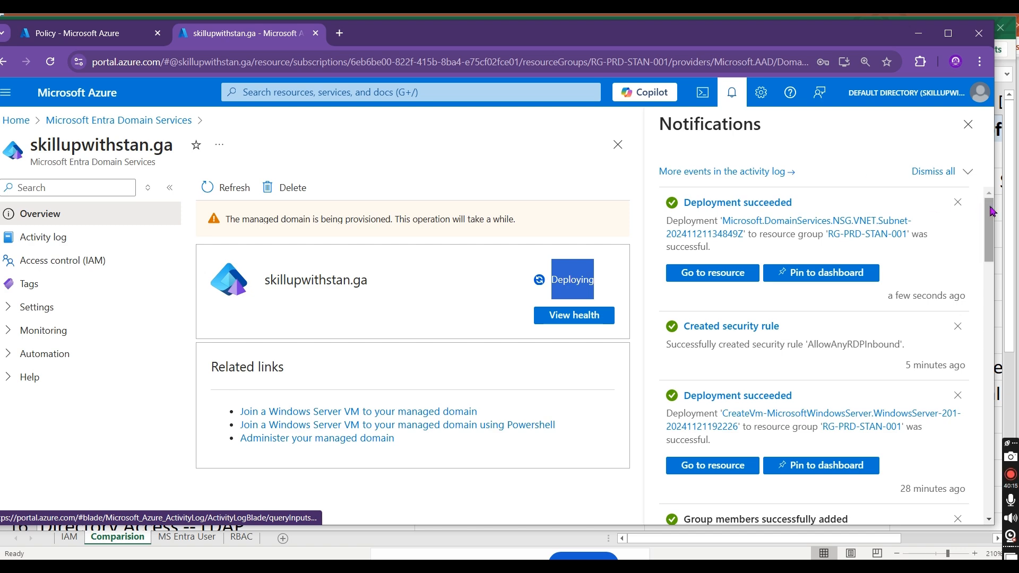
{"action": "mouse_move", "coordinate": [991, 221]}
{"action": "left_mouse_down"}
{"action": "mouse_move", "coordinate": [1001, 490]}
{"action": "mouse_move", "coordinate": [992, 202]}
{"action": "left_mouse_up"}
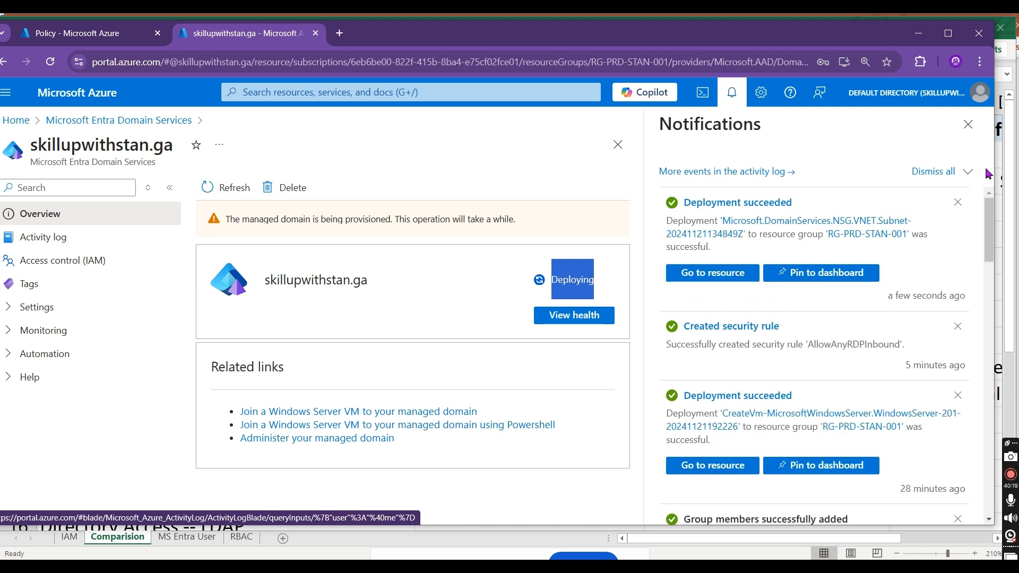
{"action": "left_click", "coordinate": [968, 125]}
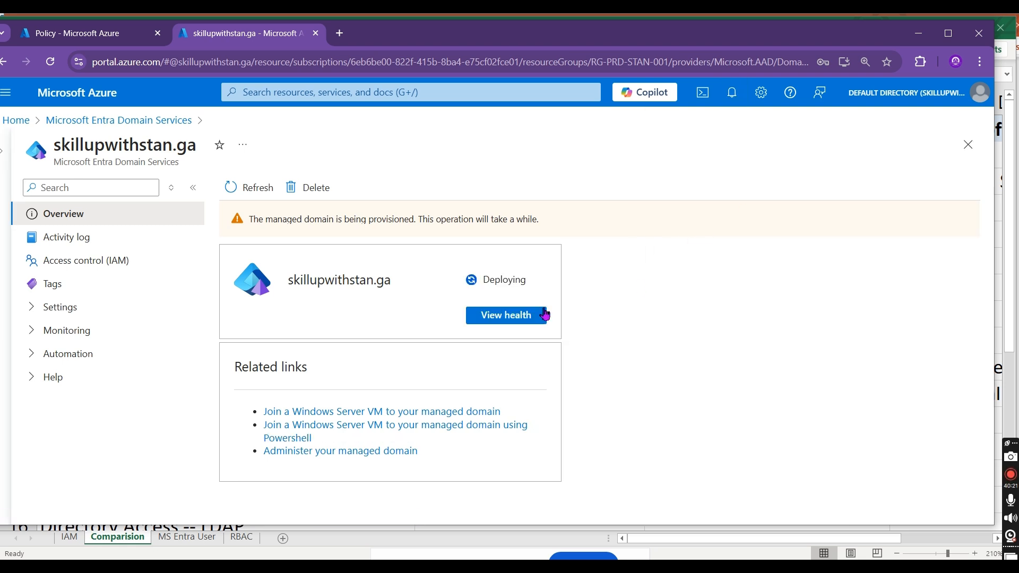
View the skillupwithstan.ga Health page, which shows no monitors or alerts, then go Home
{"action": "left_click", "coordinate": [506, 320]}
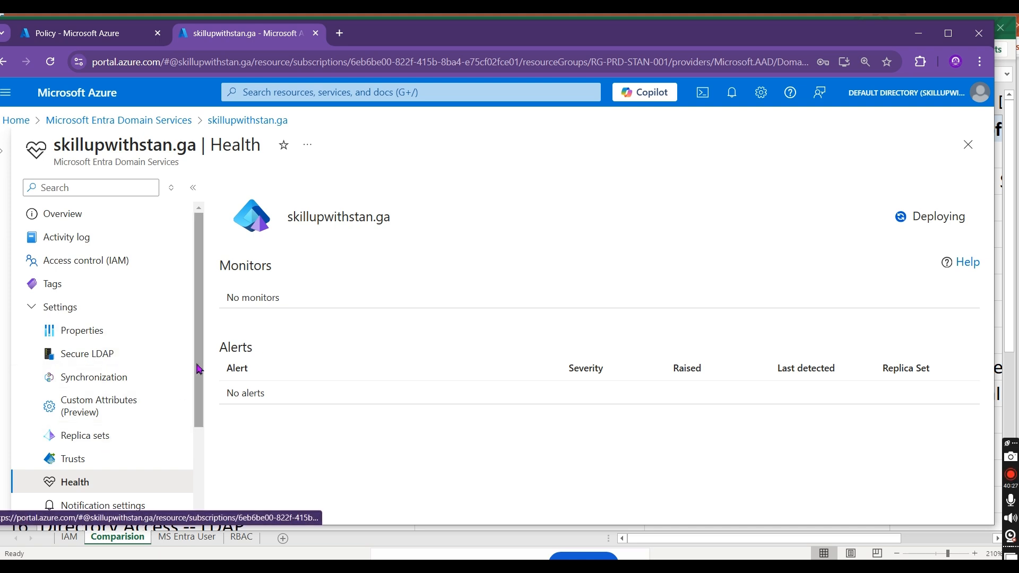
{"action": "scroll", "coordinate": [205, 419], "scroll_direction": "down", "scroll_amount": 3}
{"action": "scroll", "coordinate": [206, 443], "scroll_direction": "up", "scroll_amount": 3}
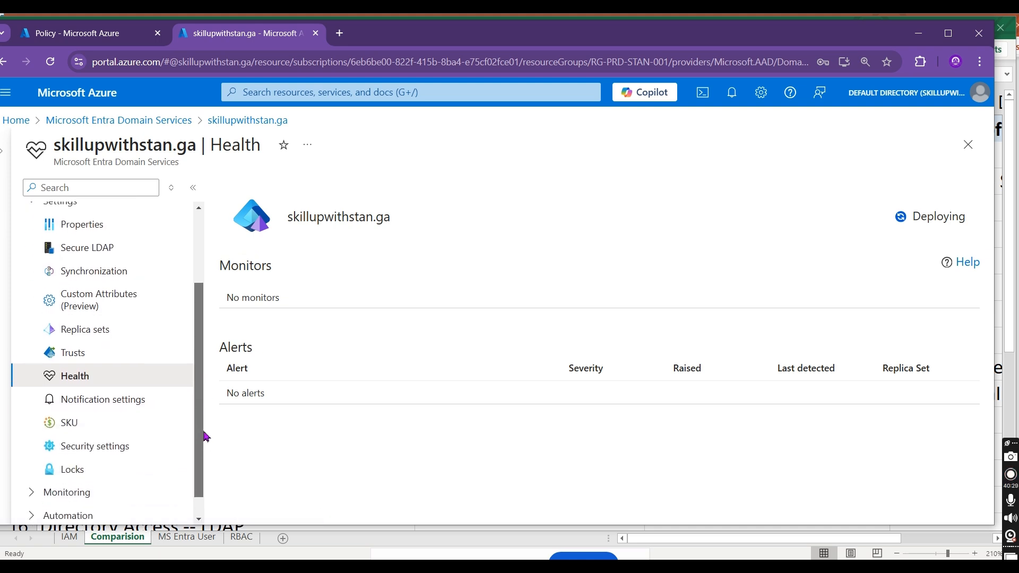
{"action": "left_click", "coordinate": [17, 120]}
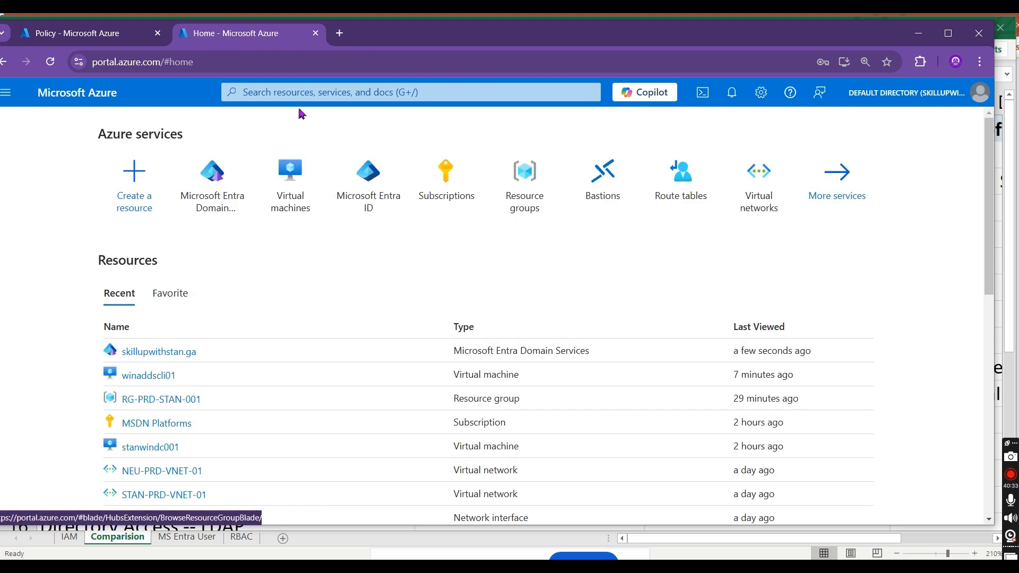
List aadds-vnet's connected devices: NICs at 10.3.0.4 and 10.3.0.6, winaddscli01 at 10.3.0.5
{"action": "left_click", "coordinate": [765, 198]}
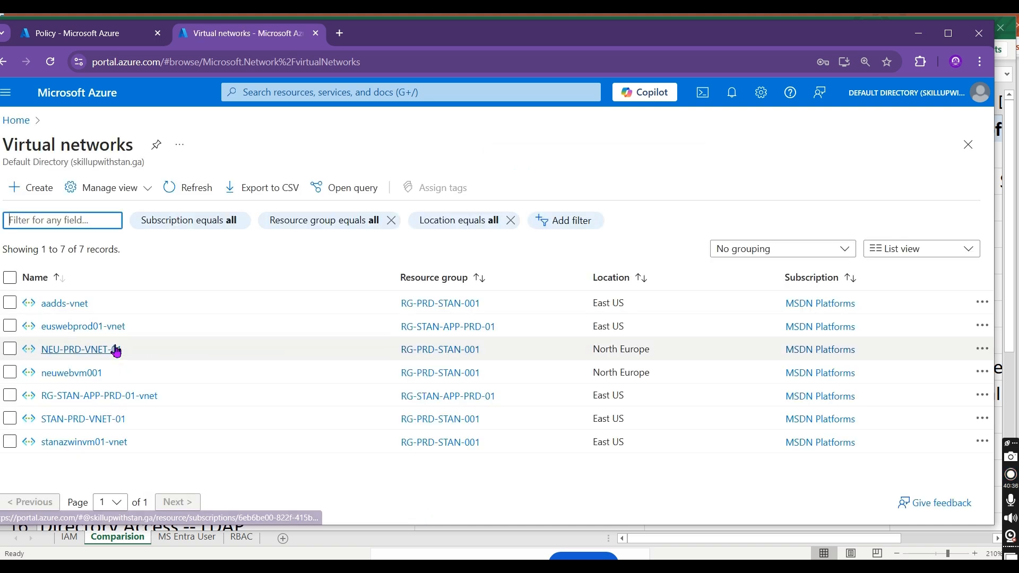
{"action": "left_click", "coordinate": [74, 304]}
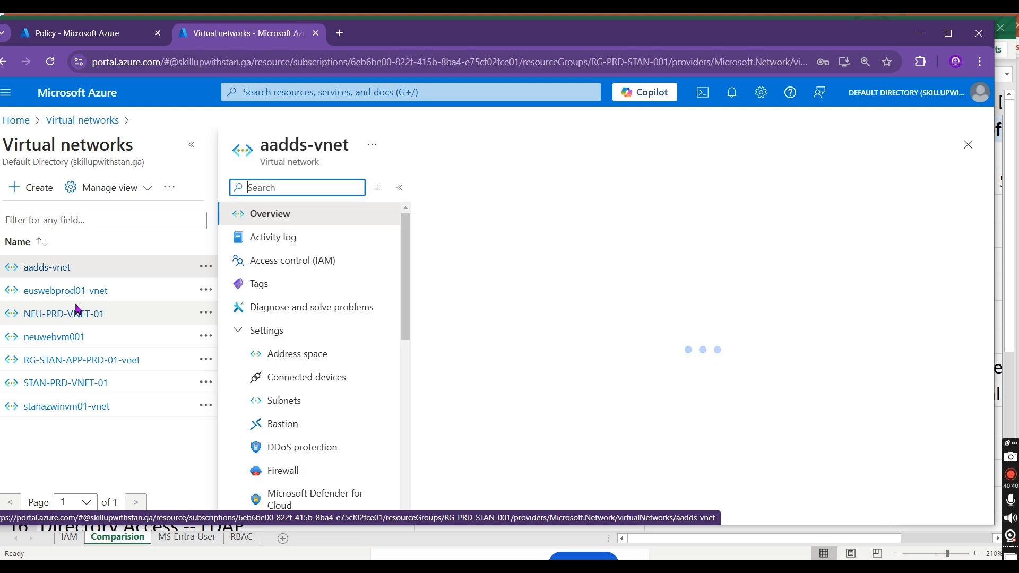
{"action": "left_click", "coordinate": [350, 373]}
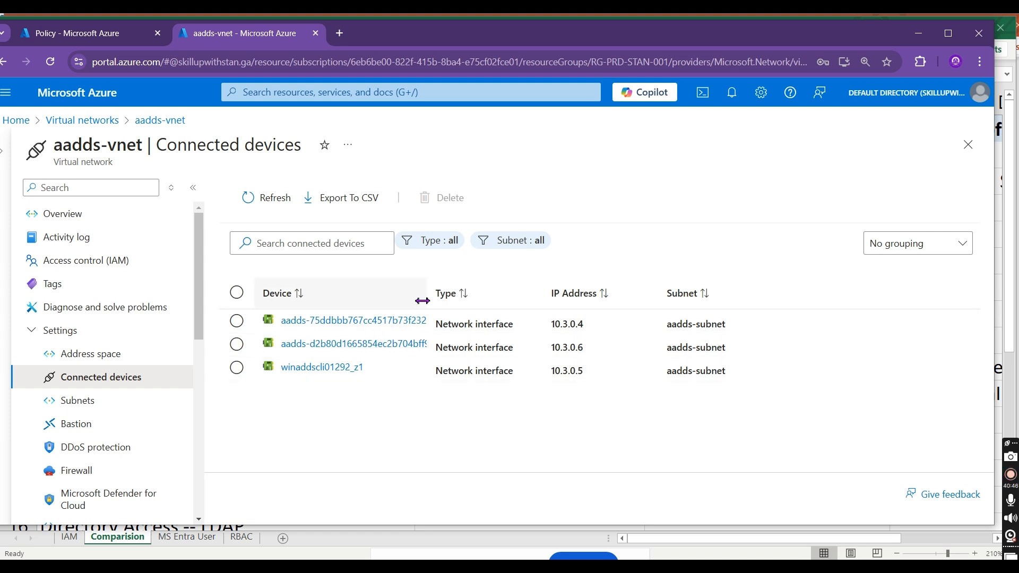
{"action": "left_click_drag", "start_coordinate": [422, 298], "coordinate": [523, 298]}
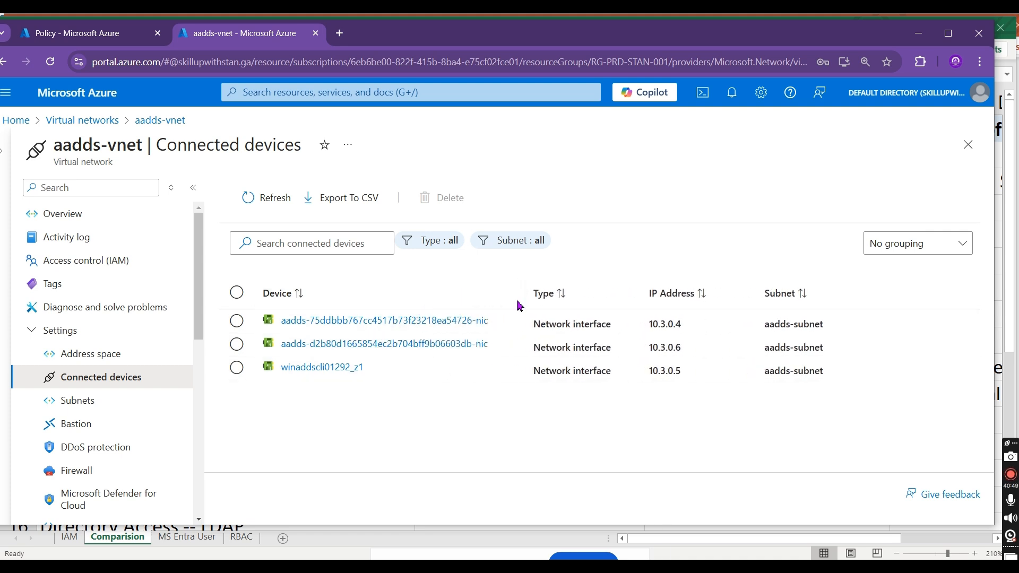
{"action": "left_click_drag", "start_coordinate": [685, 325], "coordinate": [457, 378]}
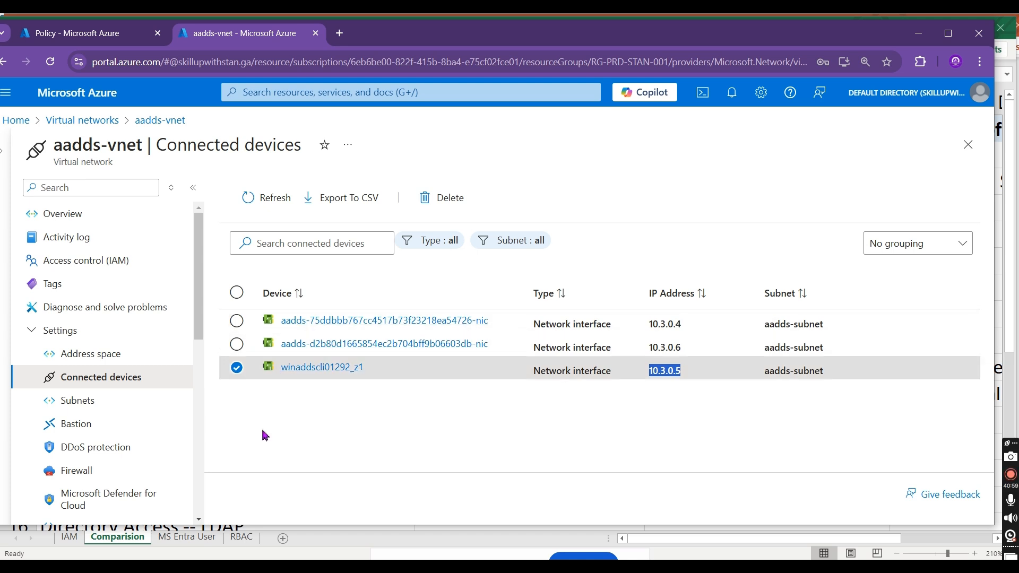
{"action": "left_click", "coordinate": [268, 446]}
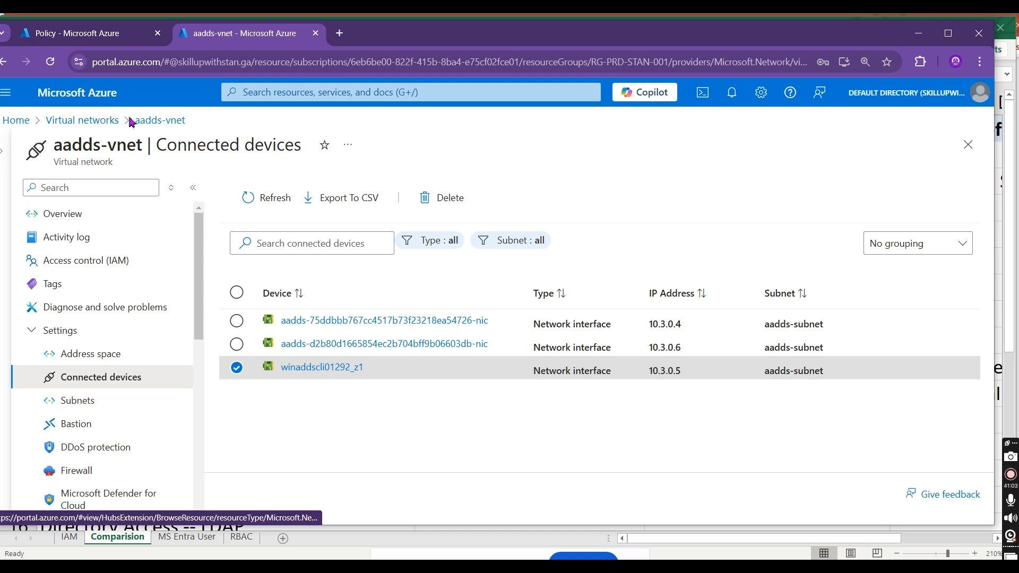
{"action": "left_click", "coordinate": [16, 120]}
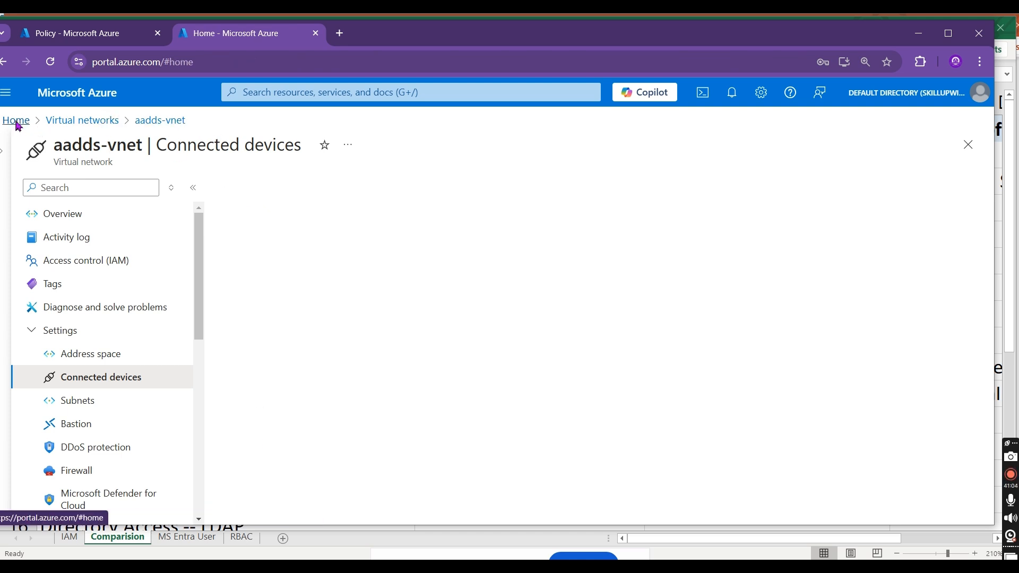
Reopen the skillupwithstan.ga Entra Domain Services overview at full width, still showing Deploying
{"action": "left_click", "coordinate": [308, 202]}
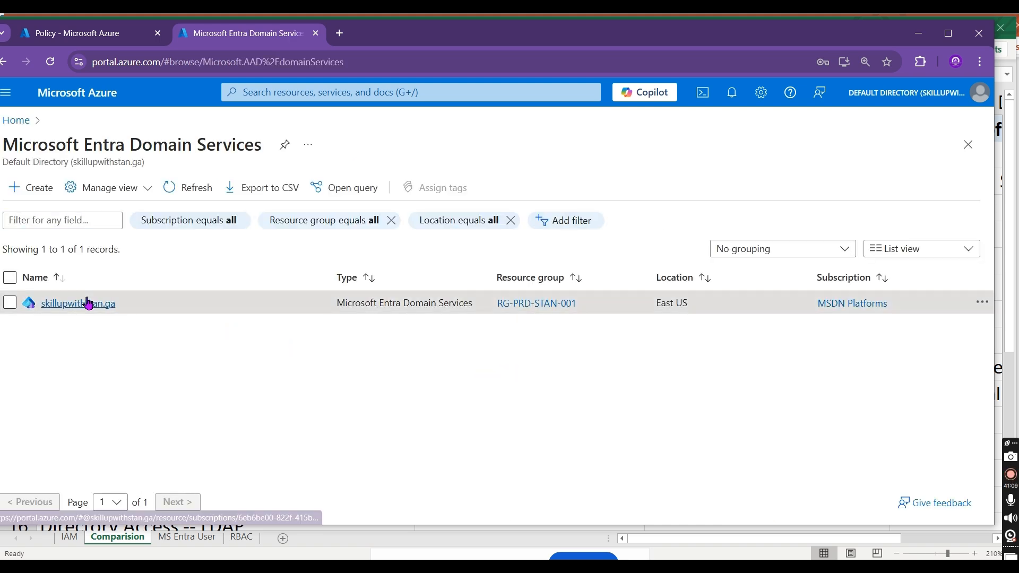
{"action": "left_click", "coordinate": [85, 303]}
{"action": "left_click", "coordinate": [192, 144]}
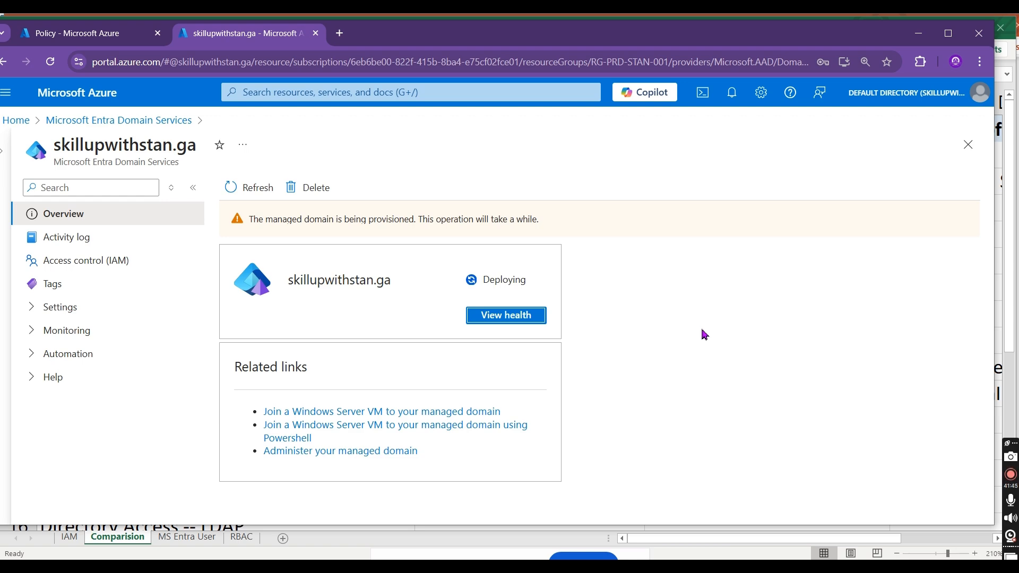
In the Remote Desktop session, close the finished roles and features wizard and Server Manager
{"action": "key", "text": "alt+Tab"}
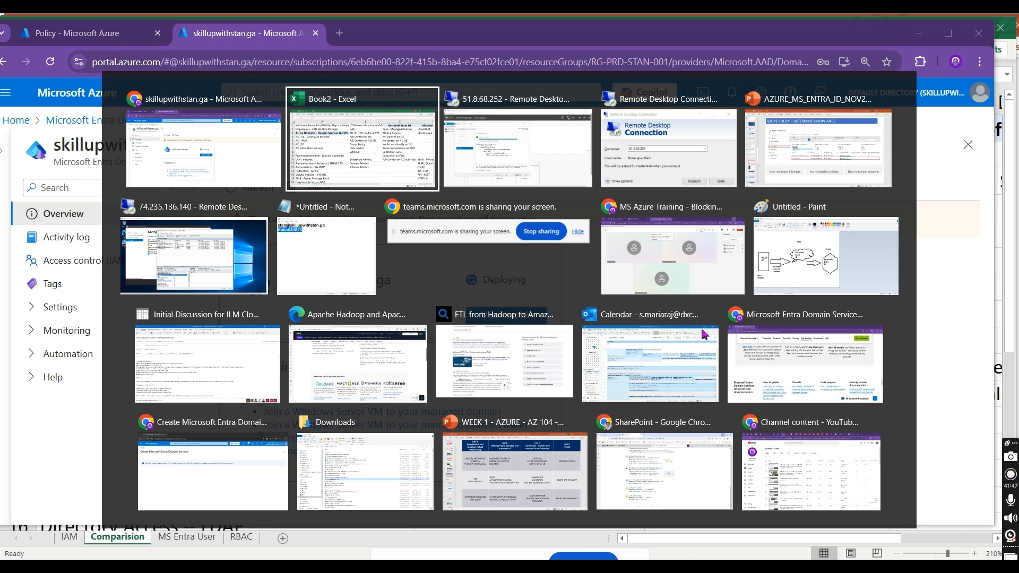
{"action": "key", "text": "alt+Tab"}
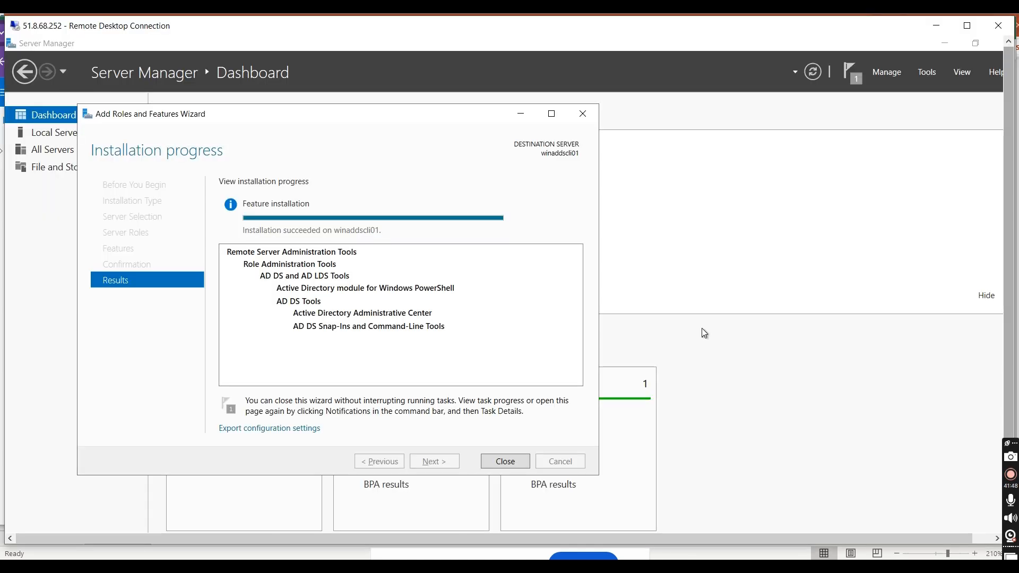
{"action": "left_click", "coordinate": [498, 462]}
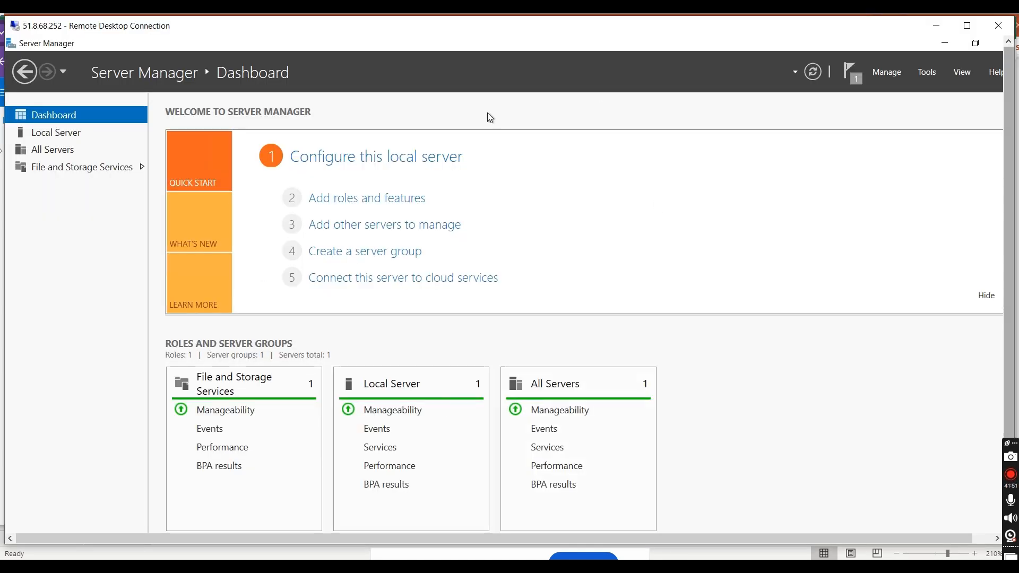
{"action": "double_click", "coordinate": [9, 46]}
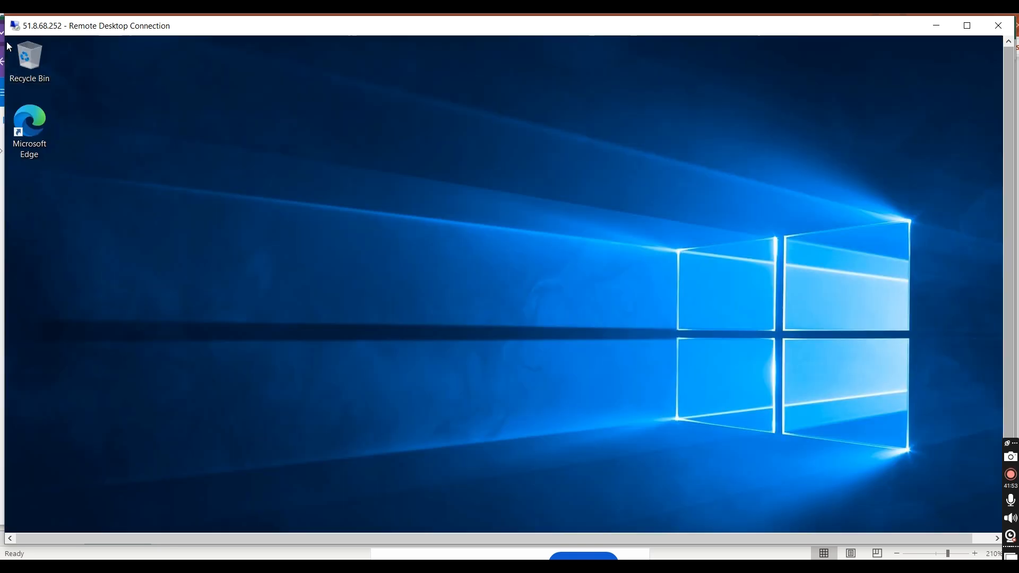
{"action": "left_click_drag", "start_coordinate": [1010, 197], "coordinate": [1011, 356]}
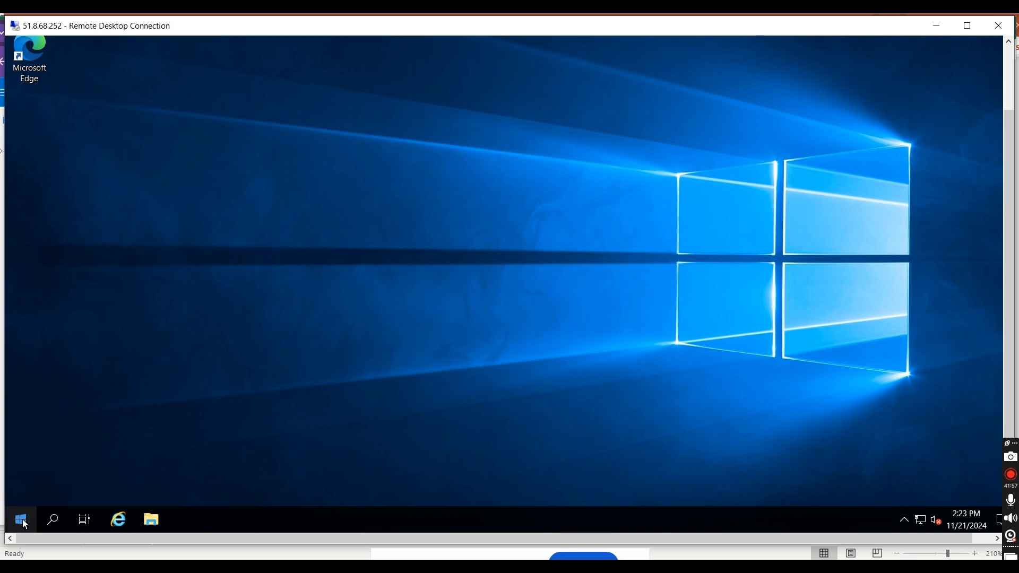
Run ipconfig /all in an administrator command prompt and select the DNS server 168.63.129.16
{"action": "right_click", "coordinate": [23, 522]}
{"action": "left_click", "coordinate": [101, 456]}
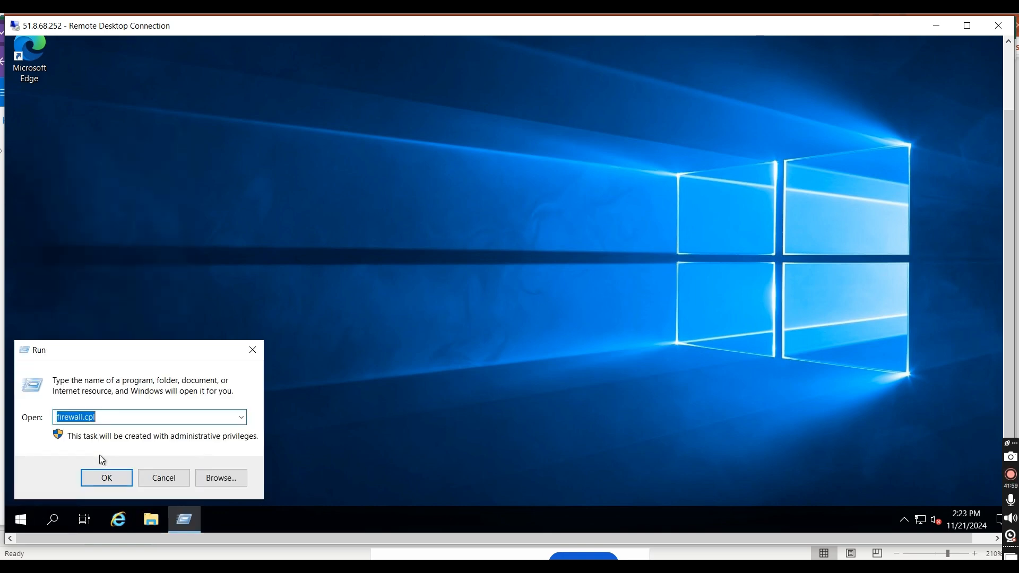
{"action": "type", "text": "cmd"}
{"action": "key", "text": "Return"}
{"action": "type", "text": "ip"}
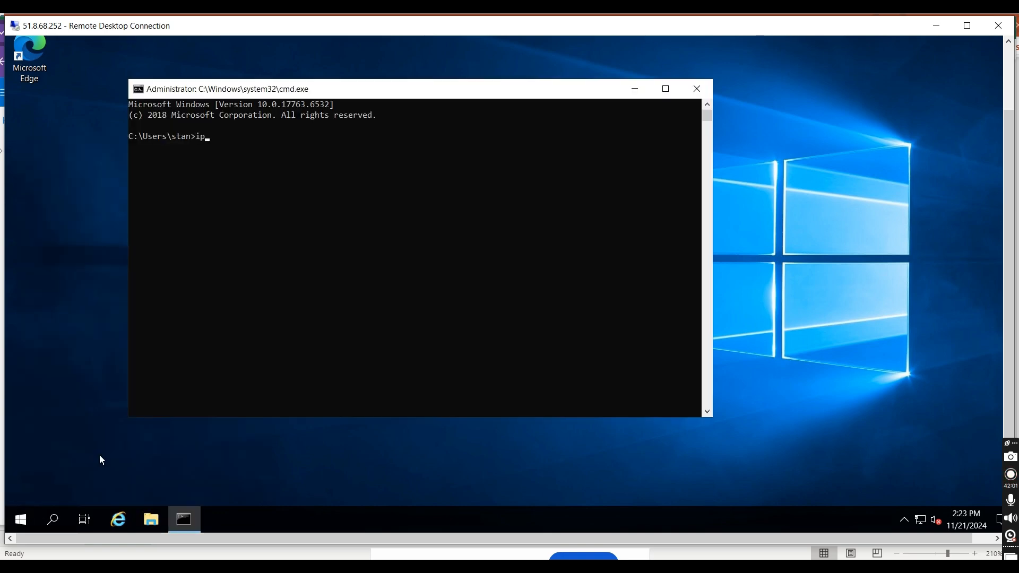
{"action": "type", "text": "config /all"}
{"action": "key", "text": "Return"}
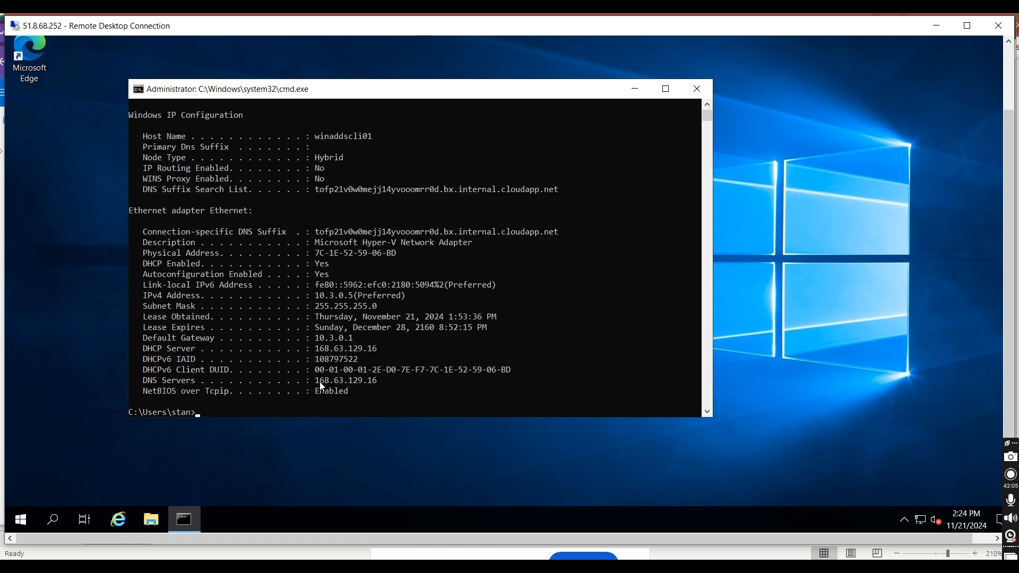
{"action": "left_click_drag", "start_coordinate": [320, 382], "coordinate": [380, 380]}
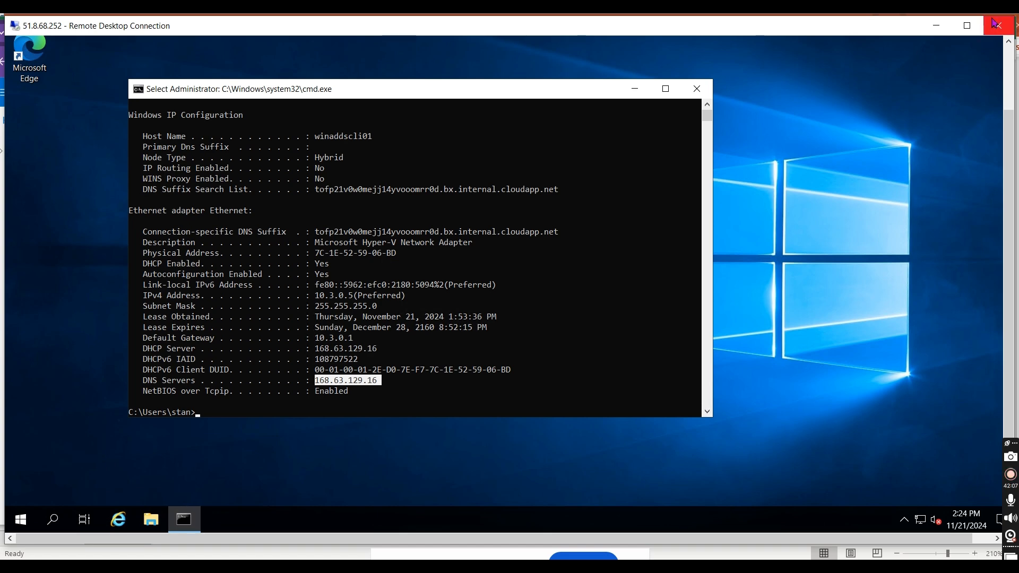
{"action": "left_click", "coordinate": [937, 25]}
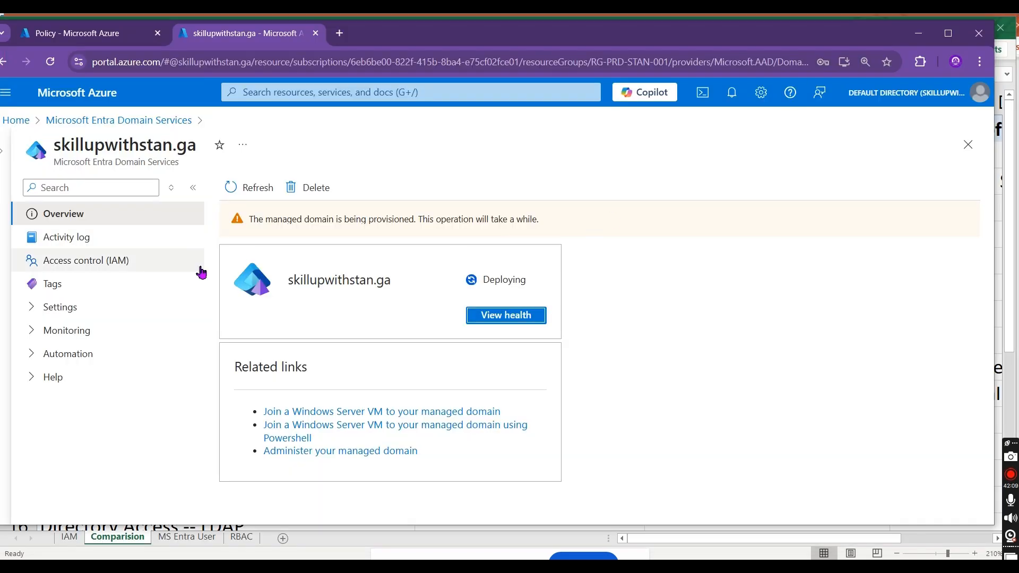
Open aadds-vnet's Connected devices and copy the first domain NIC address, 10.3.0.4
{"action": "left_click", "coordinate": [13, 121]}
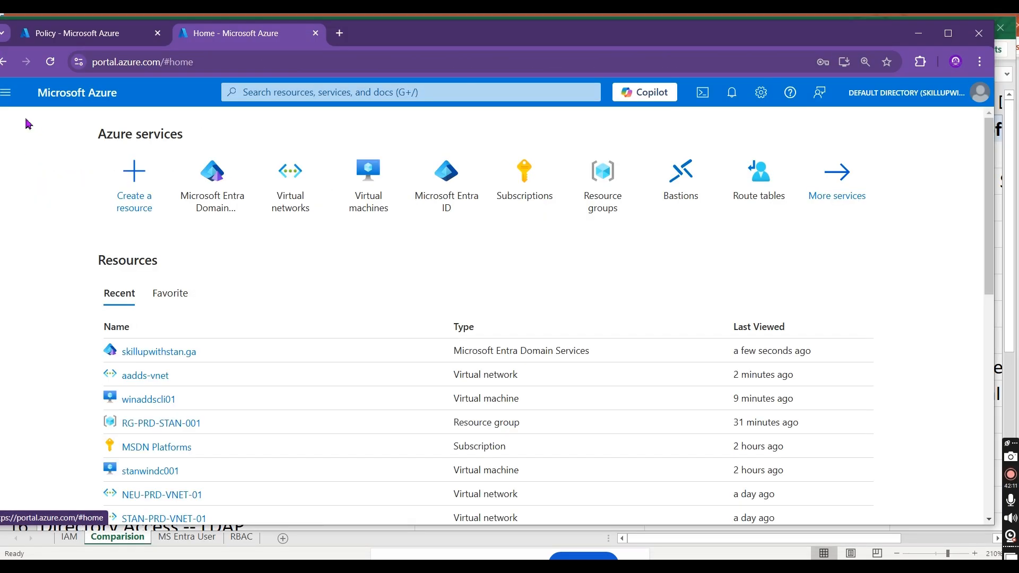
{"action": "left_click", "coordinate": [290, 179]}
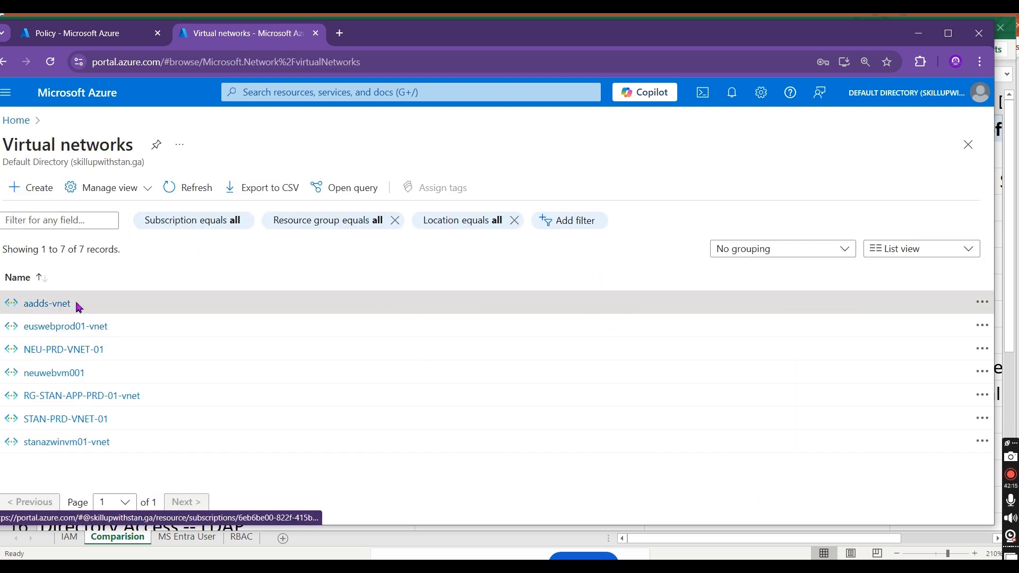
{"action": "left_click", "coordinate": [79, 307]}
{"action": "left_click", "coordinate": [307, 380]}
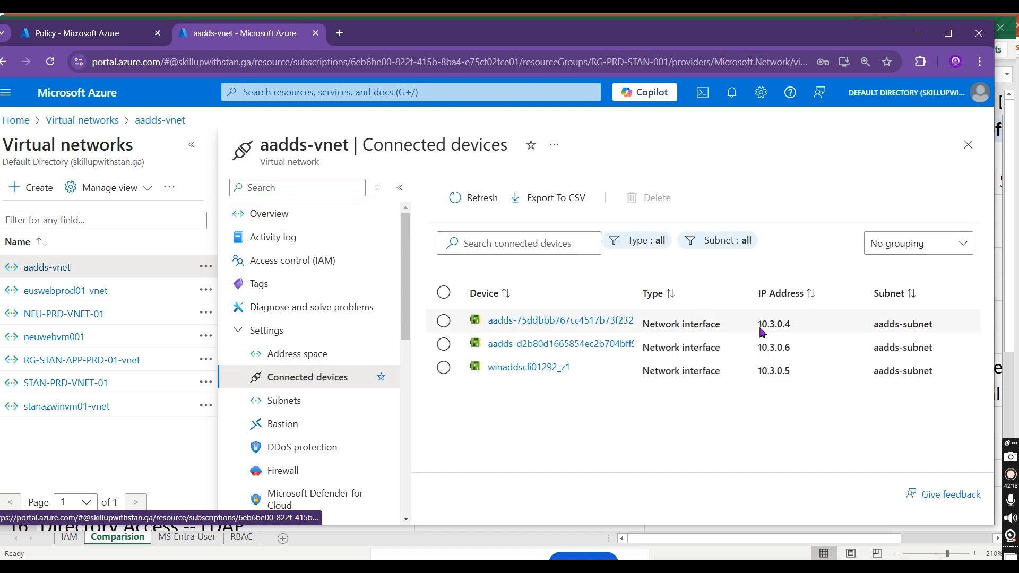
{"action": "left_click_drag", "start_coordinate": [793, 329], "coordinate": [757, 336]}
{"action": "key", "text": "ctrl+c"}
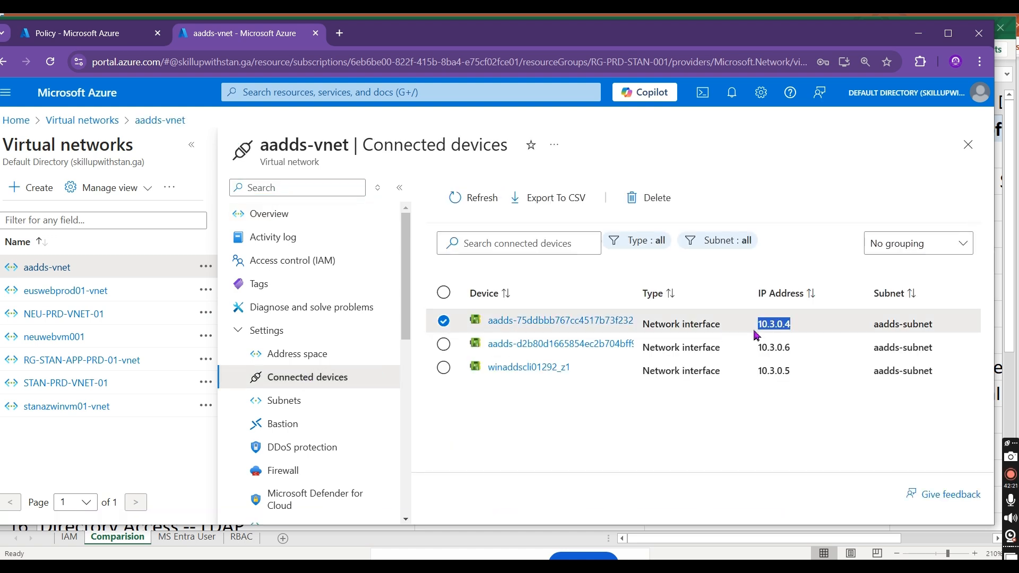
{"action": "key", "text": "alt+Tab"}
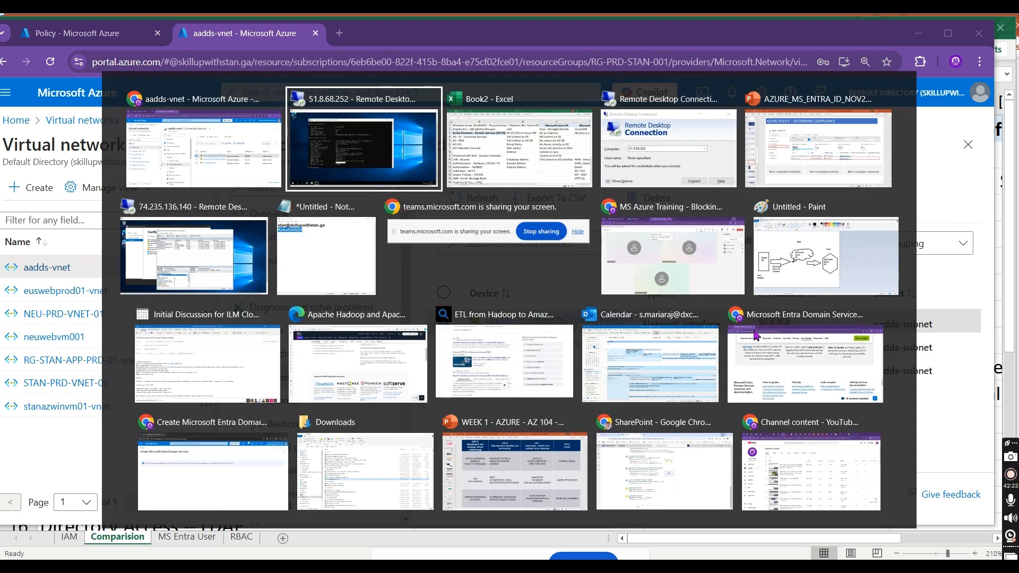
In Notepad, paste 10.3.0.4 below the saved sign-in details, then paste it again, trimming the last digit
{"action": "key", "text": "alt+Tab"}
{"action": "key", "text": "alt+Tab"}
{"action": "key", "text": "alt+Tab"}
{"action": "key", "text": "alt+Tab"}
{"action": "key", "text": "alt+Tab"}
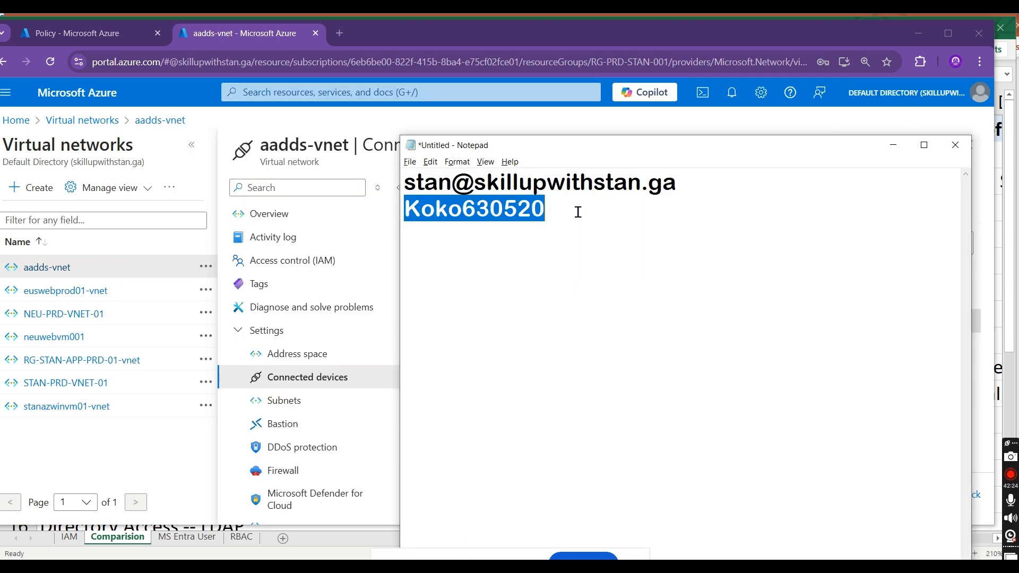
{"action": "left_click", "coordinate": [552, 218]}
{"action": "key", "text": "Return"}
{"action": "key", "text": "ctrl+v"}
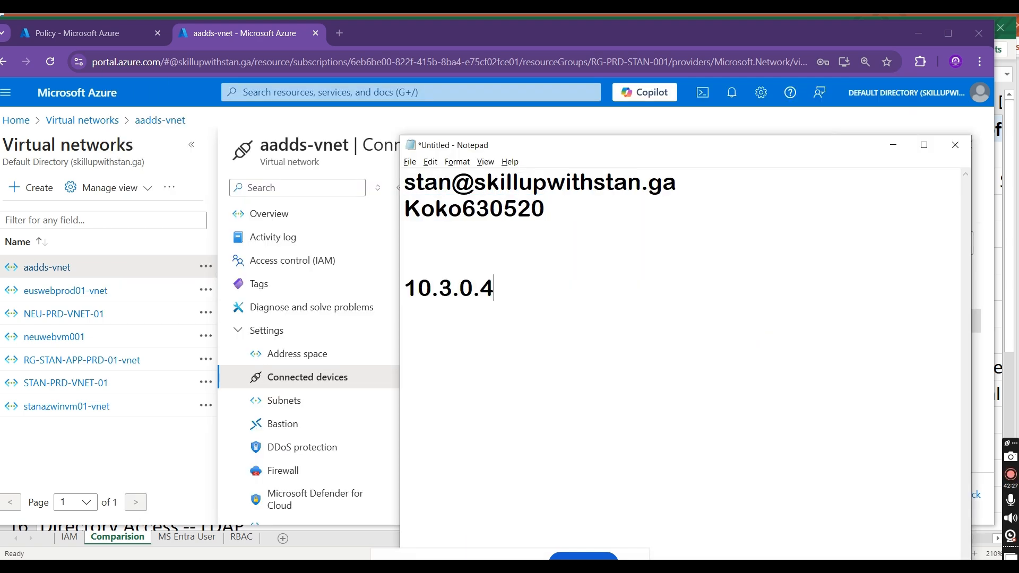
{"action": "key", "text": "Return"}
{"action": "key", "text": "ctrl+v"}
{"action": "key", "text": "BackSpace"}
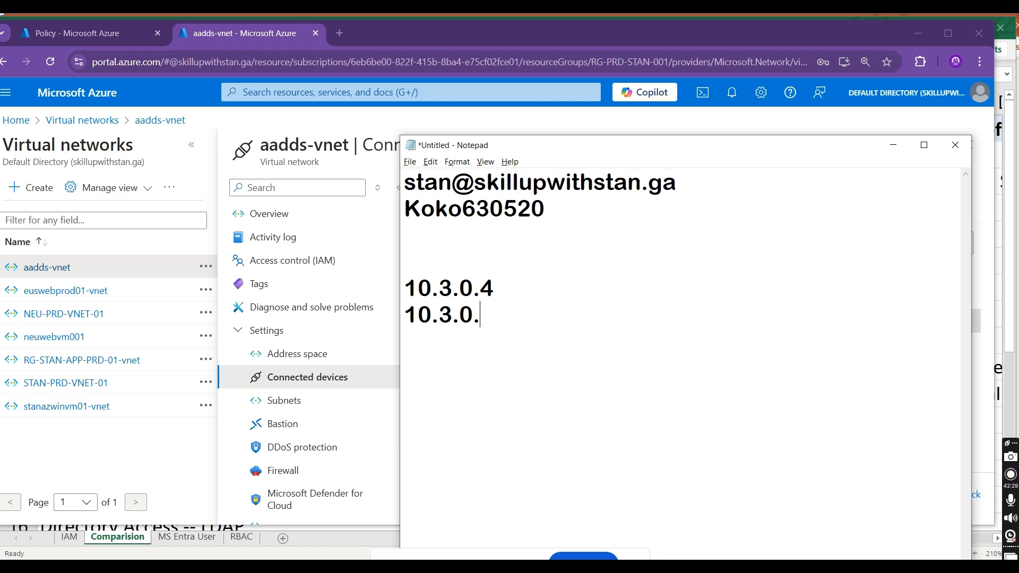
Complete the second address as 10.3.0.6, then open network interface winaddscli01292_z1 (private IP 10.3.0.5)
{"action": "type", "text": "6"}
{"action": "left_click", "coordinate": [20, 120]}
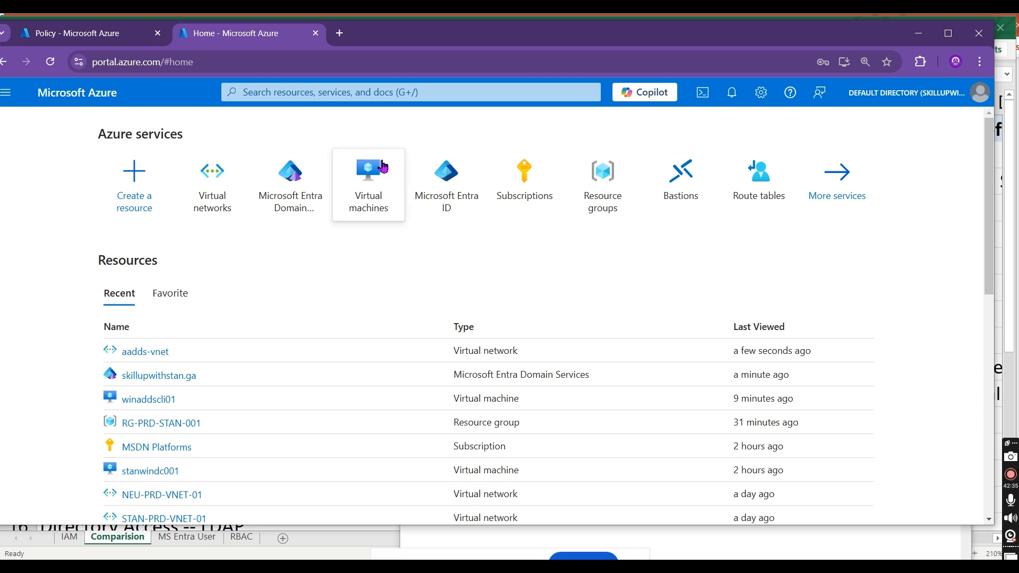
{"action": "left_click", "coordinate": [284, 96]}
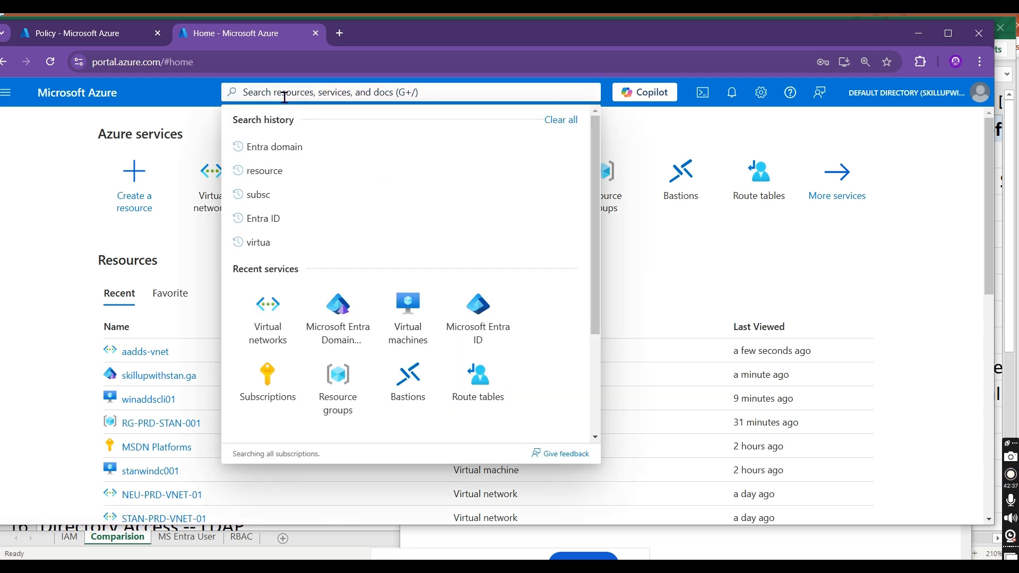
{"action": "type", "text": "nic"}
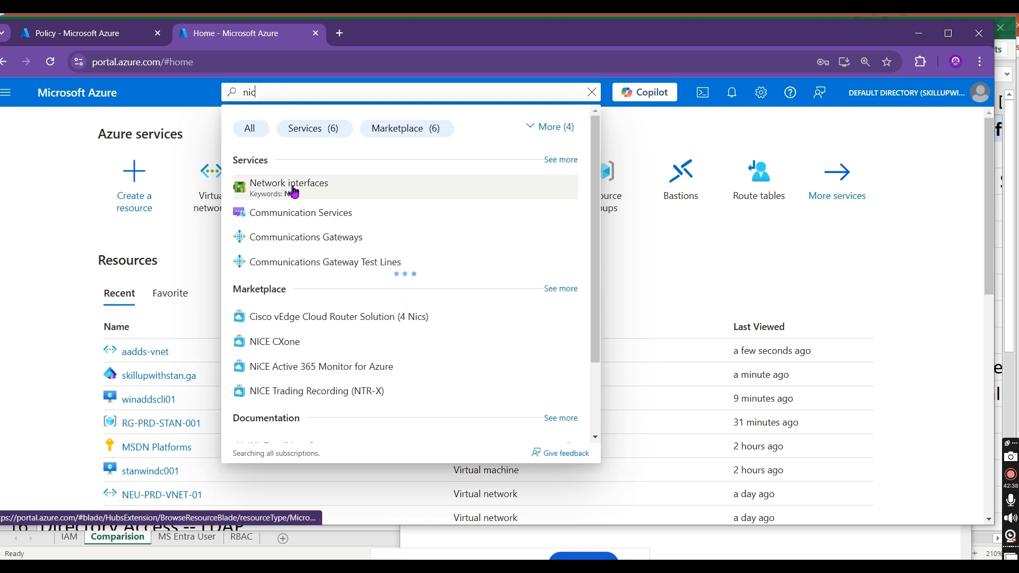
{"action": "left_click", "coordinate": [294, 191]}
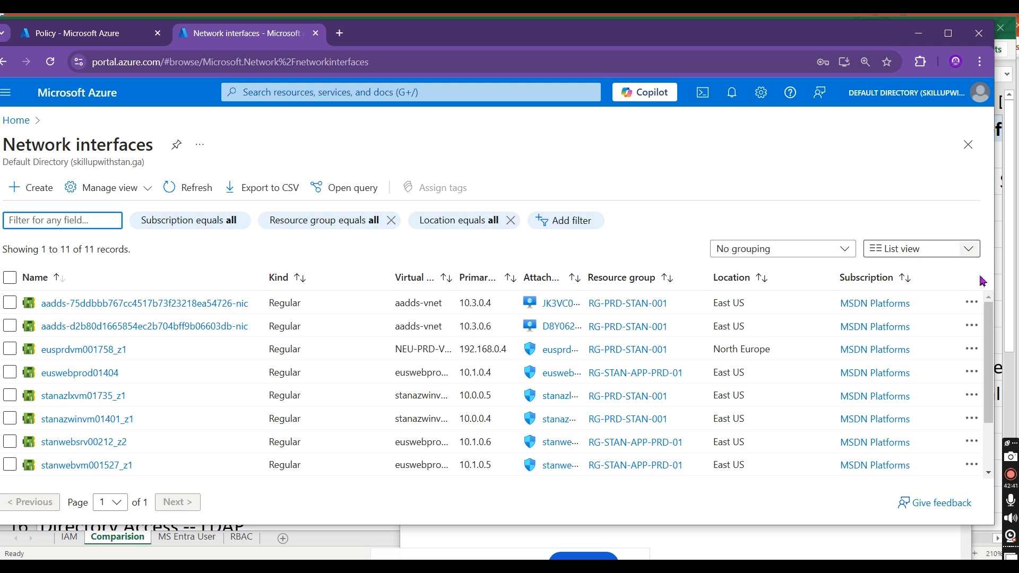
{"action": "left_click_drag", "start_coordinate": [988, 335], "coordinate": [1004, 380]}
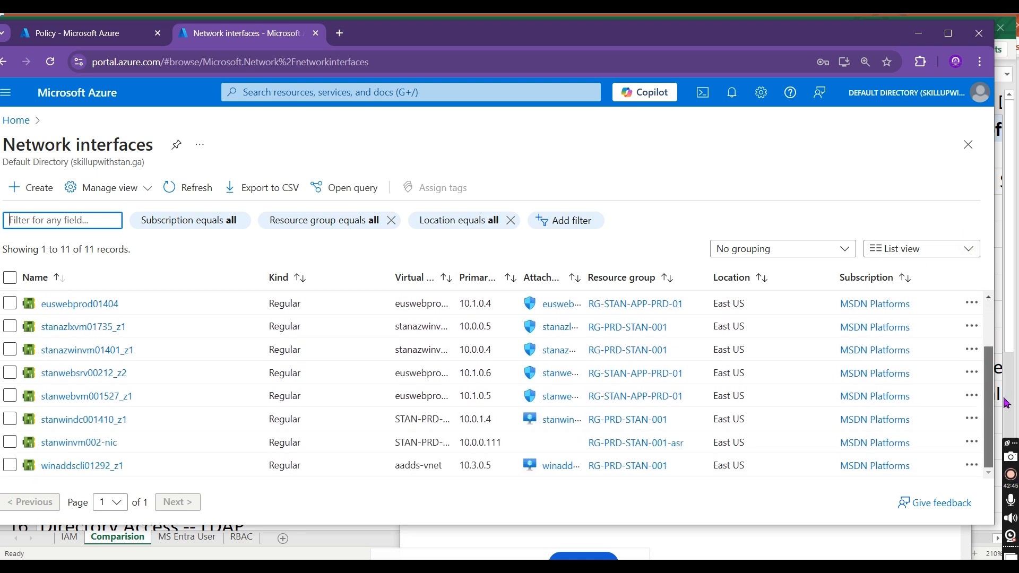
{"action": "left_click", "coordinate": [98, 467]}
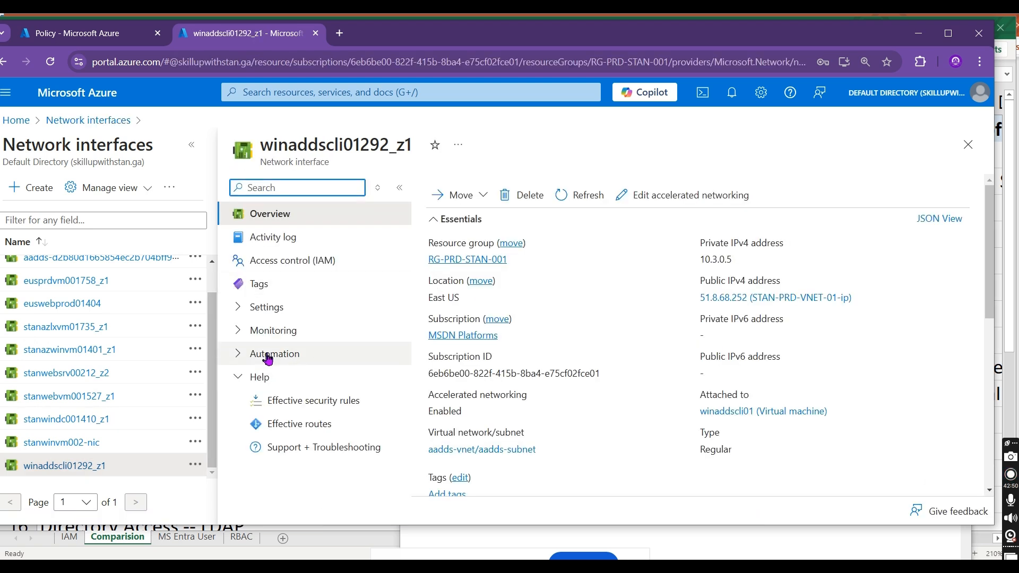
Set winaddscli01292_z1's DNS servers to Custom with 10.3.0.4 and 10.3.0.6, and save
{"action": "left_click", "coordinate": [258, 309]}
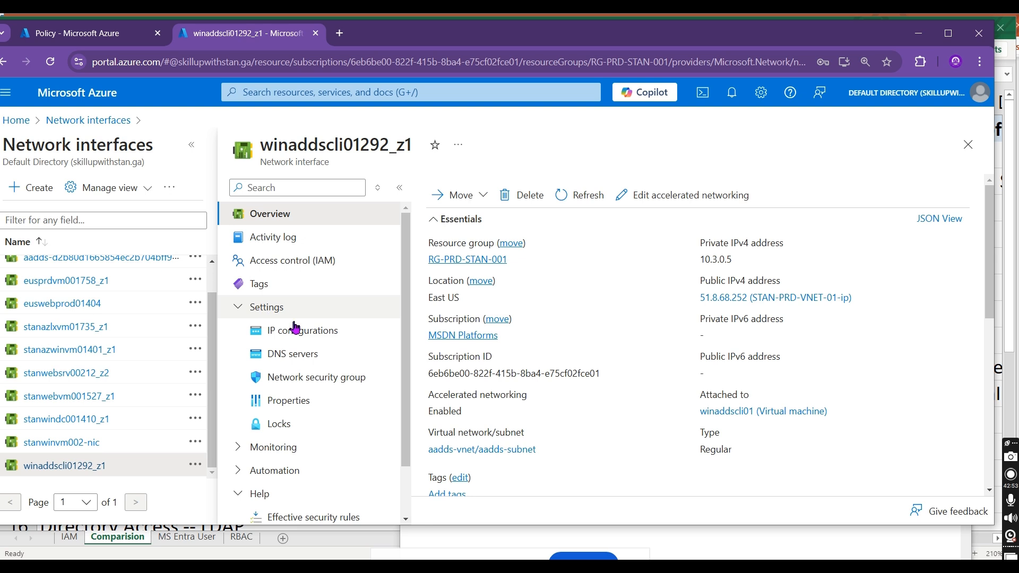
{"action": "left_click", "coordinate": [292, 364]}
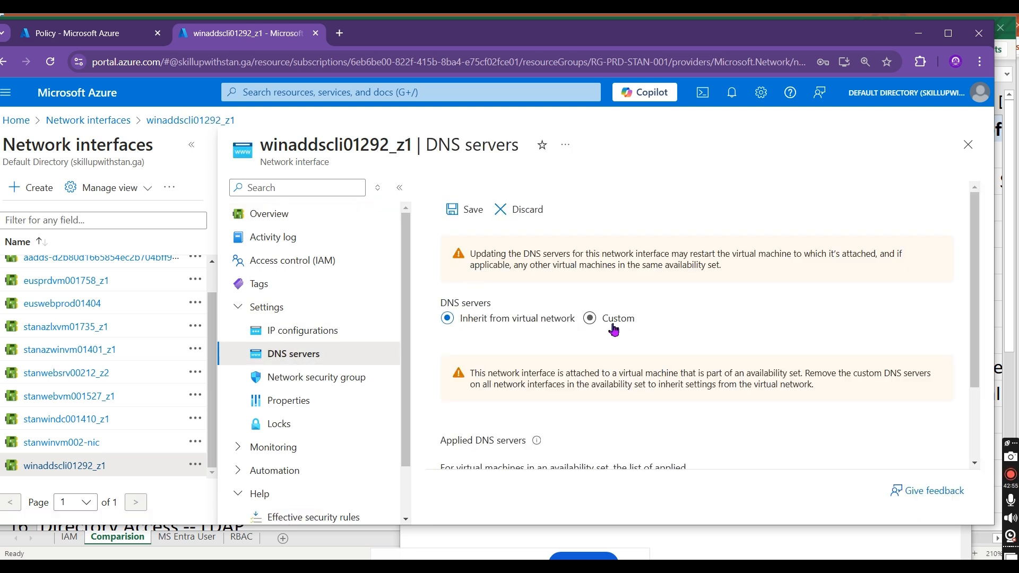
{"action": "left_click", "coordinate": [613, 326]}
{"action": "left_click", "coordinate": [478, 378]}
{"action": "type", "text": "10.3.0.4"}
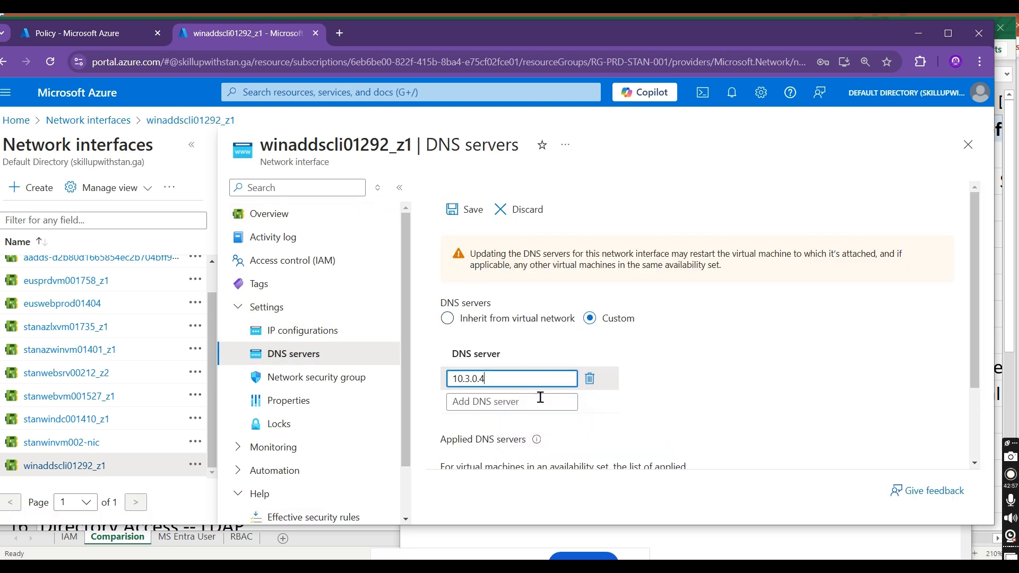
{"action": "left_click", "coordinate": [512, 401]}
{"action": "type", "text": "10.3.0.6"}
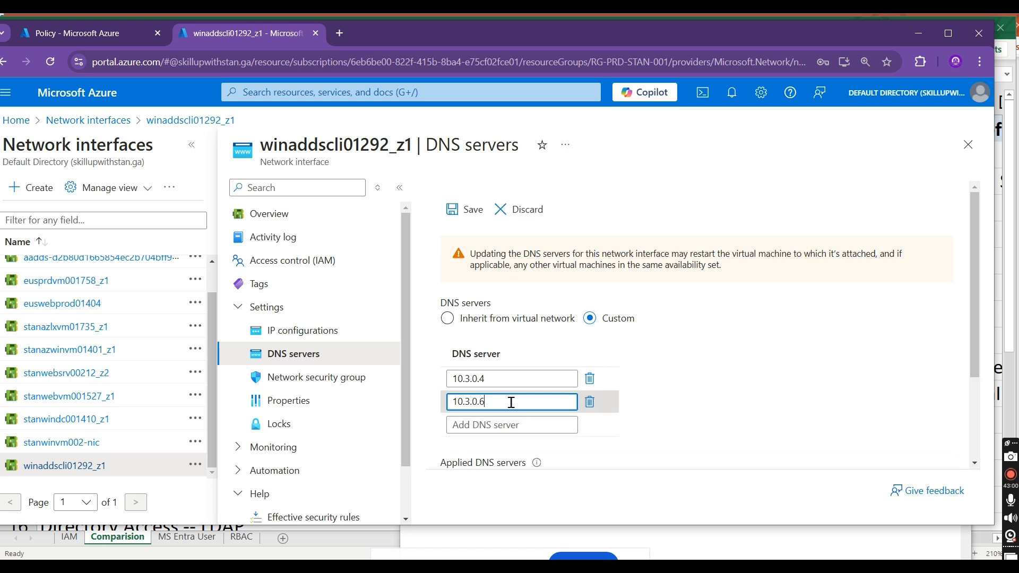
{"action": "left_click", "coordinate": [465, 209]}
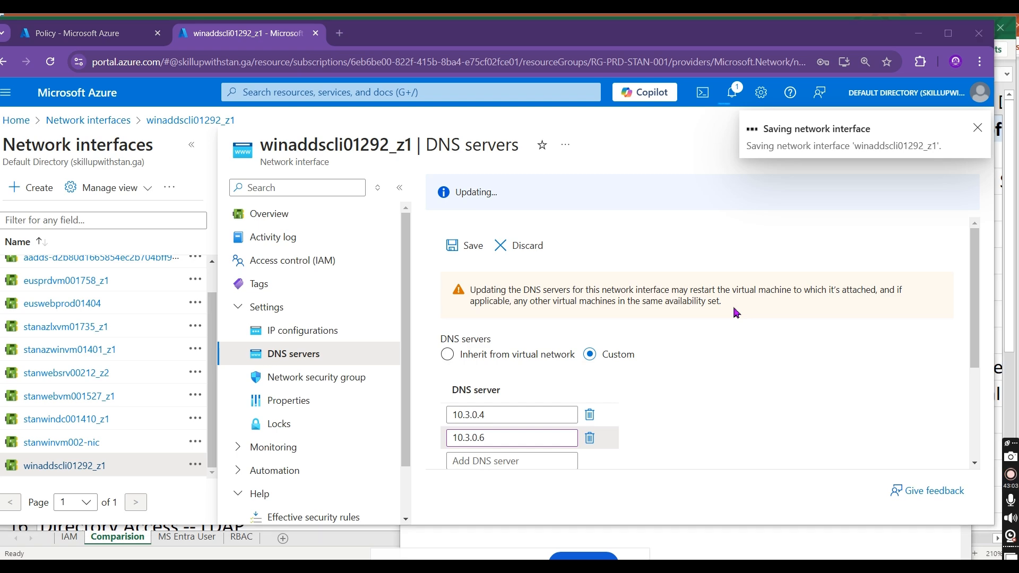
{"action": "key", "text": "alt+Tab"}
{"action": "key", "text": "alt+Tab"}
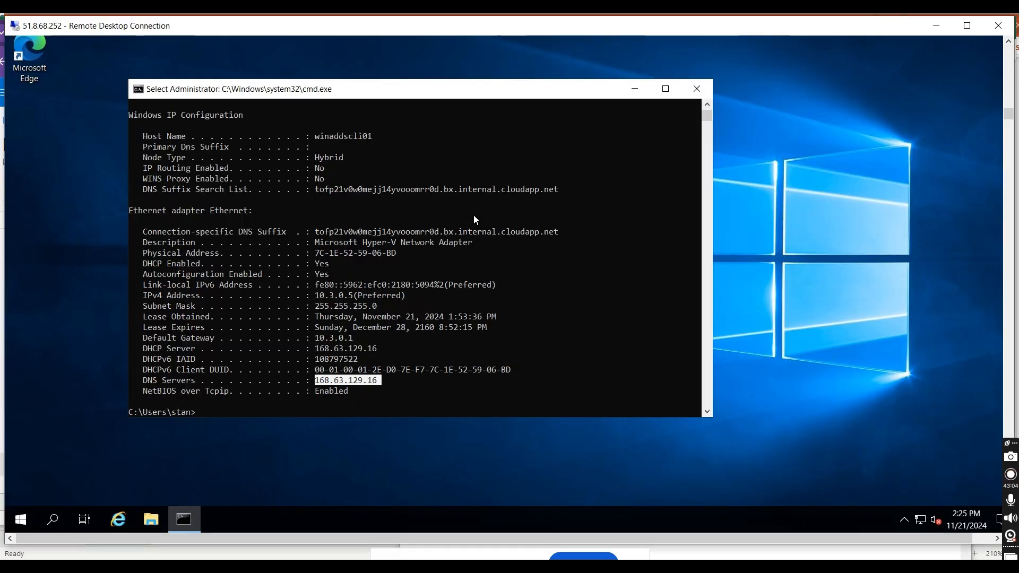
Run ipconfig /renew and ipconfig /all to confirm DNS servers 10.3.0.4 and 10.3.0.6
{"action": "left_click", "coordinate": [475, 215]}
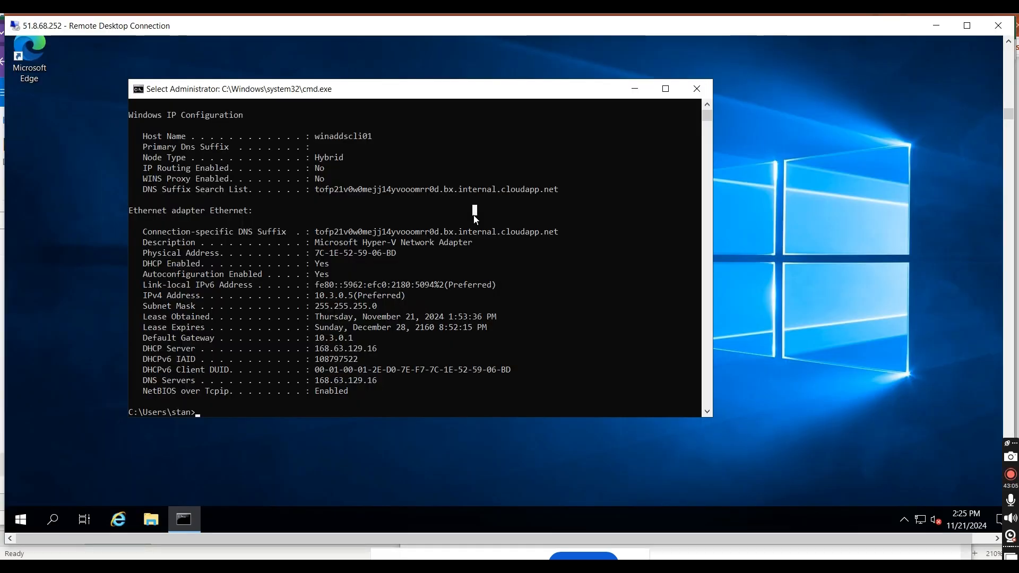
{"action": "key", "text": "Up"}
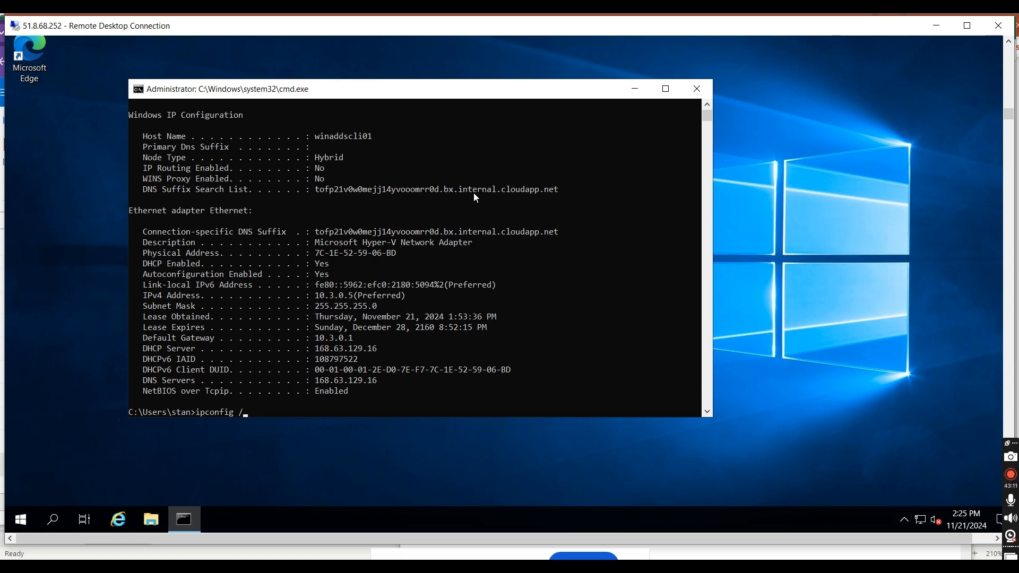
{"action": "type", "text": "renew"}
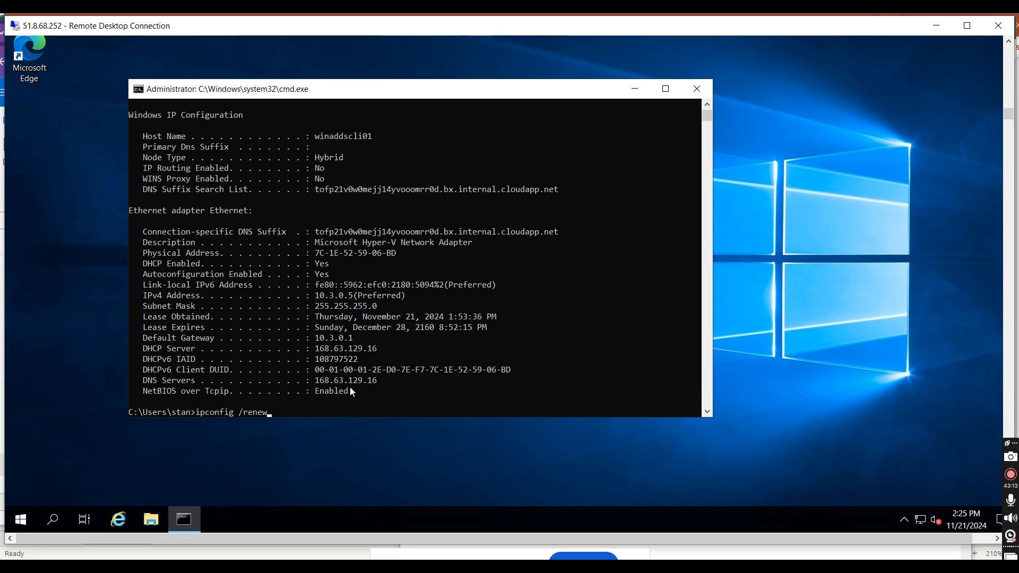
{"action": "key", "text": "Return"}
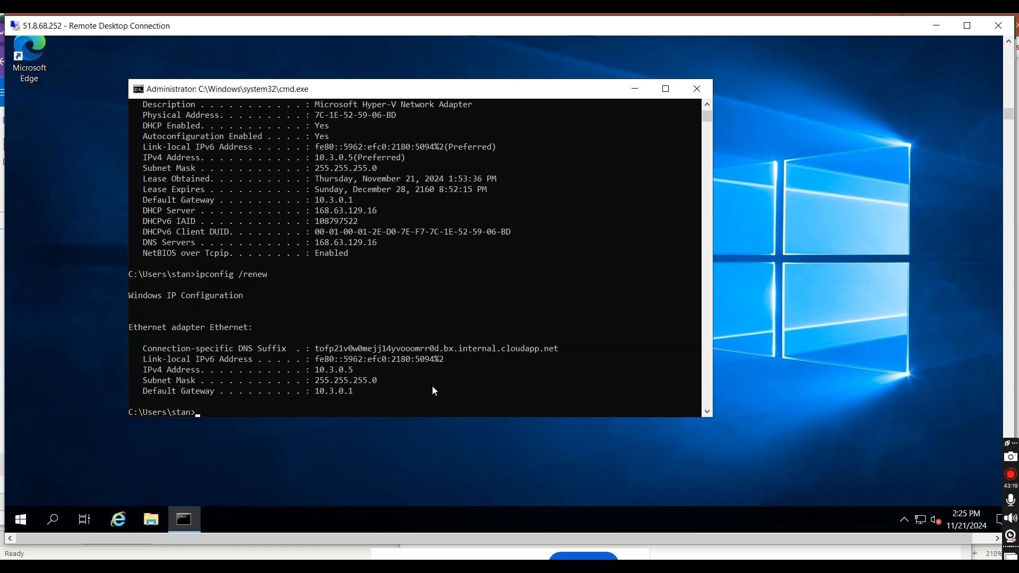
{"action": "key", "text": "Up"}
{"action": "key", "text": "BackSpace"}
{"action": "key", "text": "BackSpace"}
{"action": "key", "text": "BackSpace"}
{"action": "type", "text": "all"}
{"action": "key", "text": "Return"}
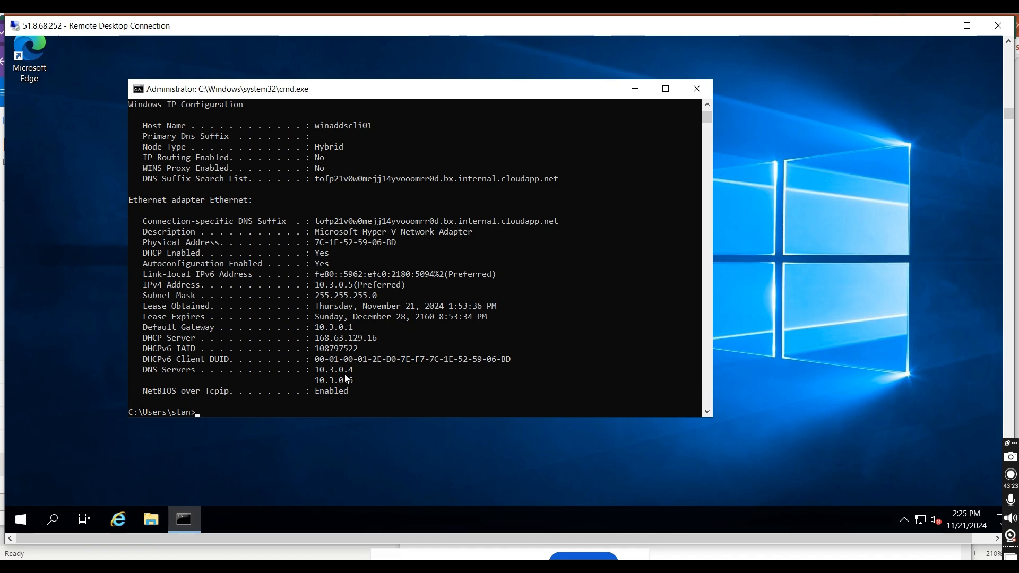
{"action": "left_click_drag", "start_coordinate": [310, 370], "coordinate": [363, 393]}
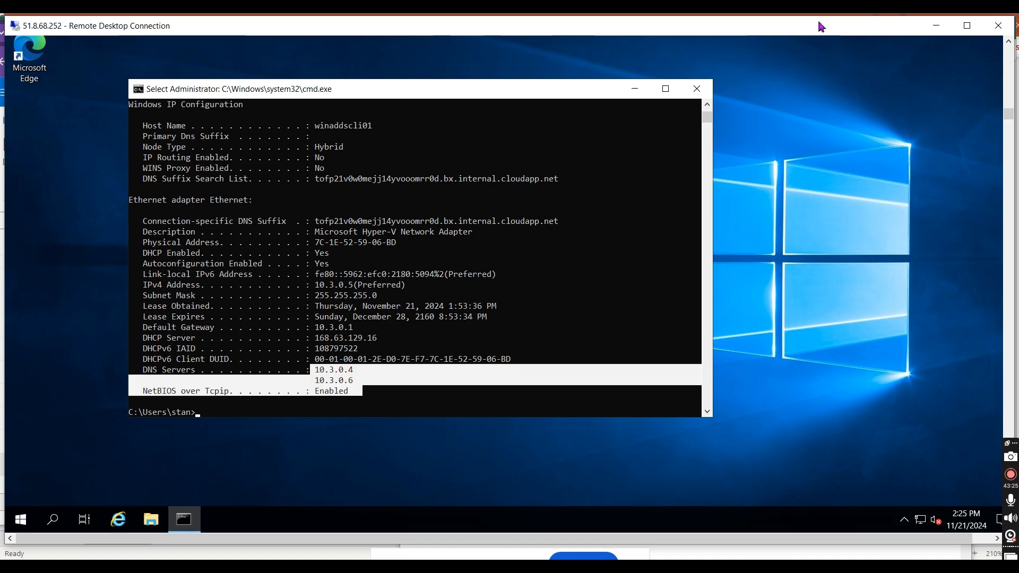
{"action": "right_click", "coordinate": [270, 289]}
Use nslookup to confirm skillupwithstan.ga resolves to 10.3.0.4, then minimize Remote Desktop
{"action": "type", "text": "nslookup"}
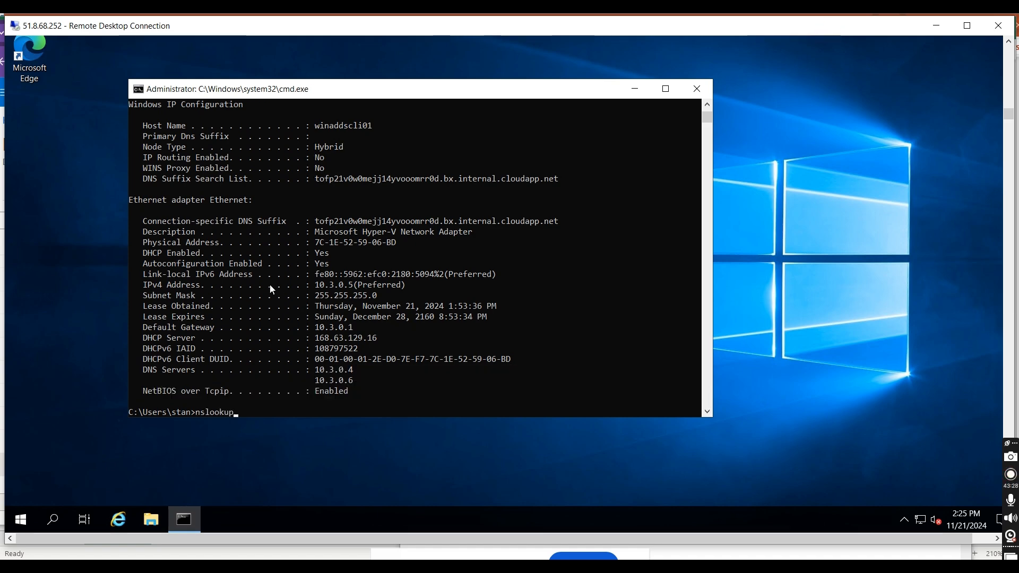
{"action": "key", "text": "Return"}
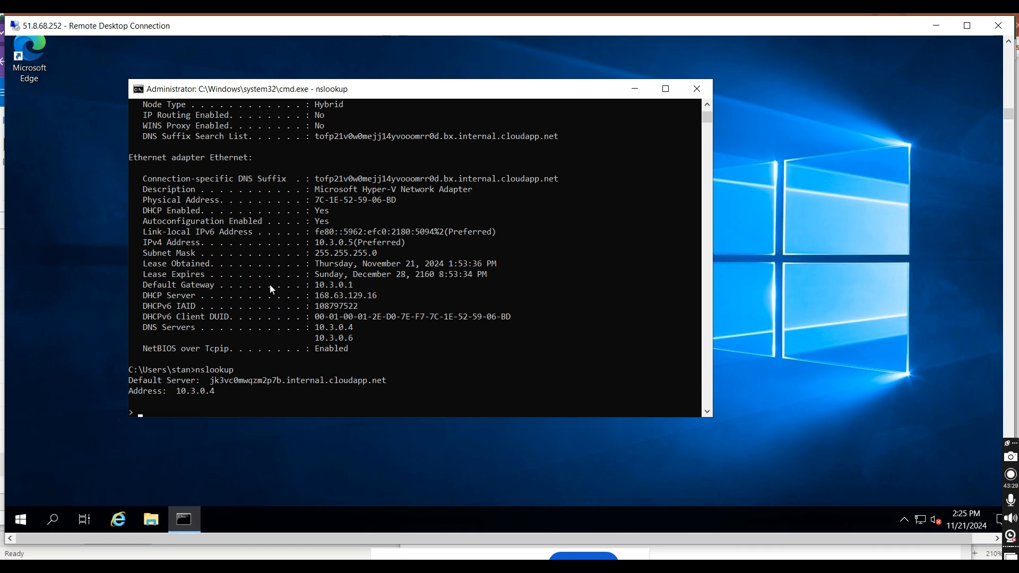
{"action": "type", "text": "skillupwithstan.ga"}
{"action": "key", "text": "Return"}
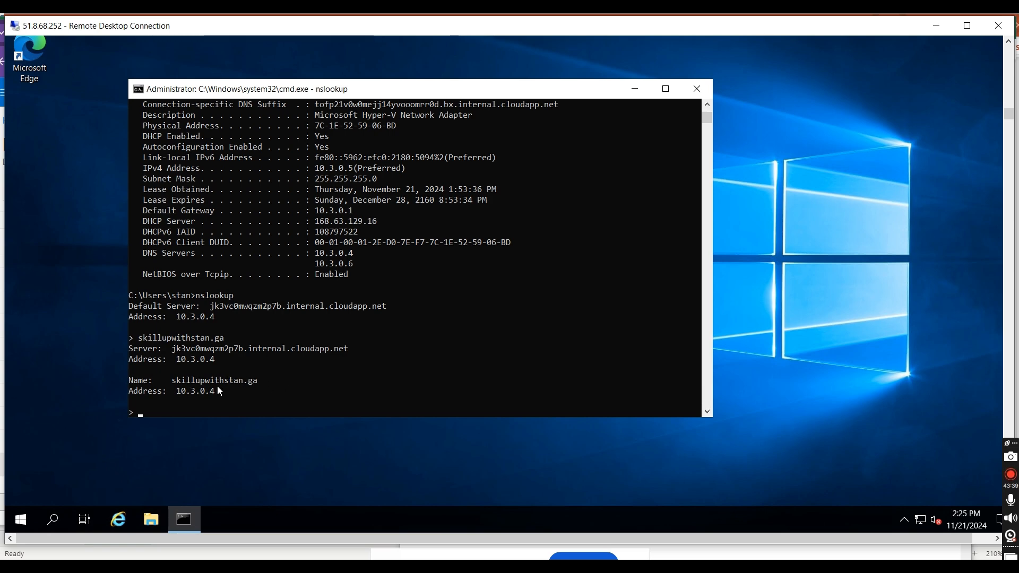
{"action": "left_click_drag", "start_coordinate": [208, 391], "coordinate": [177, 391]}
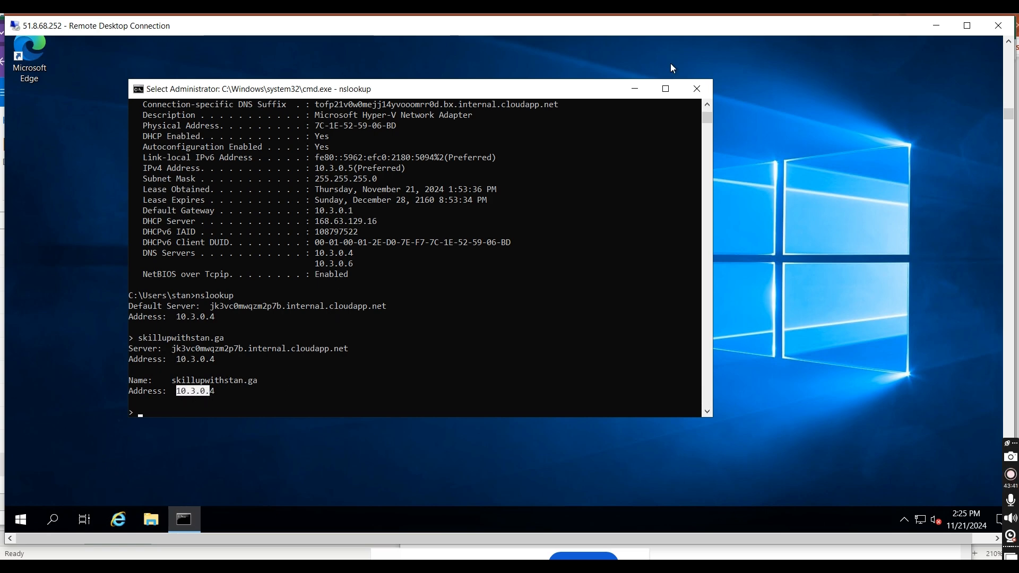
{"action": "left_click", "coordinate": [934, 25]}
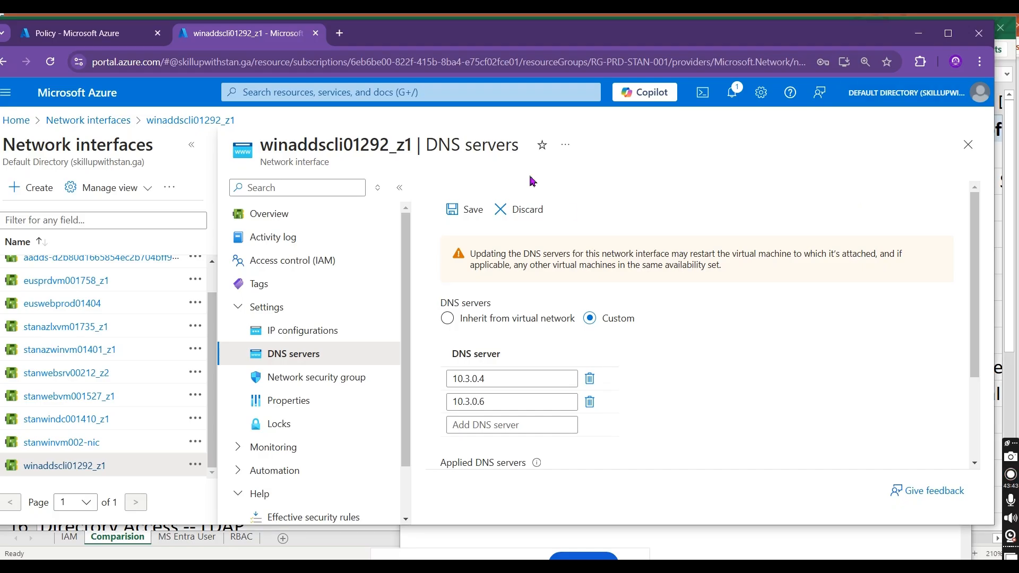
Open the skillupwithstan.ga managed domain overview in Entra Domain Services and select its domain name
{"action": "left_click", "coordinate": [25, 120]}
{"action": "left_click", "coordinate": [382, 208]}
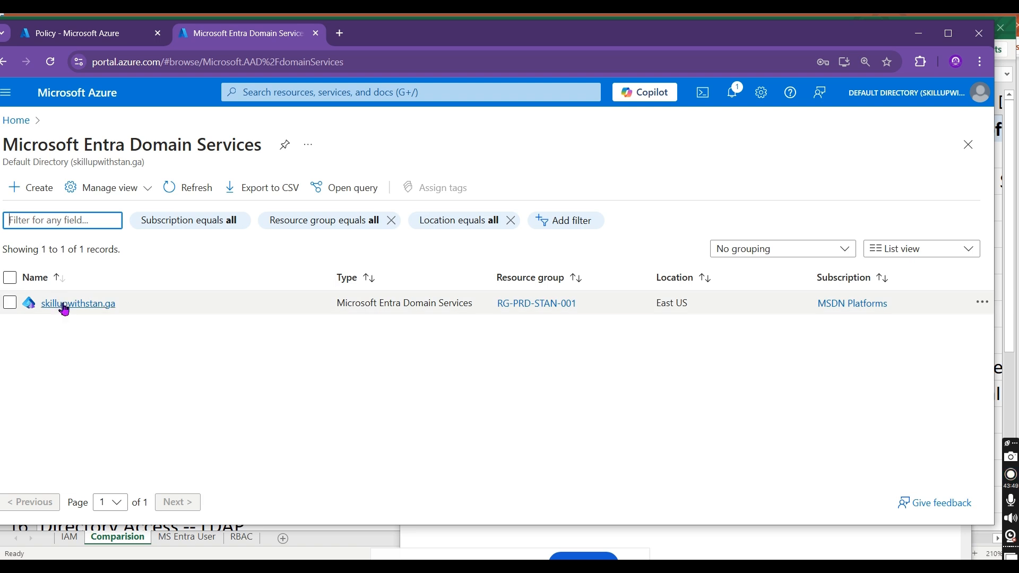
{"action": "left_click", "coordinate": [63, 303]}
{"action": "left_click", "coordinate": [193, 145]}
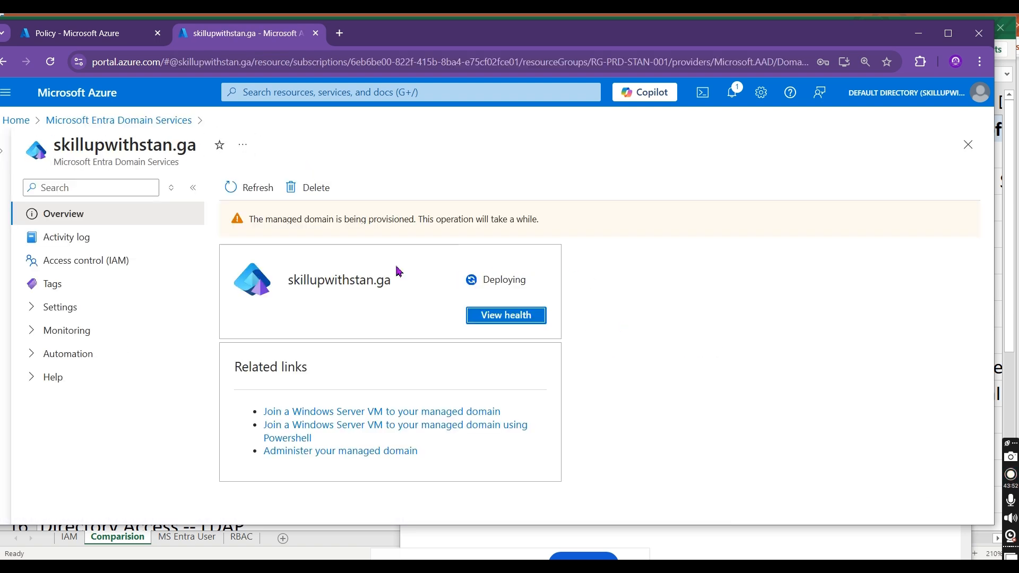
{"action": "left_click_drag", "start_coordinate": [393, 280], "coordinate": [294, 283]}
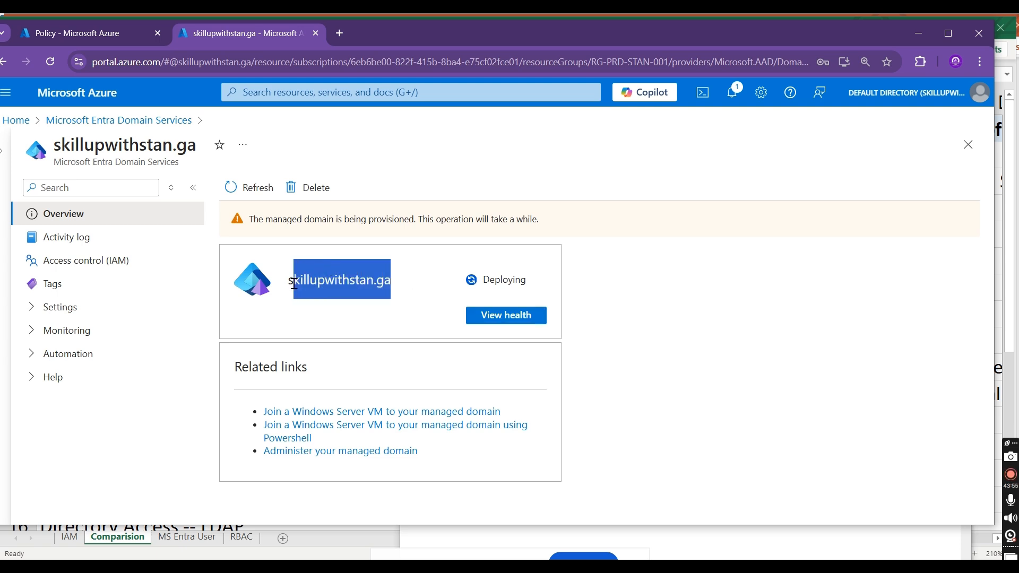
{"action": "left_click", "coordinate": [402, 290]}
{"action": "double_click", "coordinate": [355, 286]}
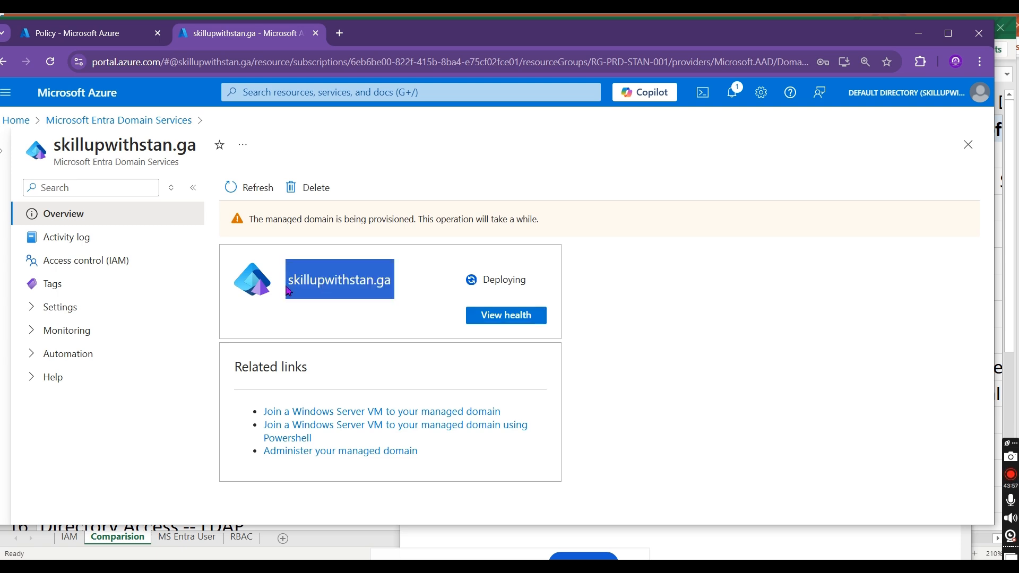
{"action": "key", "text": "alt+Tab"}
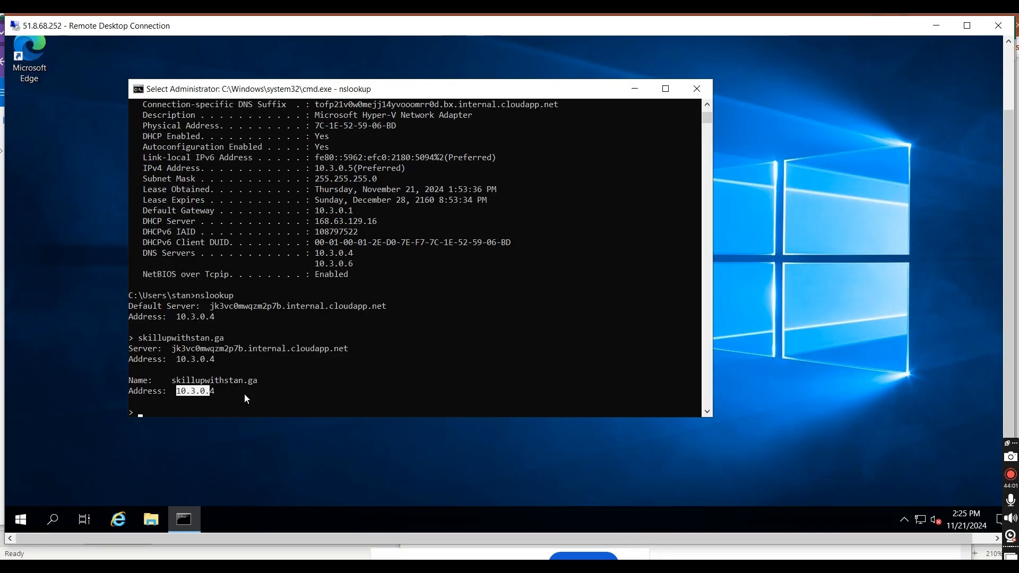
Launch Server Manager on winaddscli01, dismiss the Azure Arc popup, and show Local Server properties
{"action": "left_click", "coordinate": [23, 523]}
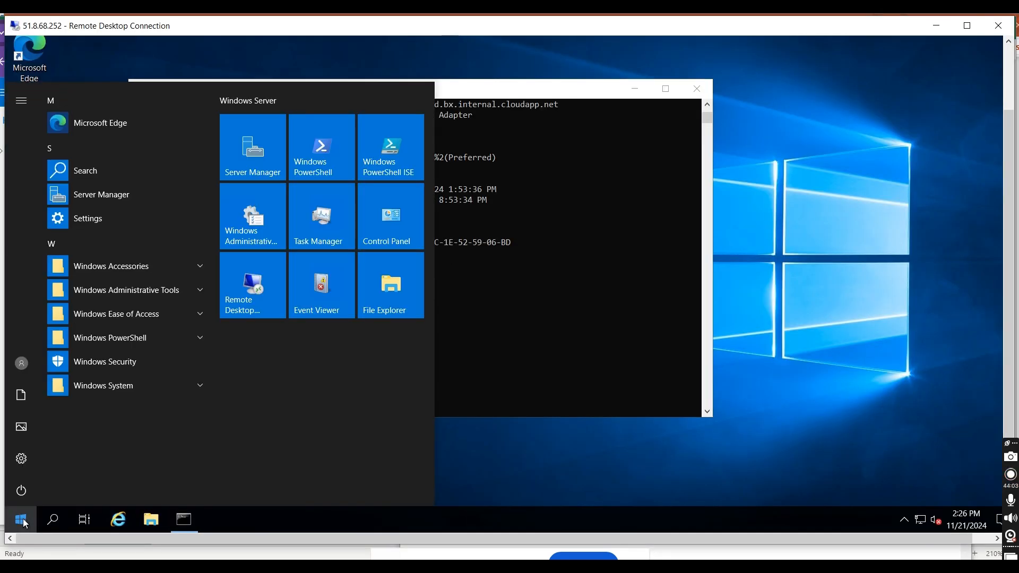
{"action": "left_click", "coordinate": [246, 153]}
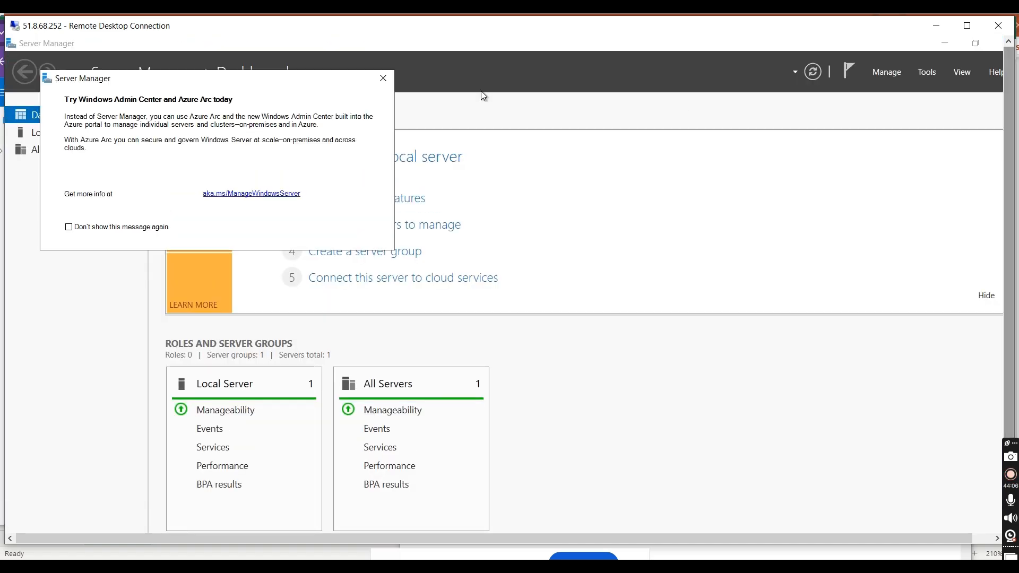
{"action": "left_click", "coordinate": [382, 78]}
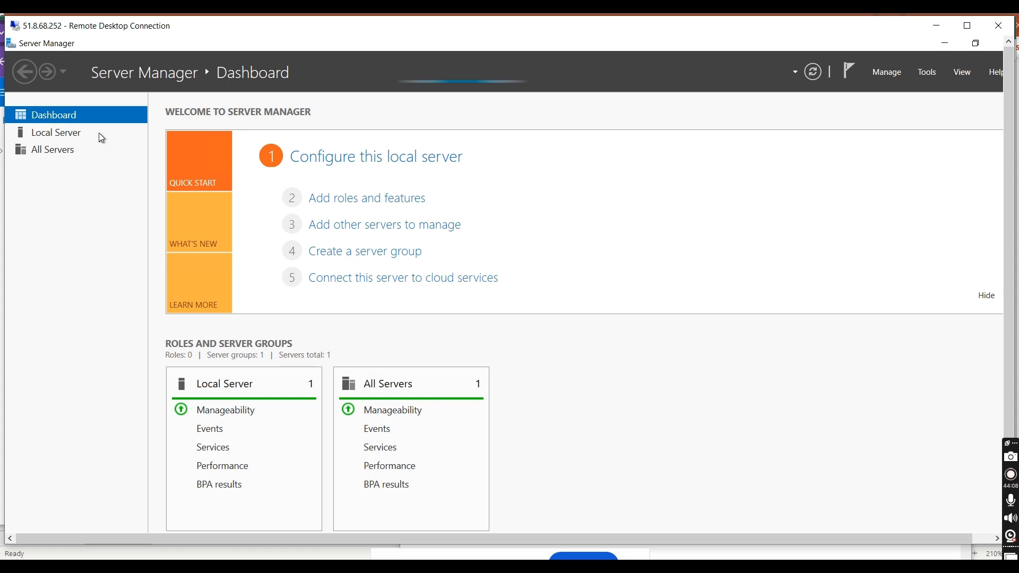
{"action": "left_click", "coordinate": [66, 136]}
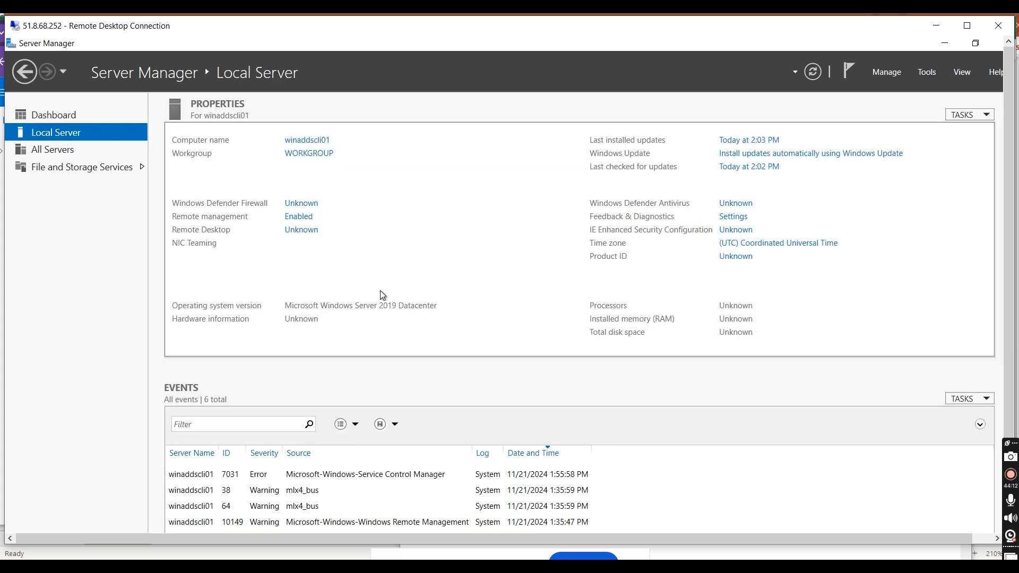
{"action": "left_click_drag", "start_coordinate": [1009, 113], "coordinate": [1012, 28]}
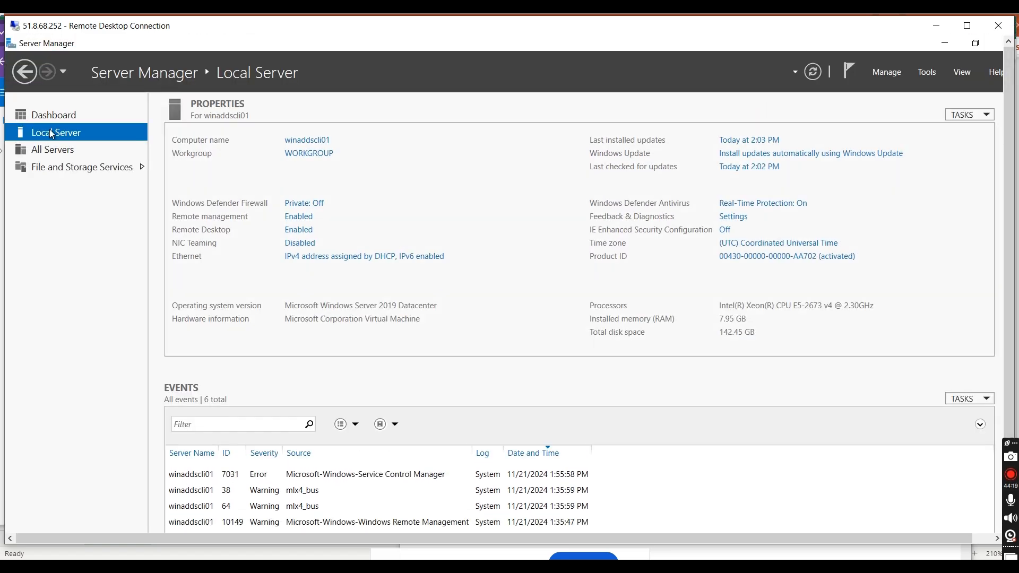
{"action": "left_click_drag", "start_coordinate": [159, 47], "coordinate": [300, 64]}
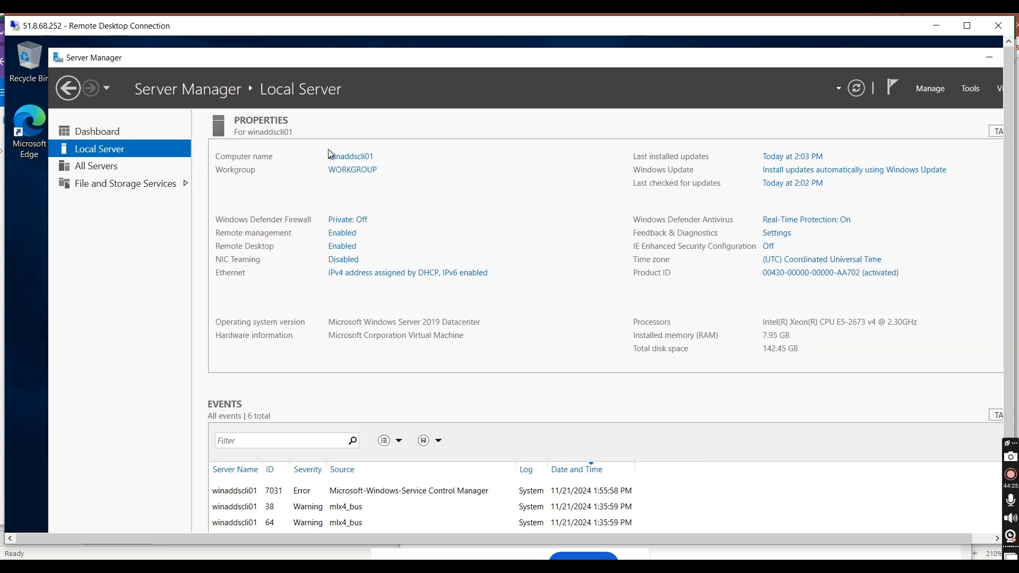
Set the computer to become a member of the domain skillupwithstan.ga in System Properties
{"action": "left_click", "coordinate": [343, 157]}
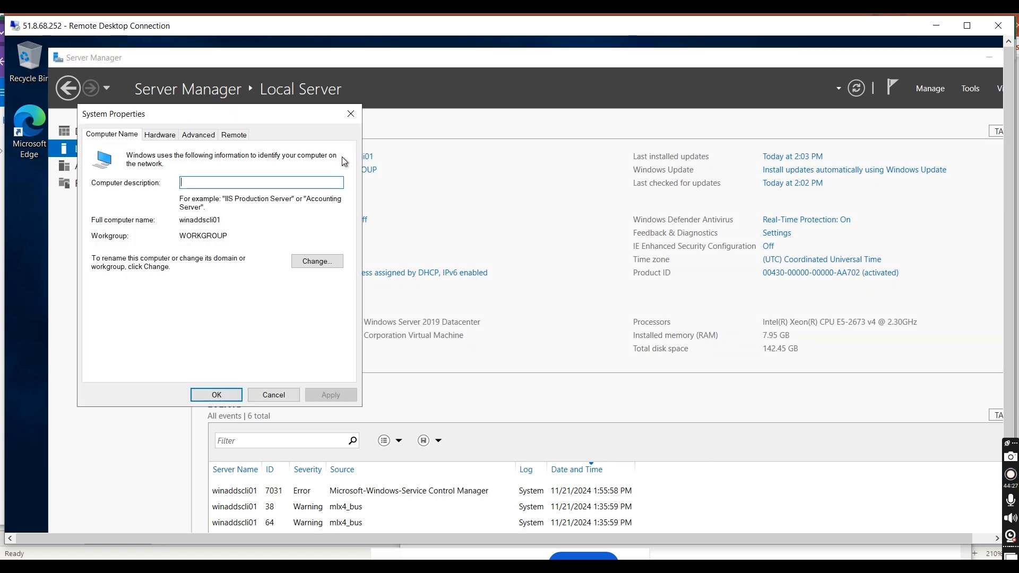
{"action": "left_click", "coordinate": [316, 264]}
{"action": "left_click", "coordinate": [126, 293]}
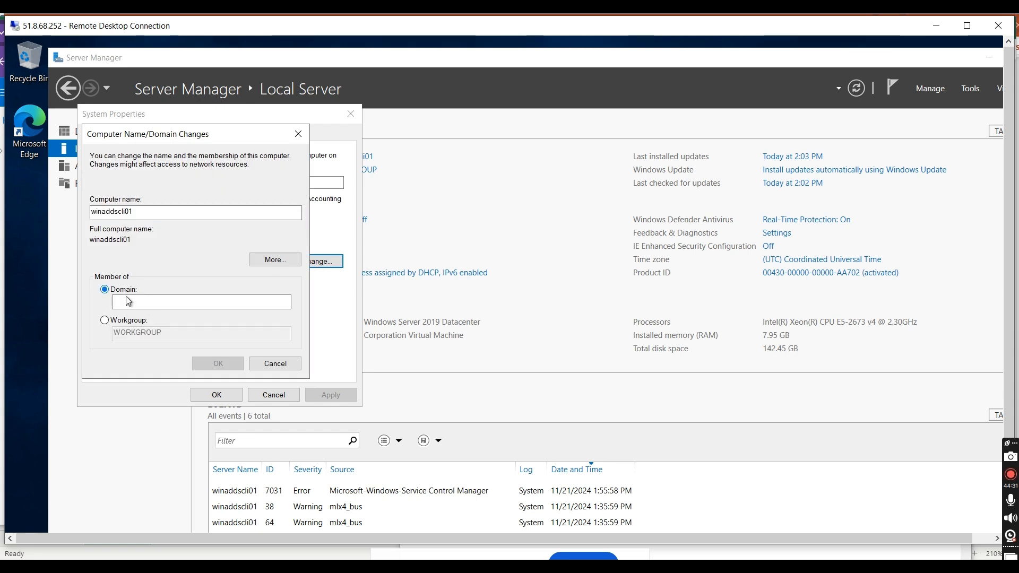
{"action": "left_click", "coordinate": [165, 302]}
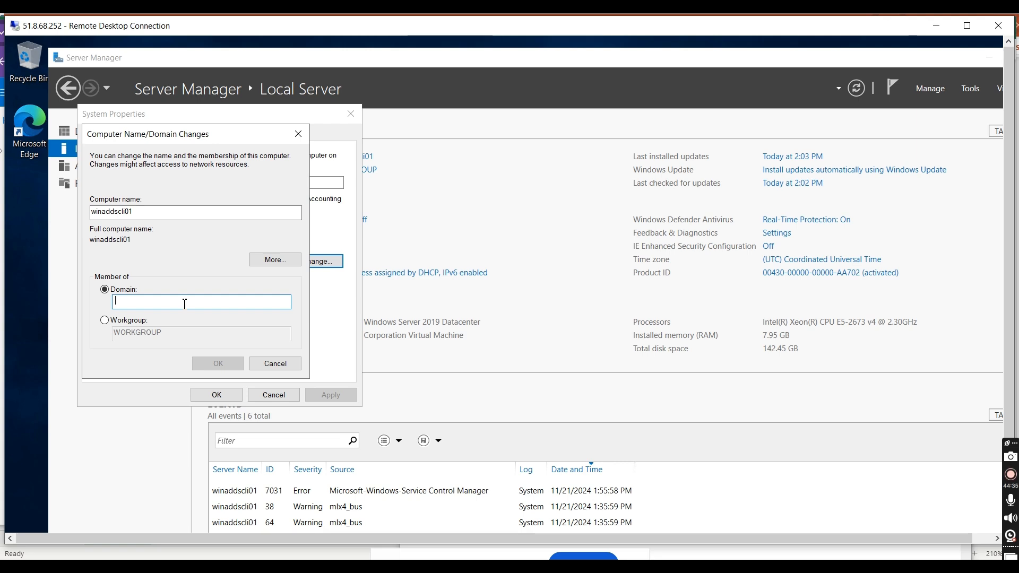
{"action": "type", "text": "="}
{"action": "key", "text": "BackSpace"}
{"action": "key", "text": "BackSpace"}
{"action": "key", "text": "BackSpace"}
{"action": "type", "text": "skillup"}
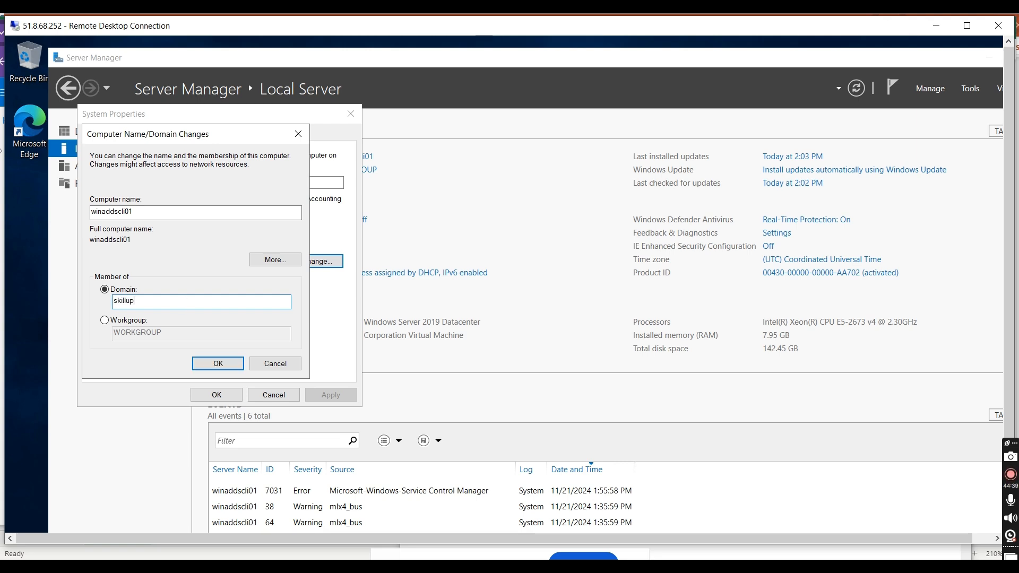
{"action": "type", "text": "withstan.ga"}
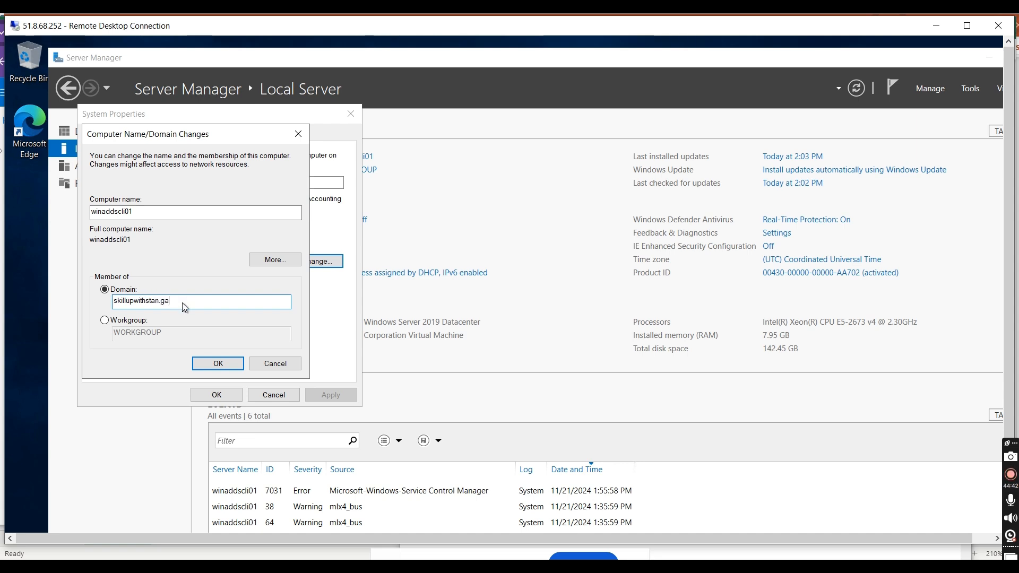
{"action": "key", "text": "Return"}
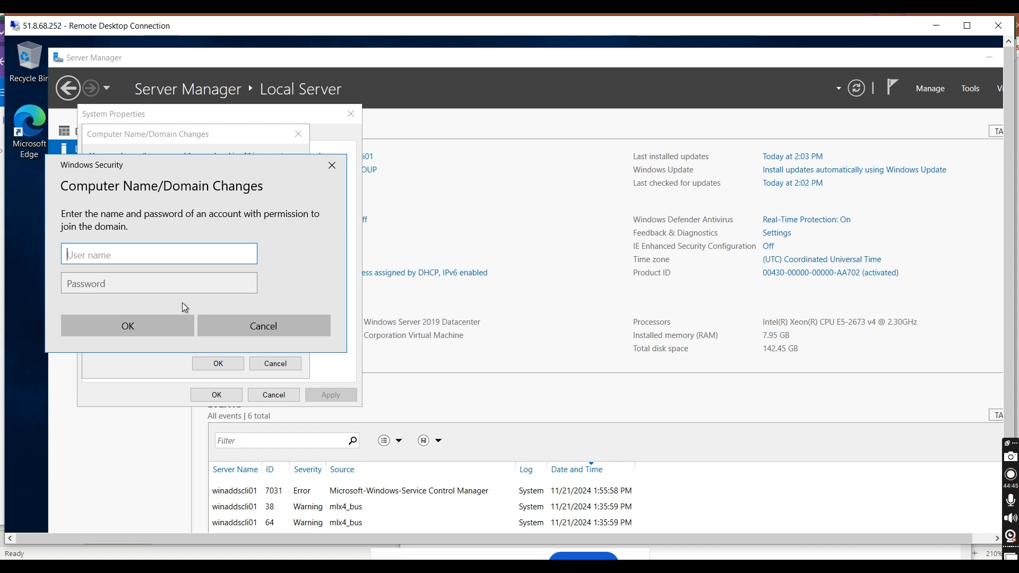
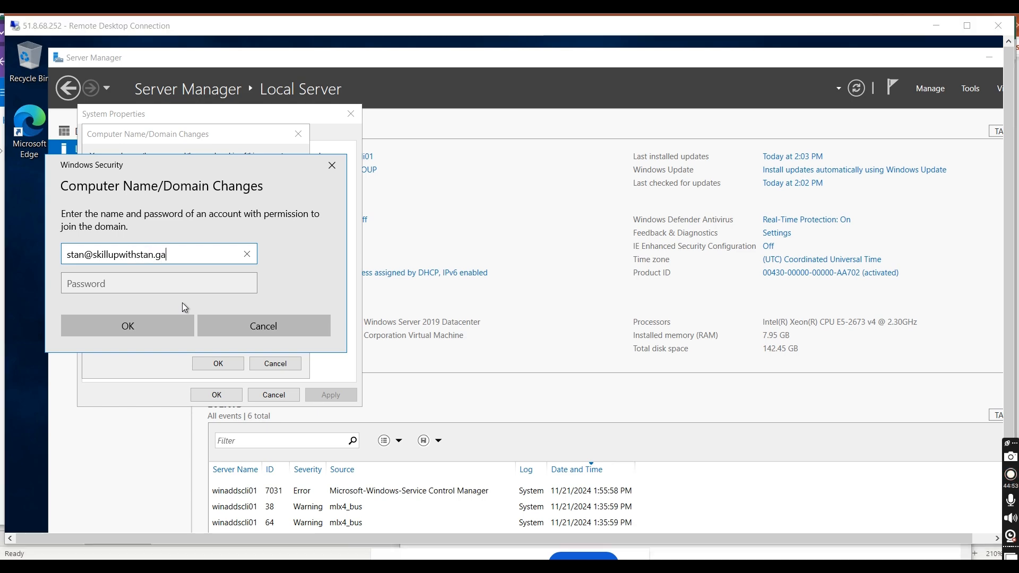
Enter the admin user name and pasted password for the join, then dismiss the account-locked-out error
{"action": "key", "text": "alt+Tab"}
{"action": "key", "text": "Tab"}
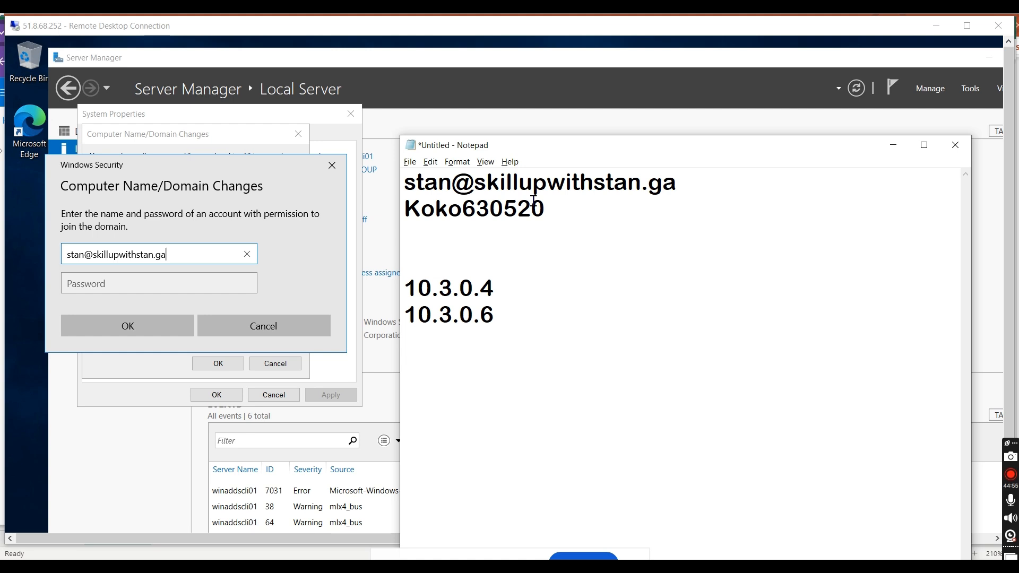
{"action": "left_click_drag", "start_coordinate": [556, 204], "coordinate": [408, 205]}
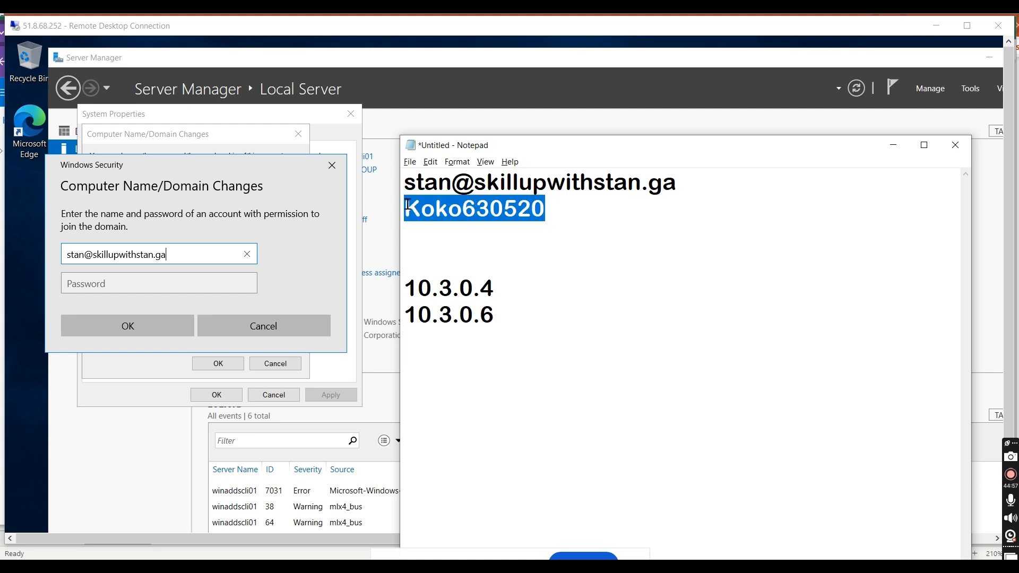
{"action": "left_click", "coordinate": [130, 287]}
{"action": "key", "text": "ctrl+v"}
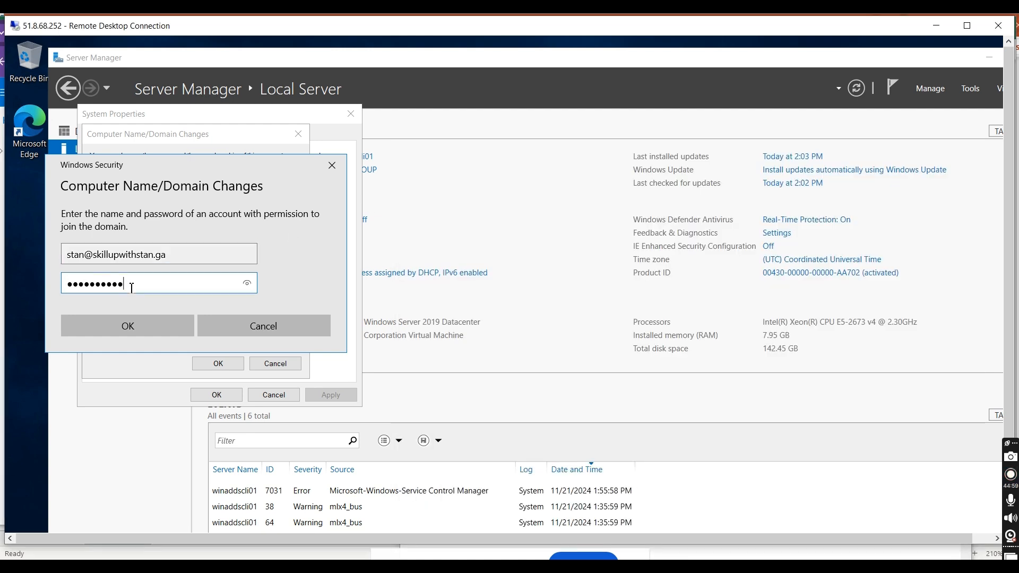
{"action": "left_click", "coordinate": [141, 330]}
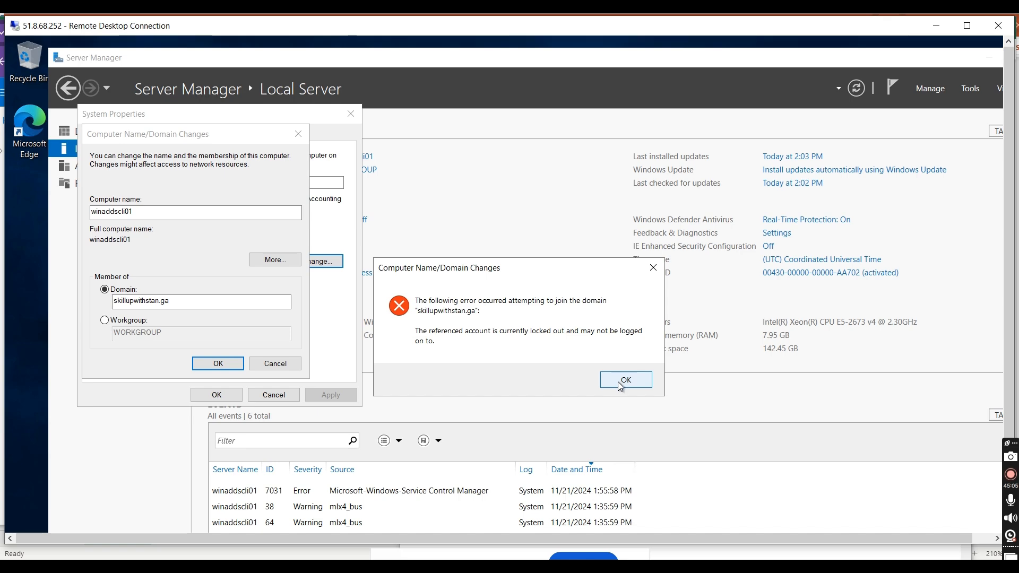
{"action": "left_click", "coordinate": [619, 382]}
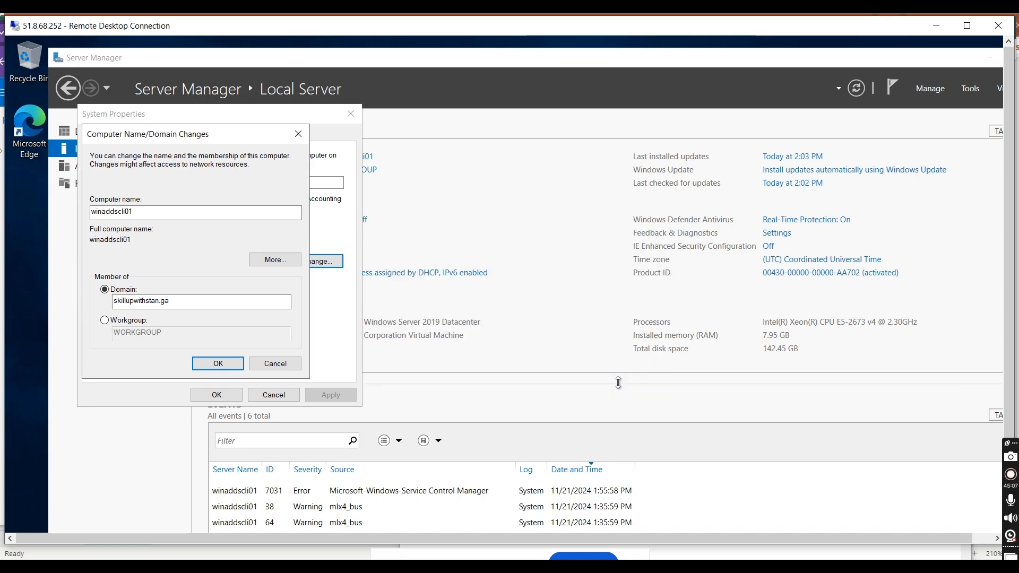
Switch to the Azure portal and return to its Home page
{"action": "key", "text": "alt+Tab"}
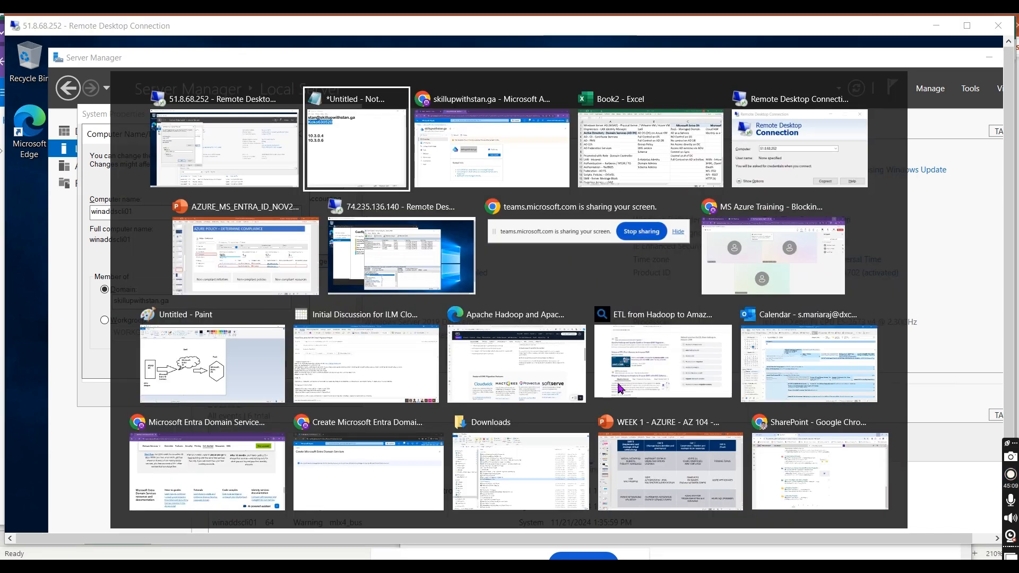
{"action": "key", "text": "alt+Tab"}
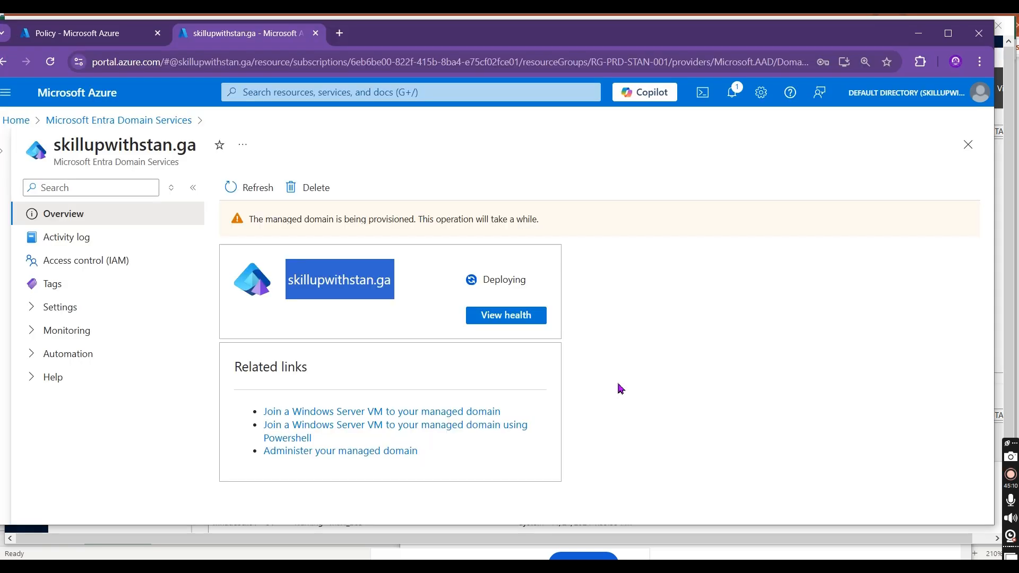
{"action": "left_click", "coordinate": [15, 121]}
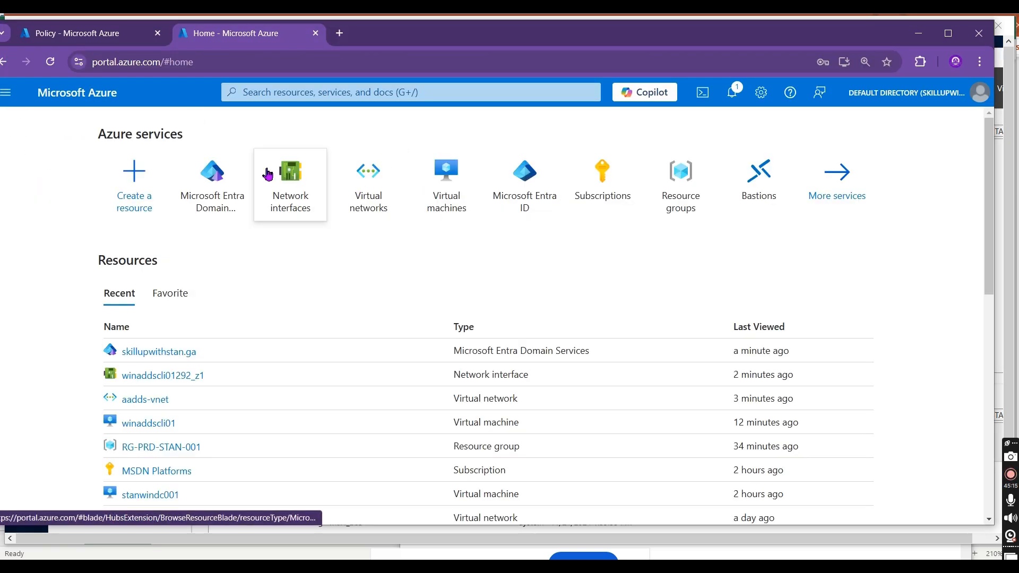
Try resetting an existing Entra ID user's password, then return to the All users list
{"action": "left_click", "coordinate": [532, 176]}
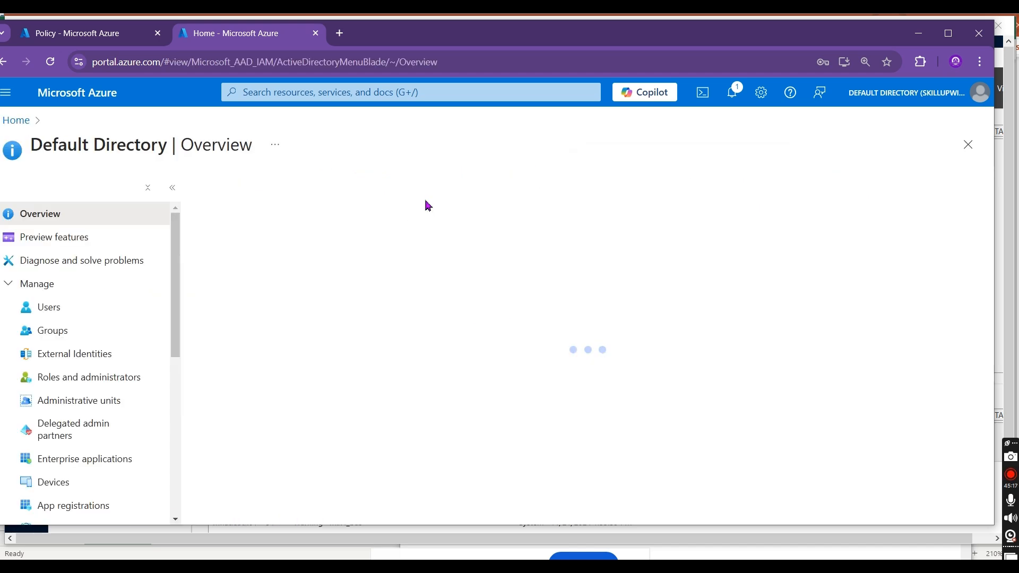
{"action": "left_click", "coordinate": [48, 306]}
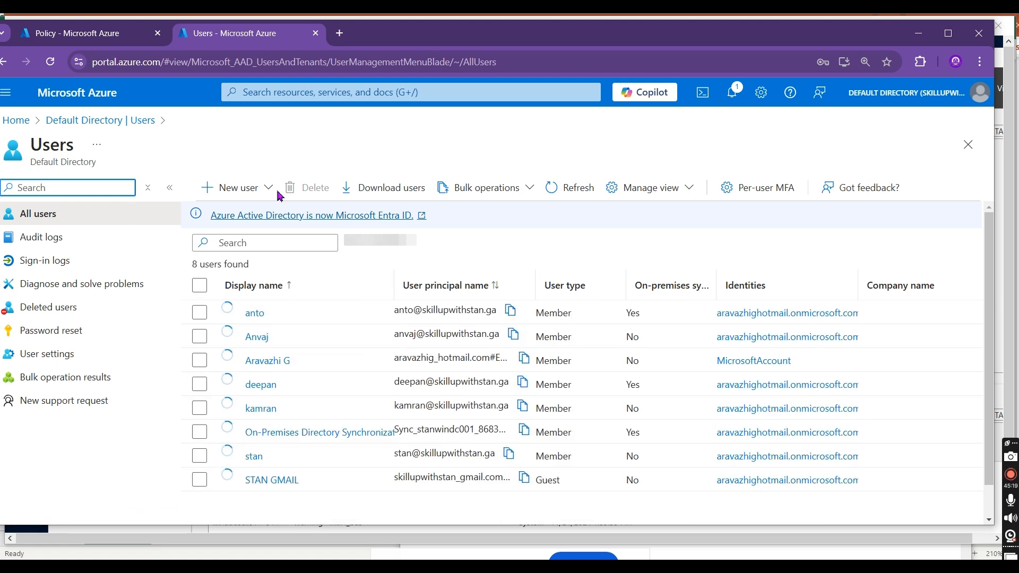
{"action": "left_click", "coordinate": [254, 191]}
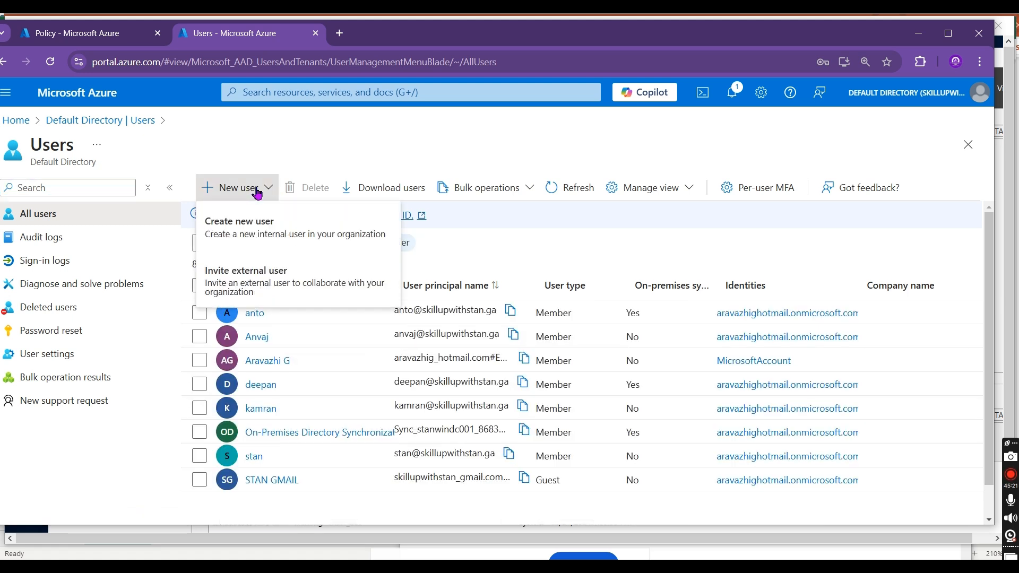
{"action": "left_click", "coordinate": [504, 239]}
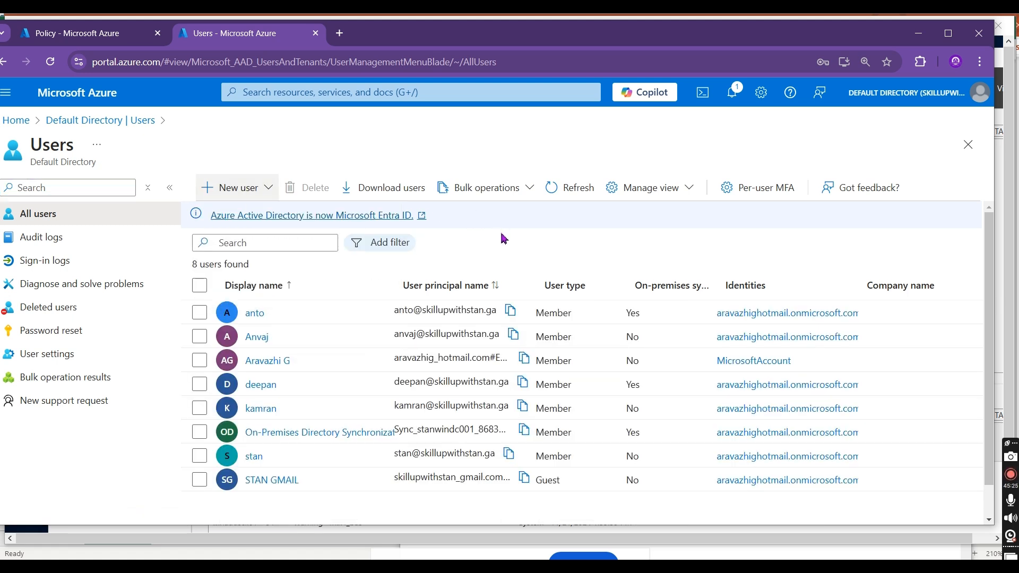
{"action": "left_click", "coordinate": [257, 313]}
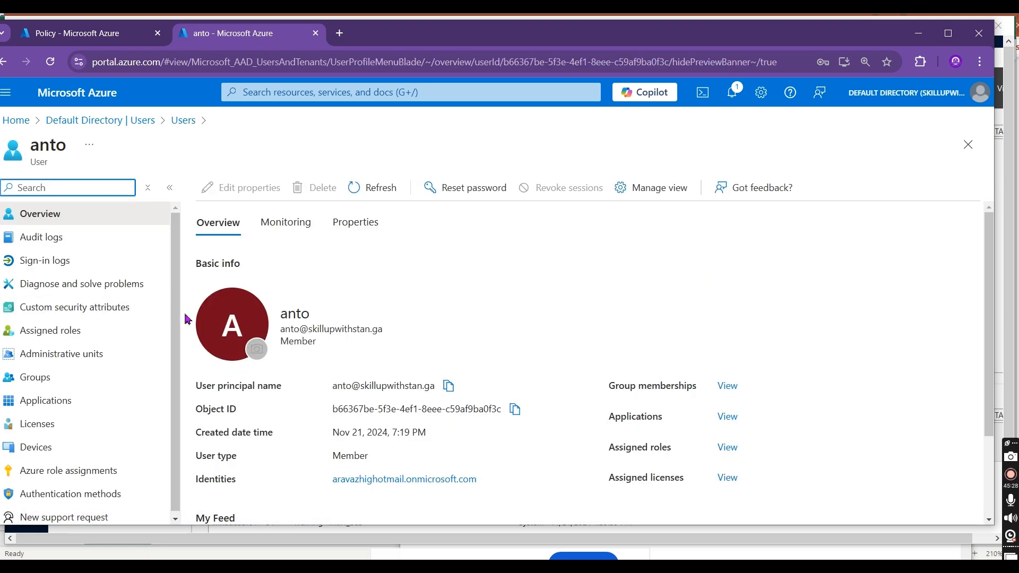
{"action": "left_click", "coordinate": [449, 198]}
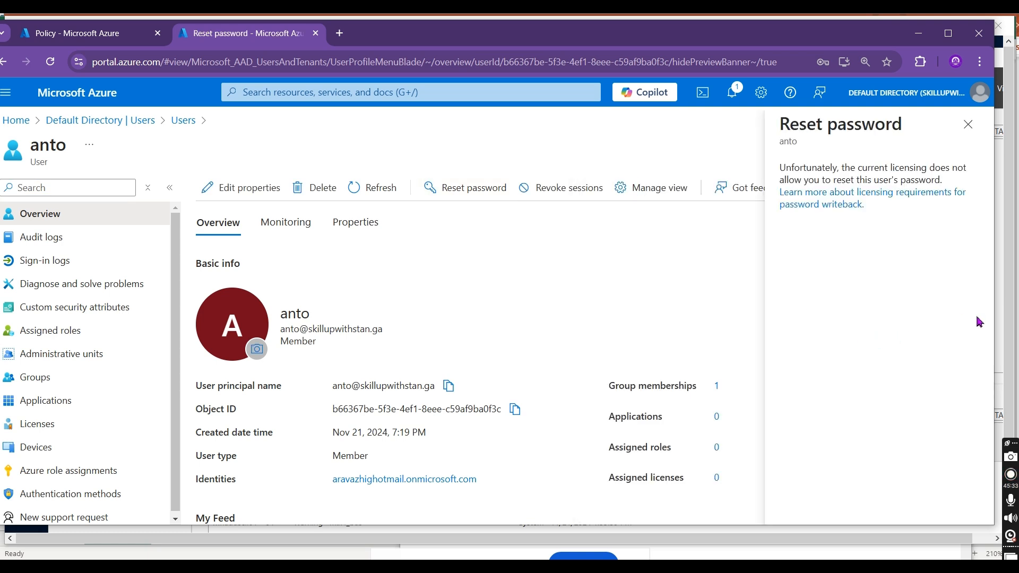
{"action": "left_click", "coordinate": [969, 124]}
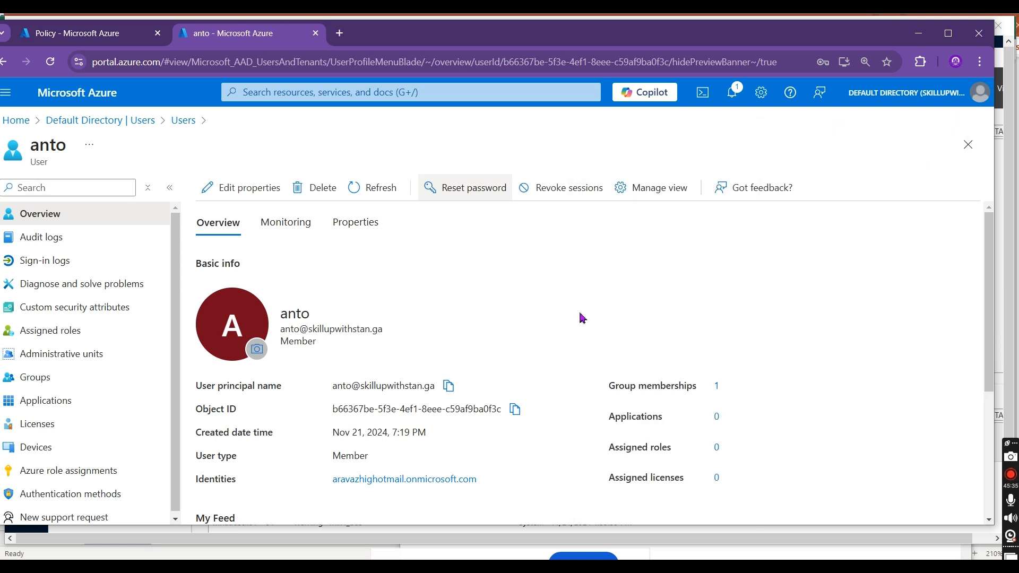
{"action": "left_click", "coordinate": [111, 120]}
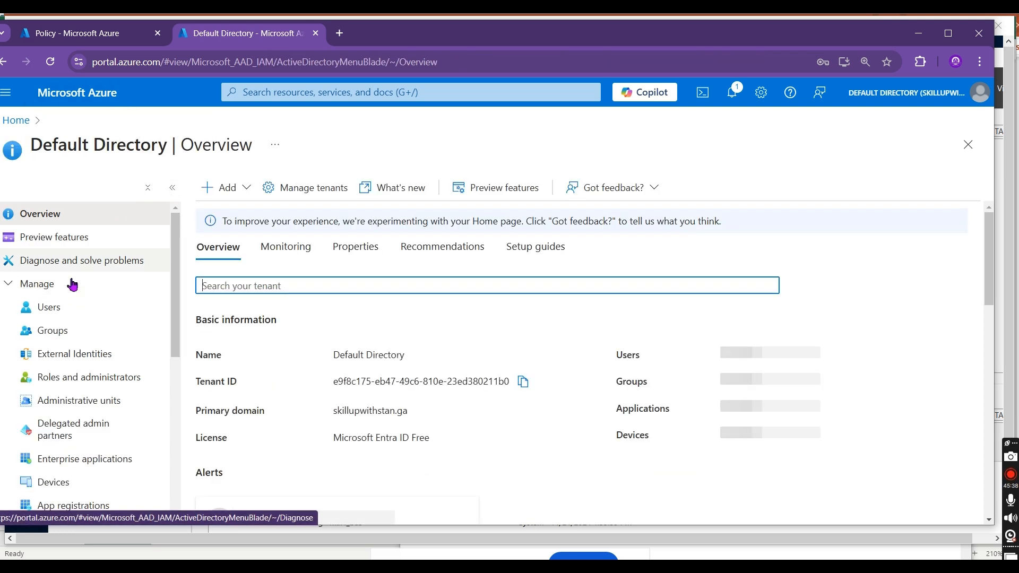
{"action": "left_click", "coordinate": [49, 307]}
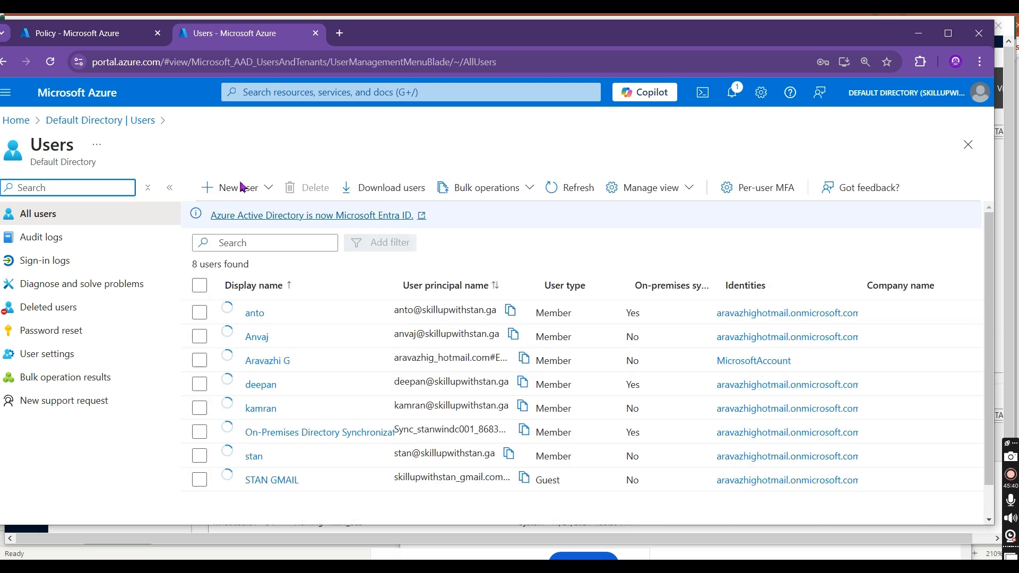
Start a new internal user with principal name 'hus' and display name 'hussein'
{"action": "left_click", "coordinate": [271, 192]}
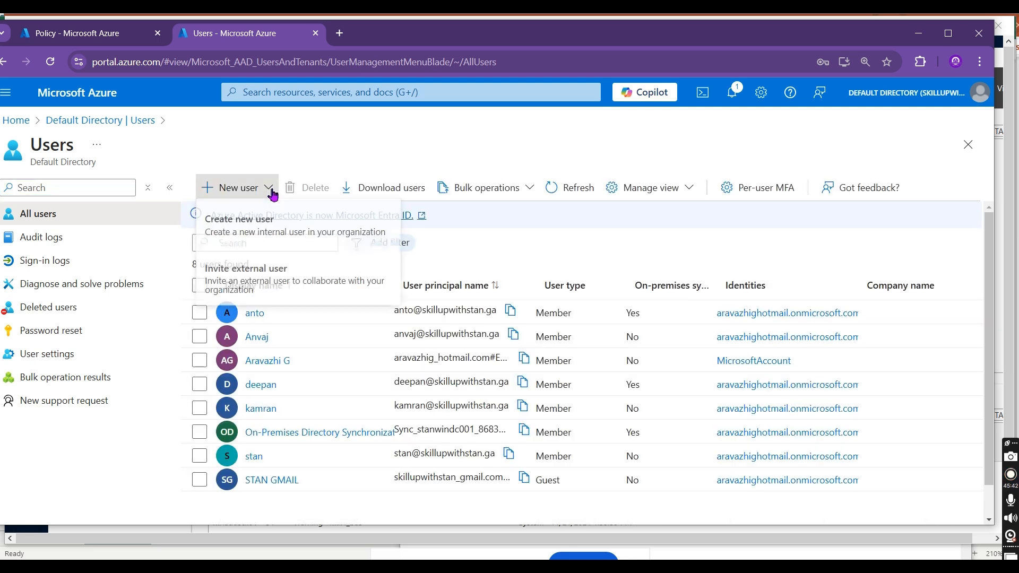
{"action": "left_click", "coordinate": [266, 218]}
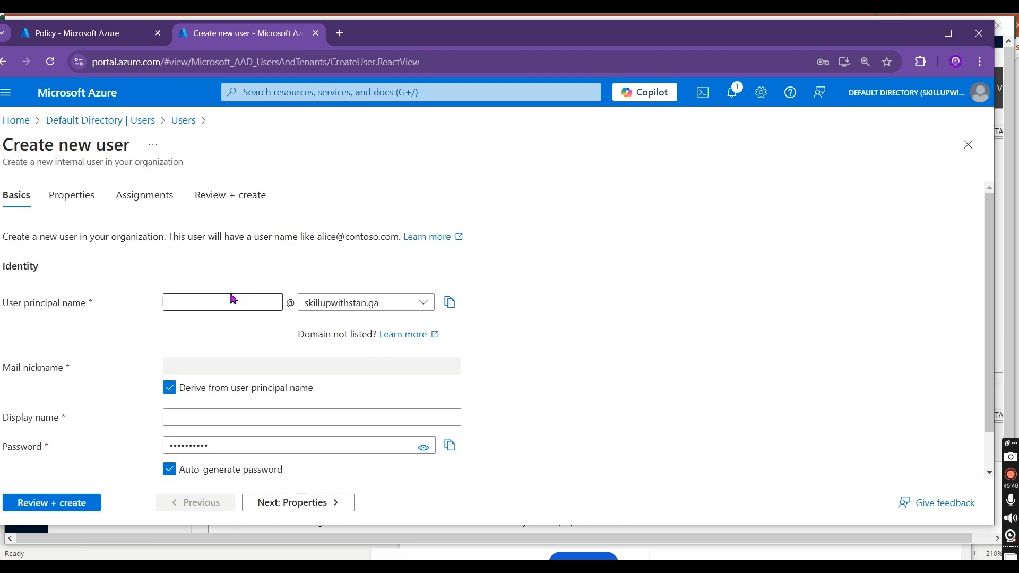
{"action": "left_click", "coordinate": [233, 302]}
{"action": "type", "text": "hussein"}
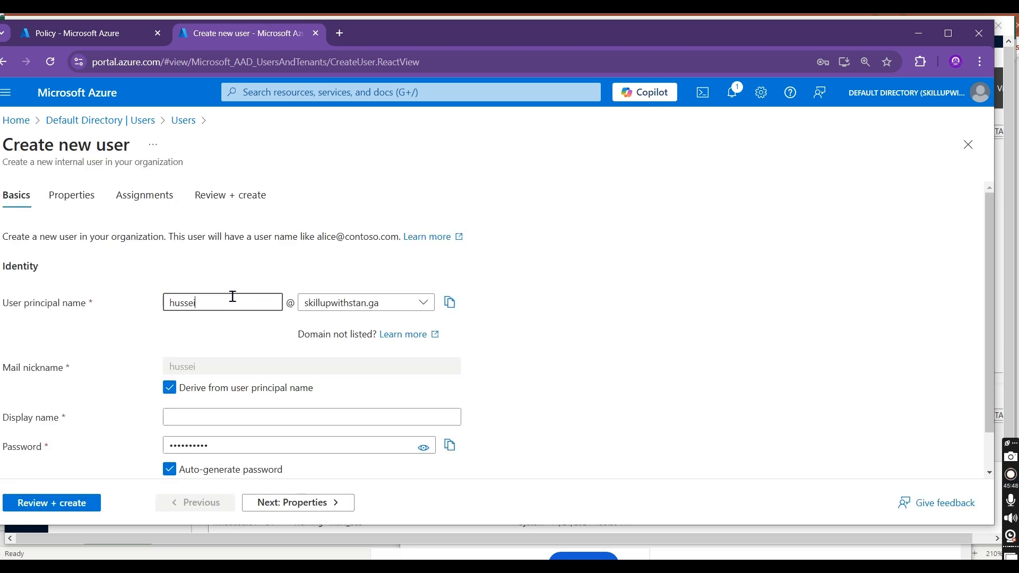
{"action": "left_click", "coordinate": [205, 416]}
{"action": "type", "text": "huss"}
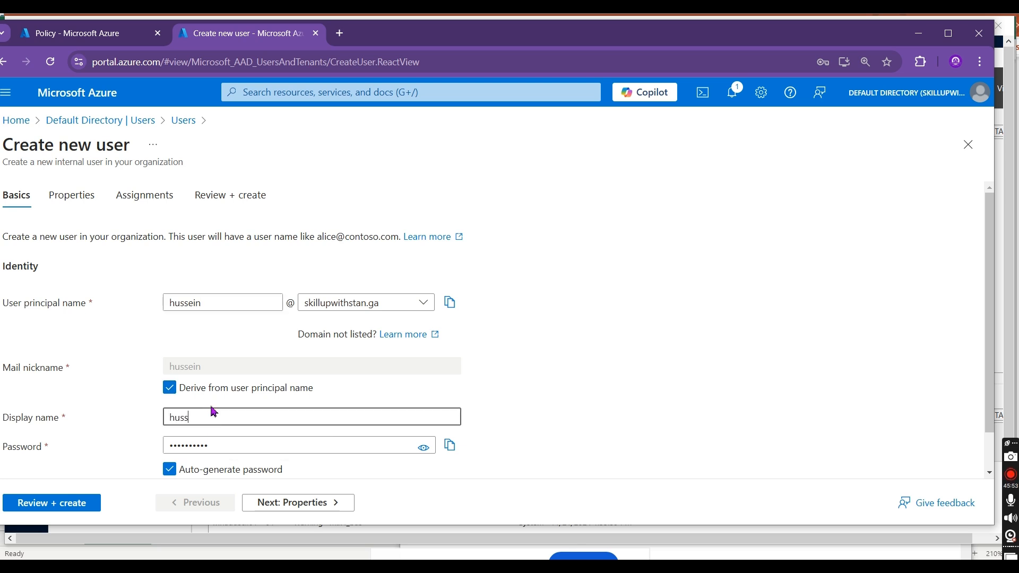
{"action": "type", "text": "ein"}
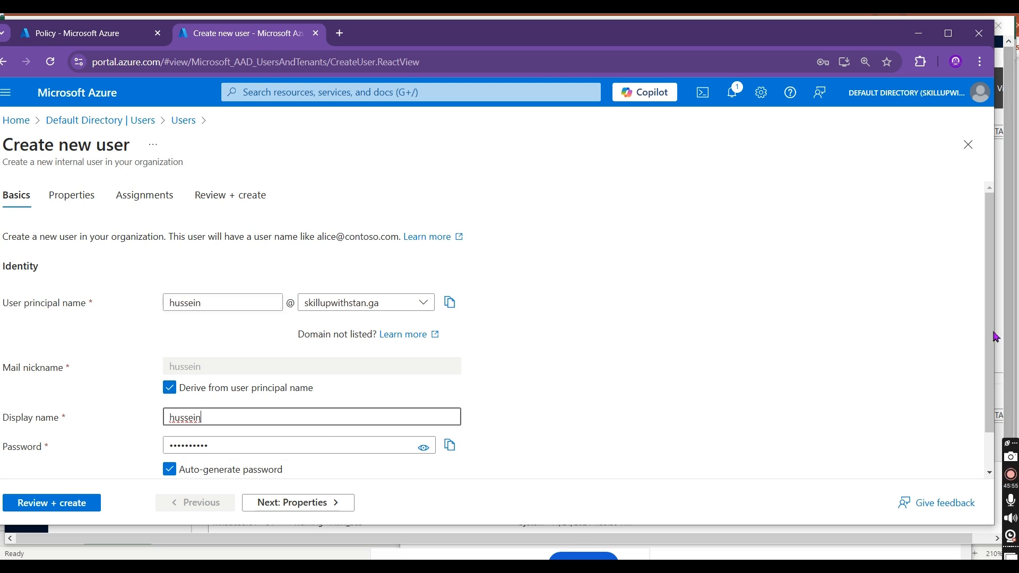
{"action": "scroll", "coordinate": [994, 351], "scroll_direction": "down", "scroll_amount": 1}
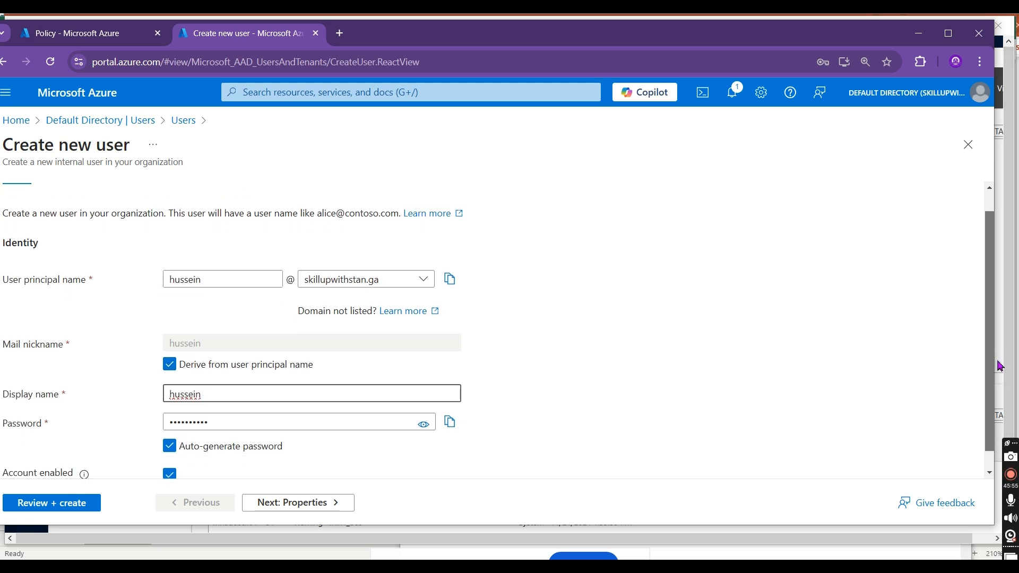
Copy the new user's full sign-in name into the credentials notes
{"action": "left_click", "coordinate": [454, 268]}
{"action": "key", "text": "alt+Tab"}
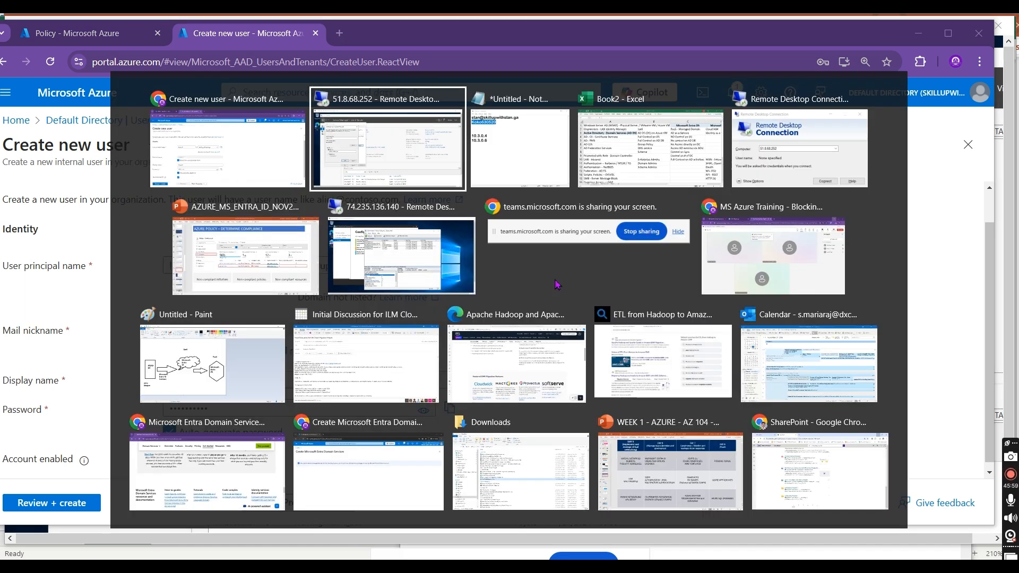
{"action": "key", "text": "alt+Tab"}
{"action": "left_click", "coordinate": [569, 210]}
{"action": "key", "text": "Return"}
{"action": "key", "text": "Return"}
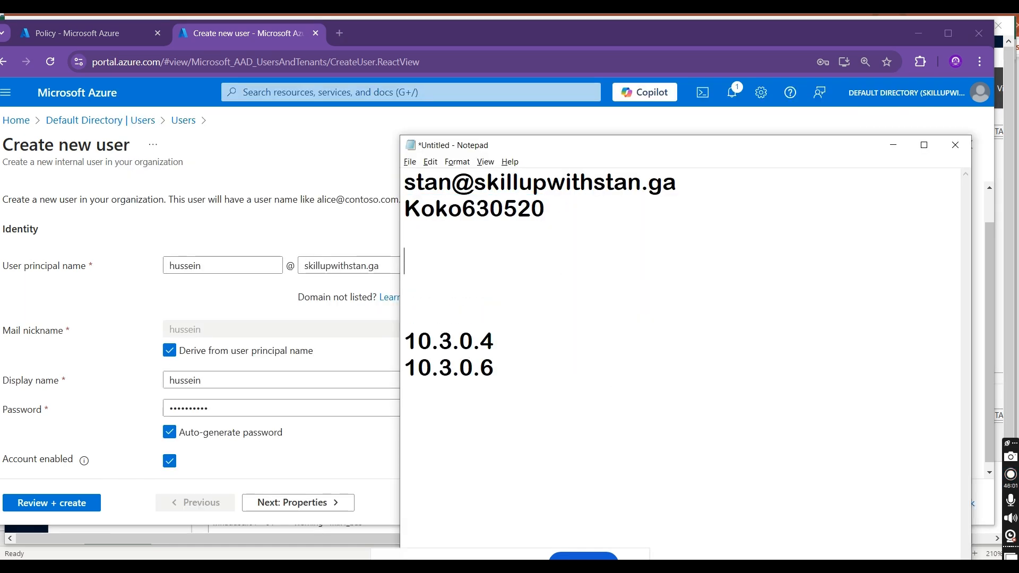
{"action": "type", "text": "v"}
{"action": "key", "text": "BackSpace"}
{"action": "key", "text": "ctrl+v"}
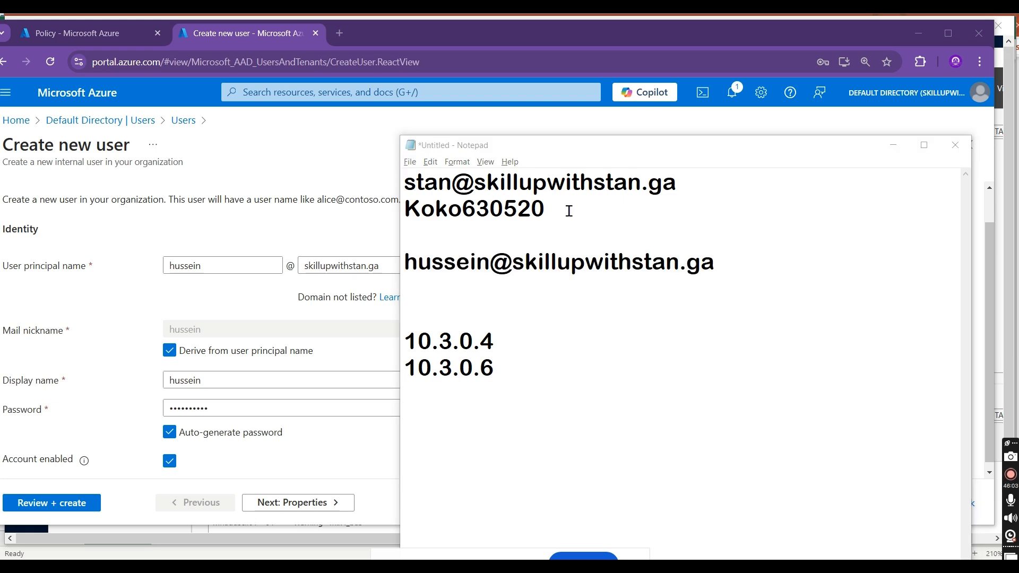
{"action": "key", "text": "alt+Tab"}
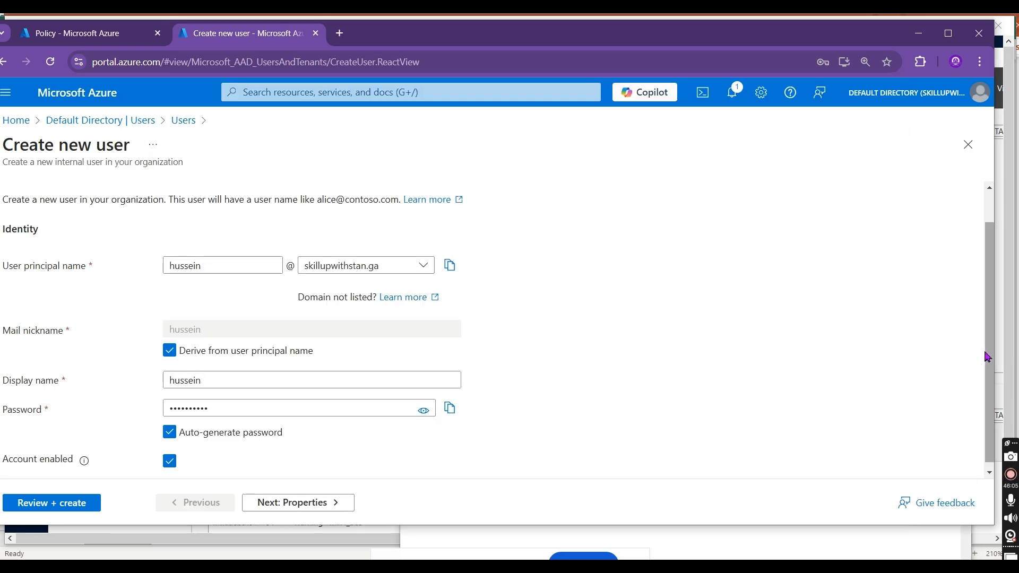
Paste the auto-generated password into the notes and advance the form to Properties
{"action": "scroll", "coordinate": [990, 357], "scroll_direction": "down", "scroll_amount": 1}
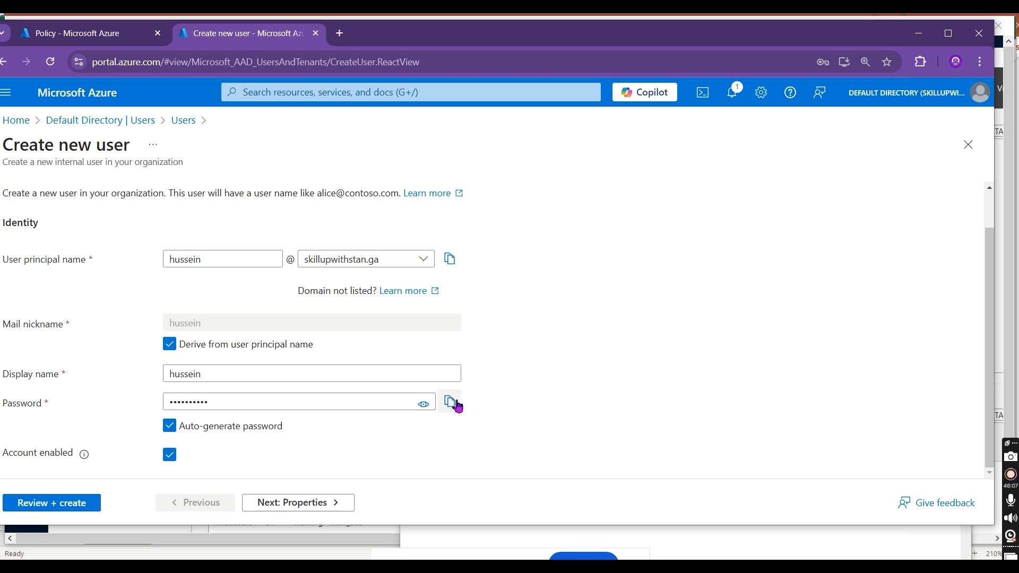
{"action": "key", "text": "alt+Tab"}
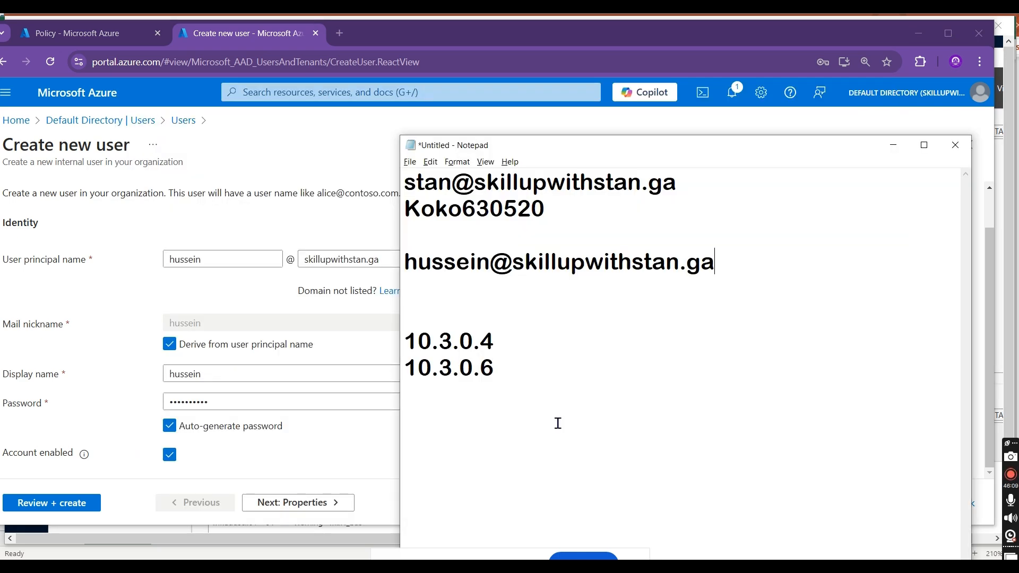
{"action": "key", "text": "Return"}
{"action": "key", "text": "ctrl+v"}
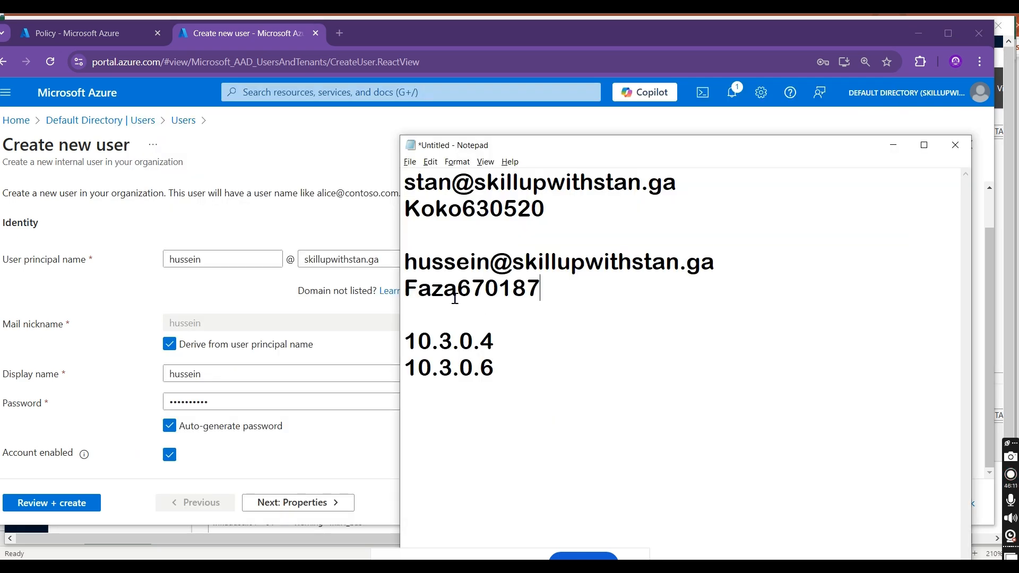
{"action": "key", "text": "alt+Tab"}
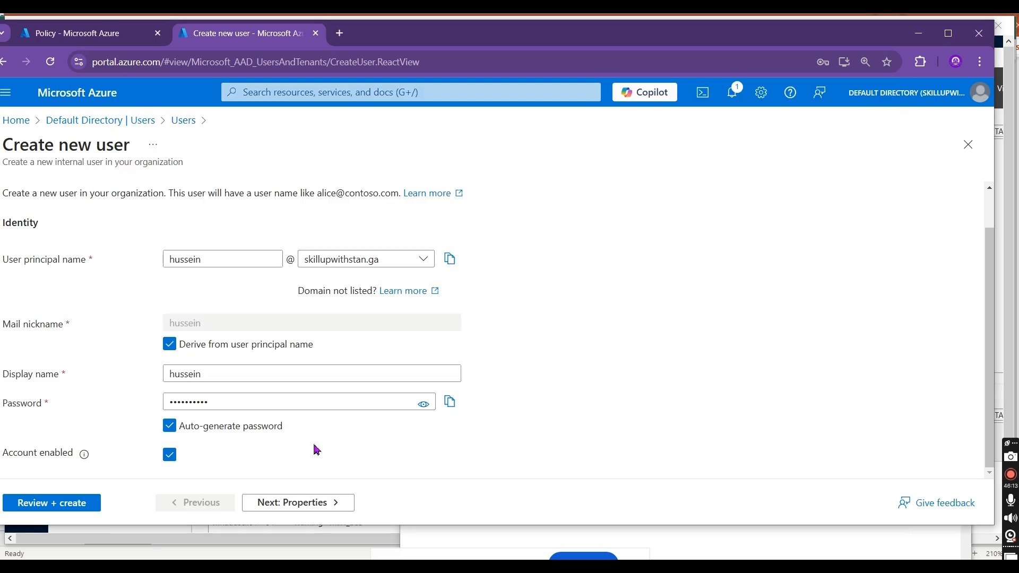
{"action": "left_click", "coordinate": [284, 510]}
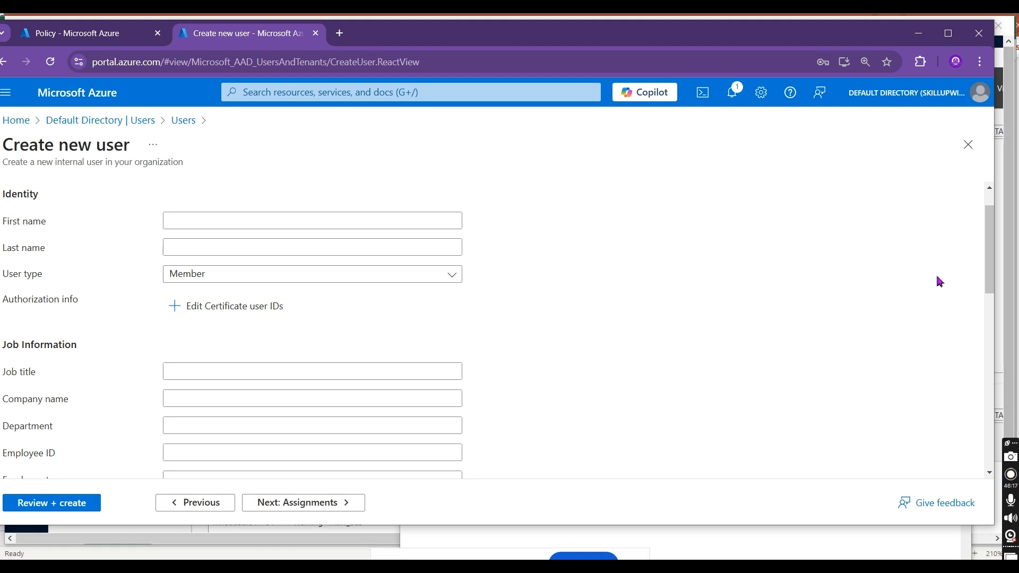
Add user hussein to the AAD DC Administrators group in Assignments
{"action": "left_click_drag", "start_coordinate": [988, 280], "coordinate": [1009, 414]}
{"action": "left_click", "coordinate": [346, 504]}
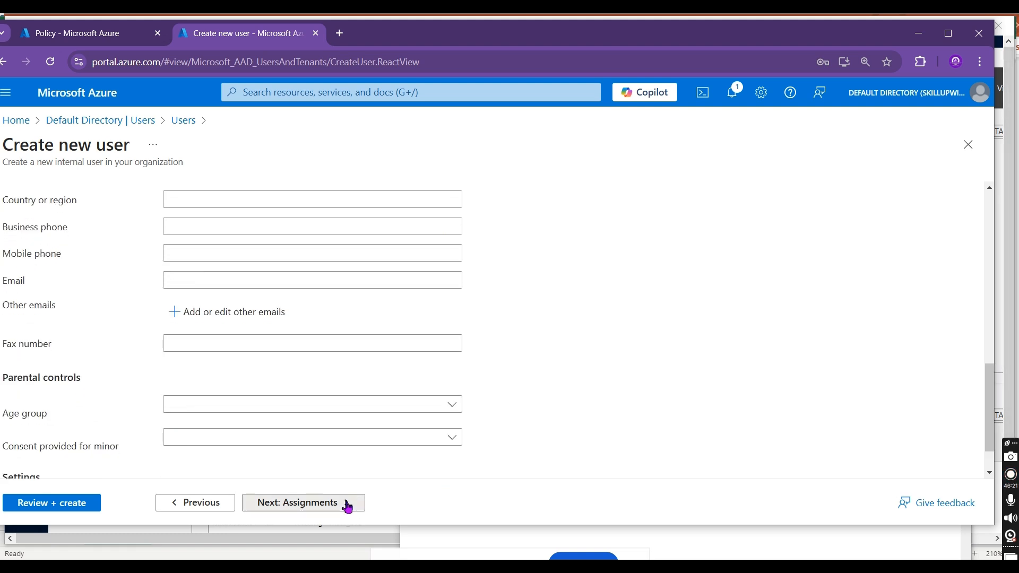
{"action": "left_click", "coordinate": [151, 262]}
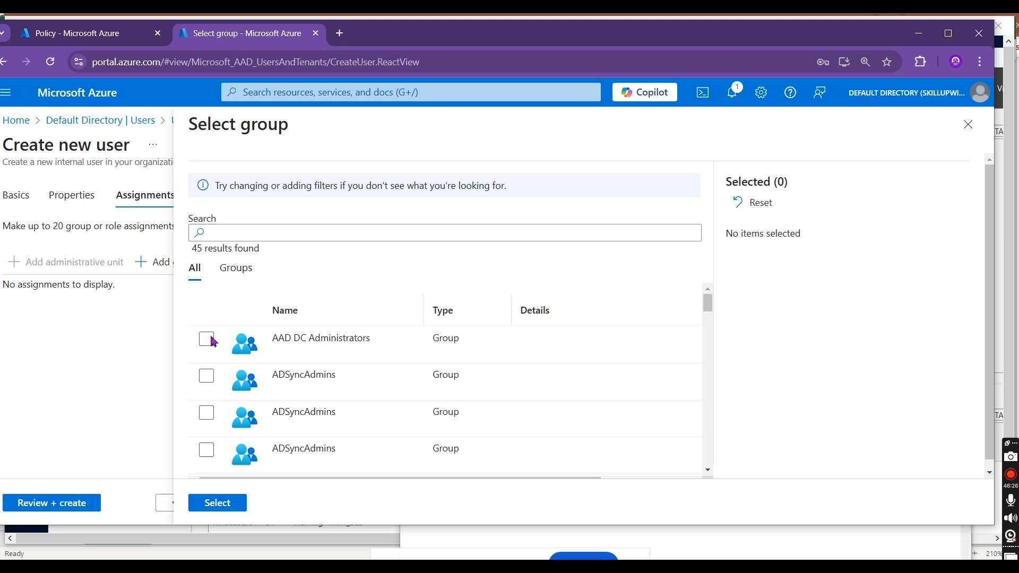
{"action": "left_click", "coordinate": [207, 339]}
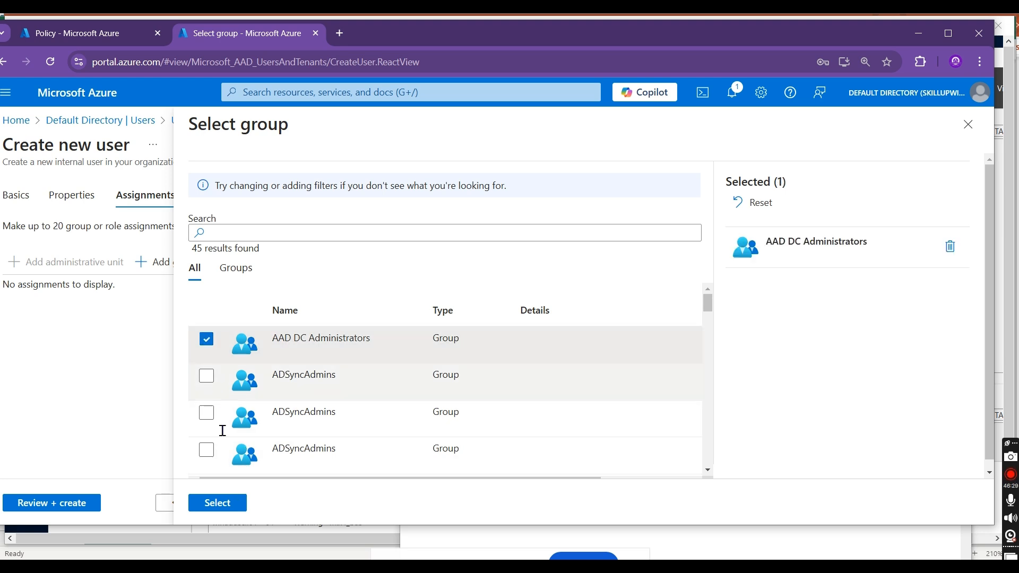
{"action": "left_click", "coordinate": [228, 502]}
Assign the Global Administrator role, then review and create user hussein
{"action": "left_click", "coordinate": [228, 269]}
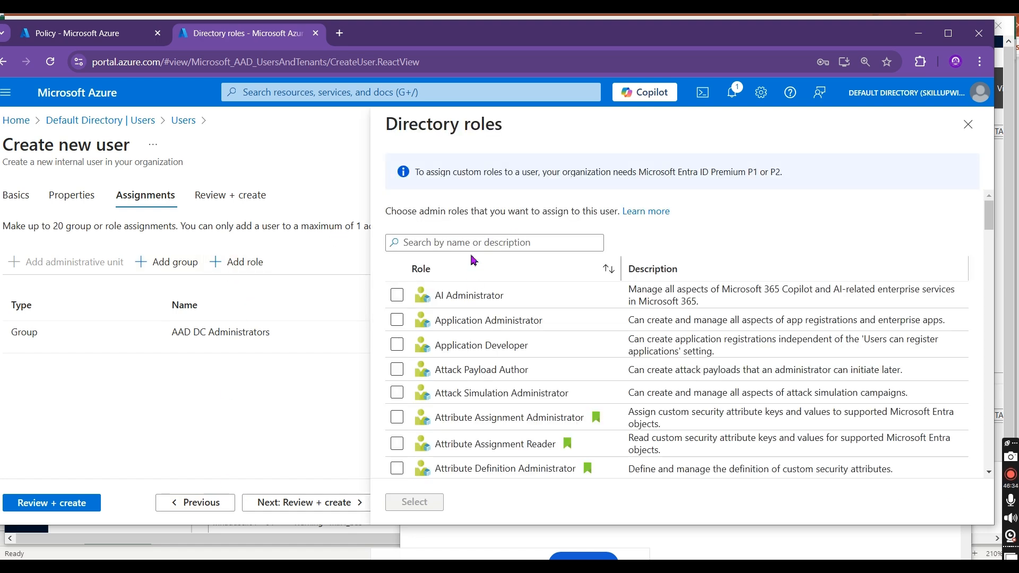
{"action": "left_click", "coordinate": [473, 245]}
{"action": "type", "text": "global"}
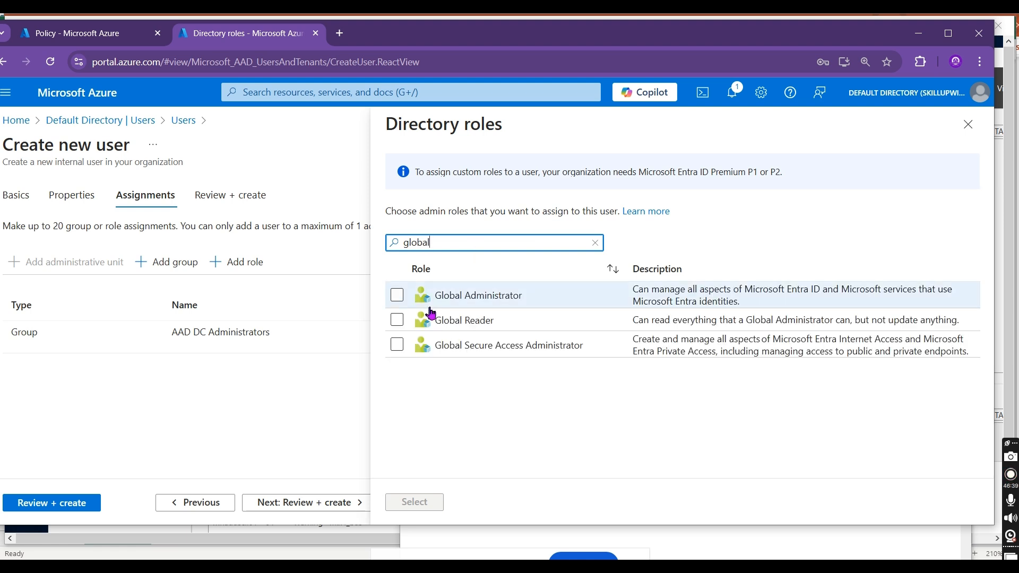
{"action": "left_click", "coordinate": [397, 295]}
{"action": "left_click", "coordinate": [423, 502]}
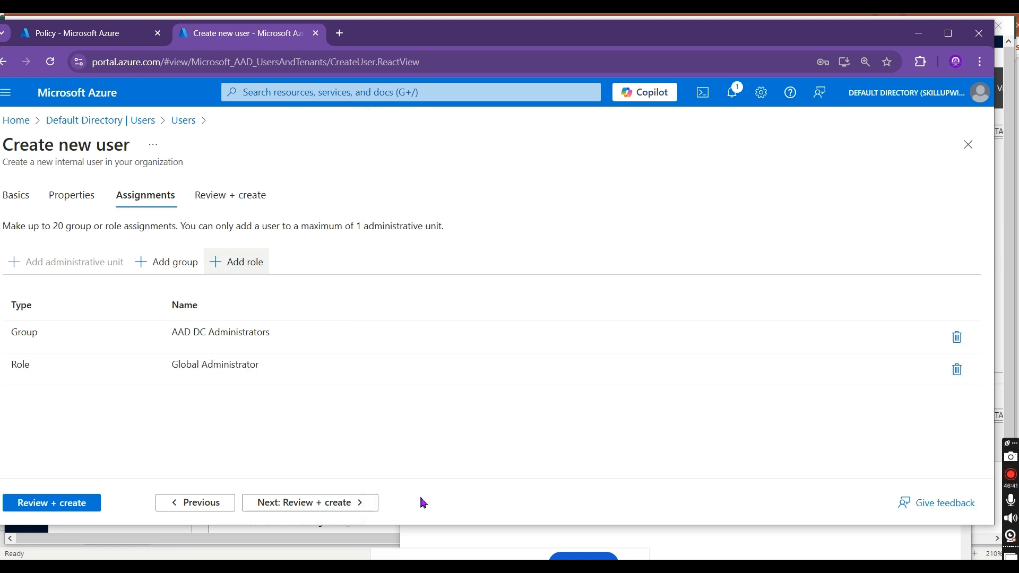
{"action": "left_click", "coordinate": [95, 507]}
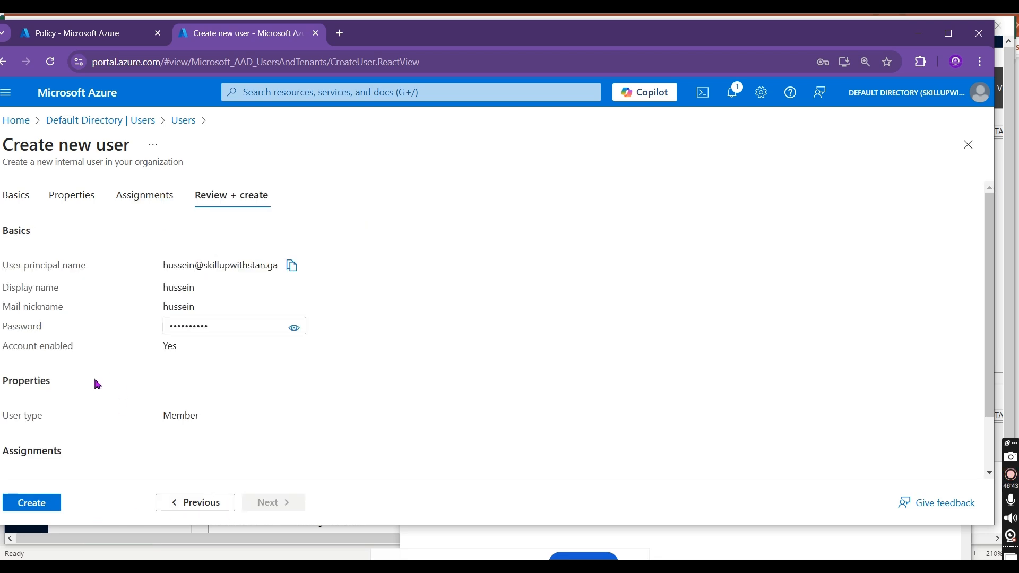
{"action": "left_click", "coordinate": [46, 509]}
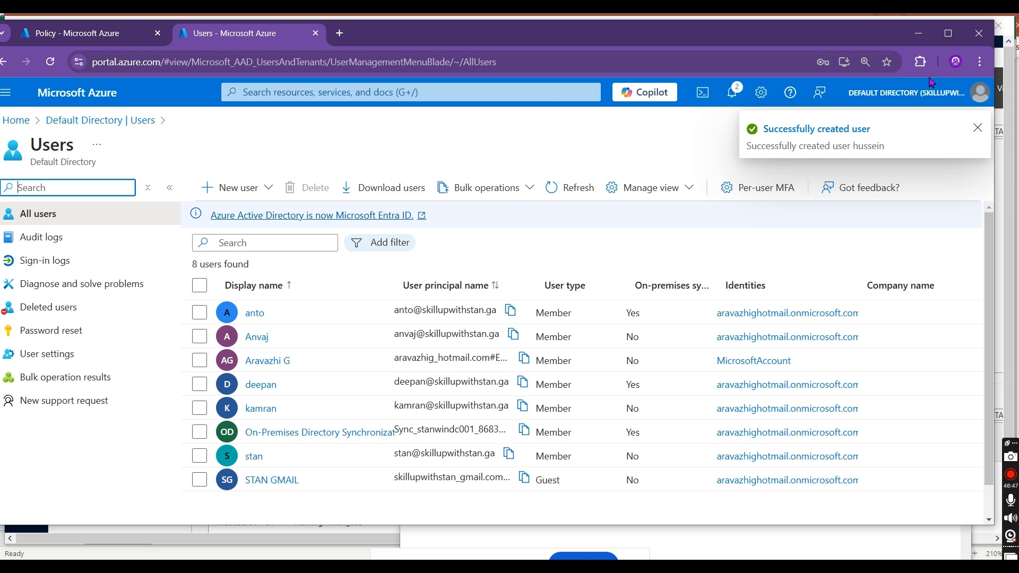
Load myapplications.microsoft.com in an Incognito window and choose to sign in with a different account
{"action": "left_click", "coordinate": [980, 62]}
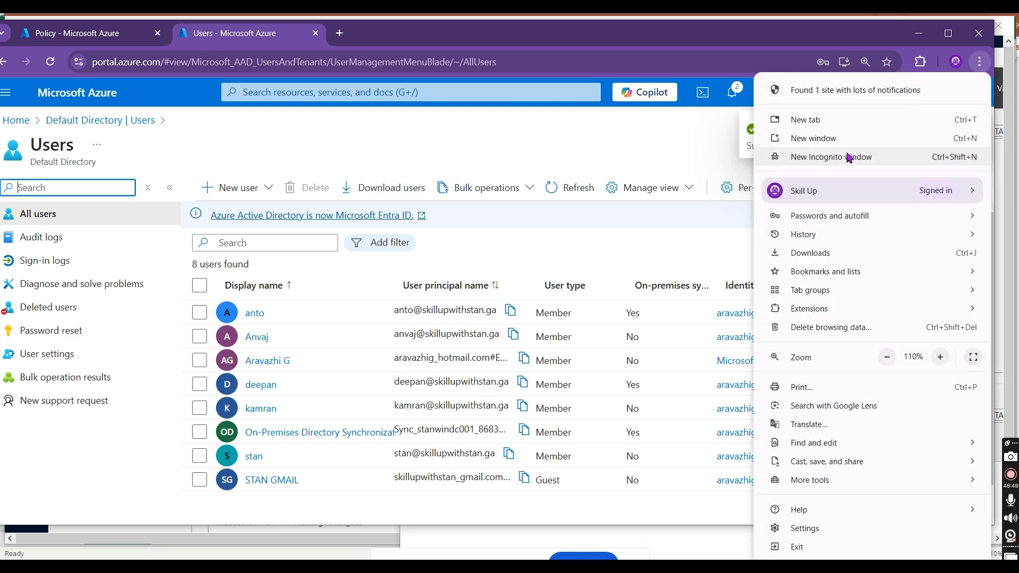
{"action": "left_click", "coordinate": [849, 155]}
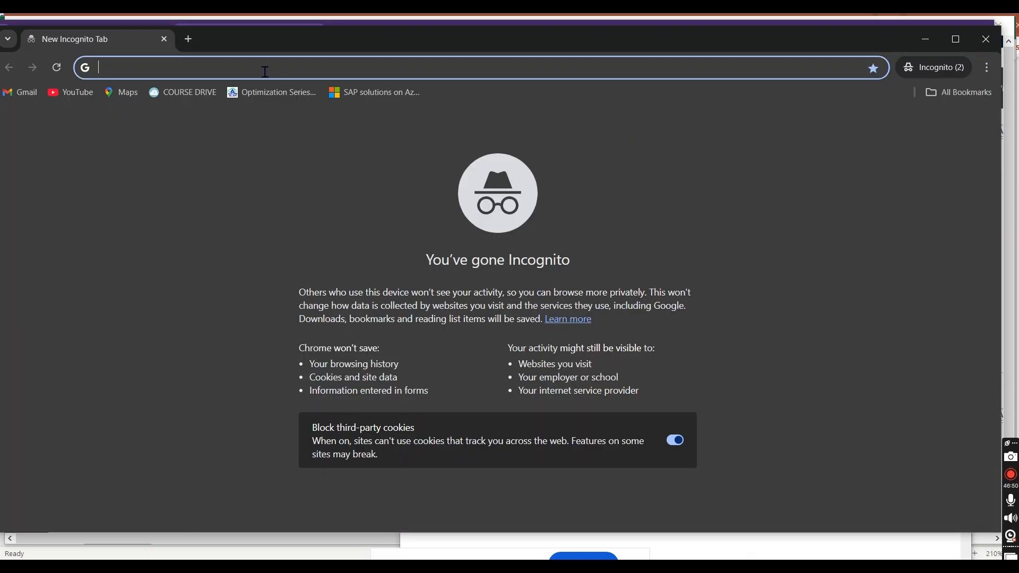
{"action": "type", "text": "myapplic"}
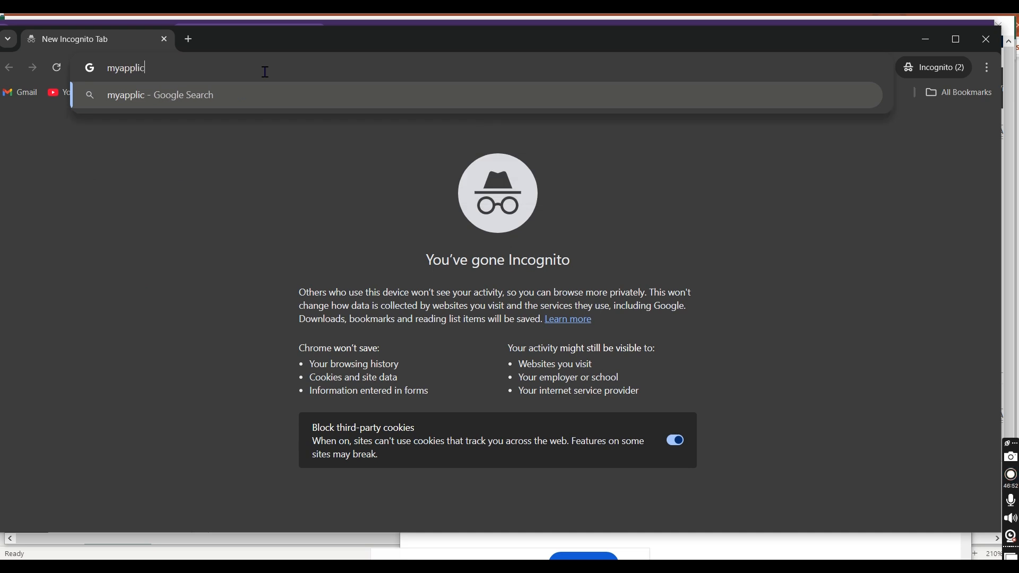
{"action": "type", "text": "ations.microsof"}
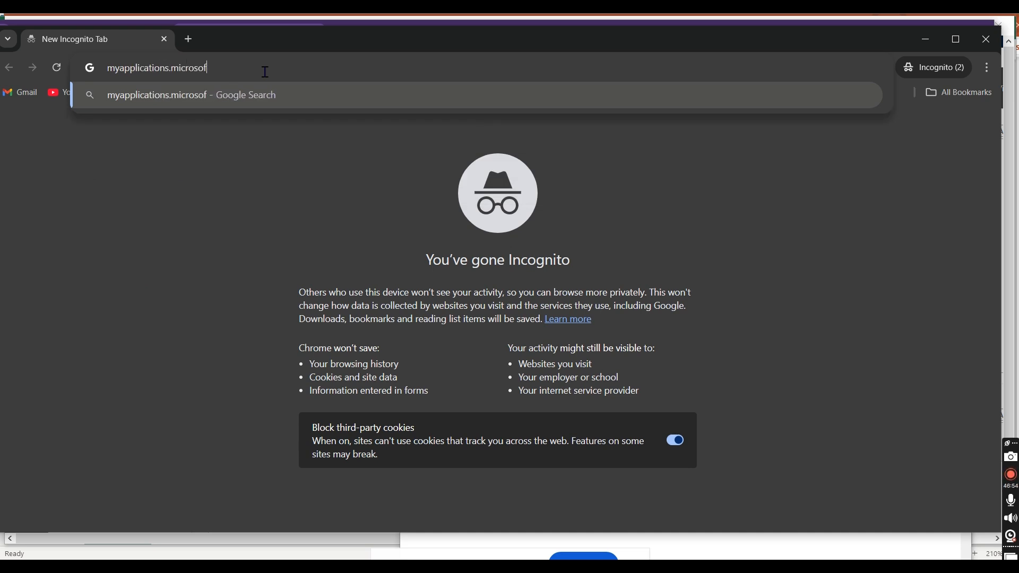
{"action": "type", "text": "t.com"}
{"action": "key", "text": "Return"}
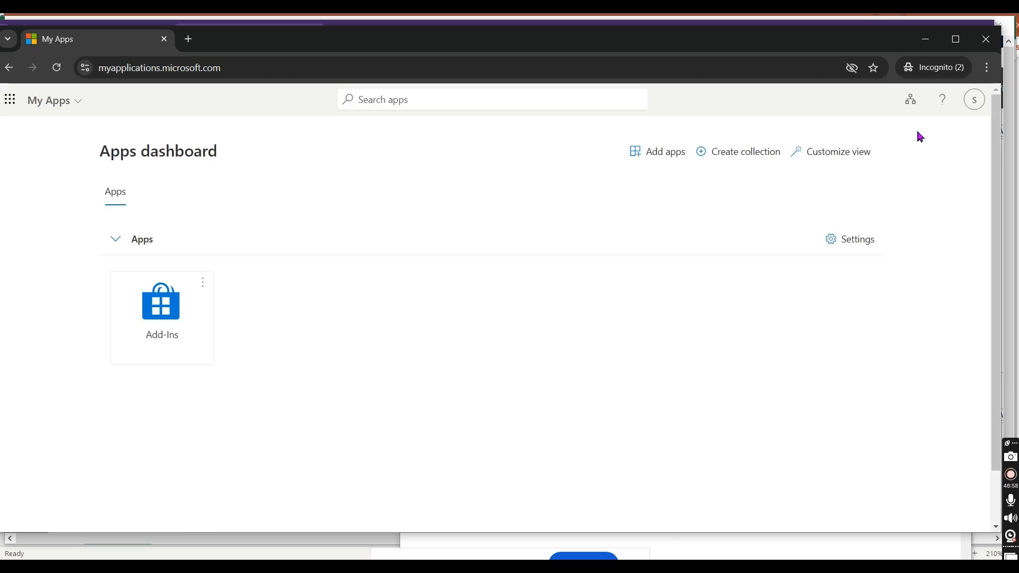
{"action": "left_click", "coordinate": [971, 96]}
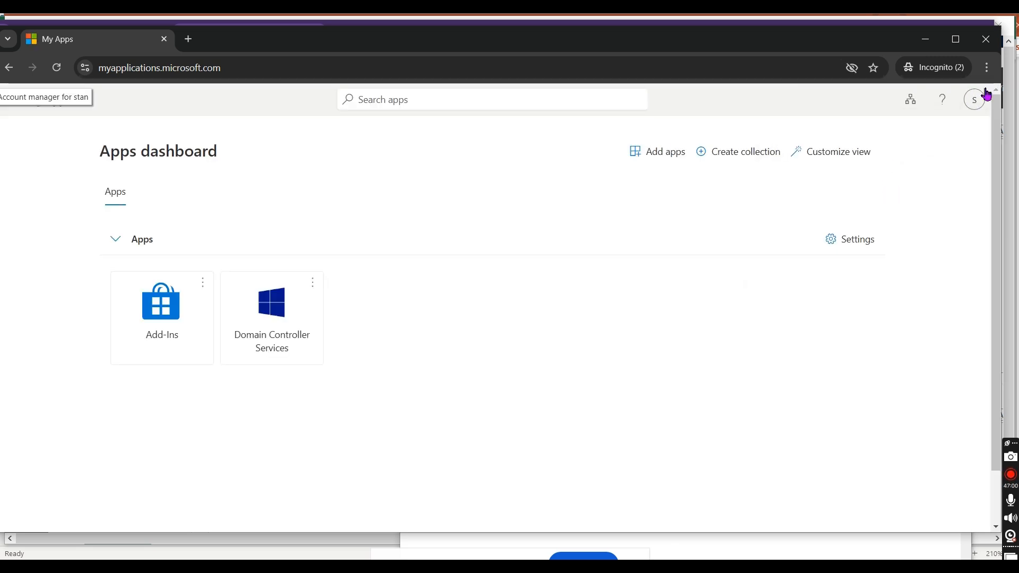
{"action": "left_click", "coordinate": [984, 98]}
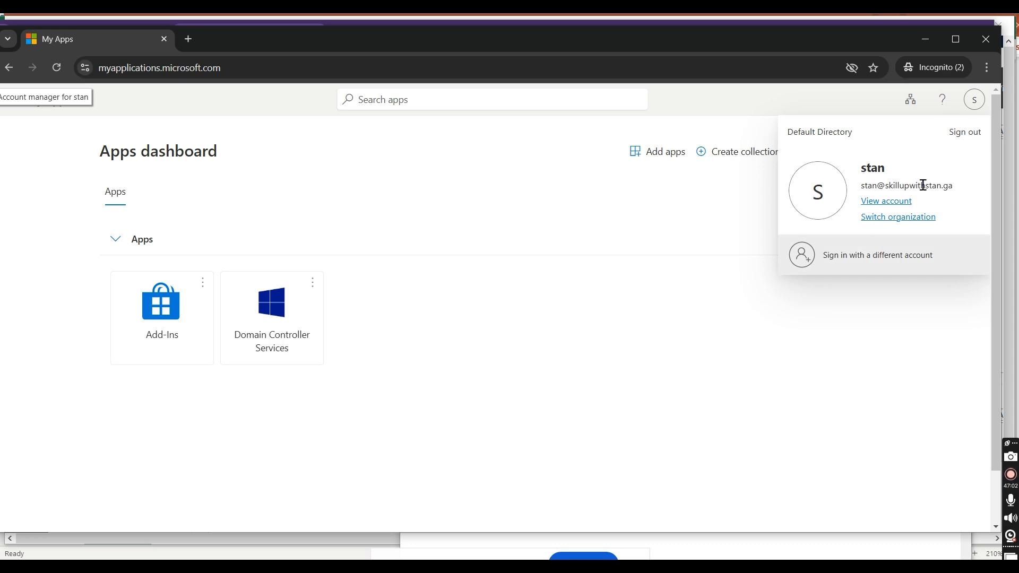
{"action": "left_click", "coordinate": [880, 256]}
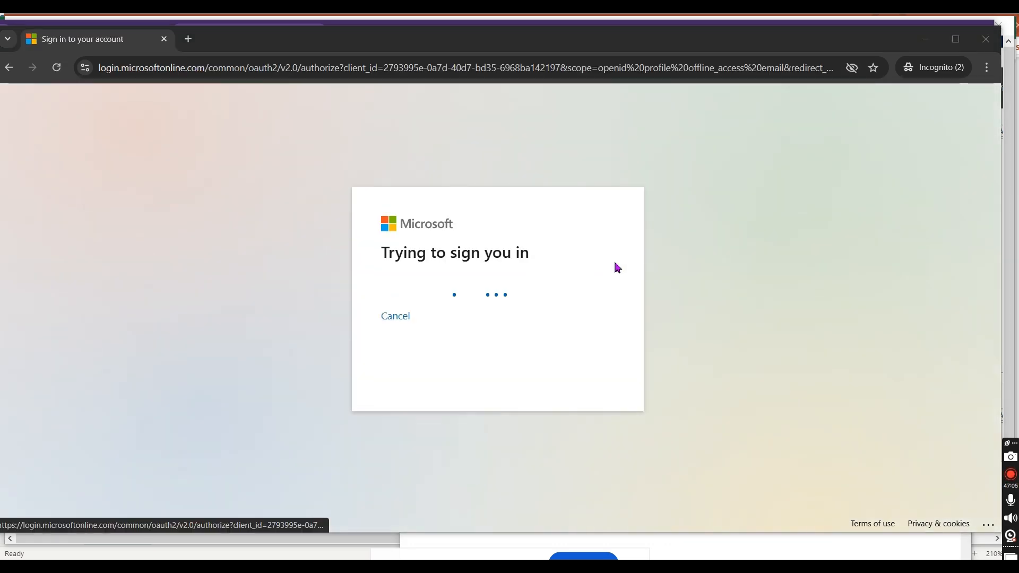
{"action": "key", "text": "alt+Tab"}
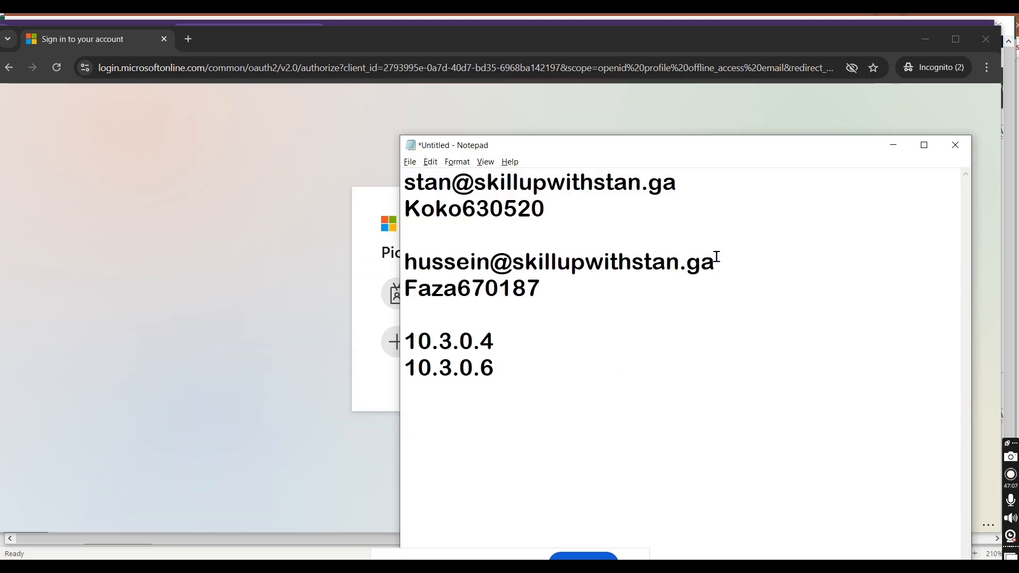
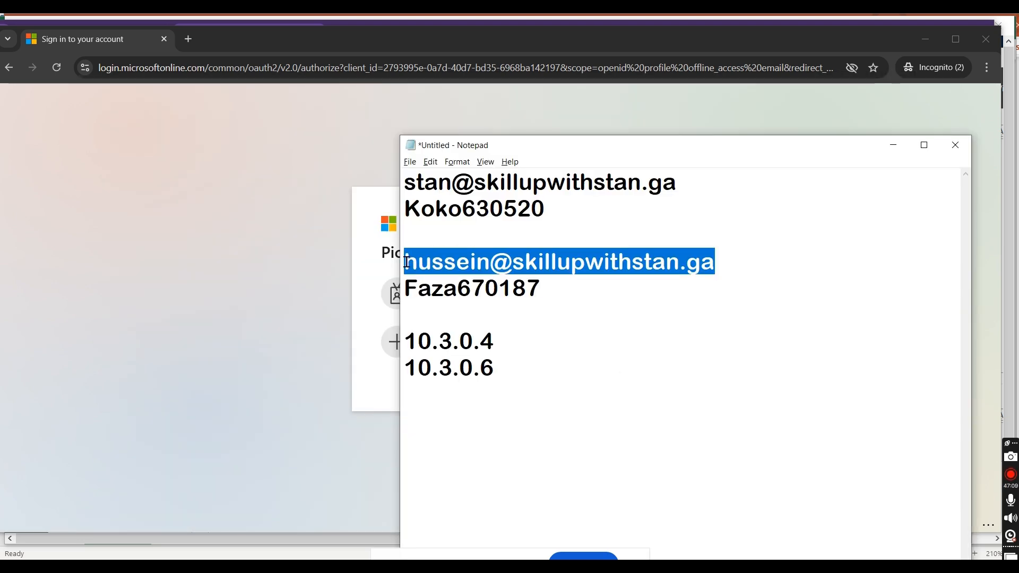
Choose Use another account and paste the new user's copied email address into the sign-in box
{"action": "key", "text": "alt+Tab"}
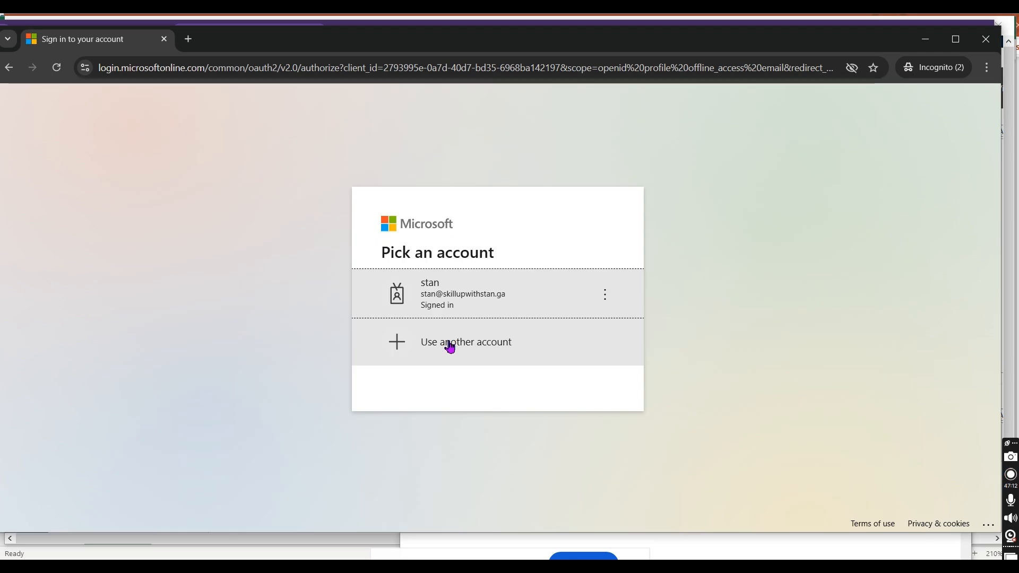
{"action": "left_click", "coordinate": [448, 345]}
{"action": "left_click", "coordinate": [507, 258]}
{"action": "key", "text": "ctrl+v"}
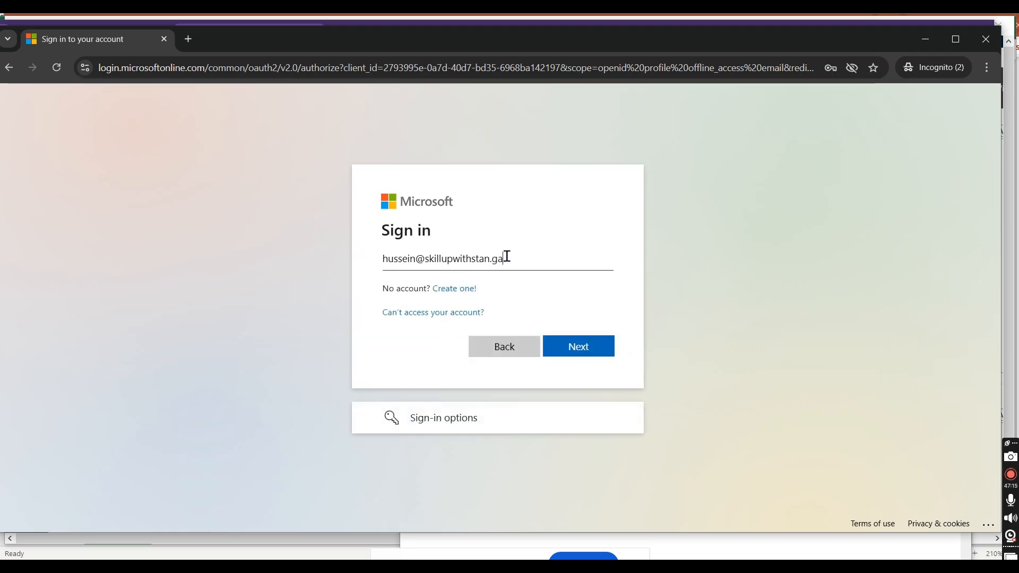
{"action": "key", "text": "alt+Tab"}
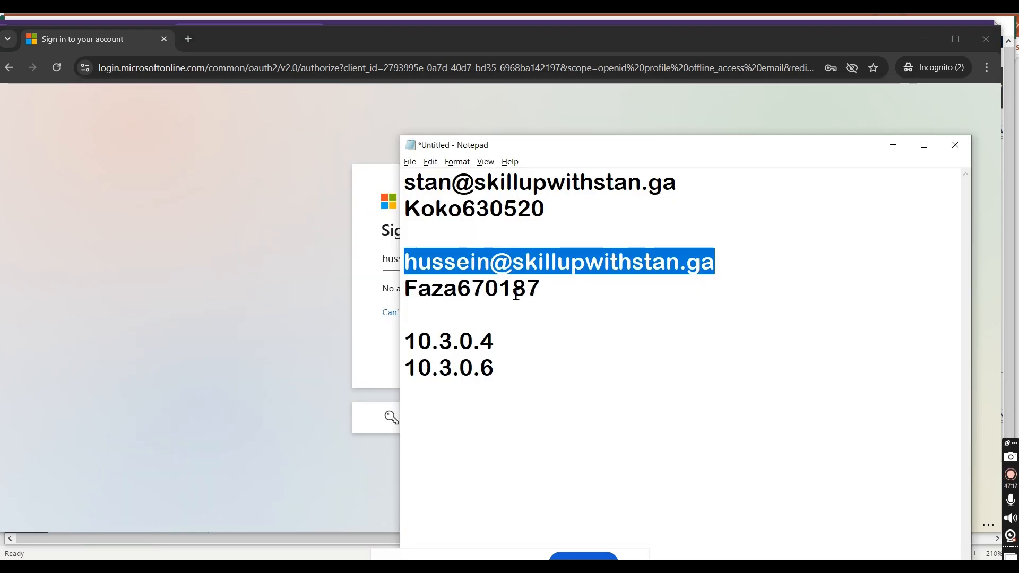
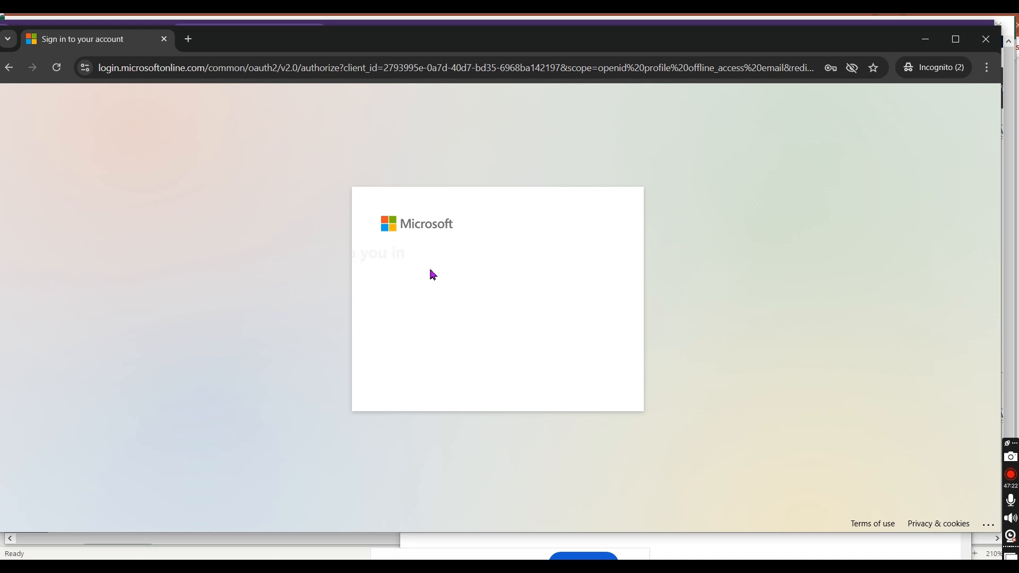
Sign in with the new user's saved password
{"action": "left_click", "coordinate": [432, 303]}
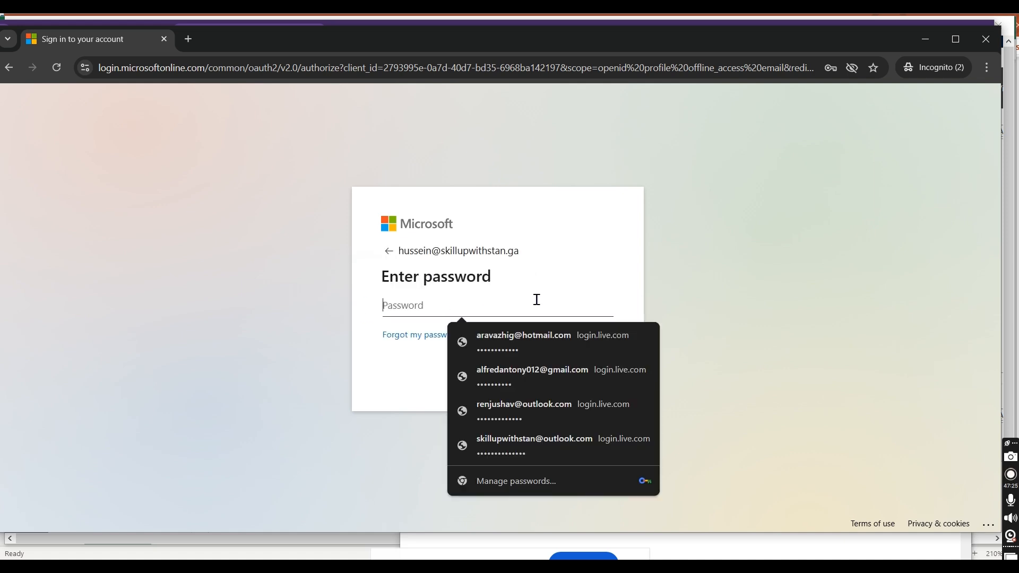
{"action": "left_click", "coordinate": [575, 335]}
{"action": "left_click", "coordinate": [579, 371]}
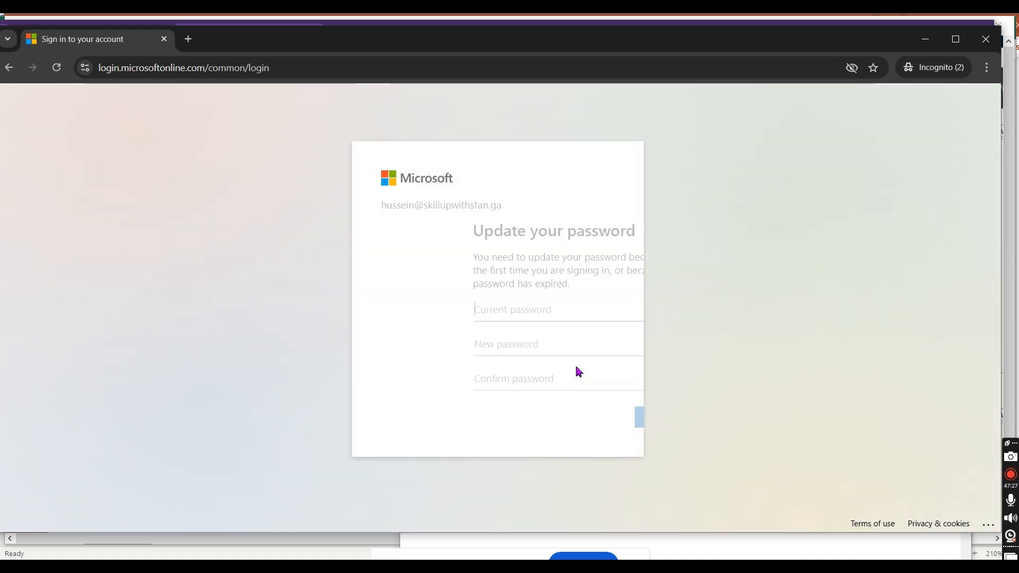
Autofill the Current password field on the password-update form from the saved entry
{"action": "left_click", "coordinate": [467, 309]}
{"action": "key", "text": "Down"}
{"action": "key", "text": "Return"}
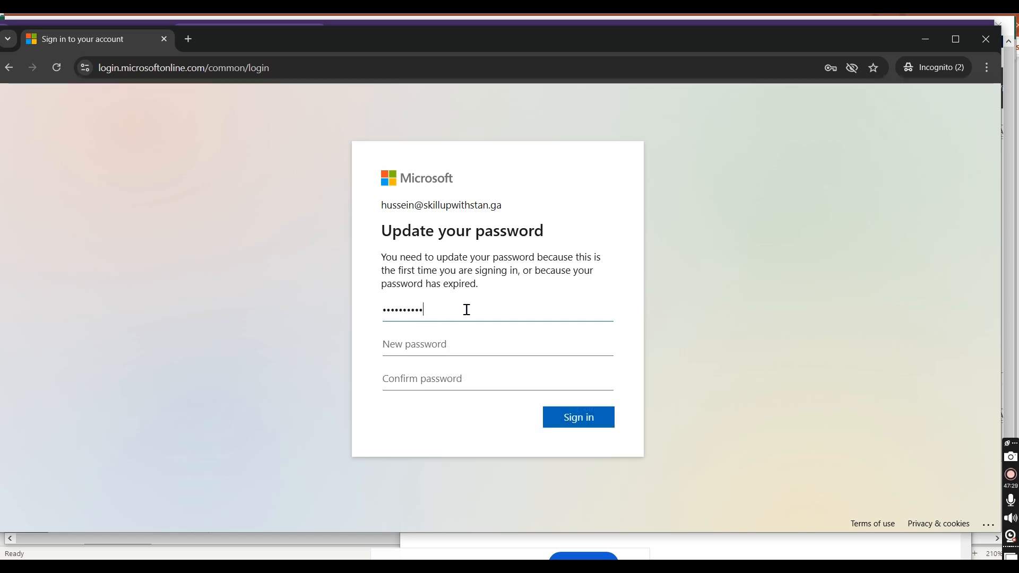
In the Notepad notes, delete the last character of the new user's password line
{"action": "key", "text": "alt+Tab"}
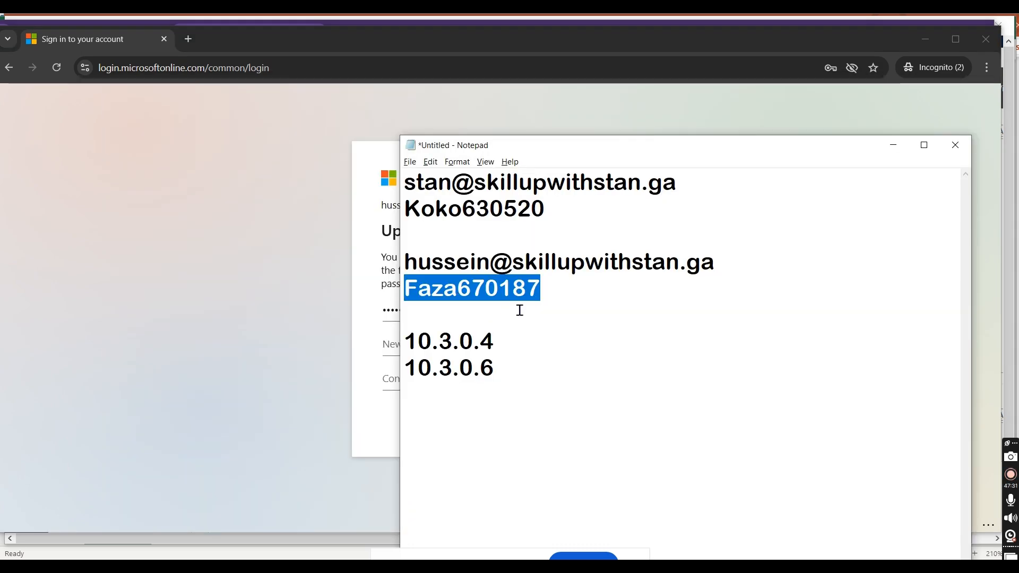
{"action": "left_click", "coordinate": [563, 296]}
{"action": "key", "text": "BackSpace"}
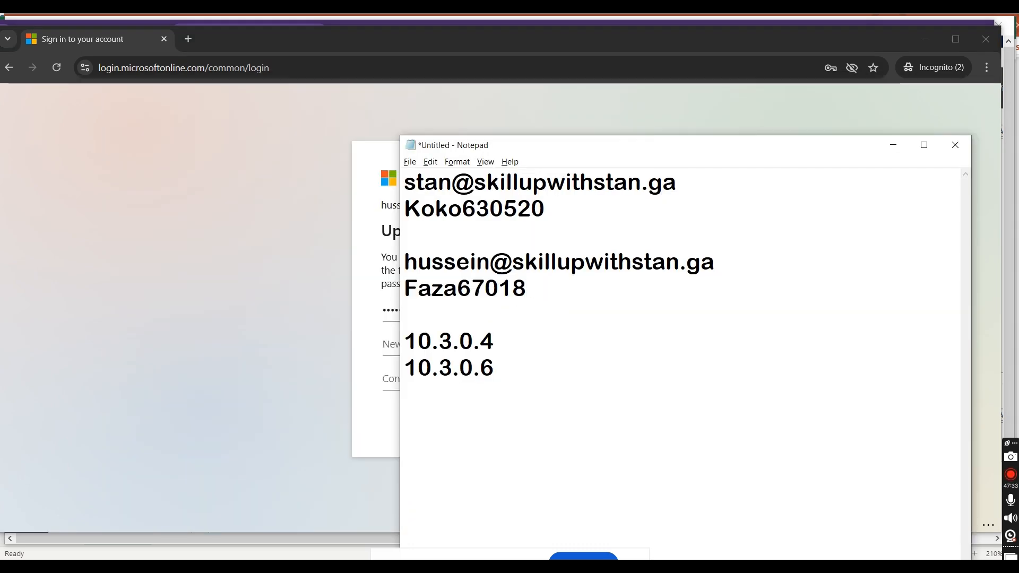
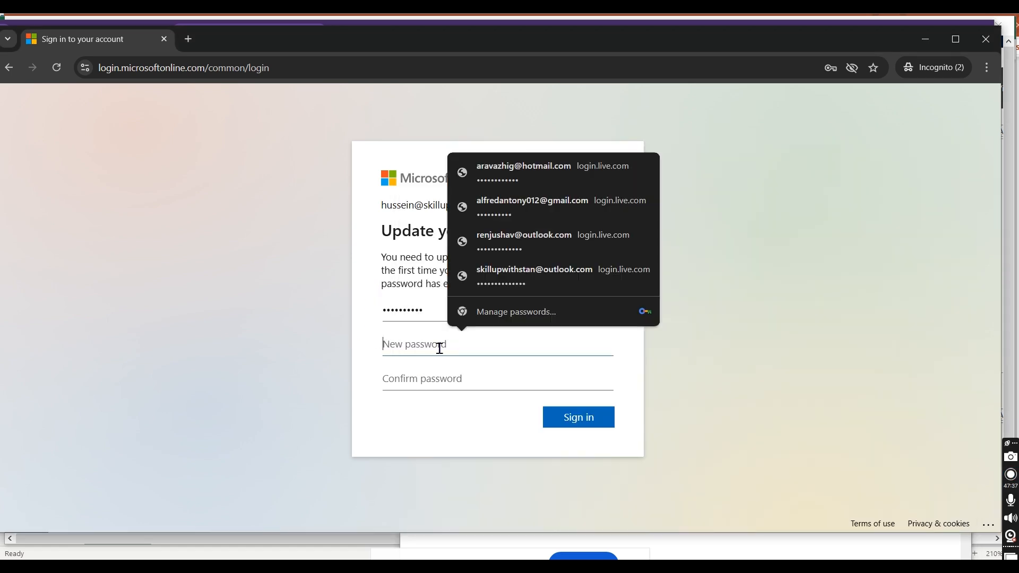
Enter and confirm the new password for the user's first sign-in, then submit it
{"action": "key", "text": "ctrl+v"}
{"action": "left_click", "coordinate": [417, 377]}
{"action": "key", "text": "ctrl+v"}
{"action": "left_click", "coordinate": [569, 419]}
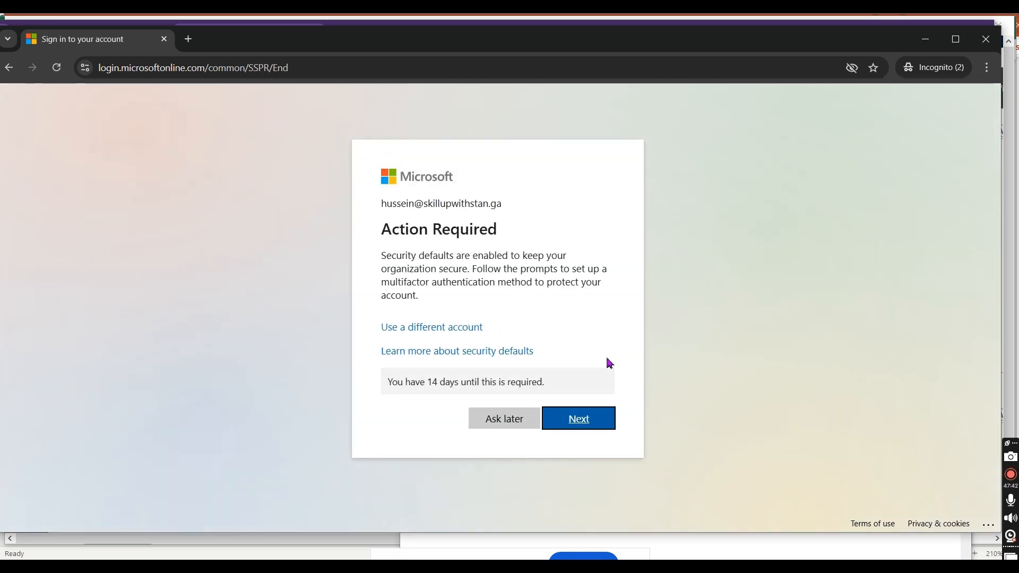
Postpone the multifactor setup with Ask later and return to the Azure Users page
{"action": "left_click", "coordinate": [518, 417]}
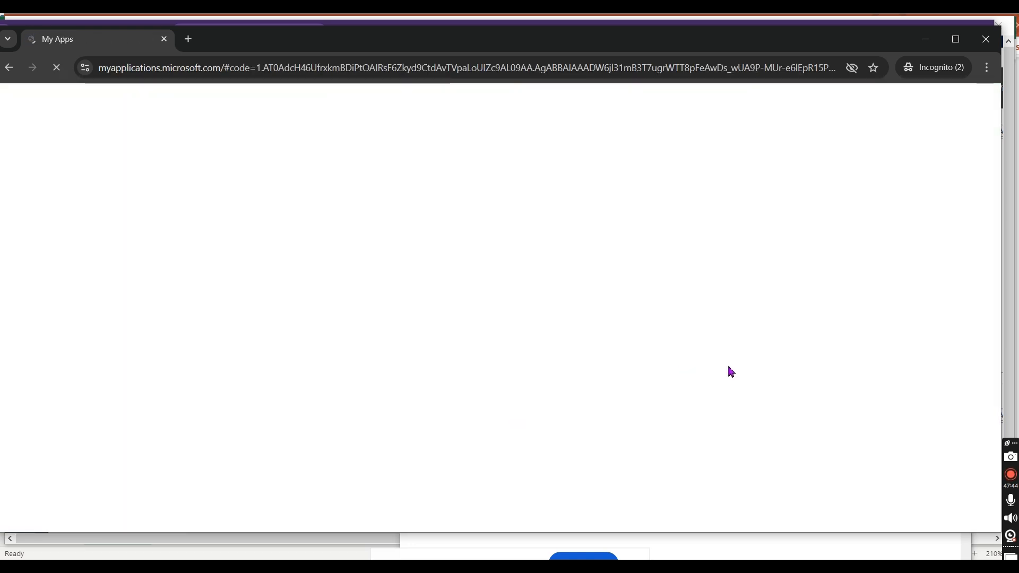
{"action": "key", "text": "alt+Tab"}
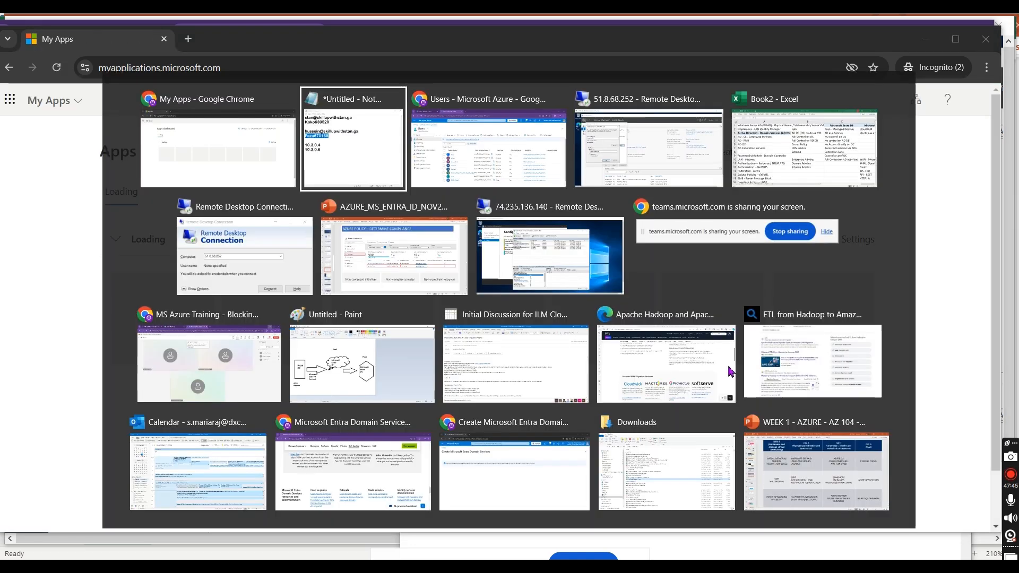
{"action": "key", "text": "alt+Tab"}
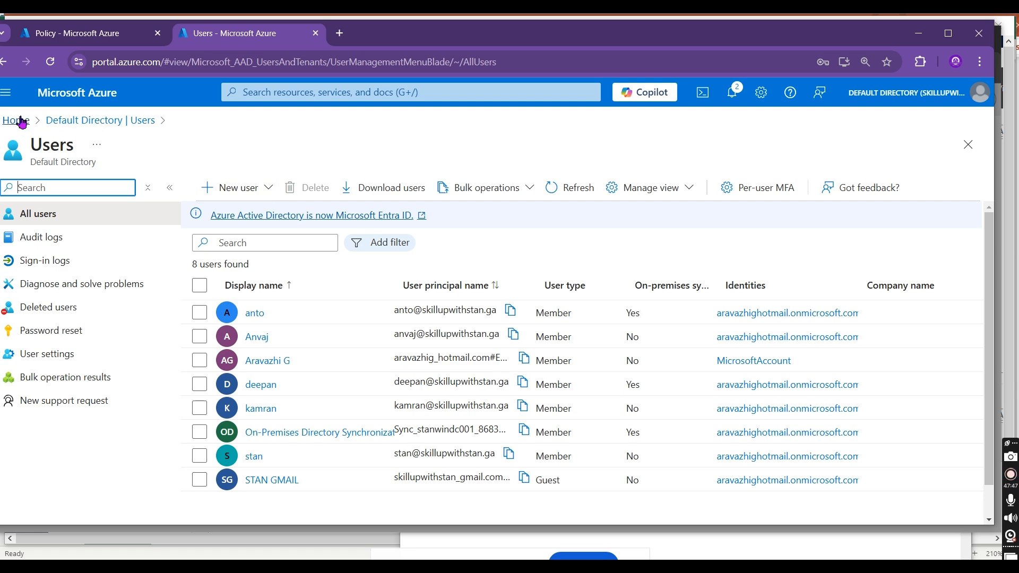
Open the skillupwithstan.ga overview under Microsoft Entra Domain Services at full width
{"action": "left_click", "coordinate": [22, 122]}
{"action": "left_click", "coordinate": [292, 180]}
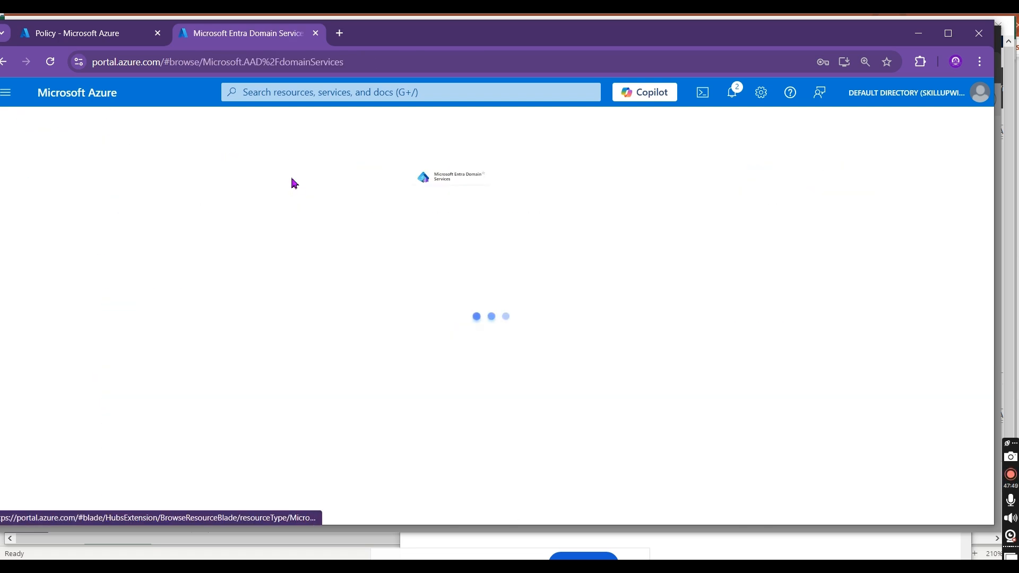
{"action": "left_click", "coordinate": [96, 304]}
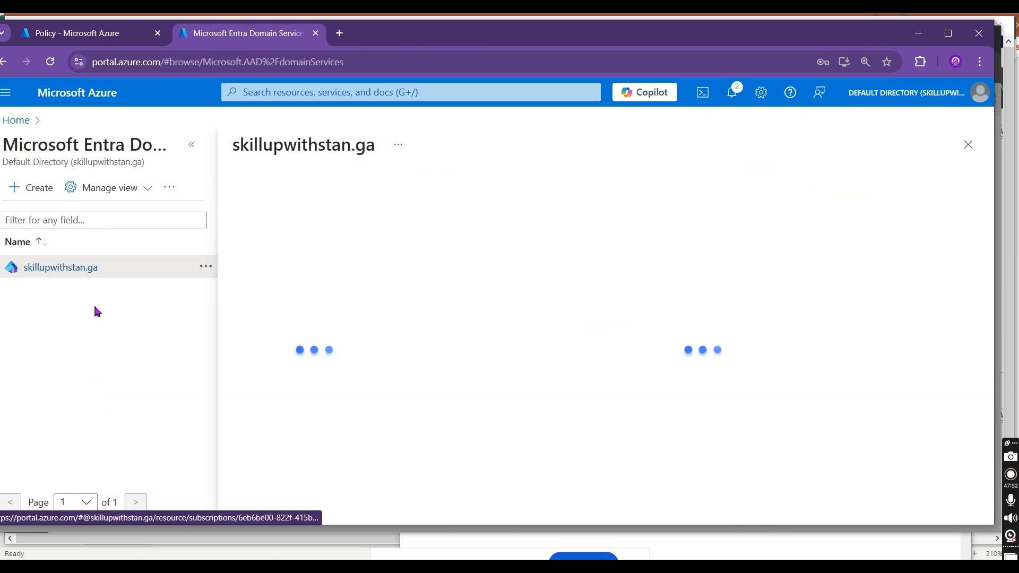
{"action": "left_click", "coordinate": [192, 145]}
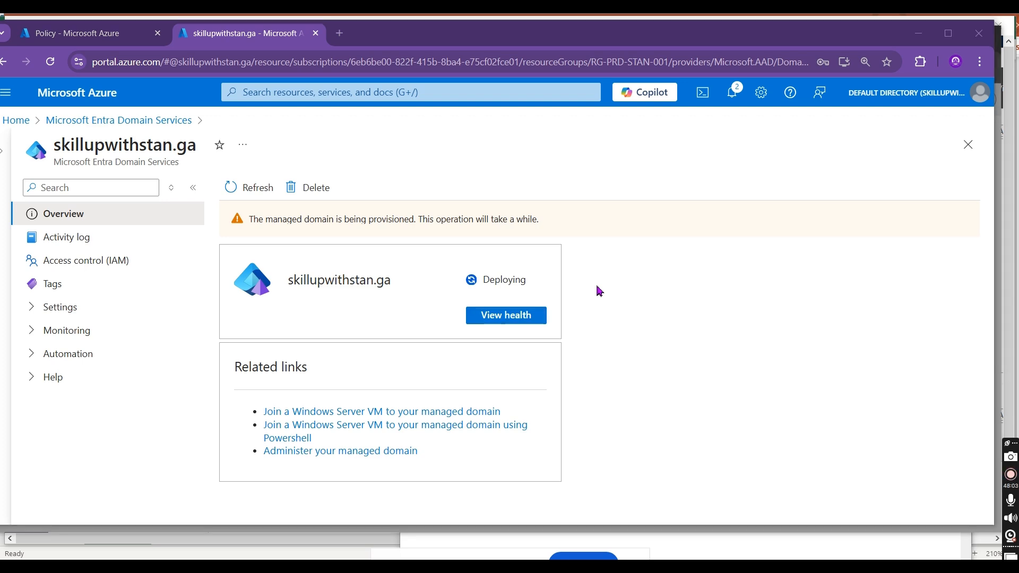
{"action": "key", "text": "alt+Tab"}
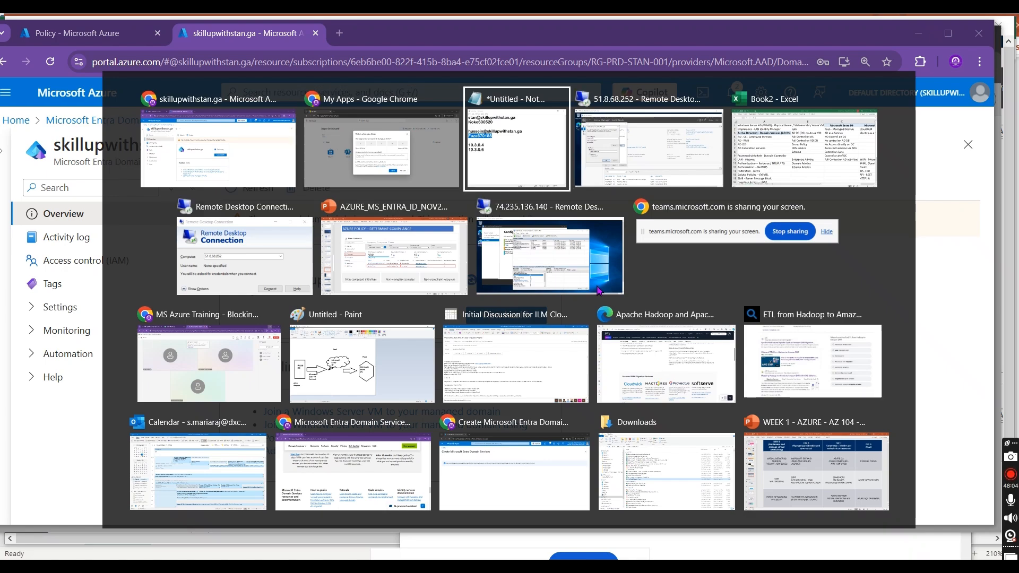
{"action": "key", "text": "alt+Tab"}
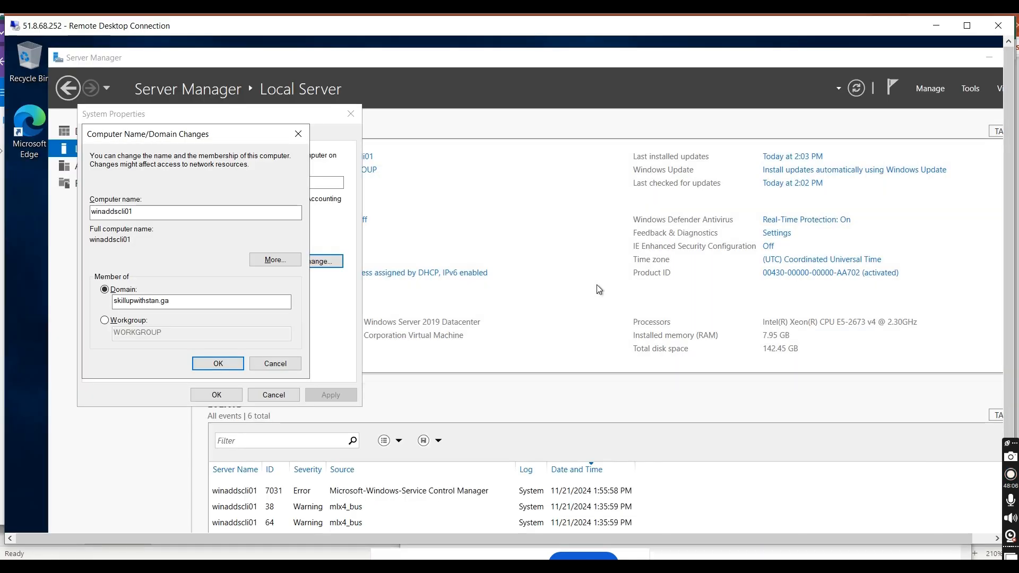
Join winaddscli01 to skillupwithstan.ga with the domain admin's user name and password from the notes
{"action": "key", "text": "alt+Tab"}
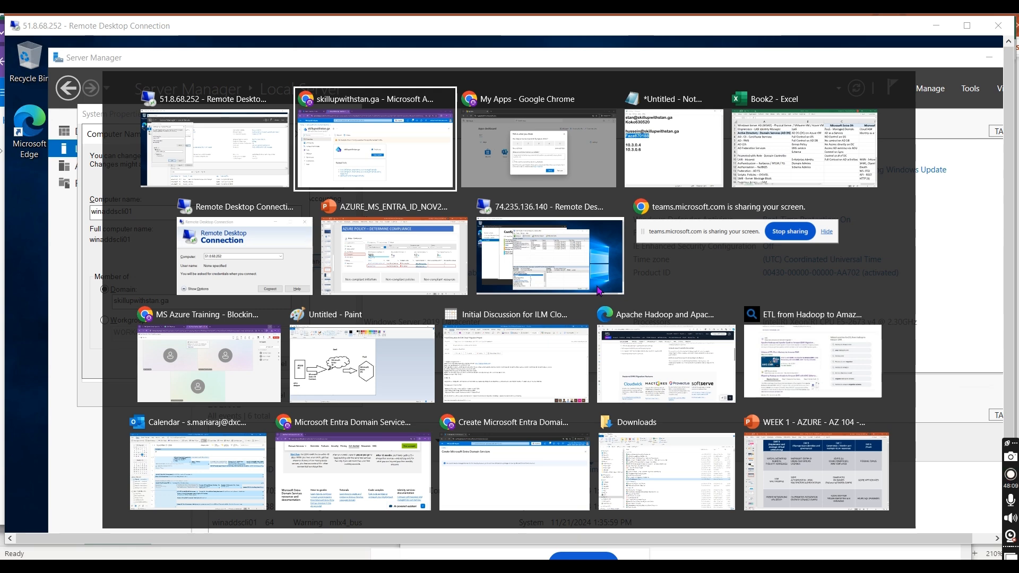
{"action": "key", "text": "alt+Tab"}
{"action": "key", "text": "alt+Tab"}
{"action": "left_click_drag", "start_coordinate": [719, 269], "coordinate": [410, 263]}
{"action": "key", "text": "ctrl+c"}
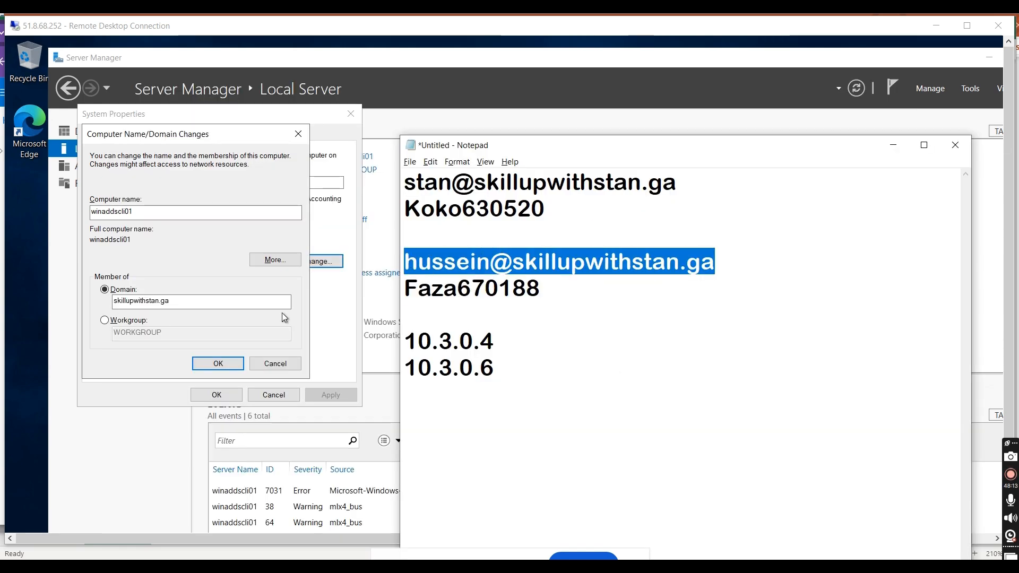
{"action": "left_click", "coordinate": [217, 363]}
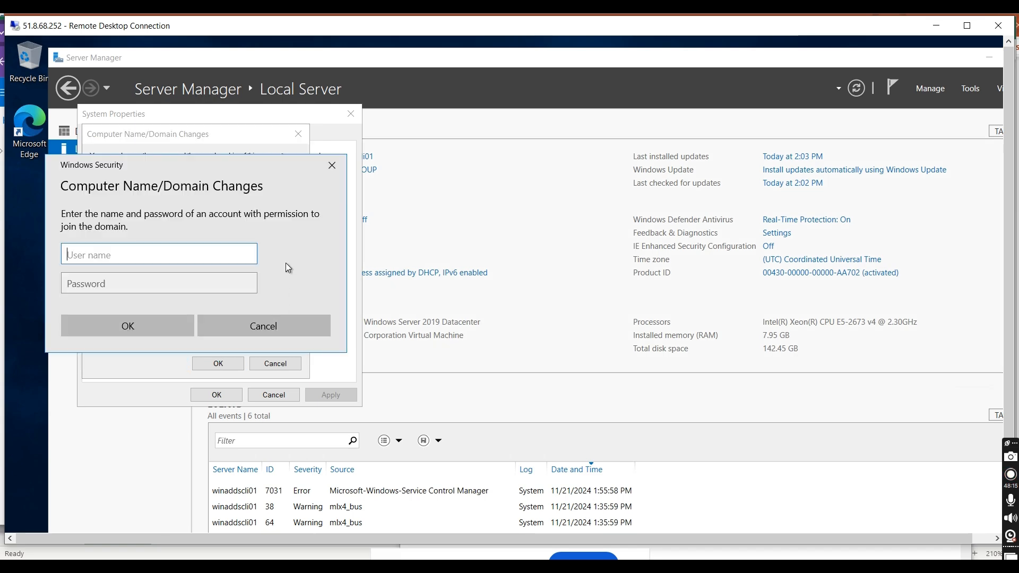
{"action": "key", "text": "ctrl+v"}
{"action": "key", "text": "alt+Tab"}
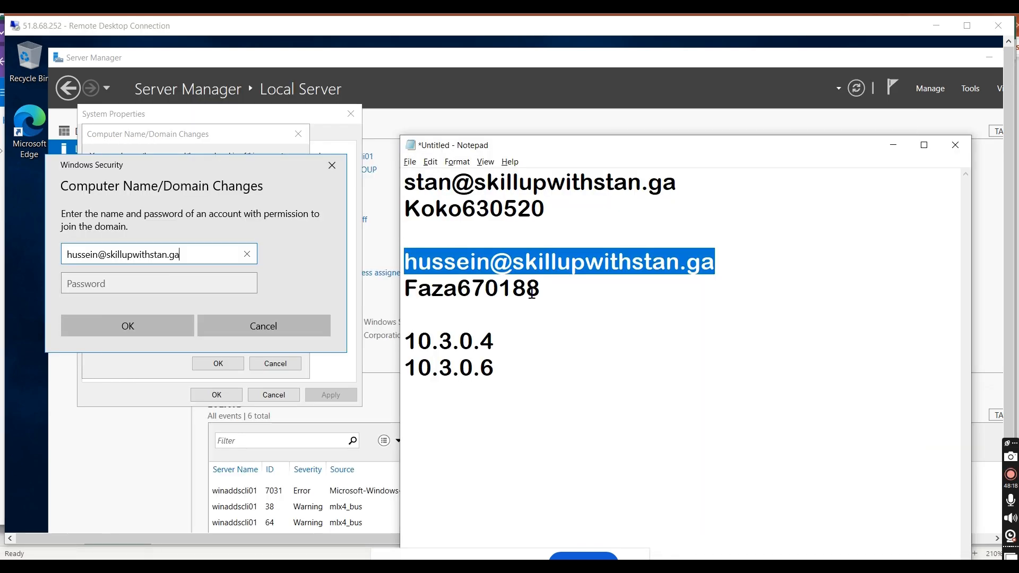
{"action": "left_click_drag", "start_coordinate": [540, 289], "coordinate": [402, 290]}
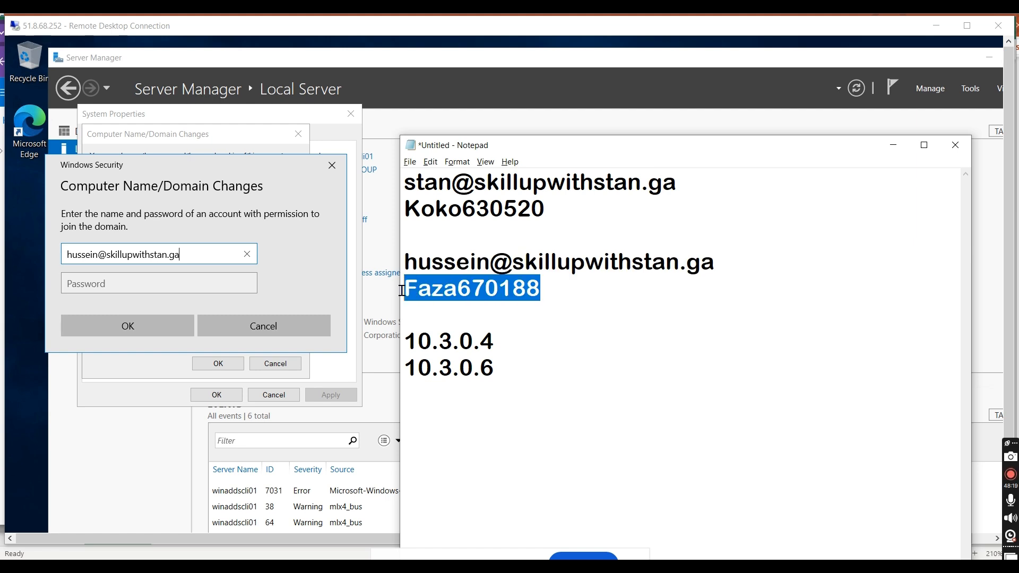
{"action": "left_click", "coordinate": [186, 286]}
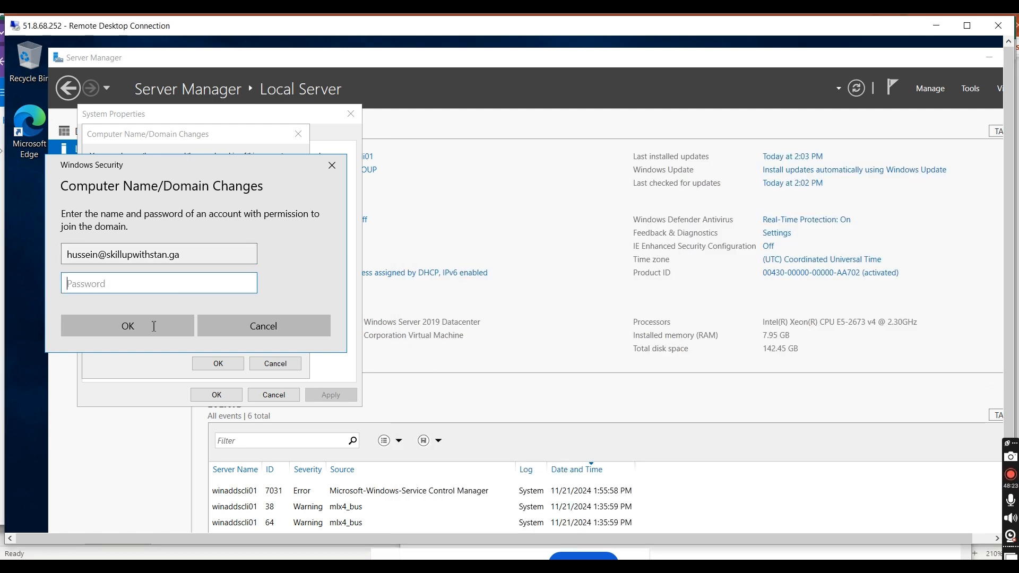
{"action": "key", "text": "ctrl+v"}
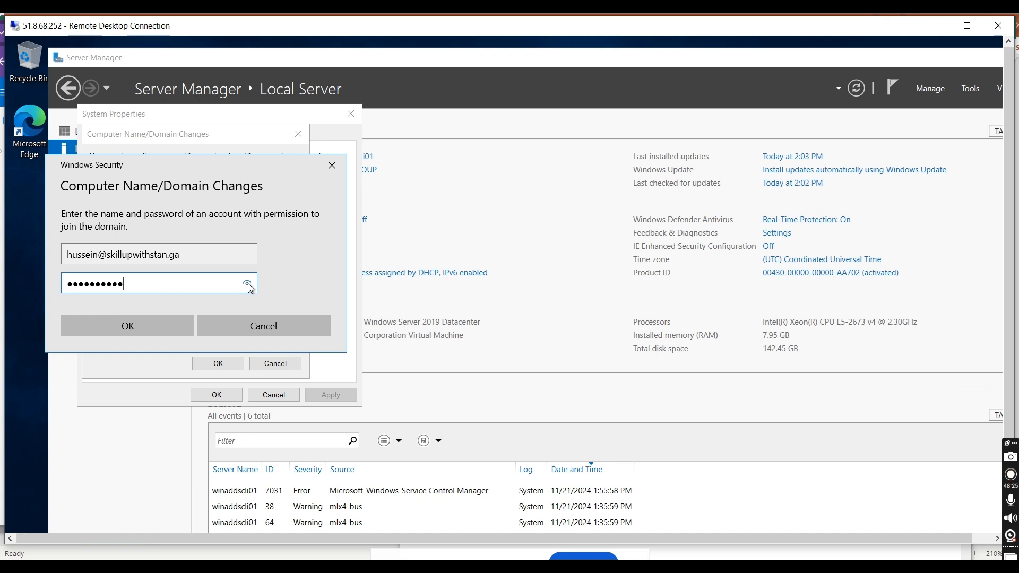
{"action": "left_click", "coordinate": [153, 327]}
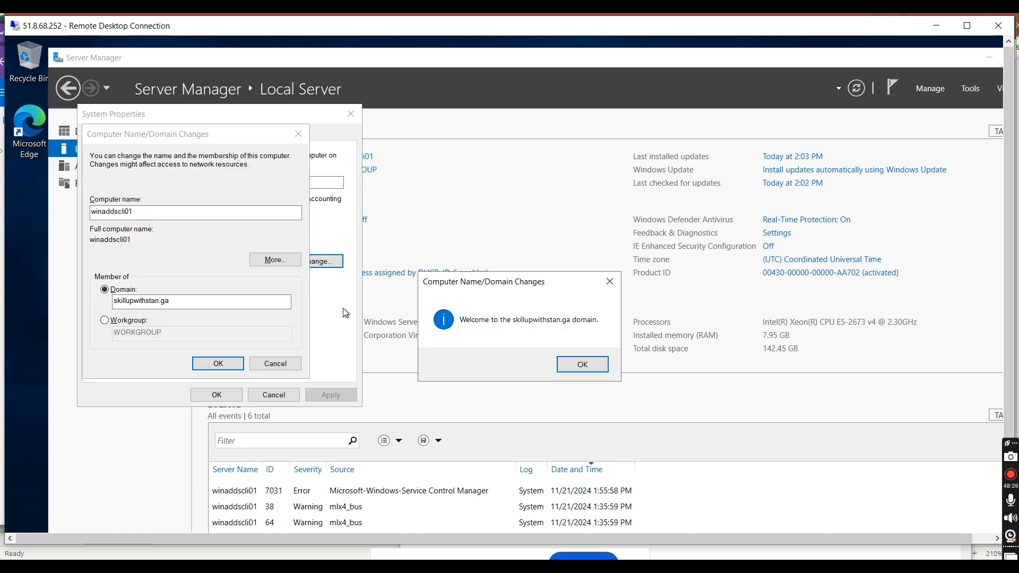
Dismiss the welcome and restart notices, close System Properties, and restart the server now
{"action": "left_click", "coordinate": [572, 367]}
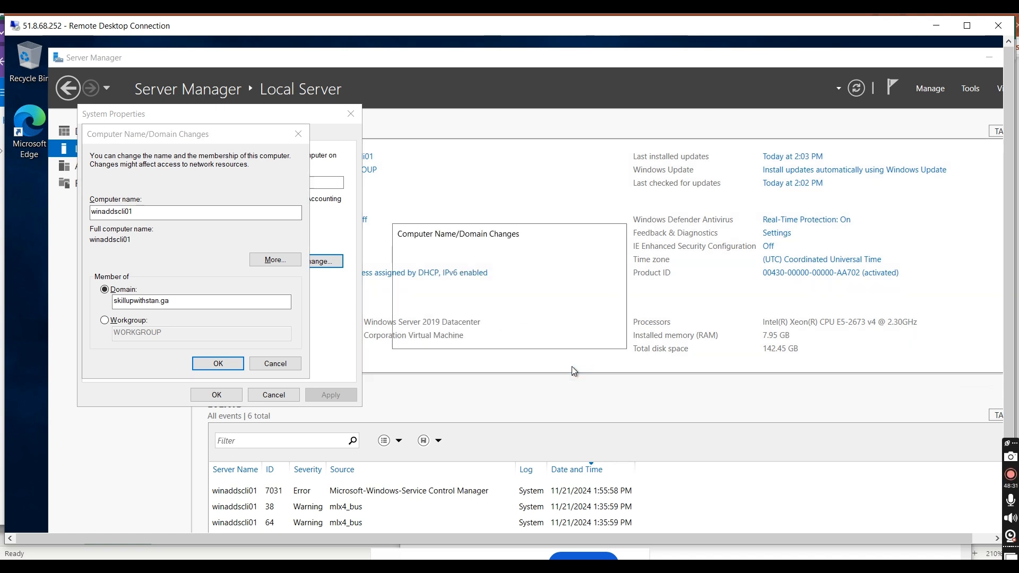
{"action": "left_click", "coordinate": [586, 333]}
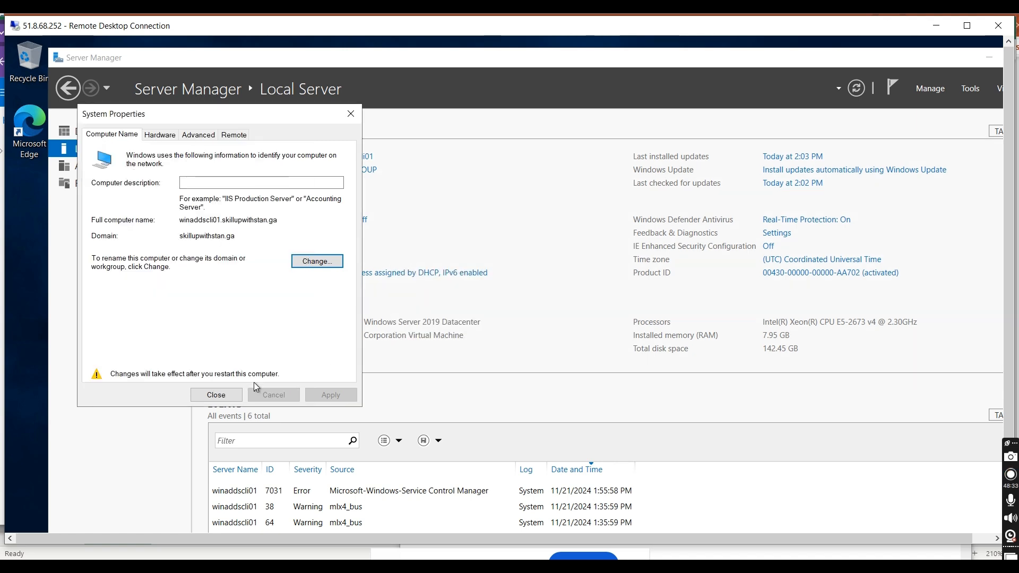
{"action": "left_click", "coordinate": [216, 395]}
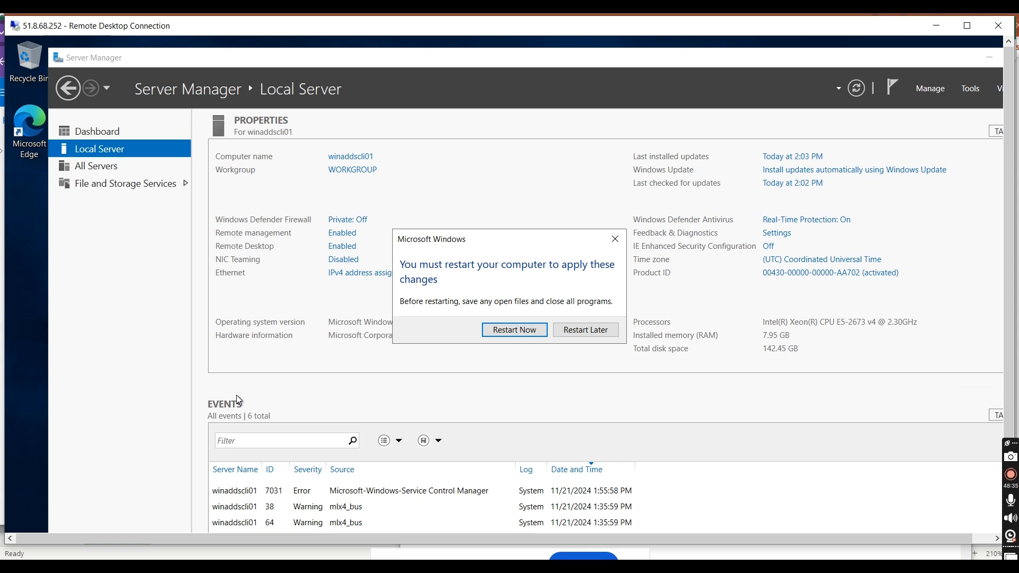
{"action": "left_click", "coordinate": [504, 331]}
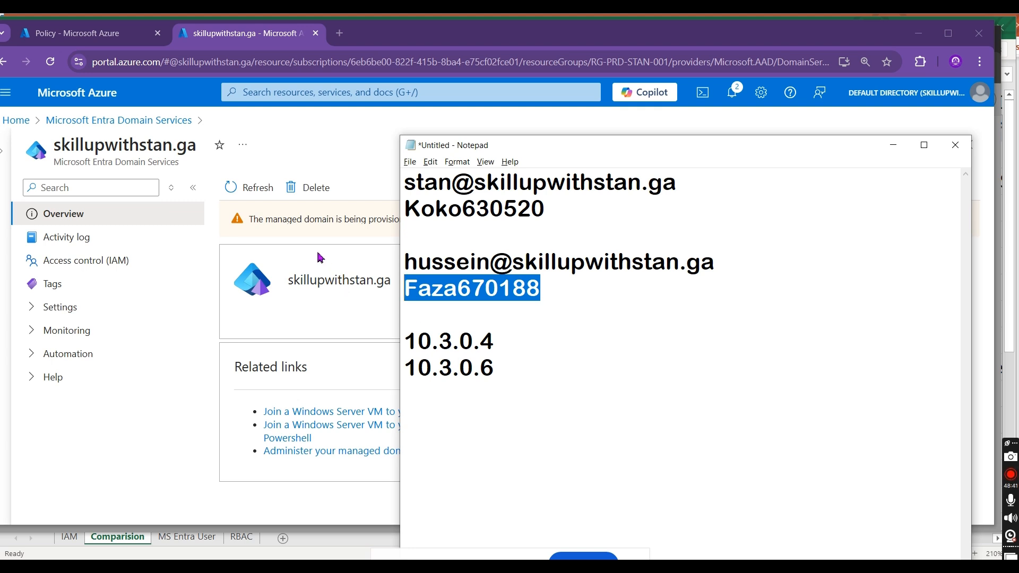
Reconnect Remote Desktop to the restarted server and choose to sign in with a different account
{"action": "left_click", "coordinate": [163, 454]}
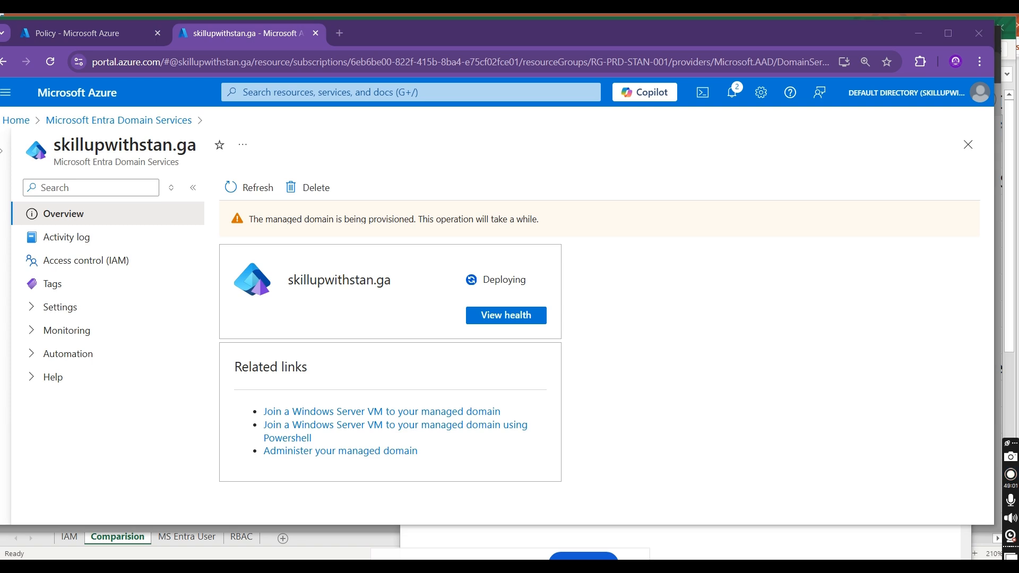
{"action": "left_click", "coordinate": [476, 531]}
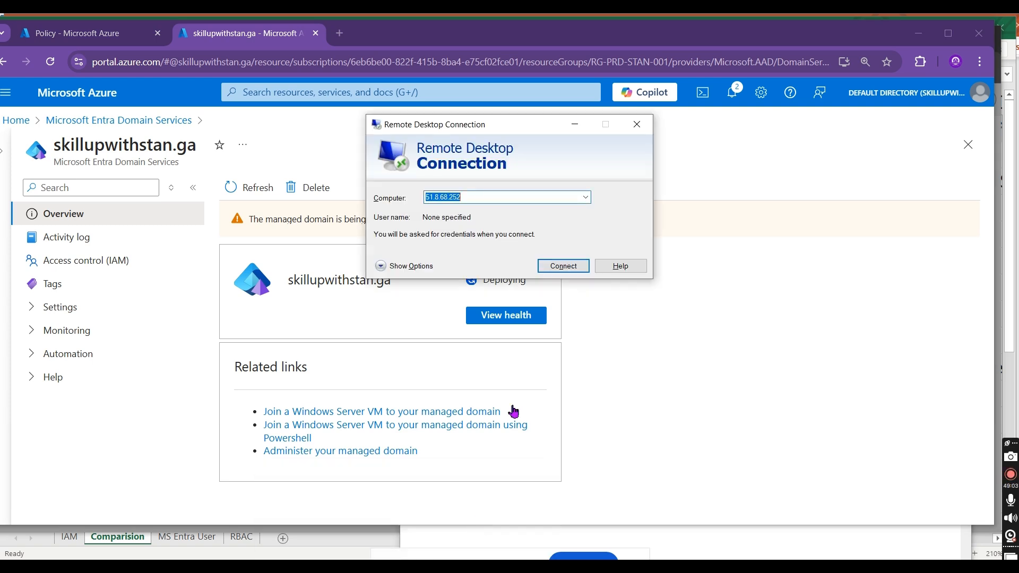
{"action": "left_click", "coordinate": [563, 266]}
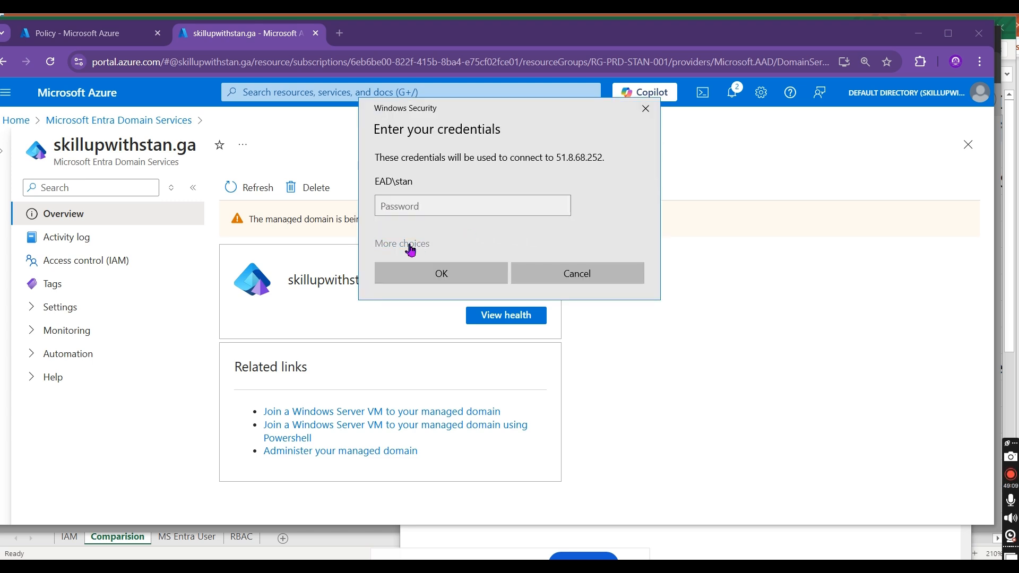
{"action": "left_click", "coordinate": [410, 250]}
{"action": "left_click", "coordinate": [425, 307]}
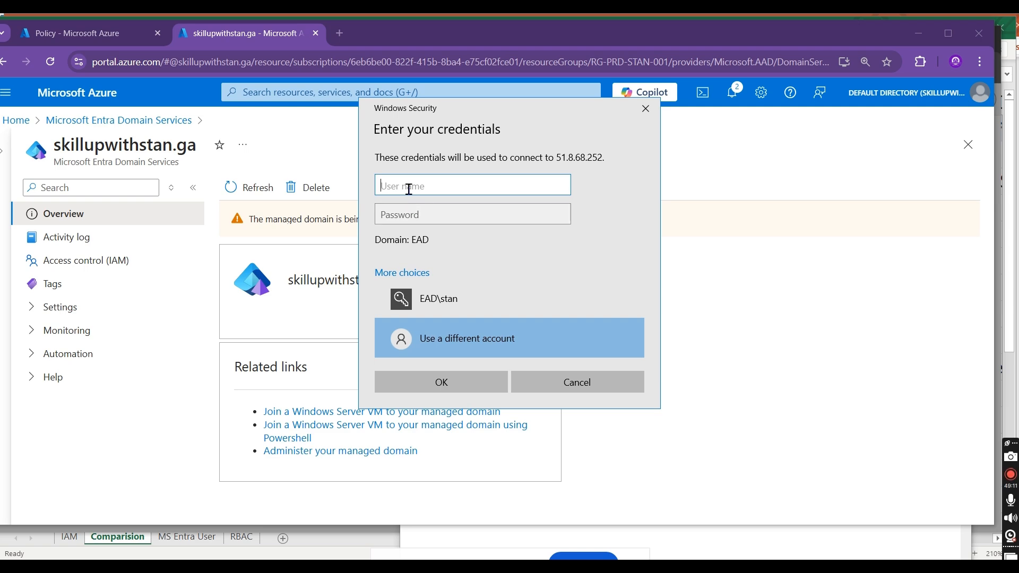
Paste the second domain account's user name from the notes into the Windows Security prompt
{"action": "key", "text": "alt+Tab"}
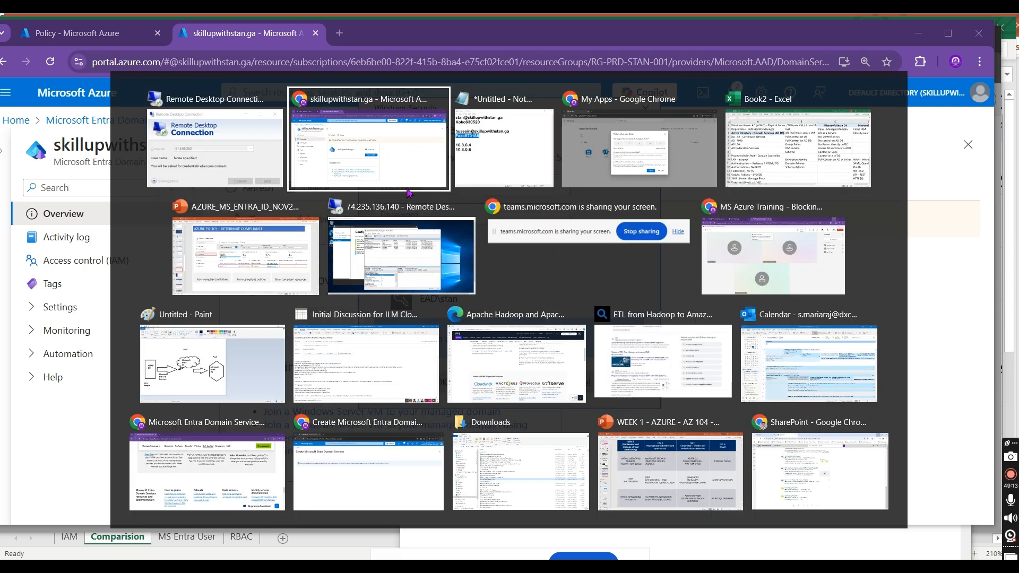
{"action": "key", "text": "alt+Tab"}
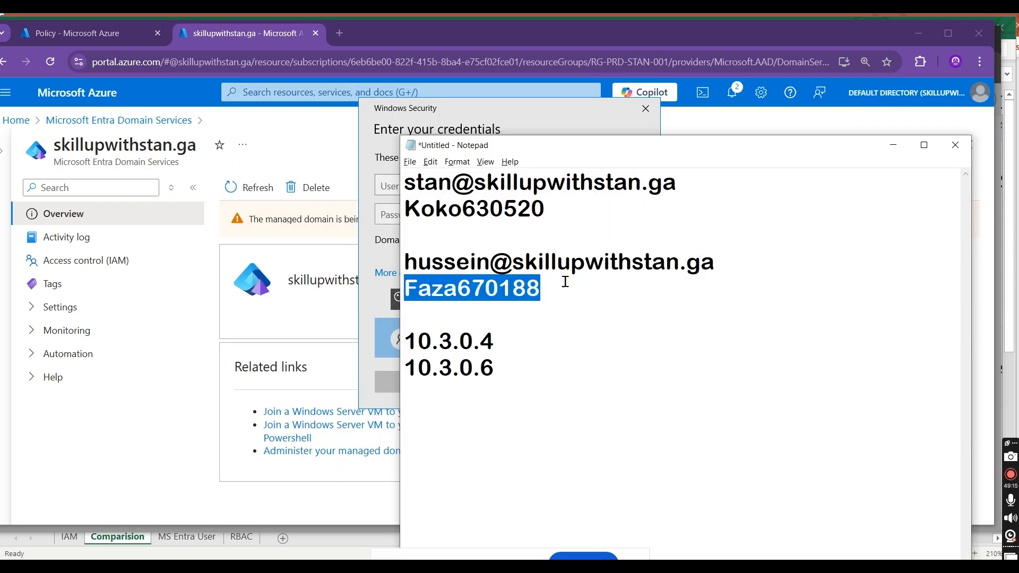
{"action": "left_click_drag", "start_coordinate": [717, 262], "coordinate": [410, 266]}
{"action": "key", "text": "ctrl+c"}
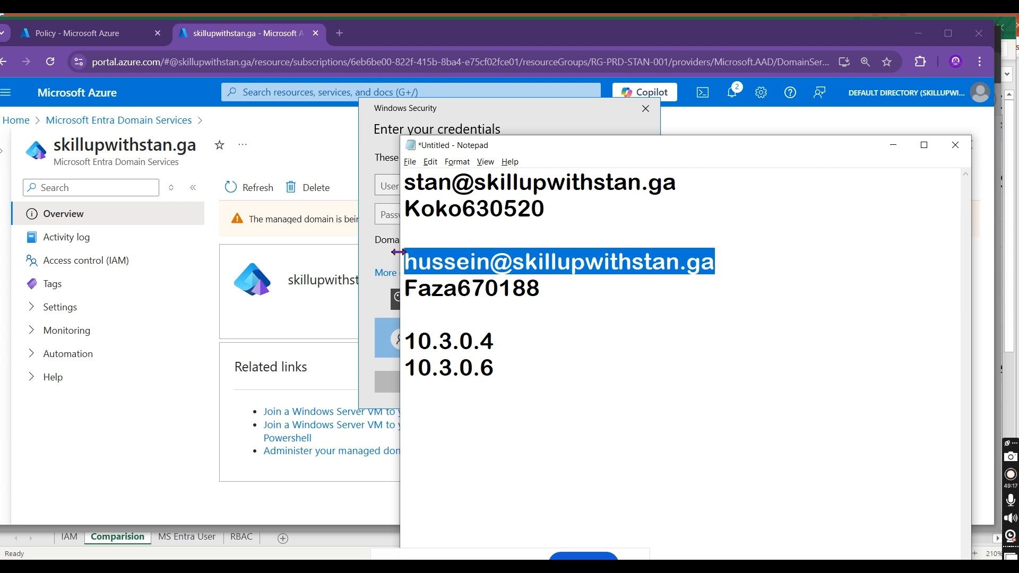
{"action": "left_click", "coordinate": [389, 186]}
{"action": "key", "text": "ctrl+v"}
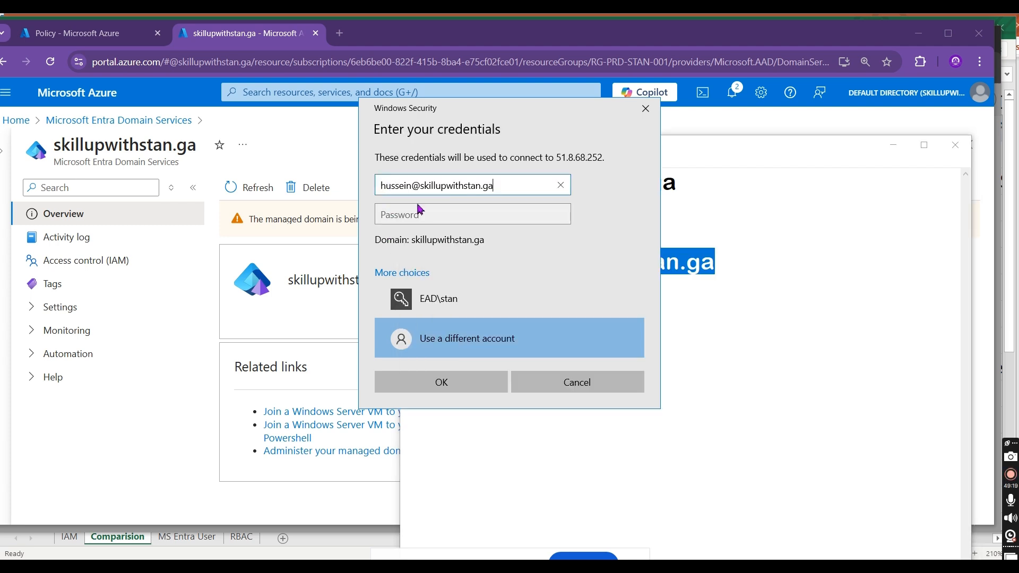
{"action": "left_click", "coordinate": [420, 208]}
Paste that account's password, submit the credentials, and accept the certificate warning to connect
{"action": "key", "text": "alt+Tab"}
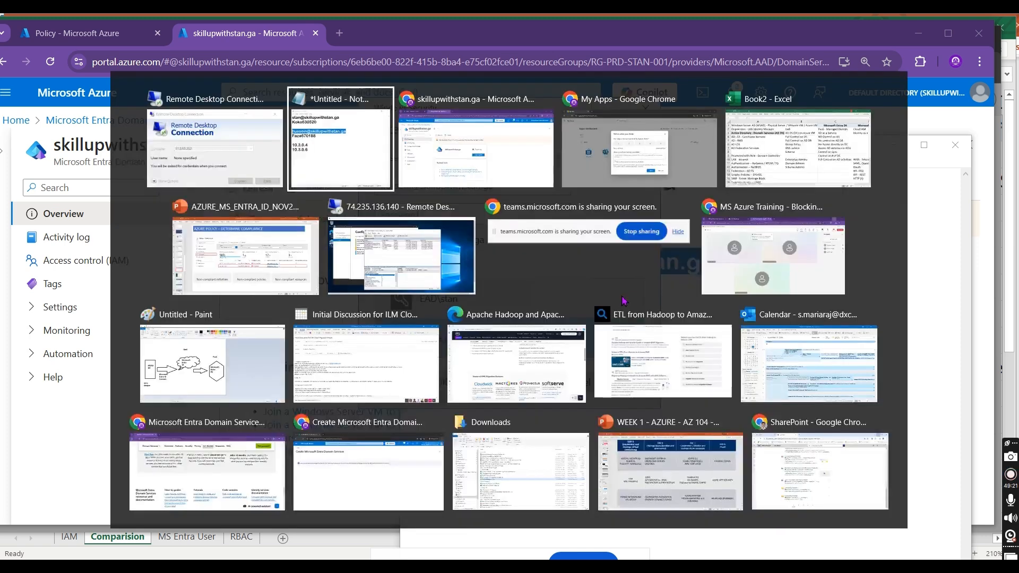
{"action": "left_click_drag", "start_coordinate": [536, 296], "coordinate": [410, 291]}
{"action": "key", "text": "ctrl+c"}
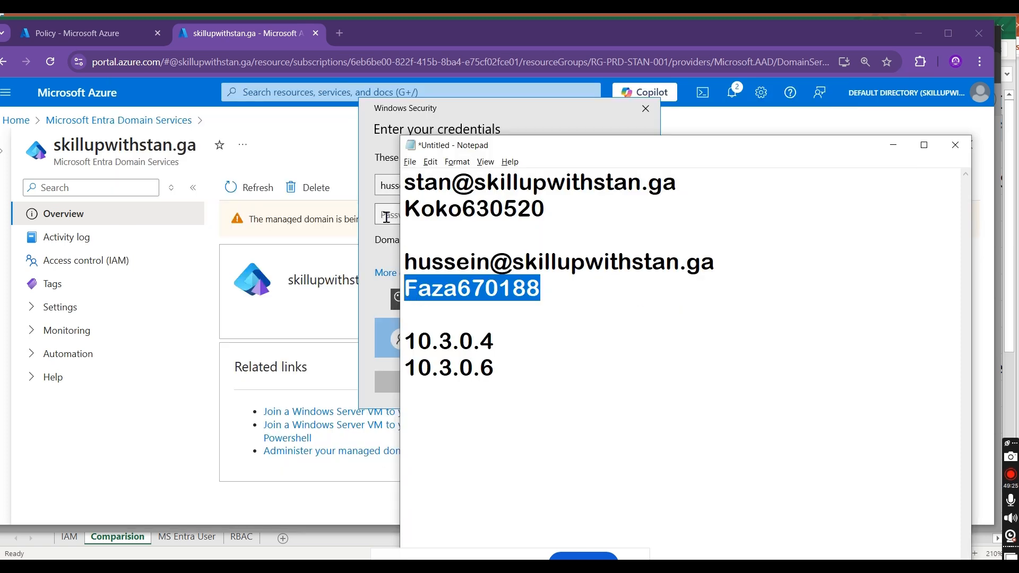
{"action": "key", "text": "alt+Tab"}
{"action": "key", "text": "ctrl+v"}
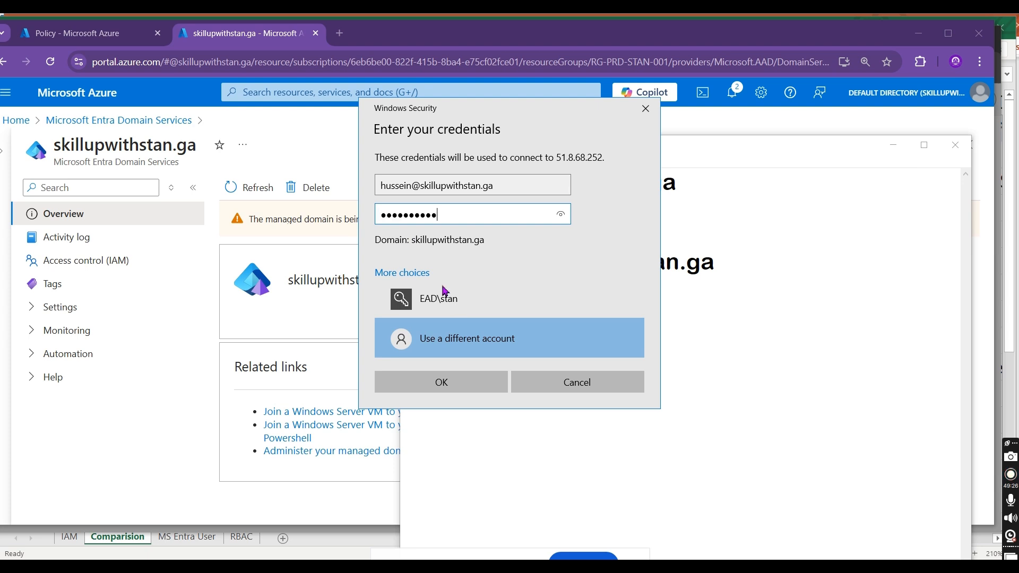
{"action": "left_click", "coordinate": [462, 378]}
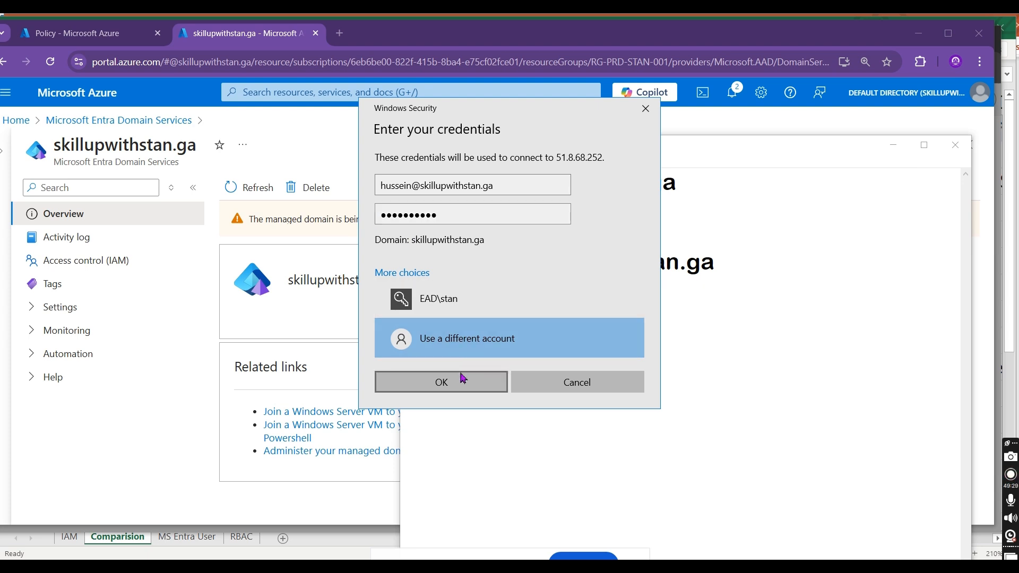
{"action": "left_click", "coordinate": [461, 387]}
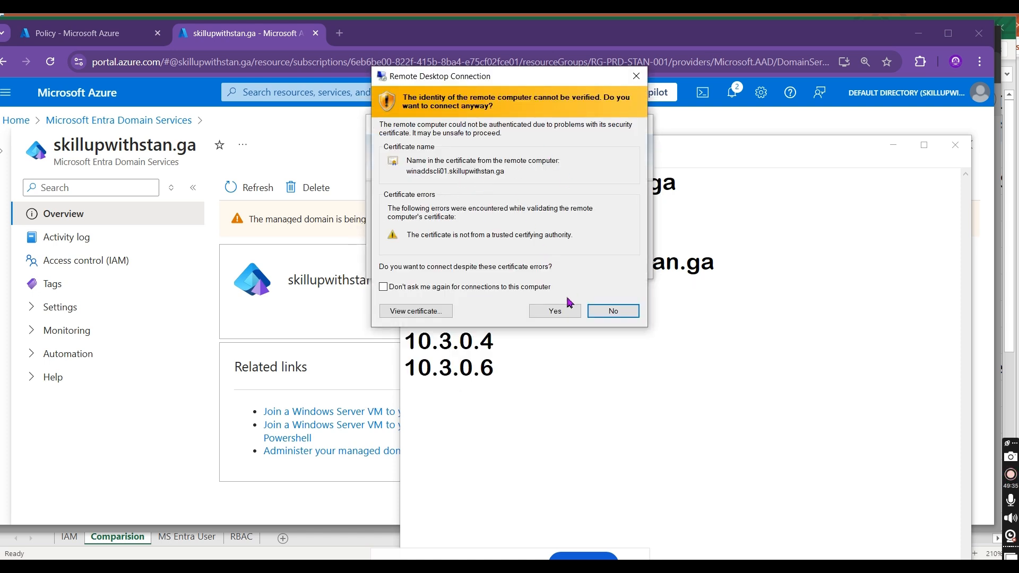
{"action": "left_click", "coordinate": [555, 311]}
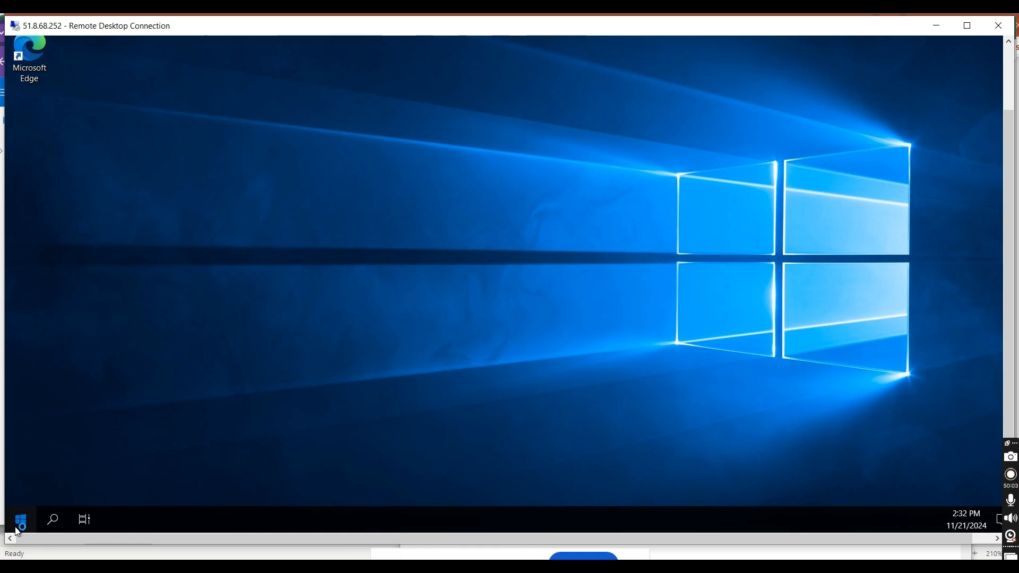
Launch dsa.msc from the Run prompt and dismiss the Windows Admin Center promotion
{"action": "right_click", "coordinate": [18, 530]}
{"action": "mouse_move", "coordinate": [98, 489]}
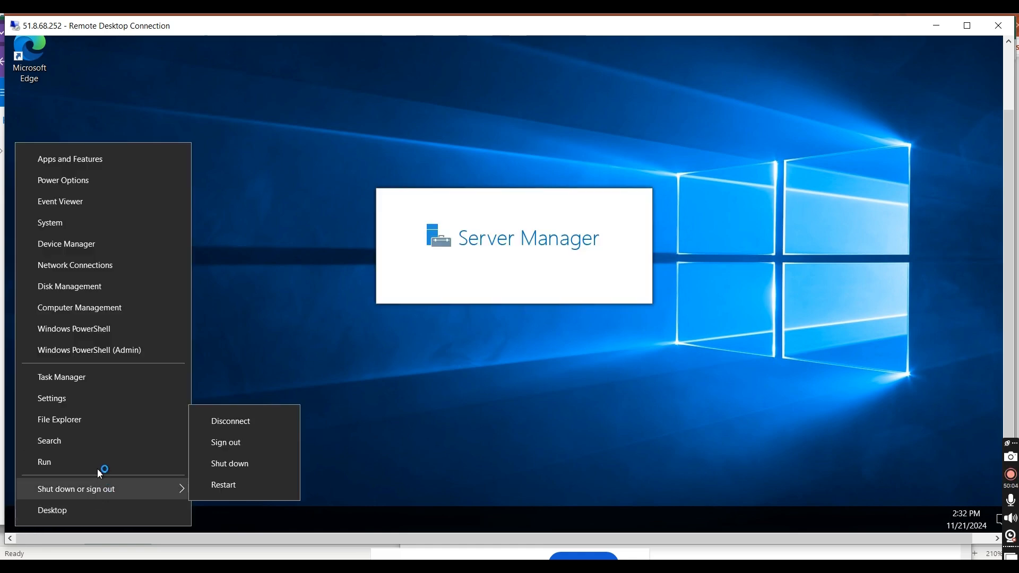
{"action": "left_click", "coordinate": [98, 466]}
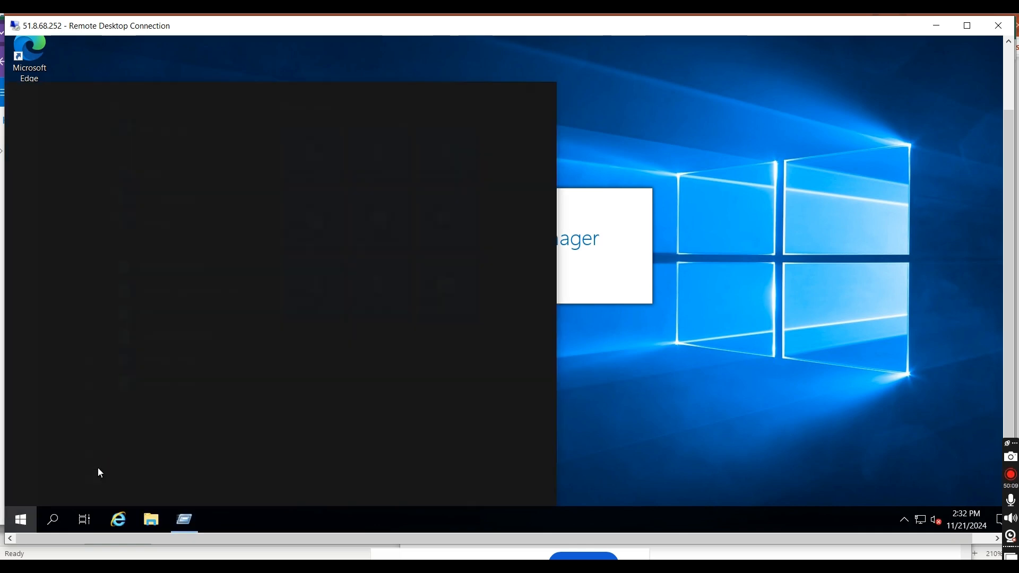
{"action": "type", "text": "dsa"}
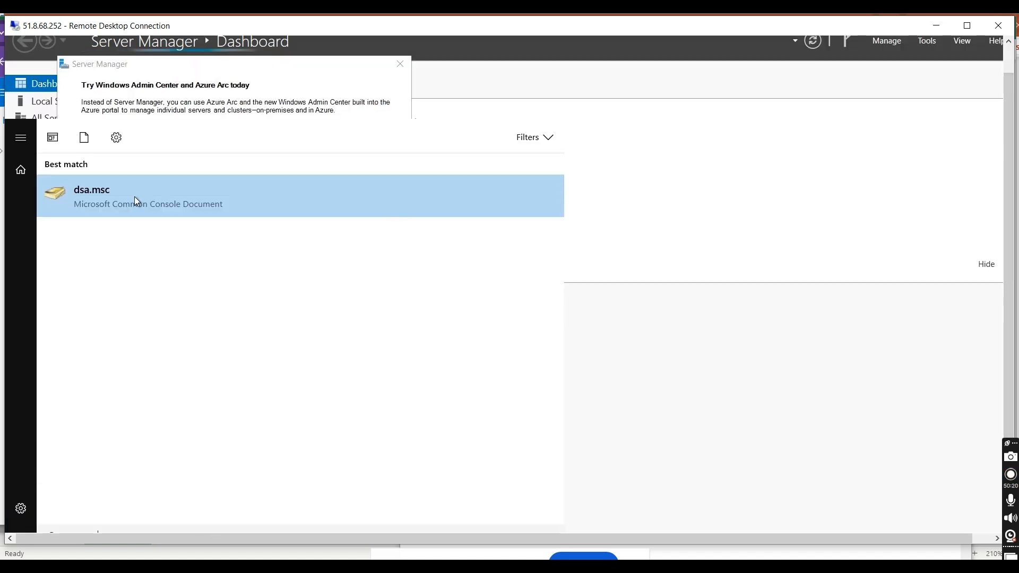
{"action": "left_click", "coordinate": [135, 196]}
{"action": "key", "text": "super+r"}
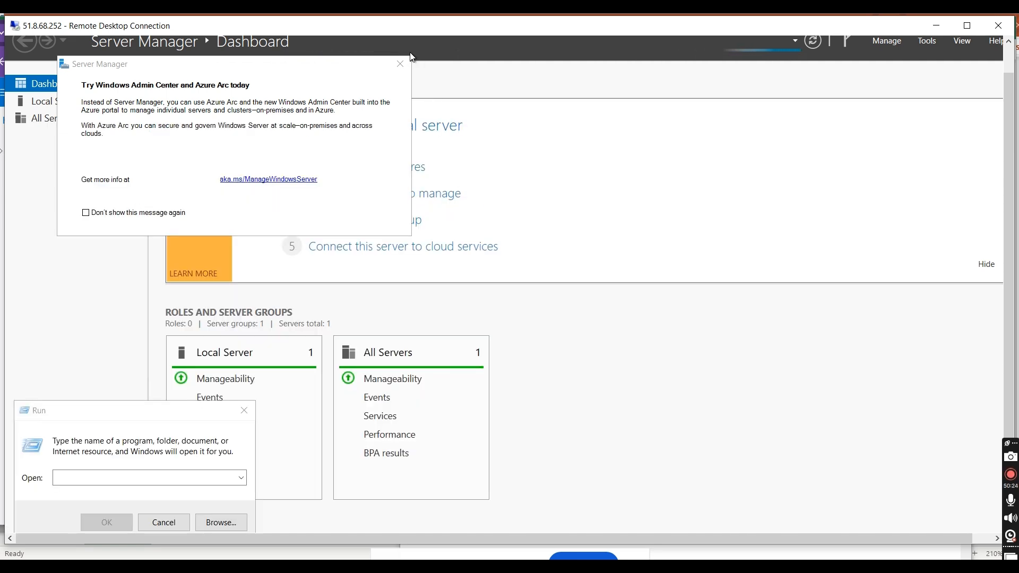
{"action": "left_click", "coordinate": [400, 63]}
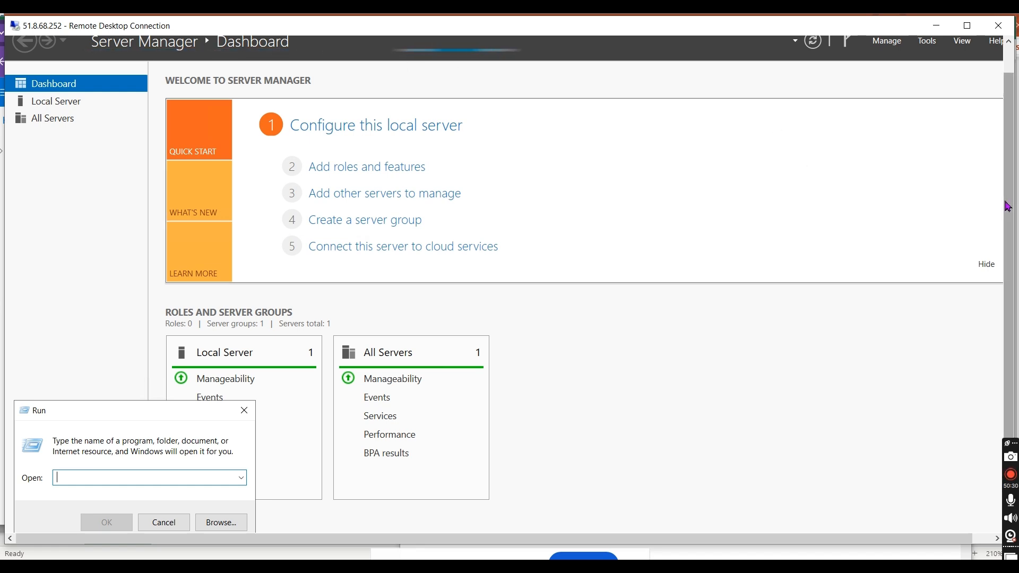
In Active Directory Users and Computers, expand skillupwithstan.ga, show AADDC Users, and maximize the console
{"action": "left_click_drag", "start_coordinate": [1008, 202], "coordinate": [1013, 279]}
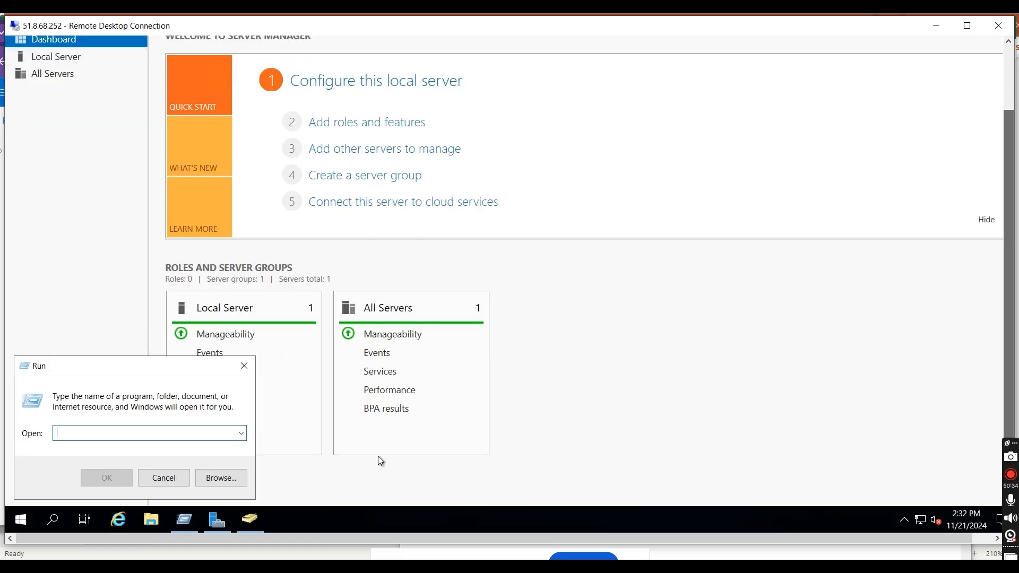
{"action": "left_click", "coordinate": [262, 520]}
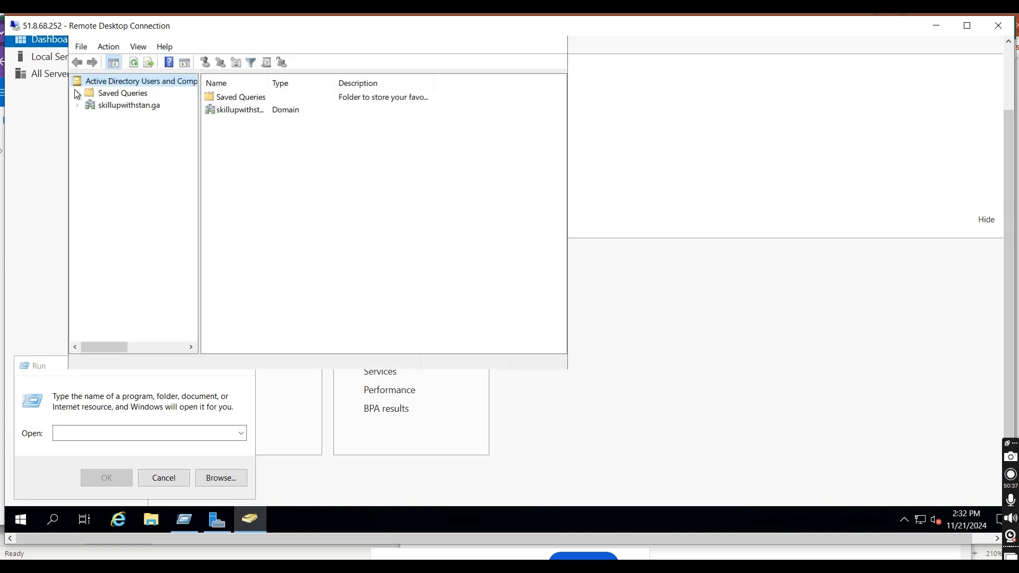
{"action": "left_click", "coordinate": [78, 108]}
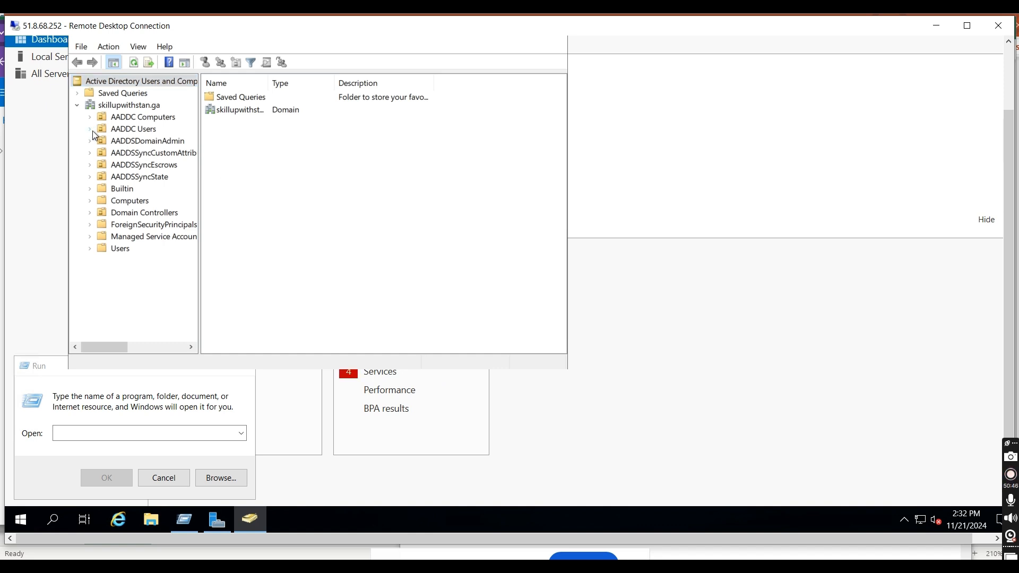
{"action": "left_click", "coordinate": [128, 132]}
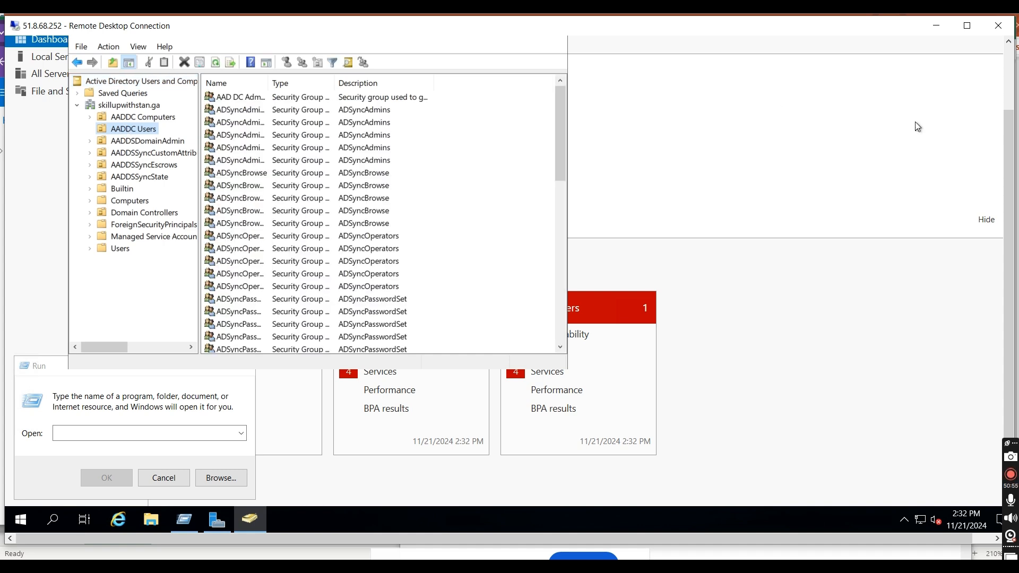
{"action": "left_click_drag", "start_coordinate": [1010, 162], "coordinate": [1017, 128]}
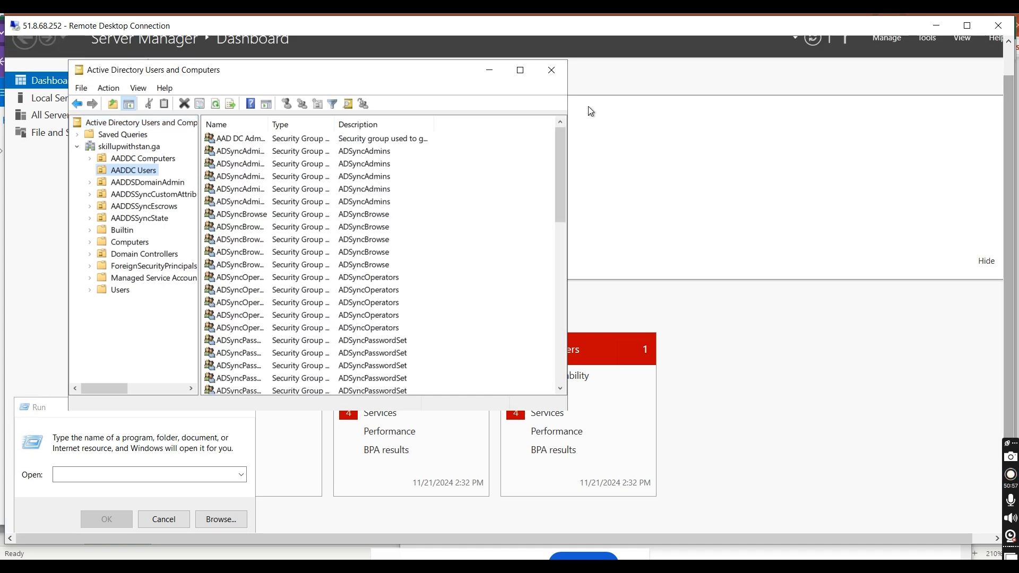
{"action": "left_click", "coordinate": [525, 74]}
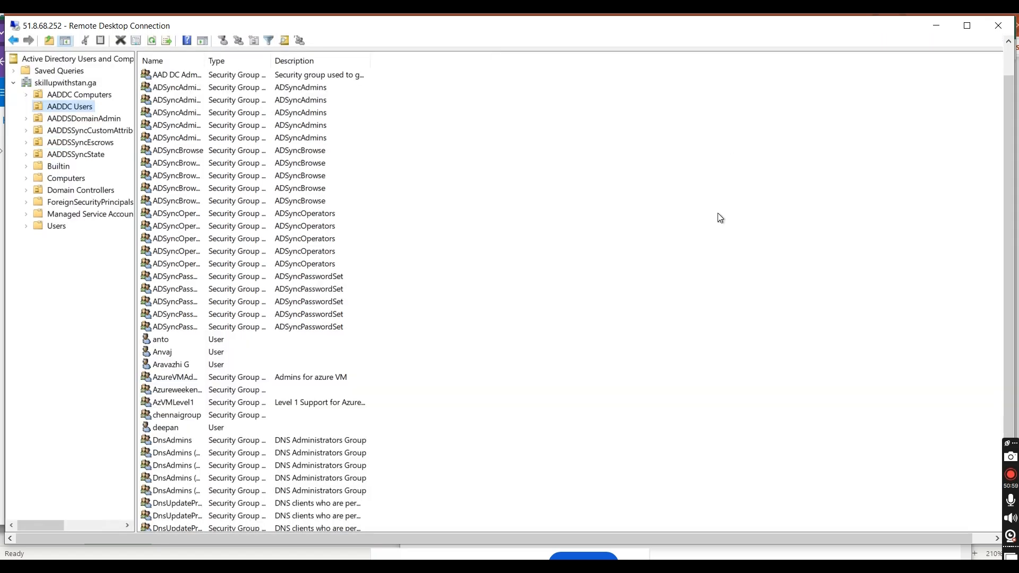
Browse the synced user accounts and DnsAdmins groups listed in AADDC Users
{"action": "left_click", "coordinate": [175, 342]}
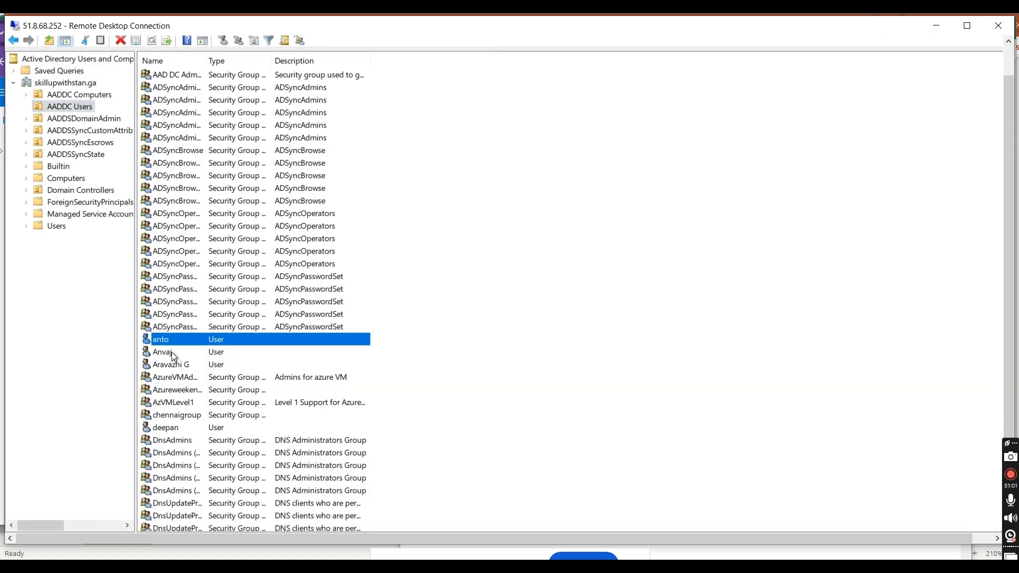
{"action": "left_click", "coordinate": [173, 428]}
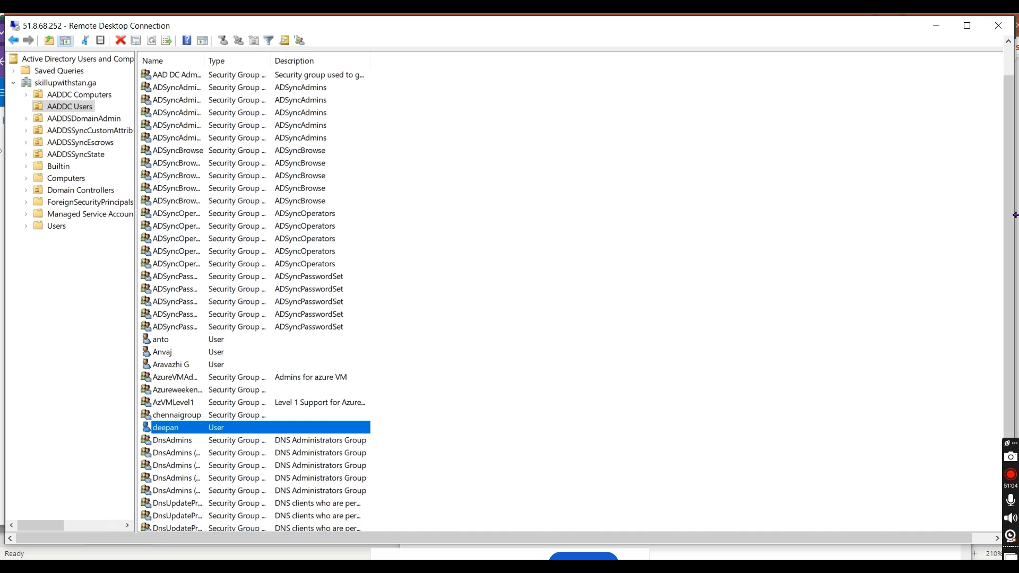
{"action": "left_click_drag", "start_coordinate": [1011, 219], "coordinate": [1012, 268]}
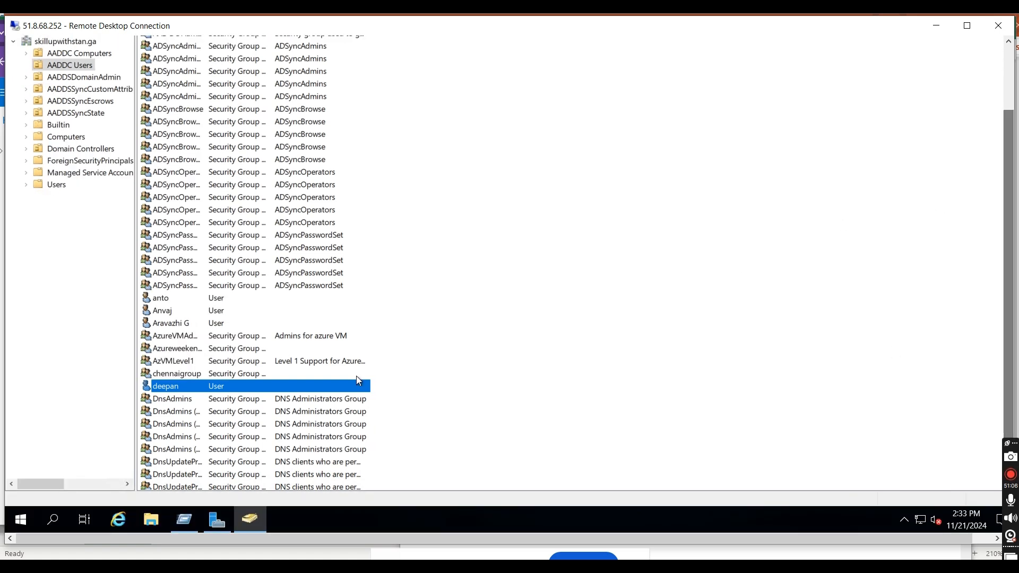
{"action": "left_click", "coordinate": [161, 424]}
{"action": "left_click", "coordinate": [163, 436]}
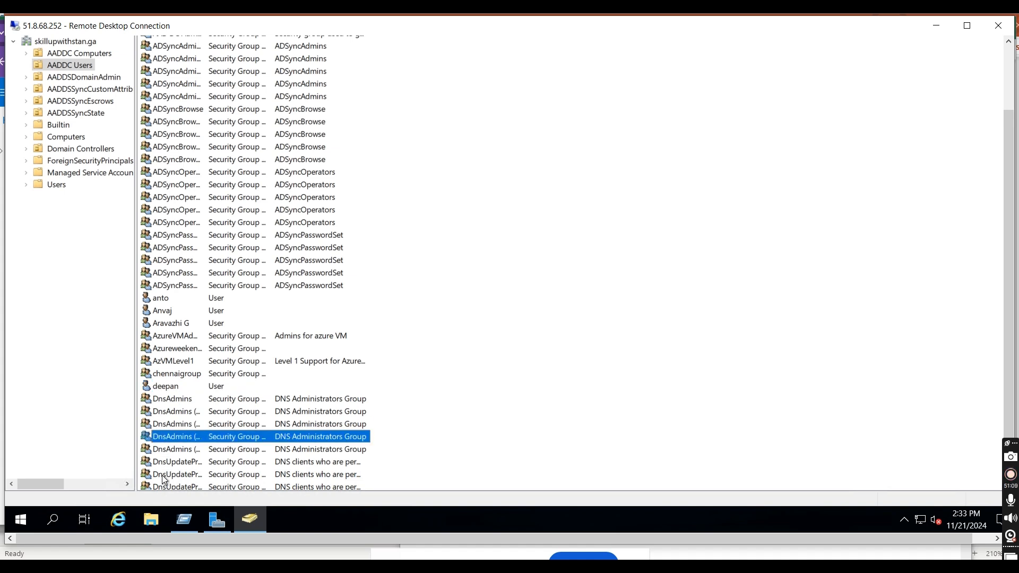
{"action": "key", "text": "Down"}
{"action": "key", "text": "Down"}
{"action": "key", "text": "Down"}
{"action": "key", "text": "Down"}
{"action": "key", "text": "Down"}
{"action": "key", "text": "Down"}
{"action": "key", "text": "Down"}
{"action": "key", "text": "Down"}
{"action": "key", "text": "Down"}
{"action": "key", "text": "Down"}
{"action": "key", "text": "Down"}
{"action": "key", "text": "Down"}
{"action": "key", "text": "Down"}
{"action": "key", "text": "Down"}
{"action": "key", "text": "Down"}
{"action": "key", "text": "Down"}
{"action": "key", "text": "Down"}
{"action": "key", "text": "Down"}
{"action": "key", "text": "Down"}
{"action": "key", "text": "Down"}
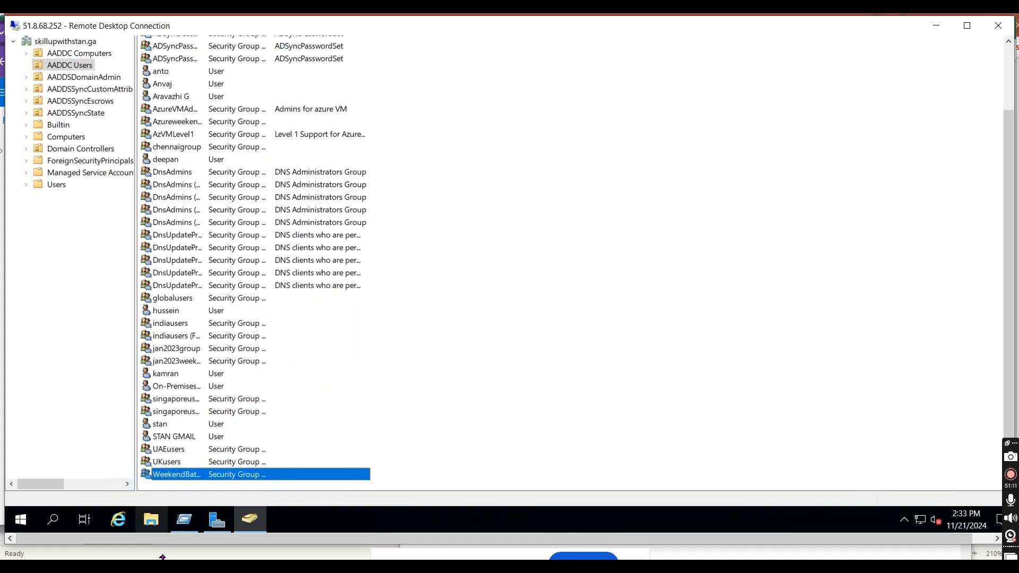
{"action": "key", "text": "super+r"}
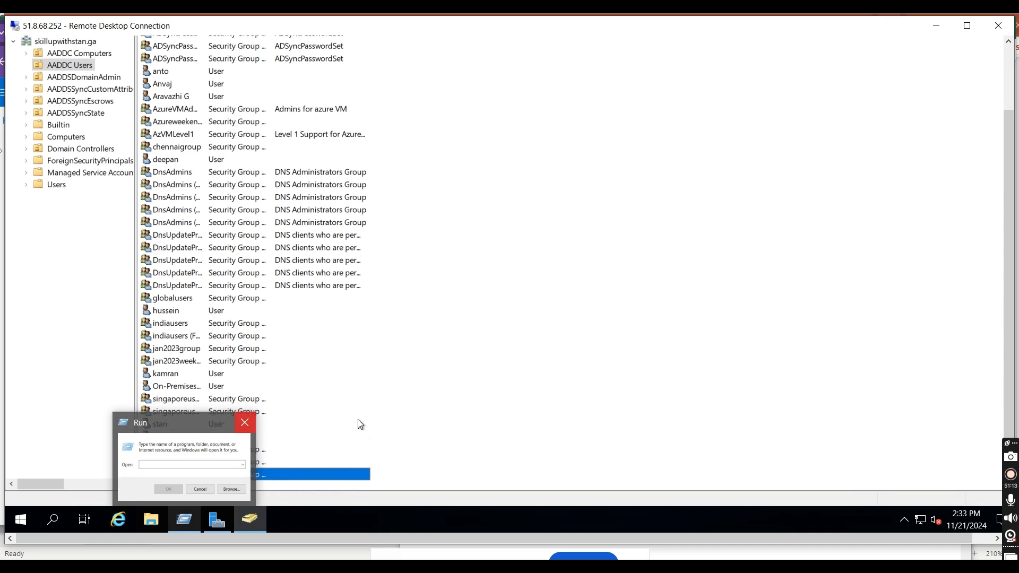
{"action": "key", "text": "Escape"}
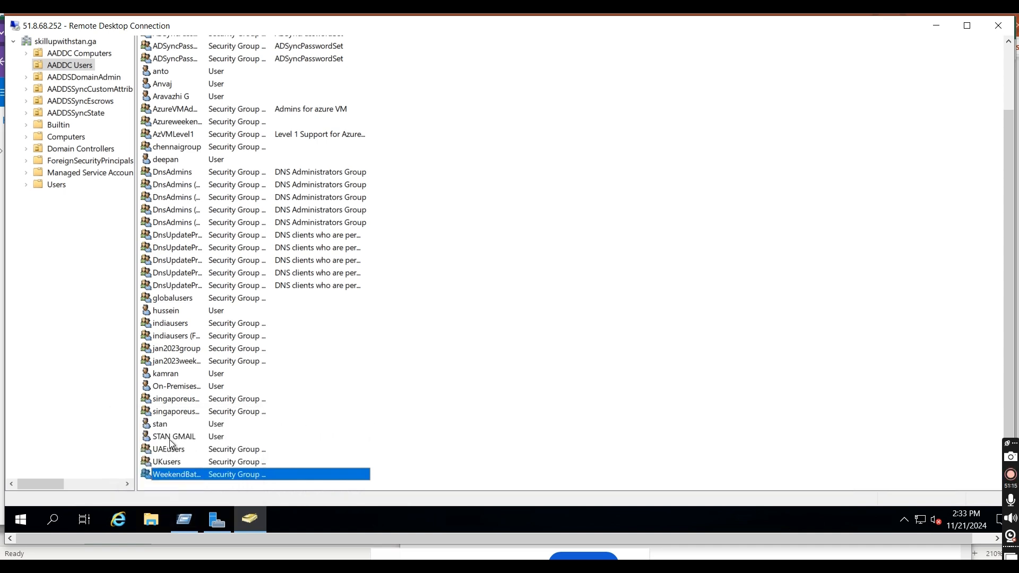
{"action": "double_click", "coordinate": [170, 452]}
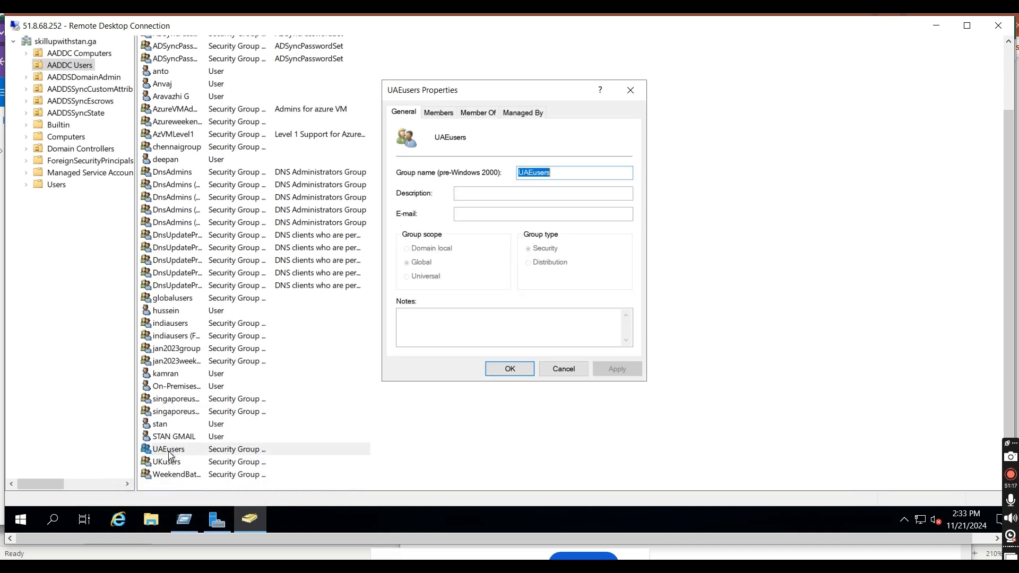
{"action": "left_click", "coordinate": [438, 112]}
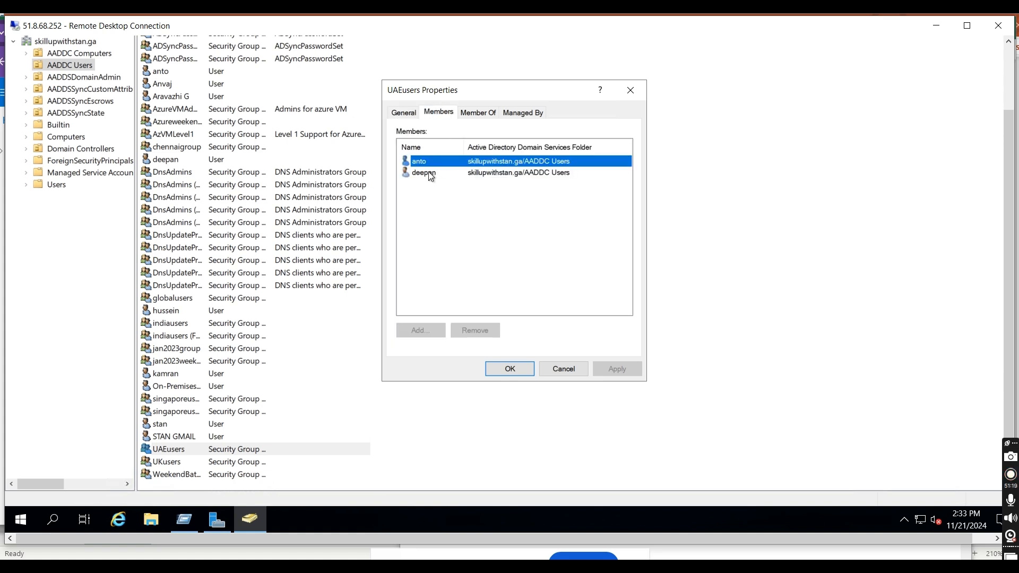
{"action": "left_click", "coordinate": [631, 90]}
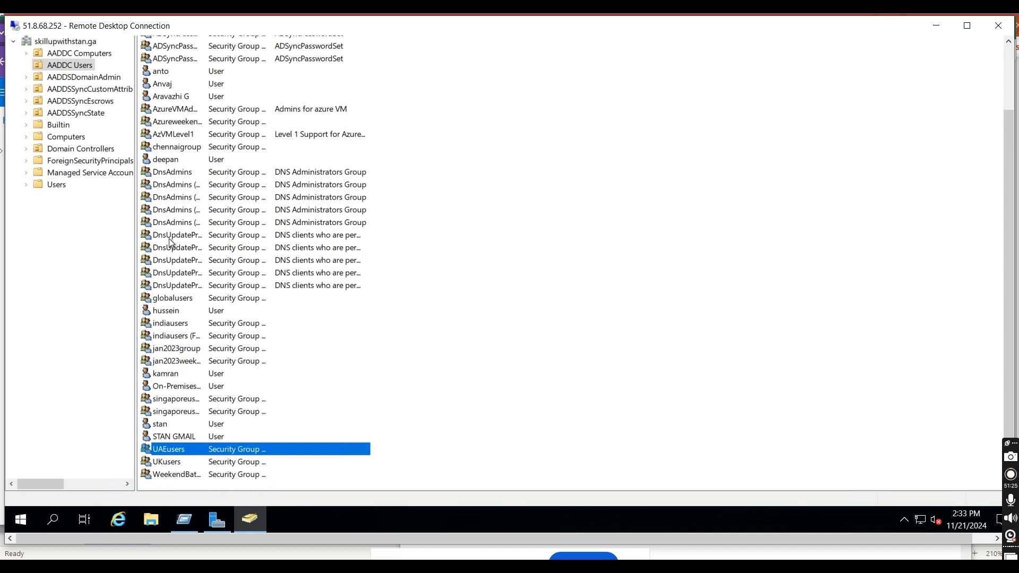
{"action": "left_click_drag", "start_coordinate": [1010, 234], "coordinate": [1015, 132]}
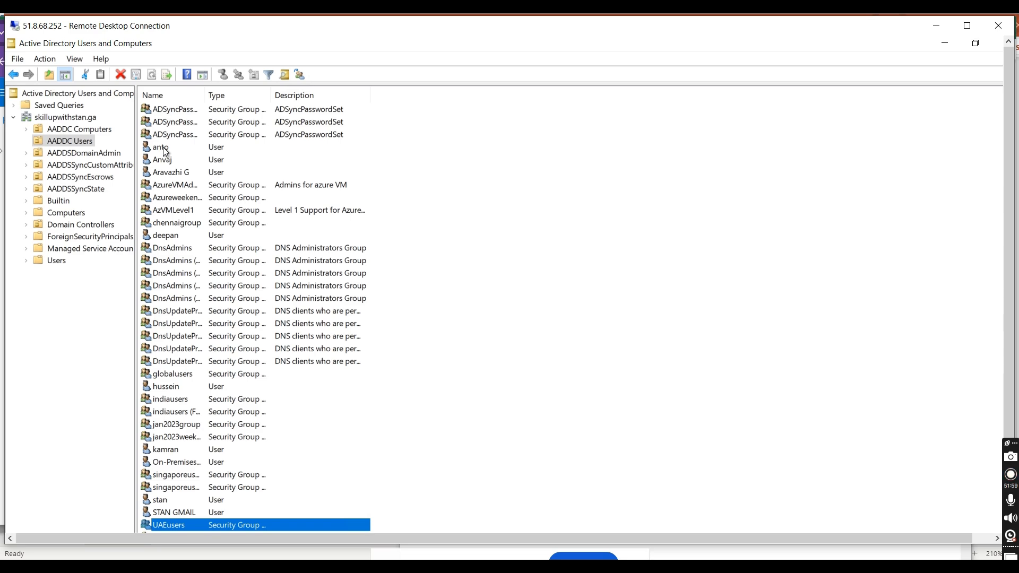
{"action": "key", "text": "alt+Tab"}
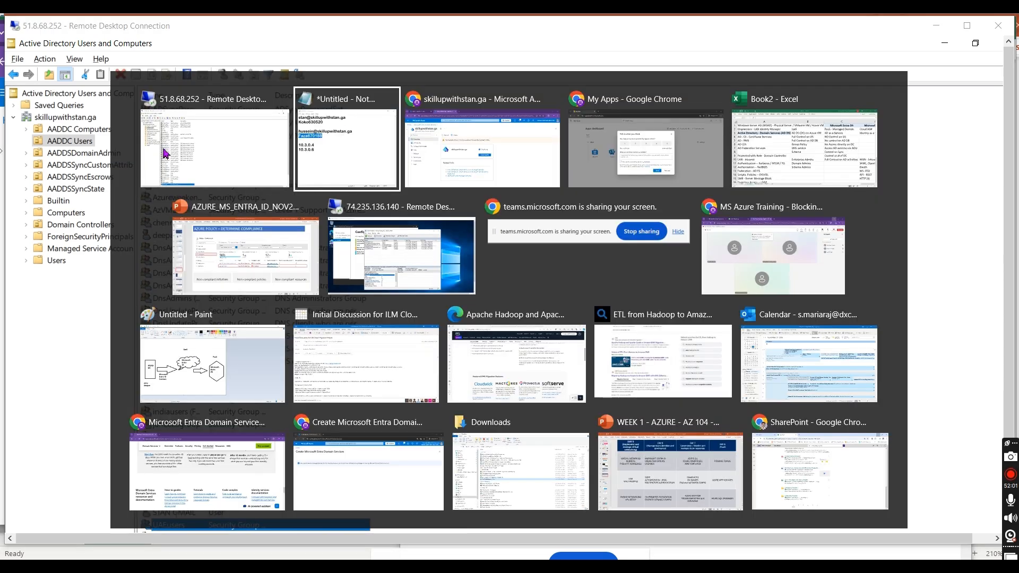
{"action": "key", "text": "alt+Tab"}
{"action": "key", "text": "alt+Tab"}
{"action": "key", "text": "alt+Tab"}
{"action": "key", "text": "alt+Tab"}
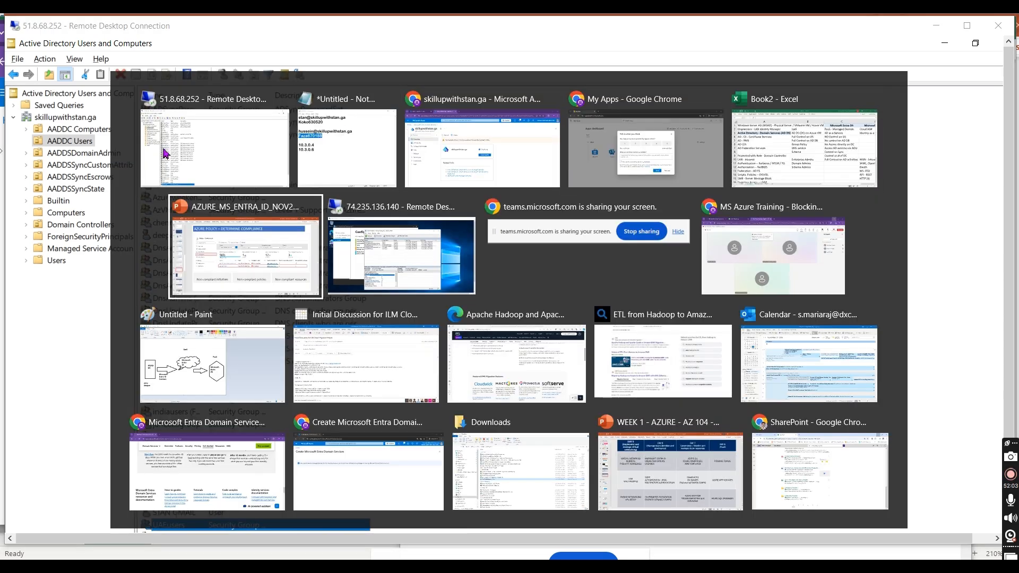
{"action": "key", "text": "alt+Tab"}
{"action": "key", "text": "alt+Tab"}
{"action": "key", "text": "alt+Tab"}
{"action": "key", "text": "alt+Tab"}
{"action": "key", "text": "alt+Tab"}
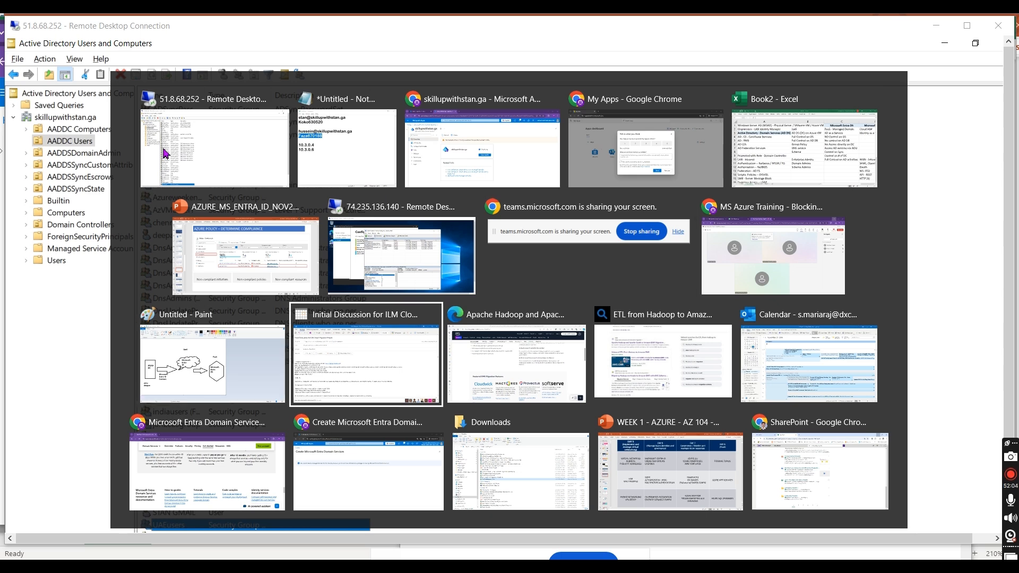
{"action": "key", "text": "alt+shift+Tab"}
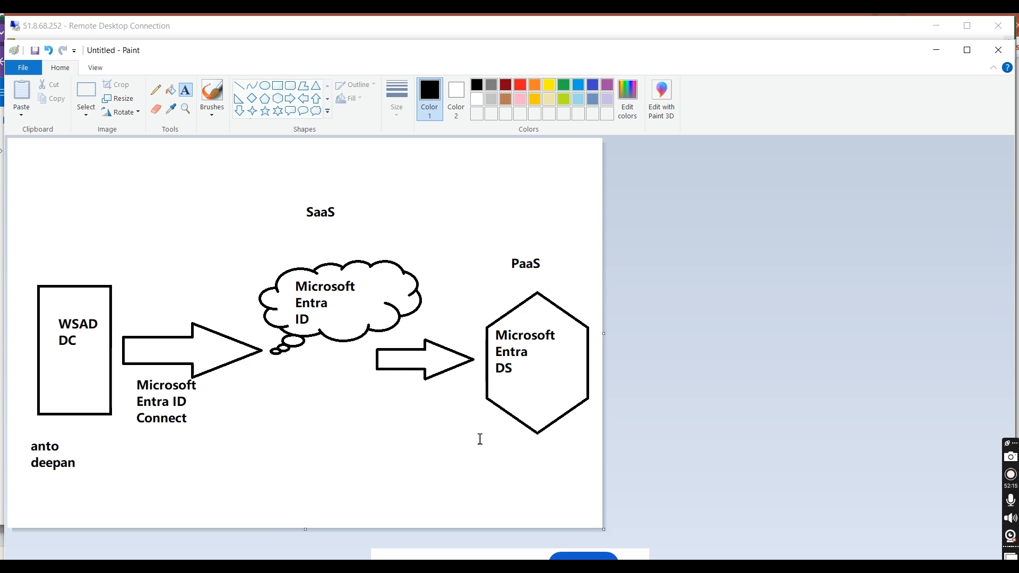
{"action": "key", "text": "alt+Tab"}
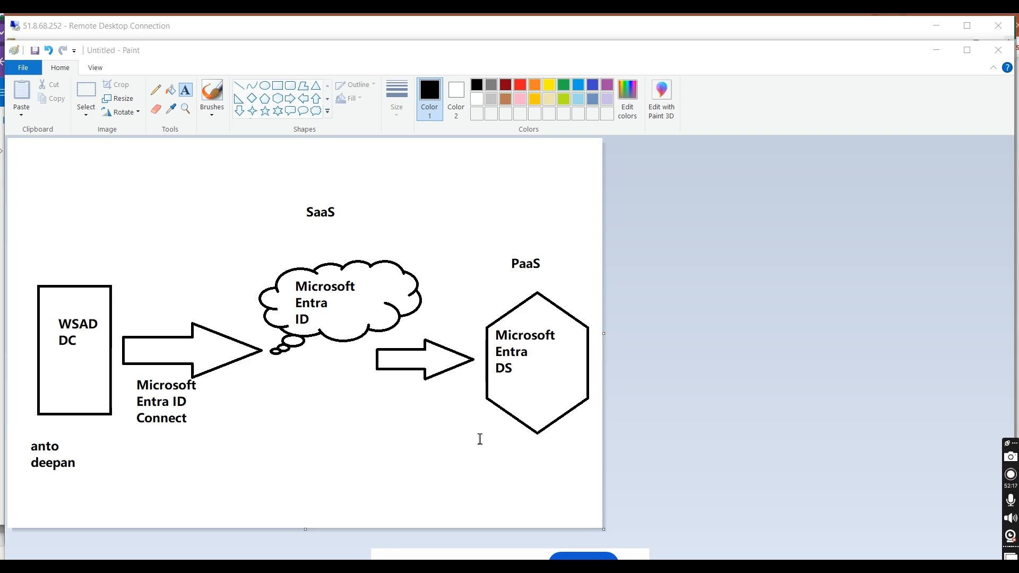
{"action": "key", "text": "alt+Tab"}
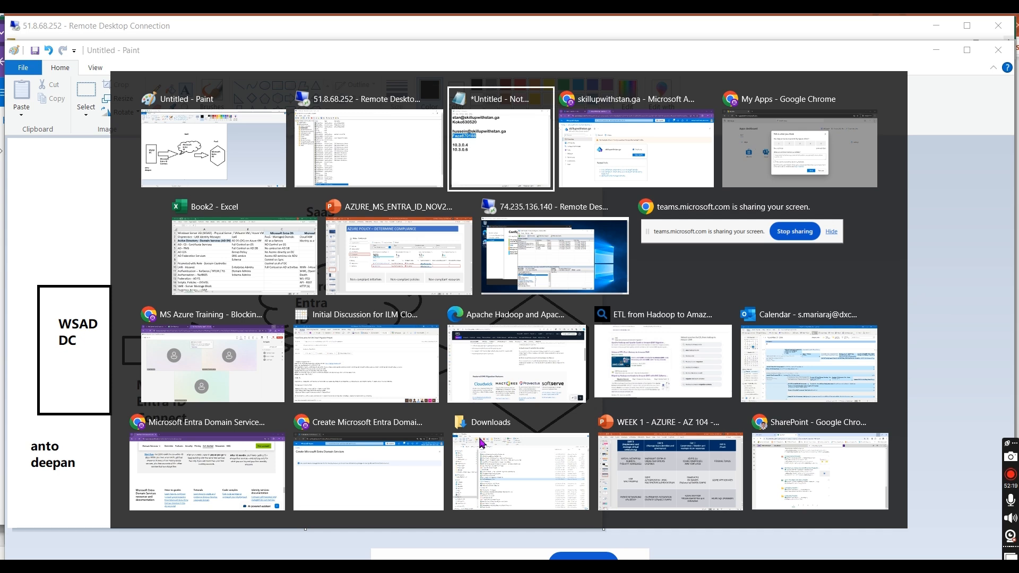
{"action": "key", "text": "alt+shift+Tab"}
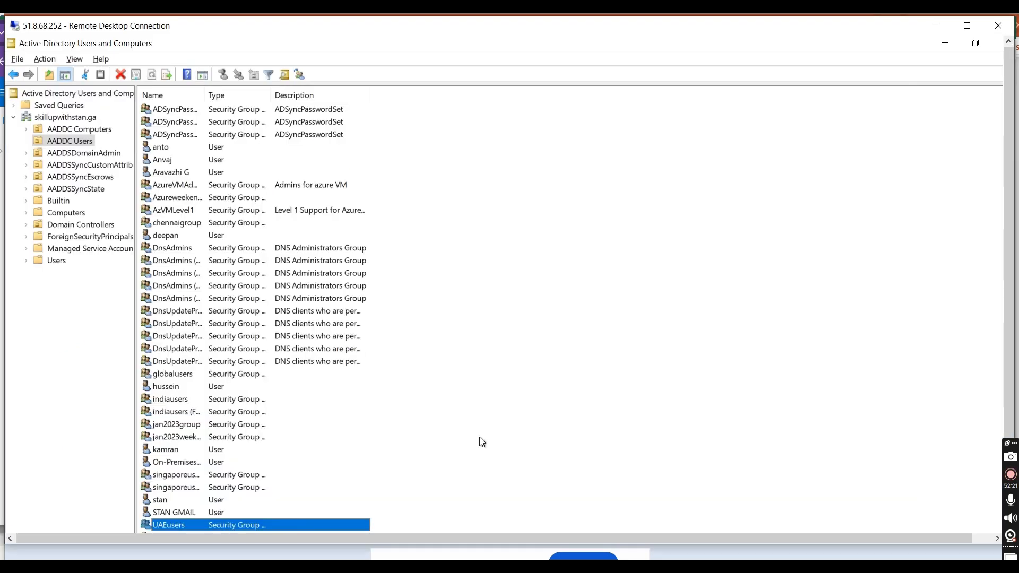
{"action": "key", "text": "alt+Tab"}
{"action": "key", "text": "alt+Tab"}
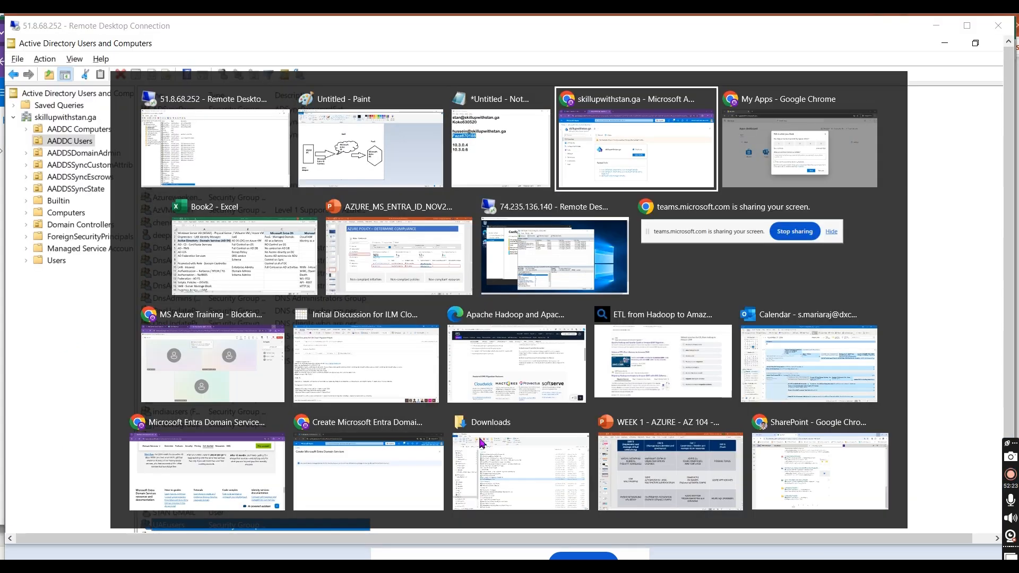
{"action": "key", "text": "alt+Tab"}
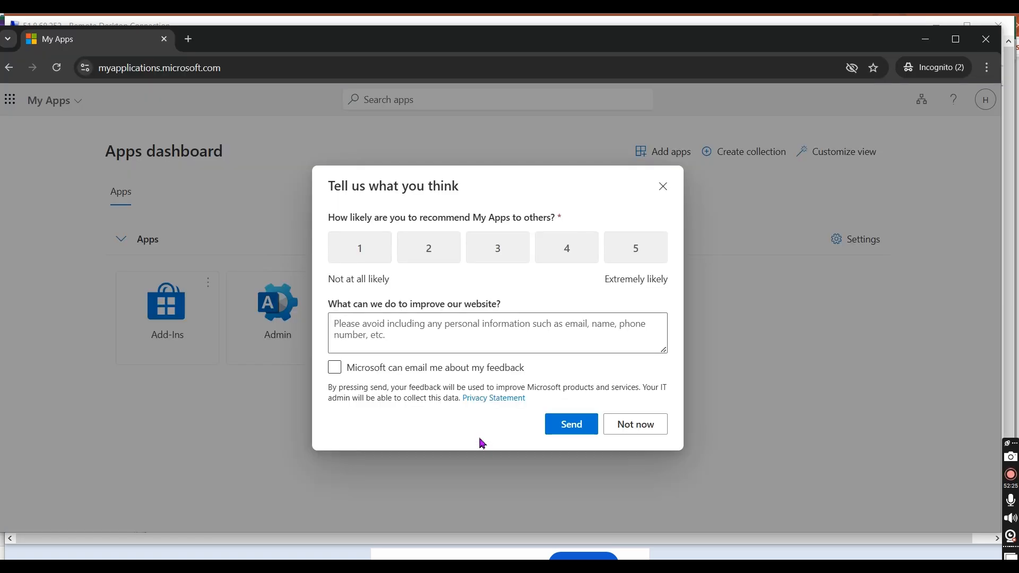
Dismiss the My Apps feedback survey, launch the Admin app, and close its actions tour
{"action": "left_click", "coordinate": [663, 188]}
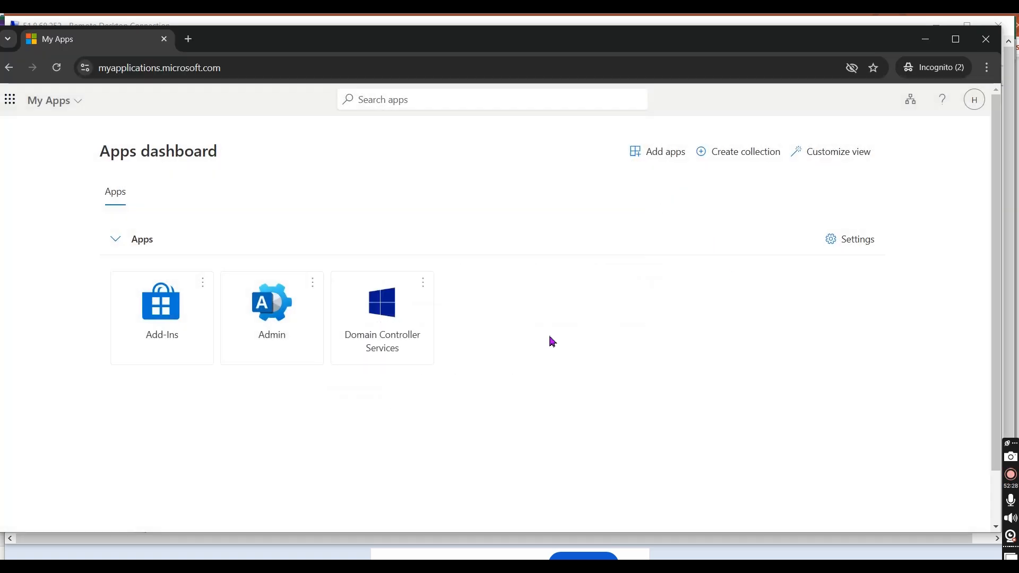
{"action": "left_click", "coordinate": [271, 305]}
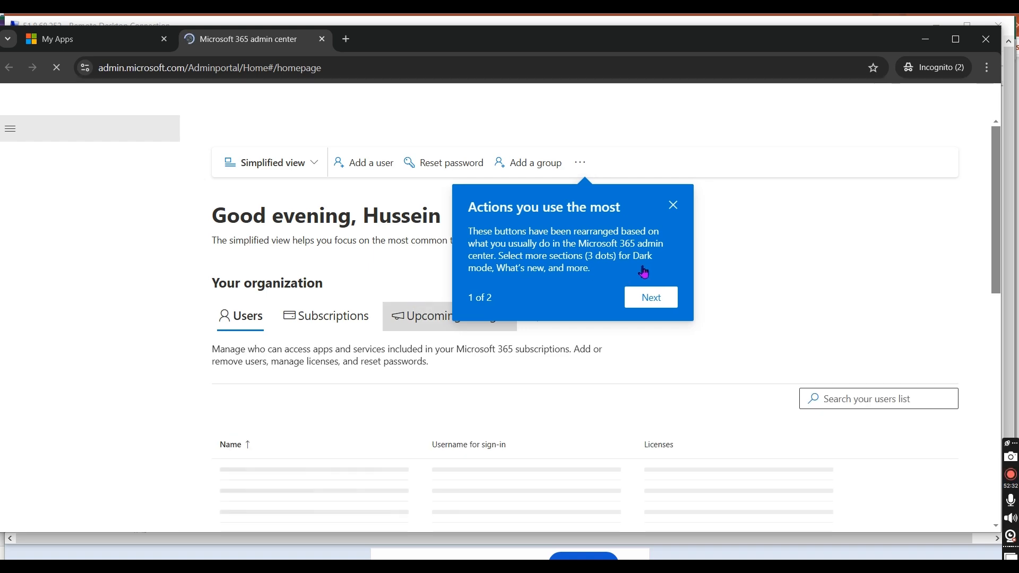
{"action": "left_click", "coordinate": [673, 205]}
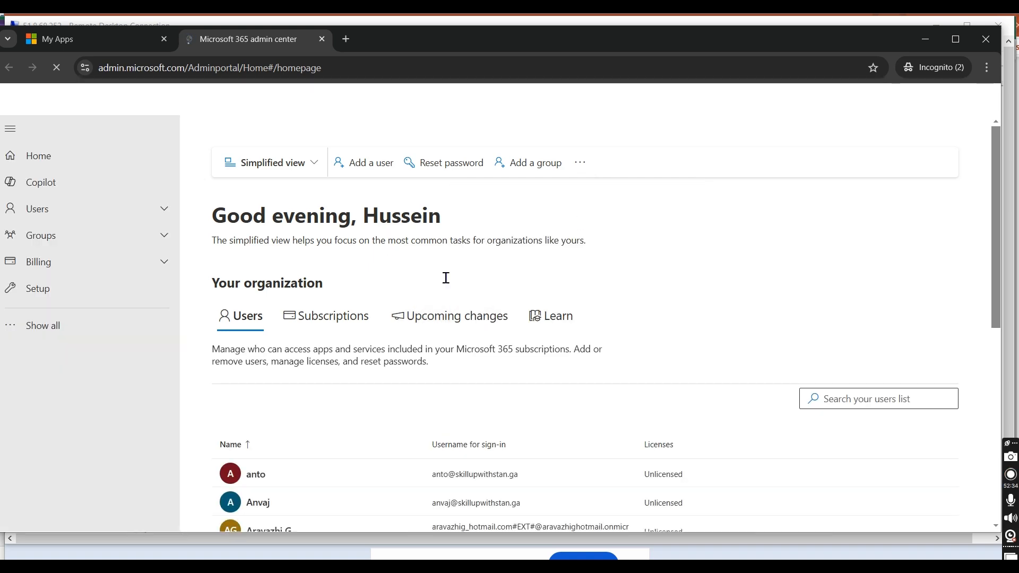
Expand the Users and Groups sections in the admin center, then return to My Apps
{"action": "left_click_drag", "start_coordinate": [1000, 223], "coordinate": [1014, 366]}
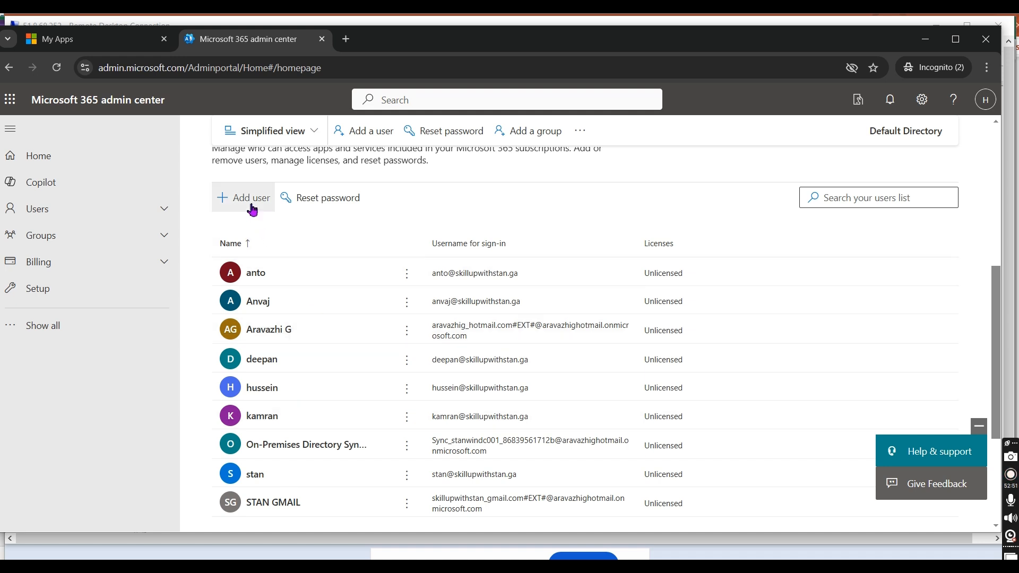
{"action": "left_click", "coordinate": [174, 236]}
{"action": "left_click", "coordinate": [165, 211]}
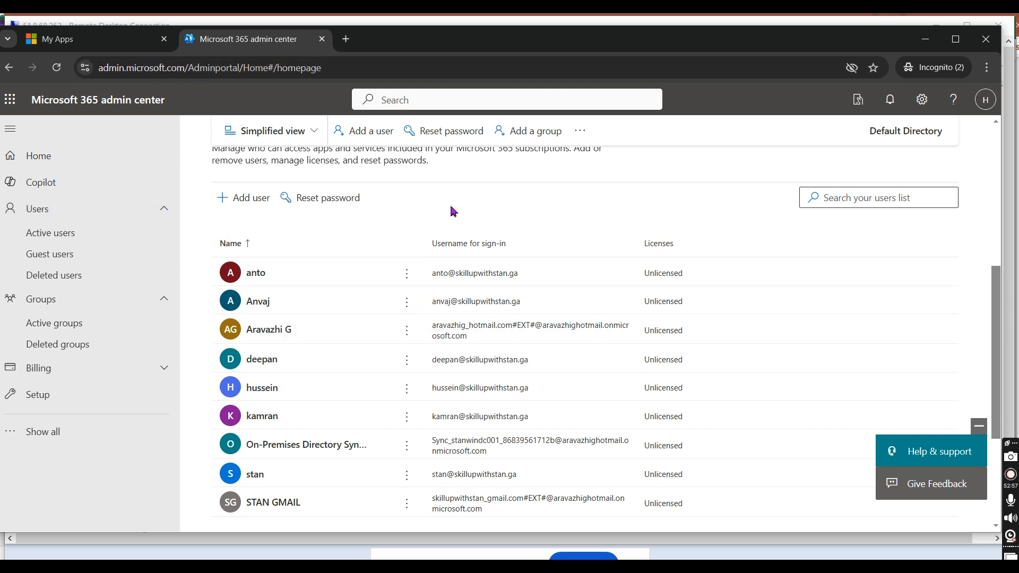
{"action": "left_click", "coordinate": [149, 46]}
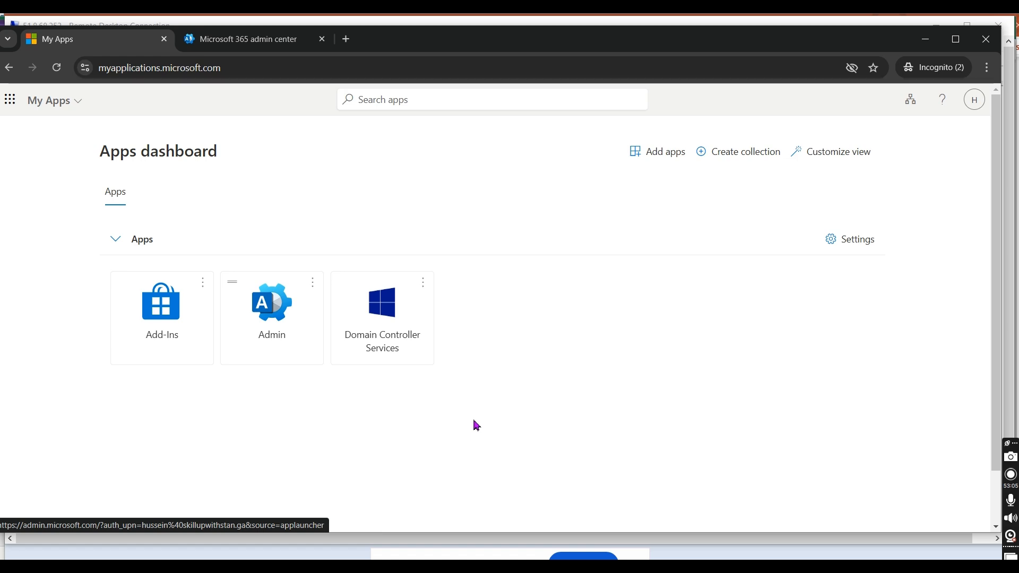
{"action": "key", "text": "alt+Tab"}
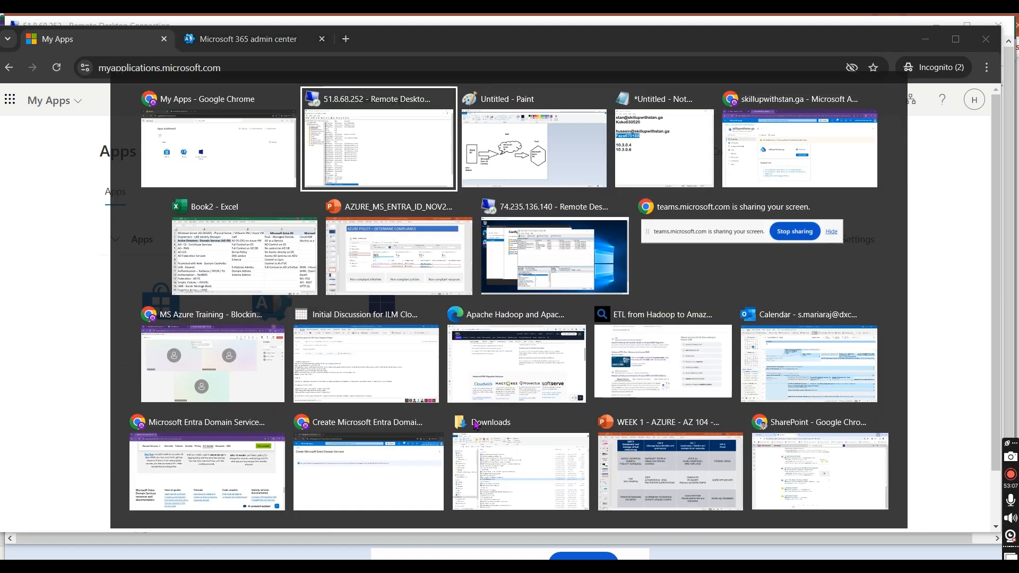
In the Book2 workbook, view the IAM sheet and then the Comparision sheet
{"action": "key", "text": "alt+Tab"}
{"action": "key", "text": "alt+Tab"}
{"action": "key", "text": "alt+Tab"}
{"action": "key", "text": "alt+Tab"}
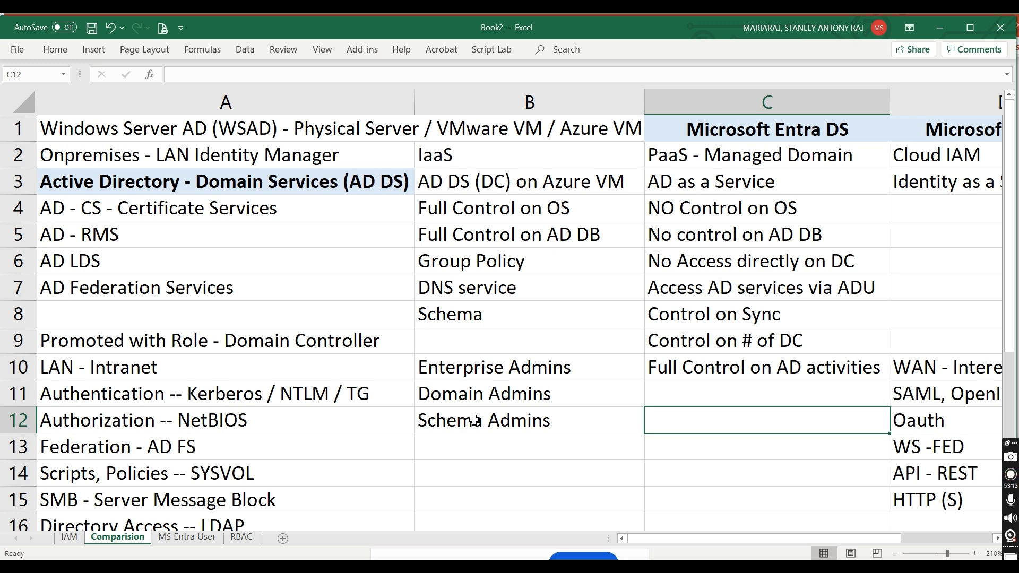
{"action": "left_click", "coordinate": [69, 537]}
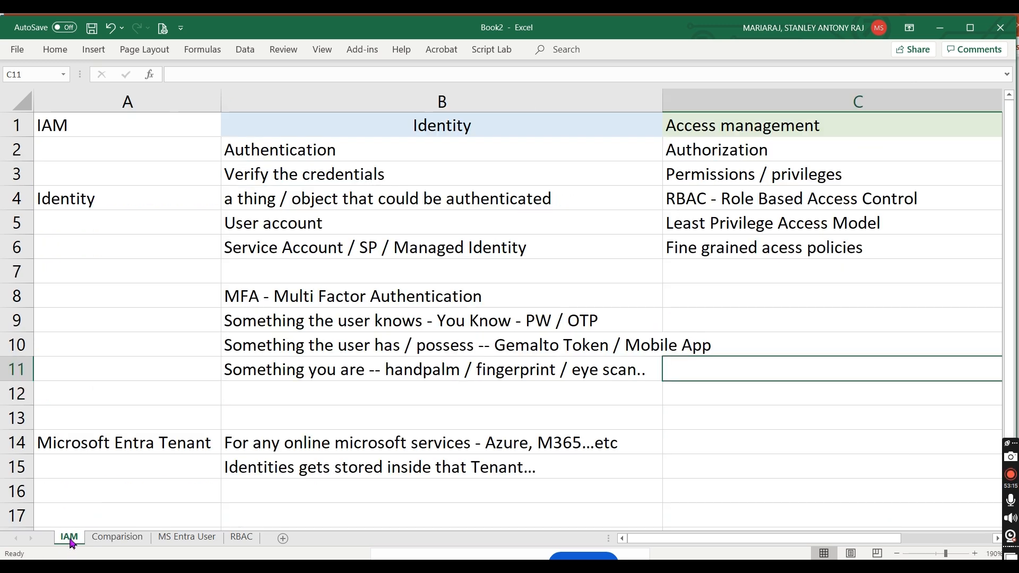
{"action": "left_click", "coordinate": [122, 544]}
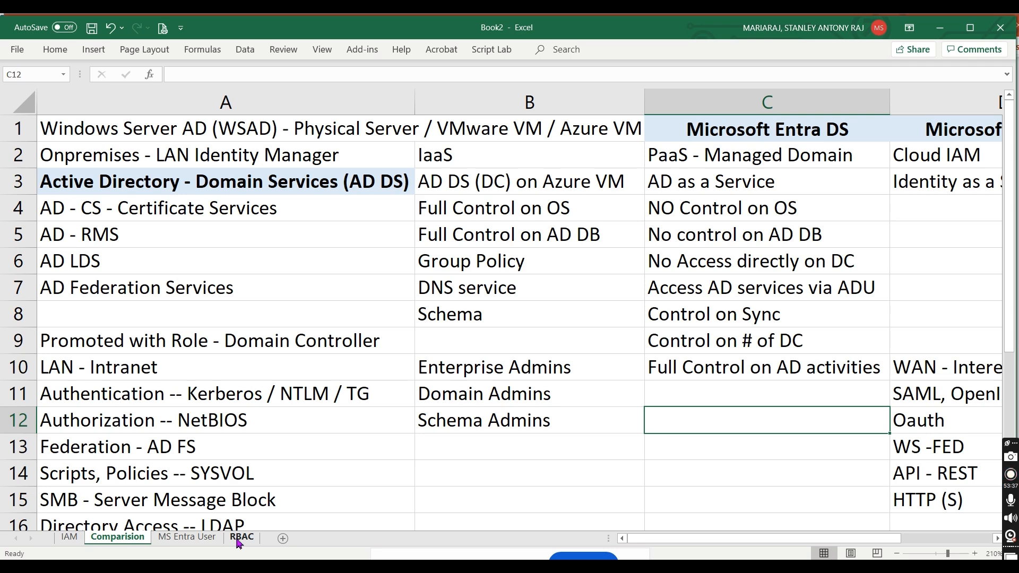
{"action": "key", "text": "alt+Tab"}
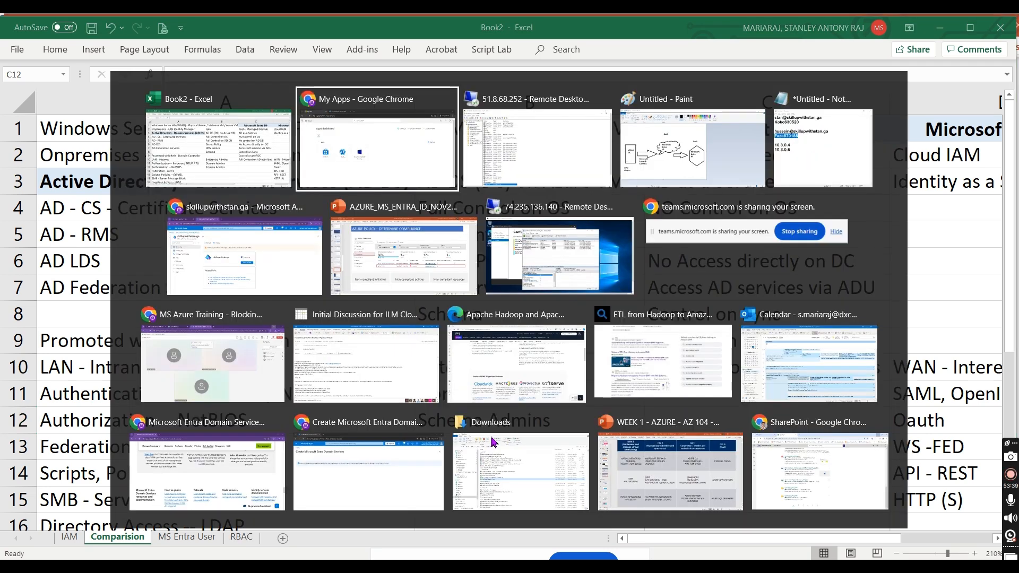
{"action": "key", "text": "alt+shift+Tab"}
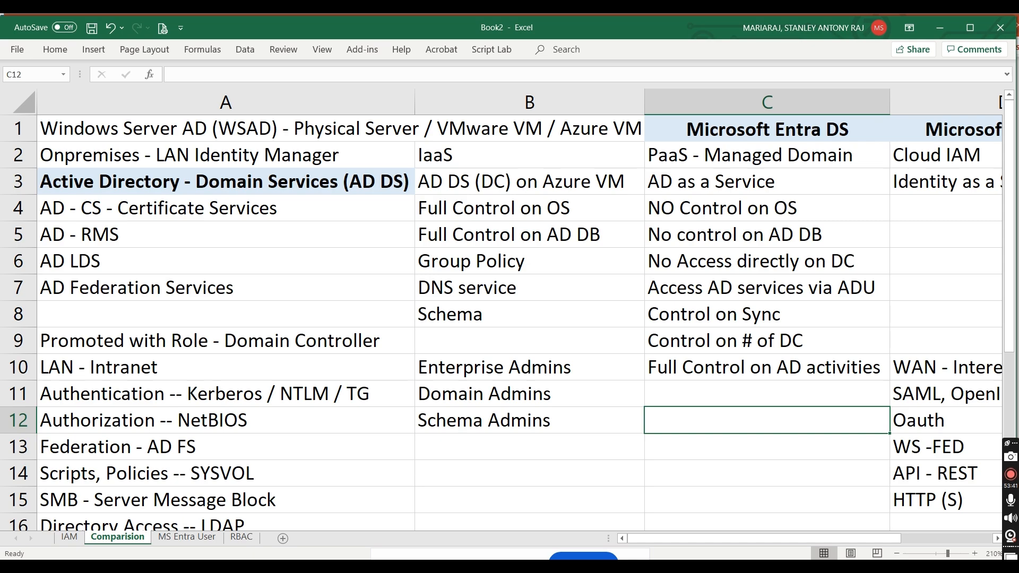
{"action": "left_click", "coordinate": [406, 567]}
Close Synchronization Service Manager and exit the completed Entra Connect configuration wizard
{"action": "left_click", "coordinate": [334, 518]}
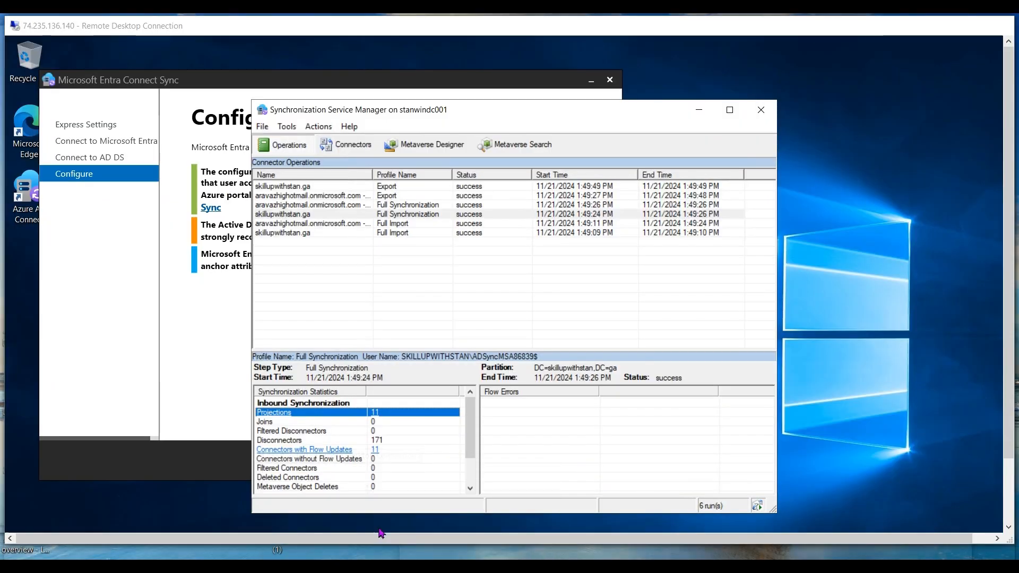
{"action": "left_click", "coordinate": [764, 108]}
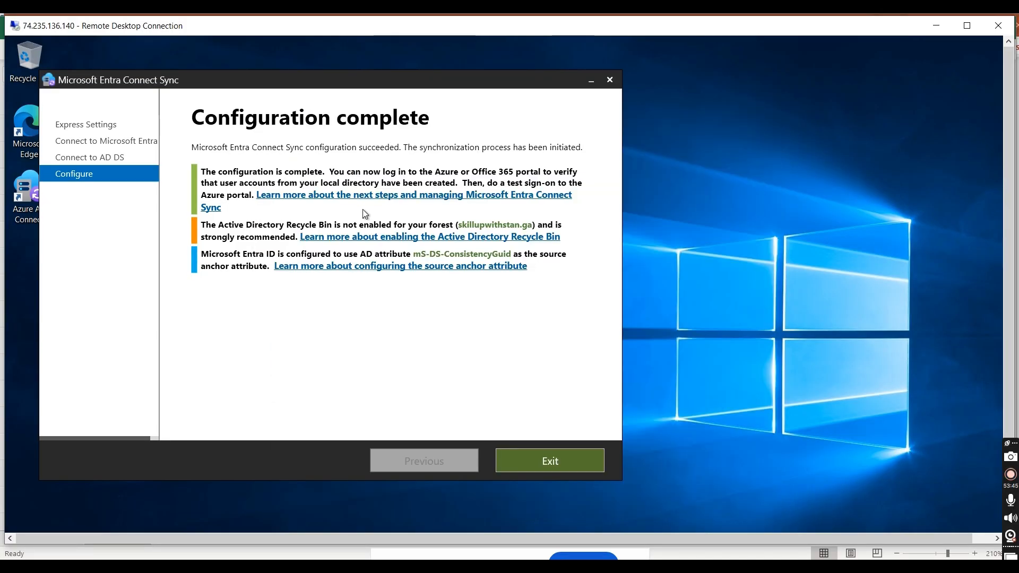
{"action": "left_click", "coordinate": [524, 466]}
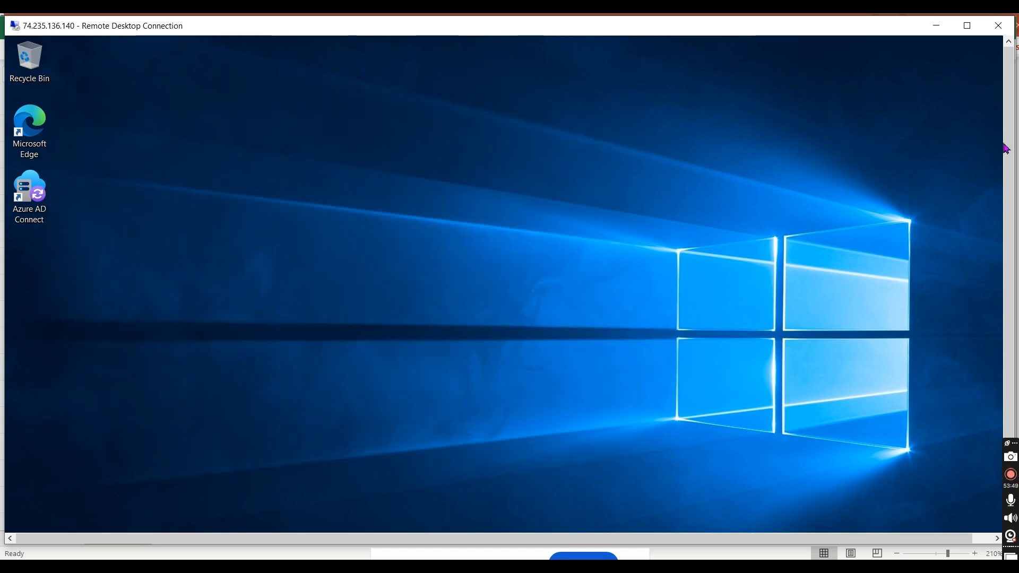
{"action": "left_click_drag", "start_coordinate": [1009, 157], "coordinate": [1017, 118]}
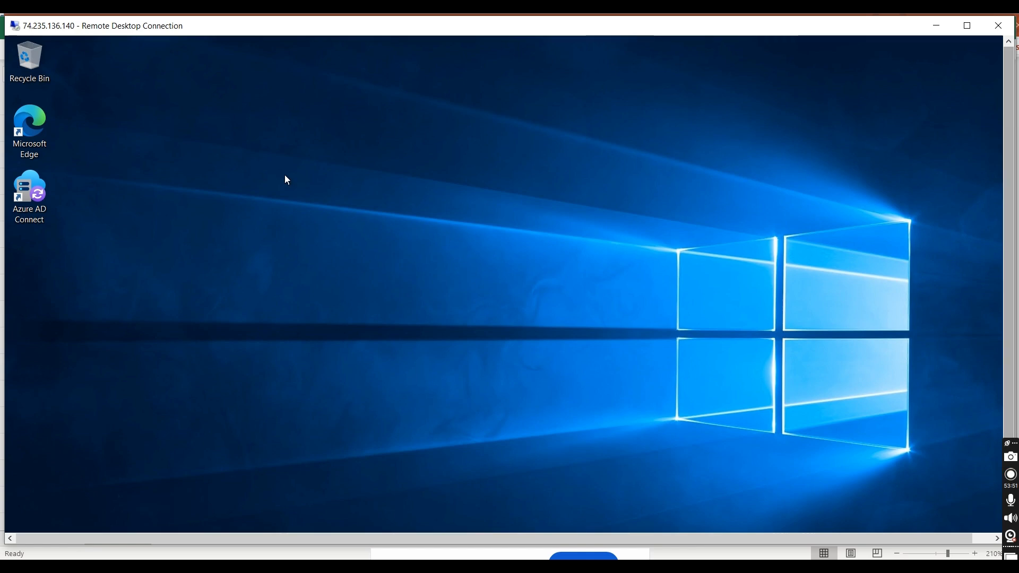
Relaunch Entra Connect, choose Customize synchronization options, and continue through the Entra ID connection step
{"action": "double_click", "coordinate": [36, 187]}
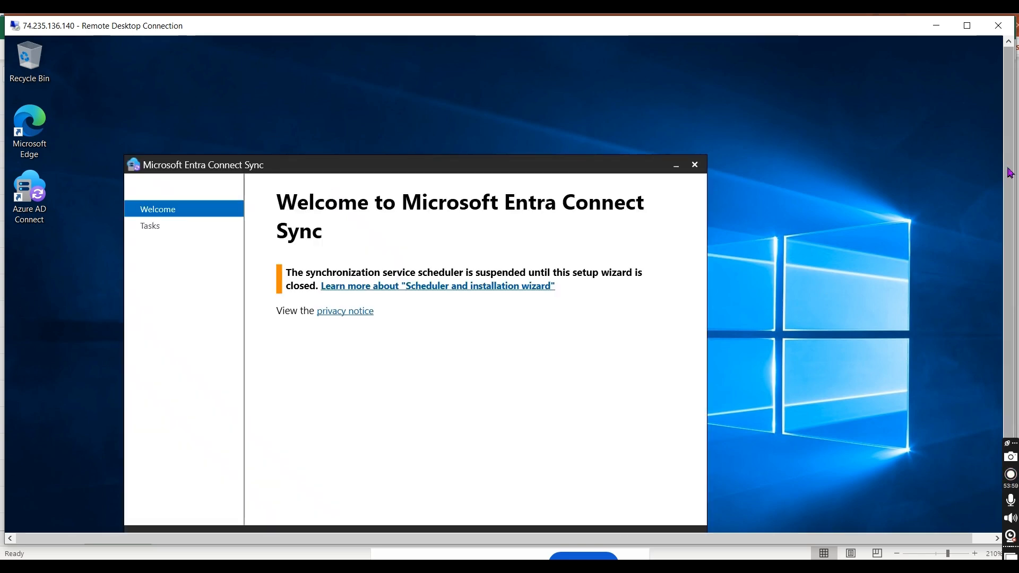
{"action": "left_click_drag", "start_coordinate": [1010, 173], "coordinate": [1010, 252]}
{"action": "left_click", "coordinate": [531, 470]}
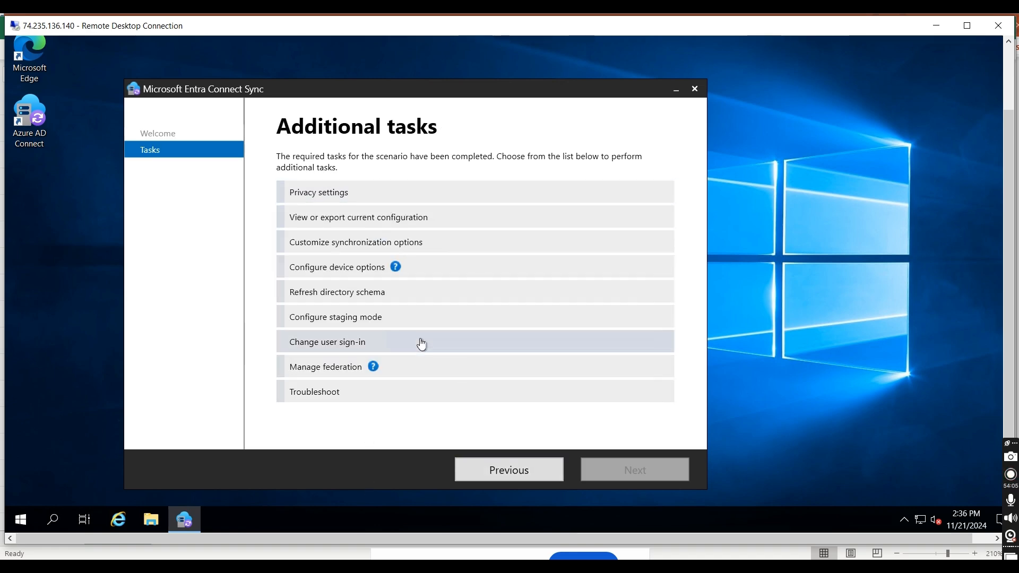
{"action": "left_click", "coordinate": [363, 298]}
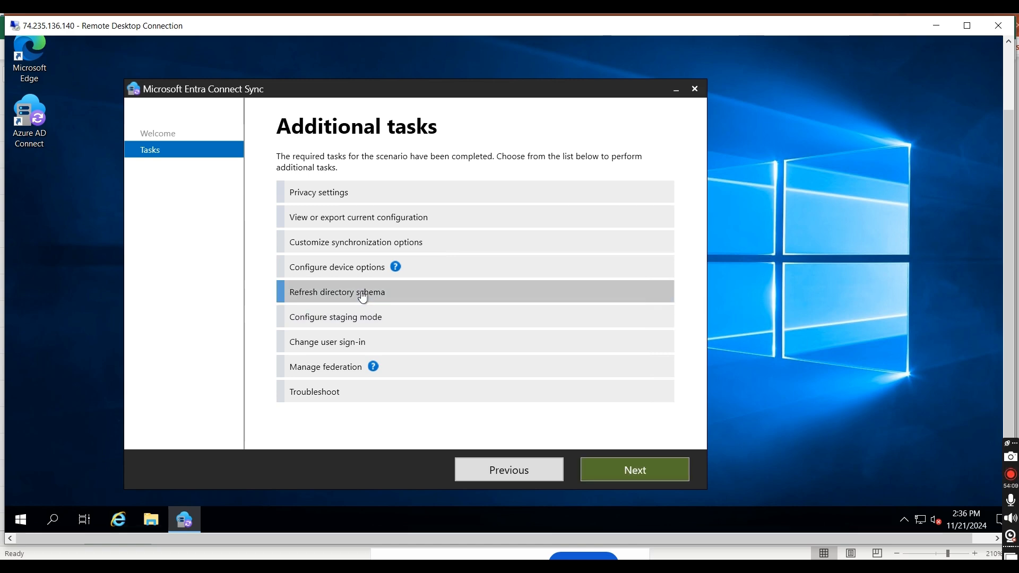
{"action": "left_click", "coordinate": [405, 241]}
{"action": "left_click", "coordinate": [628, 472]}
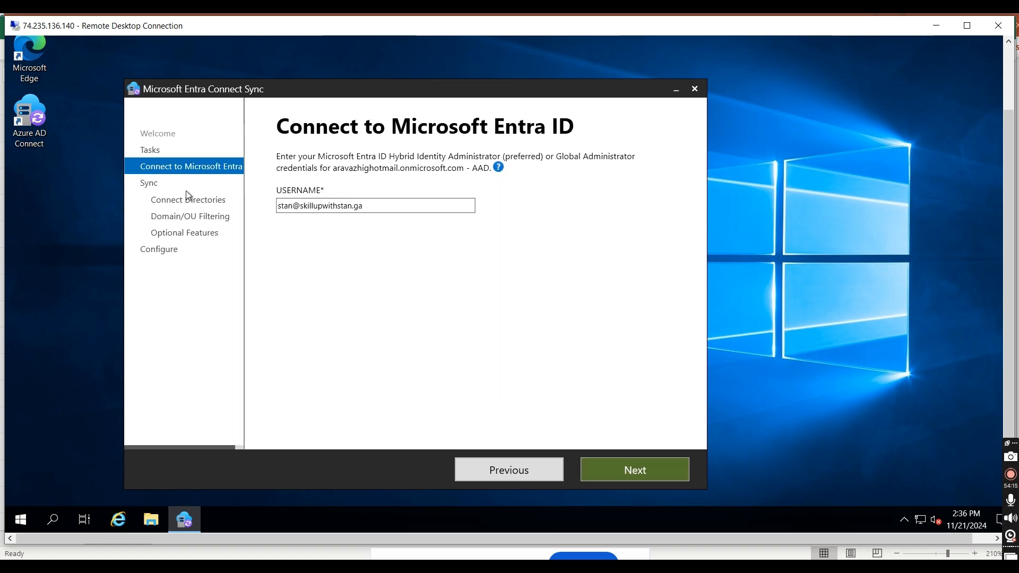
{"action": "left_click", "coordinate": [607, 470]}
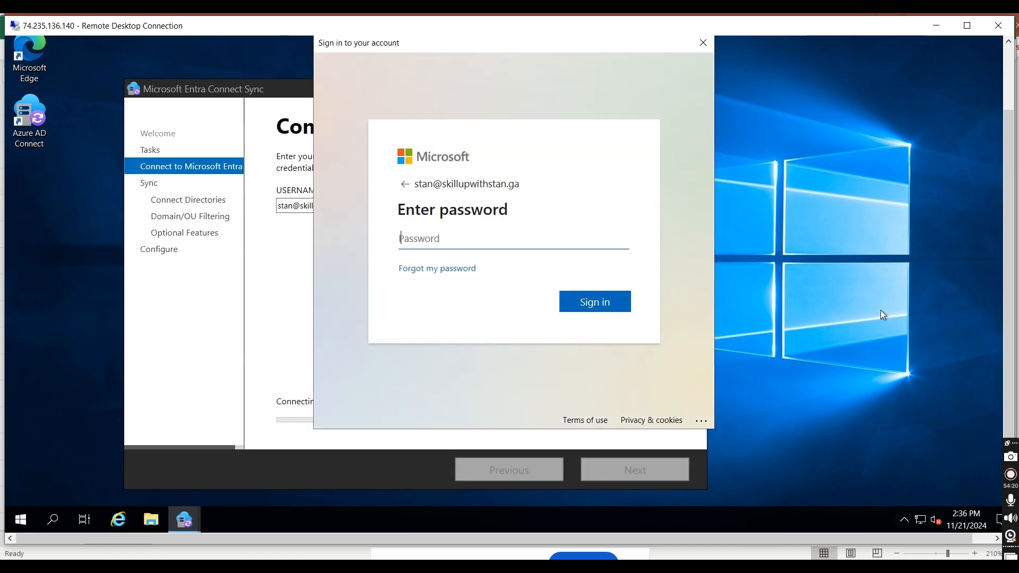
Copy the administrator password from the notes and use it to sign in to Microsoft Entra ID
{"action": "left_click", "coordinate": [944, 31]}
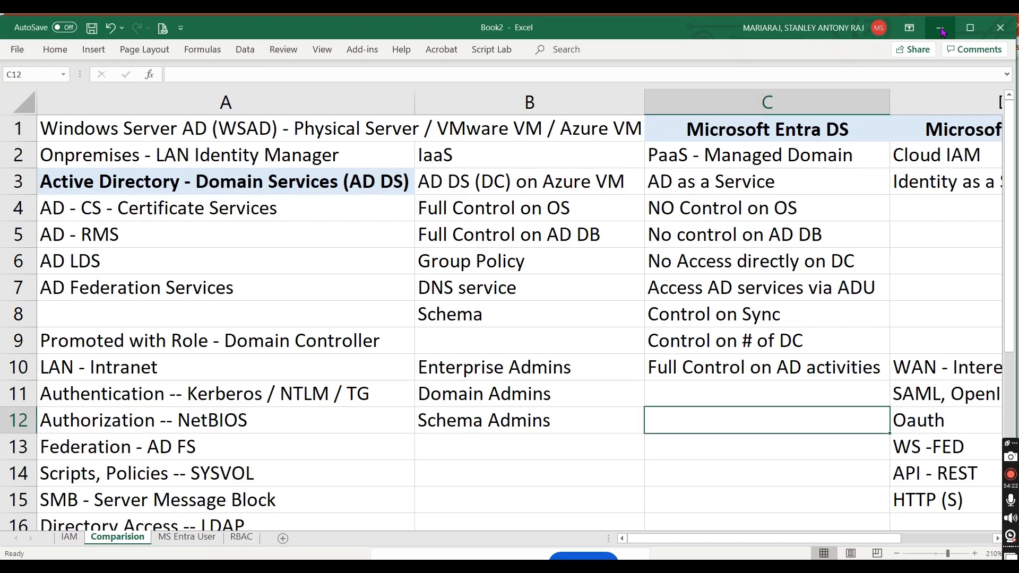
{"action": "key", "text": "alt+Tab"}
{"action": "key", "text": "alt+Tab"}
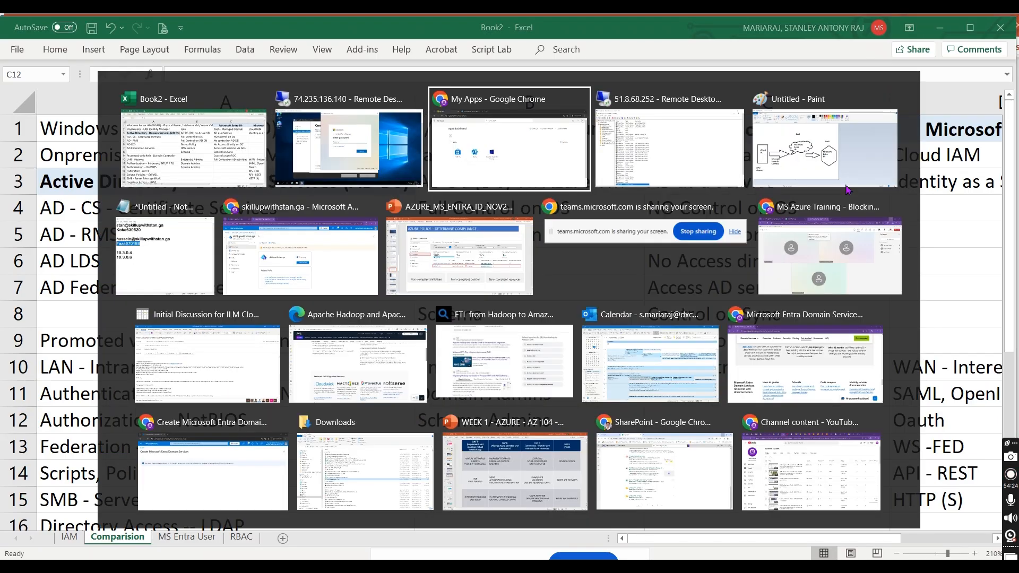
{"action": "key", "text": "alt+Tab"}
{"action": "key", "text": "alt+Tab"}
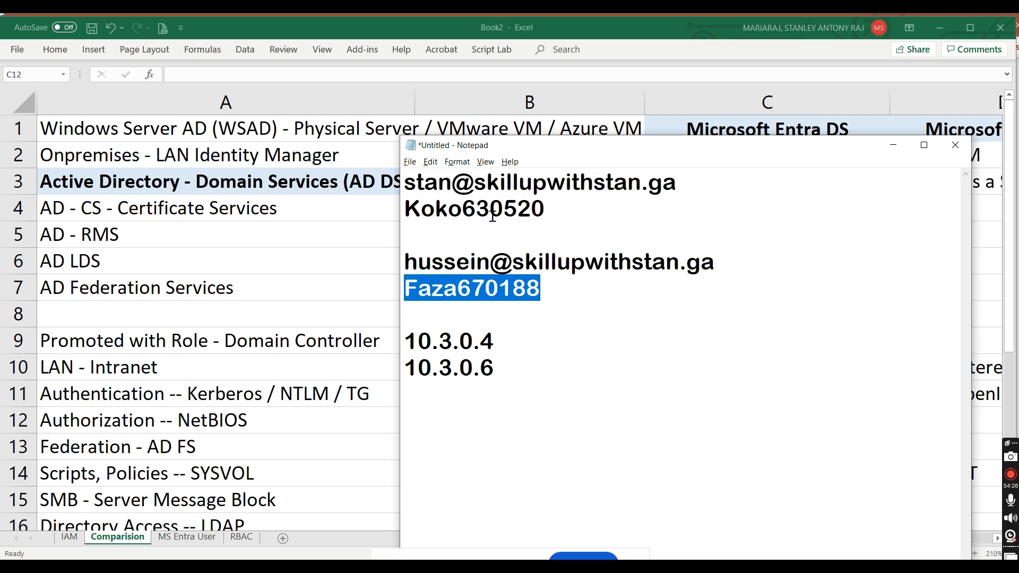
{"action": "double_click", "coordinate": [492, 208]}
{"action": "key", "text": "alt+Tab"}
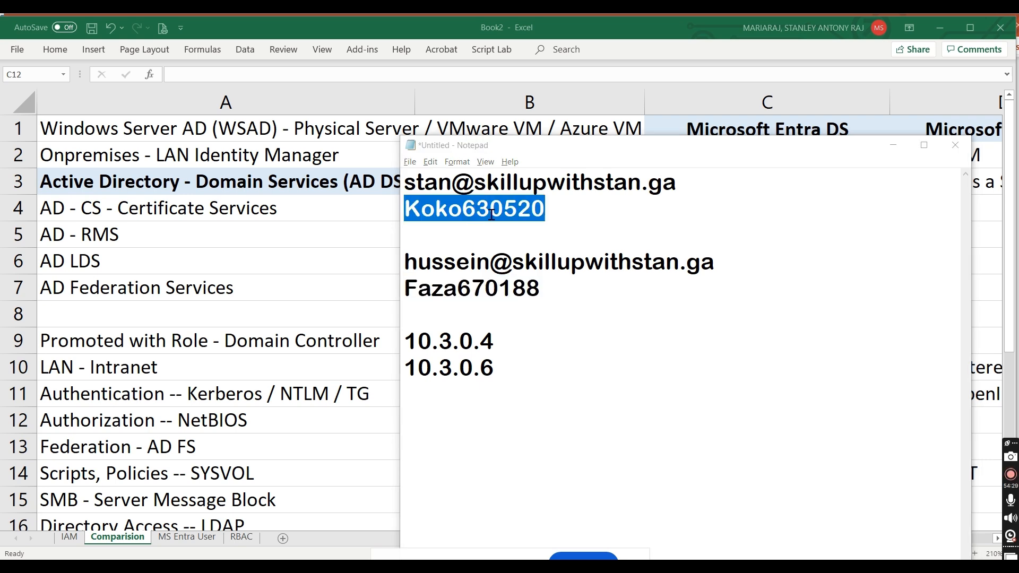
{"action": "key", "text": "alt+Tab"}
{"action": "key", "text": "alt+Tab"}
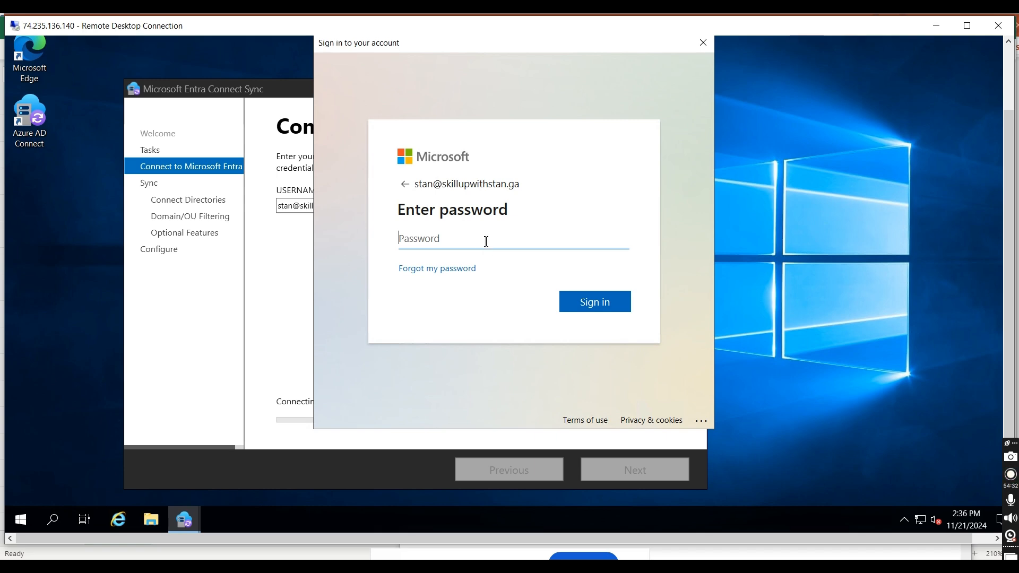
{"action": "key", "text": "ctrl+v"}
{"action": "left_click", "coordinate": [596, 307]}
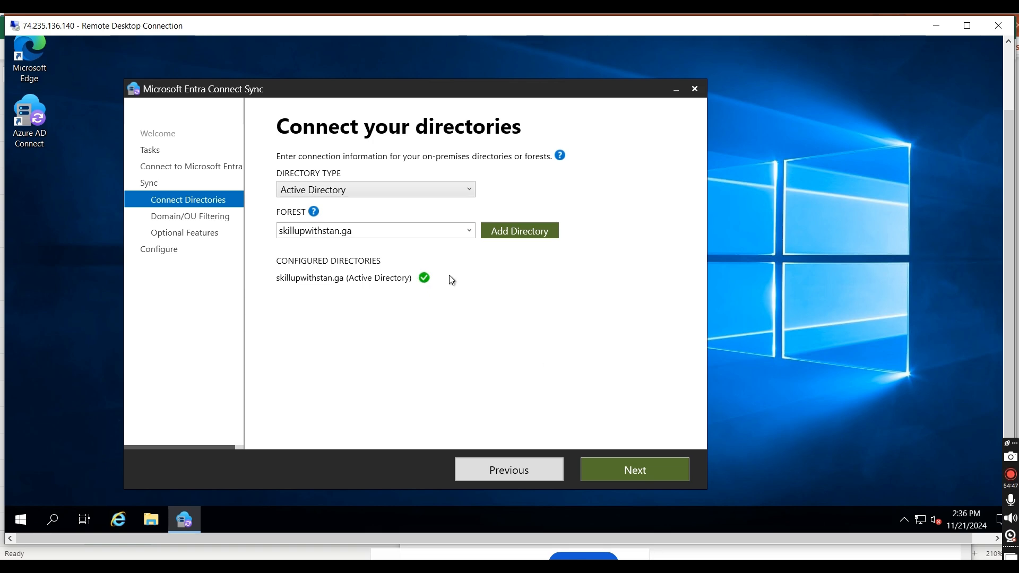
Cancel the AD forest account prompt and advance to Domain and OU filtering
{"action": "left_click", "coordinate": [531, 239]}
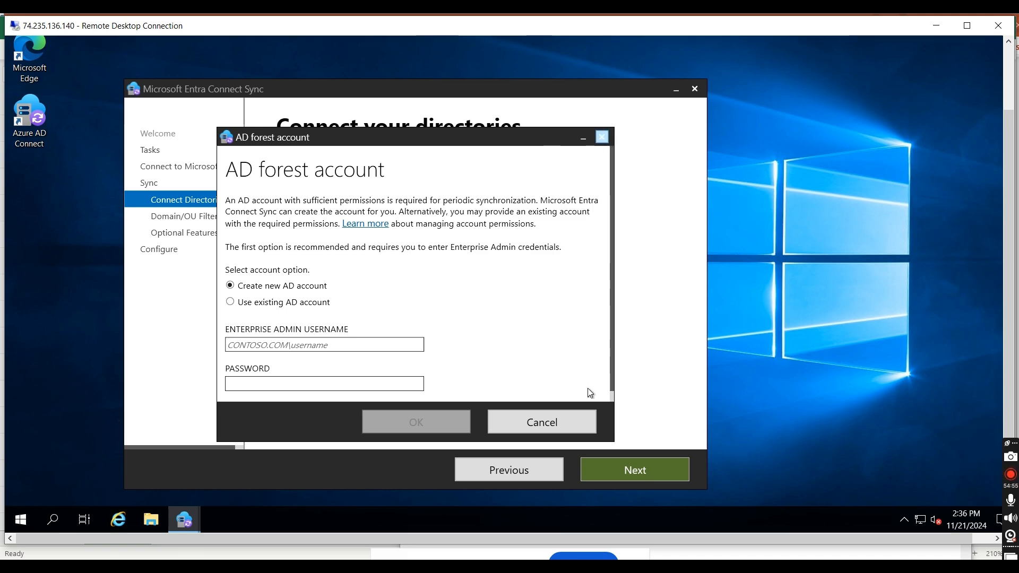
{"action": "left_click", "coordinate": [529, 428]}
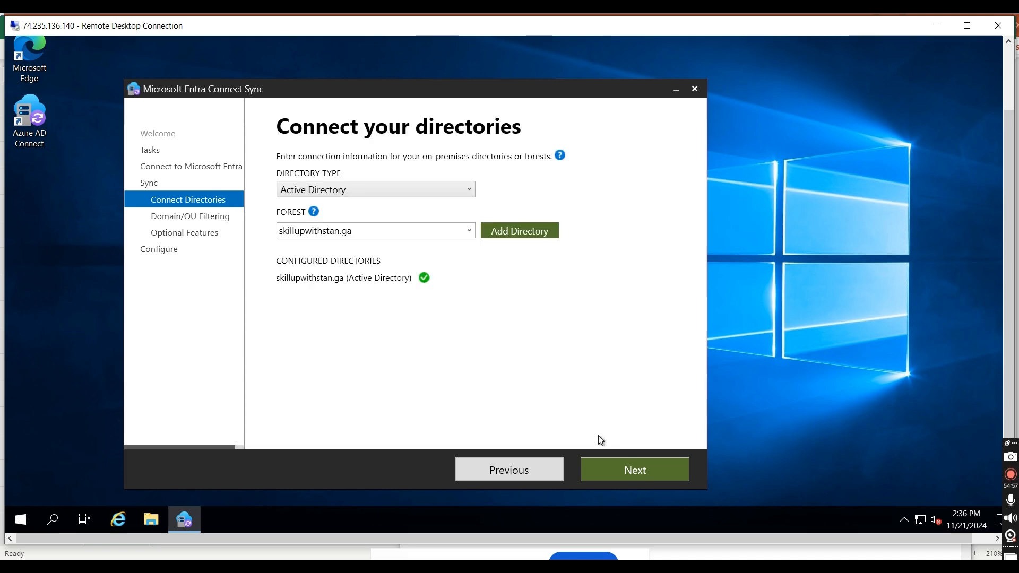
{"action": "left_click", "coordinate": [629, 468]}
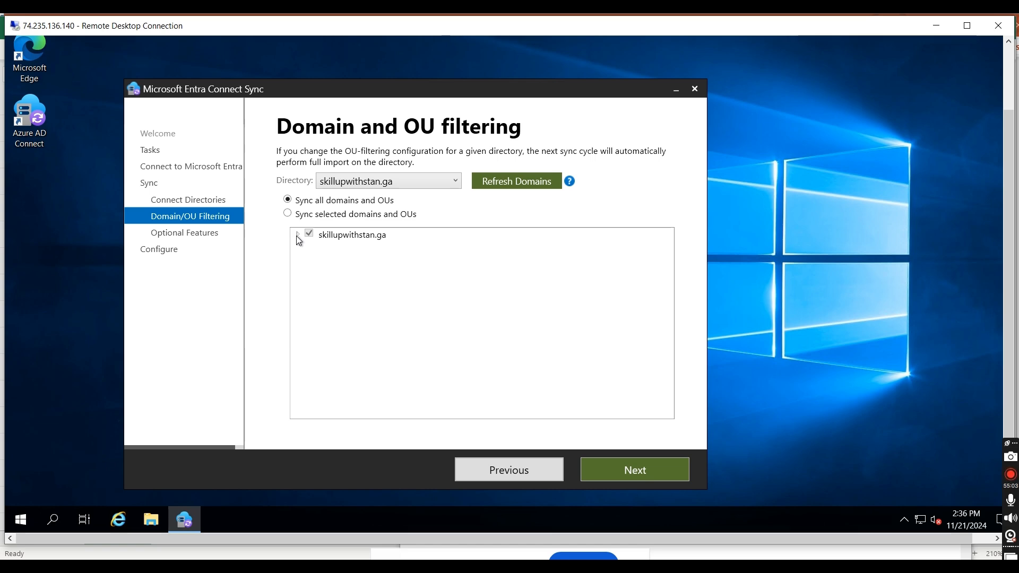
Try selecting individual OUs of skillupwithstan.ga, then revert to Sync all domains and OUs
{"action": "left_click", "coordinate": [293, 214]}
{"action": "left_click", "coordinate": [299, 234]}
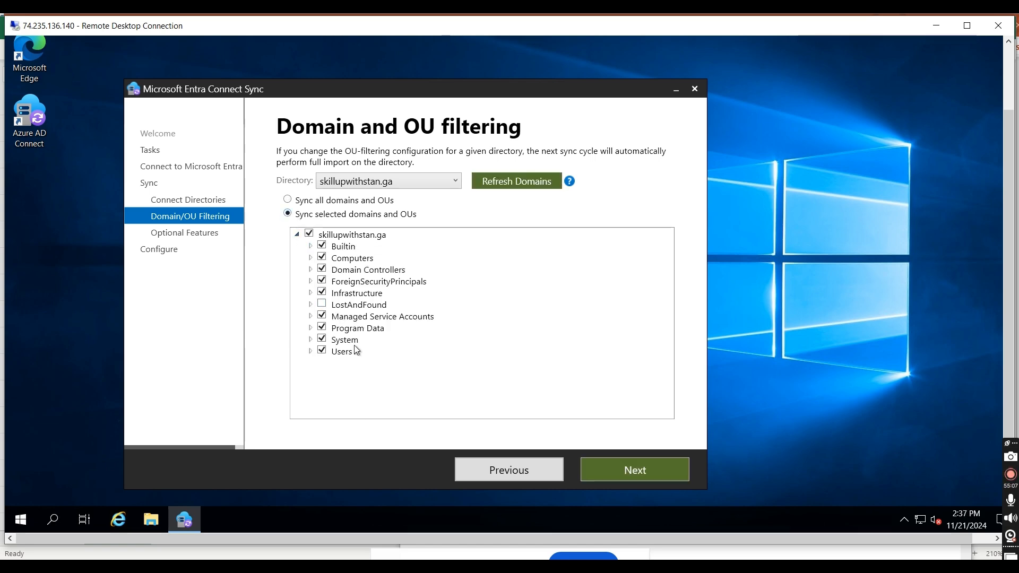
{"action": "left_click", "coordinate": [309, 234]}
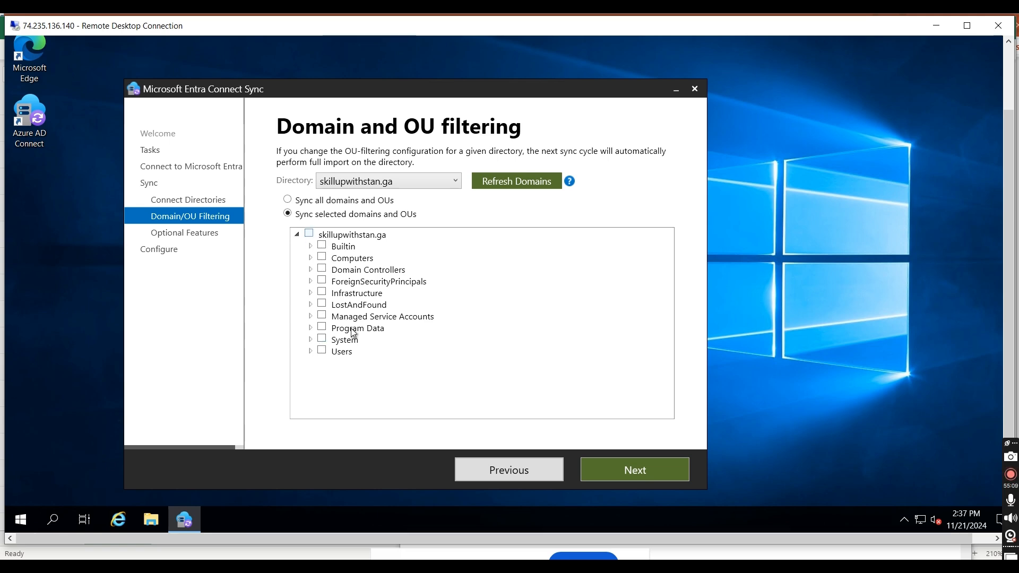
{"action": "left_click", "coordinate": [322, 351]}
{"action": "left_click", "coordinate": [324, 352]}
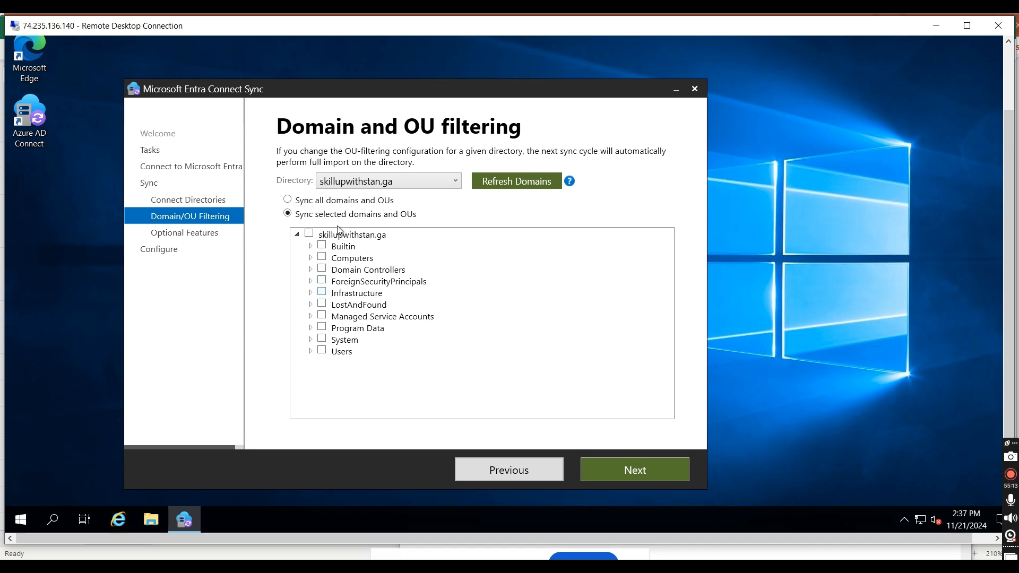
{"action": "left_click", "coordinate": [460, 183]}
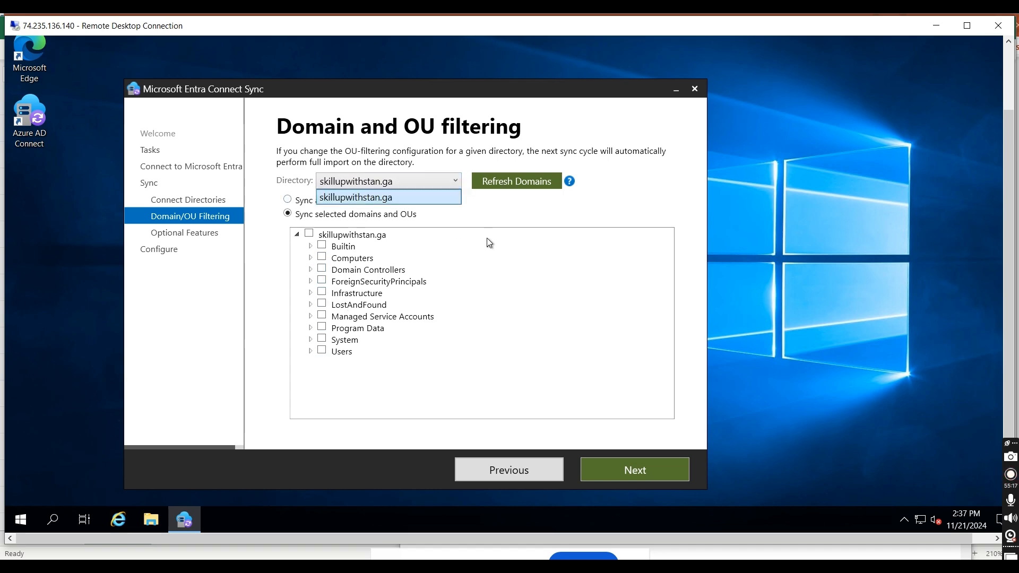
{"action": "left_click", "coordinate": [291, 205]}
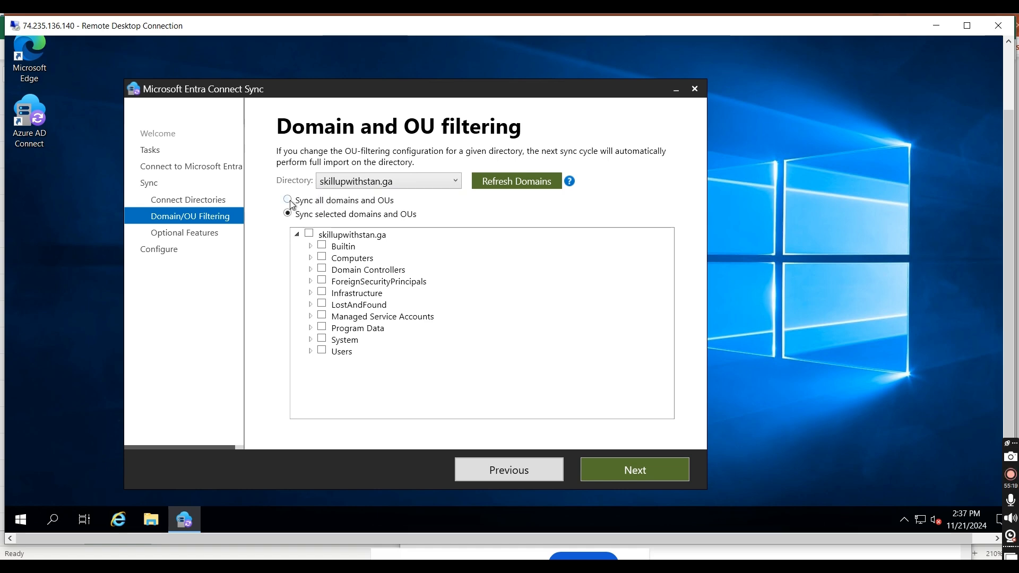
{"action": "left_click", "coordinate": [290, 205]}
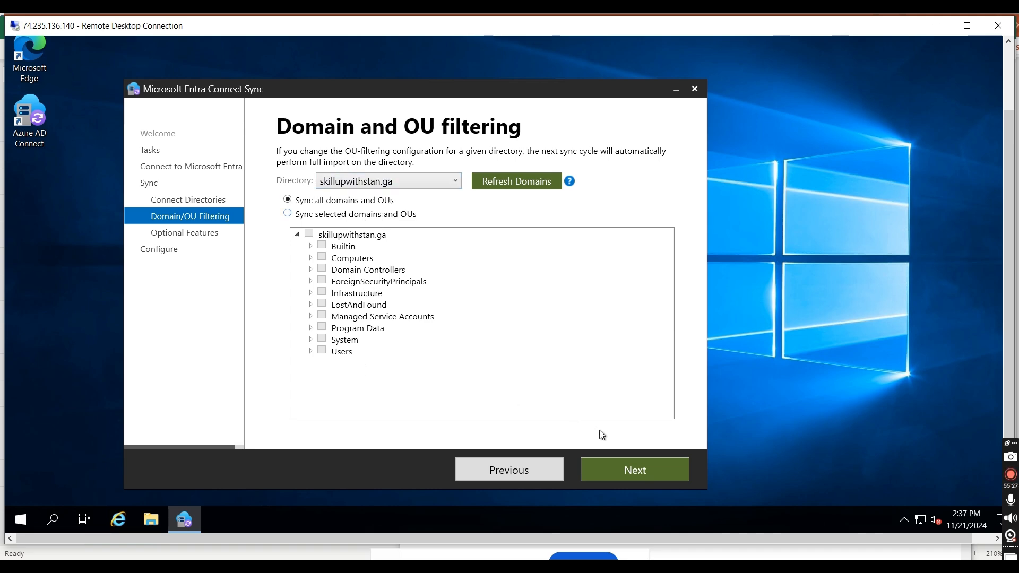
Go to Optional features and read the help for Exchange Mail Public Folders and password hash sync
{"action": "left_click", "coordinate": [640, 466]}
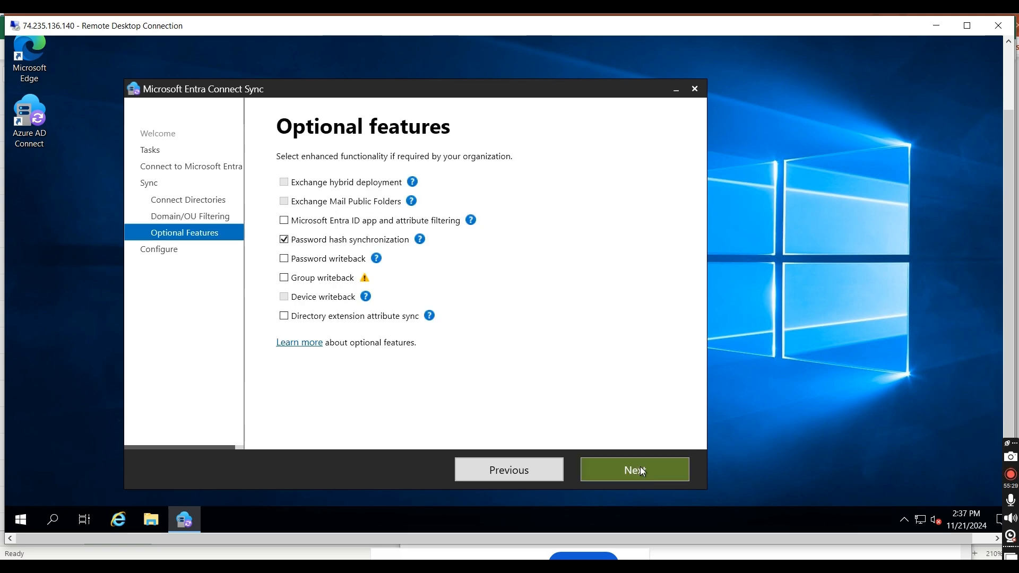
{"action": "left_click", "coordinate": [412, 201]}
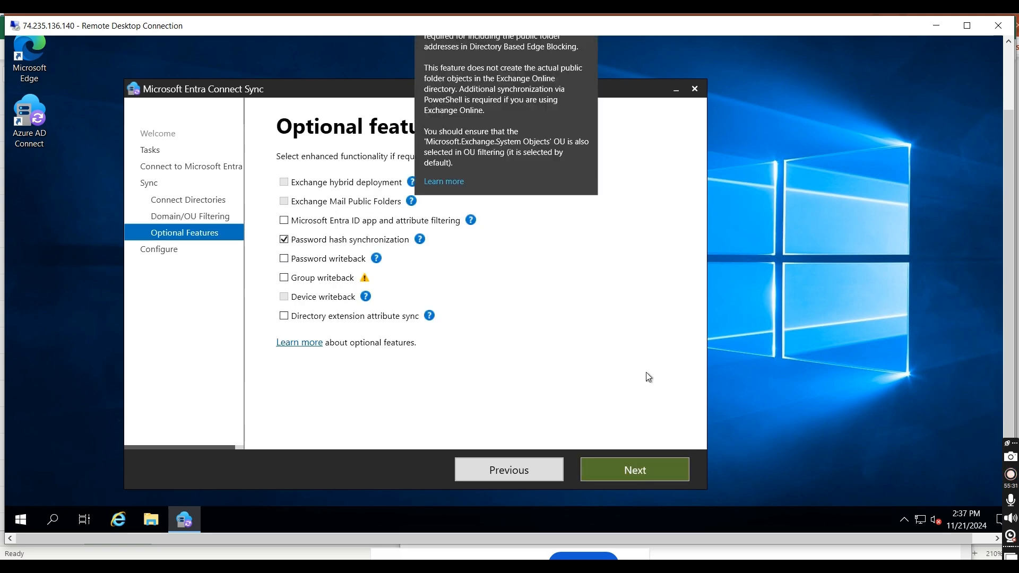
{"action": "left_click", "coordinate": [647, 373]}
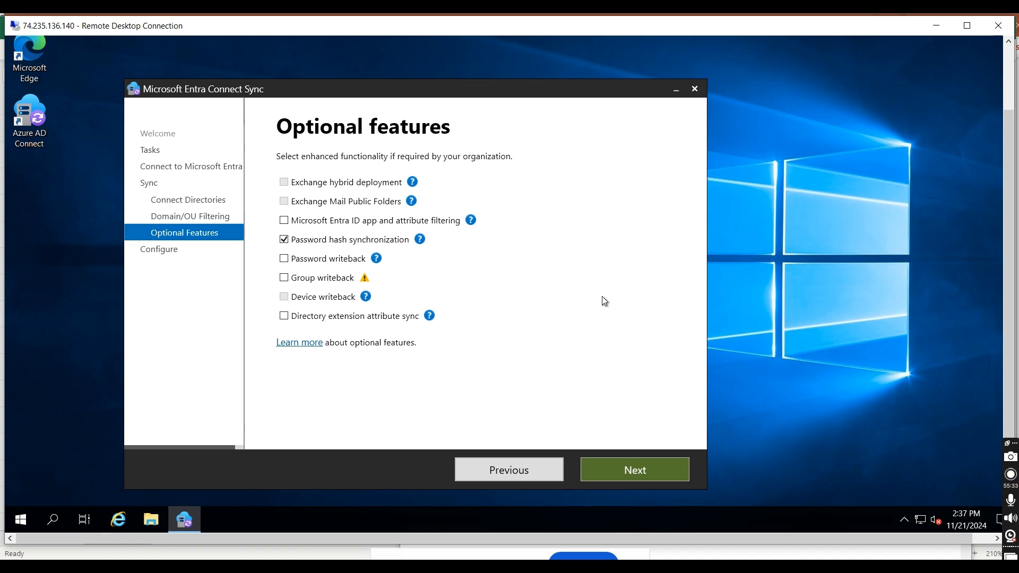
{"action": "left_click", "coordinate": [419, 239]}
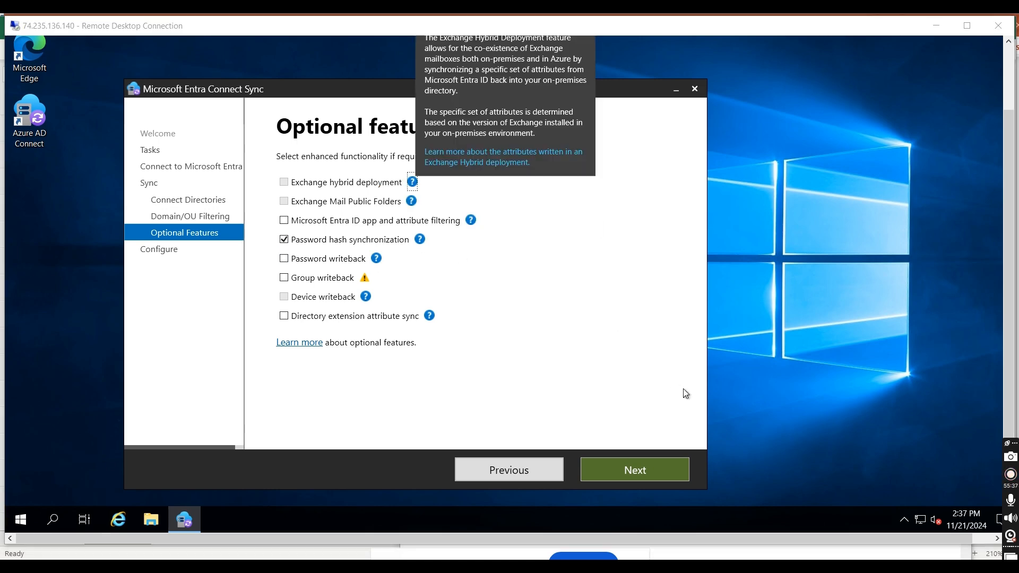
Check the Microsoft 365 admin center, then tick Password writeback alongside Password hash synchronization
{"action": "key", "text": "alt+Tab"}
{"action": "key", "text": "alt+Tab"}
{"action": "key", "text": "alt+Tab"}
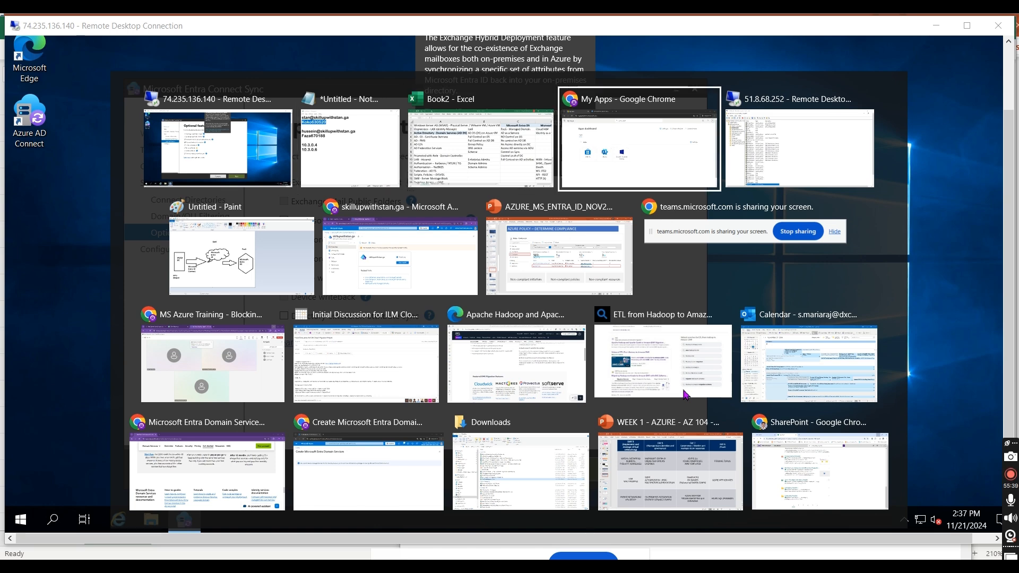
{"action": "left_click", "coordinate": [241, 45]}
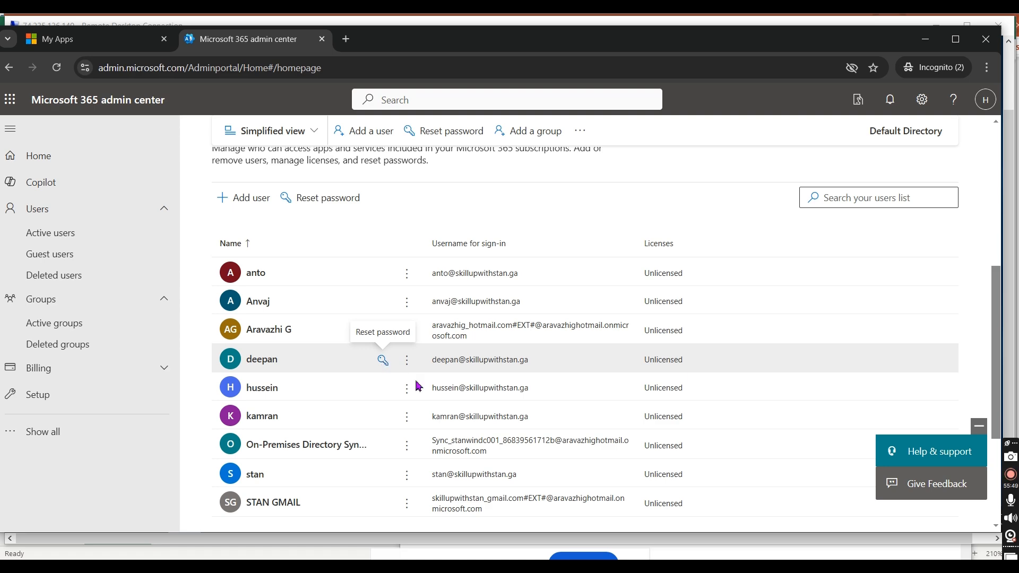
{"action": "key", "text": "alt+Tab"}
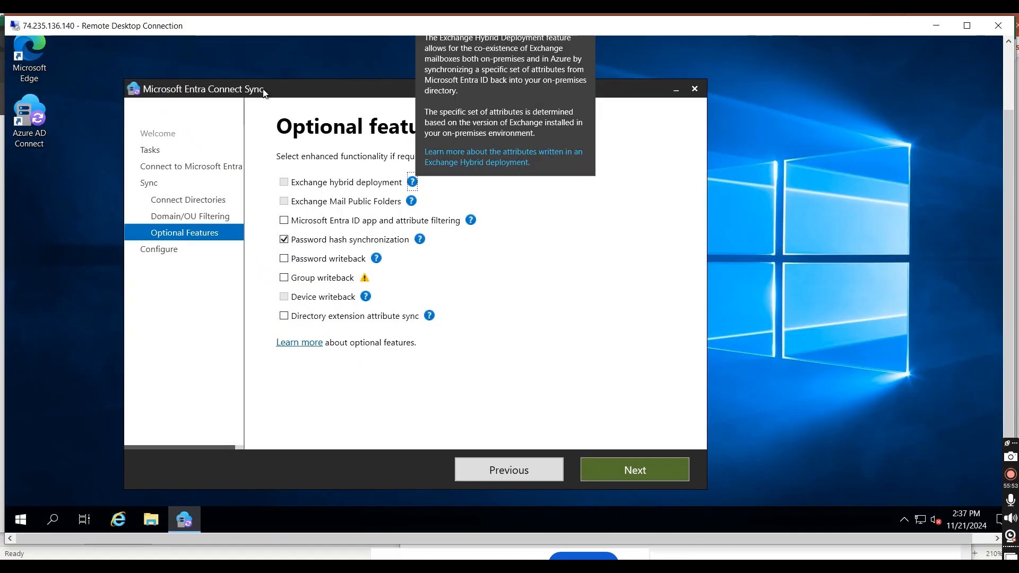
{"action": "left_click", "coordinate": [285, 259]}
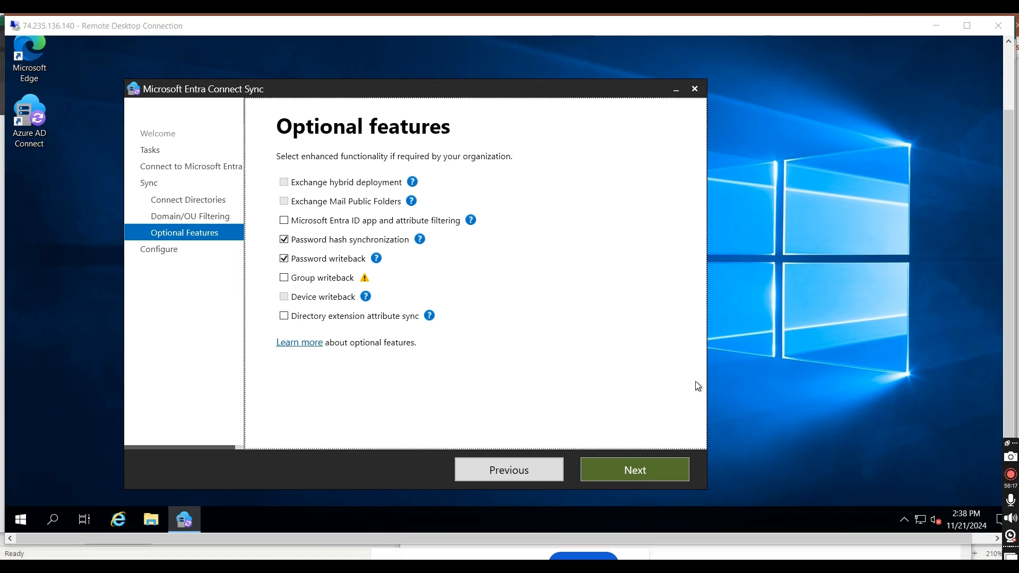
Compare with the admin center users list, then untick Password hash synchronization, leaving only Password writeback
{"action": "key", "text": "alt+Tab"}
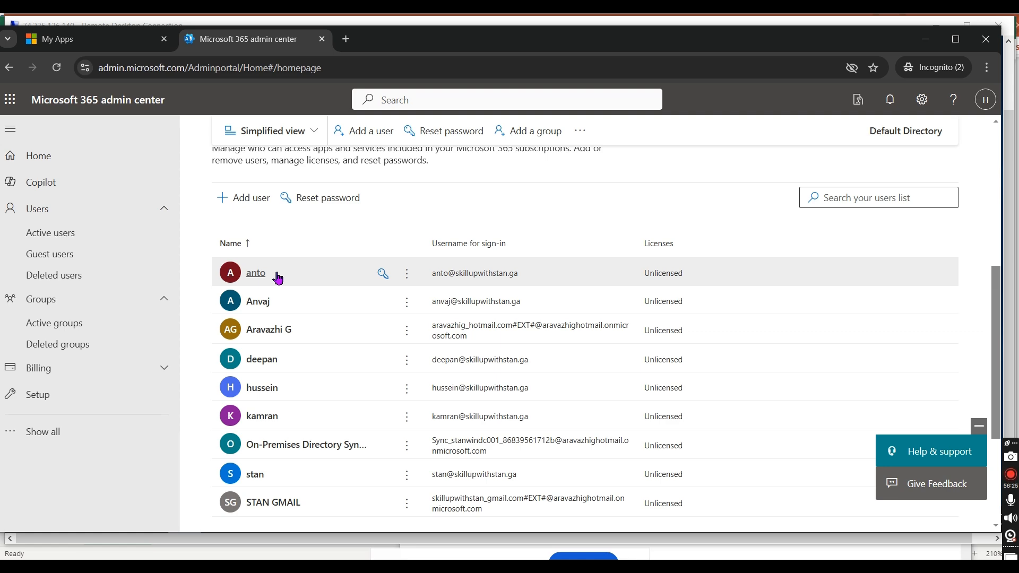
{"action": "key", "text": "alt+Tab"}
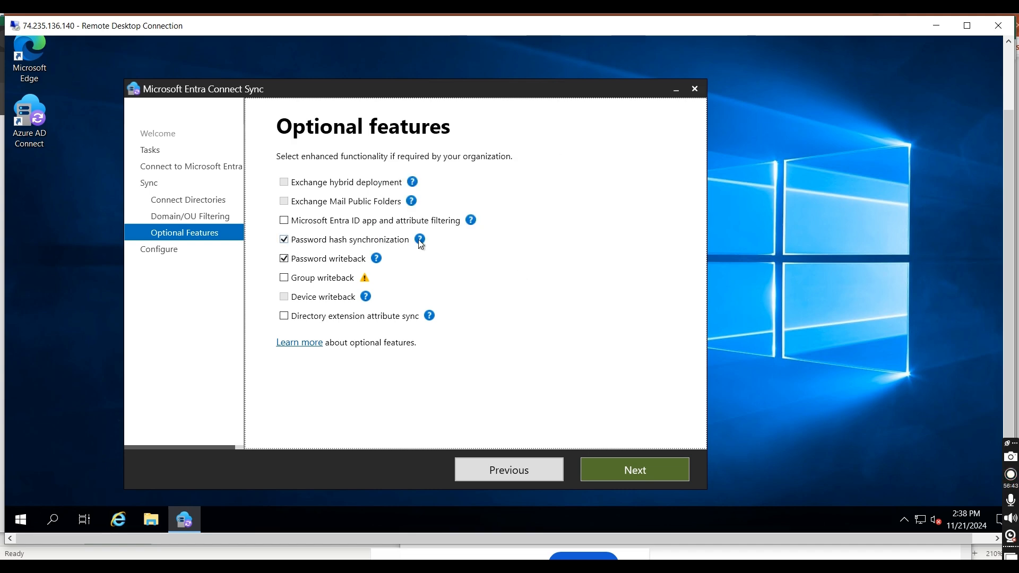
{"action": "mouse_move", "coordinate": [420, 239]}
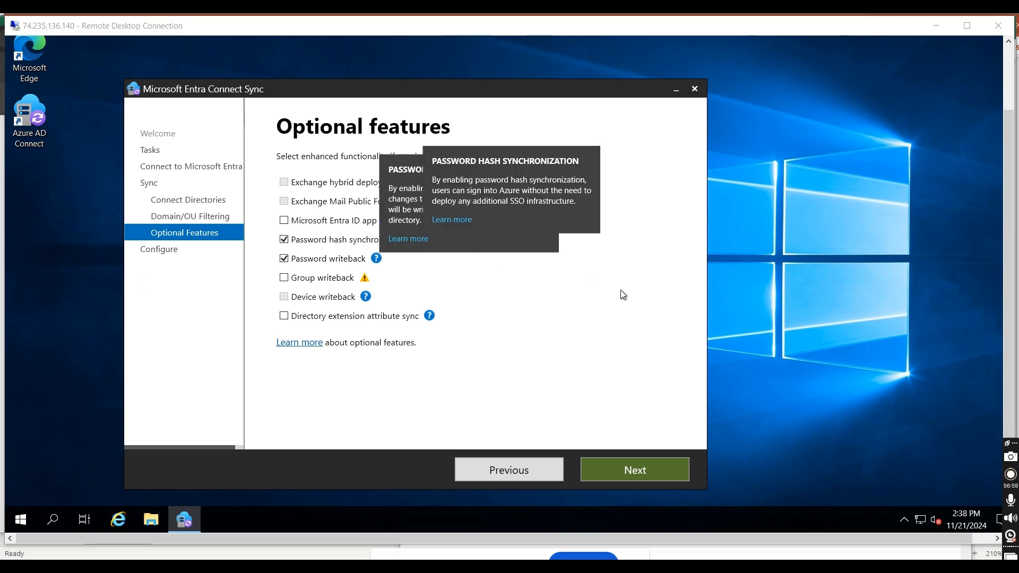
{"action": "key", "text": "alt+Tab"}
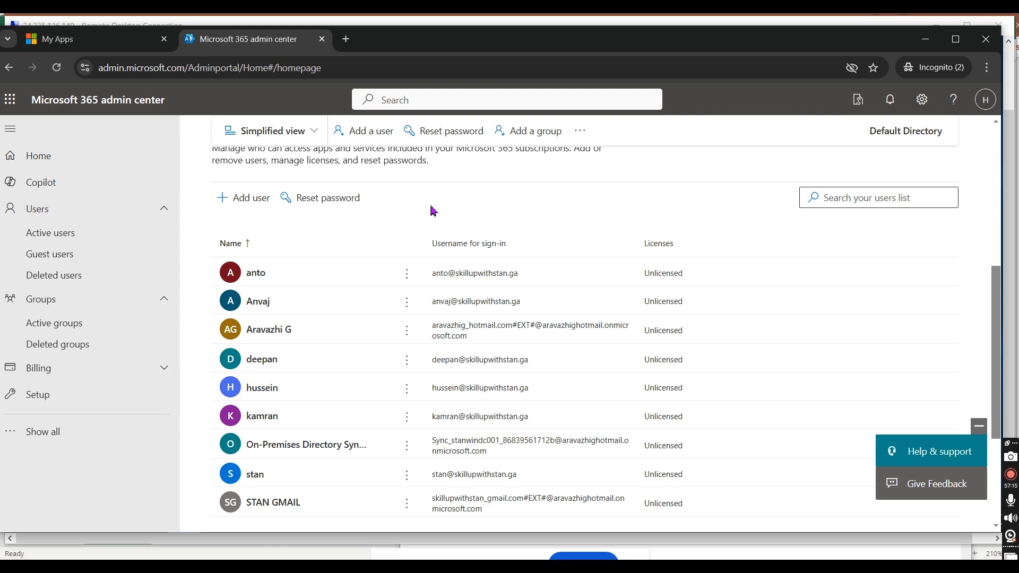
{"action": "key", "text": "alt+Tab"}
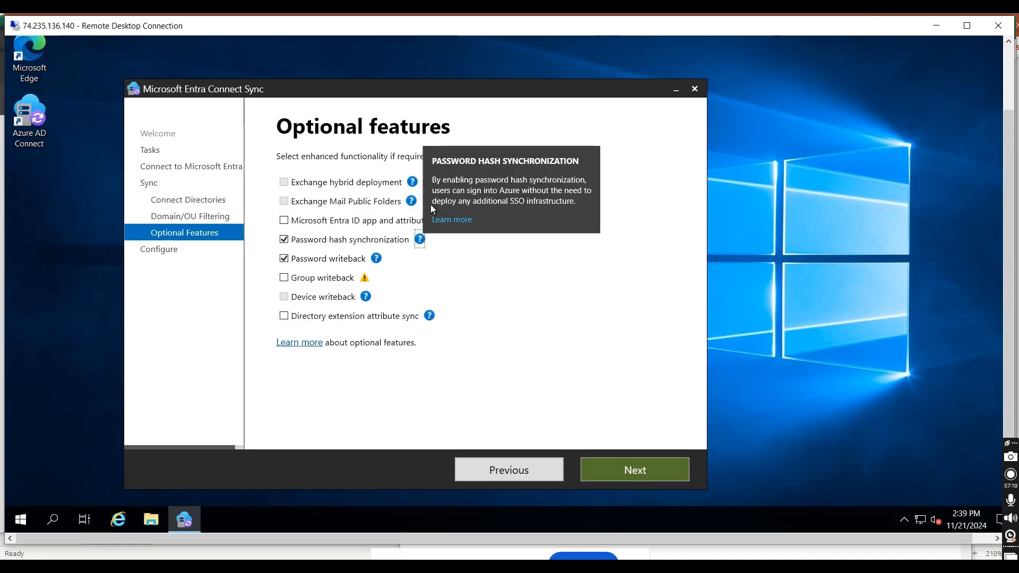
{"action": "left_click", "coordinate": [288, 241]}
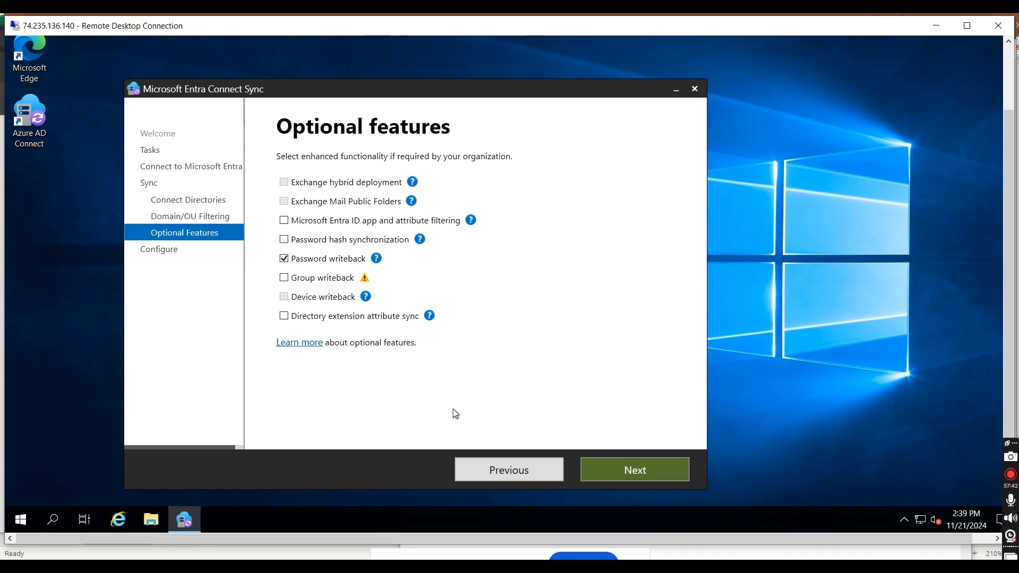
Step back through the wizard pages to the Additional tasks list
{"action": "left_click", "coordinate": [473, 466]}
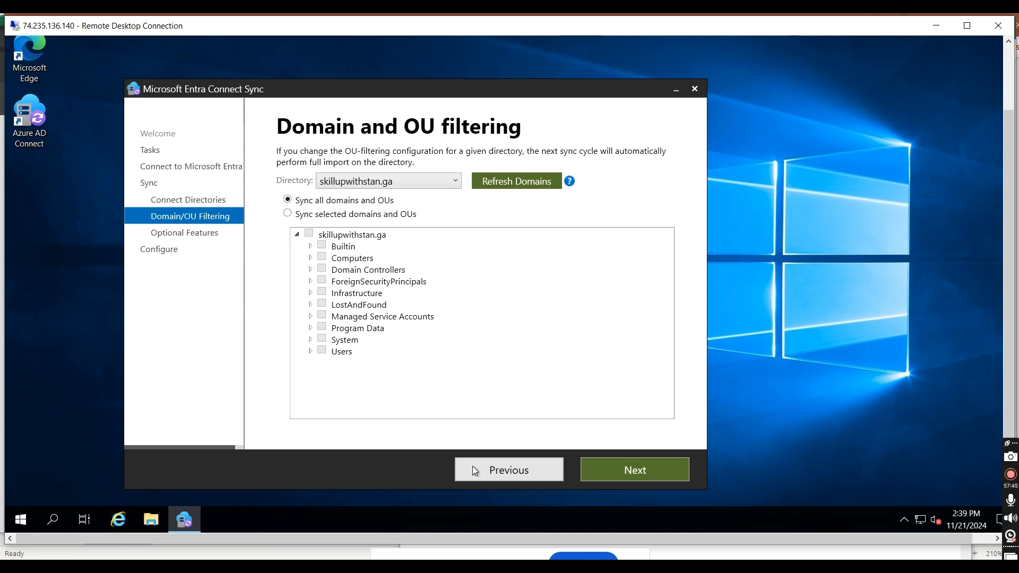
{"action": "left_click", "coordinate": [473, 466]}
{"action": "left_click", "coordinate": [472, 466]}
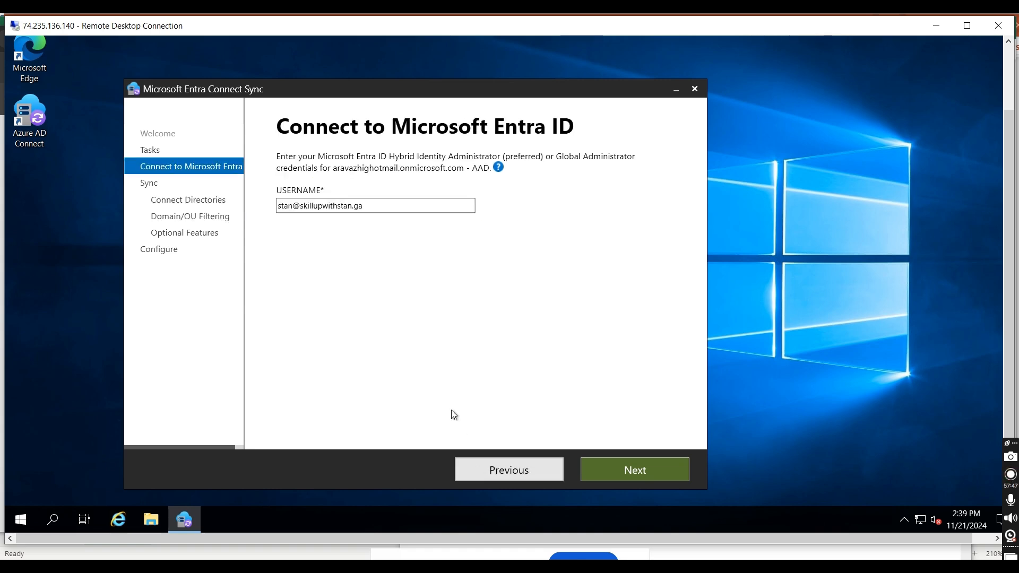
{"action": "left_click", "coordinate": [482, 468]}
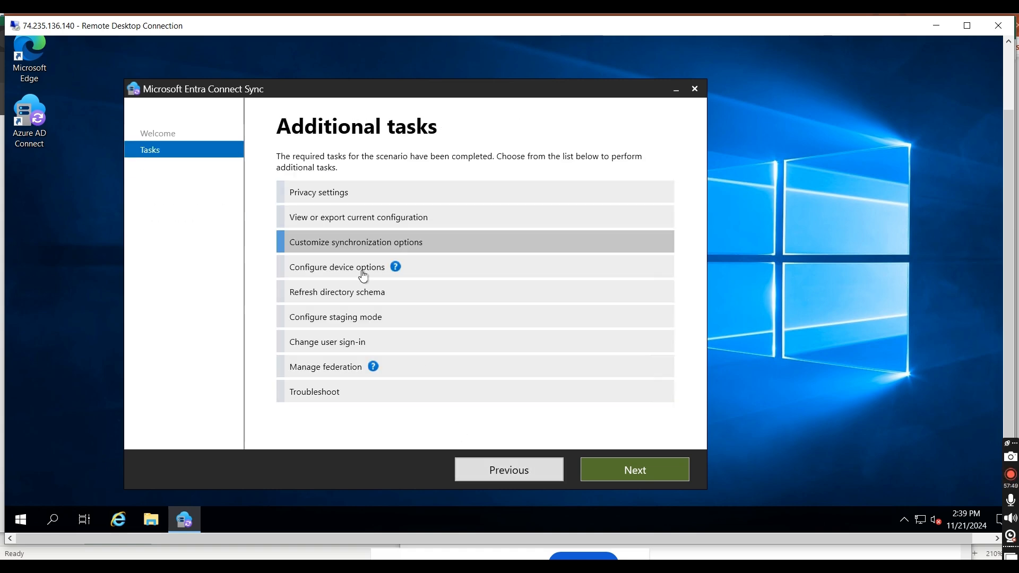
Choose Change user sign-in and connect to Microsoft Entra ID with the existing admin account
{"action": "left_click", "coordinate": [335, 348]}
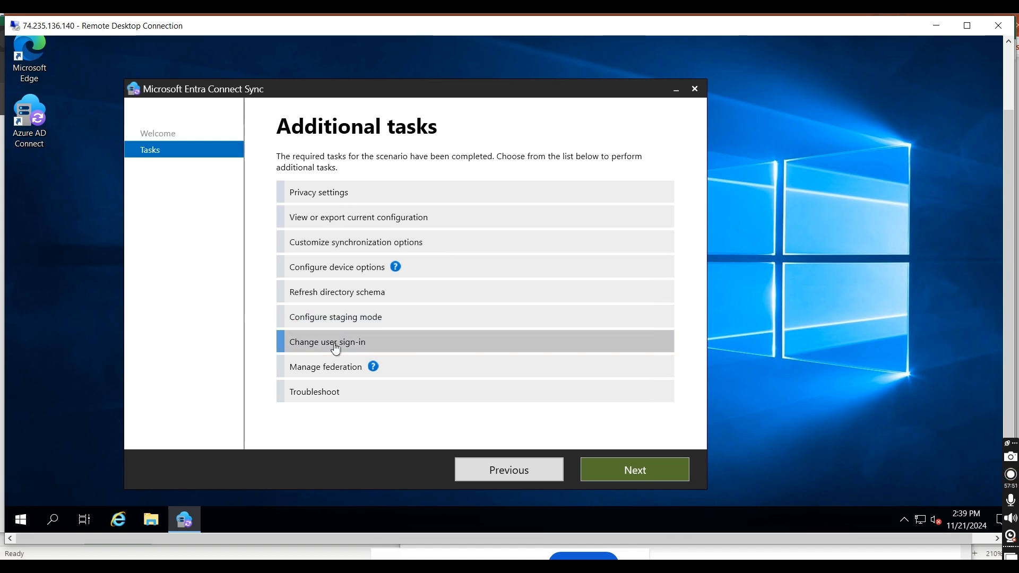
{"action": "left_click", "coordinate": [615, 476]}
{"action": "left_click", "coordinate": [615, 477]}
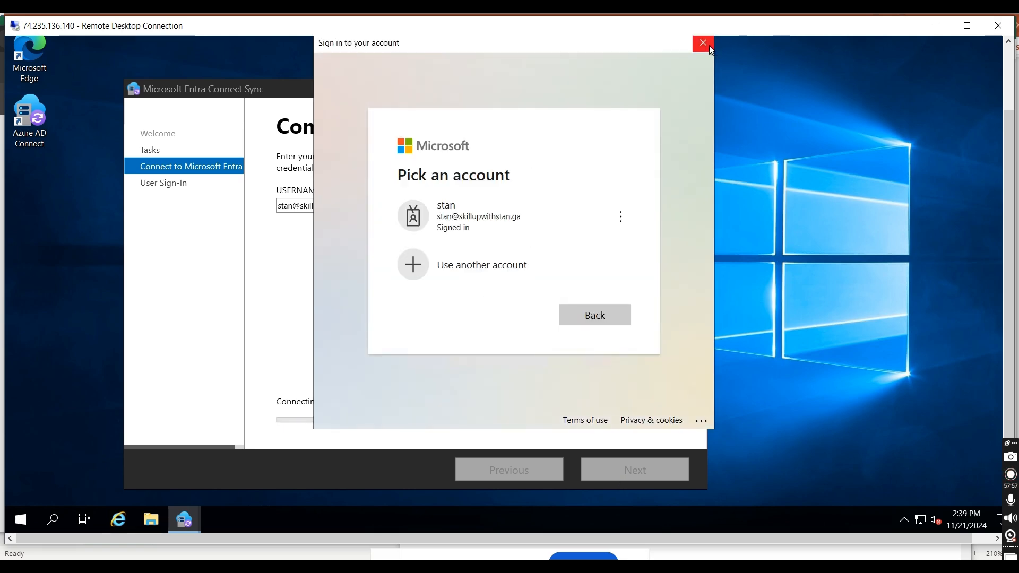
{"action": "left_click", "coordinate": [485, 218]}
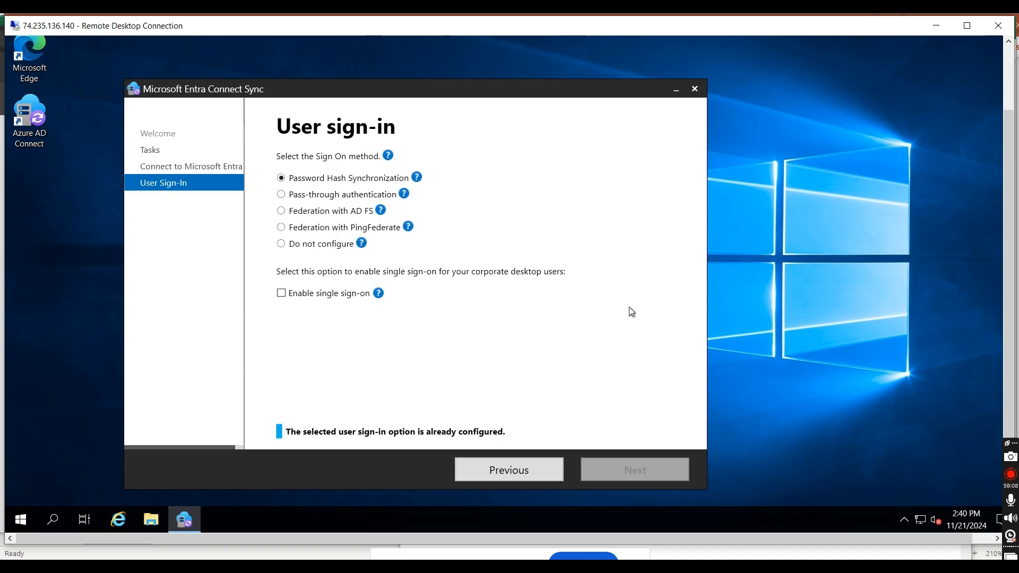
Try Pass-through authentication, then set the sign-on method to Federation with AD FS
{"action": "left_click", "coordinate": [326, 201]}
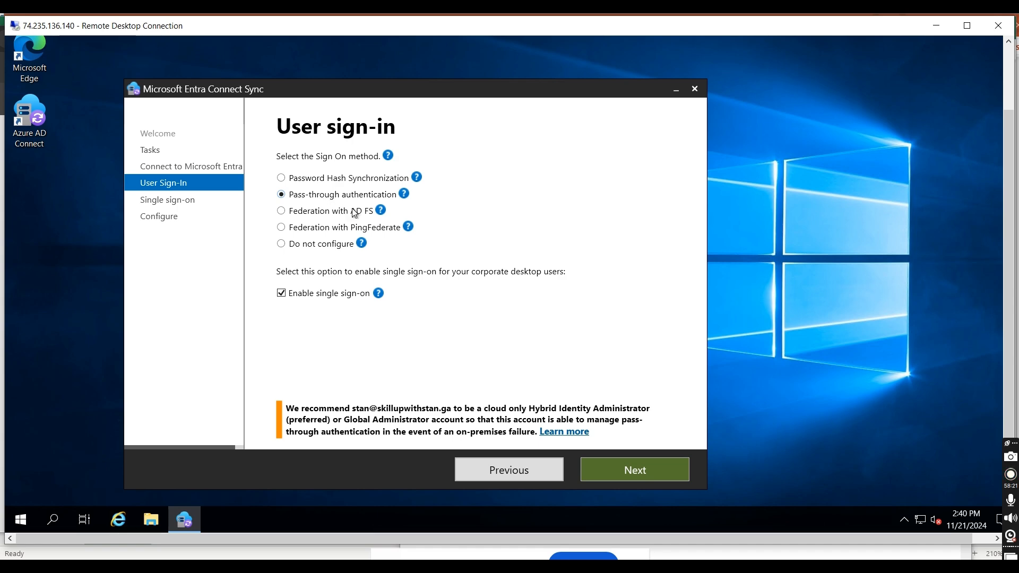
{"action": "mouse_move", "coordinate": [381, 210]}
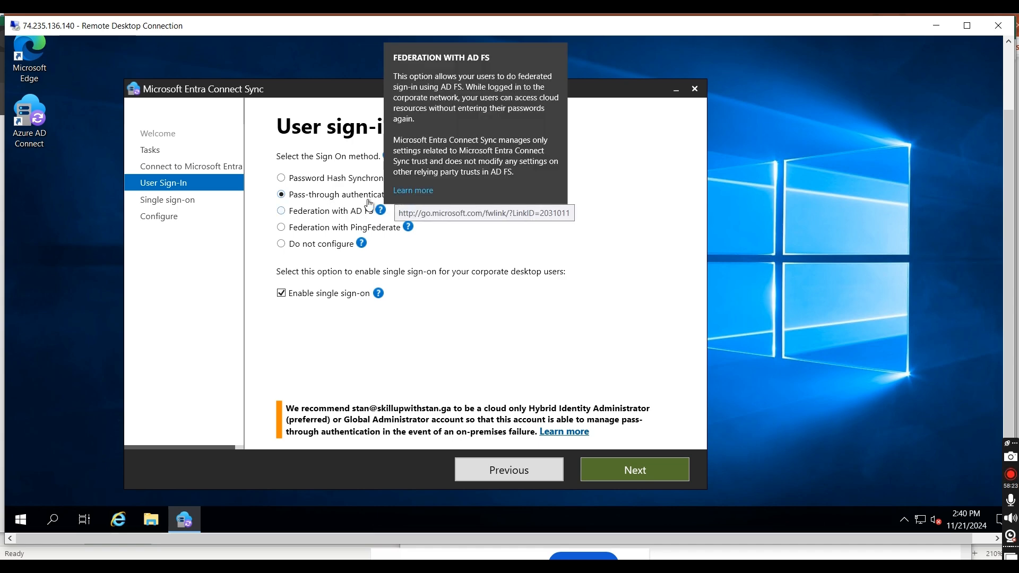
{"action": "mouse_move", "coordinate": [409, 197]}
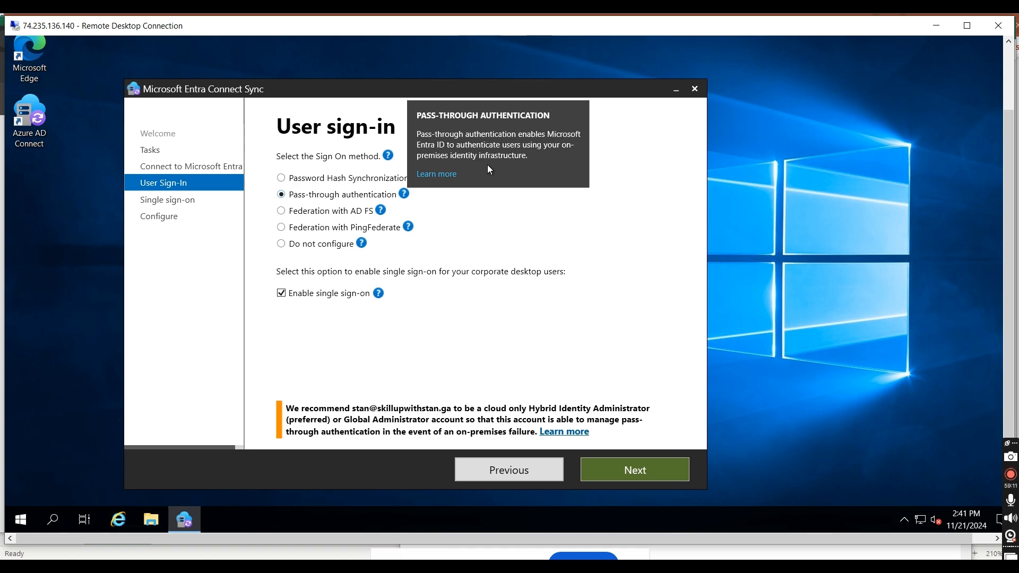
{"action": "left_click", "coordinate": [319, 213]}
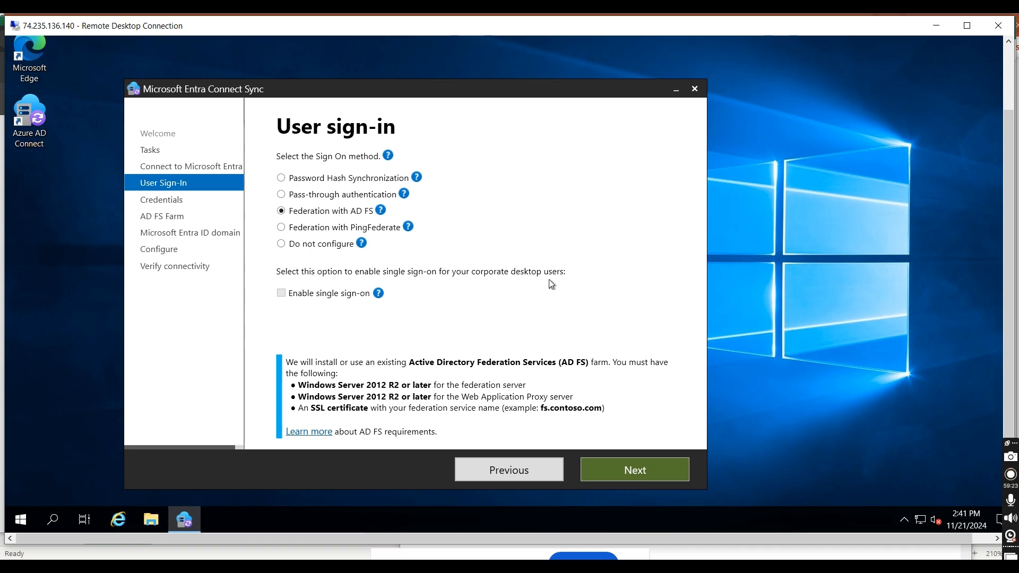
Close the sync wizard without applying changes and switch to the Book2 Excel workbook
{"action": "left_click", "coordinate": [695, 90]}
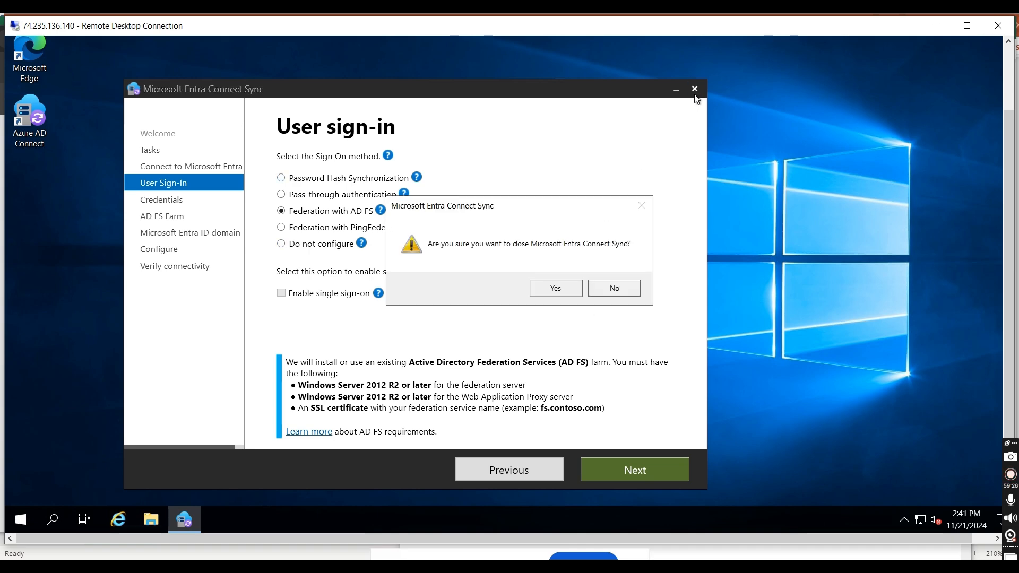
{"action": "left_click", "coordinate": [552, 291]}
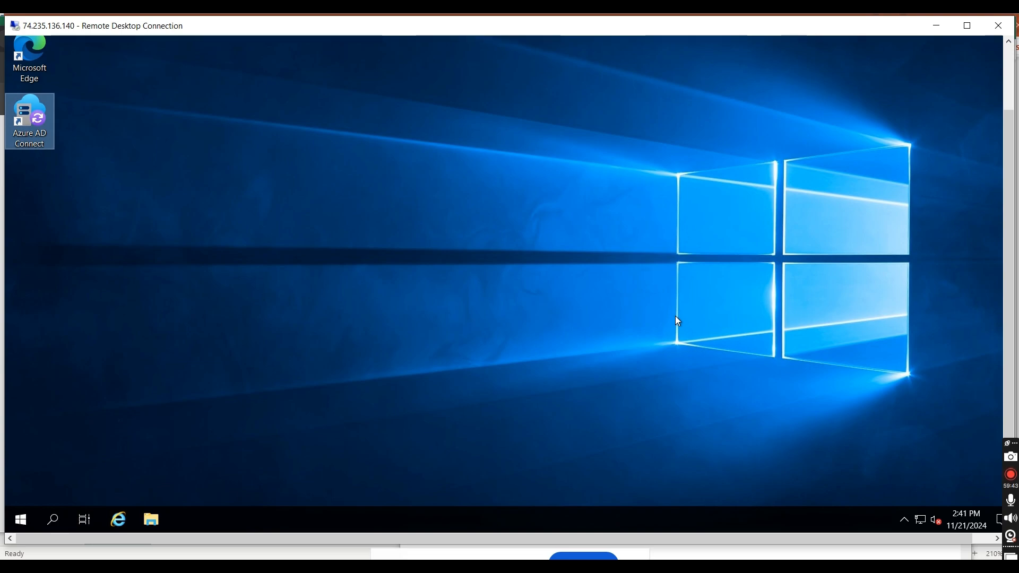
{"action": "key", "text": "alt+Tab"}
{"action": "key", "text": "alt+Tab"}
{"action": "key", "text": "alt+Tab"}
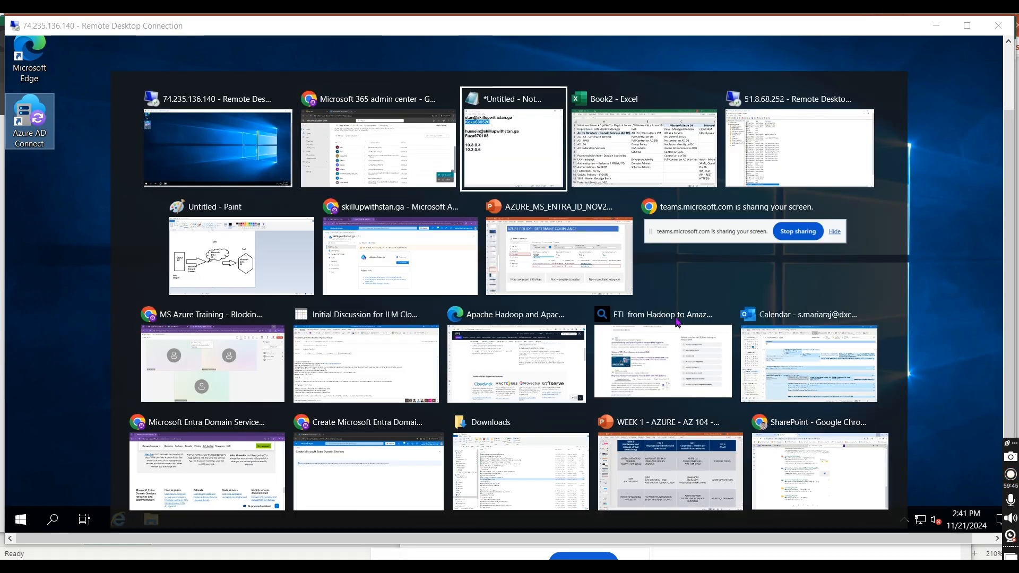